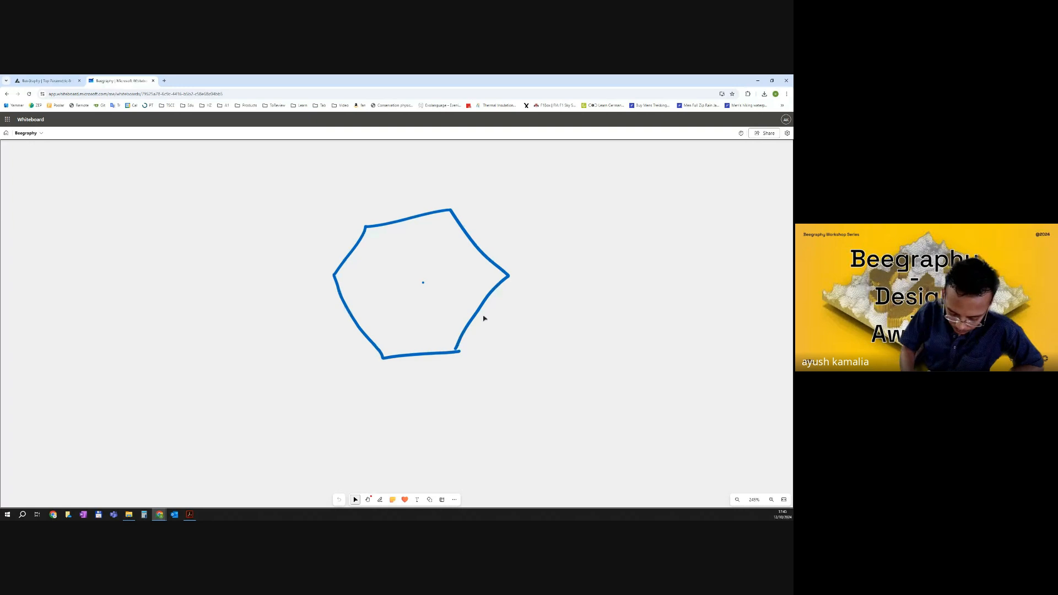
scroll(414, 285, "up", 1)
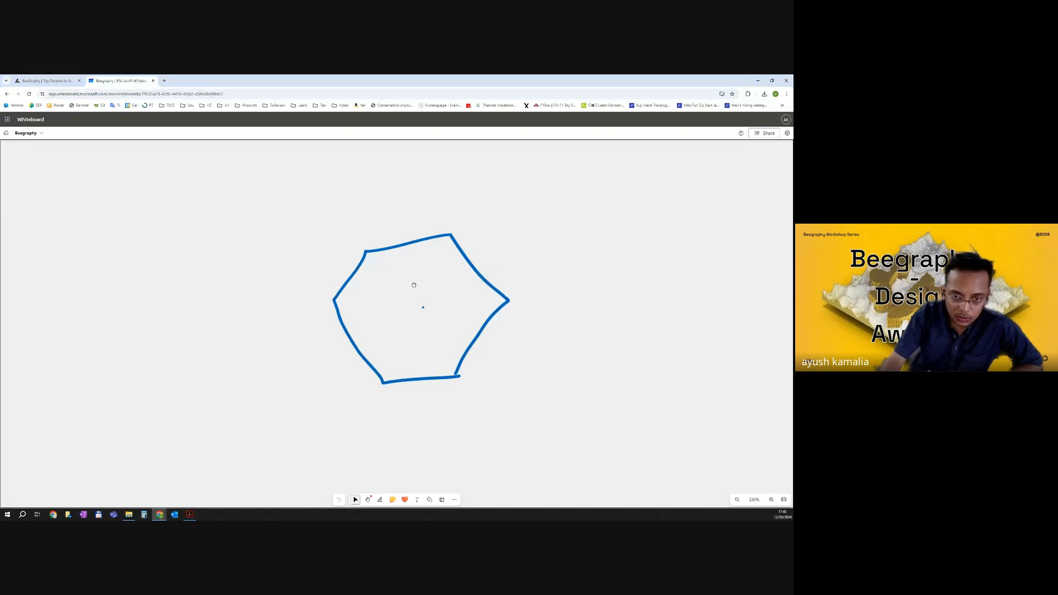
right_click_drag(414, 285, 430, 276)
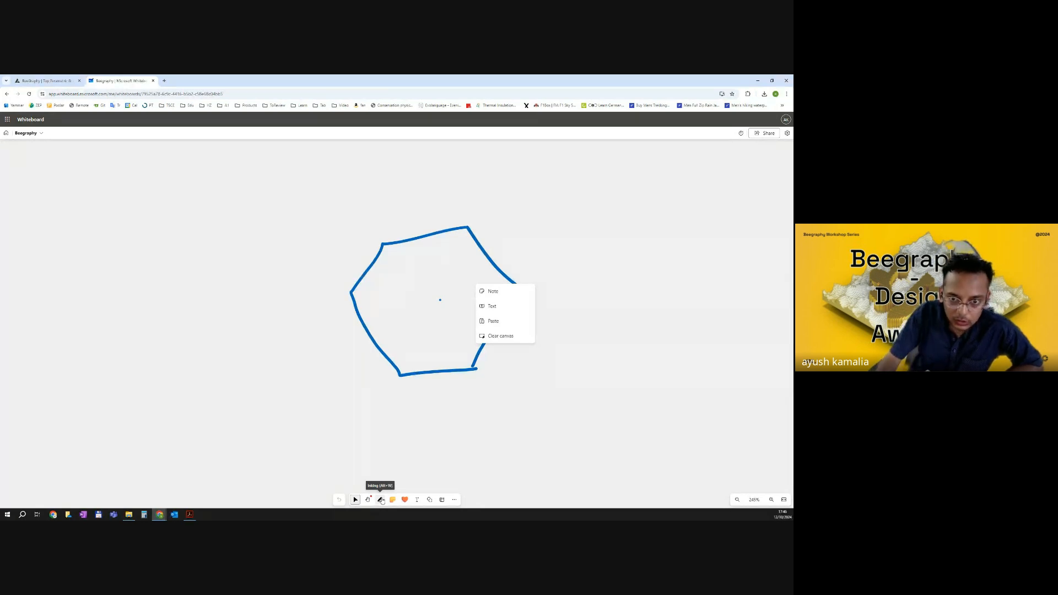
left_click(706, 298)
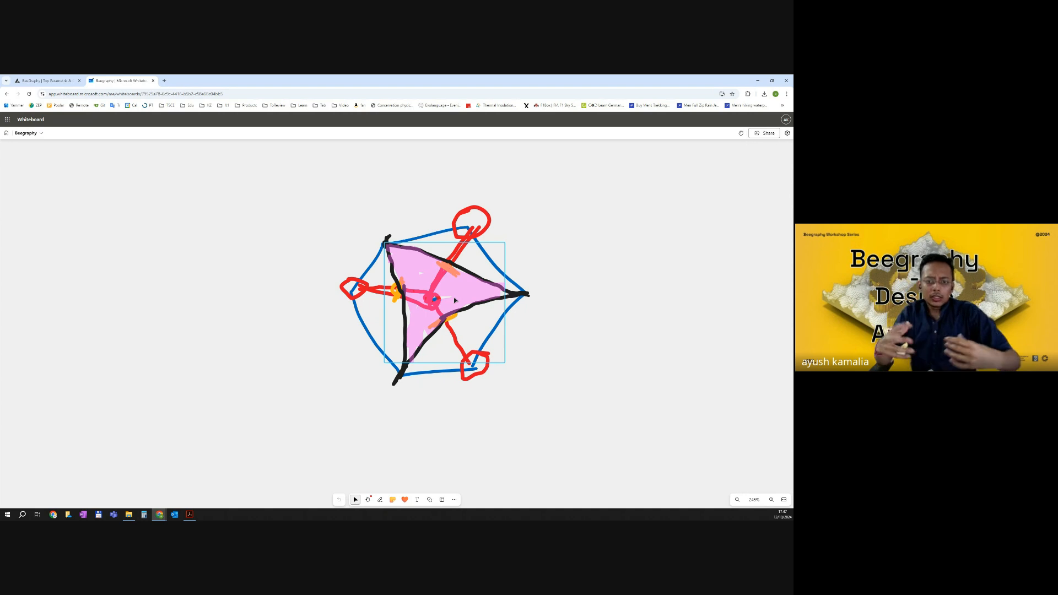
left_click(593, 289)
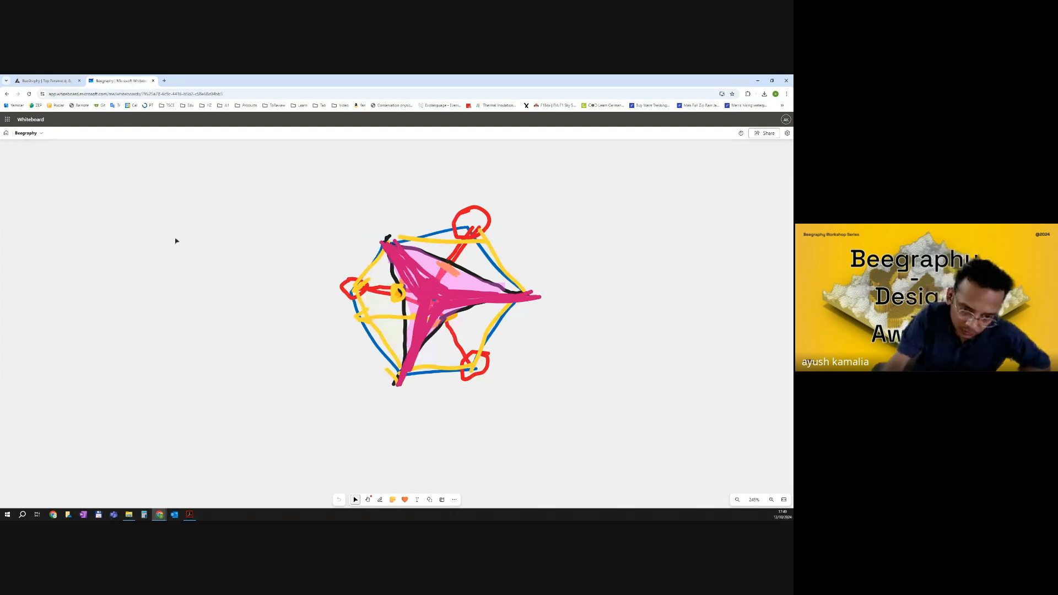
Open the Beegraphy Editor workspace and create a new model named Facade.
left_click(46, 82)
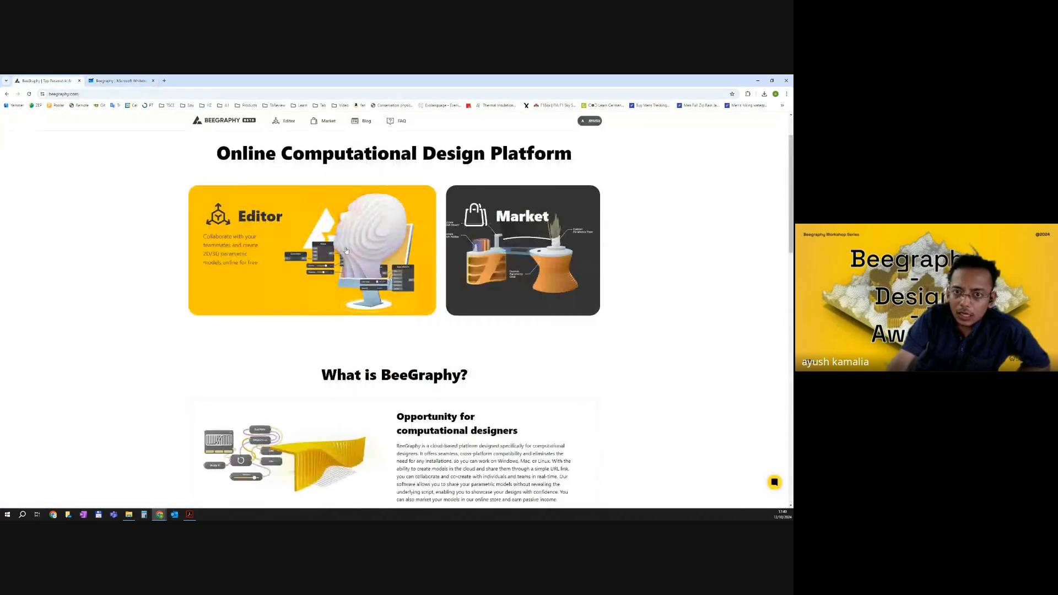
scroll(336, 242, "up", 2)
scroll(346, 249, "down", 1)
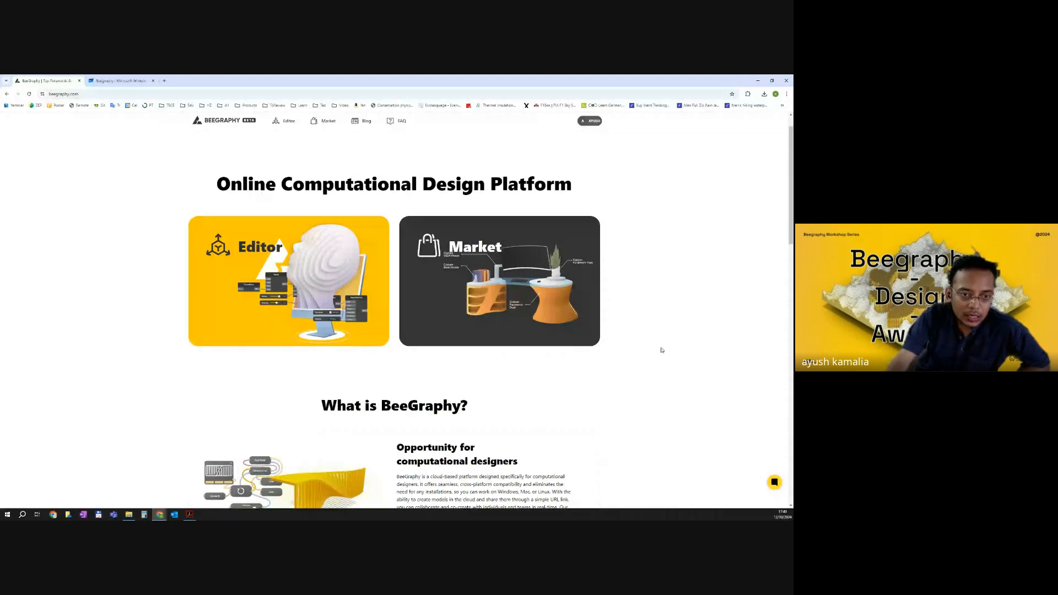
left_click(275, 268)
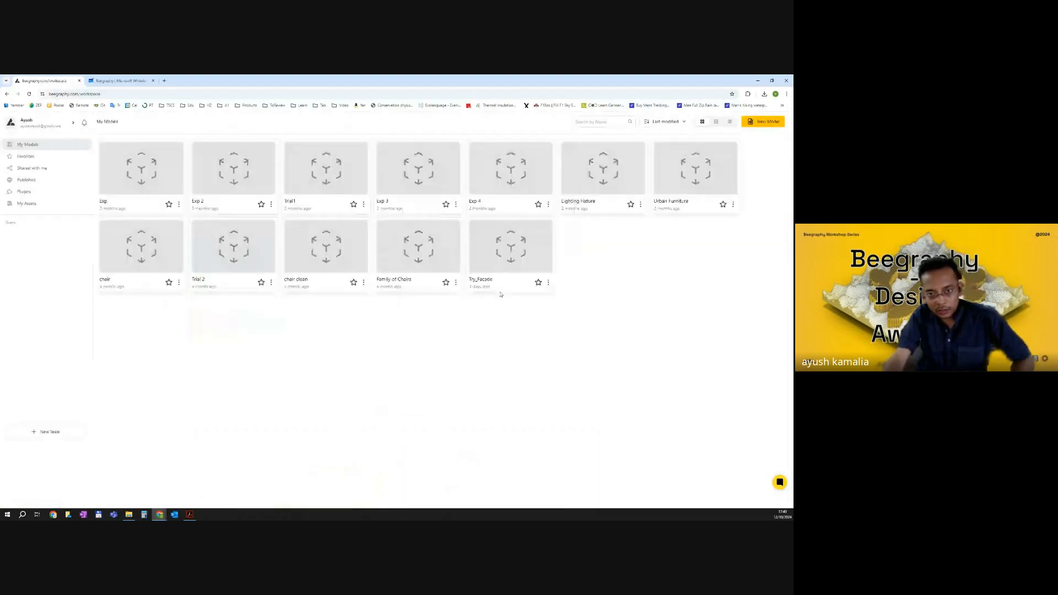
left_click(750, 121)
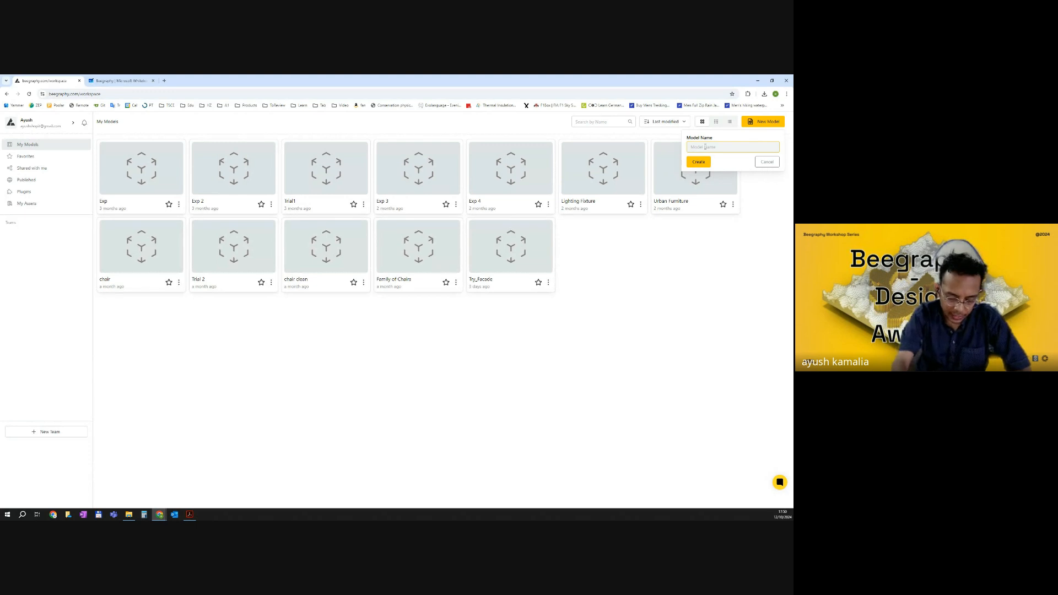
type("Facade")
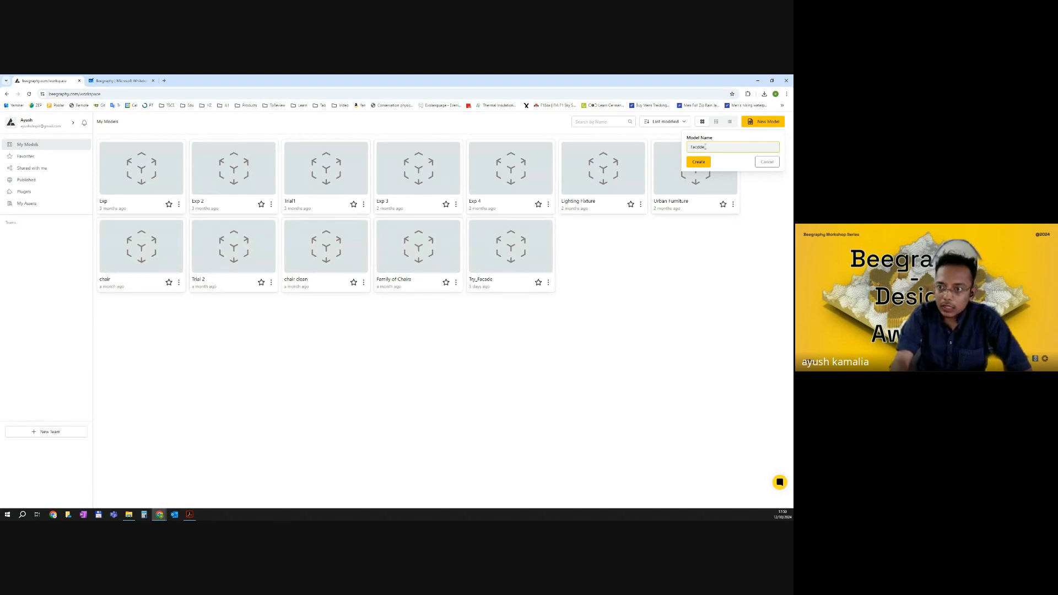
key("Left")
key("BackSpace")
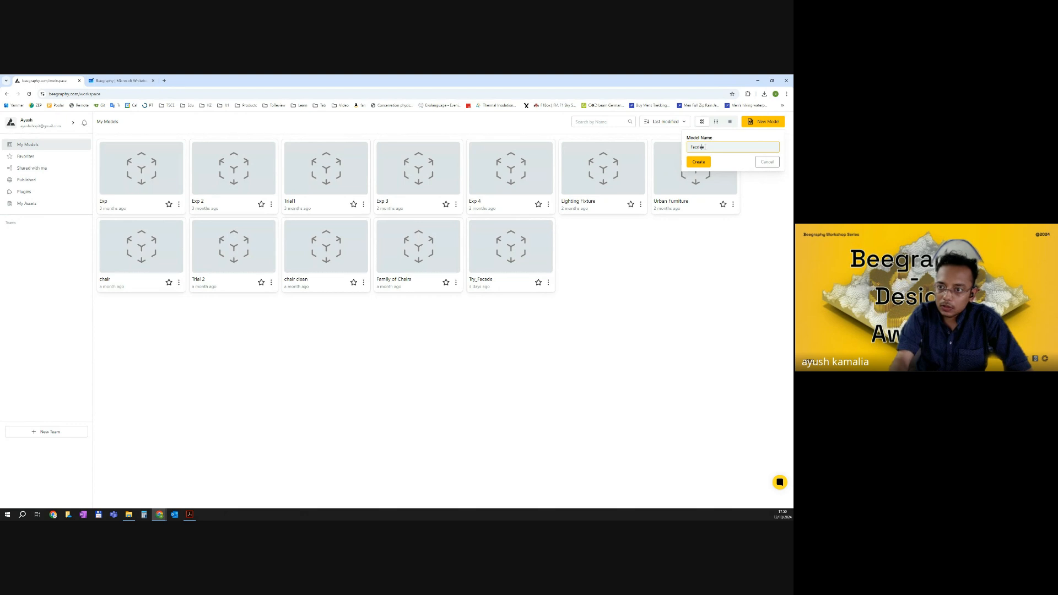
type("a")
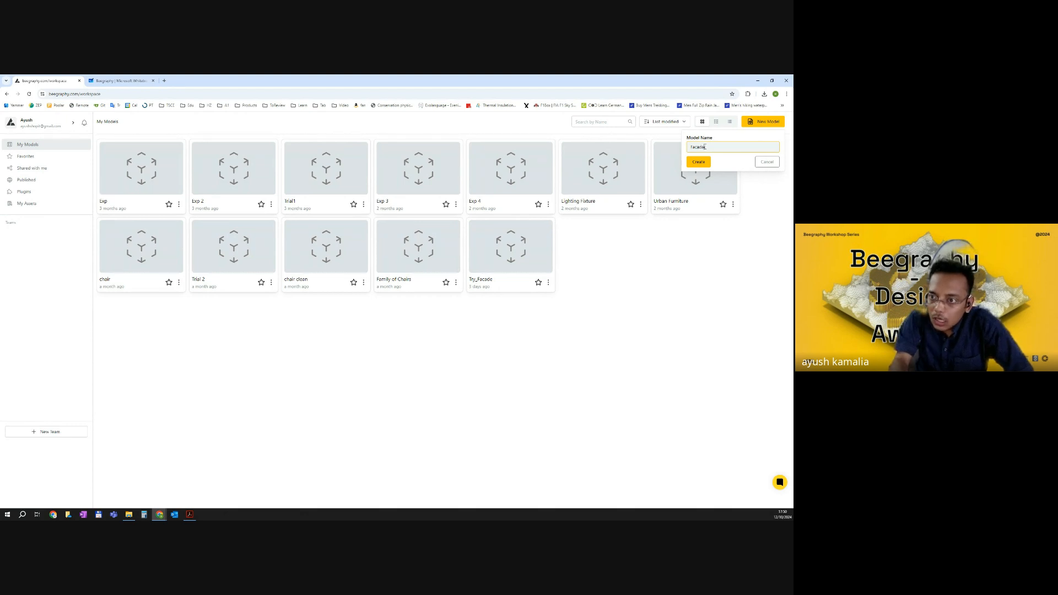
key("BackSpace")
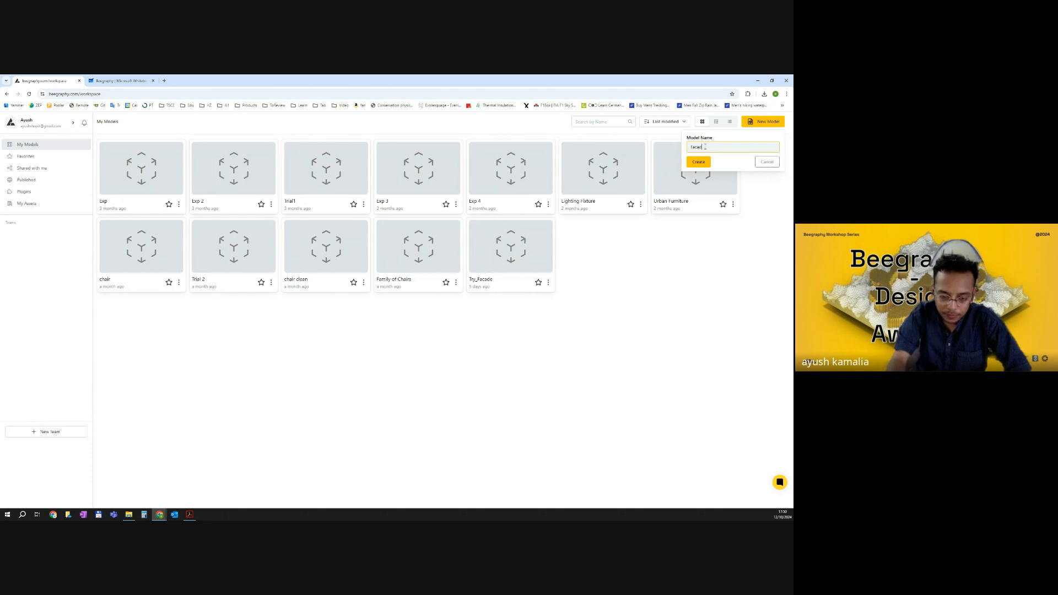
type("_")
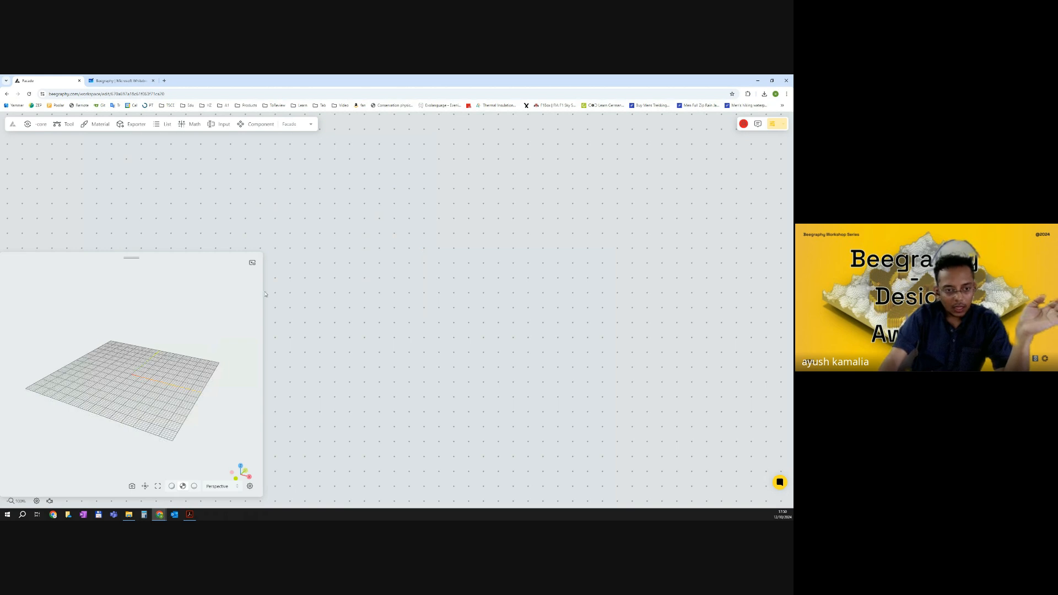
On the whiteboard, sketch a cluster of circles with an arrow leading to a cube with the pen.
left_click_drag(263, 253, 254, 268)
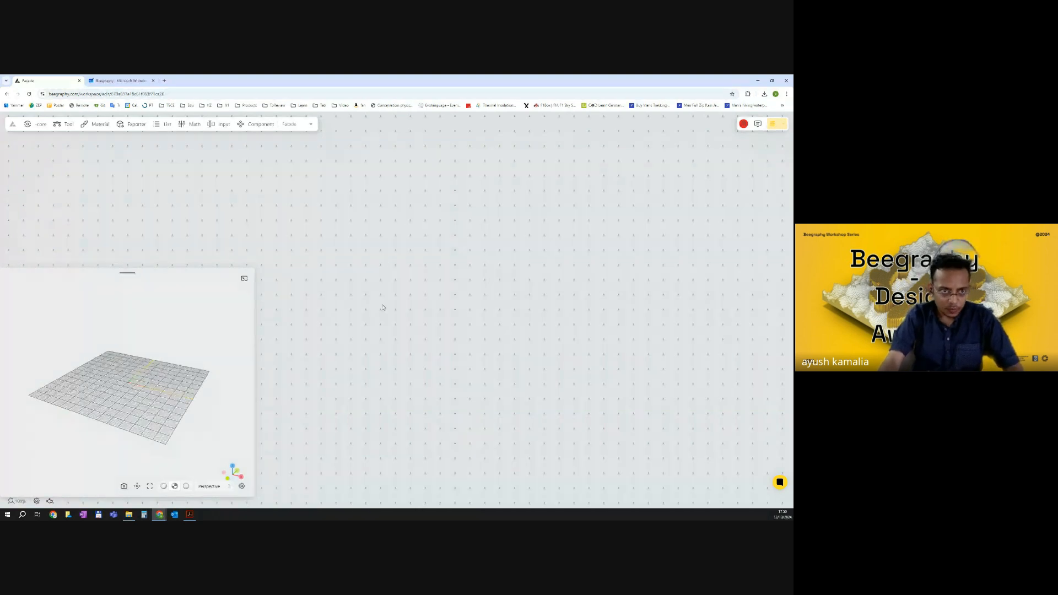
left_click(121, 80)
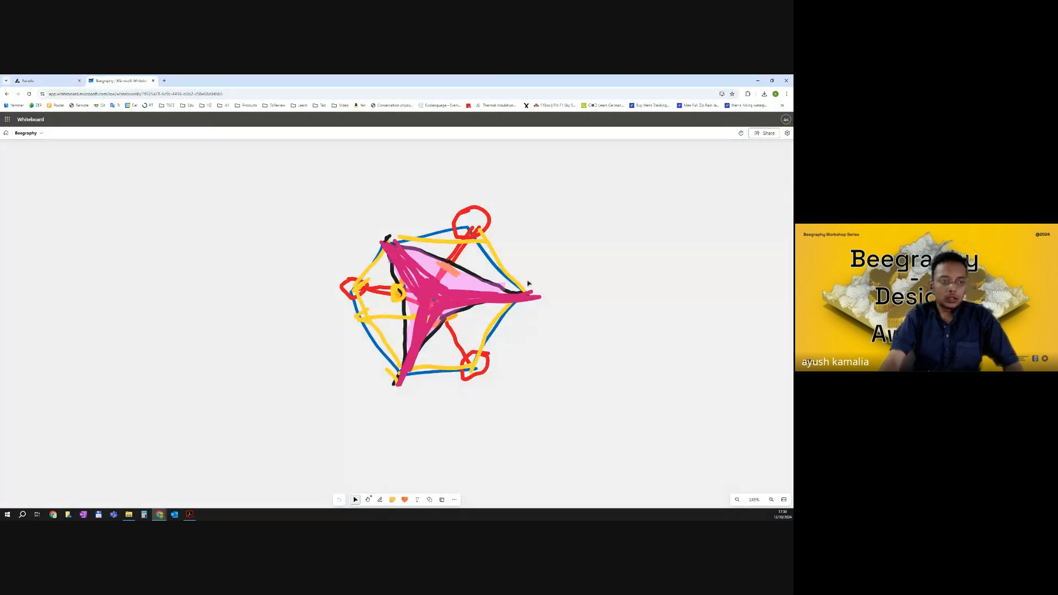
left_click(55, 77)
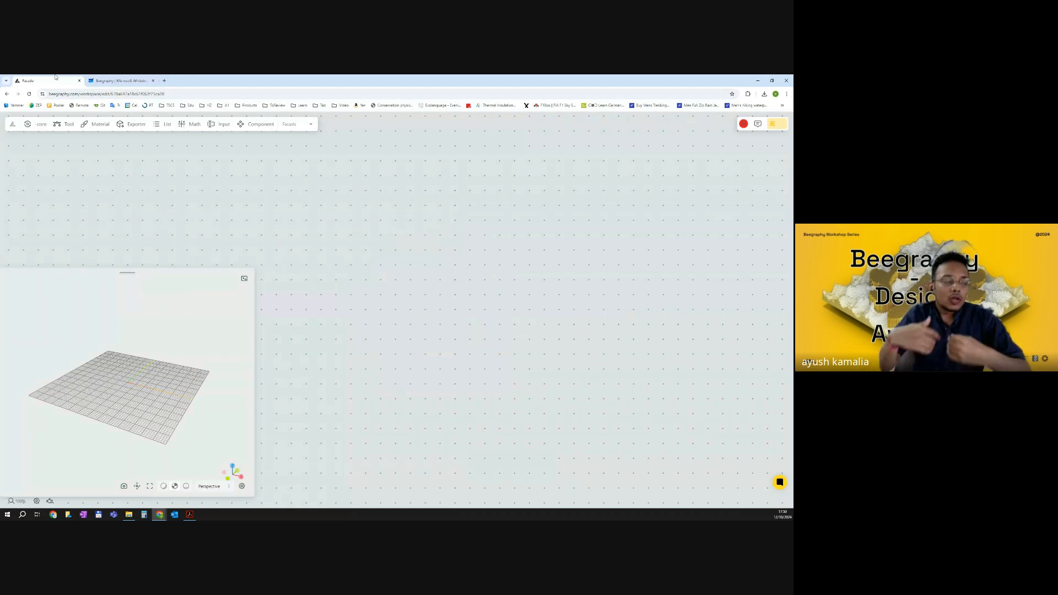
left_click(121, 80)
left_click_drag(290, 295, 331, 258)
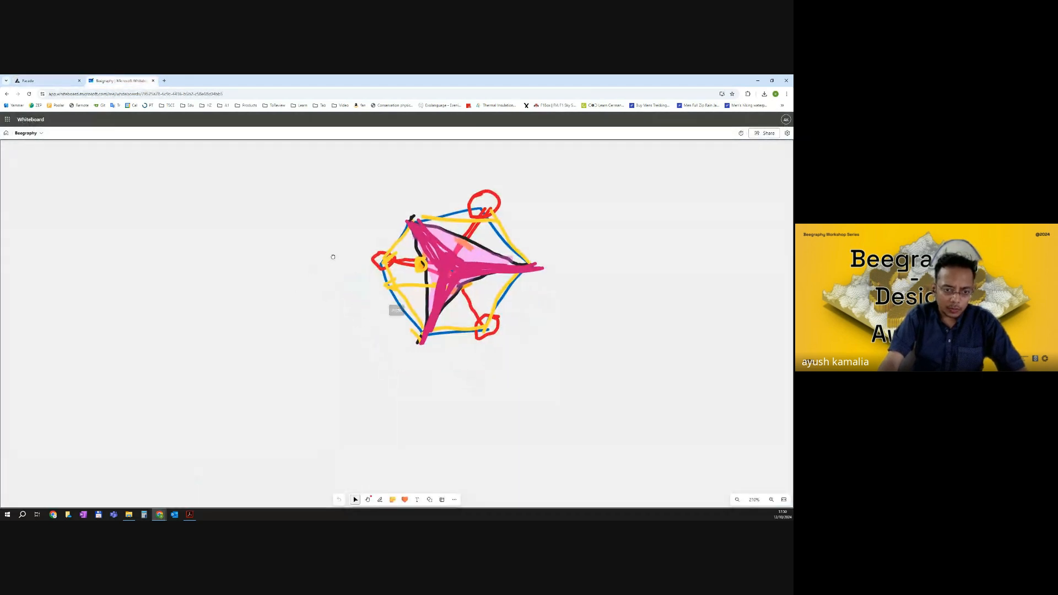
left_click(378, 499)
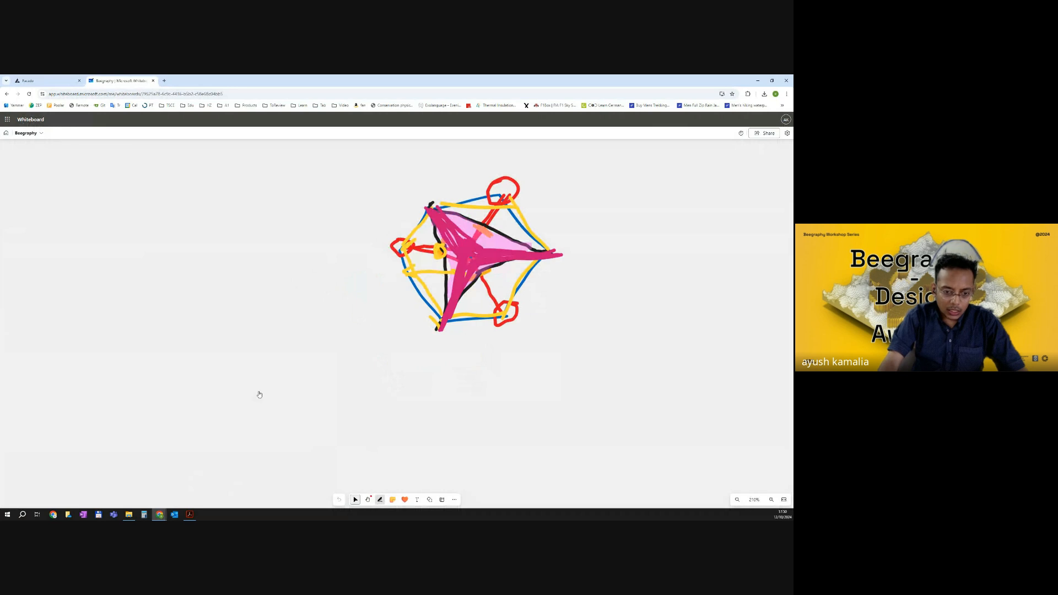
mouse_move(248, 366)
left_mouse_down()
mouse_move(251, 379)
mouse_move(251, 368)
mouse_move(276, 380)
mouse_move(256, 362)
mouse_move(282, 383)
mouse_move(290, 364)
mouse_move(257, 390)
mouse_move(269, 393)
left_mouse_up()
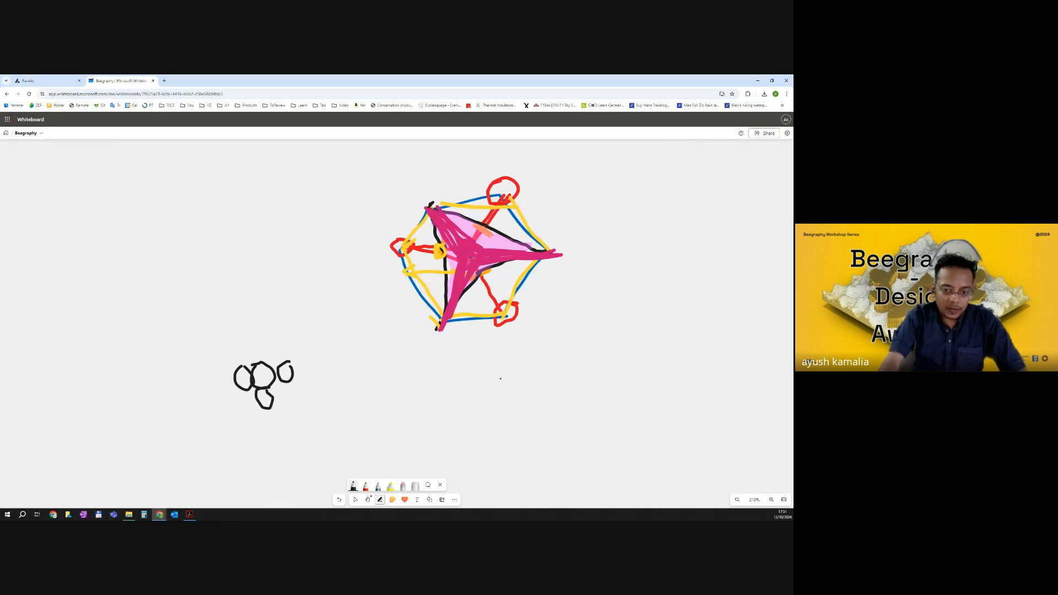
mouse_move(479, 361)
left_mouse_down()
mouse_move(454, 383)
mouse_move(485, 382)
mouse_move(496, 360)
mouse_move(486, 408)
left_mouse_up()
mouse_move(506, 364)
left_mouse_down()
mouse_move(508, 389)
mouse_move(482, 419)
left_mouse_up()
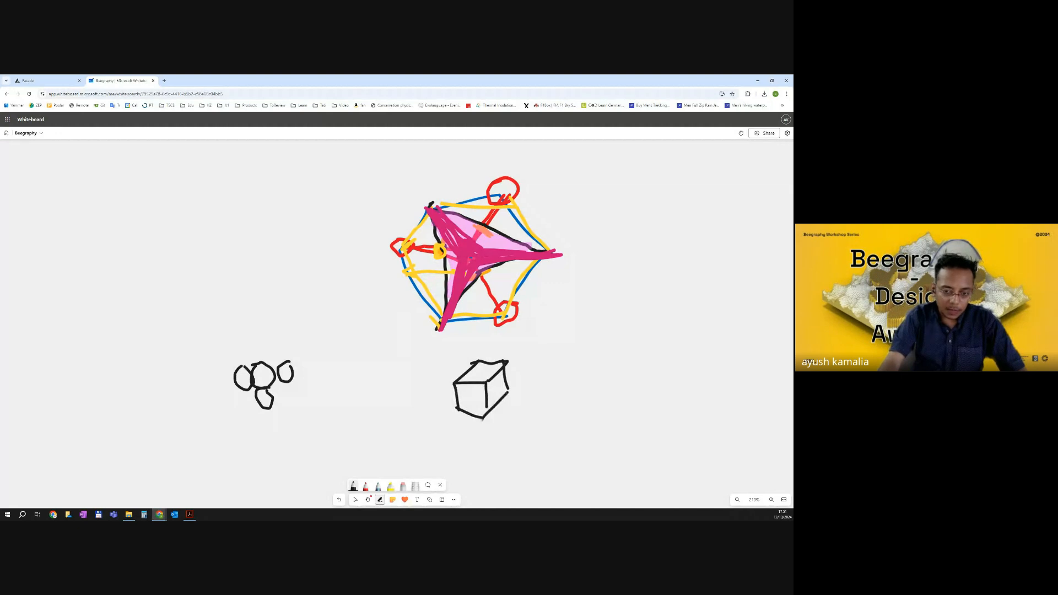
mouse_move(286, 398)
left_mouse_down()
mouse_move(371, 428)
mouse_move(432, 398)
mouse_move(430, 413)
left_mouse_up()
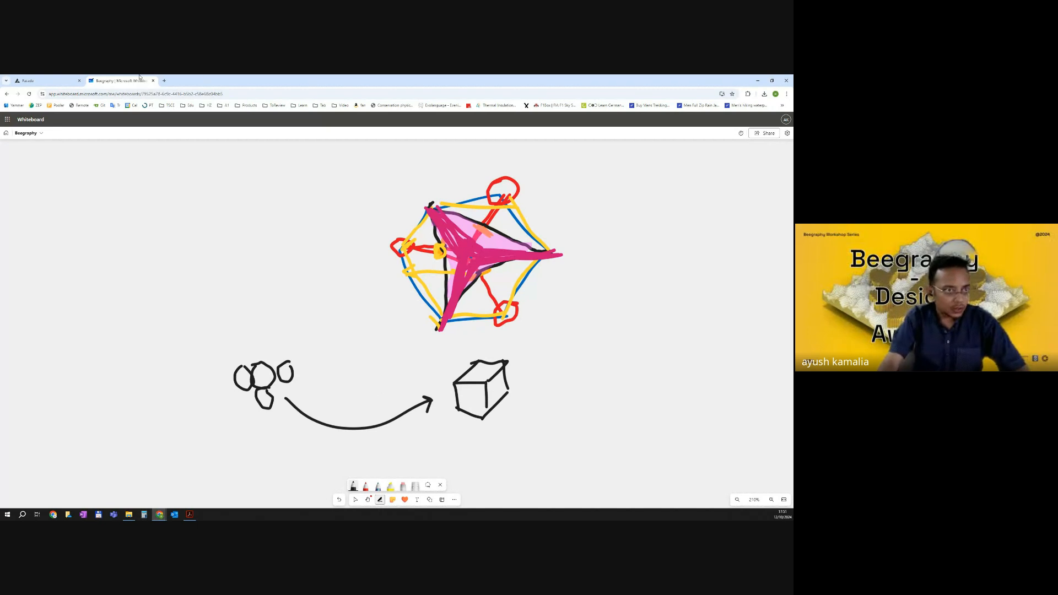
Add a Hexagonal Grid component to the canvas by searching for hexa.
key("ctrl+Tab")
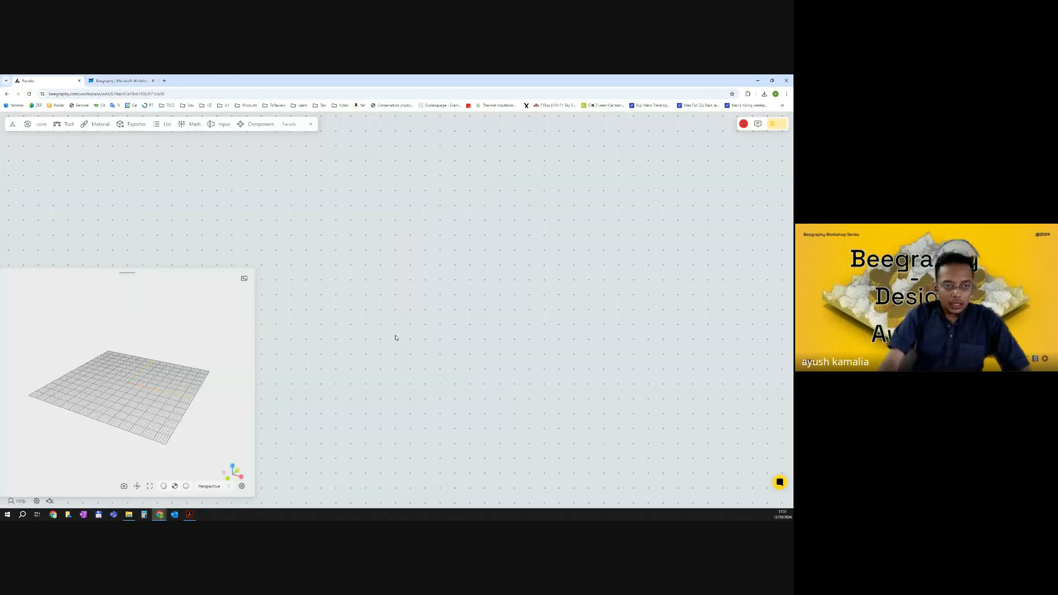
double_click(369, 257)
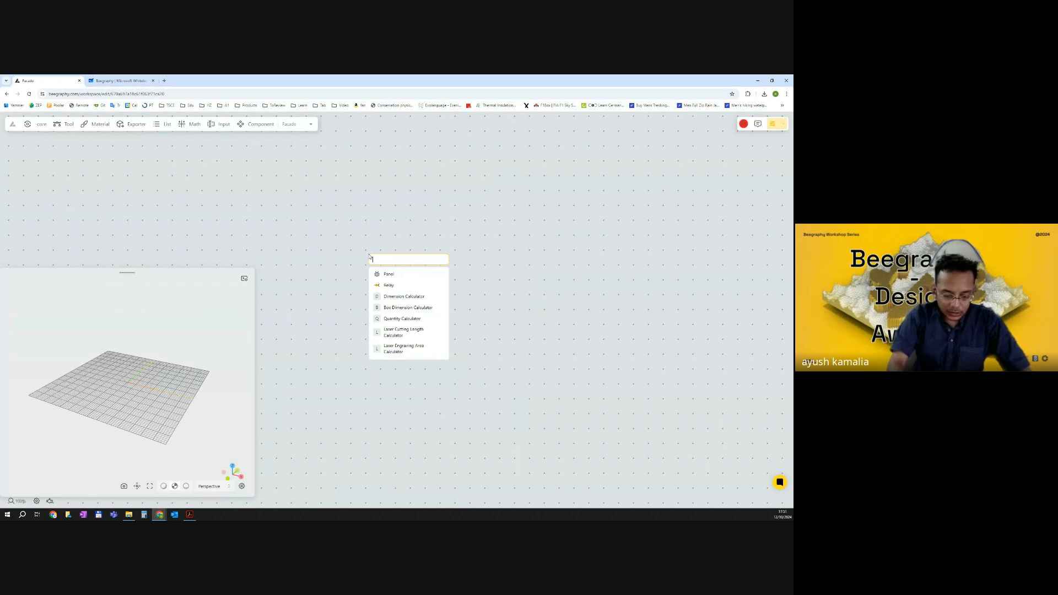
type("hexa")
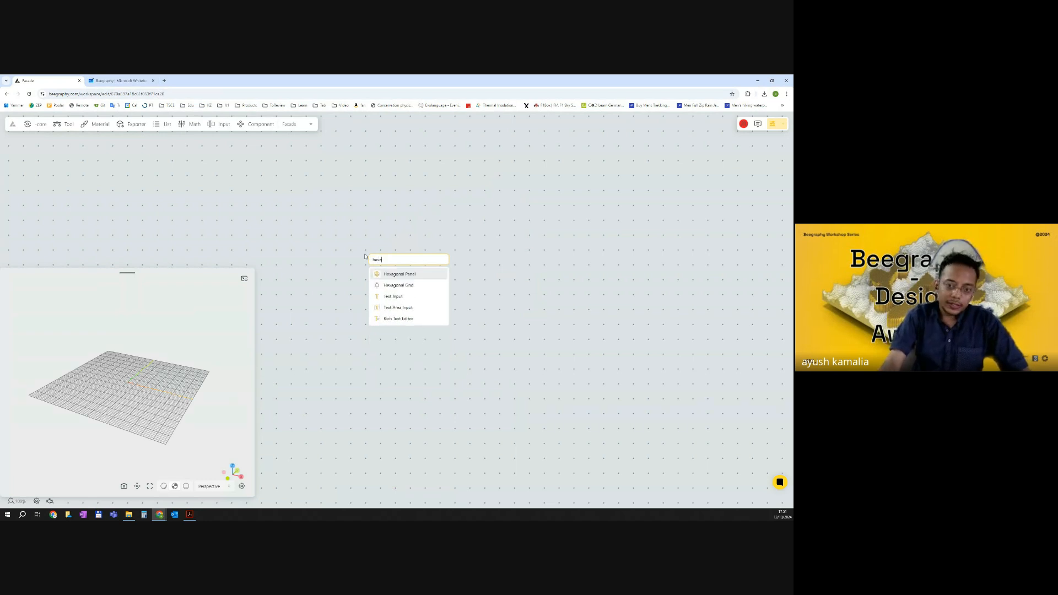
left_click(415, 286)
left_click_drag(407, 261, 400, 225)
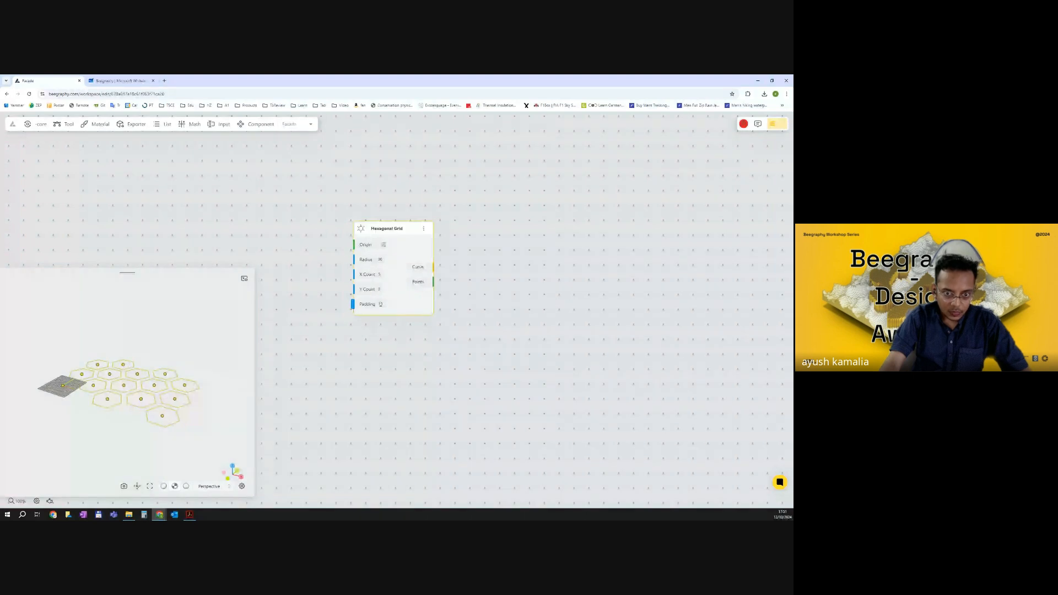
Set the Hexagonal Grid's Radius to 3 and both X Count and Y Count to 2.
left_click_drag(132, 385, 108, 405)
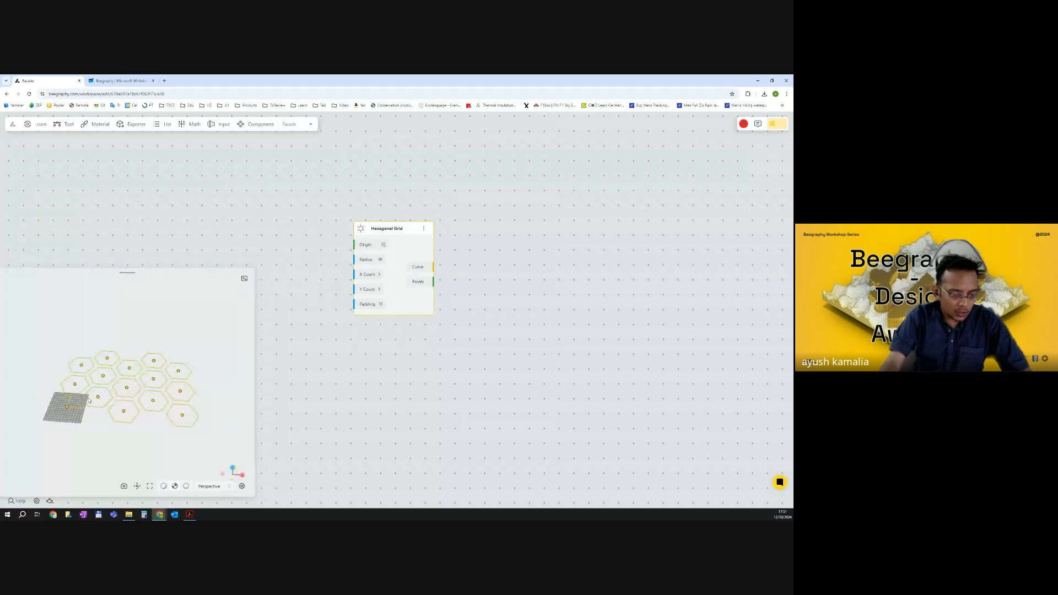
scroll(89, 400, "up", 4)
left_click_drag(97, 435, 113, 458)
right_click_drag(113, 459, 123, 436)
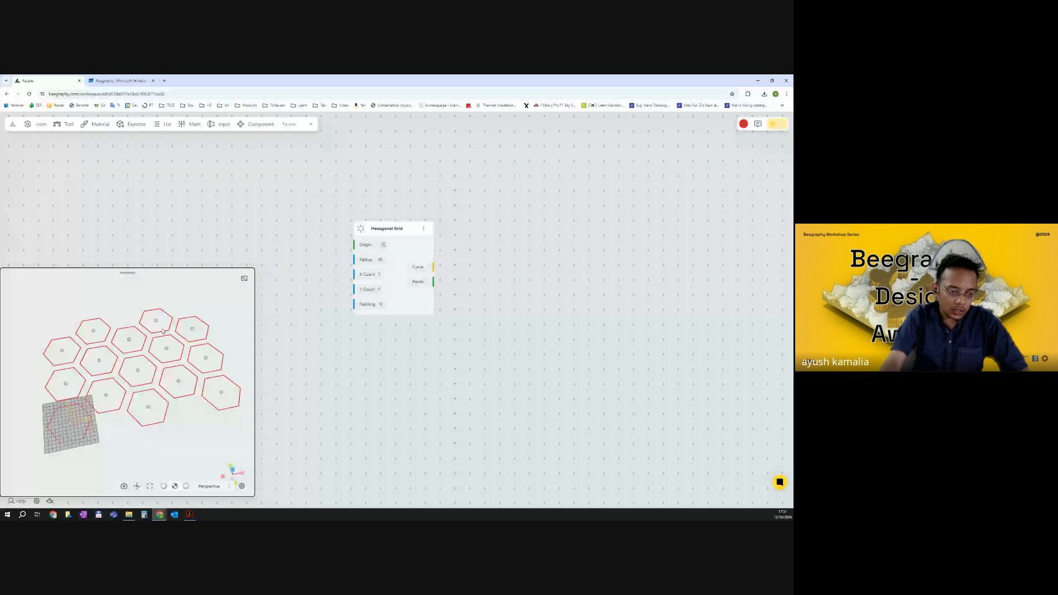
left_click(382, 260)
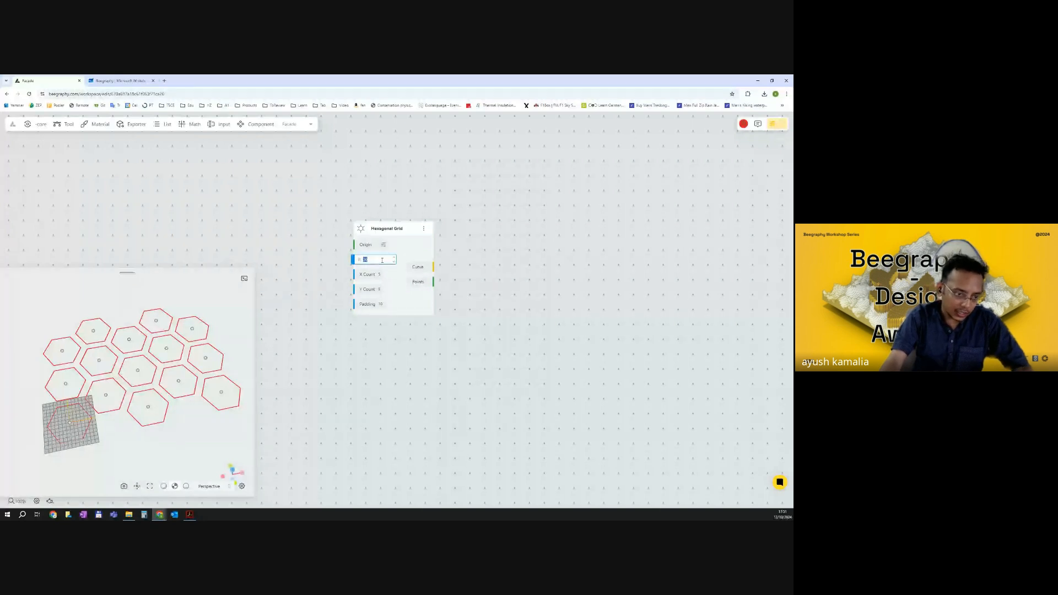
type("3")
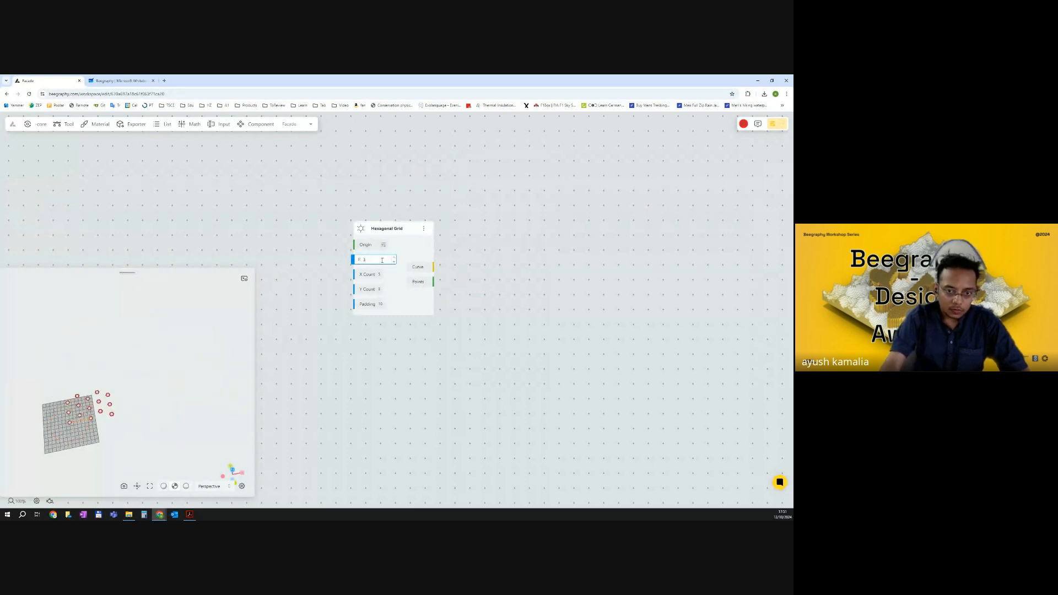
left_click(382, 274)
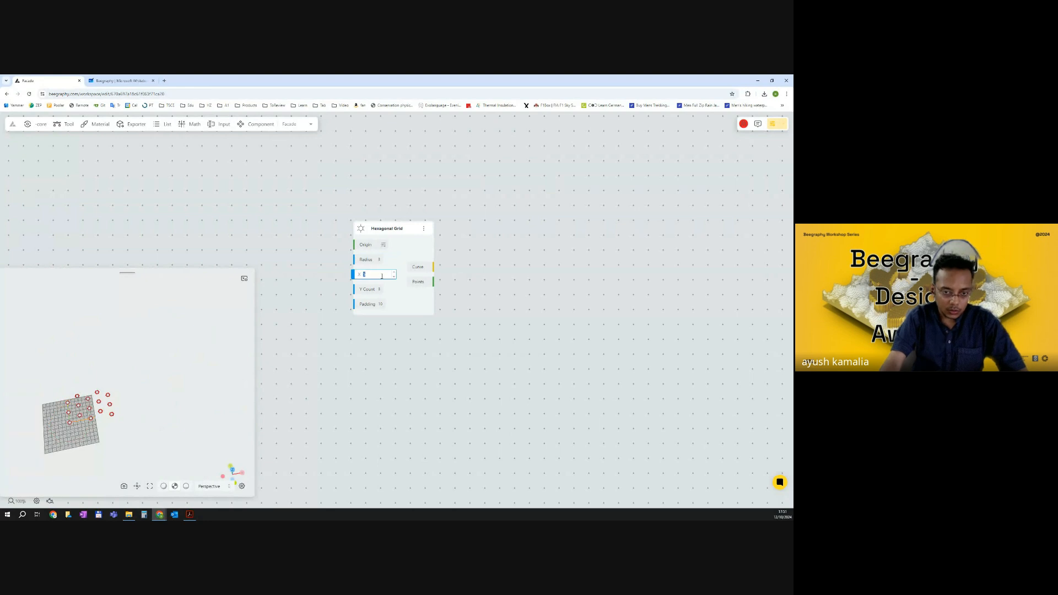
type("2")
left_click(383, 290)
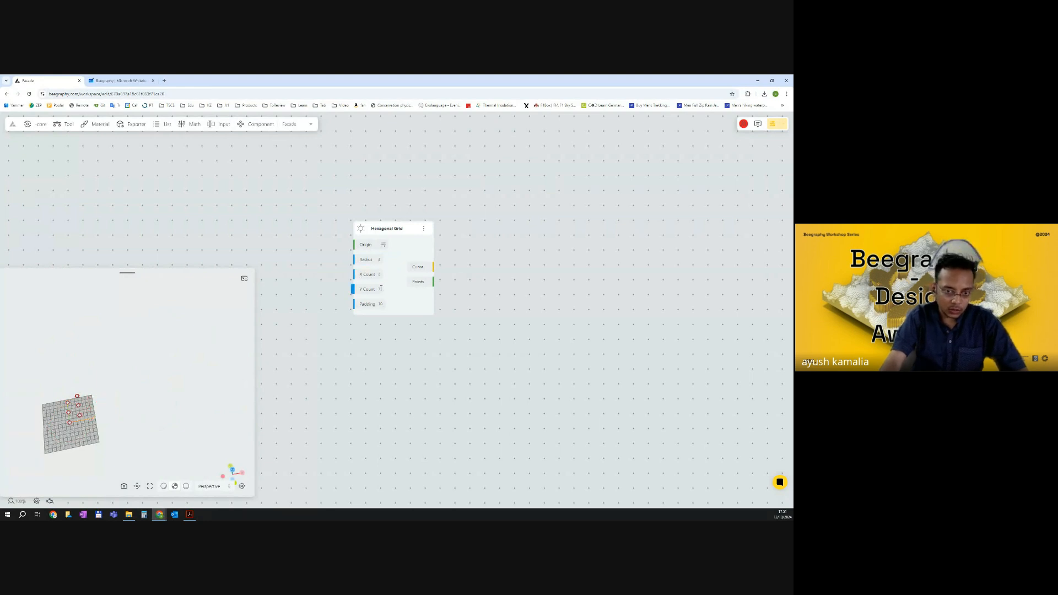
type("2")
key("Return")
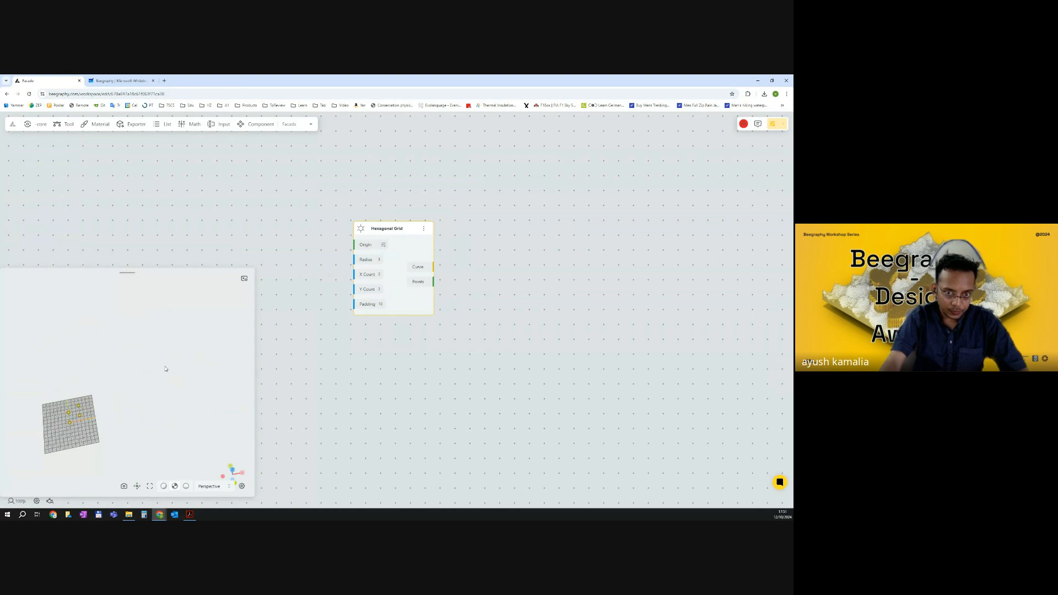
Set the Hexagonal Grid's Radius to 30.
scroll(77, 422, "up", 4)
right_click_drag(68, 427, 176, 378)
left_click(382, 259)
type("0")
key("Return")
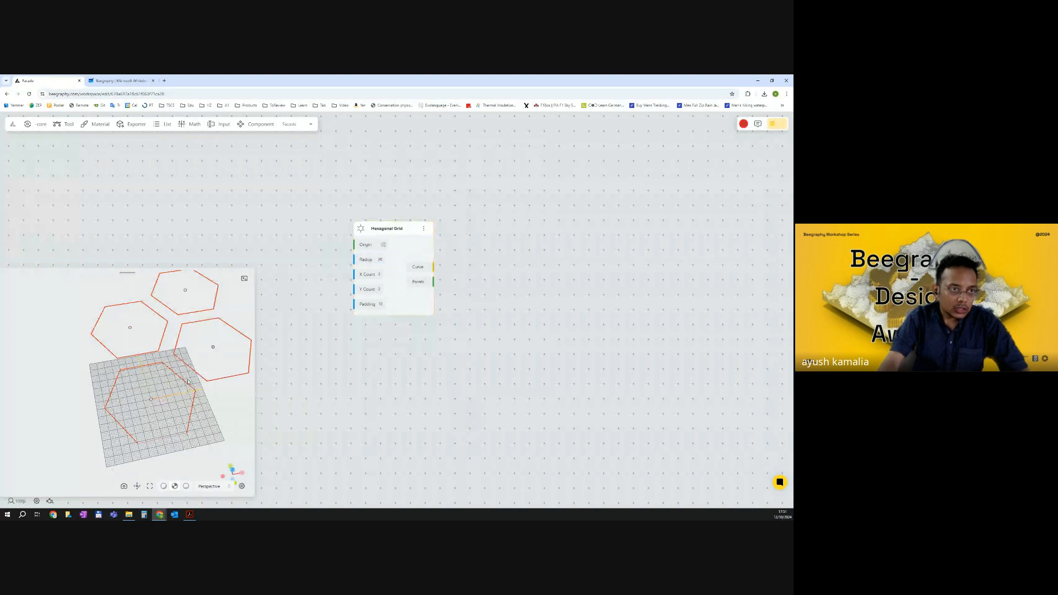
Open the Al Bahar Towers reference PDF and scroll to its facade pattern diagrams.
left_click(192, 514)
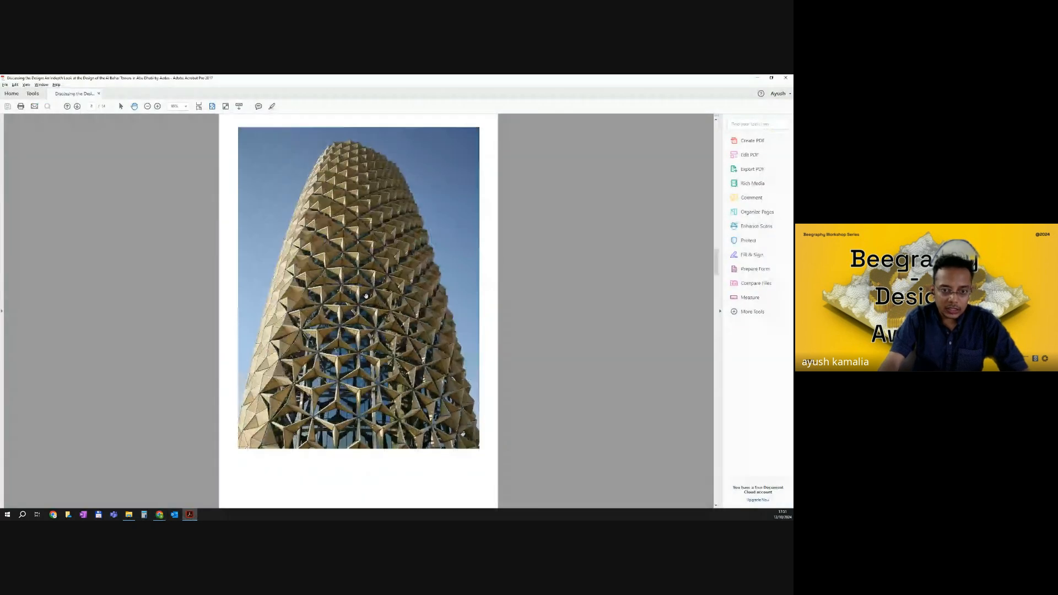
scroll(366, 296, "up", 5)
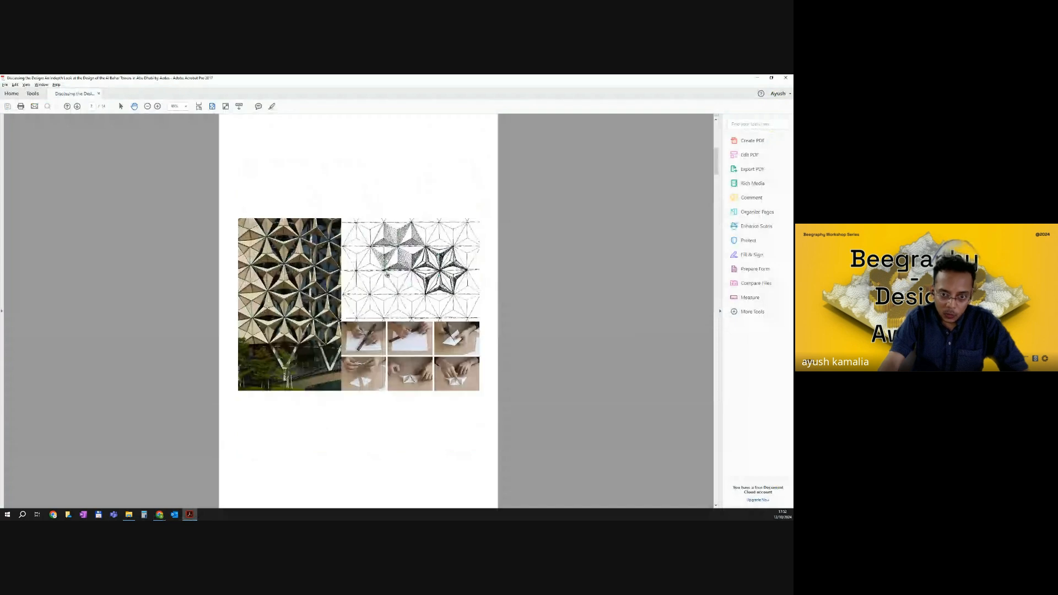
Set the Hexagonal Grid's Padding to 0.
key("alt+Tab")
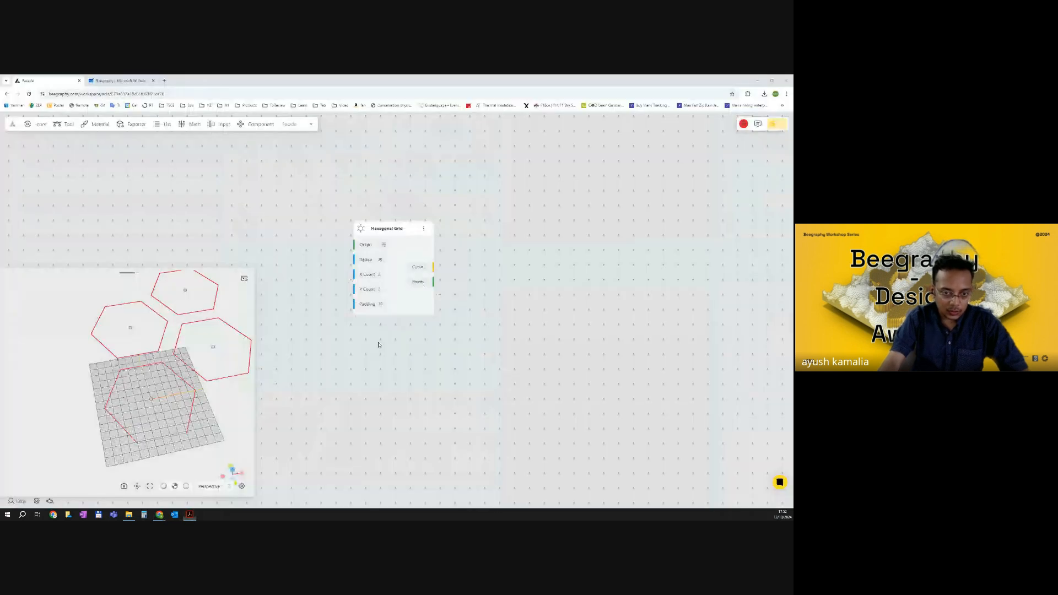
left_click(381, 305)
type("0")
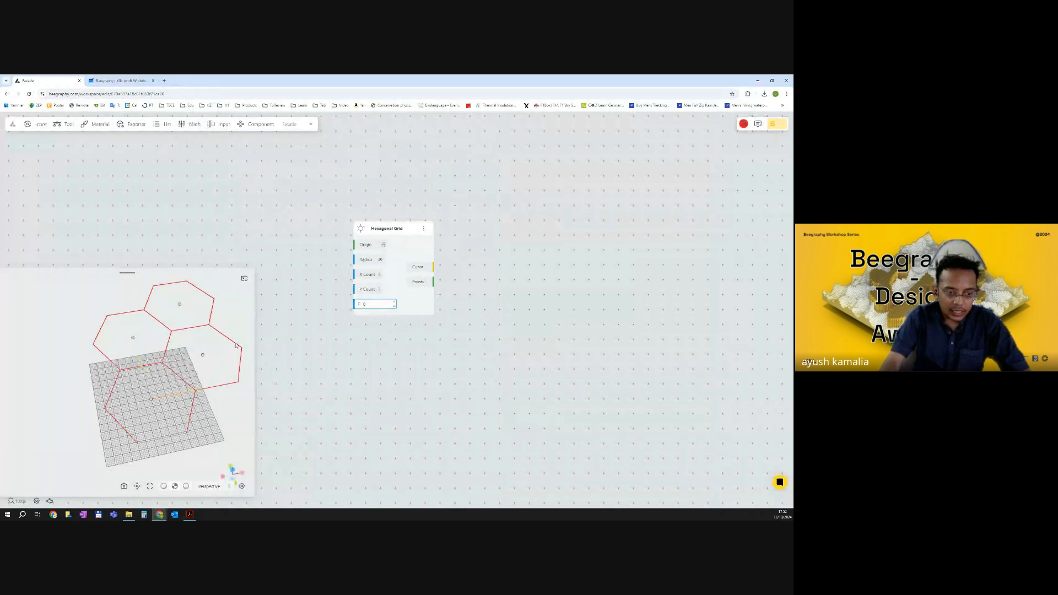
left_click(357, 390)
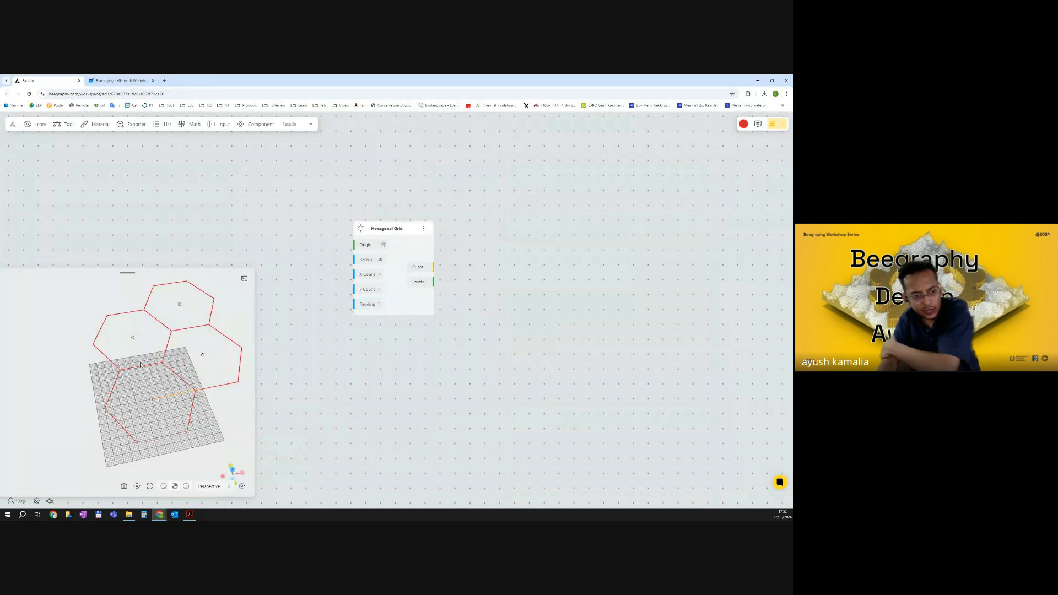
Set the Hexagonal Grid's Y Count to 1.
left_click(380, 290)
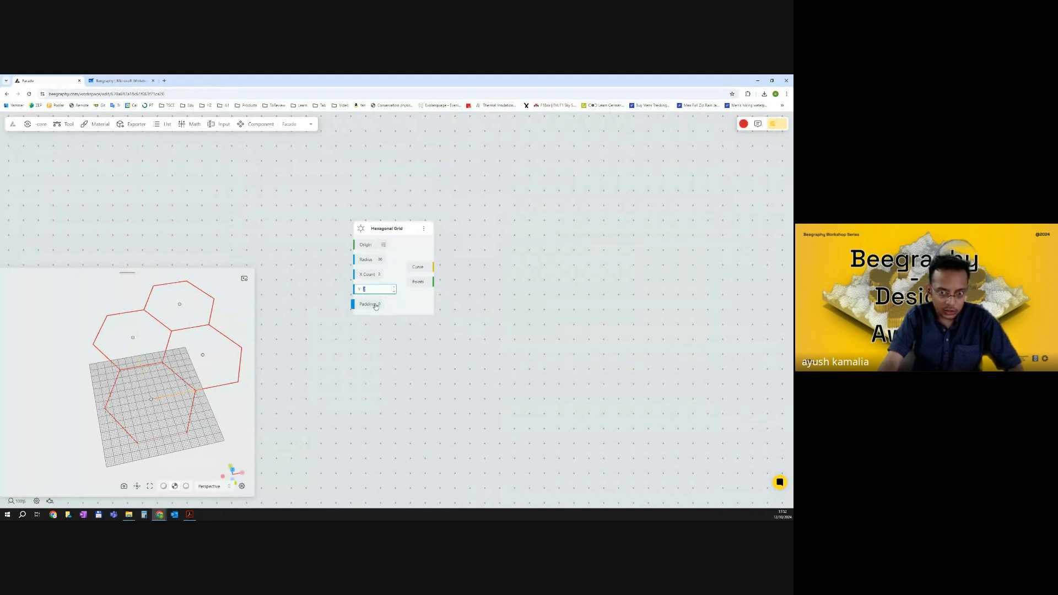
type("1")
left_click(449, 382)
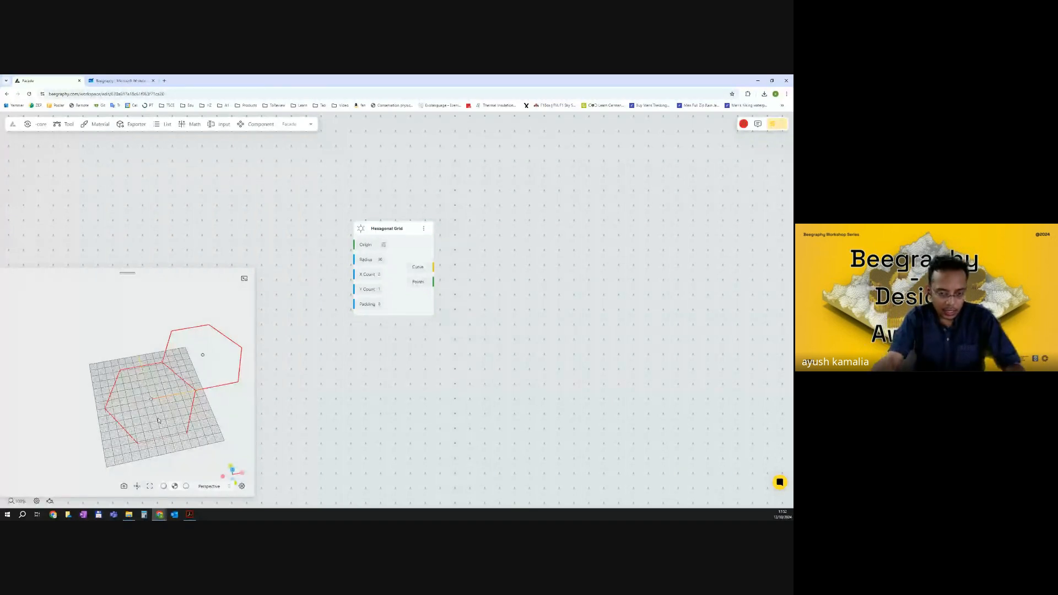
left_click_drag(502, 313, 456, 294)
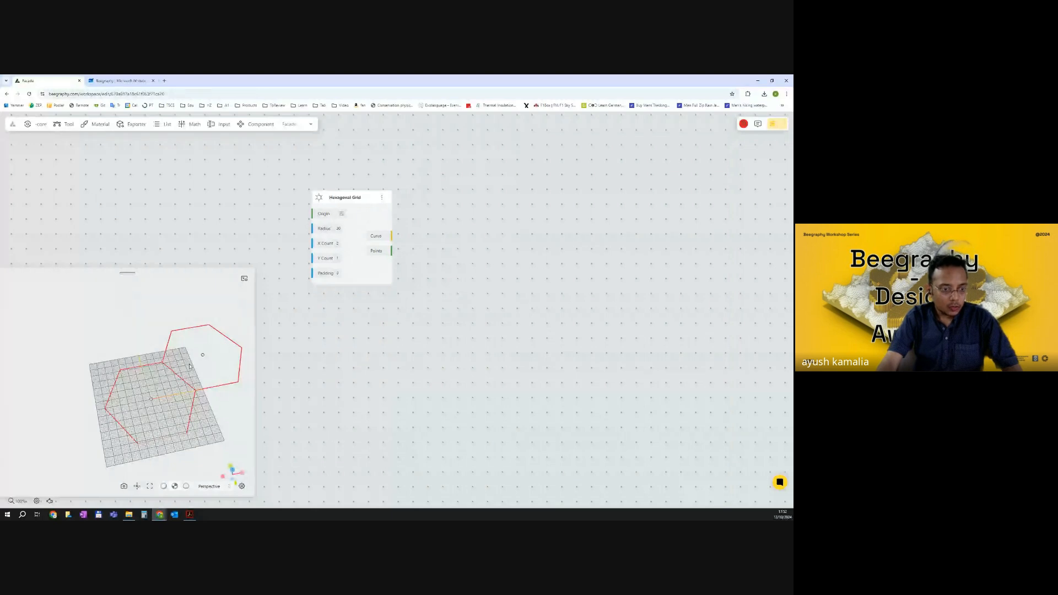
Mark the centre point of the star sketch on the whiteboard, then return to the Beegraphy canvas.
key("ctrl+Tab")
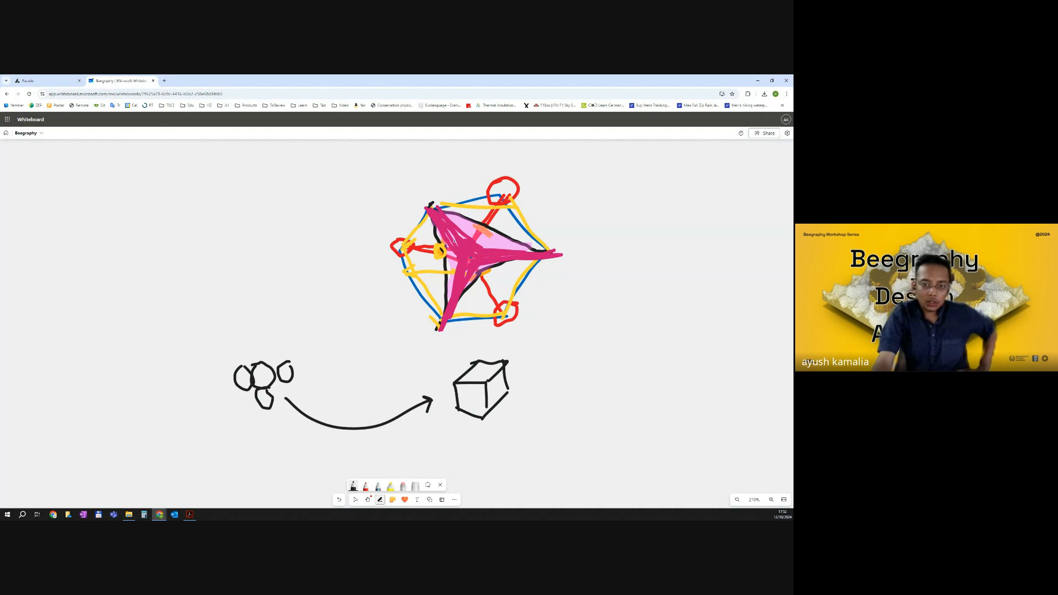
left_click_drag(472, 252, 464, 254)
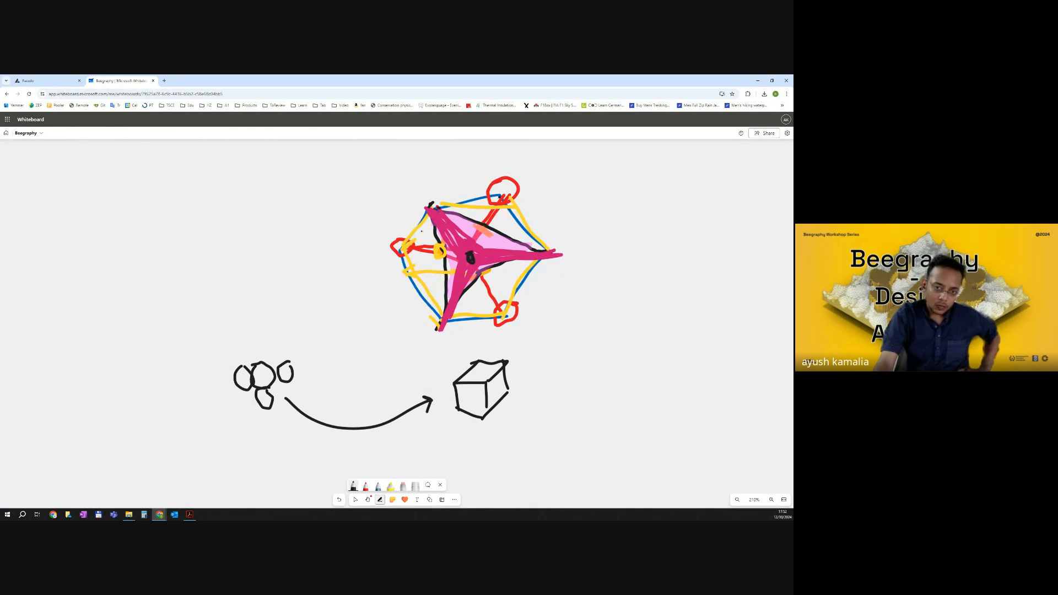
left_click(46, 81)
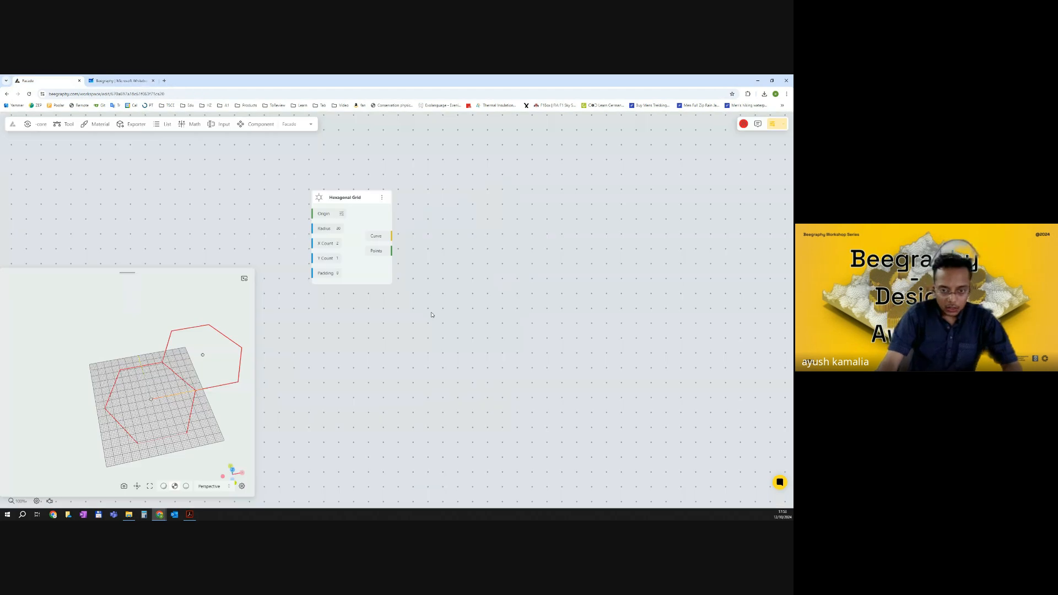
Add a Centroid component by searching for centr and connect the Hexagonal Grid's Curve output to its Geometry input.
double_click(451, 278)
type("CENTR")
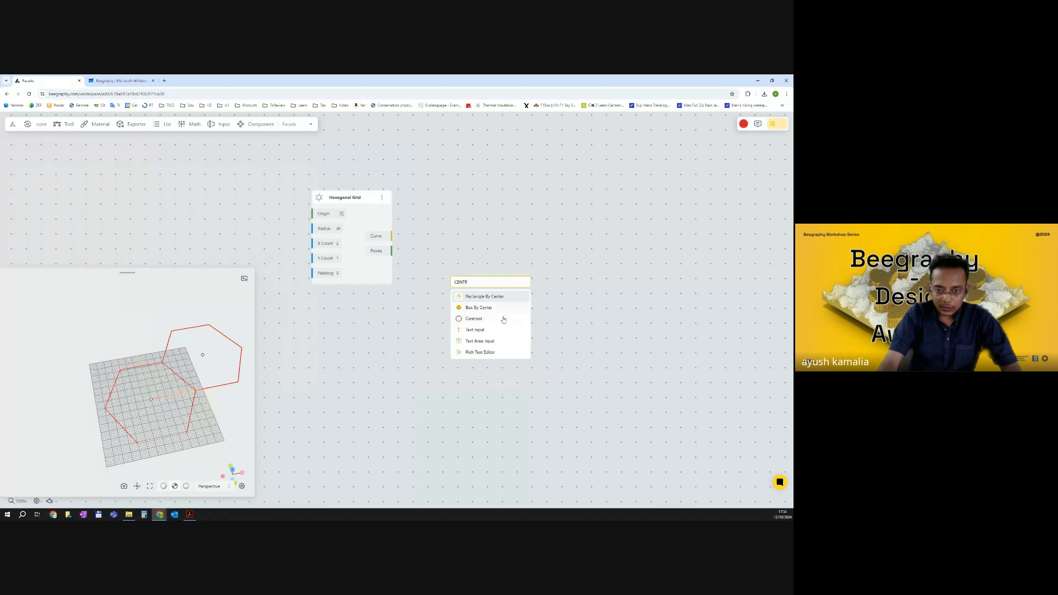
left_click(498, 319)
left_click_drag(491, 286, 499, 185)
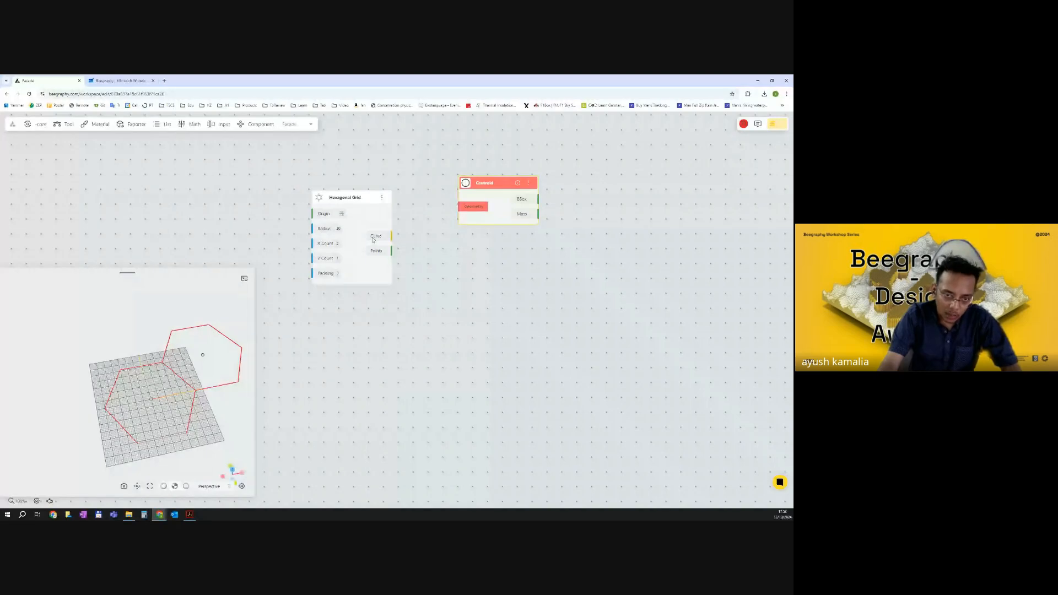
left_click_drag(393, 235, 518, 181)
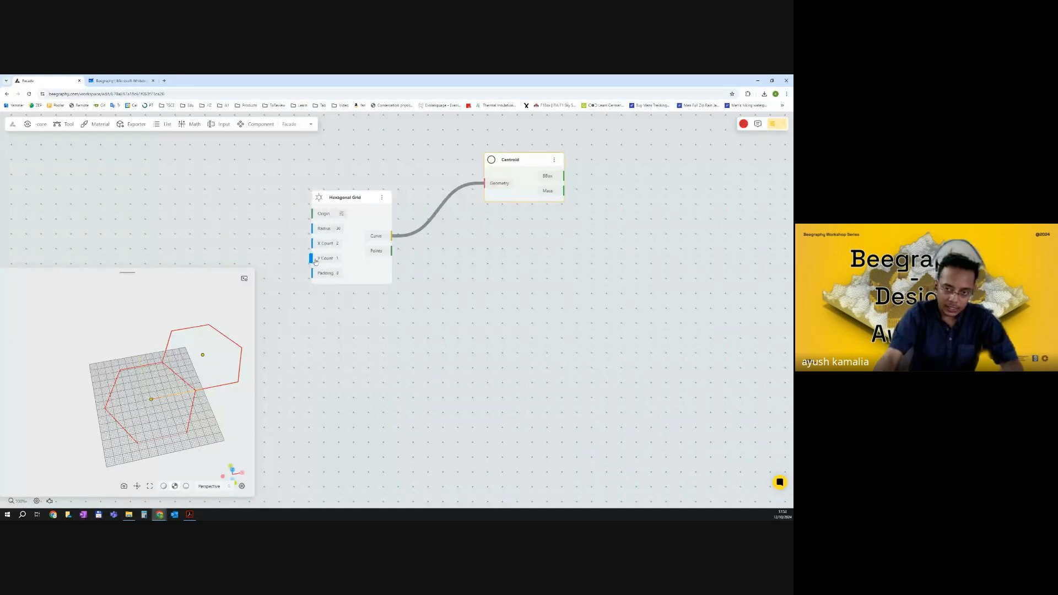
left_click(554, 236)
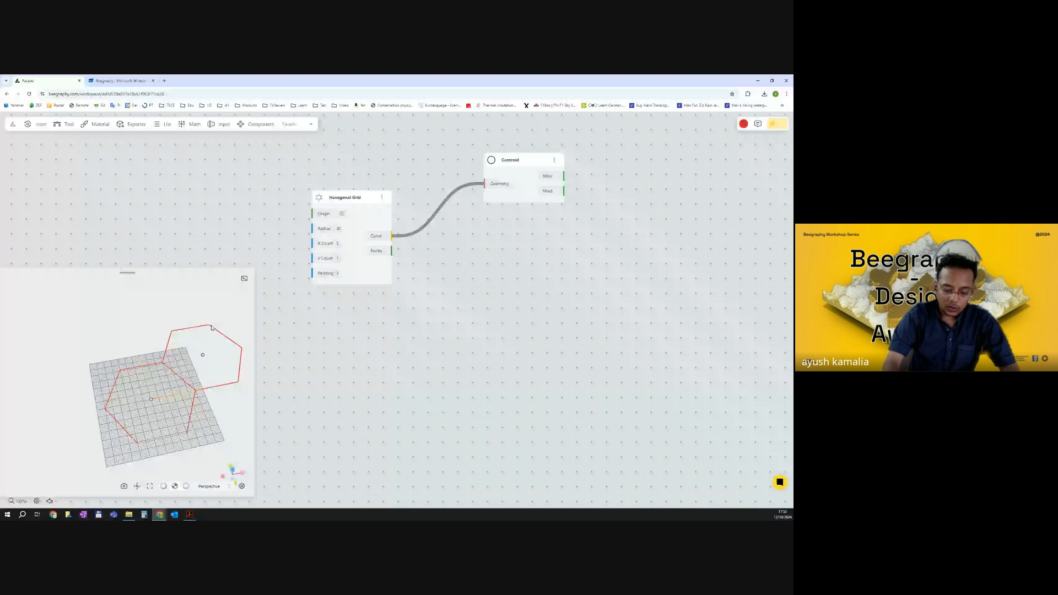
Add an Explode component and connect the Hexagonal Grid's Curve output to its Curve input.
double_click(534, 312)
type("exc")
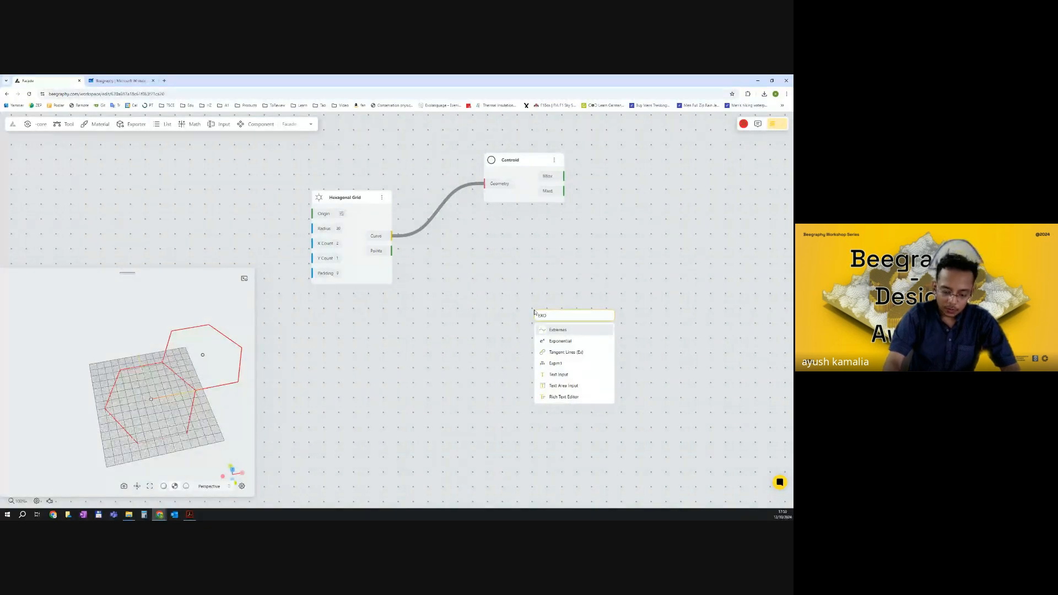
type("LODE")
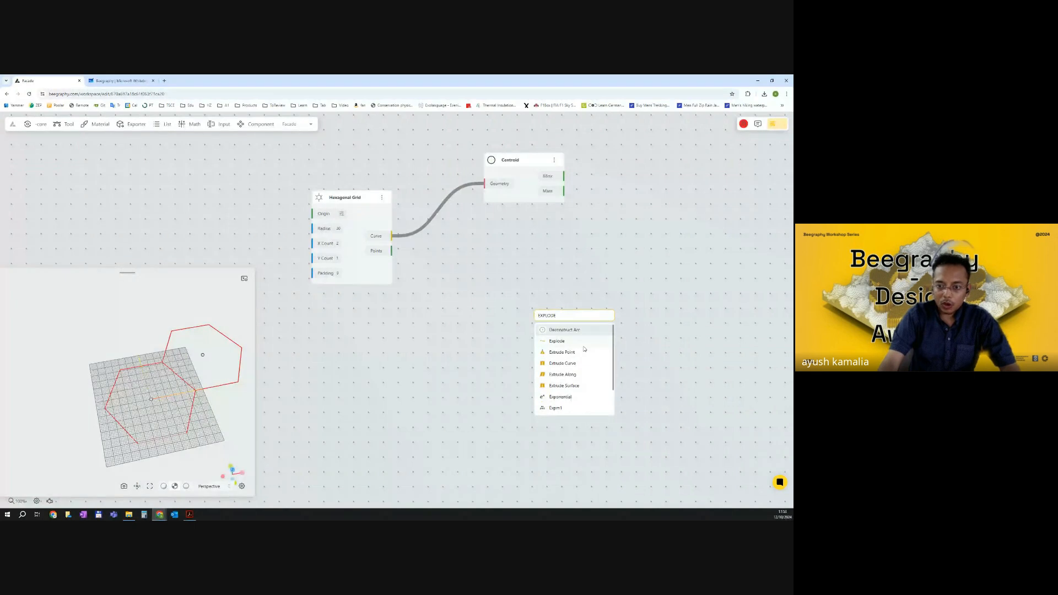
left_click(576, 340)
left_click_drag(570, 324, 533, 283)
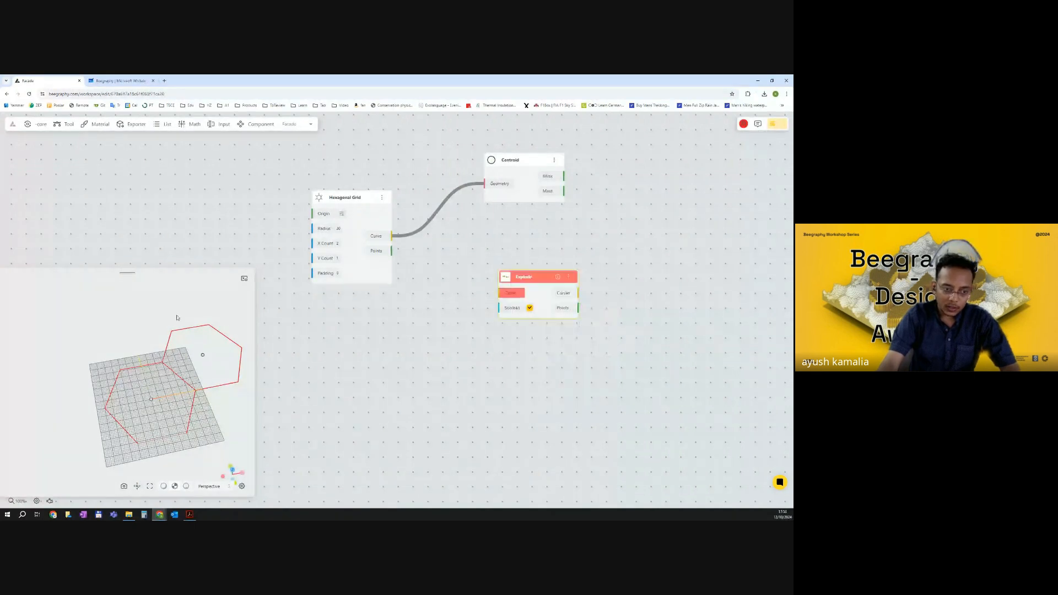
left_click_drag(392, 236, 500, 293)
left_click_drag(565, 296, 534, 294)
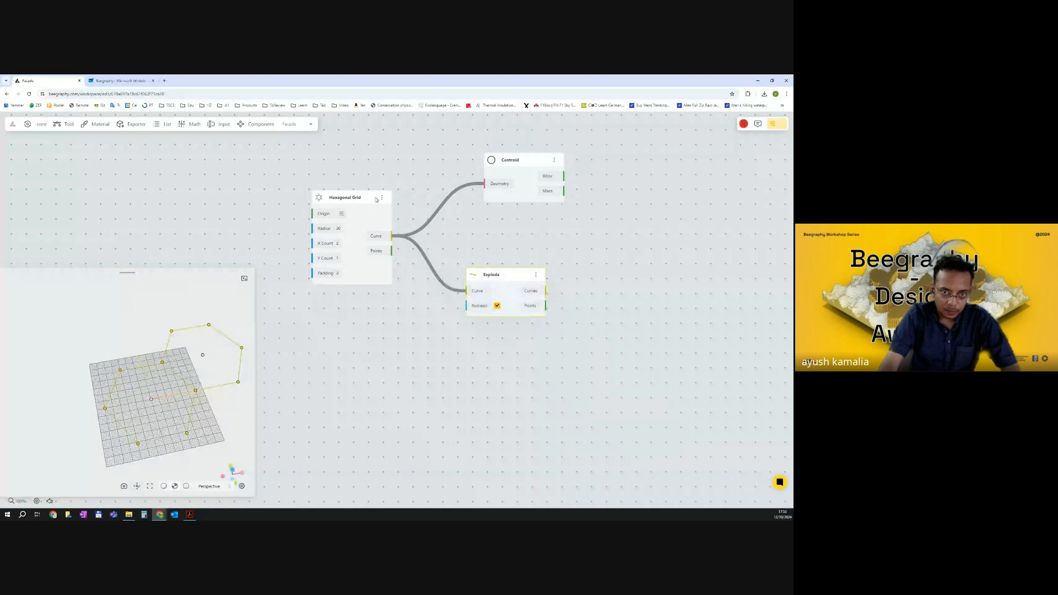
Hide the Hexagonal Grid's preview in the viewport.
left_click(383, 198)
left_click(408, 216)
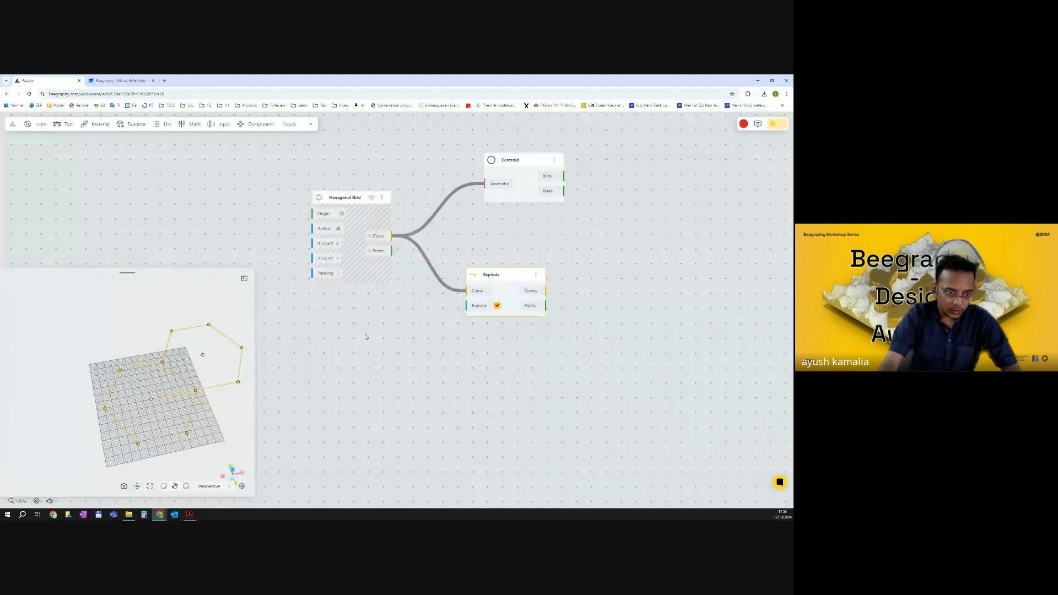
scroll(192, 349, "down", 3)
left_click_drag(575, 354, 467, 336)
left_click_drag(434, 179, 416, 181)
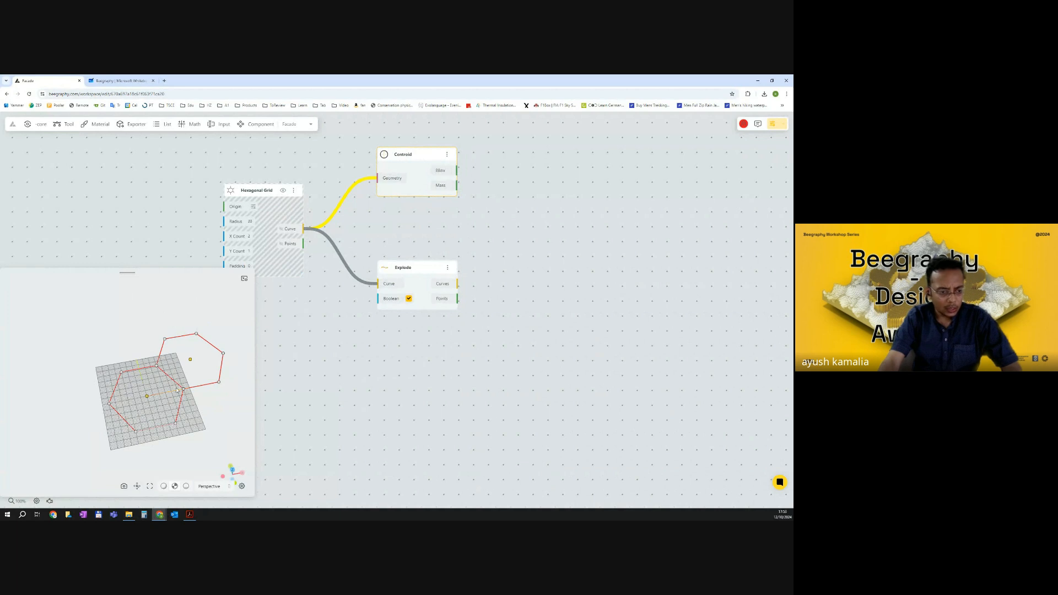
Add a Remove Pattern component by searching for remove pat.
left_click(119, 81)
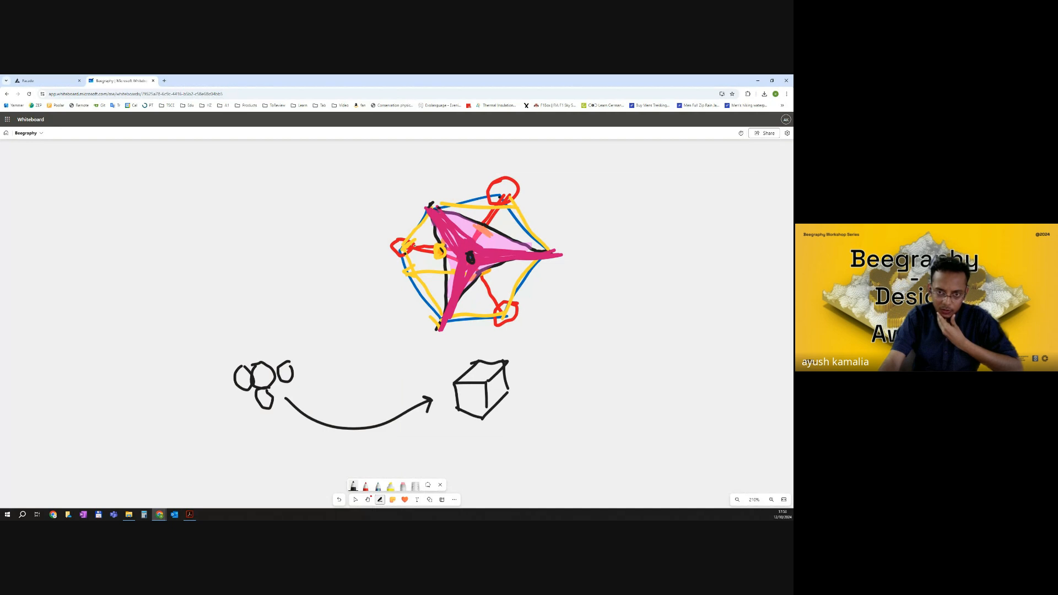
key("ctrl+Tab")
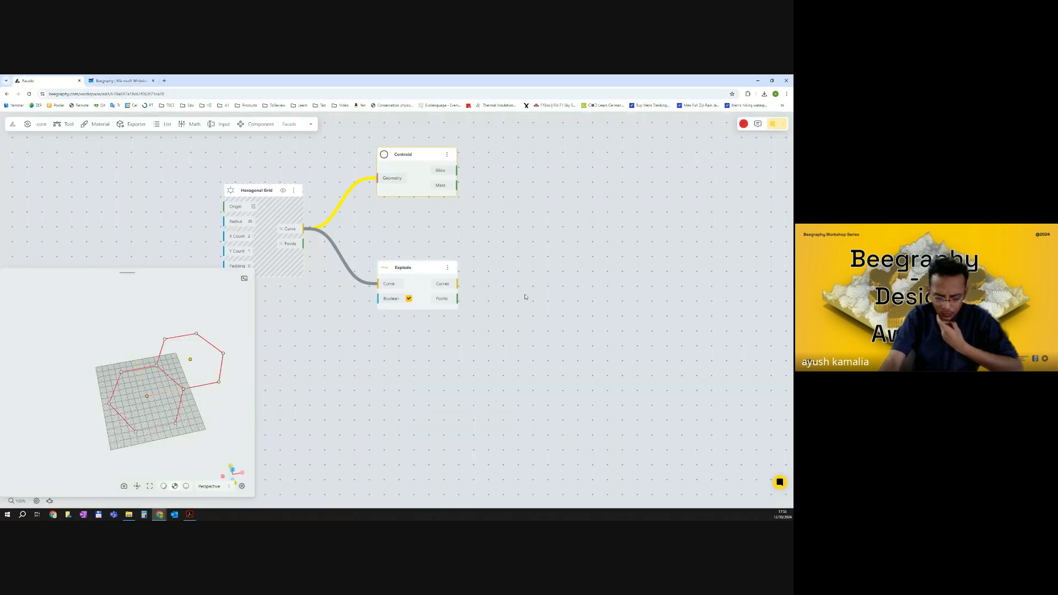
double_click(525, 298)
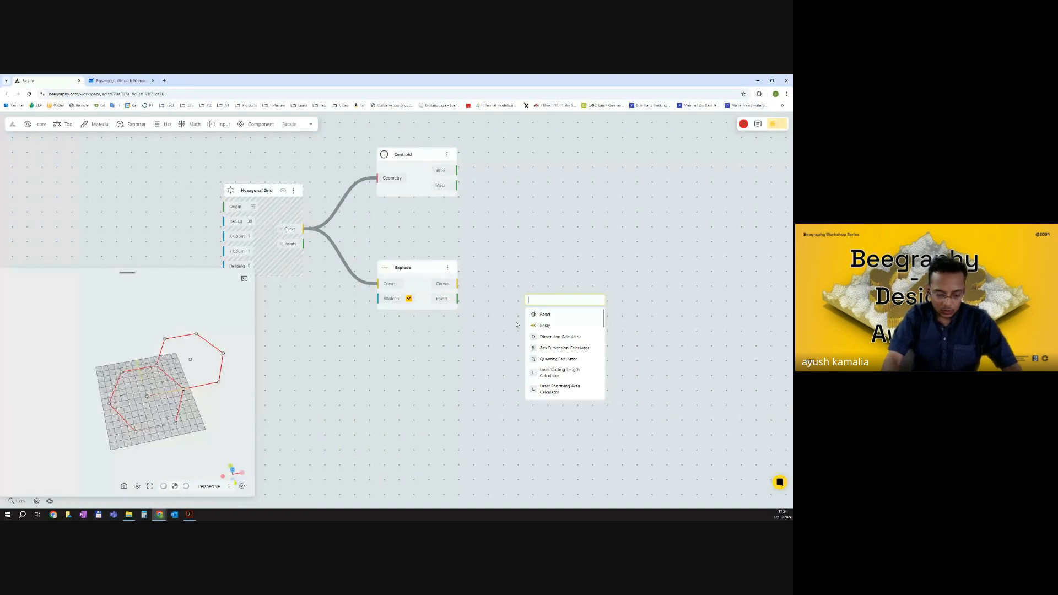
type("REMOVE PAT")
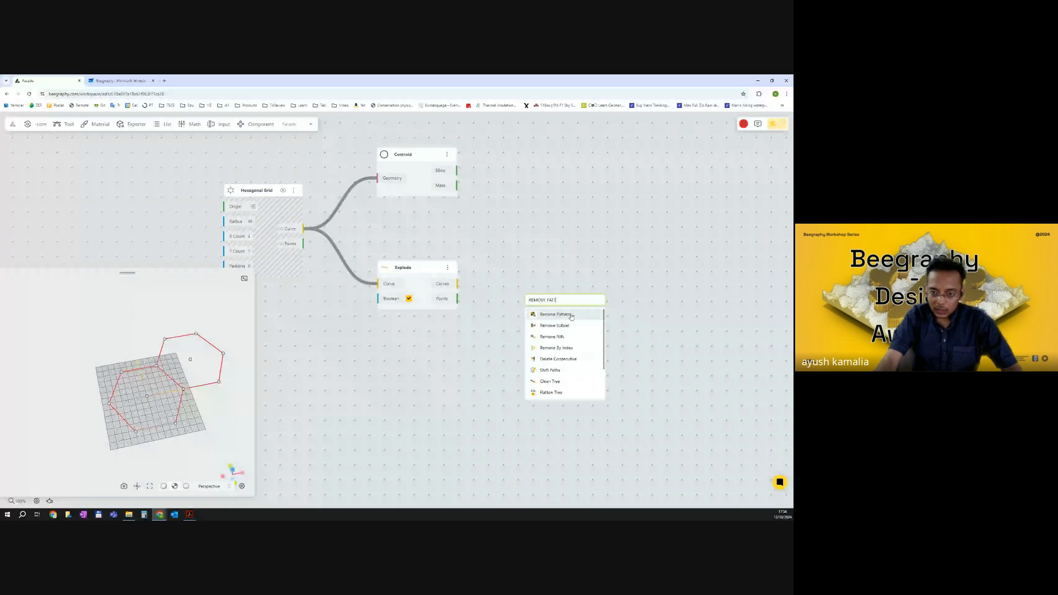
left_click(570, 316)
left_click_drag(554, 308, 562, 320)
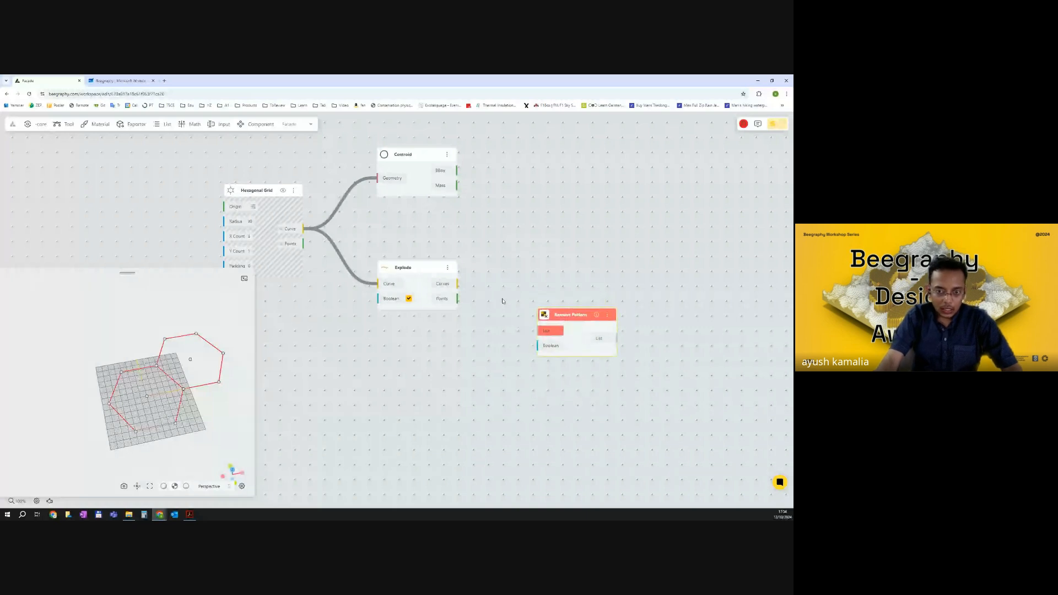
Connect the Explode's Points output to the Remove Pattern's List input and toggle the Explode preview.
scroll(471, 302, "up", 3)
left_click_drag(454, 297, 557, 338)
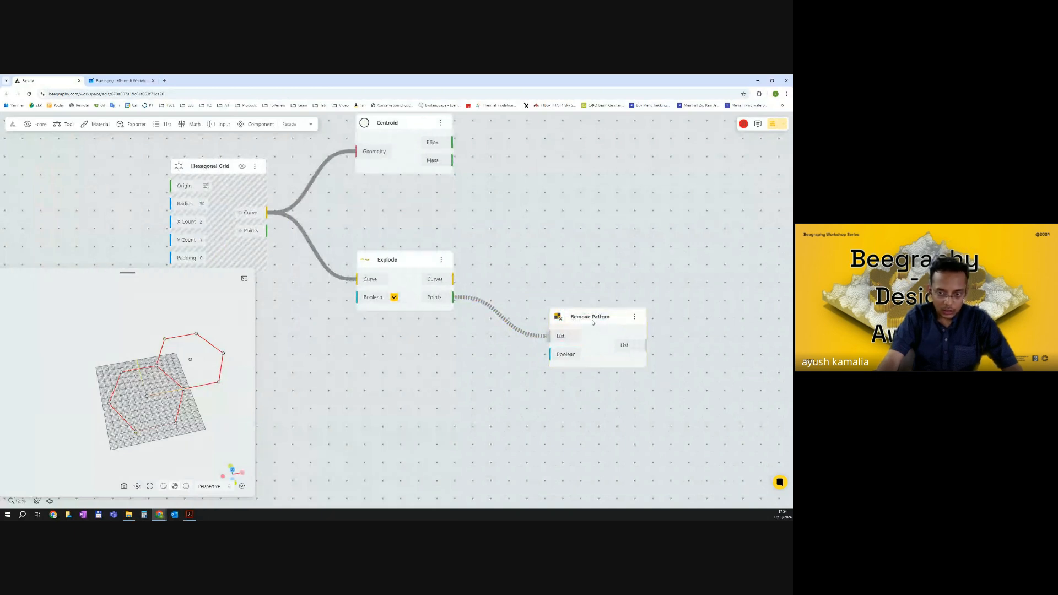
left_click(441, 260)
left_click(445, 334)
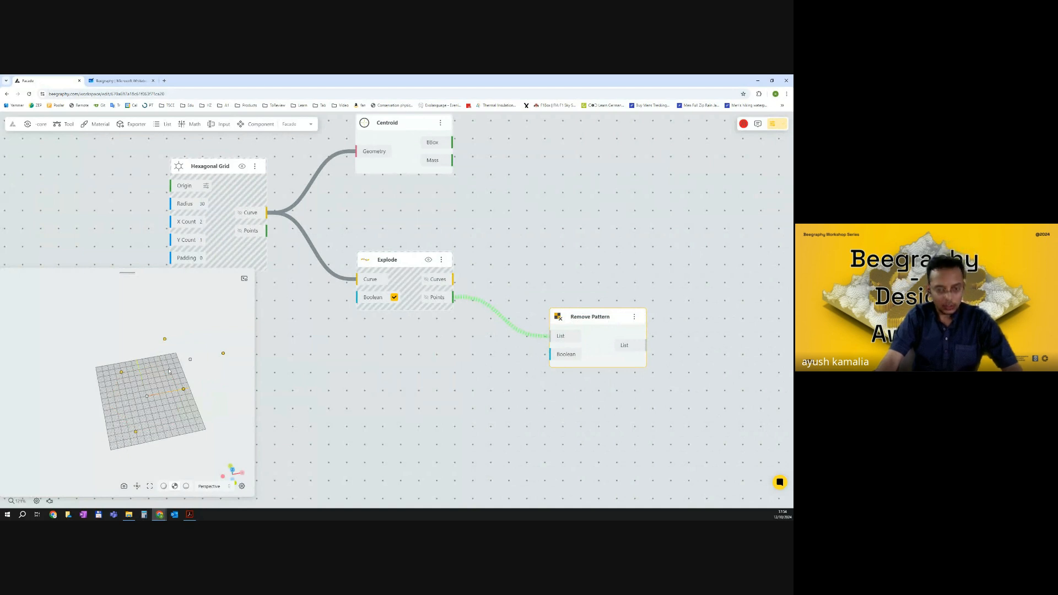
left_click(428, 259)
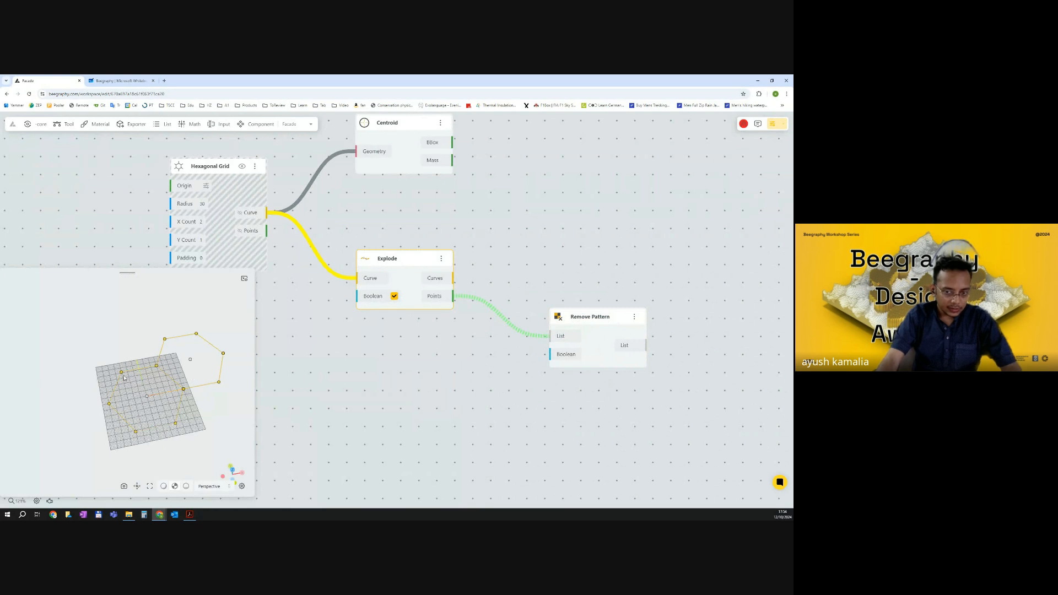
left_click(535, 312)
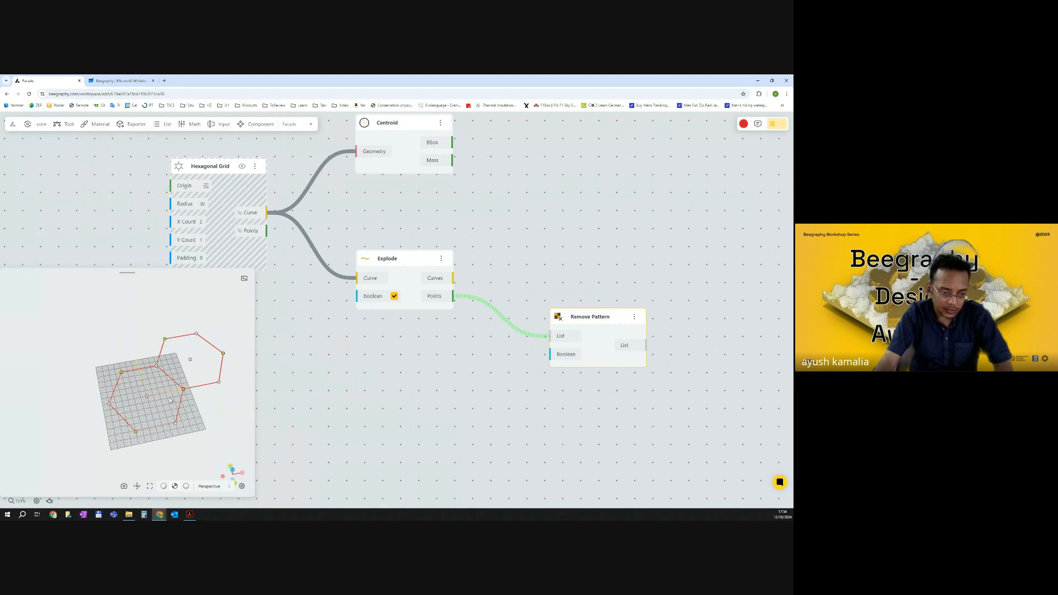
Duplicate the Remove Pattern component and connect the Explode's Points output to the copy's List input.
left_click_drag(548, 345, 550, 337)
scroll(560, 314, "up", 1)
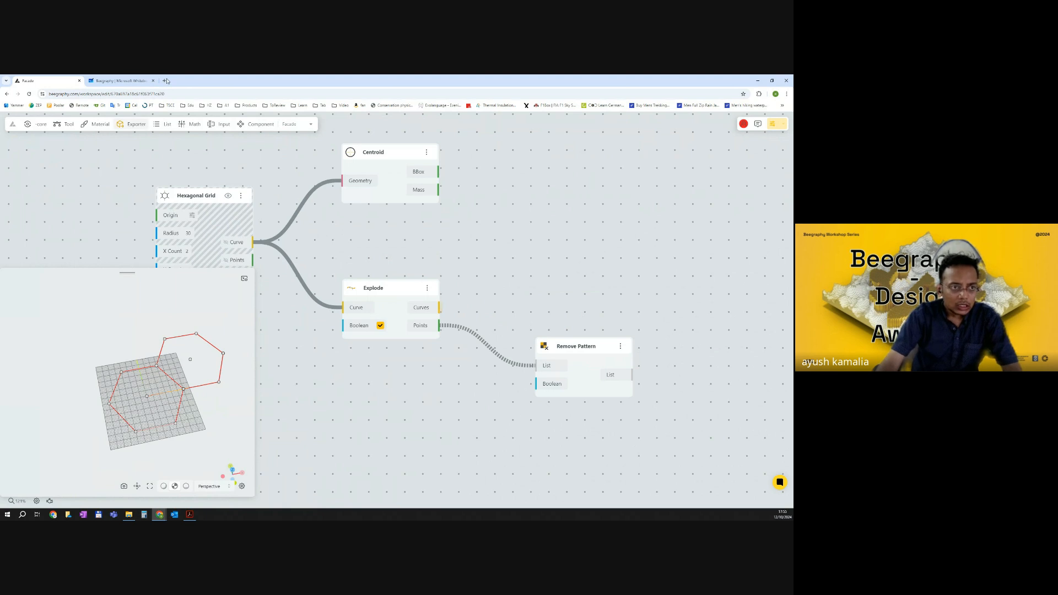
left_click(119, 80)
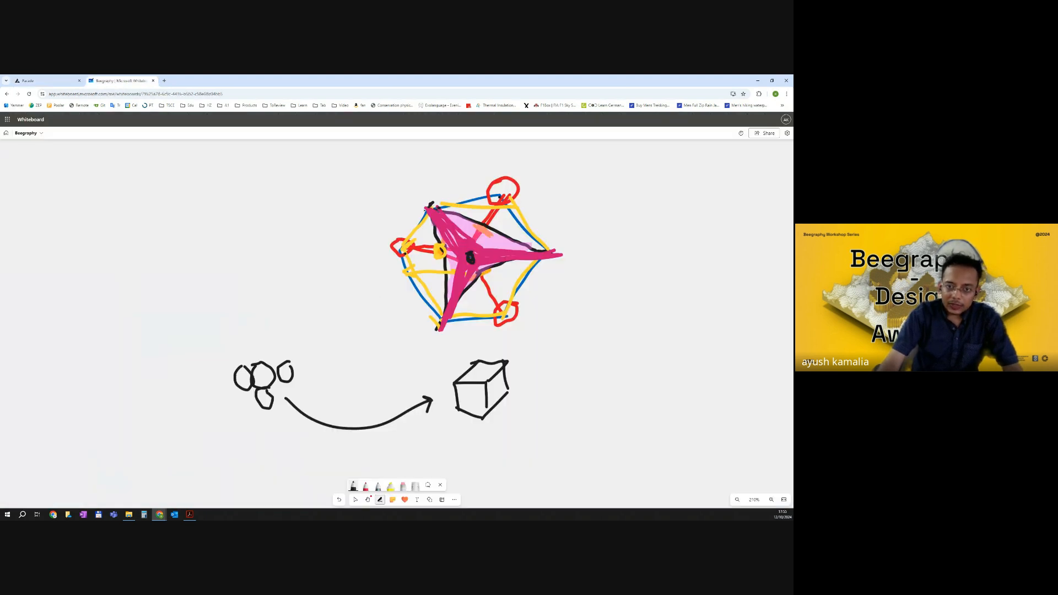
left_click(46, 80)
key("ctrl+c")
key("ctrl+v")
left_click_drag(586, 357, 580, 175)
left_click(568, 297)
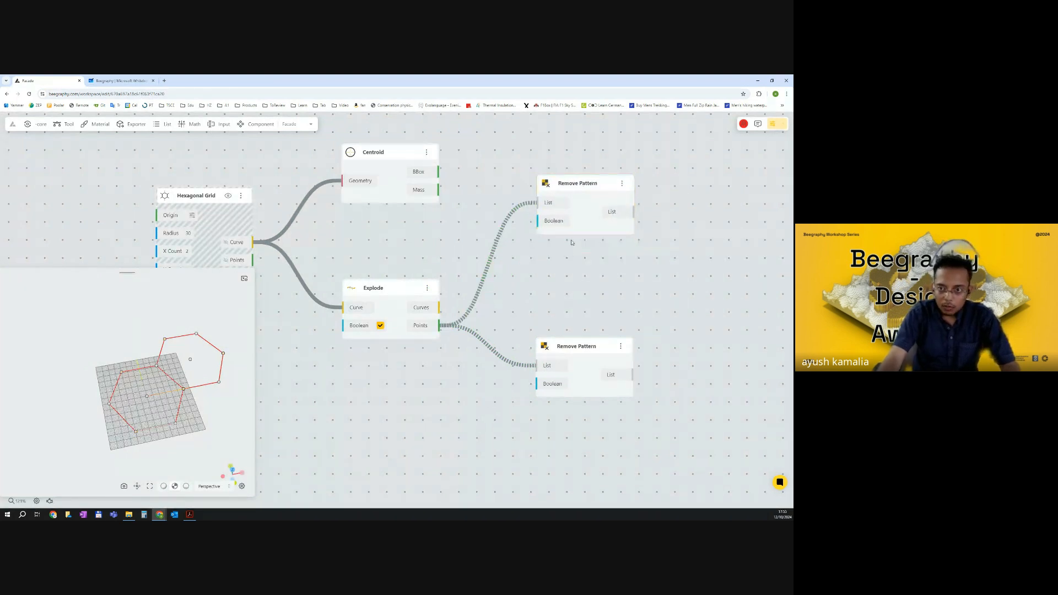
left_click_drag(576, 217, 607, 202)
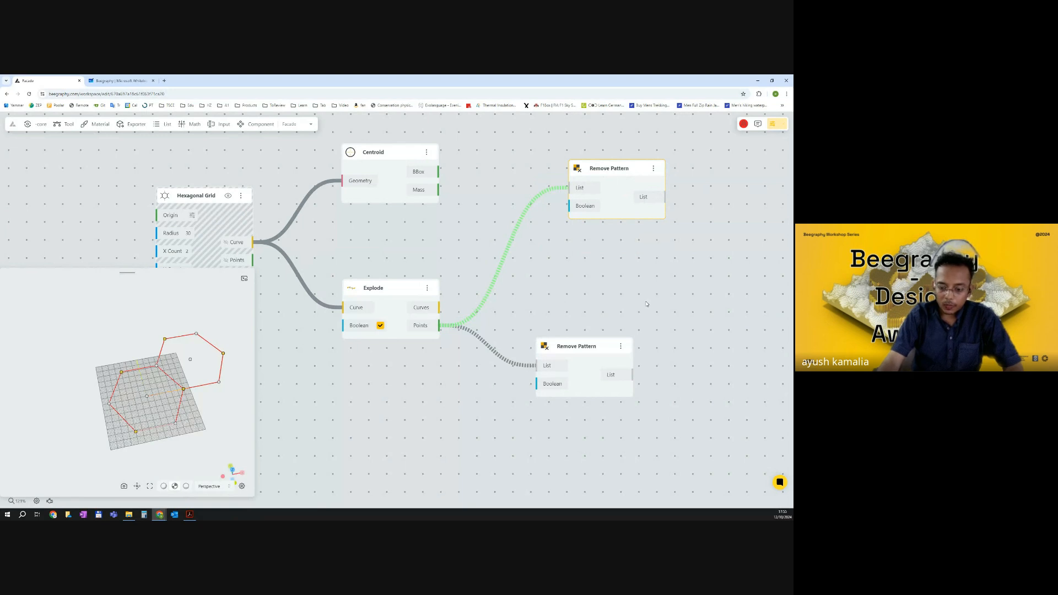
Inspect the Boolean input settings of the upper Remove Pattern component.
double_click(593, 274)
left_click(579, 260)
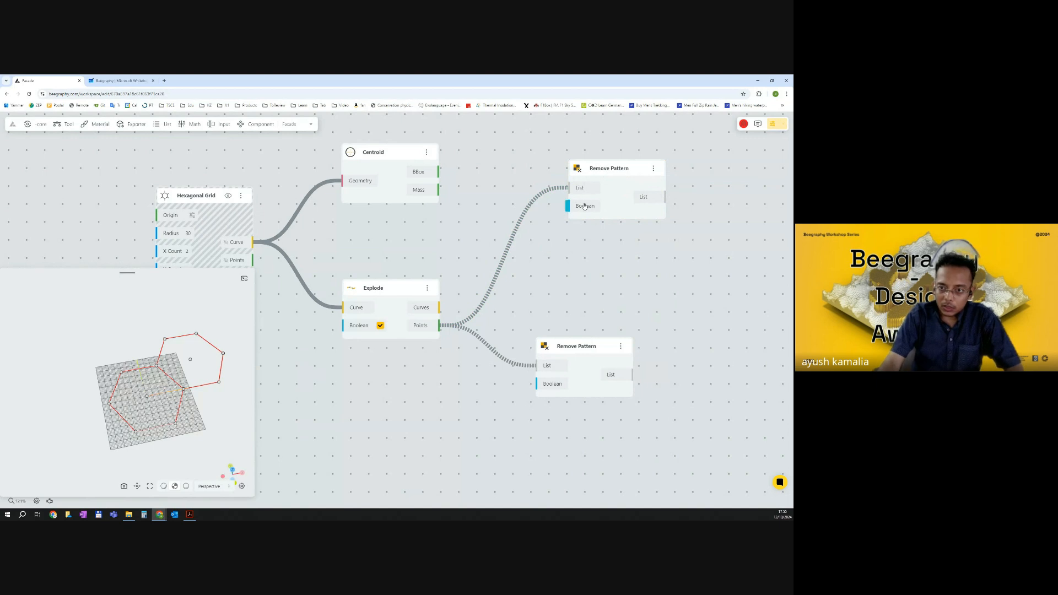
right_click(586, 206)
left_click(521, 315)
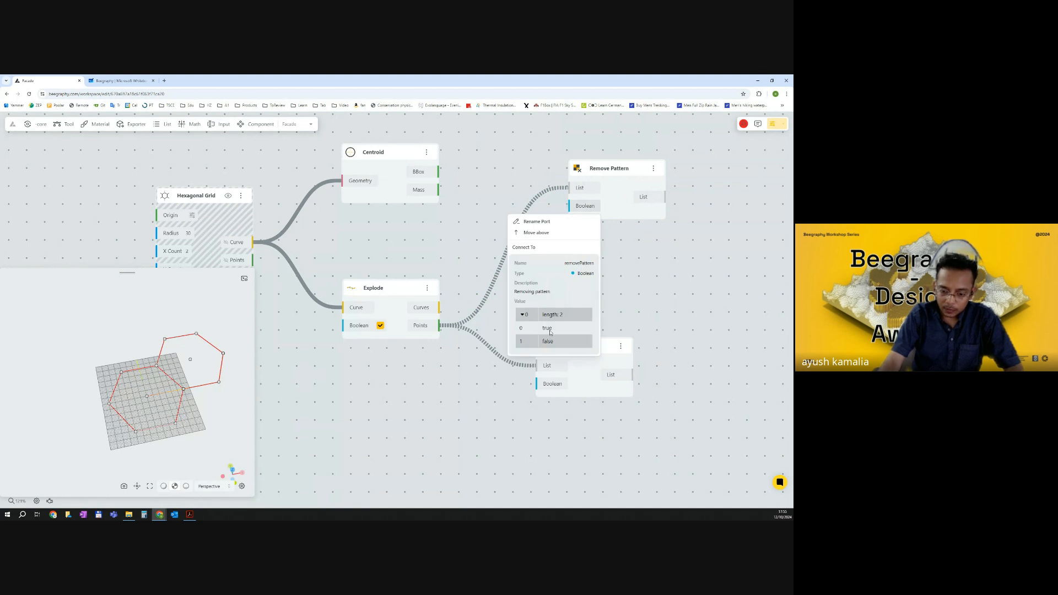
left_click(649, 284)
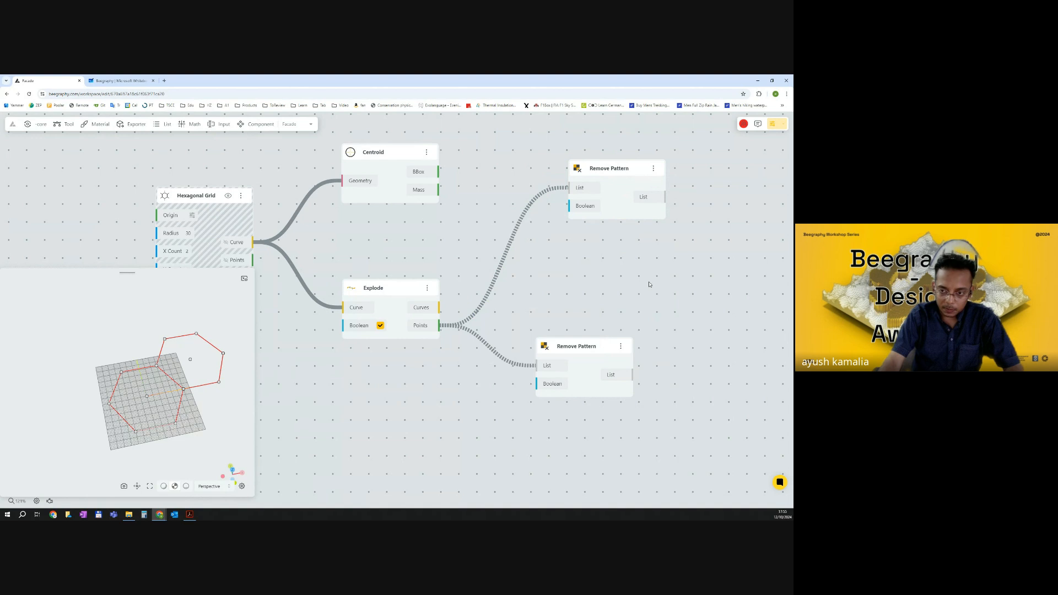
Add a Boolean toggle component by searching for boolean, place it beside the upper Remove Pattern, and duplicate it below.
double_click(576, 257)
type("BOOL")
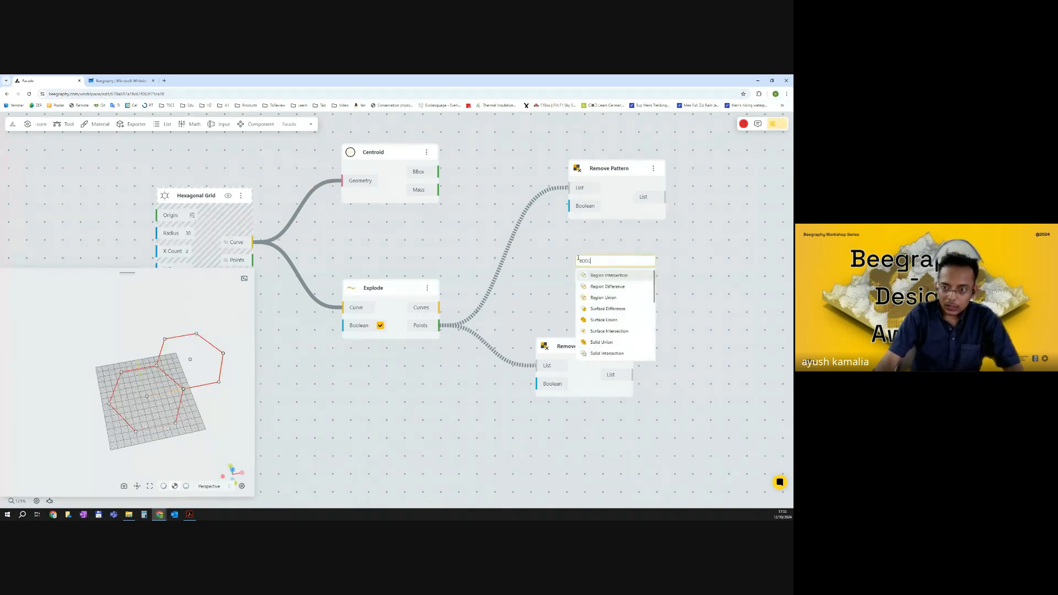
type("EAN")
scroll(626, 314, "down", 2)
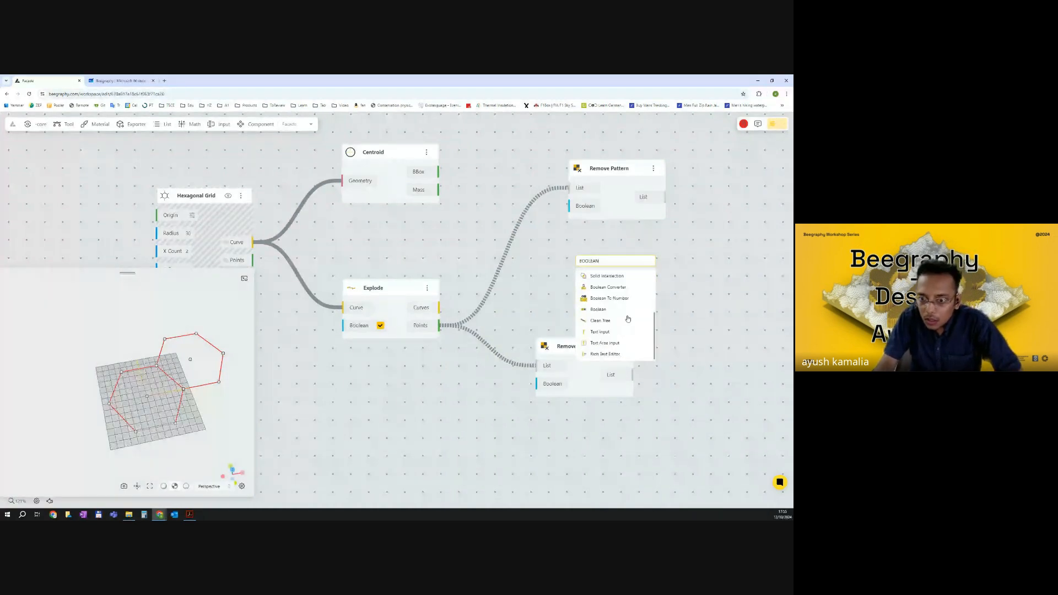
left_click(619, 339)
left_click_drag(606, 262, 491, 159)
left_click_drag(624, 167, 683, 157)
left_click(527, 170)
key("ctrl+c")
key("ctrl+v")
left_click_drag(524, 172, 519, 220)
Switch the first Boolean to false, connect both Booleans to the upper Remove Pattern's Boolean input, and move the lower Remove Pattern right.
left_click(646, 201)
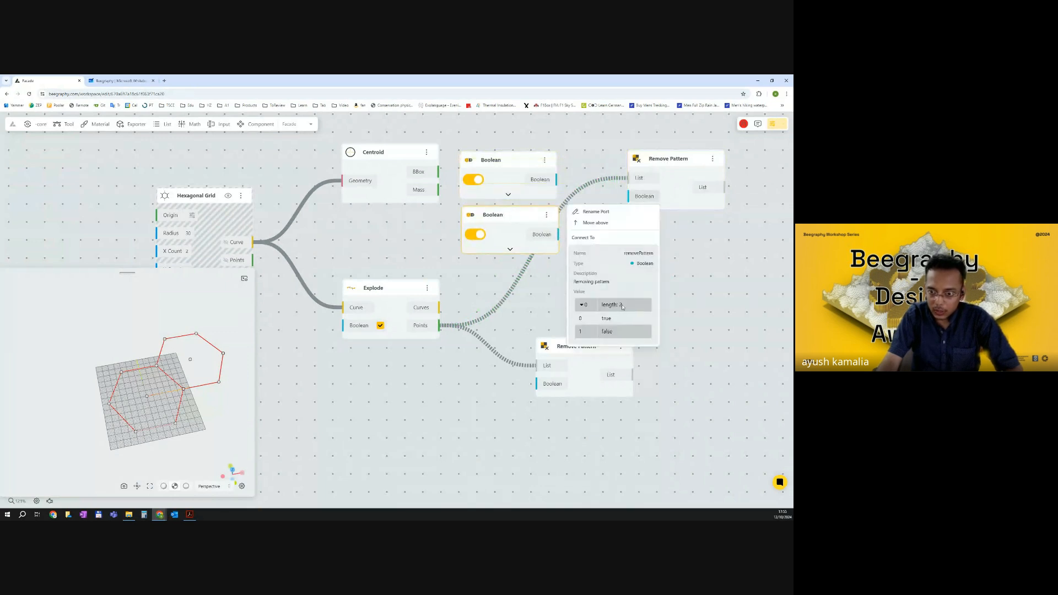
left_click(495, 288)
left_click(474, 179)
left_click_drag(556, 180, 627, 196)
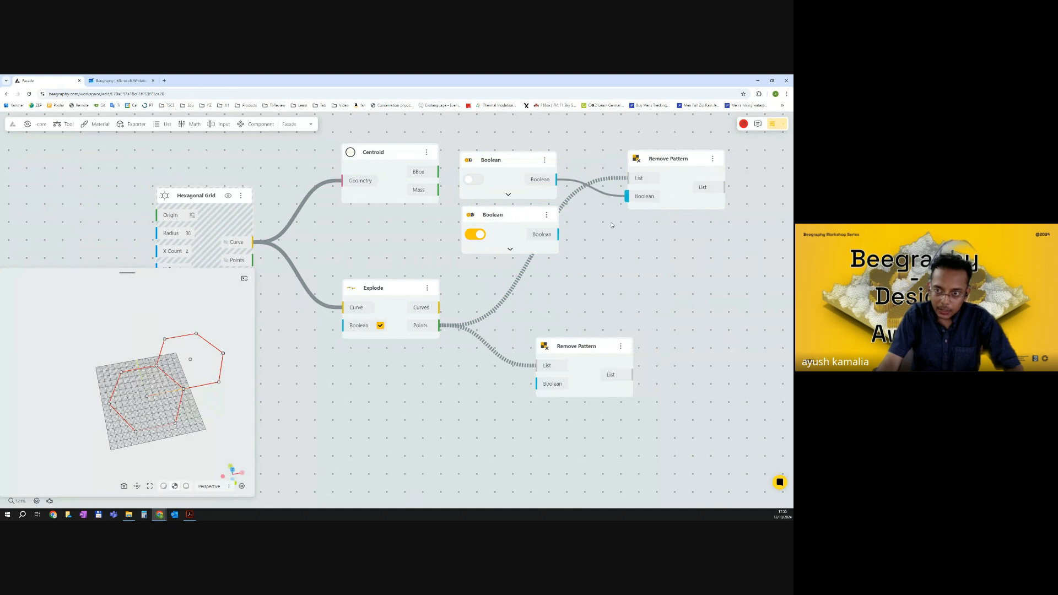
left_click_drag(558, 234, 628, 197)
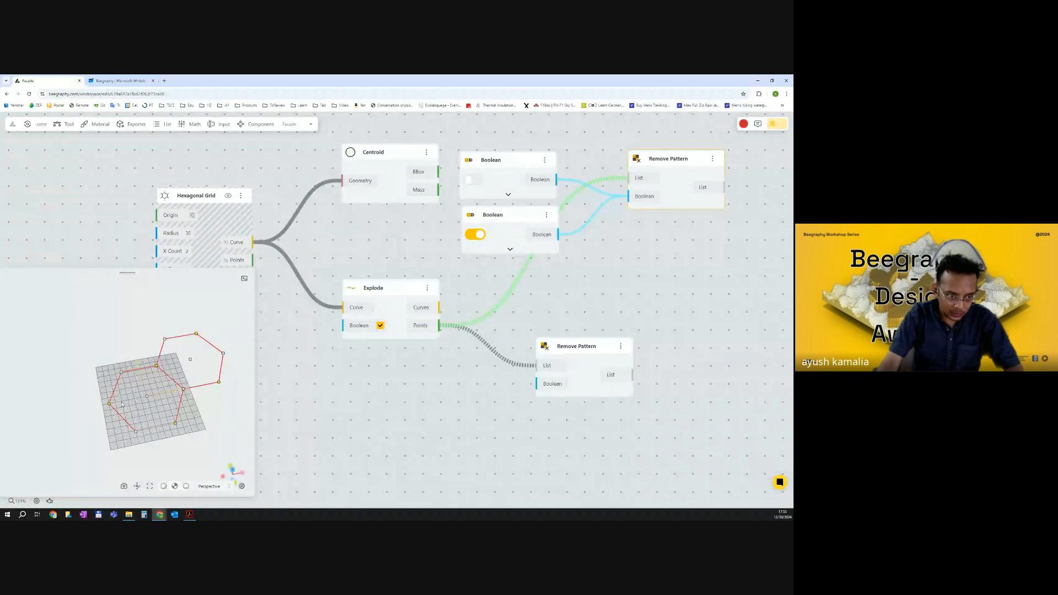
left_click(595, 350)
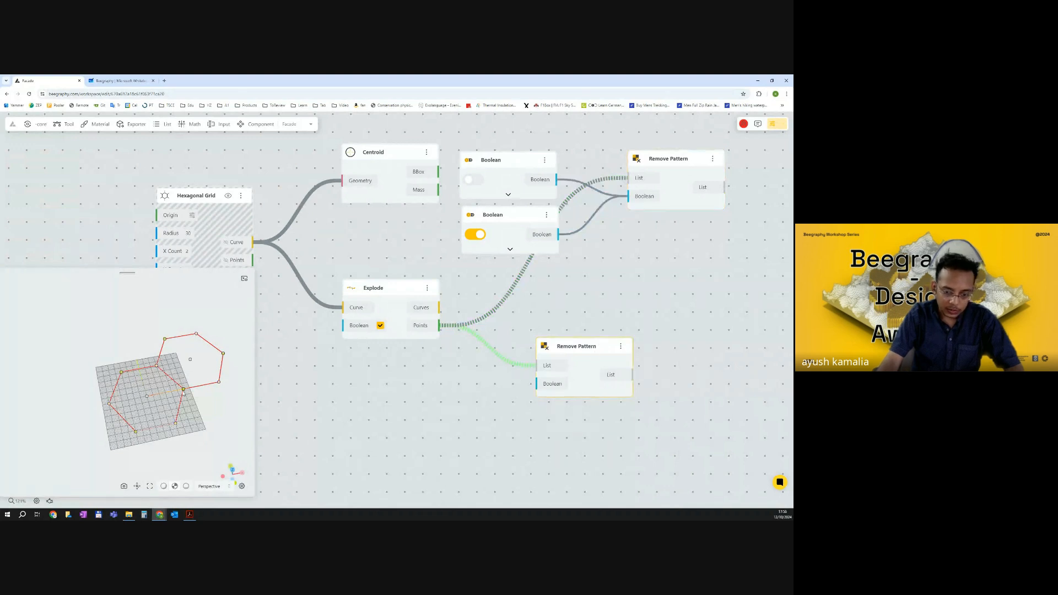
left_click_drag(588, 354, 682, 359)
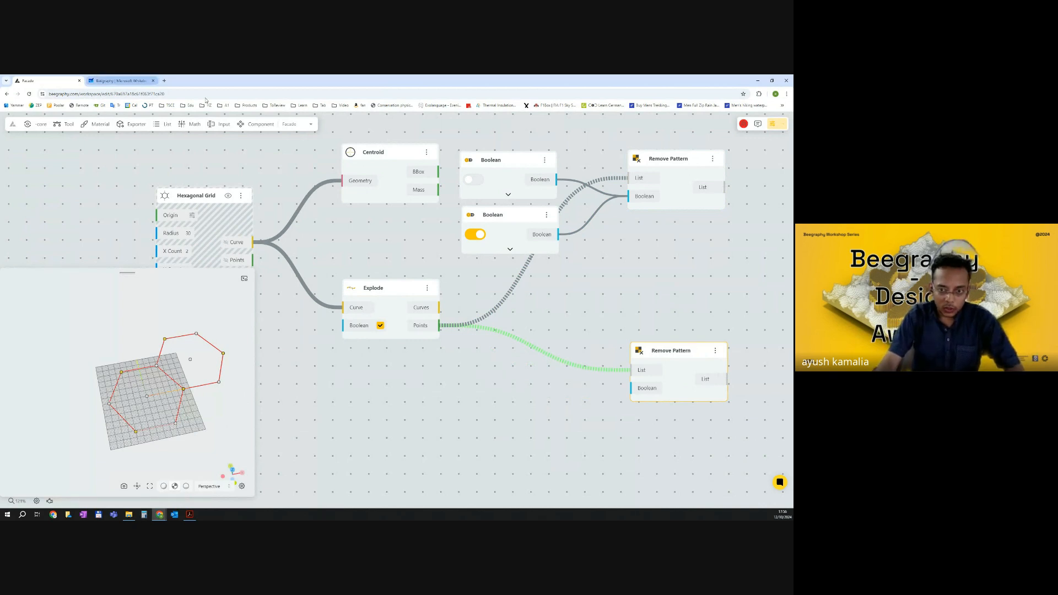
Switch to the Whiteboard tab to point at the hexagon diagram, then return to Beegraphy.
left_click(119, 80)
mouse_move(397, 254)
left_mouse_down()
mouse_move(399, 242)
mouse_move(407, 252)
left_mouse_up()
left_click_drag(494, 199, 499, 194)
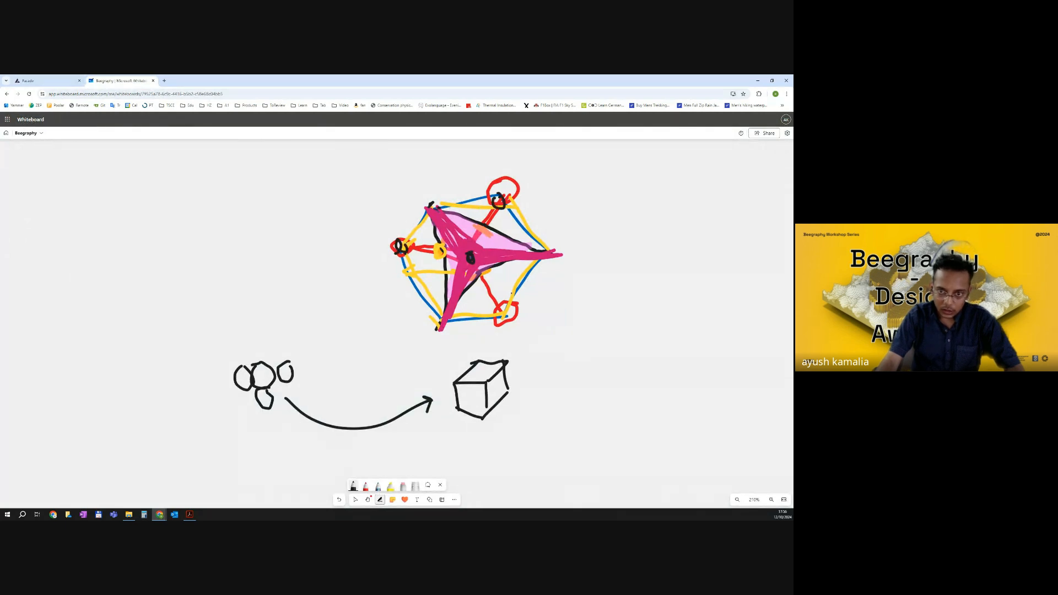
left_click_drag(503, 307, 509, 318)
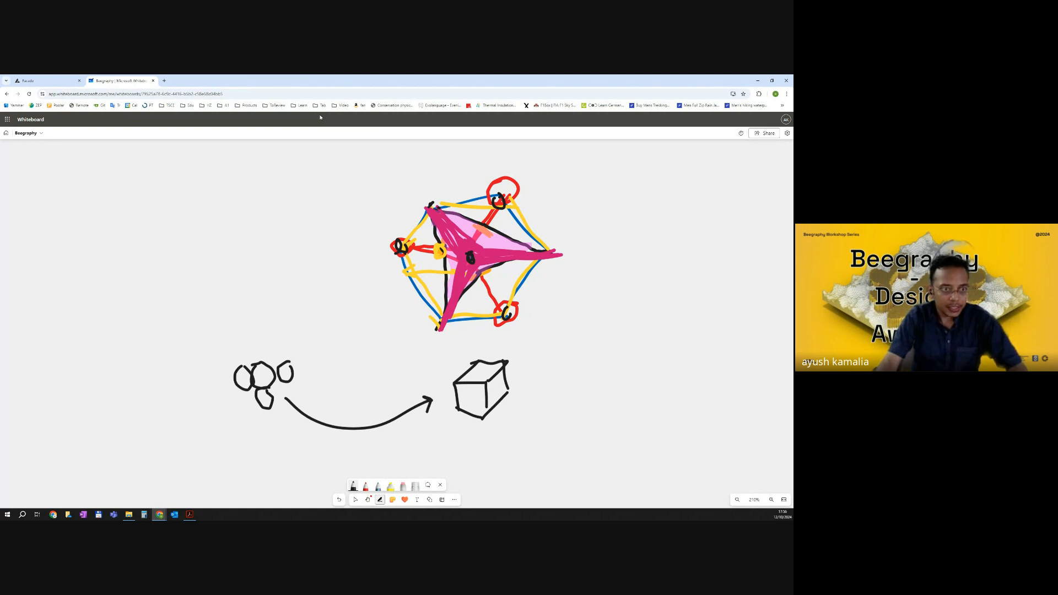
left_click(53, 81)
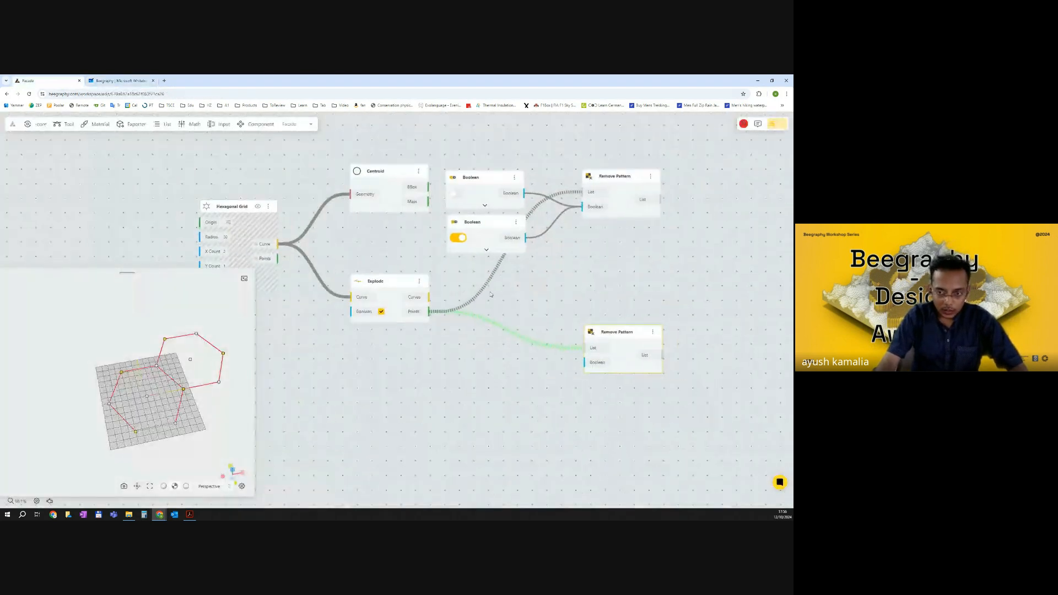
Add a Line component by searching for line and place it to the right of the graph.
right_click_drag(611, 293, 550, 286)
left_click_drag(543, 320, 538, 344)
double_click(623, 305)
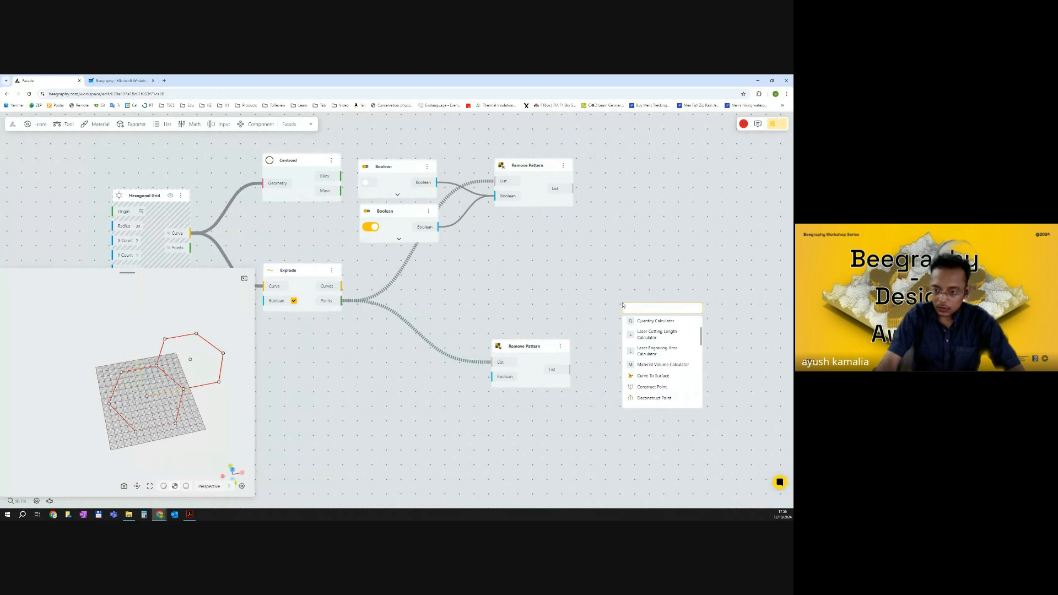
type("LINE")
left_click(656, 324)
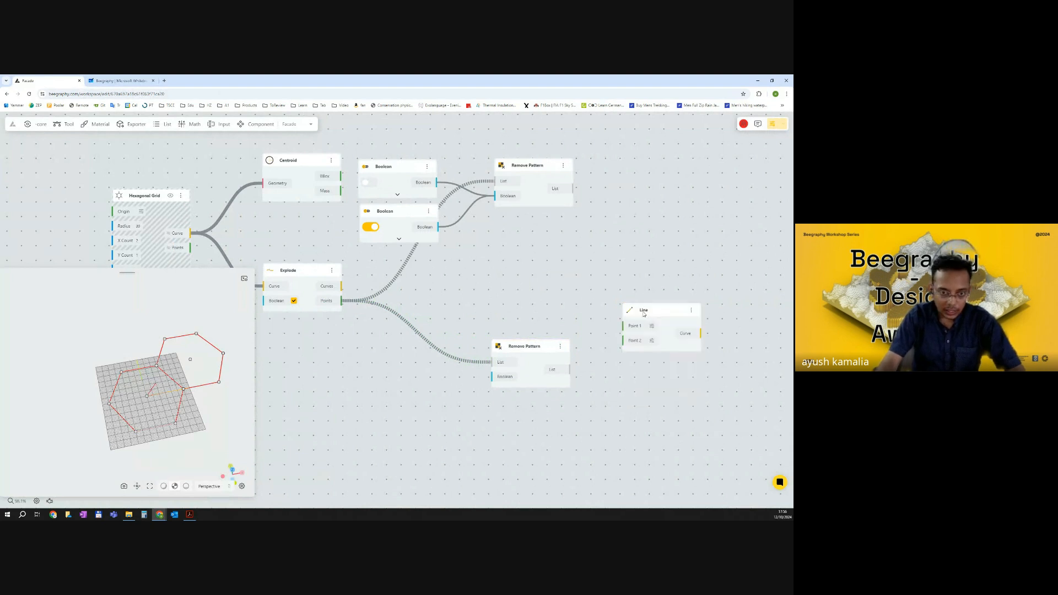
left_click_drag(646, 315, 664, 305)
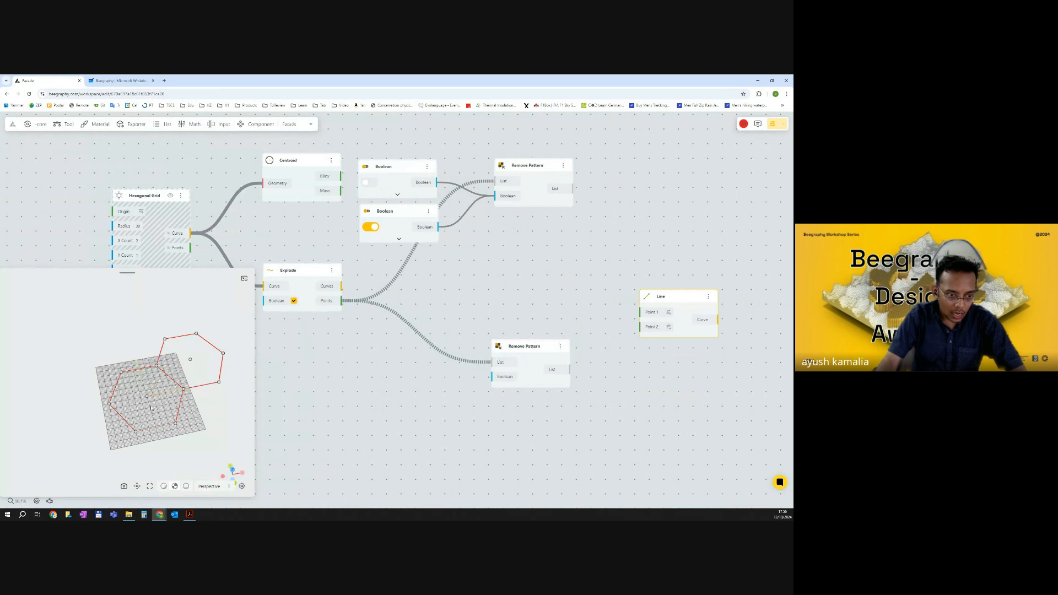
Connect the Centroid's Mass output to the Line's Point 1 input.
scroll(152, 410, "up", 2)
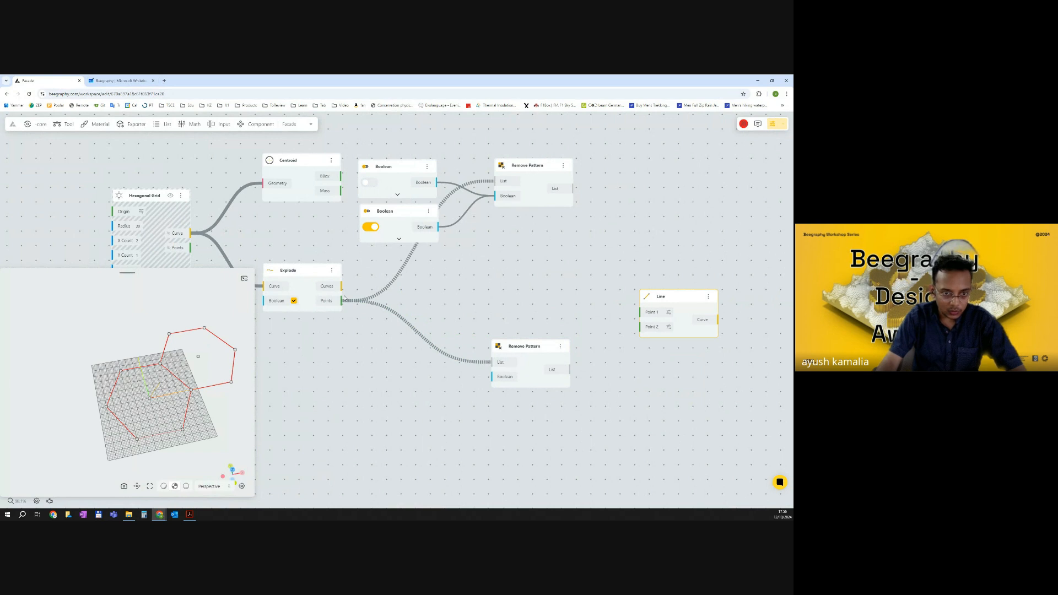
scroll(369, 284, "down", 1)
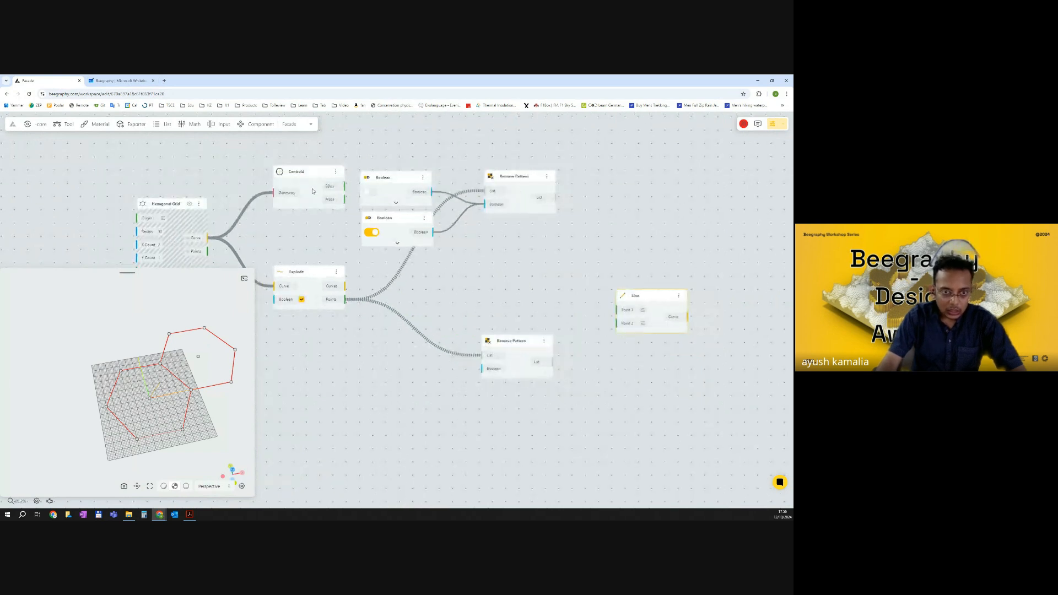
left_click_drag(319, 175, 341, 132)
scroll(395, 179, "down", 2)
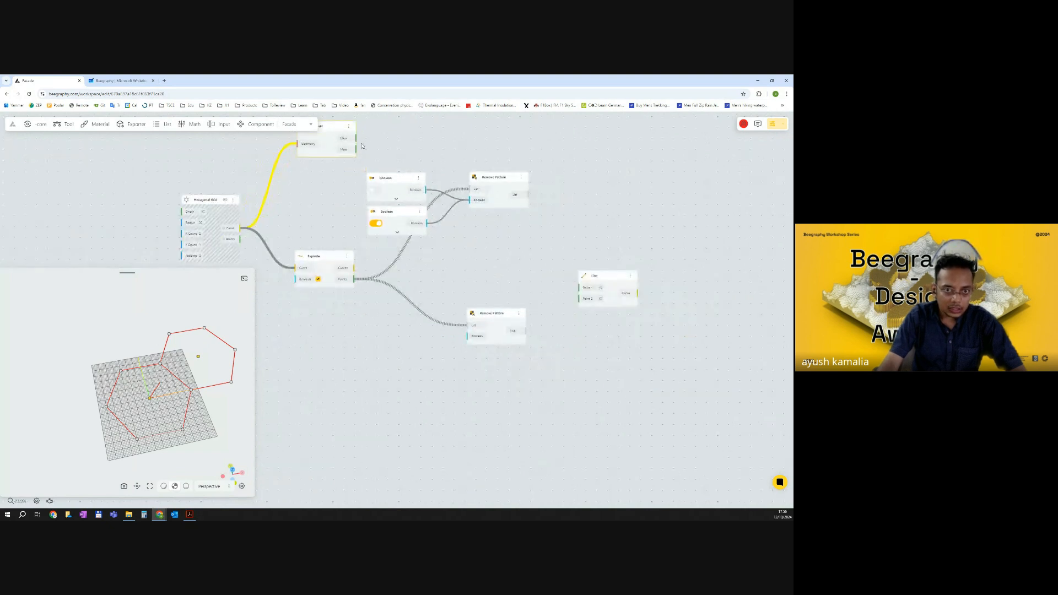
left_click_drag(357, 150, 580, 287)
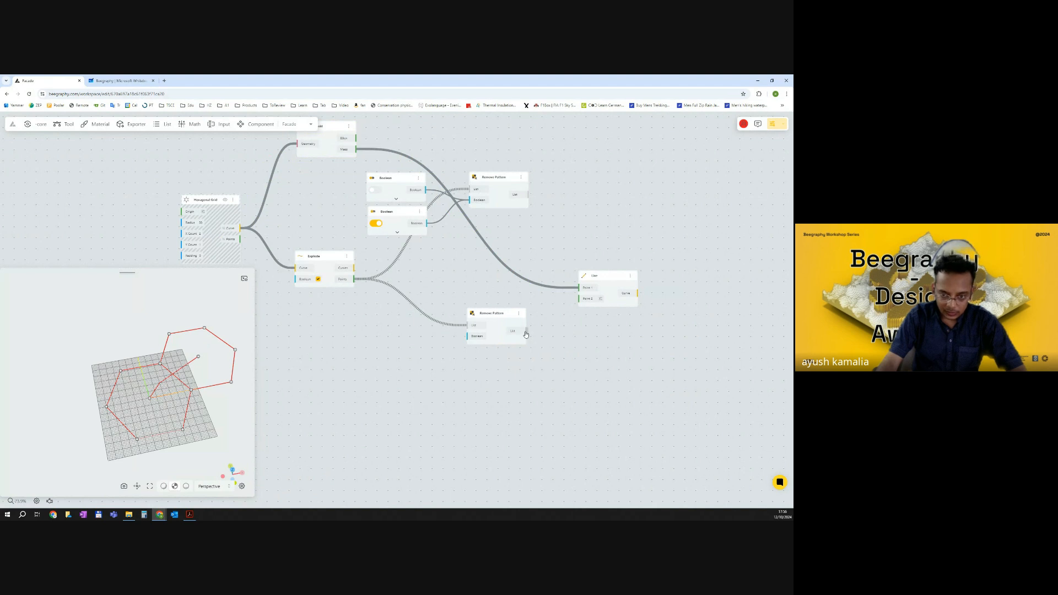
Connect the lower Remove Pattern's List output to the Line's Point 2 input.
left_click(498, 321)
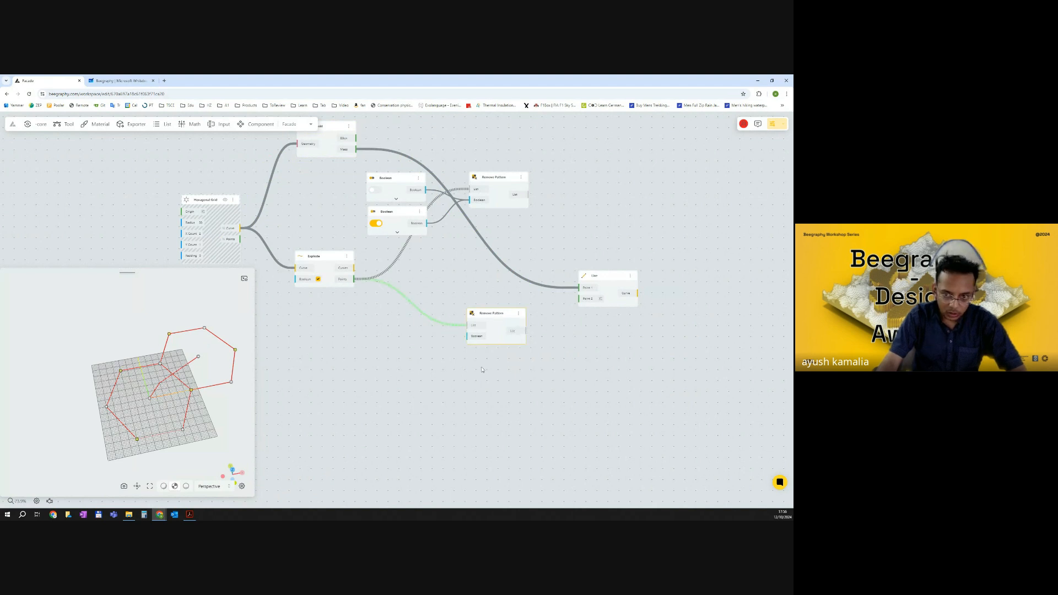
left_click_drag(527, 331, 579, 298)
left_click(584, 366)
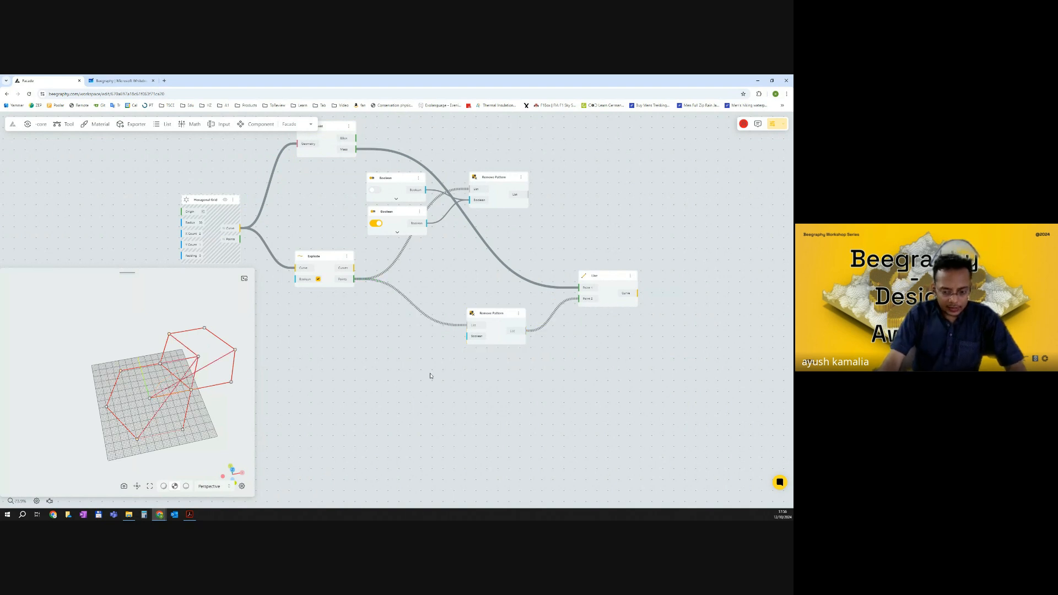
Switch to the Whiteboard and draw three lines inside a hexagon sketch to form a cube, then return to Beegraphy.
left_click(119, 80)
mouse_move(246, 227)
left_mouse_down()
mouse_move(218, 228)
mouse_move(200, 254)
mouse_move(214, 276)
mouse_move(250, 280)
mouse_move(269, 262)
left_mouse_up()
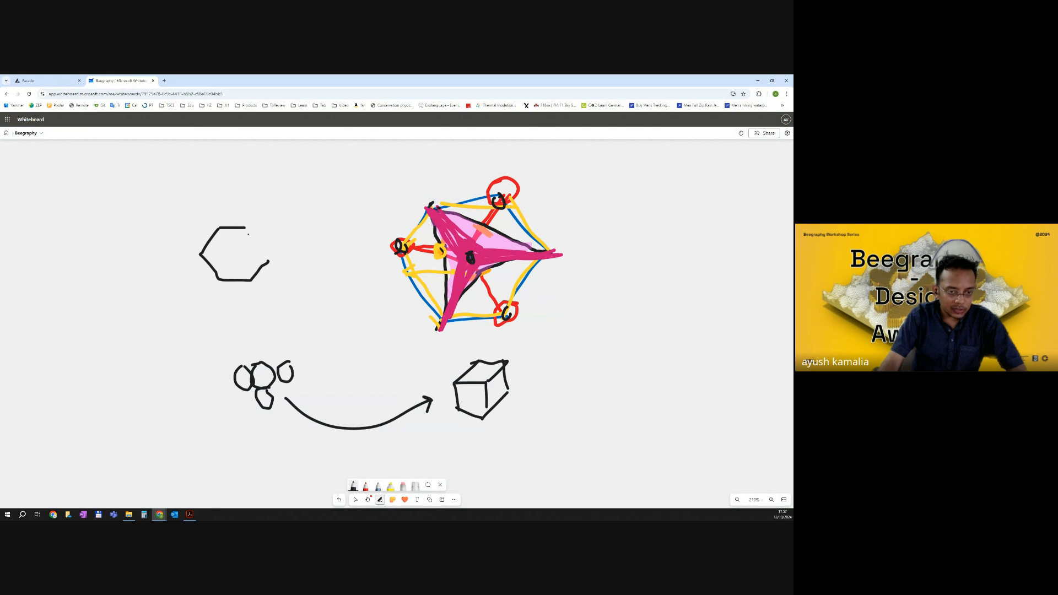
left_click_drag(246, 229, 270, 261)
mouse_move(224, 236)
left_mouse_down()
mouse_move(239, 252)
mouse_move(222, 272)
left_mouse_up()
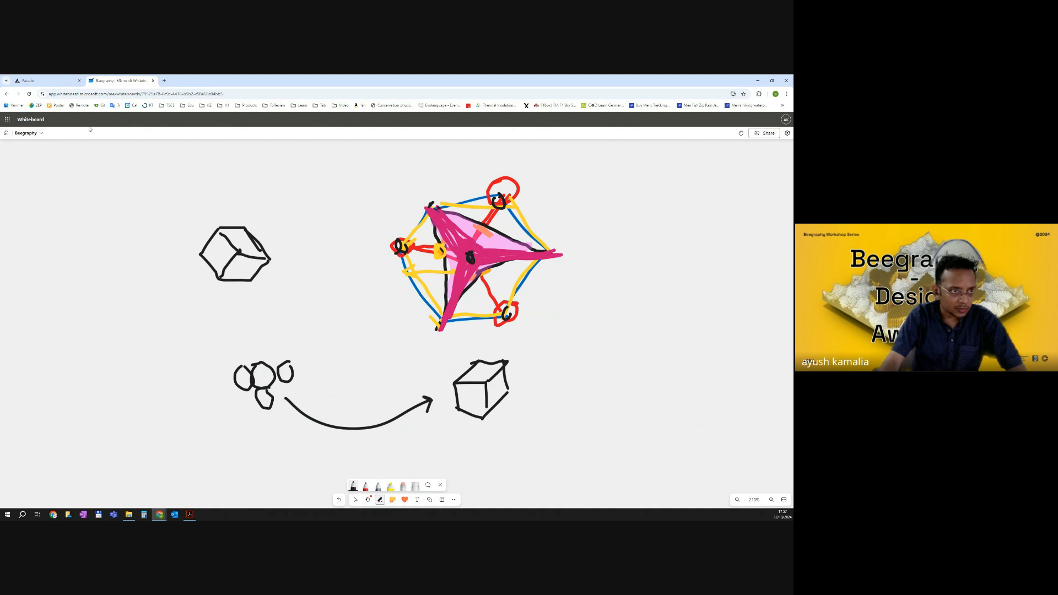
left_click(34, 80)
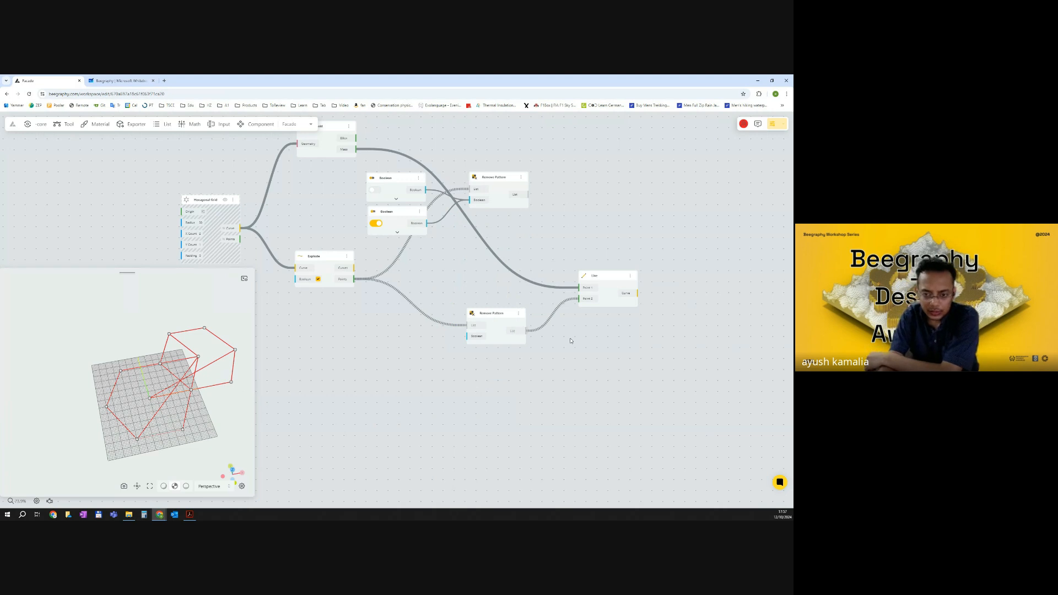
Insert a Graft Tree component between the Centroid's Mass output and the Line's Point 1 input.
scroll(526, 333, "up", 5)
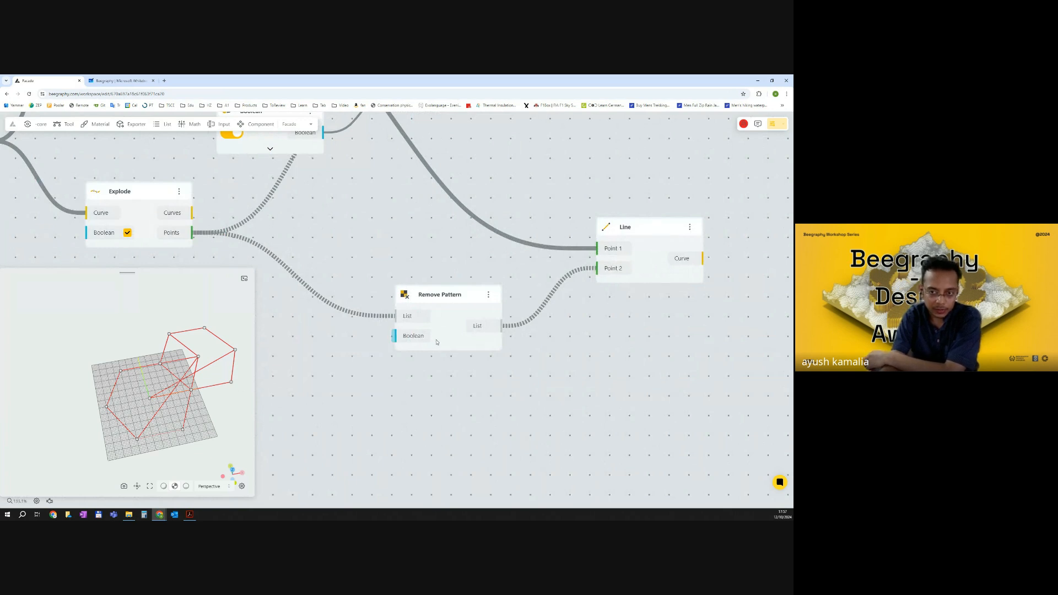
scroll(433, 331, "down", 5)
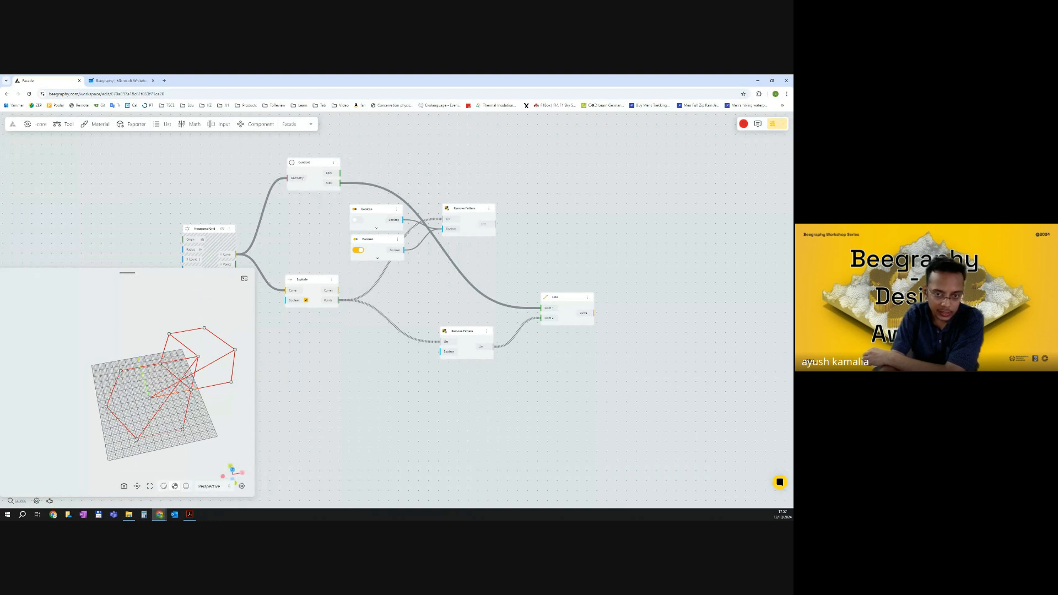
double_click(411, 177)
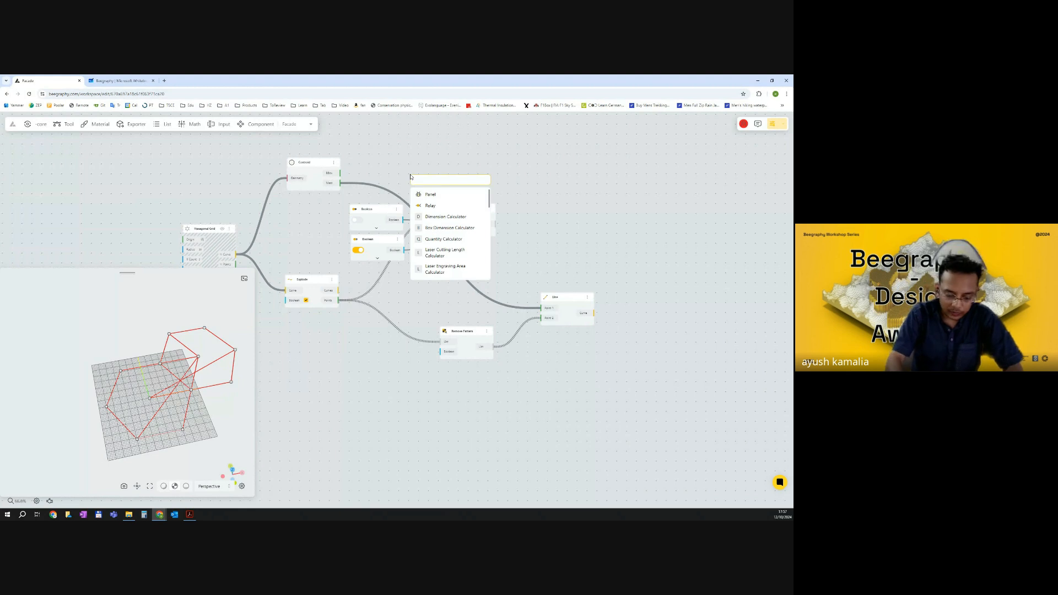
type("graf")
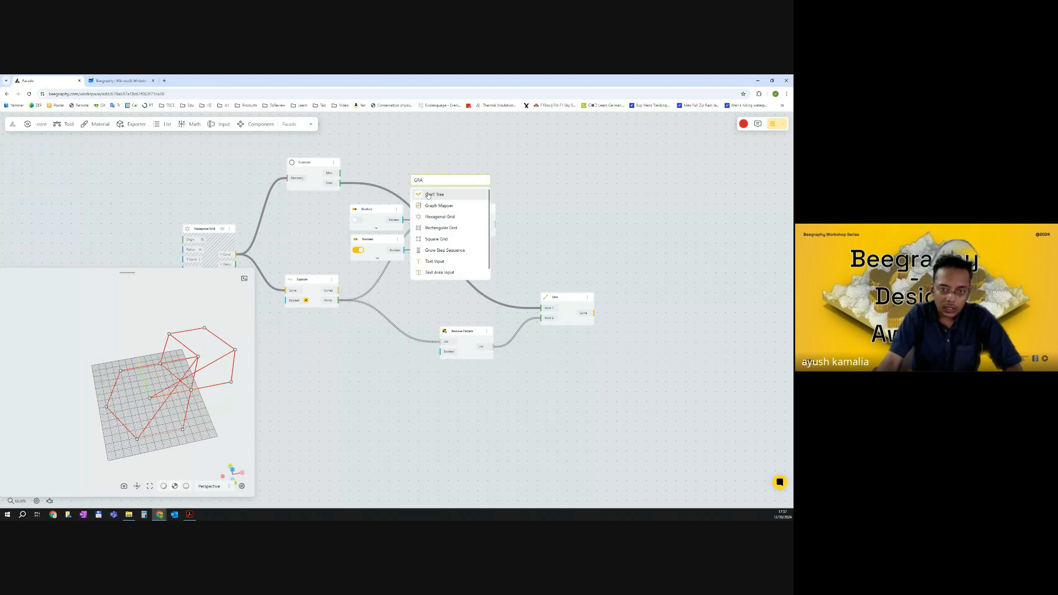
key("Return")
left_click_drag(340, 183, 542, 309)
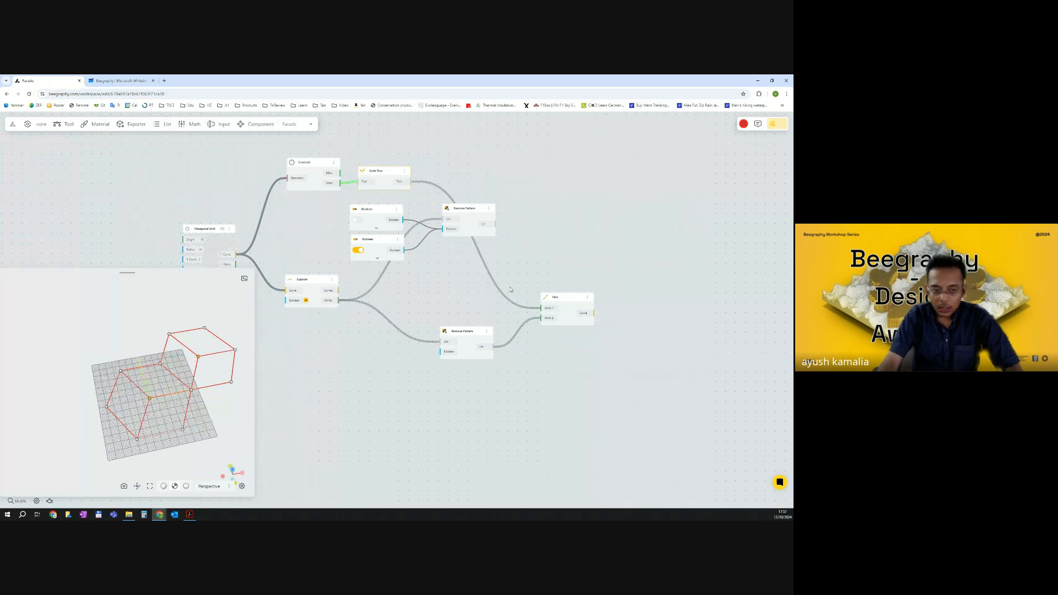
scroll(225, 378, "up", 4)
left_click_drag(229, 401, 223, 363)
left_click_drag(381, 172, 375, 175)
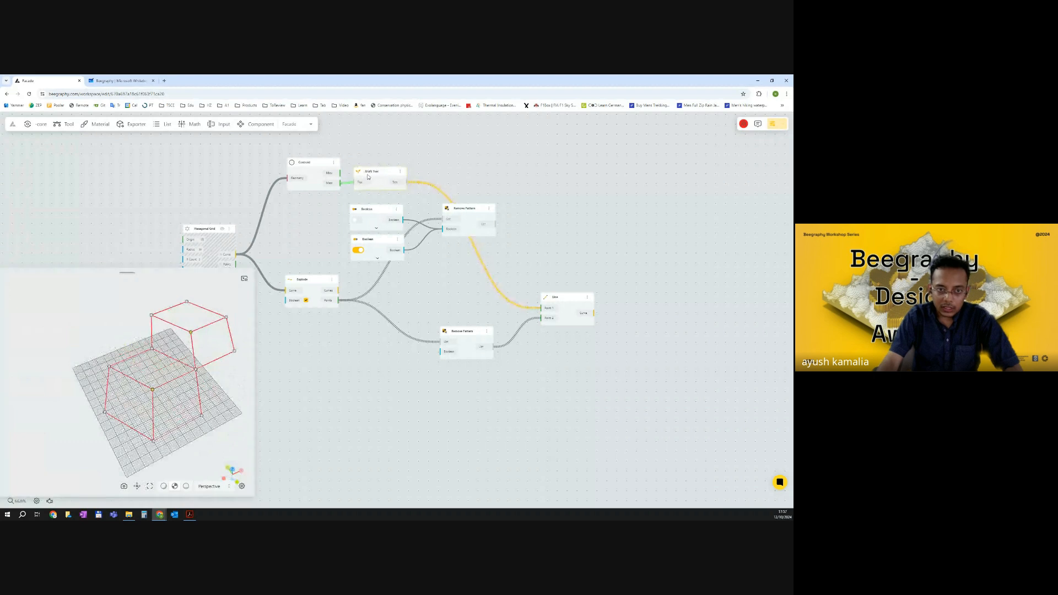
Add an Evaluate Curve component by searching for div and connect the Line's Curve output to its Curve input.
left_click(503, 359)
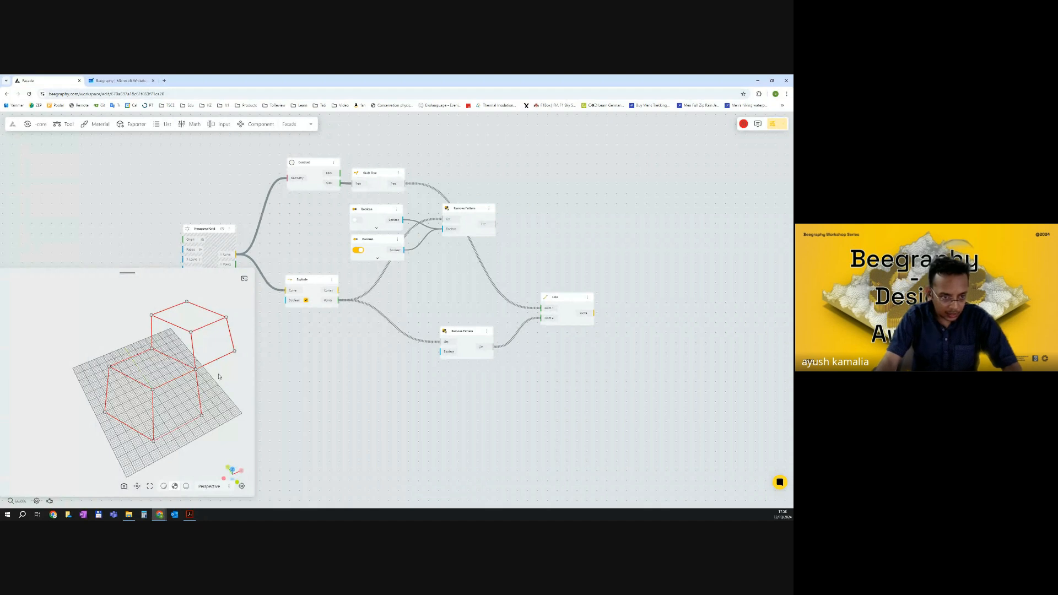
left_click_drag(216, 380, 168, 379)
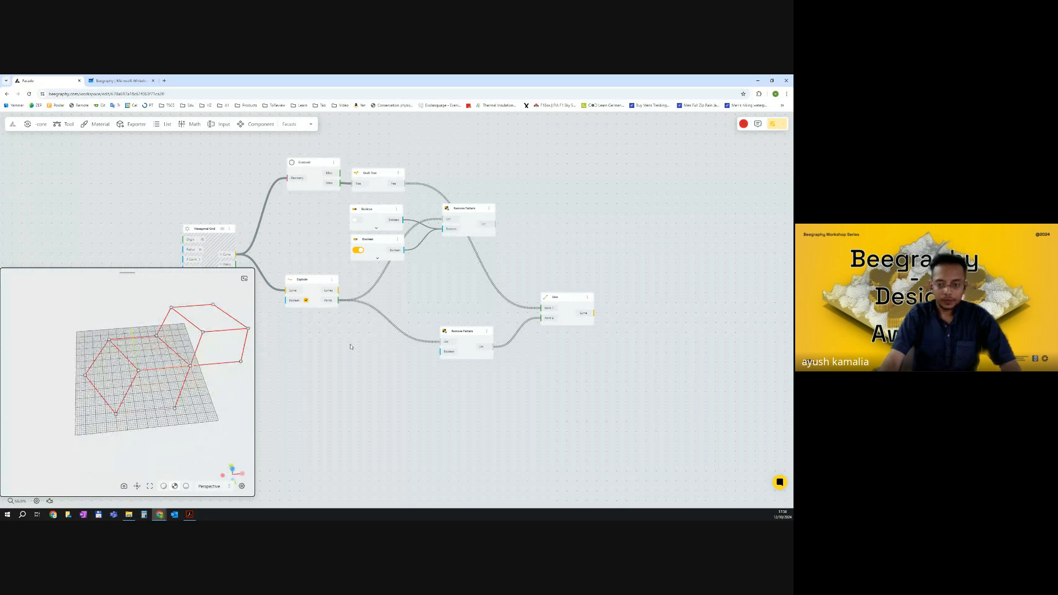
scroll(560, 352, "down", 5)
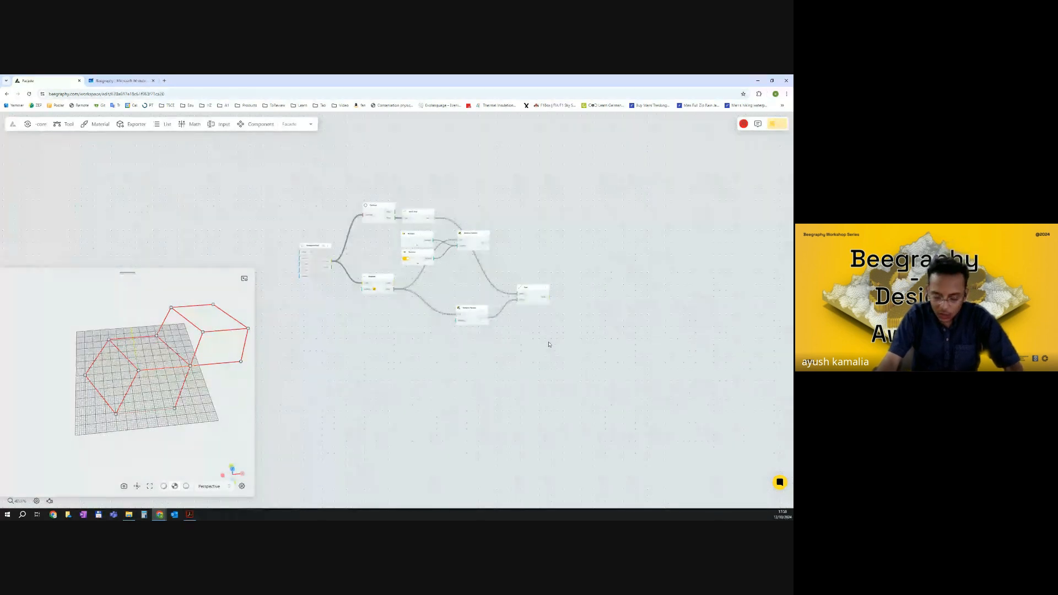
double_click(524, 332)
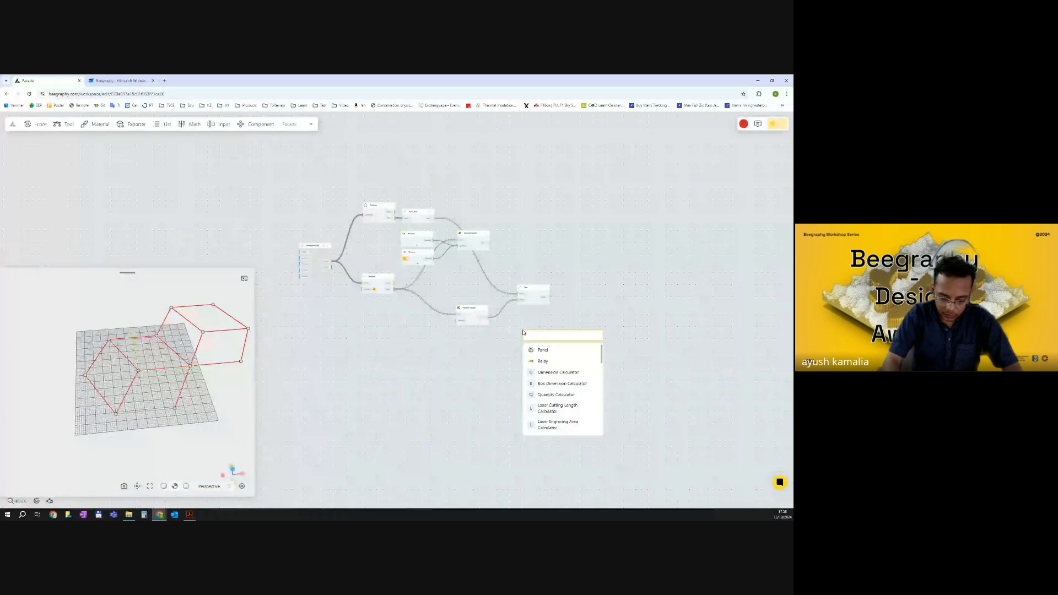
type("div")
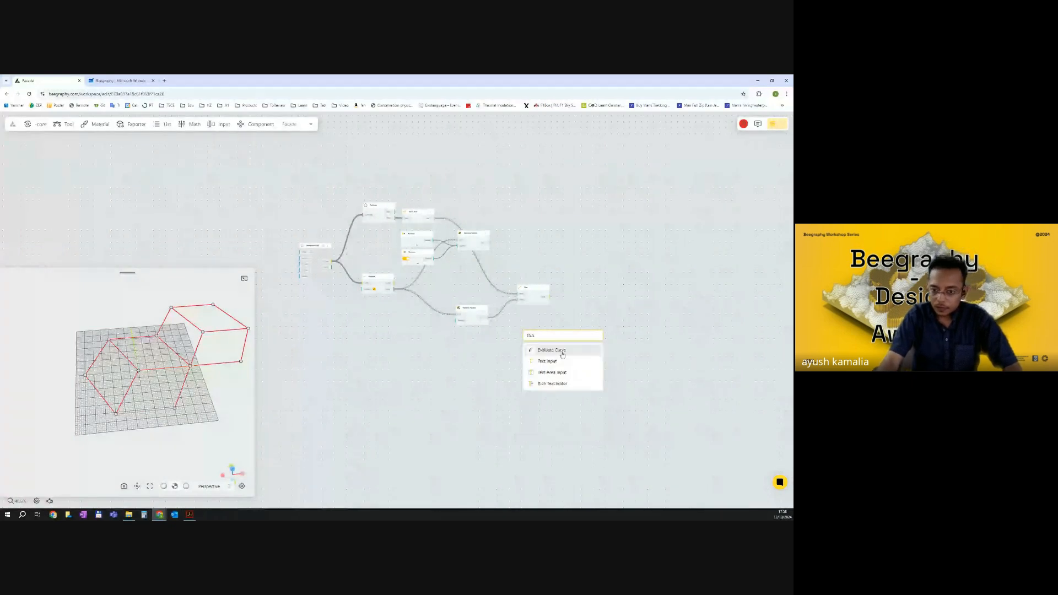
left_click(562, 352)
scroll(563, 349, "up", 1)
scroll(565, 300, "up", 2)
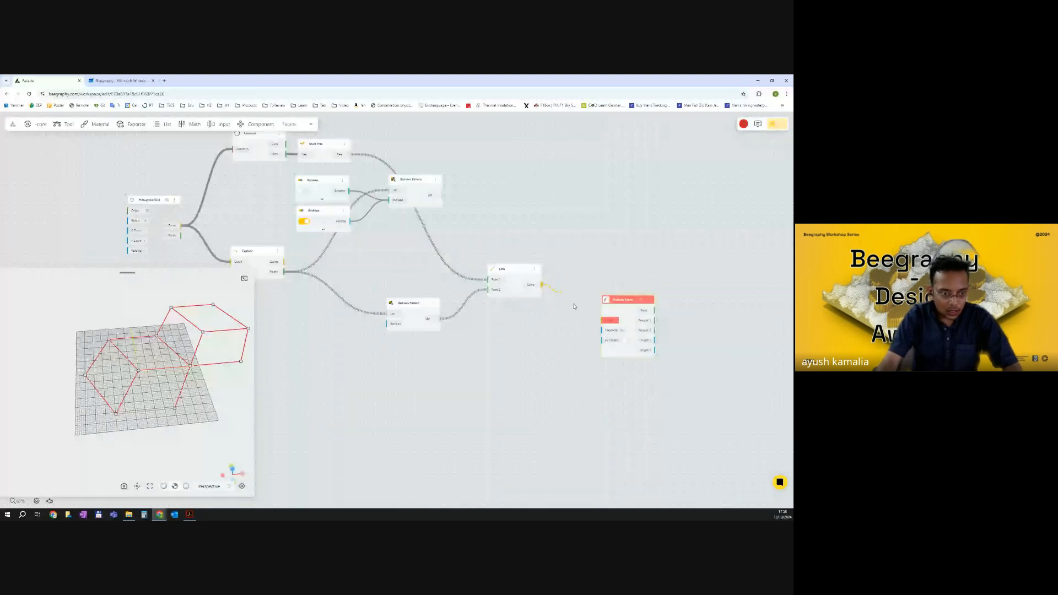
left_click_drag(574, 307, 602, 320)
left_click(576, 315)
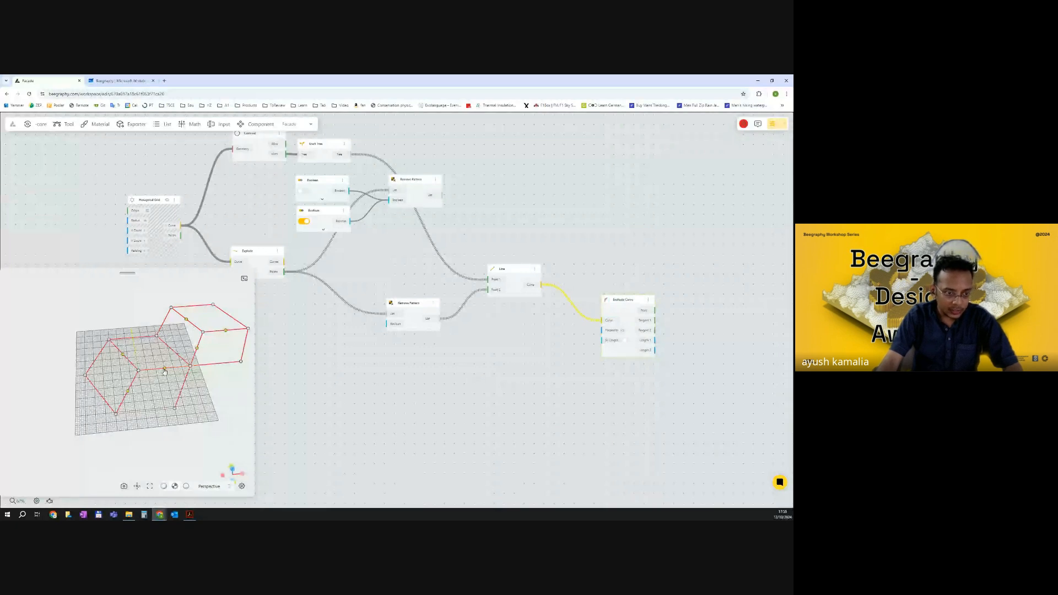
Add a Range Input set to 0.3 and connect it to the Evaluate Curve's Parameter input.
double_click(456, 368)
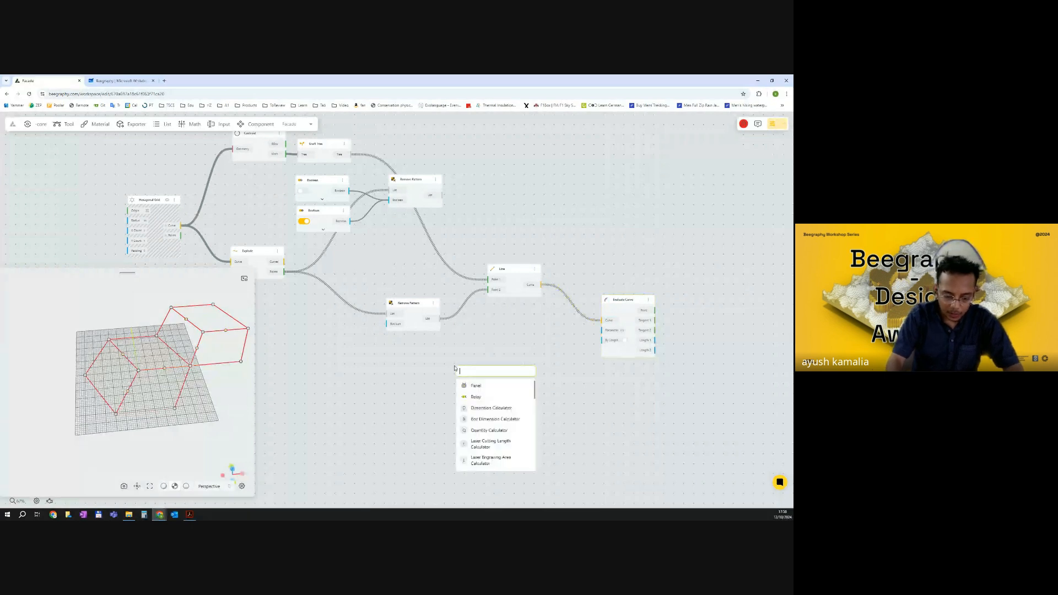
type("0.3")
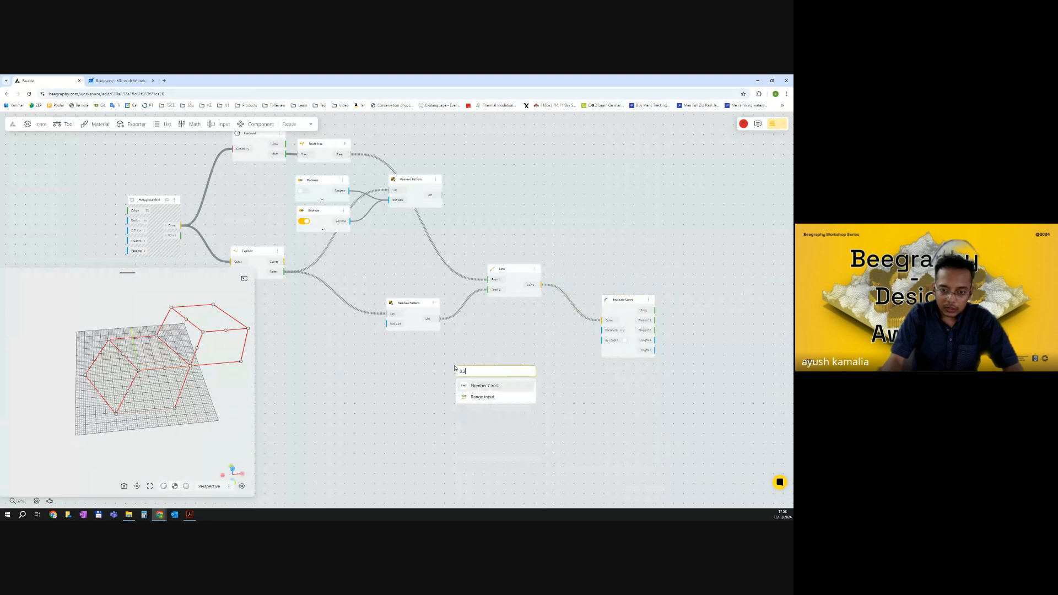
left_click(483, 396)
left_click_drag(524, 382, 602, 330)
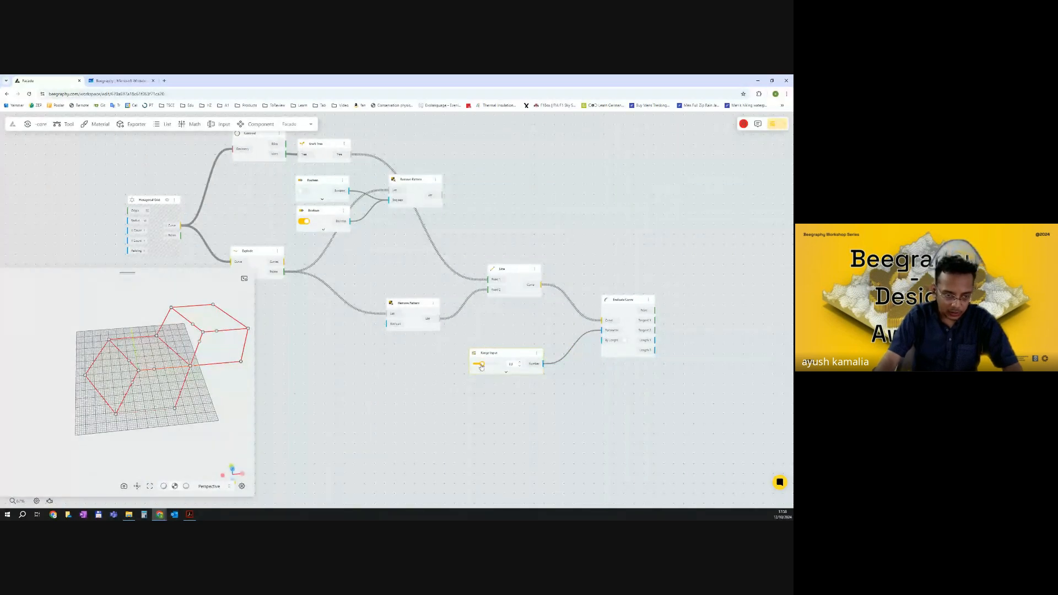
Scrub the Range Input slider back and forth to move the evaluated points along the lines.
left_click(650, 314)
left_click_drag(482, 364, 493, 365)
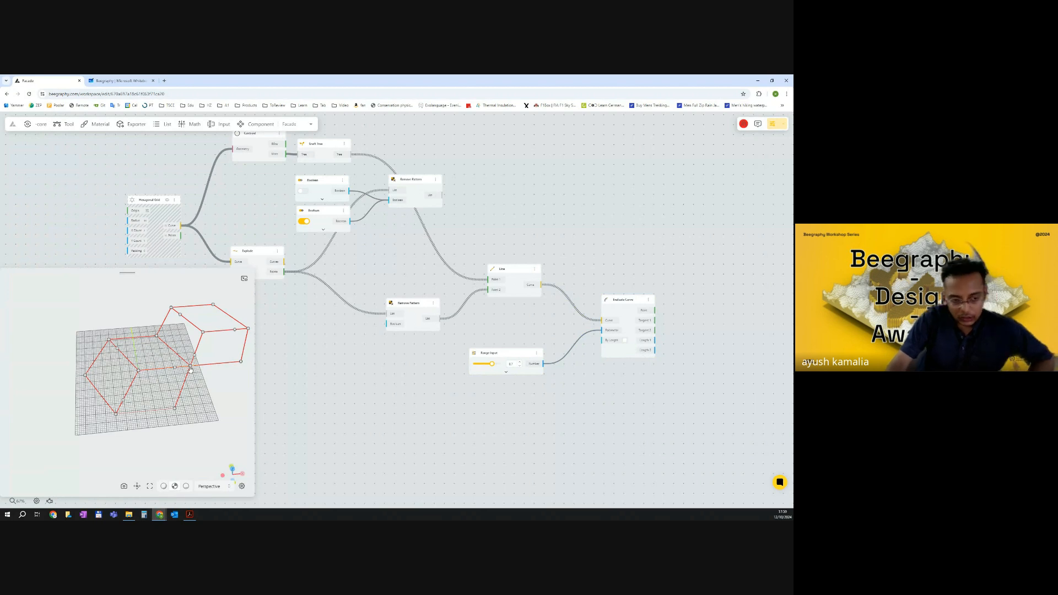
left_click_drag(492, 363, 500, 364)
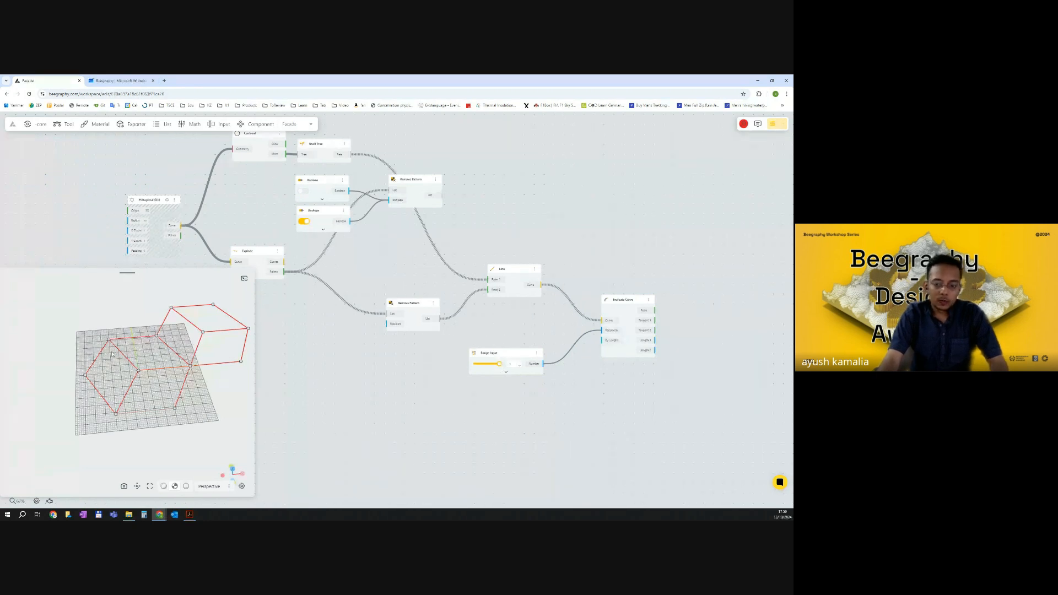
left_click_drag(499, 364, 482, 365)
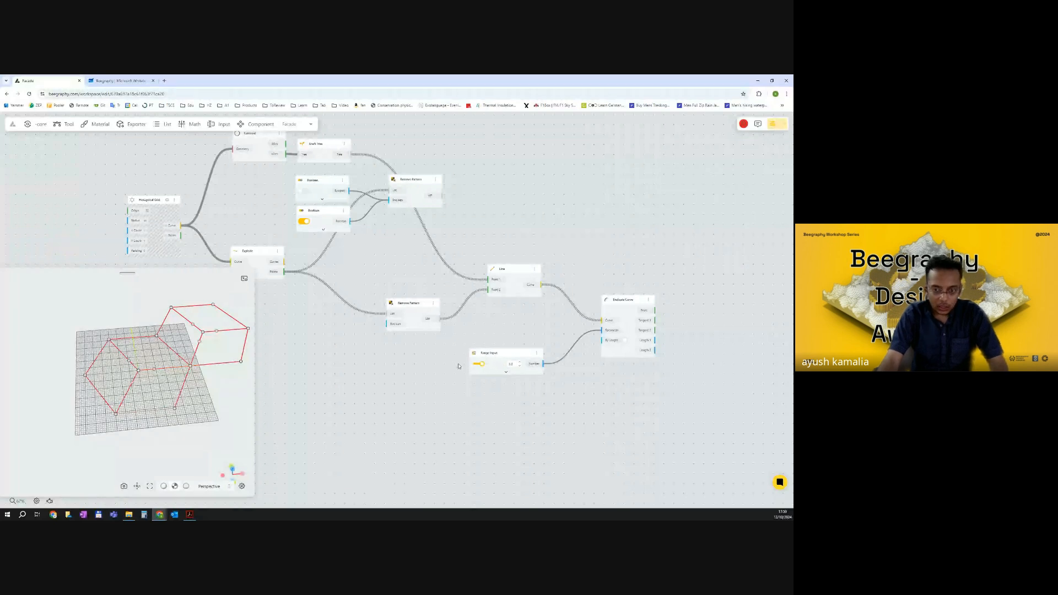
left_click_drag(481, 365, 476, 366)
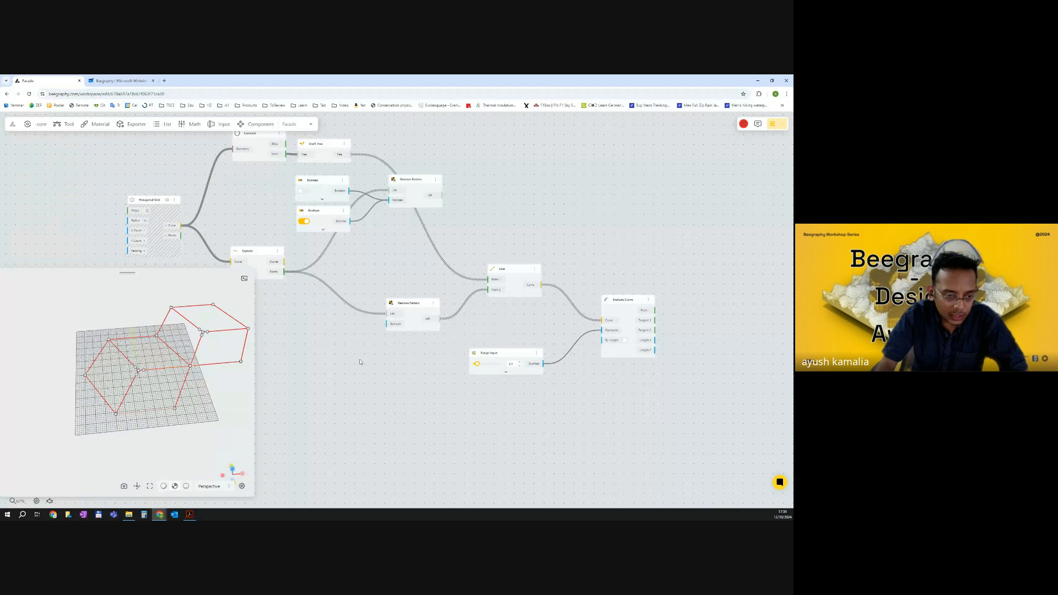
Add a Construct Point component by searching for construct.
left_click_drag(360, 362, 392, 359)
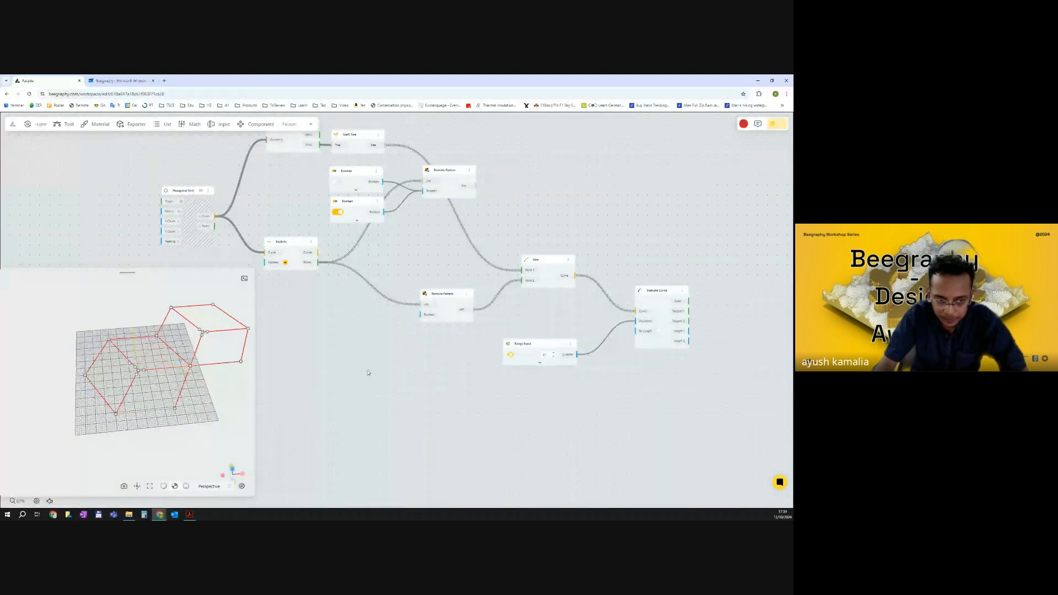
left_click_drag(234, 380, 241, 413)
right_click_drag(241, 412, 217, 400)
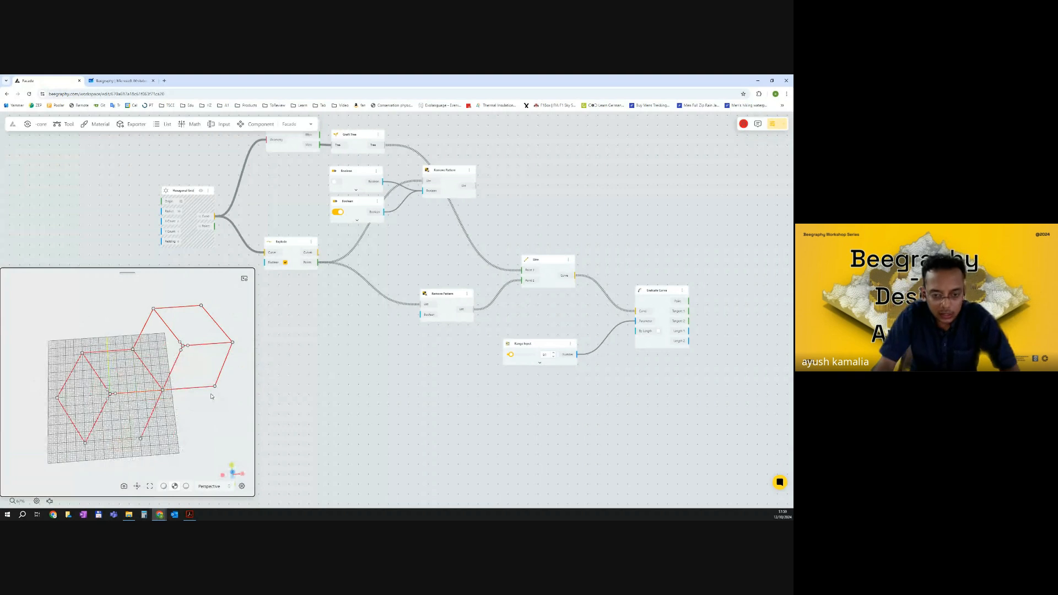
left_click_drag(379, 380, 430, 371)
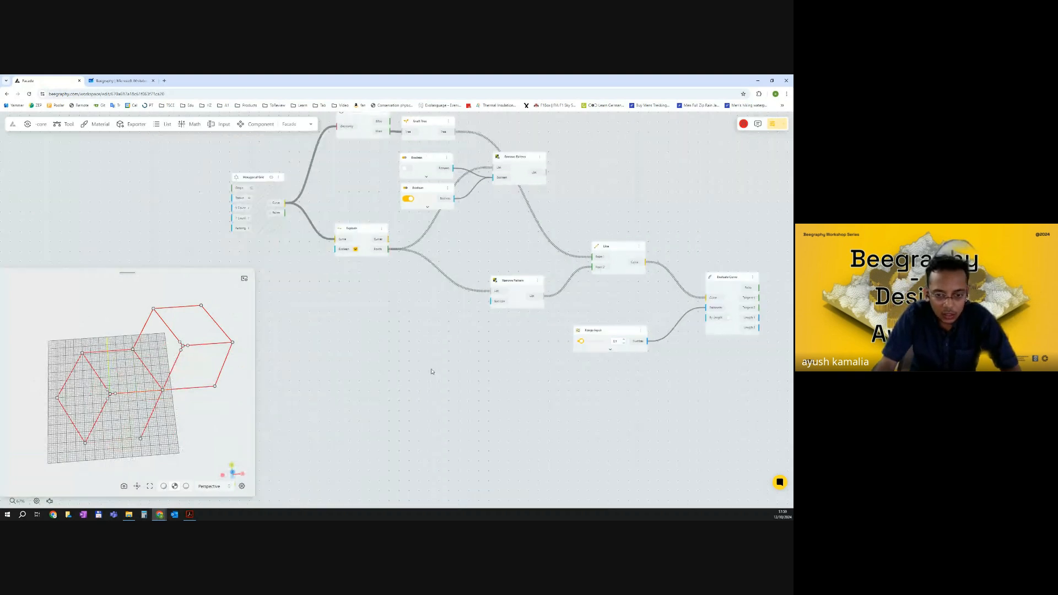
double_click(393, 371)
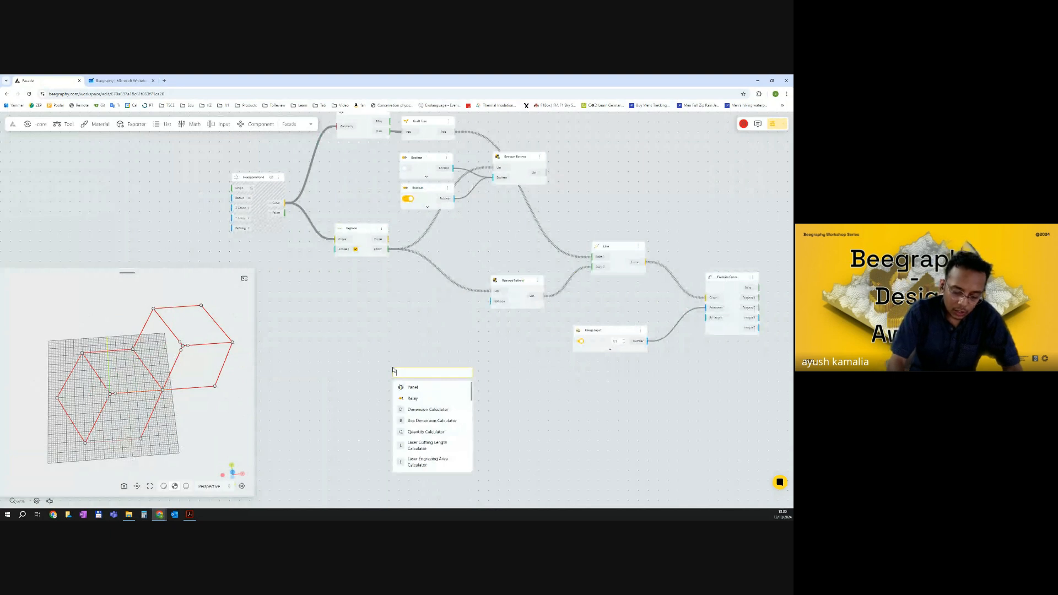
type("CONTR")
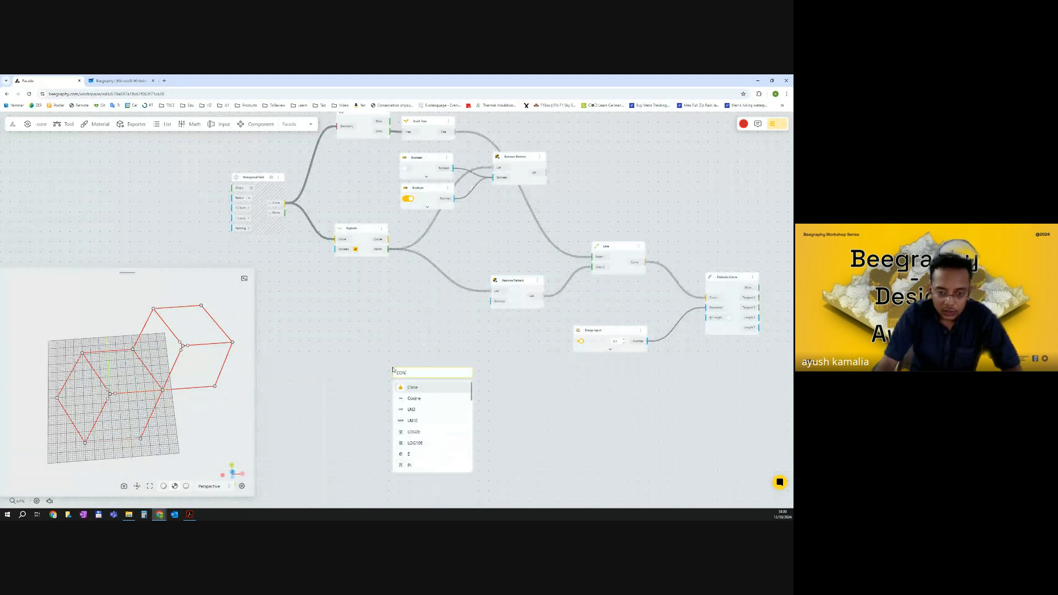
key("BackSpace")
key("BackSpace")
type("STRuct")
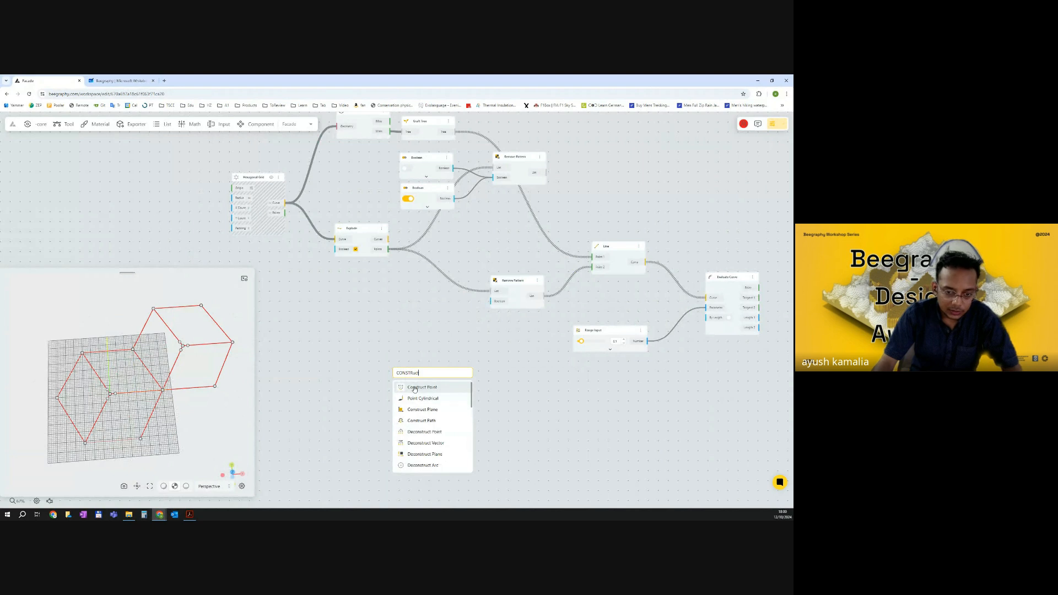
left_click(415, 387)
Add another Range Input beside the Construct Point and set its step value to 1.
double_click(320, 368)
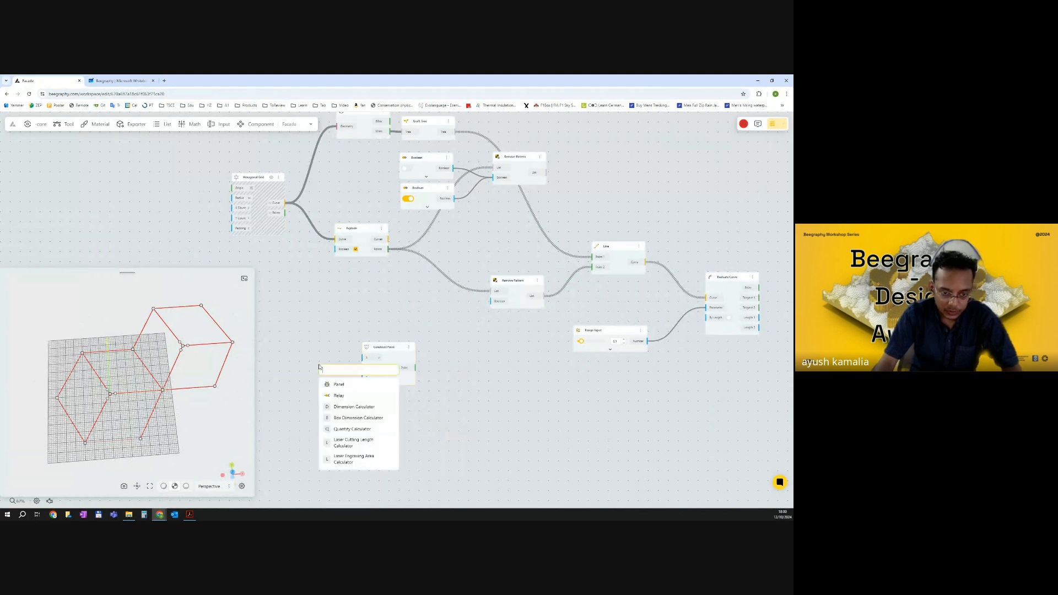
type("range")
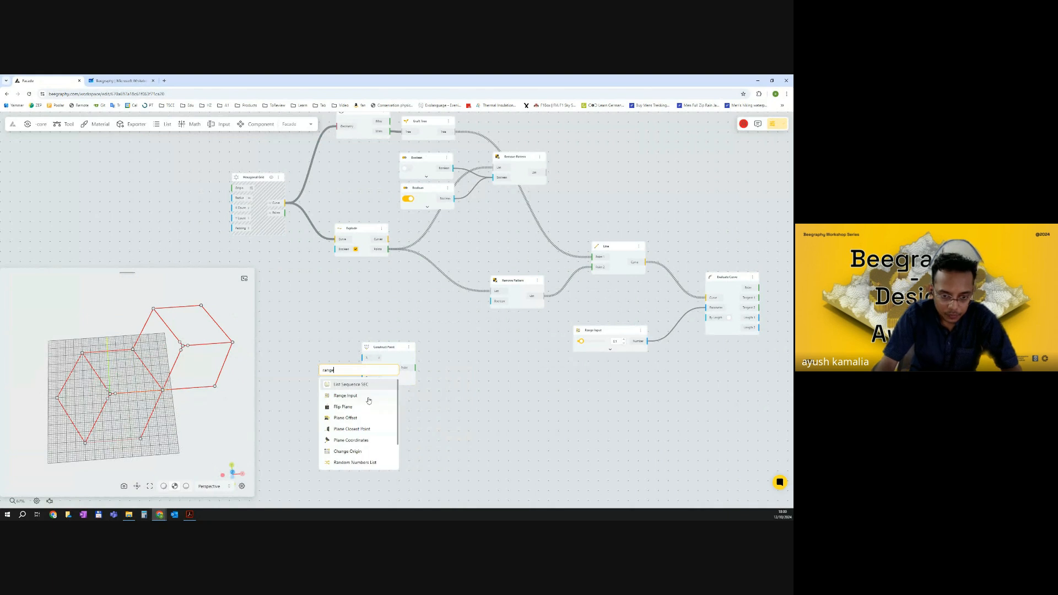
left_click(361, 400)
left_click_drag(347, 371, 305, 340)
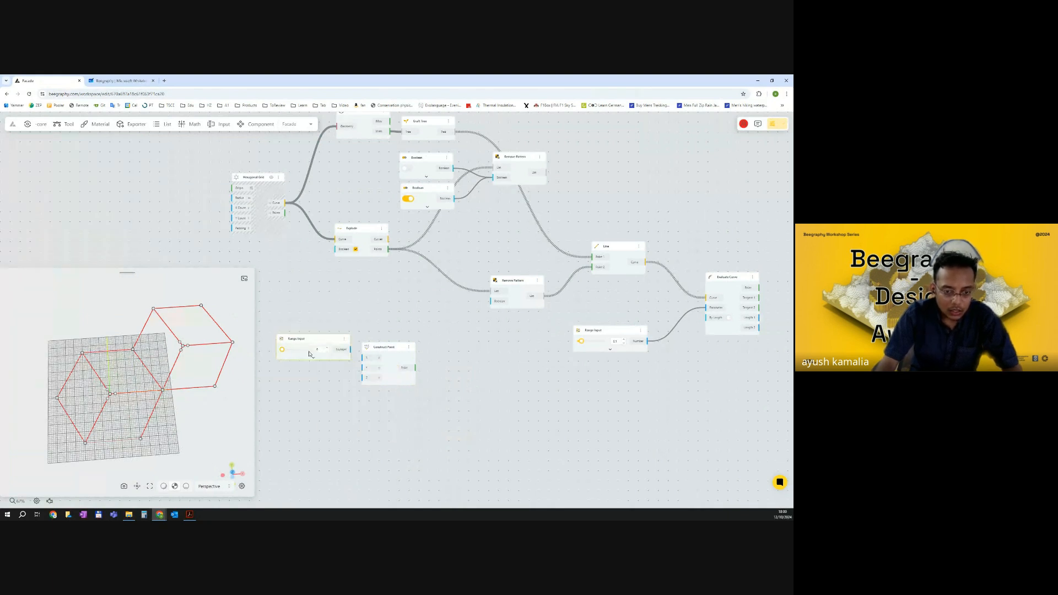
left_click(314, 359)
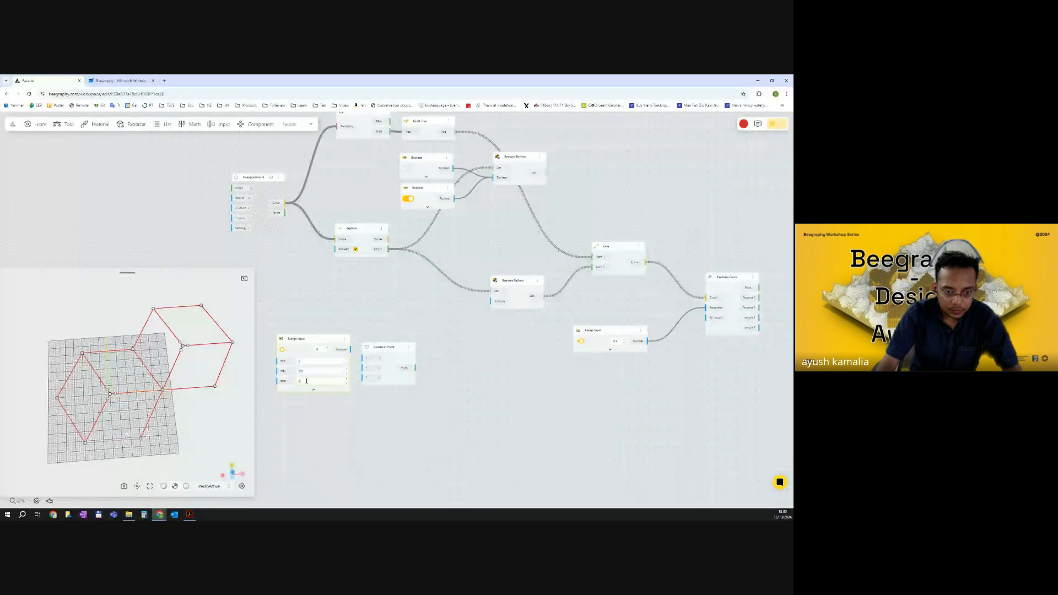
type("1")
left_click(314, 391)
left_click_drag(315, 341, 292, 339)
Duplicate the Range Input twice and connect the three Range Inputs to the Construct Point's X, Y and Z inputs.
left_click_drag(362, 358, 308, 403)
key("ctrl+c")
key("ctrl+v")
key("ctrl+v")
left_click_drag(304, 361, 300, 442)
left_click_drag(303, 387, 298, 367)
left_click_drag(325, 376, 362, 368)
left_click_drag(327, 431, 362, 378)
scroll(206, 377, "down", 3)
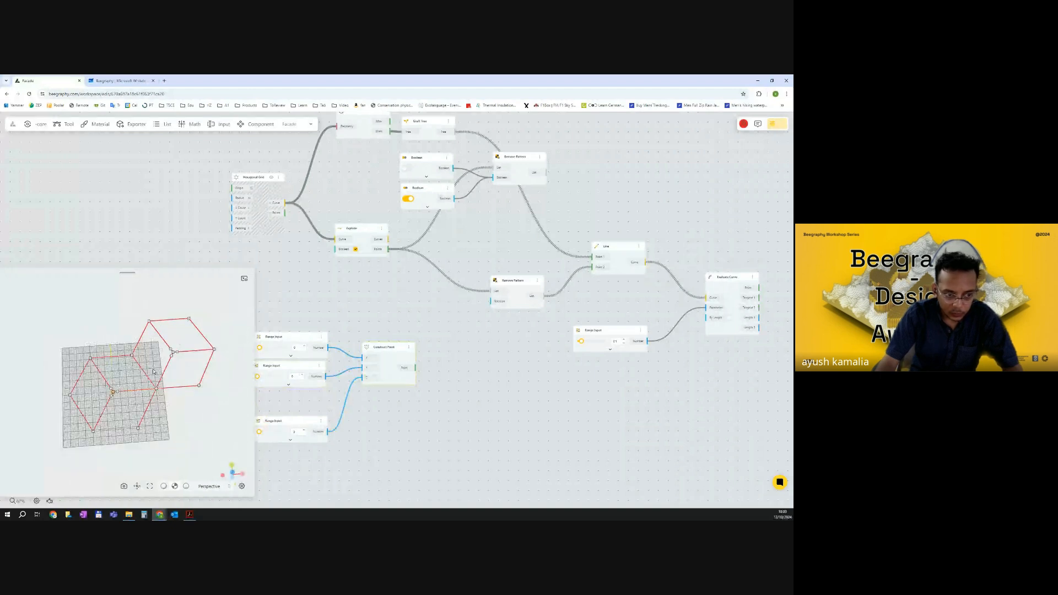
Raise the Y and Z Range Input sliders and rearrange the Construct Point and its input nodes.
middle_click_drag(385, 374, 461, 365)
left_click_drag(336, 368, 355, 367)
left_click_drag(336, 422, 349, 426)
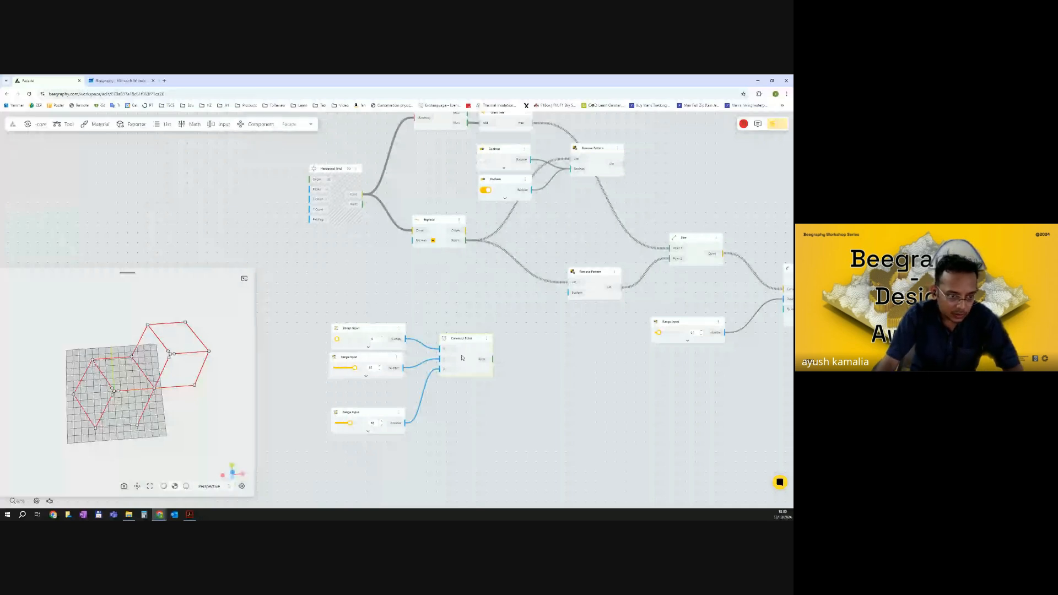
scroll(154, 367, "down", 5)
left_click_drag(154, 367, 167, 351)
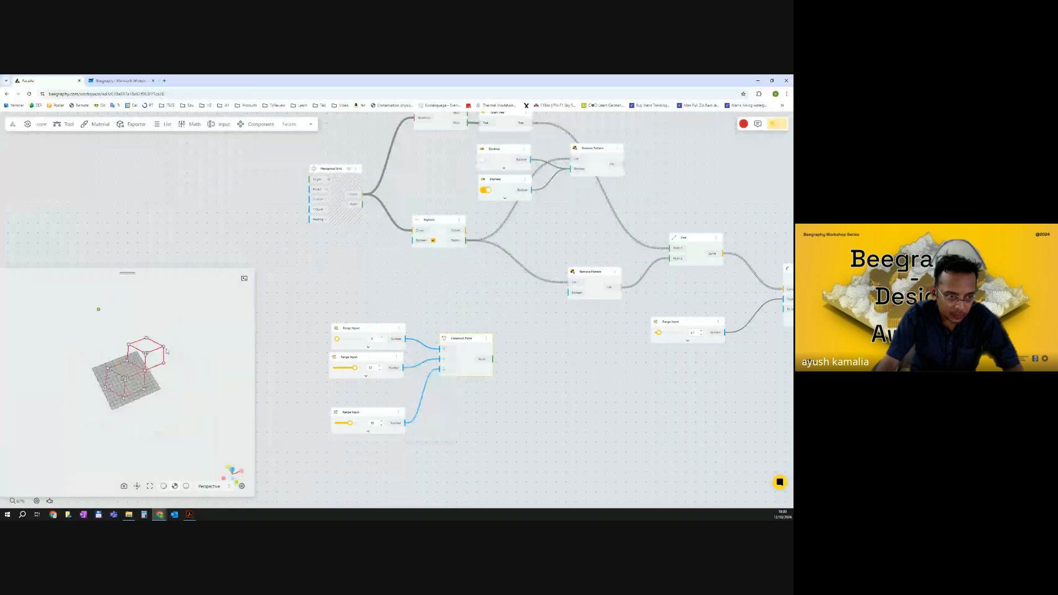
left_click_drag(469, 374, 450, 395)
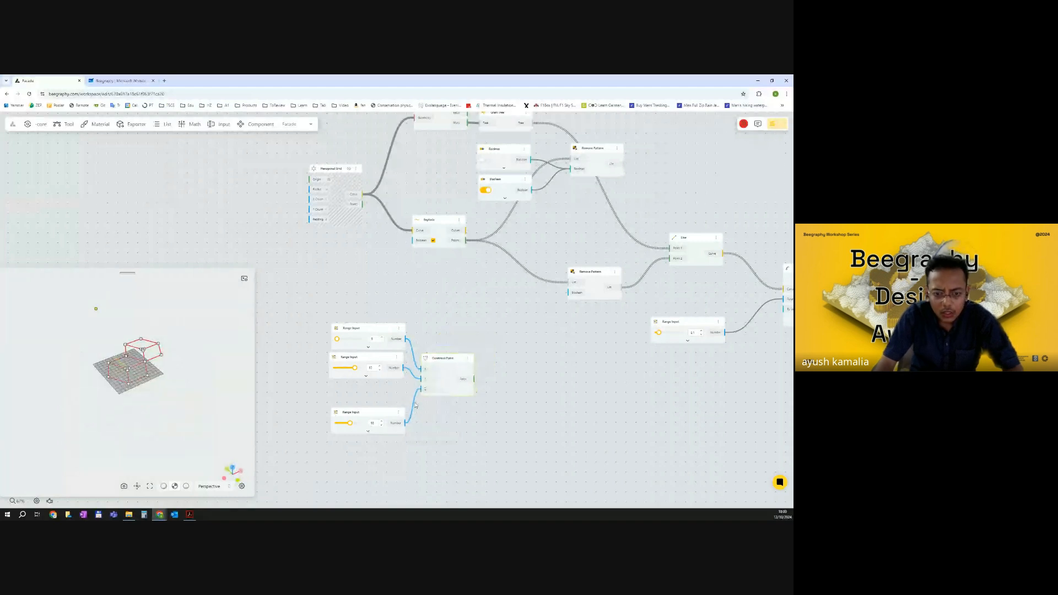
left_click_drag(358, 412, 359, 395)
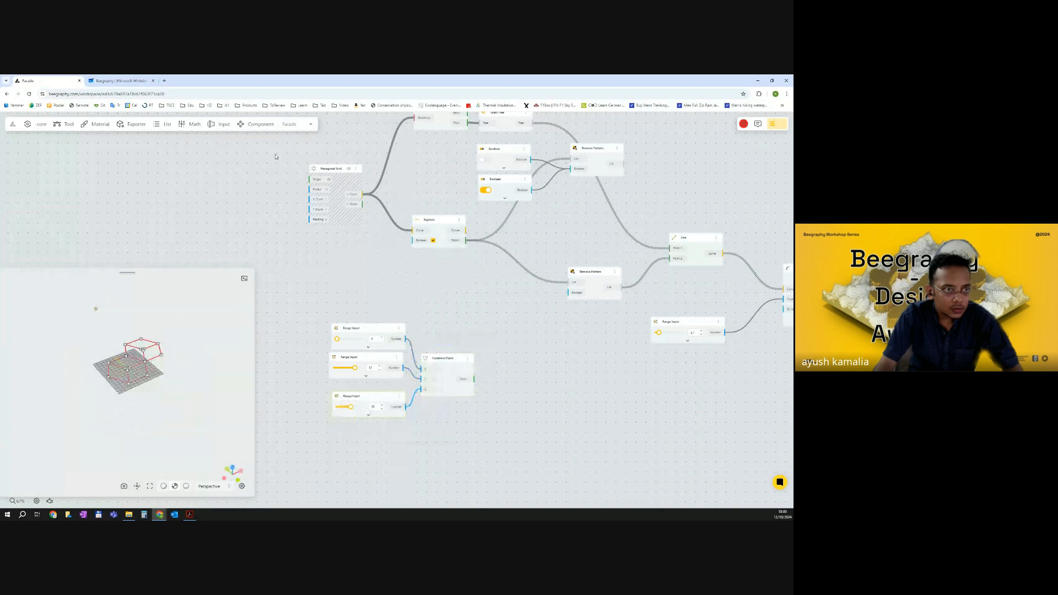
Switch to the Whiteboard and sketch a red grid of lines beside the existing drawings.
left_click(125, 79)
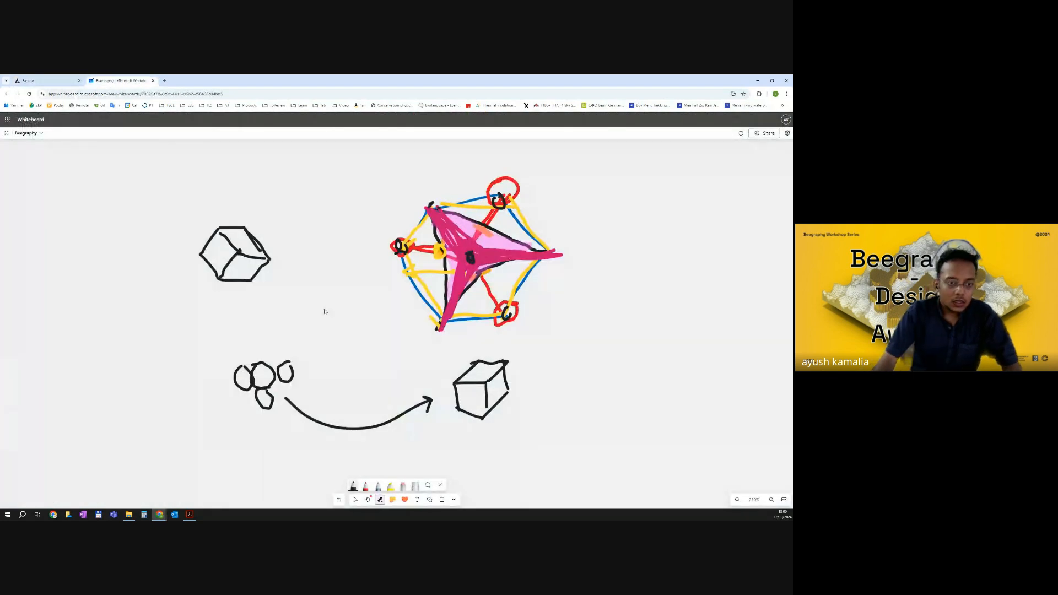
middle_click_drag(275, 301, 326, 298)
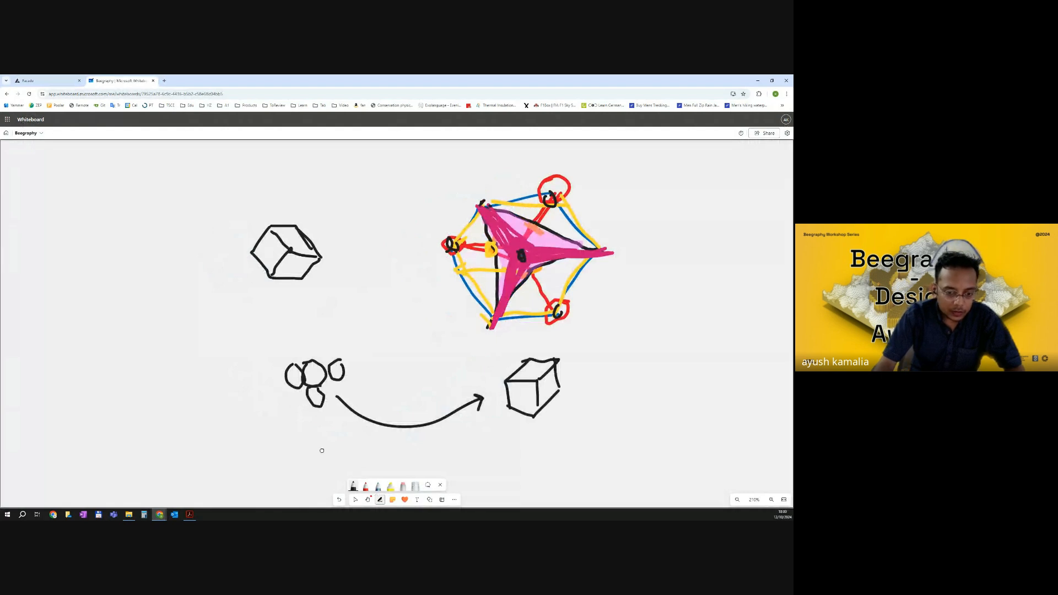
double_click(366, 488)
middle_click_drag(158, 383, 183, 382)
left_click_drag(141, 278, 146, 394)
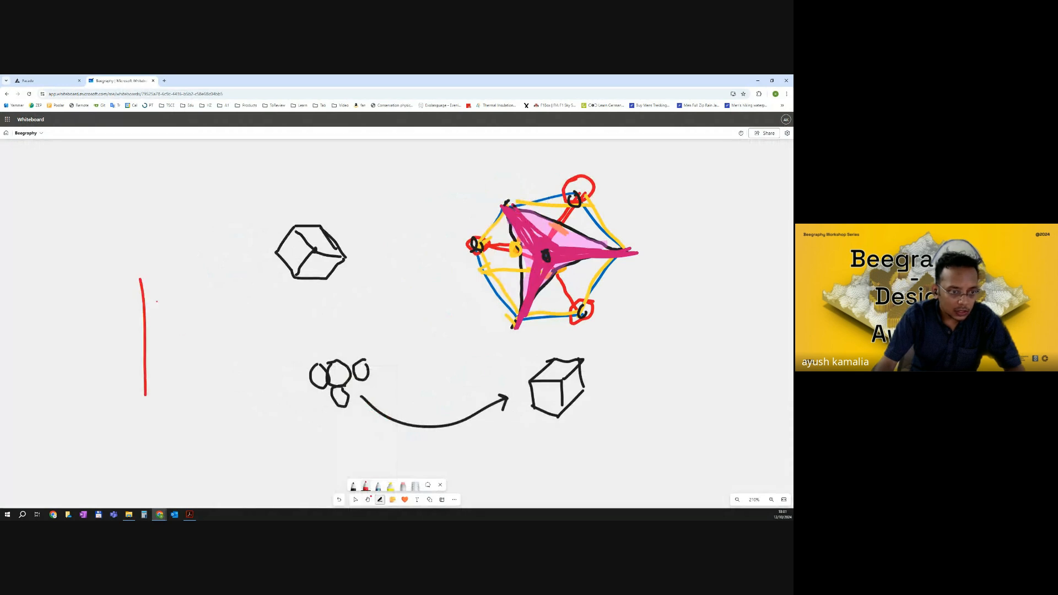
mouse_move(142, 279)
left_mouse_down()
mouse_move(260, 279)
mouse_move(266, 430)
mouse_move(157, 419)
mouse_move(151, 398)
left_mouse_up()
left_click_drag(167, 278, 184, 427)
mouse_move(187, 288)
left_mouse_down()
mouse_move(203, 477)
mouse_move(211, 422)
mouse_move(214, 465)
left_mouse_up()
mouse_move(226, 289)
left_mouse_down()
mouse_move(234, 426)
mouse_move(252, 450)
left_mouse_up()
left_click_drag(136, 300, 255, 302)
left_click_drag(149, 322, 266, 315)
left_click_drag(139, 351, 279, 346)
left_click_drag(142, 381, 309, 377)
left_click_drag(158, 404, 328, 406)
left_click_drag(145, 403, 205, 406)
Mark a point on the grid and draw arrows with handwritten labels from it.
left_click(378, 486)
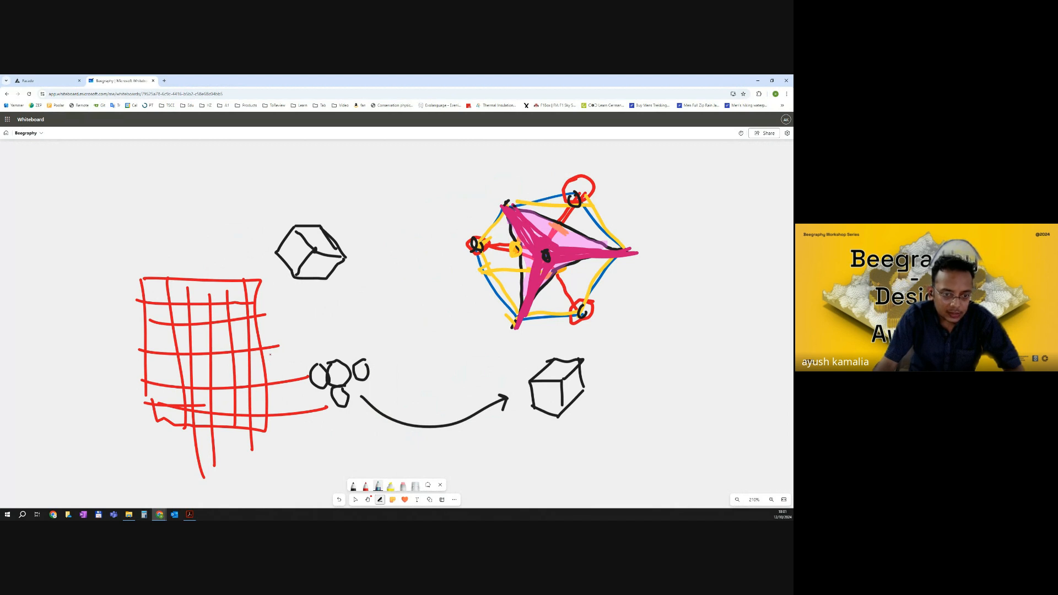
left_click_drag(270, 334, 270, 336)
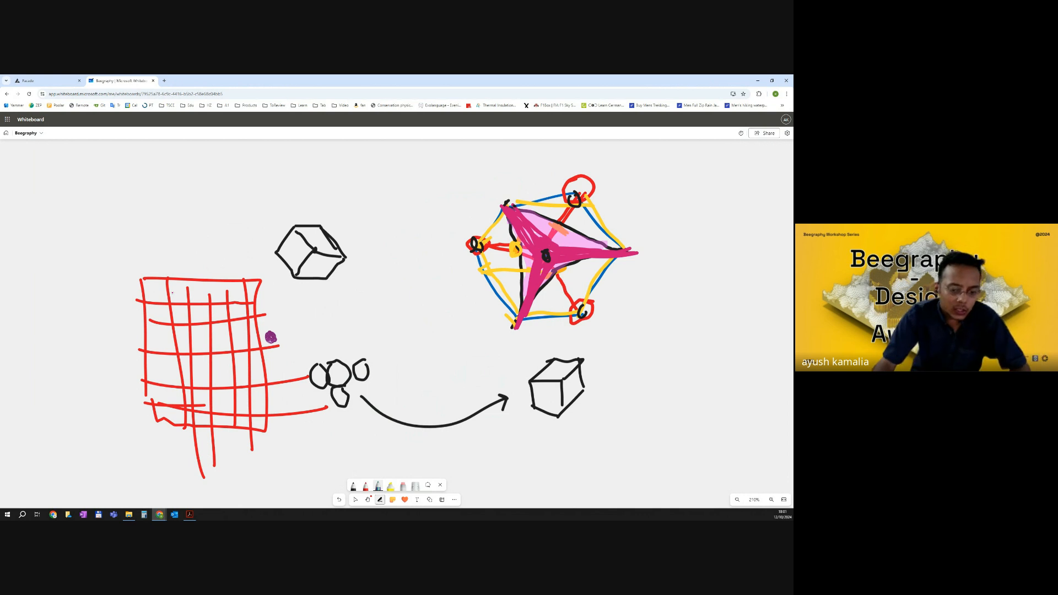
left_click(390, 486)
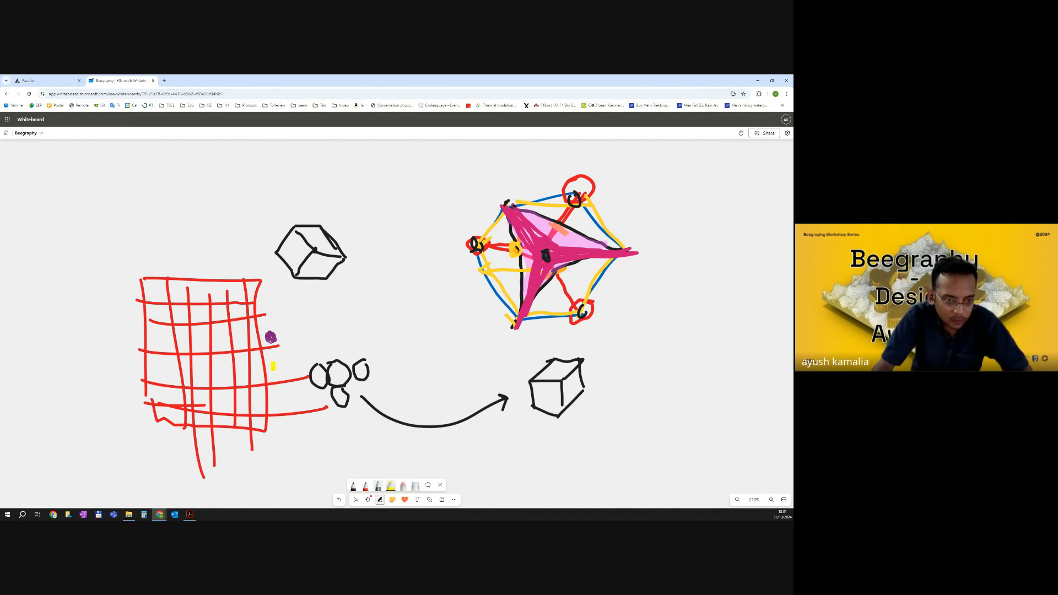
left_click(364, 487)
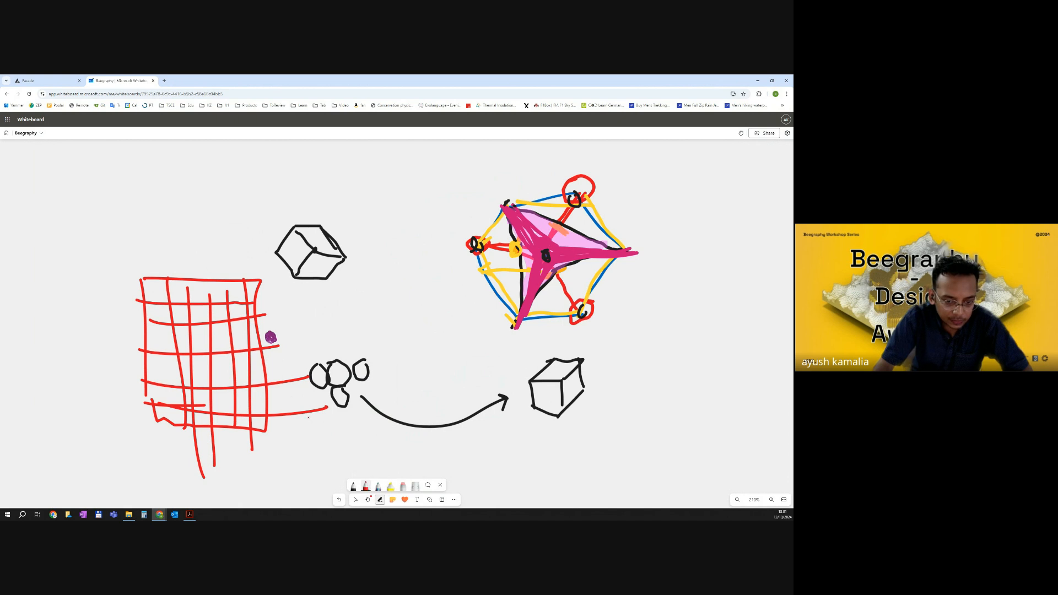
left_click(364, 488)
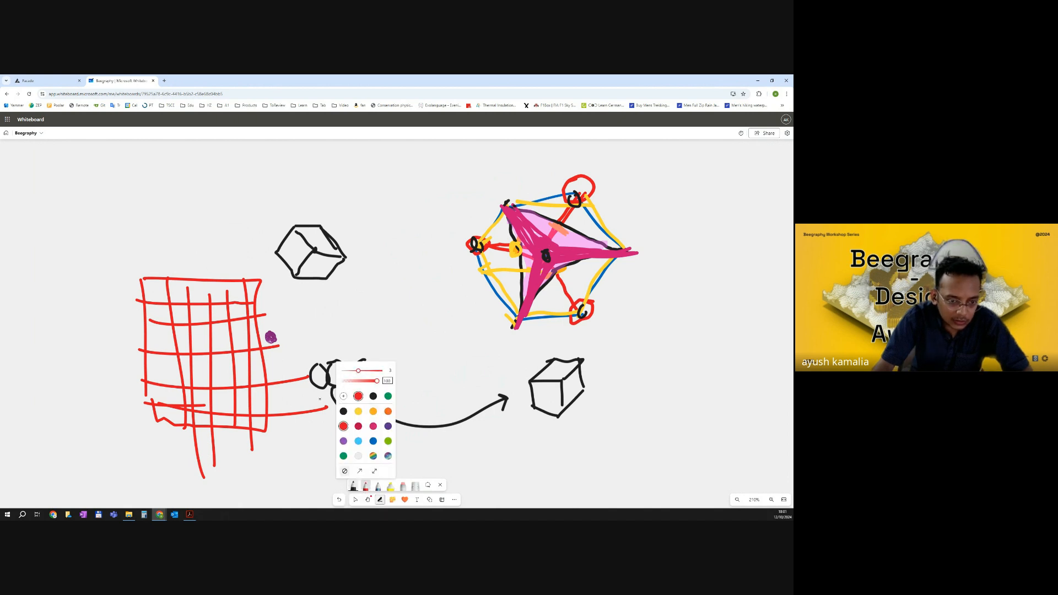
left_click_drag(263, 342, 142, 421)
left_click_drag(260, 334, 114, 279)
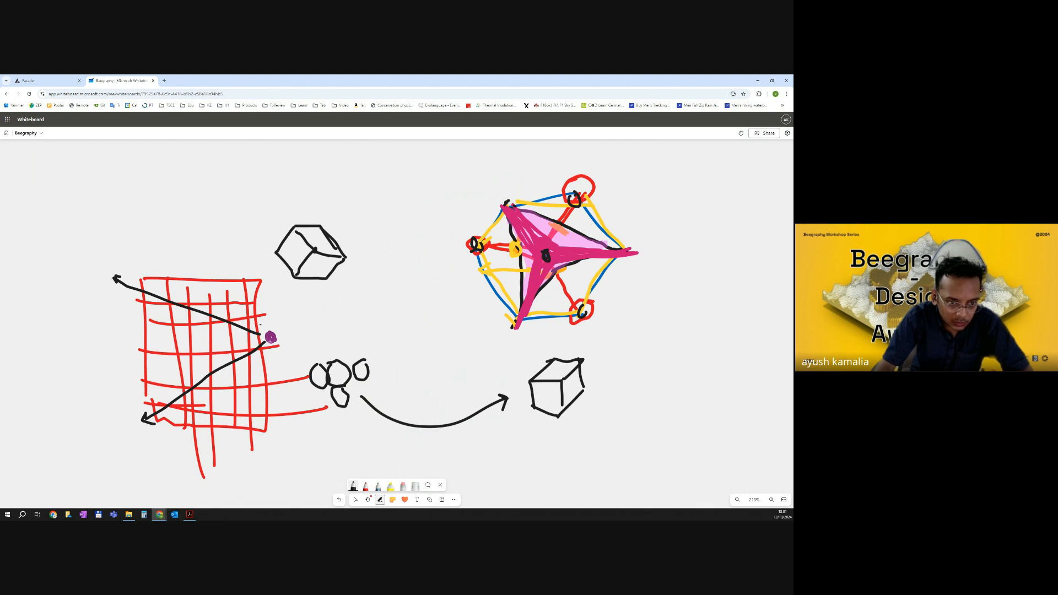
left_click_drag(253, 328, 379, 315)
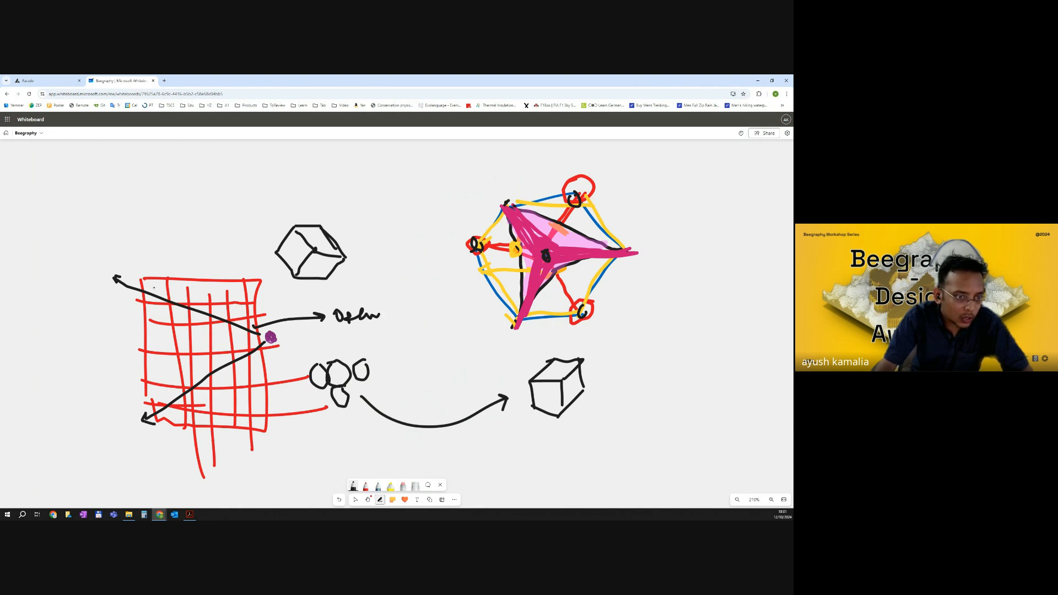
left_click_drag(135, 244, 154, 286)
mouse_move(136, 425)
left_mouse_down()
mouse_move(118, 446)
mouse_move(127, 443)
mouse_move(125, 462)
mouse_move(138, 457)
left_mouse_up()
left_click_drag(149, 456, 147, 463)
mouse_move(155, 441)
left_mouse_down()
mouse_move(153, 455)
mouse_move(159, 438)
left_mouse_up()
left_click_drag(138, 473, 183, 473)
mouse_move(189, 437)
left_mouse_down()
mouse_move(185, 473)
mouse_move(197, 457)
mouse_move(197, 467)
left_mouse_up()
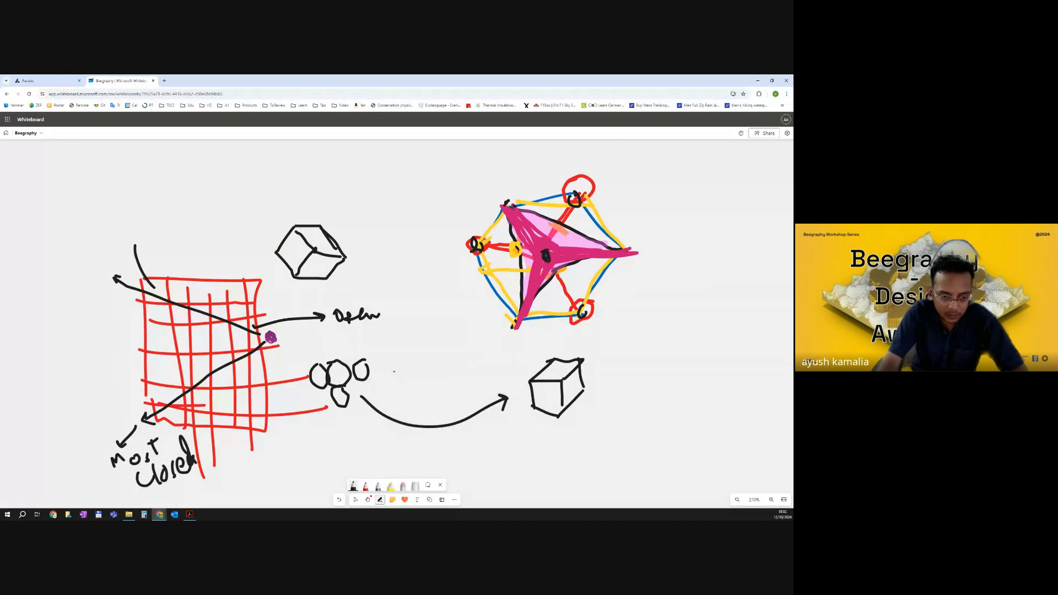
Undo the point, arrows and labels drawn on the grid.
key("ctrl+z")
key("ctrl+z")
key("ctrl+z")
key("ctrl+z")
key("ctrl+z")
key("ctrl+z")
key("ctrl+z")
key("ctrl+z")
key("ctrl+z")
key("ctrl+z")
key("ctrl+z")
key("ctrl+z")
key("ctrl+z")
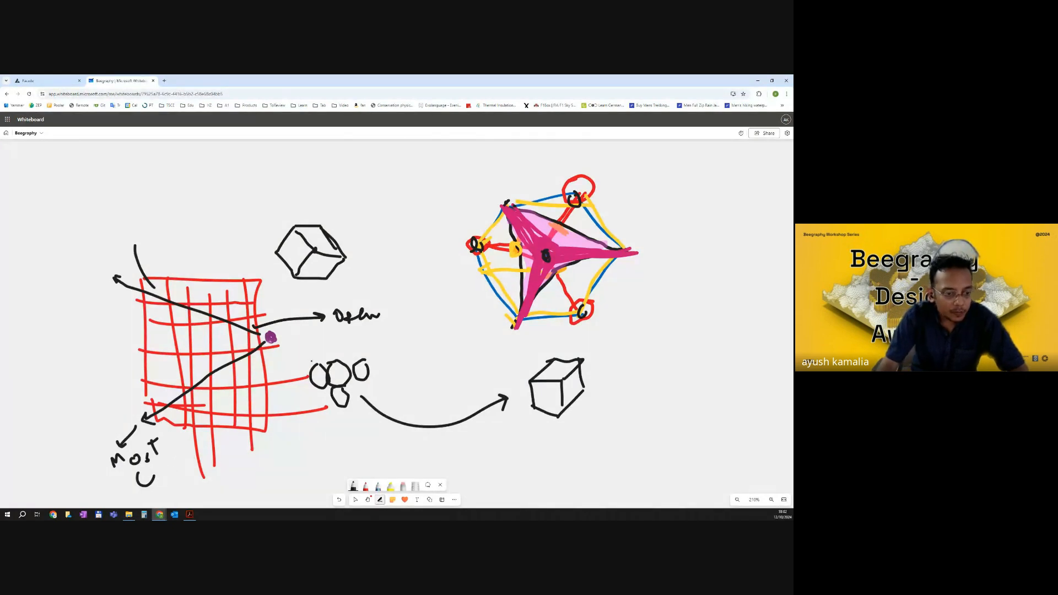
key("ctrl+z")
key("ctrl+z")
key("ctrl+z")
key("ctrl+z")
key("ctrl+z")
key("ctrl+z")
key("ctrl+z")
key("ctrl+z")
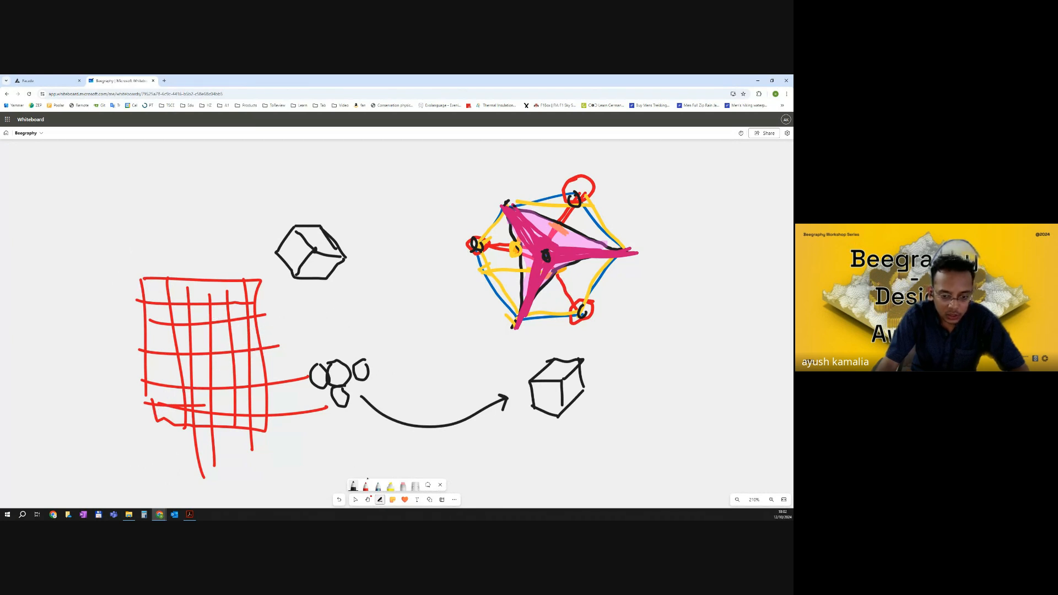
On the whiteboard, mark a point inside the red grid and circle a second point near the grid's corner.
left_click(378, 486)
left_click_drag(203, 370, 206, 372)
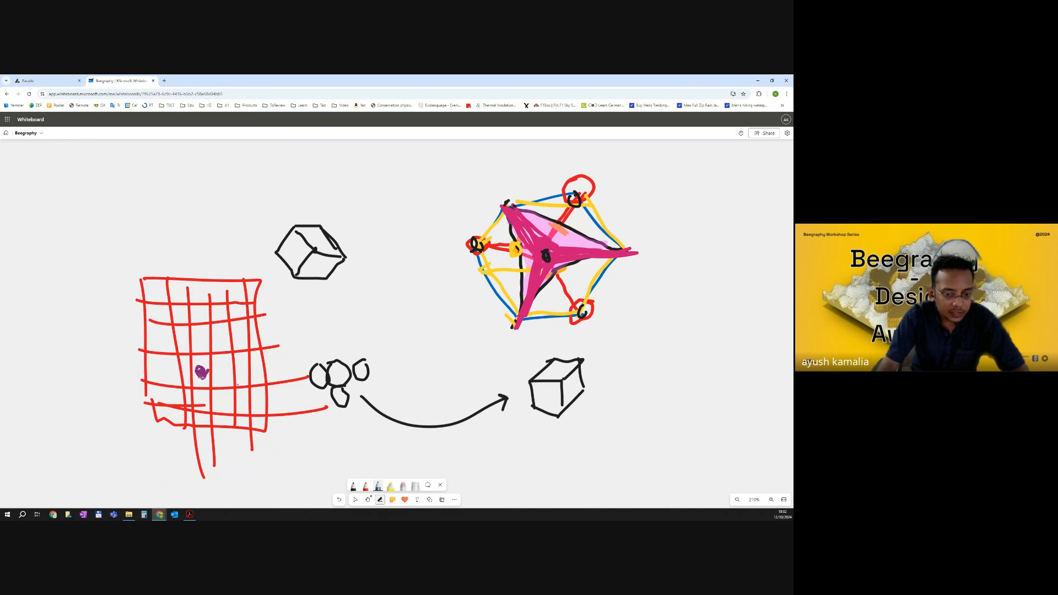
left_click(353, 486)
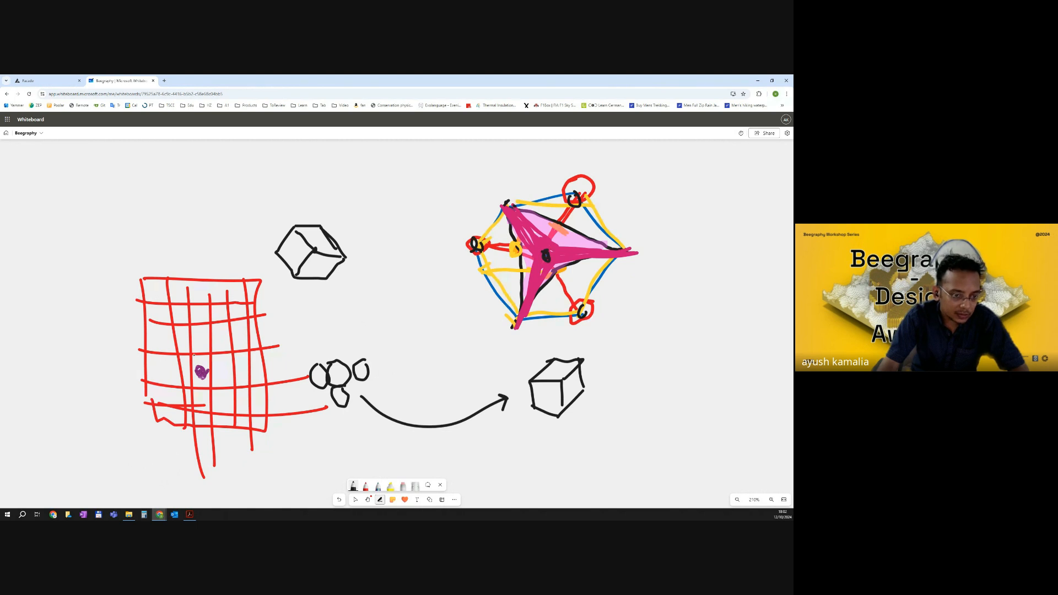
mouse_move(209, 381)
left_mouse_down()
mouse_move(194, 356)
mouse_move(196, 386)
left_mouse_up()
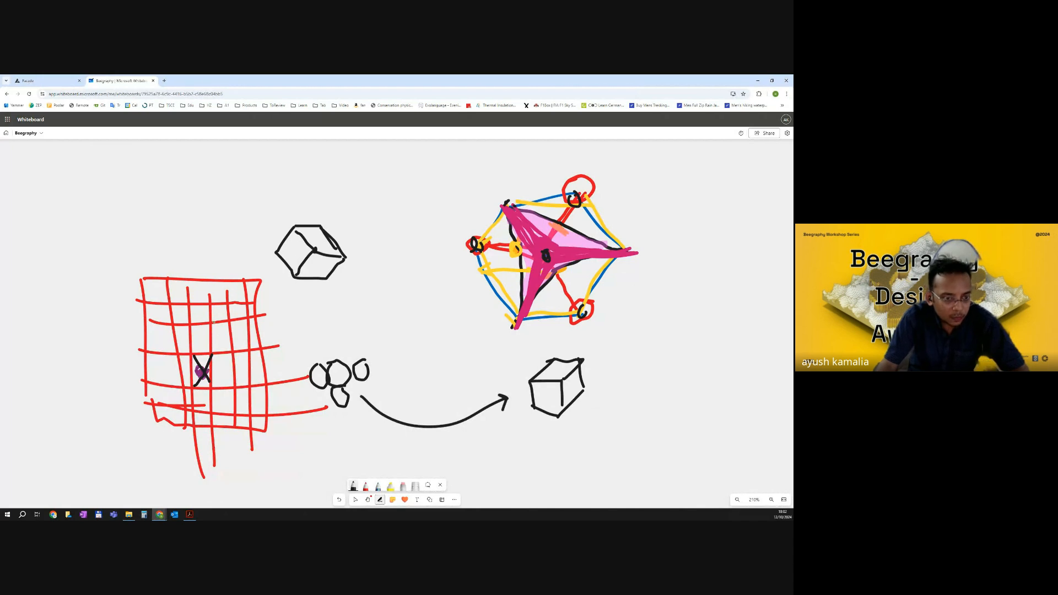
mouse_move(249, 284)
left_mouse_down()
mouse_move(265, 299)
mouse_move(250, 298)
mouse_move(260, 280)
left_mouse_up()
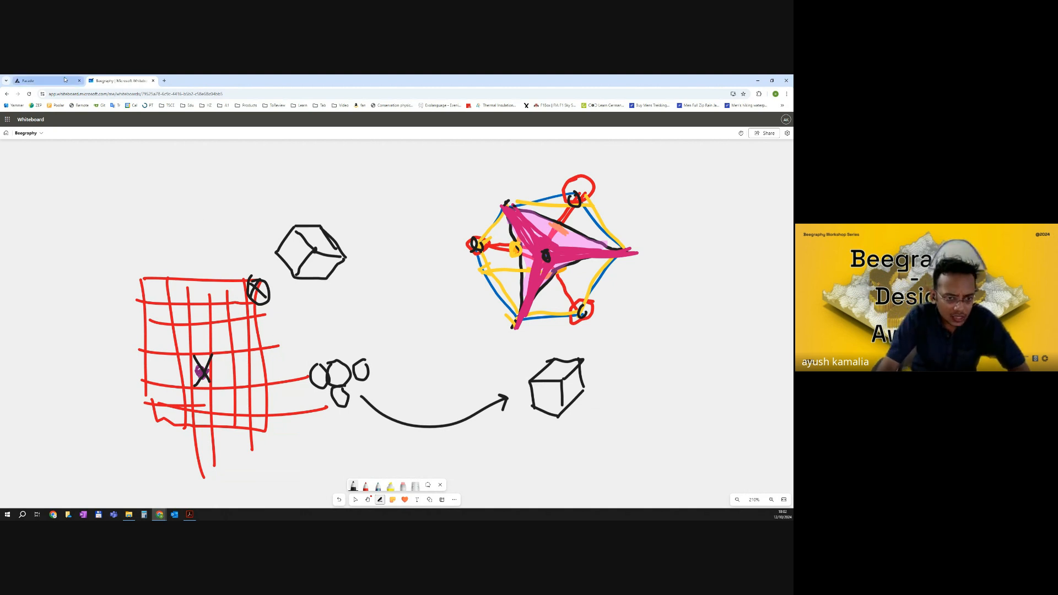
Return to the Beegraphy graph and nudge the third Range Input node beside the Construct Point.
left_click(32, 80)
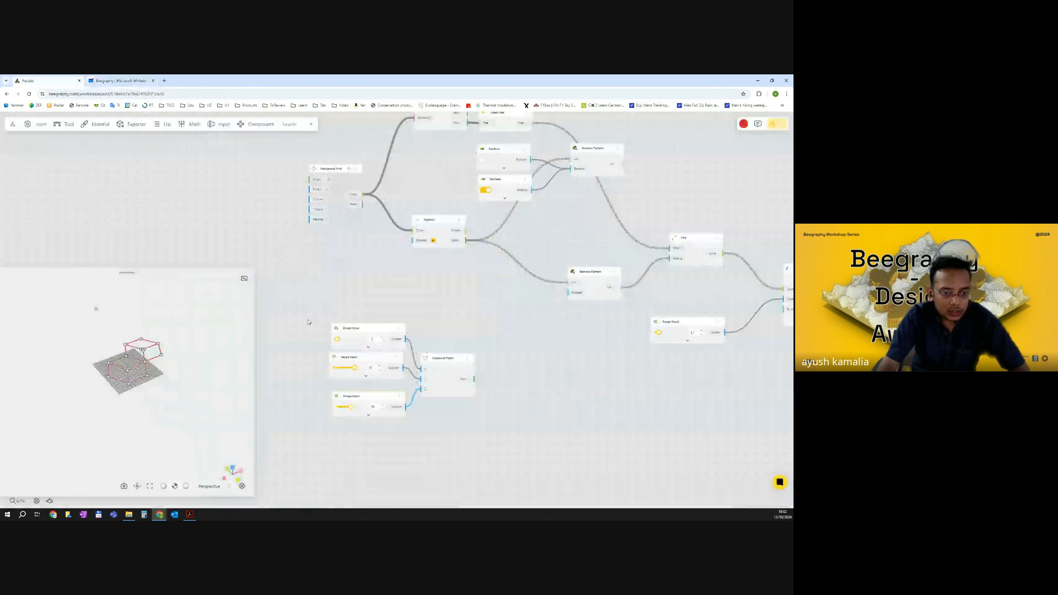
right_click_drag(205, 365, 207, 373)
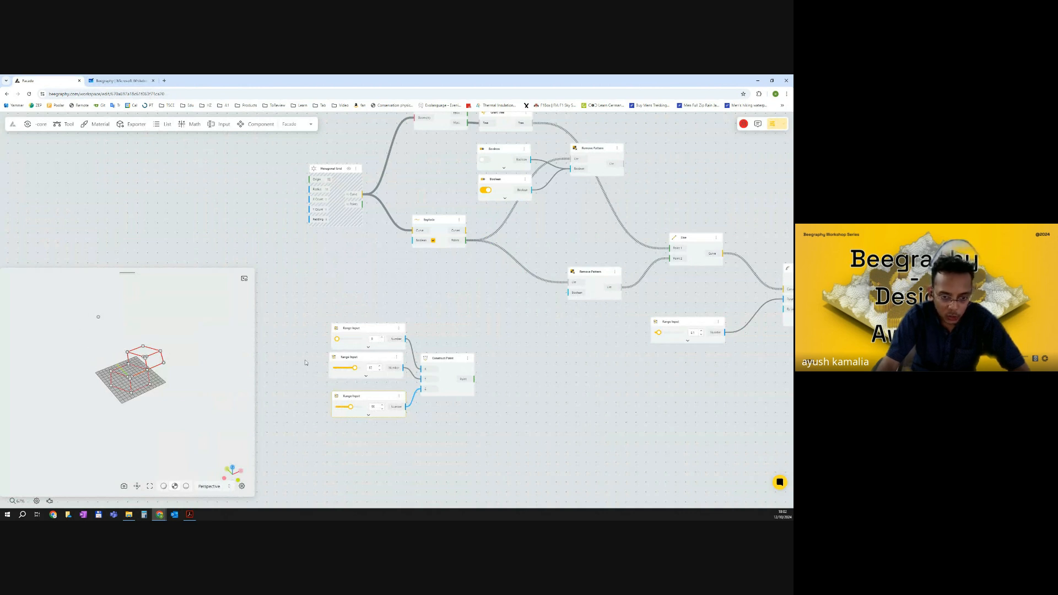
left_click_drag(363, 403, 359, 395)
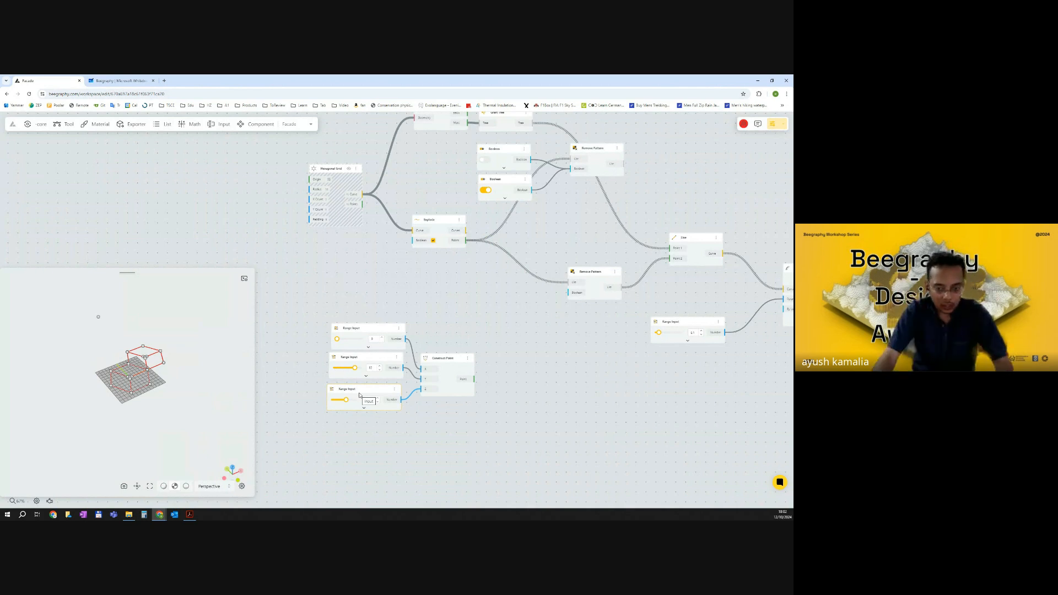
left_click_drag(525, 389, 475, 378)
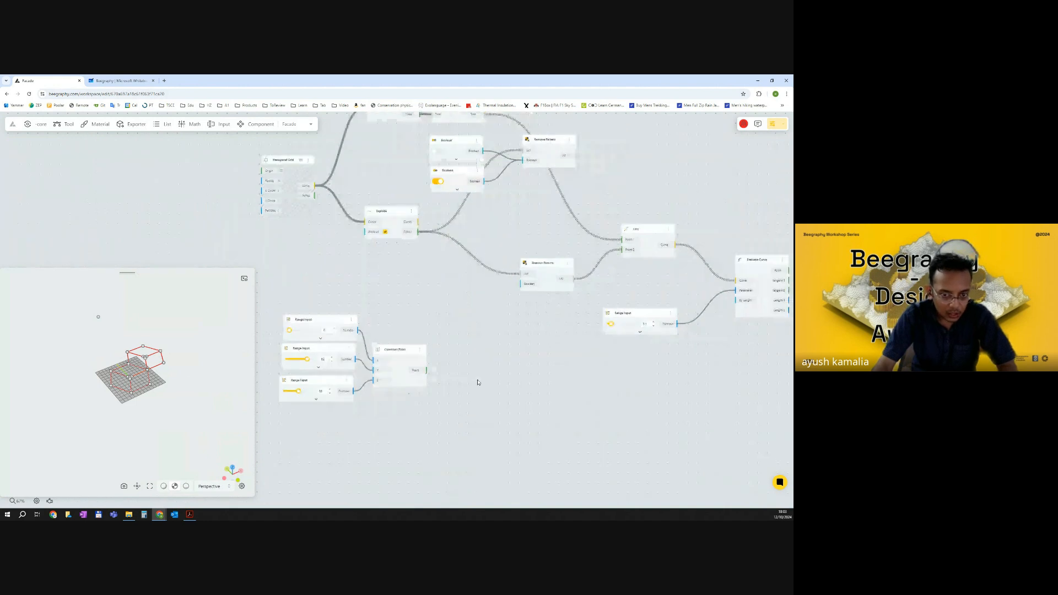
left_click(401, 351)
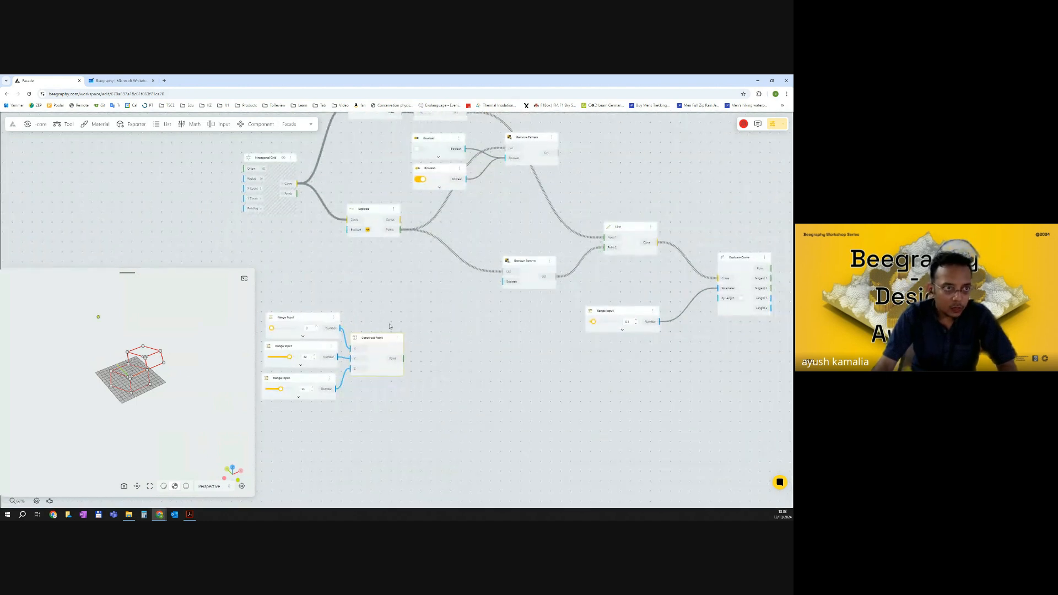
Switch to the Whiteboard and draw a curve linking the marked point to the circled corner point.
left_click(119, 81)
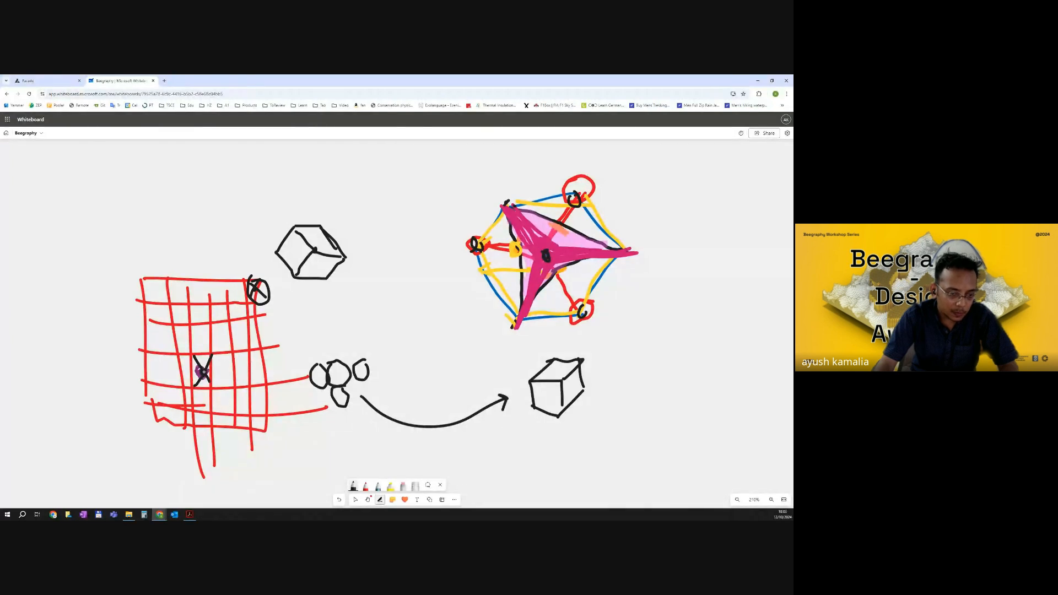
left_click_drag(202, 372, 253, 288)
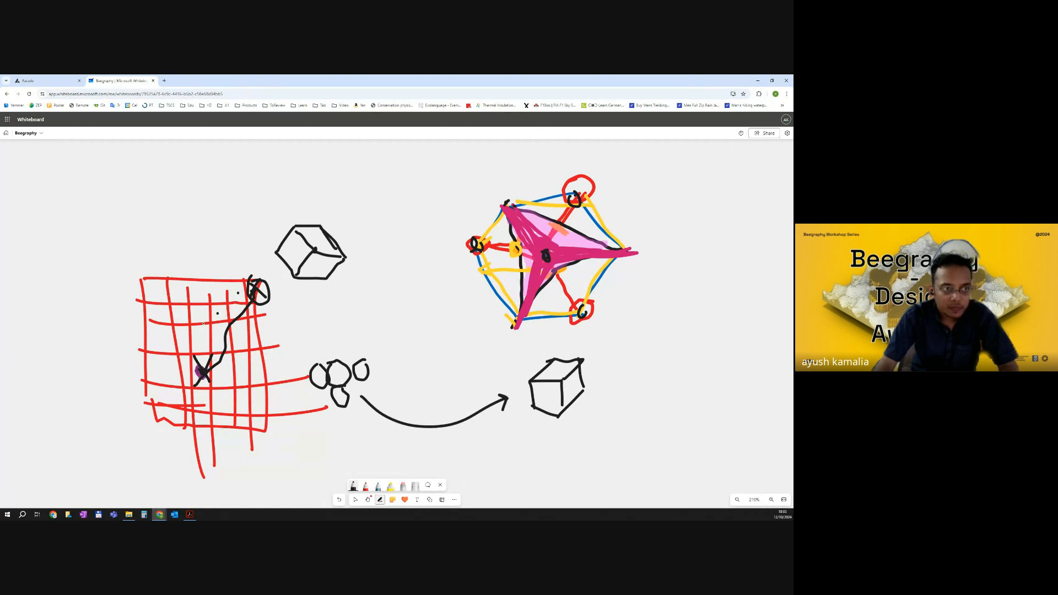
Add a Distance 2 Points node and wire the Construct Point output into its Point 2 input.
left_click(44, 80)
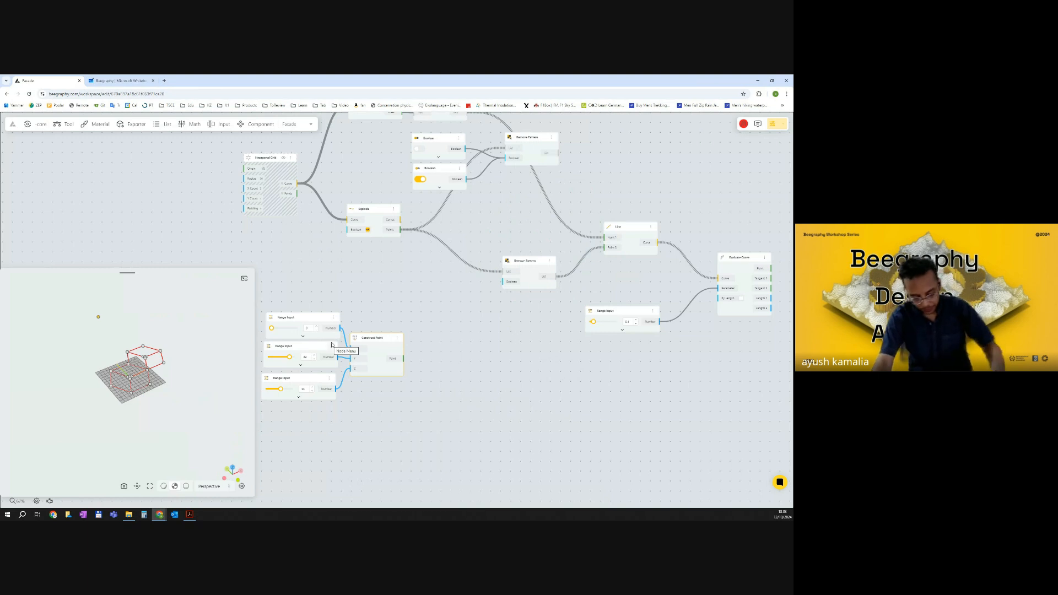
double_click(484, 380)
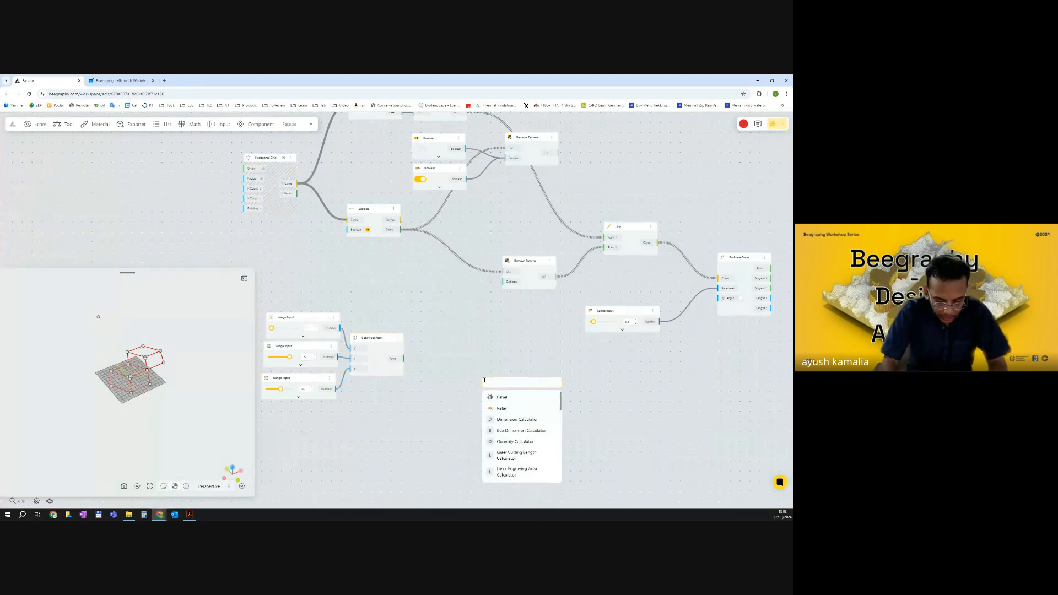
type("distance")
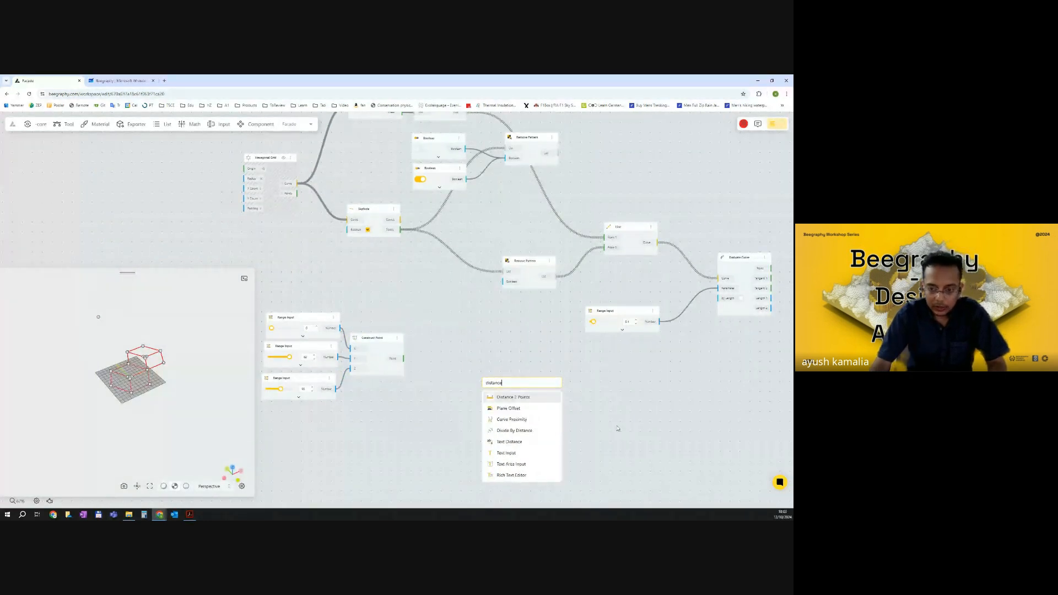
left_click(524, 398)
left_click_drag(517, 368, 525, 360)
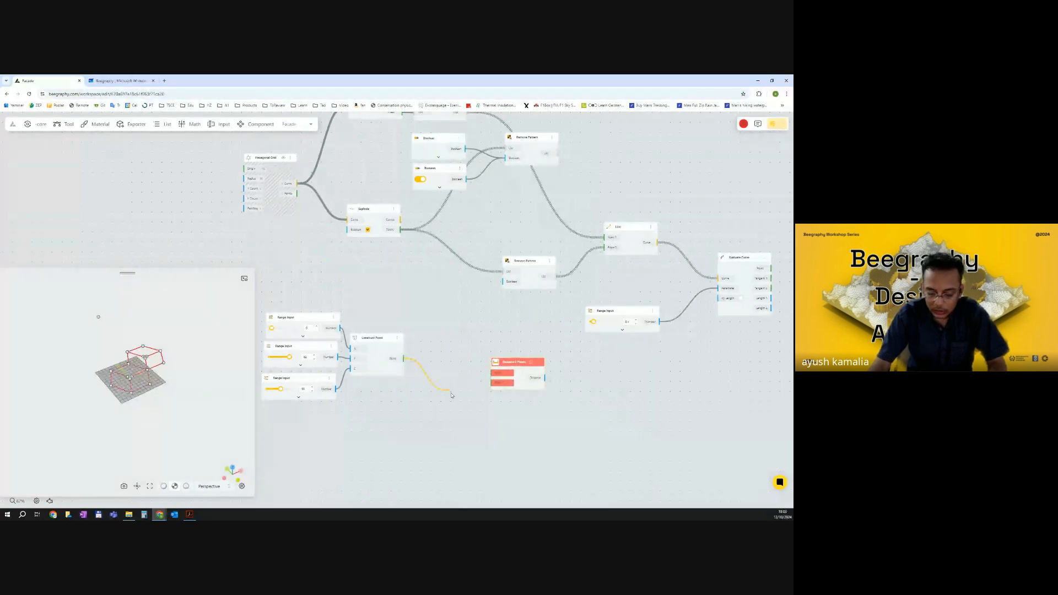
left_click_drag(477, 395, 492, 383)
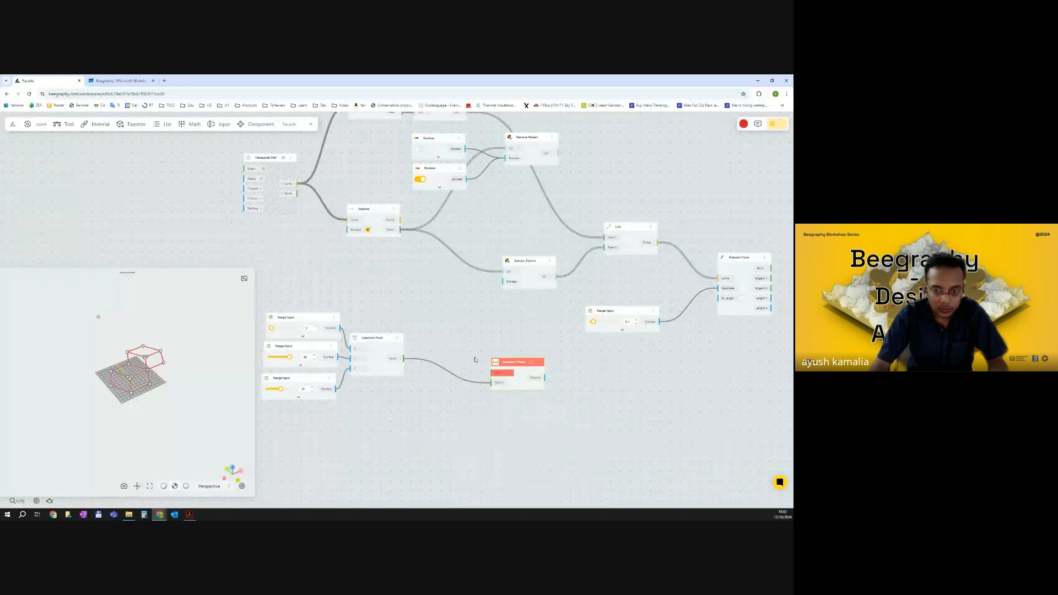
Connect the exploded hexagon points to Point 1 of Distance 2 Points and open its Distance output values.
scroll(451, 223, "down", 2)
scroll(404, 164, "up", 2)
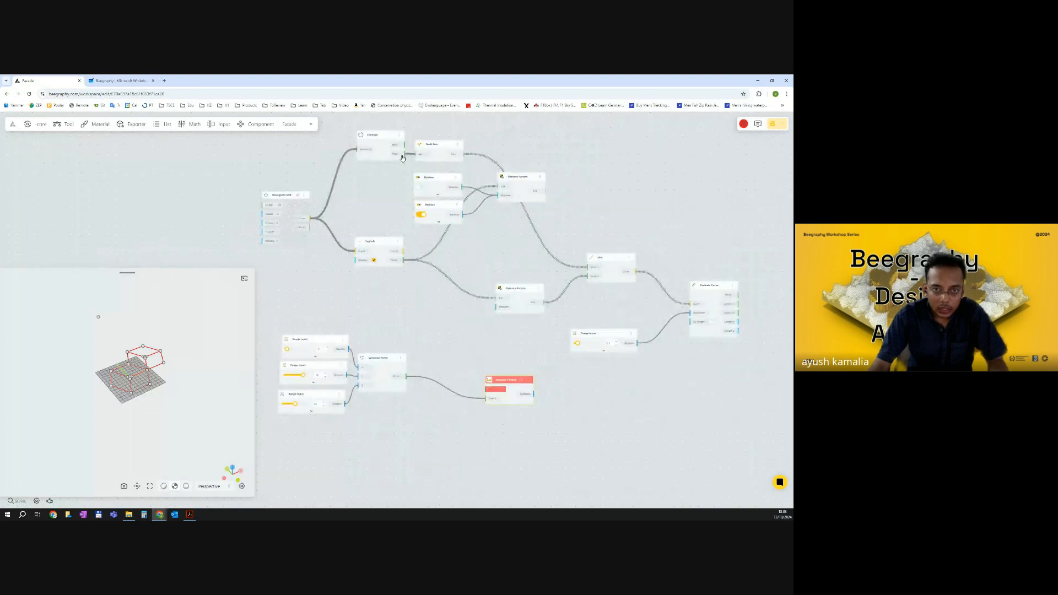
mouse_move(483, 368)
left_mouse_down()
mouse_move(487, 398)
mouse_move(464, 367)
left_mouse_up()
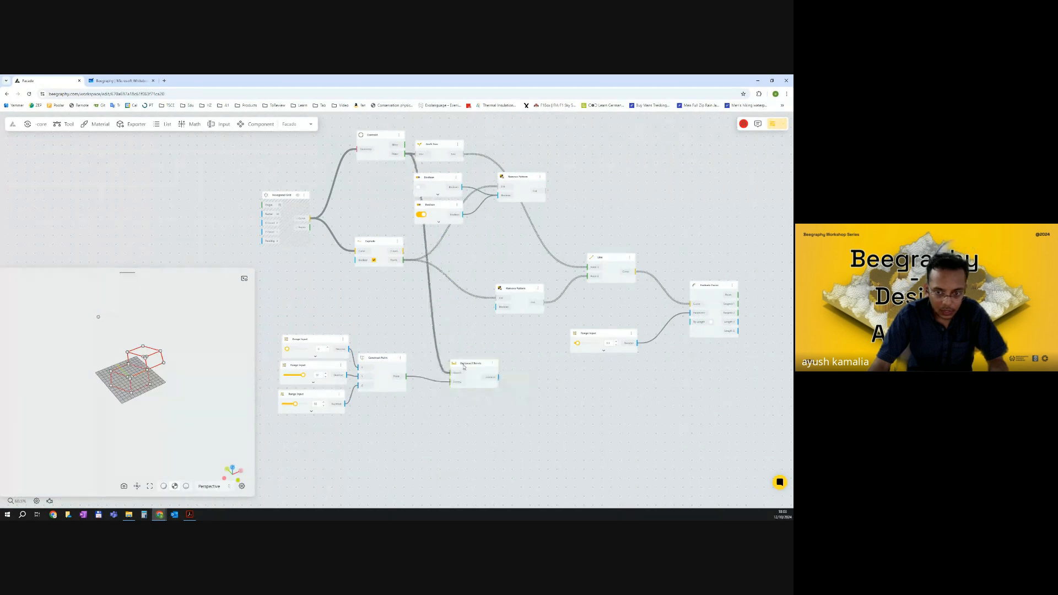
left_click(494, 380)
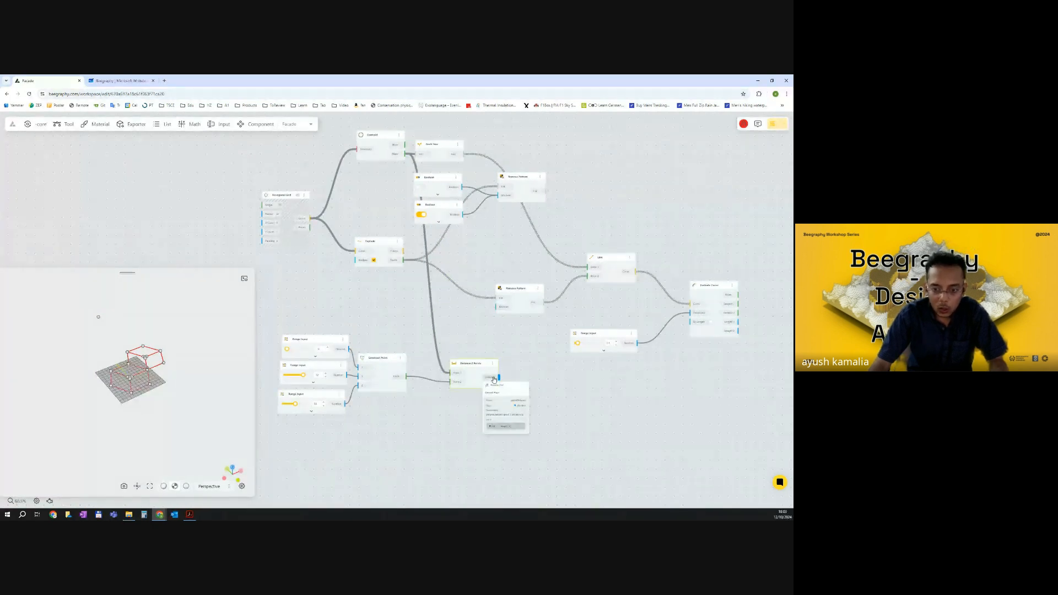
left_click(489, 427)
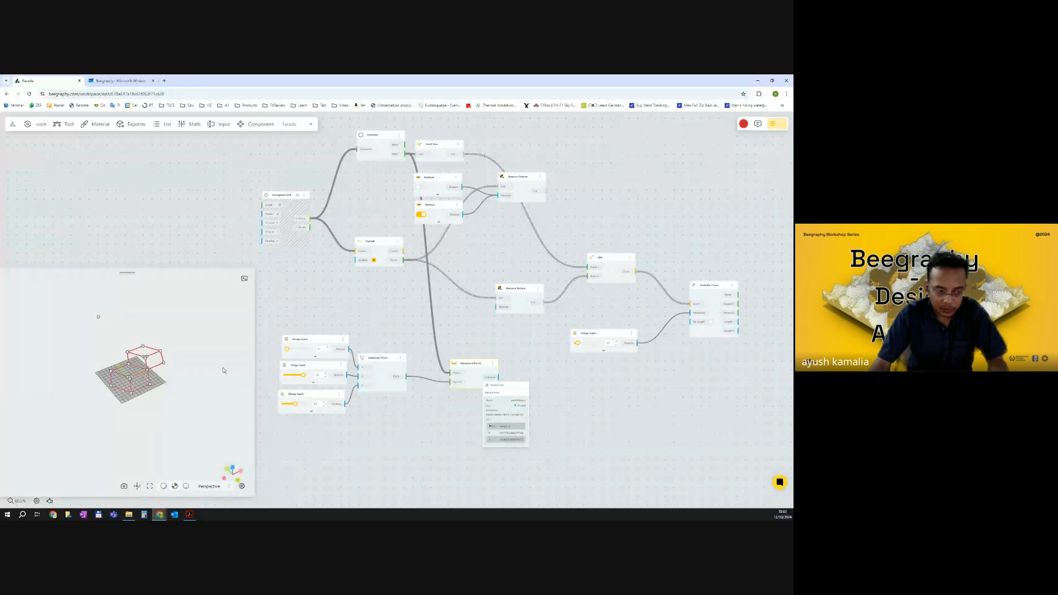
Set the Hexagonal Grid's X Count to 3.
left_click(316, 270)
scroll(278, 226, "up", 5)
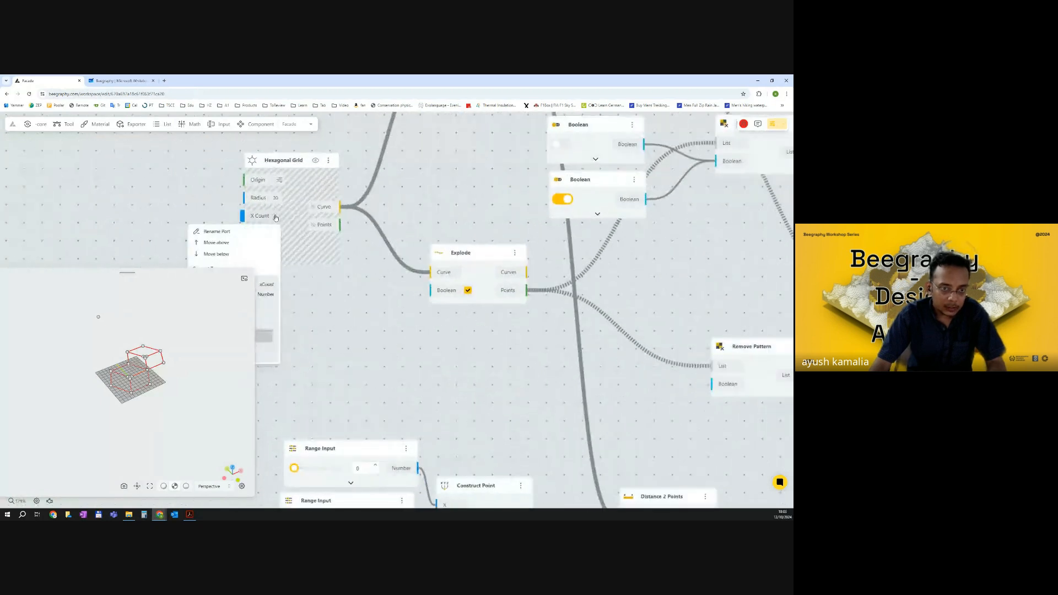
left_click(277, 218)
type("3")
key("Return")
Inspect the list of values on the Distance 2 Points node's Distance output.
scroll(398, 320, "down", 5)
left_click_drag(509, 435, 470, 357)
scroll(472, 350, "up", 3)
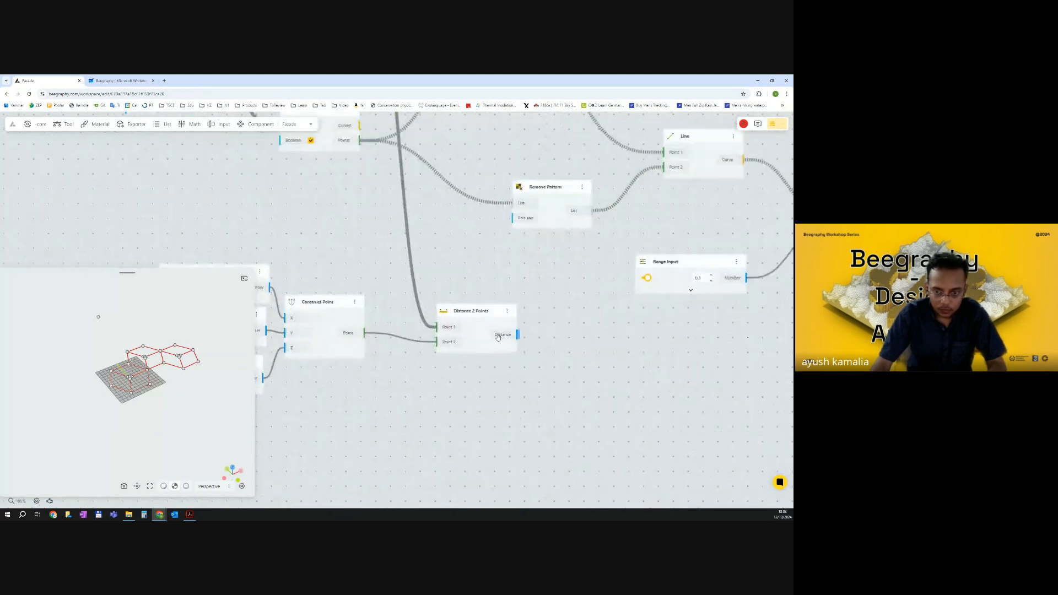
left_click(494, 336)
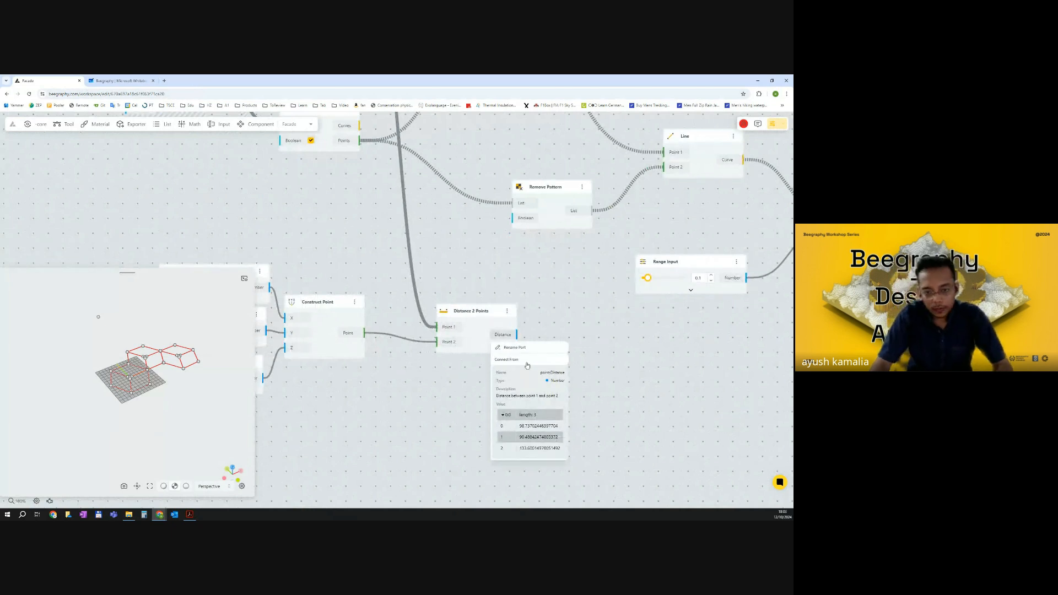
left_click(618, 361)
left_click_drag(589, 360, 564, 363)
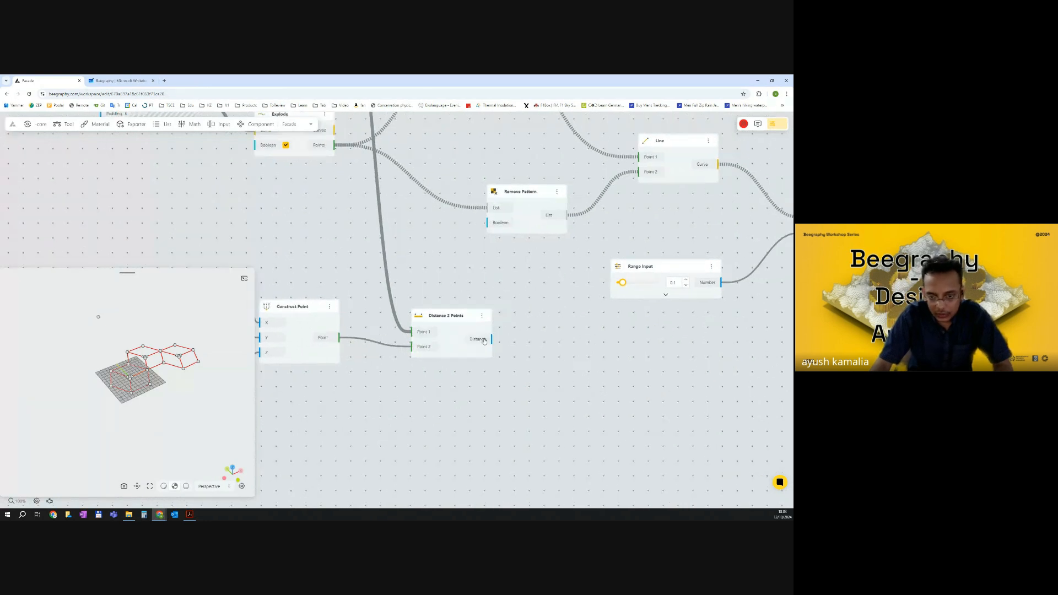
left_click(484, 340)
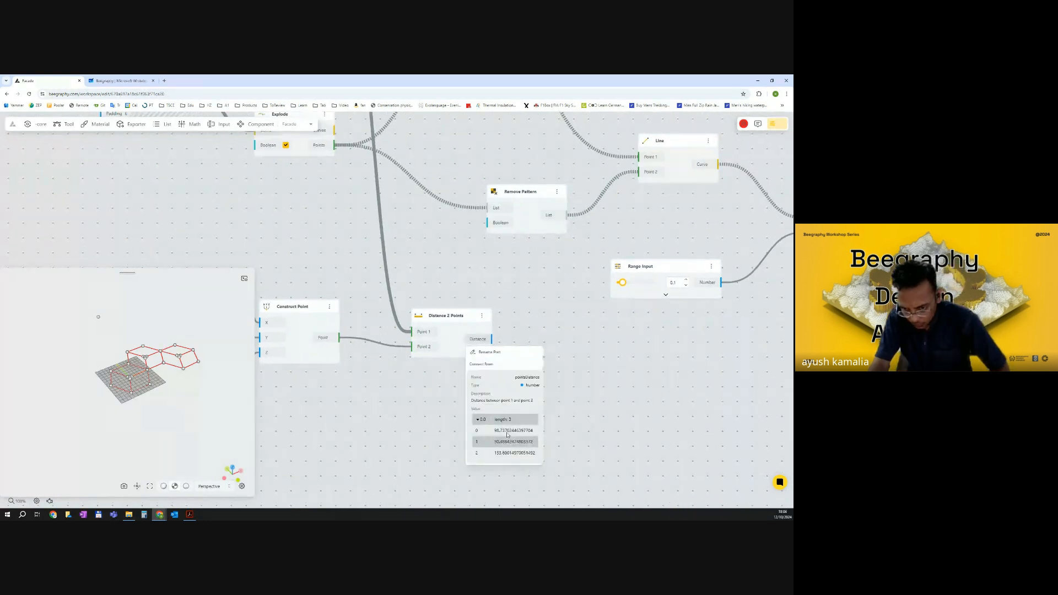
Rearrange the Range Input and Distance 2 Points nodes on the canvas.
scroll(554, 386, "down", 2)
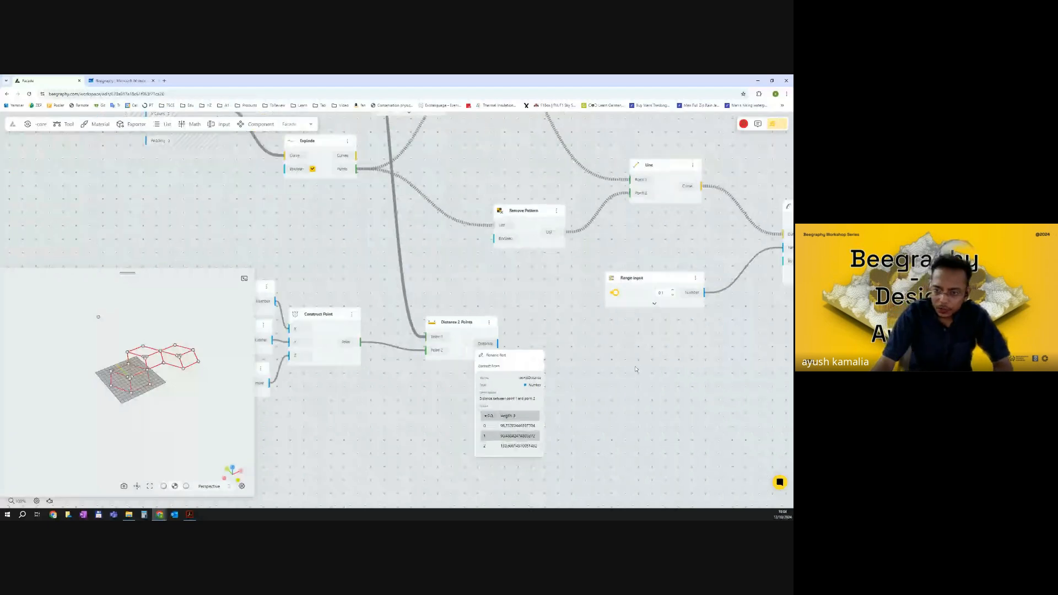
left_click(650, 297)
left_click_drag(651, 298, 685, 285)
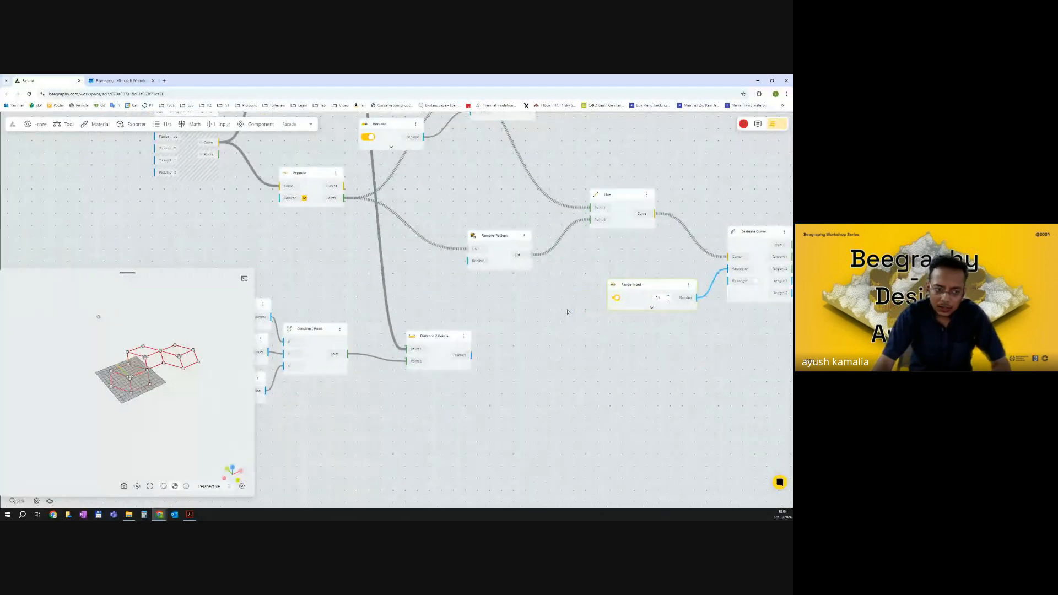
scroll(164, 367, "up", 5)
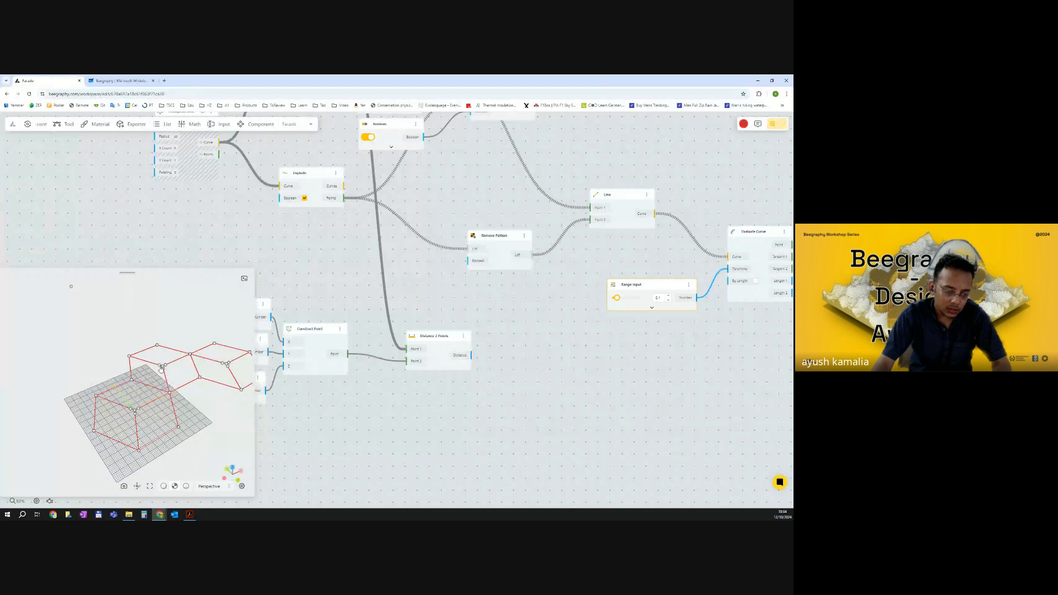
scroll(670, 305, "up", 2)
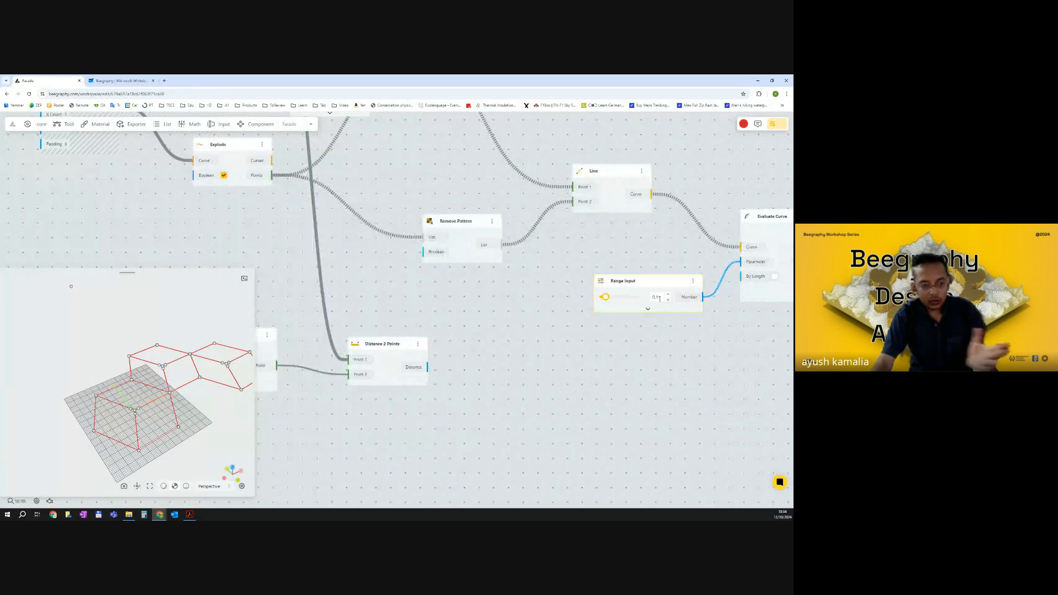
left_click_drag(386, 344, 370, 329)
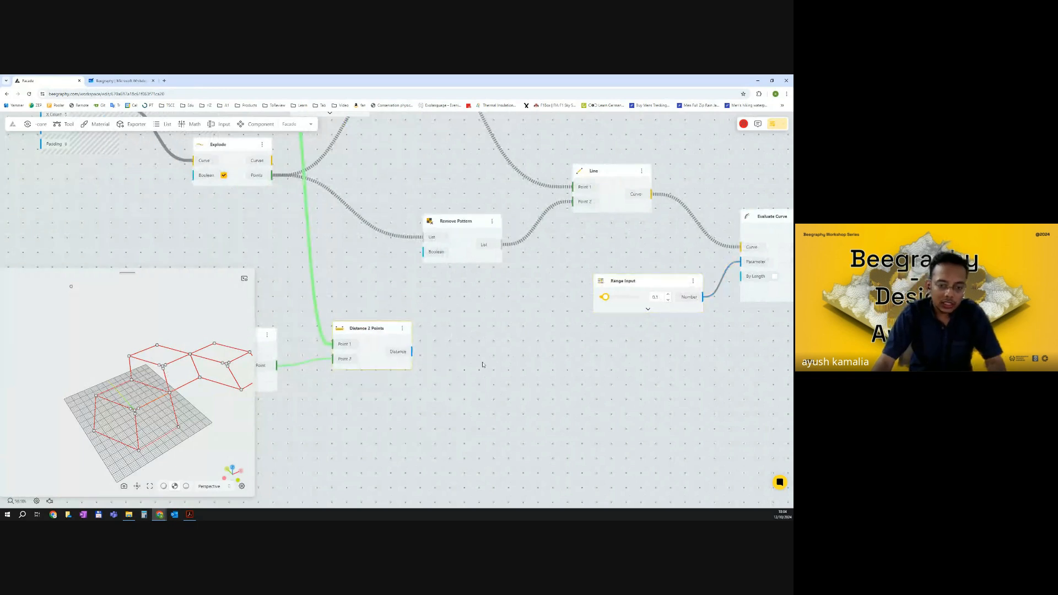
Add a Remap Numbers node and connect the Distance output into its Number input.
double_click(482, 366)
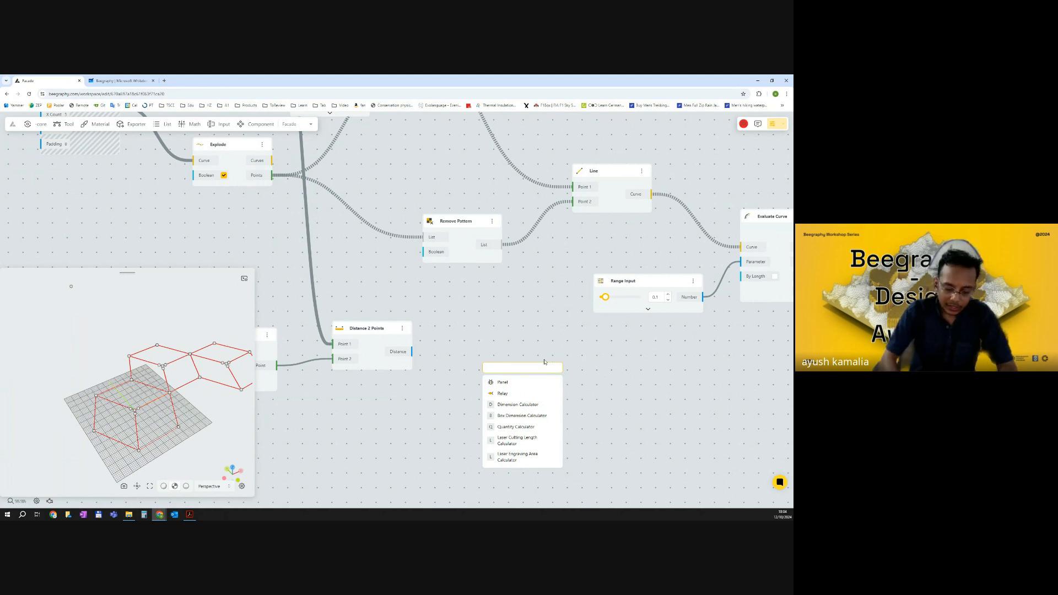
type("remap")
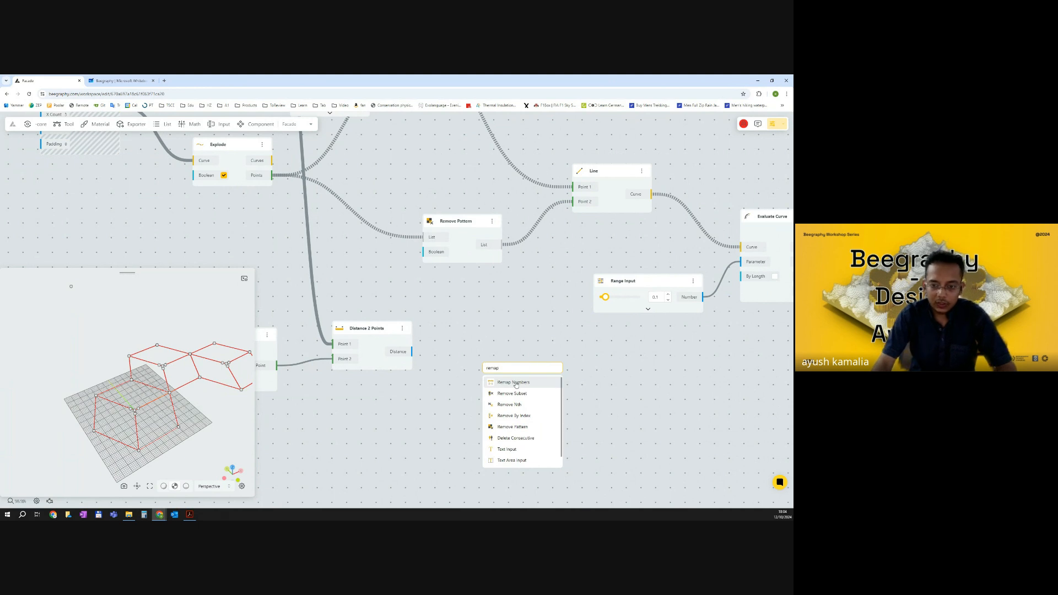
key("Return")
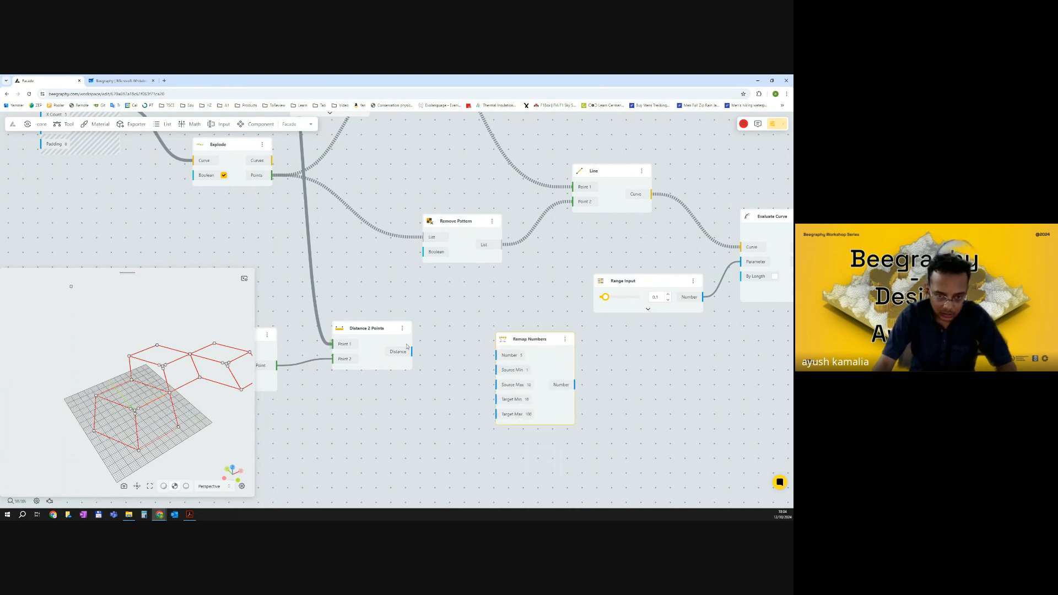
left_click_drag(412, 352, 505, 359)
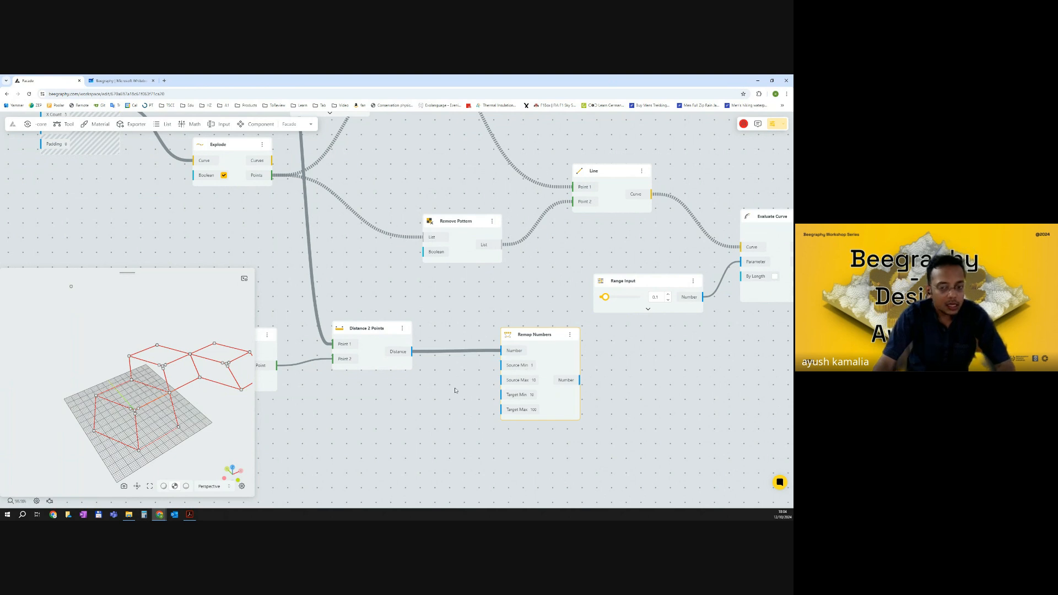
left_click_drag(369, 351, 363, 349)
Add a Bounds node fed by the Distance output and wire its Min and Max into the Remap's Source Min and Source Max.
double_click(430, 398)
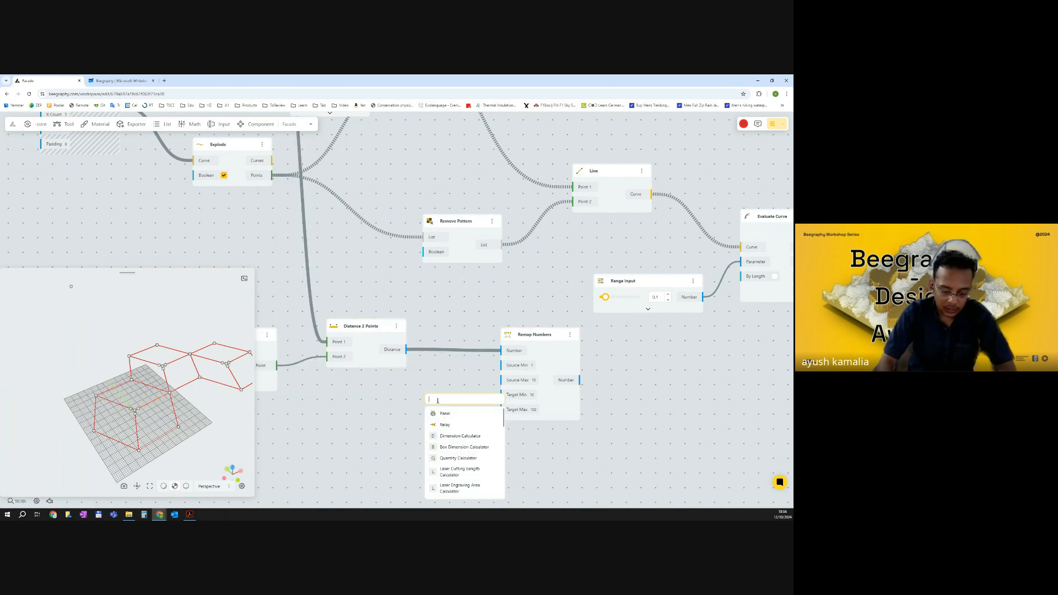
type("bound")
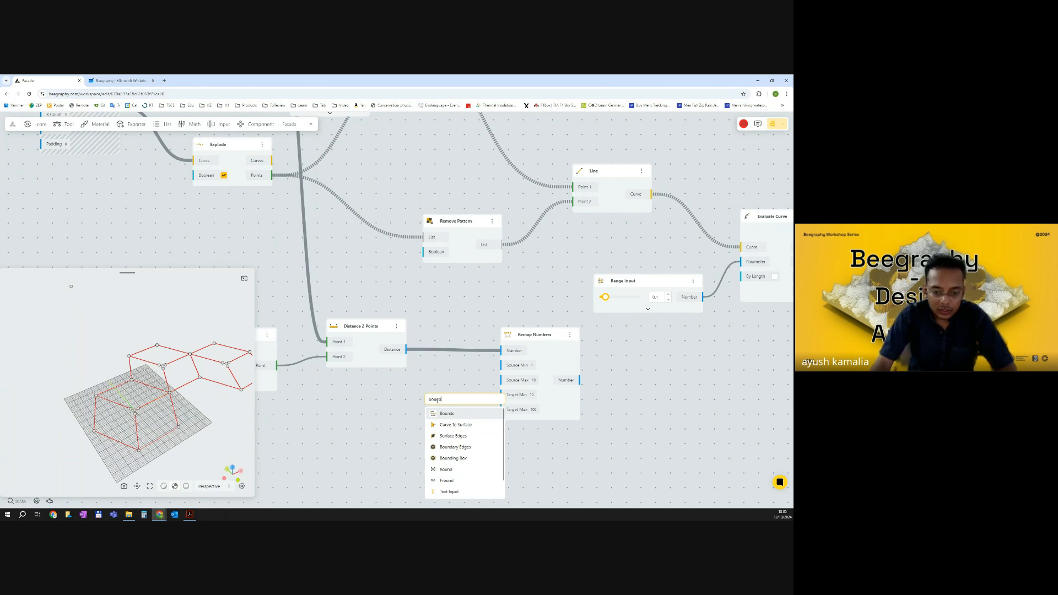
key("Return")
left_click_drag(535, 344, 562, 344)
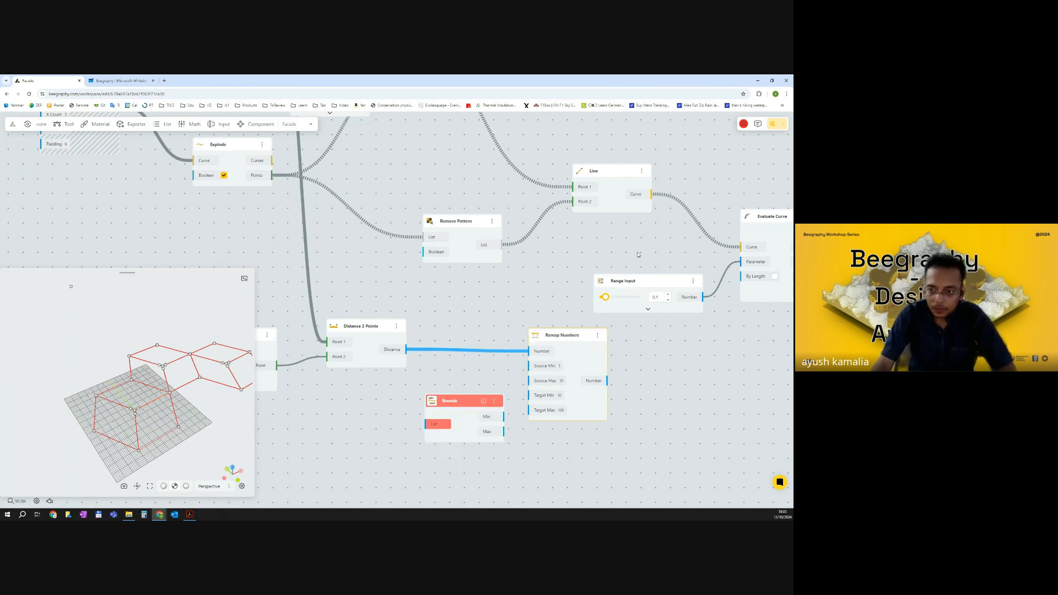
left_click_drag(662, 283, 677, 279)
left_click_drag(450, 401, 429, 391)
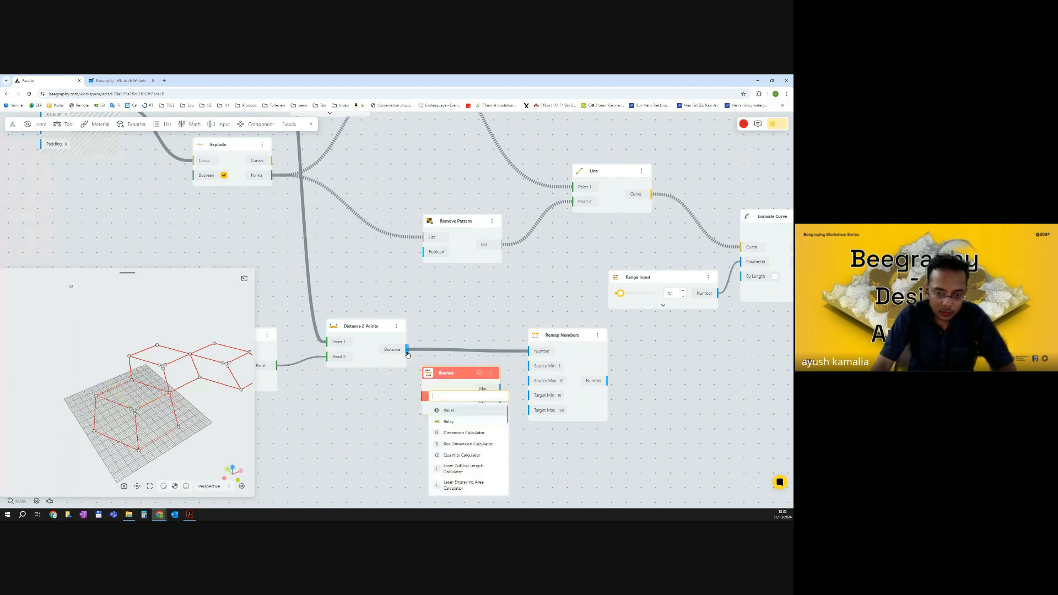
left_click_drag(408, 350, 425, 396)
left_click_drag(368, 331, 362, 327)
left_click_drag(446, 368, 436, 356)
left_click_drag(491, 378, 529, 380)
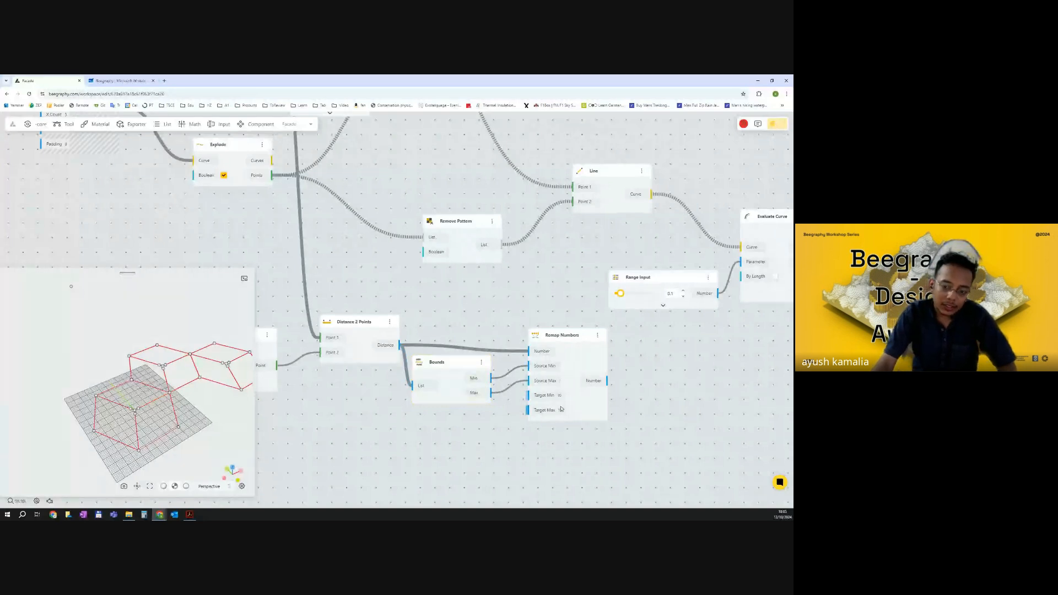
Set the Remap Numbers Target Max to 1 and Target Min to 0.05.
left_click(561, 410)
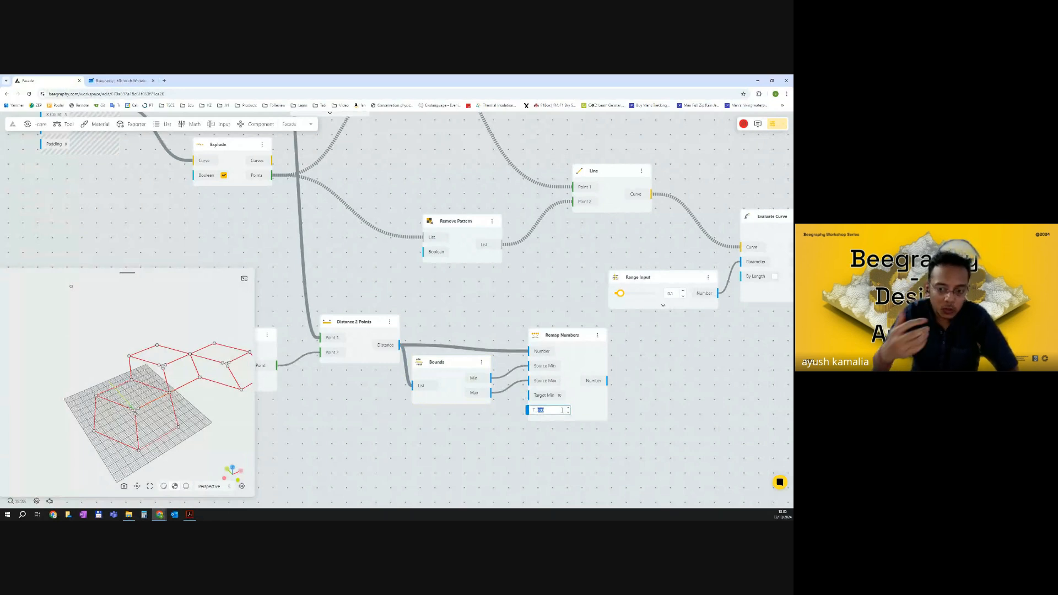
type("1")
key("Return")
left_click(561, 395)
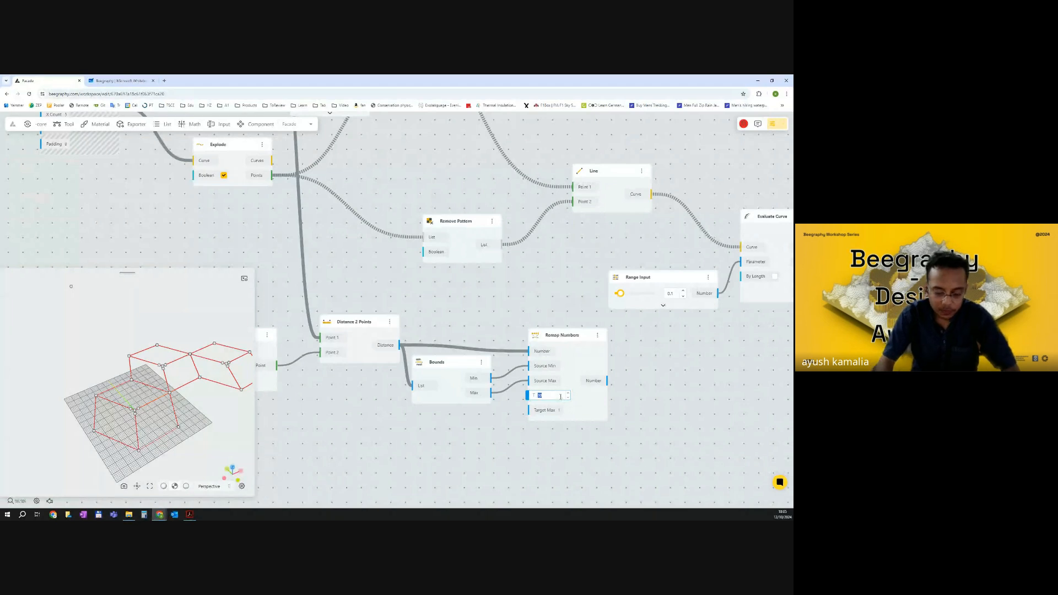
type("0.05")
left_click(637, 397)
Rearrange the nodes around the Remap Numbers and Evaluate Curve area of the canvas.
left_click_drag(631, 364, 607, 367)
left_click_drag(548, 342, 546, 337)
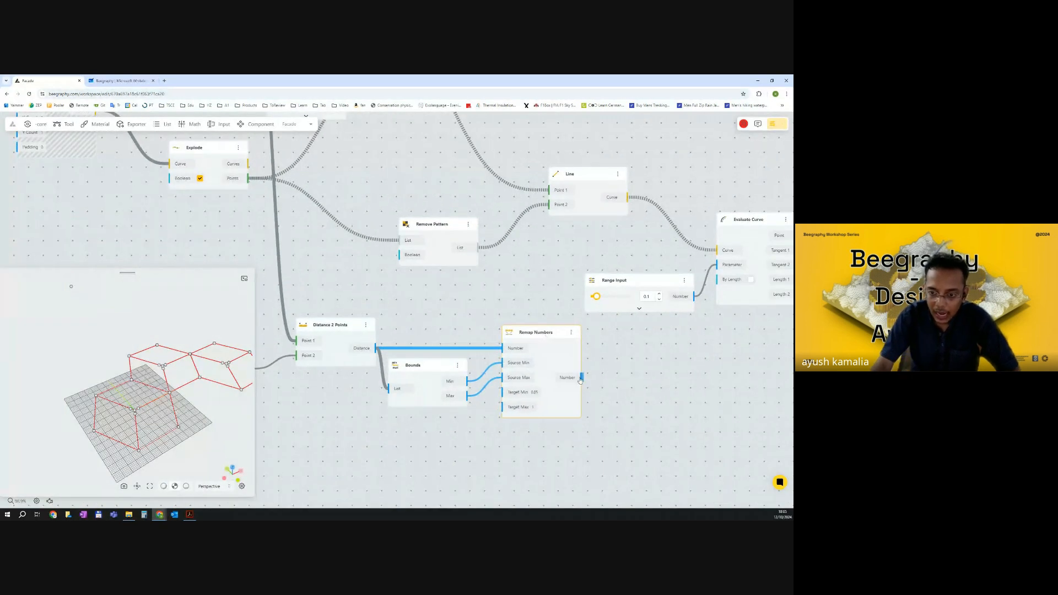
left_click_drag(584, 380, 468, 377)
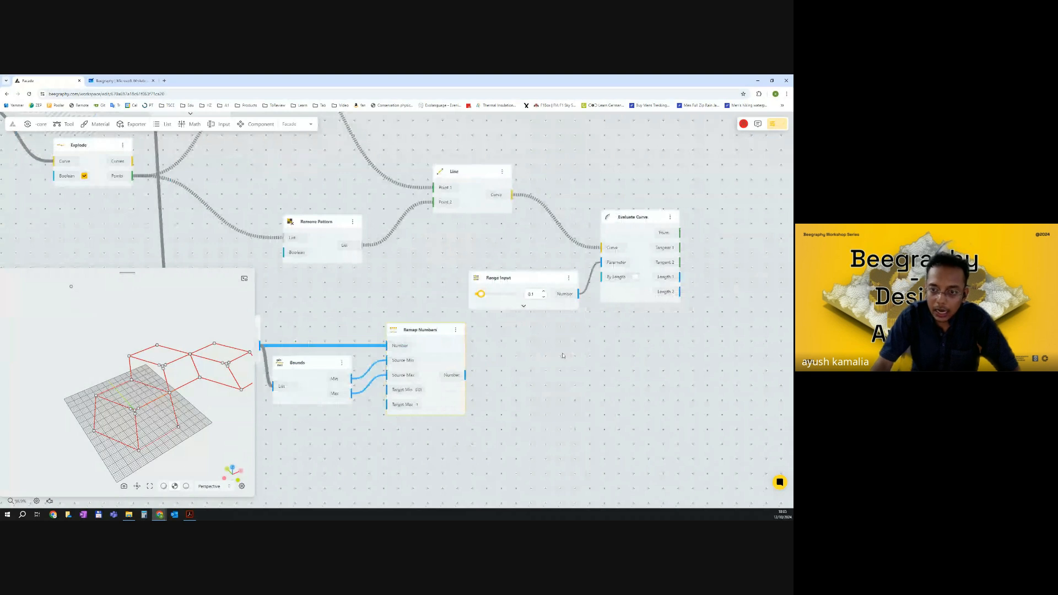
left_click_drag(692, 325, 462, 203, "shift")
left_click_drag(637, 284, 775, 275)
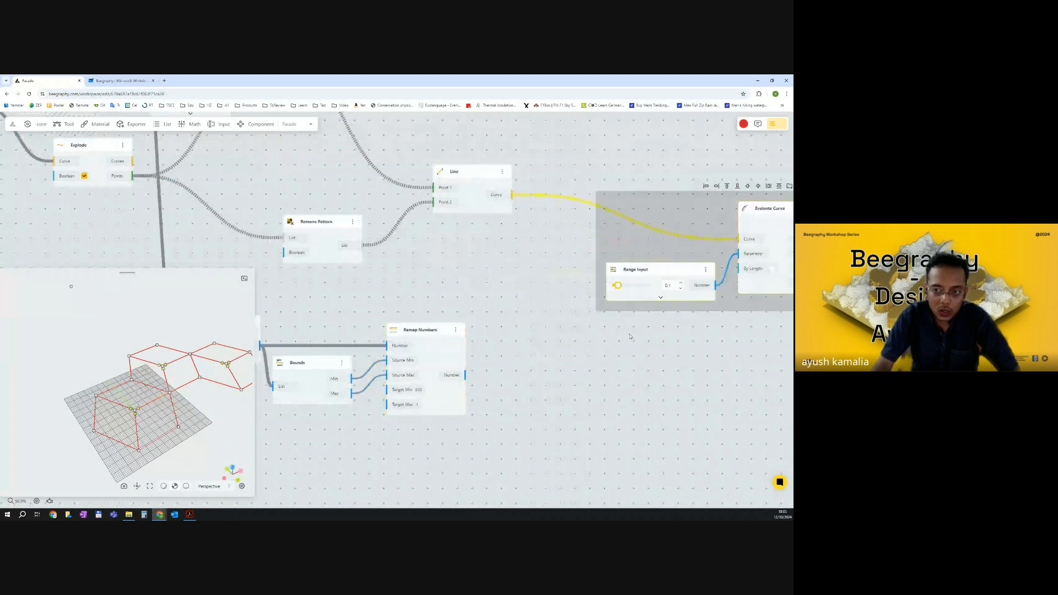
left_click(630, 335)
scroll(578, 325, "down", 1)
scroll(564, 329, "down", 3)
left_click_drag(400, 210, 410, 263)
left_click_drag(303, 145, 315, 167)
left_click_drag(547, 339, 516, 314)
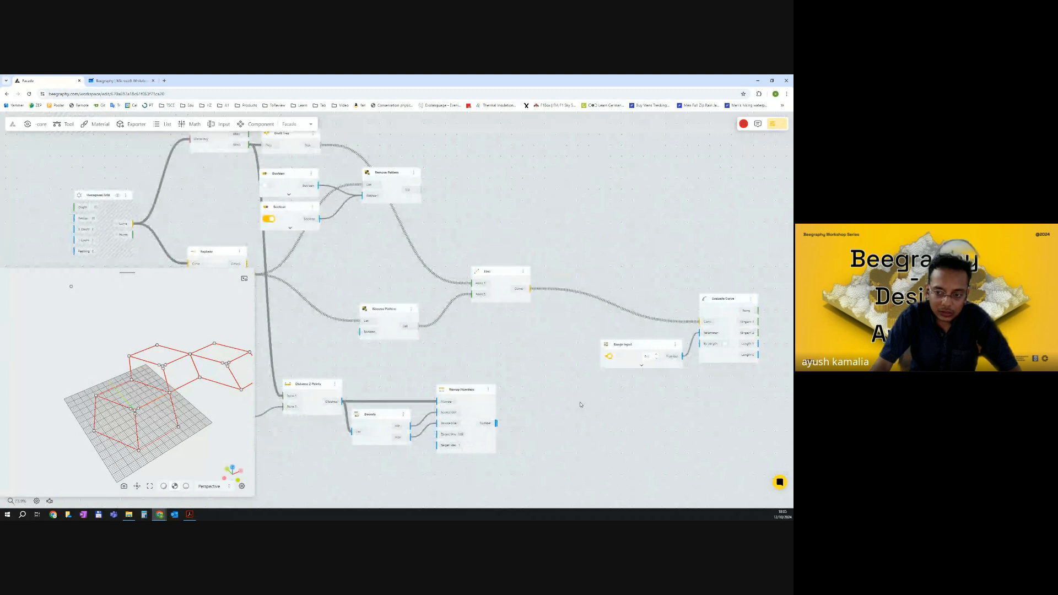
left_click_drag(656, 347, 648, 343)
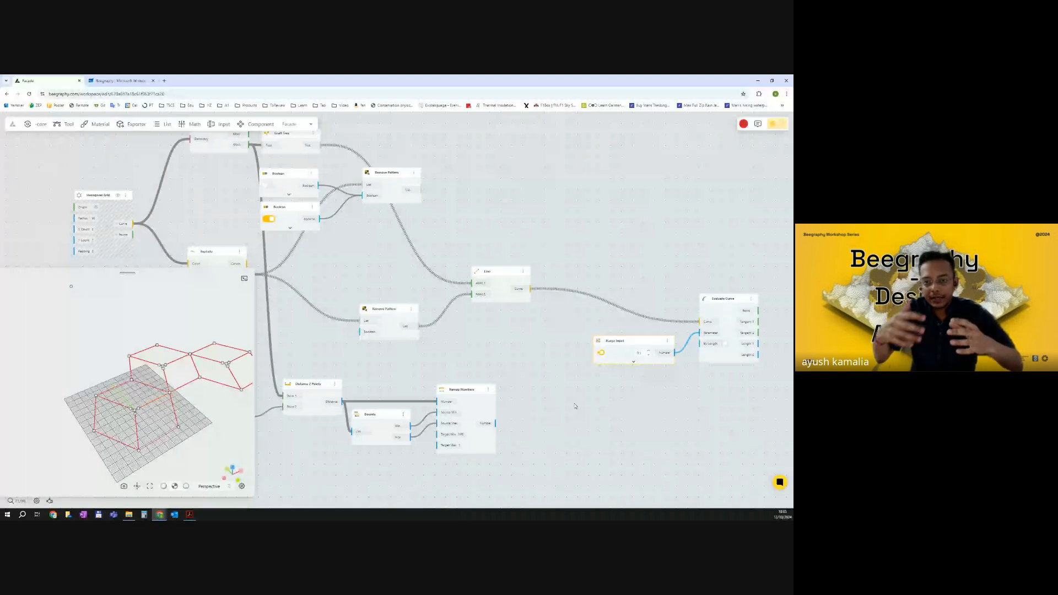
Add a Graft Tree node on the Remap Numbers output, feeding its tree into the Evaluate Curve's Parameter input.
double_click(546, 408)
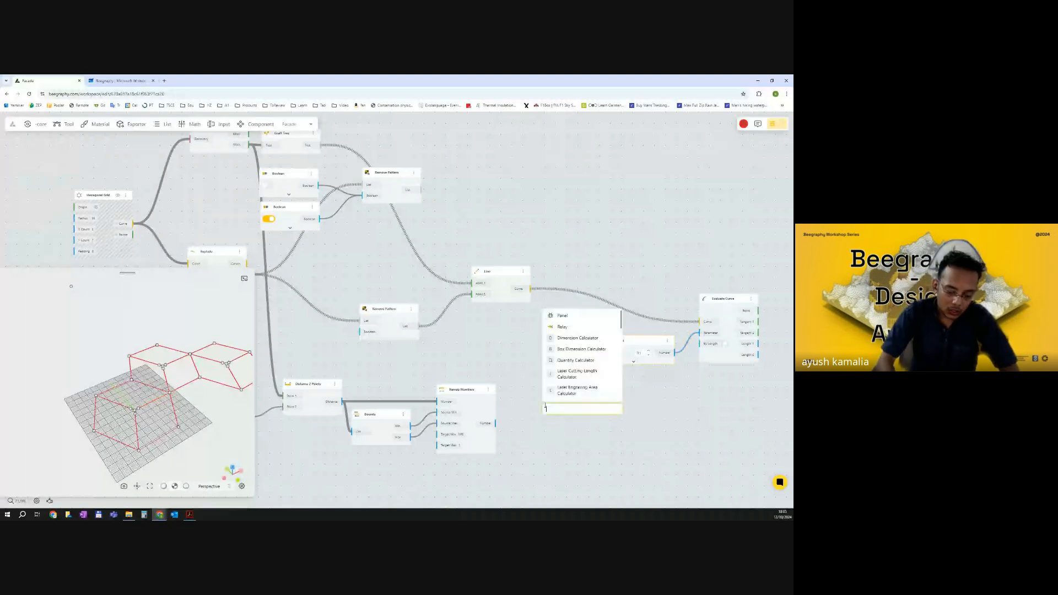
type("graft")
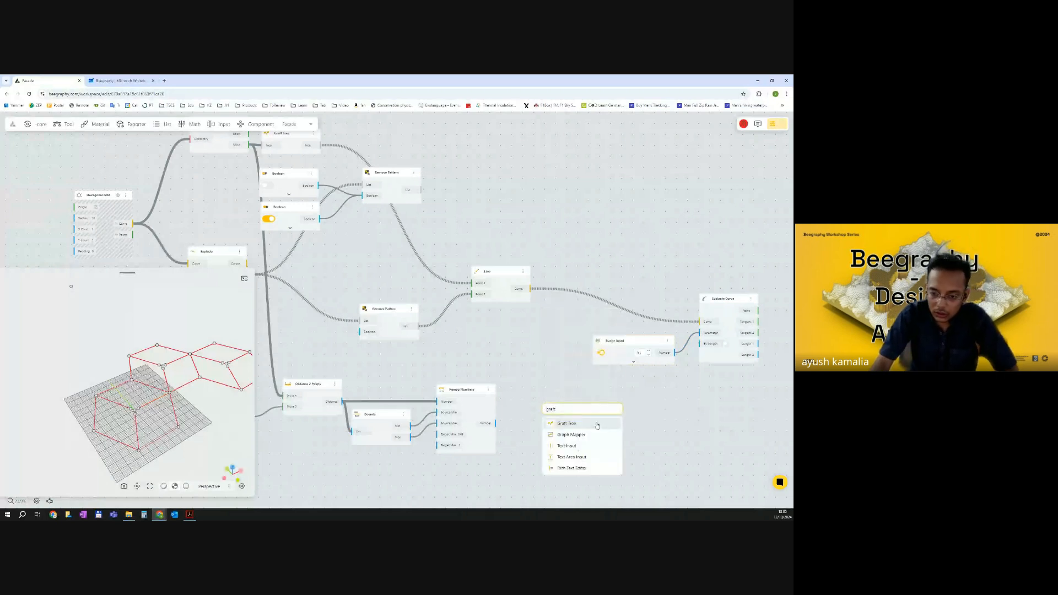
left_click(597, 425)
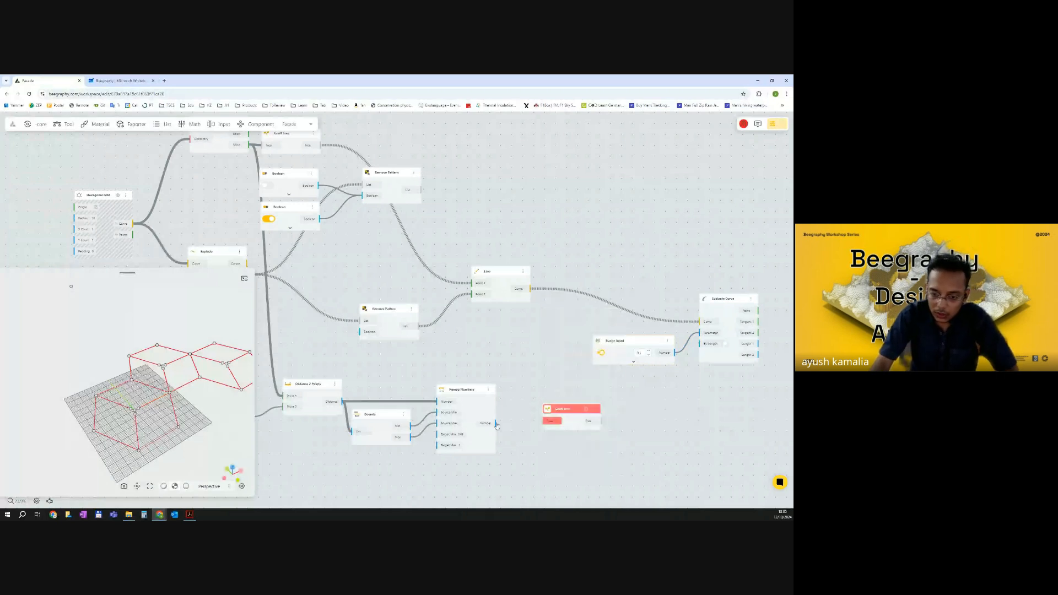
left_click_drag(496, 424, 699, 333)
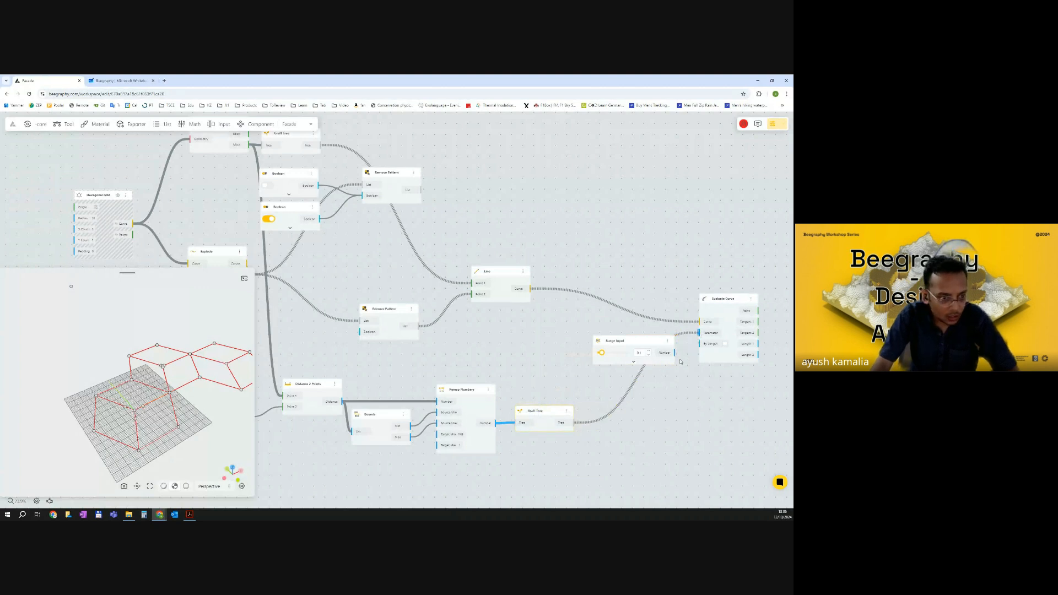
Delete the Range Input node that fed the Evaluate Curve's Parameter.
left_click(652, 417)
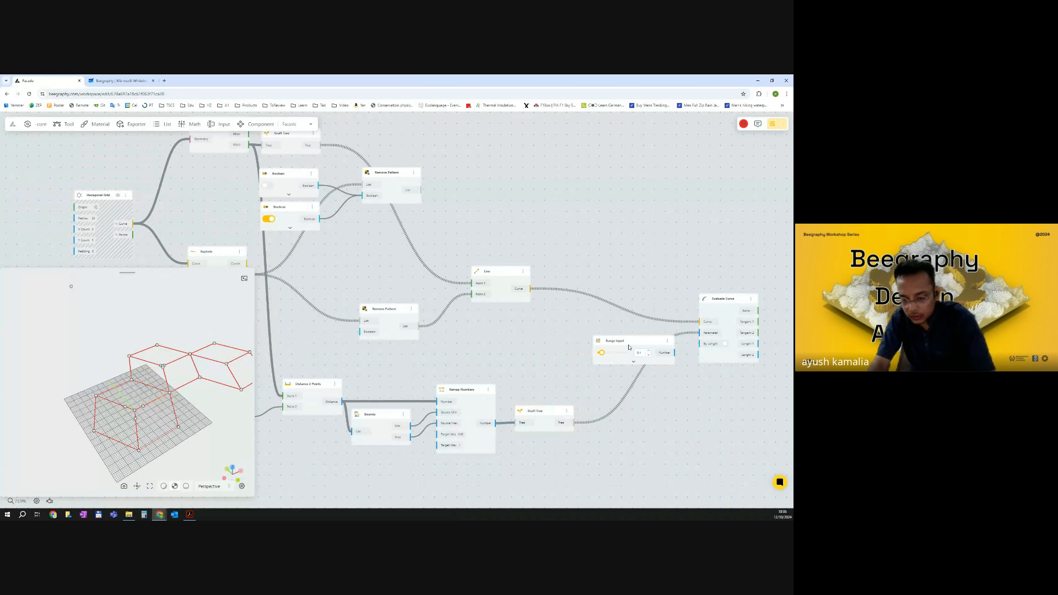
left_click(628, 347)
key("Delete")
left_click(725, 330)
right_click_drag(382, 389, 326, 390)
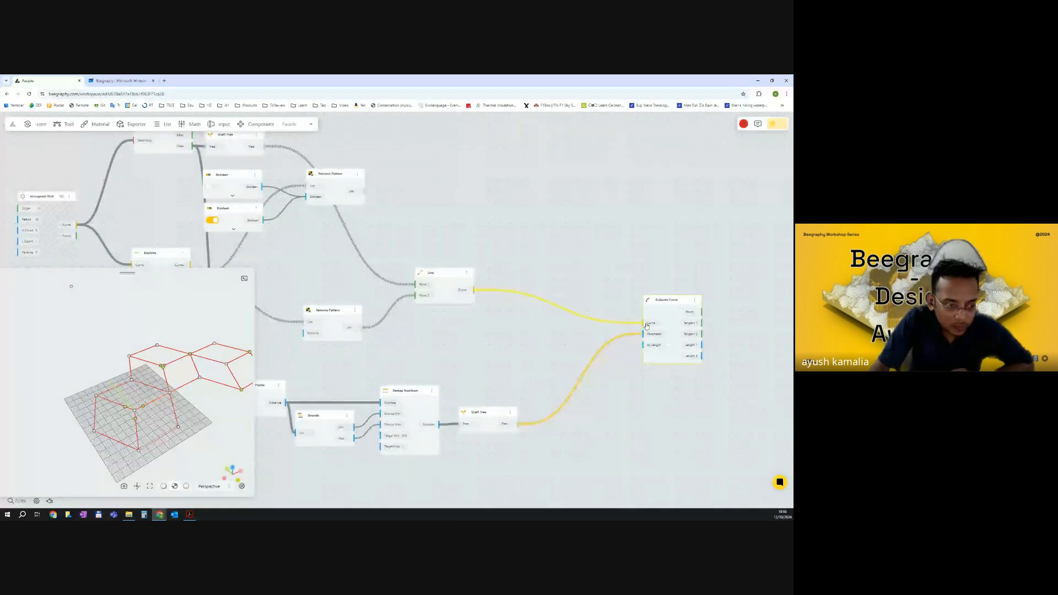
Add a Panel connected to the Graft Tree output and expand its branches.
right_click_drag(550, 458, 489, 413)
double_click(489, 413)
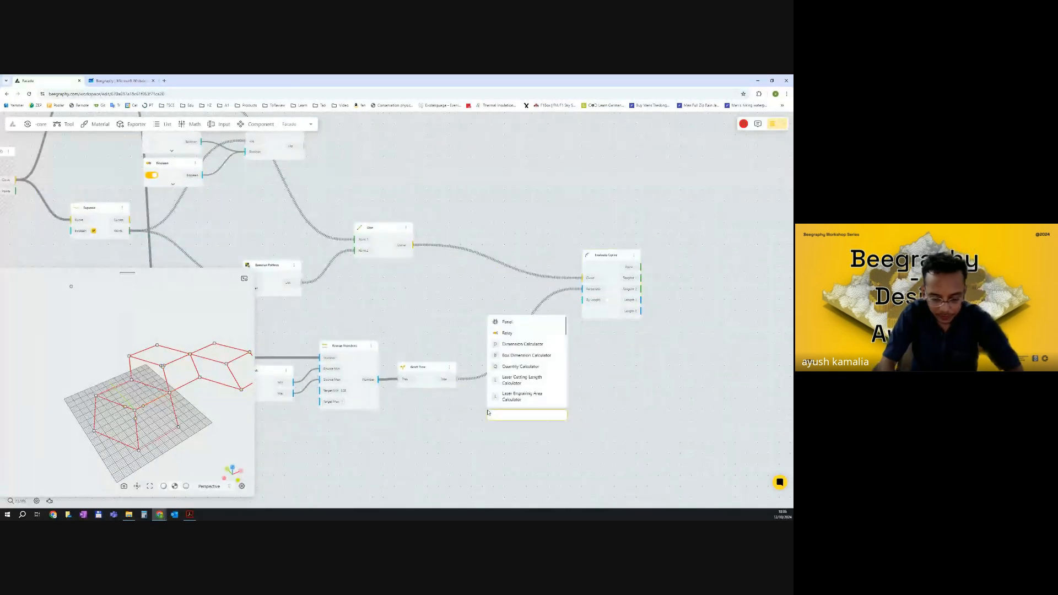
type("pan")
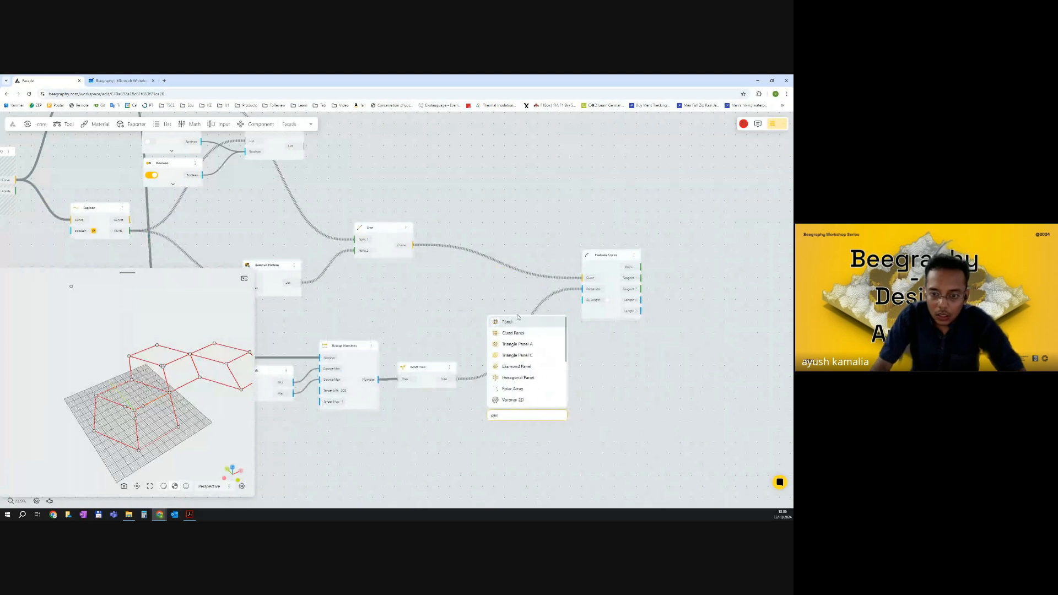
key("Return")
left_click_drag(459, 380, 538, 419)
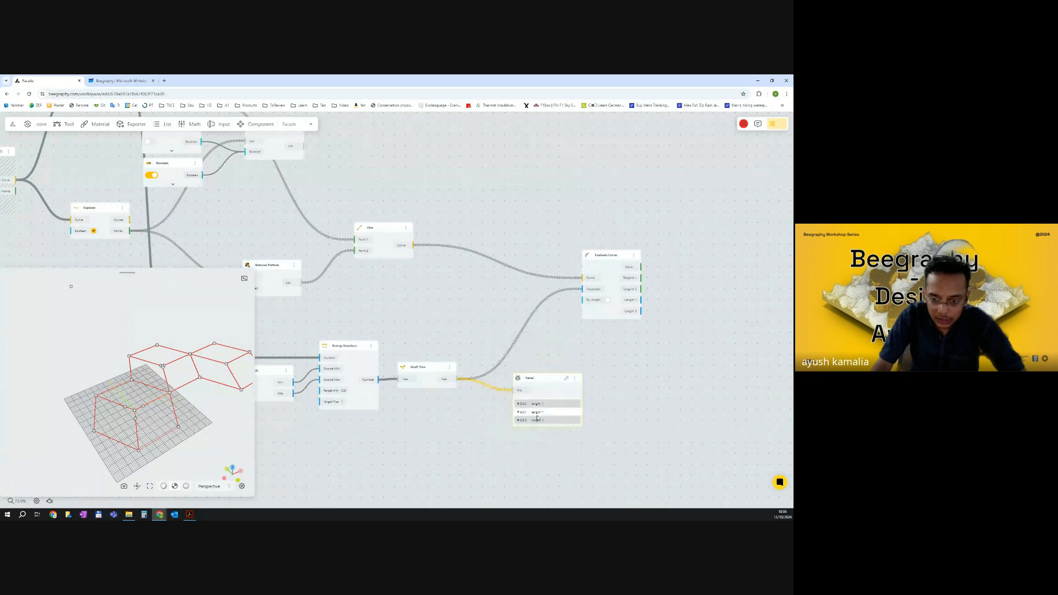
left_click(518, 404)
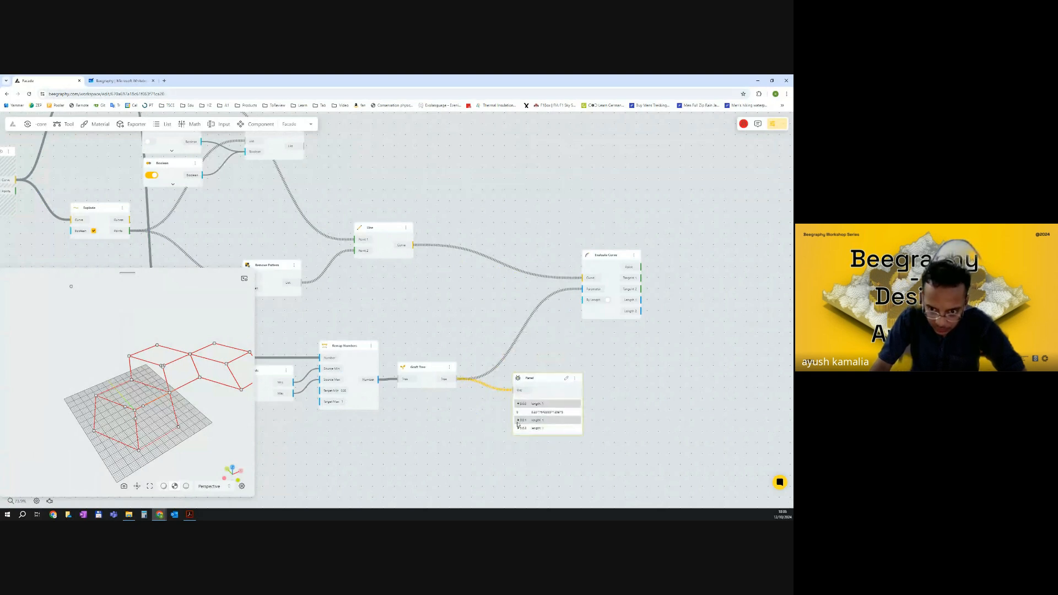
left_click(518, 421)
left_click(519, 437)
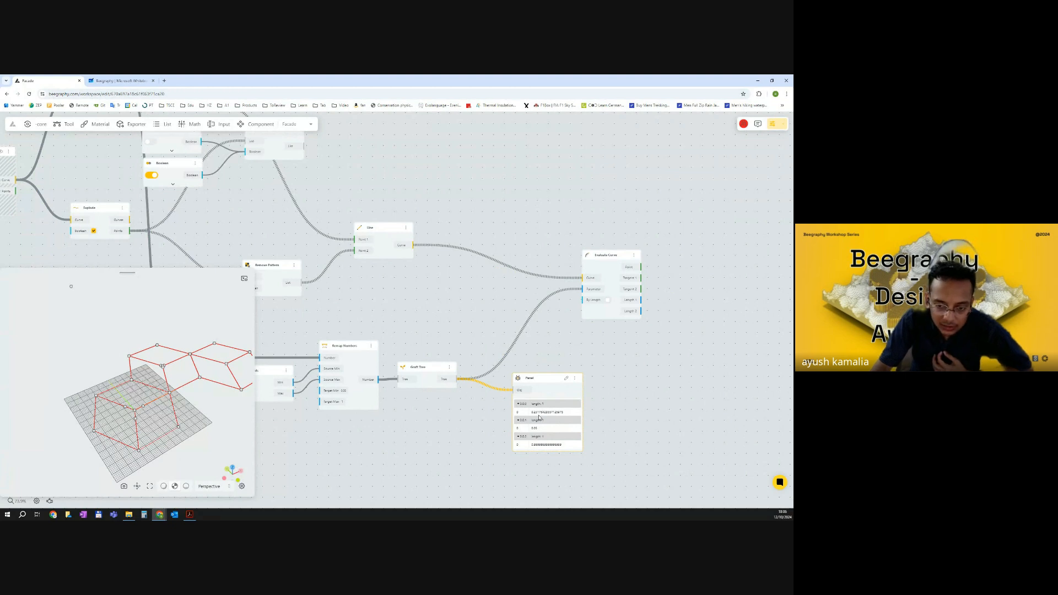
Set the Hexagonal Grid's Y Count to 3.
scroll(612, 376, "down", 5)
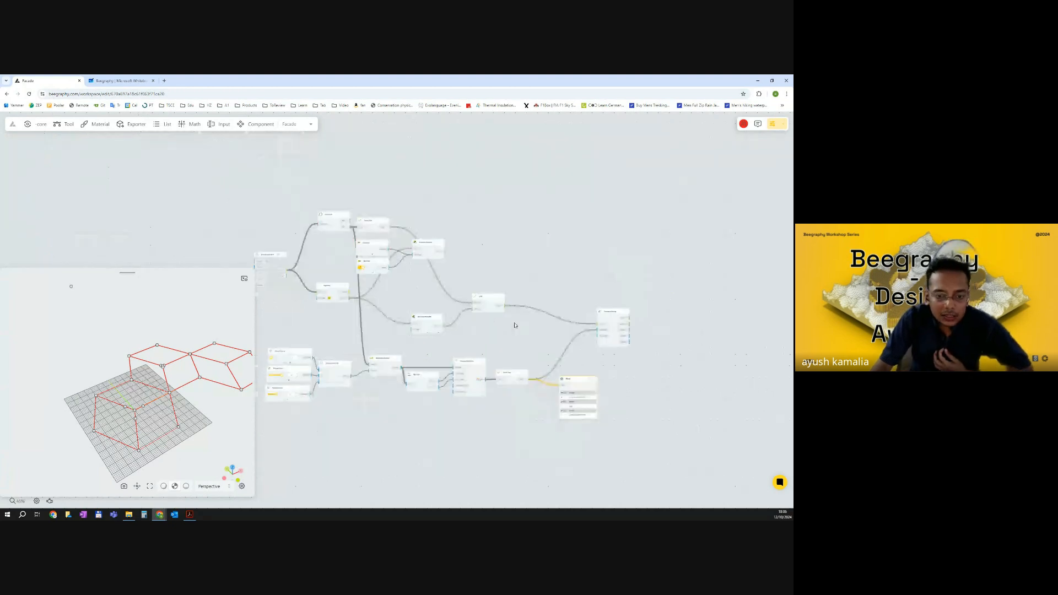
scroll(340, 291, "up", 4)
scroll(340, 291, "up", 6)
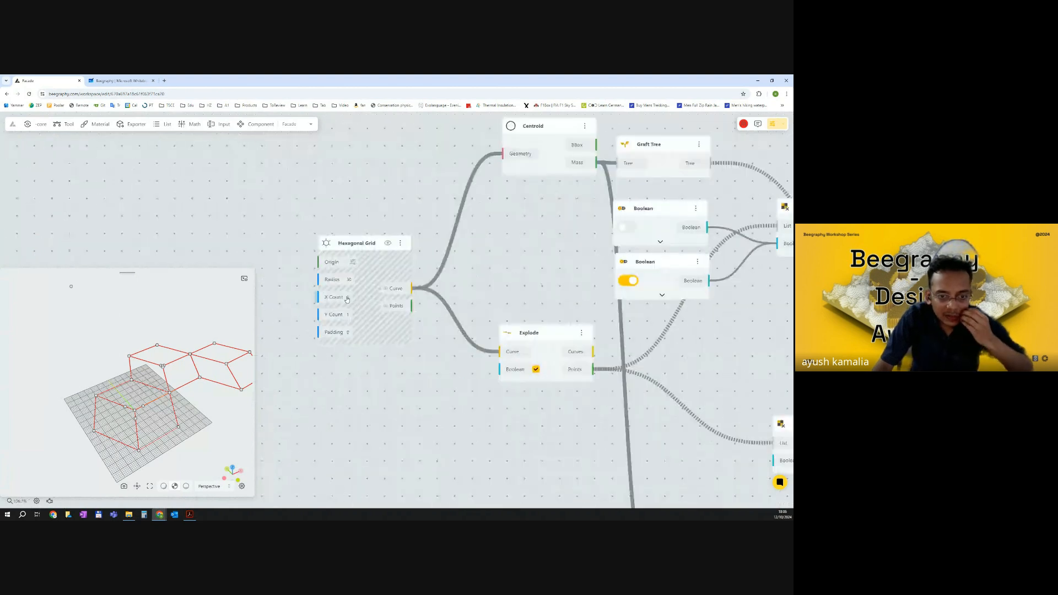
double_click(351, 297)
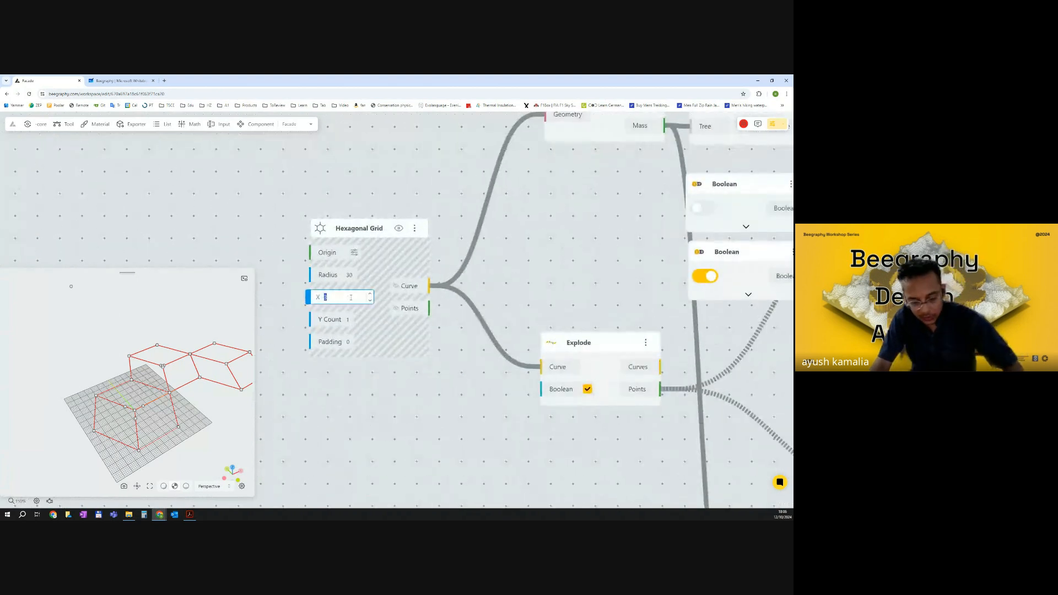
double_click(350, 317)
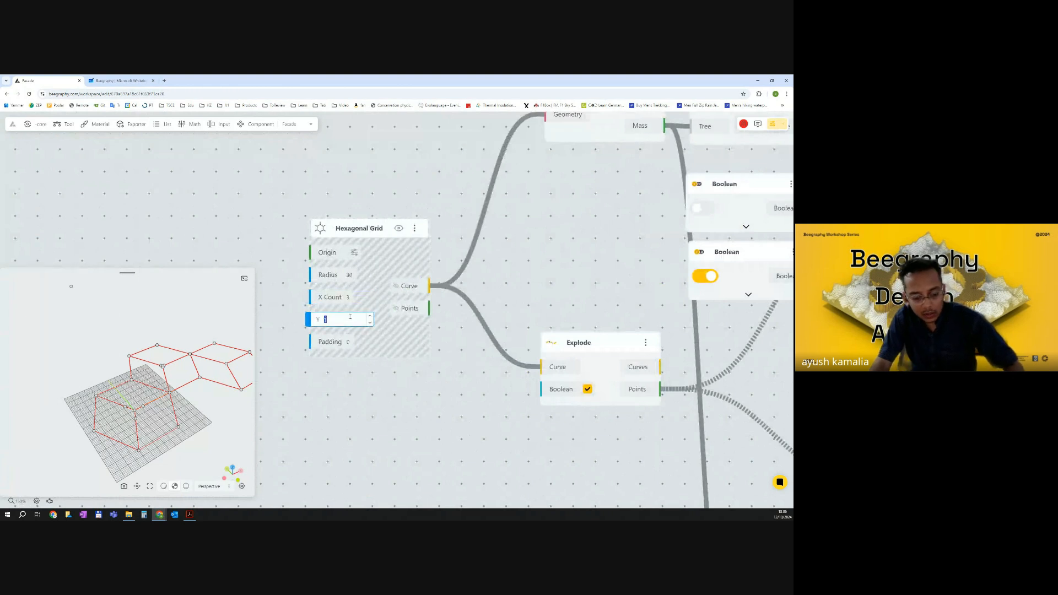
key("Return")
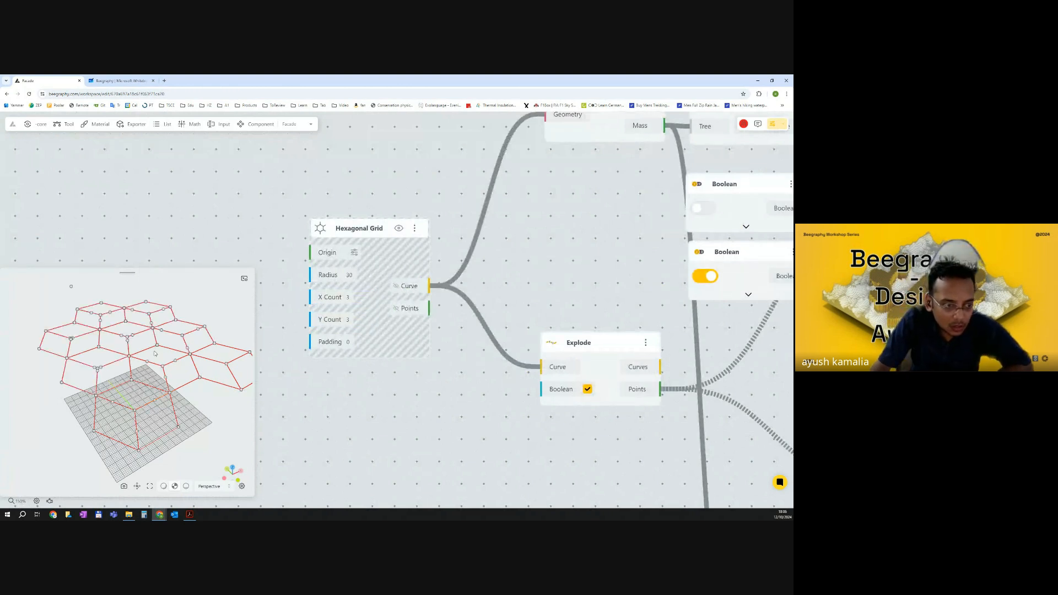
Examine the values listed in the Panel for the enlarged grid.
scroll(160, 356, "down", 5)
scroll(445, 331, "down", 1)
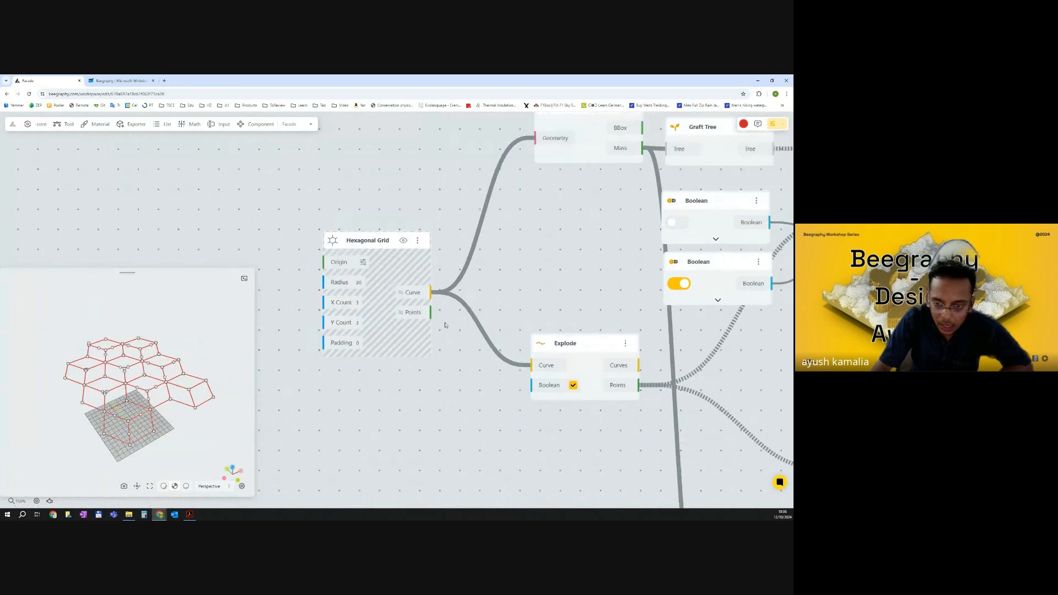
scroll(445, 326, "down", 7)
left_click_drag(777, 444, 583, 378)
scroll(540, 355, "up", 1)
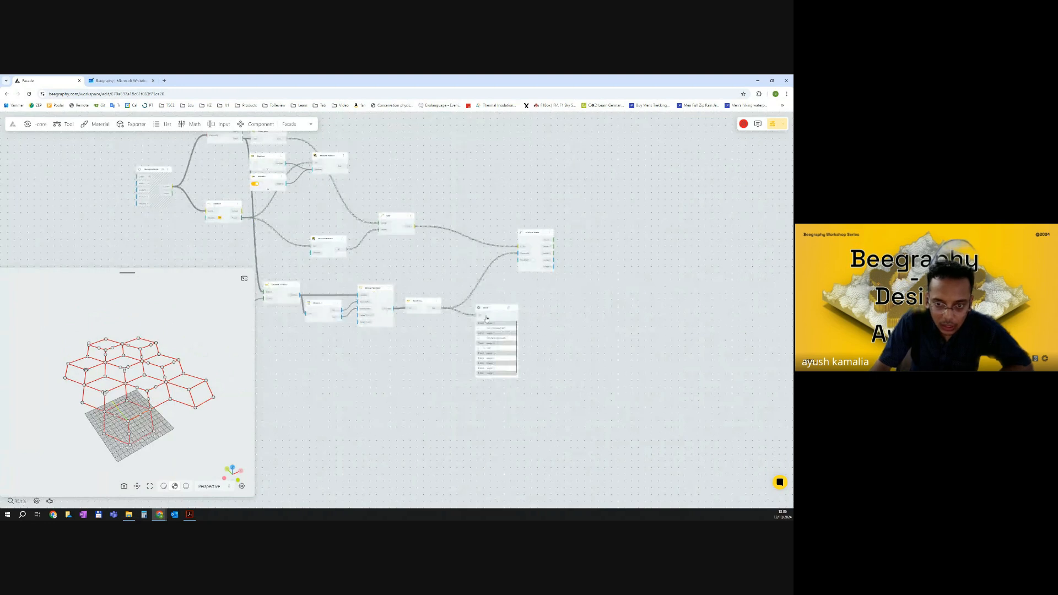
scroll(488, 331, "up", 2)
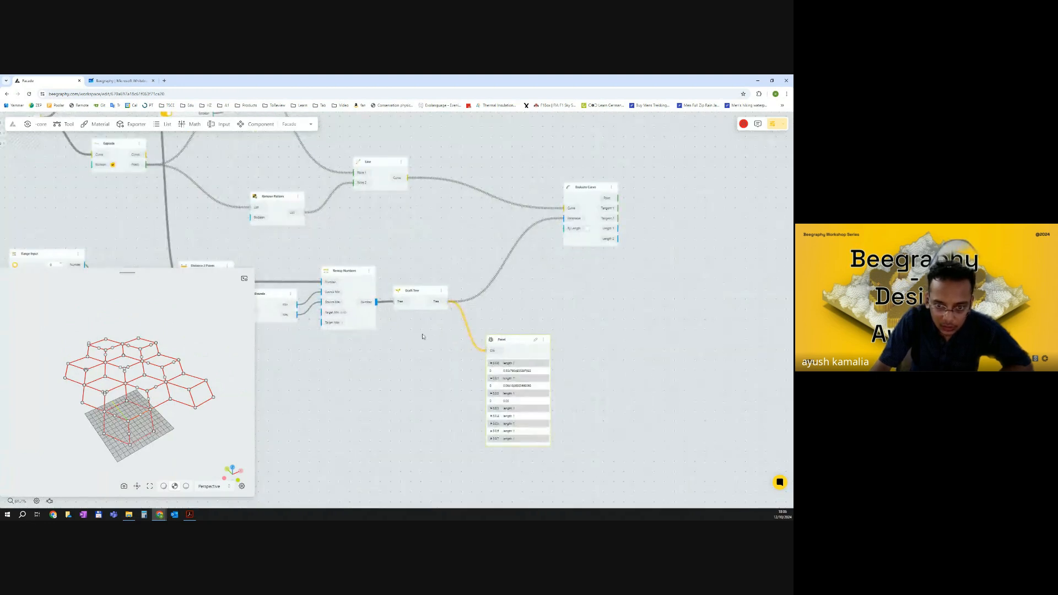
left_click_drag(503, 351, 510, 323)
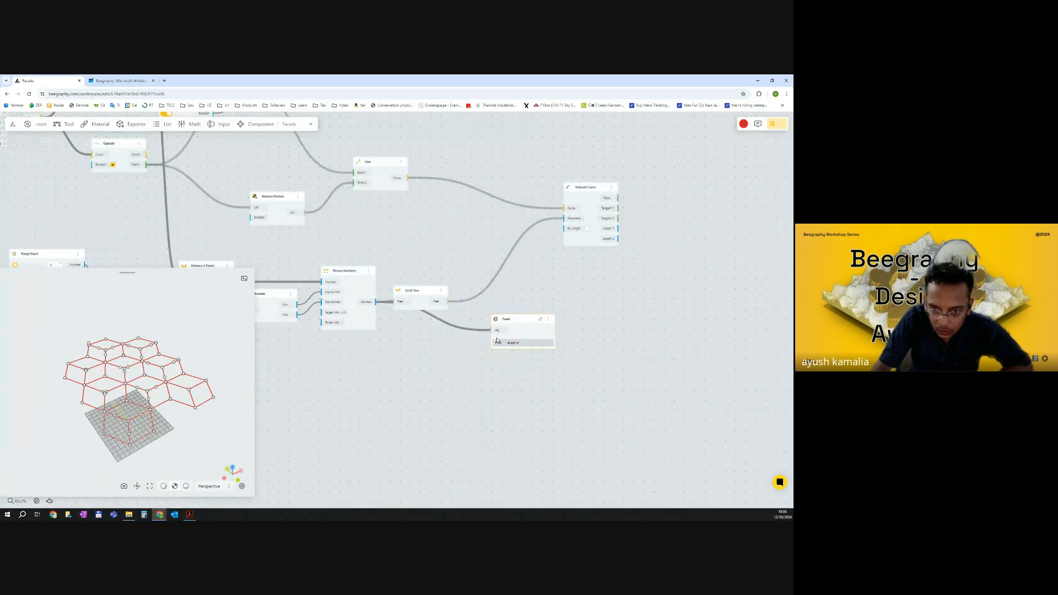
left_click(495, 344)
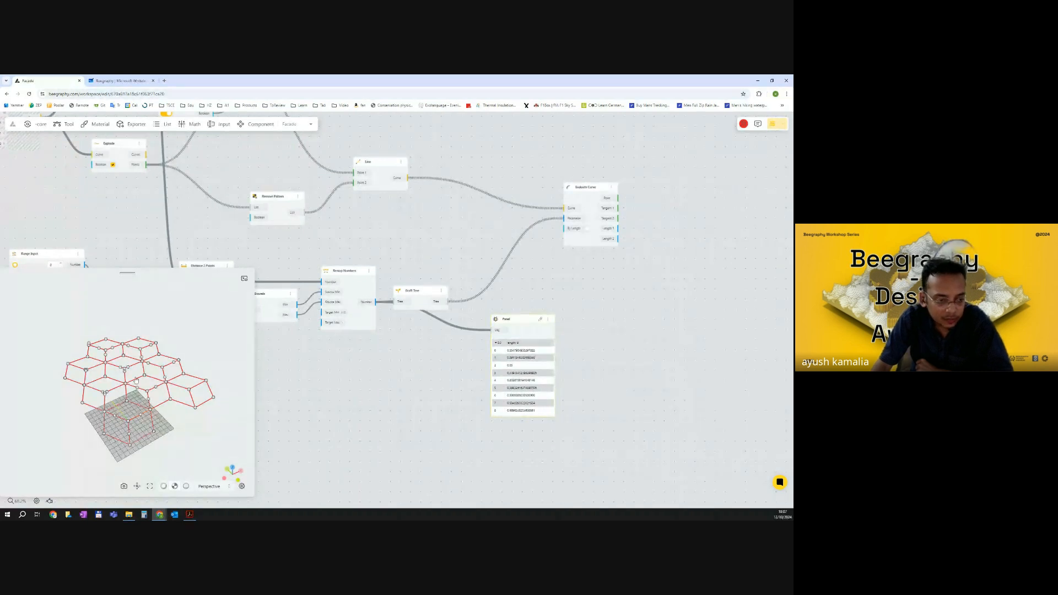
Reposition the Panel beside the Distance 2 Points and Bounds nodes.
left_click_drag(180, 382, 105, 351)
scroll(461, 356, "down", 2)
left_click_drag(461, 355, 541, 346)
left_click_drag(576, 316, 284, 308)
left_click_drag(369, 340, 549, 352)
scroll(498, 353, "up", 4)
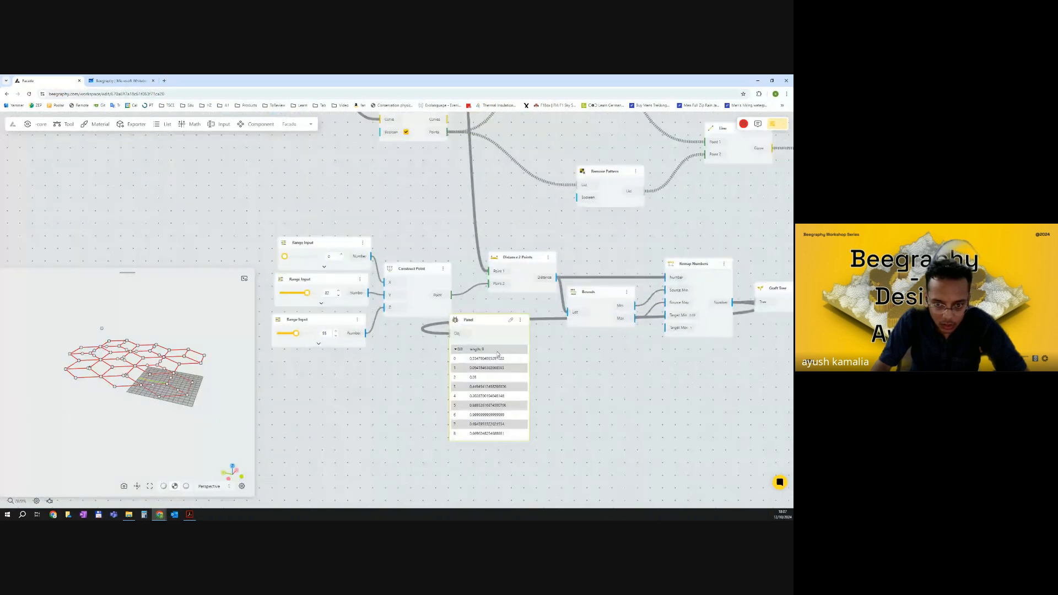
scroll(497, 354, "up", 1)
right_click_drag(498, 354, 495, 334)
left_click_drag(280, 269, 270, 269)
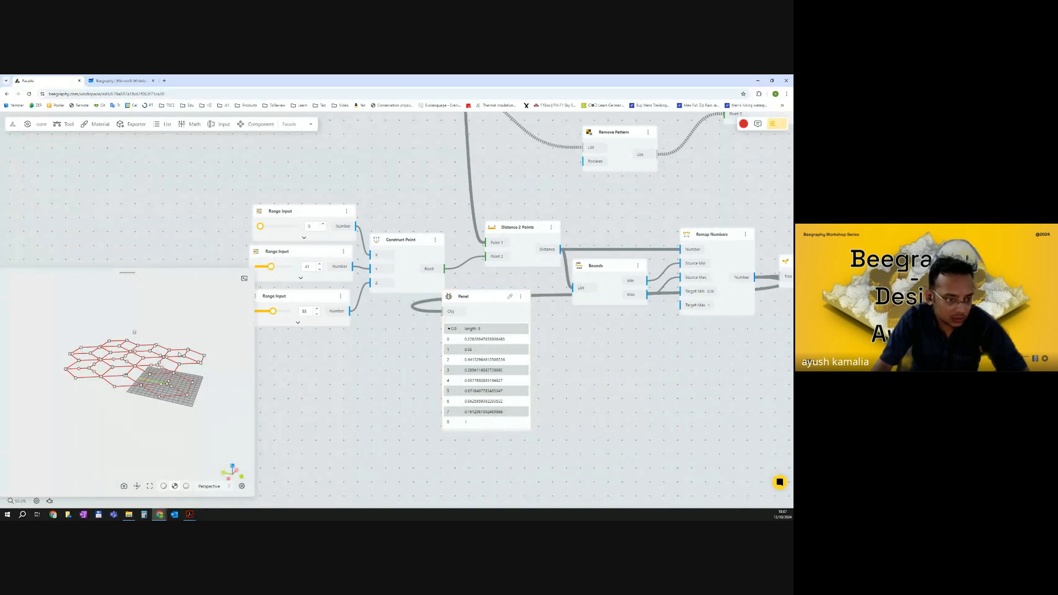
Set the second Range Input slider to 100.
left_click_drag(270, 268, 295, 268)
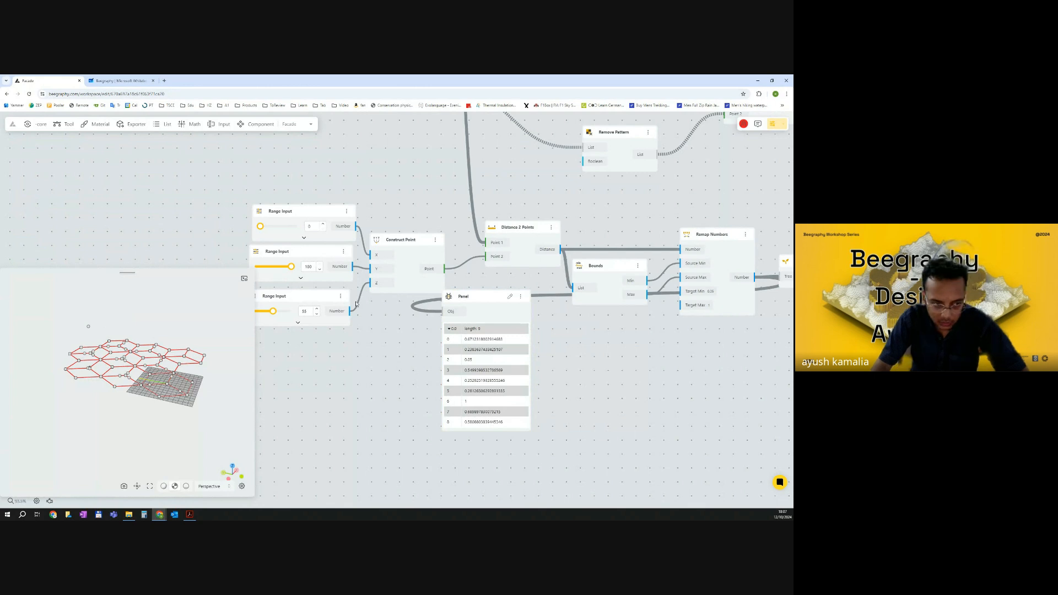
scroll(356, 303, "down", 10)
left_click_drag(377, 307, 563, 313)
left_click_drag(404, 209, 361, 207)
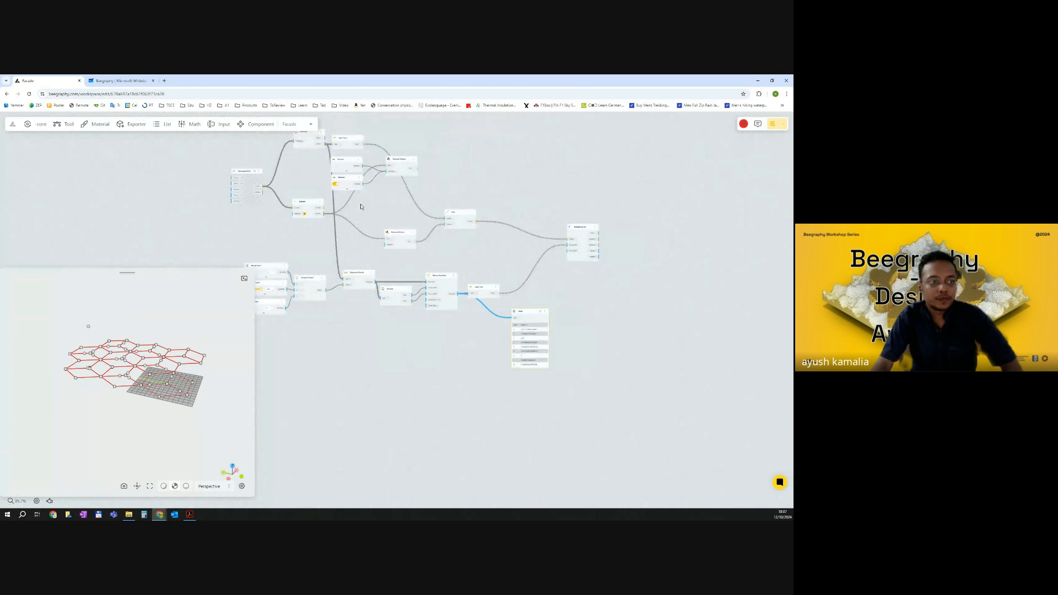
Switch to the whiteboard and sketch a hexagon with small circles on its vertices and a centre point.
left_click(119, 81)
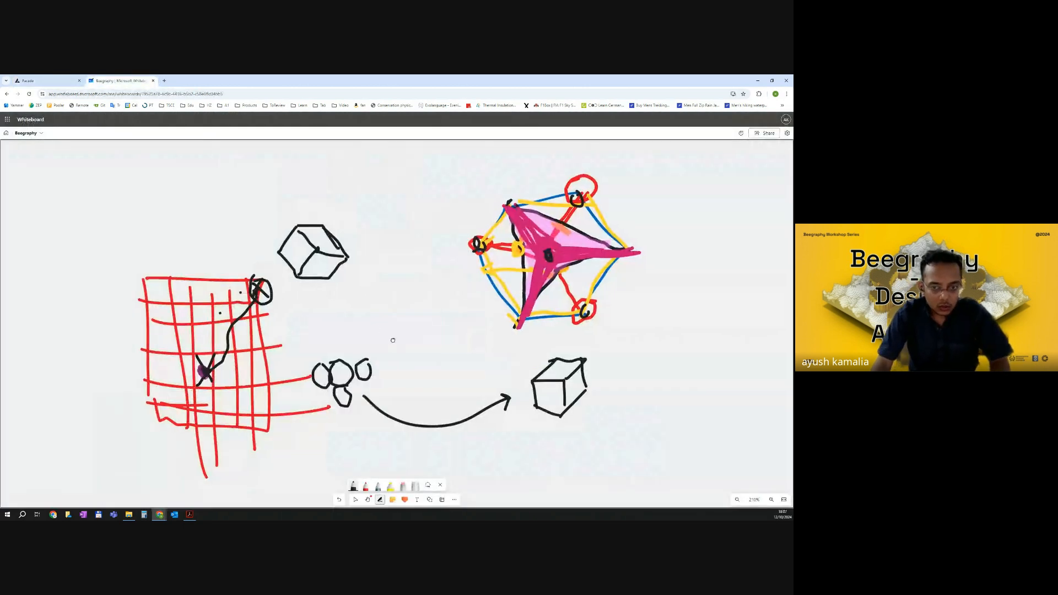
right_click_drag(393, 340, 553, 355)
mouse_move(283, 233)
left_mouse_down()
mouse_move(254, 233)
mouse_move(224, 266)
mouse_move(246, 302)
mouse_move(294, 308)
left_mouse_up()
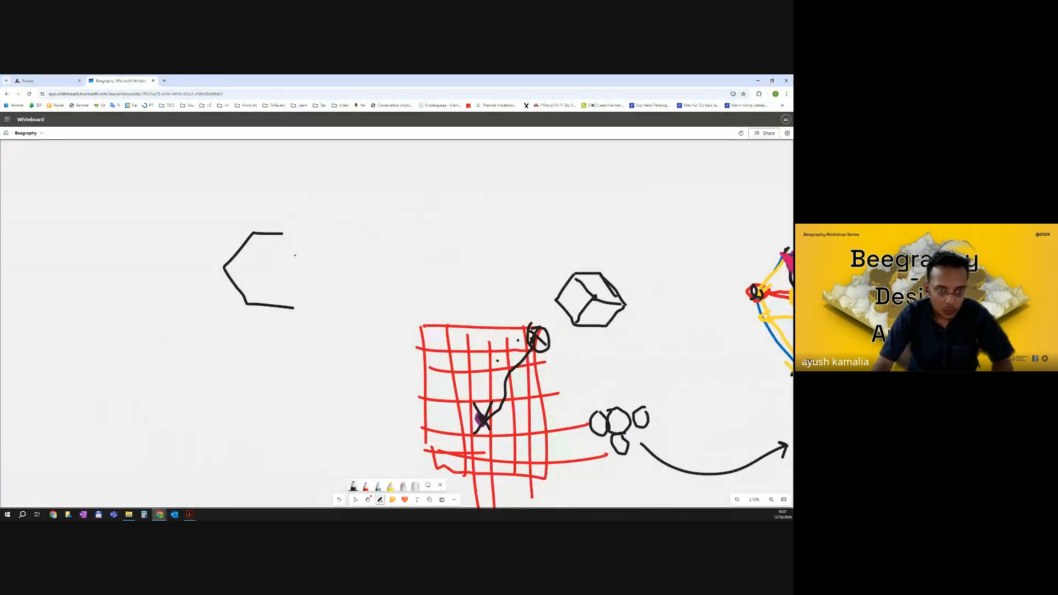
mouse_move(280, 234)
left_mouse_down()
mouse_move(324, 272)
mouse_move(292, 309)
left_mouse_up()
left_click_drag(288, 238, 294, 231)
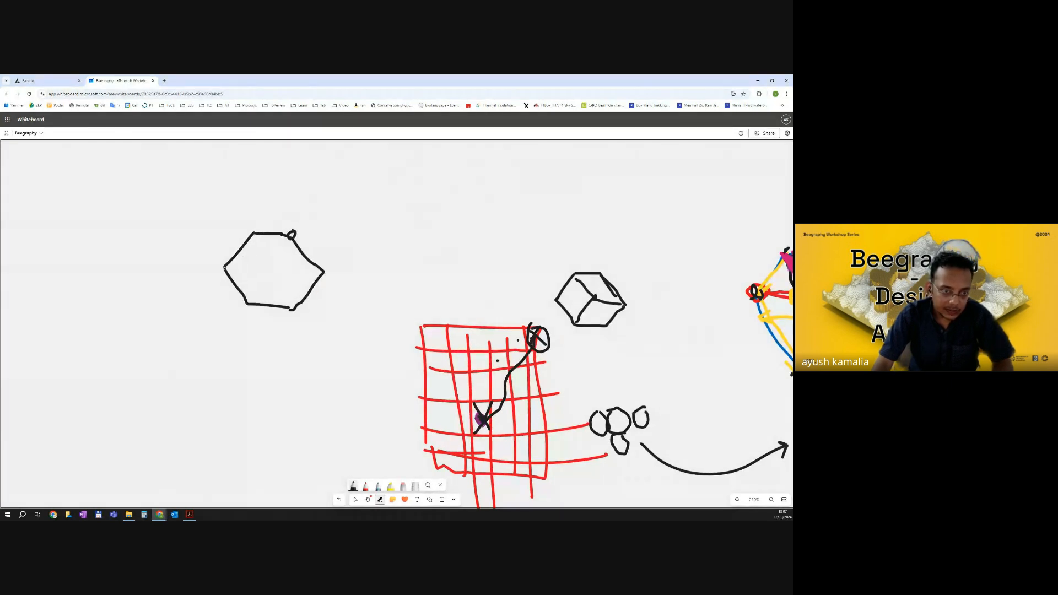
left_click_drag(229, 265, 231, 271)
left_click_drag(288, 302, 289, 304)
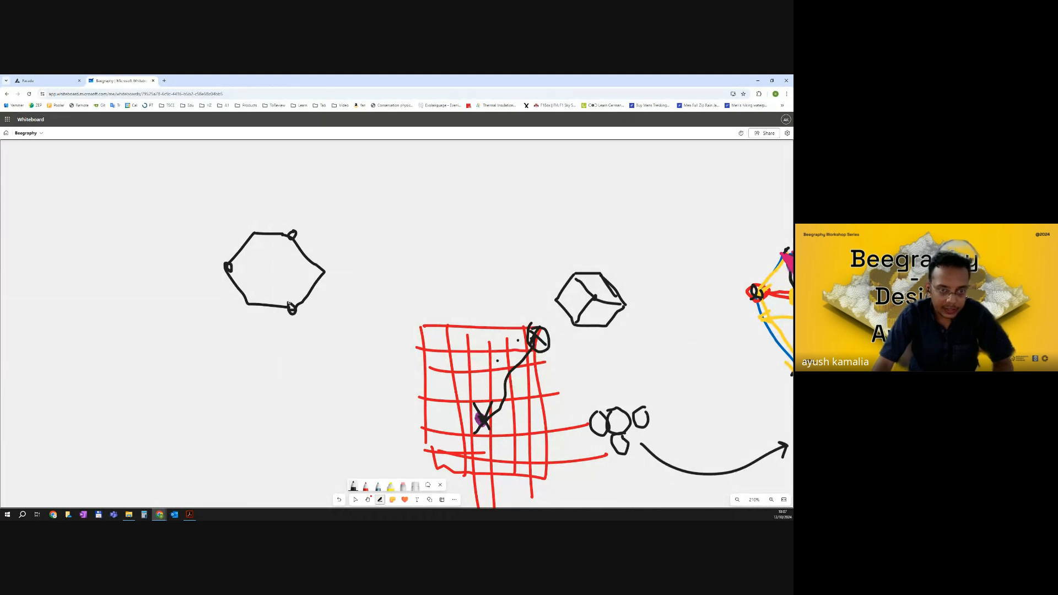
left_click(274, 270)
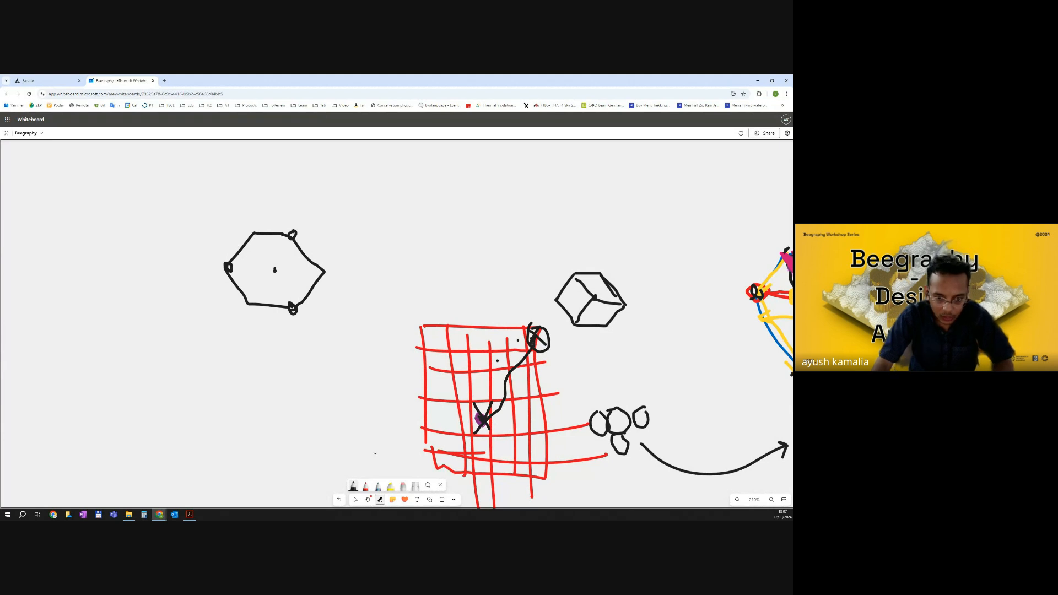
Draw red lines from three alternate vertices to the hexagon's centre and add black dots near the centre.
left_click(369, 486)
mouse_move(253, 235)
left_mouse_down()
mouse_move(273, 270)
mouse_move(252, 300)
mouse_move(324, 271)
left_mouse_up()
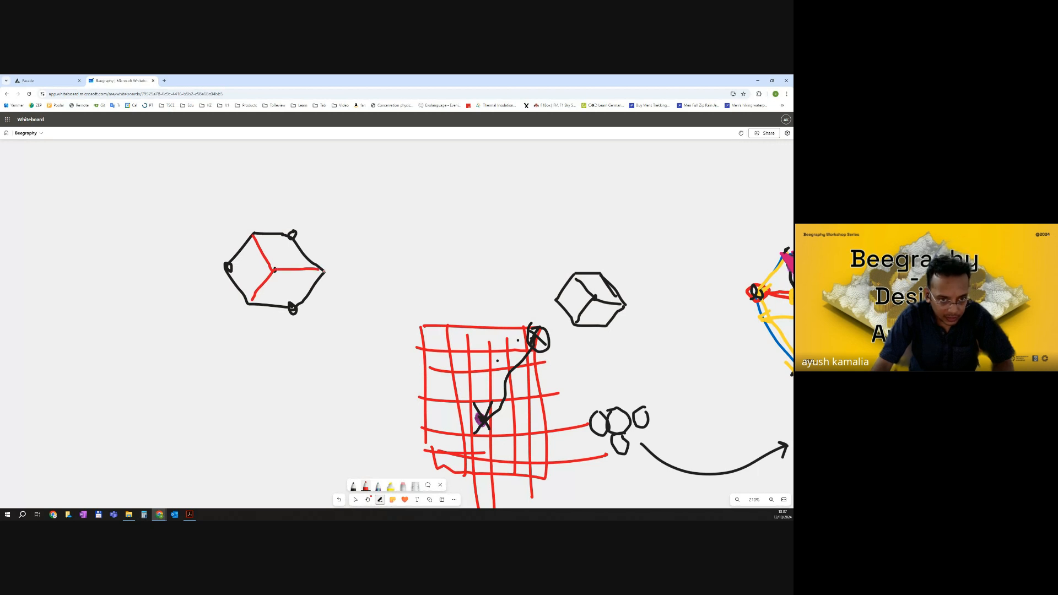
left_click(365, 486)
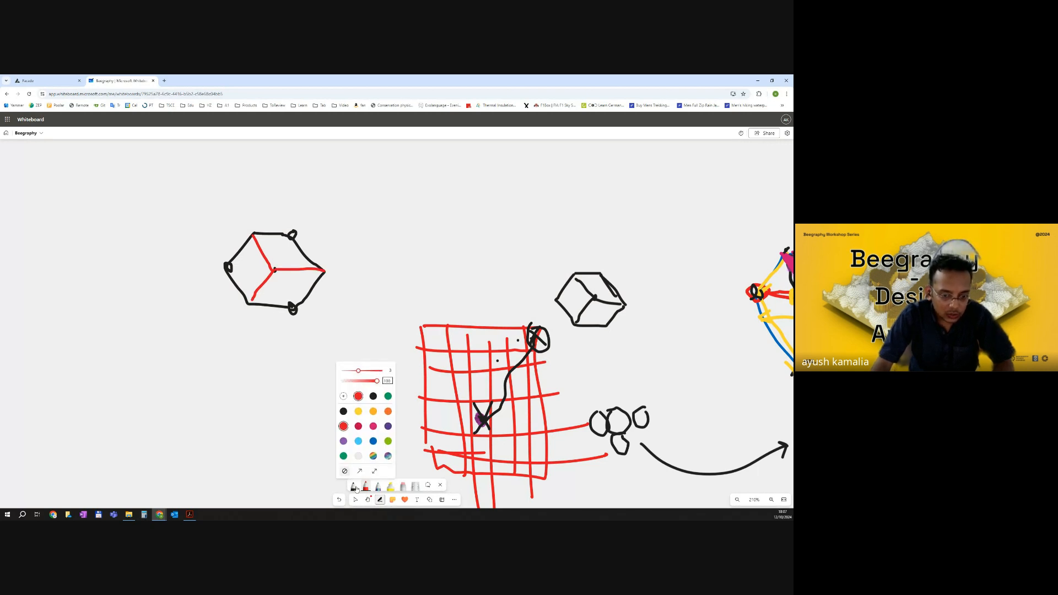
left_click(353, 485)
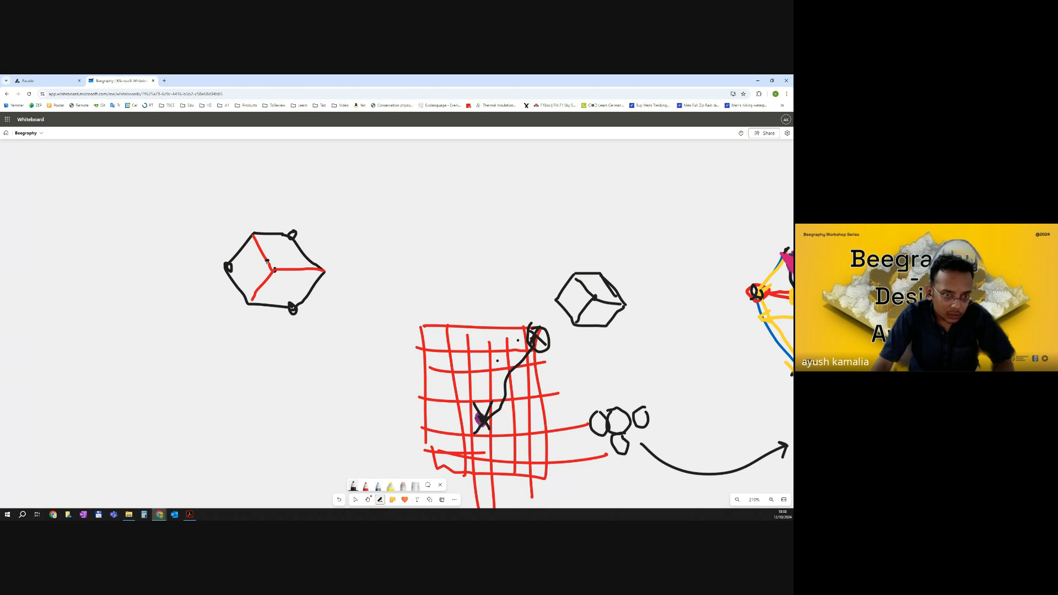
left_click_drag(268, 277, 269, 275)
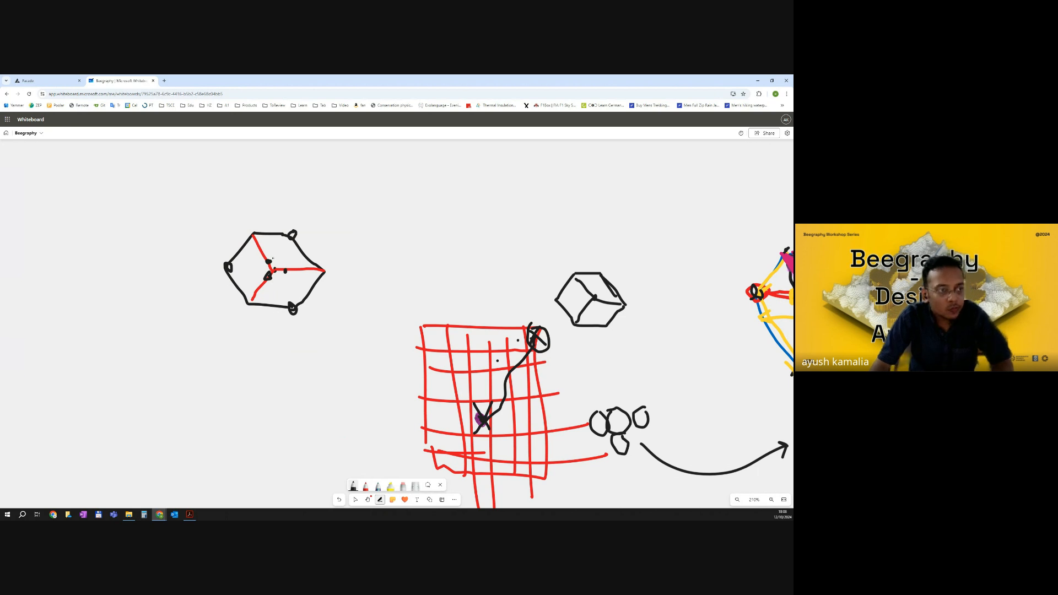
Draw light blue lines linking the circled vertices through the centre to form a triangular star.
left_click(366, 487)
right_click(367, 487)
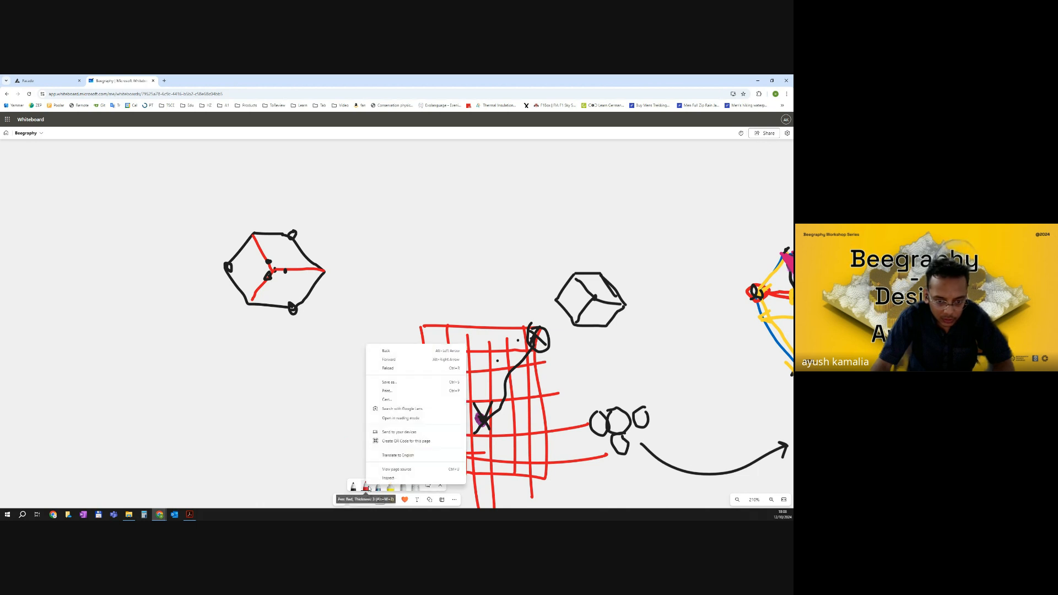
left_click(367, 487)
left_click(358, 441)
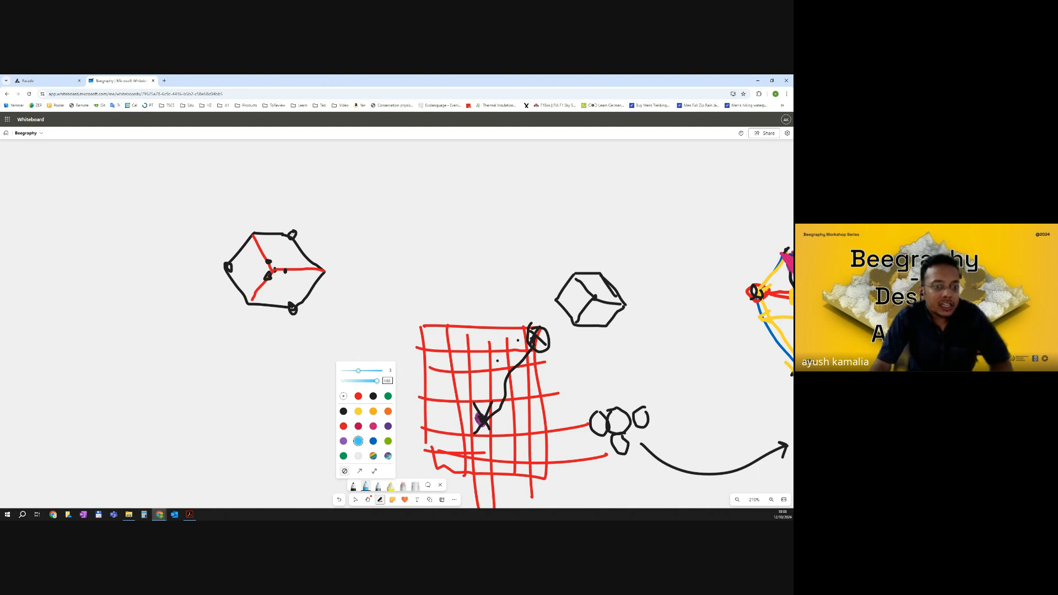
mouse_move(291, 233)
left_mouse_down()
mouse_move(269, 263)
mouse_move(234, 267)
mouse_move(286, 302)
mouse_move(292, 238)
left_mouse_up()
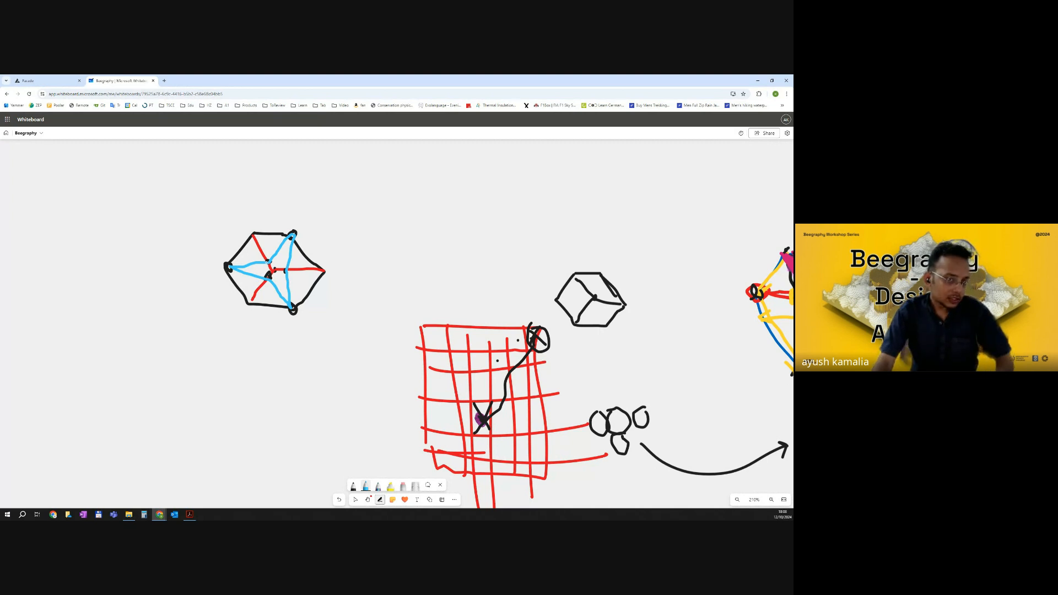
middle_click_drag(334, 290, 354, 293)
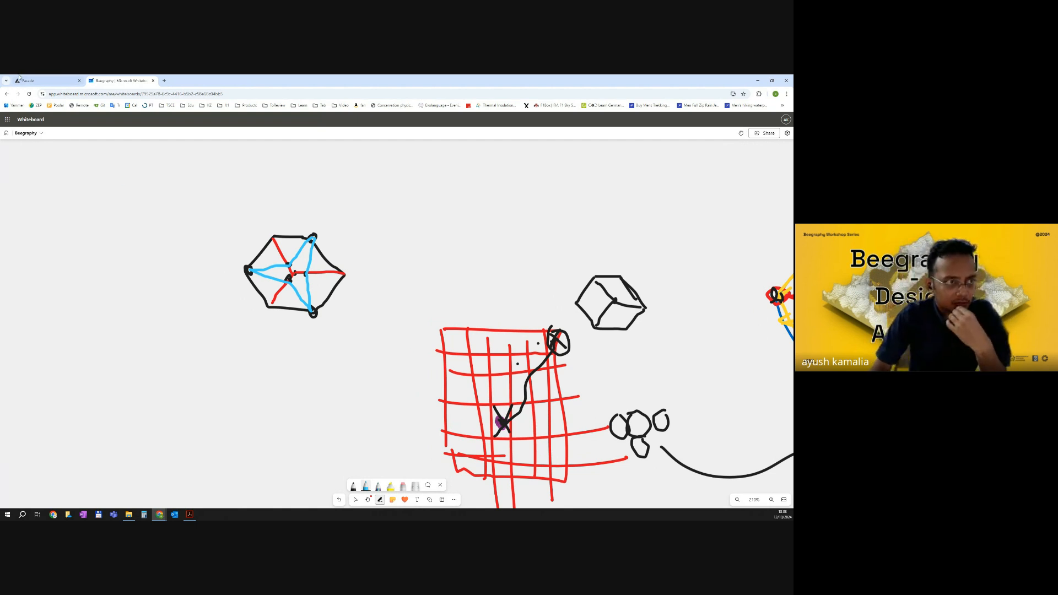
Return to the Beegraphy canvas and add a Polyline node in empty space.
left_click(40, 78)
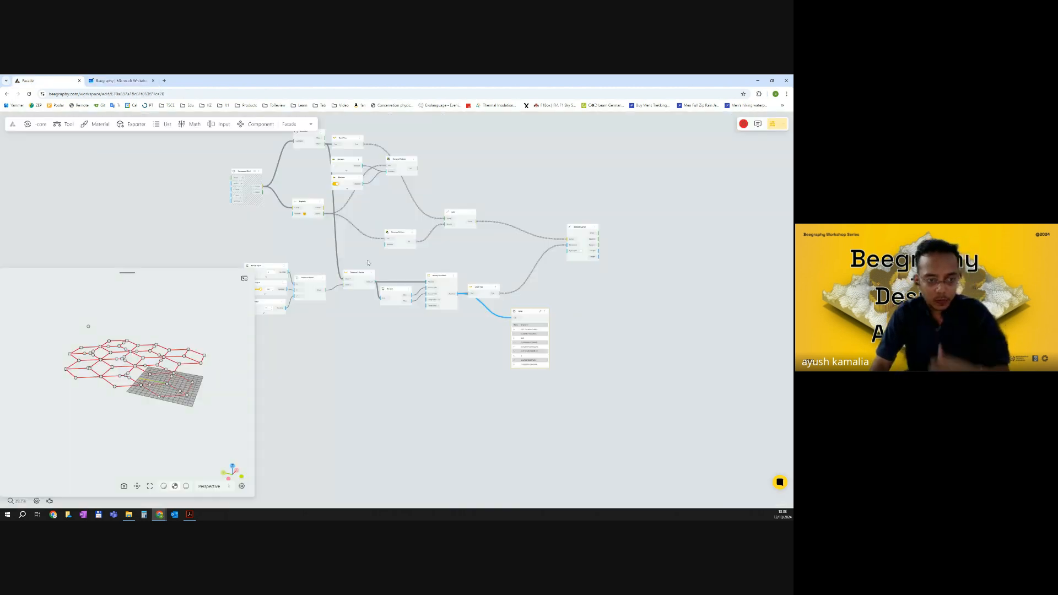
right_click_drag(674, 201, 510, 239)
double_click(510, 239)
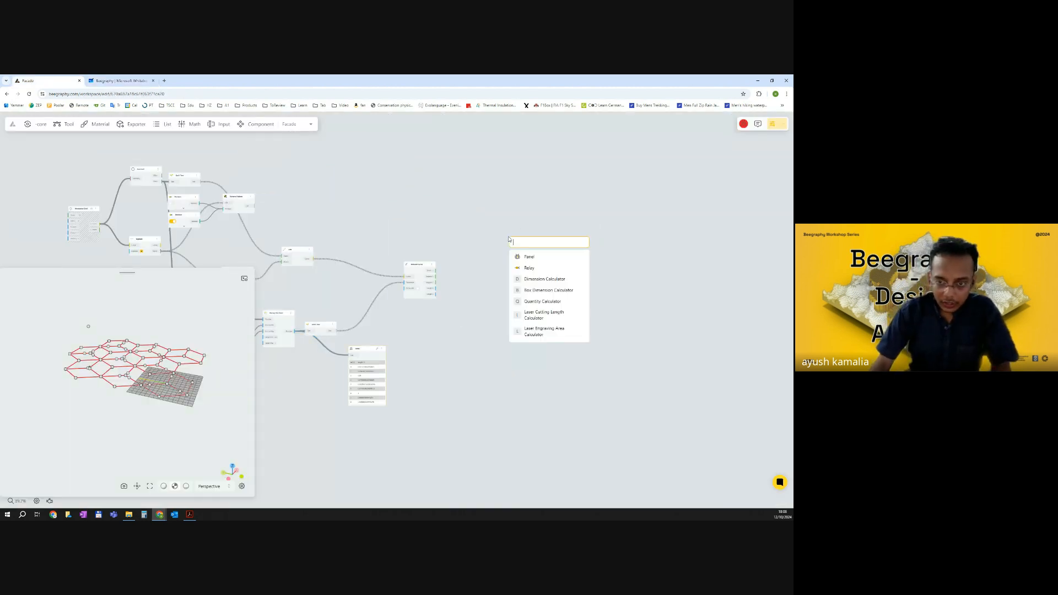
type("poylin")
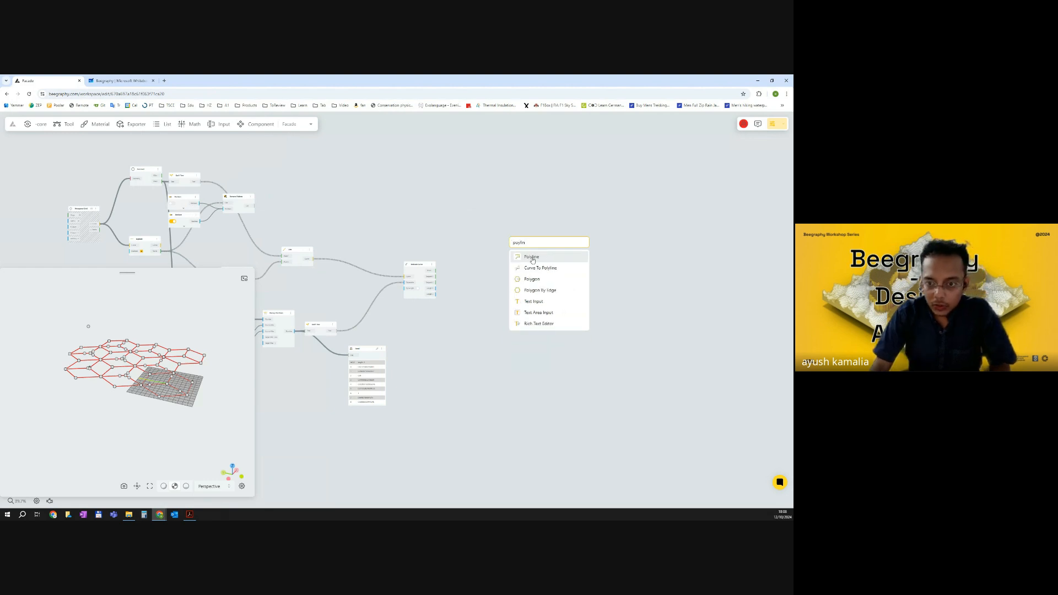
left_click(531, 258)
scroll(517, 257, "up", 5)
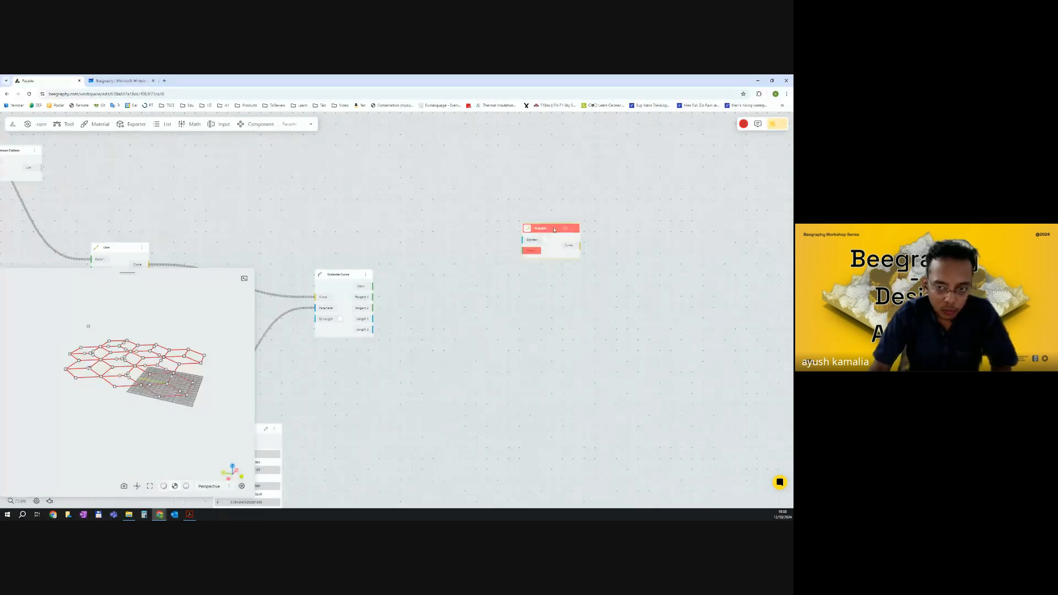
Add a List Merge node to the left of the Polyline node.
double_click(463, 226)
type("merge")
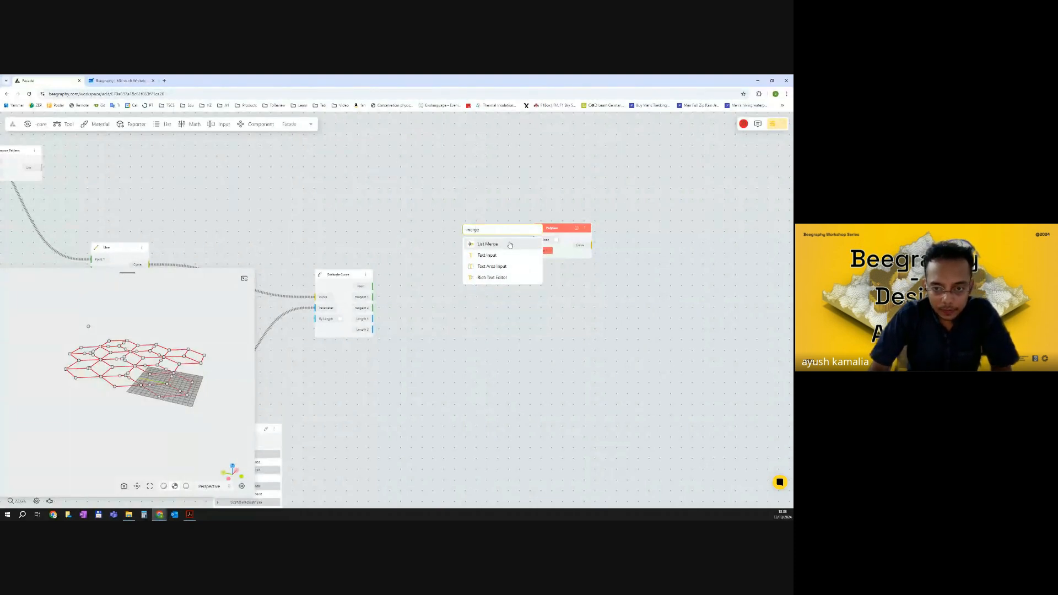
left_click(510, 245)
left_click_drag(485, 241, 471, 226)
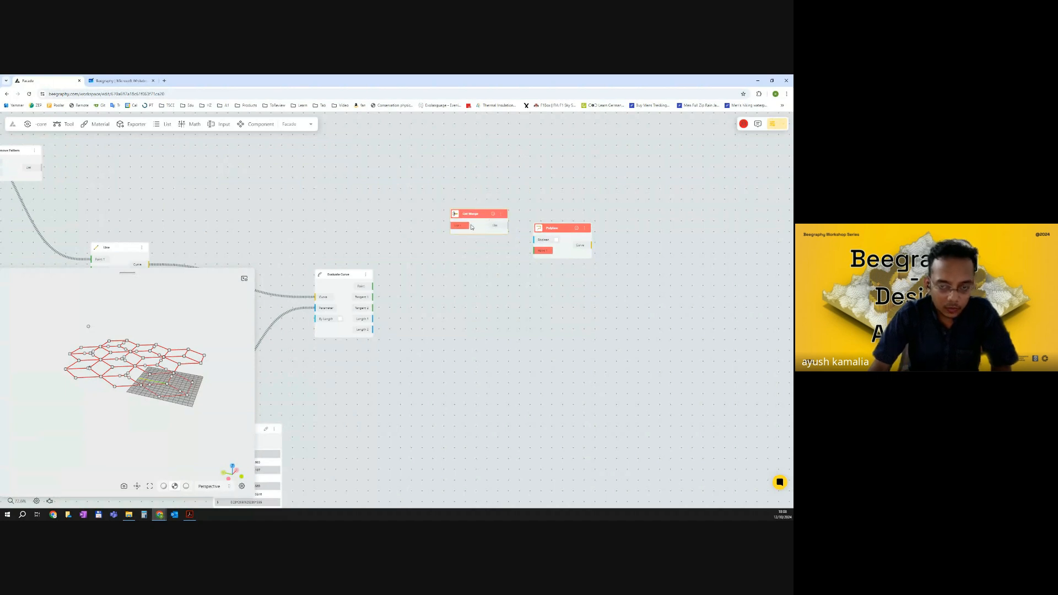
scroll(463, 225, "up", 5)
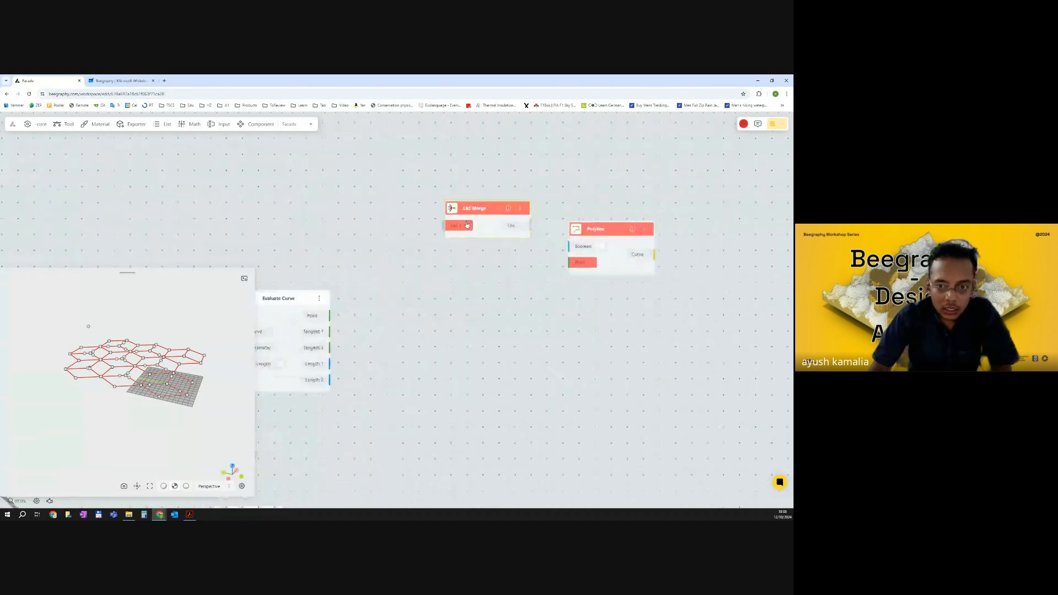
Add input ports to the List Merge node until it has six lists, List 1 to List6.
left_click(463, 225)
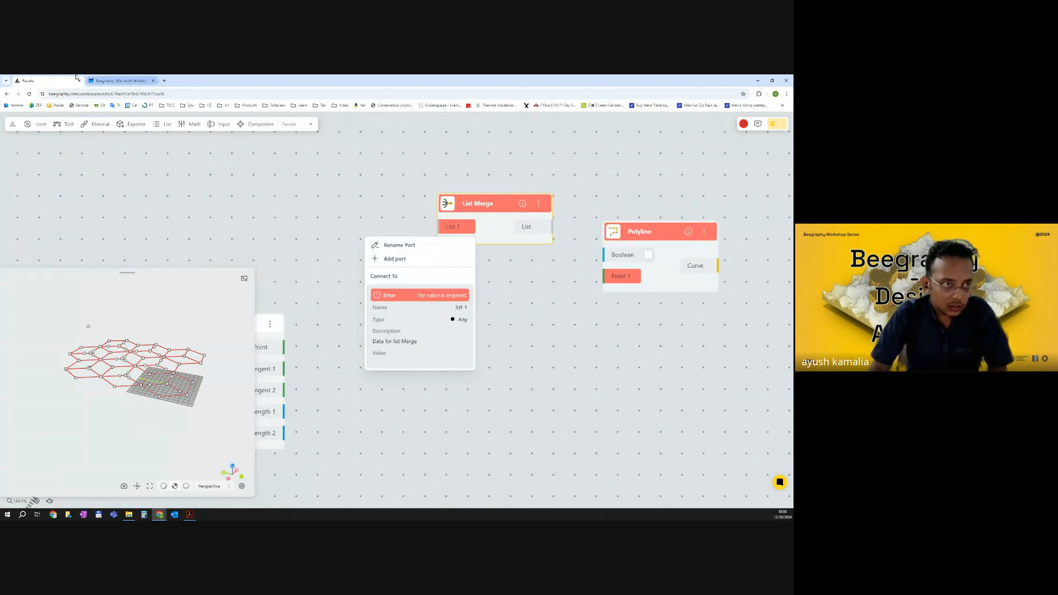
left_click(118, 81)
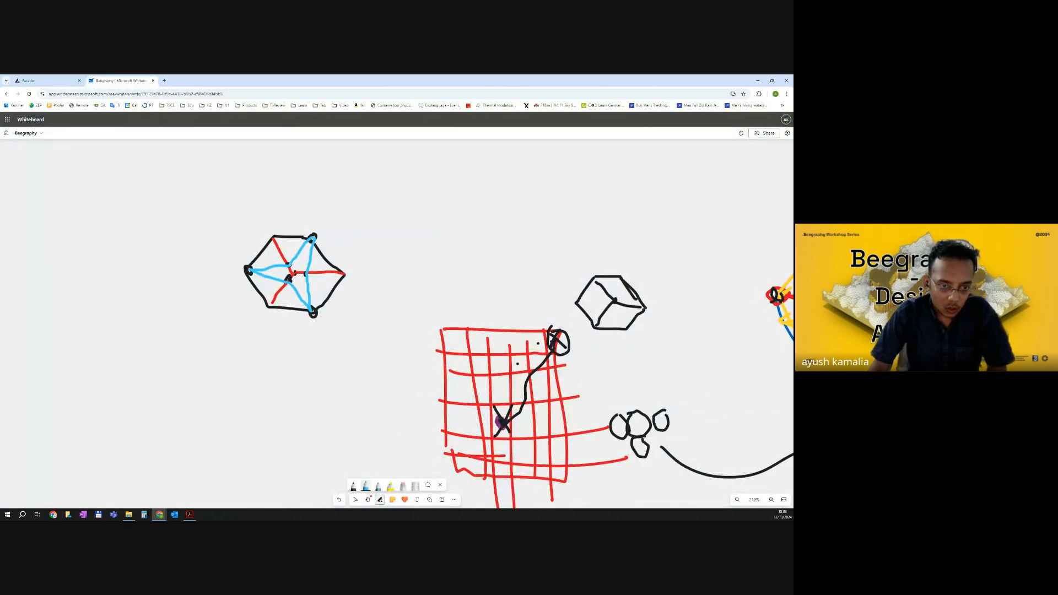
left_click(69, 80)
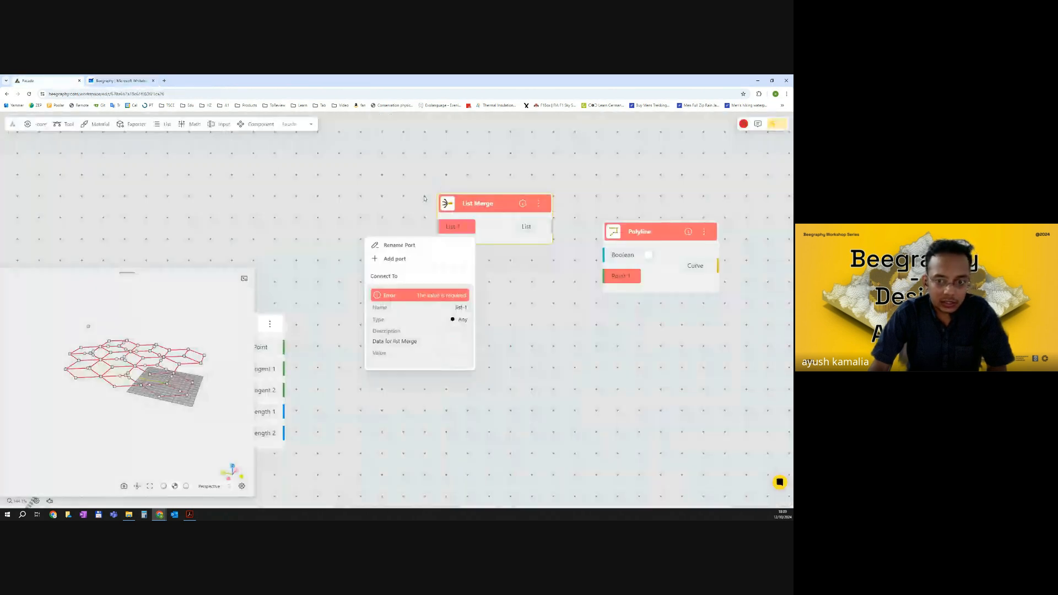
left_click(393, 259)
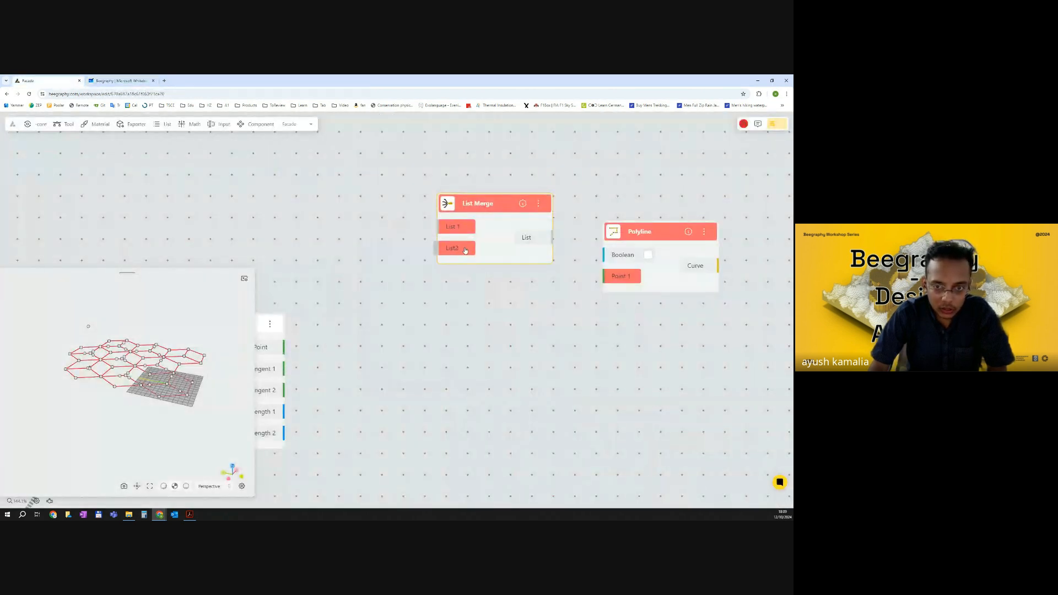
right_click(463, 250)
left_click(401, 279)
right_click(469, 269)
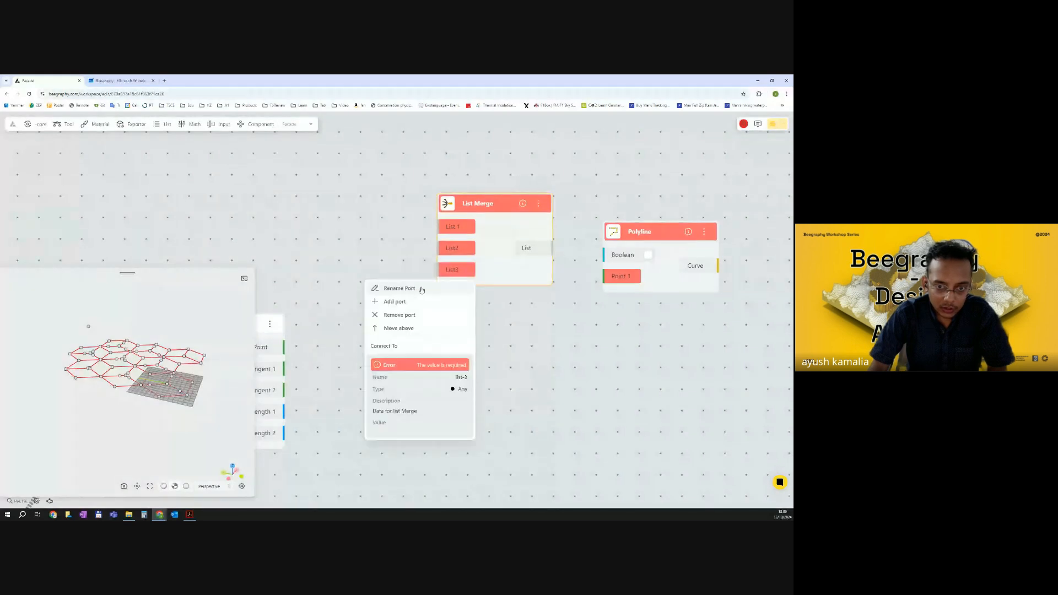
left_click(457, 300)
right_click(456, 292)
left_click(395, 322)
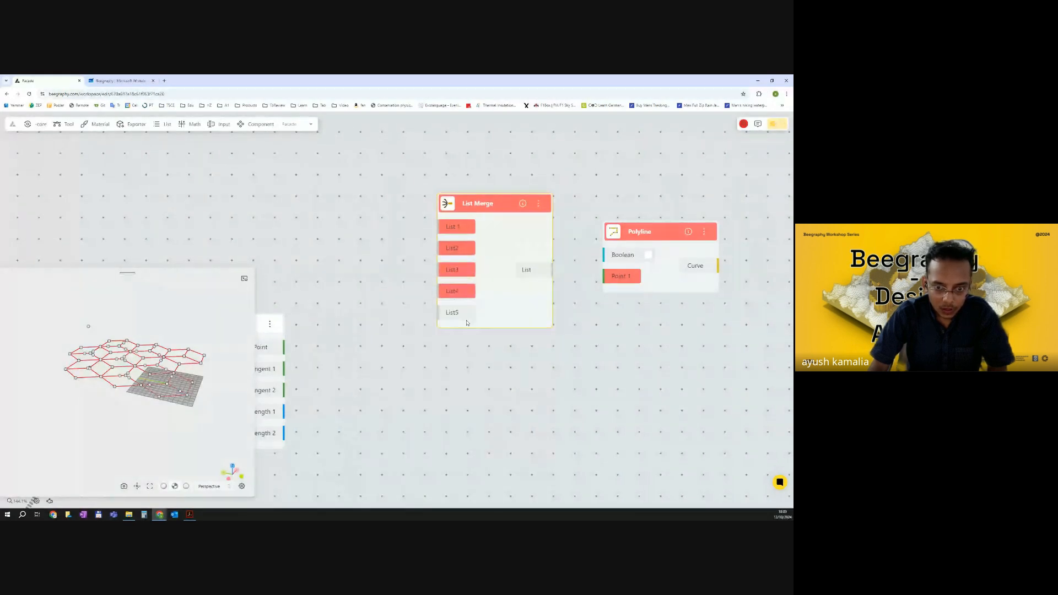
right_click(457, 313)
left_click(394, 345)
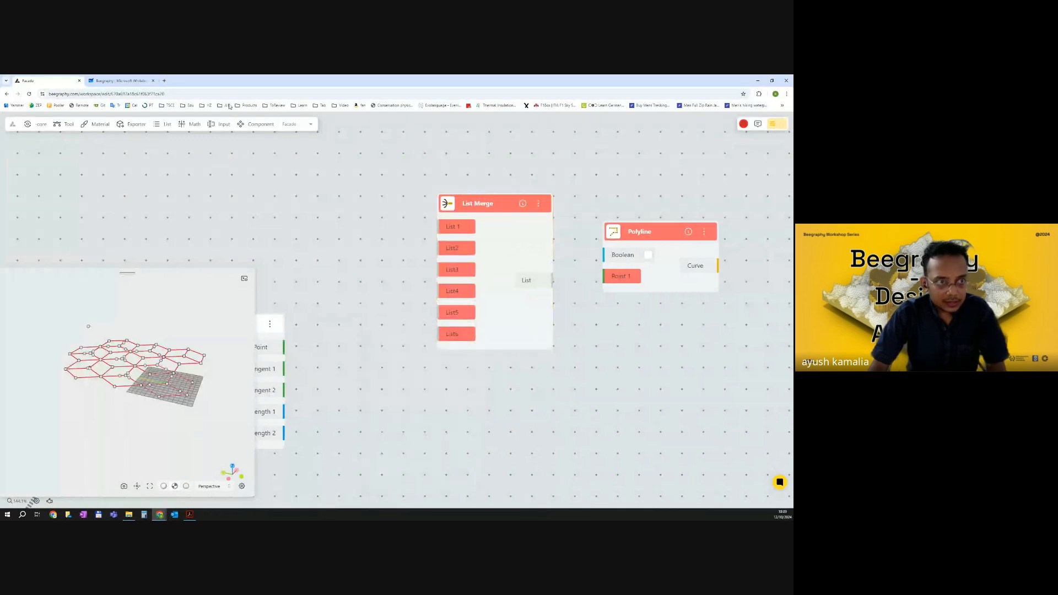
On the whiteboard, label the hexagon sketch's points 1 to 5 with a magenta pen.
left_click(120, 79)
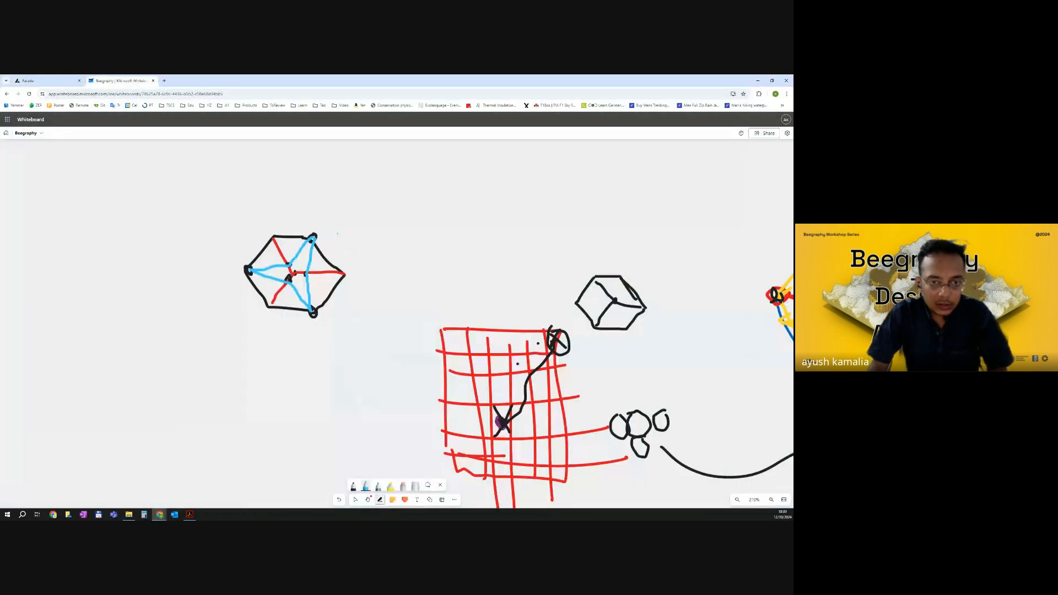
middle_click_drag(418, 389, 436, 388)
left_click(354, 487)
left_click(354, 487)
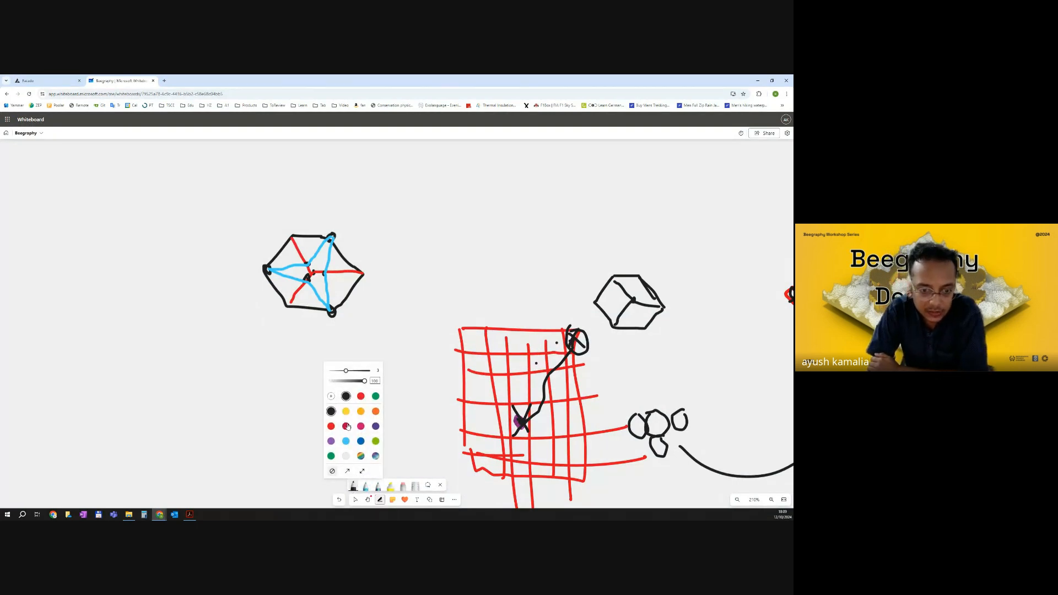
left_click(345, 426)
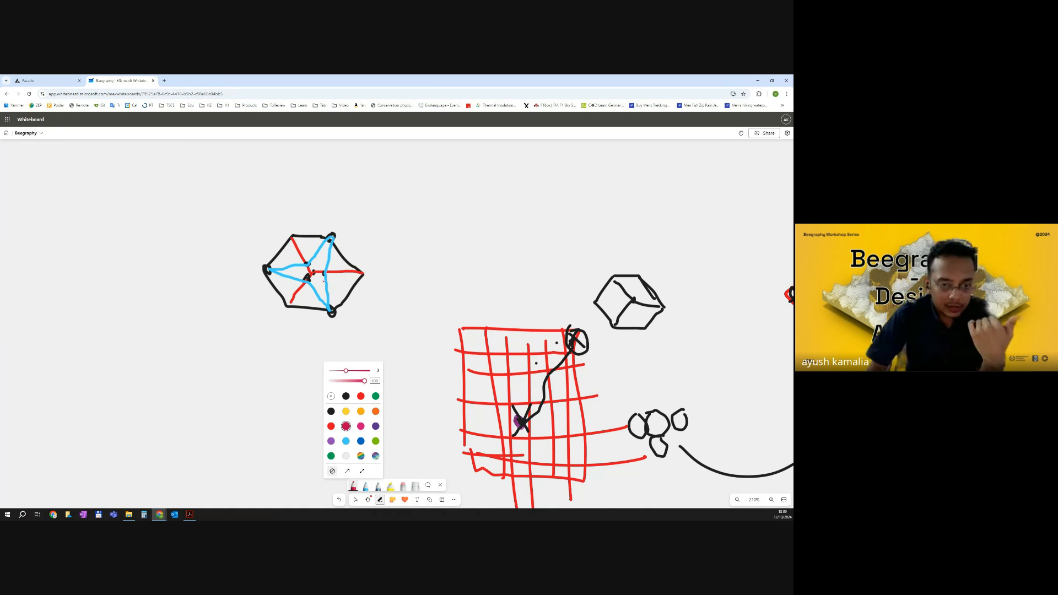
left_click_drag(342, 225, 351, 238)
left_click_drag(331, 279, 342, 289)
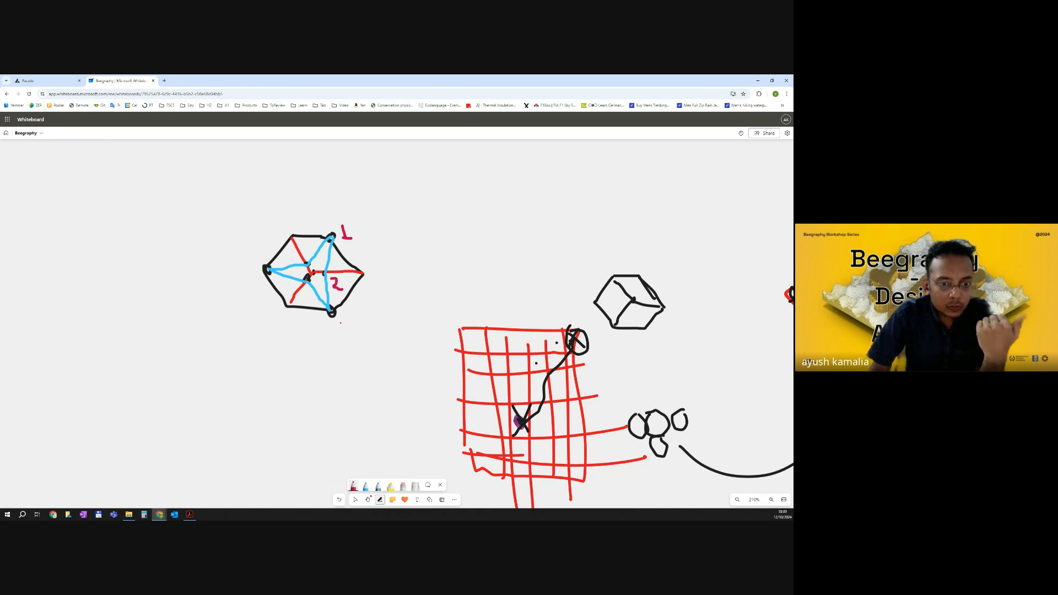
left_click_drag(346, 325, 342, 335)
left_click_drag(304, 288, 311, 297)
left_click_drag(257, 262, 251, 277)
left_click_drag(291, 222, 280, 236)
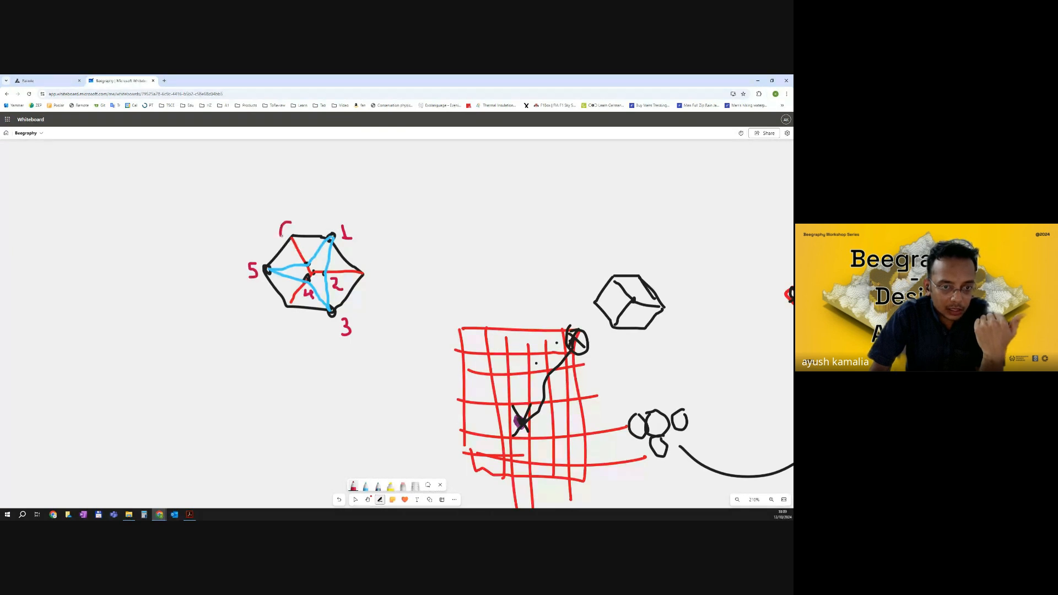
key("ctrl+z")
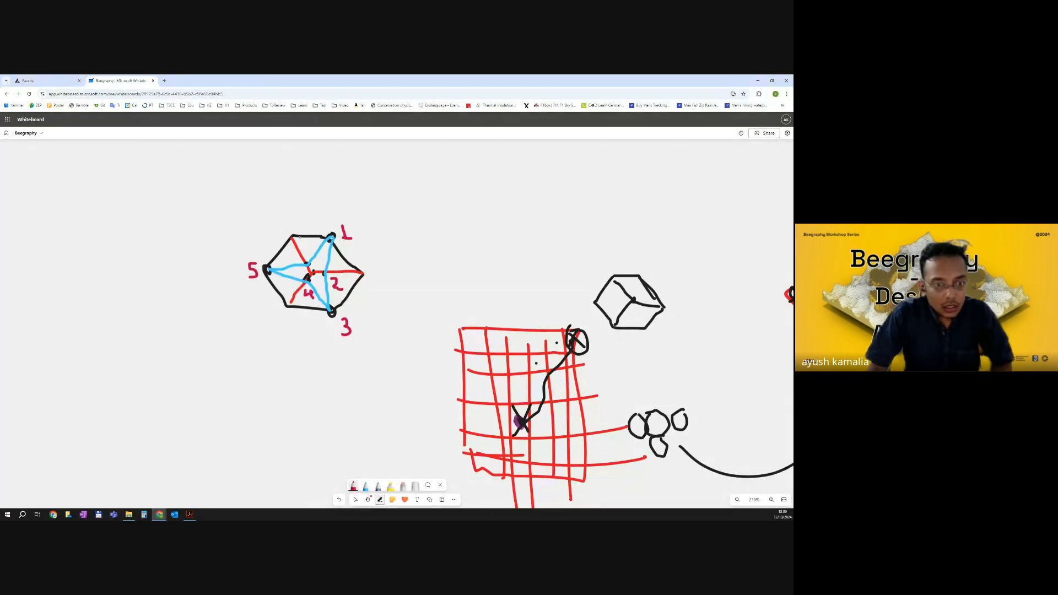
Label the remaining hexagon point 6 on the whiteboard sketch with the magenta pen.
left_click_drag(304, 247, 310, 255)
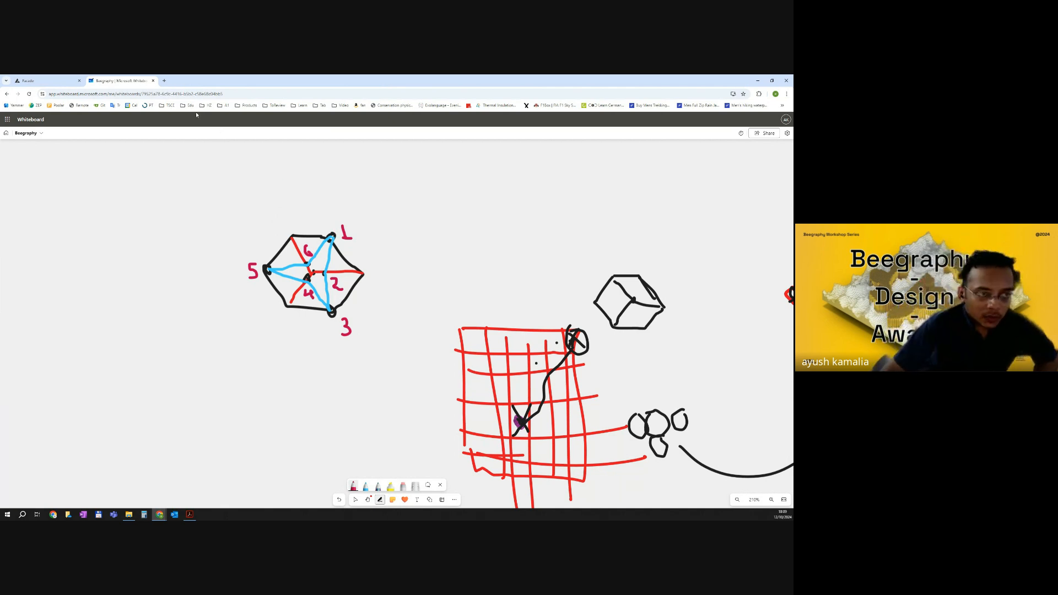
Return to the Beegraphy canvas and add a List Item node to the right of the Remove Pattern node.
left_click(60, 76)
scroll(465, 240, "down", 2)
left_click_drag(353, 279, 496, 284)
scroll(479, 271, "down", 6)
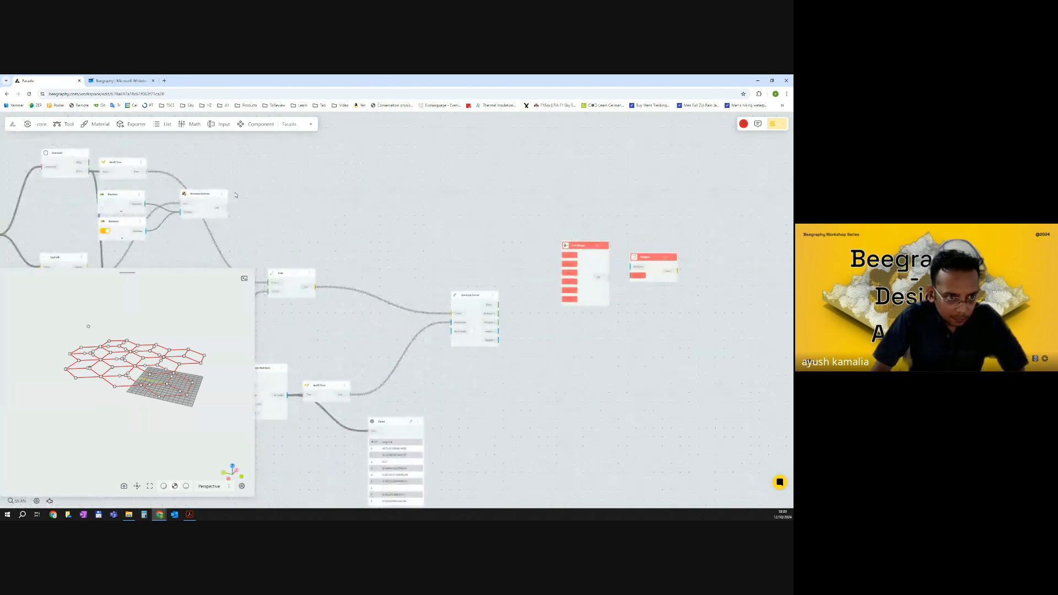
scroll(211, 193, "up", 2)
left_click_drag(213, 194, 291, 181)
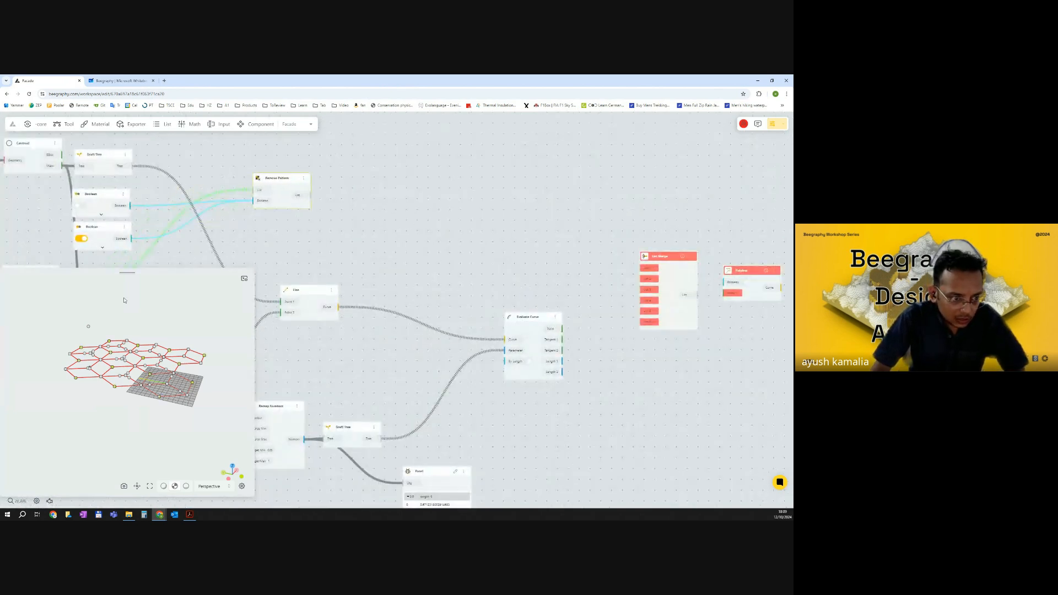
left_click_drag(173, 317, 168, 374)
scroll(273, 194, "up", 3)
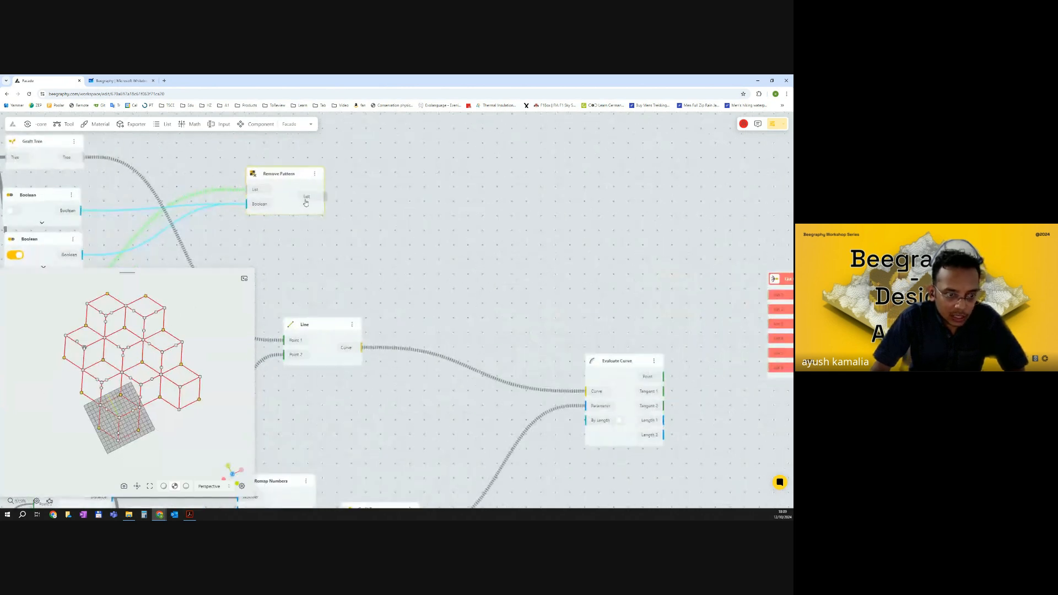
scroll(496, 256, "down", 2)
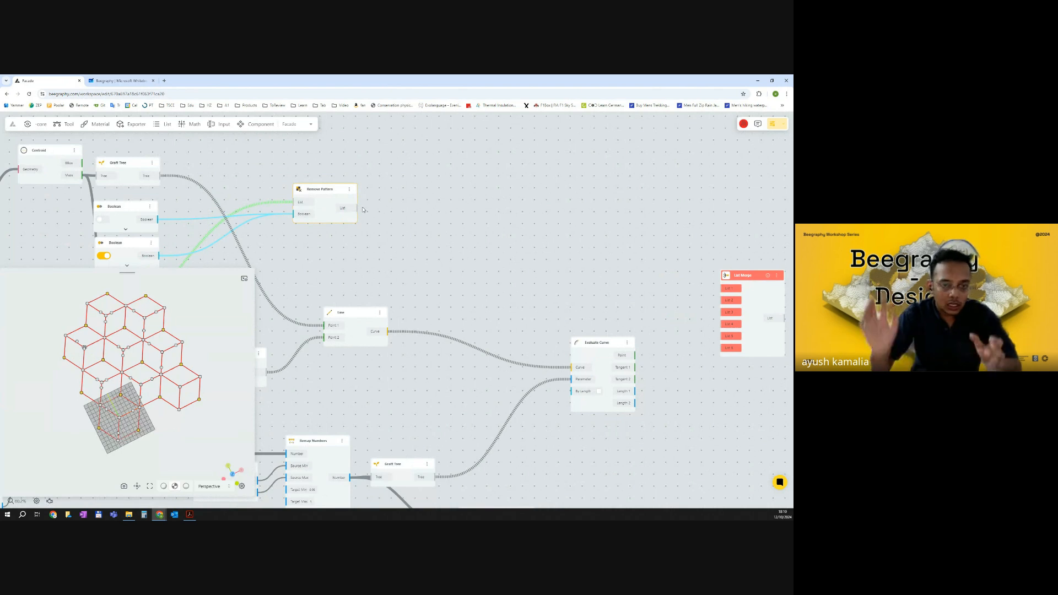
double_click(440, 200)
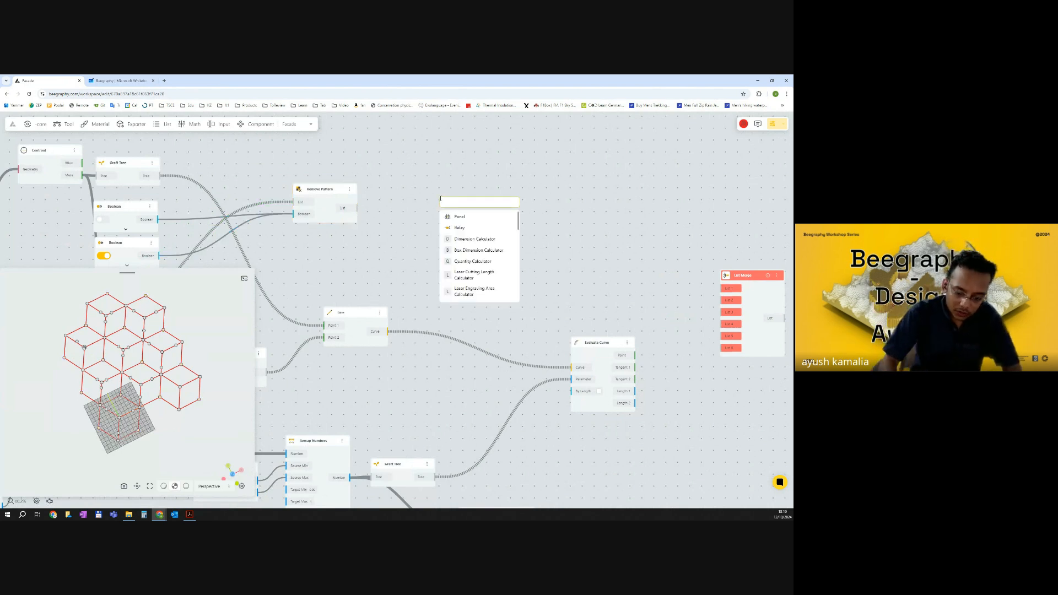
type("list itme")
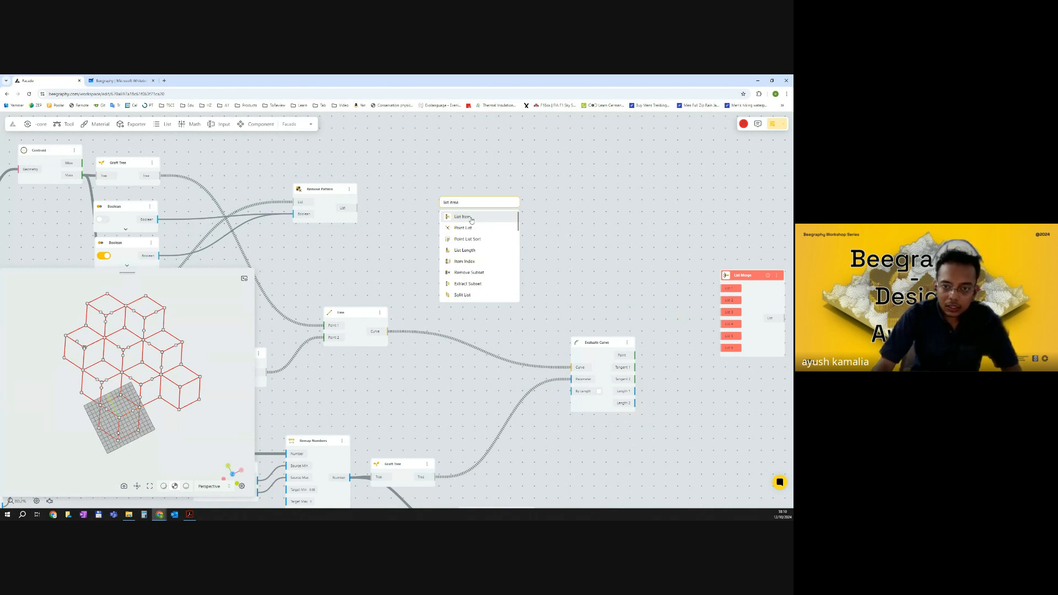
left_click(472, 218)
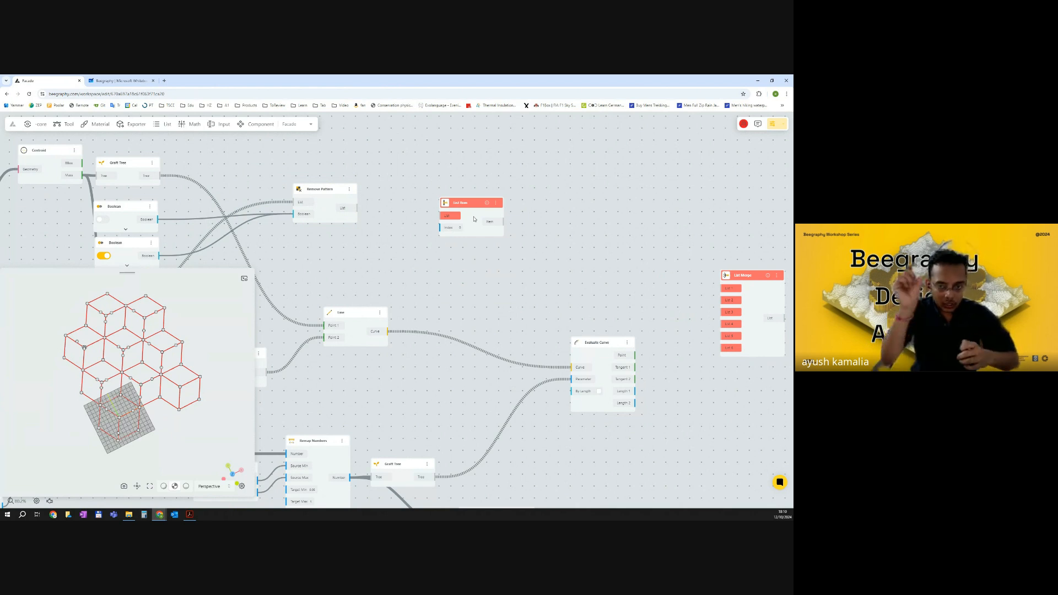
Connect the Remove Pattern list output to the List Item node and duplicate it into three List Item nodes.
left_click_drag(357, 207, 470, 195)
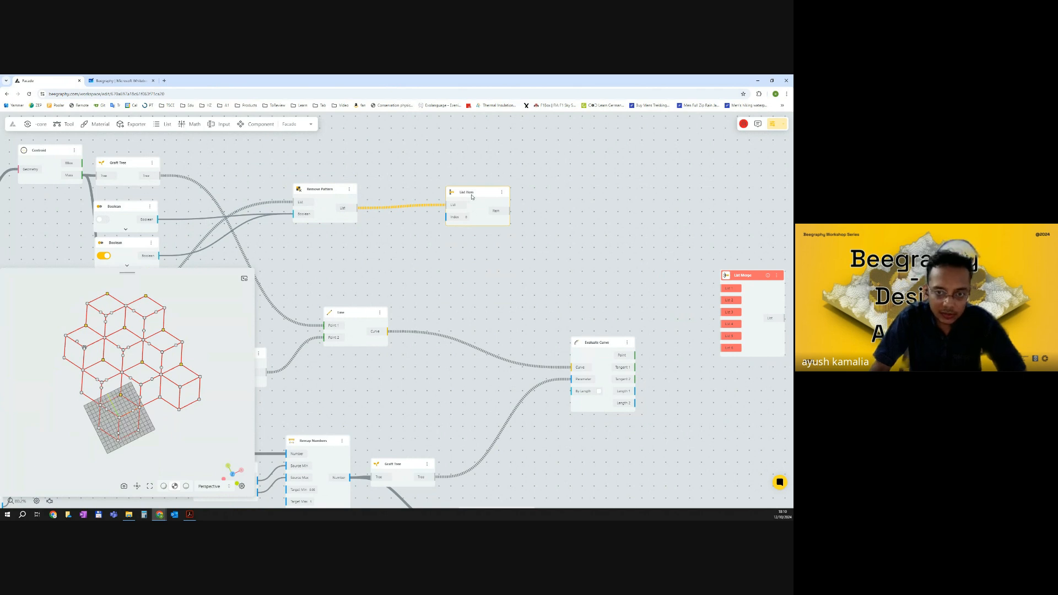
mouse_move(473, 197)
left_mouse_down("alt")
mouse_move(473, 235)
mouse_move(487, 233)
mouse_move(490, 204)
mouse_move(495, 265)
left_mouse_up("alt")
left_click(489, 207)
left_click(490, 209)
key("ctrl+v")
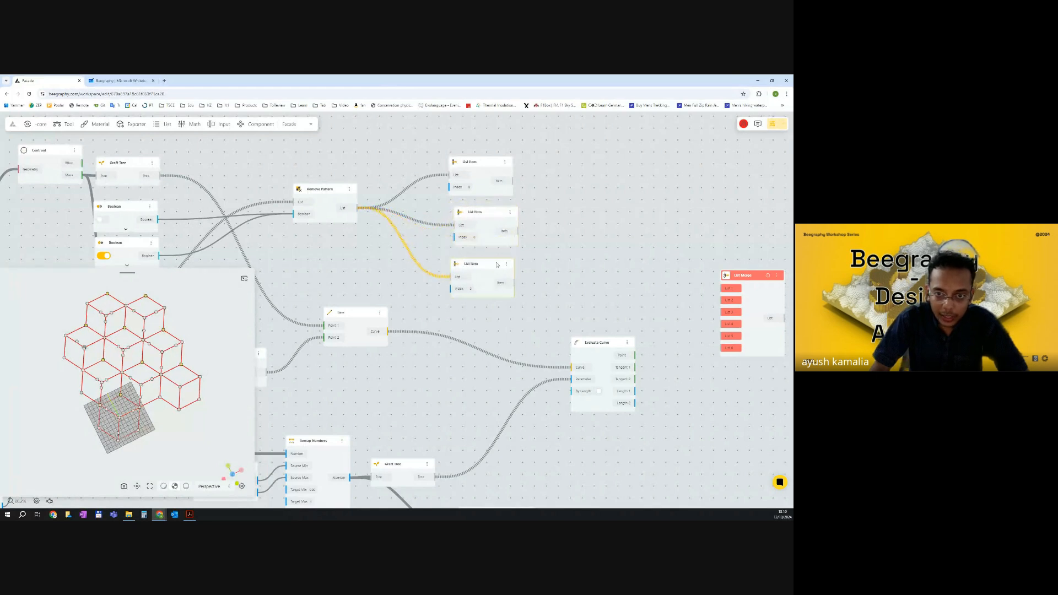
Set the index of the second List Item node to 1 and the third to 2.
left_click(476, 236)
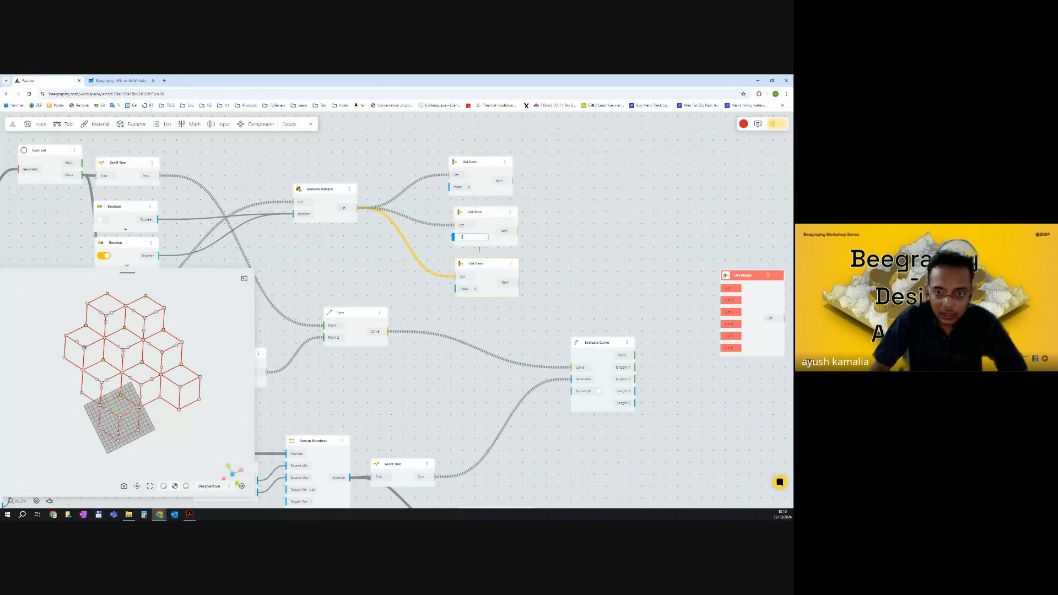
left_click(477, 289)
type("2")
left_click(551, 289)
On the Hexagonal Grid node, set Y Count to 1 and X Count to 2.
left_click_drag(190, 417, 137, 436)
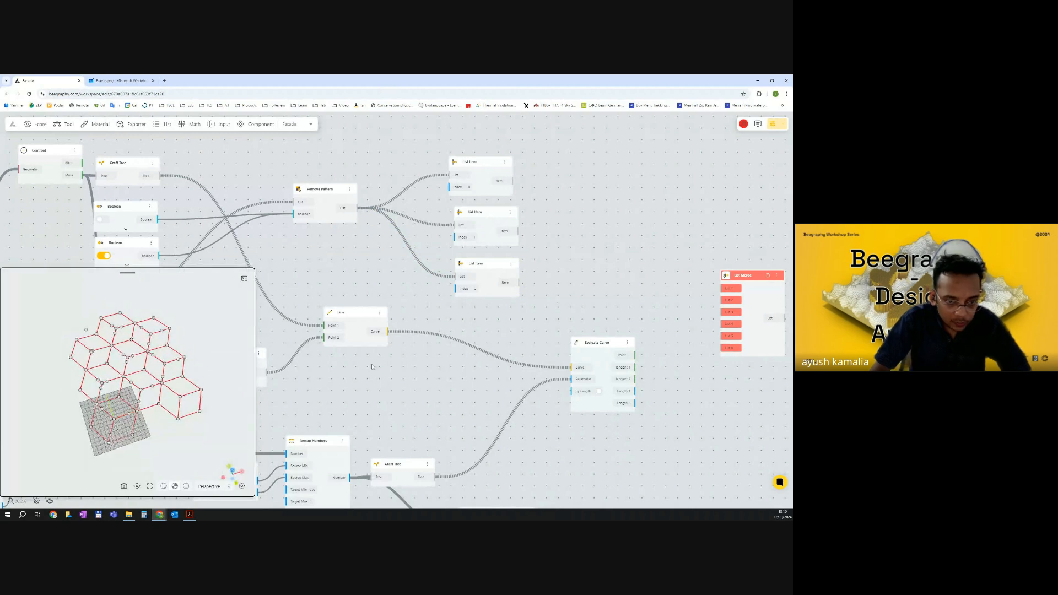
scroll(472, 338, "down", 5)
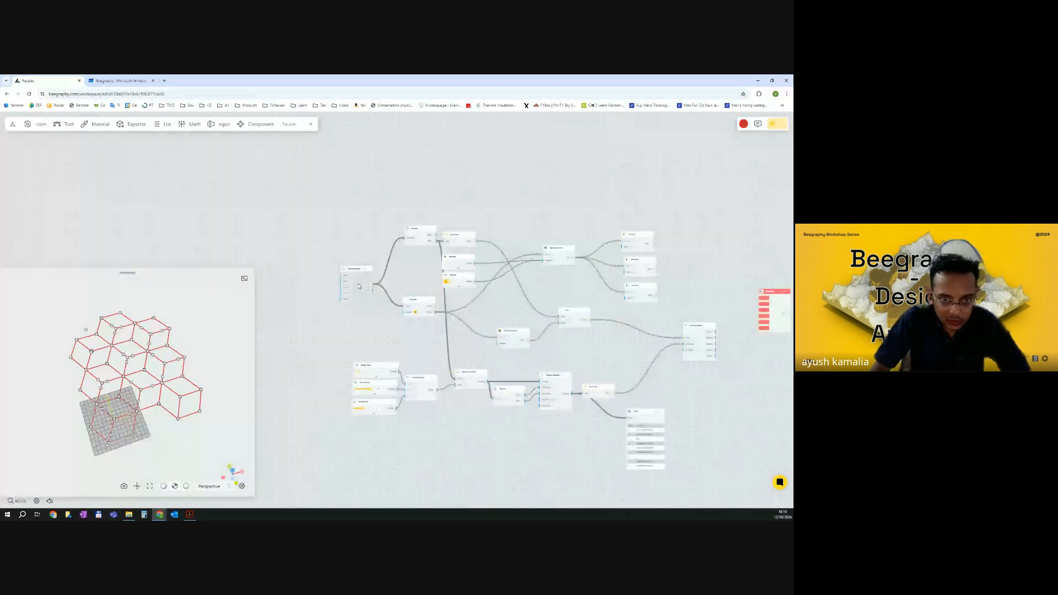
scroll(359, 286, "up", 8)
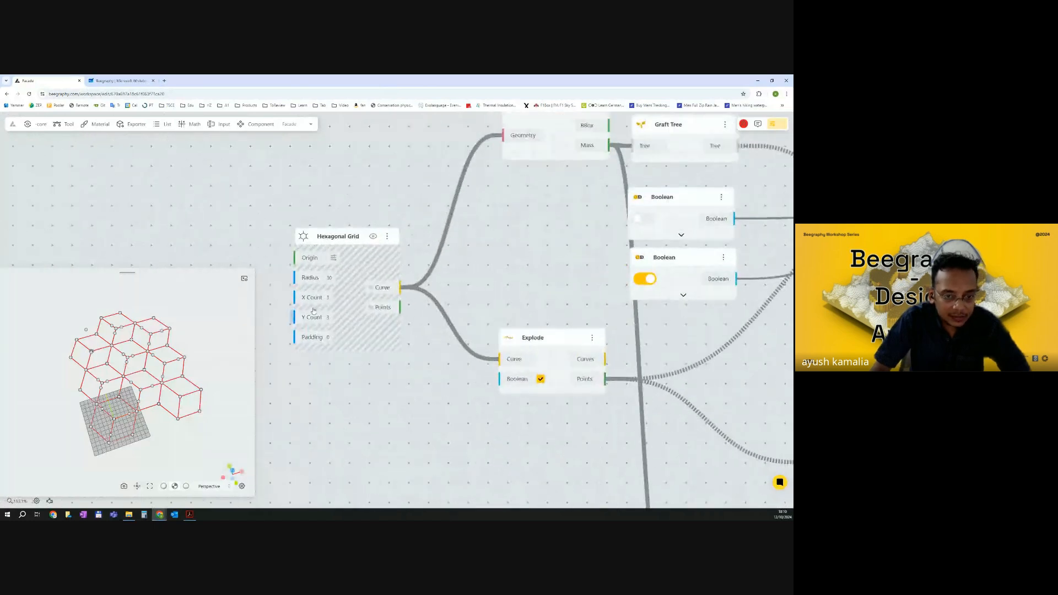
left_click(331, 318)
type("1")
key("Return")
left_click(331, 297)
type("2")
key("Return")
scroll(536, 265, "down", 1)
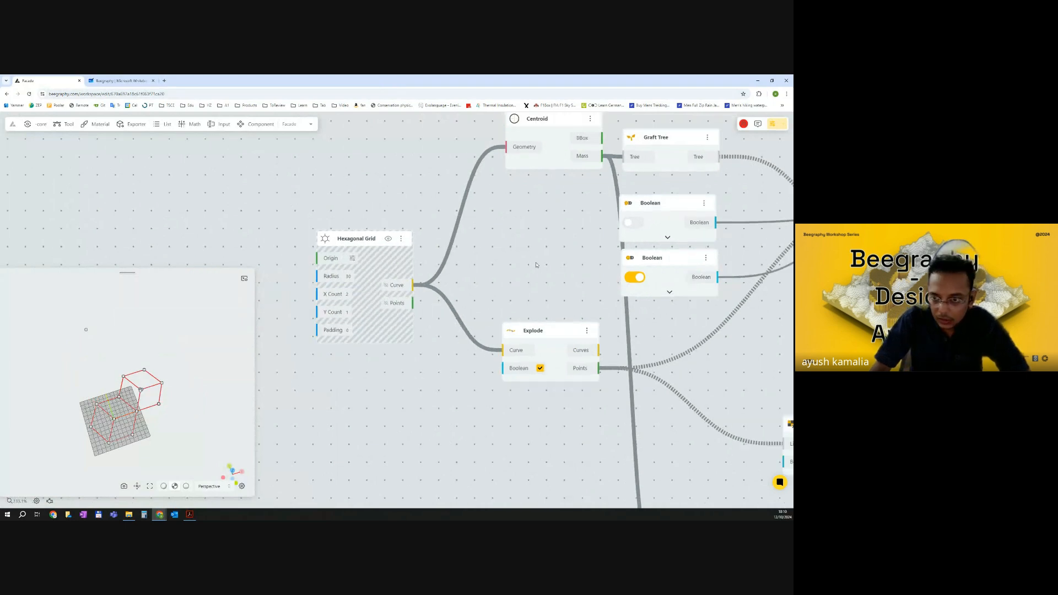
scroll(536, 265, "down", 5)
right_click_drag(711, 266, 416, 269)
right_click_drag(603, 268, 441, 271)
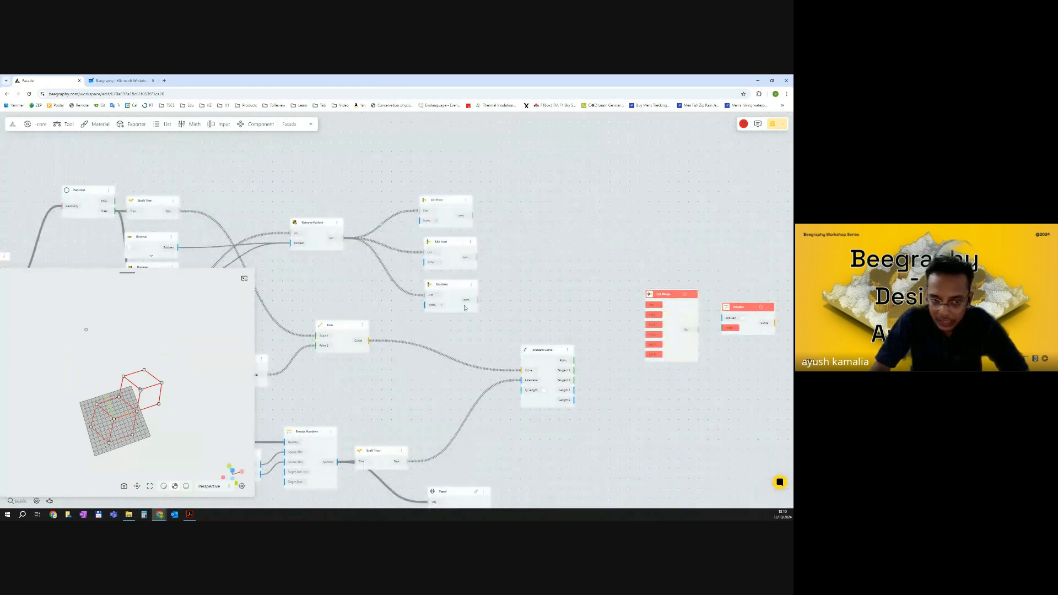
scroll(473, 223, "up", 5)
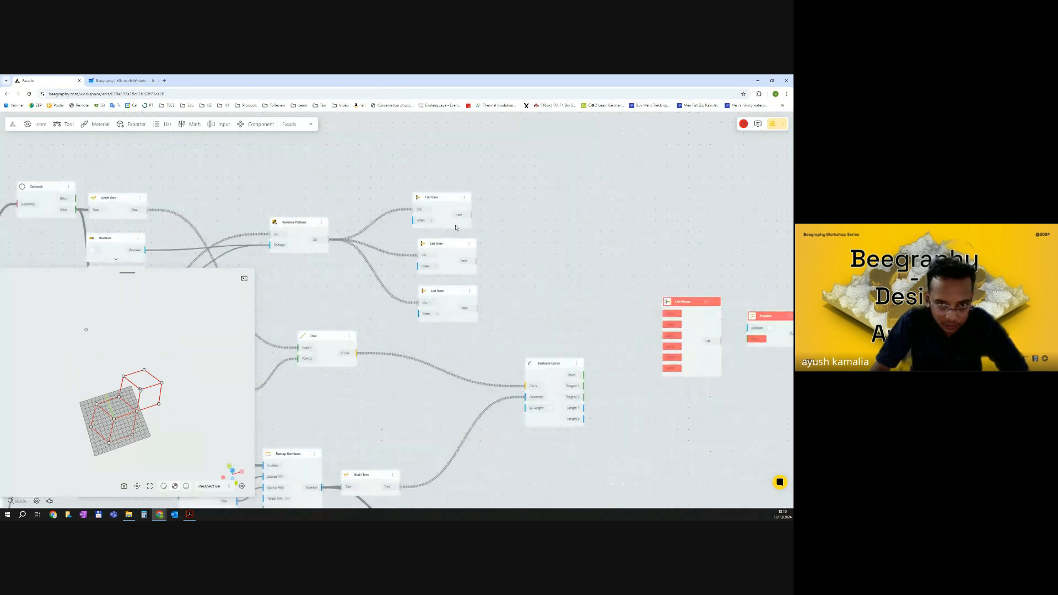
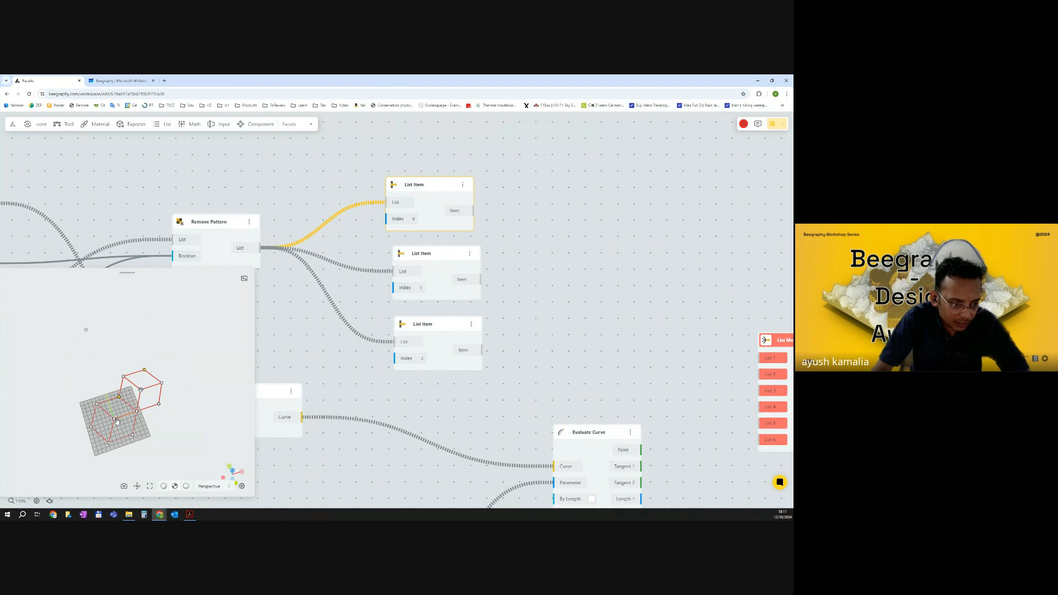
Connect the first List Item's output to the List Merge node's first list input.
scroll(116, 424, "up", 2)
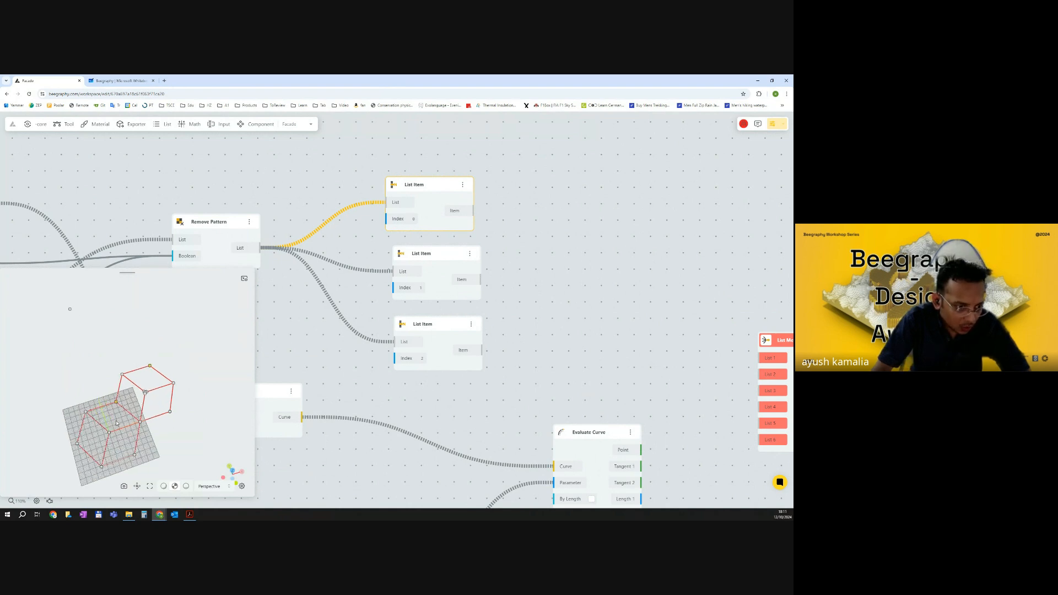
scroll(113, 434, "up", 2)
scroll(108, 452, "down", 1)
left_click_drag(107, 454, 93, 474)
right_click_drag(93, 473, 113, 416)
scroll(481, 233, "down", 1)
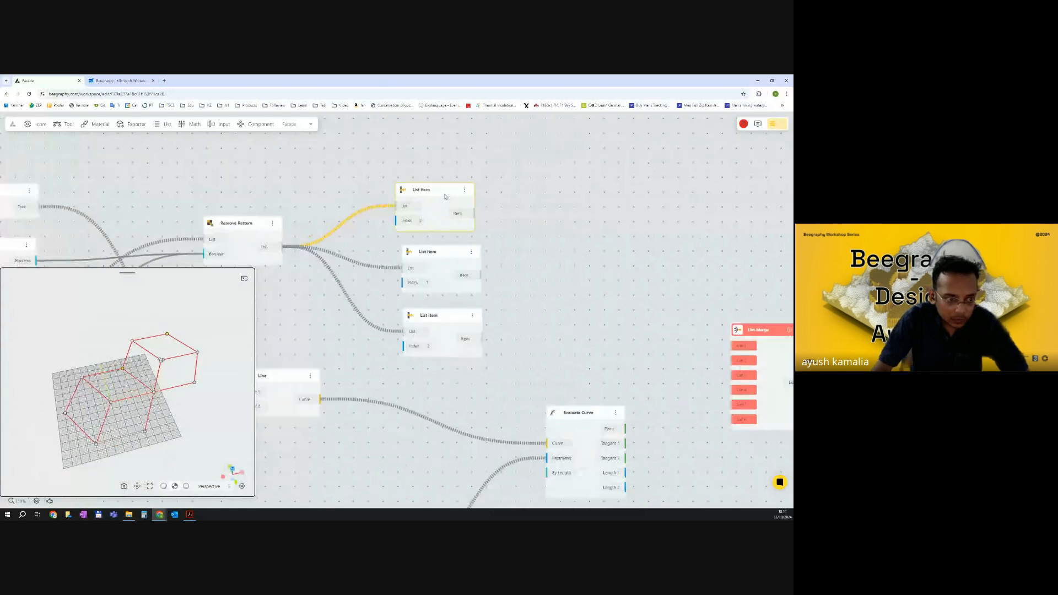
scroll(448, 218, "down", 5)
left_click_drag(438, 218, 558, 267)
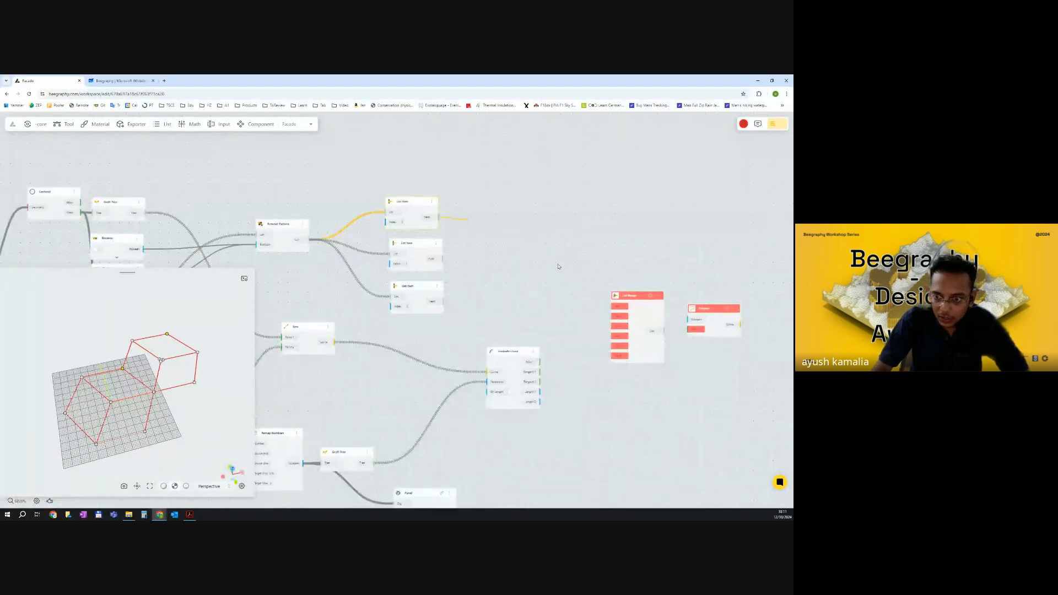
left_click_drag(623, 311, 619, 306)
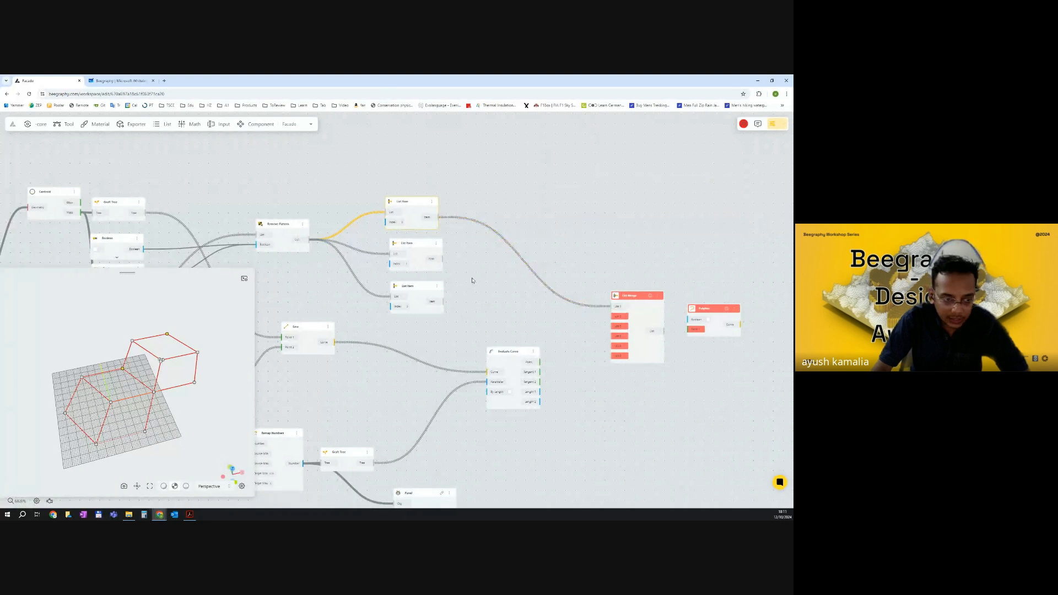
Connect the second and third List Item outputs to the List Merge node's List 3 and List 5 inputs.
left_click(414, 251)
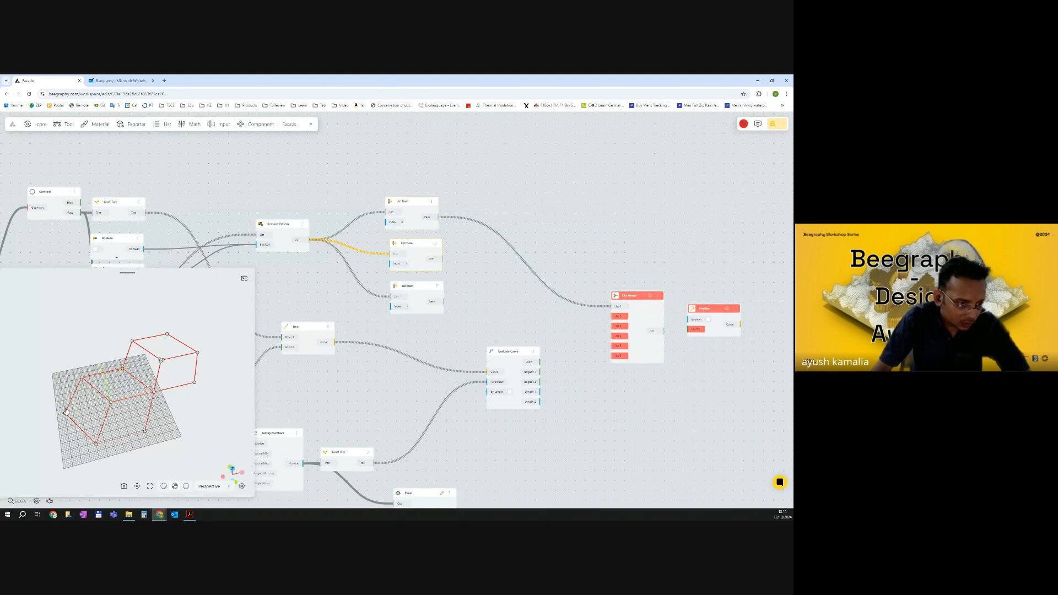
left_click_drag(411, 248, 415, 338)
left_click_drag(464, 301, 421, 259)
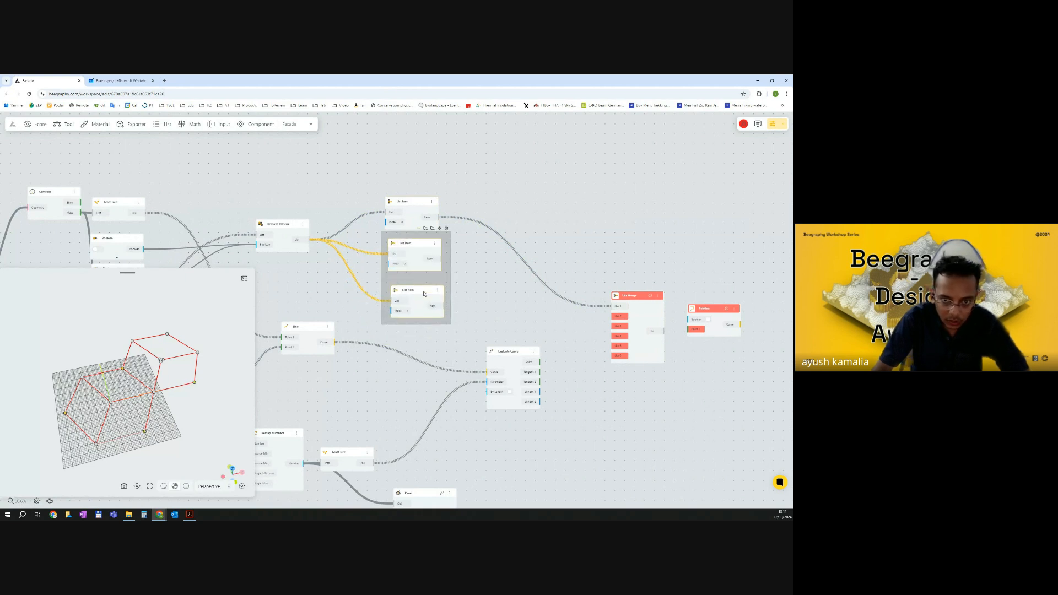
left_click(463, 293)
left_click_drag(442, 306, 613, 345)
left_click(419, 246)
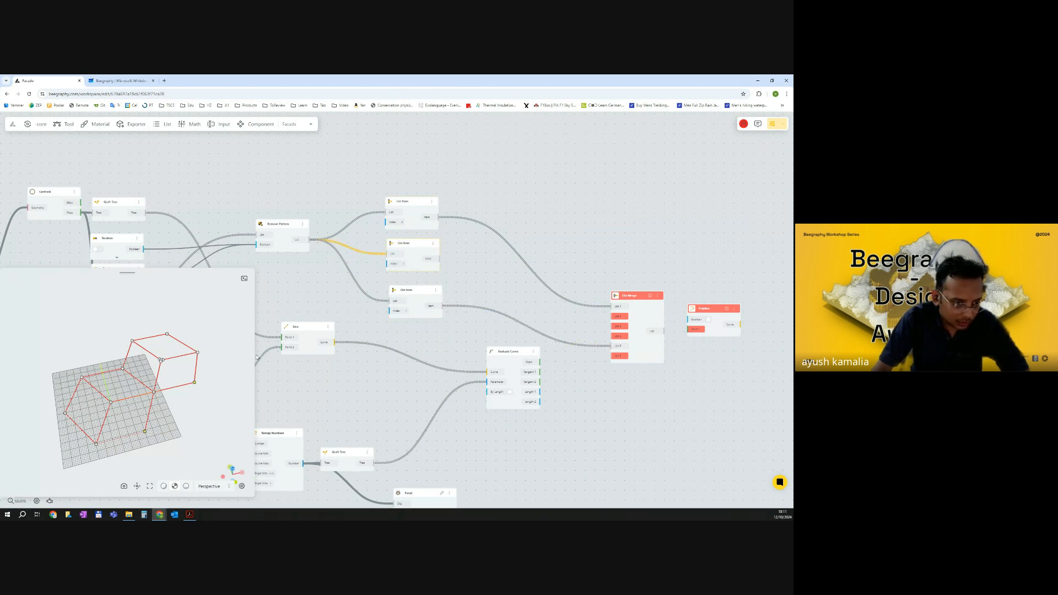
left_click_drag(439, 259, 617, 326)
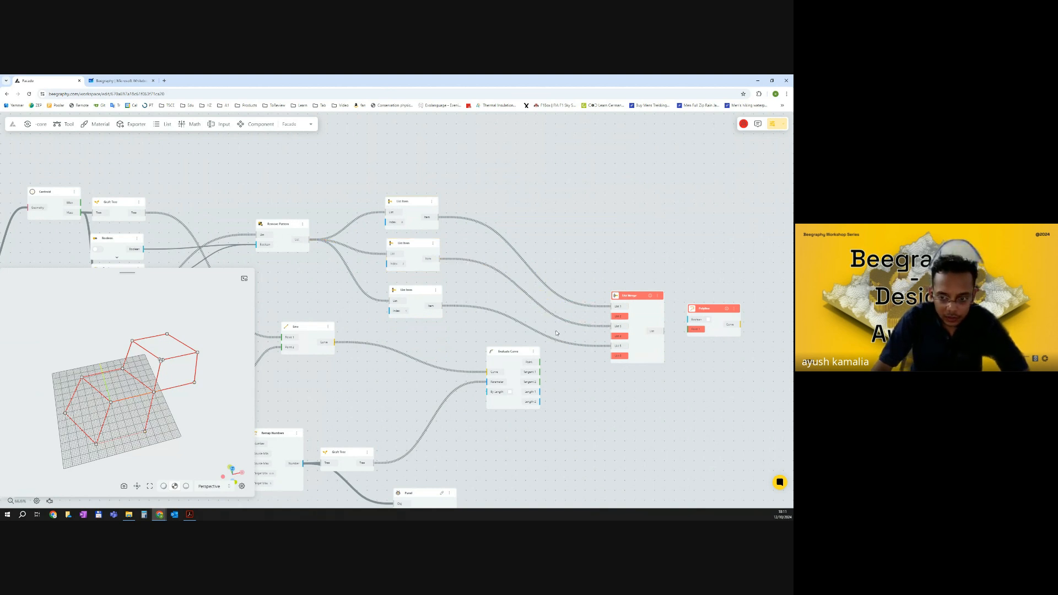
scroll(585, 370, "down", 2)
middle_click_drag(571, 349, 559, 328)
scroll(562, 325, "up", 2)
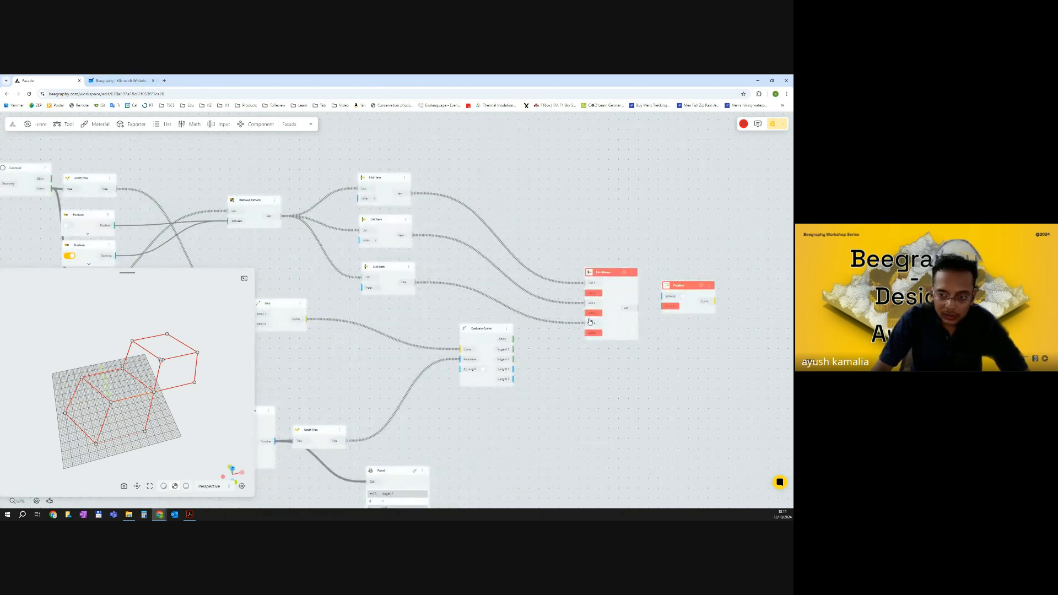
Switch to the whiteboard and circle the hexagon's midpoints 2, 4 and 6 on the sketch.
left_click(120, 81)
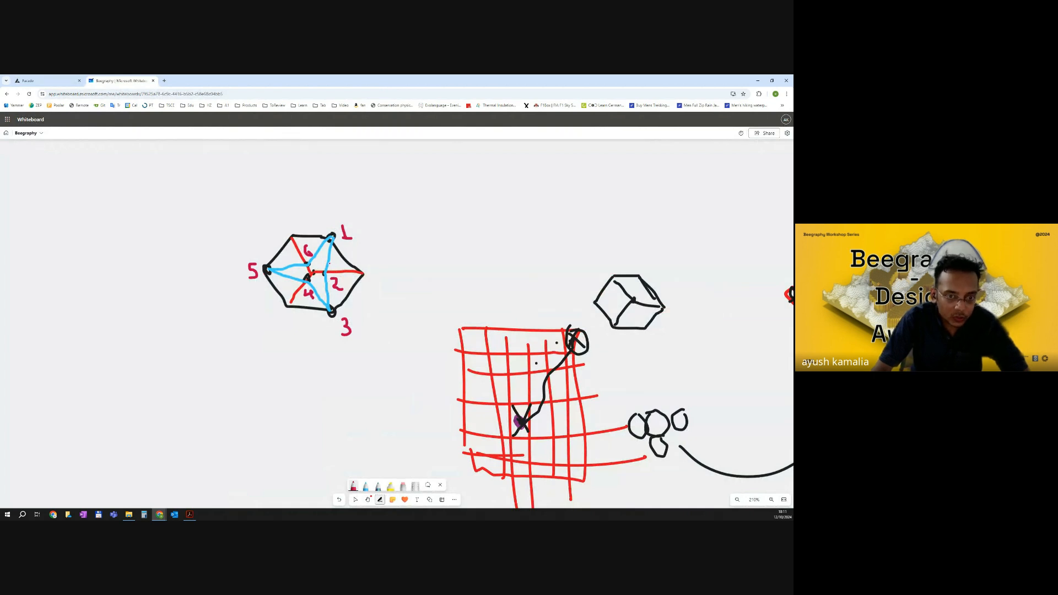
scroll(323, 273, "up", 1, "ctrl")
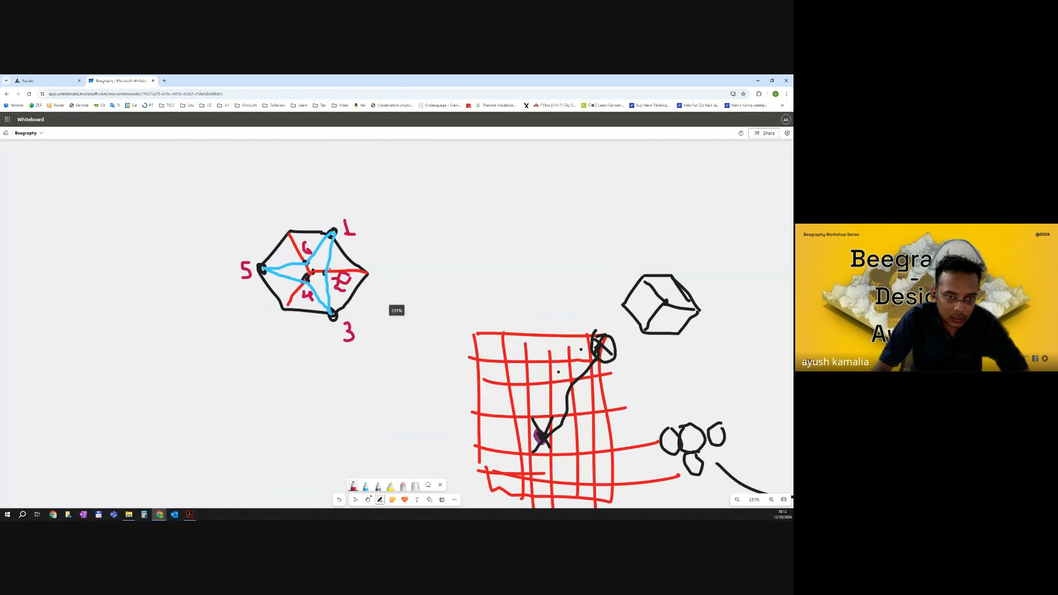
mouse_move(328, 264)
left_mouse_down()
mouse_move(305, 279)
mouse_move(310, 257)
left_mouse_up()
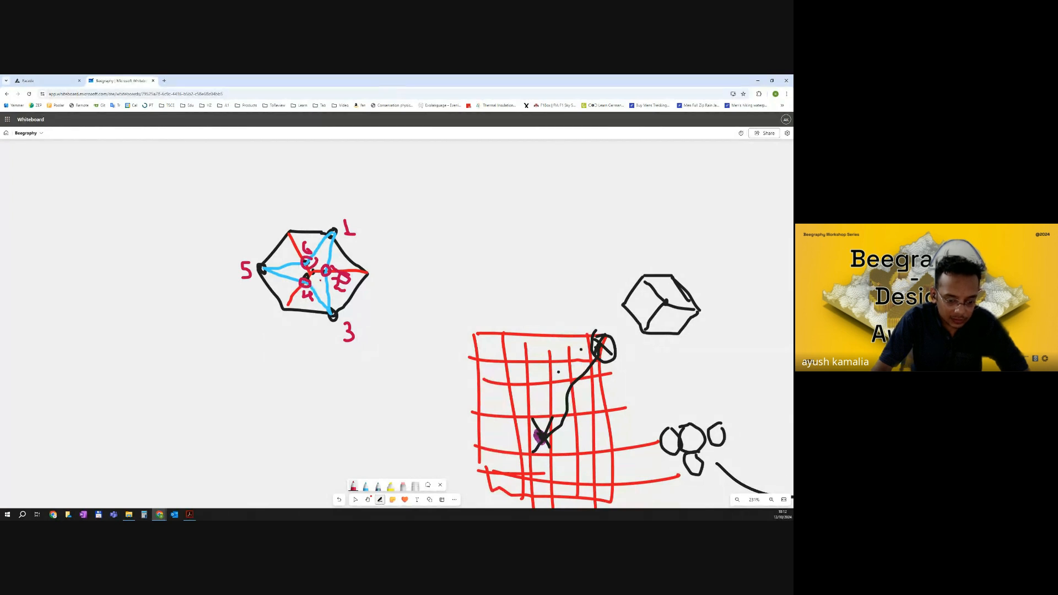
Return to the Beegraphy canvas and add a List Item node to the right of the Evaluate Curve node.
left_click(33, 81)
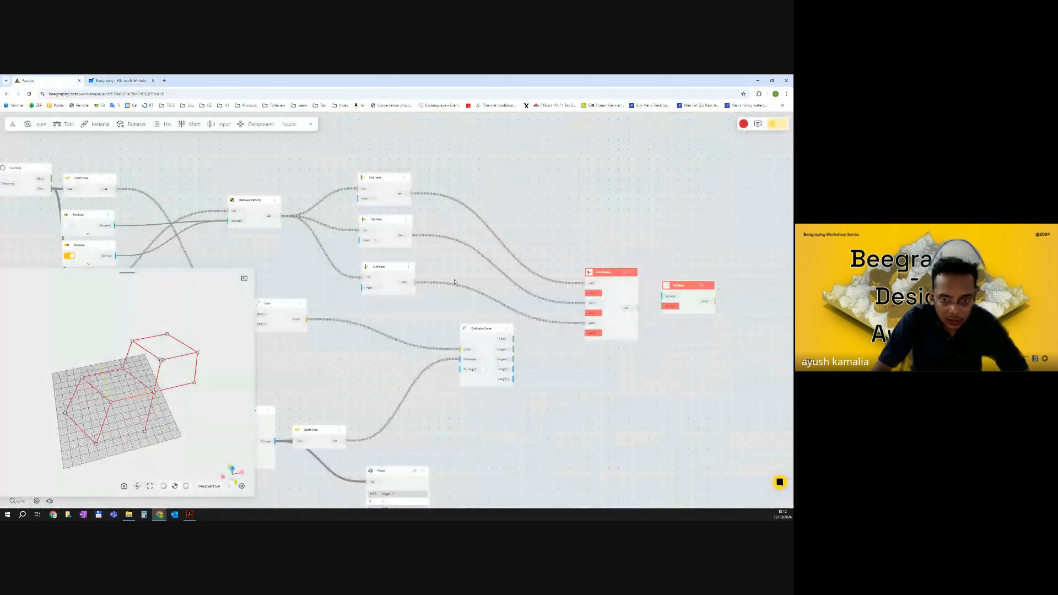
scroll(455, 282, "down", 3)
left_click(436, 308)
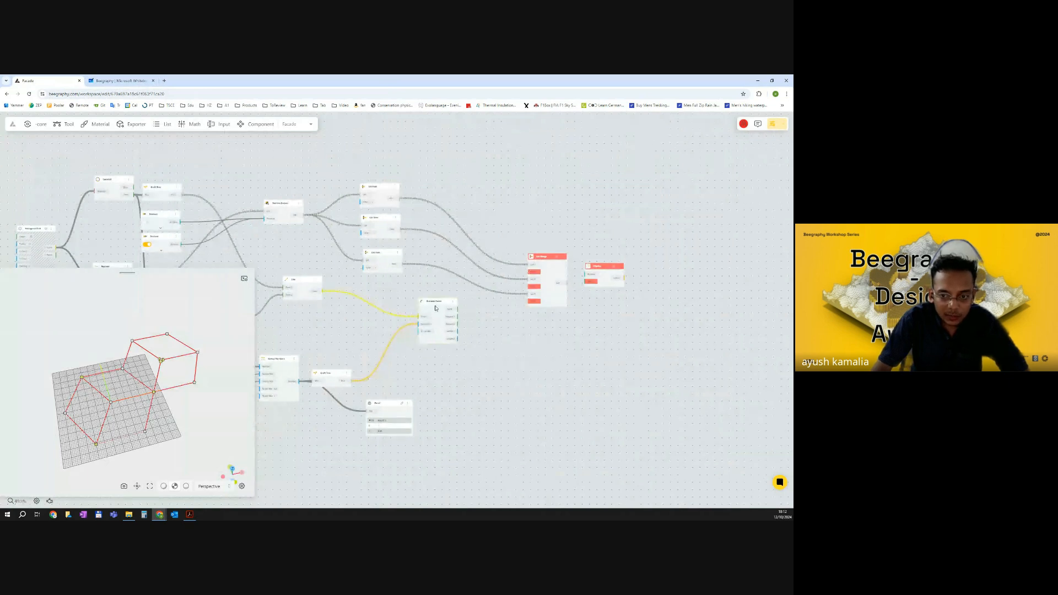
left_click_drag(542, 258, 560, 242)
left_click_drag(613, 272, 624, 257)
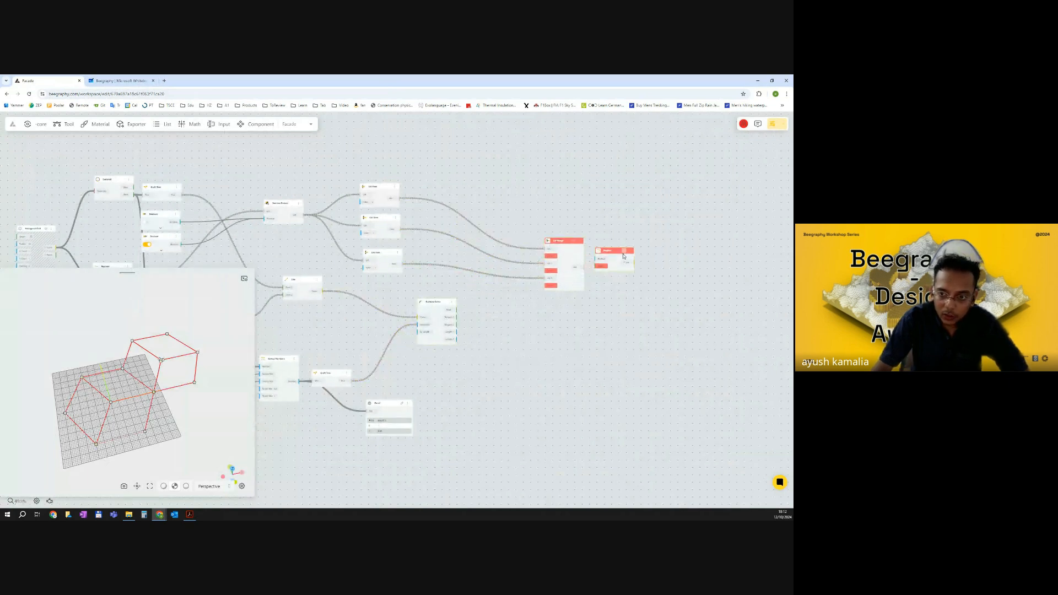
double_click(509, 328)
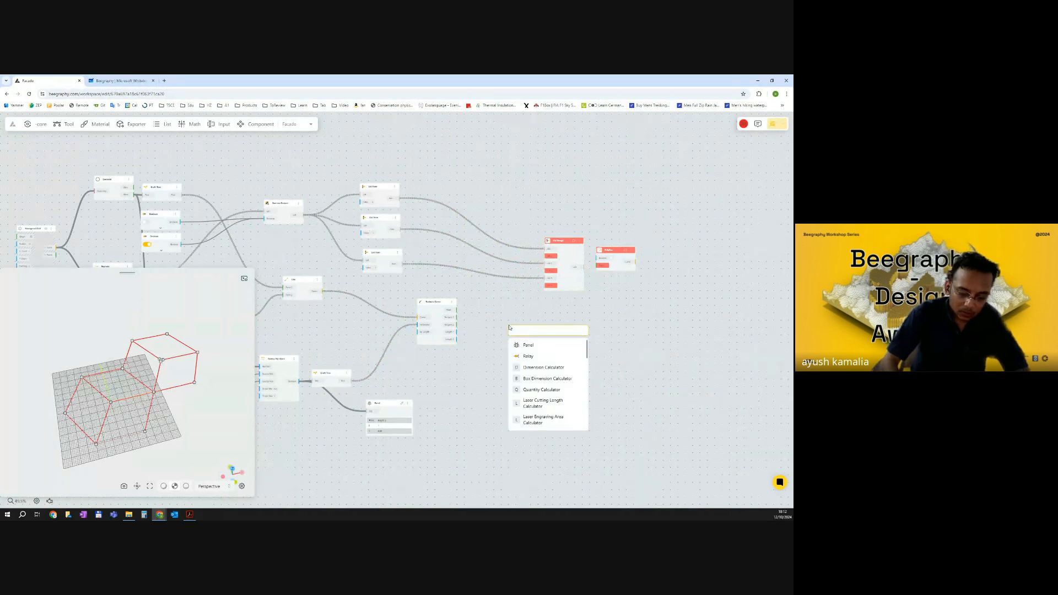
type("list cyc")
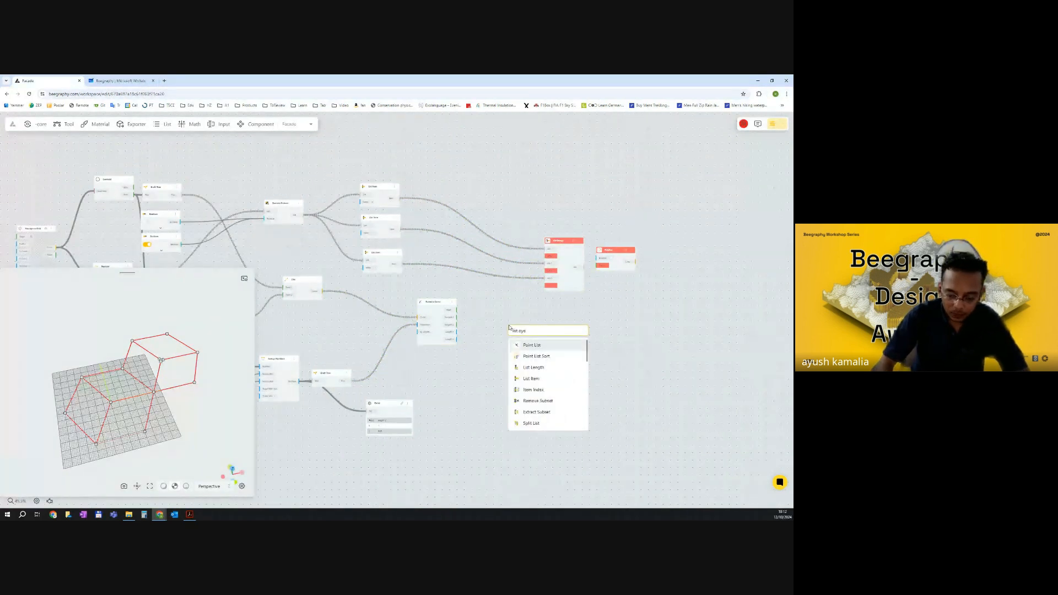
key("BackSpace")
key("BackSpace")
key("BackSpace")
type("item")
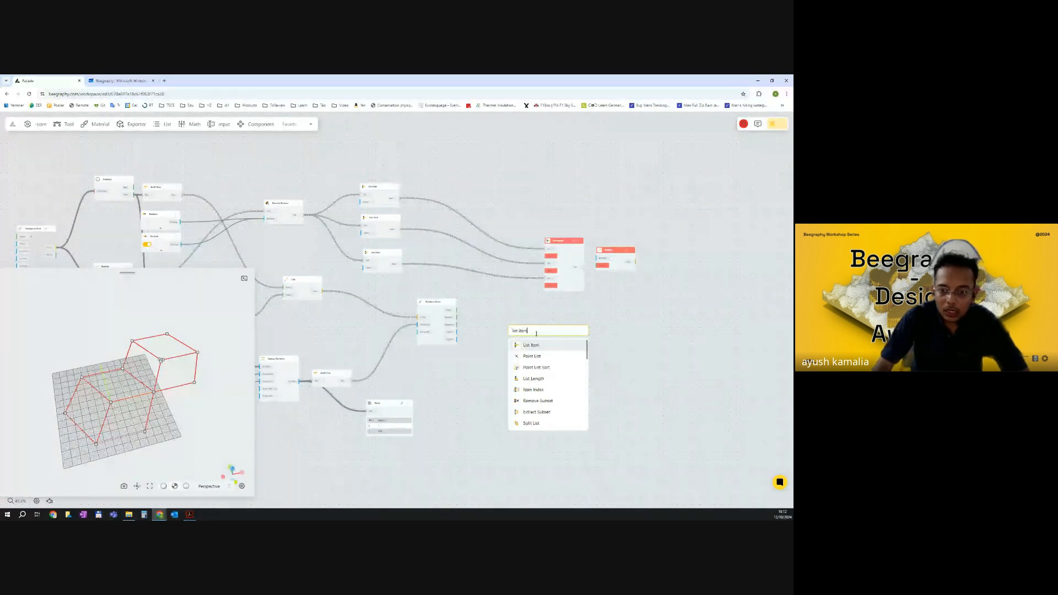
left_click(540, 346)
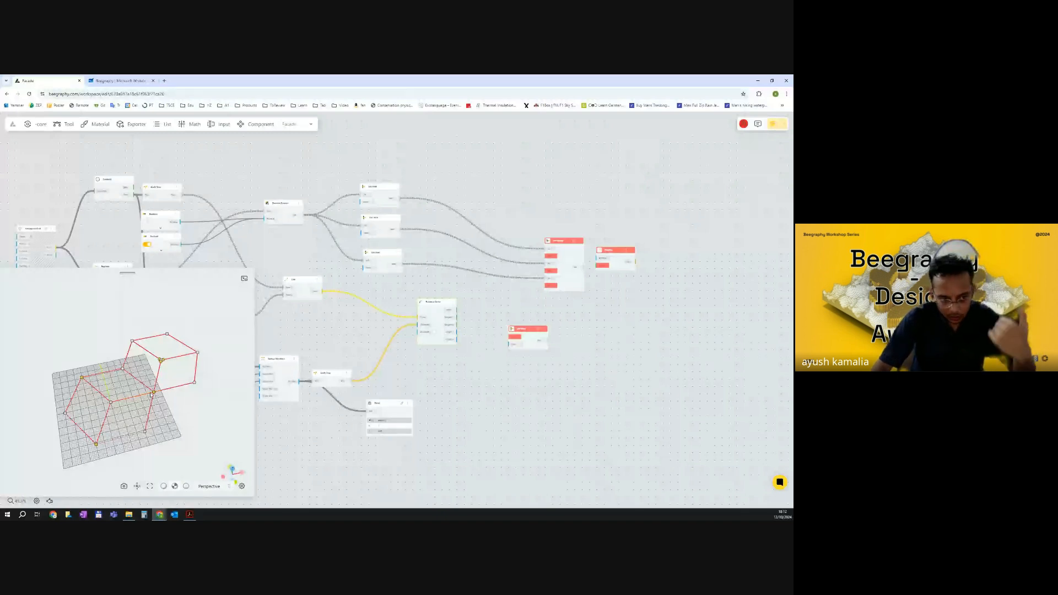
Connect the Evaluate Curve Point output to the new List Item node and duplicate it.
scroll(516, 339, "up", 5)
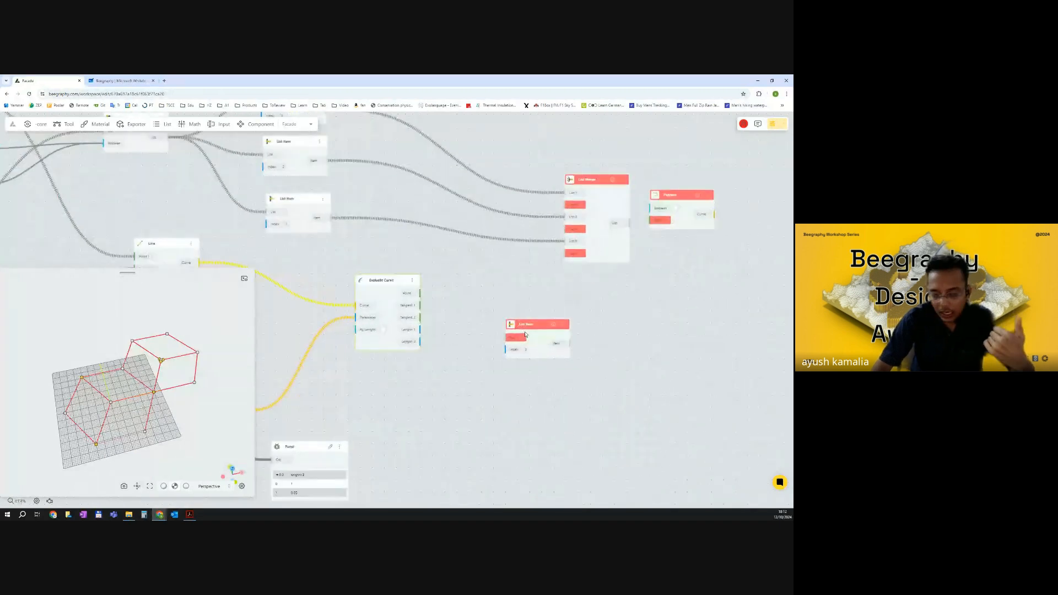
left_click_drag(524, 327, 467, 283)
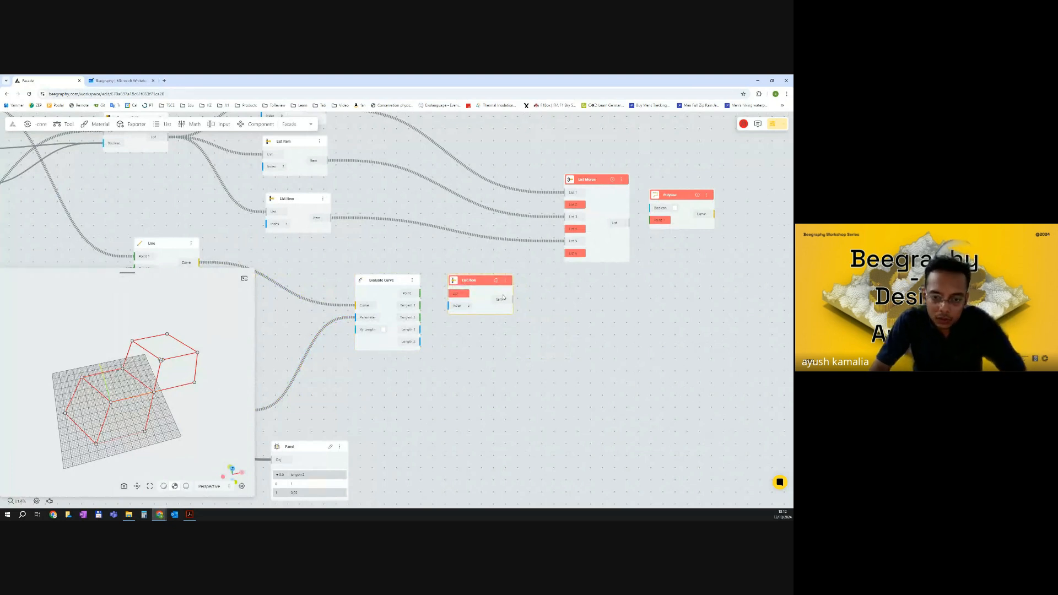
scroll(444, 294, "up", 4)
left_click_drag(409, 294, 486, 362)
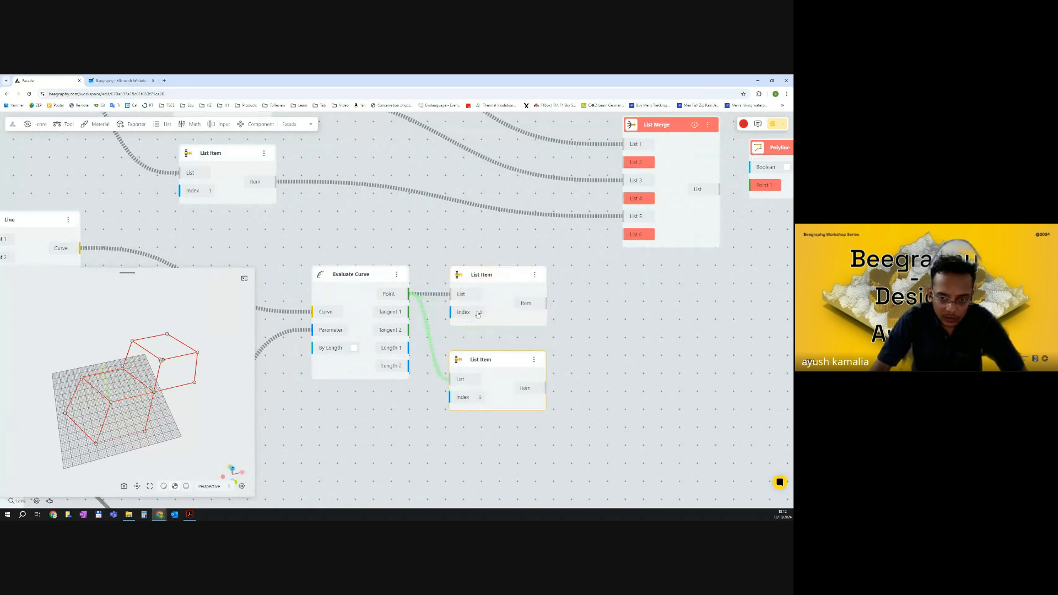
middle_click_drag(502, 363, 490, 315)
Set the duplicated List Item's index to 1, add a third connected copy, and set its index to 2.
double_click(471, 348)
type("1")
left_click(478, 402)
left_click_drag(479, 331, 480, 411, "alt")
left_click_drag(571, 331, 492, 400)
left_click_drag(491, 386, 492, 370)
double_click(470, 413)
key("BackSpace")
type("2")
left_click(578, 402)
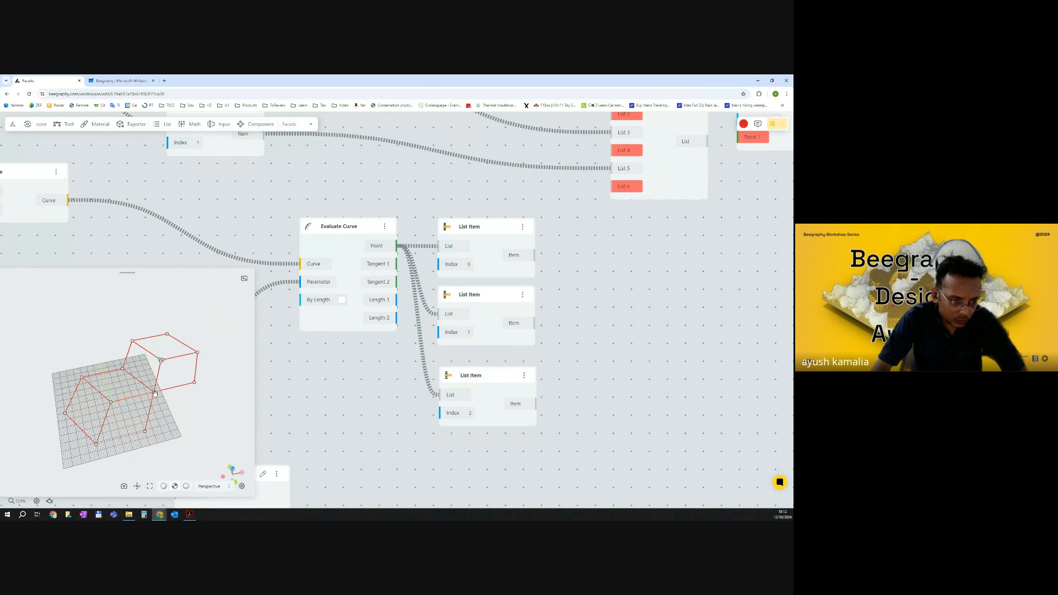
Connect the three midpoint List Item outputs to the List Merge node's List 2, List 4 and List 6 inputs.
left_click(477, 245)
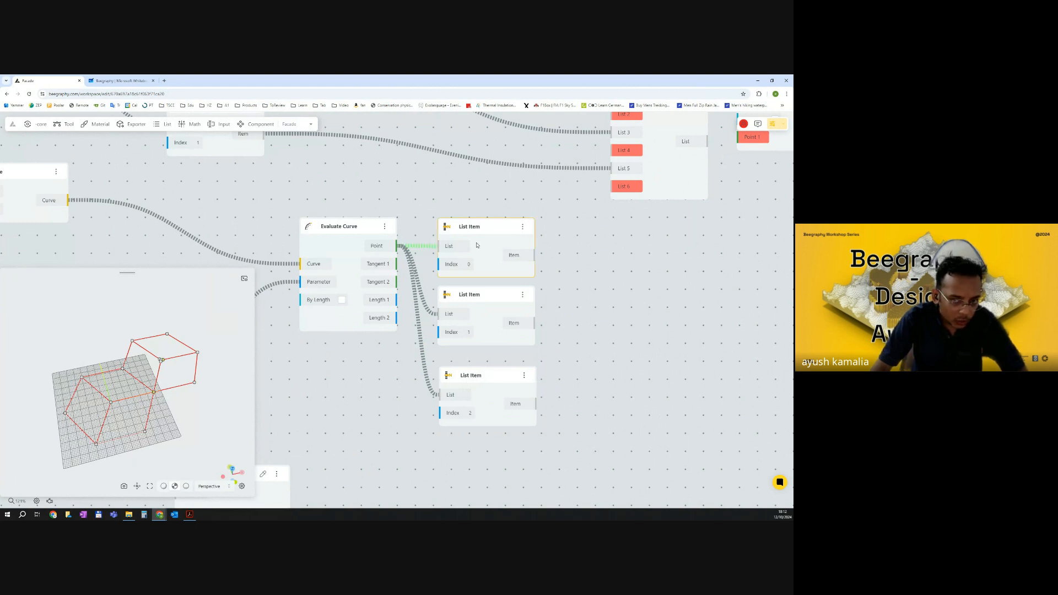
scroll(446, 238, "down", 5)
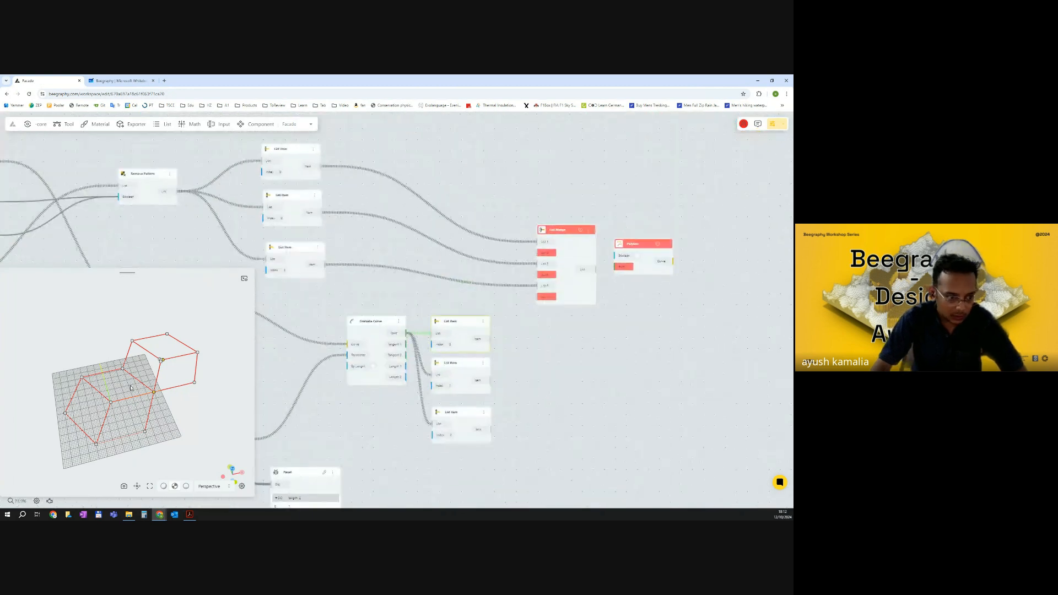
left_click_drag(490, 338, 516, 322)
left_click_drag(523, 279, 537, 252)
left_click(460, 377)
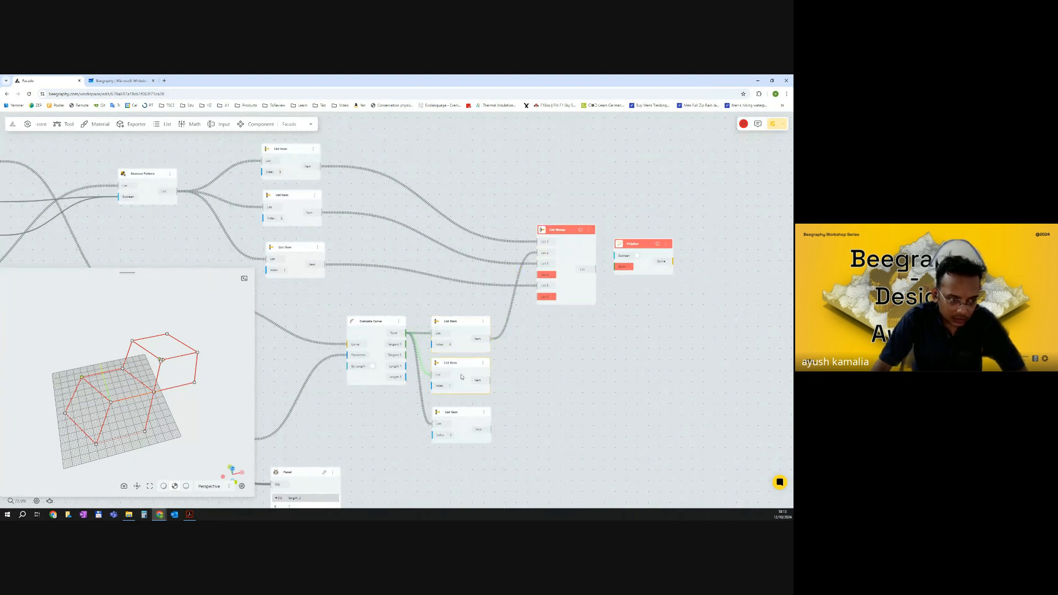
scroll(516, 379, "down", 2)
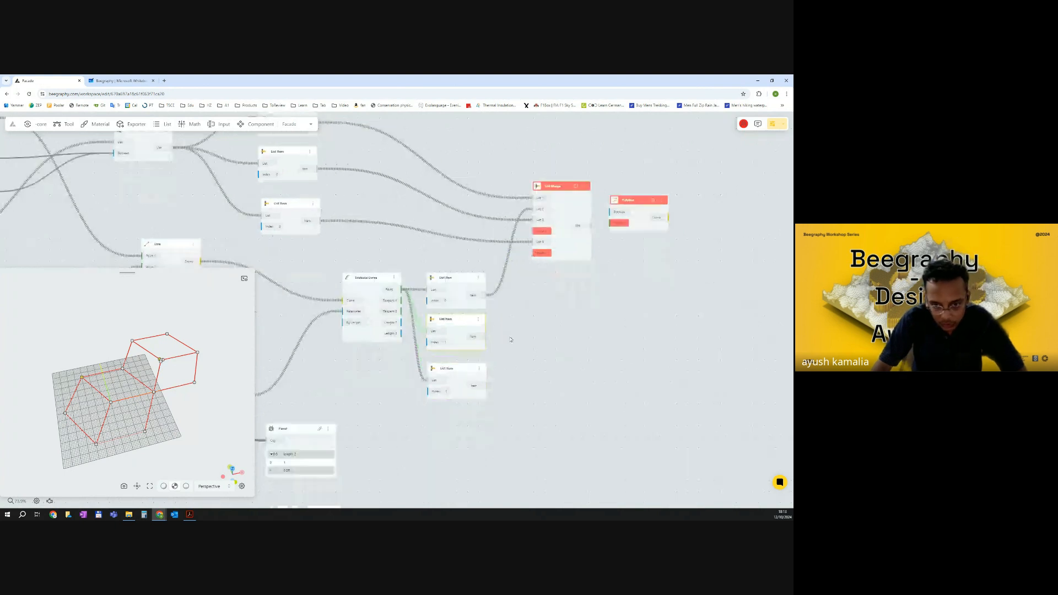
left_click_drag(450, 334, 532, 253)
left_click_drag(488, 350, 532, 230)
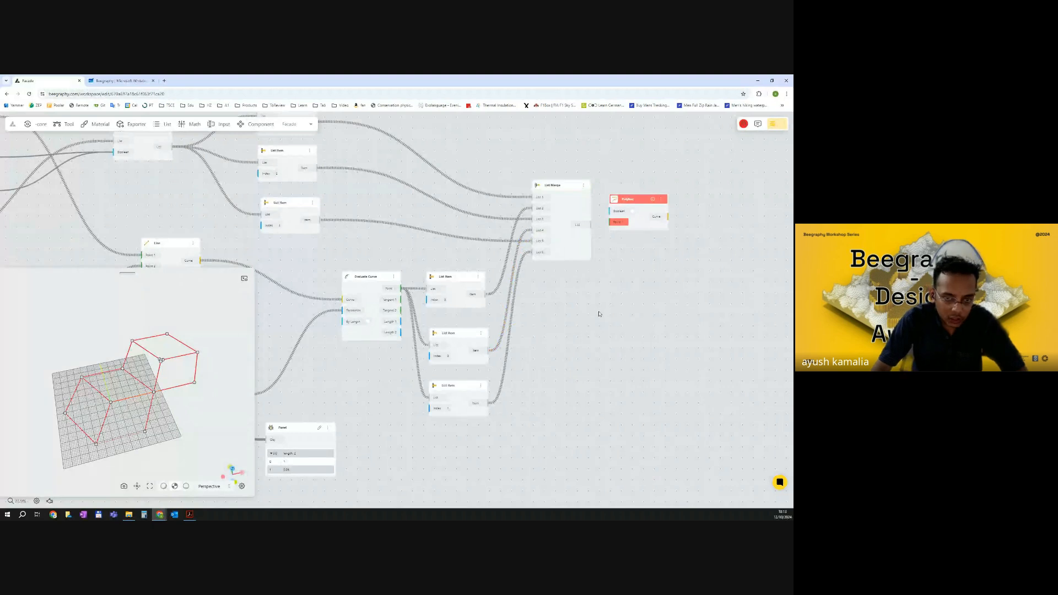
Inspect the List Merge output in a temporary Panel node.
right_click_drag(603, 306, 548, 317)
left_click(516, 269)
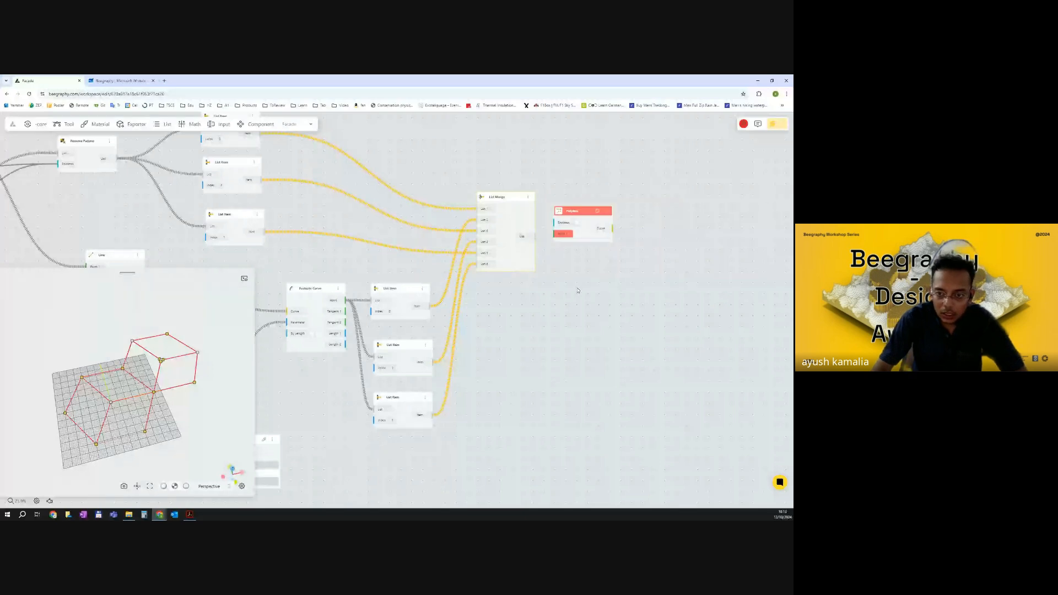
right_click_drag(578, 291, 532, 290)
double_click(533, 291)
type("pane")
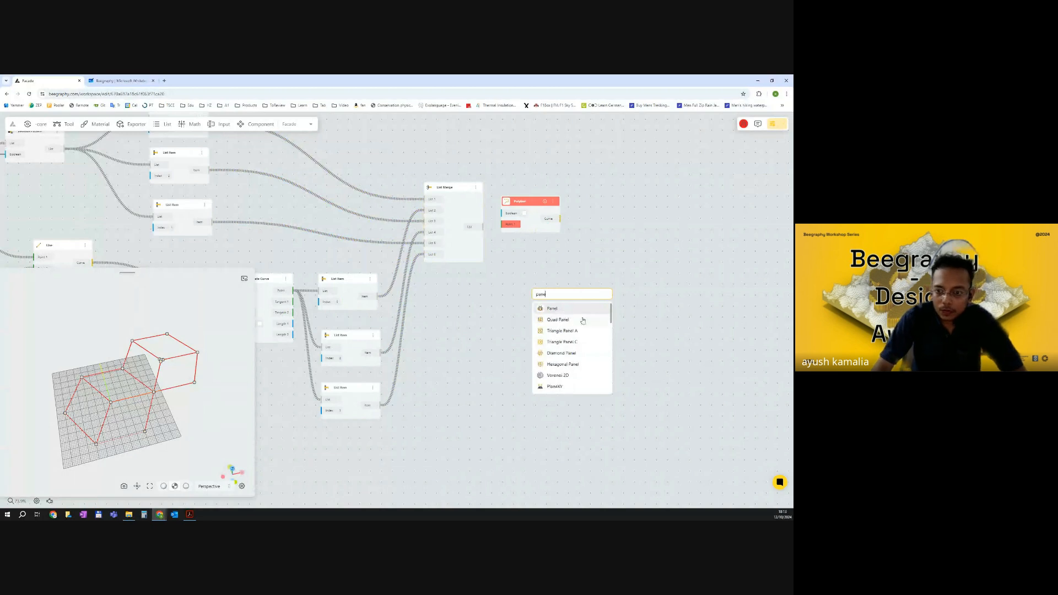
key("Return")
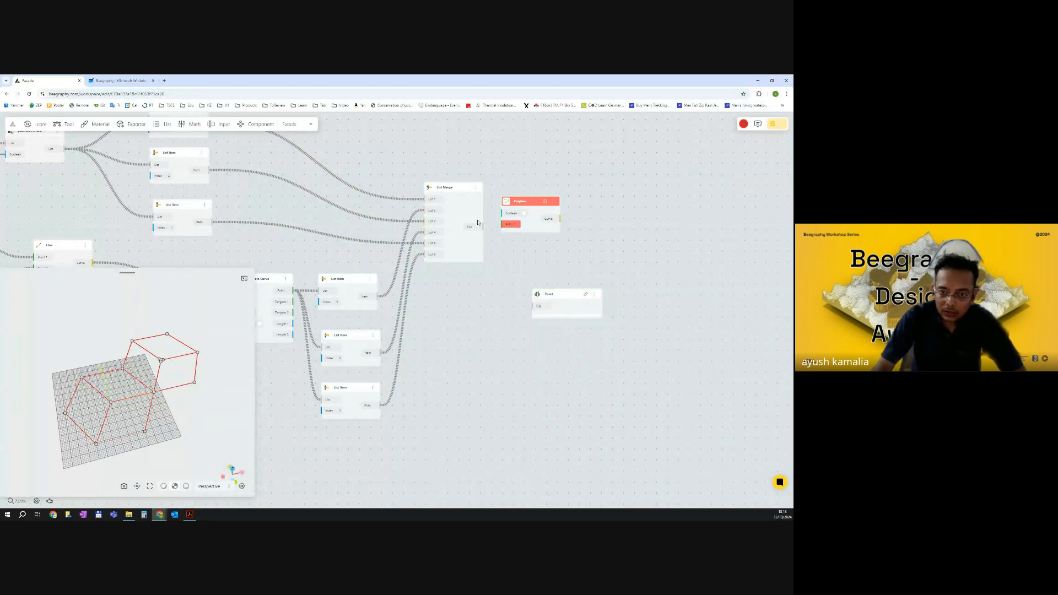
left_click_drag(483, 227, 532, 306)
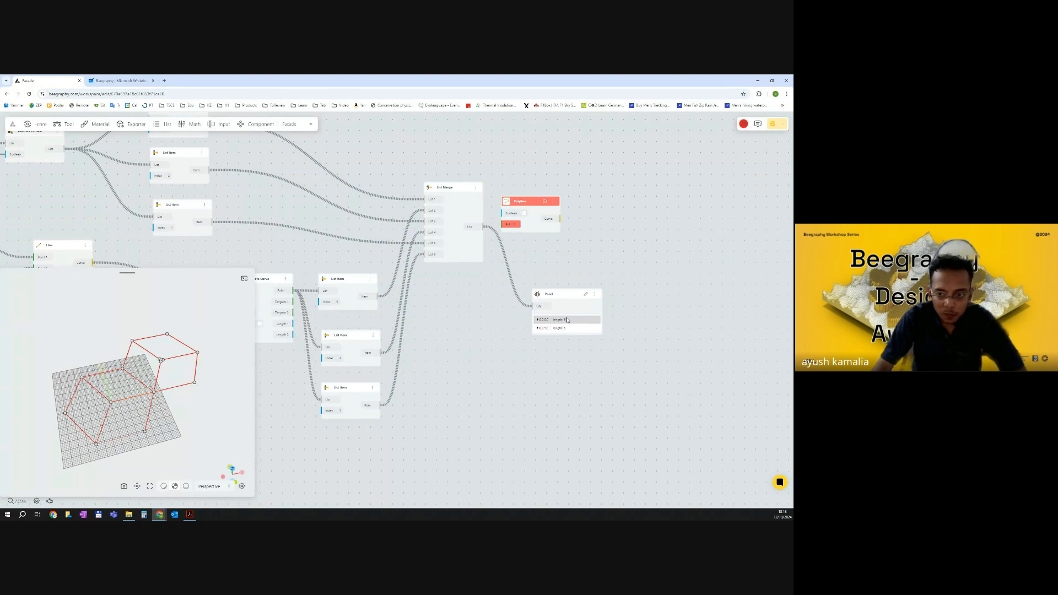
left_click(538, 320)
left_click(538, 378)
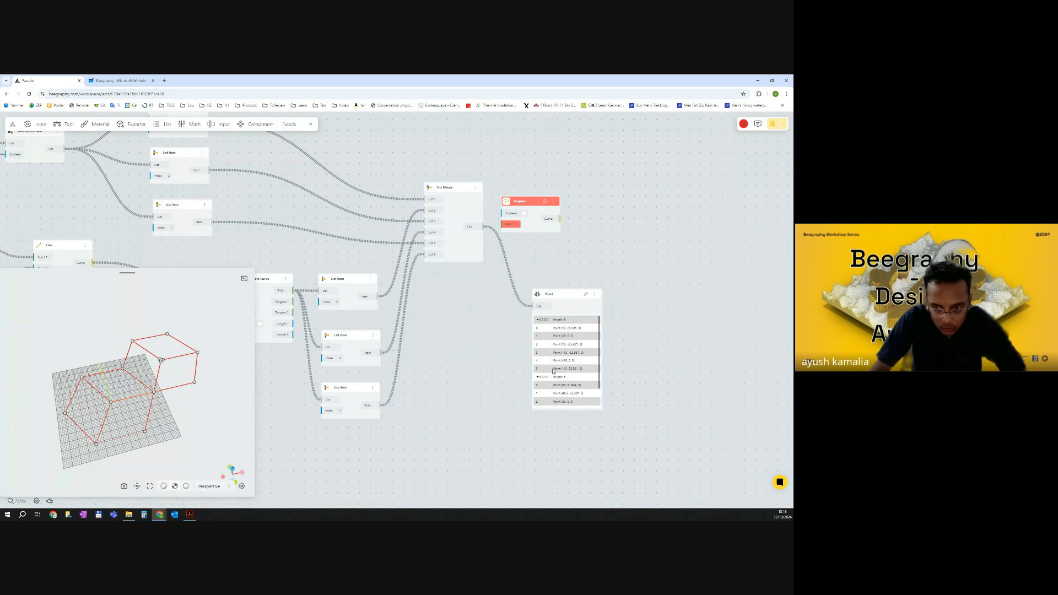
scroll(553, 371, "down", 2)
Delete the Panel and feed the List Merge output into the Polyline's points with Closed turned on.
left_click(570, 295)
key("Delete")
left_click_drag(483, 226, 504, 225)
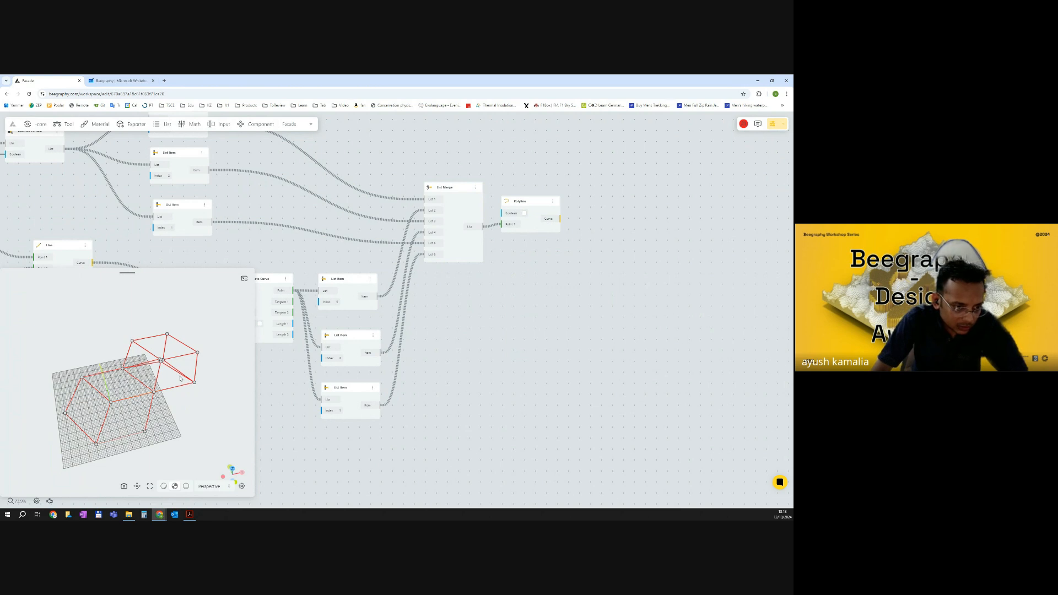
left_click(524, 214)
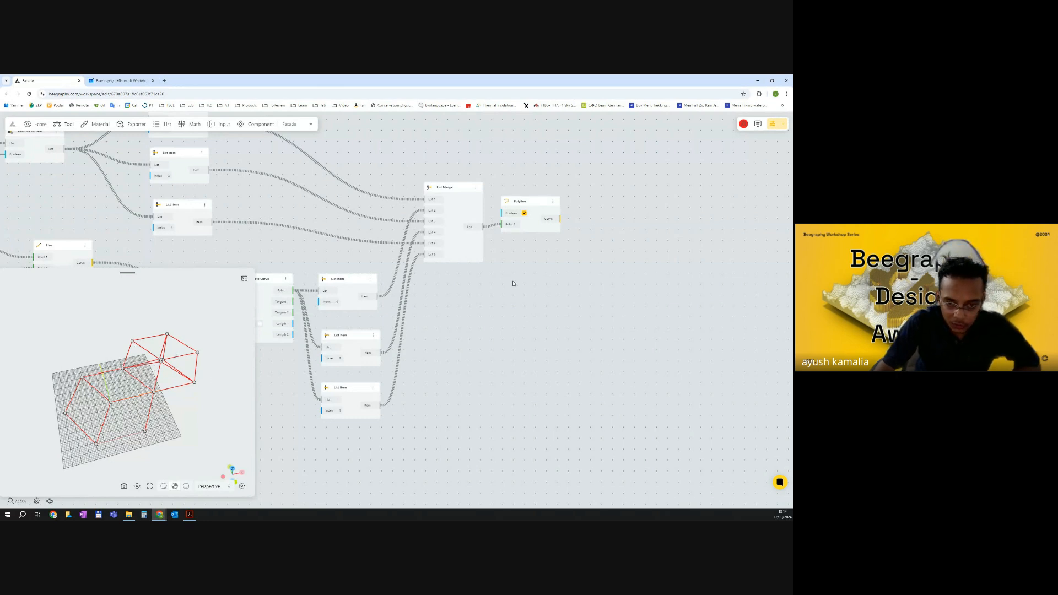
Set the Hexagonal Grid's X Count to 4 and Y Count to 2.
scroll(518, 286, "down", 10)
right_click_drag(482, 258, 610, 253)
scroll(361, 260, "up", 14)
scroll(325, 278, "up", 4)
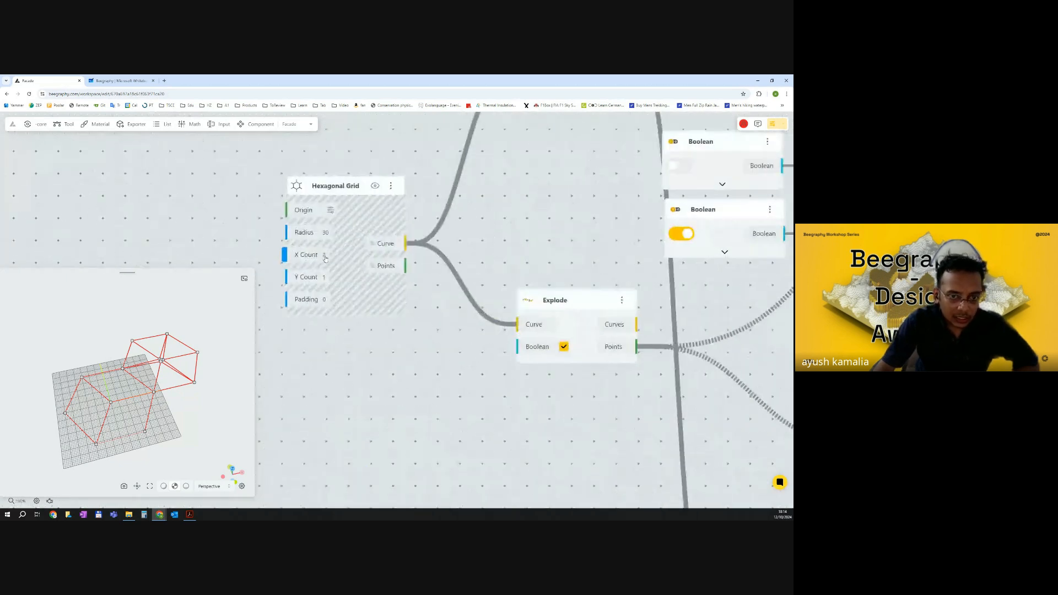
left_click(326, 253)
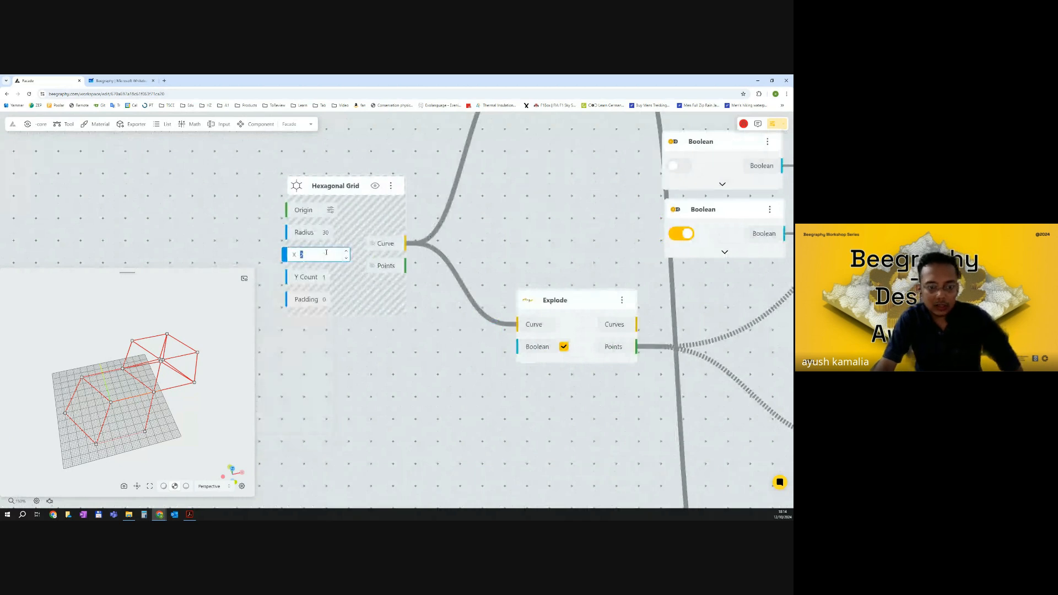
type("4")
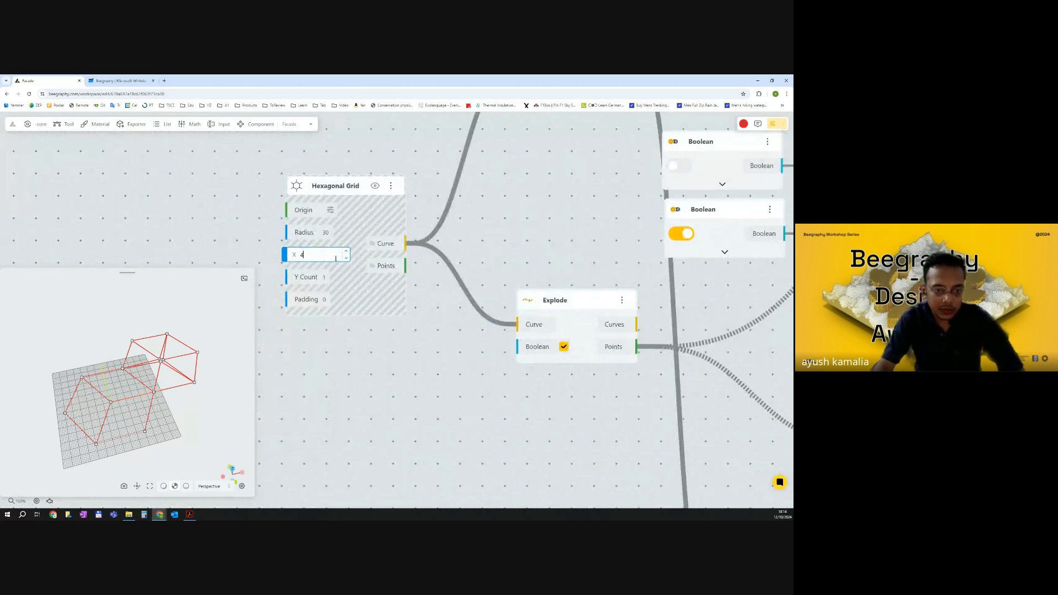
left_click(326, 277)
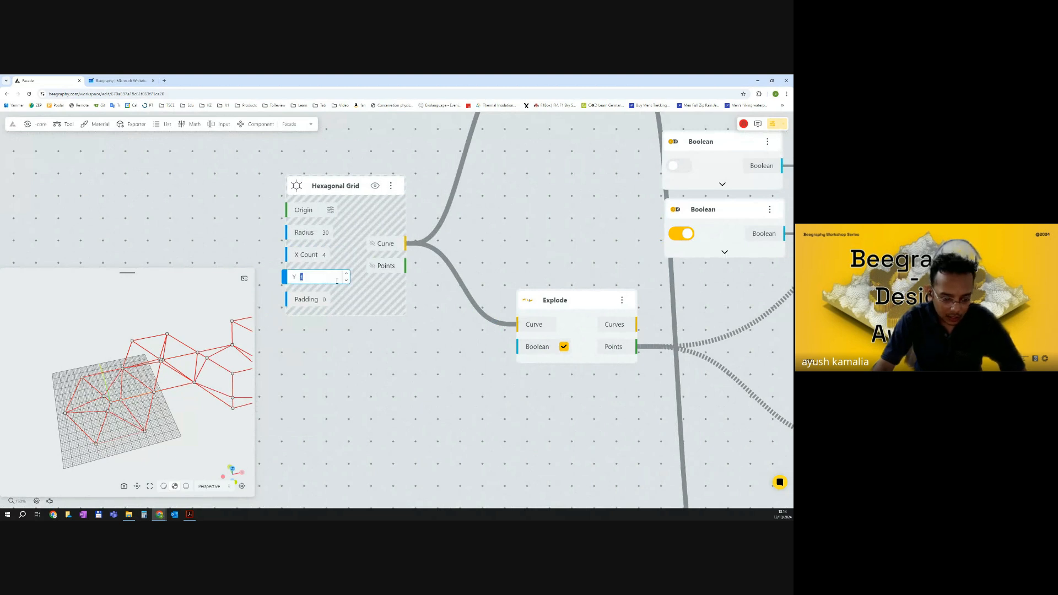
type("2")
key("Return")
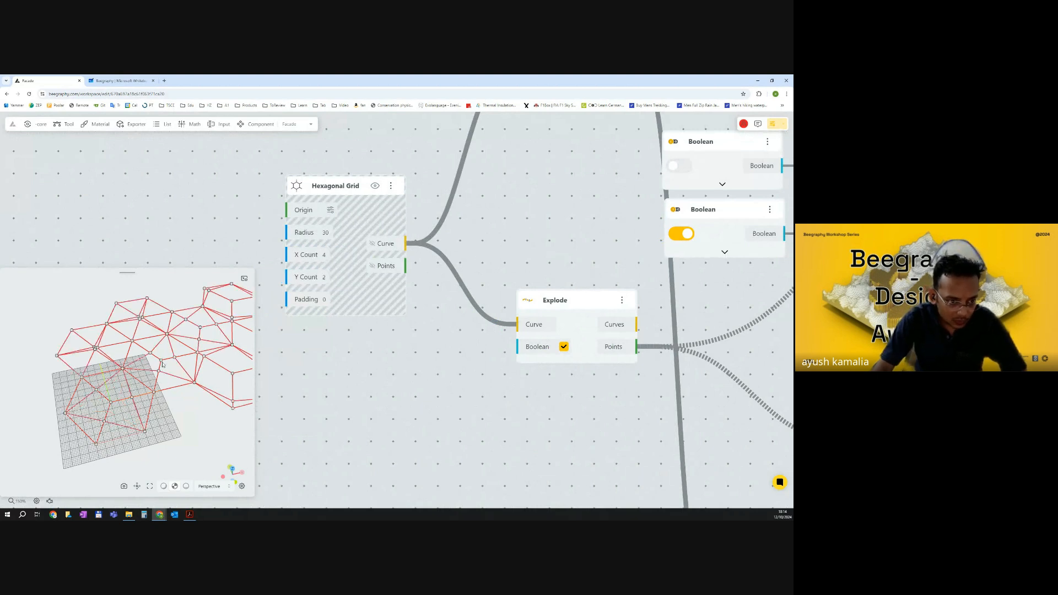
Inspect the node graph, selecting nodes to highlight their geometry in the 3D preview.
scroll(418, 331, "down", 5)
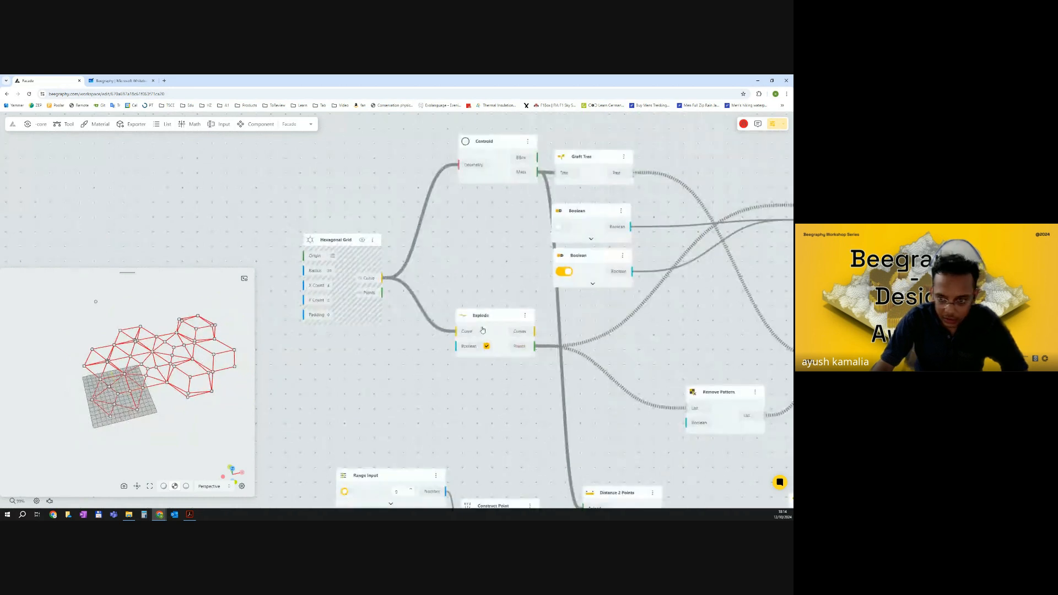
scroll(534, 318, "down", 6)
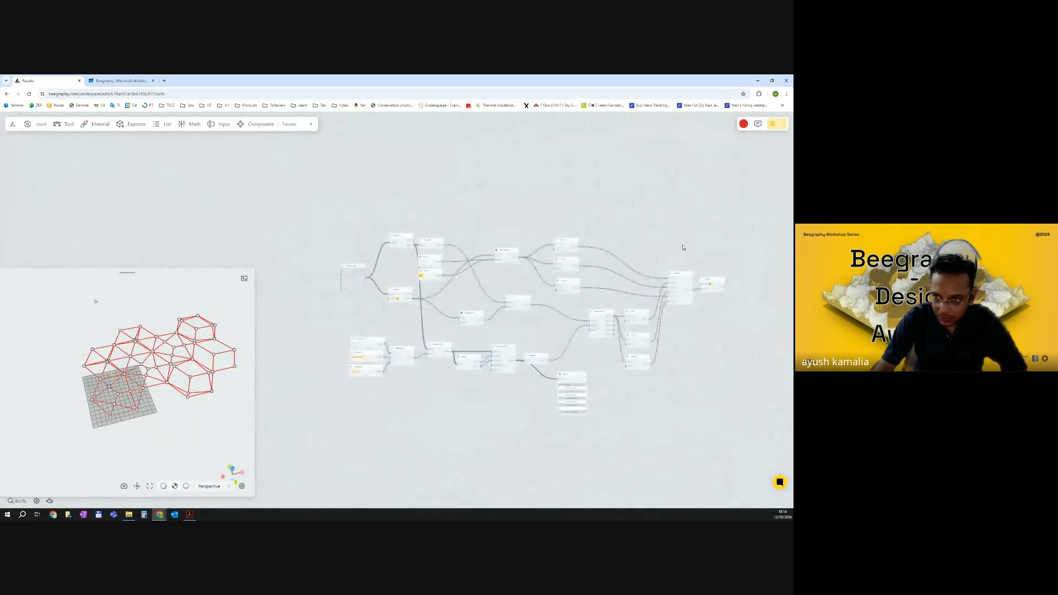
left_click_drag(687, 228, 416, 411)
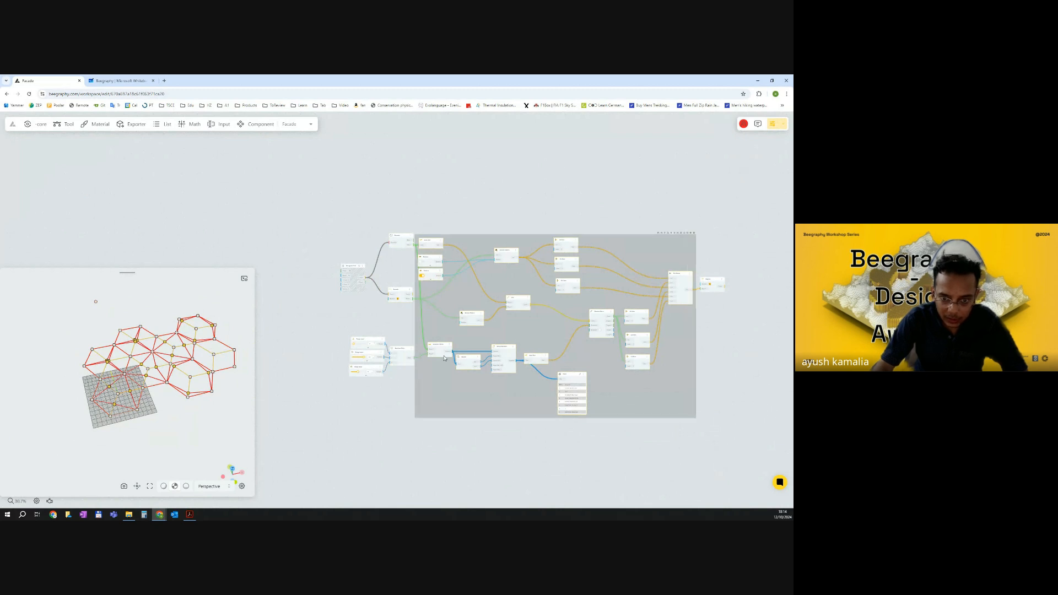
scroll(479, 361, "up", 5)
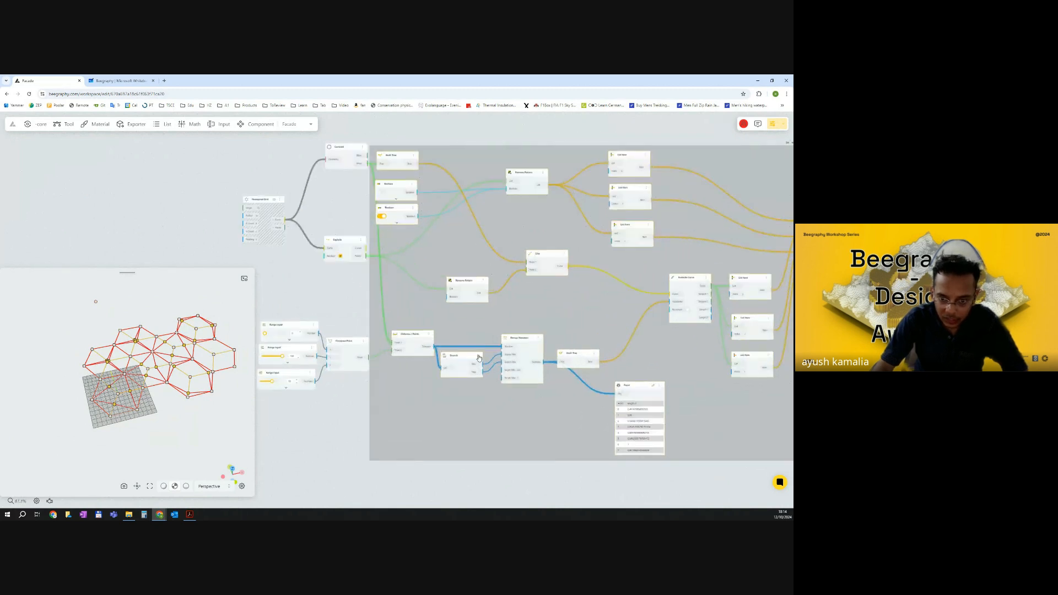
left_click(344, 406)
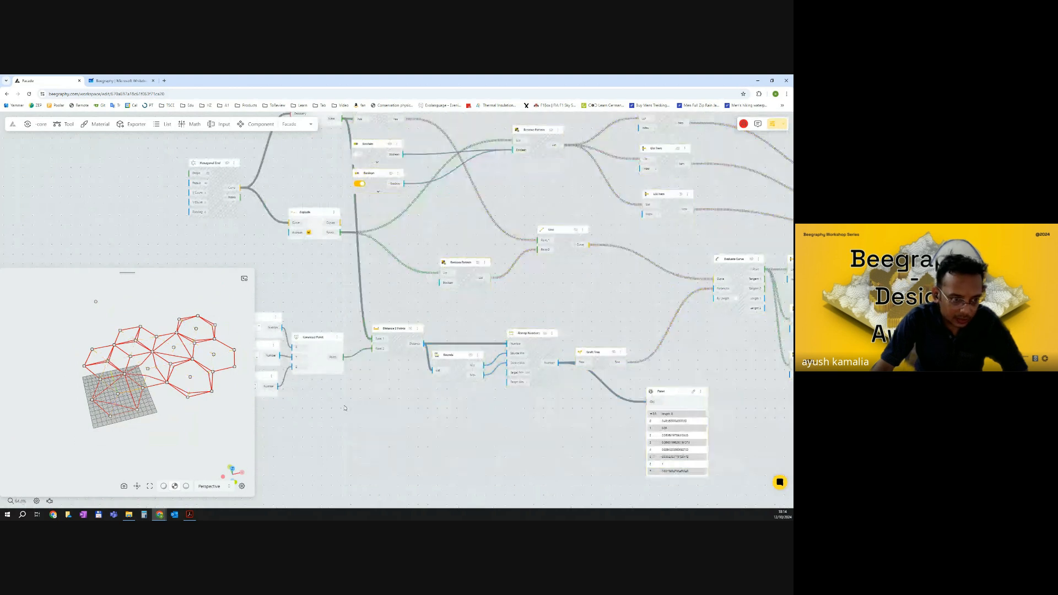
scroll(196, 354, "down", 2)
scroll(334, 330, "down", 3)
right_click_drag(332, 331, 334, 377)
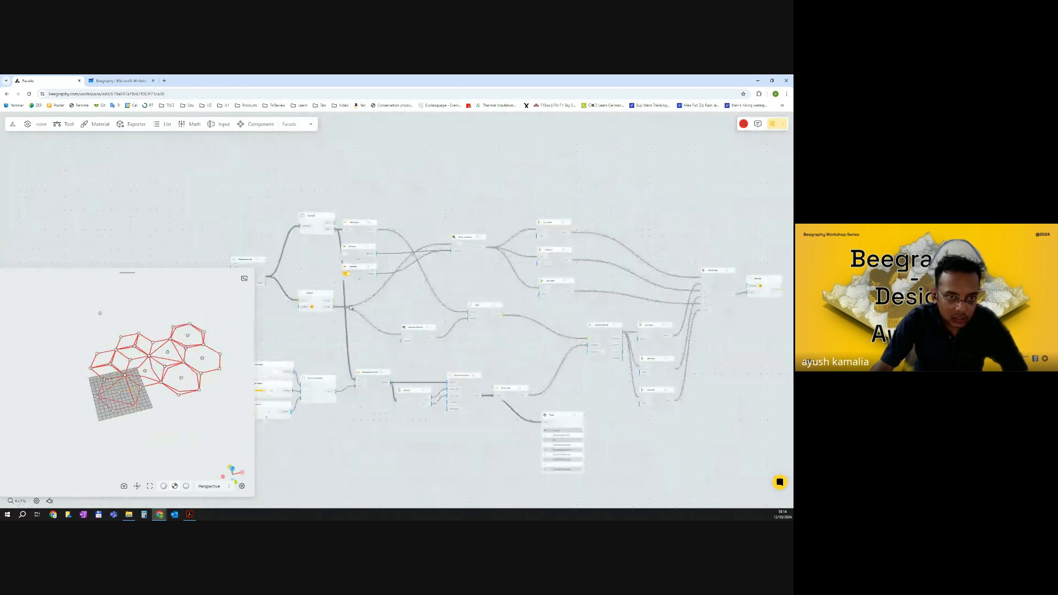
scroll(309, 260, "up", 2)
scroll(326, 219, "up", 1)
left_click(300, 322)
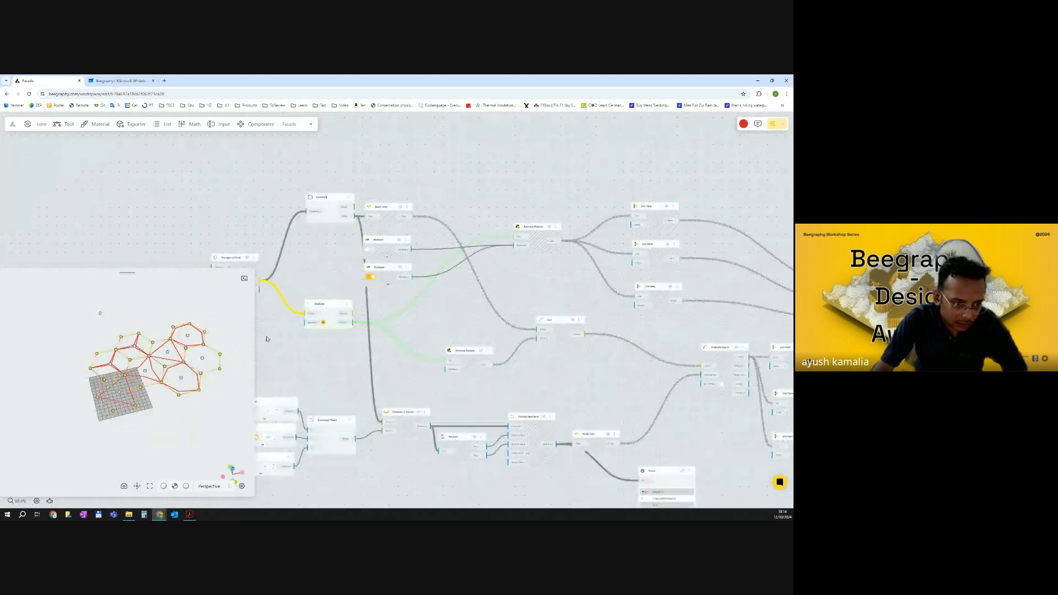
left_click(309, 230)
left_click(326, 205)
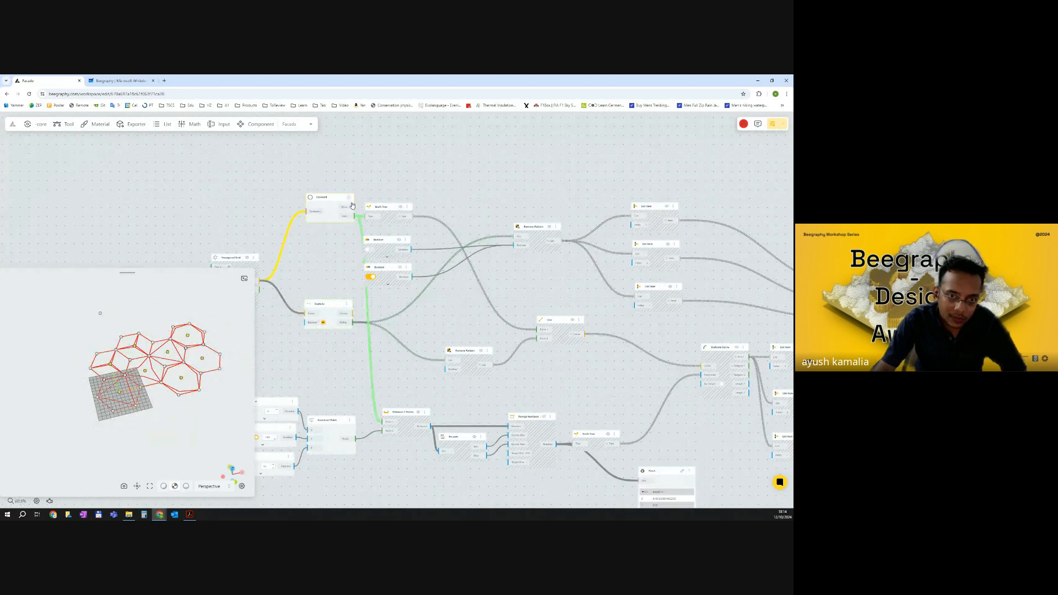
left_click(386, 179)
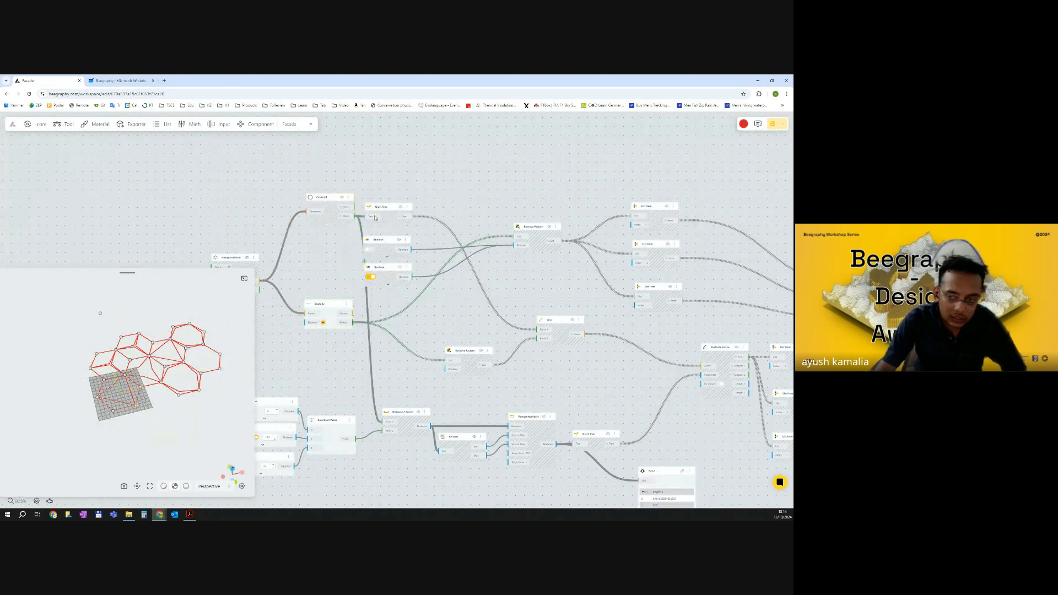
Search for surface components and add a Curve To Surface node beside the Polyline.
scroll(393, 232, "down", 4)
right_click_drag(790, 301, 582, 301)
scroll(543, 278, "up", 6)
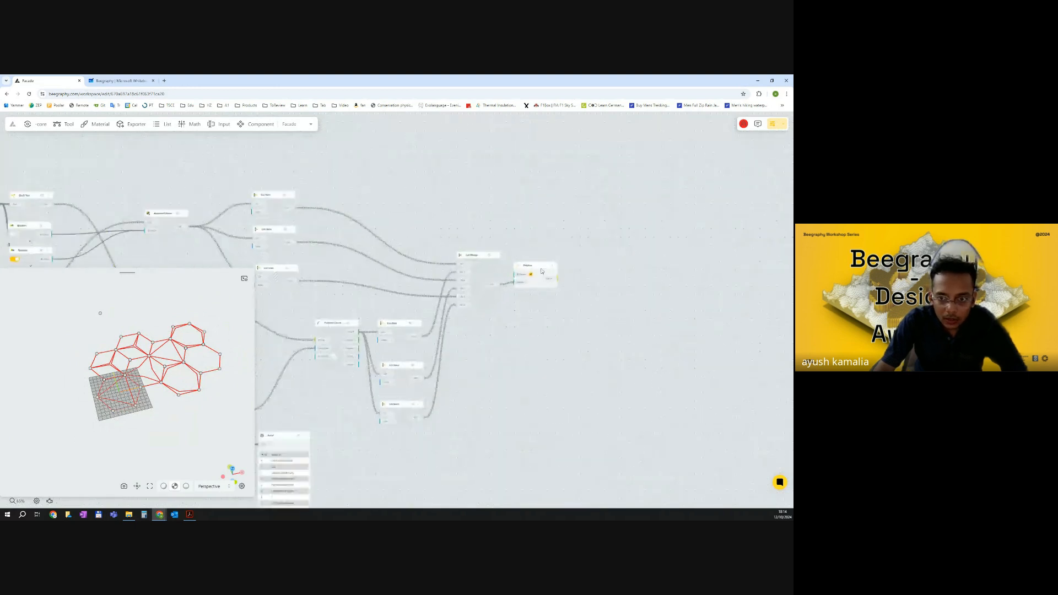
left_click(548, 274)
scroll(552, 286, "down", 5)
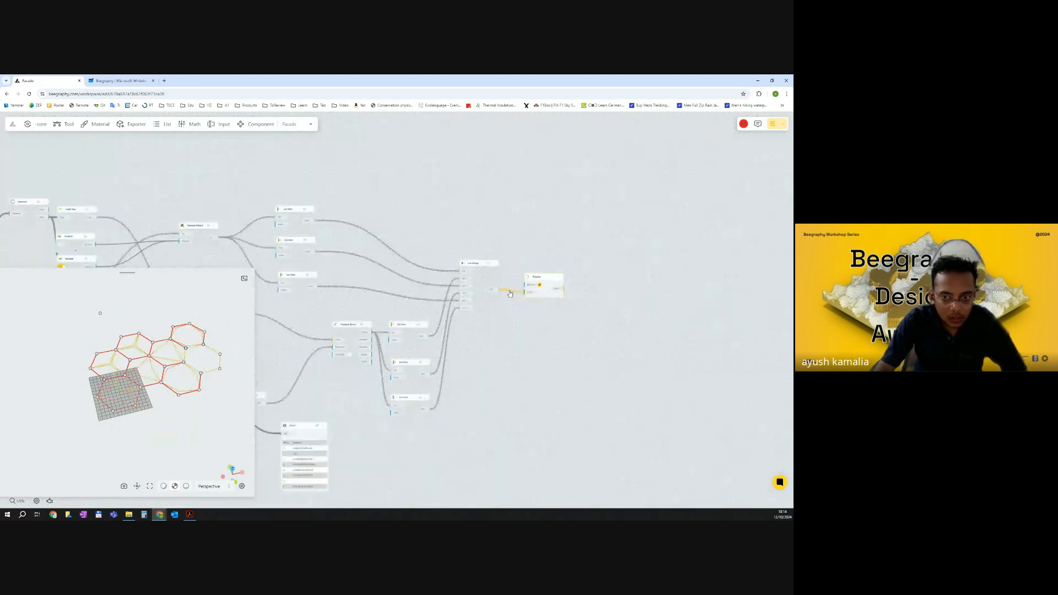
scroll(538, 297, "down", 5)
scroll(522, 297, "up", 5)
left_click_drag(489, 282, 485, 279)
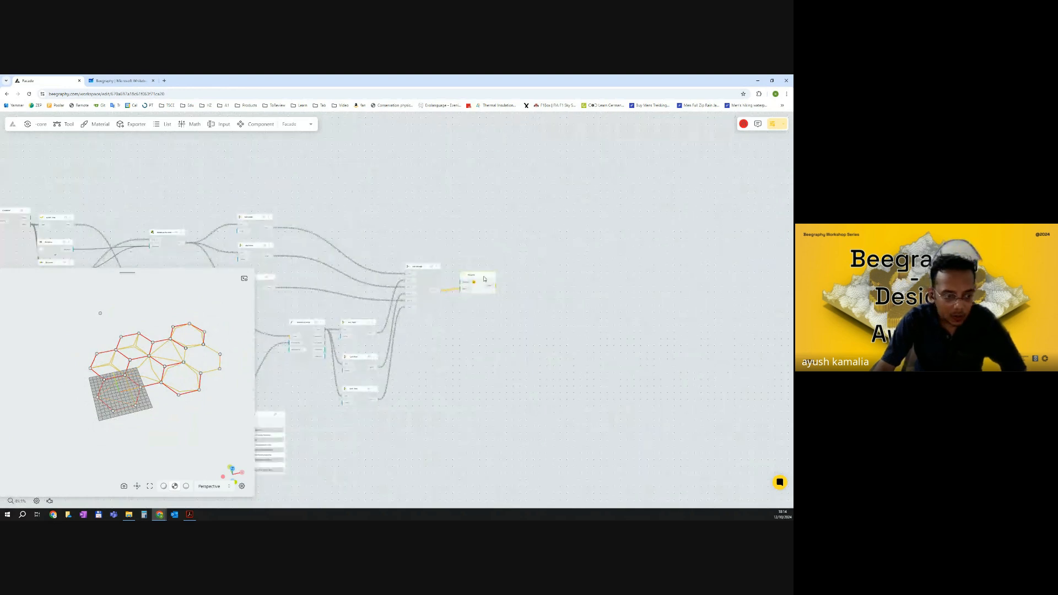
double_click(549, 336)
type("surface")
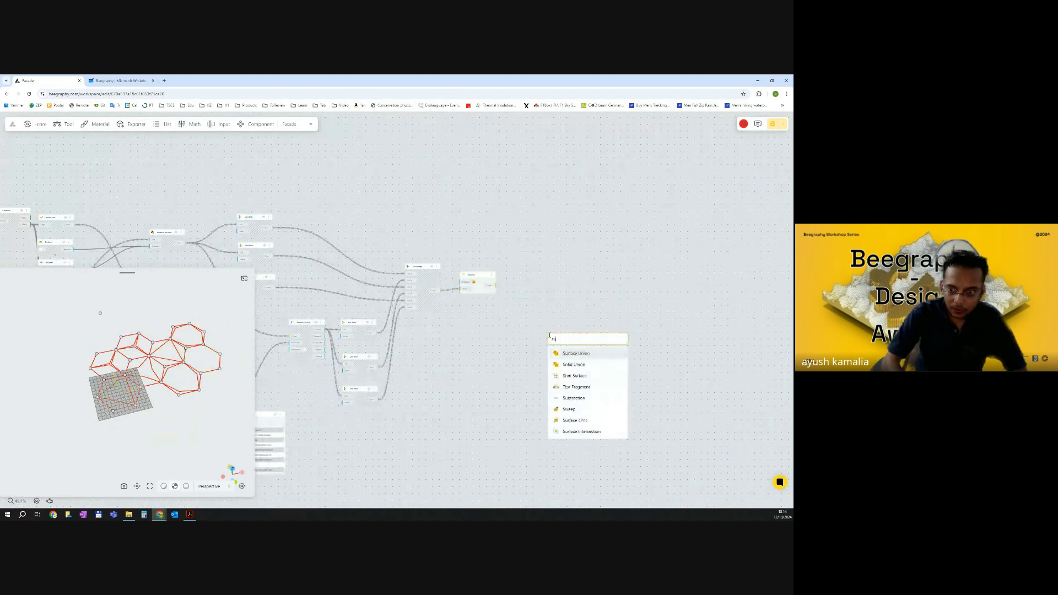
left_click(576, 355)
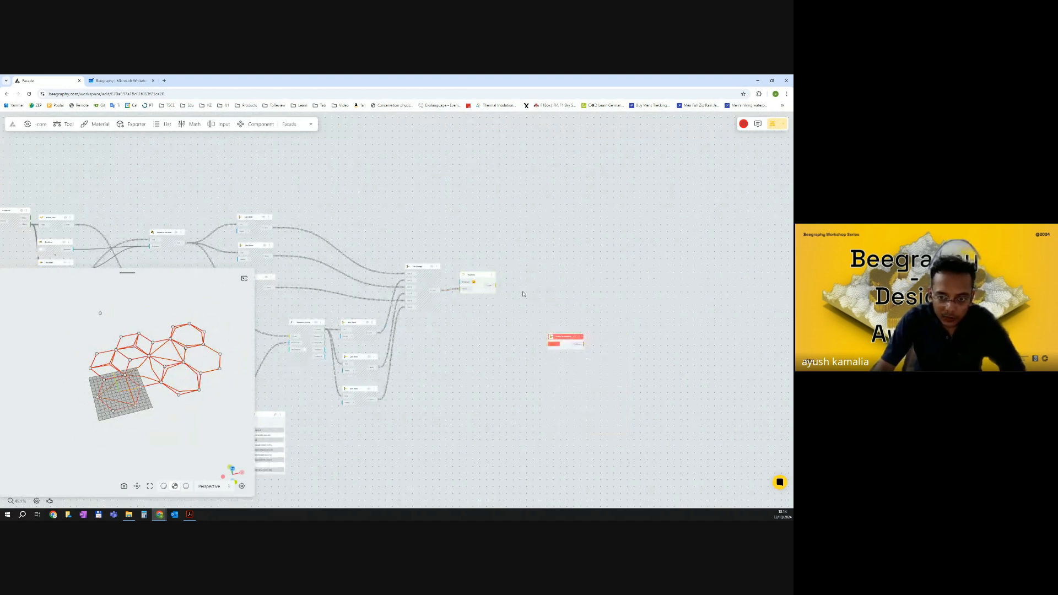
Connect the Polyline's curve output to the Curve To Surface node's curve input.
scroll(524, 297, "up", 5)
left_click_drag(651, 388, 574, 280)
left_click_drag(465, 264, 513, 290)
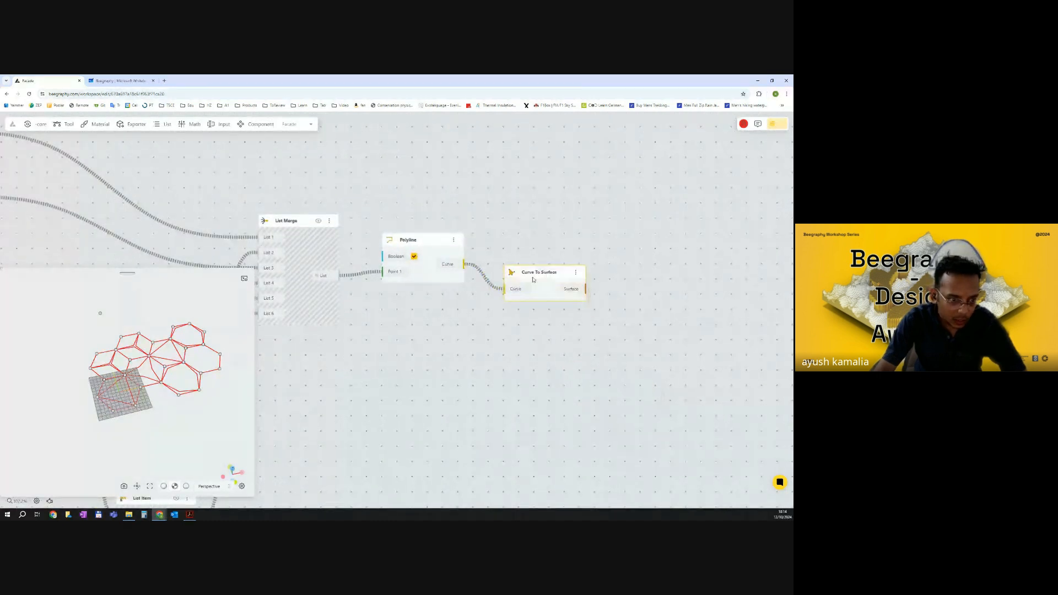
left_click(510, 336)
left_click_drag(175, 390, 178, 418)
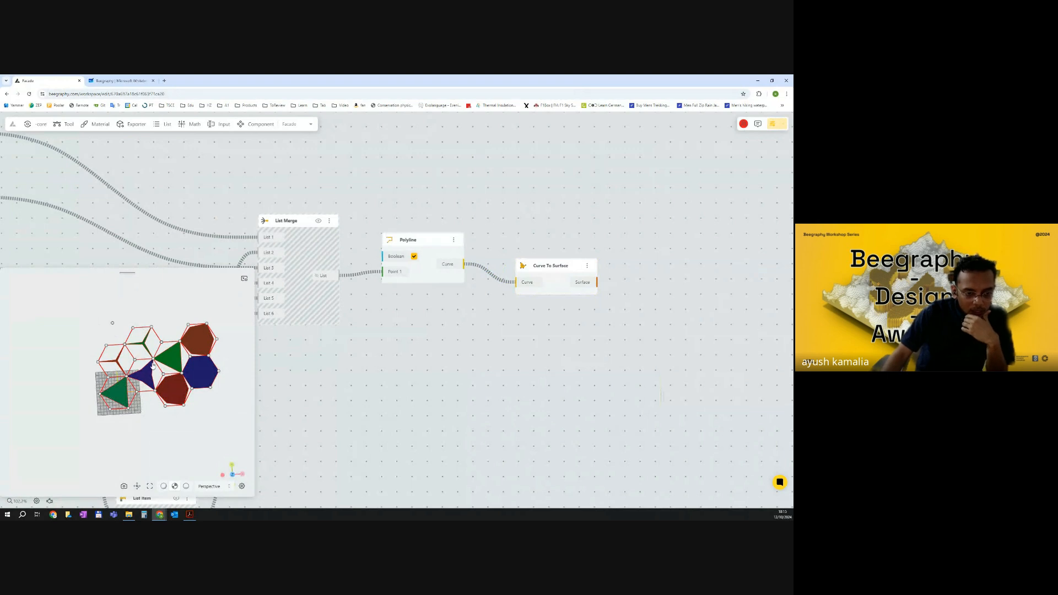
Move the attractor point by setting its X range input to 50.
scroll(446, 350, "down", 3)
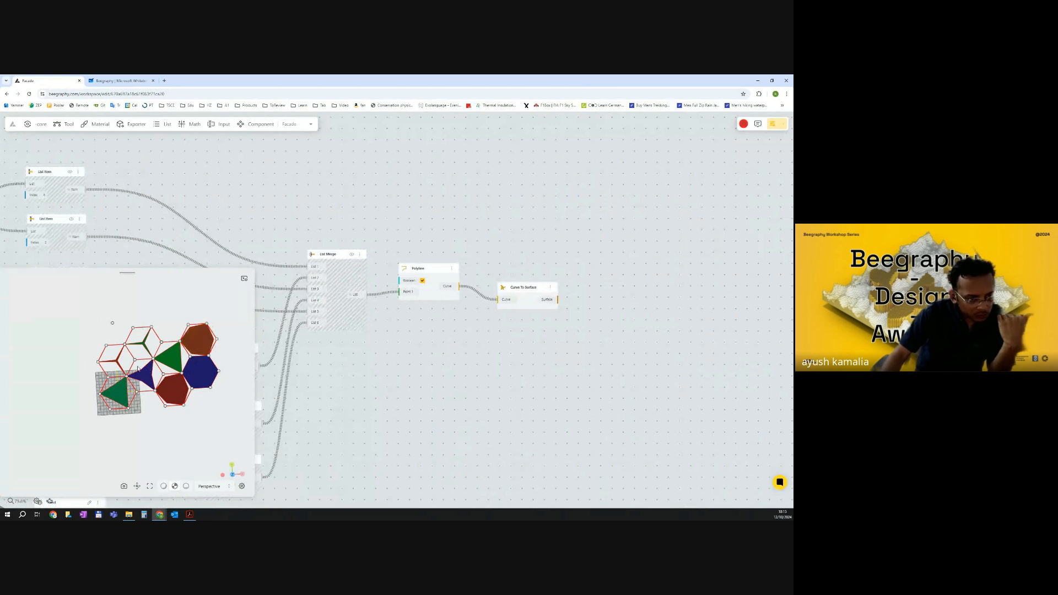
scroll(444, 326, "down", 2)
scroll(395, 357, "down", 5)
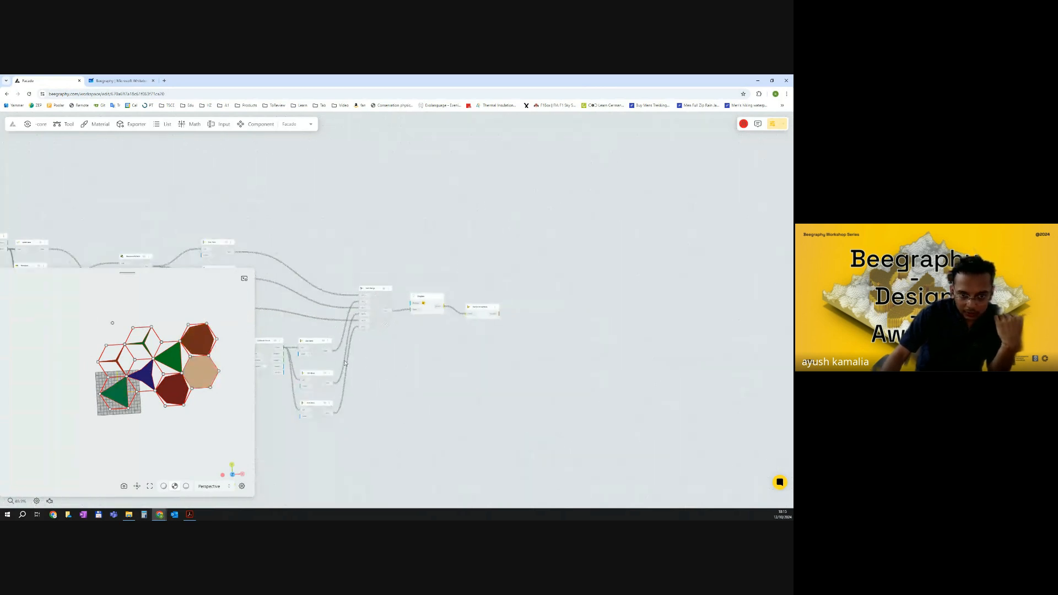
scroll(287, 364, "up", 8)
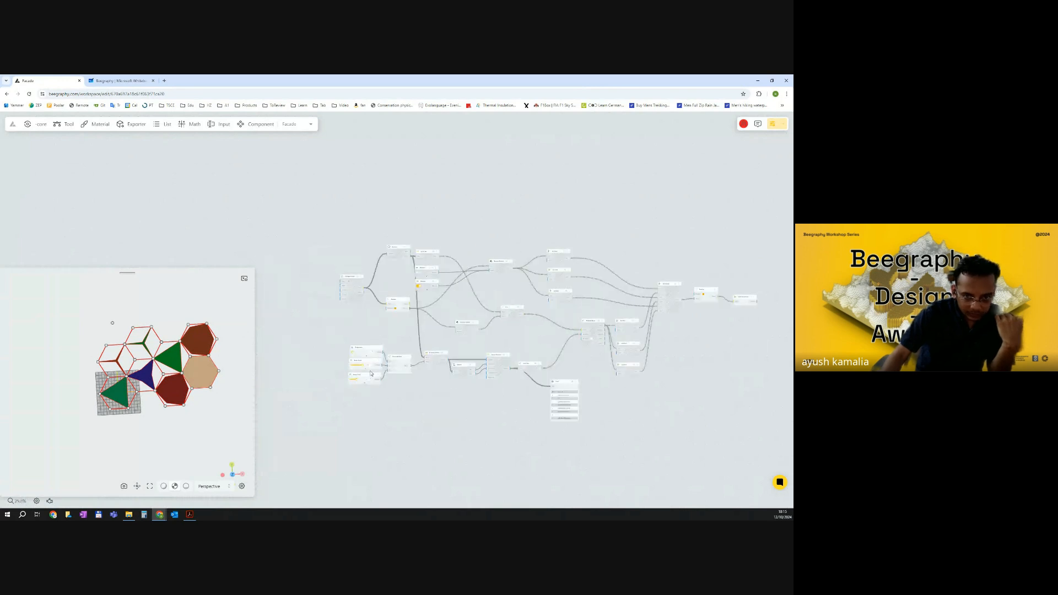
scroll(350, 366, "up", 1)
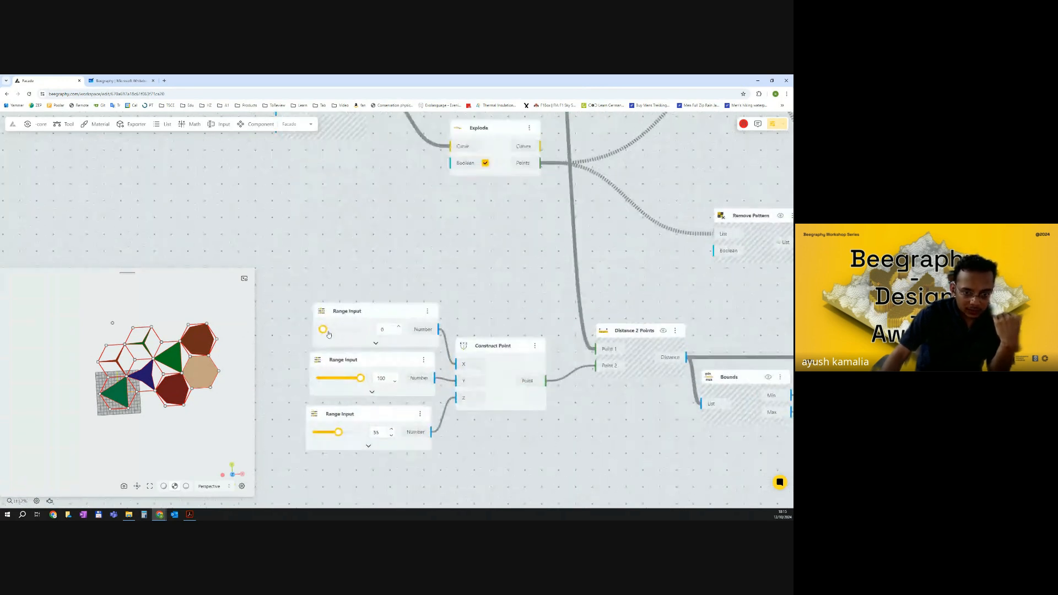
left_click_drag(322, 330, 344, 331)
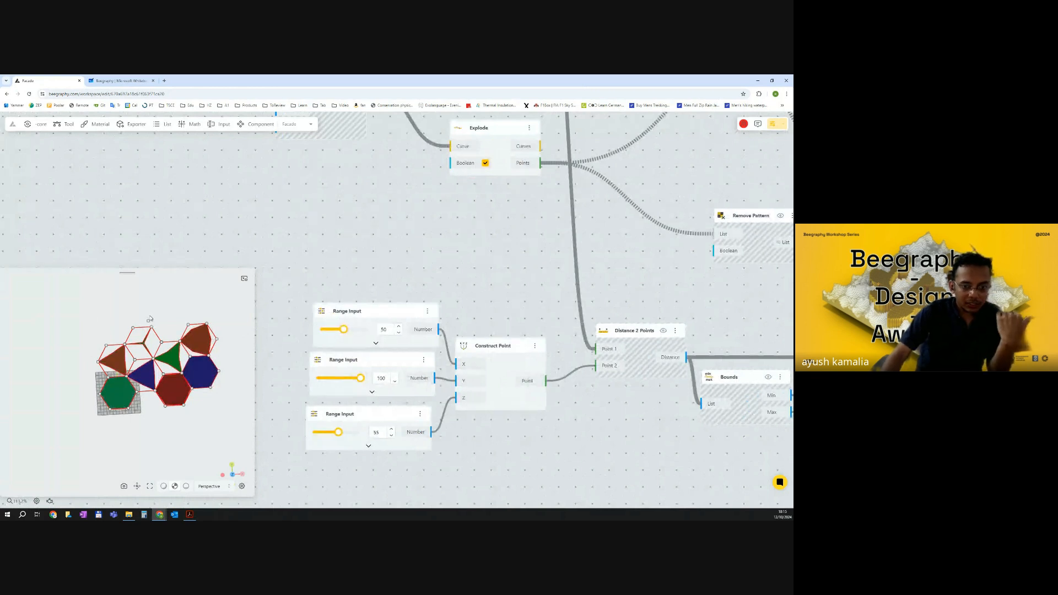
left_click(492, 347)
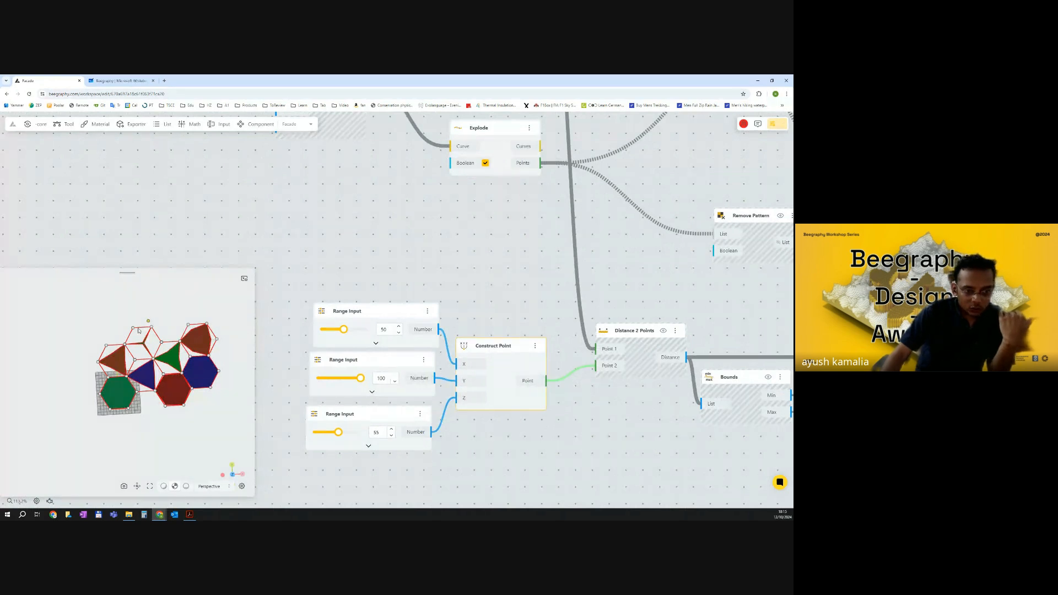
Set the attractor point's Y range input to 83 and Z range input to 26.
scroll(138, 331, "up", 3)
mouse_move(207, 311)
left_mouse_down()
mouse_move(191, 309)
mouse_move(208, 311)
left_mouse_up()
right_click_drag(213, 312, 187, 309)
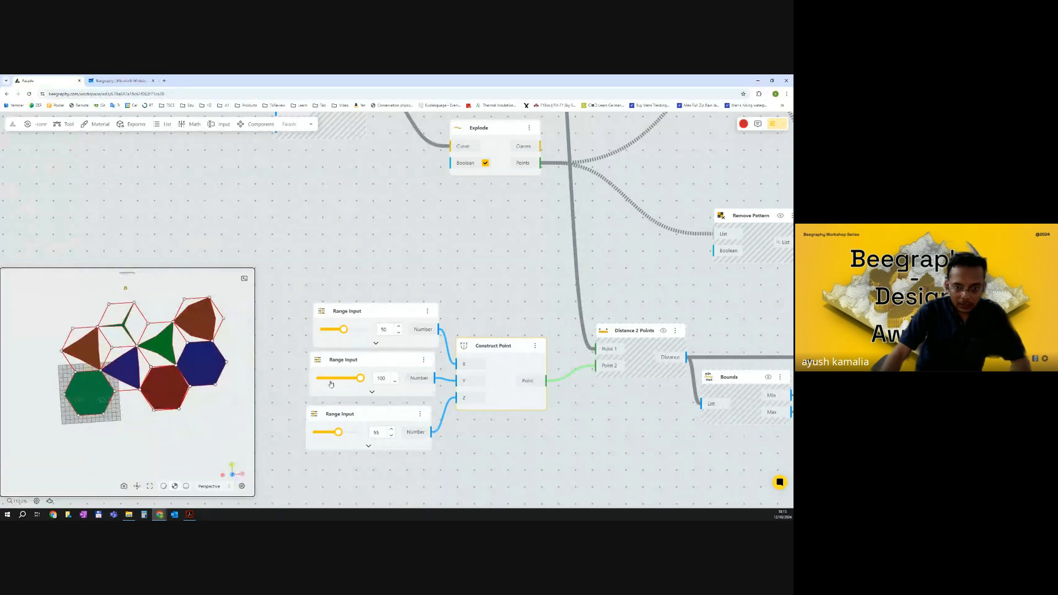
left_click_drag(360, 379, 335, 384)
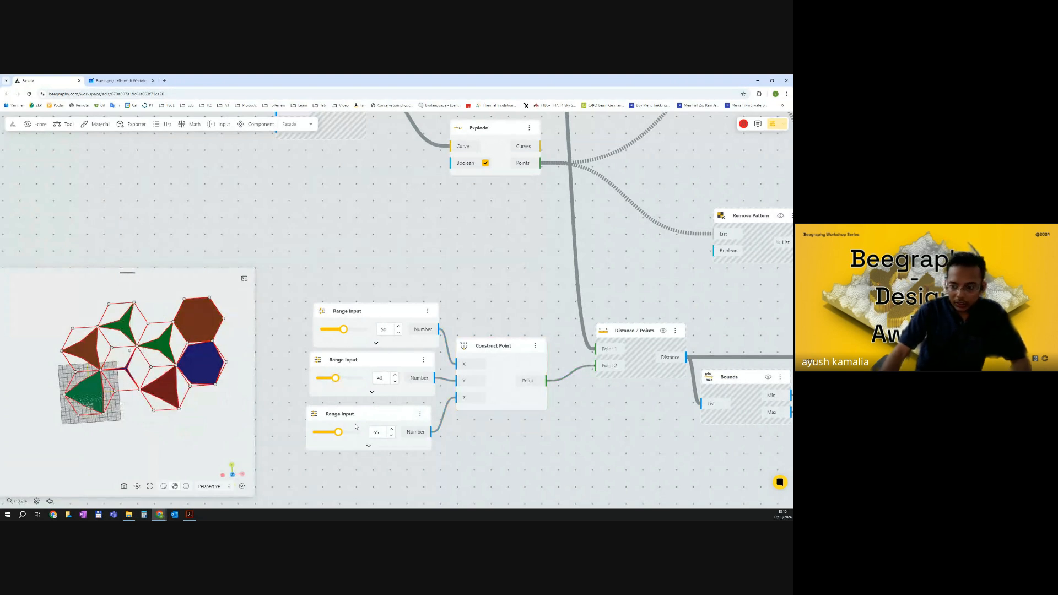
left_click_drag(339, 432, 327, 432)
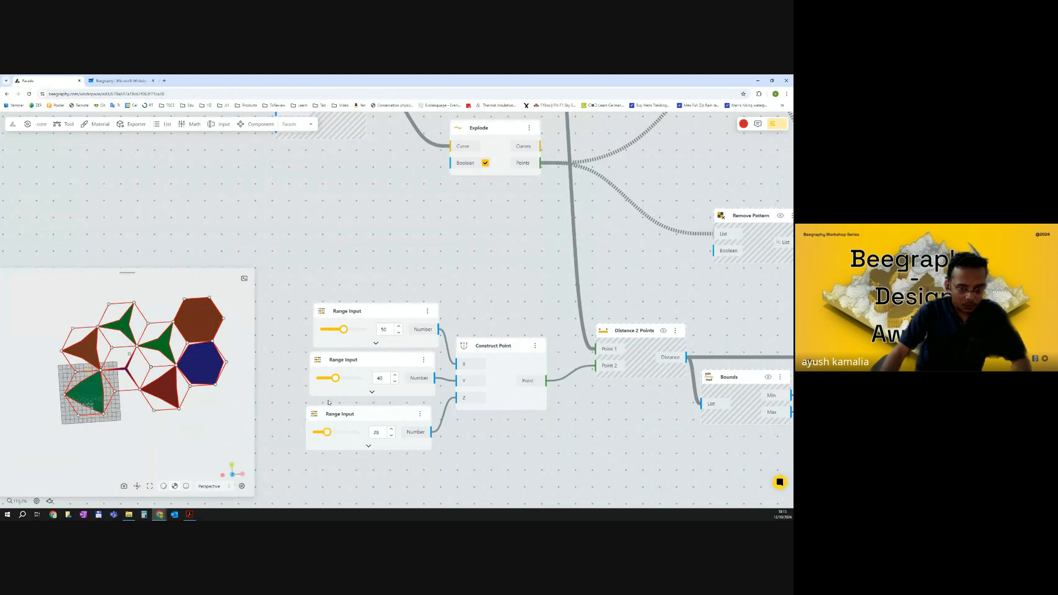
left_click_drag(335, 379, 356, 378)
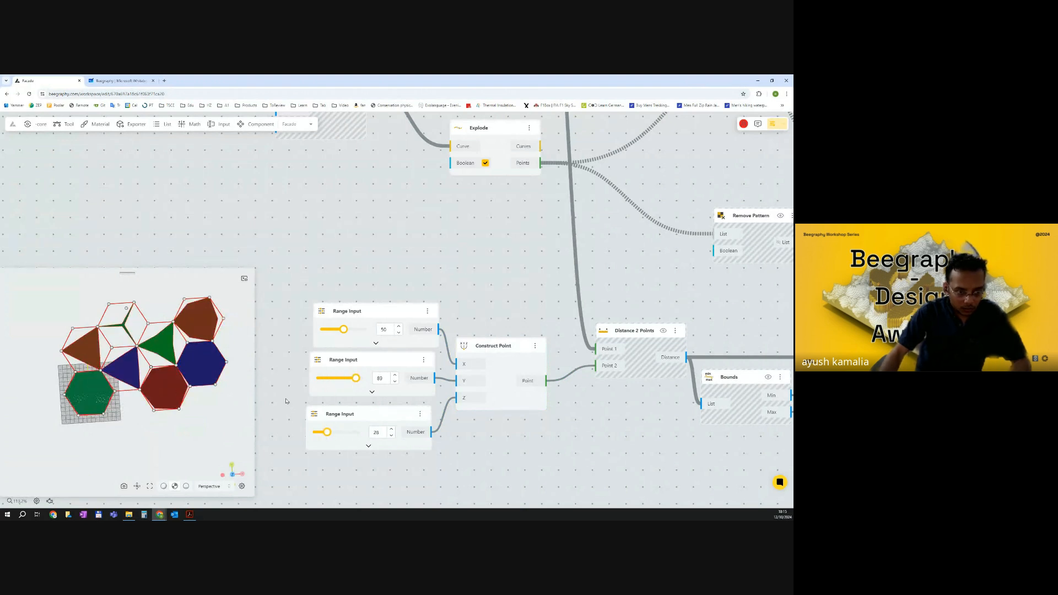
Switch to the Al Bahar Towers reference PDF in Acrobat.
scroll(580, 332, "down", 10)
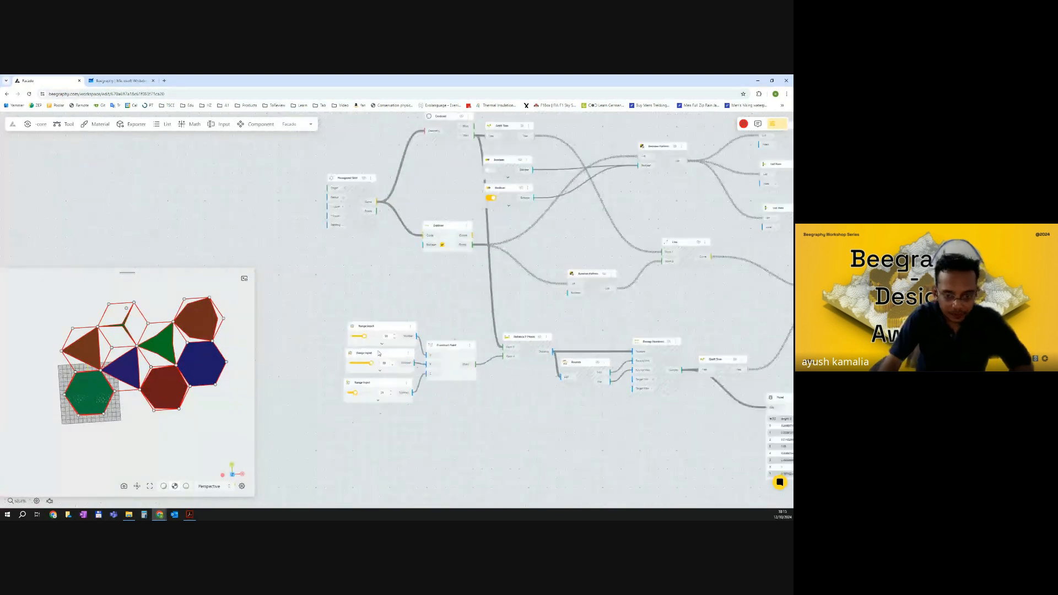
left_click_drag(581, 332, 521, 326)
left_click_drag(202, 409, 221, 385)
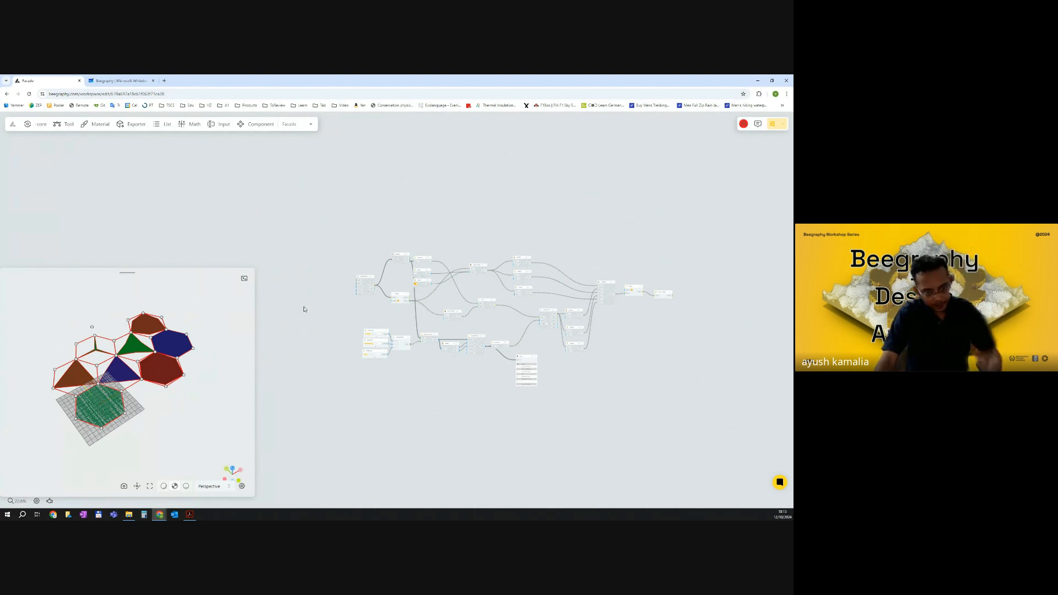
scroll(303, 310, "down", 4)
left_click_drag(316, 299, 416, 292)
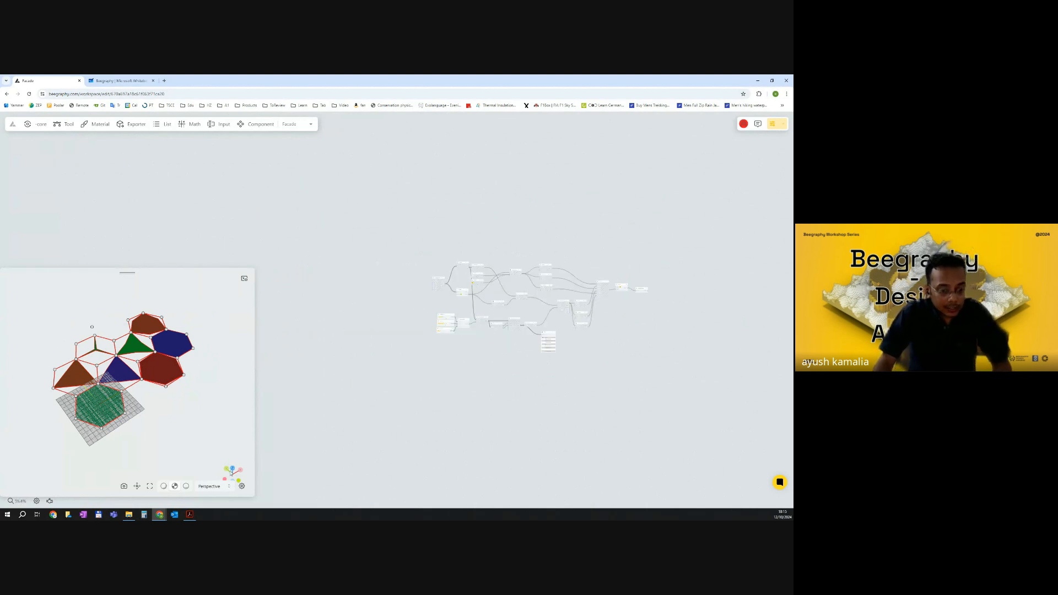
left_click(189, 514)
scroll(339, 290, "up", 5)
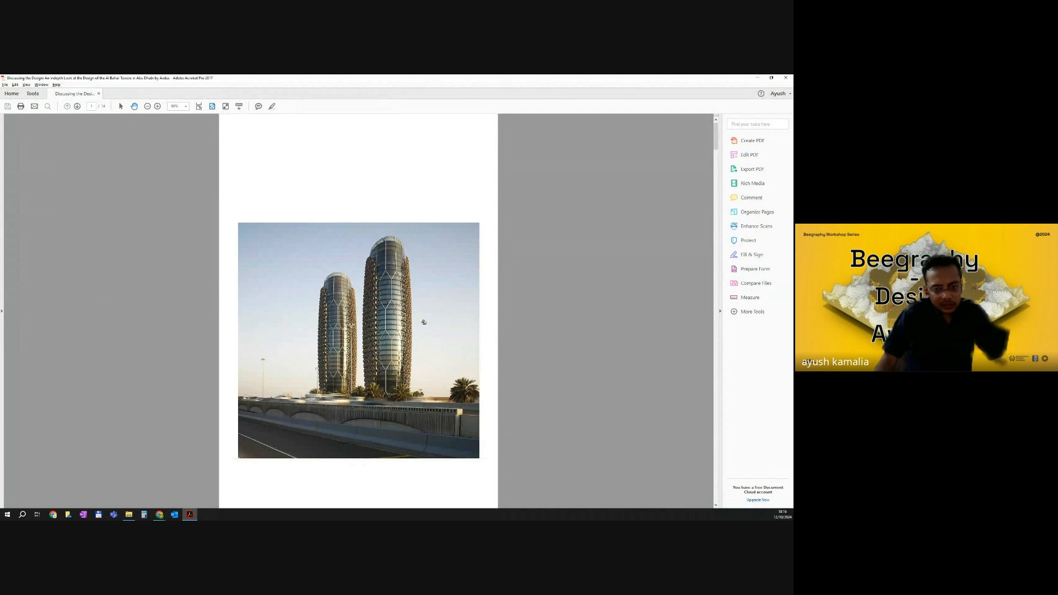
Return to the Beegraphy workspace and add a Circle node to an empty area of the canvas.
left_click(757, 79)
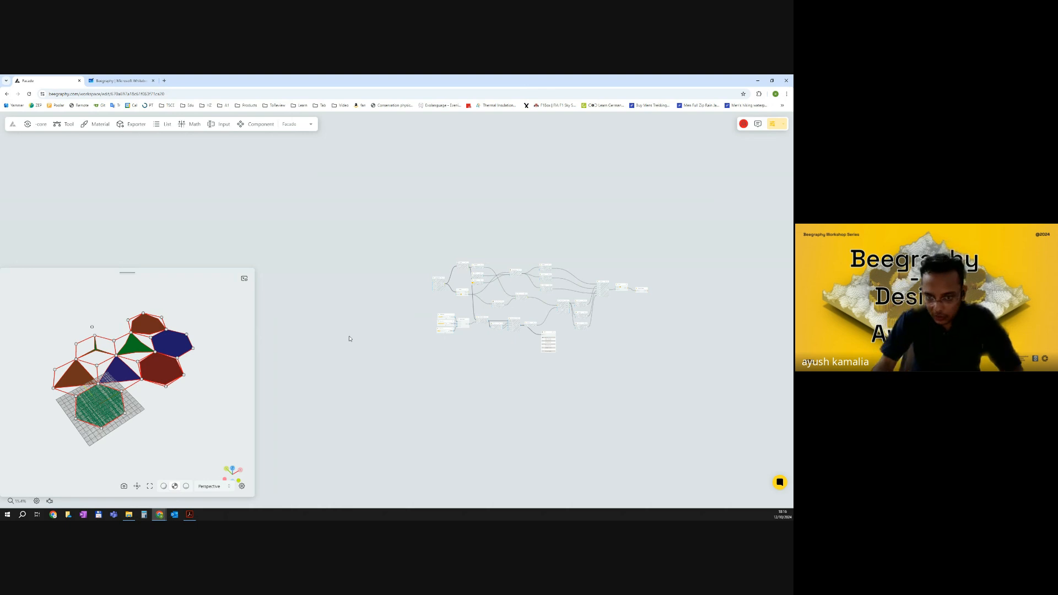
scroll(426, 207, "down", 1)
right_click_drag(412, 331, 466, 291)
scroll(398, 267, "up", 2)
scroll(400, 261, "up", 1)
scroll(403, 257, "up", 3)
double_click(412, 247)
type("circl")
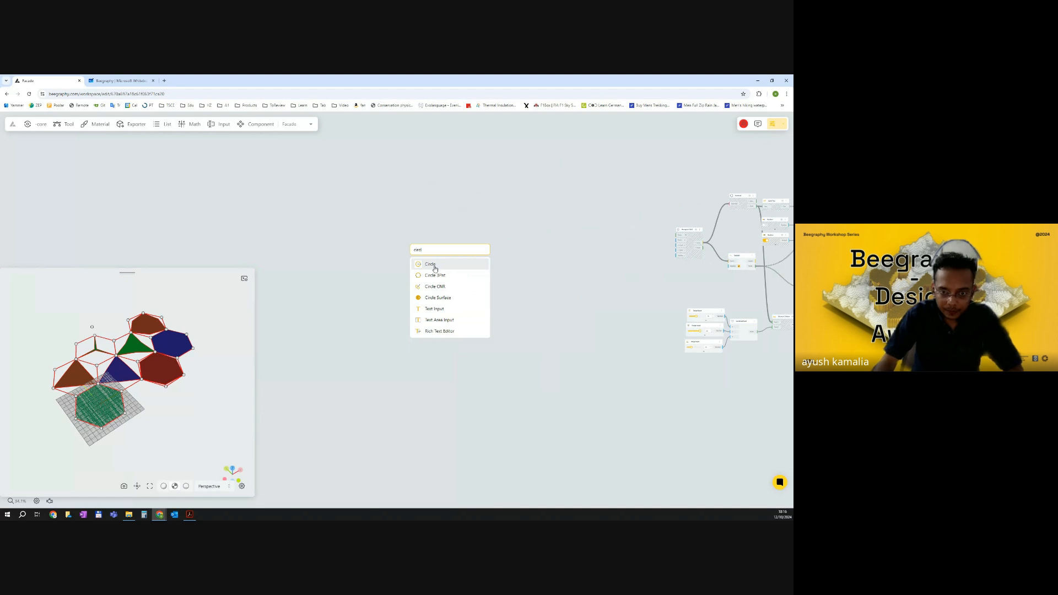
left_click(435, 265)
Select the whole hexagonal facade graph and hide its preview in the viewer.
scroll(423, 242, "up", 4)
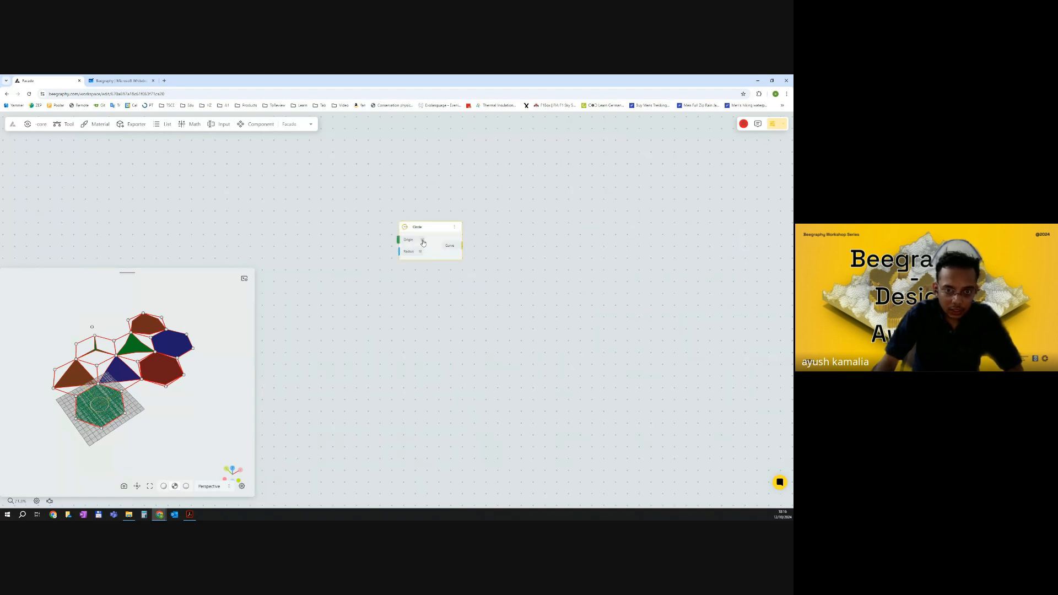
scroll(388, 283, "down", 4)
scroll(683, 296, "down", 3)
right_click_drag(760, 294, 505, 277)
left_click_drag(384, 191, 726, 364)
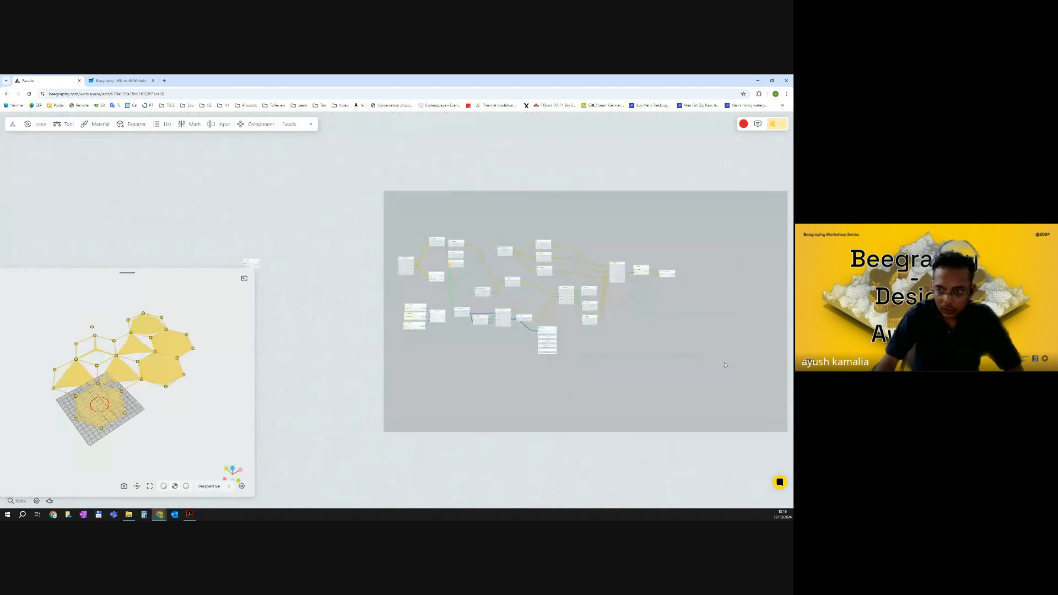
scroll(659, 270, "up", 5)
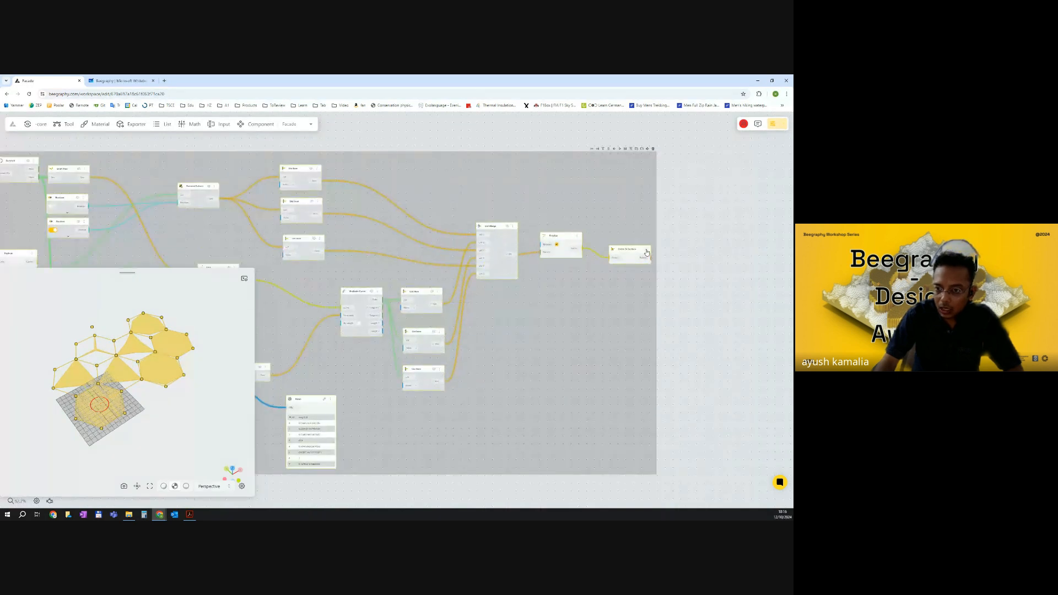
right_click(646, 252)
left_click(672, 279)
scroll(633, 312, "down", 5)
scroll(435, 287, "up", 5)
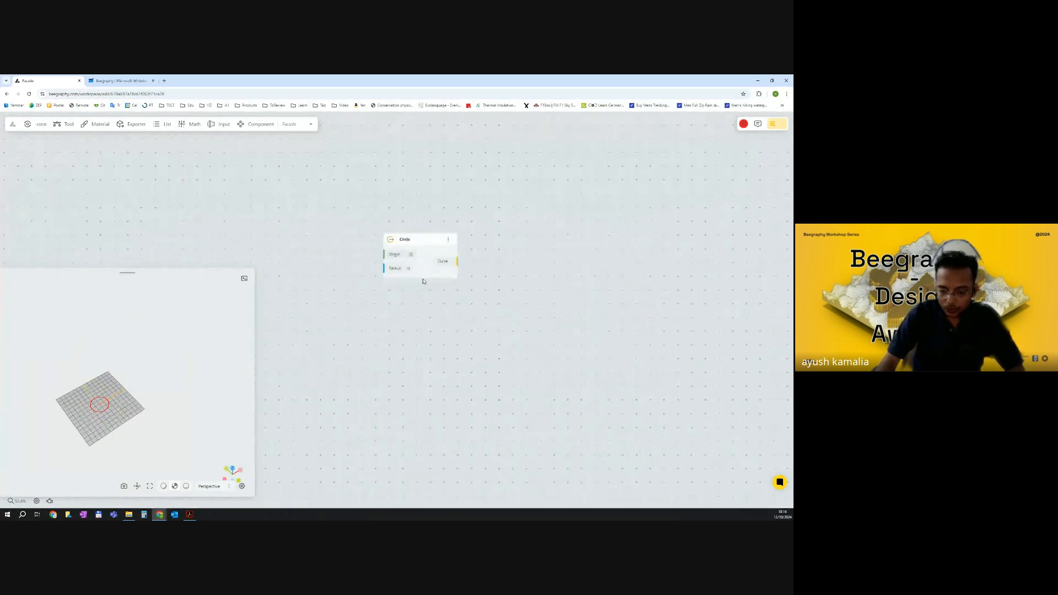
Set the Circle node's radius to 15.
scroll(411, 277, "up", 2)
left_click(411, 268)
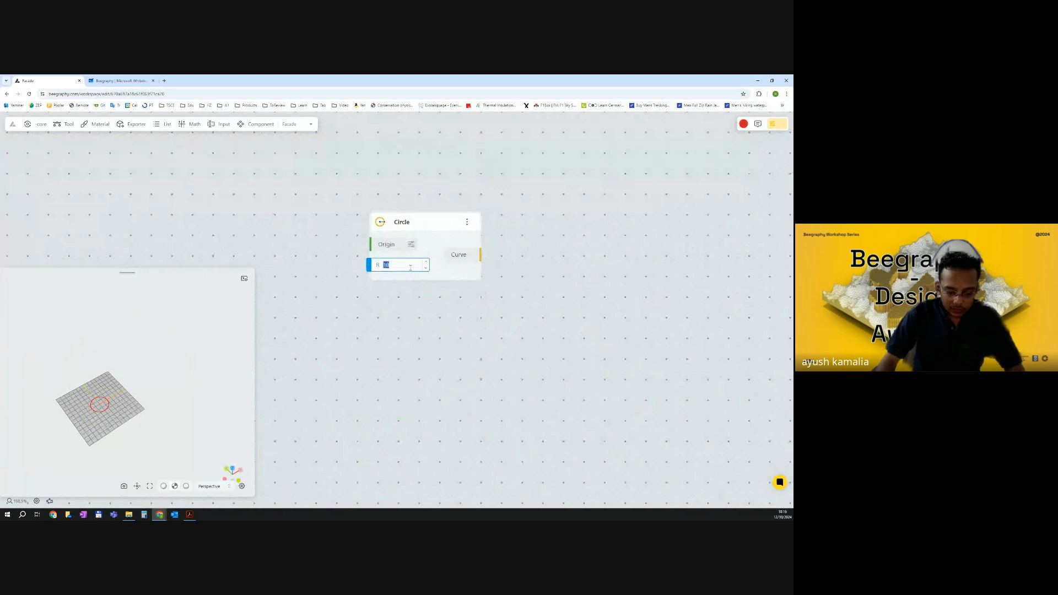
type("30")
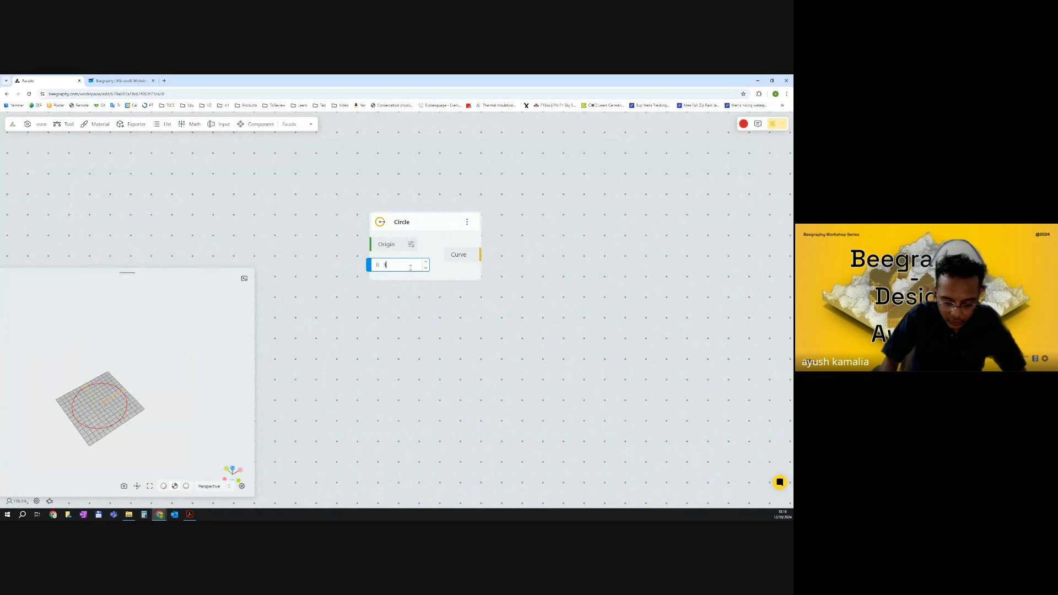
key("BackSpace")
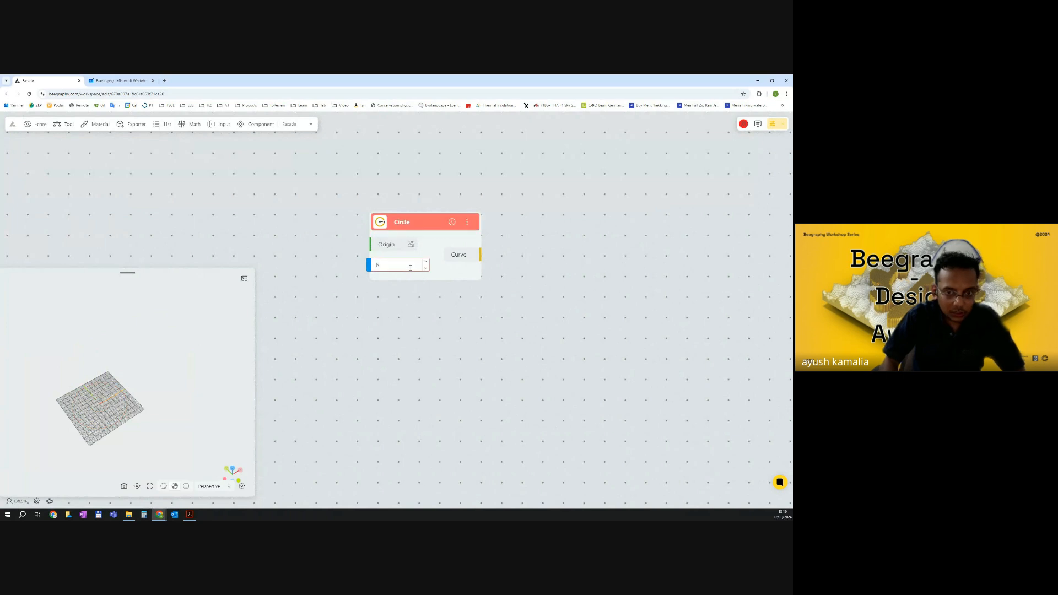
type("10")
key("BackSpace")
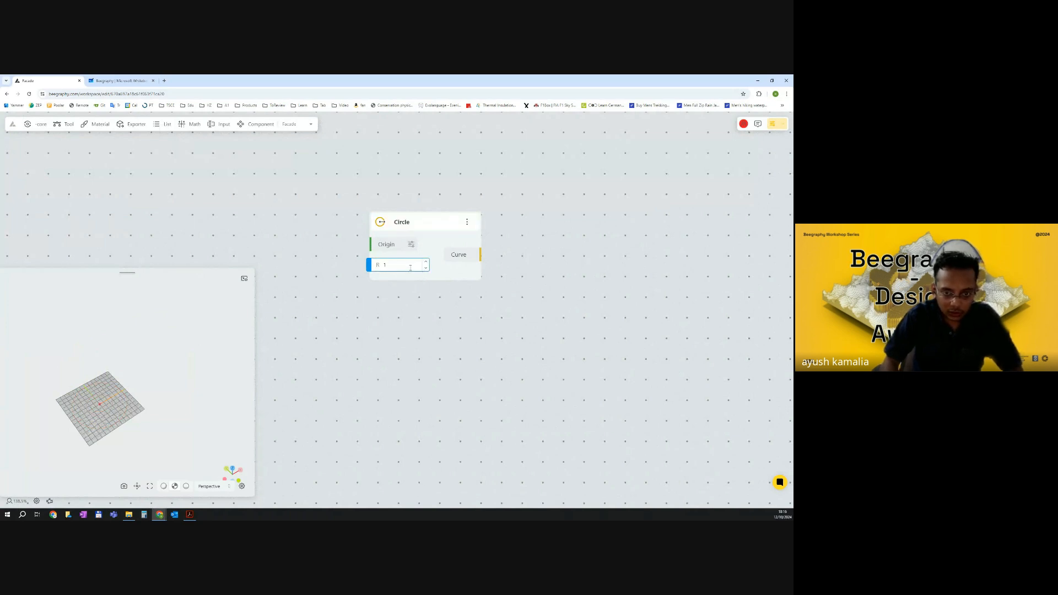
type("5")
key("Return")
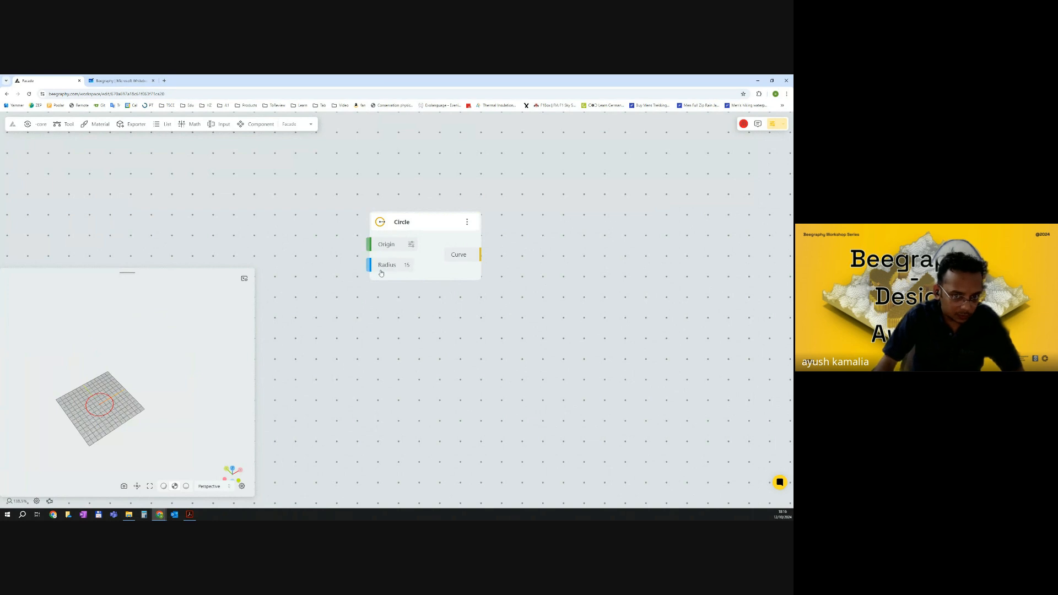
Copy the Circle node and paste a duplicate below it.
left_click(411, 246)
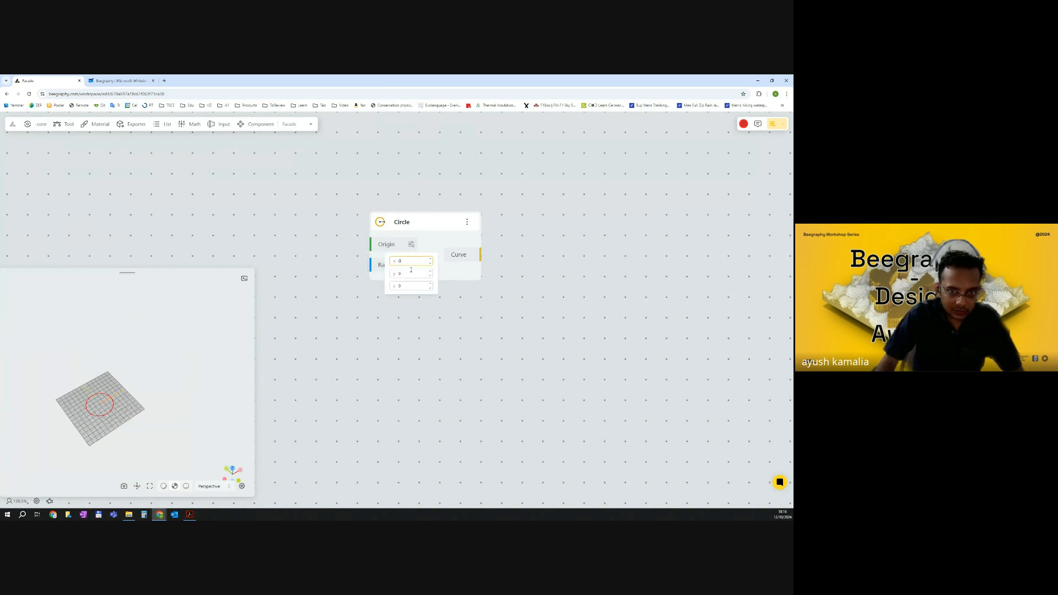
left_click(409, 315)
left_click(434, 278)
key("ctrl+c")
key("ctrl+v")
left_click_drag(435, 275, 416, 466)
scroll(429, 383, "down", 2)
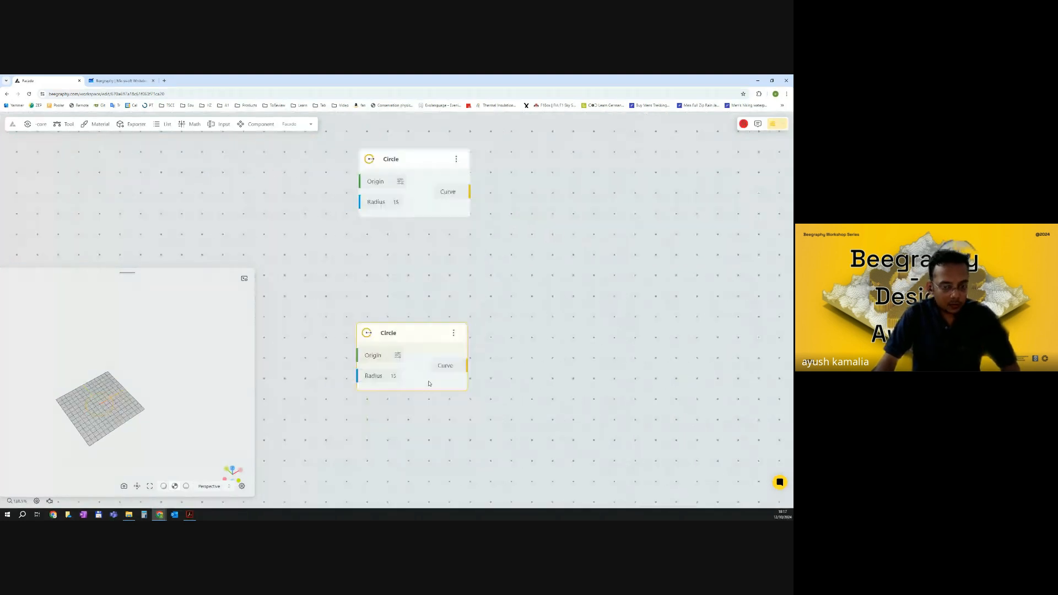
Paste a third Circle node between the two and set its radius to 20.
left_click_drag(396, 391, 416, 278)
key("ctrl+v")
double_click(395, 281)
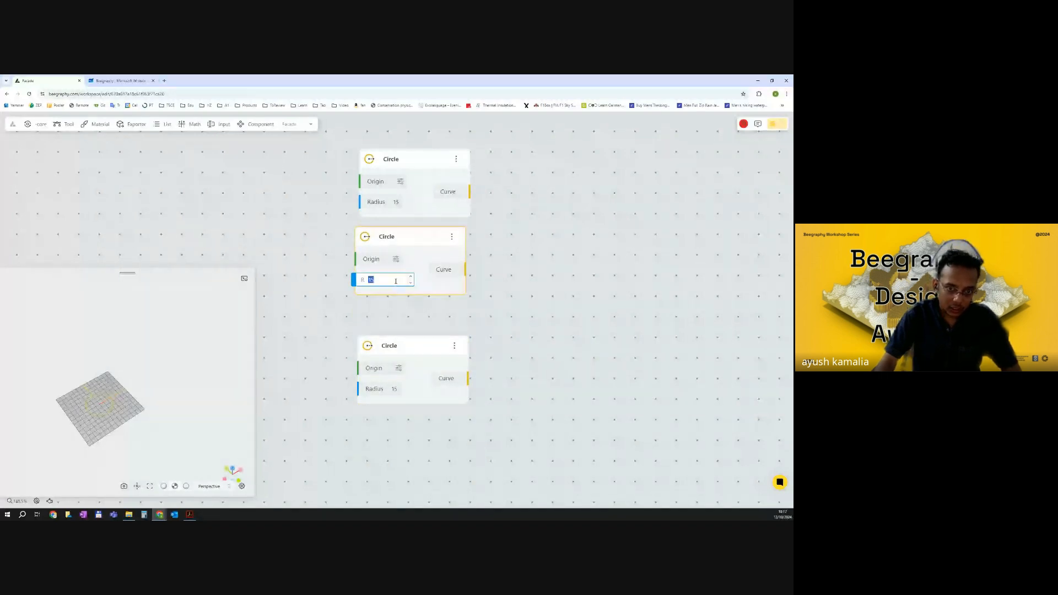
type("18")
key("Return")
left_click(484, 308)
double_click(395, 281)
type("20")
key("Return")
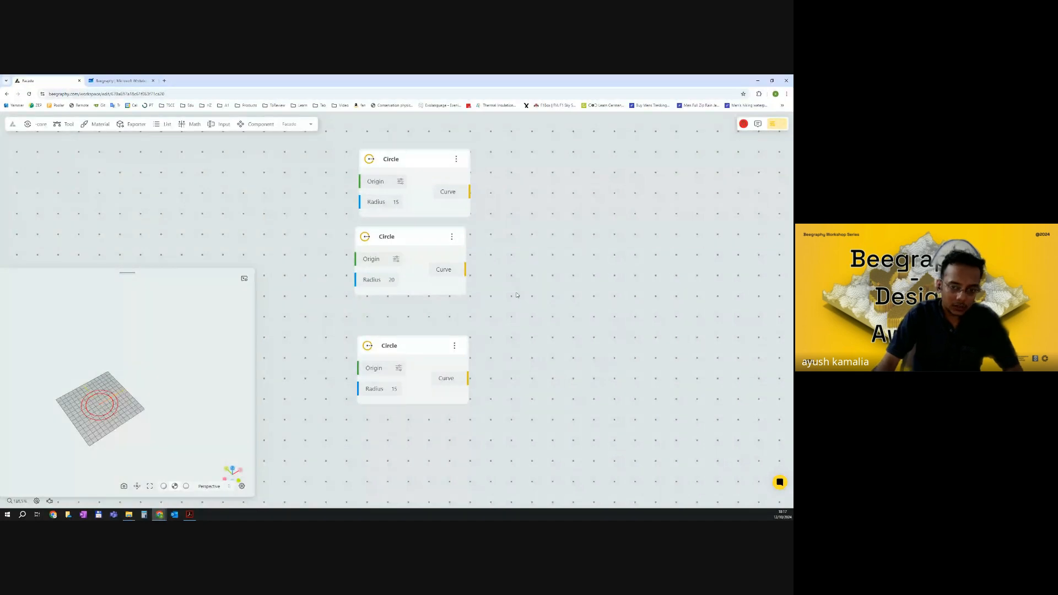
Set the lowest Circle node's origin Z value to 100.
left_click_drag(229, 351, 108, 406)
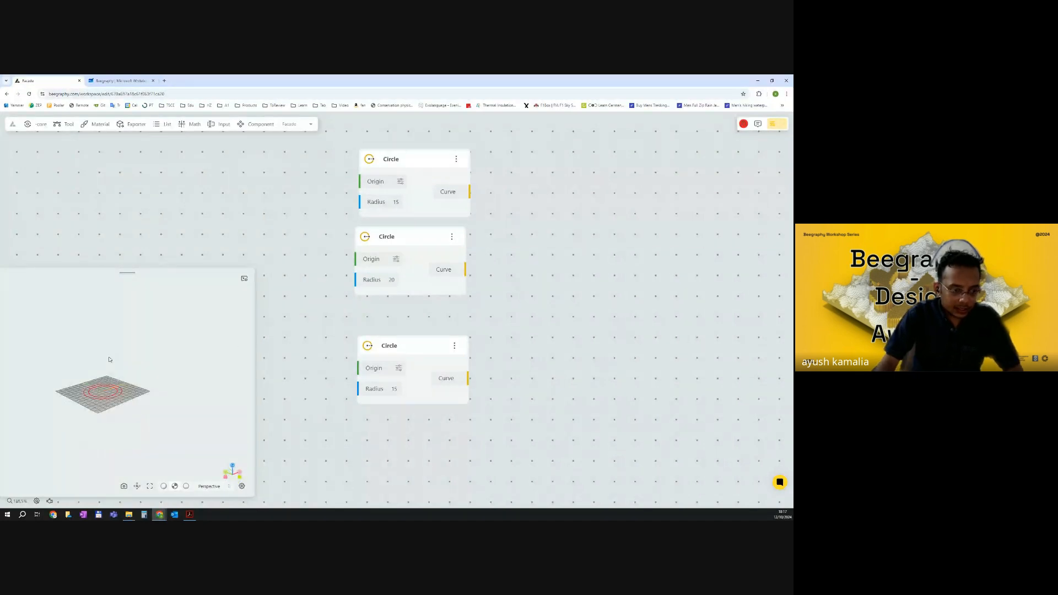
left_click(399, 368)
type("100")
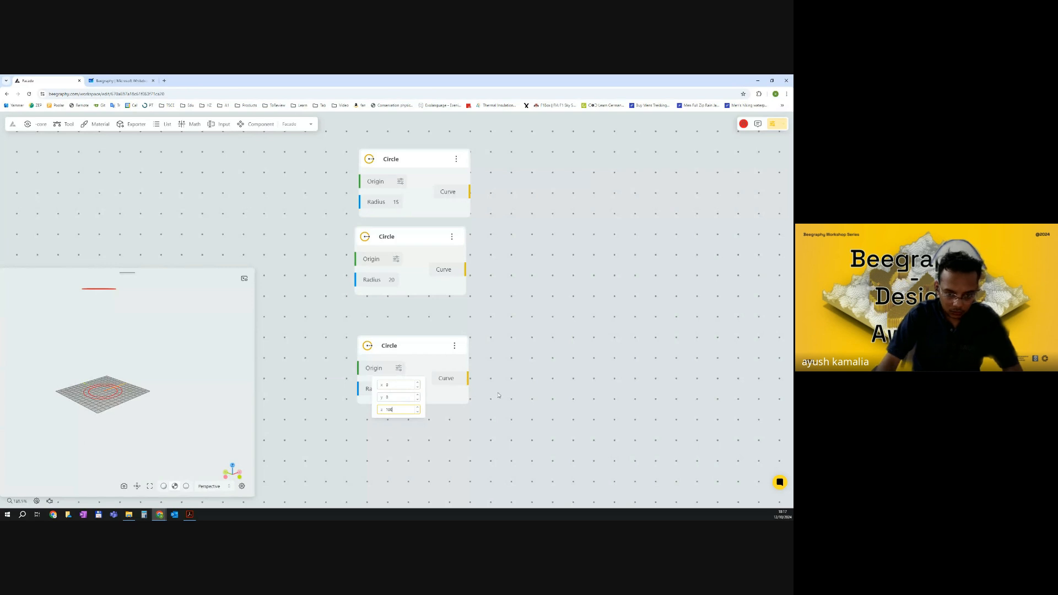
left_click(477, 399)
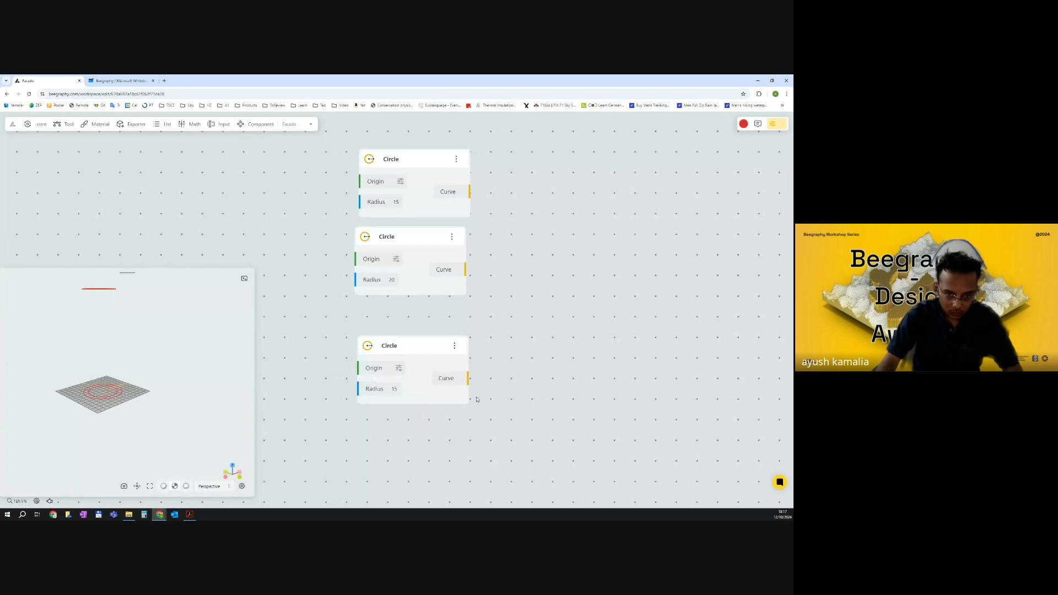
left_click(398, 368)
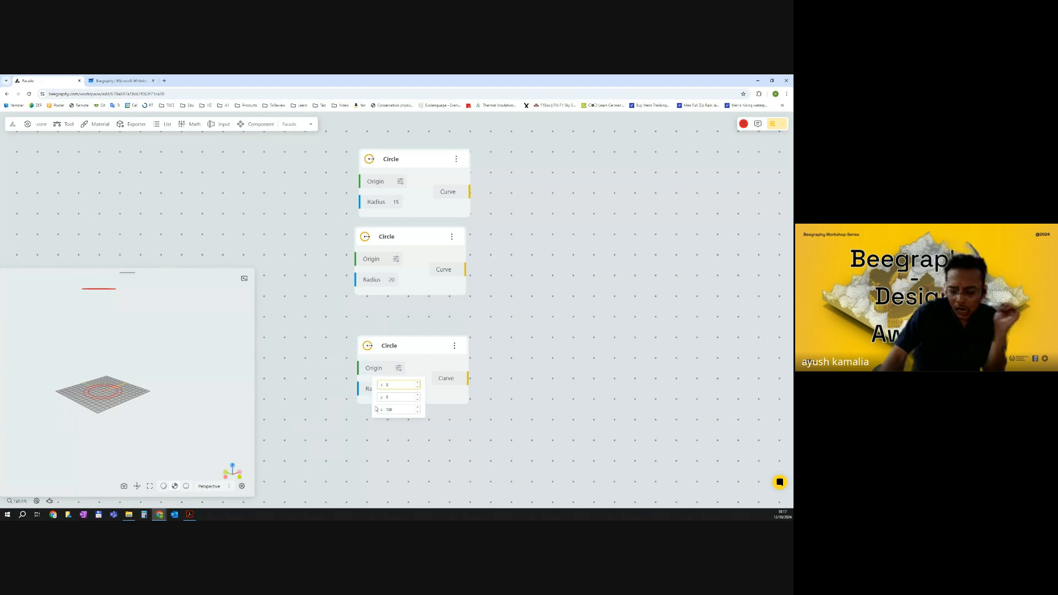
left_click(511, 411)
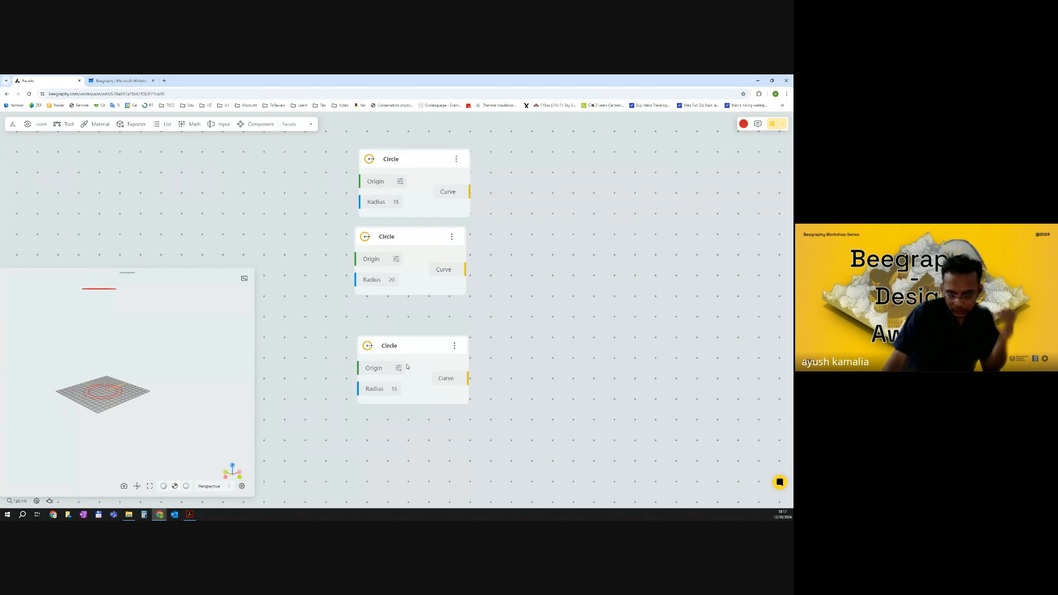
left_click_drag(331, 360, 381, 362)
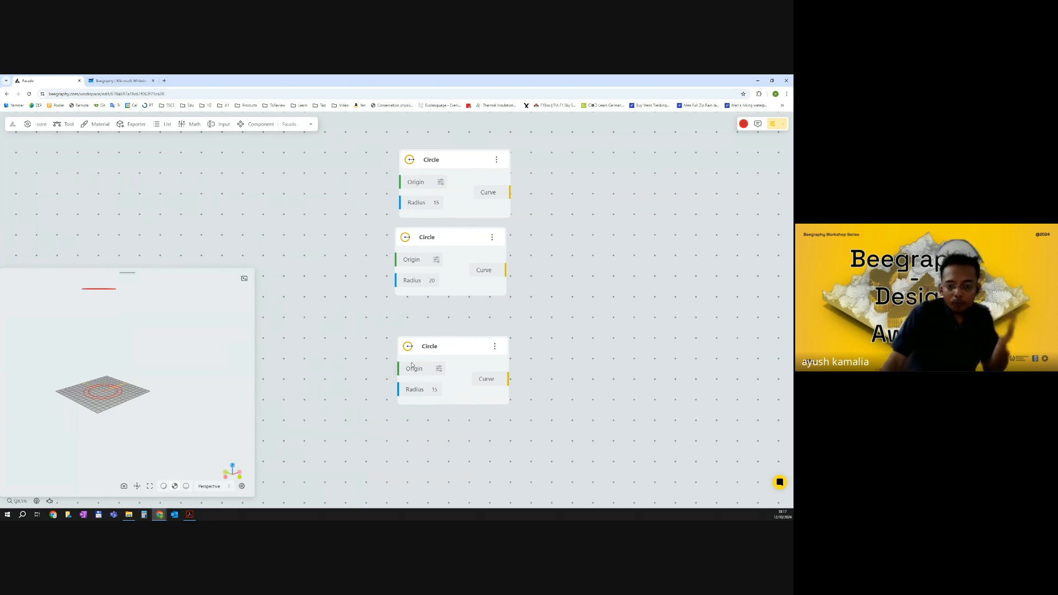
left_click(439, 368)
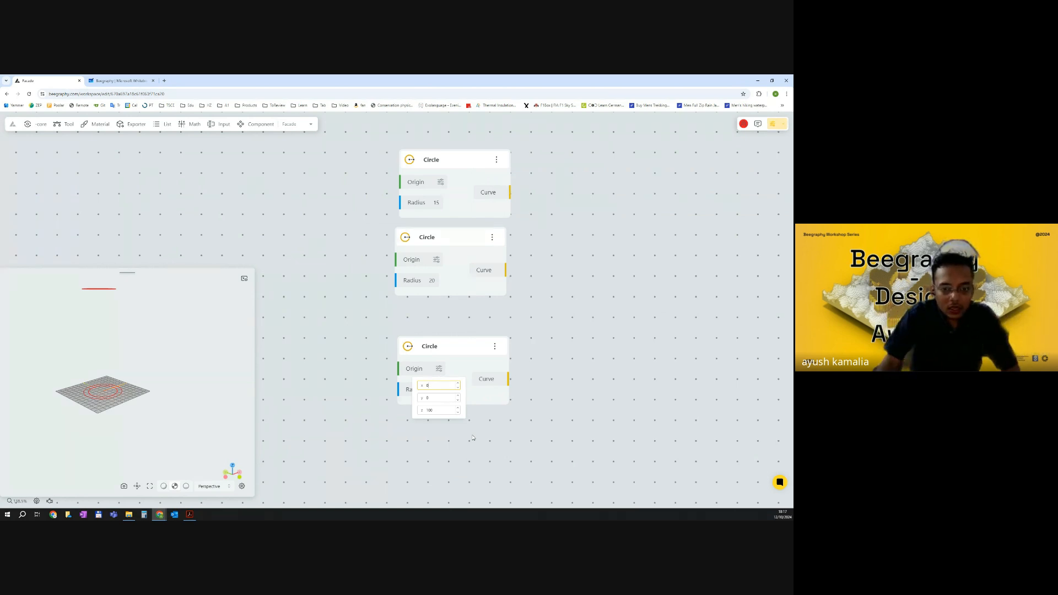
left_click(547, 314)
Set the middle Circle node's origin Z value to 50.
left_click(436, 260)
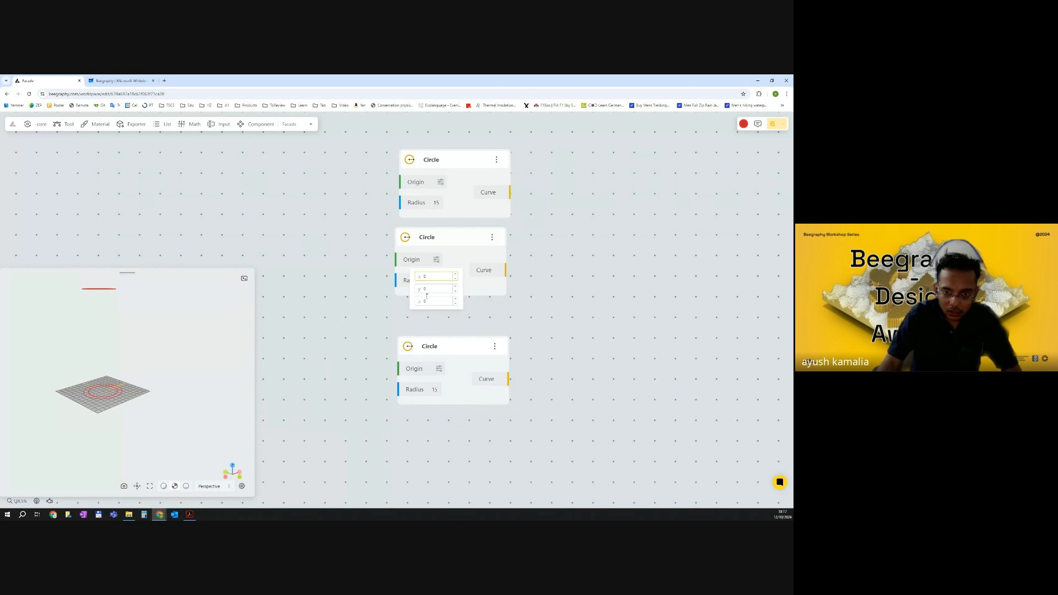
type("50")
left_click(519, 325)
Add a List Merge node to the right of the circles.
scroll(520, 324, "down", 2)
right_click_drag(599, 284, 508, 291)
double_click(510, 290)
type("merge")
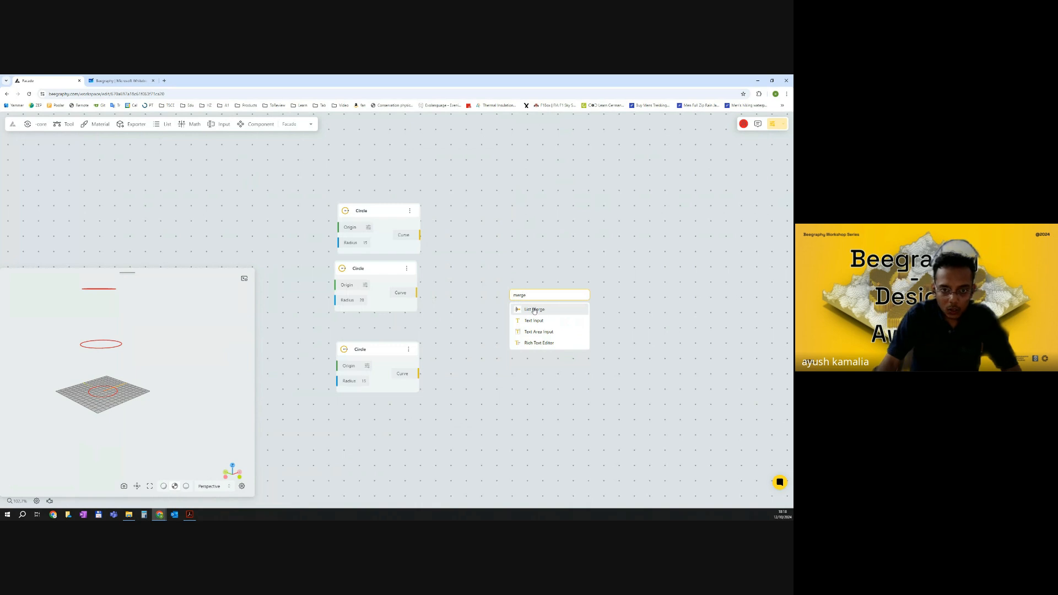
left_click(534, 310)
Connect all three circle curves into the List Merge node, adding ports for List 2 and List 3.
left_click_drag(420, 235, 508, 314)
scroll(522, 321, "up", 4)
right_click(532, 312)
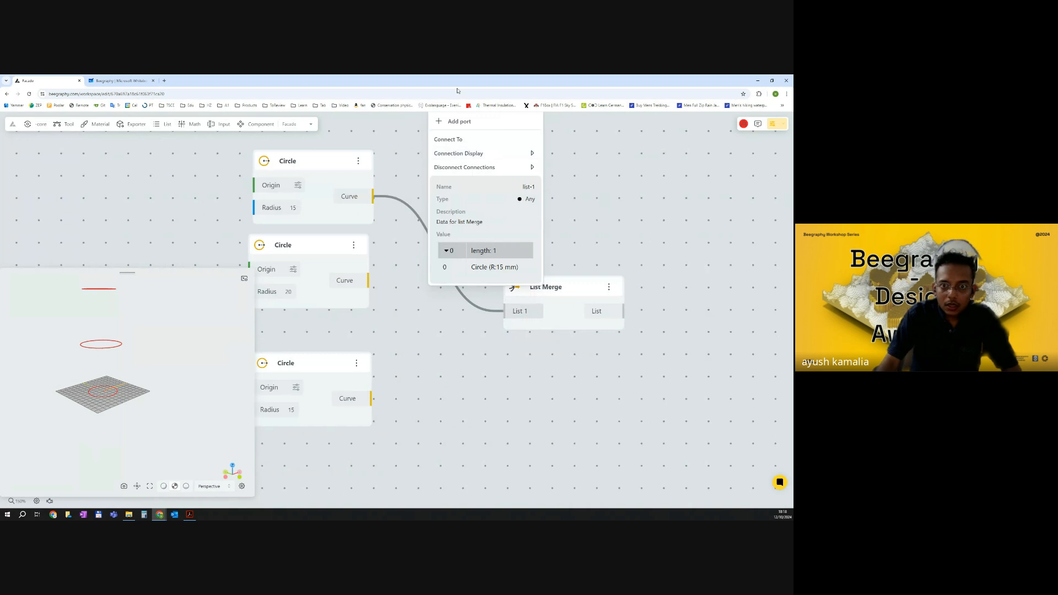
left_click(466, 121)
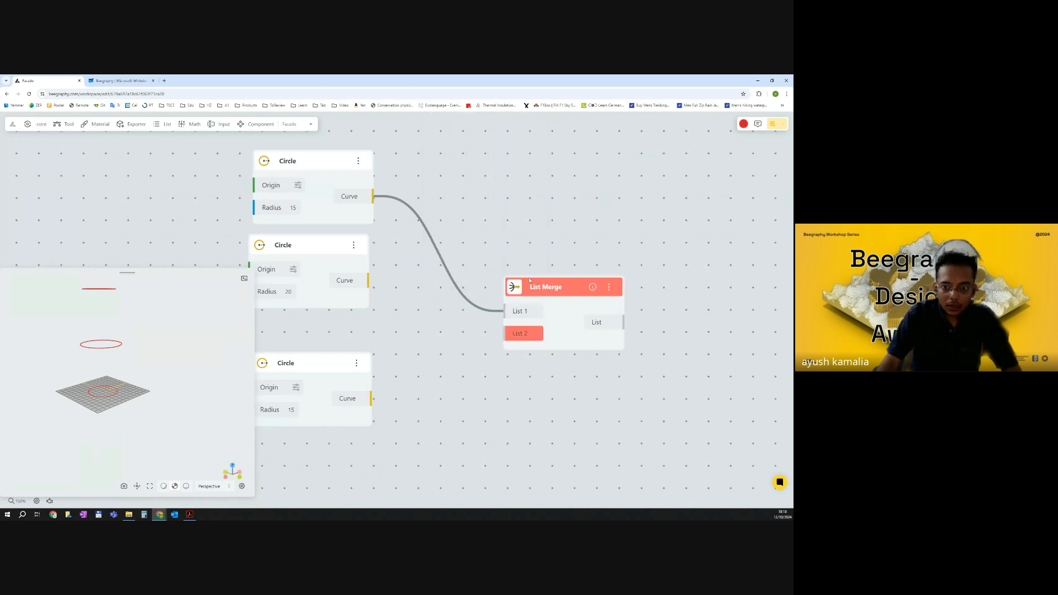
right_click(522, 332)
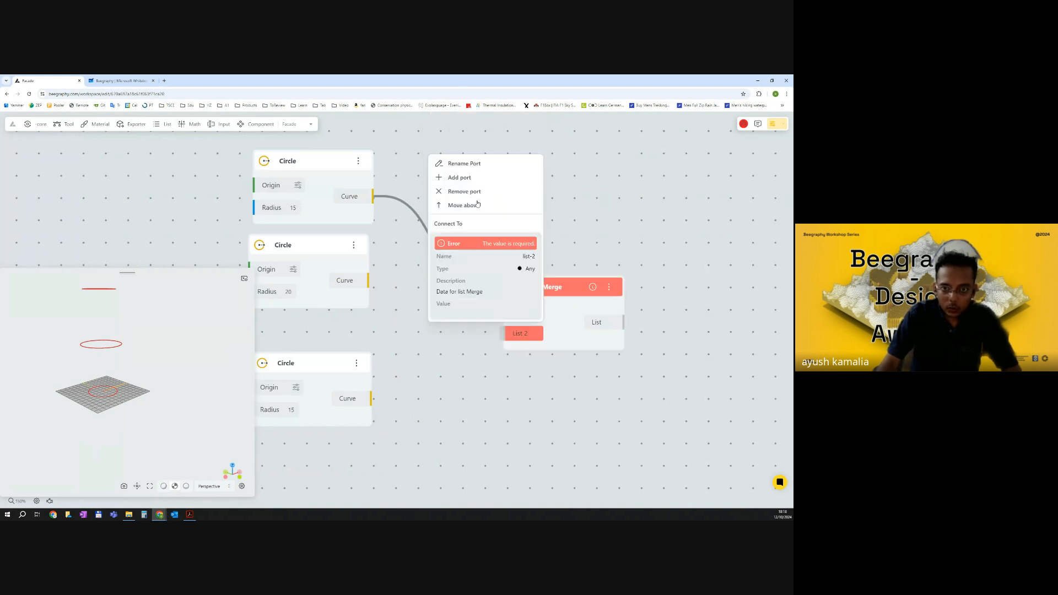
left_click(458, 177)
scroll(595, 367, "down", 4)
left_click_drag(449, 313, 532, 344)
left_click_drag(447, 387, 533, 359)
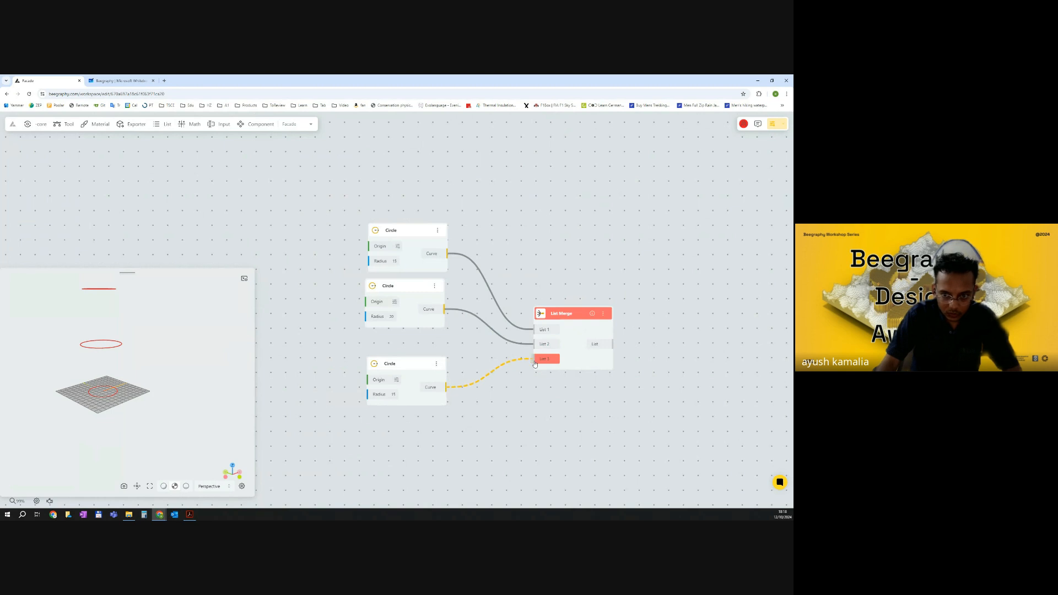
Add a Loft Surface node to the right of the List Merge node.
scroll(609, 379, "down", 2)
right_click_drag(608, 378, 549, 369)
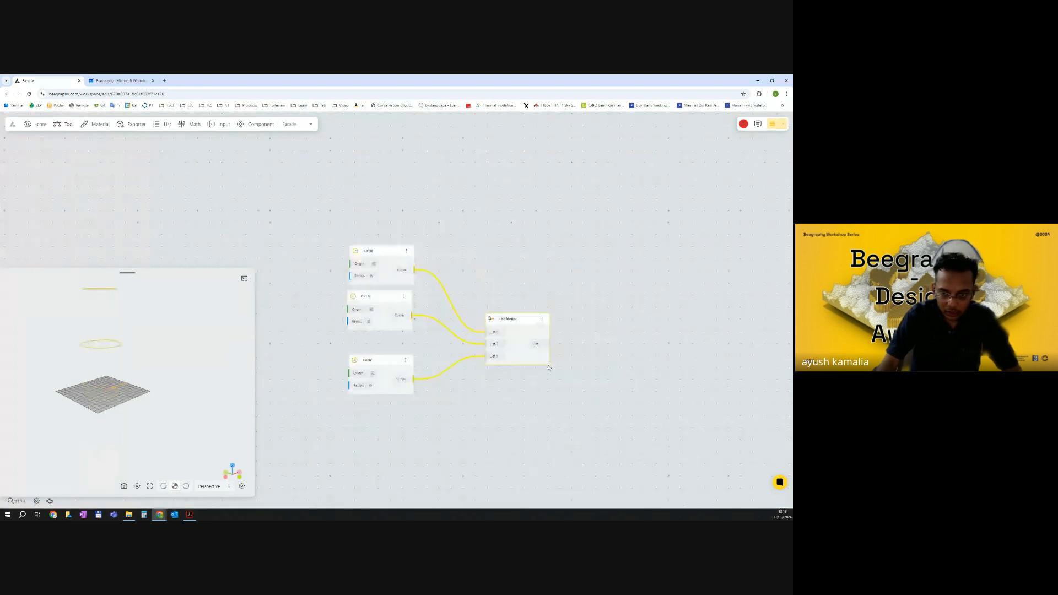
left_click_drag(505, 319, 467, 291)
left_click(575, 303)
double_click(574, 302)
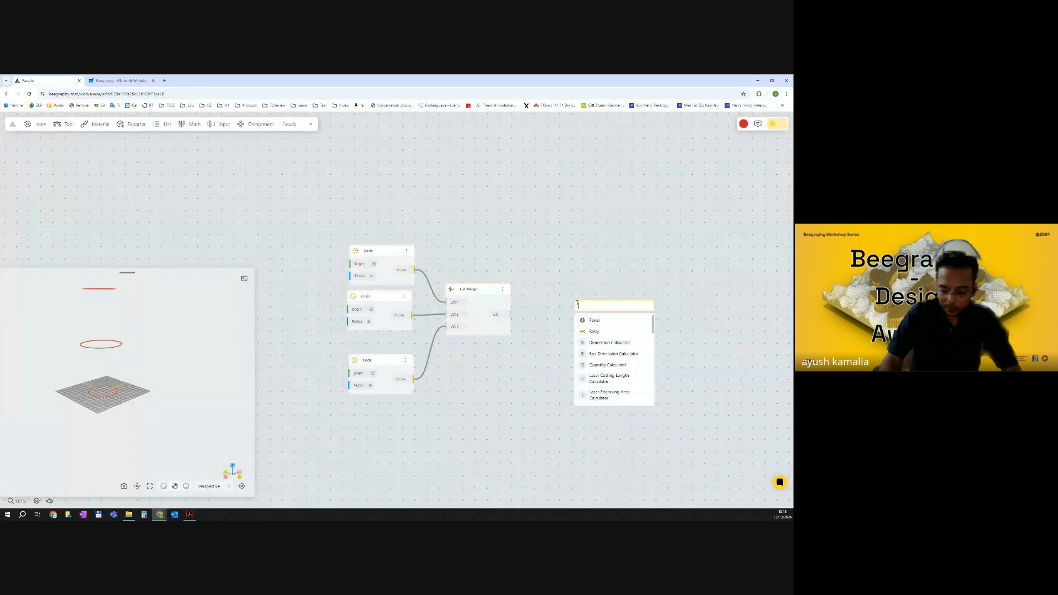
type("loft")
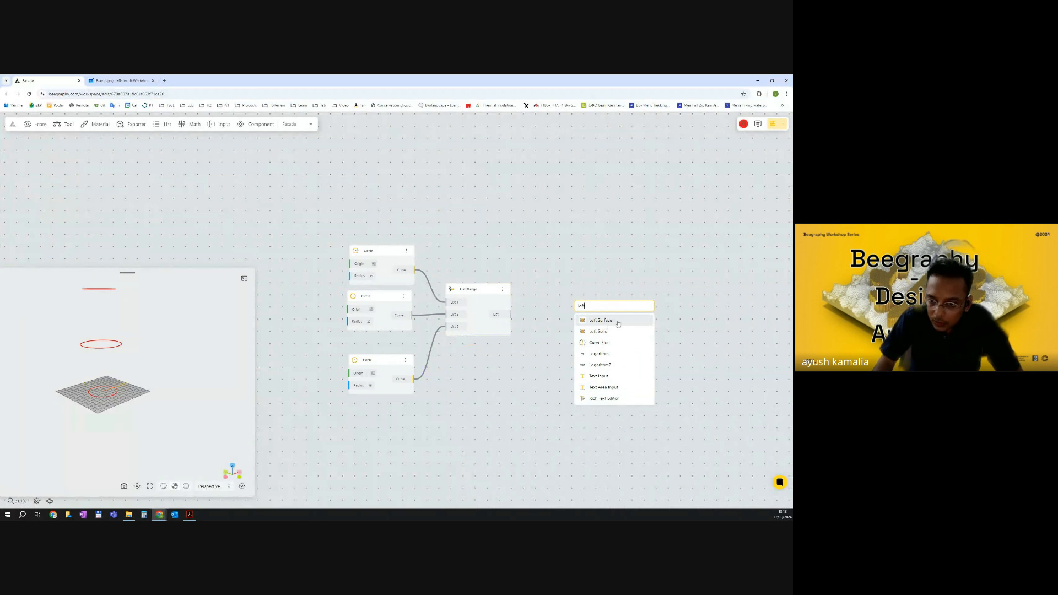
type("su")
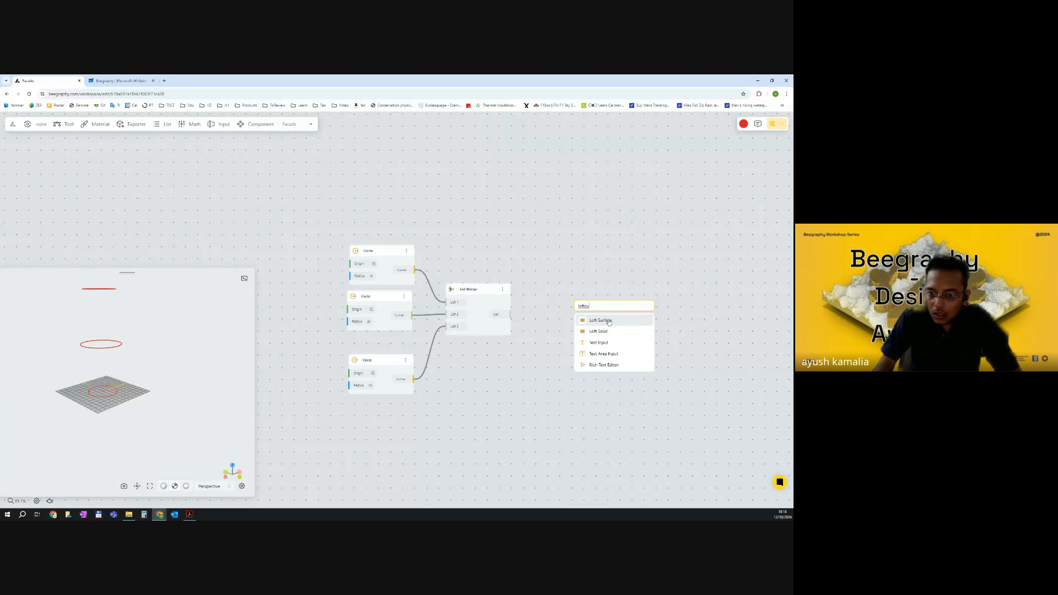
left_click(609, 321)
Connect the List Merge output to the Loft Surface node's curves input.
left_click_drag(601, 301, 595, 292)
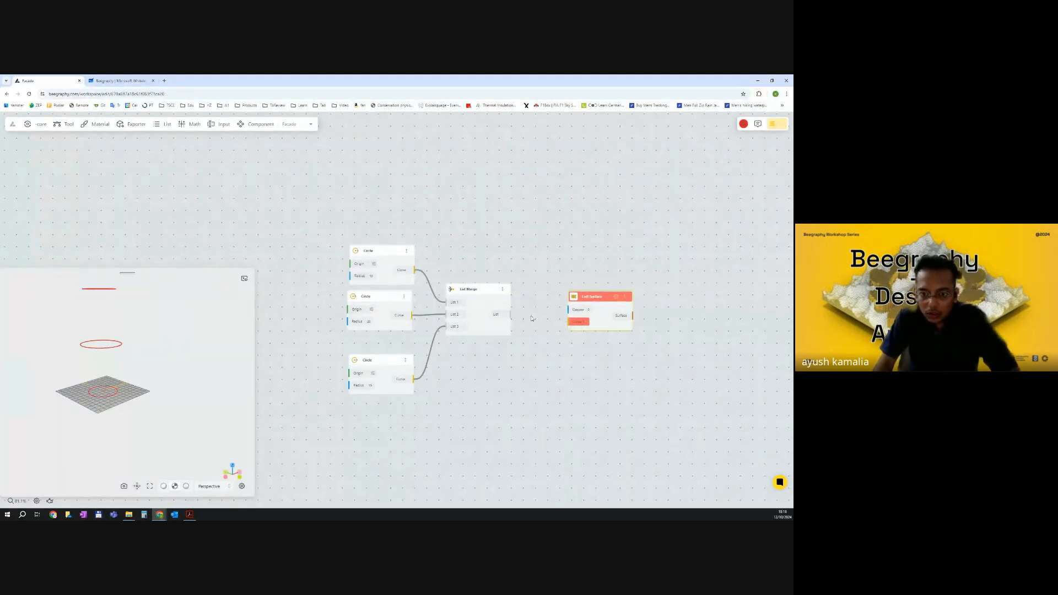
left_click_drag(510, 314, 572, 324)
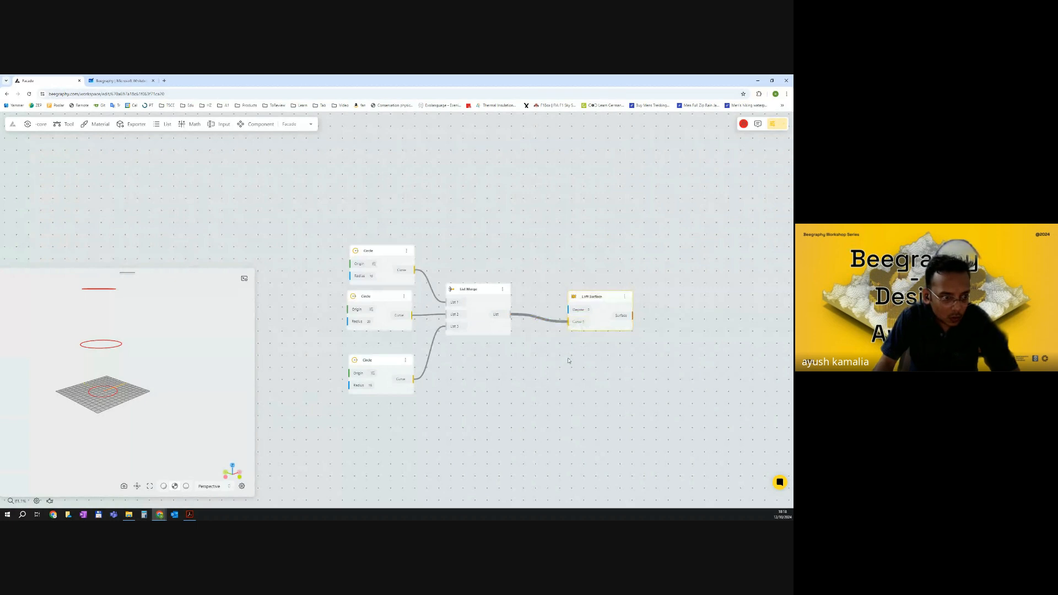
mouse_move(168, 357)
left_mouse_down()
mouse_move(158, 385)
mouse_move(151, 370)
mouse_move(166, 360)
mouse_move(156, 340)
left_mouse_up()
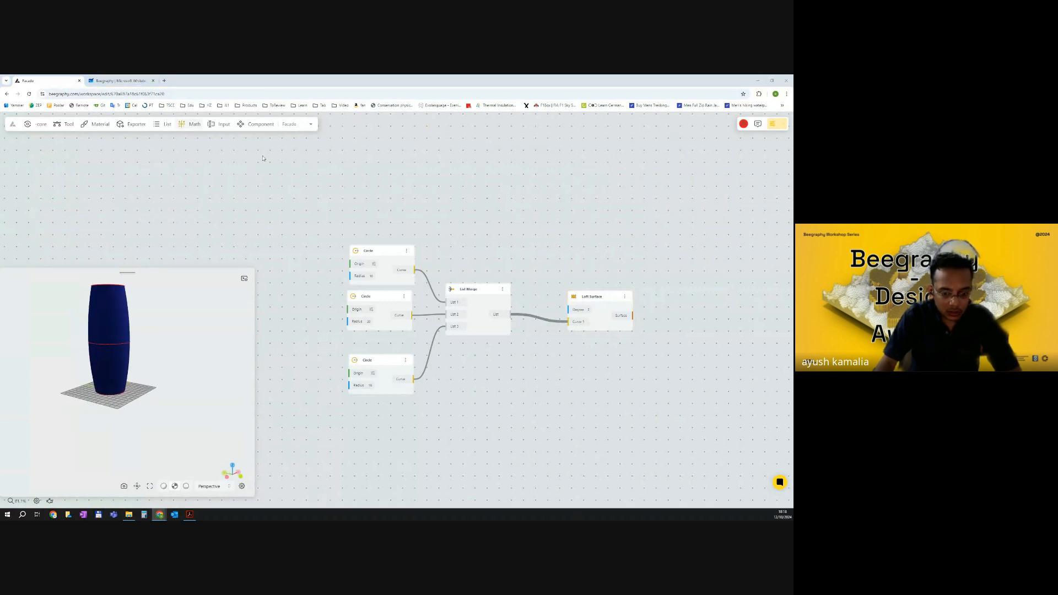
Look over the Al Bahar Towers reference image in the PDF and return to the node editor.
key("alt+Tab")
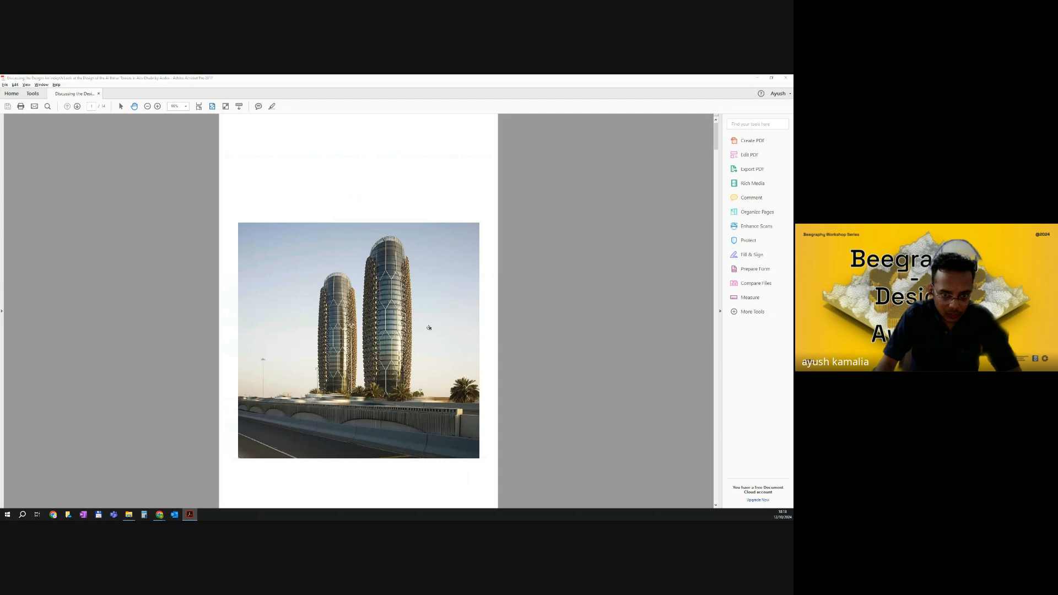
key("alt+Tab")
left_click_drag(518, 370, 482, 367)
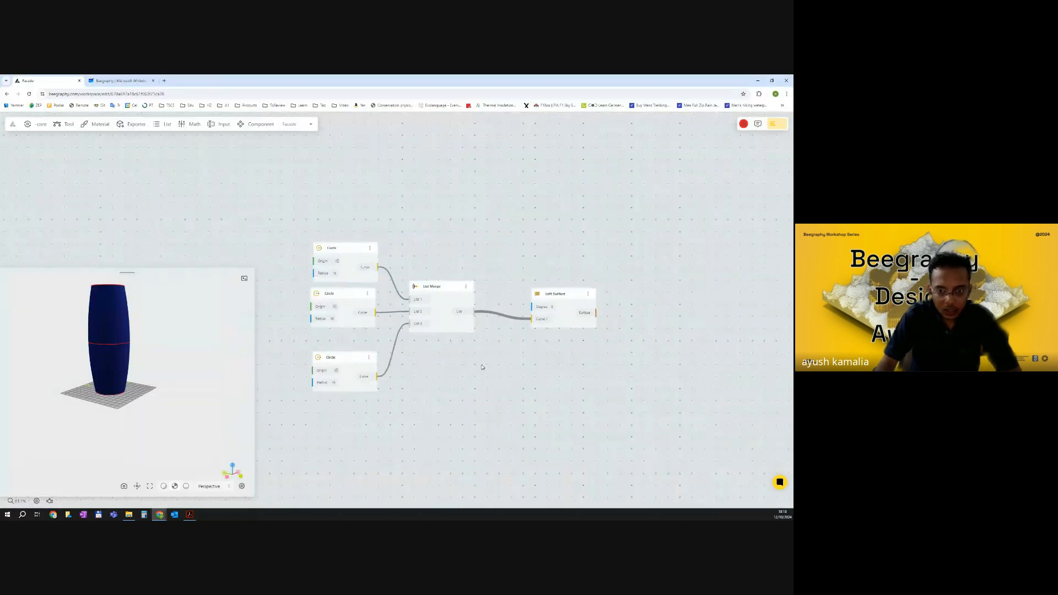
Add a Curve To Surface node below the Loft Surface node by searching for it.
double_click(501, 359)
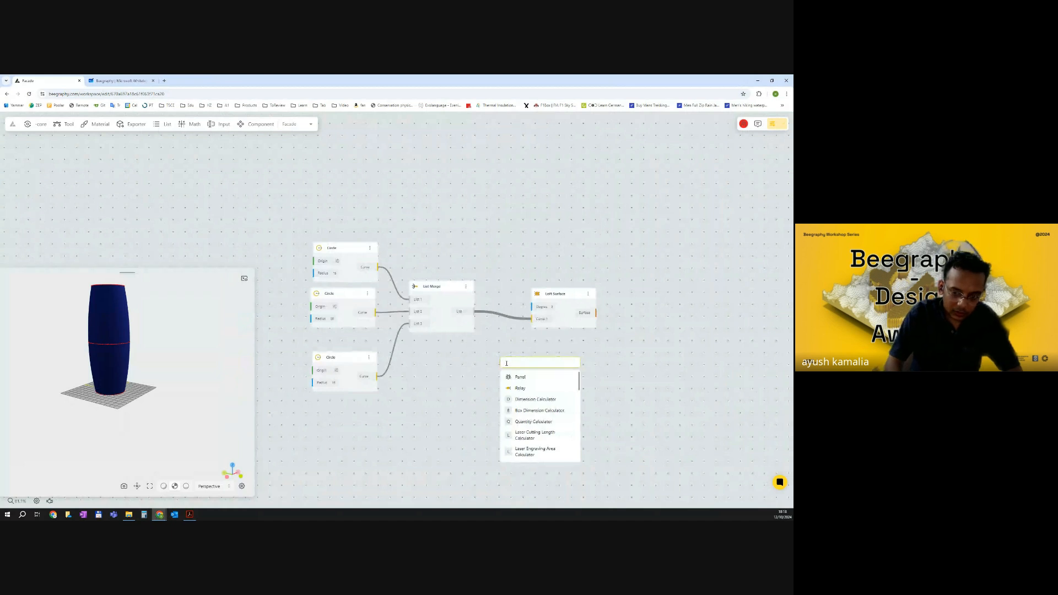
type("s")
key("BackSpace")
type("curve to")
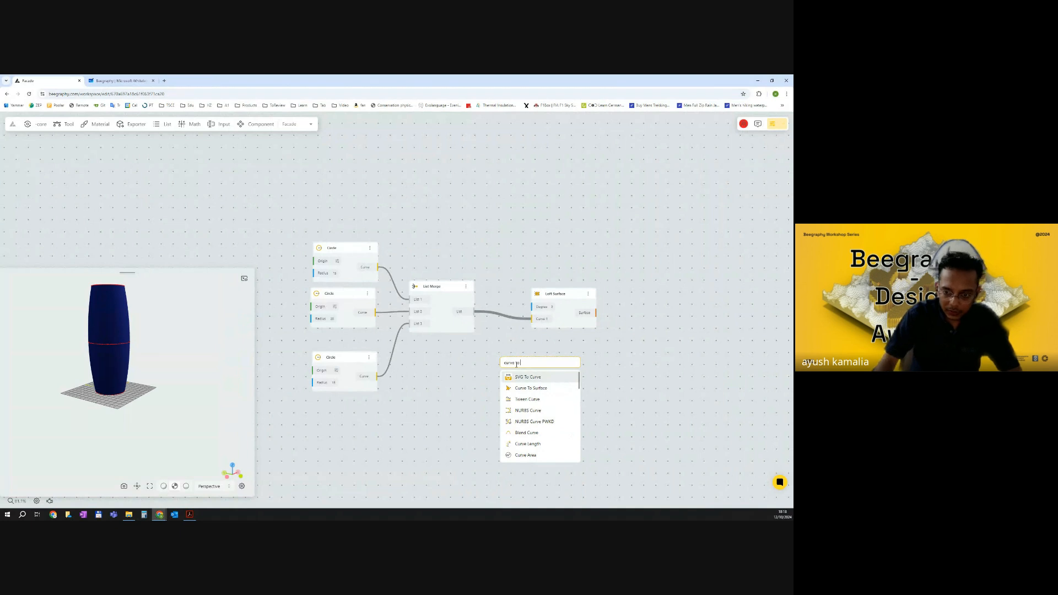
left_click(540, 389)
left_click_drag(145, 365, 104, 422)
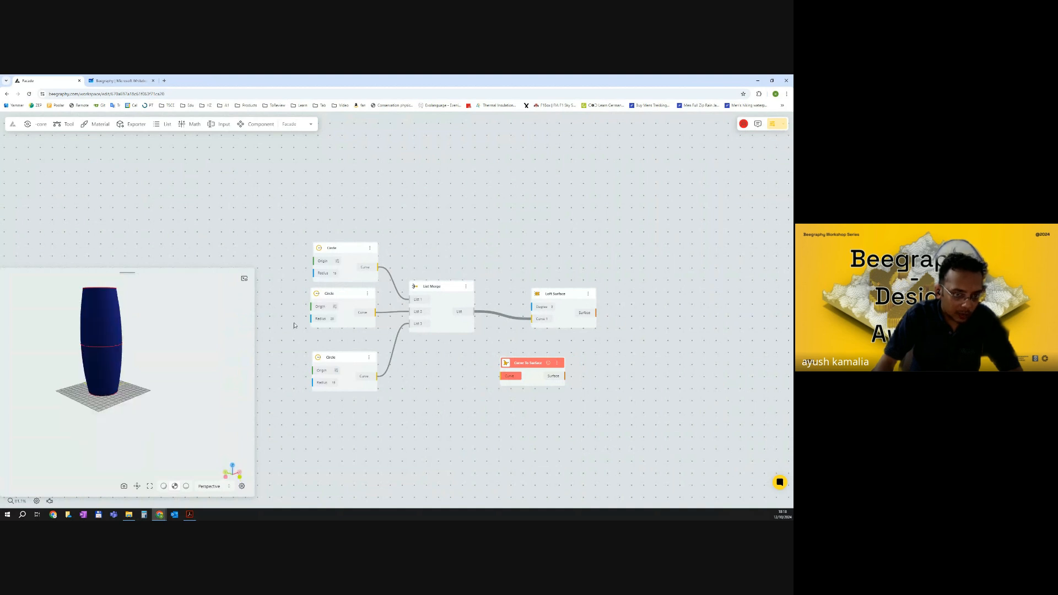
Connect the top and bottom circle curves into the Curve To Surface node's curve input.
left_click_drag(378, 267, 500, 376)
left_click_drag(378, 377, 563, 366)
left_click_drag(225, 348, 203, 352)
left_click(281, 362)
left_click_drag(612, 342, 507, 348)
Add an Offset Surface node and connect the Loft Surface output to its Surface input.
double_click(506, 349)
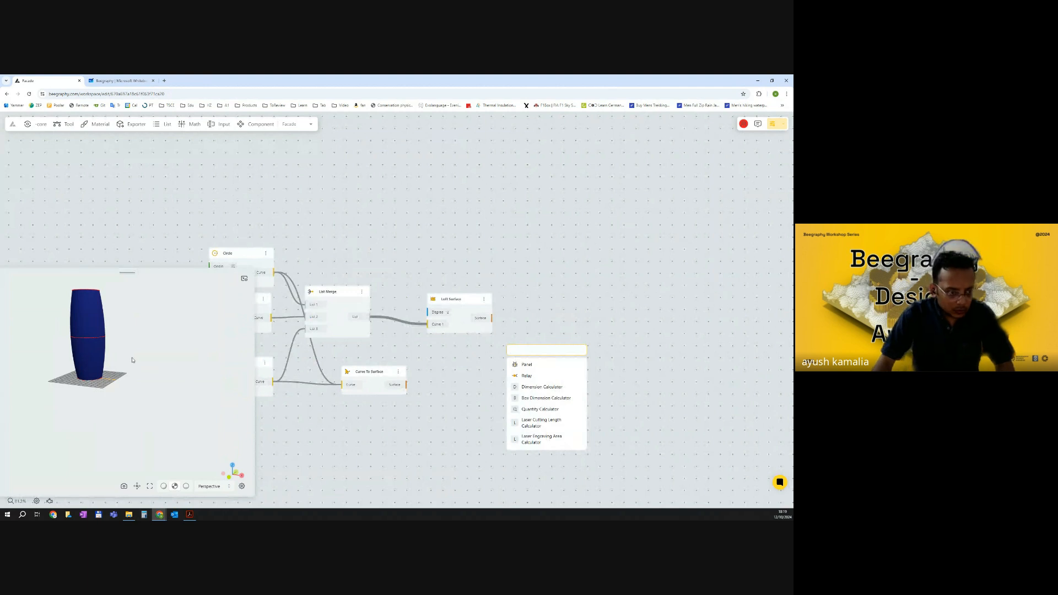
left_click(112, 350)
double_click(577, 325)
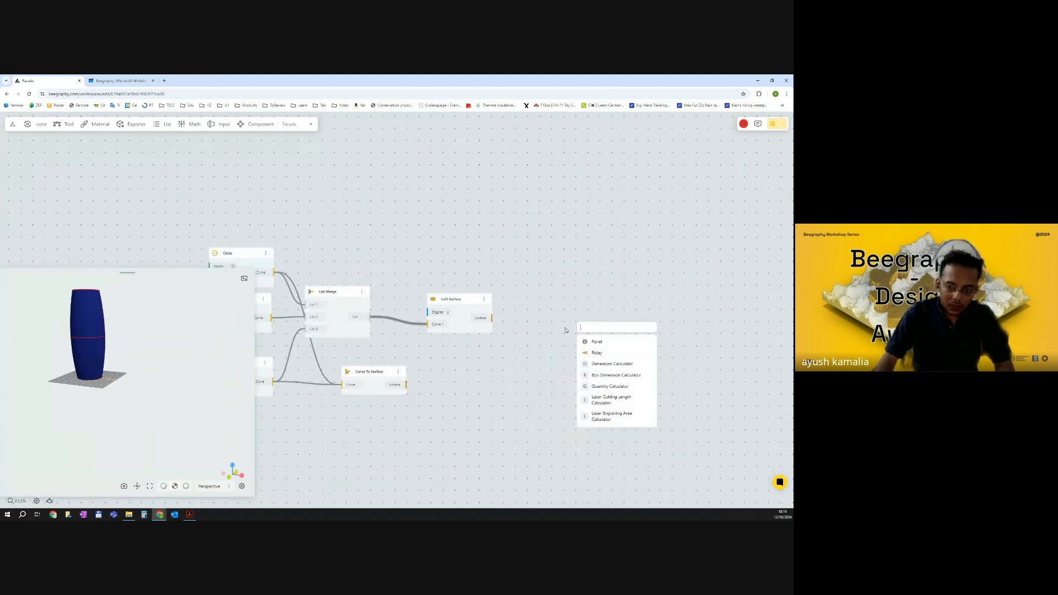
type("offse")
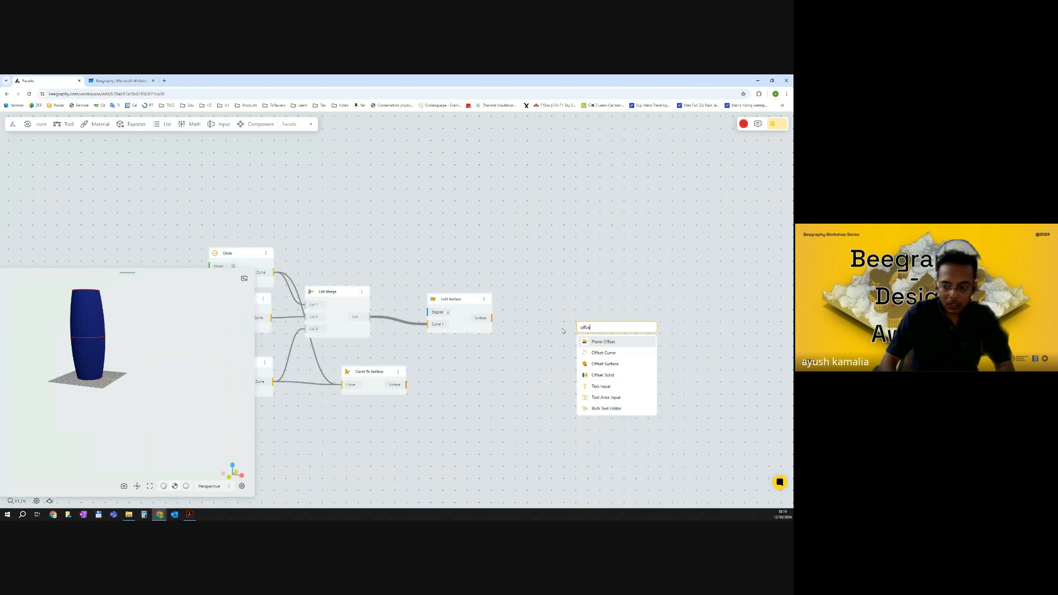
left_click(617, 364)
left_click_drag(588, 315, 587, 304)
left_click_drag(493, 318, 569, 322)
left_click_drag(134, 303, 169, 301)
scroll(78, 323, "up", 5)
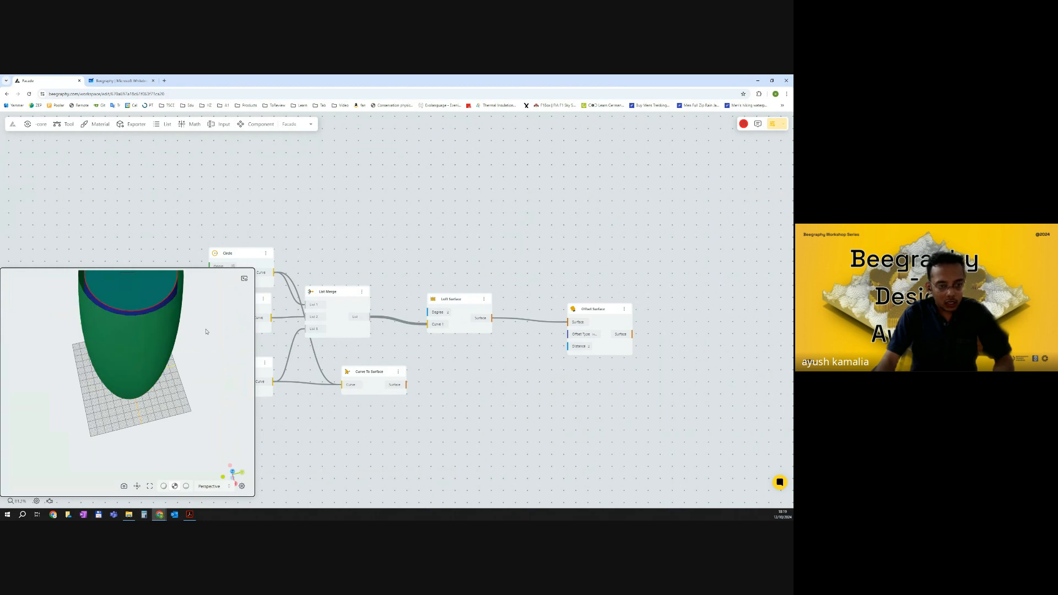
Move the Offset Surface node closer beside the Loft Surface node.
left_click_drag(594, 310, 527, 308)
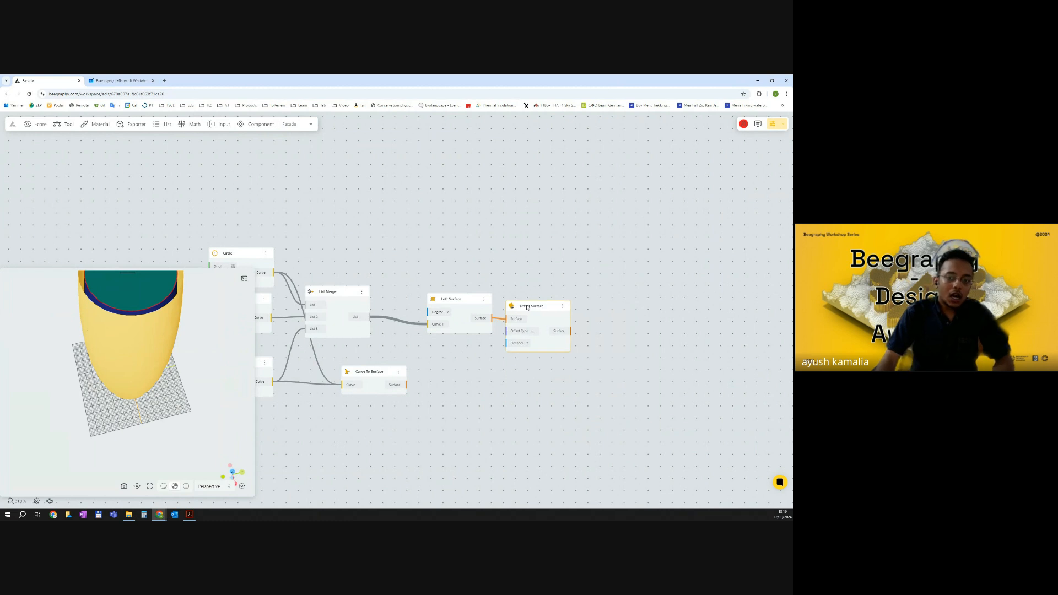
left_click_drag(590, 327, 511, 312)
right_click(511, 313)
left_click(462, 301)
left_click_drag(182, 381, 219, 359)
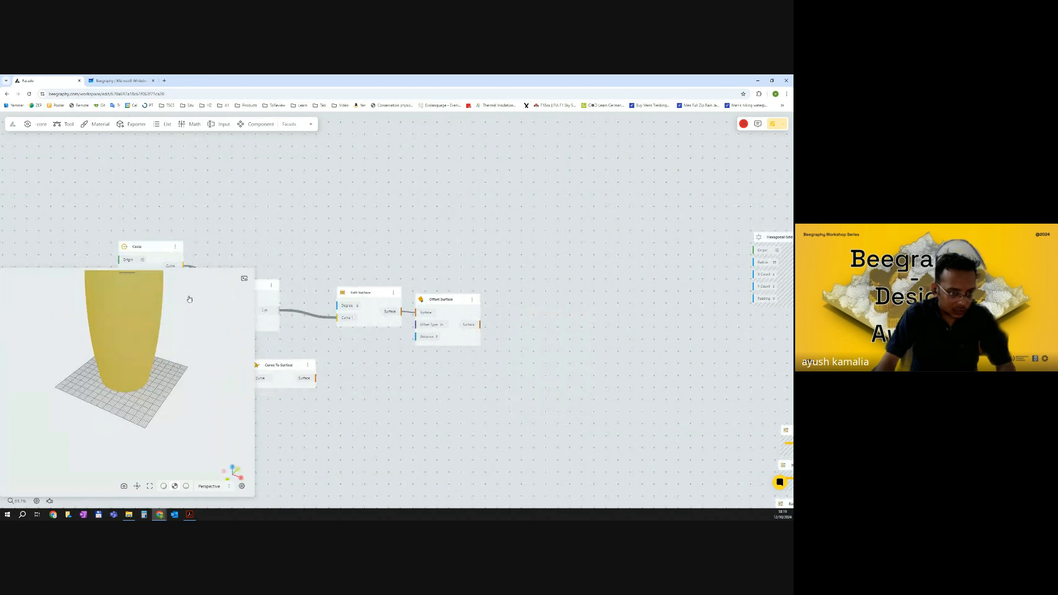
Select the Loft Surface and Offset Surface nodes together and reposition them on the canvas.
scroll(353, 327, "down", 5)
left_click_drag(365, 255, 256, 357)
scroll(360, 287, "up", 3)
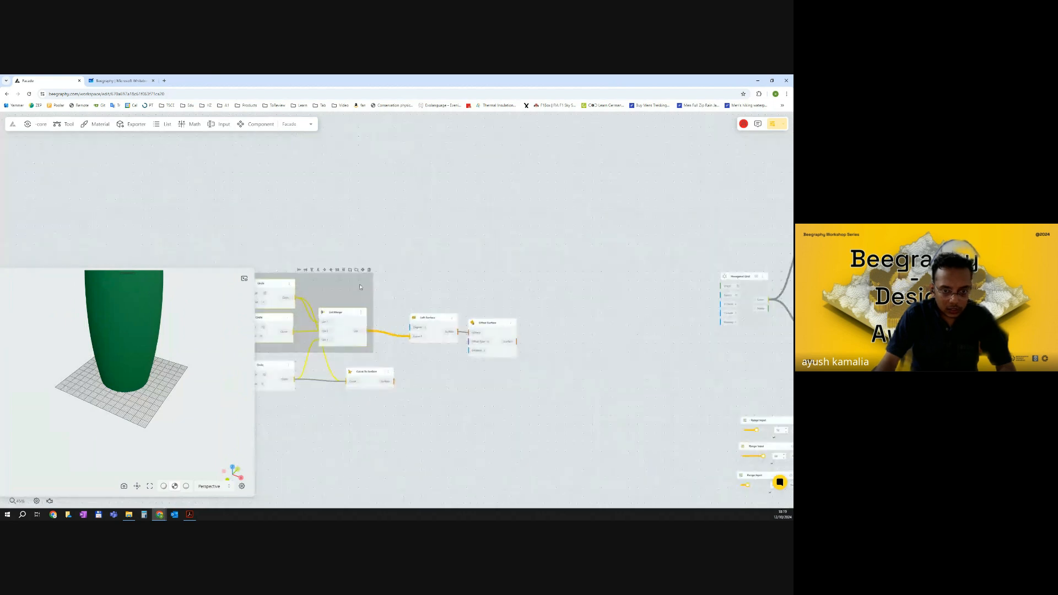
scroll(356, 330, "up", 1)
right_click(357, 314)
left_click(368, 323)
left_click(280, 371)
left_click(294, 382)
left_click(521, 380)
left_click_drag(521, 380, 457, 380)
left_click_drag(452, 324, 393, 326)
left_click_drag(381, 319, 366, 316)
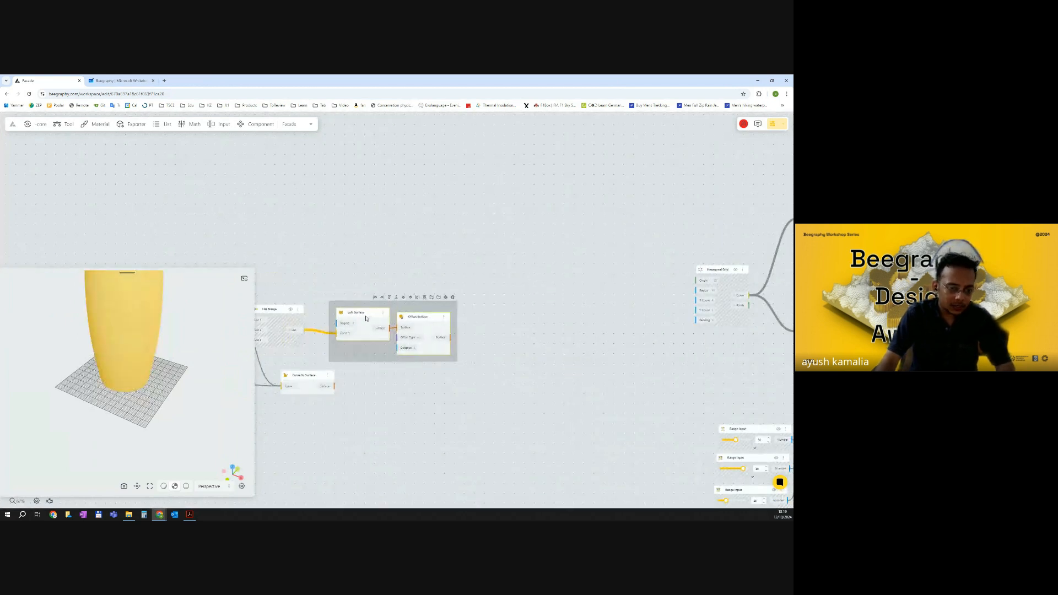
left_click_drag(516, 346, 382, 366)
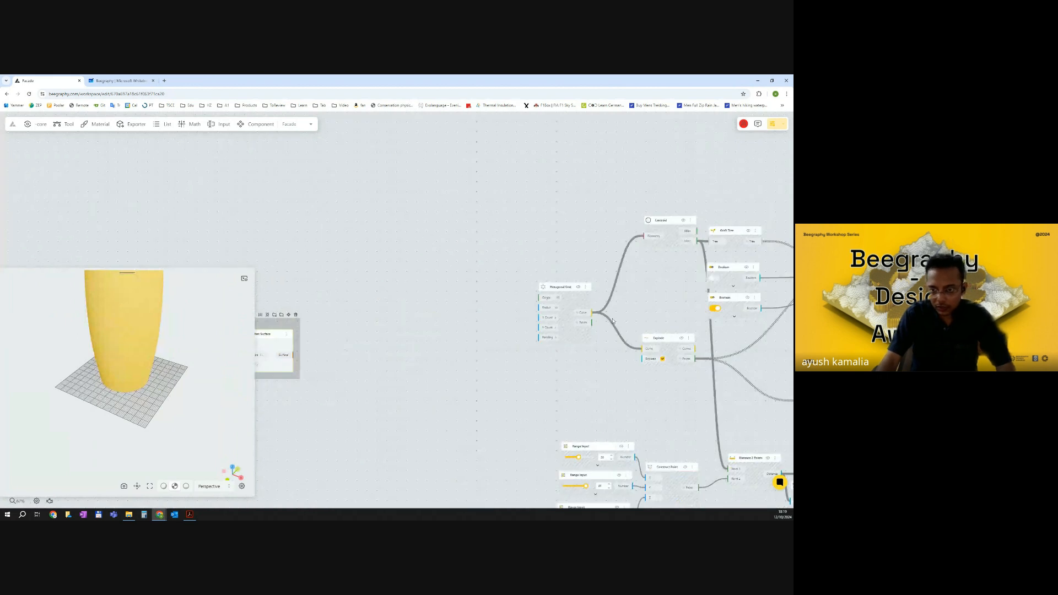
Add a Hexagonal Panel node from the Tool library's panels section to the canvas.
double_click(364, 339)
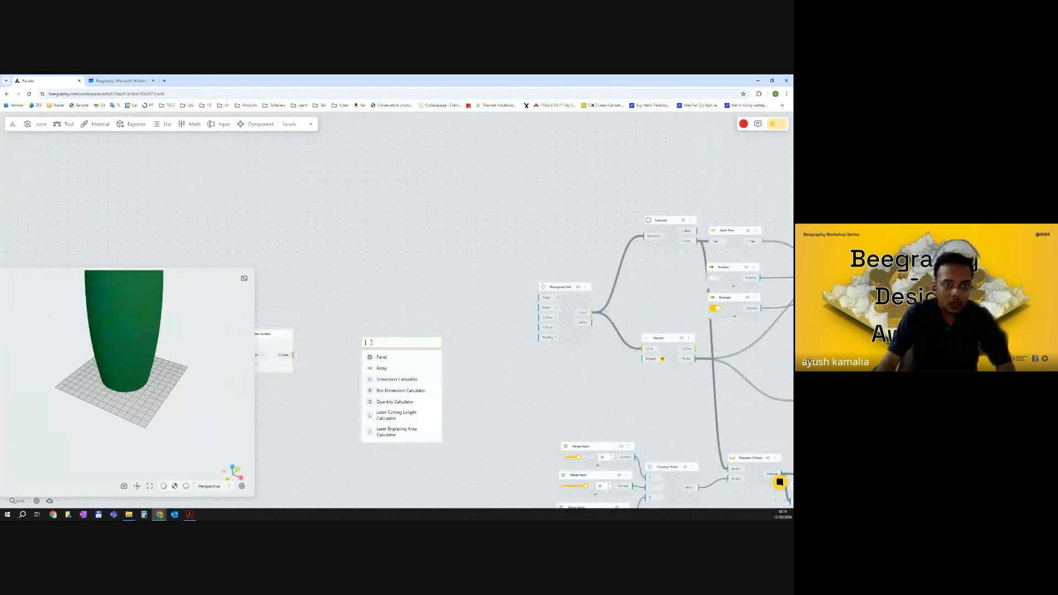
left_click(62, 127)
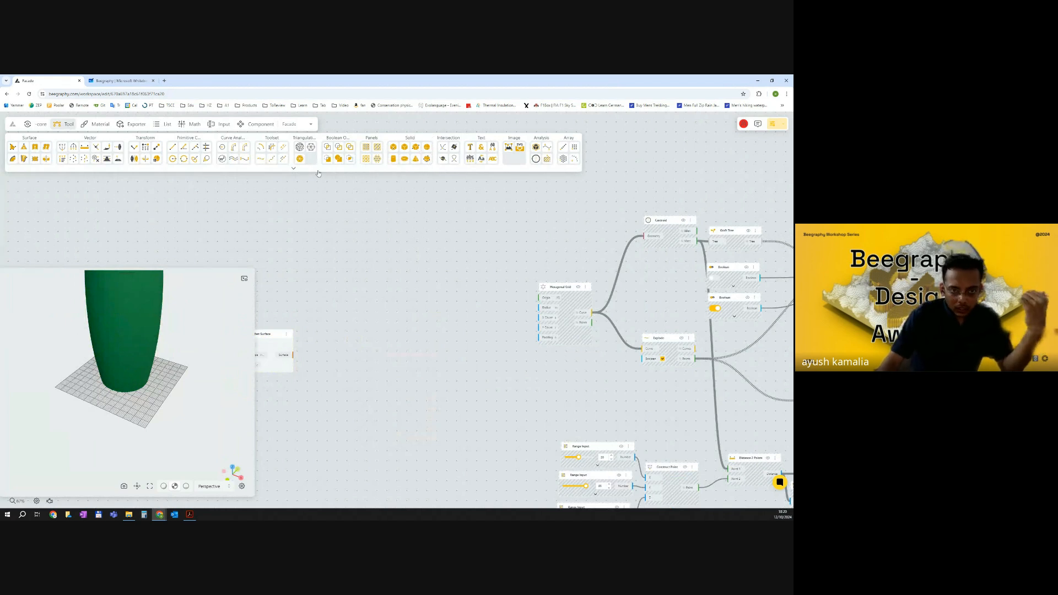
left_click(293, 170)
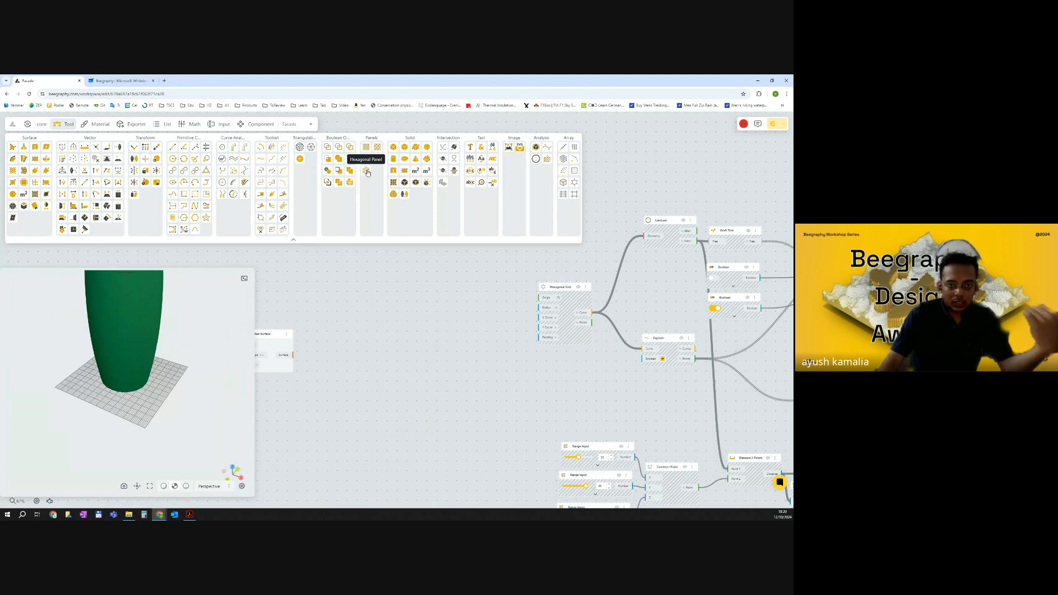
left_click_drag(367, 172, 353, 349)
scroll(292, 352, "up", 4)
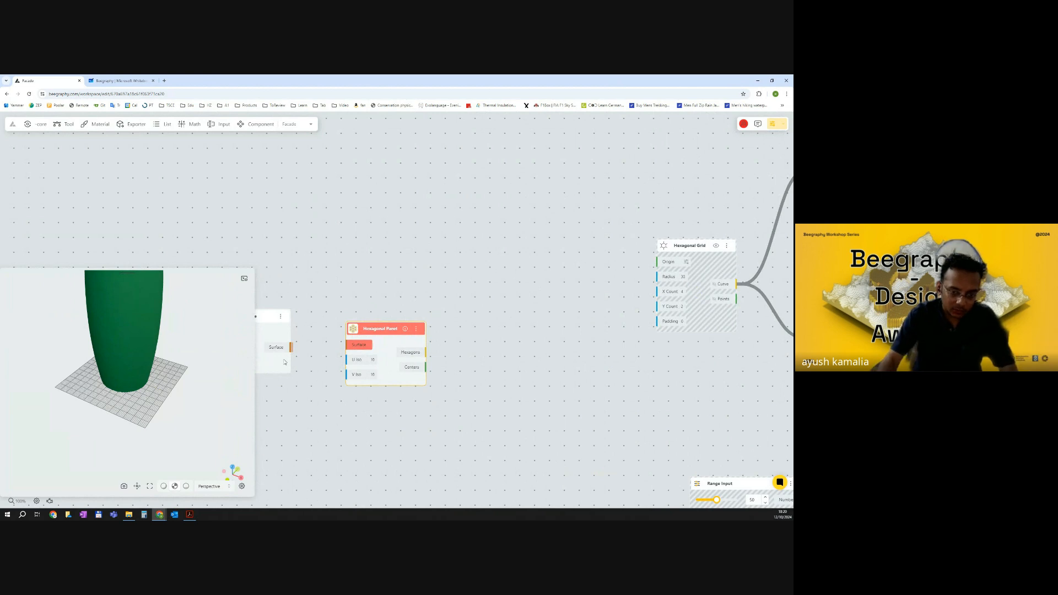
Connect the Offset Surface output to the Hexagonal Panel's Surface input.
left_click_drag(290, 347, 346, 345)
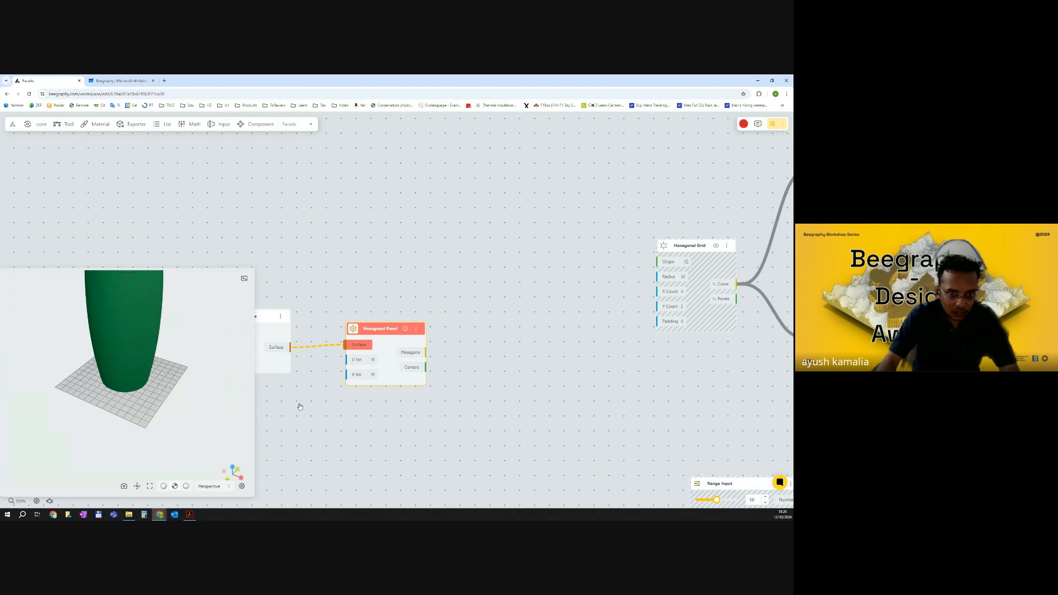
left_click_drag(370, 340, 364, 349)
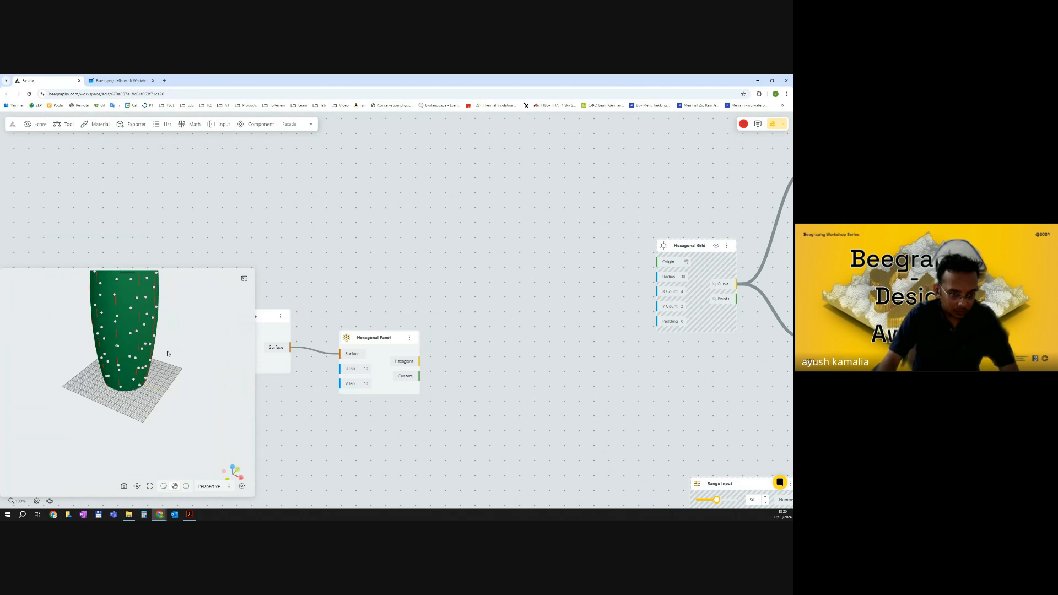
scroll(352, 364, "up", 2)
mouse_move(185, 342)
left_mouse_down()
mouse_move(188, 397)
mouse_move(196, 335)
left_mouse_up()
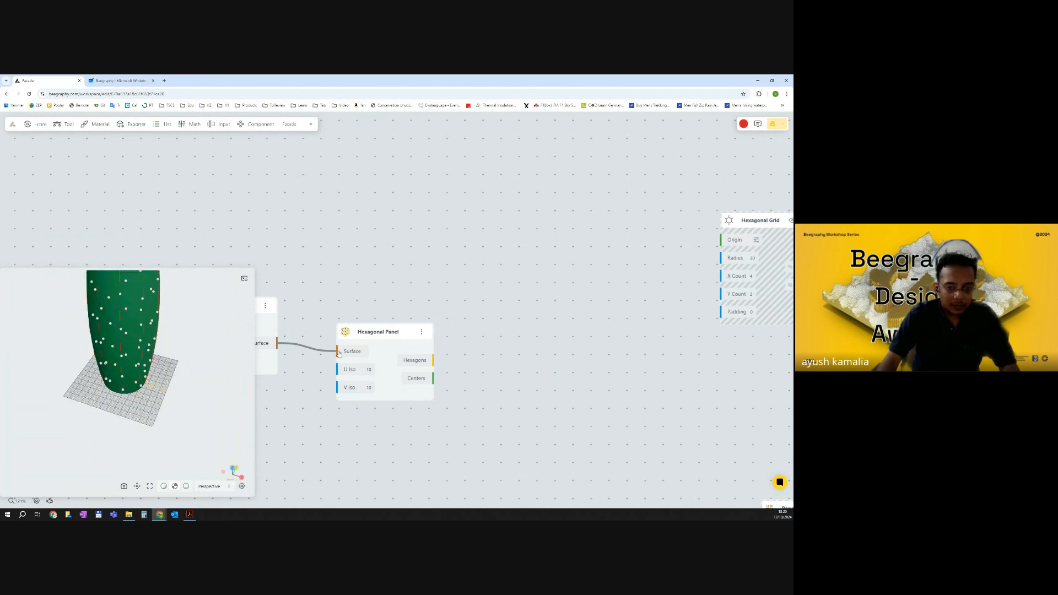
Hide the previews of the Offset Surface and Loft Surface nodes.
left_click_drag(311, 316, 409, 304)
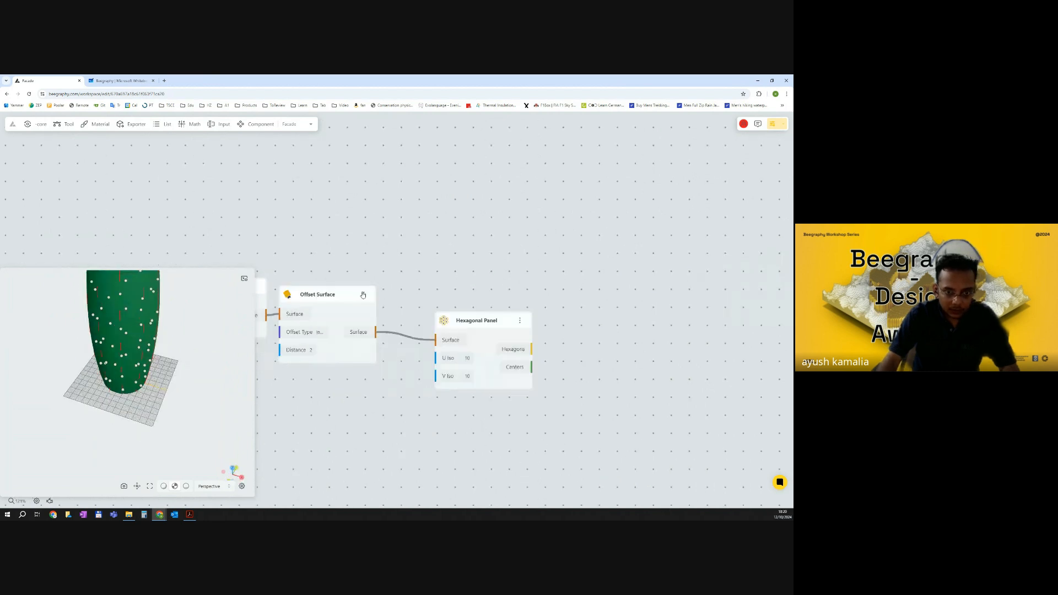
left_click(364, 295)
left_click(386, 310)
scroll(417, 299, "down", 1)
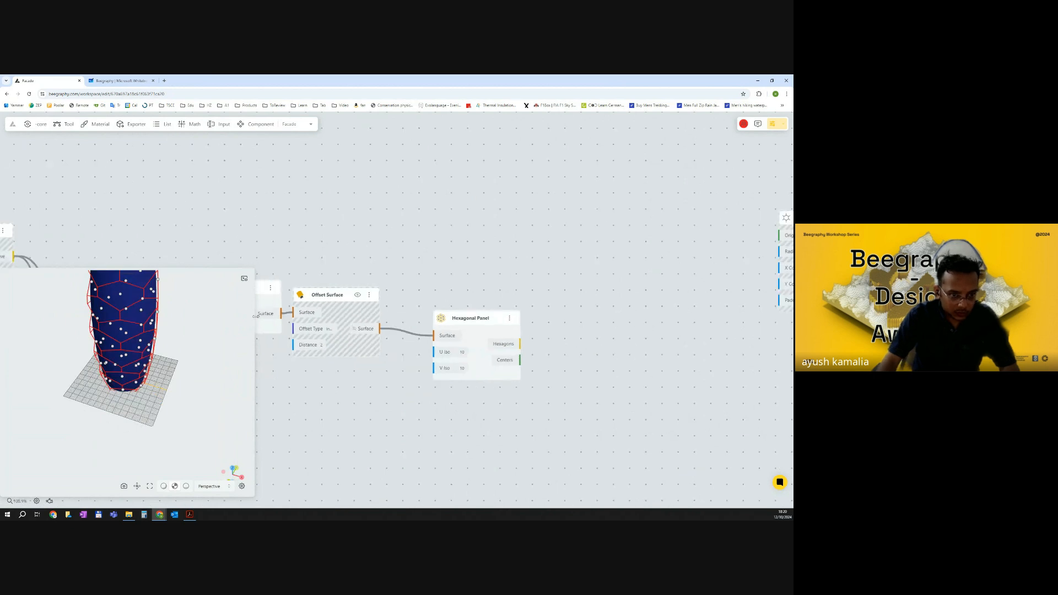
left_click(270, 288)
left_click(291, 306)
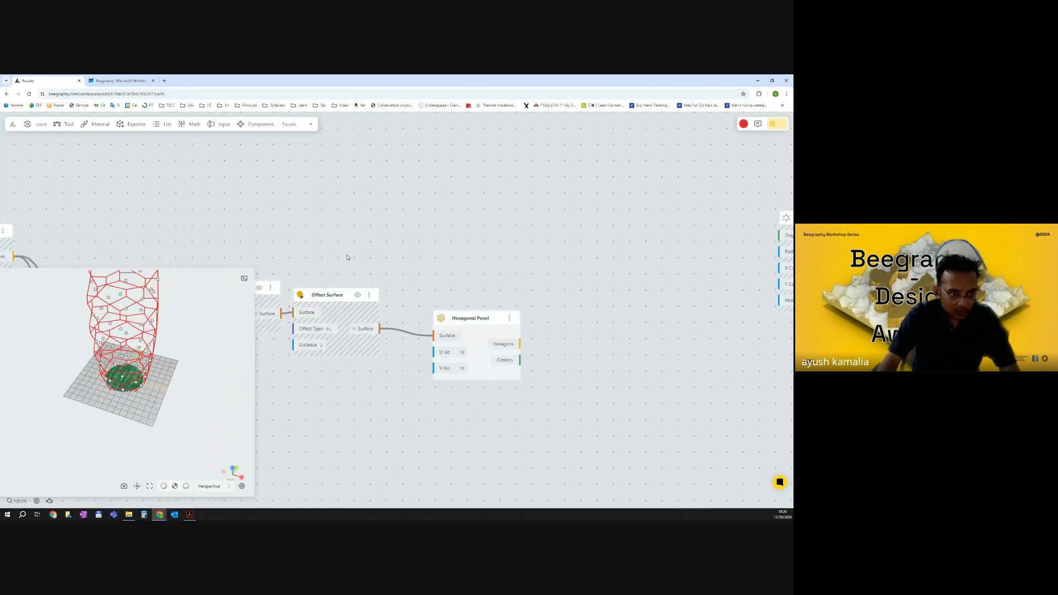
scroll(463, 348, "up", 3)
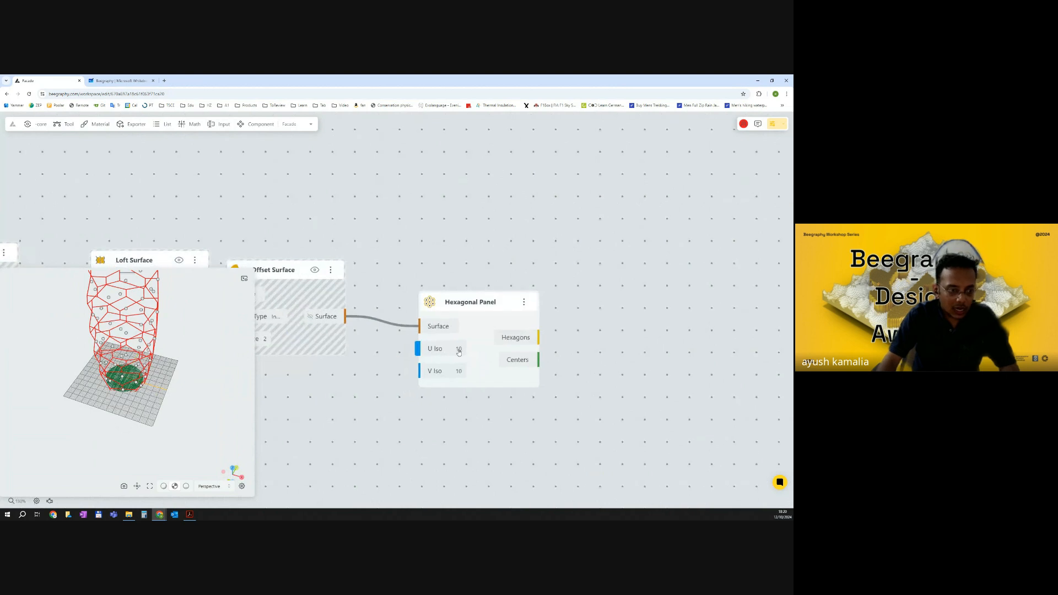
Hide the preview of the Curve To Surface node.
mouse_move(166, 342)
left_mouse_down()
mouse_move(172, 350)
mouse_move(182, 335)
left_mouse_up()
left_click_drag(330, 375, 558, 359)
scroll(399, 363, "down", 1)
scroll(399, 363, "down", 3)
left_click(351, 373)
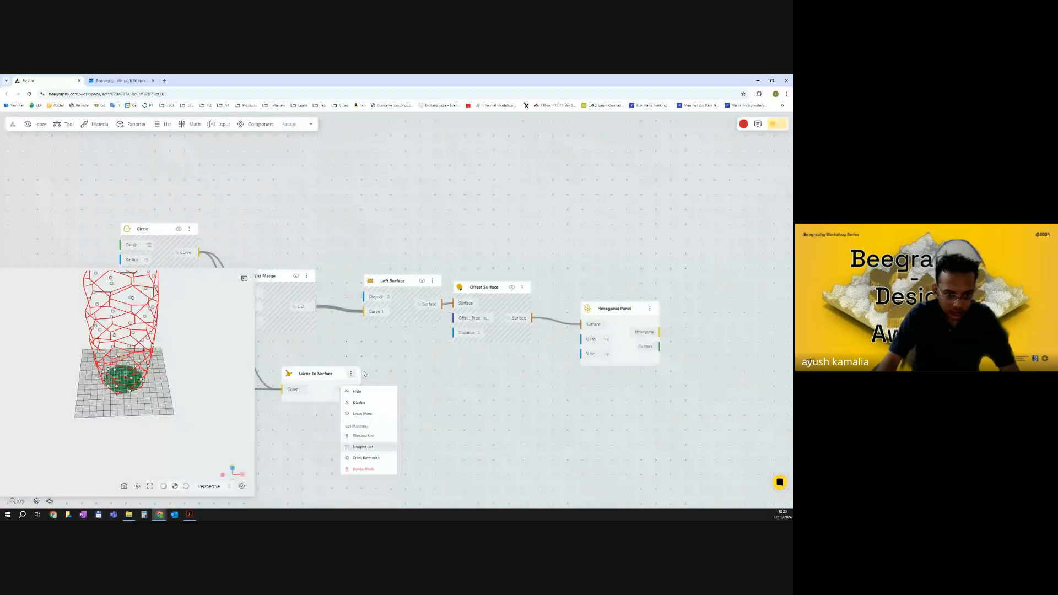
left_click(359, 391)
Set the Hexagonal Panel's U Iso to 20.
mouse_move(219, 320)
left_mouse_down()
mouse_move(195, 336)
mouse_move(217, 317)
left_mouse_up()
left_click_drag(413, 342, 322, 344)
scroll(503, 332, "up", 3)
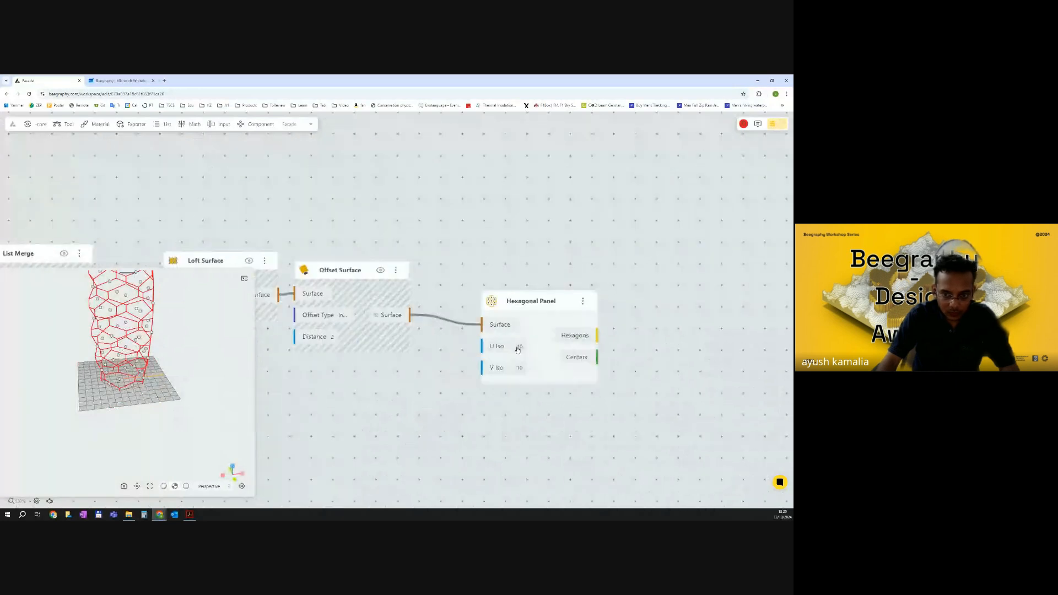
left_click(521, 345)
type("2")
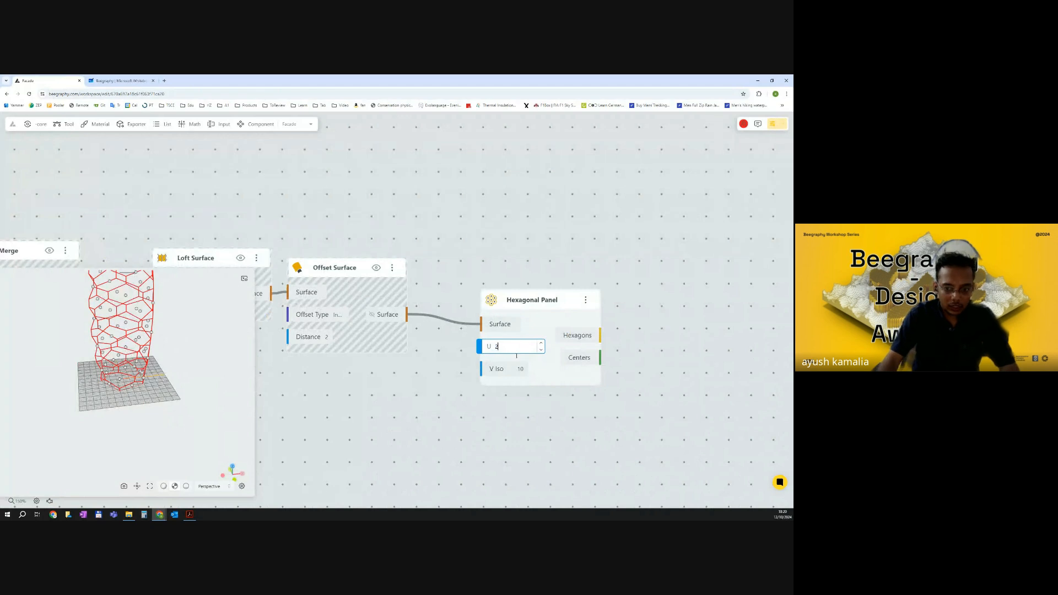
type("0")
key("Tab")
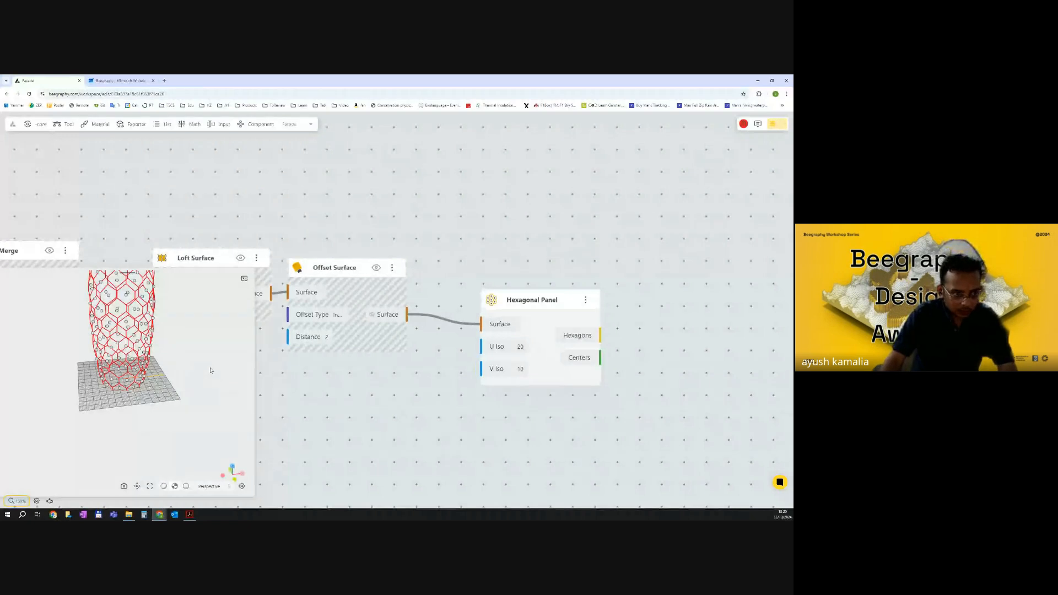
left_click_drag(203, 393, 229, 380)
Set the Hexagonal Panel's U Iso to 30 and V Iso to 15.
left_click(522, 346)
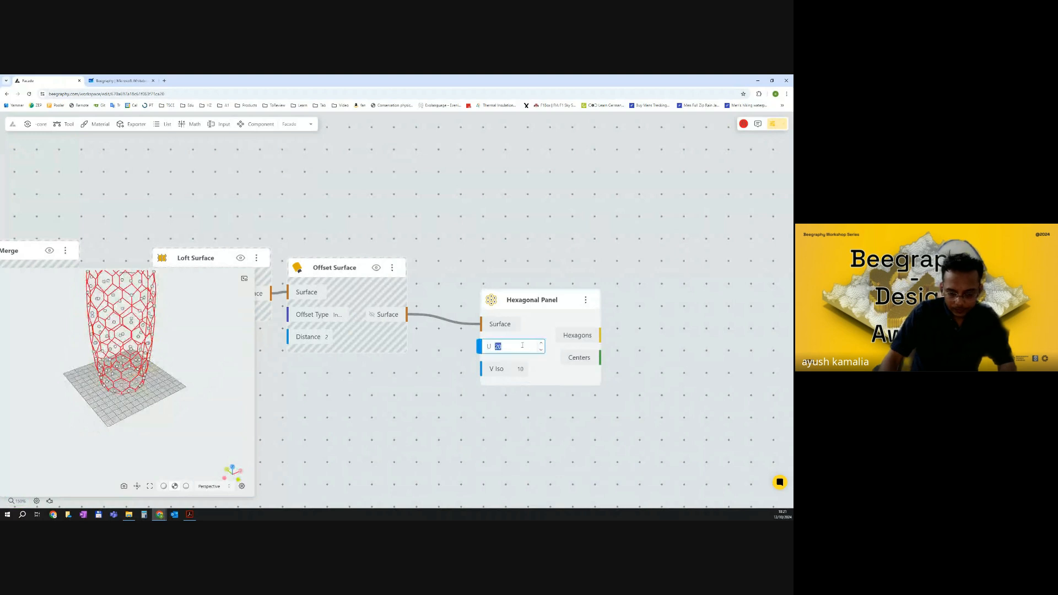
type("3")
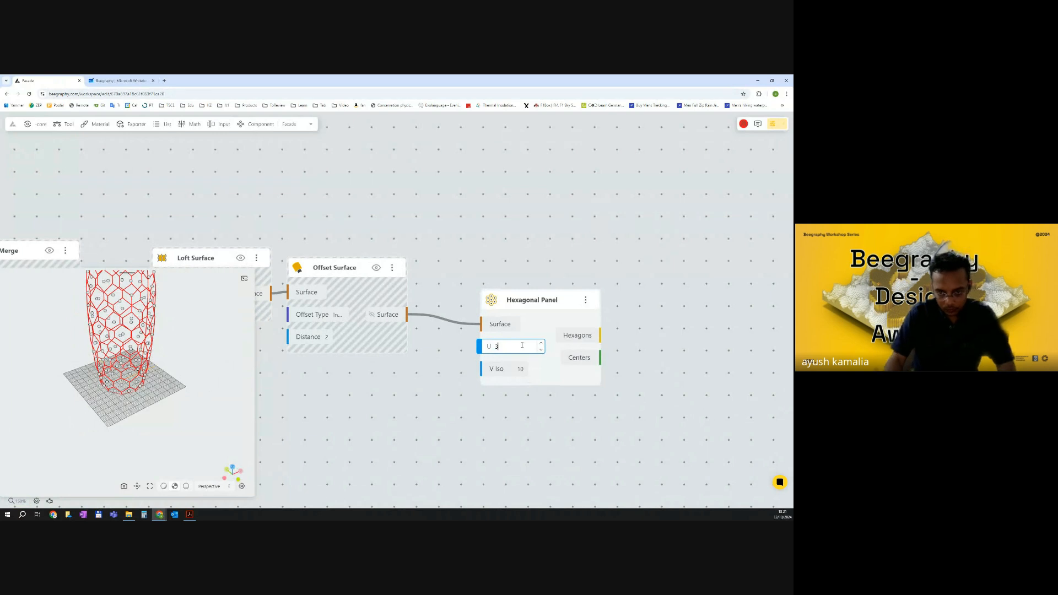
type("0")
key("Return")
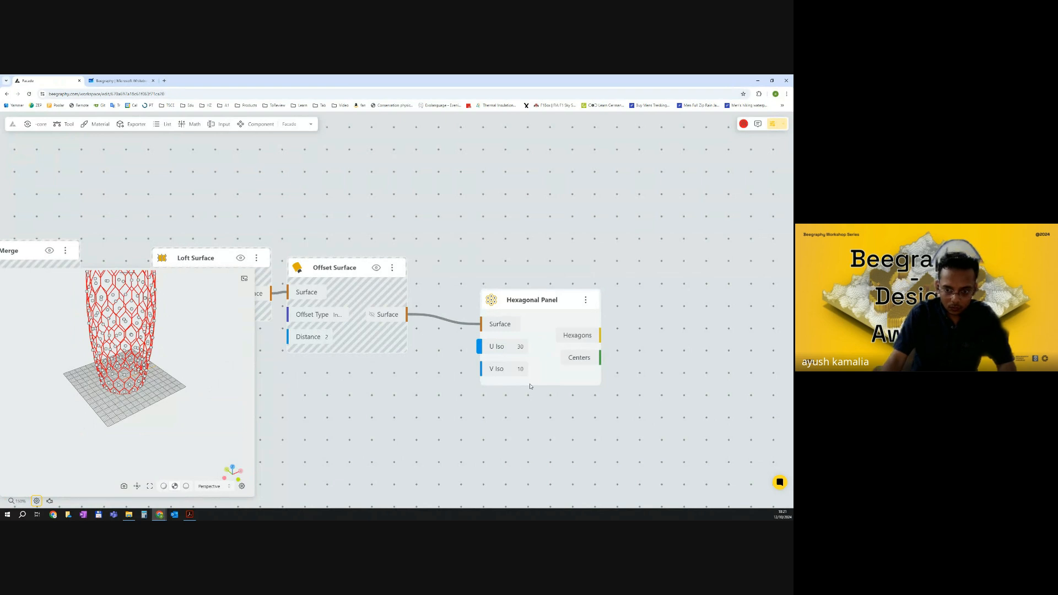
left_click(522, 370)
type("1")
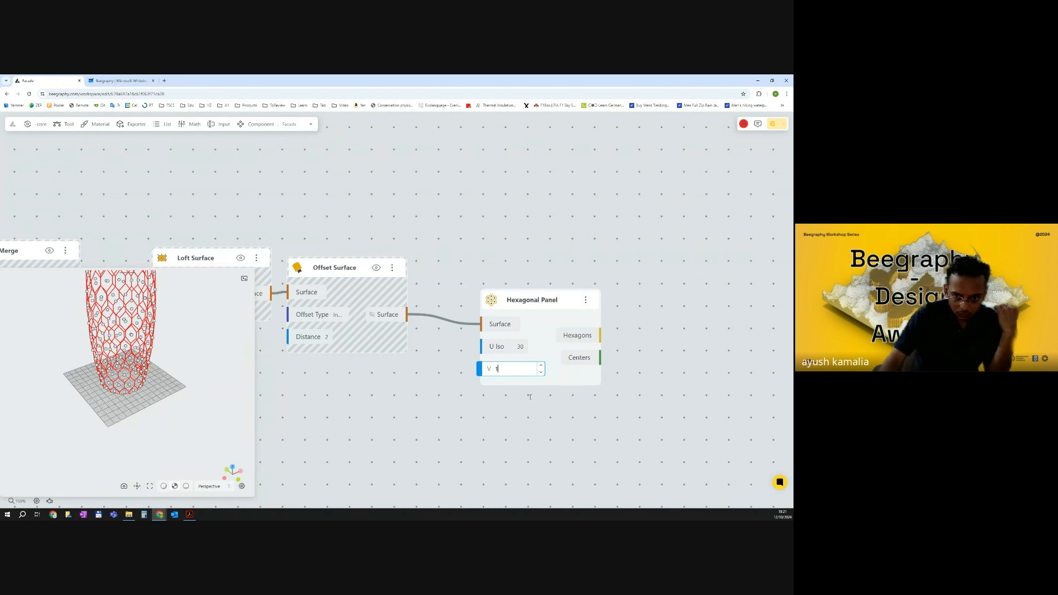
type("5")
key("Return")
scroll(506, 372, "down", 2)
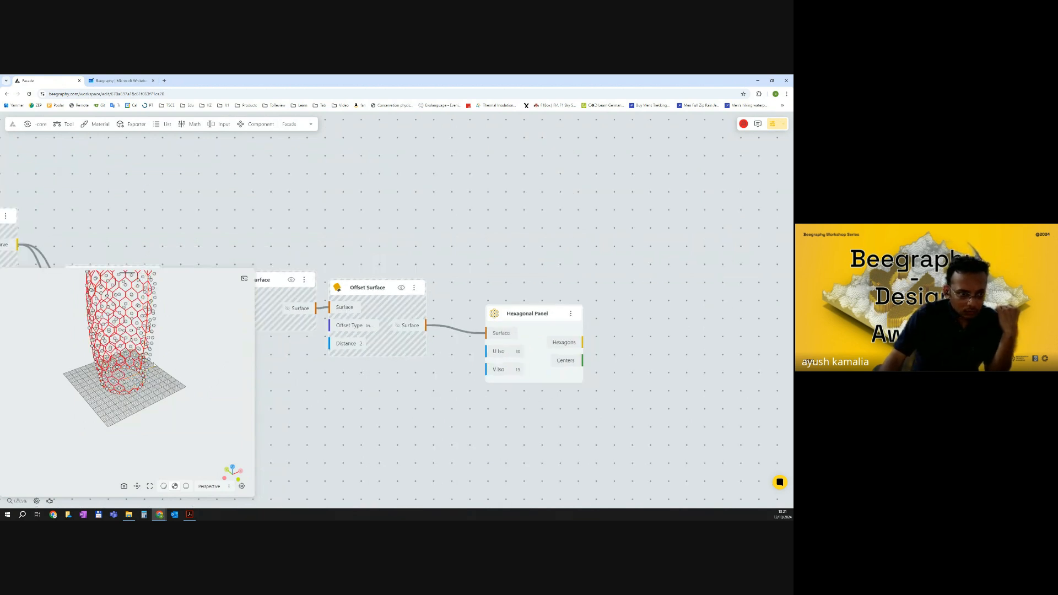
left_click_drag(172, 382, 163, 352)
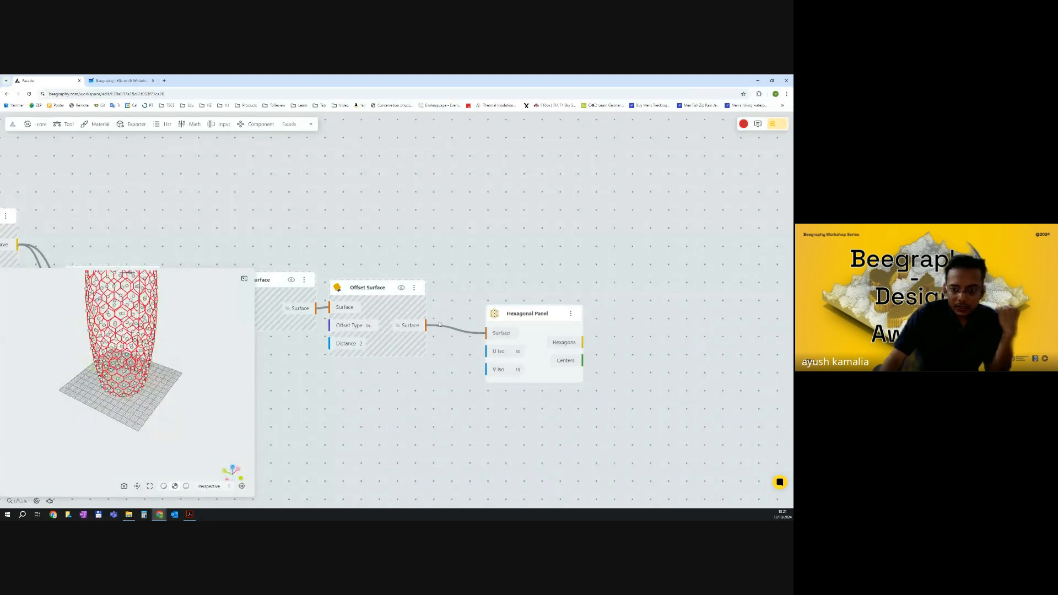
Examine the panelled tower in the 3D preview and survey the whole node graph.
left_click_drag(126, 332, 186, 383)
scroll(381, 358, "down", 5)
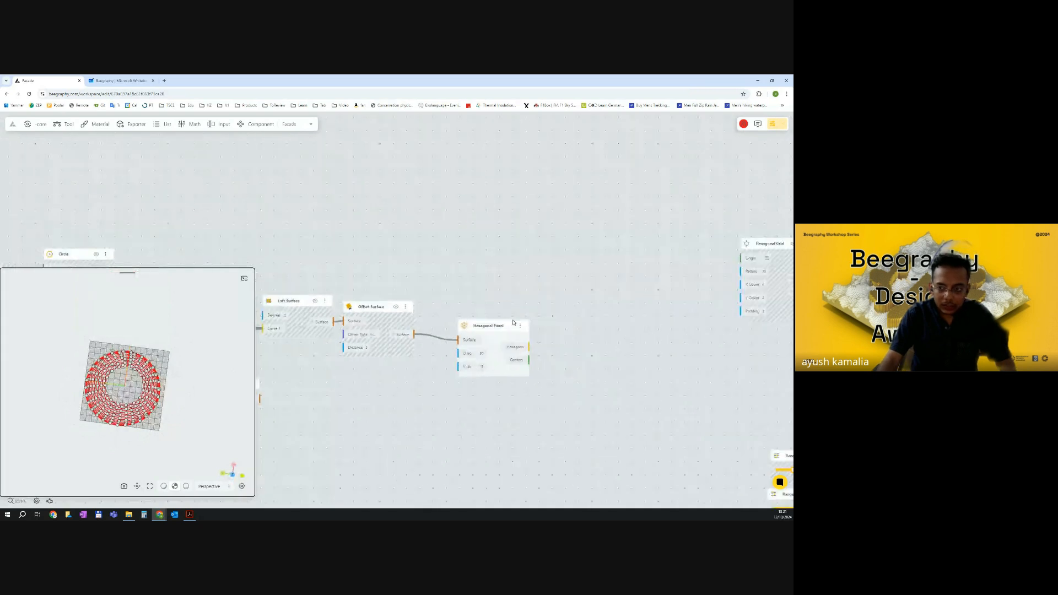
scroll(501, 331, "down", 5)
left_click_drag(744, 370, 546, 354)
scroll(628, 359, "down", 2)
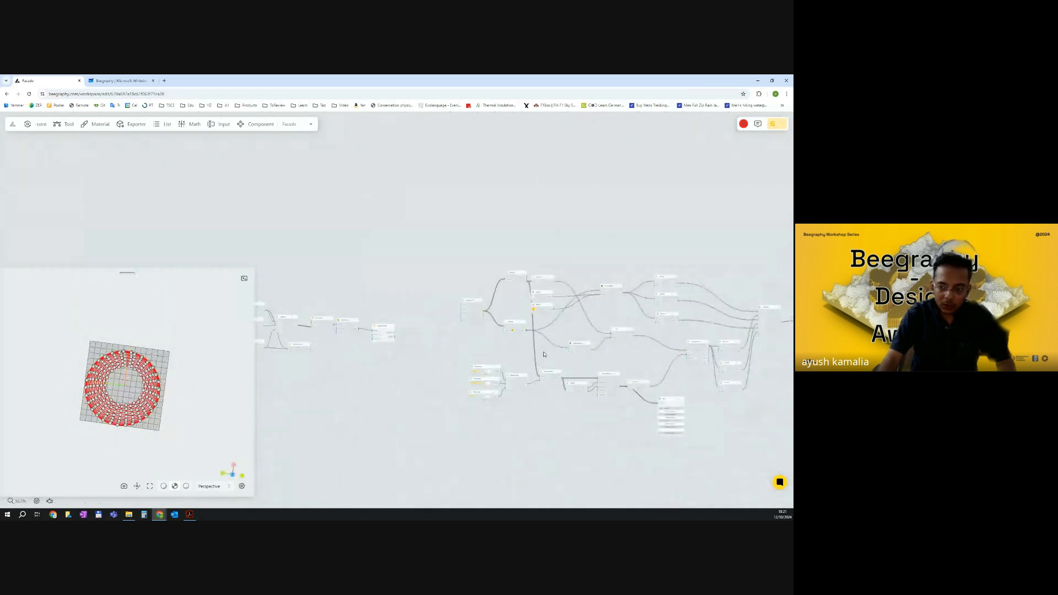
left_click_drag(154, 401, 189, 345)
scroll(399, 306, "up", 1)
scroll(419, 297, "up", 6)
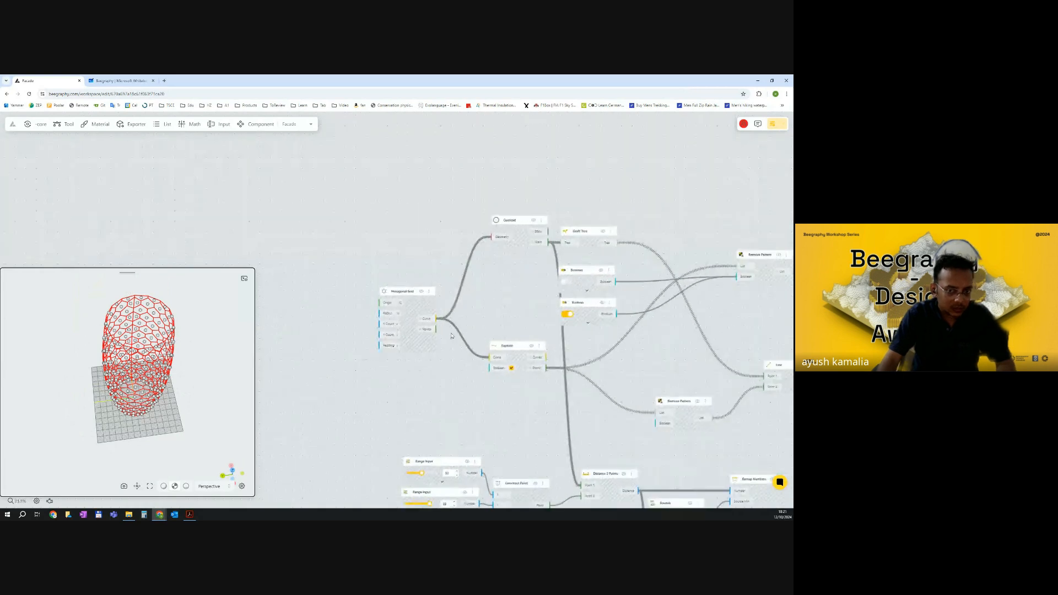
Reposition the Hexagonal Grid node and insert a relay point on its Curve output wire.
left_click_drag(451, 336, 514, 334)
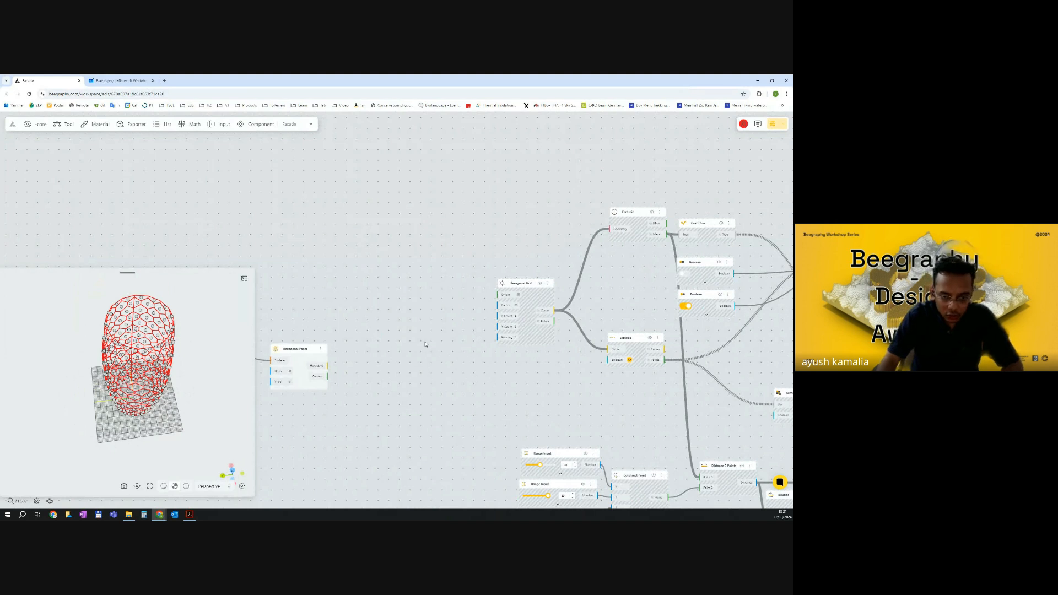
left_click_drag(523, 287, 479, 271)
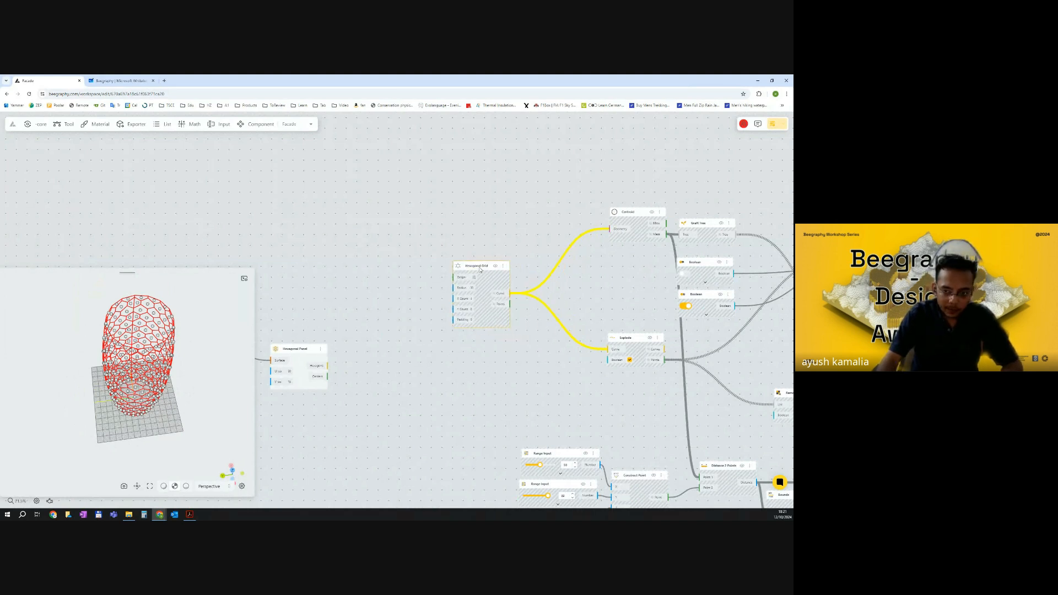
scroll(668, 409, "down", 1)
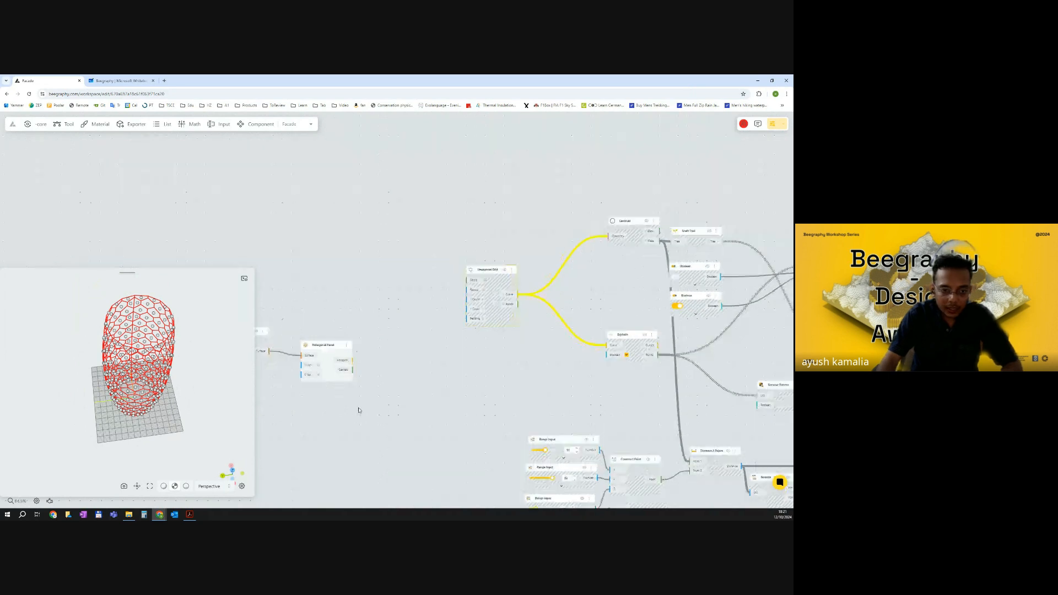
mouse_move(202, 370)
left_mouse_down()
mouse_move(216, 347)
mouse_move(212, 356)
left_mouse_up()
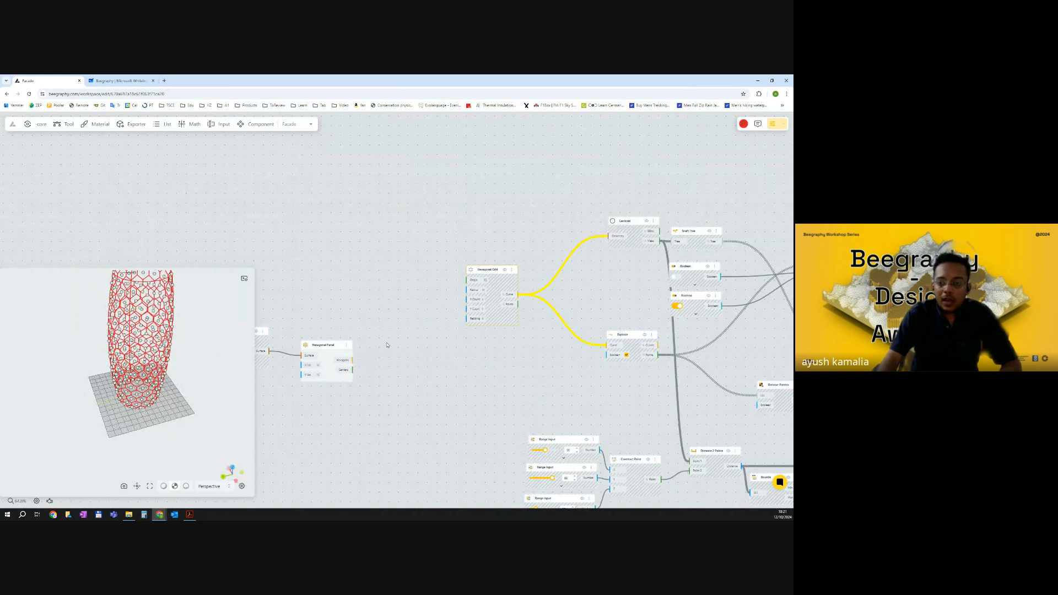
scroll(366, 336, "down", 6)
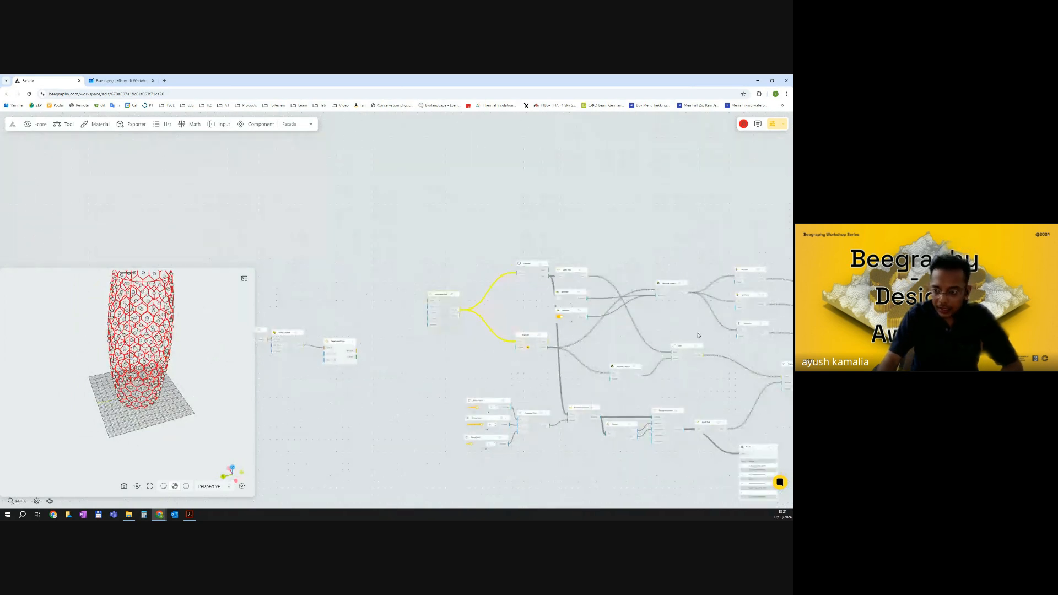
scroll(446, 321, "up", 5)
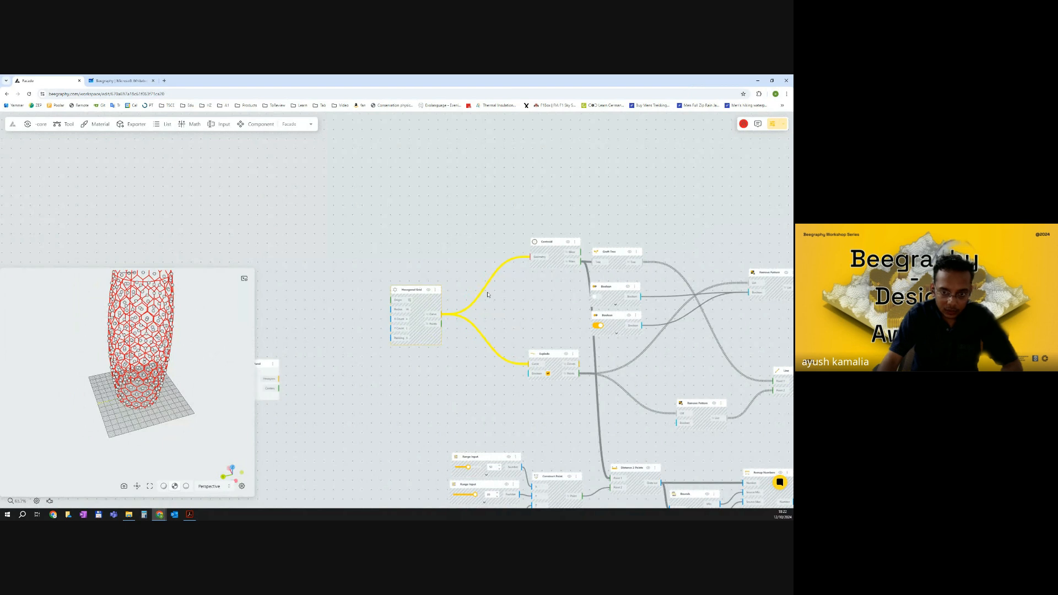
double_click(463, 306)
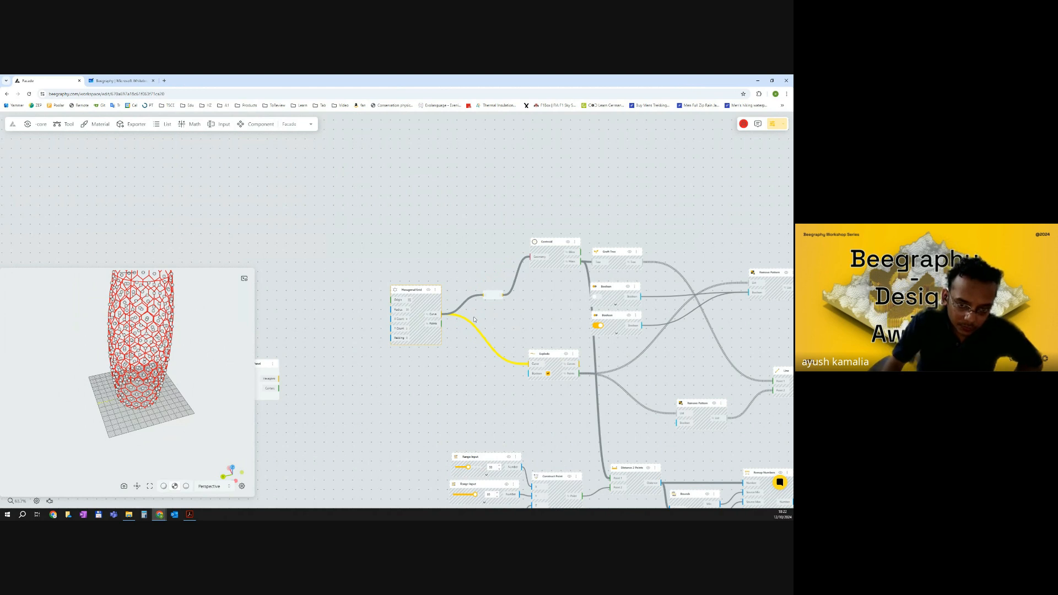
Inspect the data passing through the new relay point.
scroll(477, 323, "down", 1)
scroll(477, 311, "up", 2)
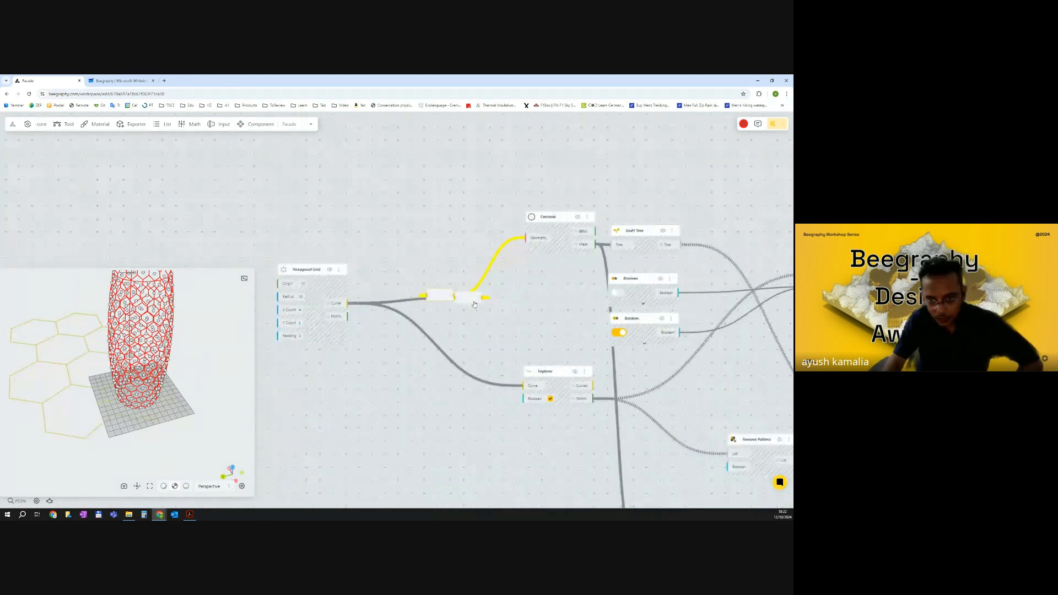
scroll(471, 316, "up", 2)
right_click(473, 302)
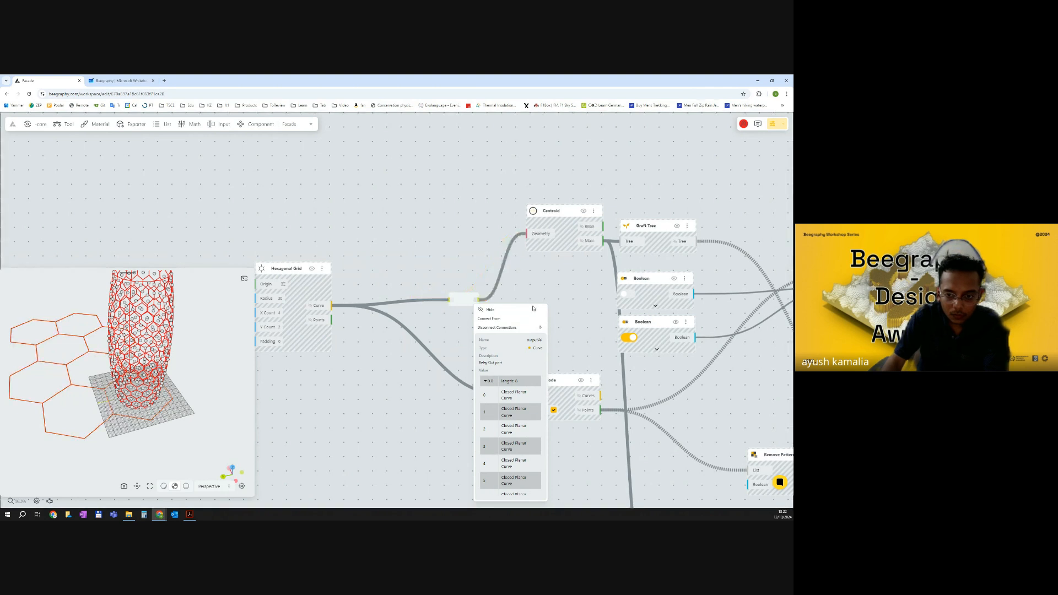
scroll(440, 307, "down", 4)
scroll(445, 309, "down", 3)
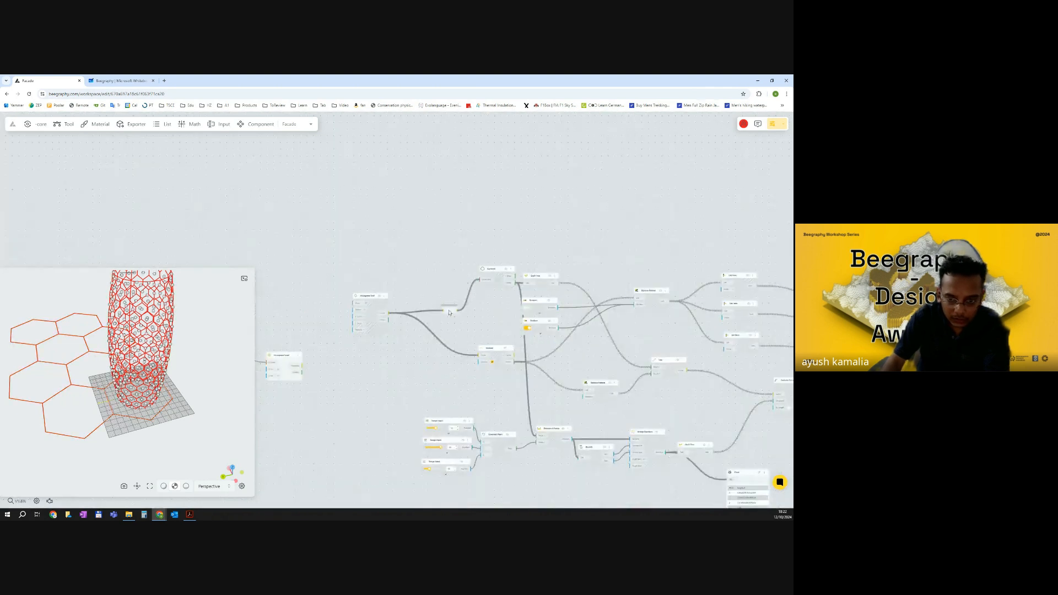
scroll(457, 317, "up", 3)
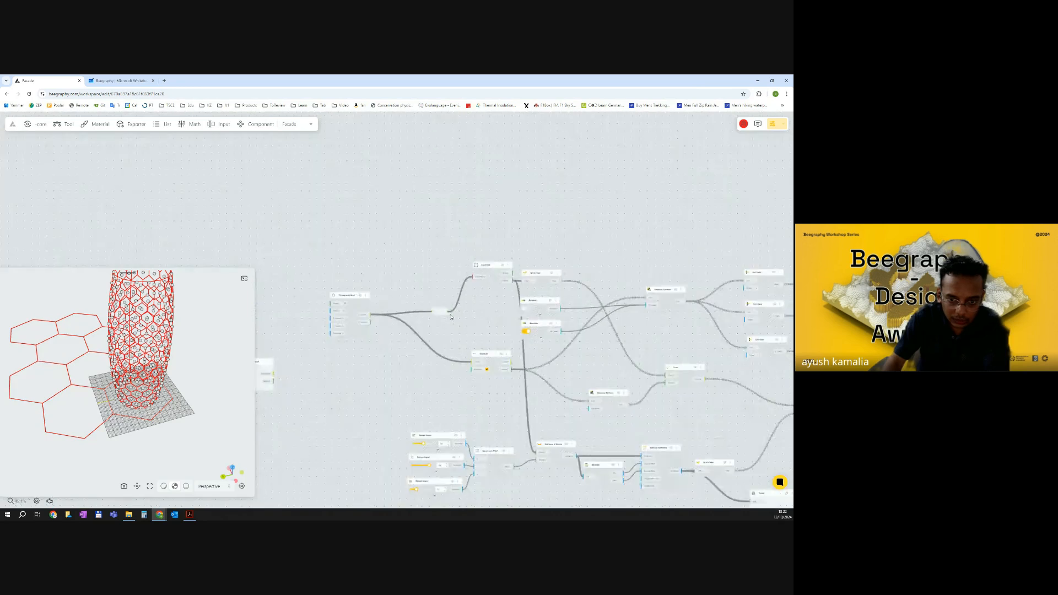
scroll(448, 315, "up", 2)
left_click_drag(445, 313, 479, 377)
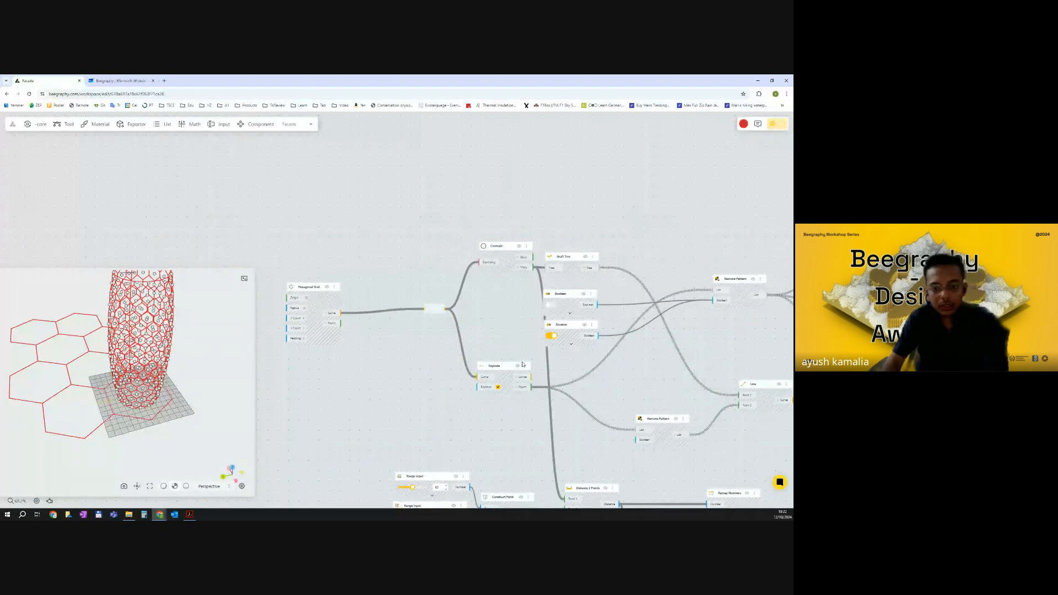
scroll(430, 329, "up", 1)
scroll(438, 306, "up", 4)
Disable the relay point.
left_click(445, 301)
right_click(446, 302)
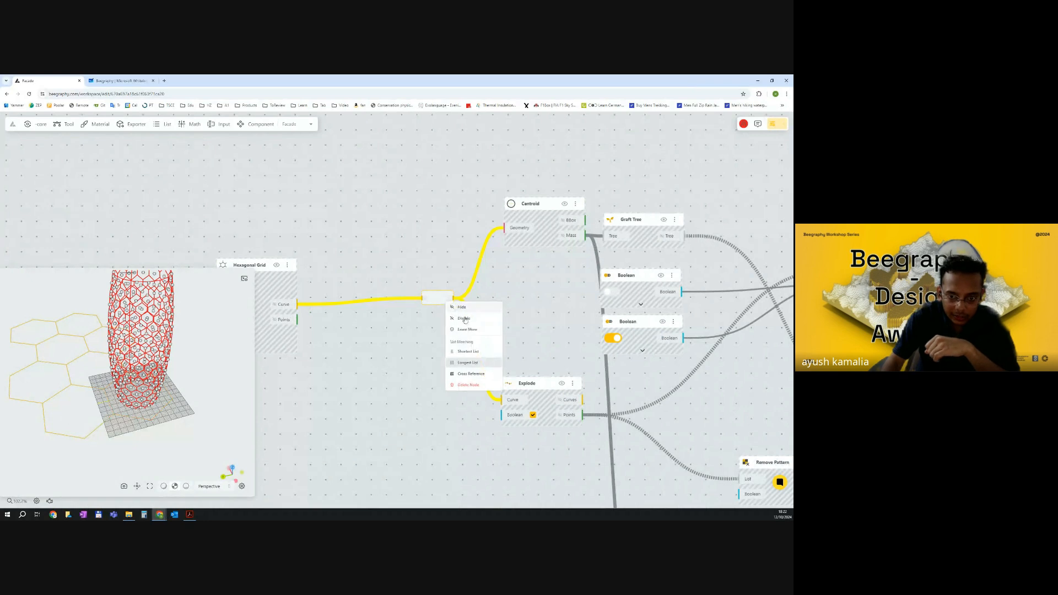
left_click(449, 317)
Delete the Hexagonal Grid node and connect the Hexagonal Panel's Hexagons output to the relay point.
scroll(403, 325, "down", 3)
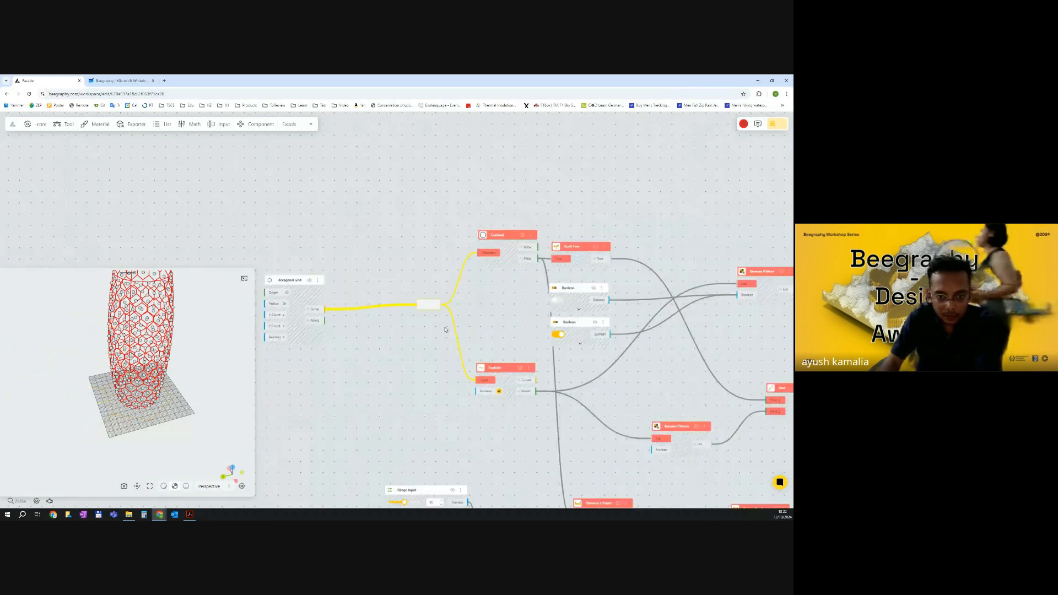
middle_click_drag(310, 300, 425, 287)
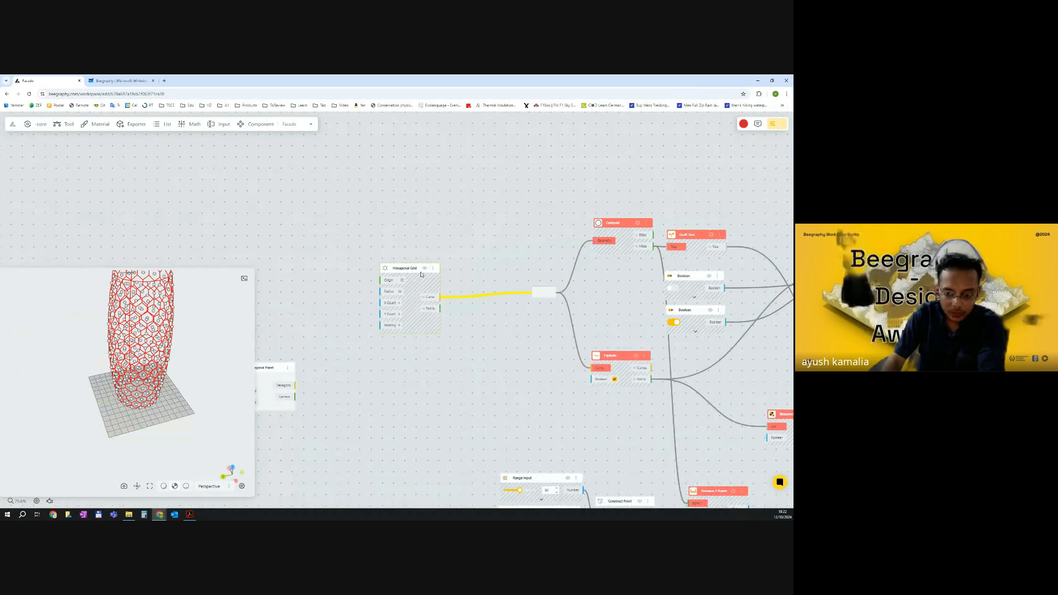
key("Delete")
left_click_drag(295, 385, 543, 293)
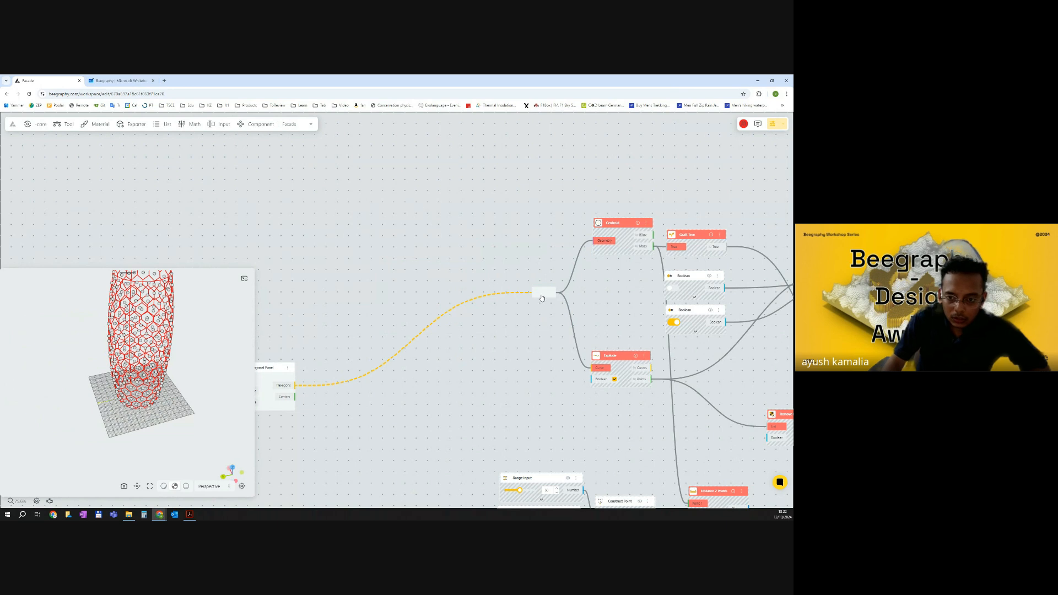
Hide the preview of the Hexagonal Panel node.
scroll(525, 327, "down", 2)
scroll(525, 327, "down", 3)
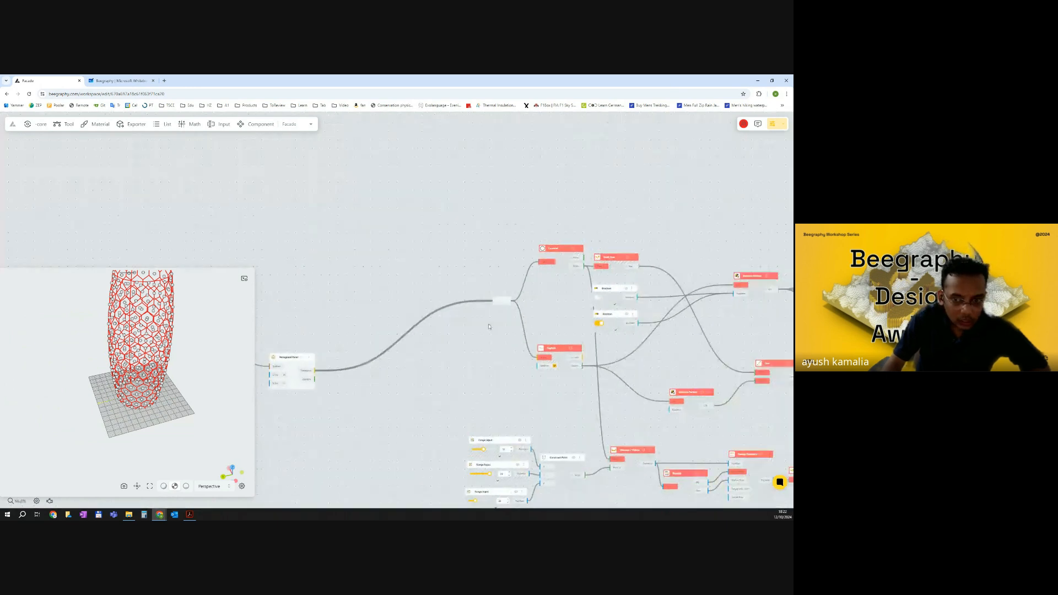
scroll(437, 314, "down", 2)
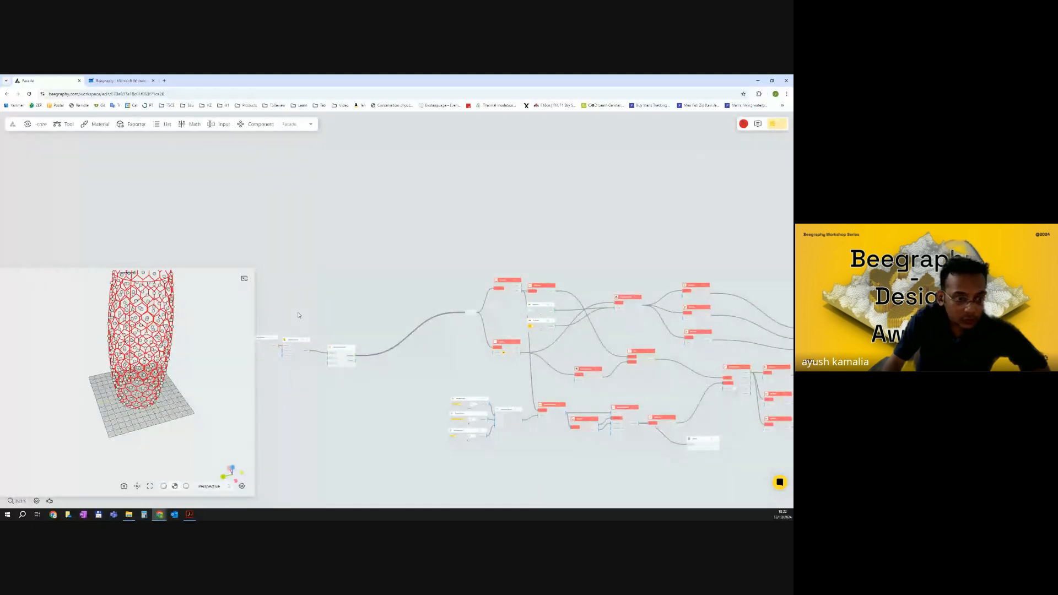
left_click_drag(175, 369, 195, 383)
scroll(353, 349, "up", 3)
right_click(353, 348)
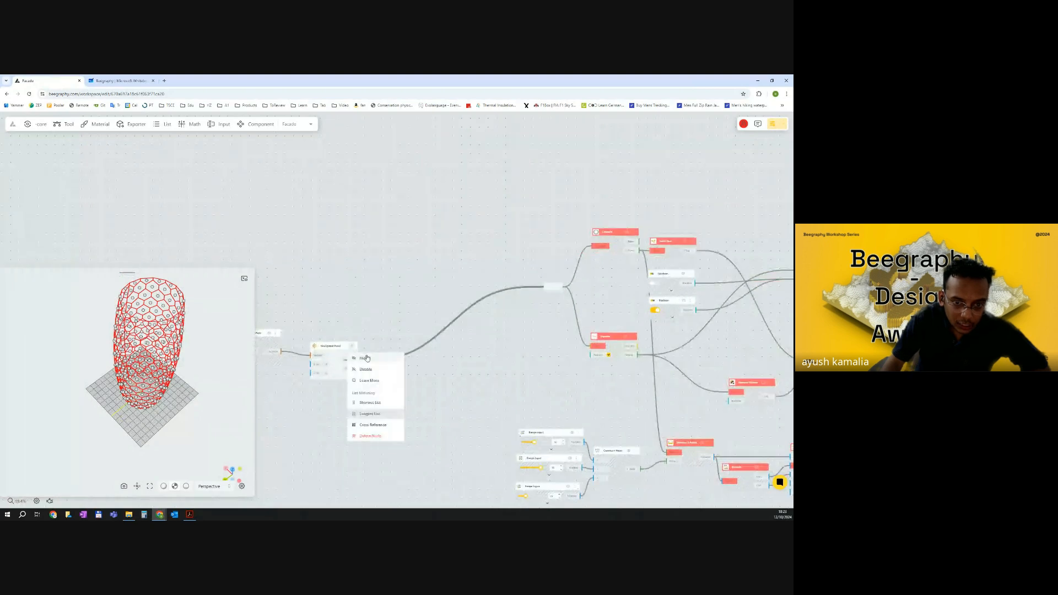
left_click(366, 359)
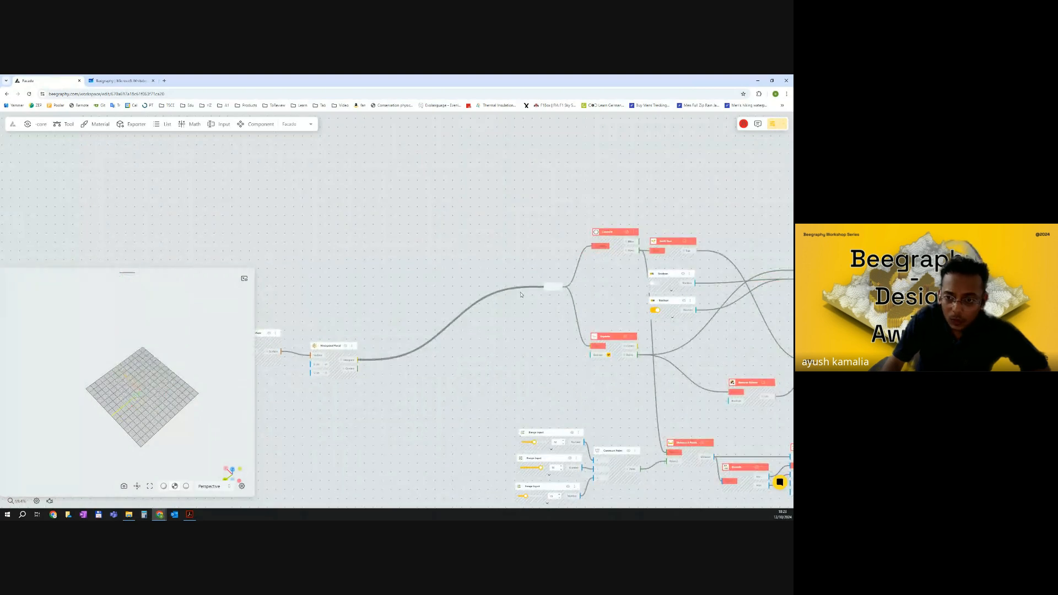
Enable the relay point again so the facade hexagons feed the Centroid and Explode nodes.
scroll(551, 285, "up", 5)
double_click(573, 283)
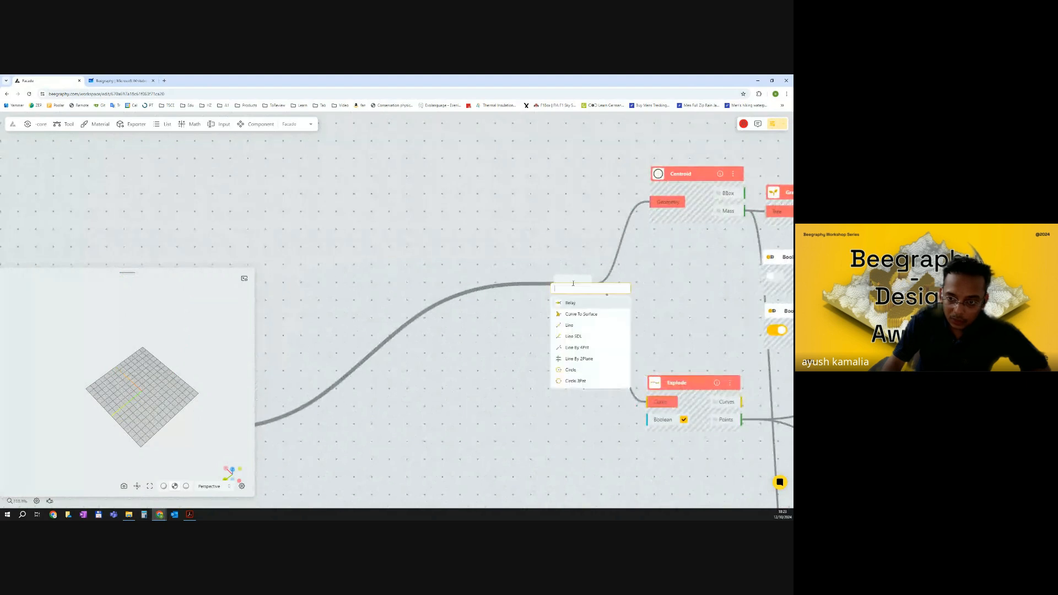
left_click(576, 282)
right_click(577, 282)
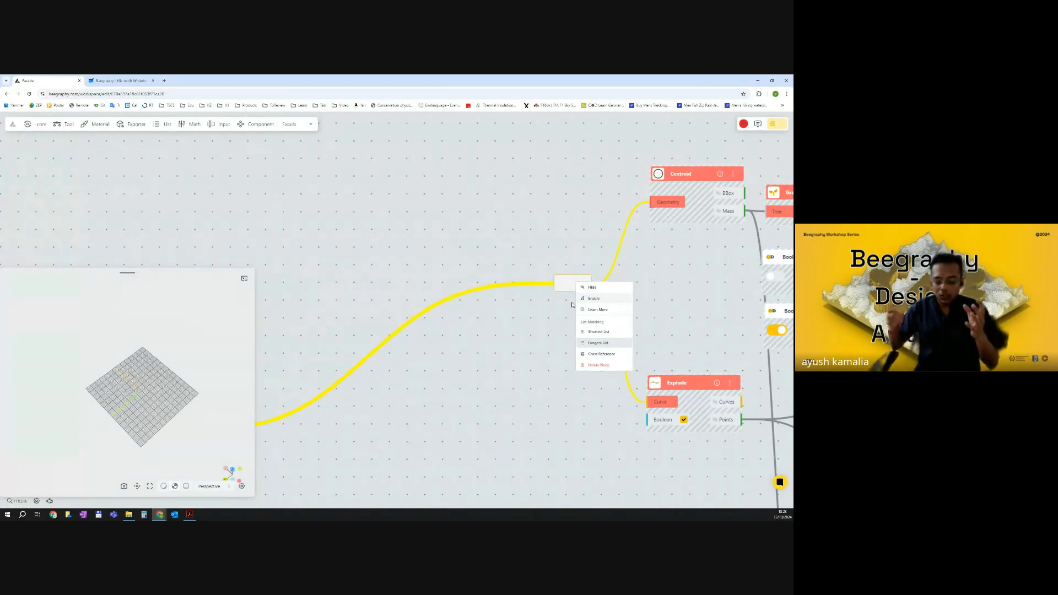
left_click(573, 302)
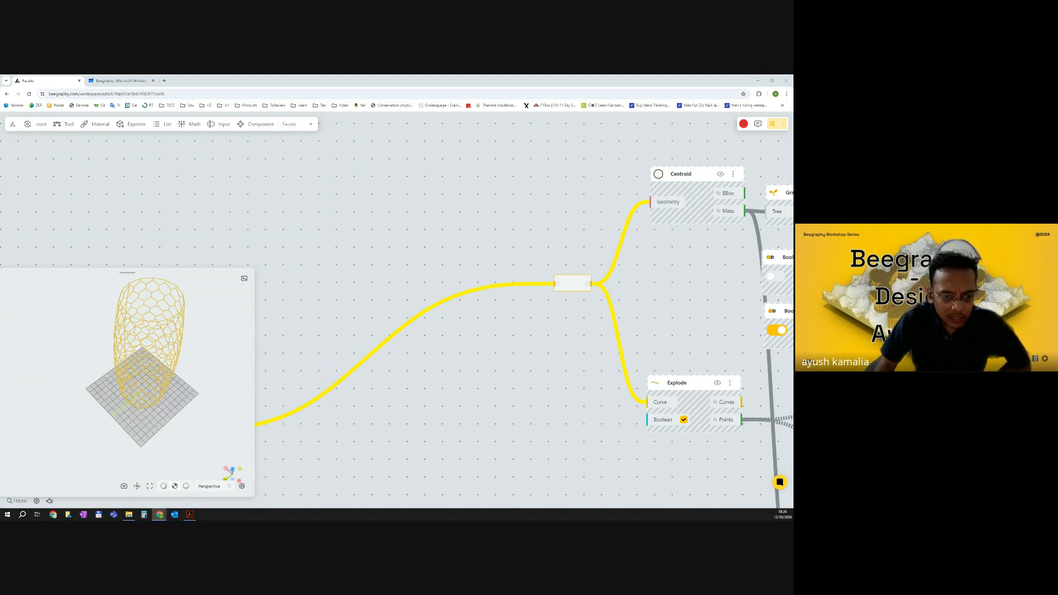
Inspect the downstream attractor nodes and the output values of the Distance 2 Points node.
scroll(398, 279, "down", 3)
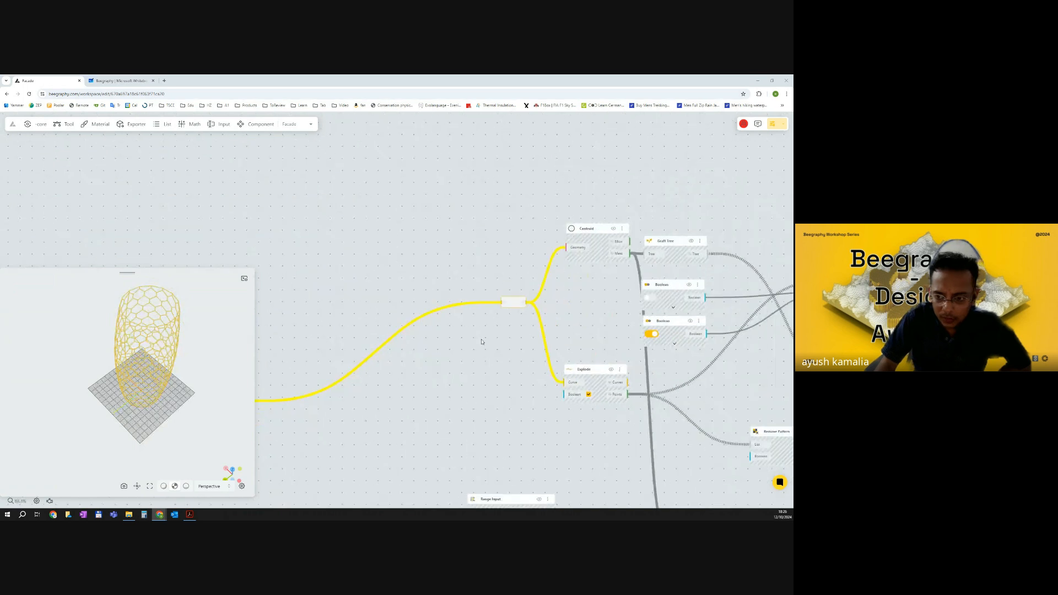
left_click(548, 304)
scroll(548, 304, "down", 10)
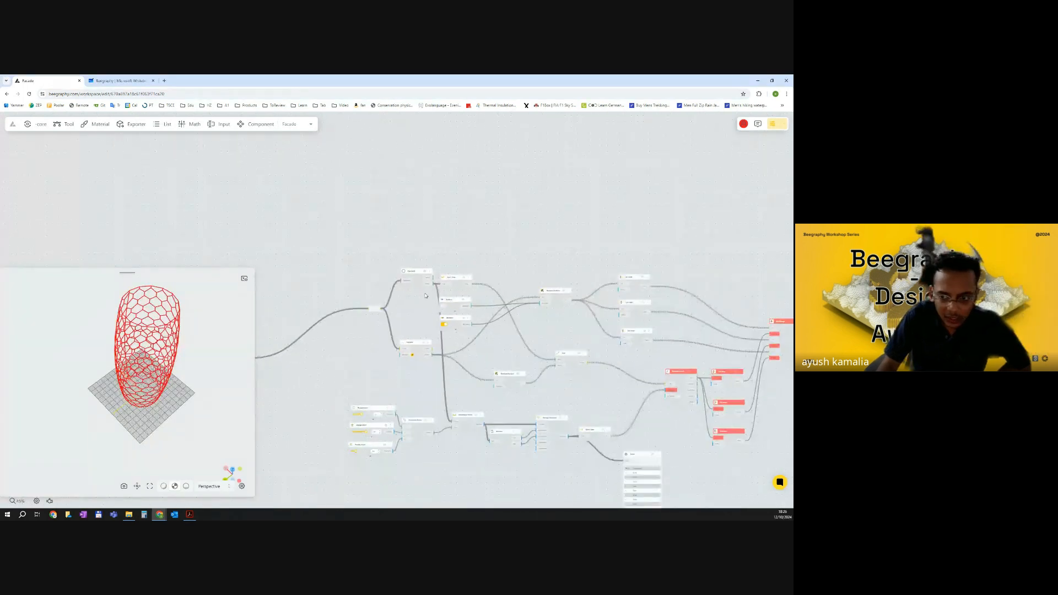
scroll(528, 295, "down", 3)
scroll(593, 307, "up", 9)
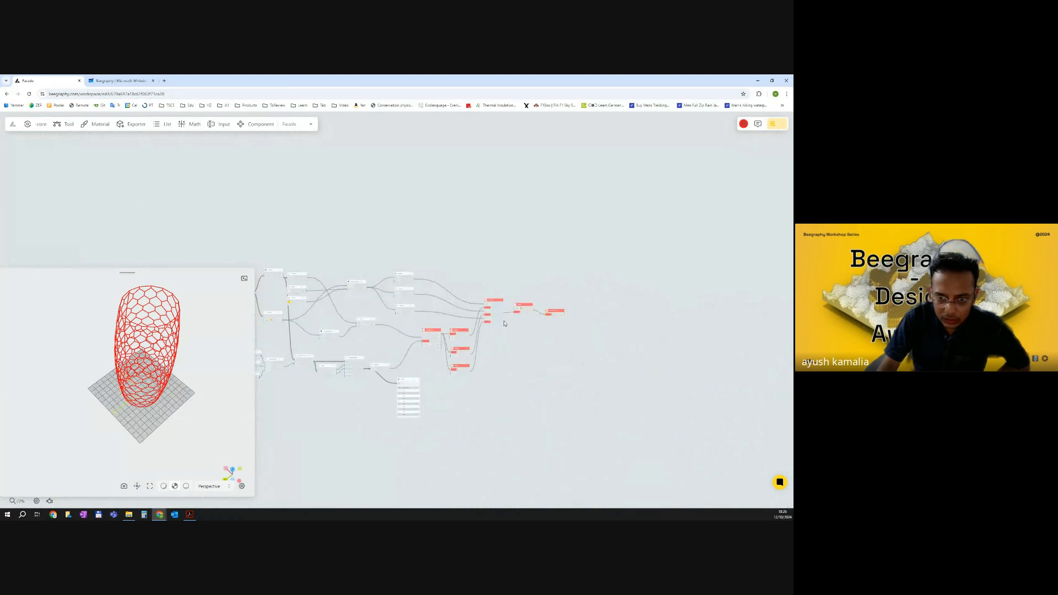
scroll(342, 373, "up", 8)
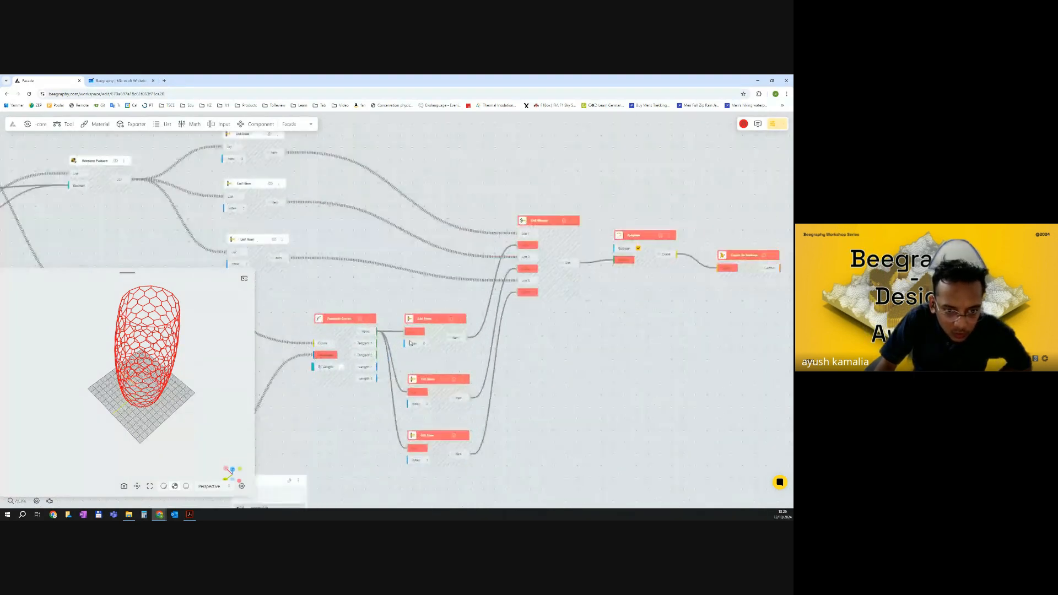
scroll(512, 320, "down", 3)
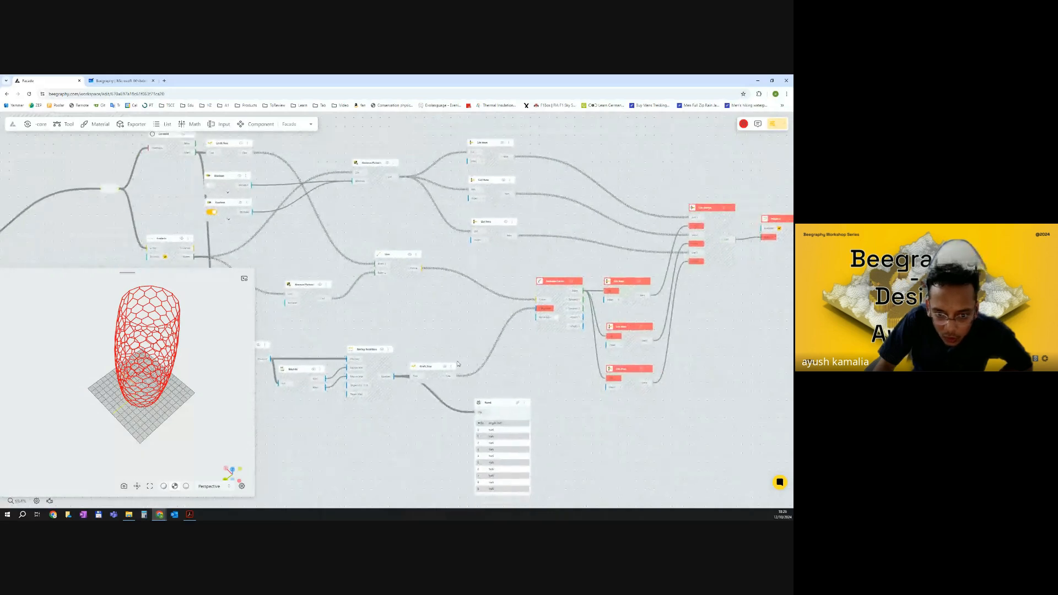
scroll(464, 373, "up", 4)
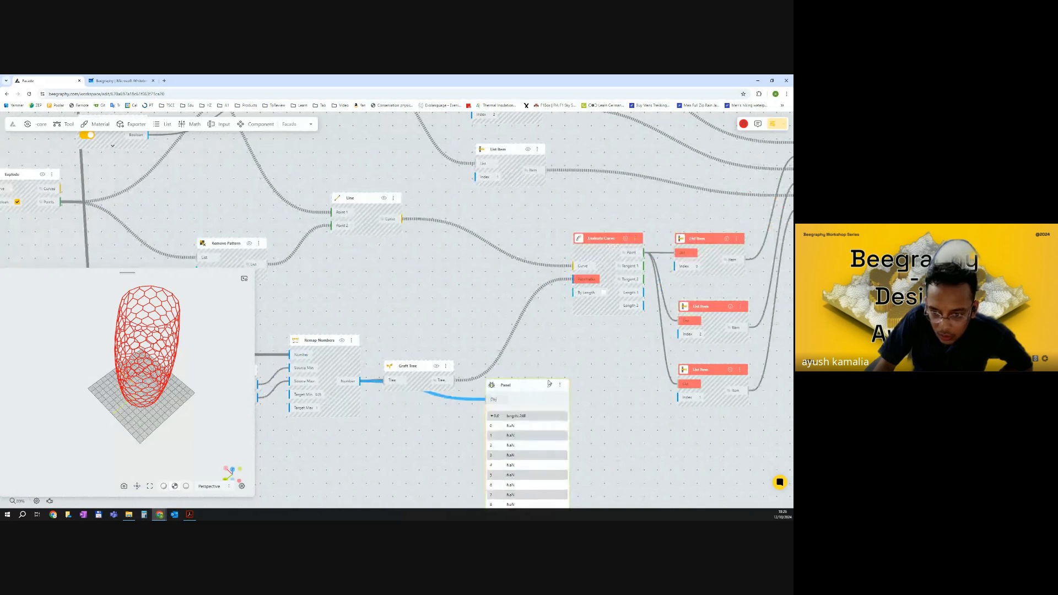
scroll(513, 388, "down", 5)
middle_click_drag(437, 395, 501, 392)
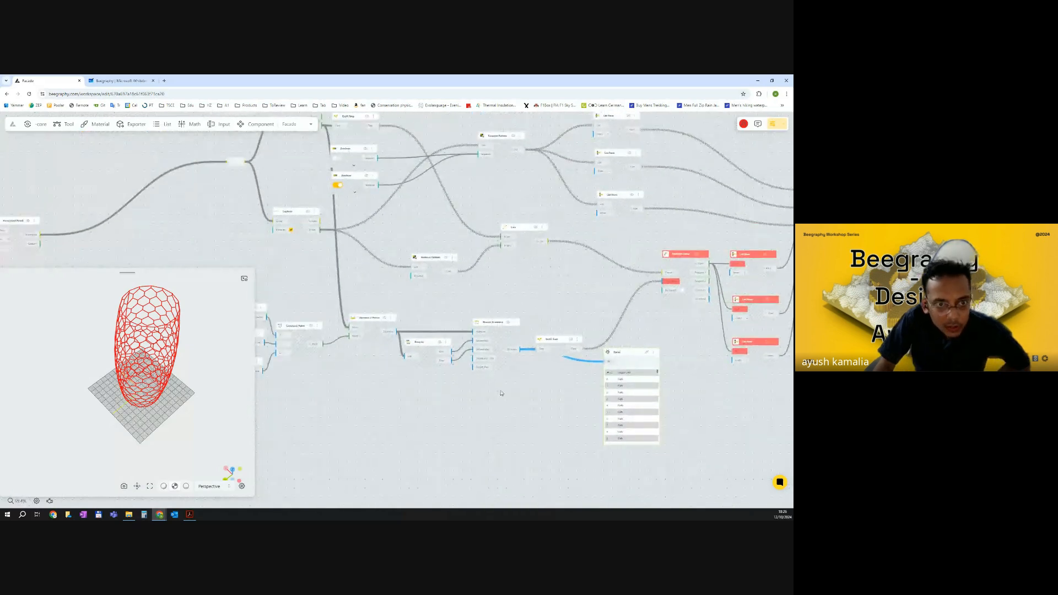
middle_click_drag(364, 321, 412, 362)
scroll(430, 374, "up", 3)
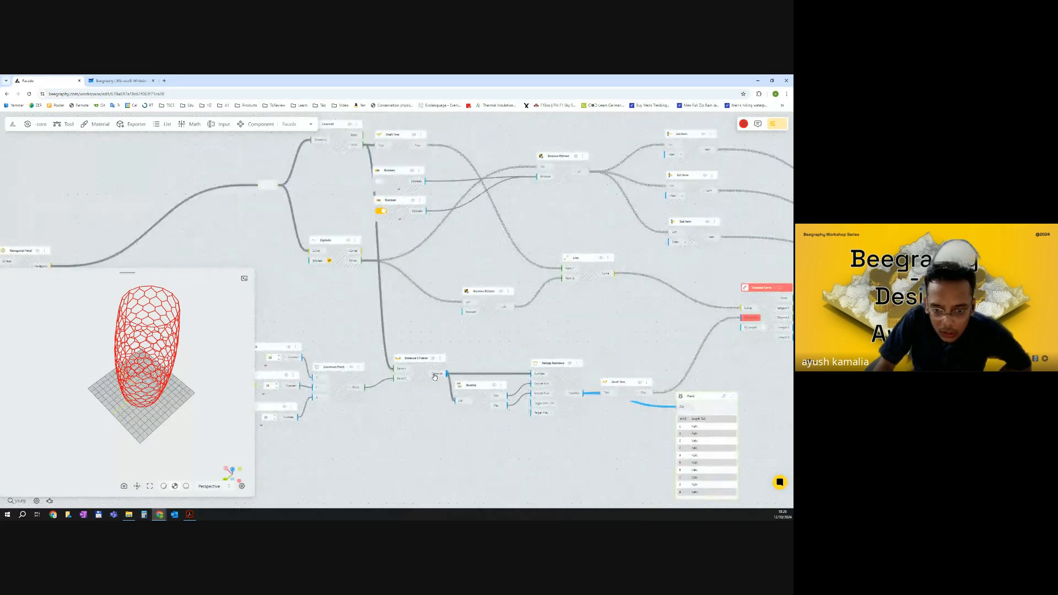
right_click(432, 374)
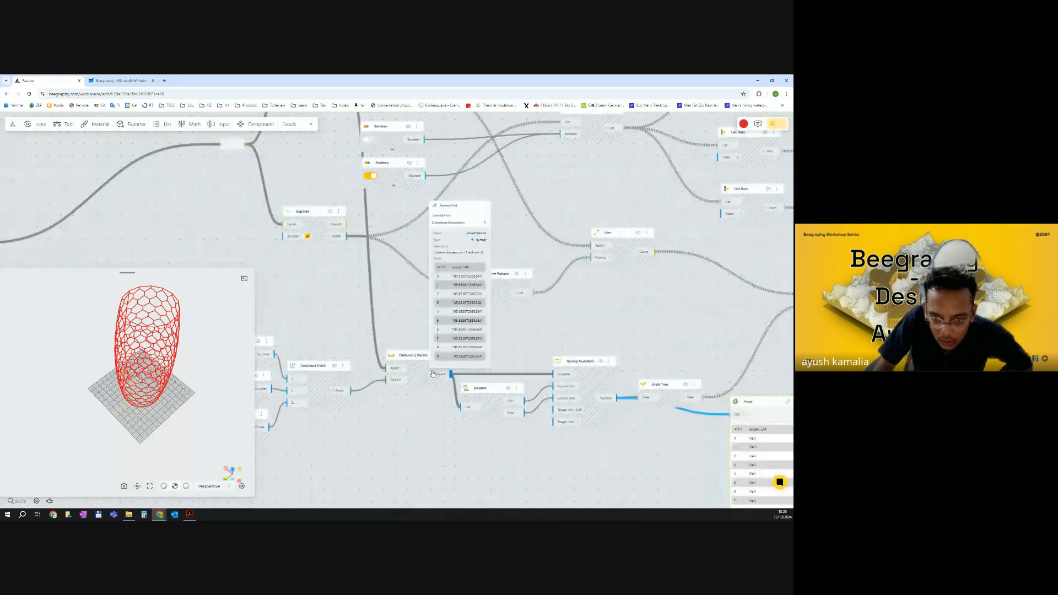
Inspect the output values of the Bounds, Remap Numbers and Distance 2 Points nodes.
right_click(517, 403)
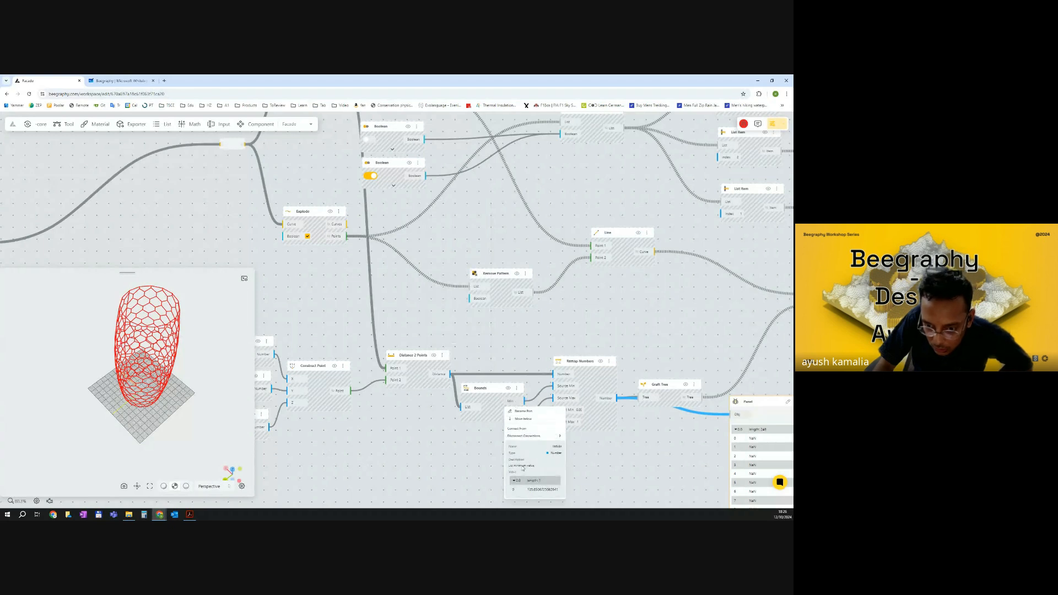
left_click(512, 482)
left_click(490, 478)
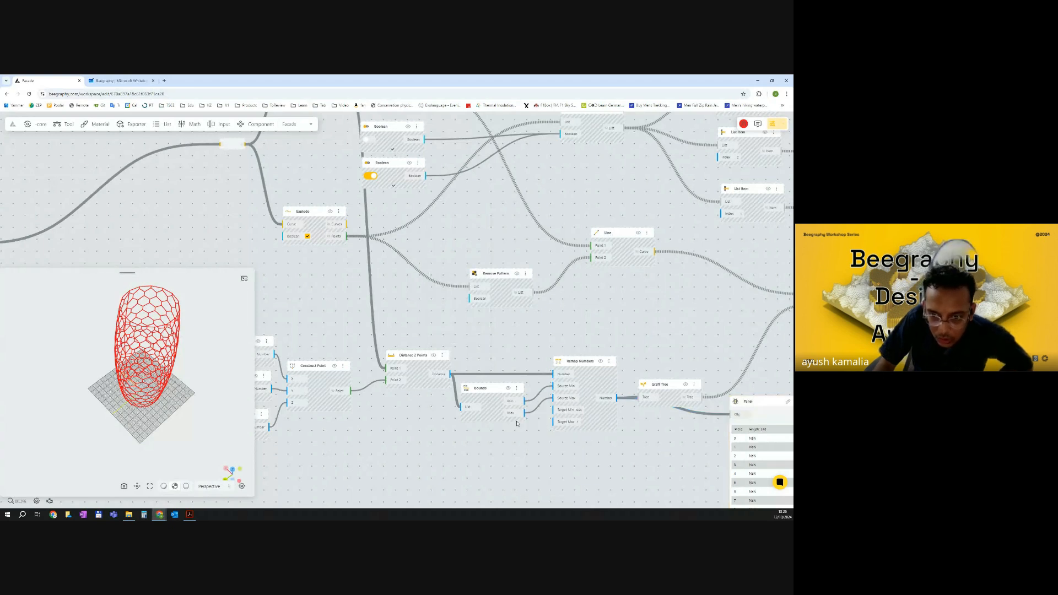
right_click(524, 415)
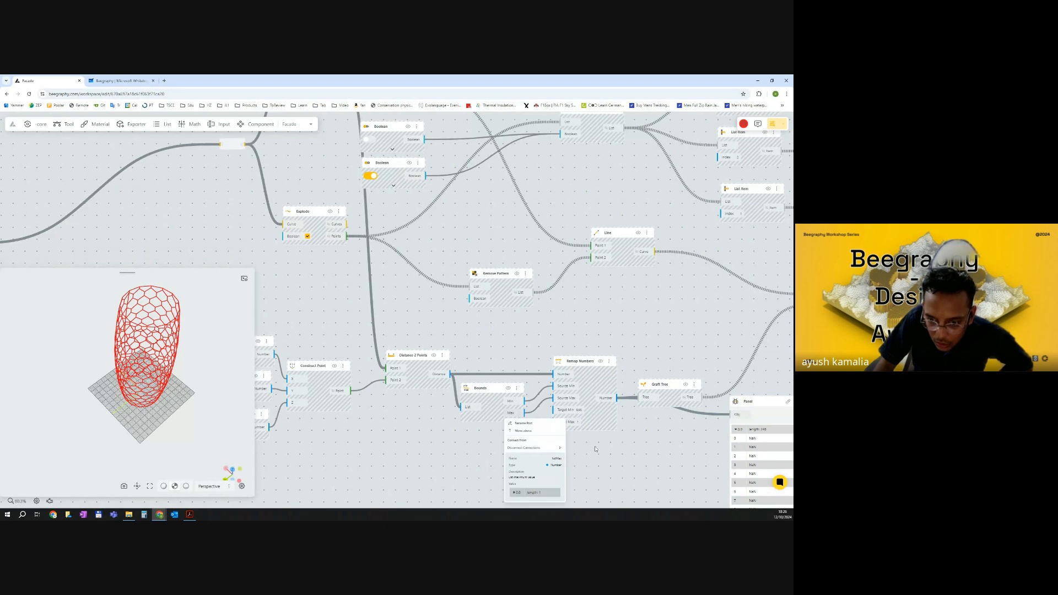
left_click(610, 442)
right_click_drag(561, 428, 470, 407)
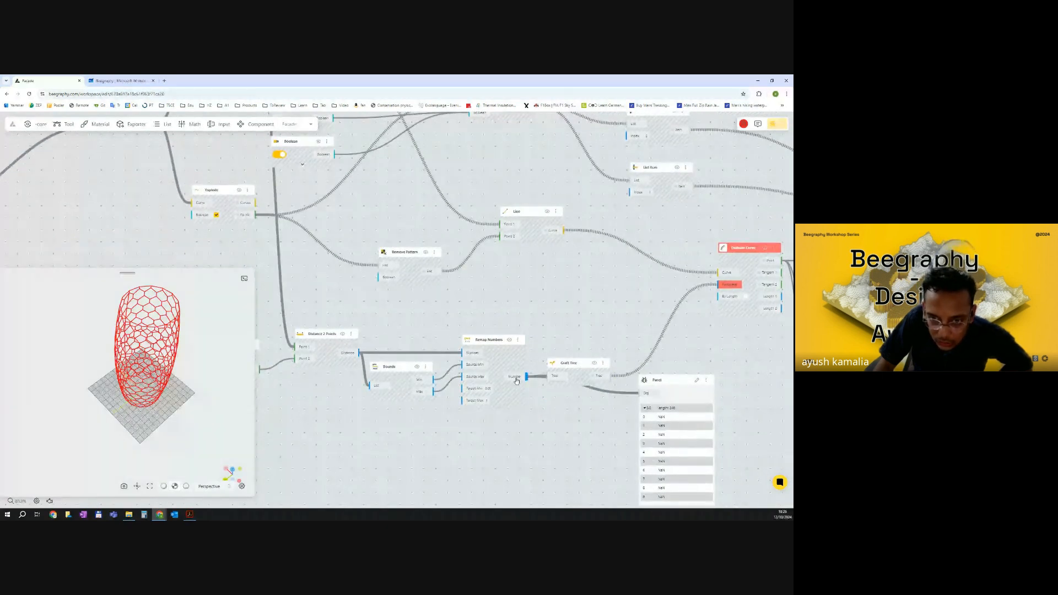
right_click(526, 376)
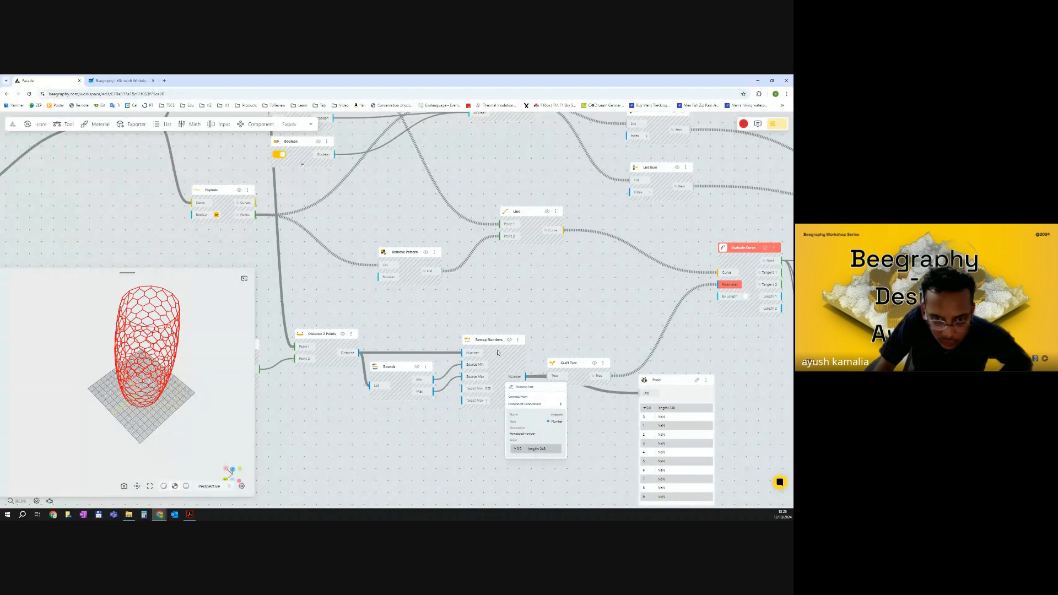
left_click(497, 353)
right_click(349, 358)
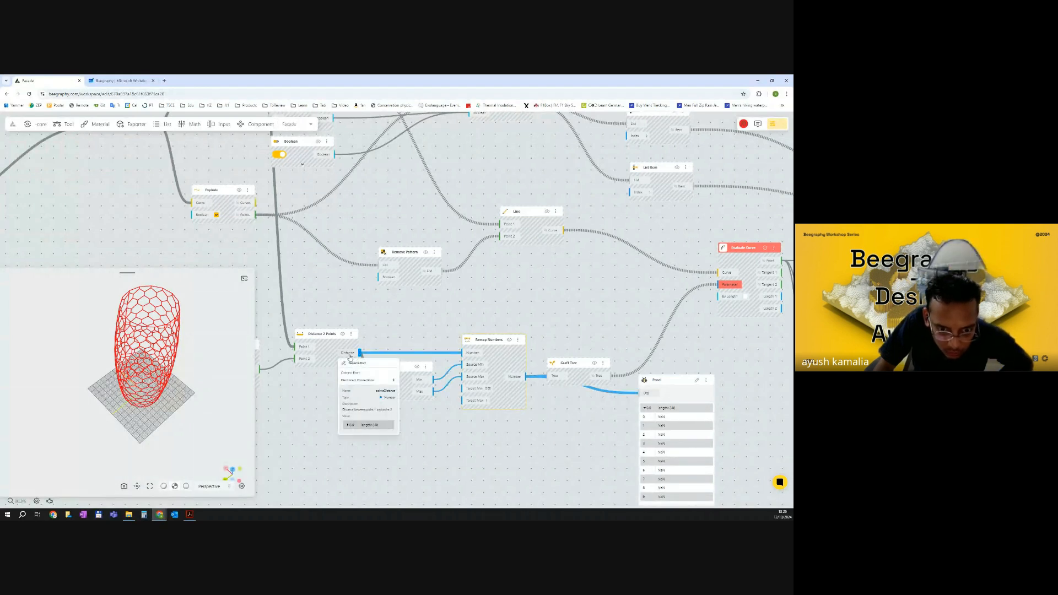
left_click(349, 358)
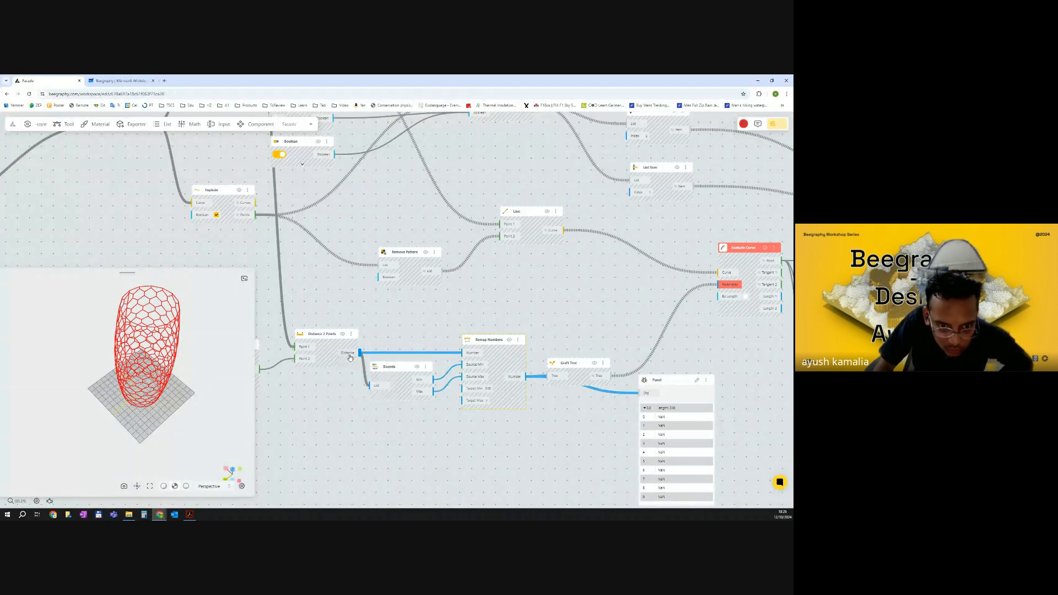
left_click(409, 338)
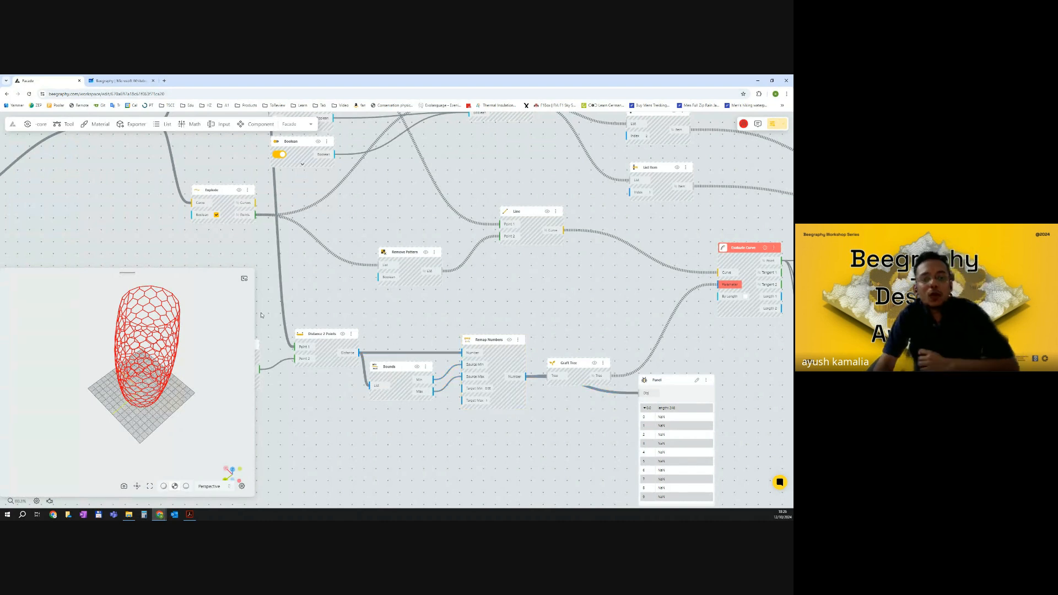
Examine the hexagonal tower in the 3D viewport and the overall node graph.
left_click_drag(222, 315, 209, 358)
scroll(138, 275, "up", 3)
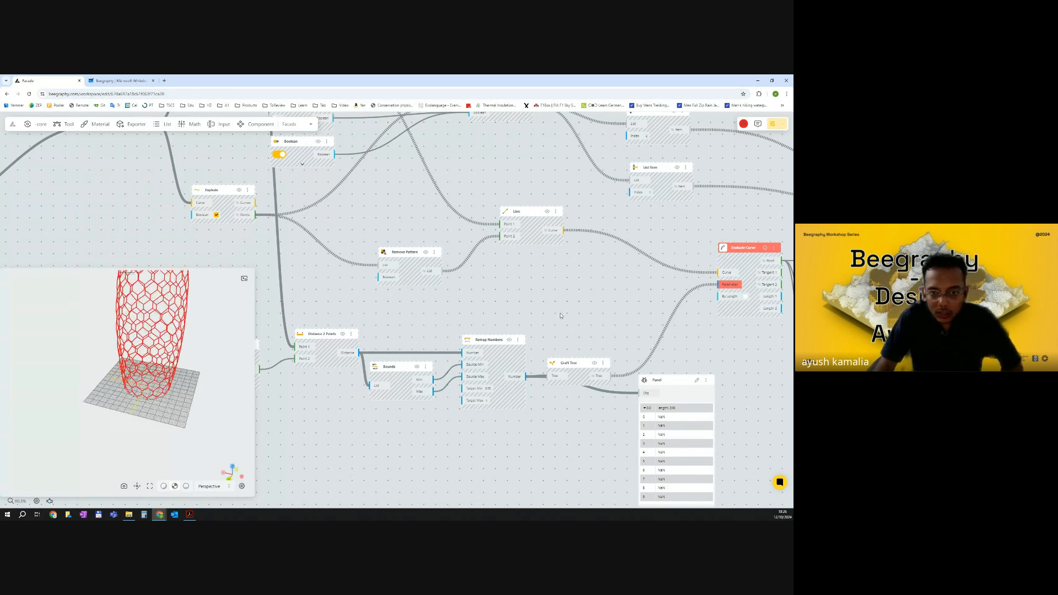
scroll(573, 315, "down", 5)
left_click_drag(578, 315, 689, 360)
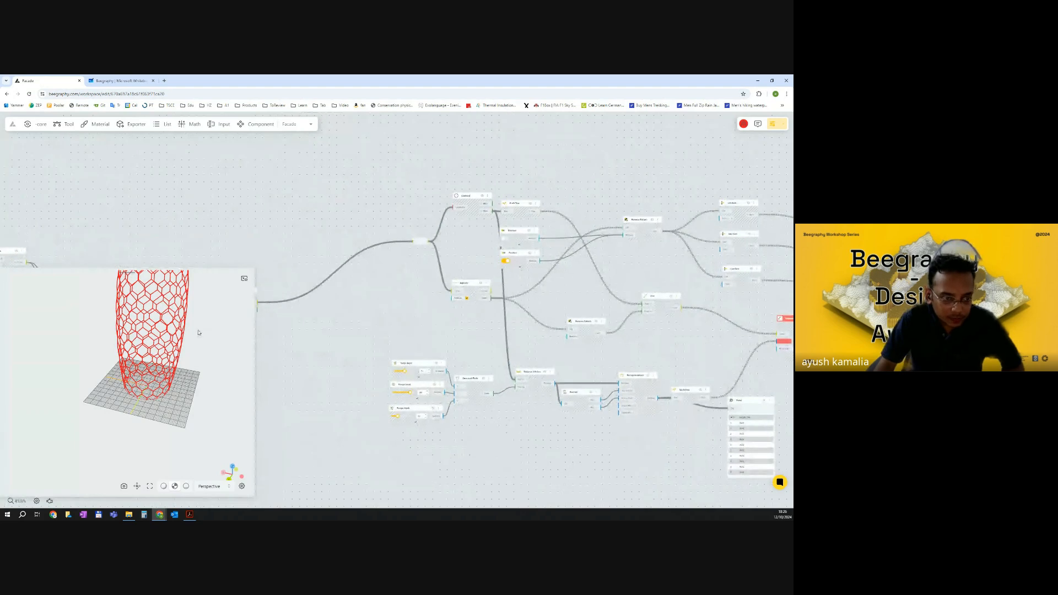
scroll(198, 333, "down", 5)
left_click_drag(174, 374, 152, 309)
scroll(146, 336, "up", 2)
scroll(492, 314, "down", 3)
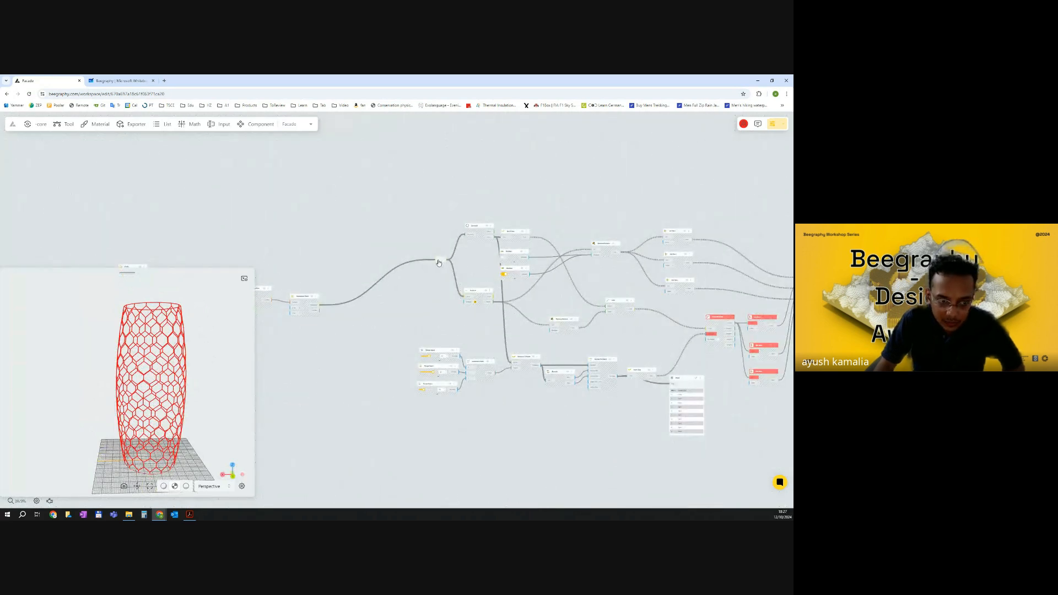
Hide the relay point's preview and disable it so the downstream attractor nodes stop computing.
left_click(442, 262)
scroll(441, 262, "up", 2)
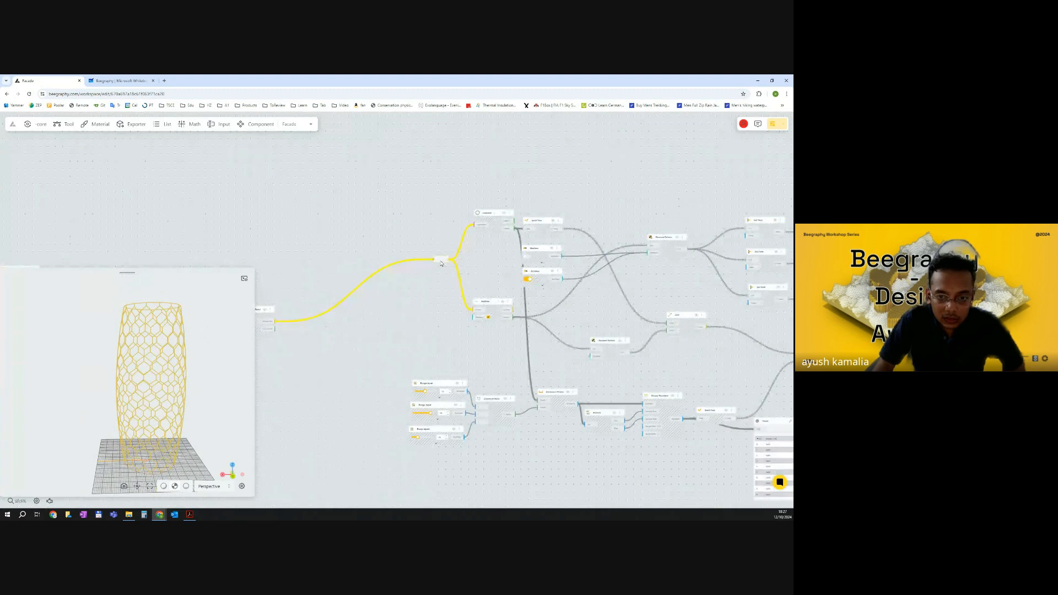
right_click(441, 263)
left_click(460, 270)
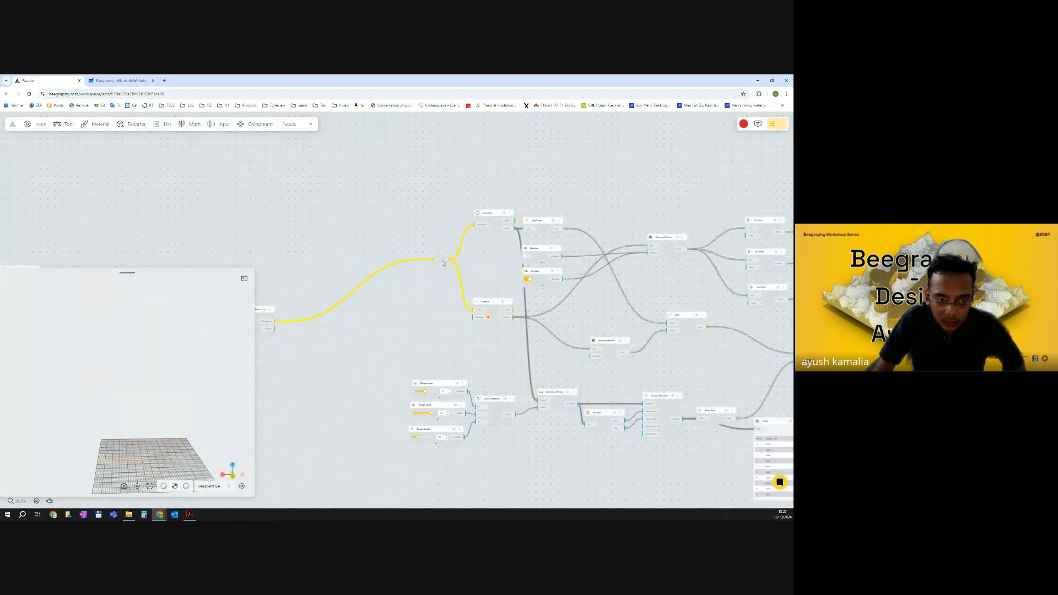
right_click(443, 264)
left_click(467, 279)
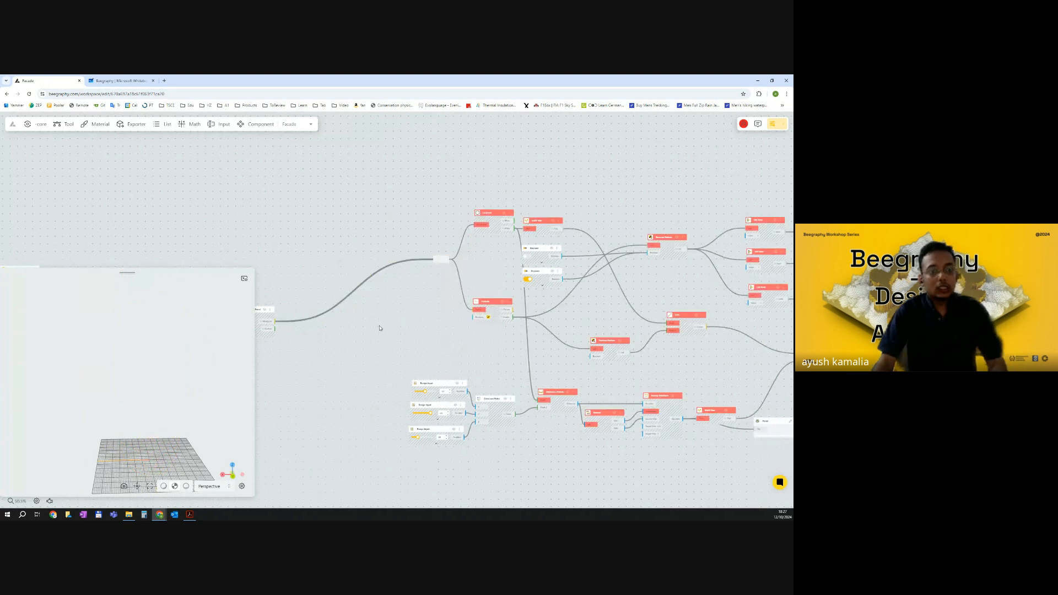
Add an Explode node below the Hexagonal Panel node at the start of the graph.
scroll(380, 328, "down", 8)
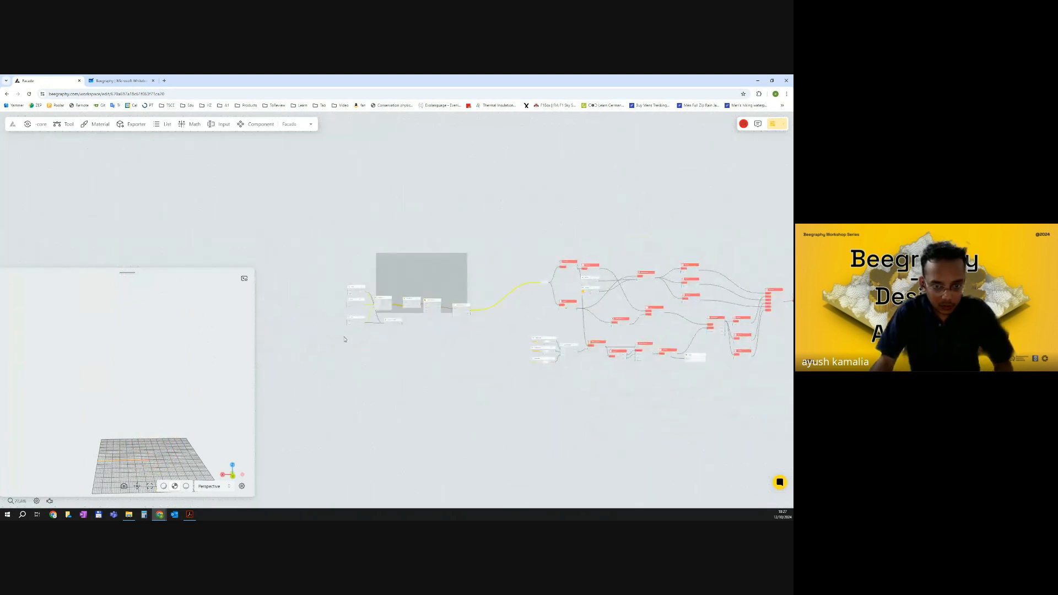
left_click_drag(345, 339, 340, 337)
scroll(340, 336, "down", 1)
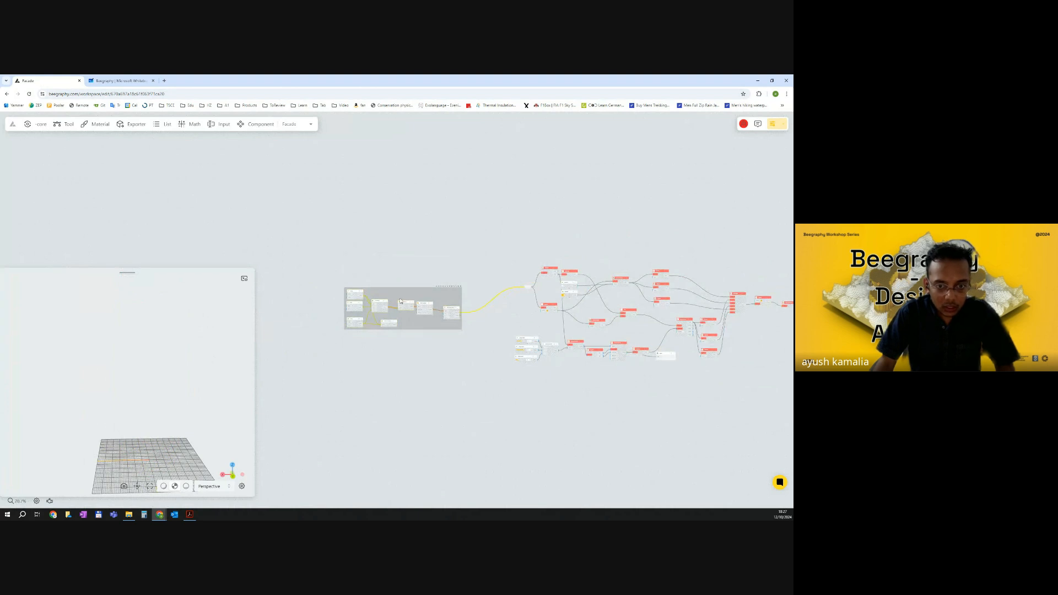
right_click(401, 301)
scroll(402, 304, "up", 6)
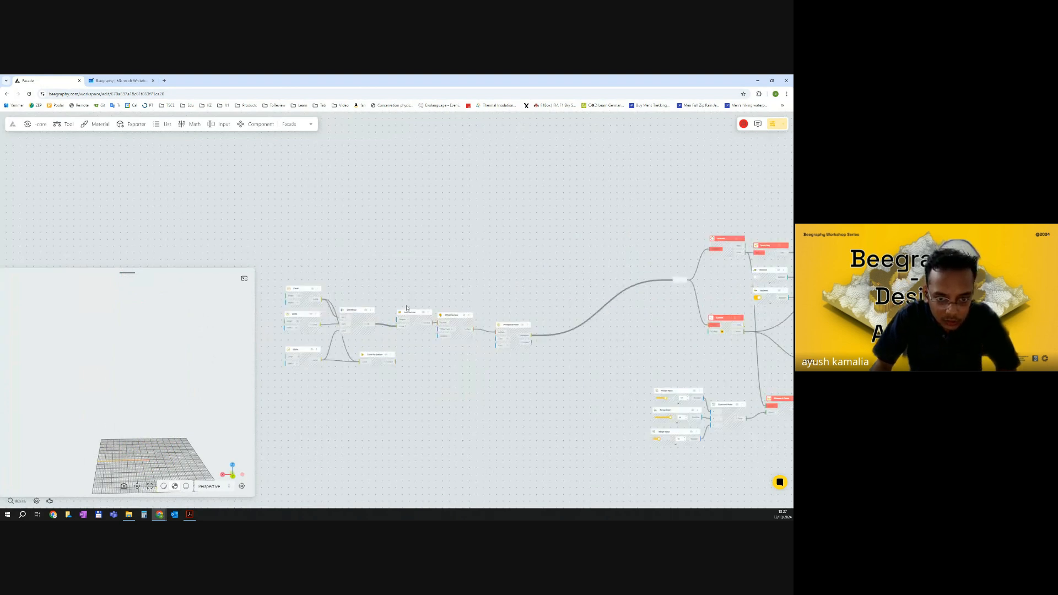
mouse_move(408, 311)
left_mouse_down()
mouse_move(392, 298)
mouse_move(402, 309)
left_mouse_up()
left_click_drag(515, 261, 283, 396)
left_click_drag(372, 305, 242, 199)
double_click(422, 331)
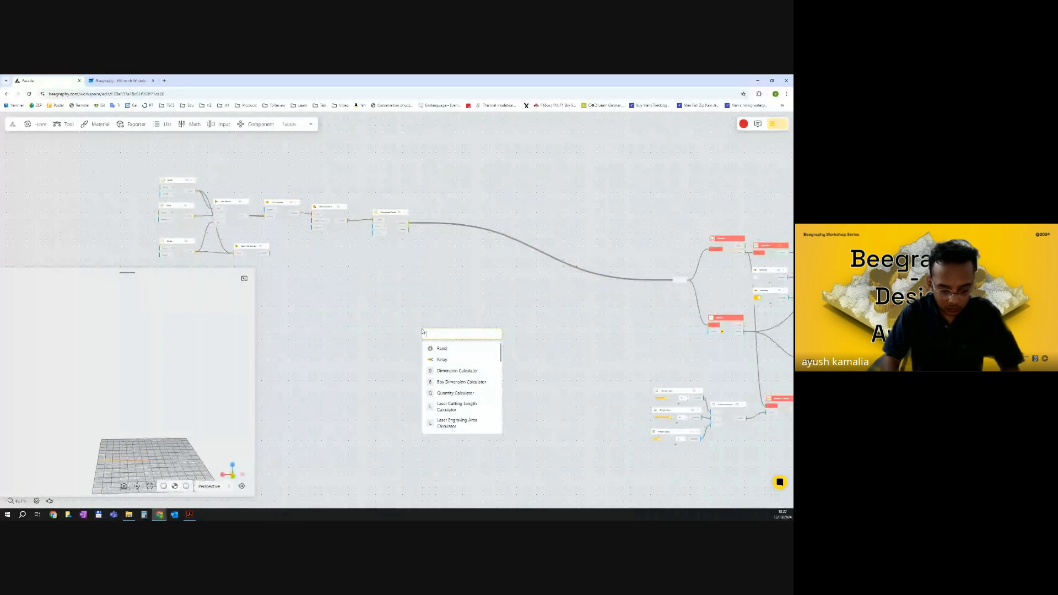
type("explo")
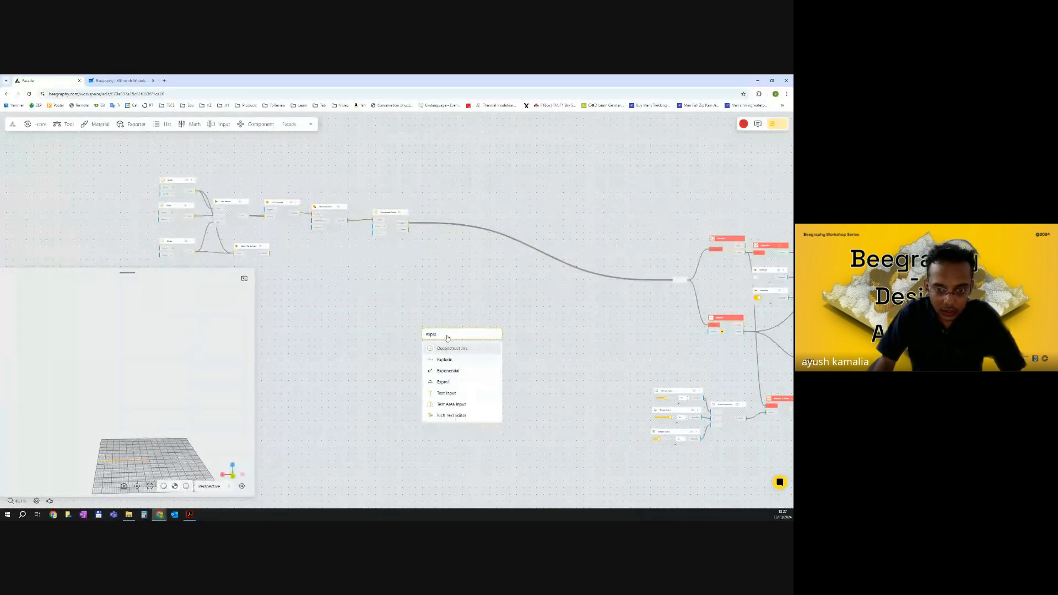
left_click(453, 358)
Connect the Hexagonal Panel's Hexagons output to the Explode node's Curve input.
scroll(433, 260, "up", 3)
left_click_drag(399, 210, 419, 373)
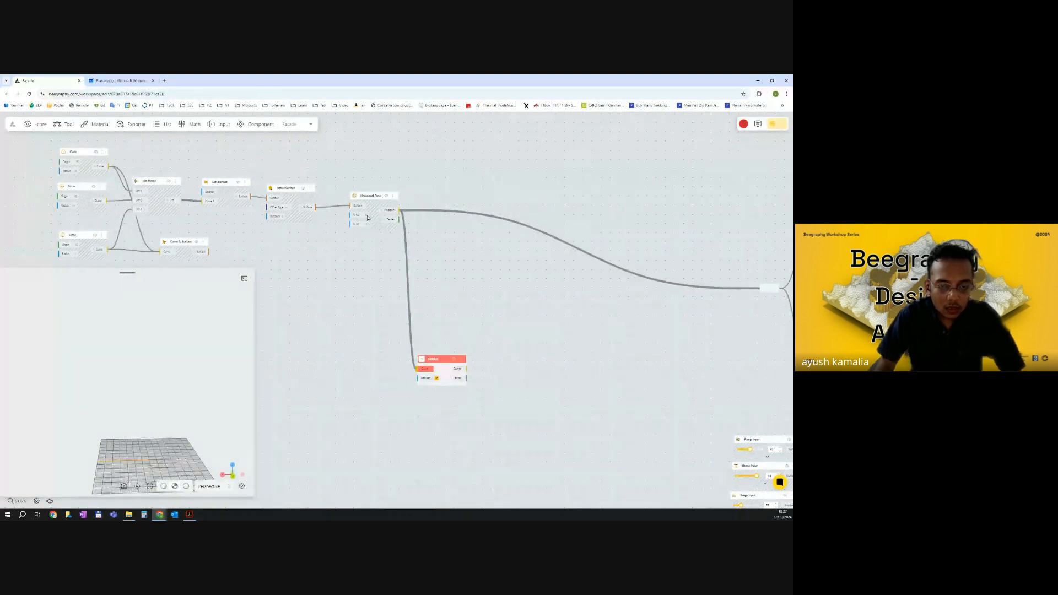
scroll(367, 217, "down", 2)
middle_click_drag(372, 231, 387, 258)
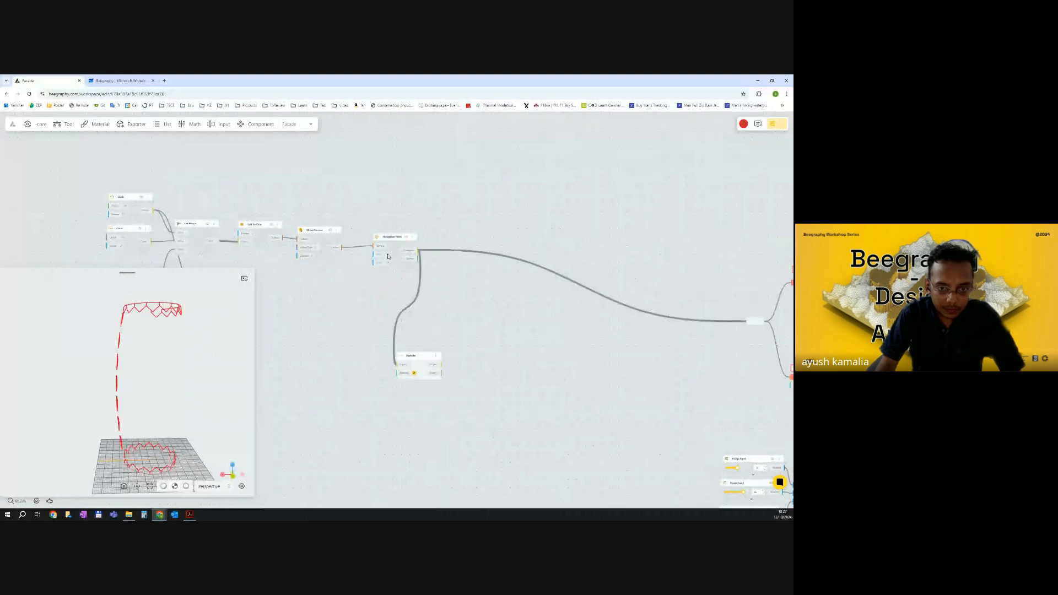
left_click(391, 255)
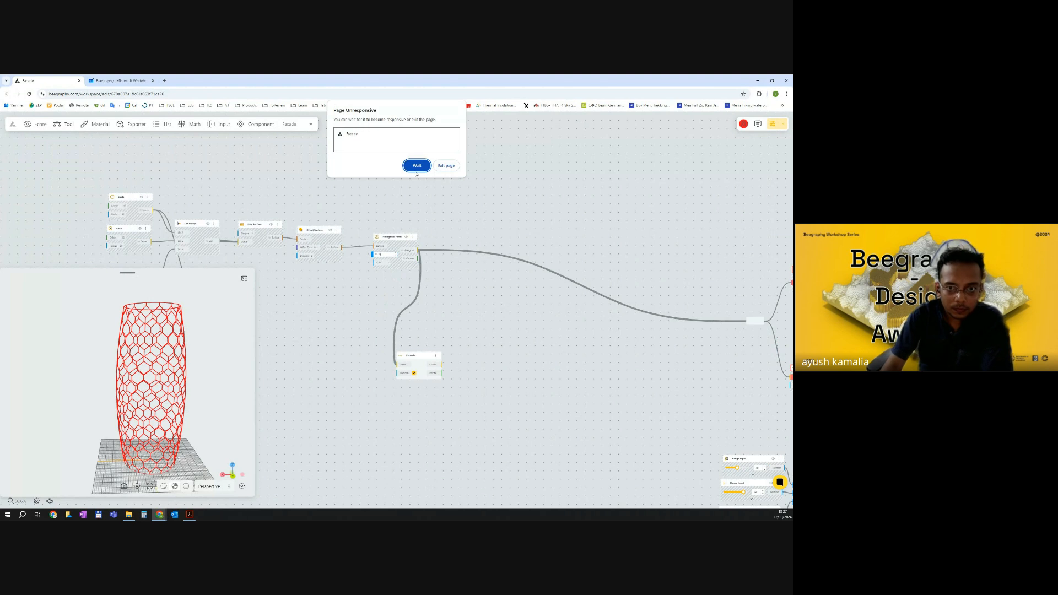
left_click(29, 94)
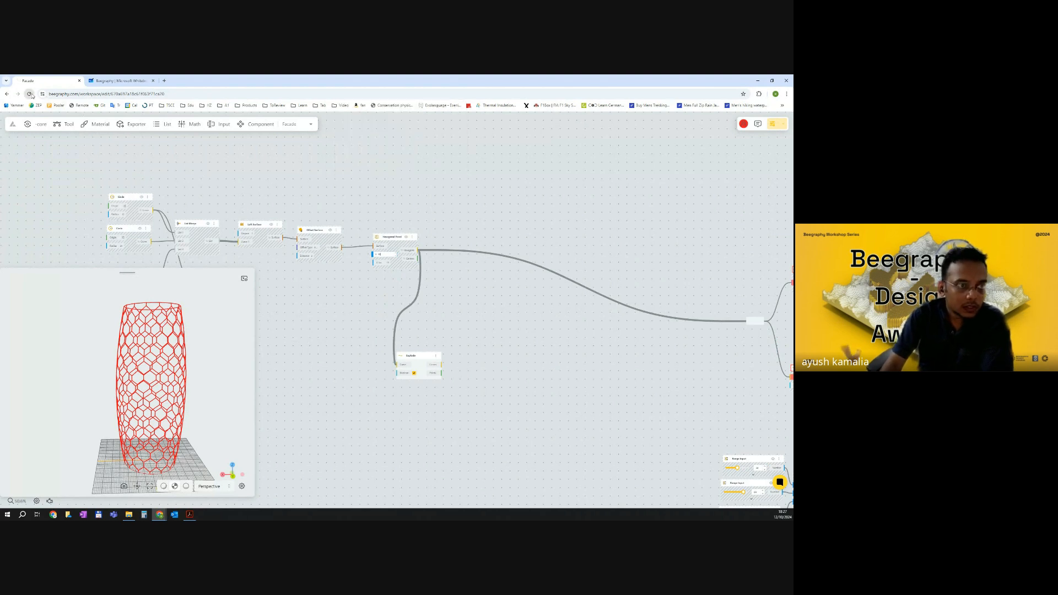
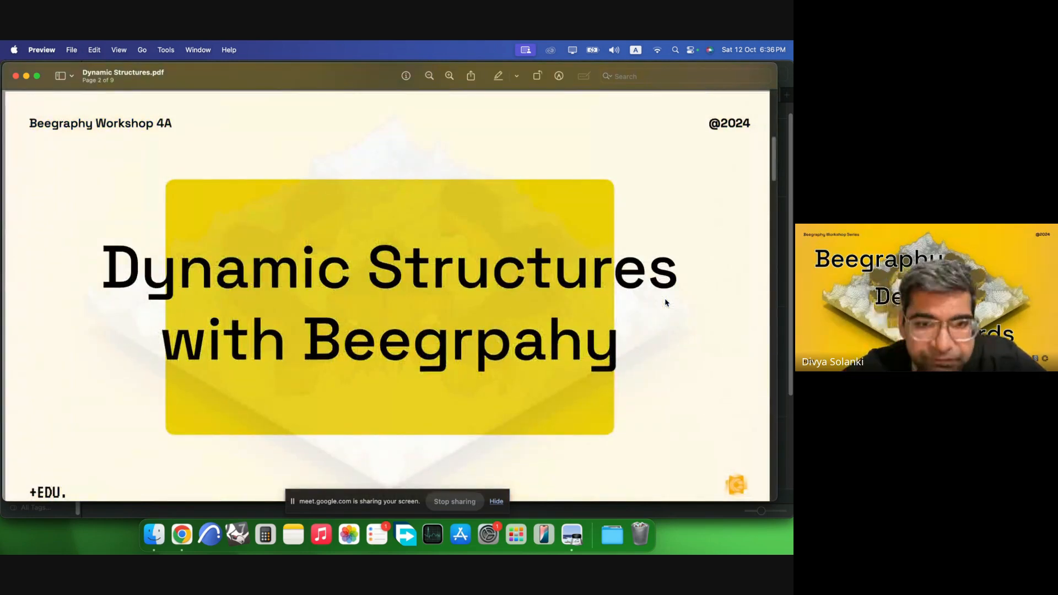
Page through the Dynamic Structures presentation slides showing transforming bridges and structures.
key("Right")
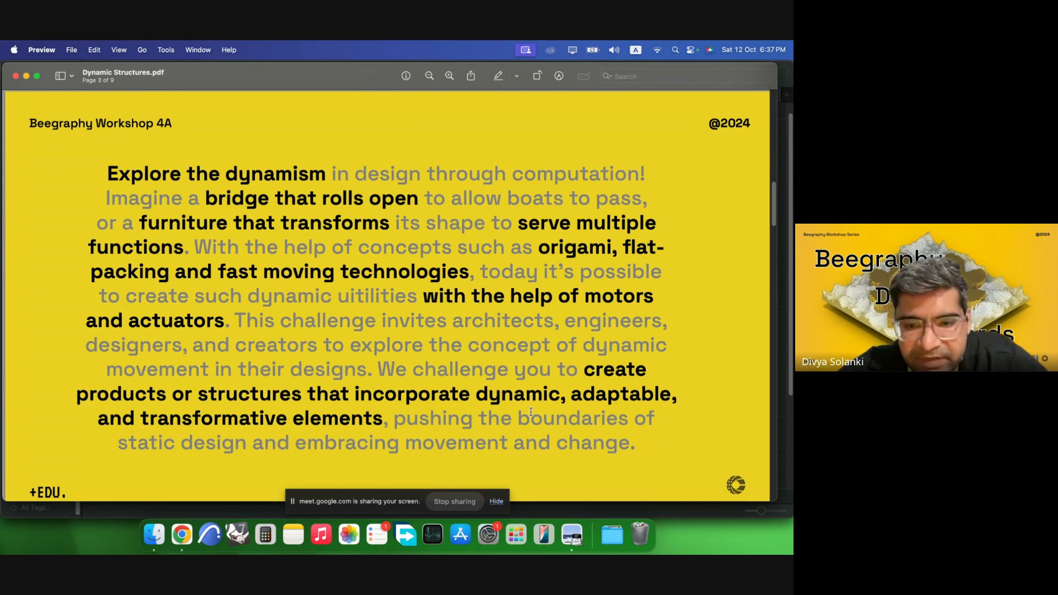
key("Down")
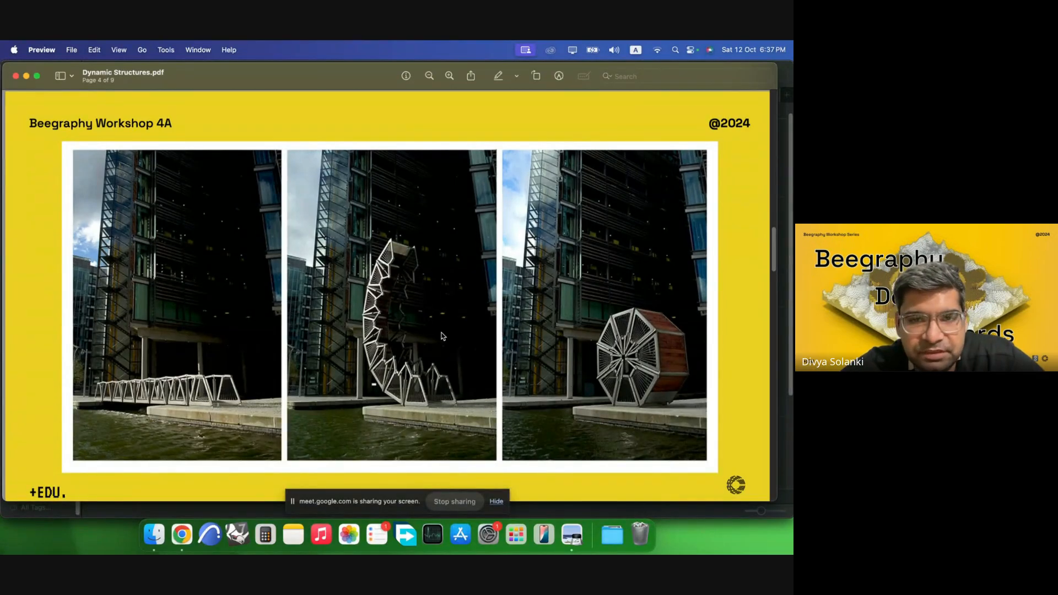
scroll(441, 336, "right", 1)
key("Right")
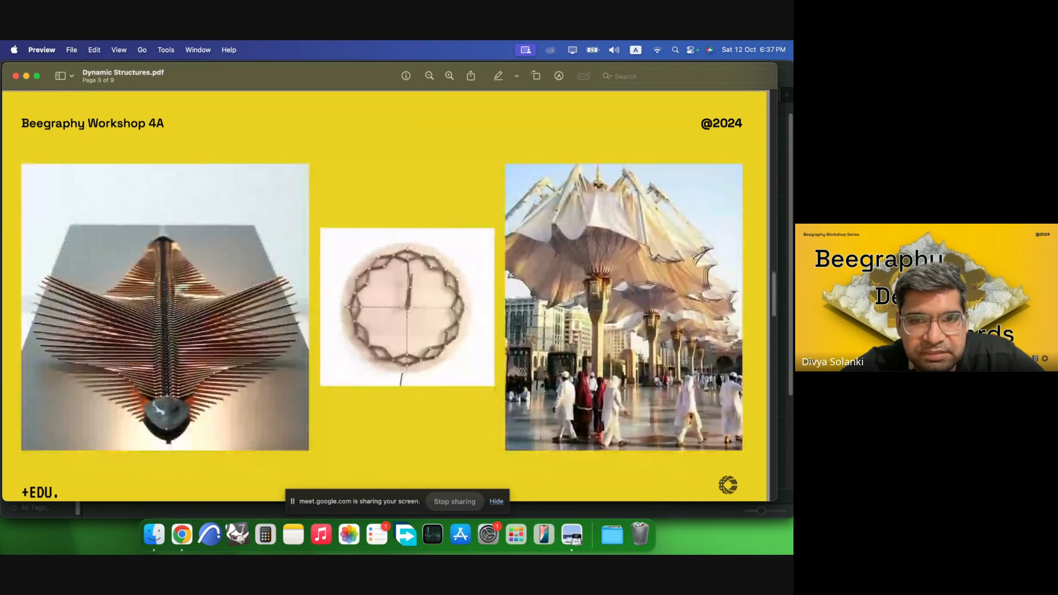
scroll(419, 326, "left", 1)
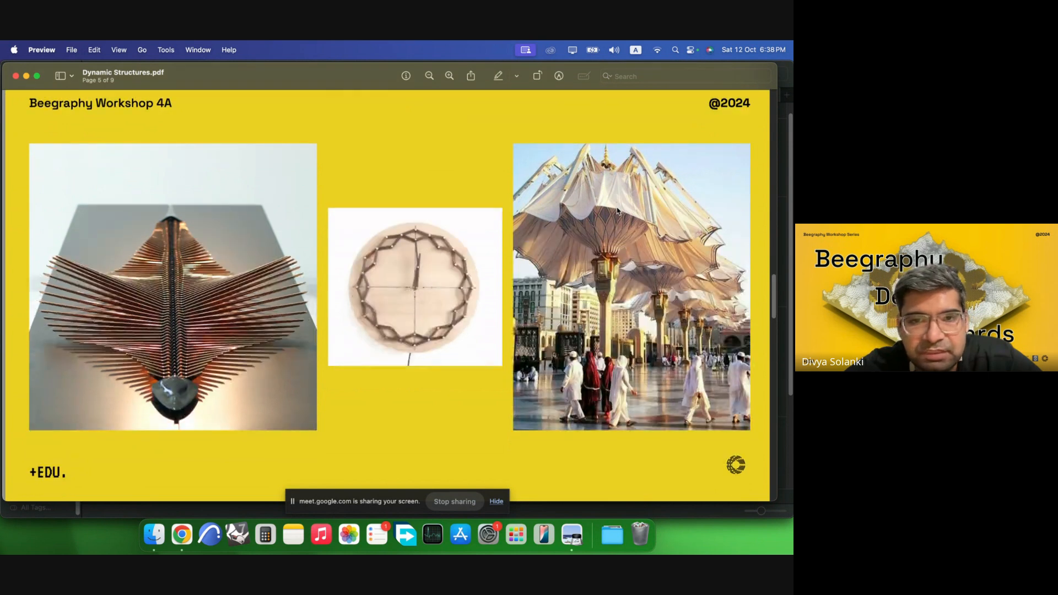
key("Down")
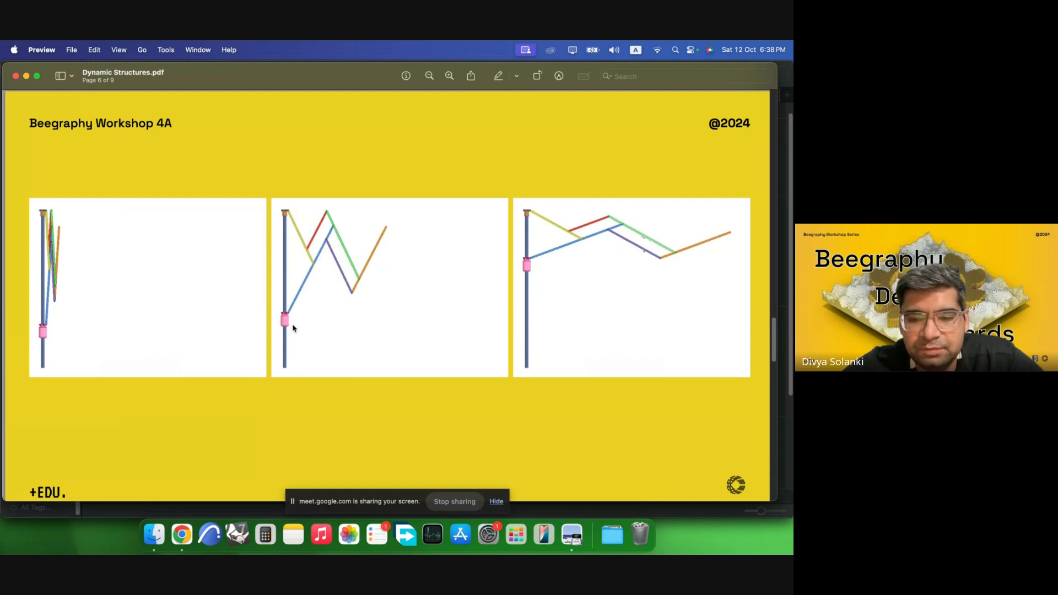
key("Right")
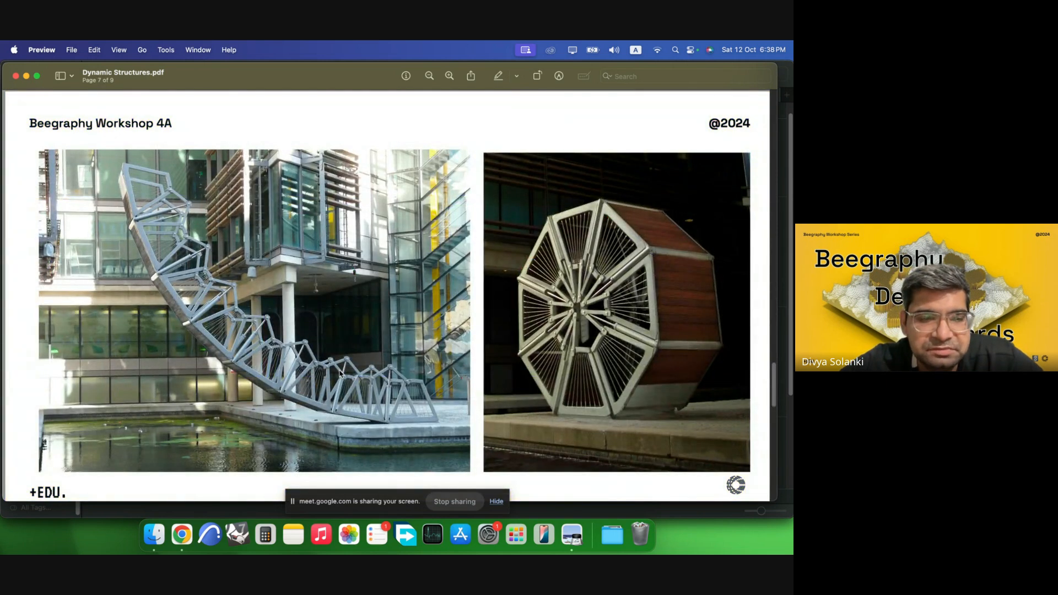
Switch to the Dynamic Structures folder and preview its reference images and the rolling-bridge mechanism video.
left_click(153, 535)
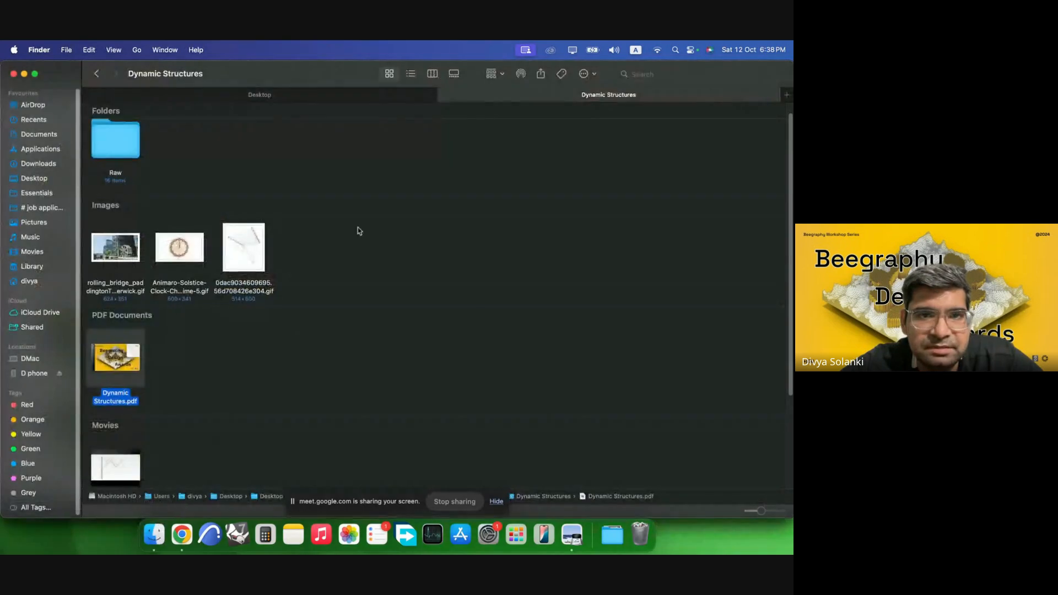
scroll(255, 238, "down", 1)
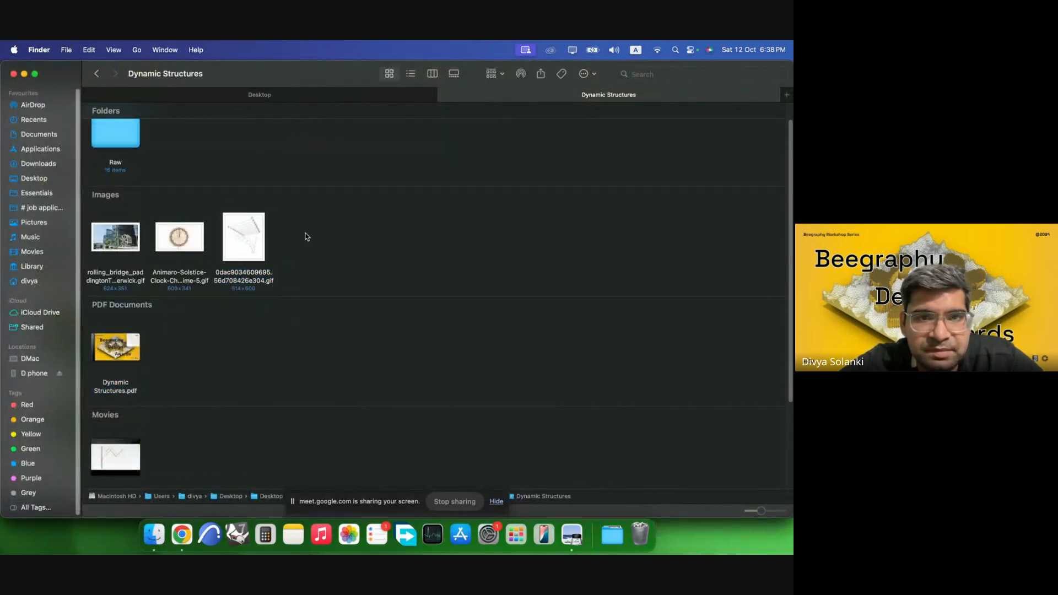
key("space")
left_click(253, 213)
left_click(237, 237)
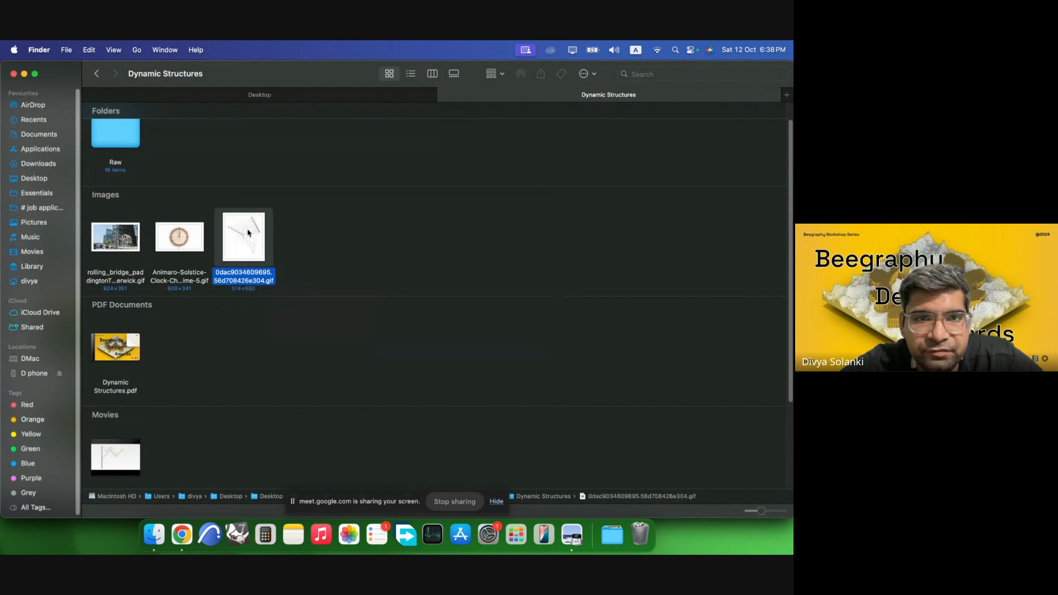
key("space")
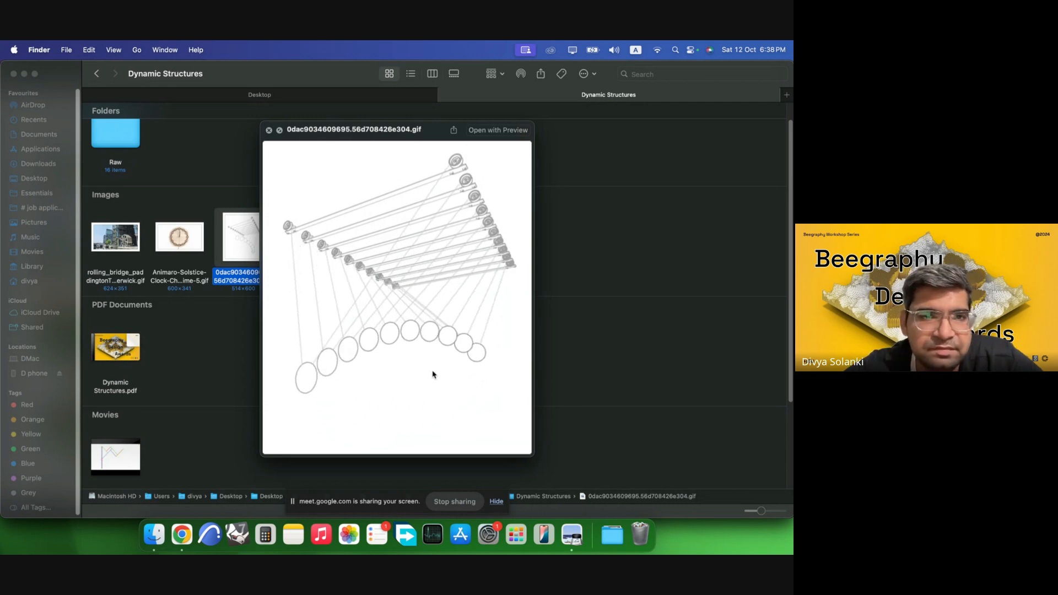
key("Left")
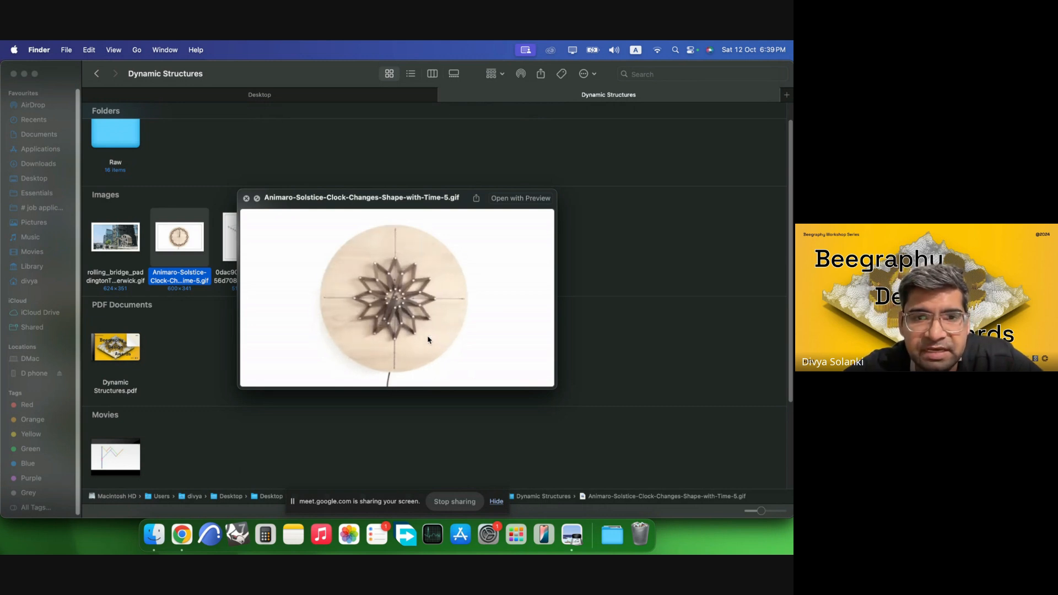
key("Left")
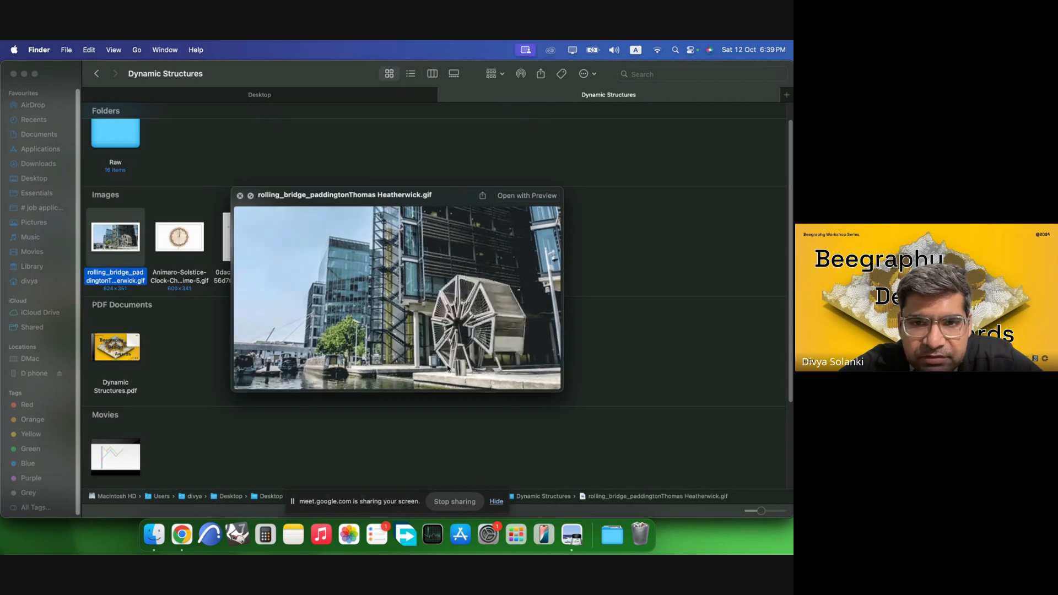
key("space")
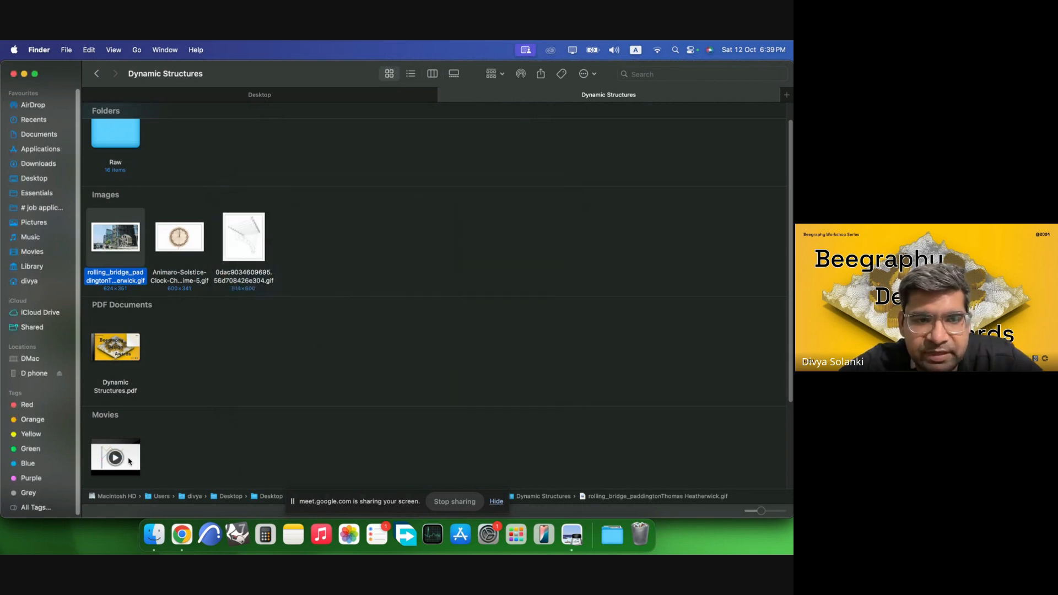
key("Down")
key("Down")
key("space")
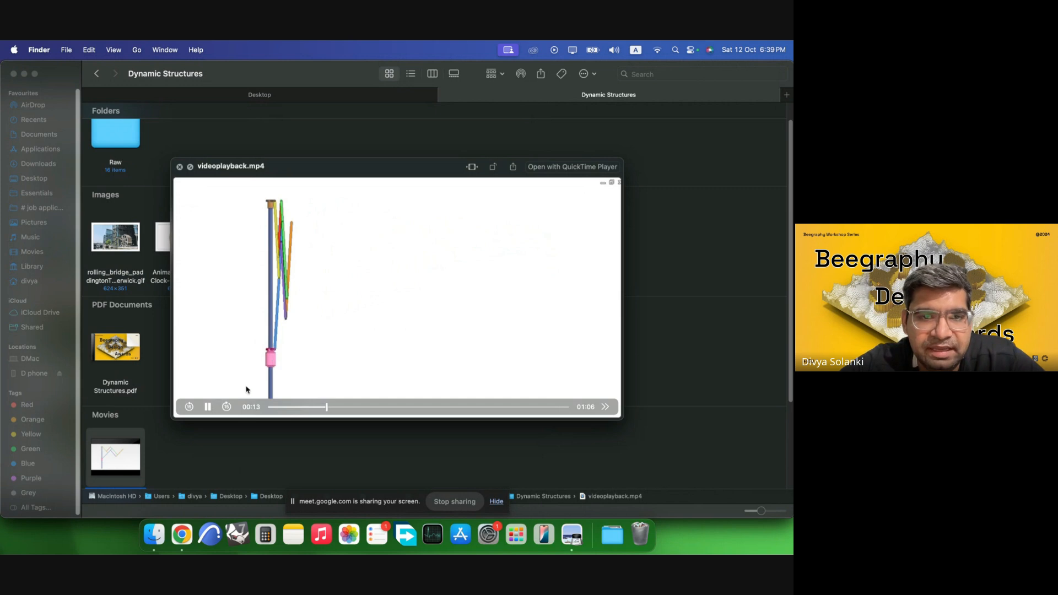
left_click(279, 408)
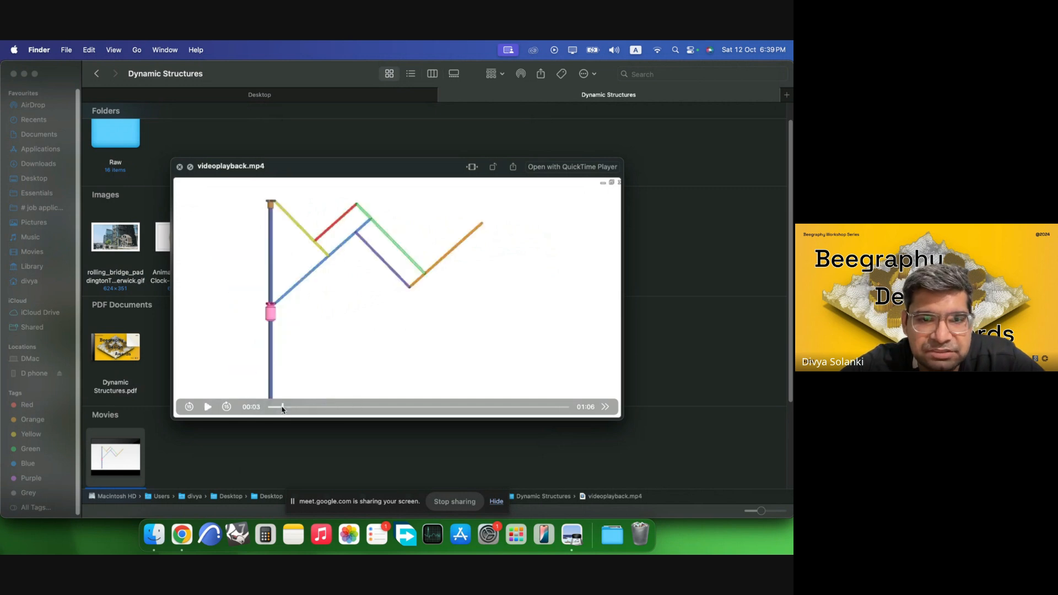
left_click(208, 408)
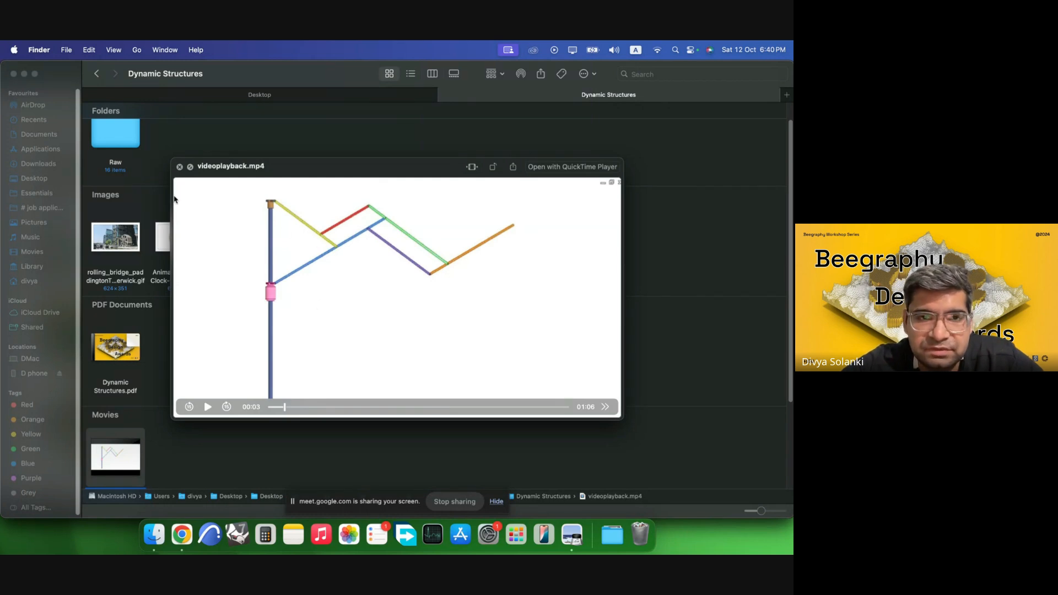
left_click(180, 167)
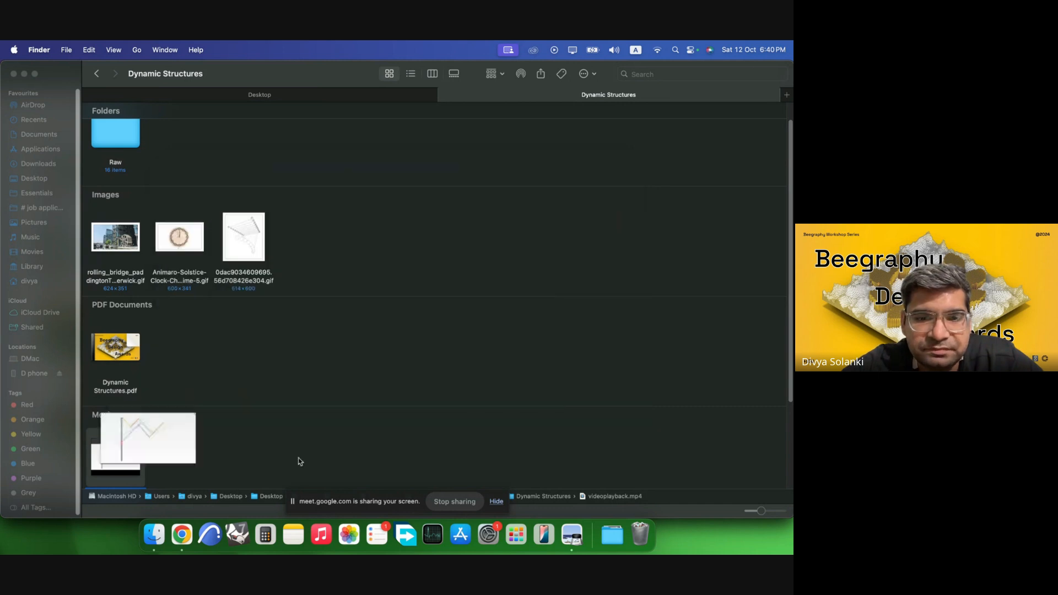
Return to the presentation and scroll through the rolling bridge photos and technical drawing slides.
left_click(572, 534)
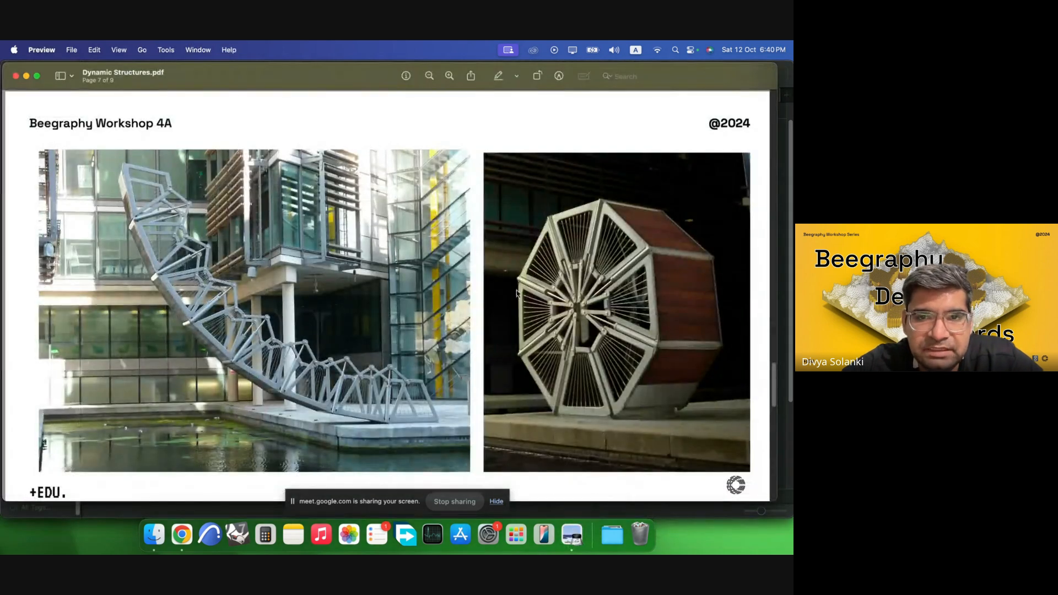
scroll(480, 289, "down", 1)
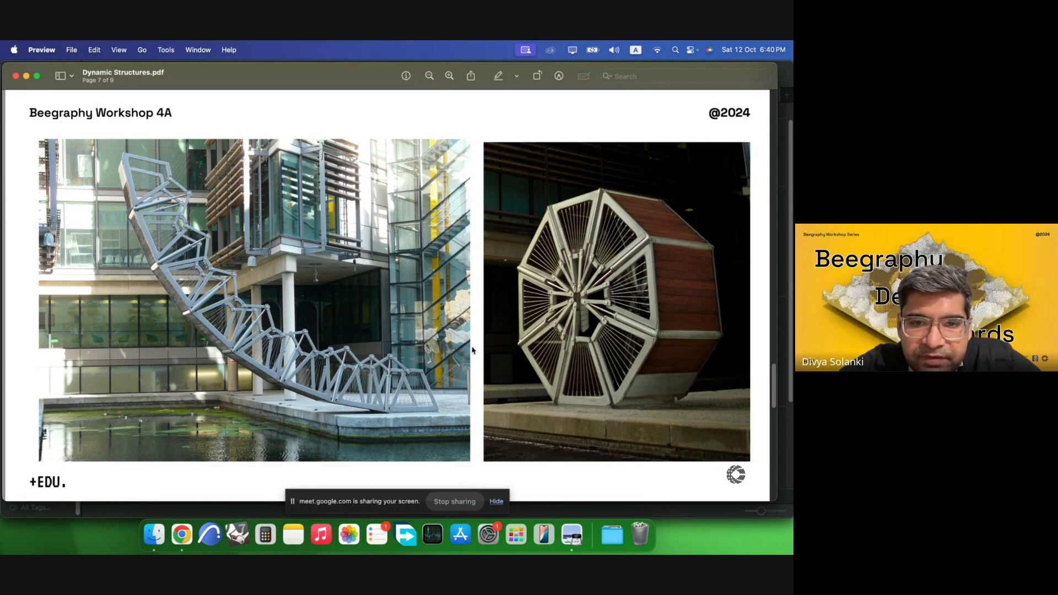
scroll(472, 351, "down", 10)
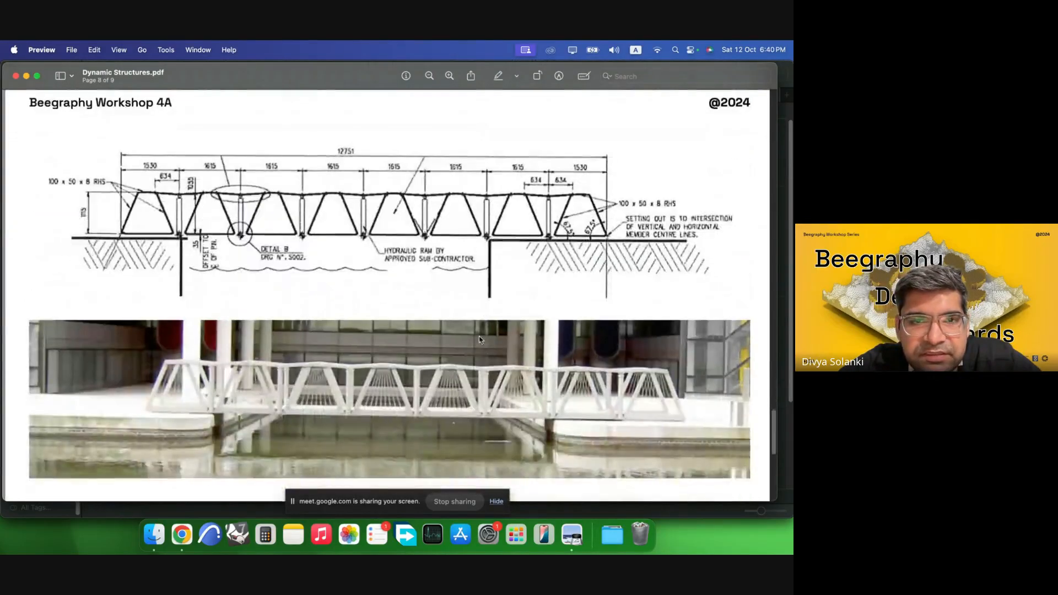
scroll(479, 340, "down", 1)
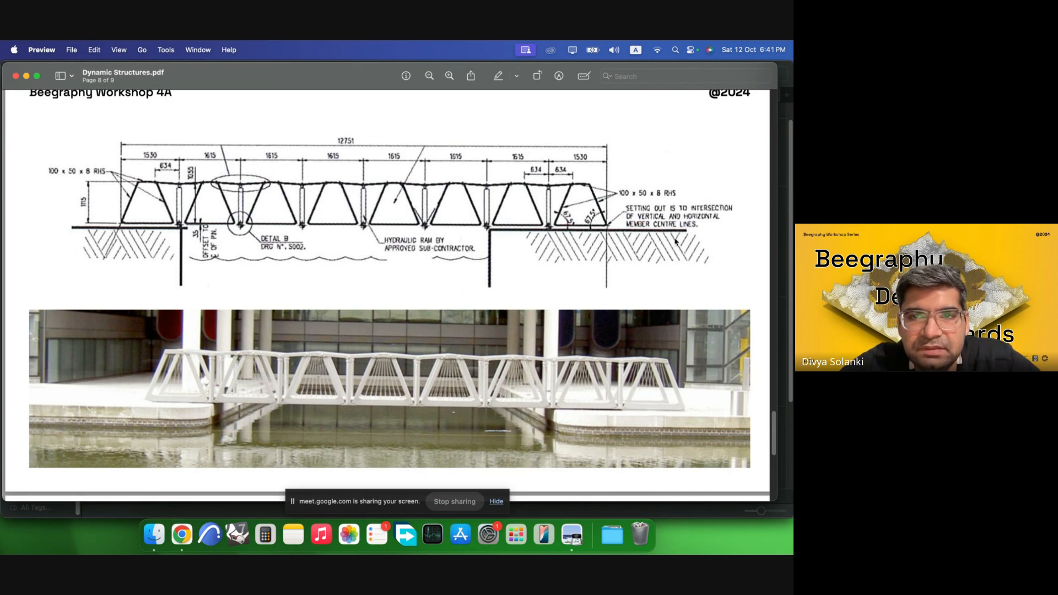
scroll(675, 241, "up", 10)
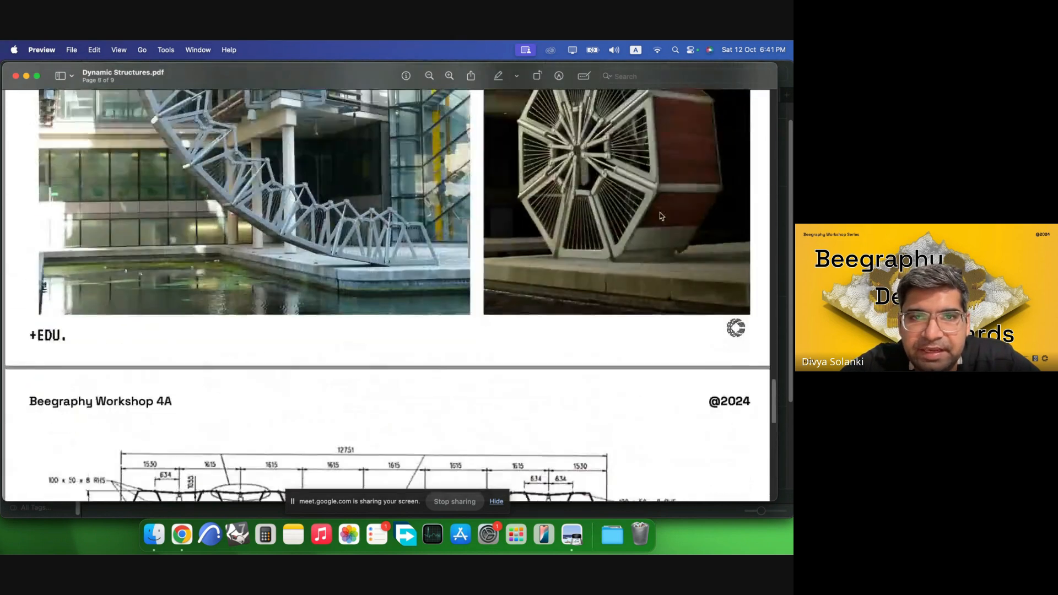
scroll(661, 215, "up", 5)
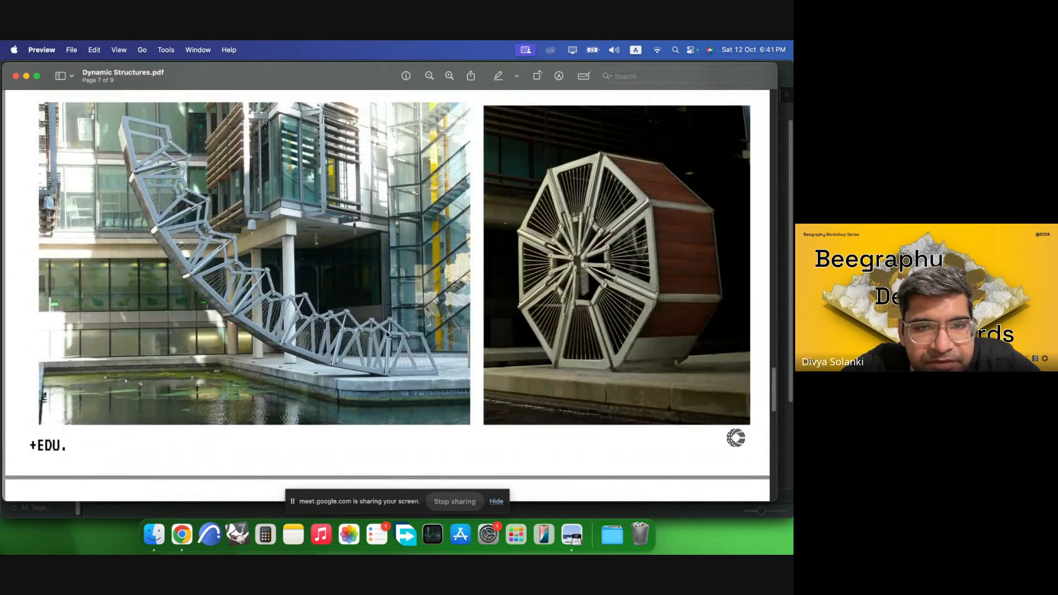
scroll(387, 333, "up", 1)
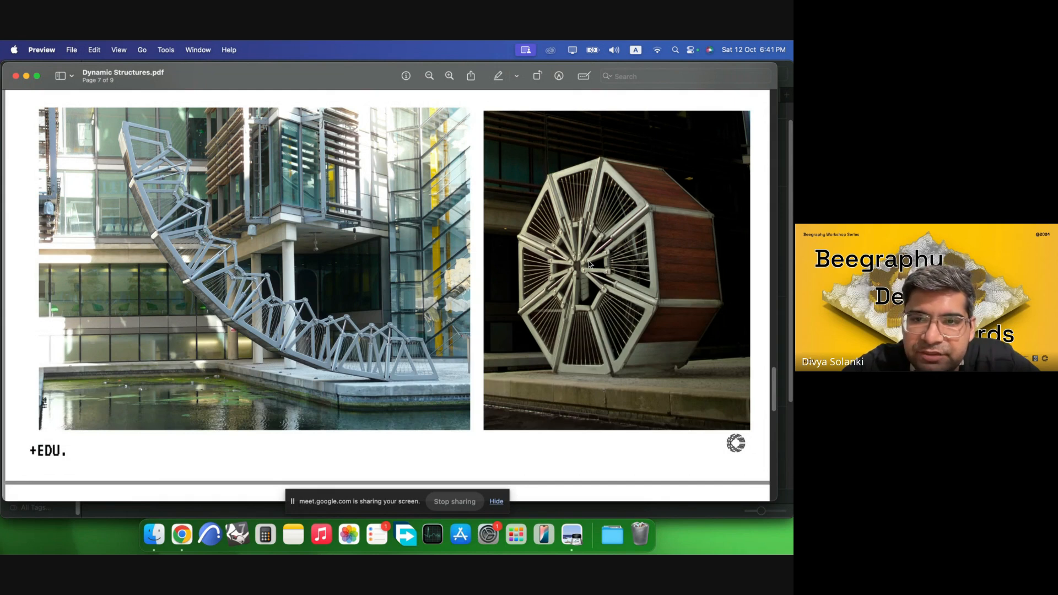
scroll(532, 300, "down", 10)
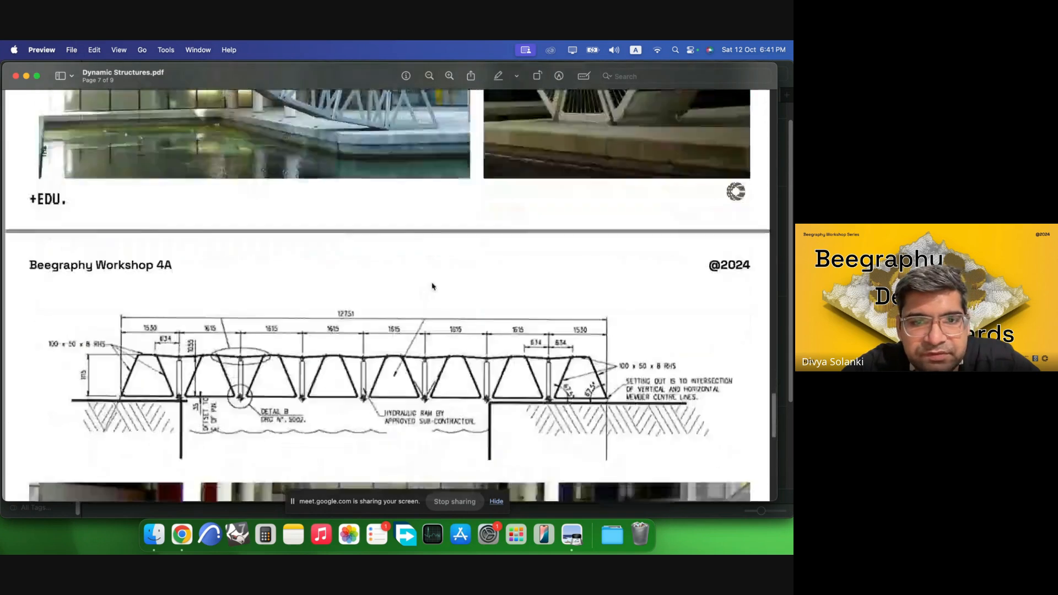
scroll(476, 272, "down", 5)
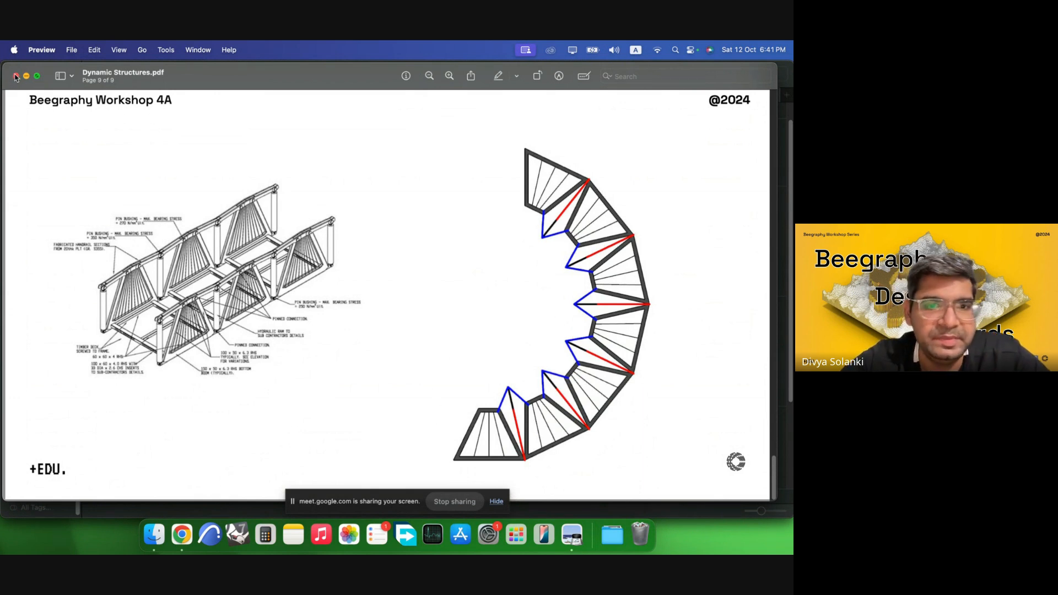
left_click(182, 535)
left_click(104, 70)
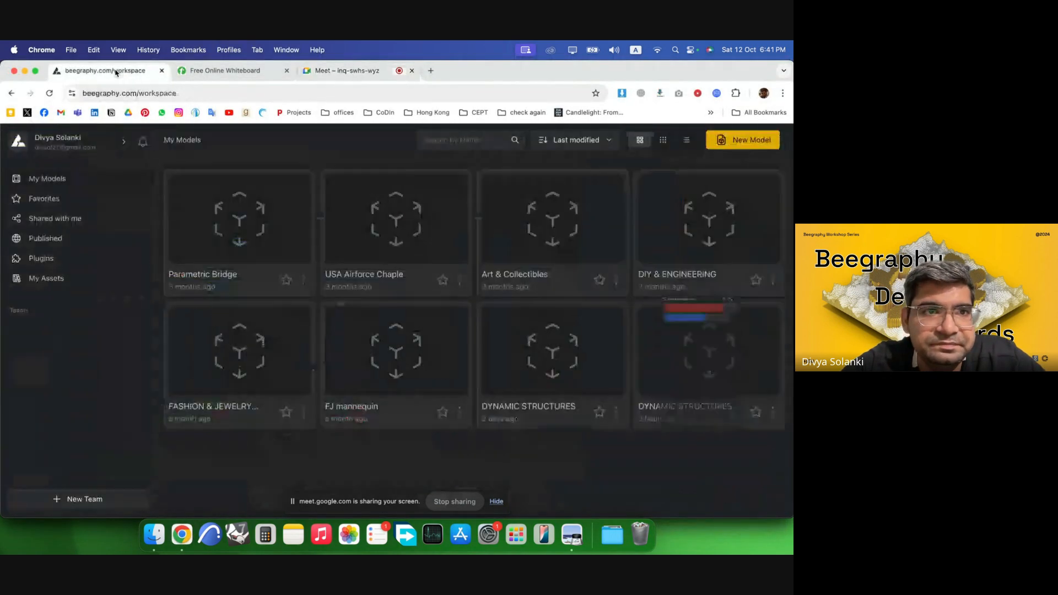
left_click(773, 232)
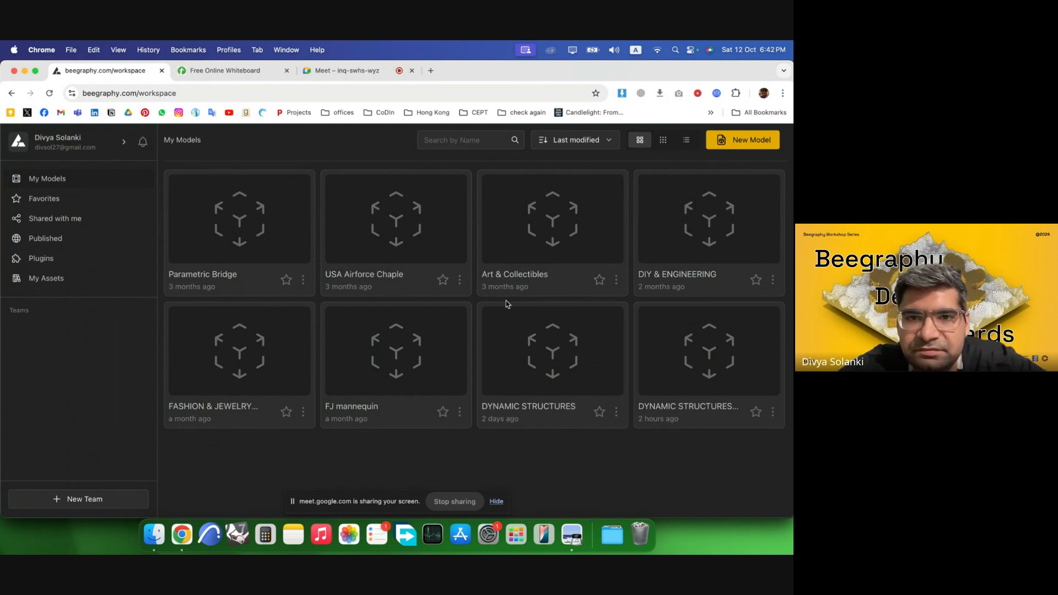
left_click(742, 142)
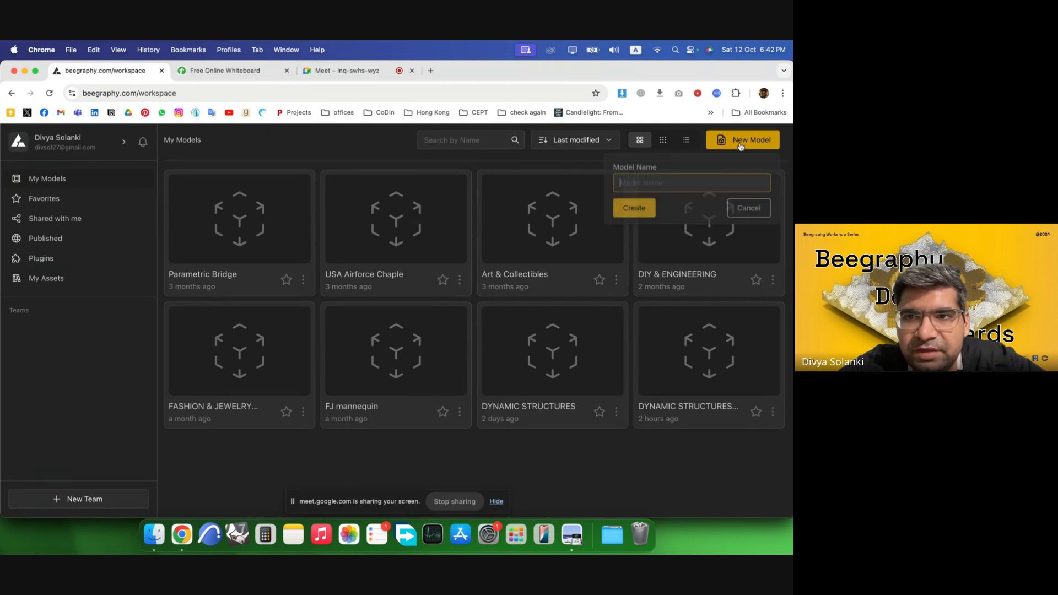
left_click(669, 470)
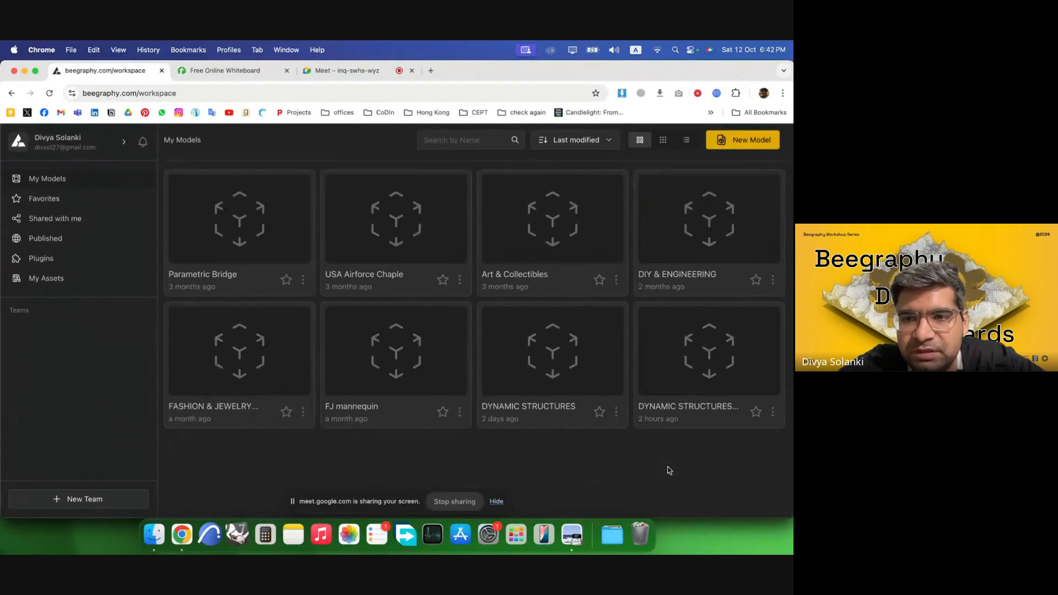
Open the DYNAMIC STRUCTURES Rolling Bridge model from the Beegraphy workspace.
left_click(621, 364)
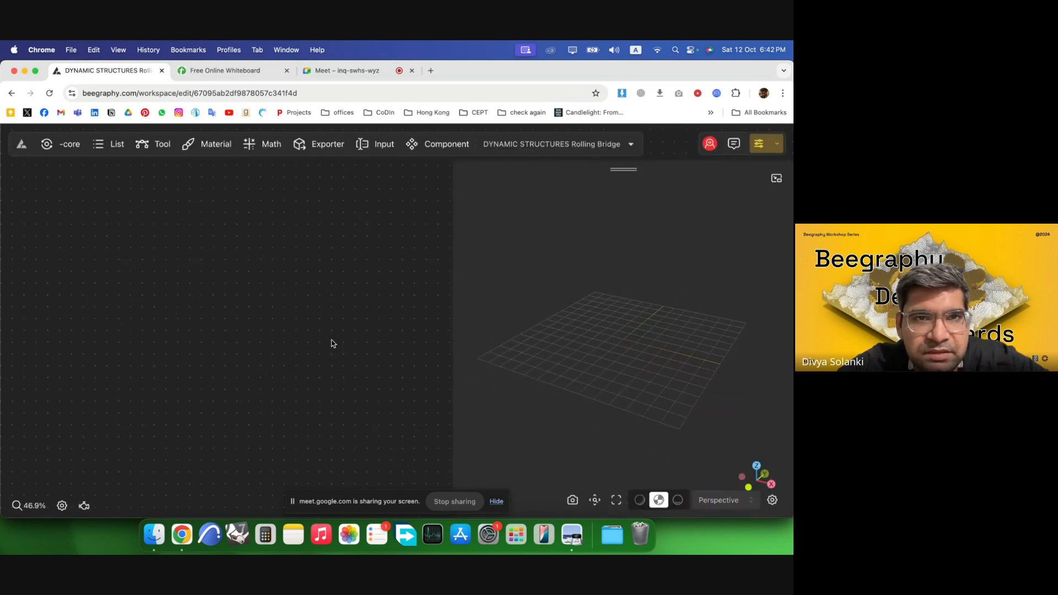
scroll(257, 342, "down", 10)
scroll(175, 372, "up", 6)
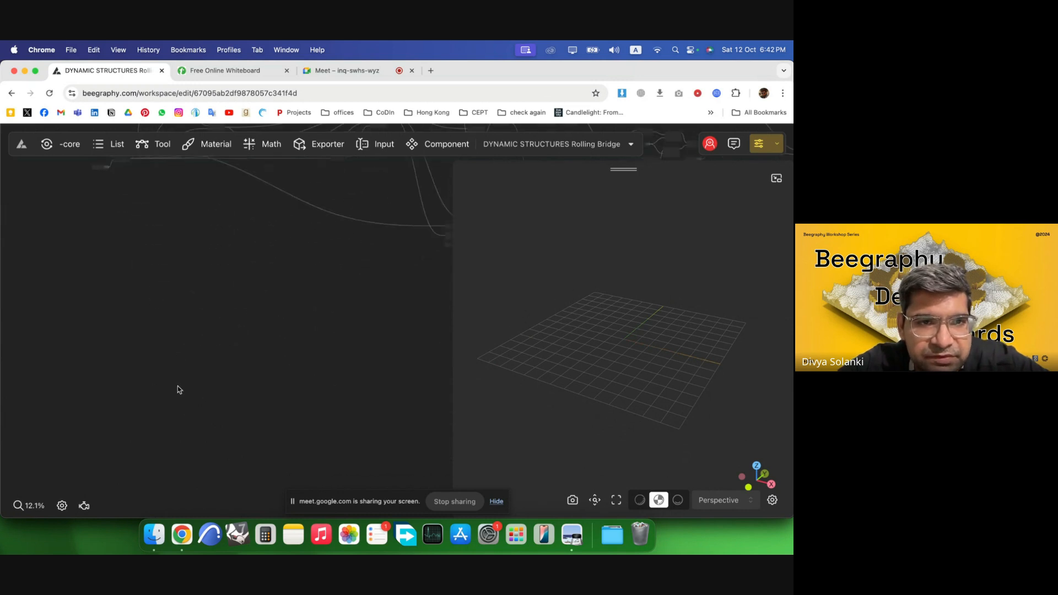
Switch to the online whiteboard and sketch an octagonal outline of the rolled-up bridge with the pen.
left_click(228, 71)
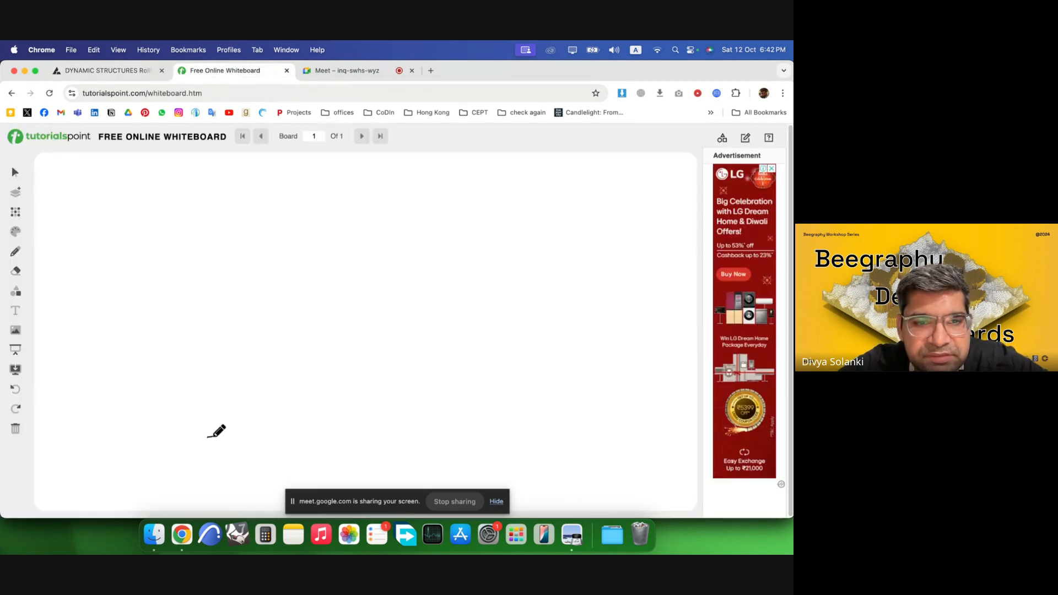
left_click_drag(208, 436, 278, 436)
mouse_move(204, 436)
left_mouse_down()
mouse_move(175, 379)
mouse_move(210, 442)
left_mouse_up()
left_click(16, 389)
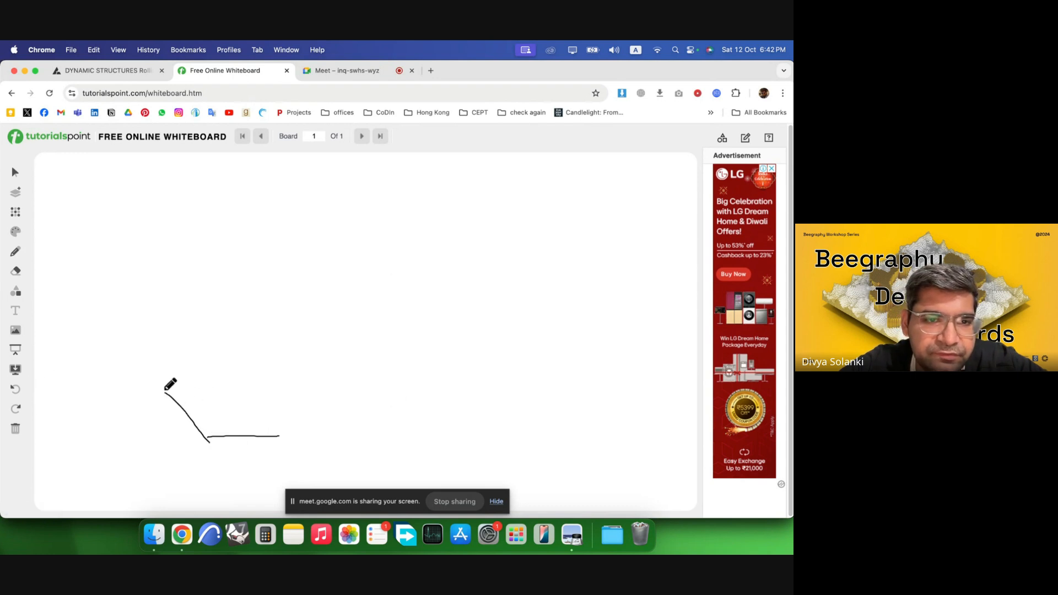
mouse_move(165, 391)
left_mouse_down()
mouse_move(167, 332)
mouse_move(220, 288)
mouse_move(286, 290)
mouse_move(346, 336)
mouse_move(337, 381)
mouse_move(274, 441)
left_mouse_up()
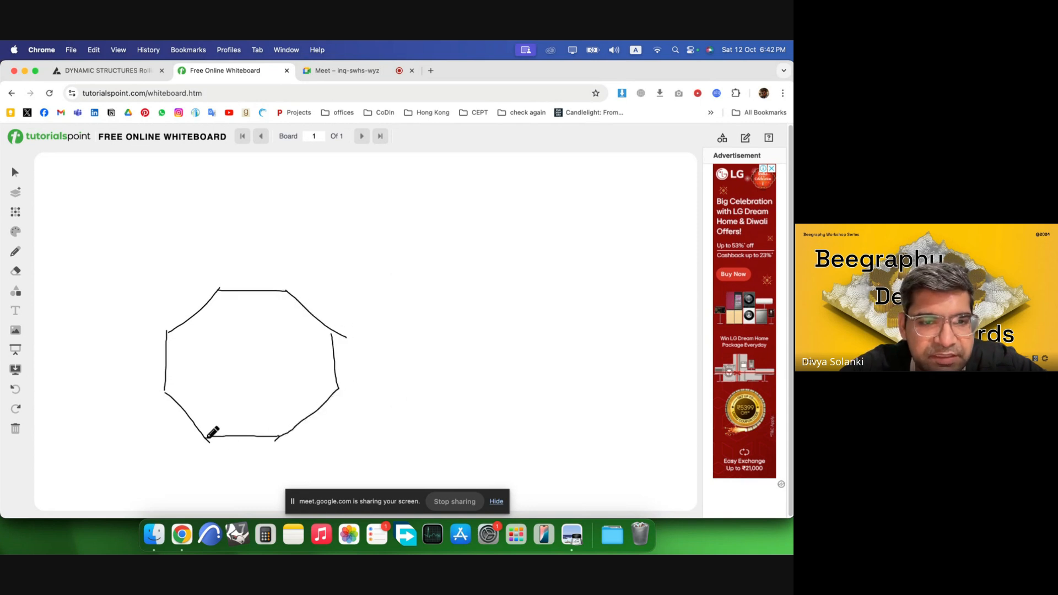
Retrace the octagon's bottom edge with the pen.
left_click_drag(209, 440, 280, 435)
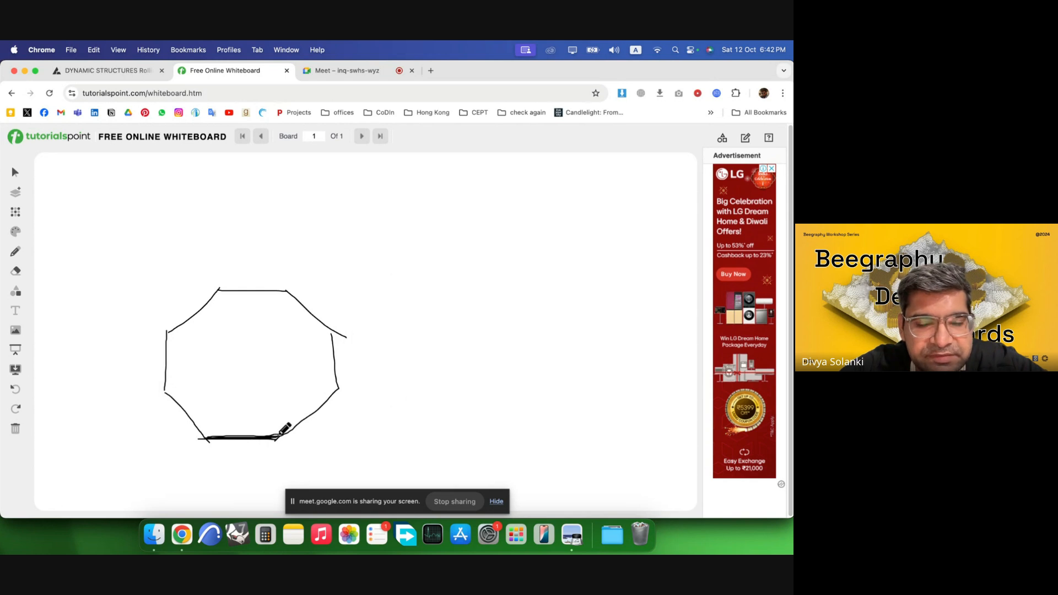
Switch to the Rolling Bridge workspace and add a Line SDL node to the canvas.
left_click(111, 71)
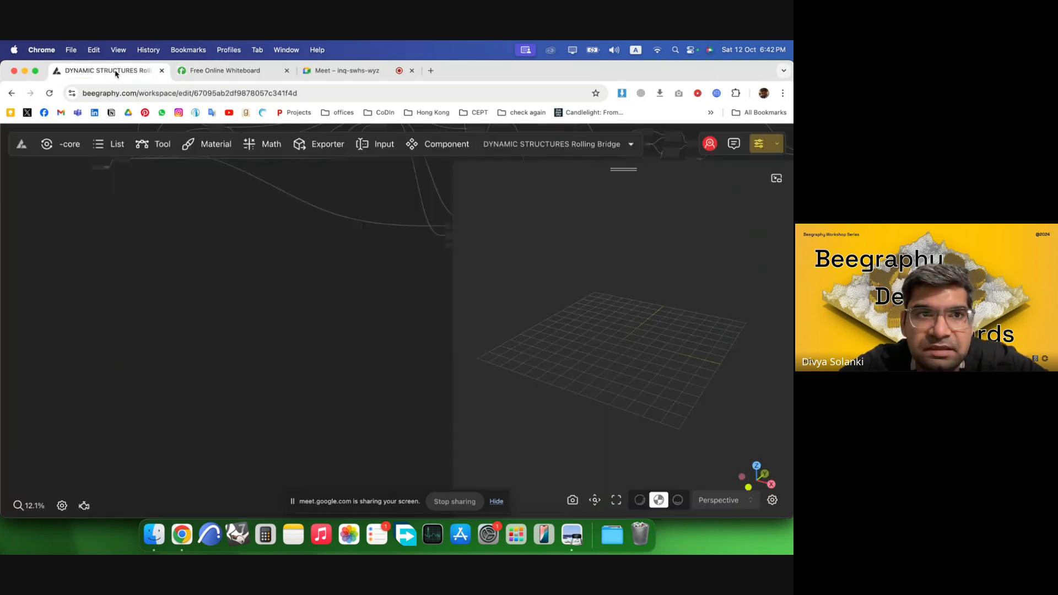
double_click(184, 371)
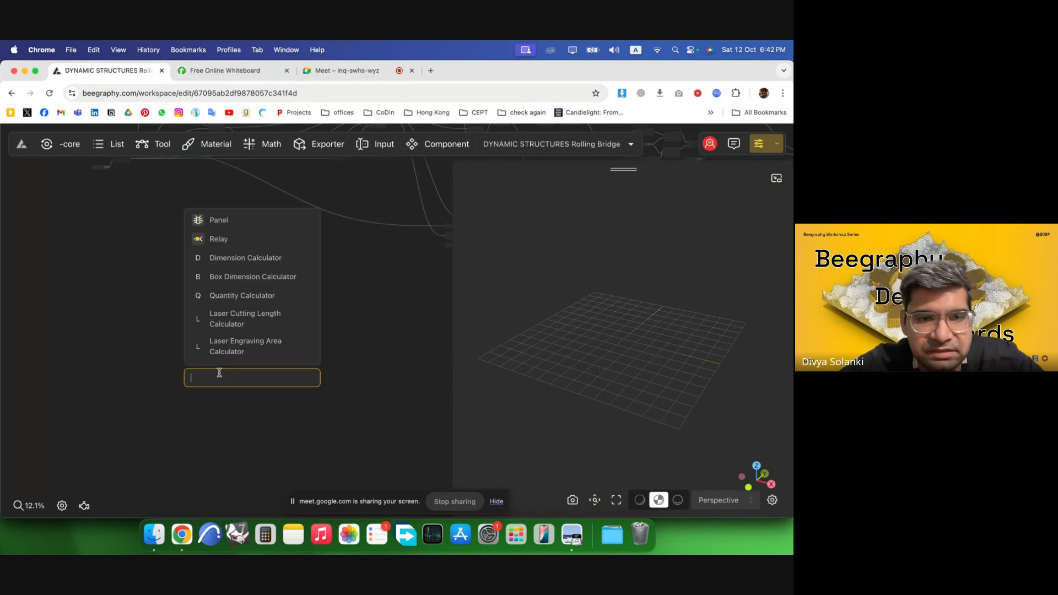
type("sdl")
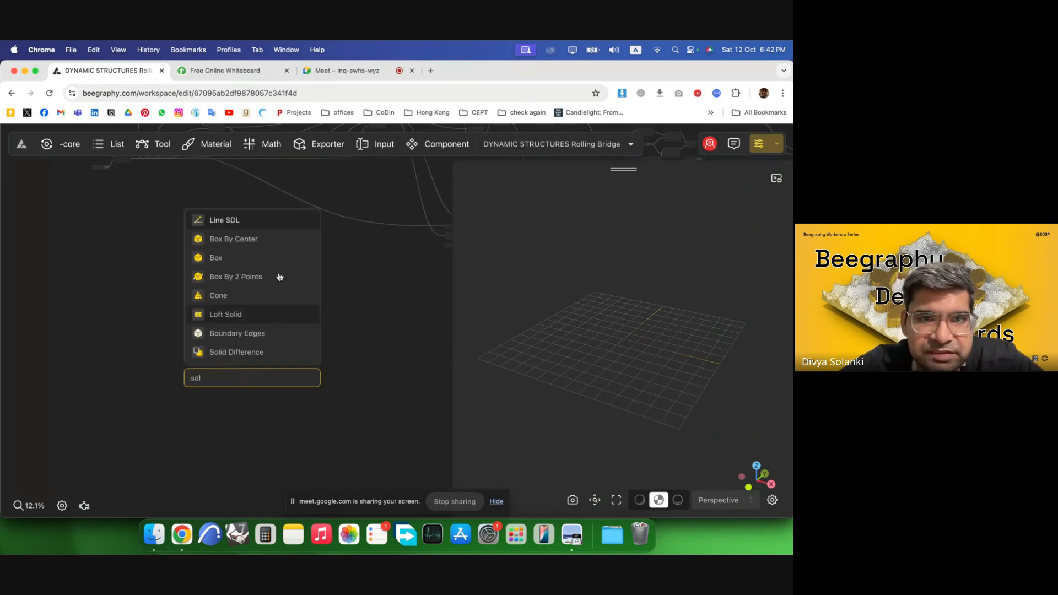
left_click(236, 220)
scroll(201, 381, "up", 5)
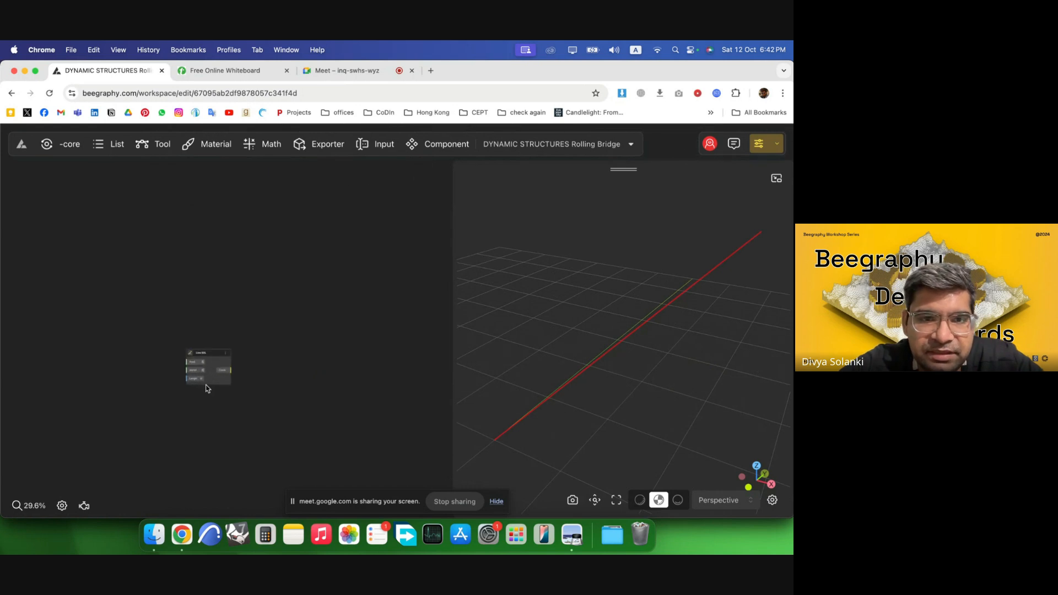
scroll(207, 388, "up", 8)
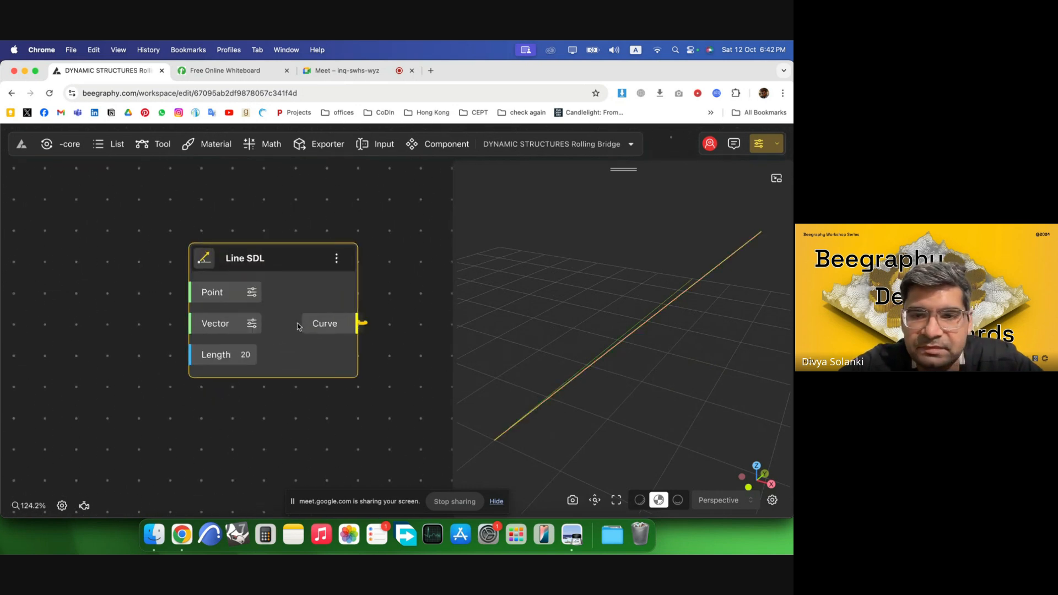
left_click_drag(480, 448, 560, 356)
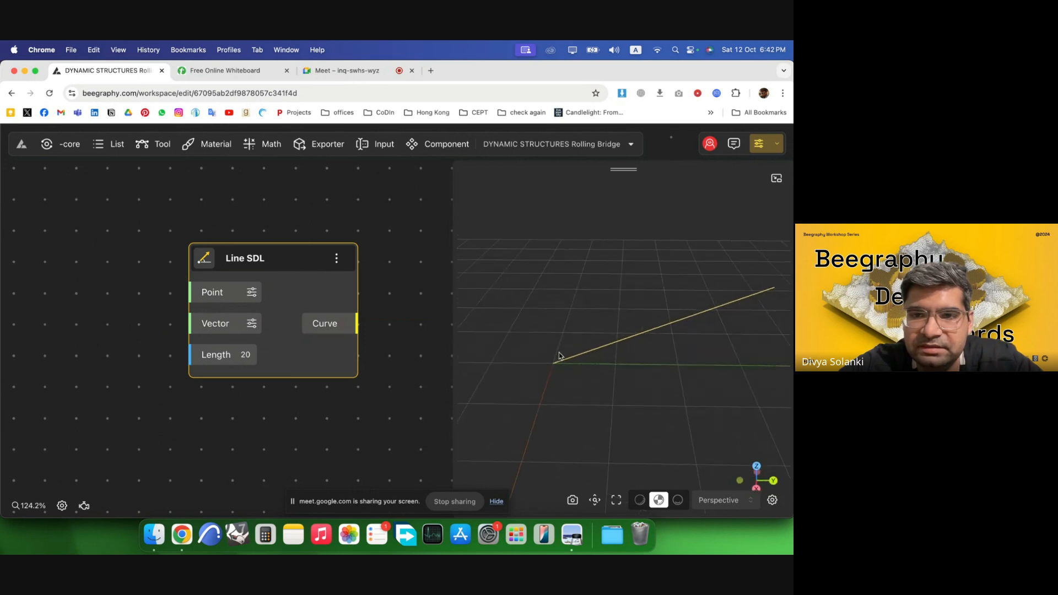
scroll(292, 281, "down", 3)
Add a Construct Point node and connect its Point output to Line SDL's Point input.
double_click(102, 243)
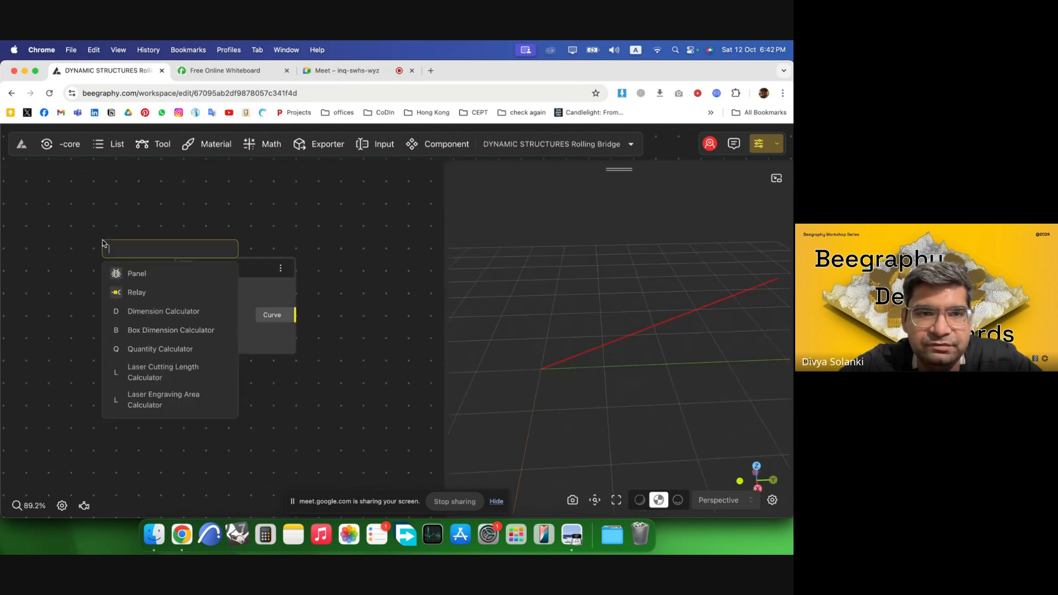
type("cons")
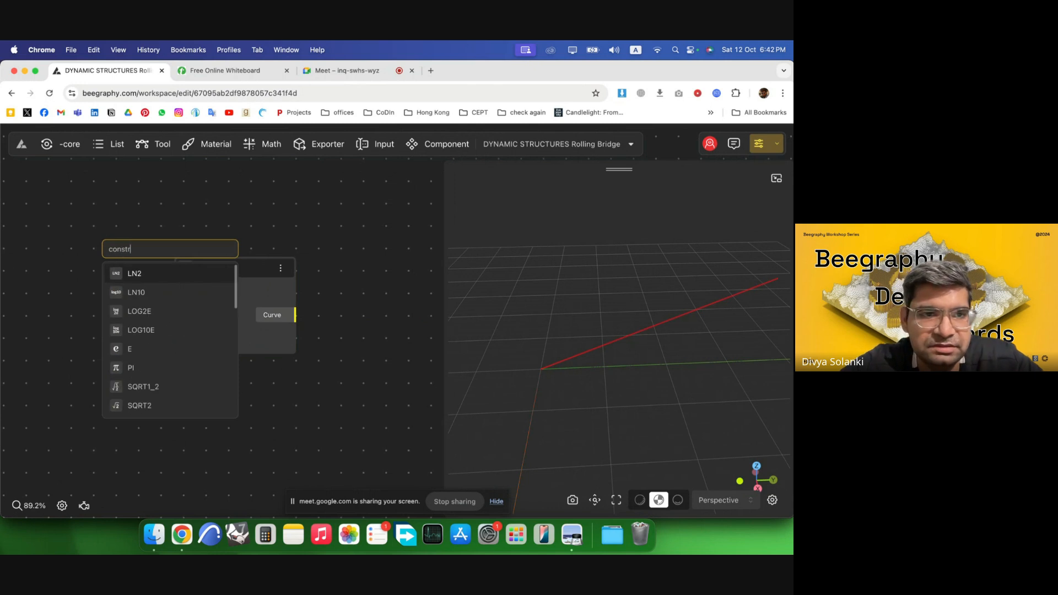
type("tr")
key("super+a")
type("point")
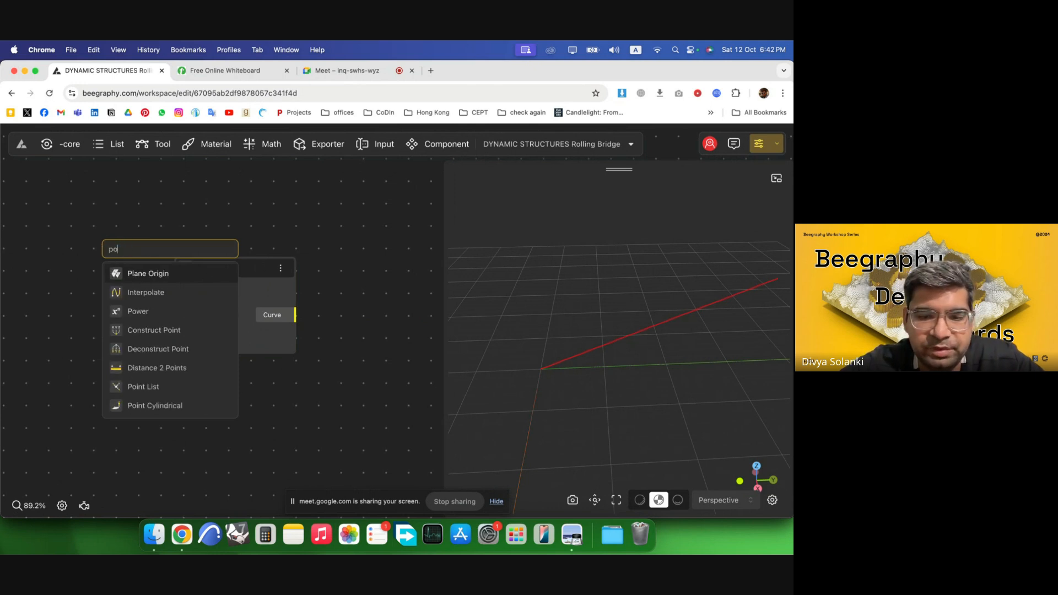
scroll(253, 274, "down", 3)
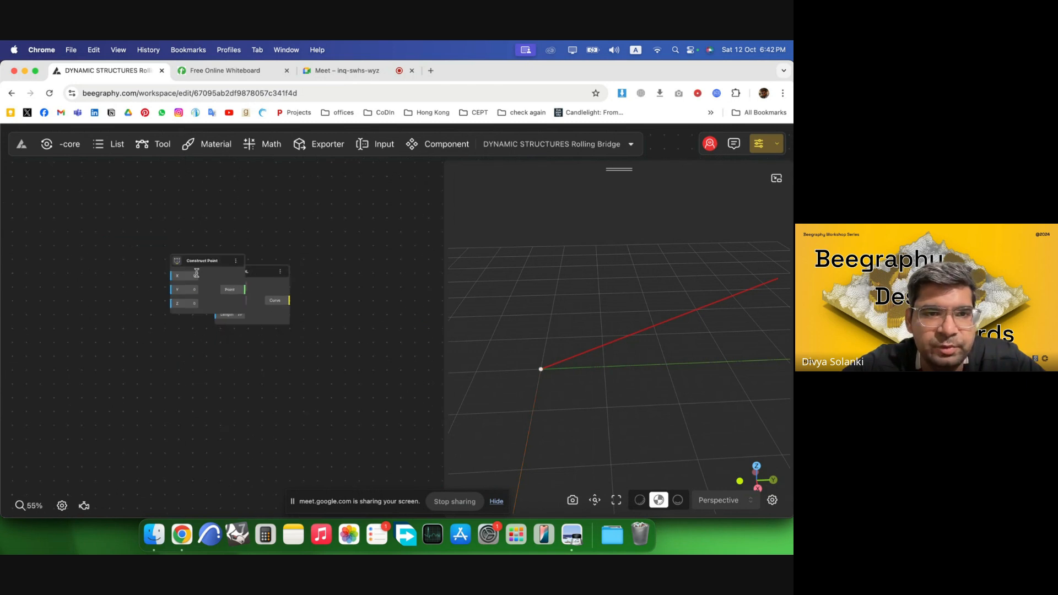
left_click_drag(203, 271, 314, 284)
Add a VectorX node and connect its Vector output to Line SDL's Vector input.
double_click(165, 324)
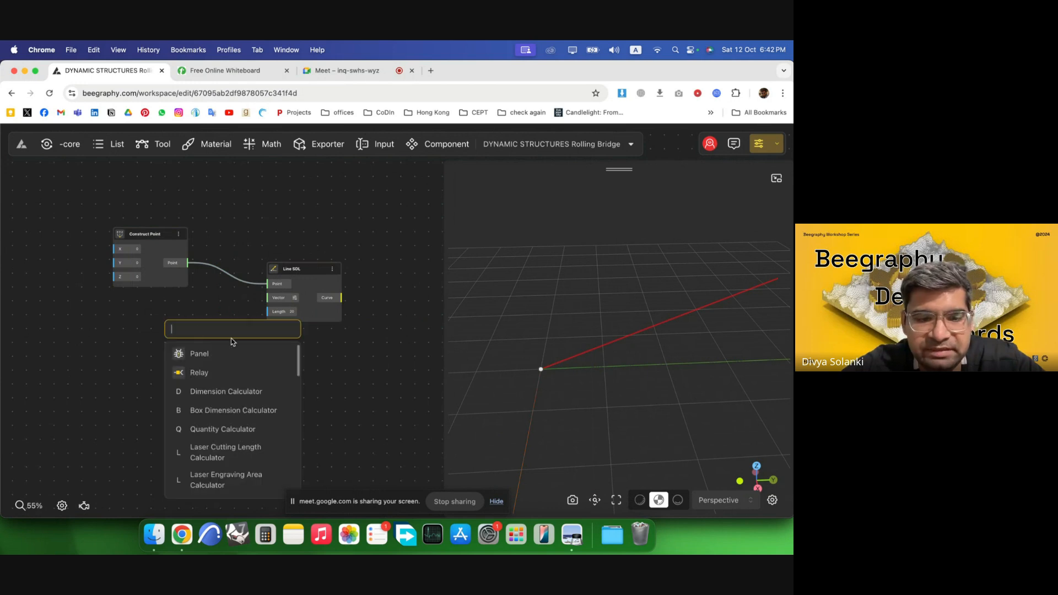
type("x")
left_click(261, 375)
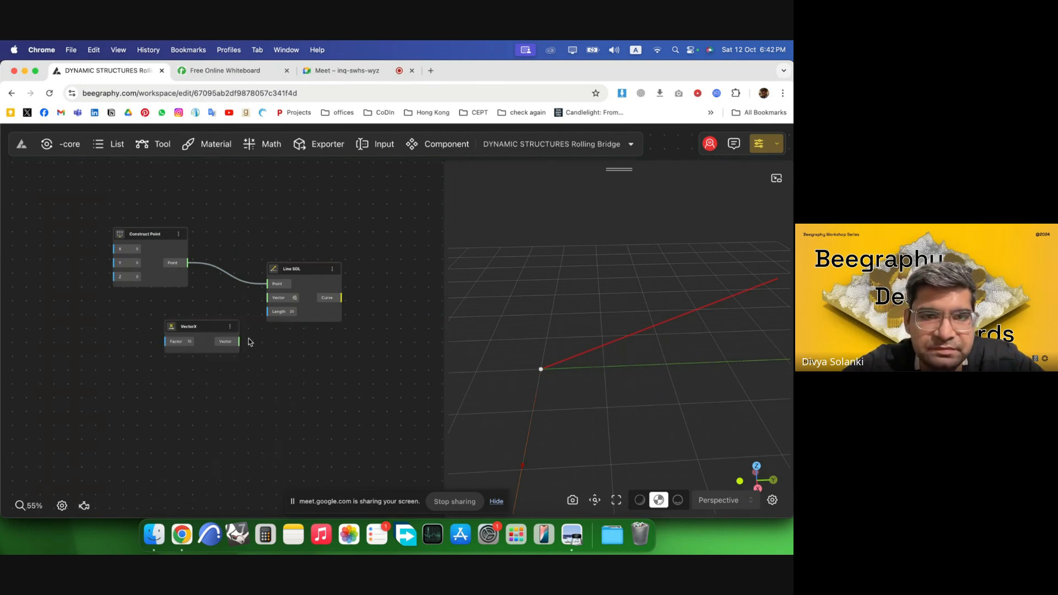
left_click_drag(212, 326, 293, 273)
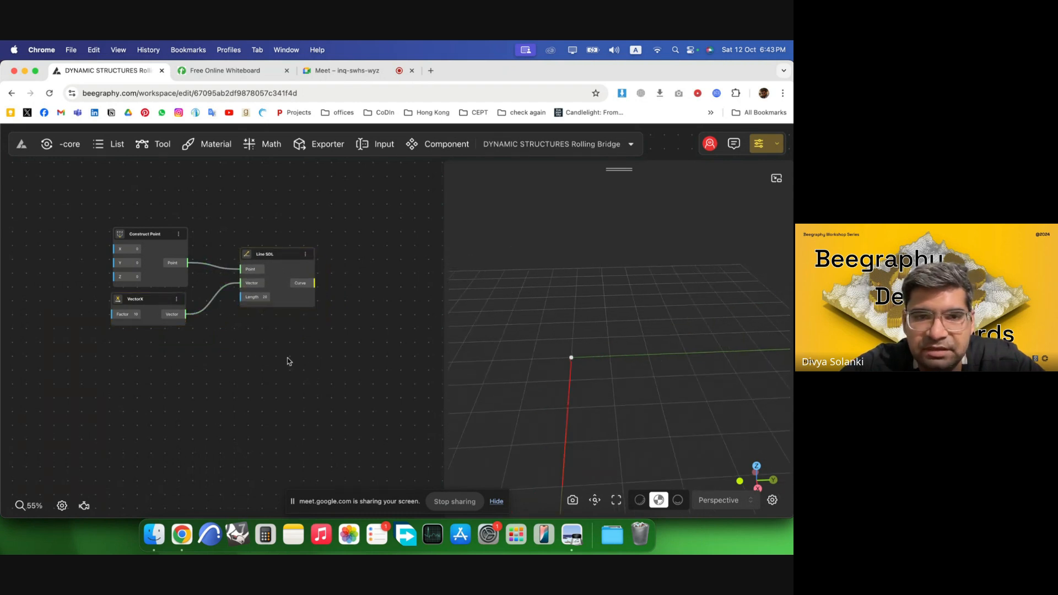
Glance at the rolling bridge technical drawing in the PDF, then return to the browser.
left_click(573, 542)
scroll(338, 279, "up", 10)
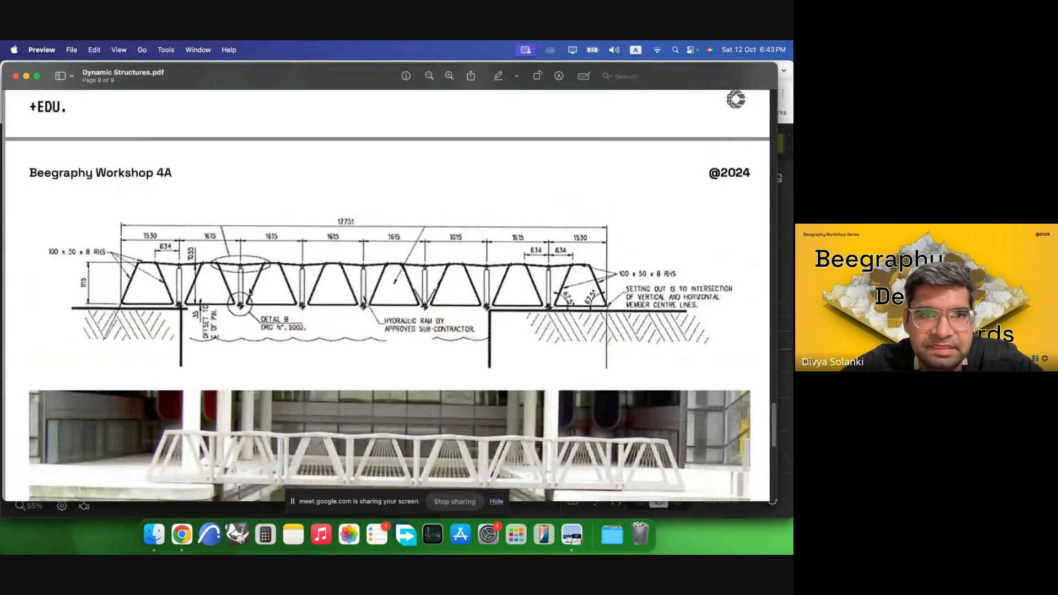
left_click(186, 530)
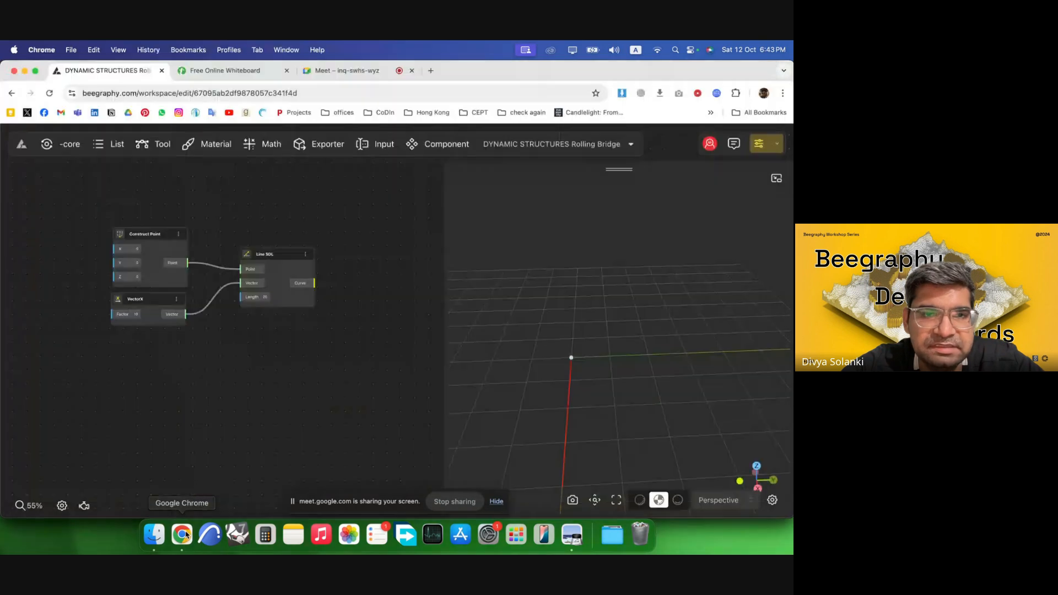
Add a Range Input slider node to the canvas.
double_click(129, 363)
type("160")
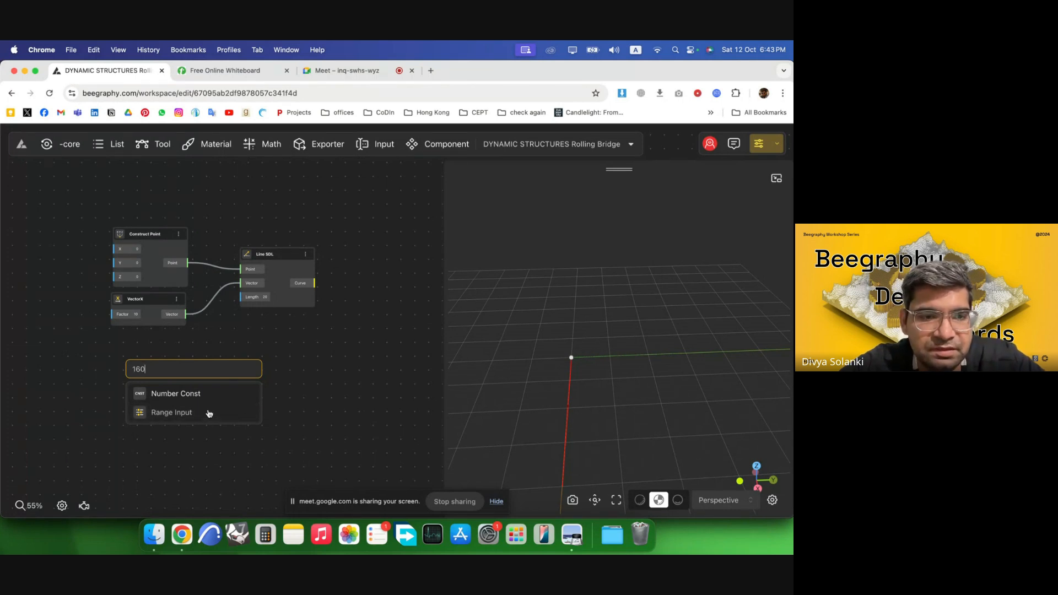
left_click(209, 414)
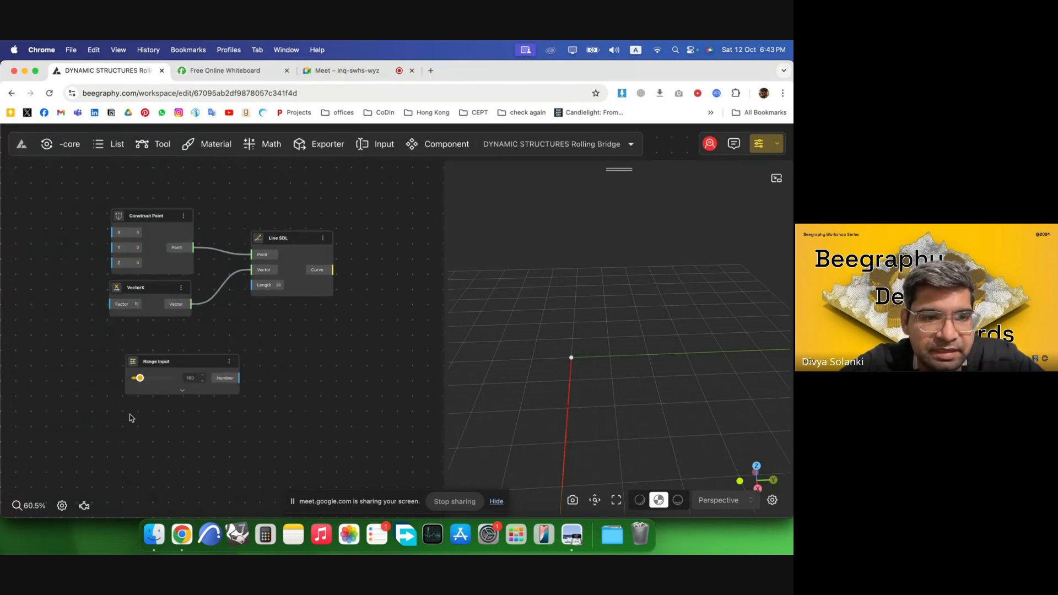
Rename the Range Input node to Side Length and move it below VectorX.
scroll(130, 414, "up", 5)
double_click(174, 336)
type("Lenght")
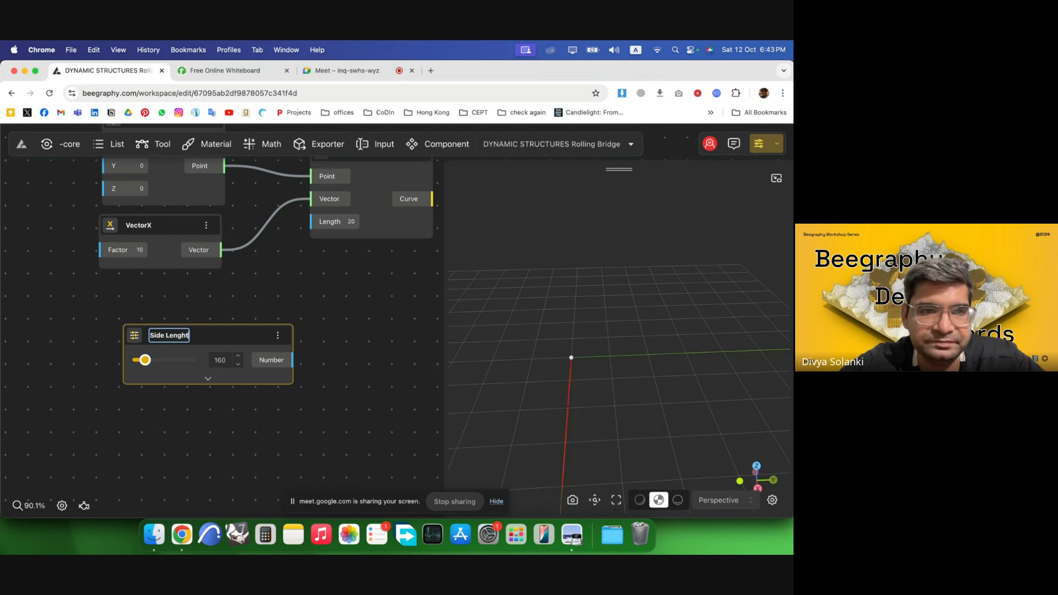
key("BackSpace")
key("BackSpace")
type("th")
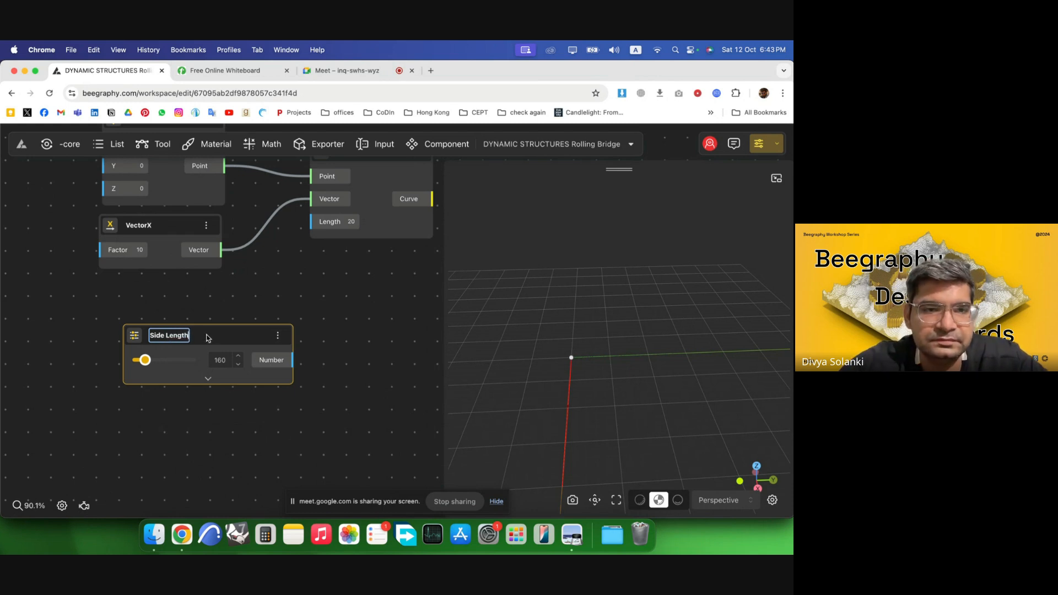
key("Return")
left_click_drag(243, 337, 173, 291)
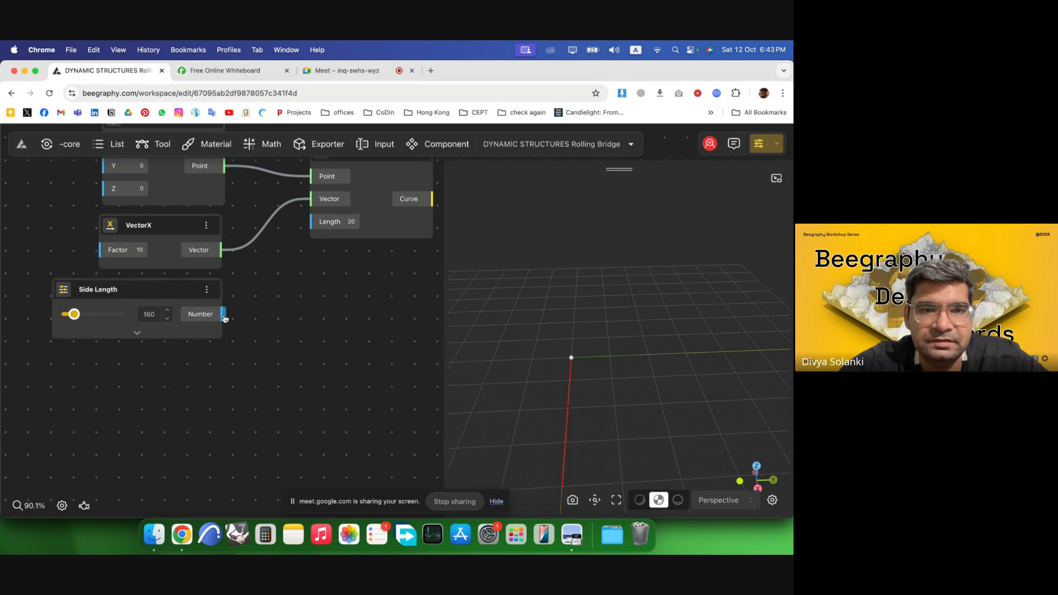
Connect the Side Length slider's Number output to Line SDL's Length input.
left_click_drag(224, 318, 311, 221)
scroll(610, 395, "down", 3)
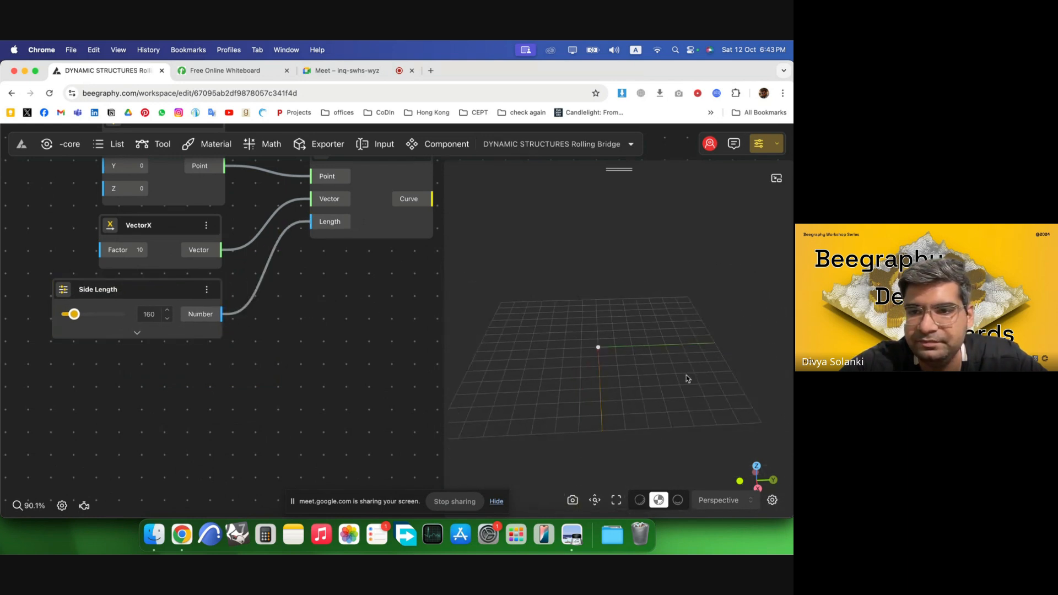
left_click_drag(686, 379, 537, 381)
scroll(143, 374, "down", 5)
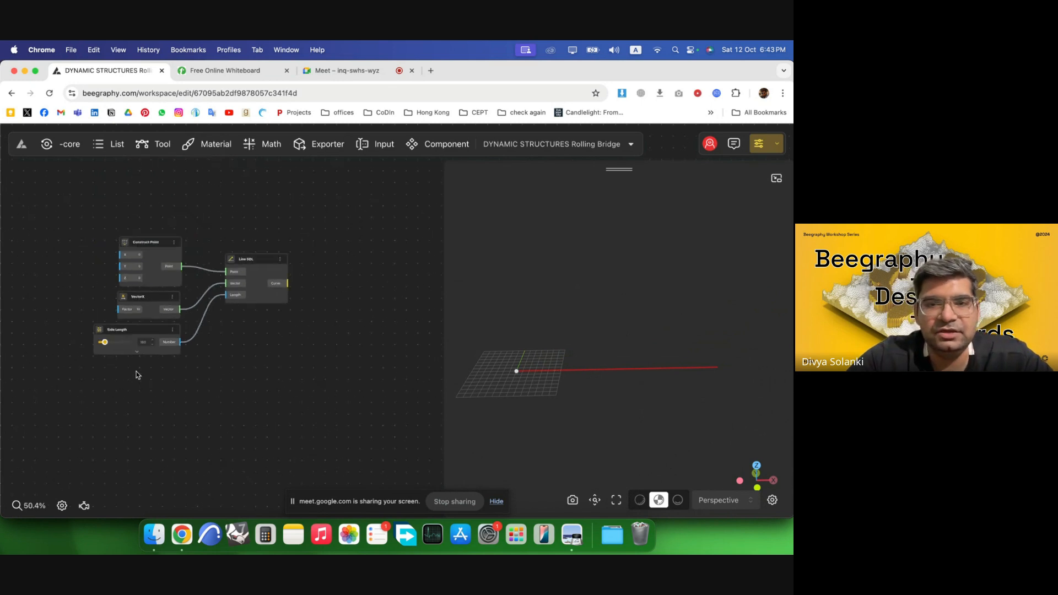
scroll(314, 347, "up", 3)
left_click_drag(241, 290, 229, 284)
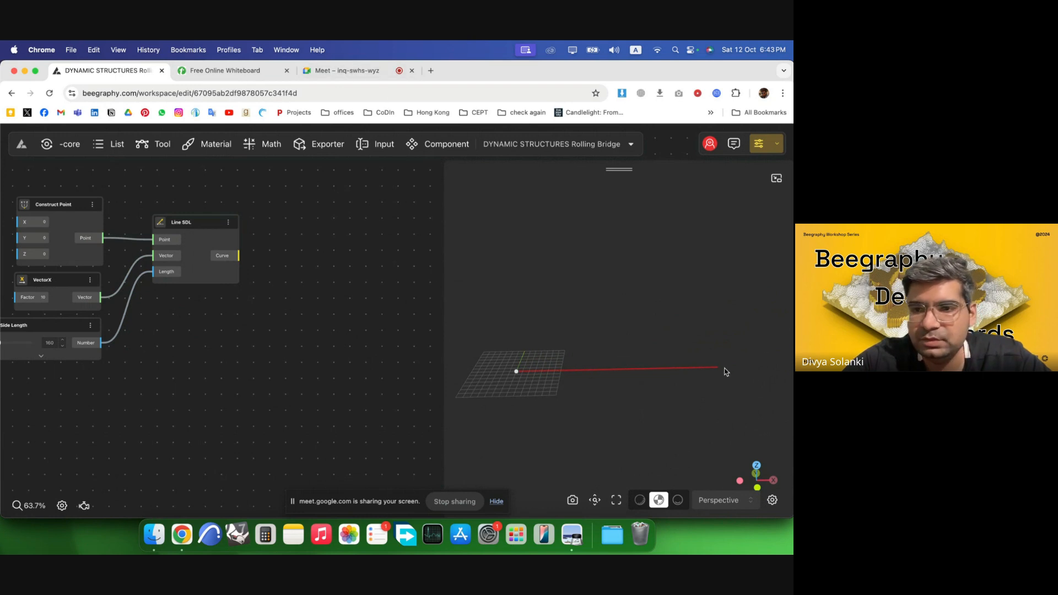
scroll(530, 401, "down", 3)
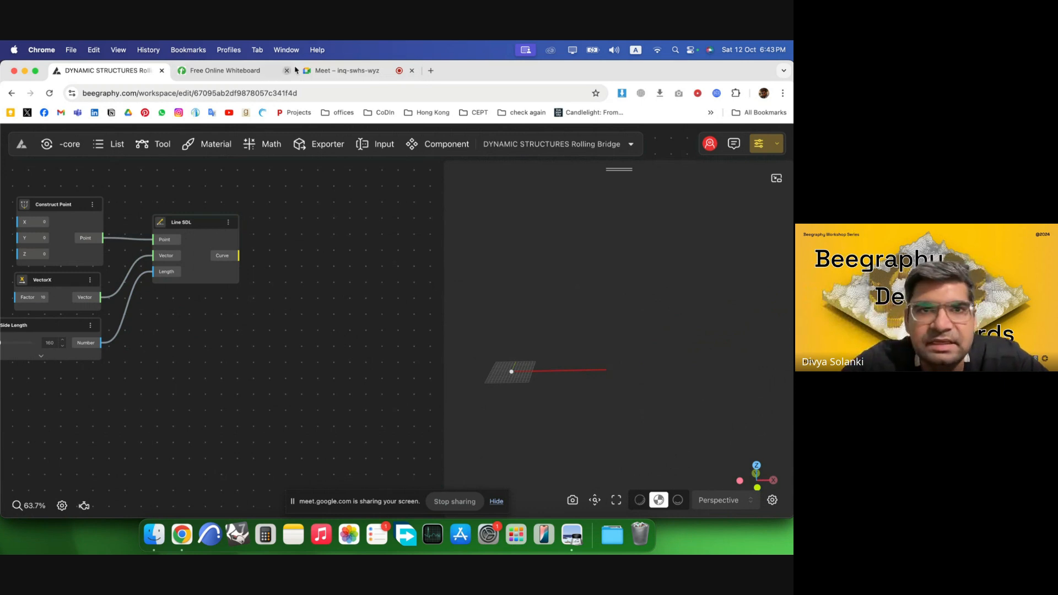
Switch to the whiteboard and draw four diagonals across the octagon through its centre.
left_click(347, 71)
left_click(225, 71)
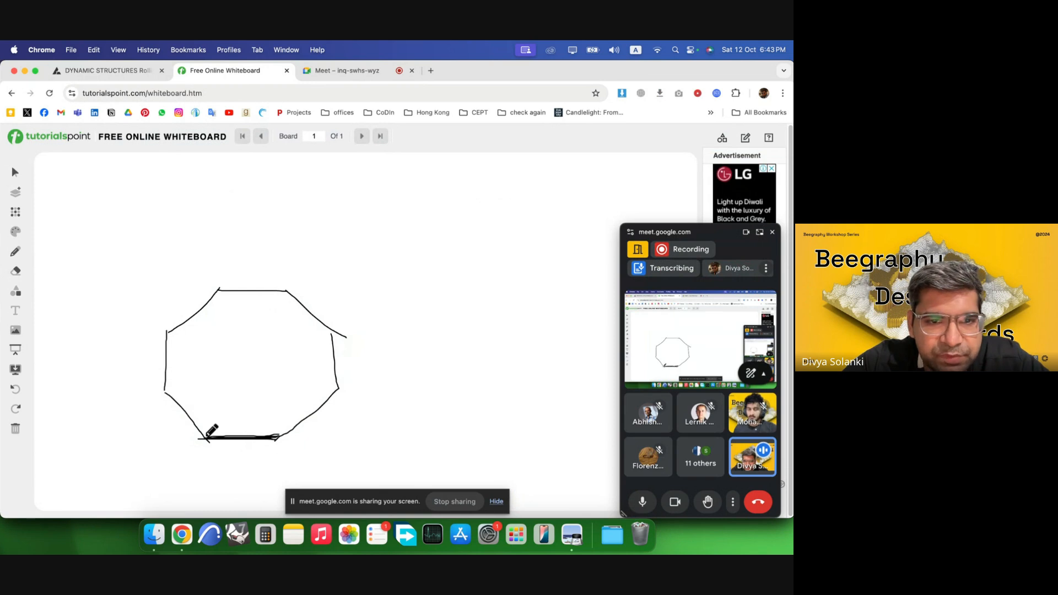
left_click(752, 235)
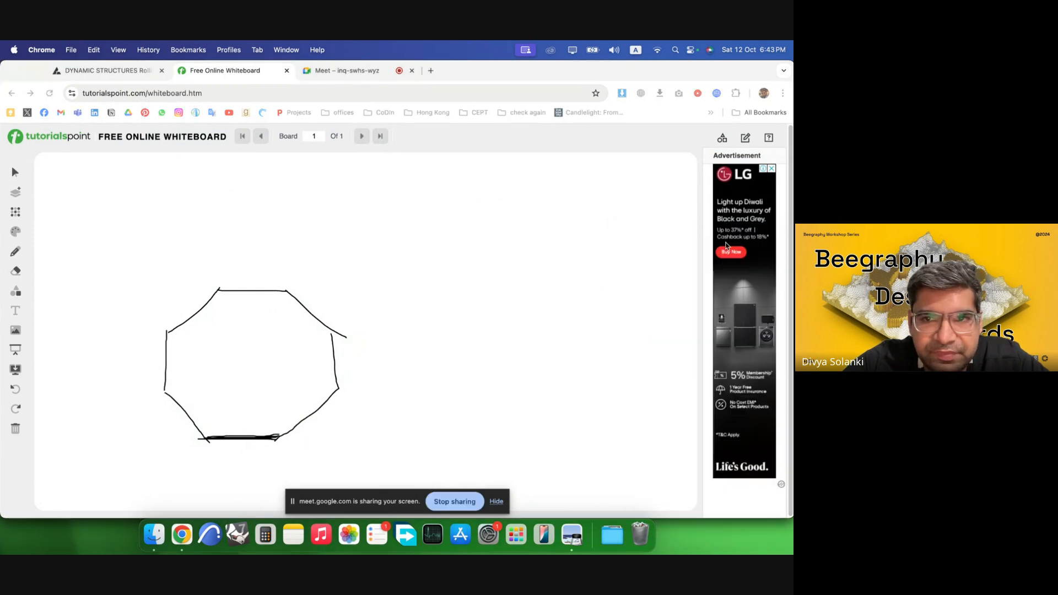
left_click(208, 439)
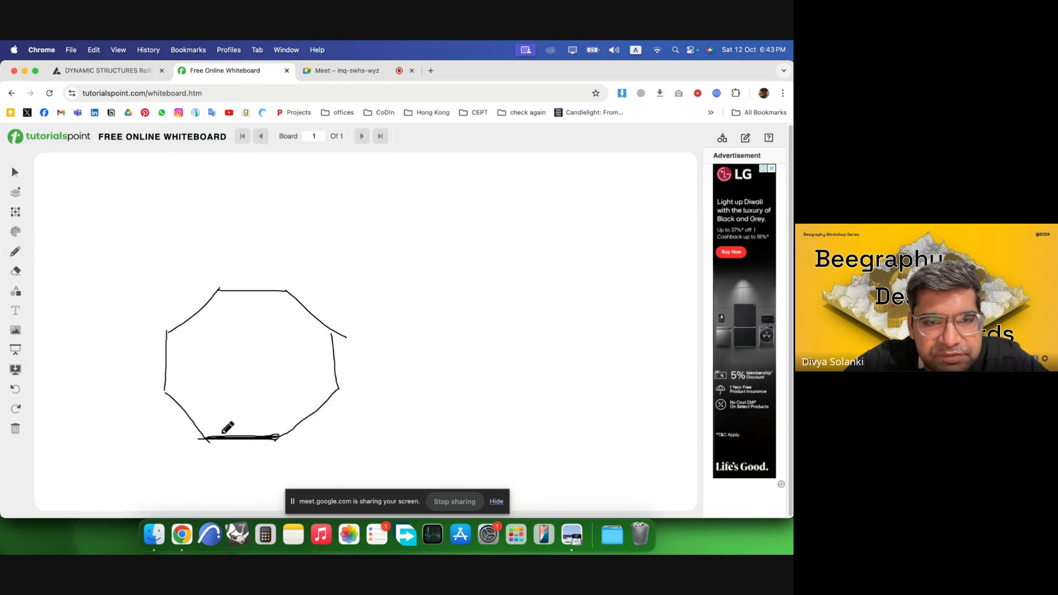
left_click_drag(217, 291, 276, 438)
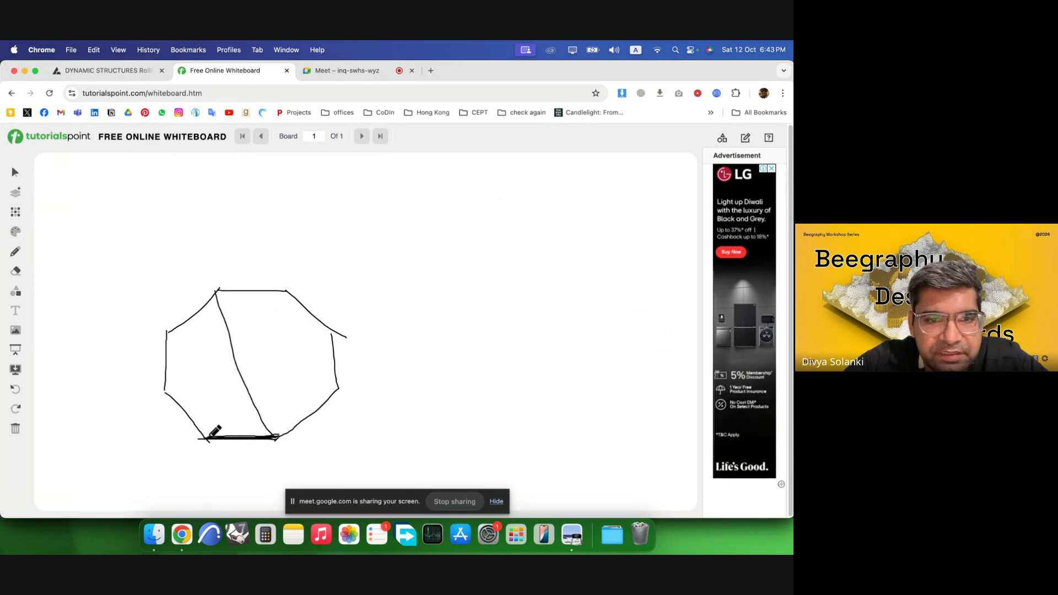
left_click_drag(201, 438, 291, 284)
left_click_drag(168, 334, 340, 397)
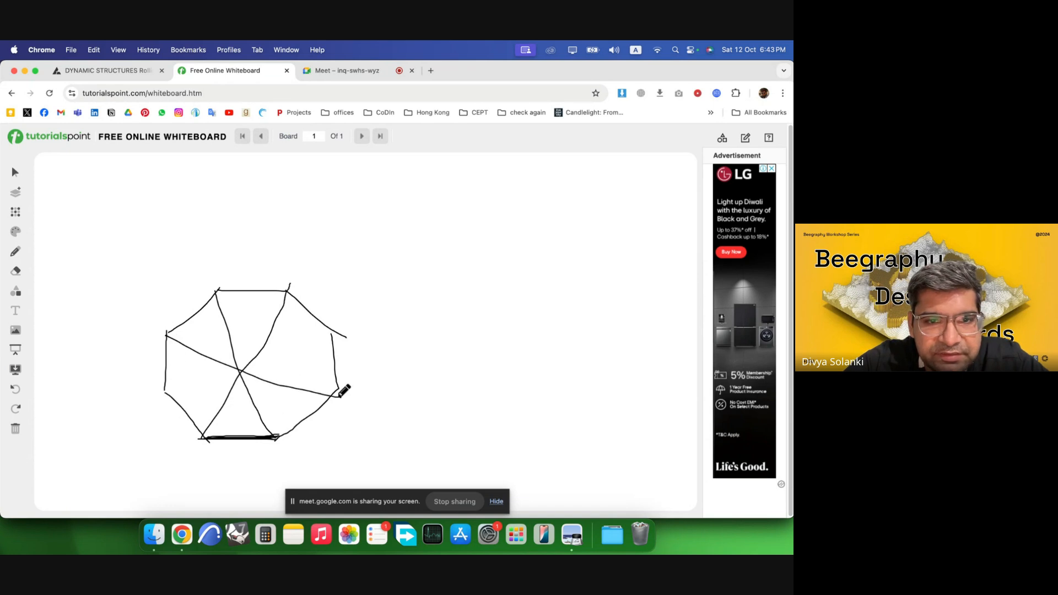
left_click_drag(164, 392, 322, 335)
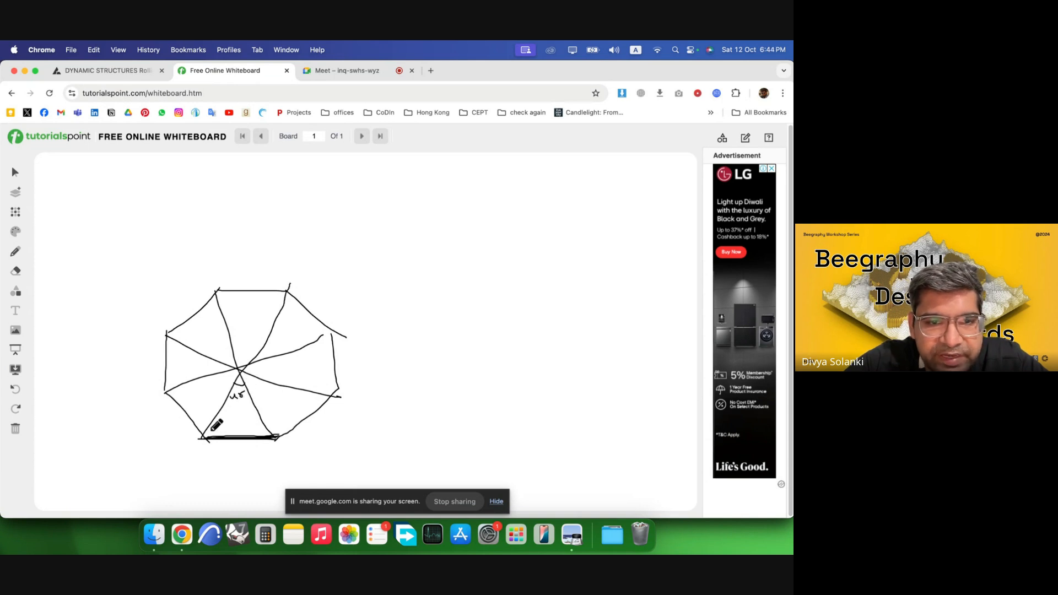
Annotate the angles of the base triangle and the octagon's corners with arc marks and labels.
left_click_drag(206, 427, 213, 436)
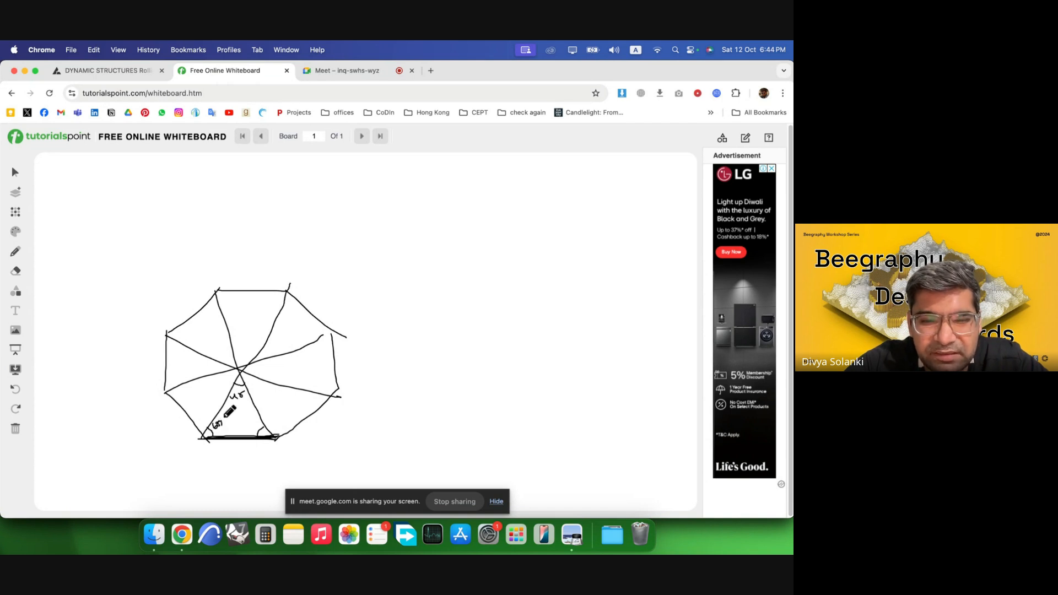
left_click_drag(224, 418, 232, 419)
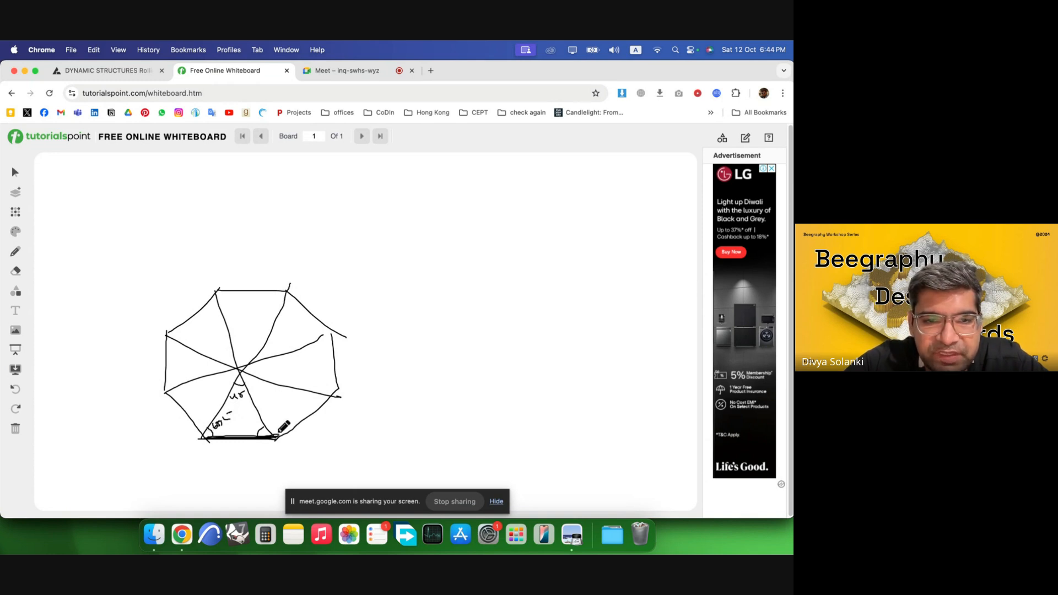
left_click_drag(318, 297, 349, 310)
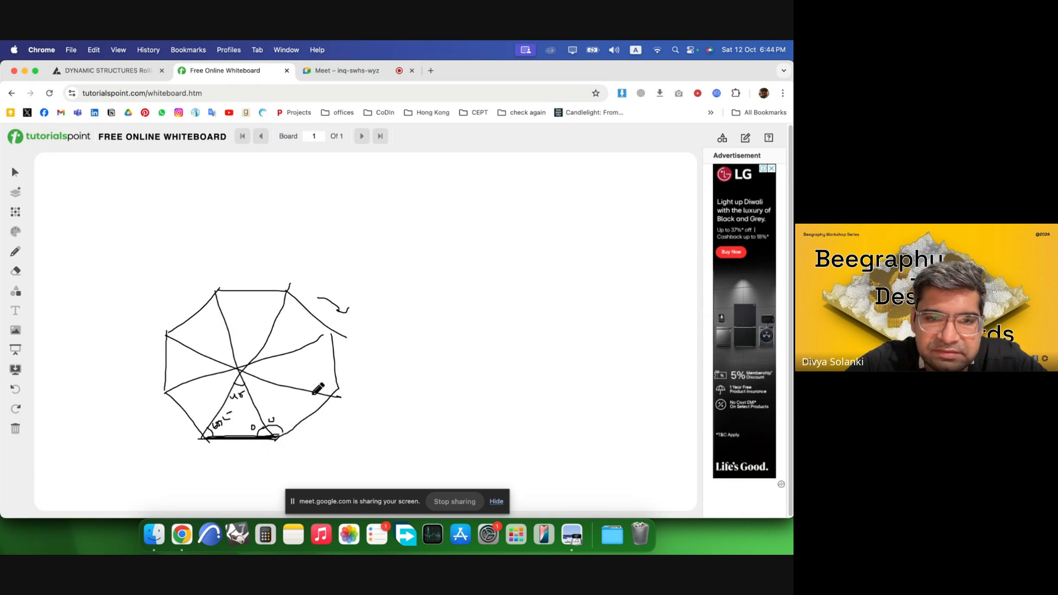
left_click_drag(313, 394, 324, 379)
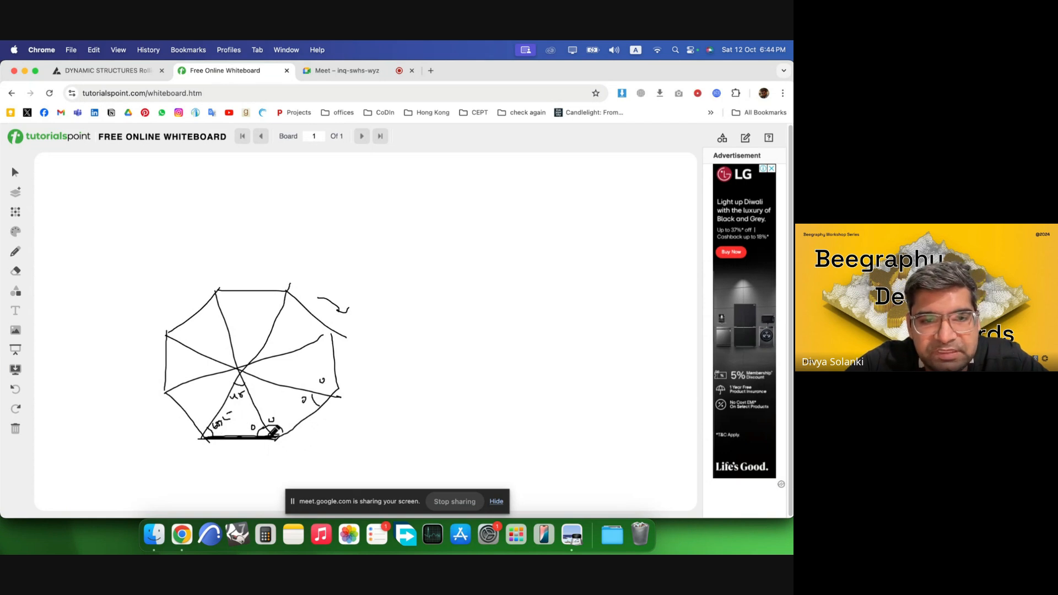
Draw rotation arcs at the right end of the octagon's base edge on the whiteboard.
mouse_move(270, 425)
left_mouse_down()
mouse_move(283, 433)
mouse_move(258, 435)
left_mouse_up()
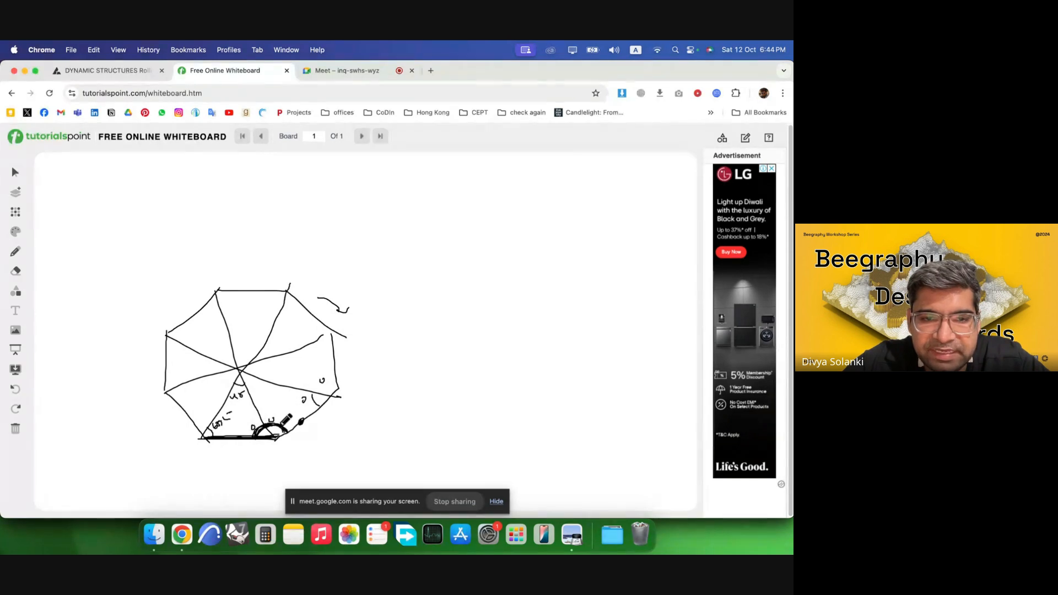
left_click_drag(270, 431, 287, 454)
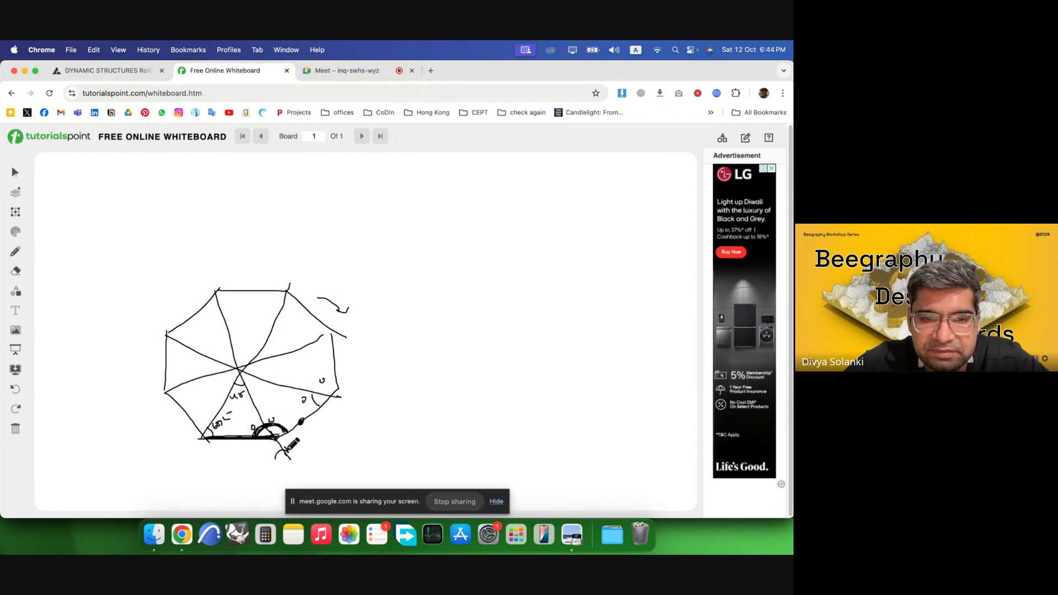
Back in the graph, add an End Points node and connect Line SDL's Curve output to its Curve input.
left_click(141, 77)
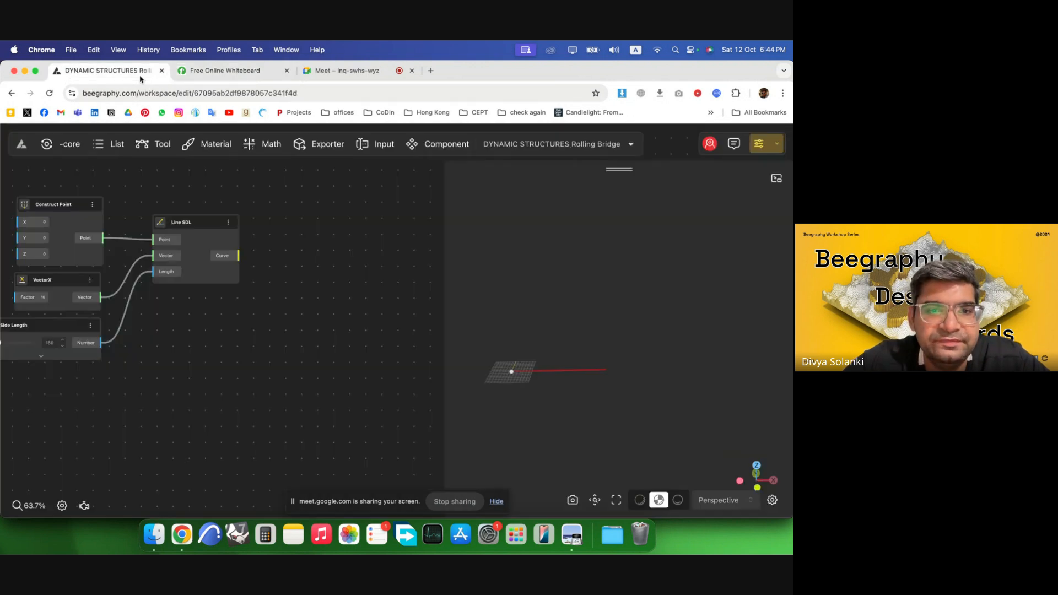
double_click(344, 298)
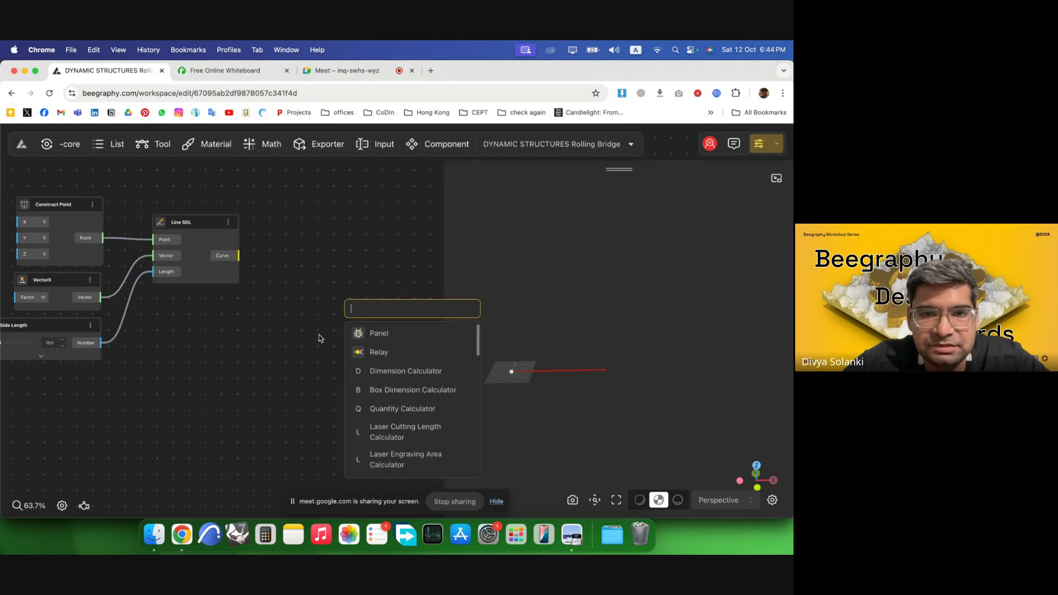
type("end")
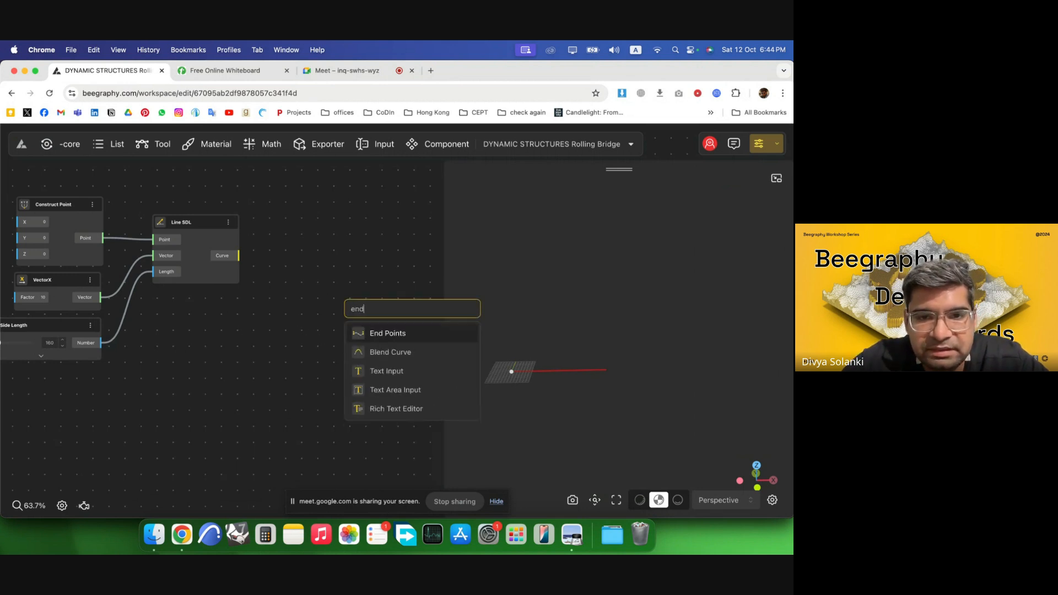
left_click(366, 334)
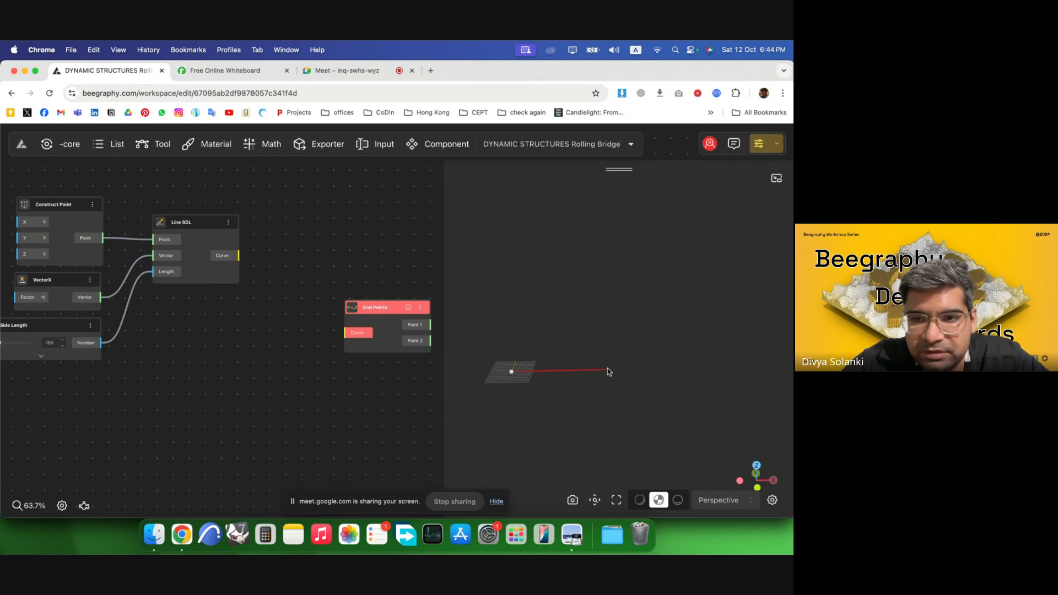
left_click_drag(240, 257, 358, 333)
Hide the preview of the End Points node's Point 1 output.
scroll(149, 324, "down", 3)
scroll(249, 316, "up", 3)
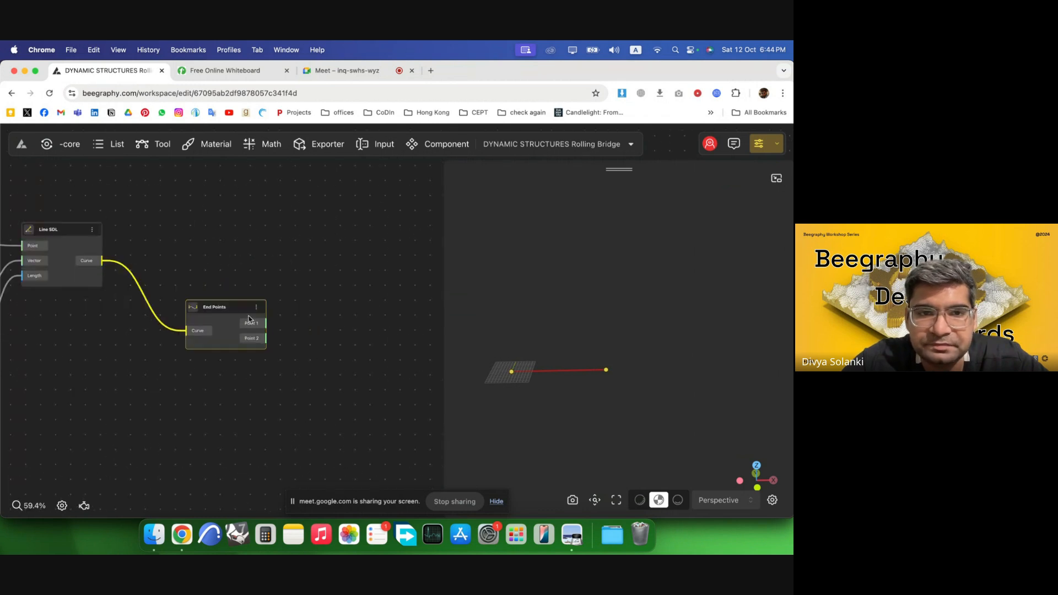
scroll(365, 323, "up", 3)
right_click(307, 325)
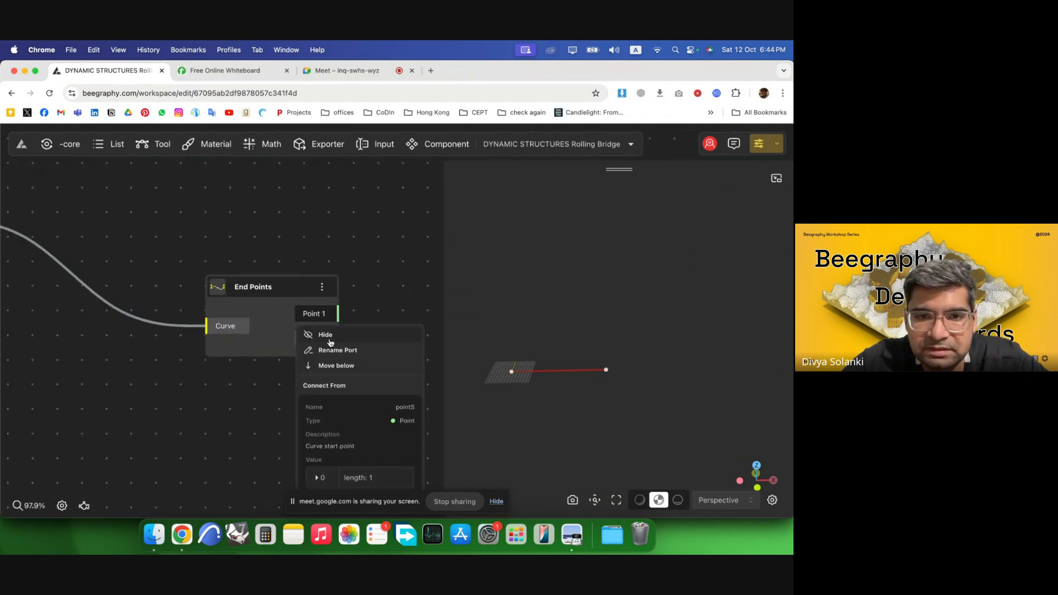
left_click(384, 332)
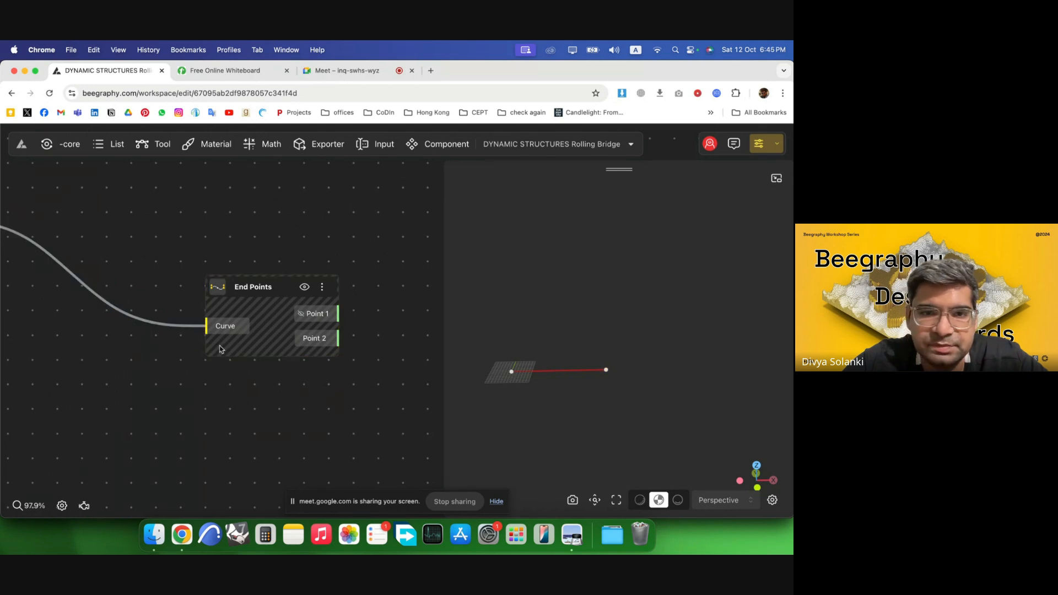
Add a Rotate node and connect Line SDL's Curve output to its Geometry input.
scroll(219, 349, "down", 3)
double_click(355, 279)
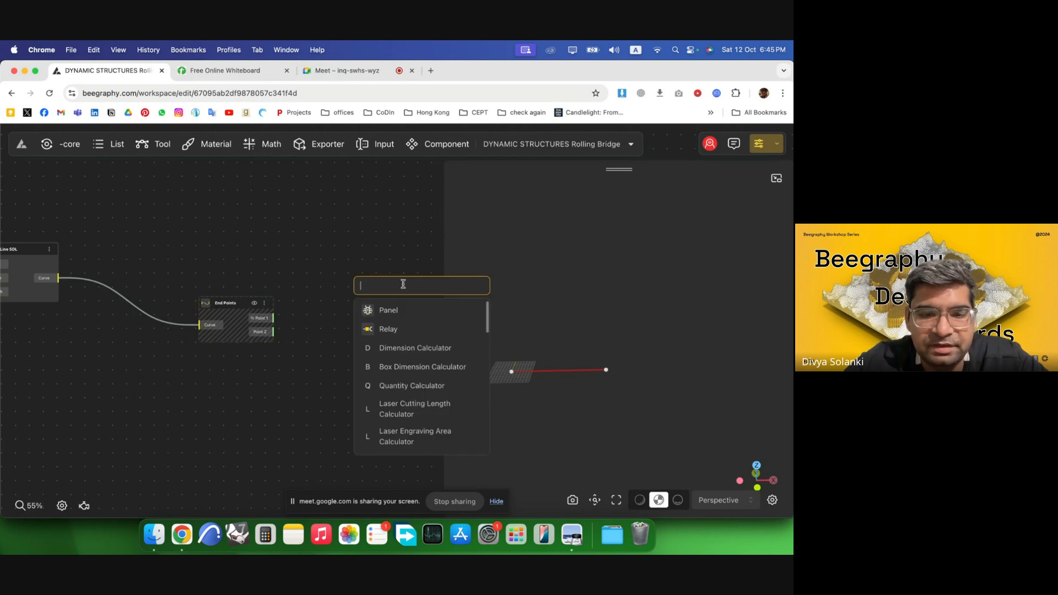
type("rota")
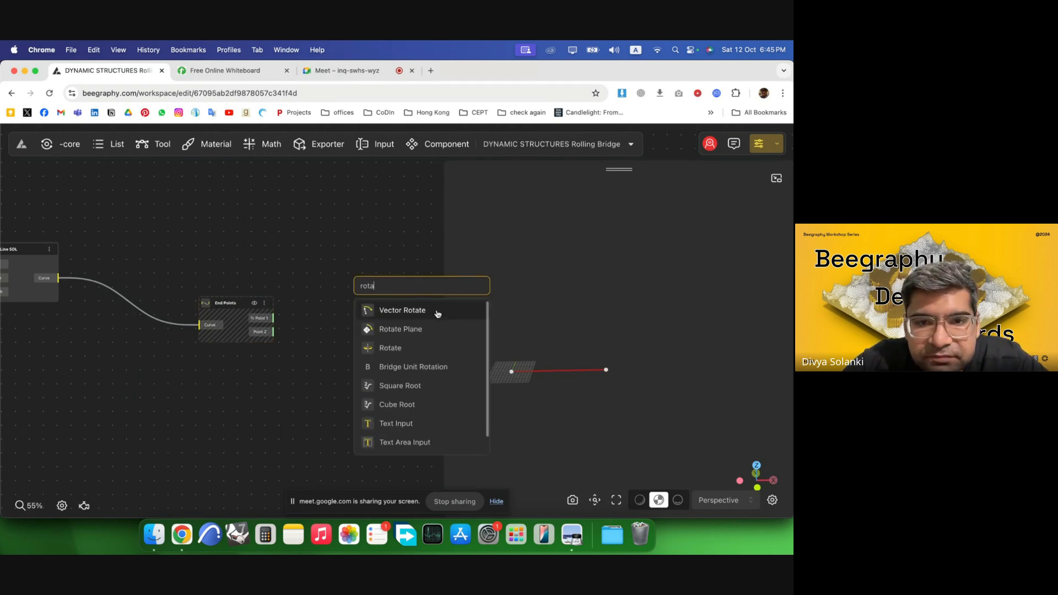
left_click(433, 348)
scroll(344, 256, "left", 5)
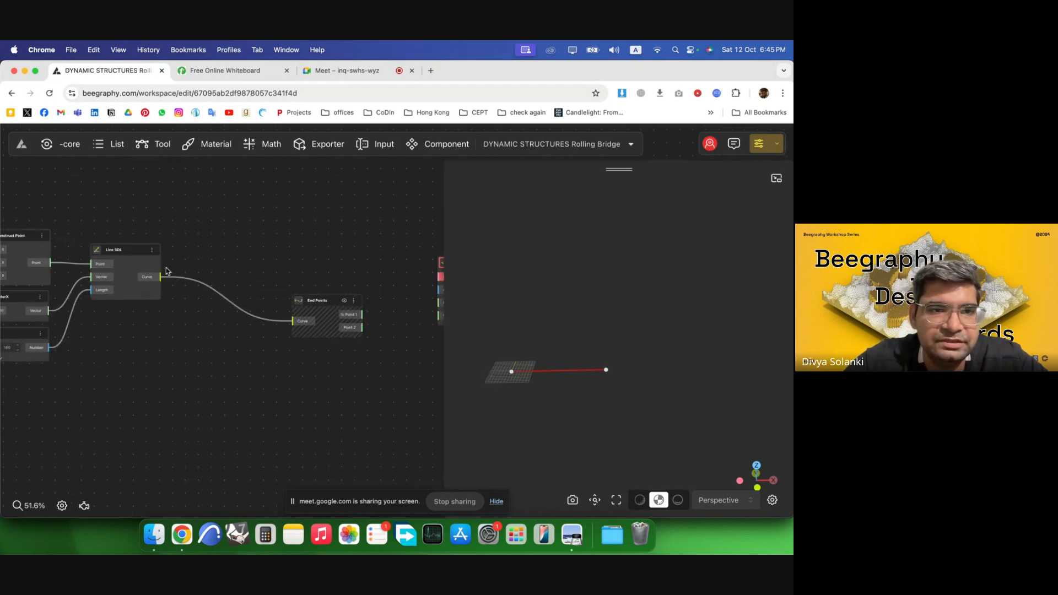
scroll(188, 251, "down", 5)
left_click_drag(160, 280, 323, 270)
scroll(359, 258, "up", 3)
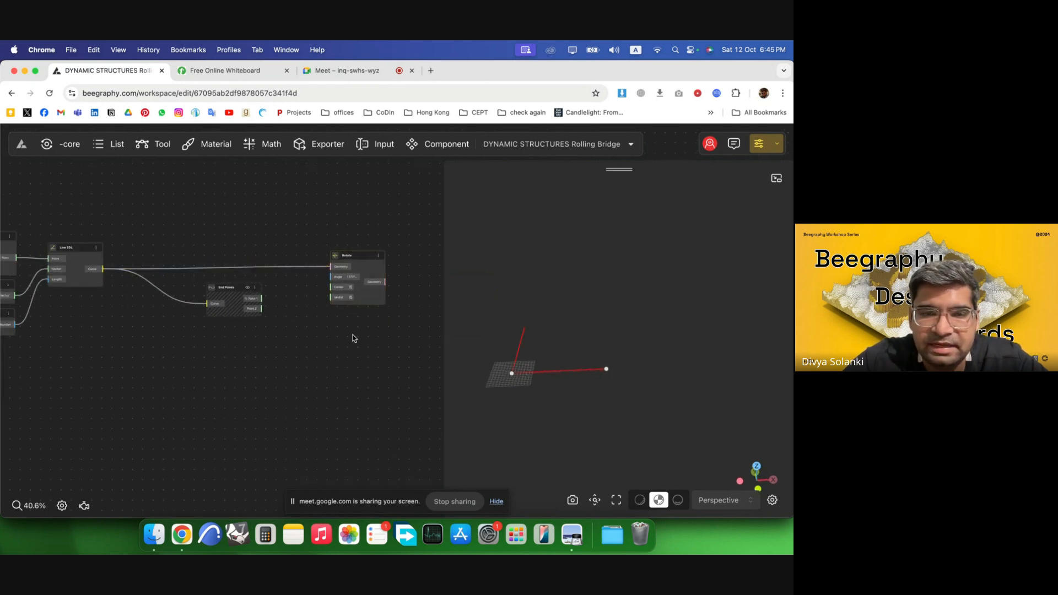
Add a DegToRad node and connect its Radian output to the Rotate node's Angle input.
scroll(314, 299, "up", 5)
left_click_drag(202, 289, 304, 363)
double_click(264, 291)
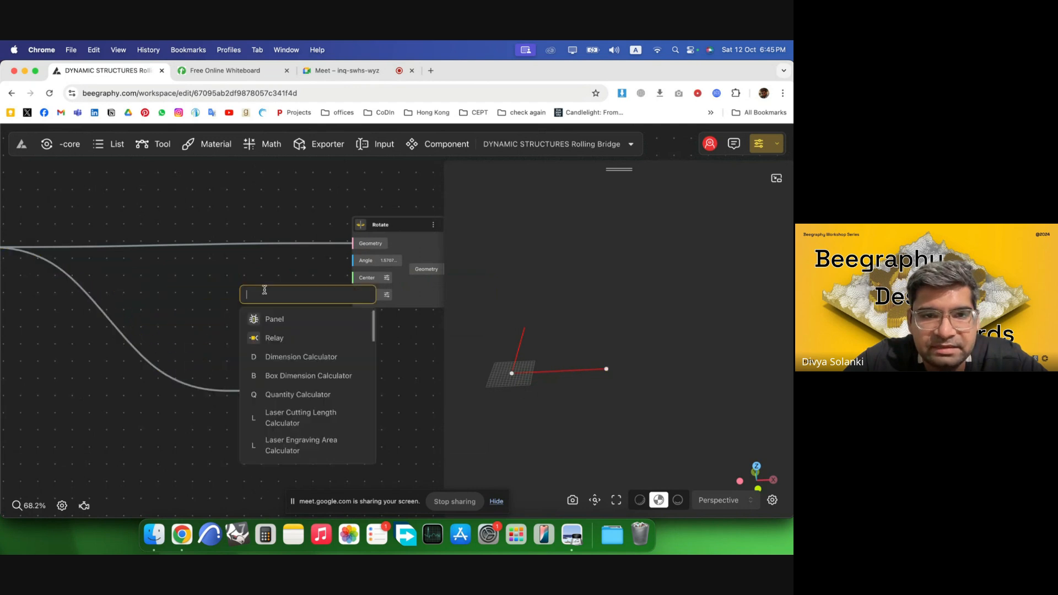
type("degr")
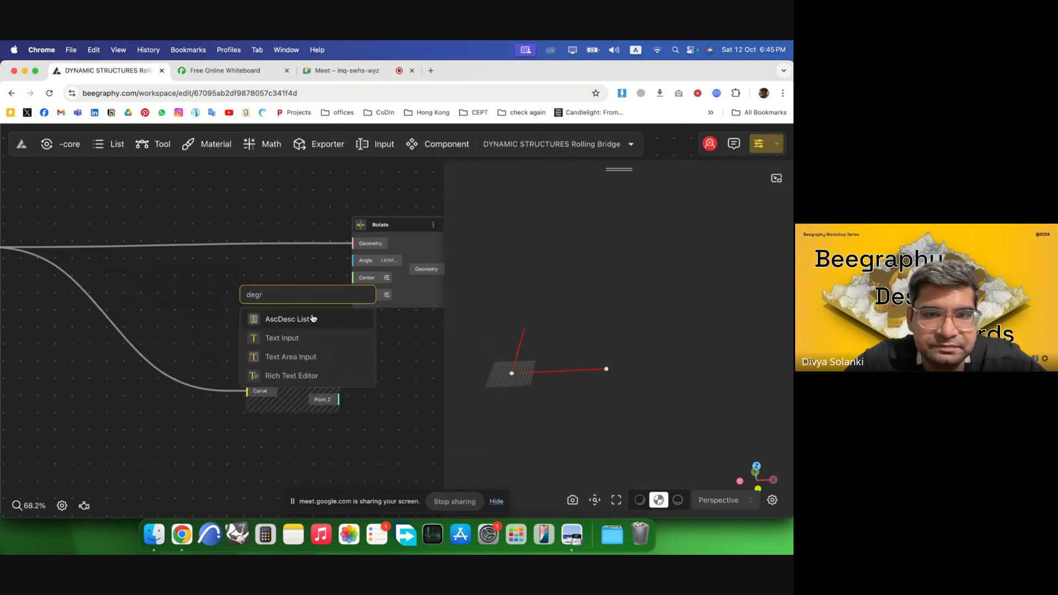
key("BackSpace")
type("to")
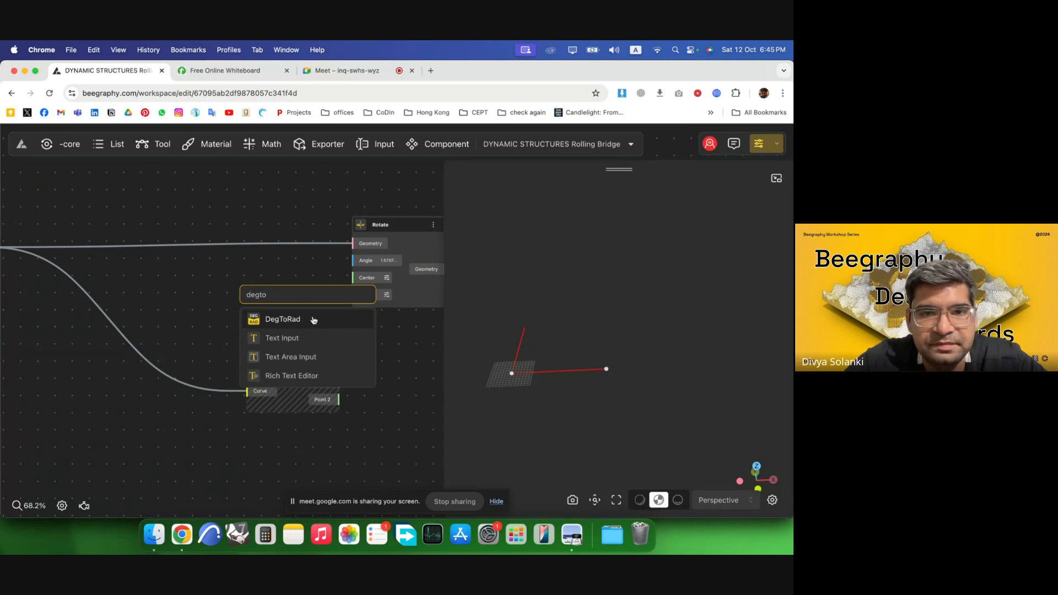
left_click(313, 320)
left_click_drag(301, 297, 376, 269)
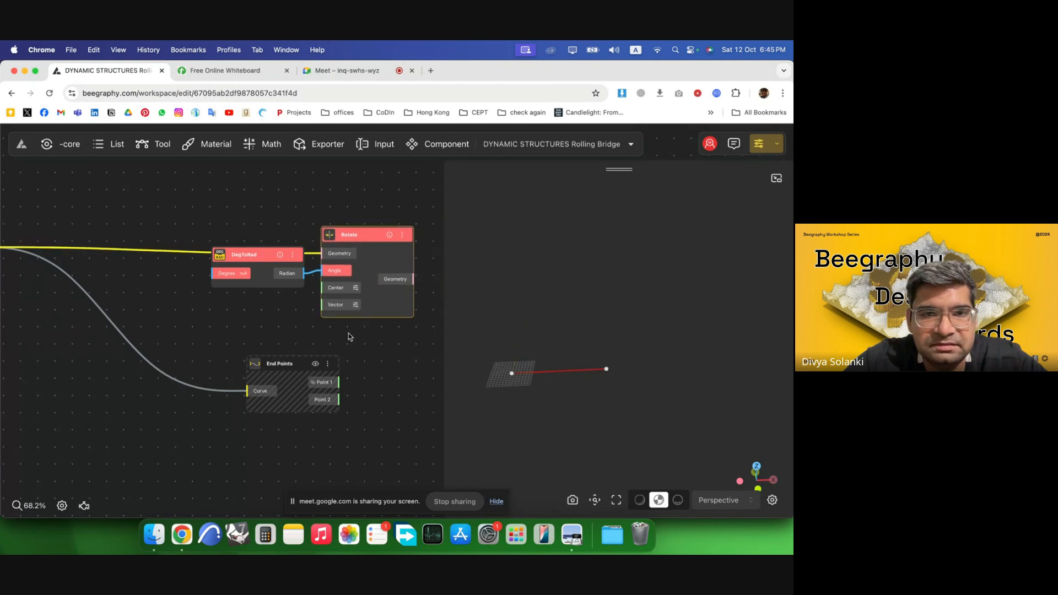
scroll(349, 332, "down", 1)
left_click_drag(165, 265, 203, 280)
scroll(203, 281, "up", 1)
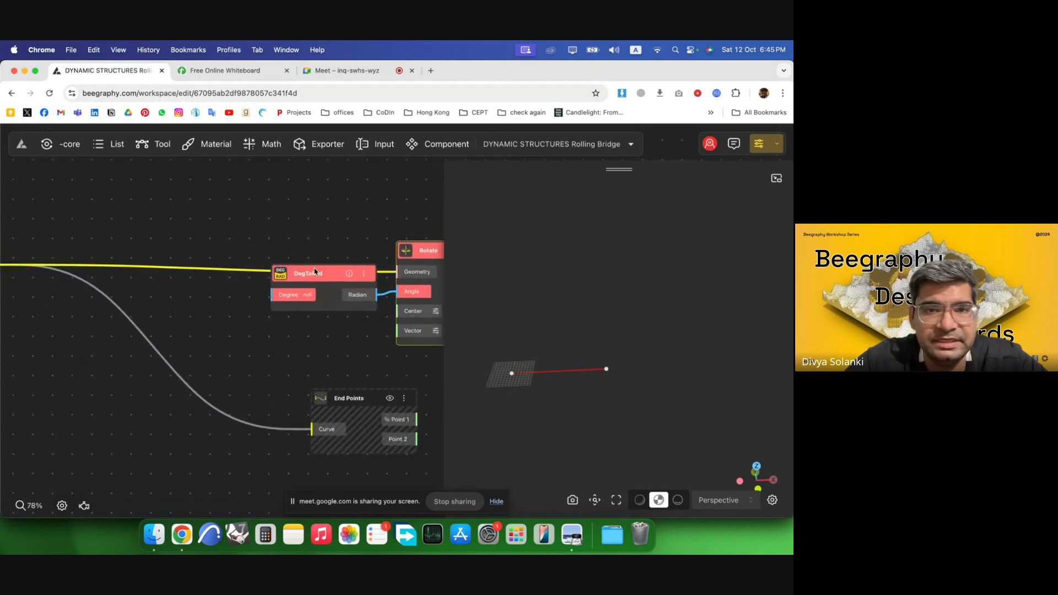
double_click(183, 212)
left_click(281, 184)
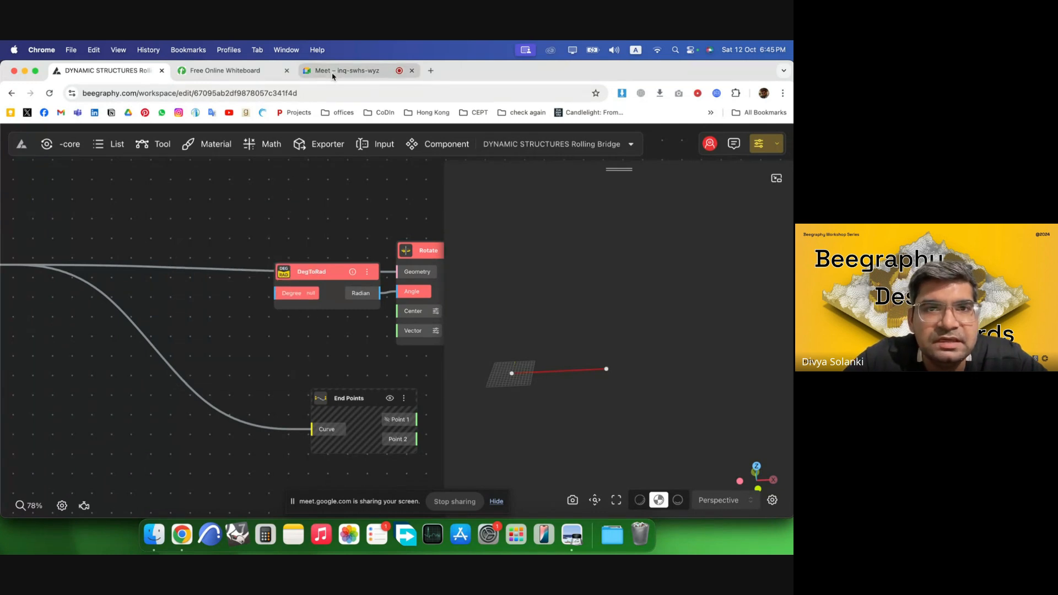
Switch to the whiteboard and sketch a triangle with a 67.5° base angle beside the octagon.
left_click(260, 70)
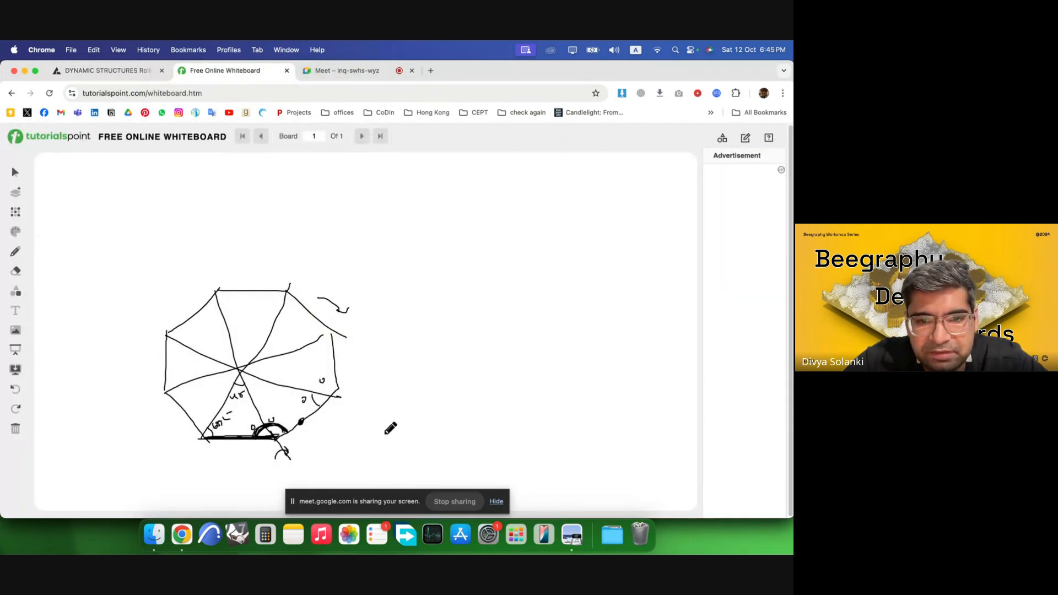
left_click_drag(386, 433, 479, 432)
mouse_move(389, 432)
left_mouse_down()
mouse_move(423, 328)
mouse_move(476, 440)
left_mouse_up()
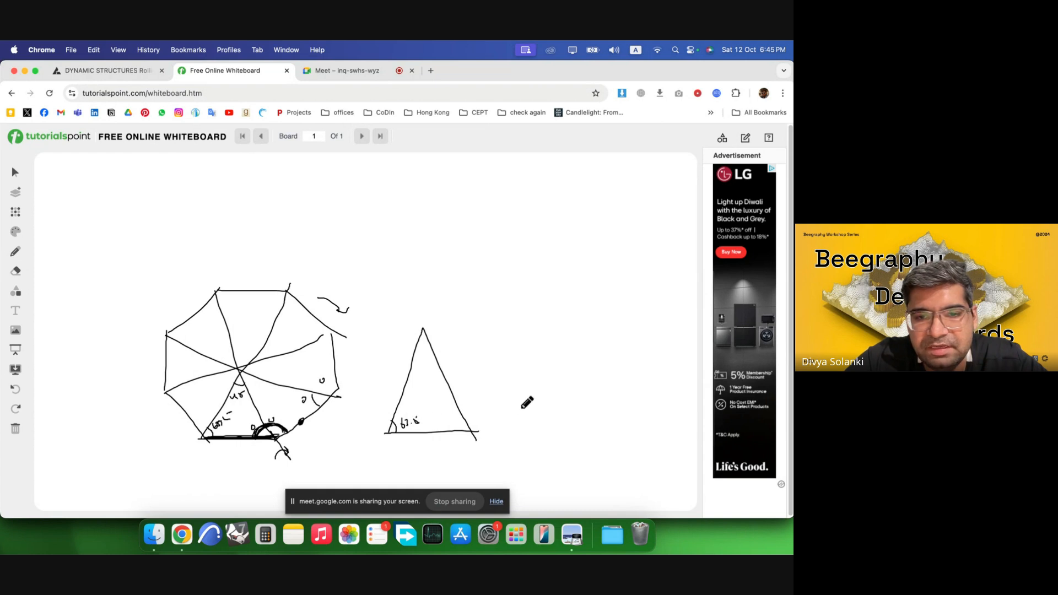
Draw a ground line with two vertical posts enclosing a larger triangle and mark its base angle.
left_click_drag(499, 426, 646, 422)
left_click_drag(500, 427, 499, 264)
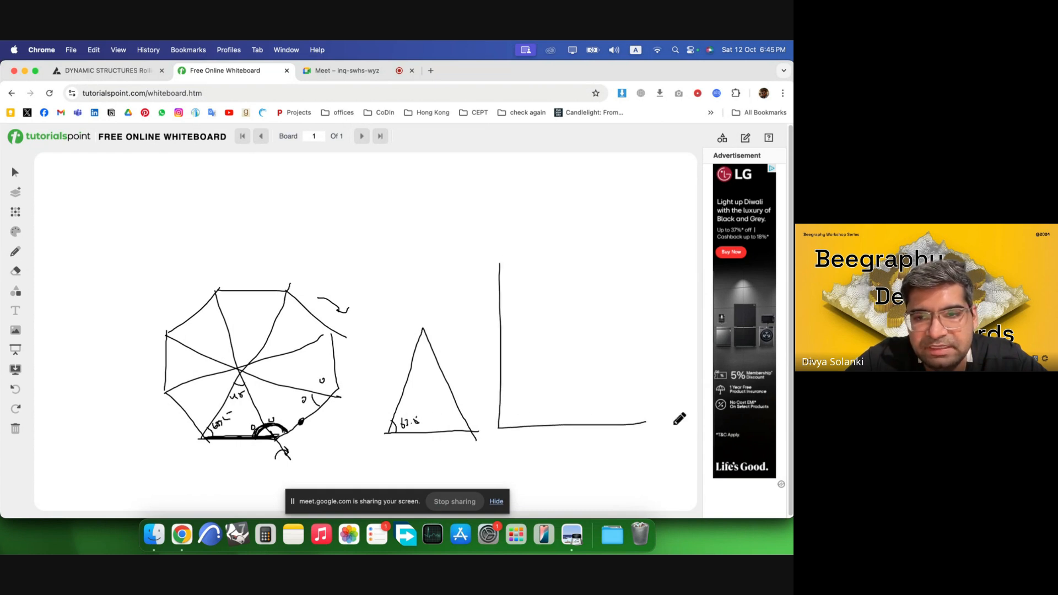
left_click_drag(645, 422, 627, 277)
mouse_move(501, 414)
left_mouse_down()
mouse_move(512, 428)
mouse_move(561, 303)
mouse_move(612, 347)
mouse_move(657, 417)
mouse_move(697, 414)
left_mouse_up()
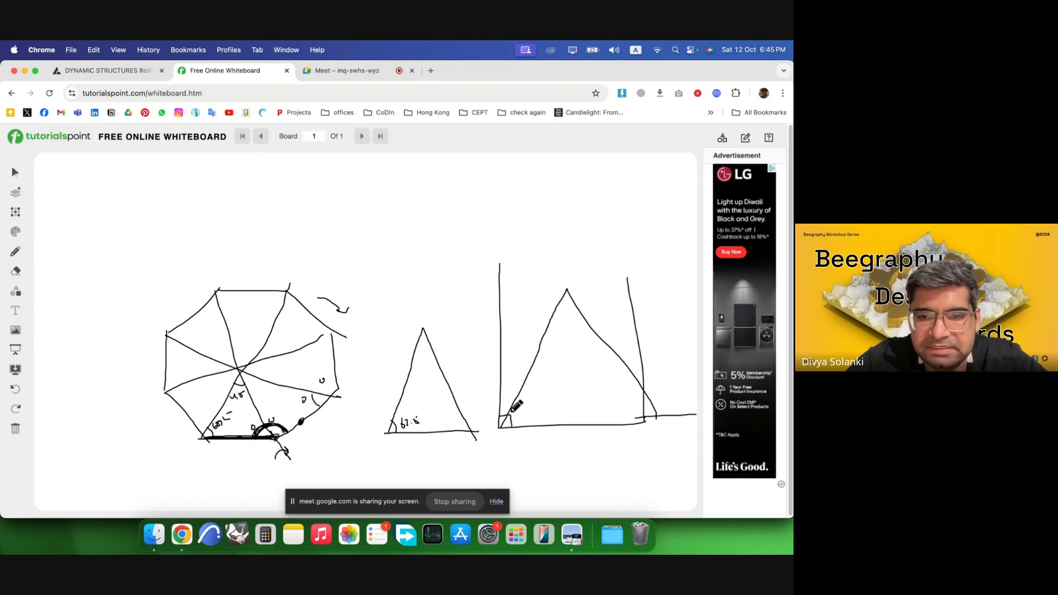
left_click_drag(511, 410, 523, 423)
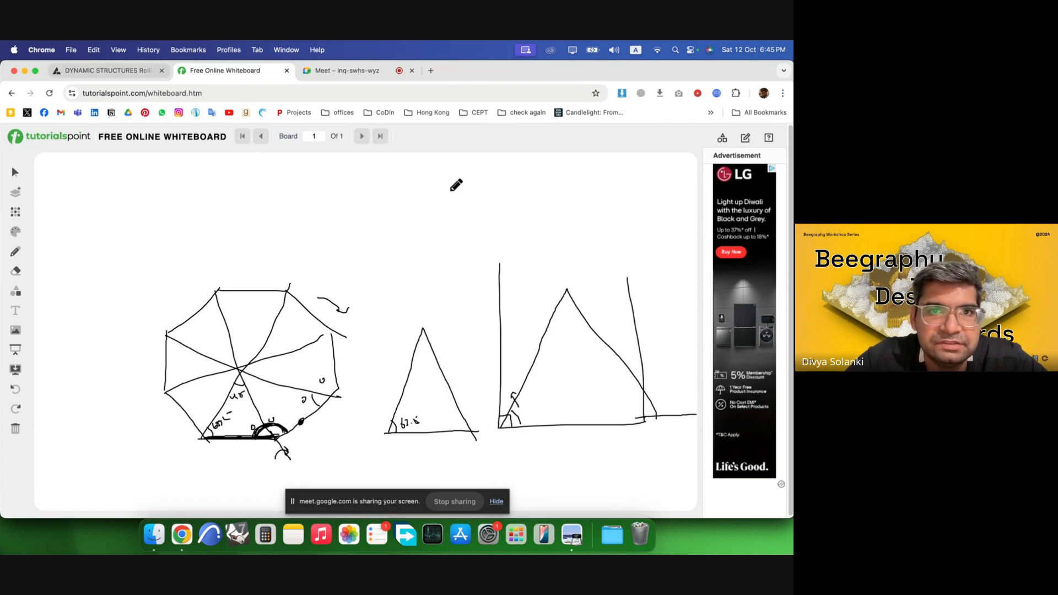
left_click(318, 71)
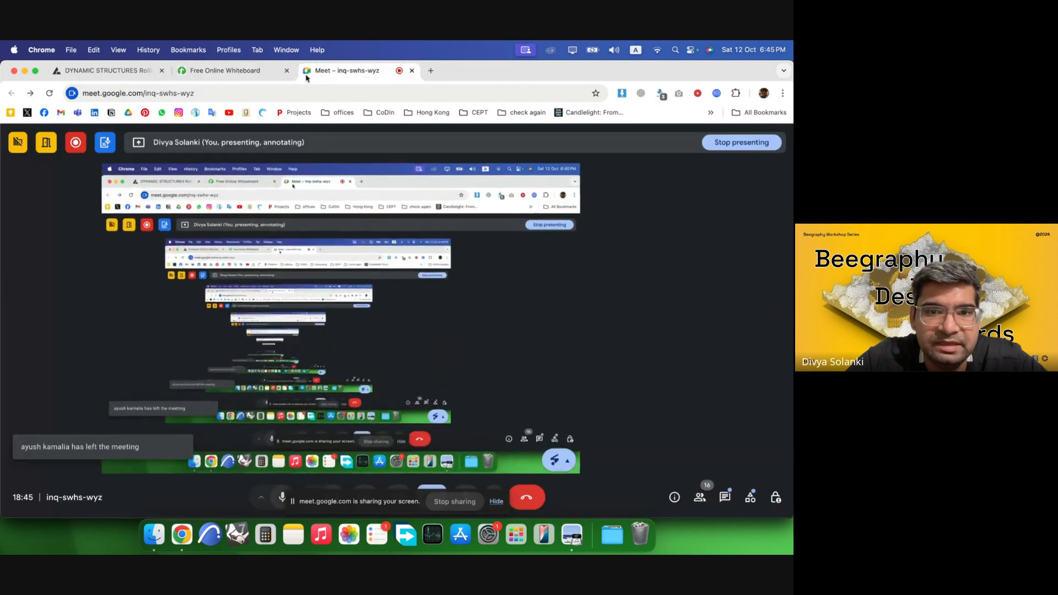
left_click(102, 70)
scroll(222, 354, "down", 5)
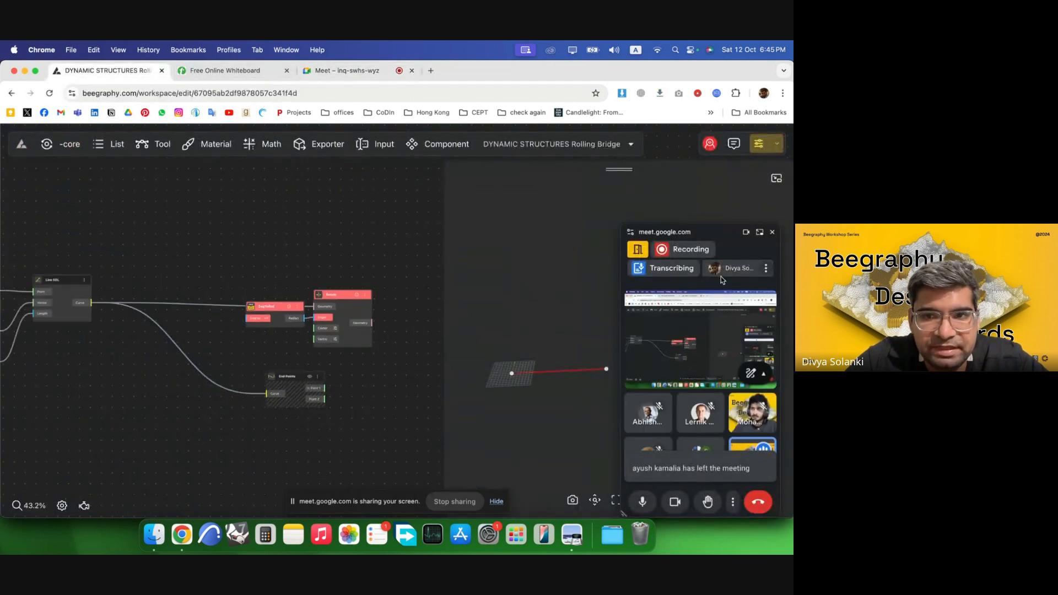
left_click(772, 232)
scroll(332, 407, "up", 4)
scroll(195, 352, "down", 1)
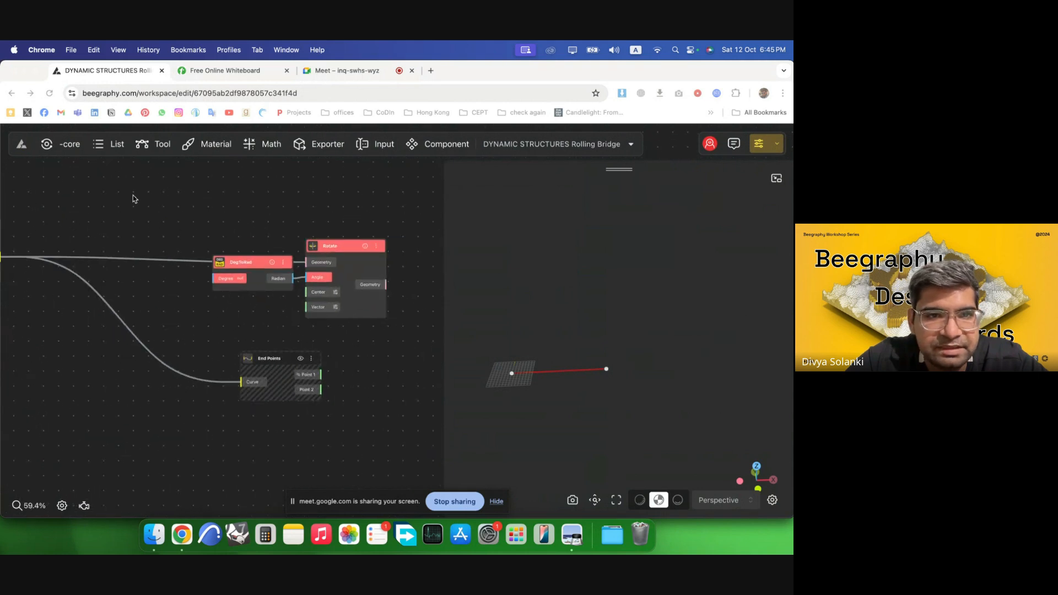
Add a Range Input node with the range 67.5<90.
double_click(134, 197)
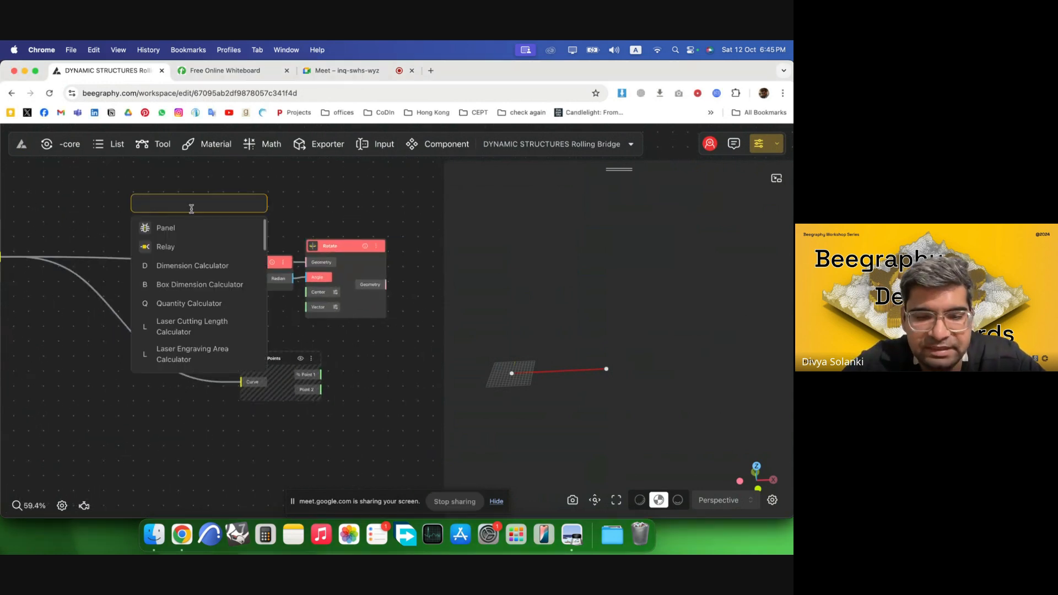
type("67.5")
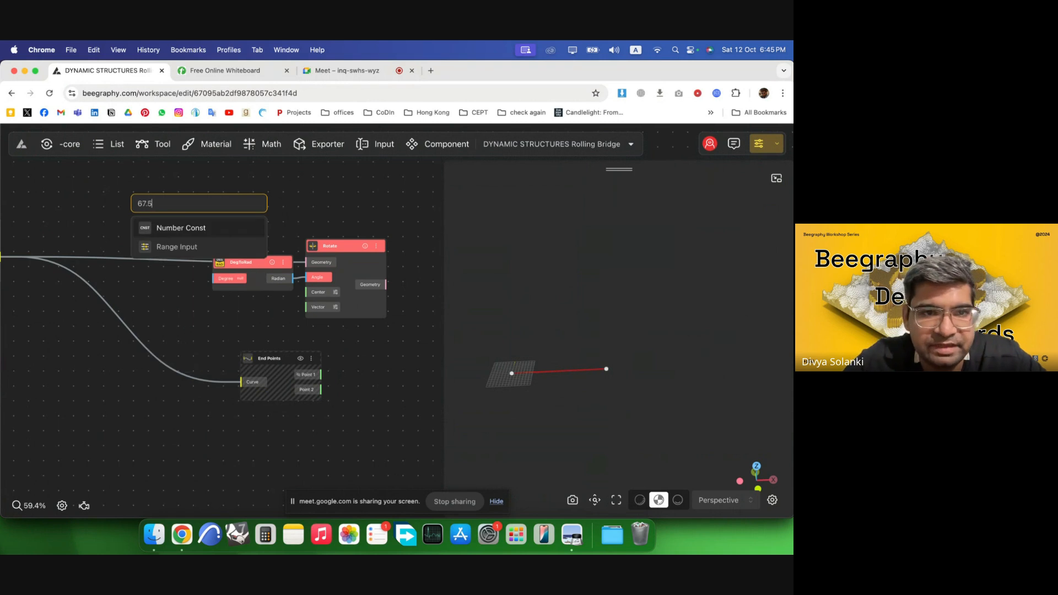
type("<90")
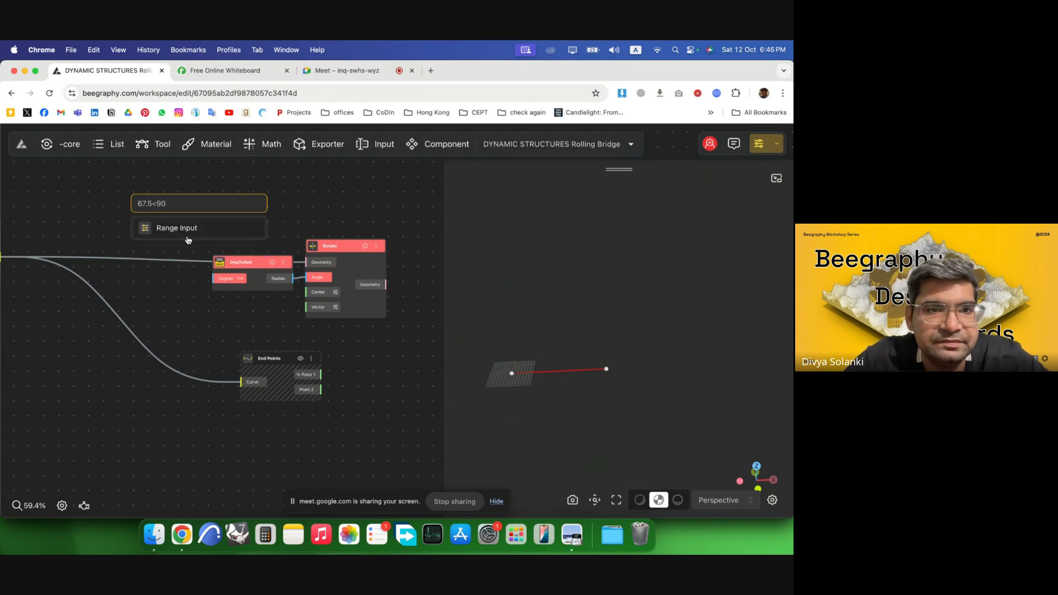
left_click(189, 233)
Rename the new Range Input node to Opening Angle.
scroll(177, 217, "up", 5)
double_click(177, 215)
double_click(178, 214)
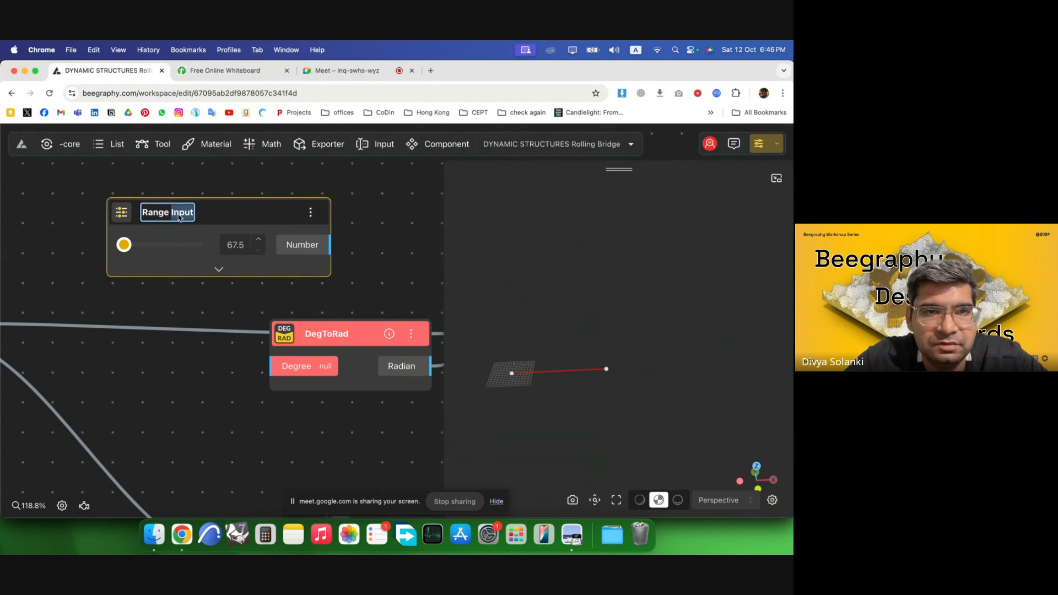
triple_click(179, 217)
type("Opening Angle")
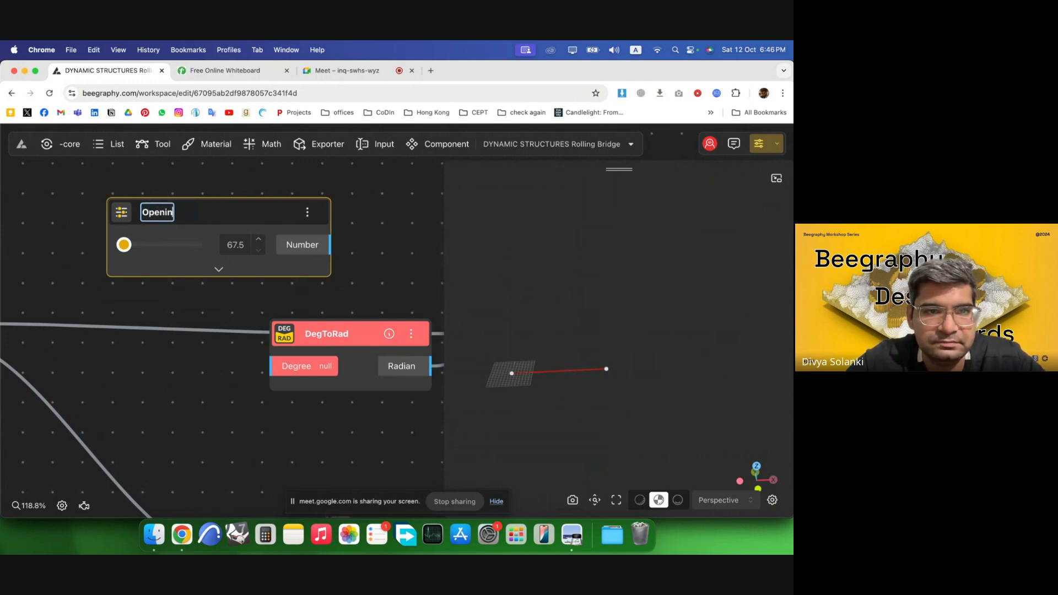
left_click(435, 239)
Connect the Opening Angle slider's Number output to DegToRad's Degree input.
scroll(317, 280, "down", 5)
left_click_drag(204, 256, 126, 248)
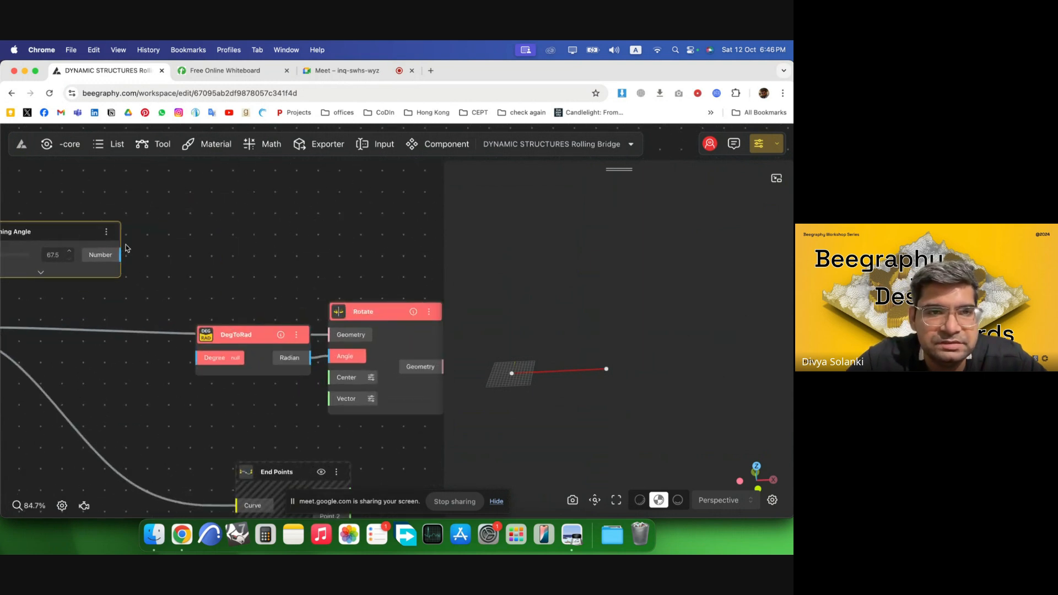
left_click_drag(137, 285, 200, 359)
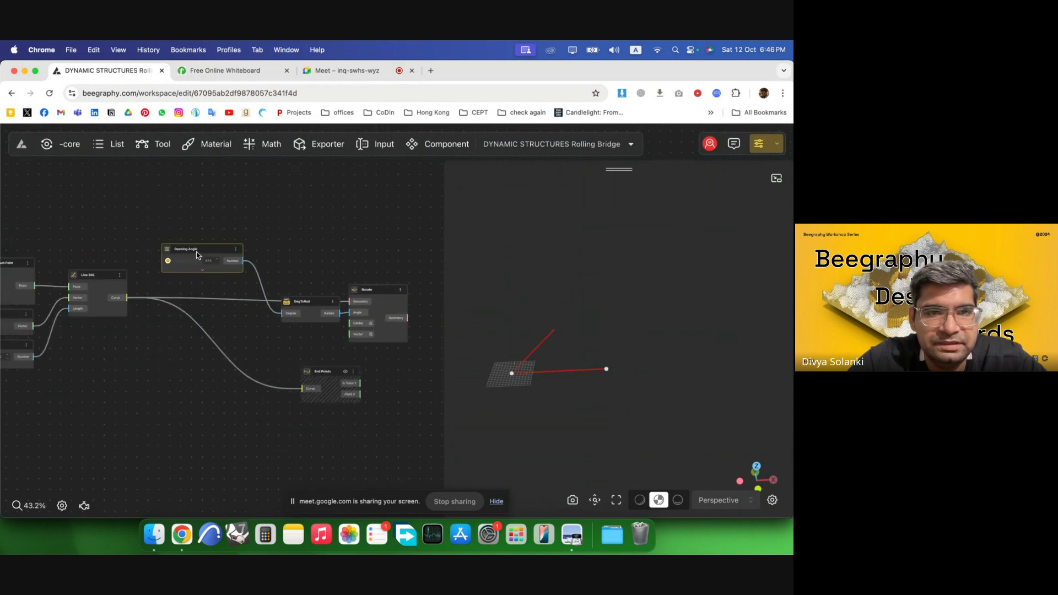
Move the Opening Angle node down beside the other input sliders.
left_click_drag(197, 255, 68, 418)
scroll(410, 387, "up", 3)
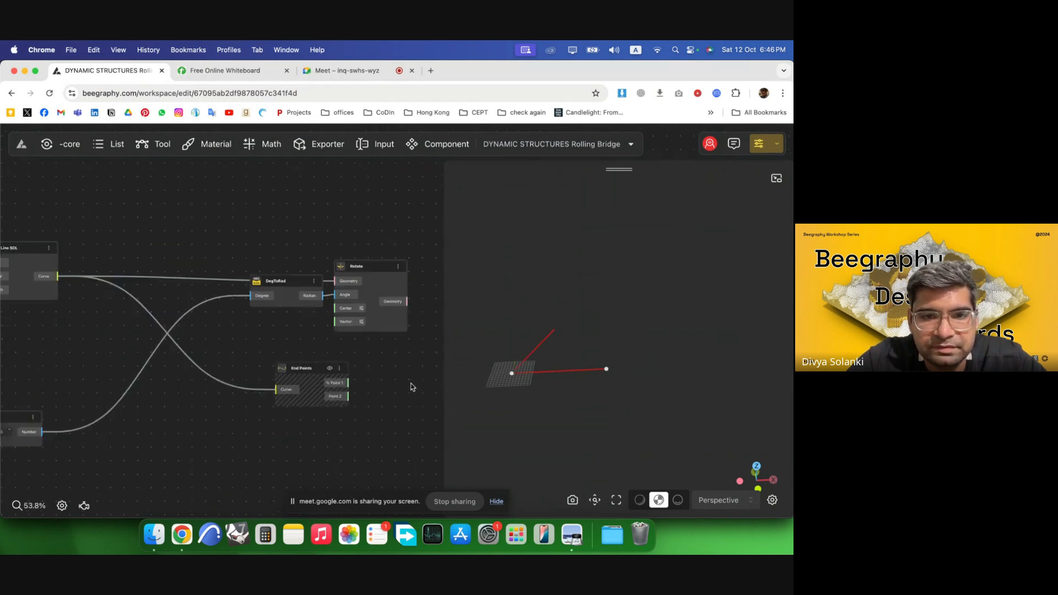
Connect End Points' Point 2 output to Rotate's Center input and tidy the End Points and Rotate nodes.
scroll(412, 386, "up", 5)
left_click_drag(276, 365, 286, 286)
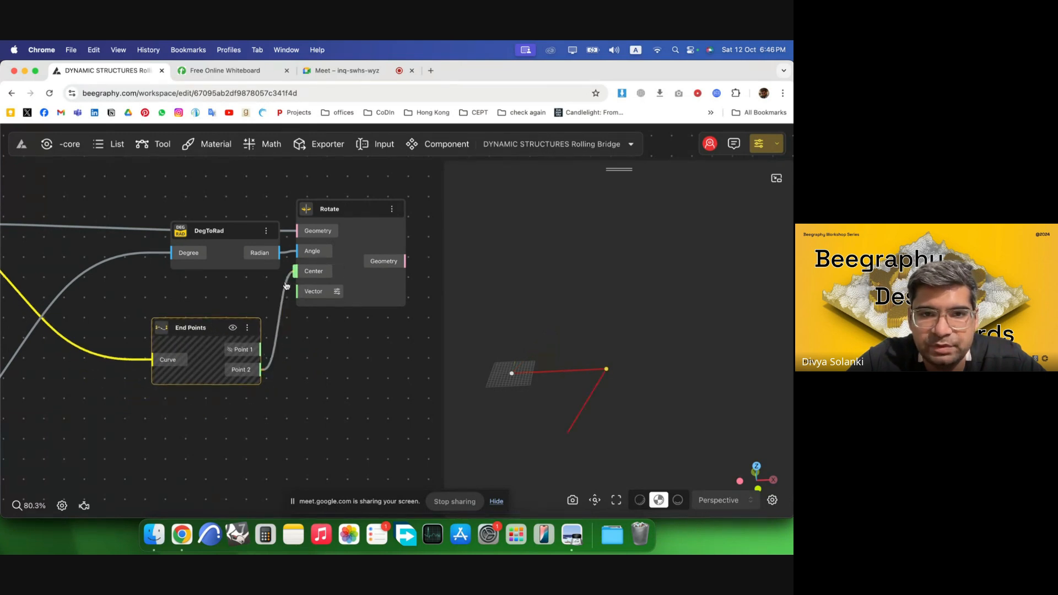
left_click_drag(232, 339, 246, 297)
left_click_drag(378, 292, 408, 294)
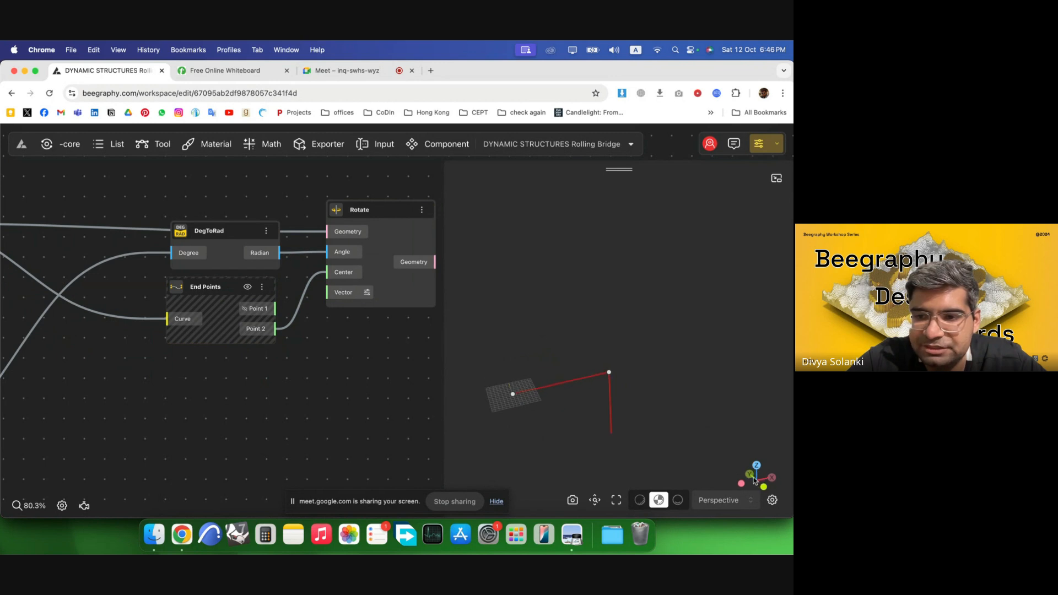
Add a VectorY node and connect its Vector output to Rotate's Vector input.
double_click(251, 382)
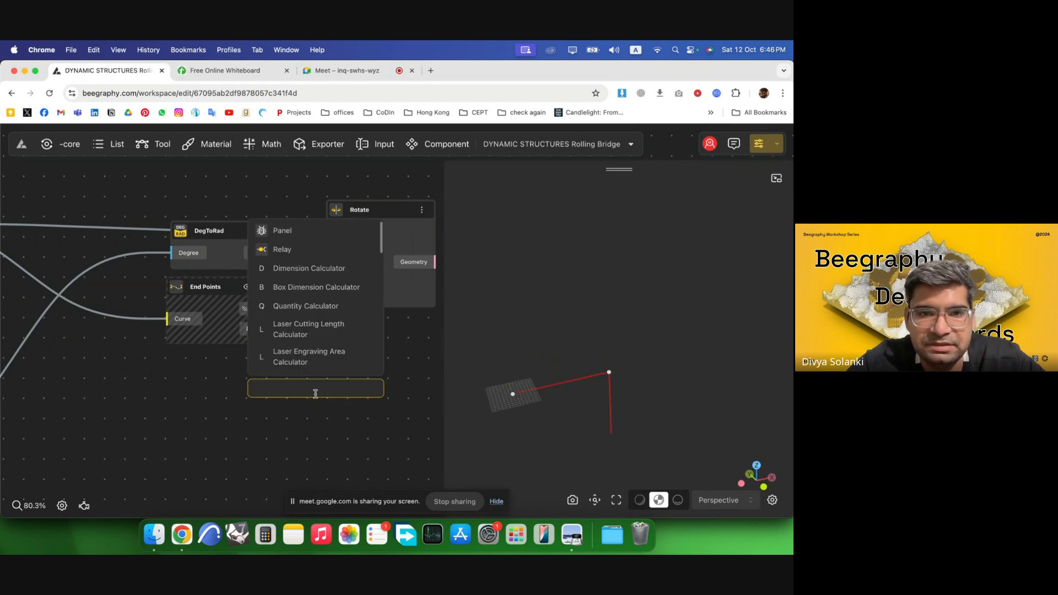
type("y")
left_click(325, 419)
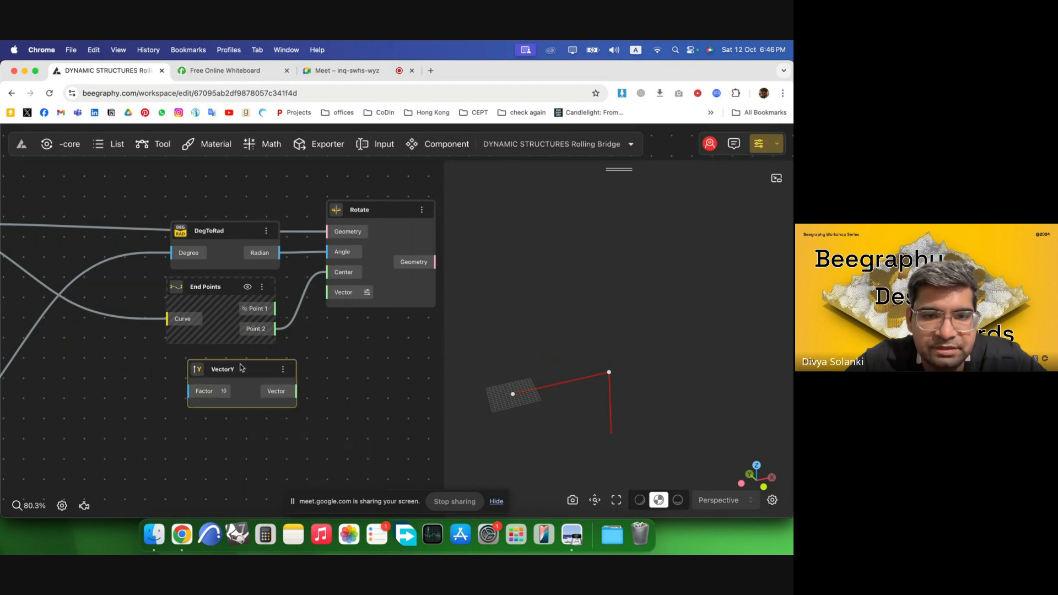
left_click_drag(246, 367, 224, 363)
left_click_drag(275, 386, 330, 292)
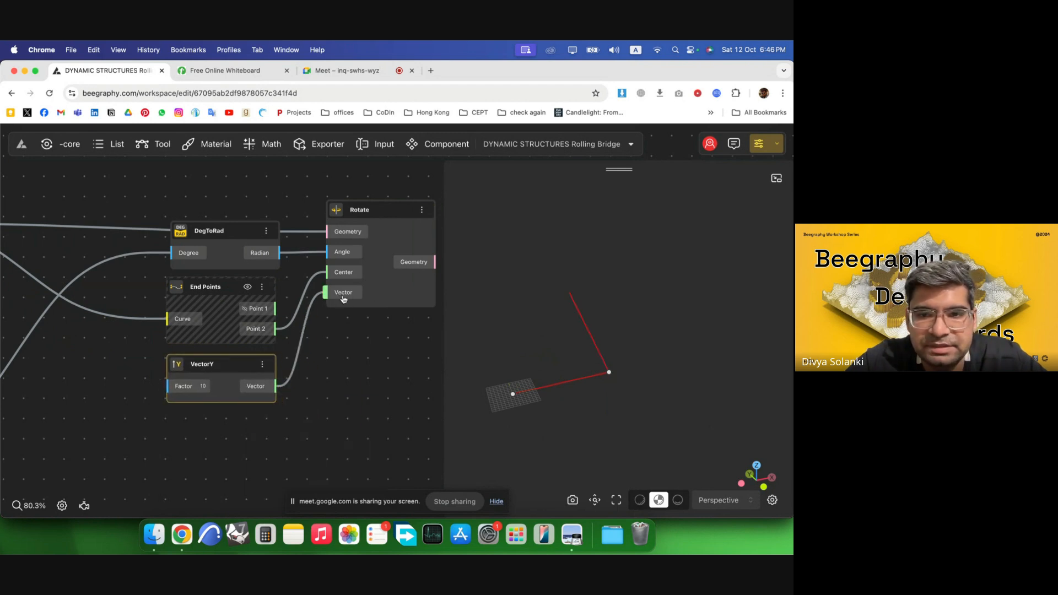
Inspect the rotated line in the 3D view and consult the whiteboard sketch of the octagon angles.
scroll(209, 375, "down", 4)
left_click_drag(542, 361, 568, 363)
left_click_drag(639, 390, 613, 388)
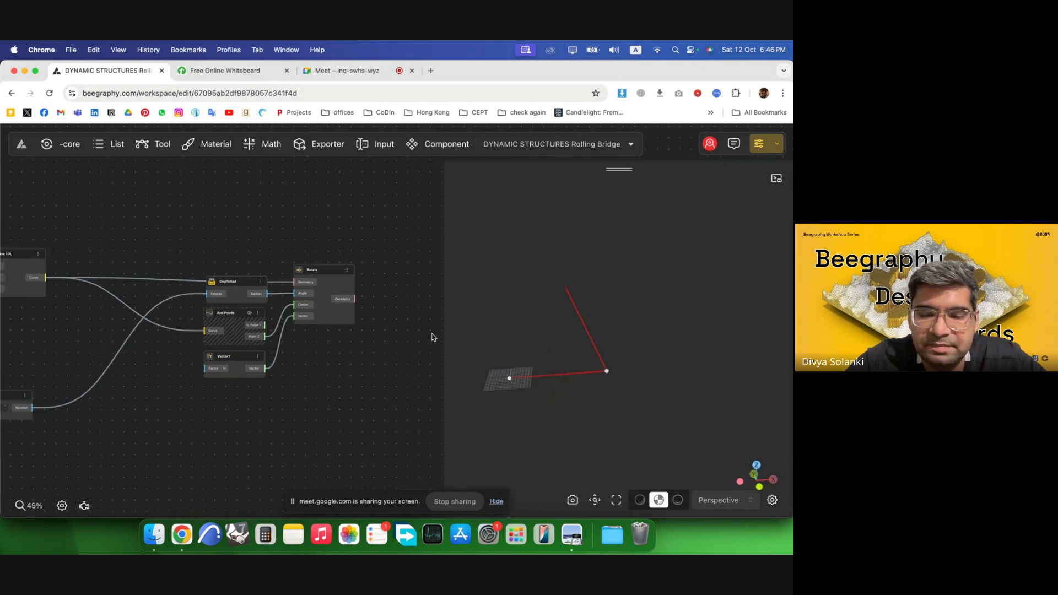
left_click(226, 70)
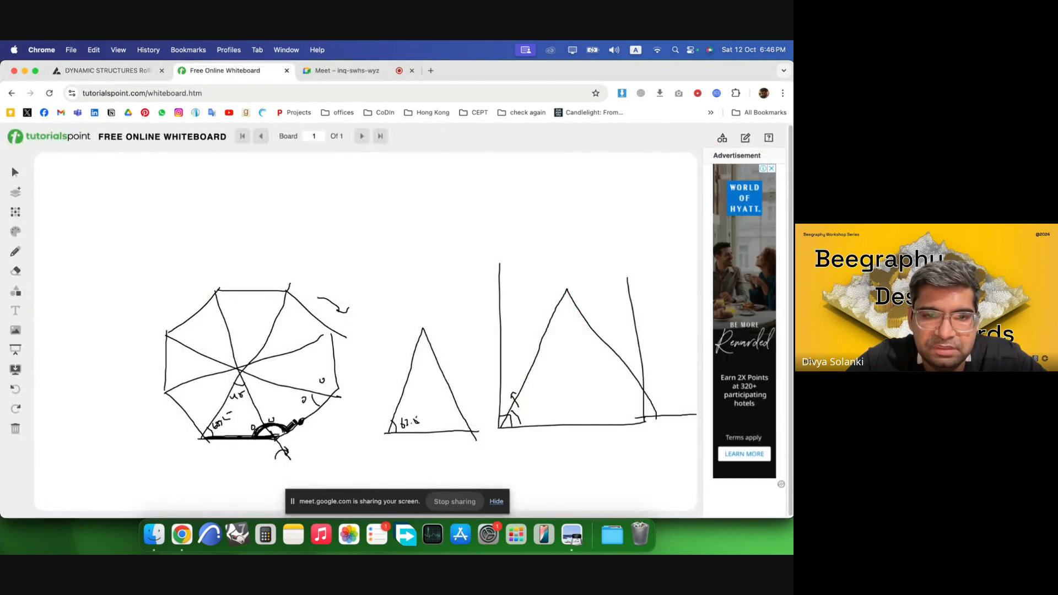
left_click(121, 70)
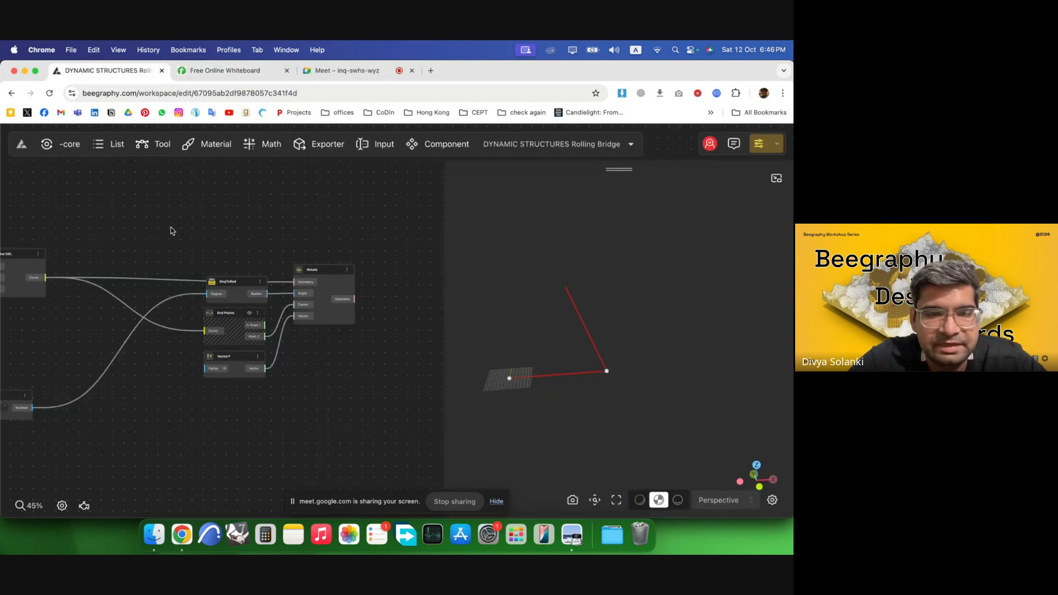
Add a Multiplication node above the DegToRad node.
double_click(187, 230)
type("mult")
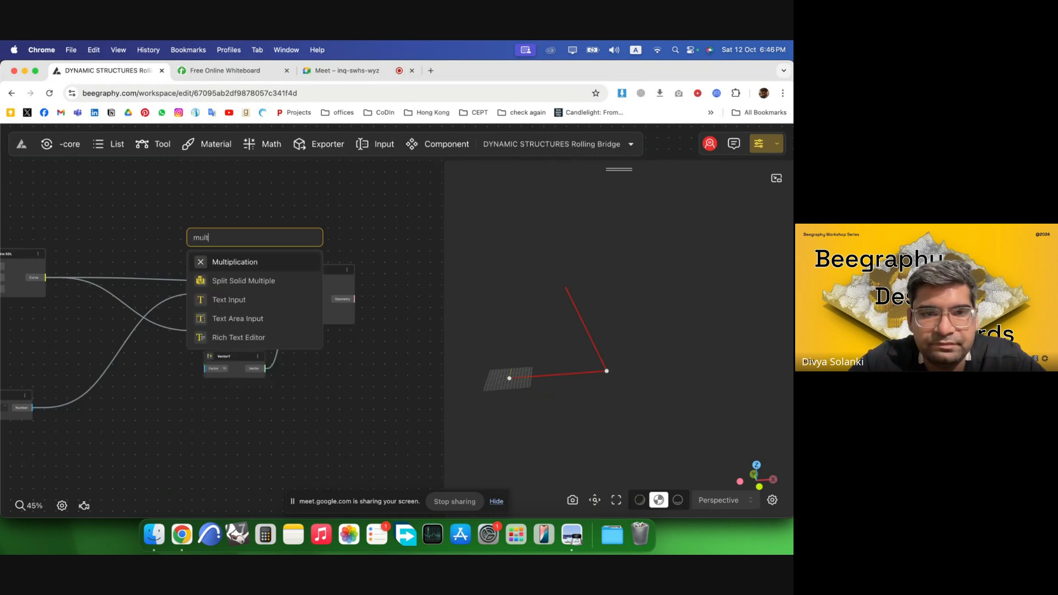
left_click(232, 261)
left_click_drag(220, 237, 218, 232)
Feed the Opening Angle slider into Multiplication's A input and set its B value to 2.
scroll(326, 249, "down", 5)
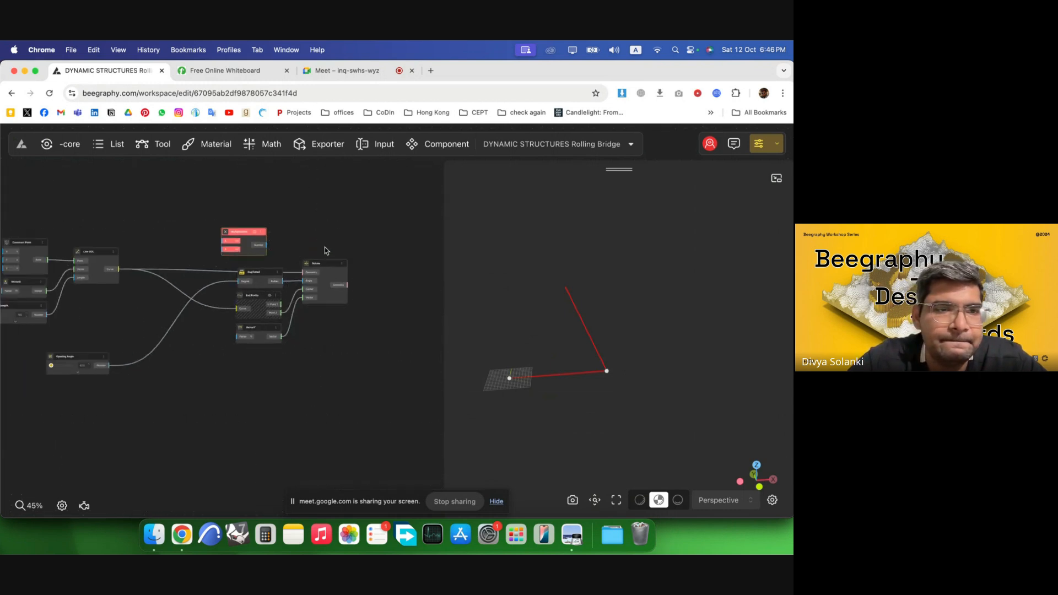
scroll(131, 265, "up", 4)
left_click_drag(140, 392, 290, 234)
left_click_drag(140, 394, 222, 217)
left_click(250, 210)
scroll(324, 248, "up", 5)
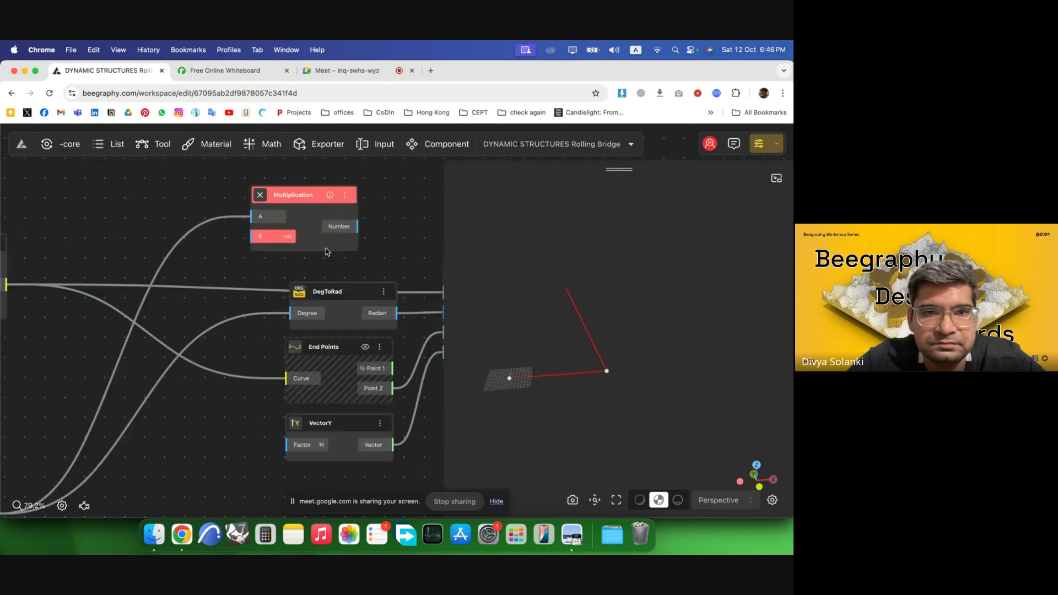
left_click(282, 236)
type("2")
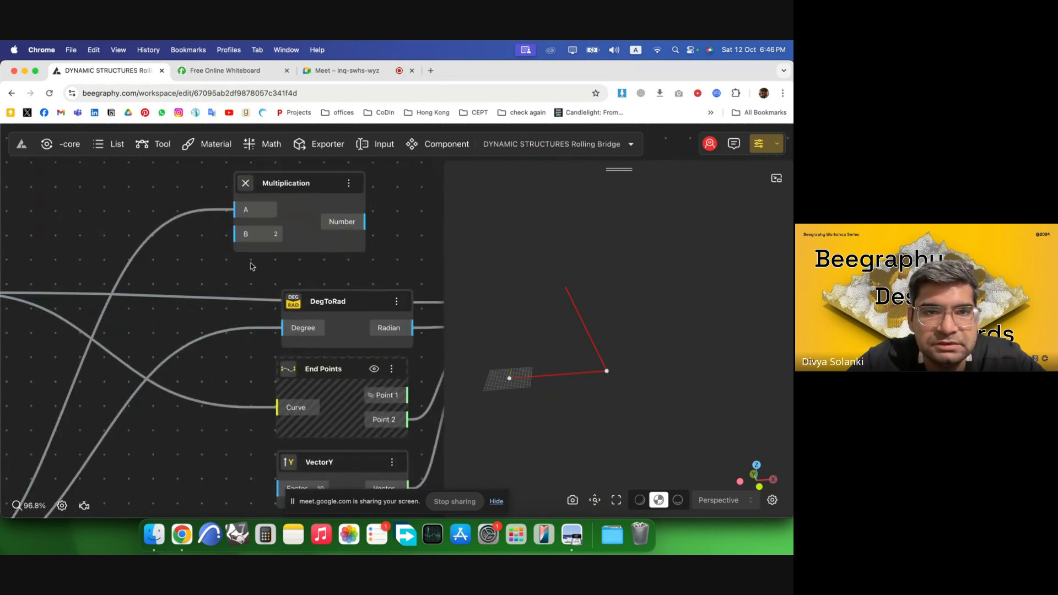
left_click(321, 232)
Connect Multiplication's Number output to DegToRad's Degree input.
scroll(301, 223, "down", 3)
left_click_drag(311, 226, 266, 284)
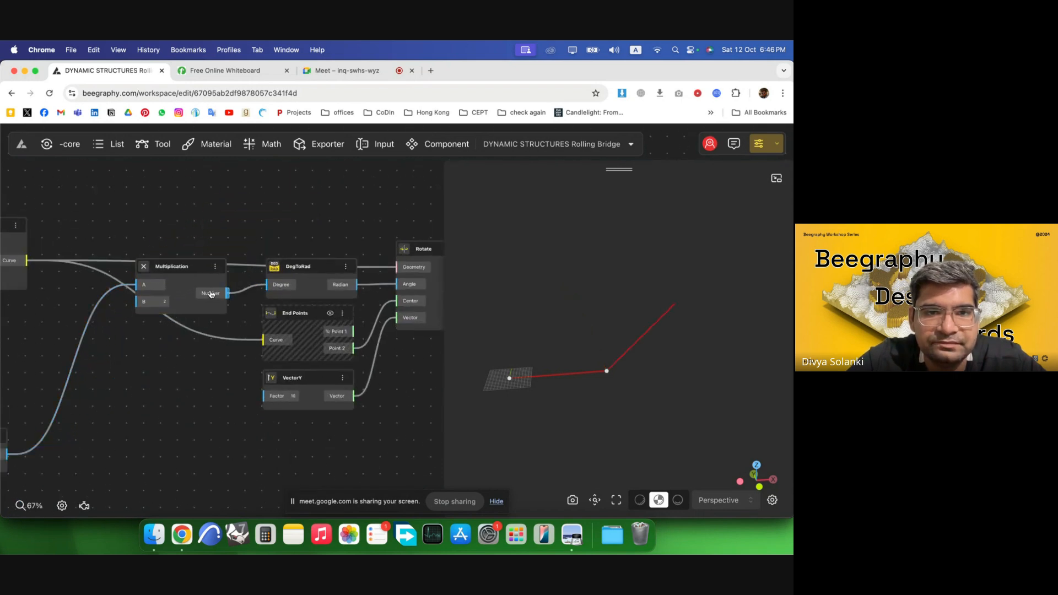
right_click(219, 284)
Test the Opening Angle slider by stepping its value and dragging the handle back and forth.
scroll(237, 358, "down", 5)
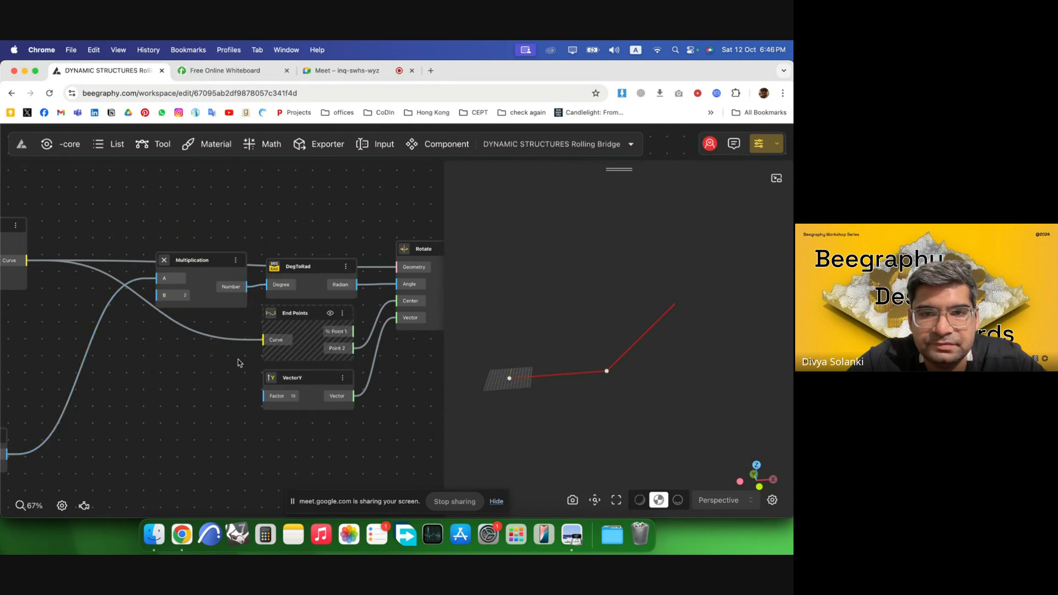
scroll(241, 333, "down", 4)
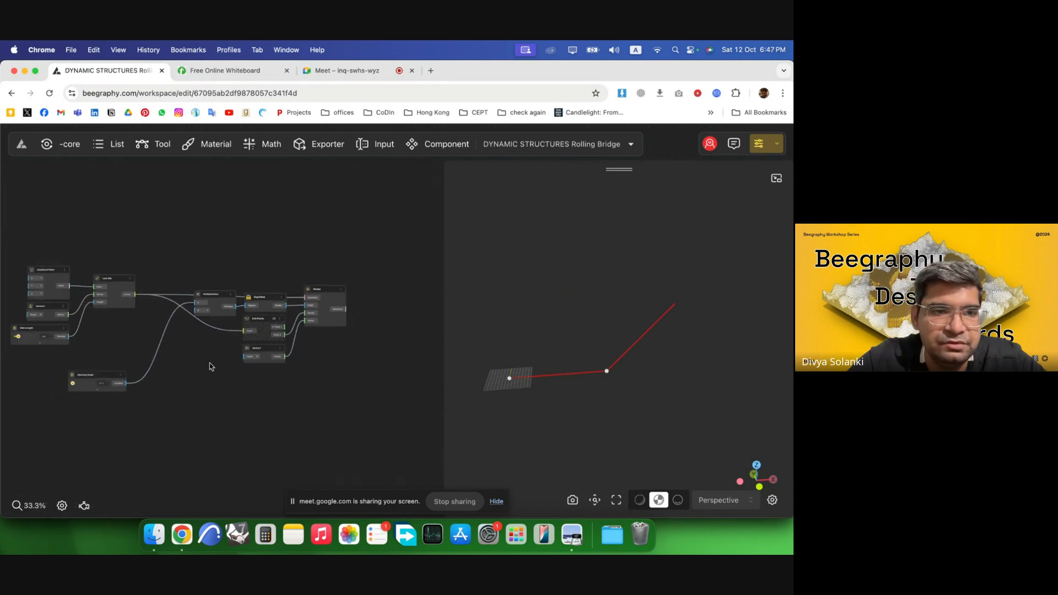
scroll(119, 388, "up", 10)
scroll(146, 379, "up", 3)
left_click(225, 353)
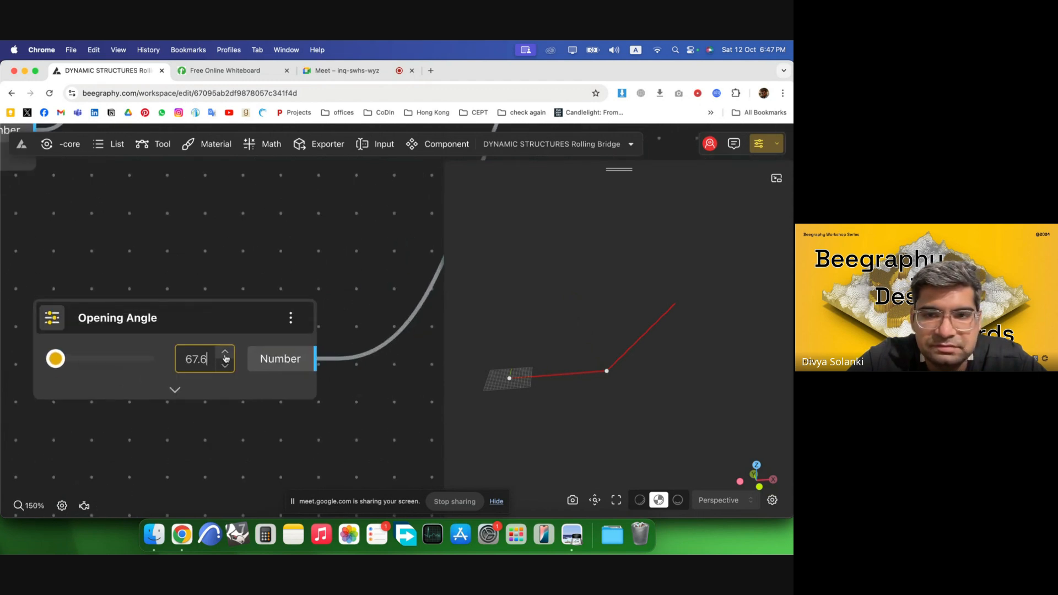
left_click(226, 354)
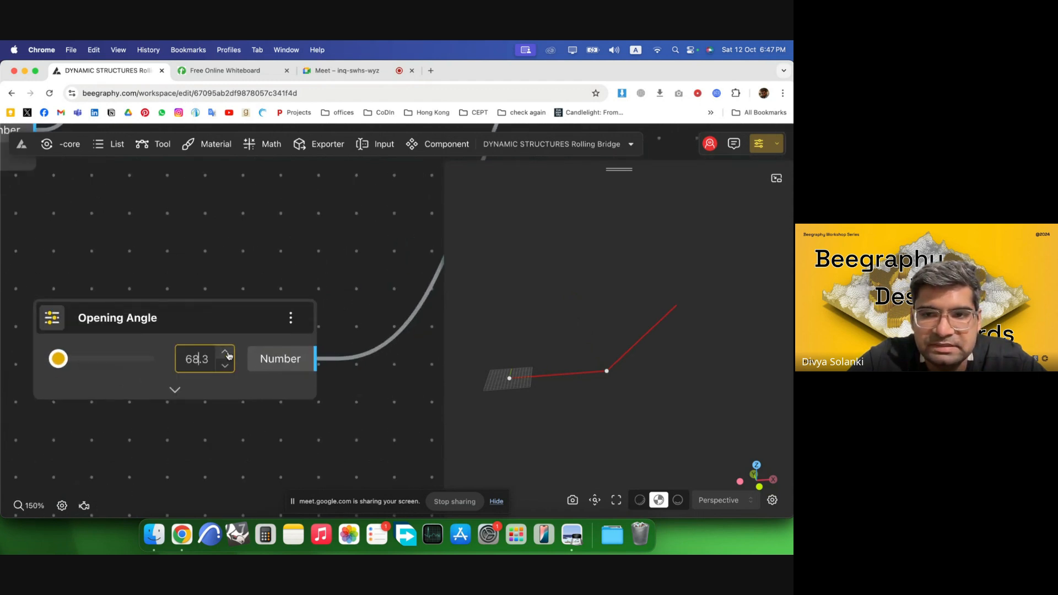
mouse_move(60, 359)
left_mouse_down()
mouse_move(164, 362)
mouse_move(52, 361)
mouse_move(81, 359)
left_mouse_up()
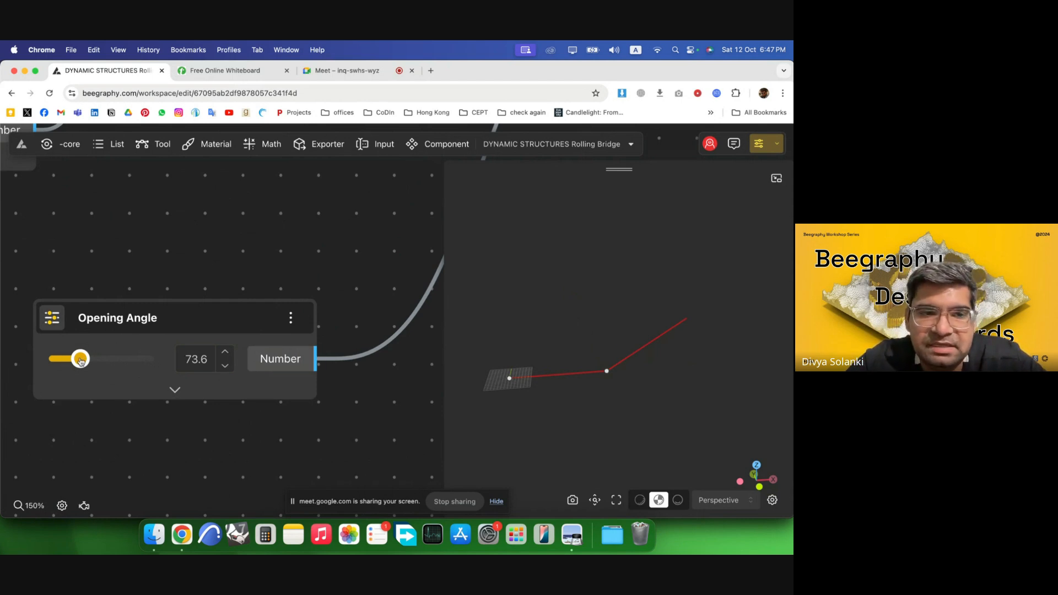
left_click_drag(81, 361, 52, 361)
Move the Opening Angle node closer to the Multiplication node.
scroll(84, 332, "down", 10)
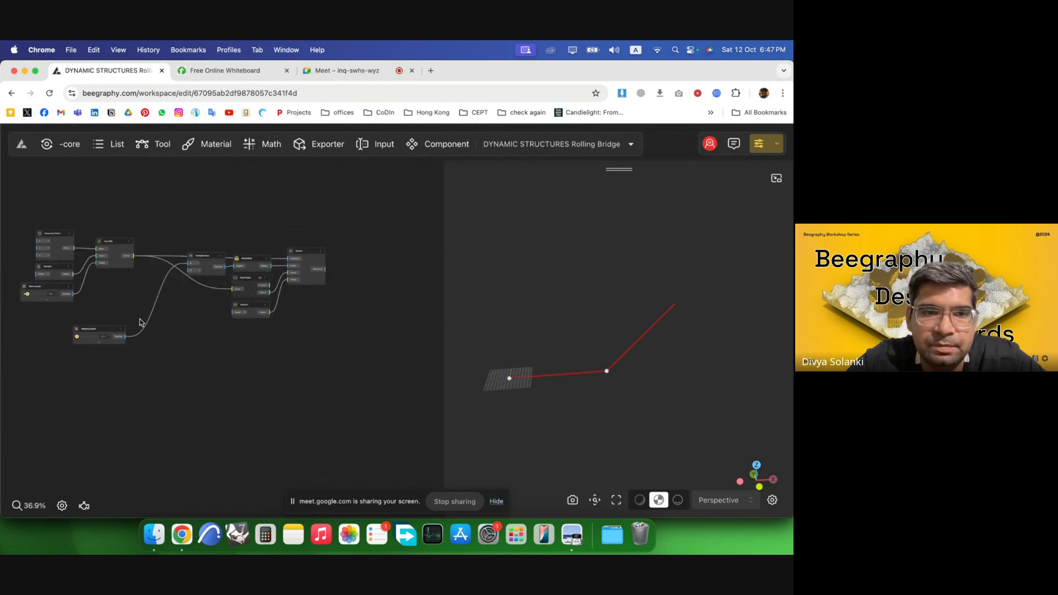
scroll(141, 323, "up", 2)
left_click_drag(93, 333, 128, 300)
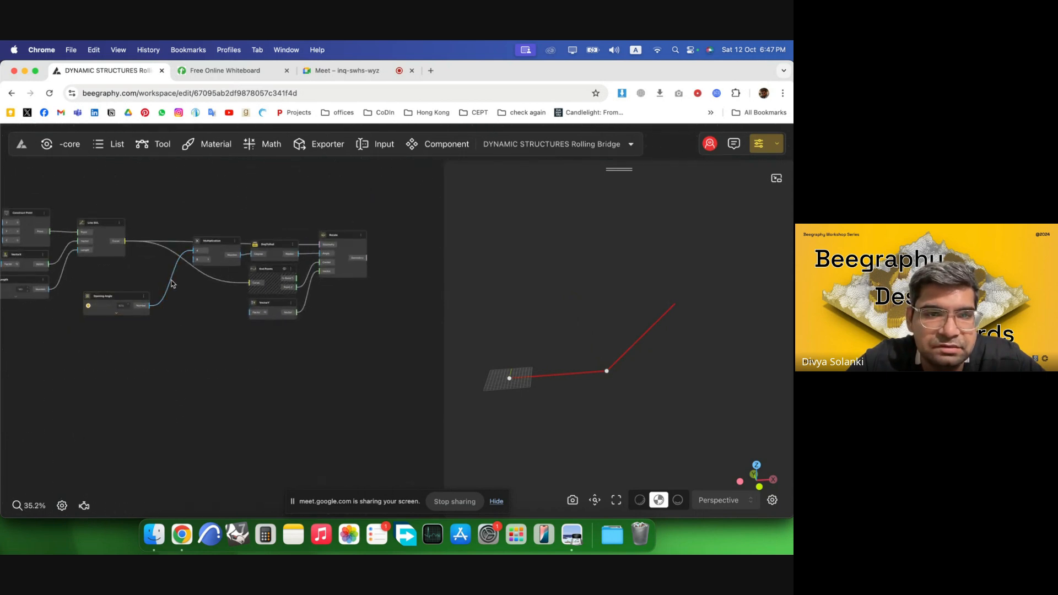
scroll(172, 284, "right", 5)
double_click(345, 274)
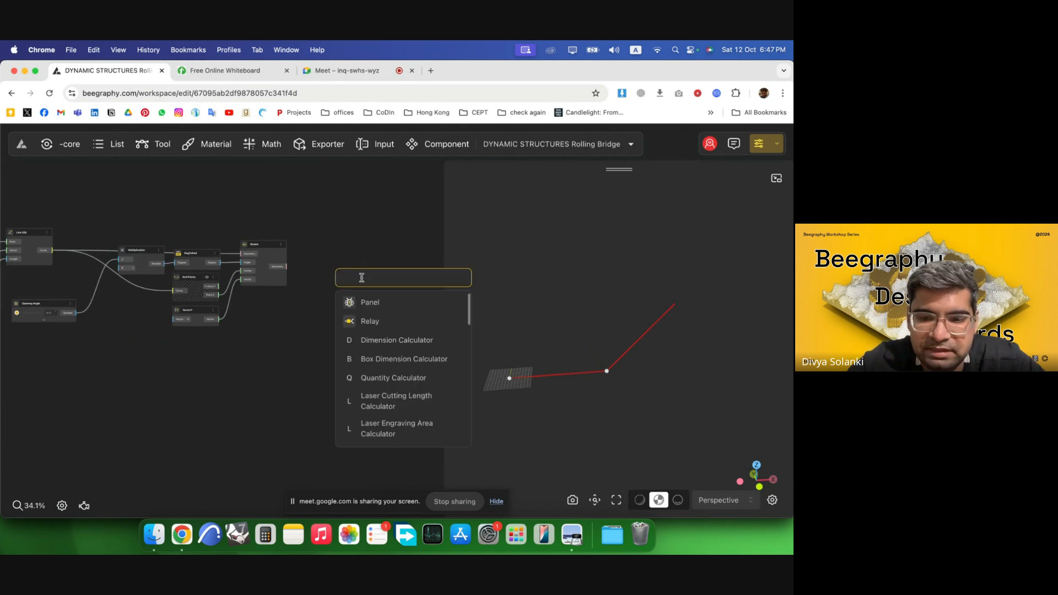
type("list")
left_click(338, 255)
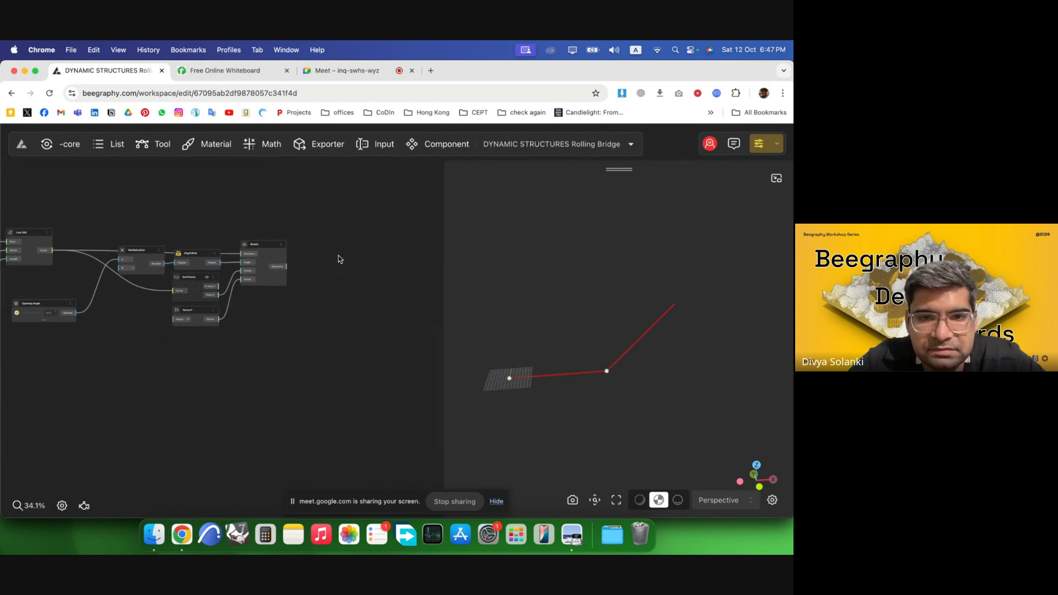
Add a List Merge node and connect Rotate's Geometry output to its List 1 input.
double_click(338, 257)
type("merg")
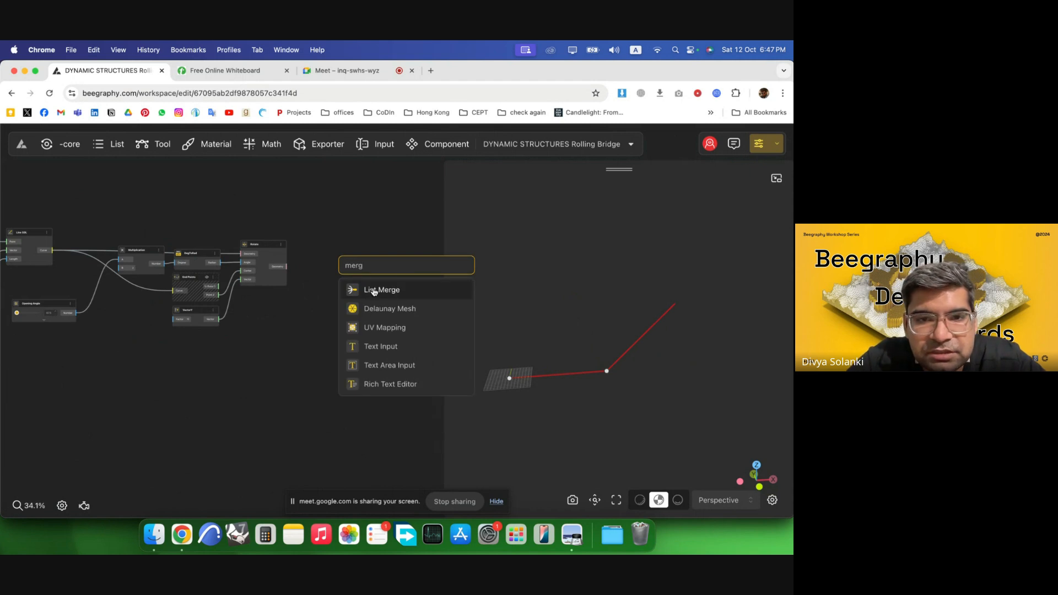
key("Return")
scroll(300, 272, "up", 4)
left_click_drag(372, 269, 371, 269)
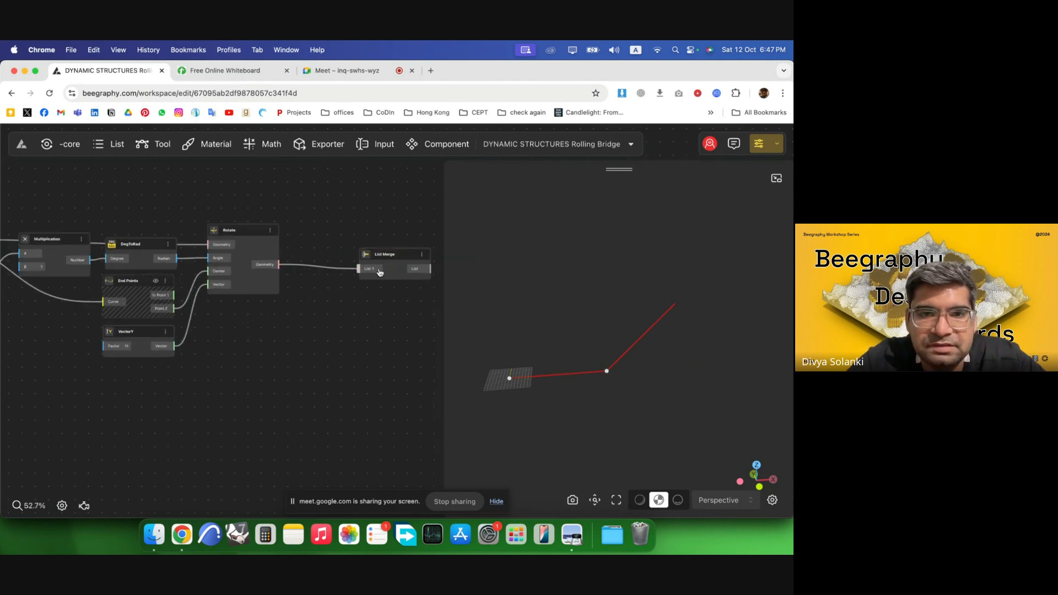
Reposition the Opening Angle node below the Line SDL node.
scroll(319, 279, "down", 4)
scroll(172, 327, "down", 2)
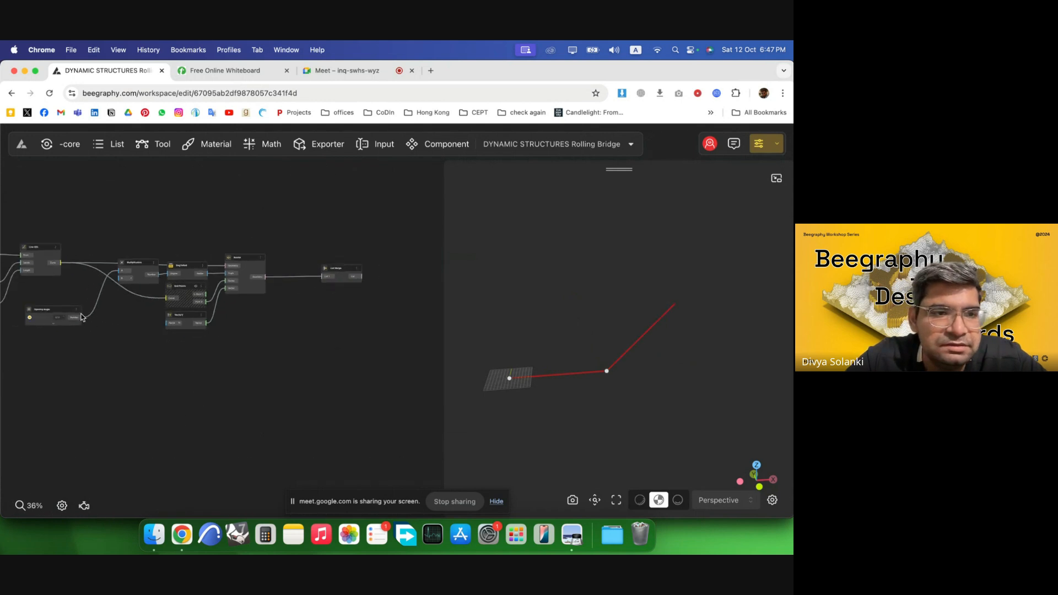
scroll(55, 321, "up", 2)
left_click_drag(64, 318, 43, 334)
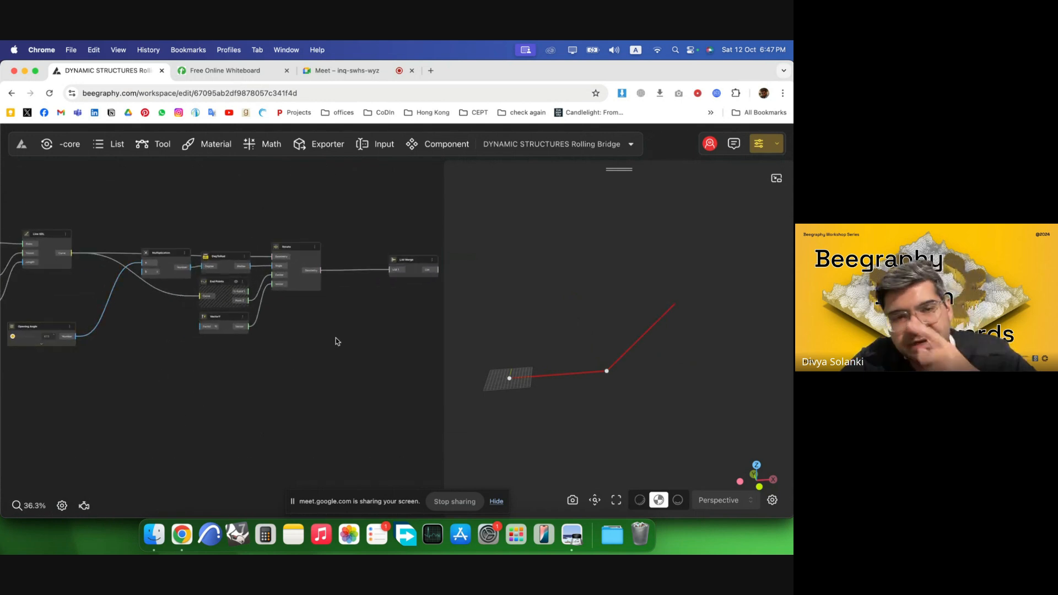
scroll(160, 332, "up", 1)
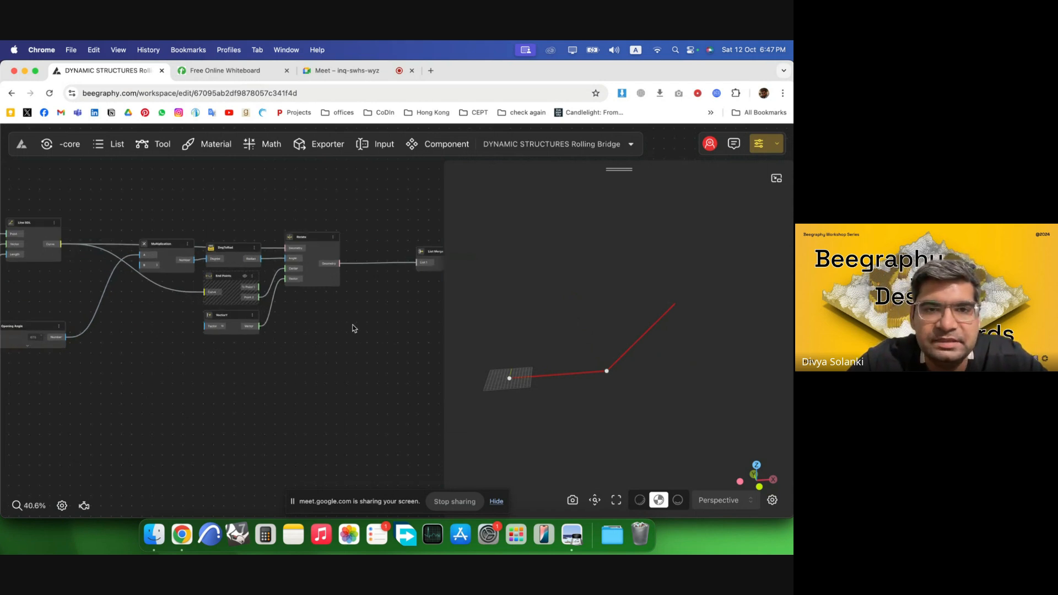
Select the Multiplication-to-Rotate node group to highlight the rotated segment, then deselect it.
left_click_drag(241, 285, 117, 206)
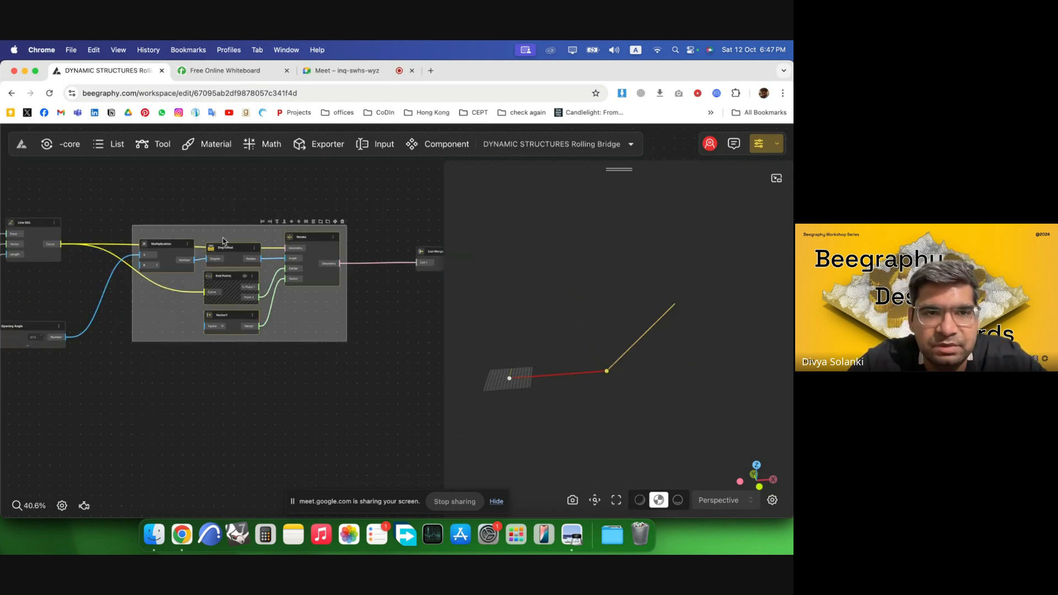
scroll(336, 278, "down", 3)
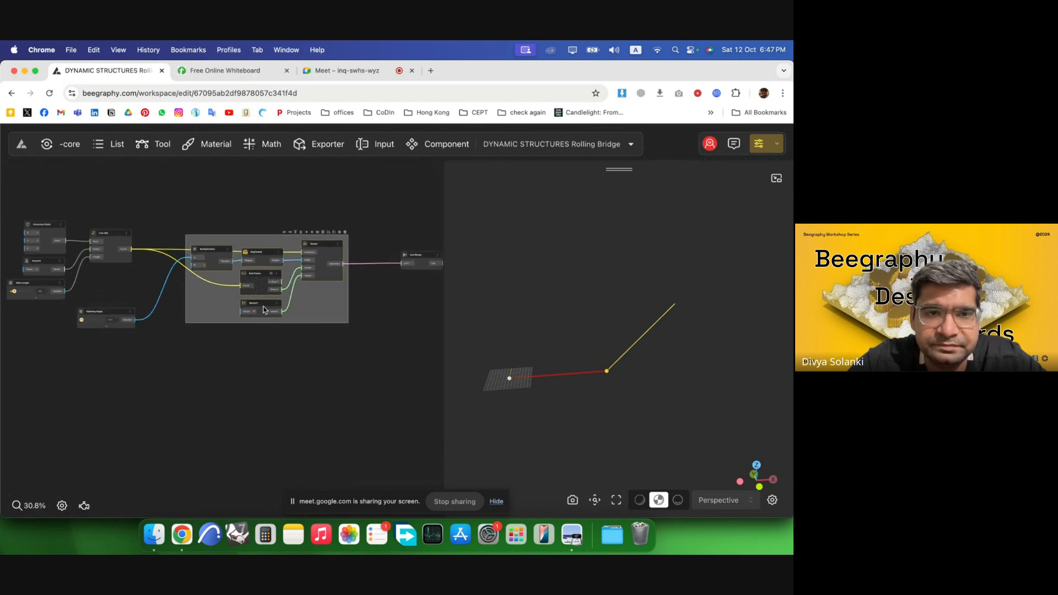
scroll(242, 296, "up", 4)
left_click(250, 376)
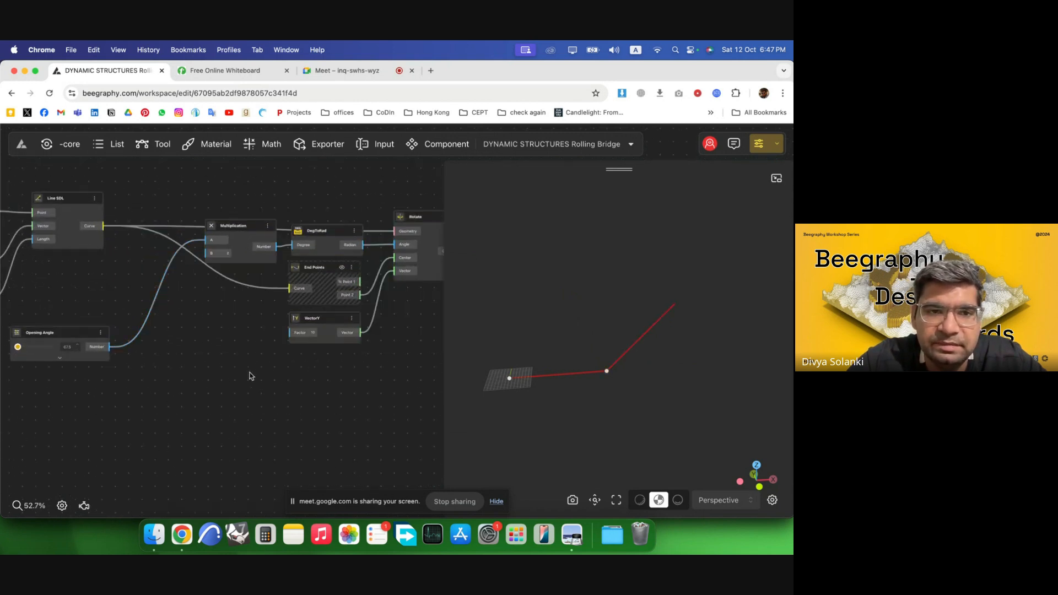
scroll(195, 299, "down", 4)
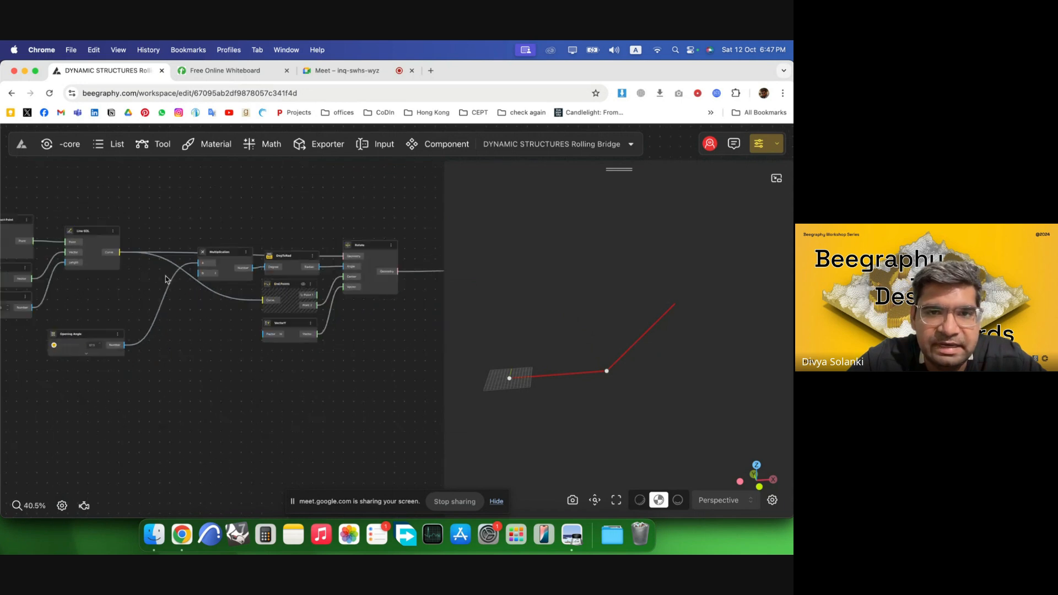
scroll(132, 297, "down", 2)
left_click_drag(378, 337, 179, 259)
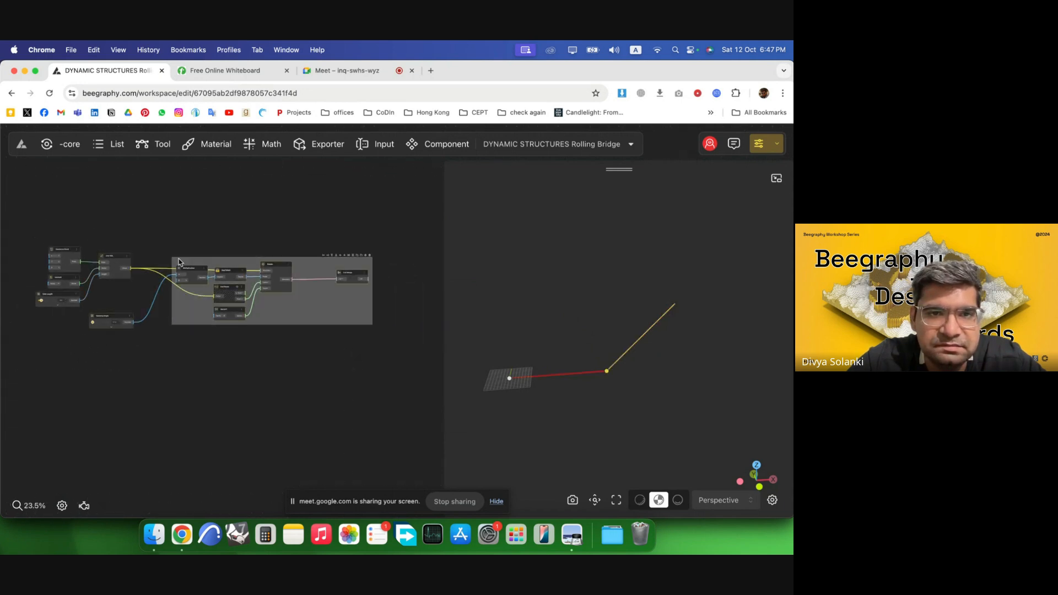
left_click(176, 326)
scroll(181, 298, "up", 6)
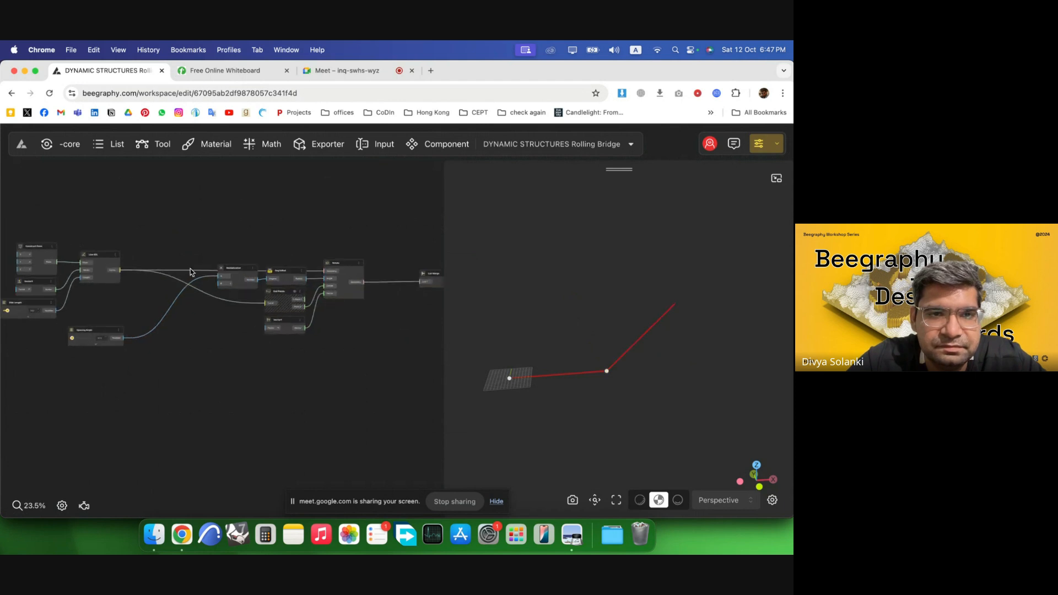
Add another List Merge node and place it between the Line SDL curve and the End Points node.
double_click(192, 267)
type("merge")
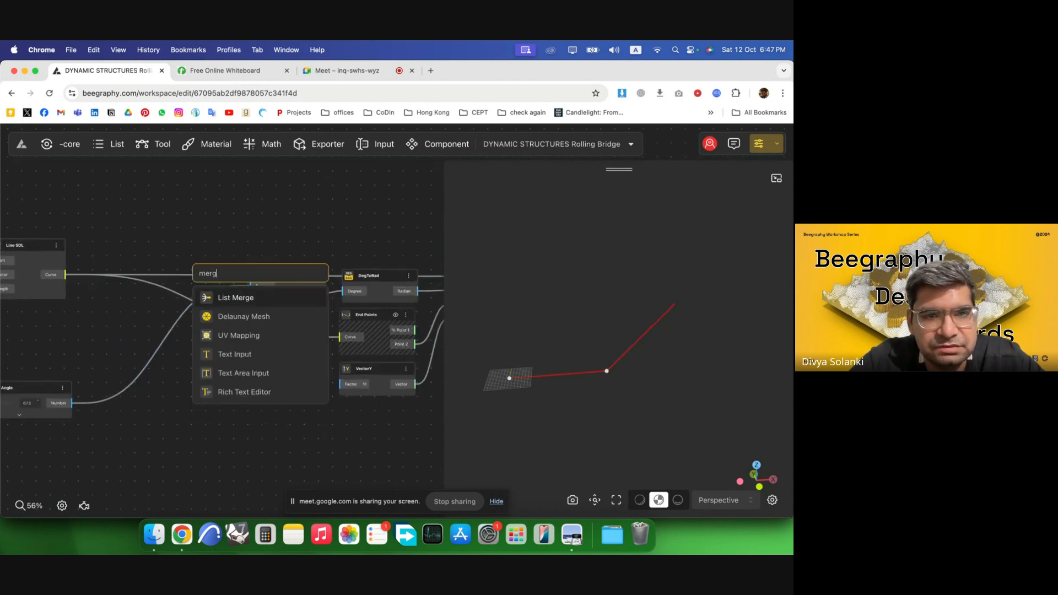
left_click(228, 302)
left_click_drag(237, 276, 333, 296)
scroll(163, 267, "down", 3)
left_click_drag(200, 337, 238, 350)
left_click_drag(118, 249, 153, 332)
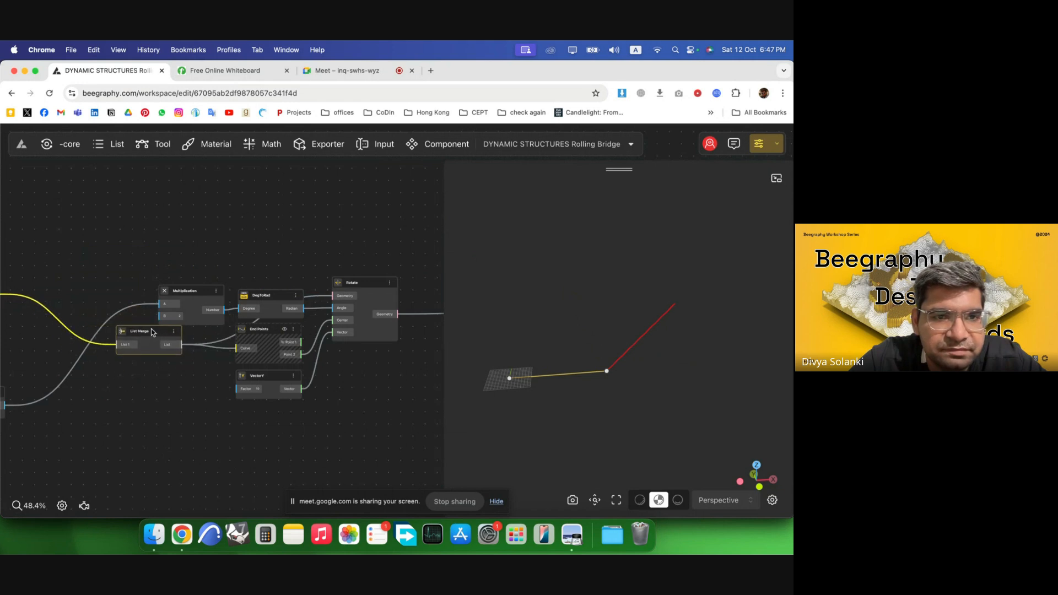
Move the Opening Angle node up above the Line SDL node.
left_click(223, 345)
scroll(218, 260, "down", 3)
scroll(109, 328, "up", 1)
scroll(278, 353, "down", 3)
scroll(83, 354, "up", 3)
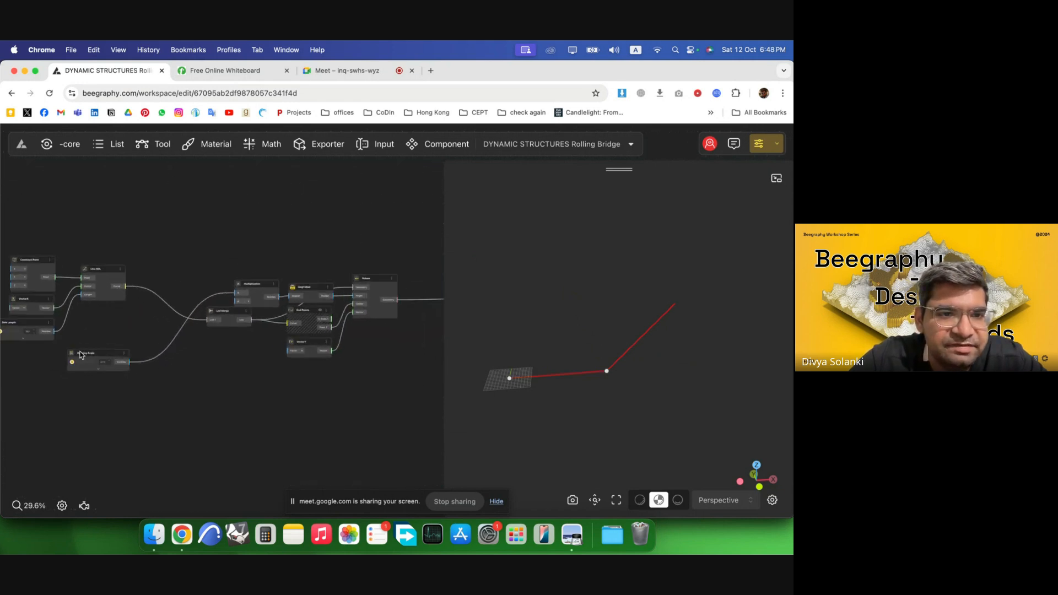
left_click_drag(102, 354, 111, 218)
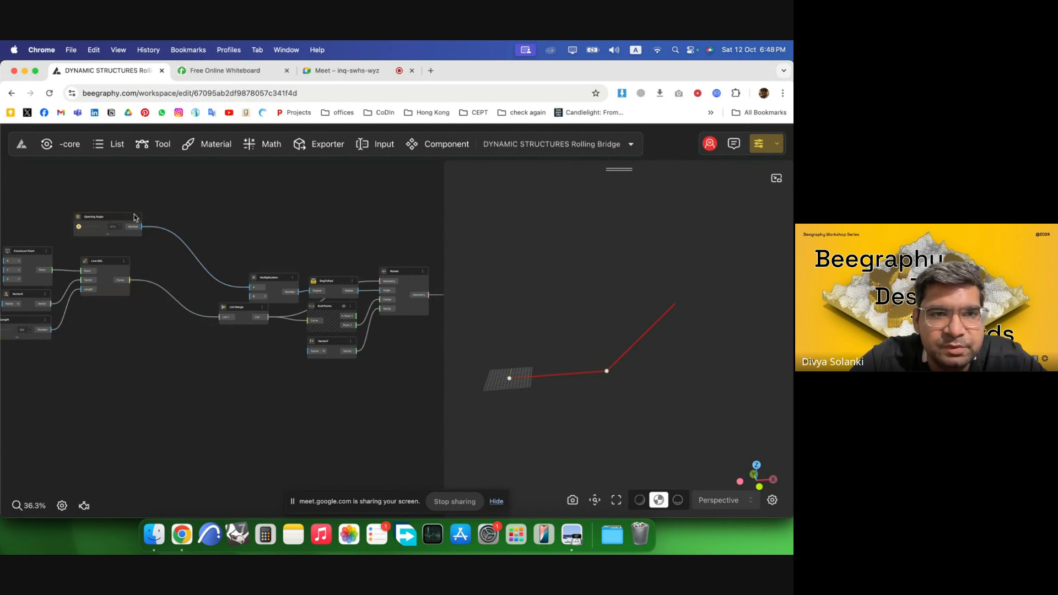
Select the Multiplication-to-Rotate node group and convert it into a component.
scroll(109, 288, "down", 3)
scroll(148, 300, "down", 3)
scroll(323, 308, "up", 3)
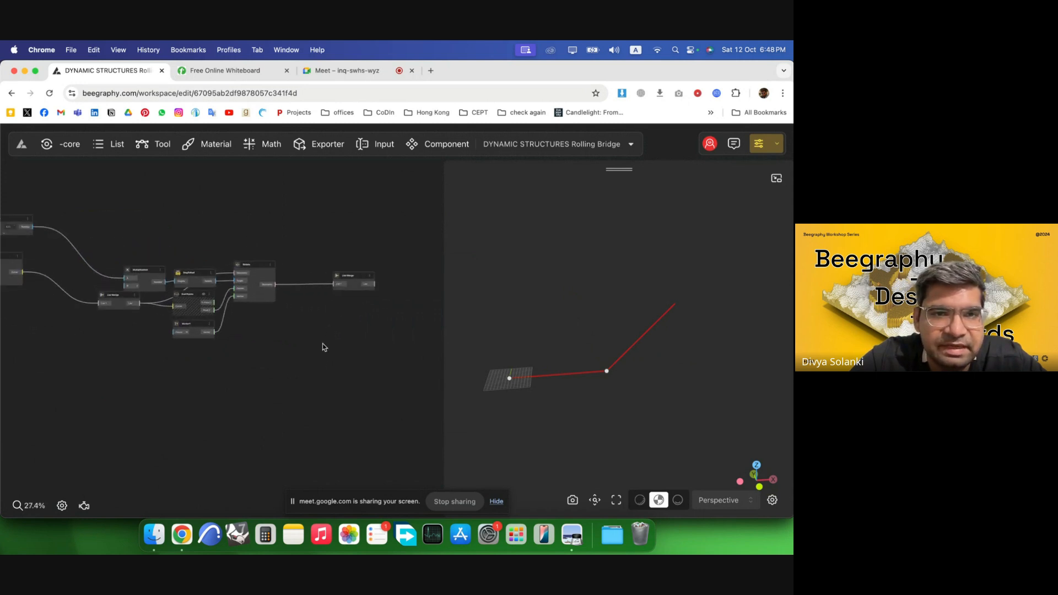
left_click_drag(321, 357, 82, 223)
right_click(185, 263)
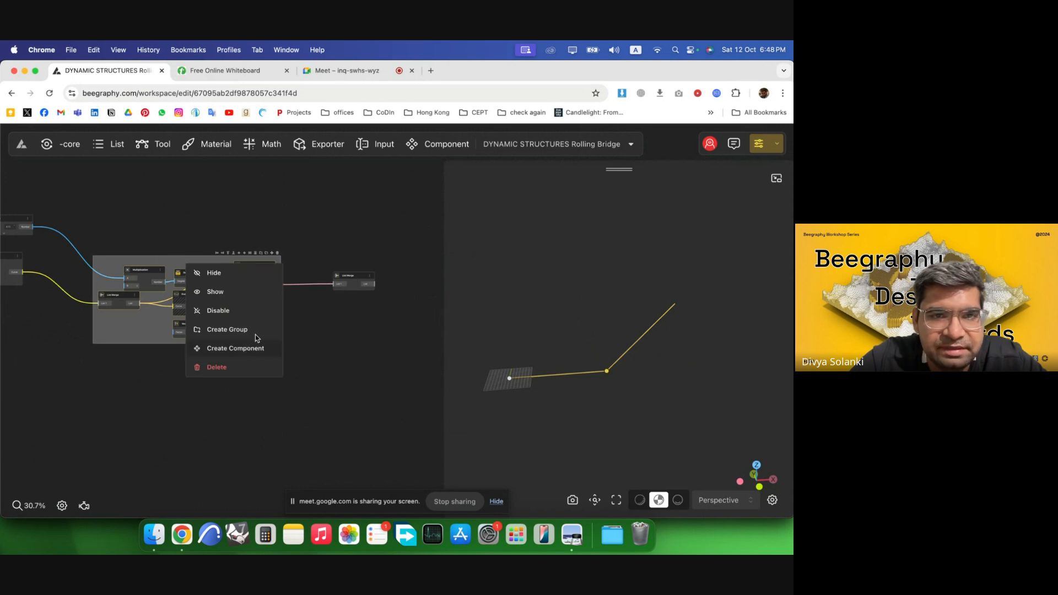
left_click(253, 350)
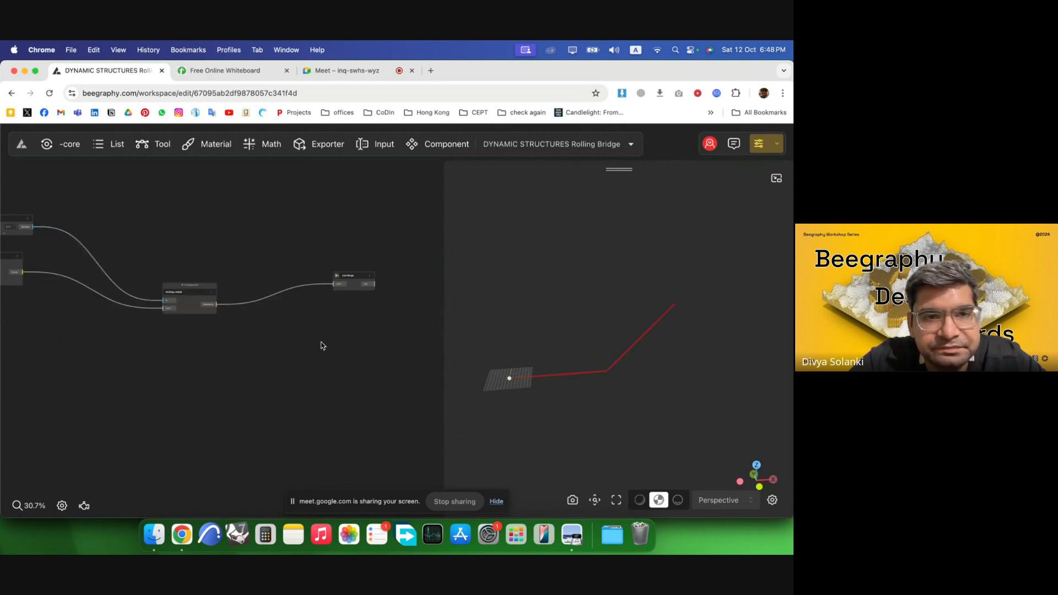
Reposition the new component node and zoom in to examine its inputs and output.
scroll(94, 288, "up", 5)
left_click_drag(251, 288, 243, 253)
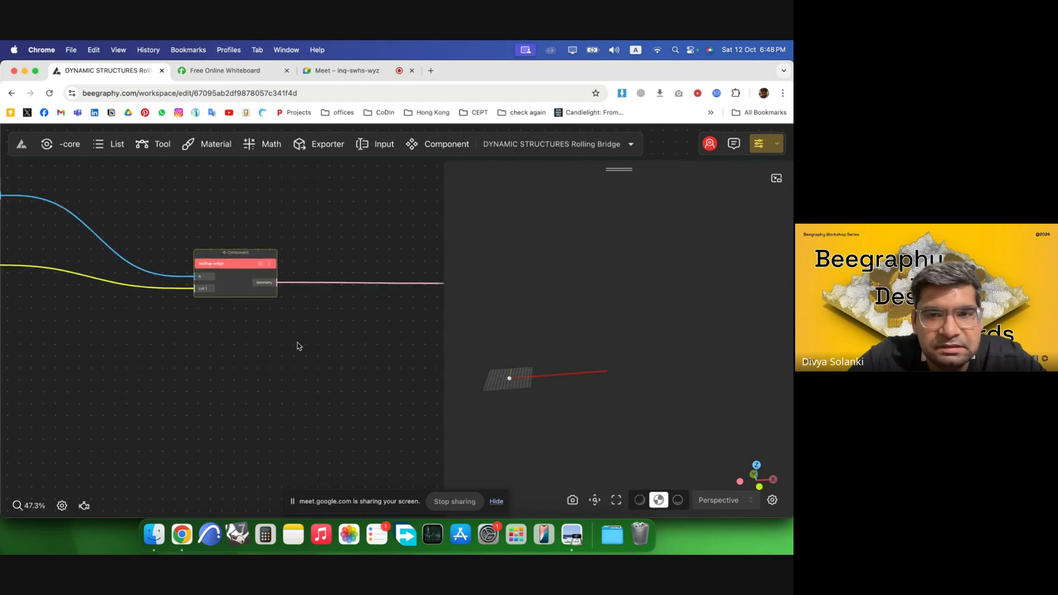
left_click(297, 346)
scroll(226, 347, "down", 5)
scroll(238, 287, "up", 5)
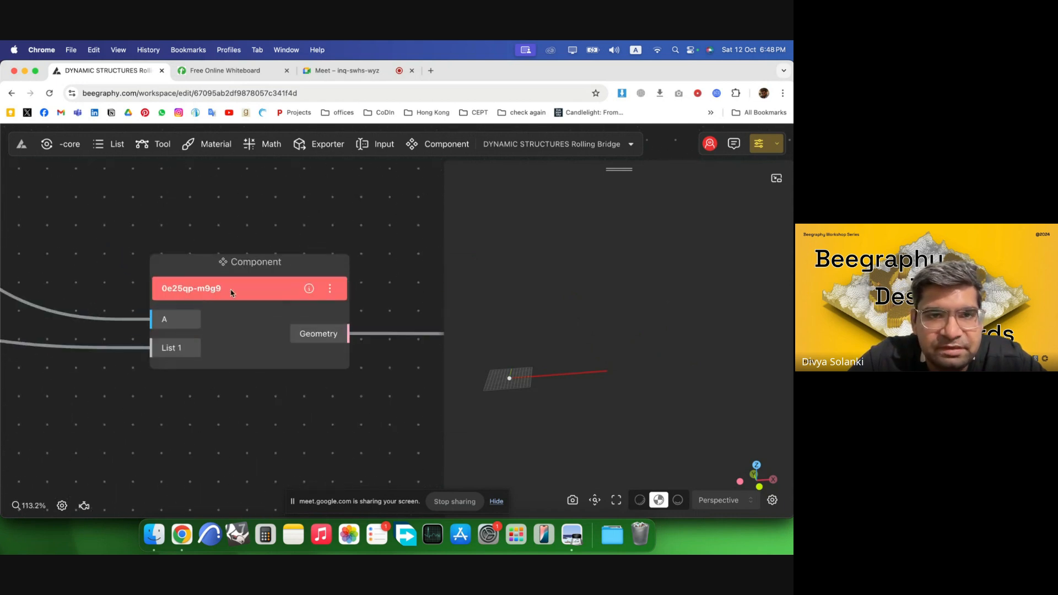
scroll(232, 293, "up", 2)
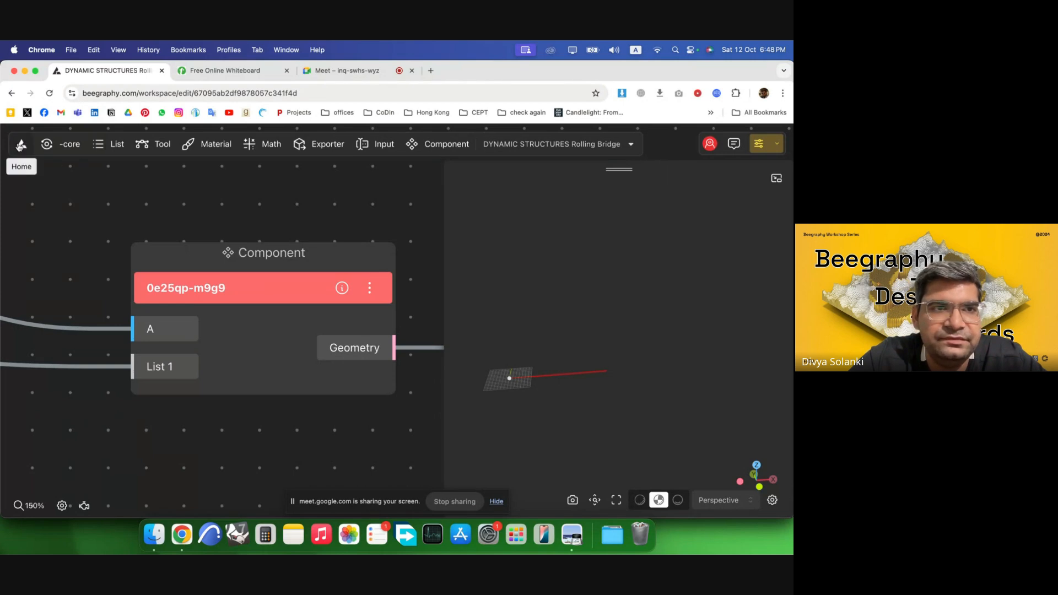
Open Beegraphy in a new tab, go to My Assets components, and open the 0e25qp-m9g9 component.
left_click(431, 71)
type("bee")
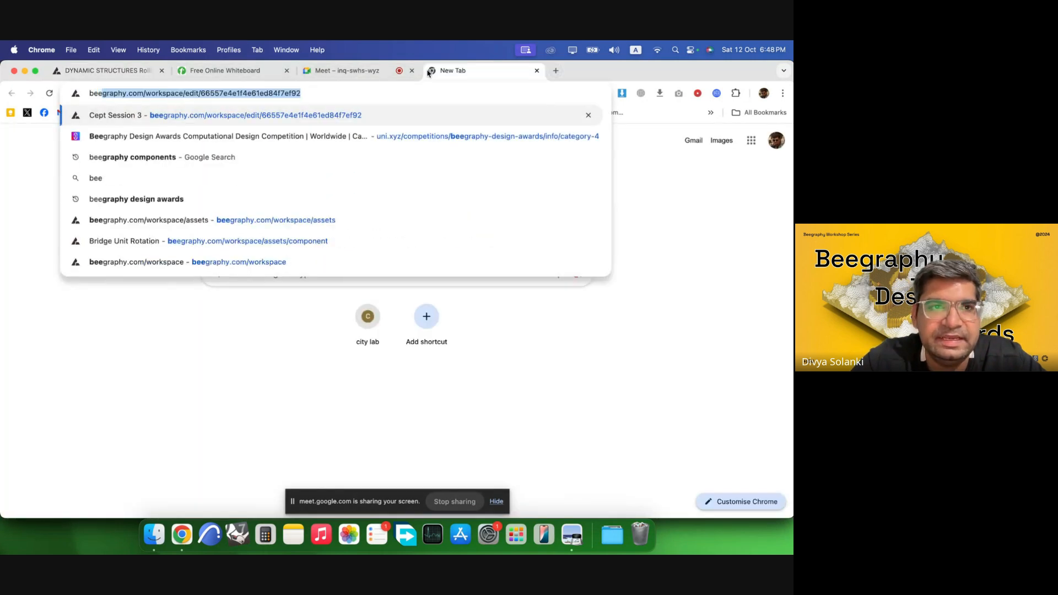
key("Return")
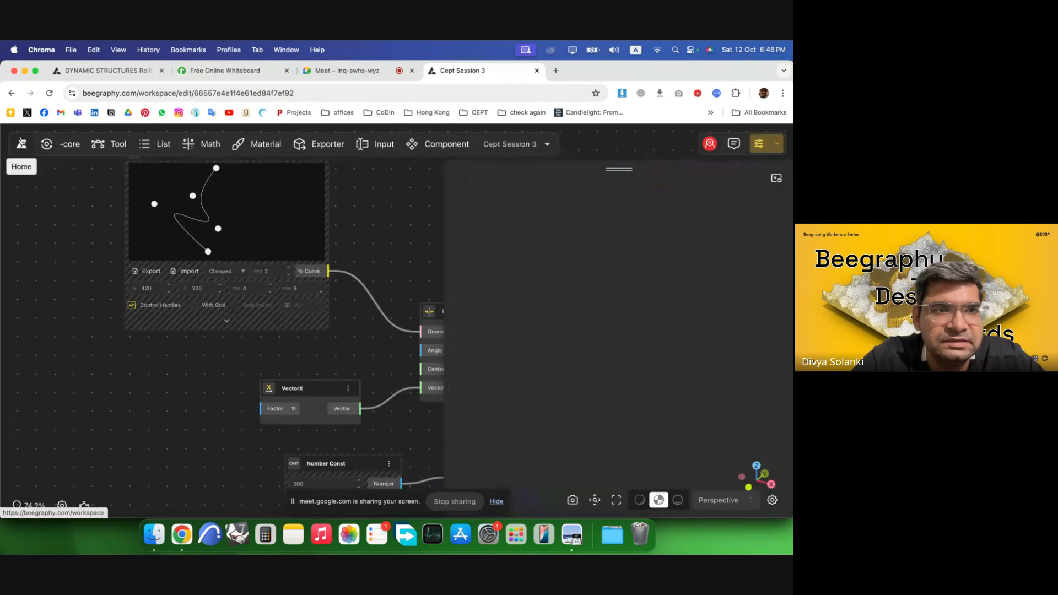
left_click(21, 158)
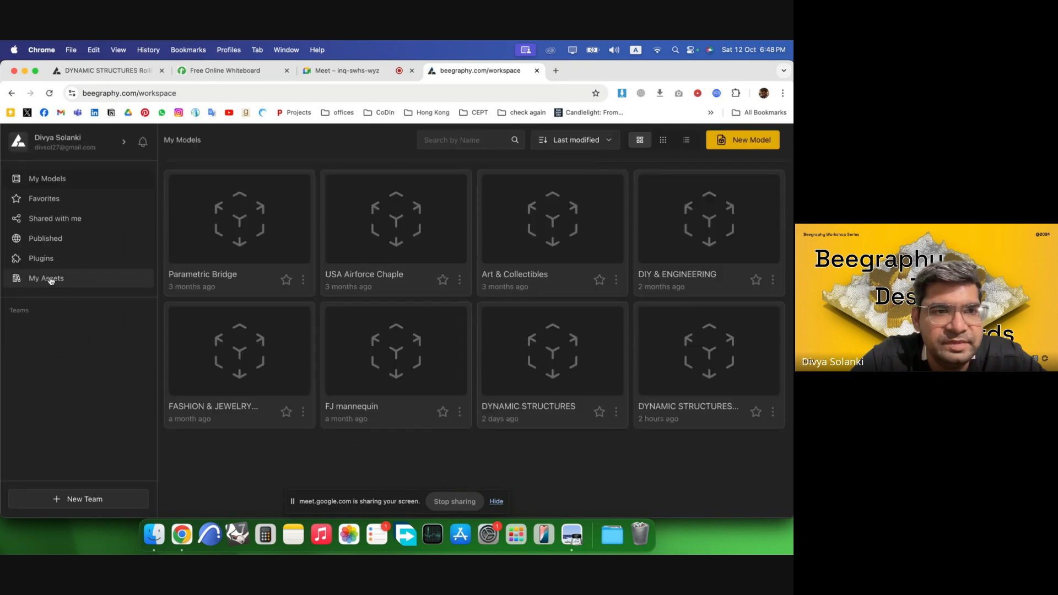
left_click(50, 280)
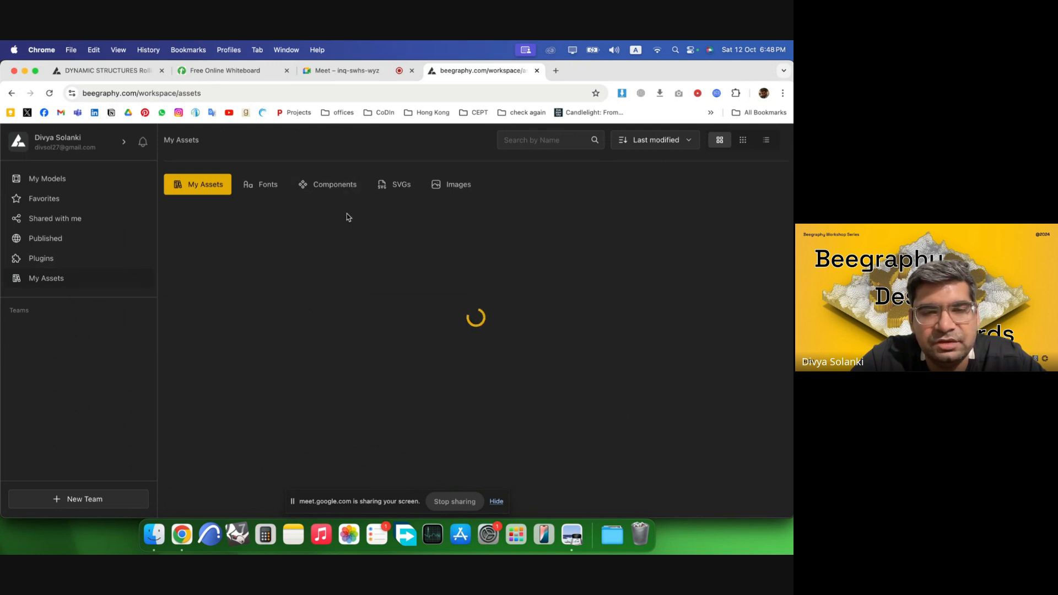
left_click(333, 185)
left_click(107, 71)
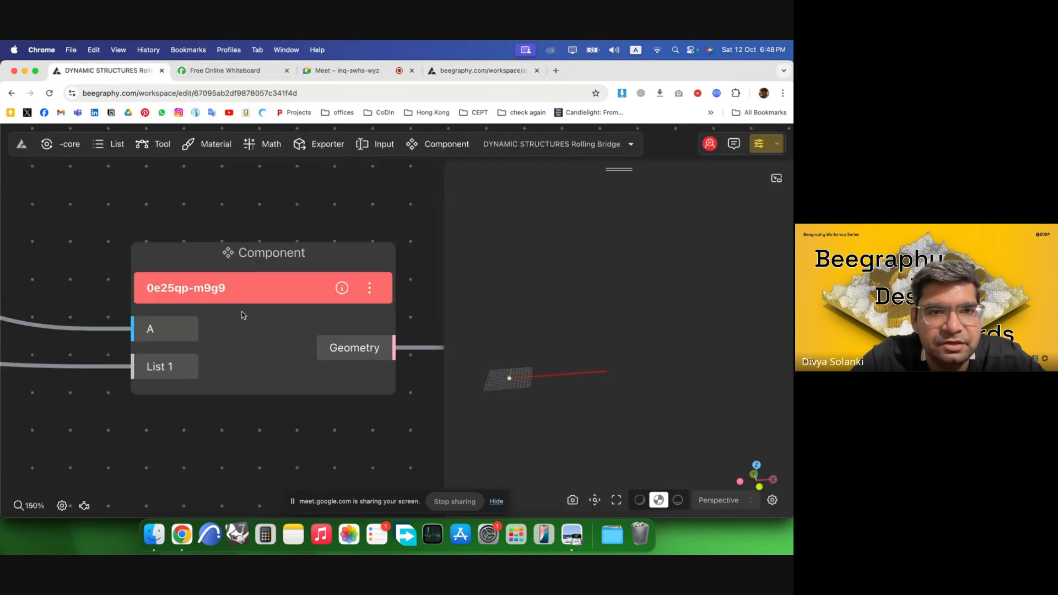
left_click(509, 73)
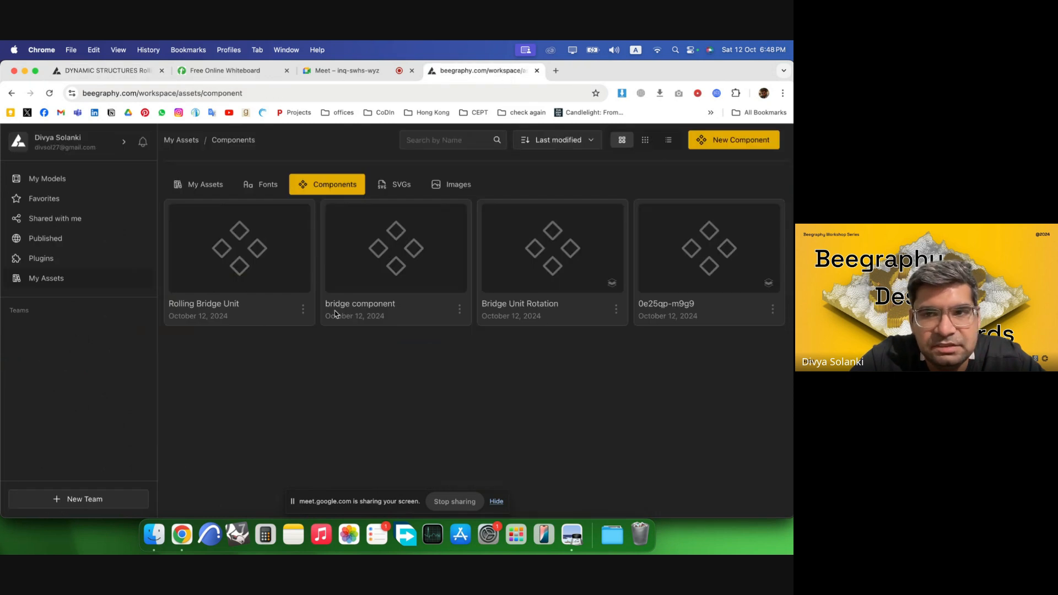
left_click(773, 309)
left_click(715, 266)
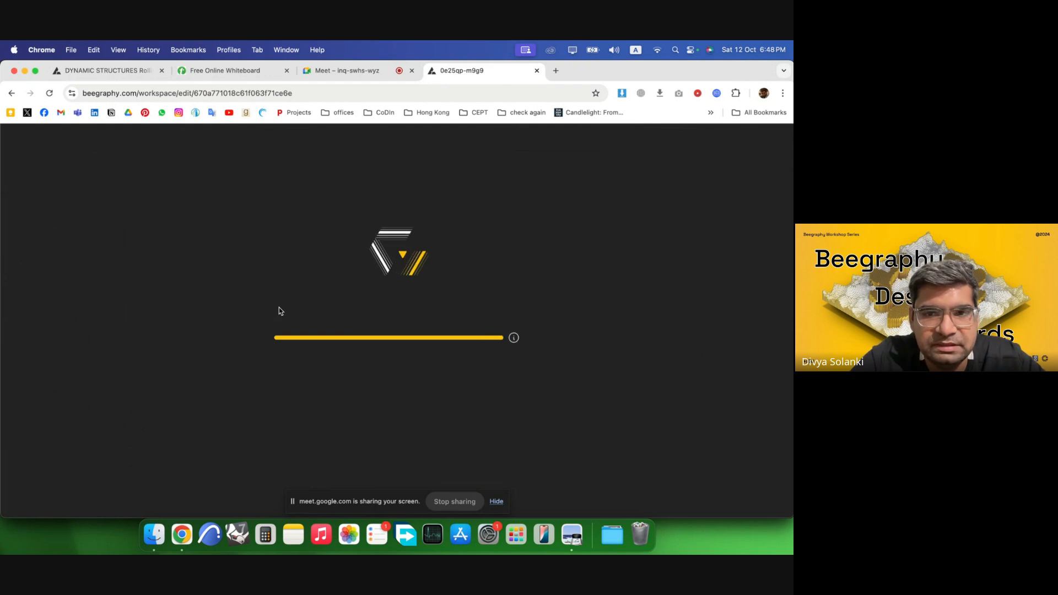
Inspect the component's internal node graph, then close its tab and return to the Rolling Bridge model.
scroll(168, 286, "down", 5)
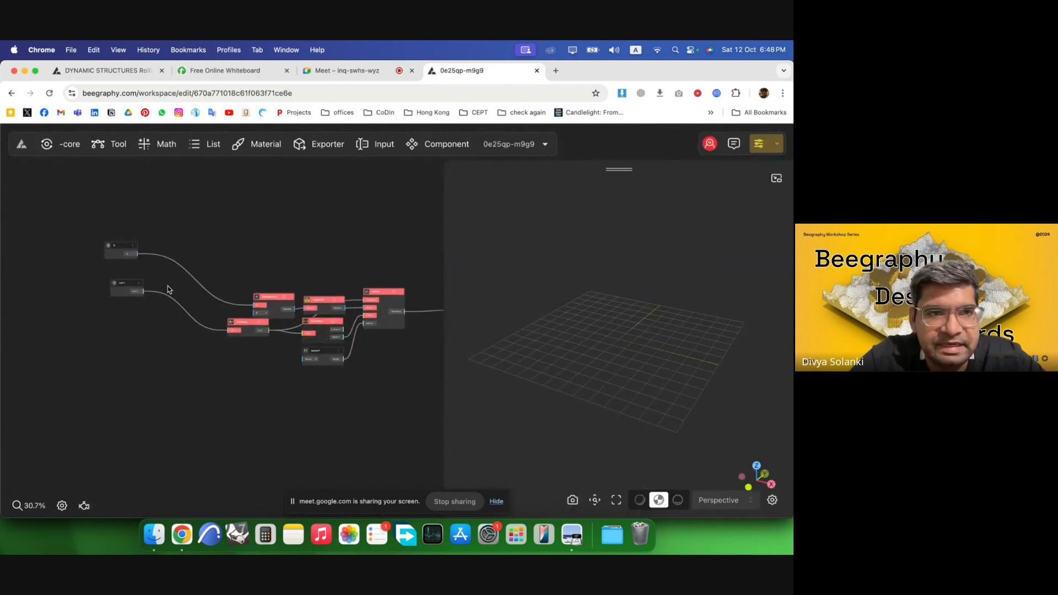
scroll(283, 286, "up", 4)
left_click_drag(15, 228, 75, 204)
left_click_drag(32, 296, 61, 292)
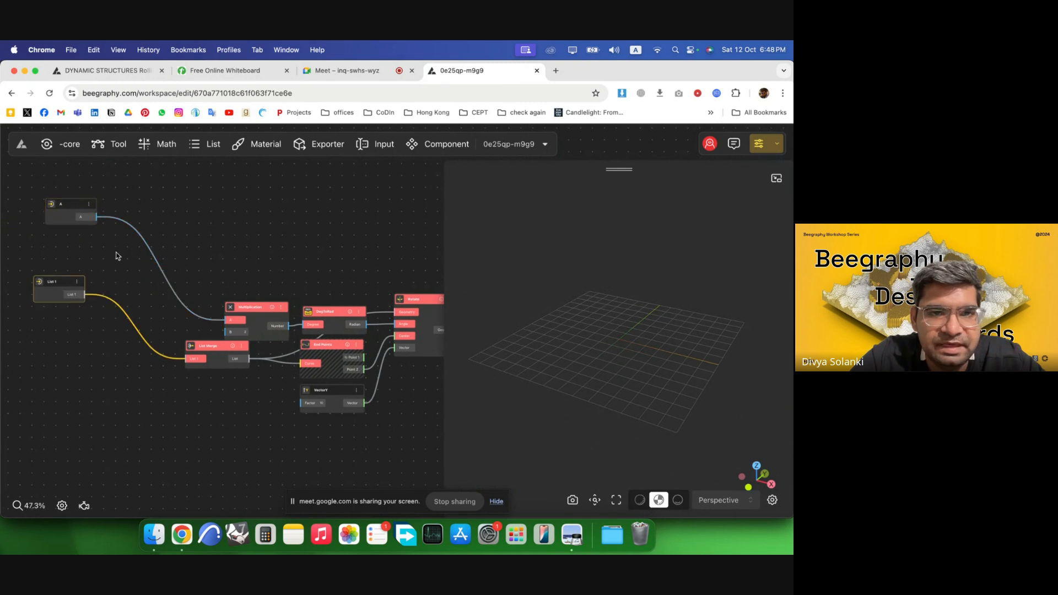
scroll(127, 258, "down", 4)
scroll(436, 294, "up", 4)
left_click_drag(429, 298, 433, 278)
scroll(356, 281, "down", 4)
scroll(320, 303, "up", 2)
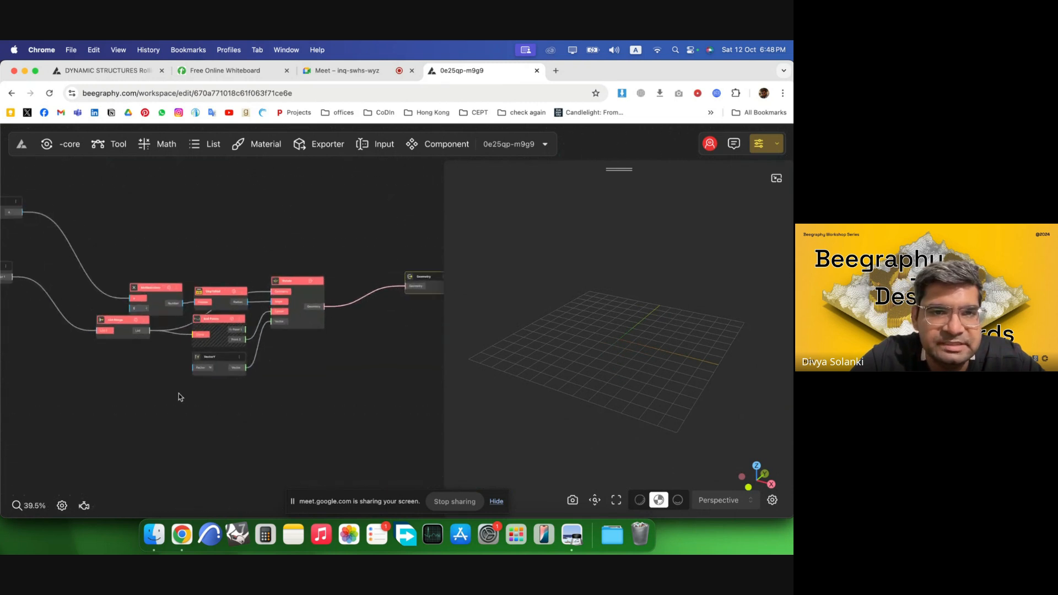
left_click(287, 371)
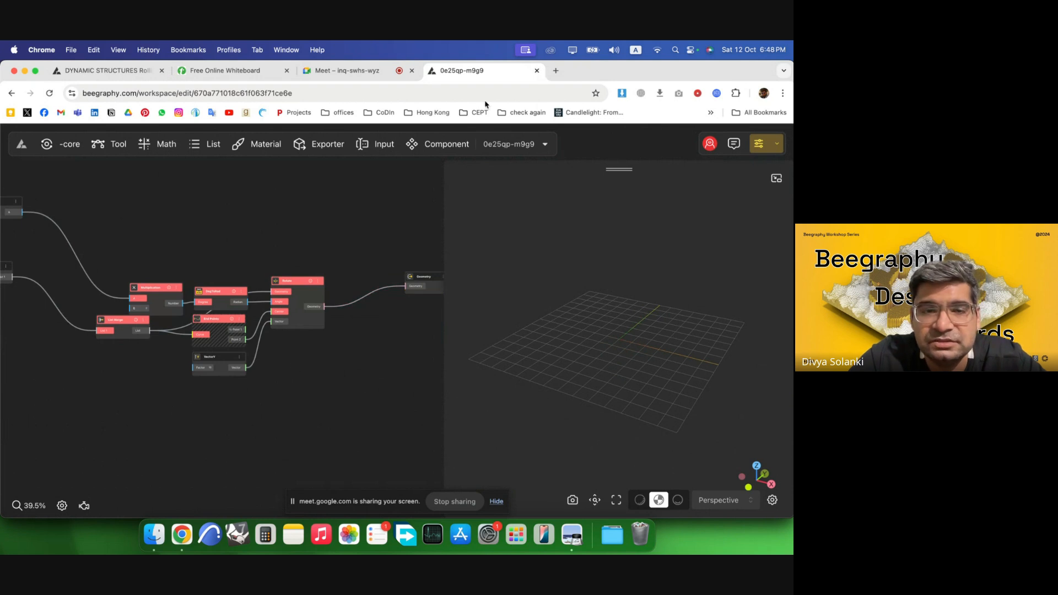
left_click(536, 73)
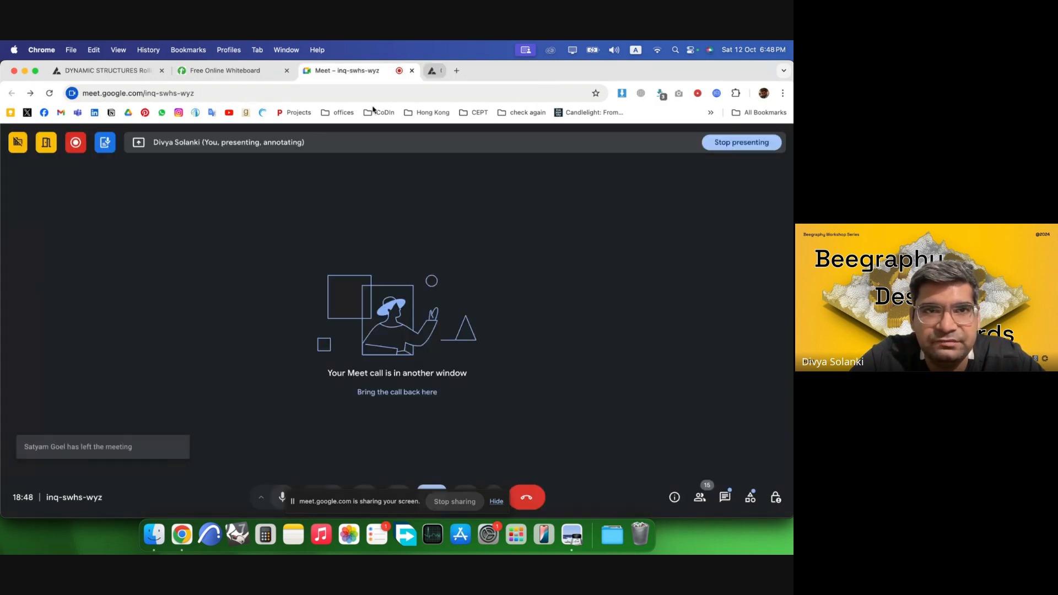
left_click(105, 71)
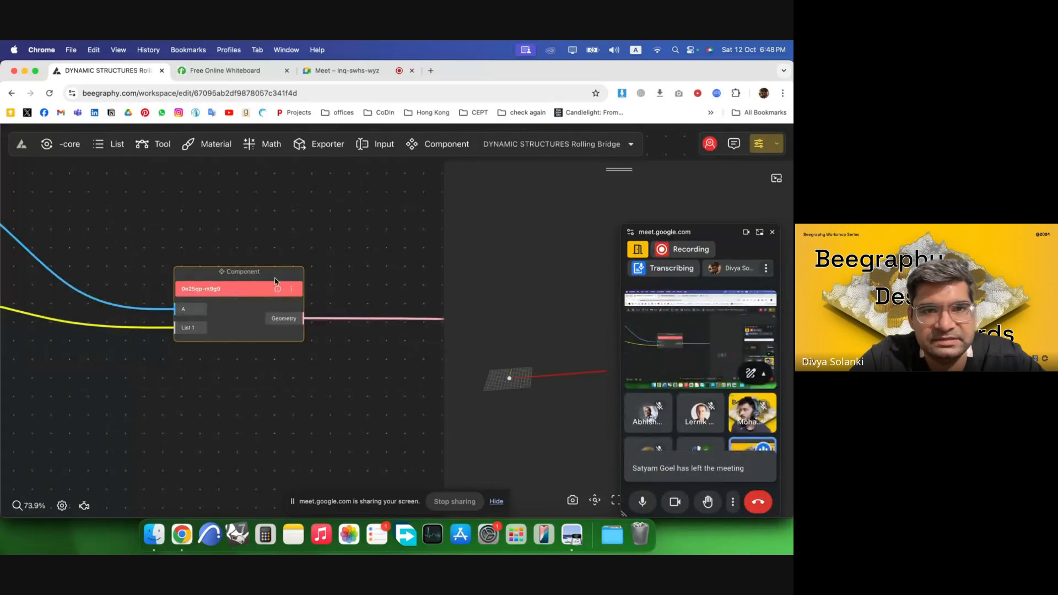
Delete the component node and place a Bridge Unit Rotation component from the component library.
scroll(235, 296, "down", 3)
key("BackSpace")
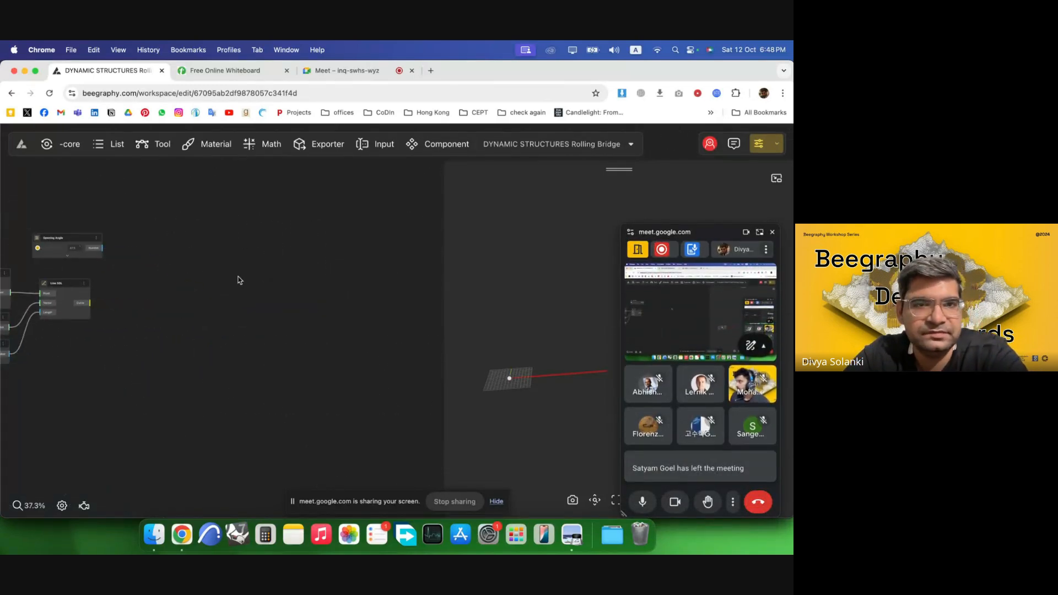
left_click(439, 147)
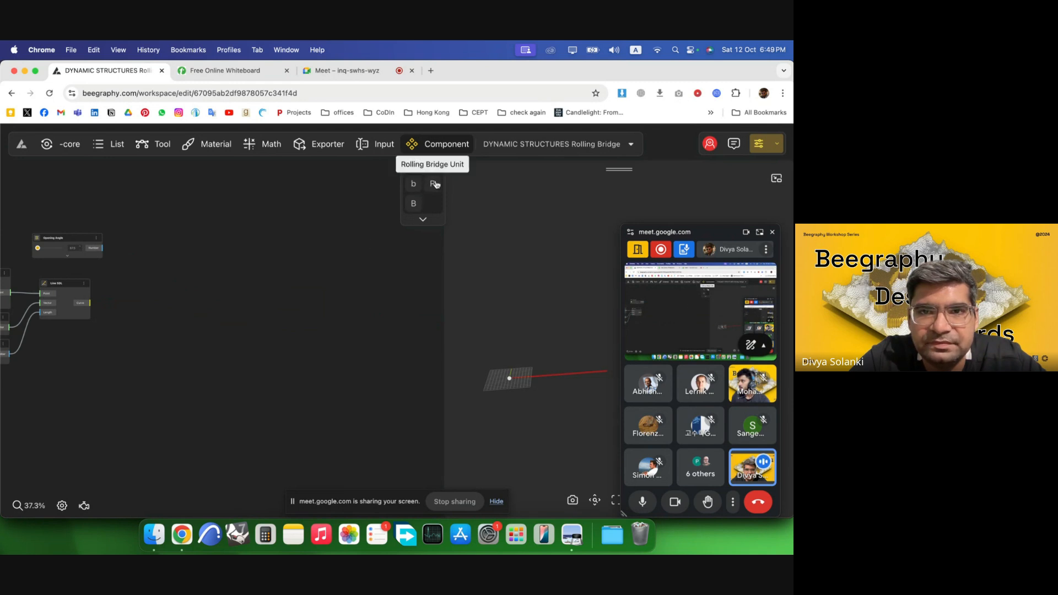
left_click(414, 204)
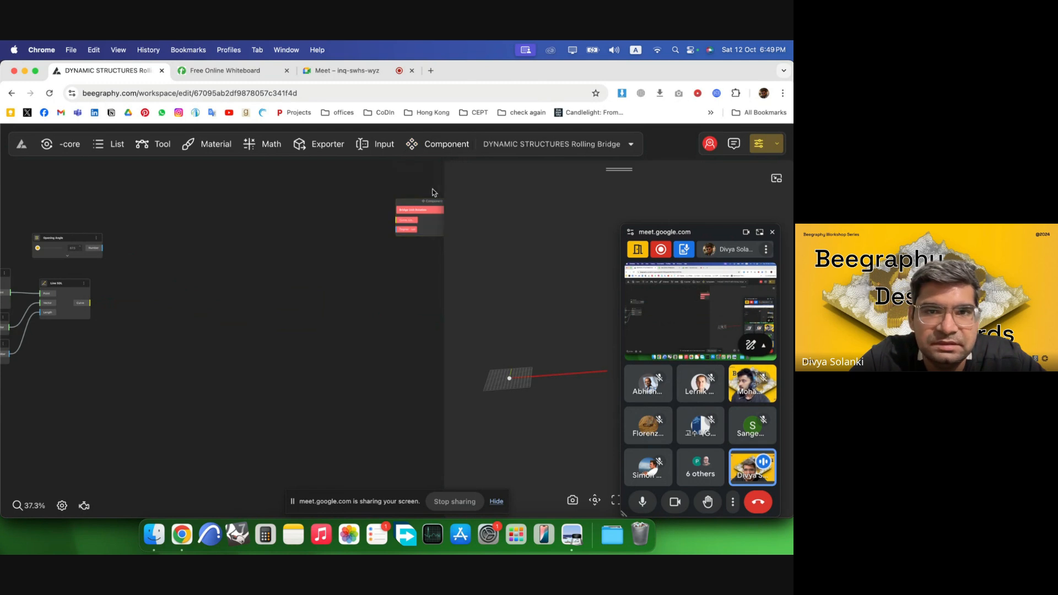
left_click_drag(433, 201, 207, 217)
Connect the Line SDL curve to the component's Curve input and Opening Angle to its Degree input.
scroll(122, 260, "up", 5)
scroll(310, 271, "left", 2)
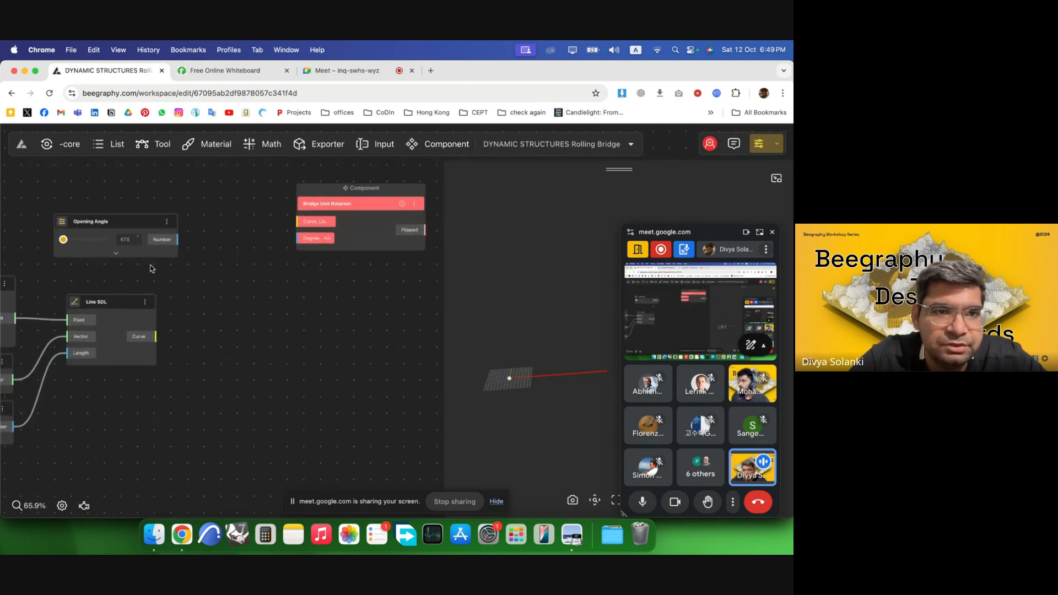
left_click_drag(154, 336, 299, 221)
left_click_drag(178, 239, 301, 238)
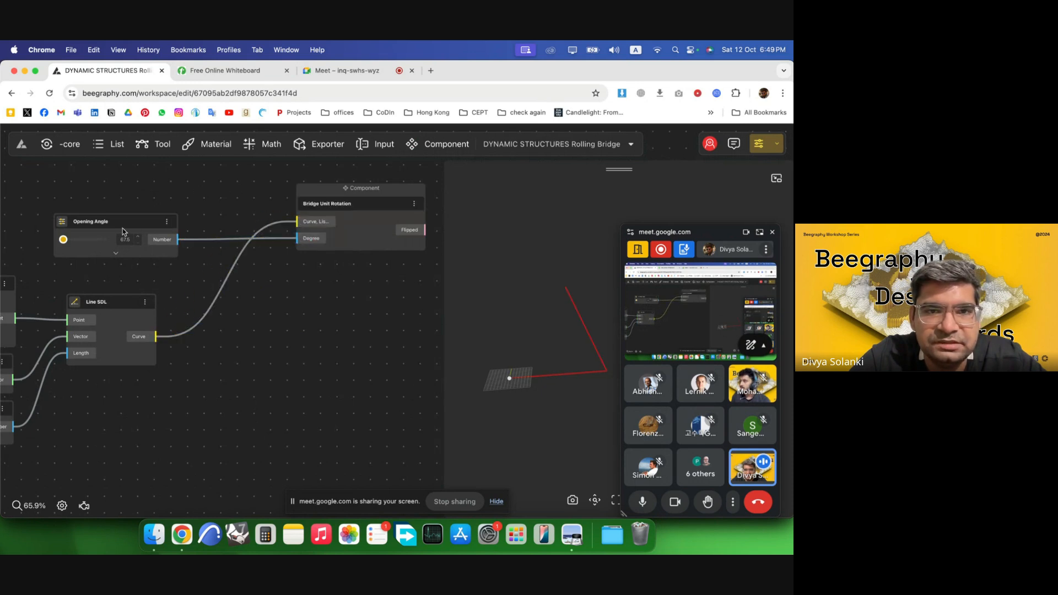
Move the List Merge node next to the Bridge Unit Rotation component.
scroll(200, 243, "down", 5)
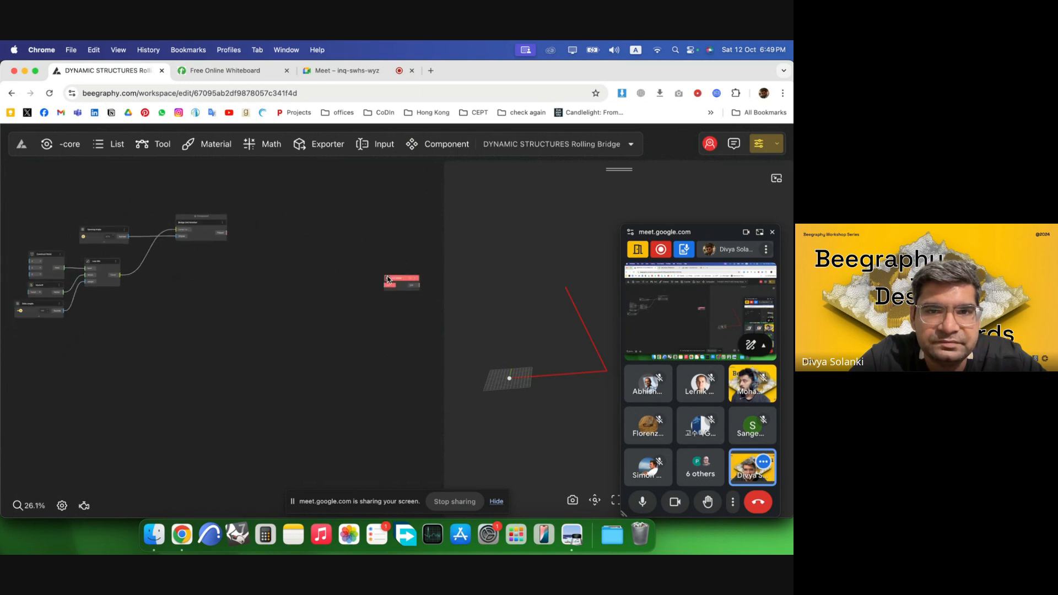
left_click_drag(387, 279, 292, 242)
scroll(260, 234, "up", 4)
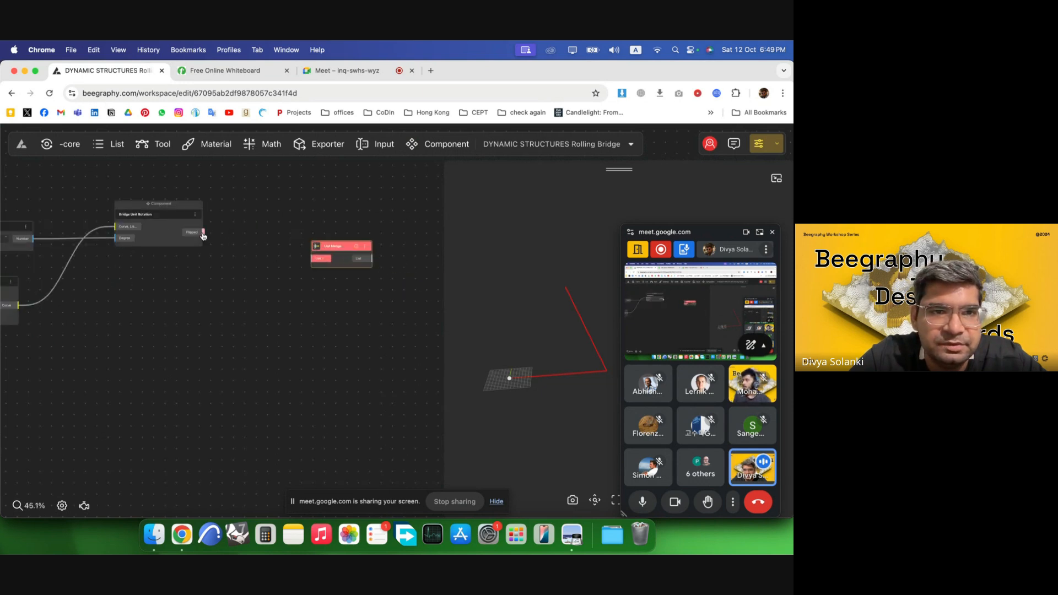
scroll(246, 255, "down", 4)
scroll(107, 249, "up", 3)
left_click_drag(243, 222, 331, 218)
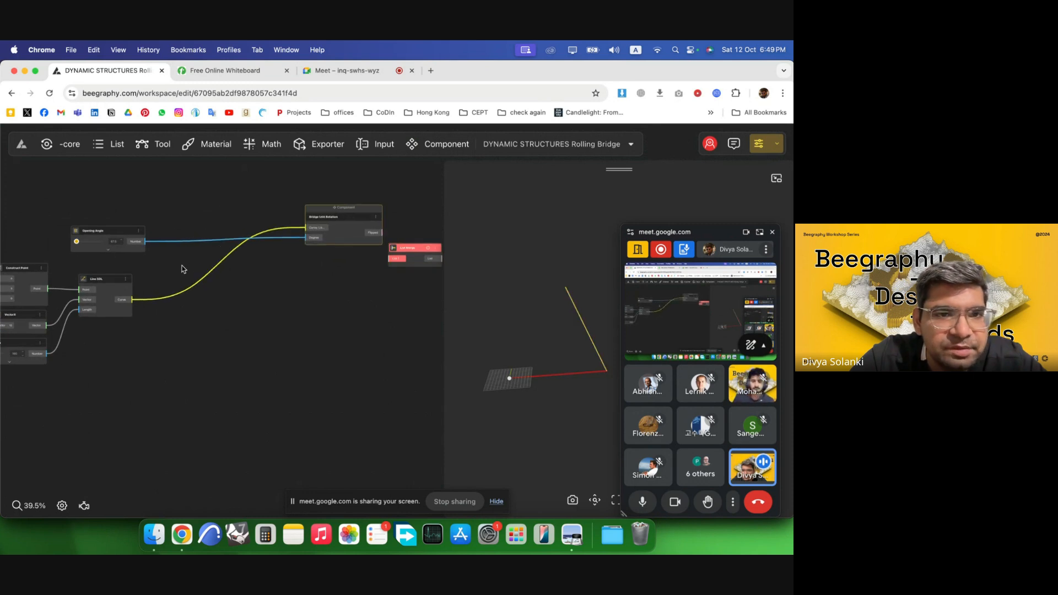
Insert a Multiplication node between Opening Angle and the component's Degree input, setting B to 2.
double_click(182, 267)
type("mult")
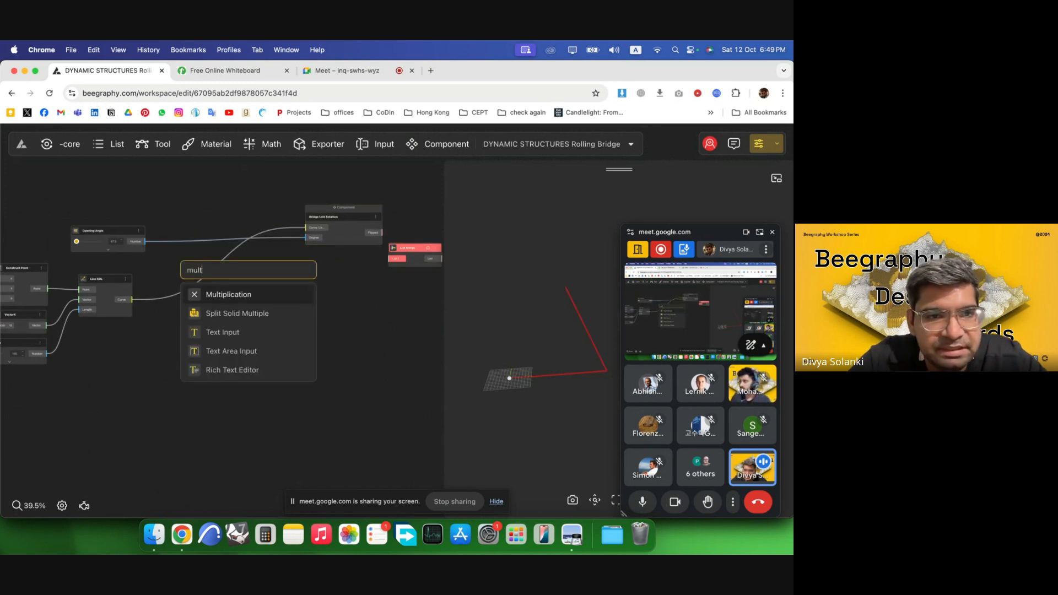
left_click(263, 299)
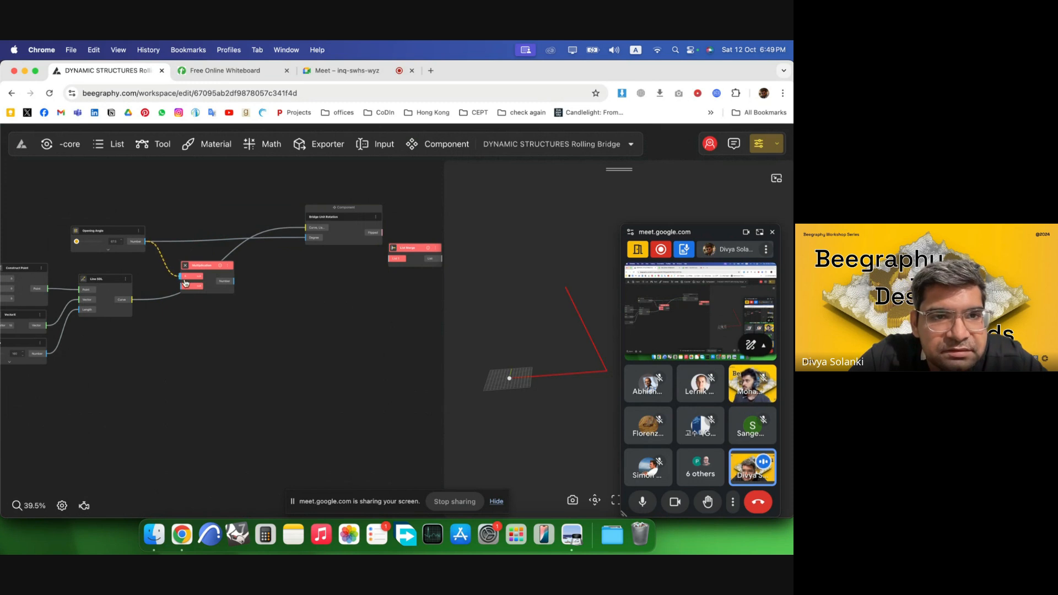
scroll(188, 285, "up", 5)
left_click(208, 287)
type("2")
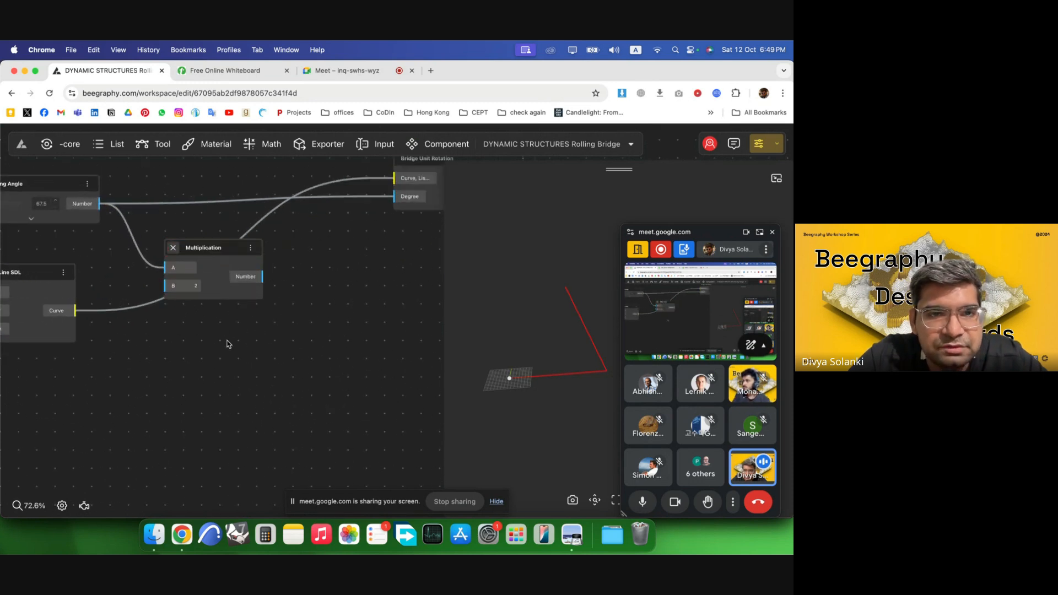
Rearrange the Multiplication node and the Bridge Unit Rotation component on the canvas.
scroll(168, 317, "down", 5)
left_click_drag(227, 294, 308, 244)
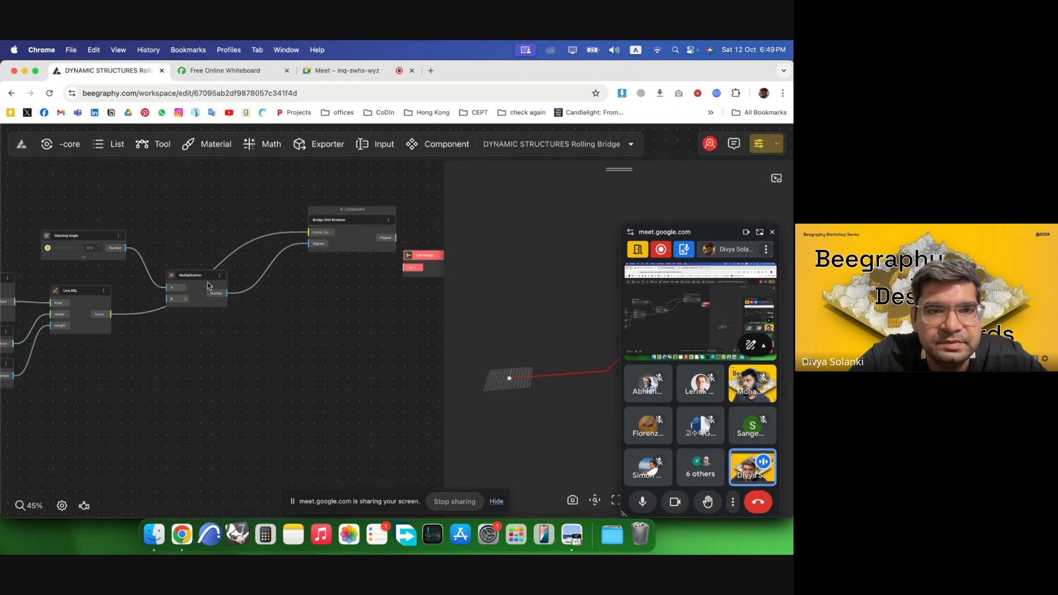
left_click_drag(199, 279, 174, 237)
left_click(317, 301)
scroll(330, 272, "down", 3)
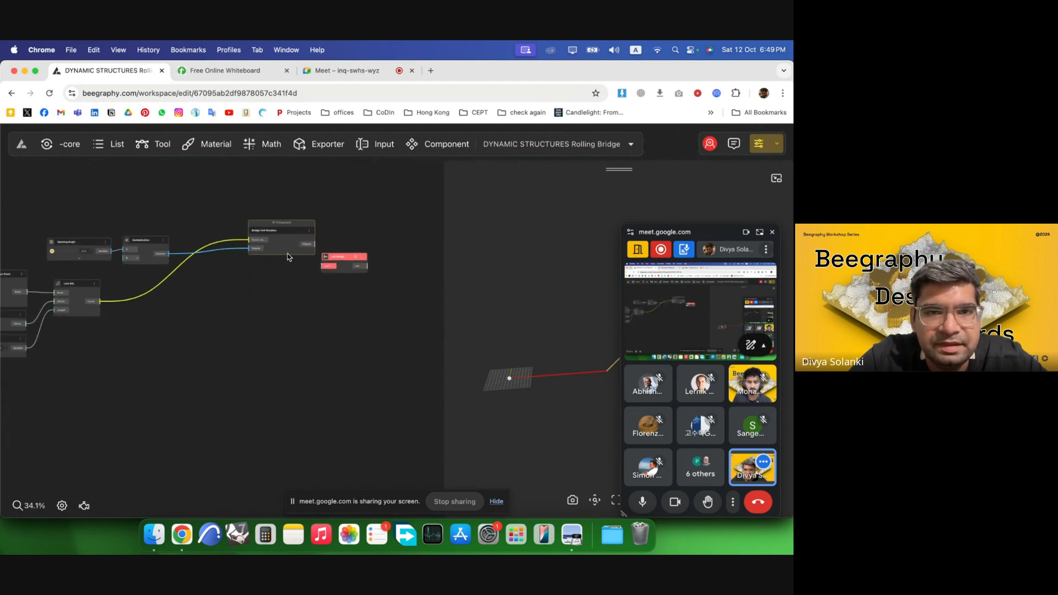
left_click_drag(309, 238, 257, 316)
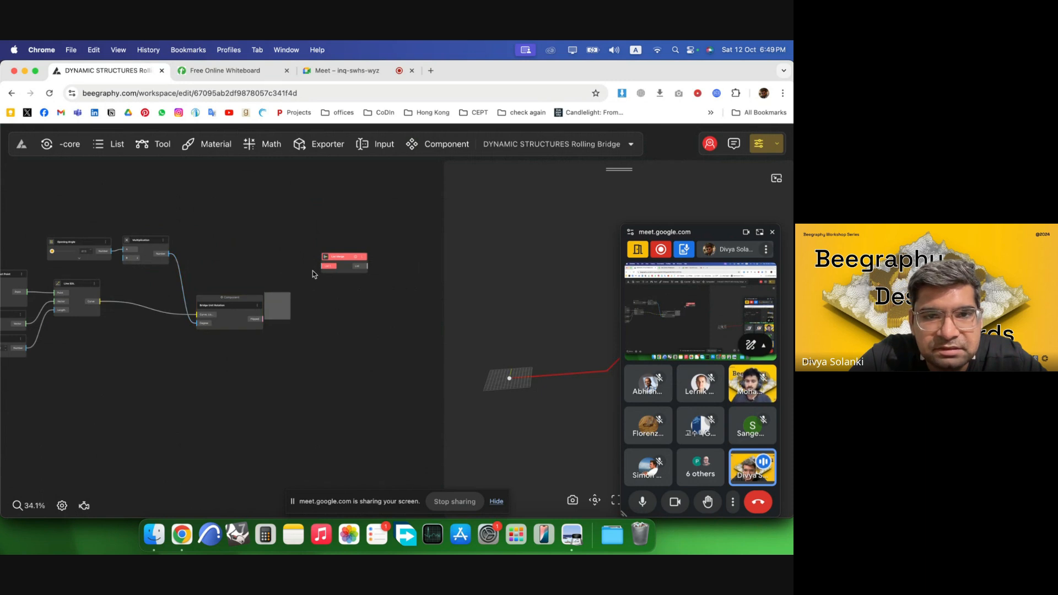
Move the Bridge Unit Rotation component aside and delete the List Merge node.
left_click_drag(333, 259, 333, 260)
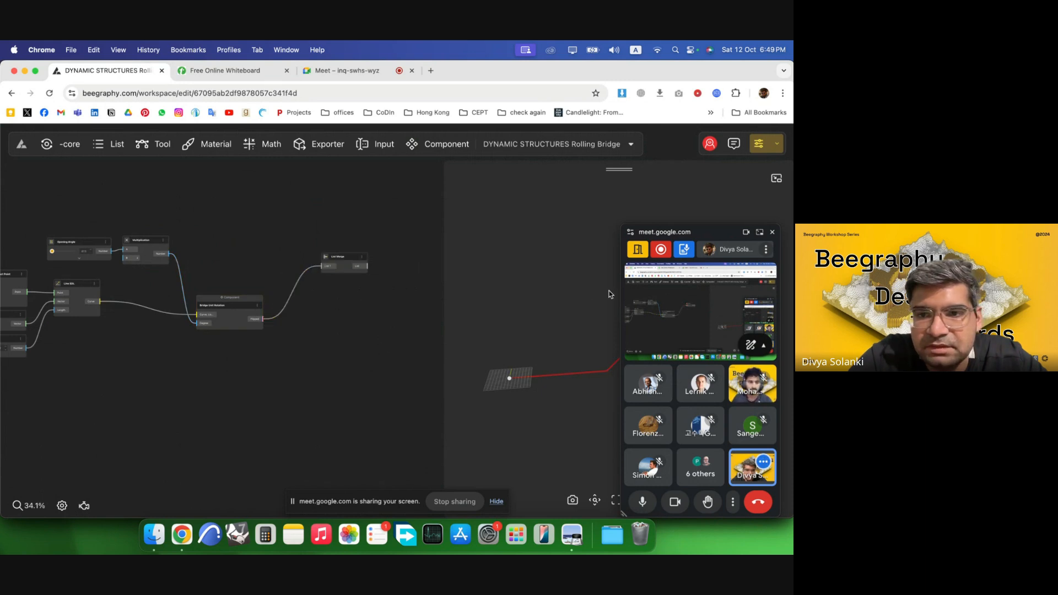
left_click(774, 234)
left_click_drag(638, 395, 574, 375)
left_click_drag(237, 309, 224, 293)
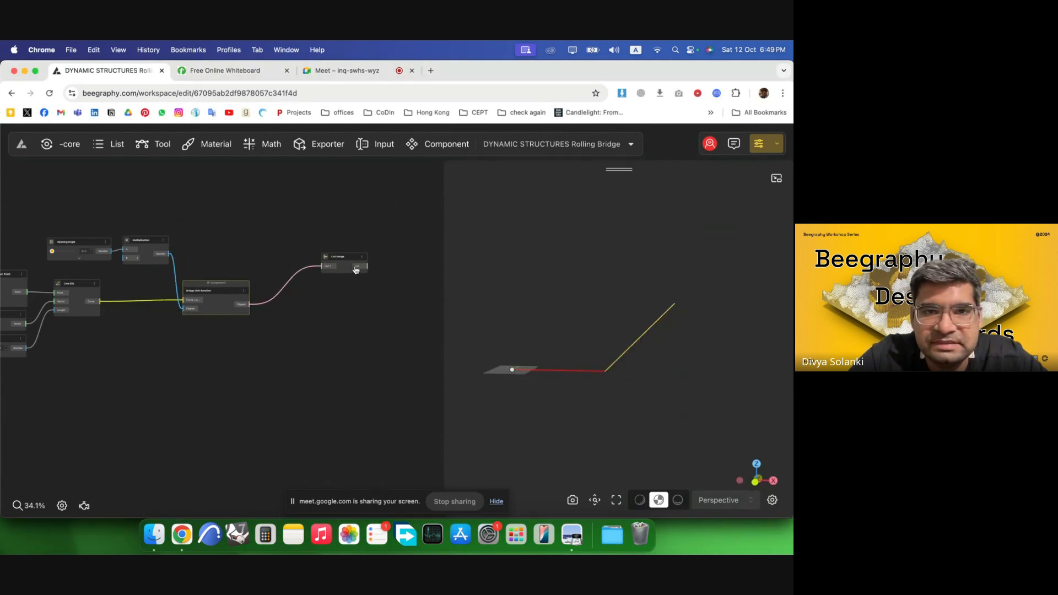
key("BackSpace")
Duplicate the Bridge Unit Rotation component and move the Opening Angle and Multiplication nodes below the graph.
left_click(228, 299)
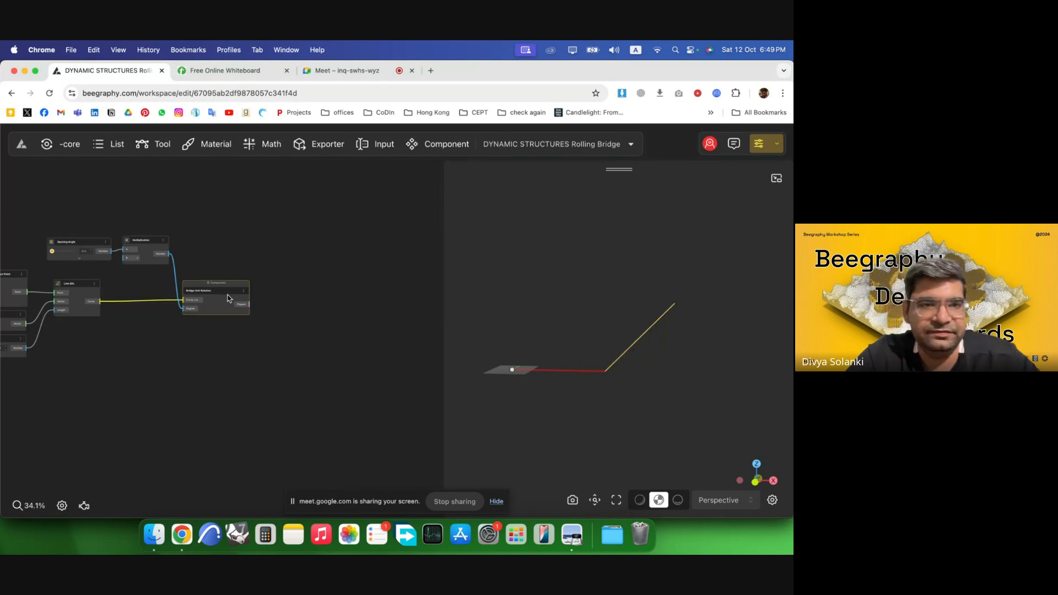
key("super+c")
key("super+v")
left_click_drag(292, 335, 317, 325)
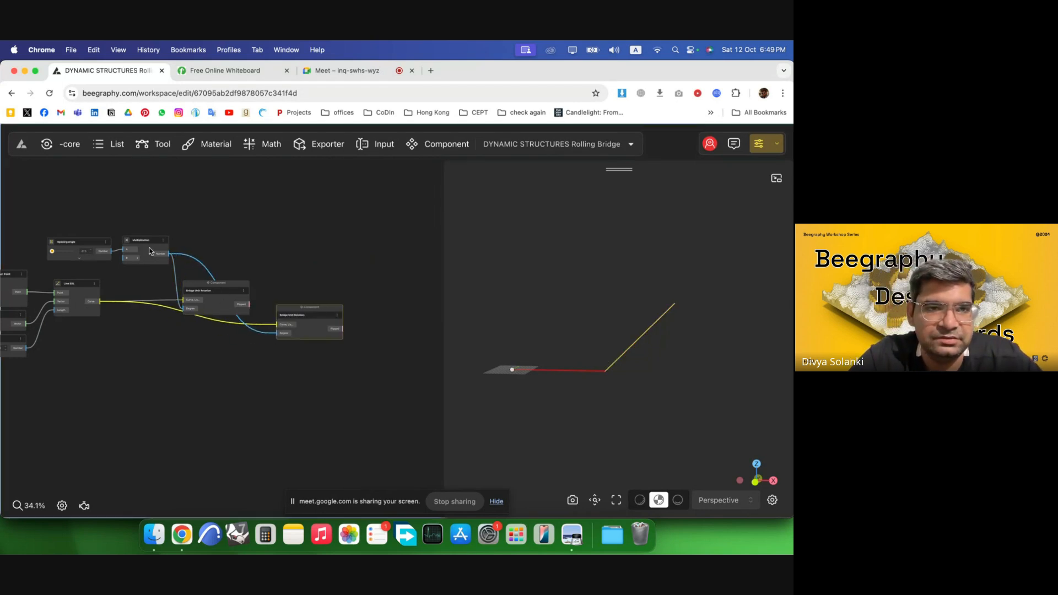
left_click_drag(143, 247, 77, 413)
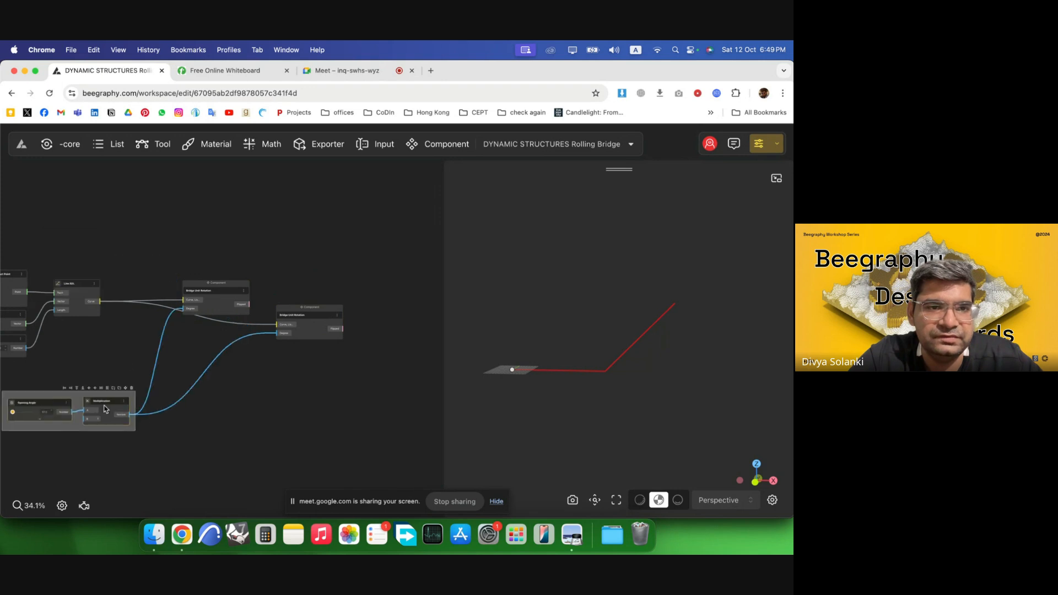
left_click(262, 418)
left_click_drag(310, 319, 303, 333)
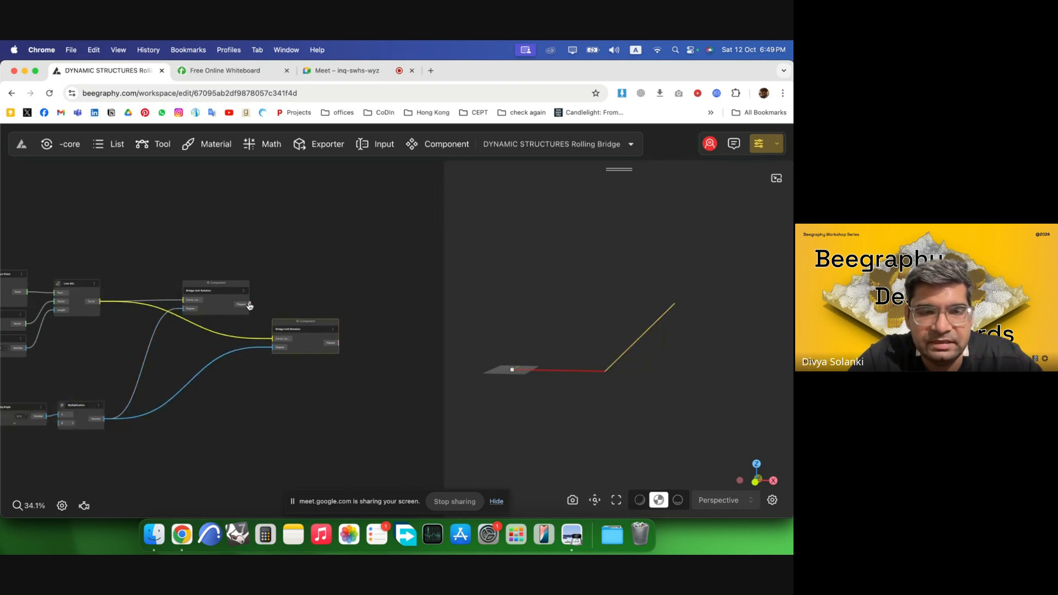
Connect the first component's rotated output to the duplicate's Curve input.
left_click_drag(299, 284, 300, 289)
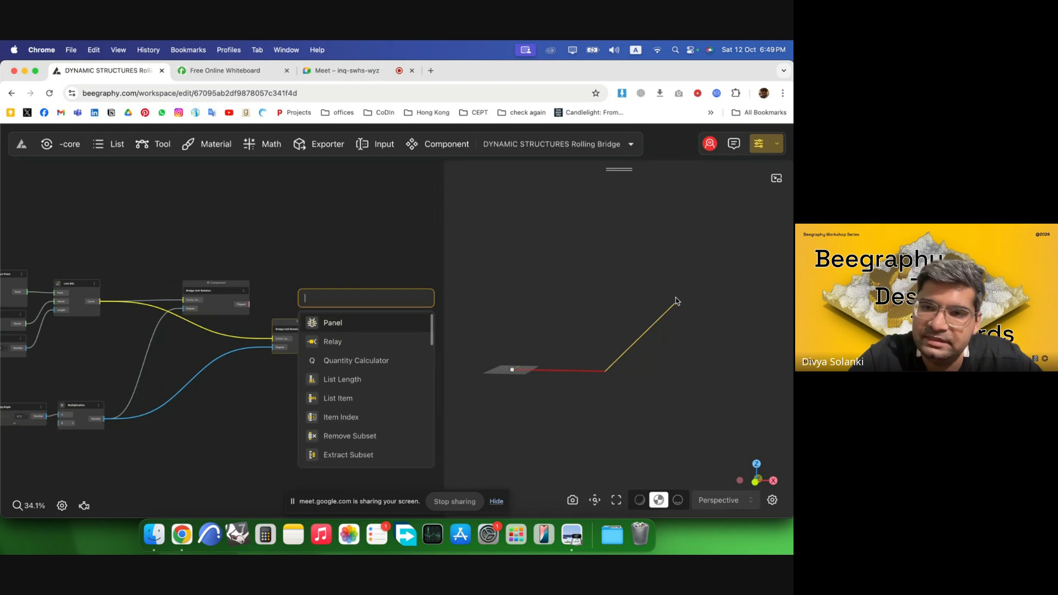
left_click(323, 244)
left_click_drag(263, 318, 273, 338)
left_click(254, 308)
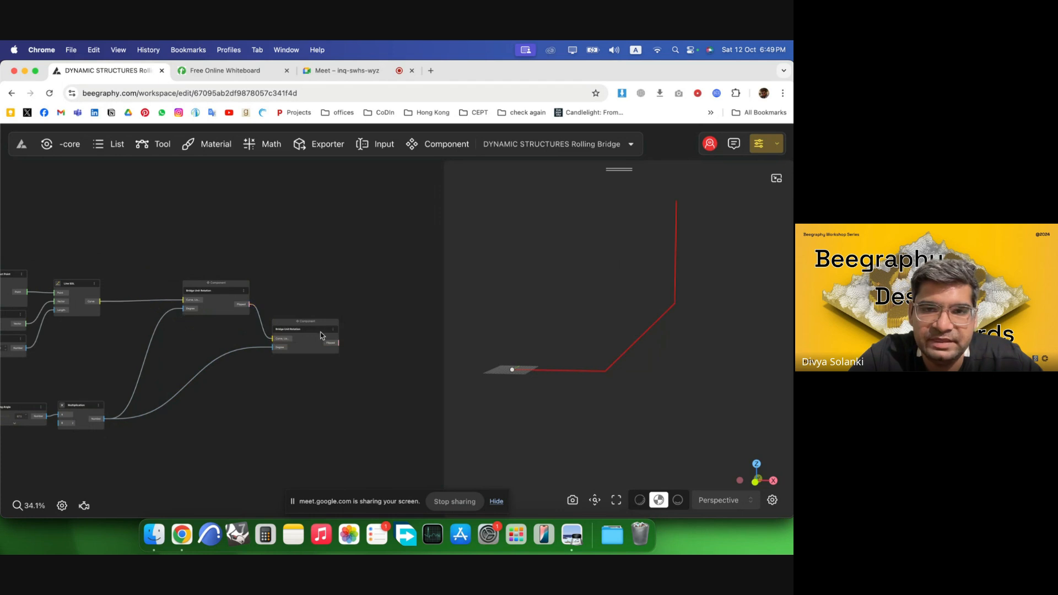
Paste two more component copies, chaining each Curve input to the previous component's rotated output.
scroll(278, 310, "down", 3)
scroll(348, 350, "up", 3)
left_click(263, 317)
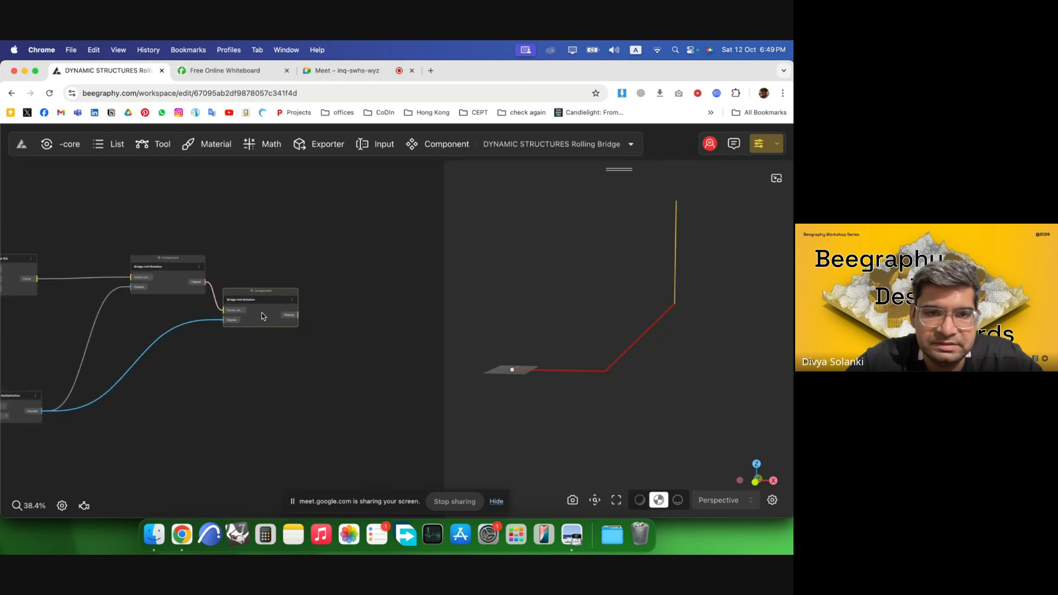
key("ctrl+v")
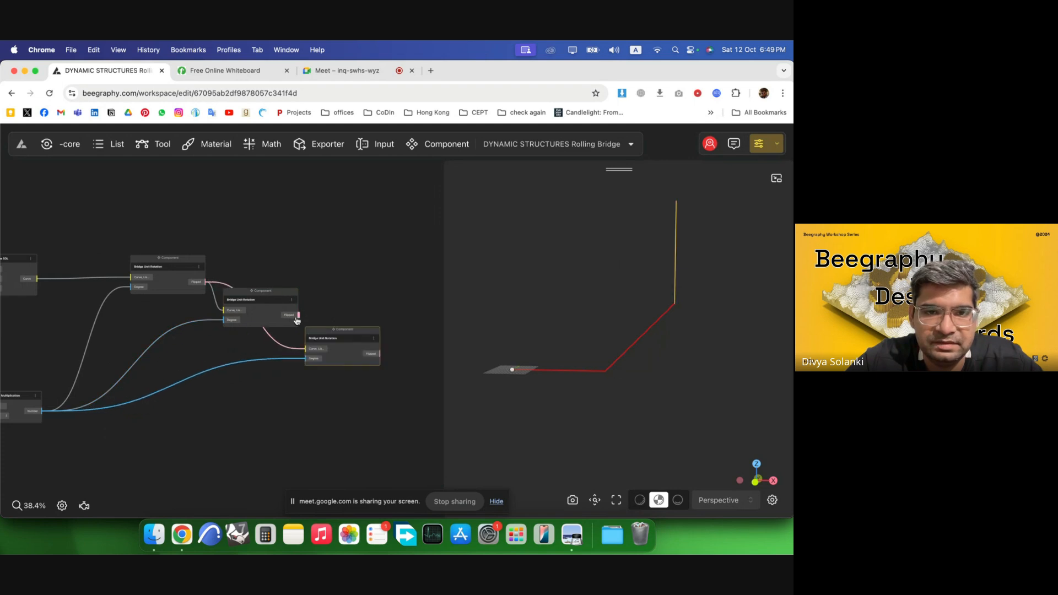
left_click_drag(307, 350, 363, 339)
scroll(270, 346, "down", 4)
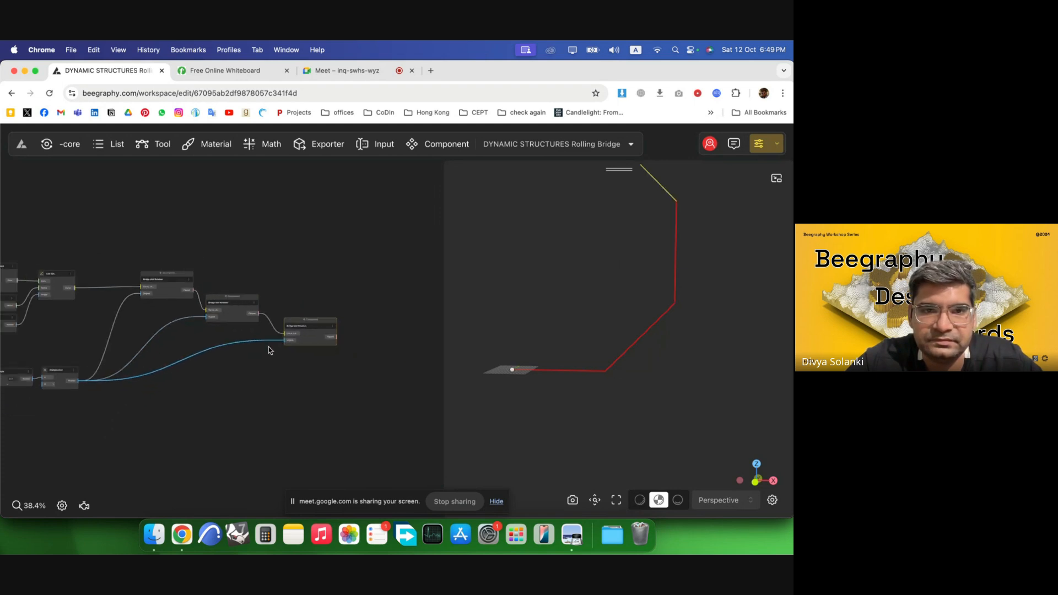
key("ctrl+v")
scroll(312, 335, "up", 2)
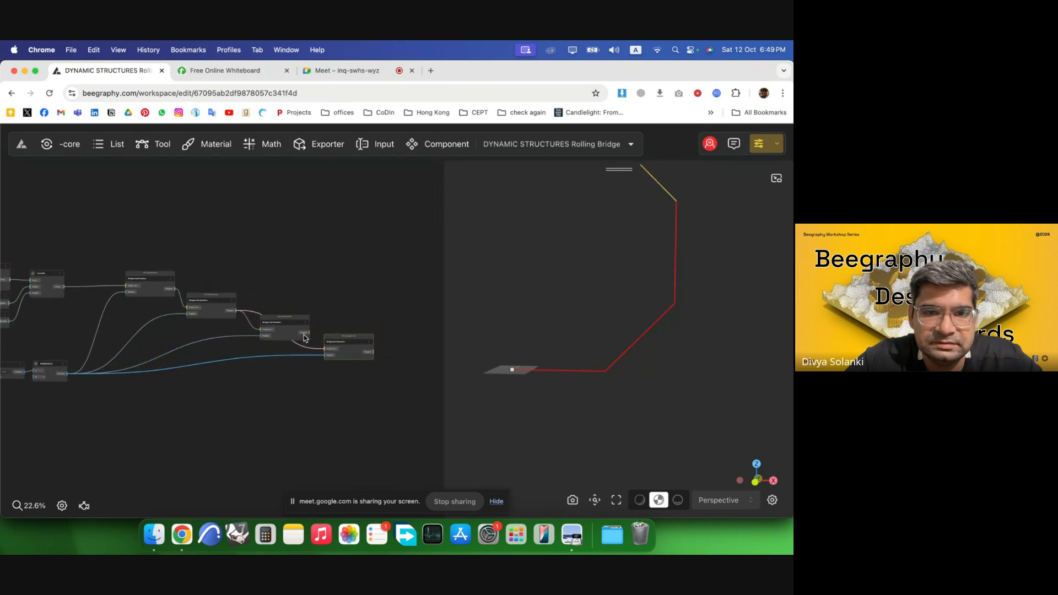
left_click_drag(333, 356, 331, 354)
Paste two further copies, each chained to the preceding component's output.
scroll(173, 323, "down", 3)
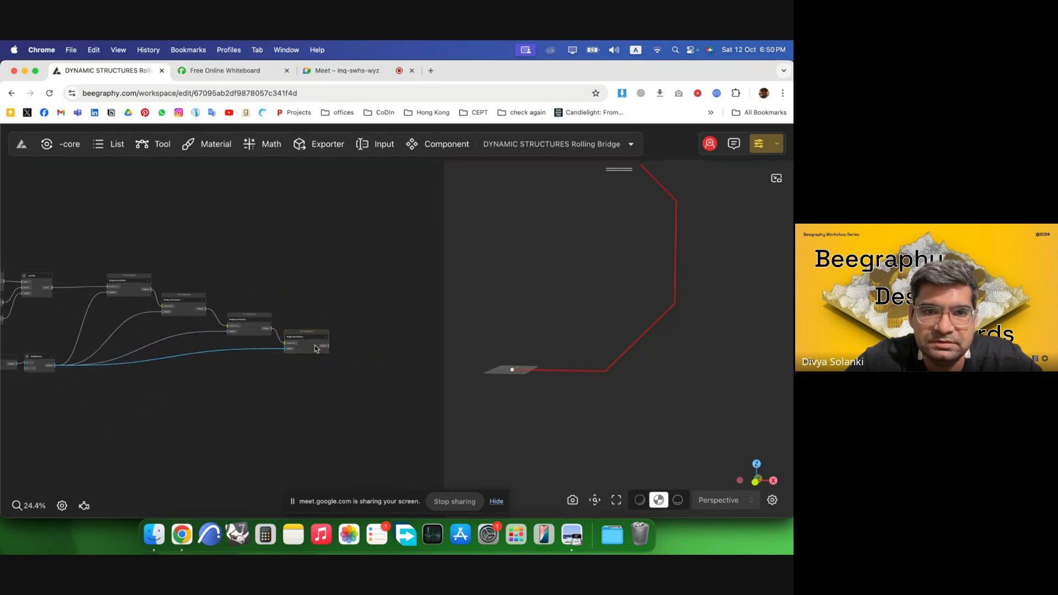
scroll(366, 353, "up", 3)
key("ctrl+v")
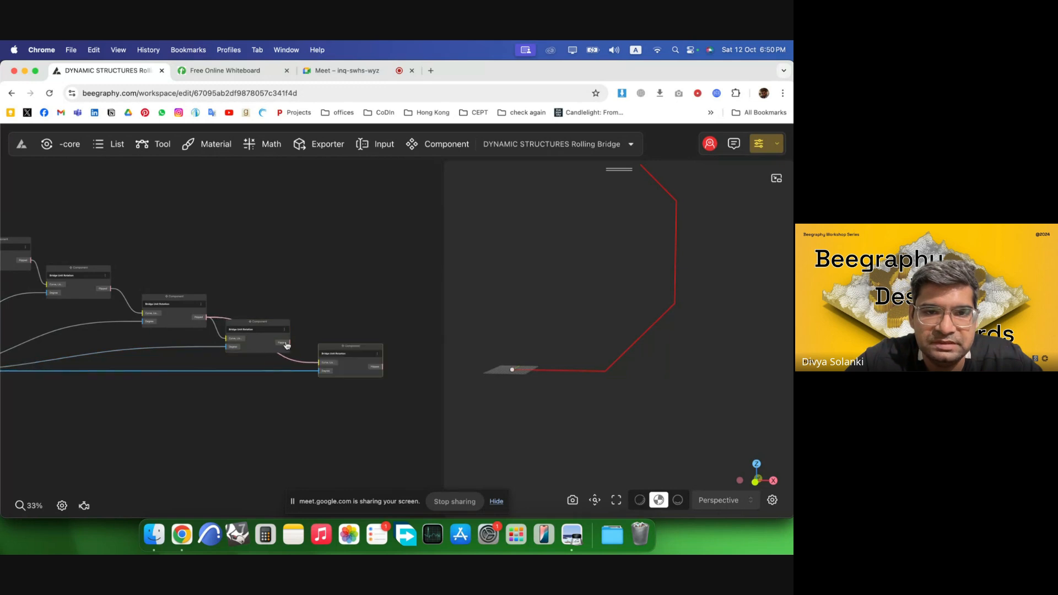
left_click_drag(321, 365, 321, 364)
scroll(319, 364, "down", 3)
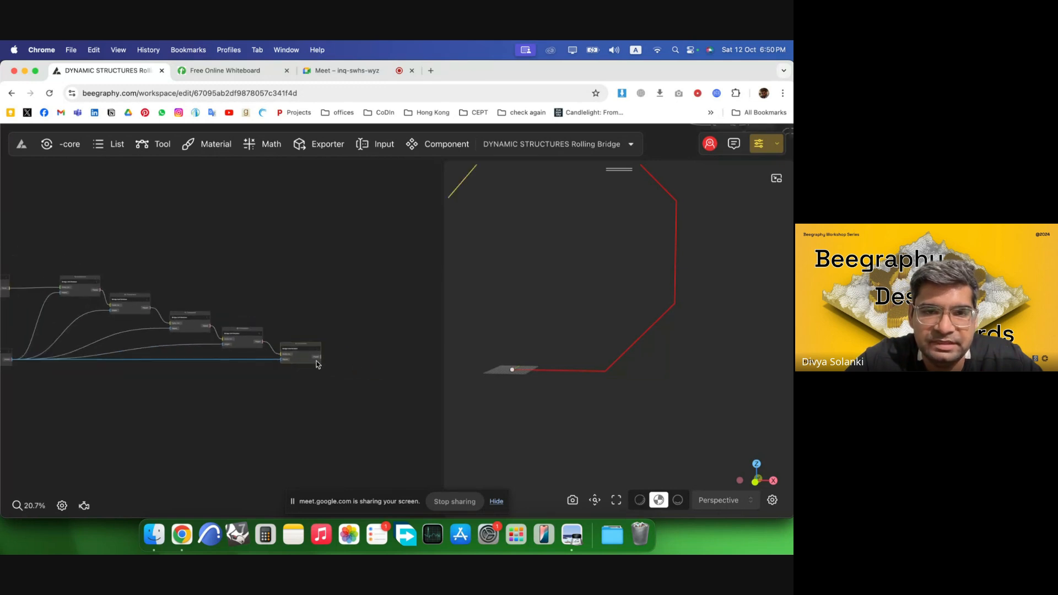
key("ctrl+v")
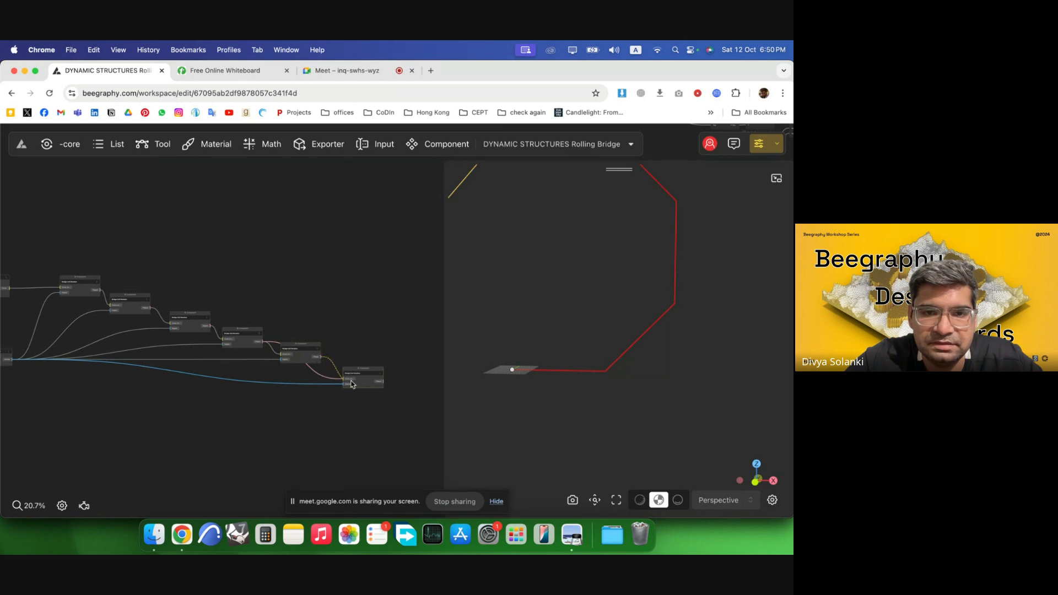
left_click_drag(345, 382, 356, 369)
Add a seventh chained component copy so the rotated segments close the octagon.
scroll(177, 354, "down", 2)
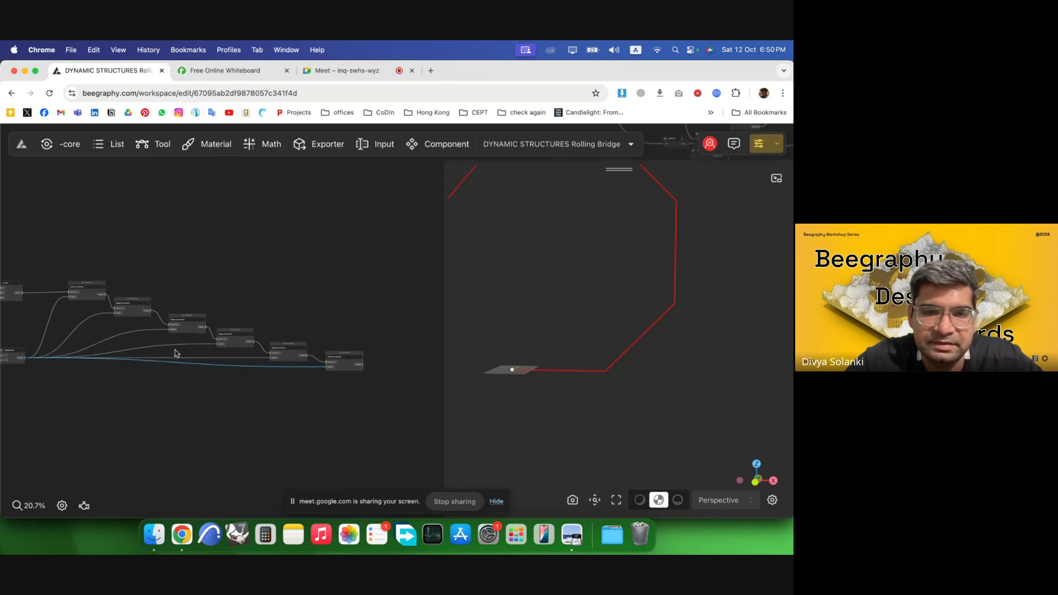
scroll(300, 369, "up", 2)
mouse_move(284, 351)
left_mouse_down()
mouse_move(299, 362)
mouse_move(275, 345)
mouse_move(355, 378)
mouse_move(275, 352)
left_mouse_up()
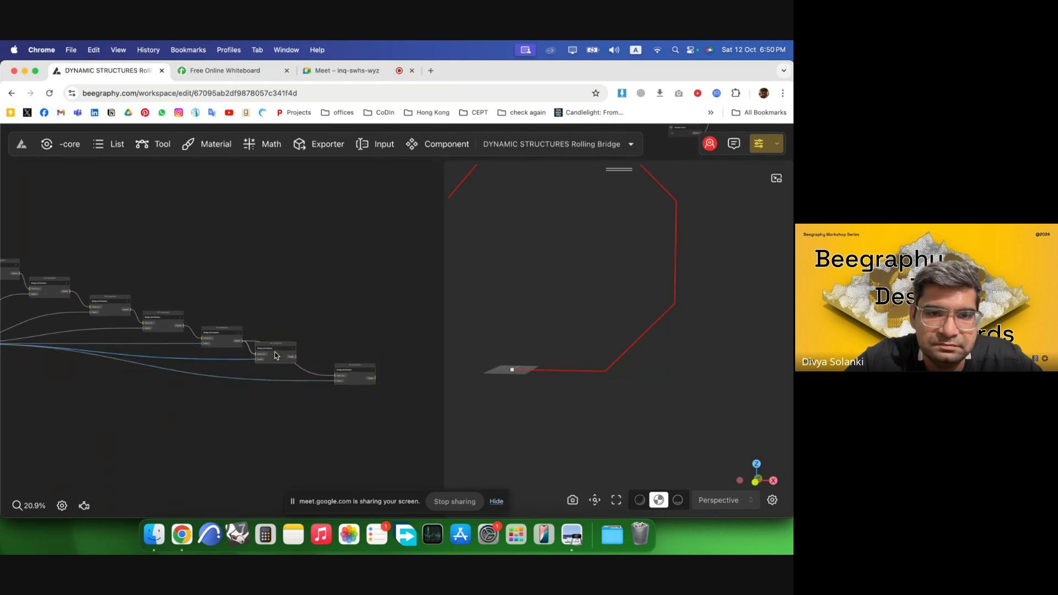
left_click_drag(351, 378, 326, 373)
left_click(385, 391)
scroll(686, 422, "down", 3)
right_click_drag(588, 321, 629, 359)
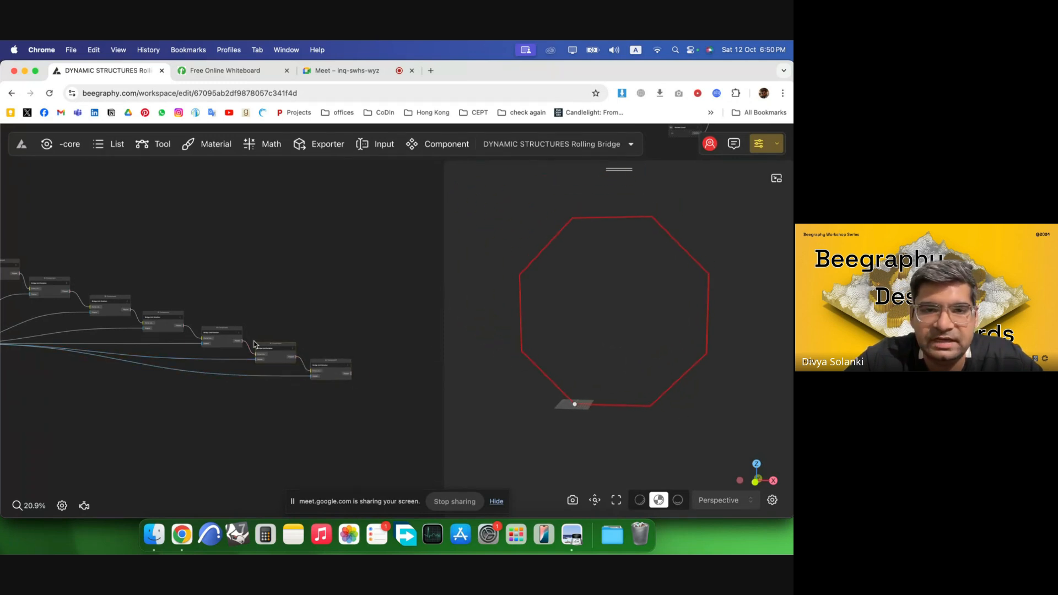
Examine the whole chain of rotation components and the octagon in the viewport.
scroll(315, 336, "down", 5)
scroll(99, 369, "up", 4)
scroll(99, 370, "up", 1)
left_click_drag(99, 370, 64, 387)
left_click(226, 393)
scroll(573, 397, "down", 5)
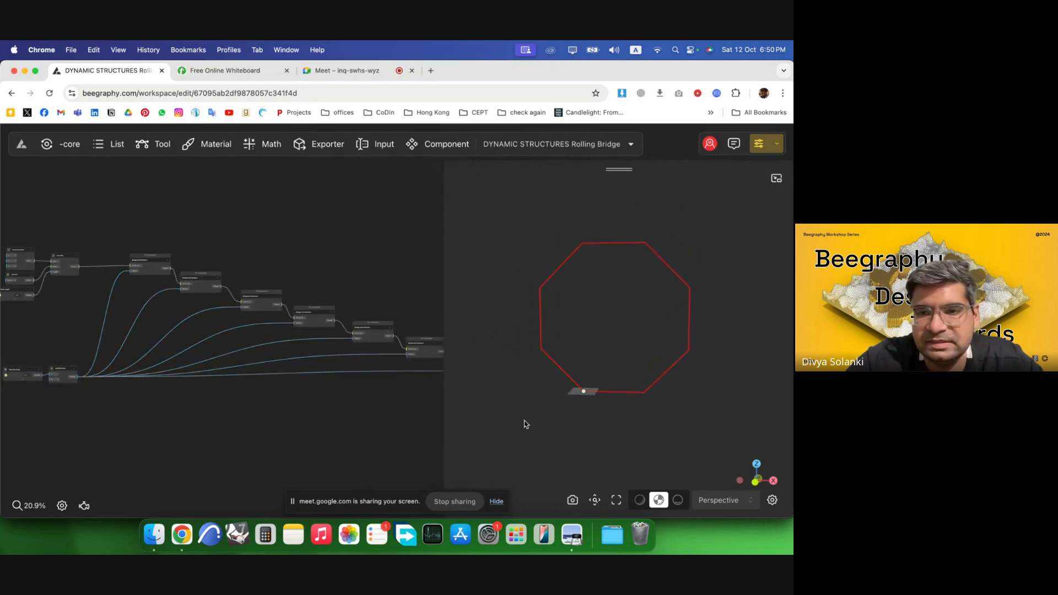
scroll(76, 293, "up", 10)
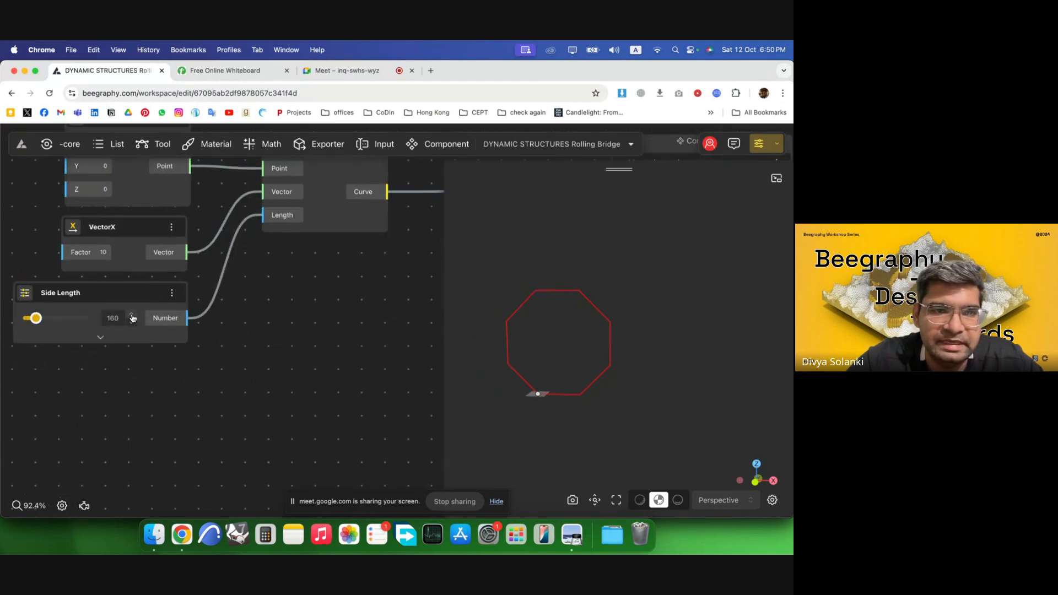
scroll(139, 375, "down", 5)
scroll(181, 232, "down", 4)
scroll(152, 433, "up", 8)
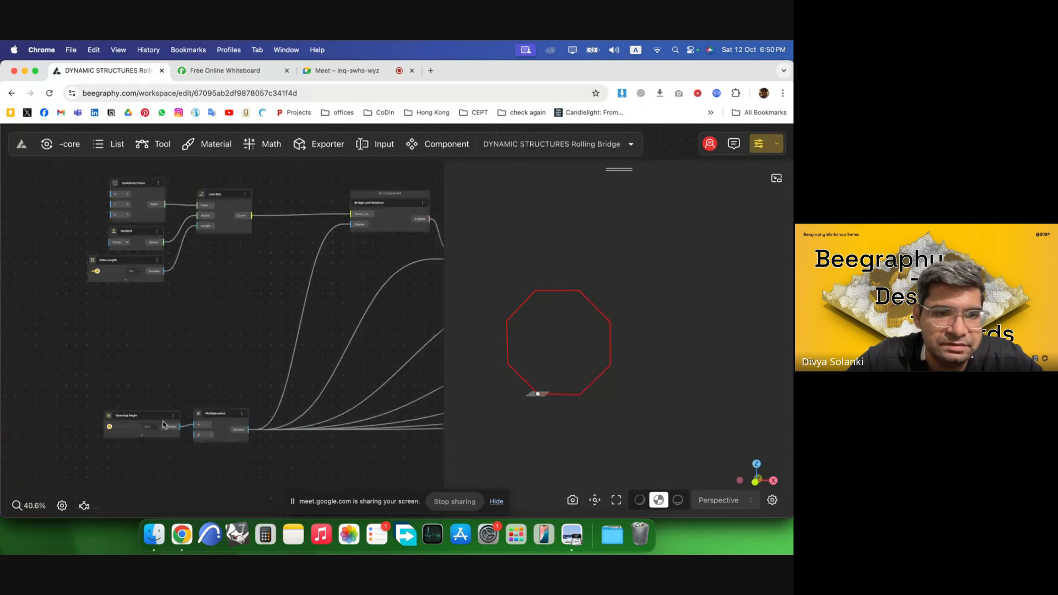
scroll(149, 429, "up", 3)
Expand the Opening Angle slider's settings and set its step to 1.
left_click(186, 390)
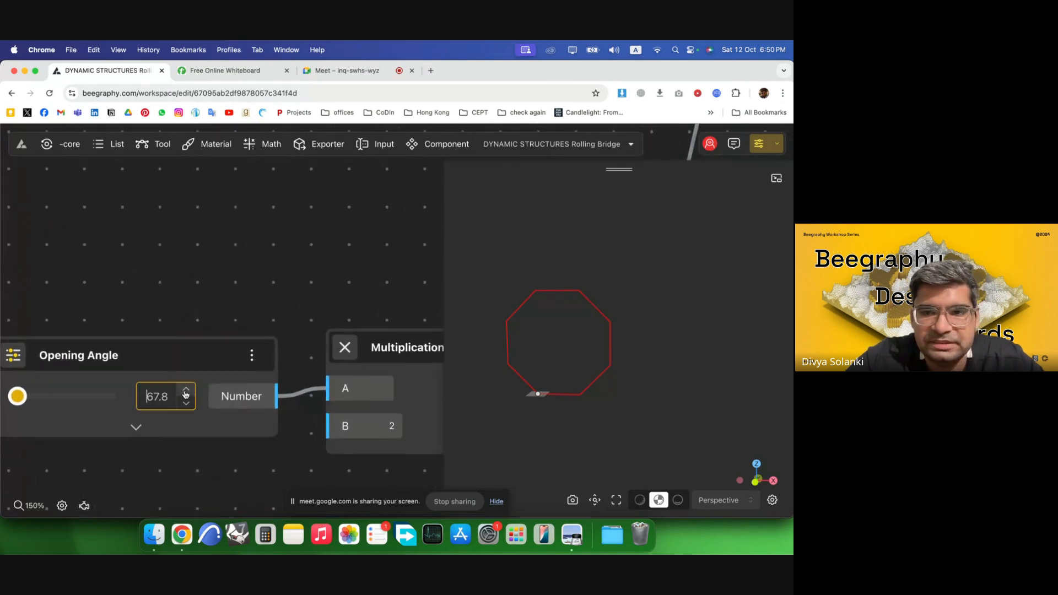
left_click(186, 390)
left_click(134, 428)
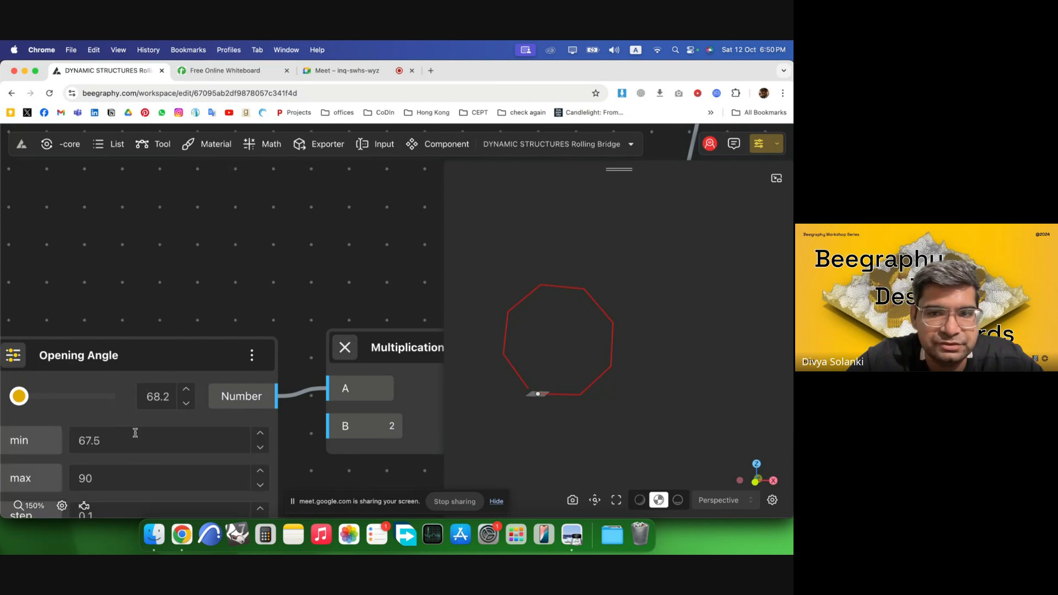
scroll(152, 439, "down", 3)
left_click(126, 462)
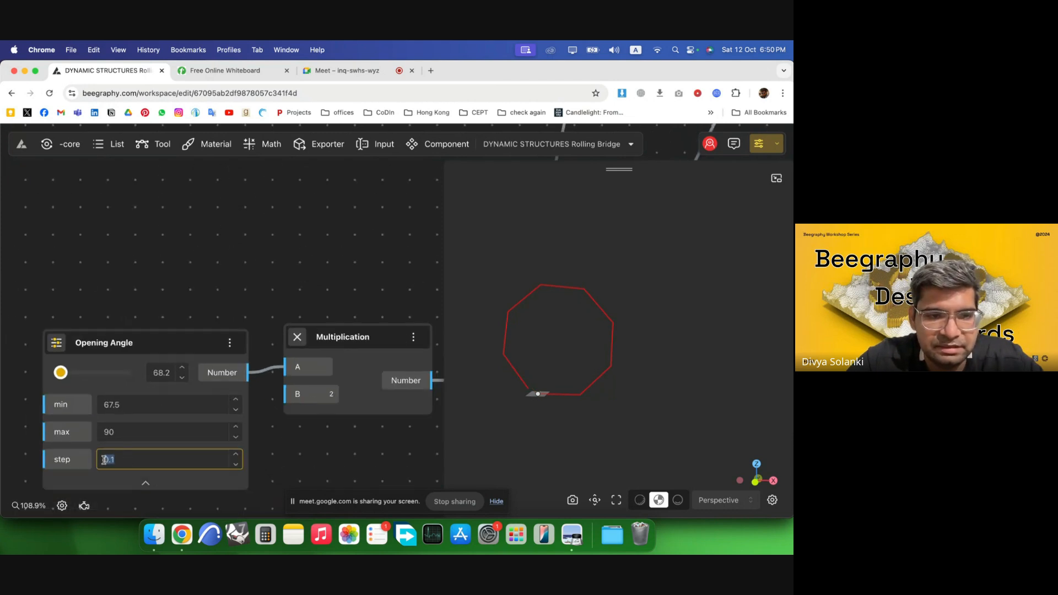
type("0.5")
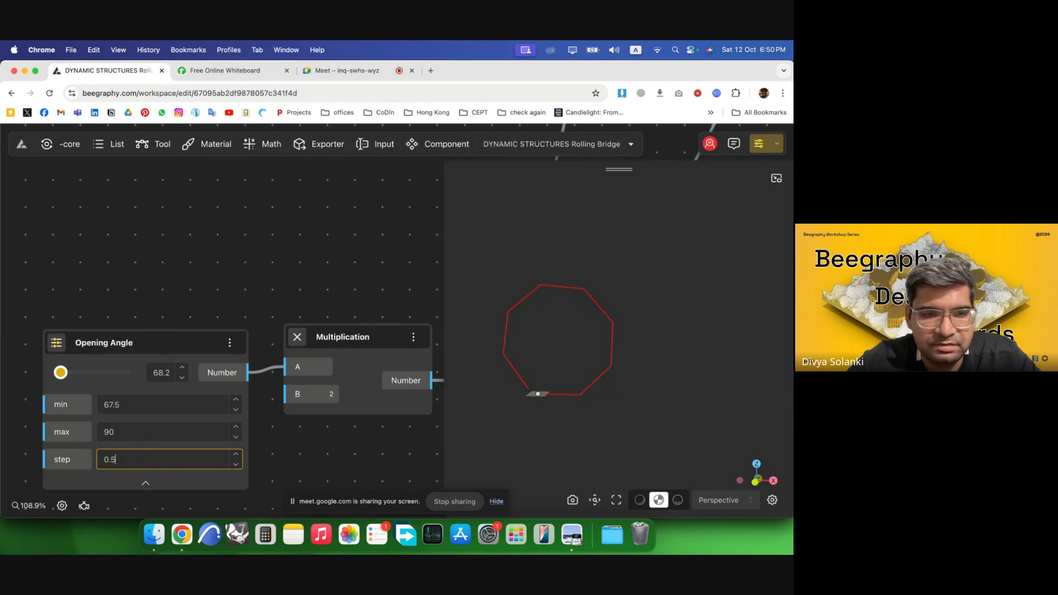
left_click_drag(120, 462, 78, 464)
type("1")
left_click(176, 285)
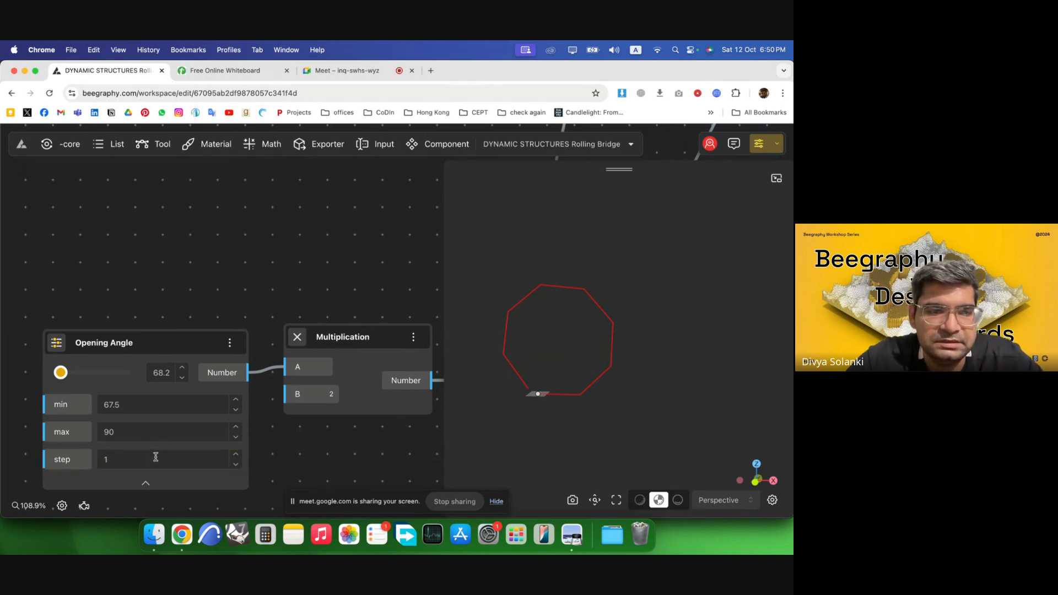
left_click(150, 480)
Raise the Opening Angle step by step to 89 to roll the bridge open.
left_click(182, 368)
left_click(182, 368)
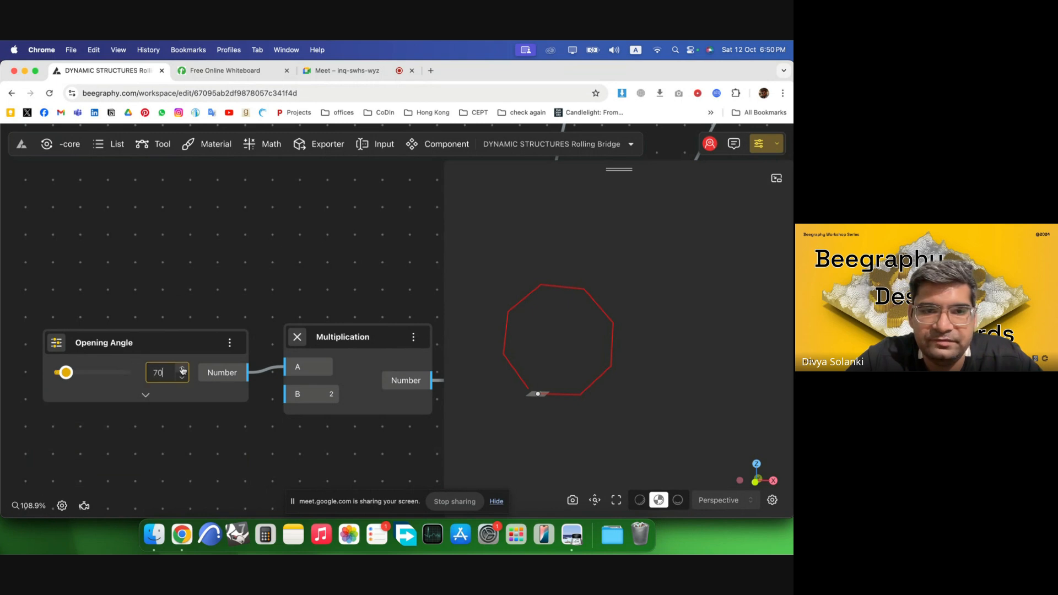
left_click(182, 367)
left_click(182, 367)
left_click(182, 368)
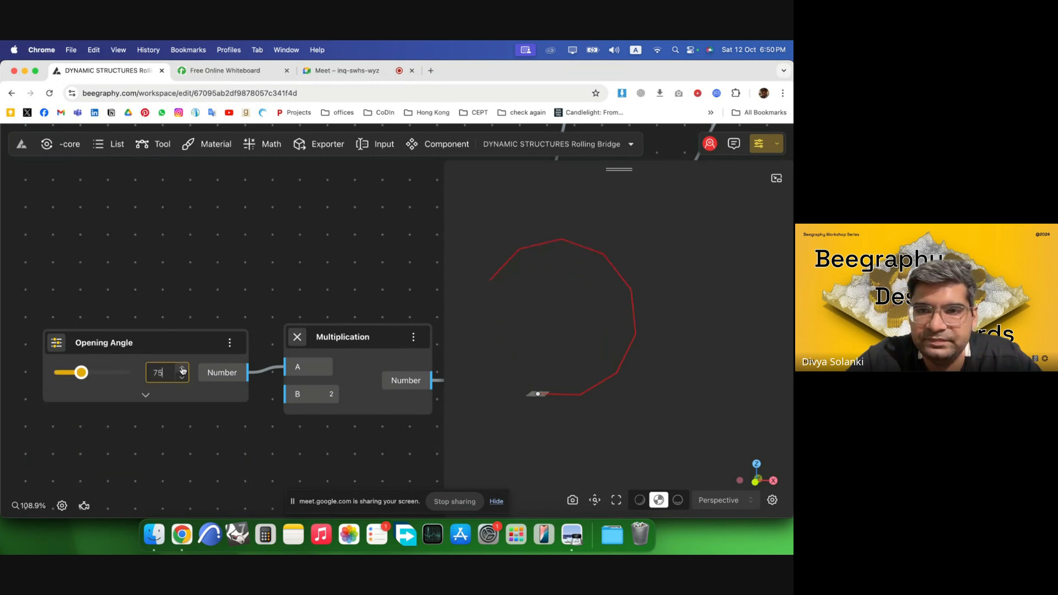
left_click(182, 368)
left_click(182, 367)
left_click(182, 367)
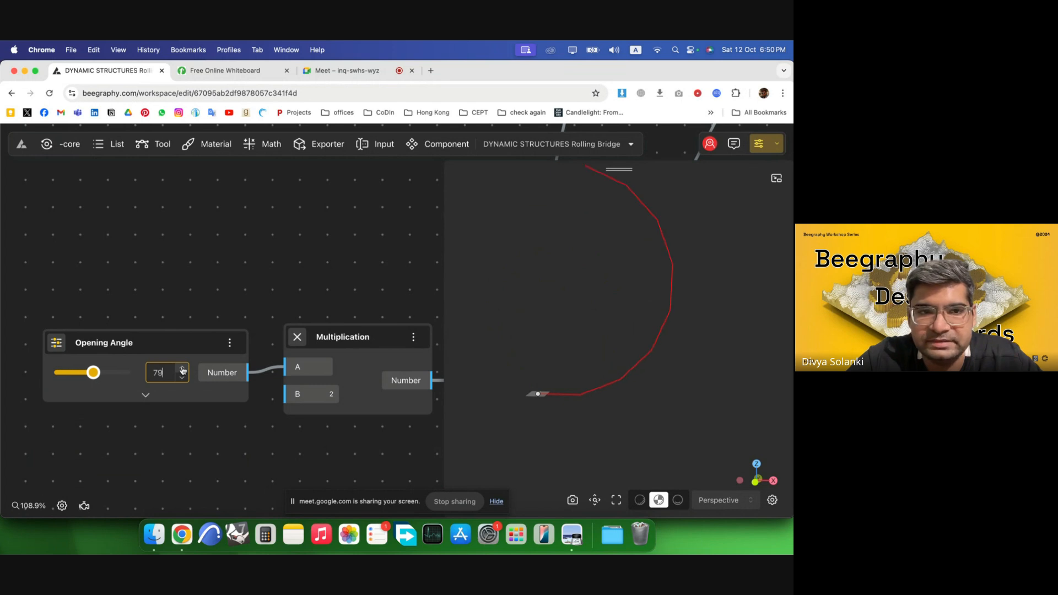
left_click(182, 367)
left_click(182, 368)
left_click(182, 367)
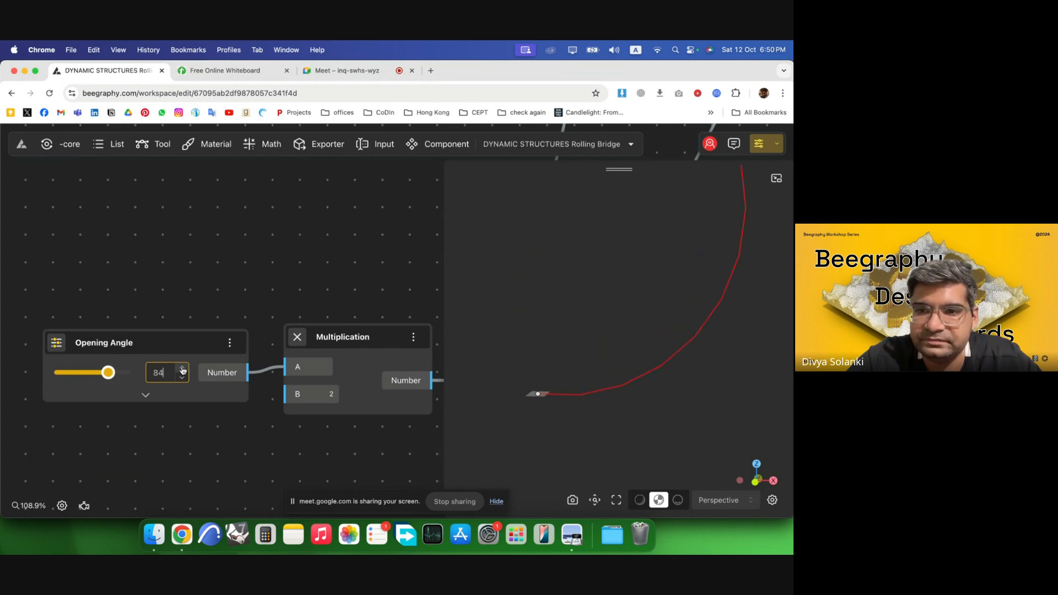
scroll(614, 370, "down", 2)
right_click_drag(694, 373, 644, 382)
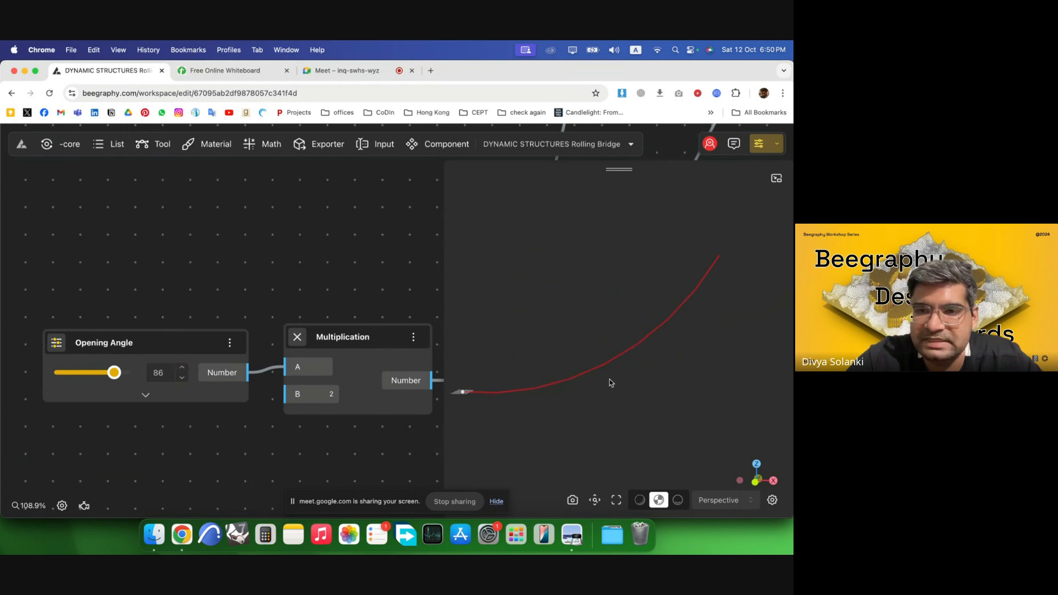
left_click(182, 367)
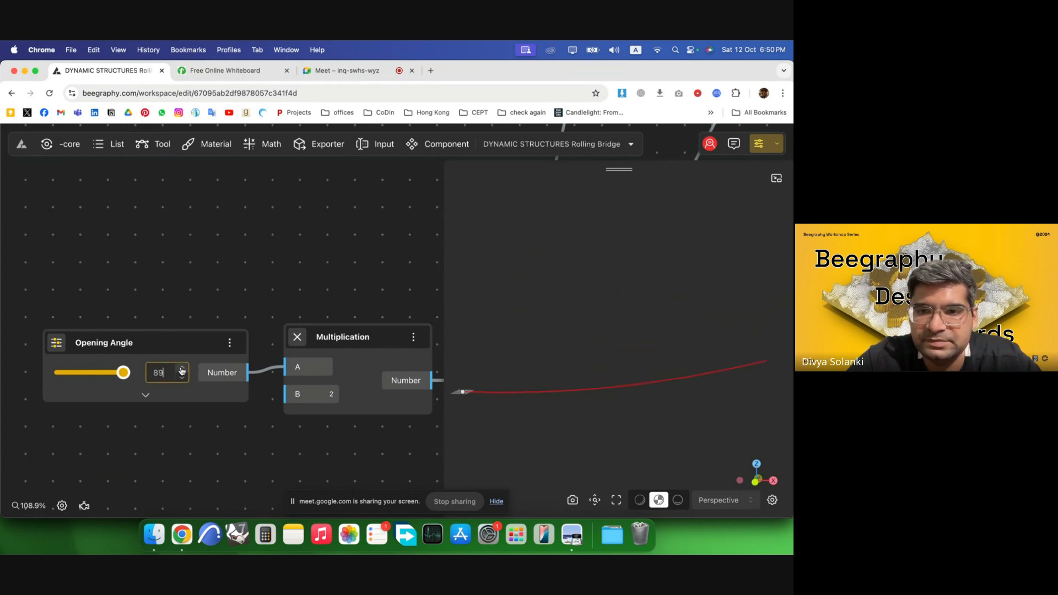
left_click(182, 368)
Lower the Opening Angle back down to 79.
left_click(183, 379)
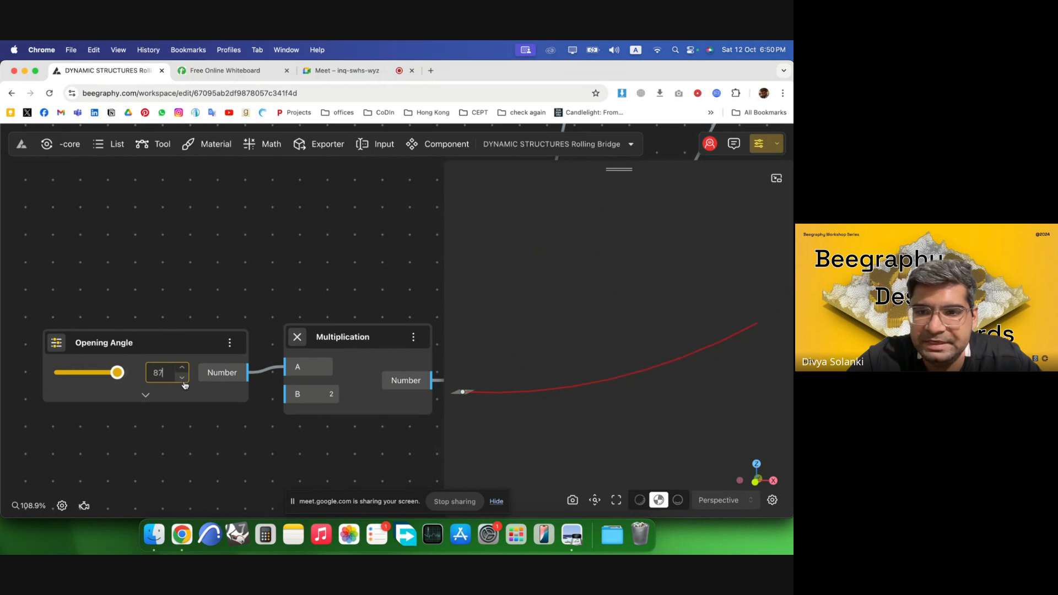
left_click(182, 379)
left_click(182, 379)
left_click(183, 379)
Lower the Opening Angle step by step to 68.
left_click(182, 379)
left_click(183, 379)
left_click(182, 379)
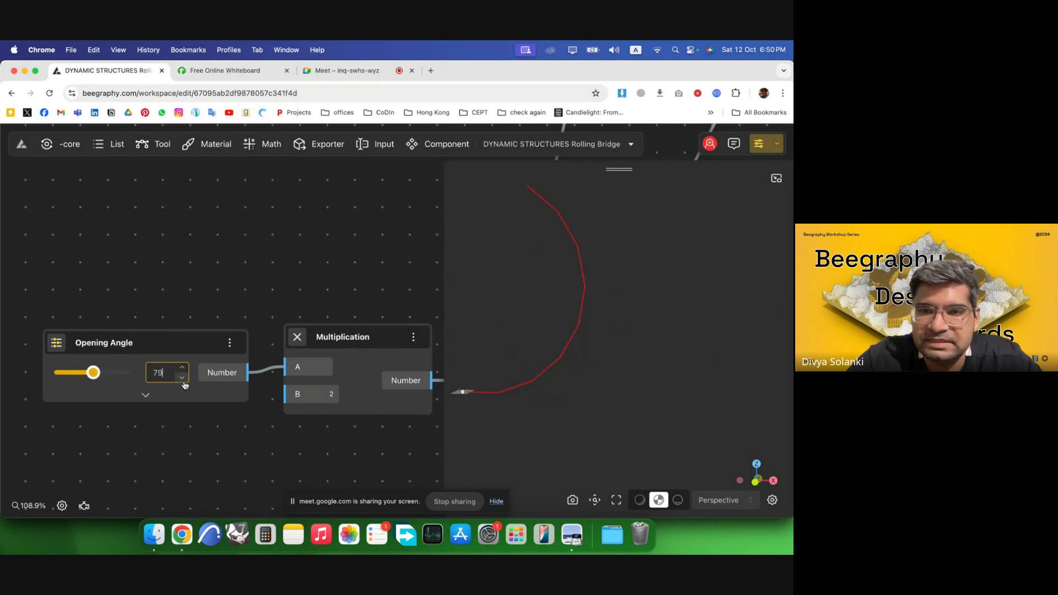
left_click(182, 379)
left_click(182, 379)
left_click(182, 379)
left_click(183, 379)
left_click(182, 379)
left_click(183, 379)
left_click(182, 380)
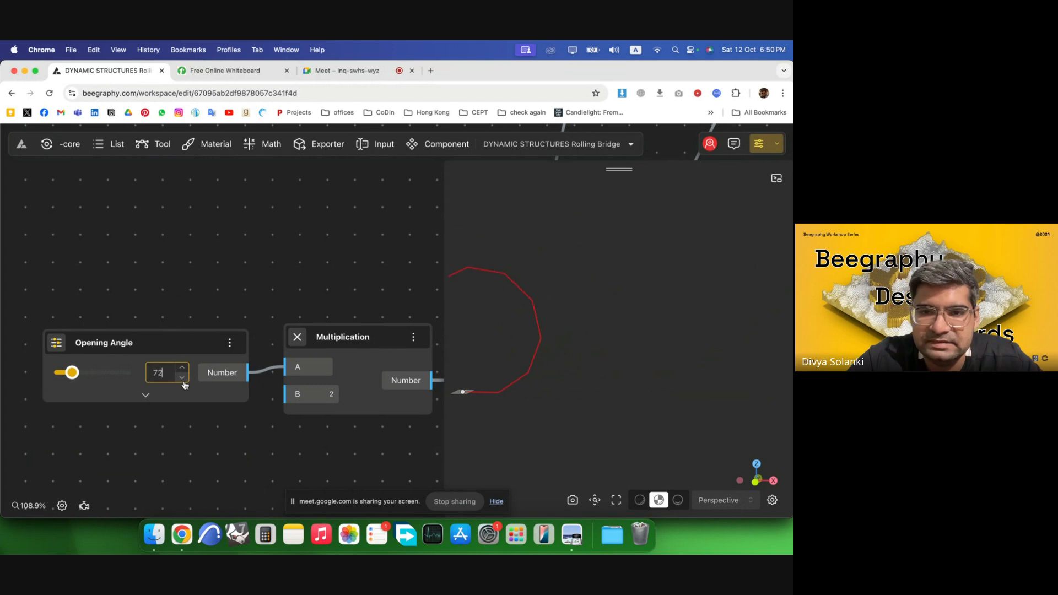
left_click(182, 379)
left_click(183, 379)
left_click(183, 379)
left_click(182, 379)
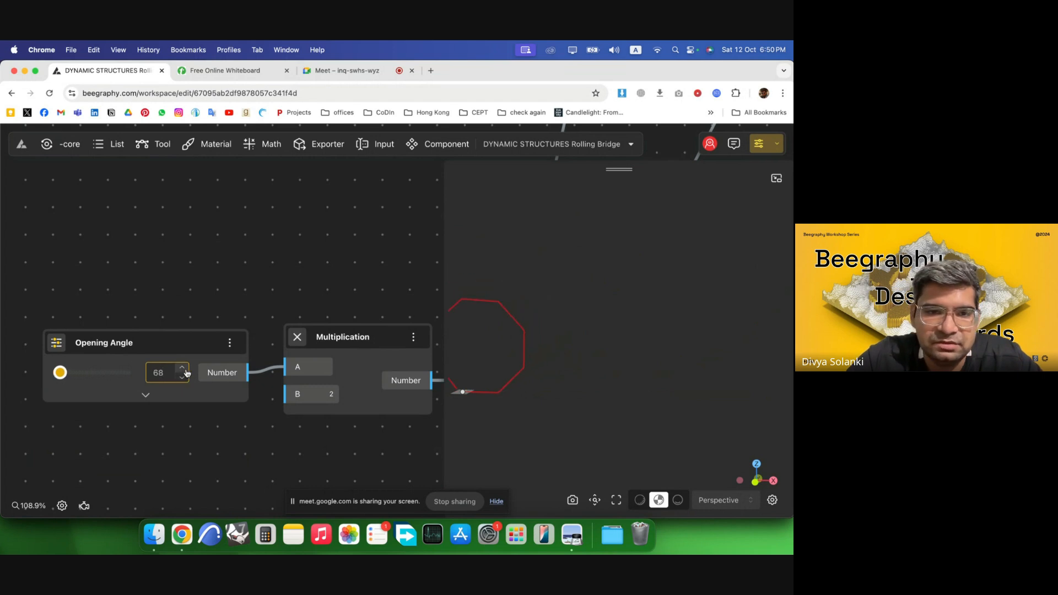
left_click(183, 368)
left_click(182, 368)
left_click(183, 378)
left_click(182, 378)
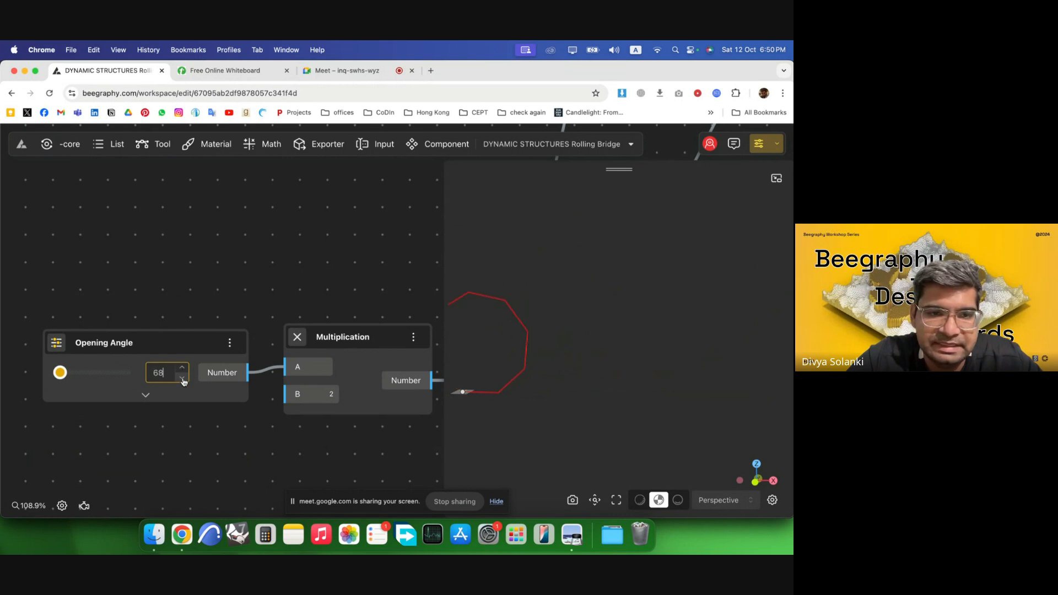
Add a List Merge node and connect the first rotation component's output to its List 1 input.
scroll(594, 405, "down", 4)
right_click_drag(537, 384, 578, 420)
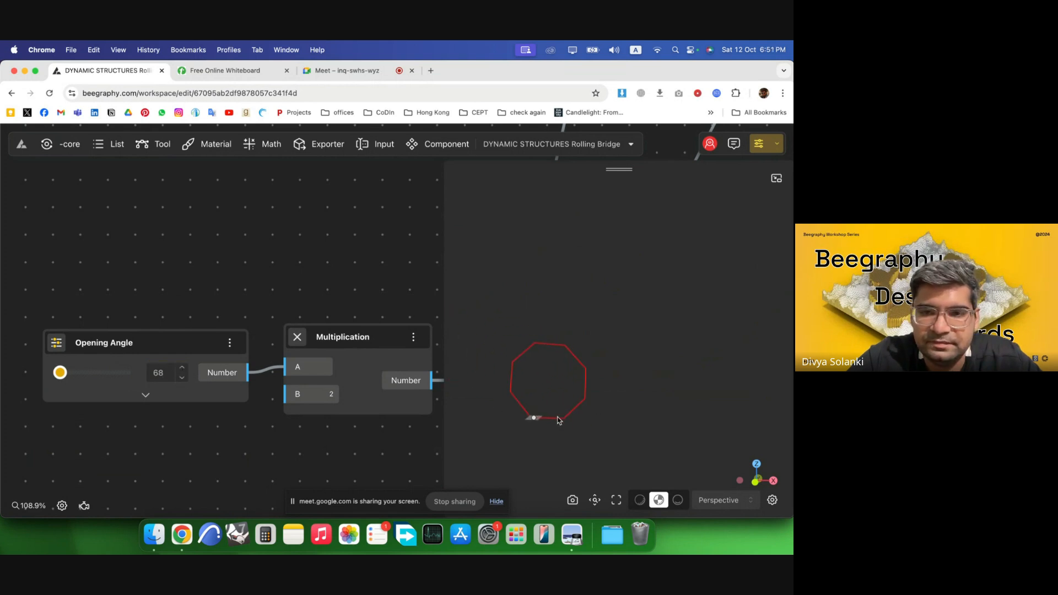
scroll(548, 420, "up", 7)
scroll(22, 342, "down", 10)
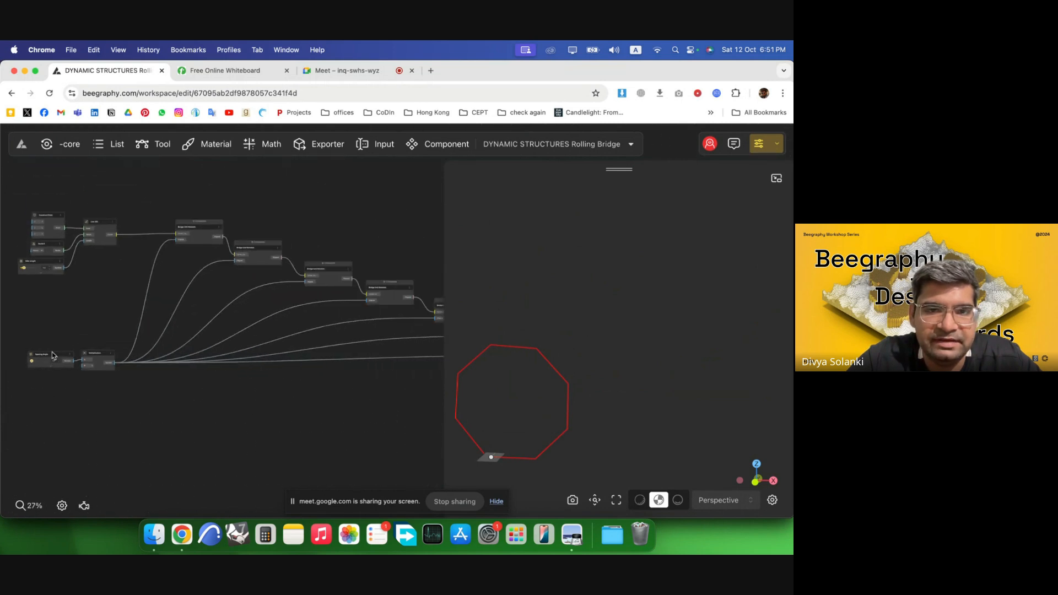
scroll(37, 342, "down", 4)
scroll(336, 299, "up", 3)
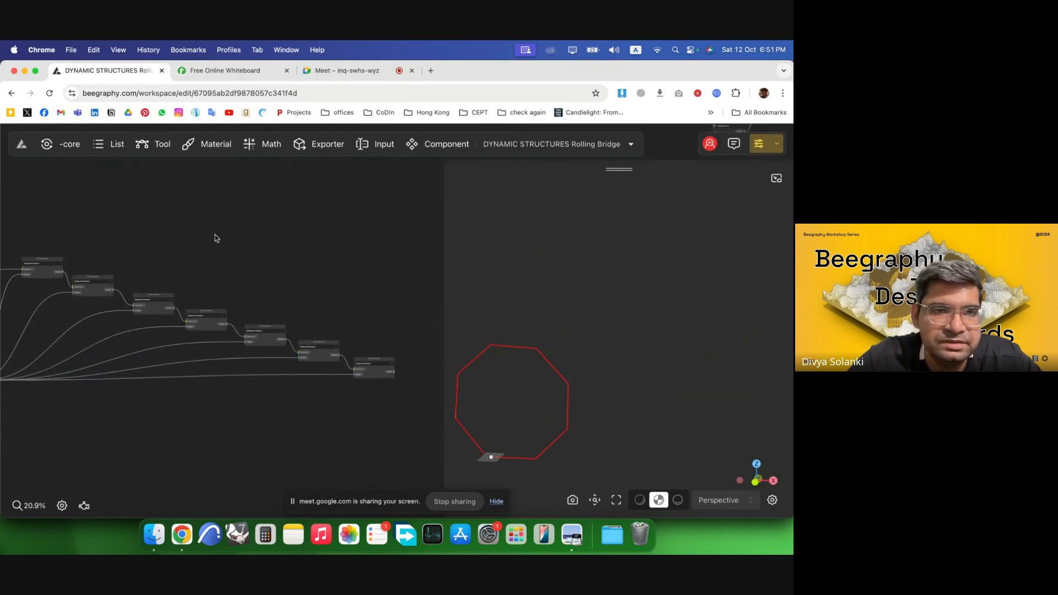
double_click(216, 238)
type("merge")
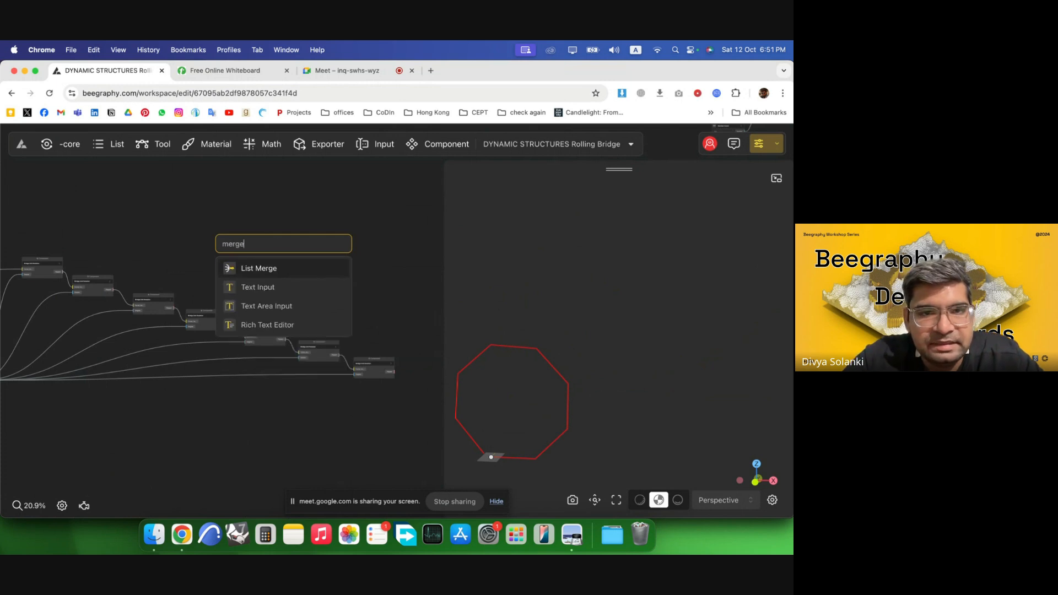
left_click(296, 269)
scroll(98, 257, "up", 5)
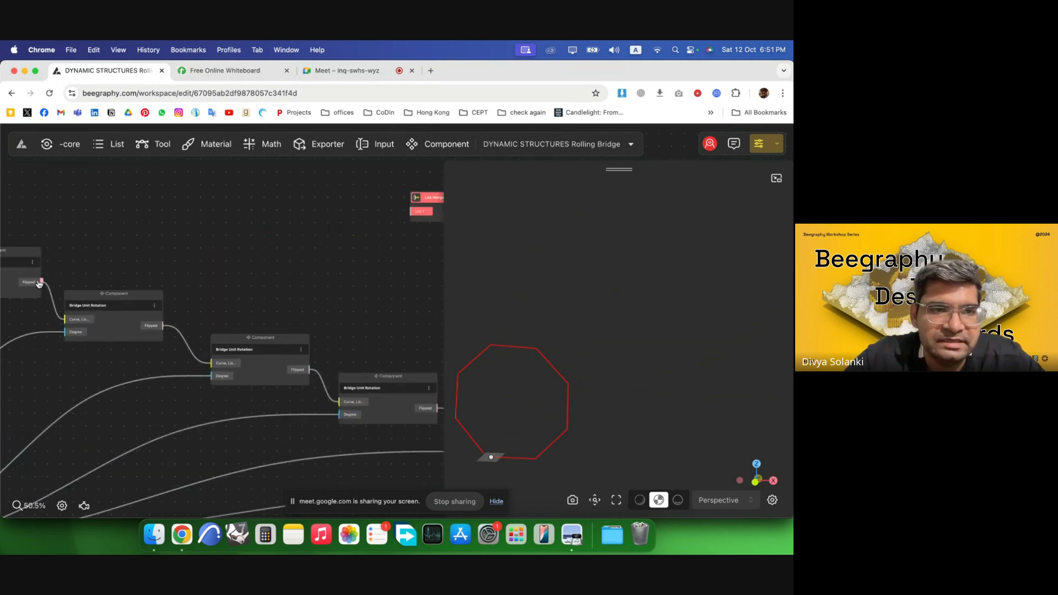
left_click_drag(42, 285, 338, 216)
Add input ports to the List Merge node until it has List 1 through List 8.
scroll(342, 227, "up", 3)
right_click(311, 220)
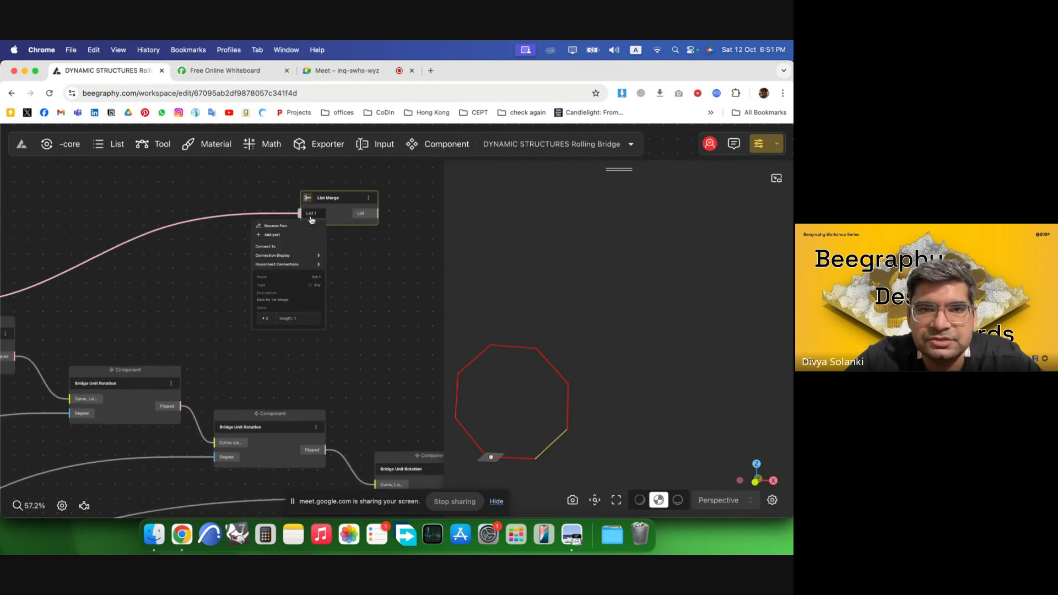
left_click(285, 236)
right_click(320, 231)
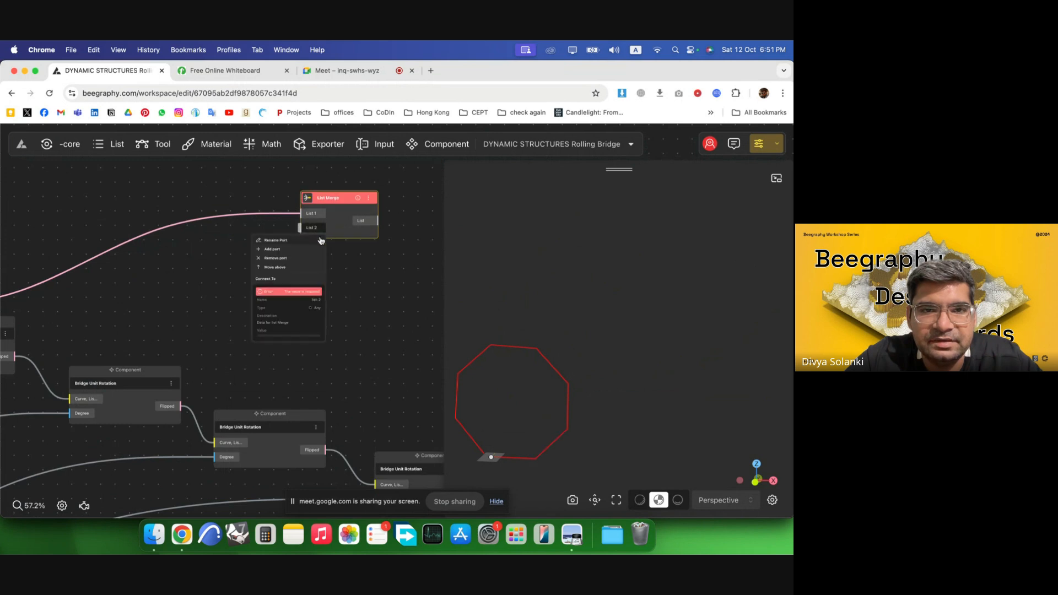
left_click(288, 255)
right_click(317, 246)
left_click(300, 269)
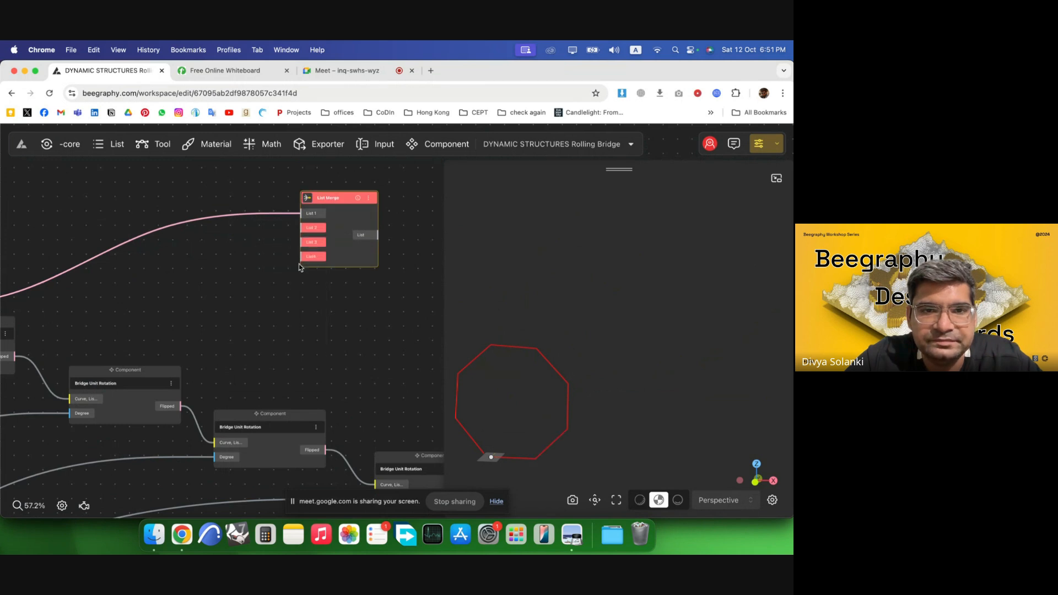
right_click(314, 257)
left_click(299, 280)
right_click(314, 272)
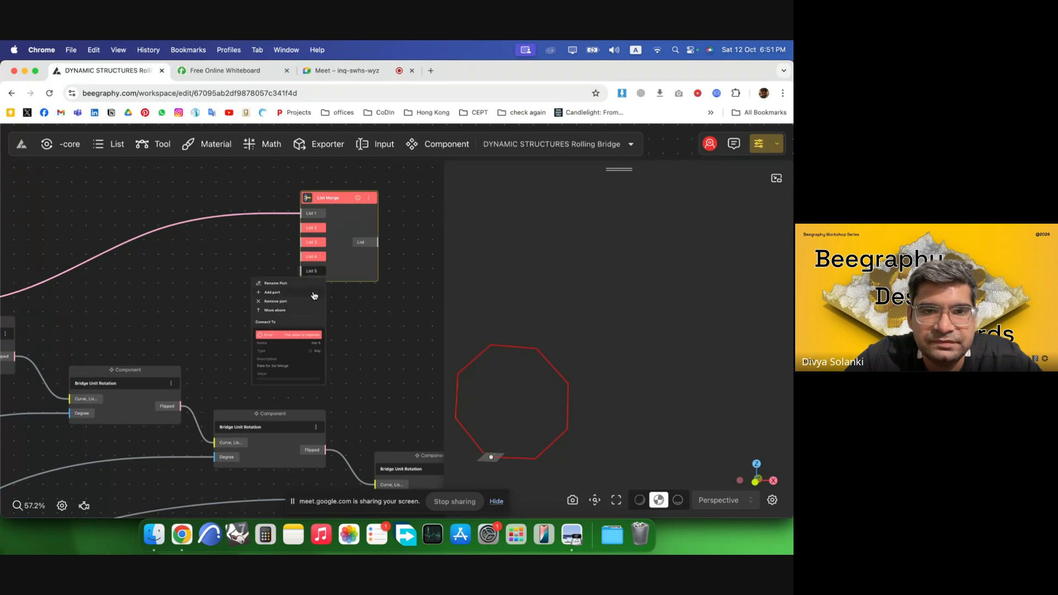
left_click(298, 295)
right_click(312, 286)
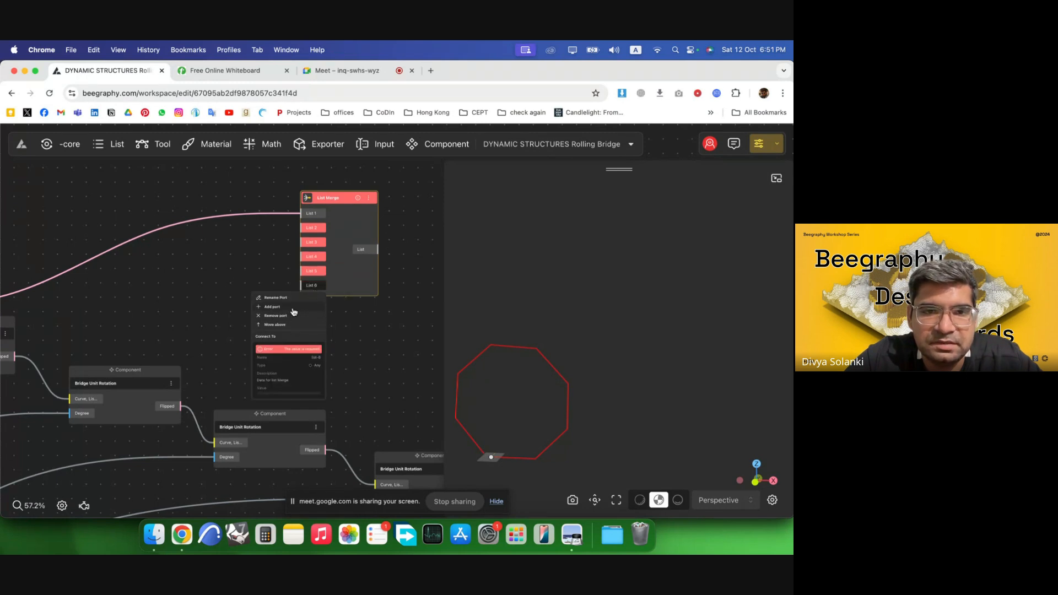
left_click(293, 312)
right_click(313, 302)
left_click(296, 327)
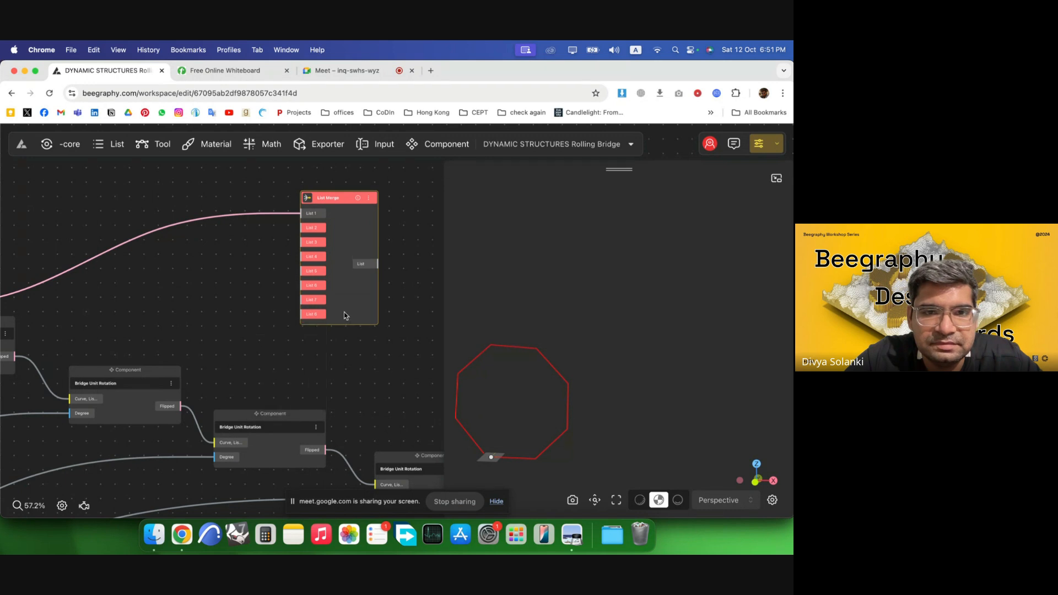
left_click_drag(340, 309, 371, 307)
Connect the remaining rotation components' outputs in order to the List Merge inputs List 2 through List 7.
scroll(210, 319, "down", 5)
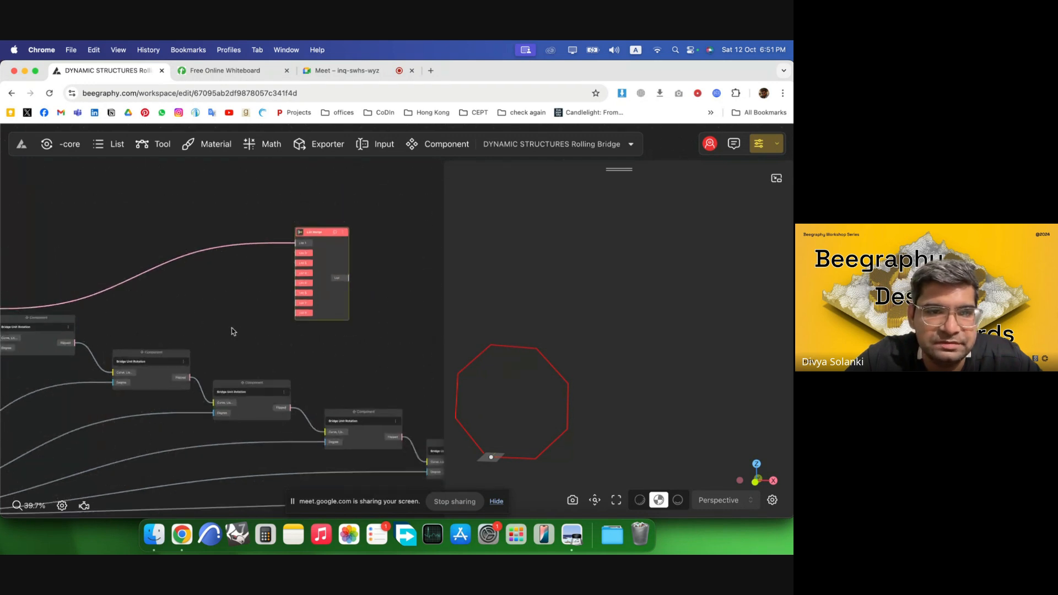
scroll(141, 328, "down", 5)
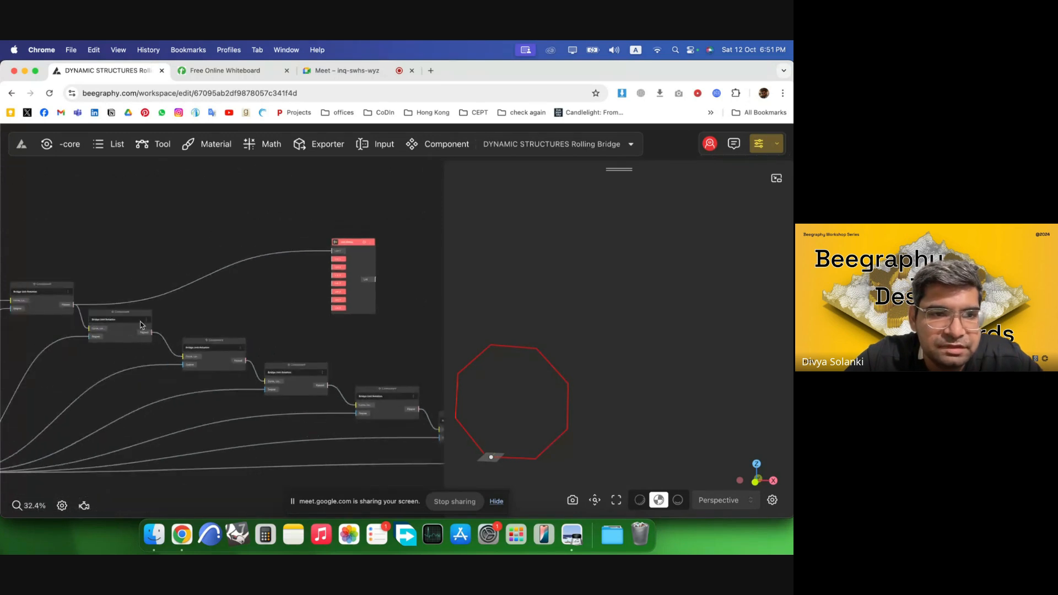
left_click_drag(151, 333, 333, 259)
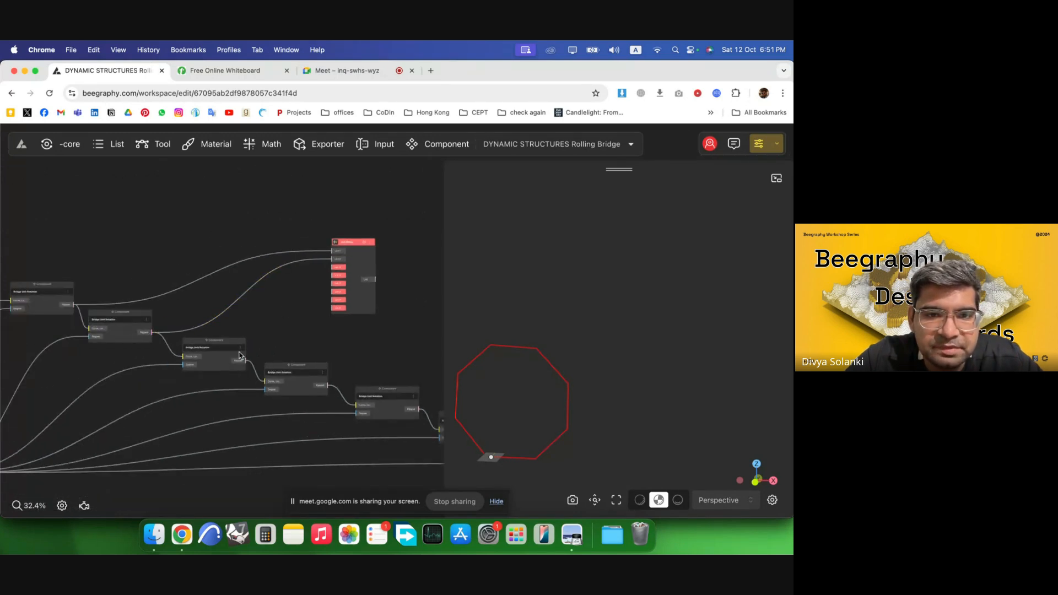
left_click_drag(246, 364, 334, 267)
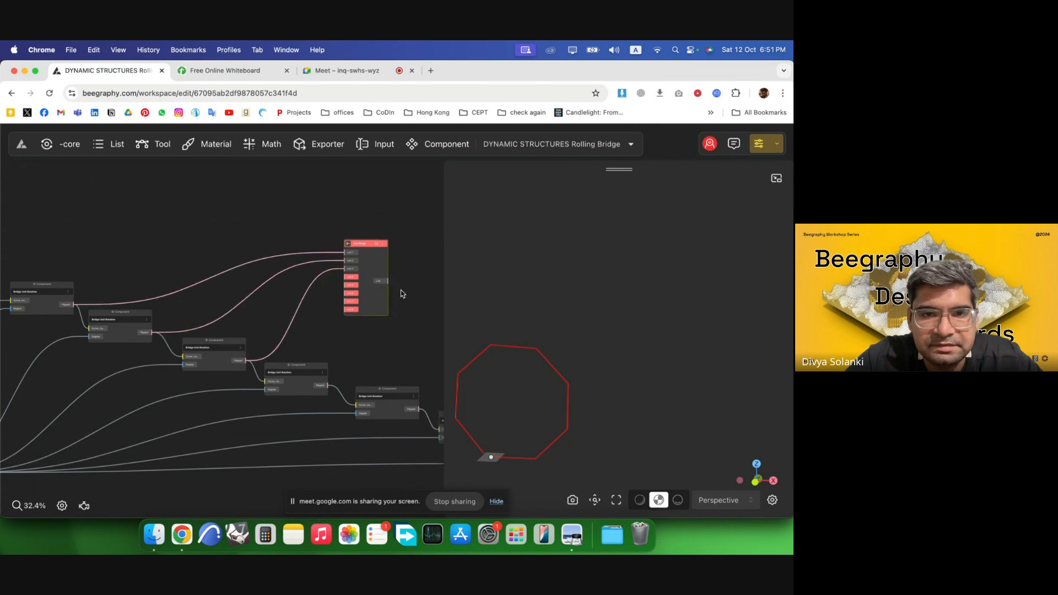
scroll(105, 294, "down", 3)
scroll(401, 346, "up", 5)
scroll(77, 284, "down", 5)
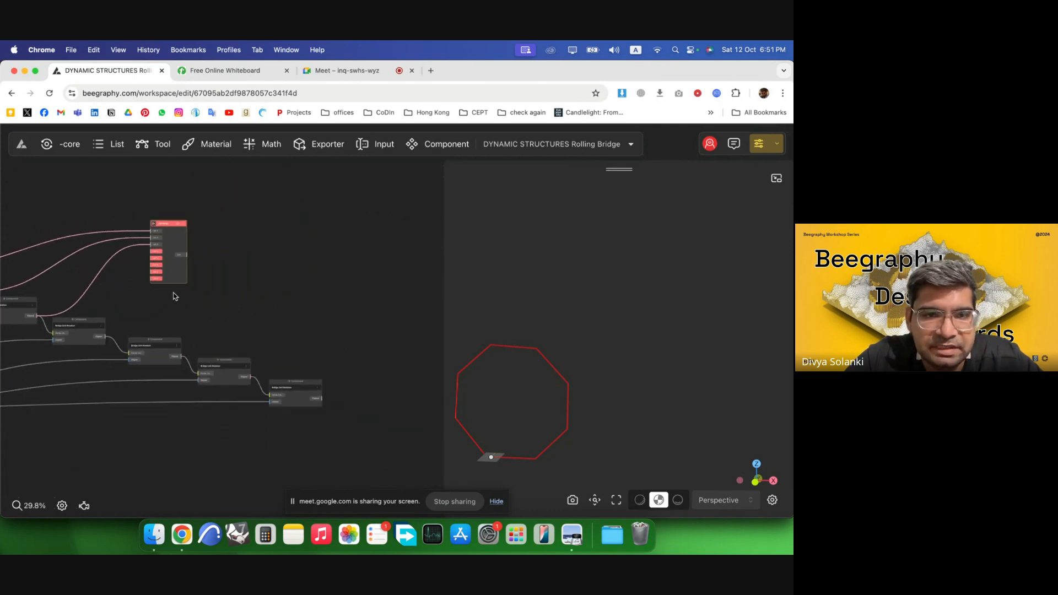
scroll(175, 295, "up", 3)
left_click_drag(88, 347, 215, 251)
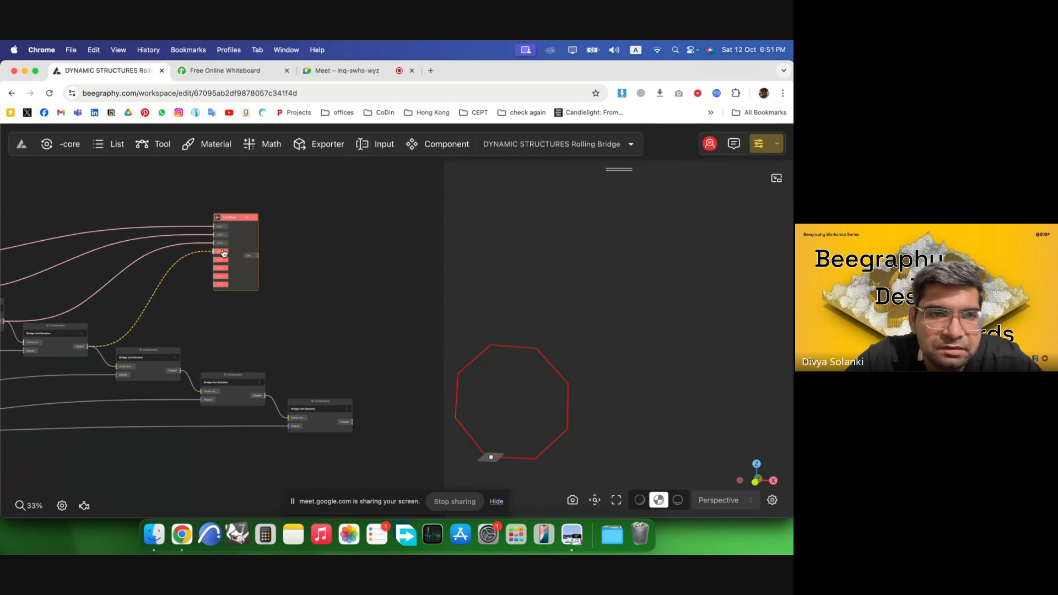
left_click_drag(180, 371, 215, 260)
left_click_drag(266, 396, 219, 268)
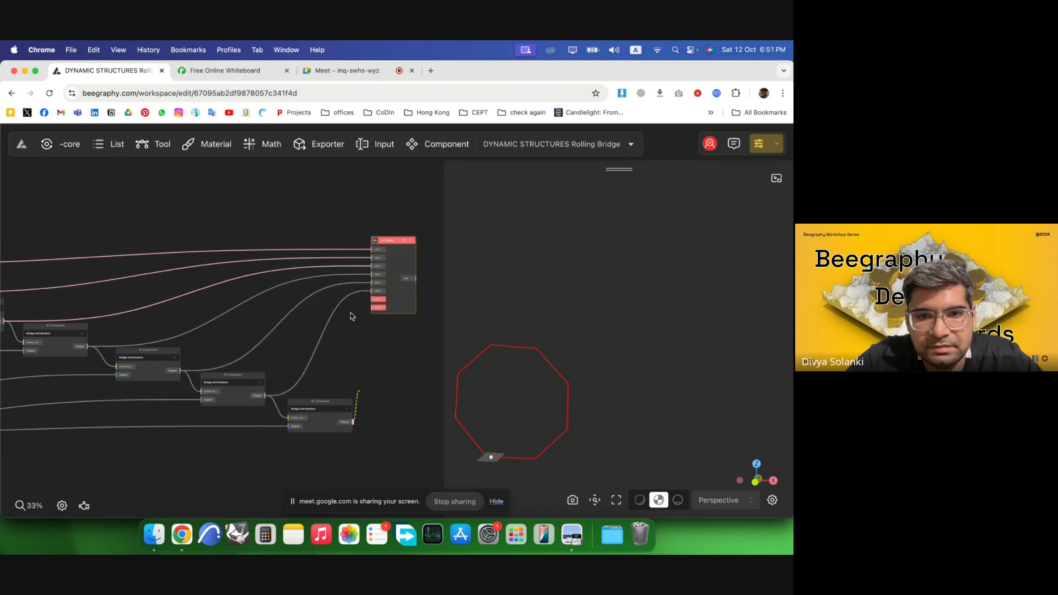
left_click_drag(350, 317, 372, 300)
Remove the unused List 8 port from the List Merge node.
scroll(373, 312, "right", 5)
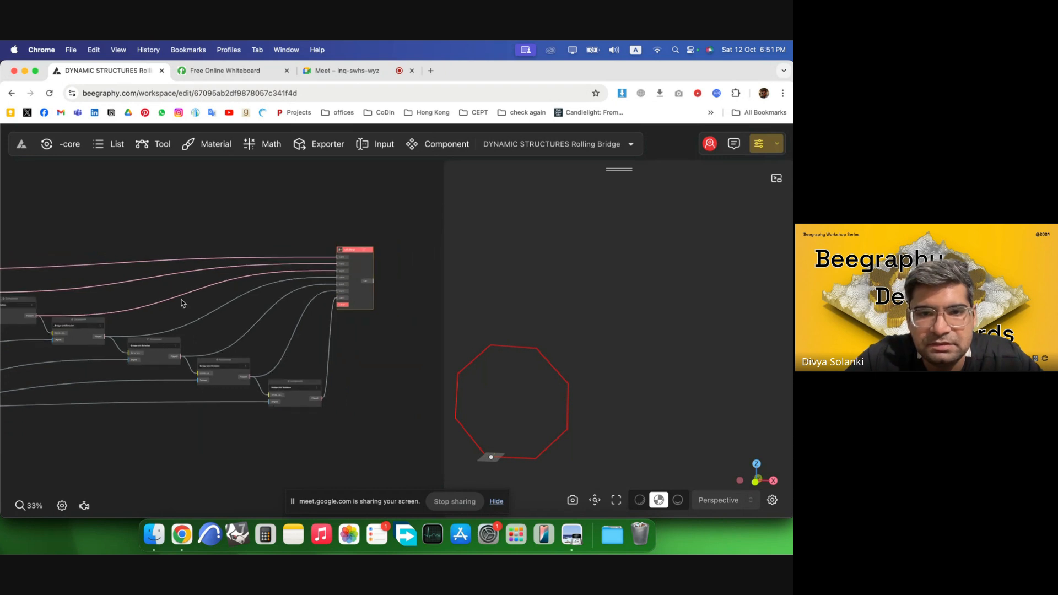
scroll(335, 258, "up", 3)
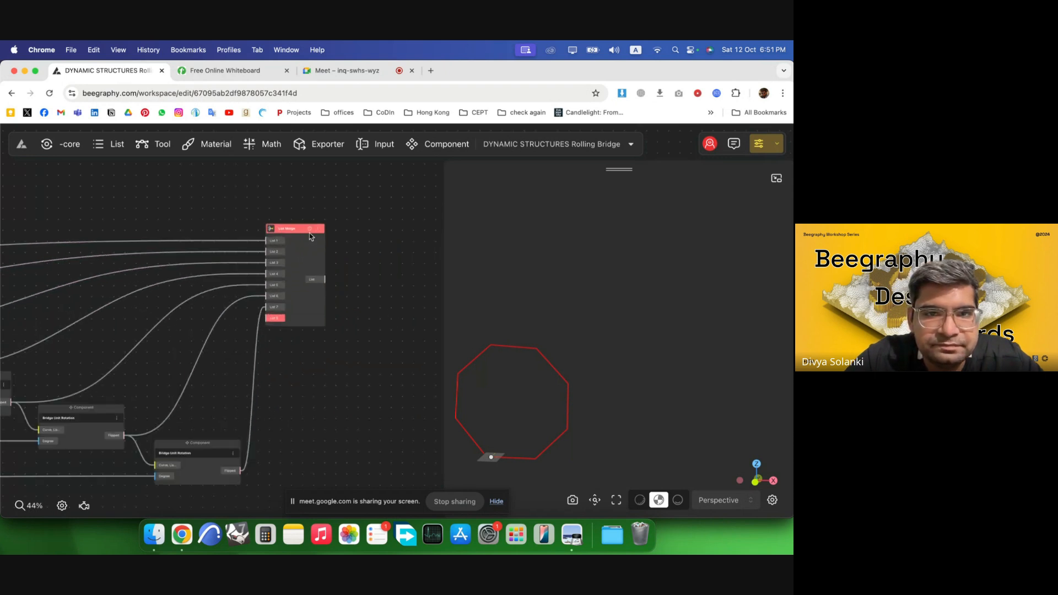
left_click(275, 319)
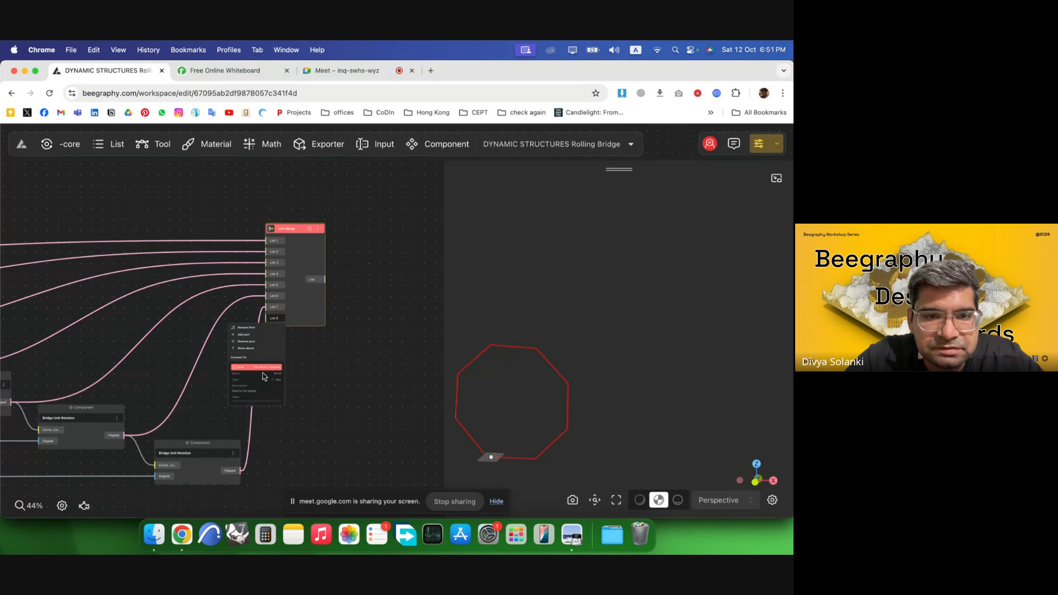
left_click(258, 342)
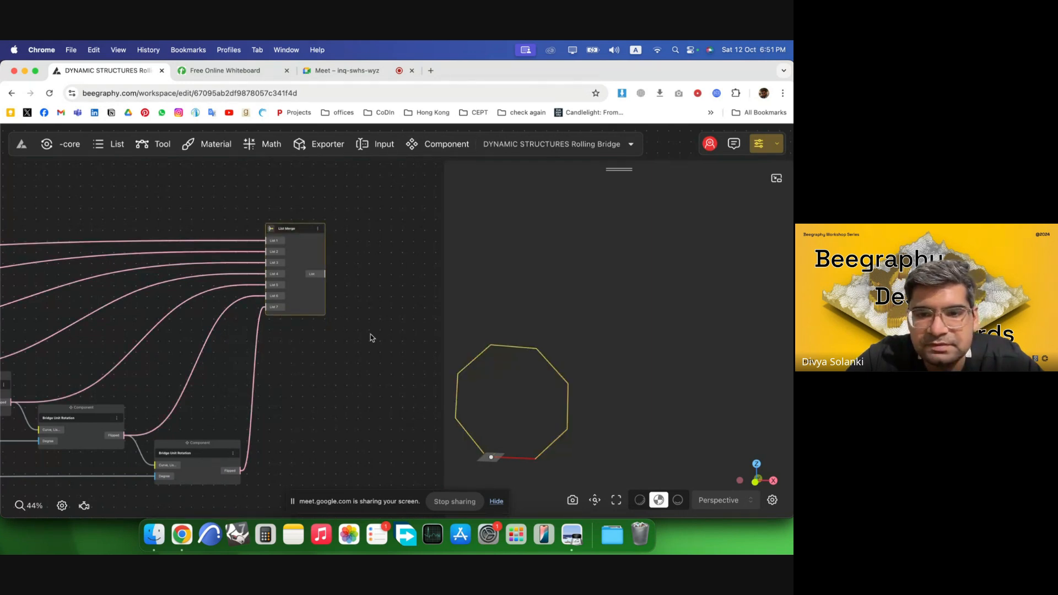
Add a port near the top of the List Merge and connect the original octagon segment's output to it.
scroll(395, 292, "down", 10)
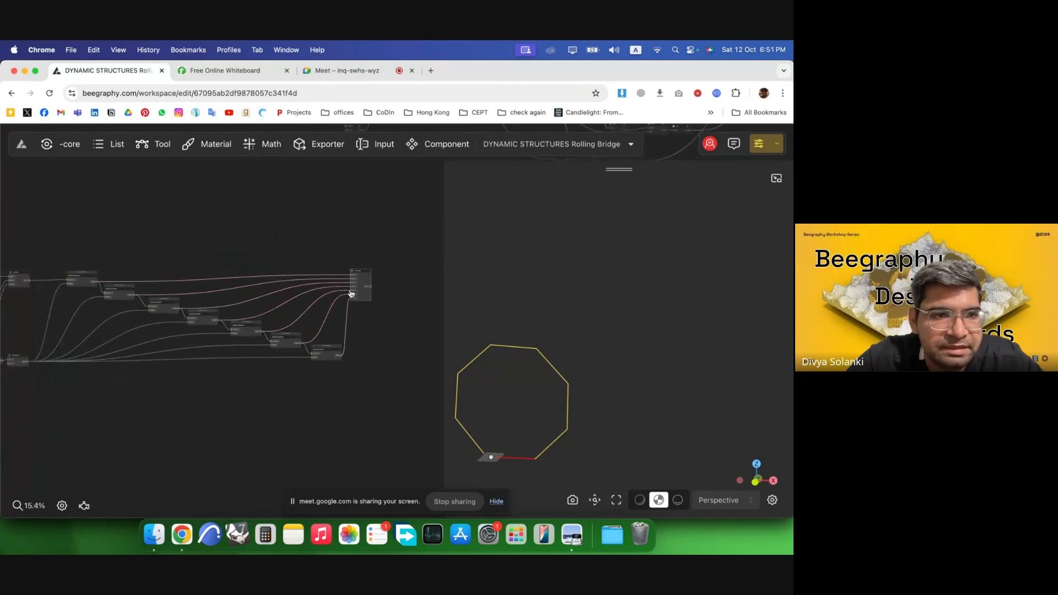
scroll(386, 279, "up", 7)
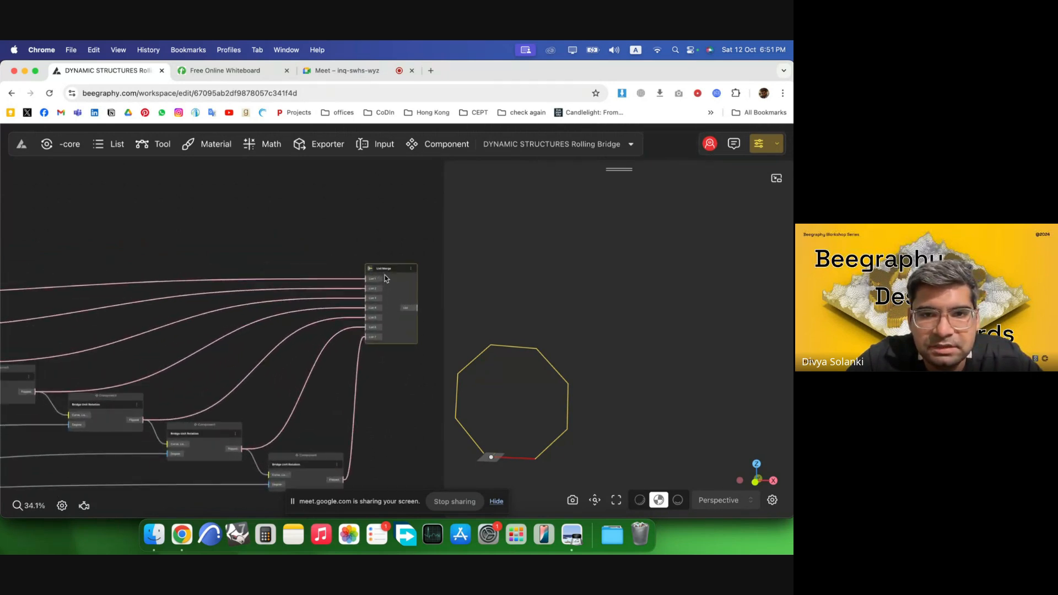
scroll(384, 278, "up", 10)
right_click(330, 290)
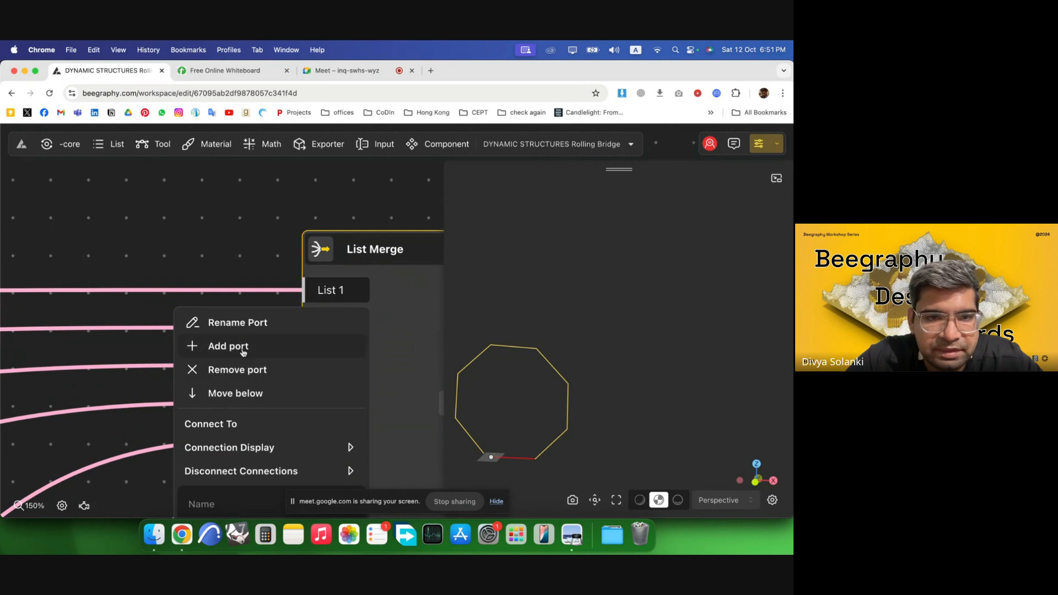
left_click(261, 347)
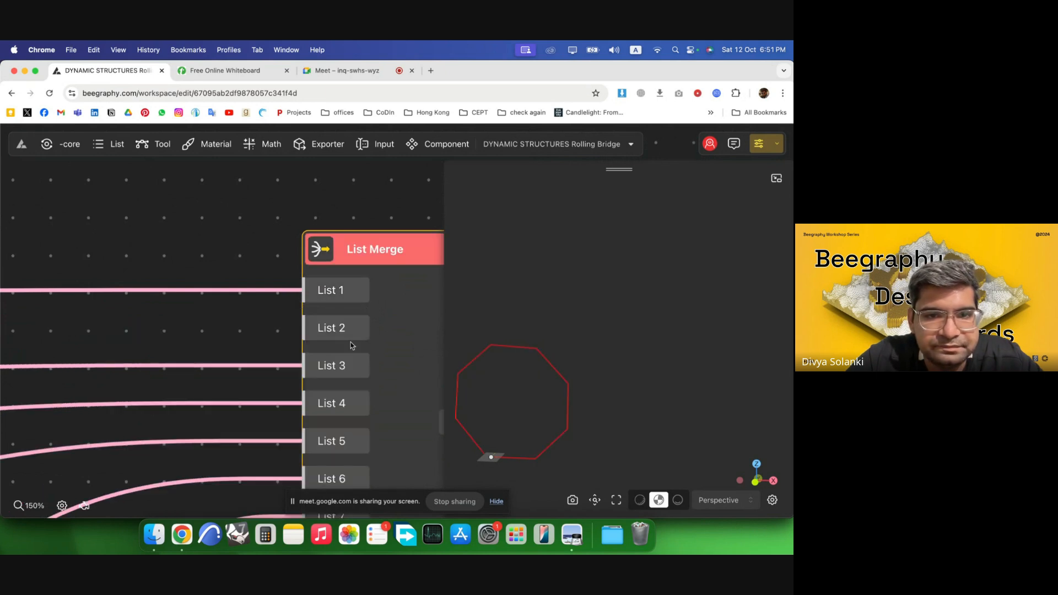
right_click(353, 287)
left_click(250, 387)
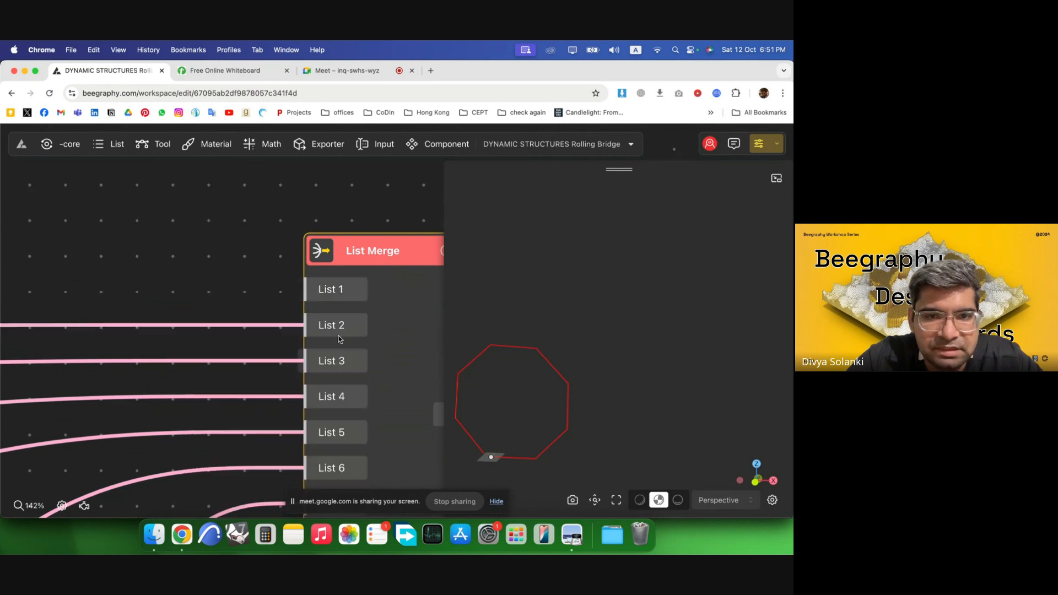
scroll(424, 277, "down", 5)
scroll(405, 293, "down", 8)
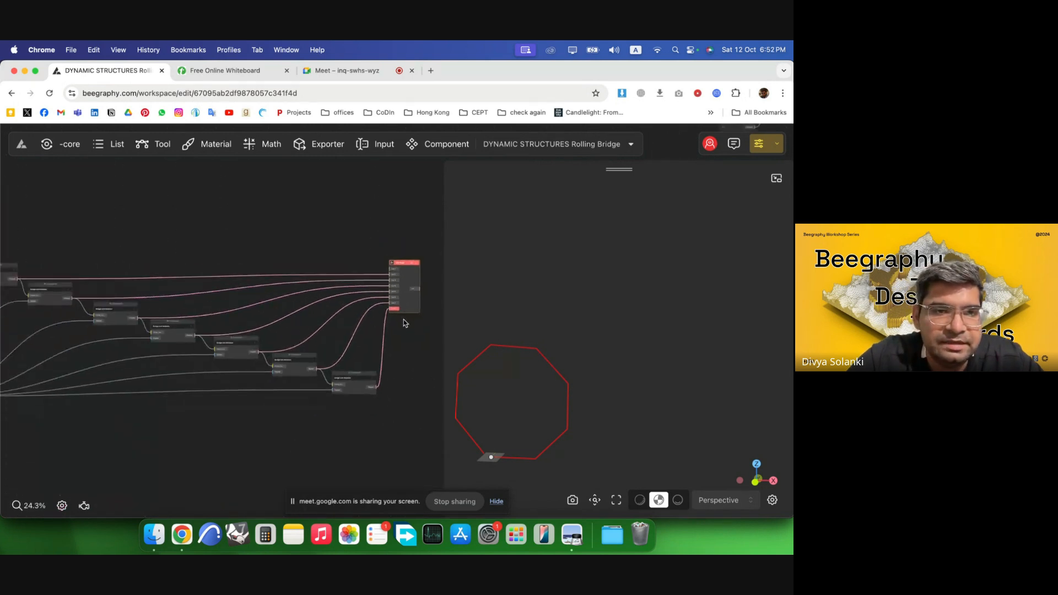
left_click_drag(37, 291, 385, 268)
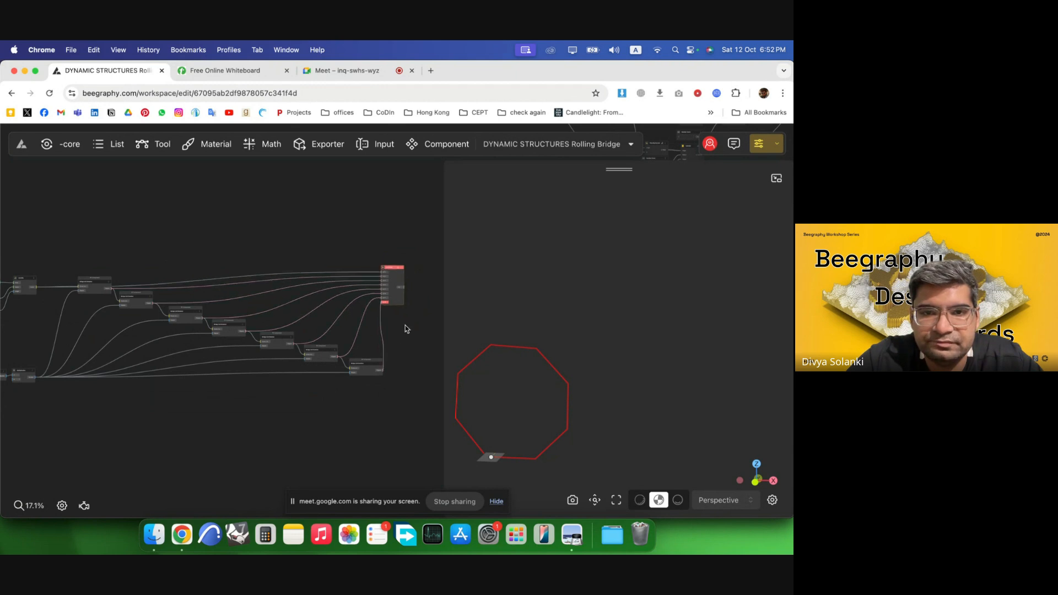
Add one more input port at the bottom of the List Merge node.
scroll(397, 308, "up", 3)
scroll(392, 311, "up", 6)
right_click(409, 334)
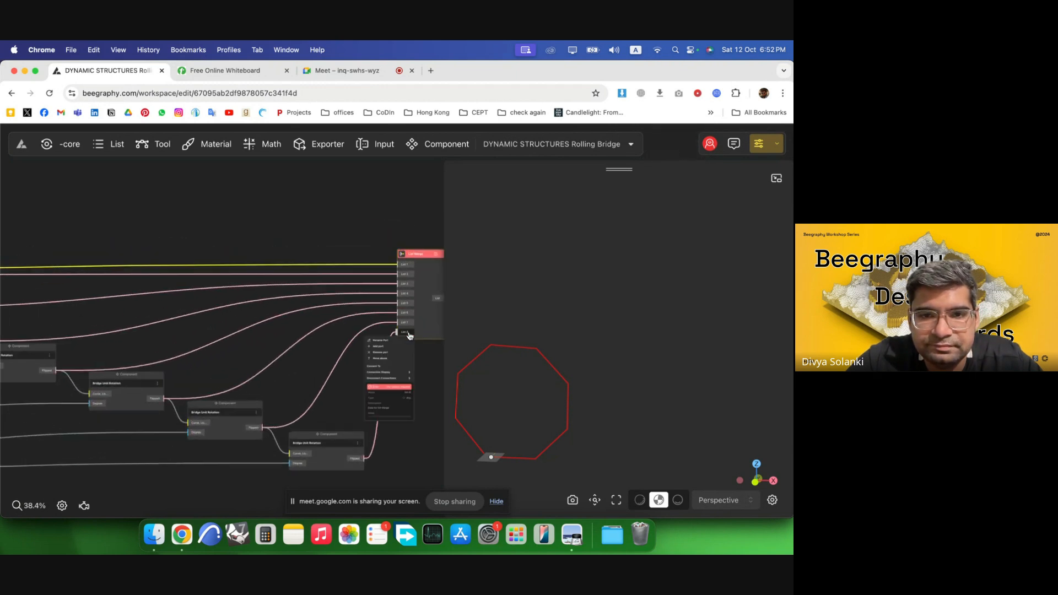
left_click(387, 351)
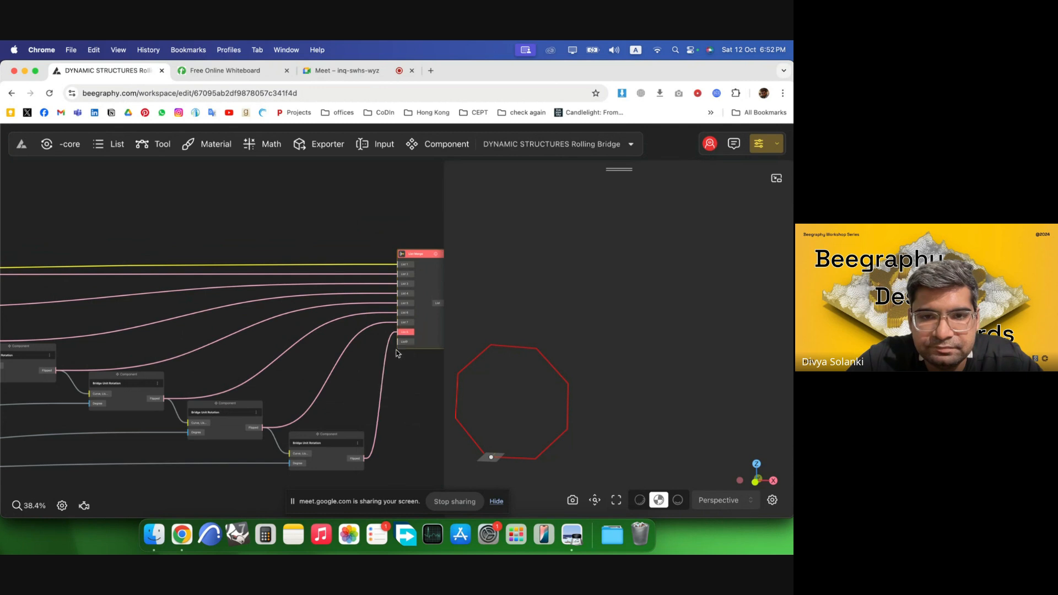
scroll(390, 329, "up", 6)
scroll(390, 330, "up", 2)
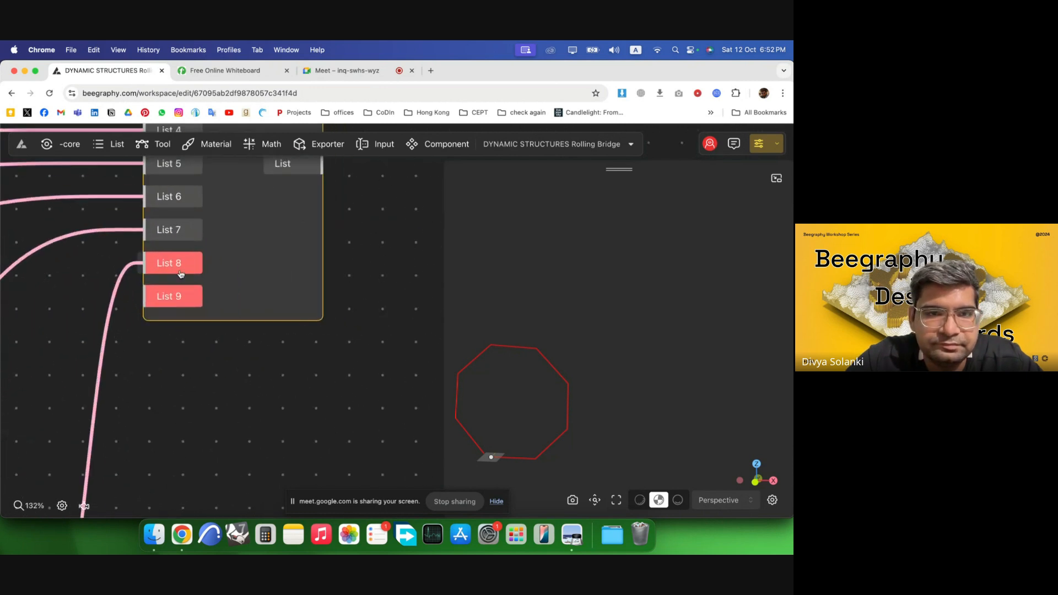
Remove the List 8 and List 9 ports from the List Merge node and try renaming the List 7 port.
right_click(170, 264)
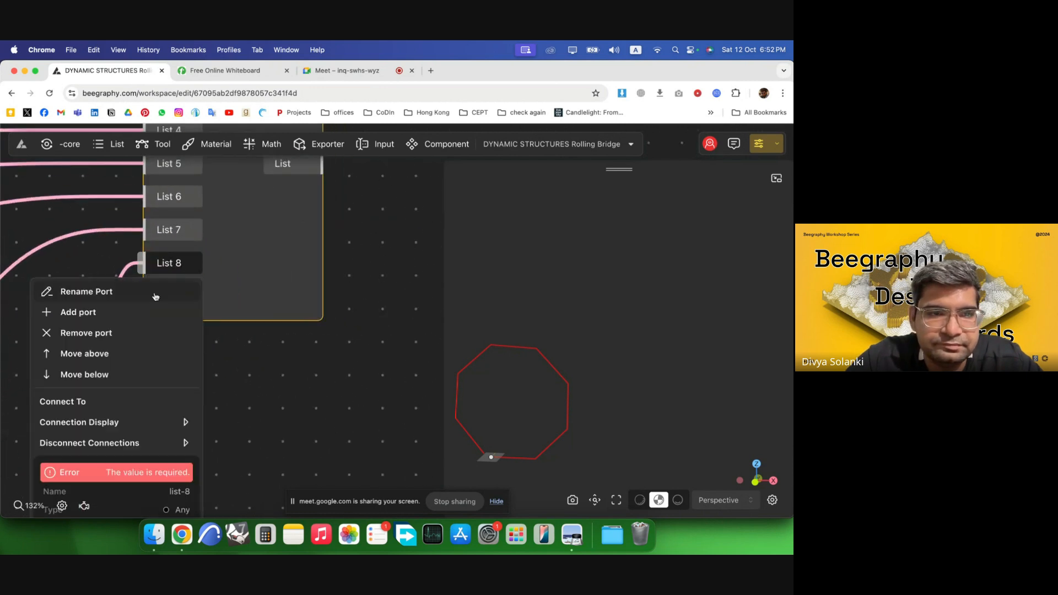
left_click(114, 333)
right_click(172, 266)
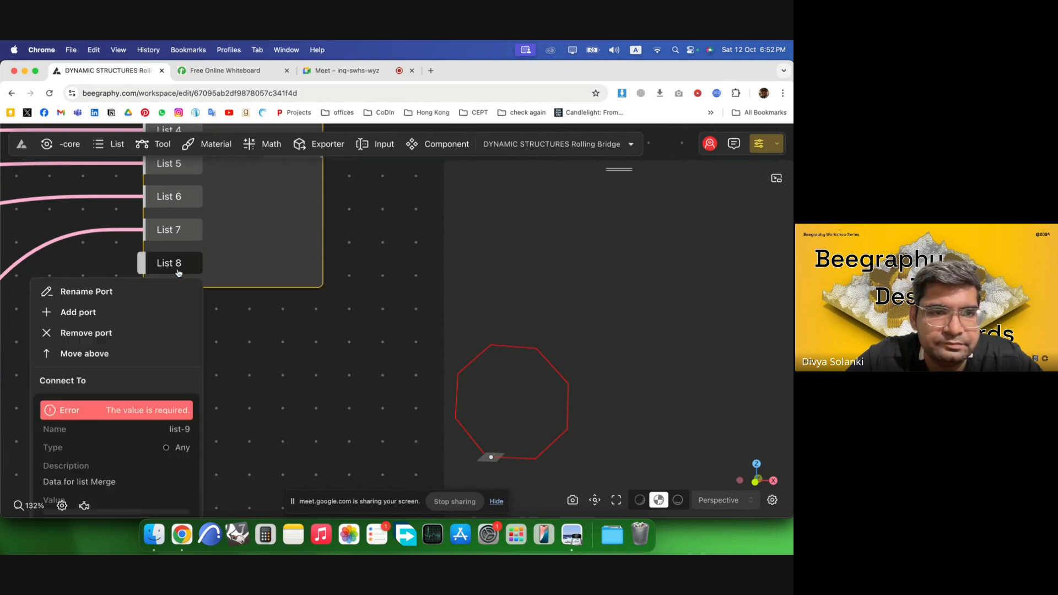
left_click(102, 334)
right_click(172, 230)
left_click(132, 261)
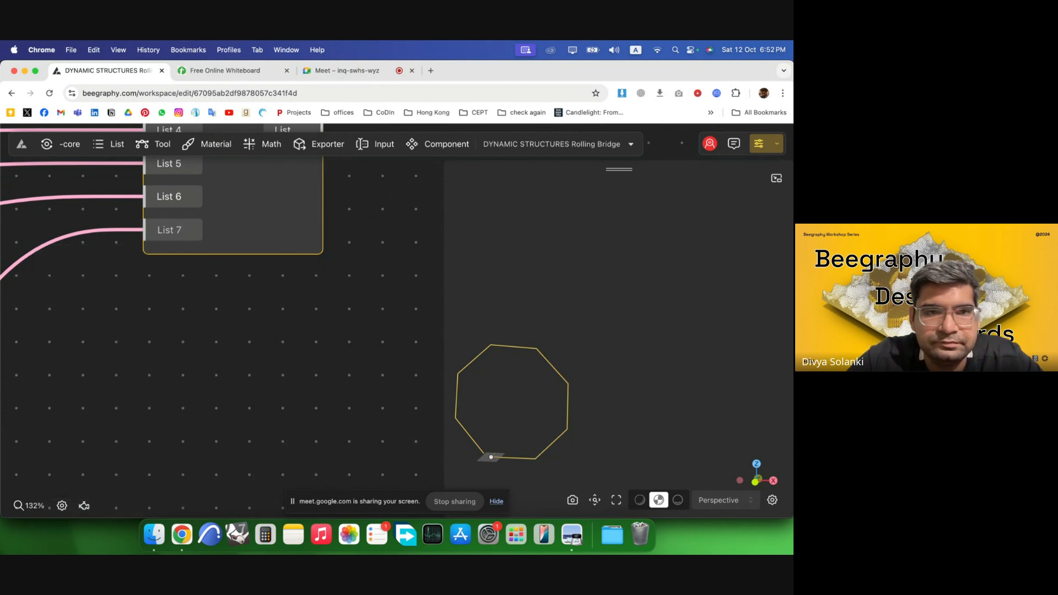
right_click(200, 202)
left_click(201, 229)
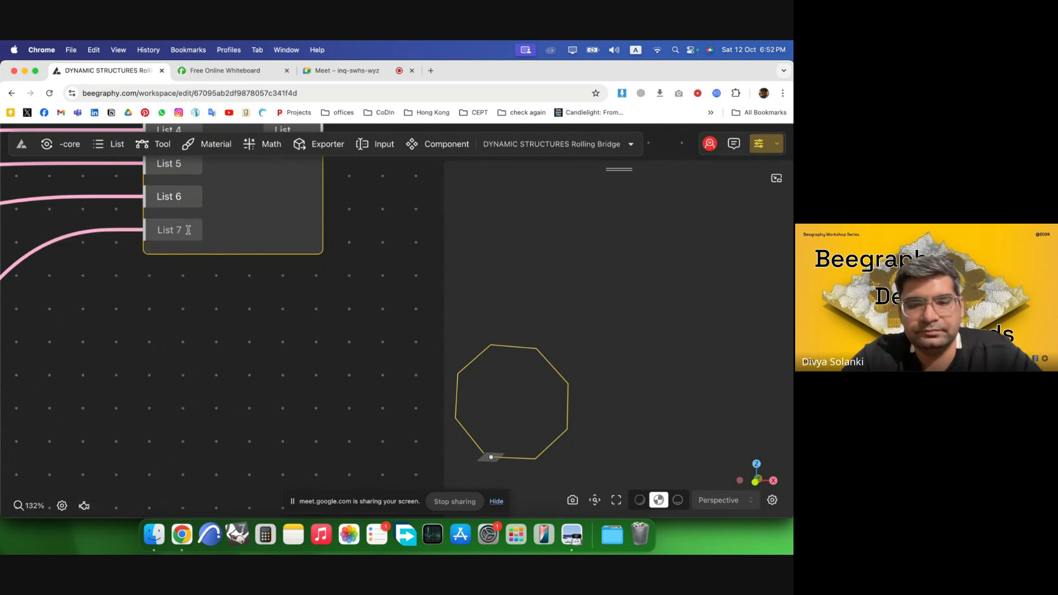
left_click(230, 328)
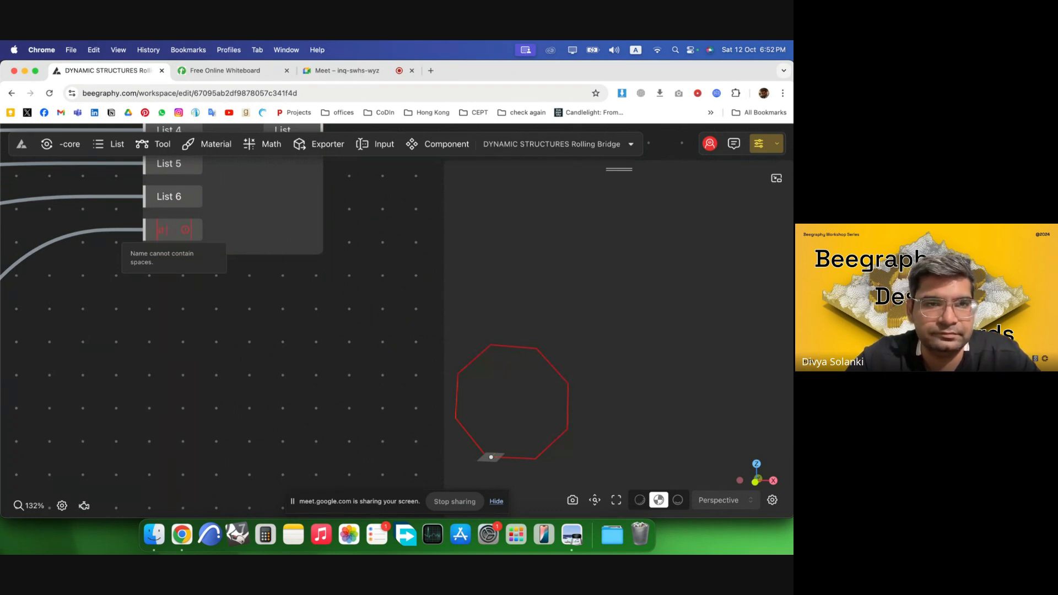
Delete the List Merge node and add a fresh List Merge component to the canvas.
scroll(321, 369, "down", 5)
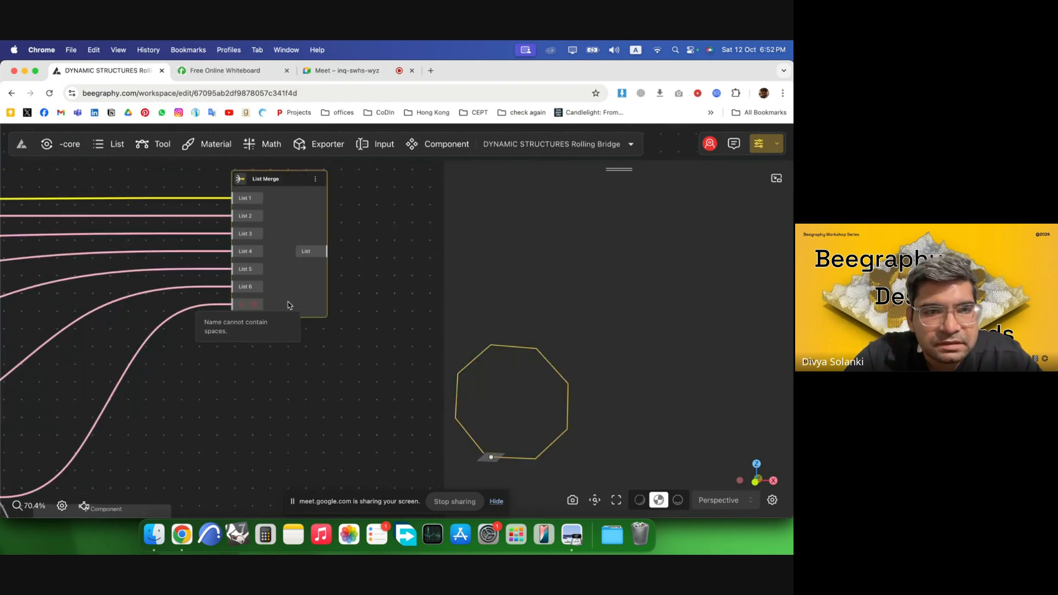
key("Delete")
double_click(345, 263)
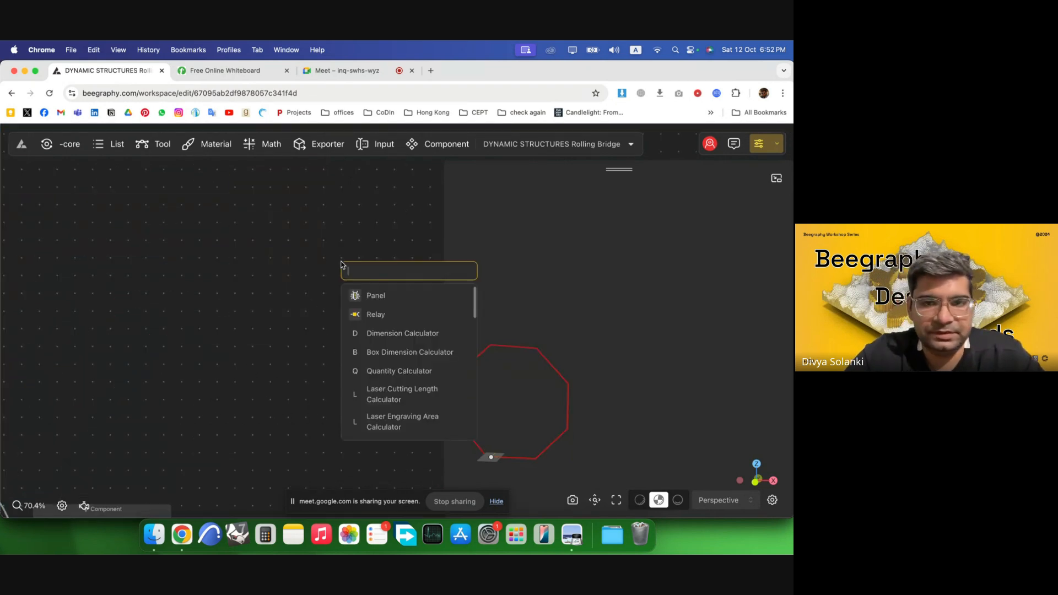
type("list i")
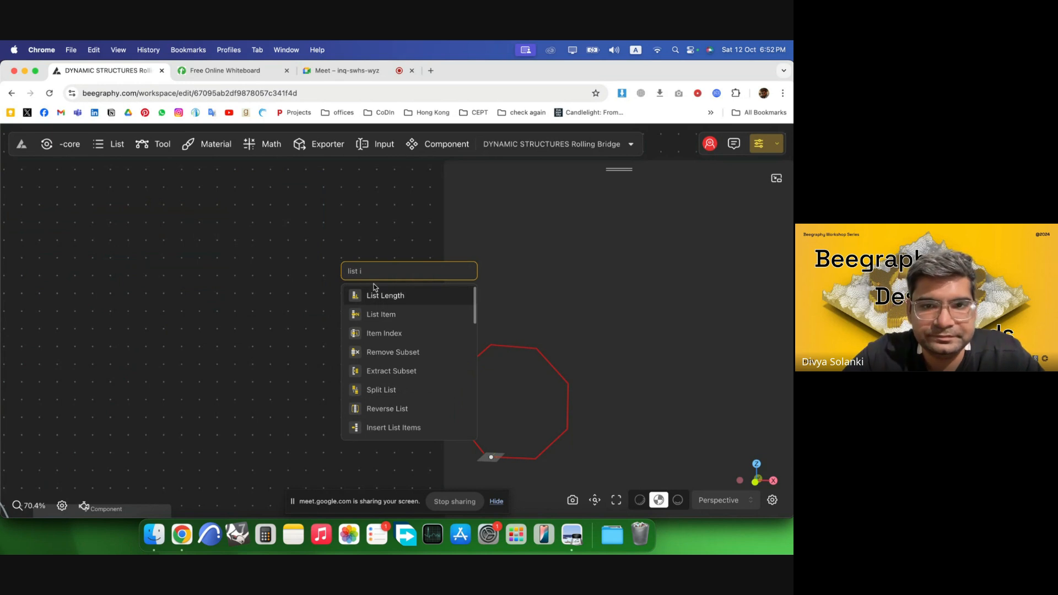
left_click(381, 314)
double_click(286, 263)
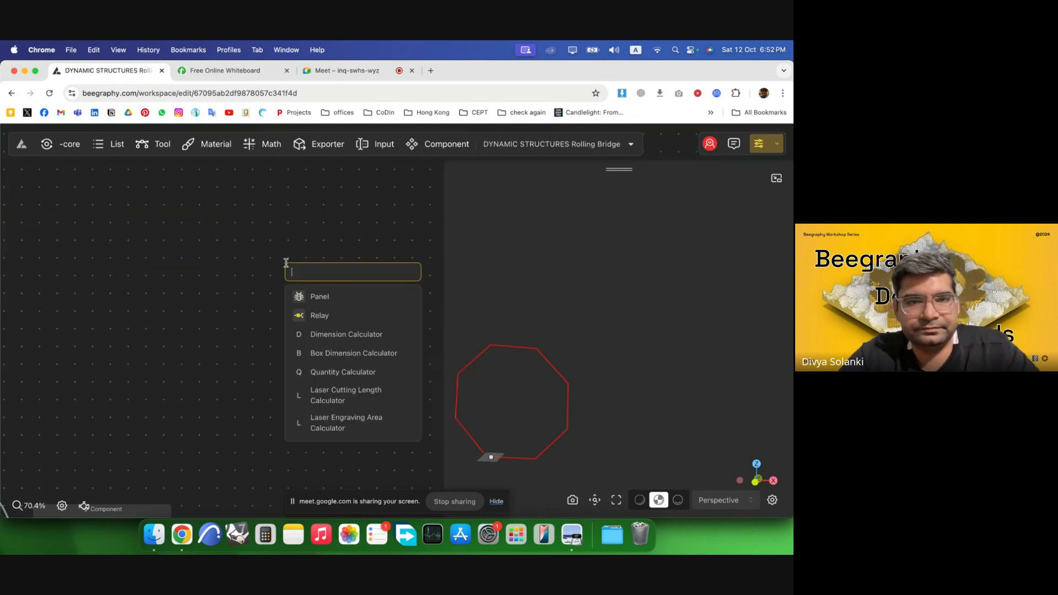
type("merge")
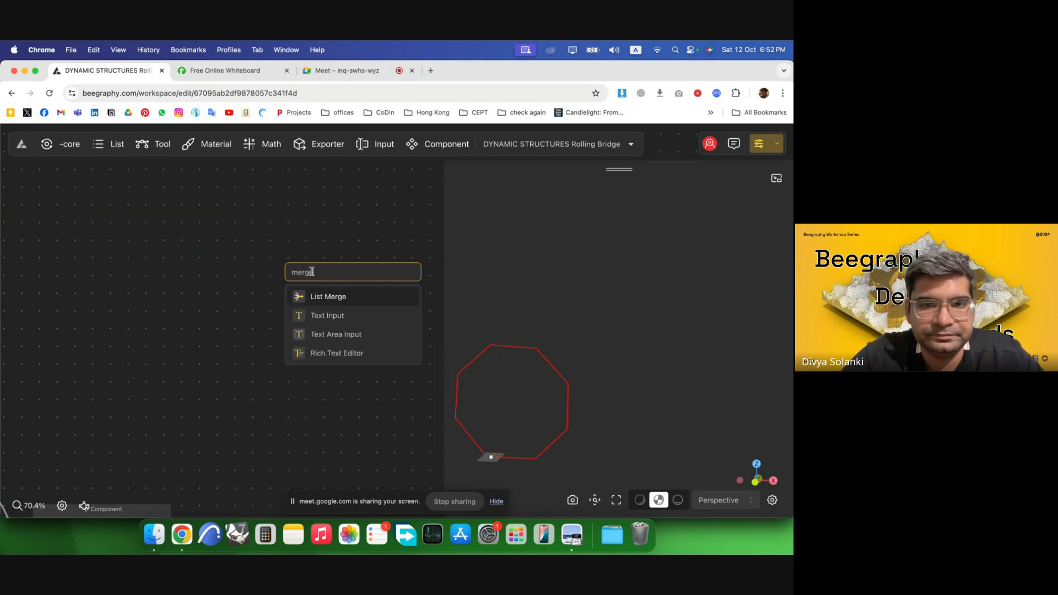
left_click(337, 296)
Widen the node canvas and connect the original octagon segment's output to the new List Merge's first input.
scroll(336, 296, "down", 5)
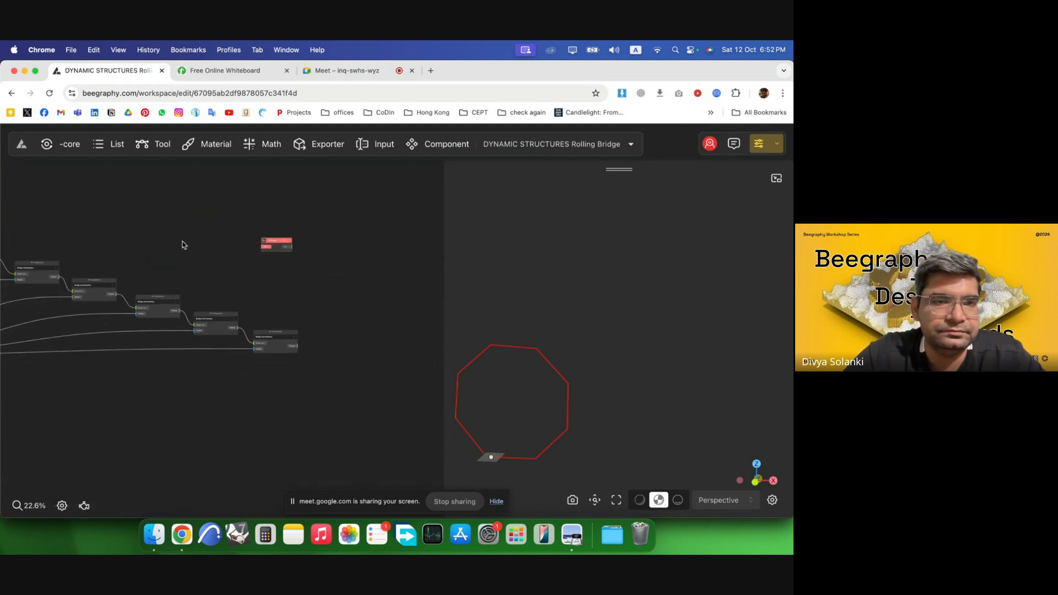
scroll(349, 290, "down", 2)
right_click_drag(11, 255, 99, 267)
scroll(99, 266, "up", 4)
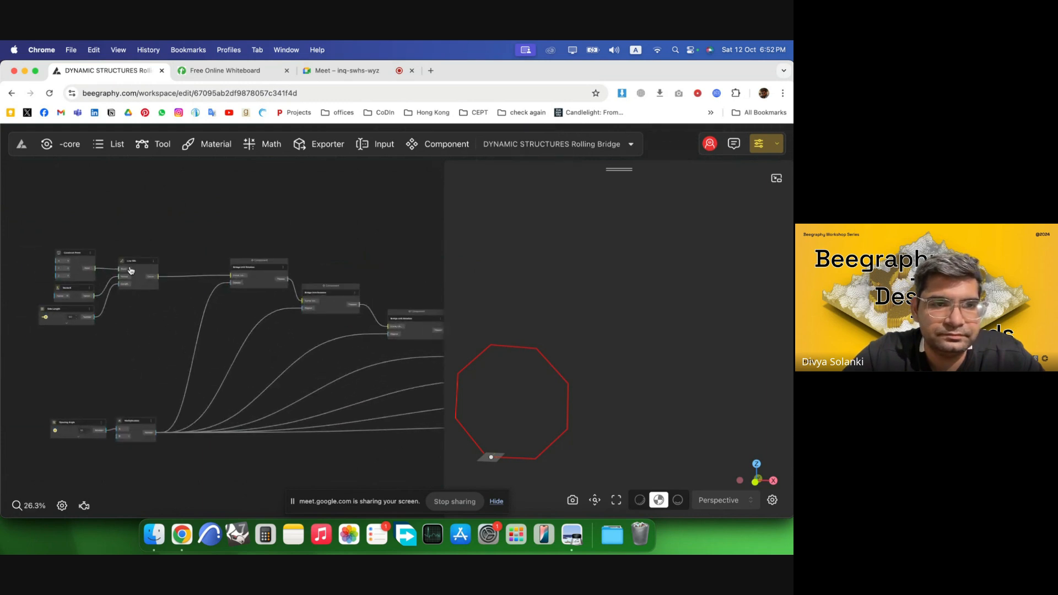
left_click_drag(132, 270, 176, 227)
scroll(129, 259, "down", 2)
scroll(333, 279, "up", 1)
scroll(127, 283, "down", 2)
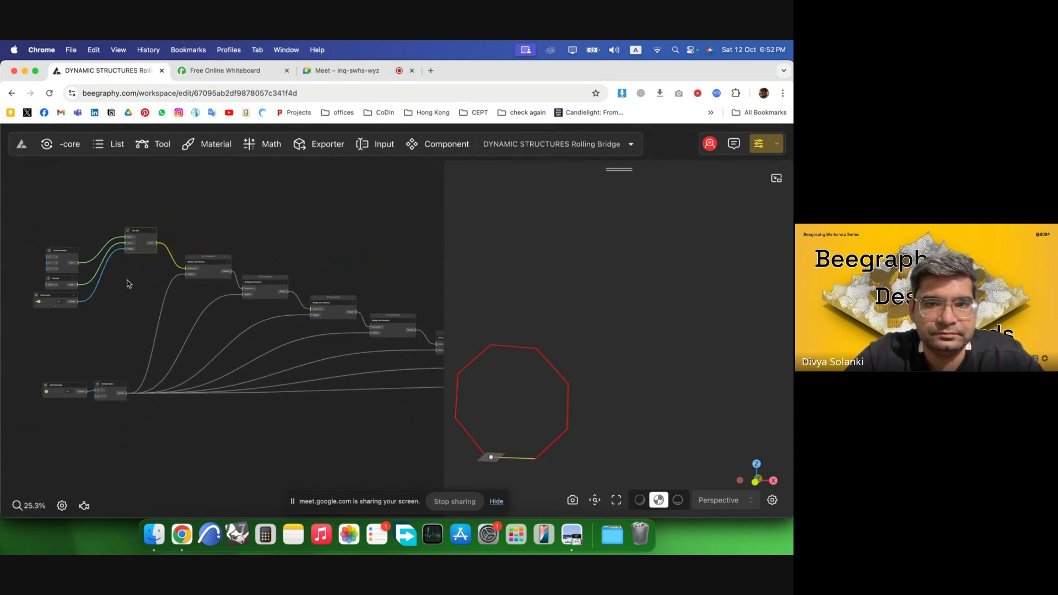
scroll(411, 284, "up", 1)
left_click_drag(445, 285, 579, 274)
scroll(343, 276, "up", 2)
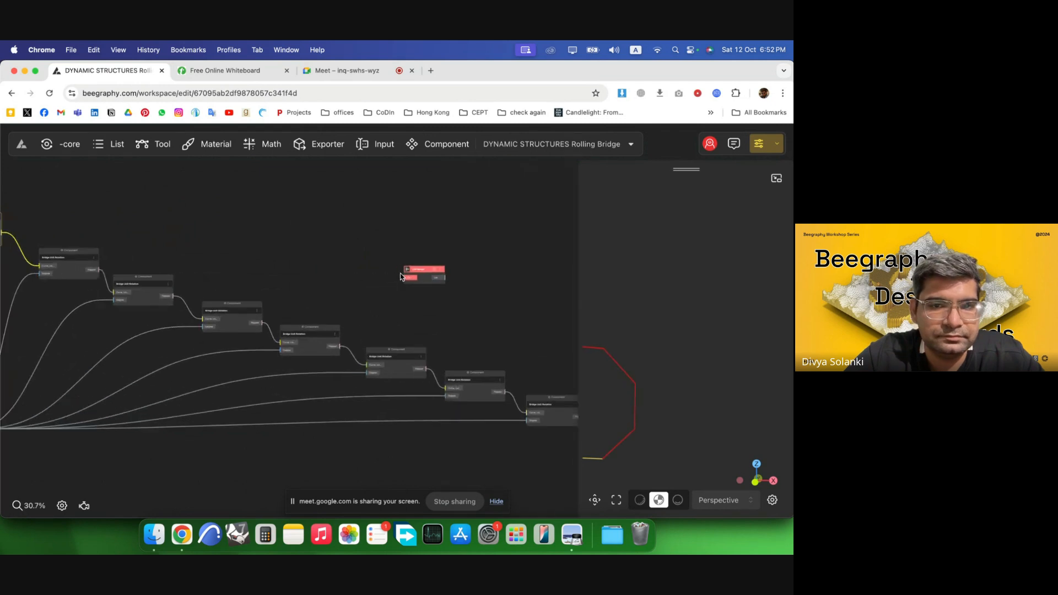
scroll(332, 273, "down", 1)
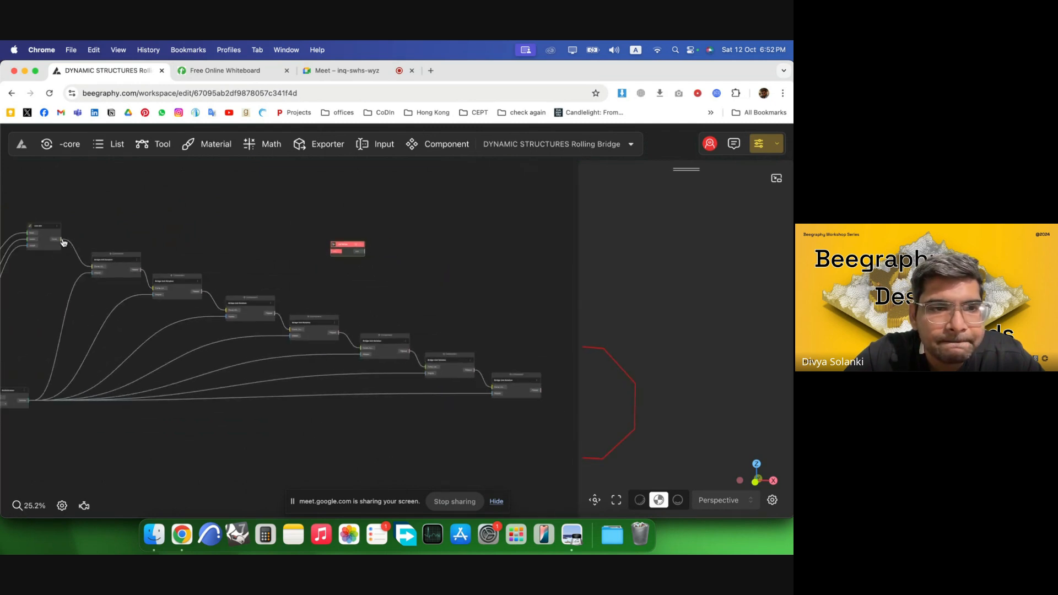
left_click_drag(62, 239, 323, 245)
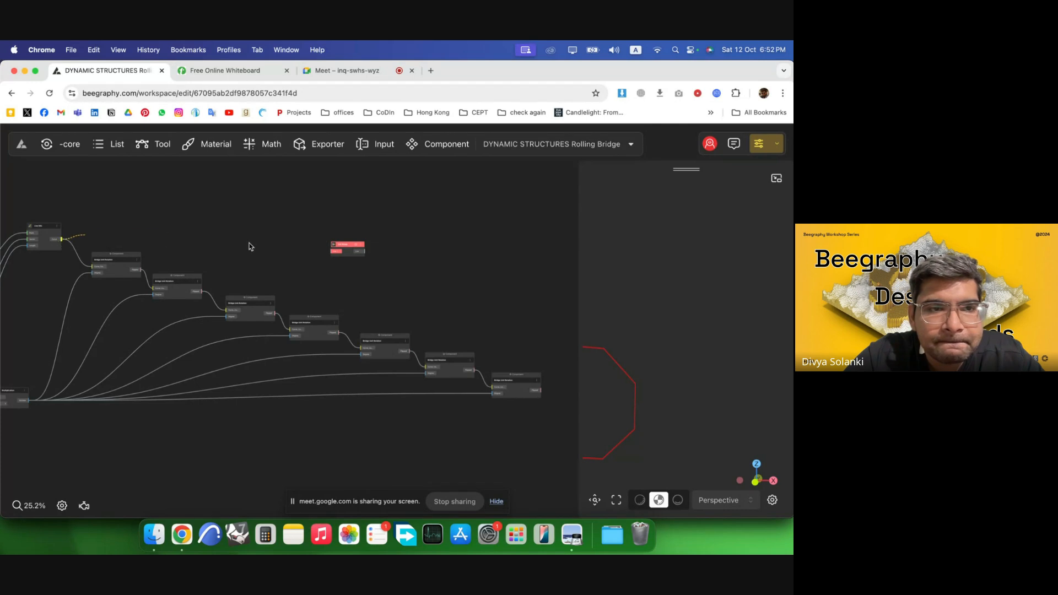
left_click_drag(249, 246, 331, 251)
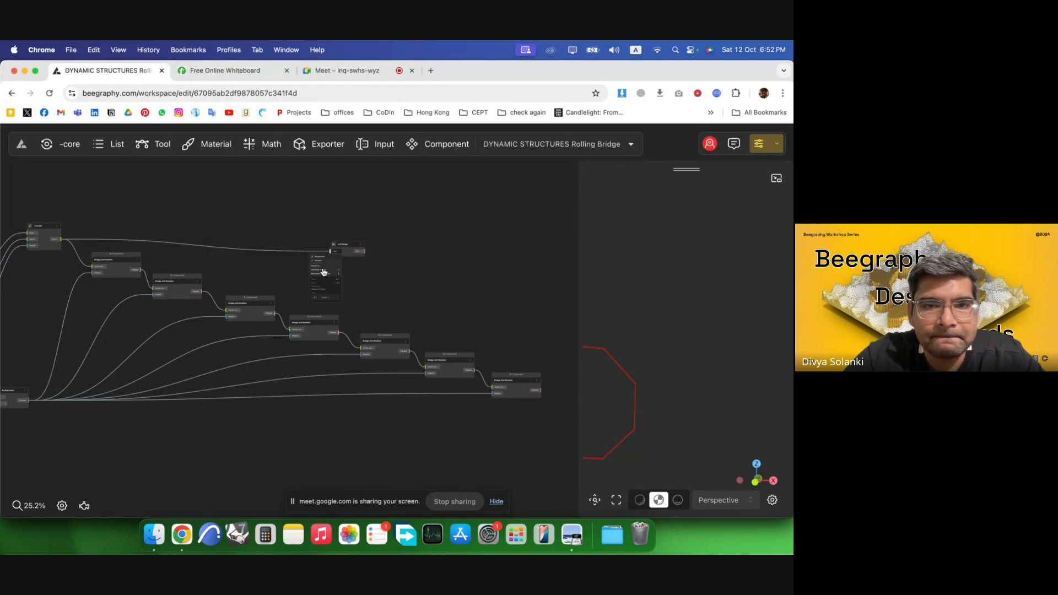
Add several extra input ports to the new List Merge node.
scroll(295, 264, "up", 3)
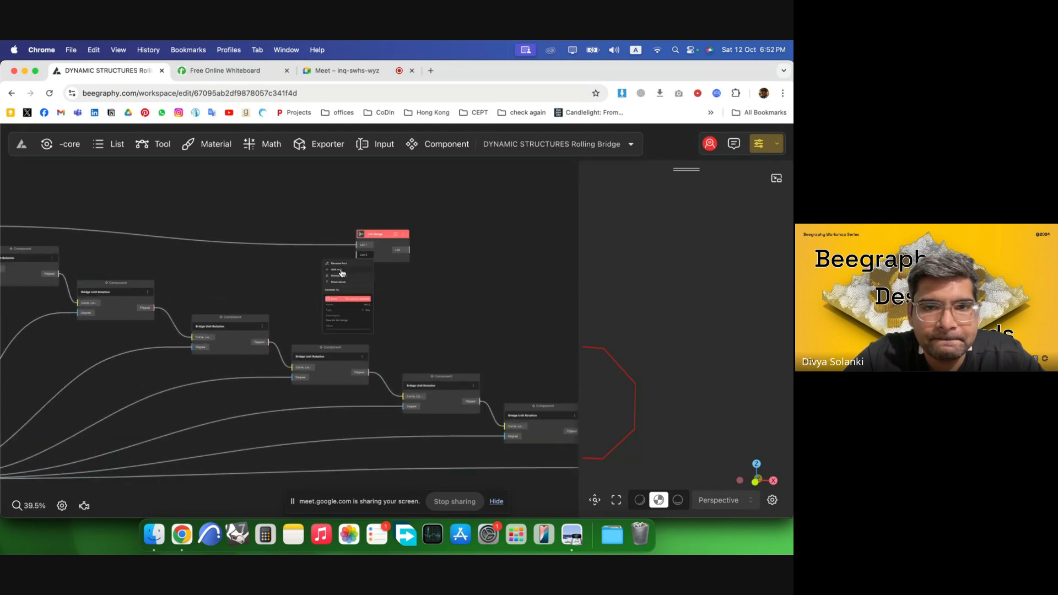
left_click(341, 271)
left_click(344, 280)
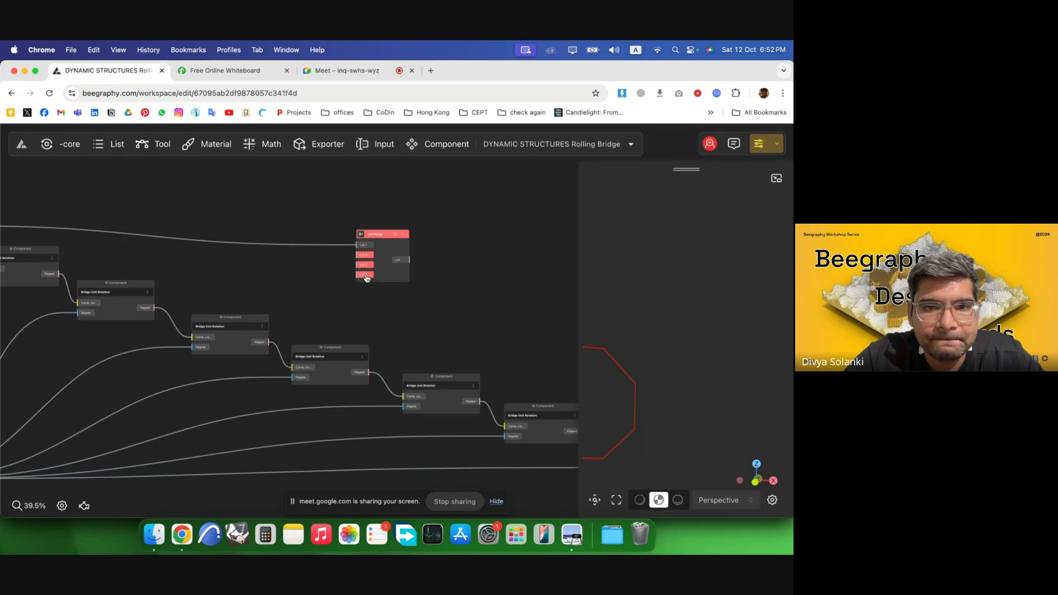
left_click(341, 291)
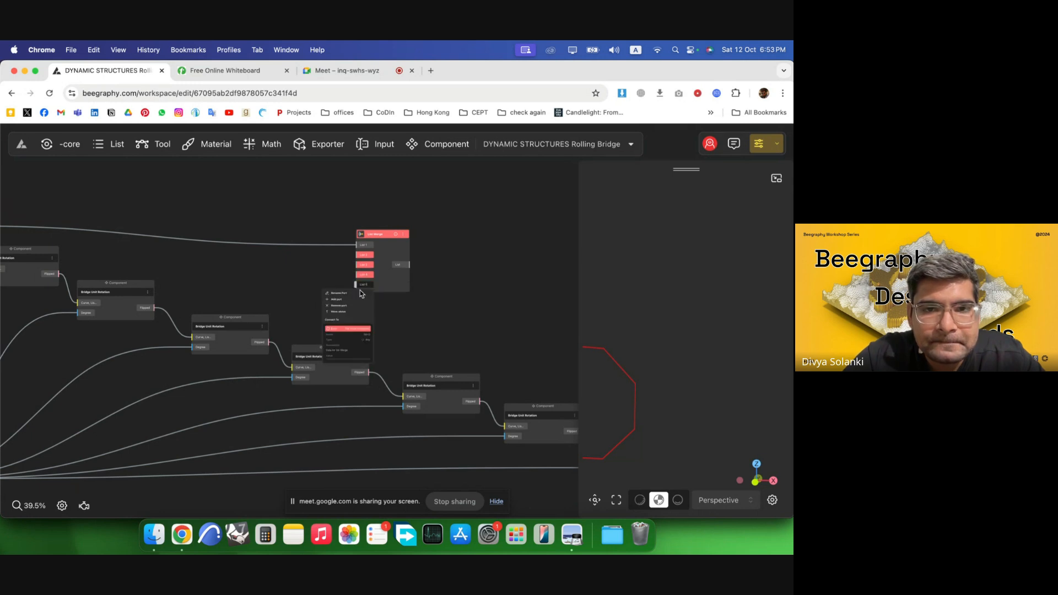
left_click(337, 301)
left_click(359, 295)
left_click(345, 311)
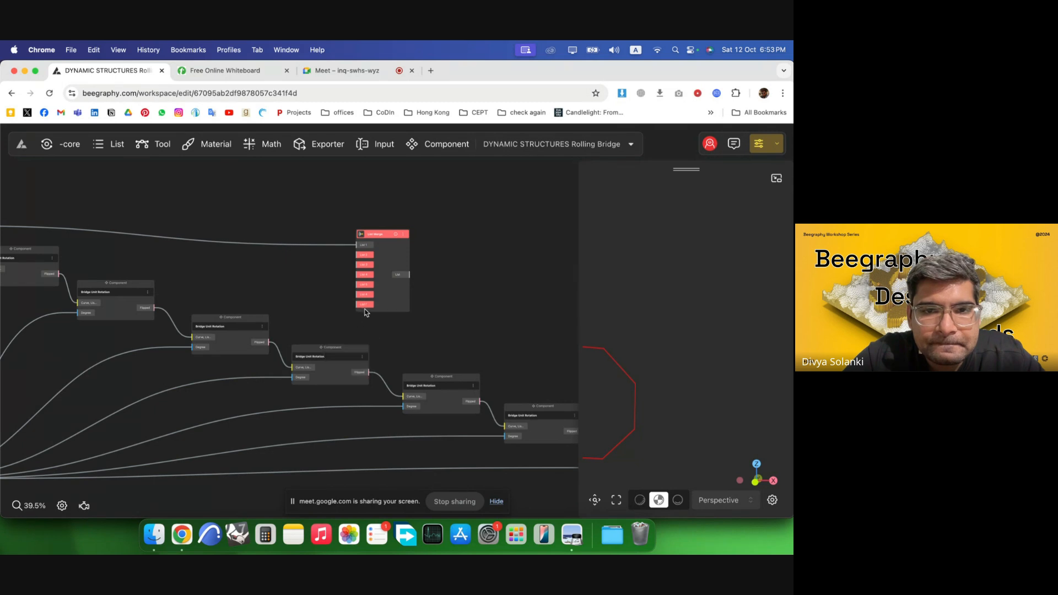
Connect the first rotation components' outputs in order to List Merge inputs List 2 through List 6.
left_click_drag(394, 292, 438, 270)
left_click(129, 269)
left_click_drag(59, 274, 408, 232)
left_click(153, 313)
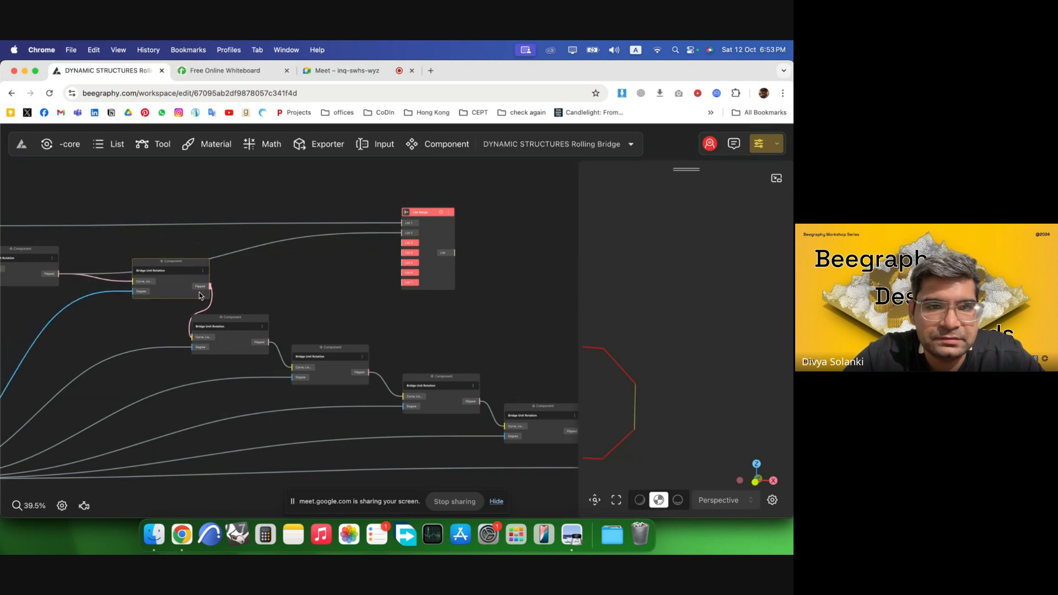
left_click_drag(155, 308, 402, 244)
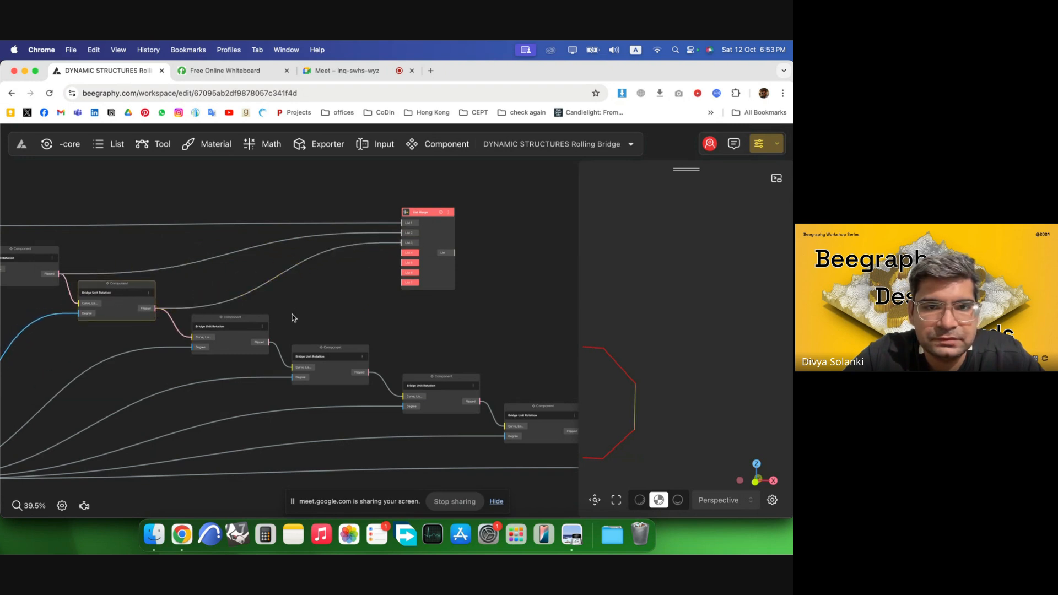
left_click_drag(276, 341, 402, 253)
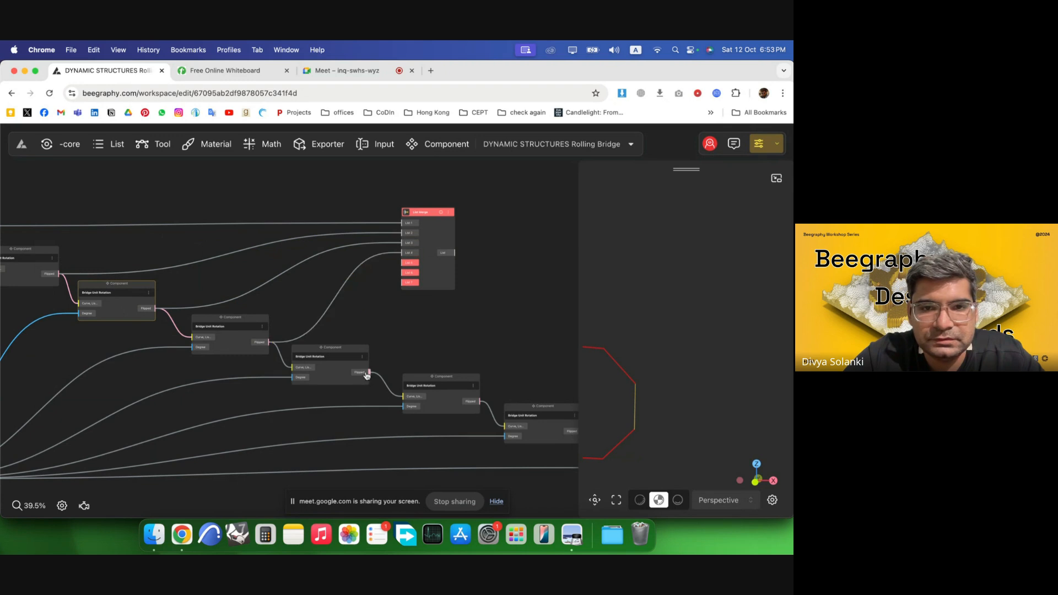
left_click_drag(369, 374, 403, 258)
left_click(370, 310)
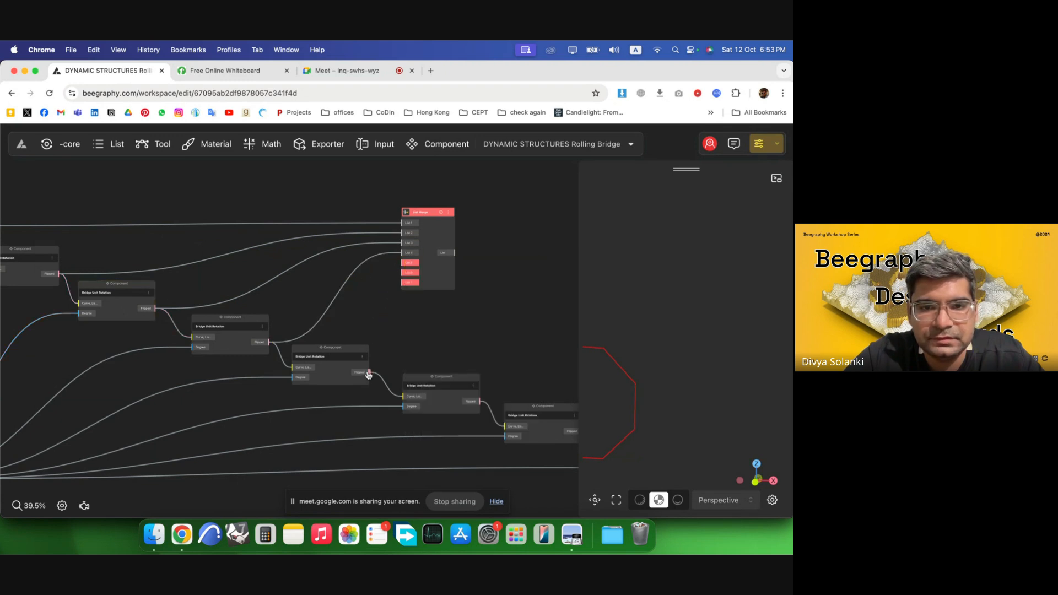
left_click_drag(368, 375, 408, 263)
Connect the next two rotation components' outputs to List Merge inputs List 7 and List 8.
scroll(409, 264, "down", 4)
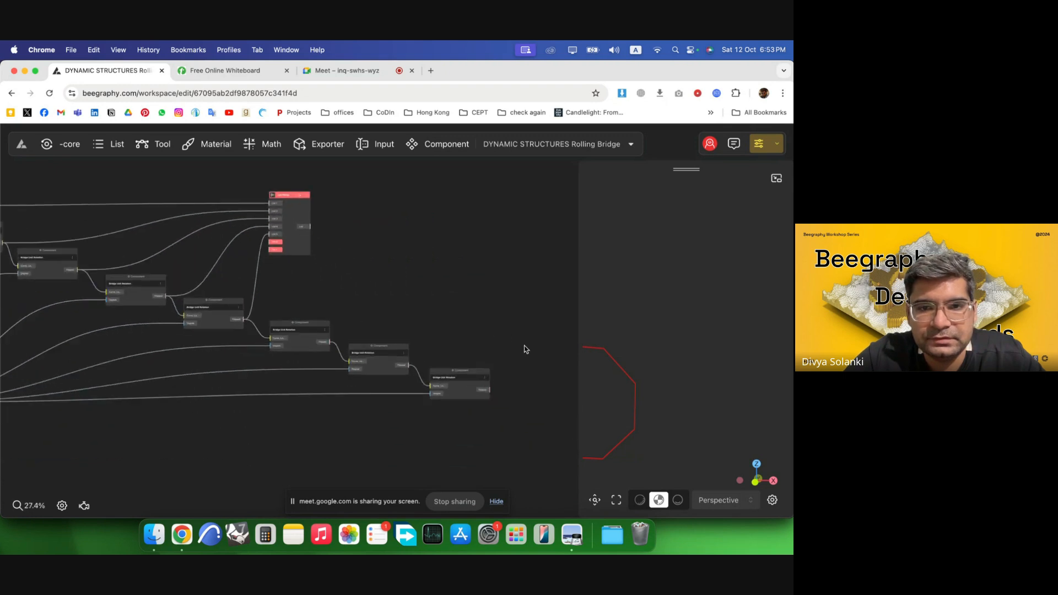
scroll(524, 348, "up", 5)
left_click_drag(208, 228, 421, 272)
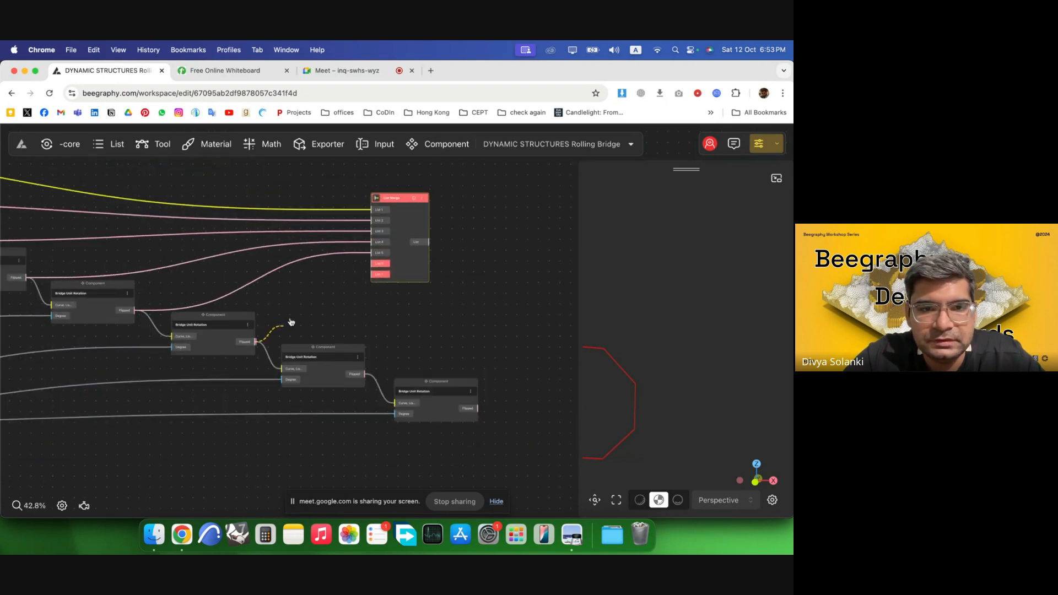
left_click_drag(291, 322, 532, 276)
scroll(168, 279, "down", 5)
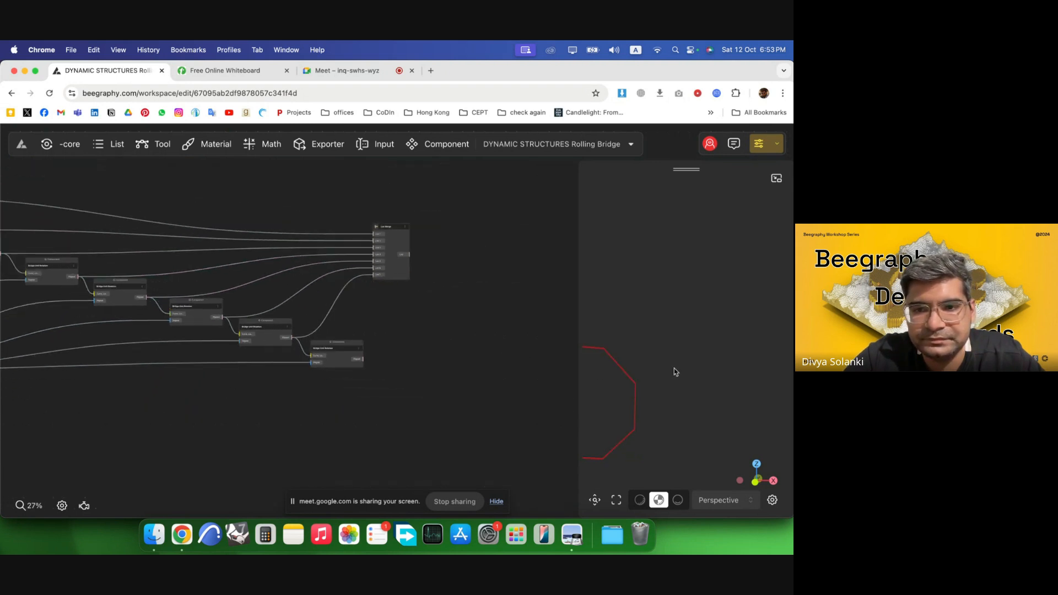
scroll(418, 310, "up", 4)
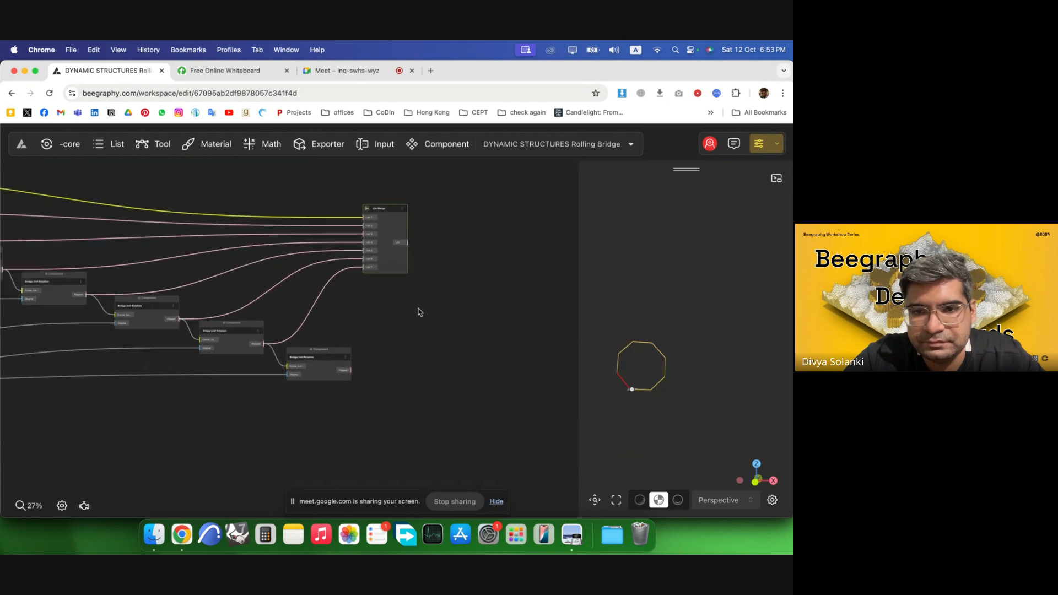
Add one more port to the List Merge and connect the last rotation component's output to it.
right_click(358, 258)
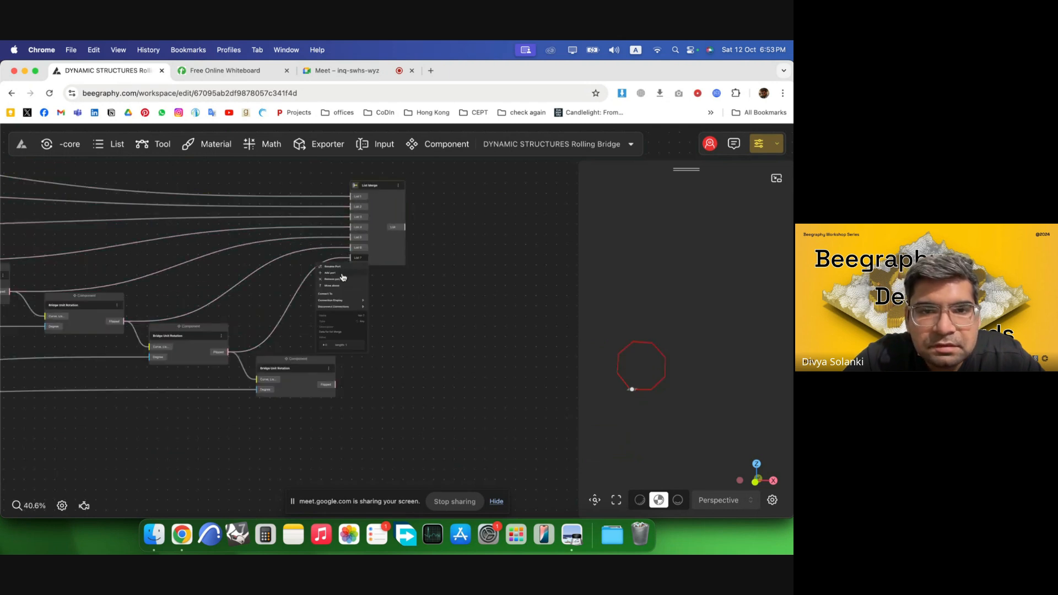
left_click(330, 273)
left_click_drag(338, 386, 320, 293)
scroll(334, 278, "down", 3)
scroll(292, 259, "up", 2)
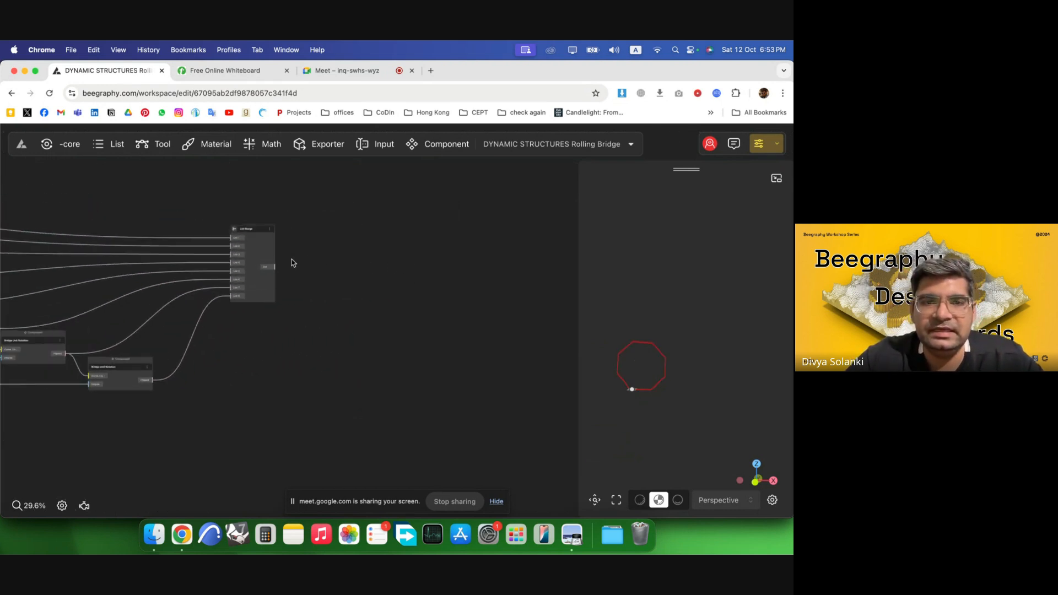
scroll(253, 250, "up", 4)
left_click_drag(252, 250, 244, 216)
left_click(327, 258)
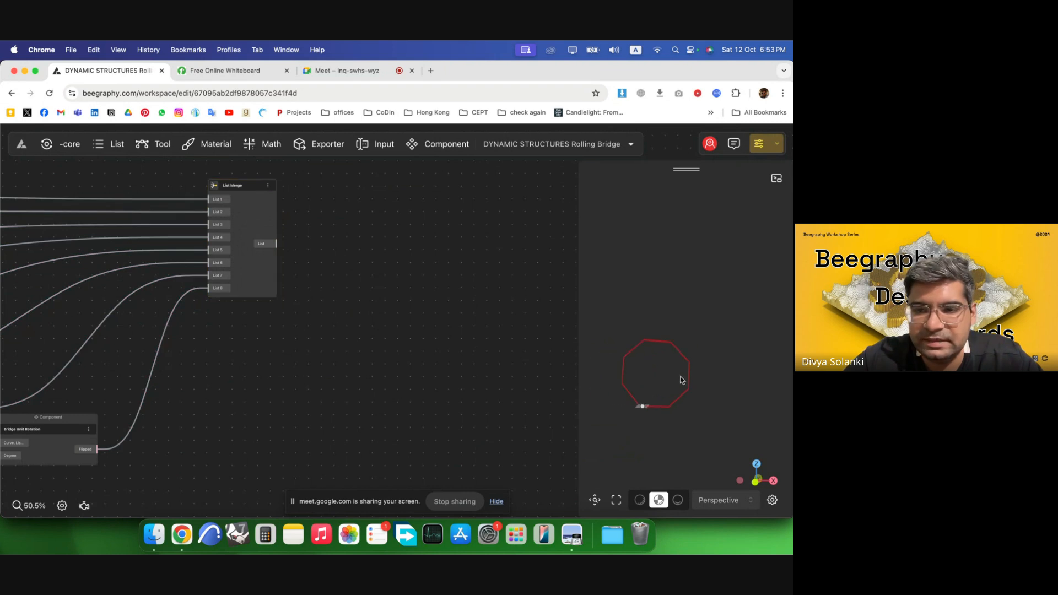
left_click_drag(254, 222, 232, 214)
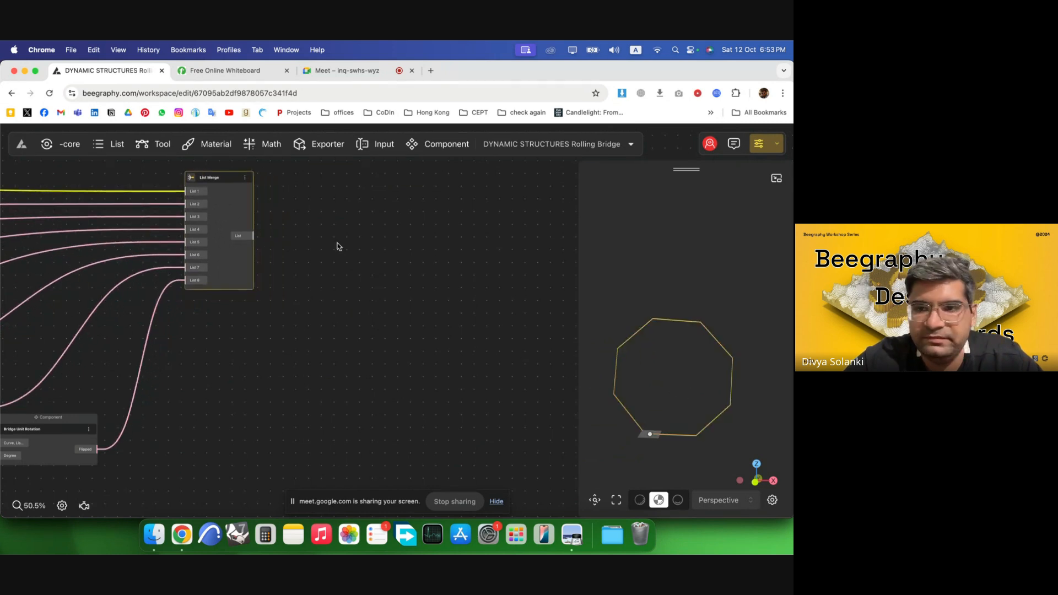
Orbit the 3D preview to inspect the merged octagon bridge segments.
left_click(335, 245)
scroll(661, 437, "up", 5)
left_click_drag(685, 432, 696, 413)
right_click_drag(698, 350, 699, 280)
left_click_drag(699, 282, 685, 370)
left_click(246, 258)
left_click(380, 259)
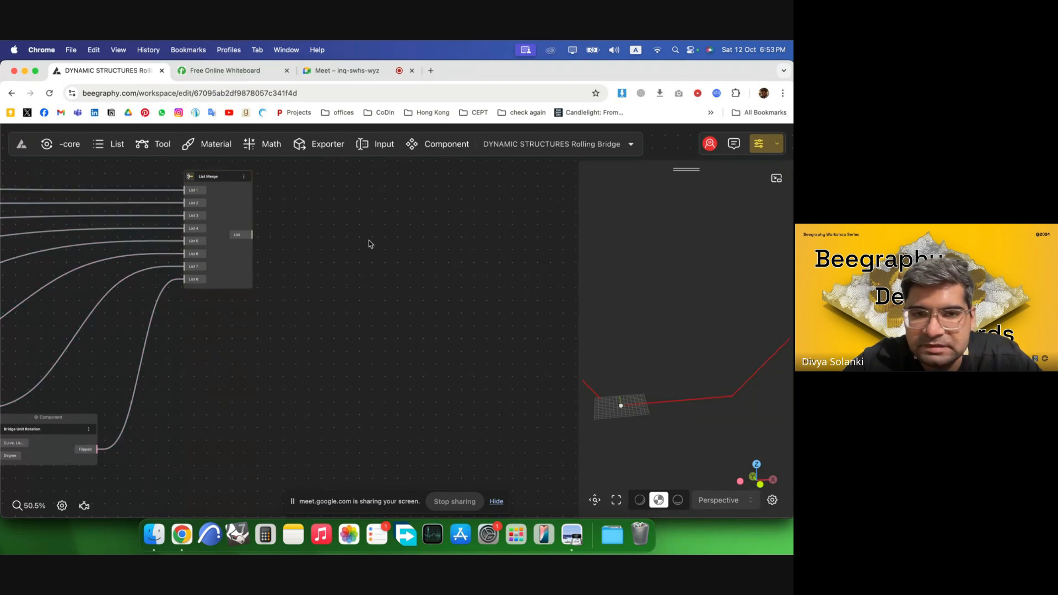
Switch to the whiteboard and sketch ground lines with a rolling bridge segment diagram.
left_click(228, 72)
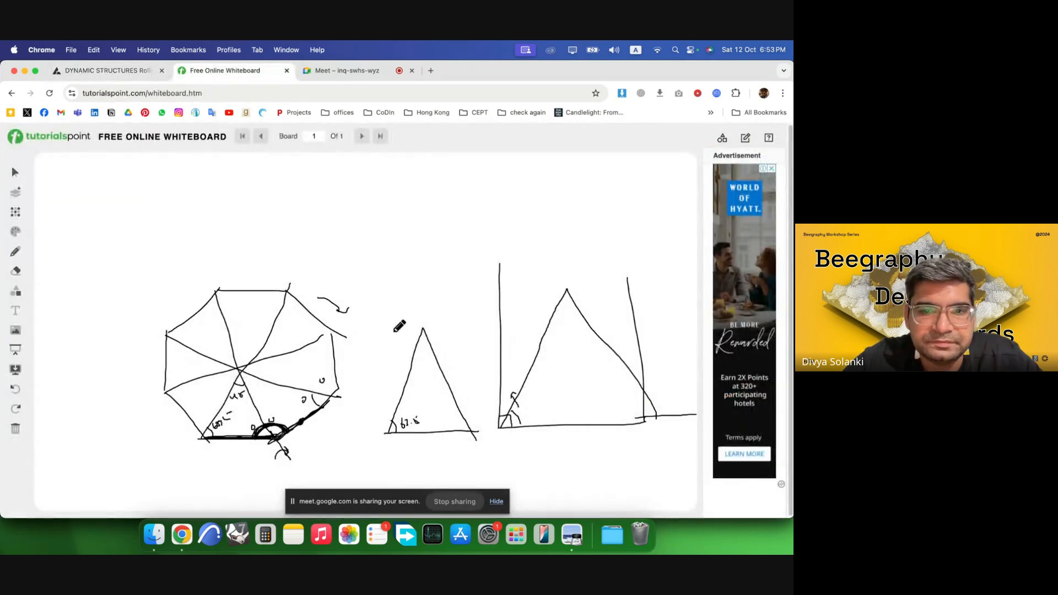
left_click_drag(349, 257, 483, 256)
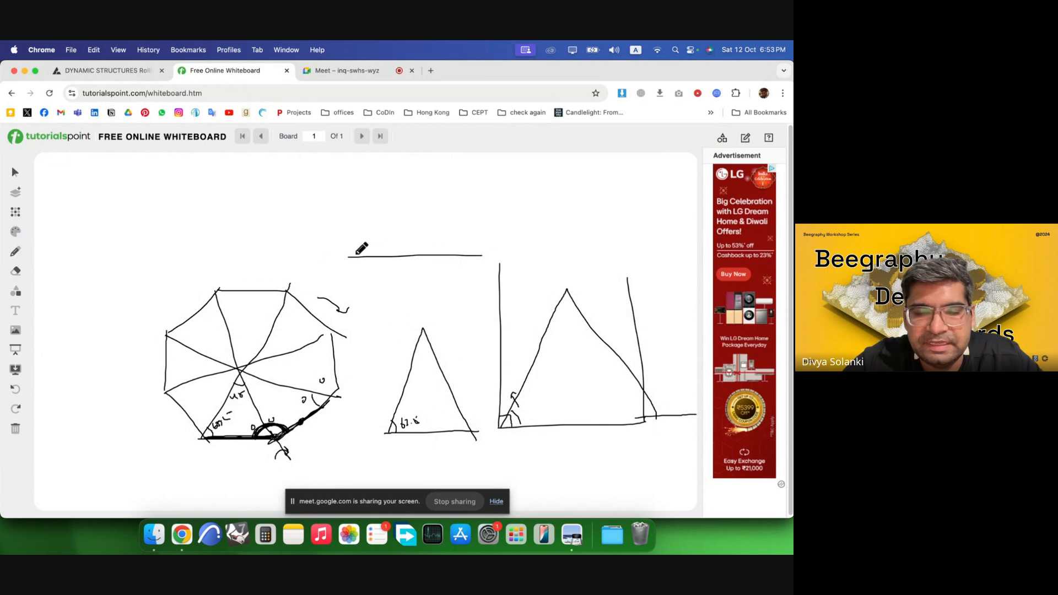
left_click_drag(162, 209, 215, 207)
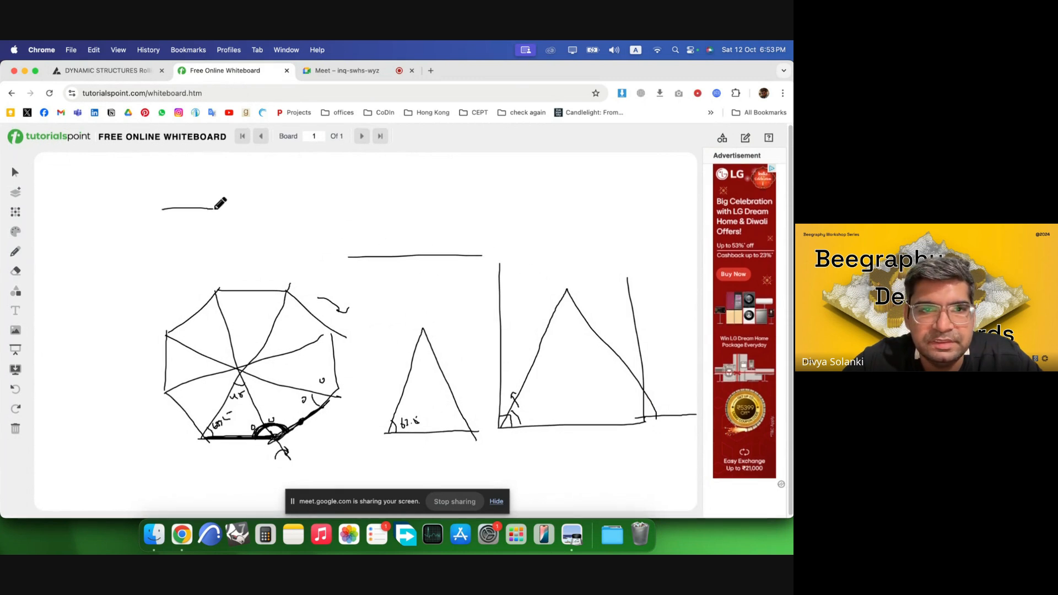
left_click_drag(329, 229, 526, 229)
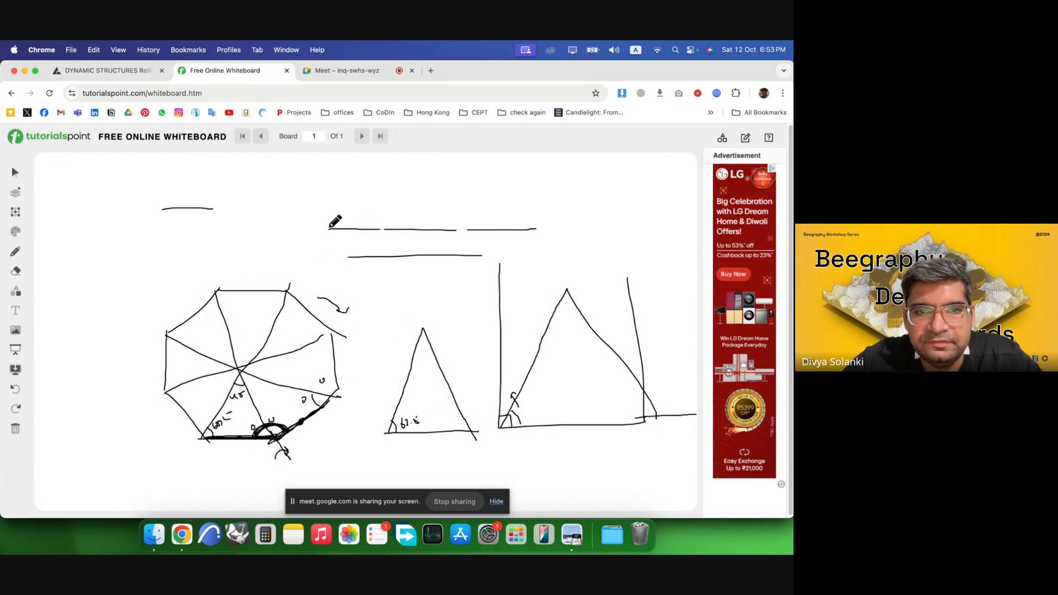
mouse_move(329, 228)
left_mouse_down()
mouse_move(342, 192)
mouse_move(363, 187)
mouse_move(376, 228)
mouse_move(331, 227)
mouse_move(382, 189)
mouse_move(386, 223)
mouse_move(383, 168)
mouse_move(385, 182)
mouse_move(323, 218)
mouse_move(325, 173)
mouse_move(337, 226)
mouse_move(379, 226)
mouse_move(362, 187)
left_mouse_up()
mouse_move(330, 229)
left_mouse_down()
mouse_move(385, 229)
mouse_move(382, 179)
mouse_move(384, 227)
mouse_move(386, 219)
mouse_move(398, 230)
left_mouse_up()
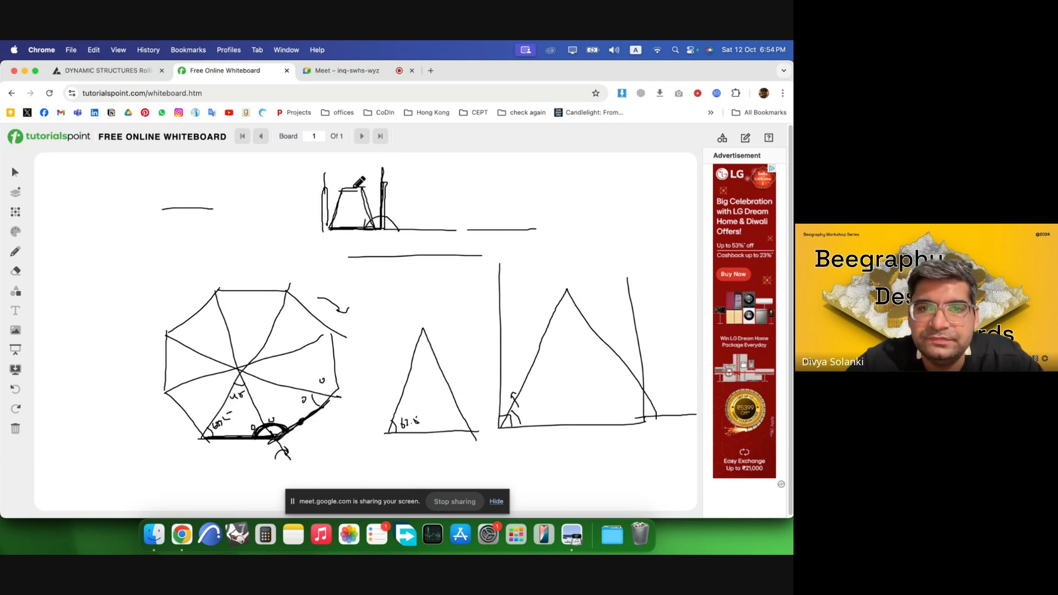
left_click_drag(343, 196, 334, 223)
mouse_move(333, 224)
left_mouse_down()
mouse_move(343, 195)
mouse_move(368, 188)
left_mouse_up()
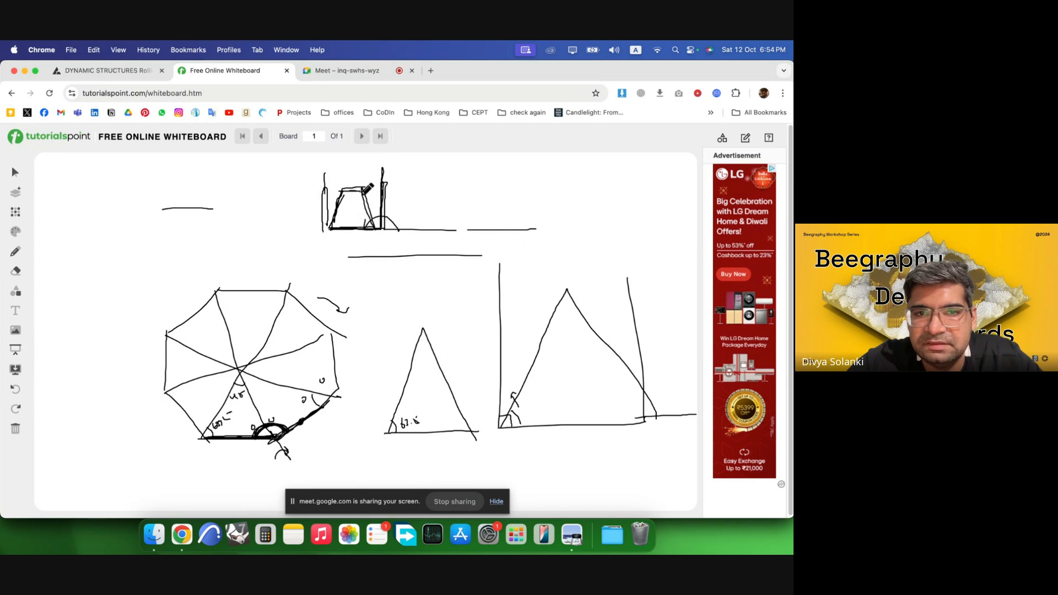
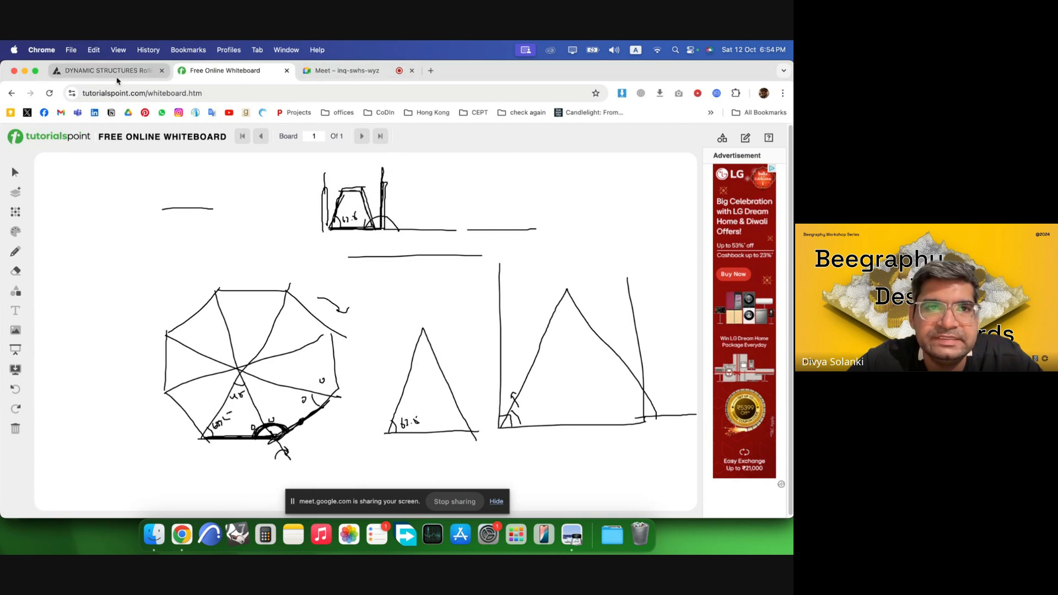
Return to the Beegraphy workspace, add an End Points component and connect the List Merge output to its Curve input.
left_click(99, 70)
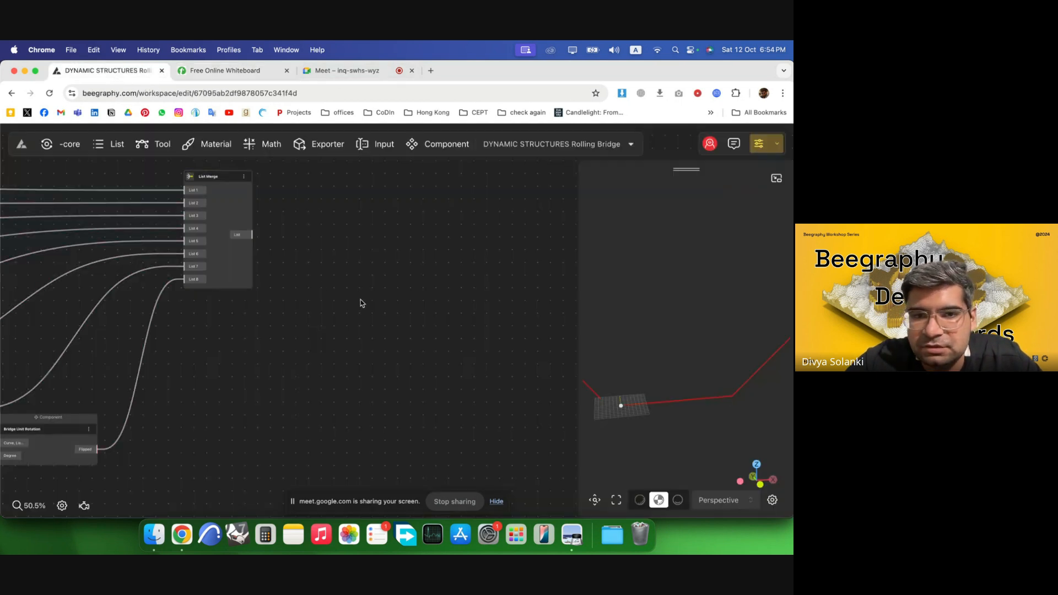
double_click(405, 287)
type("end")
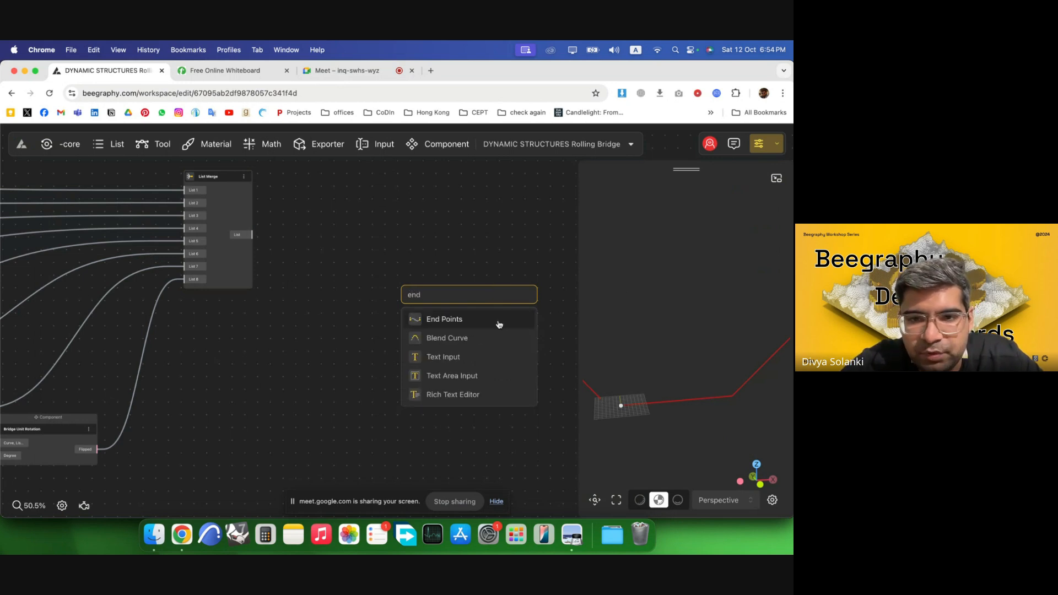
left_click(497, 320)
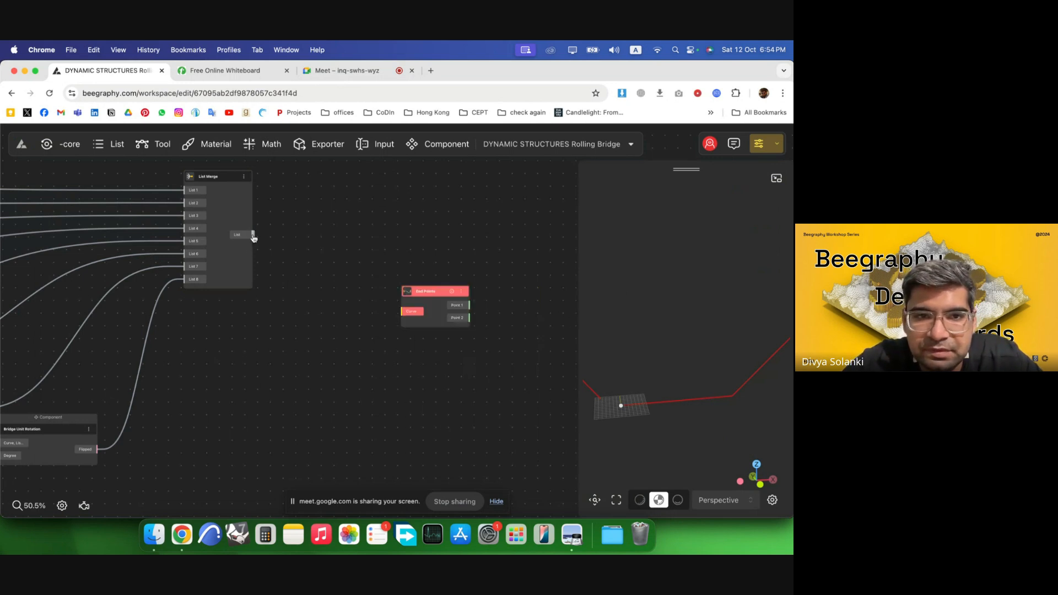
left_click_drag(253, 236, 371, 268)
scroll(487, 281, "down", 3)
right_click_drag(486, 299, 450, 334)
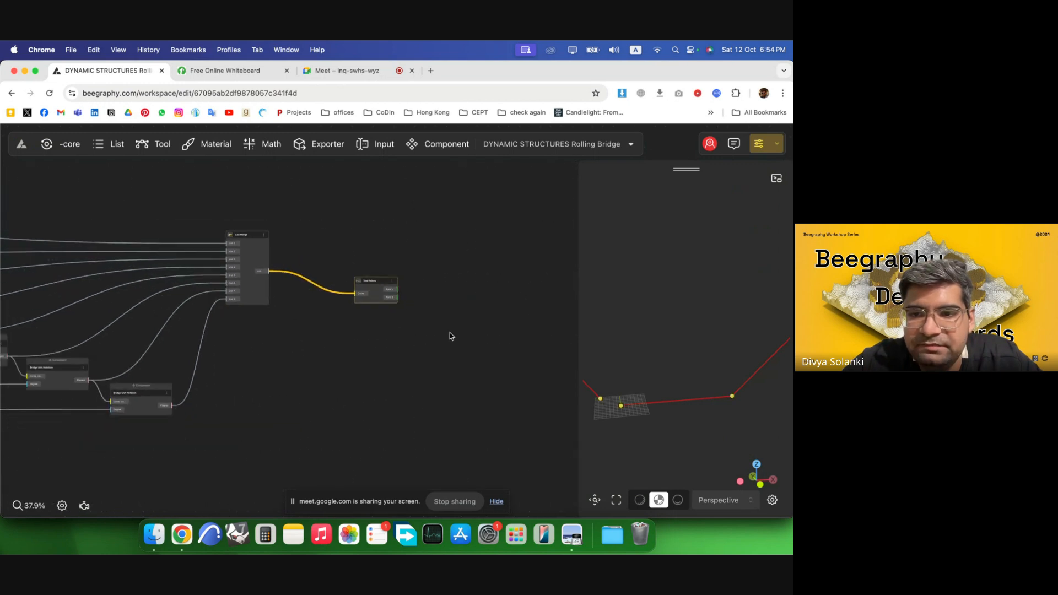
Move the Opening Angle slider to a higher value and zoom around the node network to review it.
scroll(481, 300, "up", 5)
scroll(481, 318, "down", 8)
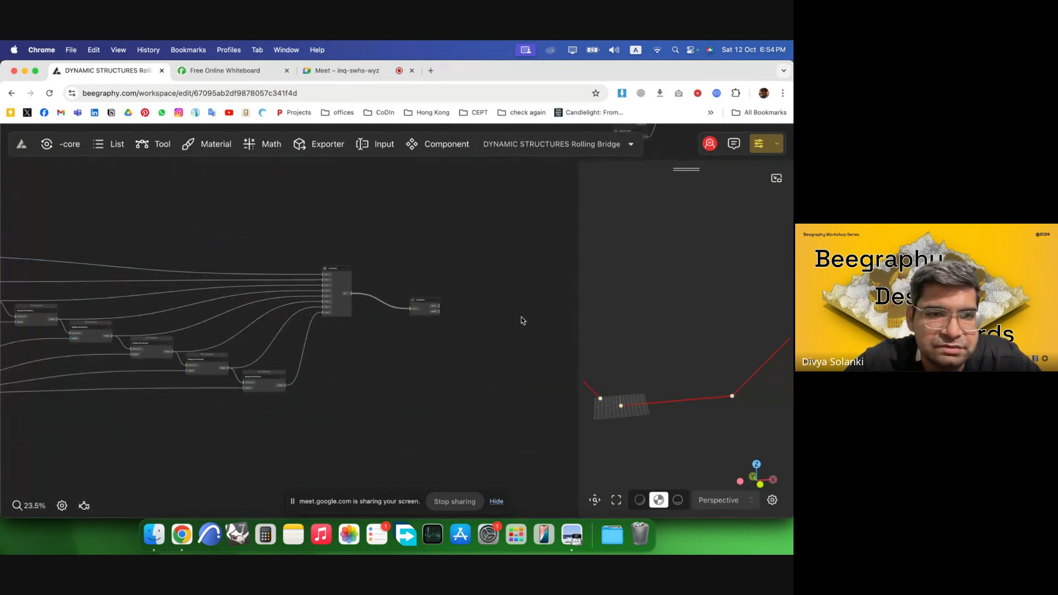
scroll(521, 320, "down", 2)
scroll(166, 364, "up", 8)
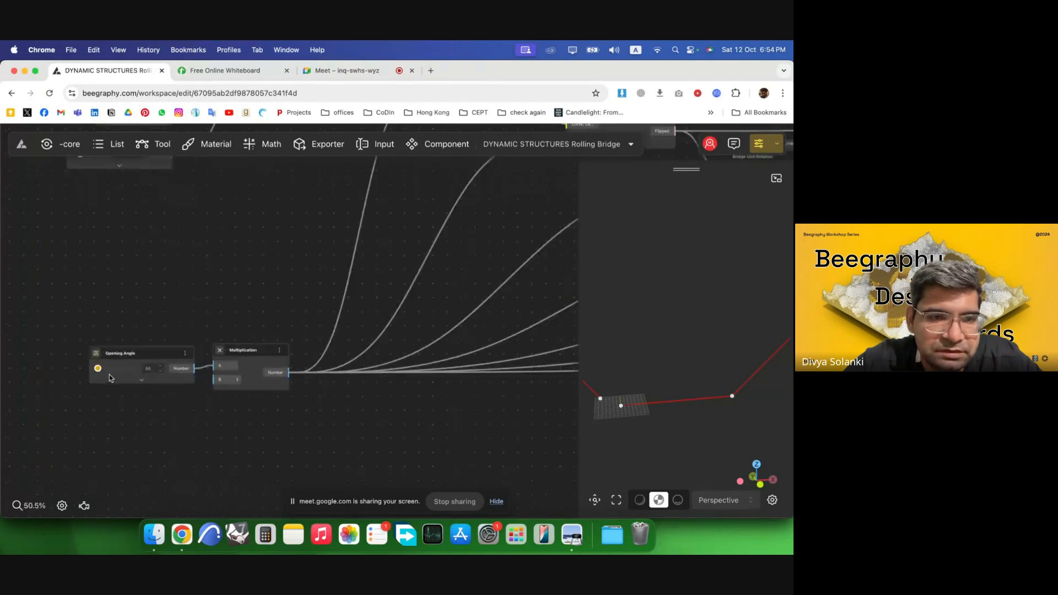
scroll(109, 377, "up", 3)
left_click_drag(91, 364, 162, 366)
scroll(77, 323, "down", 5)
scroll(68, 353, "down", 3)
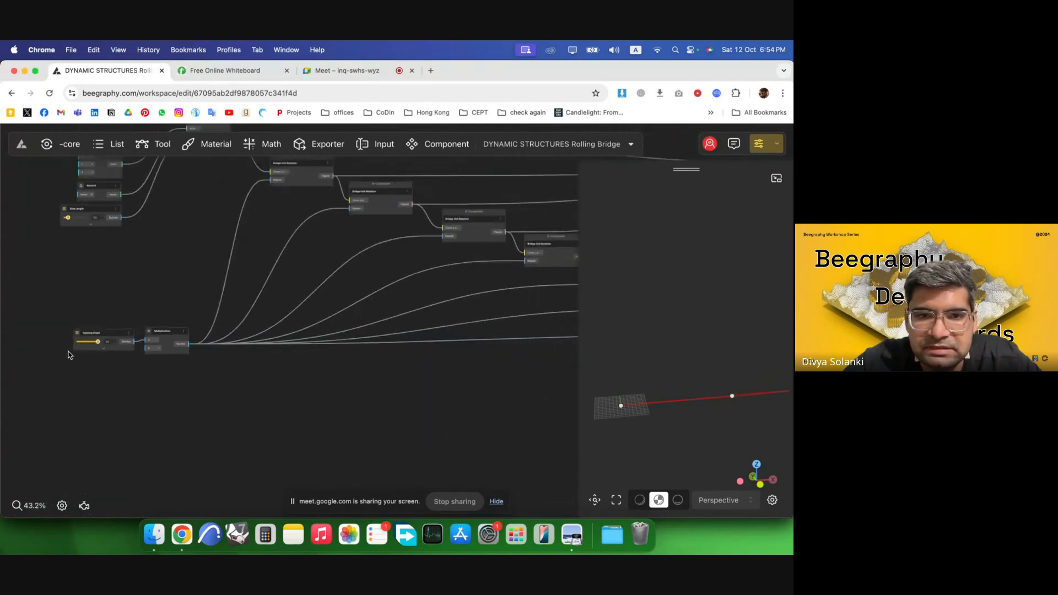
scroll(83, 347, "up", 3)
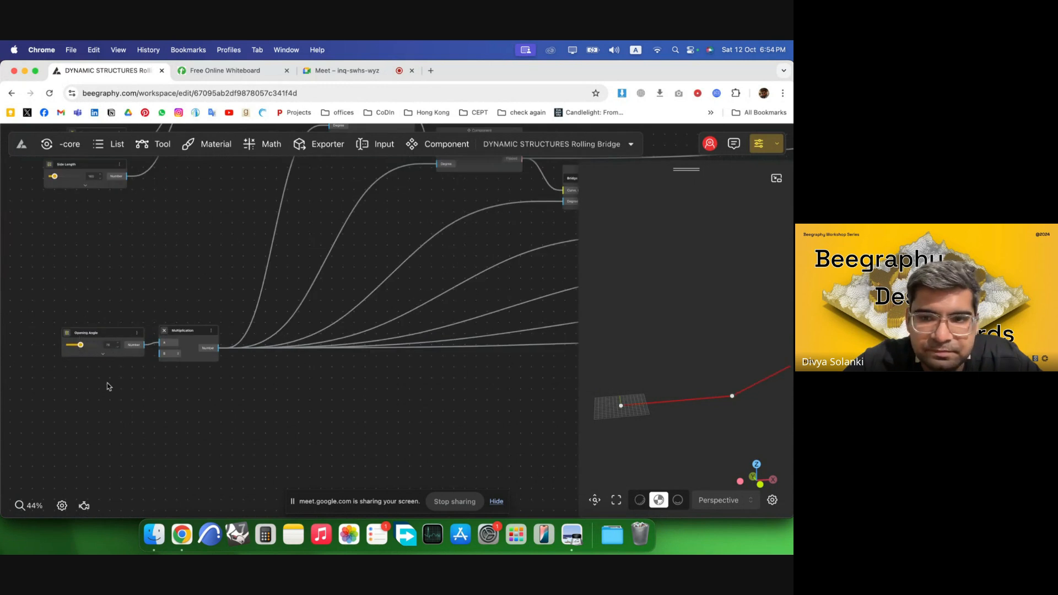
scroll(105, 380, "down", 10)
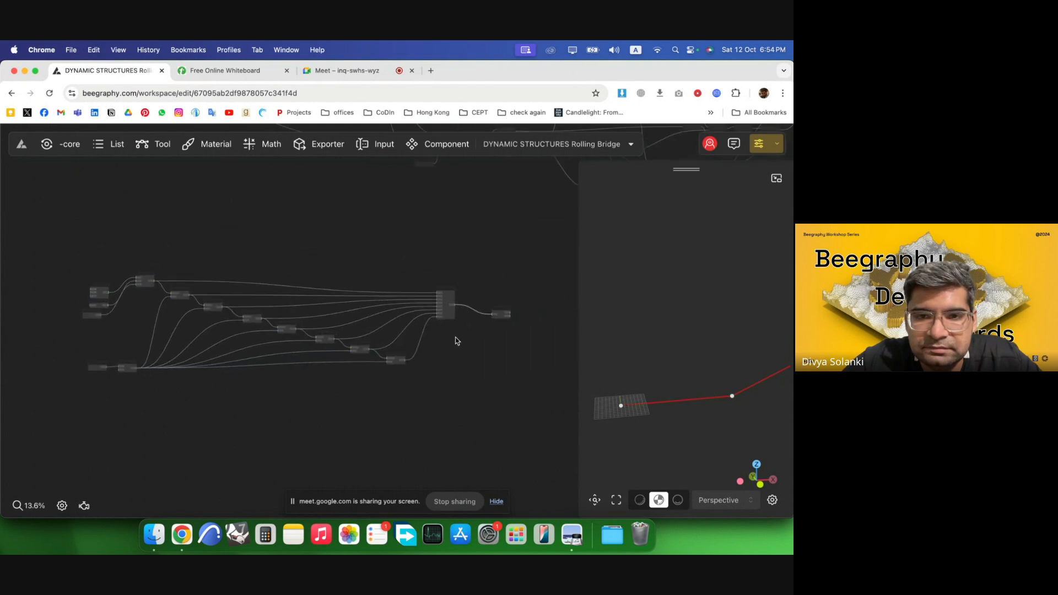
scroll(456, 342, "up", 10)
scroll(259, 331, "down", 2)
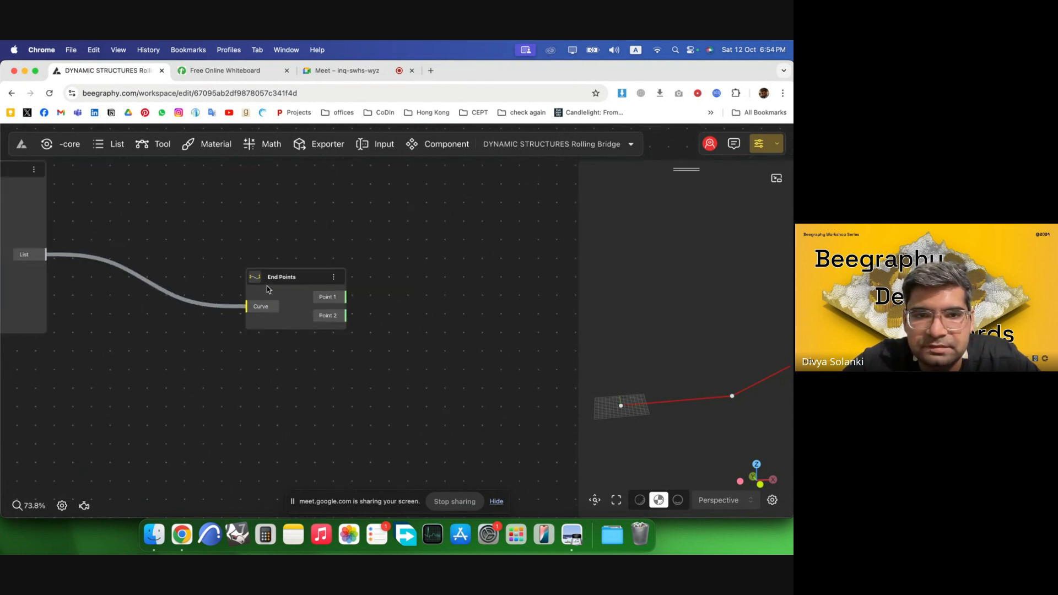
Add a Vector Rotate component and connect the End Points' Point 1 to its Center input.
left_click_drag(267, 289, 248, 260)
double_click(461, 290)
type("ro")
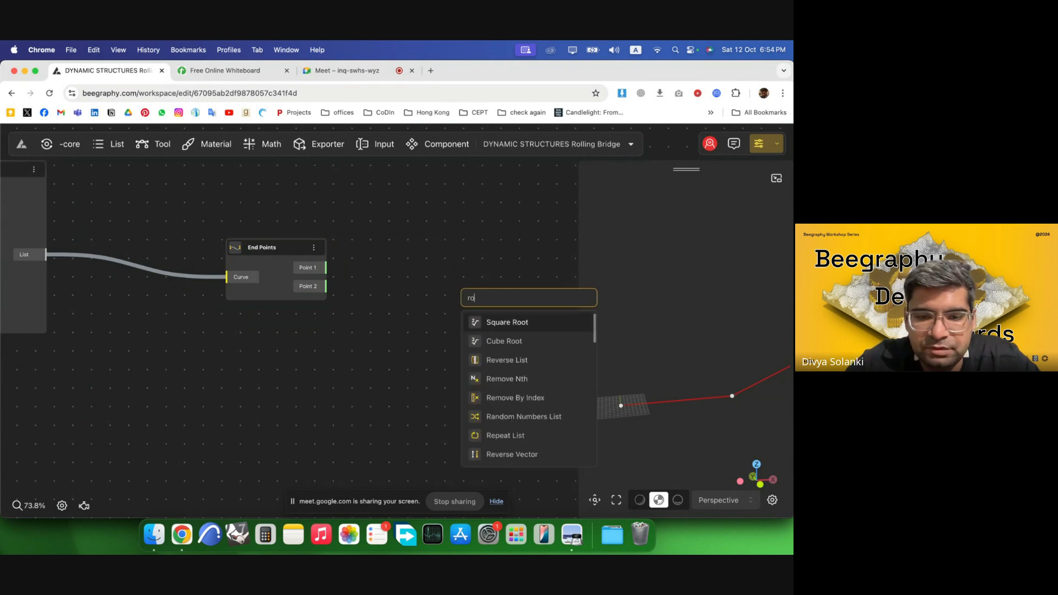
type("ta")
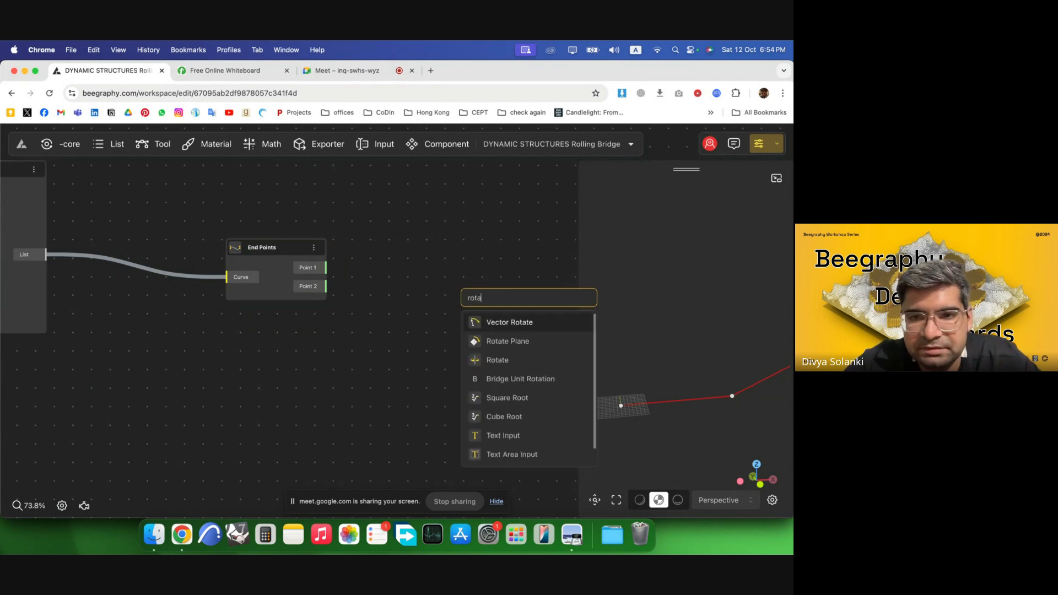
left_click(530, 325)
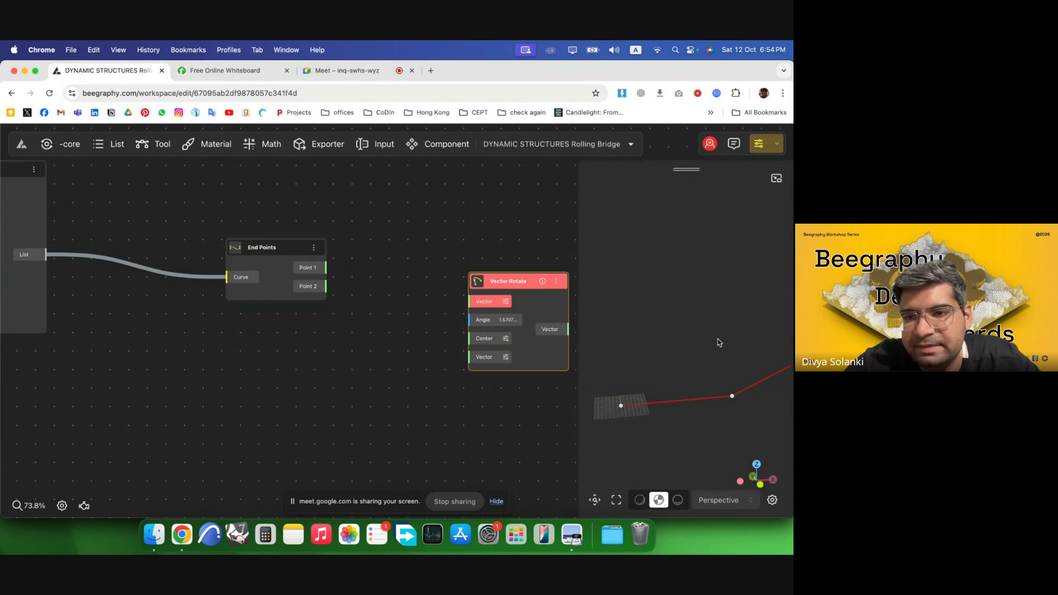
left_click(353, 298)
left_click_drag(277, 256, 286, 253)
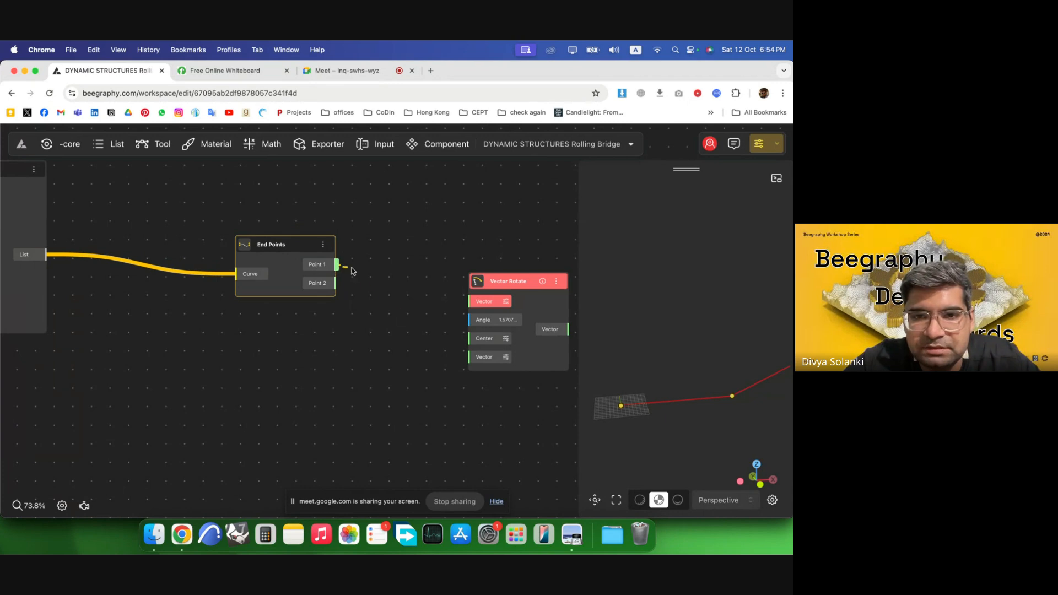
left_click_drag(353, 271, 470, 338)
left_click_drag(298, 283, 314, 315)
left_click(366, 409)
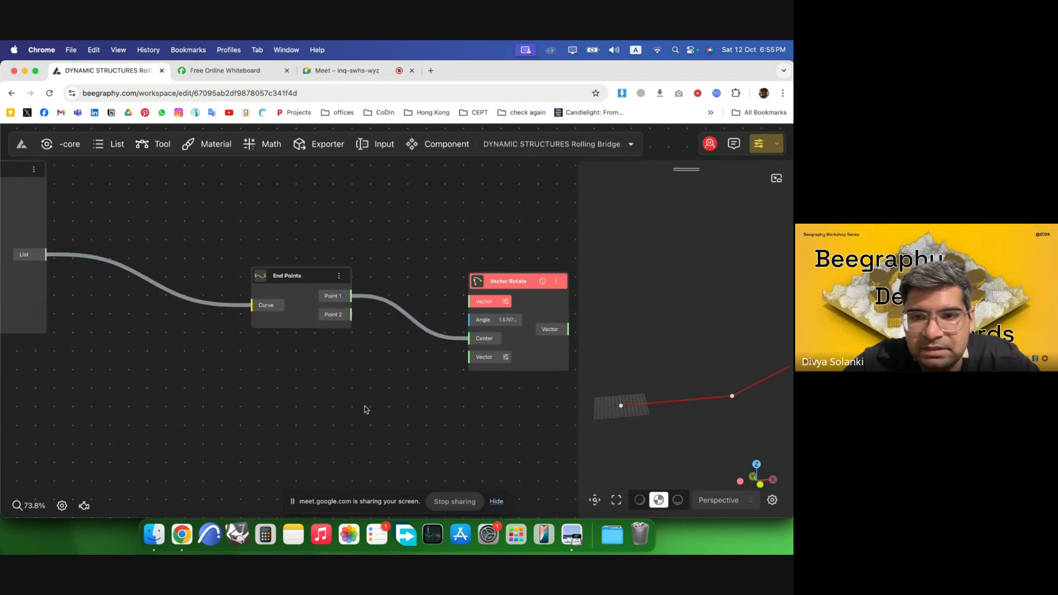
Add a VectorY component and connect its output to the Vector Rotate's Vector input.
double_click(277, 371)
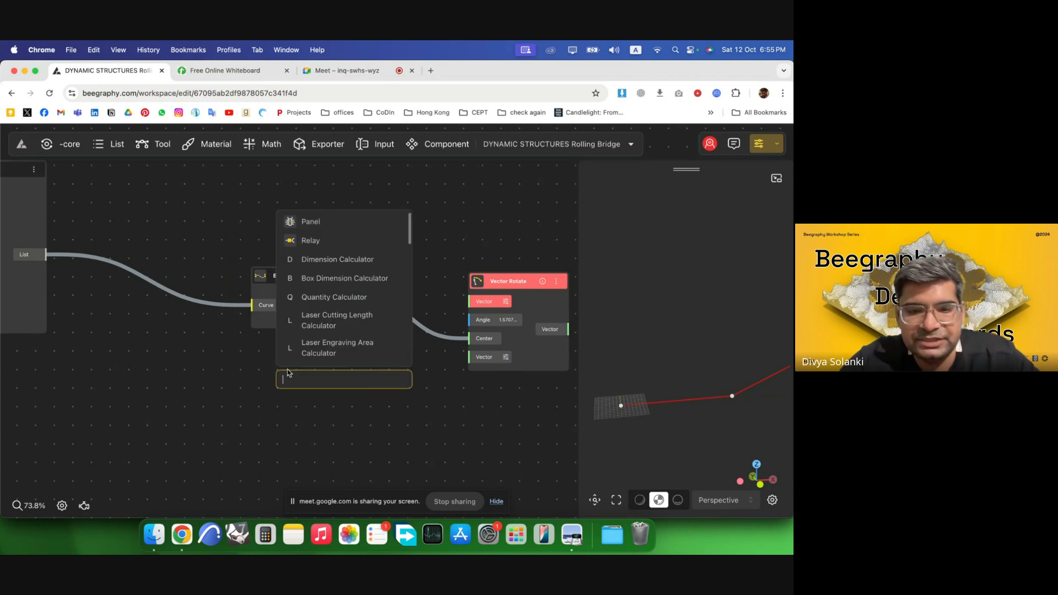
type("y")
left_click(332, 403)
left_click_drag(341, 401, 514, 272)
scroll(466, 379, "down", 3)
left_click_drag(452, 396, 186, 254)
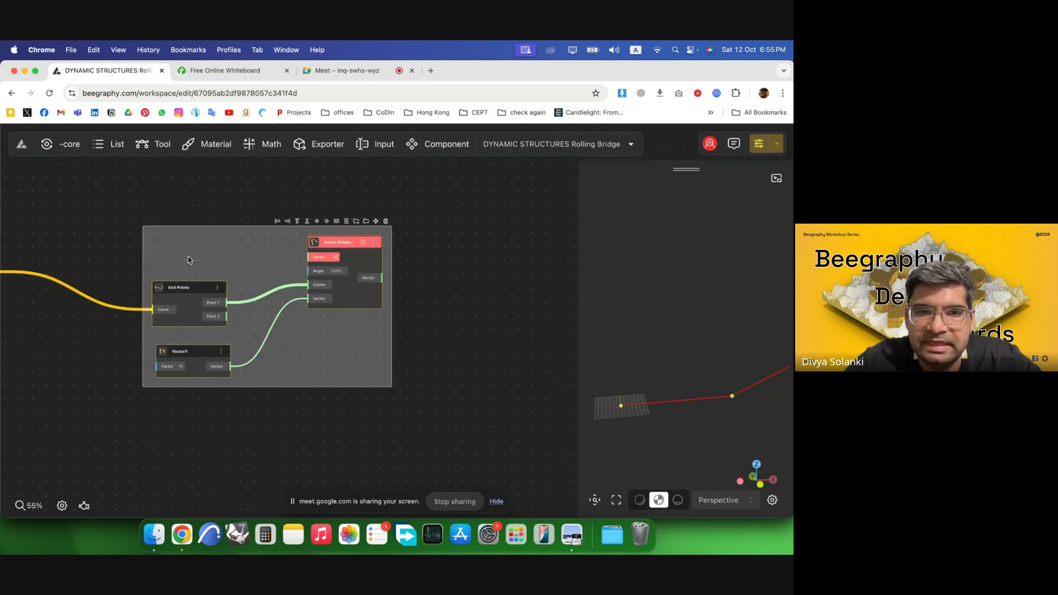
left_click_drag(360, 289, 482, 298)
left_click(331, 192)
scroll(339, 259, "up", 3)
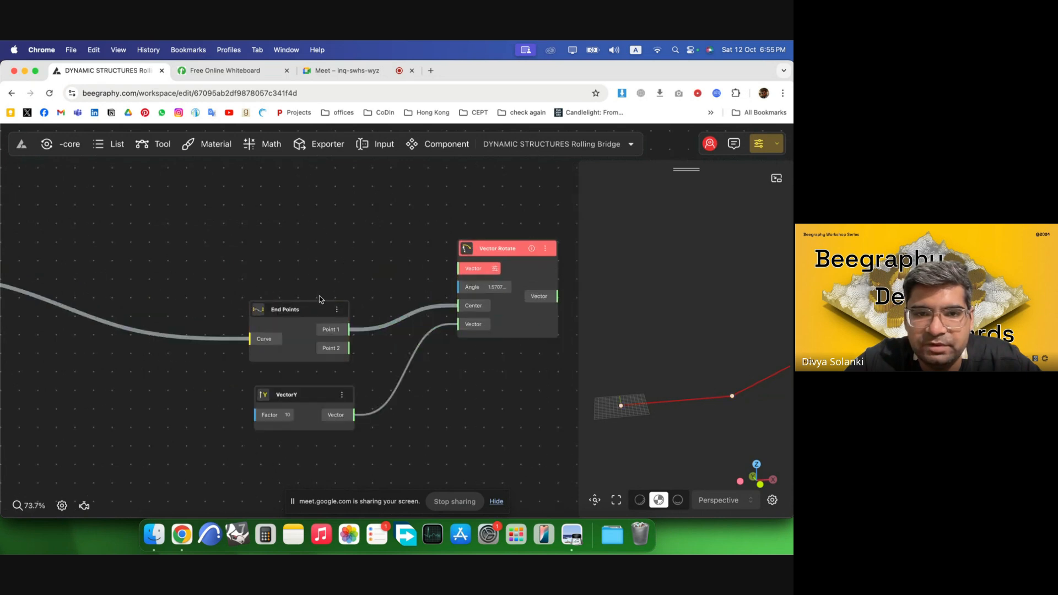
Add a Number Const component with the value 67.5 next to the End Points node.
double_click(390, 267)
type("67.5")
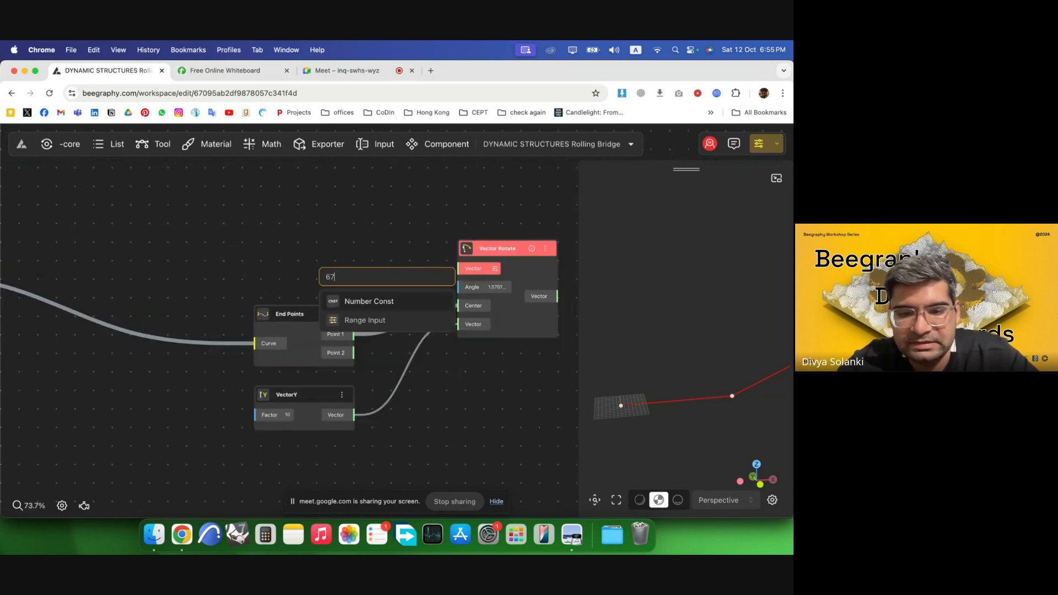
key("Return")
left_click_drag(422, 277, 238, 260)
Add a DegToRad component, feed it the 67.5 constant and connect its Radian output to the rotation Angle.
double_click(348, 257)
type("re")
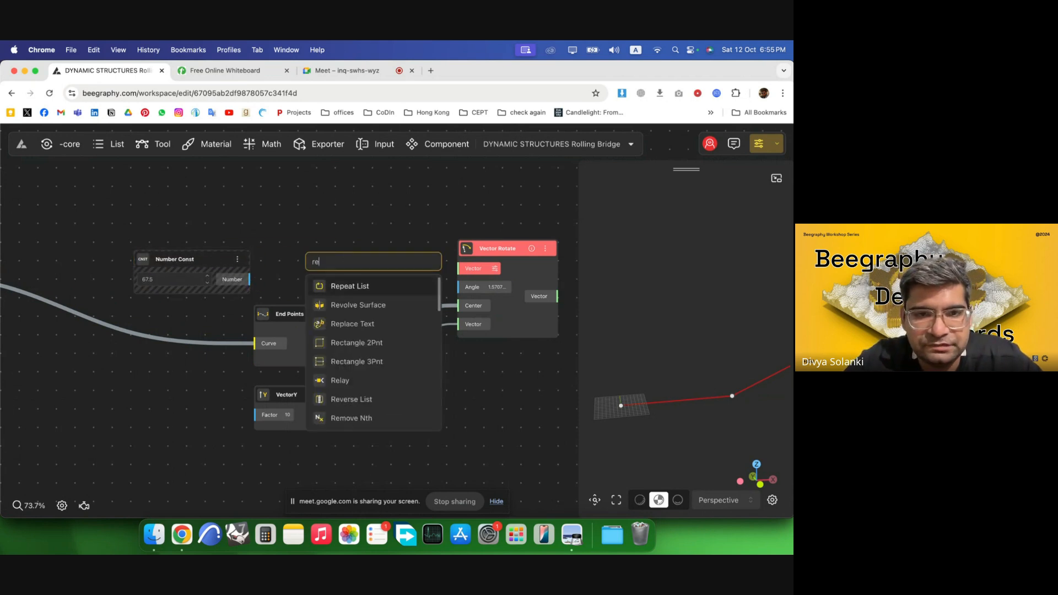
key("BackSpace")
key("BackSpace")
type("degto")
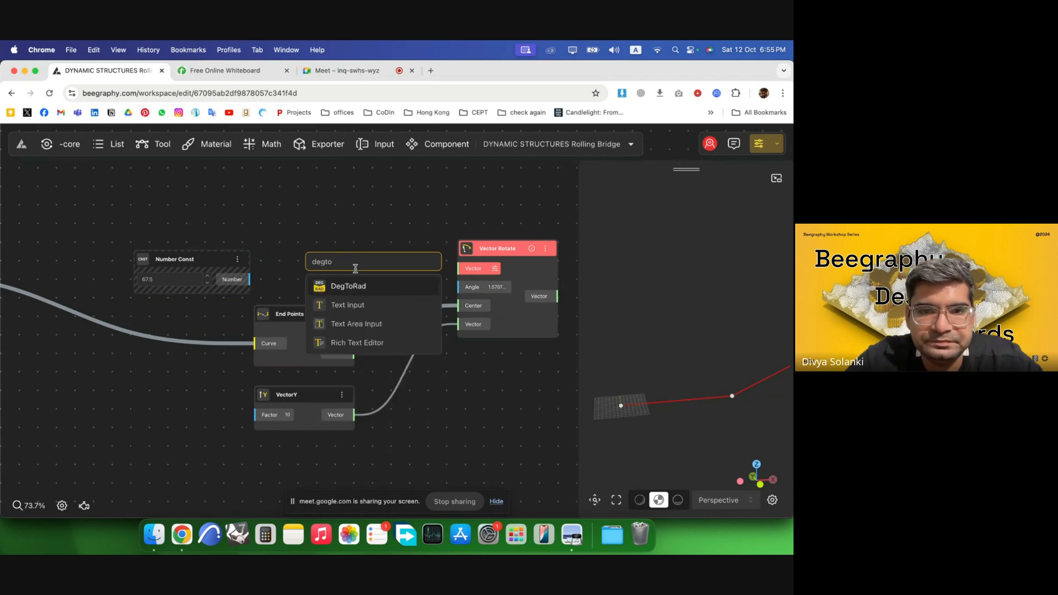
left_click(338, 286)
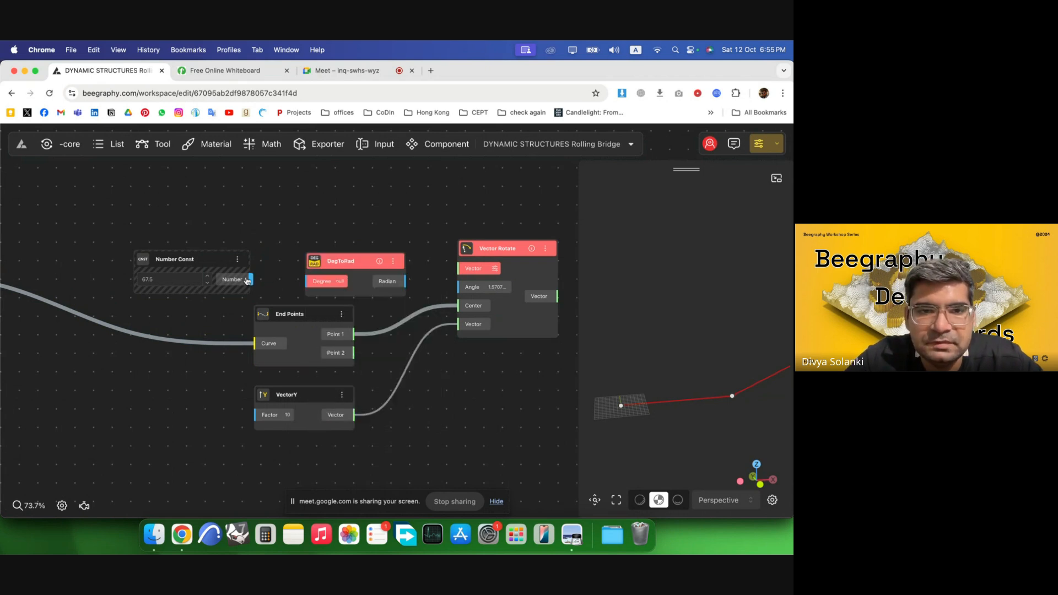
left_click_drag(247, 281, 460, 287)
left_click_drag(310, 257, 308, 260)
left_click_drag(212, 268, 197, 267)
left_click(329, 228)
left_click_drag(511, 268, 504, 249)
left_click(485, 340)
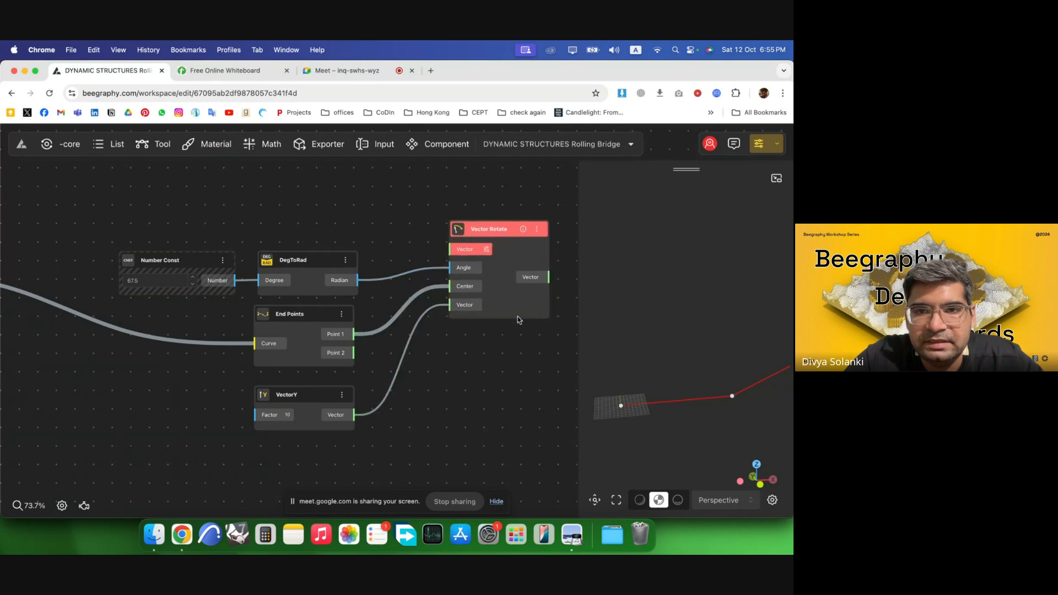
Replace the Vector Rotate with a Rotate component, wiring Radian to Angle, Point 1 to Center and VectorY to Vector.
scroll(309, 243, "down", 3)
scroll(487, 265, "up", 5)
left_click(440, 243)
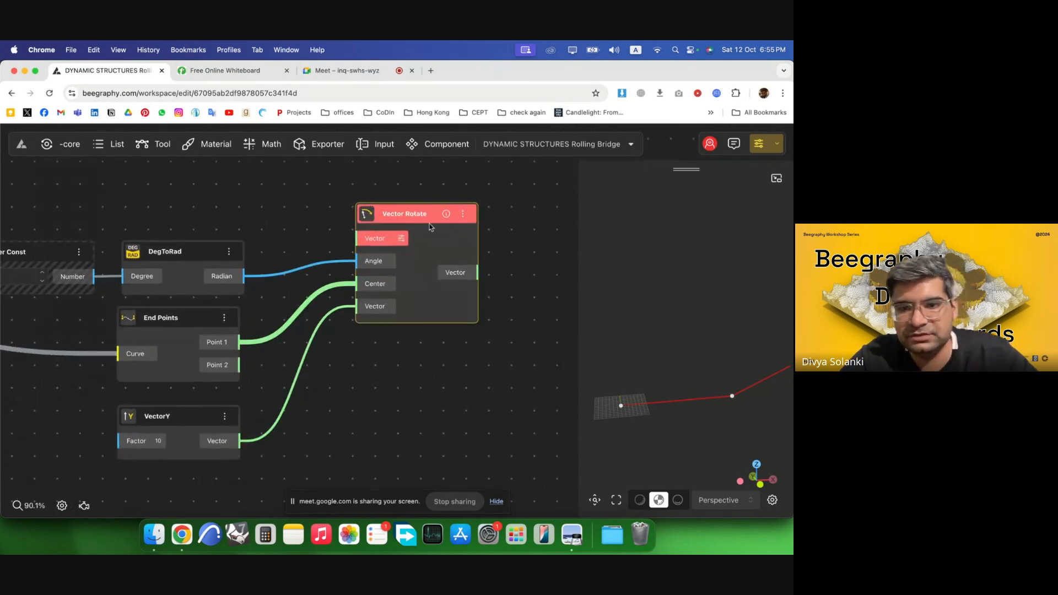
key("BackSpace")
double_click(414, 249)
type("rot")
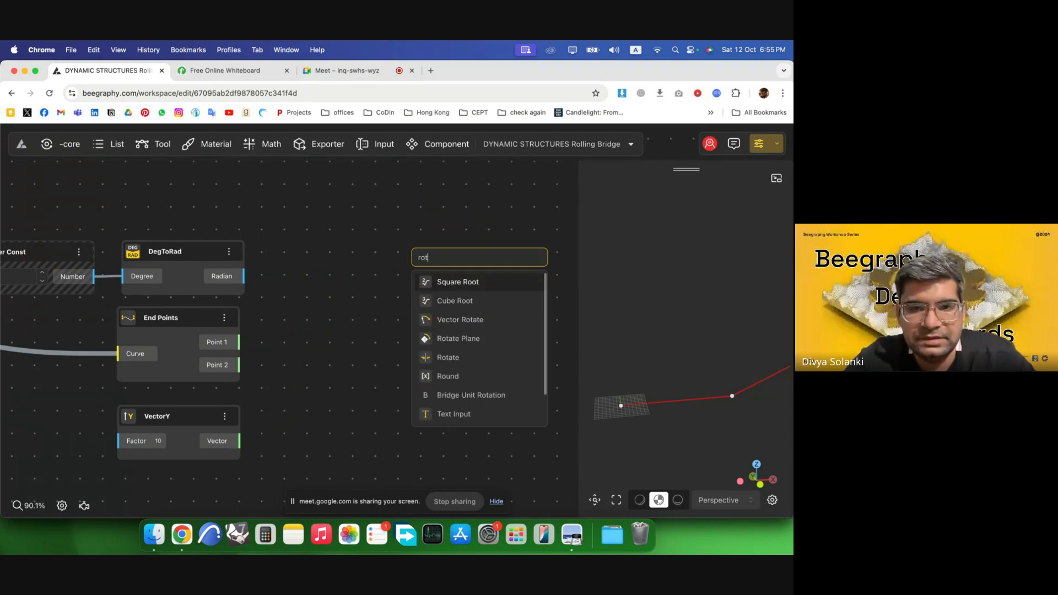
type("a")
left_click(470, 324)
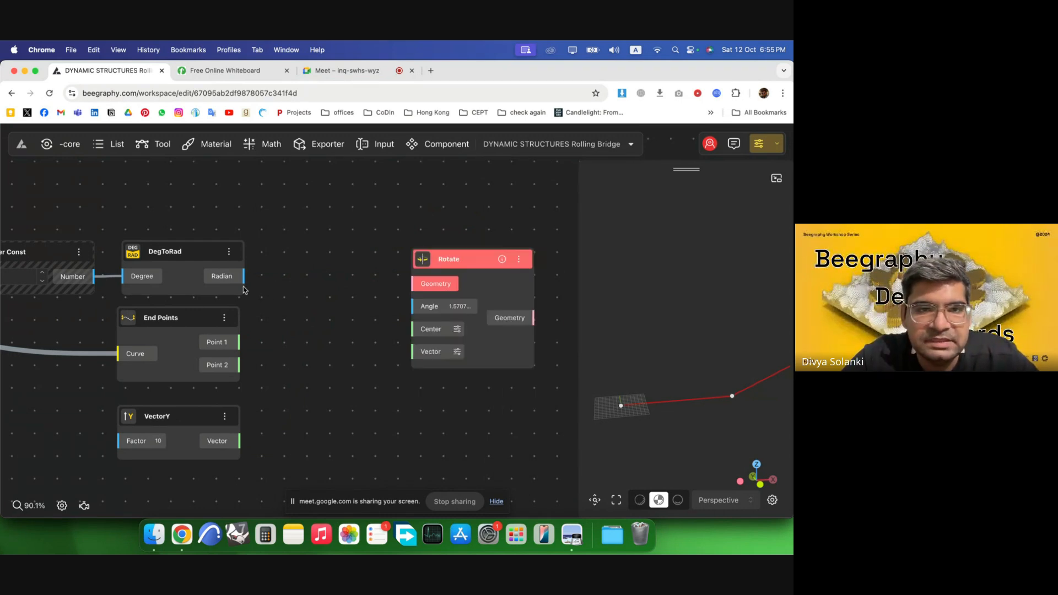
left_click_drag(244, 276, 413, 305)
left_click_drag(240, 342, 412, 329)
left_click_drag(239, 443, 421, 256)
Connect the List Merge output to the Rotate's Geometry input and orbit the preview to check the rotated segments.
scroll(460, 366, "down", 5)
left_click(461, 368)
left_click_drag(51, 318, 426, 290)
left_click(450, 355)
left_click_drag(699, 392, 681, 361)
scroll(668, 365, "down", 5)
right_click_drag(716, 370, 688, 393)
scroll(309, 353, "up", 5)
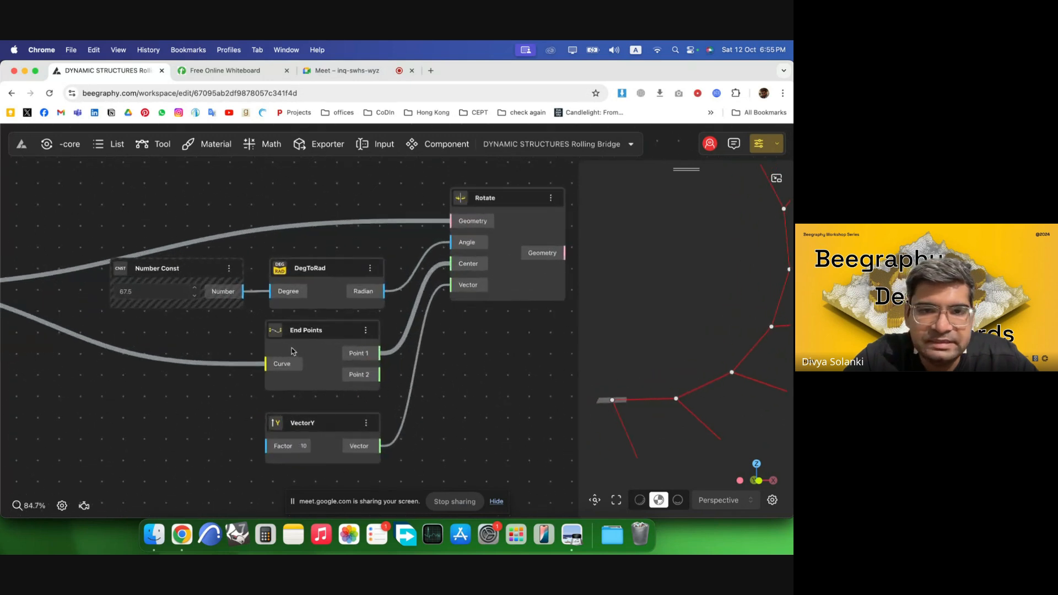
Set the Number Const angle to -67.5 and orbit the 3D preview to check the rotated segments.
left_click(104, 286)
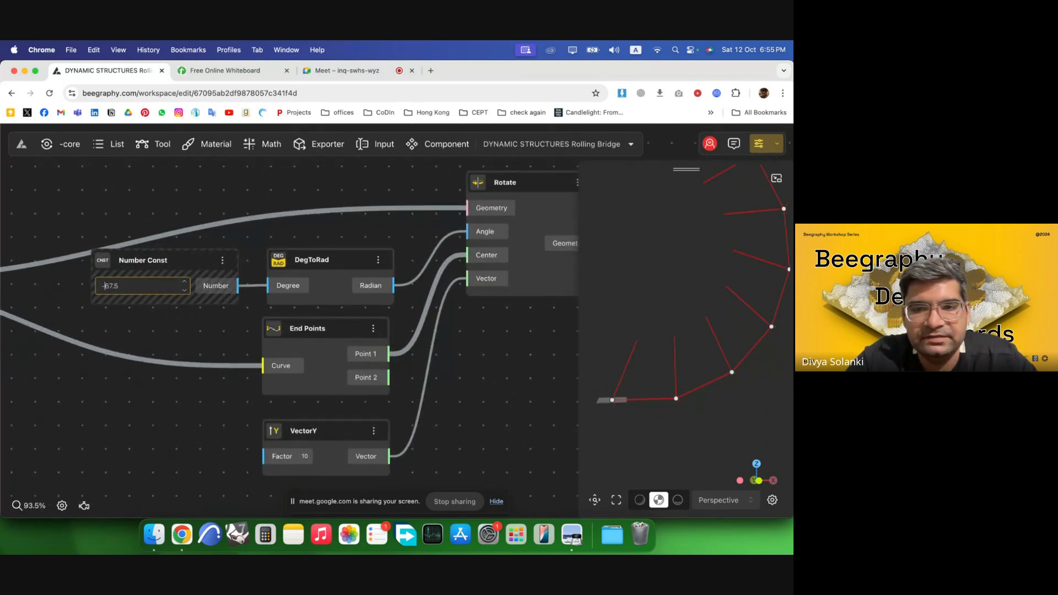
left_click(181, 332)
scroll(179, 336, "down", 4)
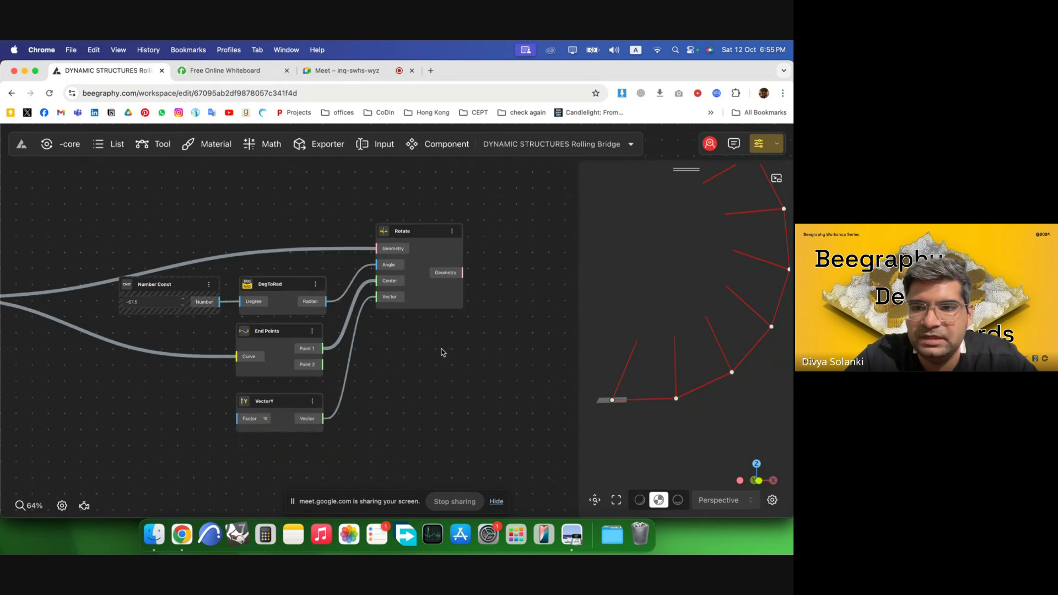
left_click_drag(655, 374, 694, 408)
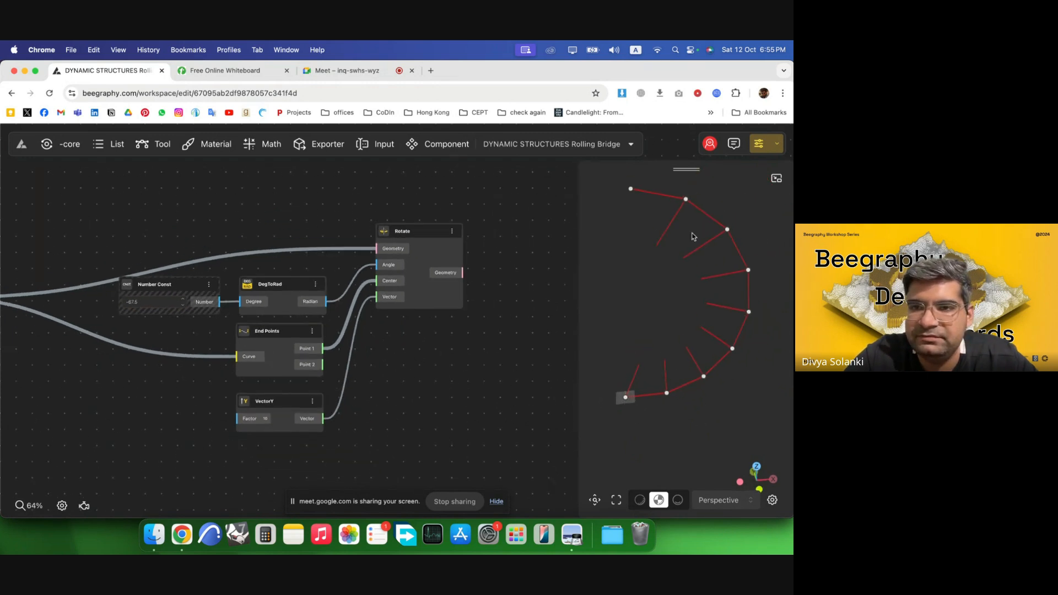
scroll(286, 371, "down", 3)
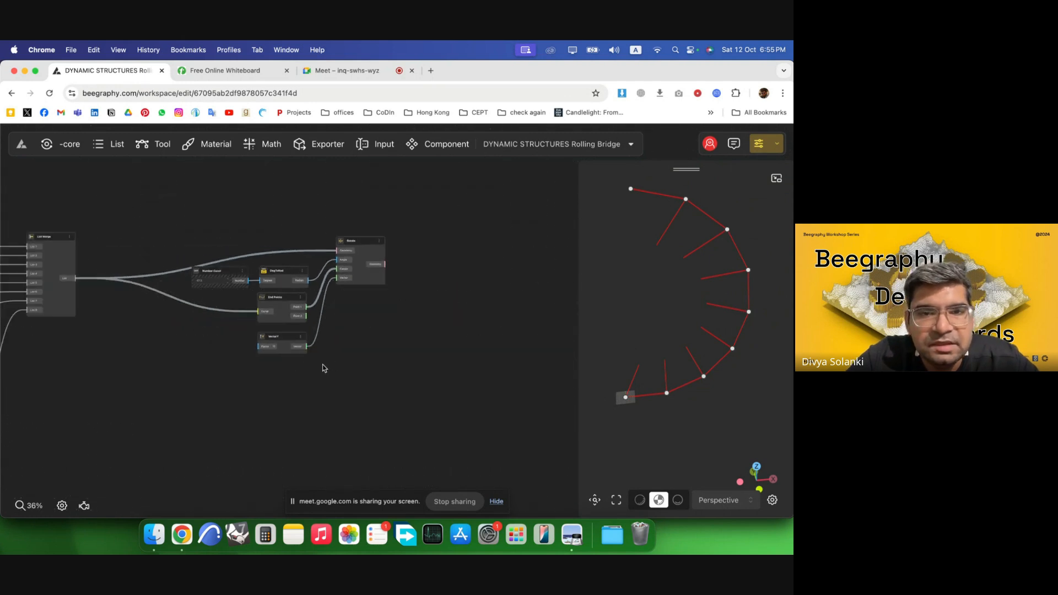
Duplicate the Rotate component and connect the End Points' Point 2 to the copy's Center input.
left_click(372, 257)
left_click_drag(378, 257, 384, 431, "alt")
left_click(292, 435)
scroll(293, 434, "up", 3)
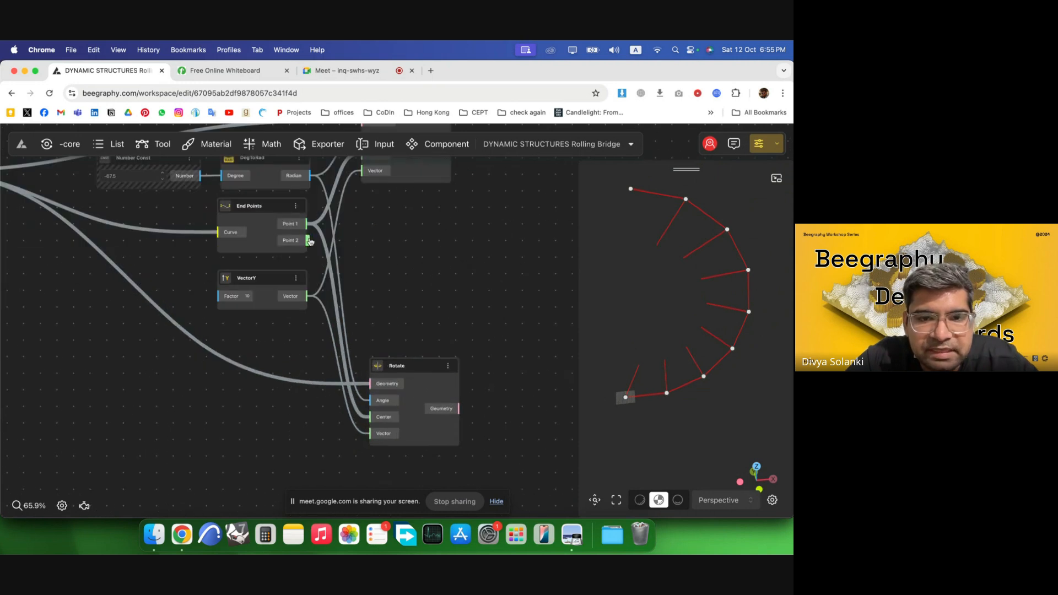
left_click_drag(310, 240, 423, 392)
left_click(477, 377)
scroll(475, 378, "down", 2)
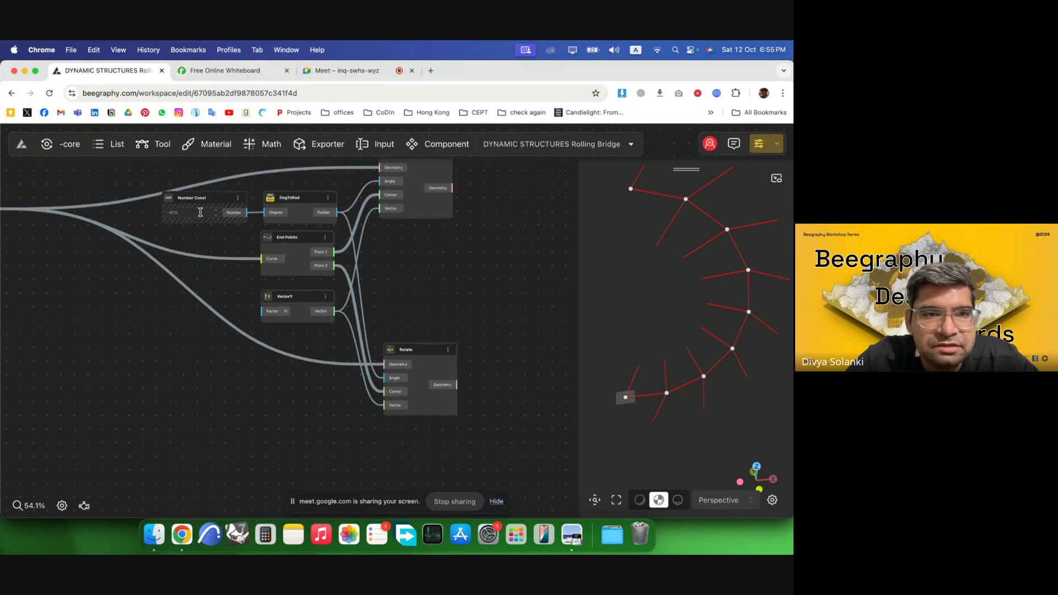
Add a Negative component below the end-point nodes.
left_click(236, 209)
double_click(325, 421)
type("op")
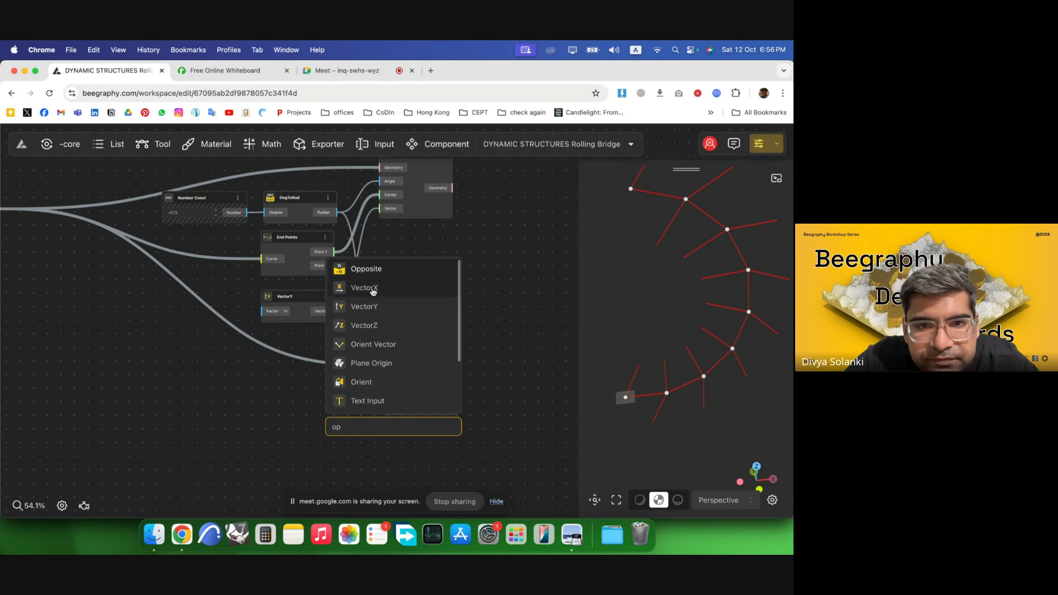
key("Return")
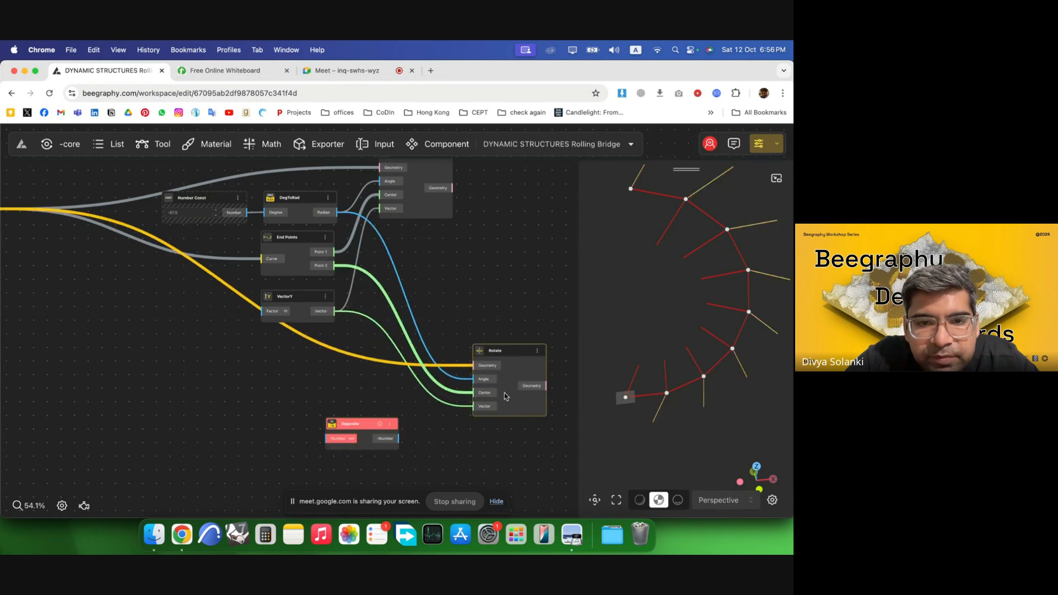
Delete the Negative component from the graph.
left_click_drag(365, 426, 391, 404)
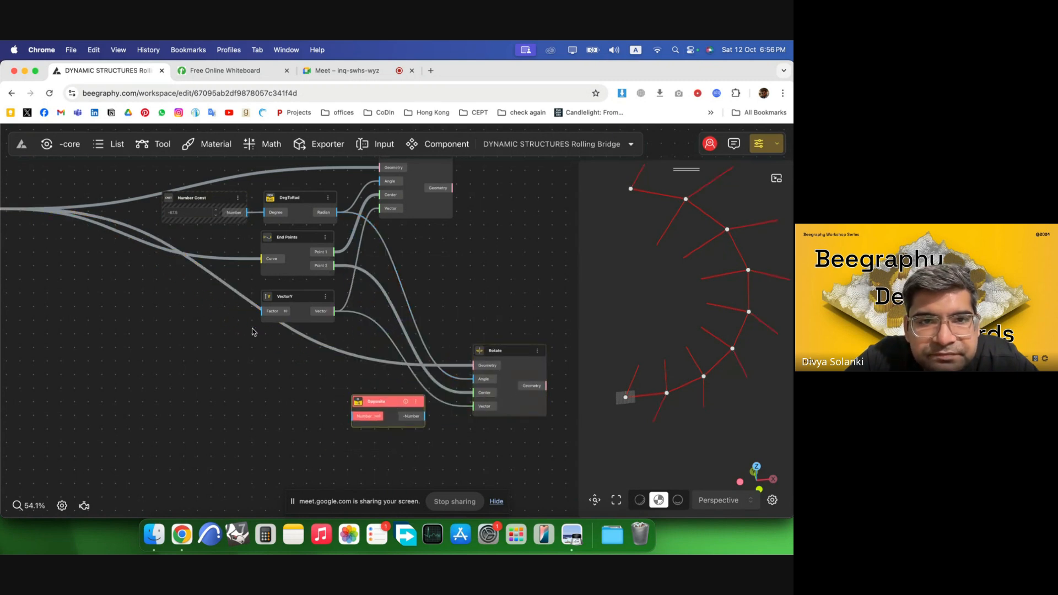
key("BackSpace")
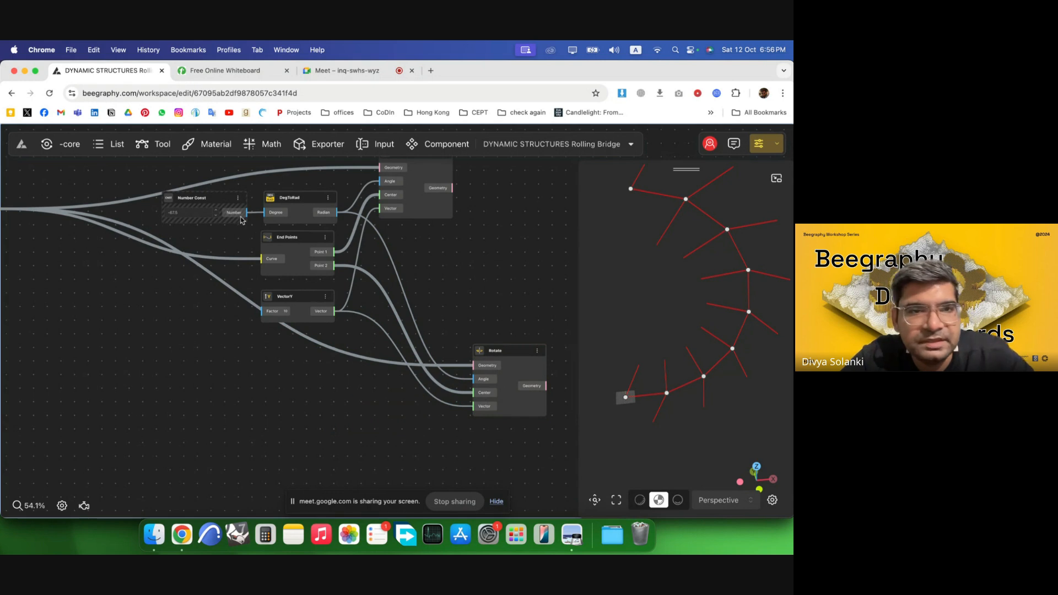
Duplicate the Number Const and DegToRad pair, set the copy to 67.5, and feed its radians into the second Rotate's Angle.
left_click(206, 202)
left_click(293, 203, "shift")
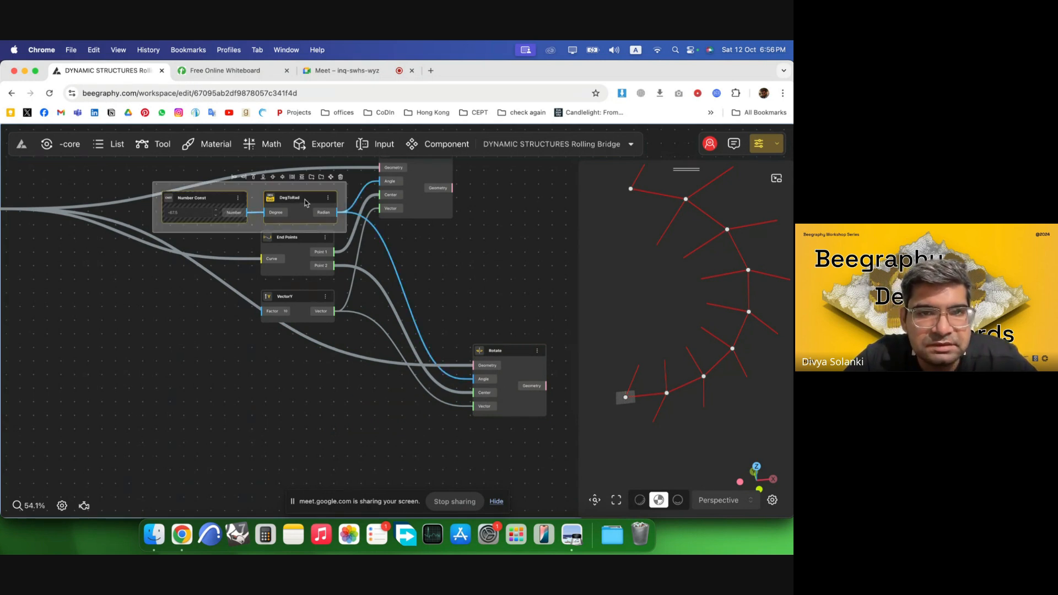
left_click_drag(306, 202, 326, 391, "alt")
scroll(179, 413, "up", 2)
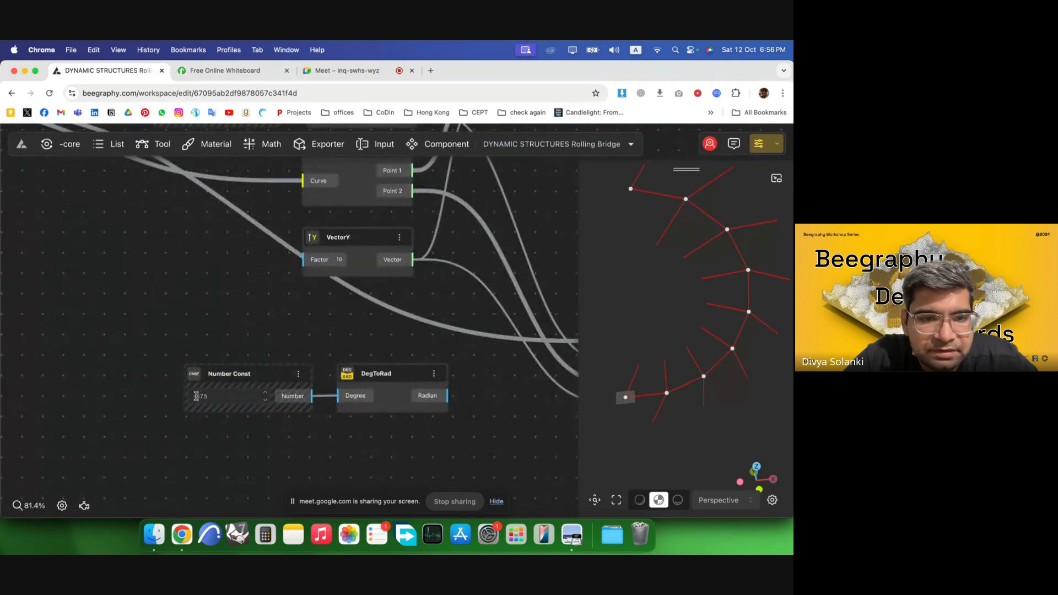
left_click(196, 397)
key("BackSpace")
left_click(114, 389)
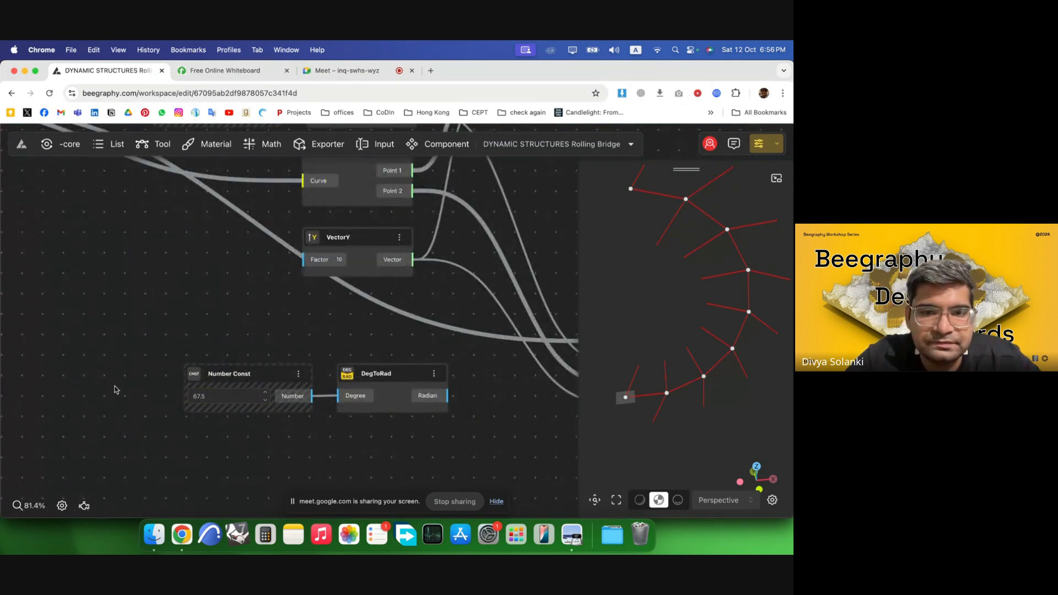
scroll(113, 390, "down", 5)
left_click_drag(313, 395, 388, 340)
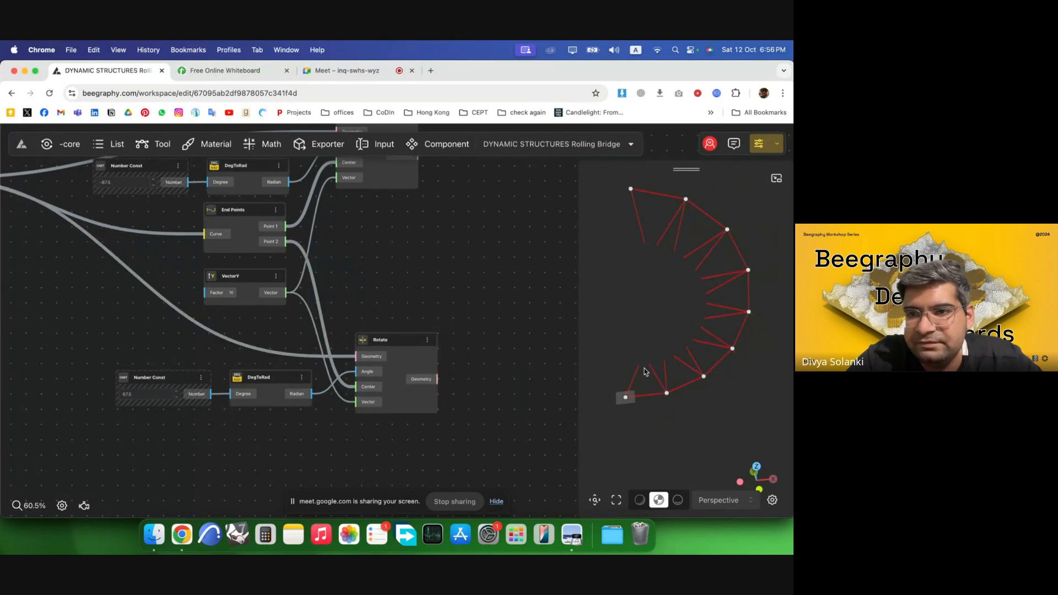
mouse_move(646, 372)
left_mouse_down()
mouse_move(614, 326)
mouse_move(644, 388)
left_mouse_up()
scroll(252, 393, "down", 5)
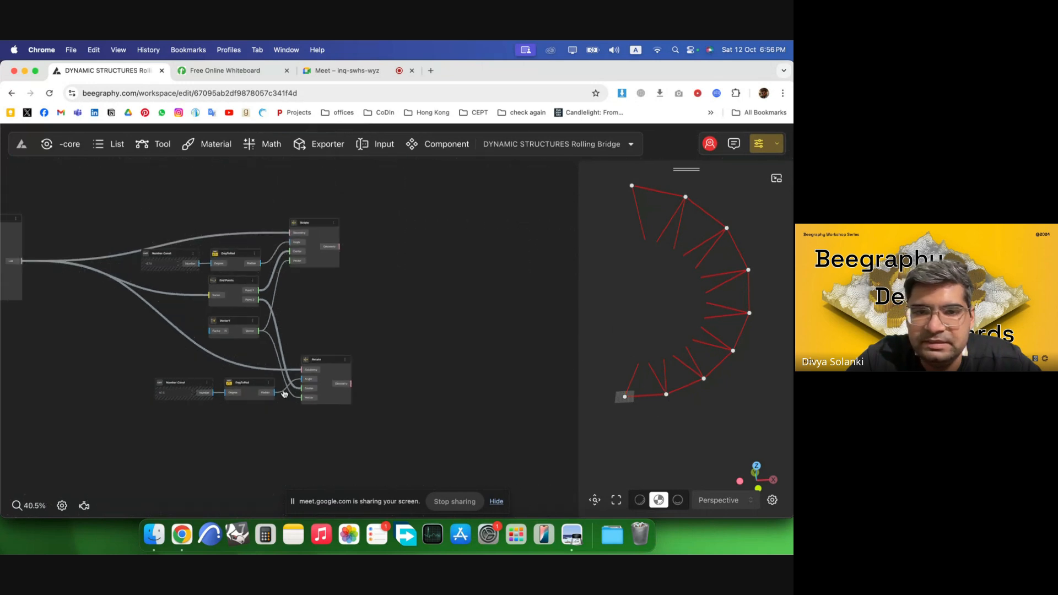
scroll(411, 289, "up", 5)
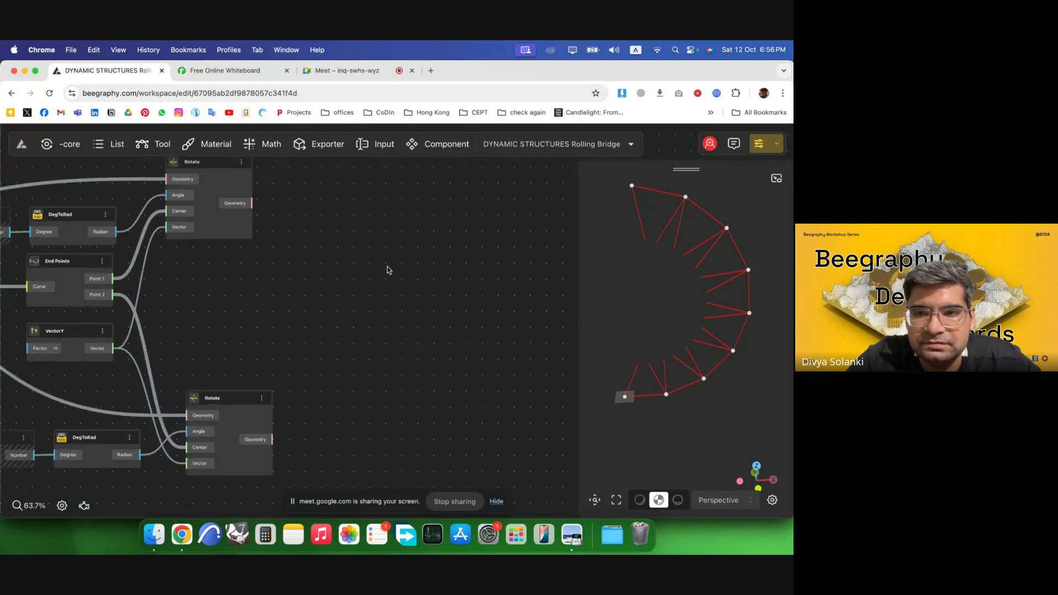
Try lofting both Rotate outputs with a Loft Surface, then delete that Loft Surface.
double_click(387, 270)
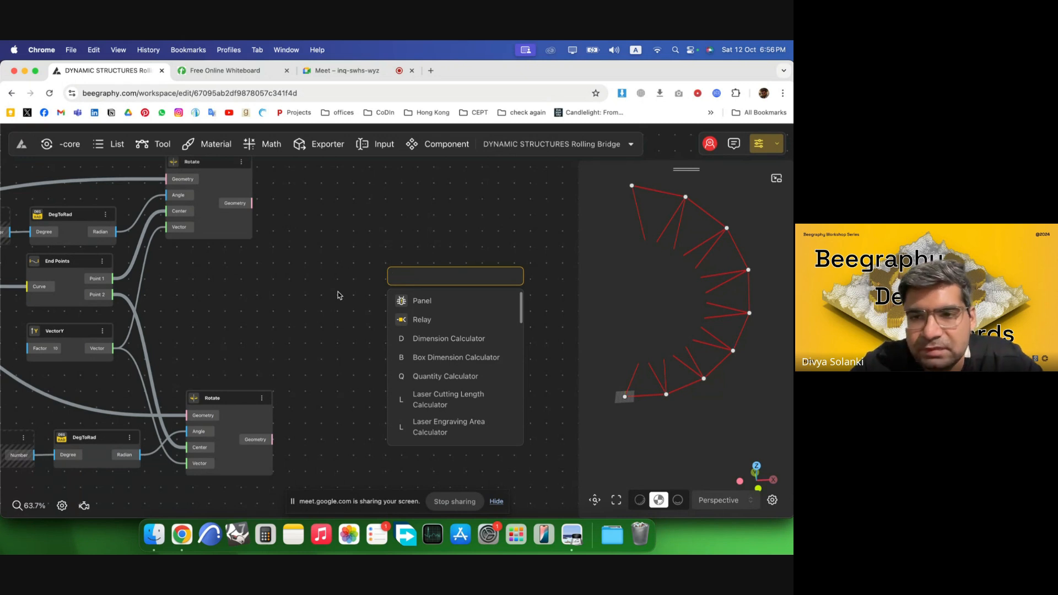
type("loft")
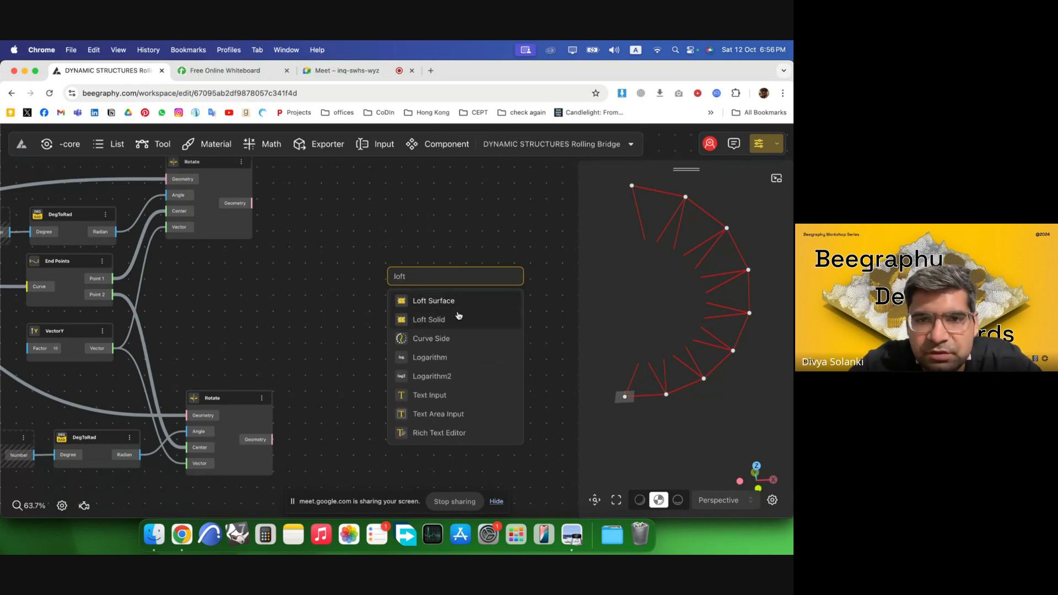
left_click(451, 302)
left_click_drag(252, 203, 388, 308)
left_click_drag(274, 444, 388, 308)
left_click(441, 311)
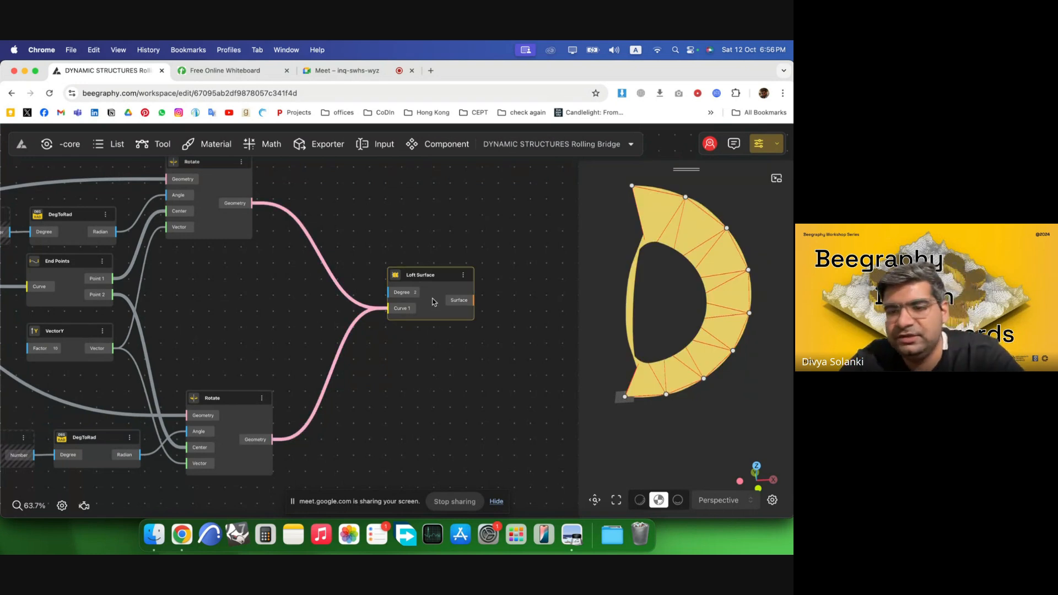
key("Delete")
Pass each Rotate component's geometry through its own Graft Tree component.
double_click(420, 285)
type("graft")
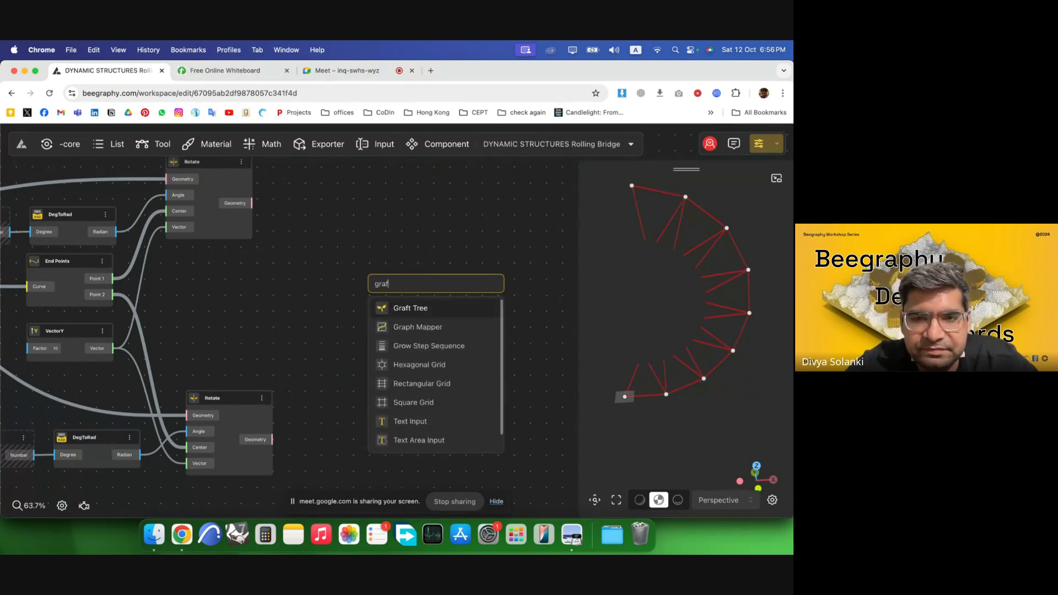
left_click(411, 308)
left_click_drag(251, 203, 393, 244)
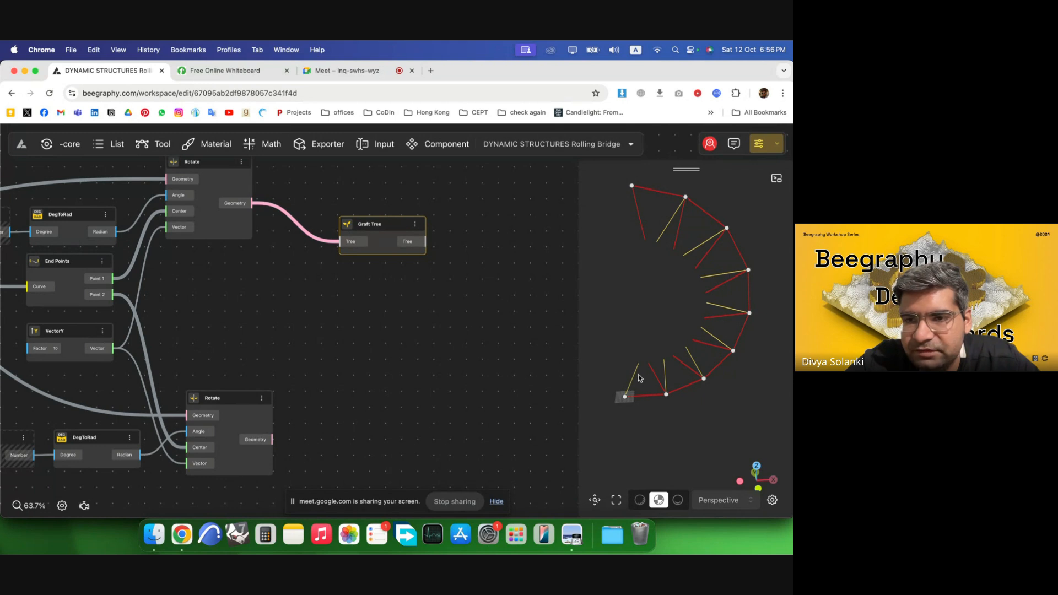
left_click_drag(387, 245, 379, 386)
left_click_drag(272, 440, 357, 432)
Add a Loft Surface and connect both Graft Tree outputs to its Curve input.
double_click(491, 295)
type("loft")
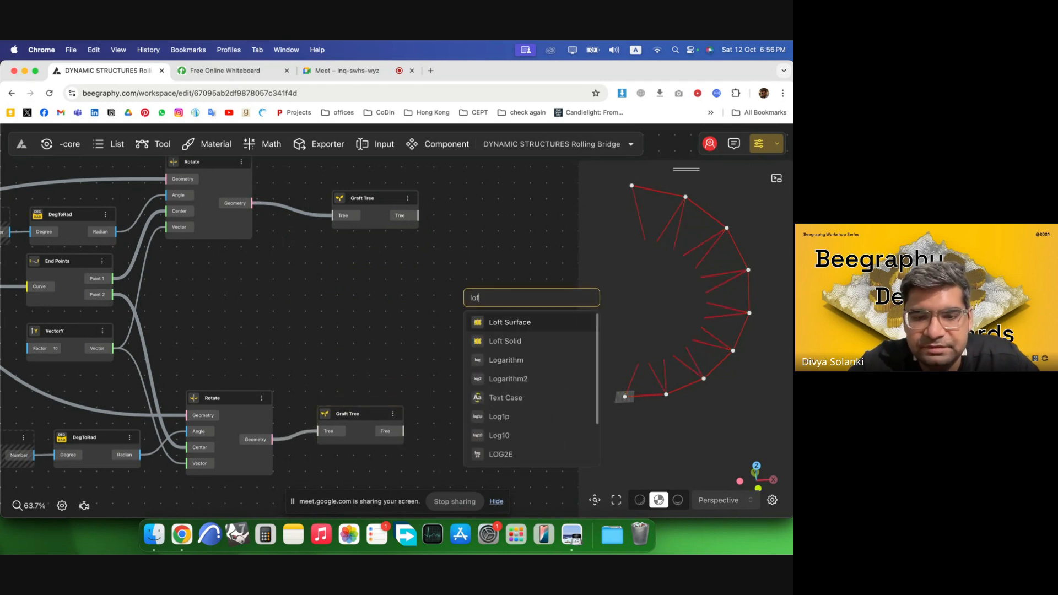
left_click(512, 323)
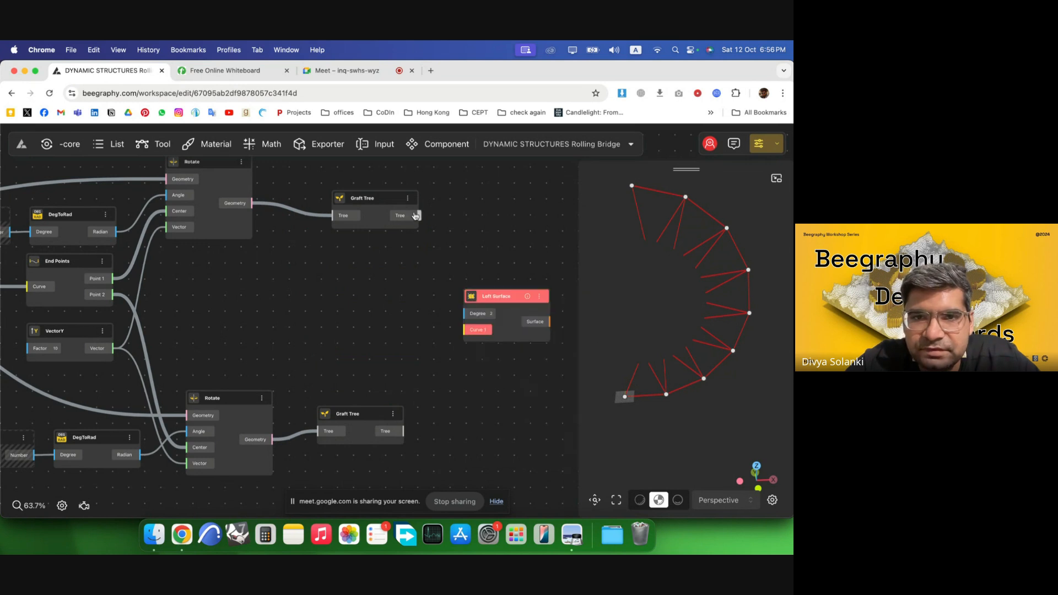
left_click_drag(417, 216, 462, 329)
left_click_drag(405, 431, 464, 331)
left_click_drag(515, 336, 524, 297)
left_click(524, 377)
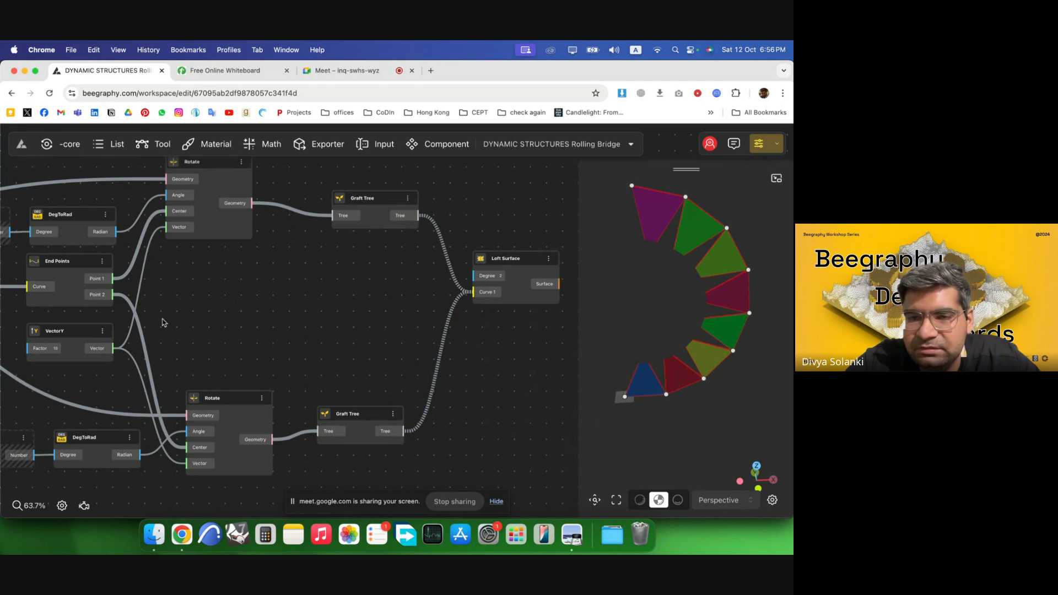
Add a Surface Edges component fed by the Loft Surface's output.
scroll(163, 323, "down", 5)
scroll(472, 297, "up", 4)
mouse_move(266, 284)
left_mouse_down()
mouse_move(281, 286)
mouse_move(275, 296)
left_mouse_up()
left_click(417, 310)
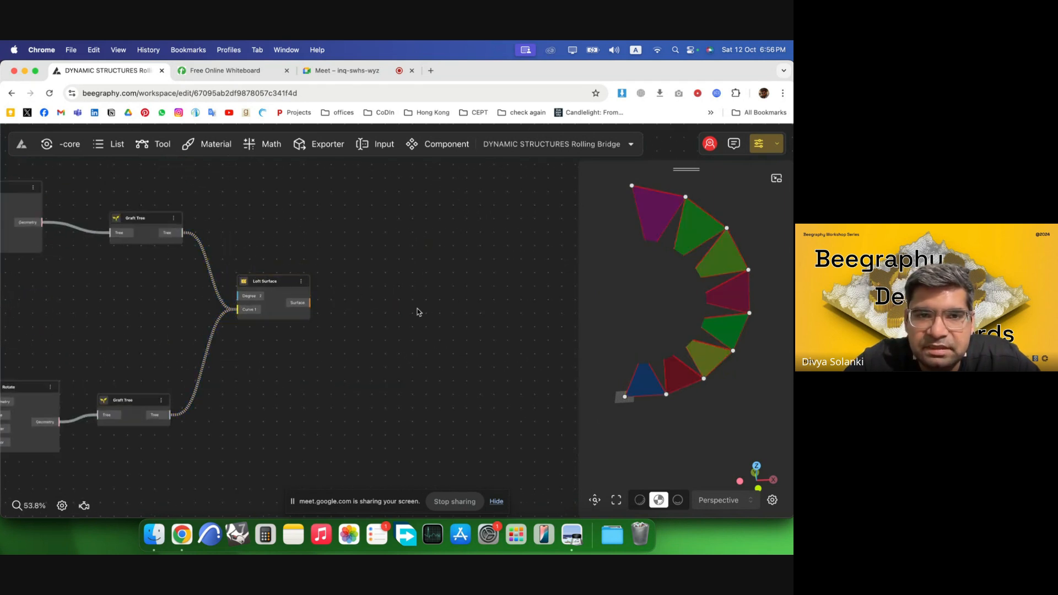
scroll(386, 310, "up", 5)
double_click(333, 298)
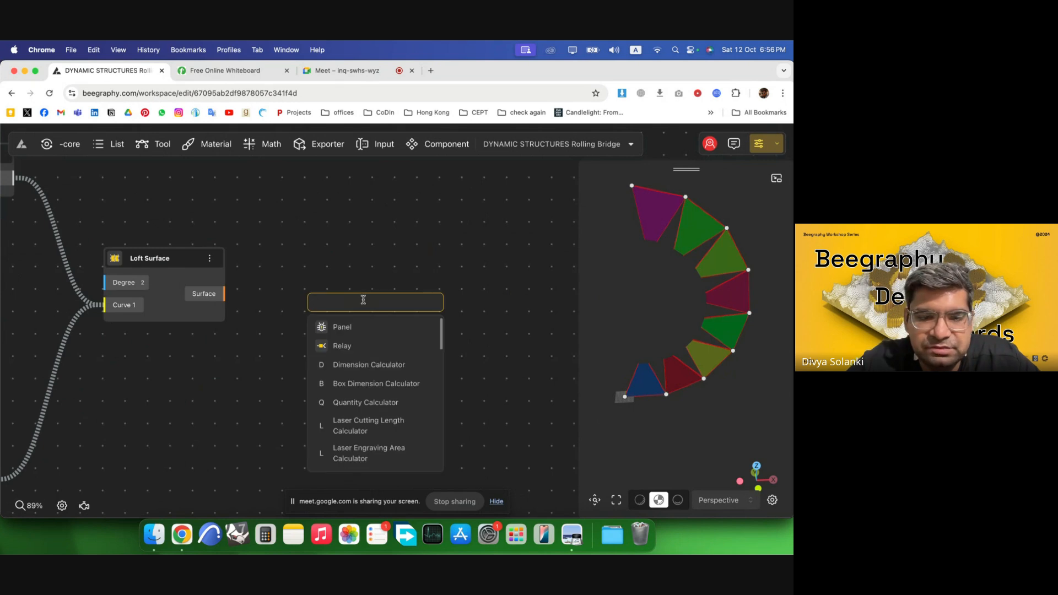
type("edges")
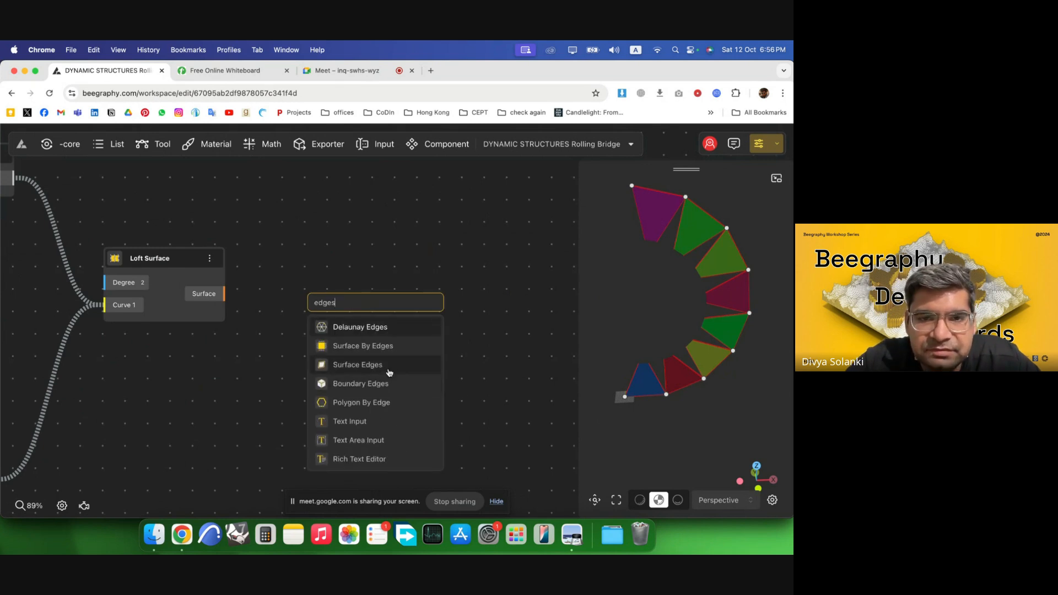
left_click(387, 372)
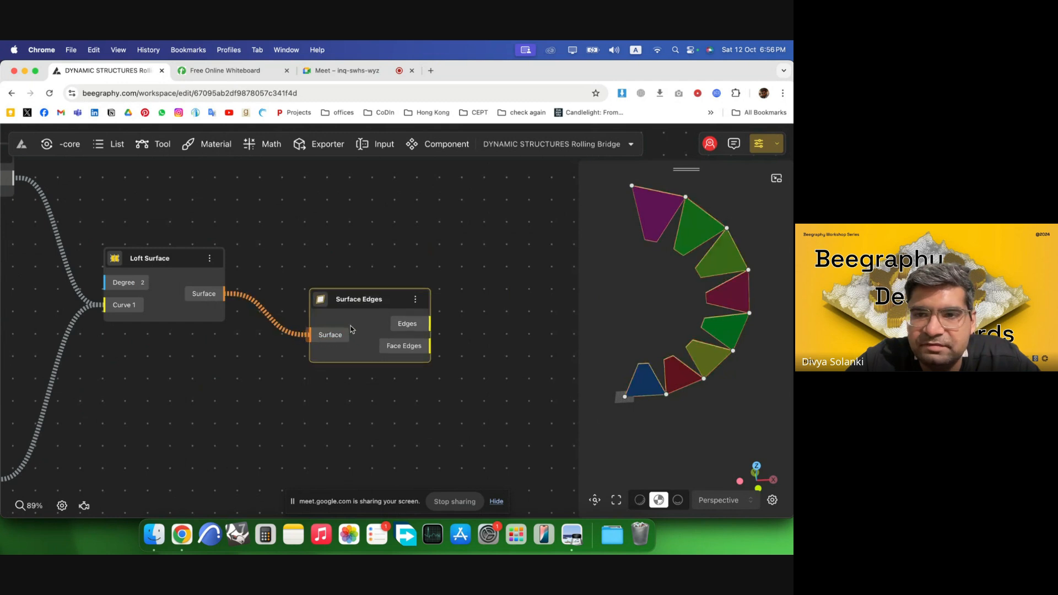
Hide the Loft Surface's preview so only the surface edges display.
scroll(467, 273, "down", 4)
left_click(300, 357)
scroll(309, 384, "down", 3)
left_click_drag(325, 409, 46, 196)
right_click(168, 294)
left_click(182, 304)
scroll(524, 322, "up", 3)
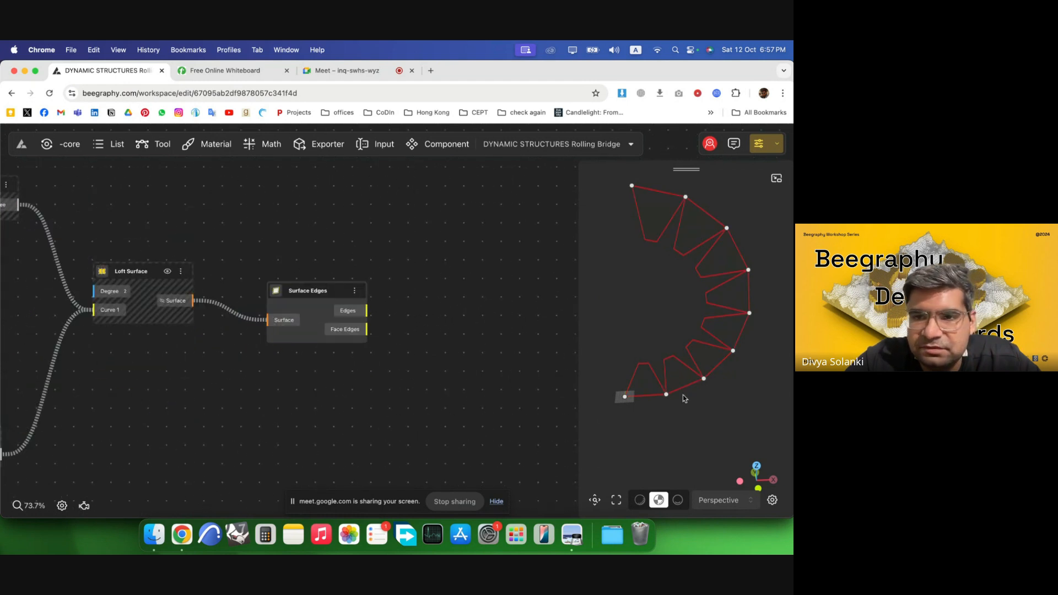
scroll(650, 390, "up", 2)
left_click_drag(650, 390, 613, 380)
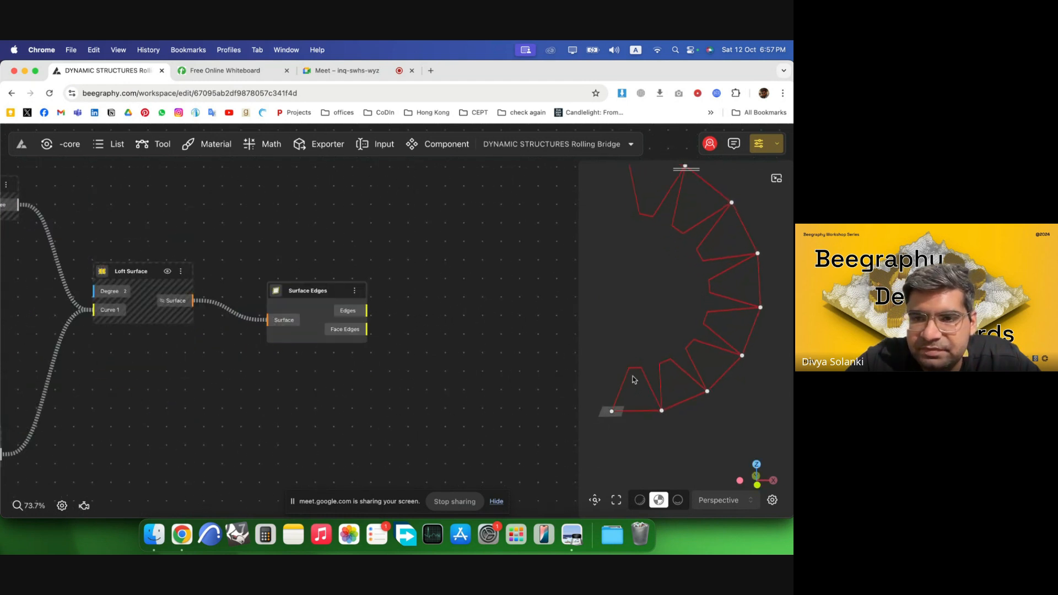
left_click_drag(322, 317, 274, 301)
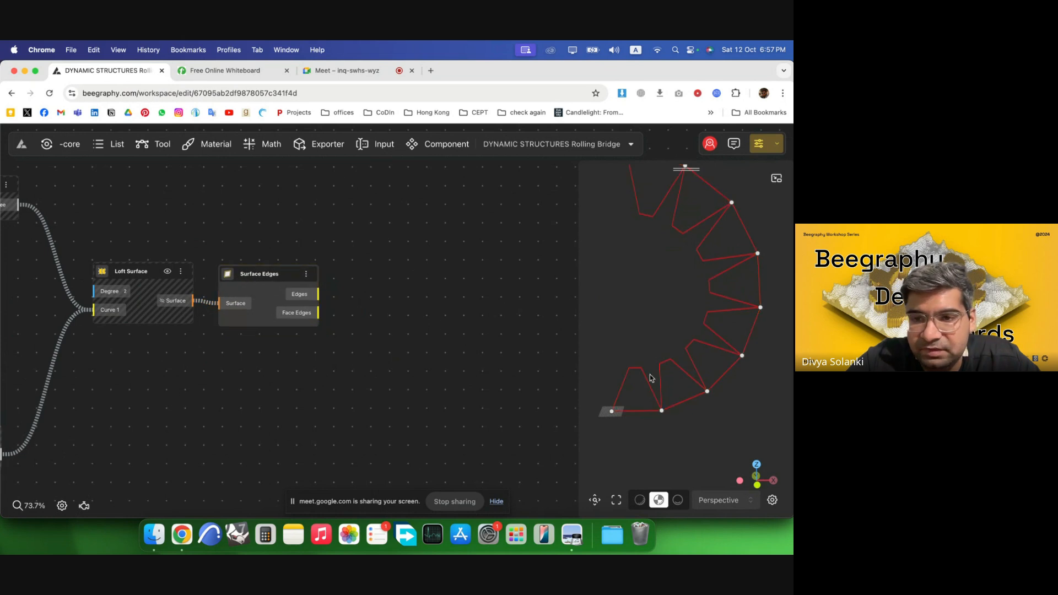
scroll(523, 315, "down", 5)
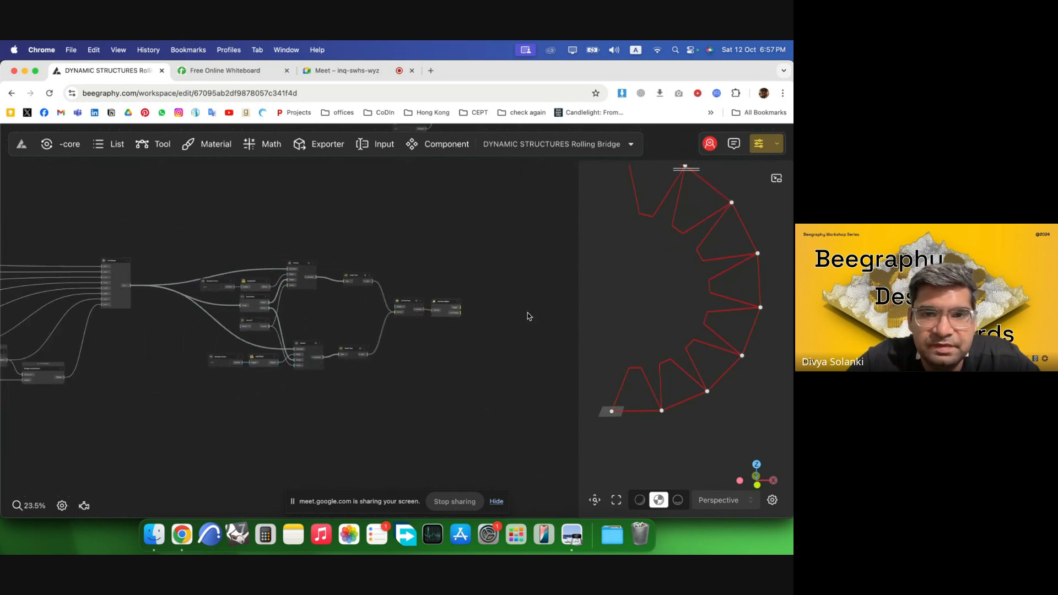
scroll(550, 318, "up", 5)
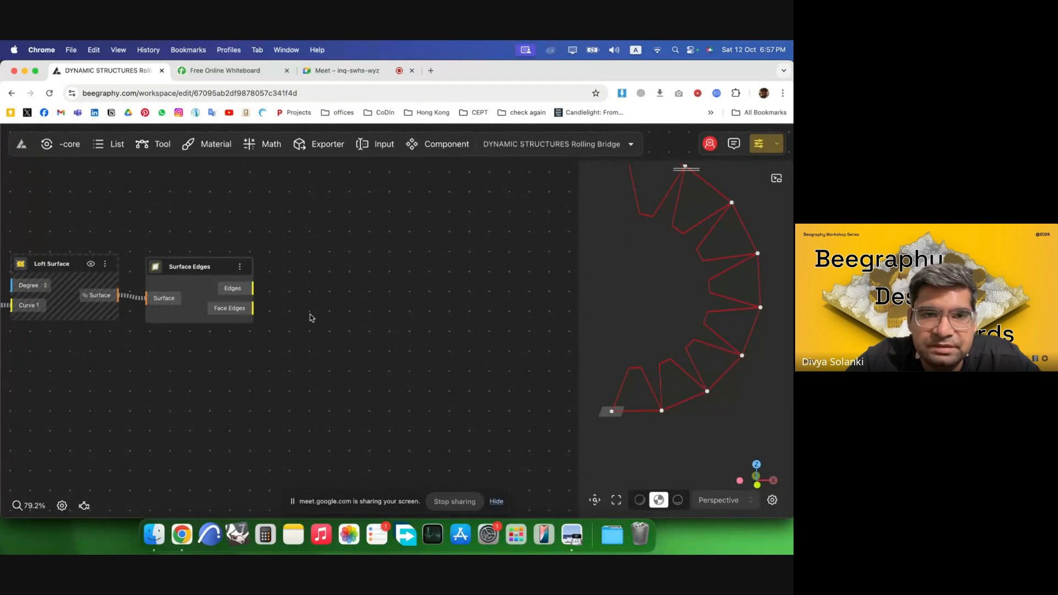
left_click_drag(222, 283, 228, 279)
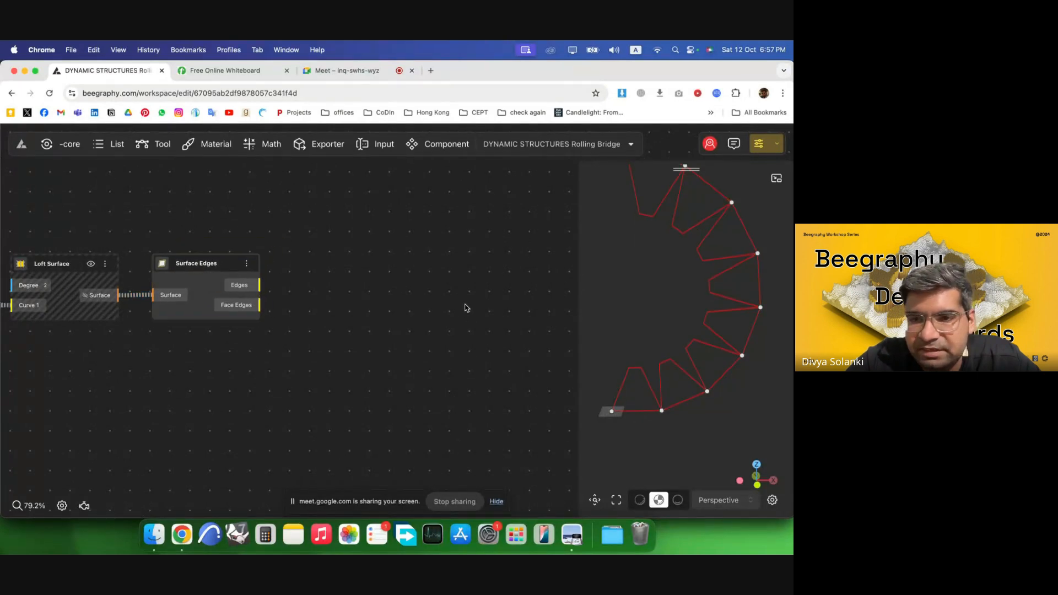
scroll(716, 375, "up", 5)
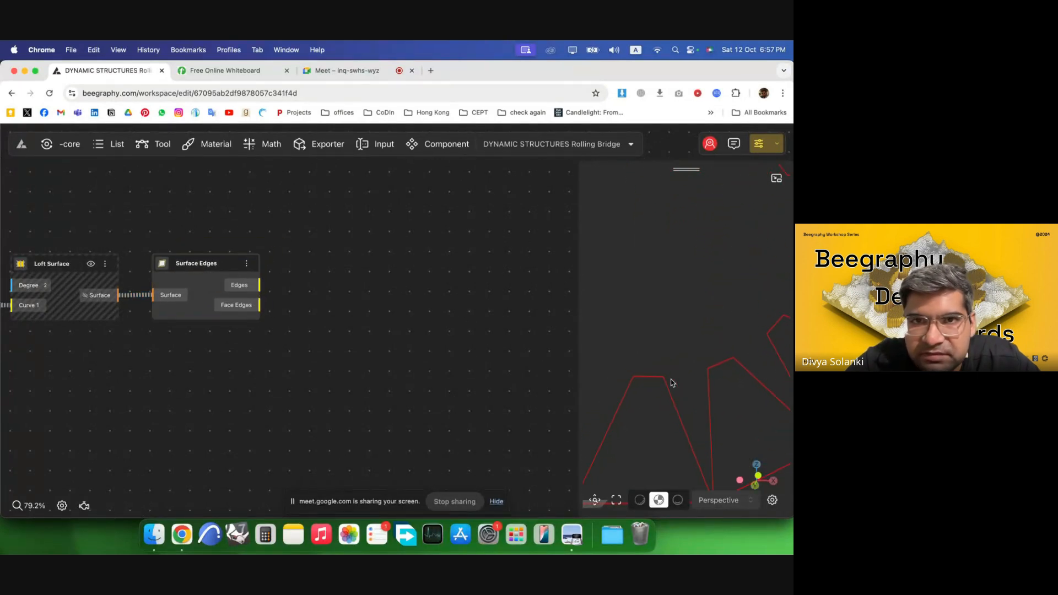
Switch to the Dynamic Structures PDF and review the rolling bridge drawing and photo before returning to the browser.
left_click(571, 534)
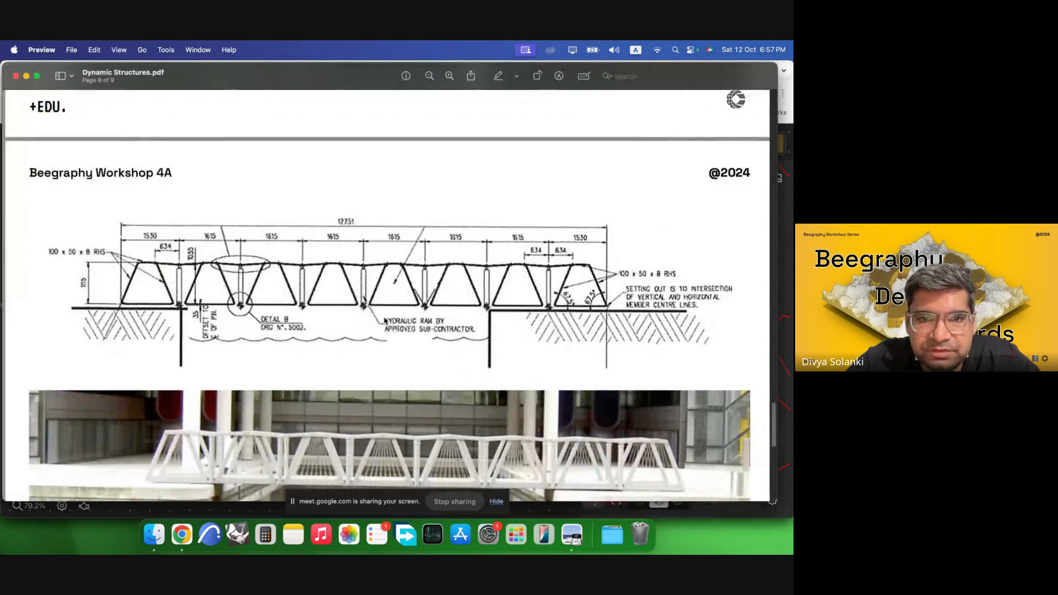
scroll(387, 326, "down", 1)
scroll(388, 326, "down", 3)
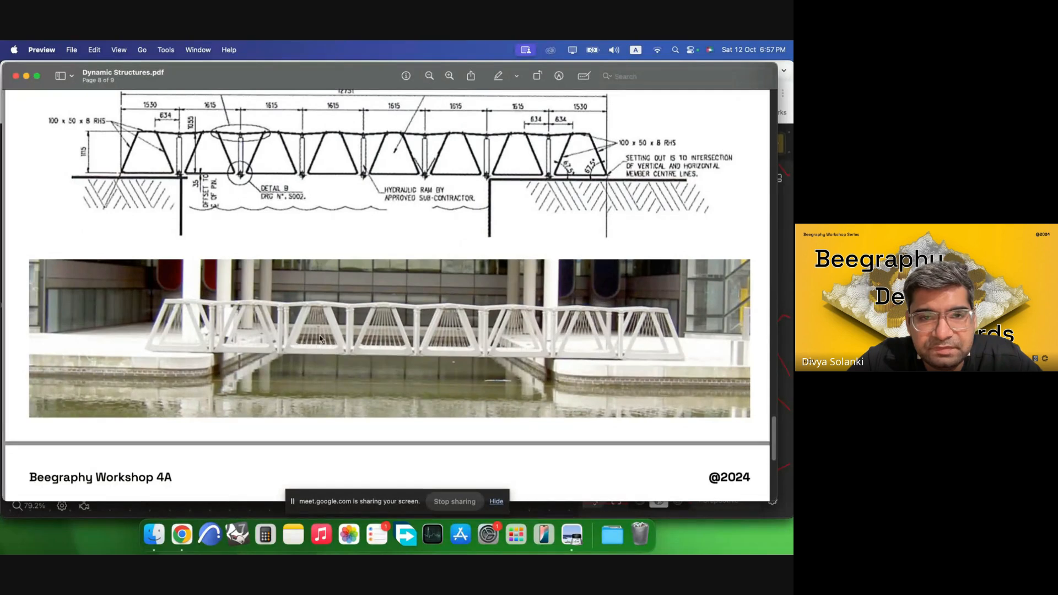
left_click(182, 535)
Add an Offset Curve component and connect the Surface Edges' Edges output to its Curve input.
left_click_drag(278, 314, 332, 318)
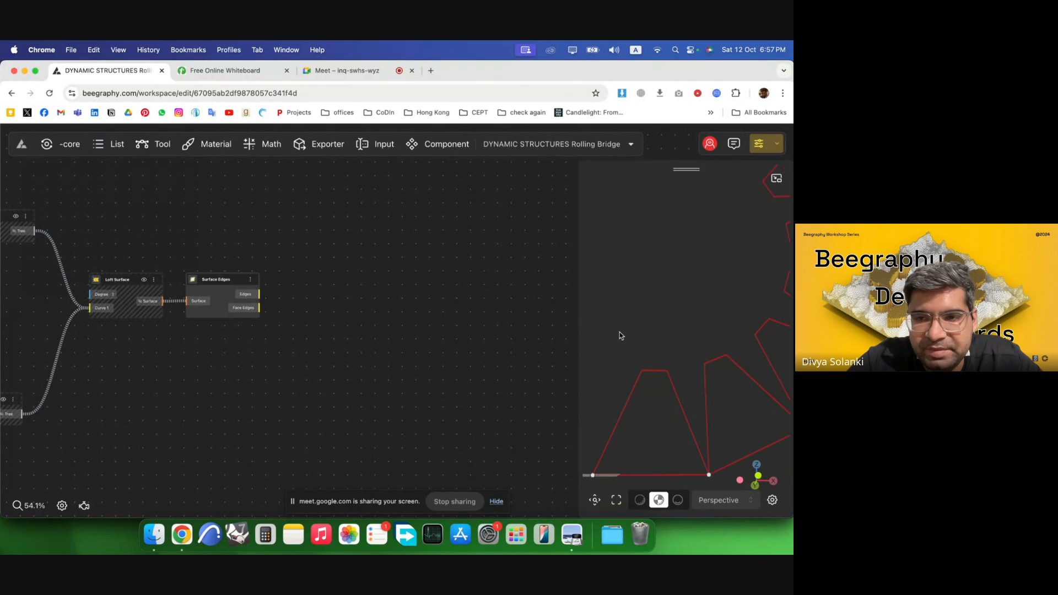
double_click(345, 322)
type("off")
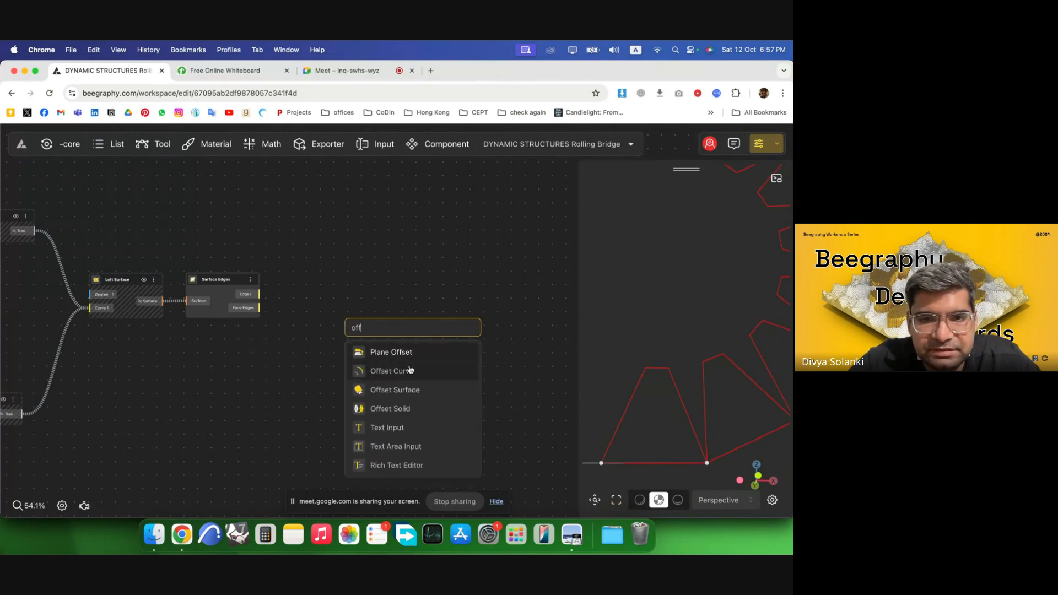
left_click(420, 372)
left_click_drag(263, 298, 388, 273)
double_click(267, 365)
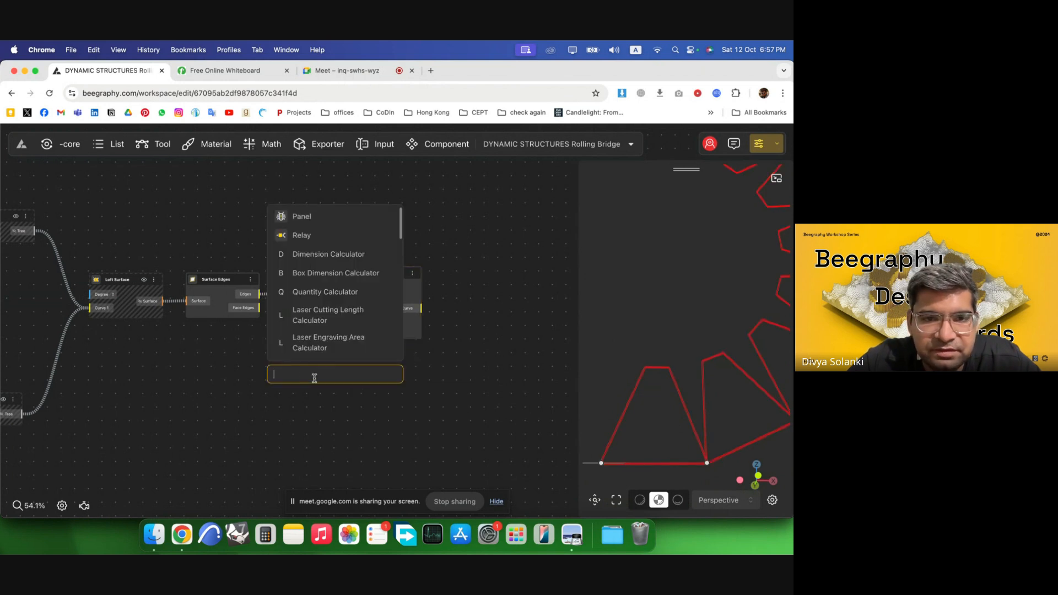
left_click(299, 415)
left_click_drag(407, 326, 438, 329)
Add a Range Input slider set to 10 below the Offset Curve.
double_click(223, 361)
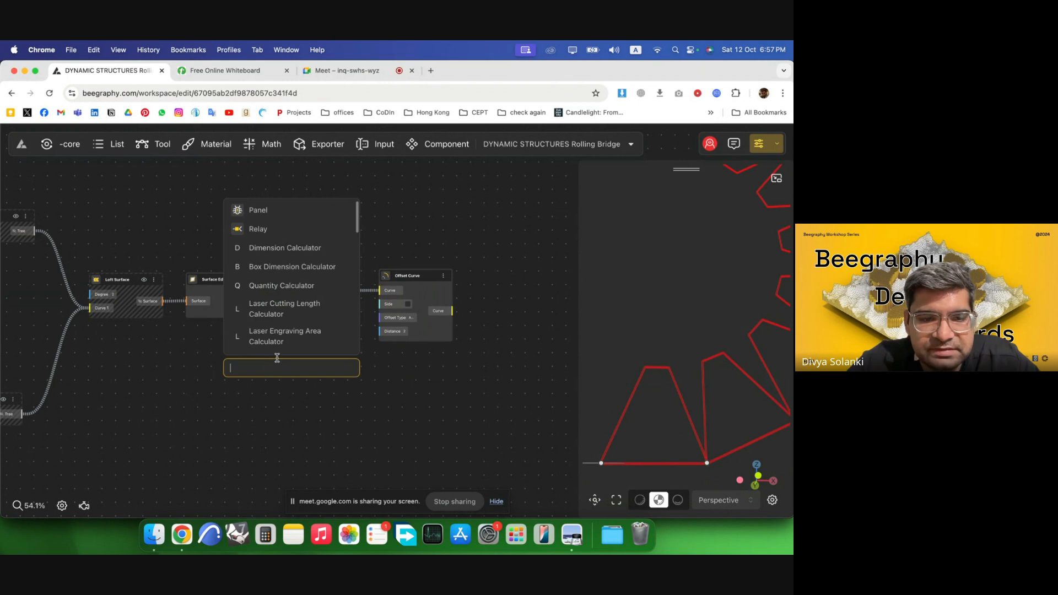
type("10")
left_click(262, 412)
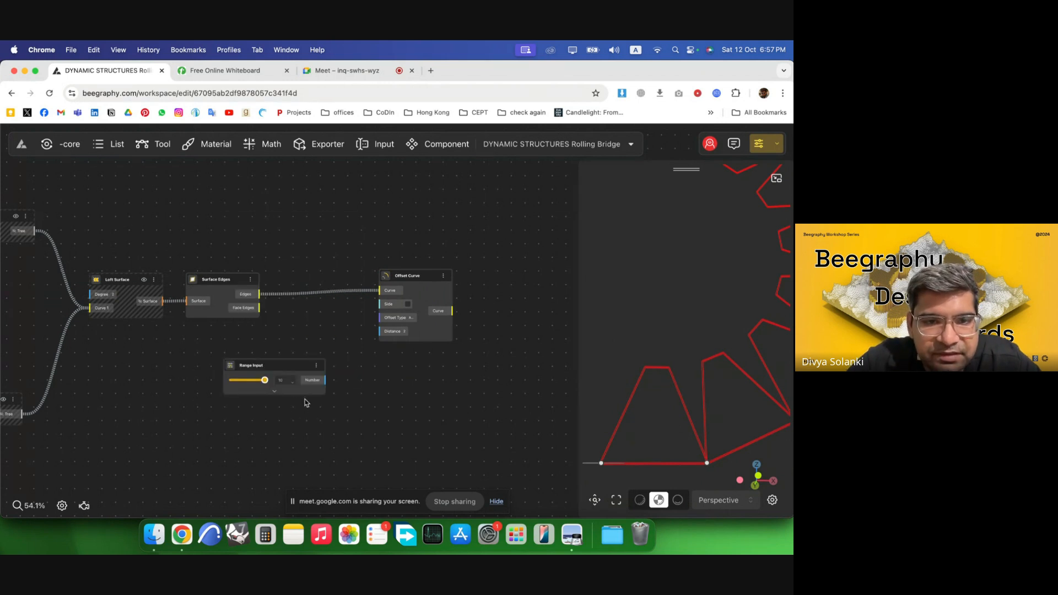
Rename the new Range Input slider as Width Interior.
scroll(279, 379, "up", 5)
double_click(238, 361)
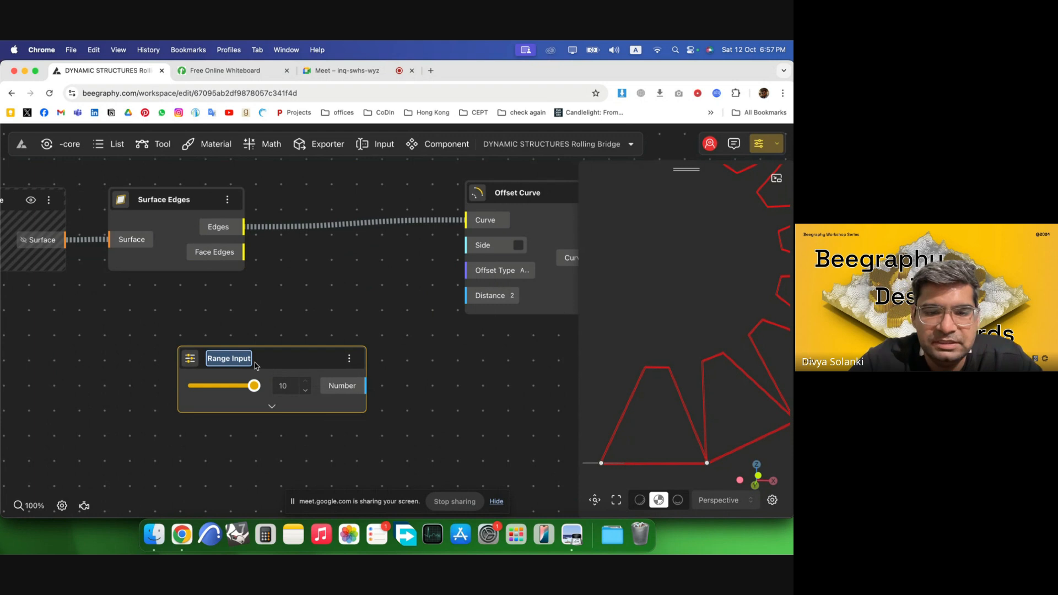
type("Width Interior")
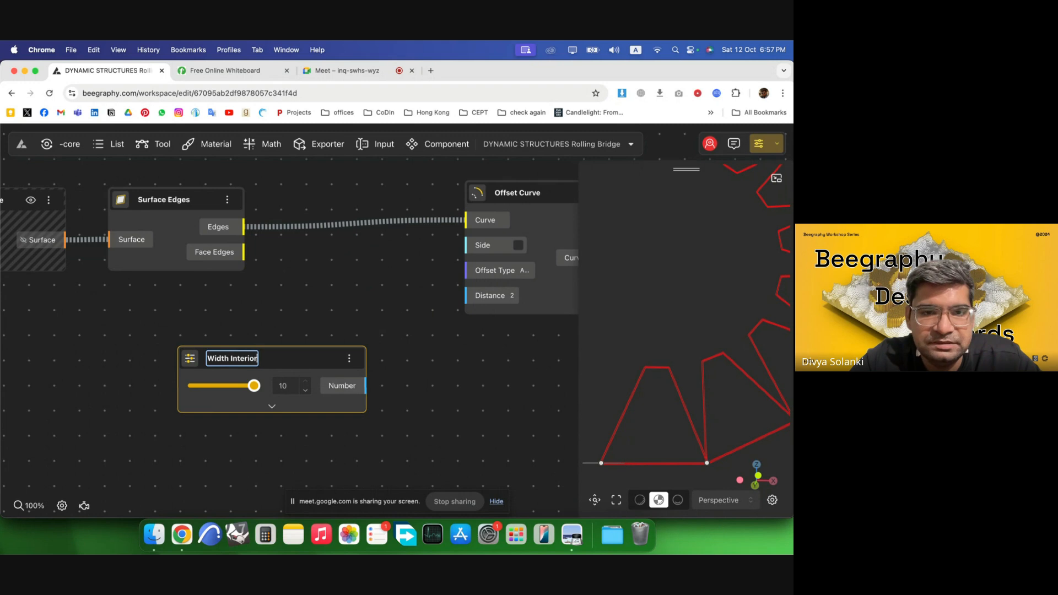
Connect the Width Interior slider's Number output to the Offset Curve's Distance input.
left_click(332, 309)
left_click_drag(319, 358, 221, 334)
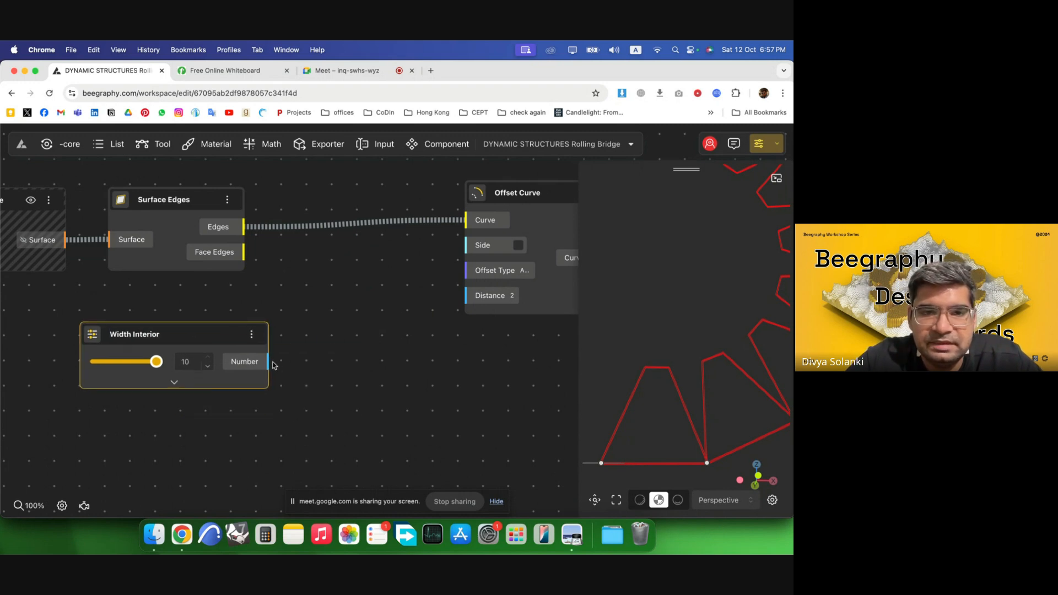
left_click_drag(270, 361, 466, 295)
Try to make the Width Interior value negative, then set it back to 10.
scroll(441, 331, "down", 3)
scroll(415, 359, "up", 2)
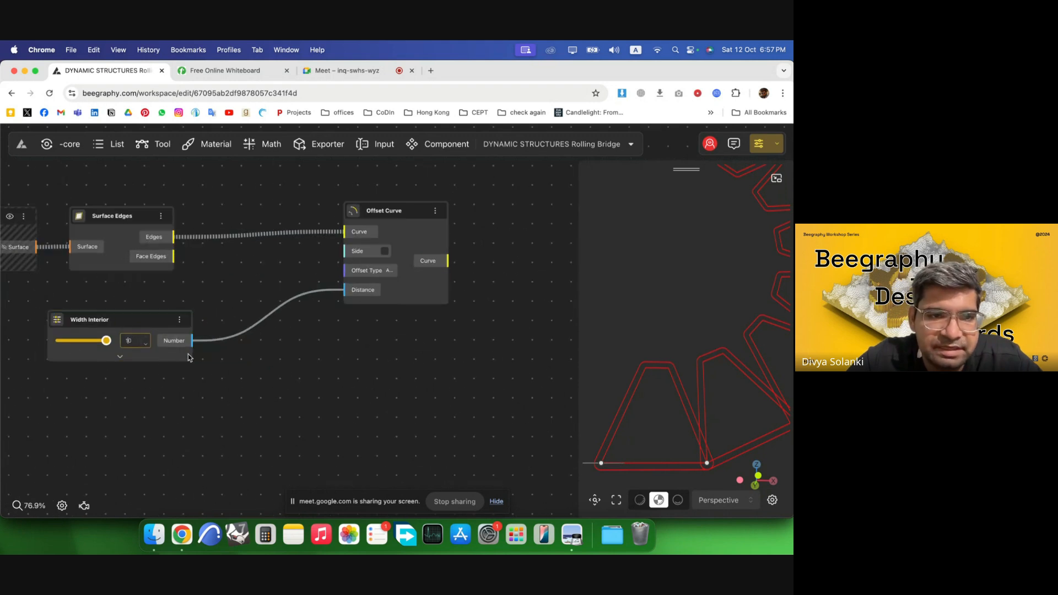
type("-")
key("Return")
left_click(273, 380)
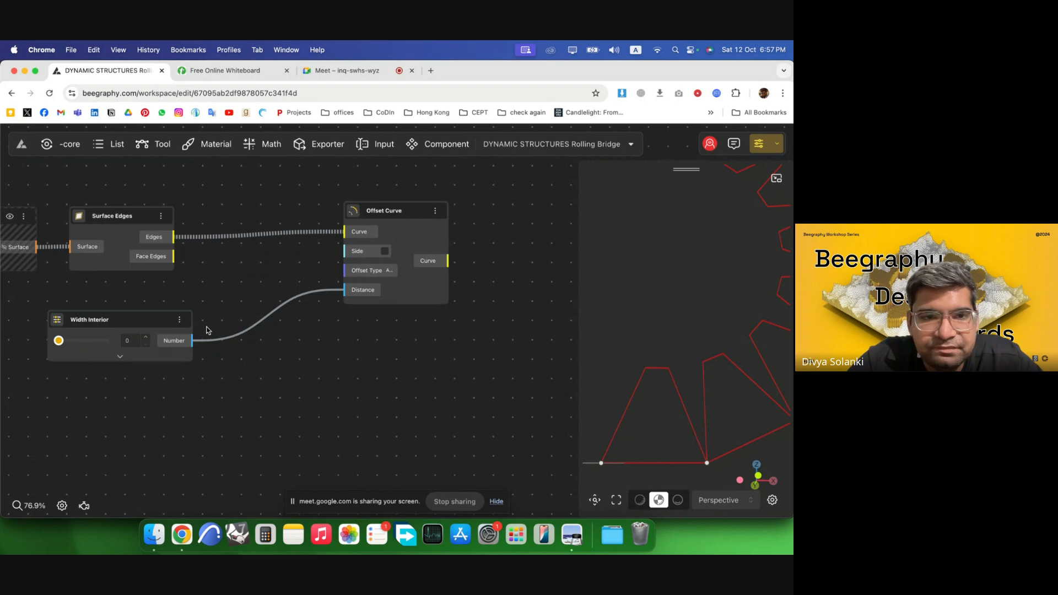
scroll(131, 341, "up", 4)
left_click(126, 341)
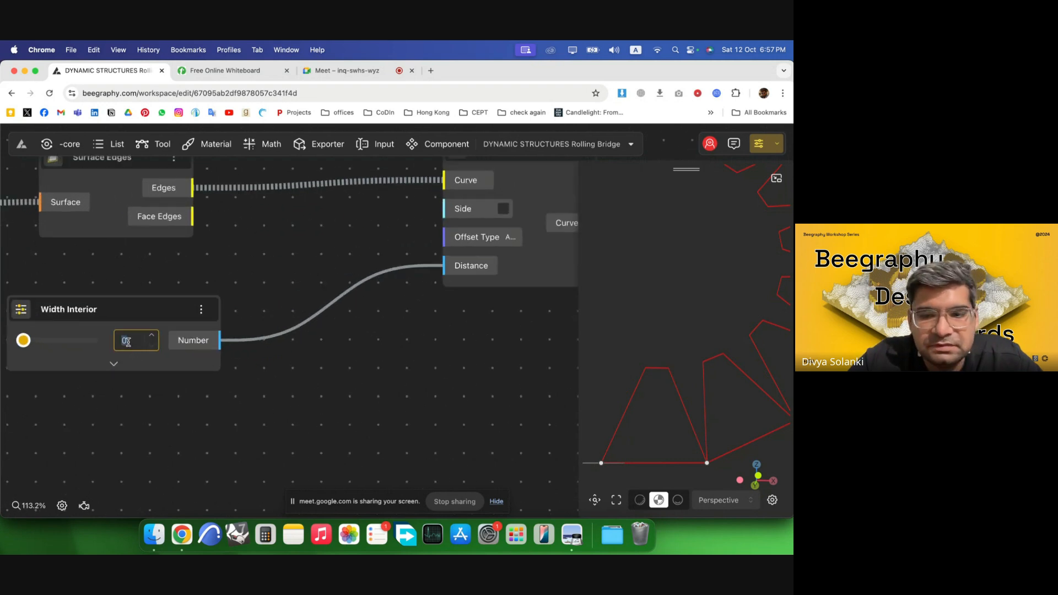
type("10")
key("Return")
Insert an Opposite component between the Width Interior slider and the Offset Curve's Distance input.
double_click(256, 403)
type("o")
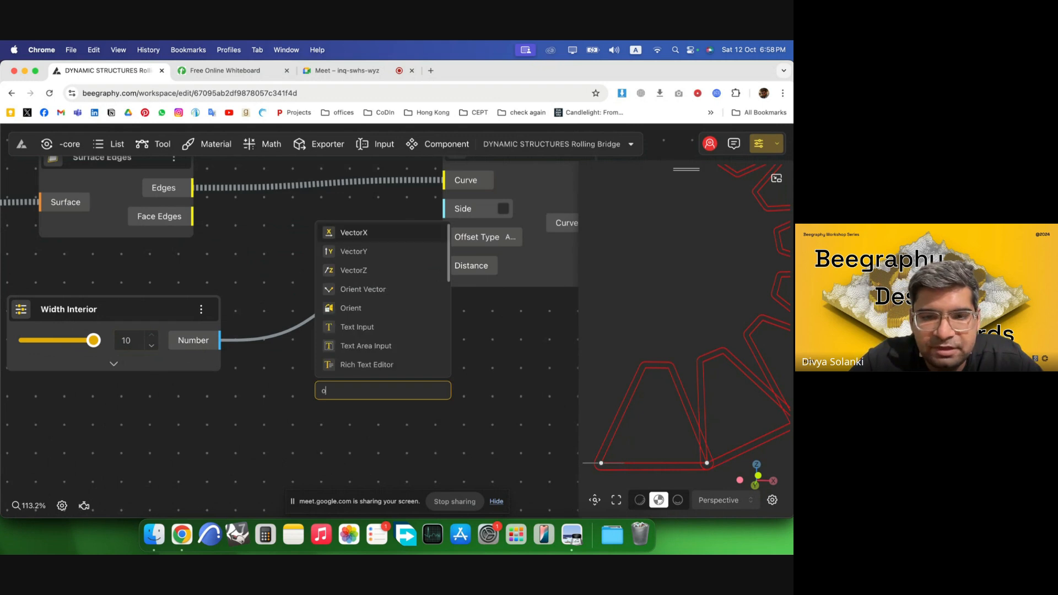
type("po")
left_click(354, 417)
left_click_drag(220, 340, 315, 425)
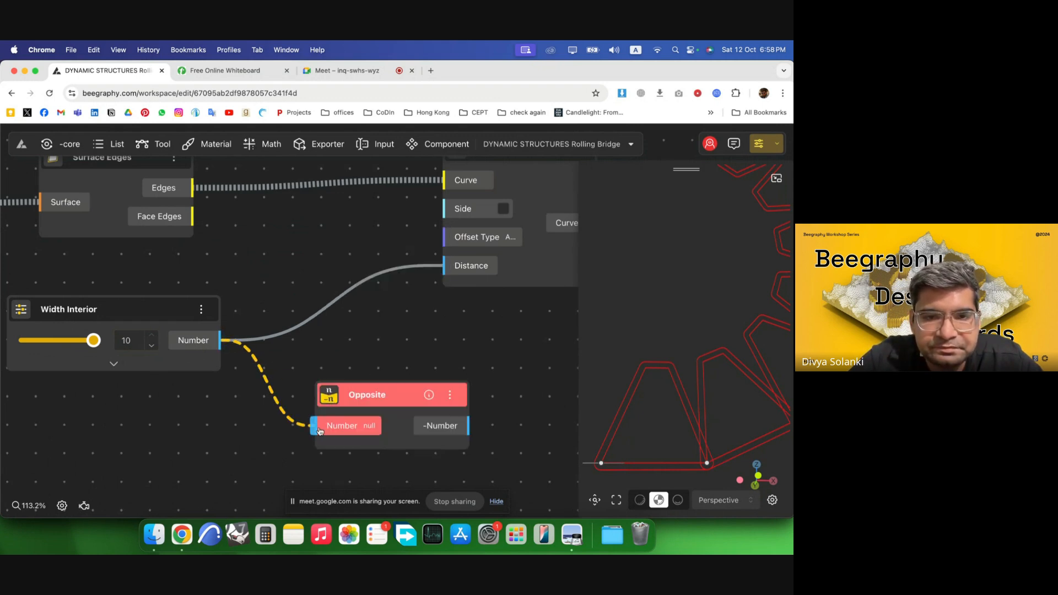
left_click_drag(363, 395, 283, 315)
left_click_drag(388, 346, 444, 266)
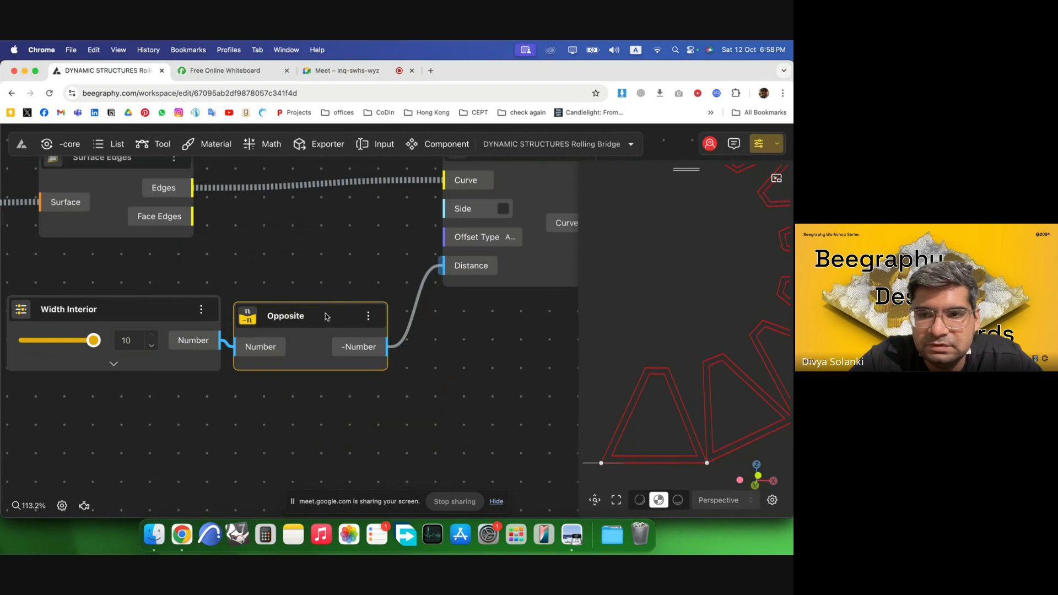
mouse_move(361, 360)
left_mouse_down()
mouse_move(376, 347)
mouse_move(368, 351)
left_mouse_up()
scroll(212, 331, "down", 5)
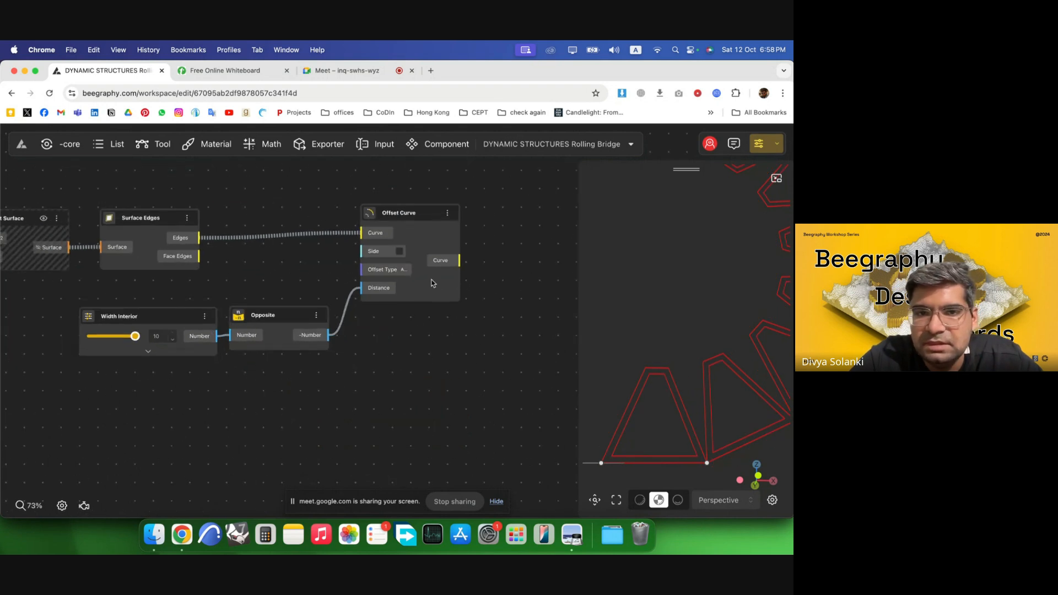
scroll(451, 330, "down", 2)
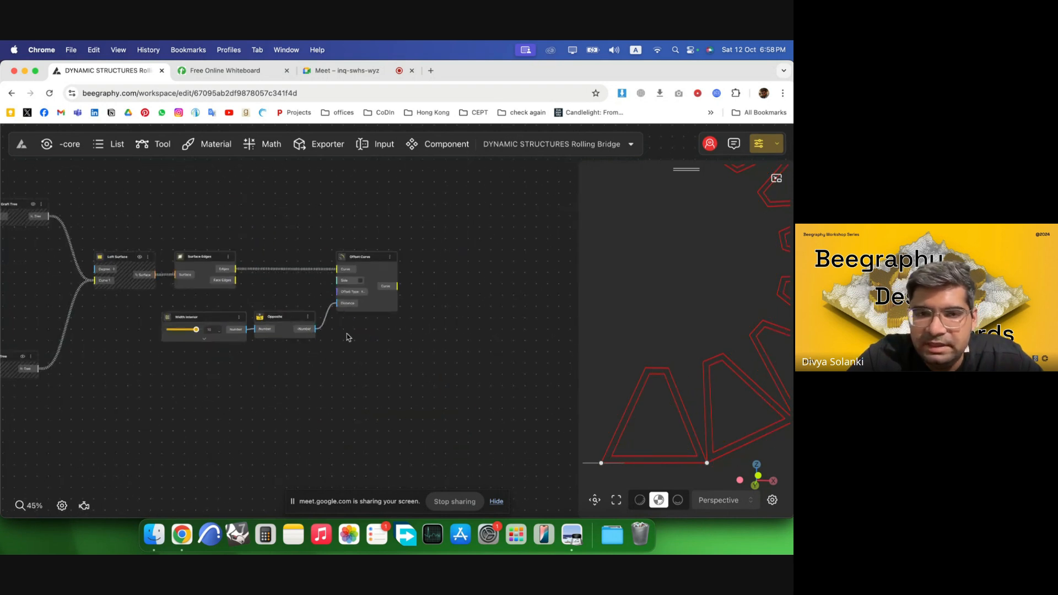
Add a second Loft Surface and connect both the surface edges and the offset curves to its Curve input.
double_click(455, 267)
type("loft")
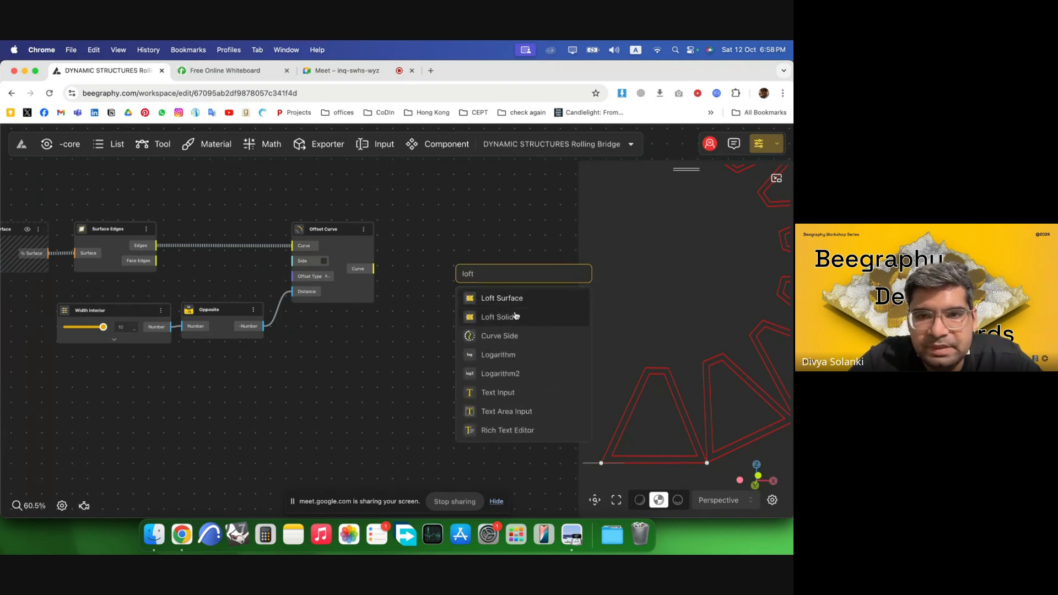
left_click(518, 299)
left_click_drag(337, 365, 52, 216)
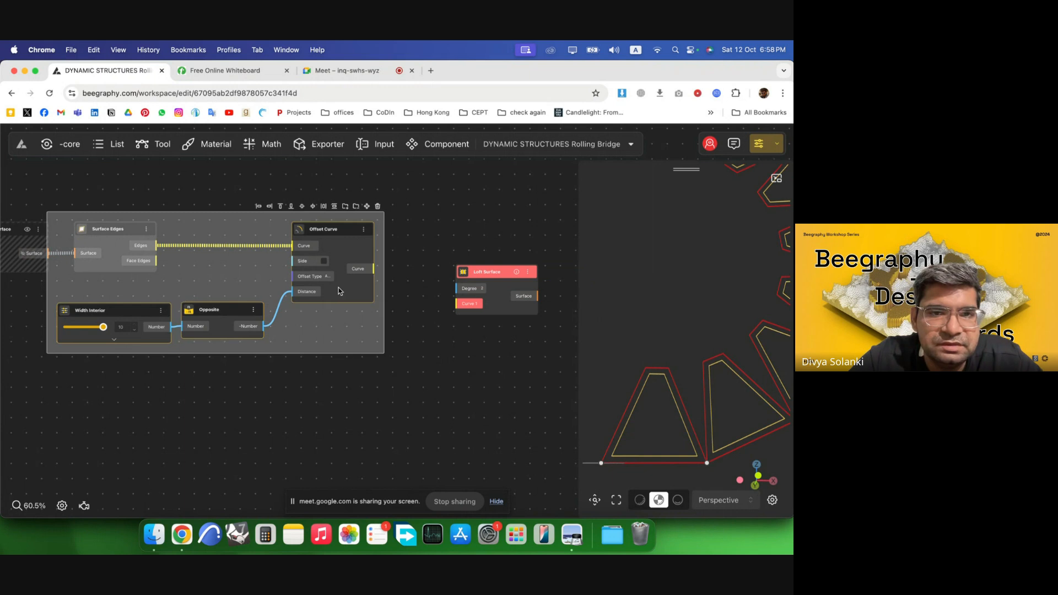
left_click_drag(339, 291, 311, 401)
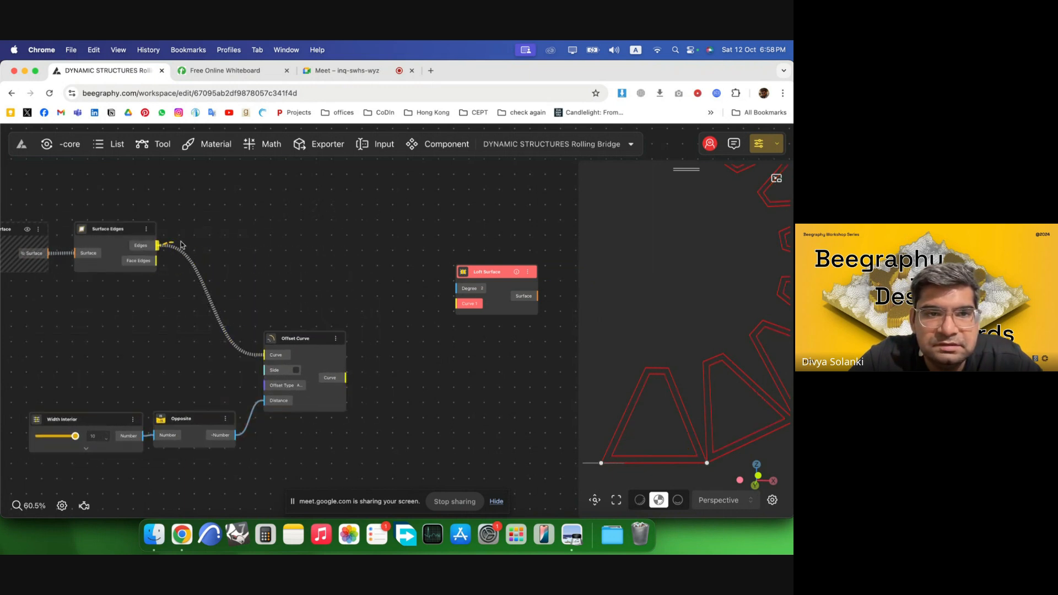
left_click_drag(180, 244, 456, 303)
left_click_drag(347, 378, 436, 278)
scroll(275, 309, "right", 2)
scroll(473, 317, "up", 3)
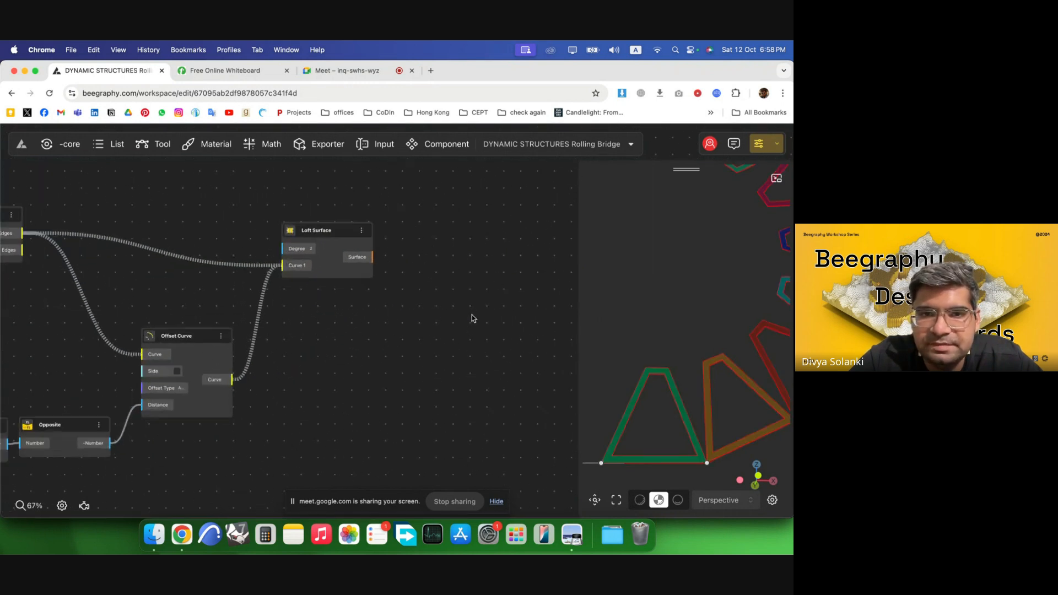
Add an Extrude Surface component fed by the second Loft Surface's Surface output.
double_click(475, 305)
type("extr")
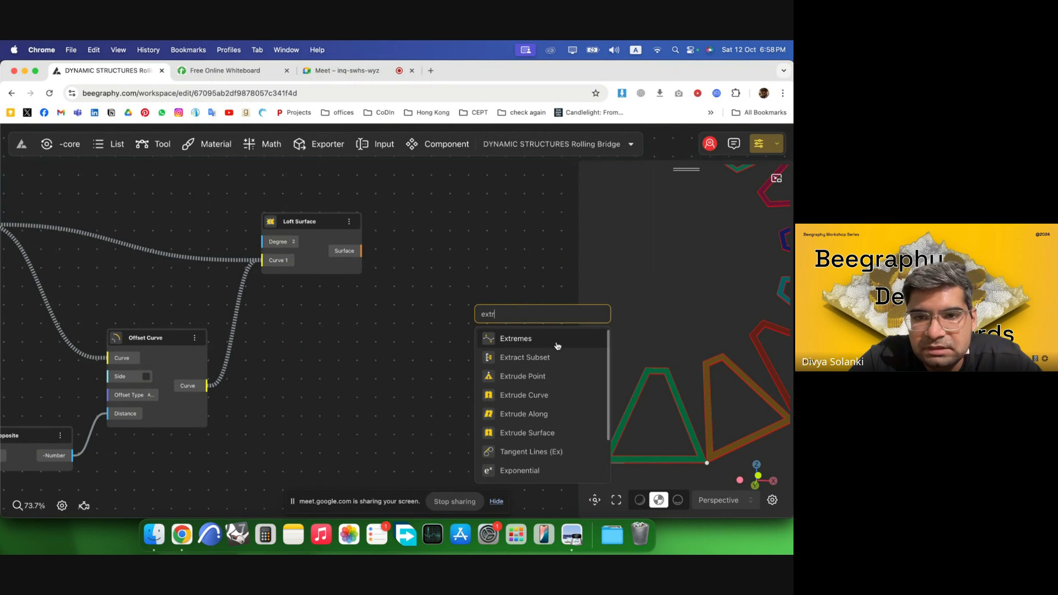
left_click(551, 436)
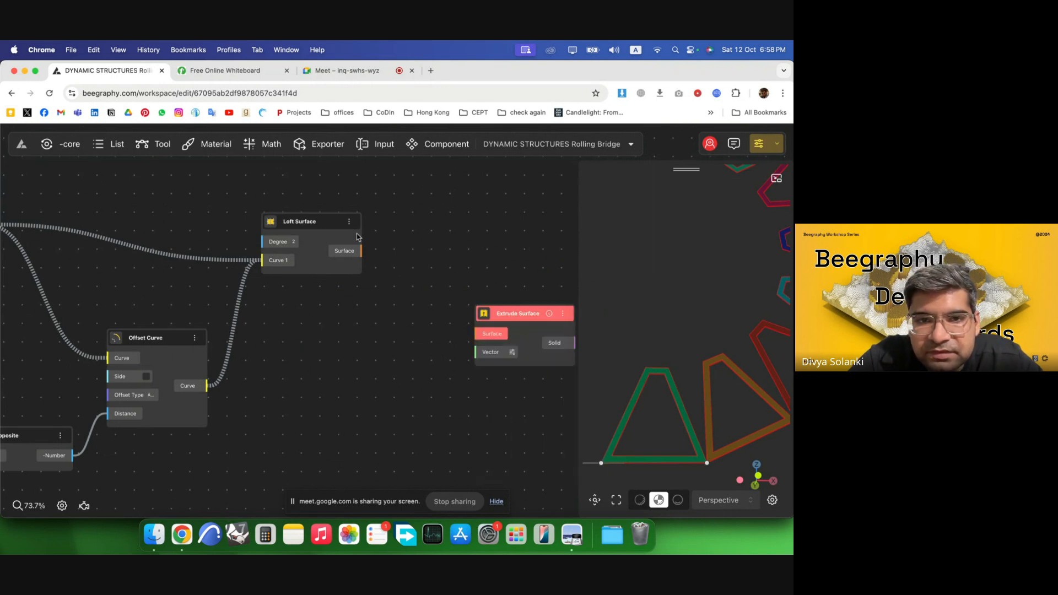
left_click_drag(362, 250, 465, 251)
left_click_drag(651, 340, 715, 376)
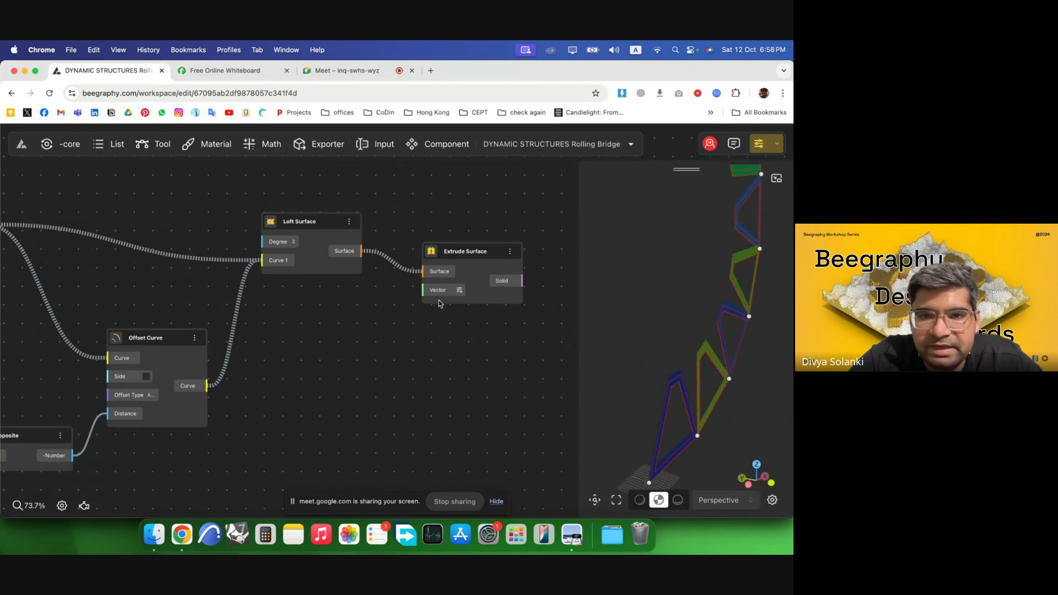
left_click_drag(439, 303, 525, 290)
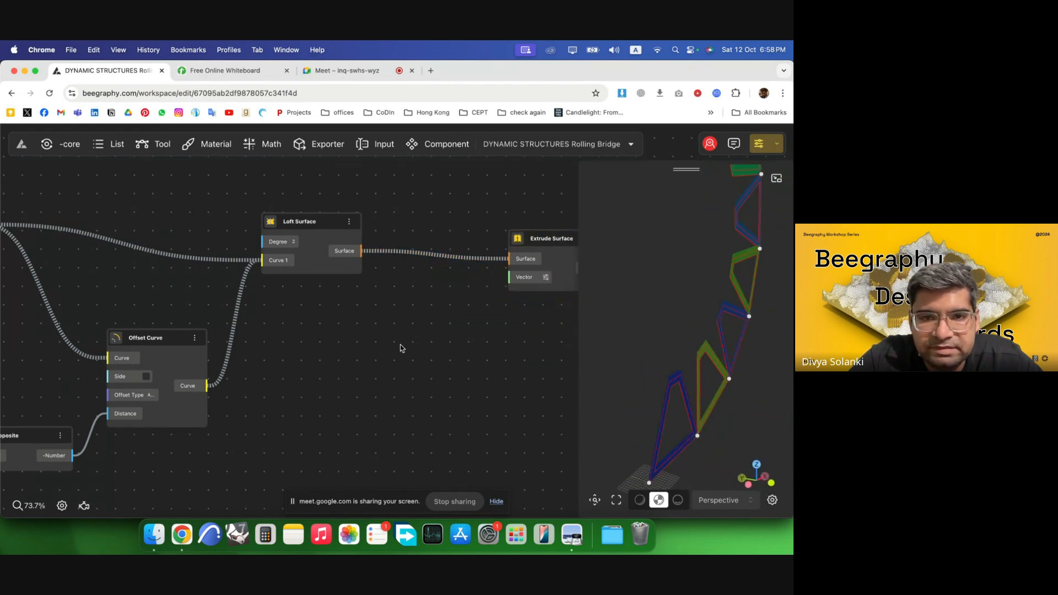
Add a VectorY component with factor 10 and connect it to the Extrude Surface's Vector input.
double_click(372, 339)
type("y")
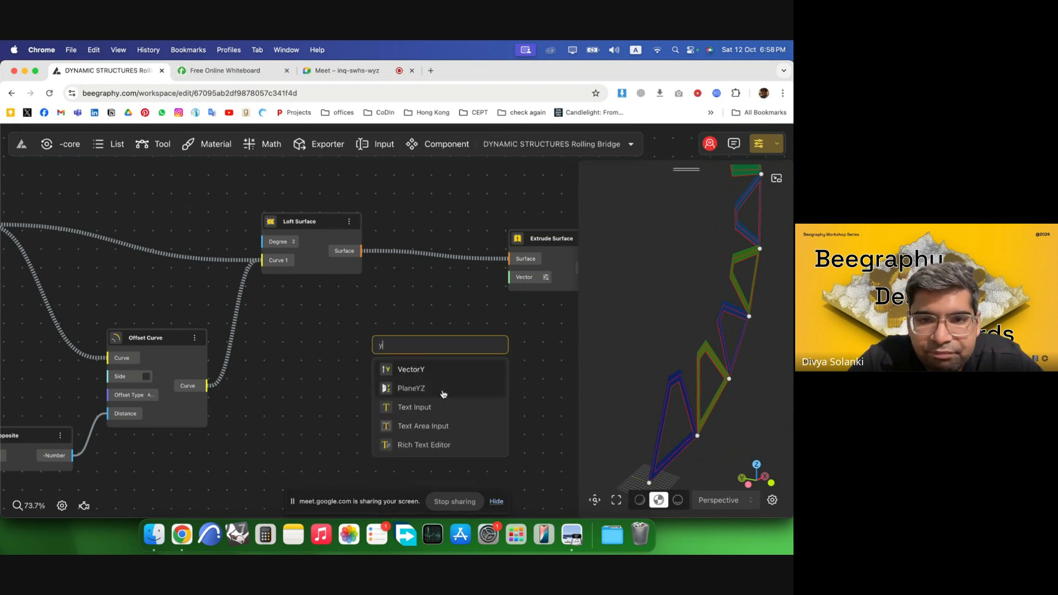
left_click(418, 369)
left_click_drag(431, 357, 508, 277)
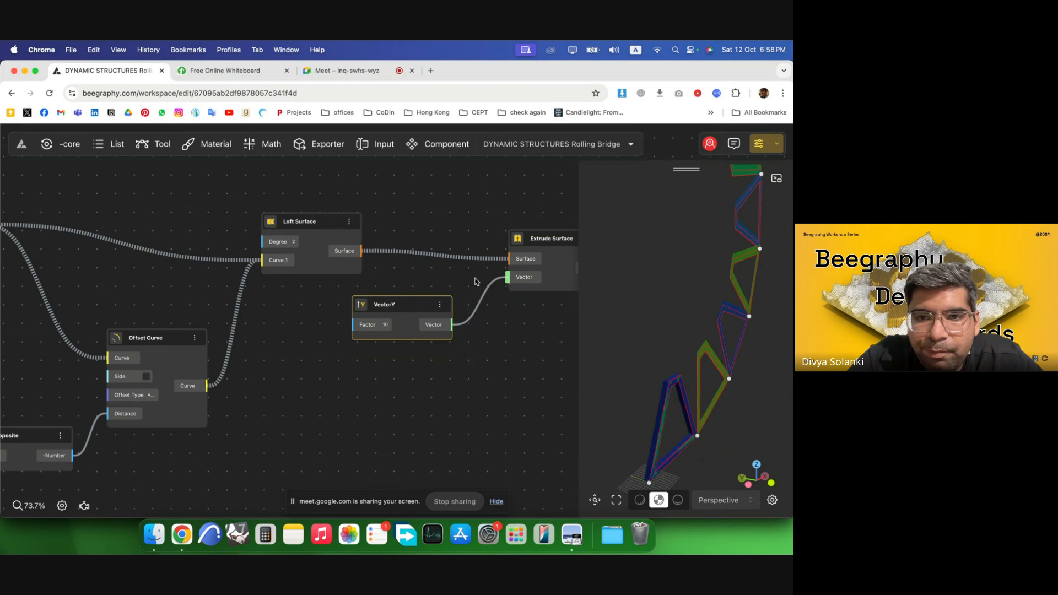
left_click_drag(321, 230, 403, 237)
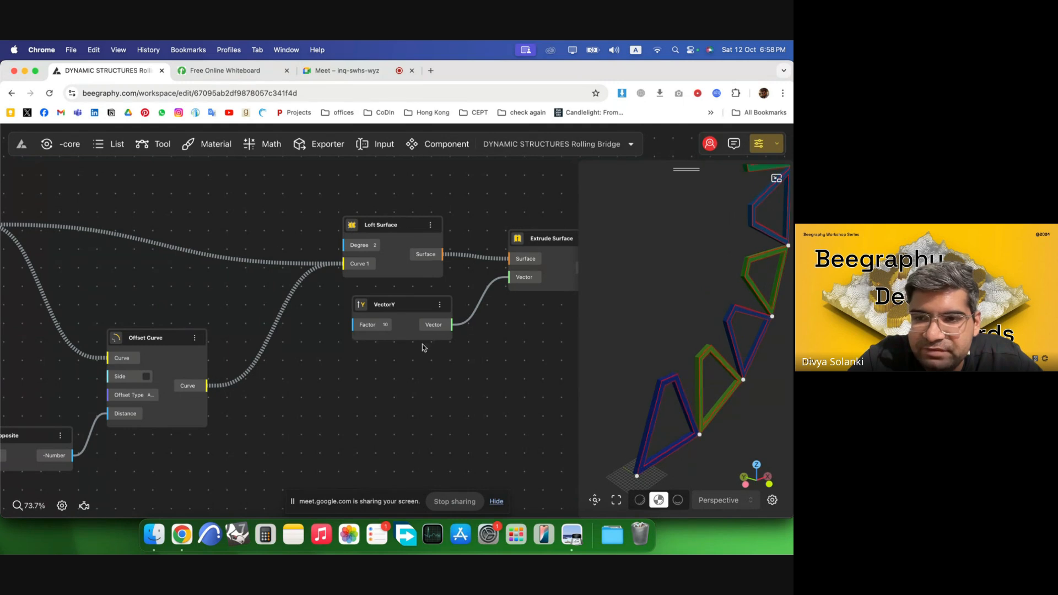
scroll(424, 348, "down", 5)
scroll(479, 347, "down", 3)
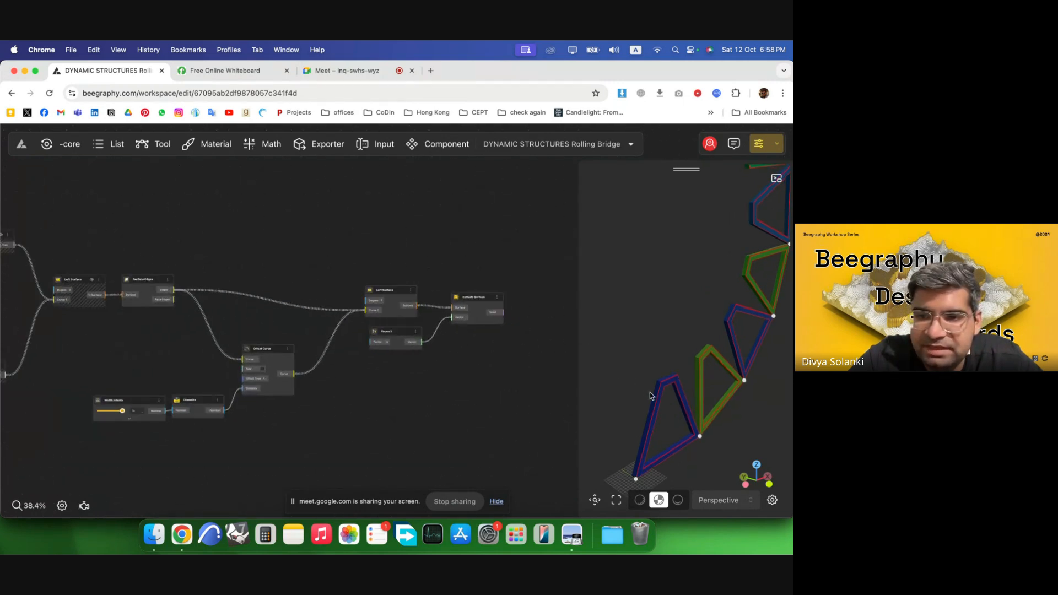
Select the intermediate components and hide their previews so only the extruded panels display.
left_click_drag(421, 416, 212, 266)
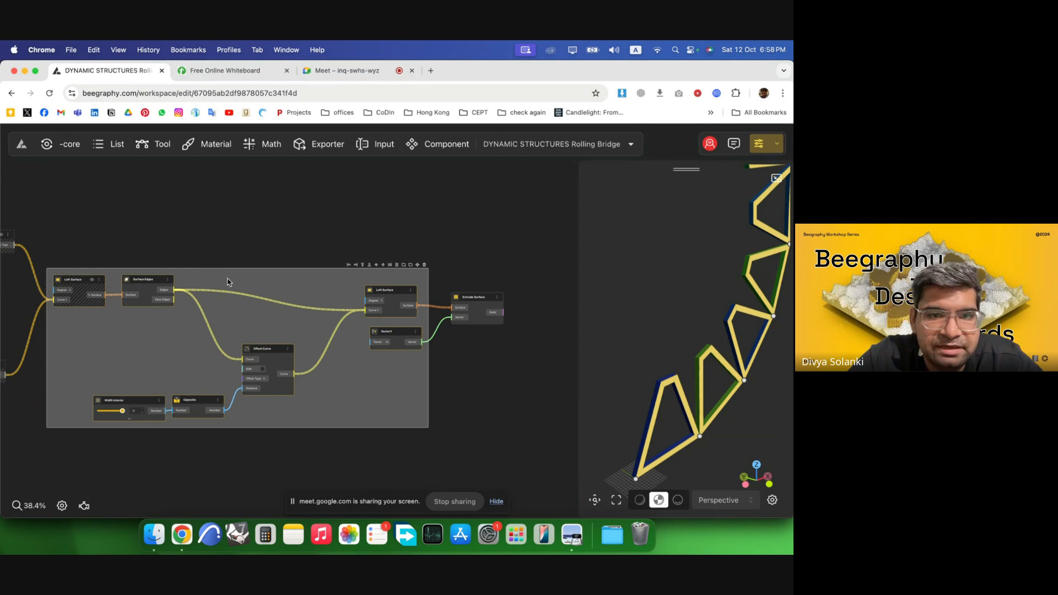
left_click(432, 322)
left_click_drag(635, 389, 558, 391)
scroll(683, 372, "down", 3)
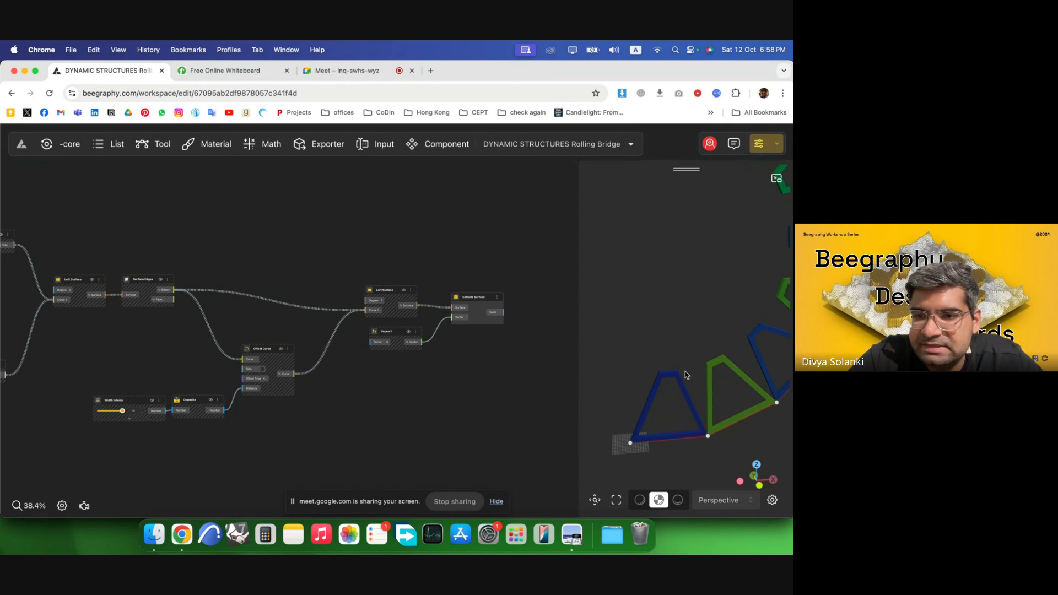
Orbit and zoom the viewport to inspect the extruded truss panels.
scroll(676, 430, "up", 6)
right_click_drag(676, 430, 665, 309)
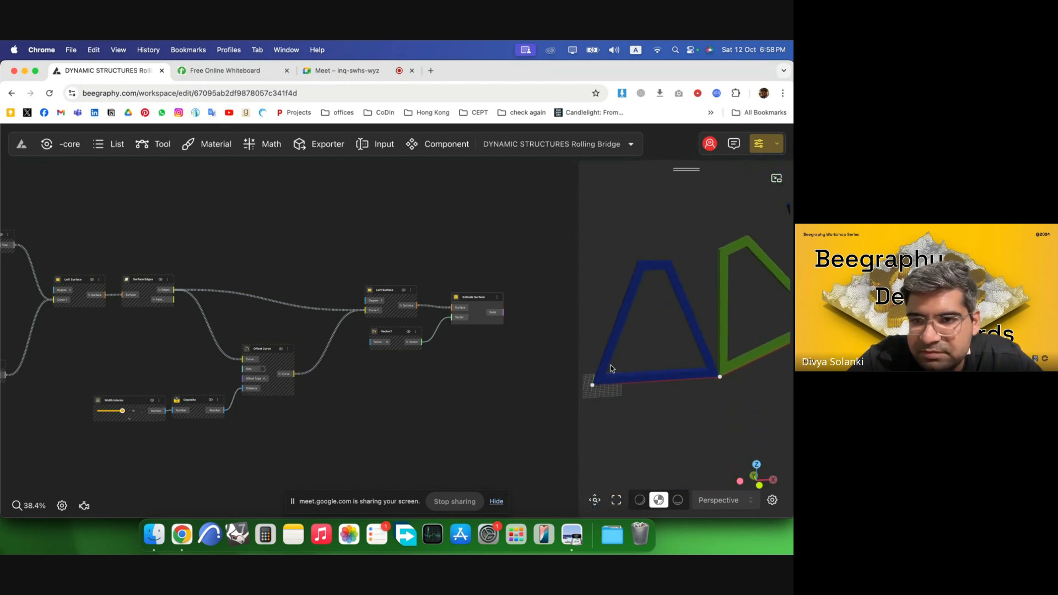
scroll(212, 284, "down", 2)
scroll(518, 370, "up", 5)
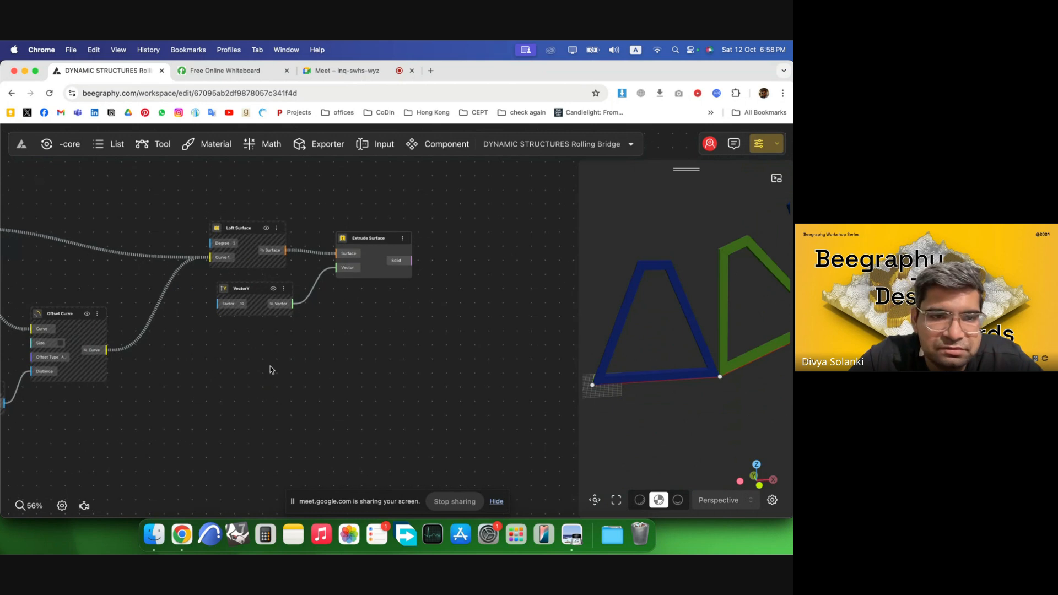
left_click(62, 325)
scroll(509, 369, "down", 4)
scroll(254, 307, "up", 3)
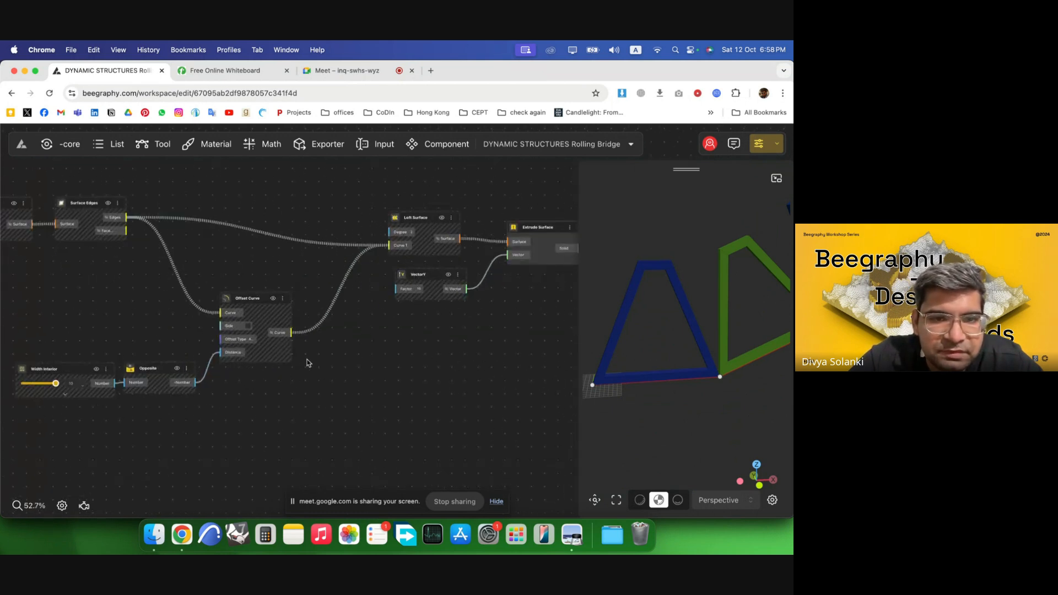
Add an Explode component and connect the Offset Curve's Curve output to its Curve input.
double_click(376, 411)
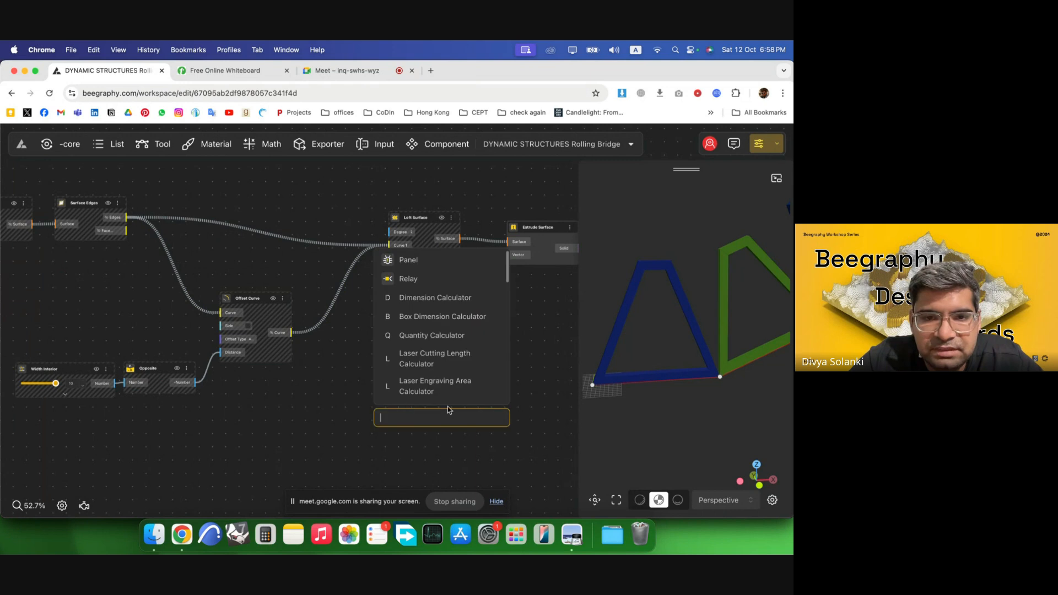
type("explo")
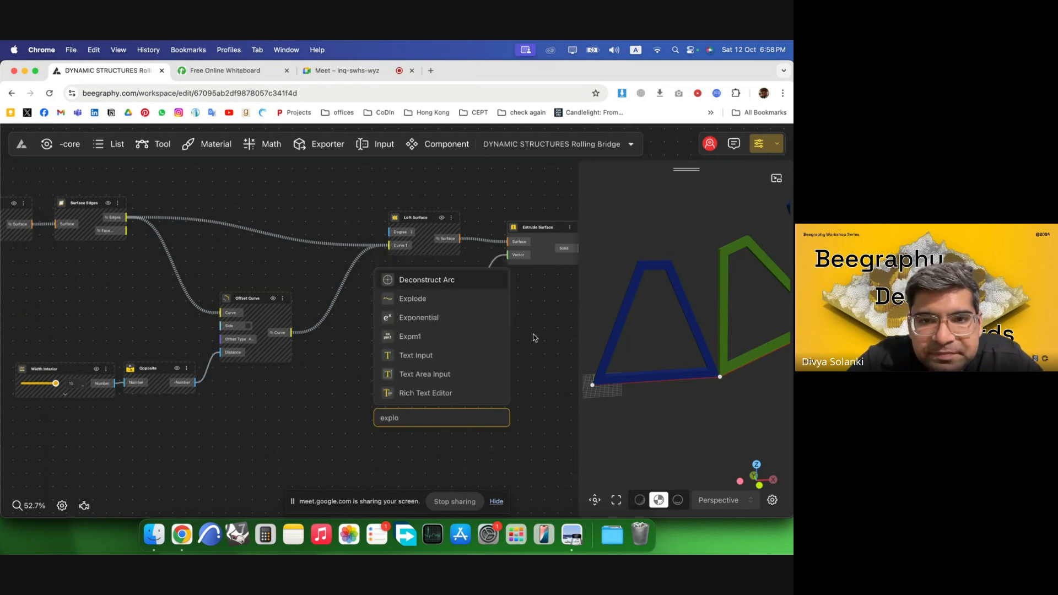
left_click(416, 299)
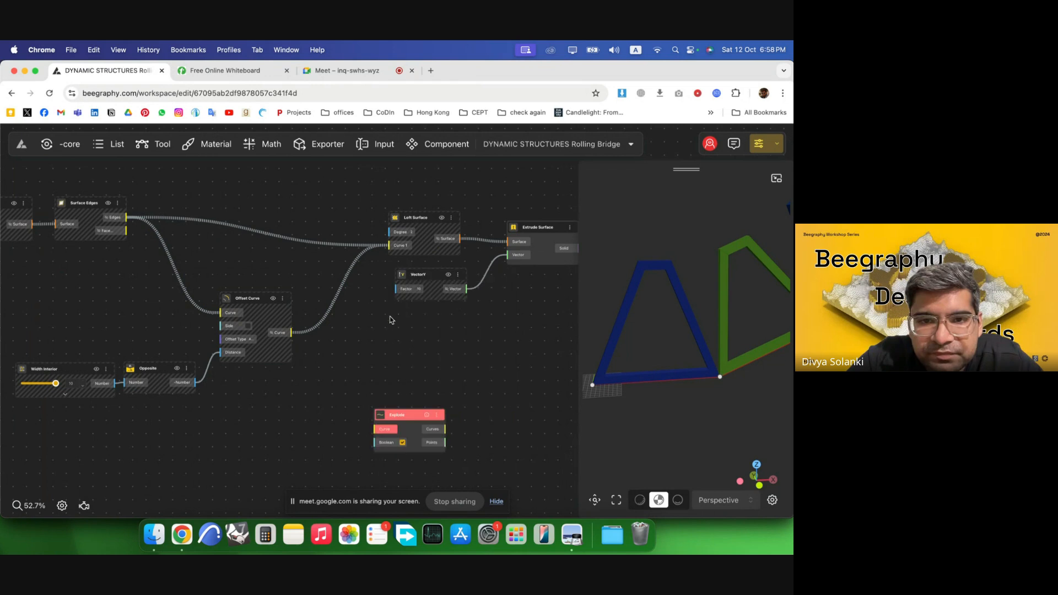
left_click_drag(285, 334, 416, 376)
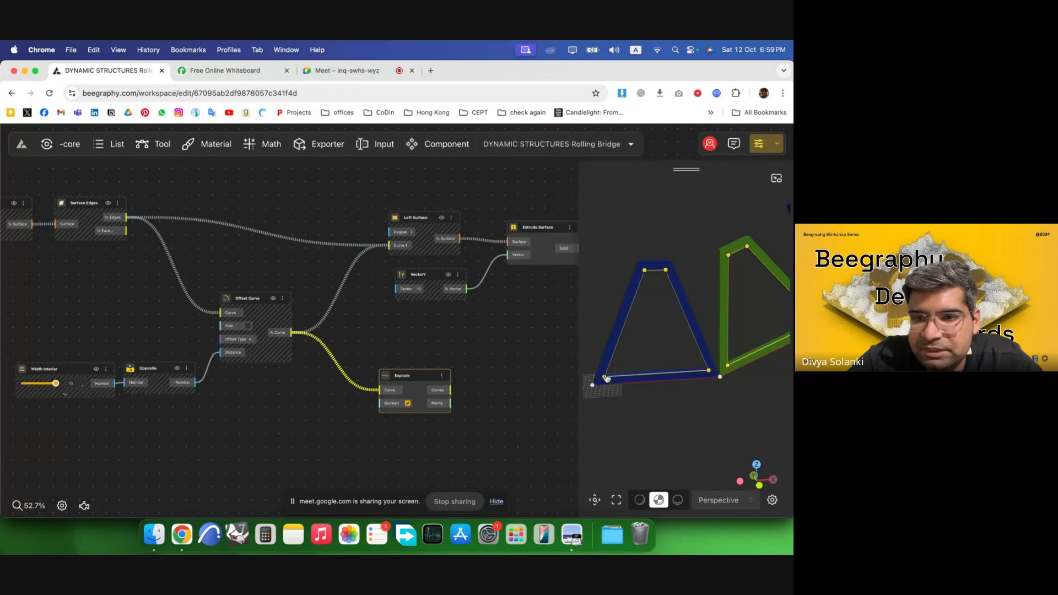
scroll(314, 354, "down", 5)
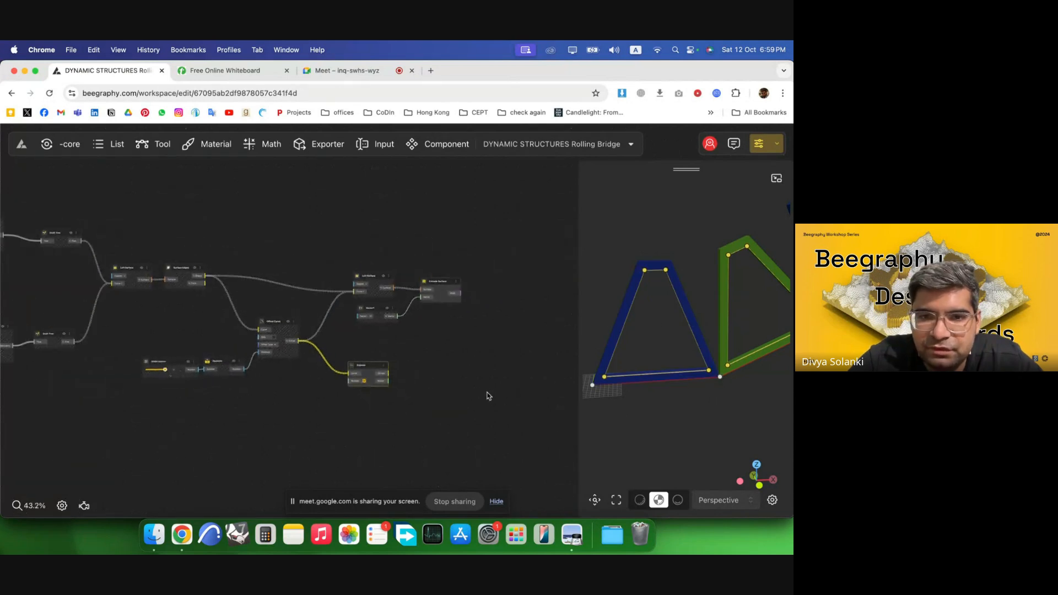
scroll(489, 395, "up", 10)
Add a List Item component next to the Explode component.
double_click(255, 335)
type("list")
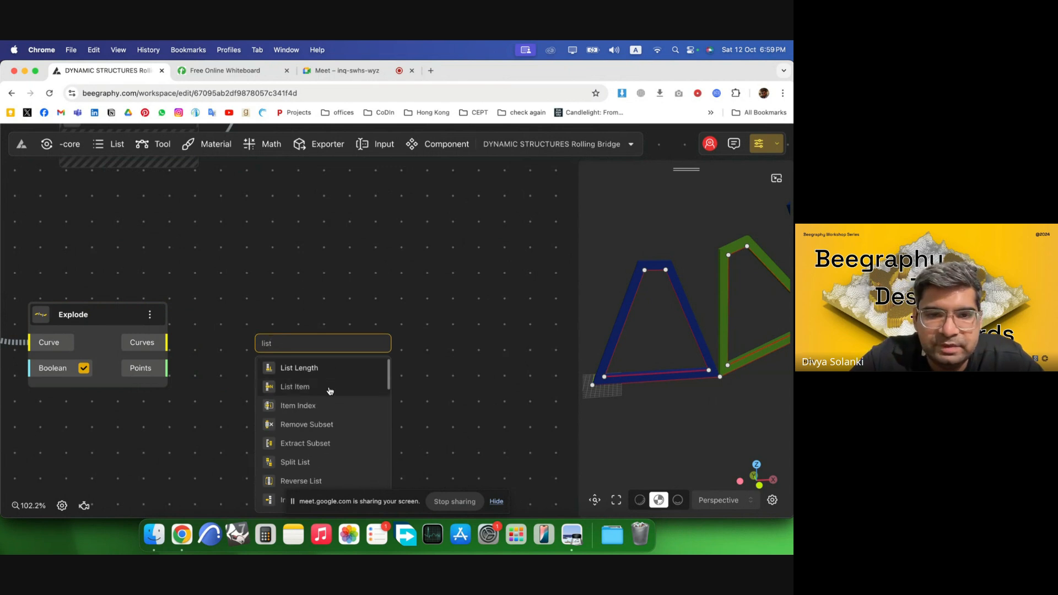
left_click(300, 386)
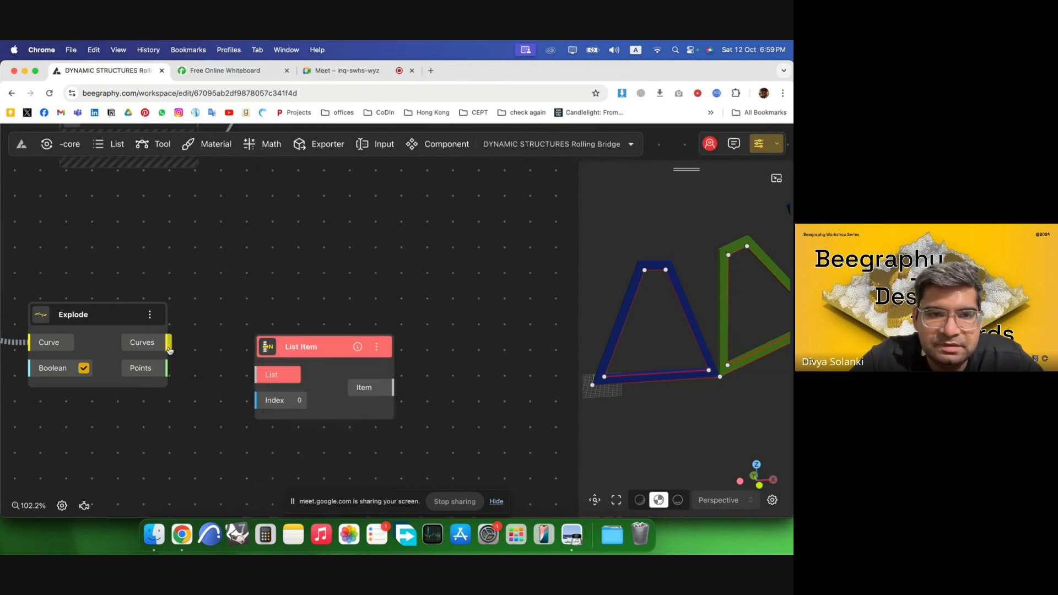
Connect the Explode Curves output to the List Item's List input and set its index to 1.
left_click_drag(168, 342, 257, 375)
left_click_drag(352, 388, 332, 341)
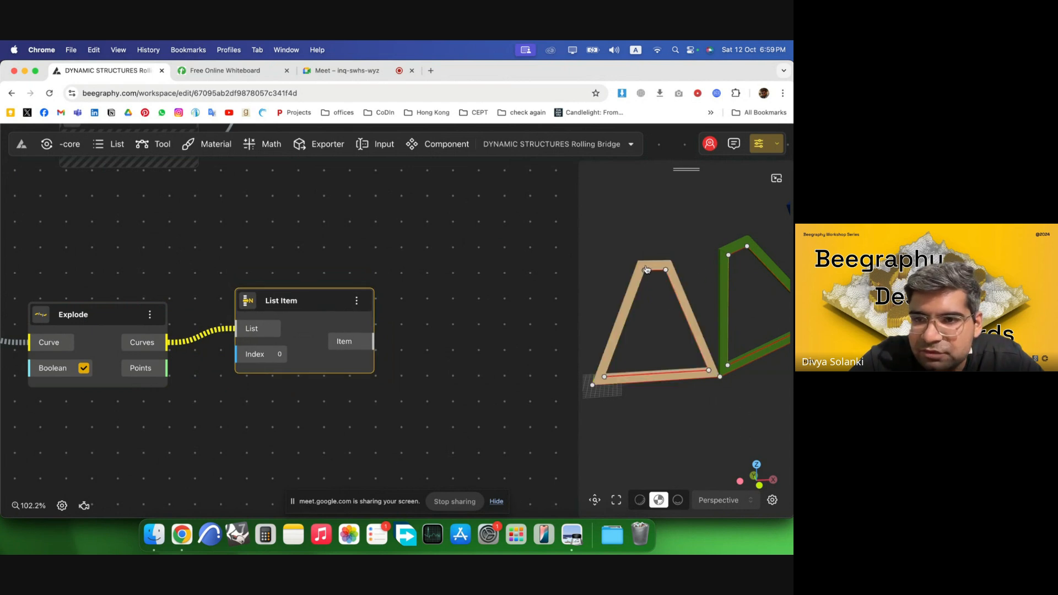
right_click(279, 358)
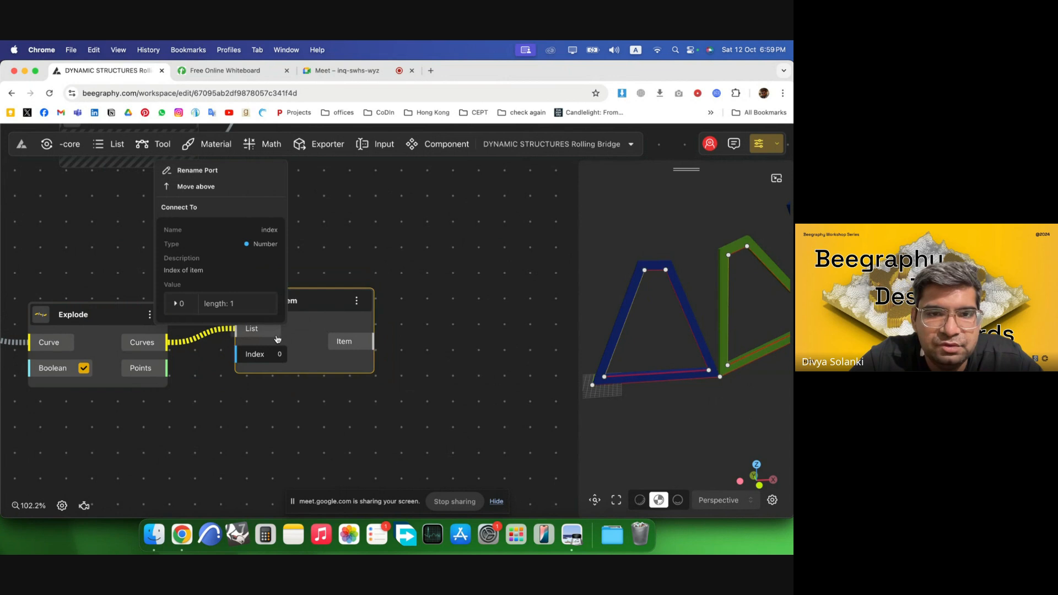
left_click(306, 367)
left_click_drag(283, 356, 291, 364)
left_click(291, 364)
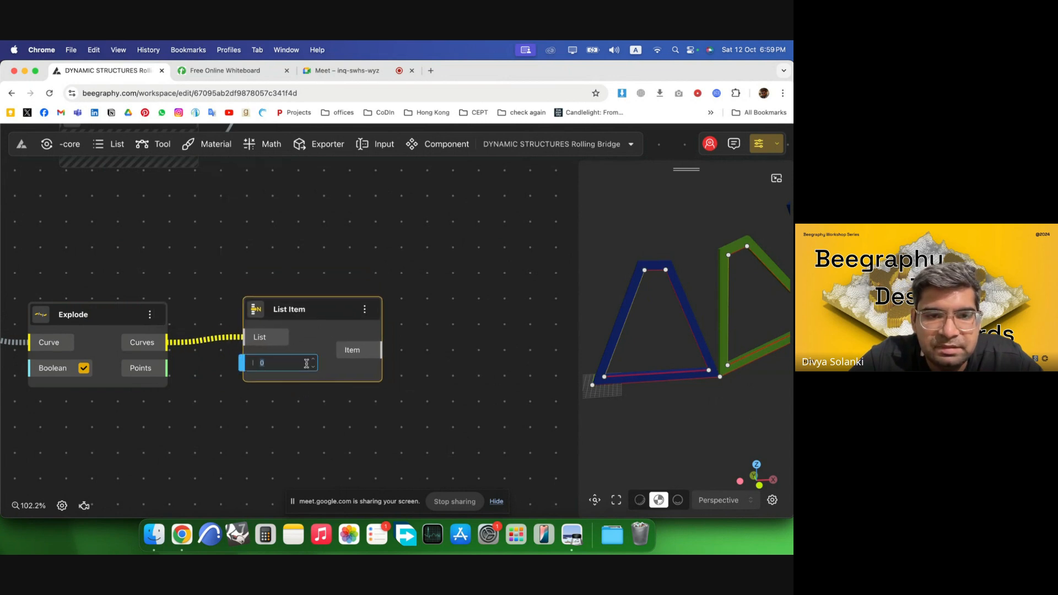
type("1")
key("Return")
Duplicate the List Item, keep it fed by the Explode Curves, and set the copy's index to 3.
scroll(337, 358, "down", 5)
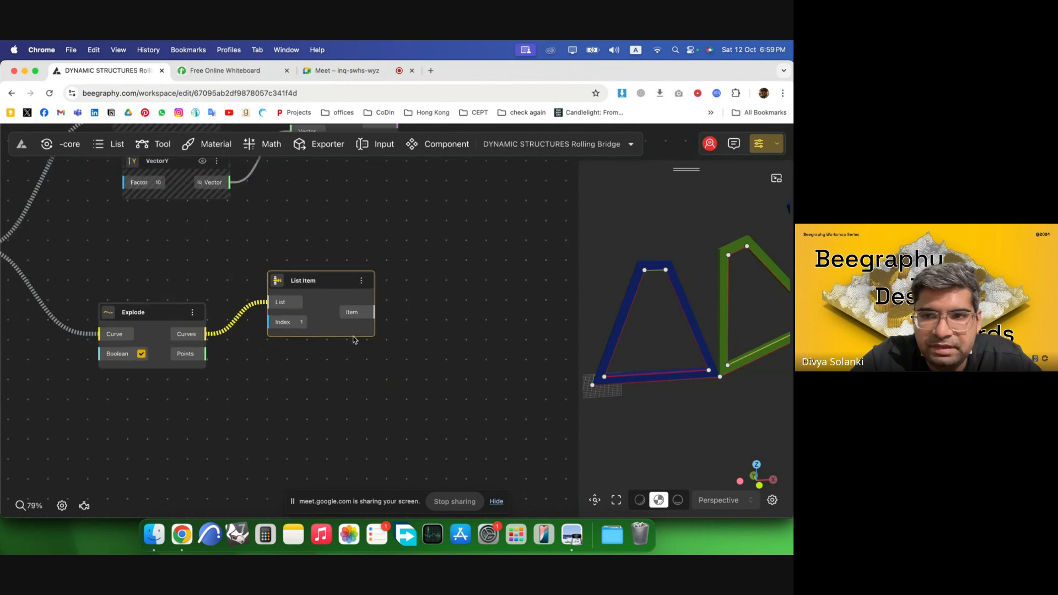
scroll(353, 336, "up", 2)
left_click_drag(326, 324, 324, 446, "alt")
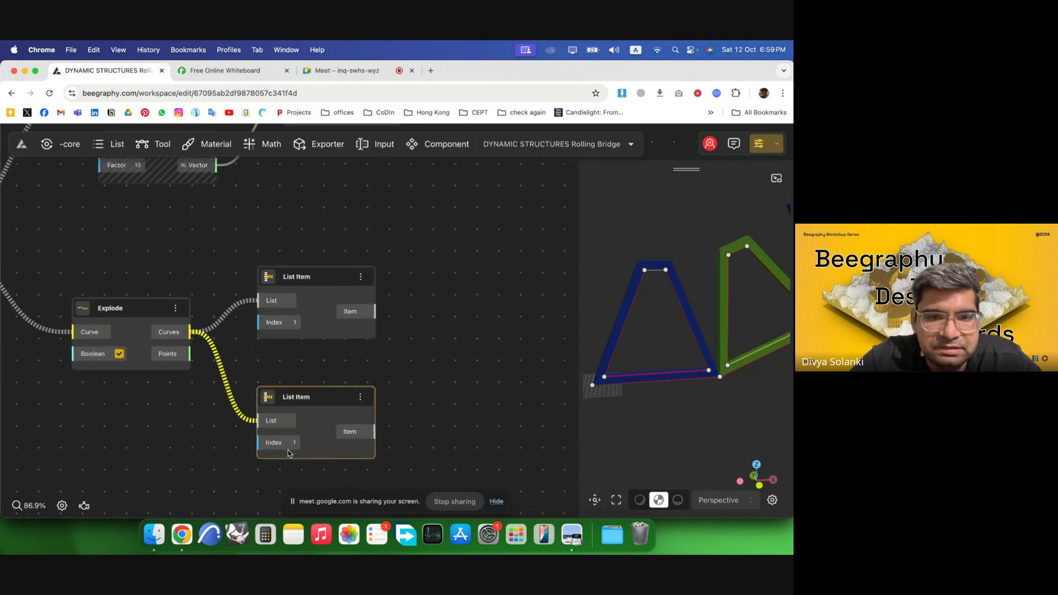
left_click(296, 442)
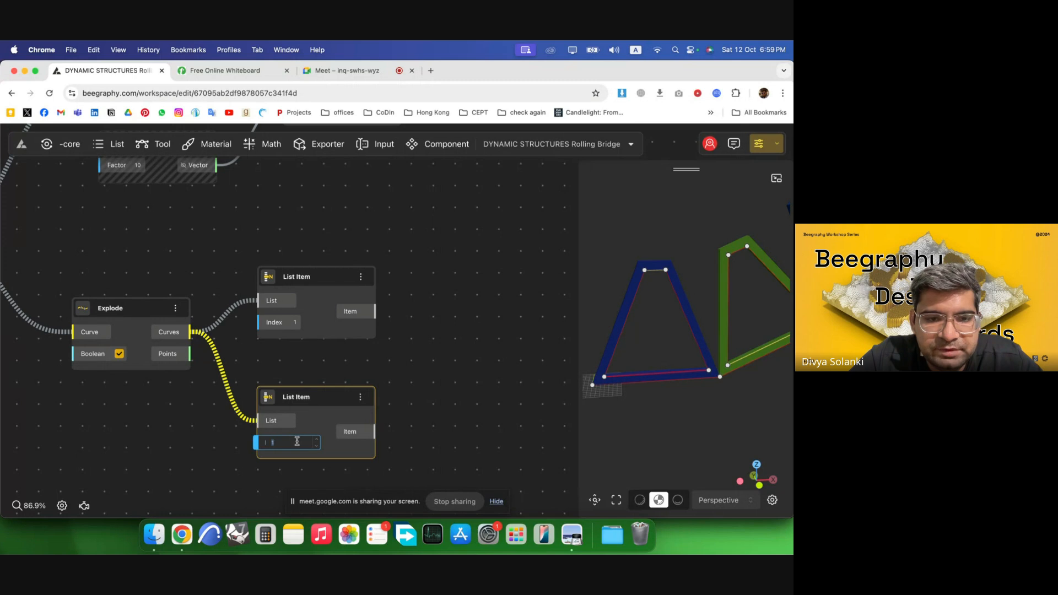
type("3")
left_click(386, 423)
left_click_drag(349, 409, 346, 399)
left_click_drag(338, 305, 331, 318)
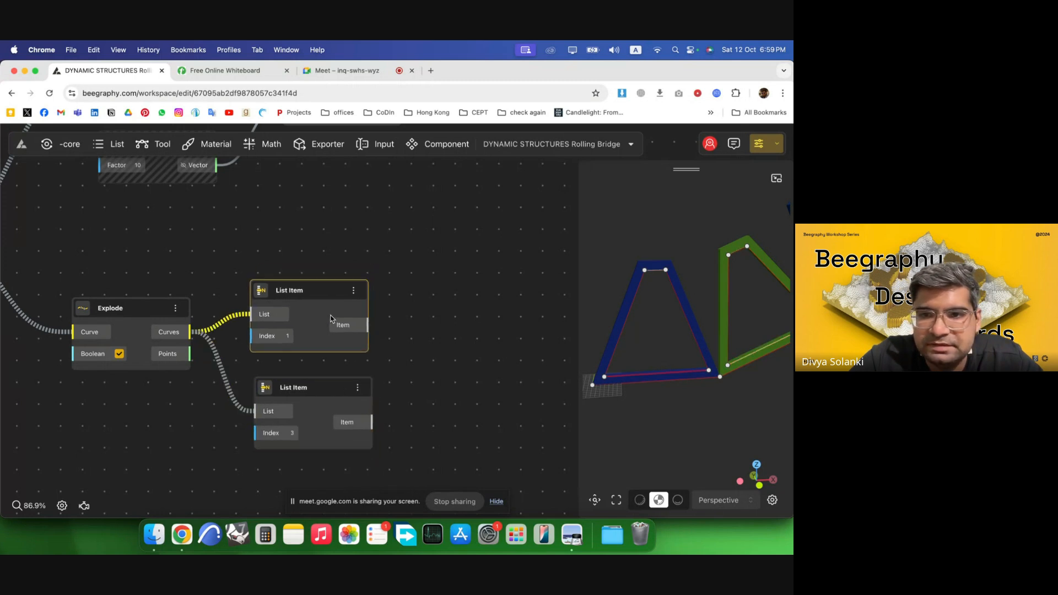
Add a Divide By Count component and connect the first List Item's Item output to its Curve input.
left_click(480, 319)
double_click(479, 307)
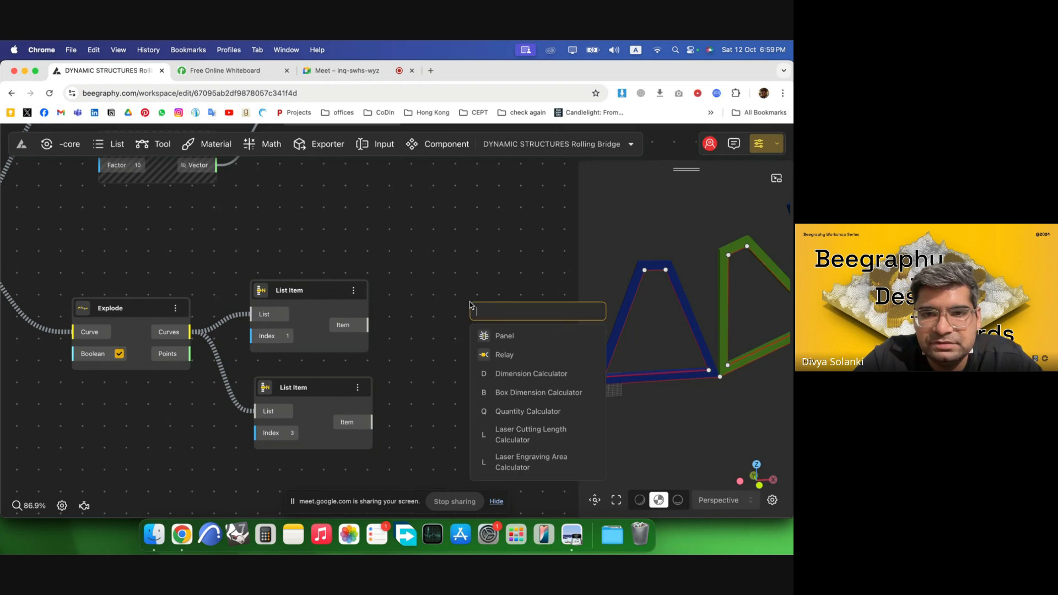
type("divi")
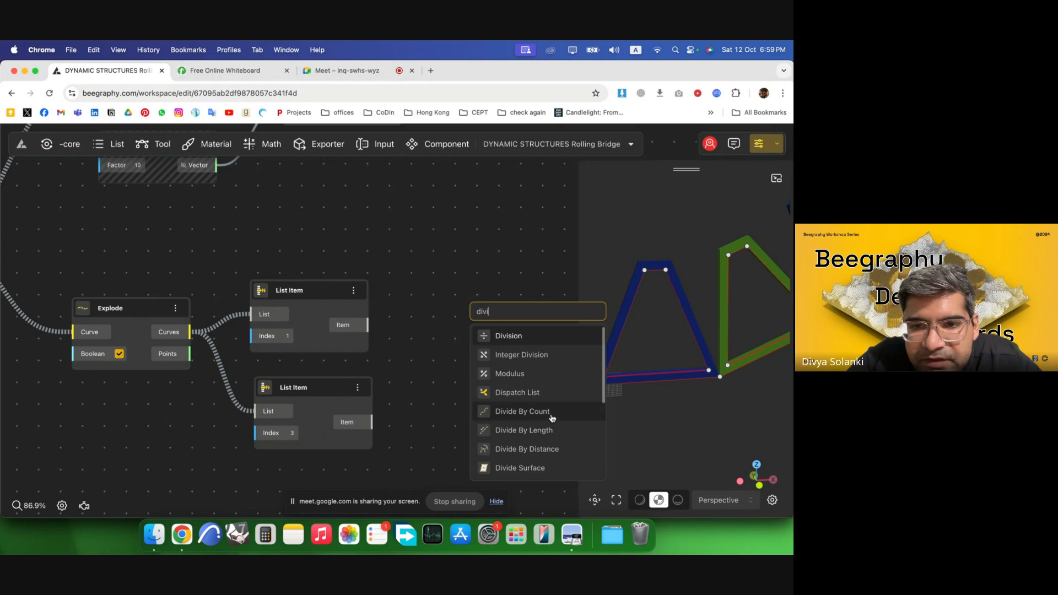
left_click(547, 411)
left_click_drag(490, 353, 490, 352)
left_click_drag(533, 337, 471, 311)
scroll(270, 246, "down", 3)
right_click_drag(270, 245, 232, 200)
left_click_drag(287, 317, 287, 404)
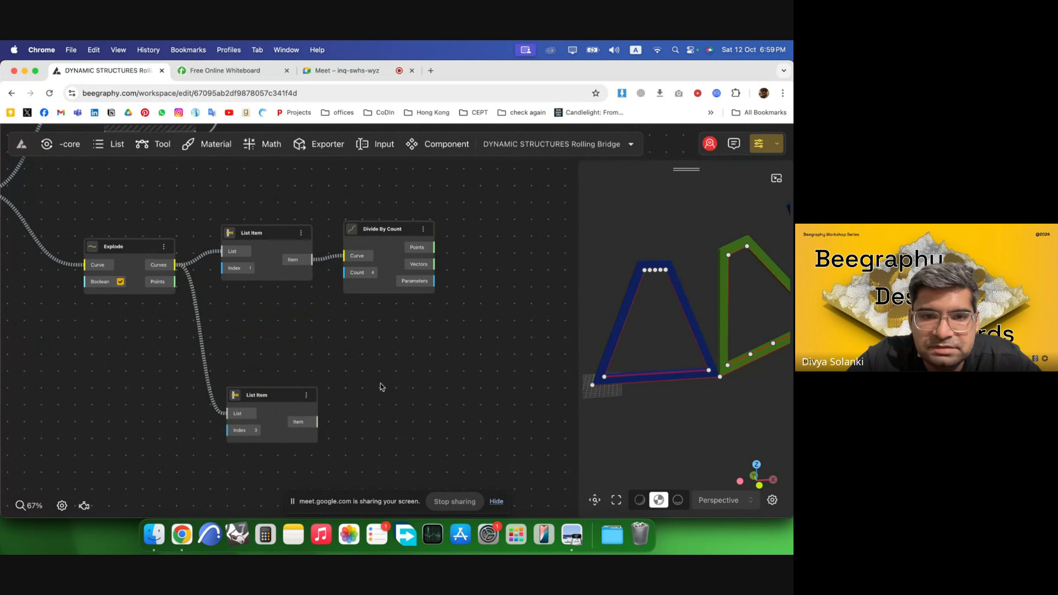
Duplicate the Divide By Count component and feed it from the second List Item's Item output.
left_click_drag(391, 266, 414, 393)
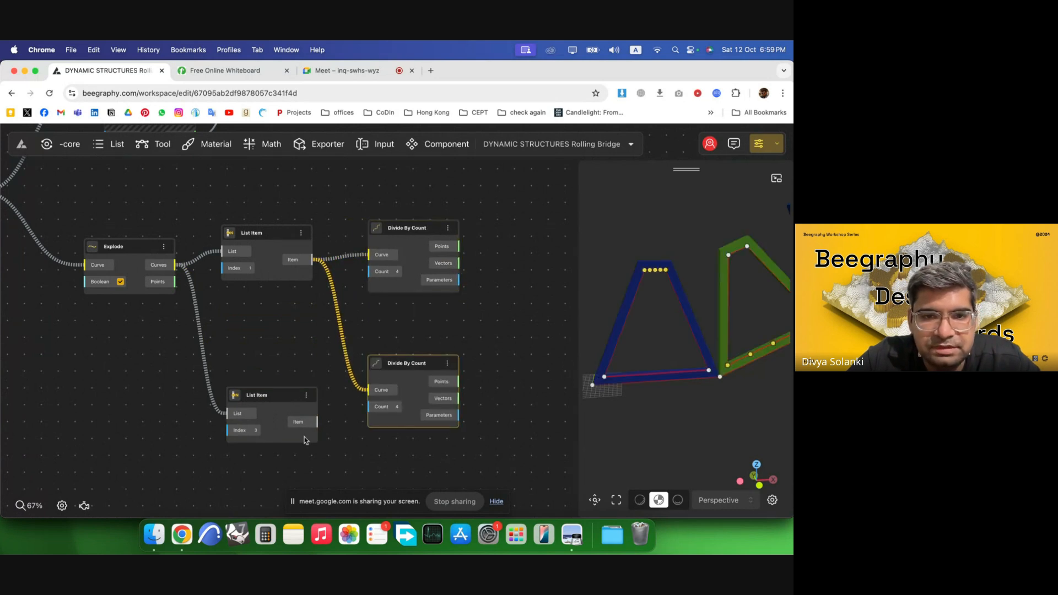
left_click_drag(350, 397, 370, 391)
left_click_drag(300, 397, 290, 372)
left_click_drag(420, 384, 521, 385)
Insert a Flip Geometry component between the second List Item and the second Divide By Count.
double_click(370, 415)
type("flip")
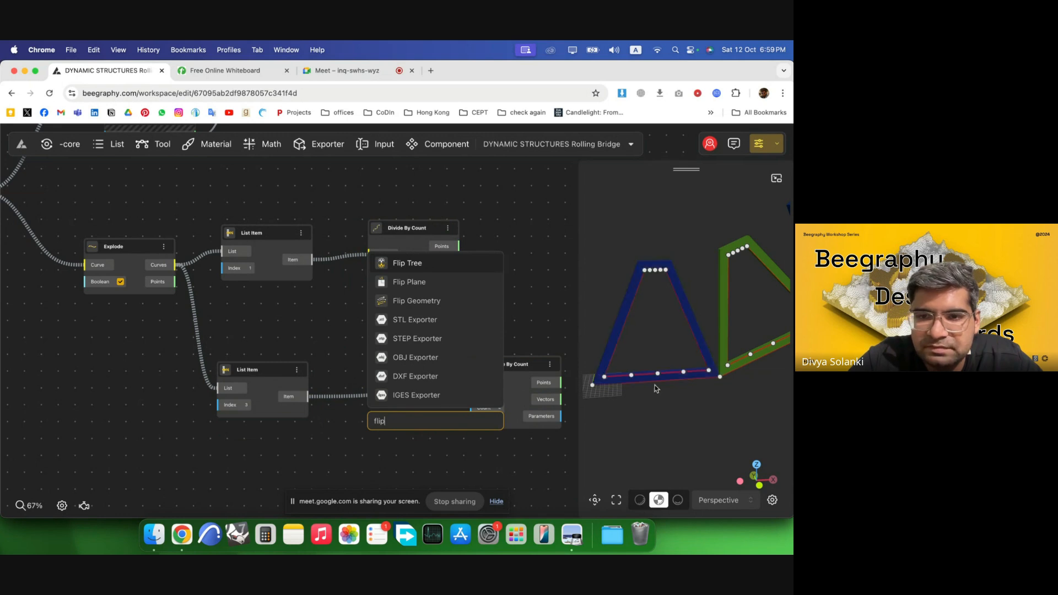
left_click(430, 303)
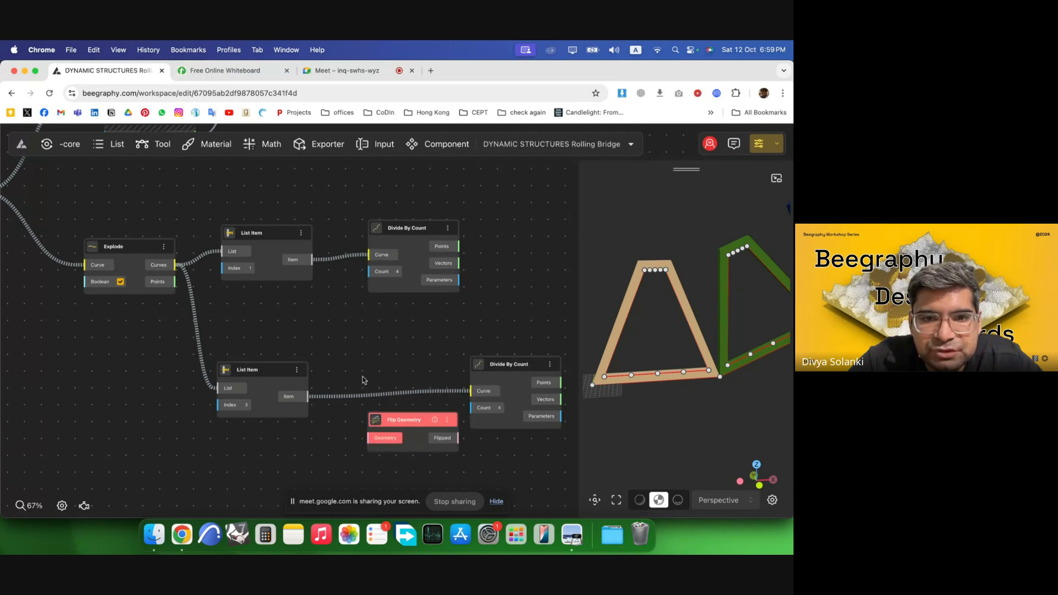
left_click_drag(357, 430, 355, 399)
left_click_drag(512, 392, 475, 411)
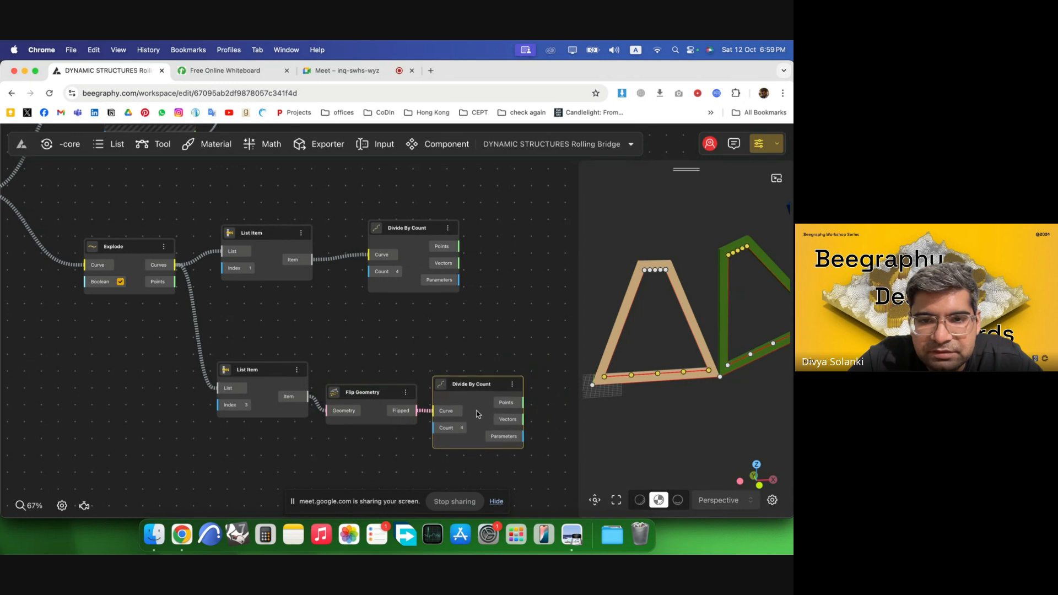
Add a Line component and connect both Divide By Count Points outputs to its Point 1 and Point 2 inputs.
left_click_drag(436, 372, 227, 338)
scroll(226, 338, "up", 1)
double_click(381, 287)
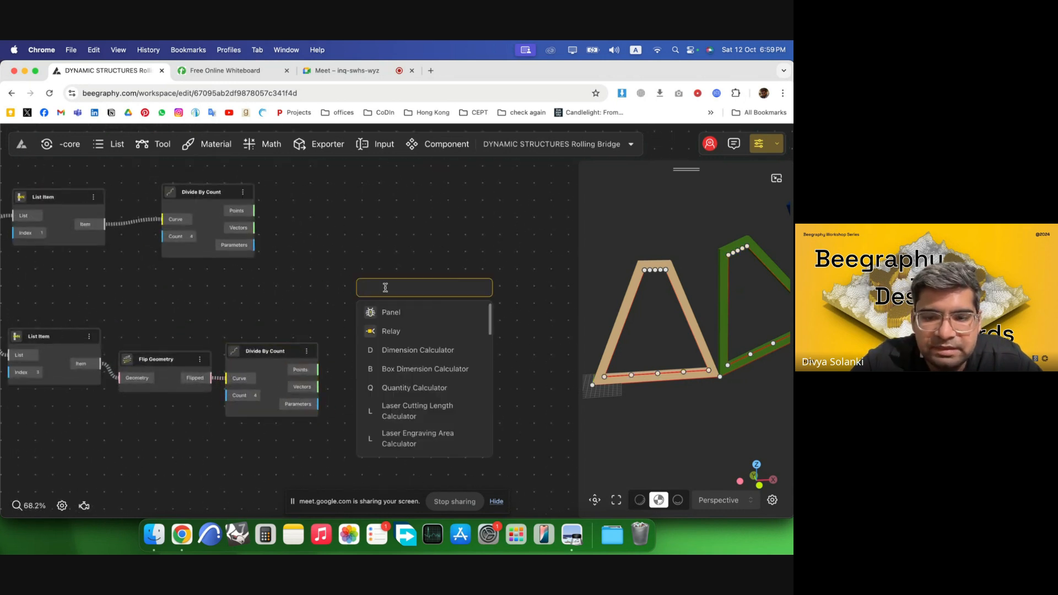
type("line")
key("Return")
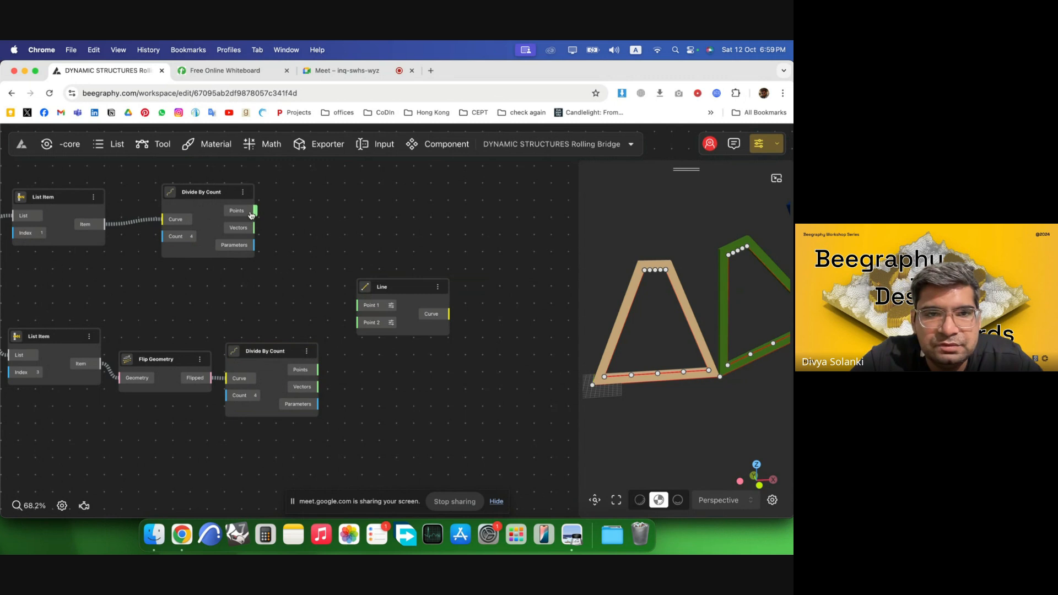
left_click_drag(358, 288, 445, 252)
scroll(351, 319, "down", 3)
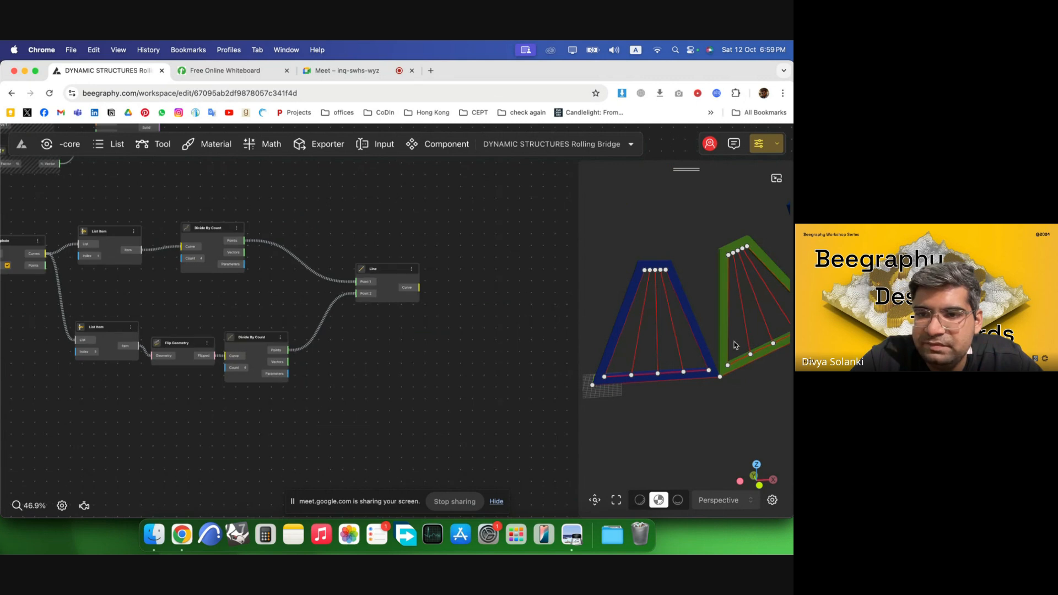
left_click_drag(207, 244, 266, 246)
left_click_drag(255, 340, 297, 339)
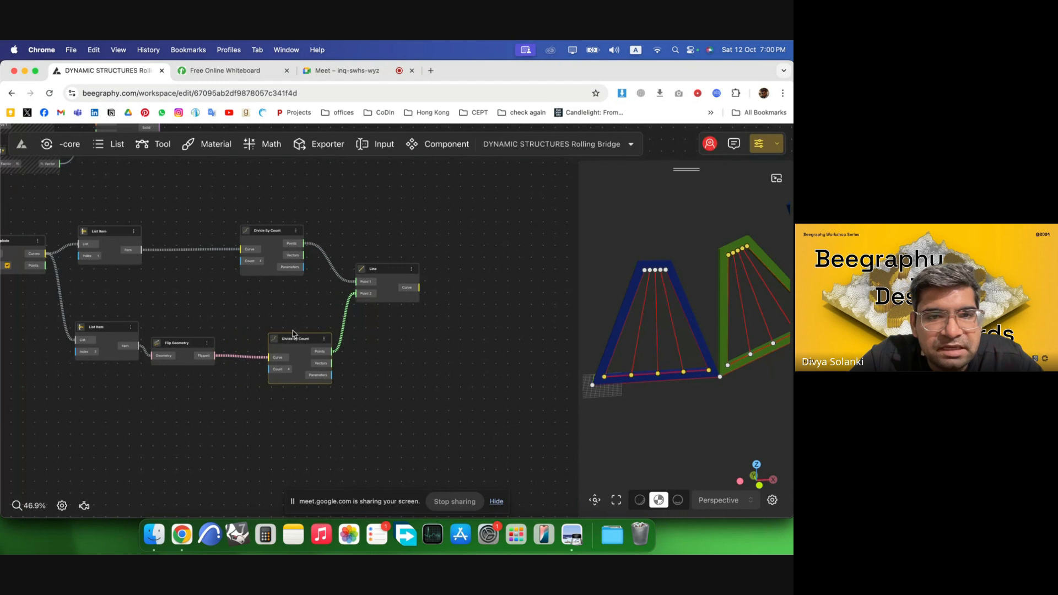
left_click_drag(275, 236, 306, 237)
Add a number slider set to 8 and connect it to the Count inputs of both Divide By Count components.
double_click(193, 308)
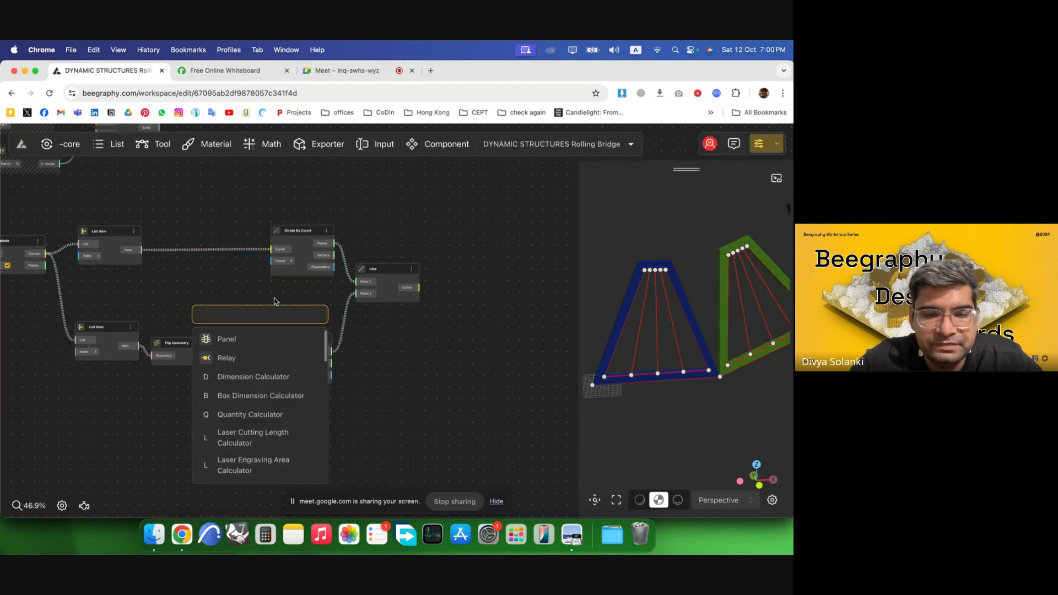
type("8")
left_click(240, 357)
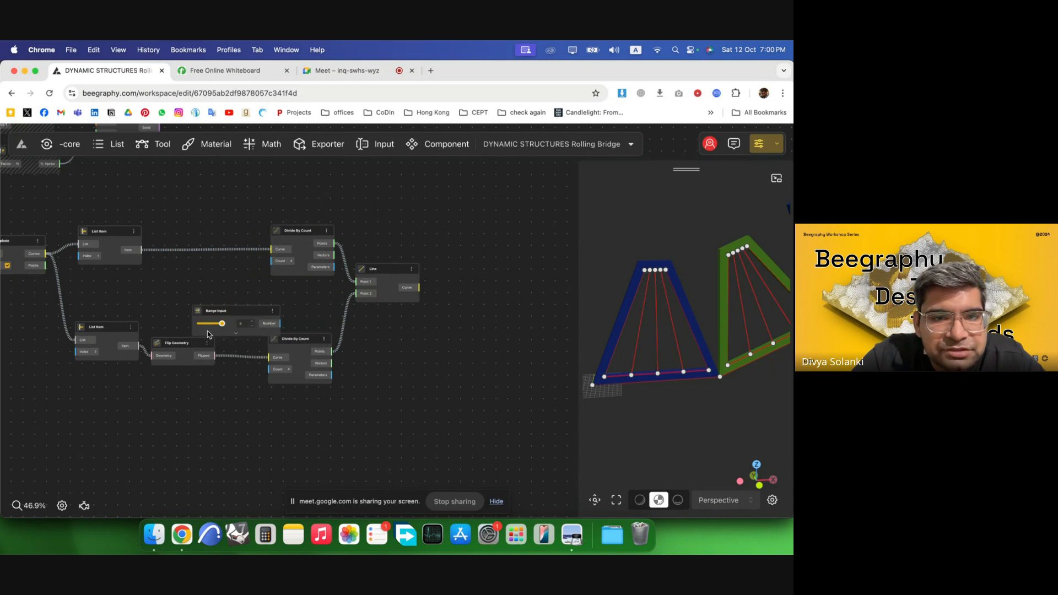
scroll(215, 306, "up", 3)
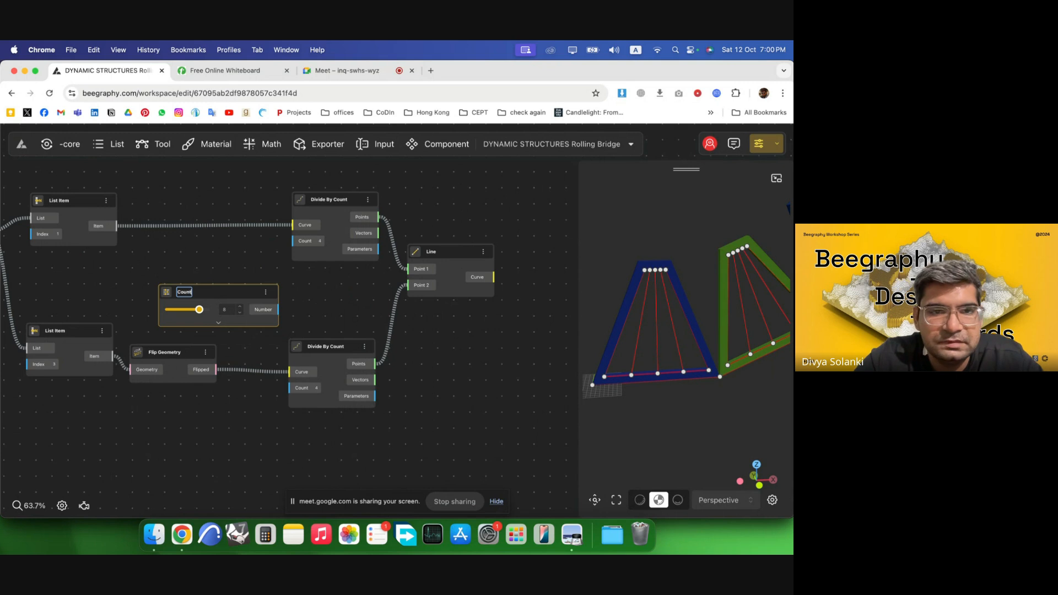
left_click(331, 308)
left_click_drag(287, 249, 292, 242)
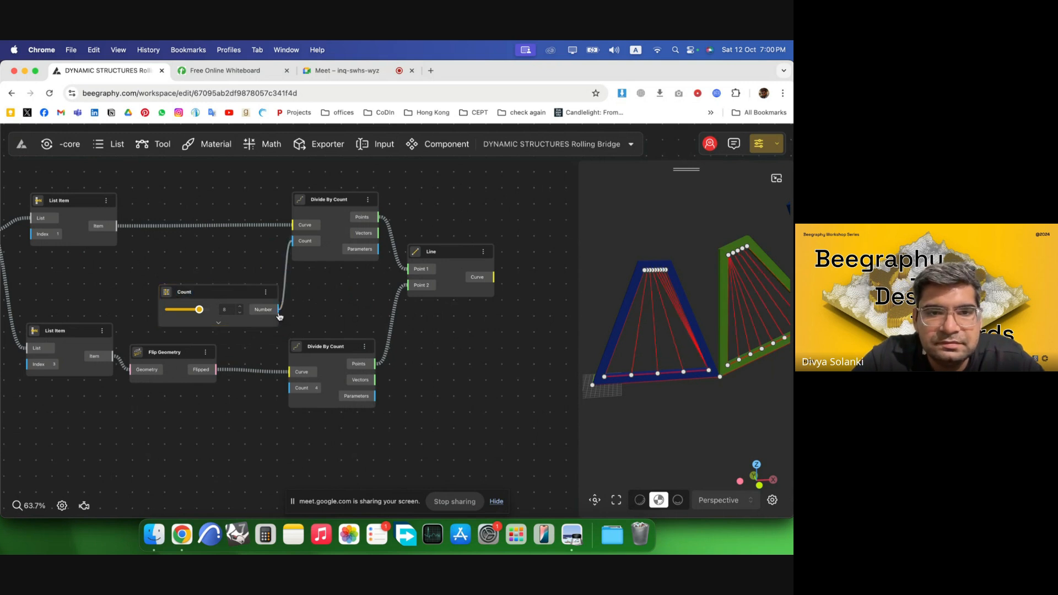
left_click_drag(251, 302, 209, 288)
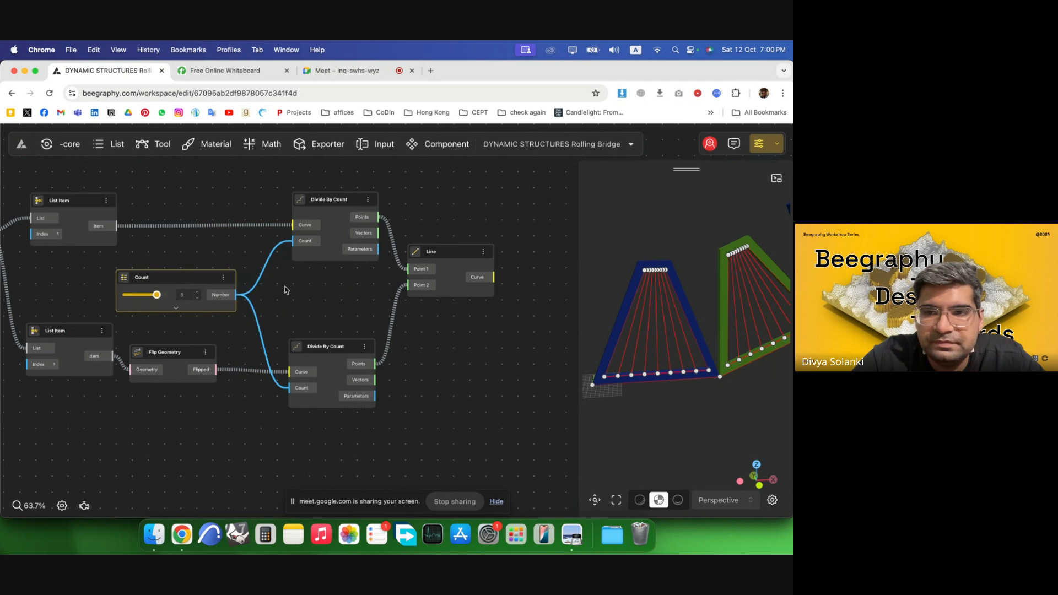
Add a Pipe component using the Line's Curve output as its Base Curve.
left_click_drag(656, 385, 647, 314)
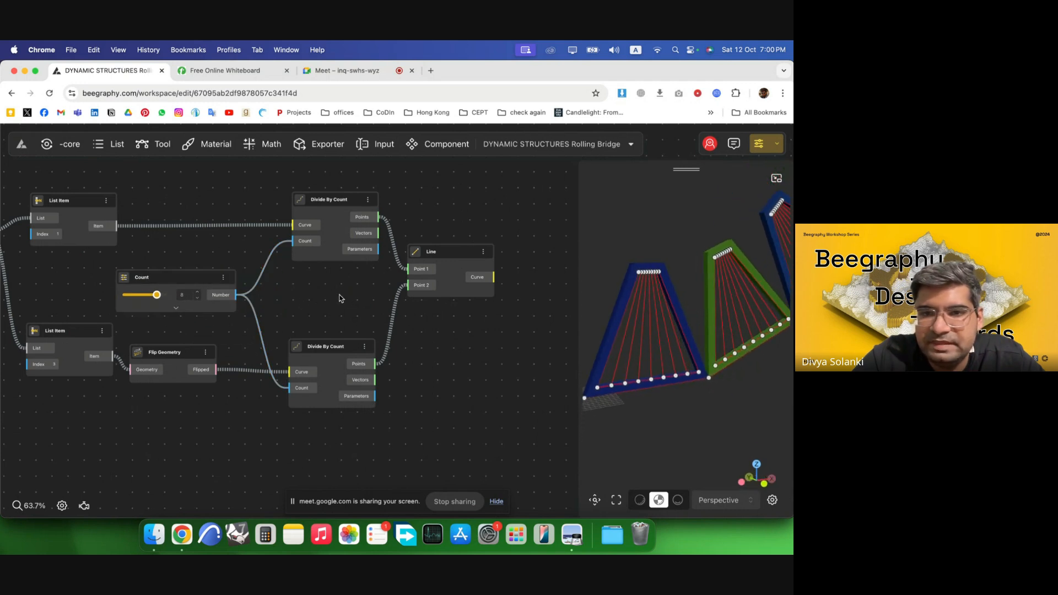
scroll(342, 298, "down", 3)
scroll(546, 294, "up", 4)
double_click(412, 285)
type("pipe")
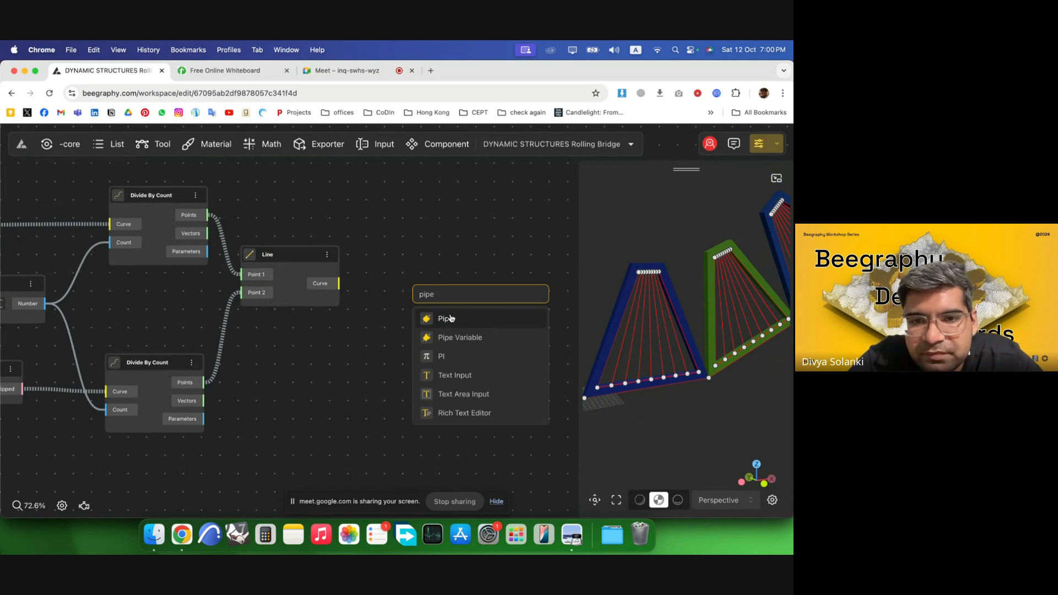
left_click(448, 318)
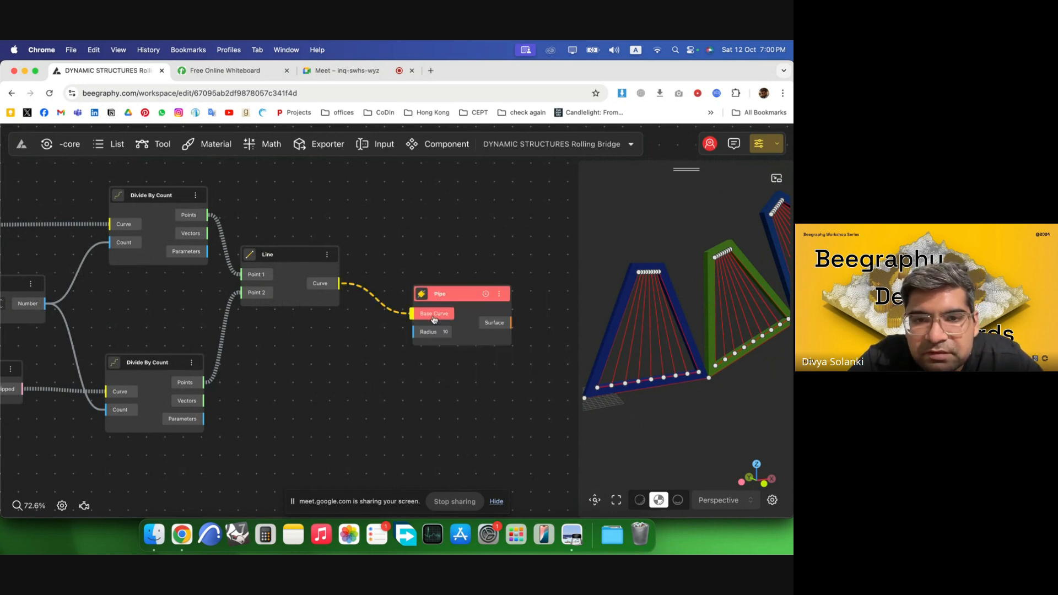
left_click_drag(433, 318, 435, 317)
left_click_drag(467, 312, 456, 289)
scroll(284, 292, "down", 3)
scroll(470, 310, "up", 4)
left_click_drag(375, 272, 505, 269)
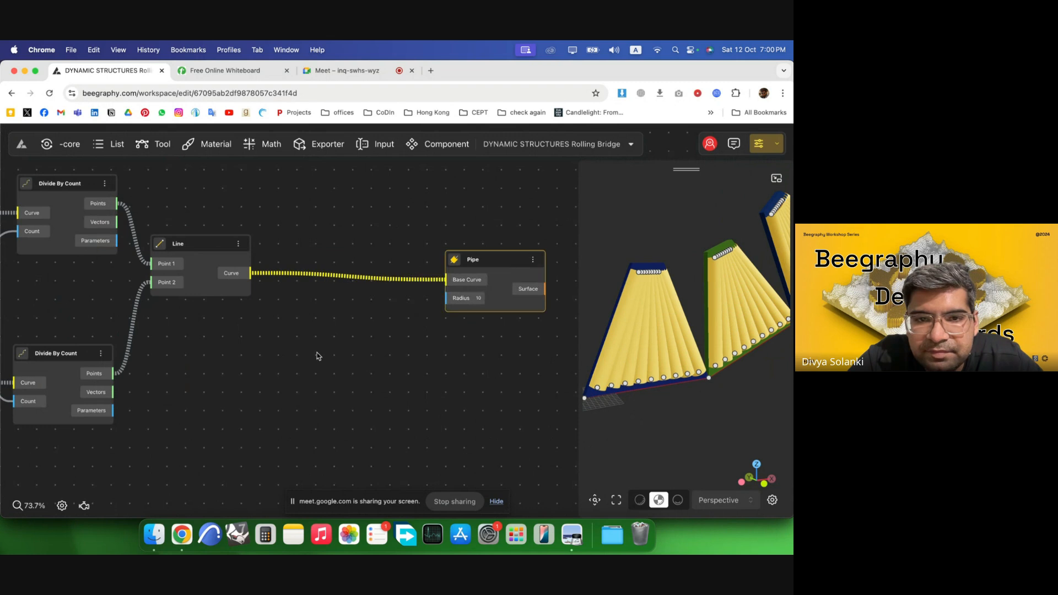
Add a Number Const of 0.5 and connect it to the Pipe's Radius input.
double_click(317, 353)
type(".05")
key("Return")
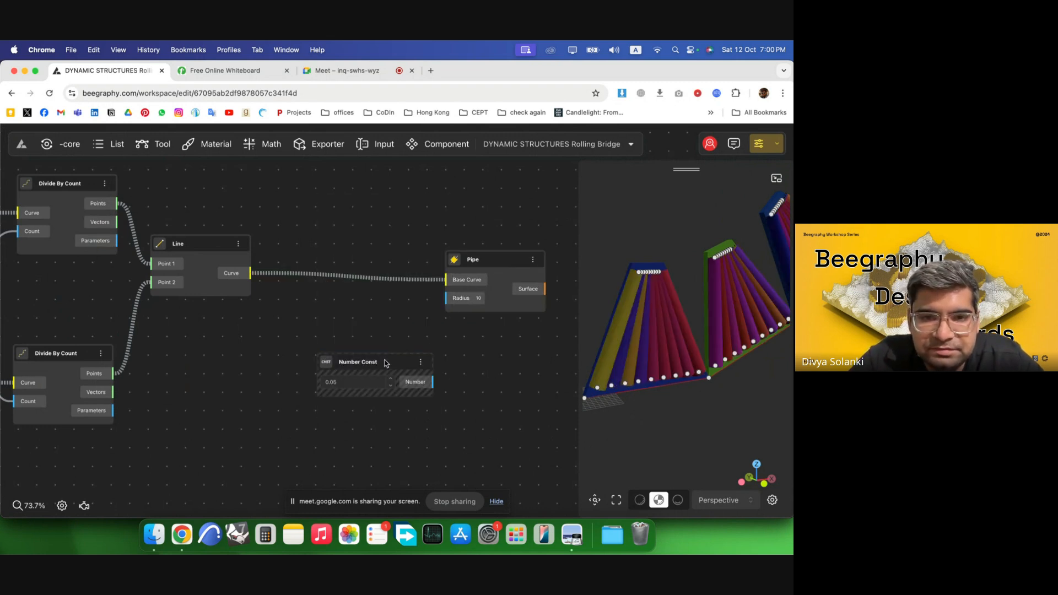
left_click_drag(386, 364, 311, 327)
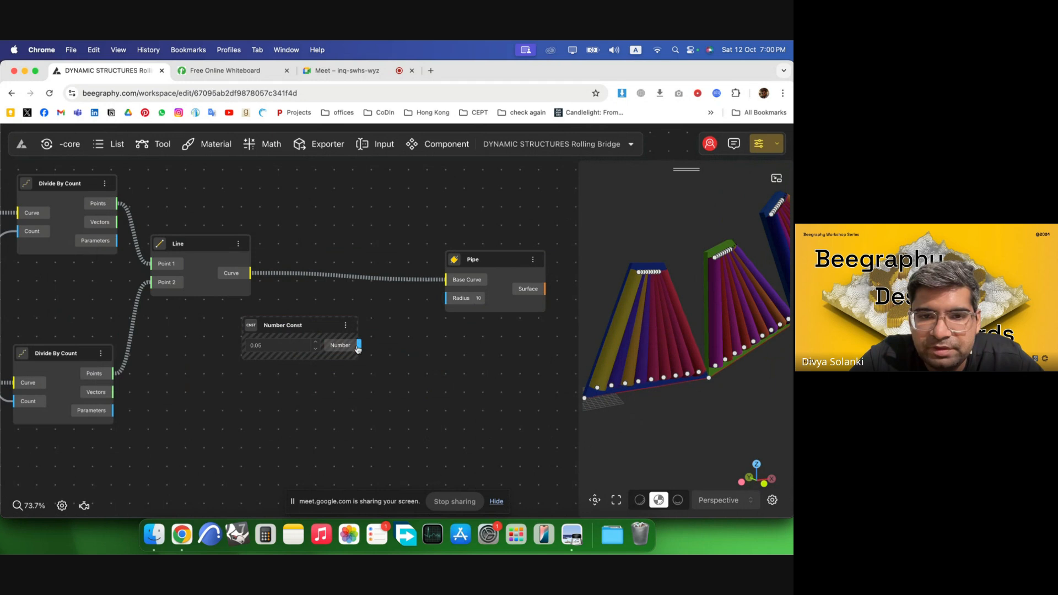
left_click_drag(461, 298, 461, 299)
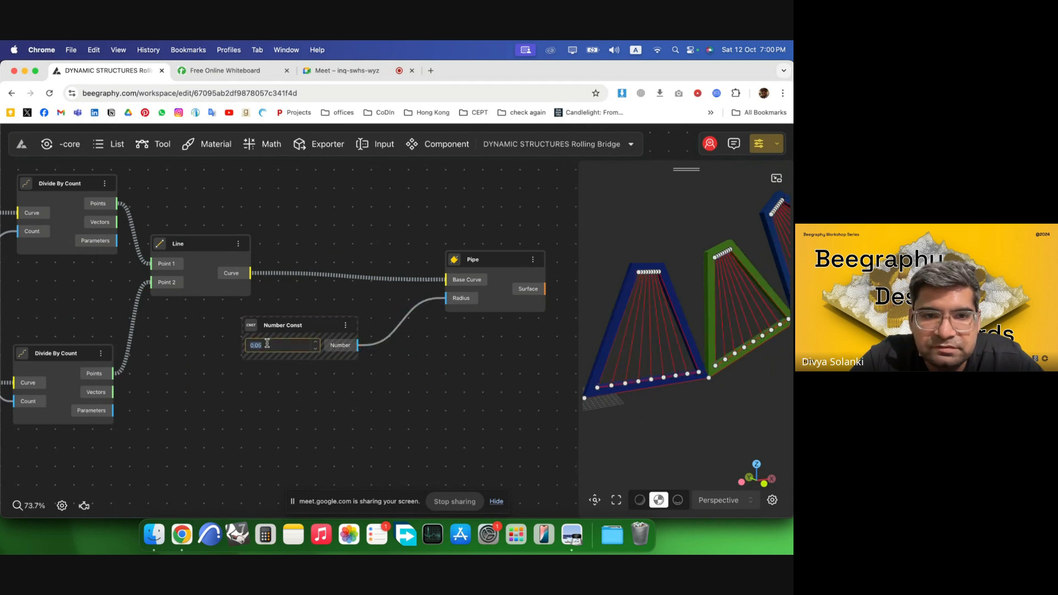
type("0.5")
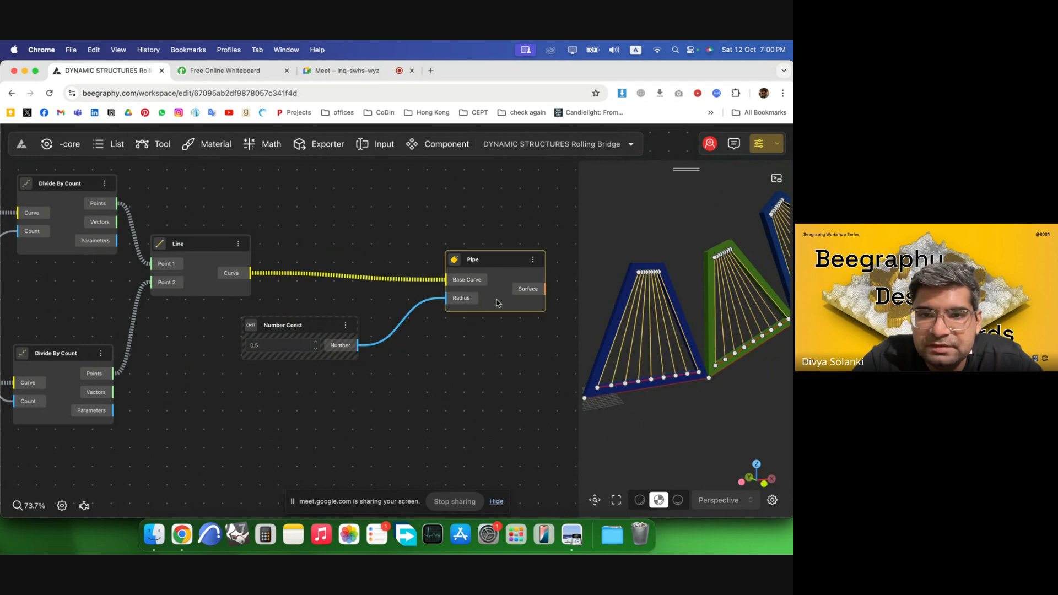
left_click_drag(509, 300, 488, 297)
Select the intermediate cable components and hide their previews so only the piped cables display.
scroll(513, 327, "down", 5)
scroll(411, 409, "down", 3)
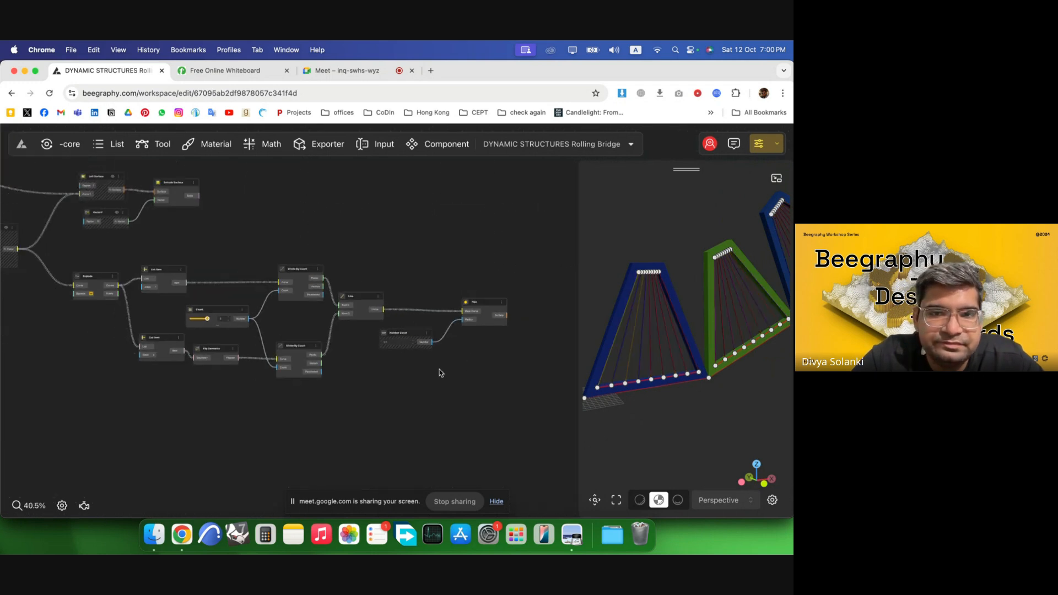
left_click_drag(438, 413, 69, 257)
right_click(232, 280)
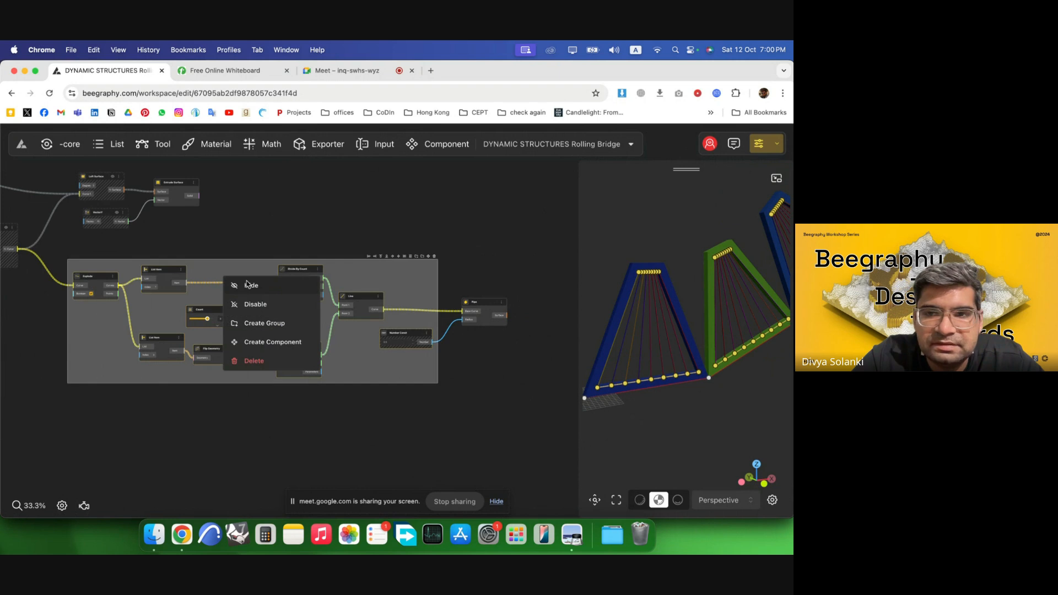
left_click(247, 285)
scroll(331, 319, "right", 5)
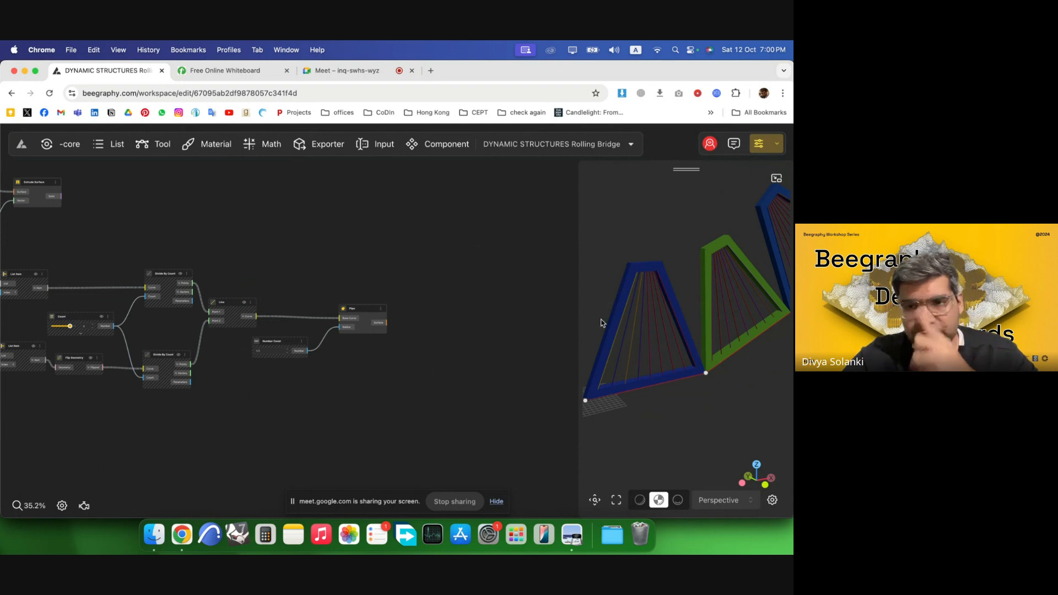
left_click_drag(690, 382, 689, 409)
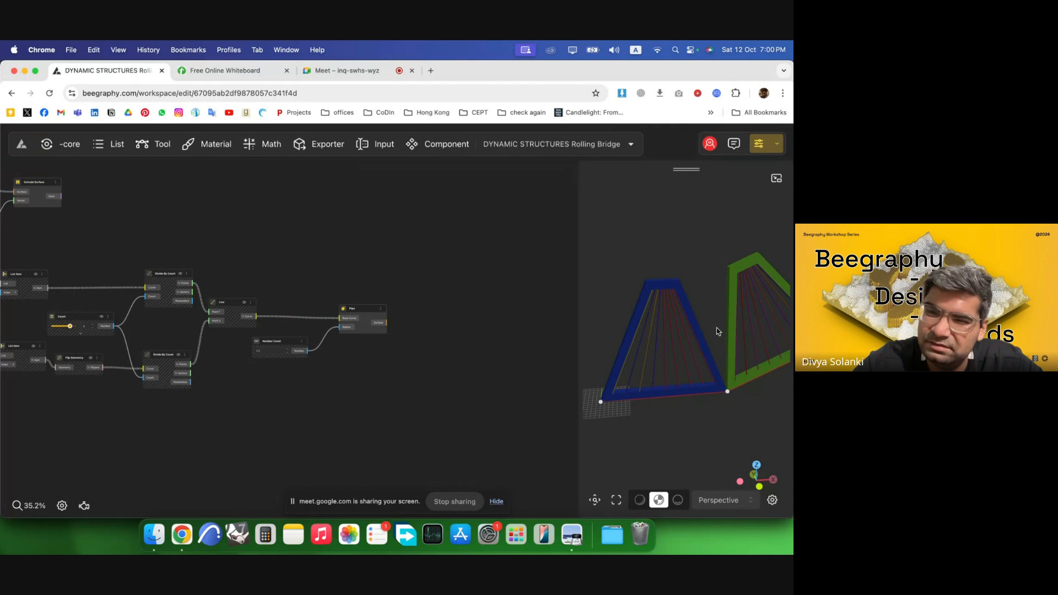
Inspect the piped cables across the truss panels in the 3D view.
left_click_drag(717, 329, 656, 346)
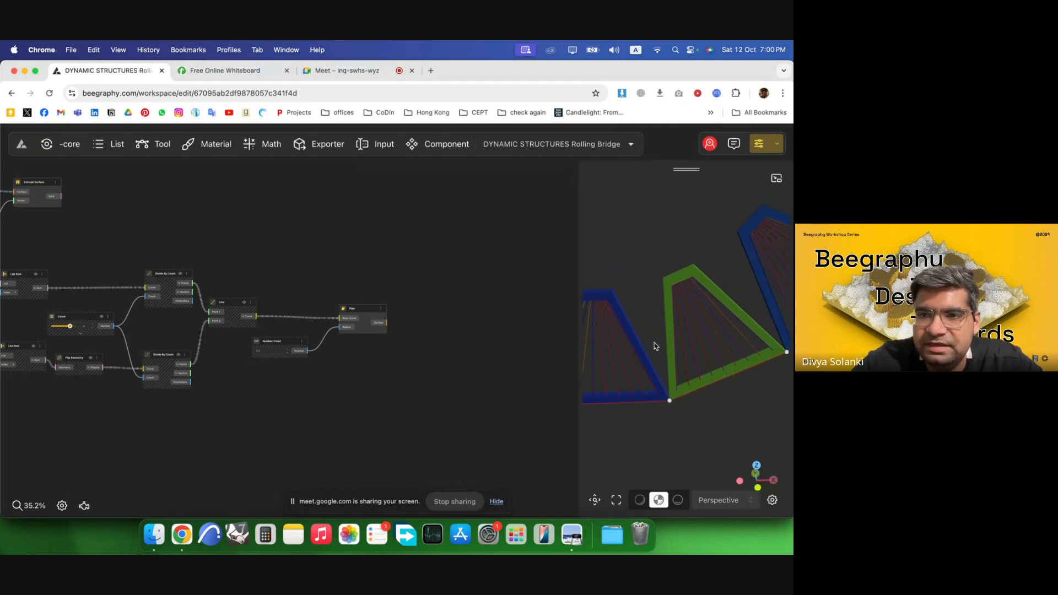
left_click_drag(471, 287, 459, 284)
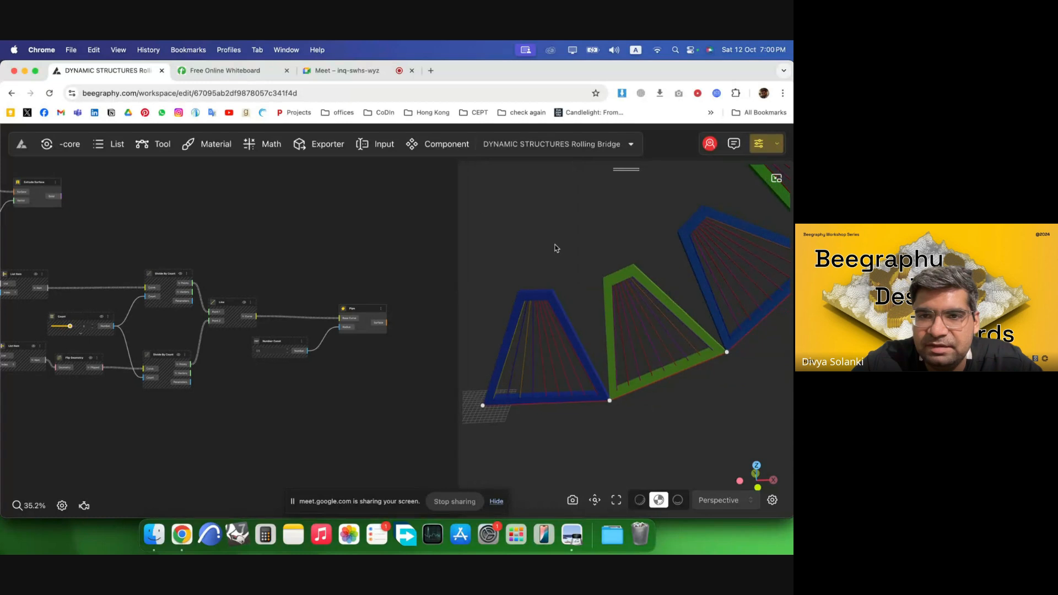
right_click_drag(618, 348, 635, 371)
scroll(601, 397, "up", 4)
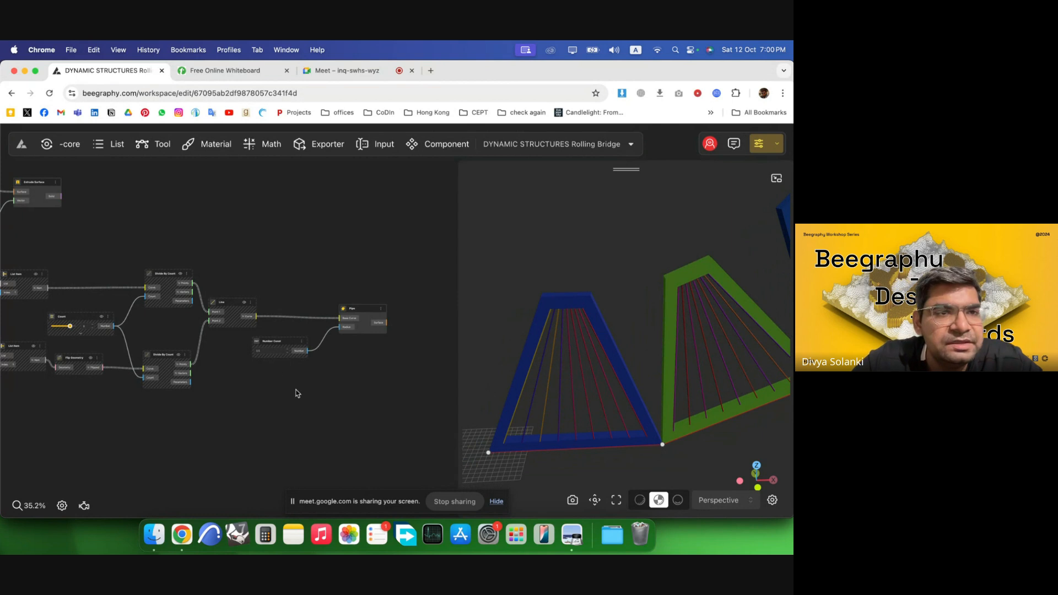
scroll(296, 394, "down", 5)
Browse the node graph to find the existing Rotate, DegToRad and End Points components of the segments.
left_click(142, 261)
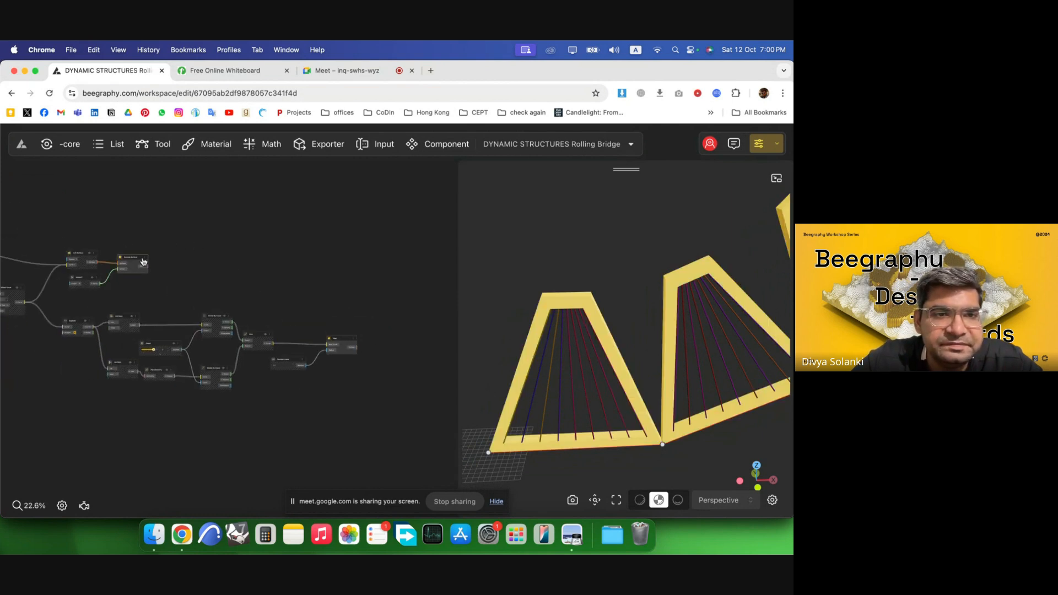
left_click(188, 256)
scroll(327, 302, "down", 2)
right_click_drag(31, 241, 104, 264)
scroll(152, 275, "up", 4)
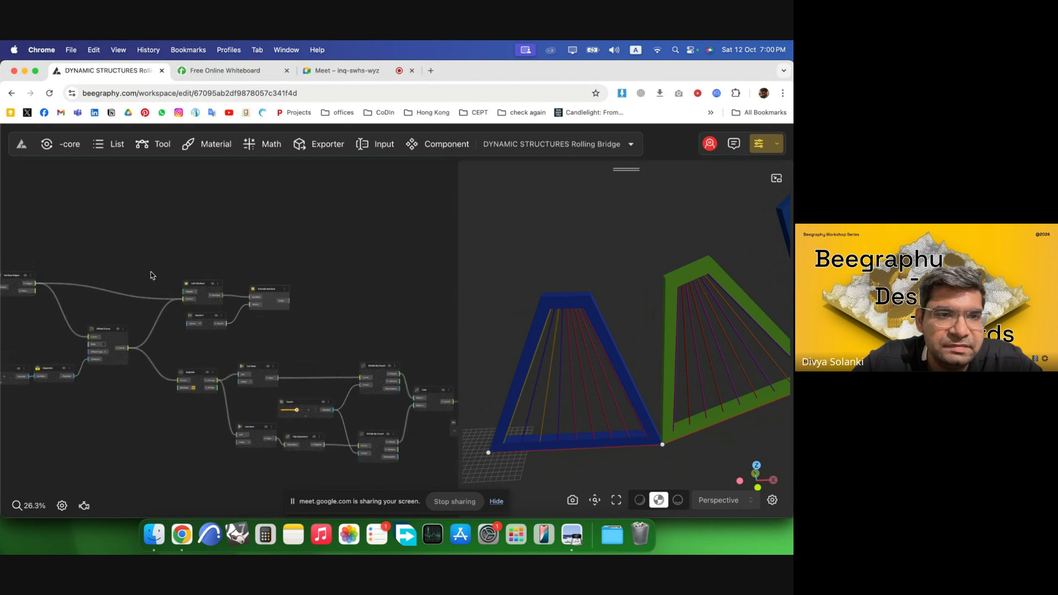
scroll(153, 276, "up", 1)
scroll(376, 224, "down", 6)
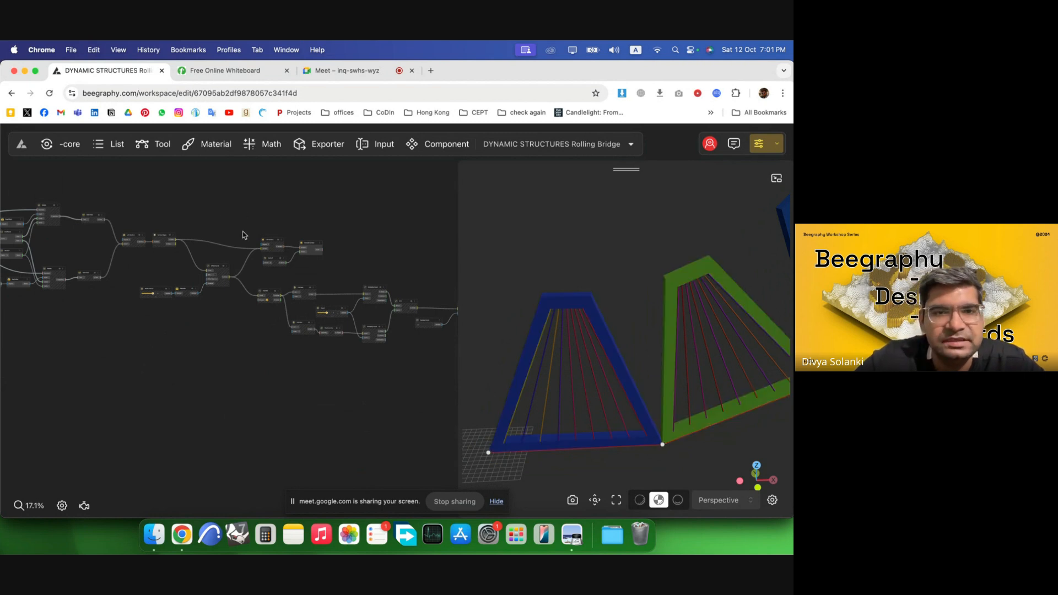
scroll(243, 235, "up", 5)
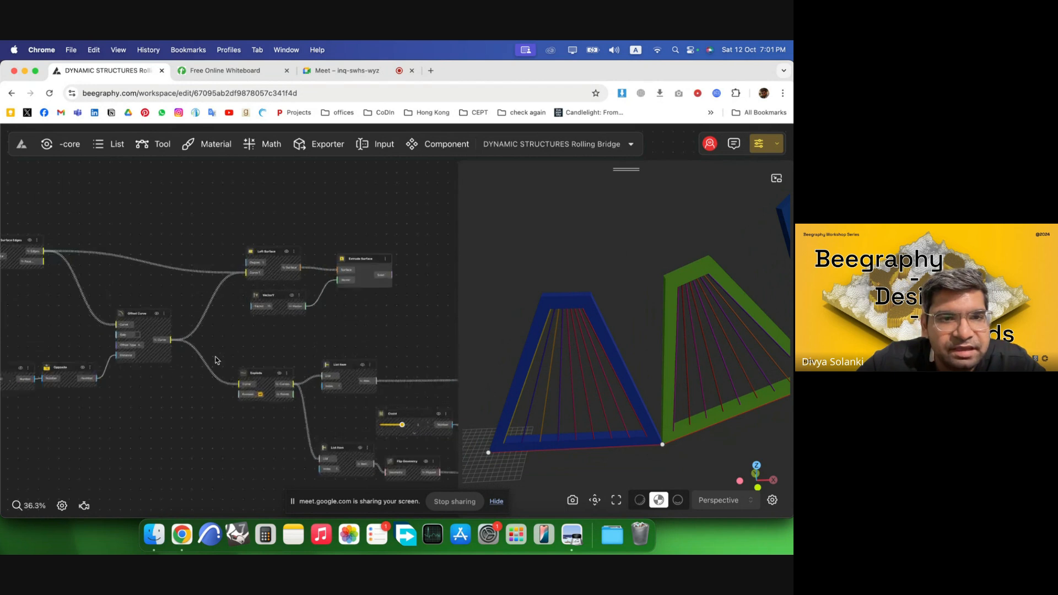
scroll(215, 361, "up", 1)
scroll(369, 347, "down", 3)
scroll(48, 248, "up", 4)
scroll(334, 279, "down", 3)
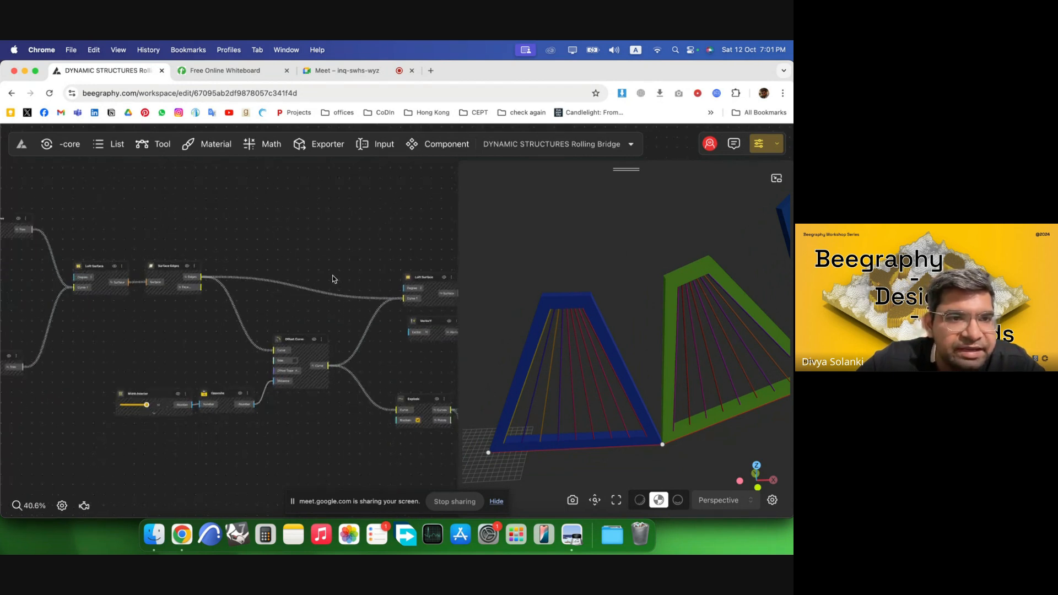
scroll(332, 279, "down", 4)
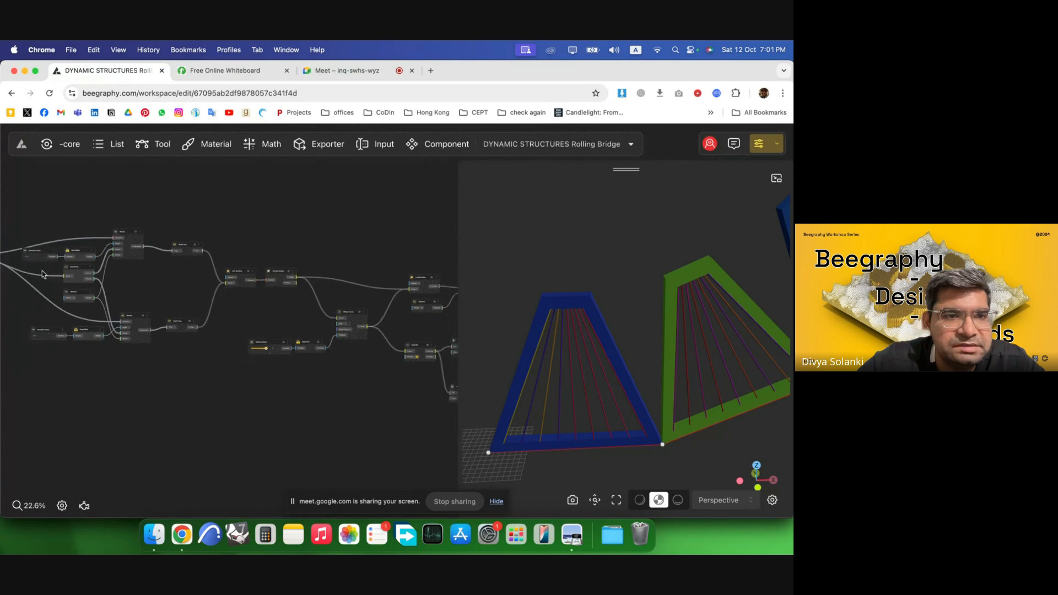
scroll(44, 274, "up", 3)
scroll(349, 303, "down", 2)
scroll(110, 286, "up", 2)
scroll(351, 293, "down", 2)
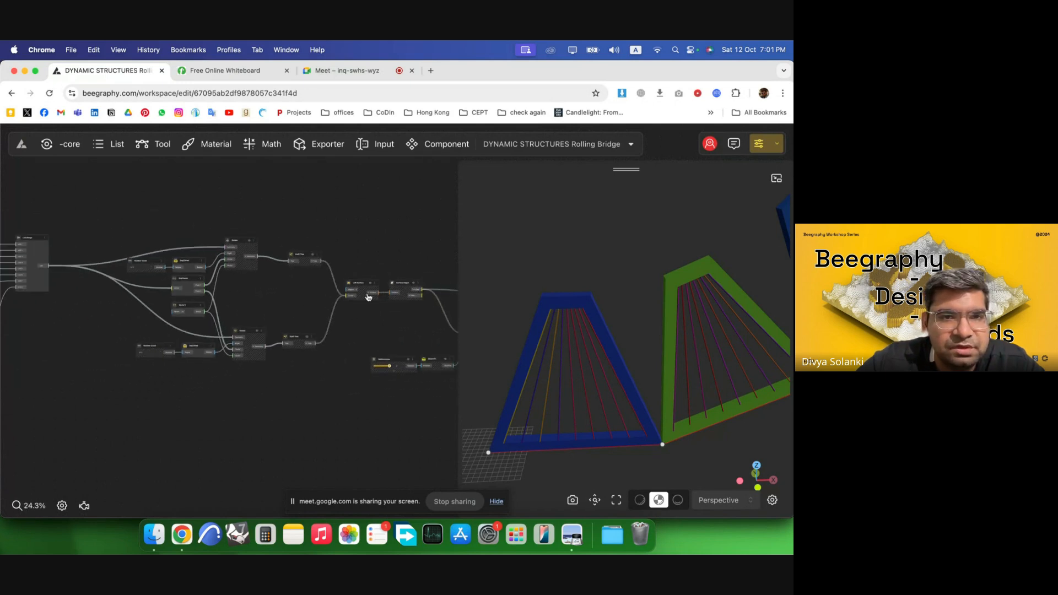
scroll(27, 255, "up", 4)
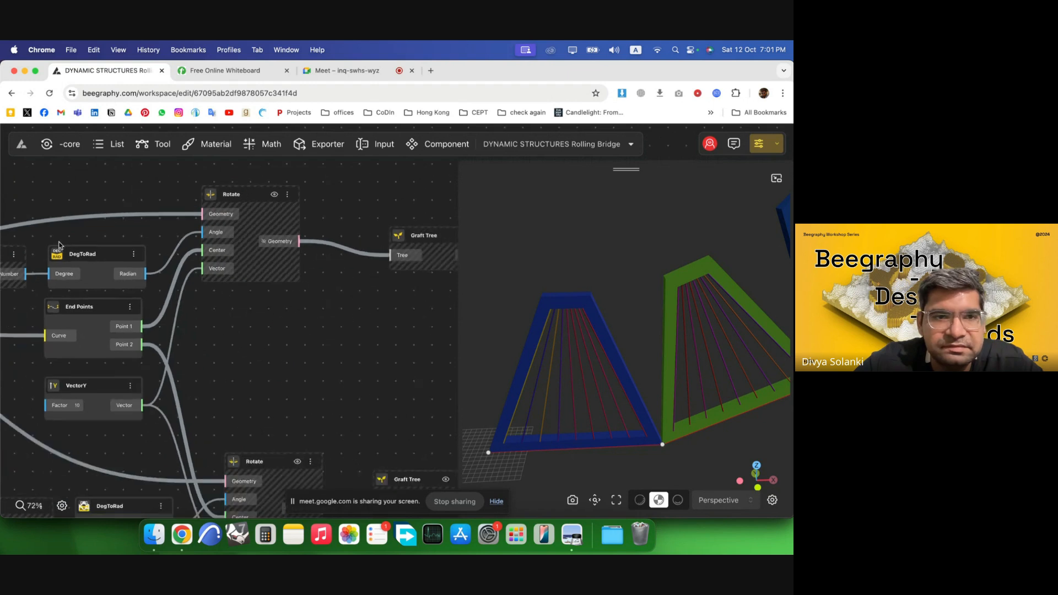
scroll(73, 264, "up", 4)
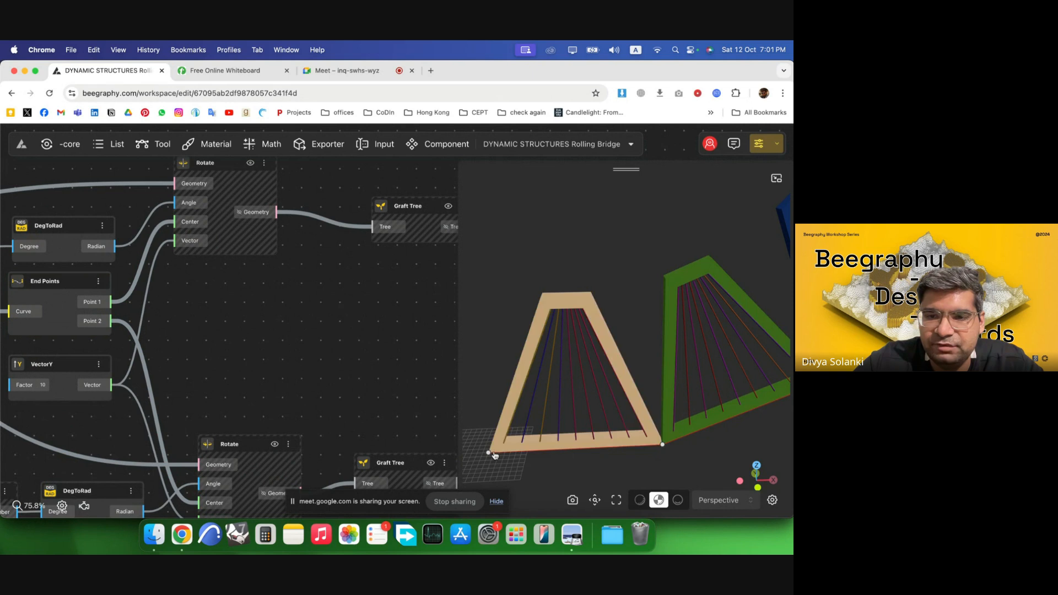
scroll(275, 291, "down", 3)
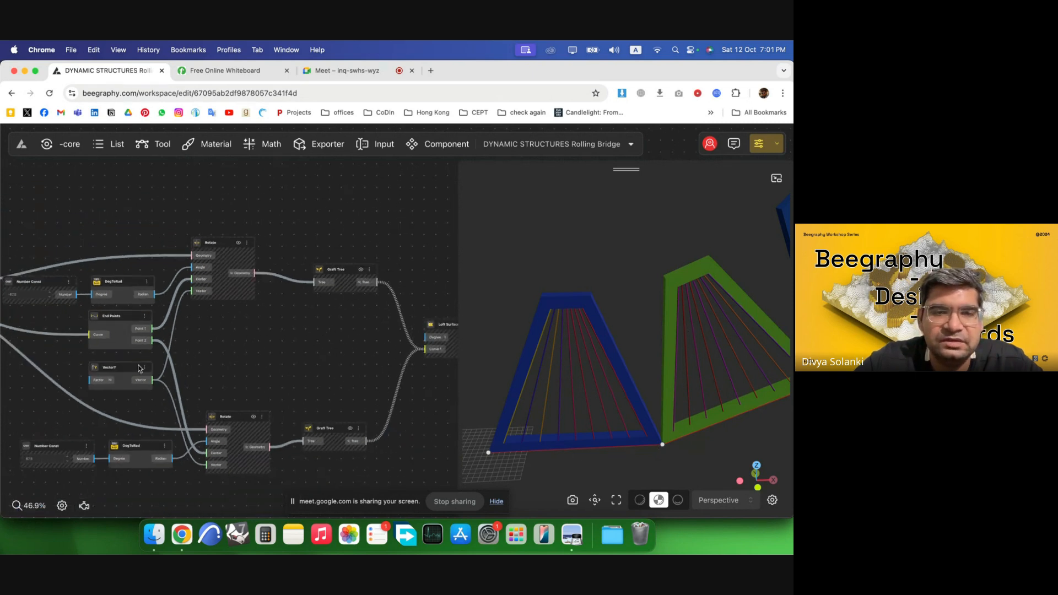
scroll(269, 230, "down", 2)
Add a new Rotate component and feed the merged segment geometry into its Geometry input.
double_click(261, 213)
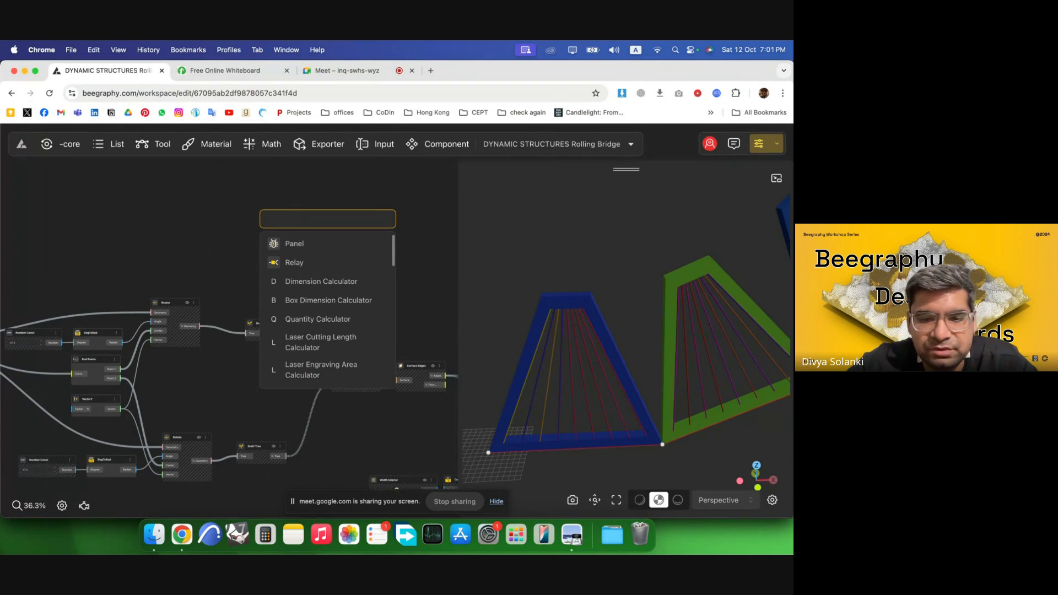
type("rota")
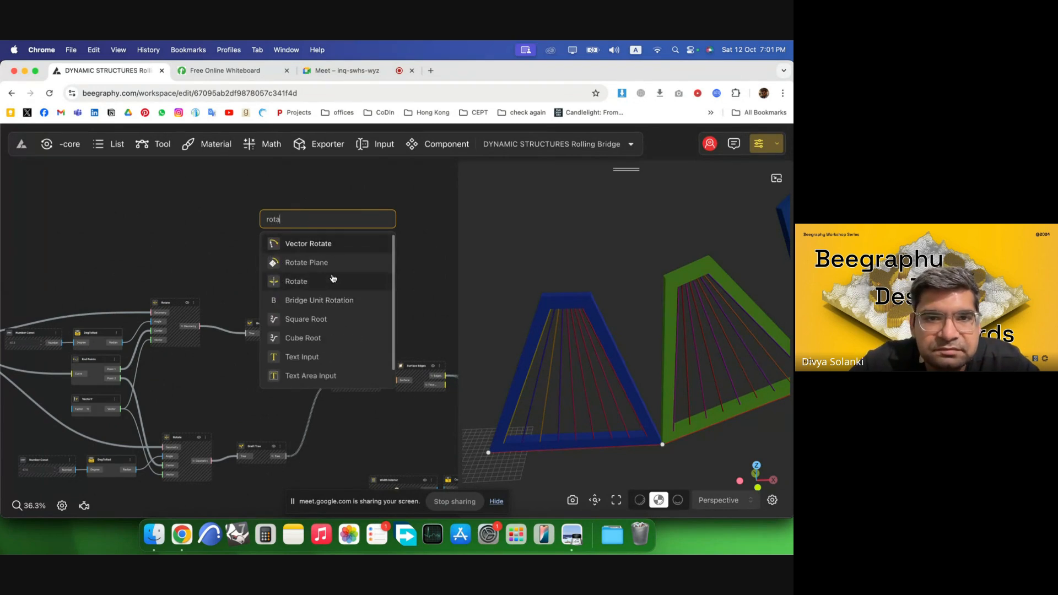
left_click(315, 285)
scroll(114, 361, "up", 2)
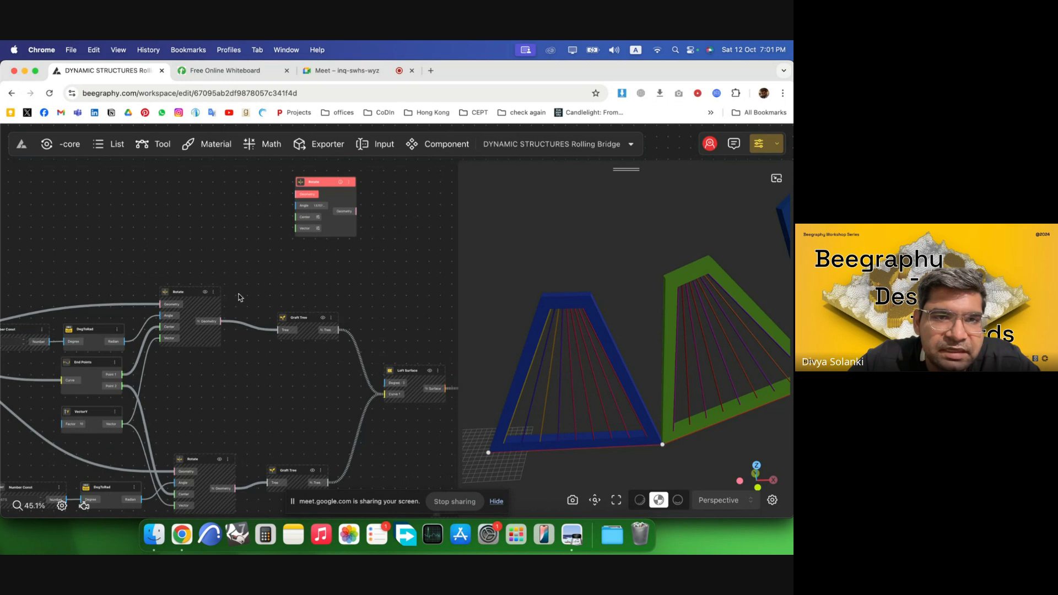
scroll(239, 298, "down", 3)
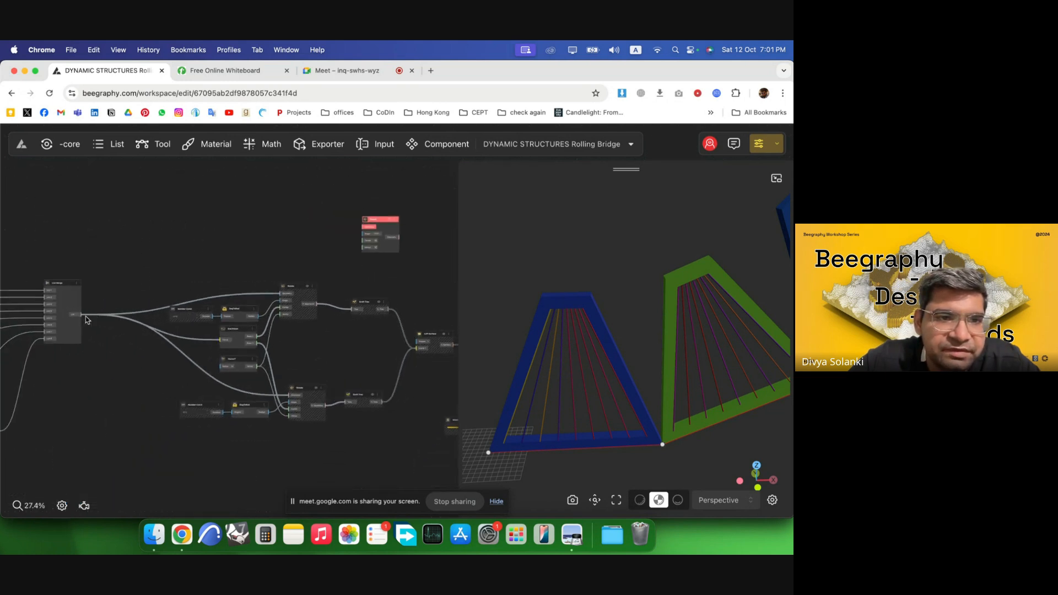
left_click_drag(81, 319, 364, 227)
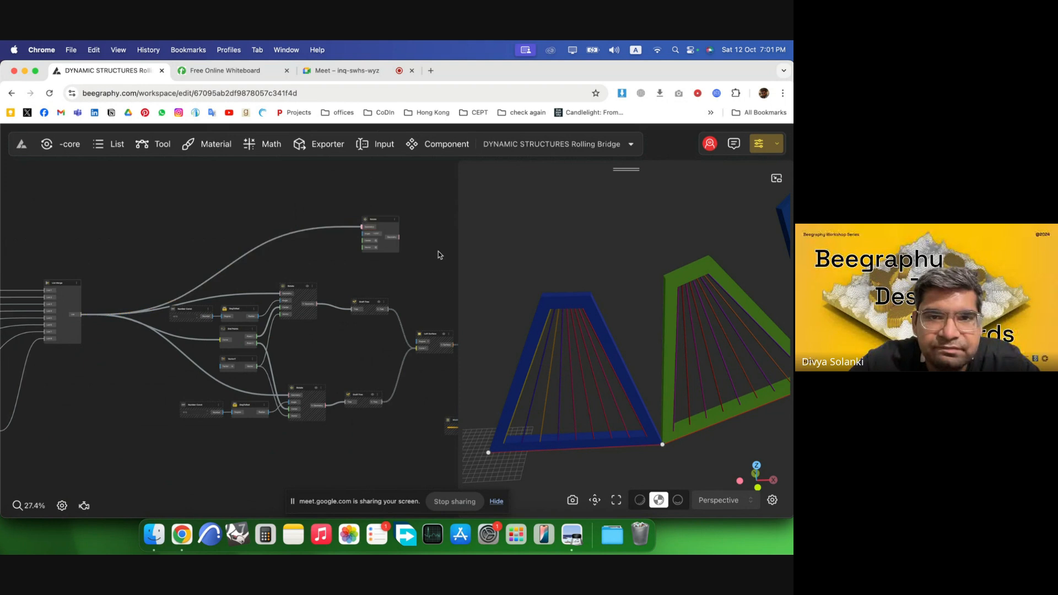
scroll(437, 253, "up", 1)
scroll(439, 257, "up", 6)
left_click_drag(265, 218, 331, 225)
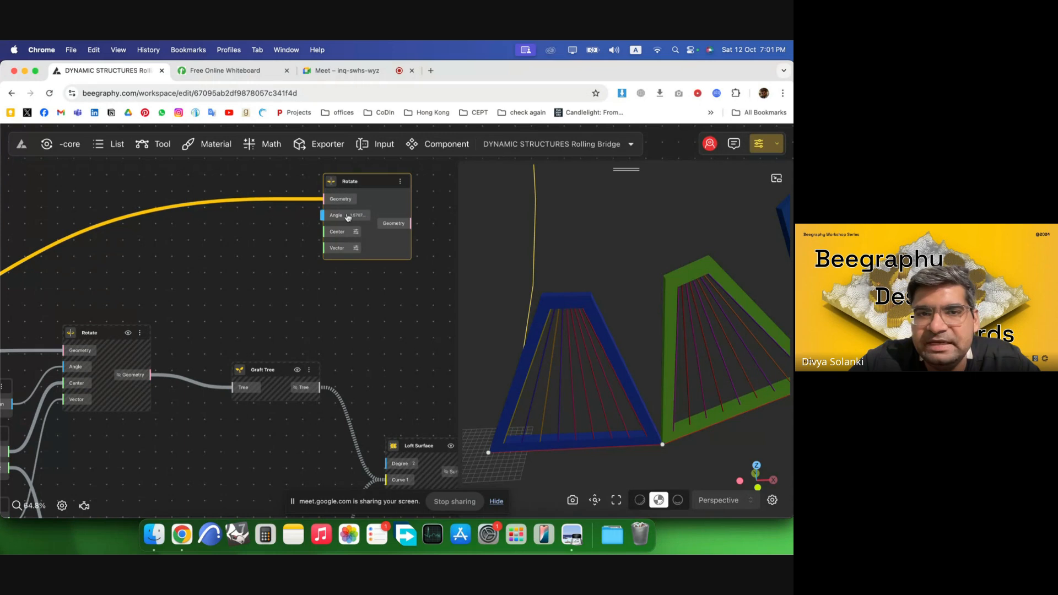
left_click_drag(379, 243, 354, 243)
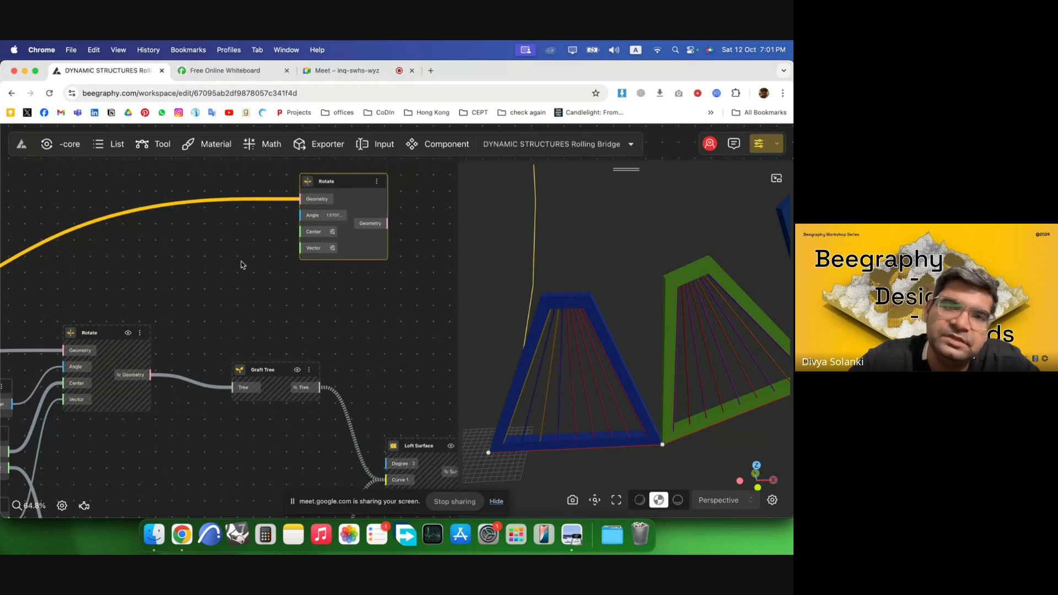
Add a DegToRad component fed by the Multiplication output.
scroll(437, 257, "down", 10)
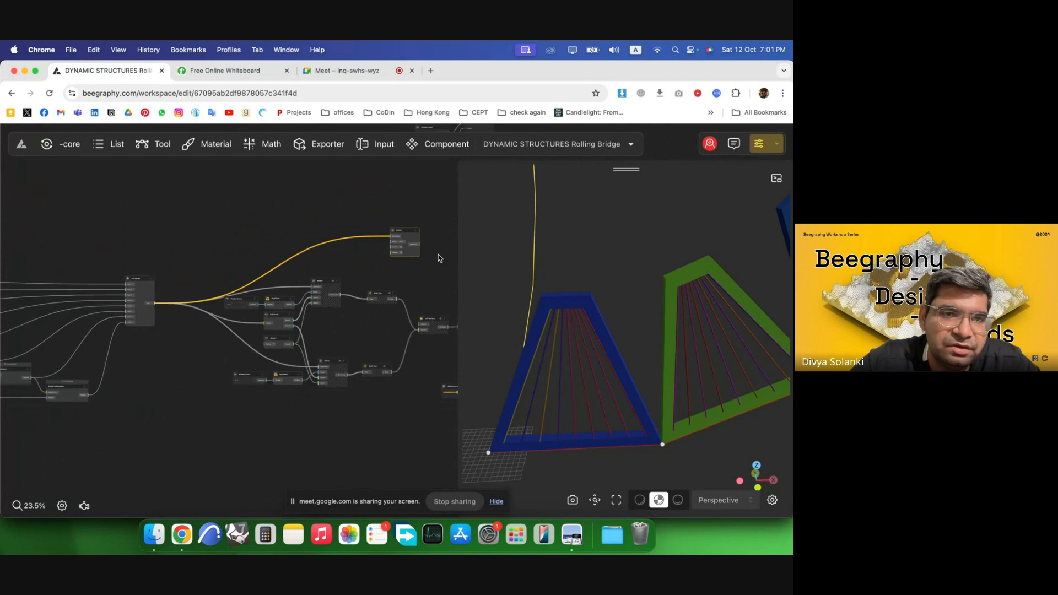
scroll(439, 258, "down", 4)
scroll(267, 387, "down", 3)
scroll(102, 348, "up", 6)
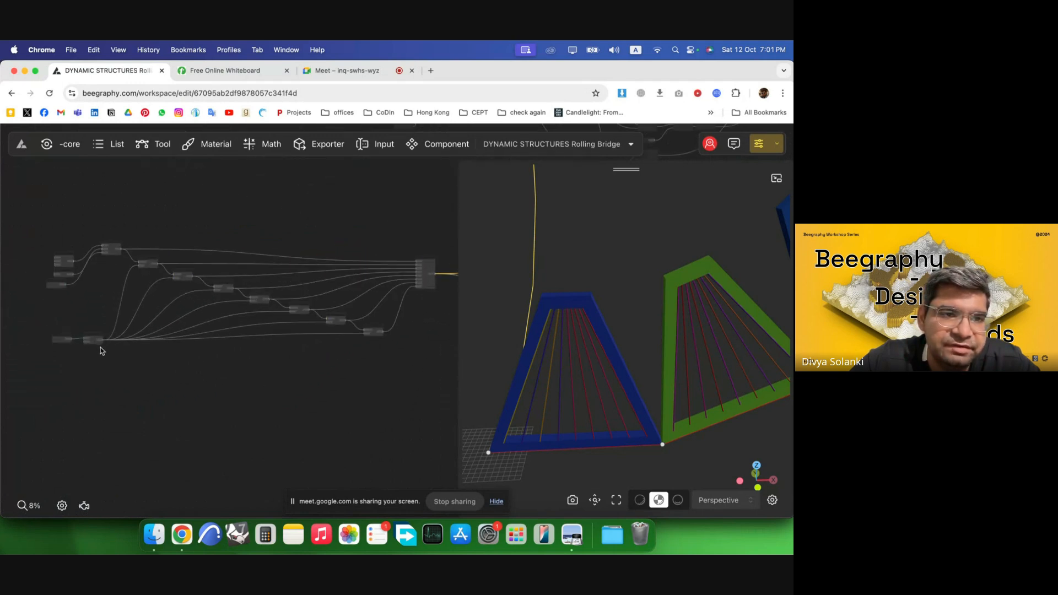
scroll(104, 345, "up", 4)
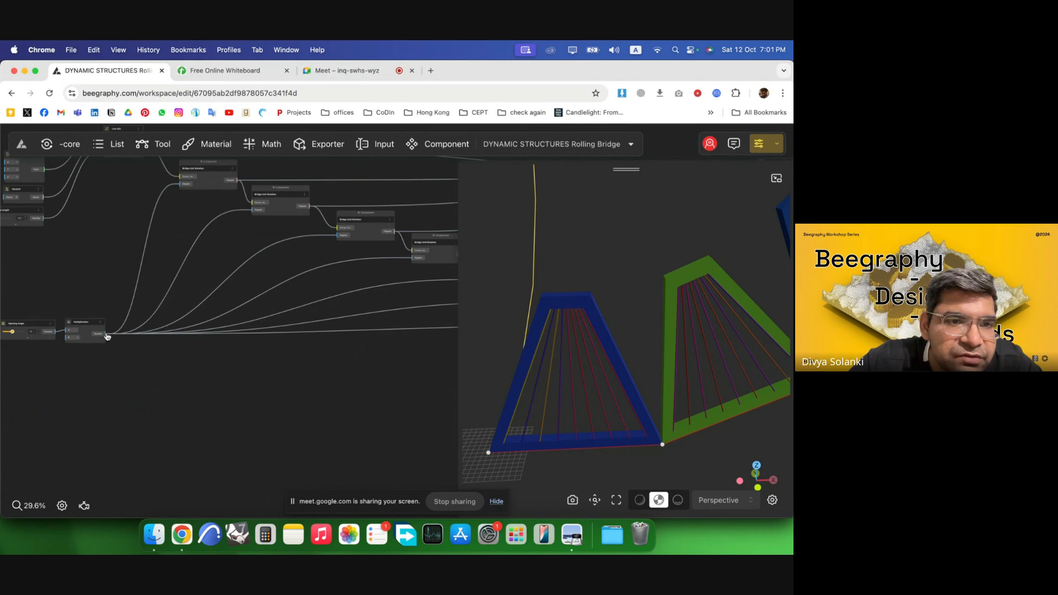
scroll(55, 330, "up", 4)
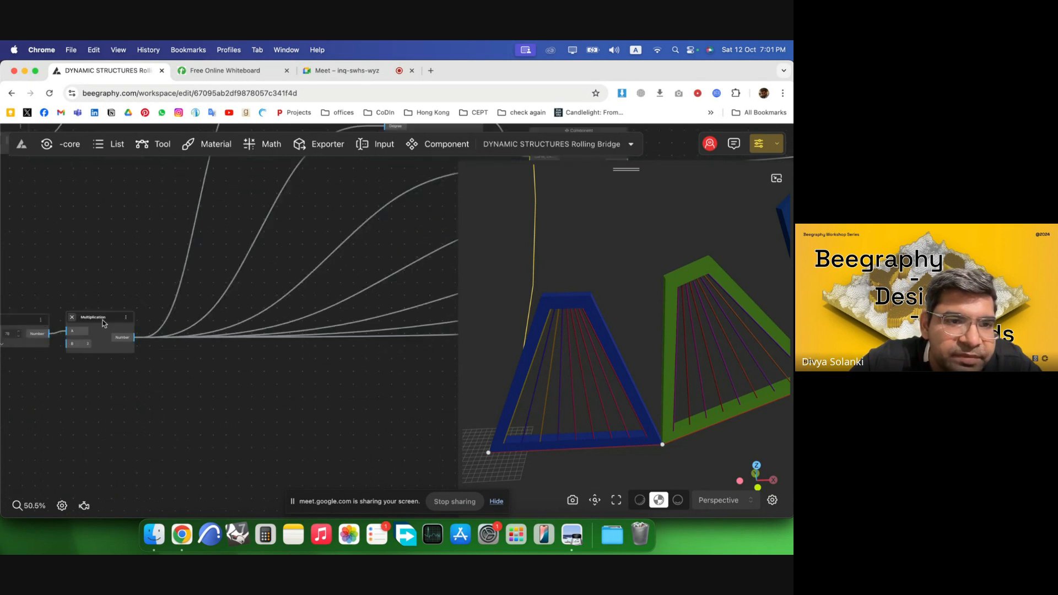
double_click(100, 270)
type("deg")
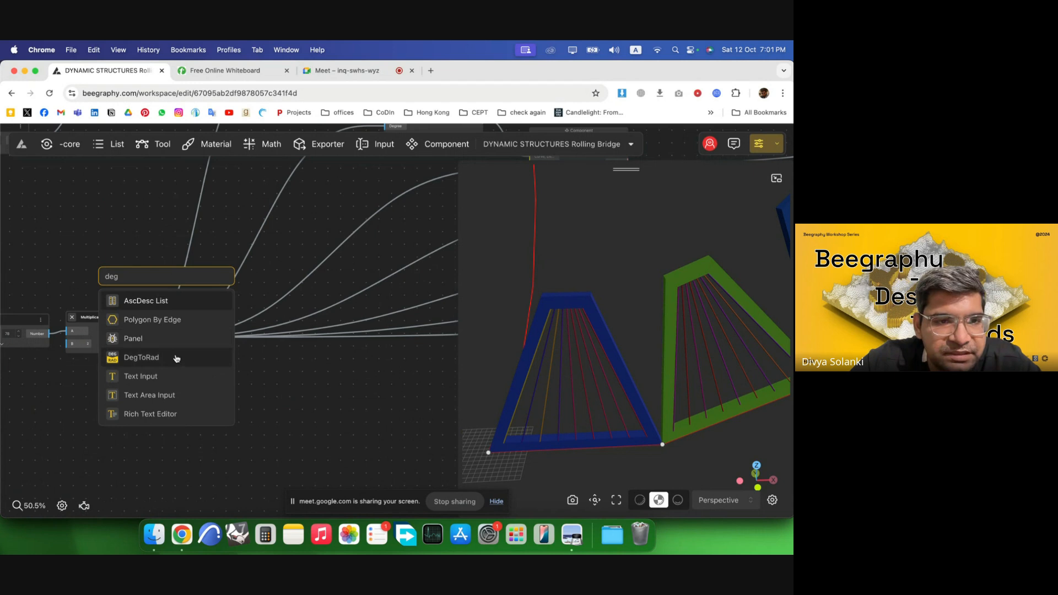
left_click(176, 359)
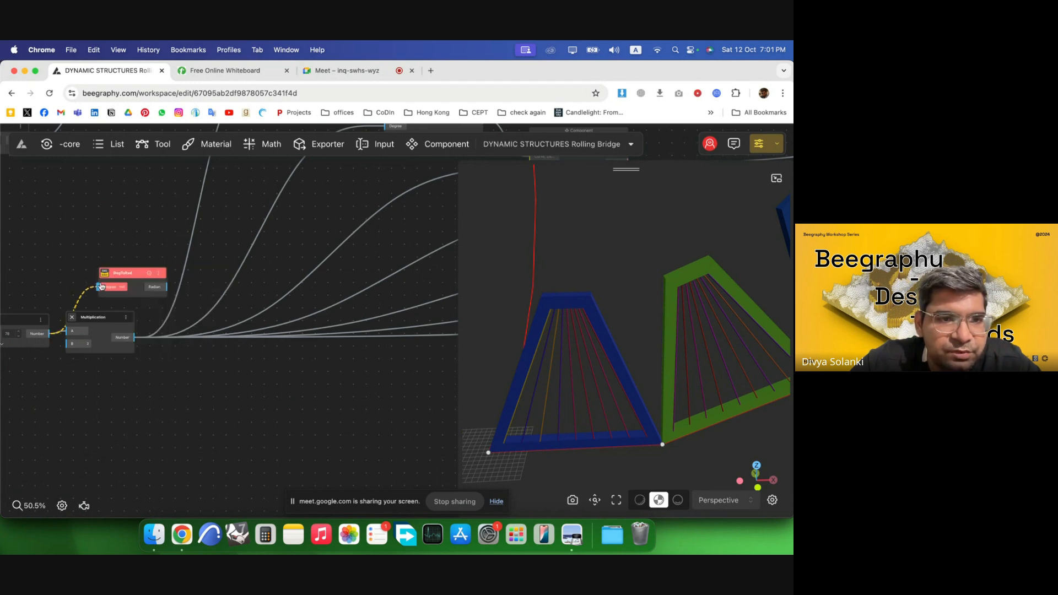
left_click_drag(102, 286, 102, 286)
Move the DegToRad beside the new Rotate and connect its Radian output to the Rotate's Angle input.
scroll(82, 287, "down", 5)
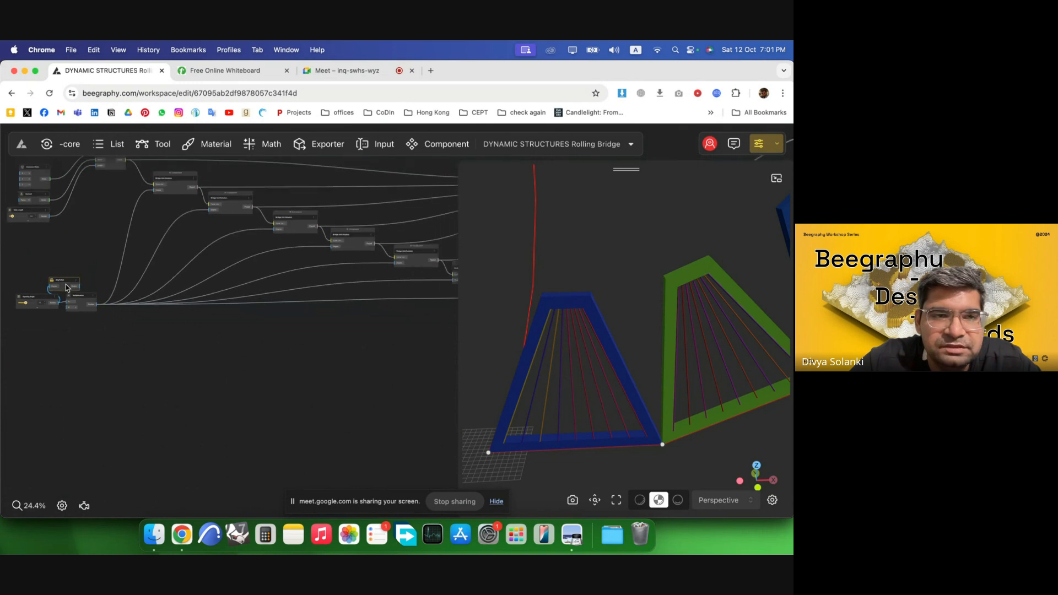
scroll(66, 287, "down", 5)
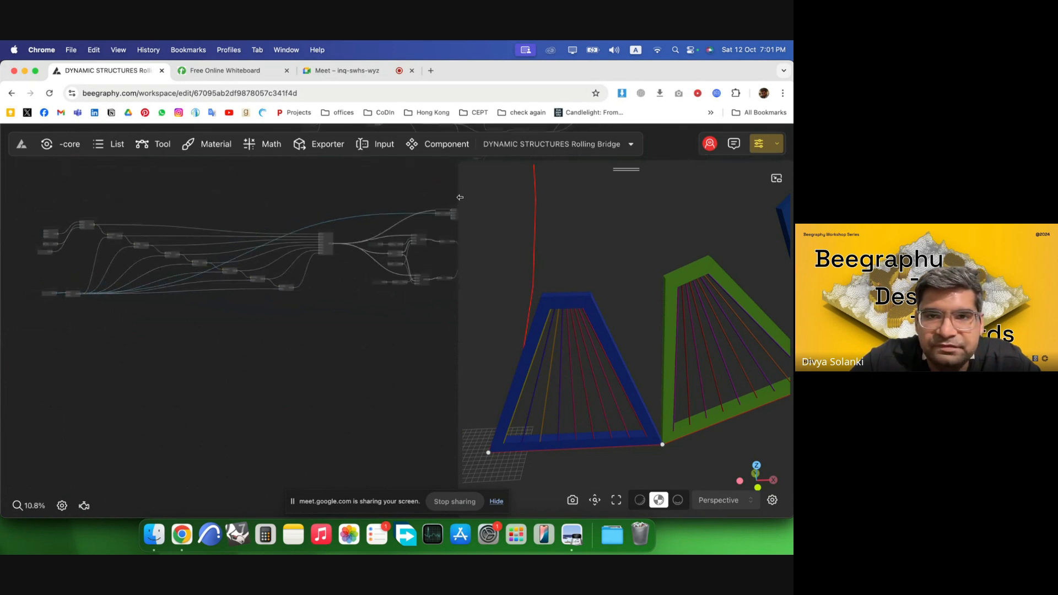
scroll(458, 199, "up", 5)
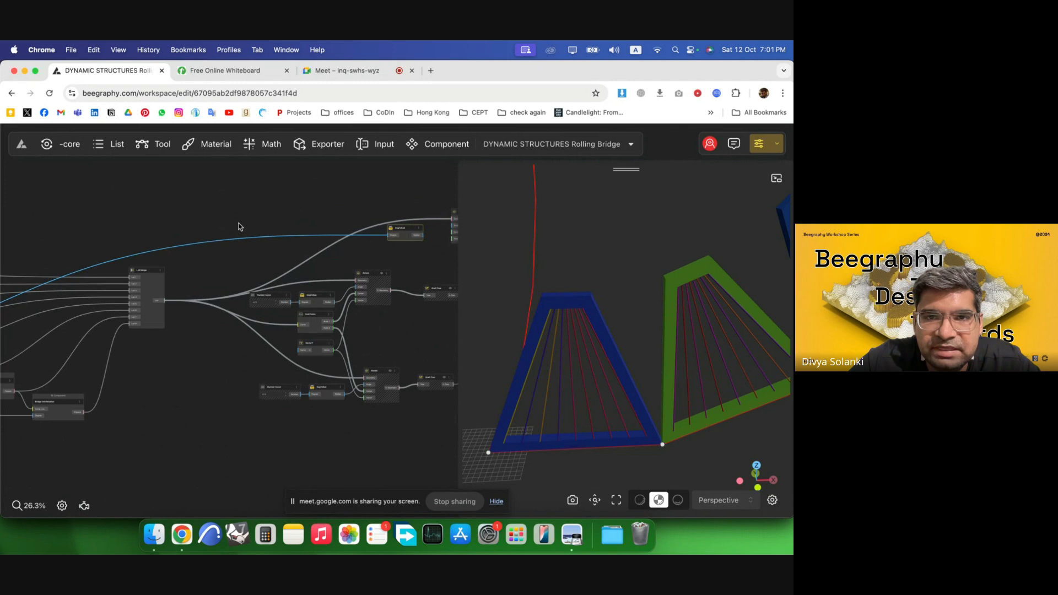
scroll(239, 226, "up", 8)
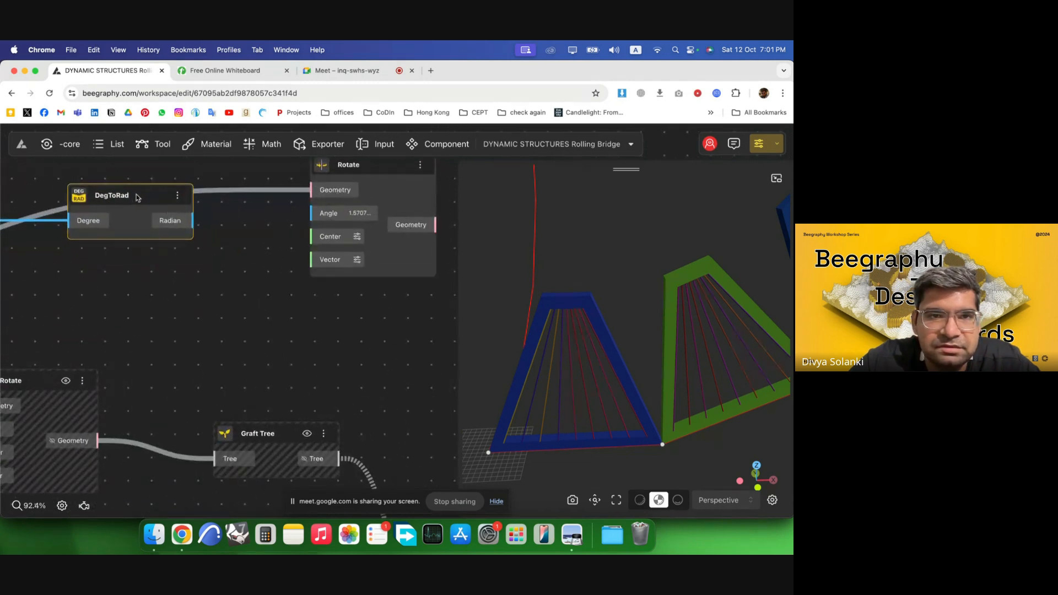
left_click_drag(138, 198, 137, 196)
left_click_drag(319, 216, 320, 218)
left_click(193, 246)
left_click_drag(157, 209, 209, 197)
left_click(239, 258)
scroll(330, 247, "down", 5)
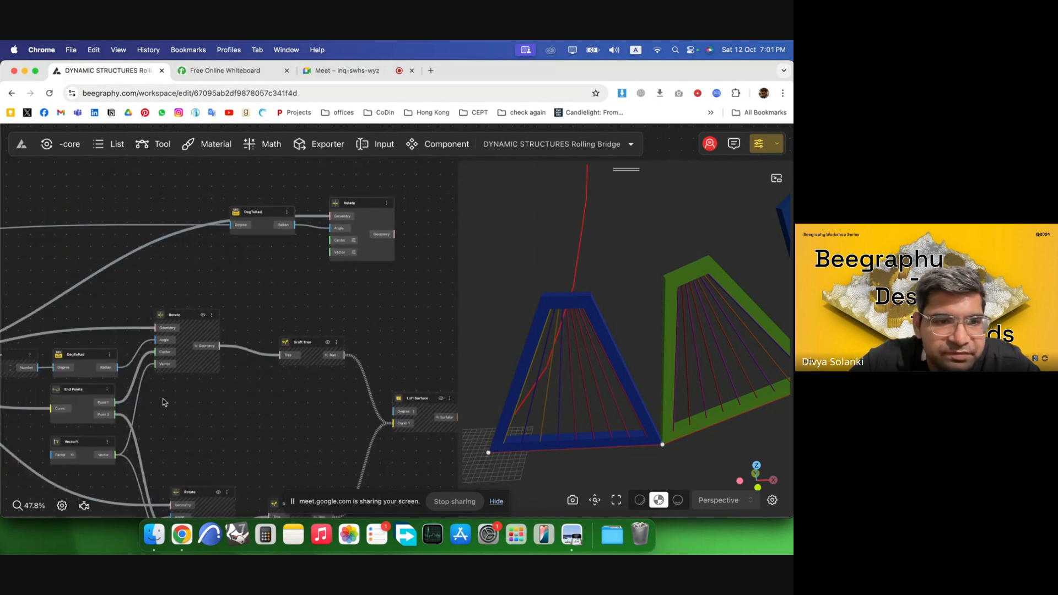
Connect End Points' Point 2 output to the new Rotate's Center input.
left_click_drag(257, 331, 224, 404)
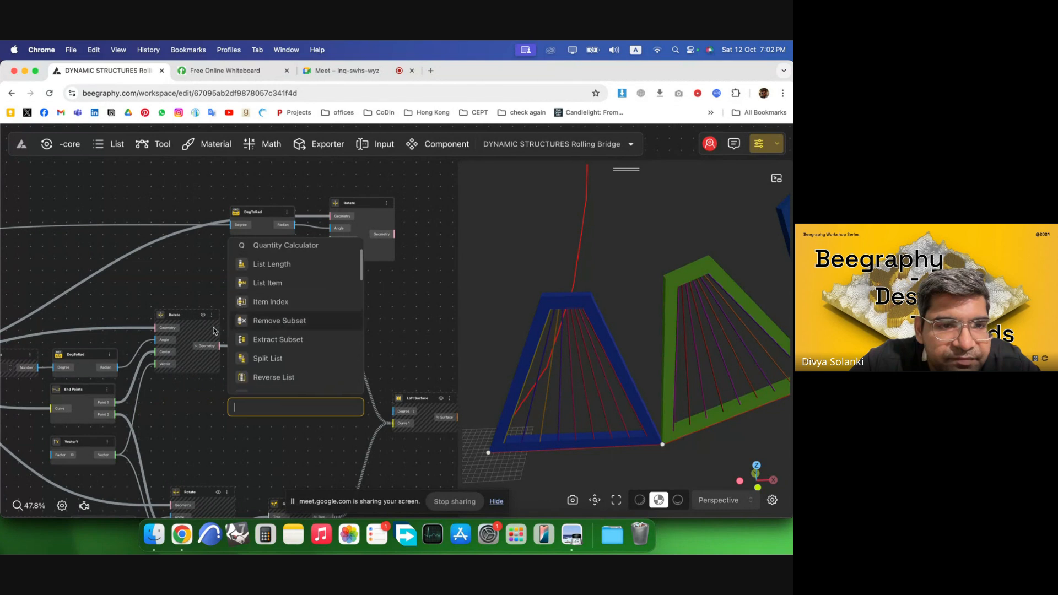
left_click(192, 299)
left_click_drag(112, 417, 340, 240)
left_click(397, 263)
scroll(688, 457, "down", 5)
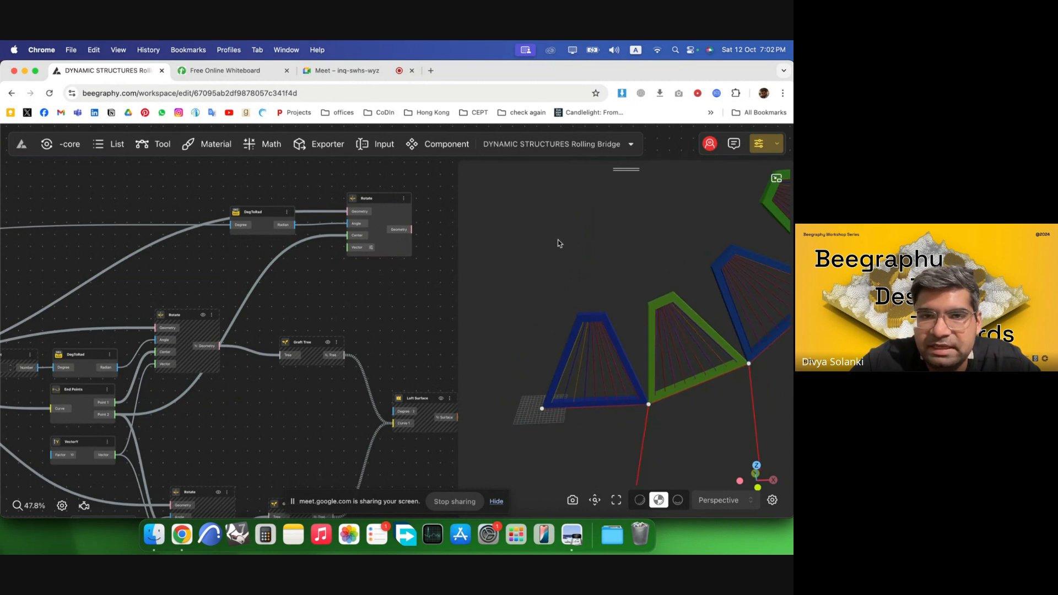
Add an Opposite component next to the DegToRad component.
scroll(312, 212, "up", 3)
left_click_drag(247, 218, 150, 208)
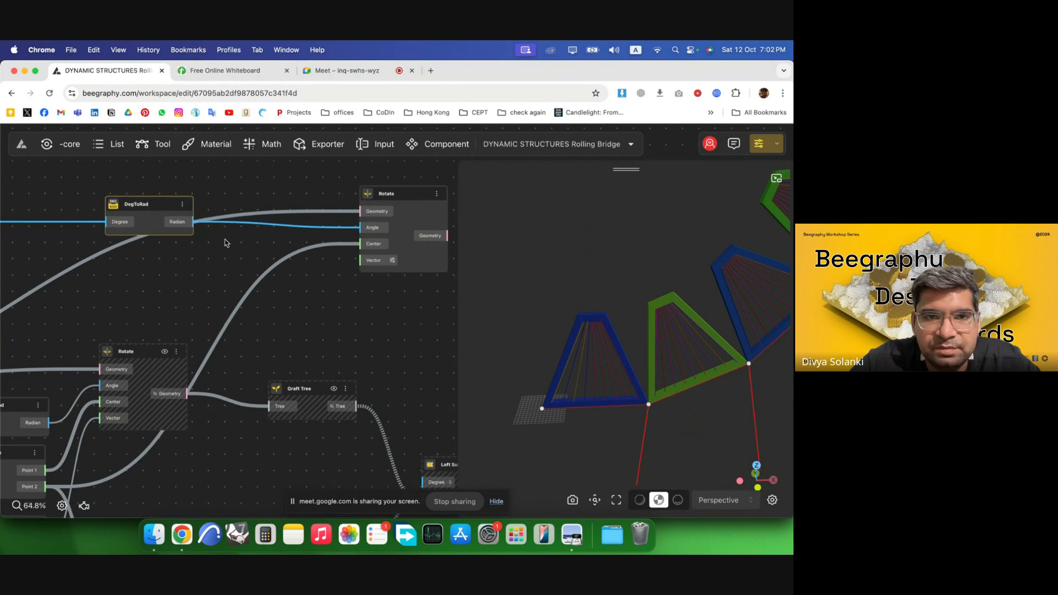
double_click(226, 242)
type("opo")
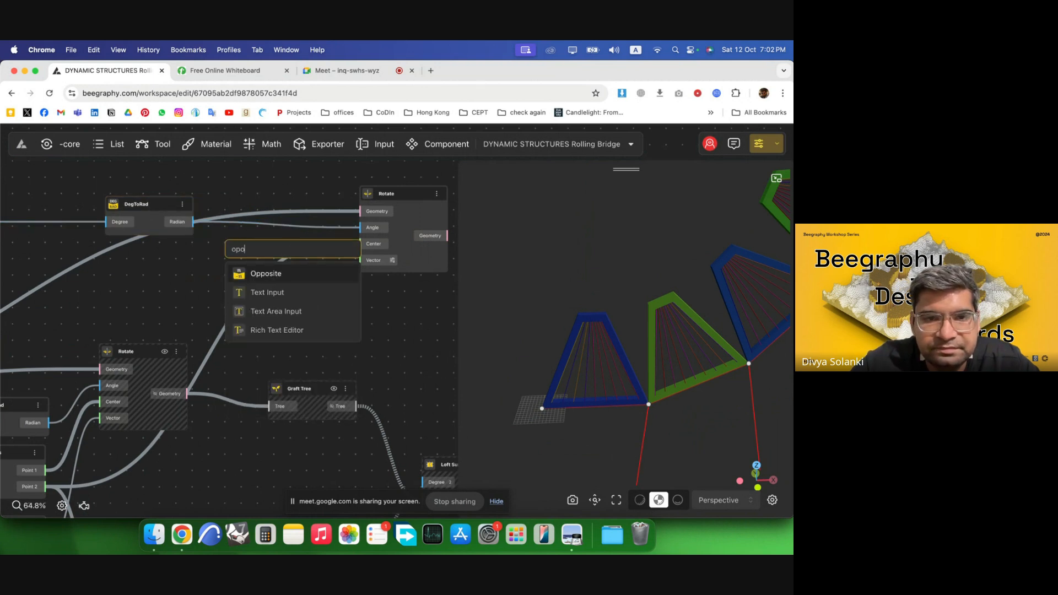
left_click(297, 273)
Route the Multiplication output through the Opposite component into the DegToRad's Degree input.
left_click_drag(149, 207, 192, 209)
left_click_drag(281, 252, 86, 268)
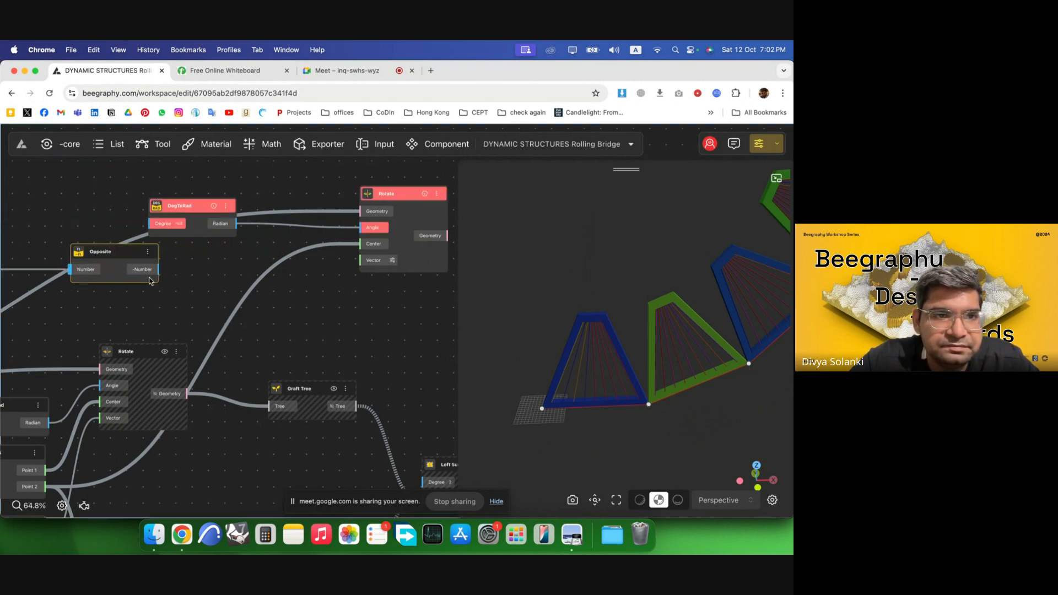
left_click_drag(148, 238, 303, 211)
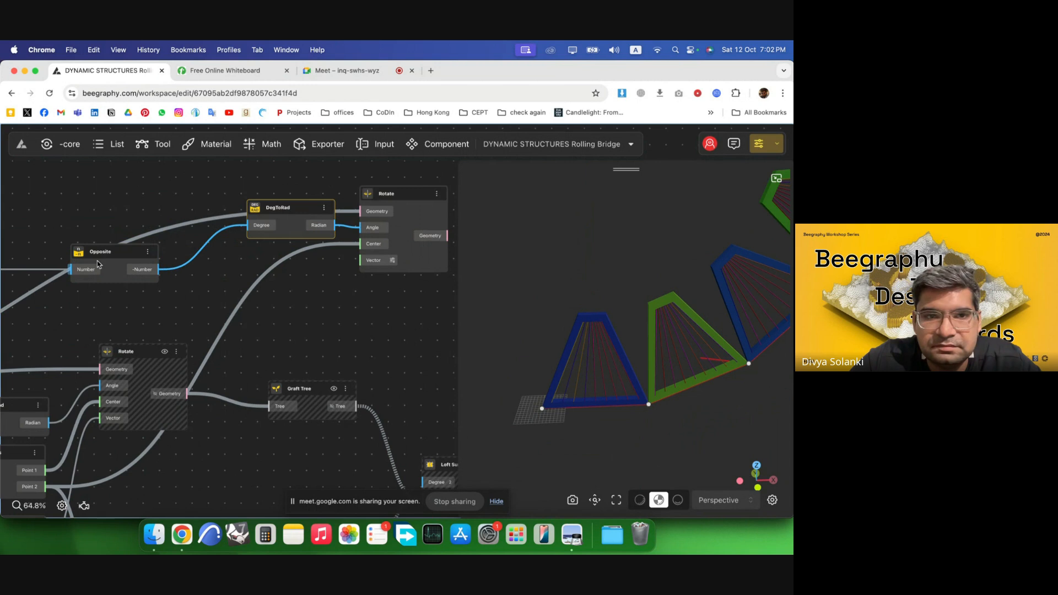
left_click_drag(112, 257, 185, 215)
left_click(211, 293)
scroll(211, 290, "down", 3)
scroll(329, 275, "up", 4)
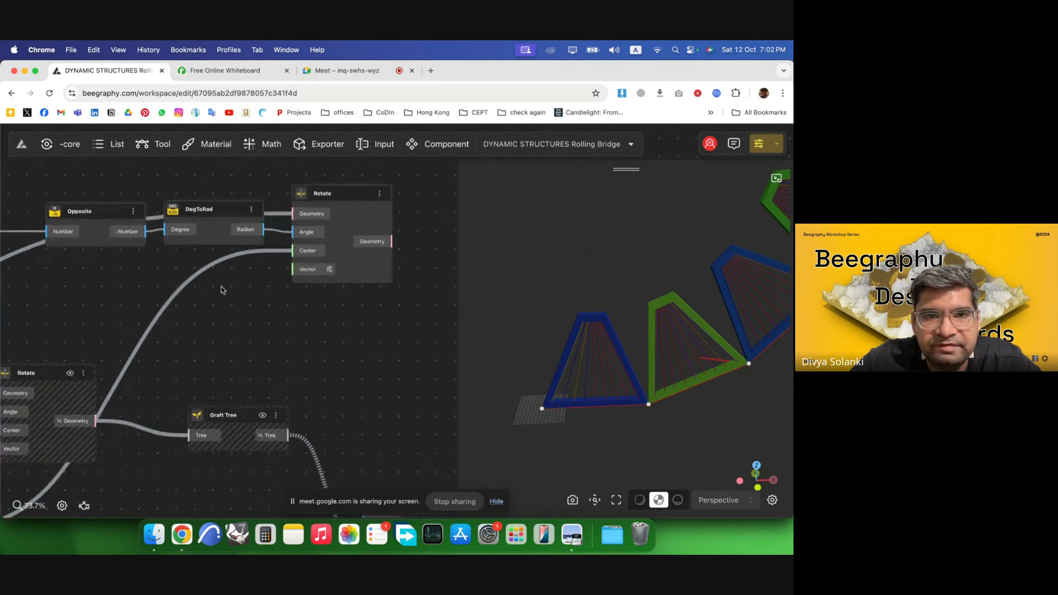
Add a VectorY component and connect its Vector output to the new Rotate's Vector input.
double_click(222, 286)
left_click(709, 417)
right_click_drag(658, 379, 685, 401)
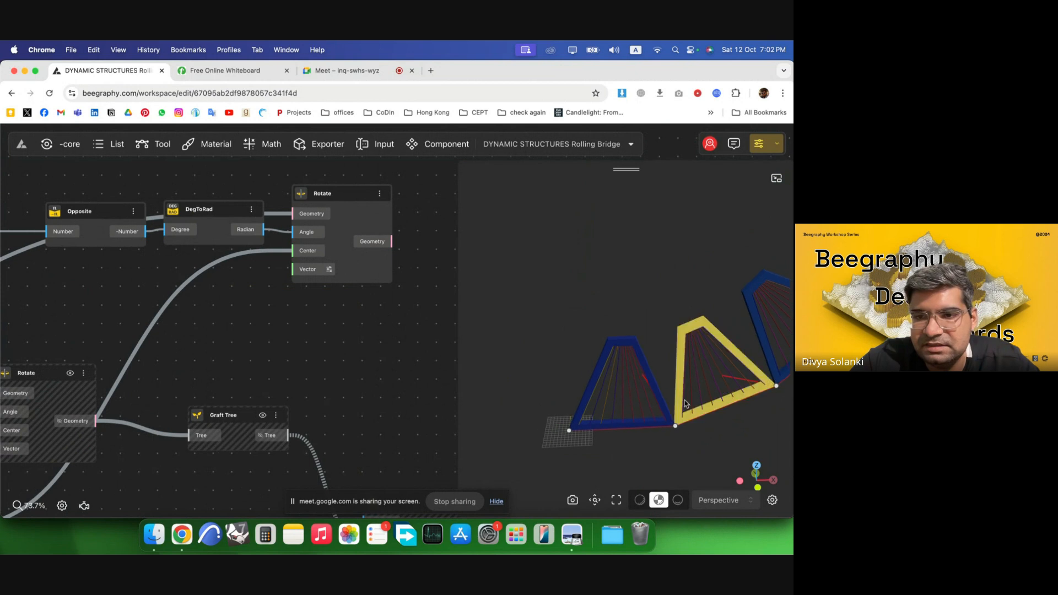
left_click_drag(685, 403, 631, 394)
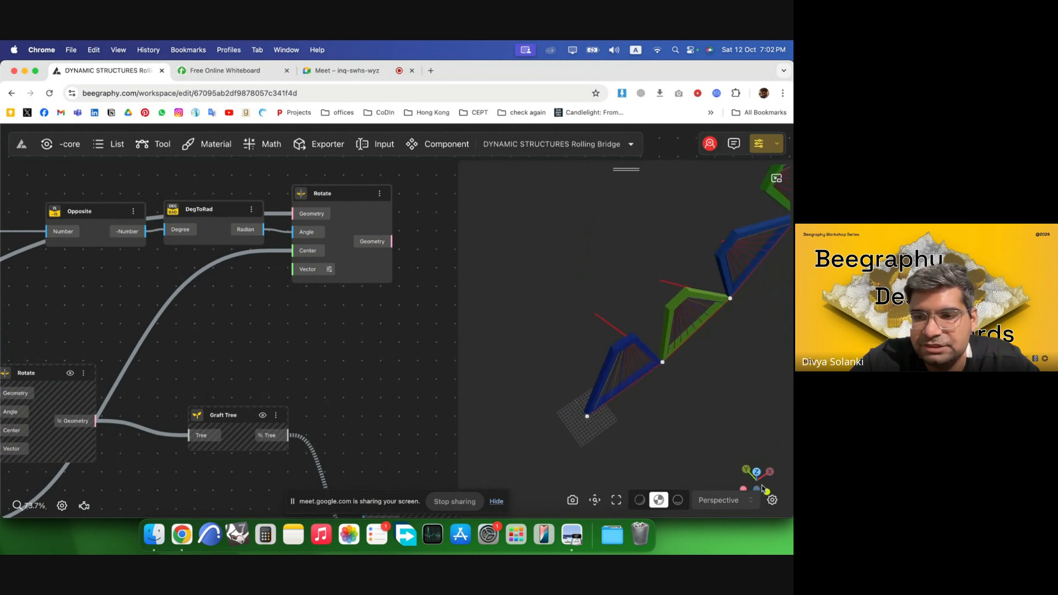
double_click(213, 294)
type("y")
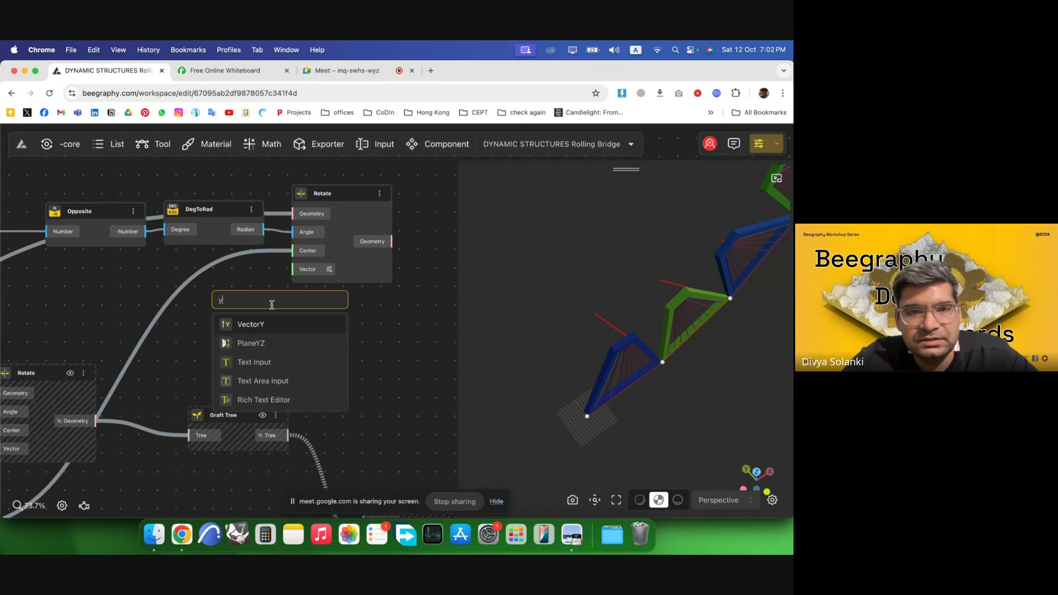
left_click(279, 325)
left_click_drag(265, 303, 215, 264)
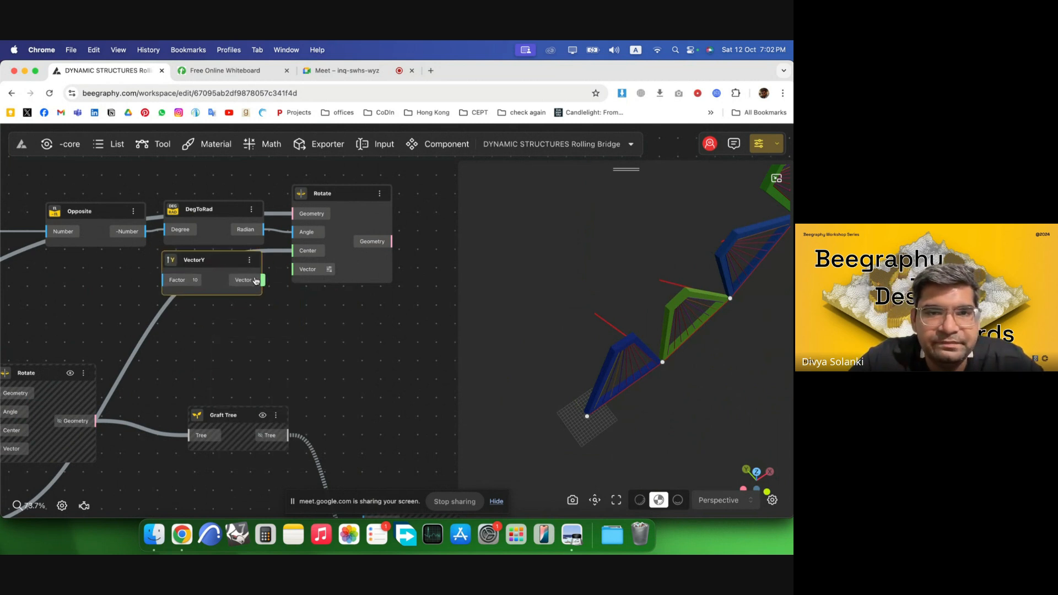
left_click_drag(373, 263, 366, 266)
left_click(409, 314)
left_click_drag(679, 359, 555, 332)
scroll(88, 229, "up", 3)
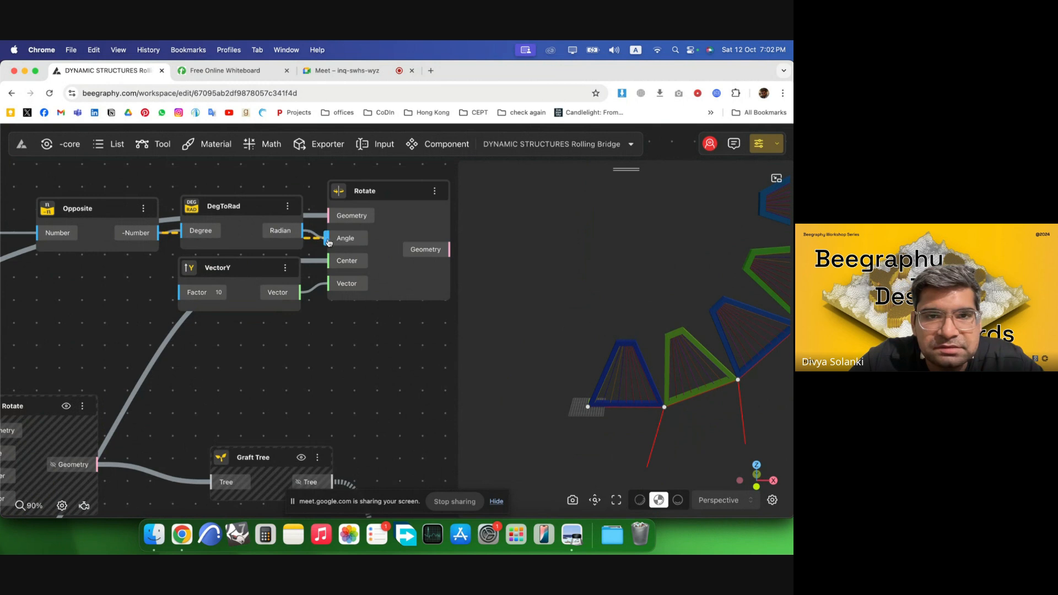
Delete the Opposite component and reconnect the Multiplication output directly to DegToRad's Degree input.
left_click(257, 208)
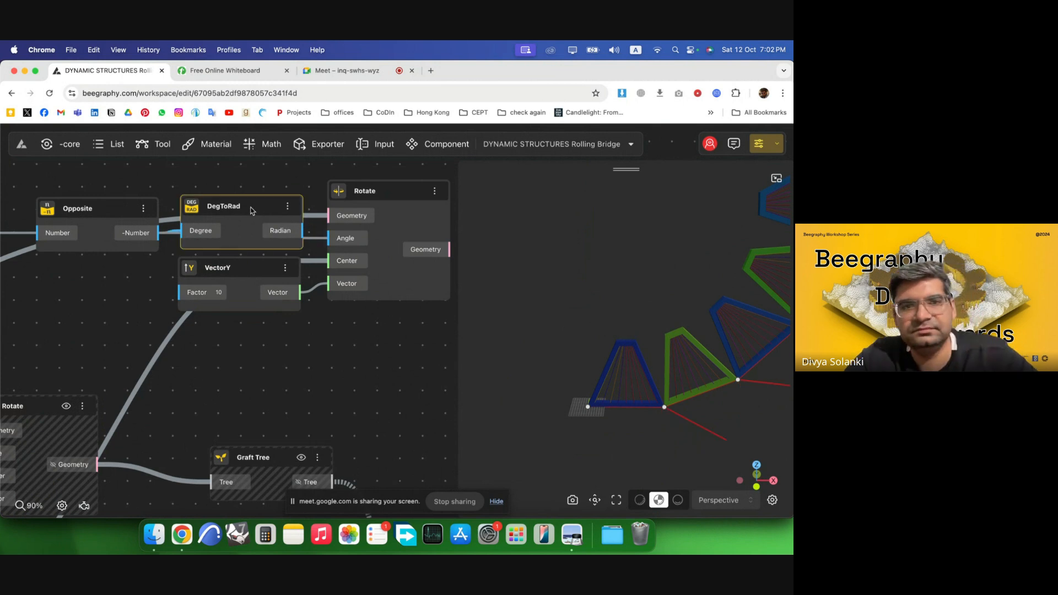
left_click_drag(243, 208, 246, 188)
left_click_drag(98, 214, 187, 210)
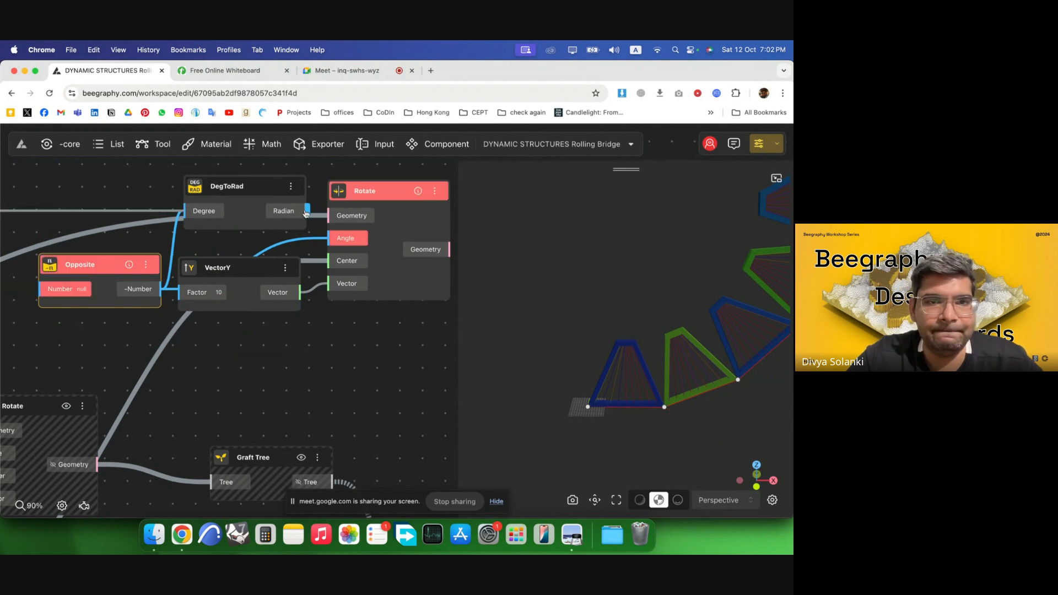
key("BackSpace")
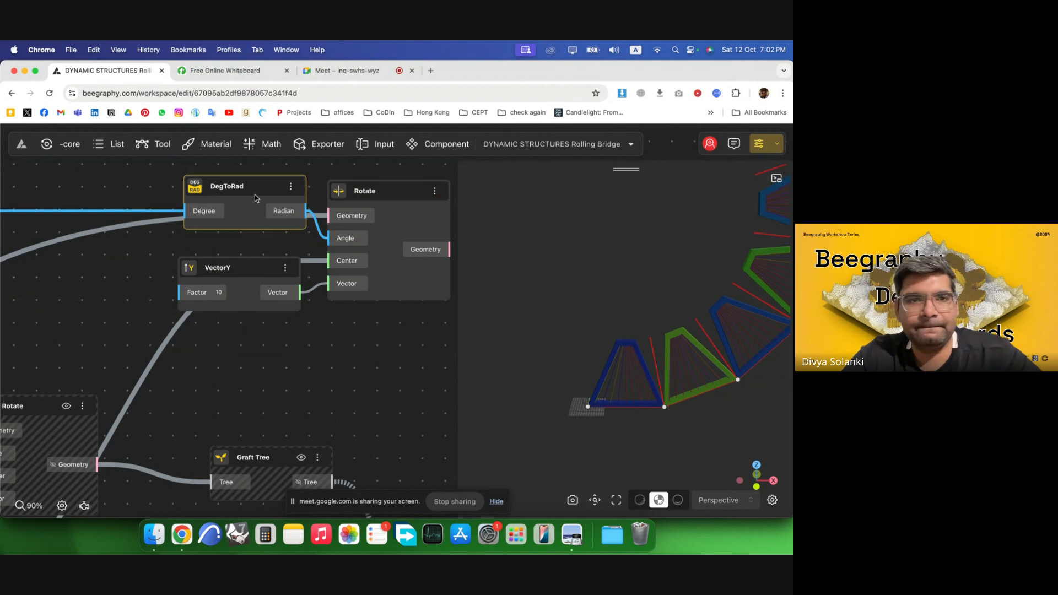
Rearrange the DegToRad, VectorY and Rotate components together on the canvas.
left_click_drag(256, 198, 252, 222)
left_click(368, 356)
scroll(217, 318, "down", 5)
mouse_move(701, 345)
left_mouse_down()
mouse_move(559, 349)
mouse_move(701, 343)
left_mouse_up()
right_click_drag(702, 341, 601, 376)
mouse_move(601, 376)
left_mouse_down()
mouse_move(690, 364)
mouse_move(668, 345)
mouse_move(612, 381)
left_mouse_up()
left_click_drag(384, 312, 241, 256)
left_click_drag(337, 258, 284, 222)
left_click(396, 284)
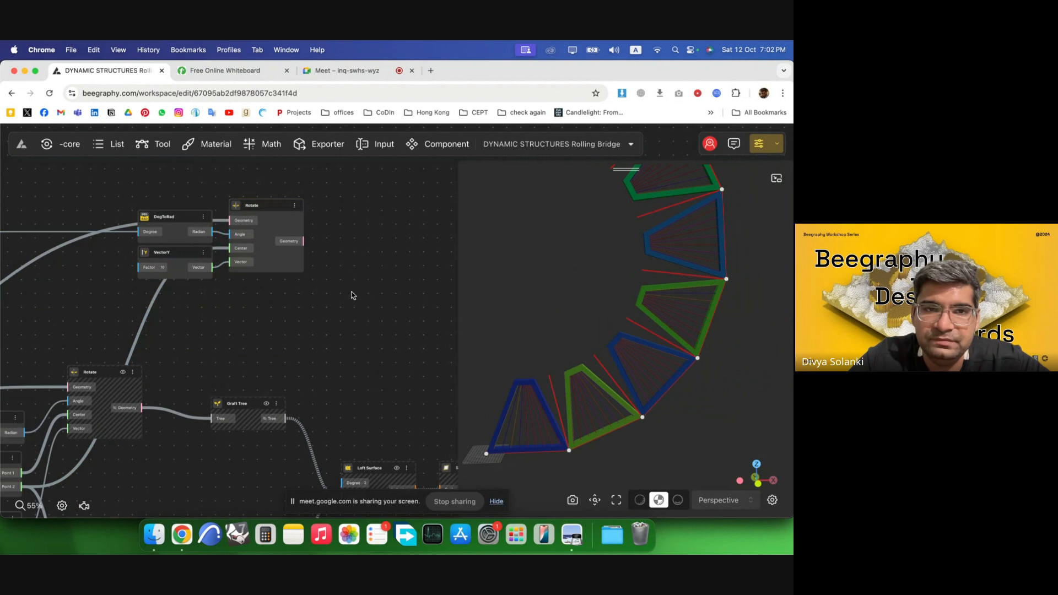
left_click_drag(354, 296, 193, 234)
scroll(441, 326, "down", 4)
left_click_drag(338, 258, 254, 246)
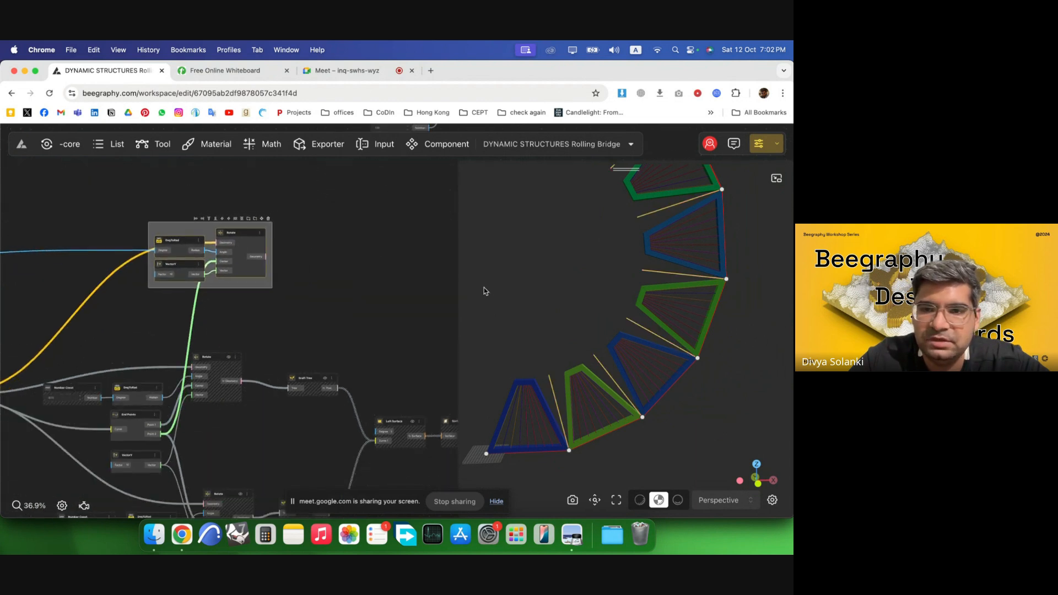
left_click(484, 288)
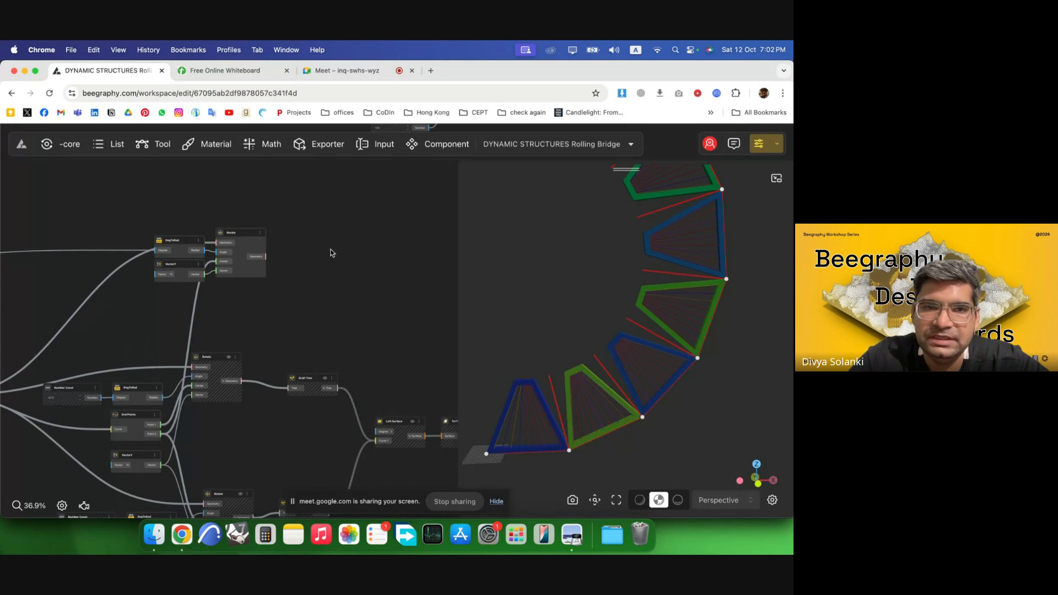
scroll(331, 257, "up", 6)
Add an End Points component fed by the new Rotate's Geometry output.
double_click(338, 260)
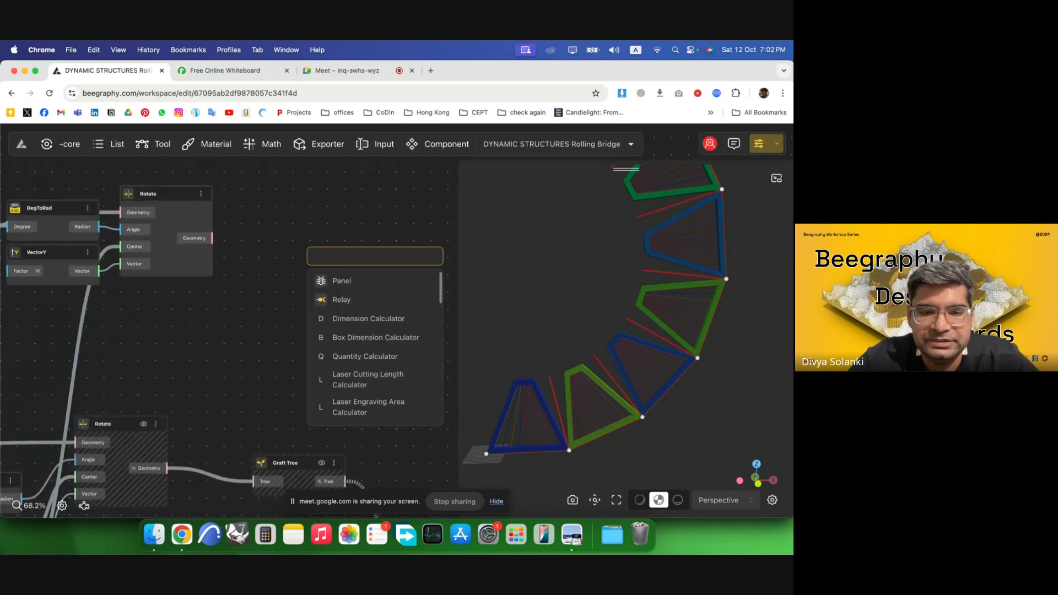
type("end p")
key("Return")
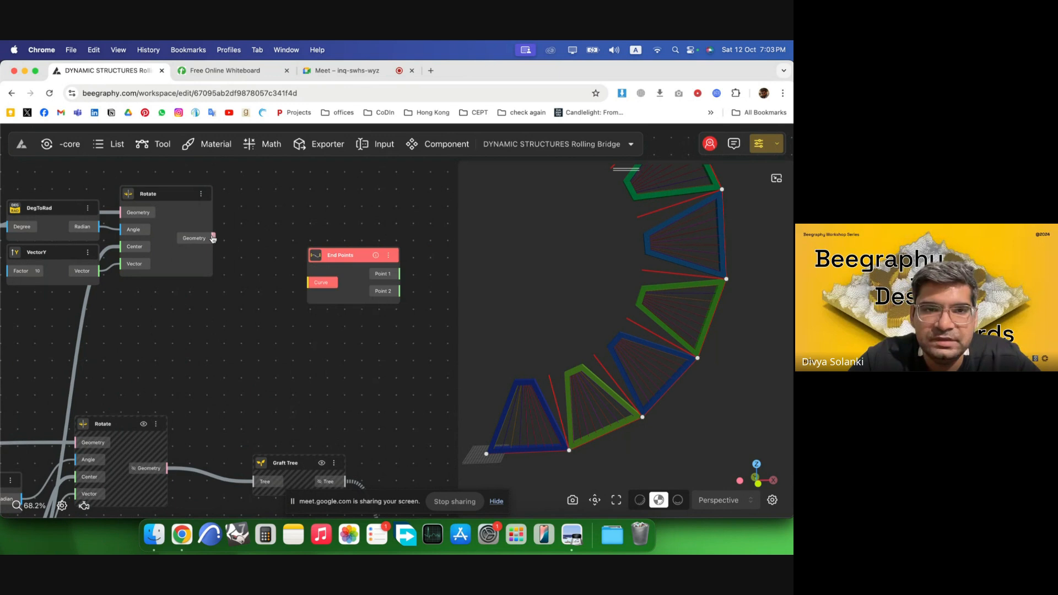
left_click_drag(213, 238, 281, 210)
scroll(378, 268, "down", 4)
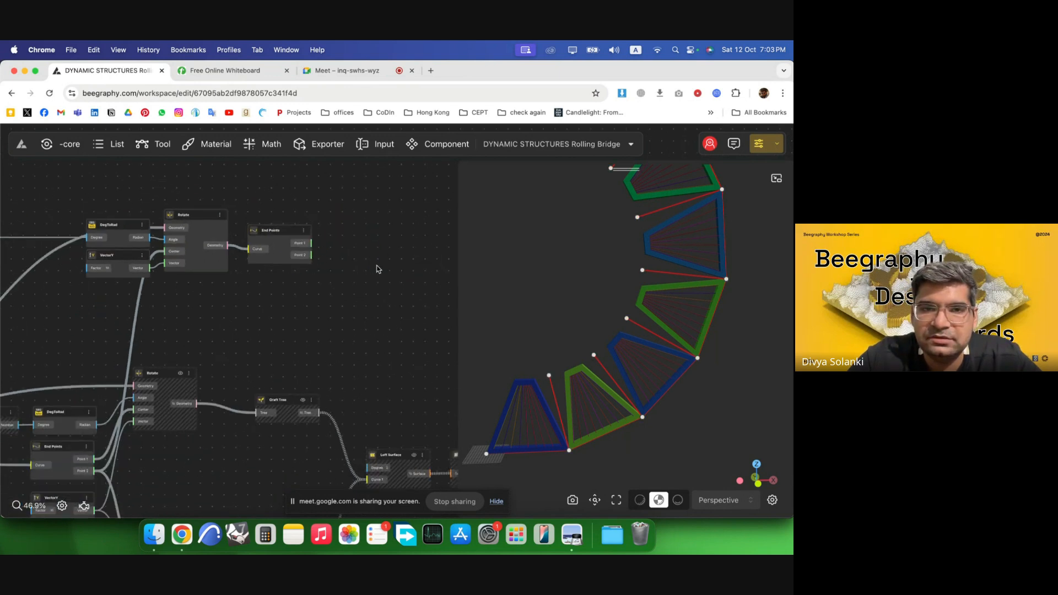
scroll(358, 254, "up", 8)
left_click(224, 224)
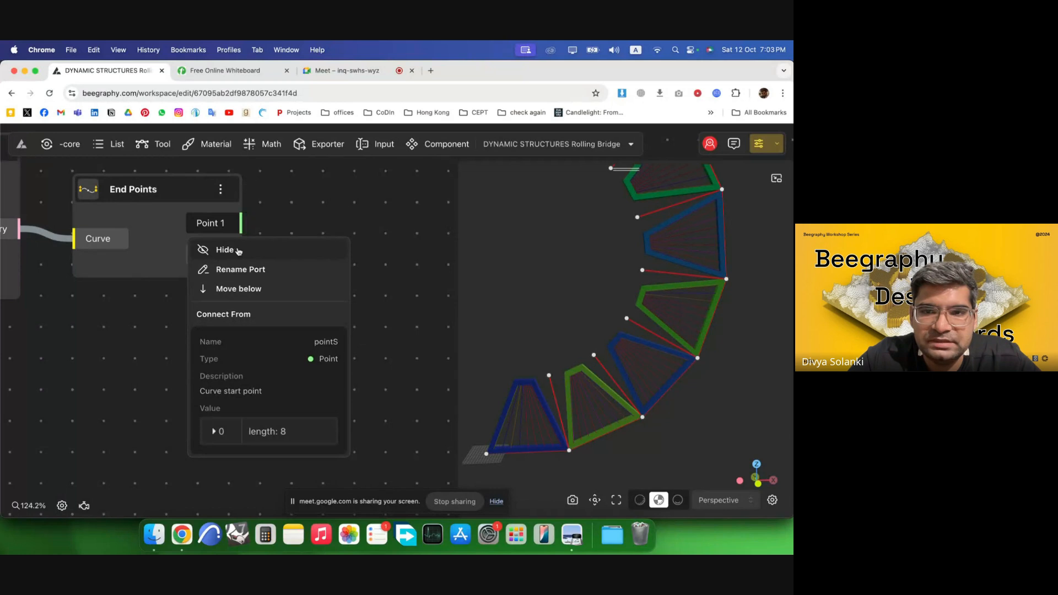
left_click(237, 250)
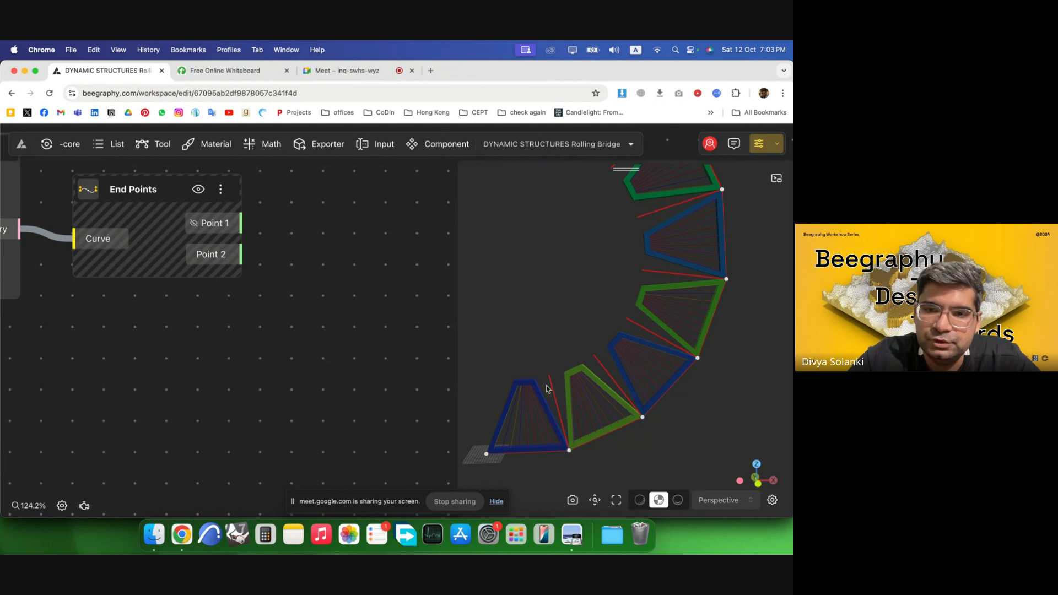
left_click(212, 223)
left_click(235, 249)
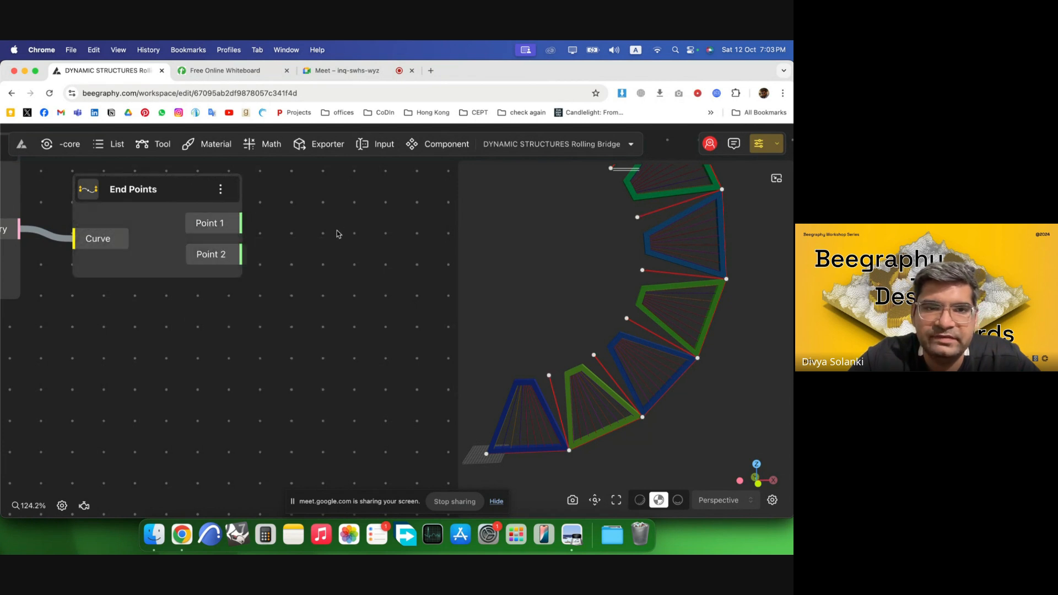
Add a Vector By 2Pnt component, wiring End Points' Point 2 to its Point 1 and Point 1 to its Point 2.
double_click(342, 231)
type("vec")
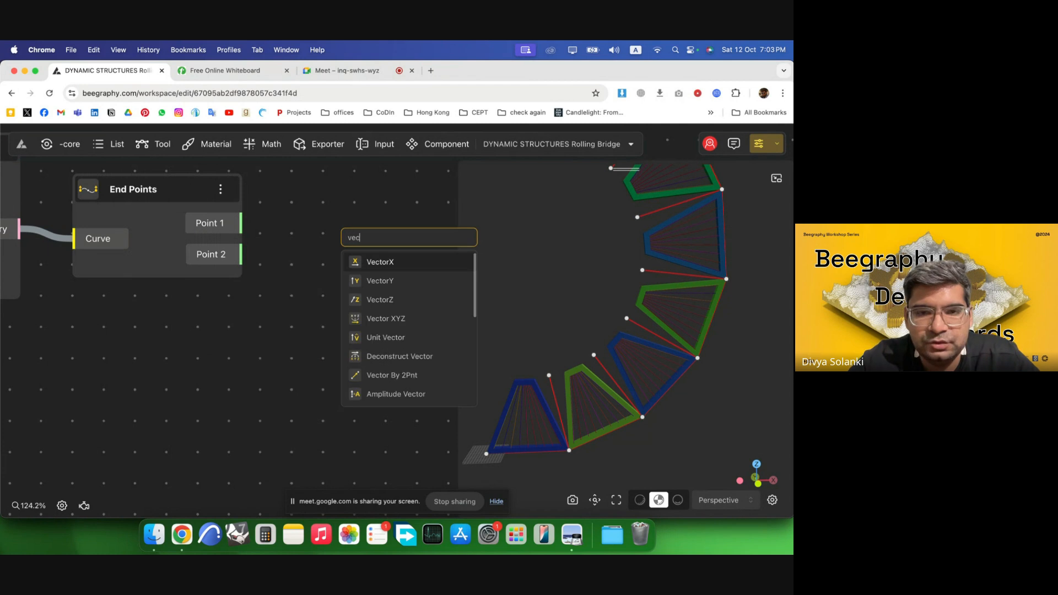
type("t")
left_click(443, 374)
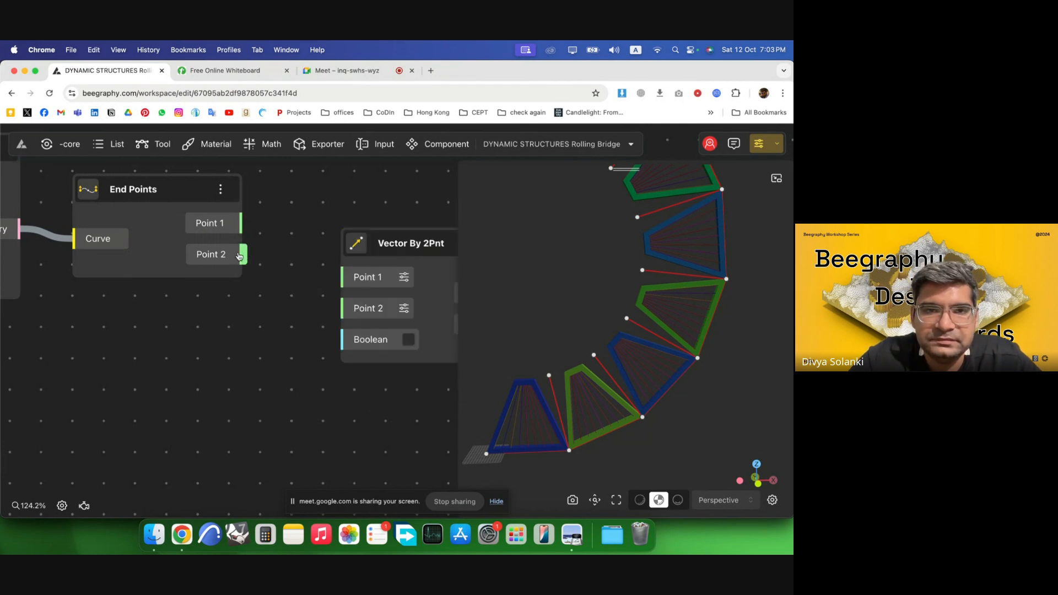
left_click_drag(241, 255, 343, 277)
left_click_drag(243, 223, 346, 309)
left_click_drag(430, 286, 389, 240)
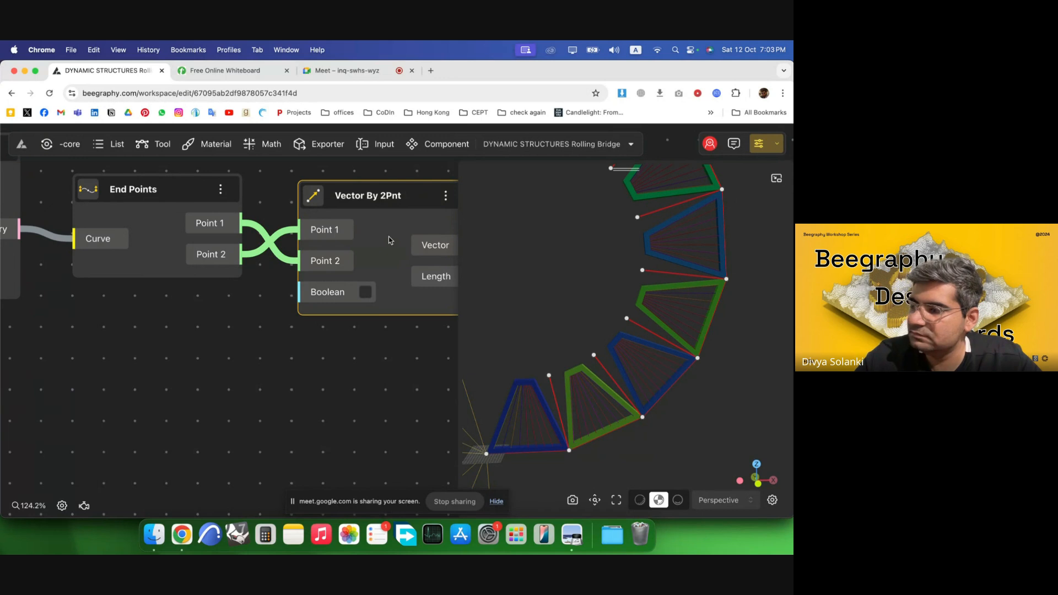
Add a Line SDL component beside the Vector By 2Pnt component.
scroll(389, 236, "down", 5)
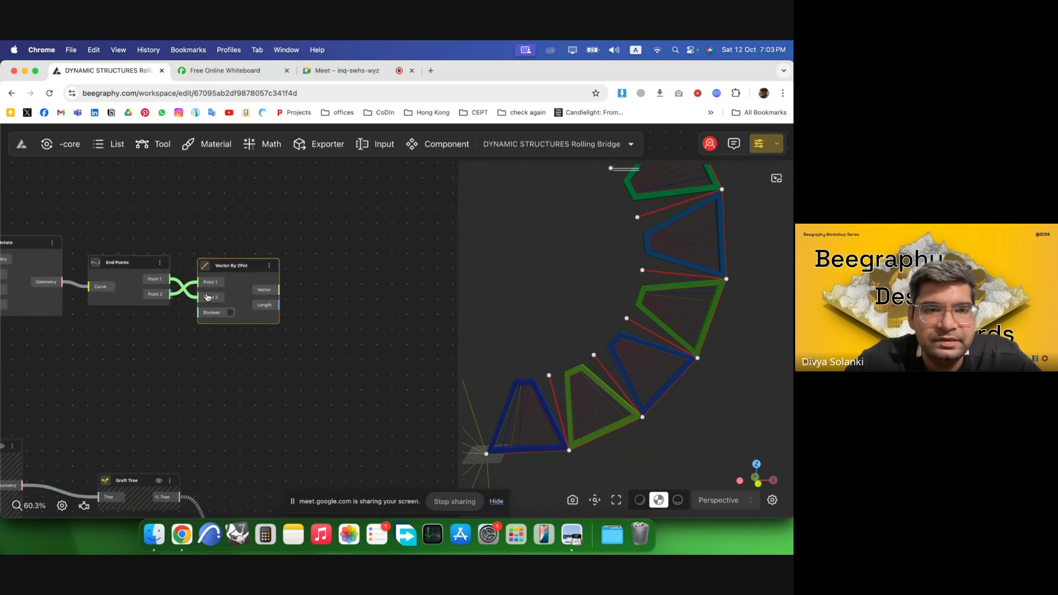
left_click(307, 290)
scroll(328, 302, "up", 4)
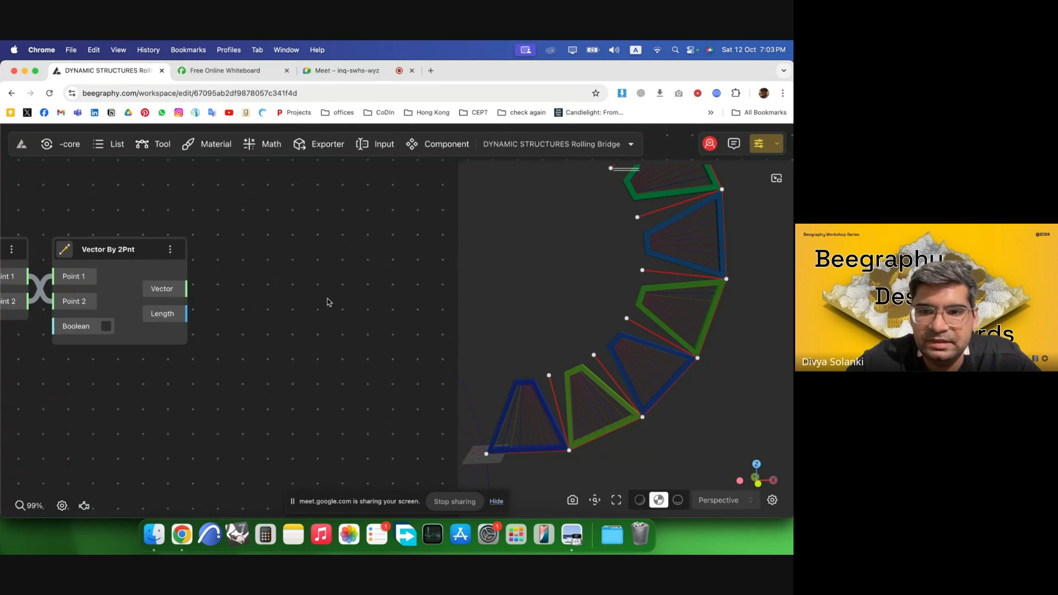
scroll(369, 296, "down", 4)
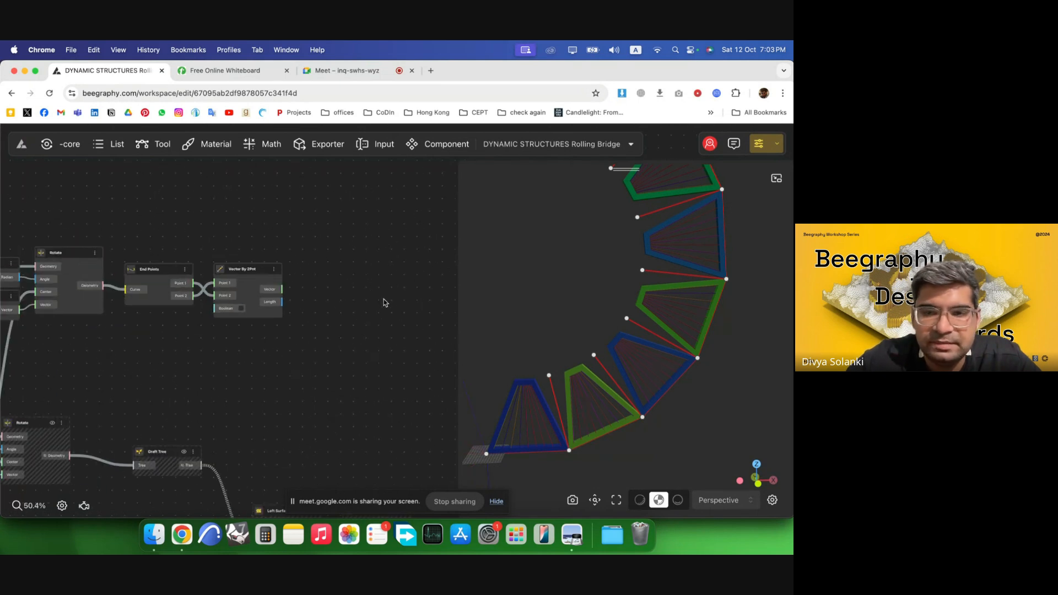
scroll(676, 303, "up", 5)
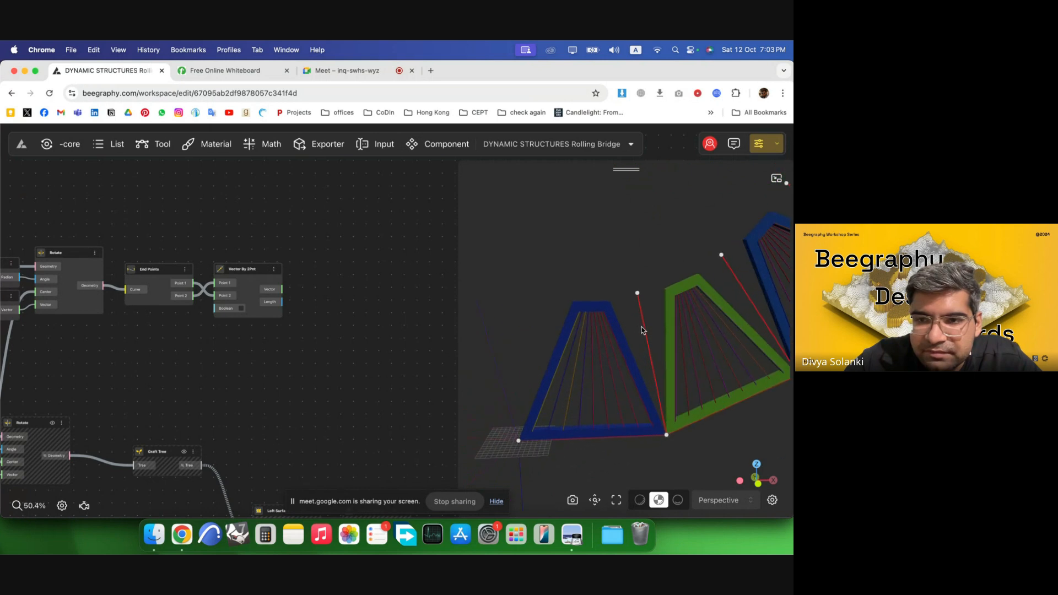
scroll(645, 323, "up", 2)
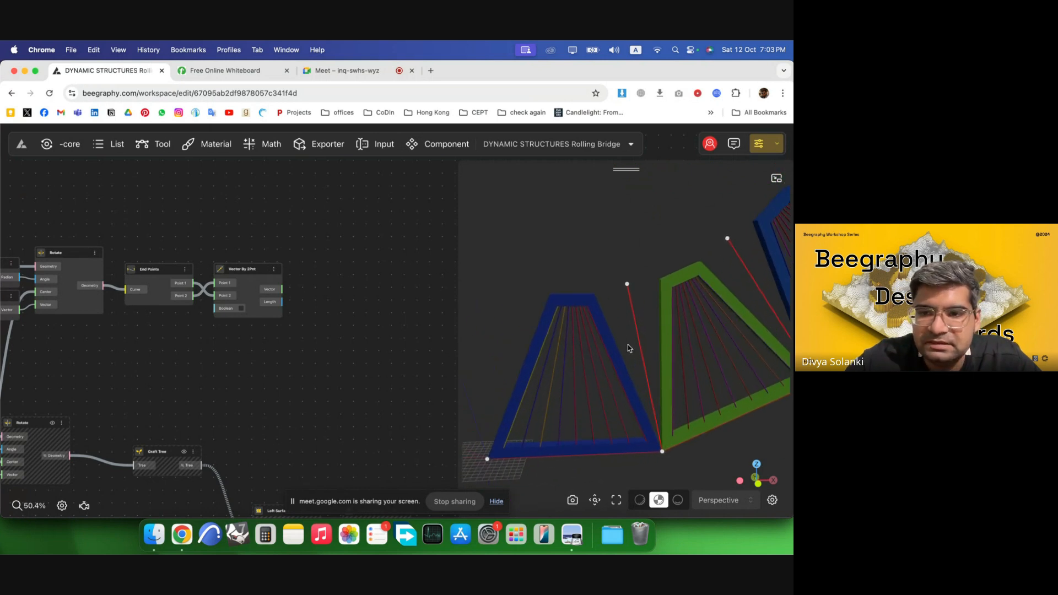
double_click(333, 292)
type("sdl")
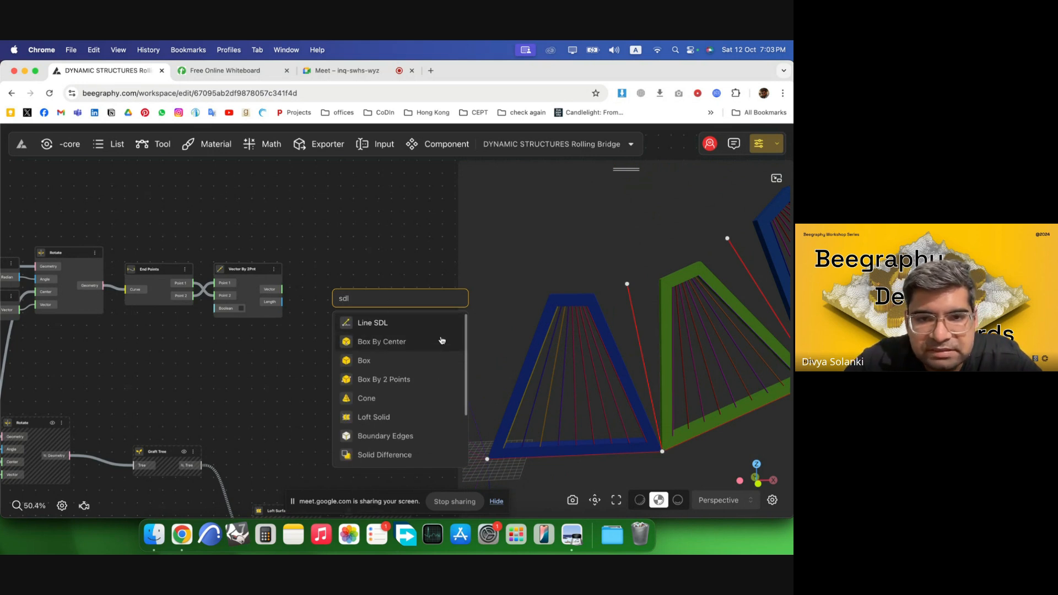
key("Return")
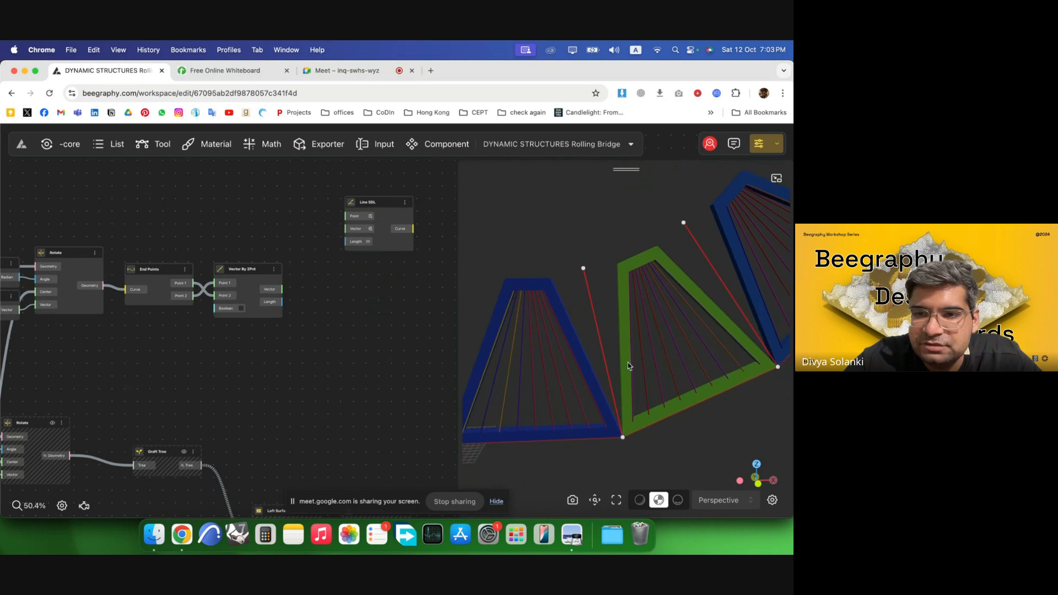
Switch to the whiteboard and sketch a triangle against a vertical line, marking its rotated apex edge.
key("ctrl+Tab")
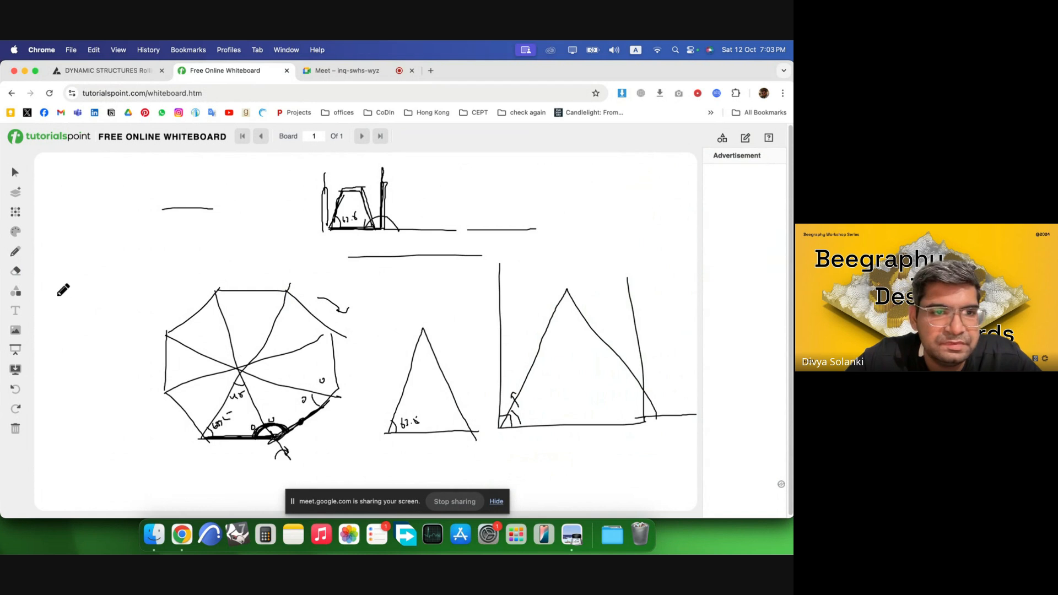
left_click_drag(58, 295, 144, 295)
mouse_move(57, 295)
left_mouse_down()
mouse_move(87, 214)
mouse_move(141, 294)
mouse_move(134, 156)
left_mouse_up()
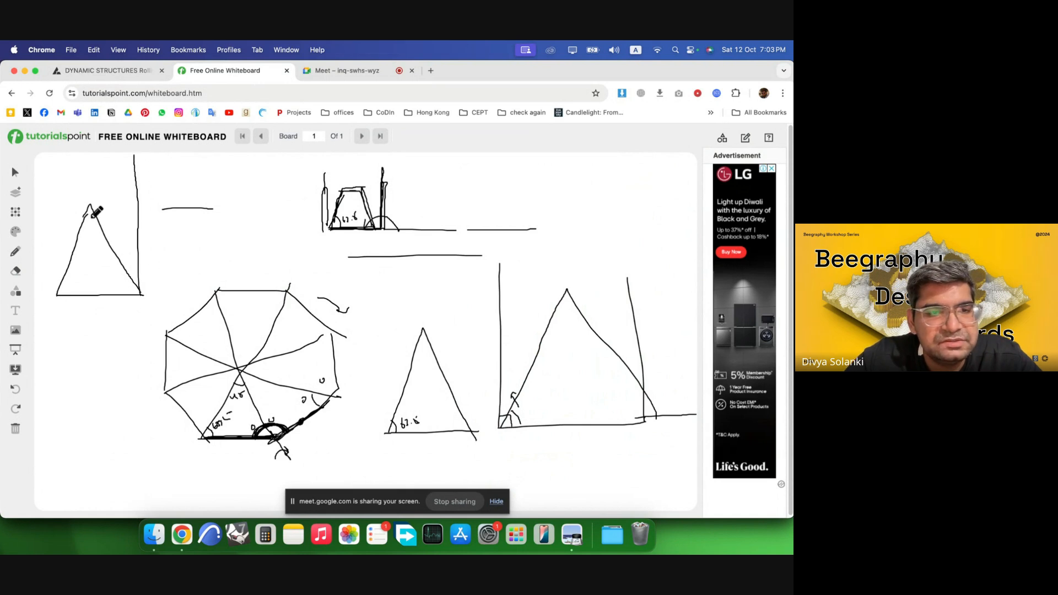
left_click_drag(90, 205, 134, 191)
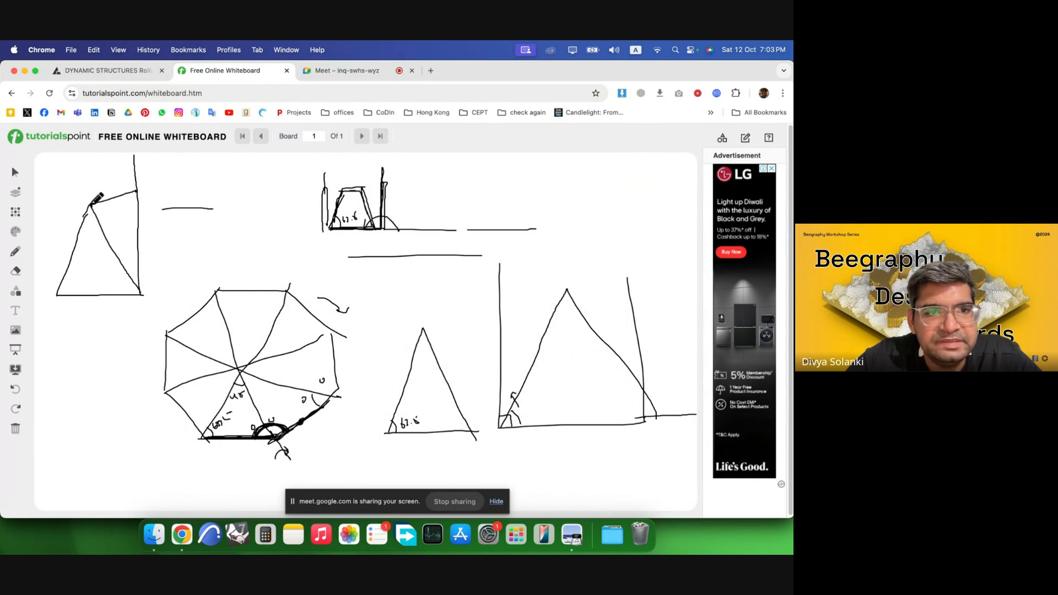
mouse_move(81, 208)
left_mouse_down()
mouse_move(102, 203)
mouse_move(143, 294)
left_mouse_up()
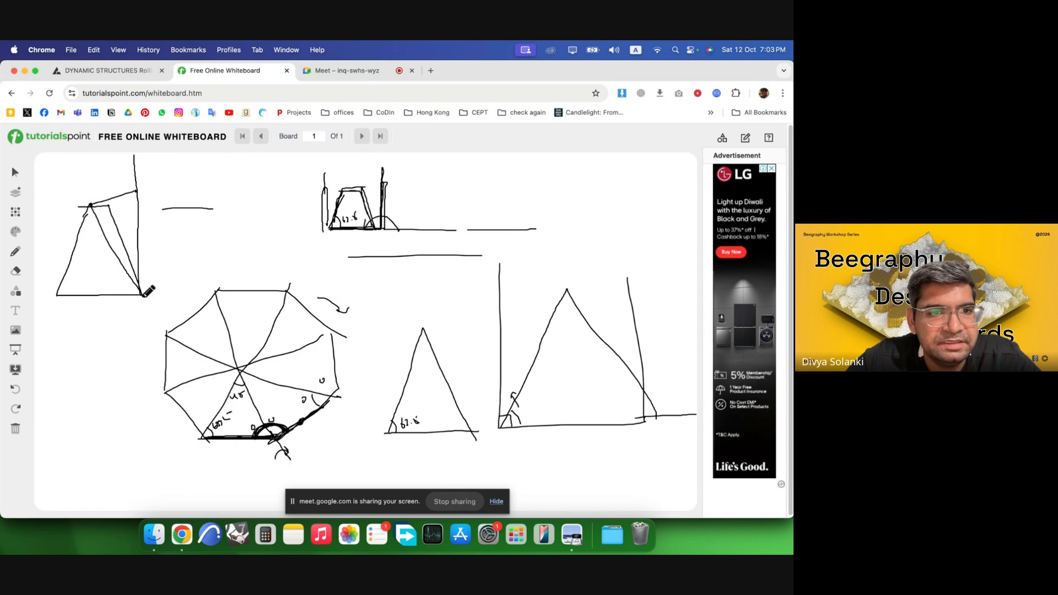
left_click_drag(78, 207, 56, 295)
left_click_drag(109, 205, 137, 186)
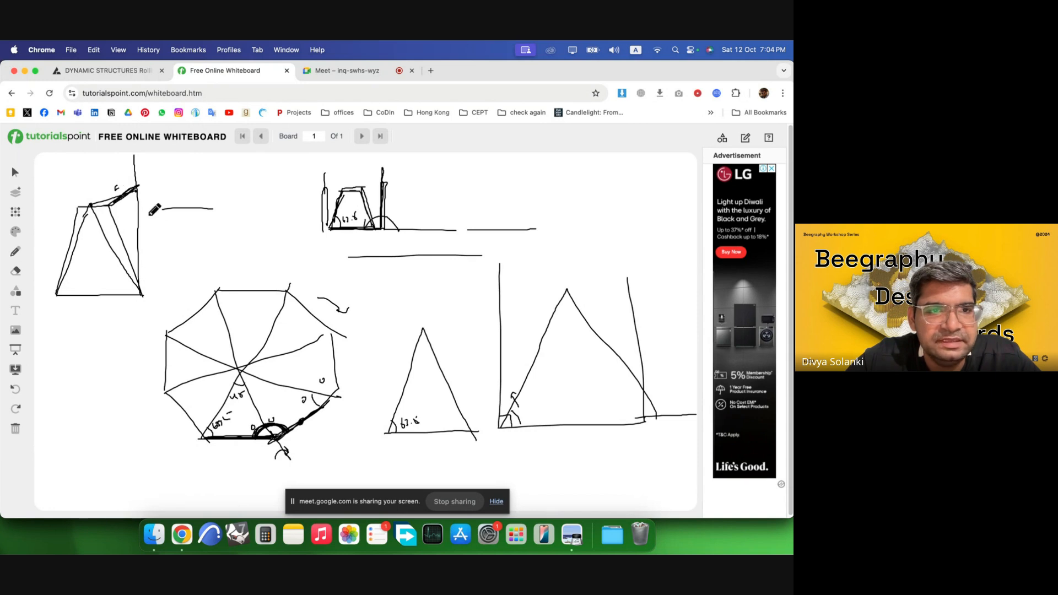
left_click_drag(141, 204, 148, 201)
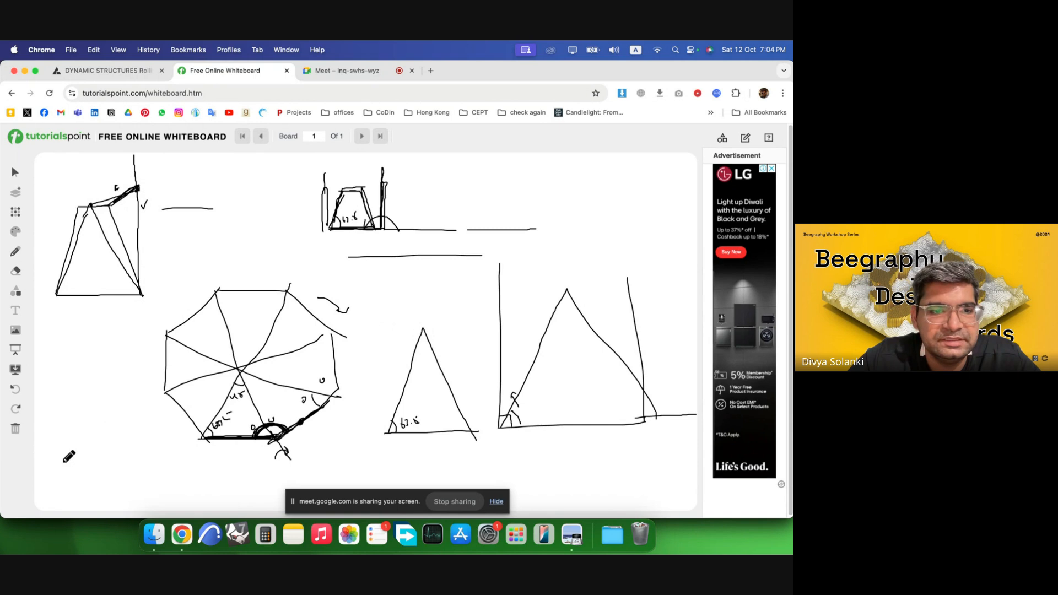
Sketch a trapezoid against a vertical line with a circle drawn around its top corner.
left_click_drag(61, 462, 159, 460)
mouse_move(61, 461)
left_mouse_down()
mouse_move(91, 373)
mouse_move(120, 373)
mouse_move(158, 449)
mouse_move(137, 295)
left_mouse_up()
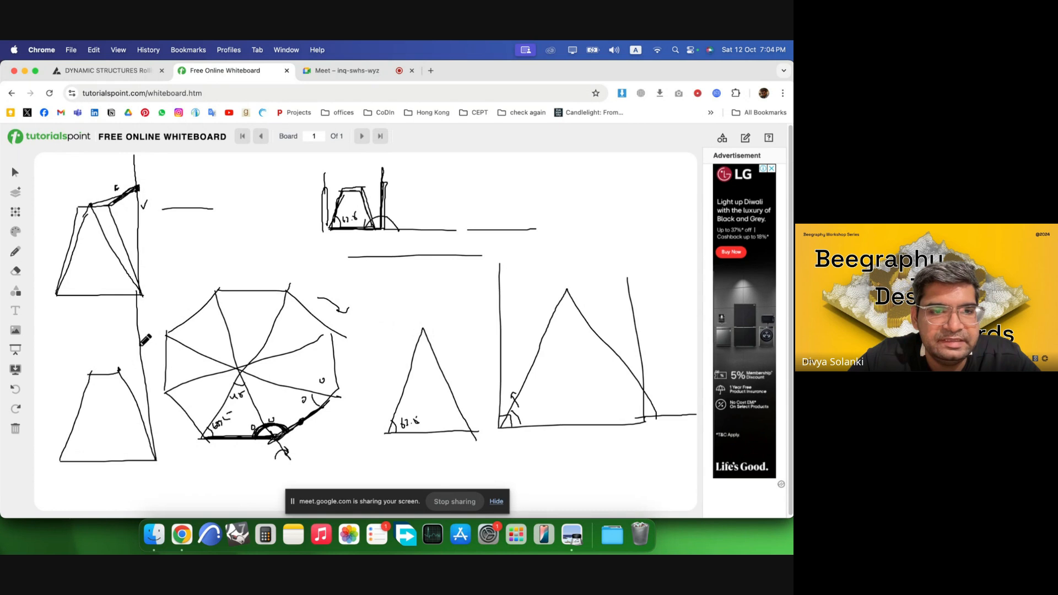
mouse_move(152, 348)
left_mouse_down()
mouse_move(118, 334)
mouse_move(98, 379)
mouse_move(135, 406)
mouse_move(152, 364)
mouse_move(126, 340)
mouse_move(147, 335)
mouse_move(152, 349)
left_mouse_up()
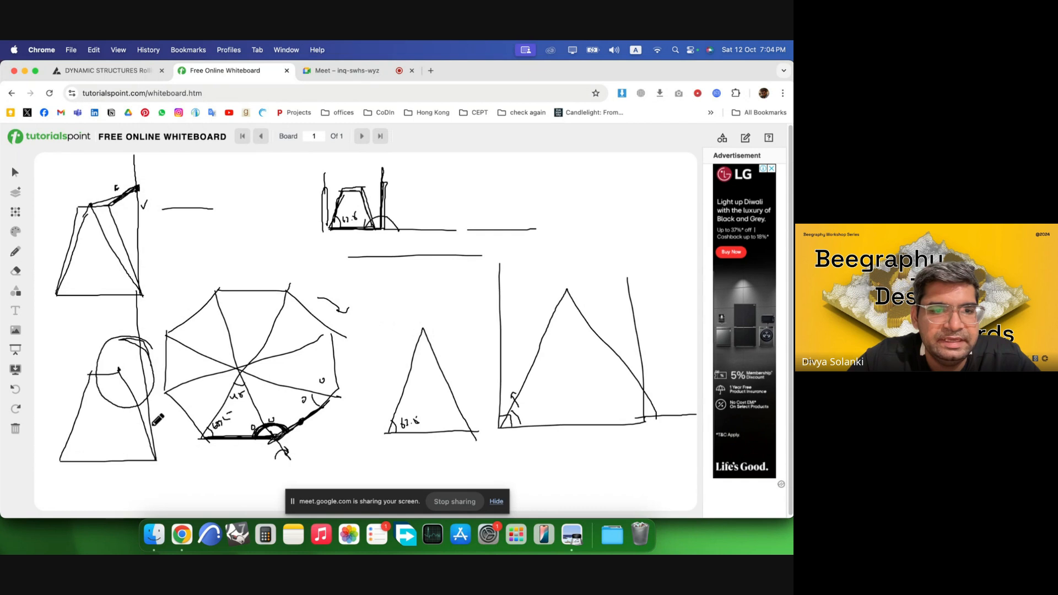
left_click_drag(157, 461, 119, 227)
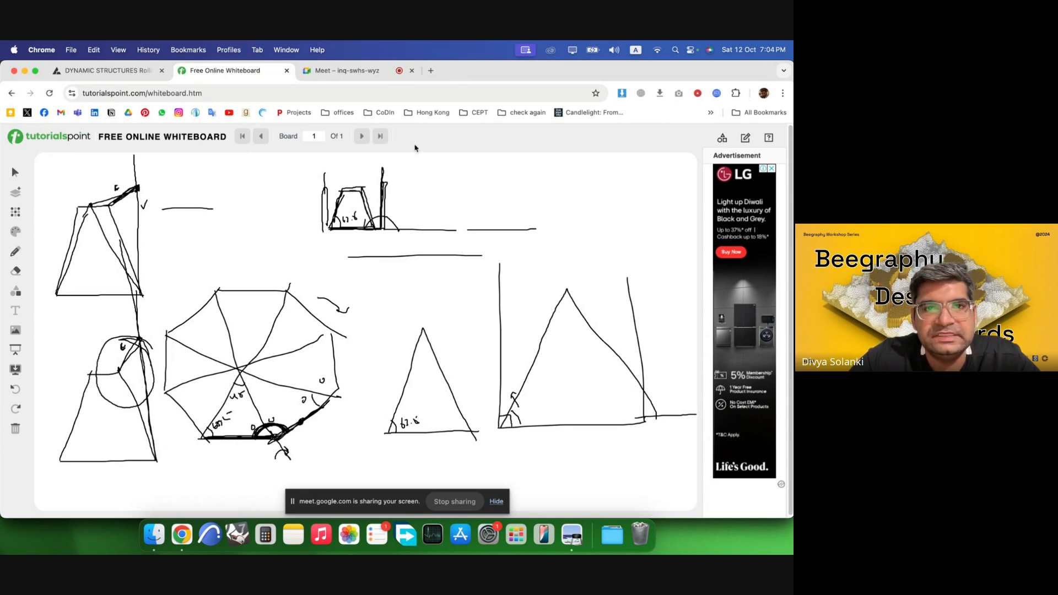
Return to the bridge workspace and connect Vector By 2Pnt's Vector output into the Line SDL component.
left_click(126, 77)
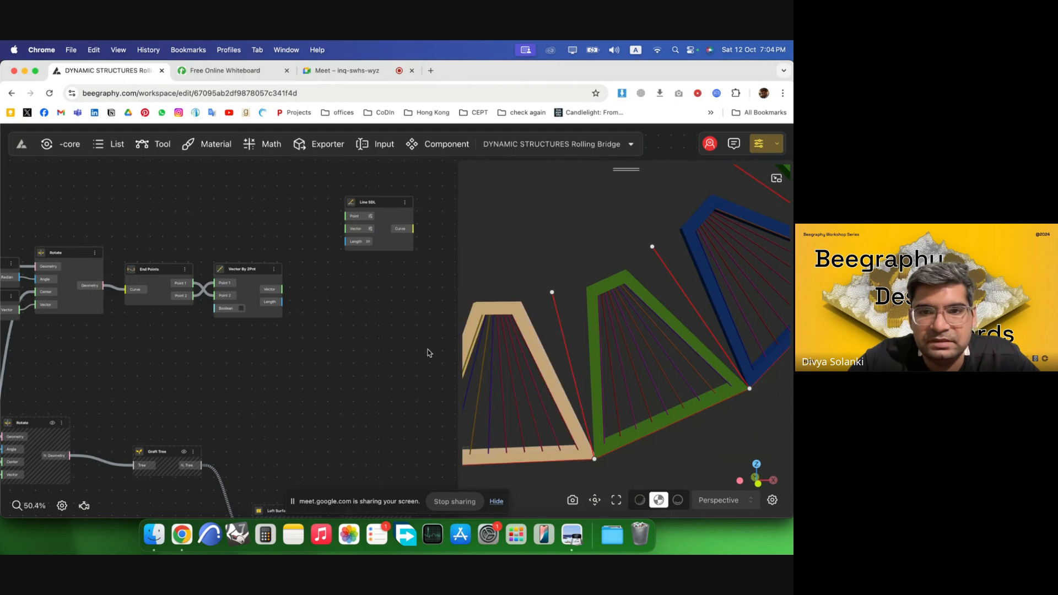
scroll(238, 337, "down", 3)
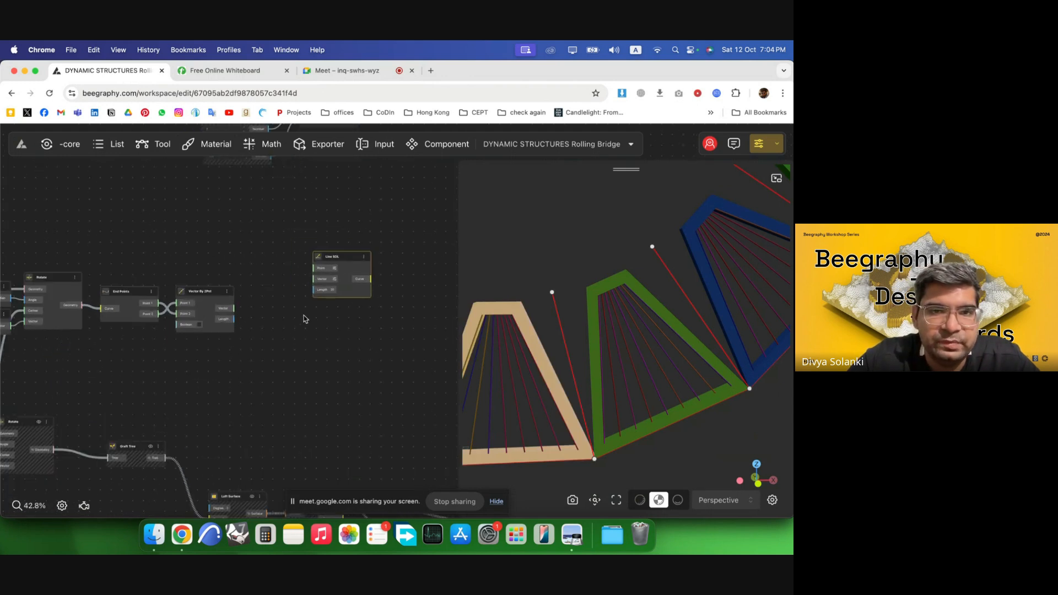
scroll(207, 271, "up", 3)
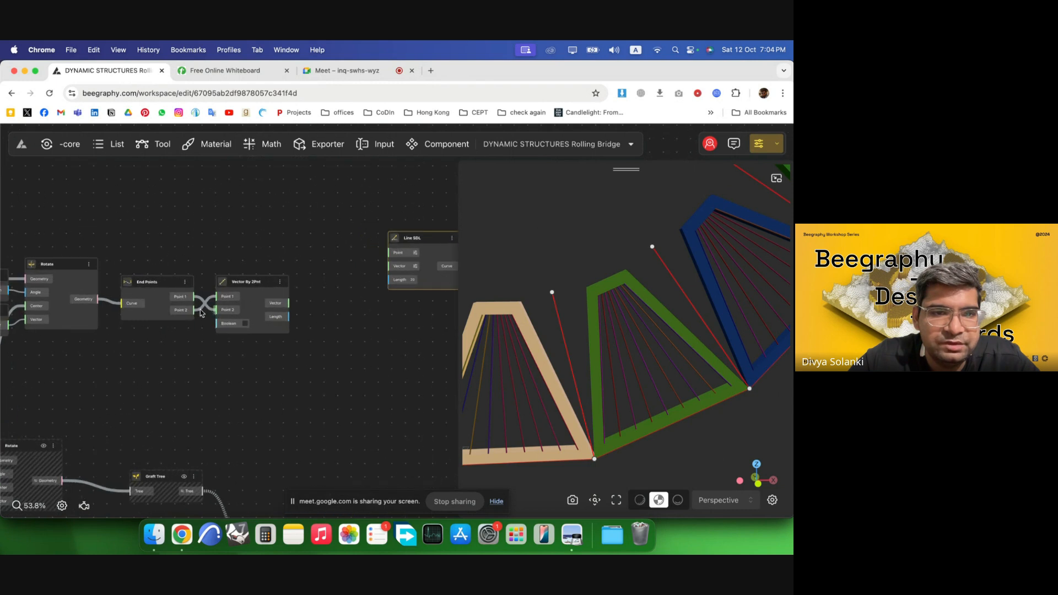
left_click_drag(288, 303, 388, 248)
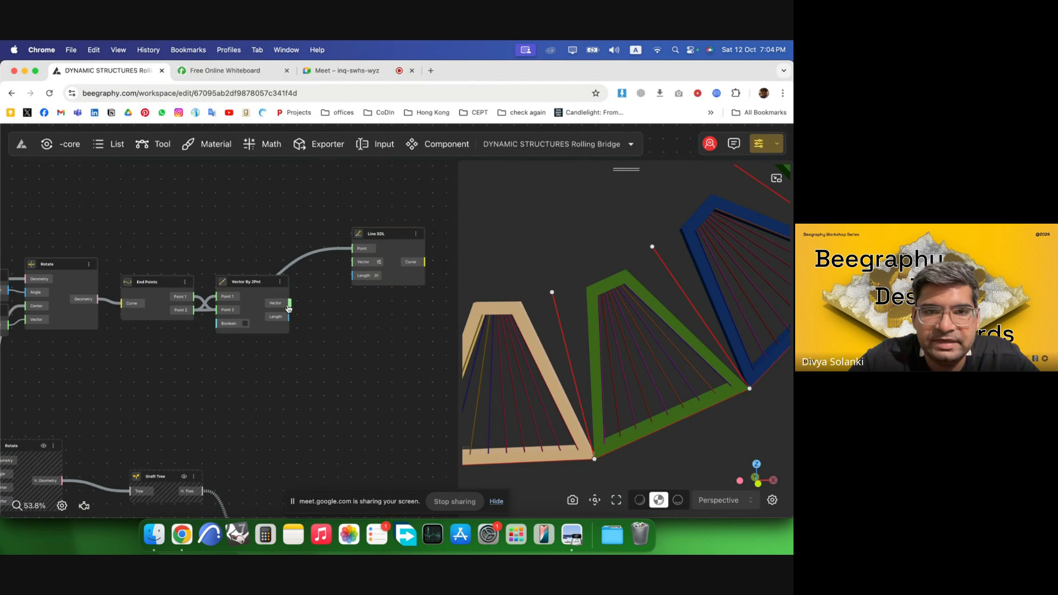
left_click_drag(289, 305, 384, 345)
Add a Number Const of 30 and wire it into Line SDL's Length input.
double_click(266, 368)
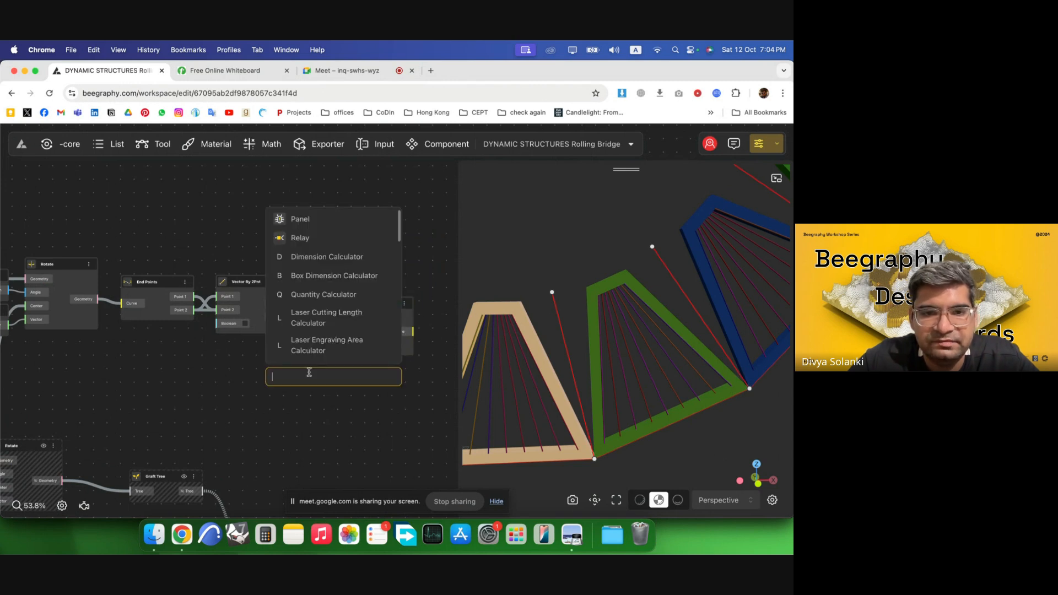
type("2")
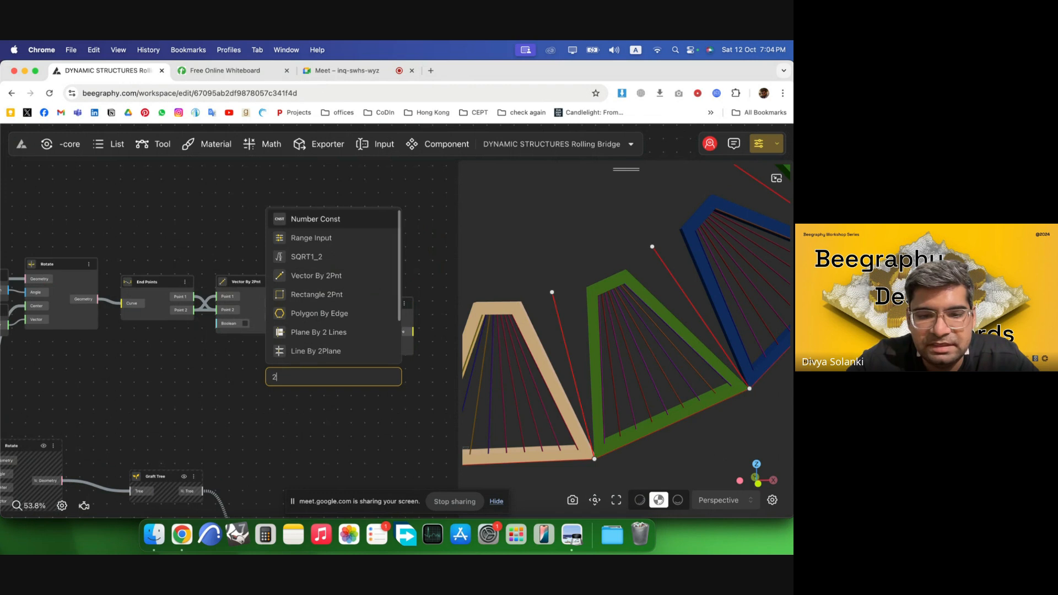
key("BackSpace")
type("300")
key("Return")
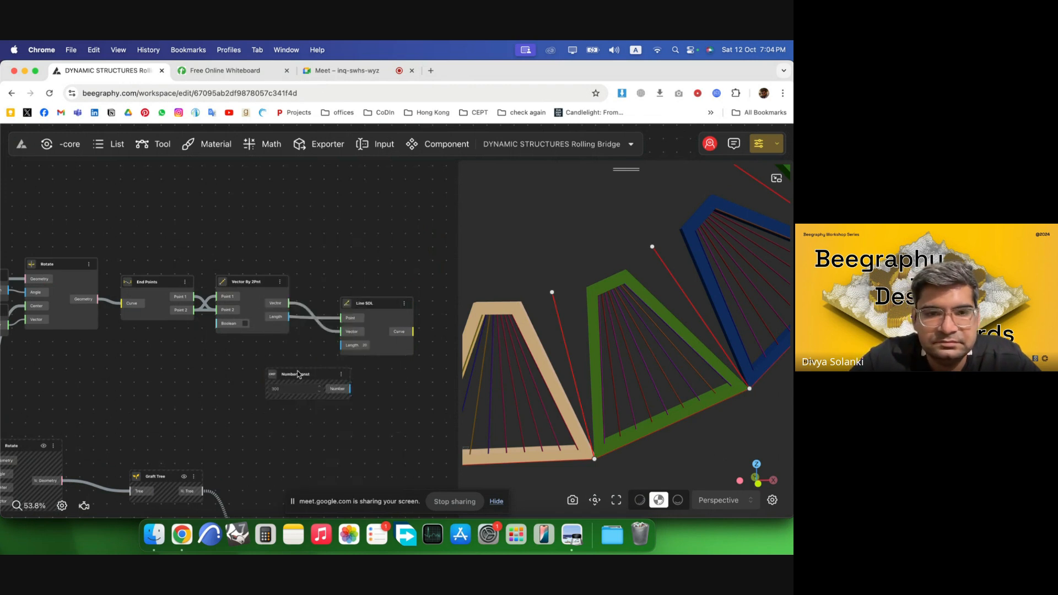
left_click_drag(296, 363, 342, 345)
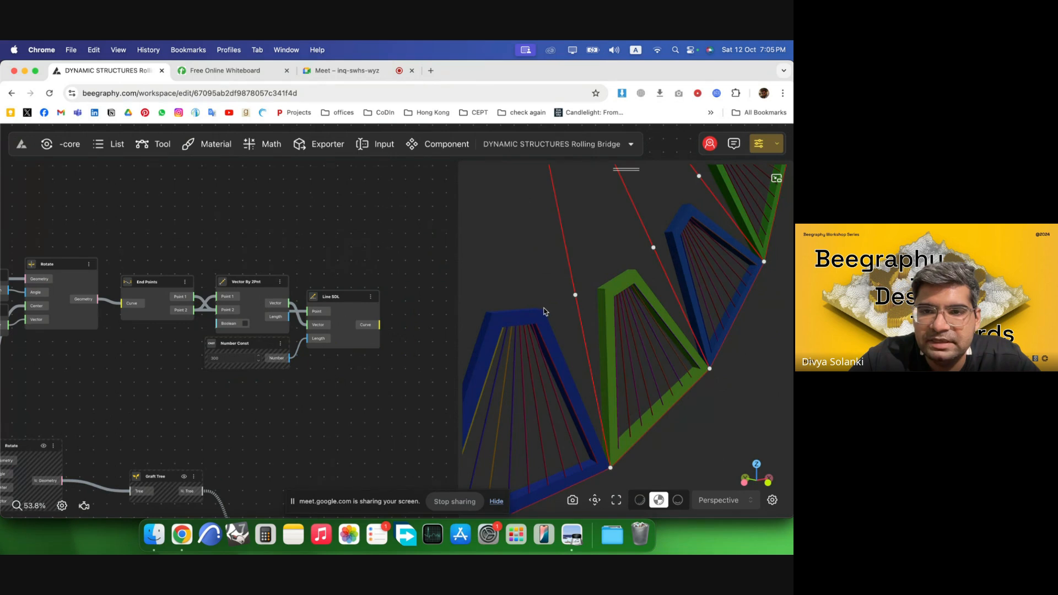
scroll(288, 340, "down", 8)
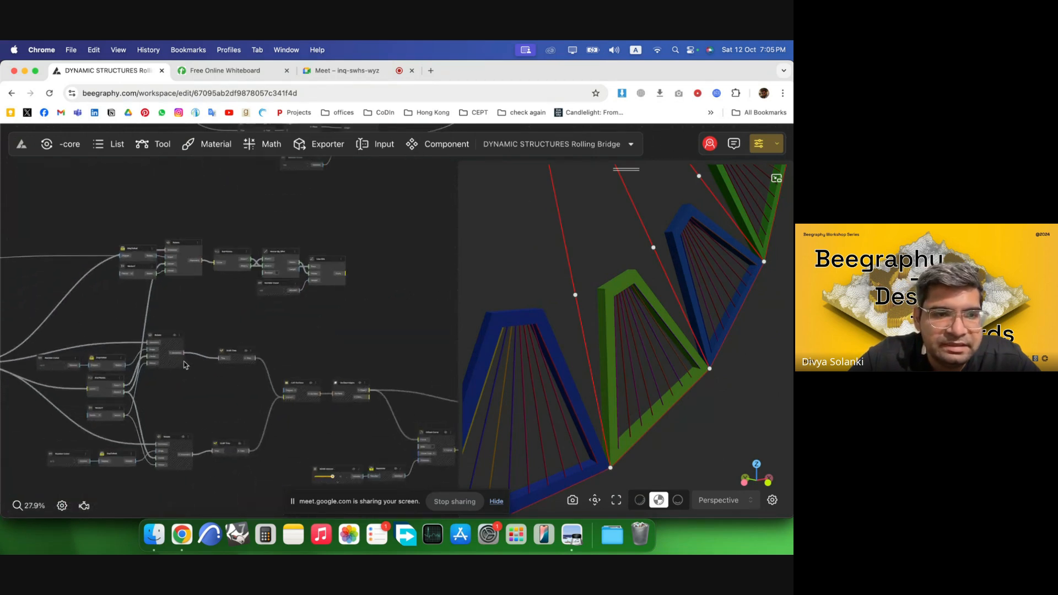
scroll(185, 365, "up", 5)
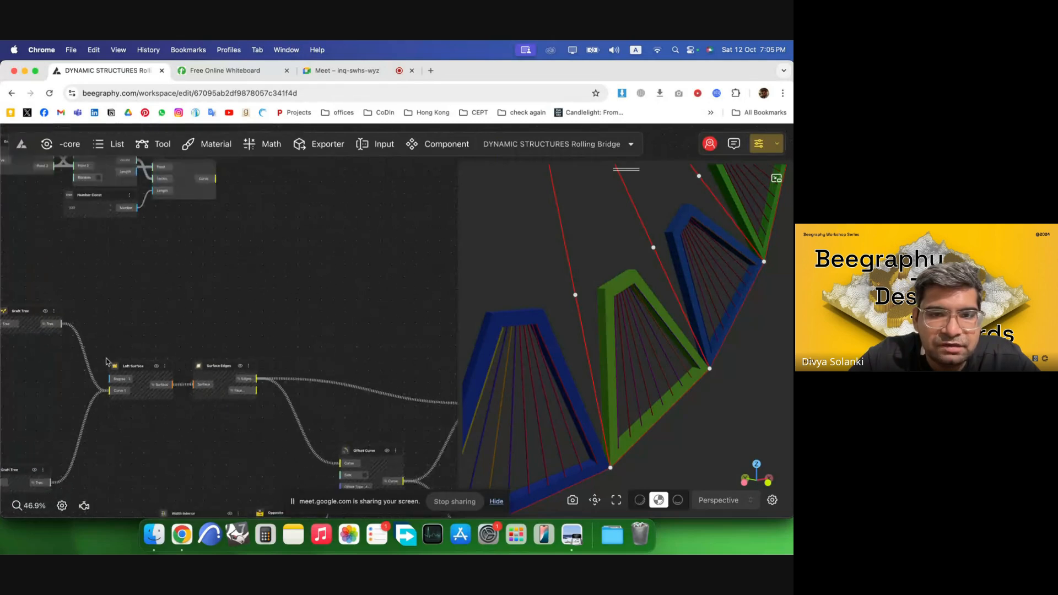
scroll(238, 348, "down", 3)
scroll(47, 380, "up", 6)
scroll(268, 290, "down", 6)
scroll(141, 292, "up", 7)
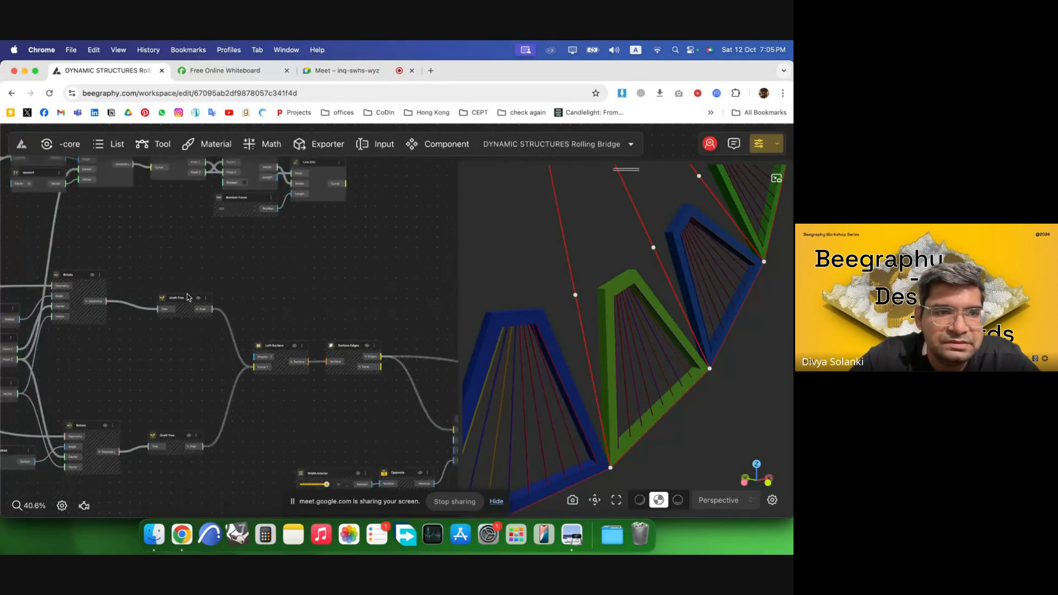
left_click(57, 292)
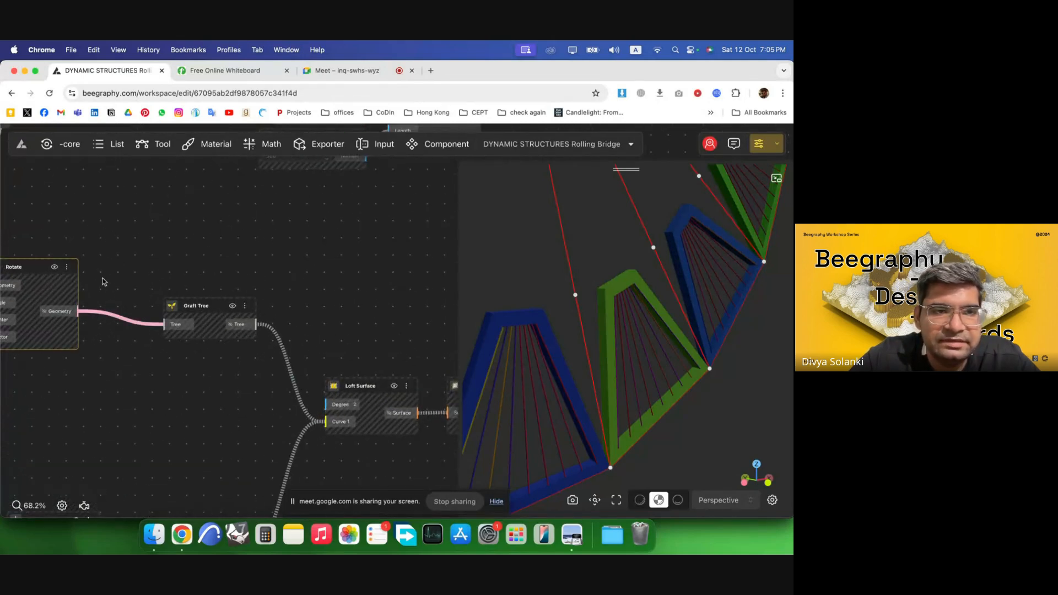
right_click(43, 271)
left_click(53, 283)
Add an End Points component fed by the lower Rotate component's Geometry output.
scroll(260, 292, "down", 6)
scroll(130, 457, "up", 4)
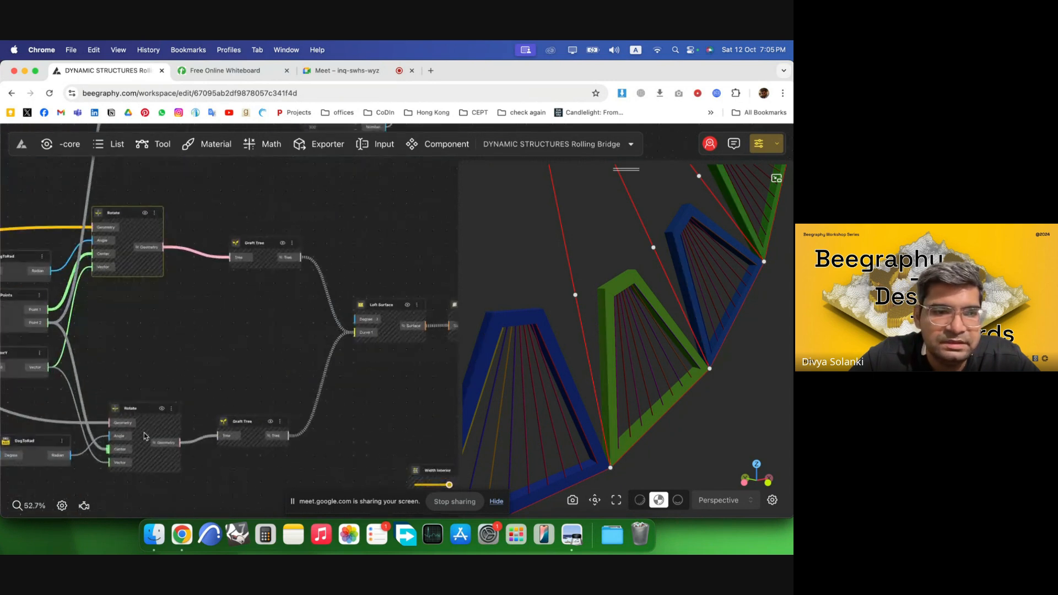
left_click(144, 409)
double_click(241, 321)
double_click(205, 330)
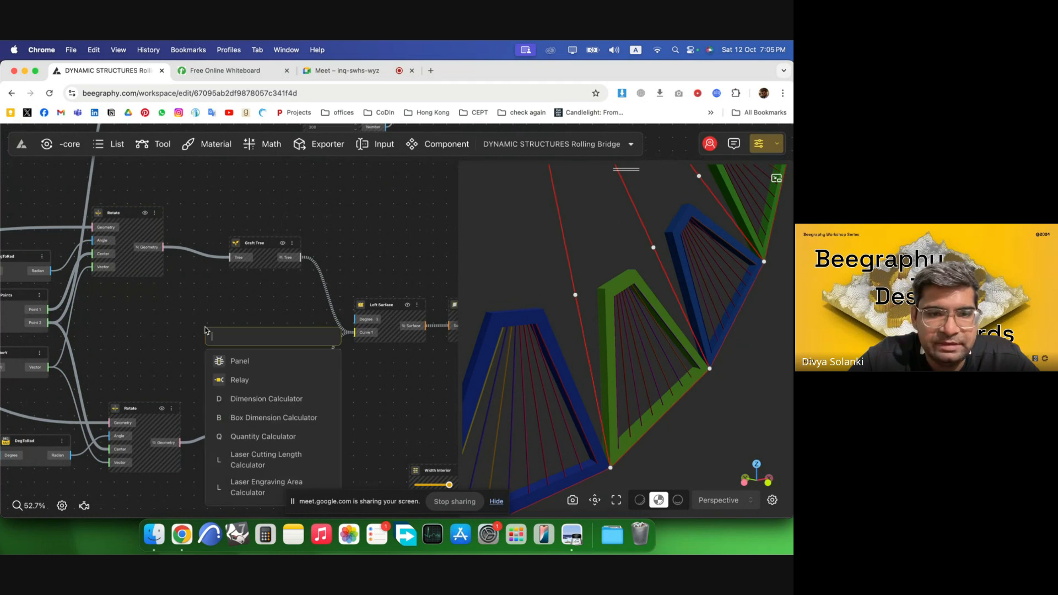
double_click(209, 313)
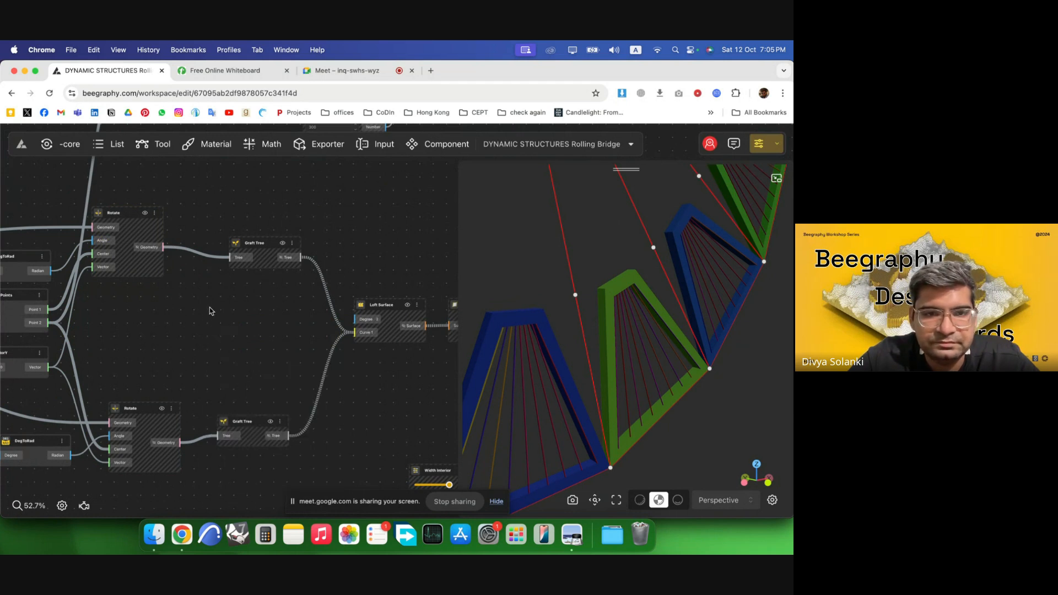
type("end")
left_click(222, 342)
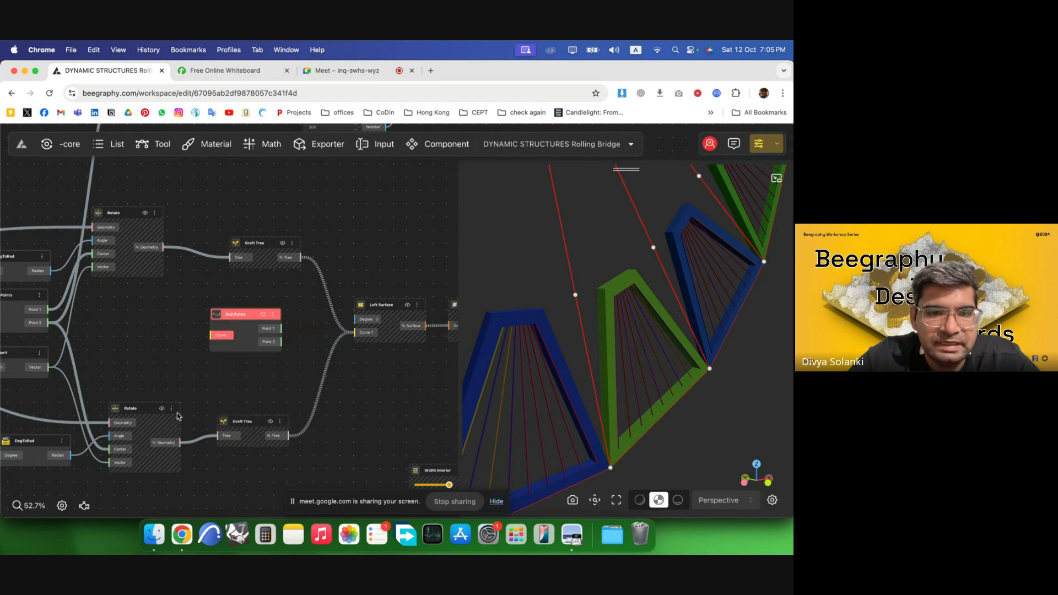
left_click_drag(181, 441, 214, 335)
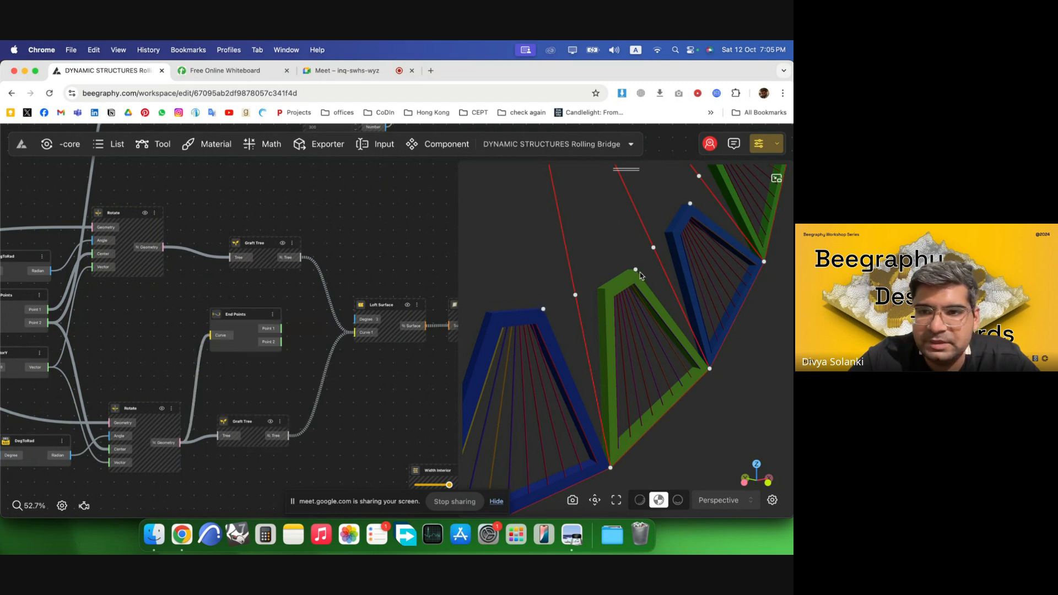
Move the new End Points component beside Line SDL and hide its Point 2 preview.
scroll(191, 441, "down", 2)
scroll(251, 381, "up", 2)
left_click_drag(212, 370, 374, 242)
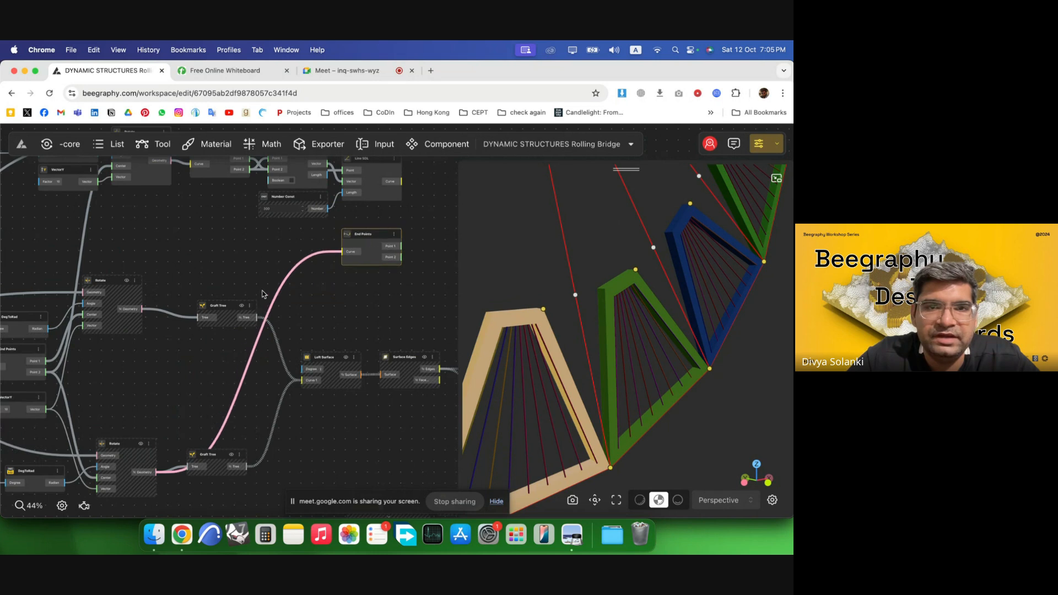
scroll(248, 302, "down", 2)
scroll(449, 201, "up", 5)
left_click(167, 387)
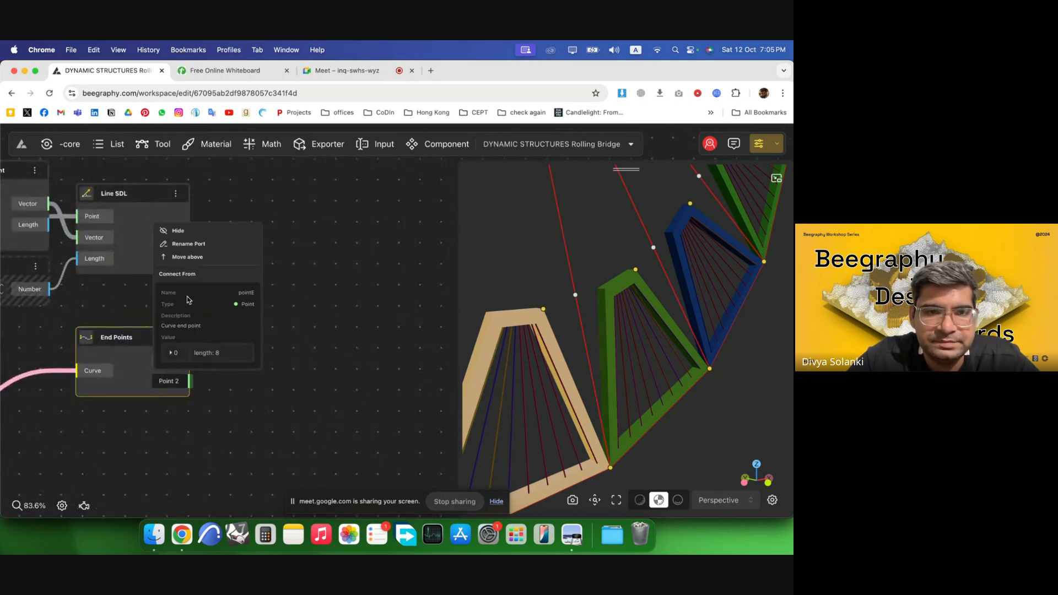
left_click(204, 231)
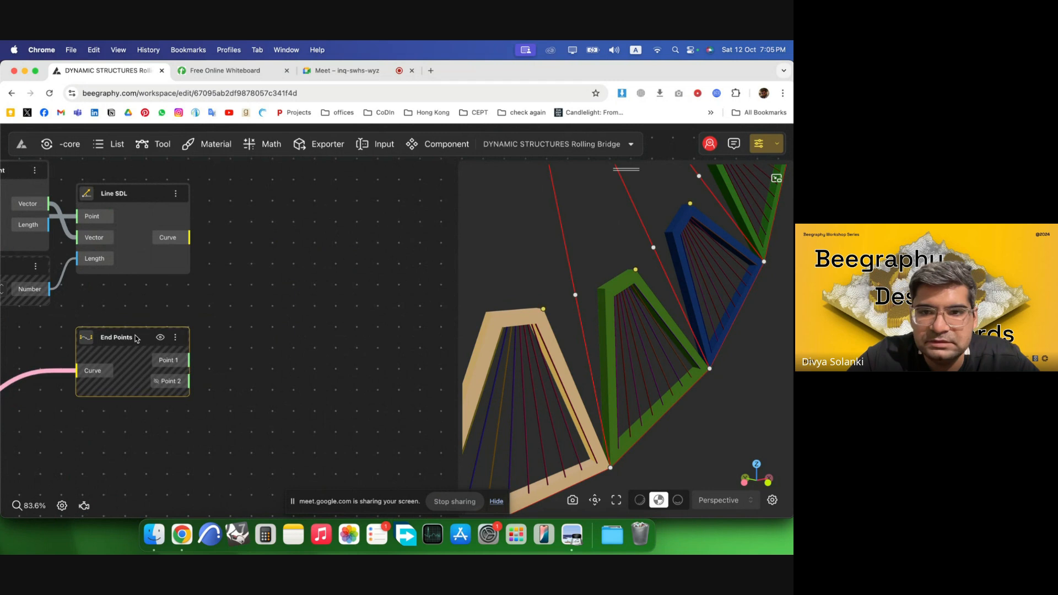
Add a PlaneXZ component with End Points' Point 1 wired to its Origin.
double_click(289, 333)
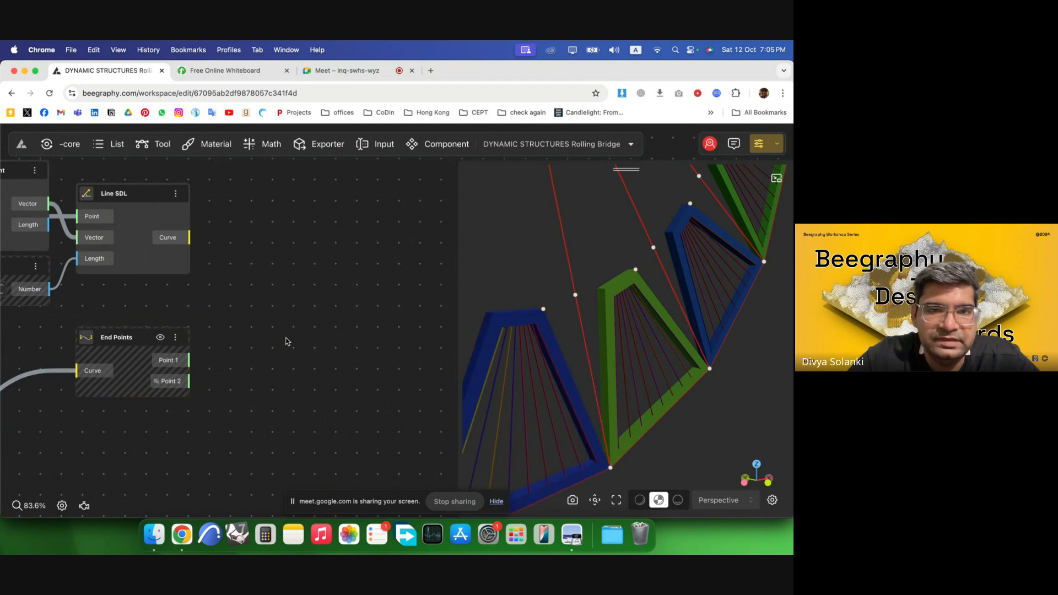
left_click(322, 310)
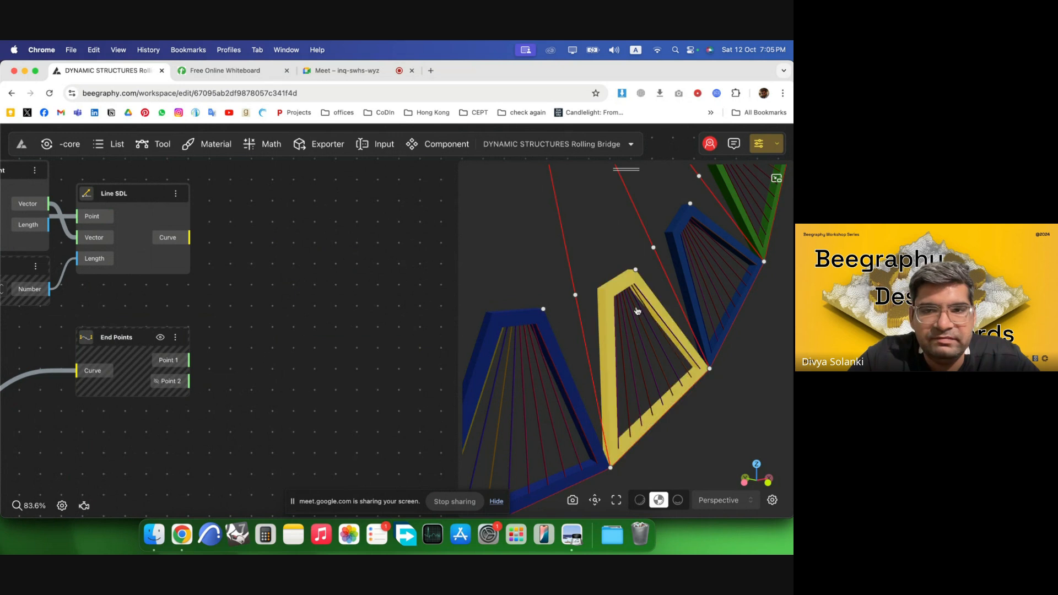
left_click_drag(609, 330, 532, 307)
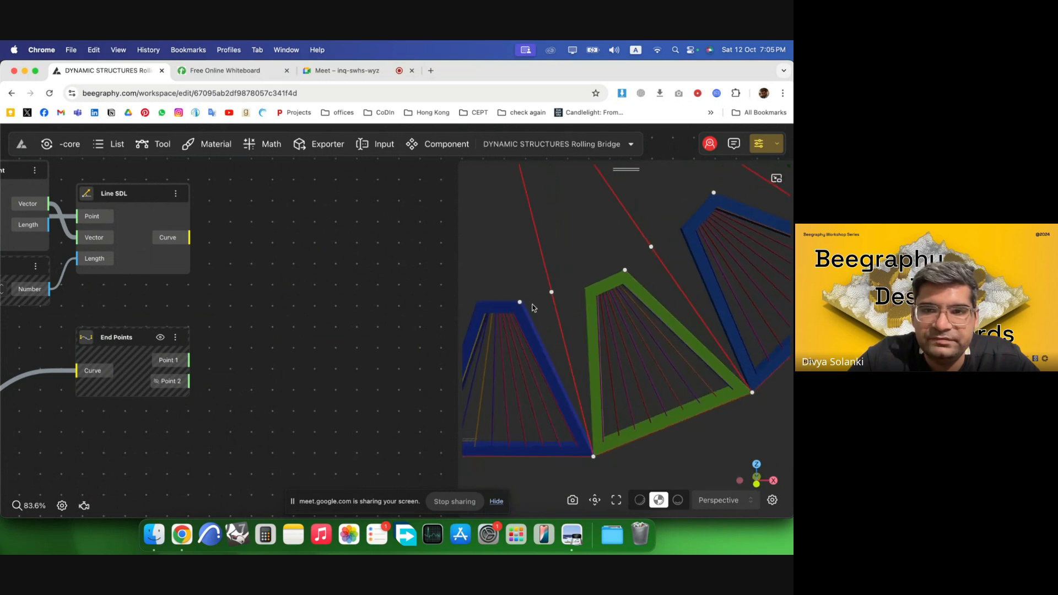
double_click(275, 356)
type("xz")
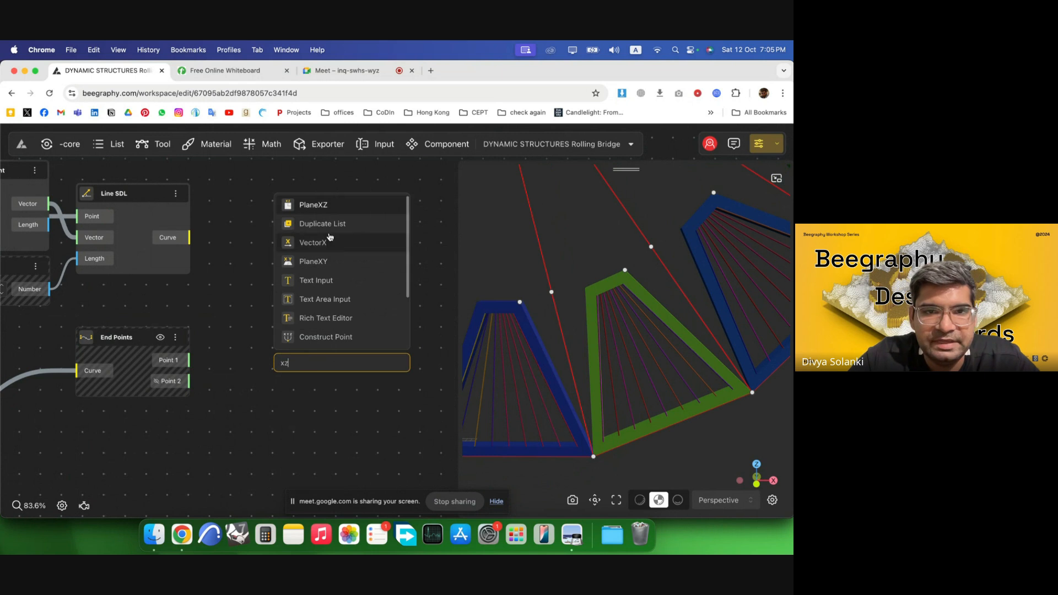
left_click(325, 208)
left_click_drag(190, 361, 290, 368)
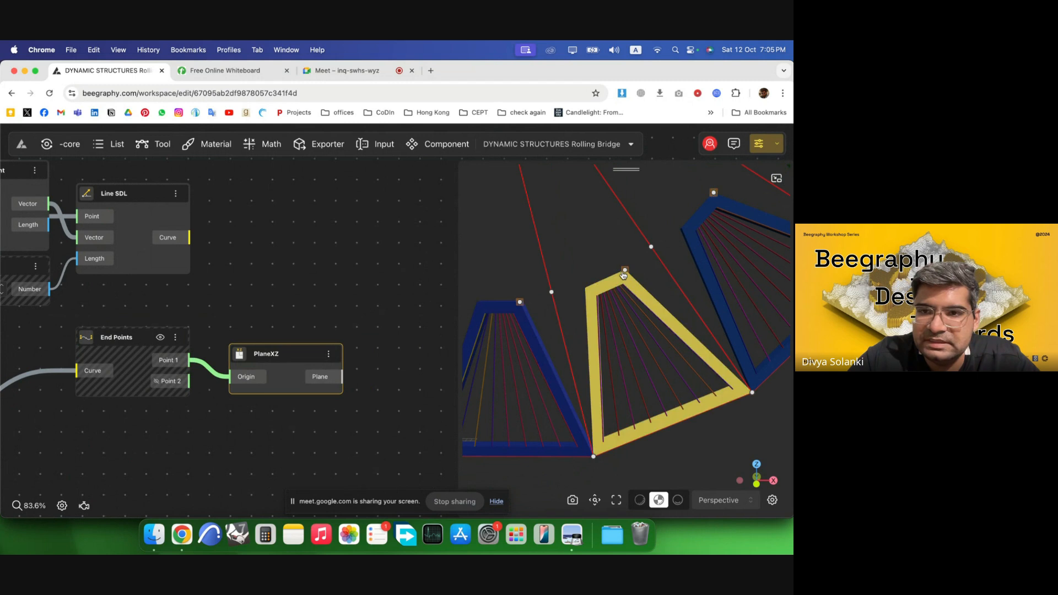
Add a Circle component, wire PlaneXZ's Plane output into its Origin, and arrange both nodes side by side.
double_click(442, 358)
type("circ")
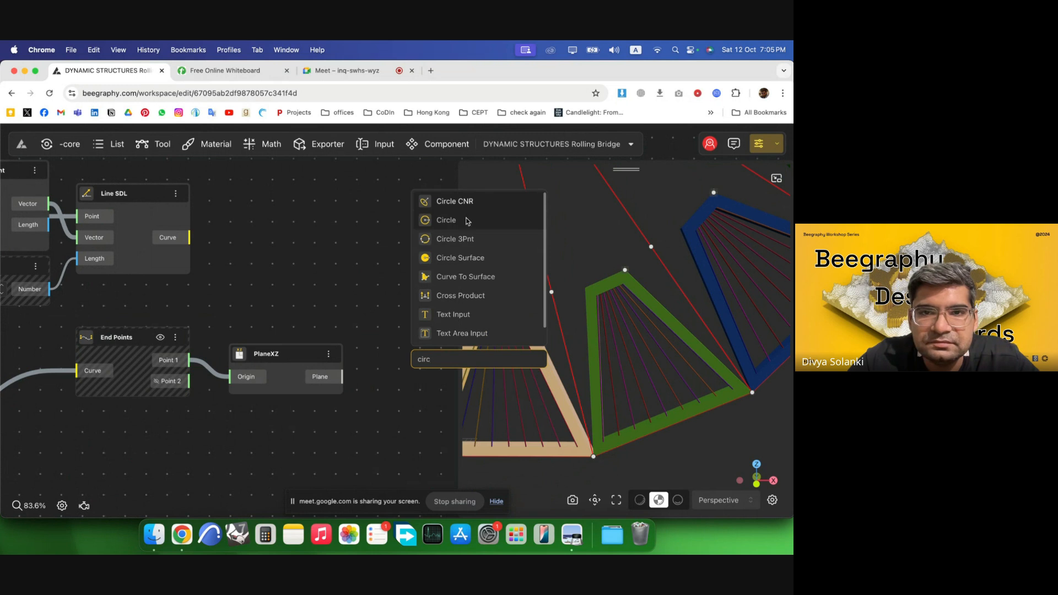
left_click(447, 220)
left_click_drag(341, 376, 418, 379)
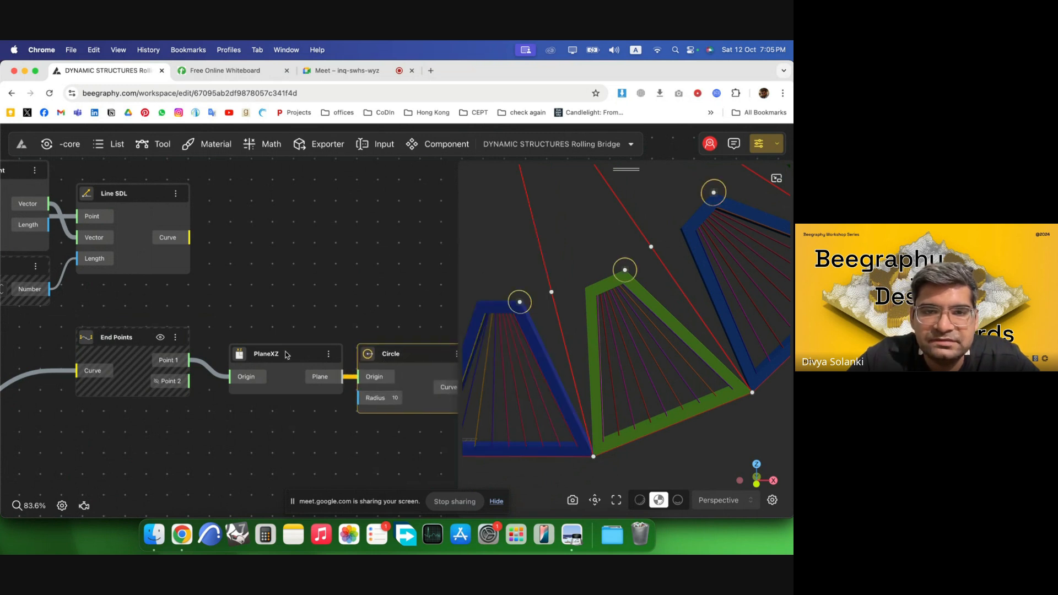
left_click_drag(286, 355, 261, 338)
left_click_drag(372, 376, 351, 362)
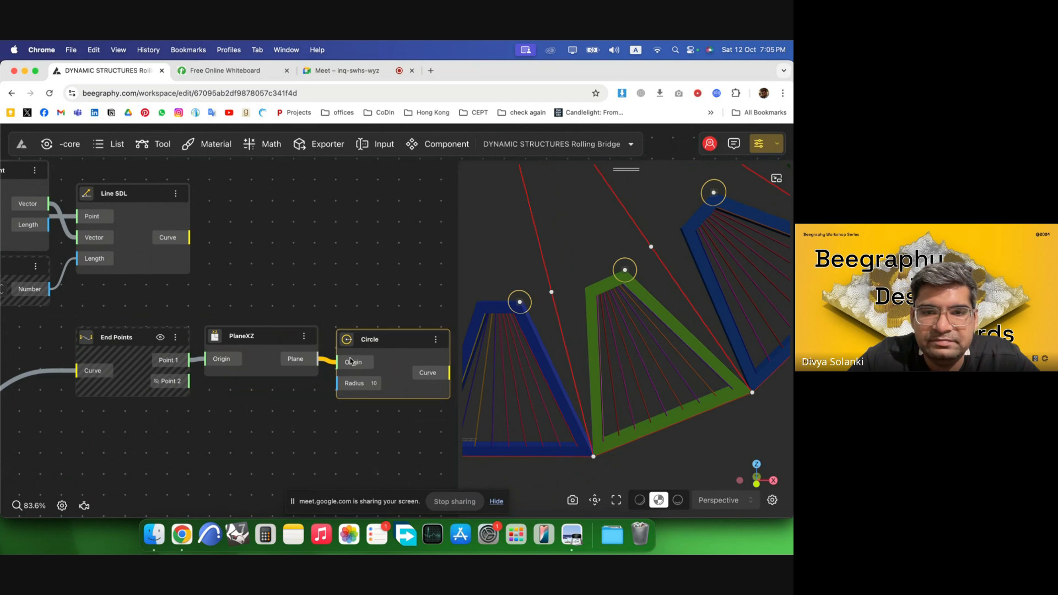
Add a Number Const of 65 and wire it into the Circle's Radius input.
double_click(226, 421)
type("65")
key("Return")
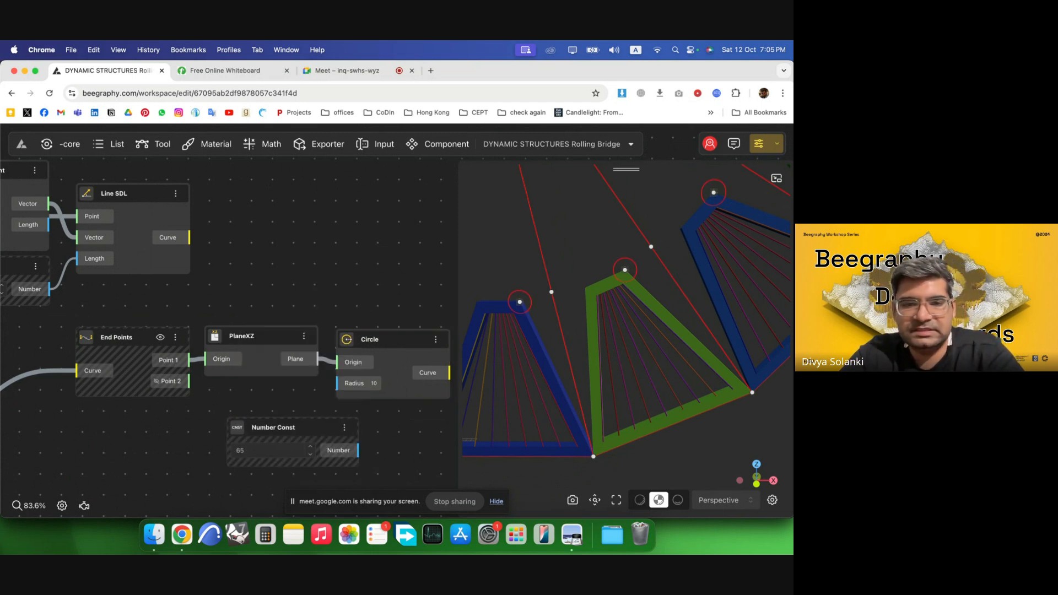
left_click_drag(276, 427, 235, 412)
left_click_drag(317, 434, 337, 383)
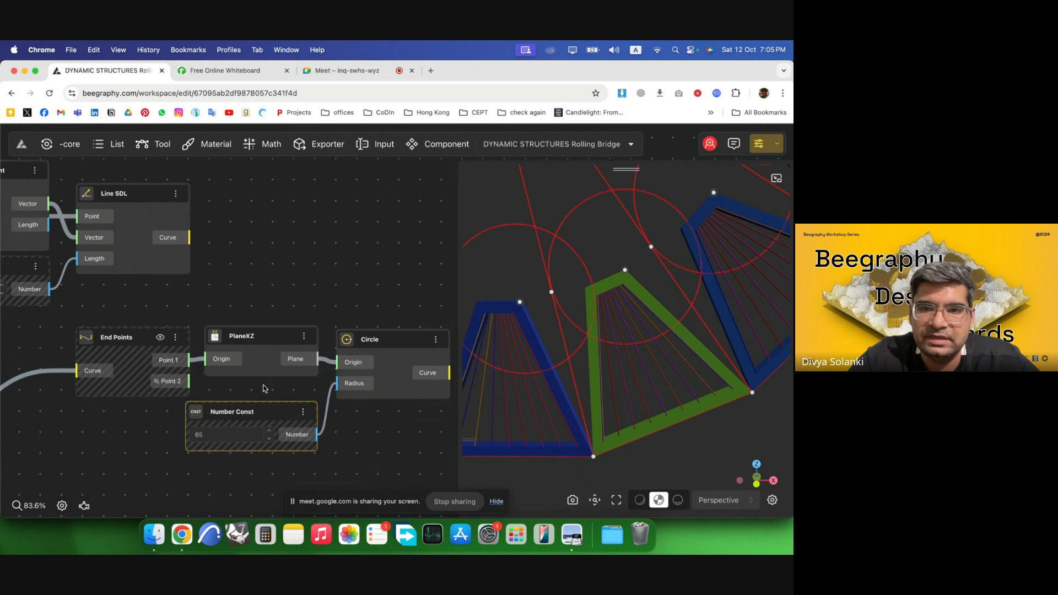
scroll(330, 342, "down", 5)
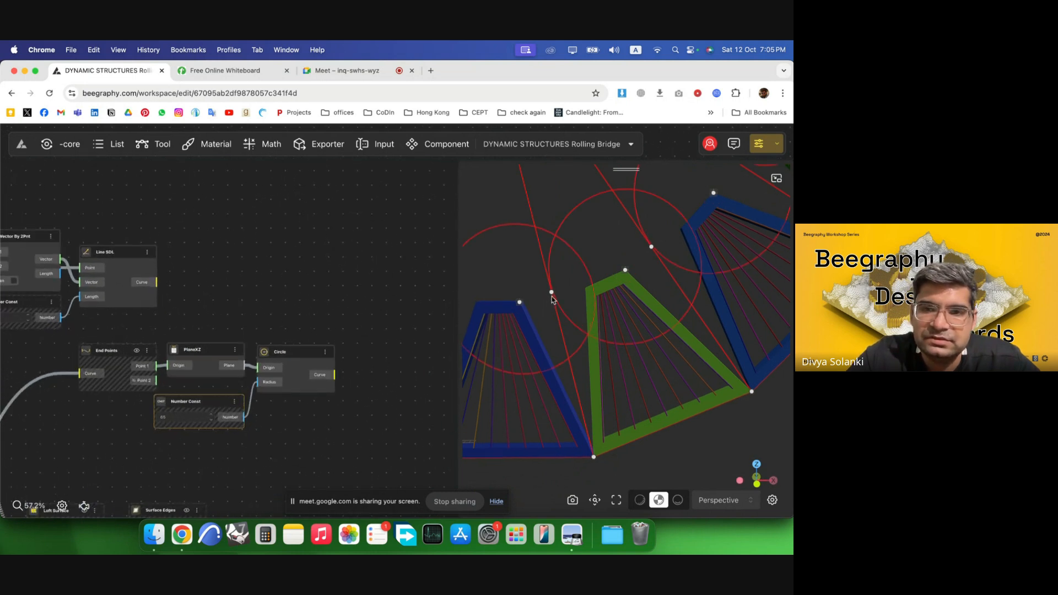
left_click_drag(553, 299, 571, 297)
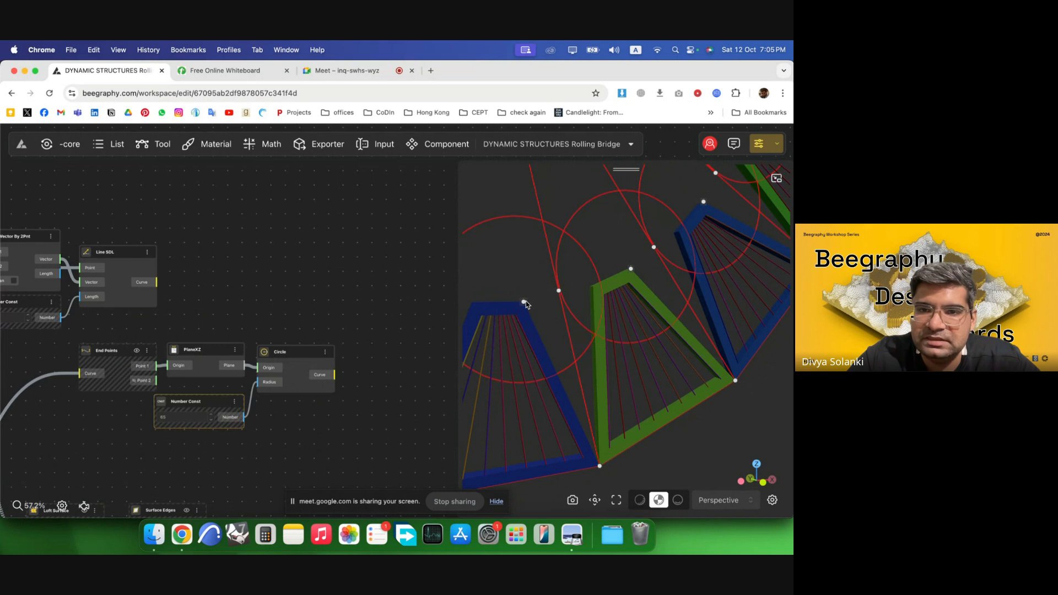
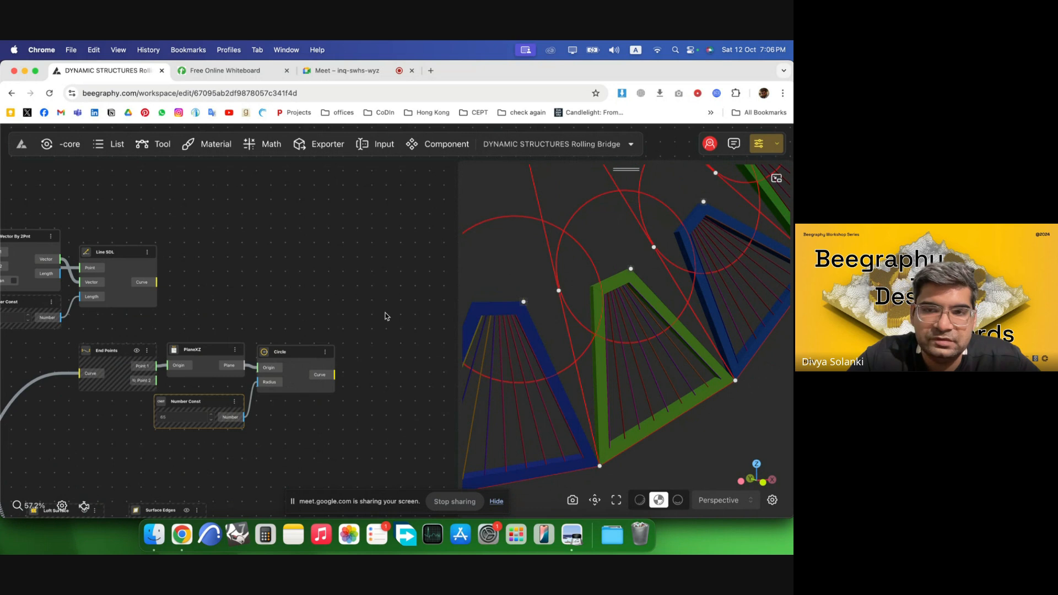
Add an Intersect 2 Curve node to the canvas.
scroll(336, 301, "right", 3)
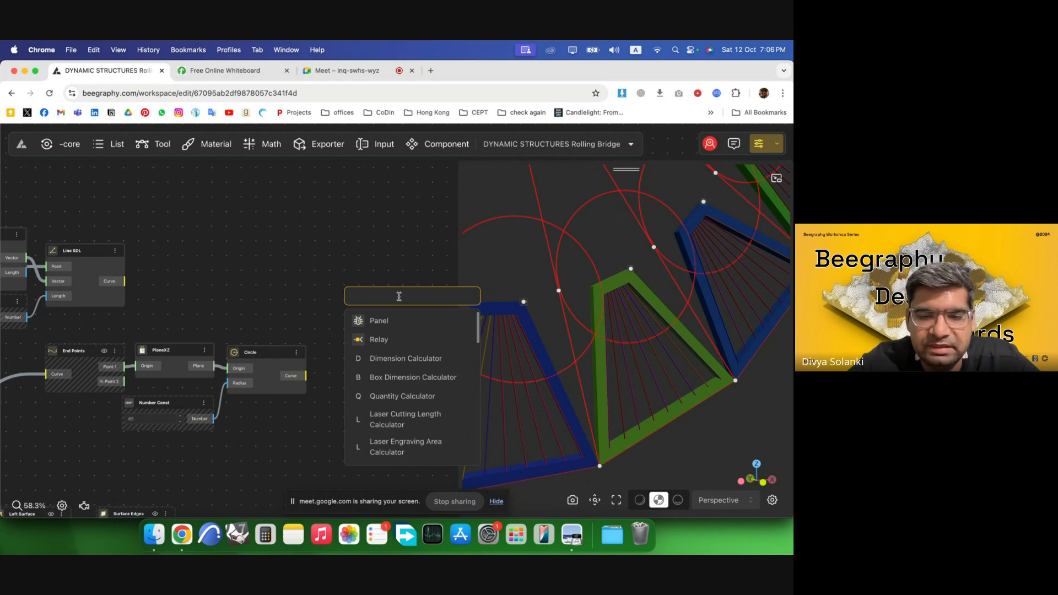
type("inter")
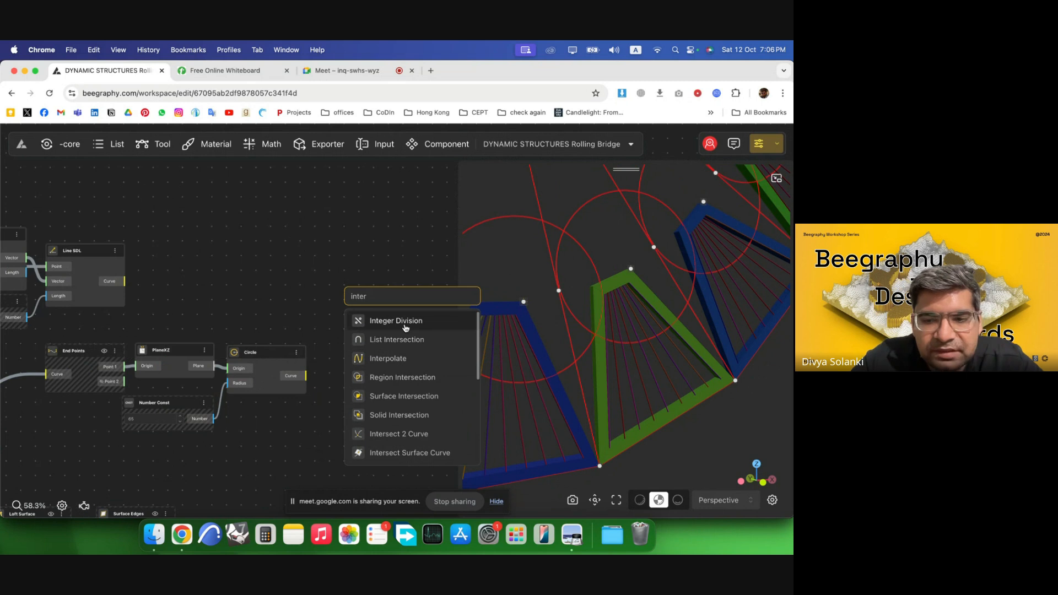
scroll(405, 327, "down", 3)
left_click(410, 379)
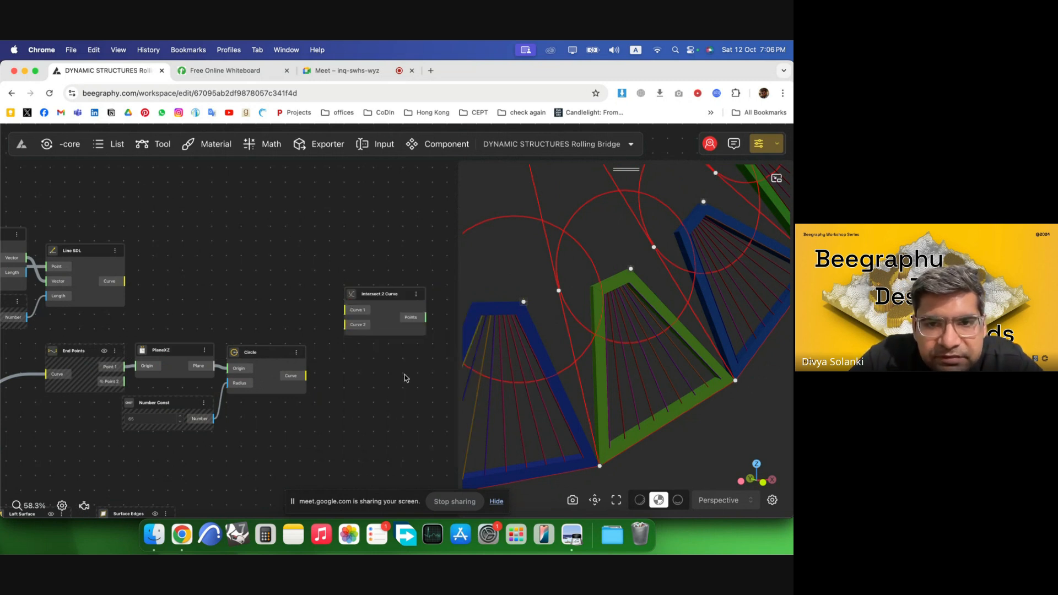
Connect the Line SDL curve and the Circle curve into the Intersect 2 Curve inputs.
left_click_drag(372, 289, 366, 261)
left_click_drag(124, 281, 335, 285)
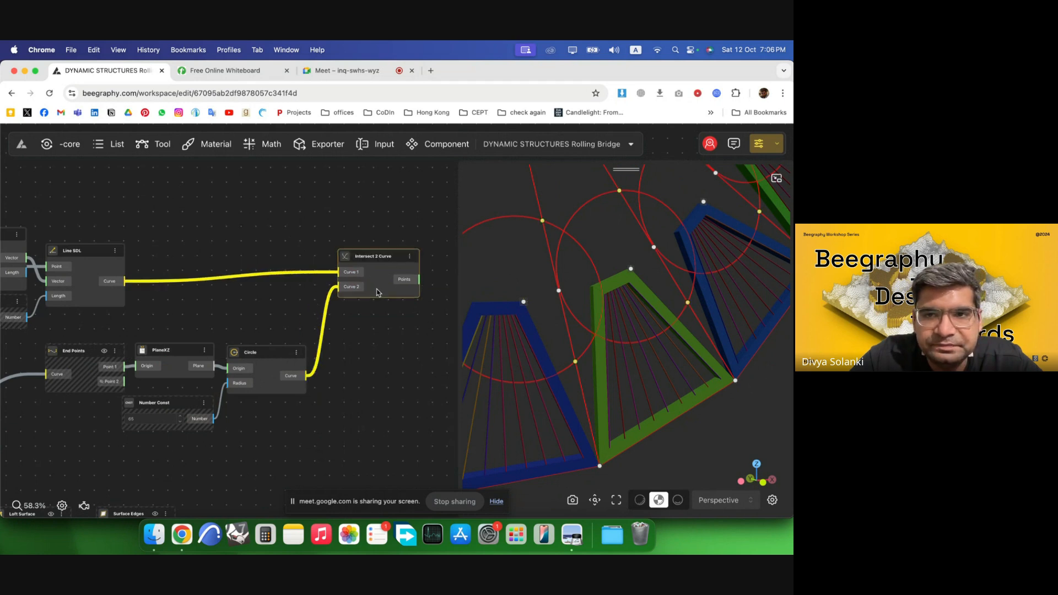
scroll(320, 286, "down", 3)
scroll(320, 286, "up", 4)
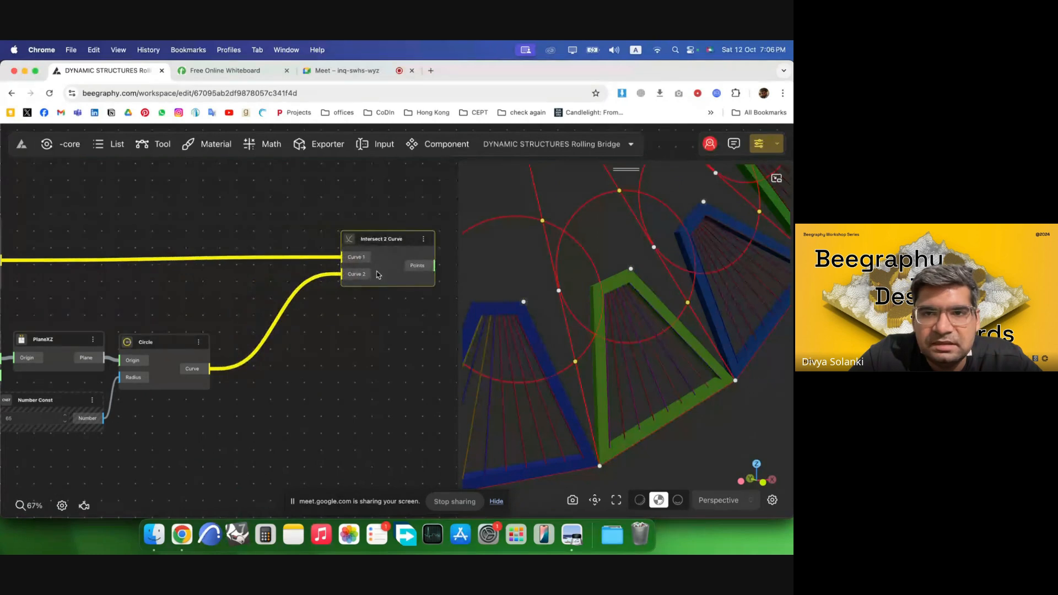
Add a Graft Tree node beside the Intersect 2 Curve node.
double_click(337, 226)
type("graft")
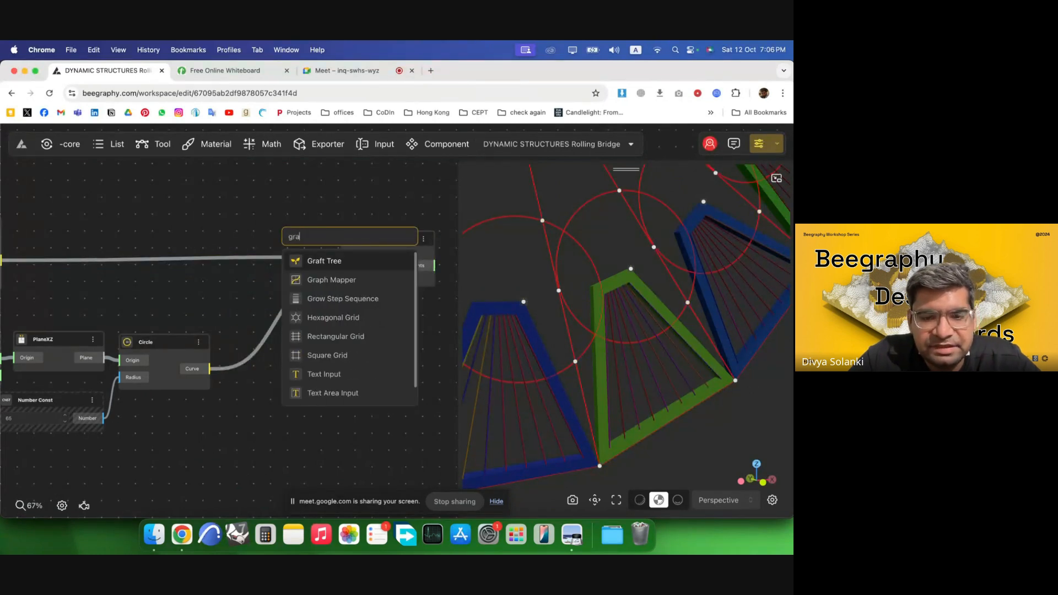
left_click(349, 263)
left_click_drag(327, 243, 266, 219)
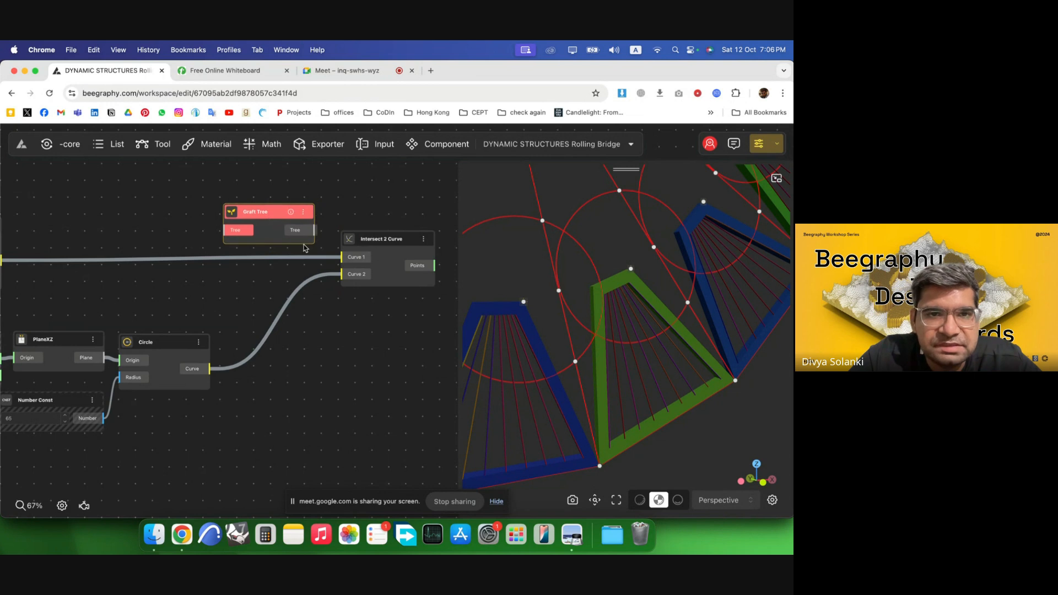
Route the line curve and the circle curve through two Graft Tree nodes into Curve 1 and Curve 2 of the intersection.
scroll(386, 248, "down", 3)
left_click_drag(100, 256, 442, 243)
left_click_drag(286, 227, 343, 311)
left_click_drag(256, 339, 329, 306)
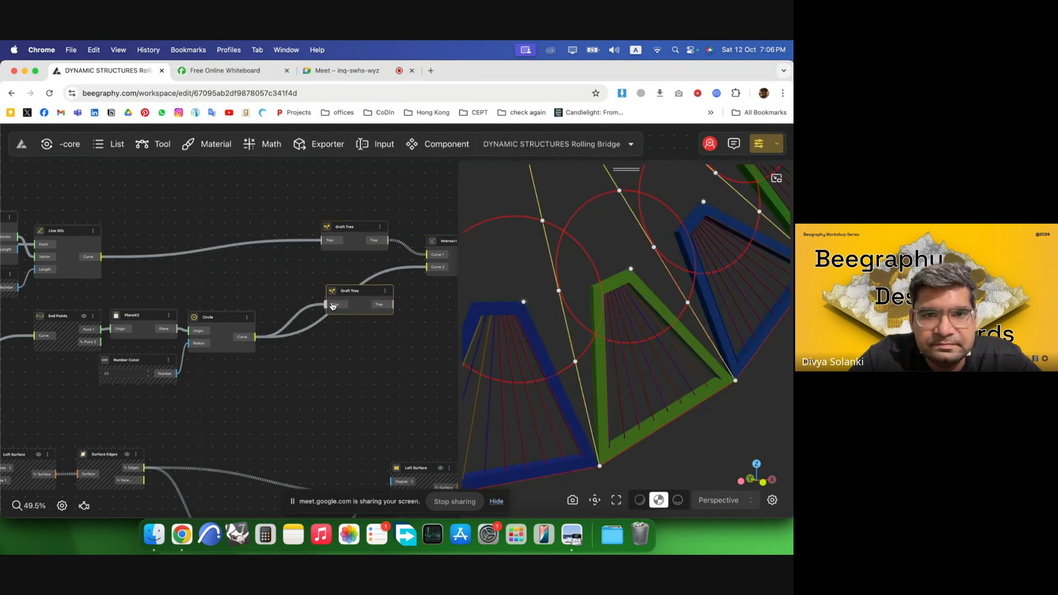
left_click_drag(393, 304, 428, 268)
left_click_drag(353, 292, 309, 264)
scroll(115, 286, "down", 5)
scroll(371, 281, "up", 3)
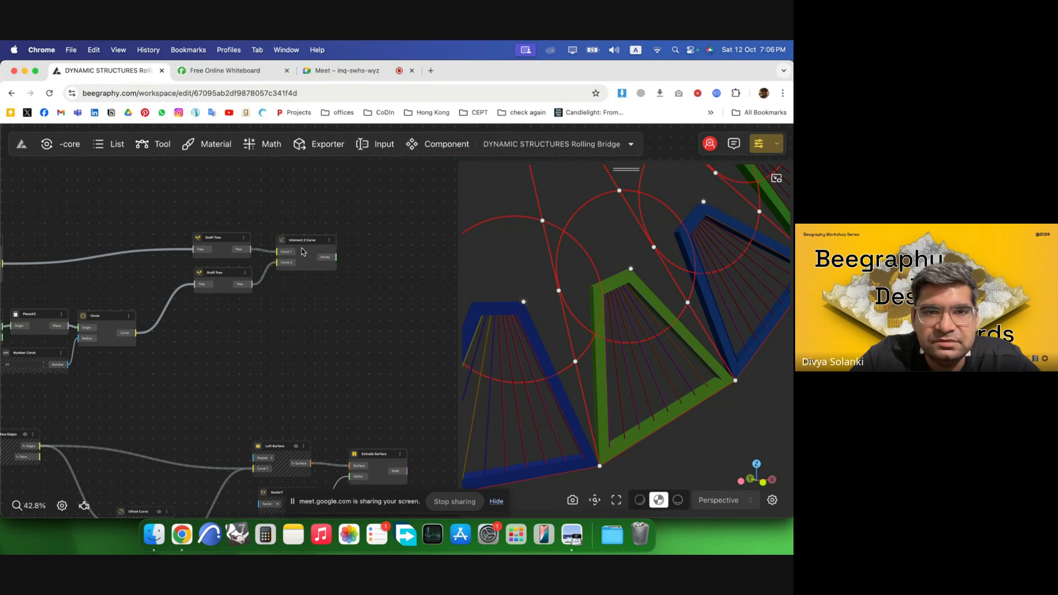
left_click_drag(302, 252, 291, 256)
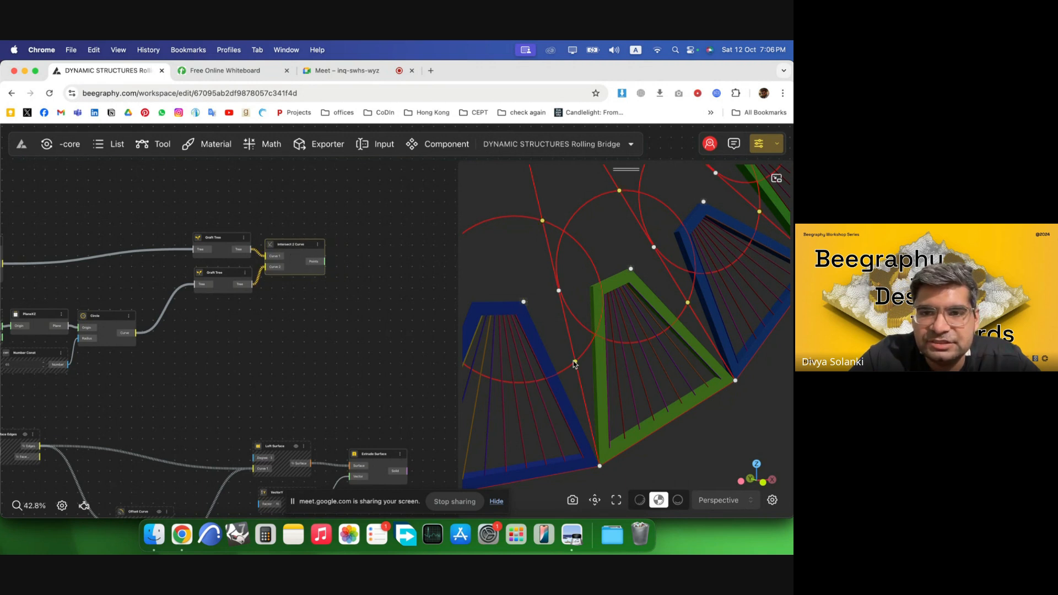
Add a List Item node taking the intersection points.
scroll(199, 287, "down", 3)
scroll(352, 289, "up", 9)
double_click(273, 259)
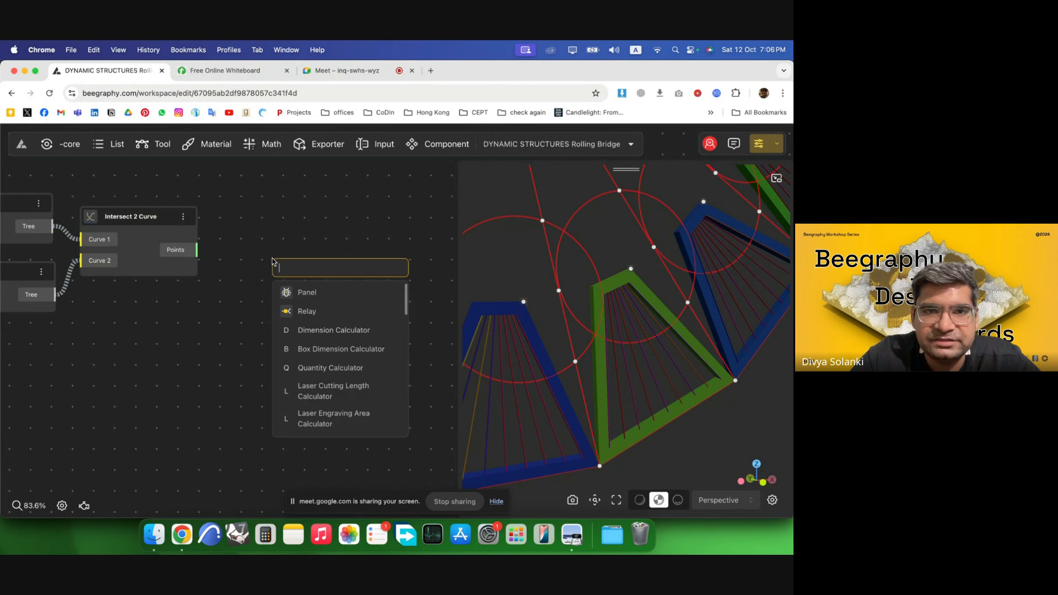
type("list i")
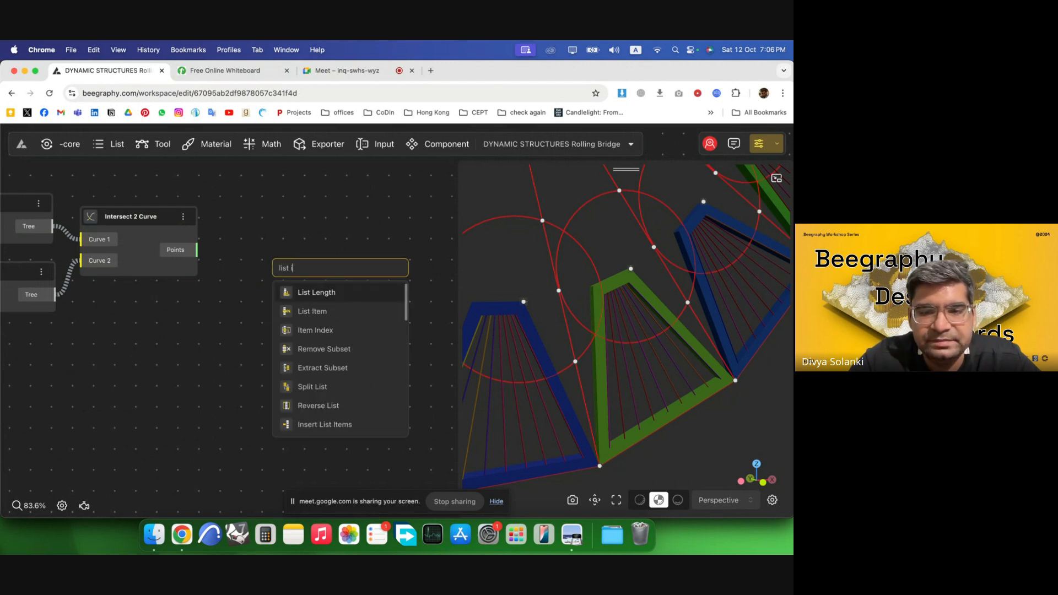
type("te")
left_click(316, 291)
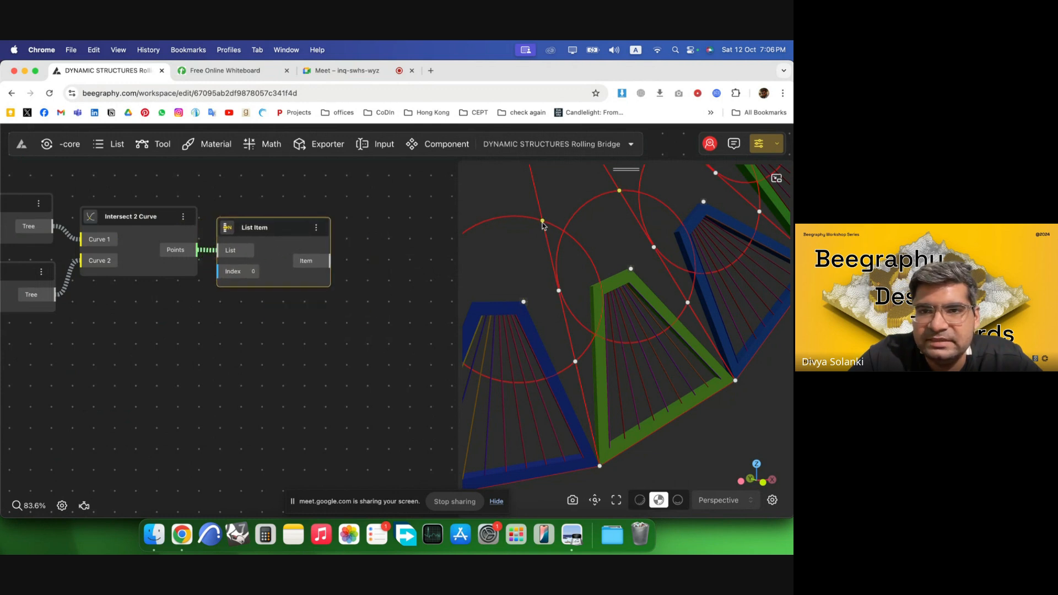
Box-select the intersection nodes and hide their preview geometry.
scroll(411, 293, "down", 8)
left_click_drag(316, 359, 38, 221)
right_click(157, 267)
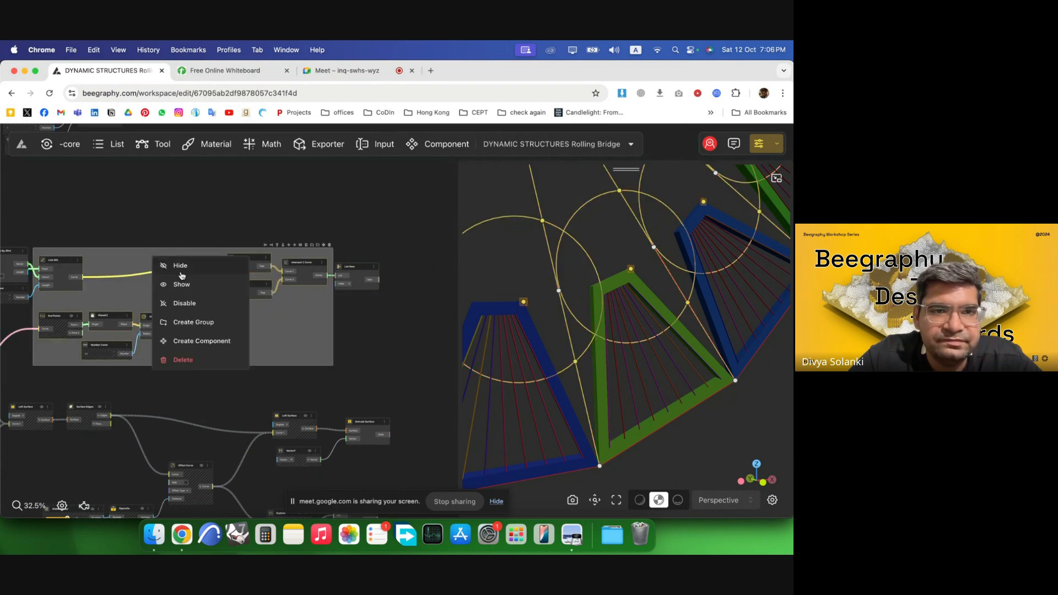
left_click(182, 276)
left_click(210, 222)
Add a Line node using the List Item output as its first point.
scroll(374, 295, "right", 5)
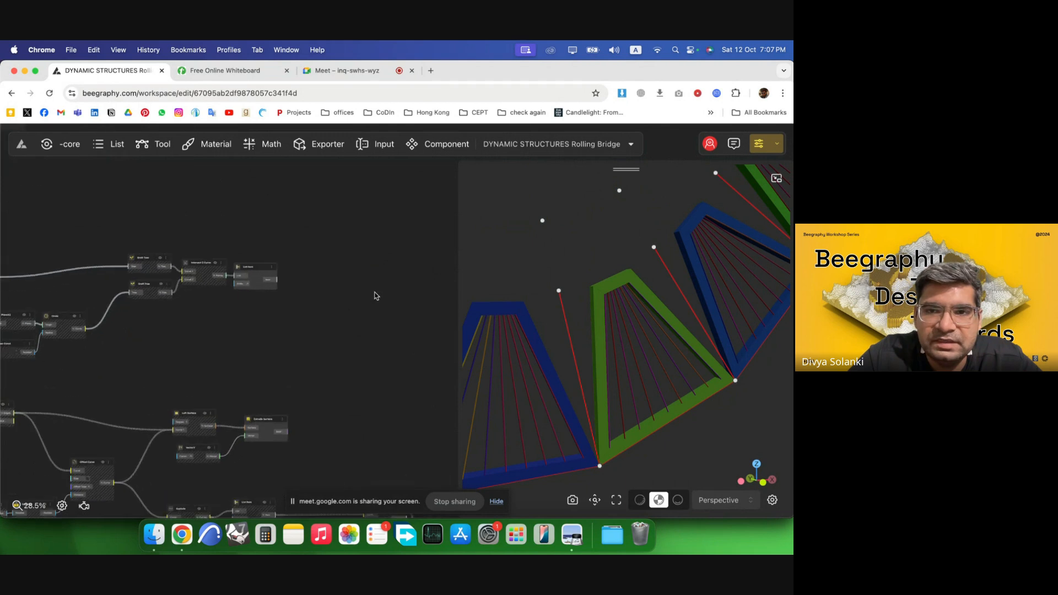
scroll(364, 294, "up", 5)
double_click(333, 292)
type("line")
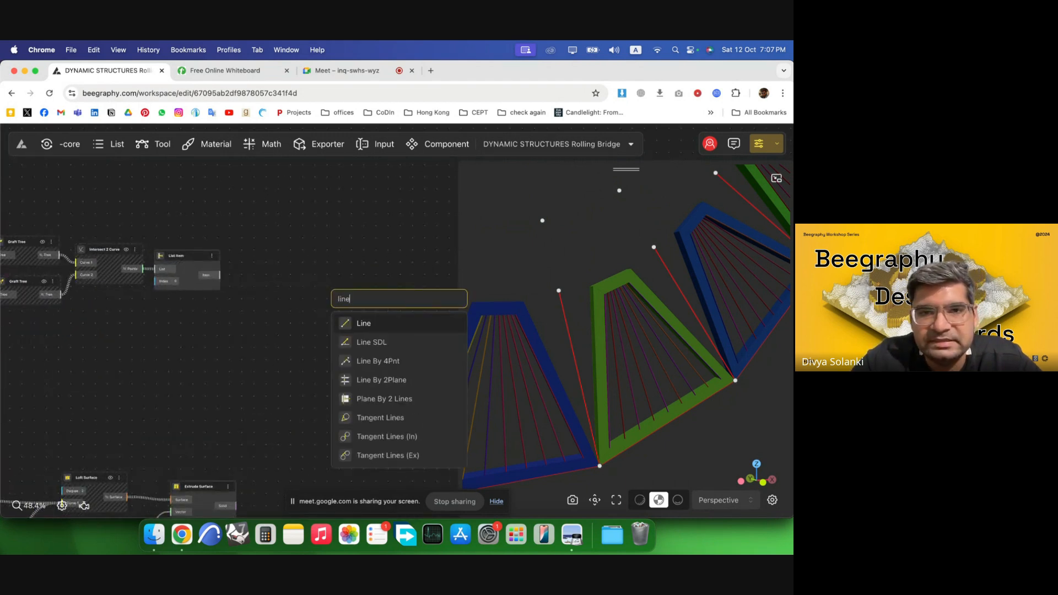
left_click(365, 325)
mouse_move(362, 303)
left_mouse_down()
mouse_move(312, 227)
mouse_move(378, 239)
mouse_move(380, 305)
left_mouse_up()
Add another Graft Tree node below the circle nodes.
scroll(395, 276, "down", 2)
scroll(278, 280, "up", 2)
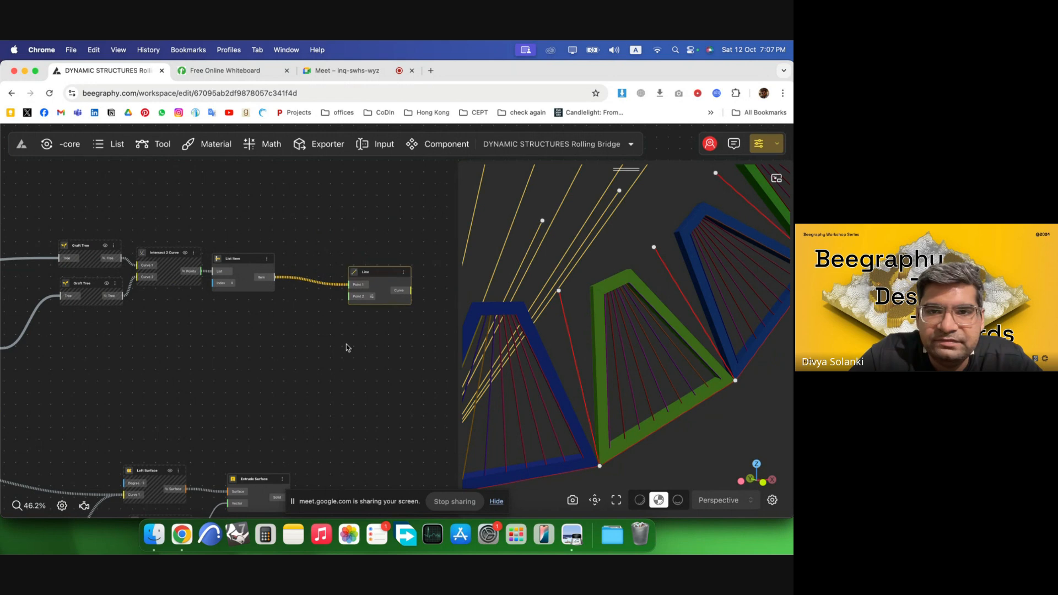
left_click(347, 344)
scroll(237, 314, "down", 2)
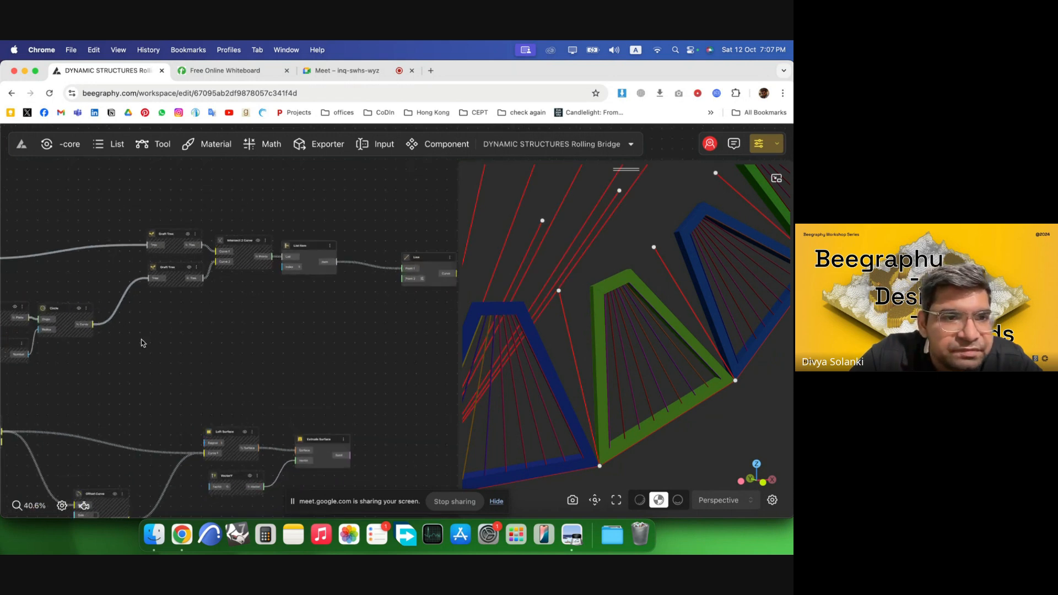
scroll(112, 329, "up", 2)
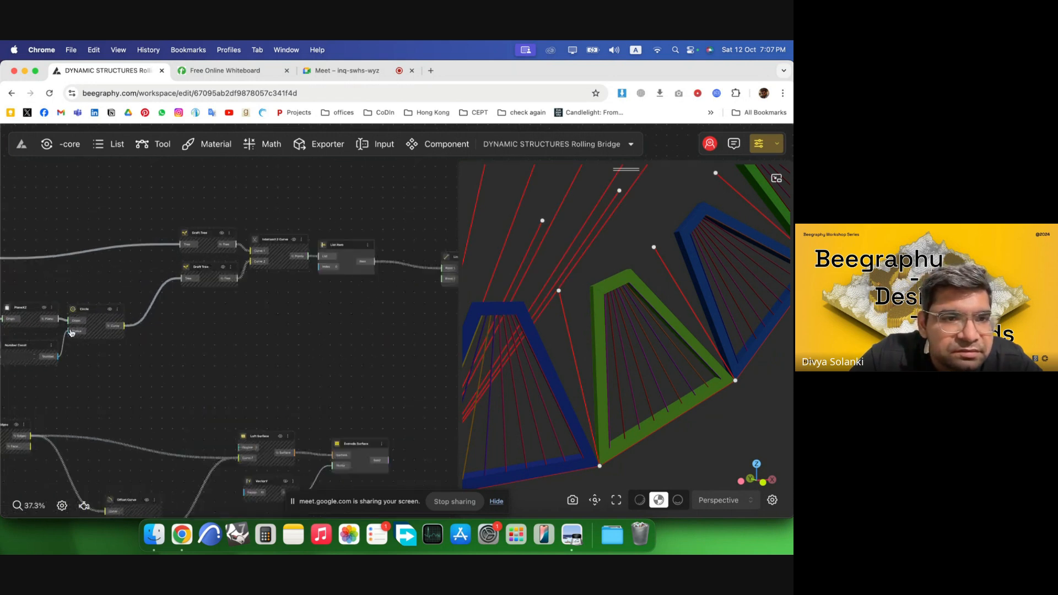
double_click(171, 353)
type("graft")
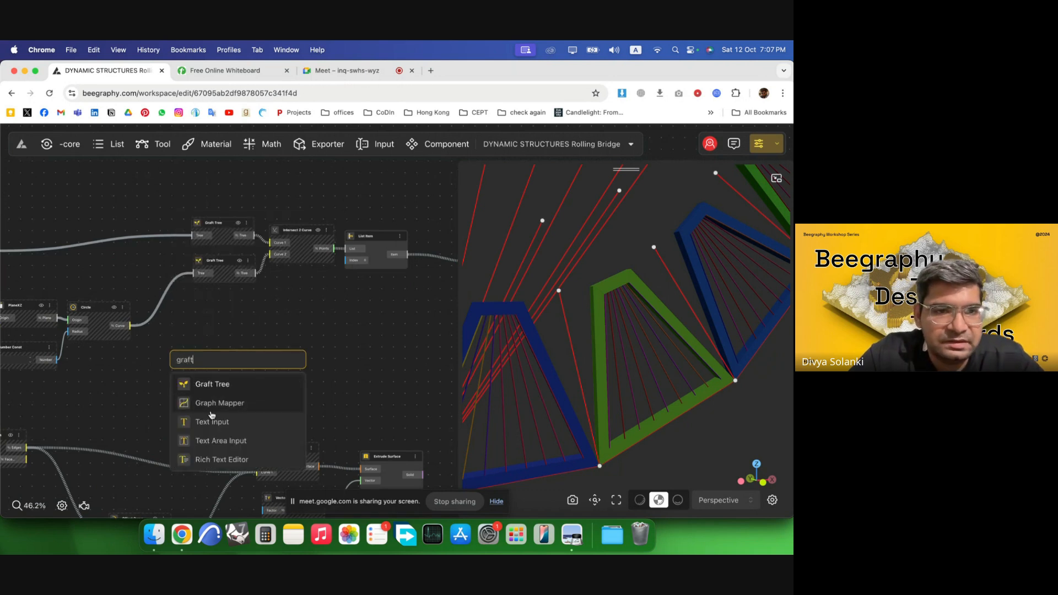
key("Return")
Connect the new Graft Tree output to the Line's second point.
scroll(65, 325, "down", 4)
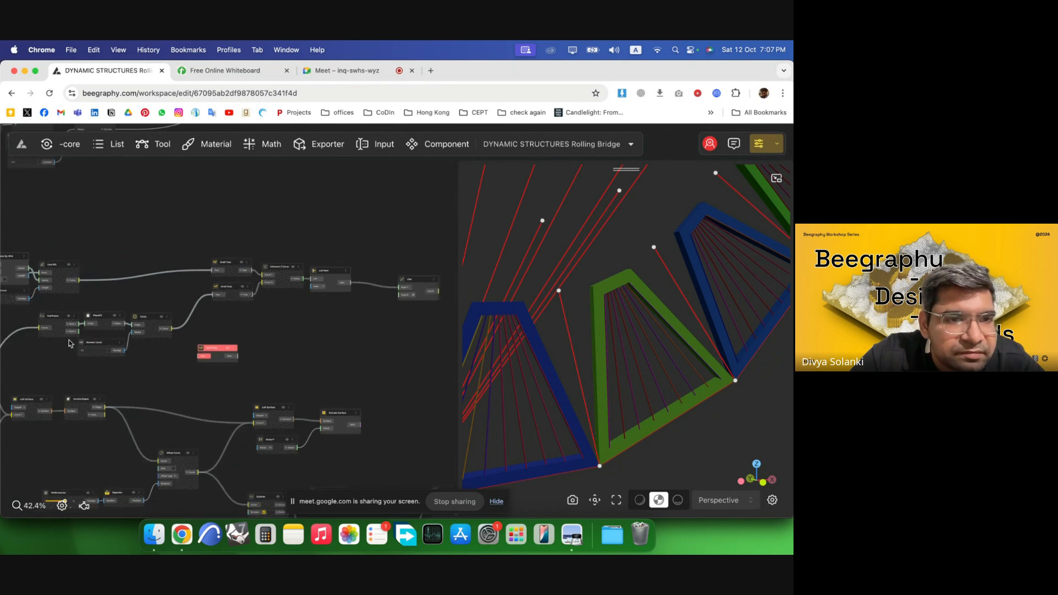
scroll(182, 349, "down", 5)
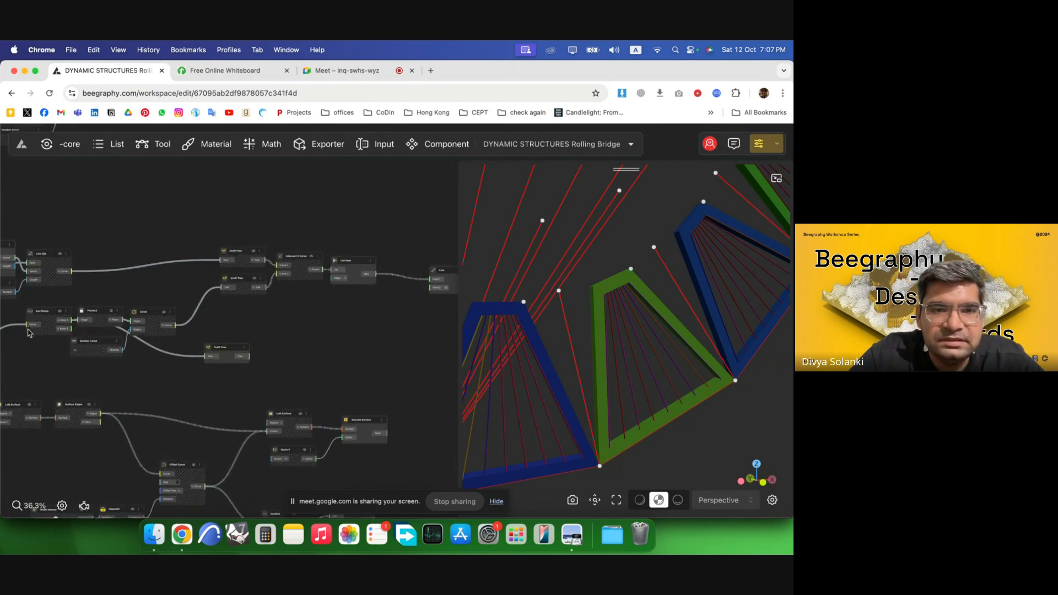
scroll(154, 349, "up", 2)
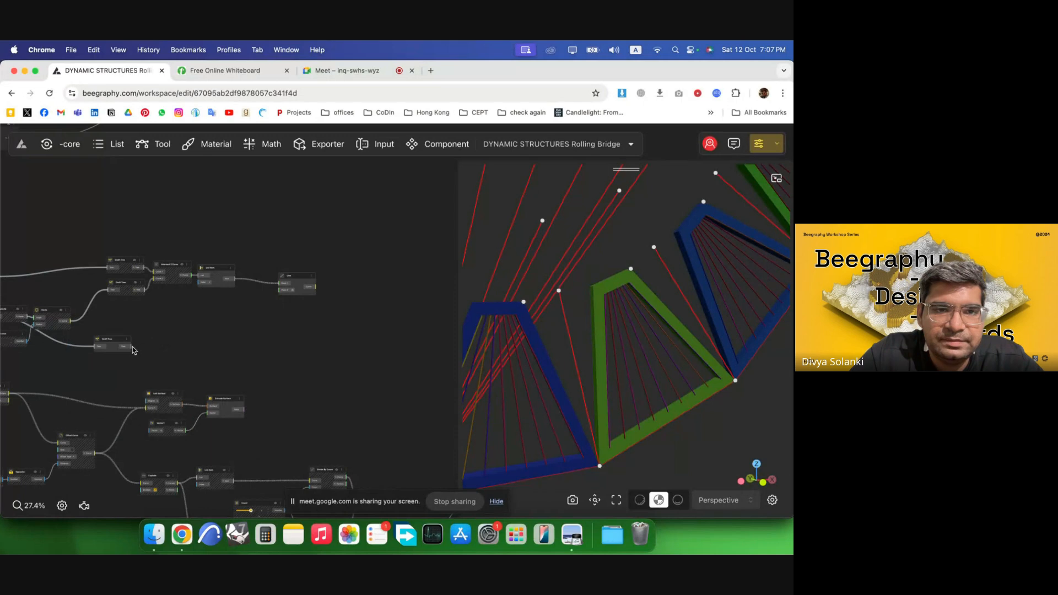
left_click_drag(133, 347, 281, 293)
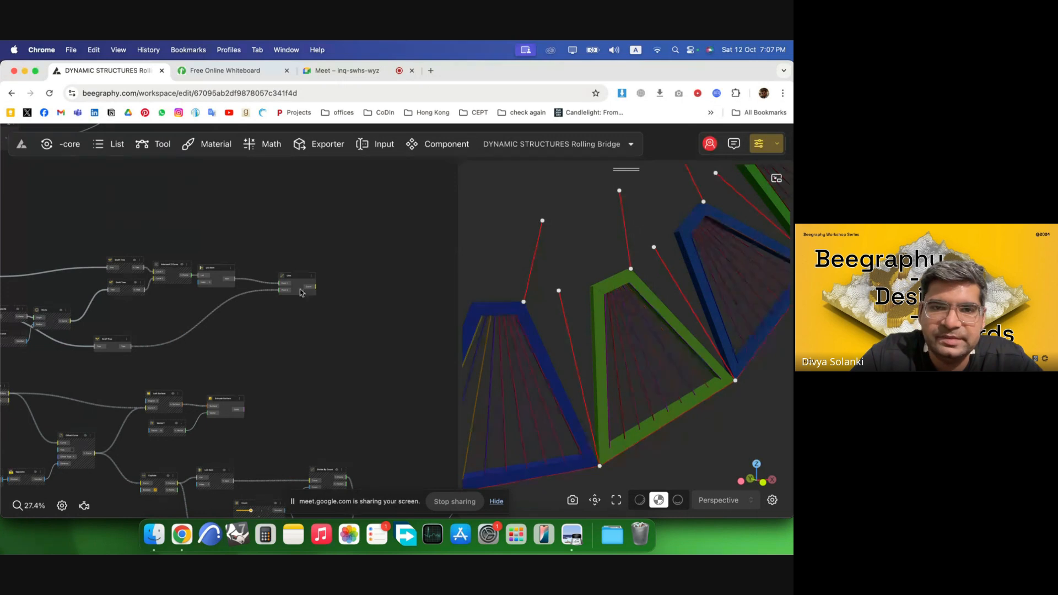
Duplicate the Line node together with its input connections.
scroll(286, 290, "up", 3)
left_click(312, 310)
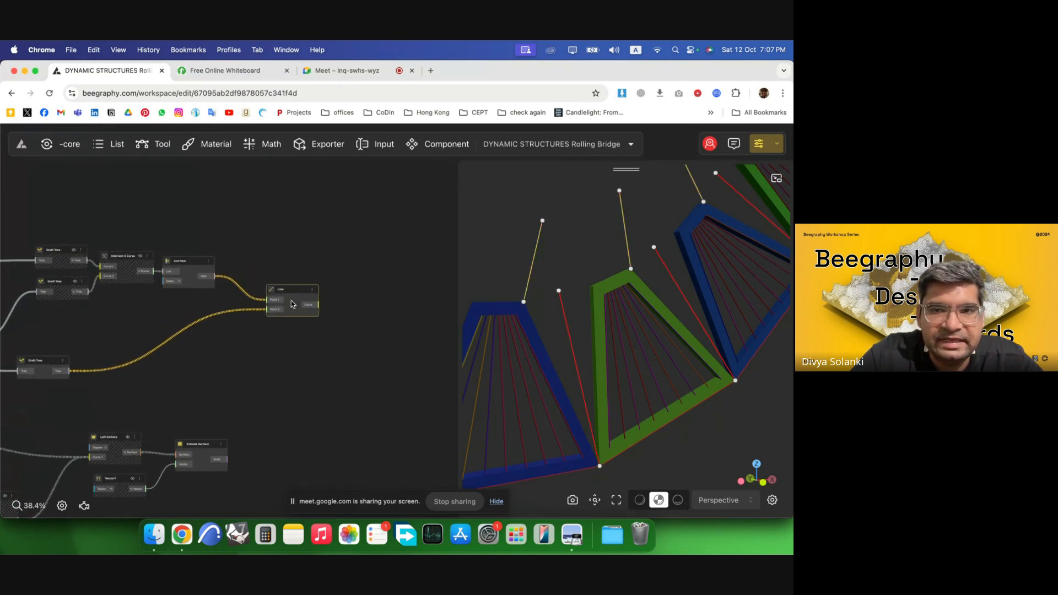
left_click_drag(315, 302, 318, 352, "alt")
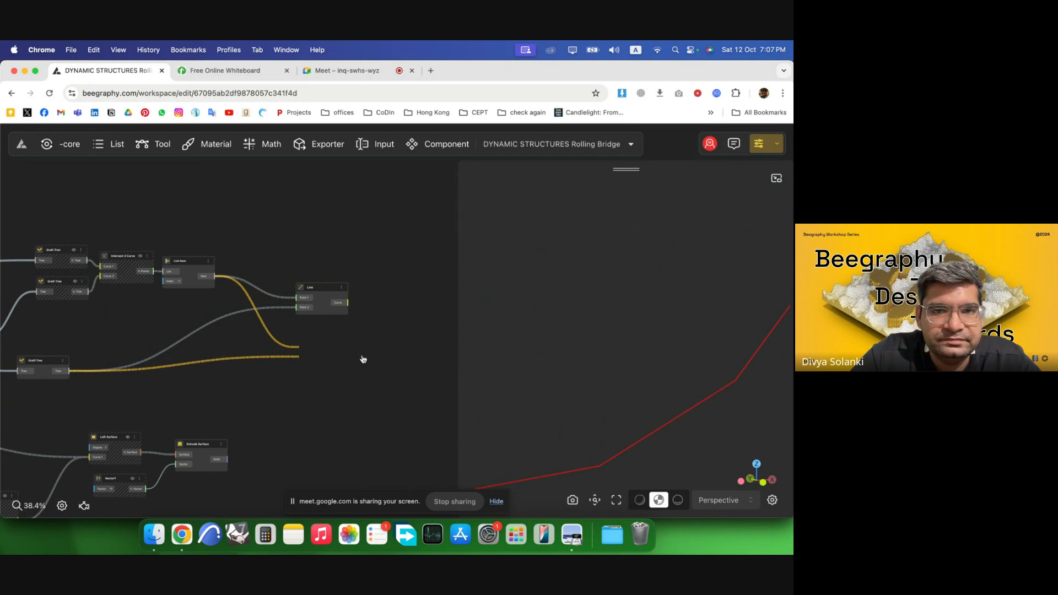
left_click(363, 359)
Trace which node generates the bridge's bottom corner point by selecting it in the viewport.
scroll(389, 314, "down", 3)
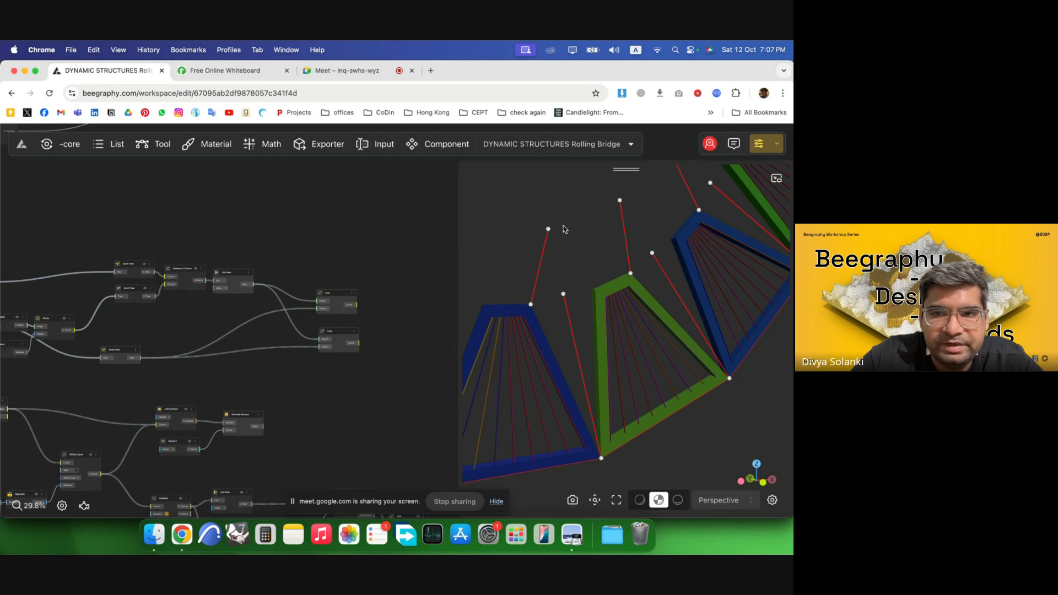
scroll(380, 311, "down", 3)
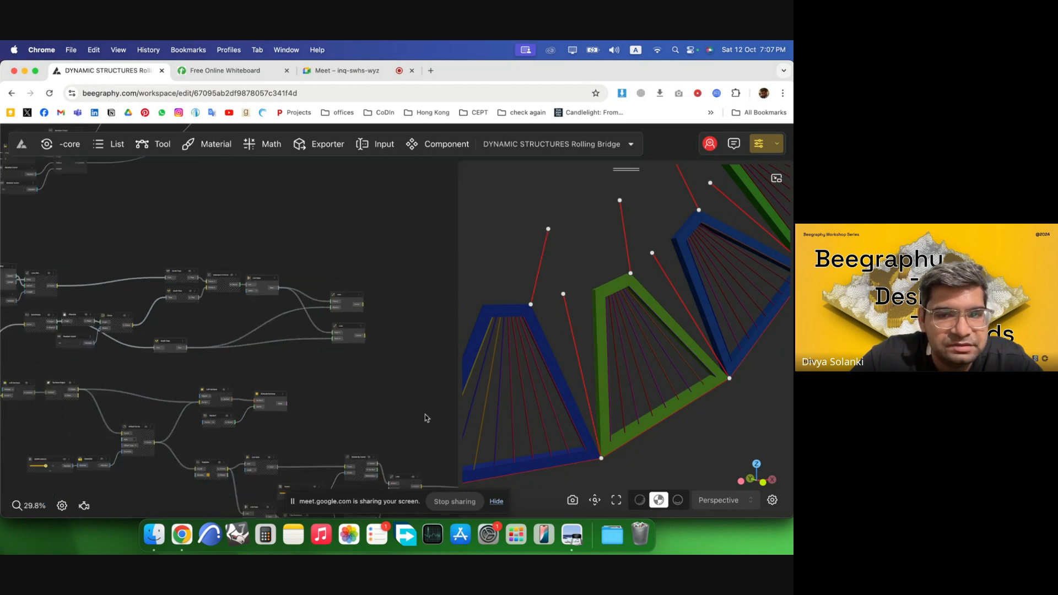
scroll(293, 239, "down", 3)
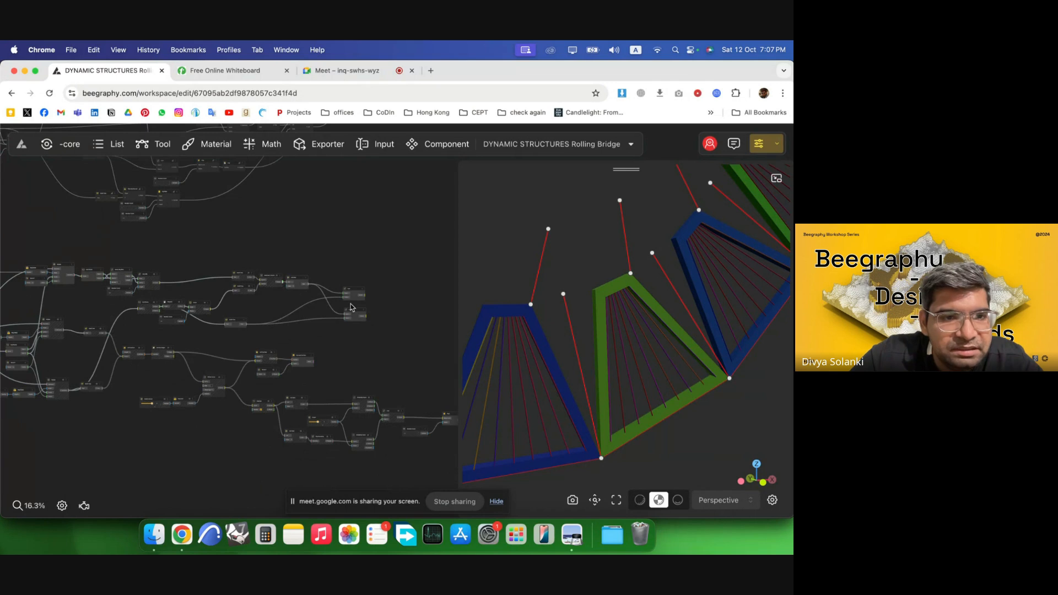
left_click(601, 461)
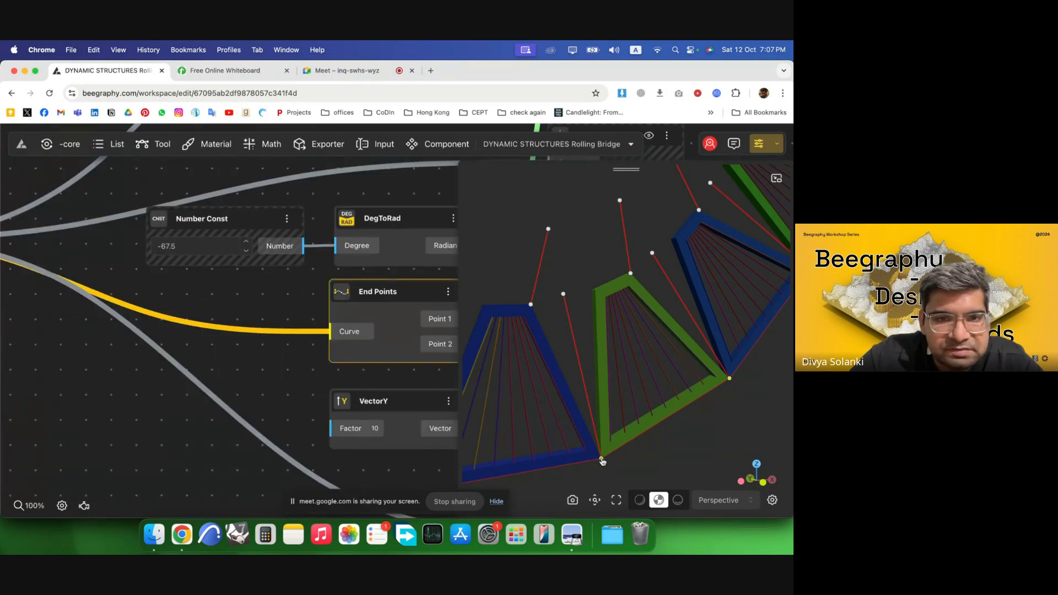
scroll(71, 369, "down", 5)
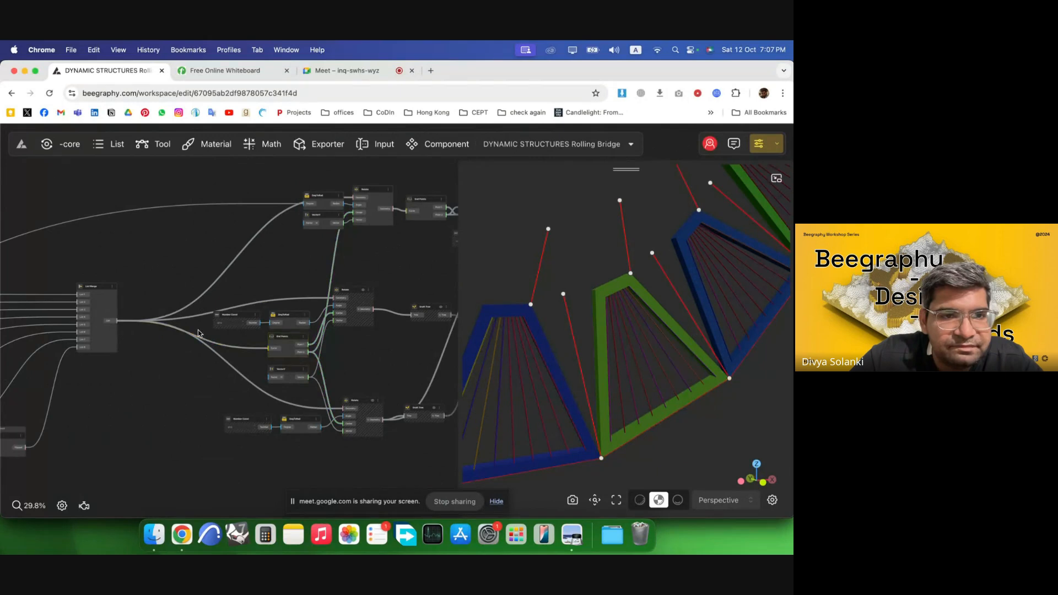
scroll(199, 334, "up", 3)
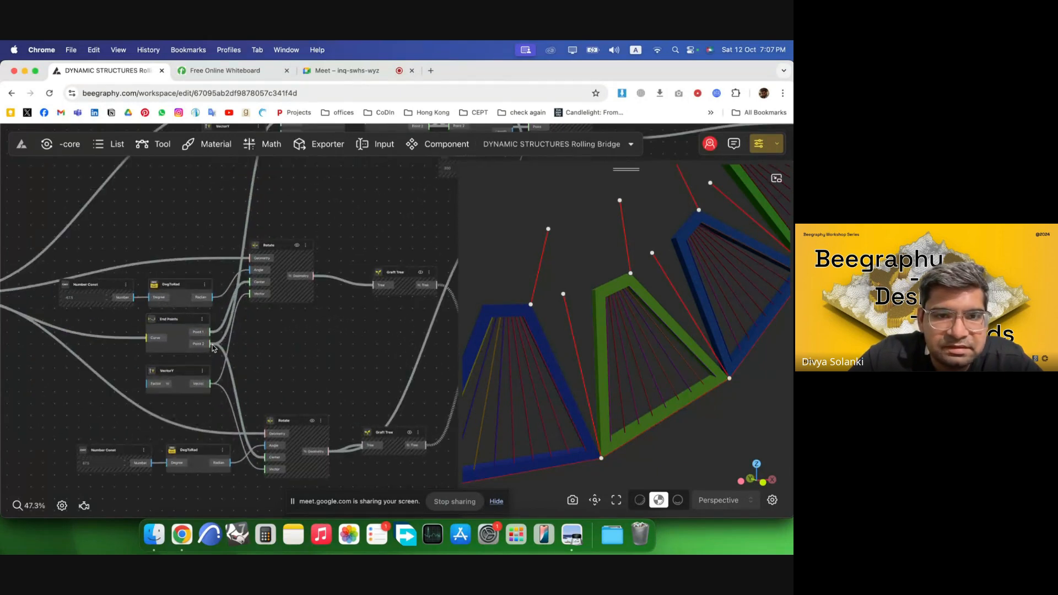
scroll(146, 351, "down", 5)
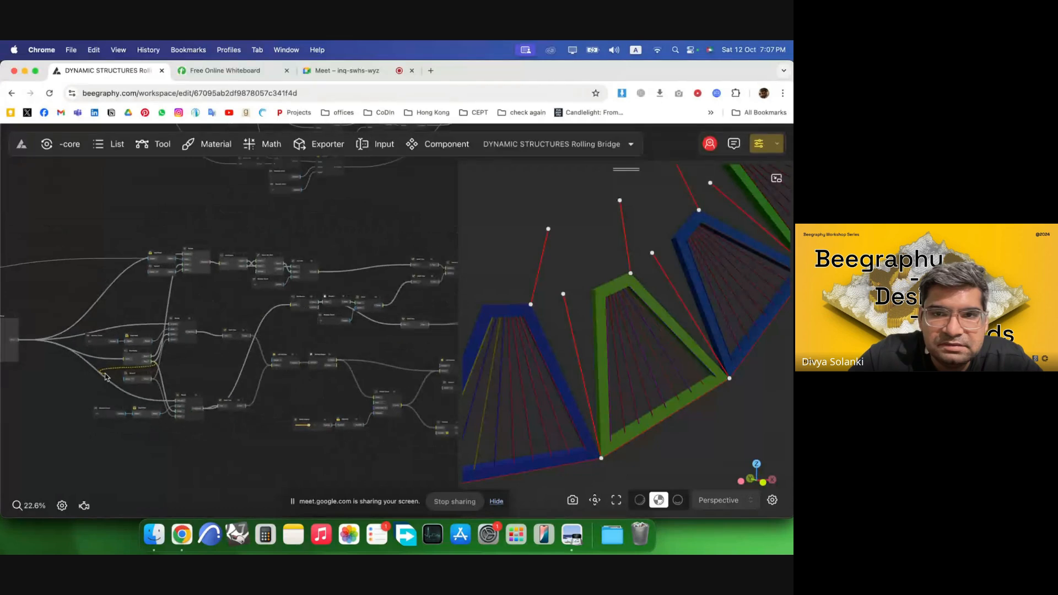
left_click_drag(404, 330, 408, 353)
scroll(428, 314, "up", 2)
scroll(229, 329, "down", 2)
left_click(400, 342)
scroll(445, 345, "up", 5)
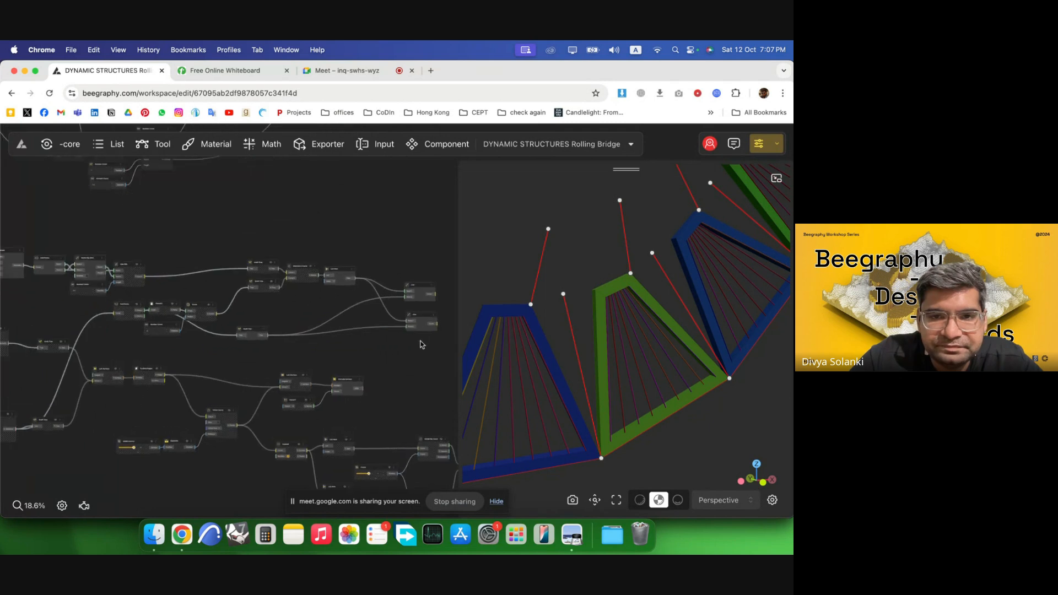
scroll(354, 344, "up", 5)
Add a Graft Tree node and connect the bottom corner point output into its input.
double_click(347, 345)
type("g")
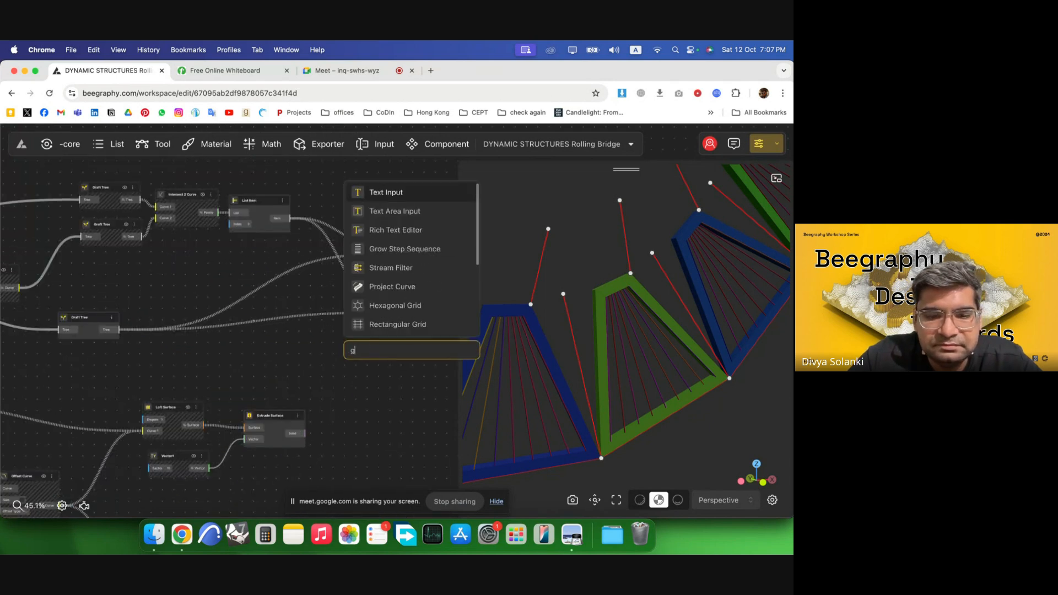
type("raft")
key("Return")
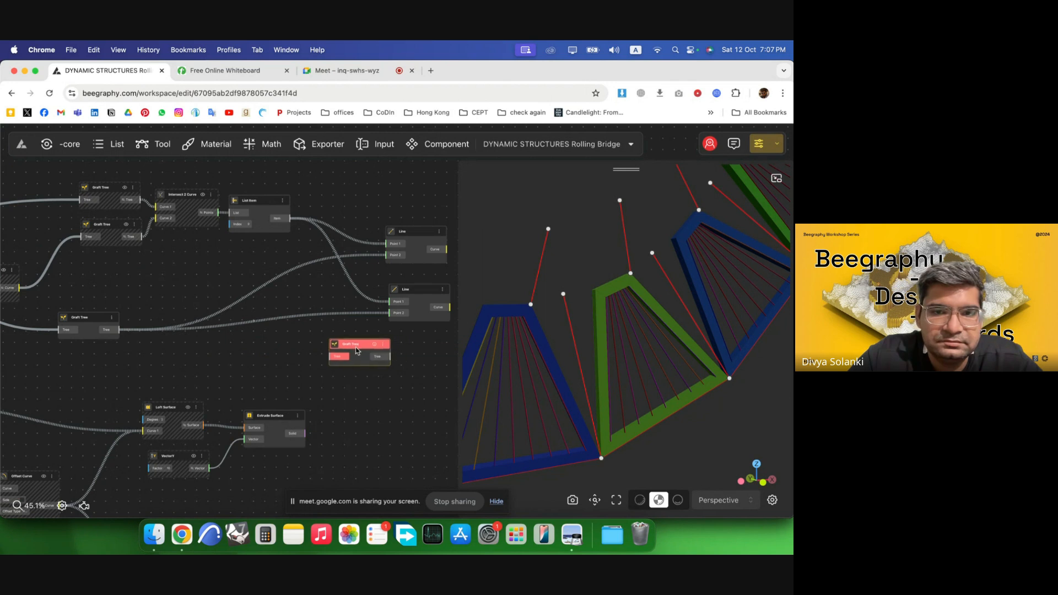
scroll(401, 284, "down", 1)
scroll(401, 284, "down", 10)
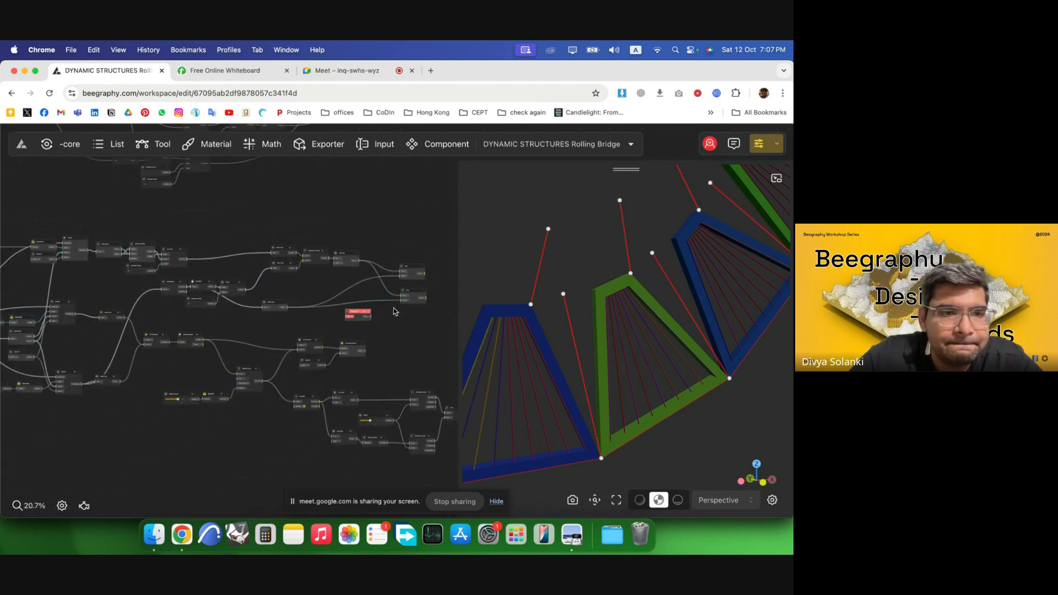
scroll(97, 344, "up", 6)
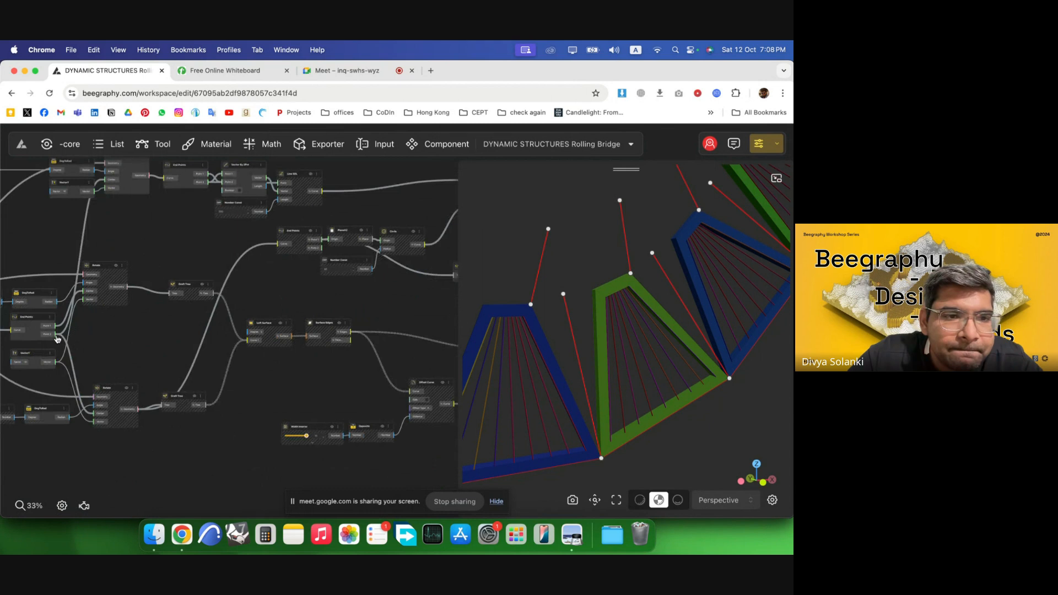
scroll(408, 305, "down", 8)
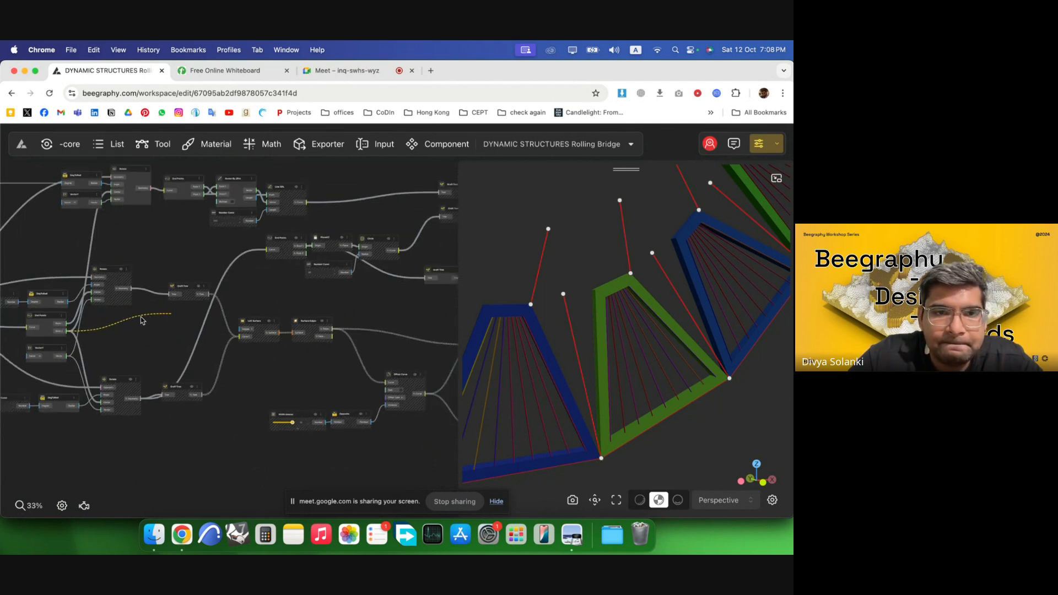
scroll(409, 304, "up", 7)
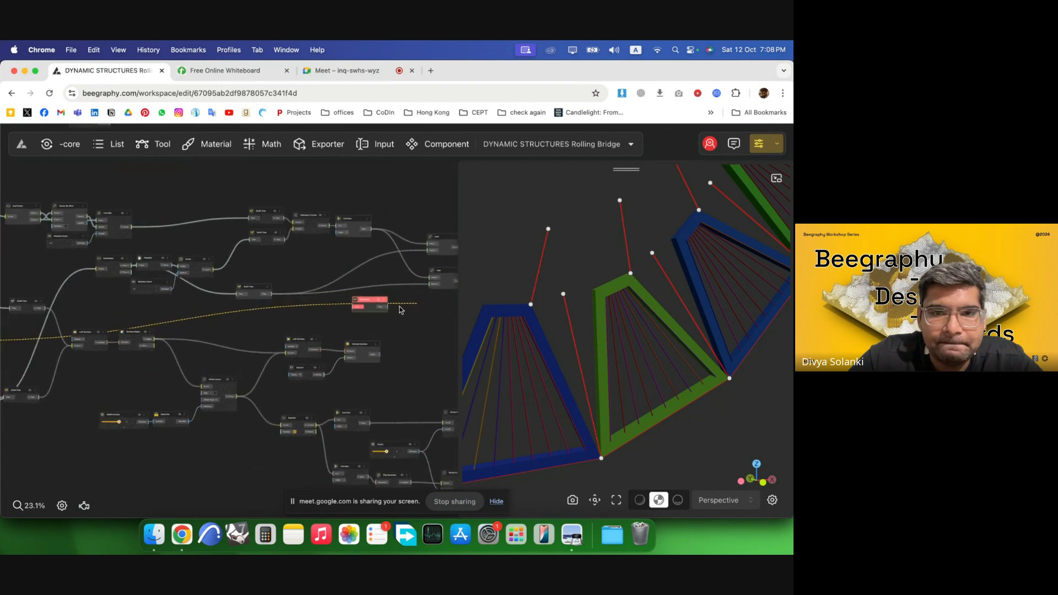
left_click_drag(343, 311, 343, 310)
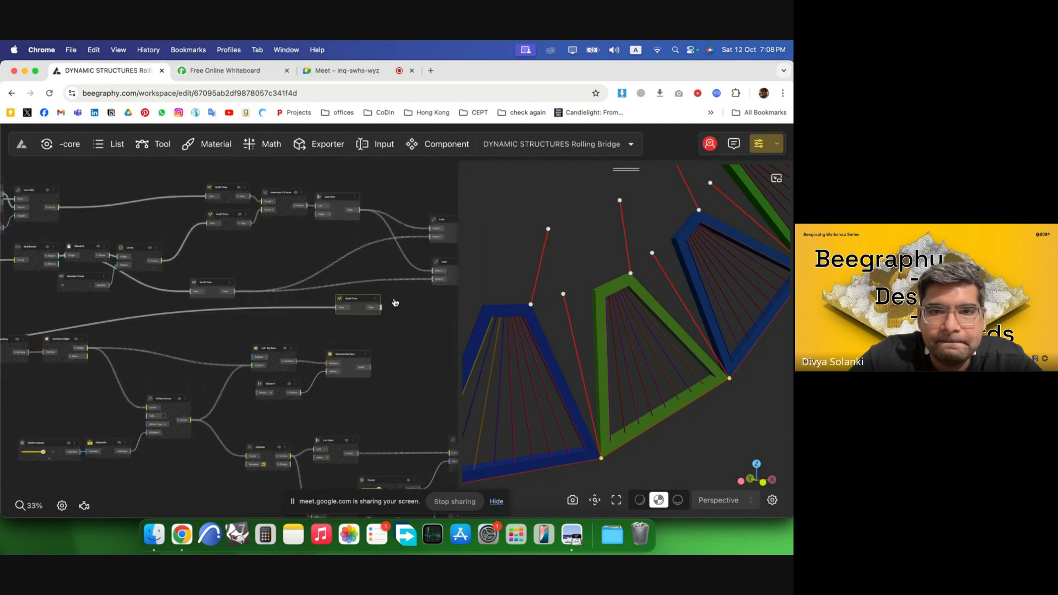
Connect the new Graft Tree output to the second Line's point and move the node beside it.
left_click_drag(435, 283, 434, 280)
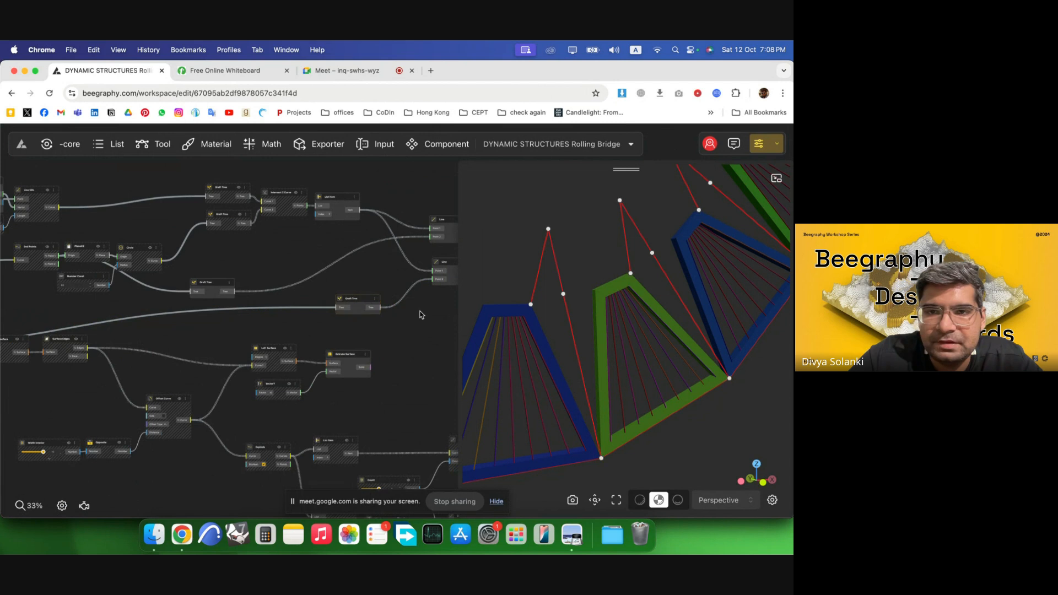
left_click_drag(372, 306, 401, 289)
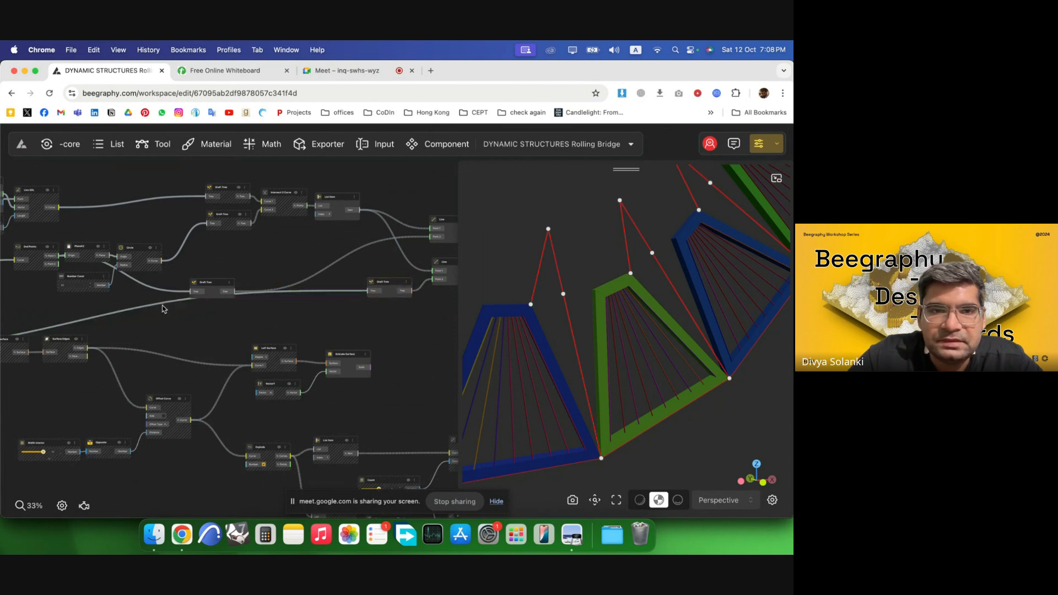
Select the intersection and list-item nodes and turn off their preview.
scroll(160, 305, "down", 3)
scroll(428, 303, "up", 2)
left_click_drag(296, 295, 136, 159)
right_click(200, 226)
left_click(212, 237)
left_click(384, 305)
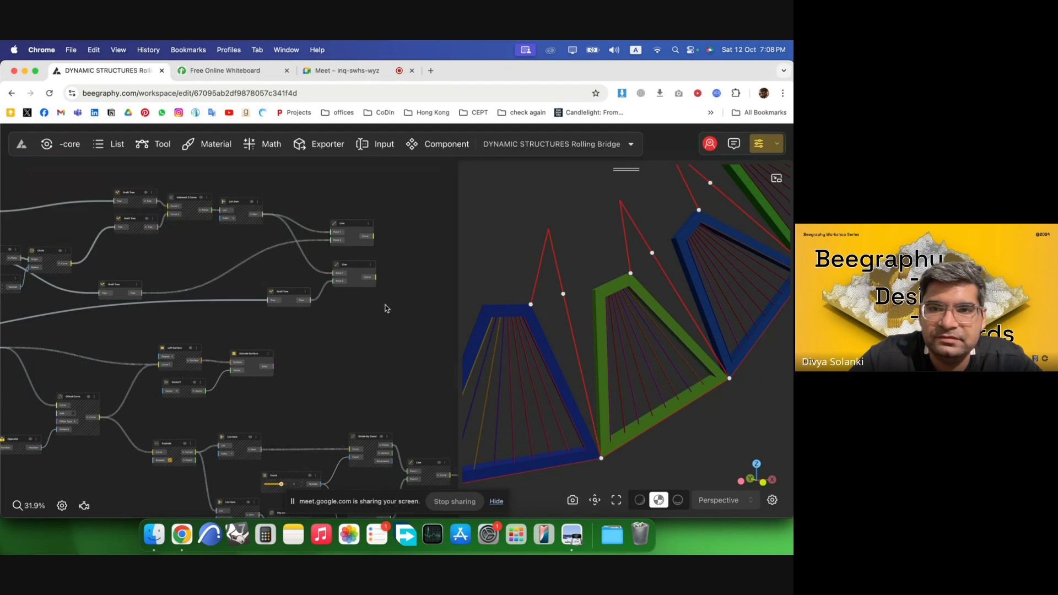
Select the remaining construction point nodes and turn off their preview as well.
scroll(379, 305, "down", 3)
left_click_drag(332, 316, 17, 220)
right_click(148, 246)
left_click(167, 256)
left_click(357, 219)
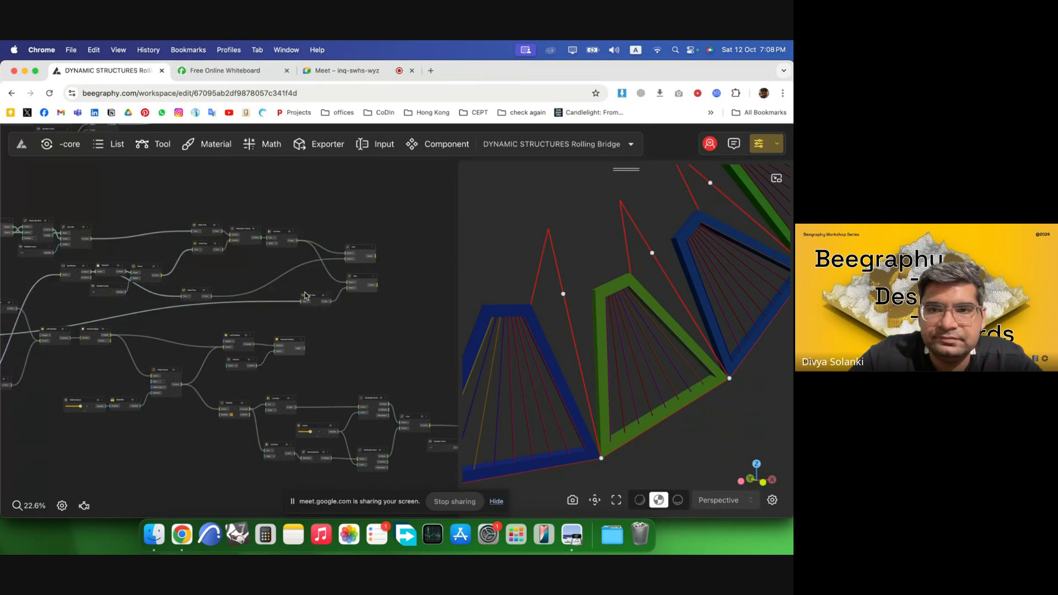
scroll(305, 295, "down", 2)
scroll(351, 249, "up", 5)
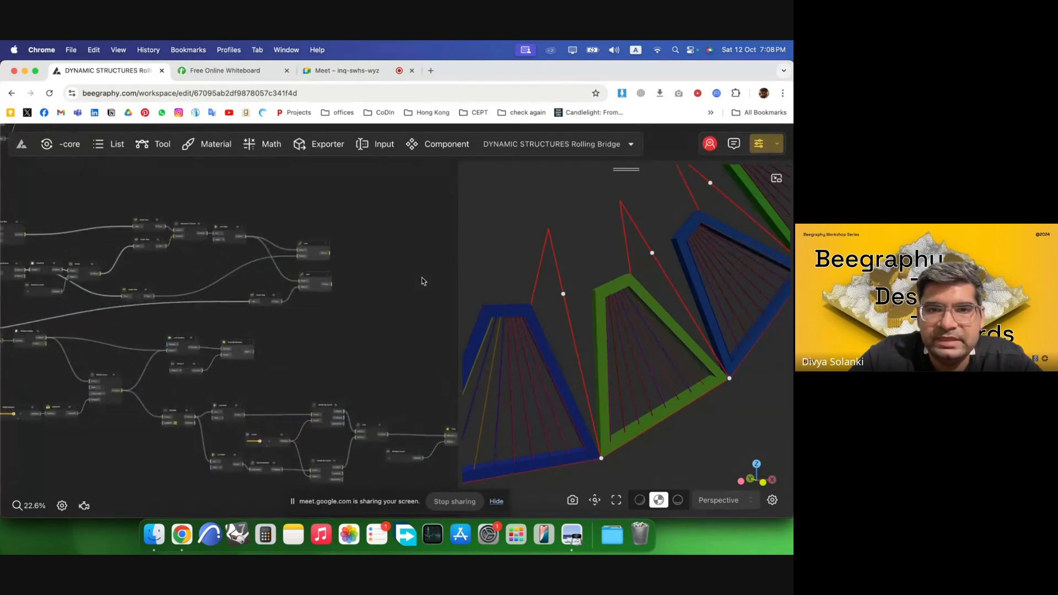
double_click(351, 251)
type("pipe")
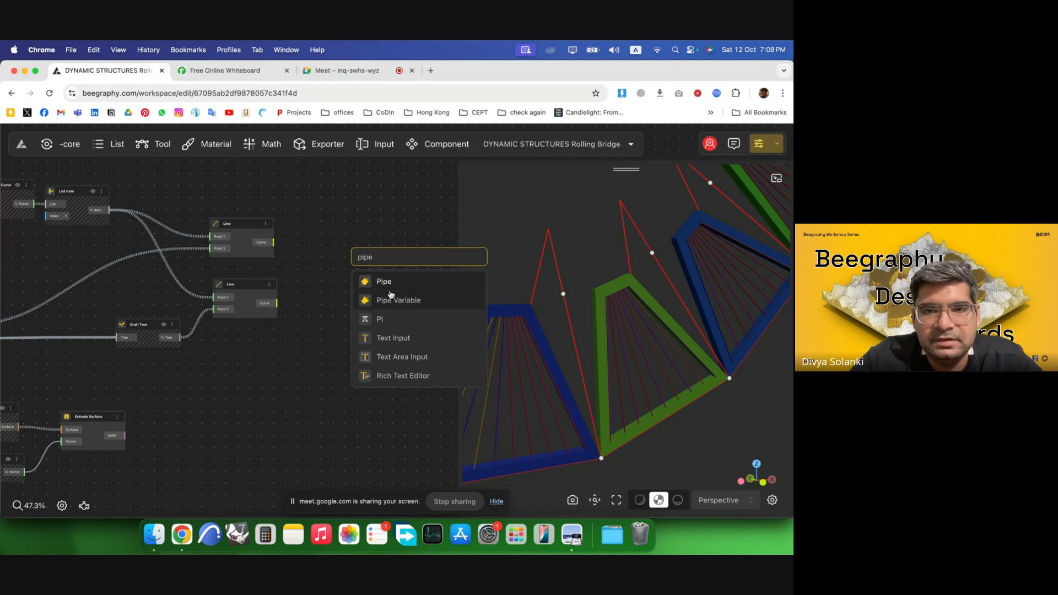
left_click(390, 298)
key("BackSpace")
Add a Pipe node and connect the first Line's curve to its base curve.
double_click(329, 238)
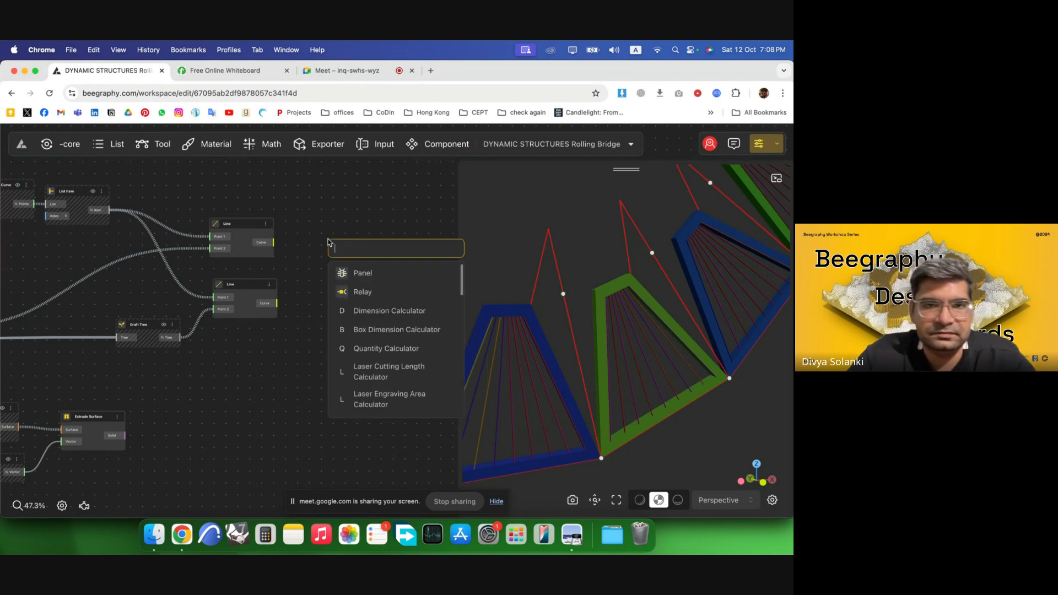
type("pipe")
left_click(363, 273)
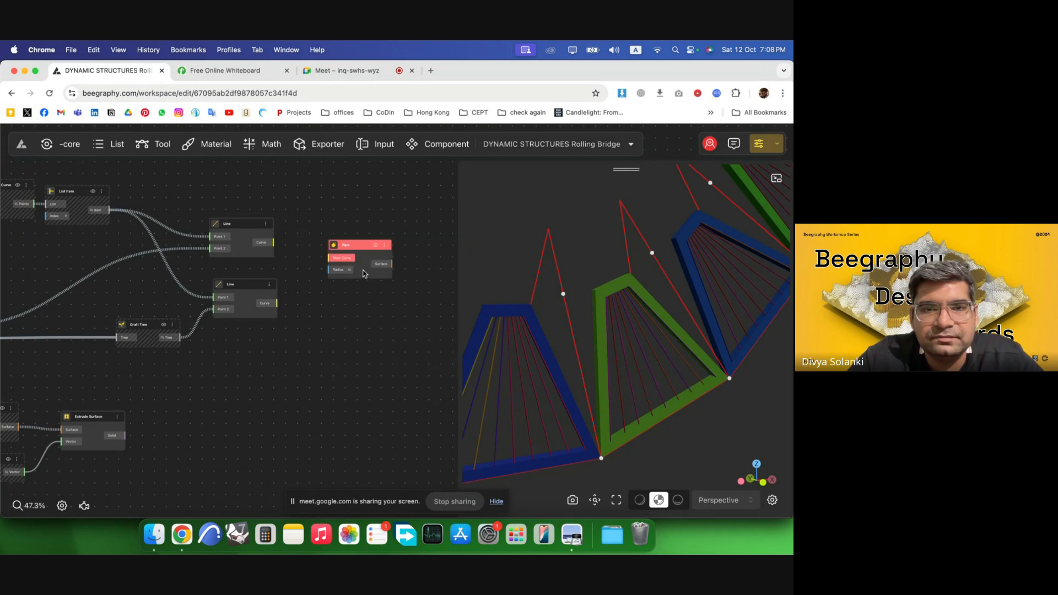
left_click_drag(274, 243, 377, 201)
left_click_drag(237, 227, 258, 189)
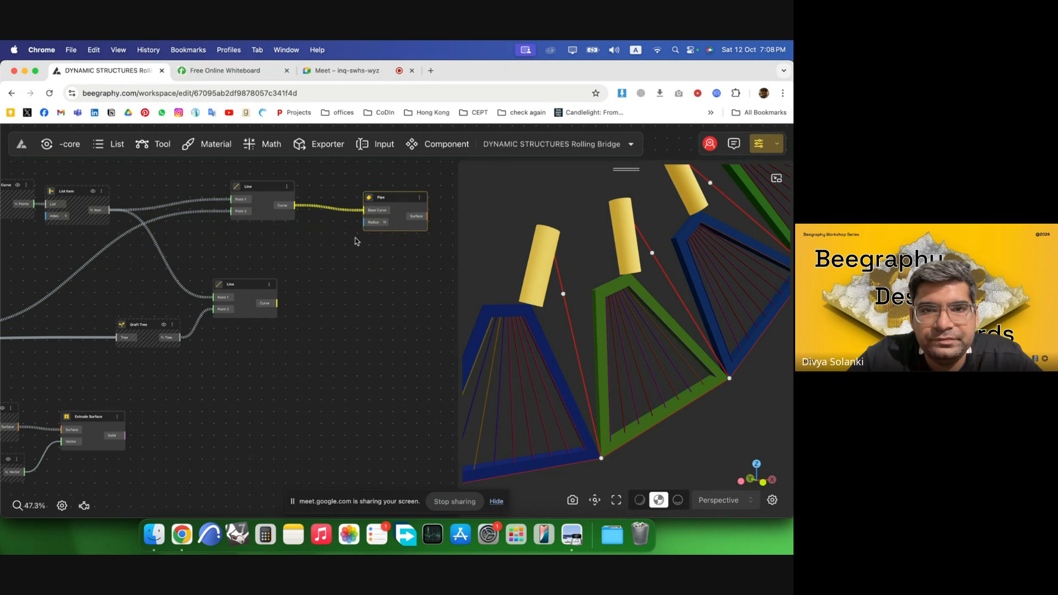
Add a number constant of 5 and connect it to the Pipe's radius.
double_click(293, 245)
type("5")
key("Return")
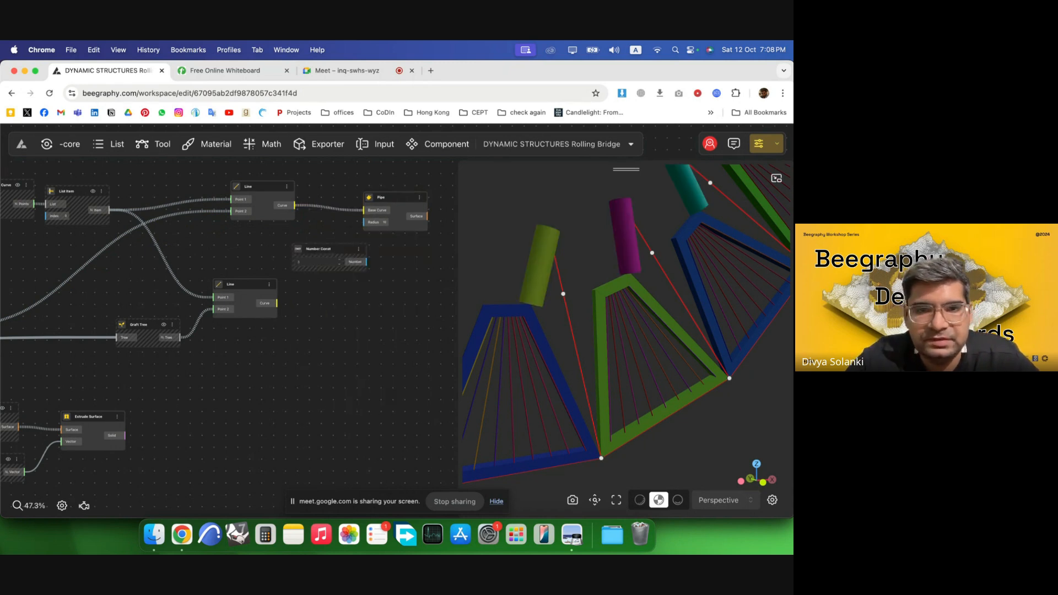
left_click_drag(325, 255, 251, 236)
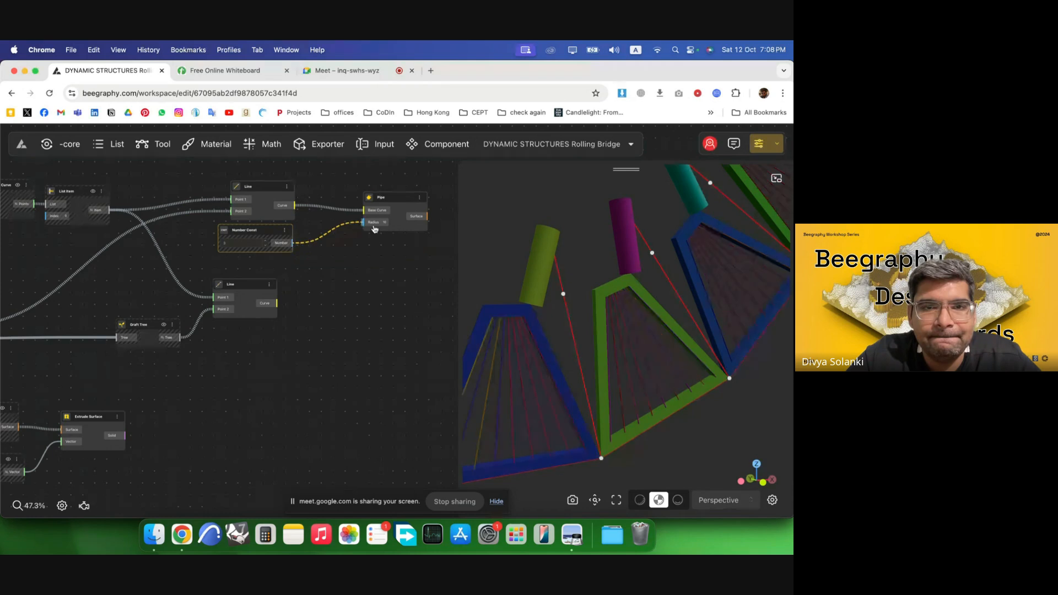
Duplicate the Pipe node and connect the second Line's curve to its base curve.
left_click_drag(374, 229, 405, 312)
left_click_drag(327, 299, 371, 297)
Add a number constant of 3 and connect it to the second Pipe's radius.
double_click(274, 347)
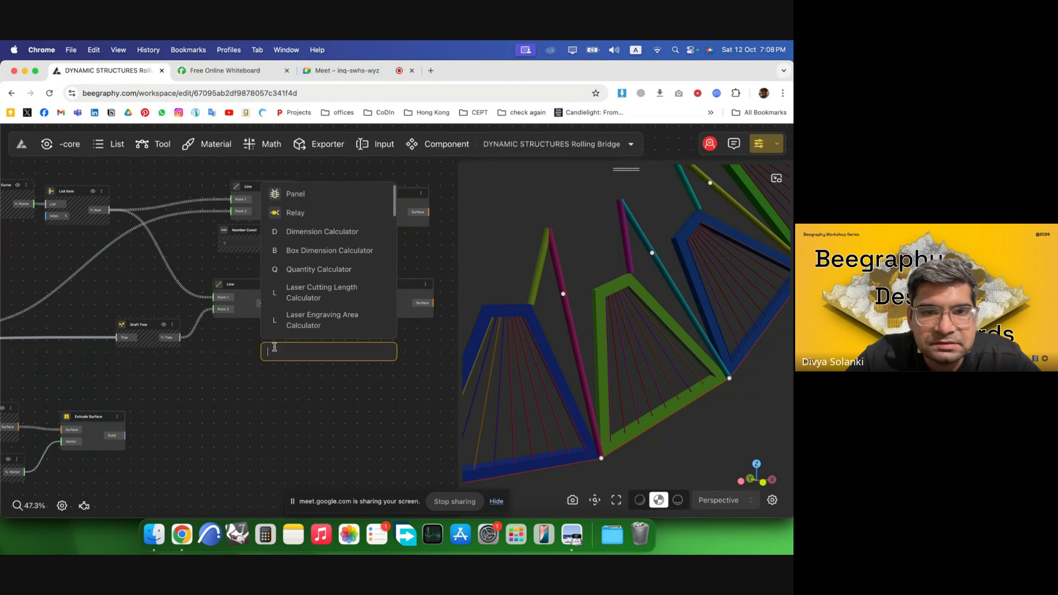
type("3")
key("Return")
left_click_drag(304, 348, 271, 348)
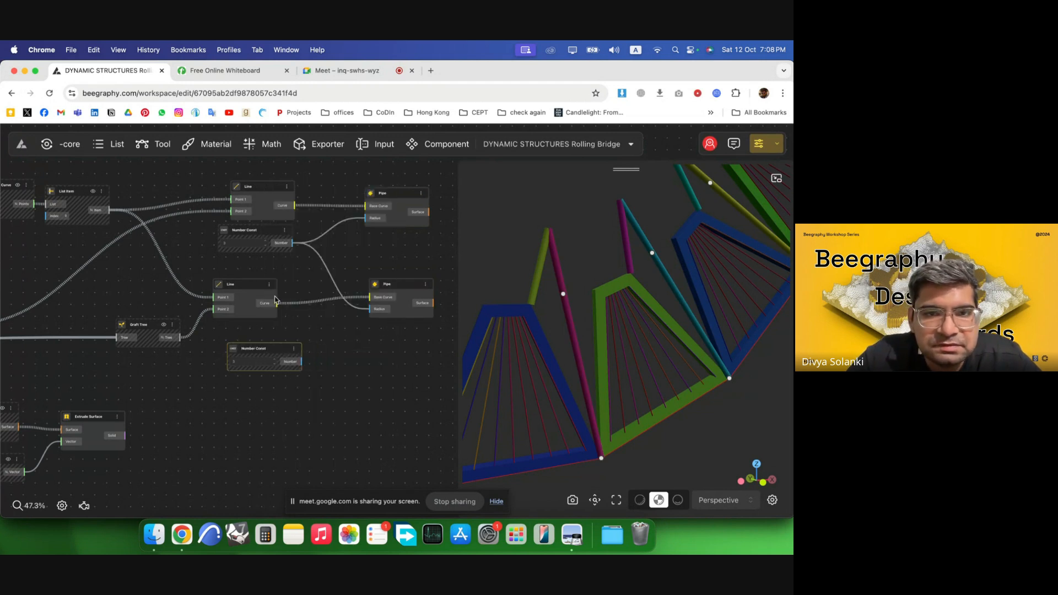
left_click(265, 245)
left_click(265, 245)
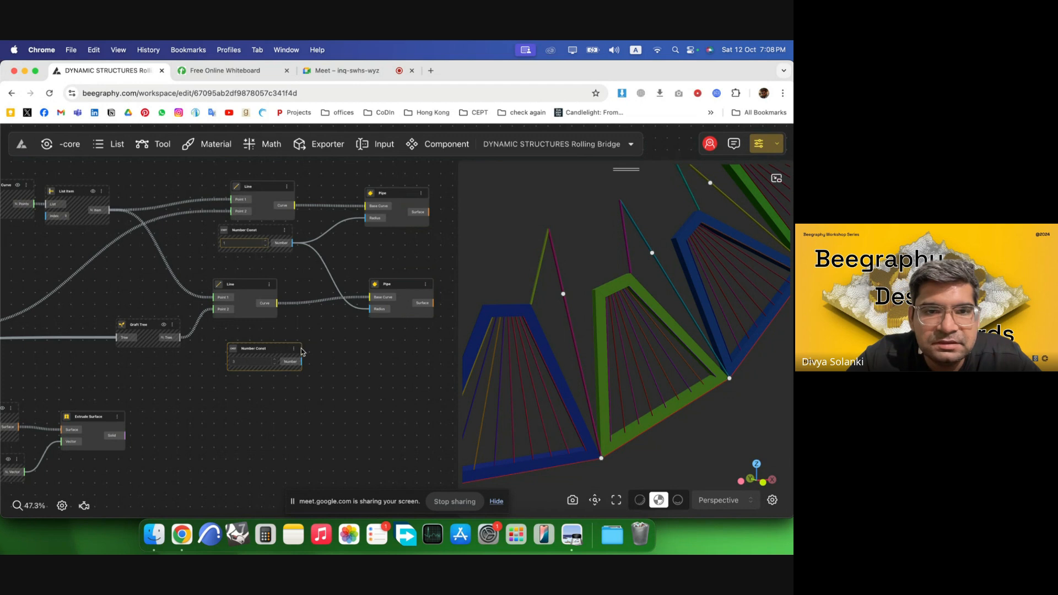
left_click_drag(302, 362, 370, 309)
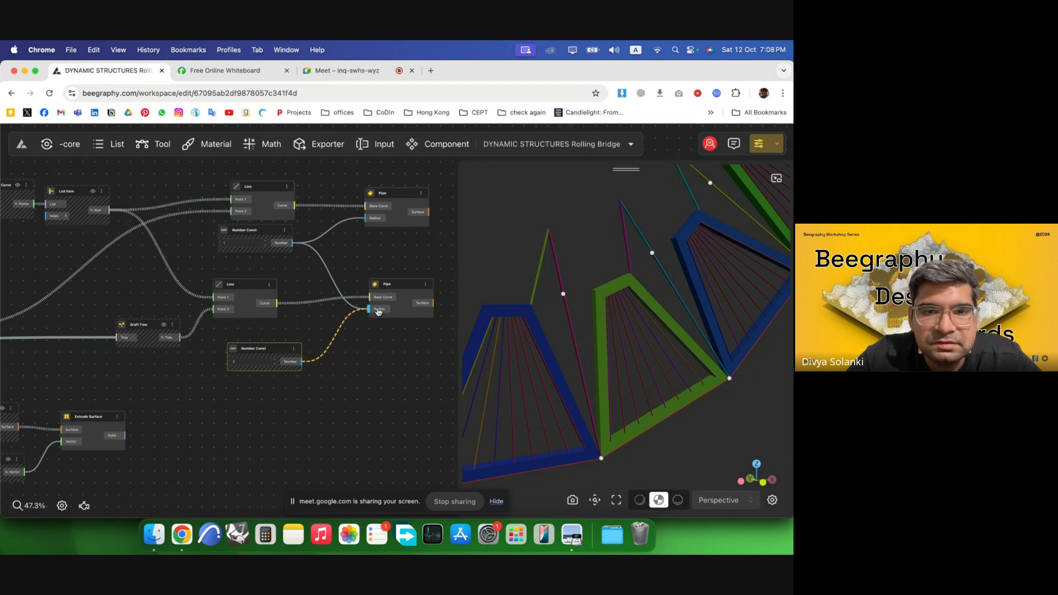
left_click(266, 241)
left_click(378, 355)
left_click_drag(272, 349, 259, 345)
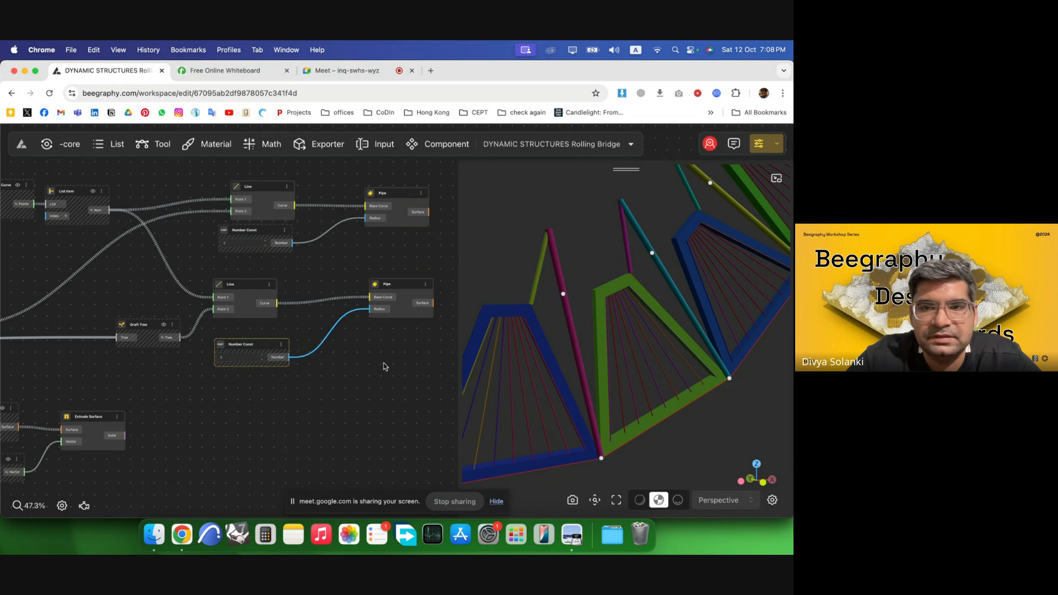
left_click(383, 364)
Orbit and zoom the 3D view to inspect the piped cable lines on the bridge.
scroll(381, 353, "down", 10)
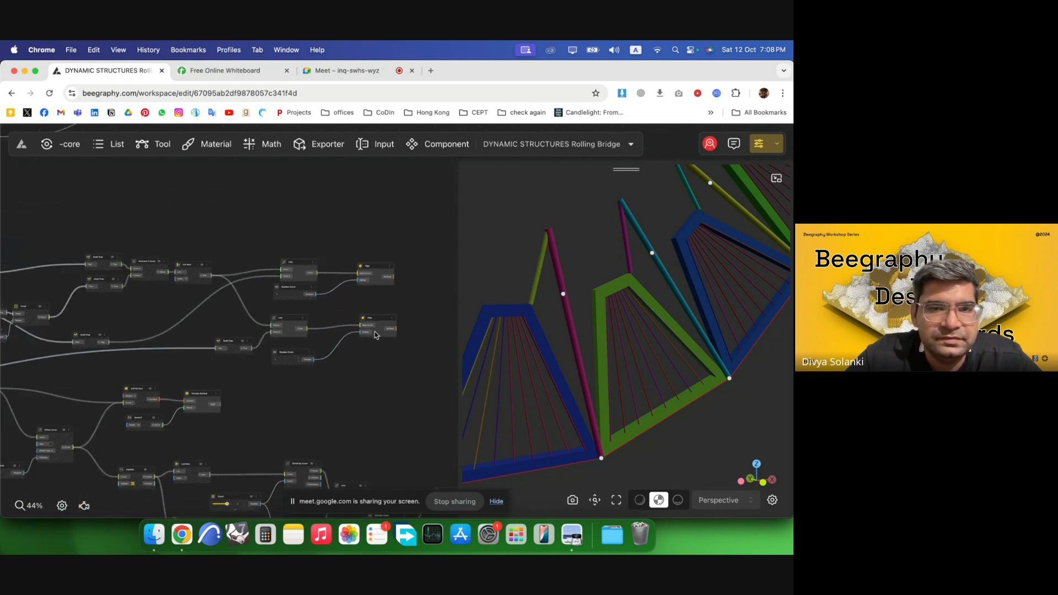
scroll(396, 345, "down", 2)
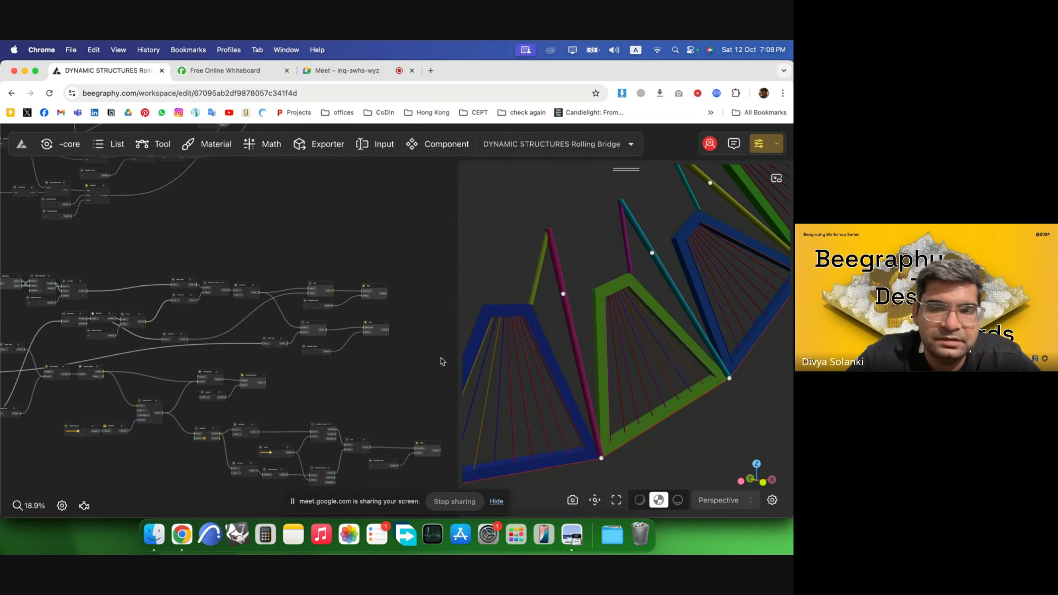
scroll(602, 469, "up", 3)
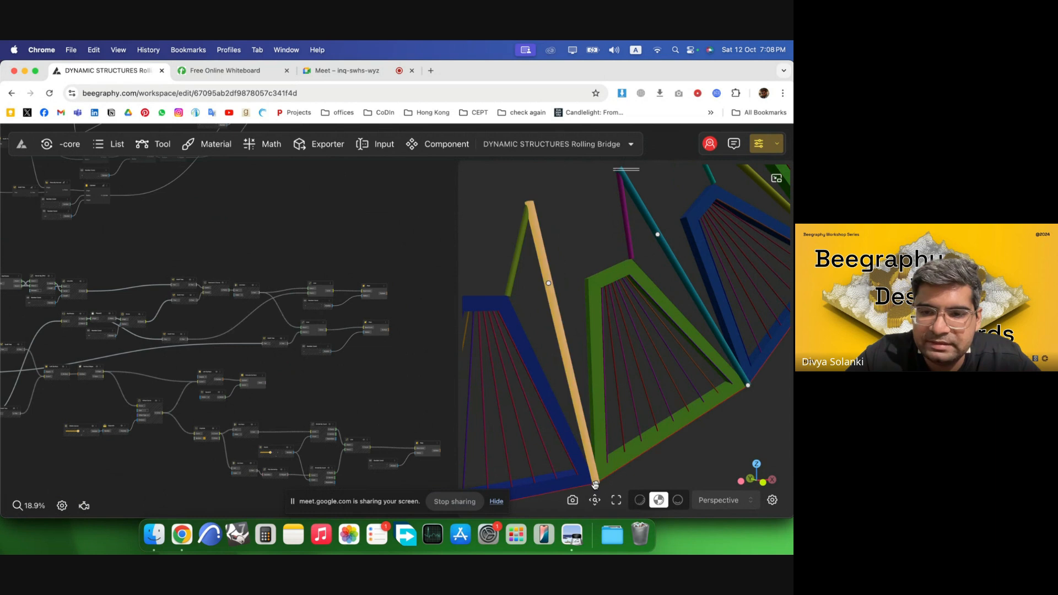
right_click_drag(594, 315, 627, 227)
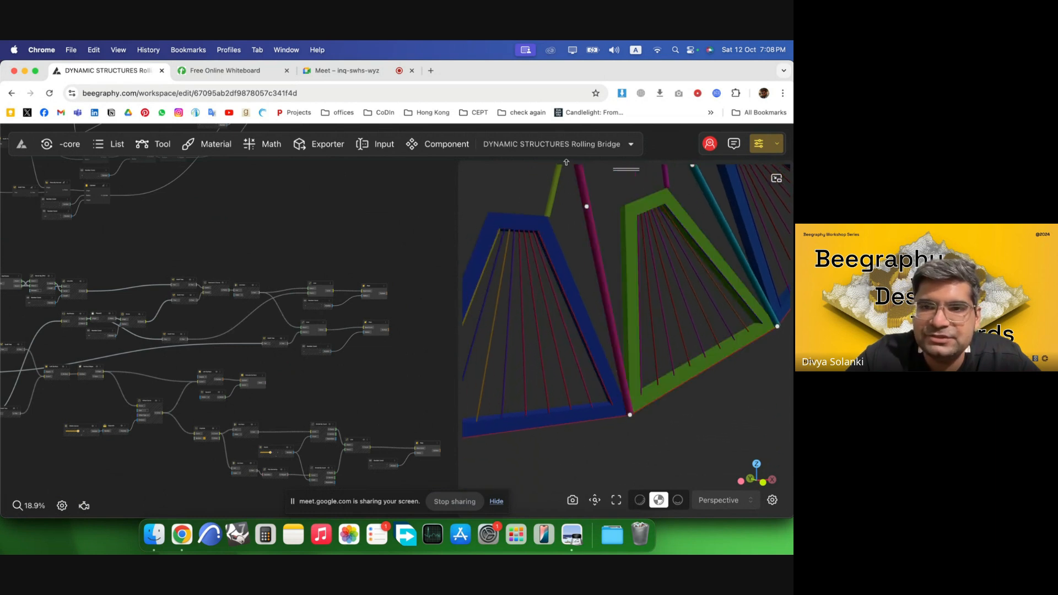
right_click_drag(563, 293, 521, 323)
scroll(176, 292, "up", 1)
scroll(172, 292, "up", 10)
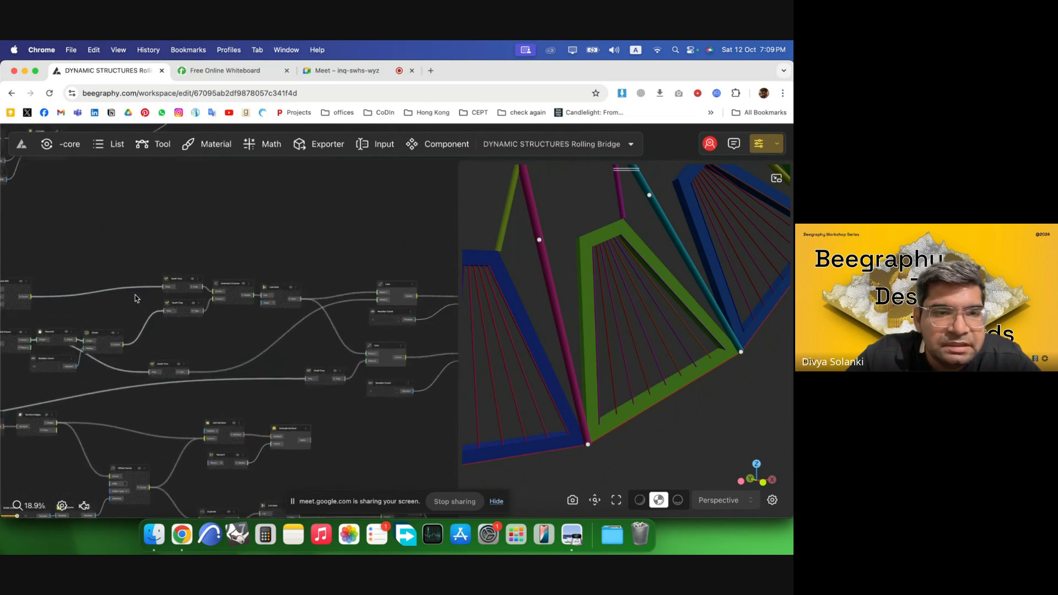
scroll(189, 360, "down", 3)
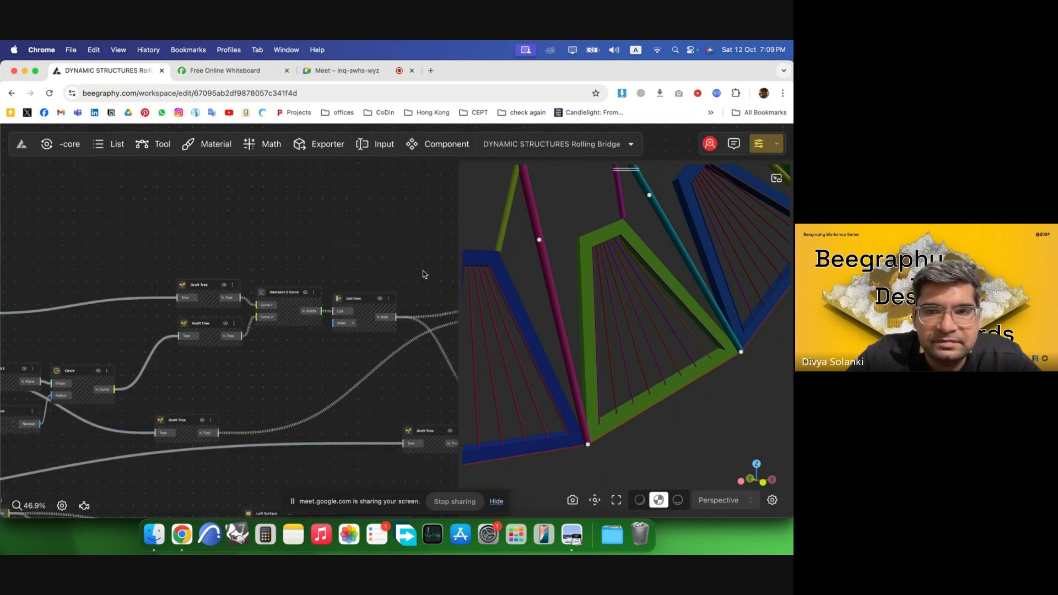
scroll(424, 273, "down", 3)
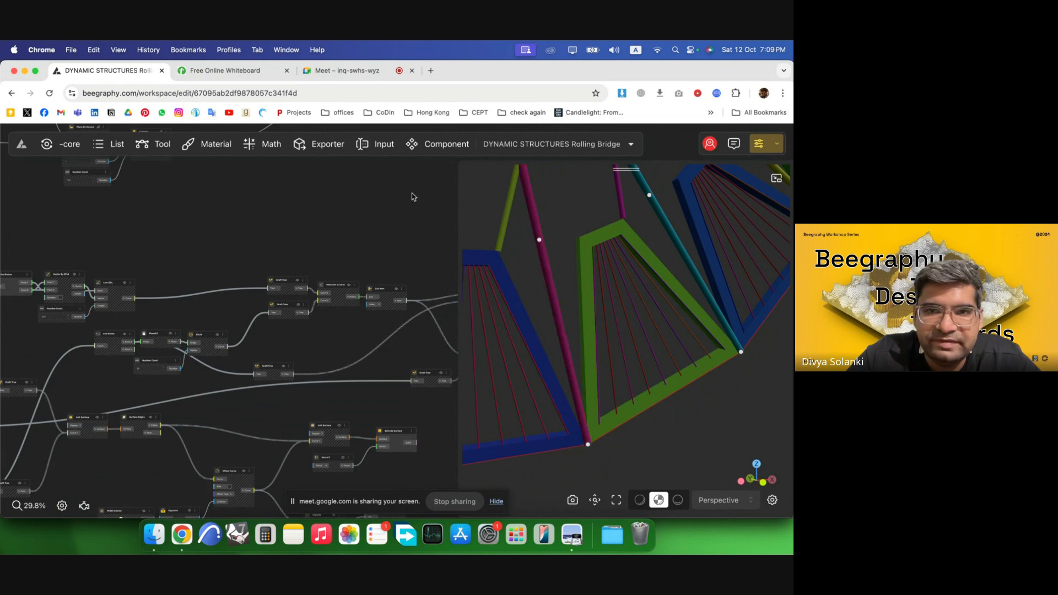
scroll(325, 258, "up", 2)
Add a Plane By Normal node and place it above the Line nodes.
double_click(321, 256)
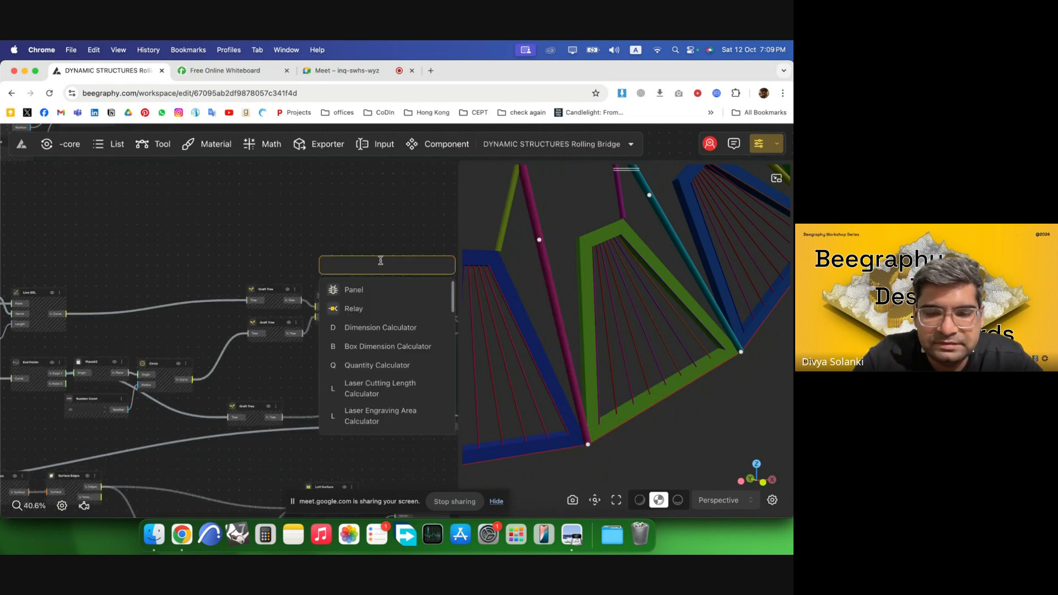
type("plane")
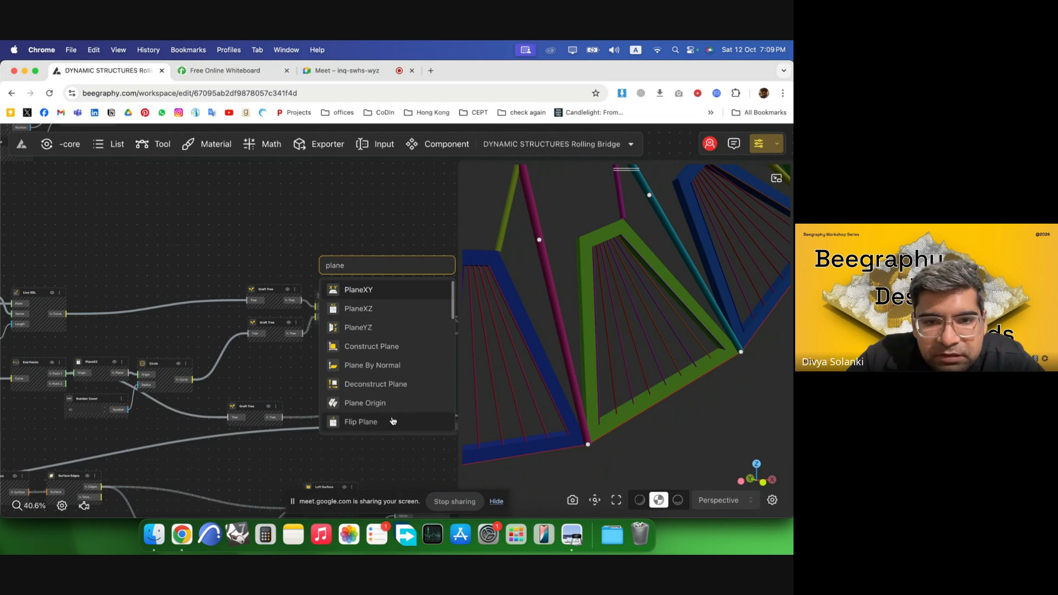
left_click(403, 365)
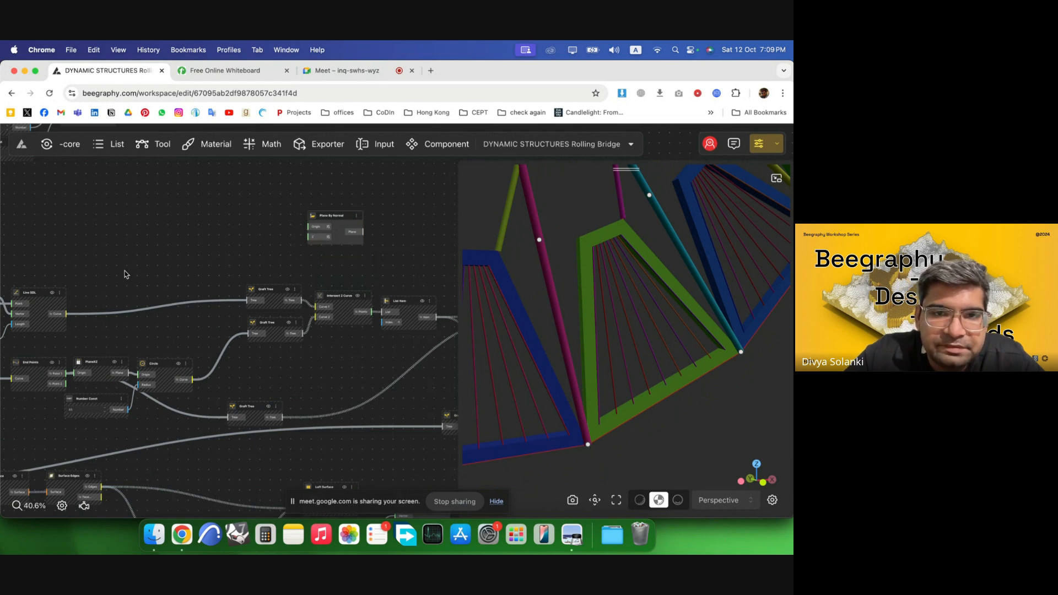
scroll(124, 270, "down", 5)
scroll(482, 276, "up", 3)
scroll(397, 329, "up", 4)
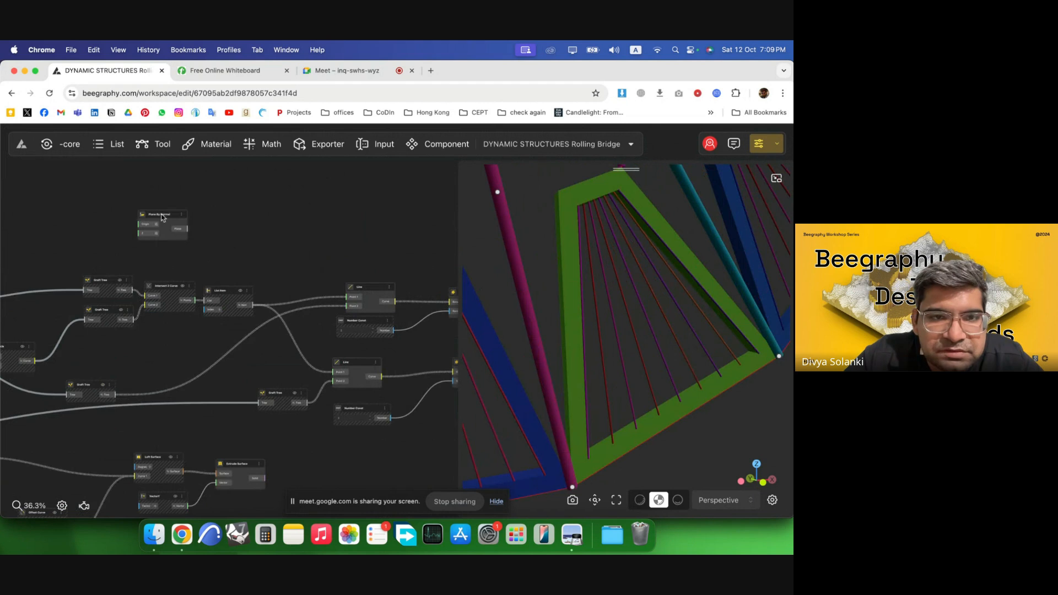
left_click_drag(162, 216, 349, 233)
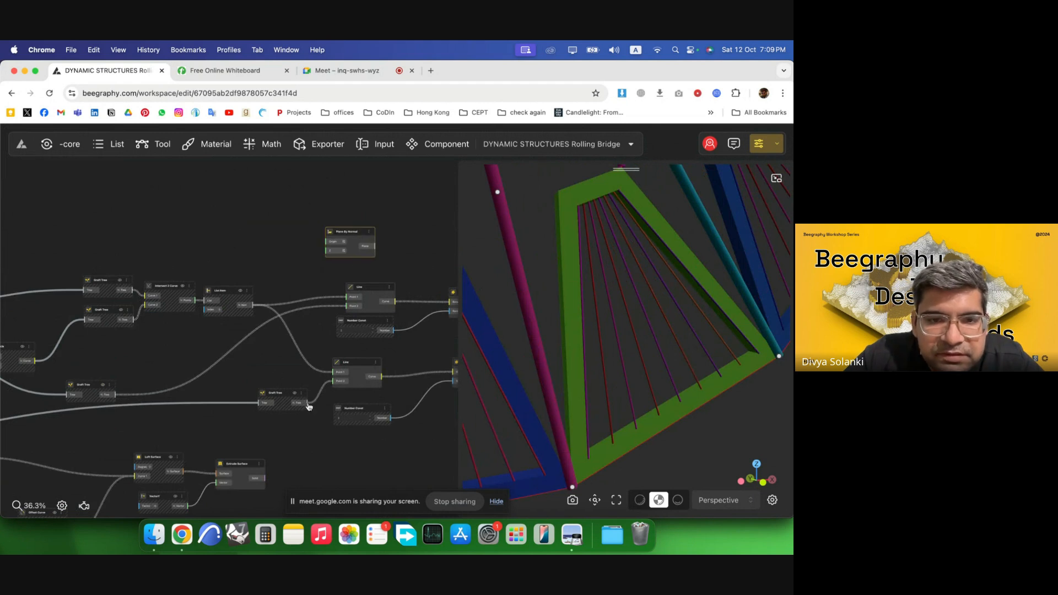
Connect the lower Graft Tree output to the Plane By Normal origin and reposition both nodes.
left_click_drag(308, 404, 324, 254)
left_click_drag(286, 401, 259, 420)
left_click_drag(356, 238, 368, 219)
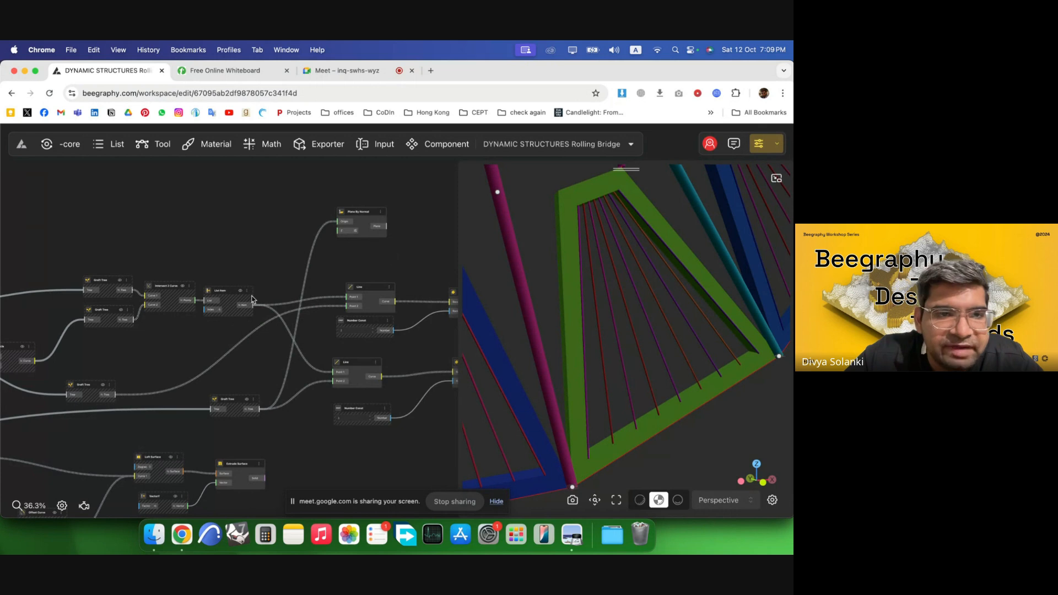
Add a Graft Tree node above the Line SDL node and move it beside the Plane By Normal node.
scroll(376, 306, "down", 3)
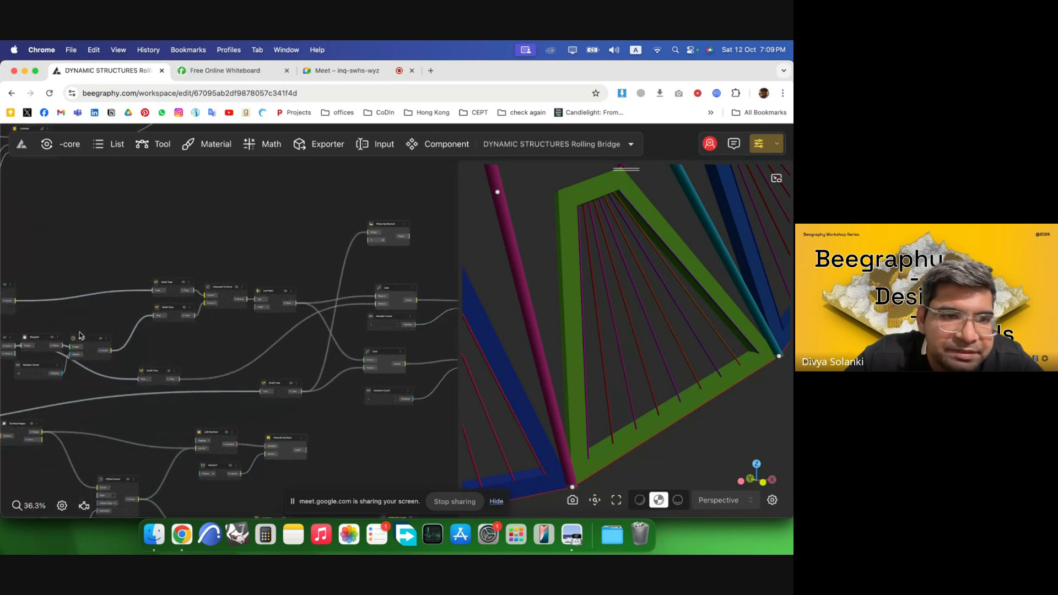
scroll(79, 335, "up", 5)
scroll(302, 335, "down", 3)
scroll(166, 348, "up", 2)
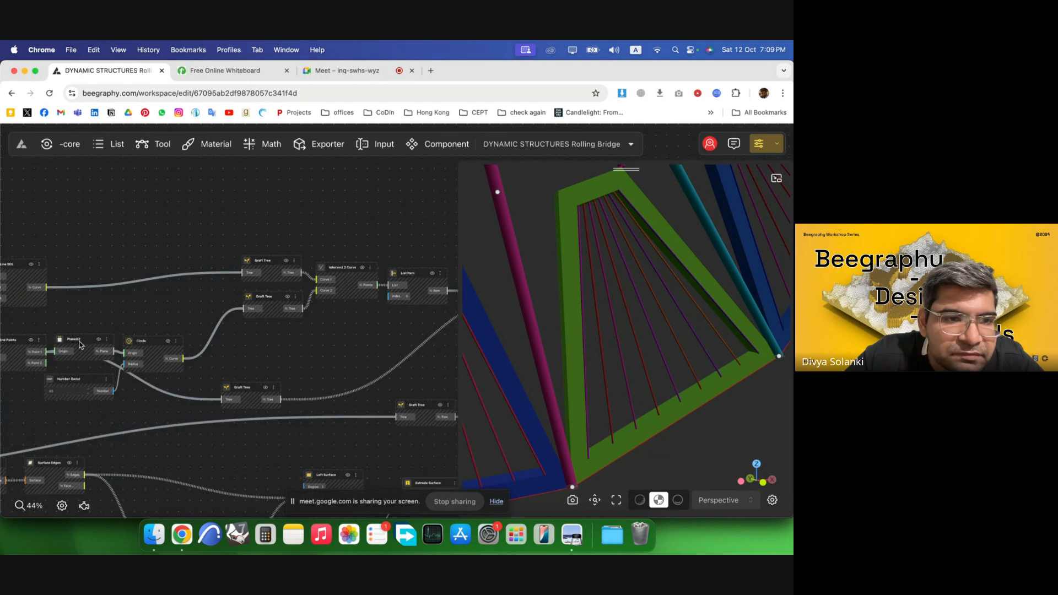
left_click(269, 263)
scroll(301, 283, "down", 5)
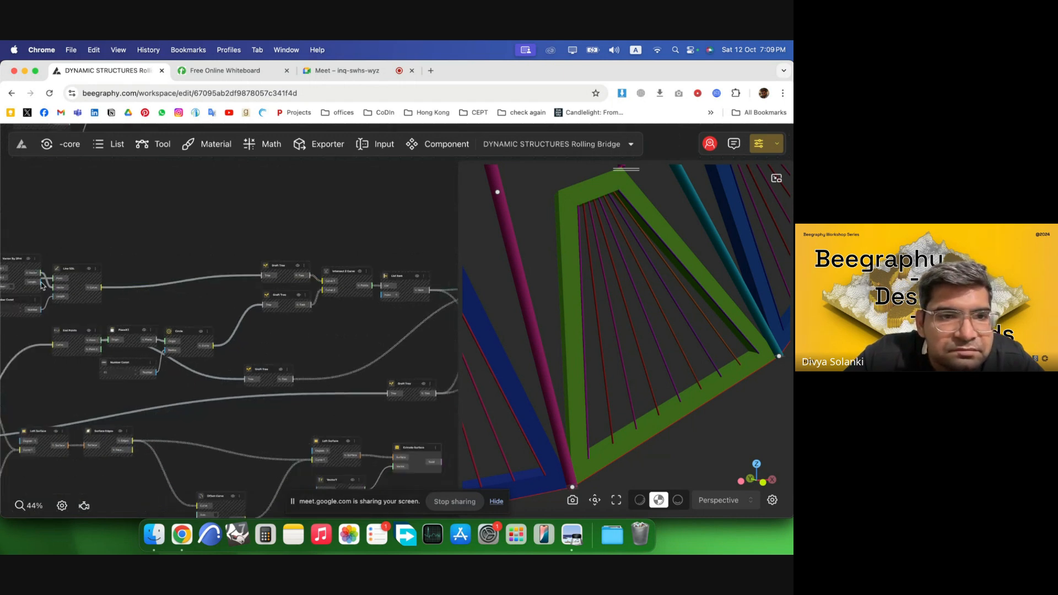
scroll(74, 294, "up", 8)
left_click(209, 257)
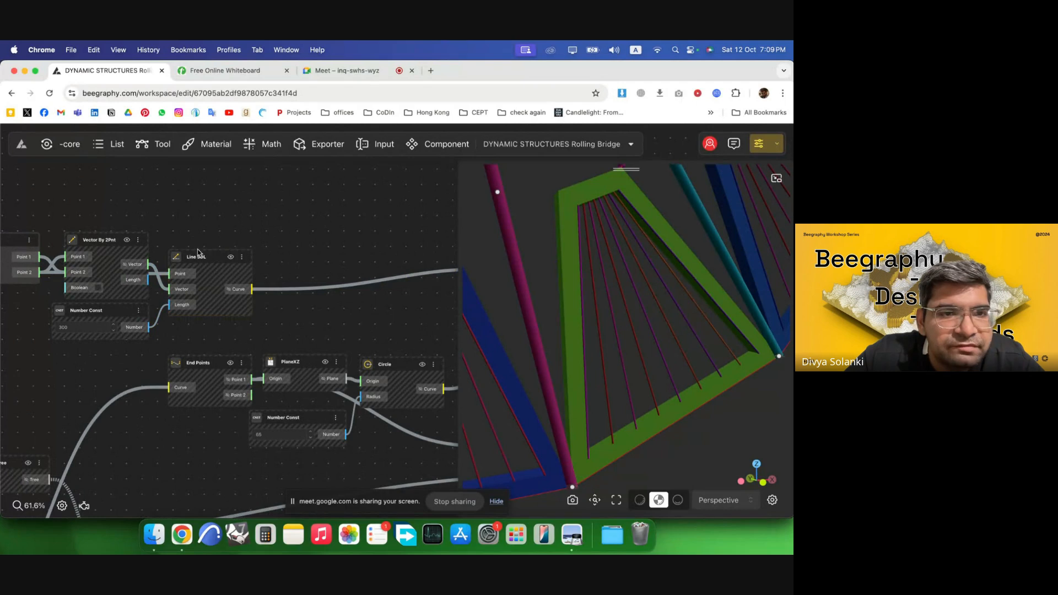
left_click_drag(109, 243, 105, 236)
double_click(200, 200)
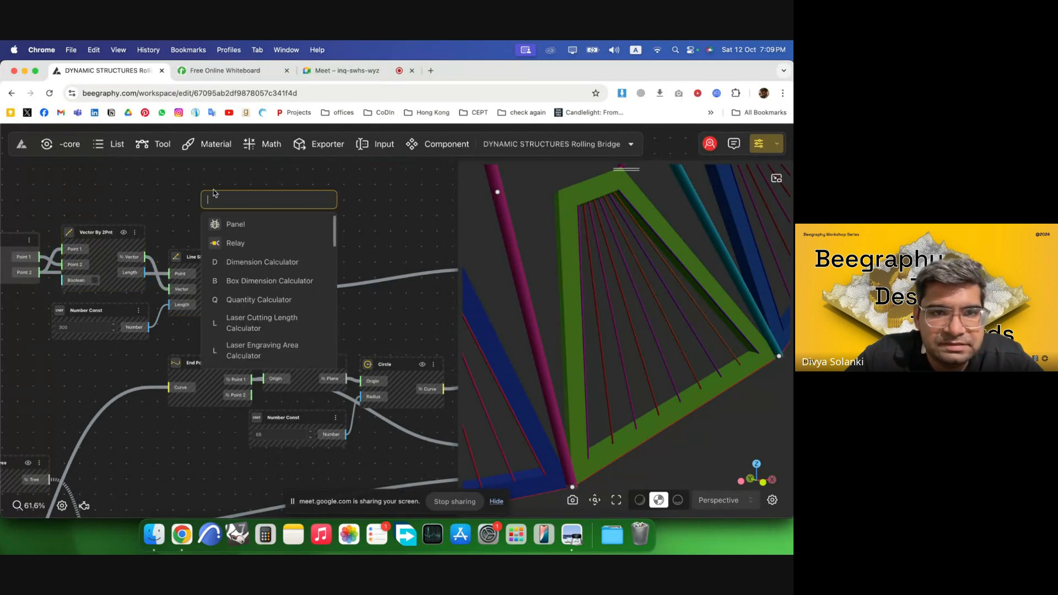
type("graft")
left_click(215, 225)
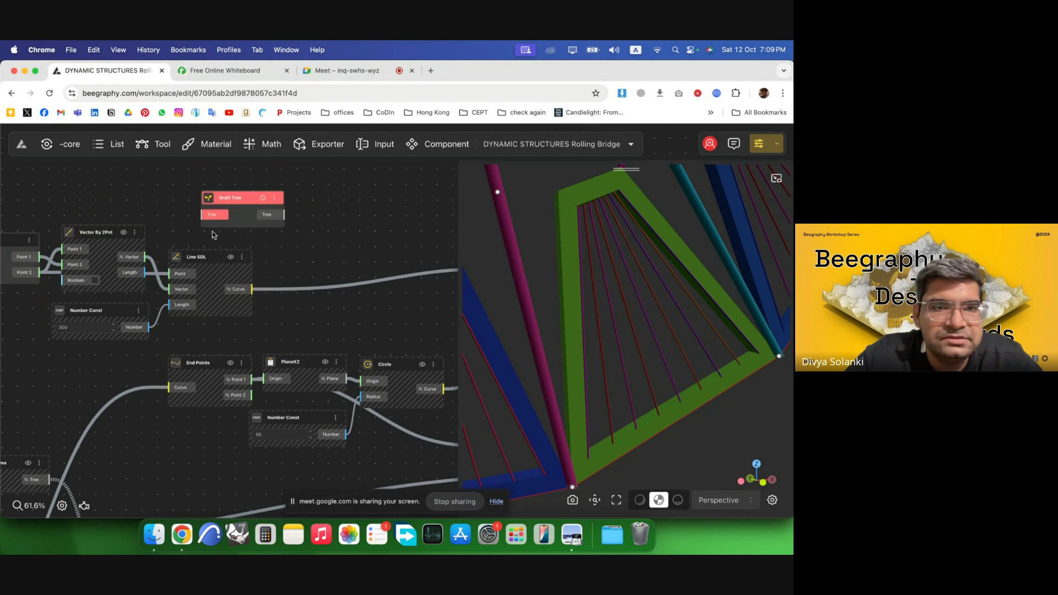
scroll(127, 242, "down", 10)
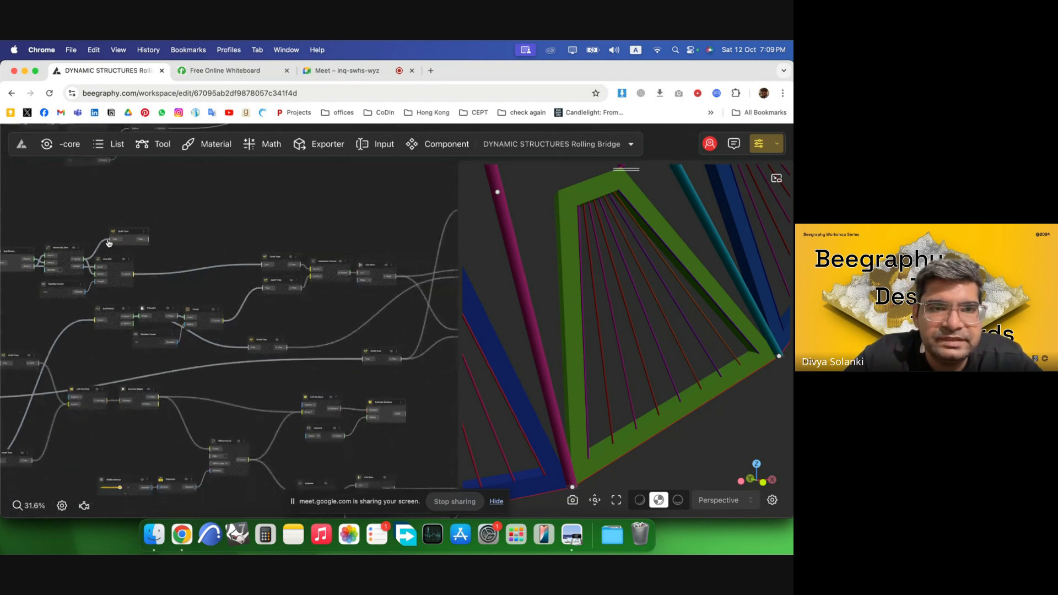
left_click_drag(119, 238, 413, 221)
Connect the new Graft Tree output into the Plane By Normal node to orient the planes.
scroll(412, 221, "up", 8)
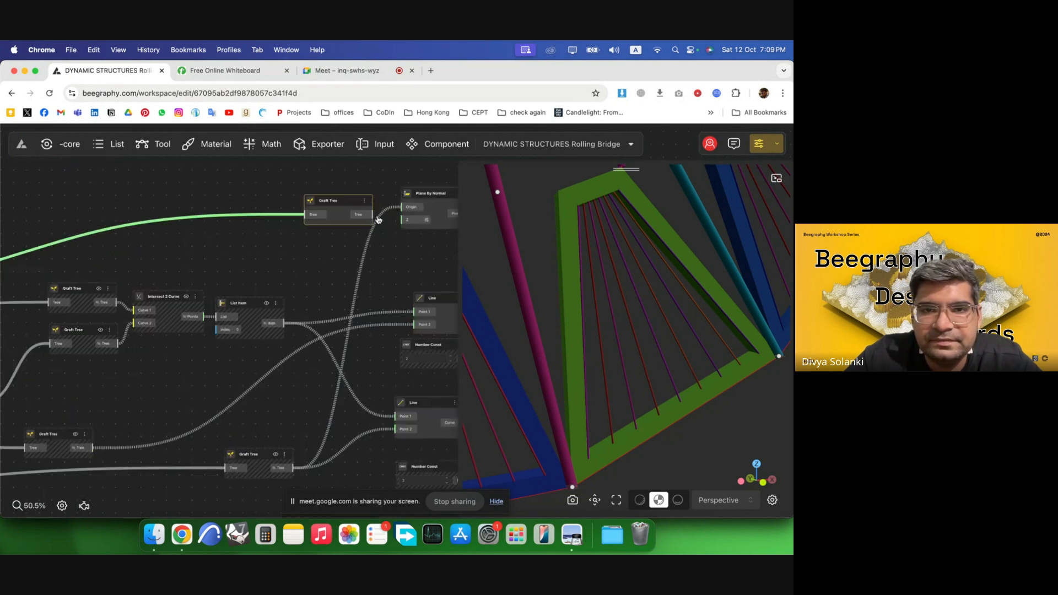
left_click(378, 219)
scroll(166, 248, "down", 5)
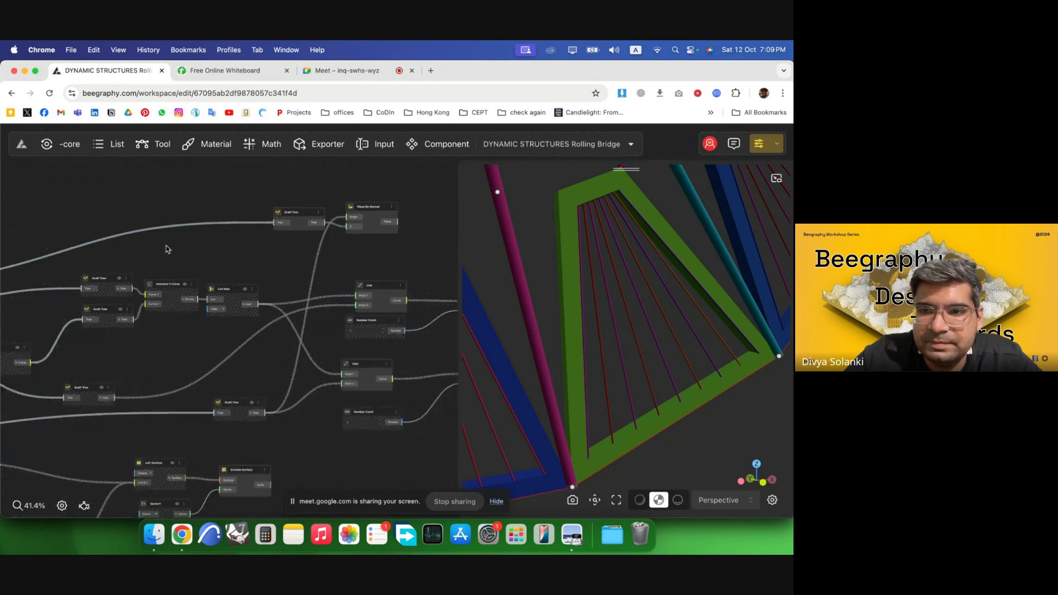
left_click(327, 224)
left_click_drag(695, 455, 675, 433)
left_click_drag(555, 492, 654, 388)
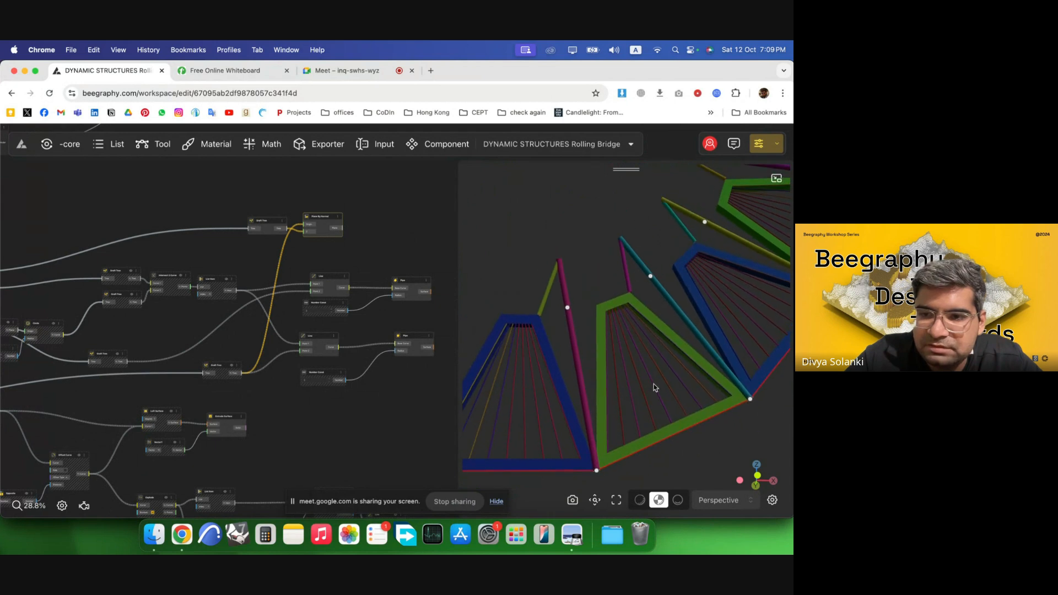
left_click_drag(747, 406, 678, 324)
left_click_drag(602, 335, 574, 316)
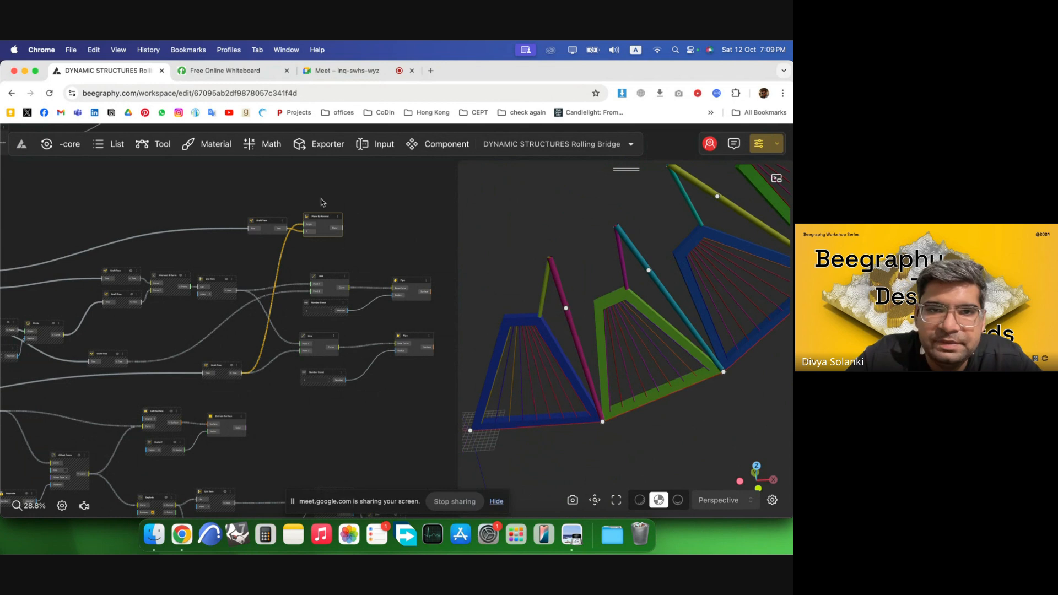
Add a Cylinder node next to Plane By Normal and connect the plane output to its origin.
scroll(361, 222, "up", 5)
left_click(383, 234)
double_click(380, 234)
type("cyli")
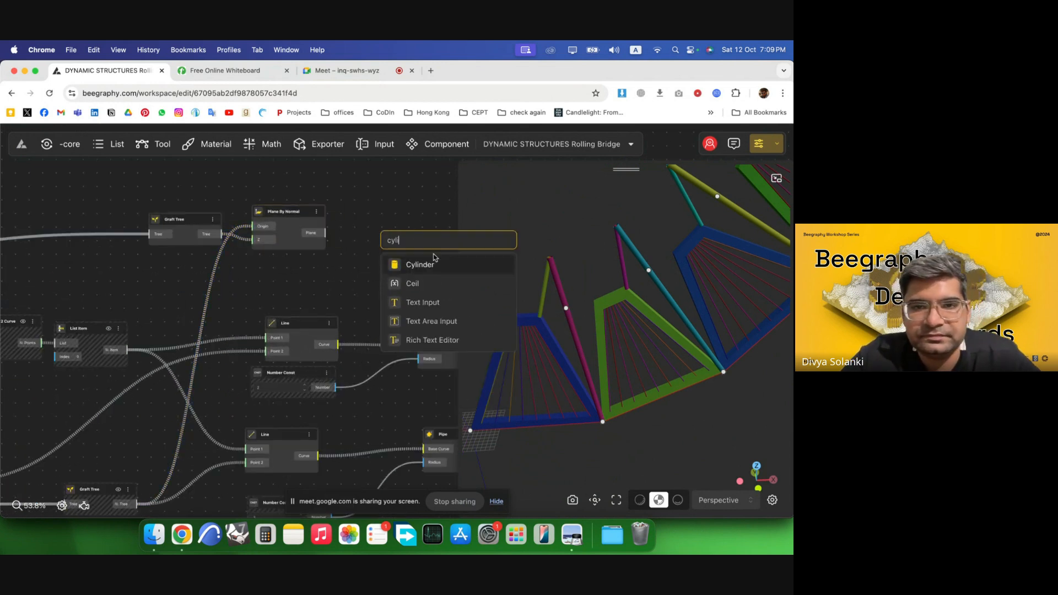
key("Return")
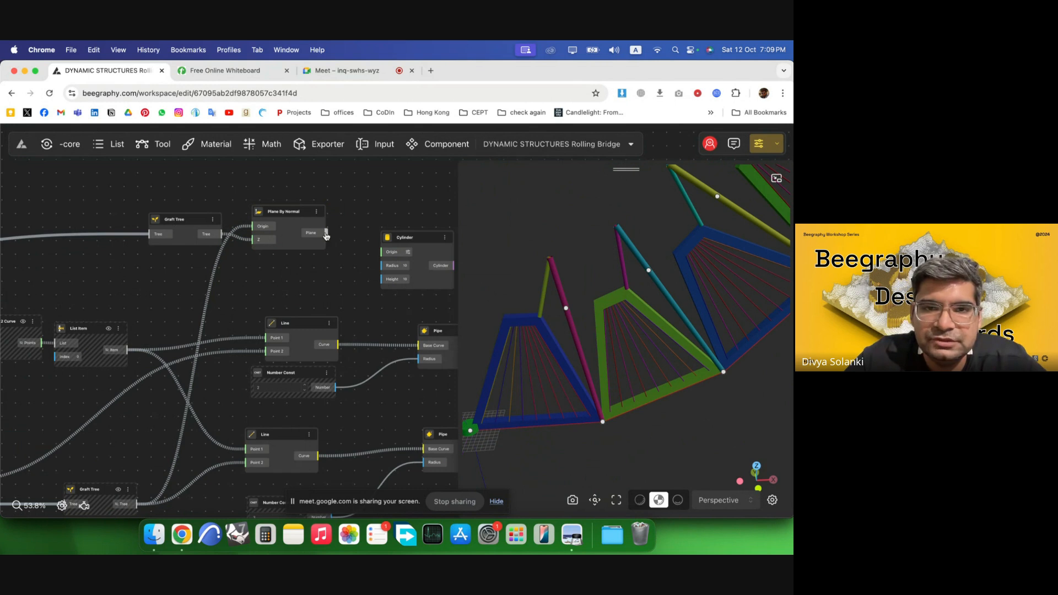
left_click_drag(382, 252, 383, 251)
left_click_drag(424, 239, 399, 219)
scroll(617, 359, "down", 3)
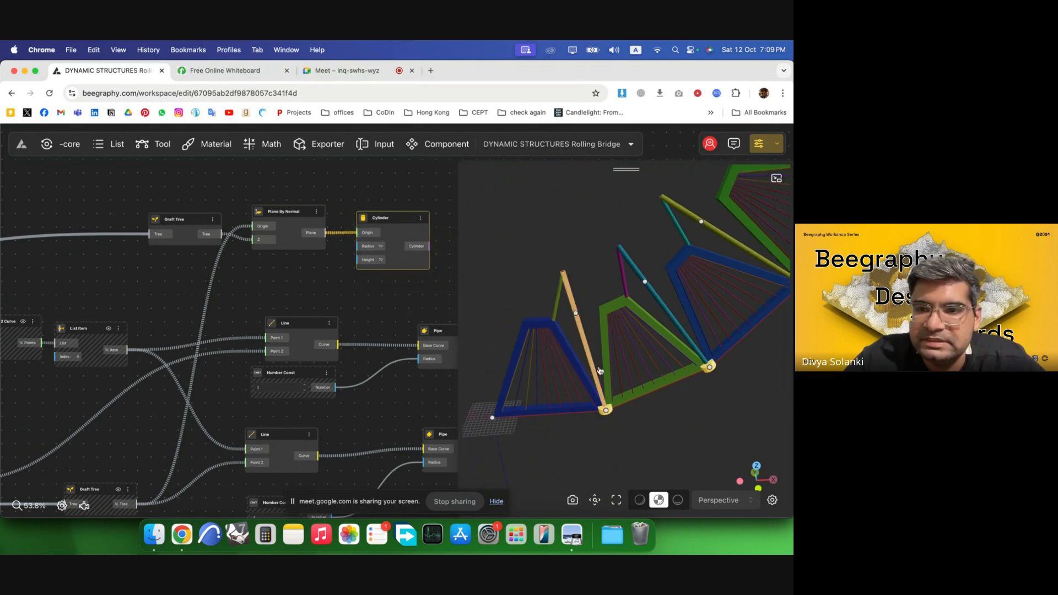
right_click_drag(619, 372, 529, 407)
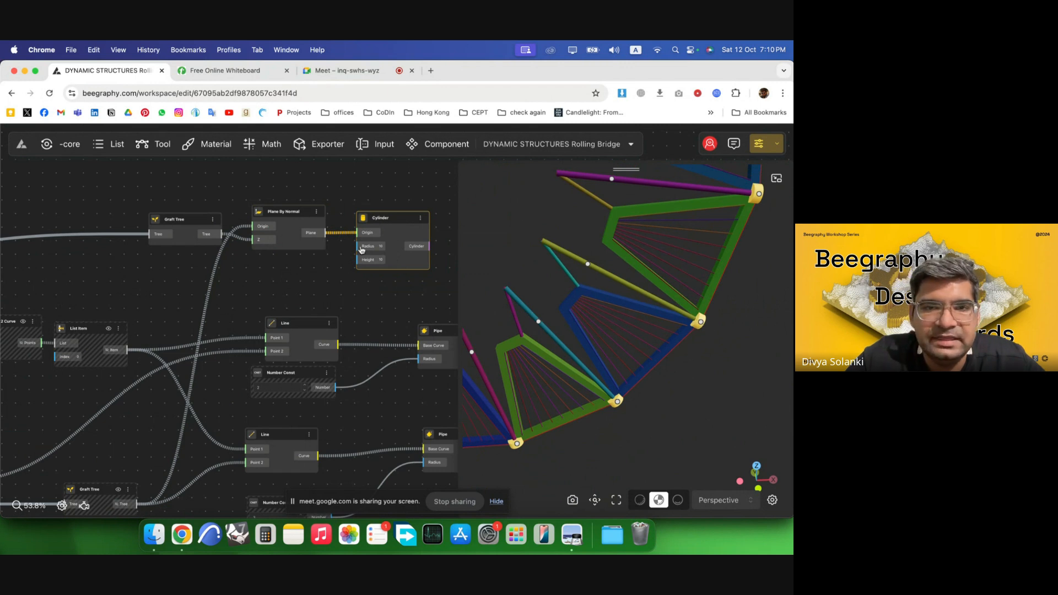
Add a number constant of 5 and connect it to the Cylinder's radius.
scroll(361, 250, "up", 2)
double_click(285, 270)
left_click(258, 270)
scroll(382, 242, "down", 4)
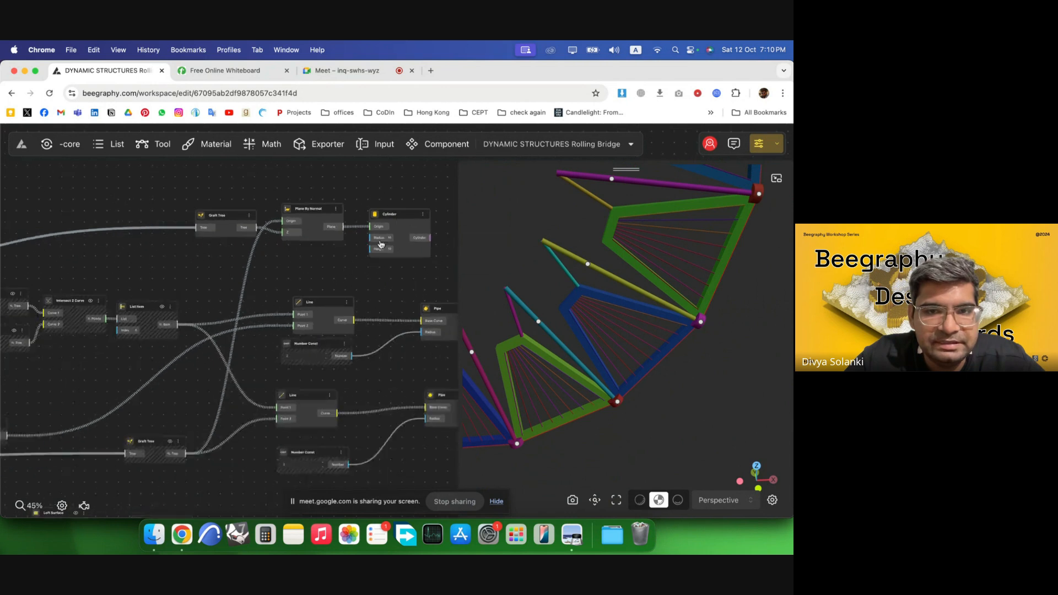
scroll(339, 313, "up", 2)
scroll(260, 284, "down", 3)
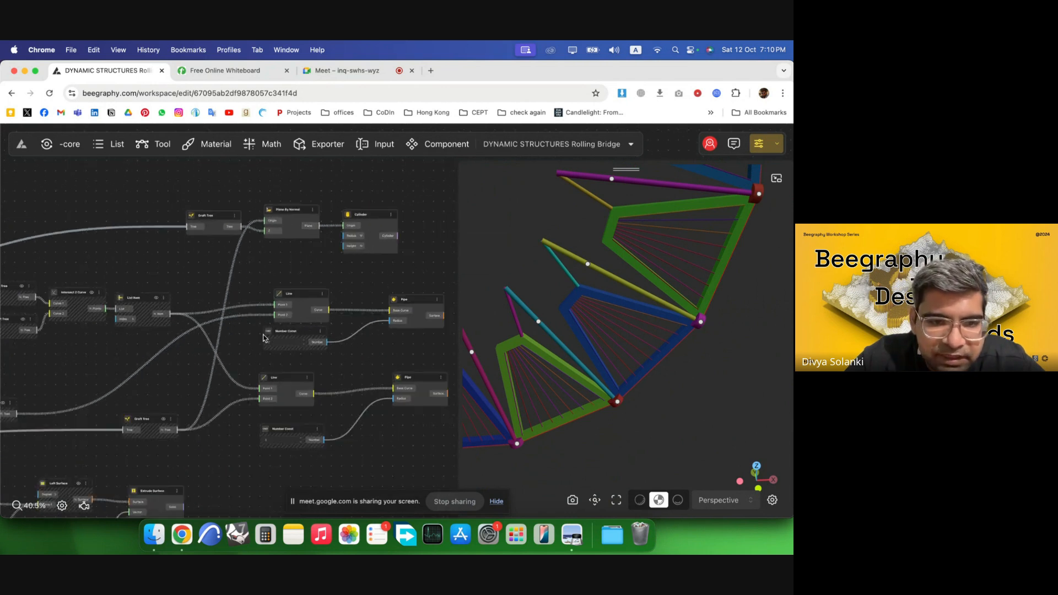
scroll(284, 423, "up", 2)
scroll(315, 235, "down", 2)
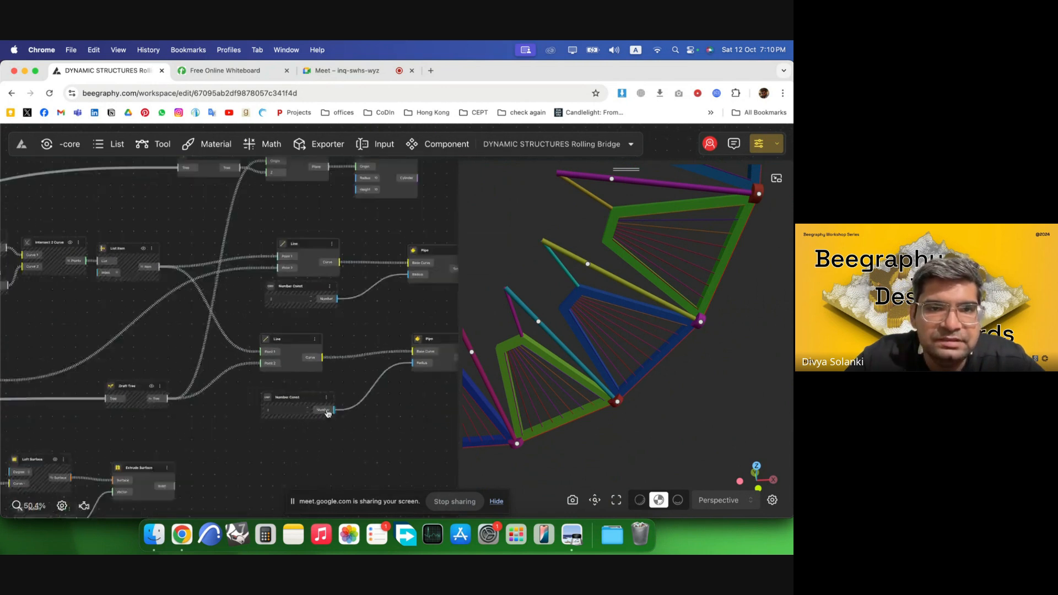
scroll(301, 217, "up", 2)
double_click(296, 220)
type("5")
key("Return")
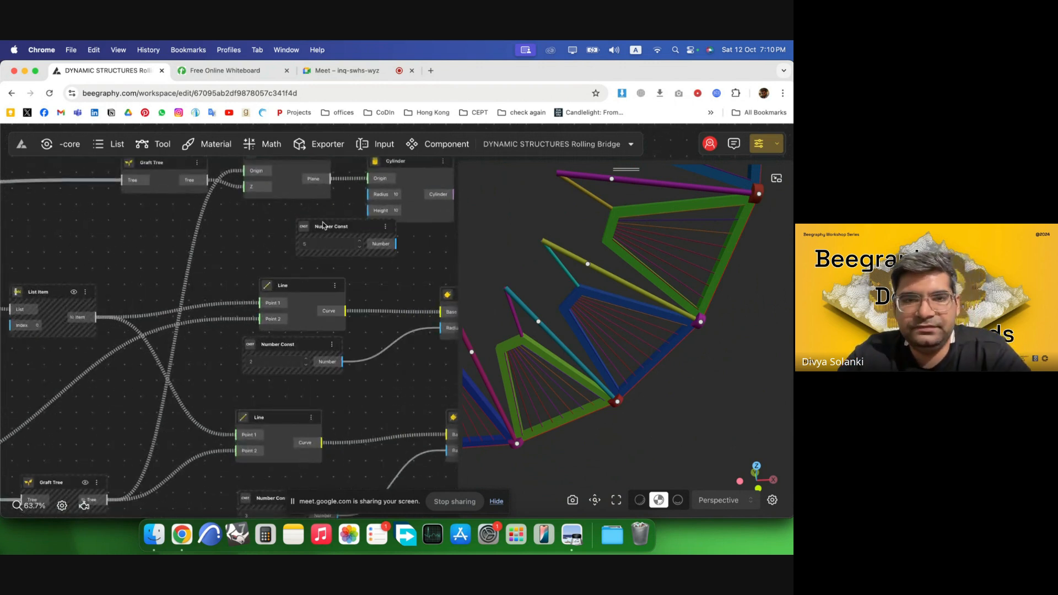
left_click_drag(338, 226, 302, 216)
Select the Graft Tree, Plane By Normal, Cylinder and constant nodes and move them up together.
scroll(337, 324, "down", 3)
scroll(361, 212, "up", 2)
left_click_drag(420, 298, 175, 205)
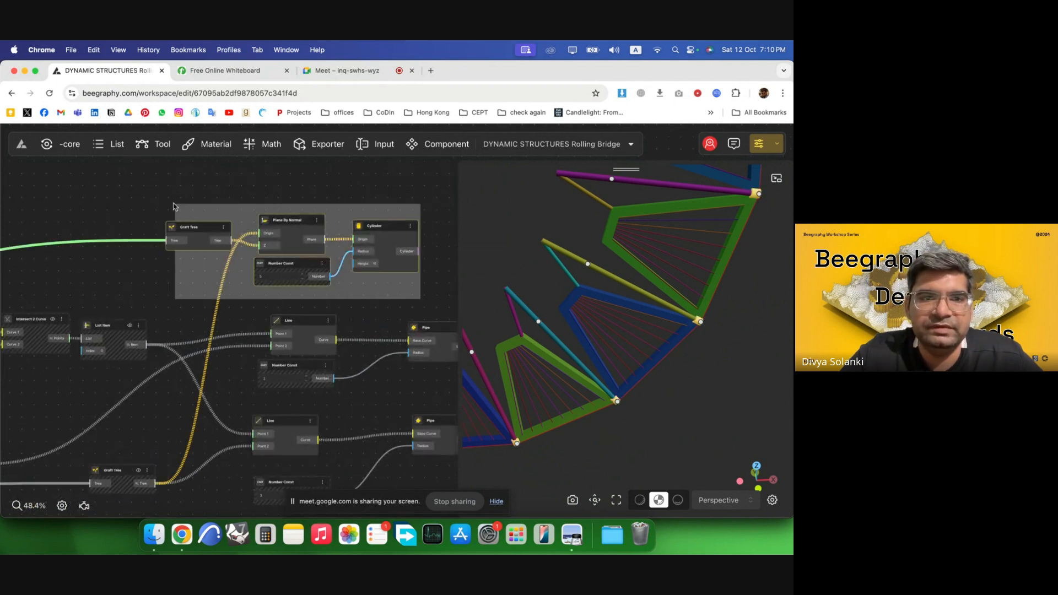
left_click_drag(373, 227, 382, 179)
Add a number constant of 120 and connect it to the Cylinder's height.
left_click(320, 261)
double_click(320, 265)
type("1")
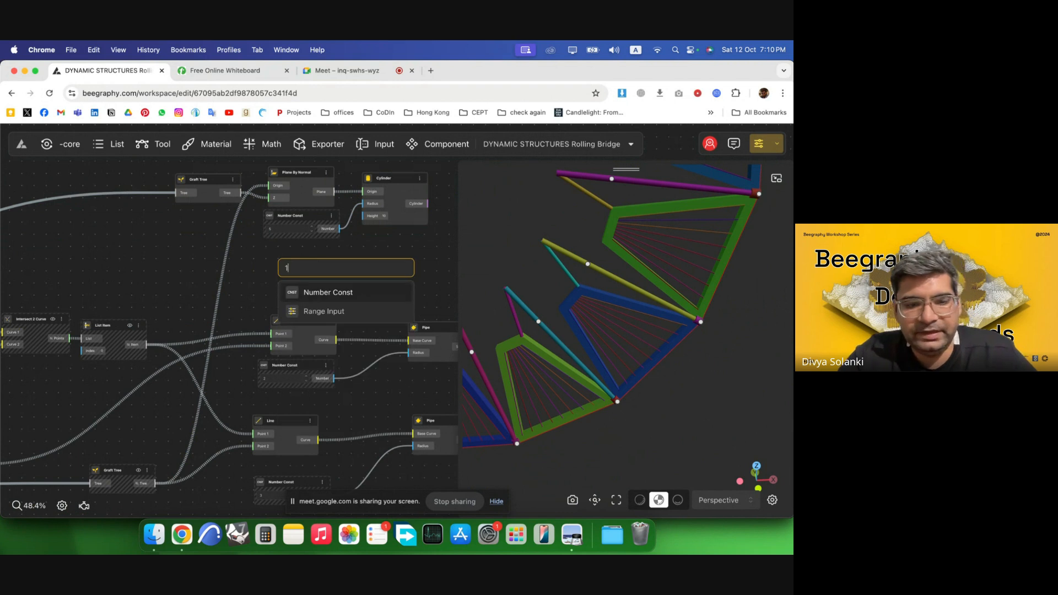
type("20")
key("Return")
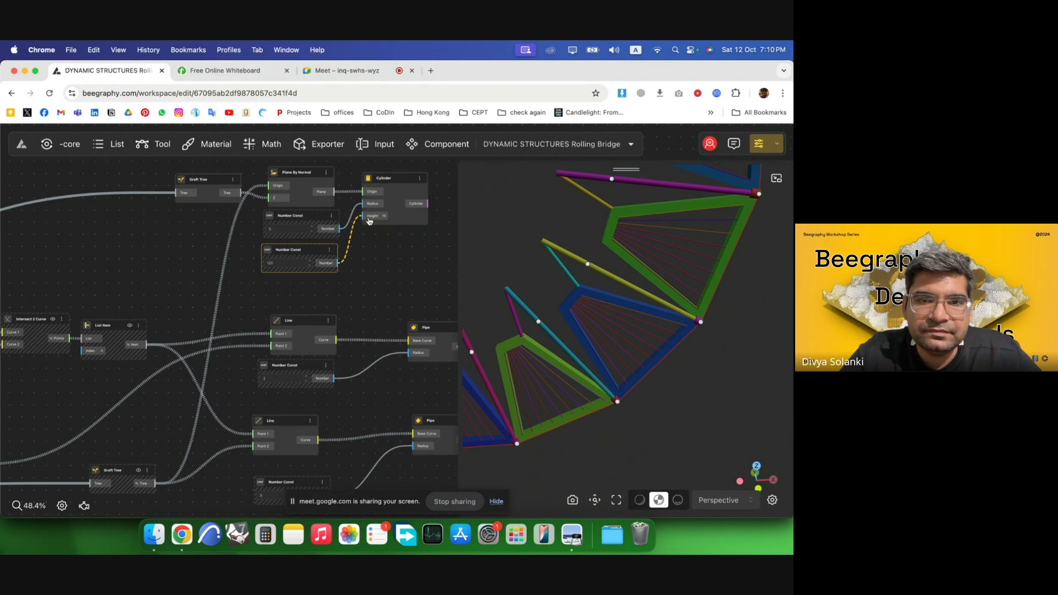
left_click_drag(370, 221, 369, 221)
Set the cylinder height constant to 130.
scroll(317, 245, "up", 4)
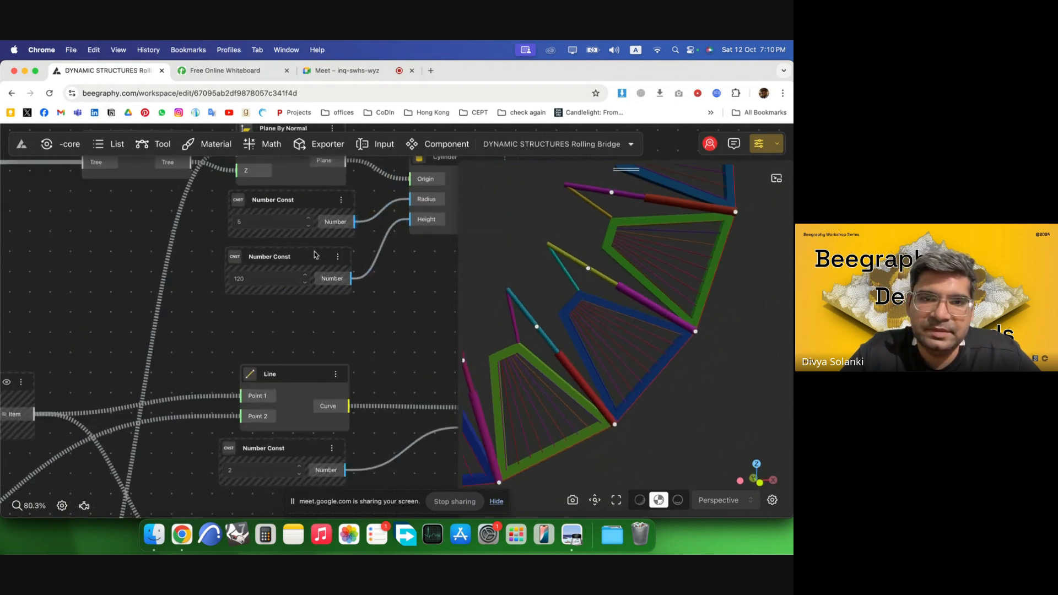
scroll(316, 255, "up", 2)
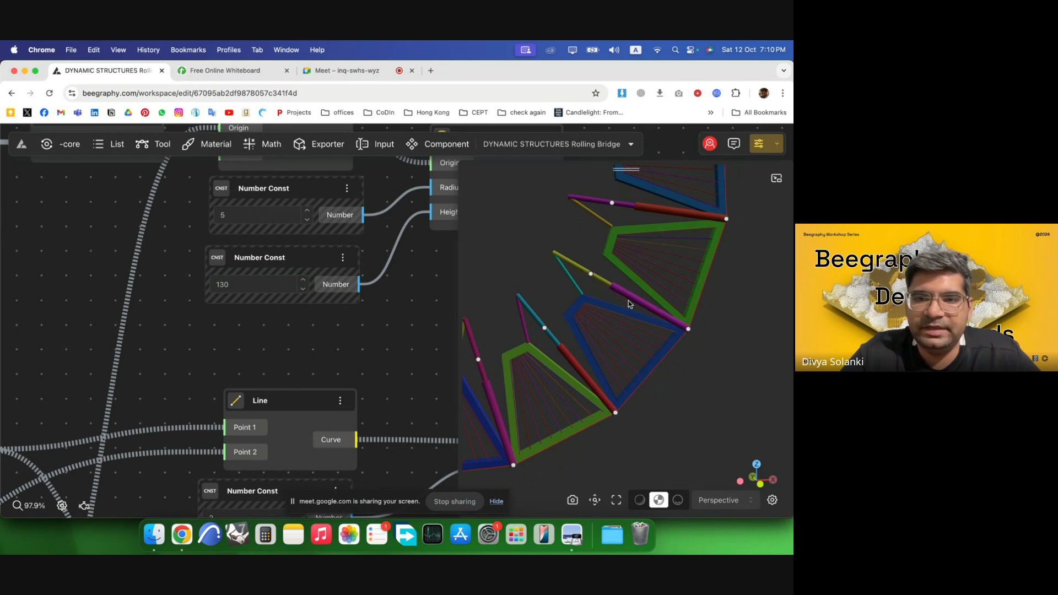
scroll(254, 312, "down", 5)
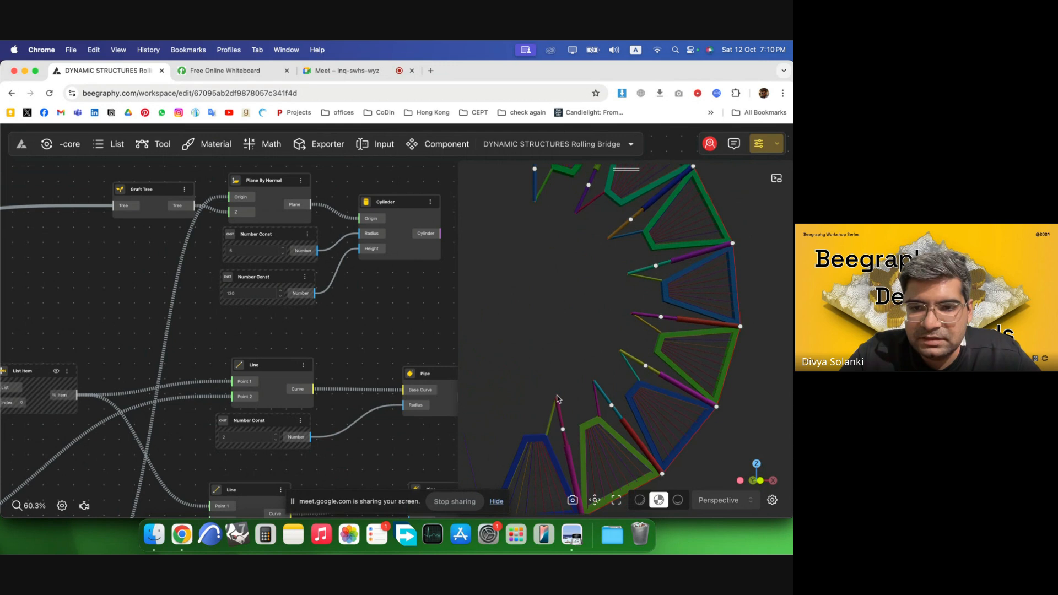
Zoom around the node graph to review the Cylinder, Line and Pipe nodes.
scroll(176, 245, "down", 5)
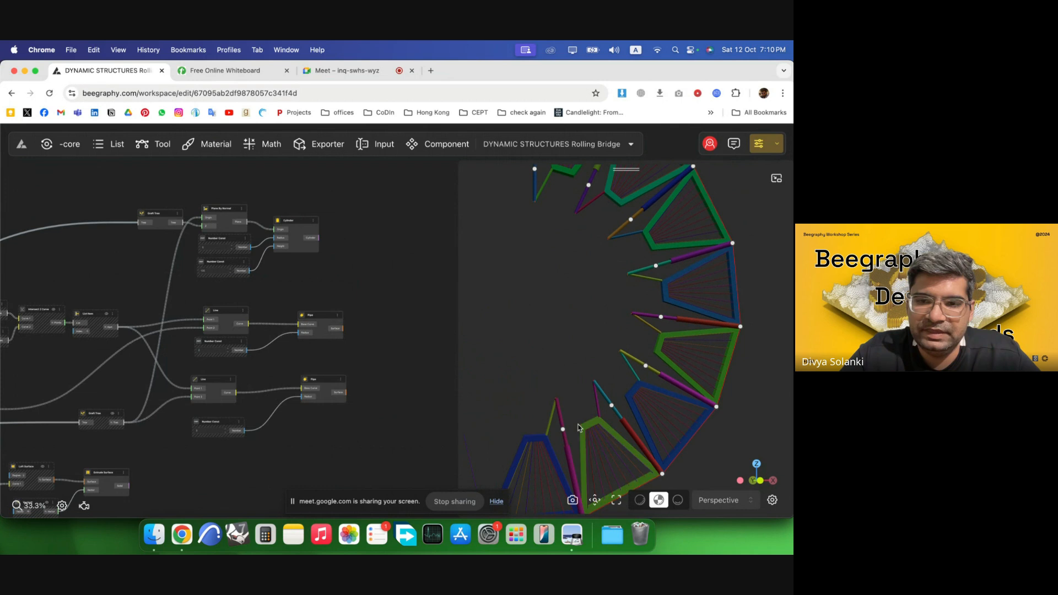
scroll(187, 255, "down", 2)
scroll(340, 362, "up", 4)
scroll(265, 318, "down", 3)
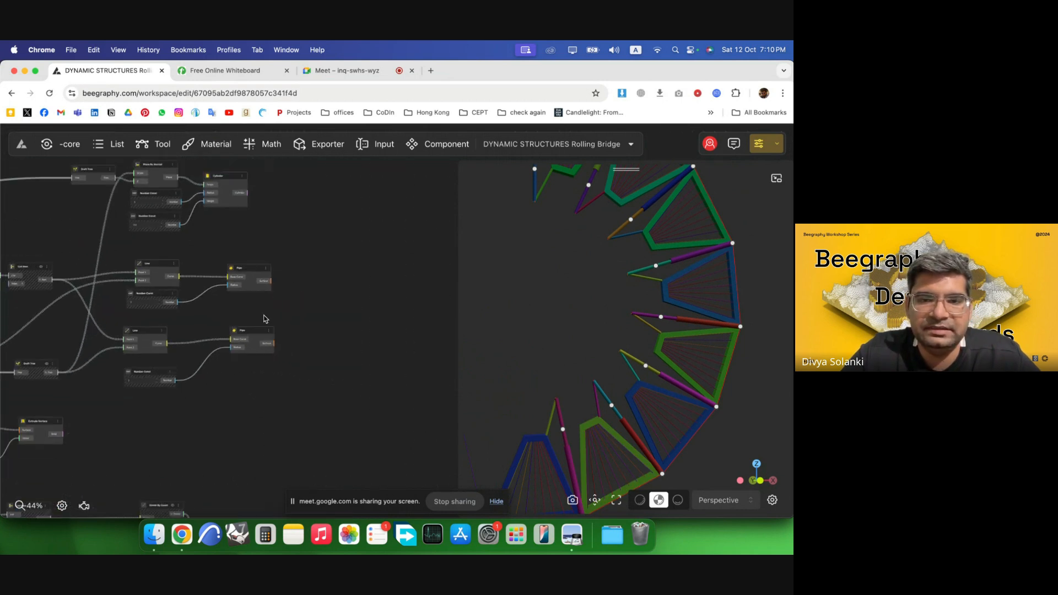
scroll(338, 260, "up", 2)
scroll(324, 291, "down", 4)
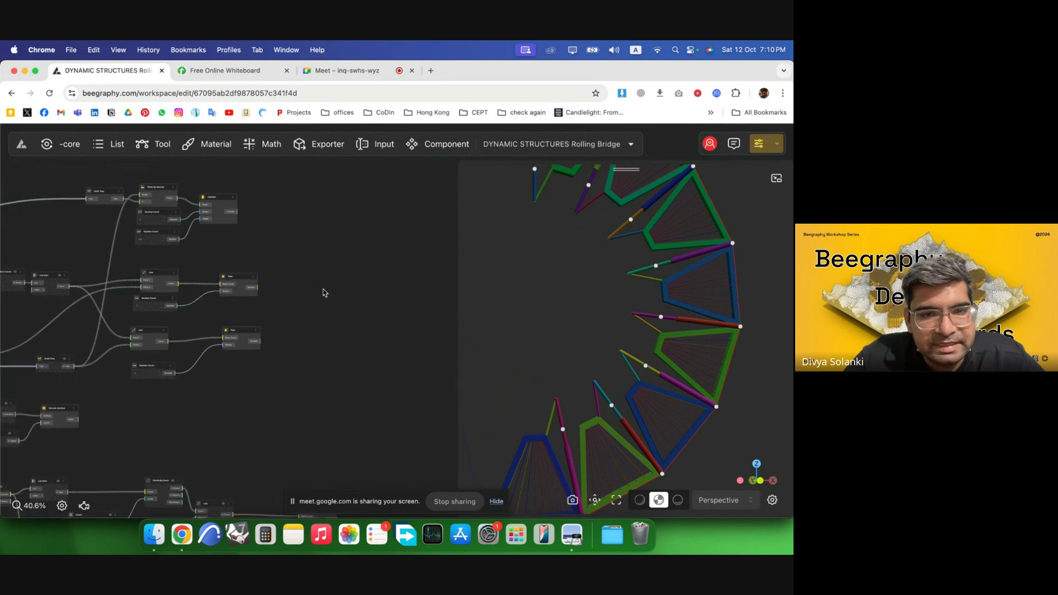
scroll(324, 438, "up", 3)
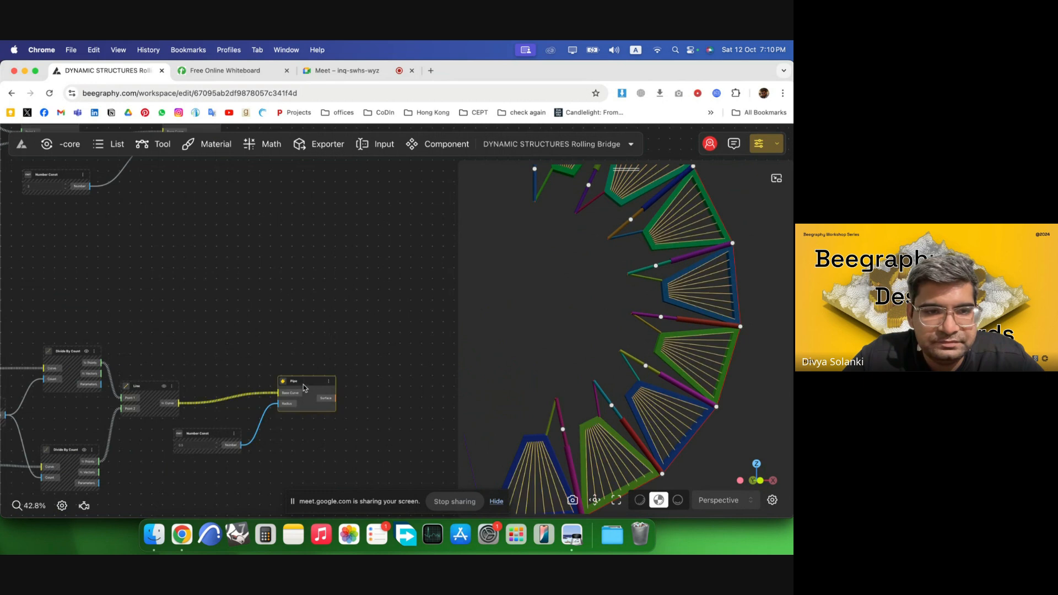
scroll(246, 449, "down", 3)
scroll(256, 214, "up", 4)
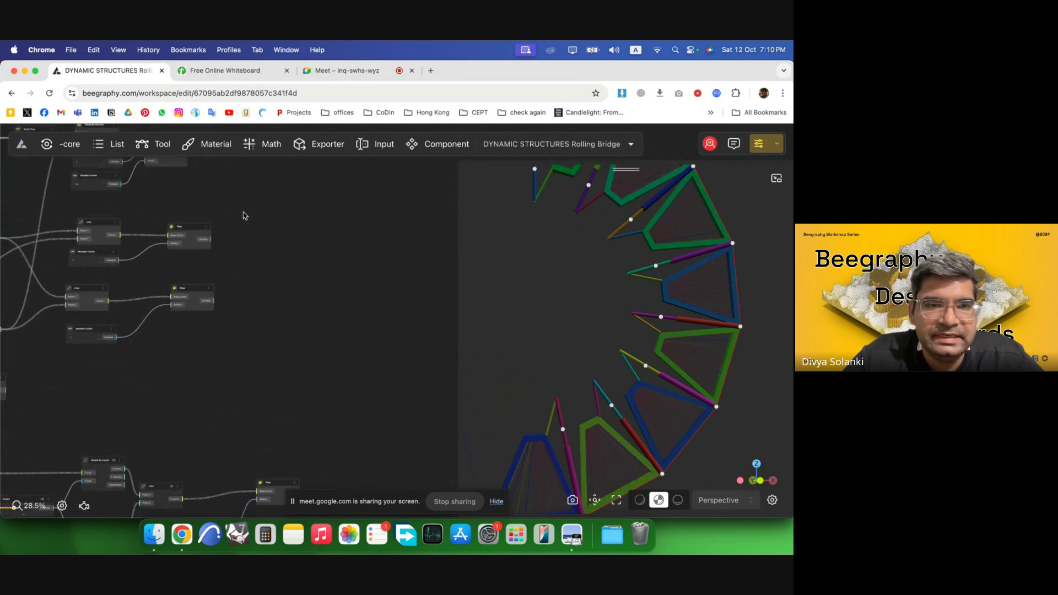
scroll(270, 404, "down", 4)
scroll(180, 230, "up", 3)
Select the Cylinder and each Pipe node to highlight their geometry in the 3D view.
left_click(182, 231)
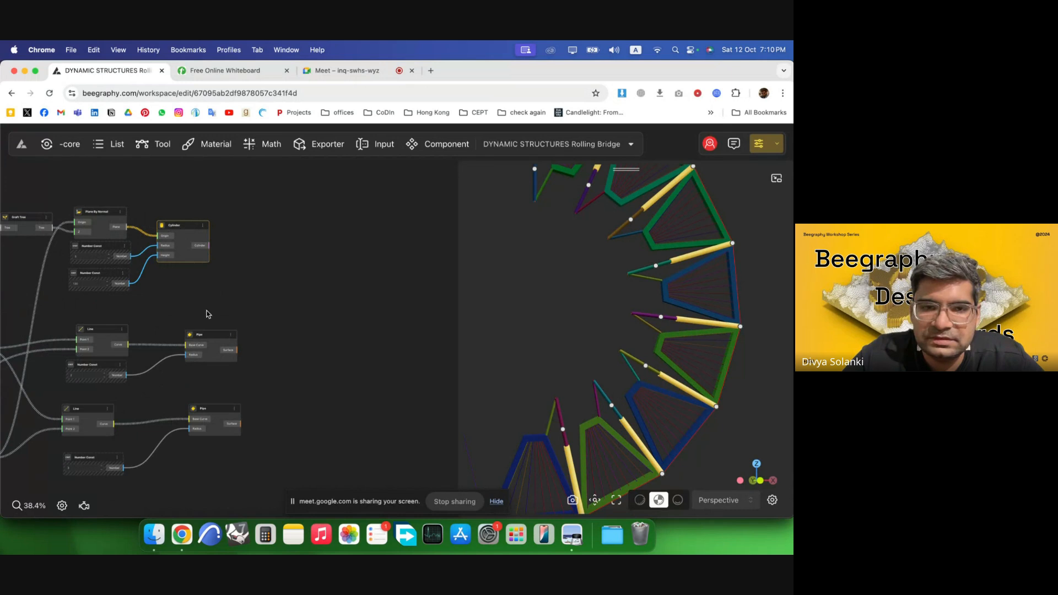
left_click(209, 357)
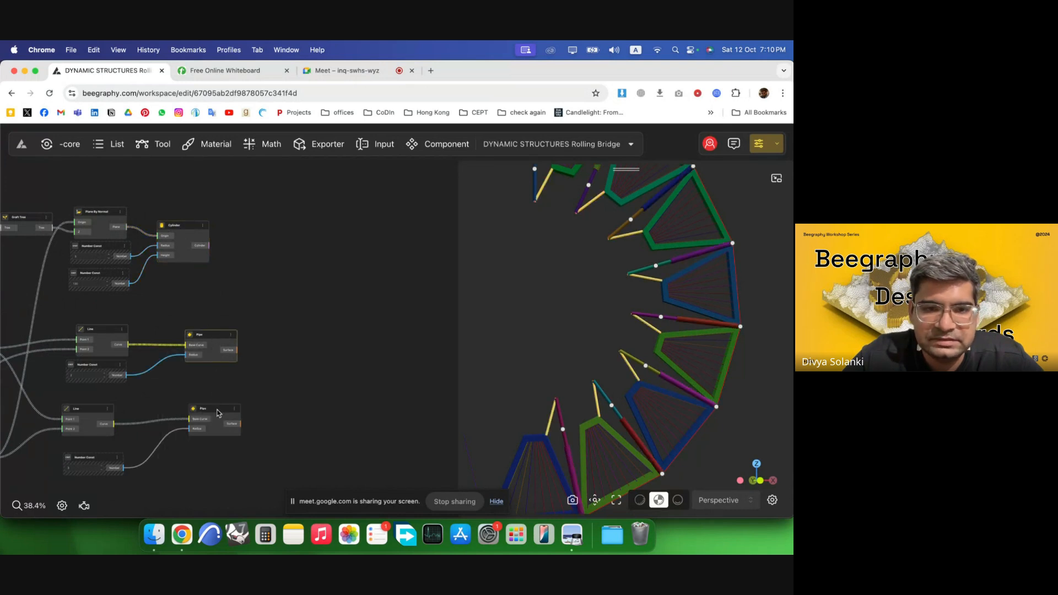
left_click(218, 412)
left_click_drag(217, 341, 219, 338)
left_click(297, 346)
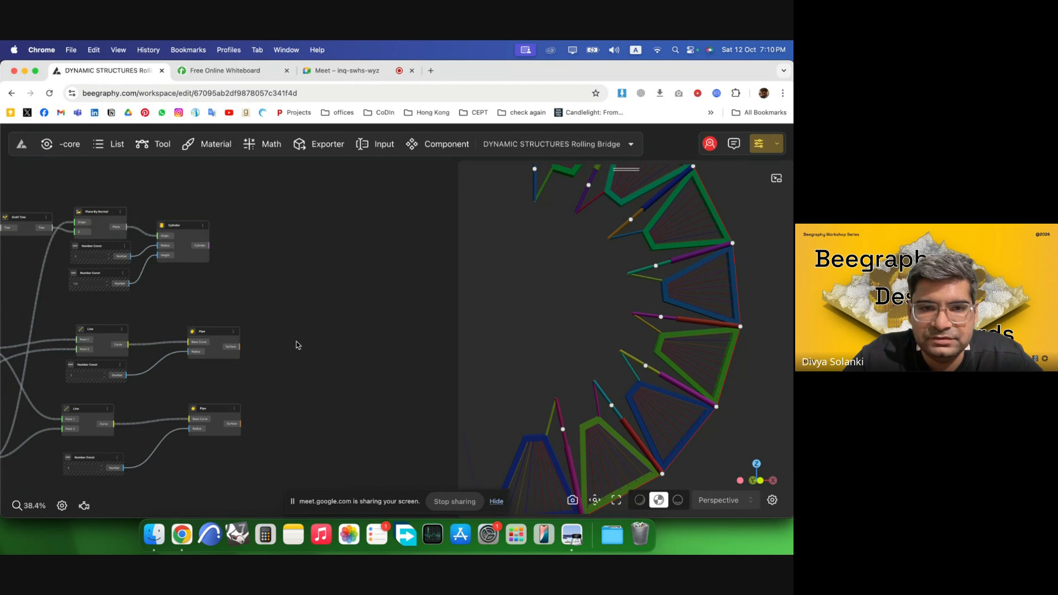
double_click(297, 345)
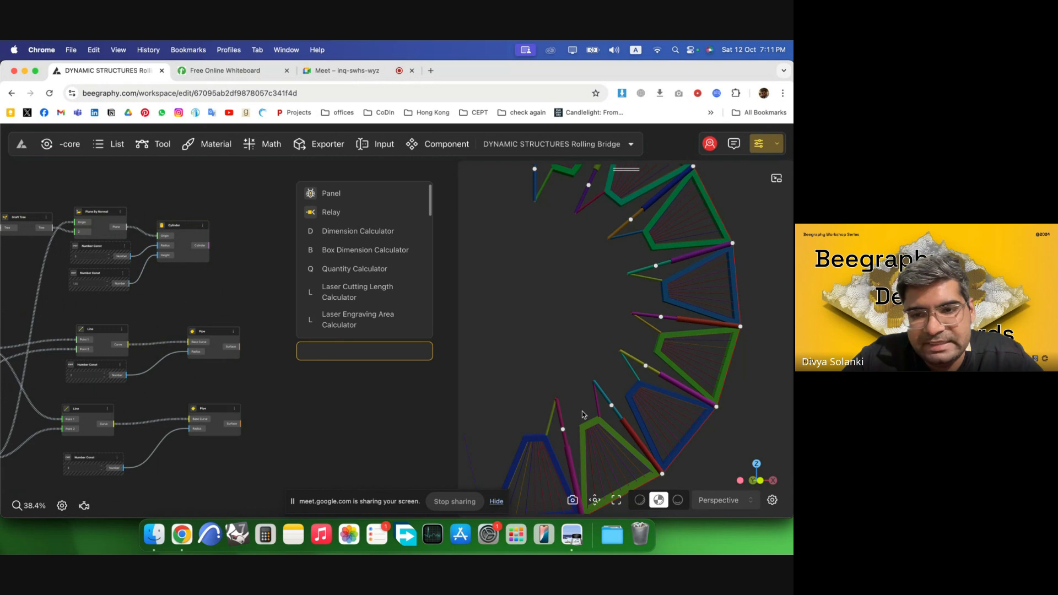
double_click(278, 325)
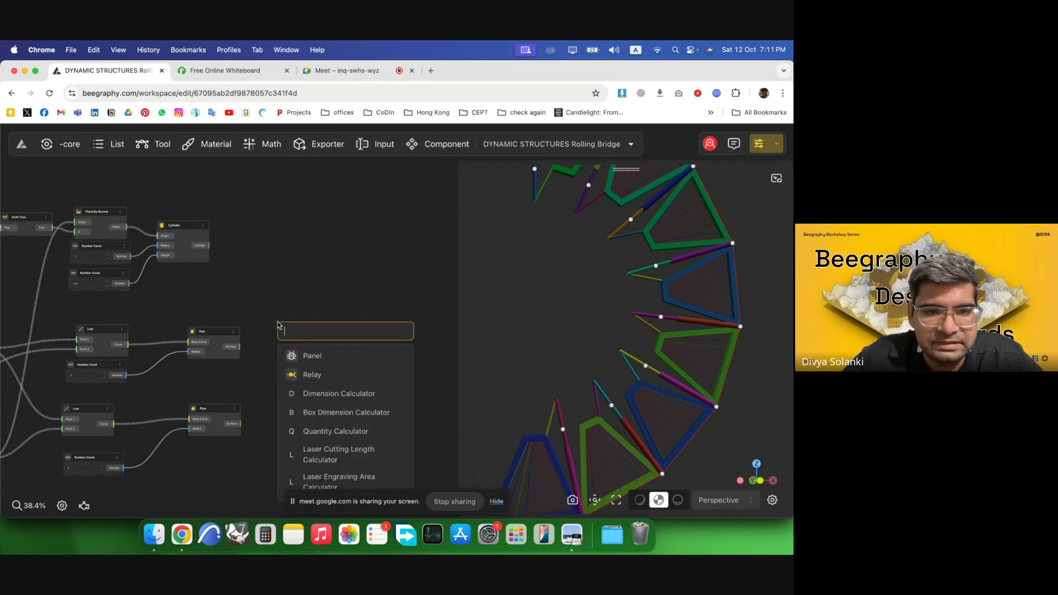
type("rota")
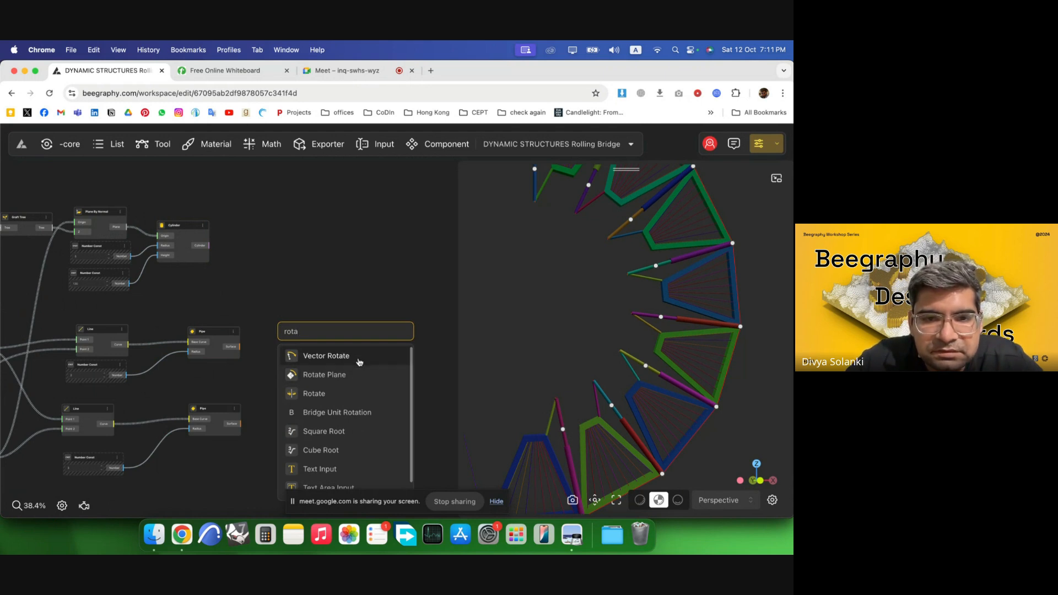
left_click(356, 357)
scroll(231, 424, "up", 3)
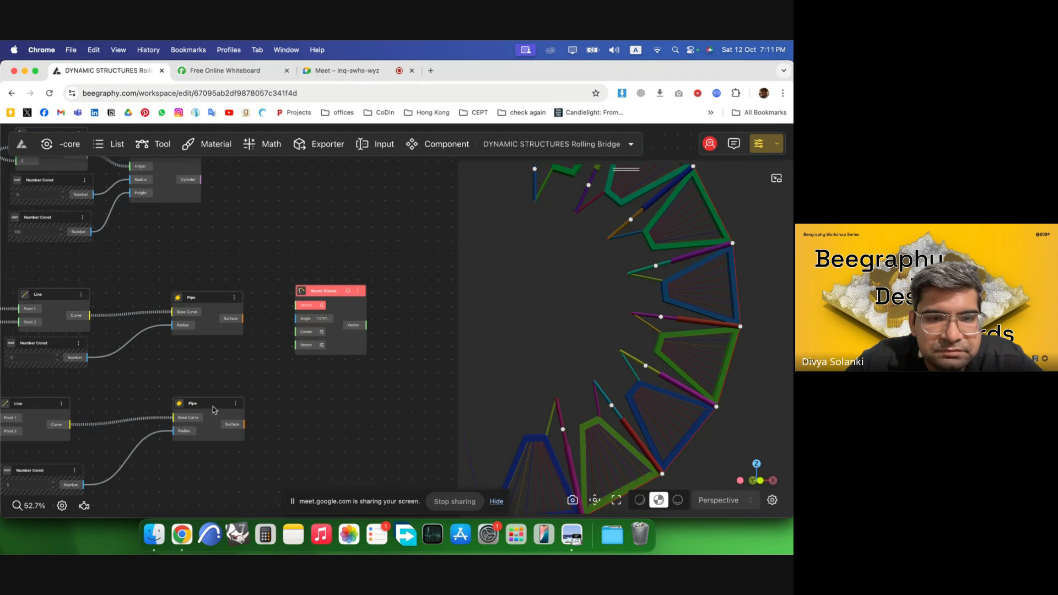
left_click_drag(213, 406, 212, 436)
left_click_drag(349, 311, 398, 329)
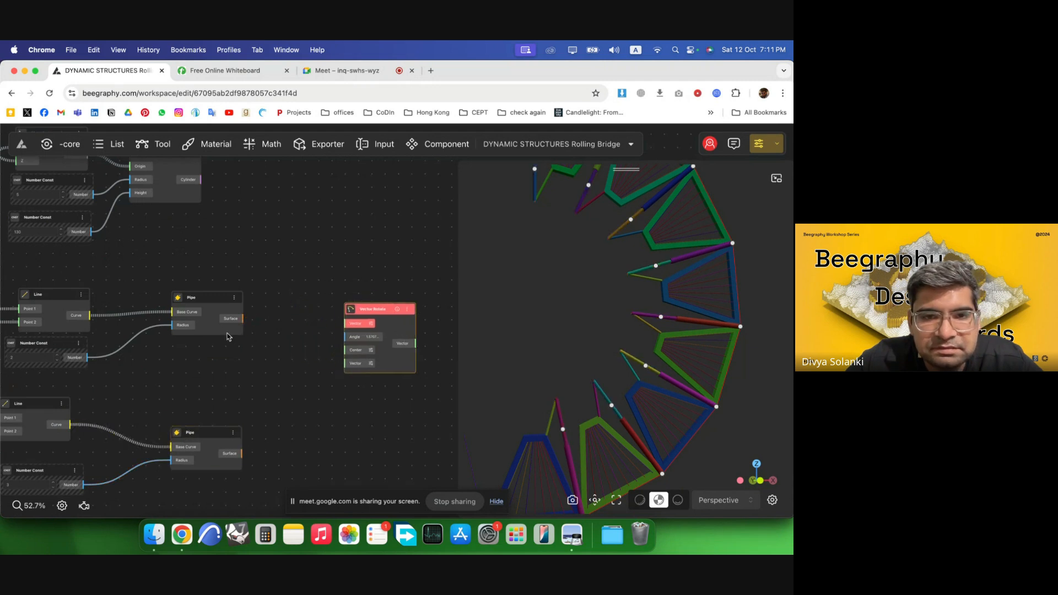
key("BackSpace")
Add a Rotate node and connect the upper Pipe's surface output to its Geometry input.
double_click(331, 312)
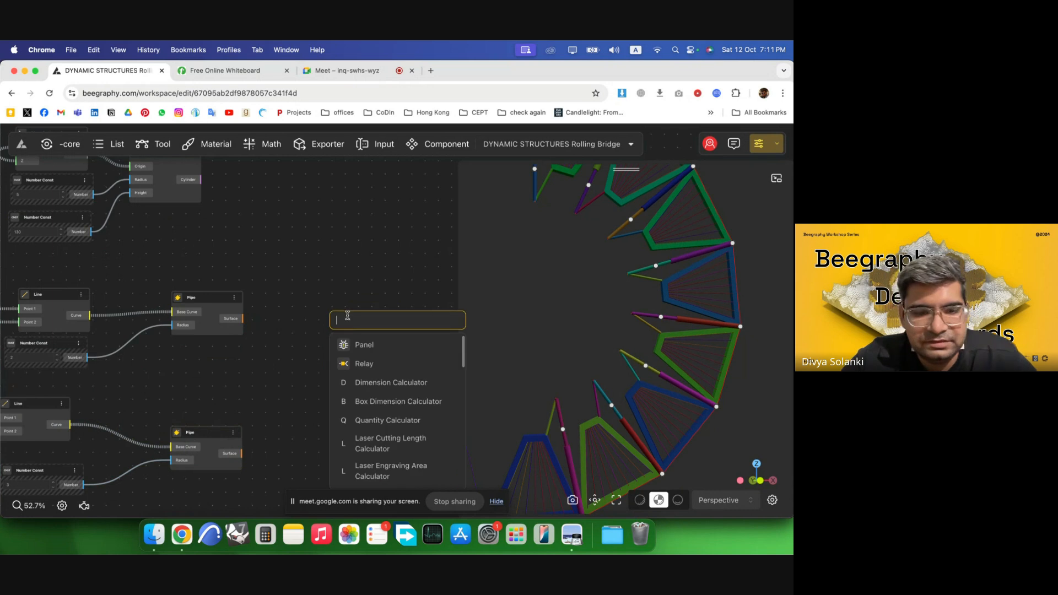
type("rota")
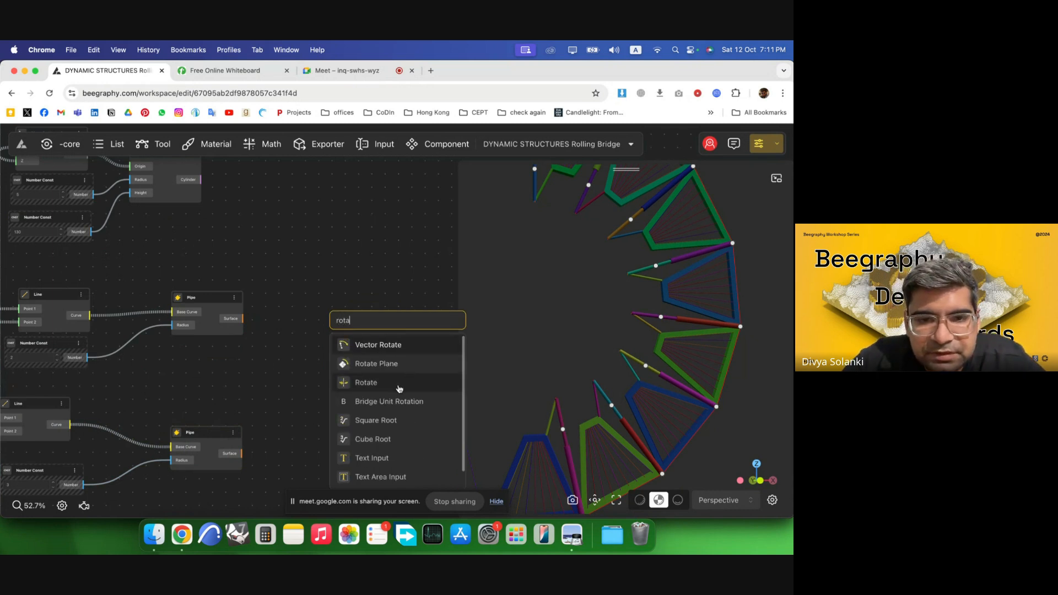
left_click(399, 383)
left_click_drag(243, 320, 391, 342)
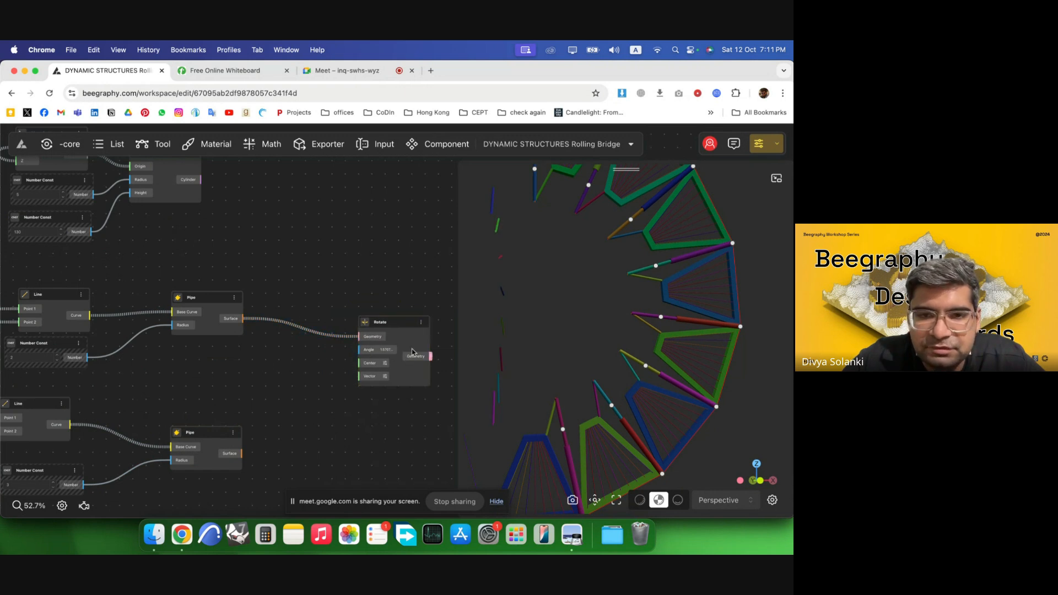
Add a DegToRad node and connect its Radian output to the Rotate node's Angle input.
double_click(419, 342)
double_click(265, 357)
type("deg")
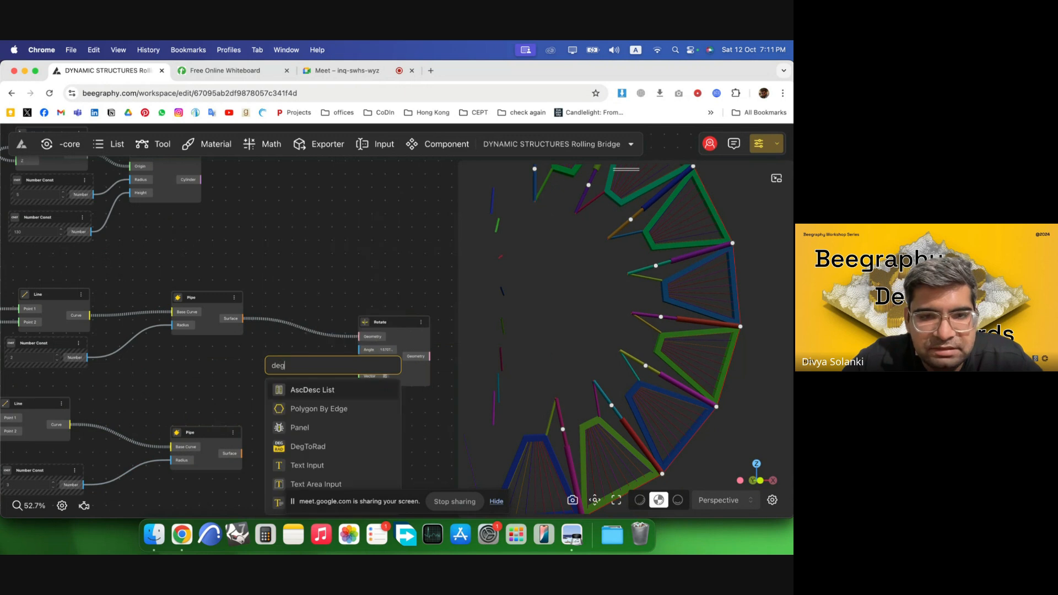
left_click(320, 444)
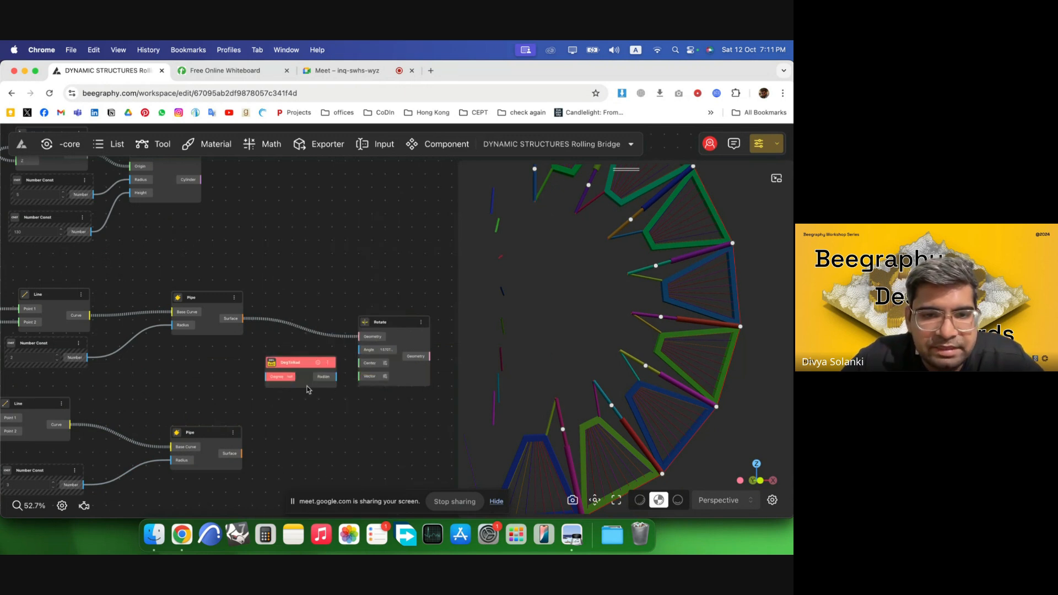
left_click_drag(292, 362, 362, 349)
left_click_drag(212, 304, 277, 308)
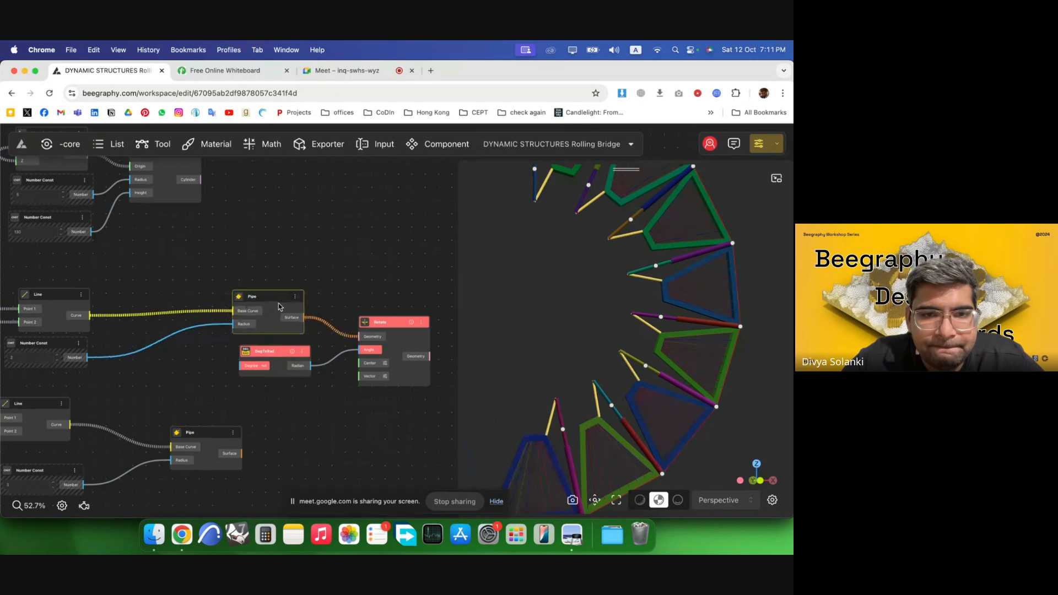
Add a number constant of 180 and connect it to the DegToRad node's Degree input.
double_click(174, 374)
type("180")
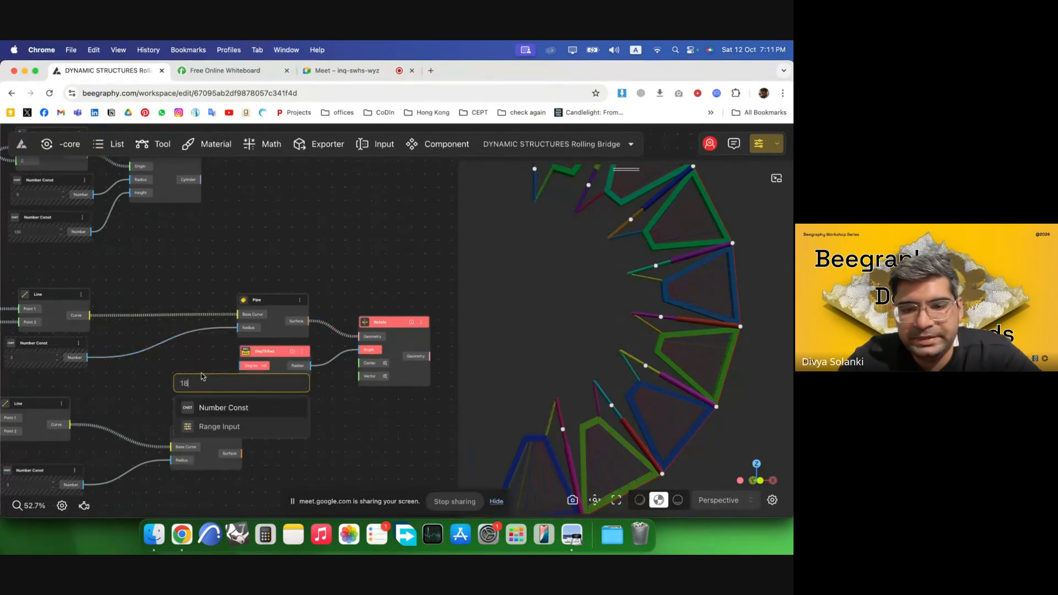
key("Return")
left_click_drag(220, 383, 248, 367)
left_click_drag(416, 374, 420, 375)
left_click(388, 424)
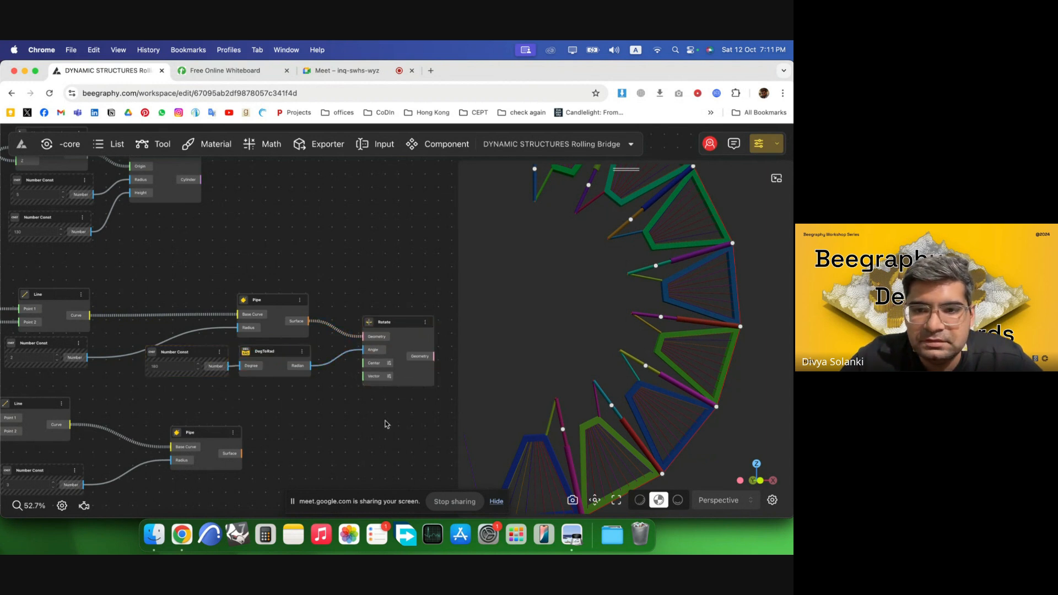
Zoom and pan around the node graph to locate the nodes that should feed the Rotate node.
scroll(397, 410, "up", 5)
scroll(347, 310, "down", 5)
scroll(348, 310, "up", 3)
left_click(384, 317)
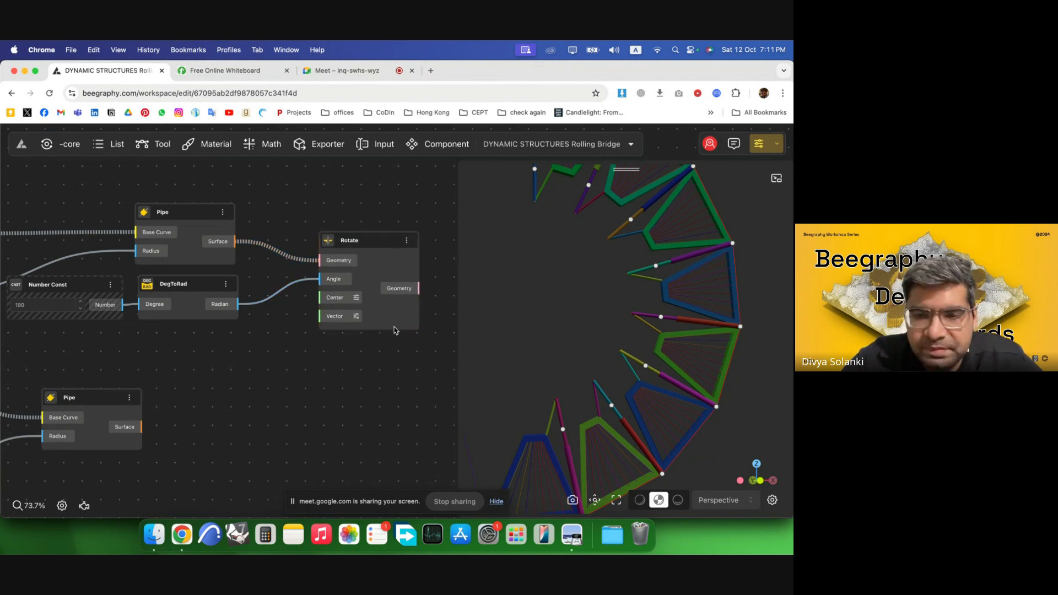
scroll(394, 331, "down", 6)
scroll(163, 358, "up", 2)
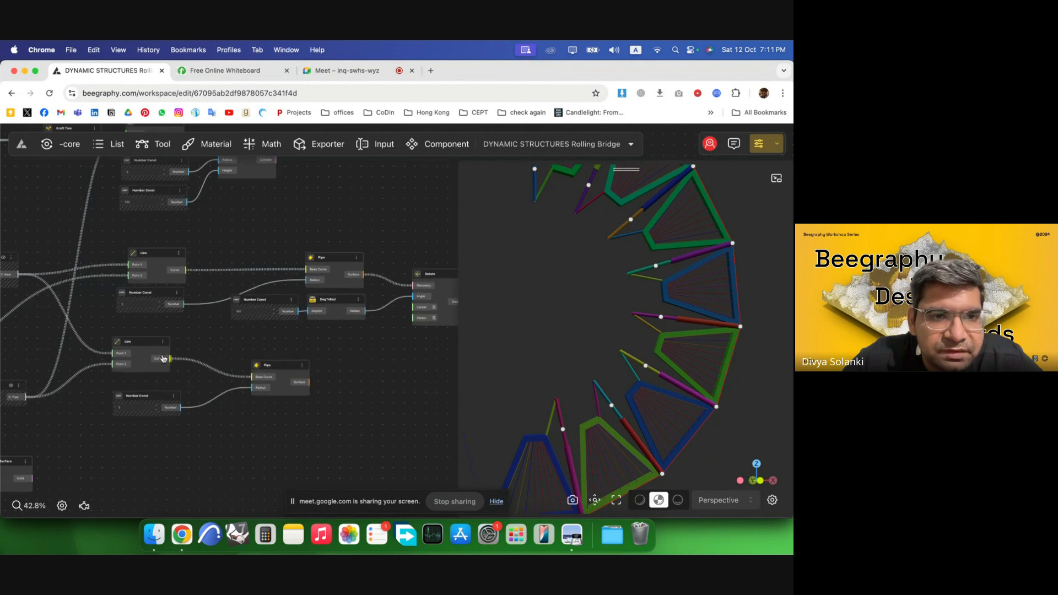
scroll(318, 352, "down", 2)
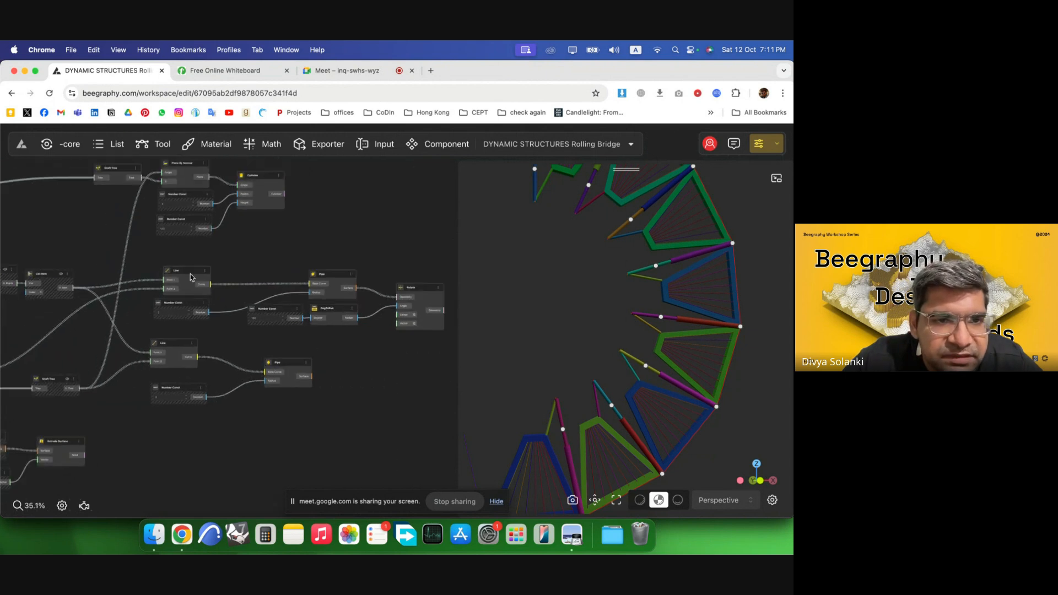
scroll(341, 322, "down", 3)
scroll(132, 462, "up", 2)
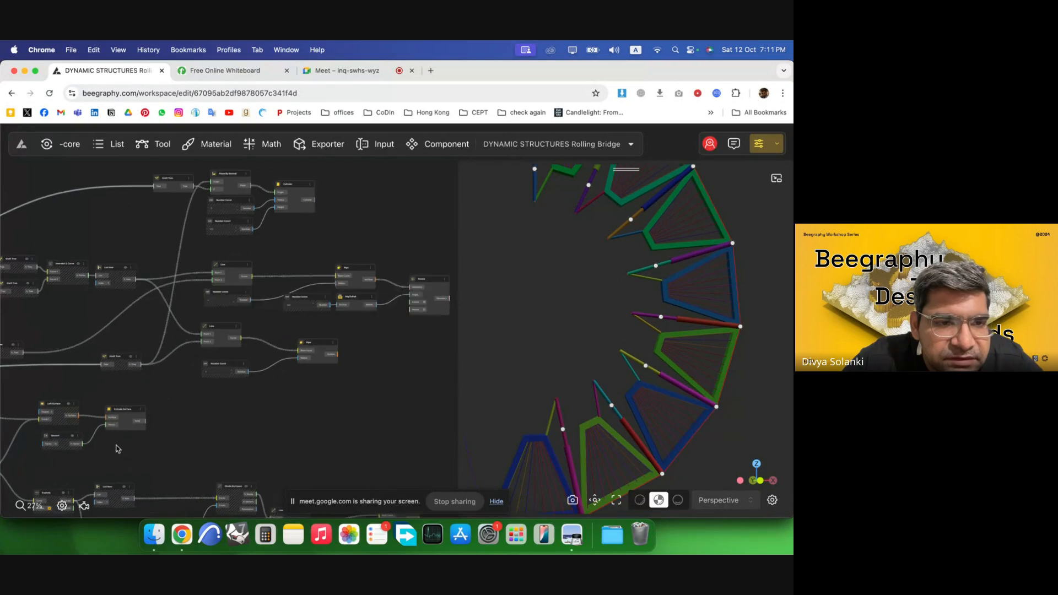
left_click_drag(54, 407, 59, 395)
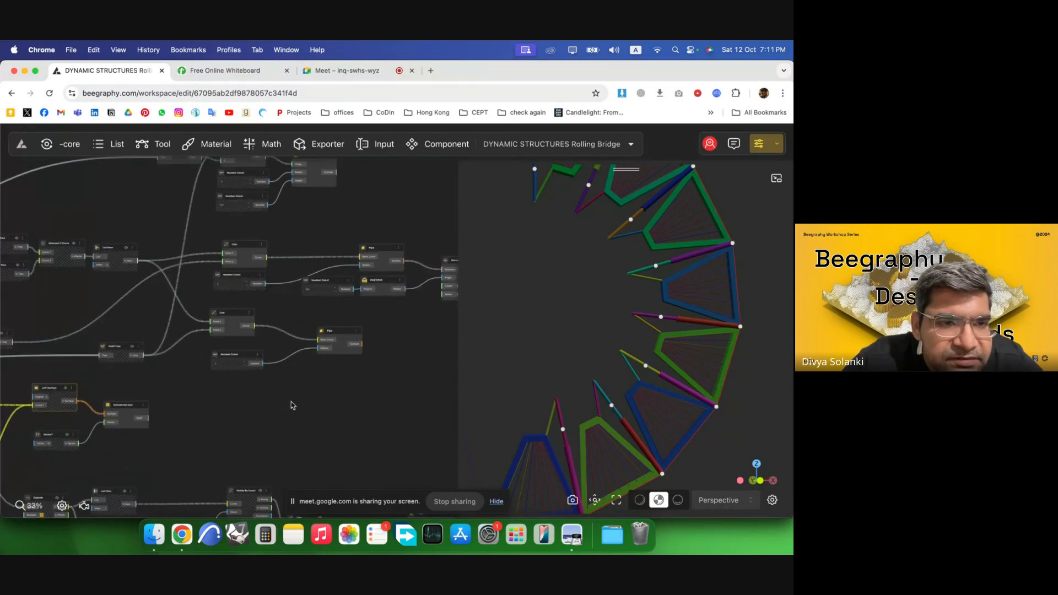
scroll(293, 406, "up", 2)
scroll(328, 360, "up", 1)
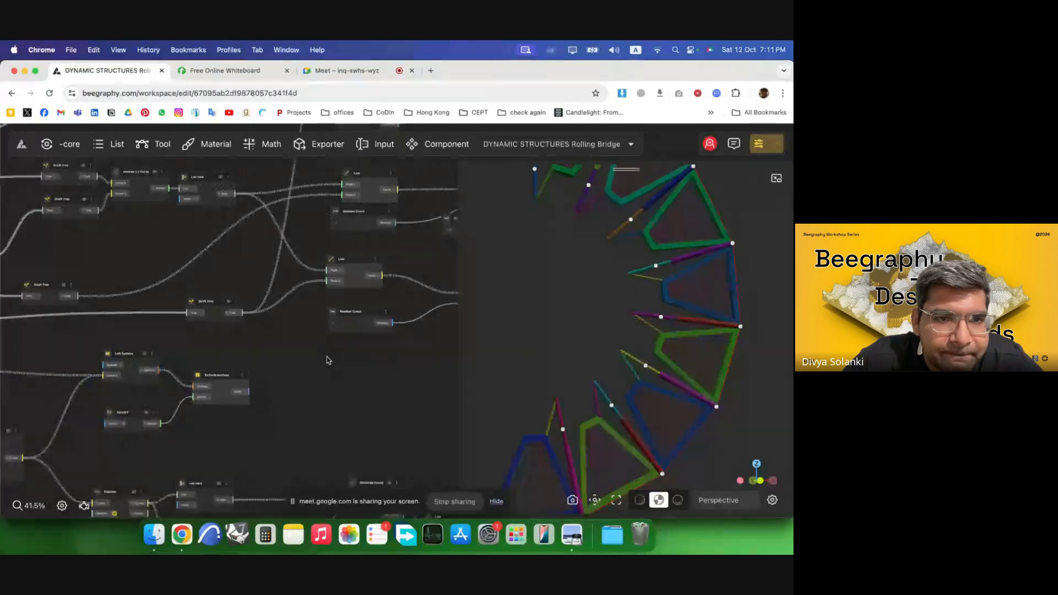
scroll(328, 361, "up", 1)
Wire the Rotate node's remaining Center and Vector inputs from existing nodes in the graph.
left_click_drag(236, 313, 212, 319)
scroll(225, 345, "down", 3)
scroll(87, 347, "down", 3)
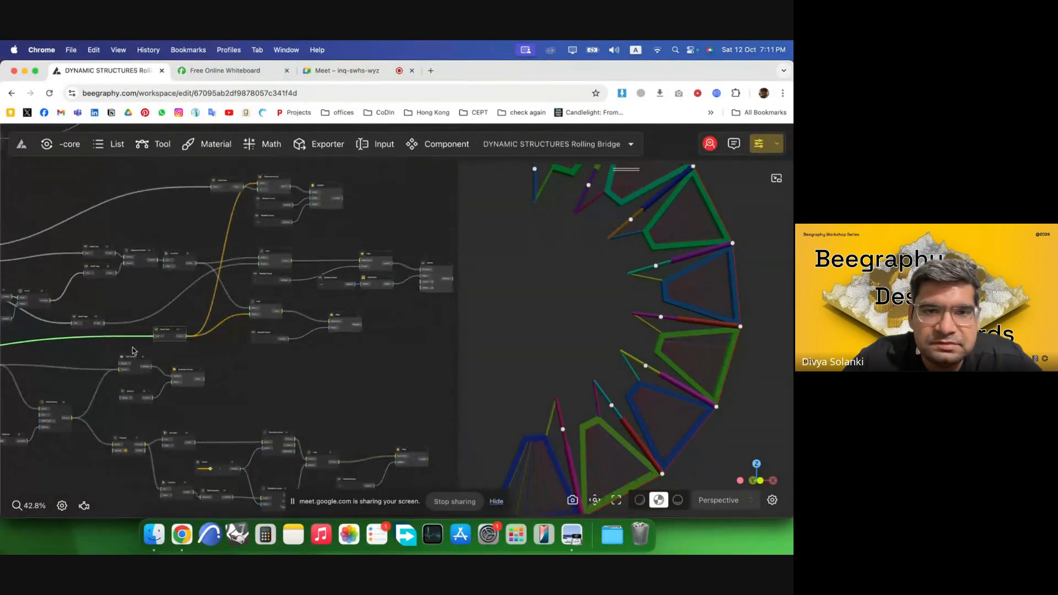
scroll(134, 351, "down", 3)
scroll(326, 332, "up", 8)
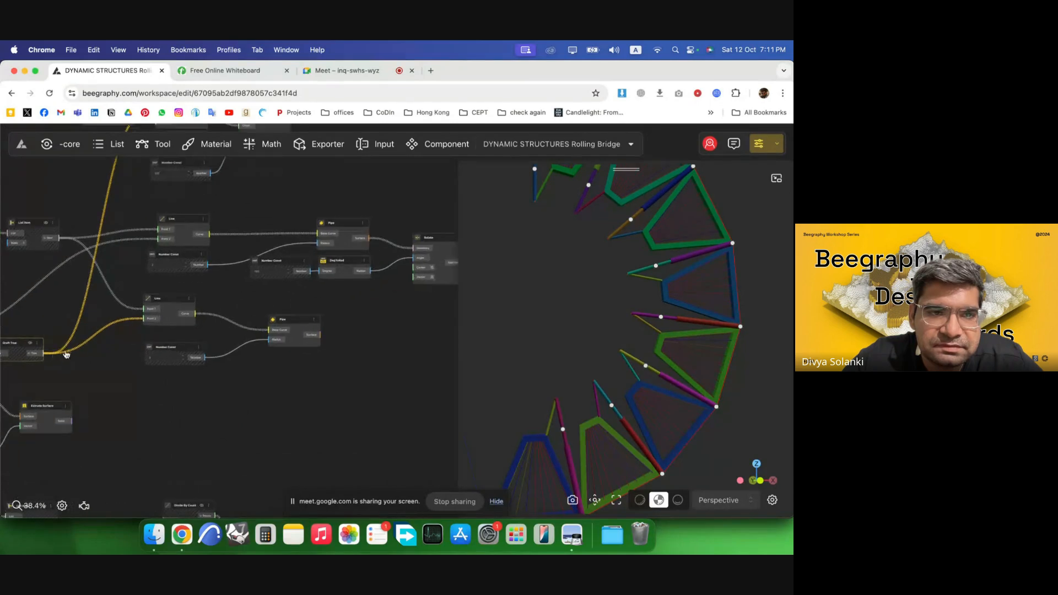
left_click_drag(403, 263, 444, 293)
left_click(417, 330)
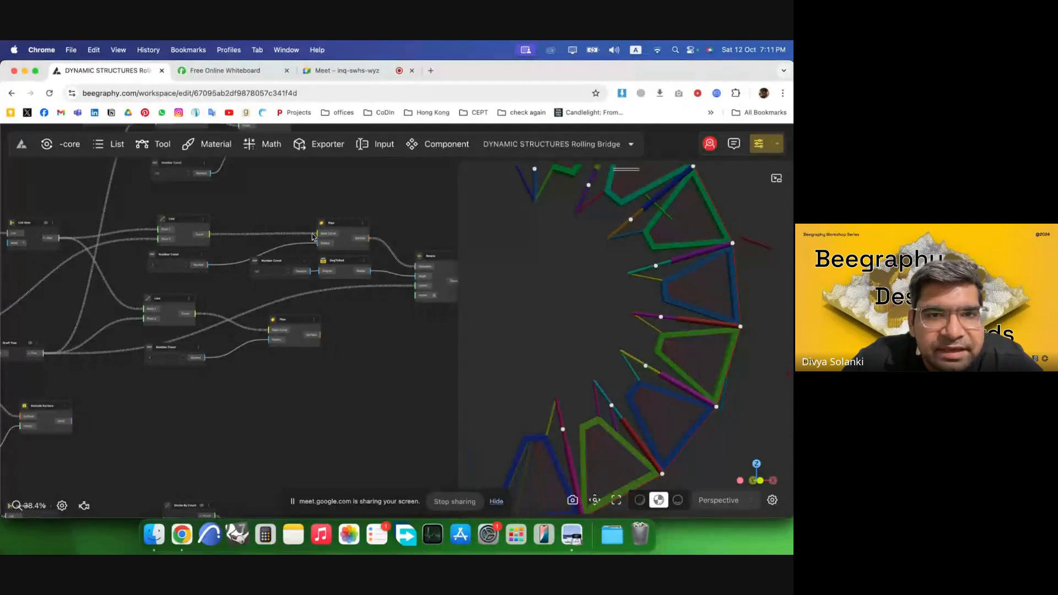
scroll(312, 237, "up", 5)
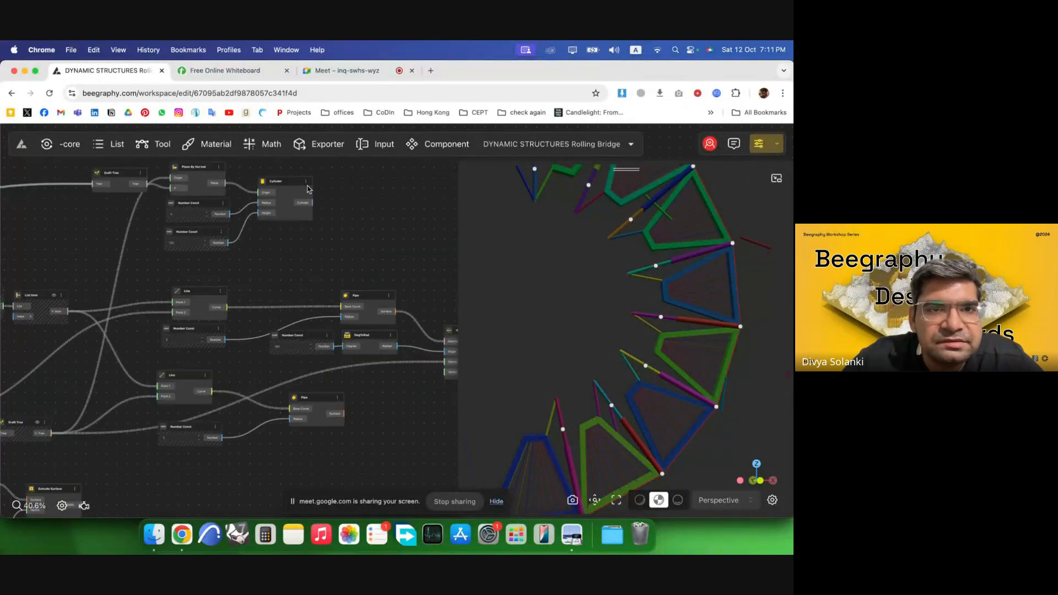
scroll(122, 180, "down", 1)
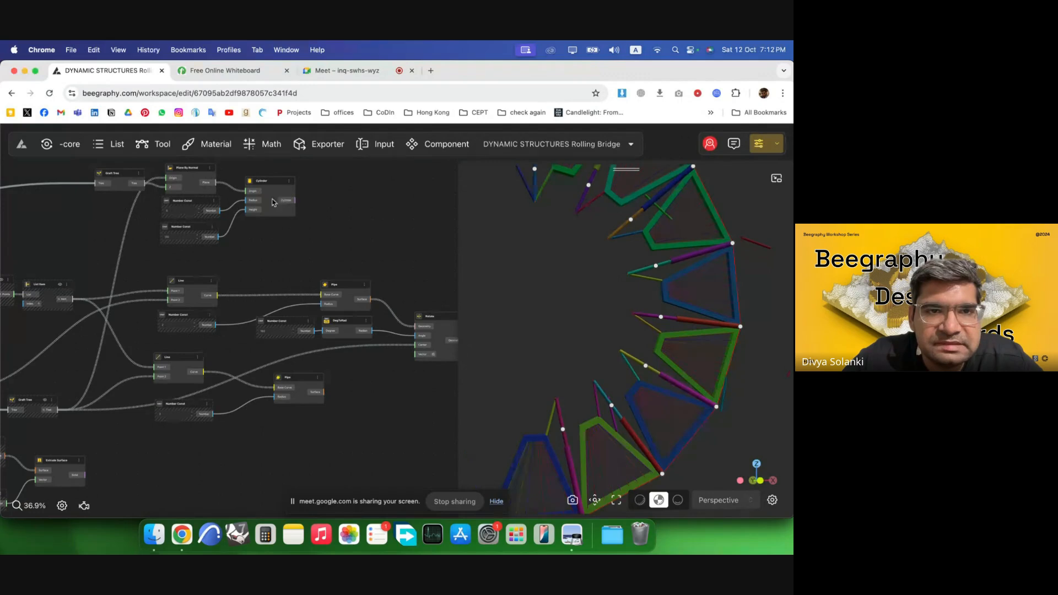
left_click_drag(123, 178, 115, 181)
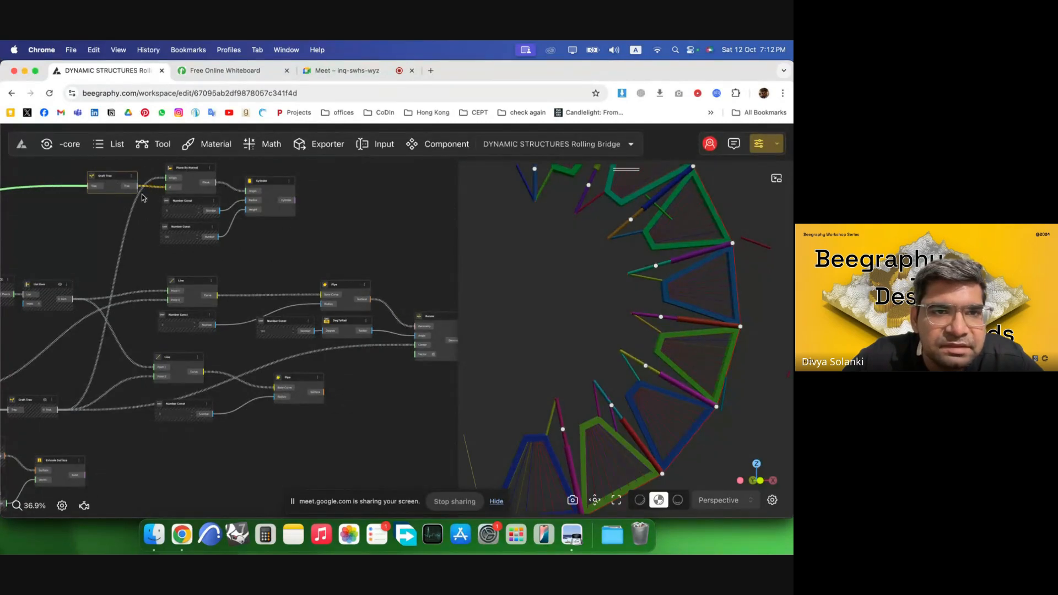
scroll(234, 191, "down", 2)
left_click_drag(170, 227, 357, 343)
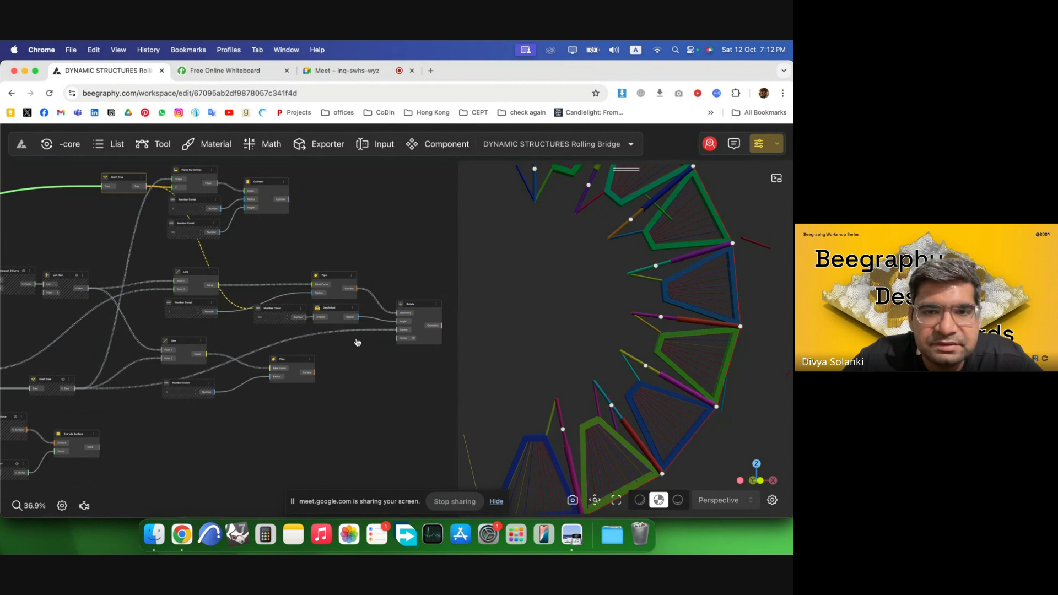
left_click(396, 387)
Add a Remove By Index node beside the Rotate node.
left_click_drag(667, 293, 657, 305)
scroll(587, 443, "down", 3)
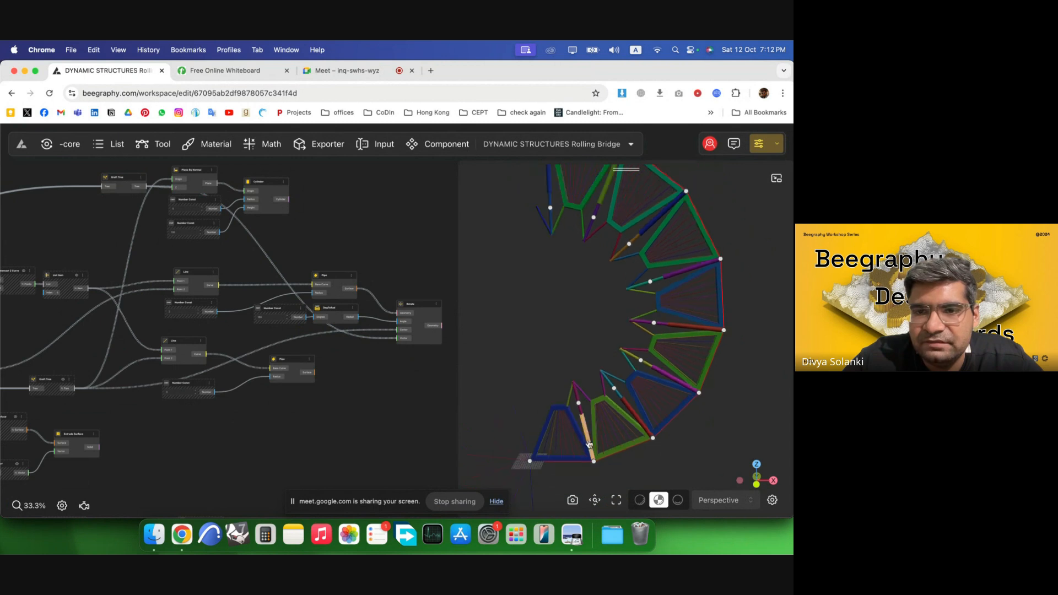
left_click_drag(592, 289, 597, 287)
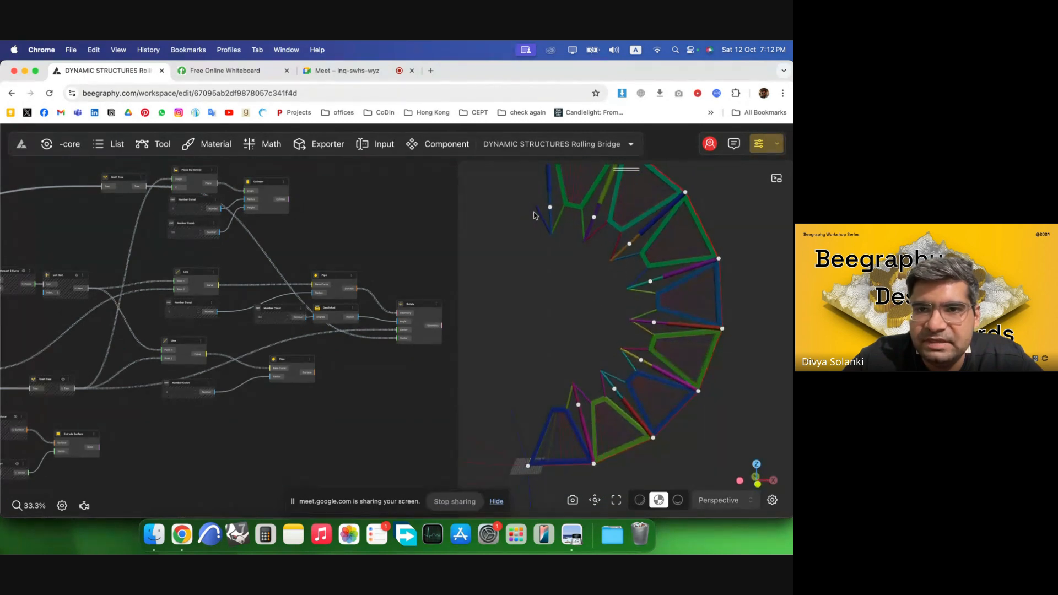
scroll(425, 331, "up", 5)
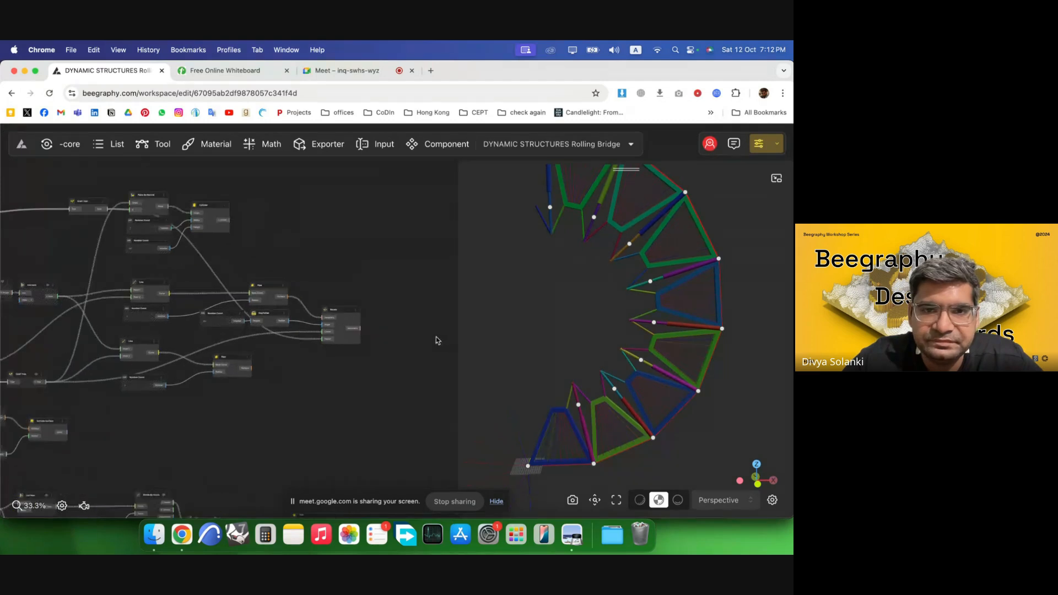
double_click(383, 329)
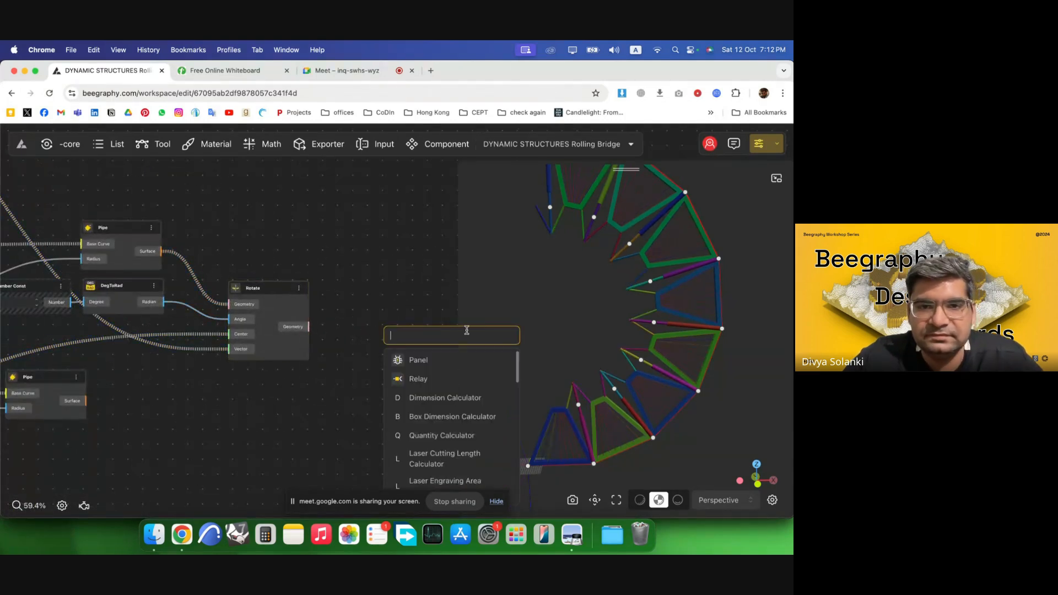
type("cull")
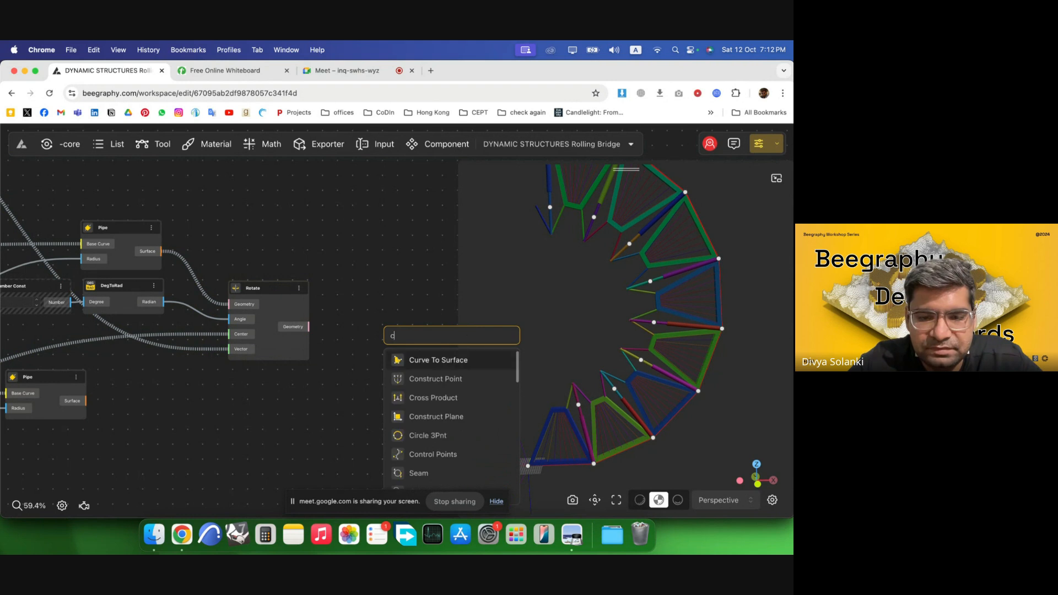
key("BackSpace")
key("BackSpace")
key("BackSpace")
key("BackSpace")
type("r")
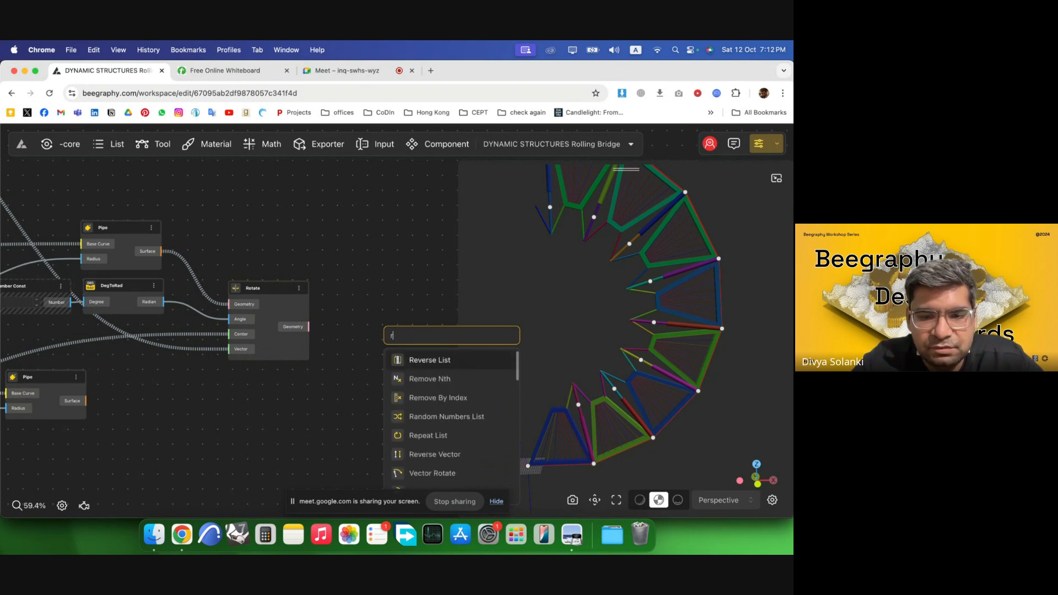
type("emove")
left_click(474, 397)
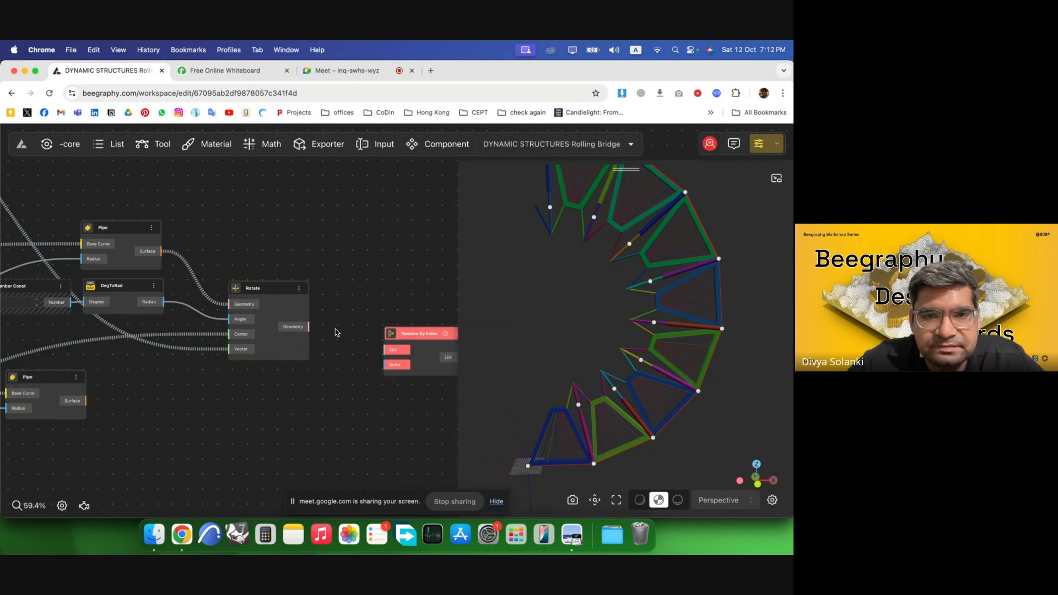
Insert a Flatten Tree node between the Rotate node's Geometry output and the Remove By Index node's List input.
double_click(331, 323)
type("flat")
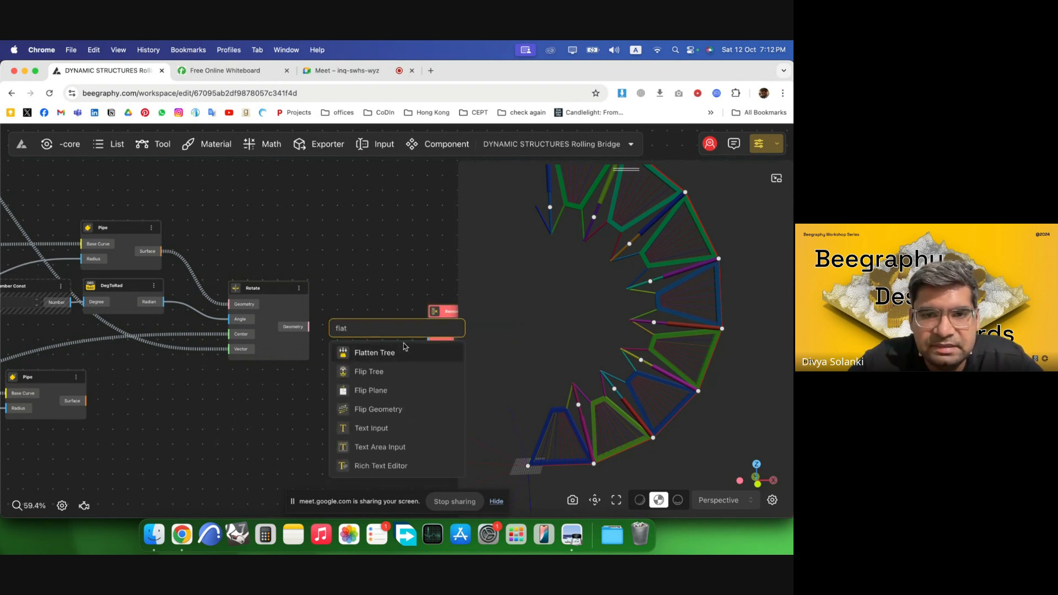
left_click(404, 349)
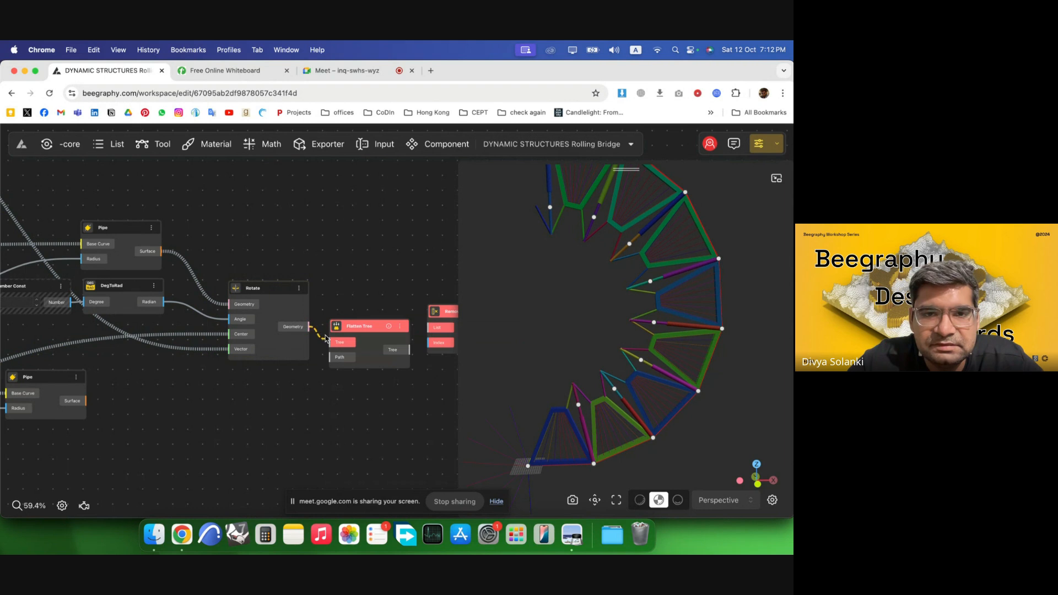
left_click_drag(325, 339, 339, 341)
left_click_drag(370, 342, 363, 329)
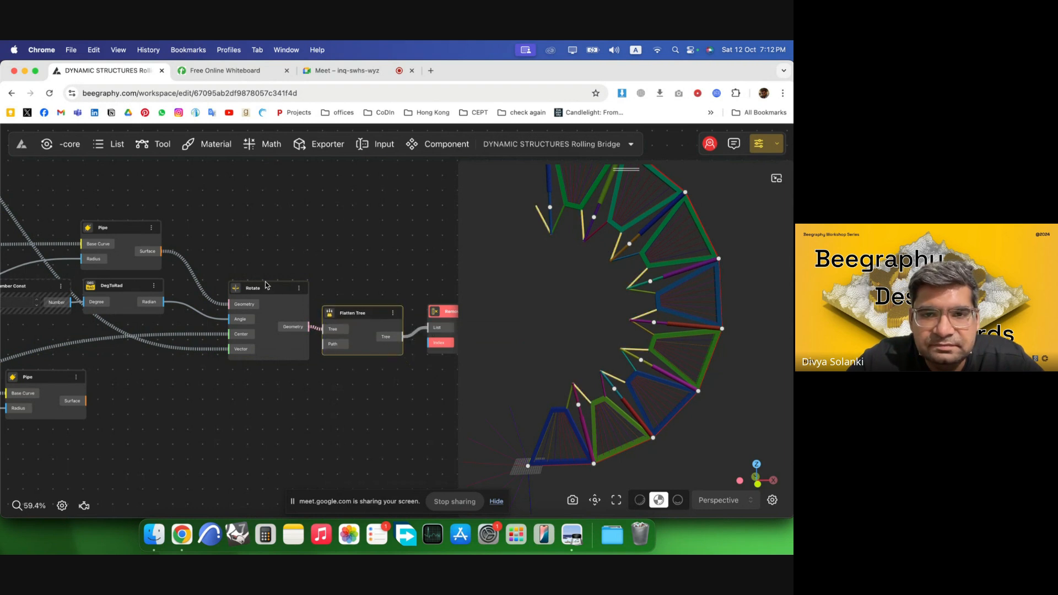
Add a number constant of 7 and connect it to the Remove By Index node's Index input.
scroll(265, 285, "up", 3)
double_click(288, 343)
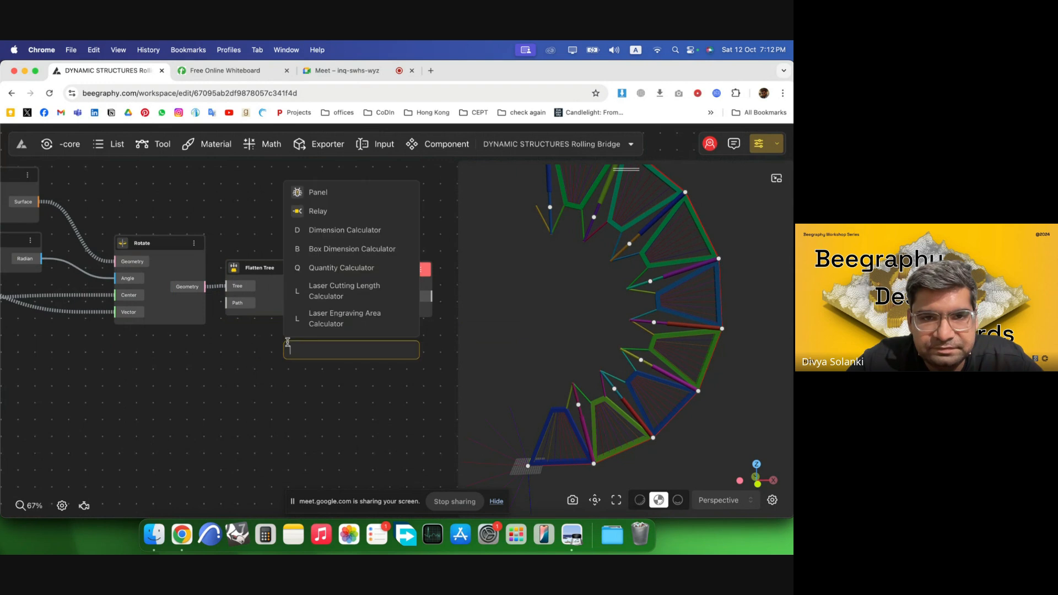
type("7")
key("Return")
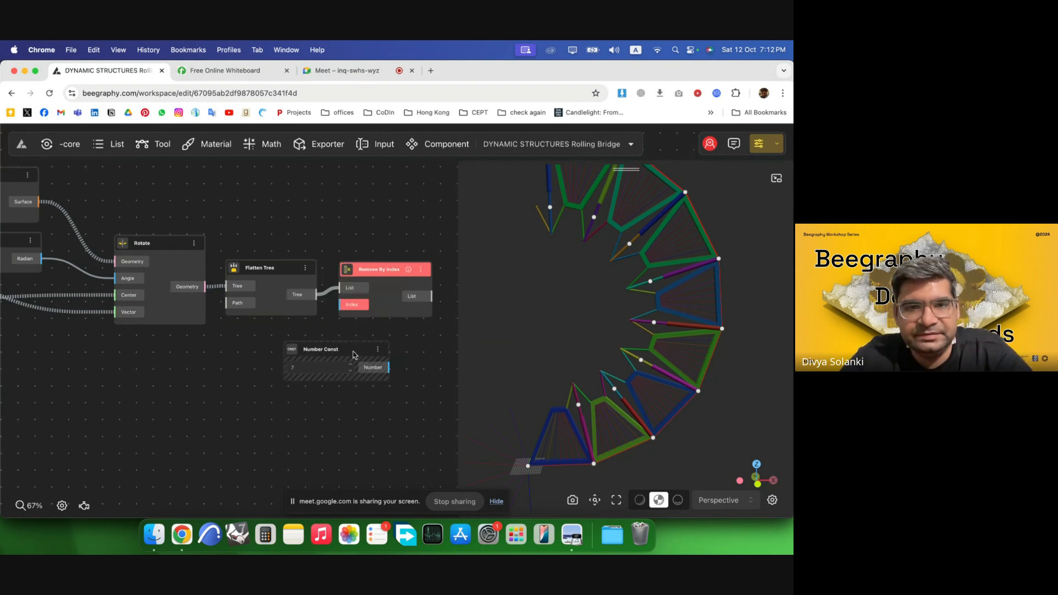
left_click_drag(354, 354, 282, 342)
left_click_drag(346, 311, 402, 306)
left_click(412, 365)
Select the Rotate, Flatten Tree and number constant nodes and hide their preview.
scroll(420, 374, "down", 5)
left_click_drag(361, 408, 95, 225)
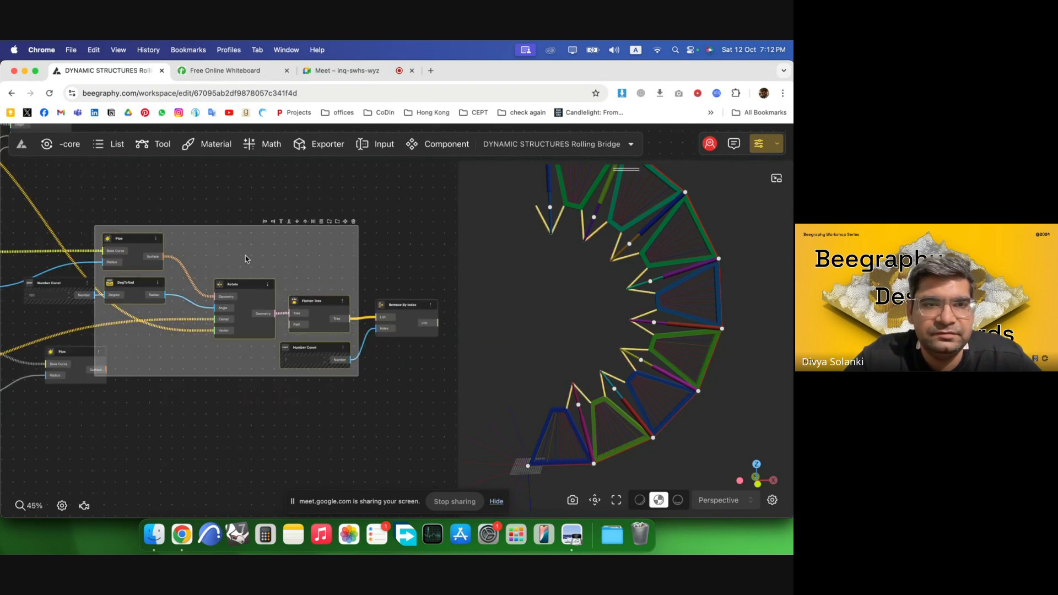
right_click(295, 288)
left_click(309, 295)
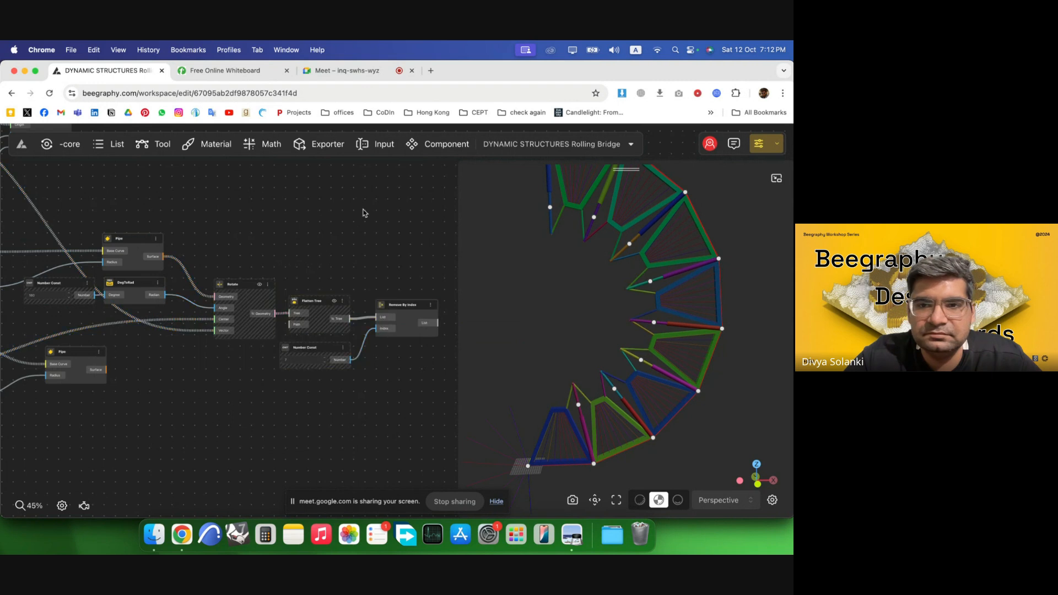
Step the Opening Angle slider down to 69 to test the bridge's folding.
scroll(353, 248, "right", 3)
scroll(336, 321, "down", 1)
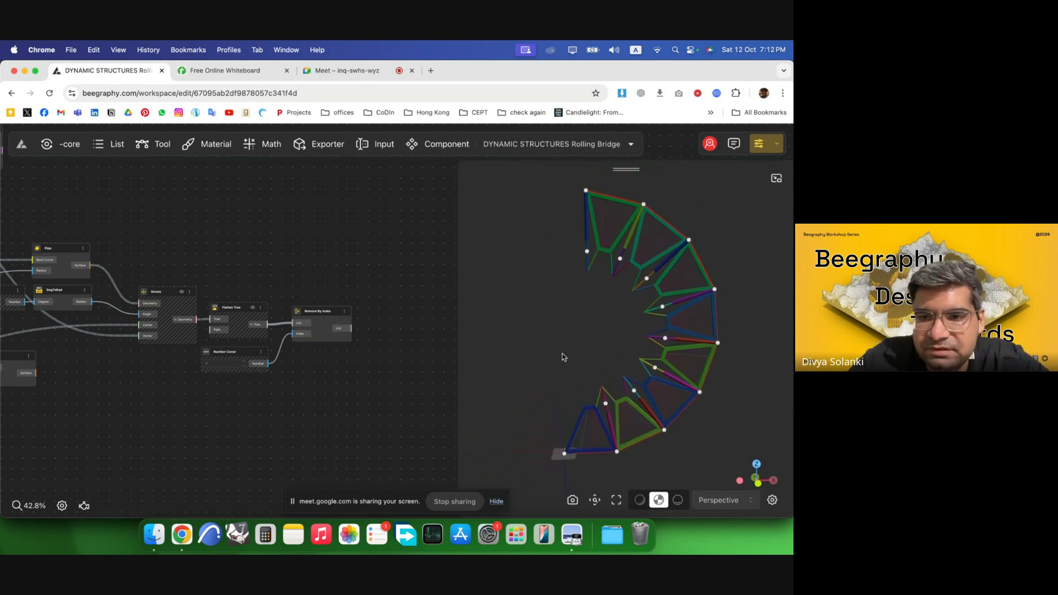
scroll(400, 283, "down", 10)
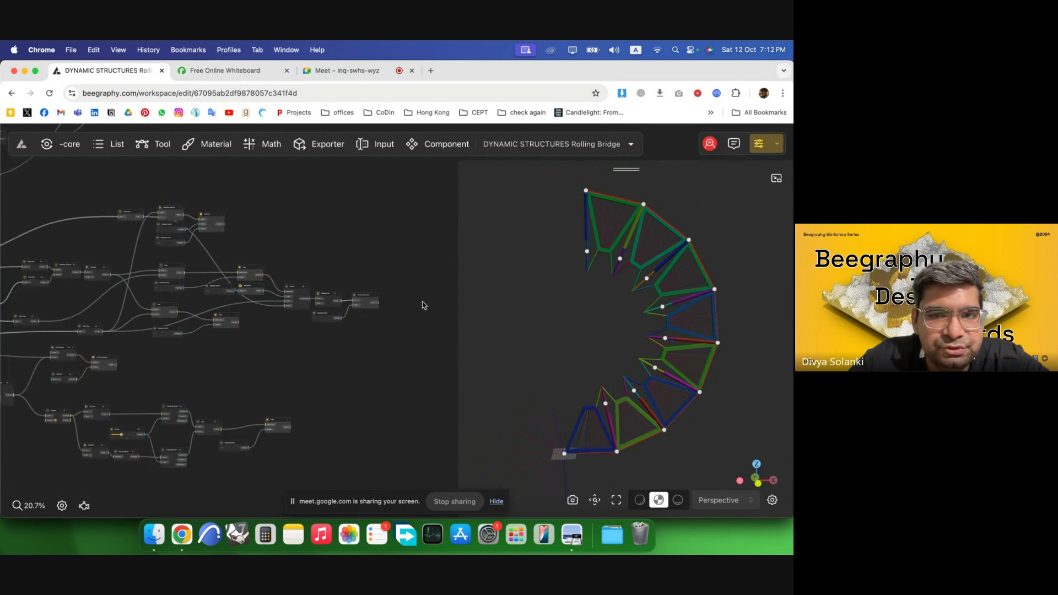
scroll(423, 305, "down", 6)
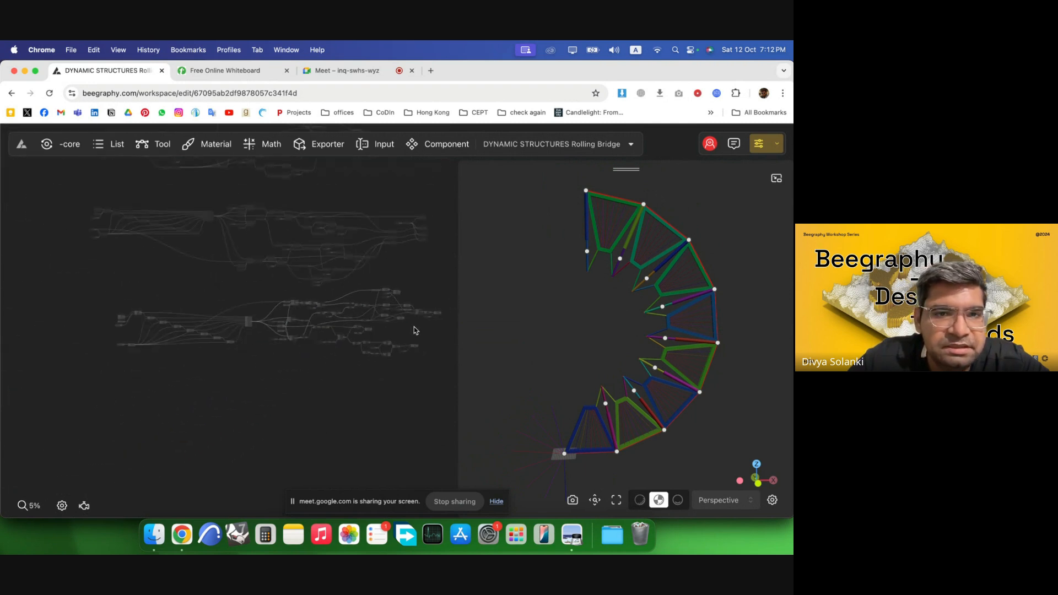
scroll(408, 353, "up", 15)
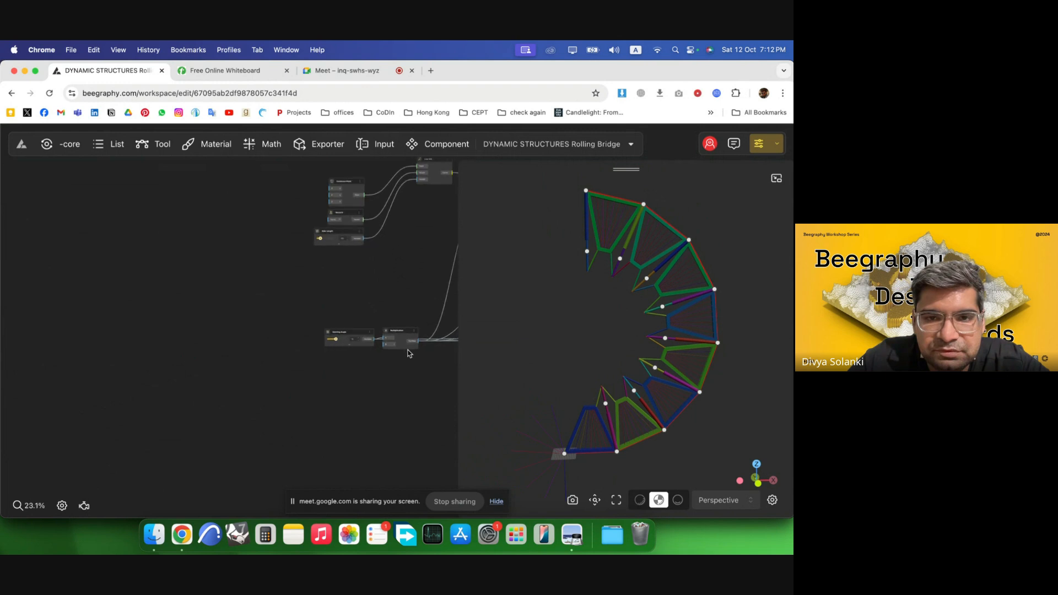
scroll(407, 353, "up", 5)
scroll(200, 292, "up", 2)
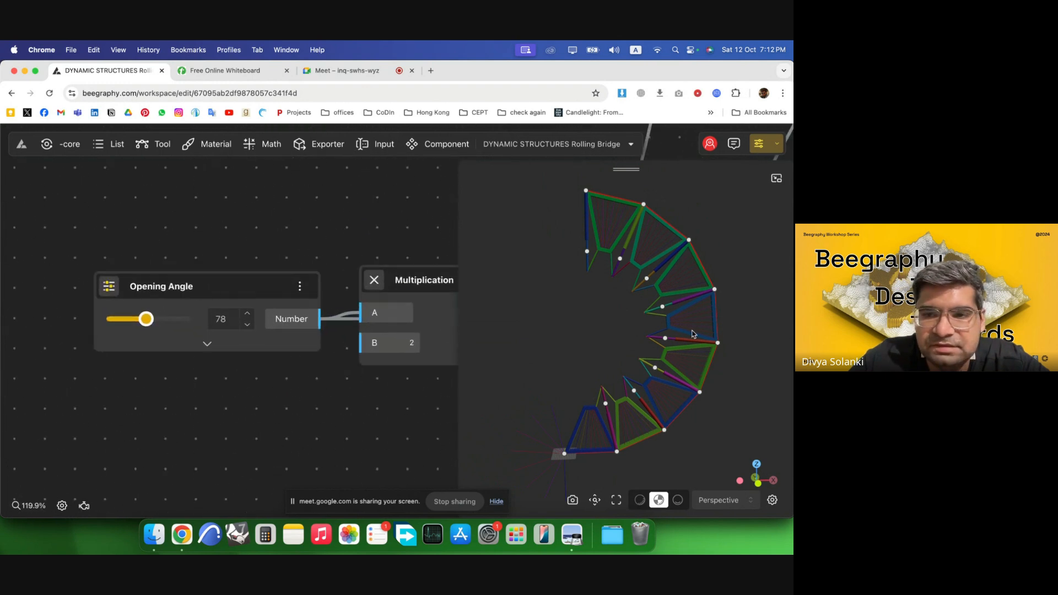
left_click(248, 327)
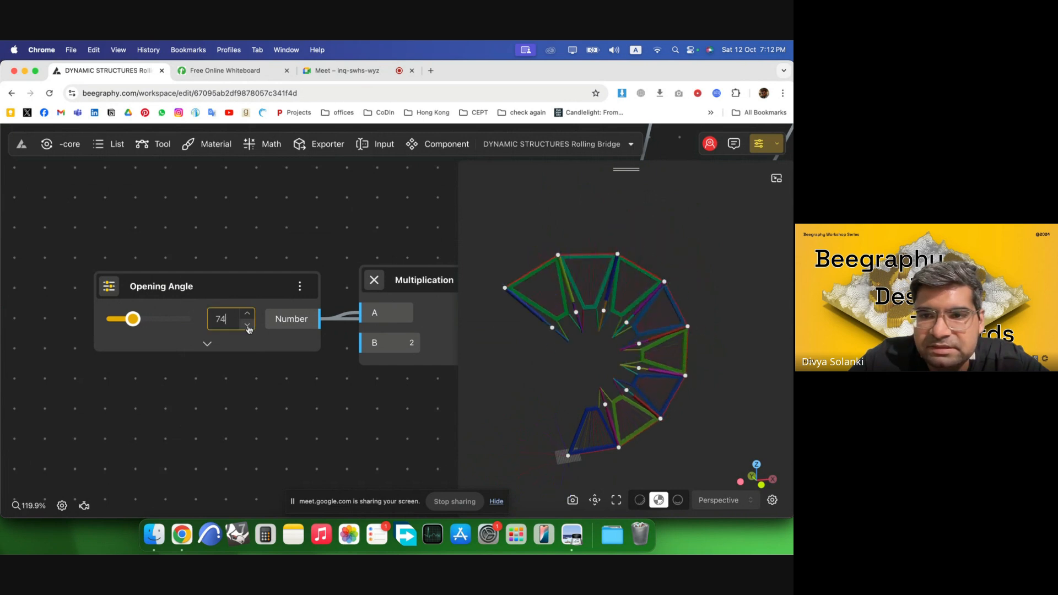
left_click(248, 326)
left_click(248, 327)
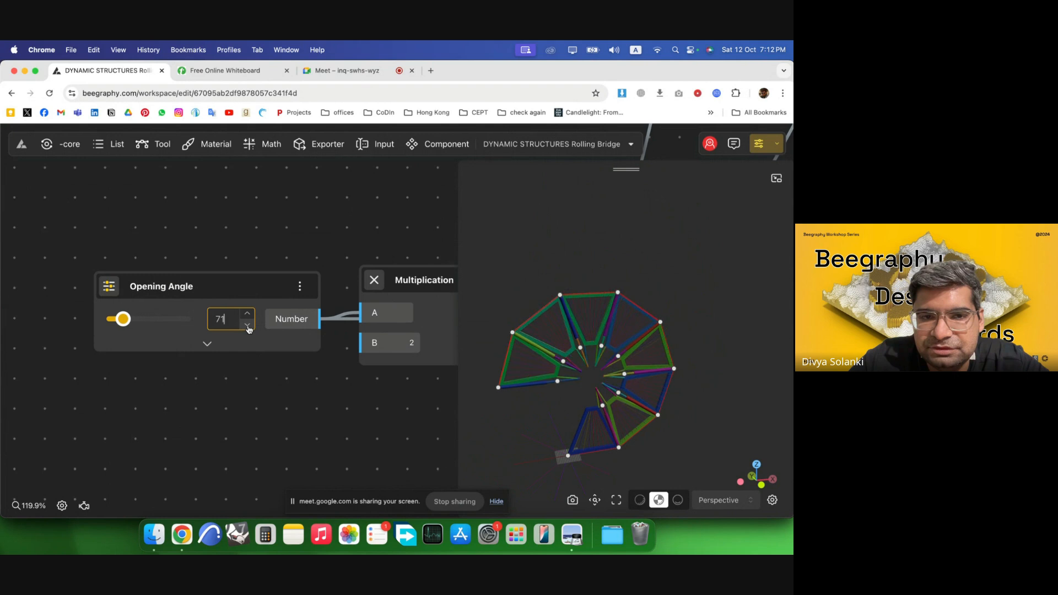
left_click(247, 327)
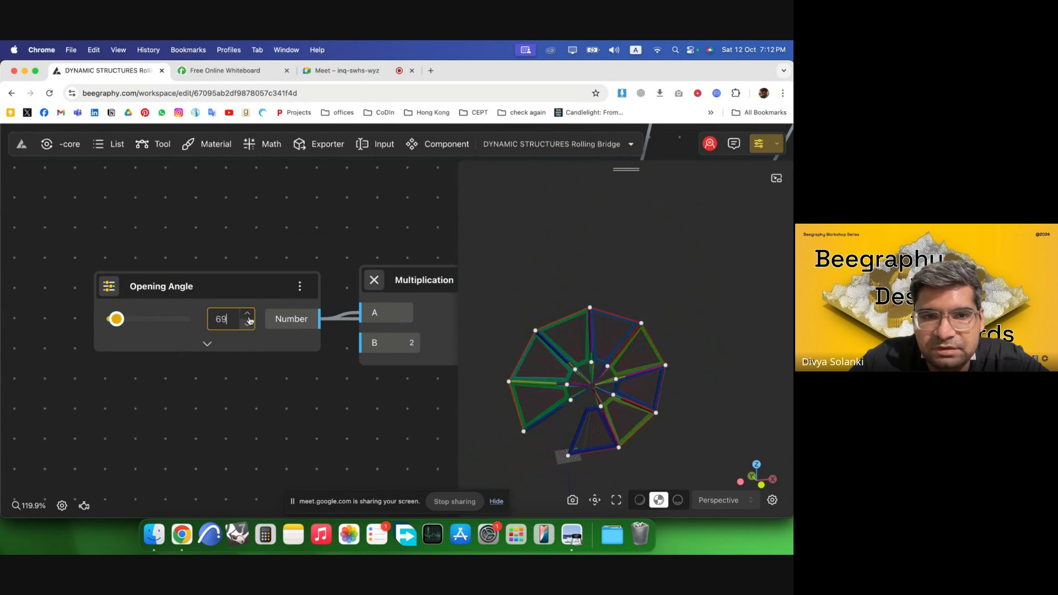
Raise the Opening Angle slider step by step to 86.
left_click(248, 314)
left_click(248, 314)
left_click(248, 314)
left_click(248, 314)
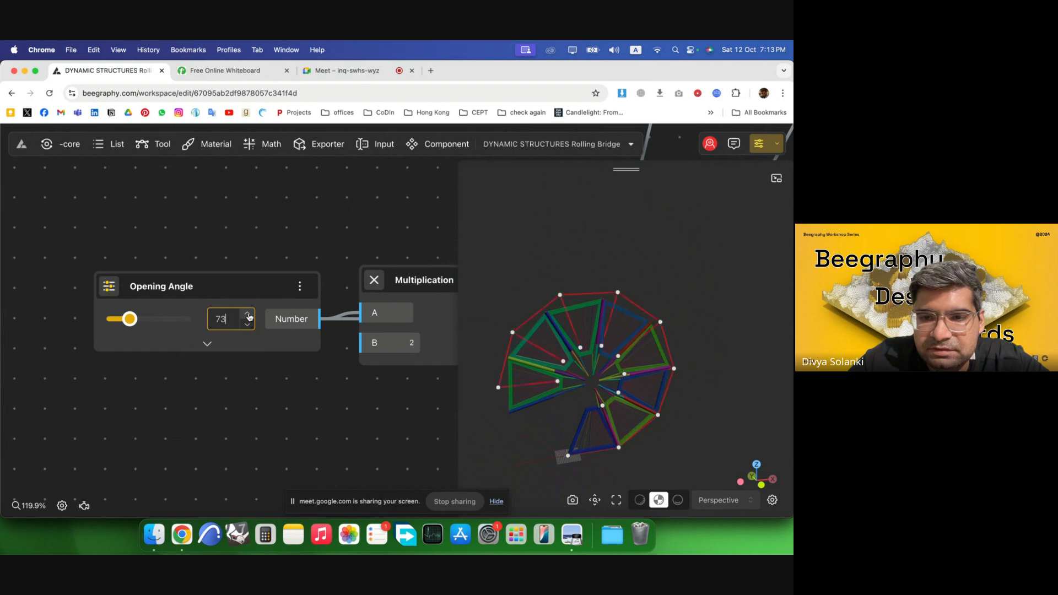
left_click(248, 314)
left_click(248, 314)
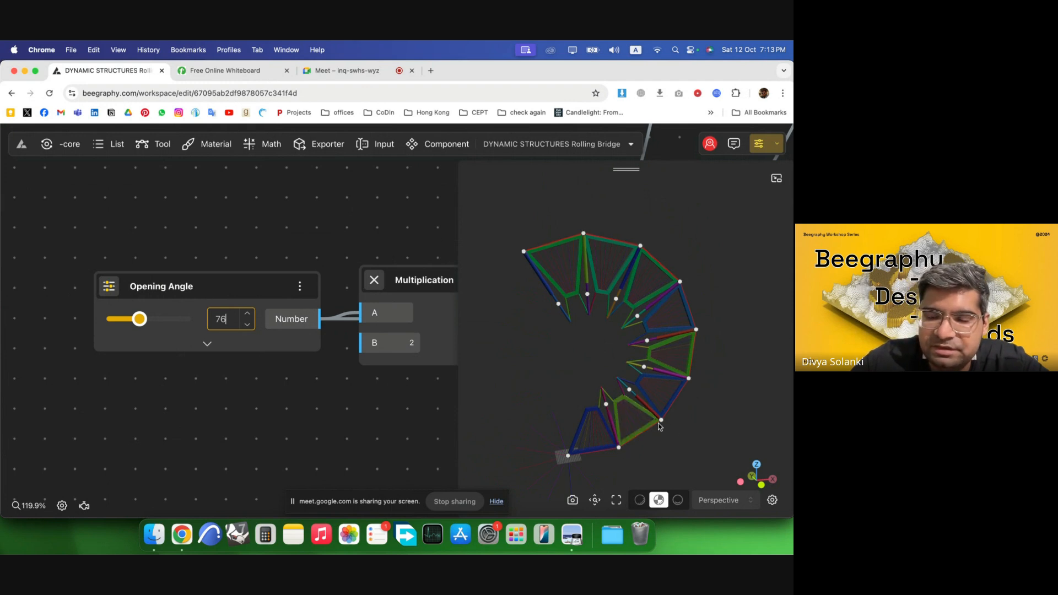
left_click(247, 315)
left_click(247, 315)
left_click(247, 315)
left_click(247, 315)
left_click(247, 315)
left_click(247, 315)
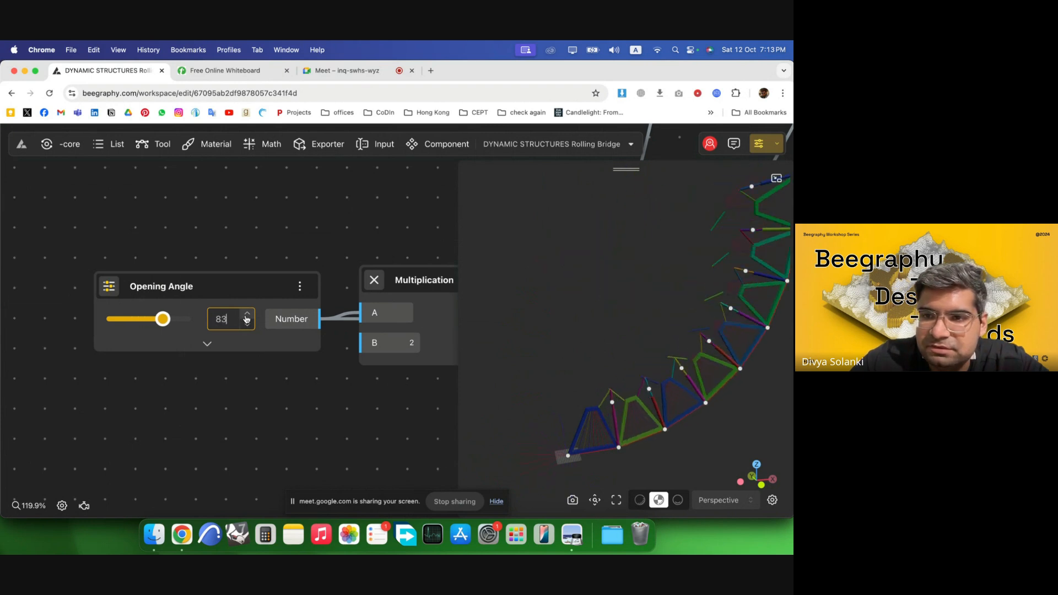
left_click(247, 315)
left_click(247, 316)
left_click(247, 315)
Orbit the 3D view and zoom the node graph to inspect the unfolded bridge.
scroll(467, 393, "down", 3)
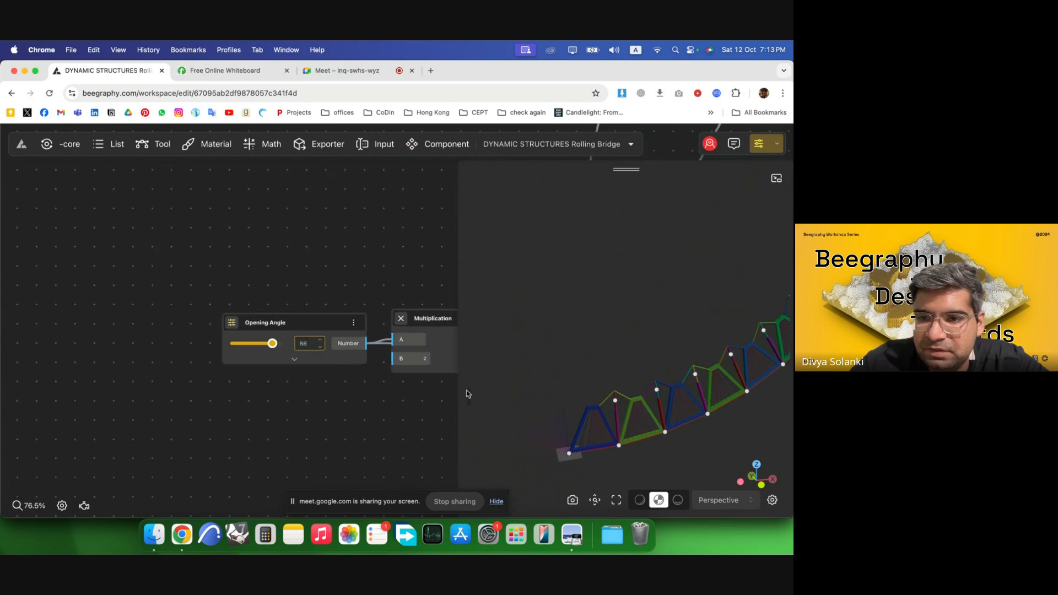
right_click_drag(613, 369, 531, 374)
scroll(559, 381, "down", 4)
scroll(219, 363, "down", 1)
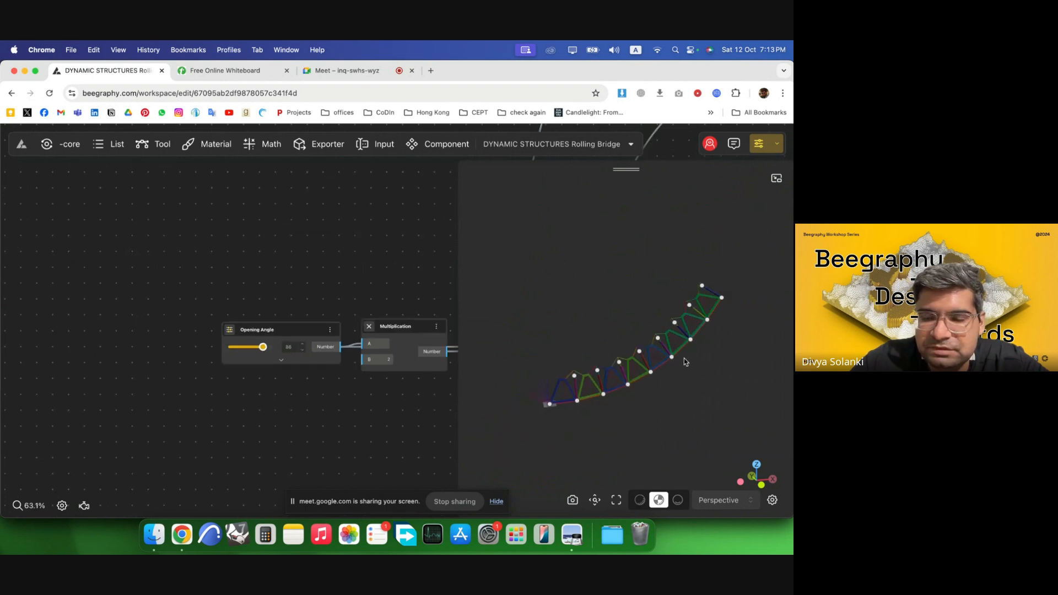
right_click_drag(685, 362, 703, 376)
scroll(613, 397, "up", 4)
mouse_move(554, 417)
left_mouse_down()
mouse_move(610, 419)
mouse_move(555, 417)
left_mouse_up()
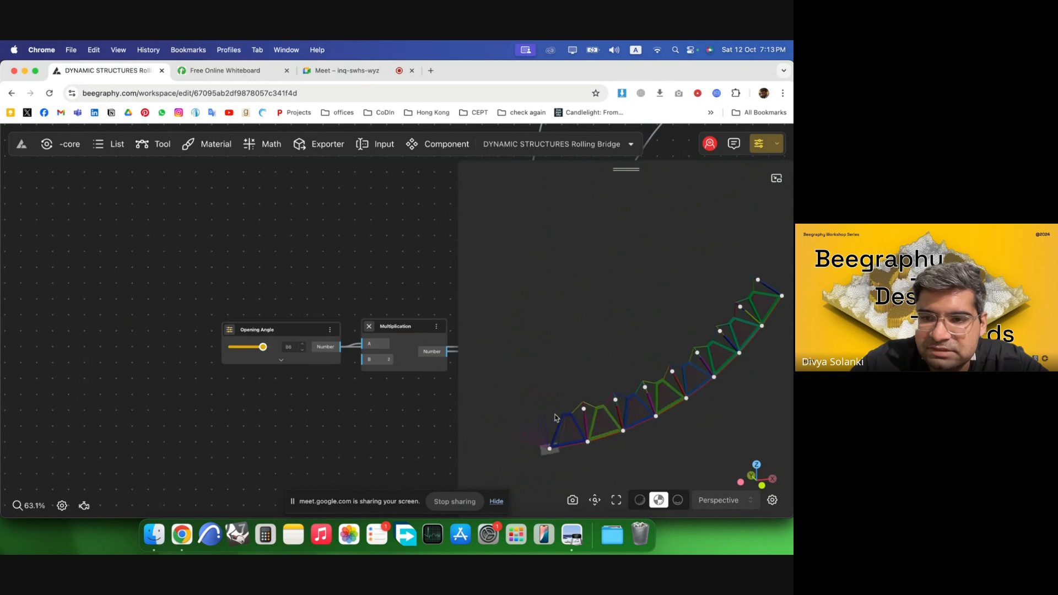
left_click_drag(685, 330, 643, 368)
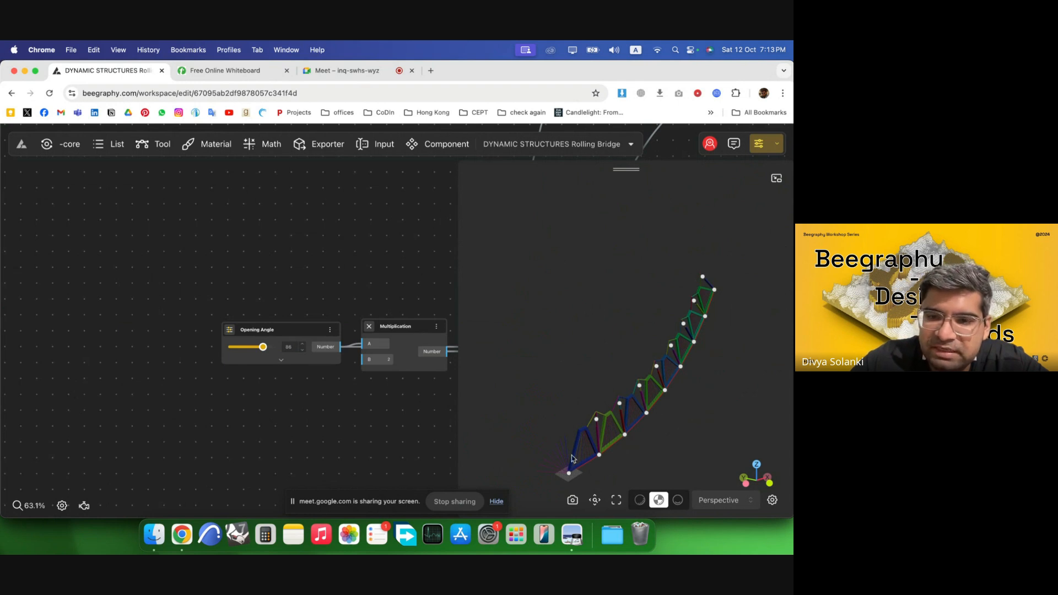
scroll(68, 362, "down", 5)
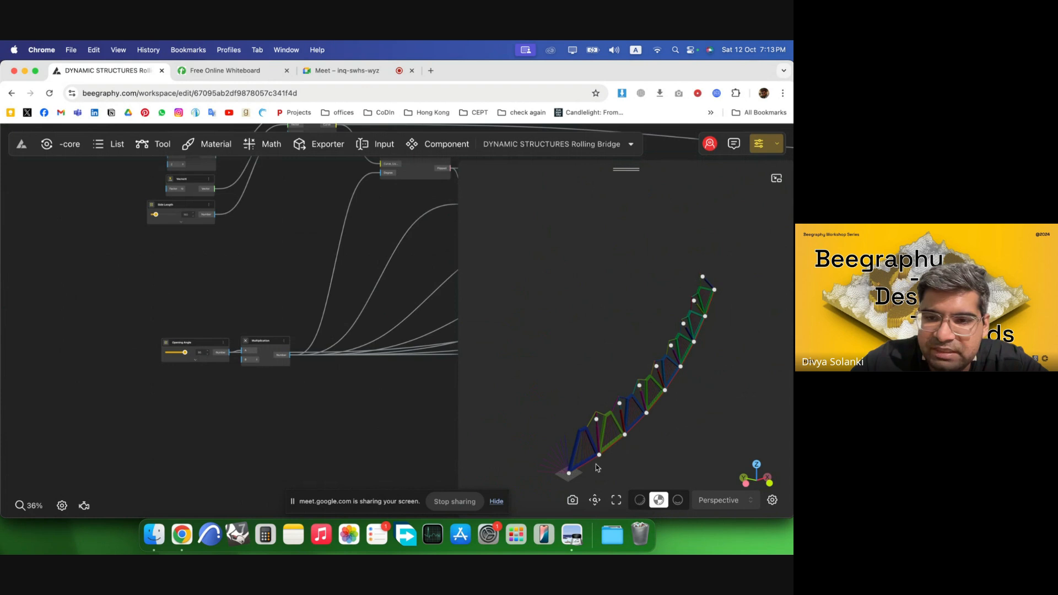
scroll(68, 340, "down", 8)
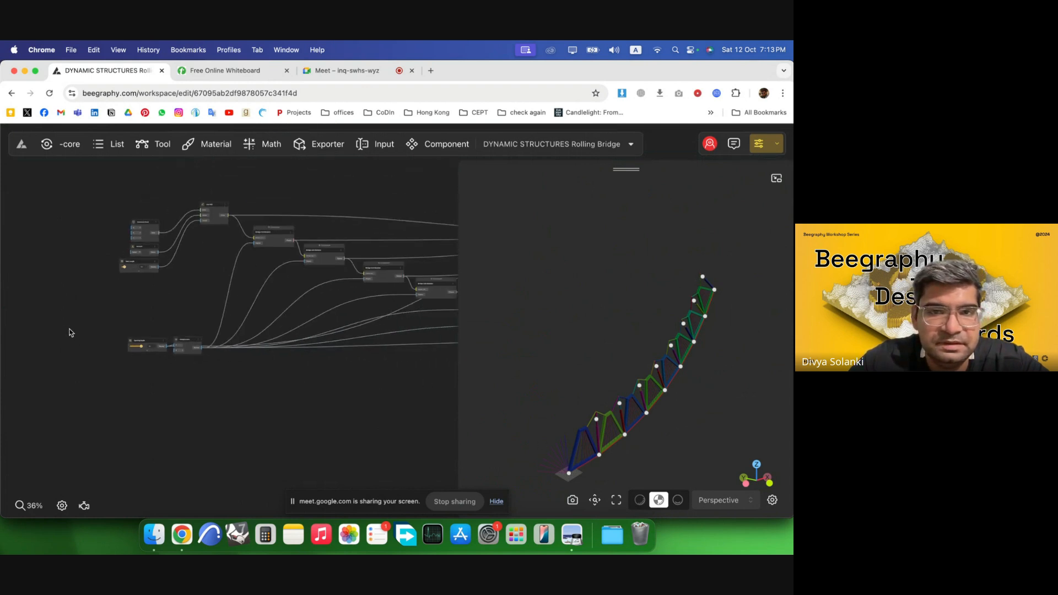
scroll(47, 328, "down", 6)
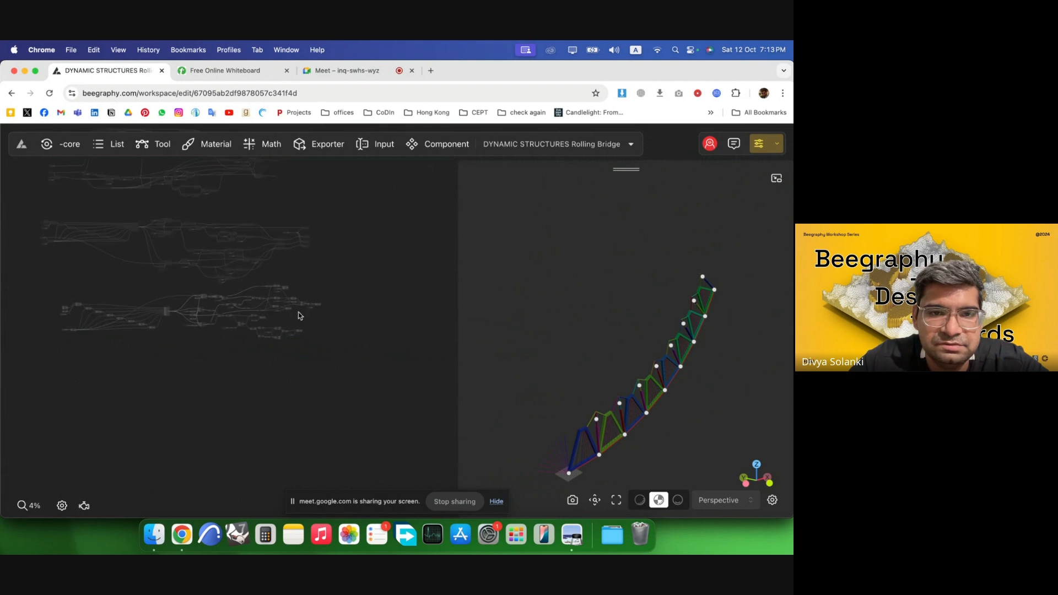
scroll(345, 315, "up", 6)
scroll(322, 313, "up", 4)
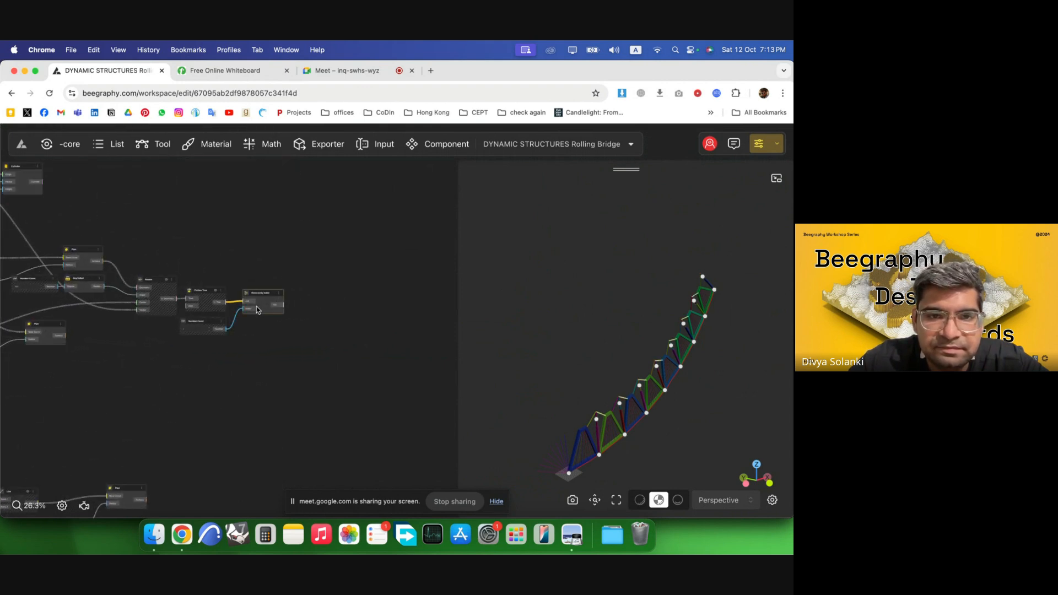
Add a Move node beside the Remove By Index node.
double_click(384, 287)
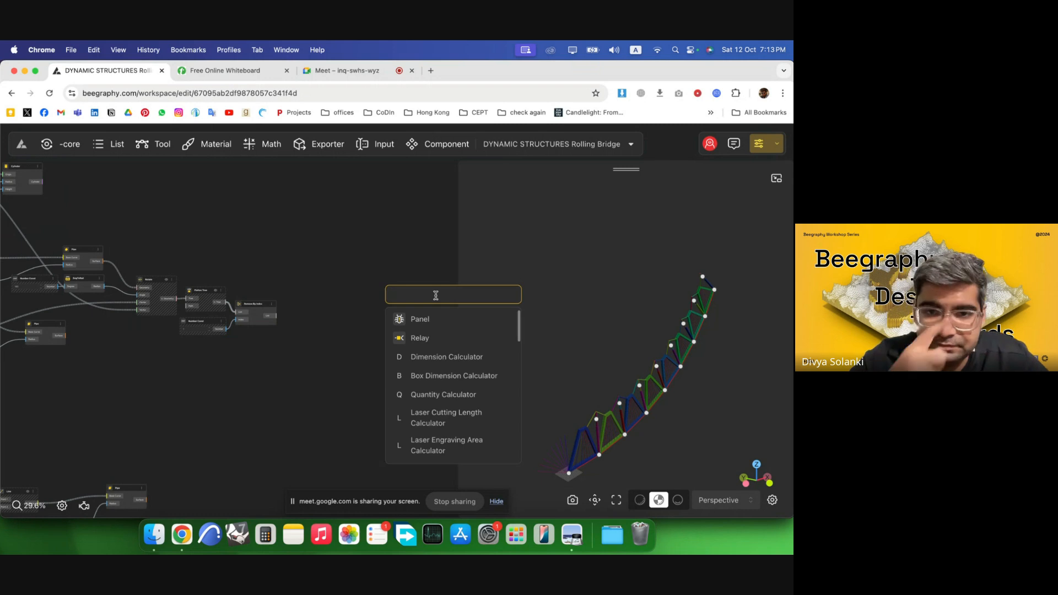
type("move")
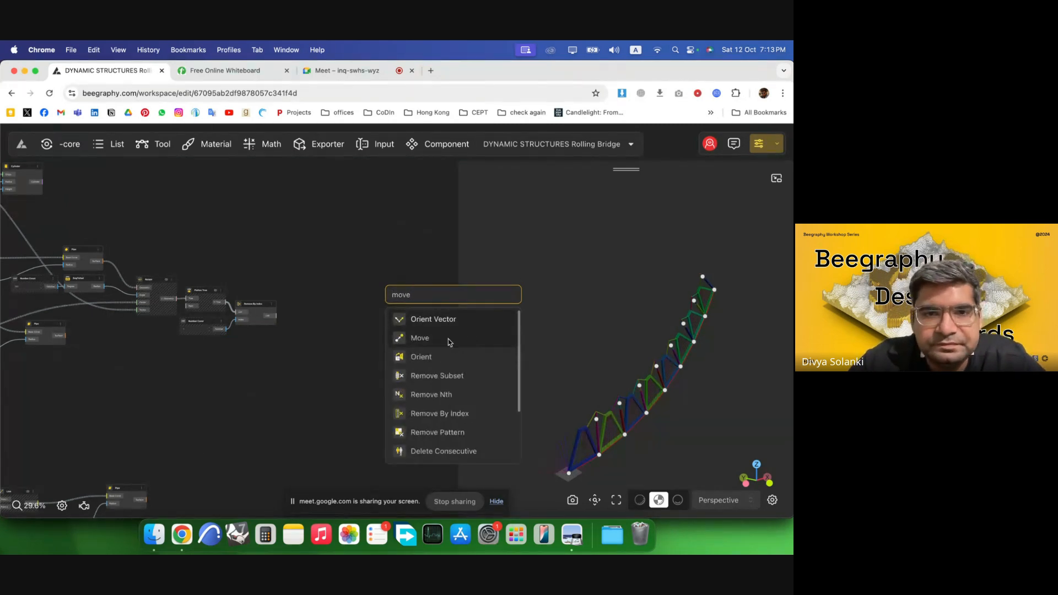
left_click(420, 338)
Select the lower block of nodes in the graph and disable it.
scroll(278, 316, "up", 3)
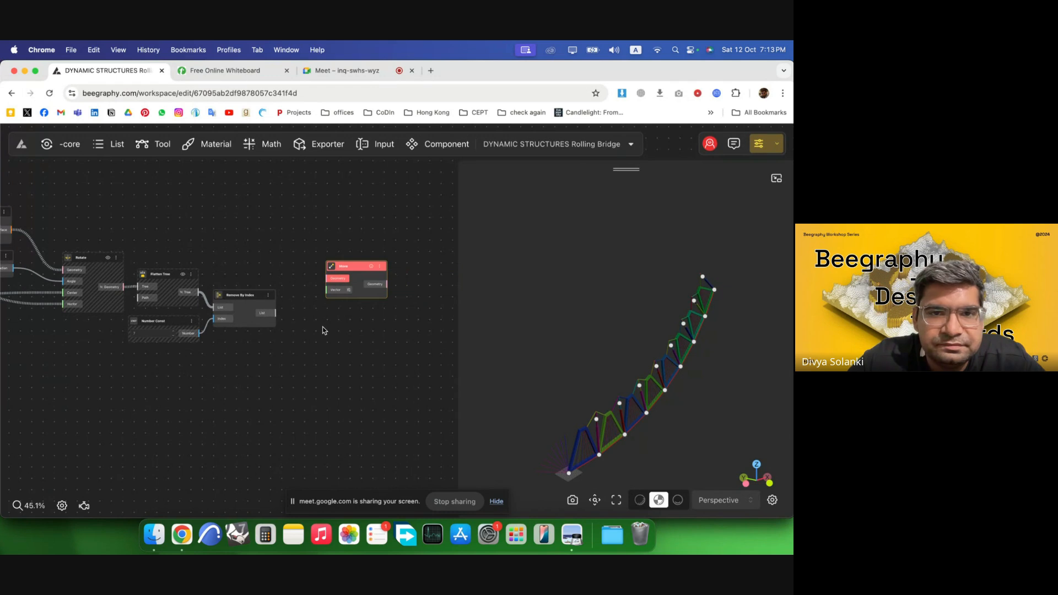
scroll(328, 347, "down", 5)
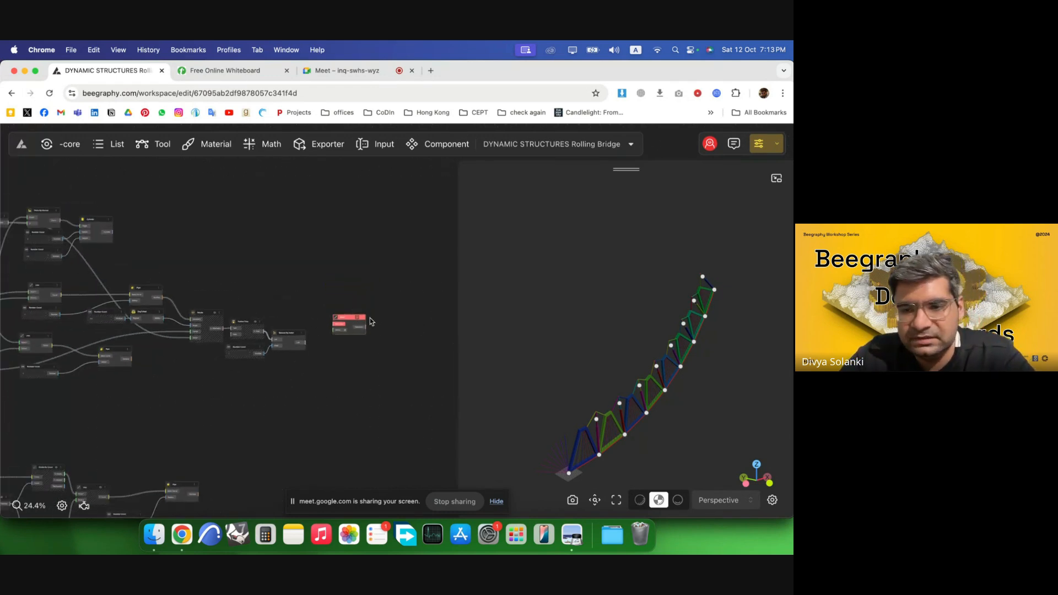
scroll(426, 306, "down", 6)
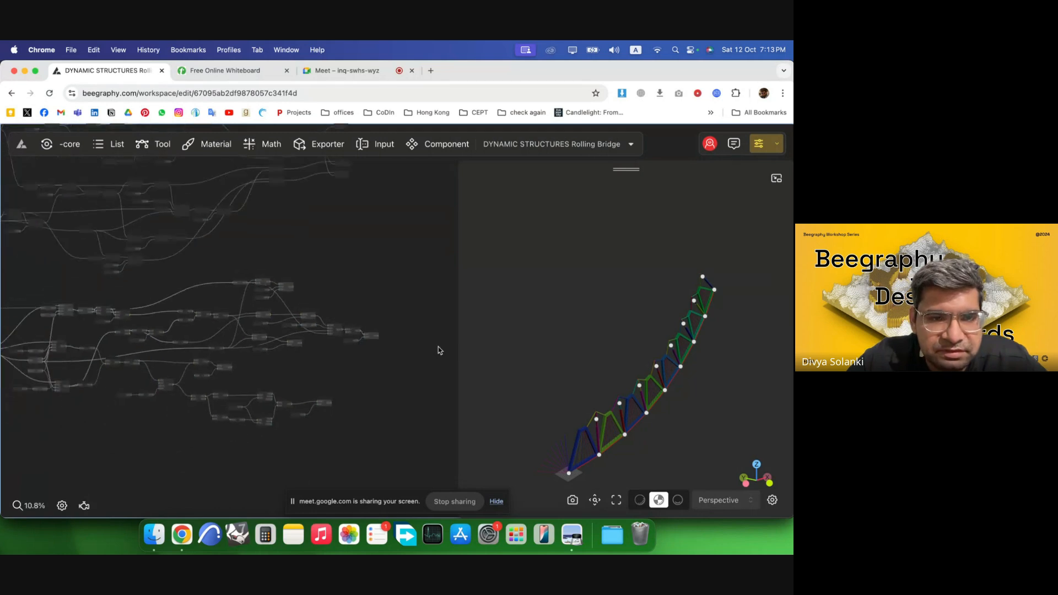
scroll(438, 350, "down", 5)
left_click_drag(438, 409, 131, 329)
scroll(378, 334, "up", 2)
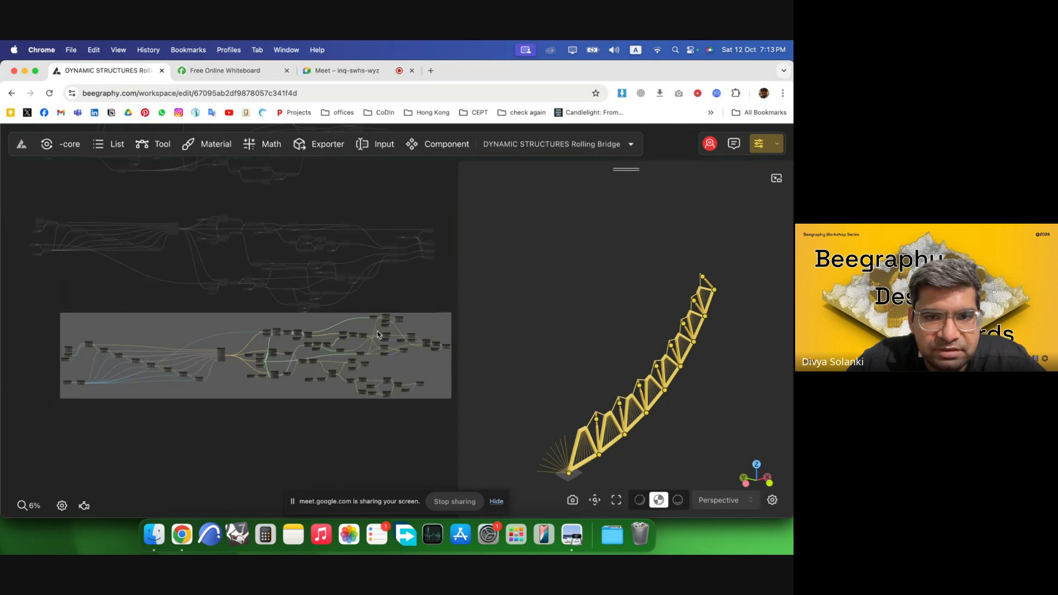
double_click(333, 340)
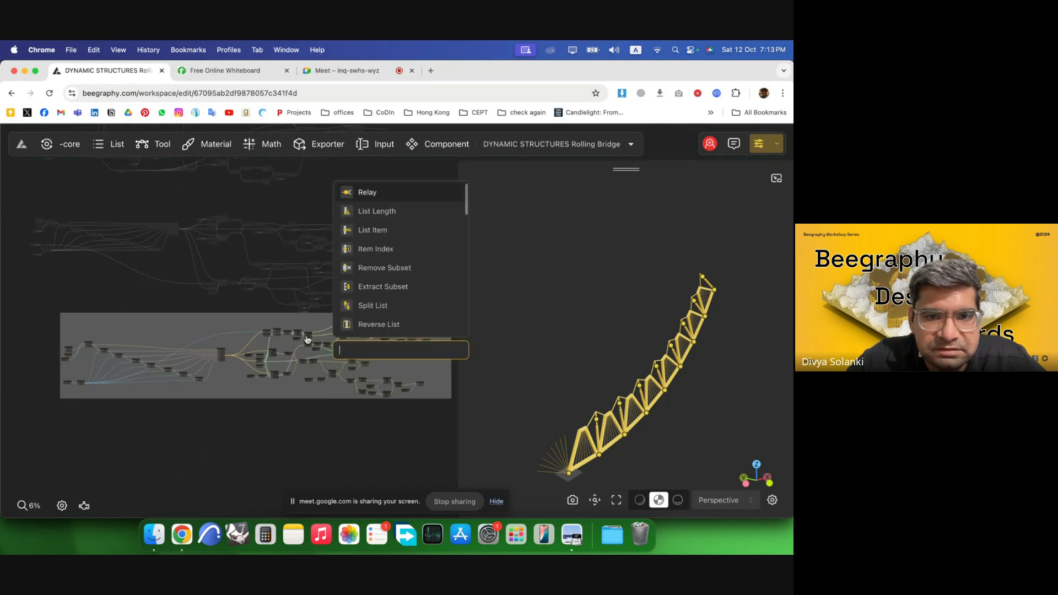
left_click_drag(314, 325, 305, 362)
right_click(305, 362)
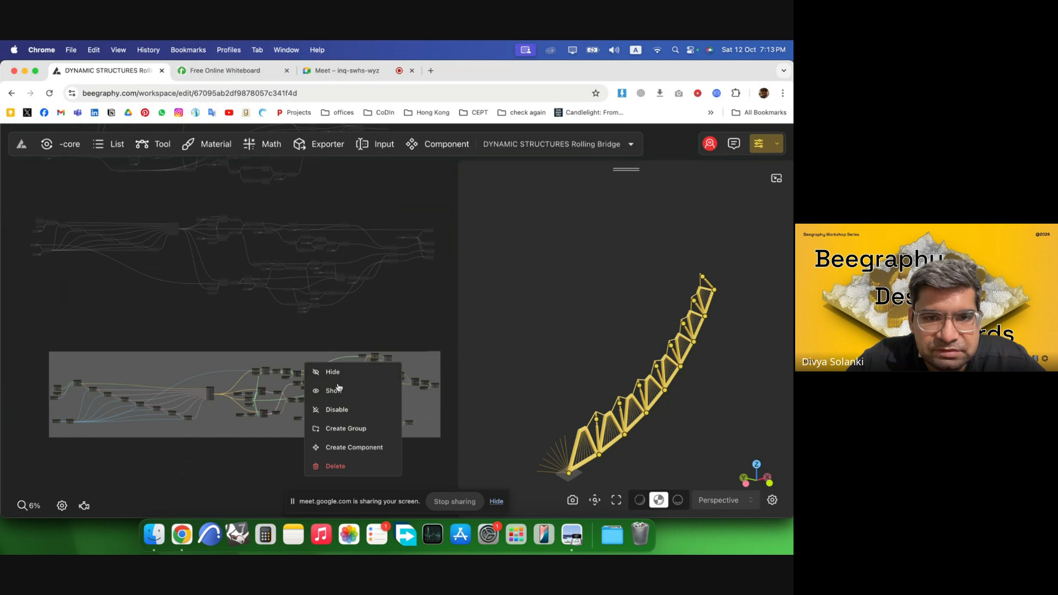
left_click(341, 410)
Select the disabled block of nodes in the graph and enable it again.
left_click_drag(448, 329, 23, 208)
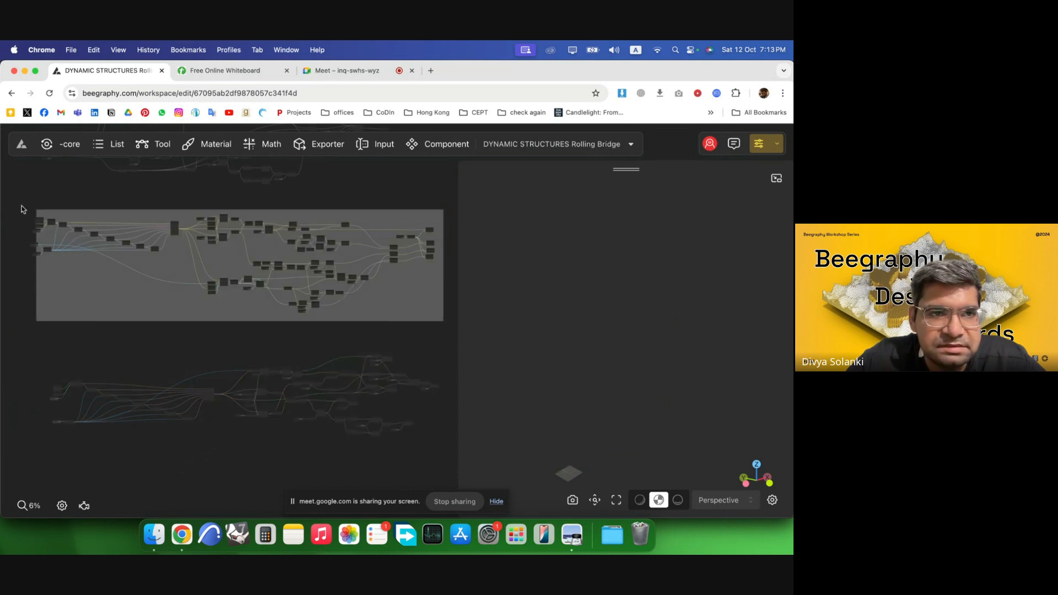
right_click(178, 263)
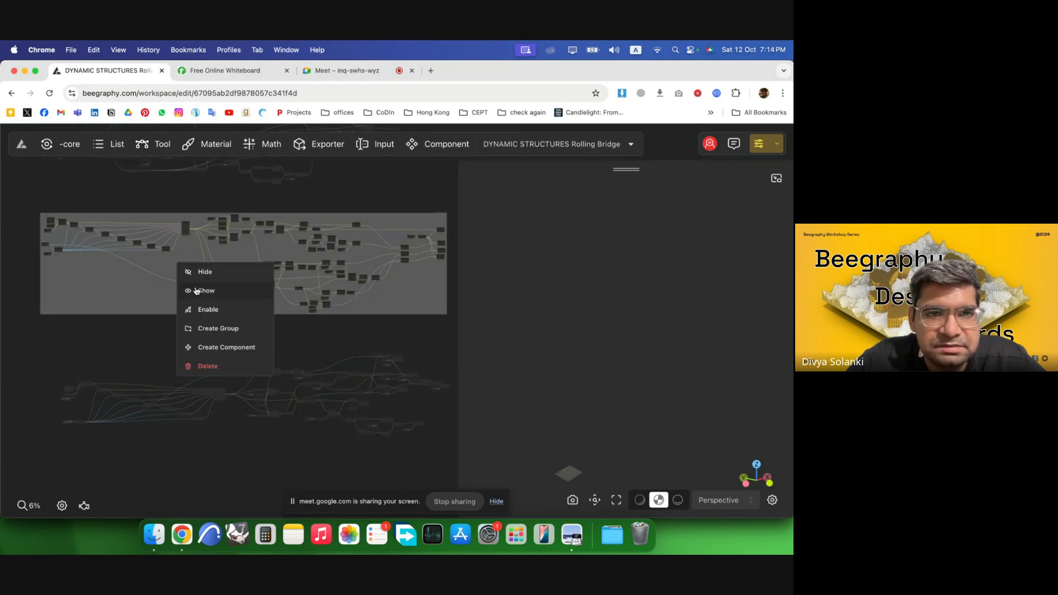
left_click(223, 311)
left_click(177, 323)
Lower the Opening Angle slider step by step to 81.
scroll(337, 254, "down", 5)
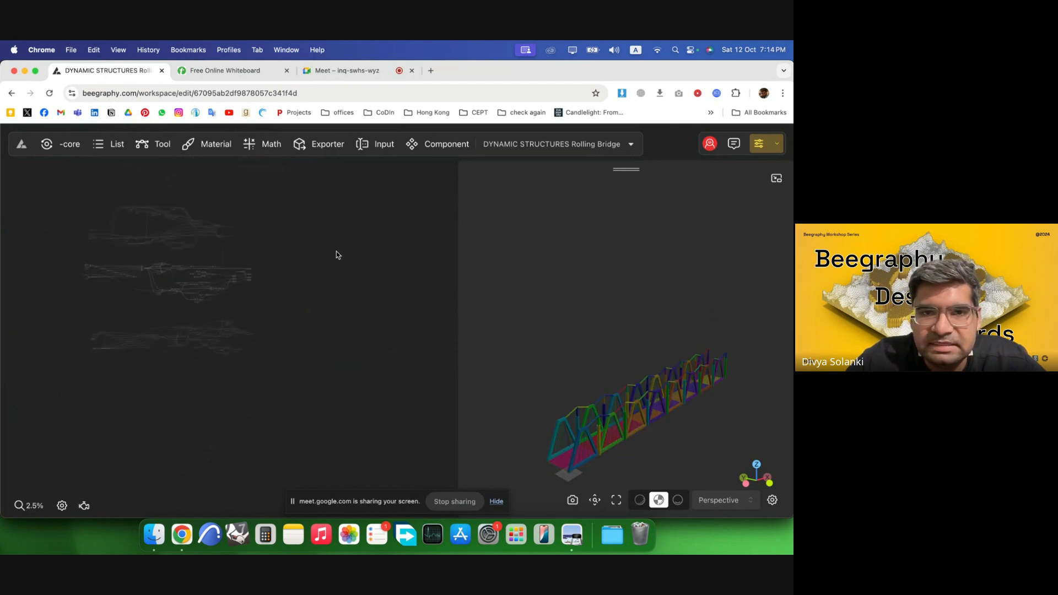
scroll(251, 319, "up", 3)
scroll(620, 435, "up", 2)
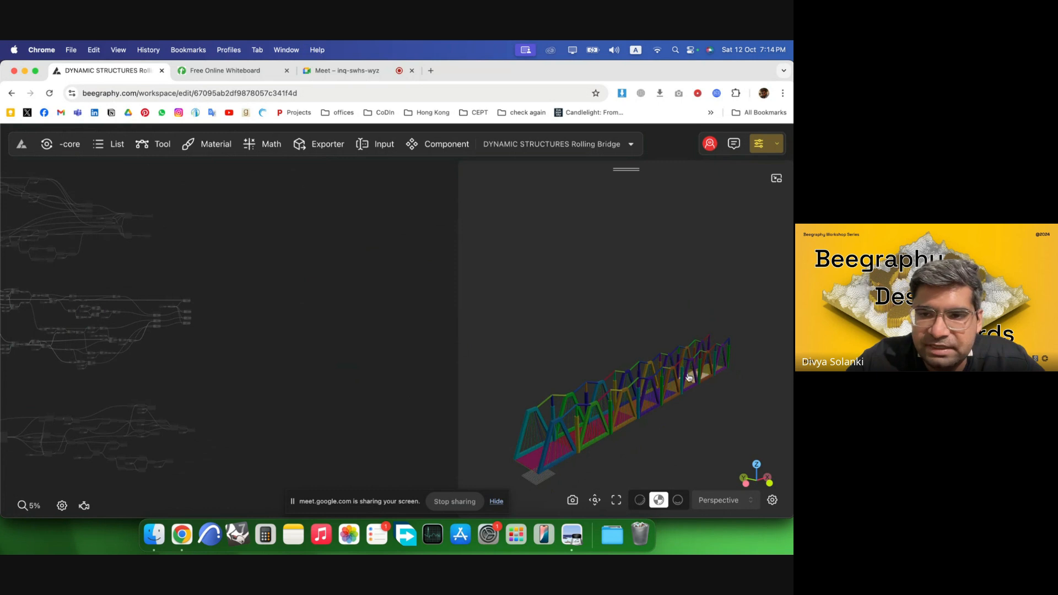
left_click_drag(689, 377, 684, 401)
scroll(357, 298, "down", 5)
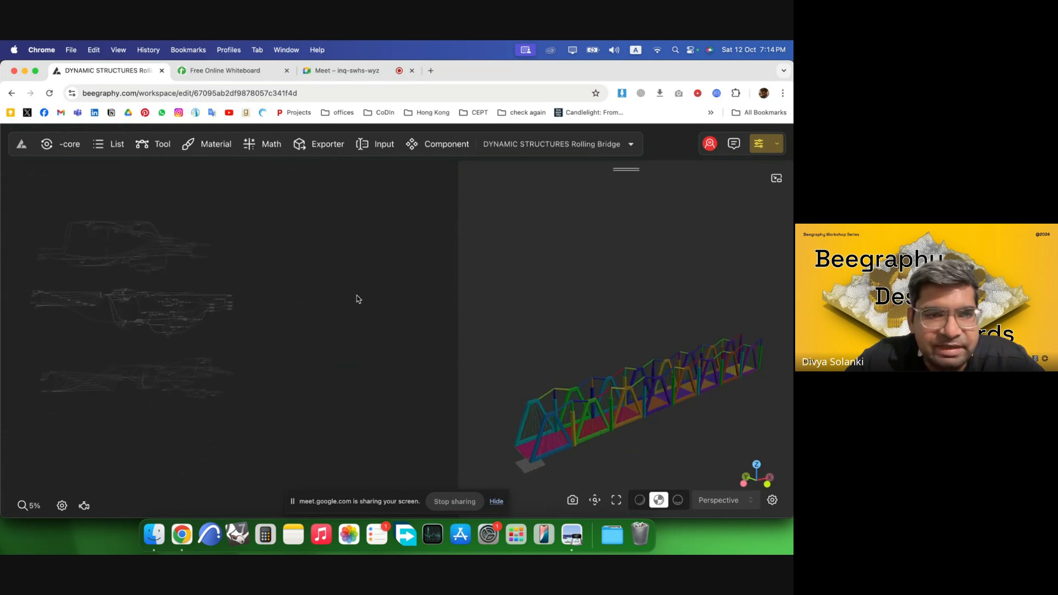
scroll(109, 329, "up", 8)
scroll(14, 270, "up", 4)
scroll(43, 268, "up", 6)
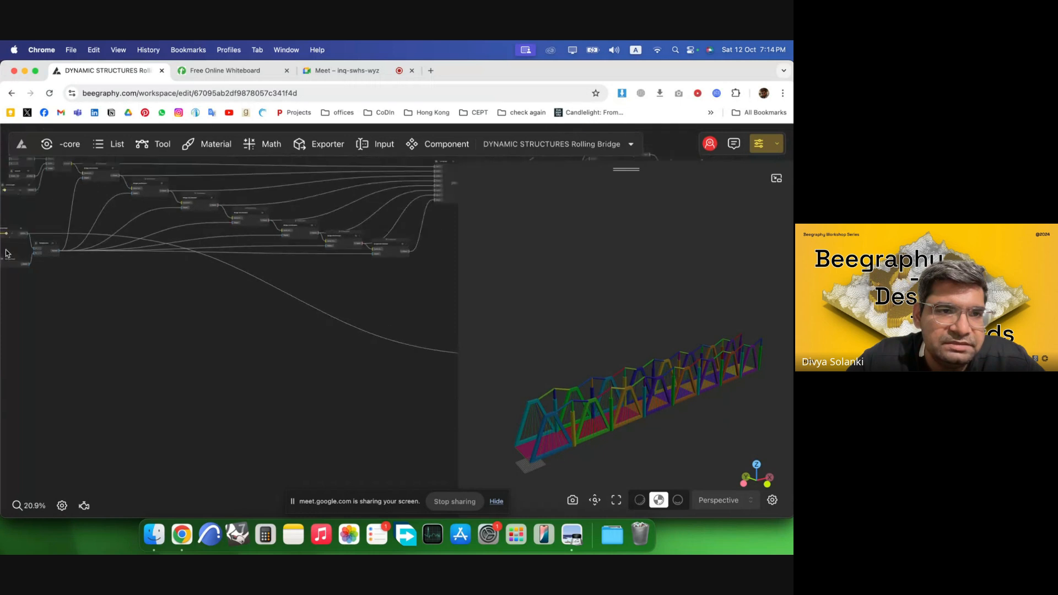
scroll(55, 267, "up", 10)
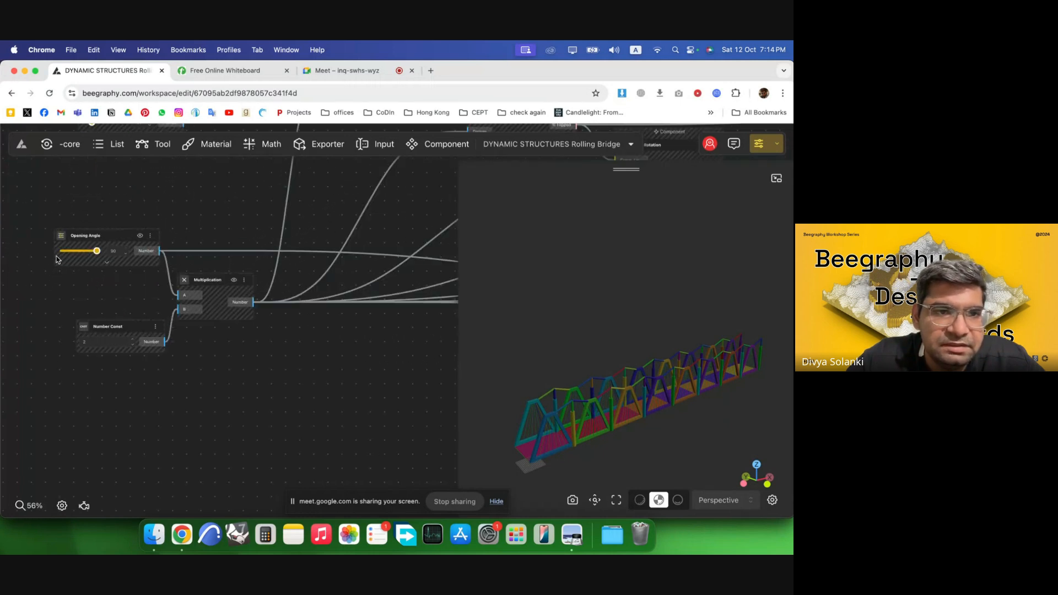
left_click(238, 258)
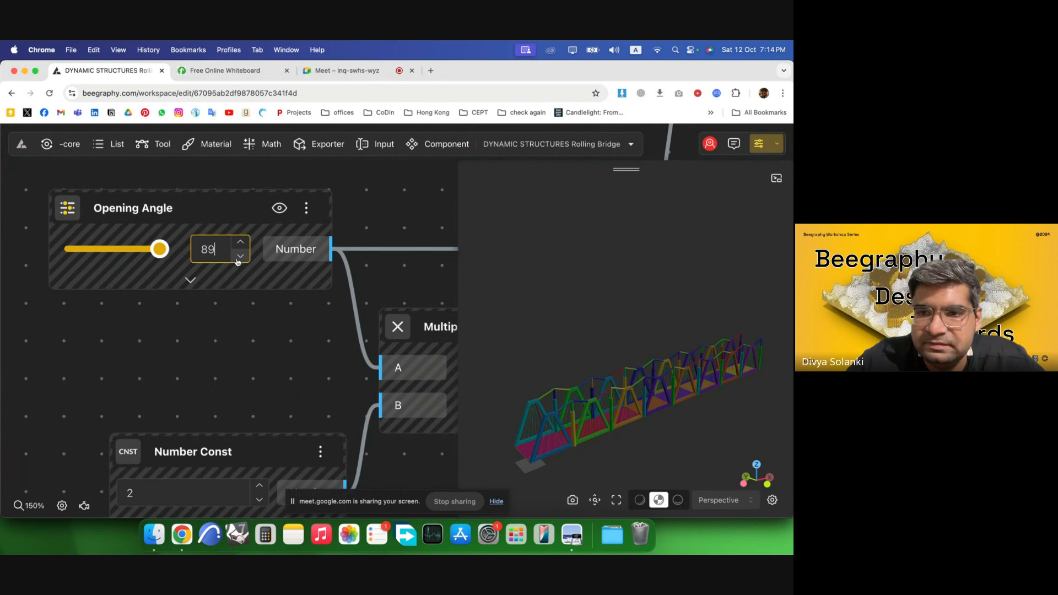
left_click(239, 261)
left_click(239, 261)
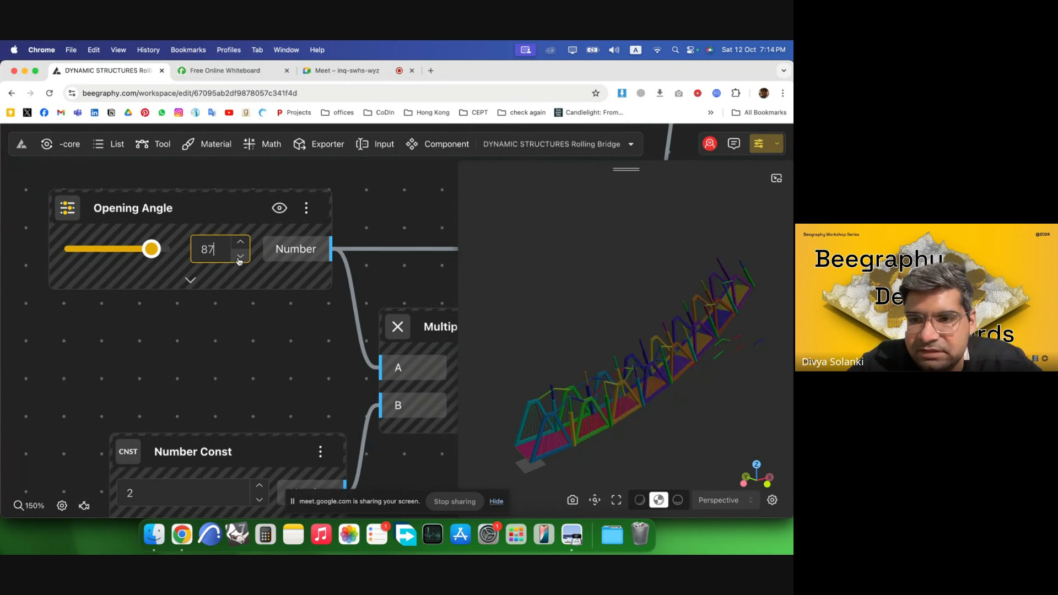
left_click(239, 261)
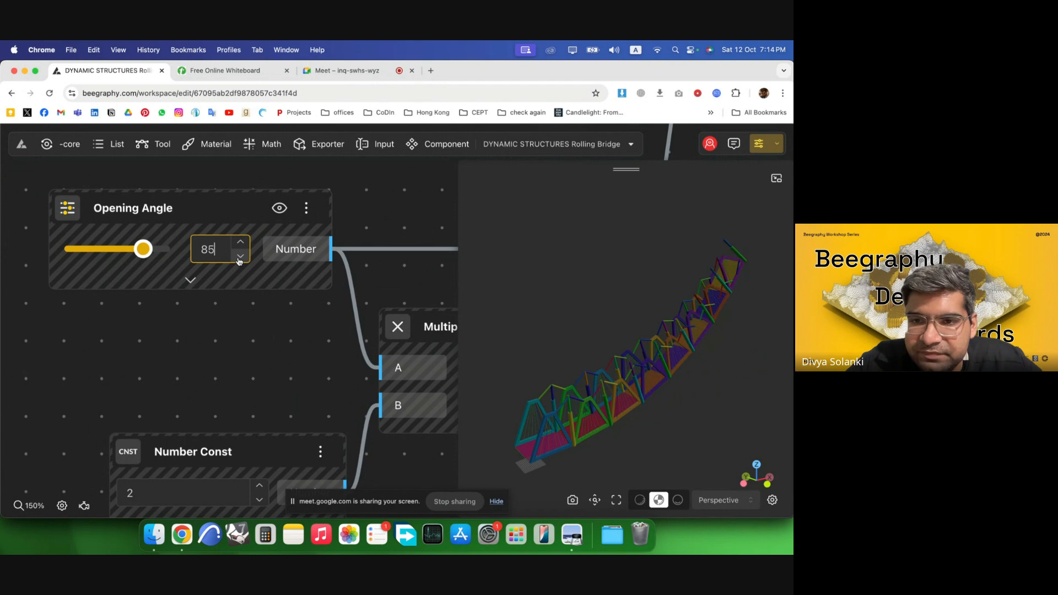
left_click(239, 262)
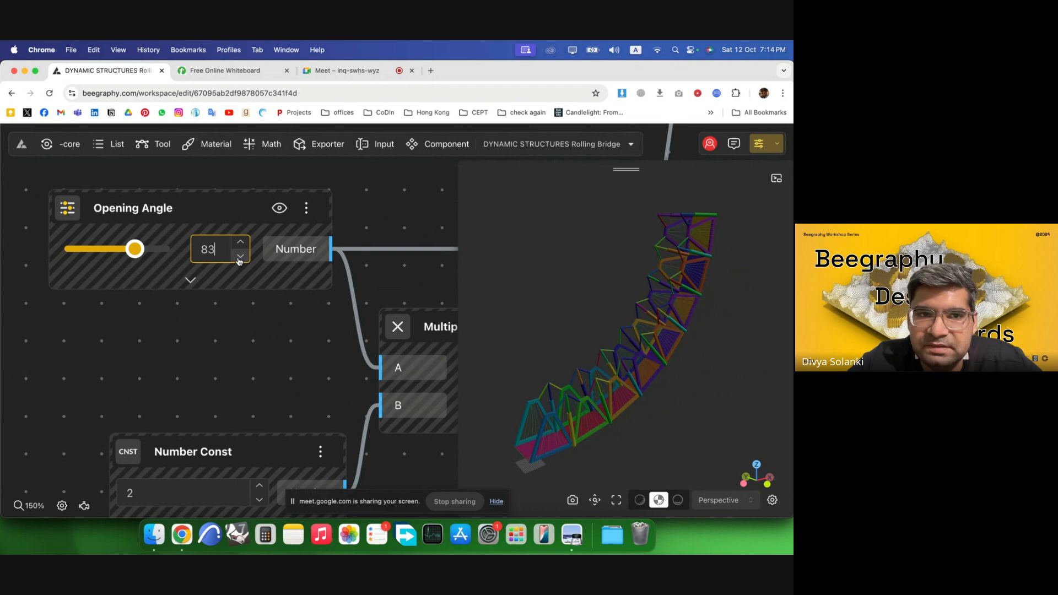
left_click(239, 261)
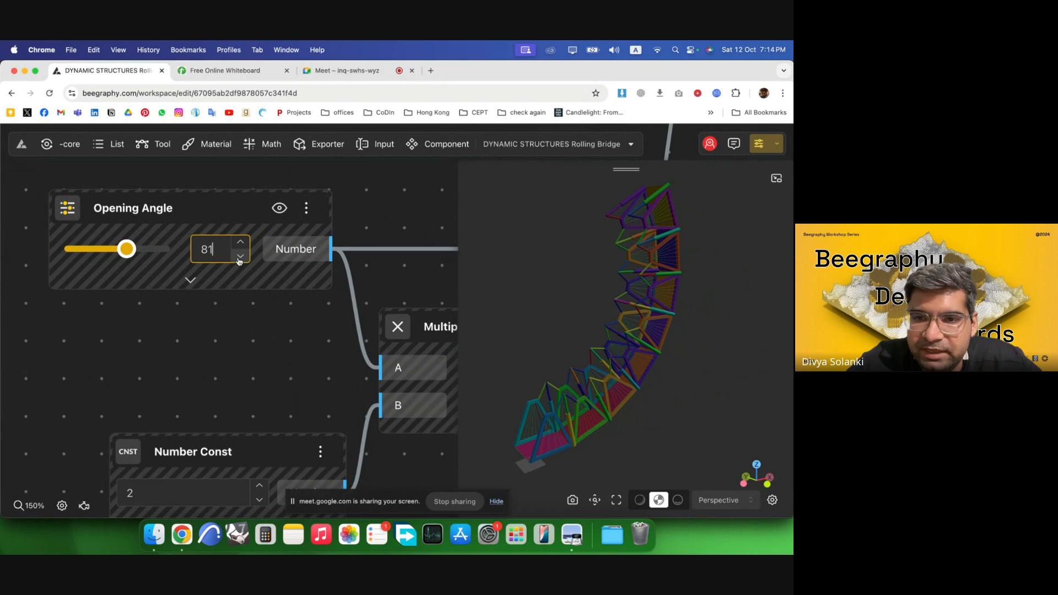
Orbit and zoom the 3D view to inspect the folding bridge segments up close.
scroll(551, 422, "up", 5)
right_click_drag(540, 427, 685, 365)
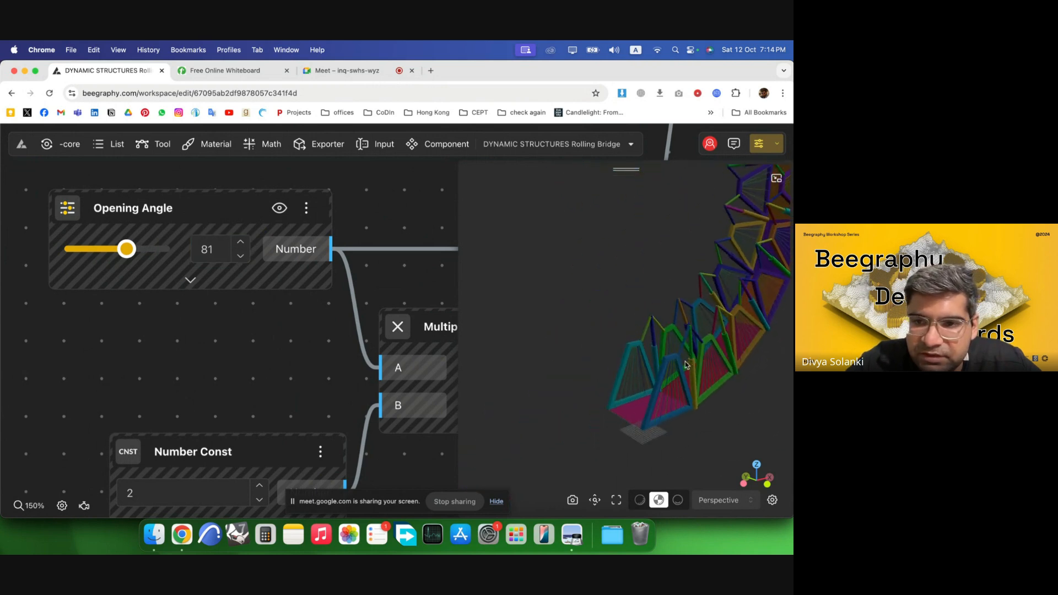
scroll(685, 365, "up", 5)
left_click_drag(685, 365, 588, 369)
scroll(588, 369, "up", 5)
scroll(656, 374, "down", 5)
scroll(711, 362, "up", 2)
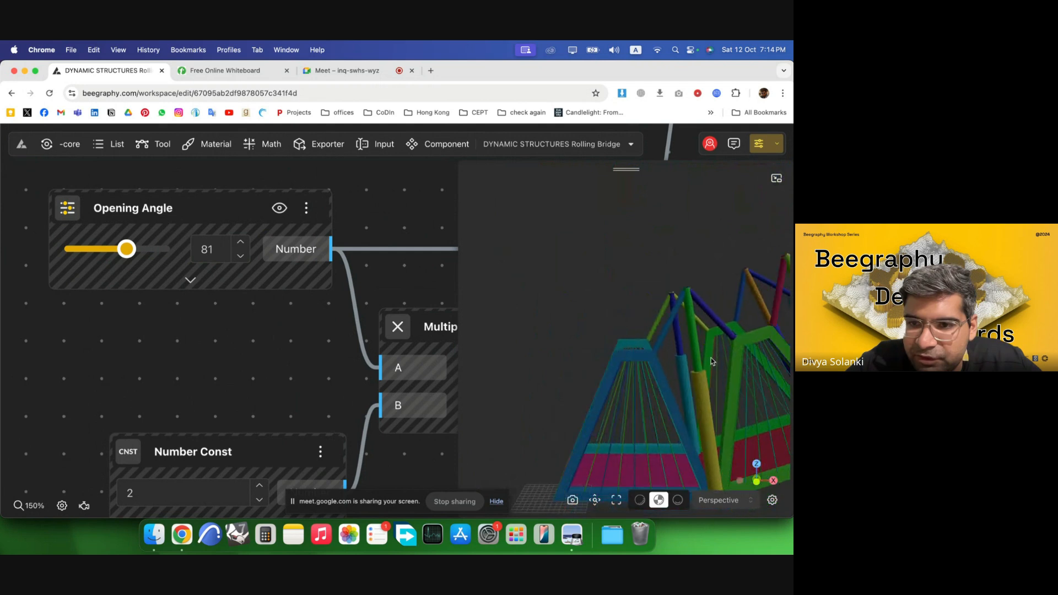
right_click_drag(712, 361, 637, 342)
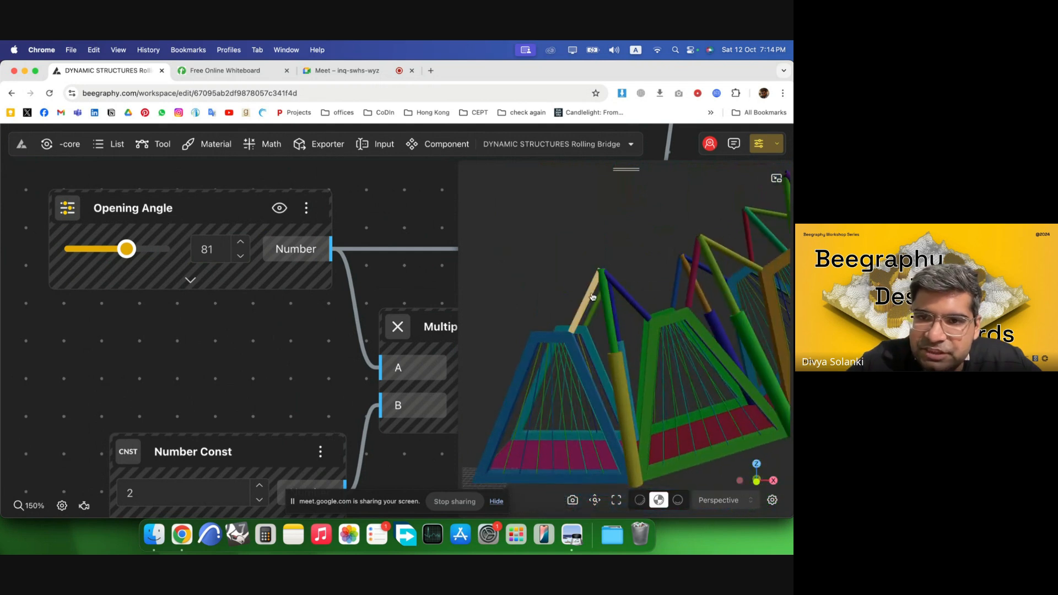
Lower the Opening Angle further, step by step, to 68.
left_click(244, 259)
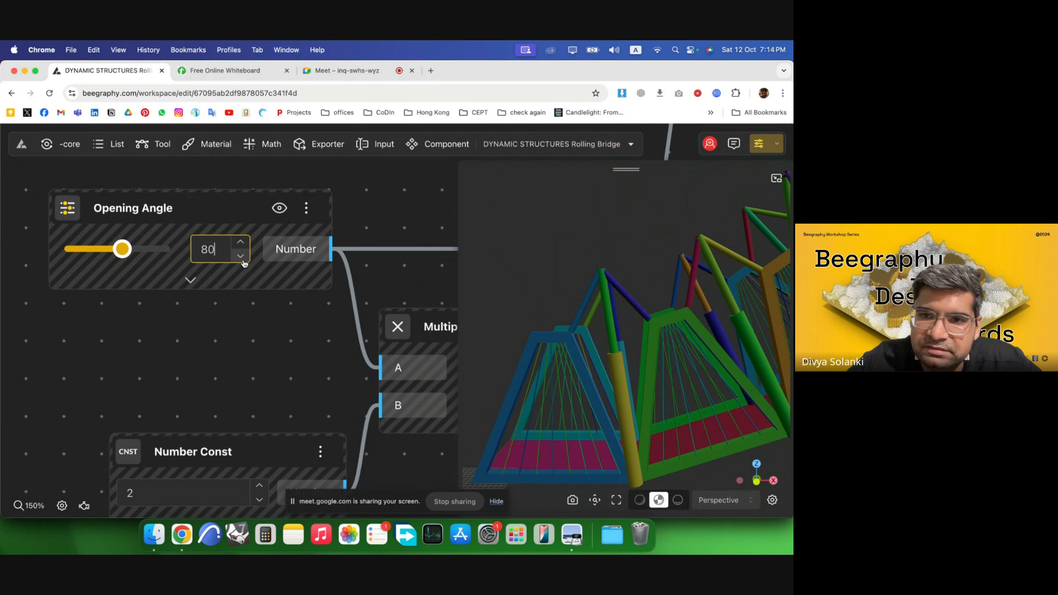
left_click(243, 260)
left_click(241, 257)
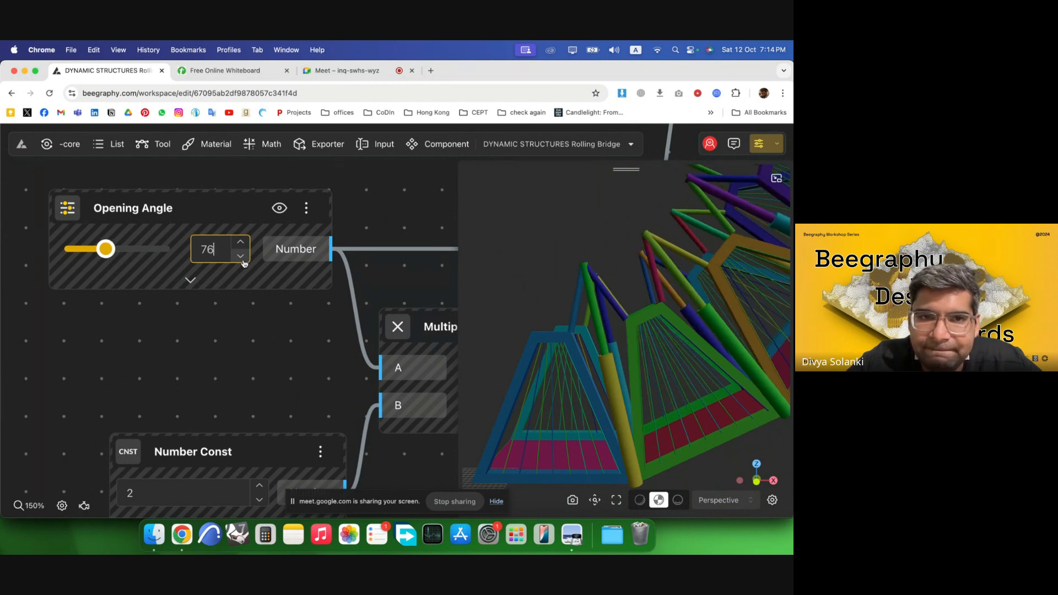
left_click(241, 257)
left_click(240, 256)
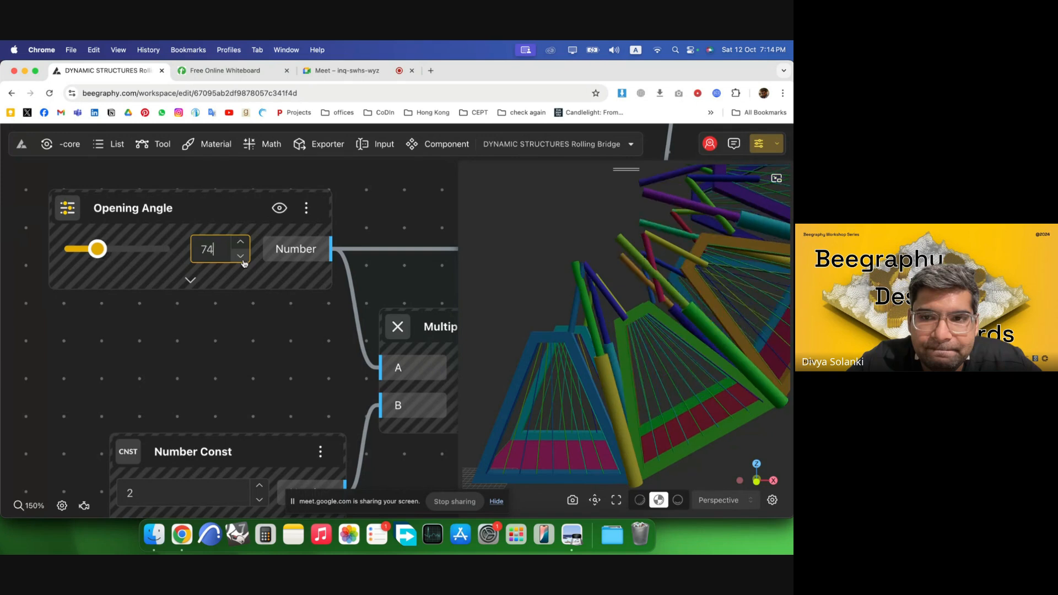
left_click(241, 257)
left_click(241, 257)
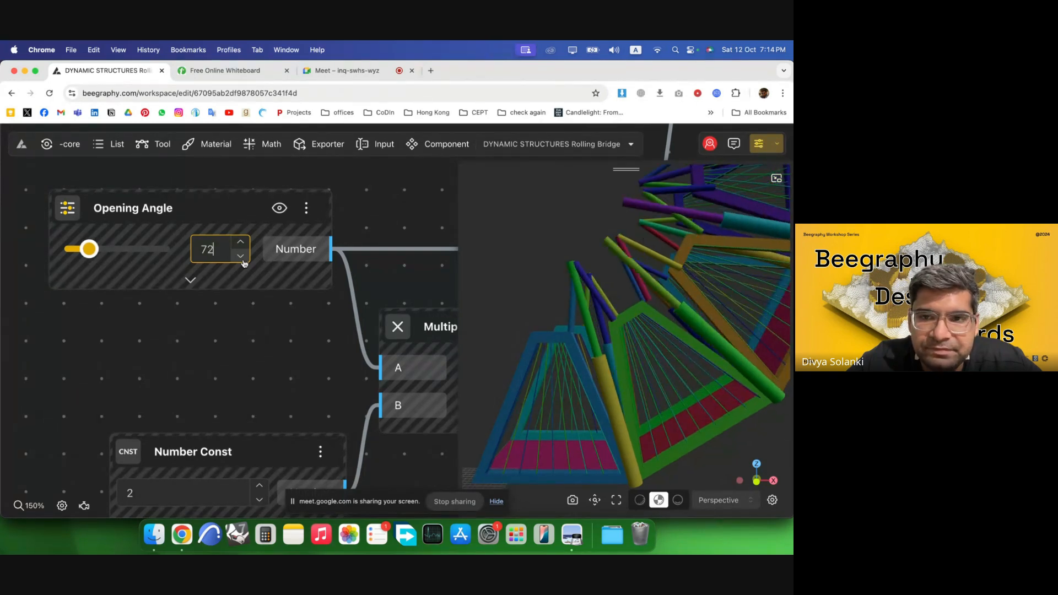
left_click(241, 257)
left_click(241, 257)
left_click(241, 257)
left_click(241, 257)
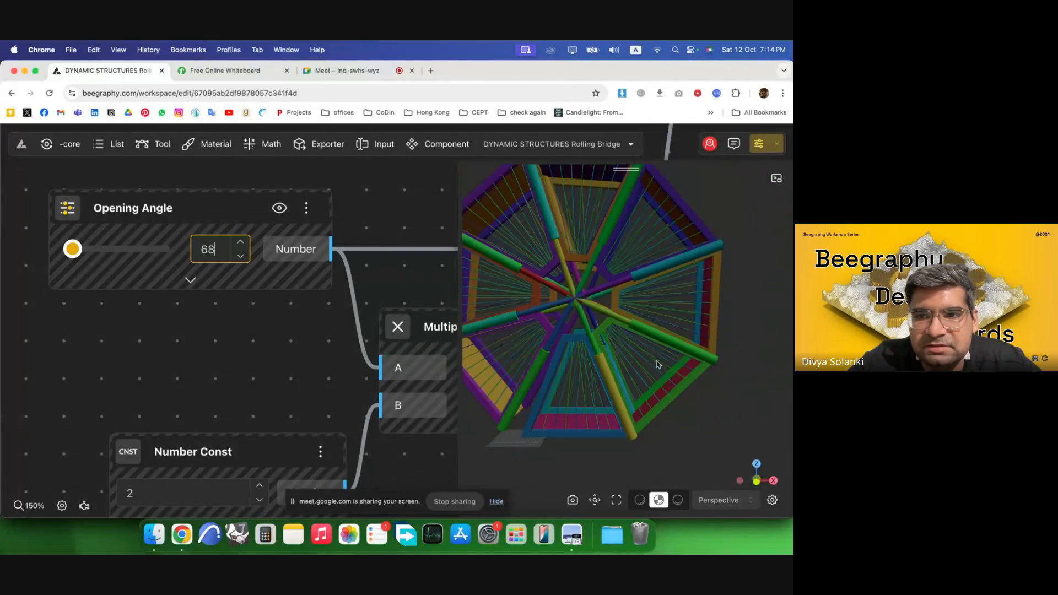
left_click_drag(657, 364, 562, 310)
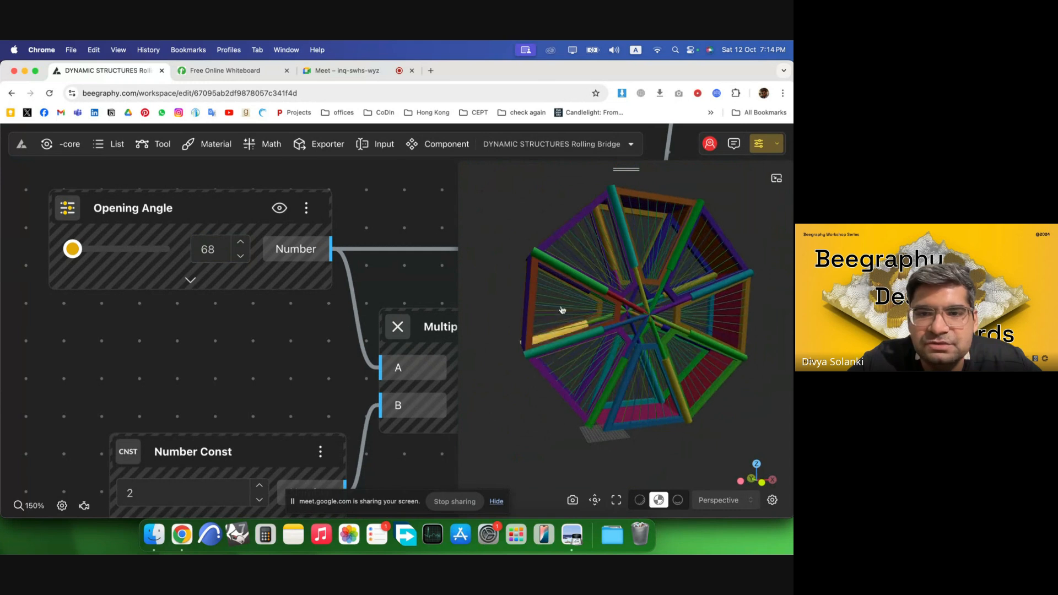
Switch to Preview and review the rolling bridge reference pages in Dynamic Structures.pdf.
left_click(572, 535)
scroll(547, 447, "up", 2)
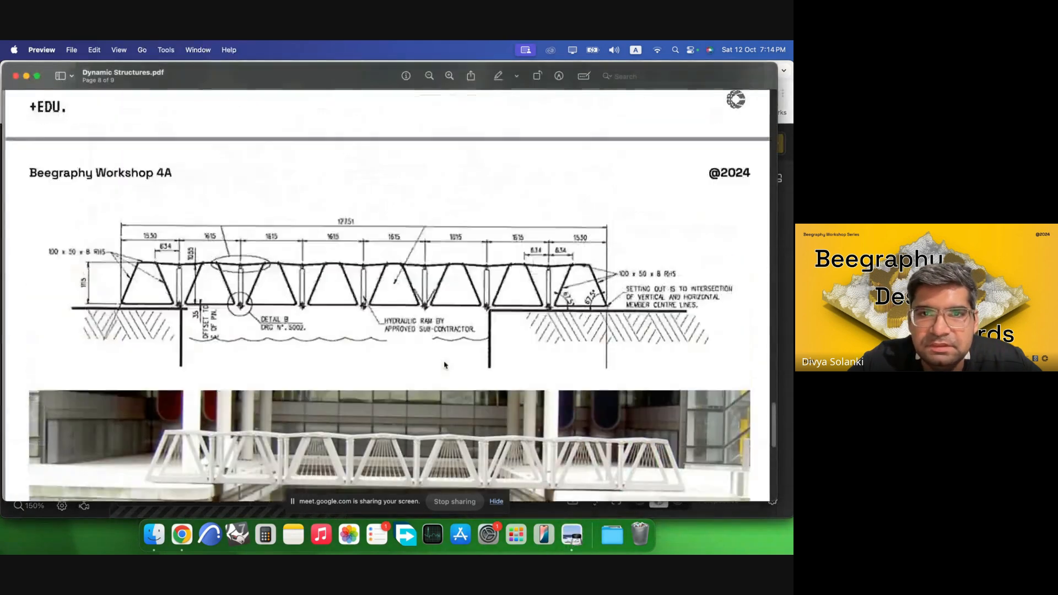
scroll(446, 363, "down", 10)
scroll(446, 364, "up", 12)
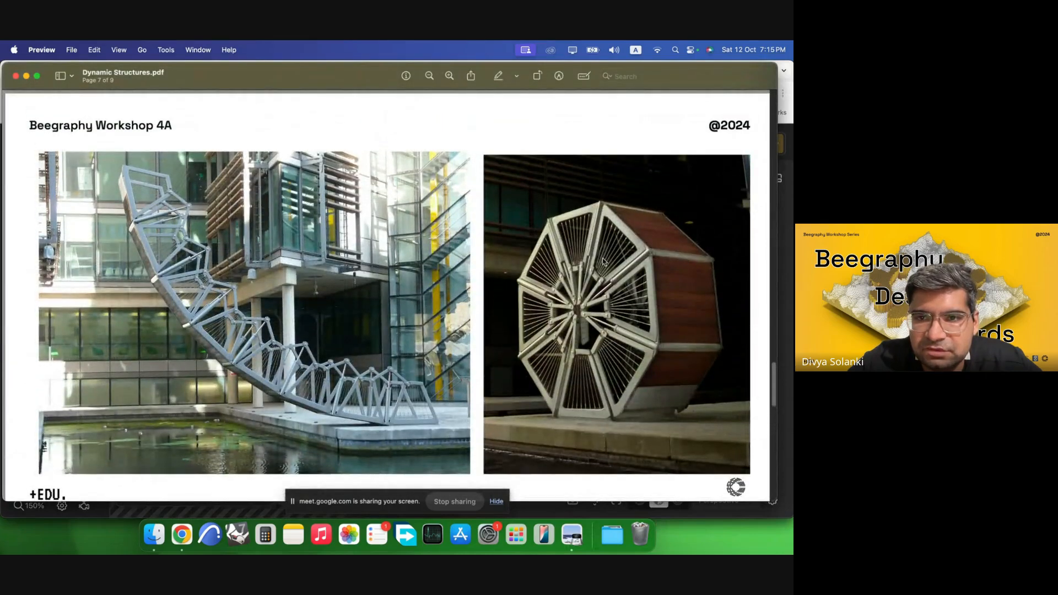
Return to the browser, select the middle block of nodes in the graph and disable it.
left_click(182, 535)
scroll(278, 355, "down", 3)
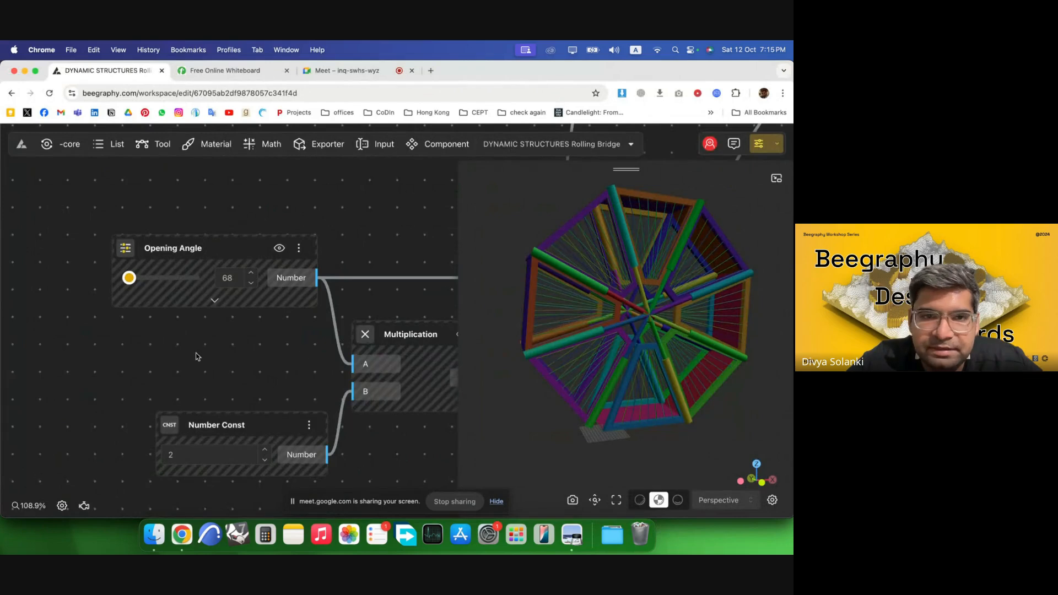
scroll(165, 355, "down", 10)
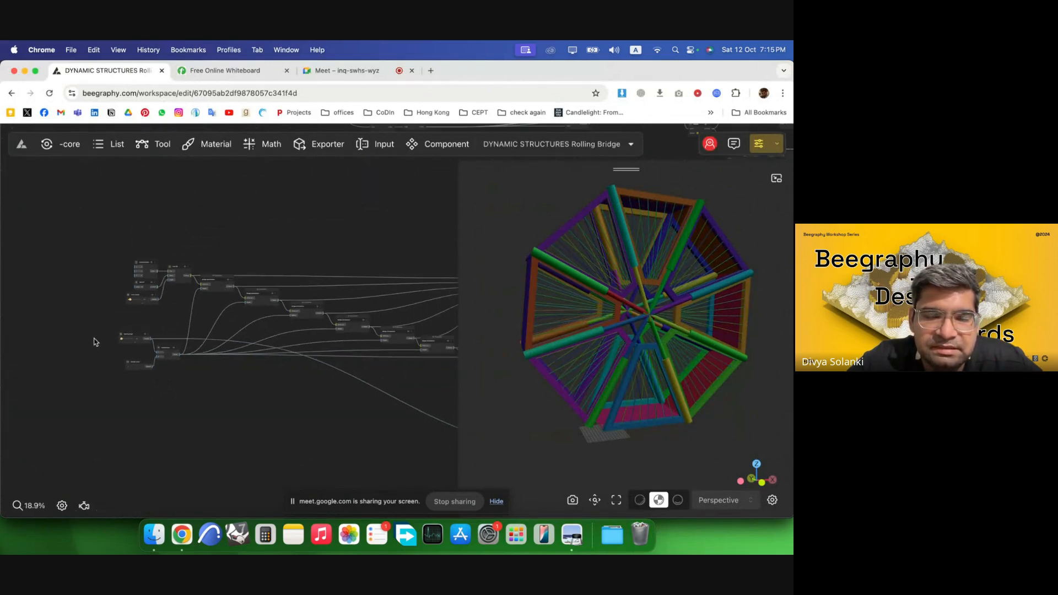
scroll(95, 342, "down", 8)
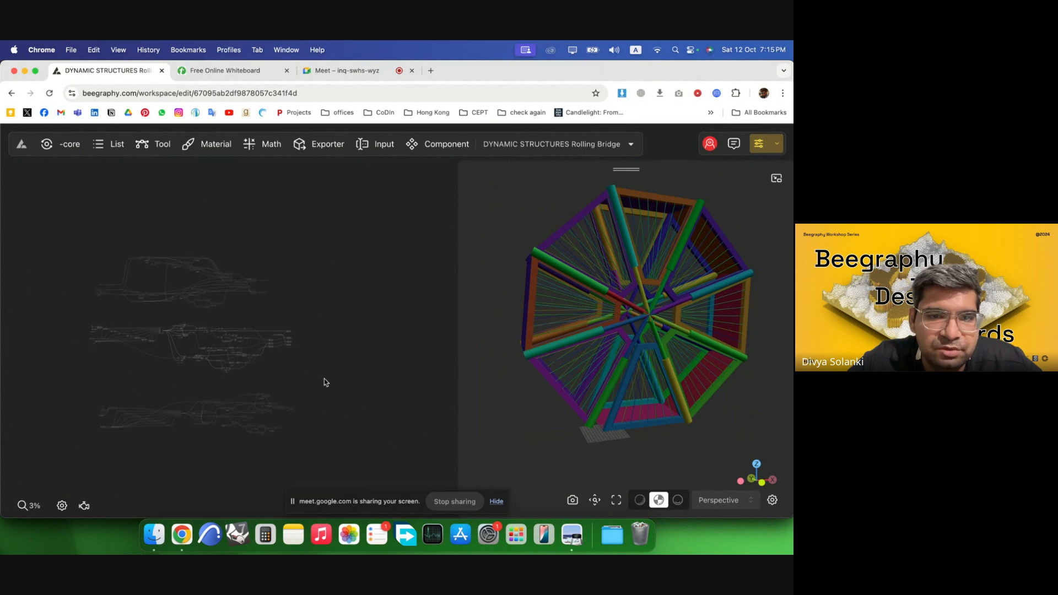
left_click_drag(334, 382, 97, 326)
right_click(270, 360)
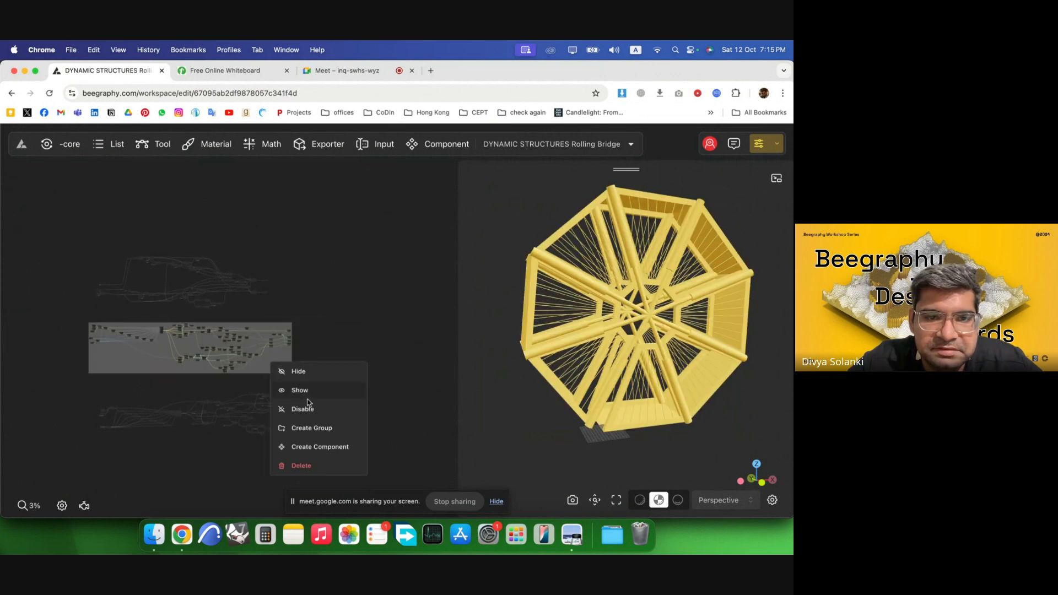
left_click(308, 408)
left_click(299, 343)
scroll(162, 293, "up", 5)
scroll(405, 342, "down", 3)
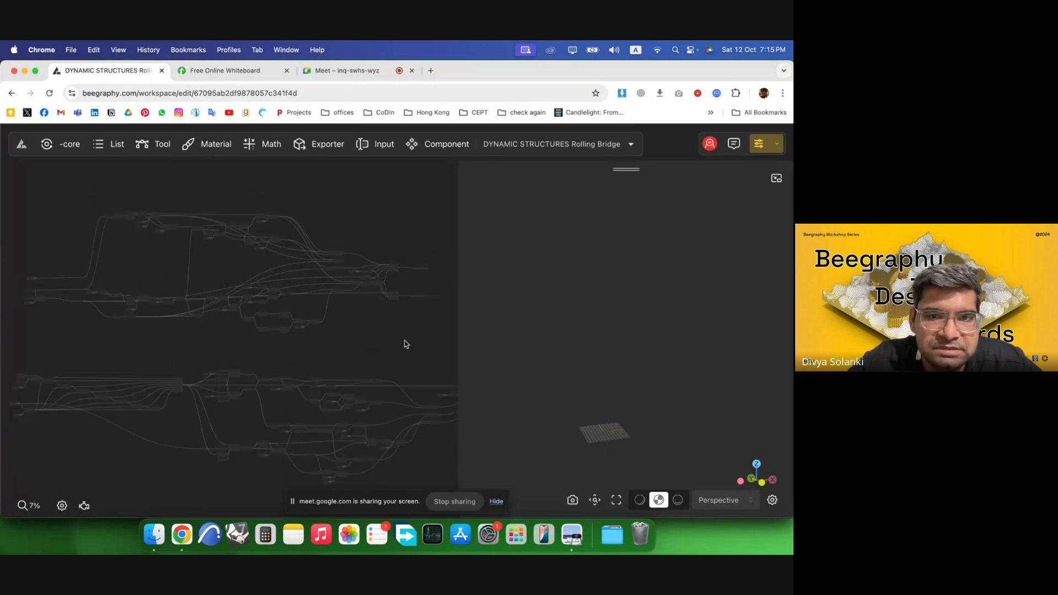
Select the top block of nodes in the graph and enable it.
left_click_drag(446, 354, 144, 244)
right_click(252, 296)
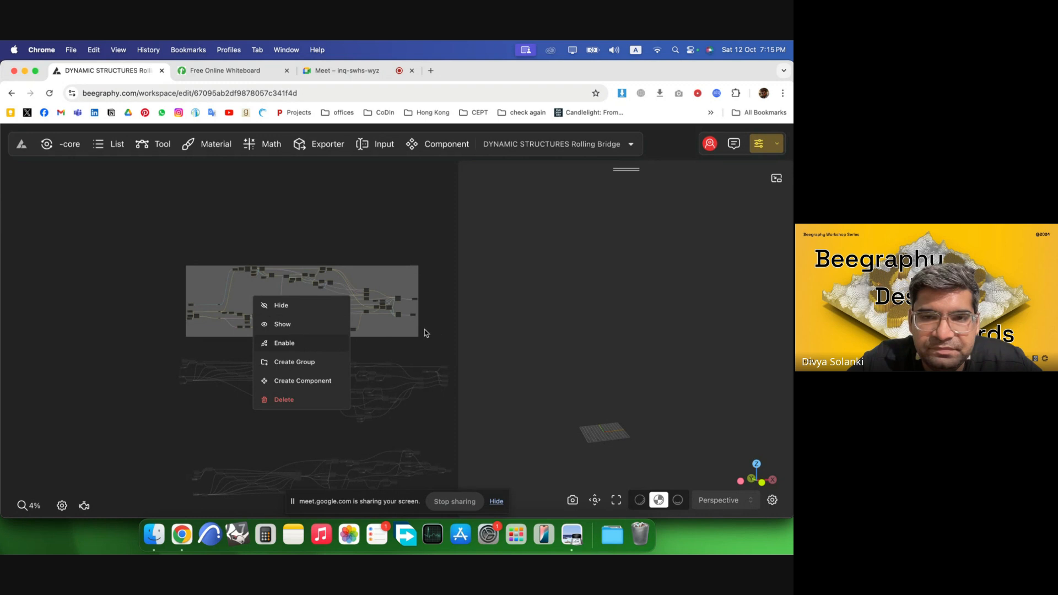
left_click(341, 344)
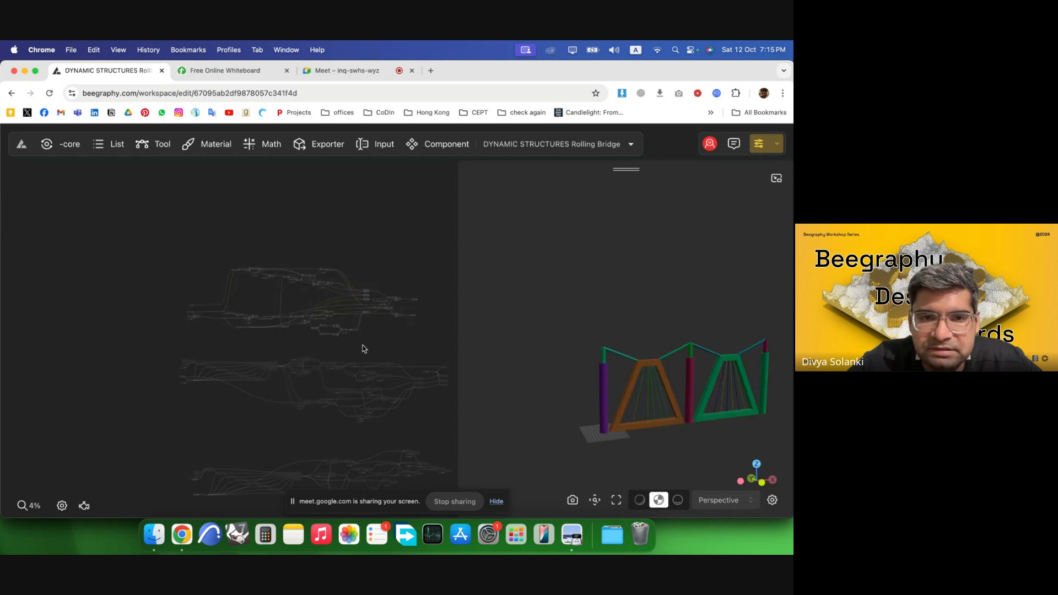
Lower the Range Input value step by step to 86.5.
scroll(700, 424, "up", 5)
right_click_drag(697, 424, 578, 353)
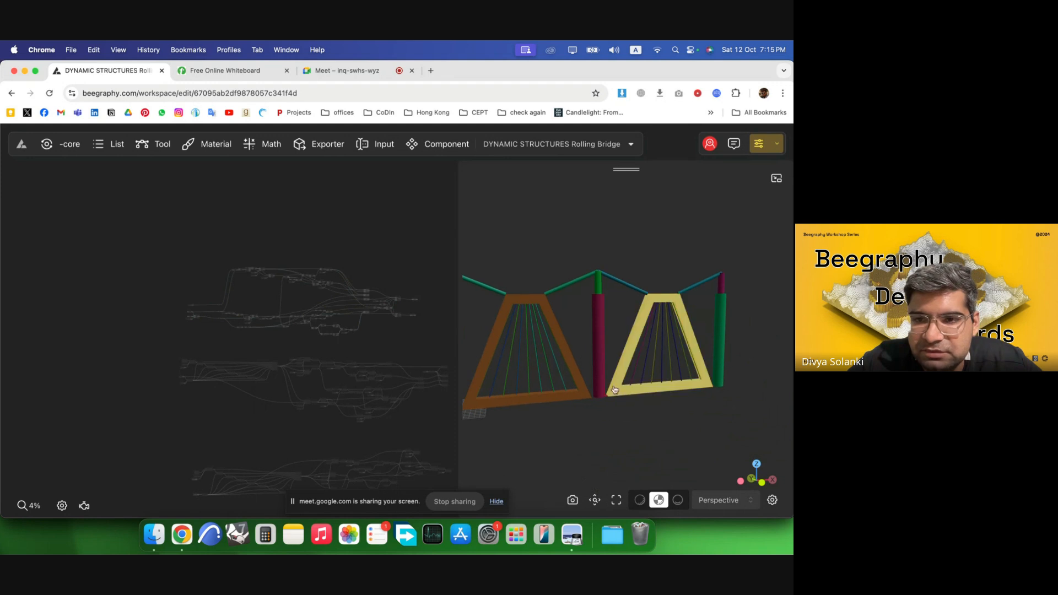
scroll(244, 315, "up", 4)
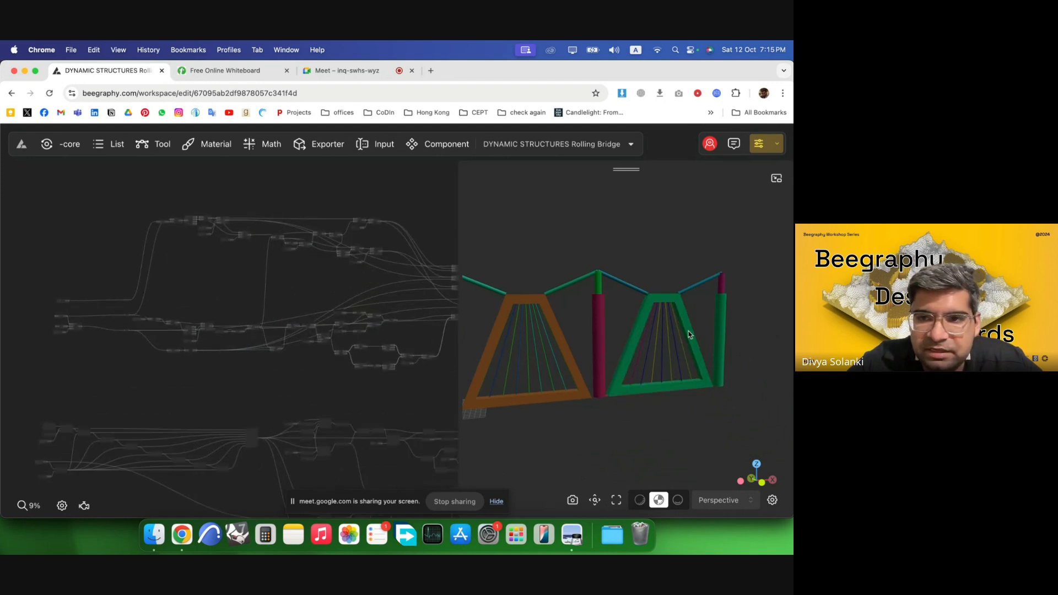
scroll(50, 331, "up", 5)
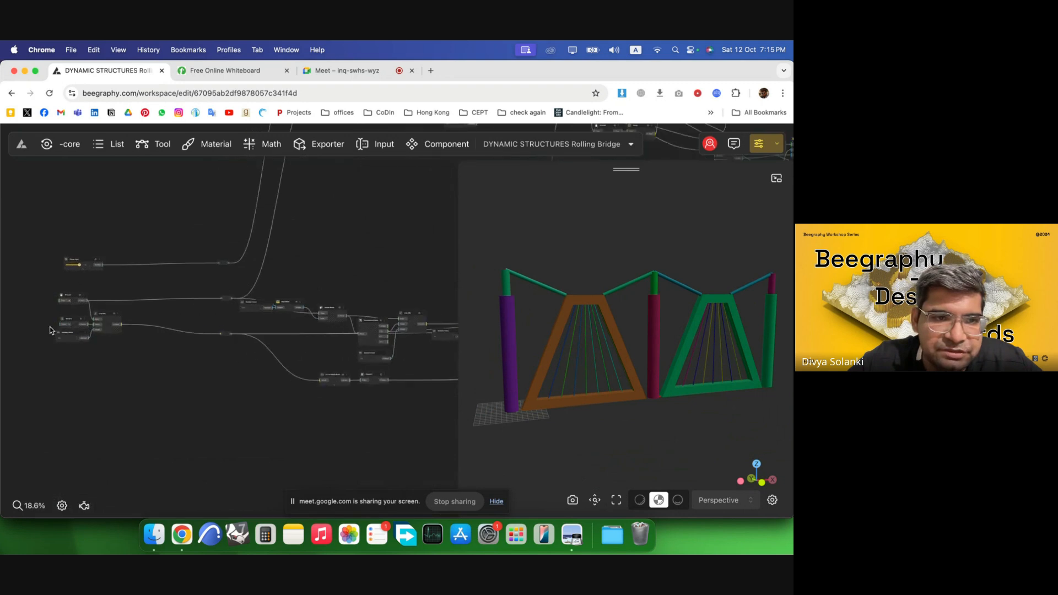
scroll(73, 226, "up", 10)
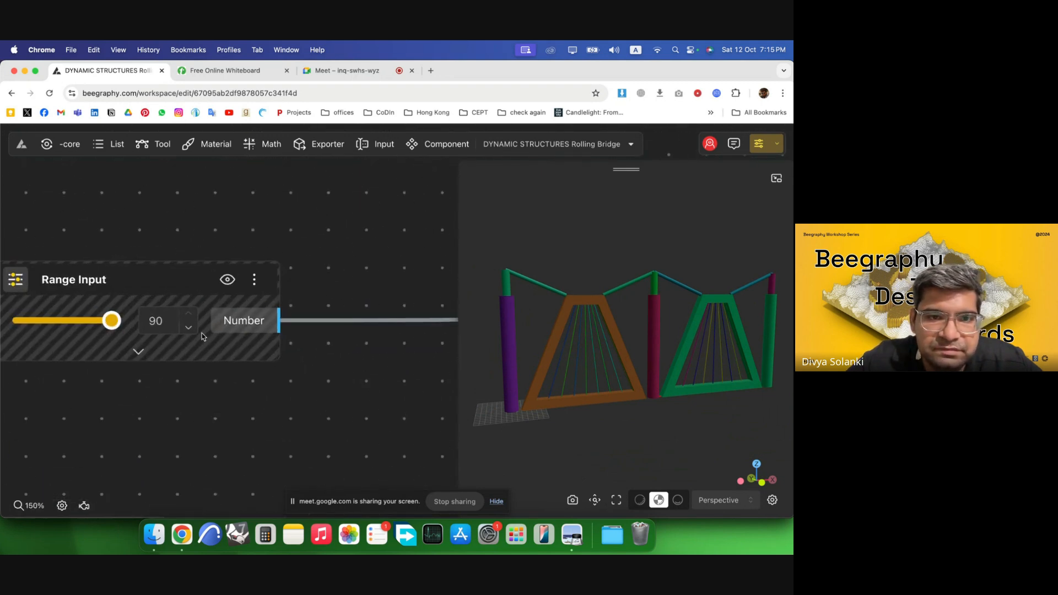
left_click(188, 330)
left_click(189, 329)
left_click(189, 329)
left_click(188, 330)
Lower the Range Input value step by step to 67.5 to test the bridge's opening.
left_click(188, 329)
left_click(189, 329)
left_click(189, 329)
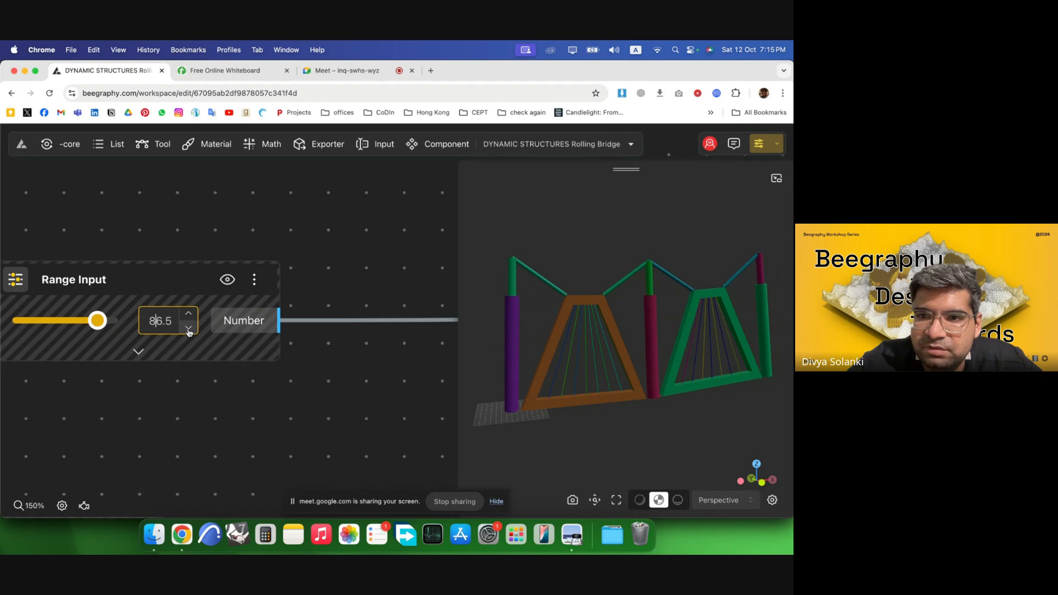
left_click(189, 330)
left_click(189, 330)
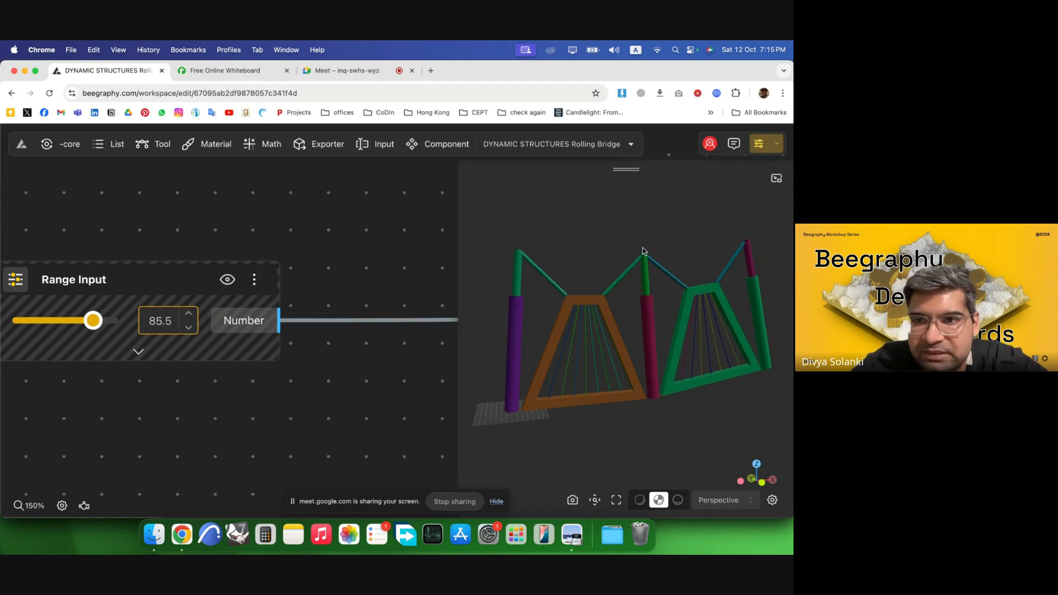
left_click(188, 329)
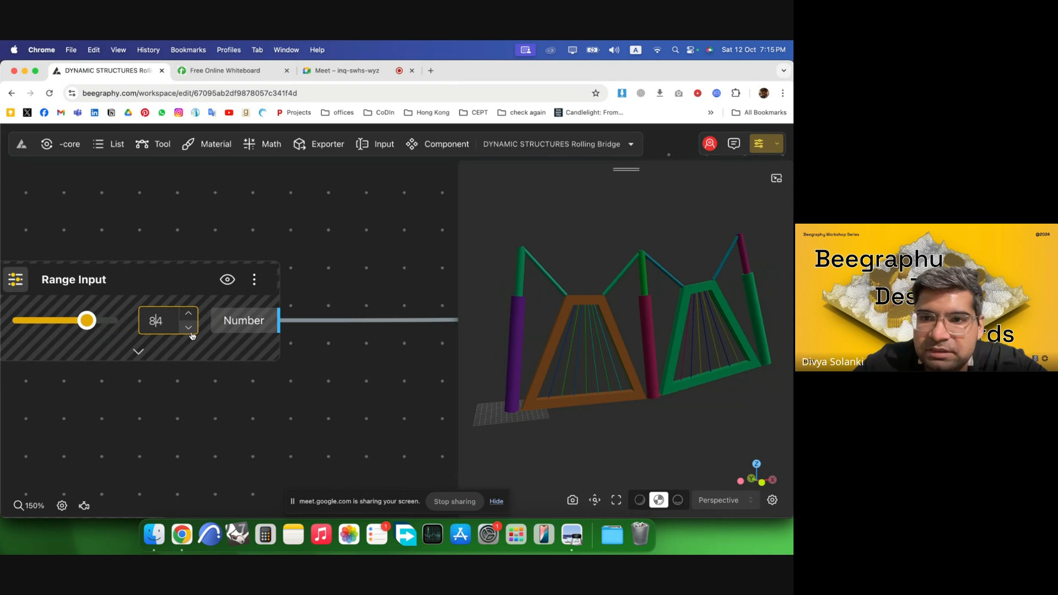
left_click(189, 330)
left_click(189, 330)
left_click(188, 330)
left_click(188, 330)
left_click(189, 329)
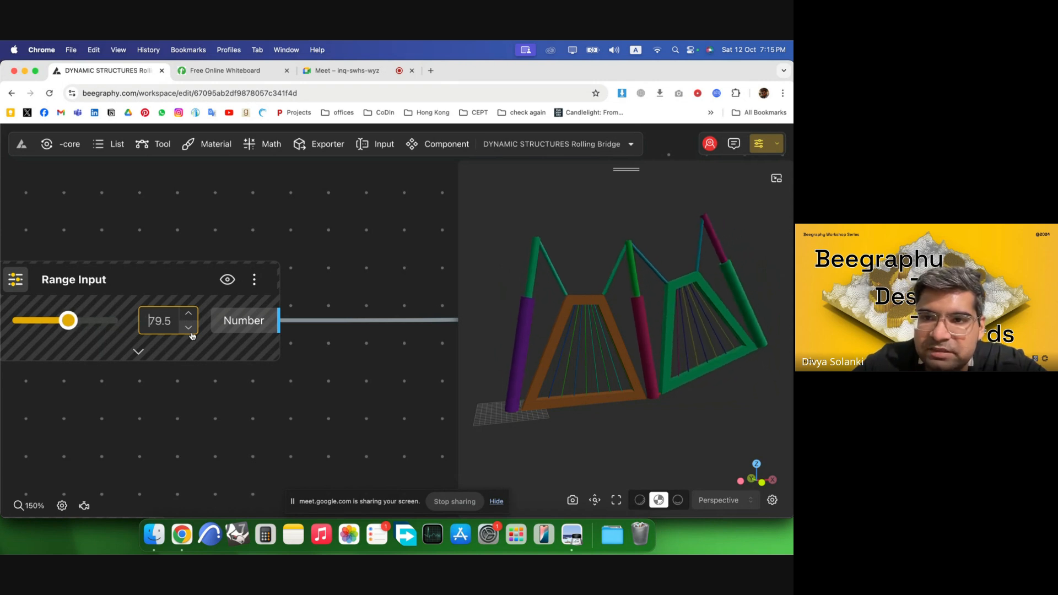
left_click(189, 329)
left_click(189, 329)
left_click(189, 329)
left_click(189, 330)
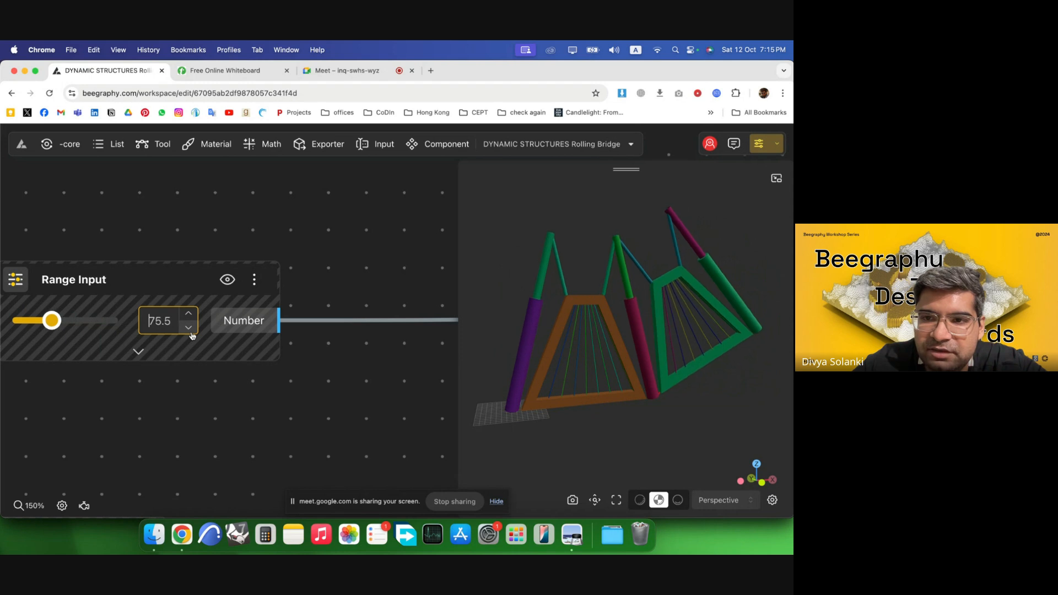
left_click(189, 330)
left_click(189, 329)
left_click(189, 329)
left_click(189, 329)
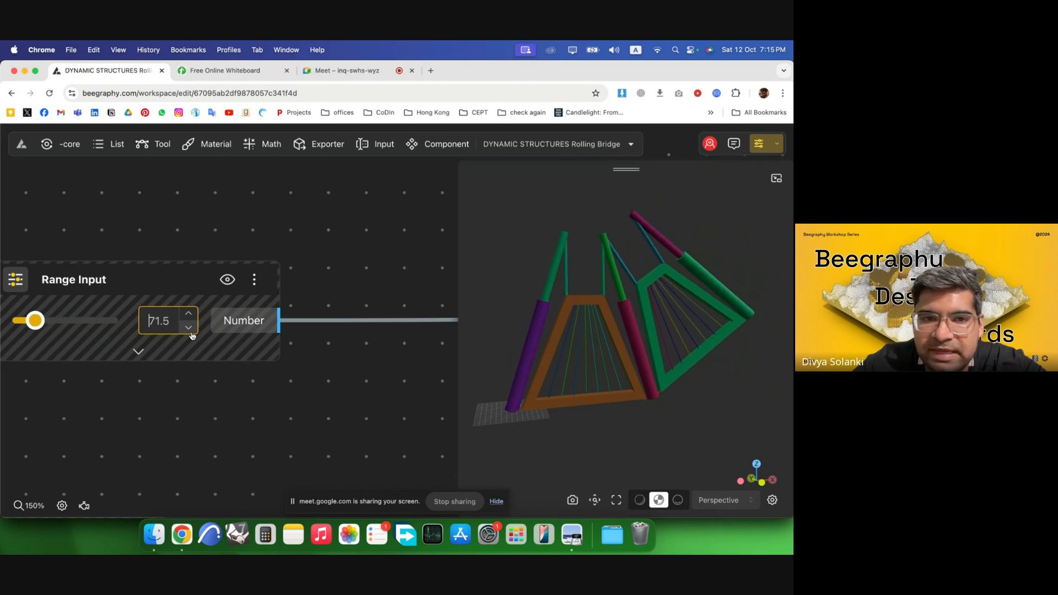
left_click(189, 328)
left_click(189, 329)
left_click(188, 329)
left_click(190, 330)
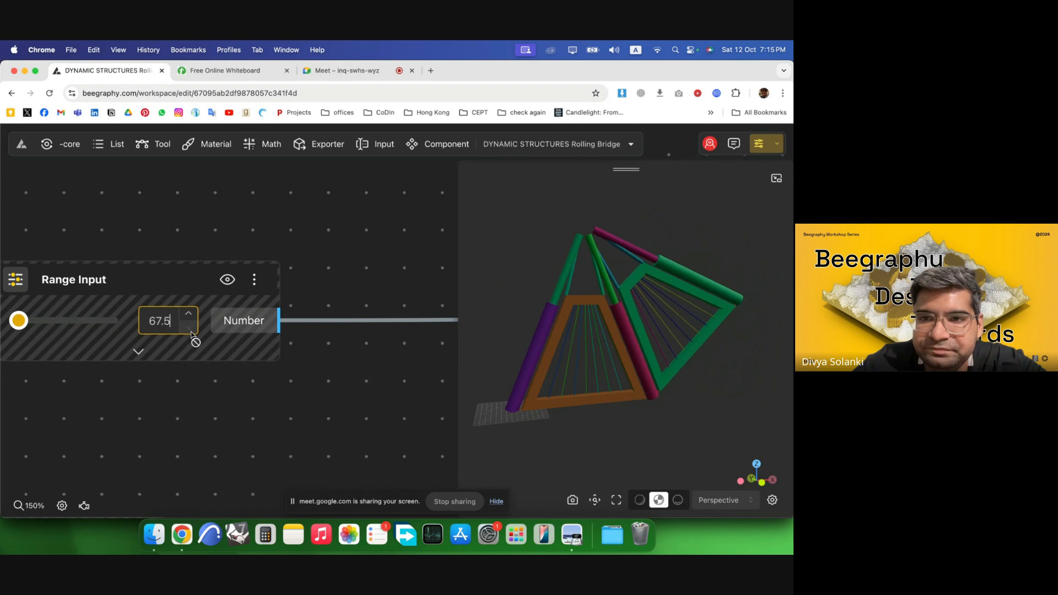
Raise the Range Input value step by step back up to 79.5.
left_click(189, 313)
left_click(189, 313)
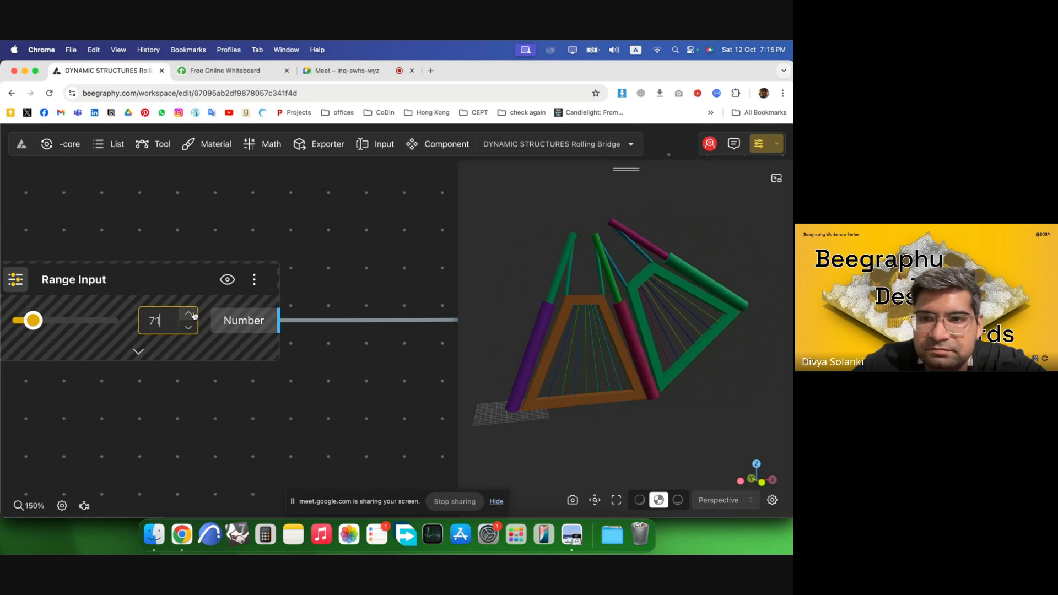
left_click(189, 313)
left_click(190, 313)
left_click(193, 314)
left_click(193, 314)
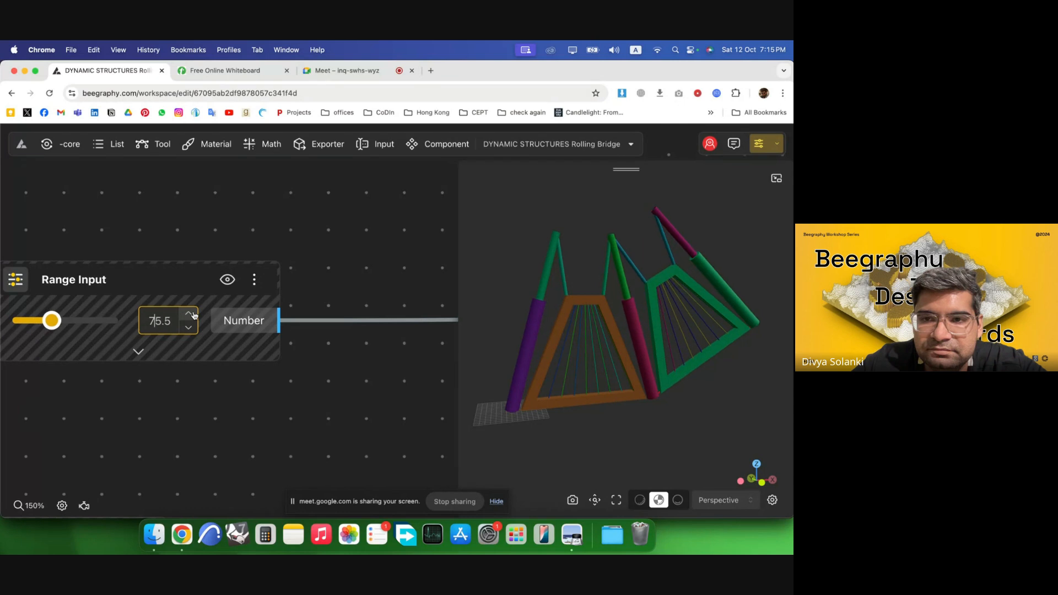
left_click(193, 314)
left_click(193, 314)
left_click(194, 314)
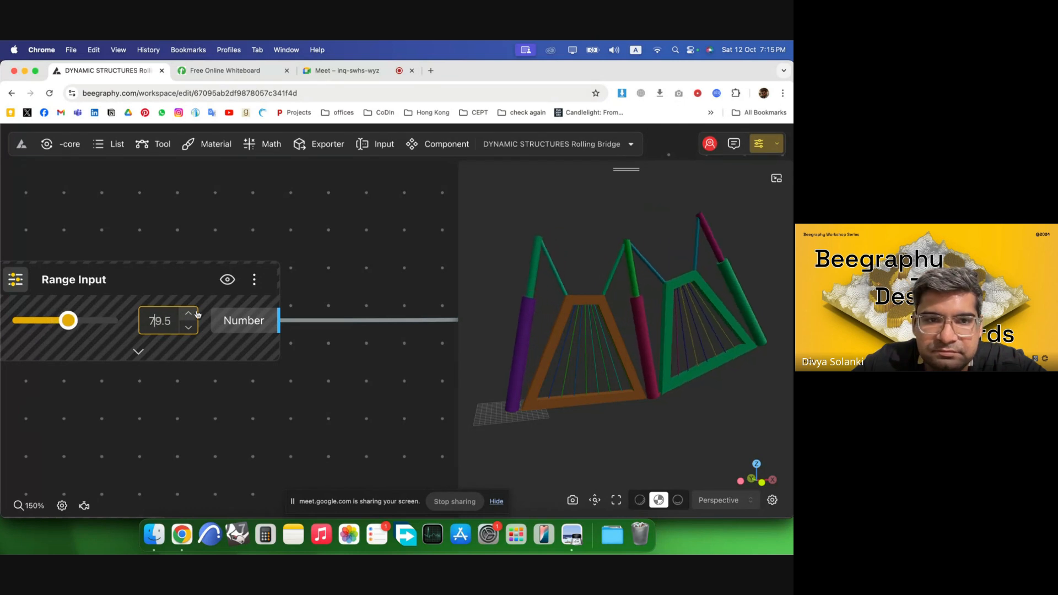
Open the DYNAMIC STRUCTURES model from the Beegraphy workspace.
scroll(309, 265, "down", 8)
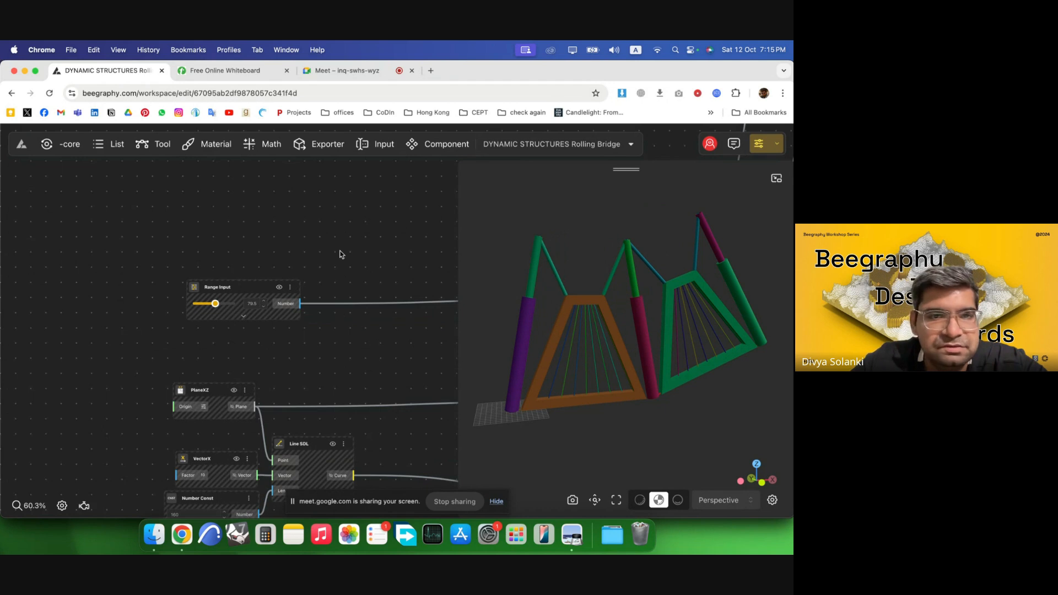
scroll(121, 258, "down", 5)
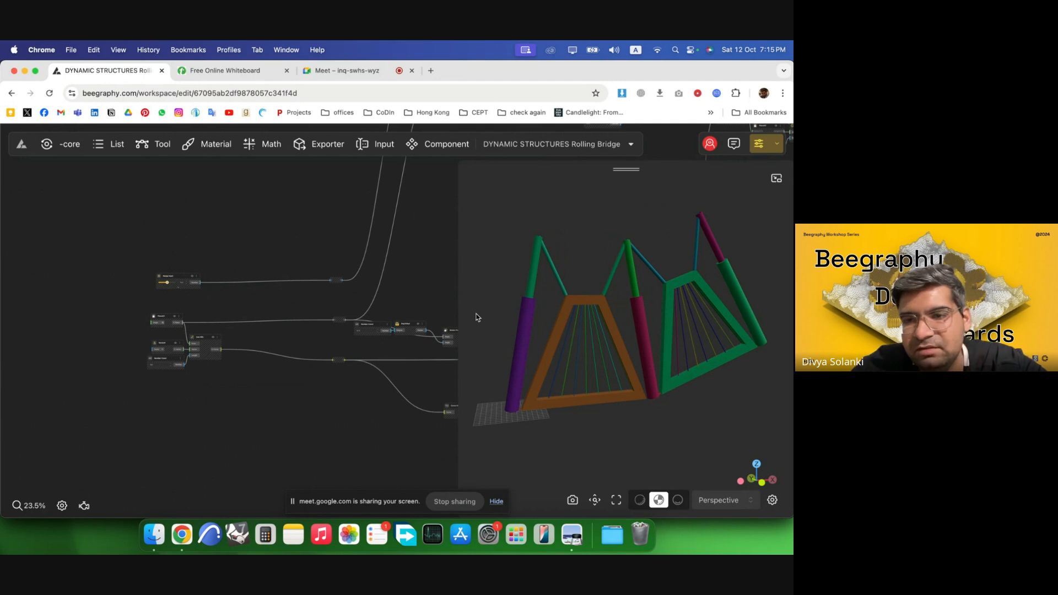
scroll(105, 259, "down", 2)
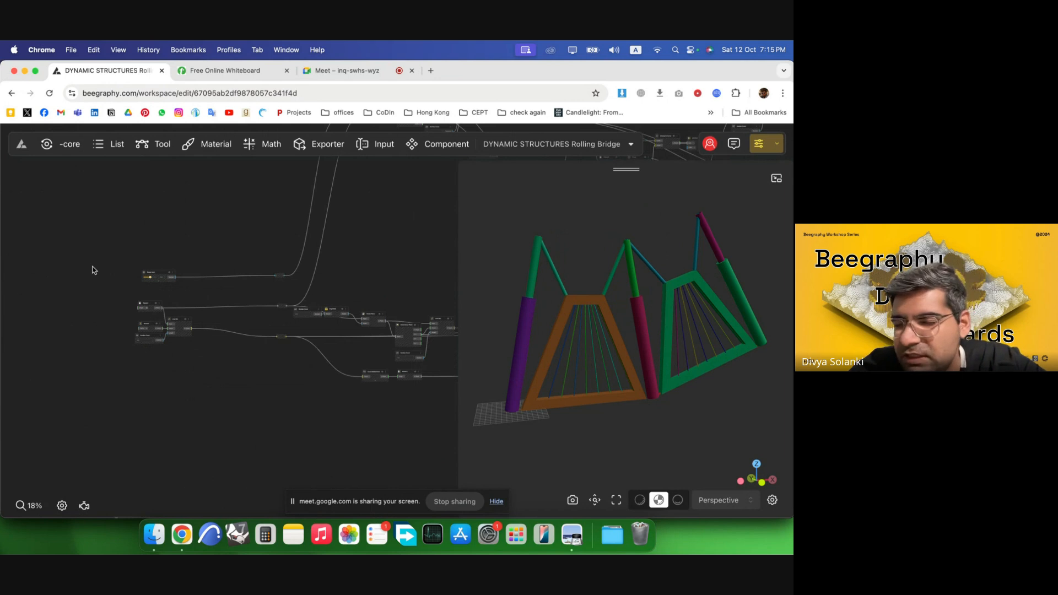
scroll(72, 340, "down", 3)
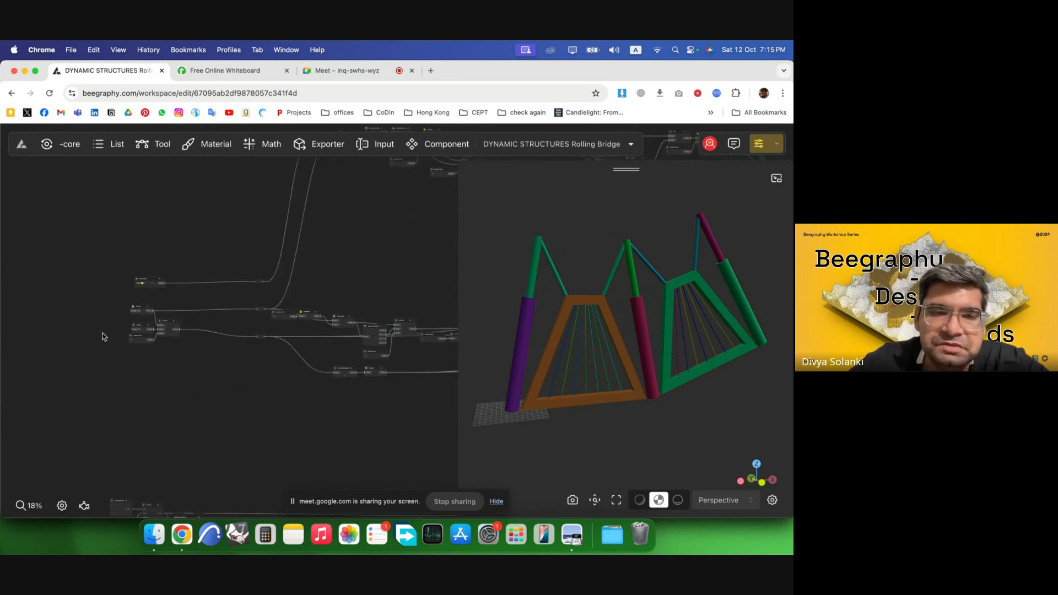
scroll(218, 293, "up", 4)
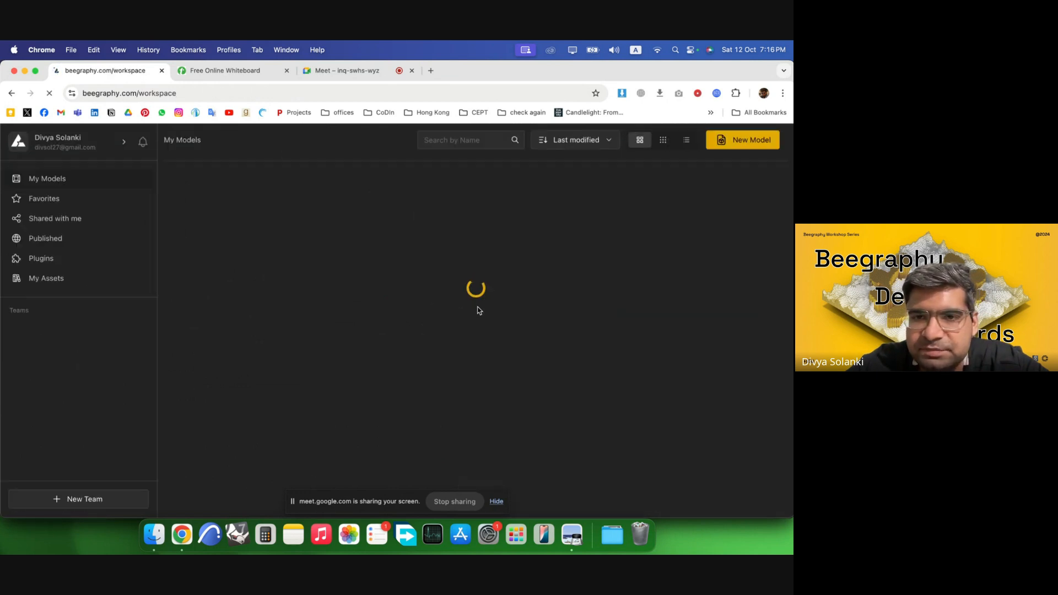
left_click(560, 357)
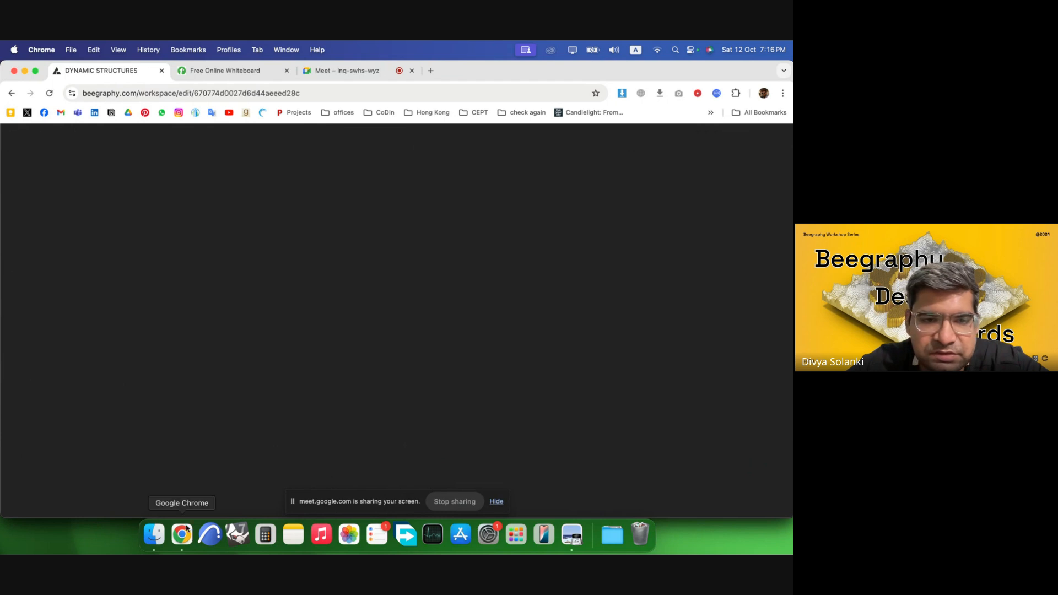
Switch to Preview and review the folding-arm reference diagrams in Dynamic Structures.pdf.
left_click(572, 535)
scroll(301, 332, "down", 10)
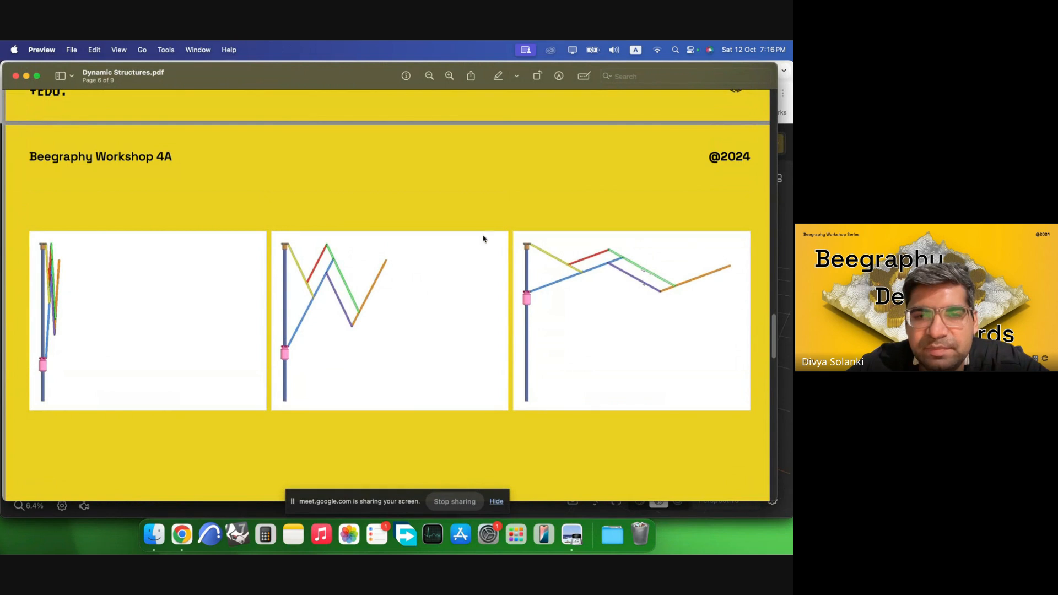
scroll(503, 322, "up", 5)
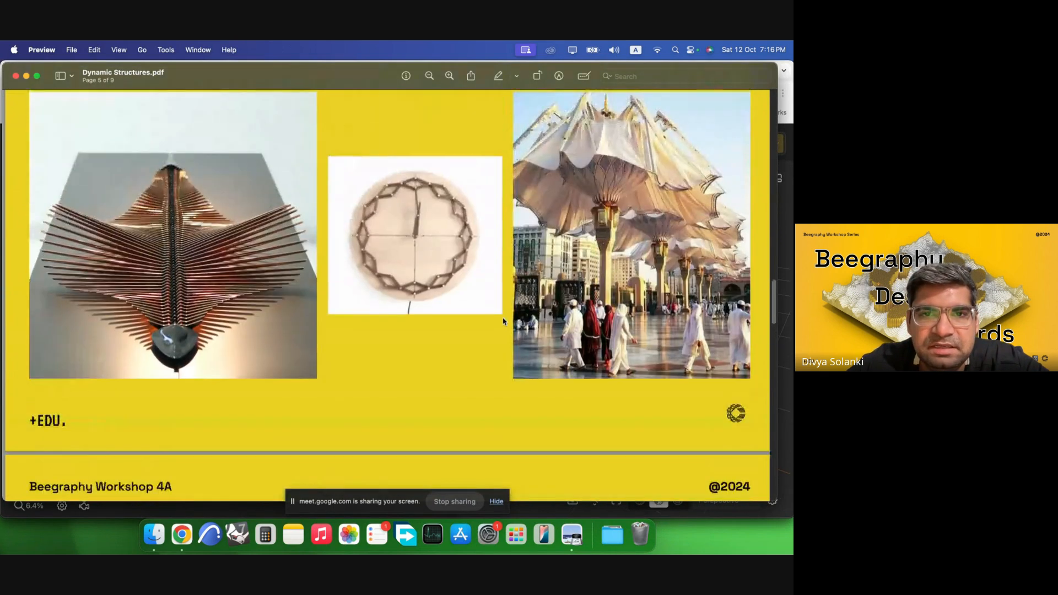
scroll(503, 323, "down", 5)
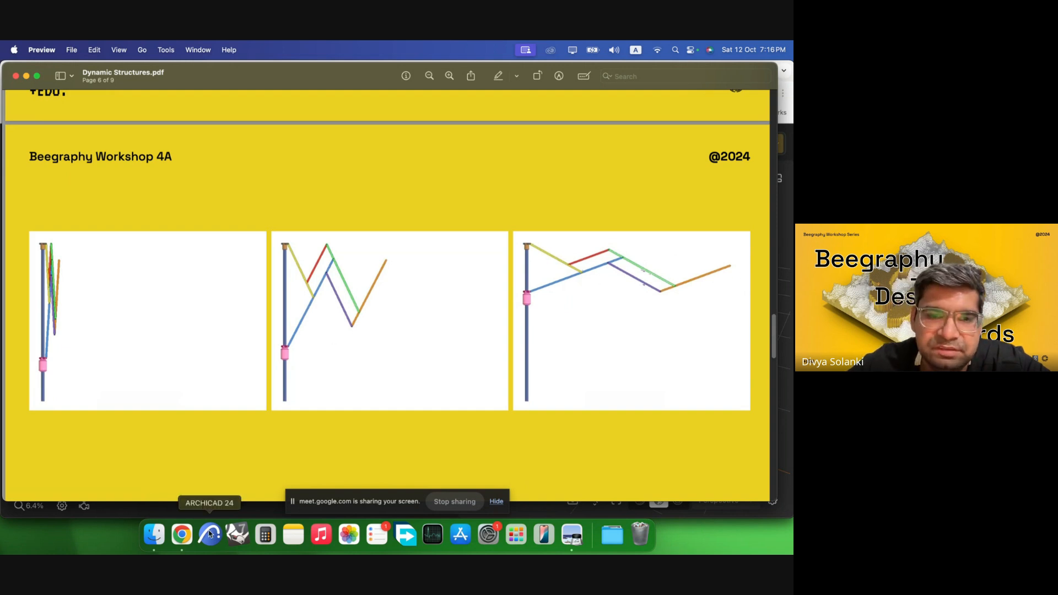
Return to the browser and switch the 3D viewport to the light display mode.
left_click(180, 534)
left_click_drag(543, 320, 648, 280)
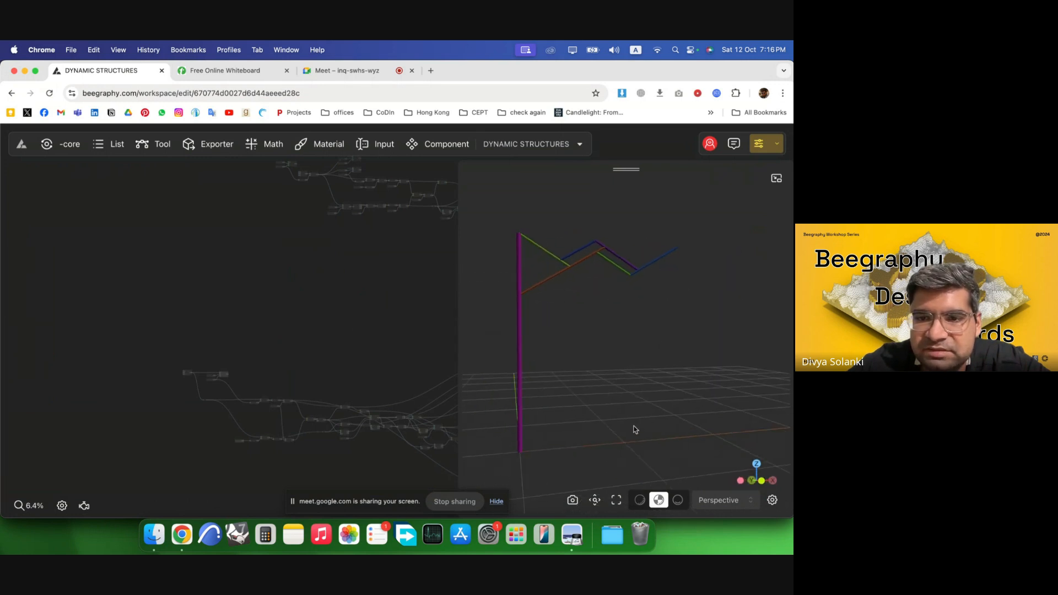
left_click(679, 500)
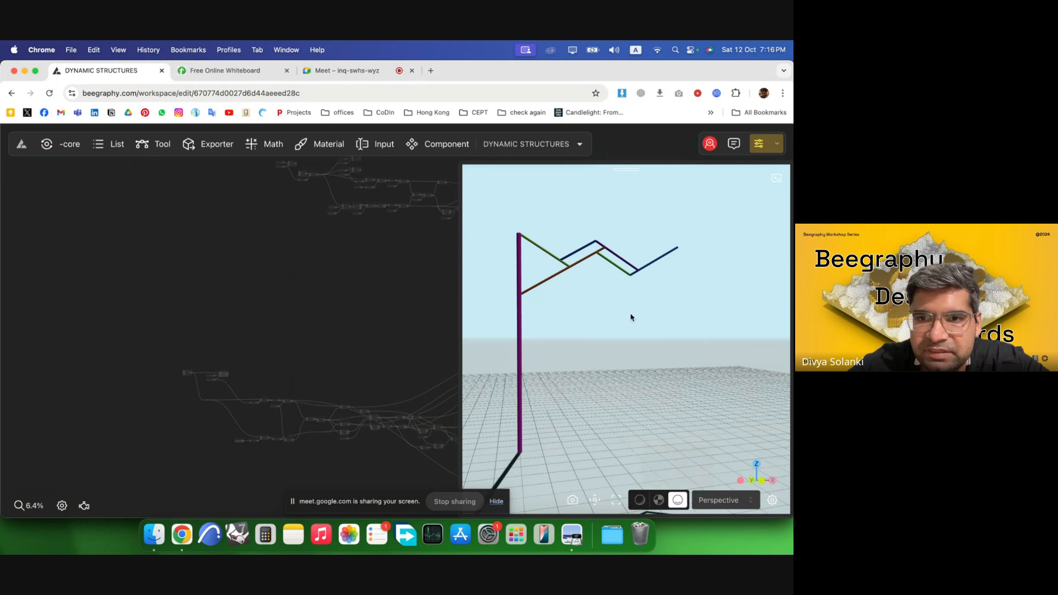
scroll(200, 345, "down", 5)
scroll(215, 390, "up", 3)
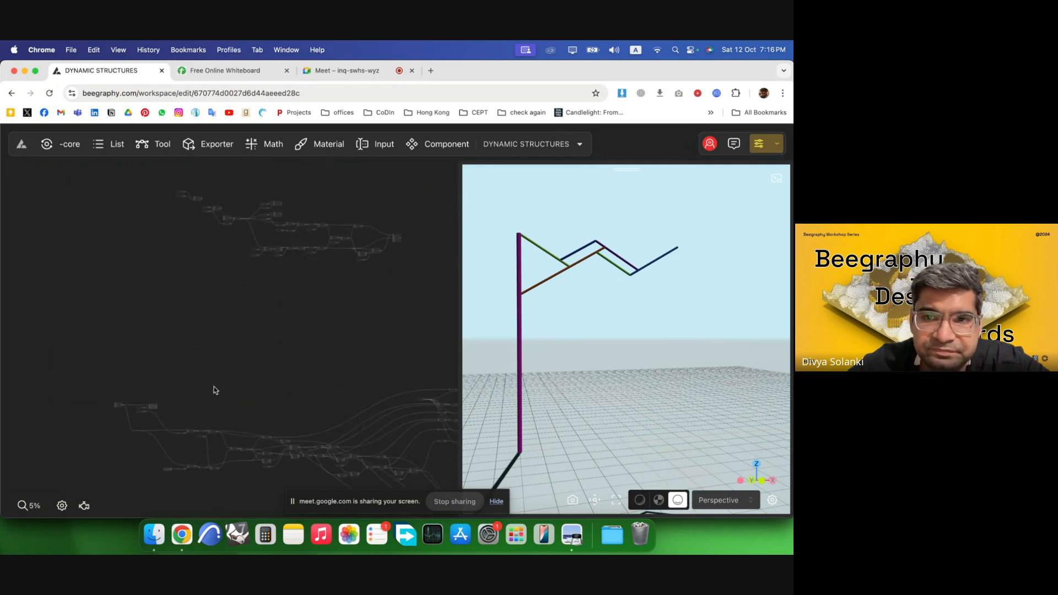
scroll(234, 406, "up", 8)
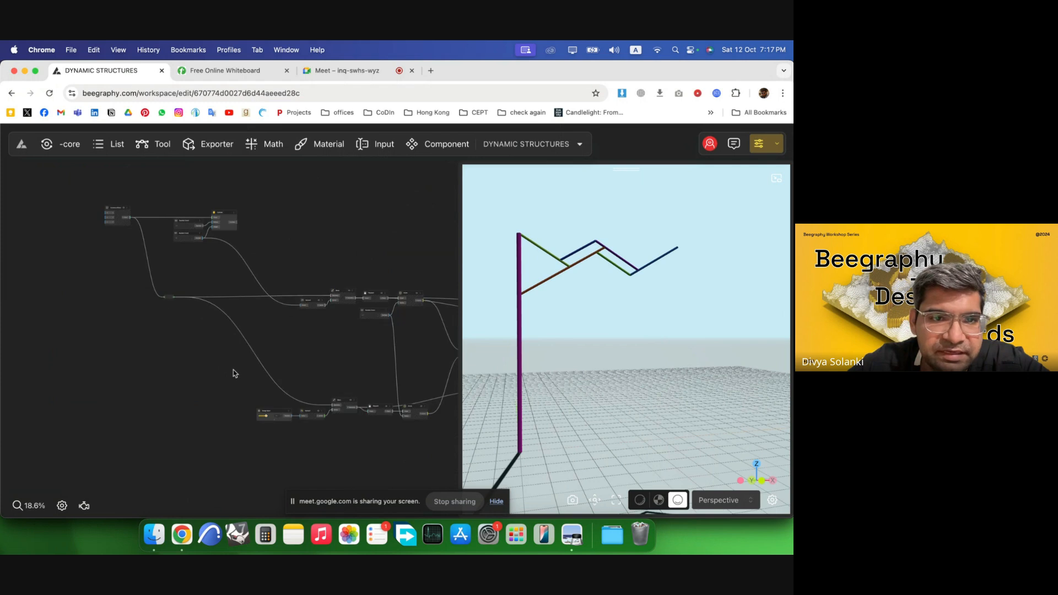
Lower the Range Input value feeding Vector2 step by step to 6.3.
scroll(261, 418, "up", 6)
left_click(281, 408)
left_click(281, 408)
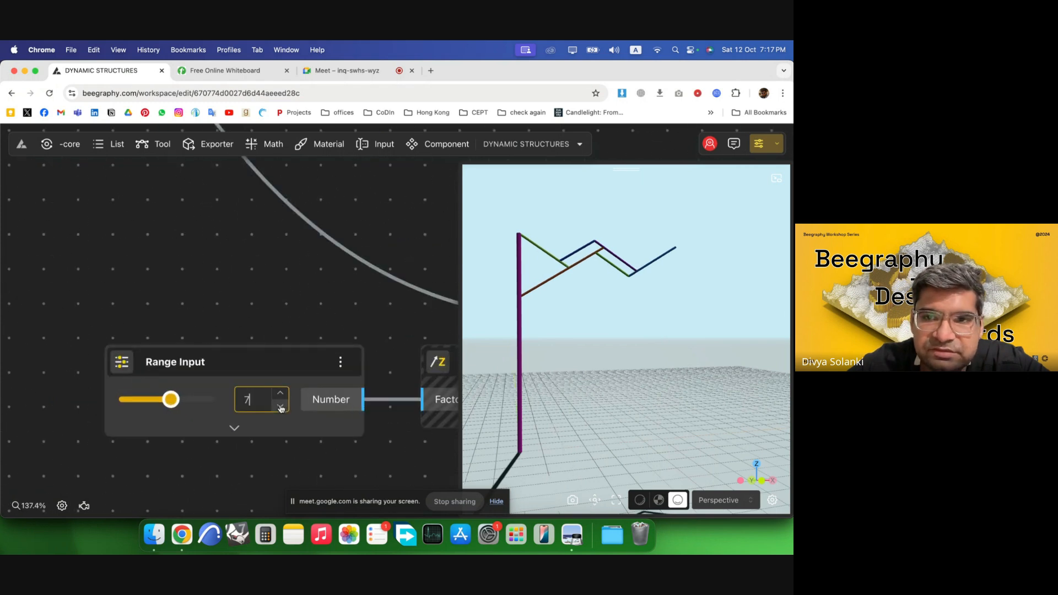
left_click(281, 408)
left_click(280, 408)
left_click(281, 407)
left_click(281, 408)
left_click(281, 408)
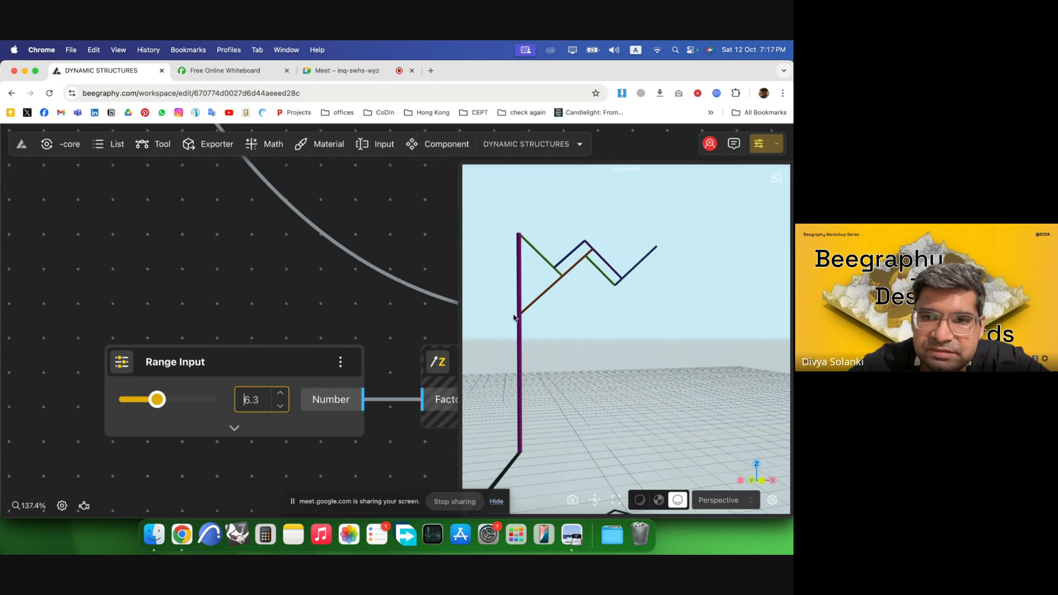
Raise the Range Input value step by step to 9 to unfold the arms.
left_click(279, 393)
left_click(279, 393)
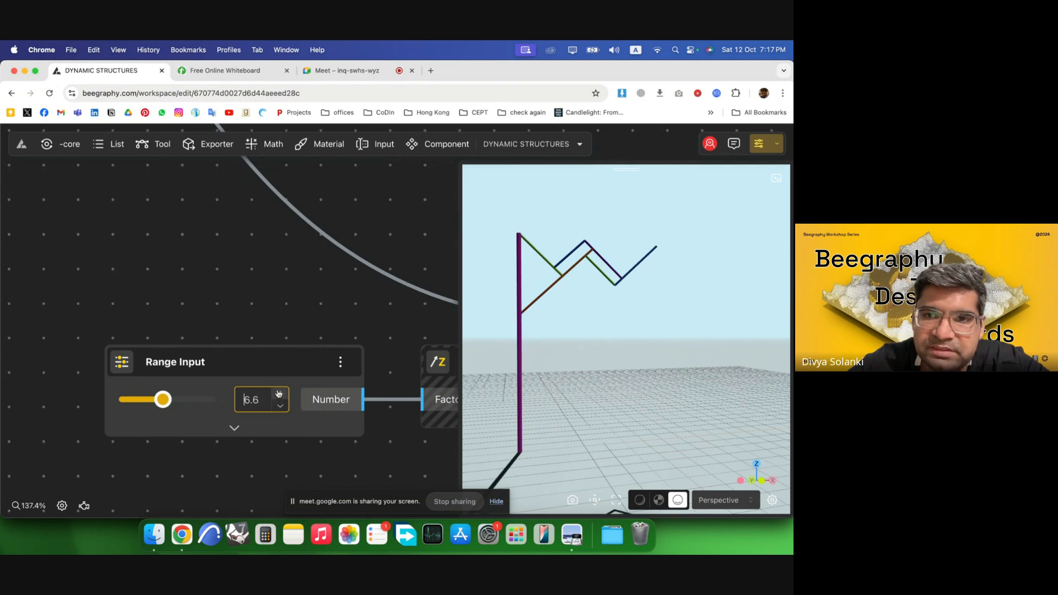
left_click(280, 393)
left_click(280, 393)
left_click(279, 393)
left_click(279, 393)
left_click(279, 393)
left_click(280, 392)
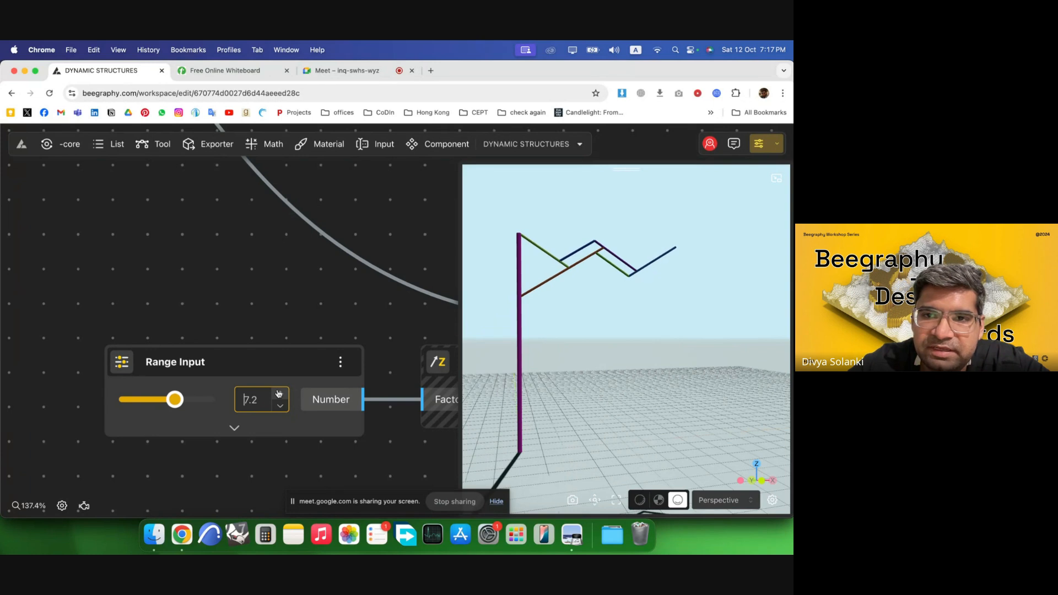
left_click(280, 393)
left_click(279, 393)
left_click(280, 393)
left_click(279, 393)
left_click(280, 393)
left_click(279, 393)
left_click(280, 393)
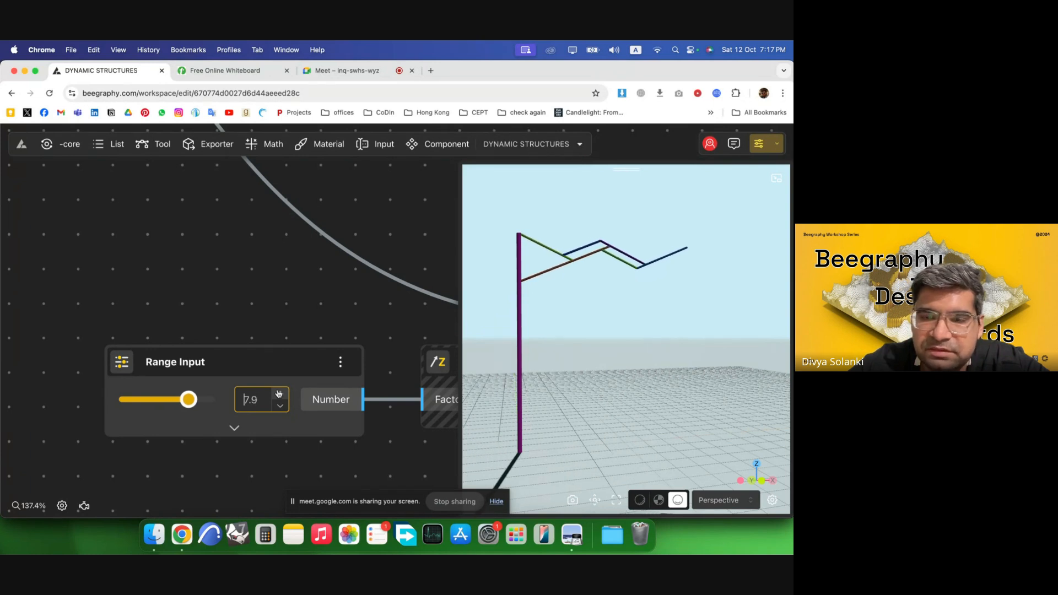
left_click(280, 393)
left_click(279, 393)
left_click(279, 393)
left_click(279, 393)
left_click(279, 393)
left_click(279, 393)
left_click(279, 393)
left_click(280, 393)
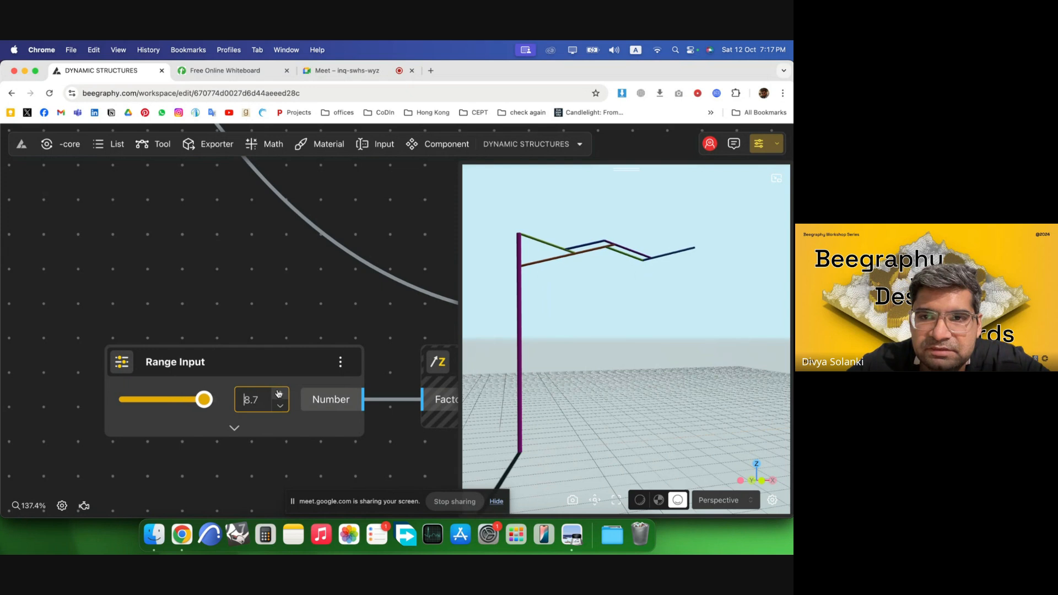
left_click(279, 393)
left_click(280, 393)
left_click(279, 393)
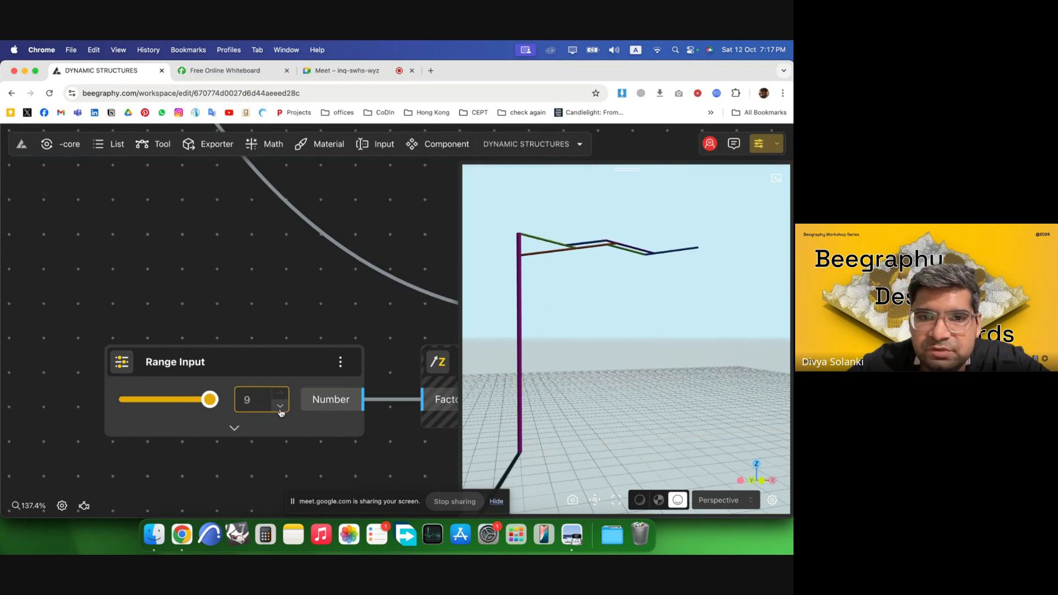
left_click(280, 407)
left_click(280, 406)
left_click(280, 406)
left_click(279, 407)
Hide the preview of the List Merge node's output.
scroll(182, 345, "down", 10)
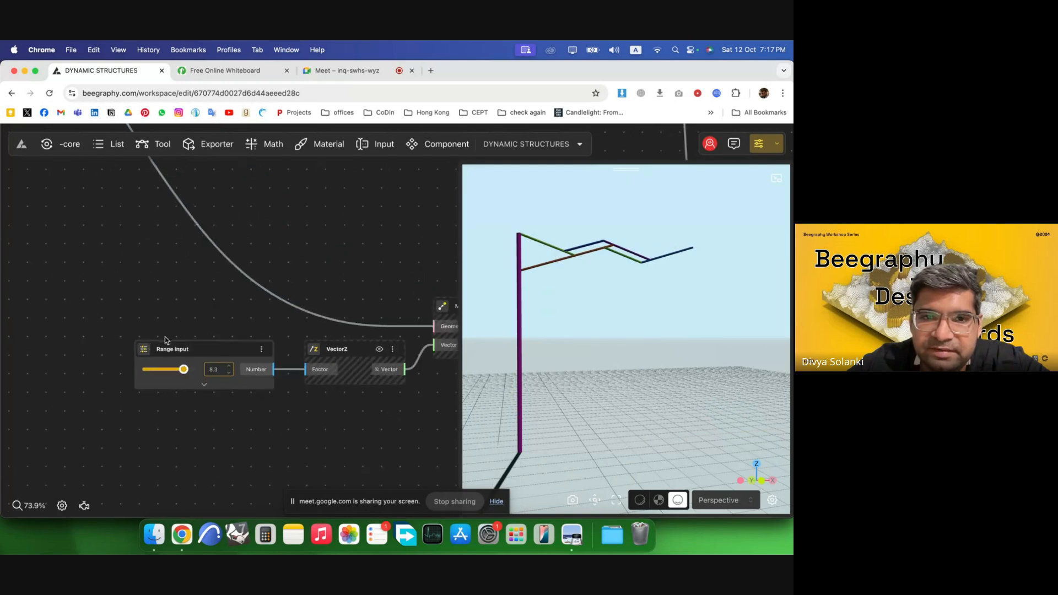
scroll(91, 354, "down", 8)
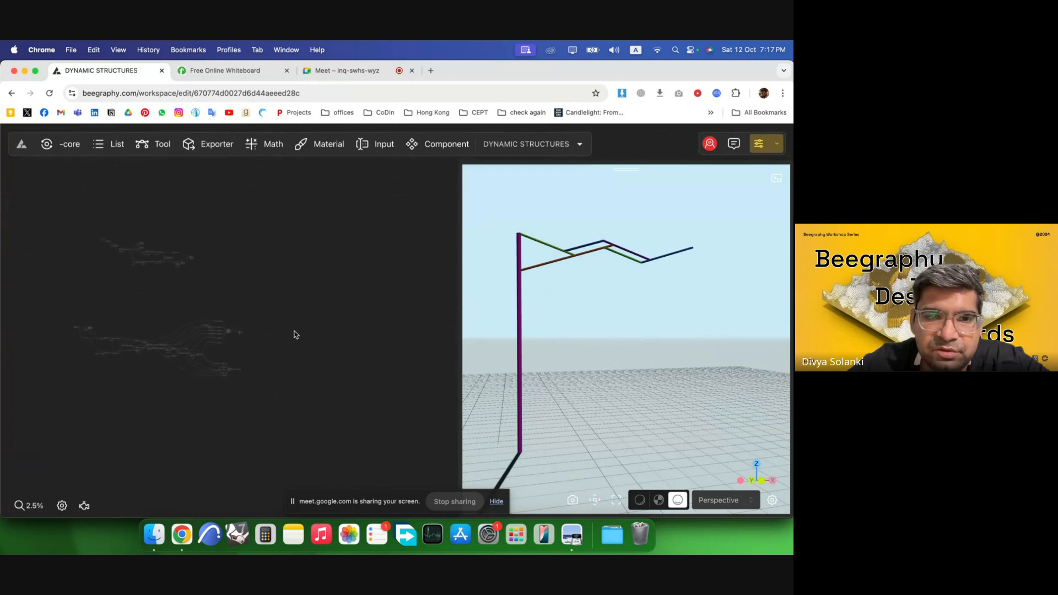
scroll(187, 332, "up", 8)
scroll(210, 331, "up", 6)
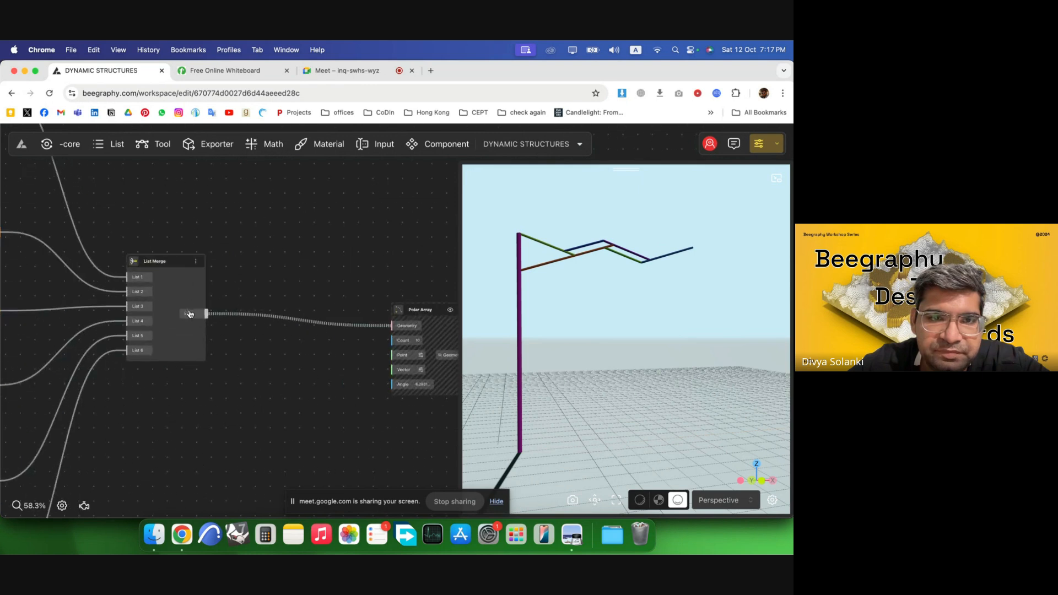
right_click(190, 291)
left_click(204, 299)
Turn on the Polar Array node's preview to show the arms arrayed around the pole.
scroll(358, 295, "down", 2)
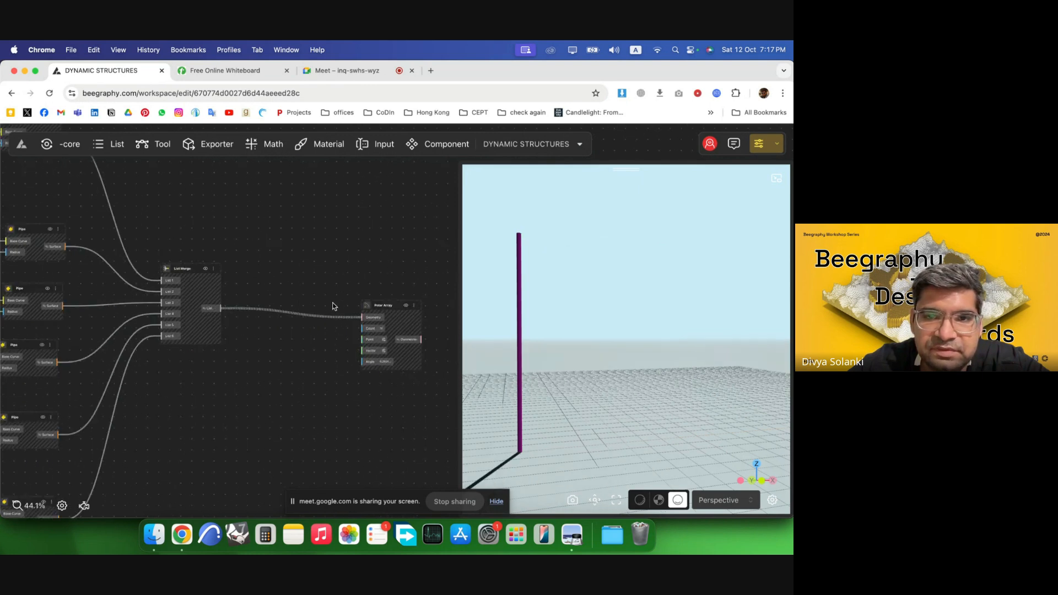
scroll(388, 307, "up", 3)
left_click(409, 306)
left_click(425, 269)
left_click_drag(631, 307, 647, 358)
scroll(361, 227, "down", 10)
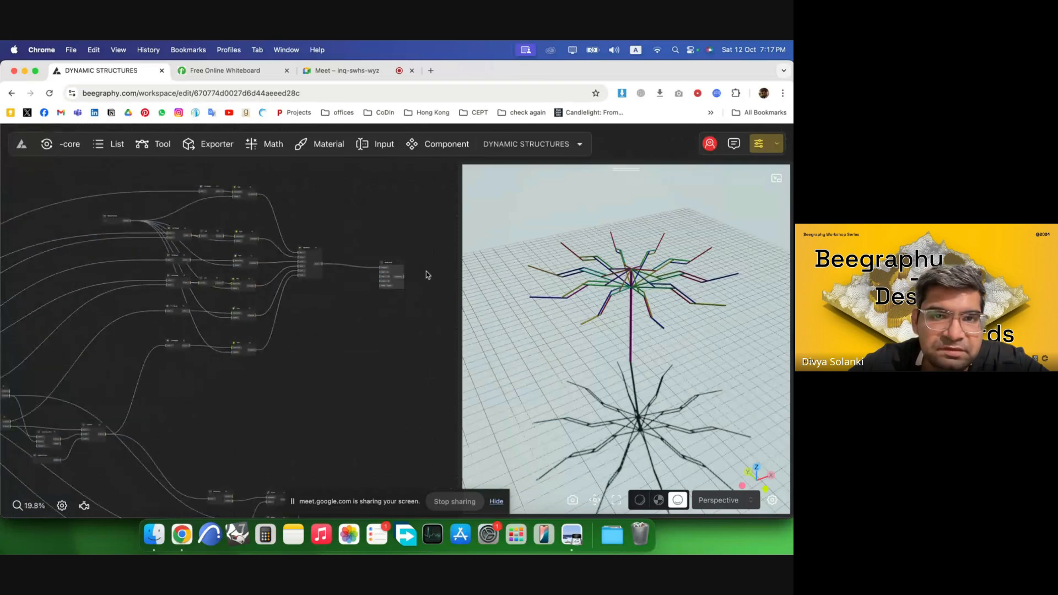
scroll(331, 352, "up", 10)
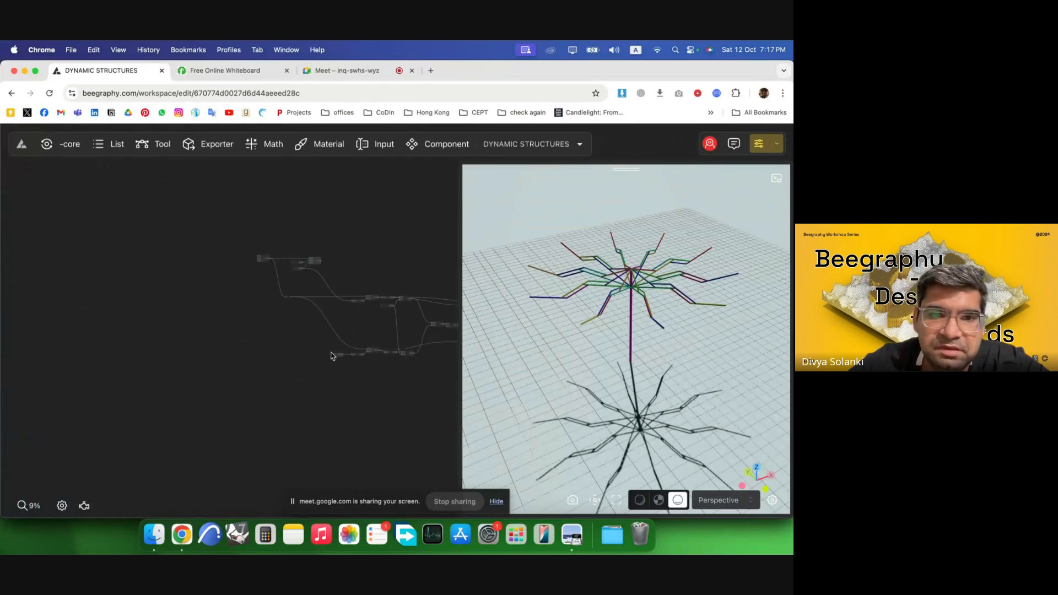
Sweep the Range Input value up to 9 and back down to 4.7 to test the arms folding.
scroll(271, 353, "up", 4)
left_click(277, 332)
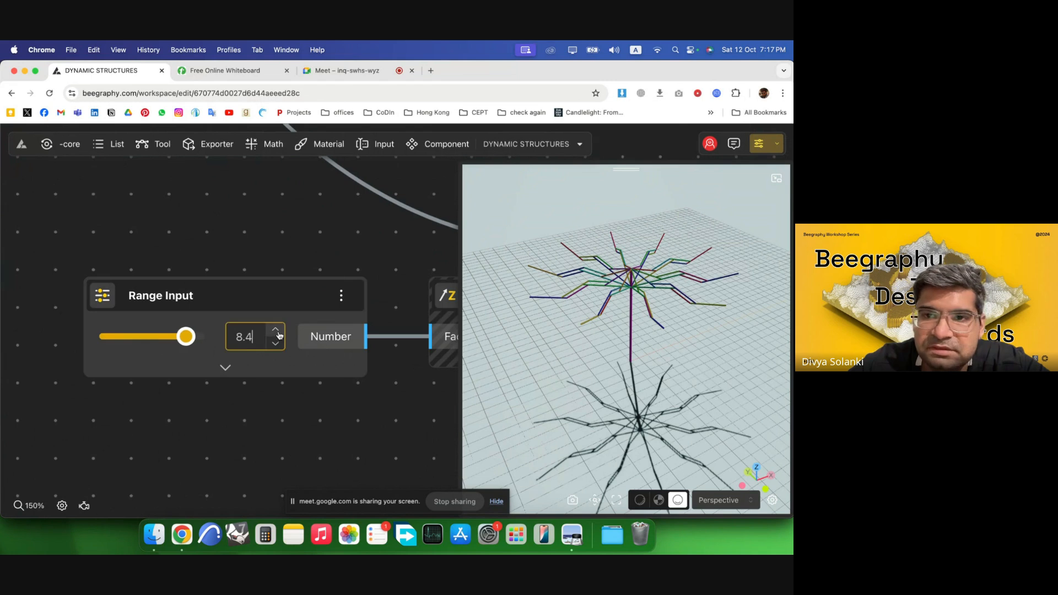
scroll(278, 342, "up", 3)
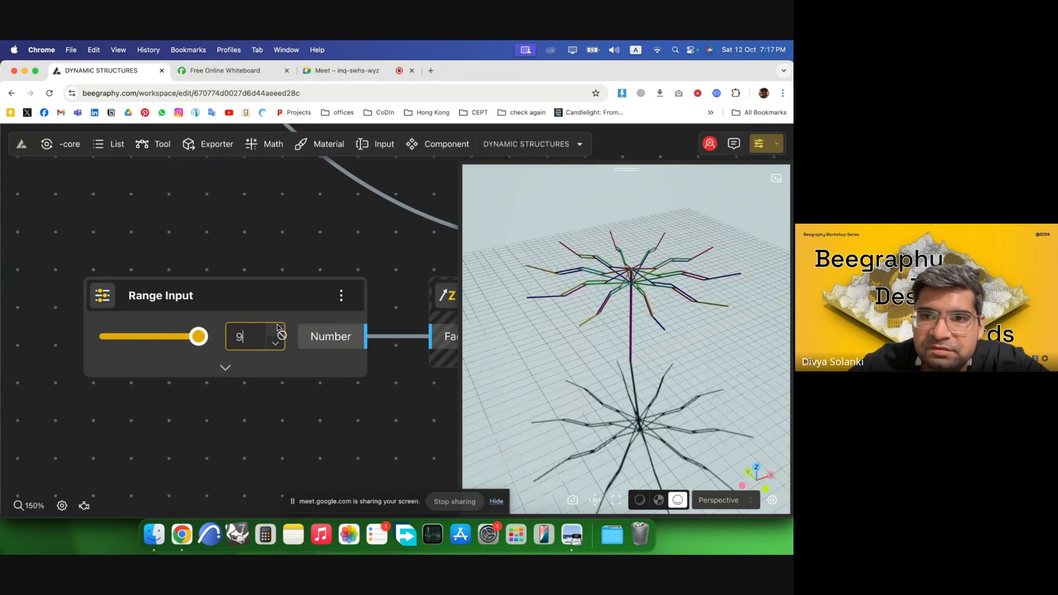
scroll(277, 344, "down", 9)
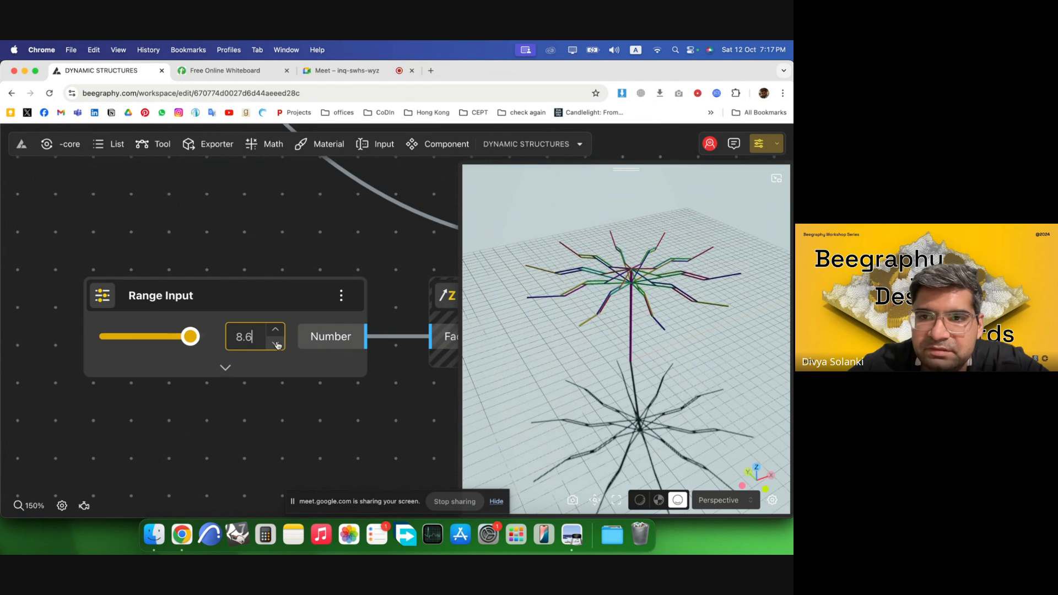
scroll(277, 344, "down", 6)
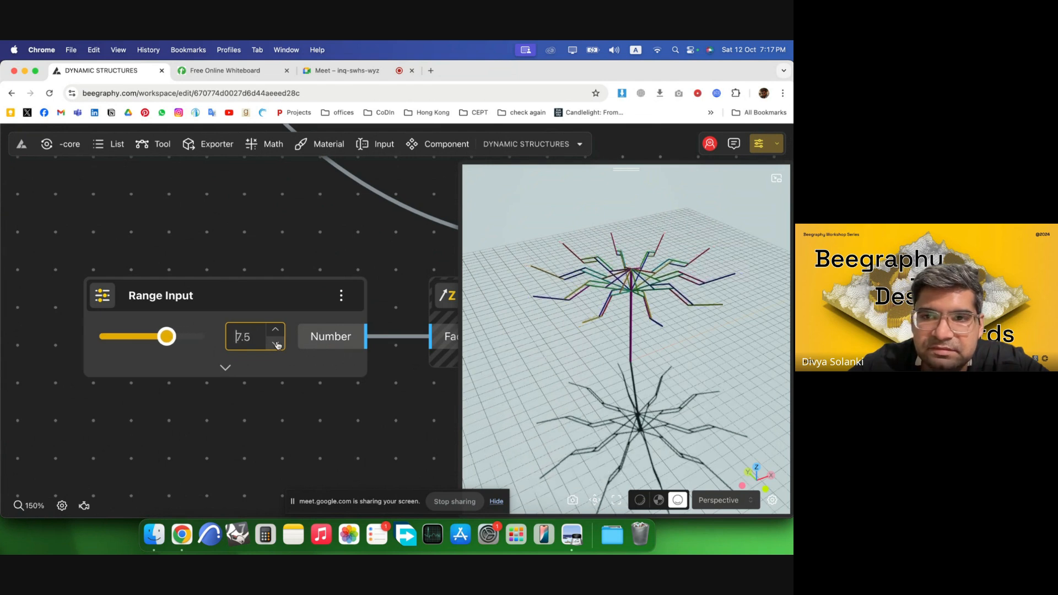
scroll(277, 344, "down", 1)
scroll(278, 344, "down", 5)
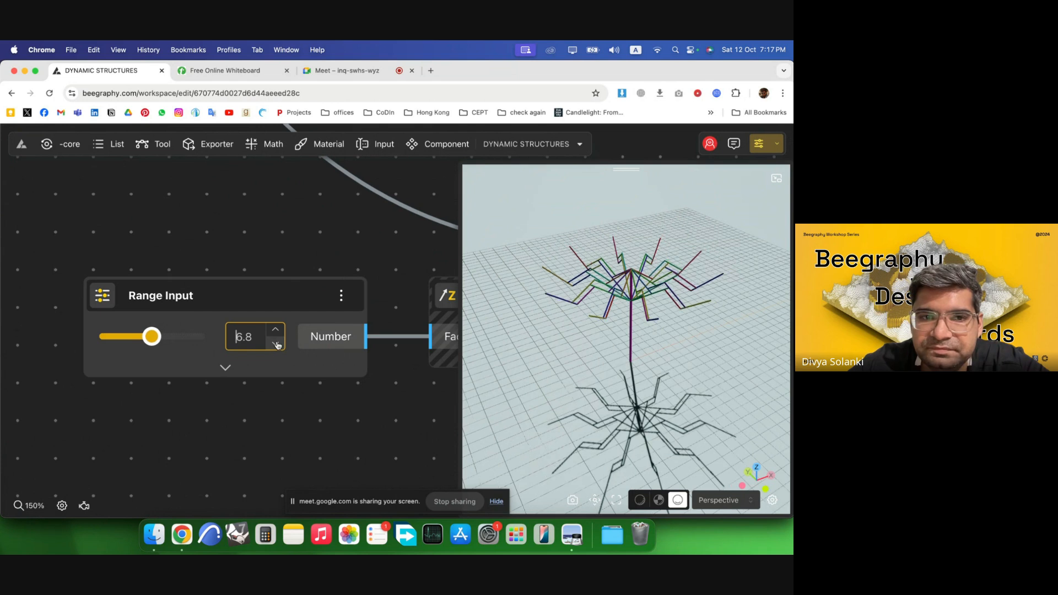
scroll(277, 345, "down", 7)
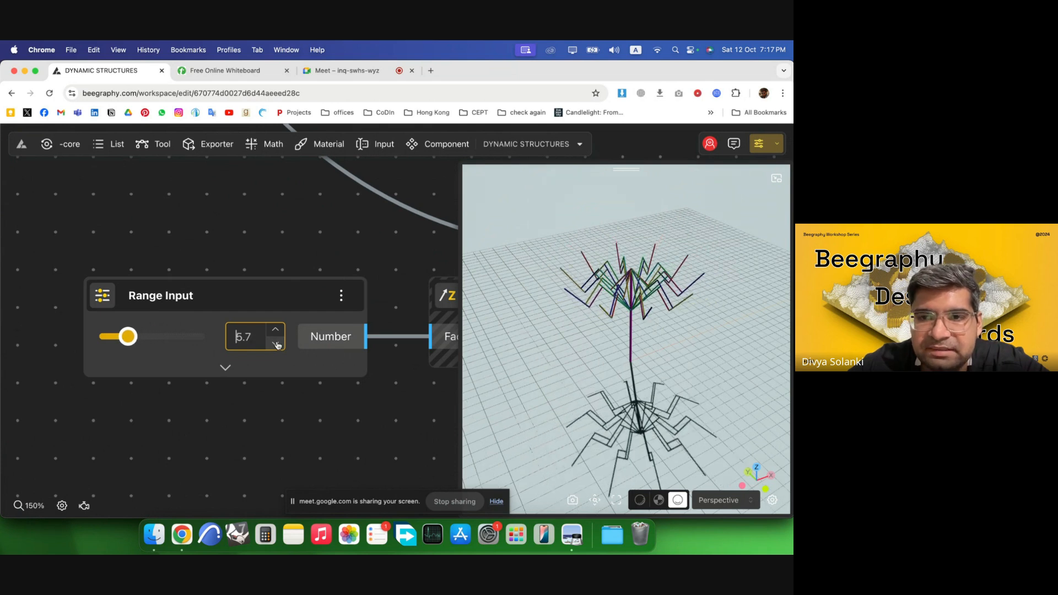
scroll(278, 344, "down", 6)
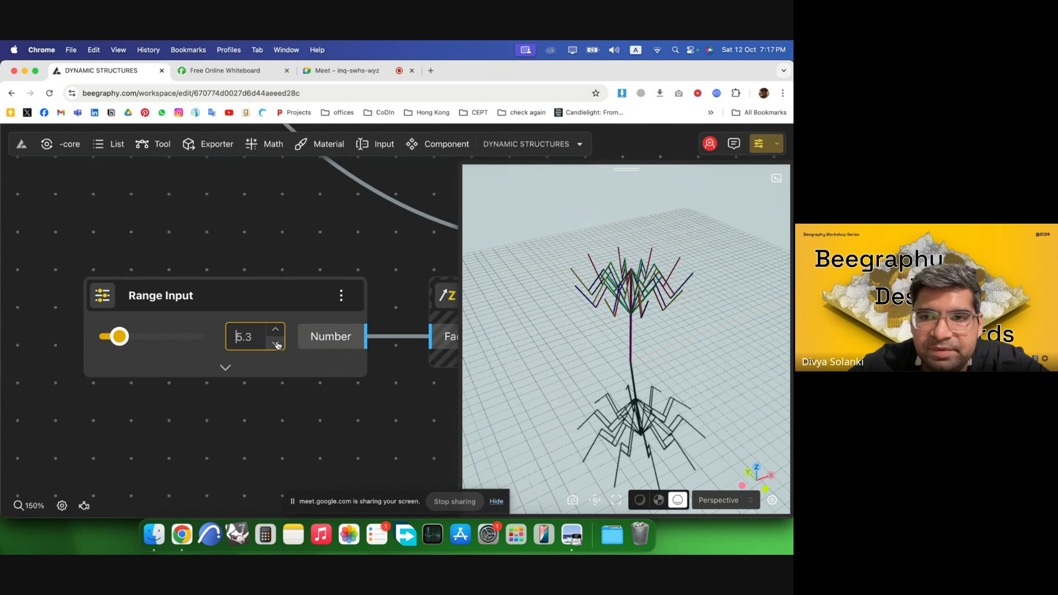
scroll(277, 345, "down", 2)
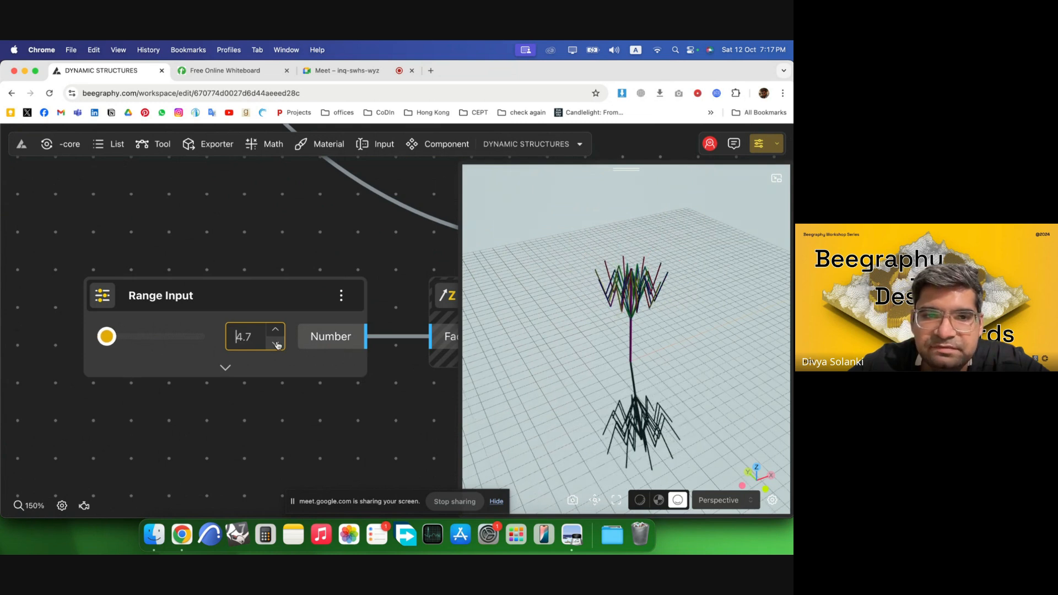
Raise the Range Input value step by step to 5.3.
left_click(282, 331)
left_click(282, 331)
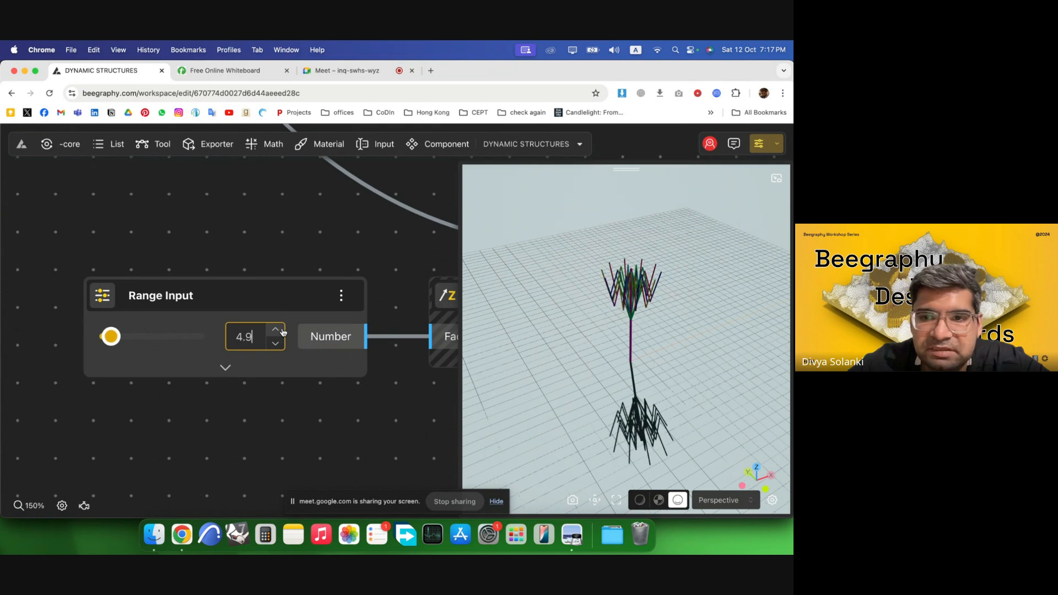
left_click(282, 330)
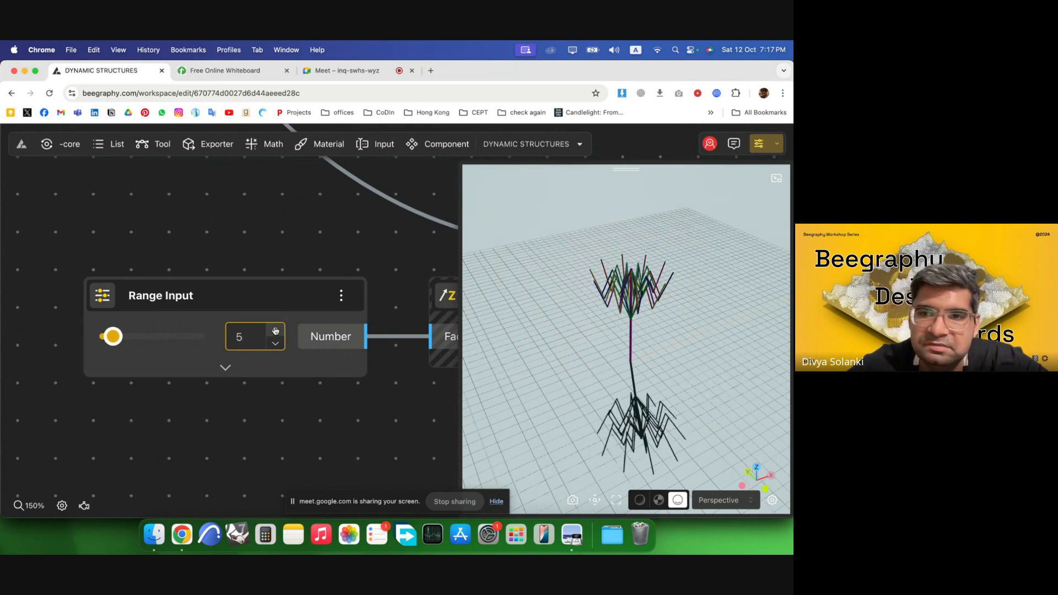
left_click(276, 331)
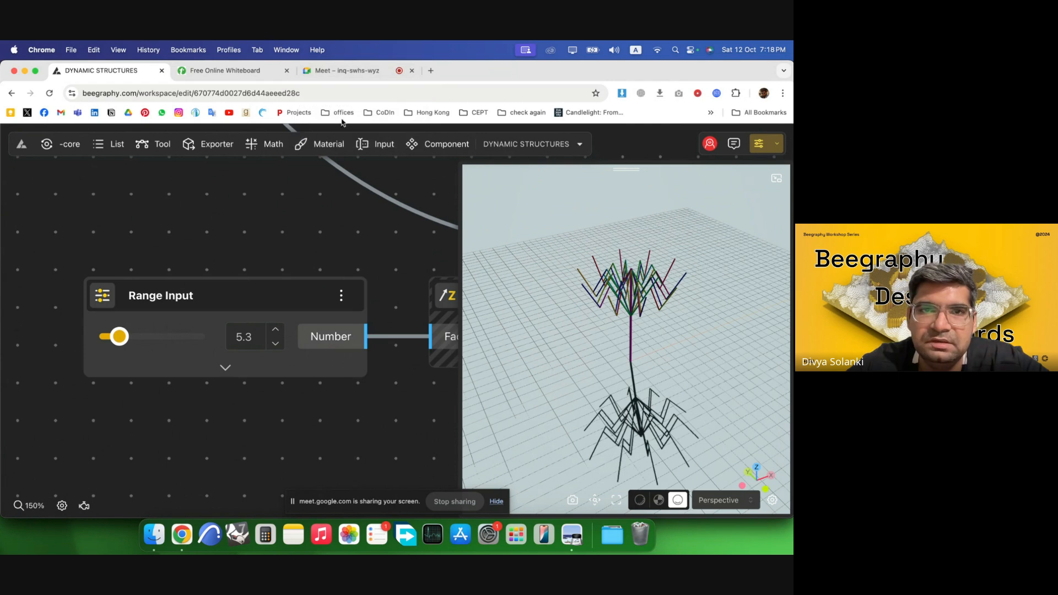
left_click(332, 76)
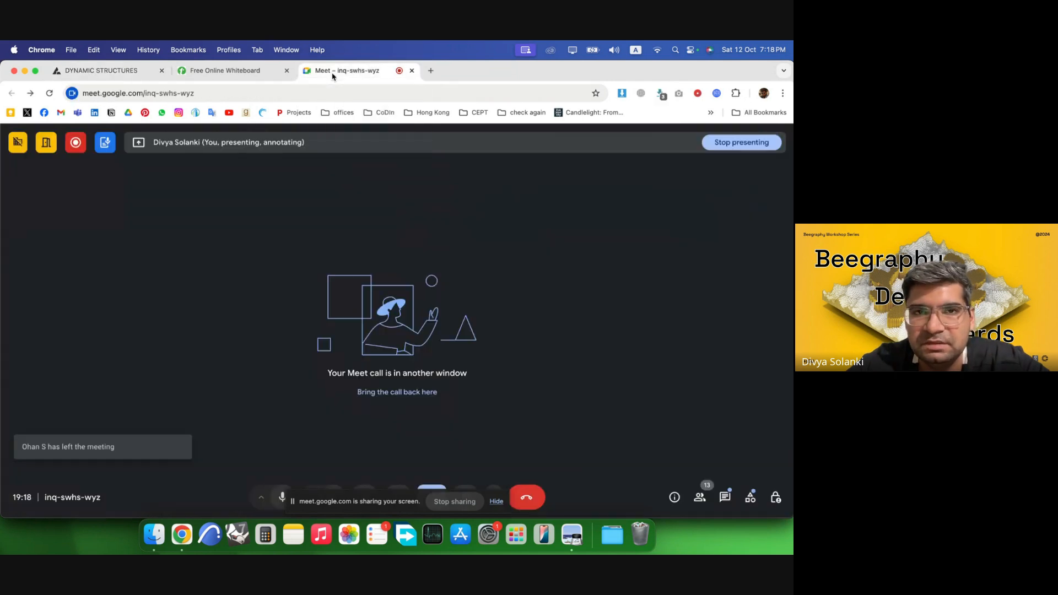
left_click(247, 77)
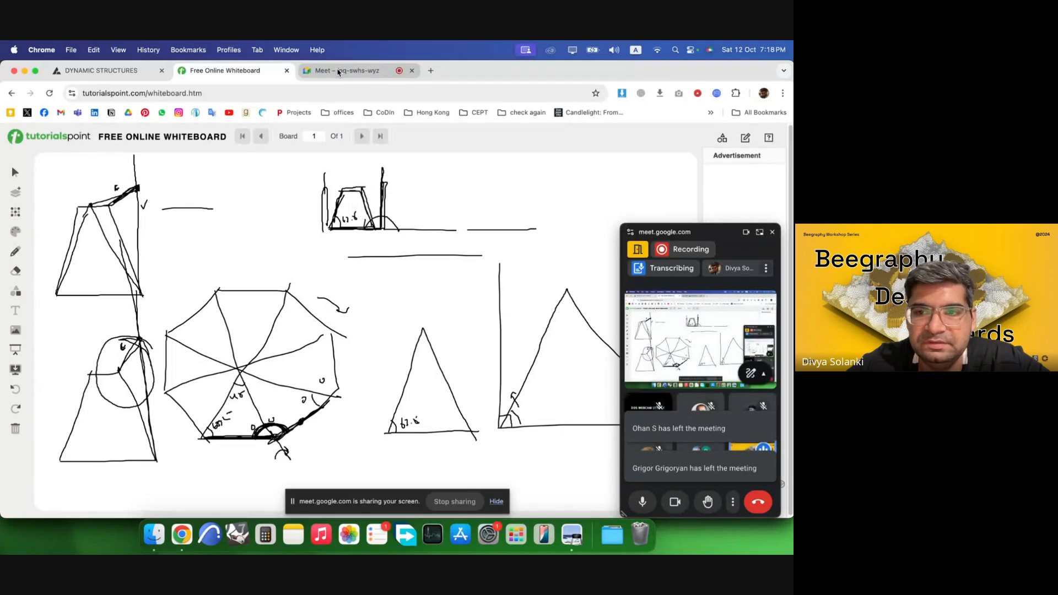
left_click(129, 72)
Return to the workspace's model list and open the other DYNAMIC STRUCTURES model.
scroll(156, 289, "down", 5)
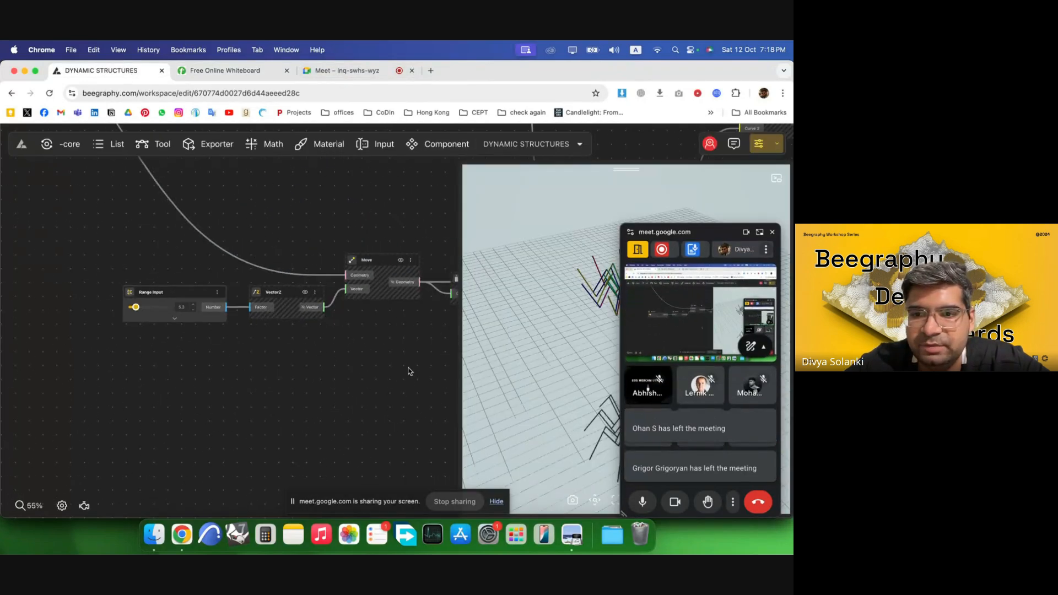
scroll(161, 342, "down", 4)
scroll(161, 344, "down", 6)
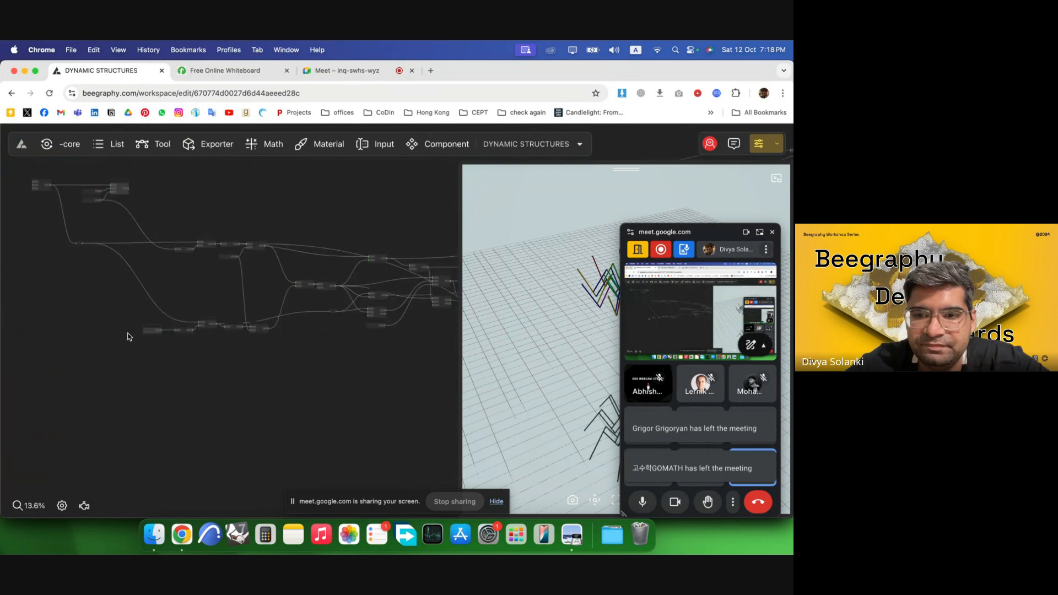
scroll(116, 310, "down", 3)
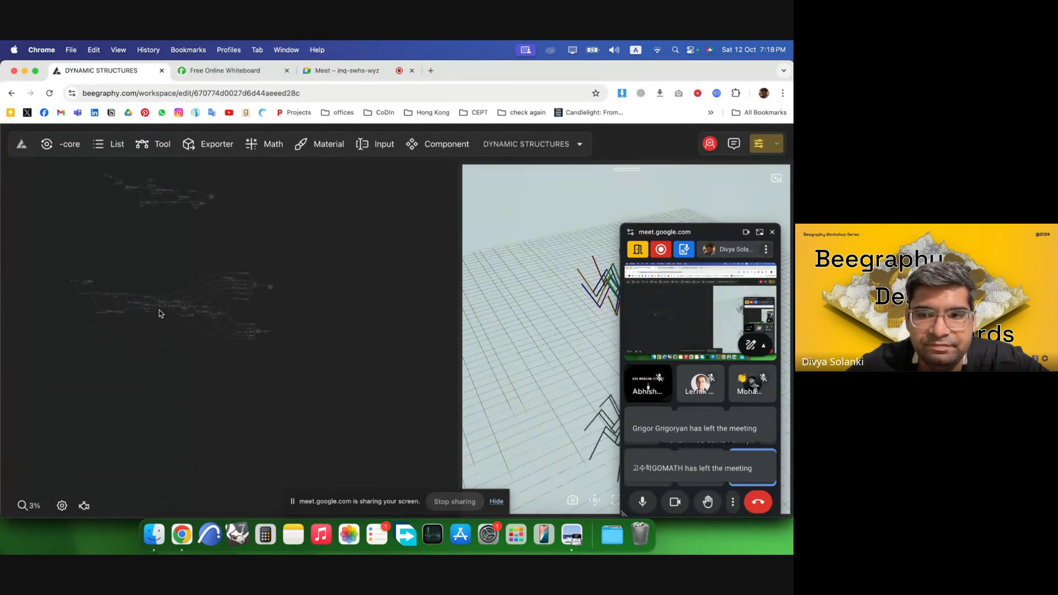
scroll(177, 312, "up", 3)
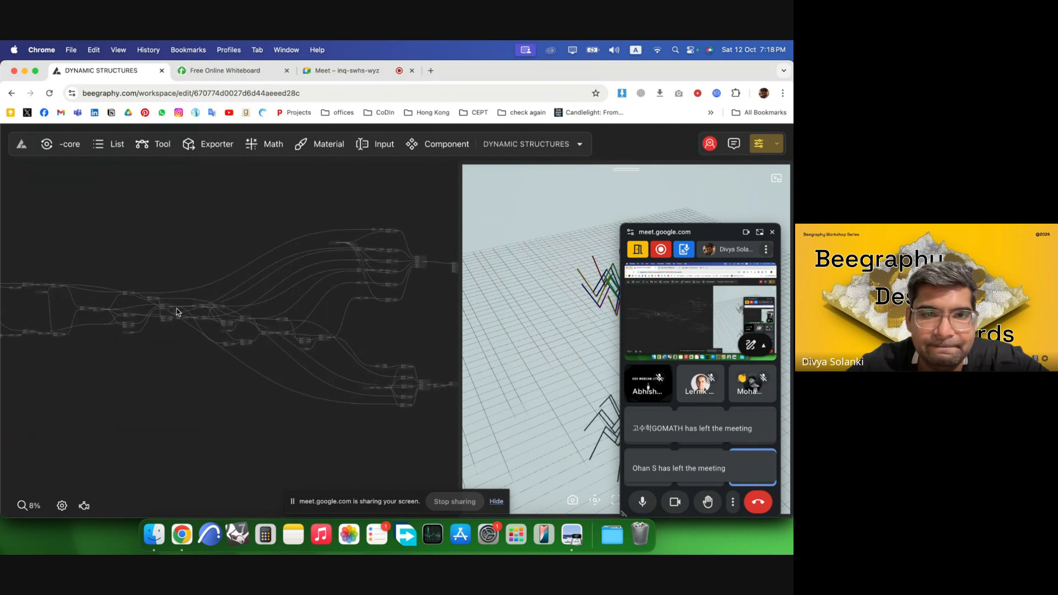
left_click(21, 144)
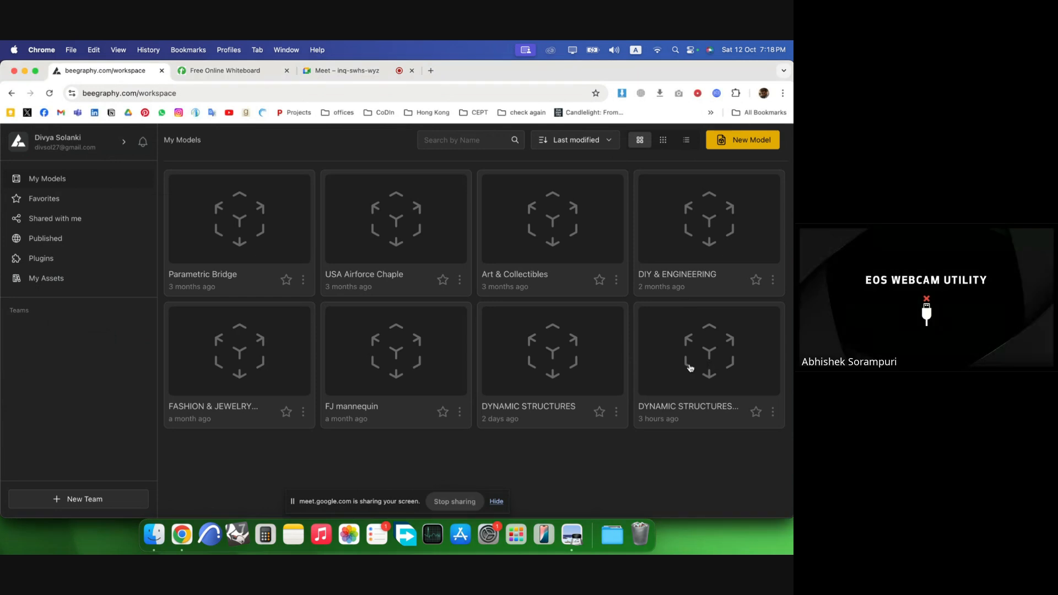
left_click(713, 364)
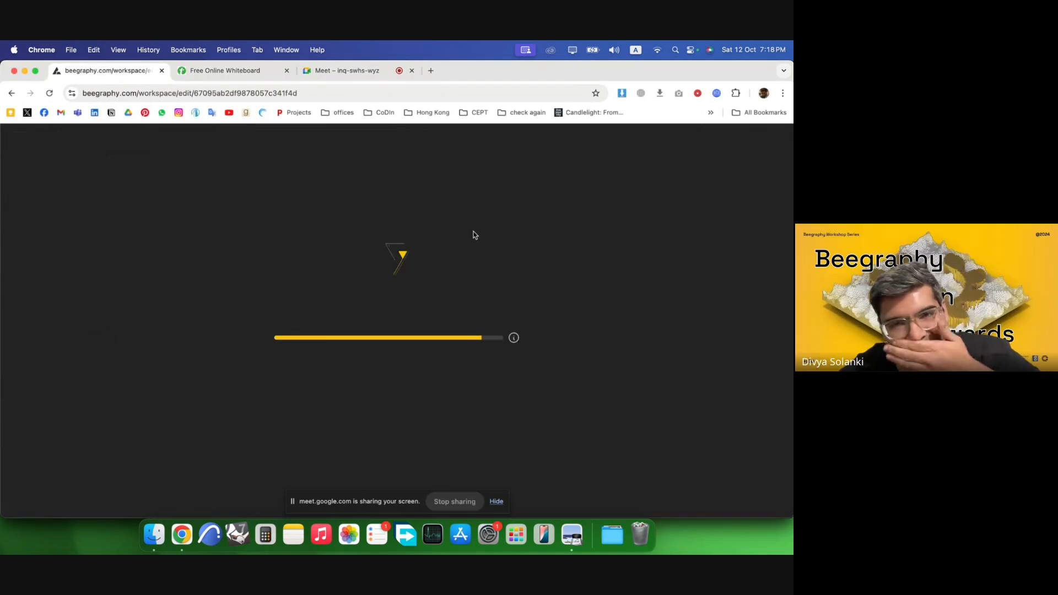
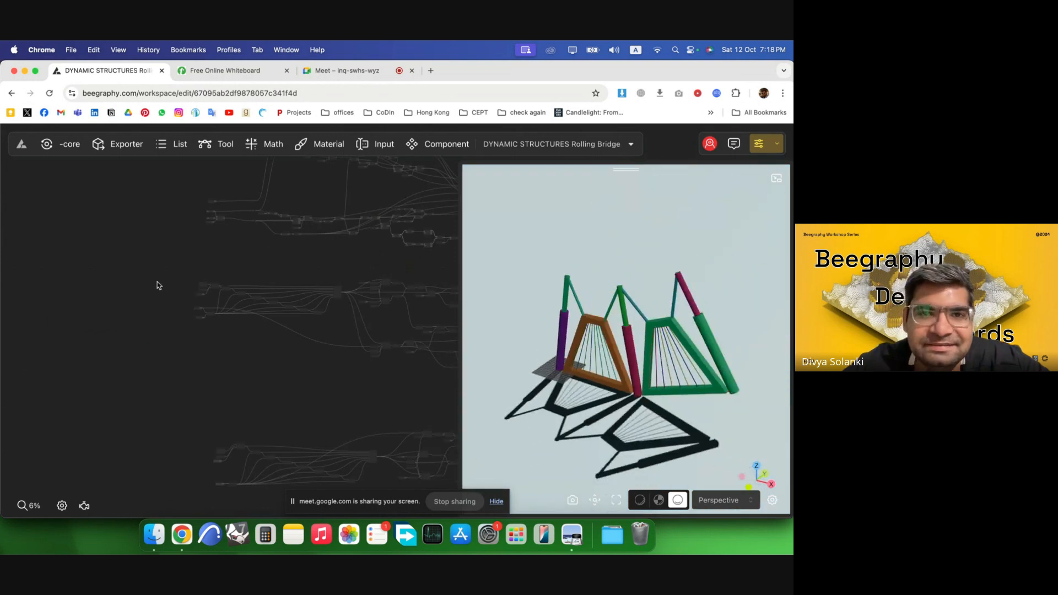
Lower the rolling bridge's Range Input value step by step to 67.5 to test the bridge rolling.
scroll(259, 226, "up", 3)
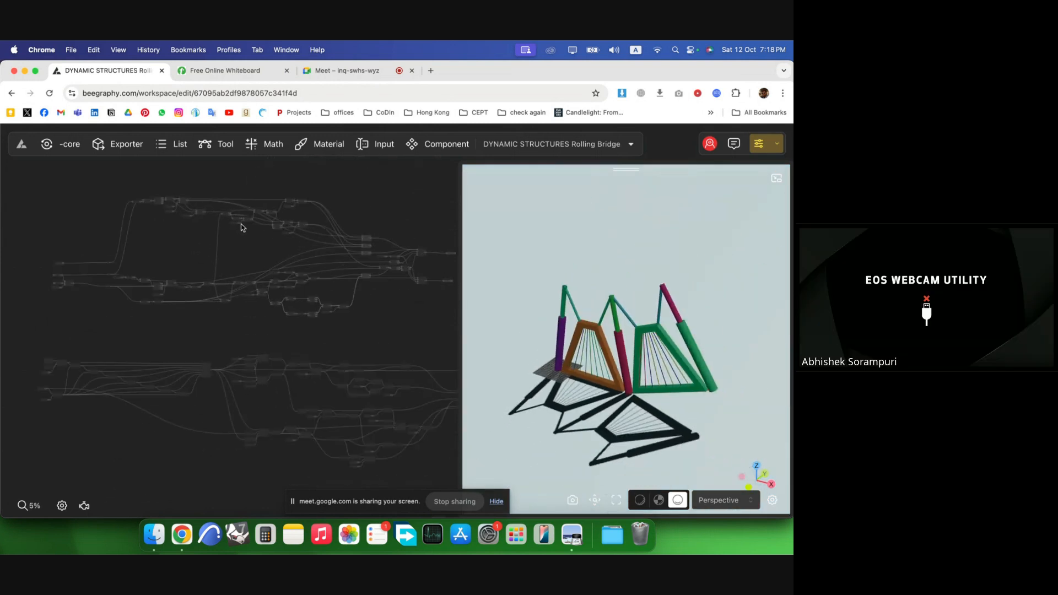
left_click_drag(541, 349, 607, 338)
scroll(561, 311, "up", 5)
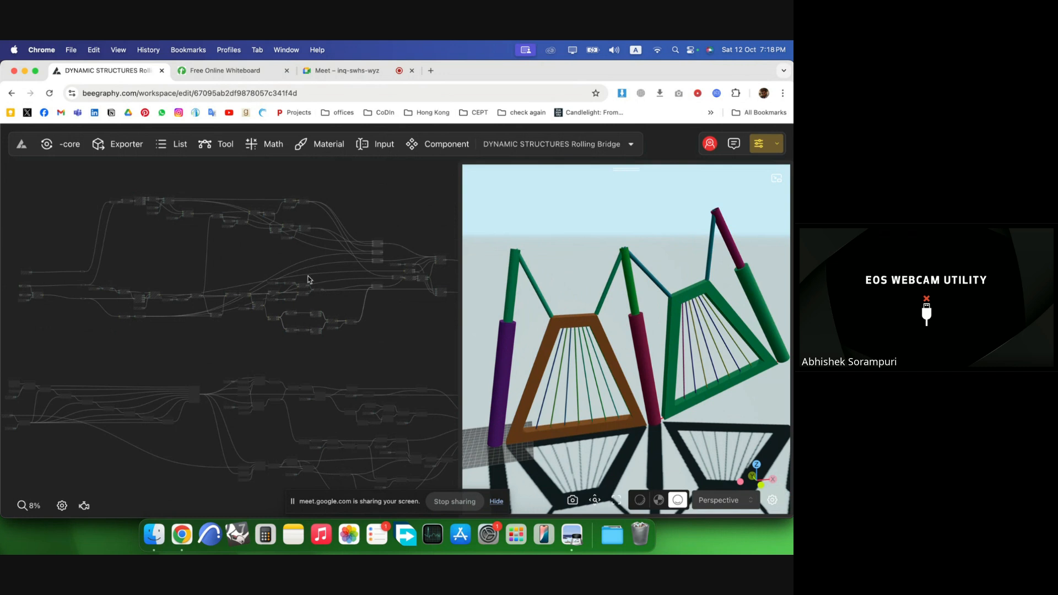
scroll(320, 284, "down", 2)
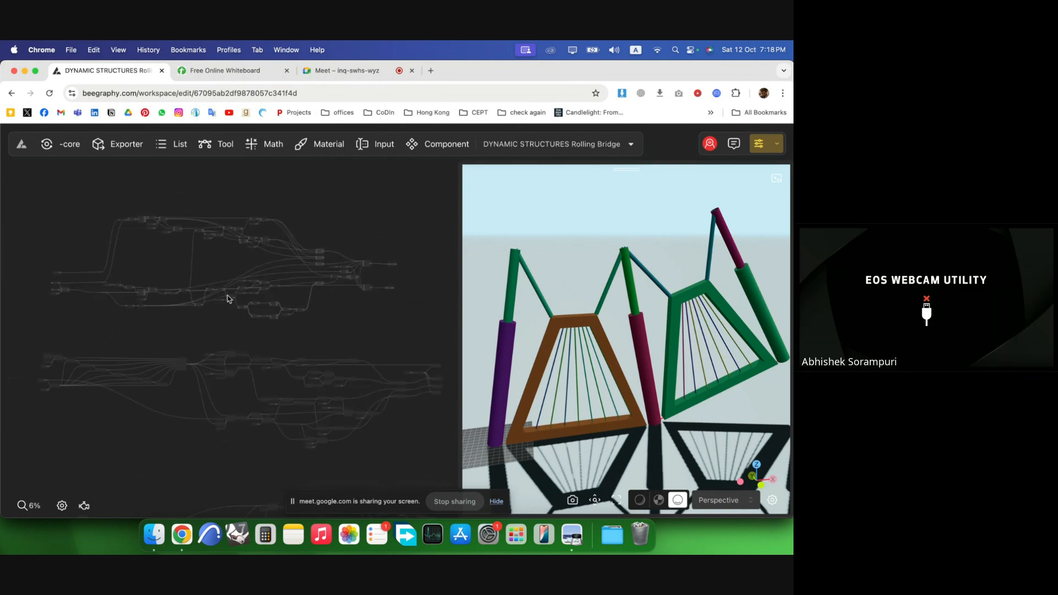
scroll(40, 298, "up", 10)
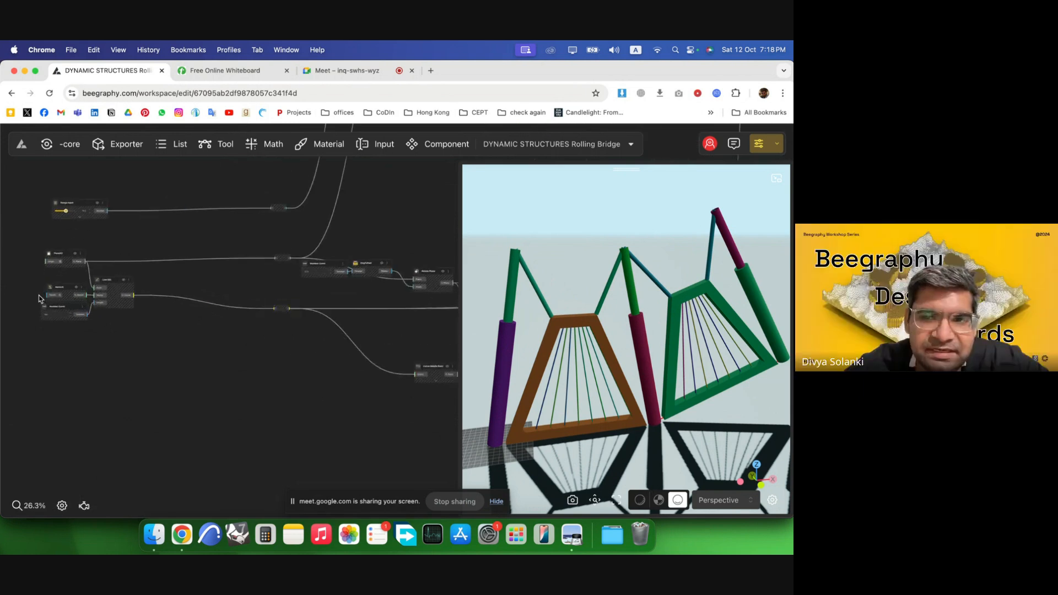
scroll(40, 299, "up", 8)
left_click(134, 344)
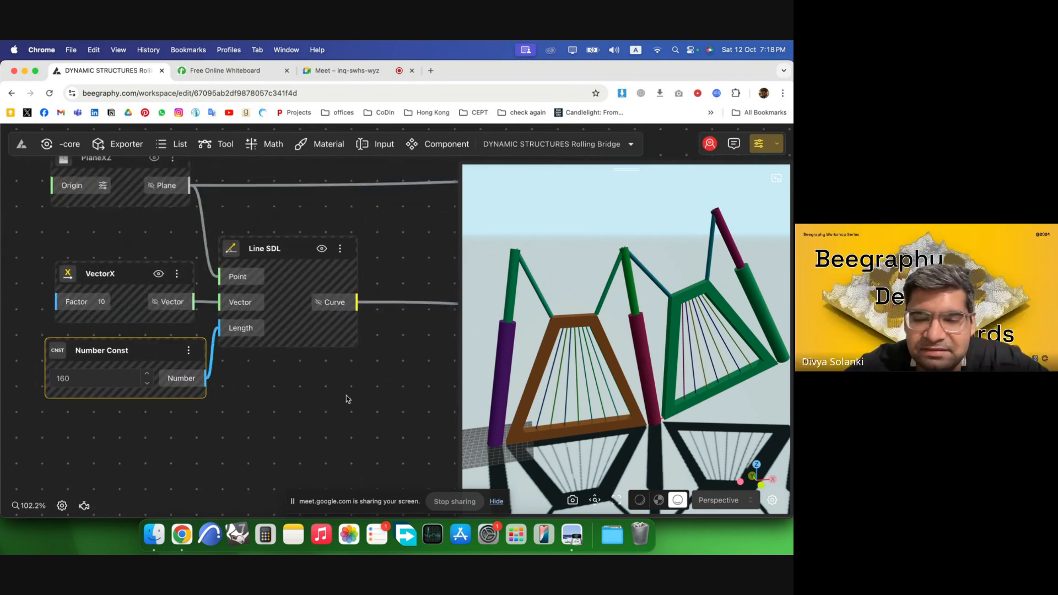
scroll(232, 392, "down", 3)
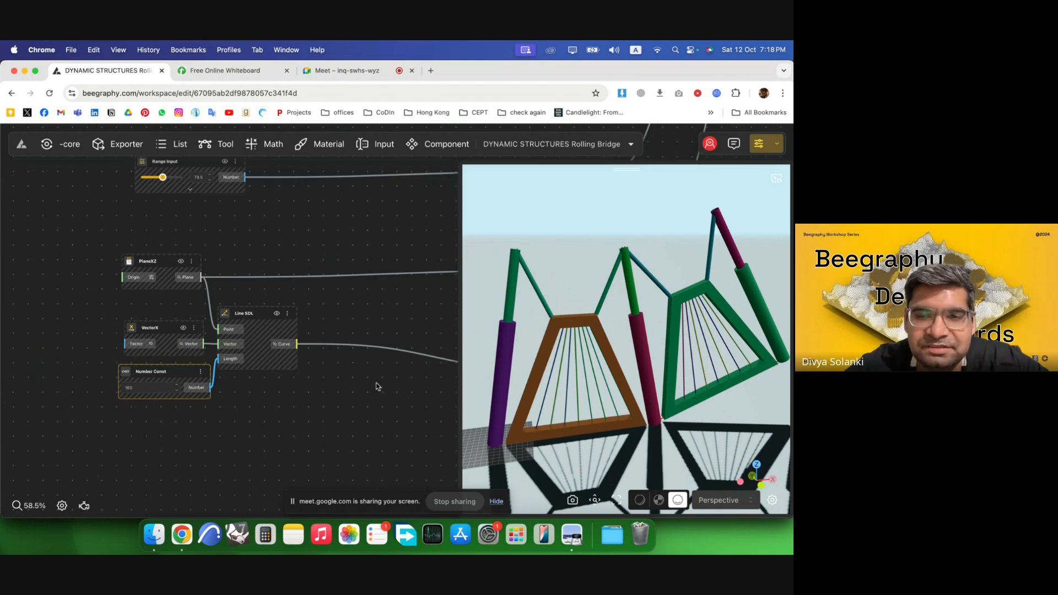
scroll(300, 409, "down", 2)
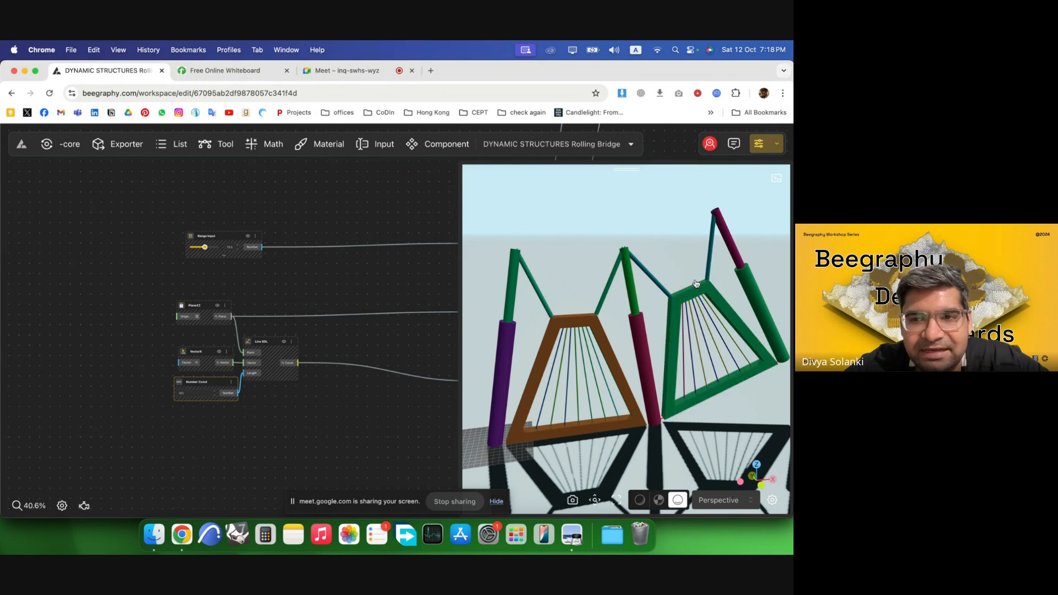
scroll(193, 229, "up", 7)
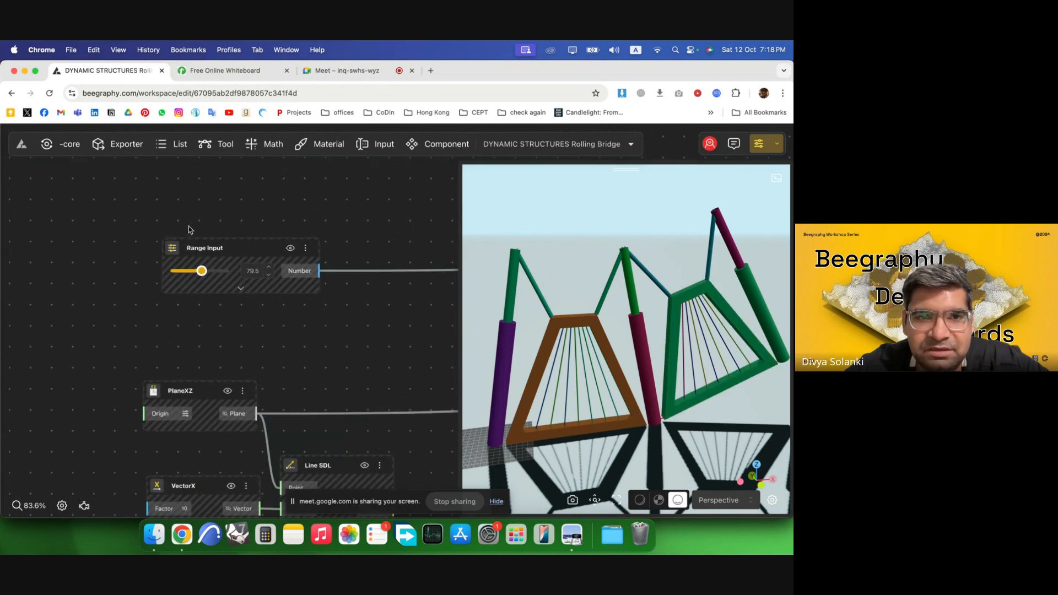
left_click(285, 289)
left_click(286, 288)
left_click(285, 289)
left_click(286, 288)
left_click(285, 289)
left_click(286, 289)
left_click(286, 288)
left_click(285, 289)
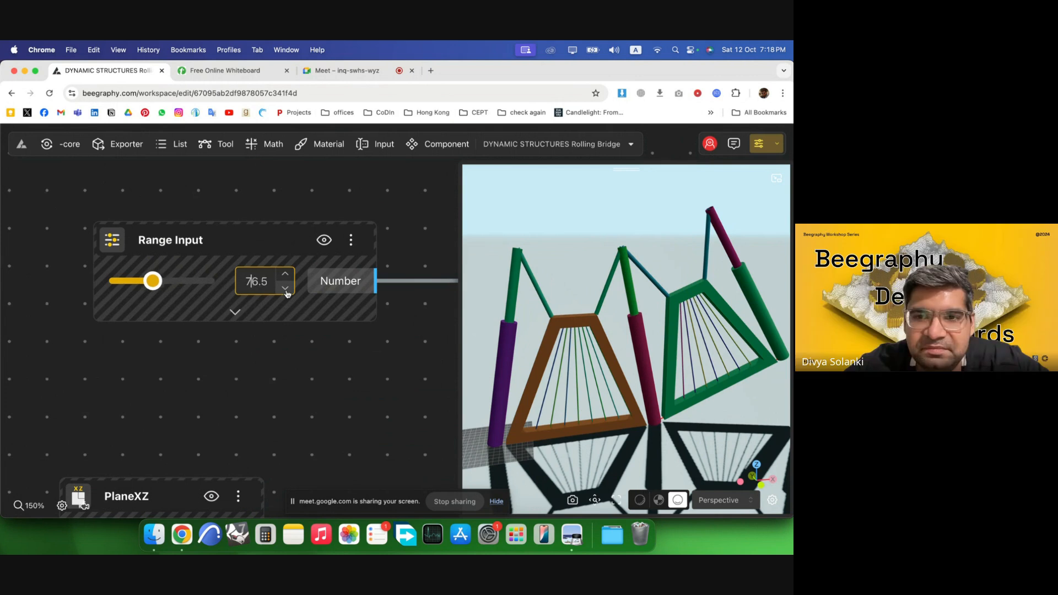
left_click(285, 288)
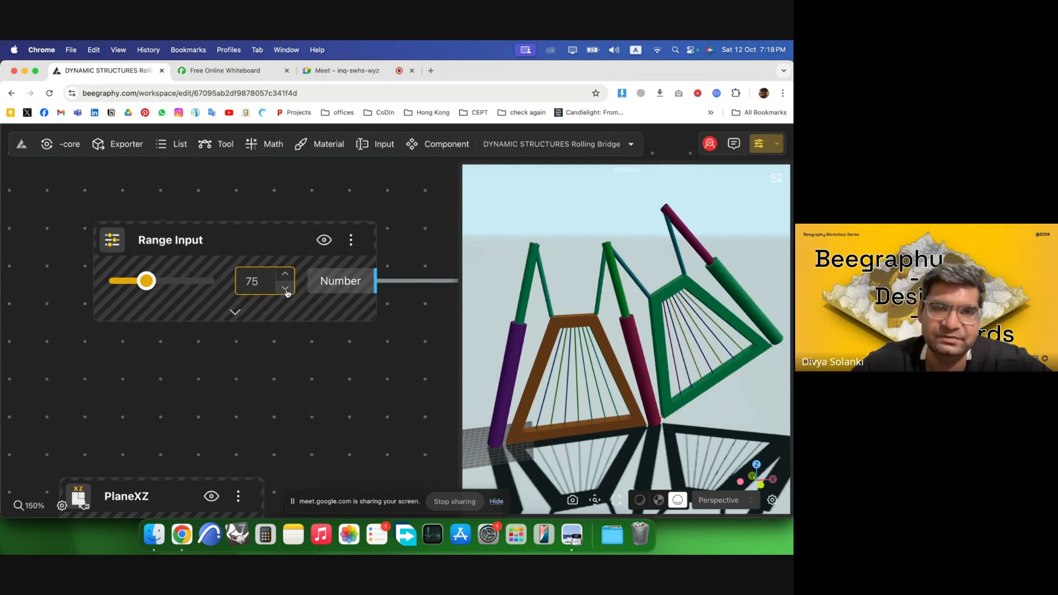
left_click(285, 289)
left_click(285, 289)
left_click(286, 288)
left_click(286, 289)
left_click(286, 289)
left_click(285, 289)
left_click(286, 289)
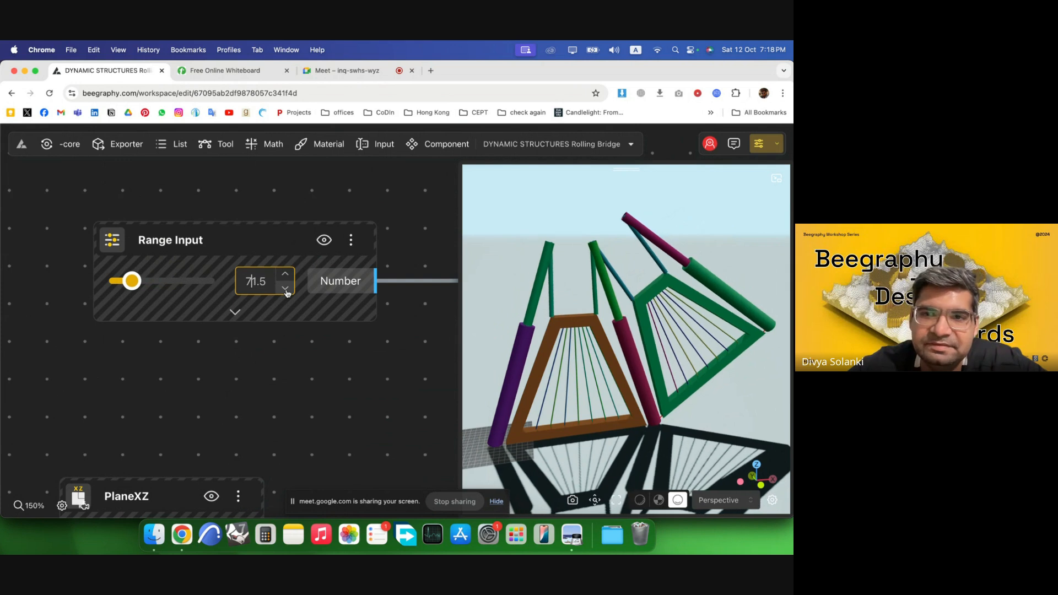
left_click(286, 289)
left_click(285, 288)
left_click(285, 289)
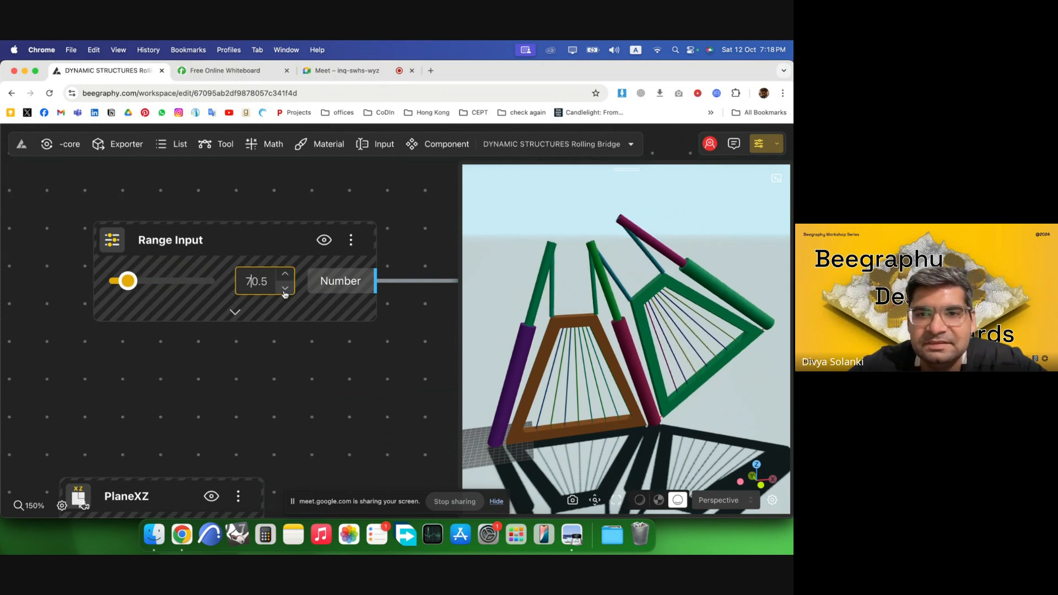
left_click(285, 288)
left_click(285, 288)
left_click(285, 288)
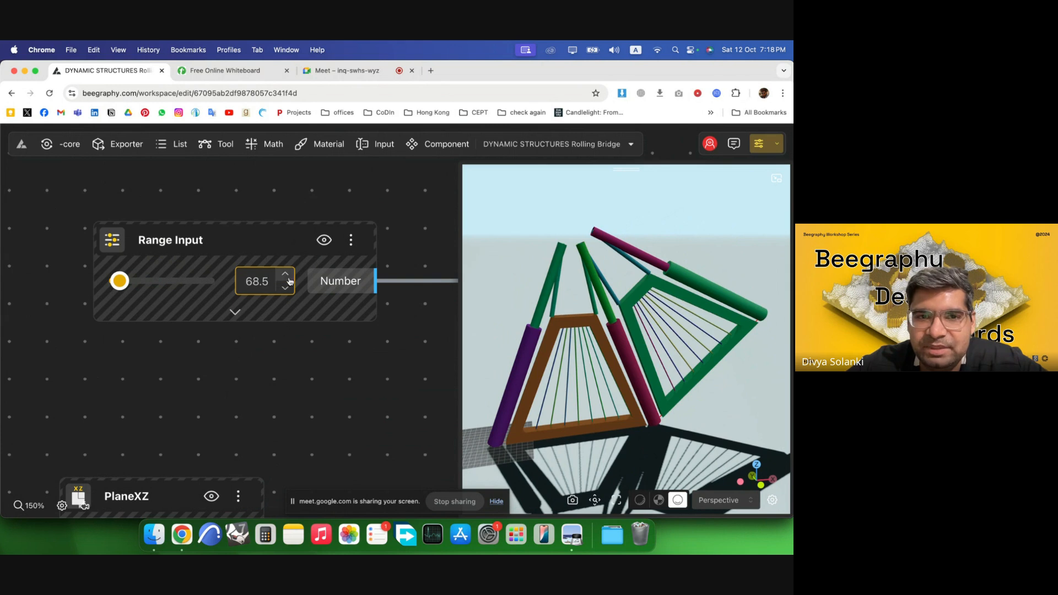
left_click(285, 287)
left_click(285, 288)
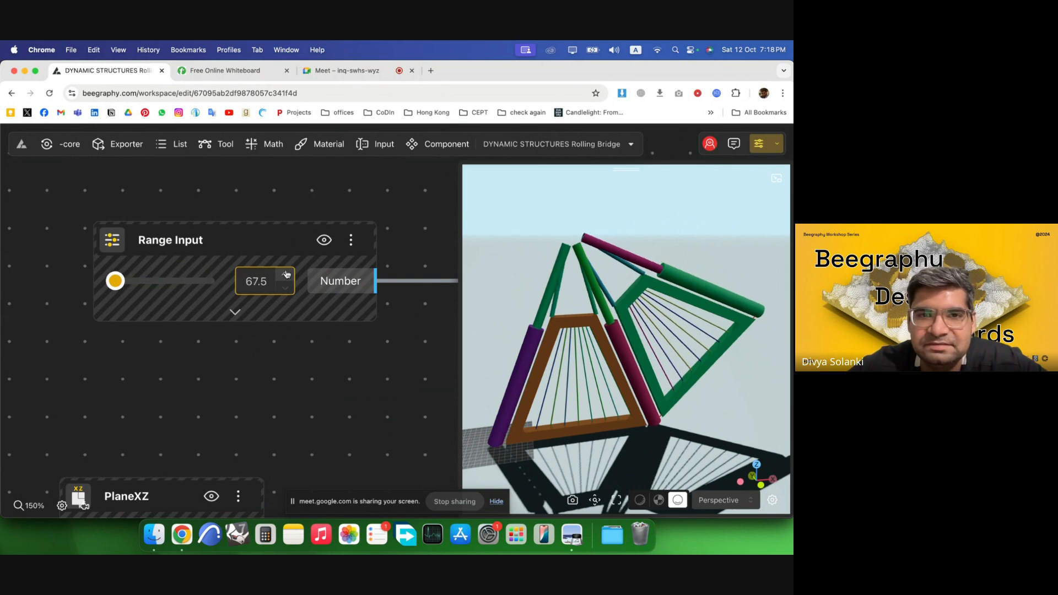
Raise the Range Input value step by step to 89, then set it back to 88.
left_click(286, 275)
left_click(286, 275)
left_click(286, 275)
left_click(286, 275)
left_click(286, 275)
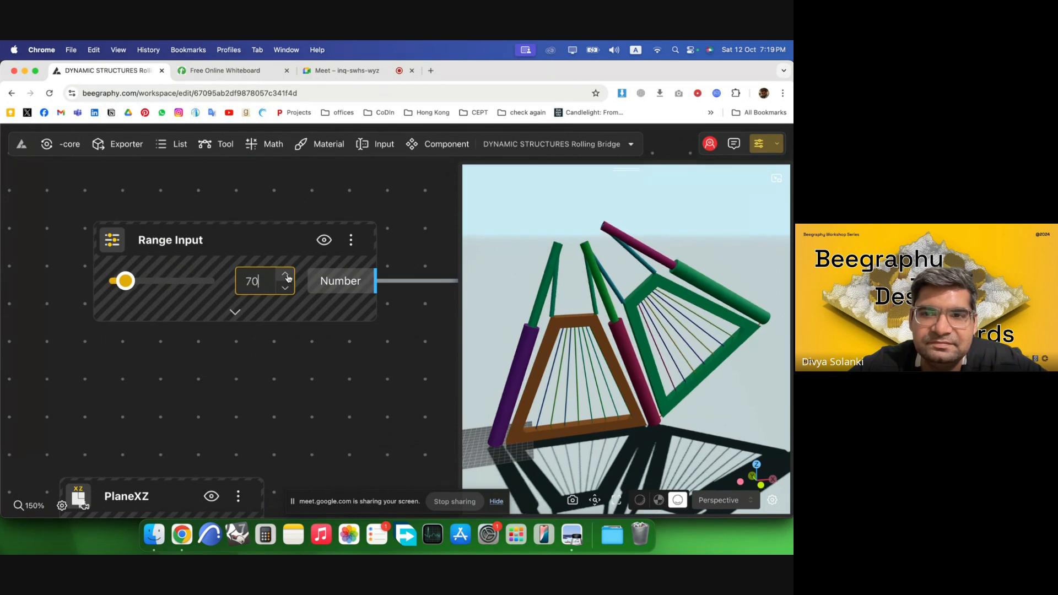
left_click(286, 275)
left_click(286, 275)
left_click(286, 275)
left_click(286, 275)
left_click(286, 275)
left_click(286, 275)
left_click(286, 275)
left_click(286, 275)
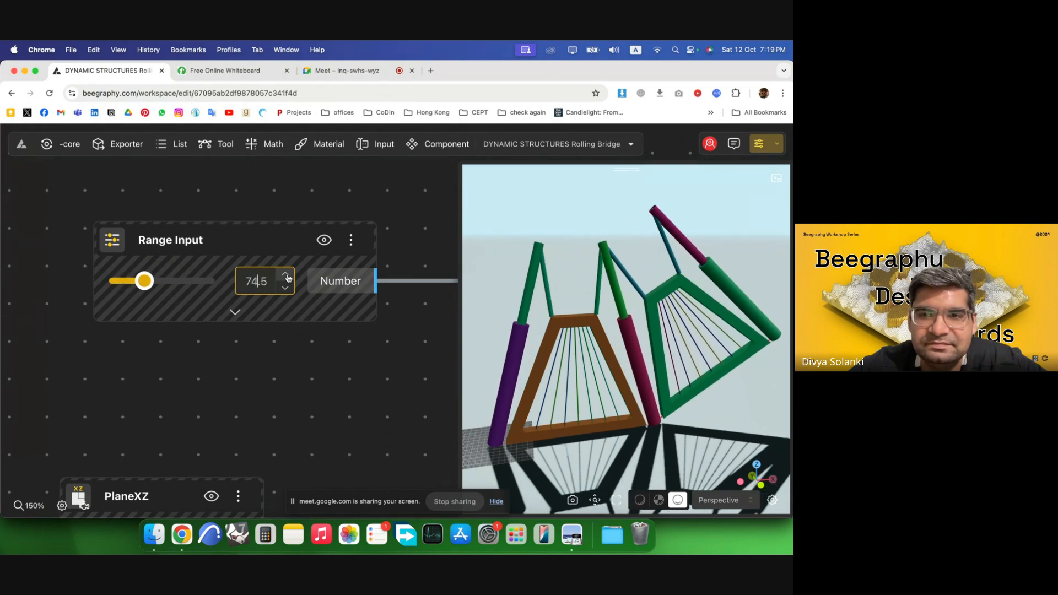
left_click(286, 275)
left_click(286, 275)
left_click(287, 276)
left_click(286, 276)
left_click(287, 276)
left_click(286, 275)
left_click(287, 275)
left_click(287, 275)
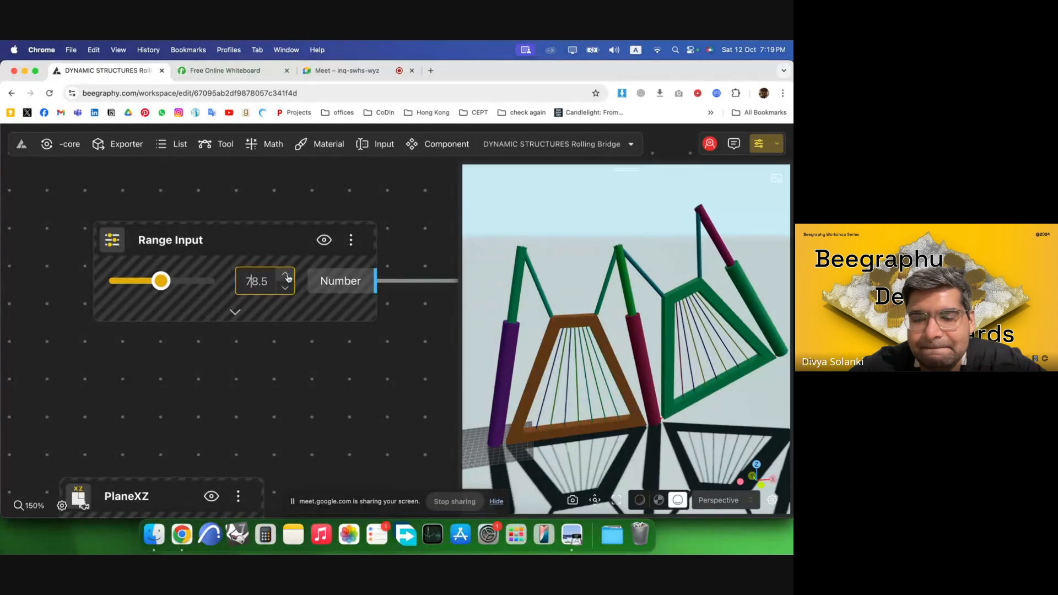
left_click(287, 276)
left_click(287, 276)
left_click(286, 275)
left_click(286, 275)
left_click(287, 275)
left_click(286, 275)
left_click(286, 275)
left_click(286, 275)
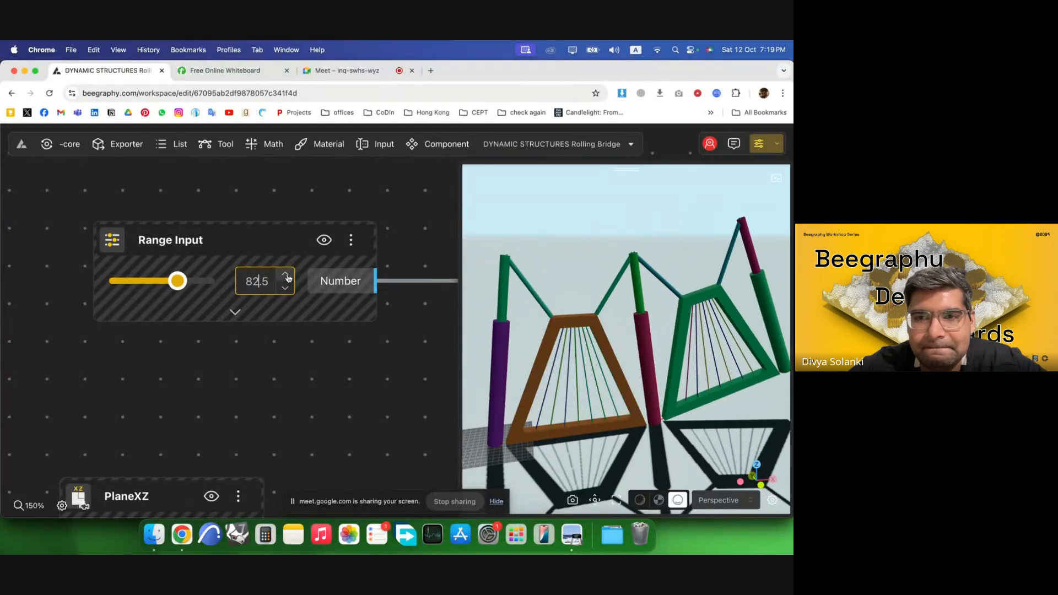
left_click(286, 275)
left_click(286, 275)
left_click(286, 275)
left_click(286, 275)
left_click(286, 275)
left_click(286, 275)
left_click(286, 275)
left_click(286, 275)
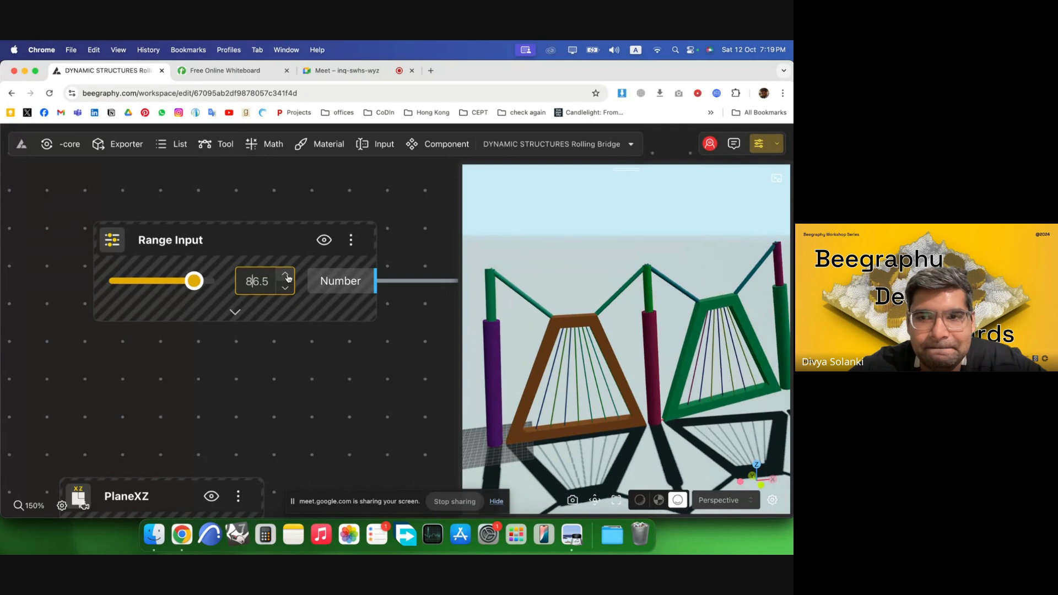
left_click(286, 275)
left_click(286, 275)
left_click(286, 275)
left_click(286, 275)
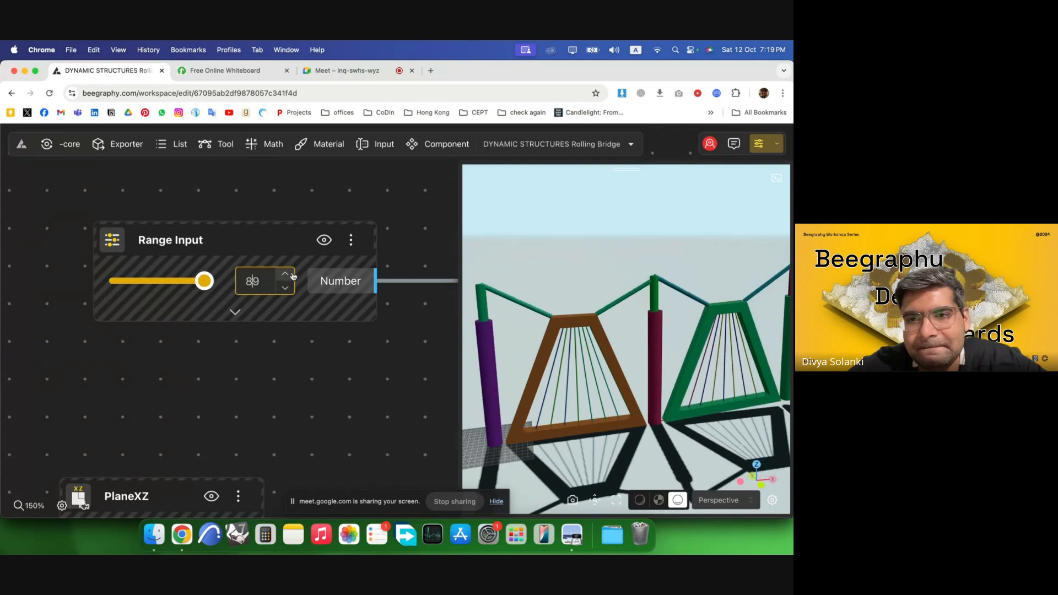
left_click(286, 289)
left_click(286, 288)
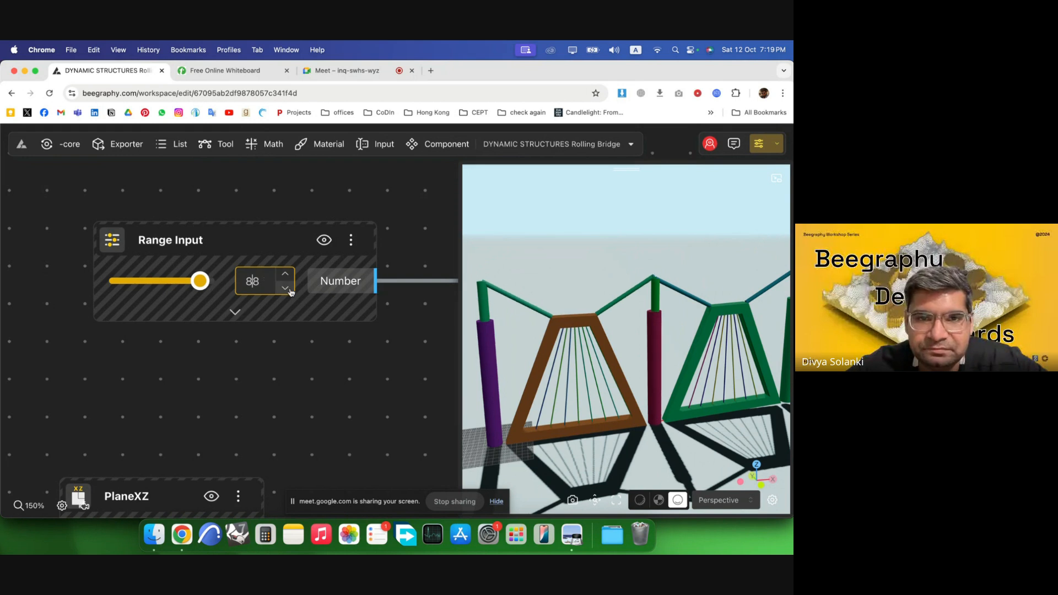
Select the rolling bridge's node group and disable it.
left_click(434, 215)
scroll(430, 364, "down", 5)
scroll(594, 367, "down", 2)
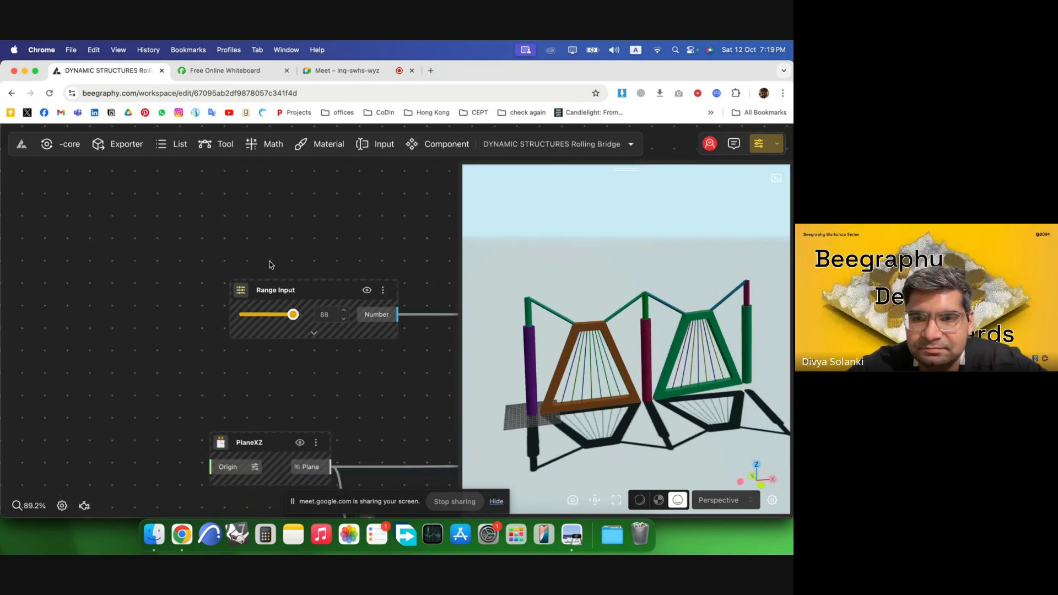
scroll(266, 265, "down", 8)
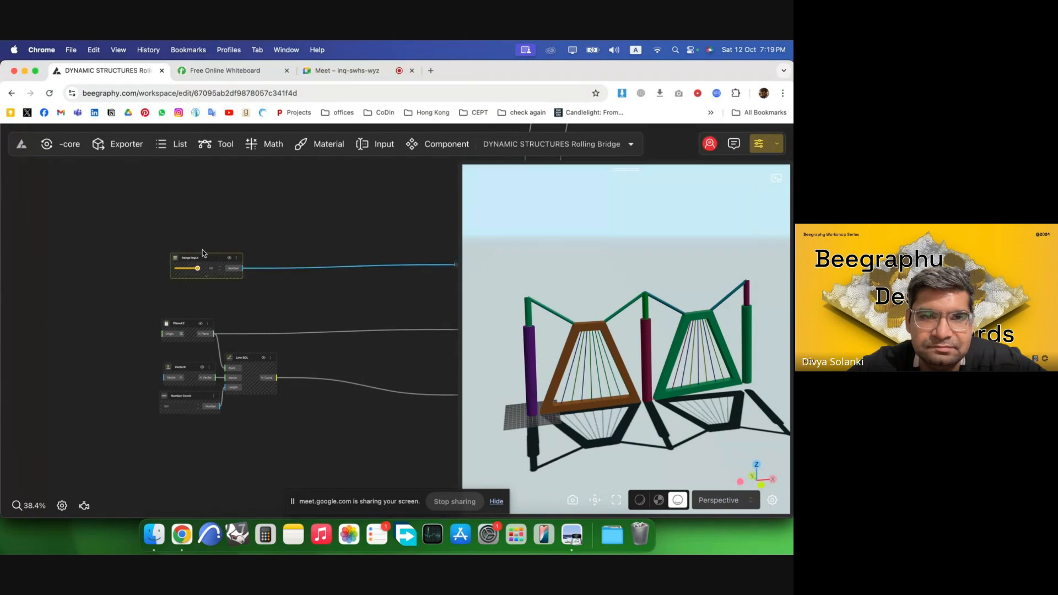
scroll(119, 226, "down", 5)
scroll(106, 292, "down", 15)
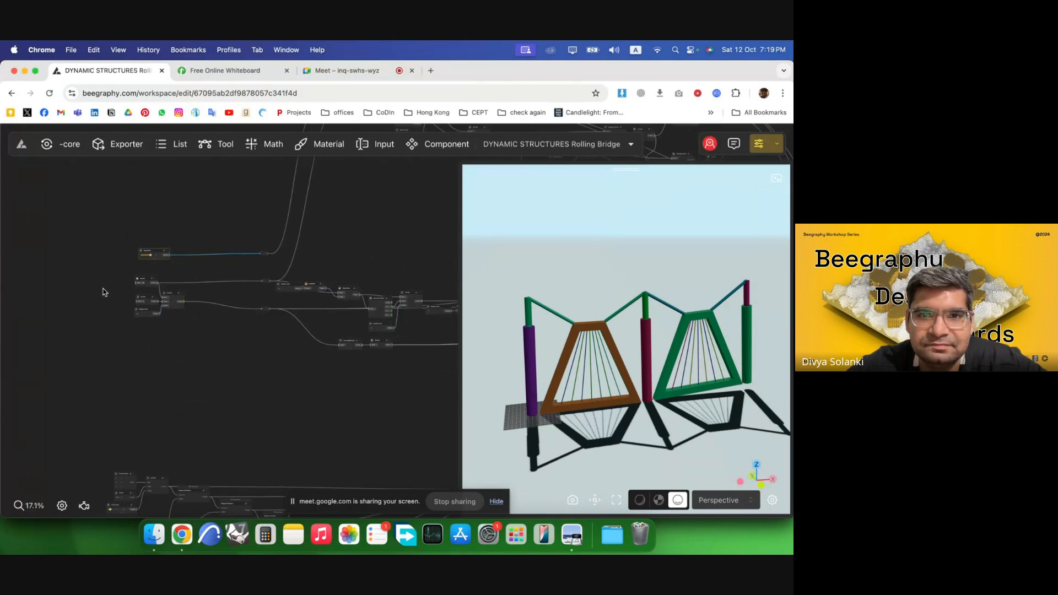
scroll(233, 333, "up", 2)
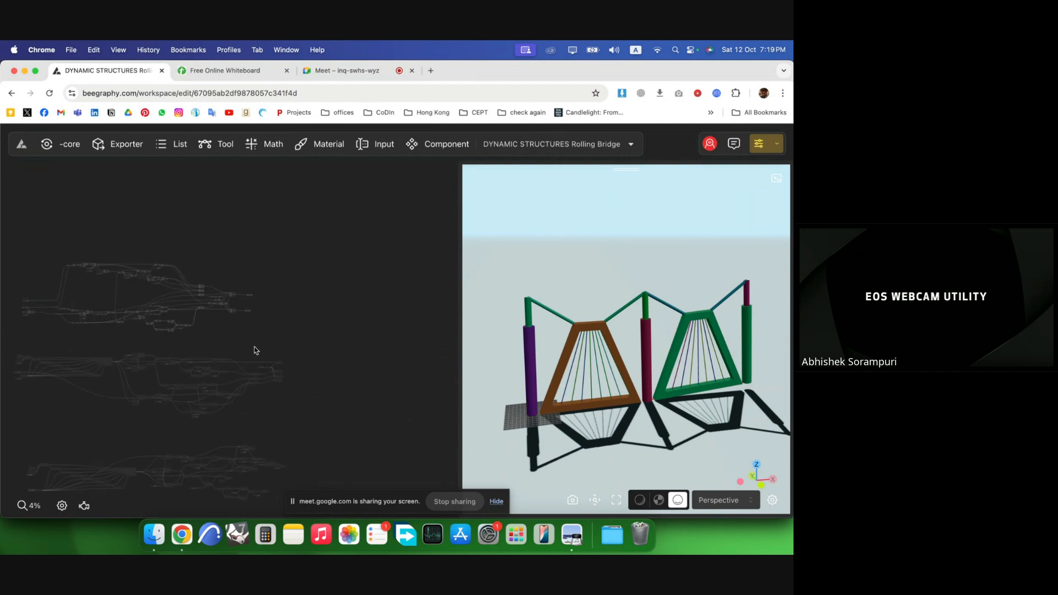
left_click_drag(284, 350, 7, 236)
right_click(57, 283)
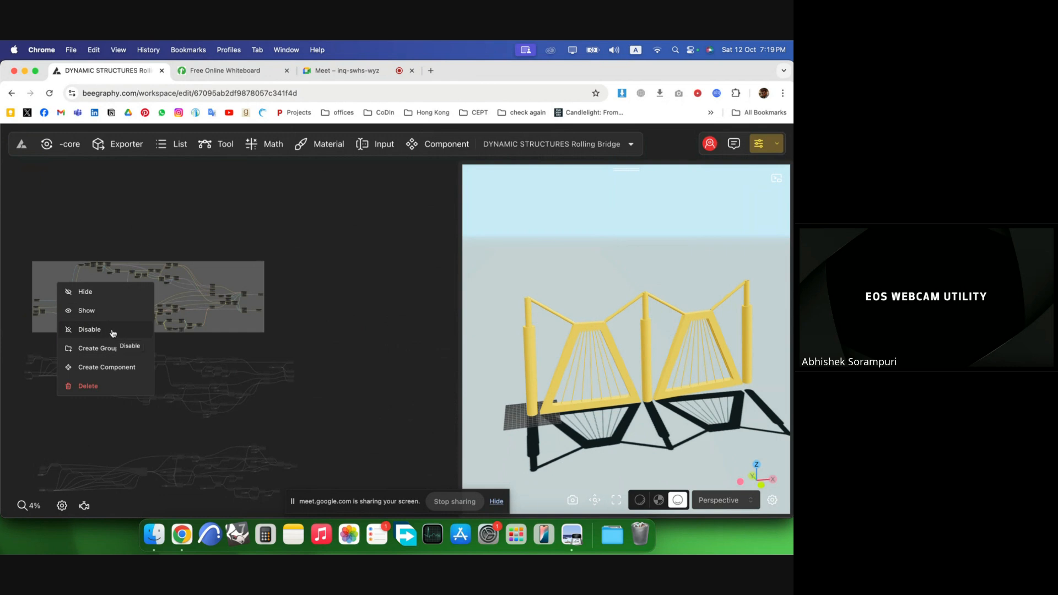
left_click(114, 329)
left_click(378, 359)
Select the middle node group of the polar-arrayed structure and enable it.
scroll(319, 425, "up", 3)
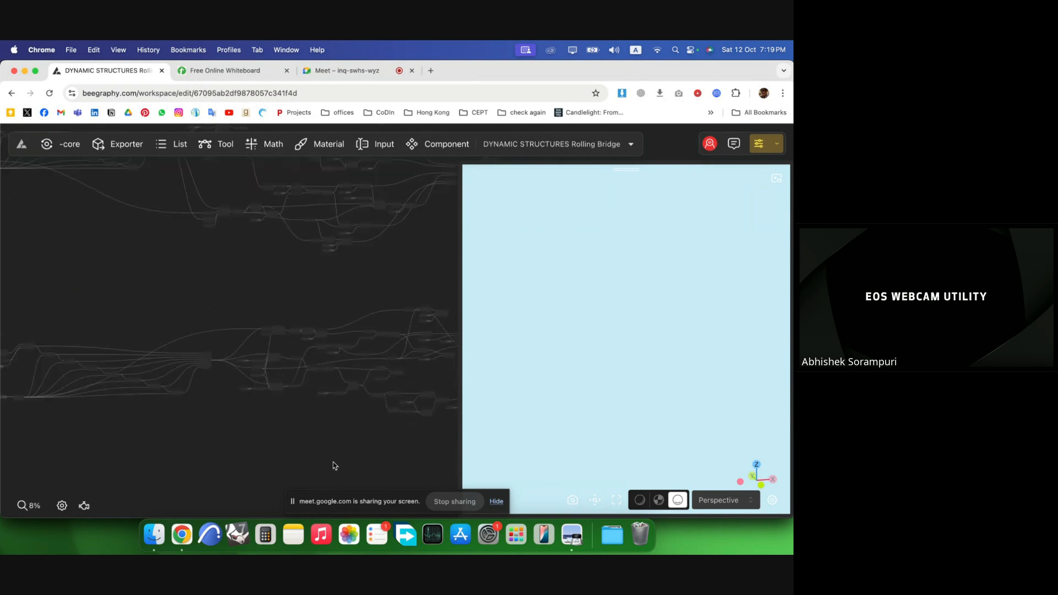
scroll(312, 276, "down", 2)
scroll(414, 349, "down", 1)
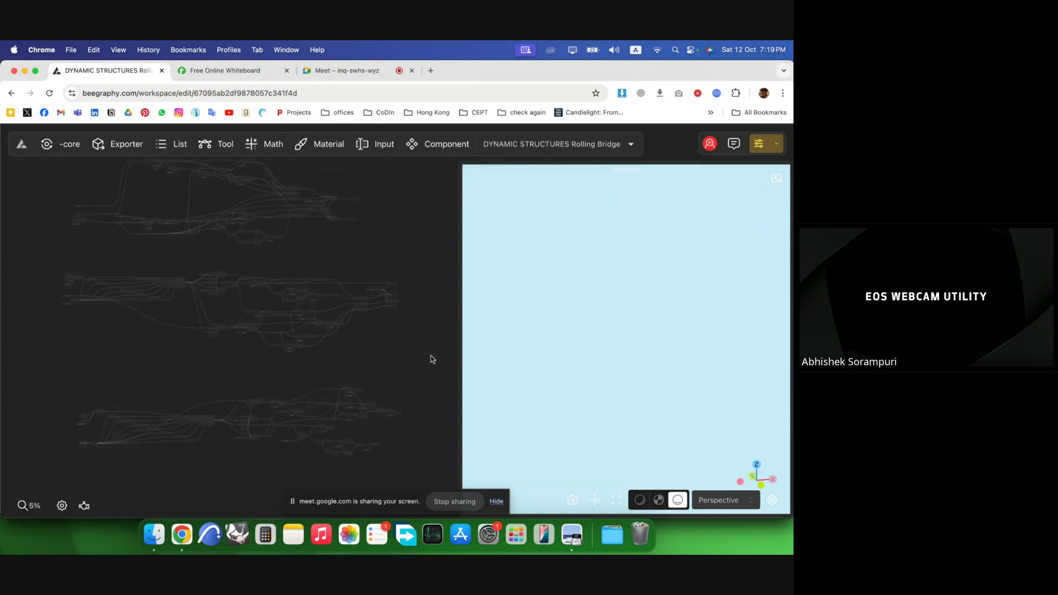
left_click_drag(434, 360, 36, 255)
right_click(183, 314)
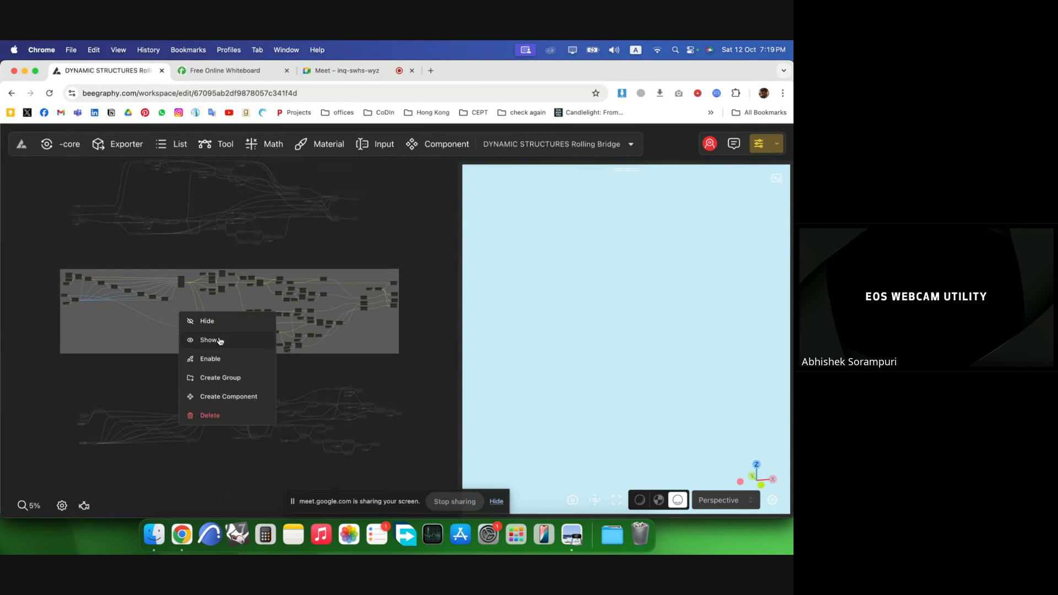
left_click(236, 360)
left_click(422, 340)
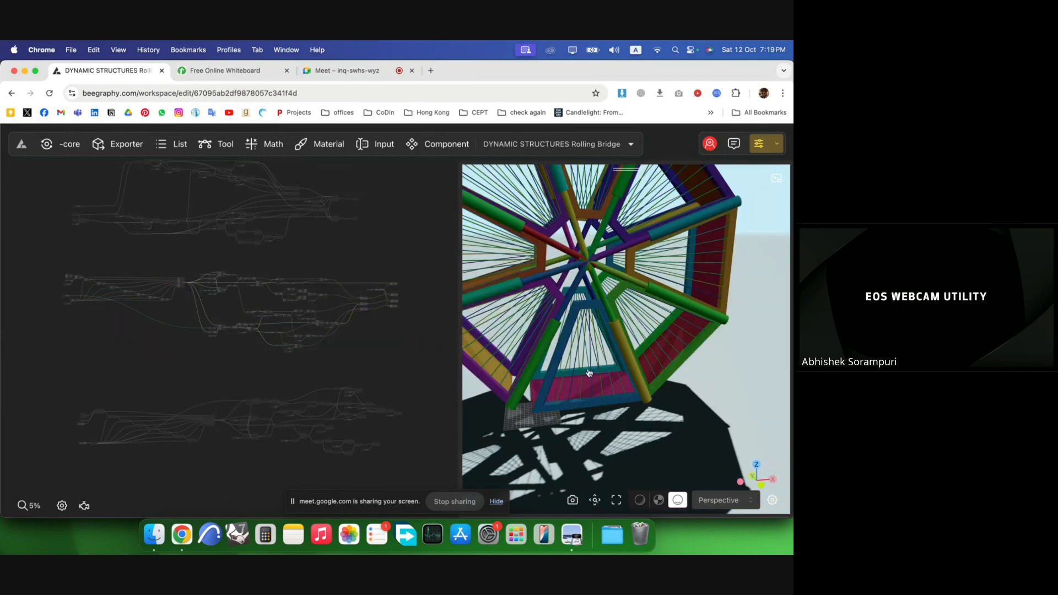
Raise the Opening Angle value from 69 up to 86 to unfold the arrayed arms.
scroll(685, 394, "down", 5)
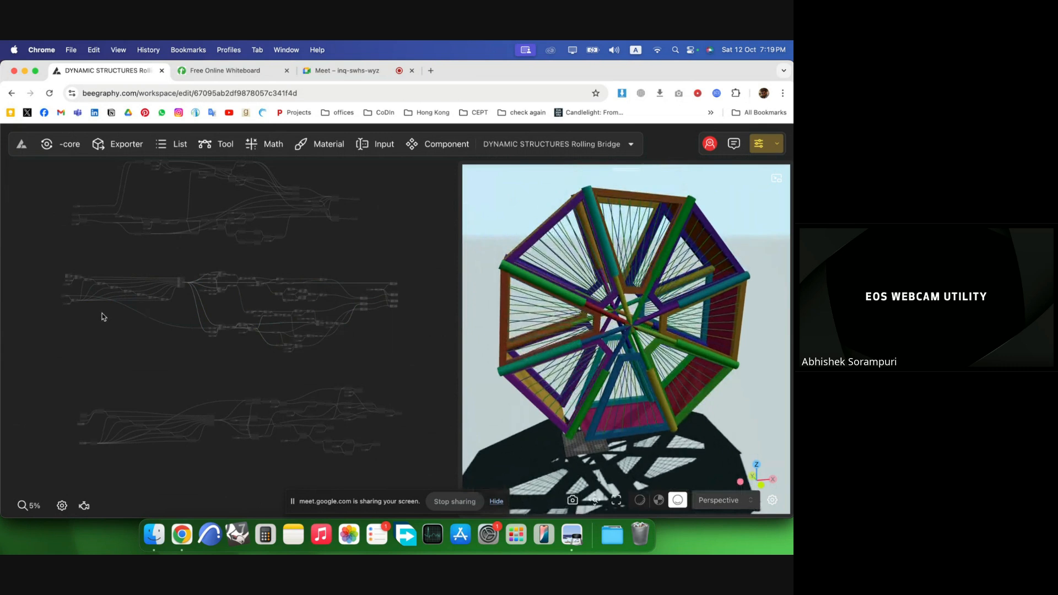
scroll(28, 291, "up", 10)
scroll(6, 250, "up", 12)
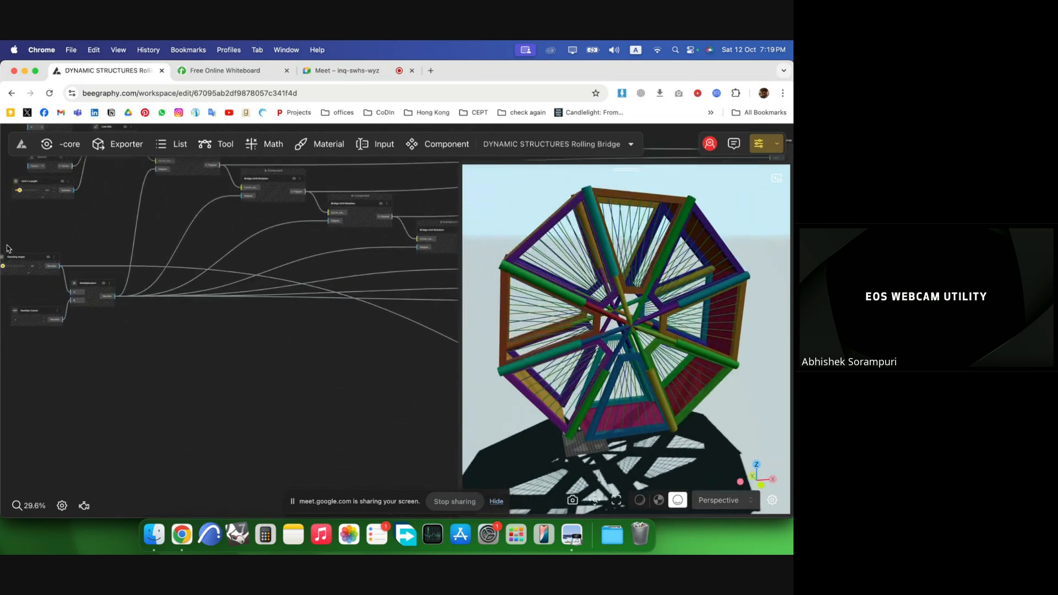
left_click(156, 330)
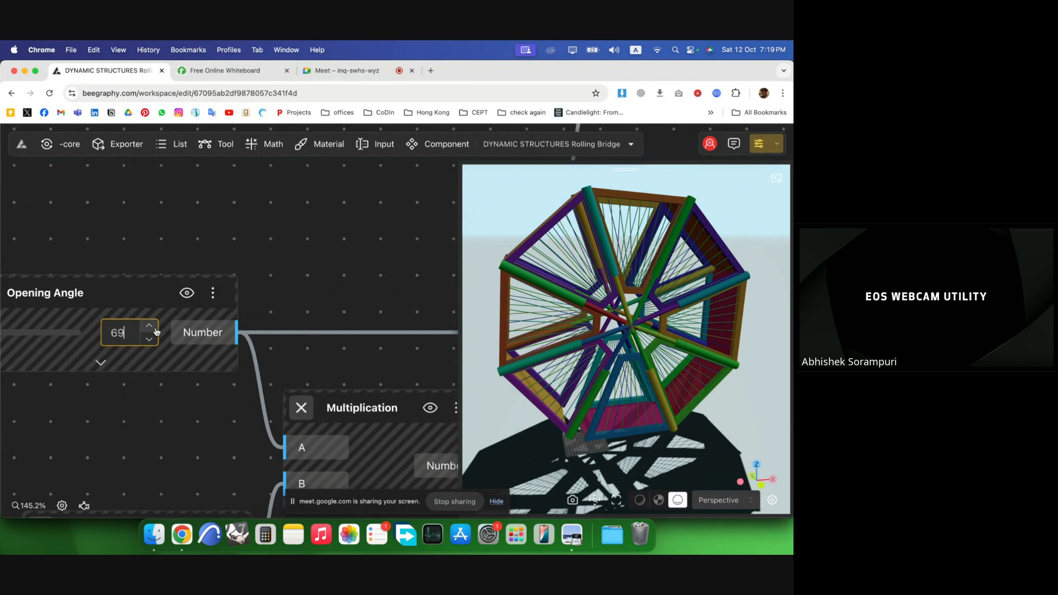
left_click(34, 333)
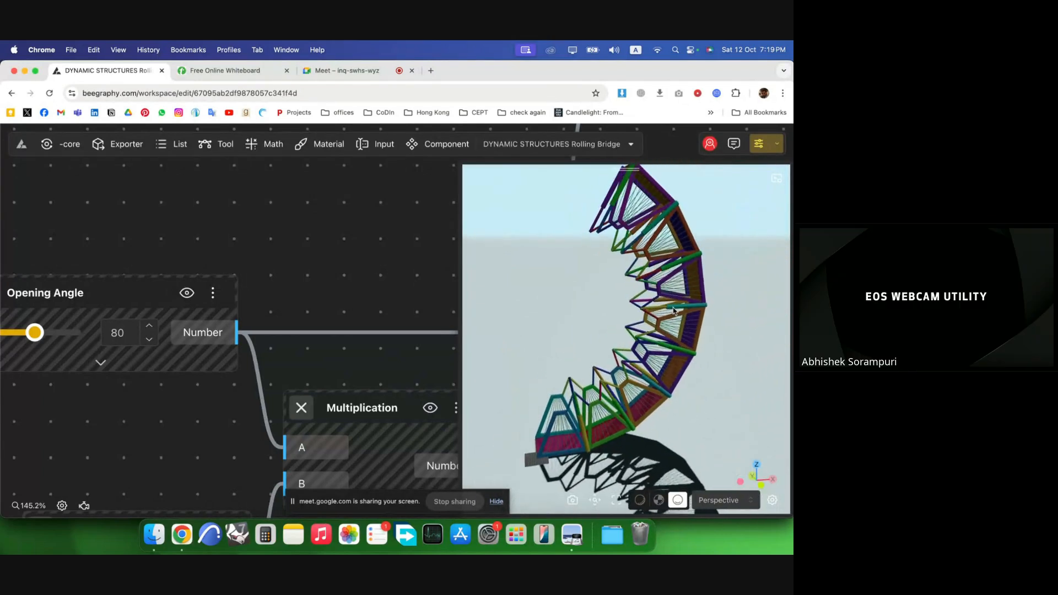
left_click(58, 334)
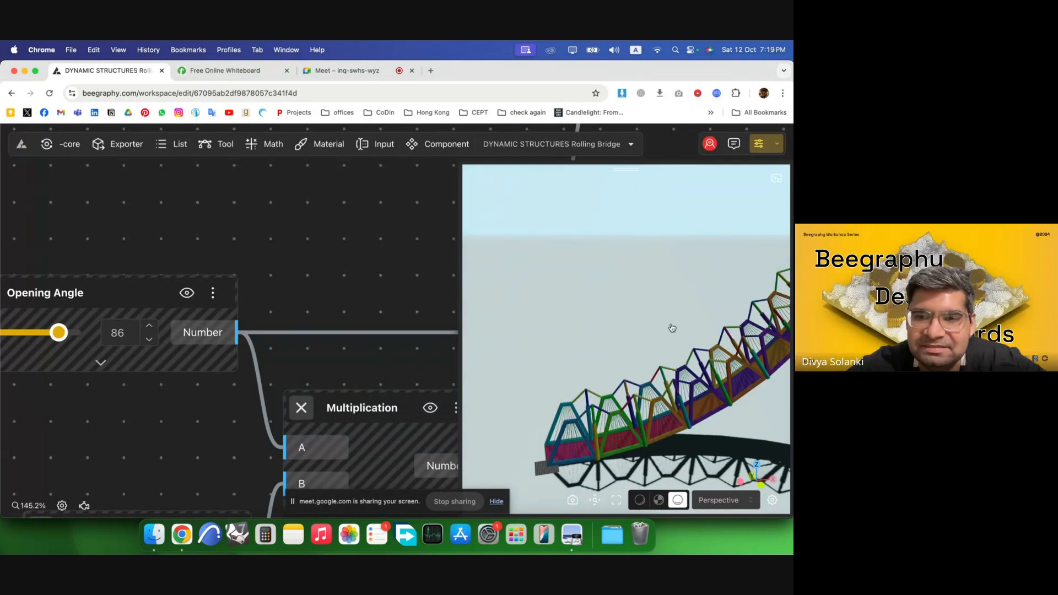
Lower the Opening Angle value to 76 to fold the arrayed arms back.
left_click_drag(670, 326, 679, 293)
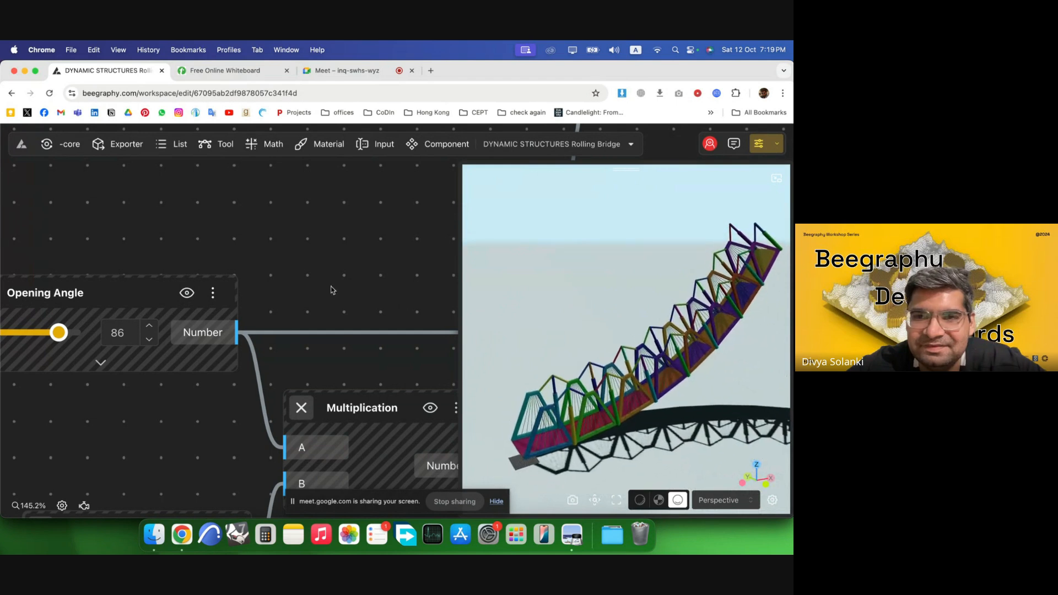
scroll(352, 321, "down", 2)
left_click(71, 332)
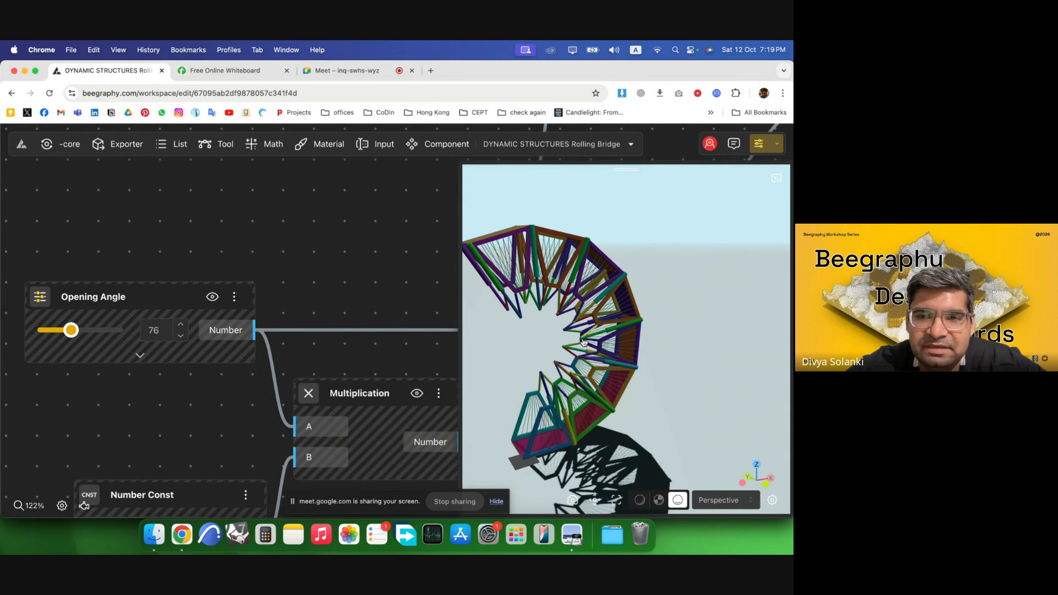
Slide the Opening Angle lower still so the arrayed arms curl further inward.
scroll(285, 299, "down", 10)
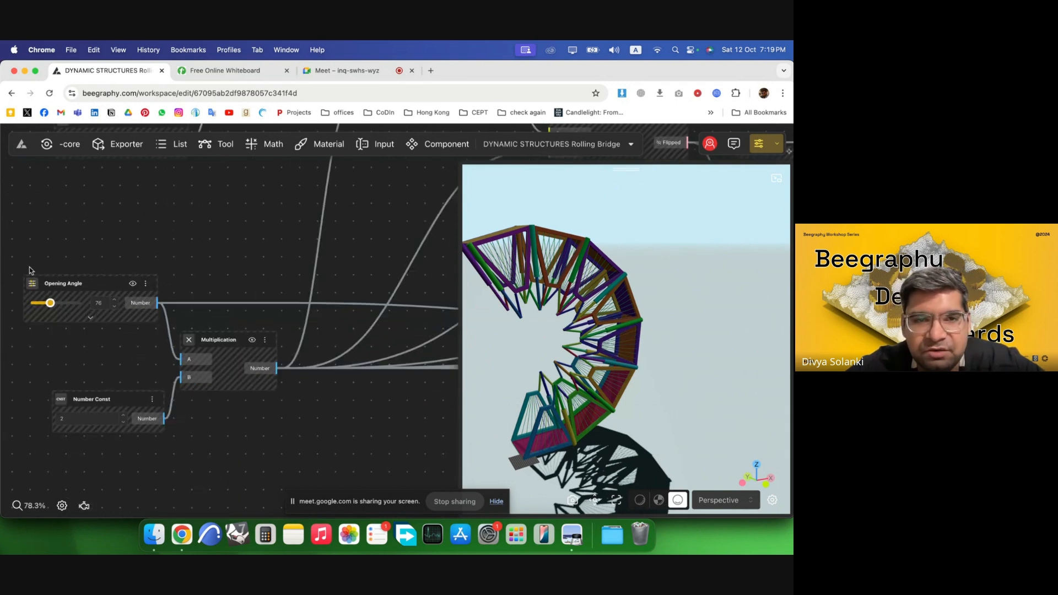
scroll(256, 189, "up", 3)
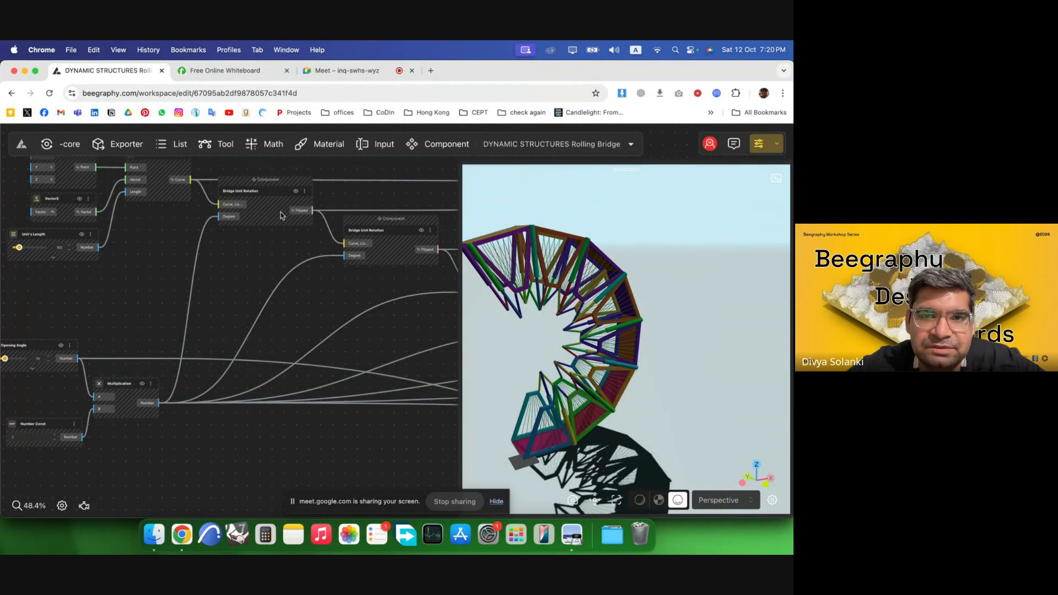
scroll(330, 297, "down", 2)
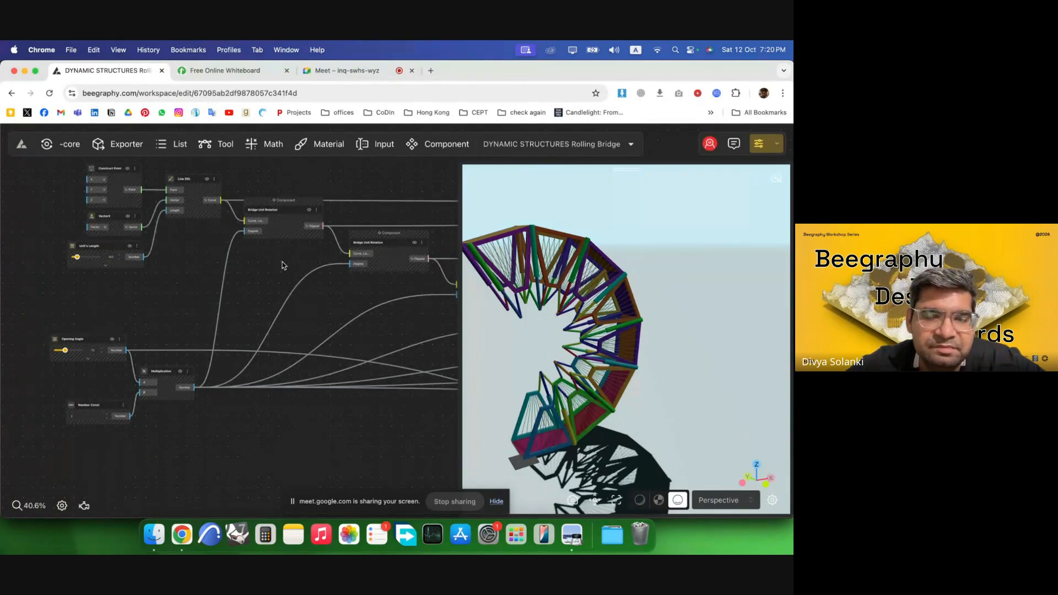
left_click(101, 354)
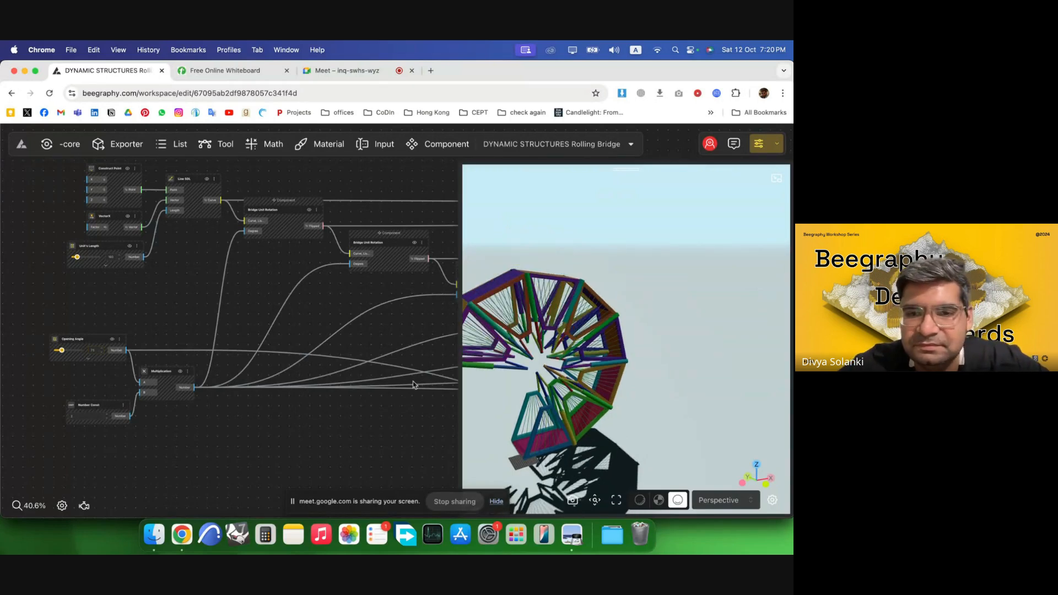
Stop sharing the screen in the video call.
left_click(449, 499)
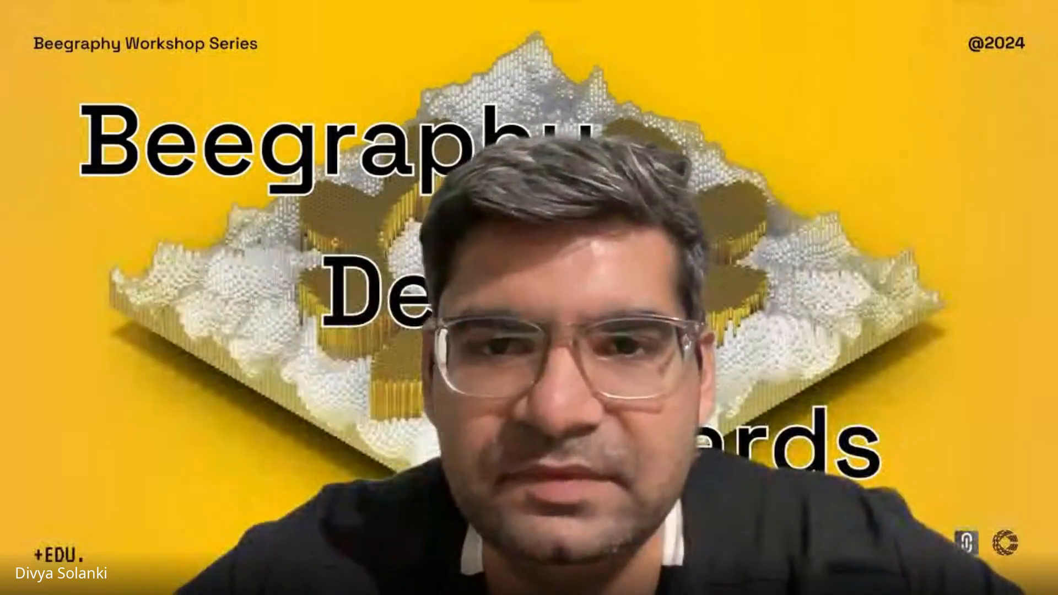
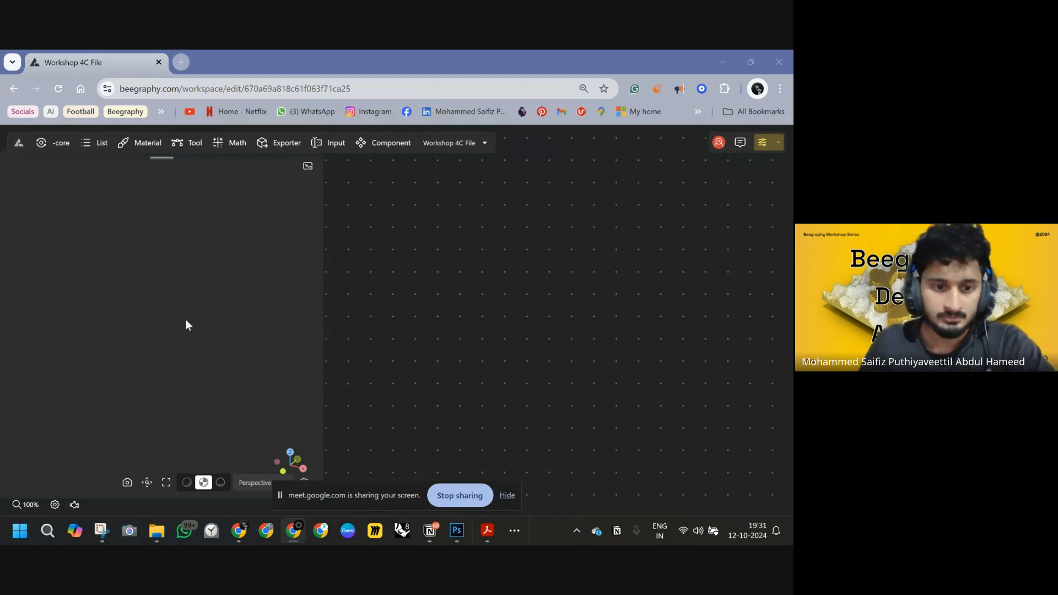
Add a Construct Point node to the empty graph.
left_click(106, 351)
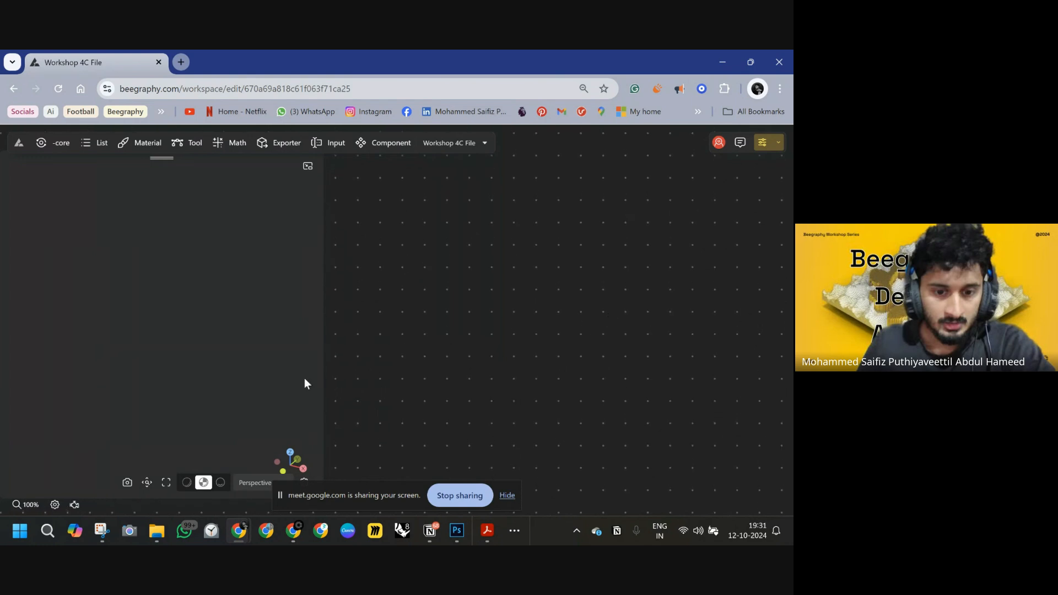
double_click(482, 271)
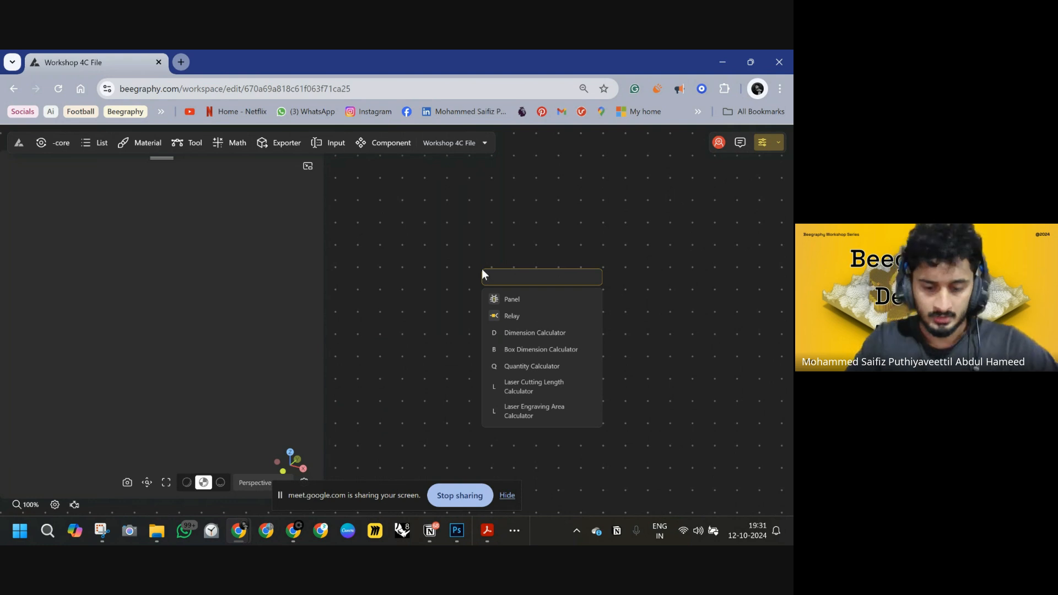
type("construct")
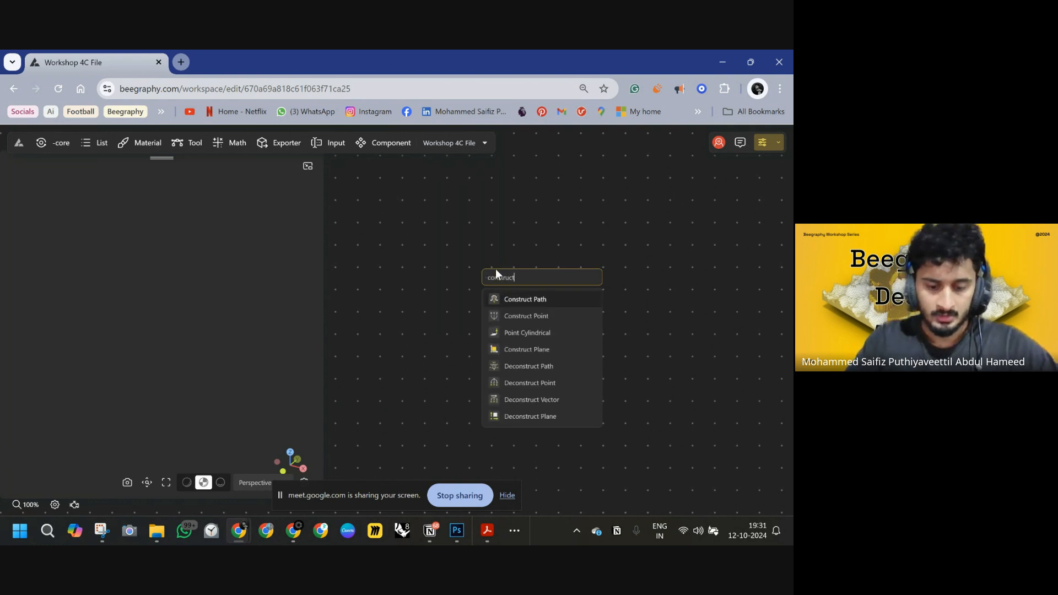
left_click(545, 317)
left_click_drag(533, 280, 431, 240)
right_click_drag(559, 276, 583, 264)
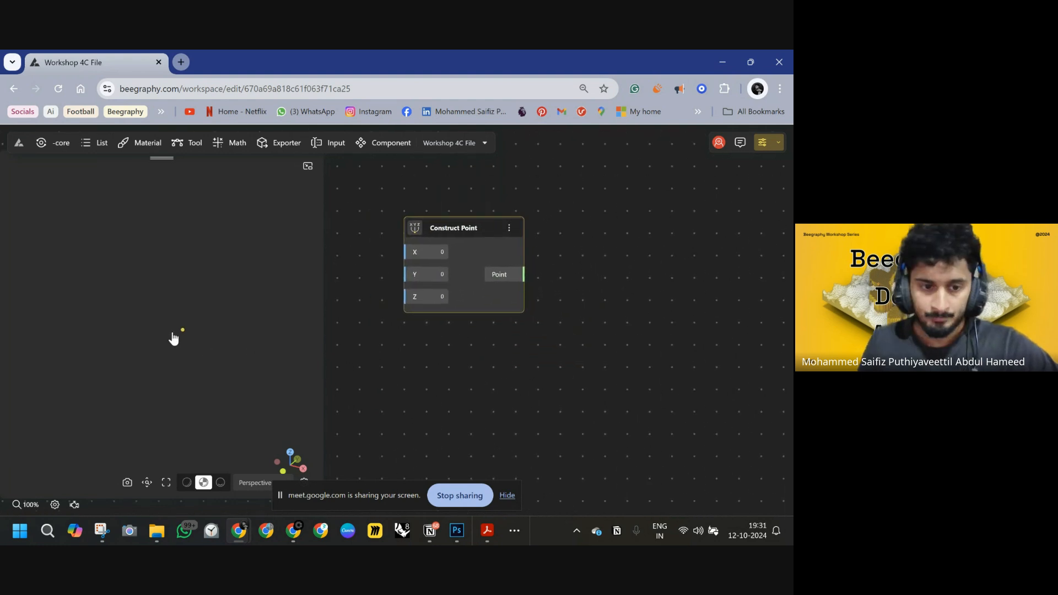
right_click_drag(202, 331, 226, 337)
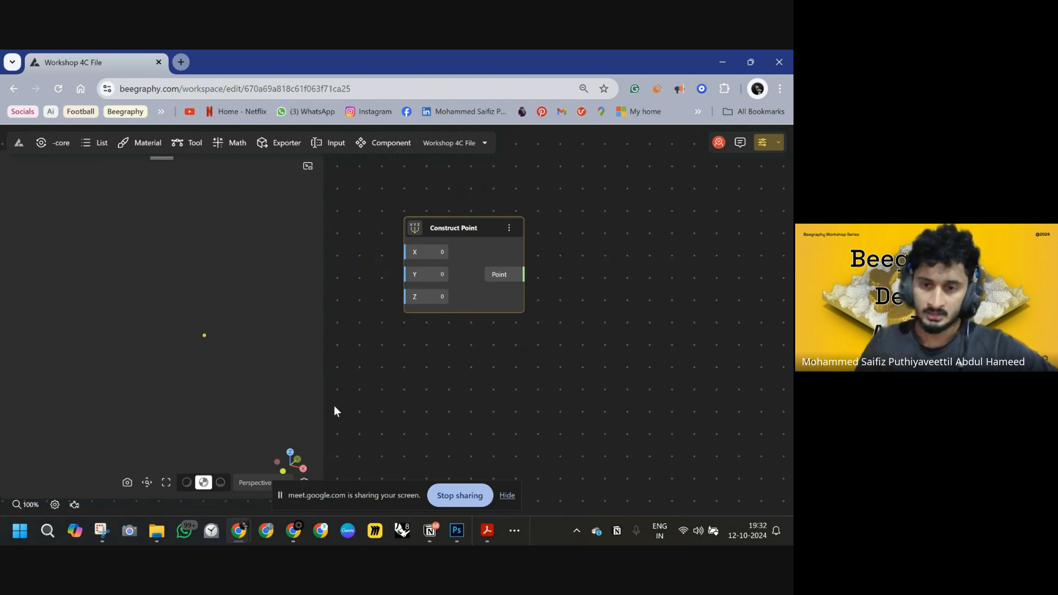
Switch to Photoshop showing the walking-stick and tripod stool reference image.
scroll(634, 319, "right", 4)
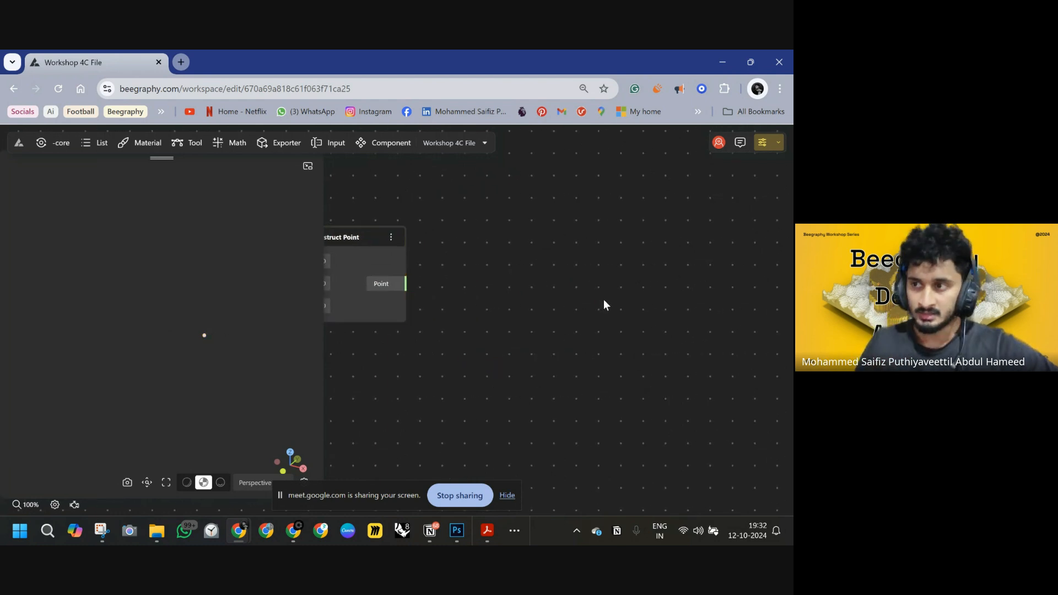
double_click(604, 300)
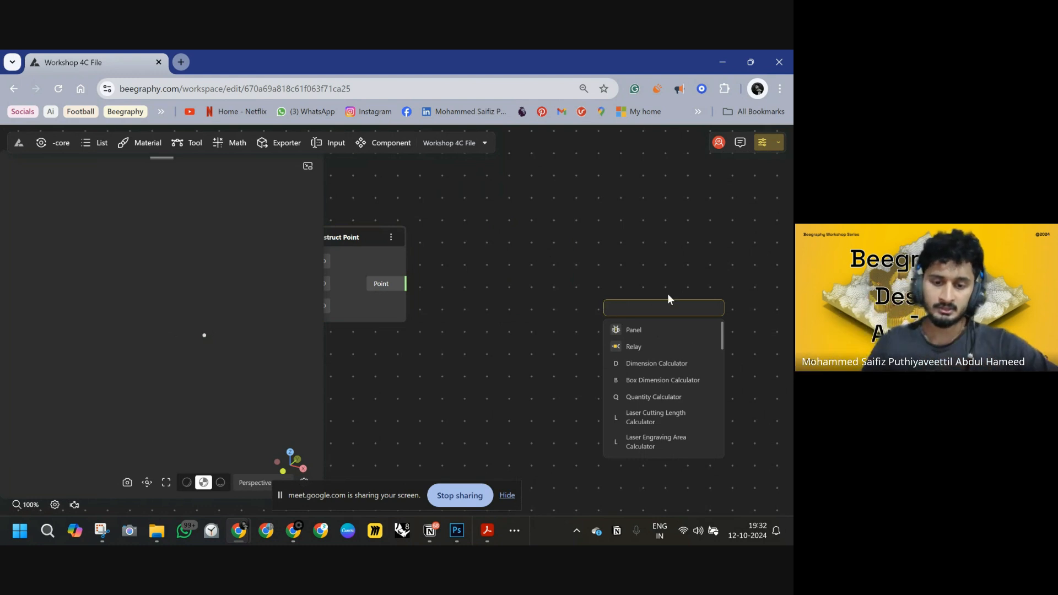
left_click(458, 530)
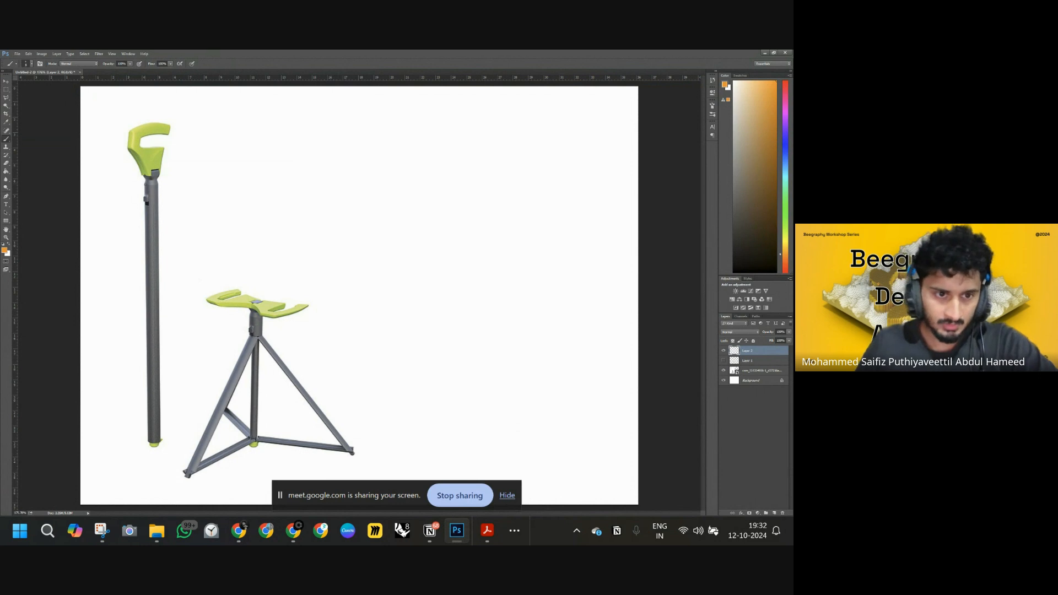
Annotate the walking stick with brush outlines around its handle and shaft, a dashed split line and a downward arrow.
mouse_move(162, 439)
left_mouse_down()
mouse_move(140, 438)
mouse_move(159, 428)
mouse_move(132, 325)
mouse_move(131, 226)
mouse_move(142, 203)
mouse_move(171, 202)
mouse_move(180, 411)
mouse_move(161, 429)
left_mouse_up()
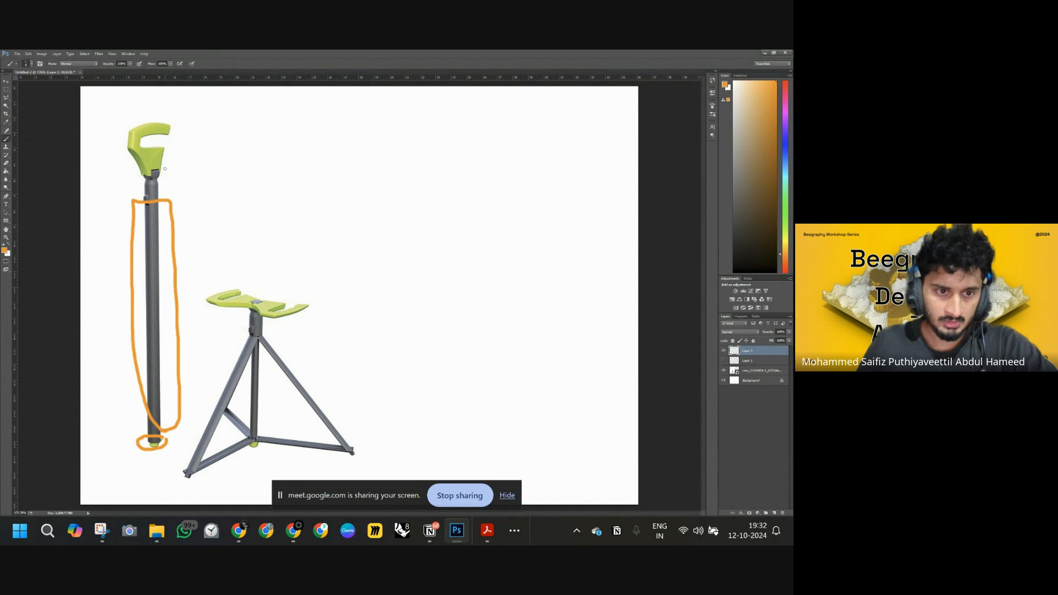
mouse_move(151, 168)
left_mouse_down()
mouse_move(138, 191)
mouse_move(170, 197)
mouse_move(173, 166)
mouse_move(130, 172)
mouse_move(143, 112)
mouse_move(181, 145)
mouse_move(158, 180)
left_mouse_up()
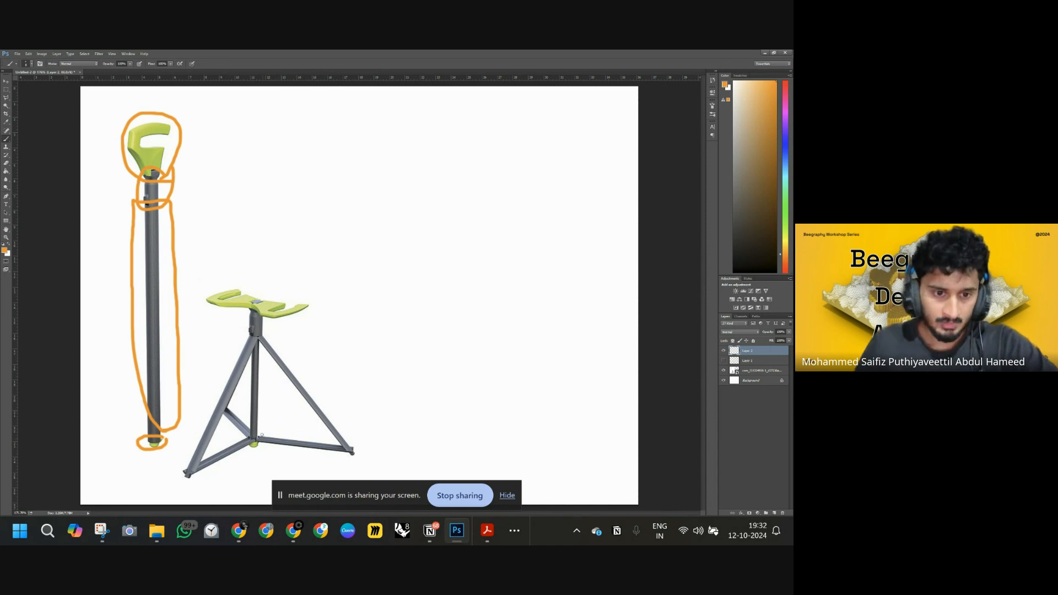
mouse_move(266, 338)
left_mouse_down()
mouse_move(369, 451)
mouse_move(260, 458)
left_mouse_up()
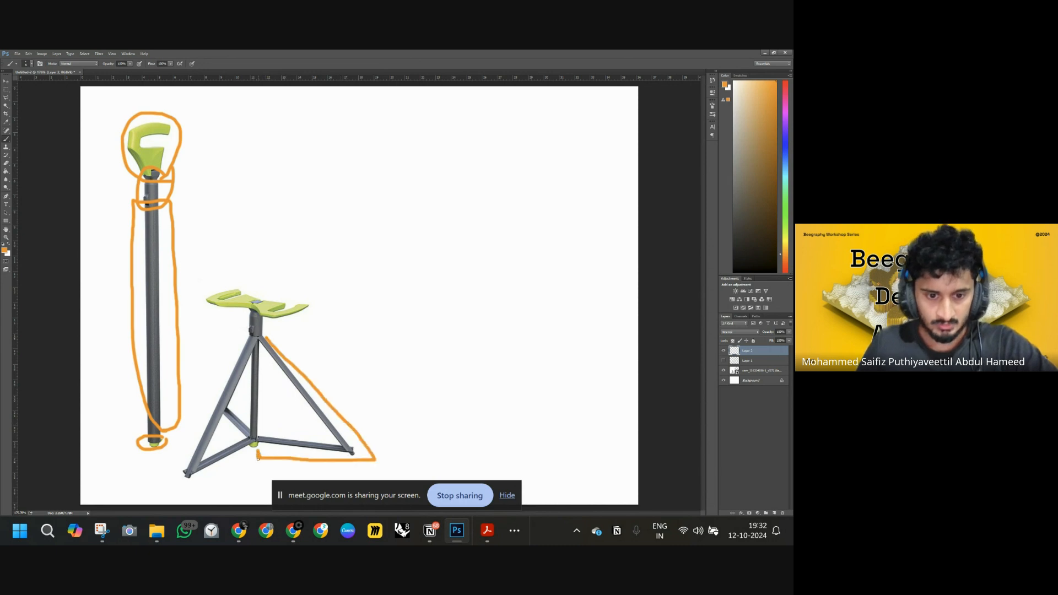
left_click(154, 312)
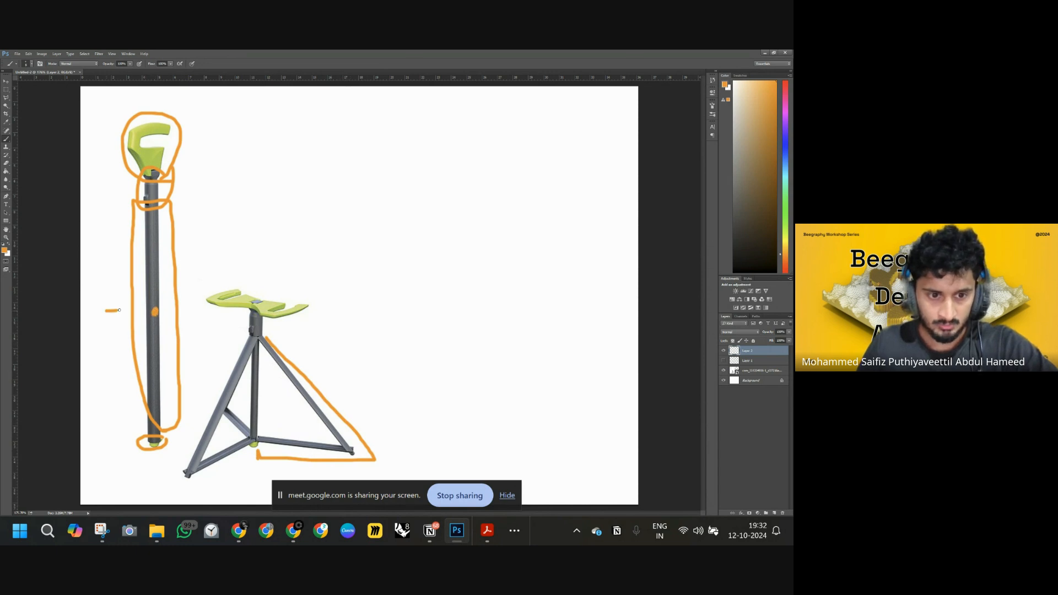
left_click_drag(142, 311, 149, 311)
left_click_drag(163, 311, 175, 311)
left_click_drag(180, 310, 187, 311)
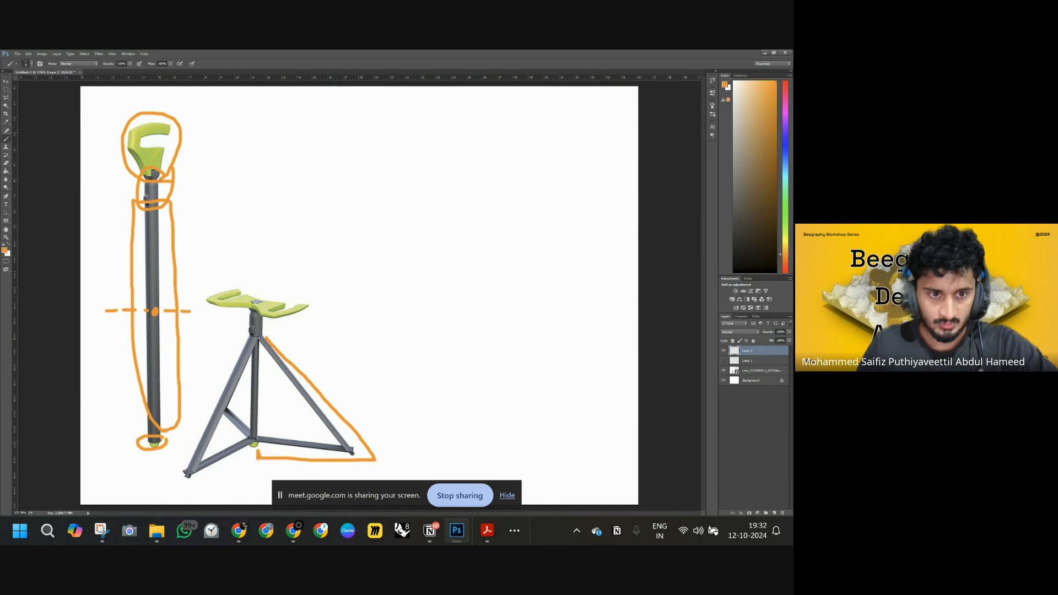
mouse_move(184, 180)
left_mouse_down()
mouse_move(185, 236)
mouse_move(193, 224)
left_mouse_up()
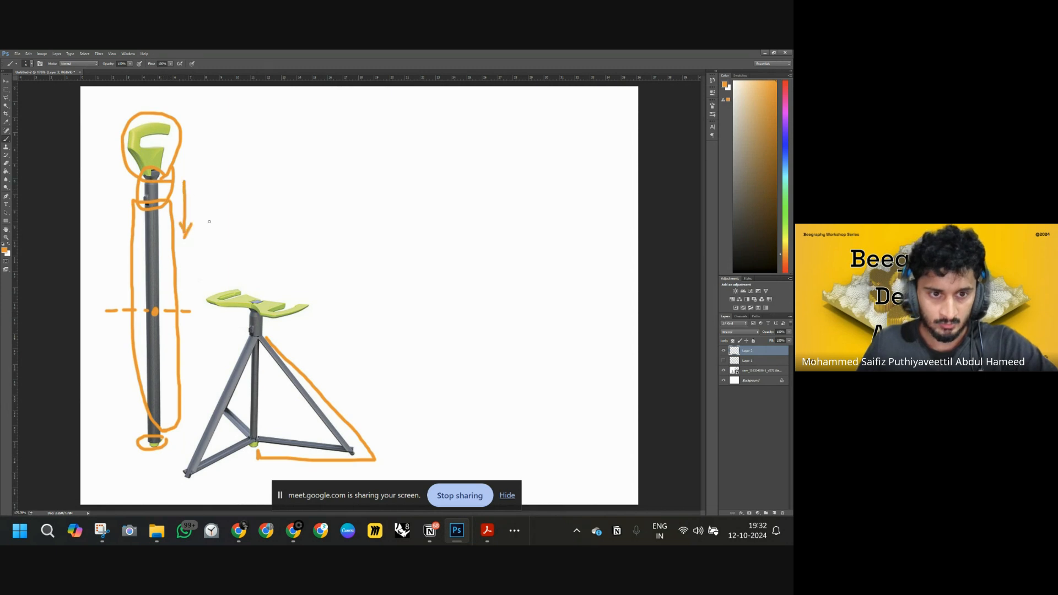
mouse_move(160, 178)
left_mouse_down()
mouse_move(143, 181)
mouse_move(154, 185)
left_mouse_up()
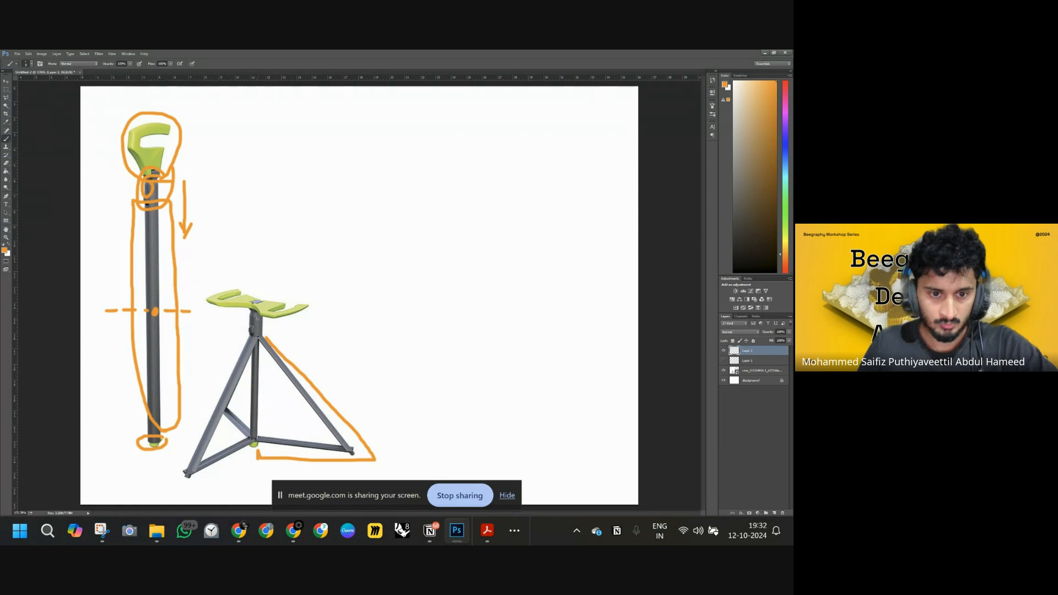
Circle the stool's seat joint and label the tripod's leg lengths a and √2a, undoing three stray strokes.
mouse_move(243, 310)
left_mouse_down()
mouse_move(255, 334)
mouse_move(242, 318)
left_mouse_up()
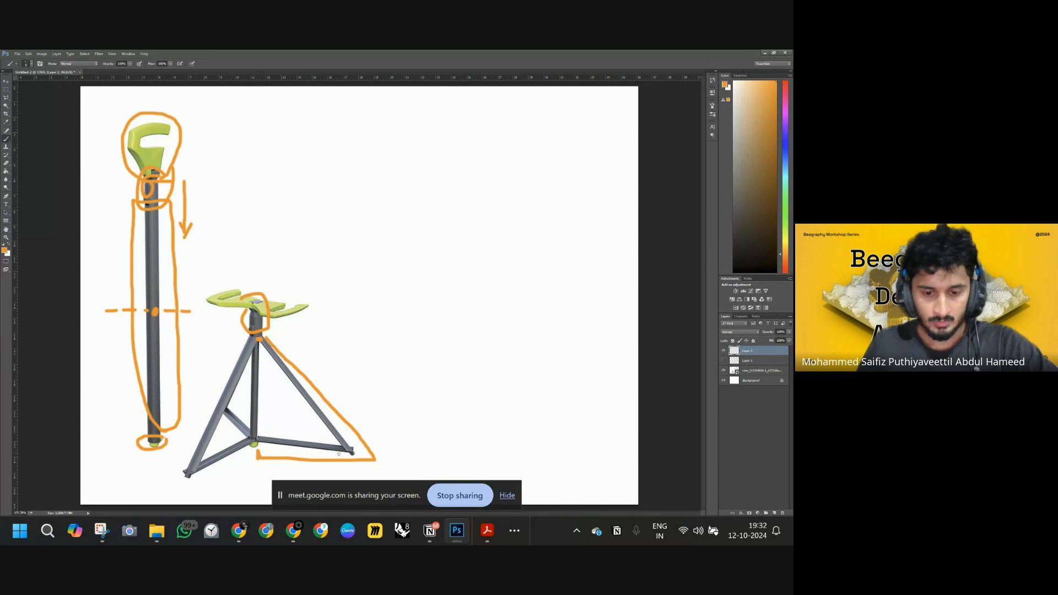
mouse_move(260, 351)
left_mouse_down()
mouse_move(259, 438)
mouse_move(282, 408)
mouse_move(243, 412)
mouse_move(252, 412)
left_mouse_up()
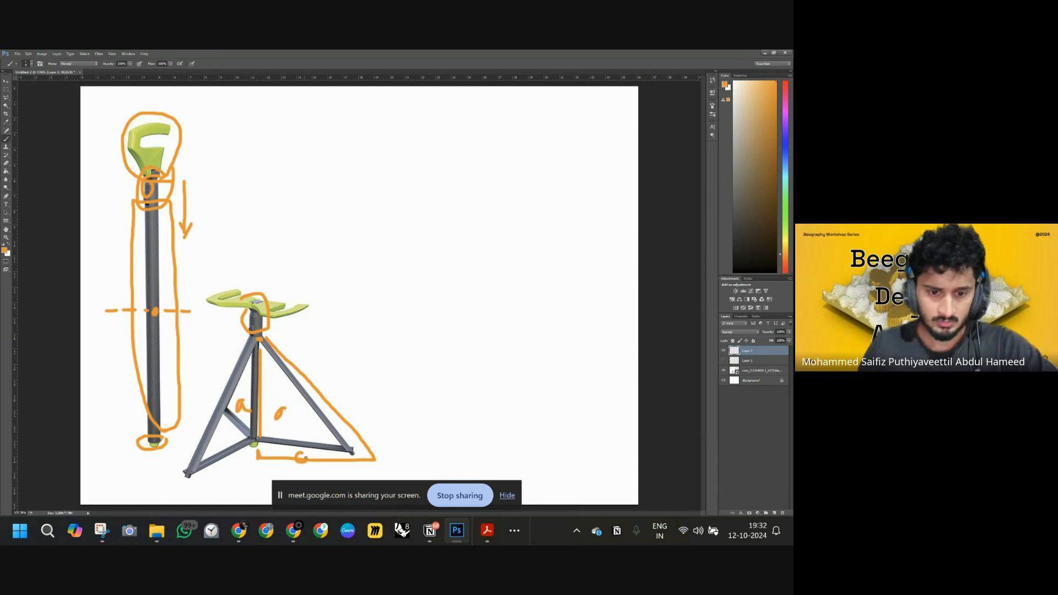
left_click_drag(306, 458, 325, 470)
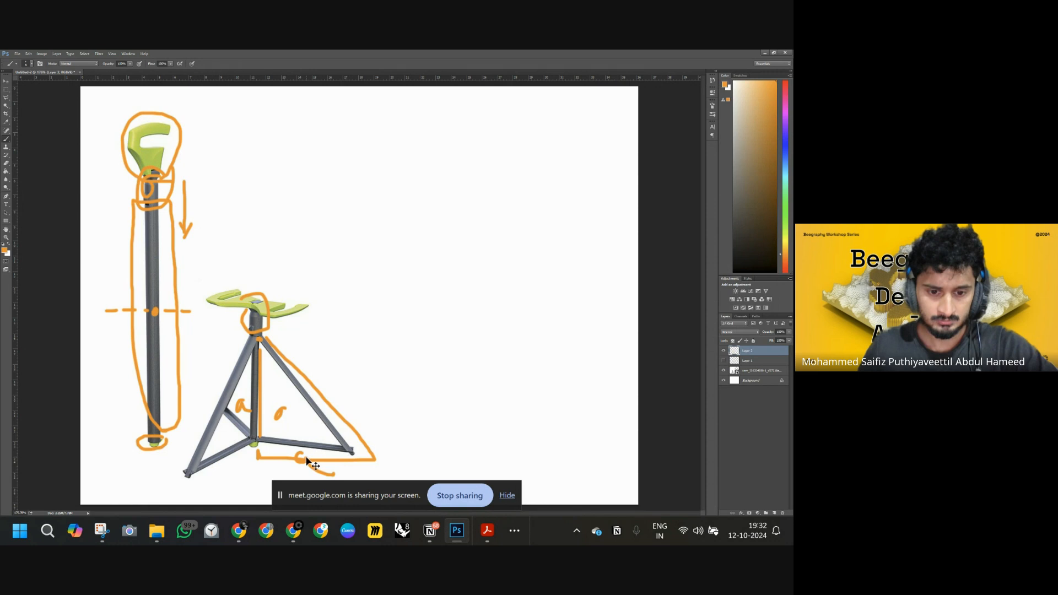
key("ctrl+alt+z")
key("ctrl+alt+z")
key("ctrl+alt+z")
key("ctrl+alt+z")
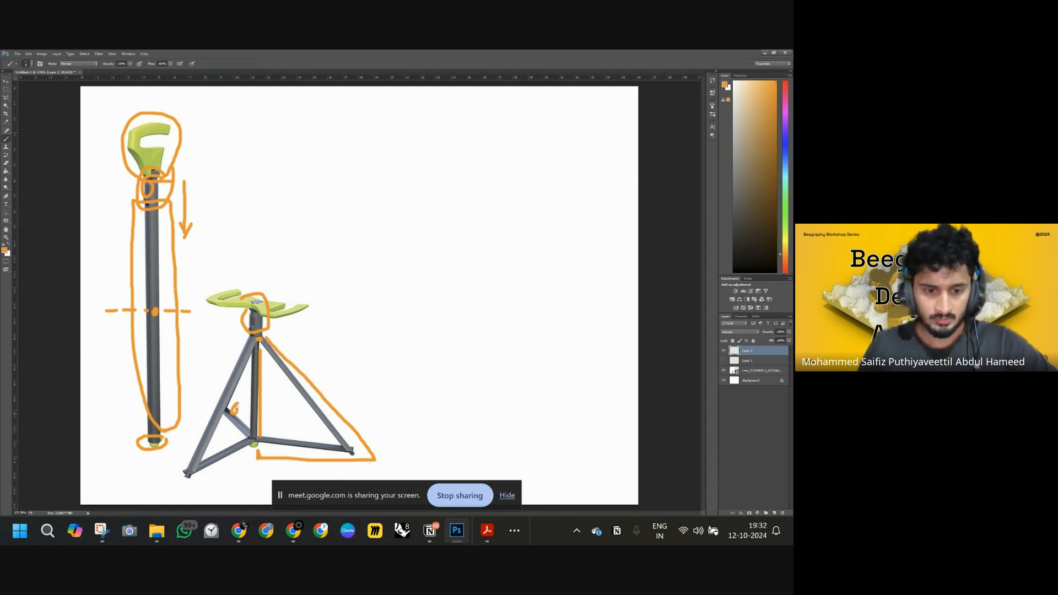
left_click_drag(316, 466, 324, 469)
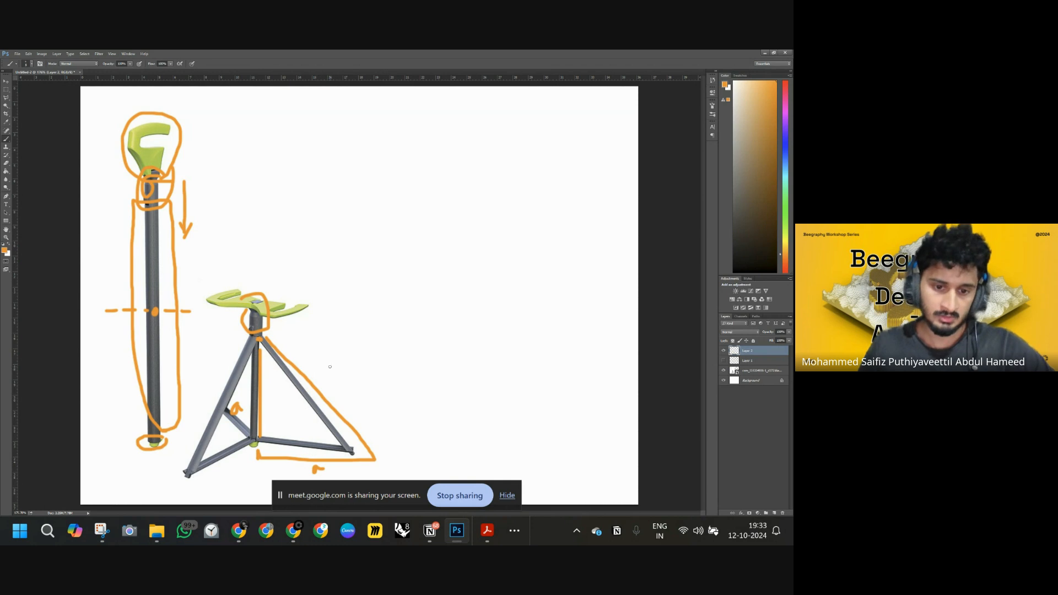
left_click_drag(330, 365, 333, 385)
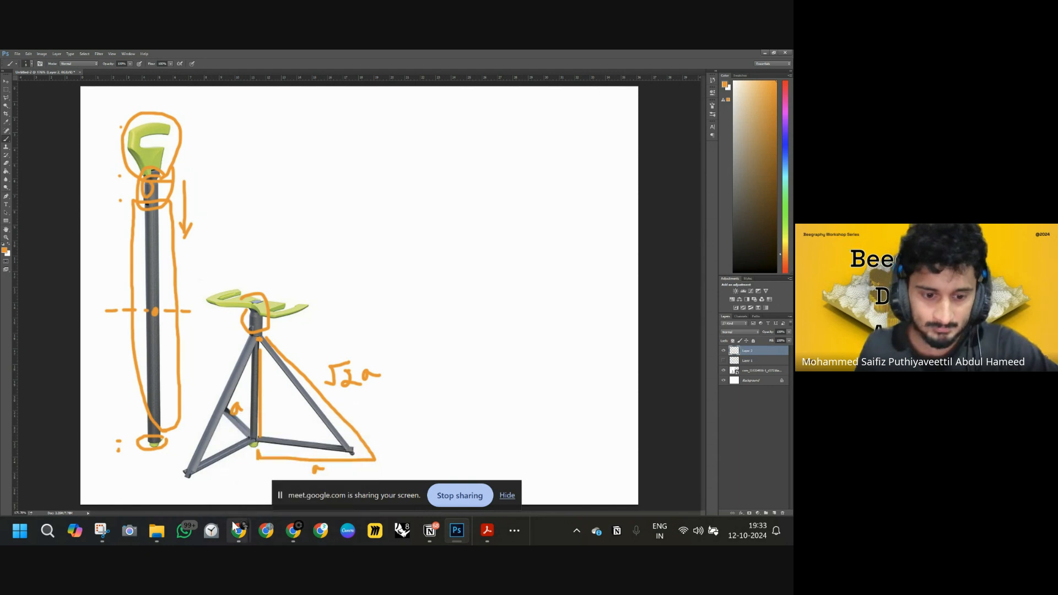
Return to the browser and add a Move node fed by the constructed point as its geometry.
mouse_move(239, 531)
left_click(236, 488)
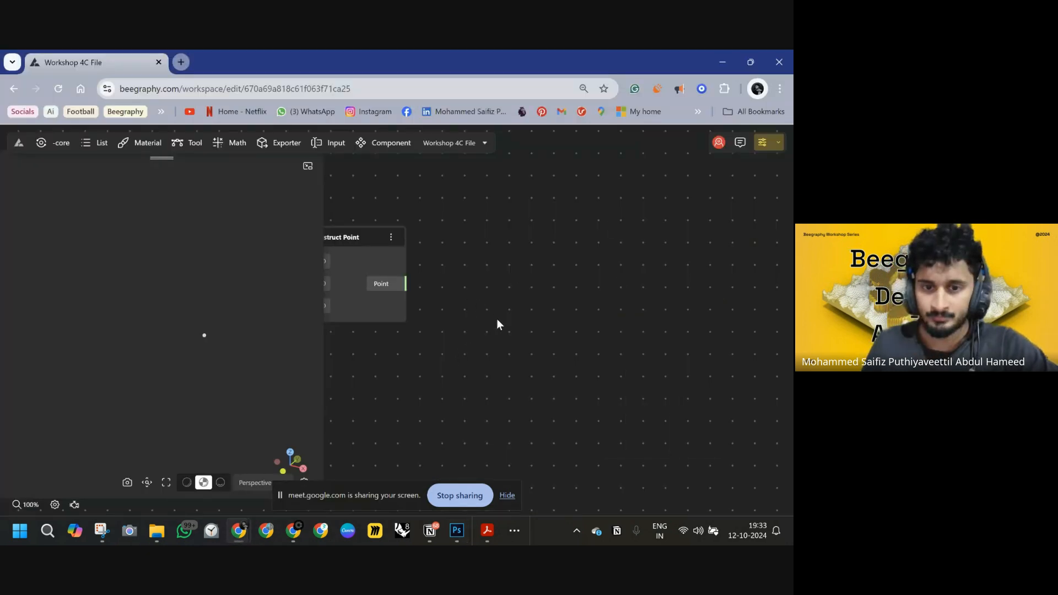
double_click(608, 313)
type("move")
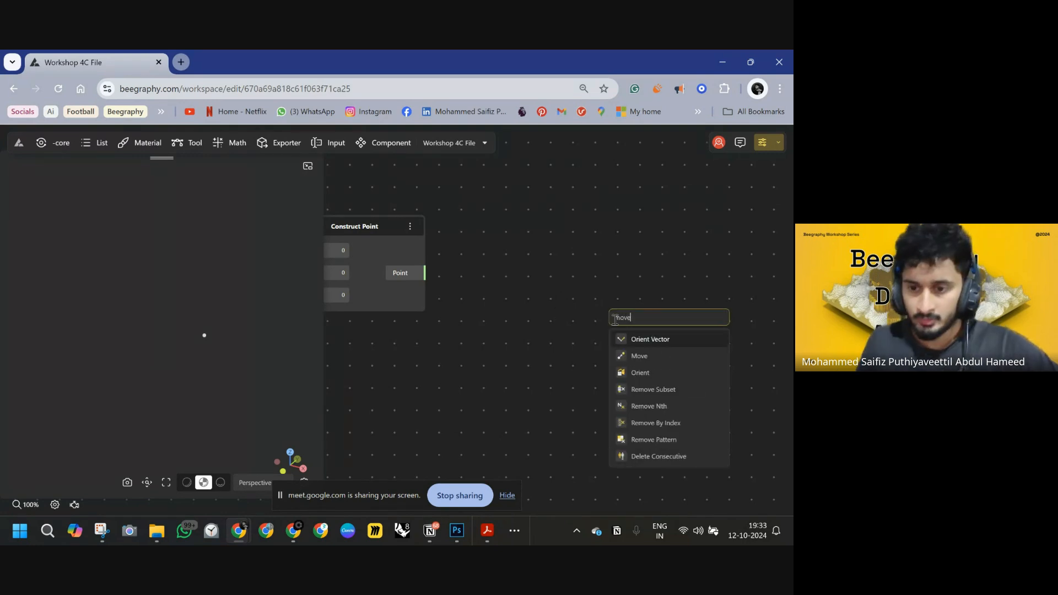
left_click(634, 356)
left_click_drag(606, 344, 426, 274)
left_click_drag(645, 319, 665, 278)
Add a VectorZ node and connect its vector output to the Move node's vector input.
double_click(551, 357)
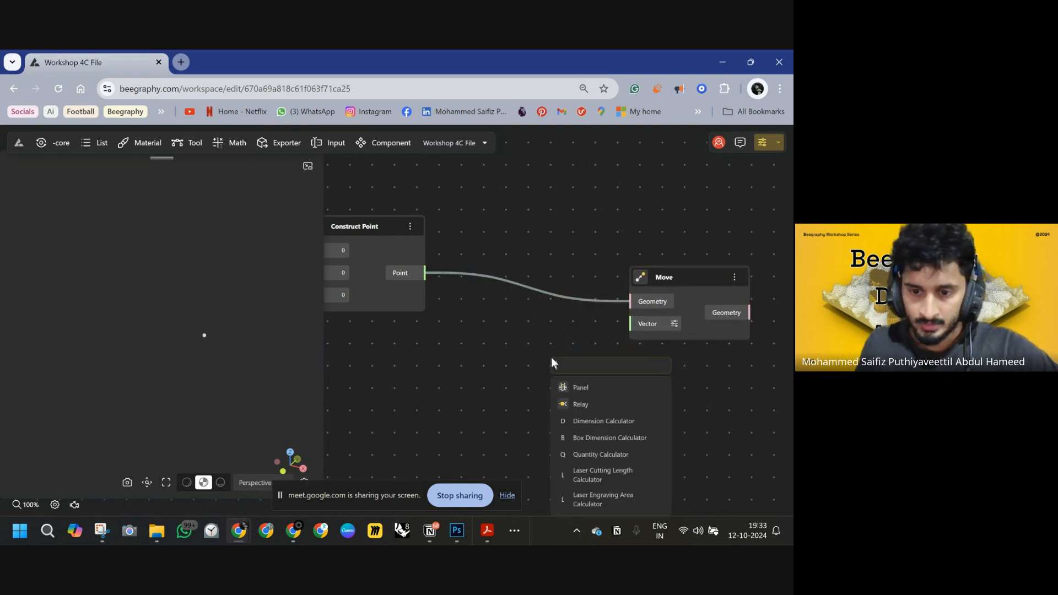
type("z")
left_click(582, 389)
left_click_drag(609, 368, 527, 366)
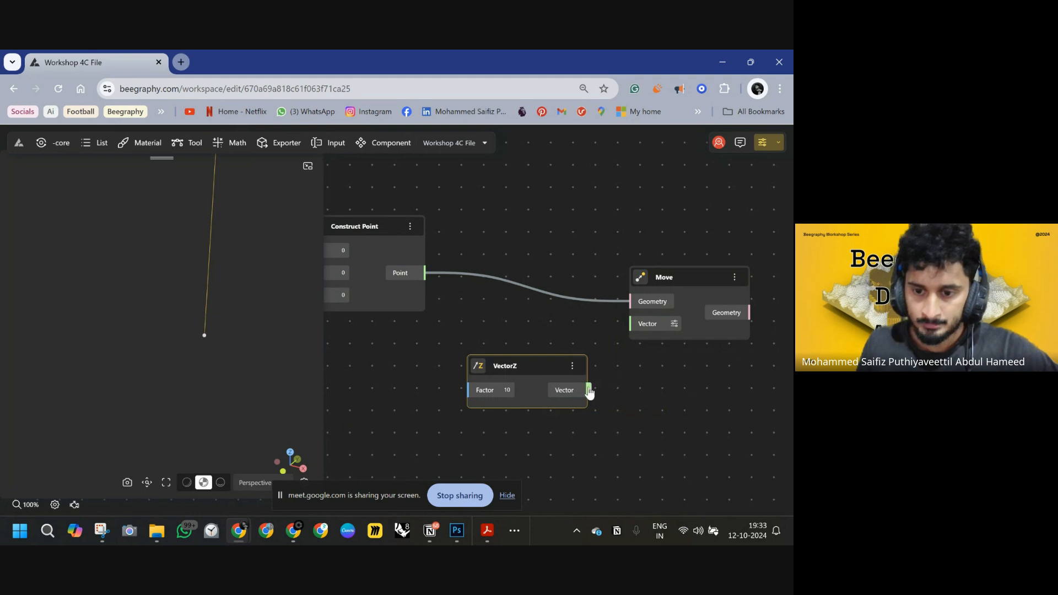
left_click_drag(588, 389, 631, 324)
left_click_drag(528, 367, 546, 352)
left_click_drag(534, 400, 666, 305)
Create a Number Const of 1.5 and connect it to the VectorZ factor.
left_click(499, 356)
double_click(497, 355)
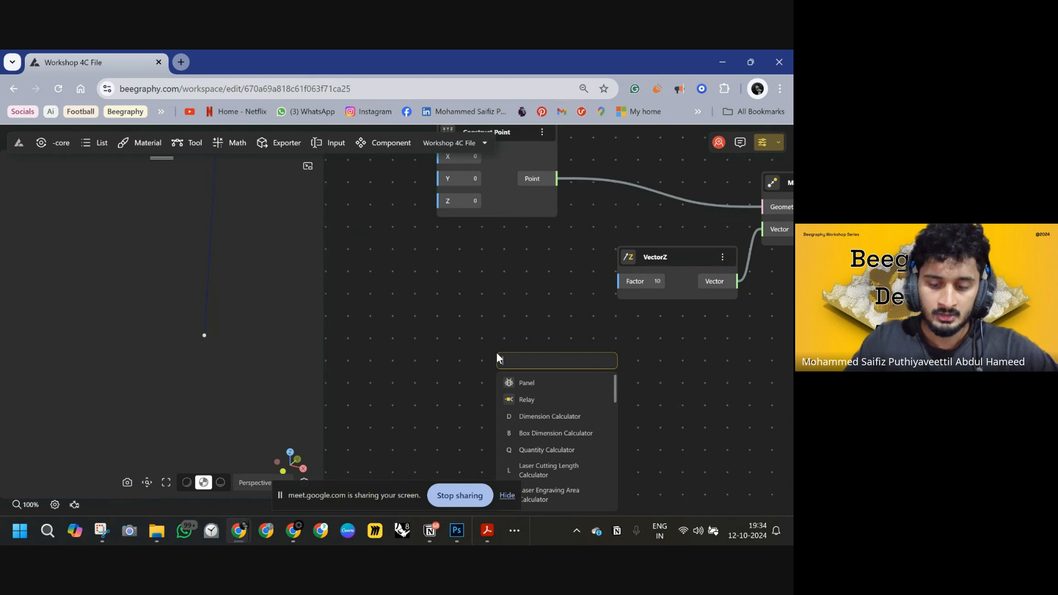
type("100")
key("BackSpace")
key("BackSpace")
key("BackSpace")
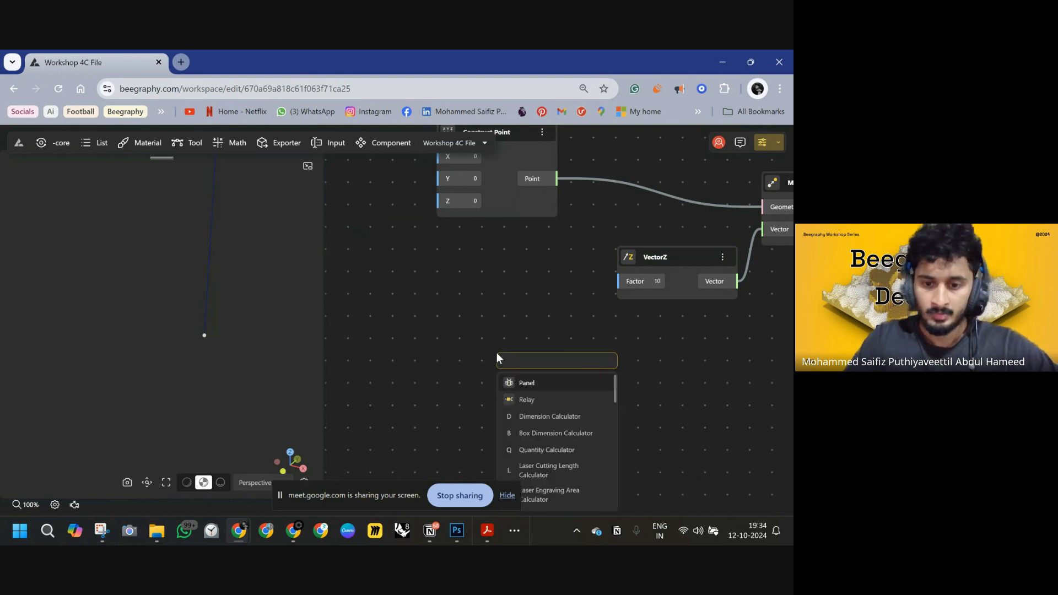
type("0.5")
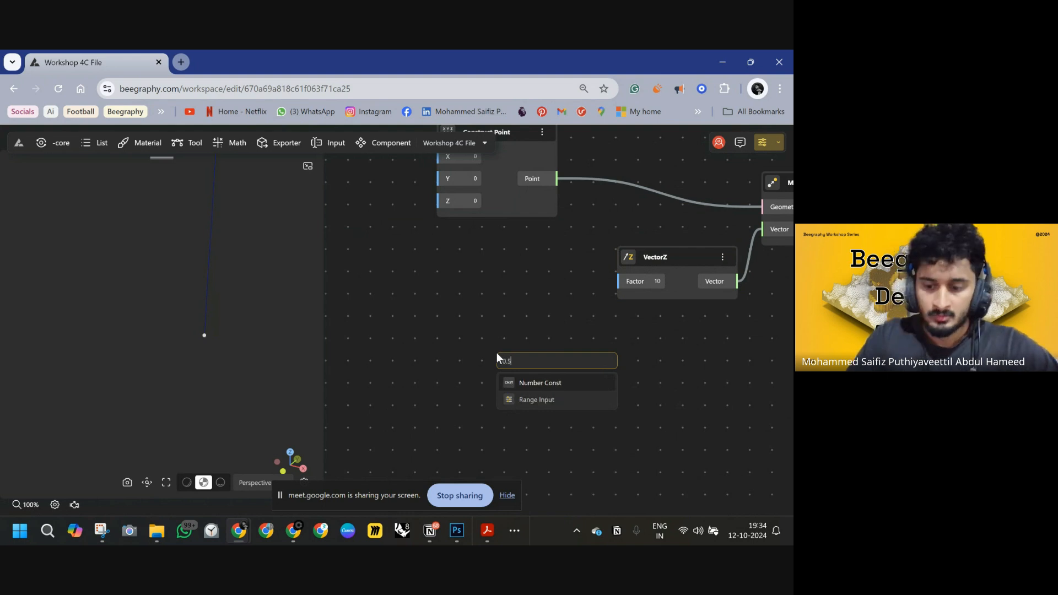
key("BackSpace")
key("BackSpace")
key("BackSpace")
type("1.5")
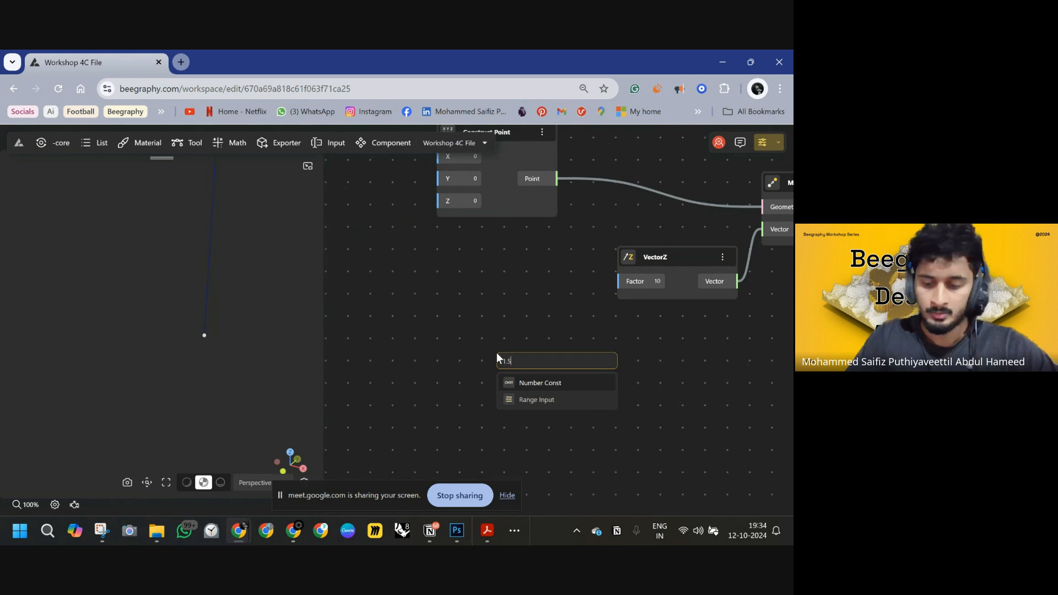
key("Return")
left_click_drag(579, 365, 515, 296)
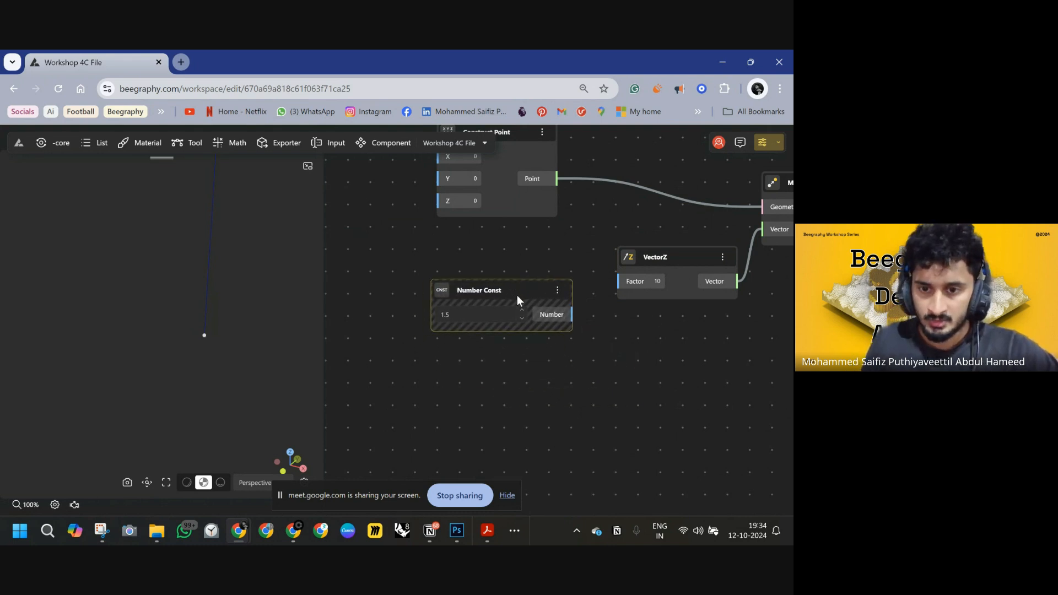
left_click_drag(572, 314, 618, 281)
Add a Cylinder node and connect the constructed point to its origin.
left_click_drag(682, 341, 545, 359)
left_click(694, 208)
left_click_drag(694, 203, 701, 204)
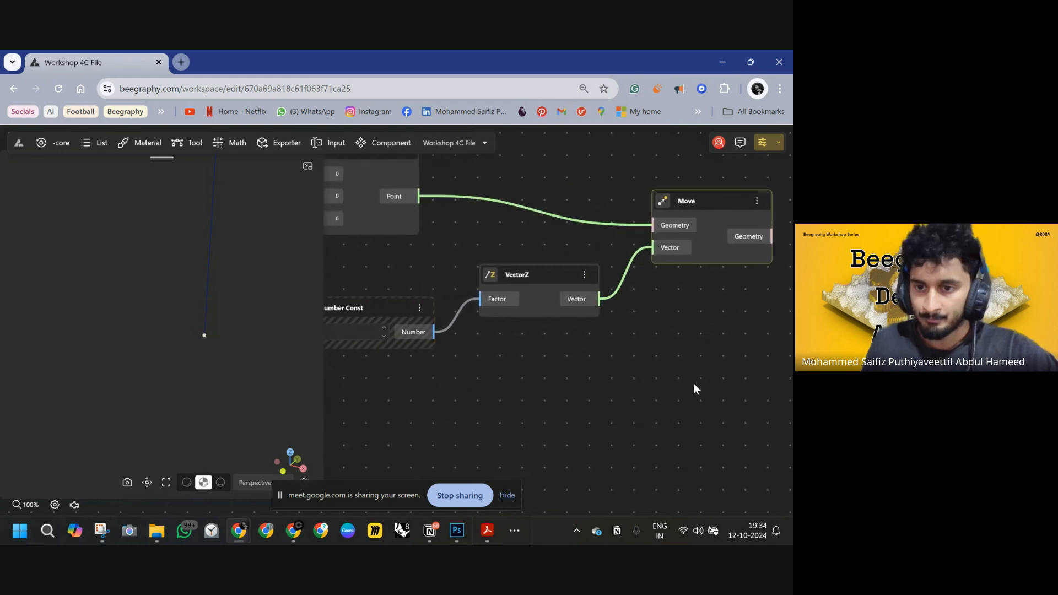
left_click_drag(744, 405, 635, 372)
double_click(612, 356)
type("cyl")
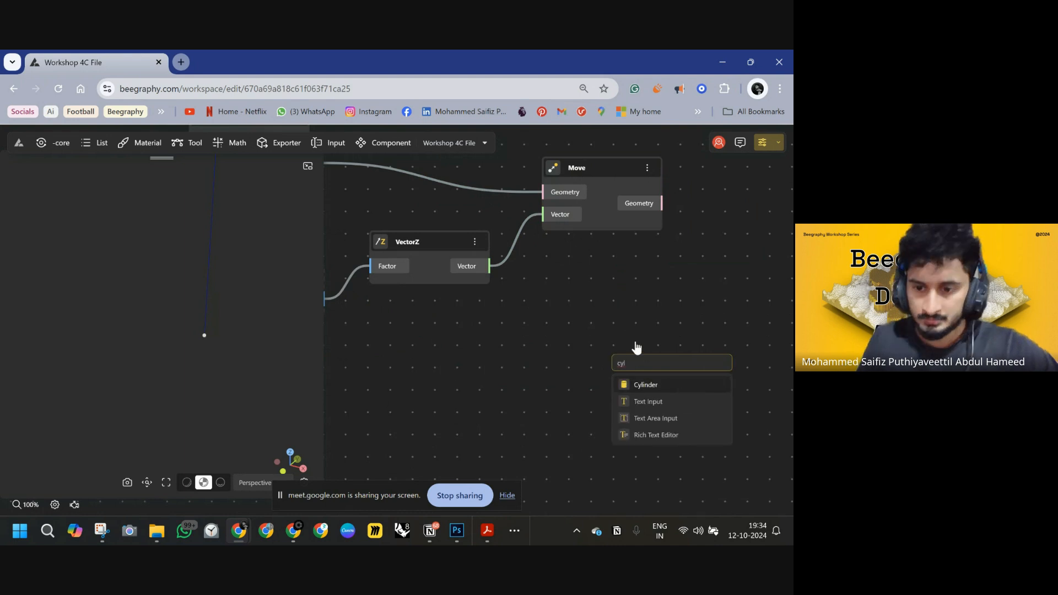
key("Return")
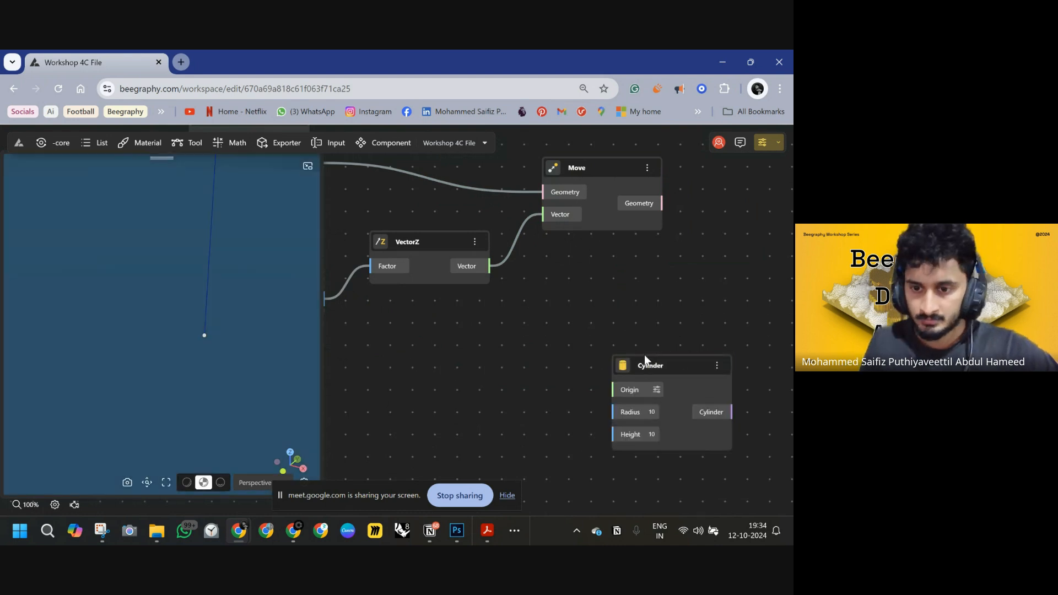
left_click_drag(644, 355, 590, 276)
scroll(544, 281, "down", 1)
scroll(544, 281, "down", 2)
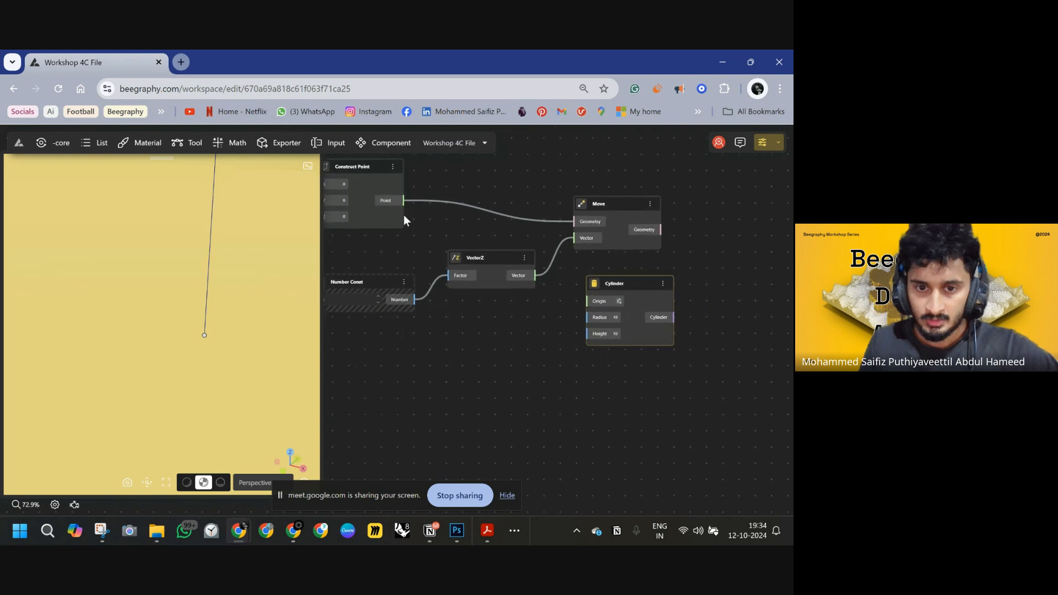
left_click_drag(404, 201, 587, 302)
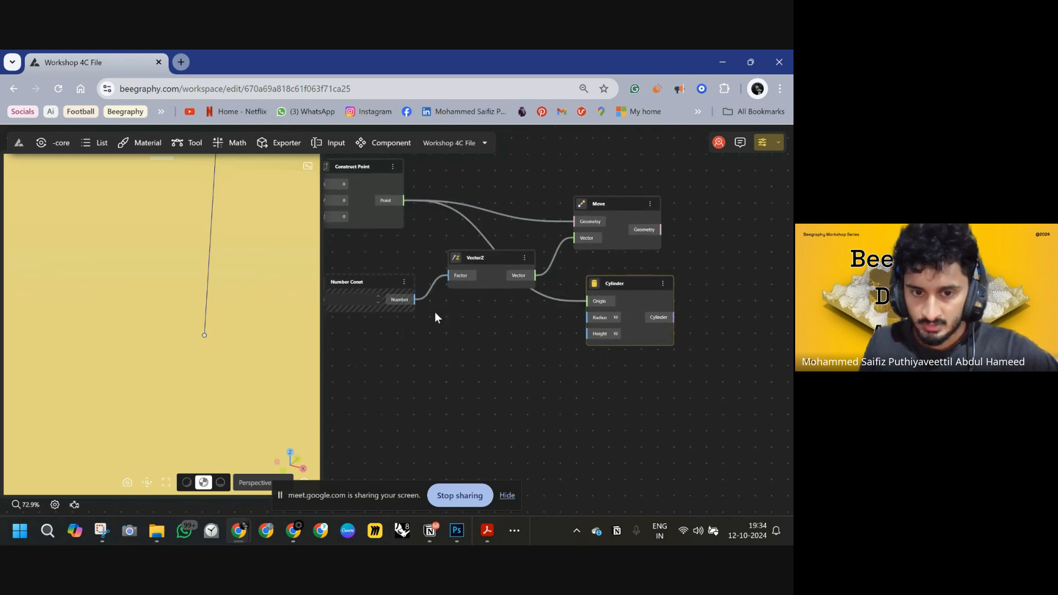
Connect the 1.5 Number Const to the Cylinder's height input and display the cylinder in the viewport.
right_click_drag(435, 314, 543, 291)
left_click_drag(712, 312, 522, 277)
left_click_drag(732, 263, 720, 265)
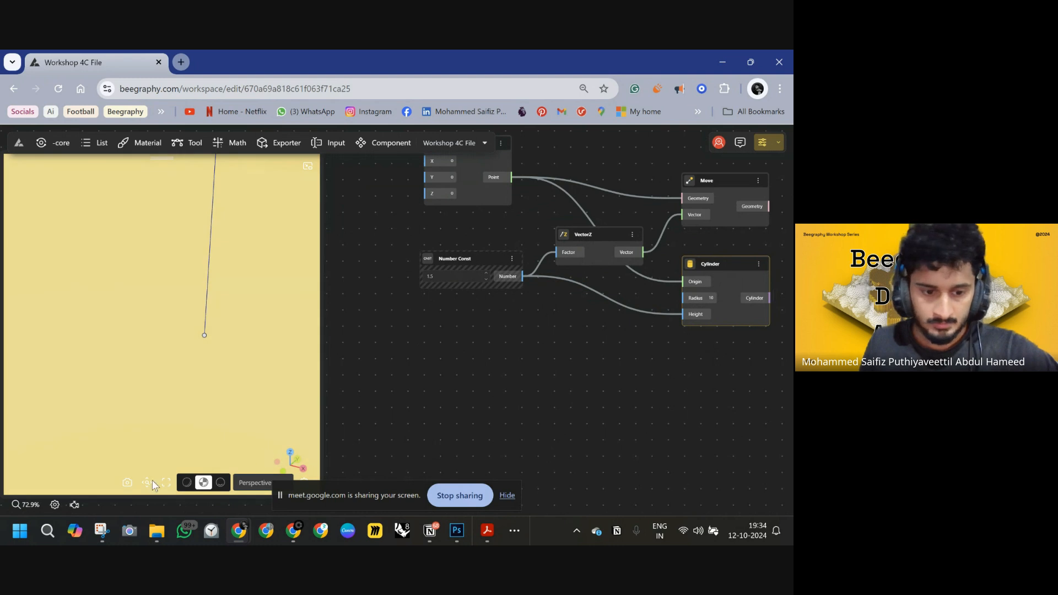
left_click(147, 482)
right_click_drag(580, 345, 597, 324)
right_click_drag(510, 303, 496, 325)
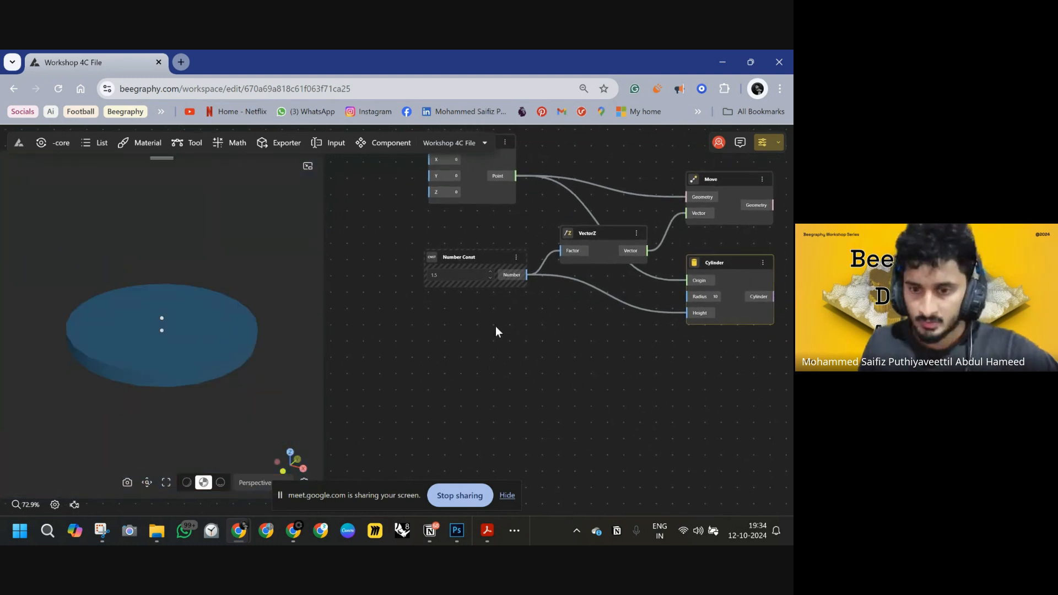
Create a Number Const of 1.2 and connect it to the Cylinder's radius input.
double_click(441, 329)
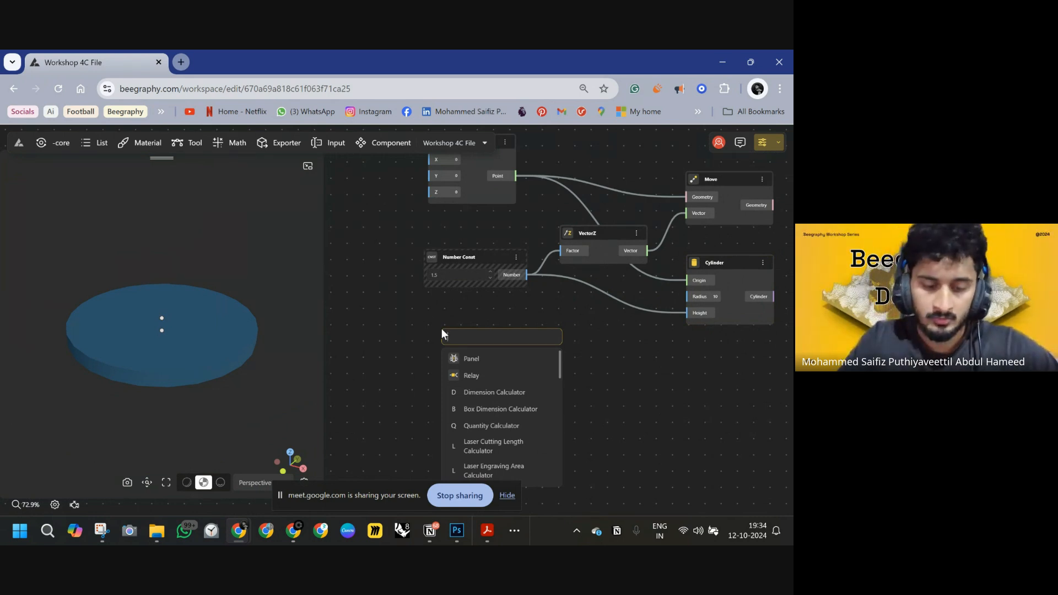
type("1.2")
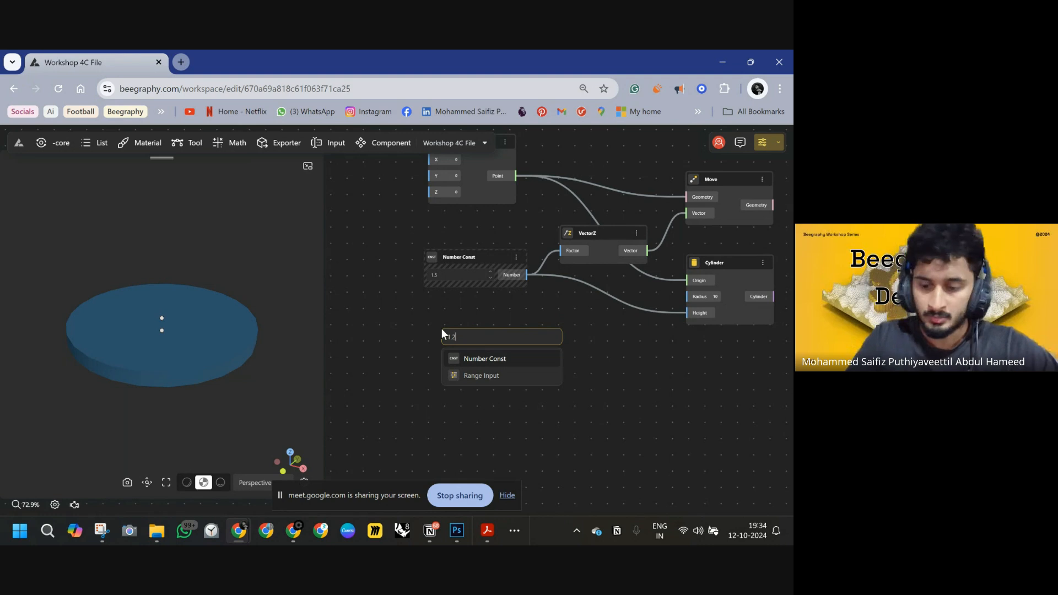
key("Return")
left_click_drag(504, 338, 689, 296)
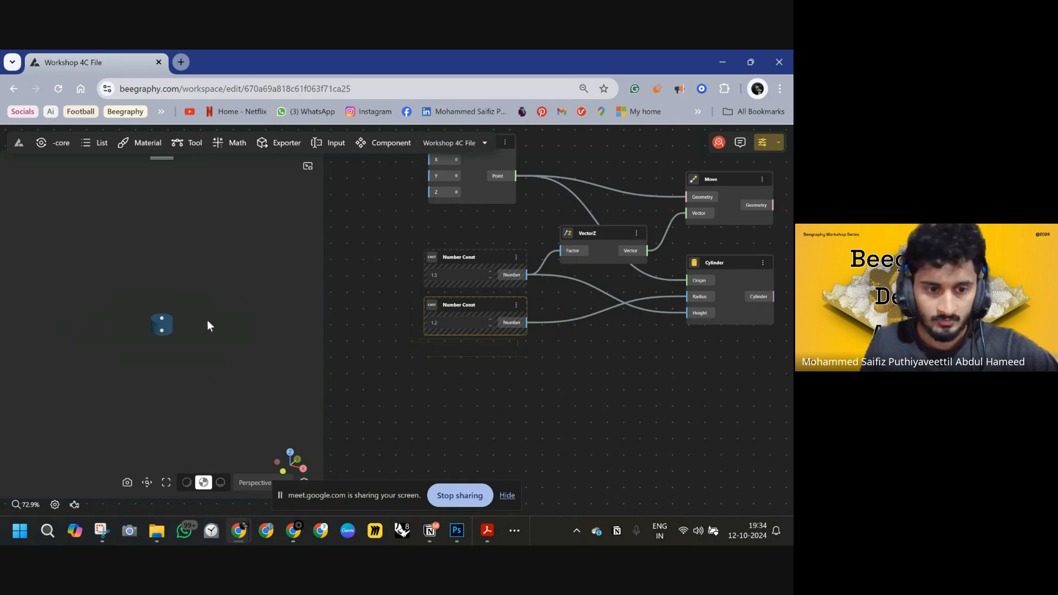
Add a second Move node to the right and connect the cylinder output to its geometry input.
scroll(630, 328, "down", 5)
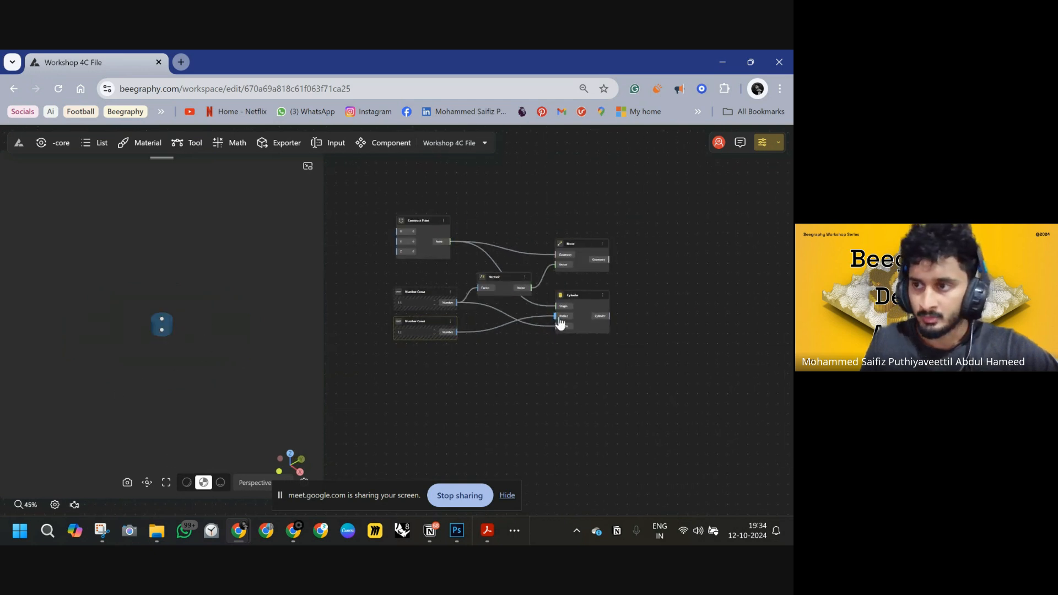
middle_click_drag(579, 299, 456, 308)
scroll(494, 384, "down", 9)
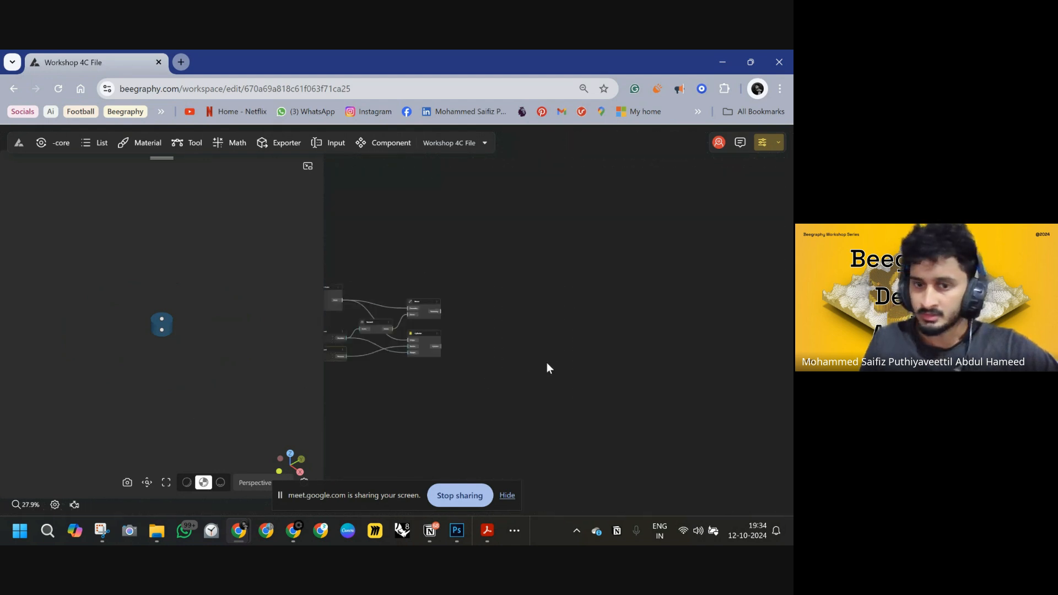
middle_click_drag(581, 334, 554, 323)
scroll(468, 303, "up", 6)
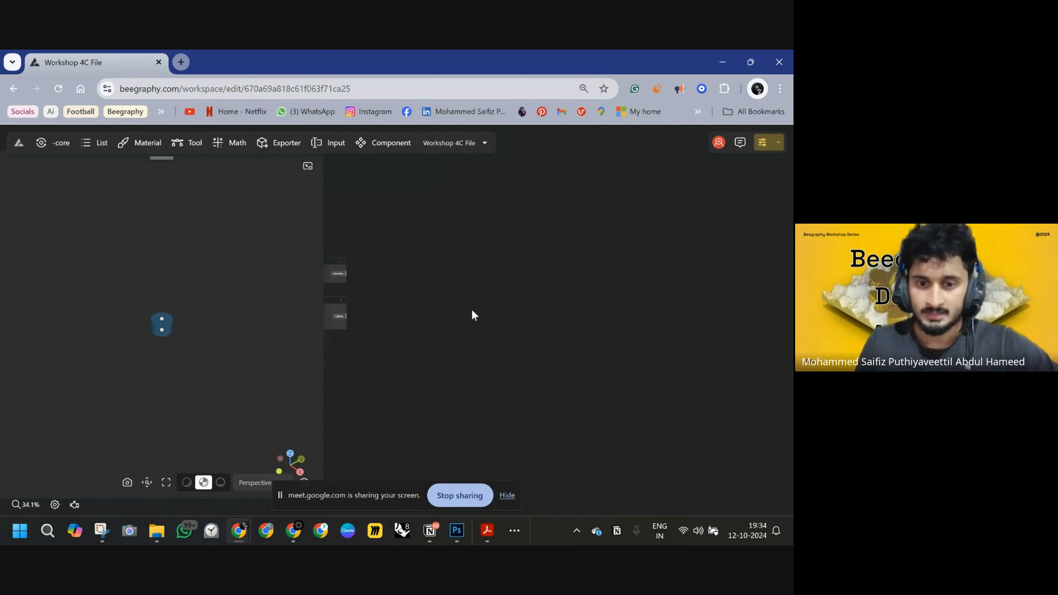
double_click(546, 290)
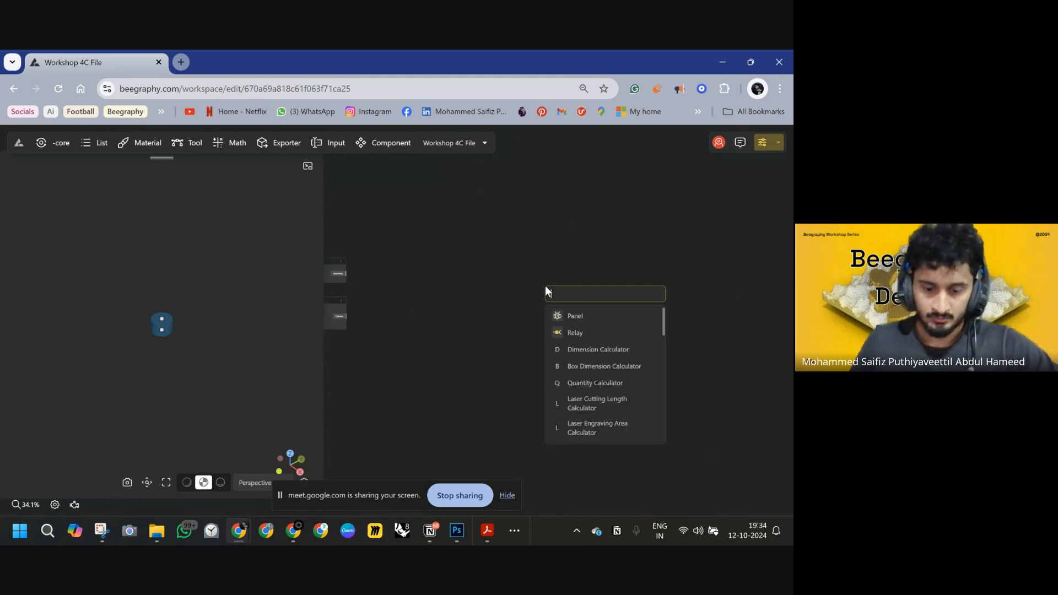
type("move")
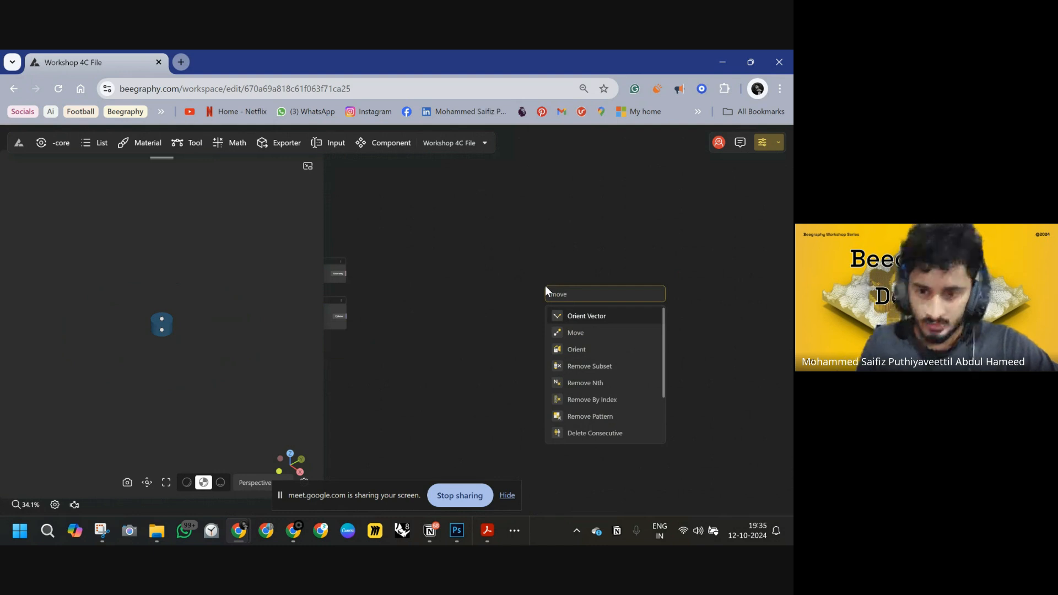
left_click(558, 332)
left_click_drag(545, 298, 347, 276)
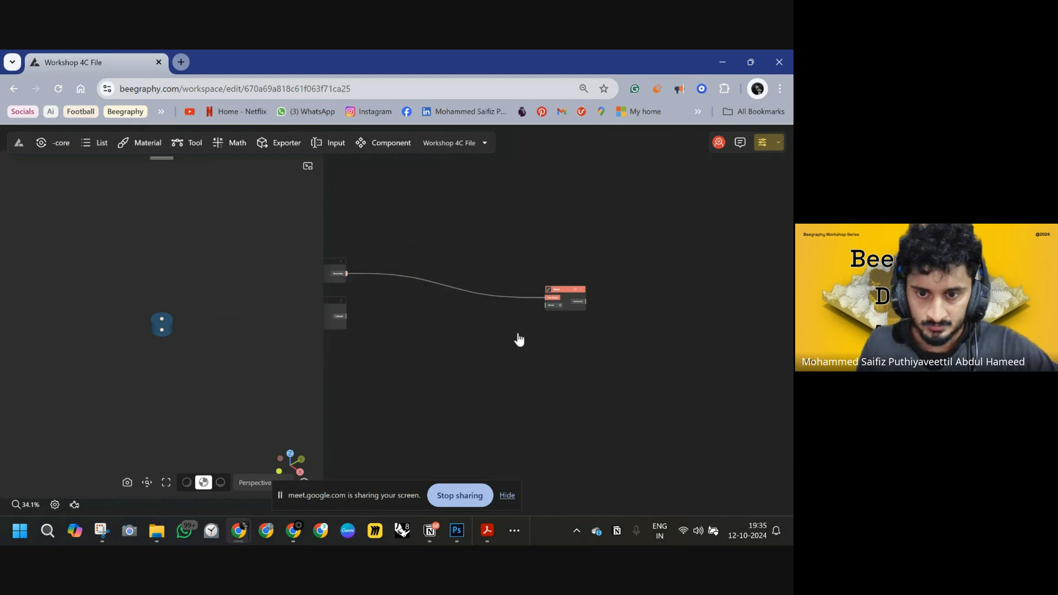
right_click_drag(551, 369, 777, 351)
scroll(438, 272, "up", 8)
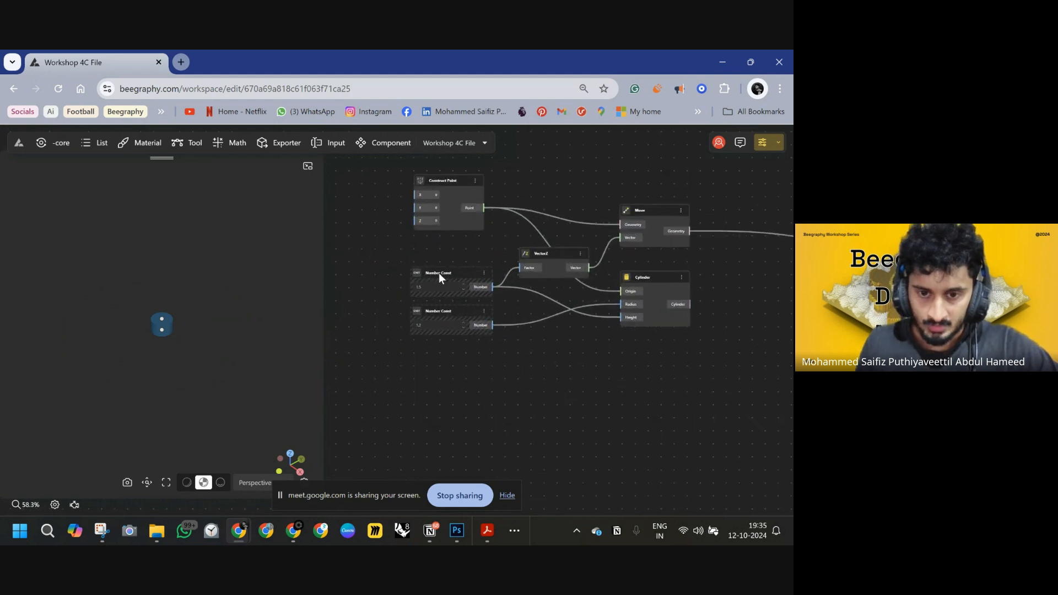
Rename the 1.5 Number Const to "non slip".
left_click(428, 276)
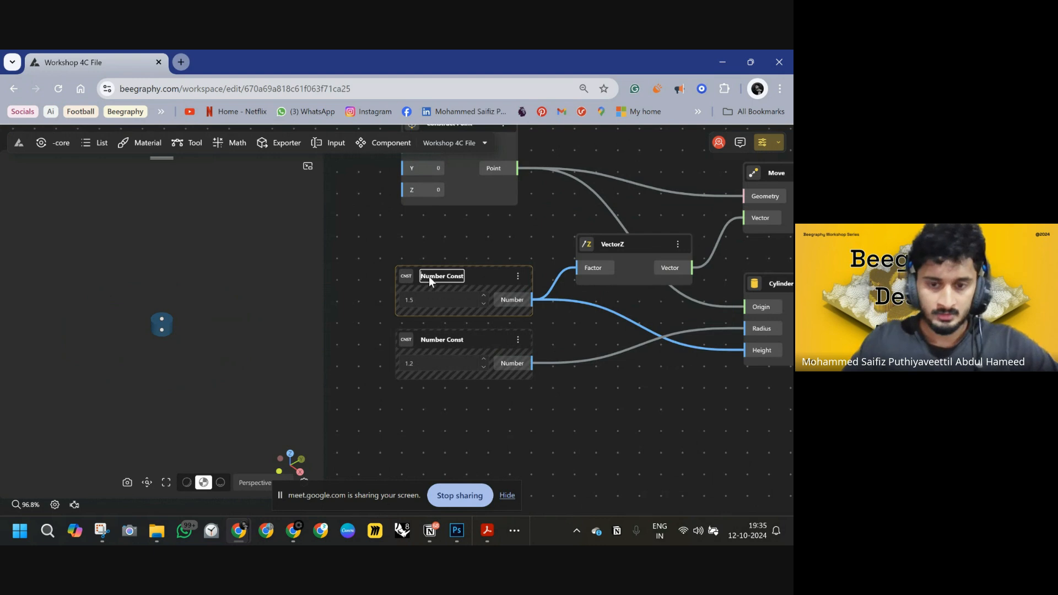
key("ctrl+a")
type("non")
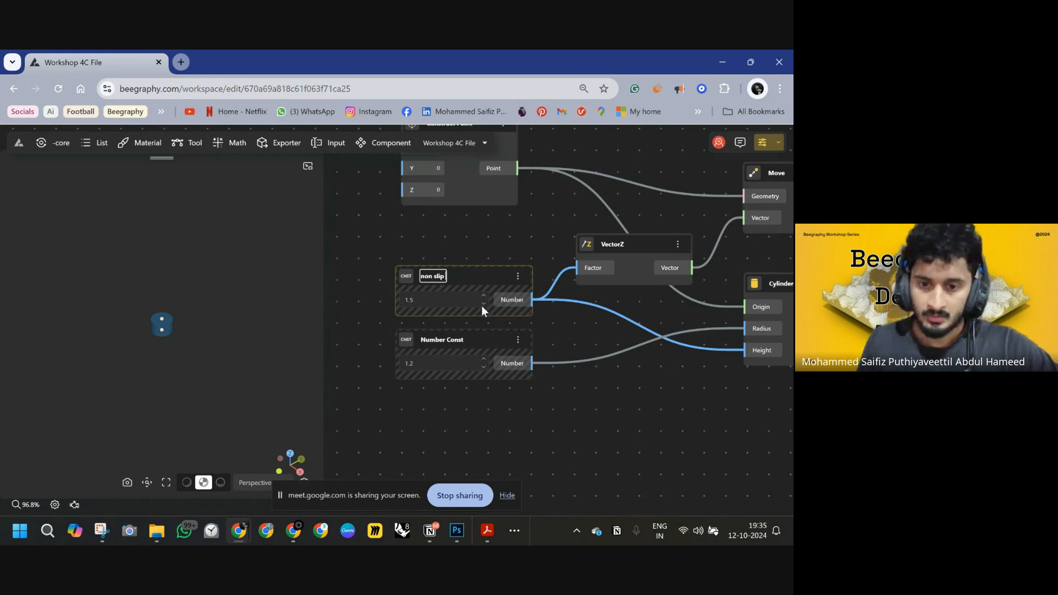
double_click(433, 279)
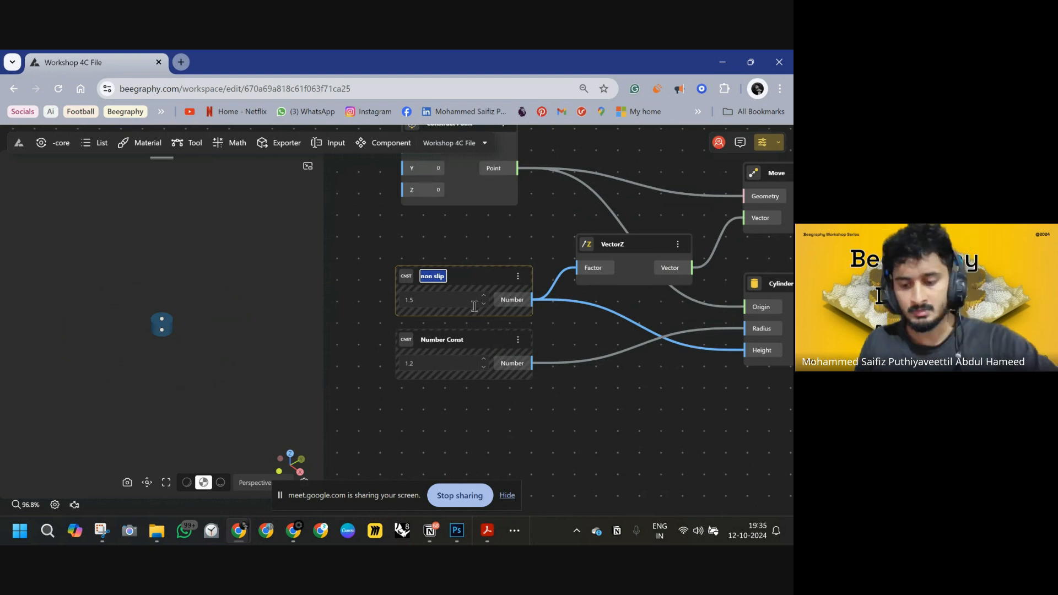
Create a Range Input slider at 0.5, move the 1.5 constant's connections onto it, and delete the constant.
double_click(436, 403)
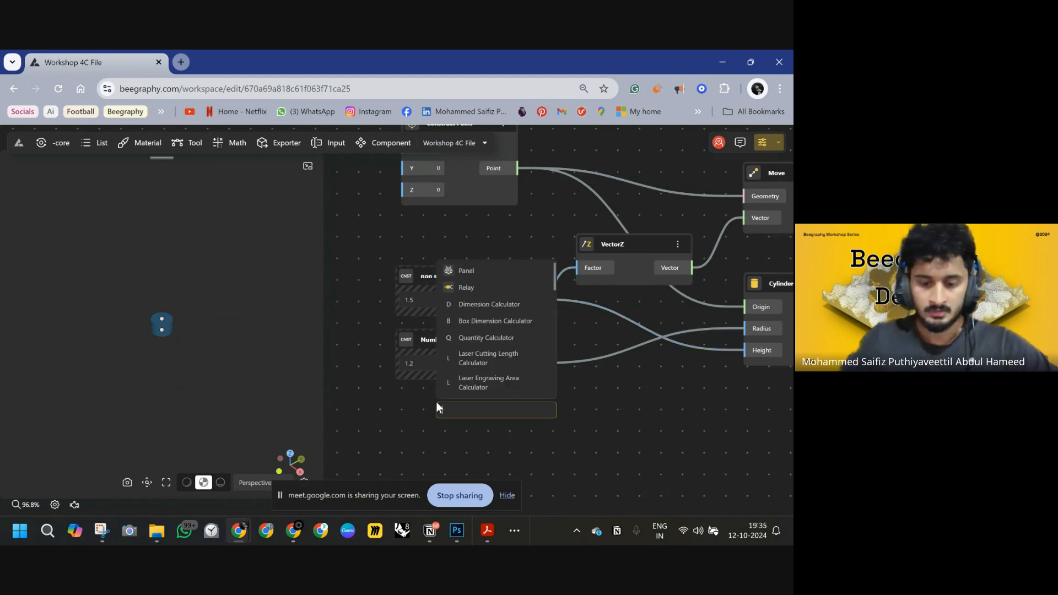
type("0.")
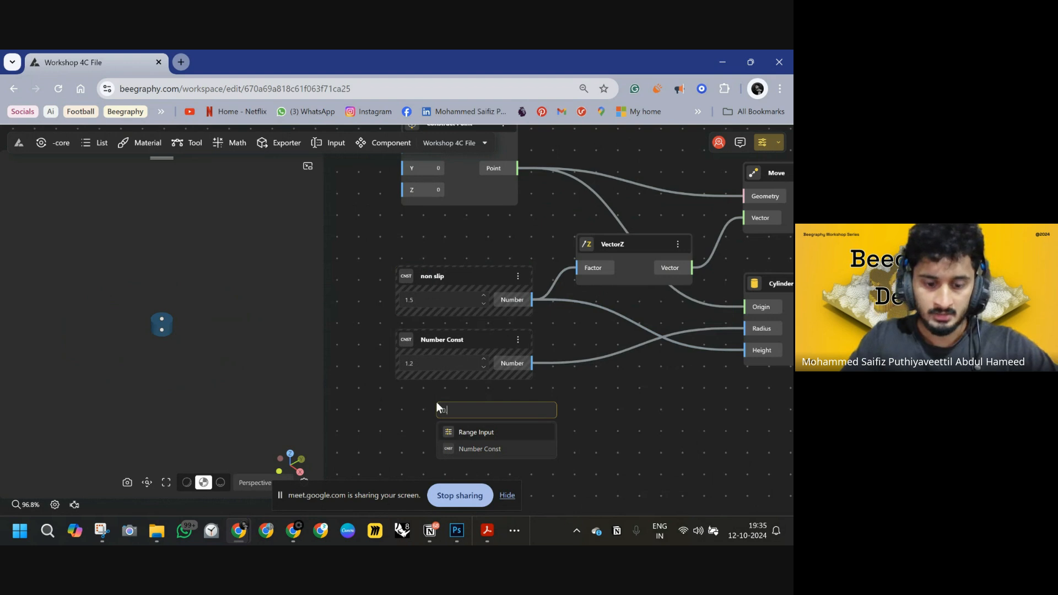
type("5")
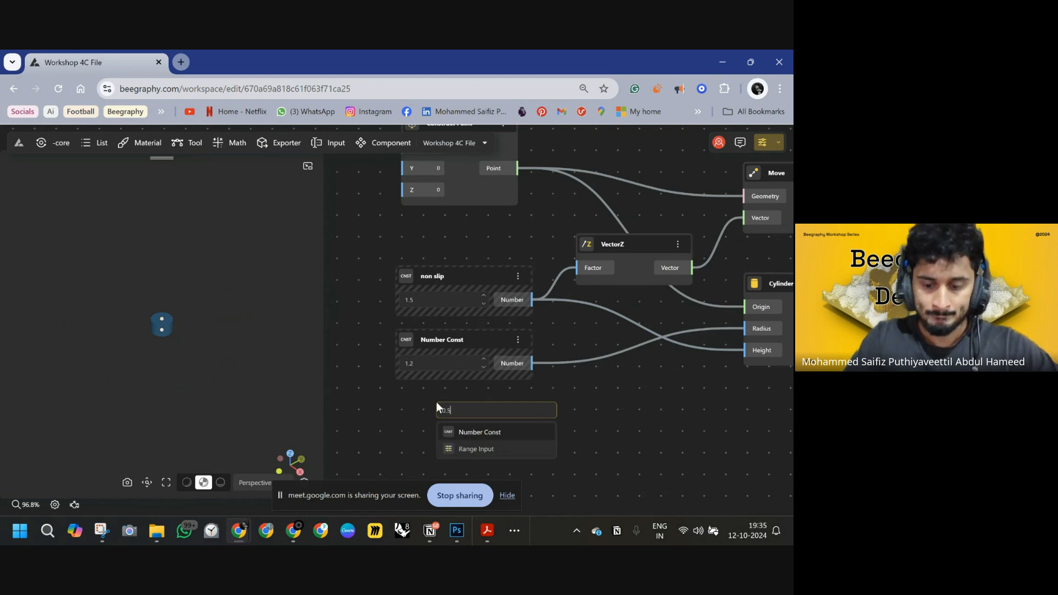
type(" <1.5")
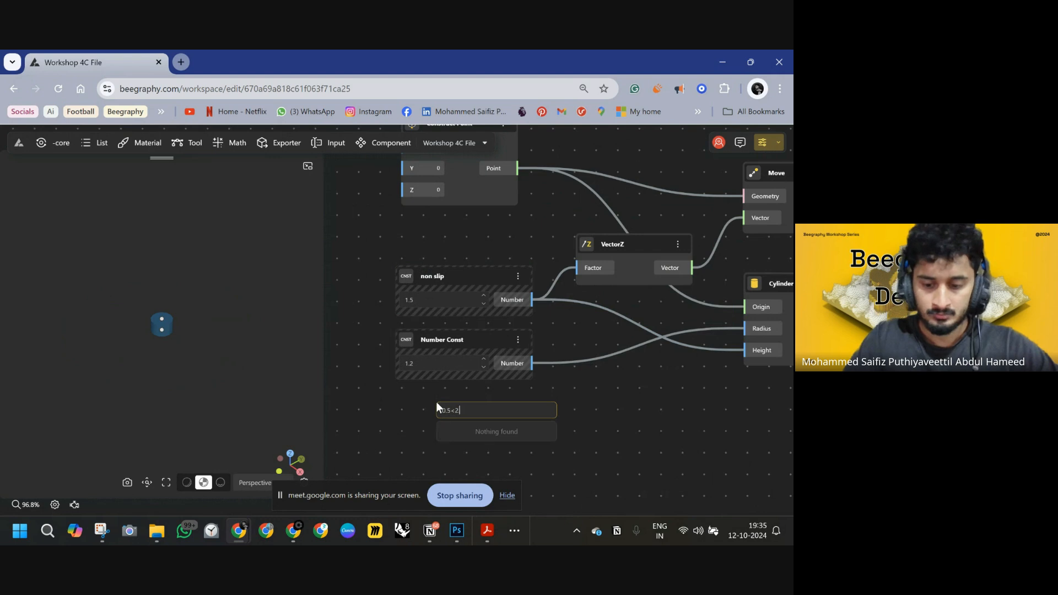
key("Return")
left_click_drag(485, 412, 419, 251)
left_click_drag(531, 300, 530, 273)
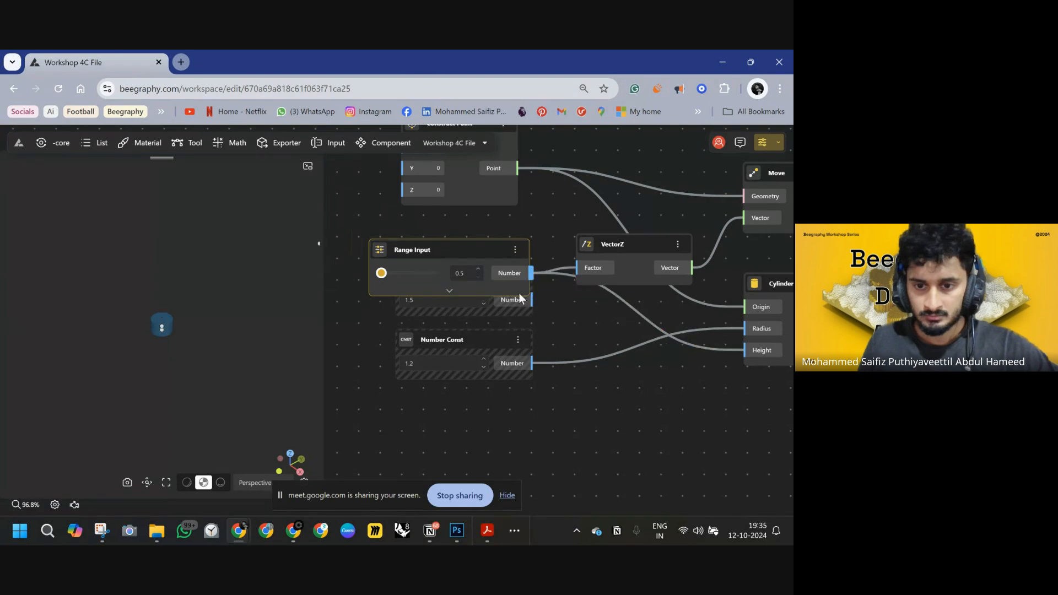
left_click(476, 311)
key("Delete")
Rename the Range Input slider to "Non slip base".
left_click_drag(466, 260, 483, 277)
type("N")
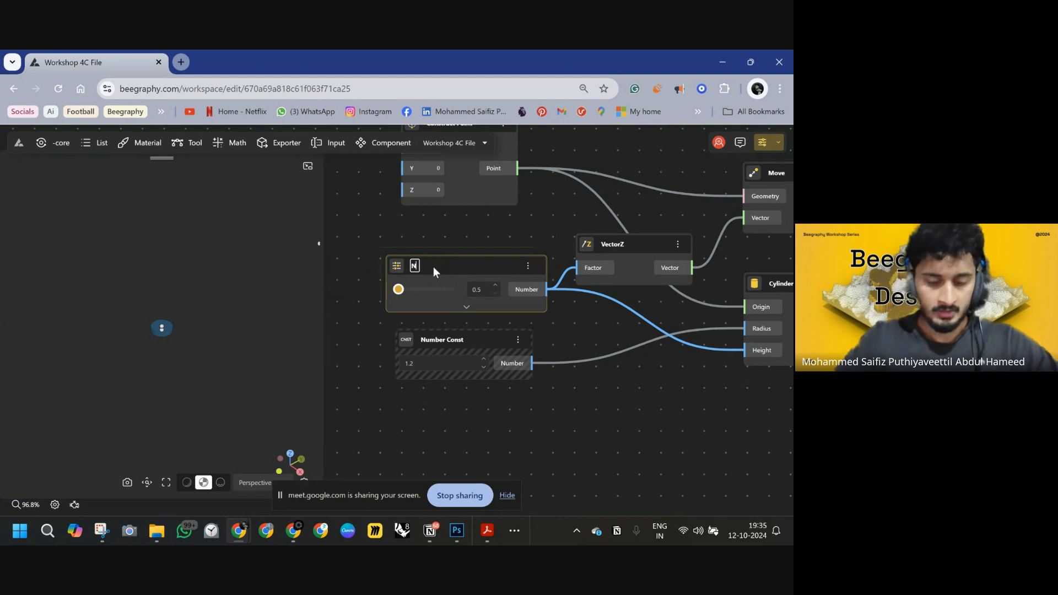
type("on slip ")
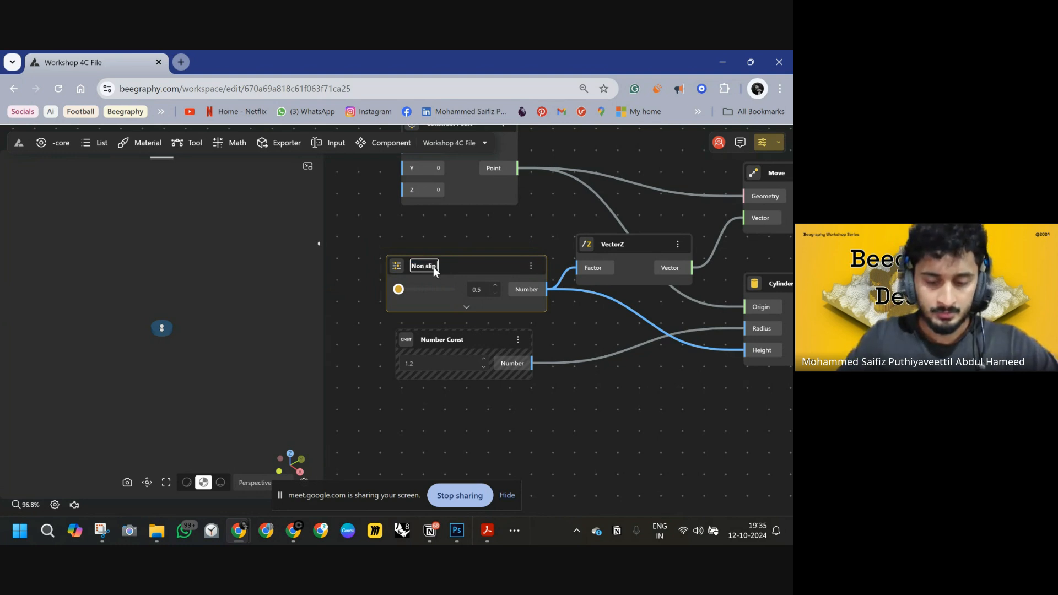
type("base")
key("Return")
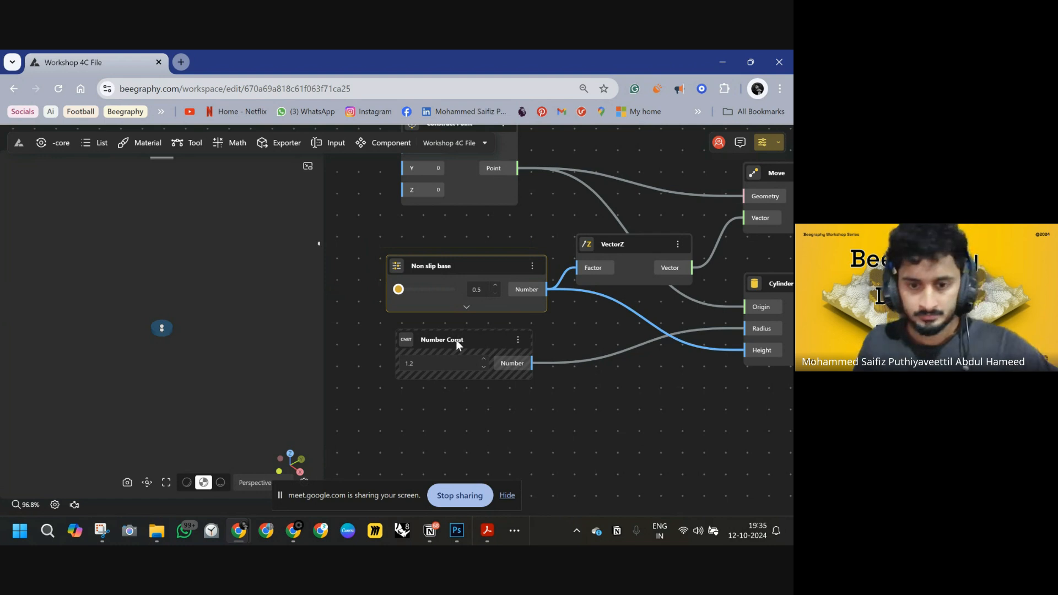
Replace the 1.2 constant with a copy of the Non slip base slider wired to the Cylinder's radius.
left_click_drag(456, 340, 464, 406)
left_click(443, 271)
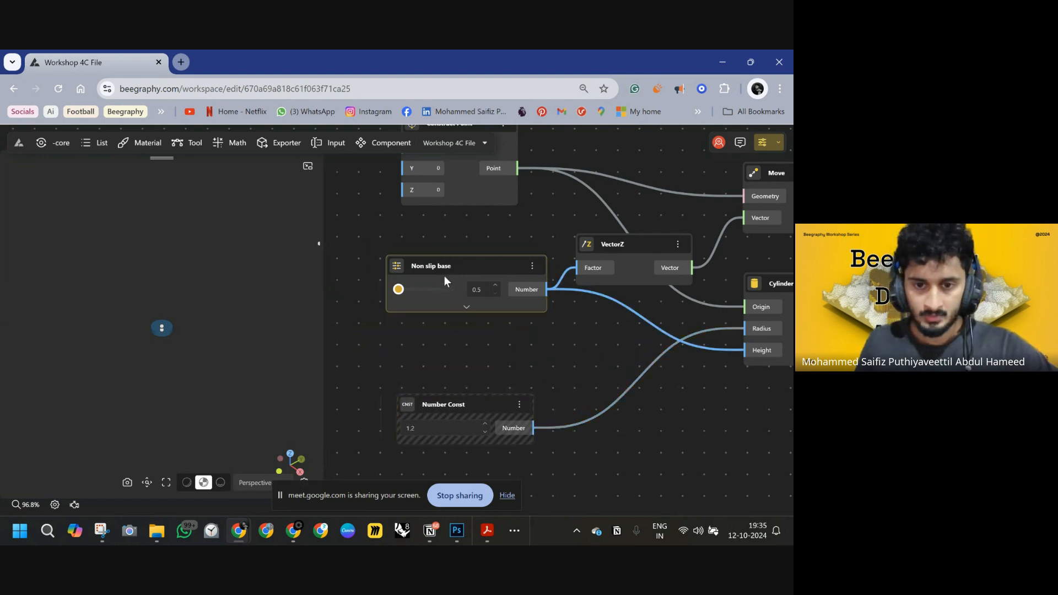
key("ctrl+c")
key("ctrl+v")
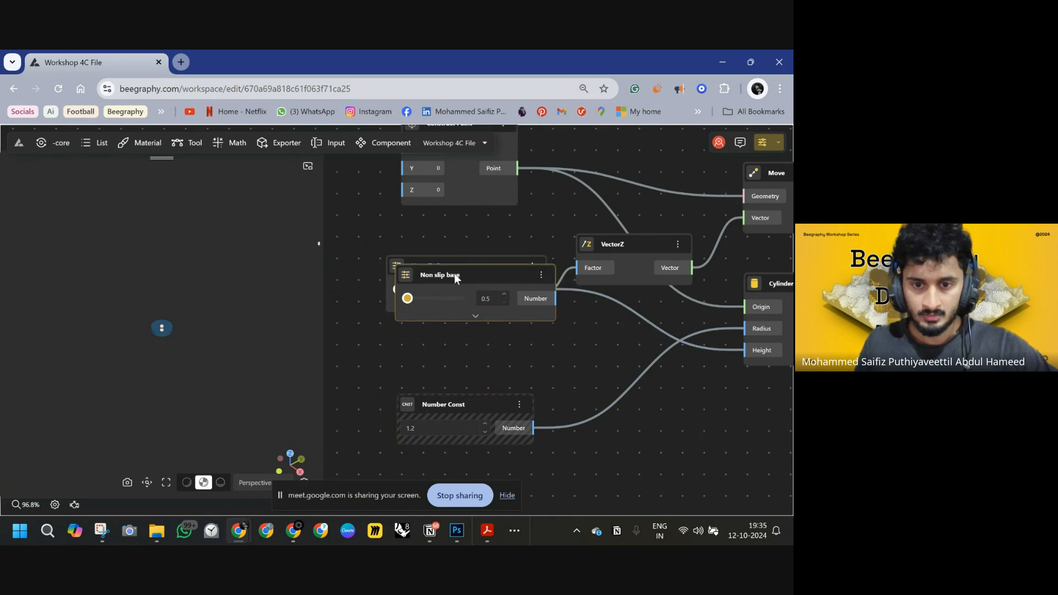
left_click_drag(454, 274, 450, 327)
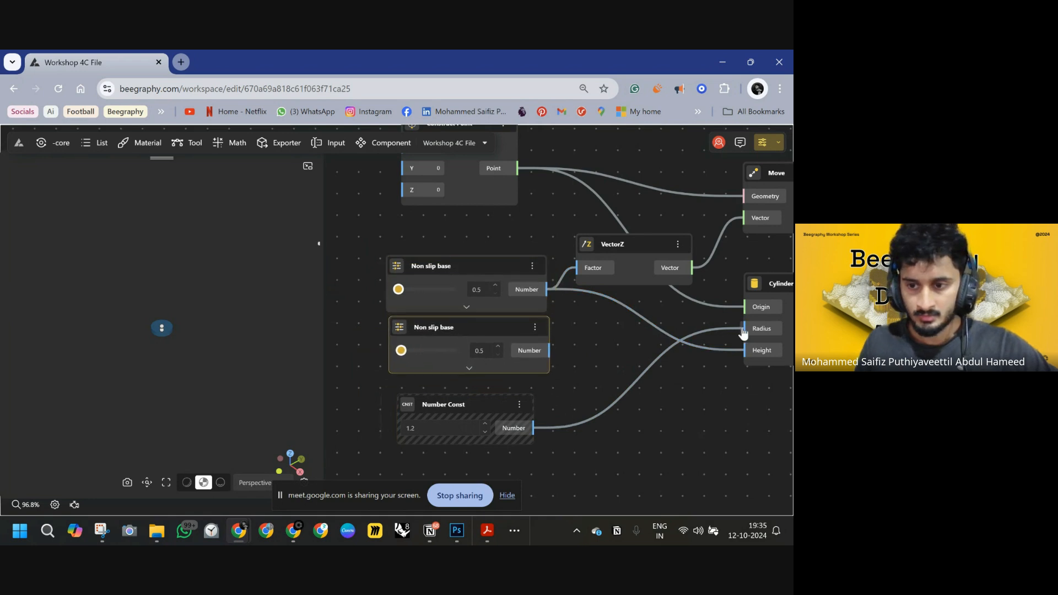
left_click_drag(533, 428, 550, 351)
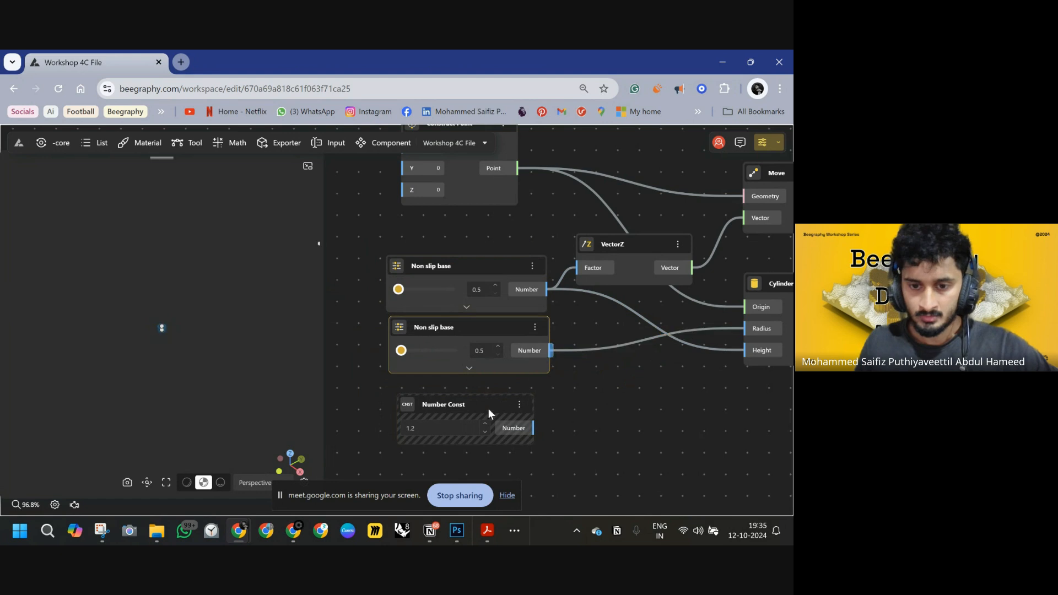
left_click(484, 406)
key("Delete")
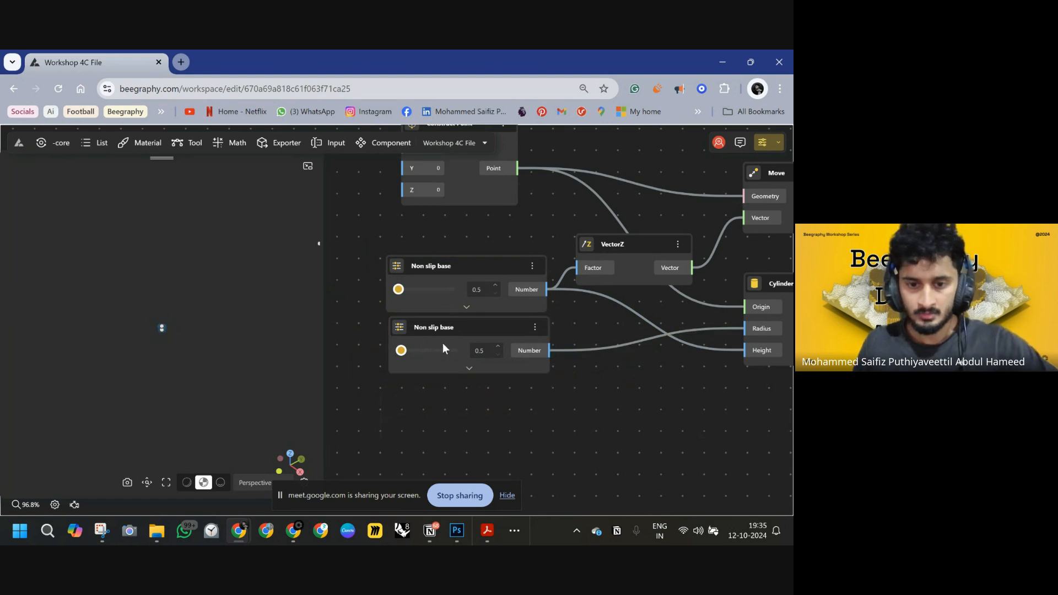
Set the radius slider to 1.3 and the factor and height slider to 1.4.
mouse_move(427, 357)
left_mouse_down()
mouse_move(448, 358)
mouse_move(432, 359)
left_mouse_up()
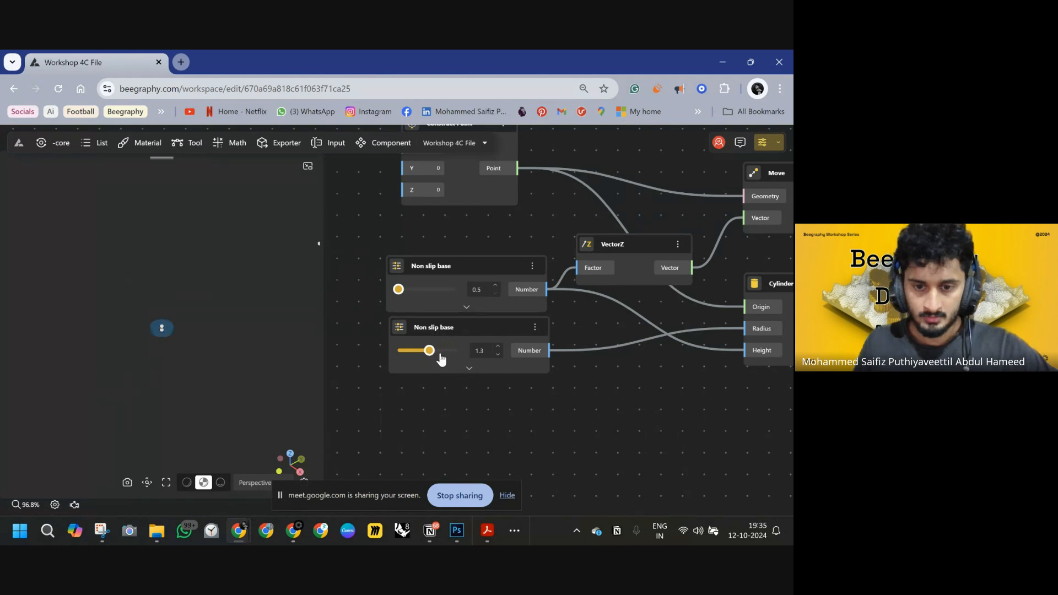
left_click_drag(408, 296, 430, 292)
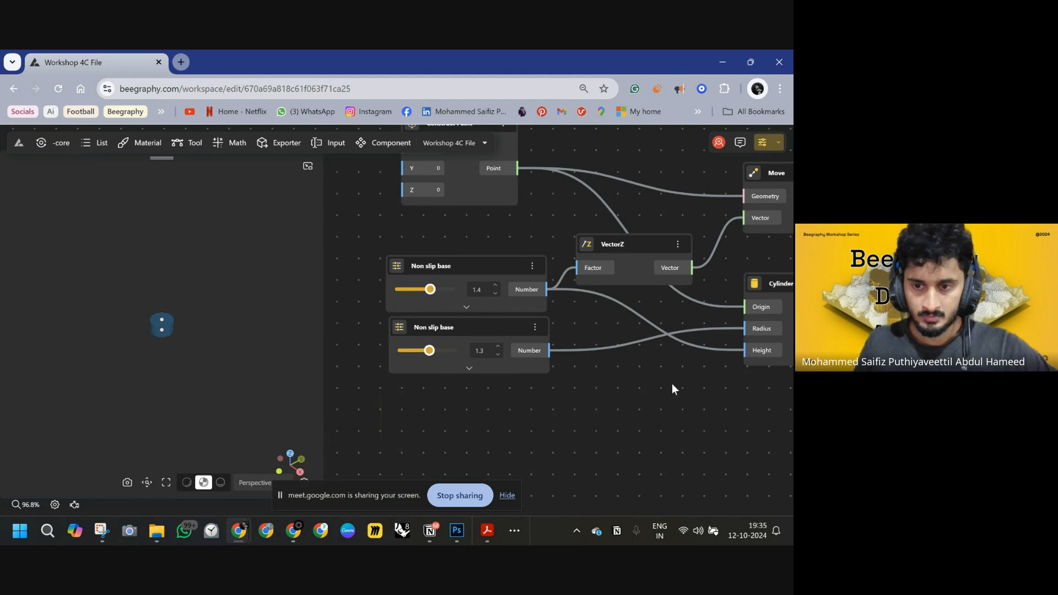
Add a VectorZ node below the second Move node.
scroll(533, 342, "down", 5)
scroll(665, 298, "down", 1)
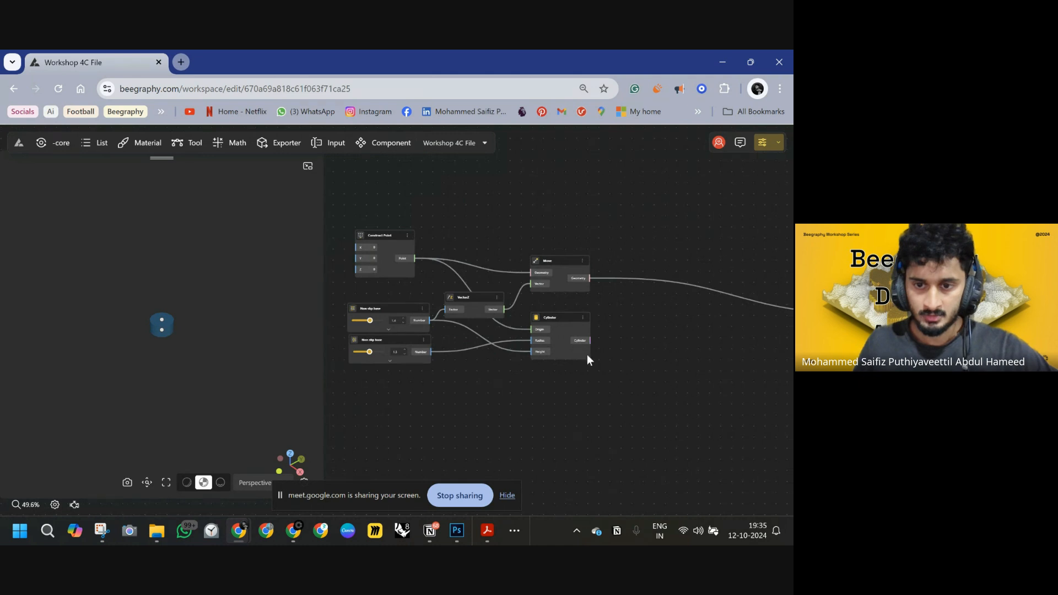
left_click_drag(604, 197, 319, 382)
middle_click_drag(661, 417, 550, 381)
middle_click_drag(648, 380, 503, 381)
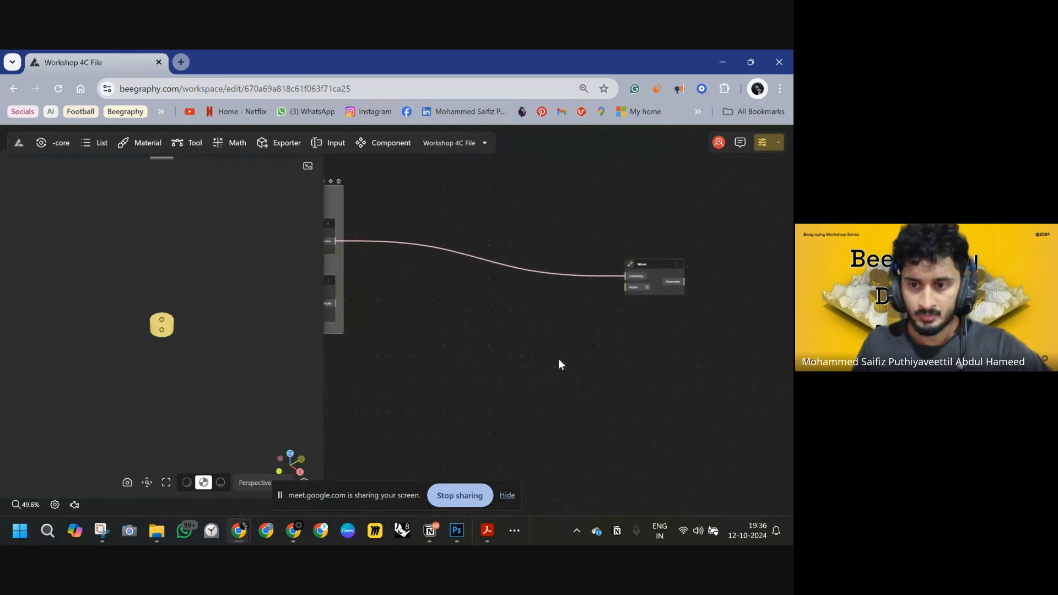
middle_click_drag(601, 332, 501, 324)
left_click_drag(563, 259, 572, 237)
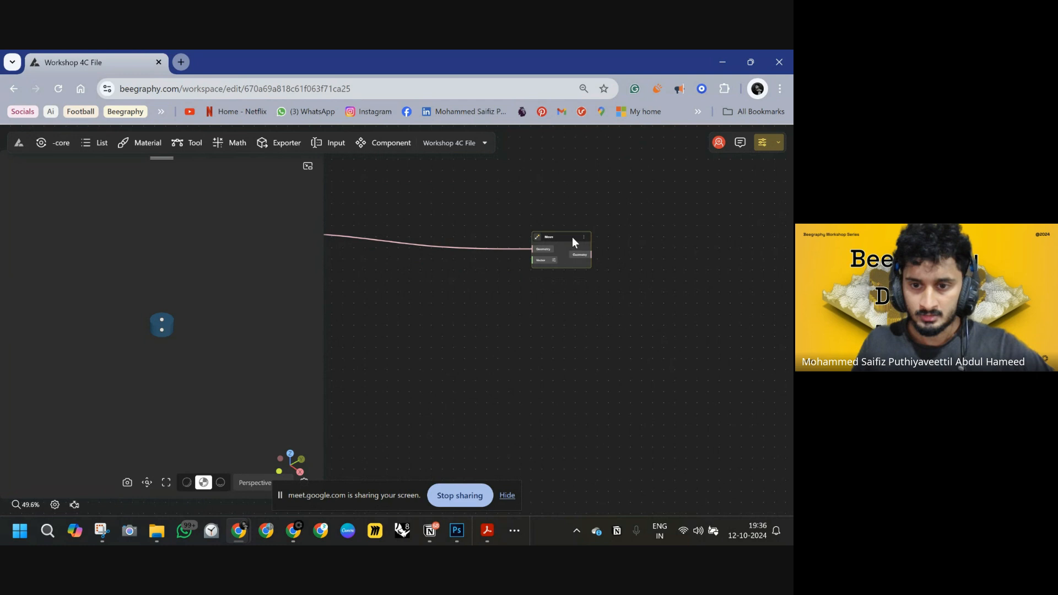
double_click(475, 300)
type("z")
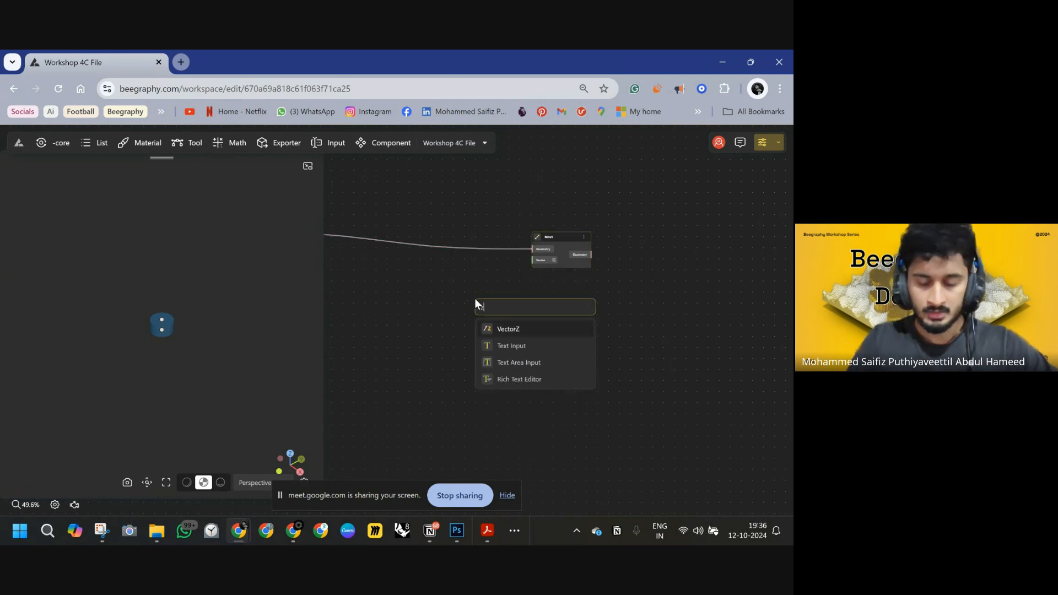
left_click(521, 331)
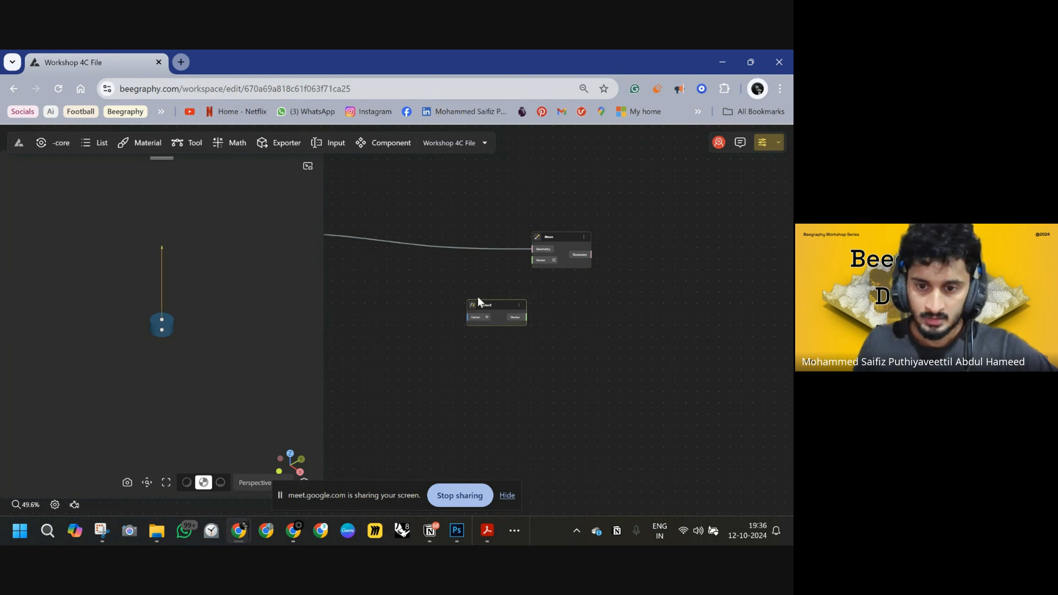
Wire the VectorZ into the second Move node's vector and drive its factor with a new 70<100 range slider.
mouse_move(478, 298)
left_mouse_down()
mouse_move(438, 283)
mouse_move(532, 260)
left_mouse_up()
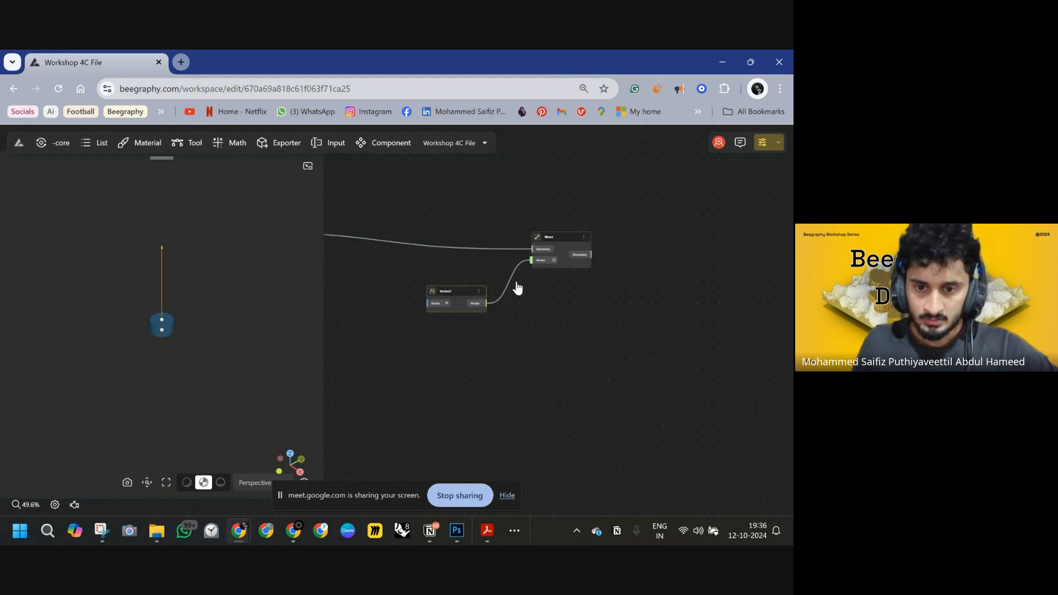
scroll(517, 287, "left", 8)
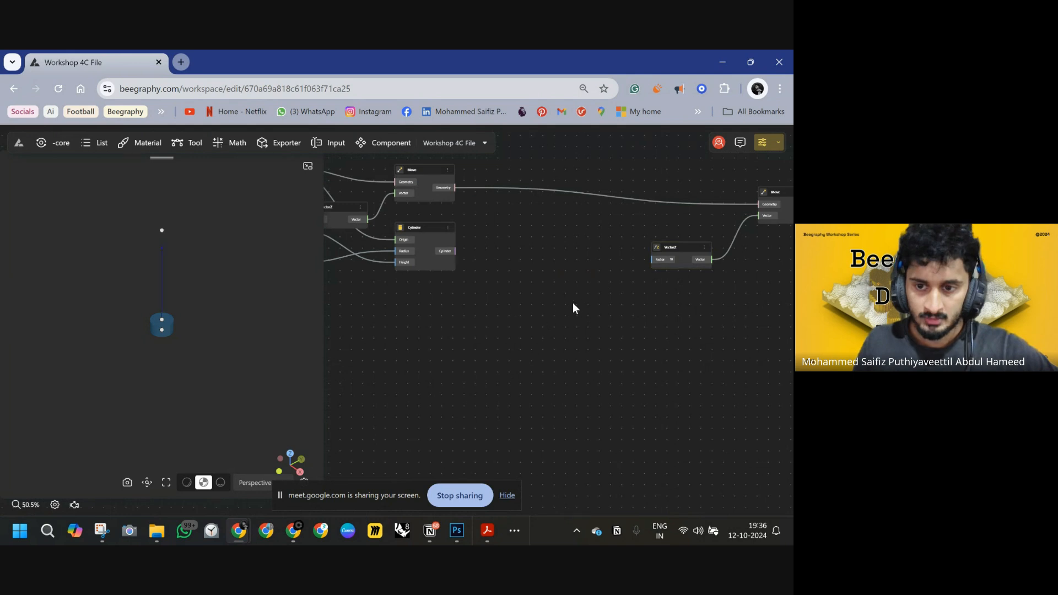
double_click(574, 303)
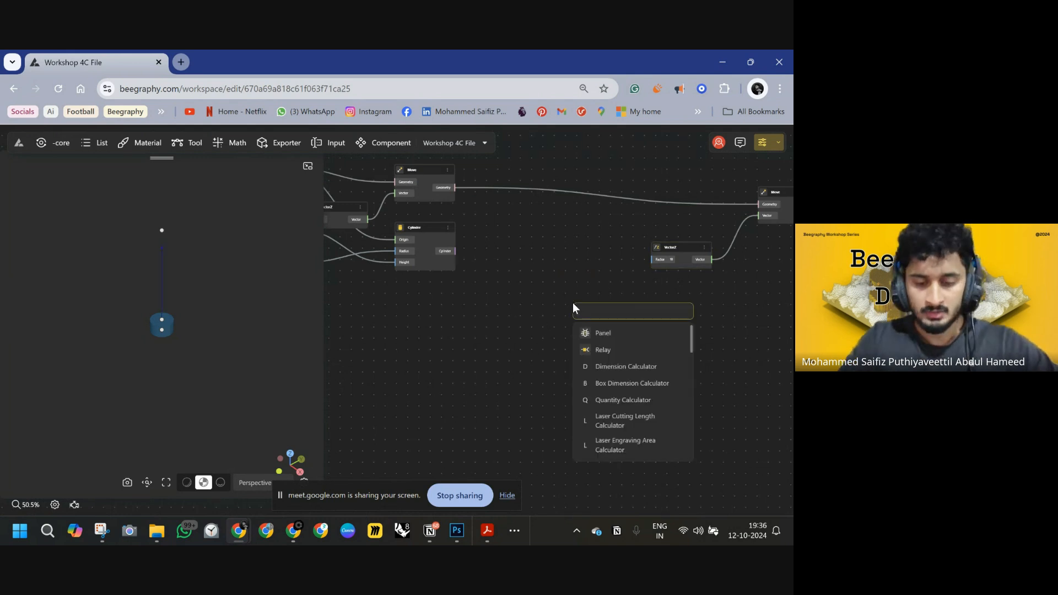
type("70")
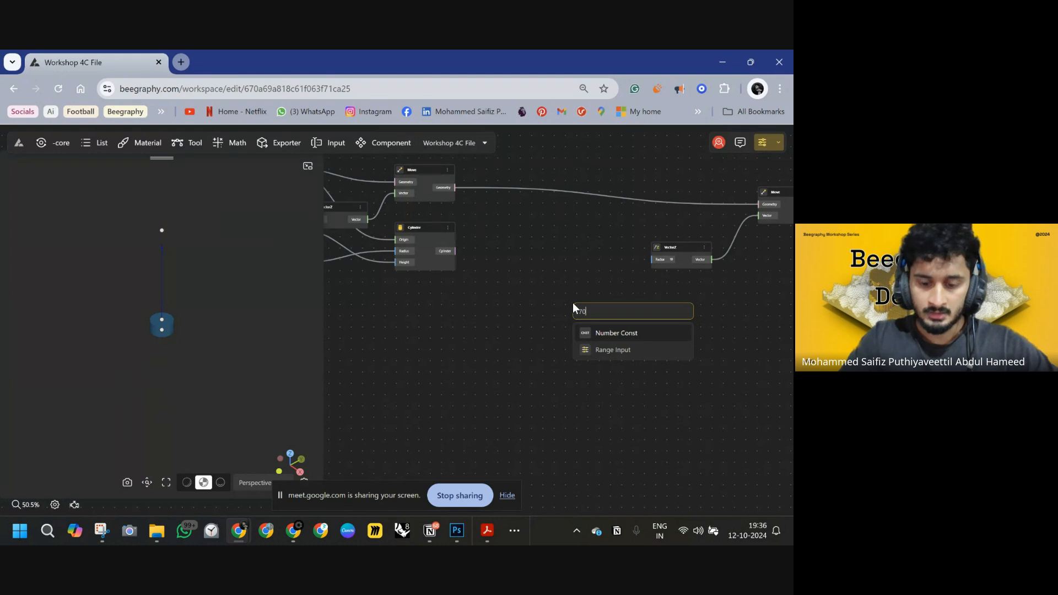
type("<1")
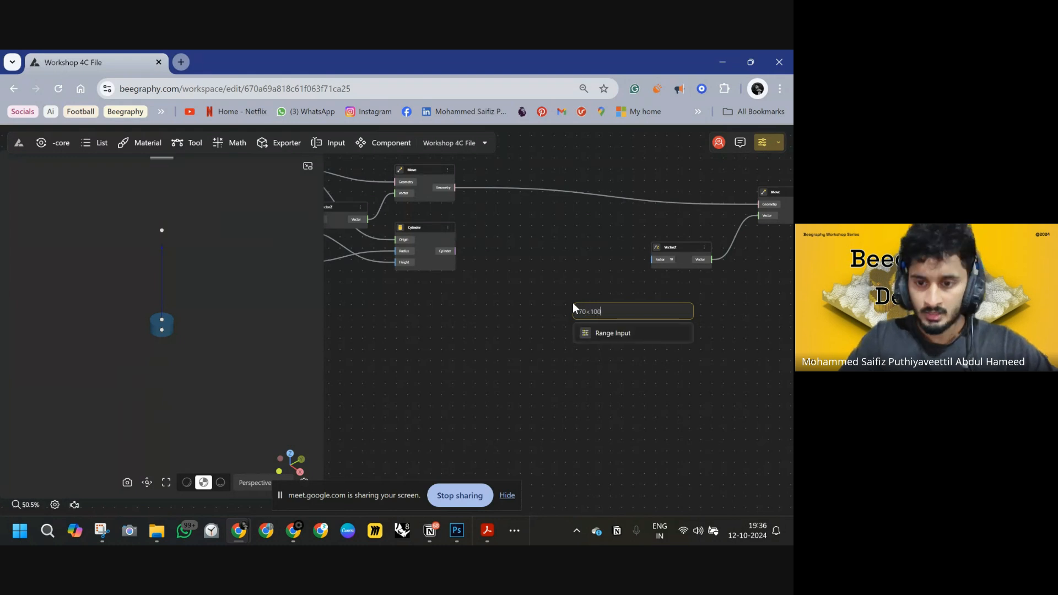
type("00")
key("Return")
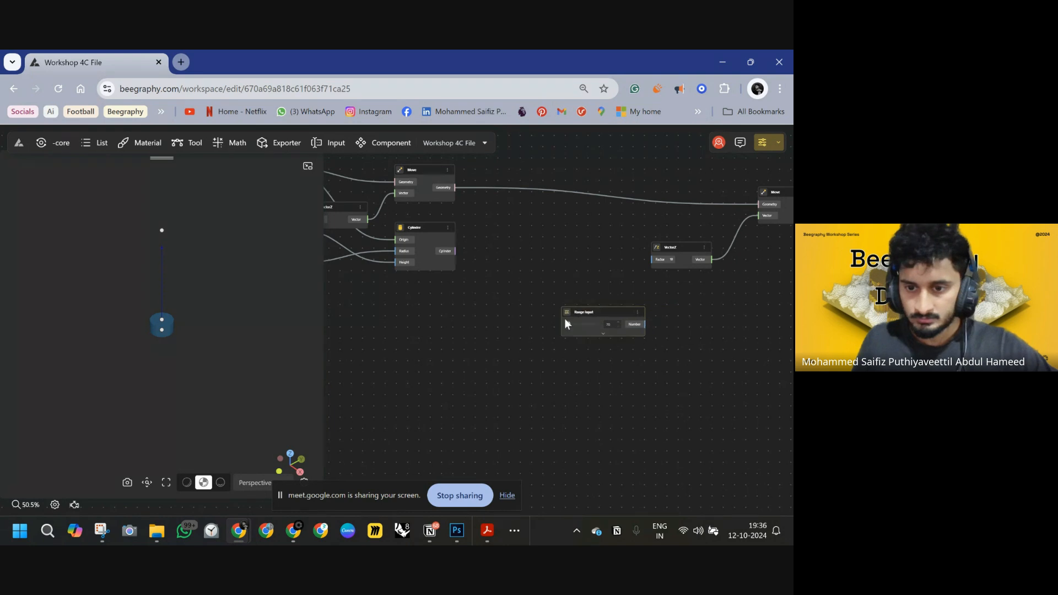
left_click_drag(552, 343, 655, 261)
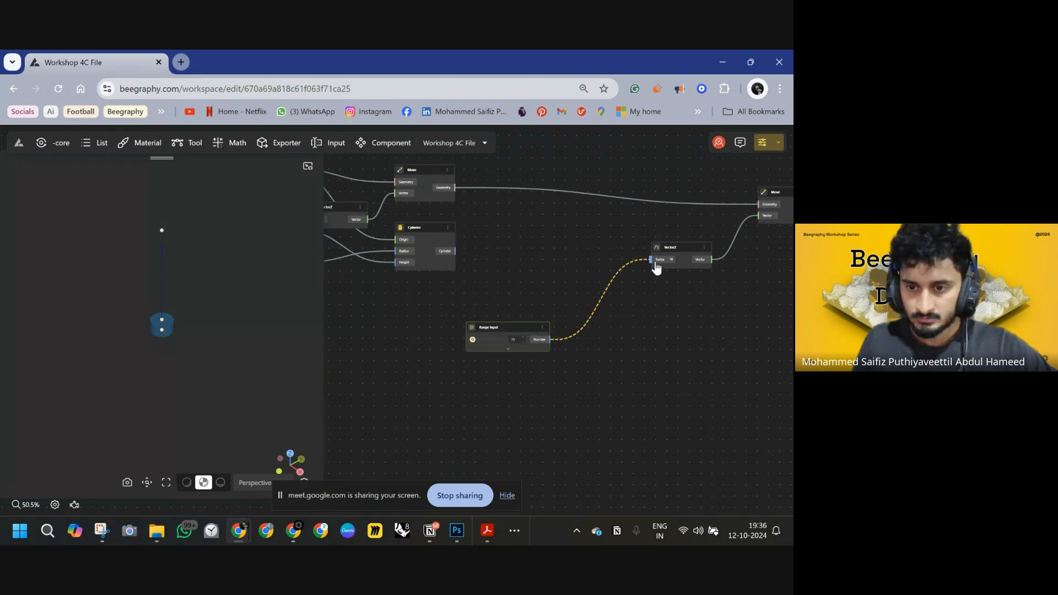
Rename the new range slider to "Height of the stick".
scroll(478, 336, "up", 3)
double_click(487, 320)
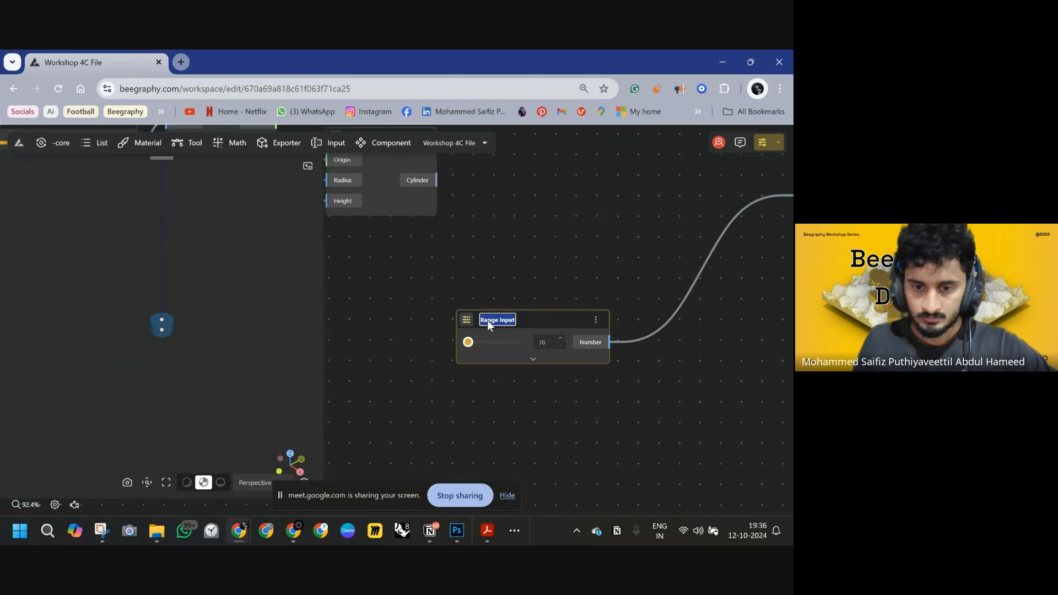
type("Height of")
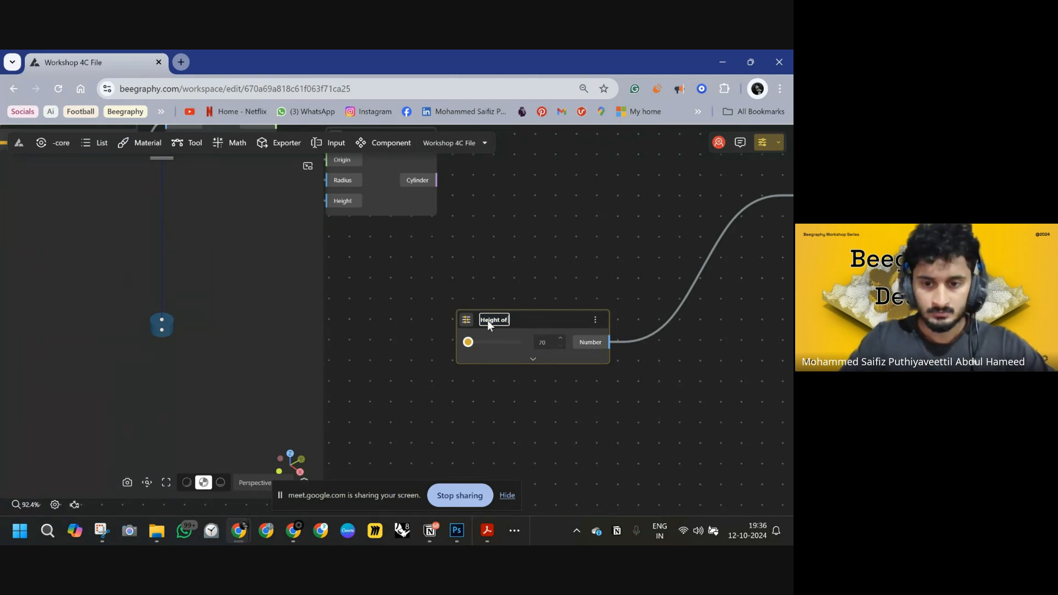
type(" the stick")
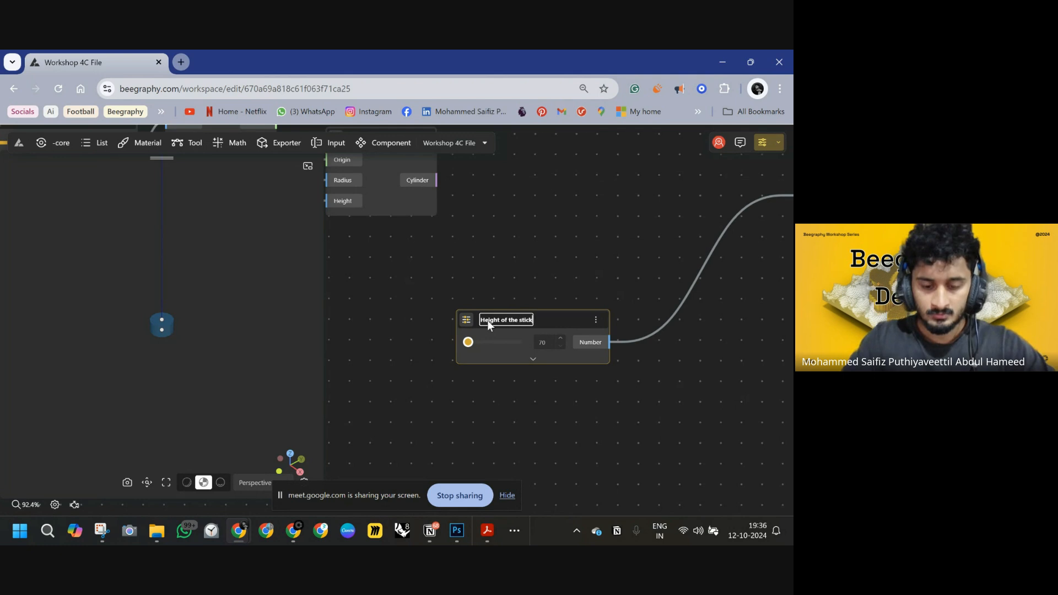
key("Return")
scroll(615, 291, "down", 7)
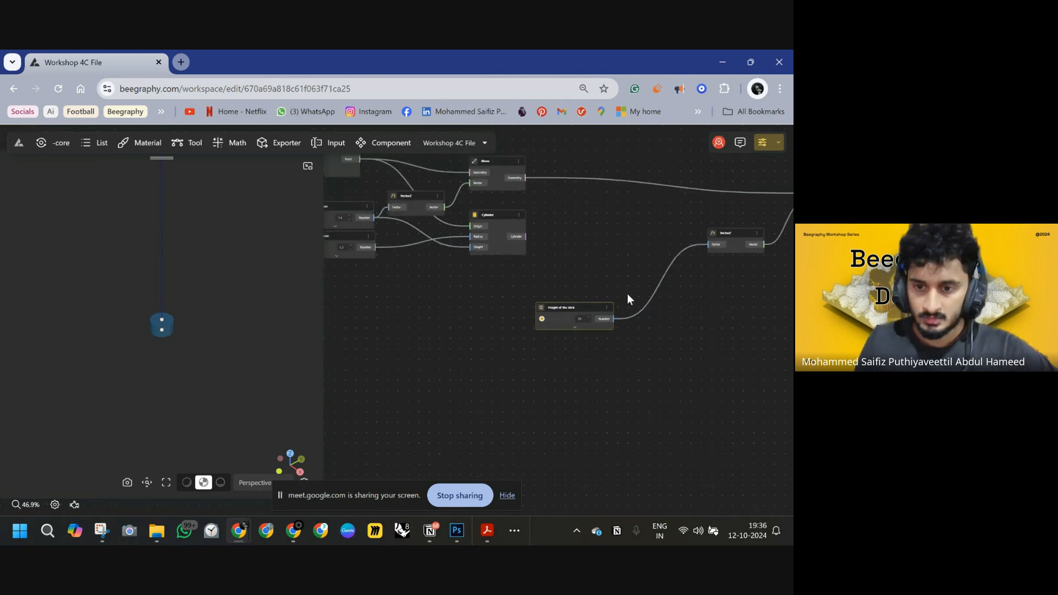
right_click_drag(627, 293, 452, 314)
scroll(558, 332, "down", 4)
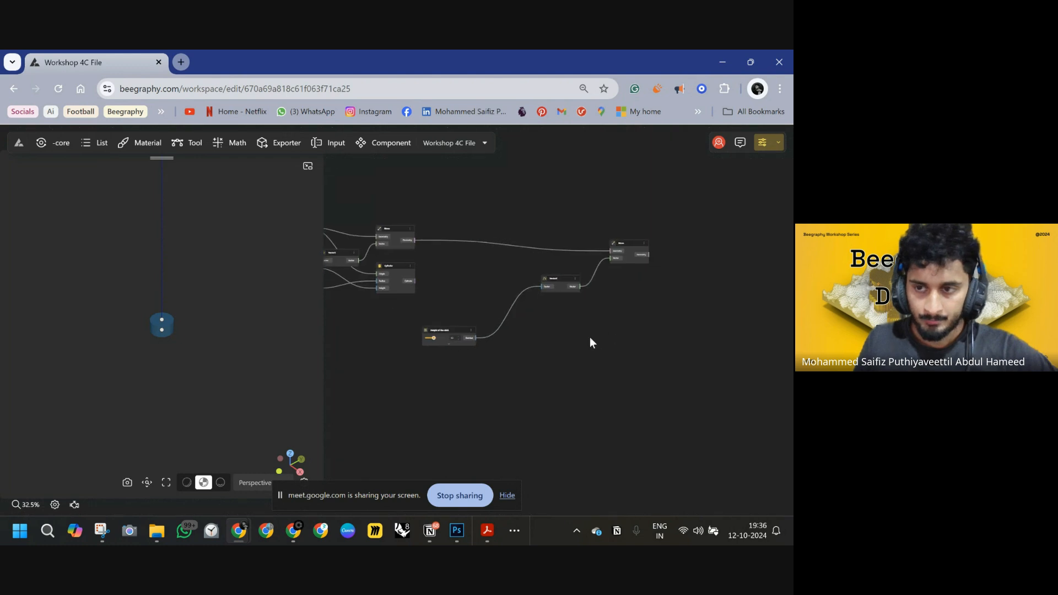
right_click_drag(591, 339, 559, 345)
left_click_drag(577, 253, 626, 234)
scroll(584, 298, "down", 5)
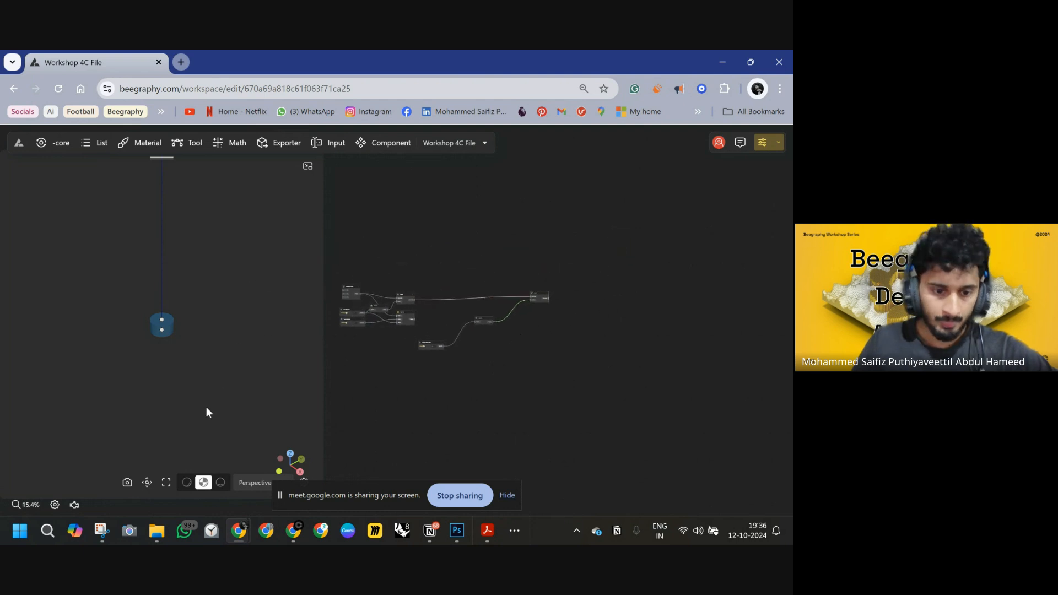
Switch to Photoshop and draw a vertical line beside the walking-stick and stool sketch.
left_click(455, 531)
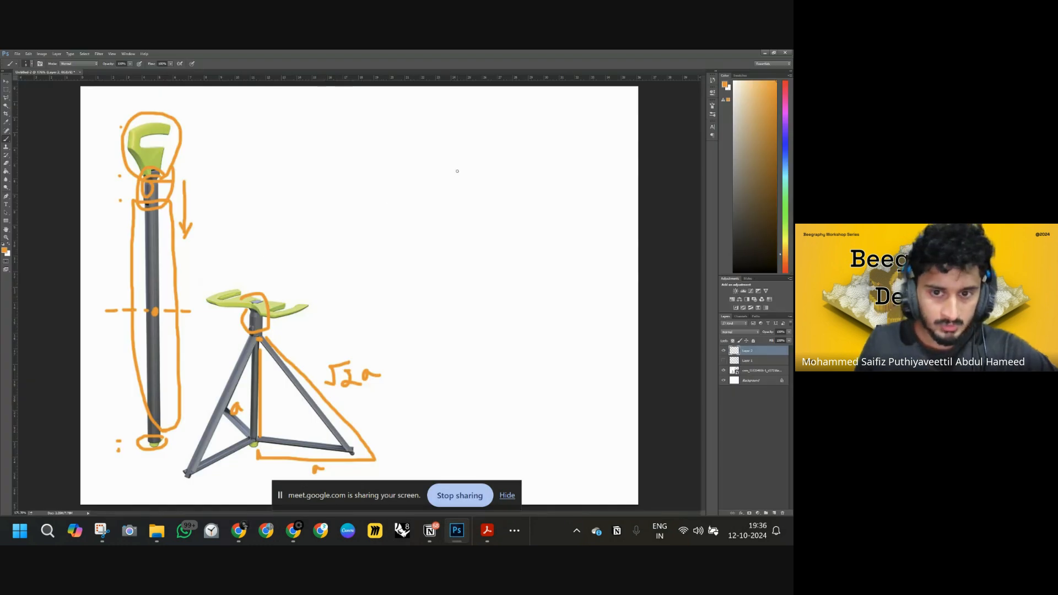
left_click_drag(456, 152, 481, 444)
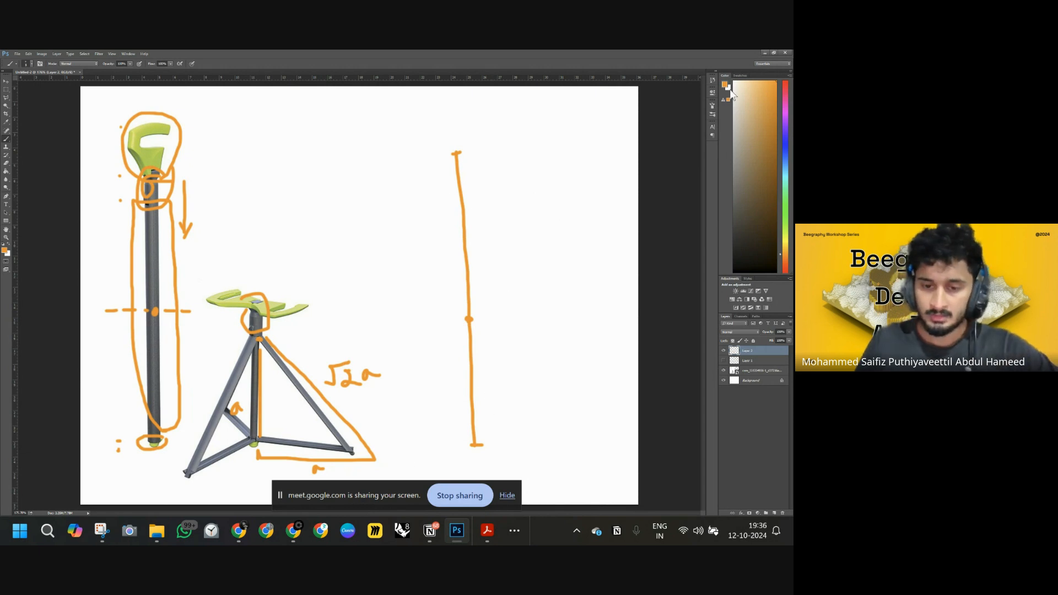
Return to the Beegraphy workspace and add a Line node beside the second Move node.
mouse_move(235, 533)
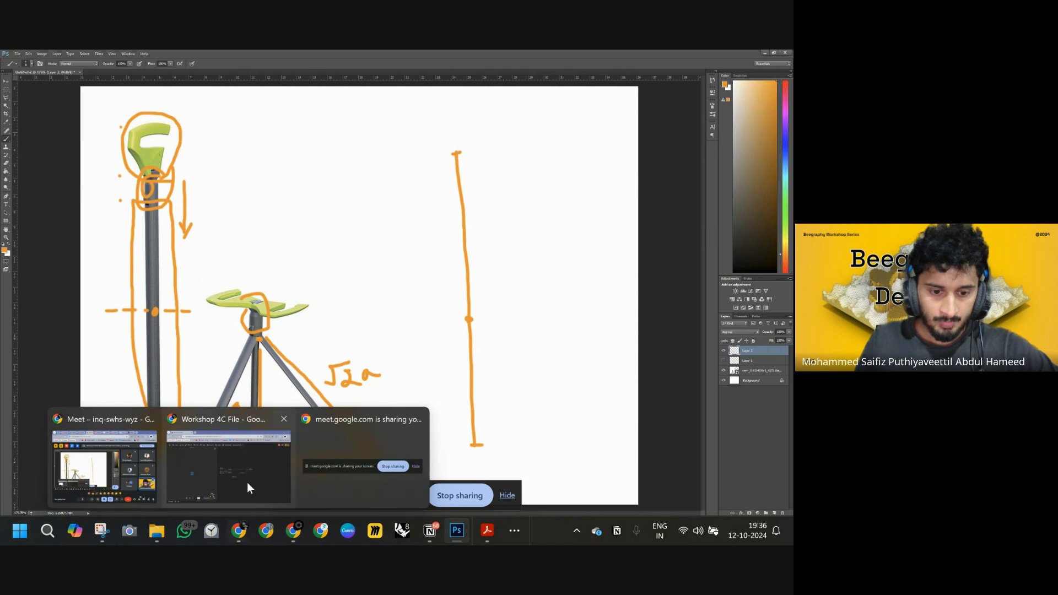
left_click(247, 482)
right_click_drag(548, 362, 455, 351)
scroll(470, 296, "up", 4)
right_click_drag(458, 292, 473, 330)
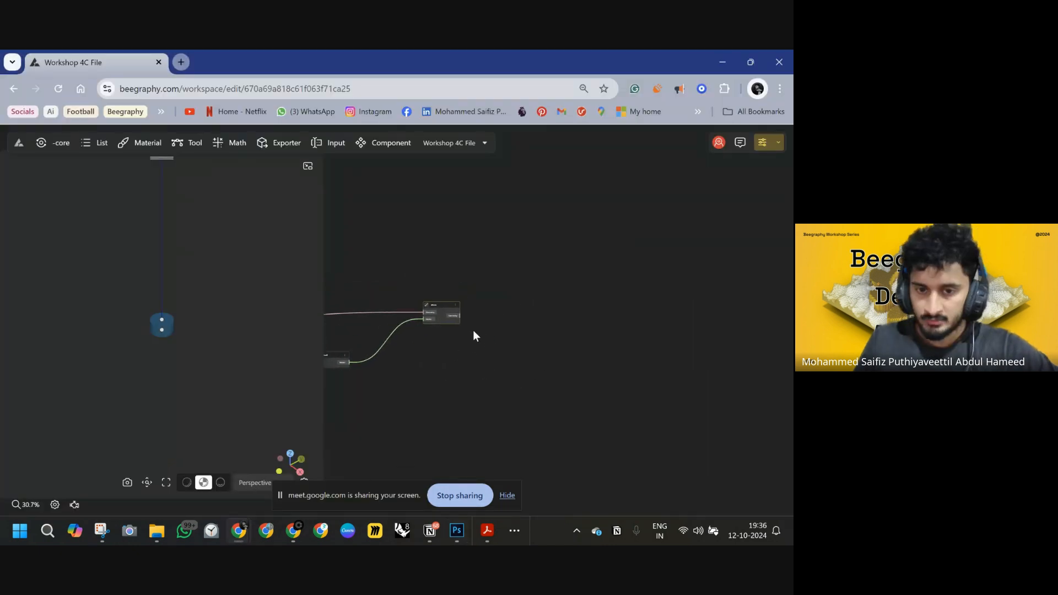
left_click_drag(439, 319, 434, 327)
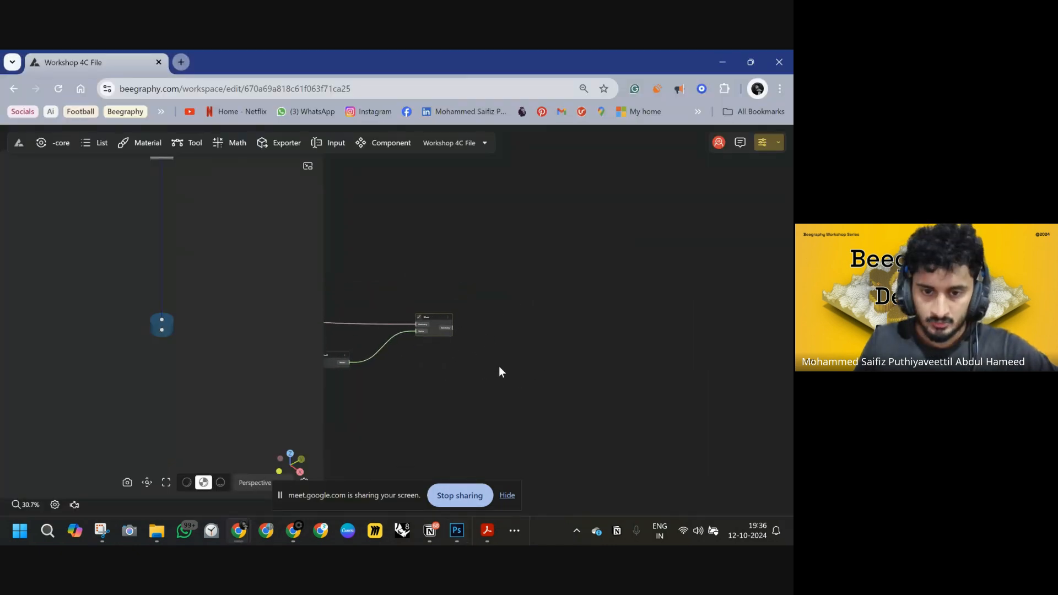
double_click(485, 310)
type("line")
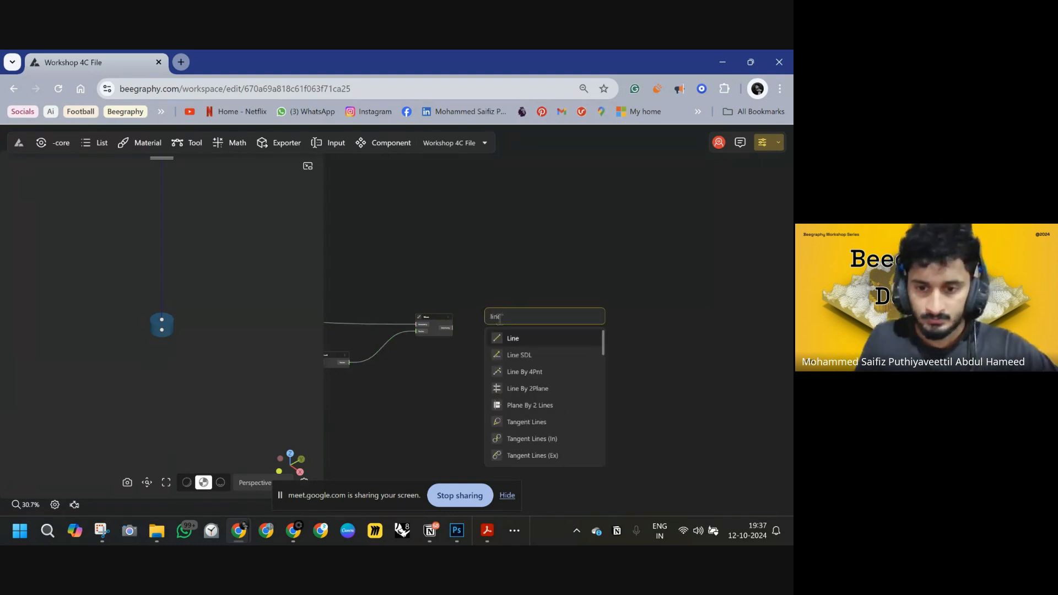
left_click(513, 338)
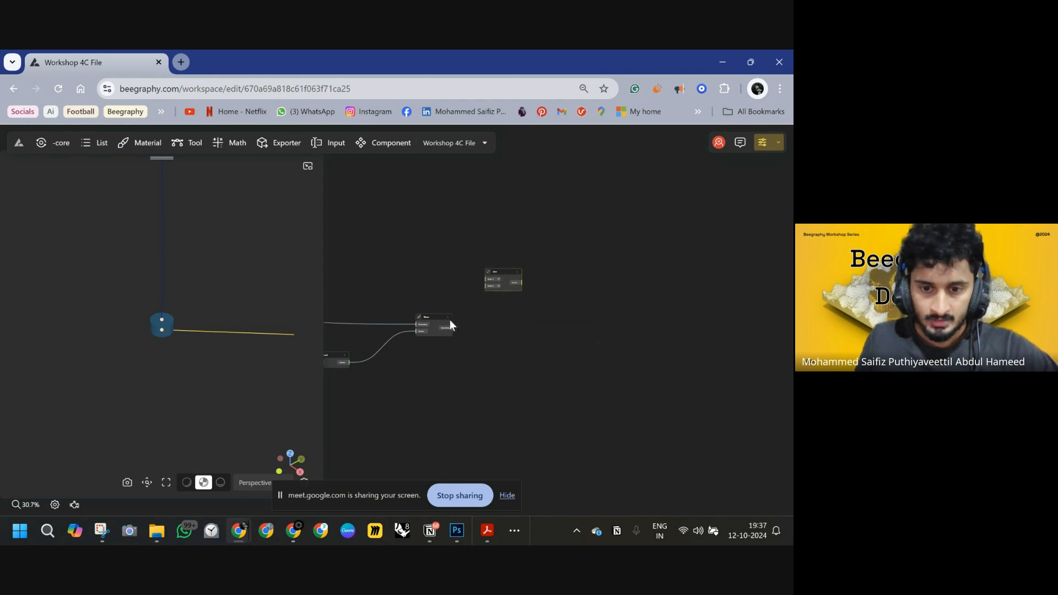
Connect the geometry outputs of the two Move nodes to the Line node's Point 1 and Point 2.
scroll(424, 319, "up", 4)
left_click_drag(460, 322, 543, 354)
middle_click_drag(447, 379, 634, 344)
scroll(633, 349, "down", 3)
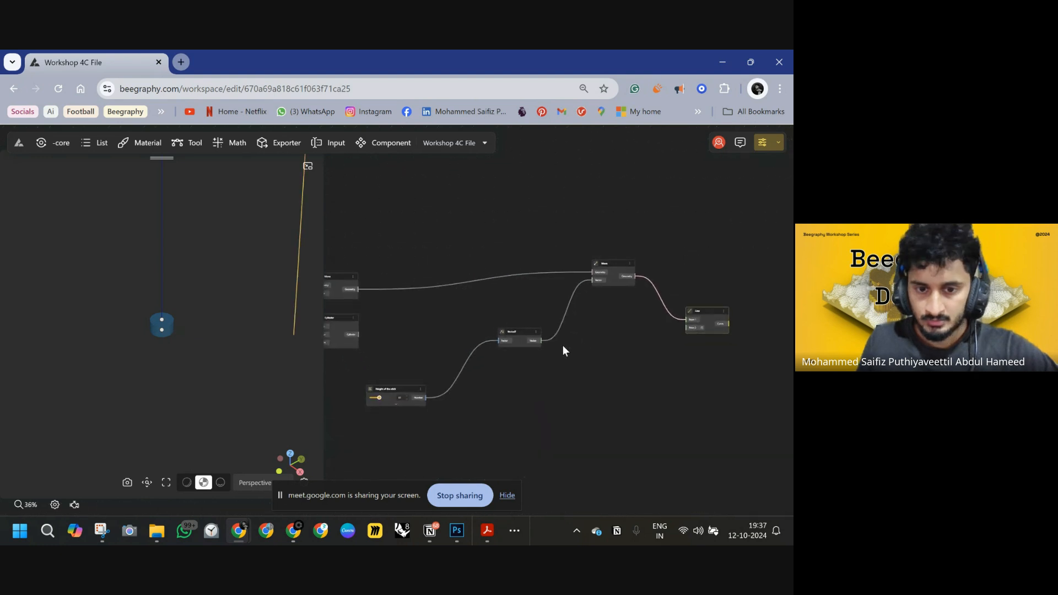
left_click(340, 277)
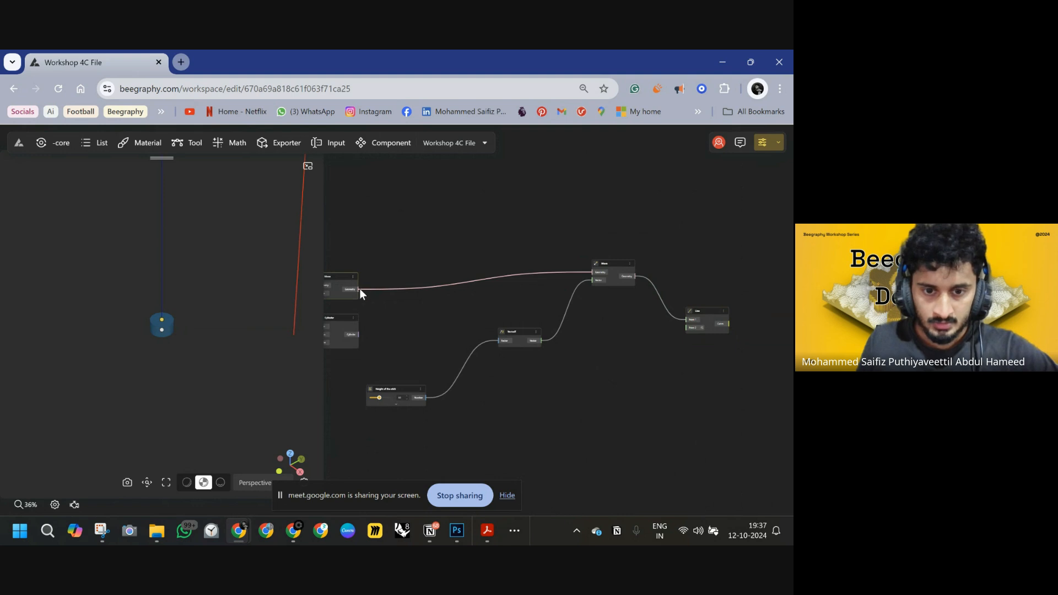
left_click_drag(360, 289, 687, 329)
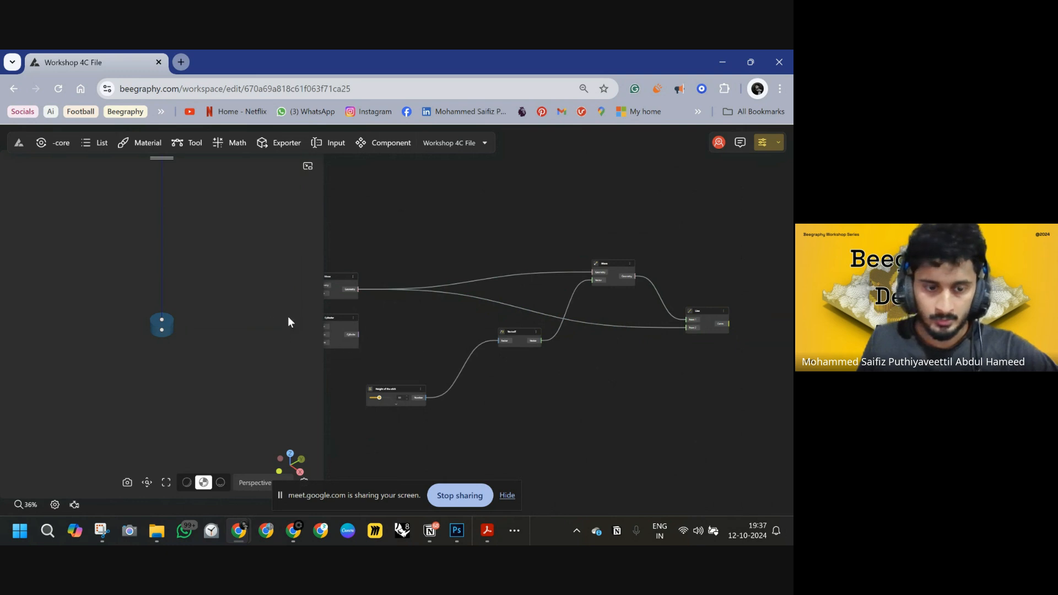
Inspect the resulting line in the viewport and locate its Line node in the graph.
scroll(474, 325, "down", 5)
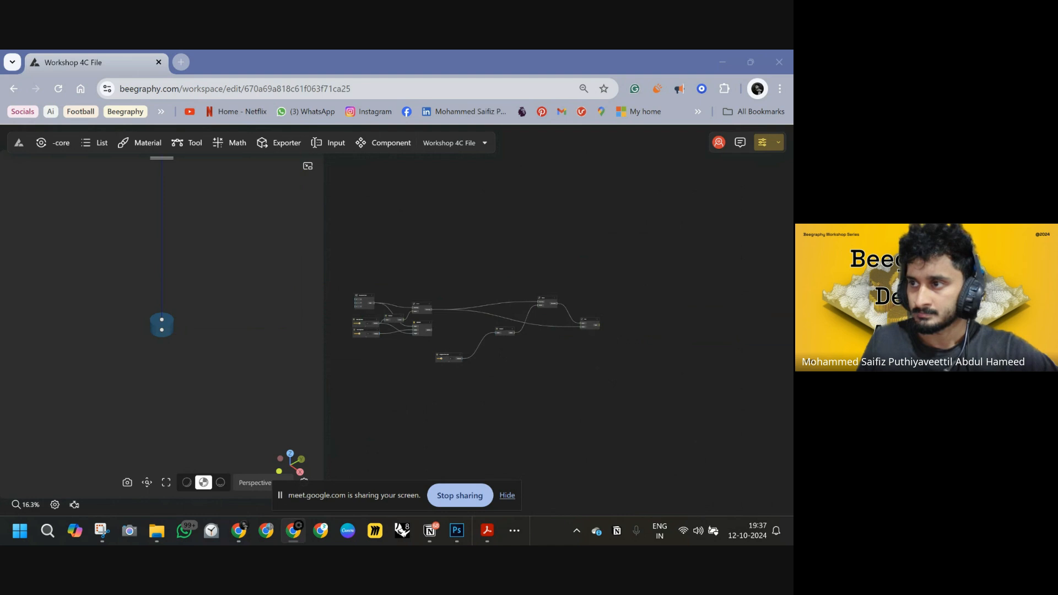
scroll(194, 289, "down", 5)
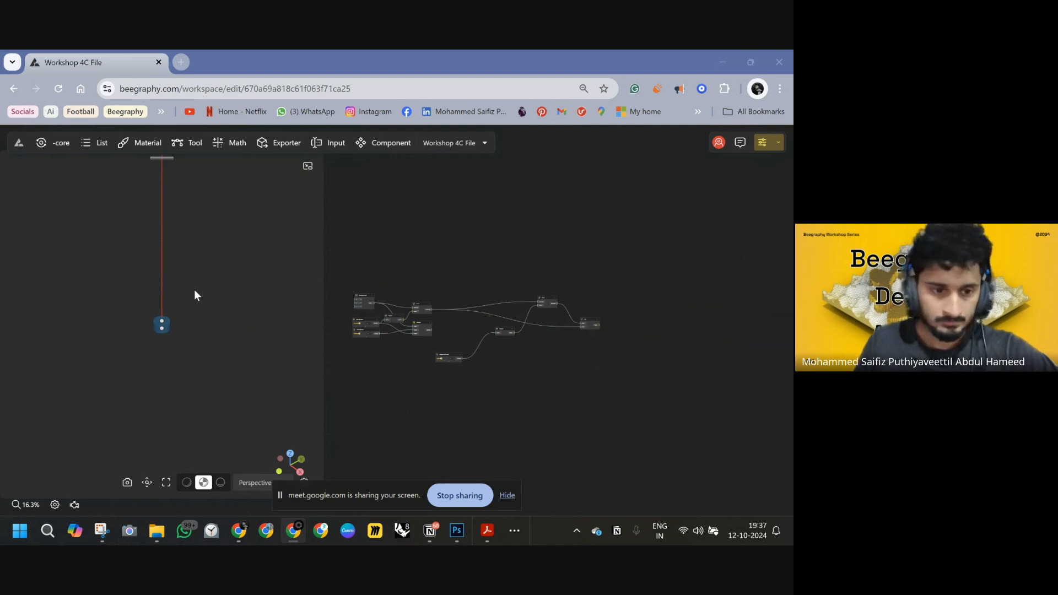
left_click(593, 323)
left_click(166, 482)
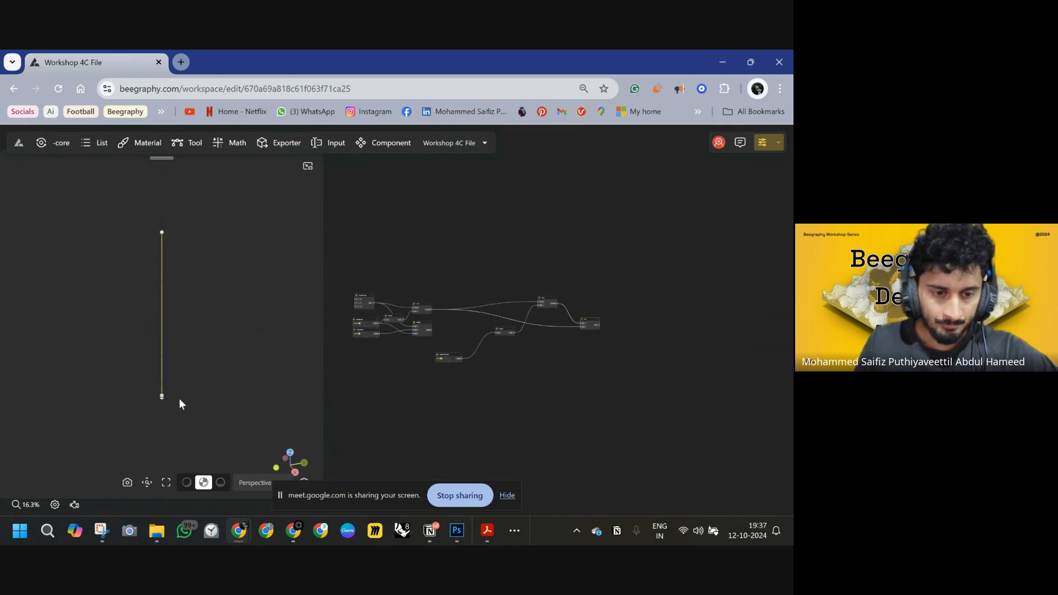
scroll(180, 398, "up", 2)
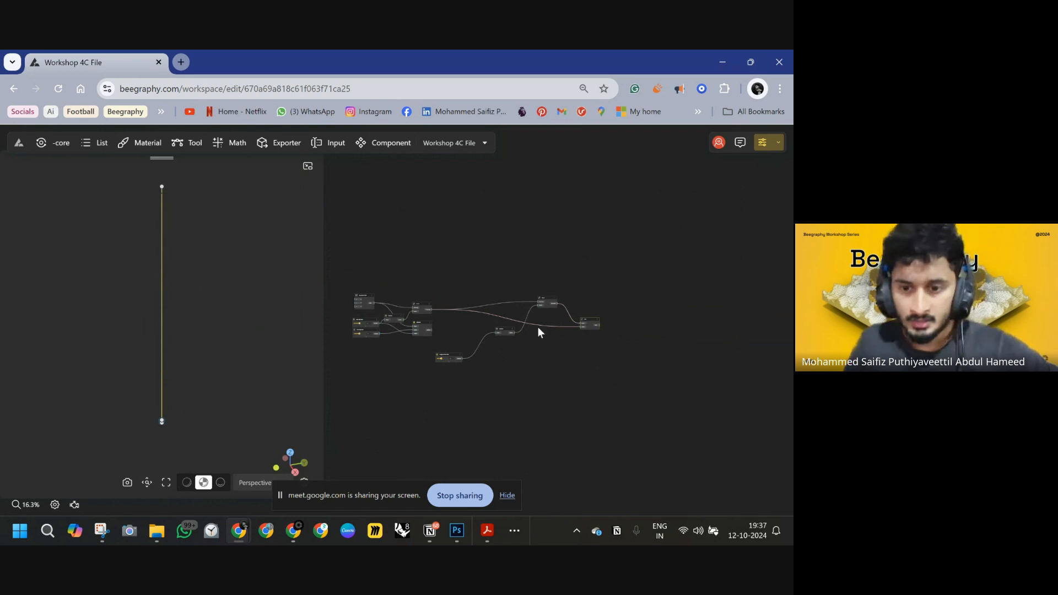
scroll(540, 320, "up", 3)
left_click_drag(546, 285, 544, 343)
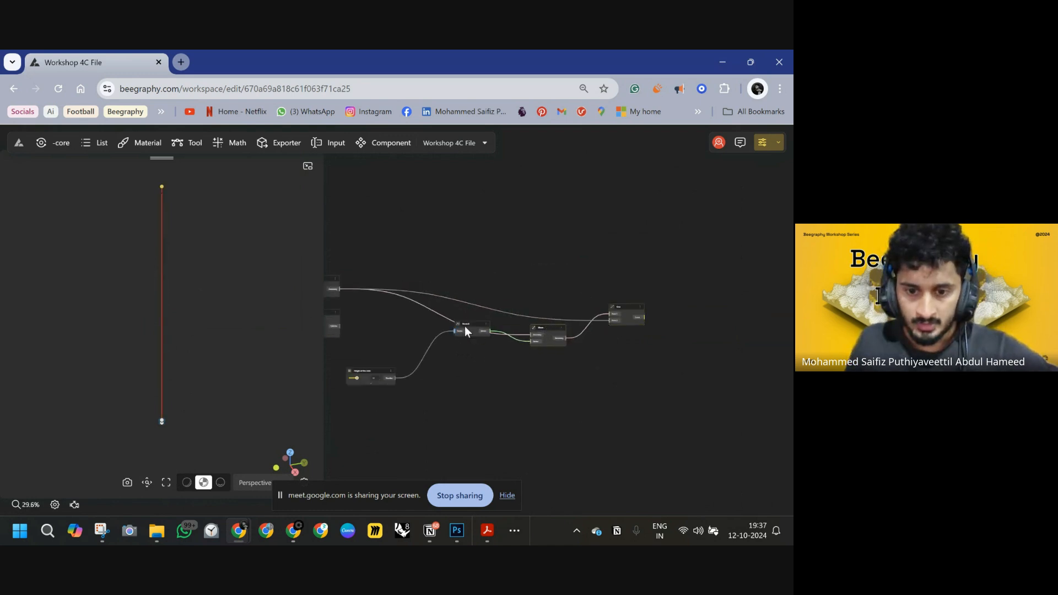
left_click_drag(465, 326, 470, 364)
left_click_drag(635, 323, 526, 348)
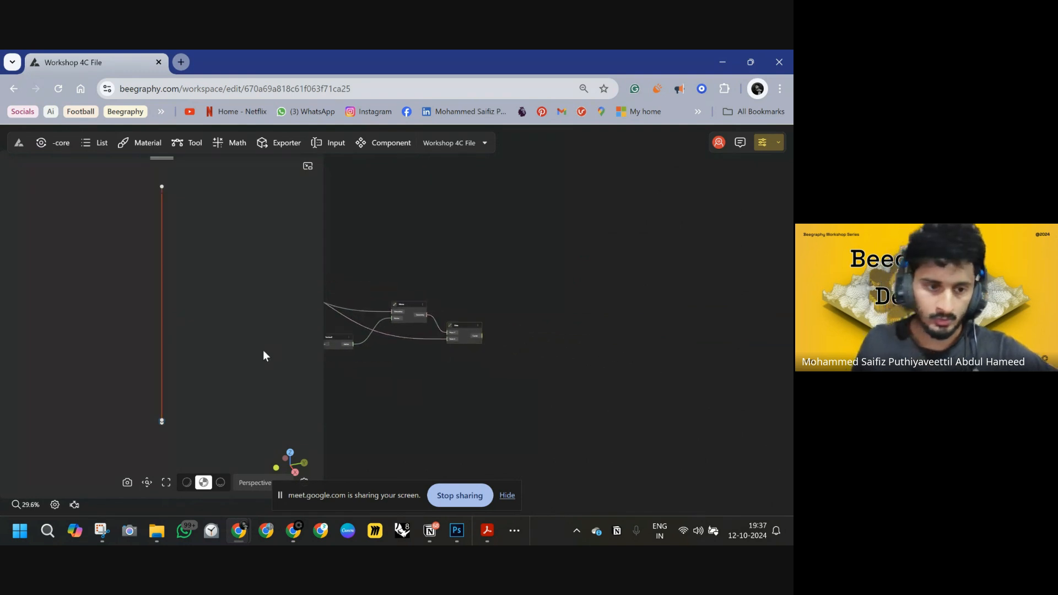
left_click(161, 341)
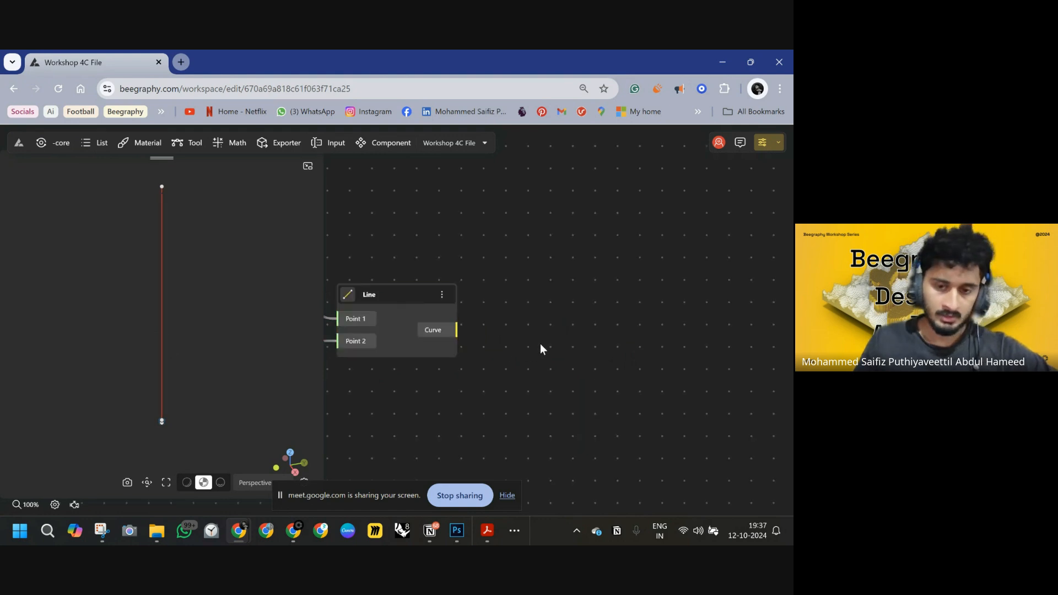
Add an Evaluate Curve node and connect the Line's curve output to its Curve input.
scroll(540, 342, "down", 5)
double_click(547, 292)
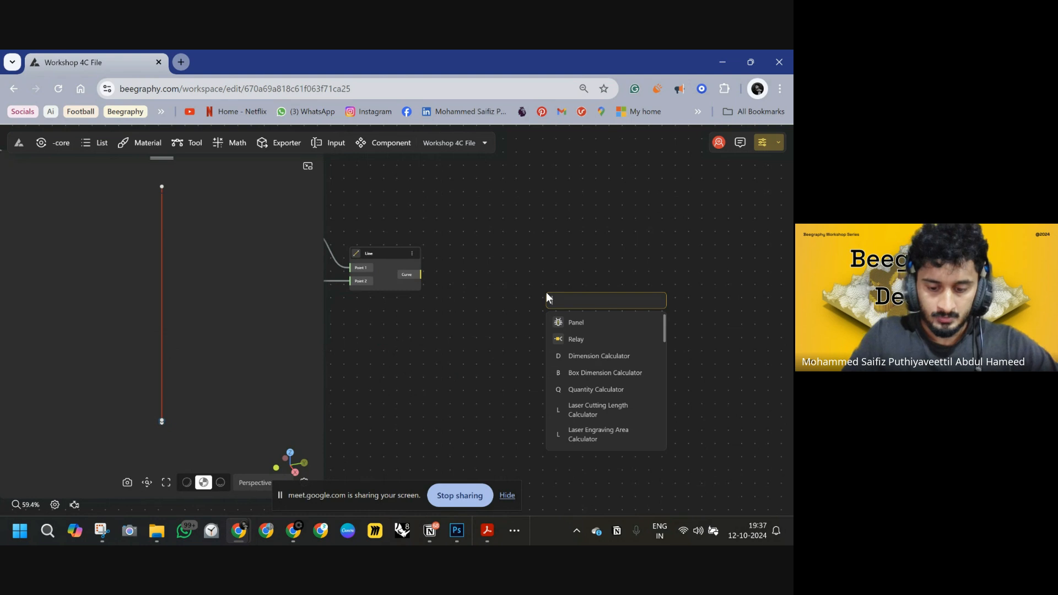
type("e")
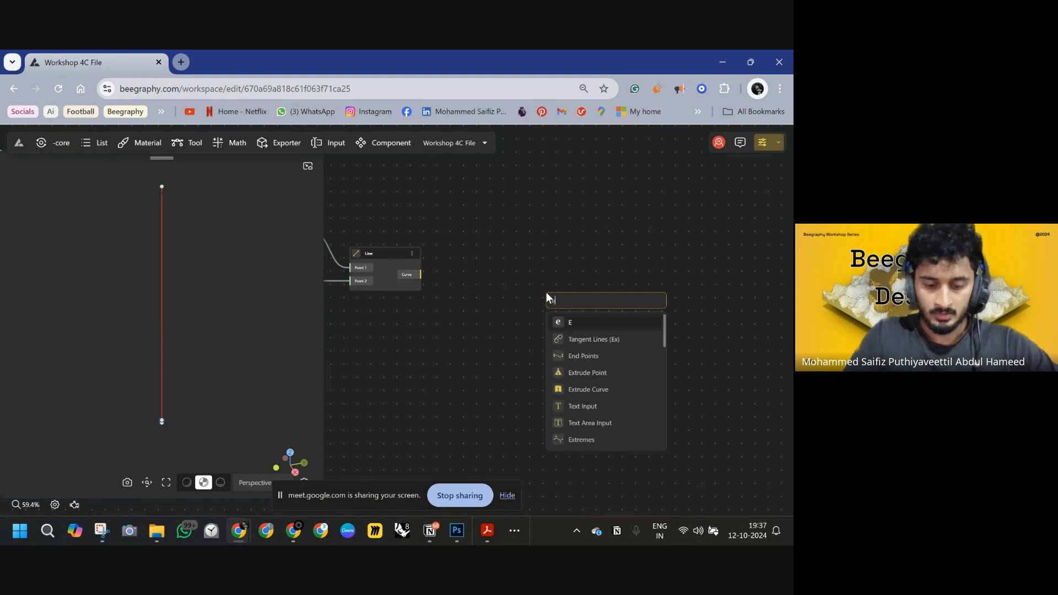
type("valu")
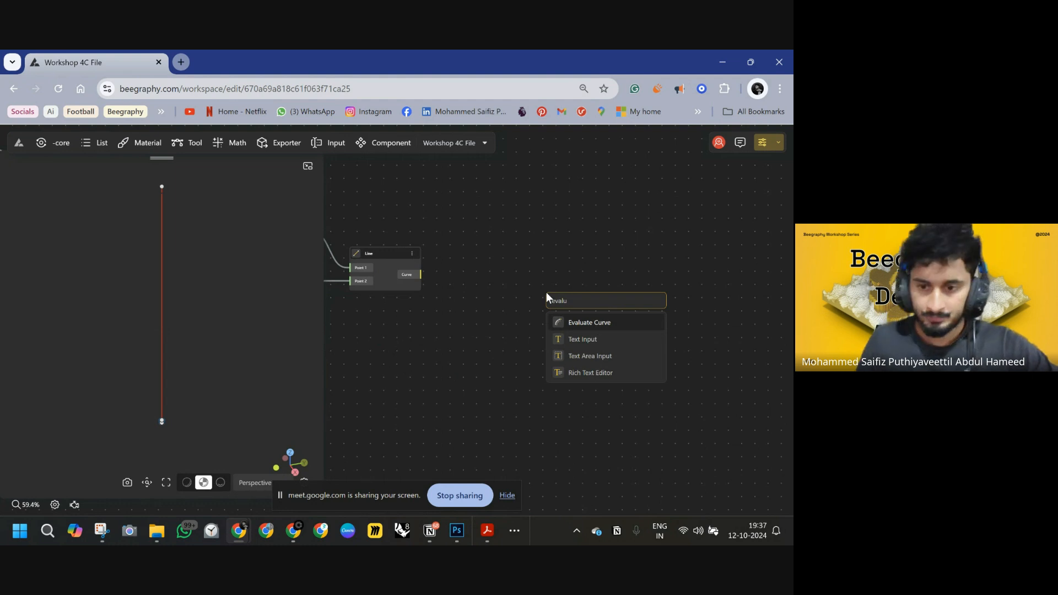
left_click(615, 324)
left_click_drag(558, 302, 422, 274)
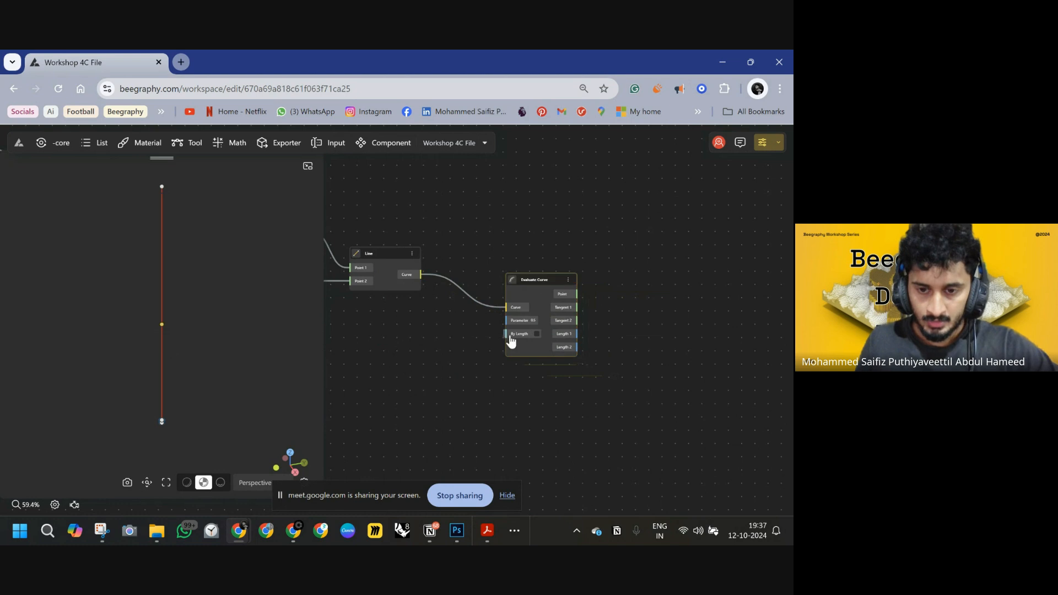
scroll(523, 331, "up", 3)
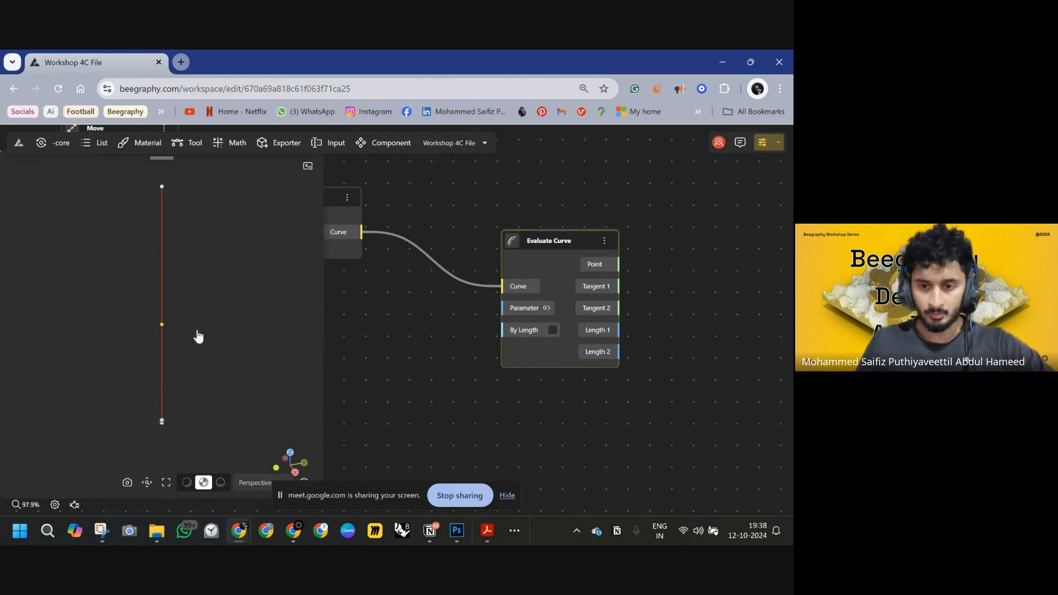
Switch to Photoshop and annotate the stick sketch with √2a, a and the ratio a/(√2a+a).
left_click_drag(426, 382, 544, 359)
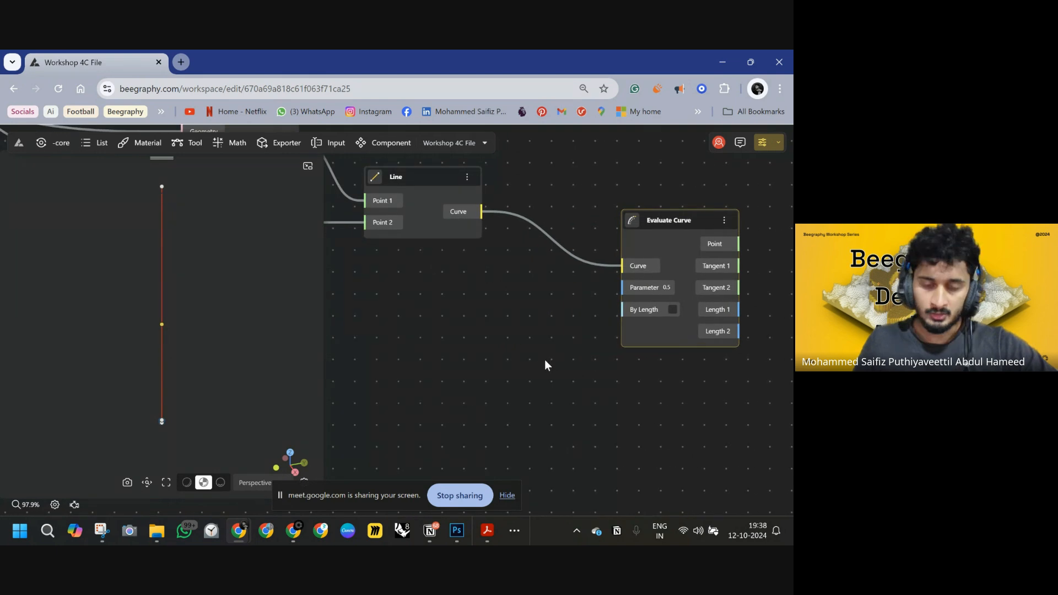
left_click(456, 531)
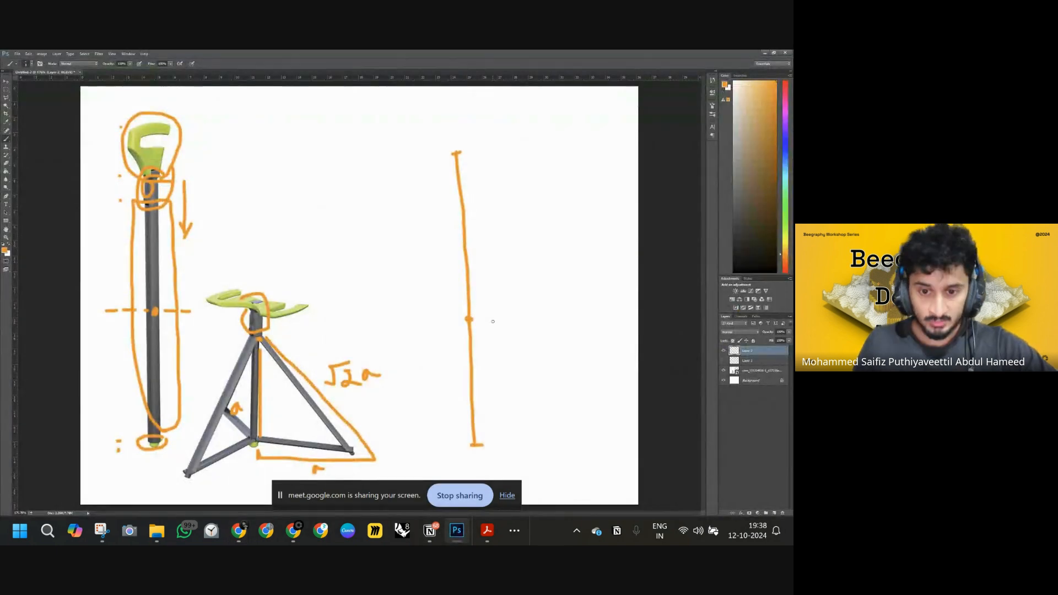
right_click(389, 406)
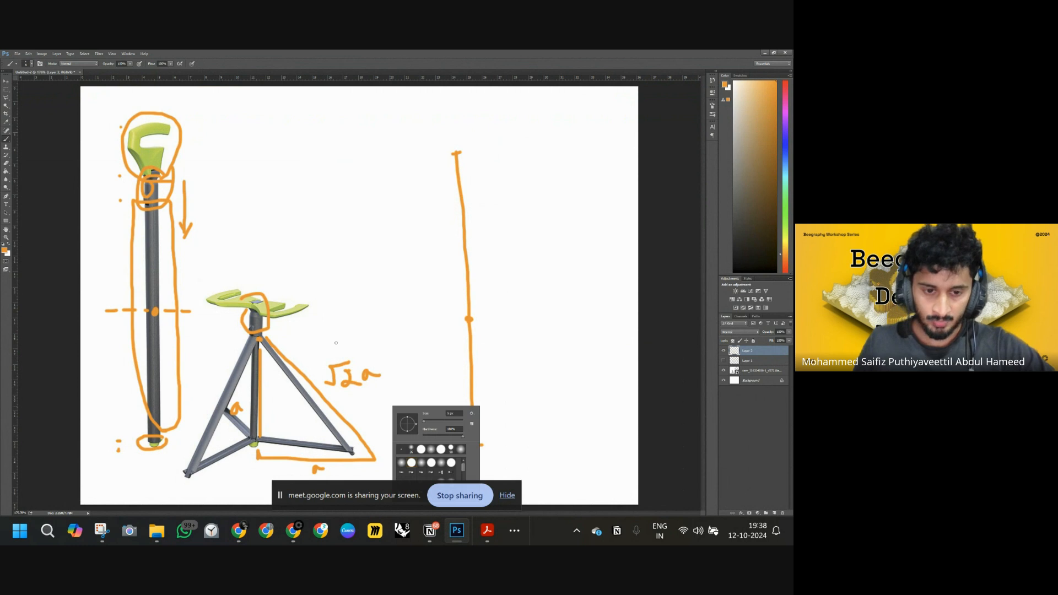
left_click(475, 237)
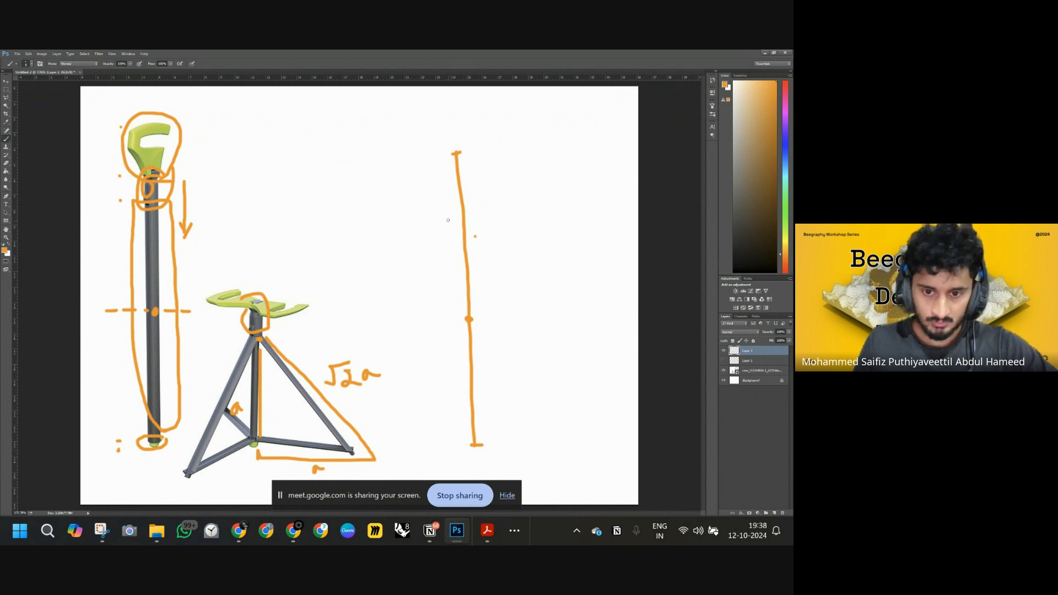
left_click_drag(407, 248, 438, 249)
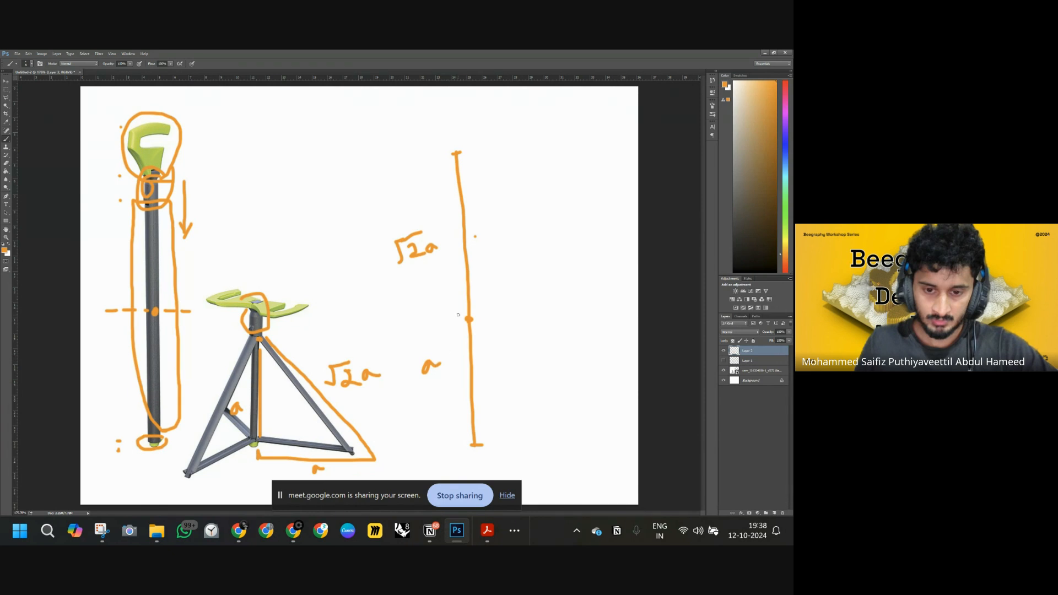
left_click_drag(467, 319, 488, 319)
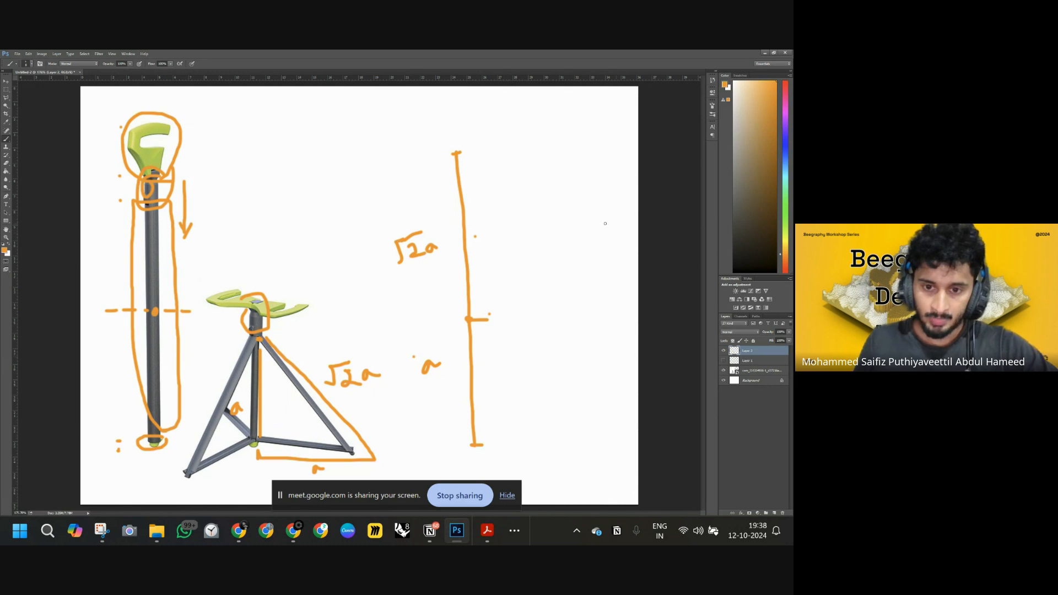
left_click_drag(553, 219, 554, 221)
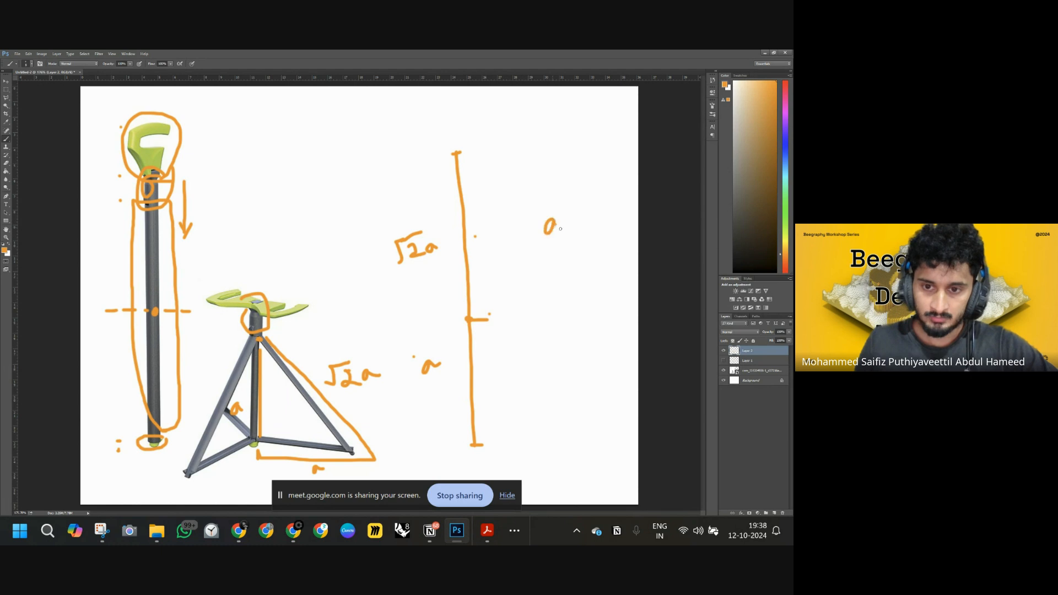
left_click_drag(519, 251, 599, 222)
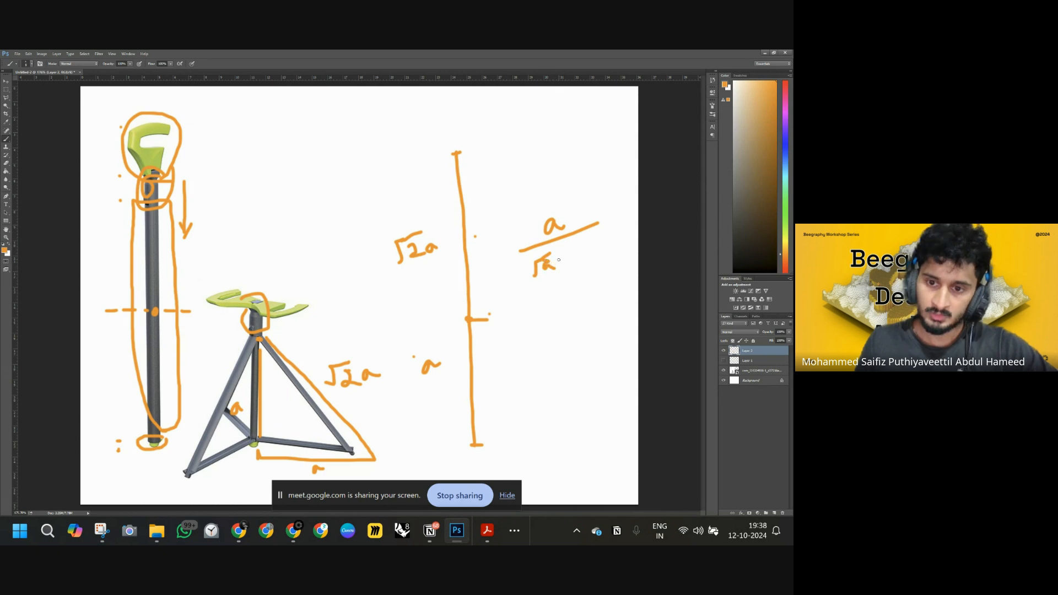
left_click_drag(564, 261, 597, 250)
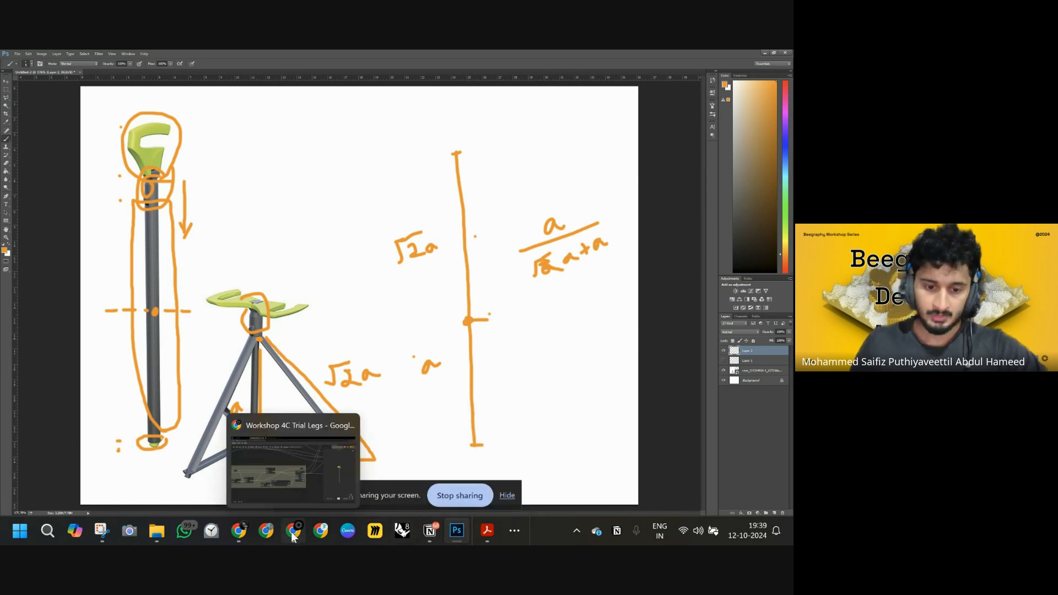
Return to Beegraphy, add a Math Expression node and connect its output to the Evaluate Curve's Parameter input.
mouse_move(242, 534)
left_click(234, 483)
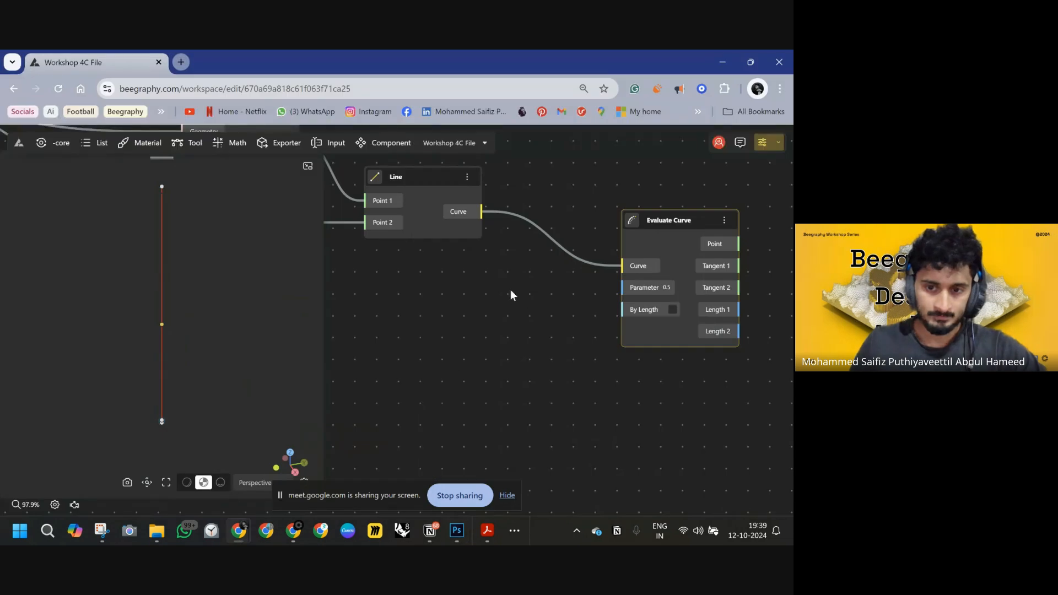
double_click(399, 318)
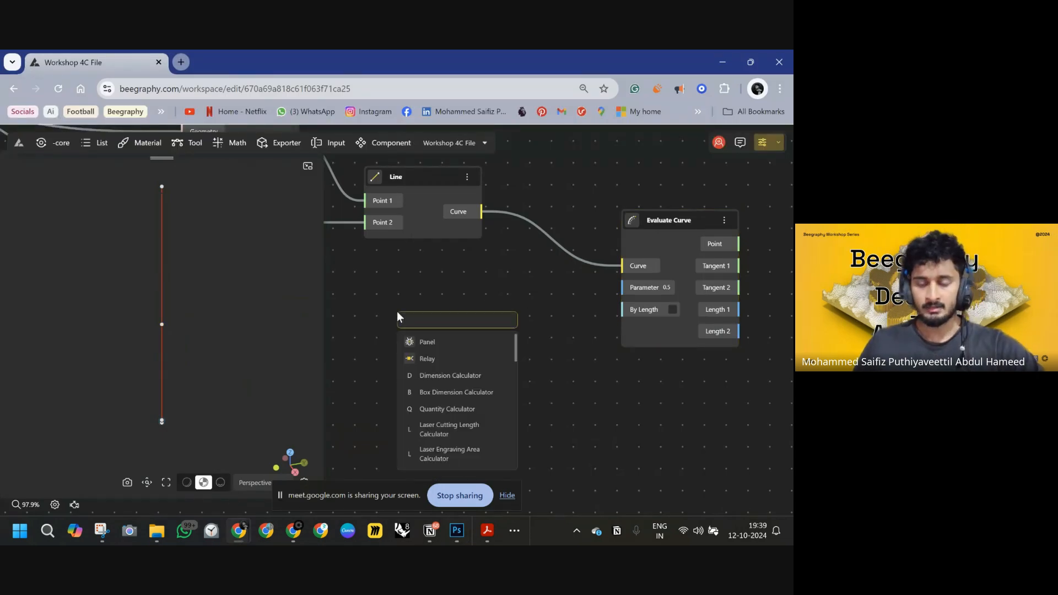
type("math")
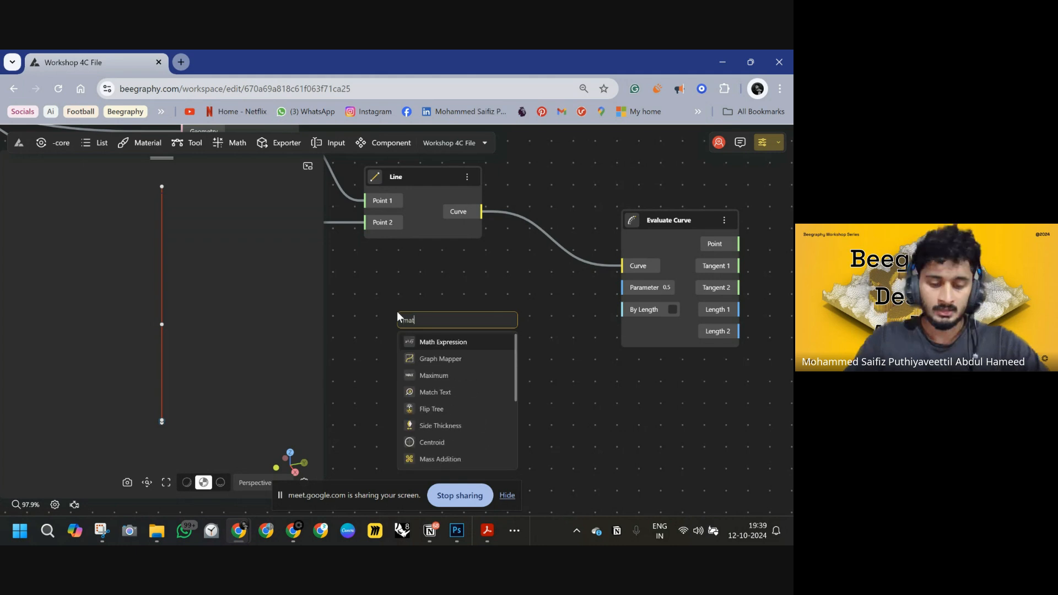
left_click(437, 343)
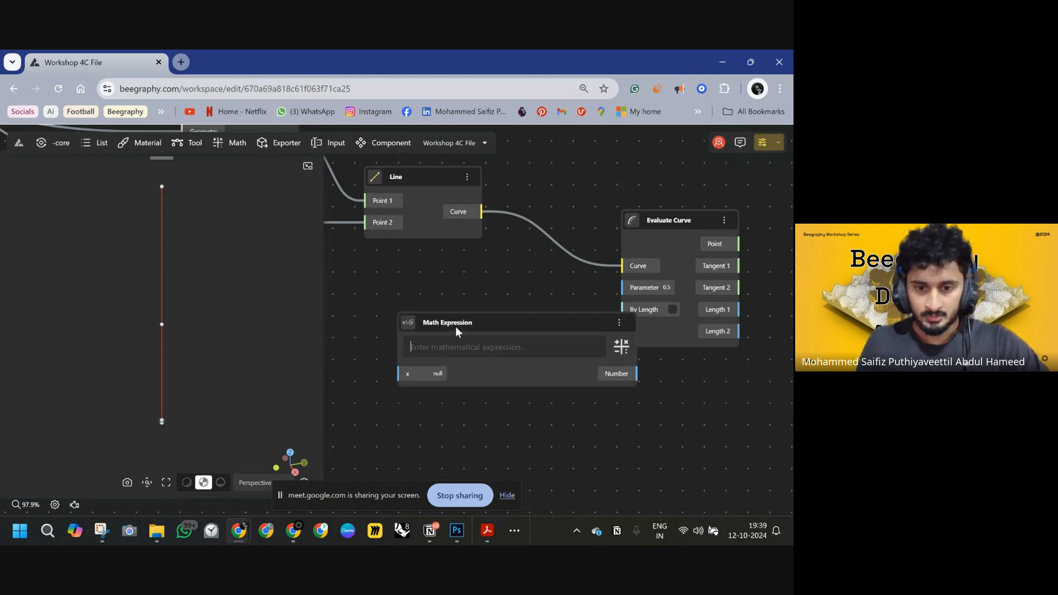
left_click_drag(586, 343, 624, 289)
right_click_drag(542, 374, 640, 365)
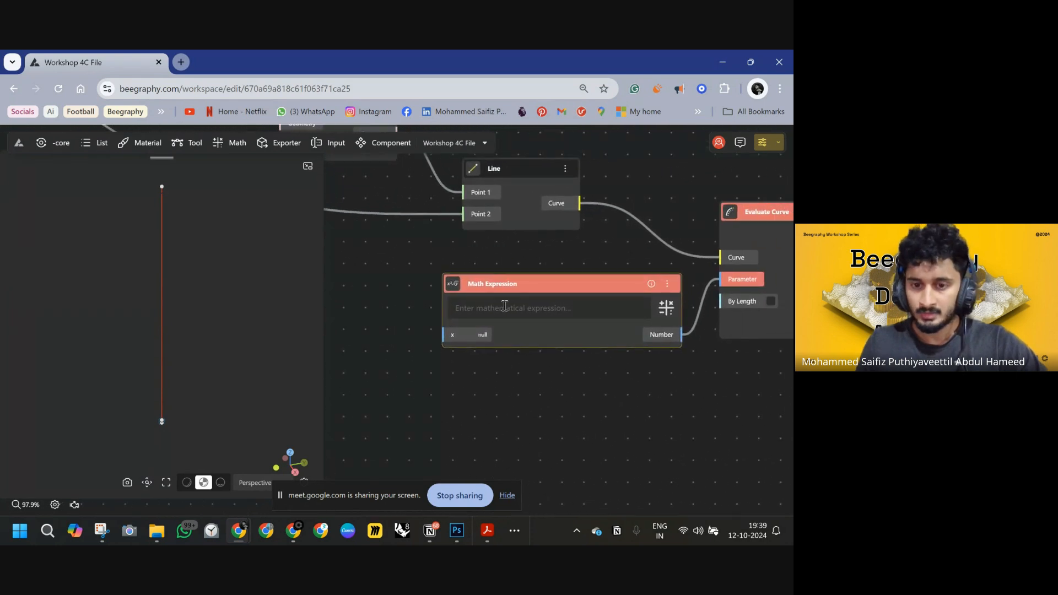
Enter the expression 1/(x+1) in the Math Expression node.
left_click(504, 306)
type("1")
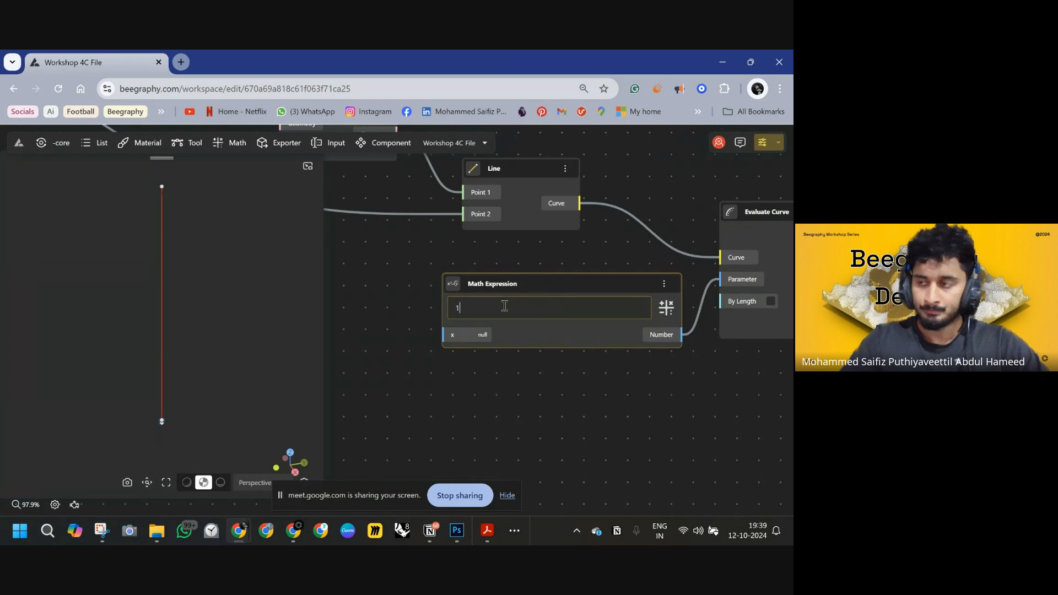
type("/")
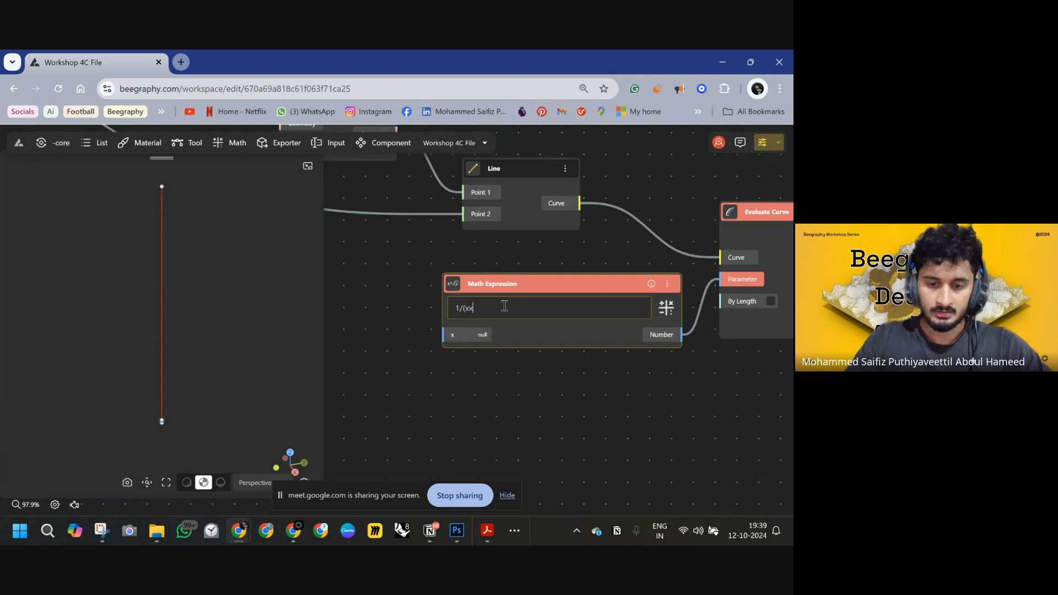
type("(x+")
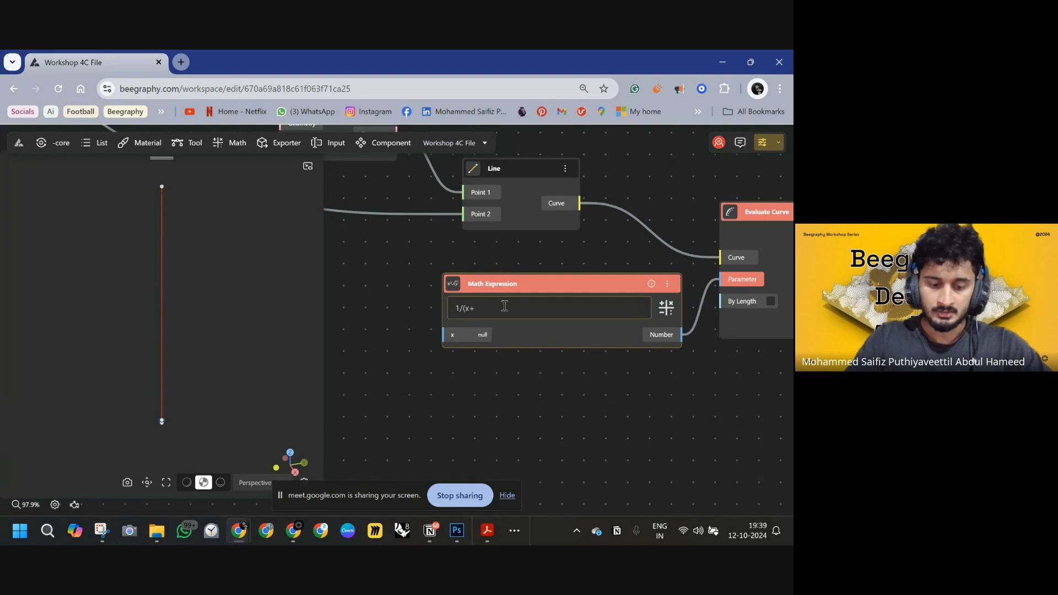
type("1")
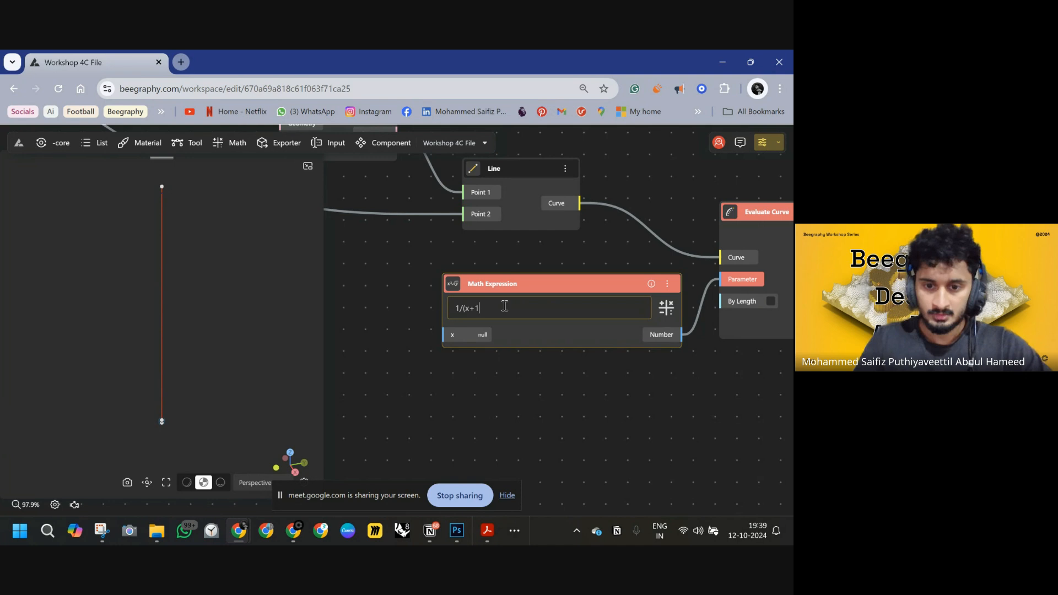
type(")")
Add a Square Root node with input number 2 and connect its output to the Math Expression's x input.
left_click_drag(522, 381, 674, 359)
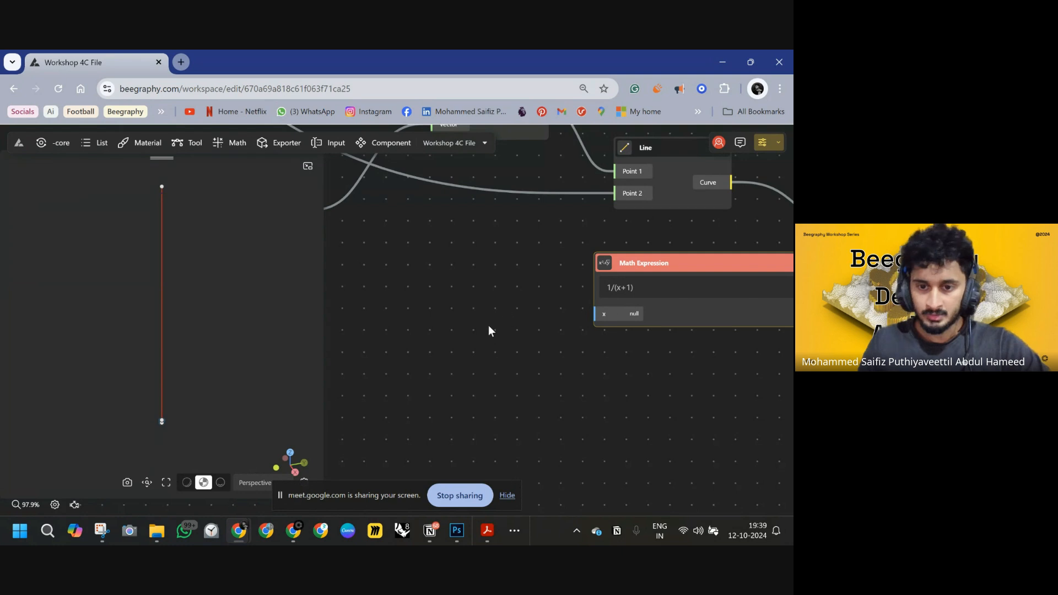
double_click(489, 331)
type("sq")
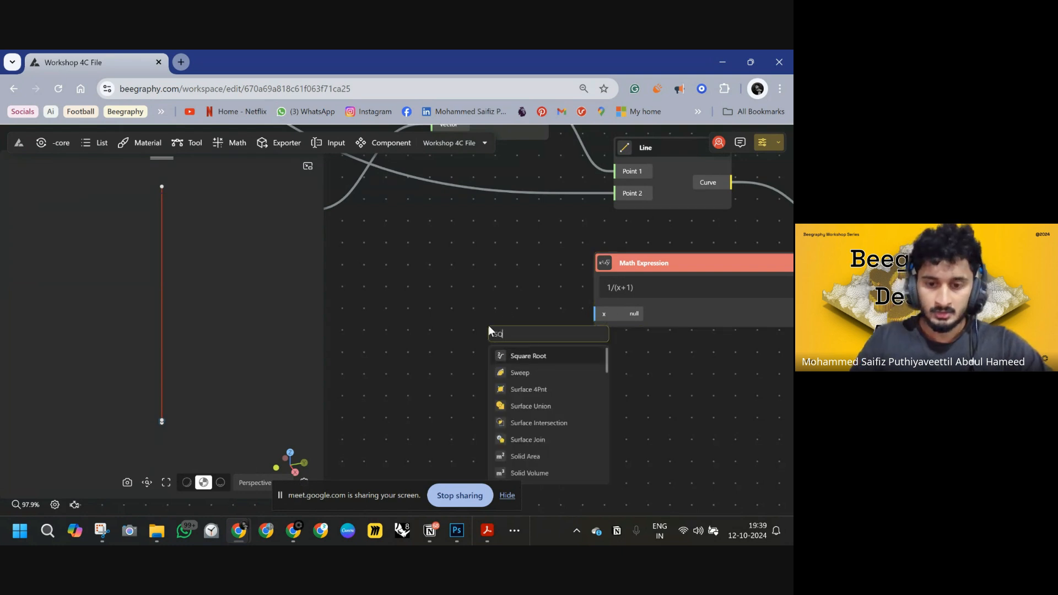
left_click(524, 357)
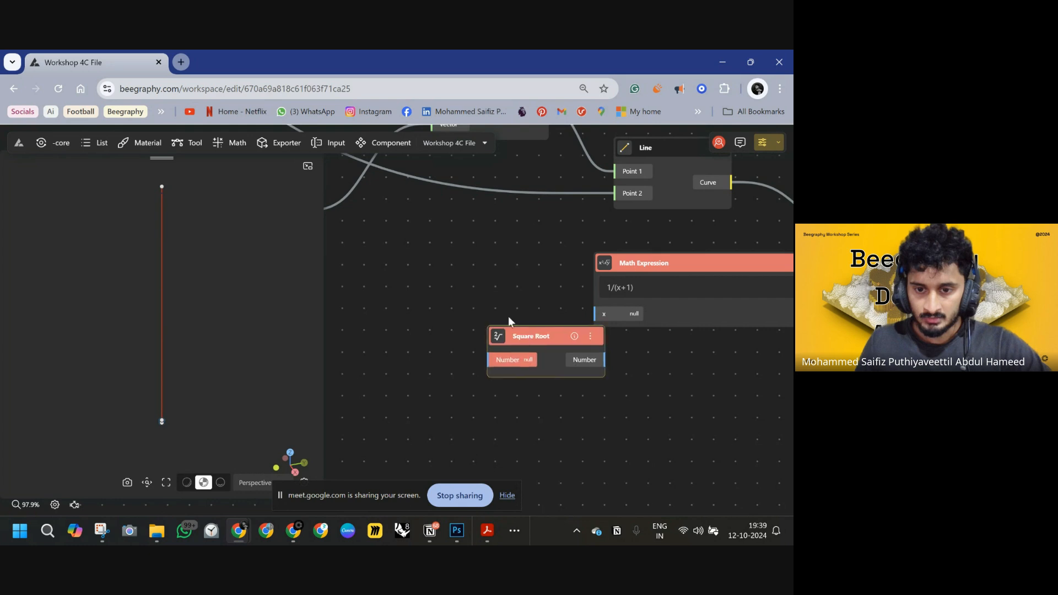
left_click_drag(563, 320, 596, 314)
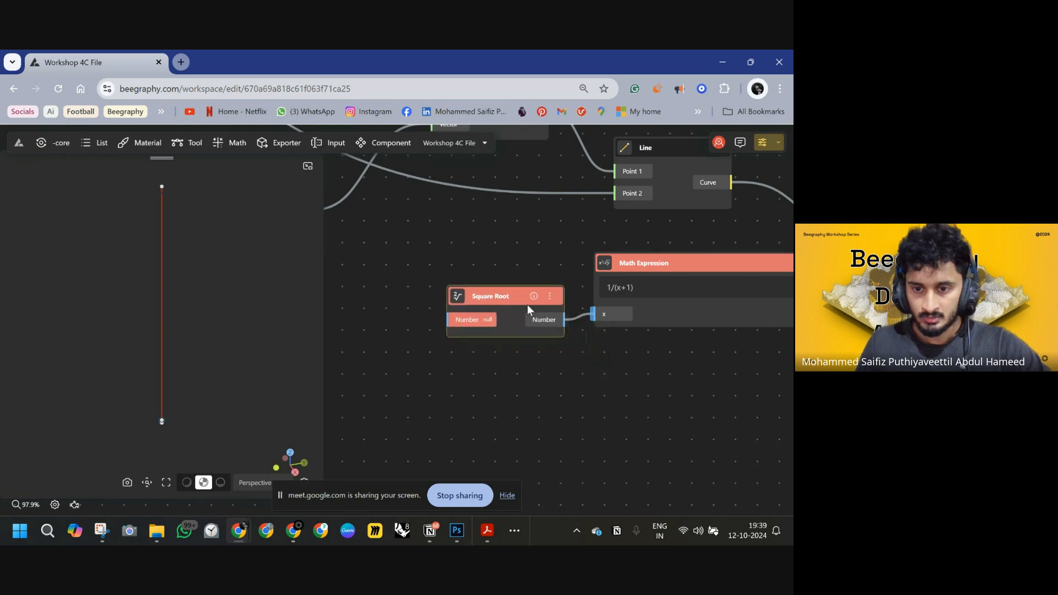
left_click_drag(510, 303, 506, 295)
left_click(493, 314)
type("2")
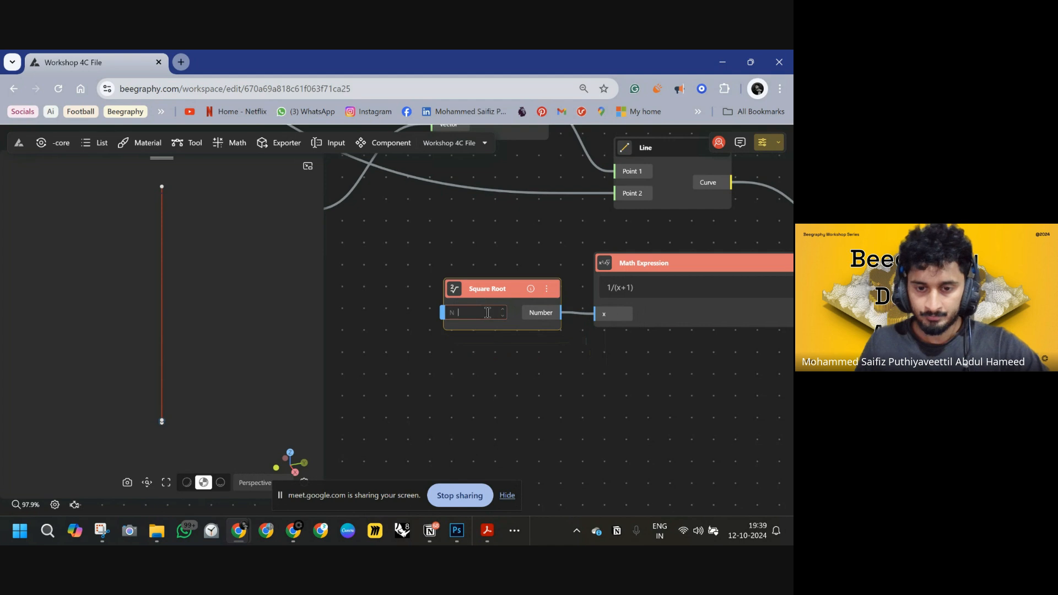
left_click(503, 369)
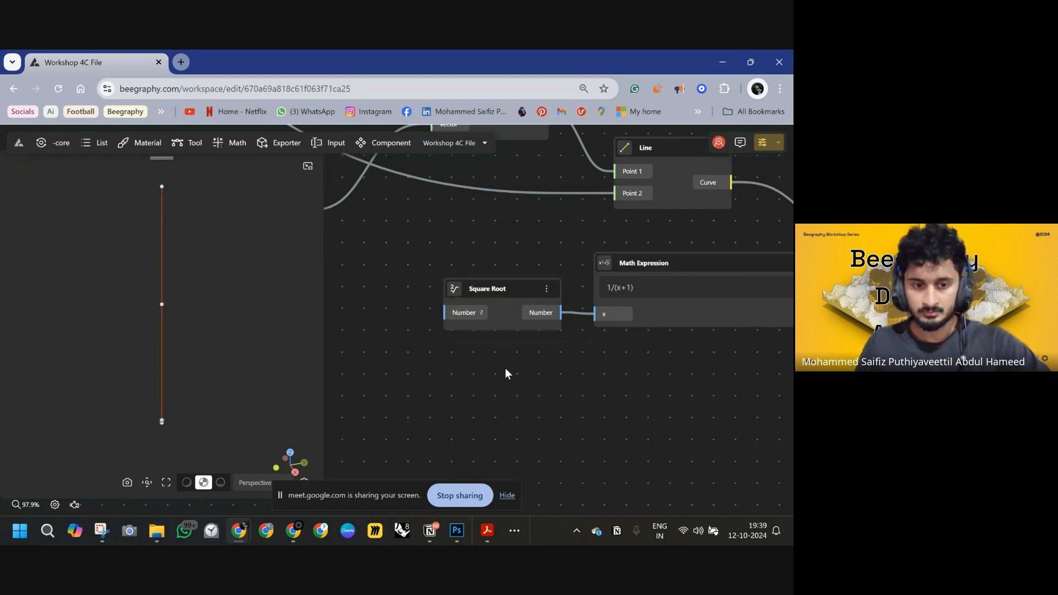
Review the connected node graph and the evaluated point on the stick line in the viewport.
left_click_drag(598, 370, 465, 374)
left_click_drag(613, 346, 640, 333)
left_click_drag(694, 245, 629, 274)
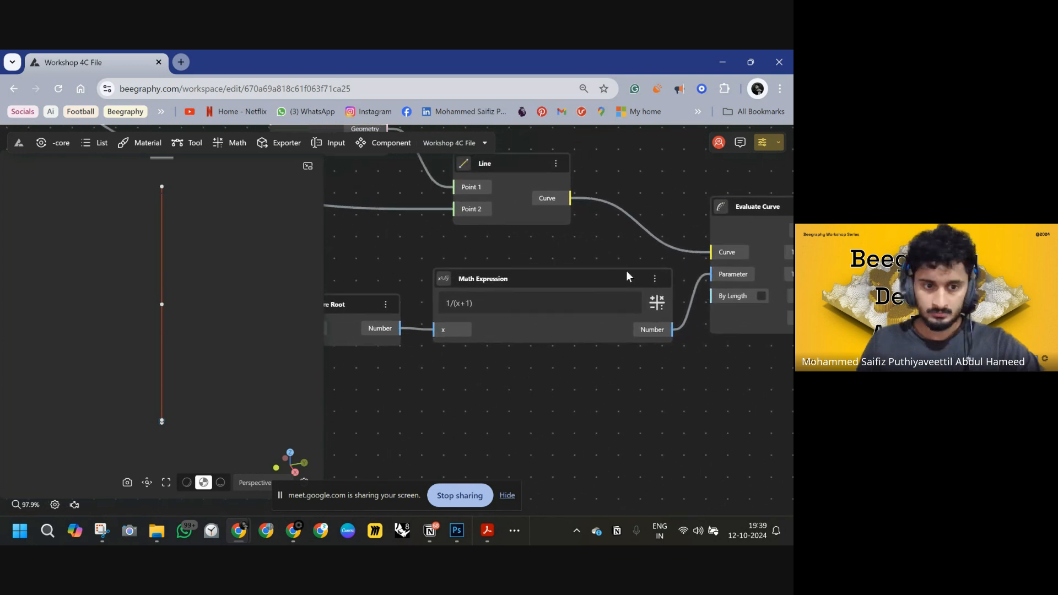
left_click_drag(264, 303, 182, 286)
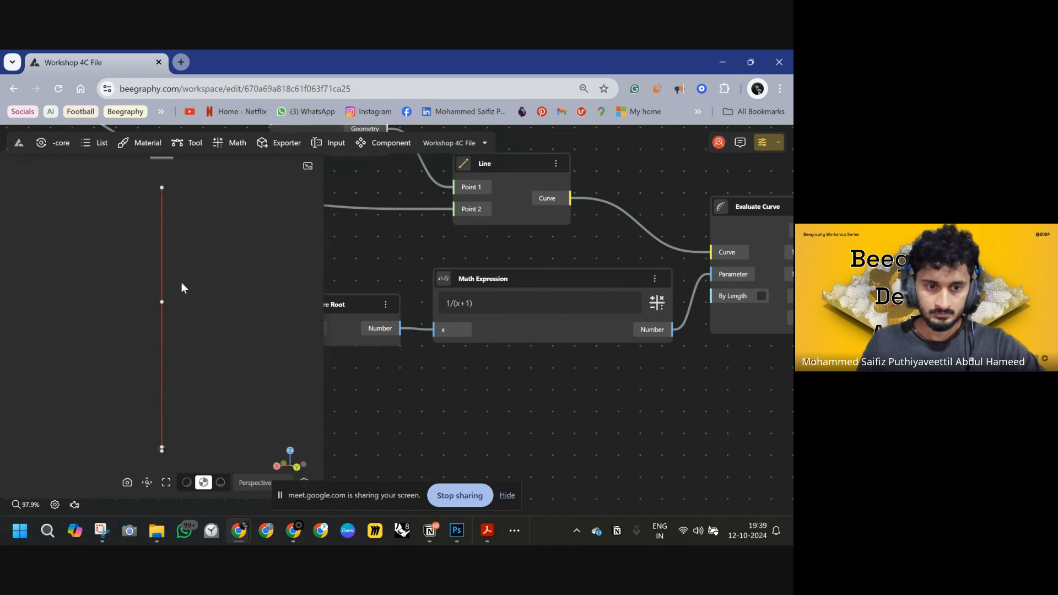
scroll(594, 301, "down", 3)
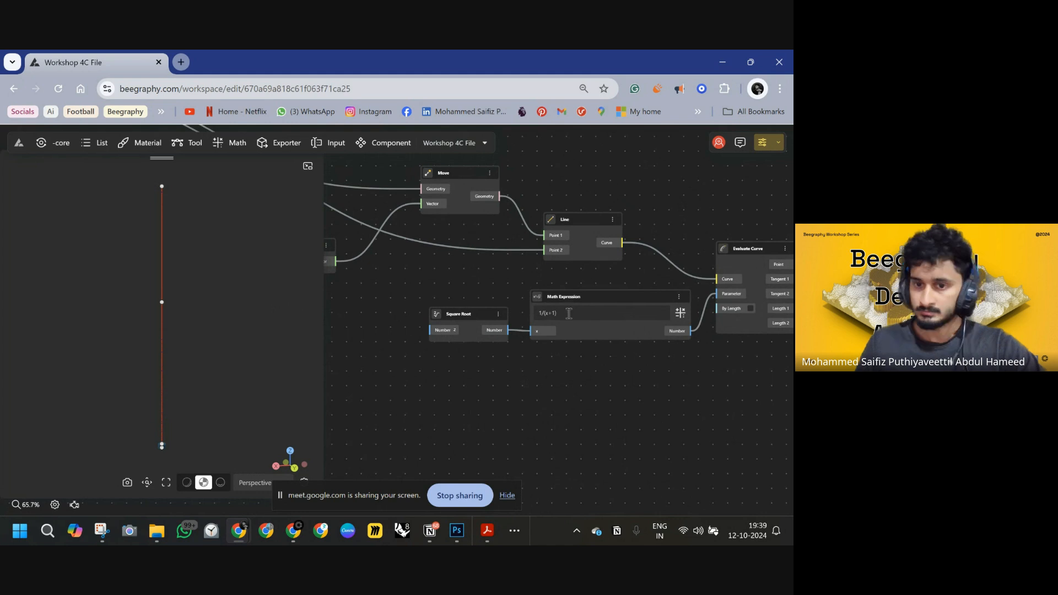
scroll(565, 313, "up", 4)
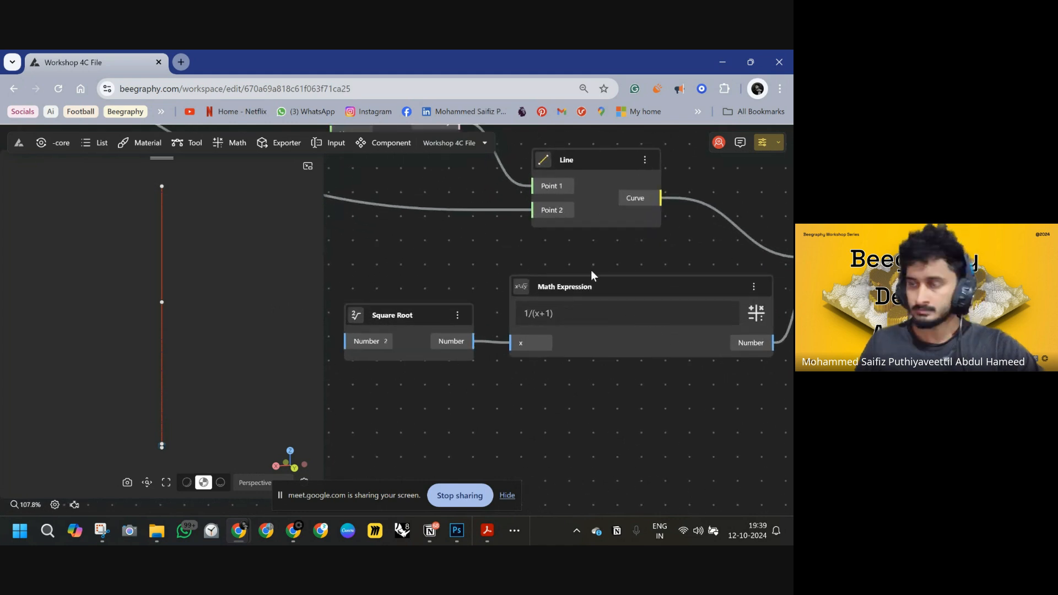
scroll(593, 276, "down", 5)
right_click_drag(553, 275, 626, 337)
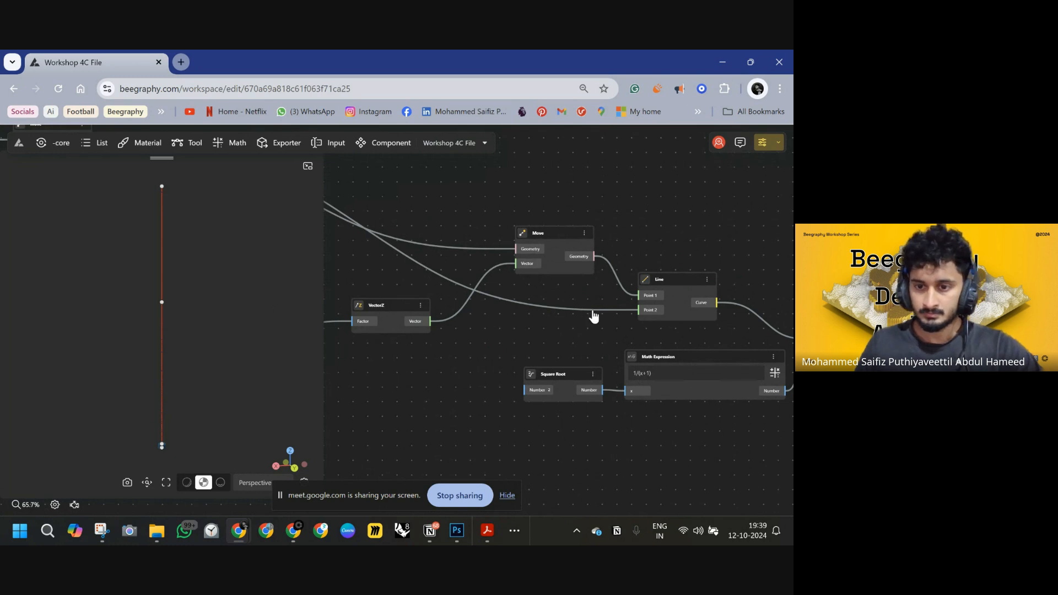
double_click(593, 312)
left_click_drag(603, 315, 594, 256)
left_click(651, 237)
scroll(606, 274, "down", 3)
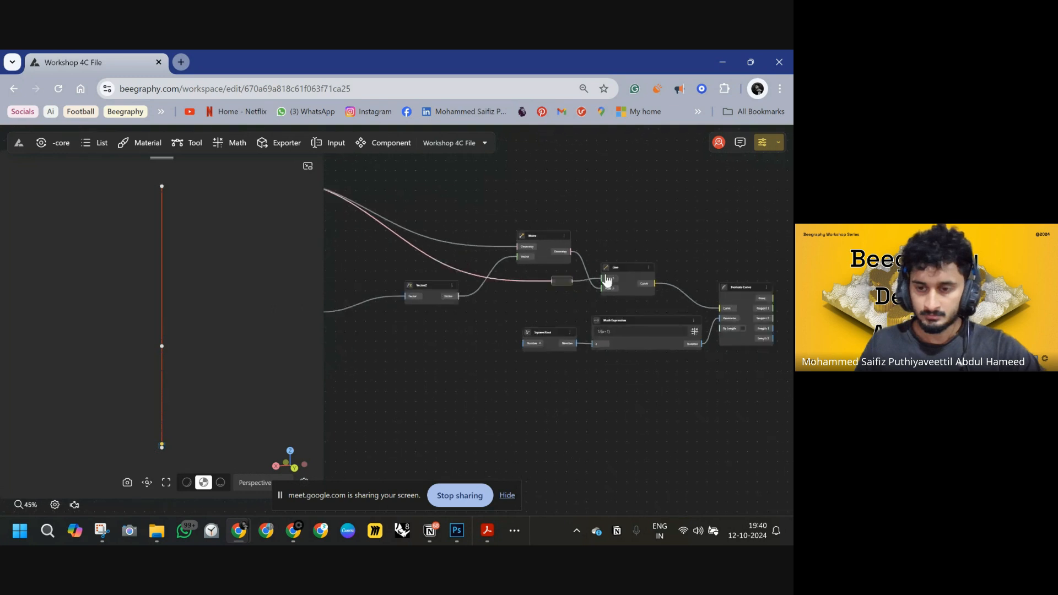
middle_click_drag(649, 283, 457, 281)
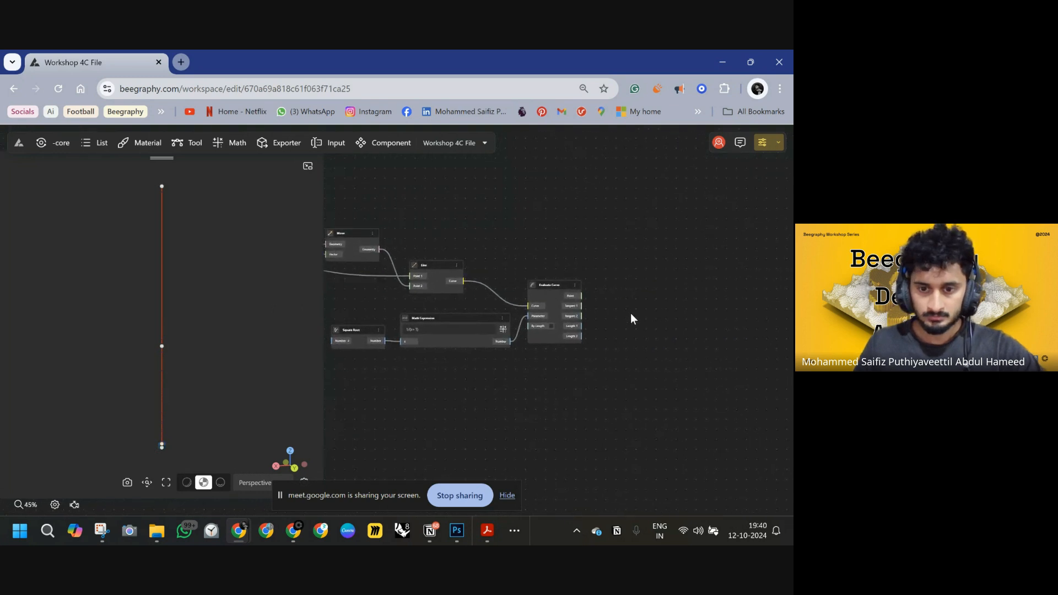
middle_click_drag(630, 314, 576, 314)
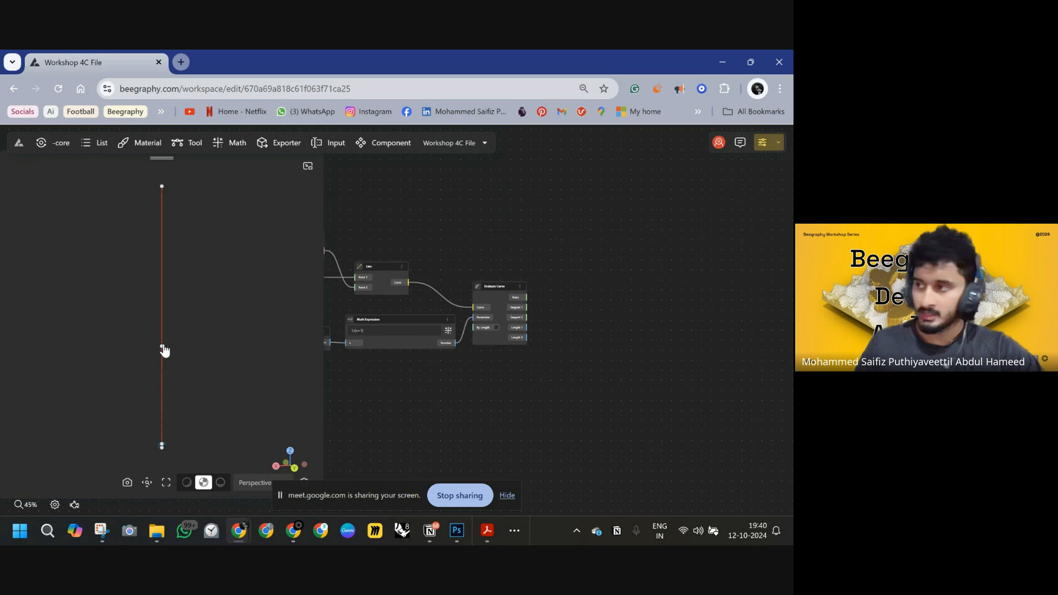
scroll(451, 310, "down", 3)
middle_click_drag(480, 307, 642, 310)
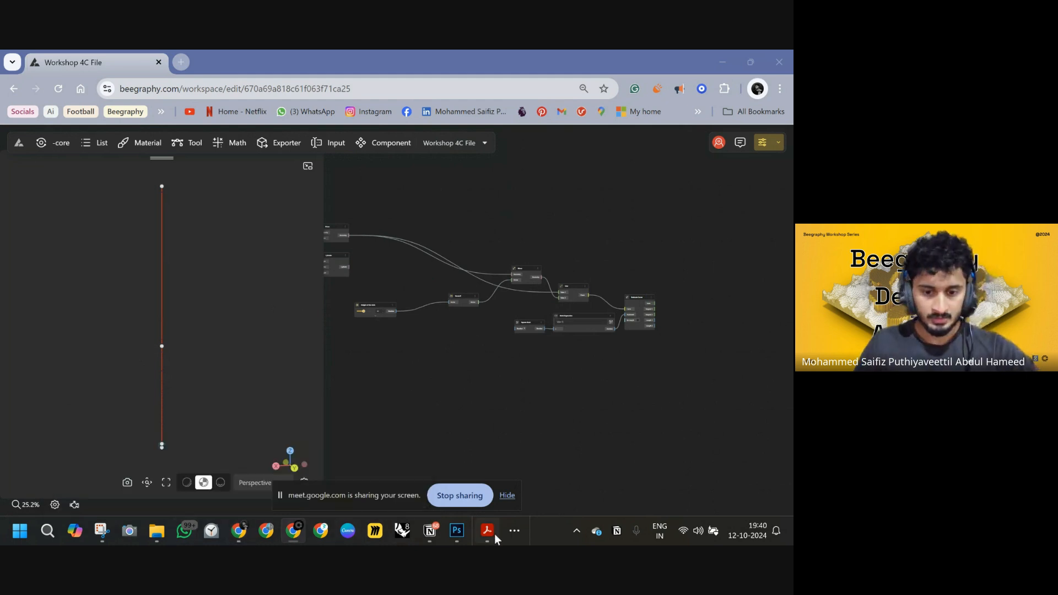
Switch to Photoshop and sketch a diagonal leg stroke running down from the stick's marked point.
left_click(462, 539)
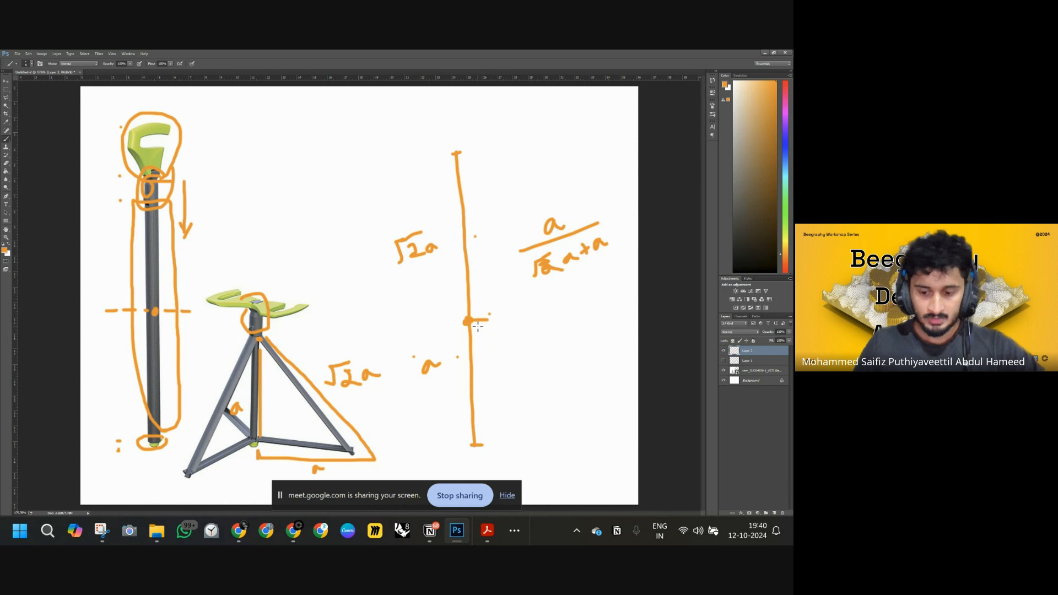
left_click_drag(473, 323, 609, 426)
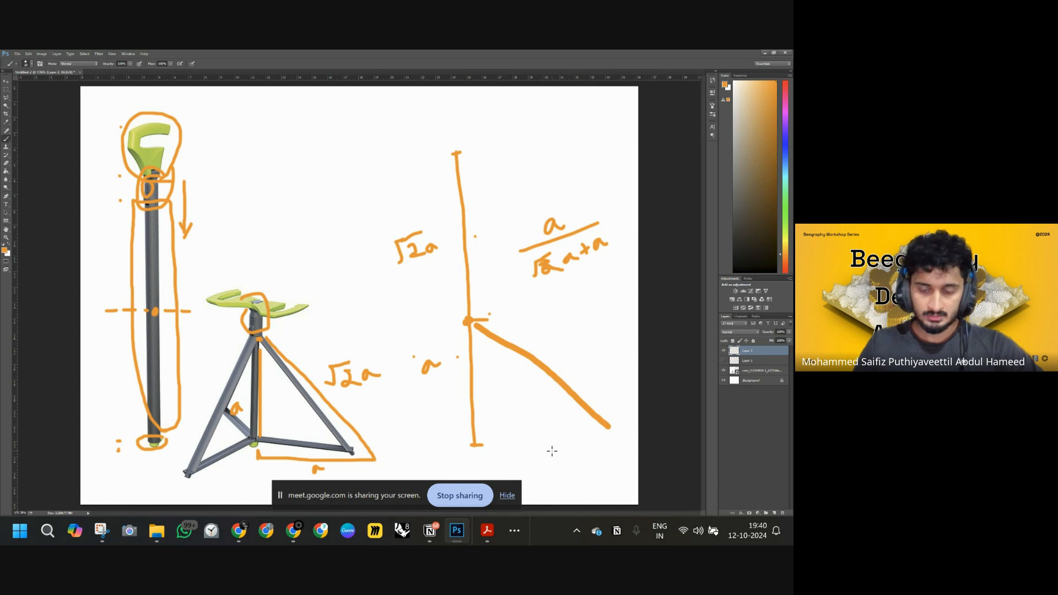
Sketch the horizontal base of the leg triangle and add small marks on the stick drawing.
left_click_drag(498, 444, 600, 435)
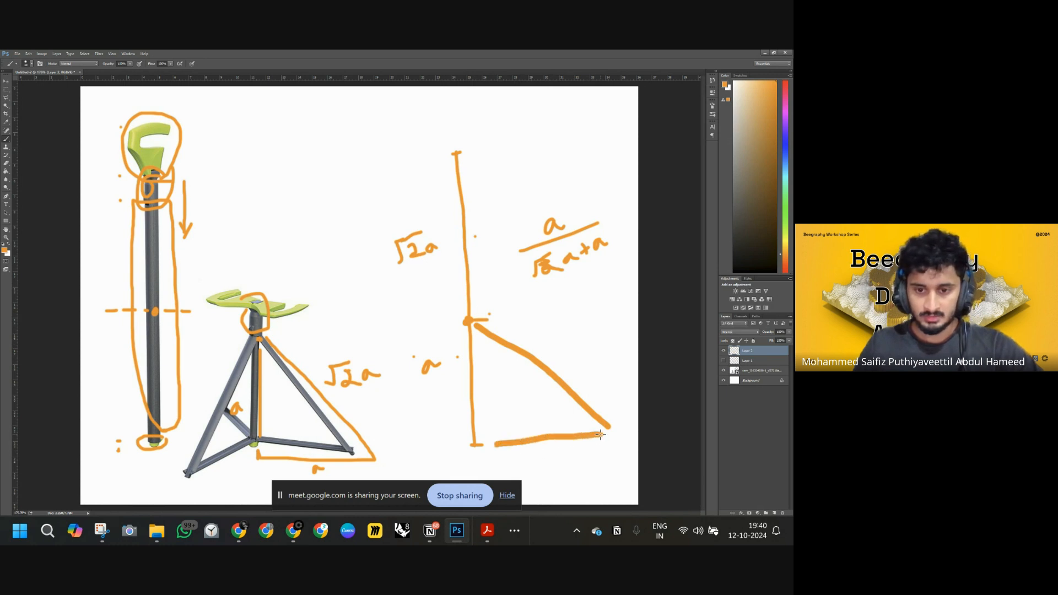
left_click_drag(469, 205, 480, 206)
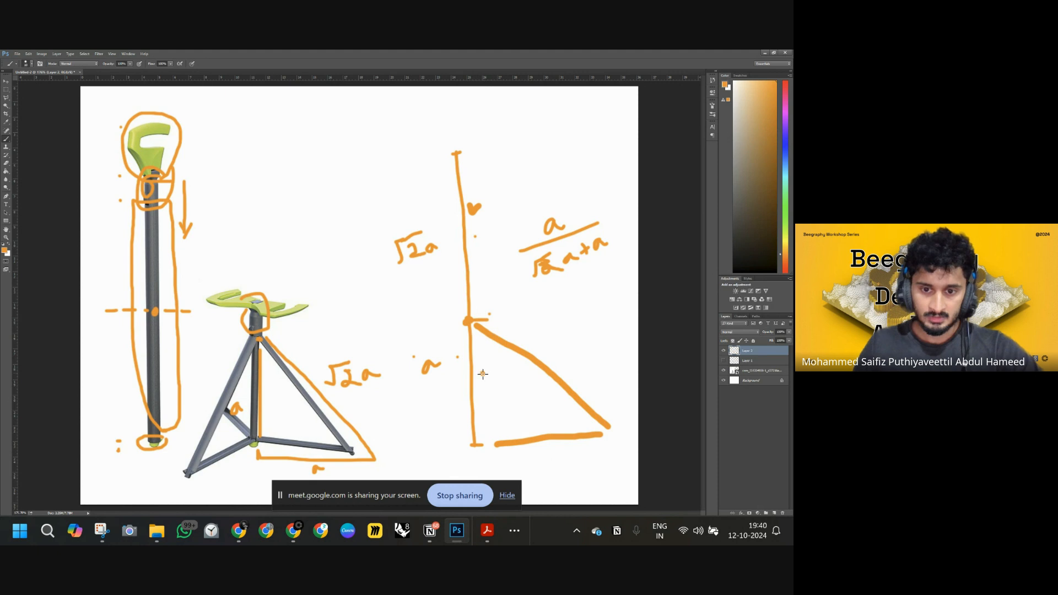
left_click_drag(481, 375, 498, 366)
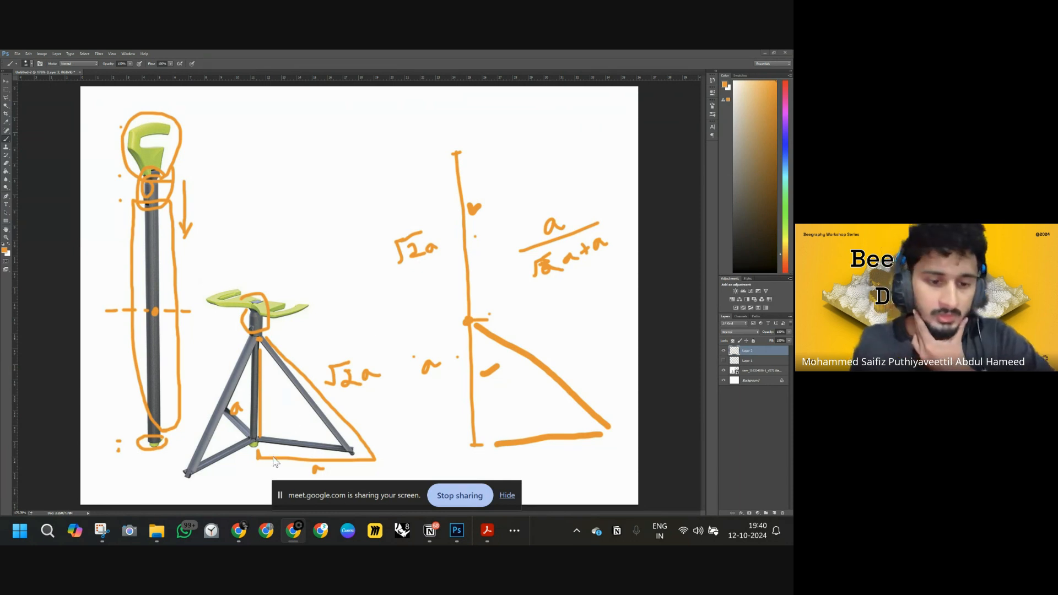
Return to Beegraphy and add a Shatter node fed by the stick line and the evaluated point.
mouse_move(237, 533)
left_click(232, 465)
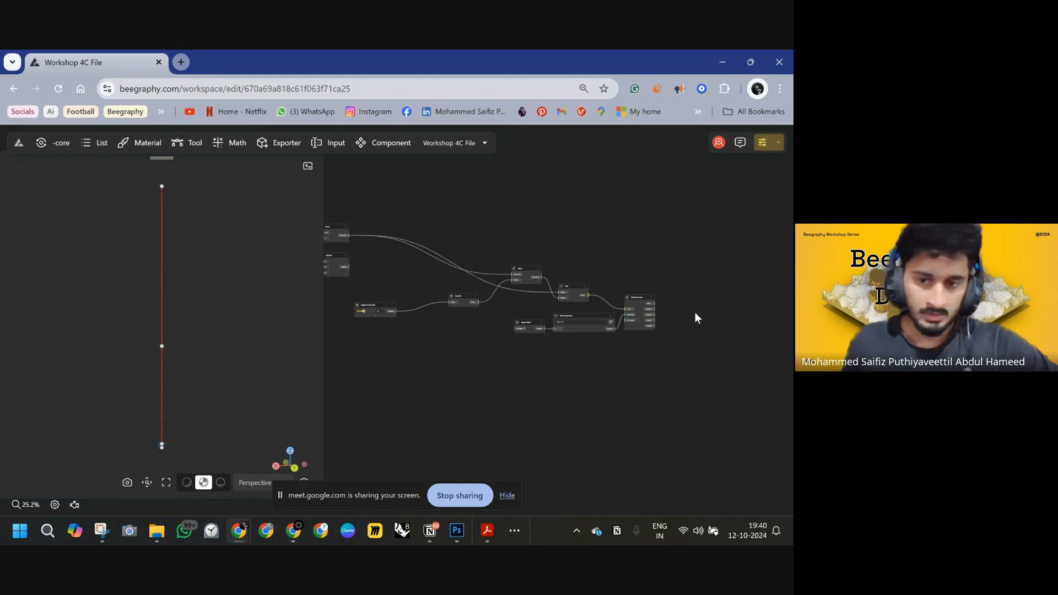
scroll(582, 303, "up", 3)
scroll(661, 306, "up", 3)
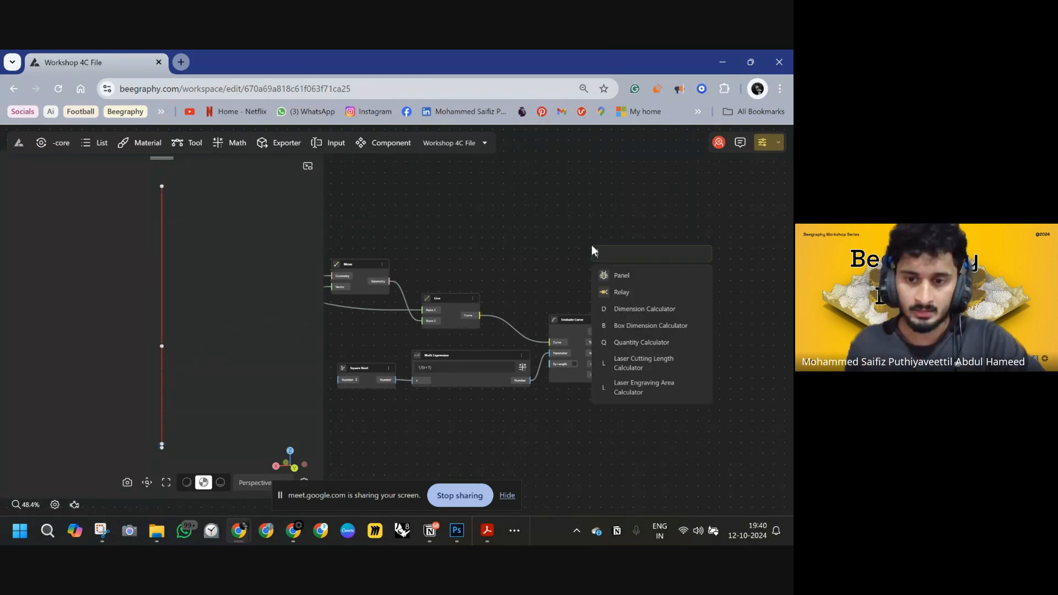
double_click(593, 251)
type("SHAT")
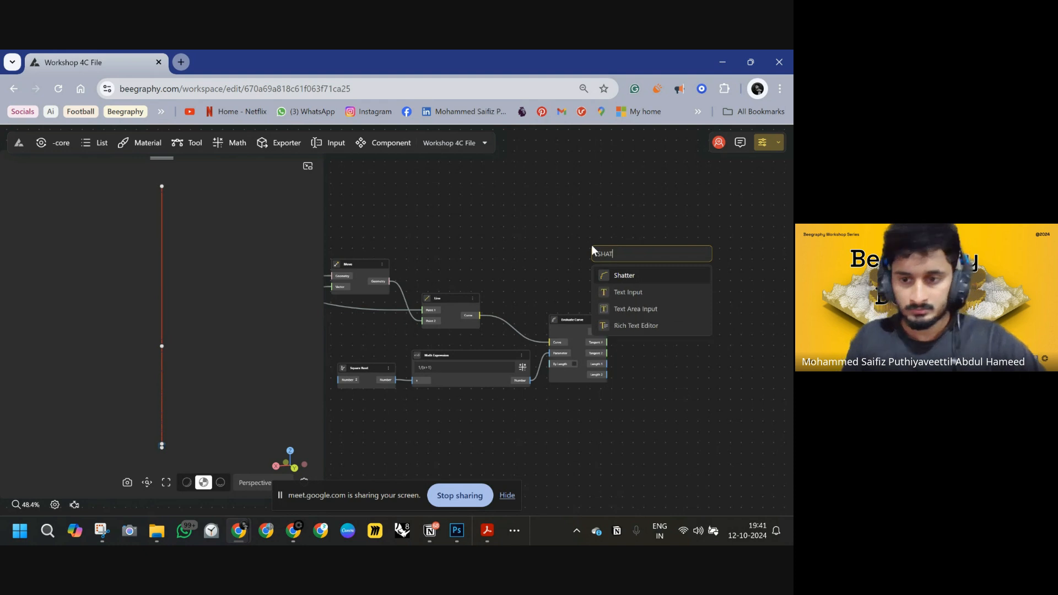
left_click(634, 276)
scroll(430, 320, "up", 5)
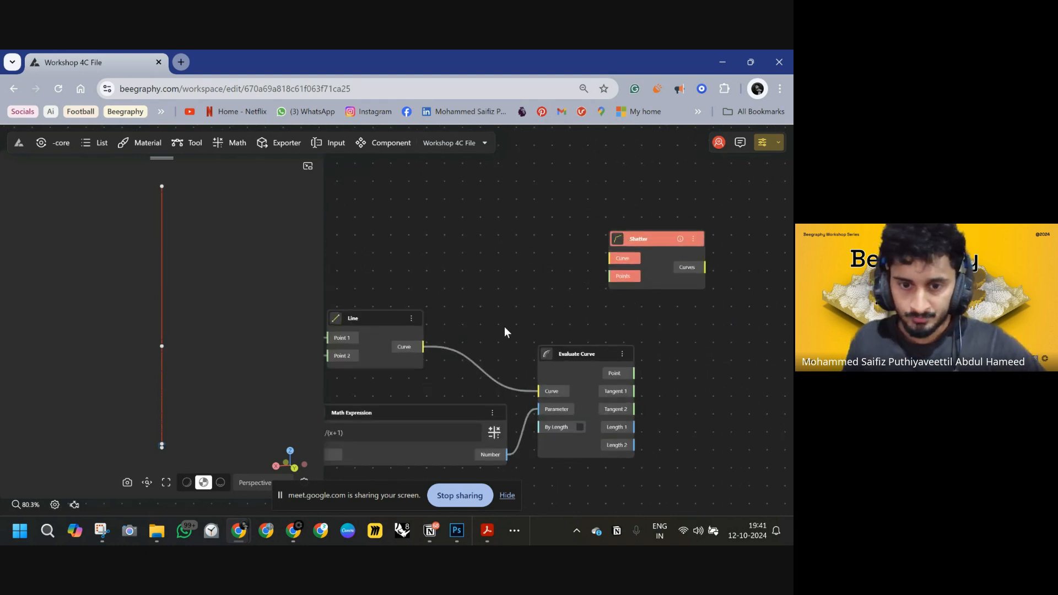
left_click_drag(512, 312, 699, 223)
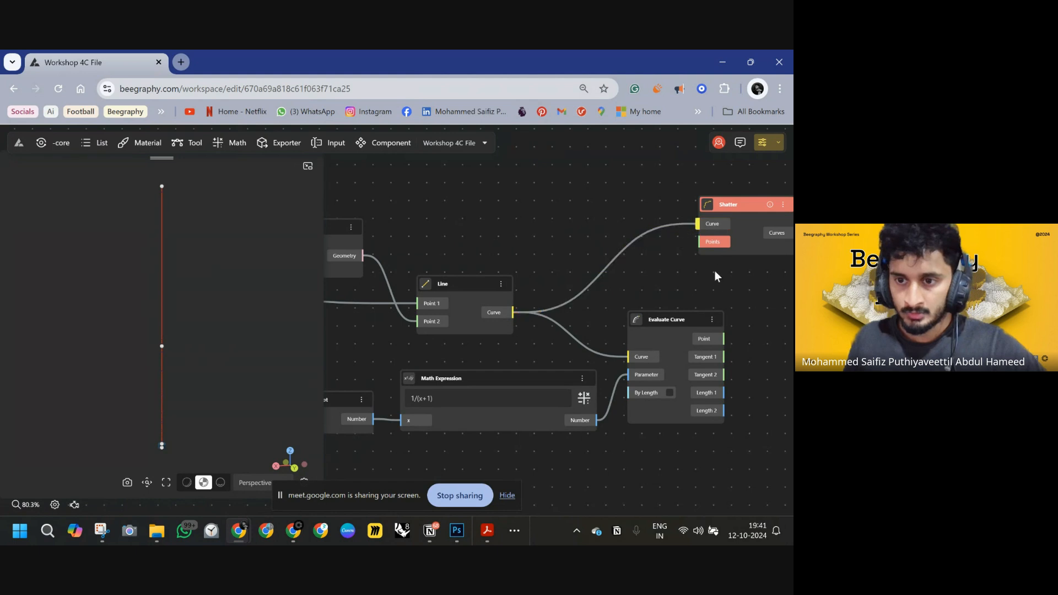
left_click_drag(696, 288, 523, 262)
mouse_move(505, 298)
left_mouse_down()
mouse_move(614, 299)
mouse_move(505, 293)
mouse_move(528, 220)
left_mouse_up()
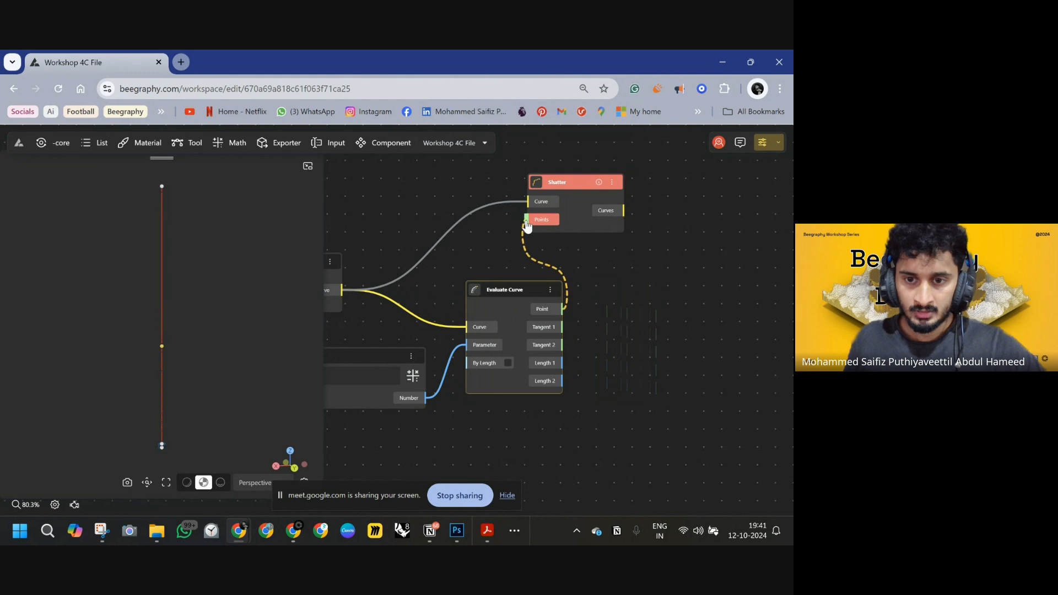
left_click_drag(630, 273, 553, 287)
left_click_drag(486, 198, 555, 223)
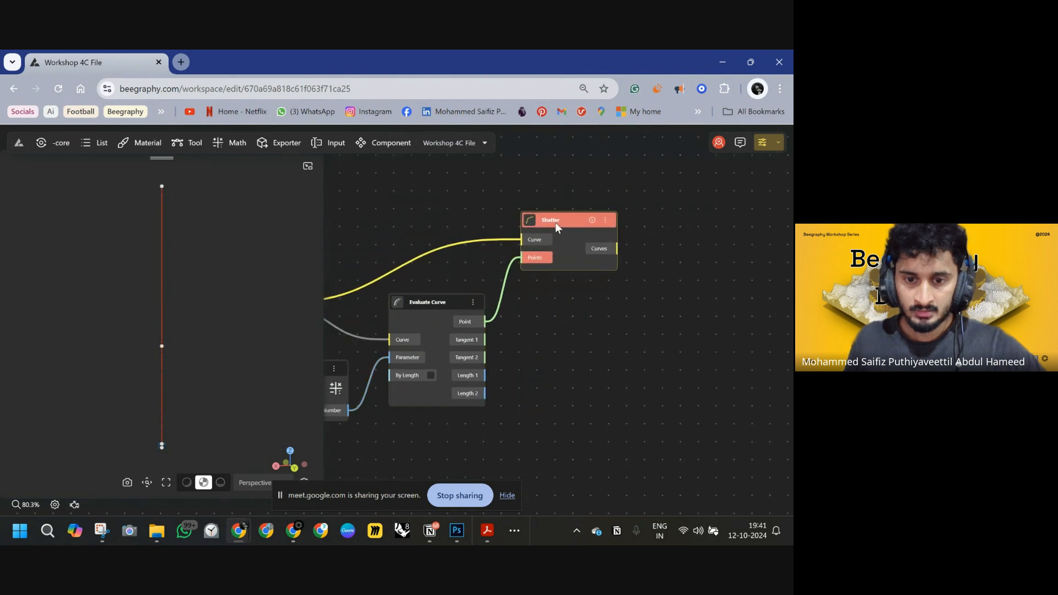
left_click_drag(561, 330, 591, 321)
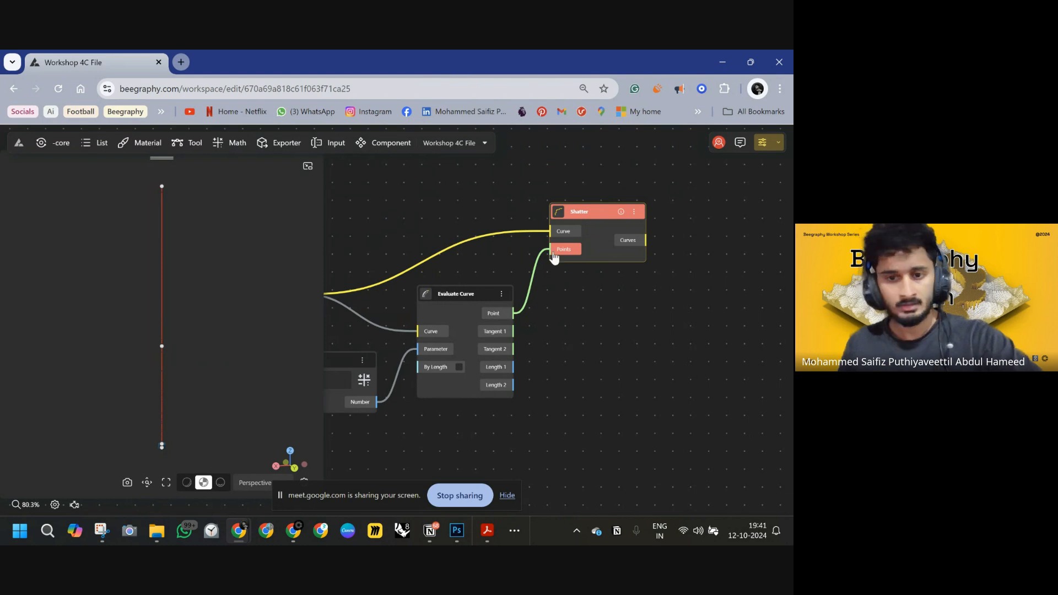
Disconnect the Shatter node's Points input and delete the Shatter node.
right_click(564, 249)
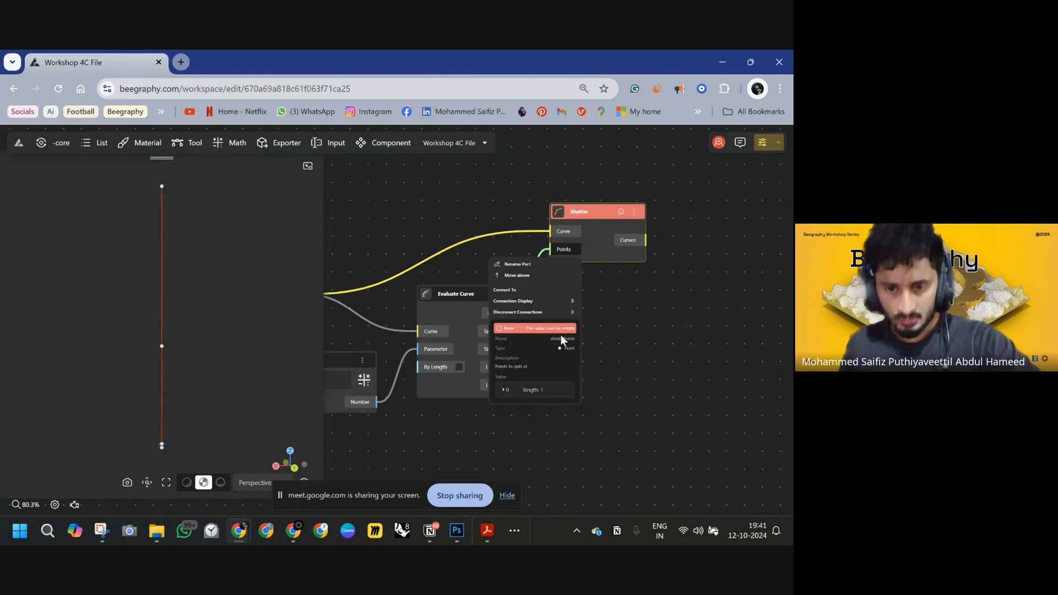
left_click(617, 324)
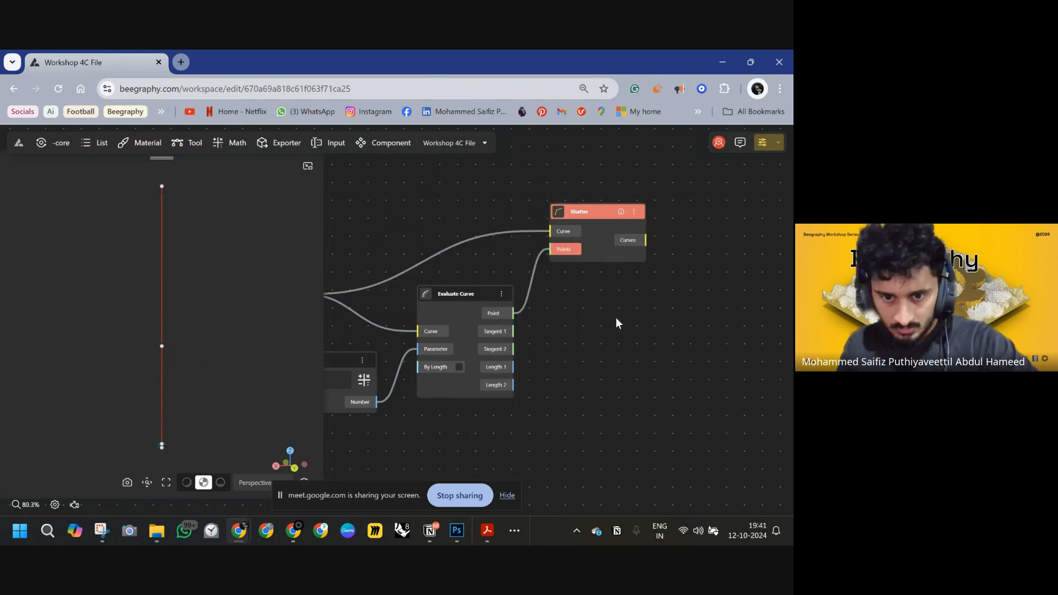
left_click(595, 212)
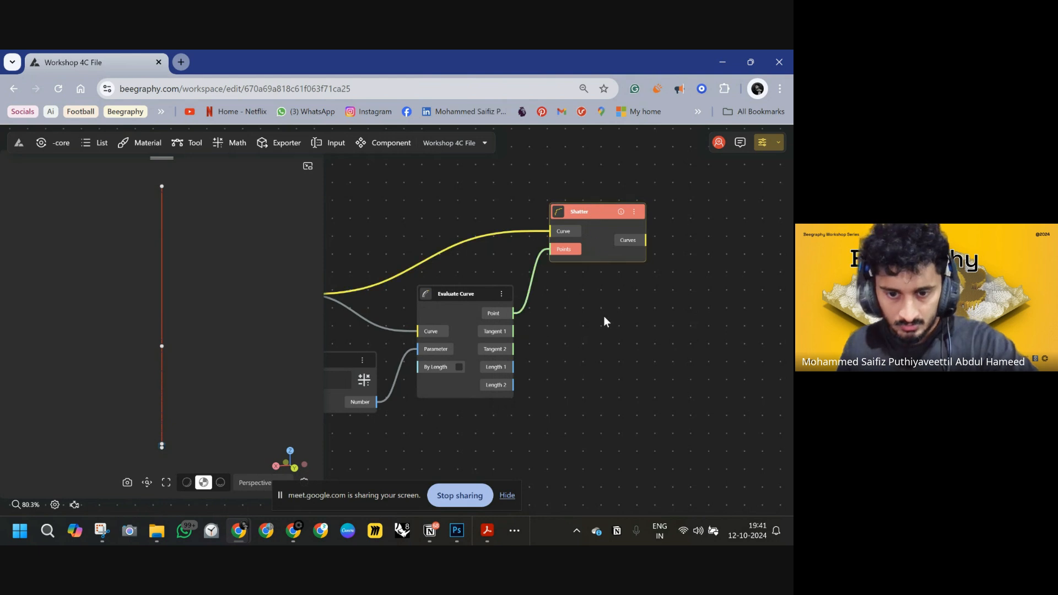
key("Delete")
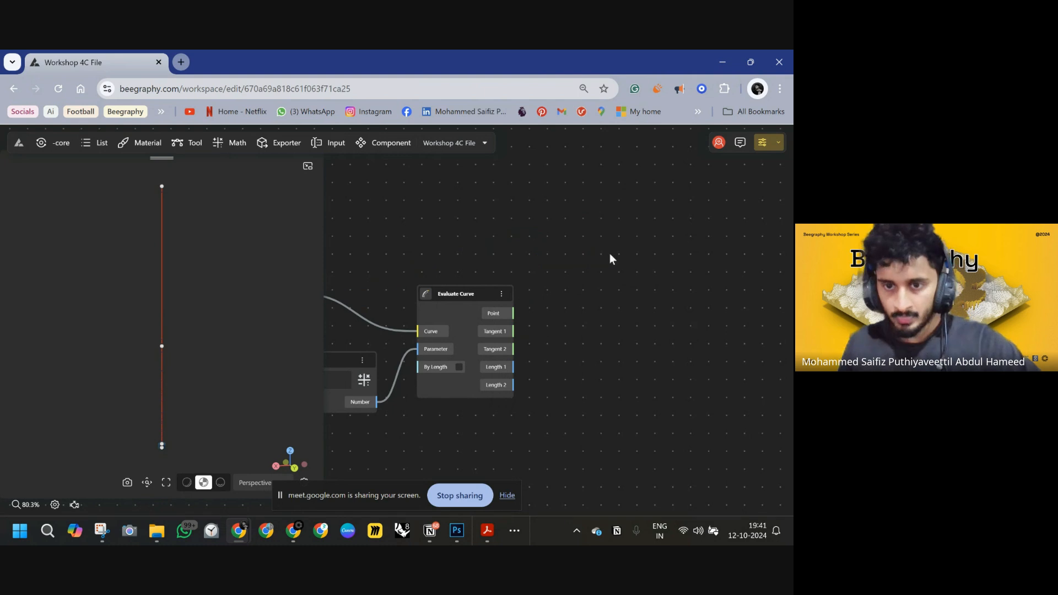
Add a new Line node by search and paste a second Line node beneath it.
scroll(609, 297, "down", 3)
middle_click_drag(525, 293, 565, 346)
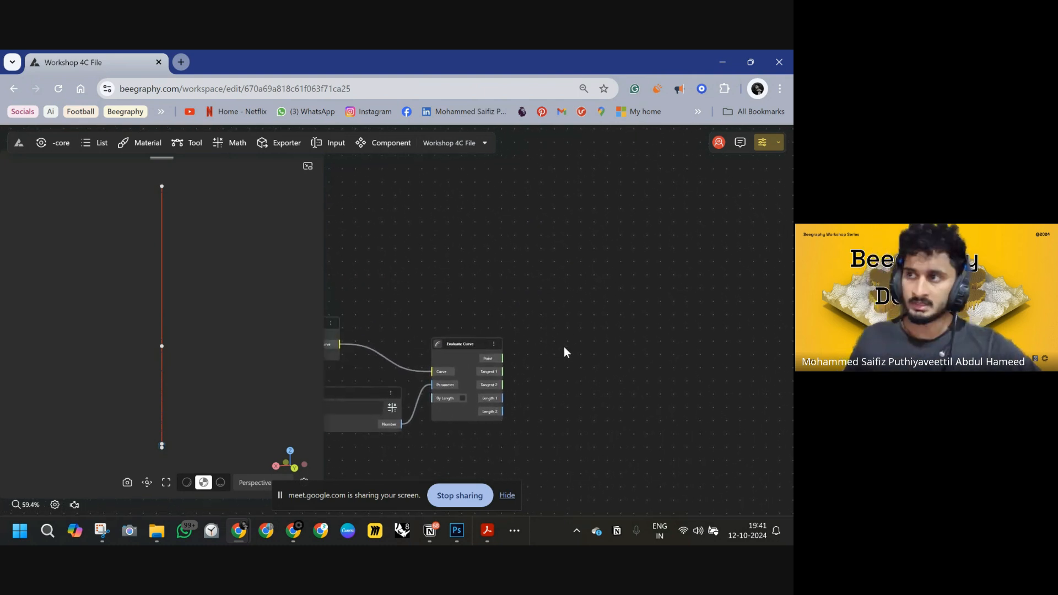
double_click(577, 234)
type("LINE")
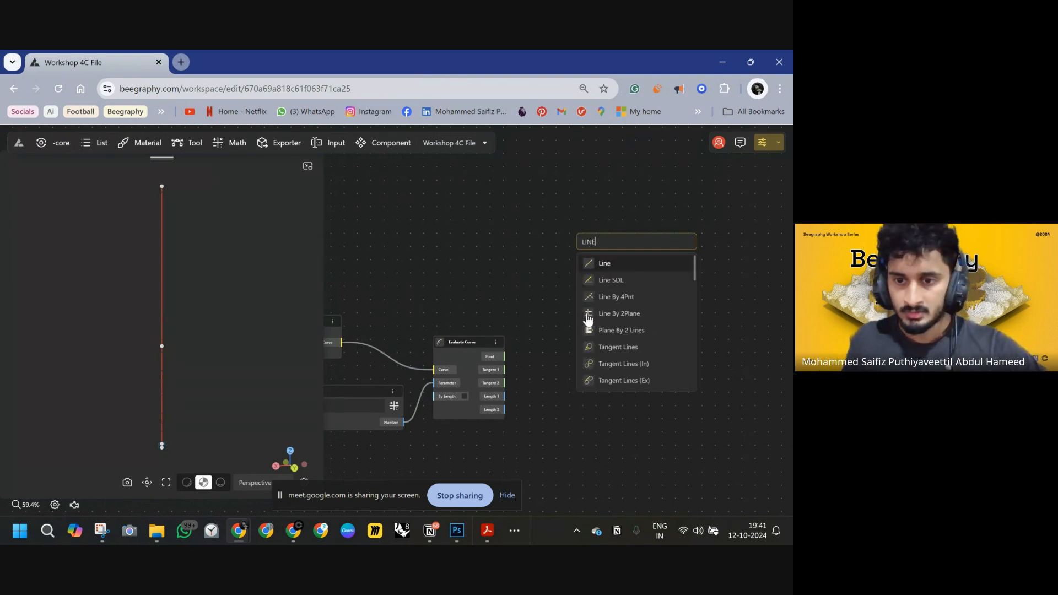
key("Return")
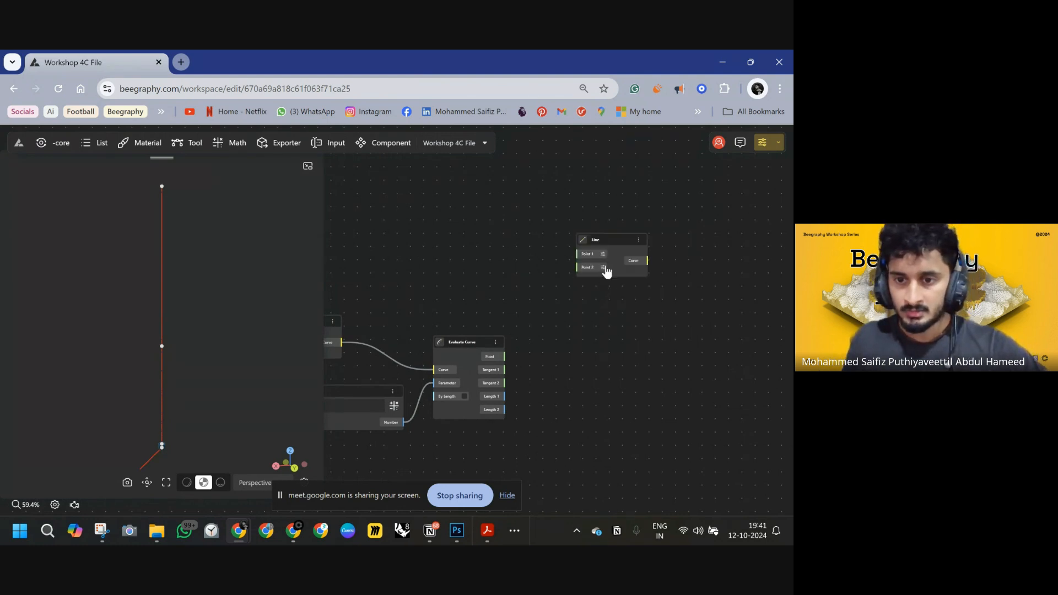
key("ctrl+v")
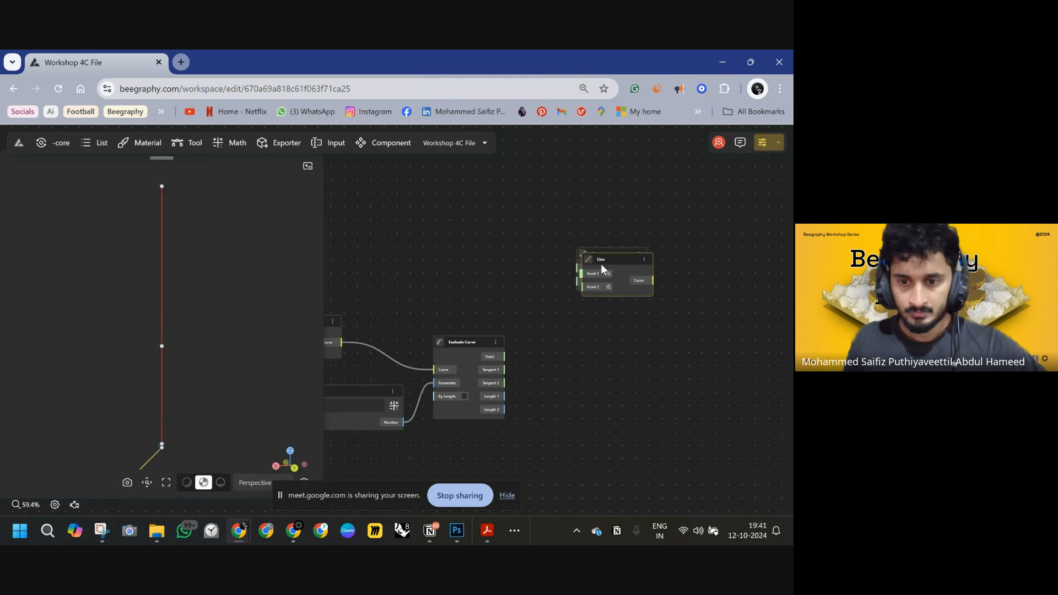
left_click_drag(603, 261, 592, 401)
Connect the Move node's geometry output to the new Line node's Point 1 input.
right_click_drag(517, 315, 655, 249)
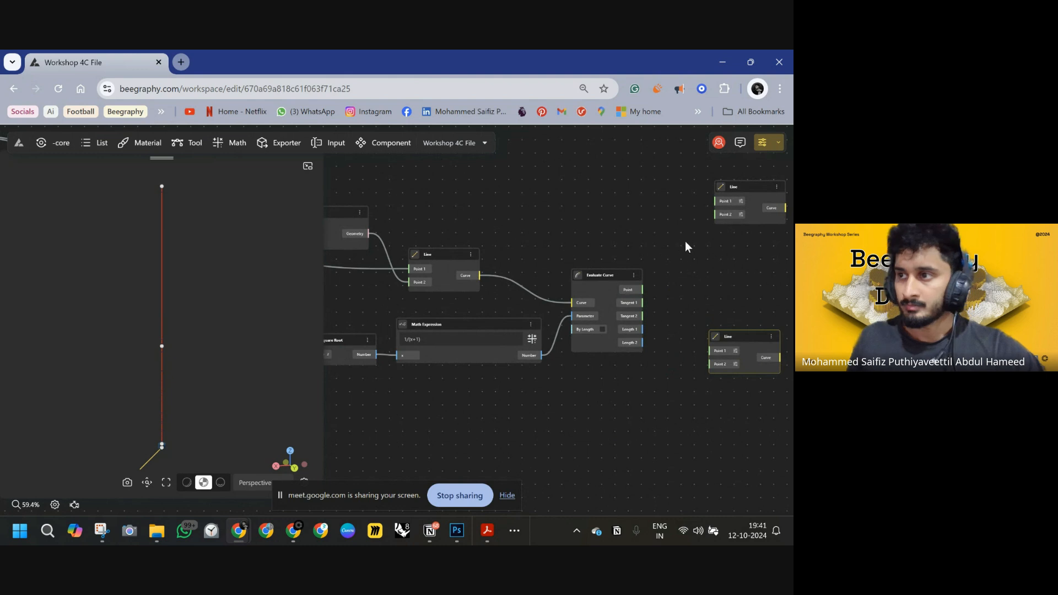
left_click_drag(719, 189, 622, 158)
left_click_drag(504, 239, 508, 278)
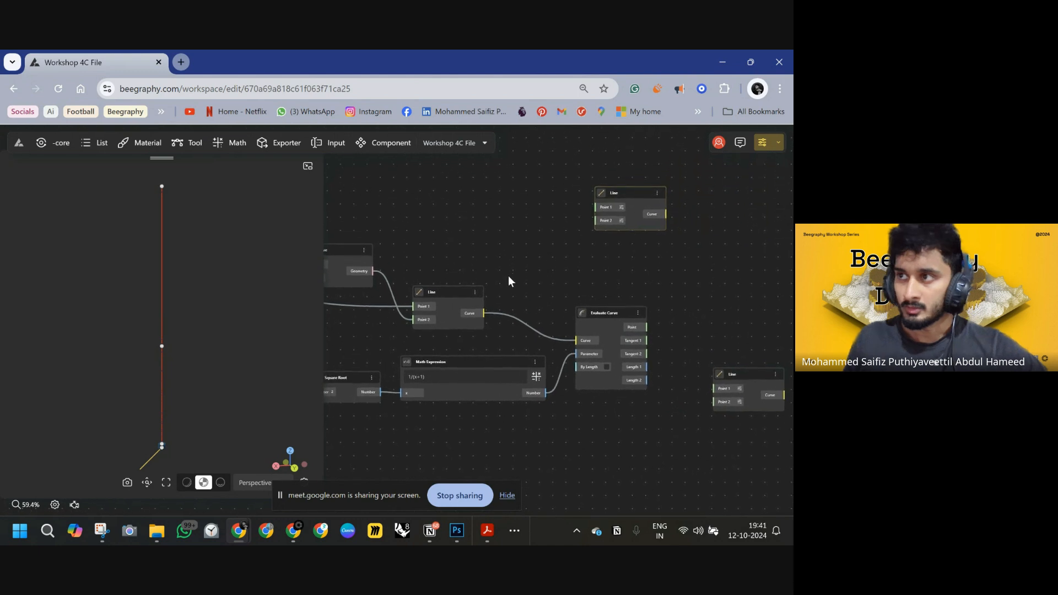
left_click_drag(426, 366, 577, 359)
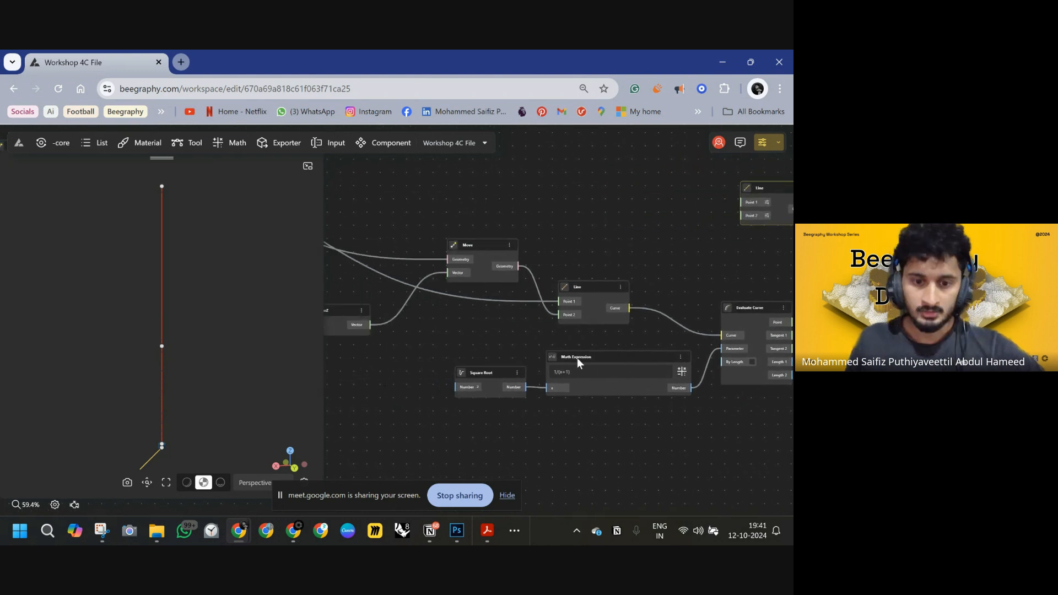
left_click_drag(517, 286, 657, 250)
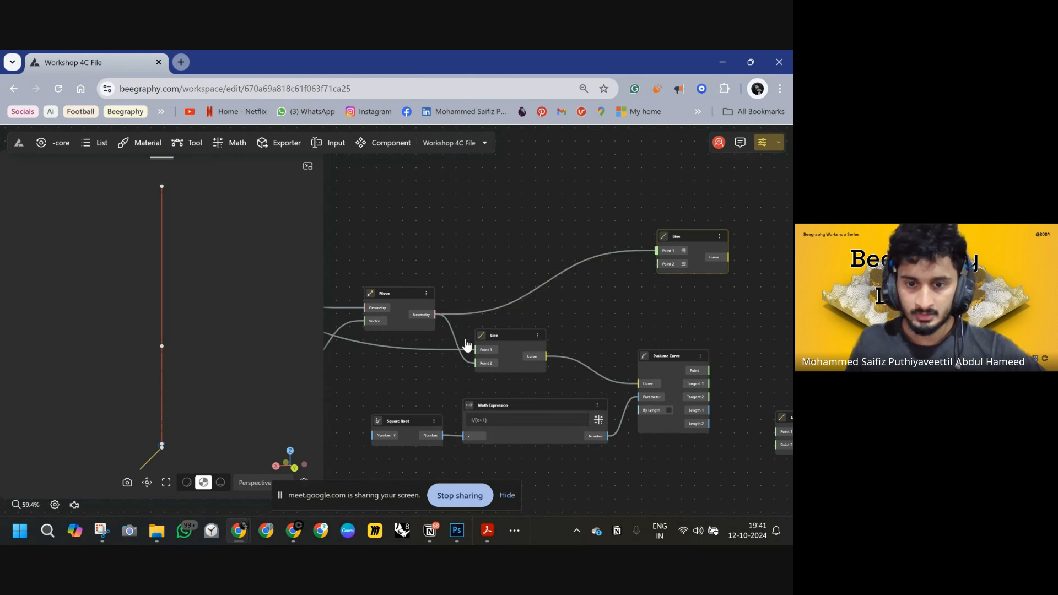
Hide the original stick Line node feeding the Evaluate Curve node.
left_click(161, 273)
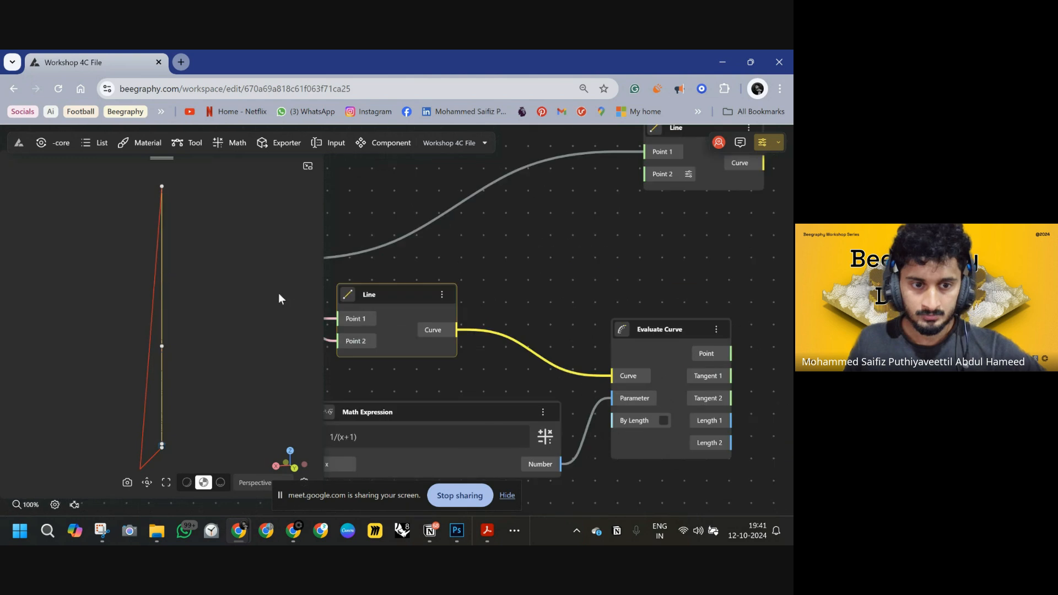
right_click_drag(321, 293, 266, 276)
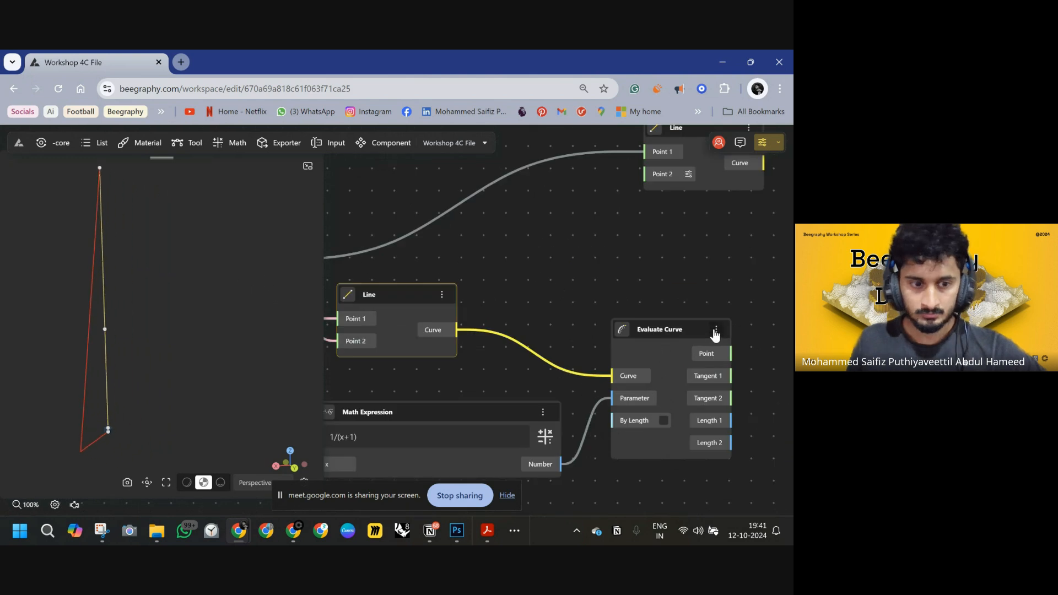
left_click(442, 296)
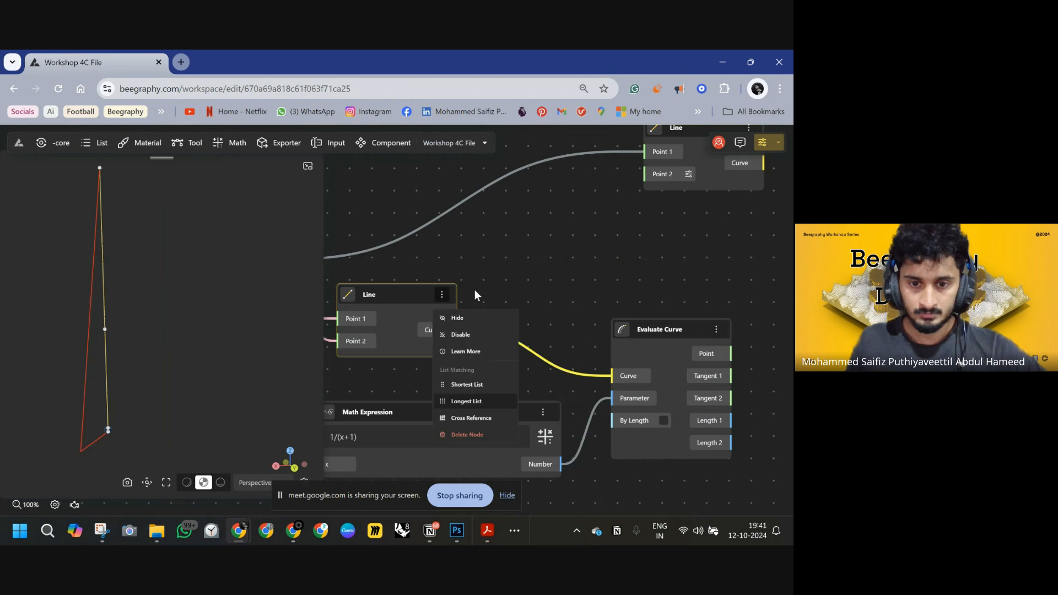
left_click(457, 319)
Connect the Evaluate Curve point output to the new Line node's Point 2 input.
scroll(506, 278, "down", 3)
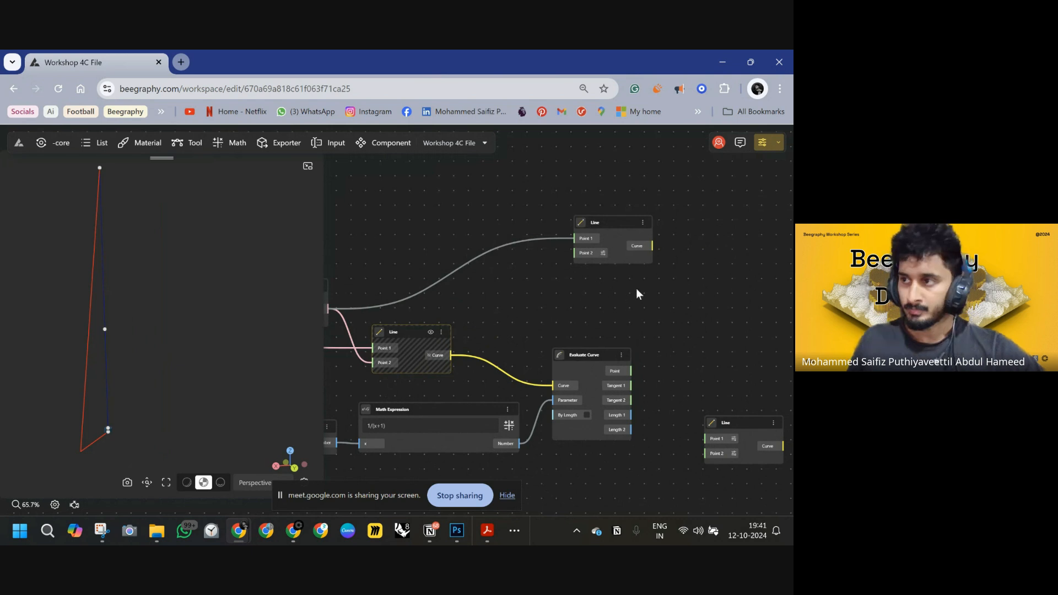
left_click_drag(528, 346, 533, 340)
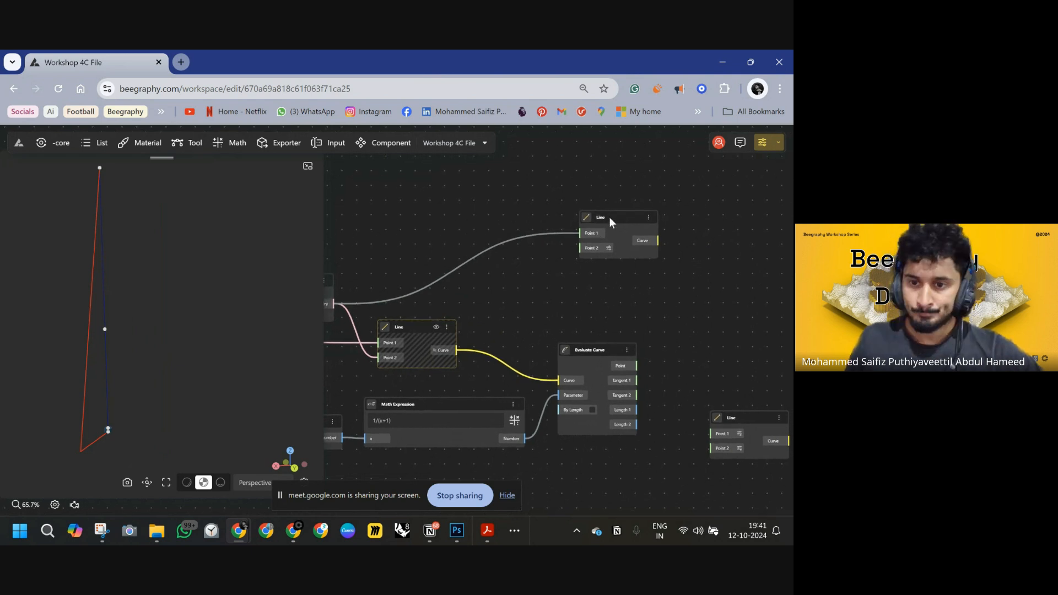
left_click_drag(610, 218, 638, 366)
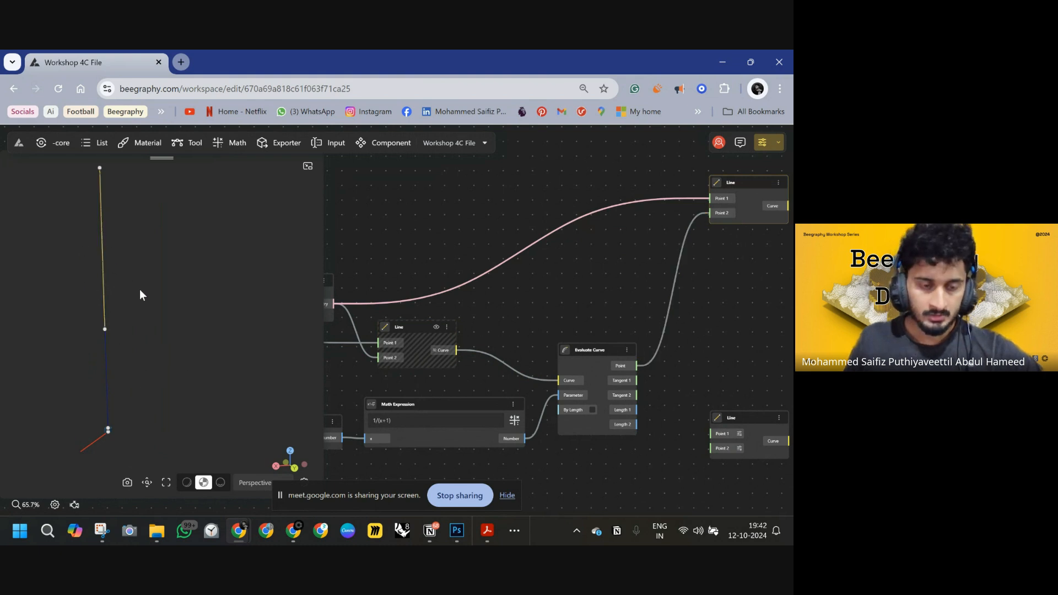
Duplicate the connected Line node with its inputs and place the copy below it.
scroll(145, 291, "down", 1)
scroll(422, 294, "down", 1)
left_click_drag(668, 268, 570, 215)
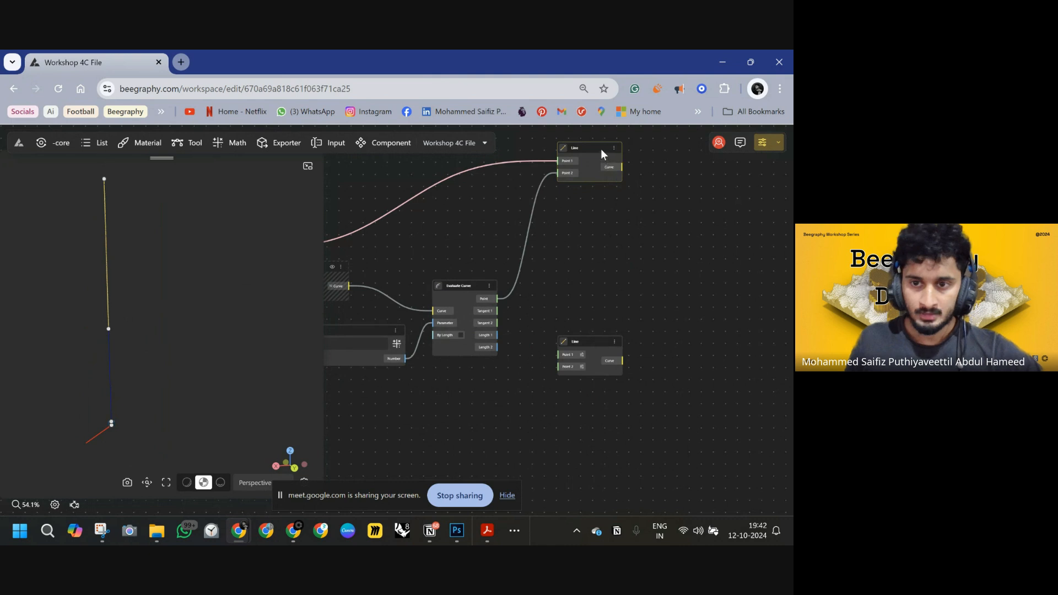
key("ctrl+d")
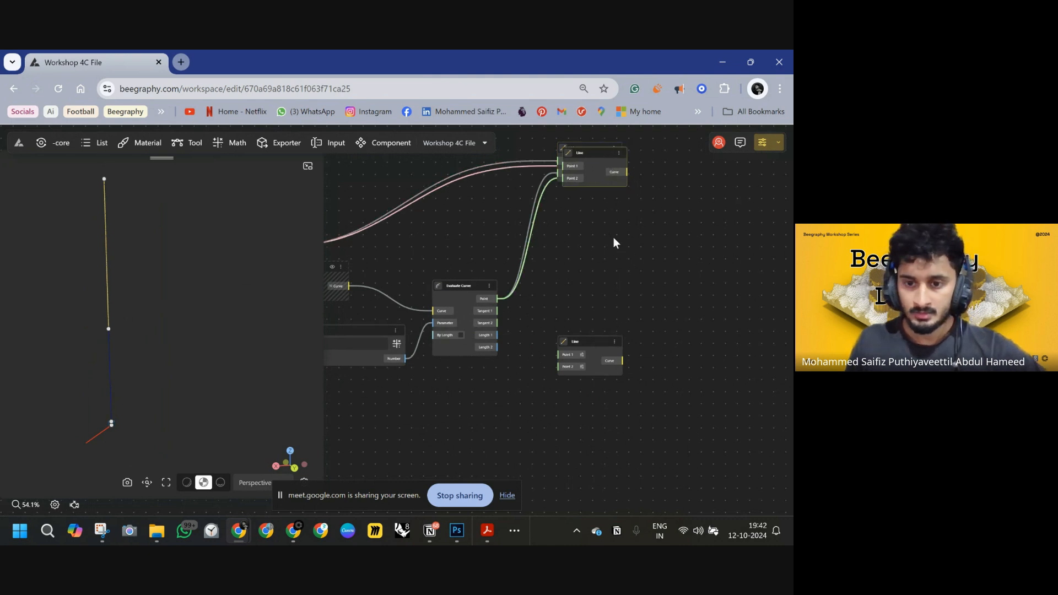
left_click_drag(600, 152, 626, 250)
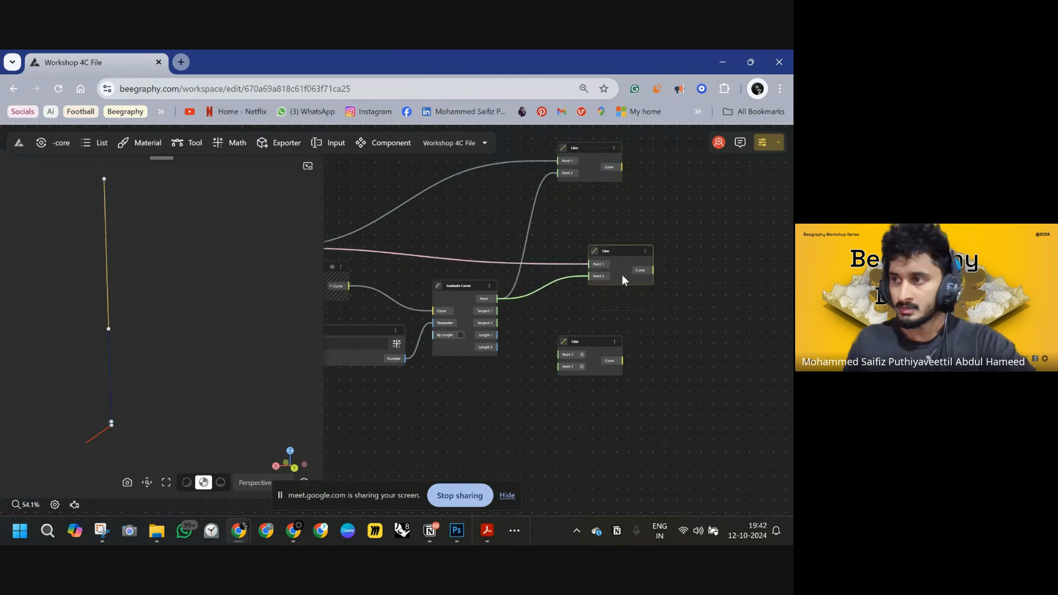
middle_click_drag(613, 359, 661, 373)
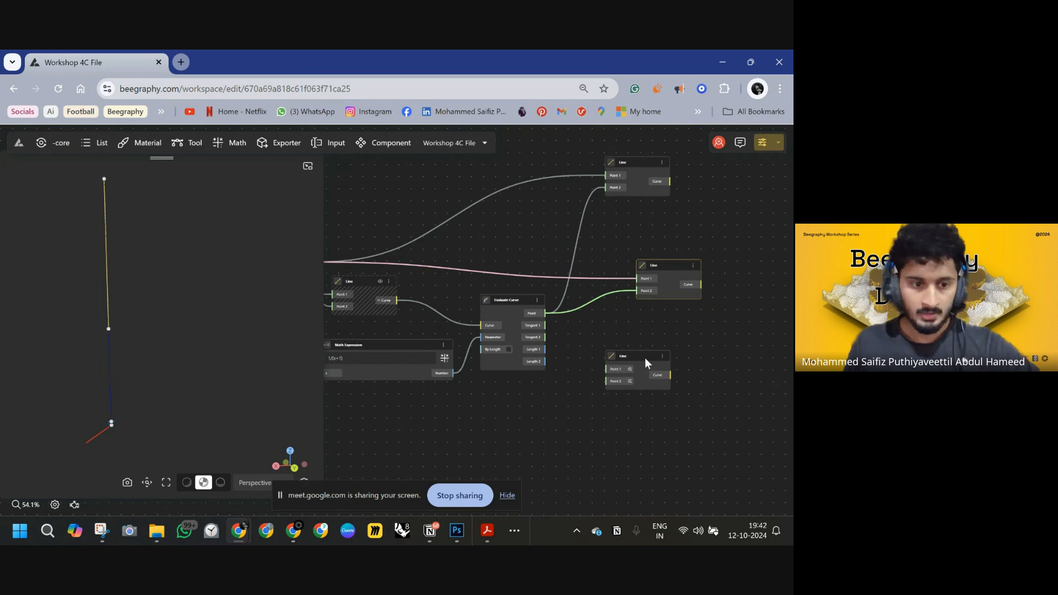
scroll(611, 284, "down", 4)
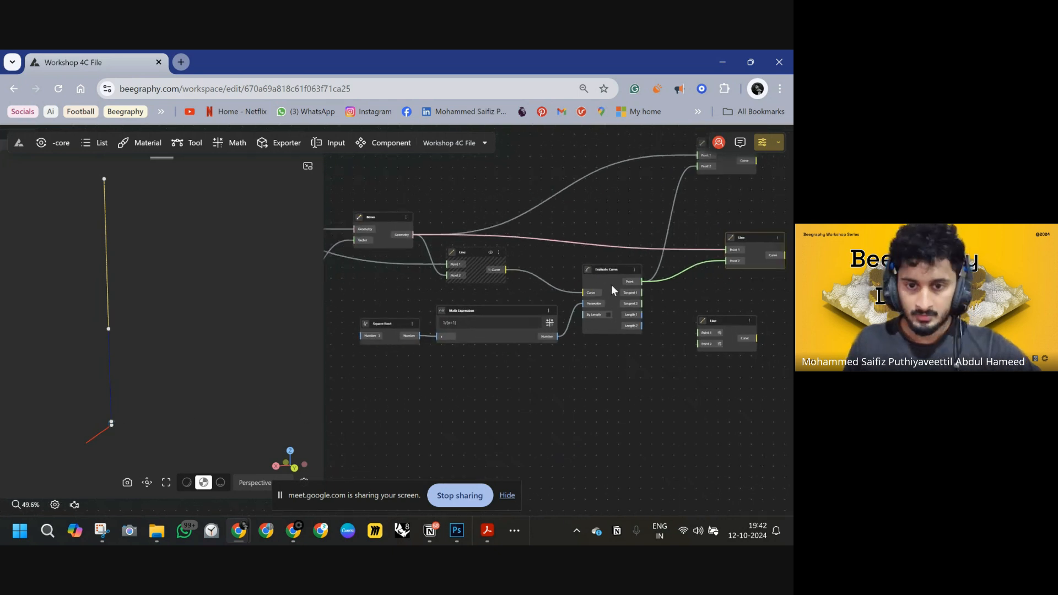
left_click_drag(705, 254, 686, 267)
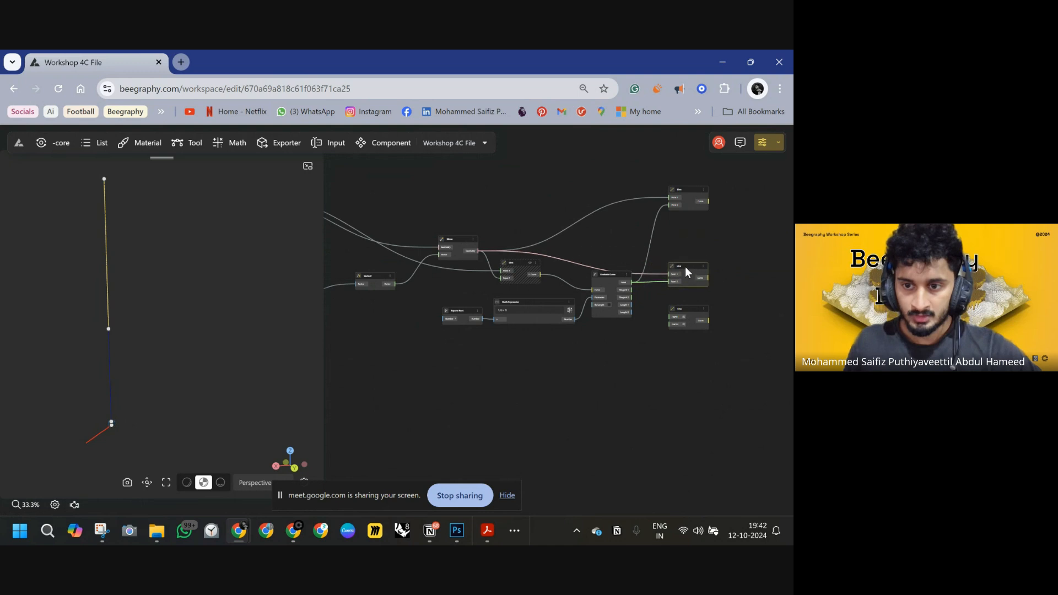
Delete the duplicated Line node below the connected one.
key("Delete")
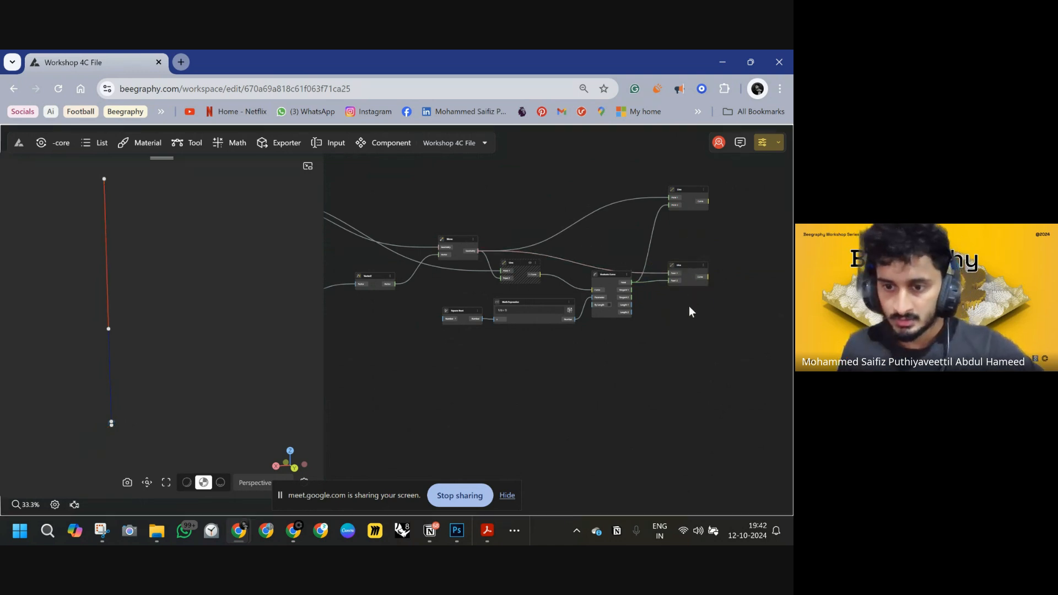
middle_click_drag(595, 266, 771, 293)
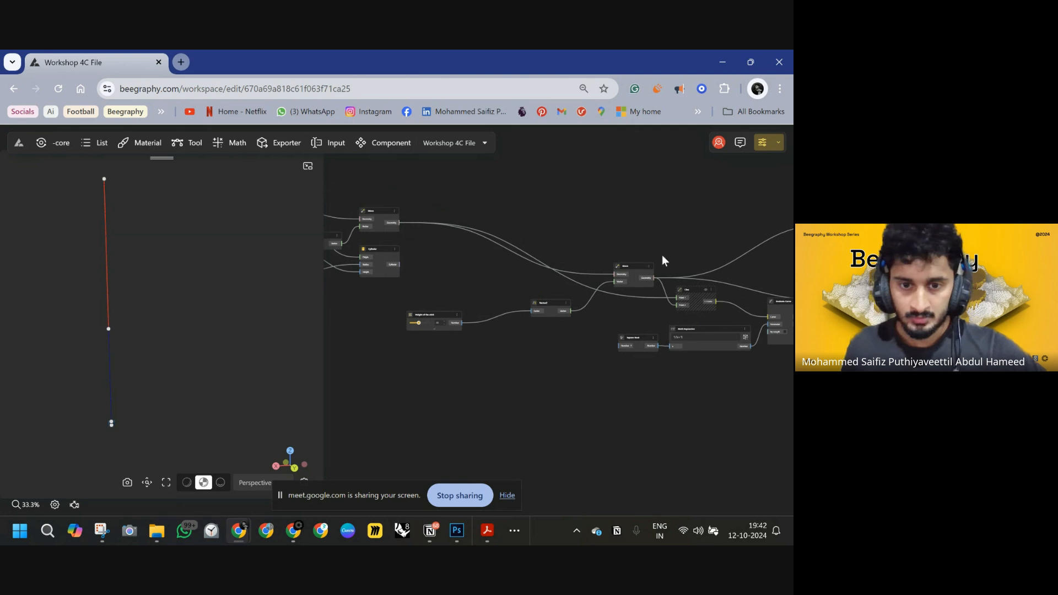
middle_click_drag(663, 255, 554, 236)
Rewire the second Line node to the stick's end point so the stick divides into two segments at the pivot.
double_click(739, 280)
left_click_drag(743, 271, 328, 210)
left_click_drag(470, 218, 520, 221)
left_click_drag(789, 251, 337, 210)
scroll(392, 221, "down", 2)
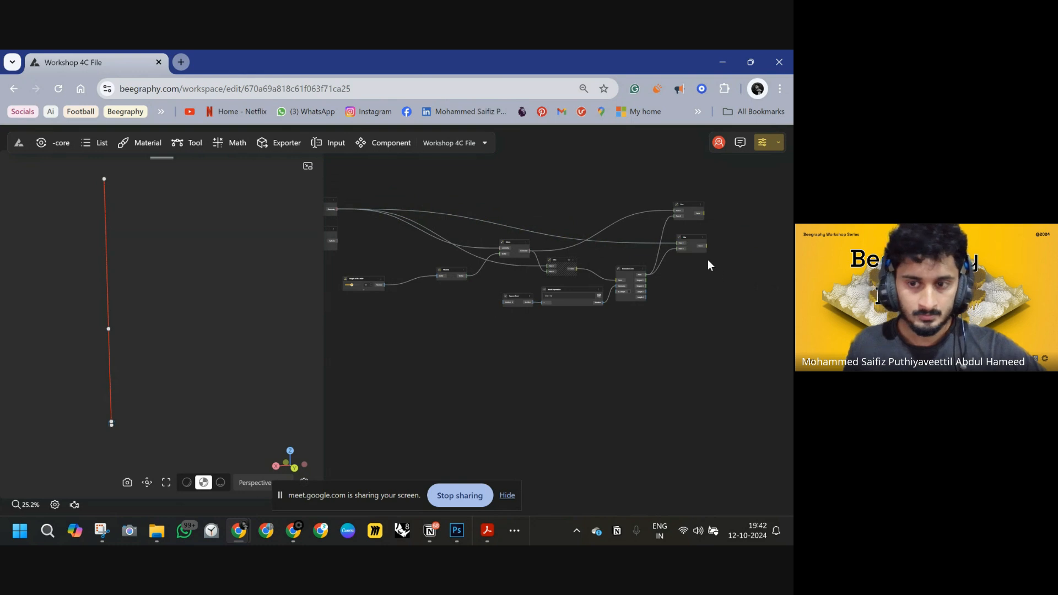
left_click_drag(690, 237, 603, 253)
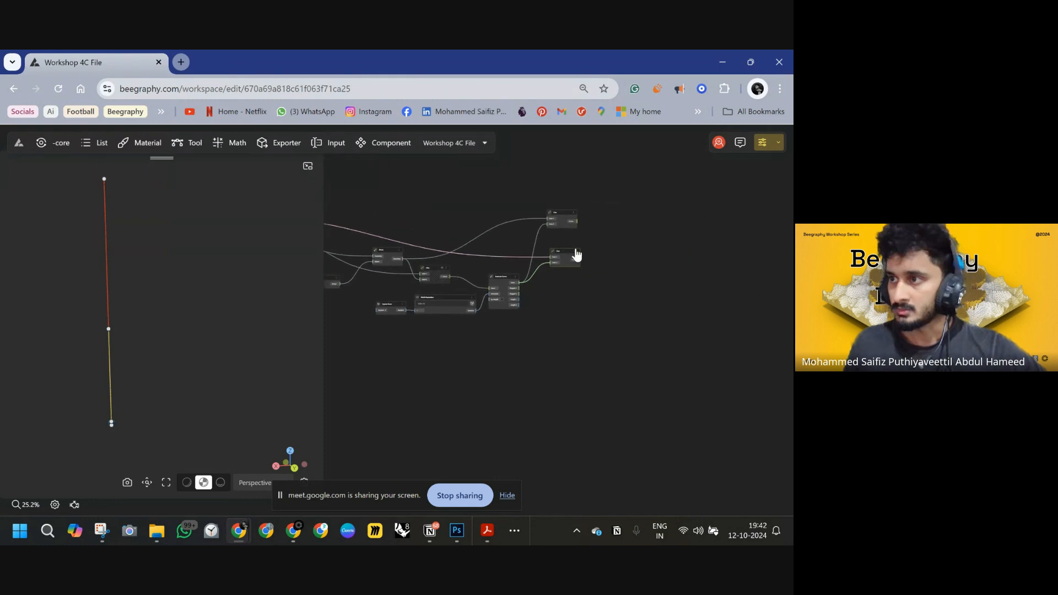
scroll(560, 215, "up", 2)
left_click_drag(562, 213, 570, 160)
left_click_drag(569, 263, 569, 266)
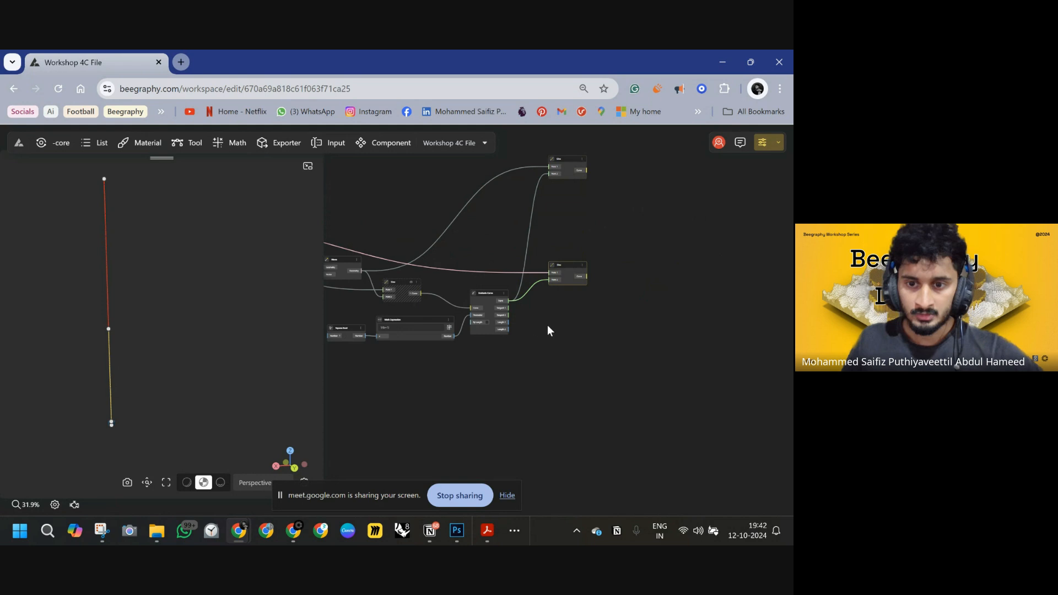
middle_click_drag(555, 325, 493, 336)
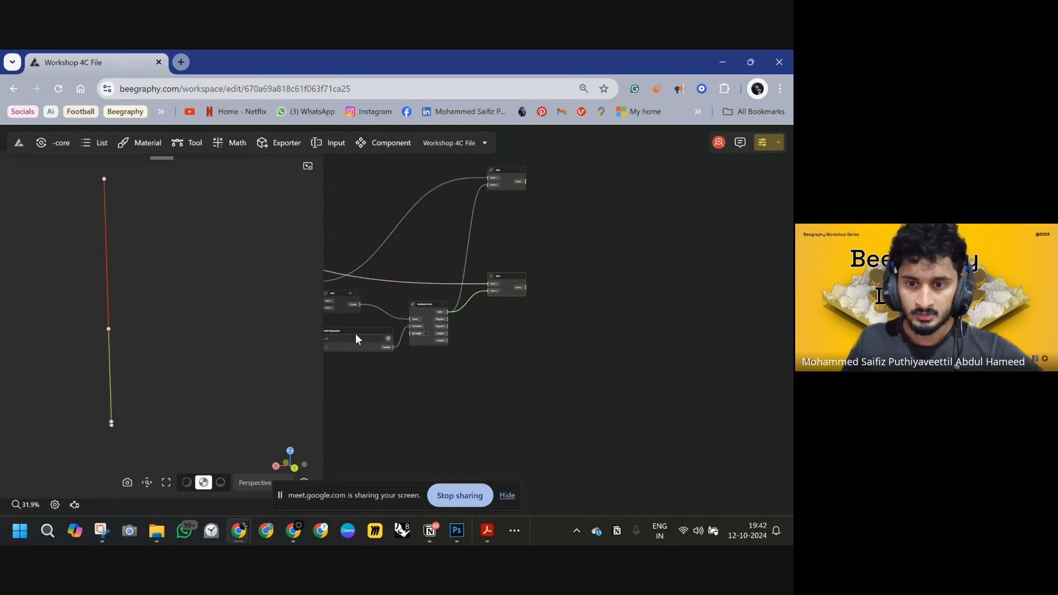
Switch to Photoshop and draw an arrow up the stick line on the sketch.
left_click(457, 531)
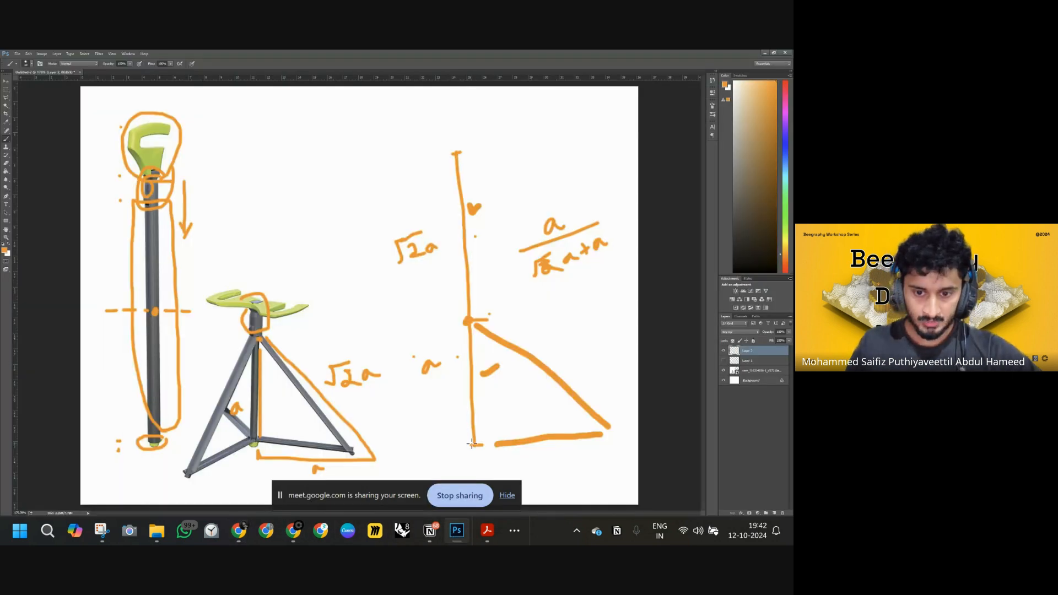
mouse_move(472, 445)
left_mouse_down()
mouse_move(470, 339)
mouse_move(455, 338)
mouse_move(474, 336)
left_mouse_up()
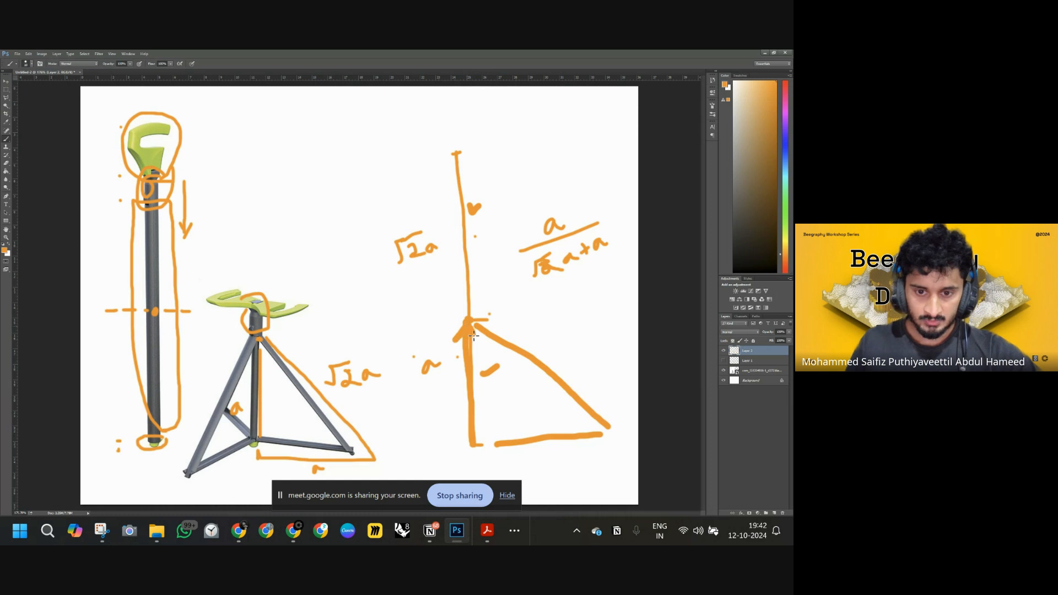
Choose the brush tool and set the foreground colour to blue.
right_click(6, 138)
left_click(31, 144)
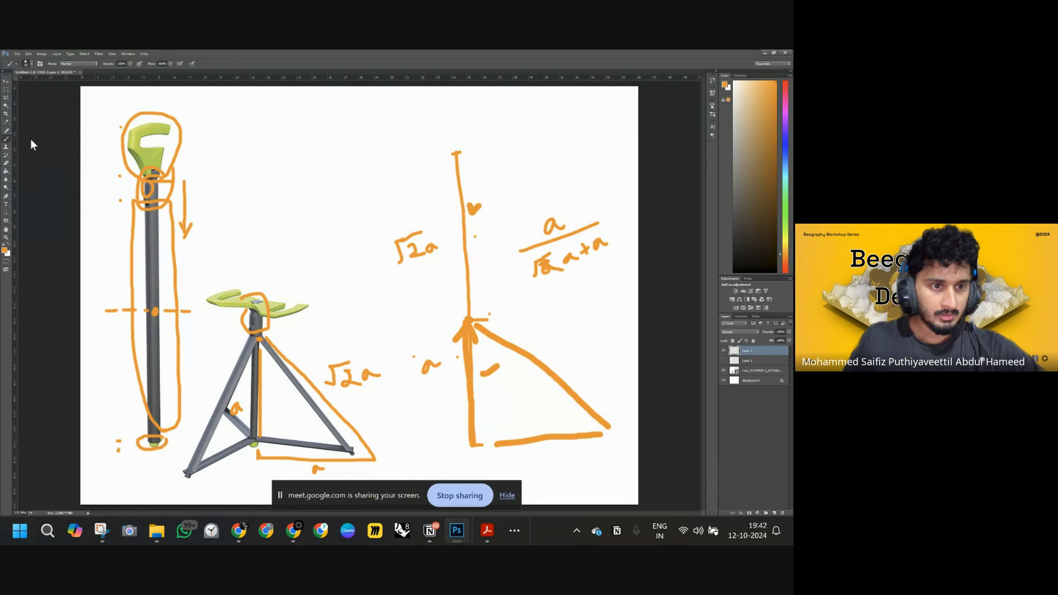
left_click(5, 251)
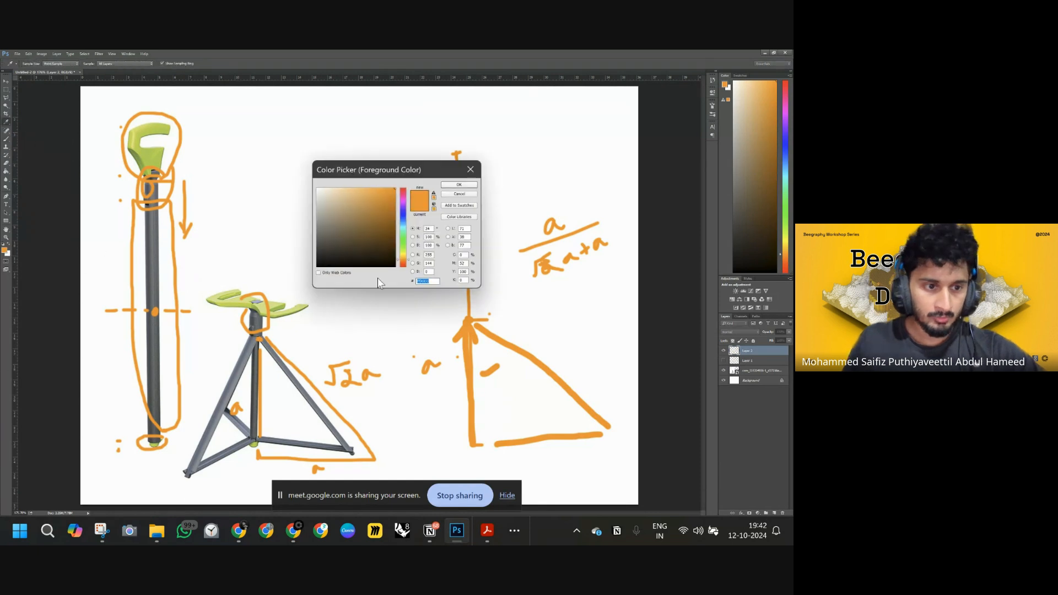
left_click(403, 219)
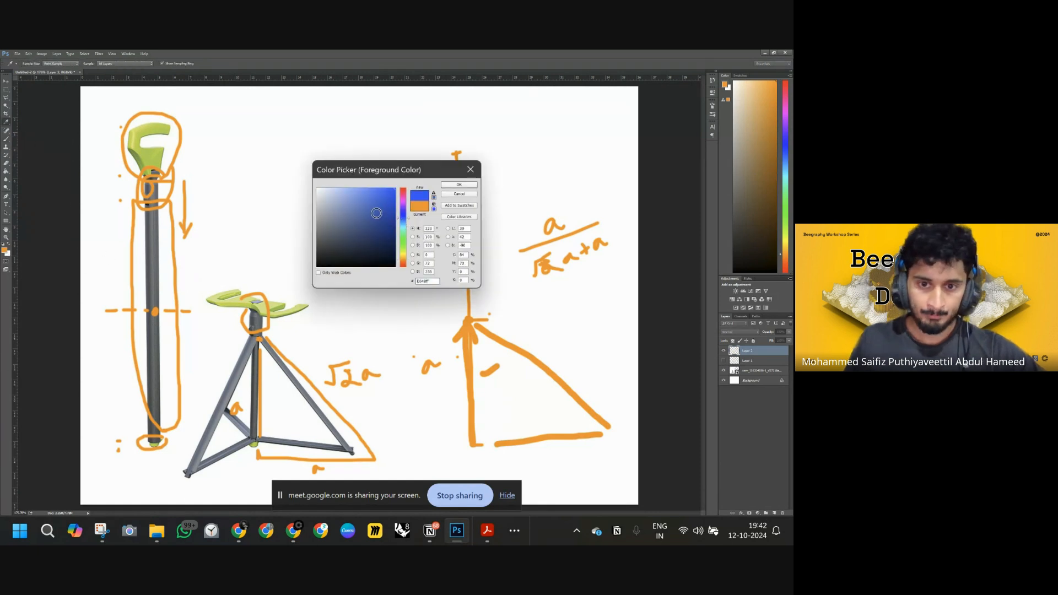
left_click(457, 185)
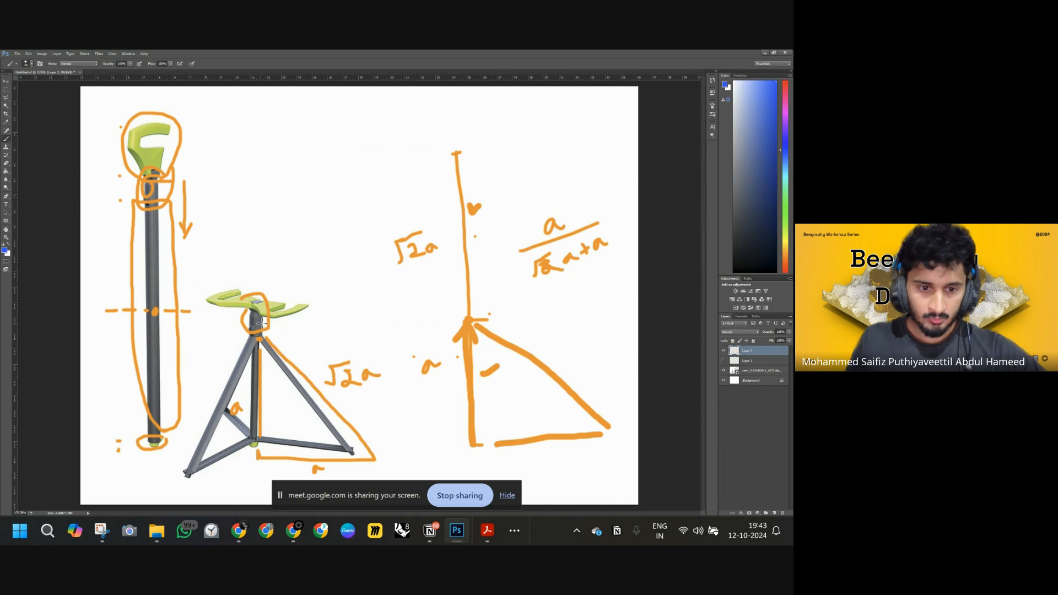
Circle the seat and draw a downward arrow and marker dots along the stick in blue.
mouse_move(247, 294)
left_mouse_down()
mouse_move(285, 310)
mouse_move(275, 278)
left_mouse_up()
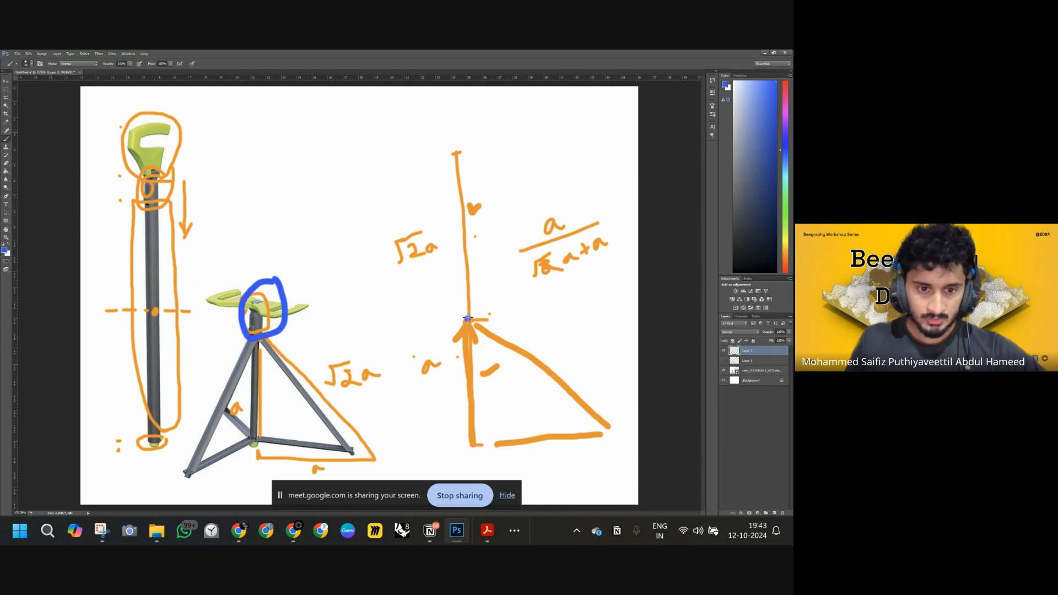
left_click(456, 155)
mouse_move(488, 155)
left_mouse_down()
mouse_move(488, 232)
mouse_move(502, 231)
left_mouse_up()
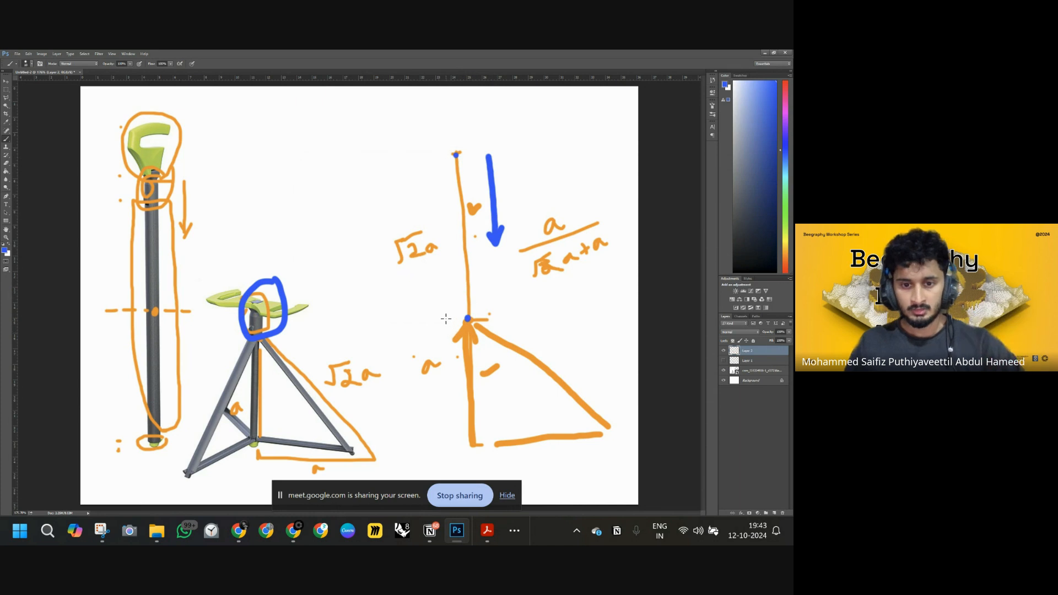
left_click_drag(444, 319, 444, 315)
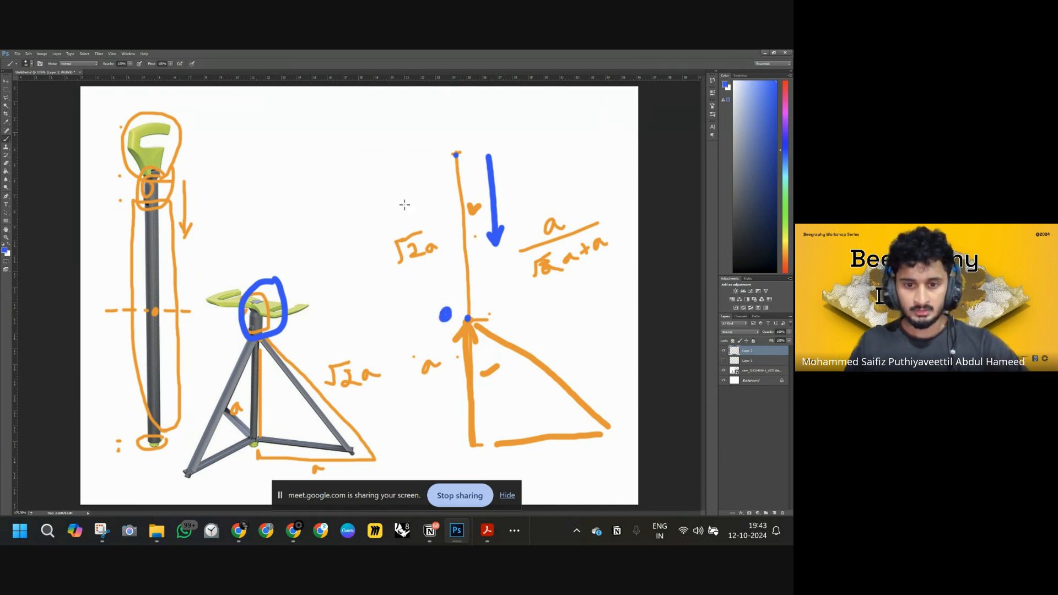
left_click_drag(434, 146, 436, 160)
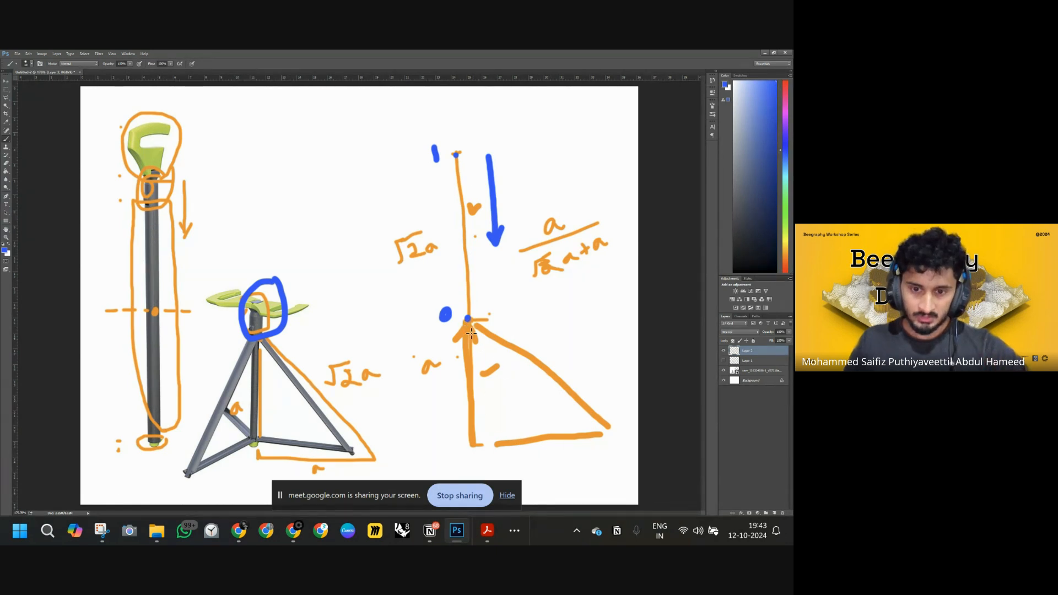
Draw a horizontal arrow and a dashed rotation arc labelled 90 for the leg.
left_click_drag(480, 441, 603, 436)
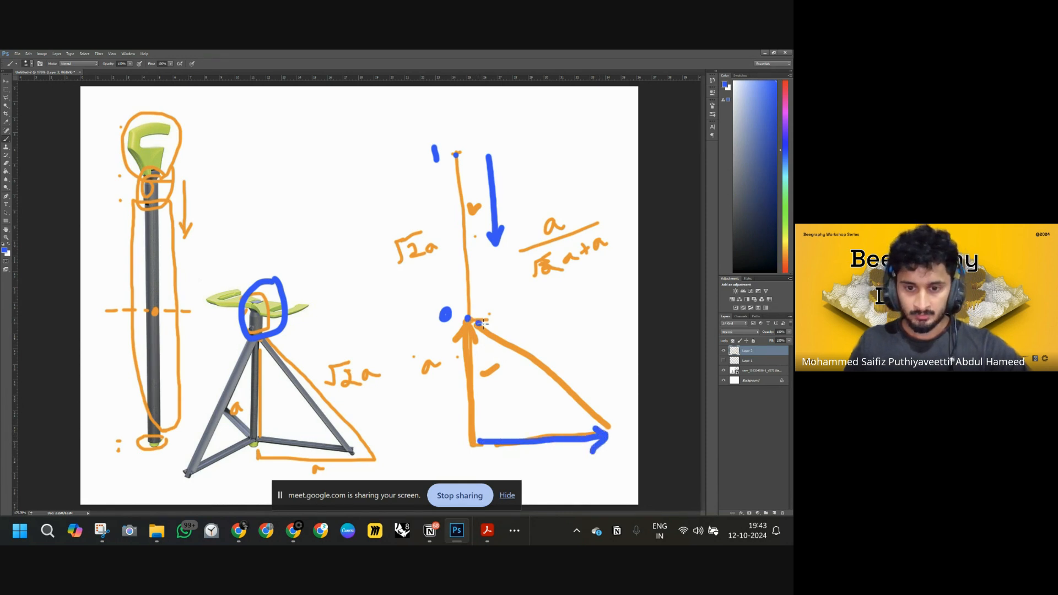
mouse_move(507, 331)
left_mouse_down()
mouse_move(542, 346)
mouse_move(607, 427)
left_mouse_up()
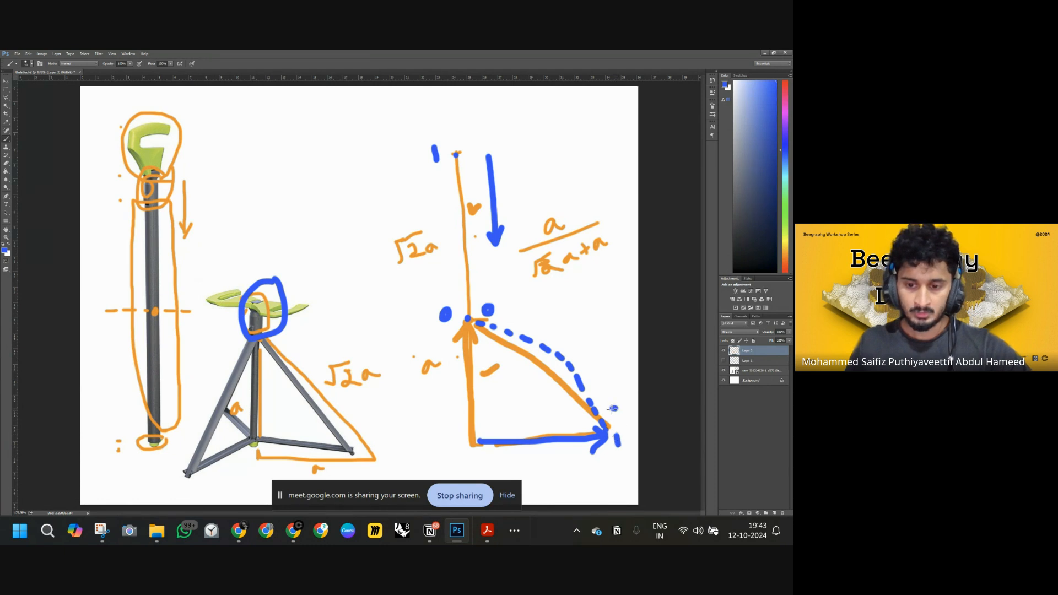
left_click_drag(623, 406, 626, 415)
left_click(629, 385)
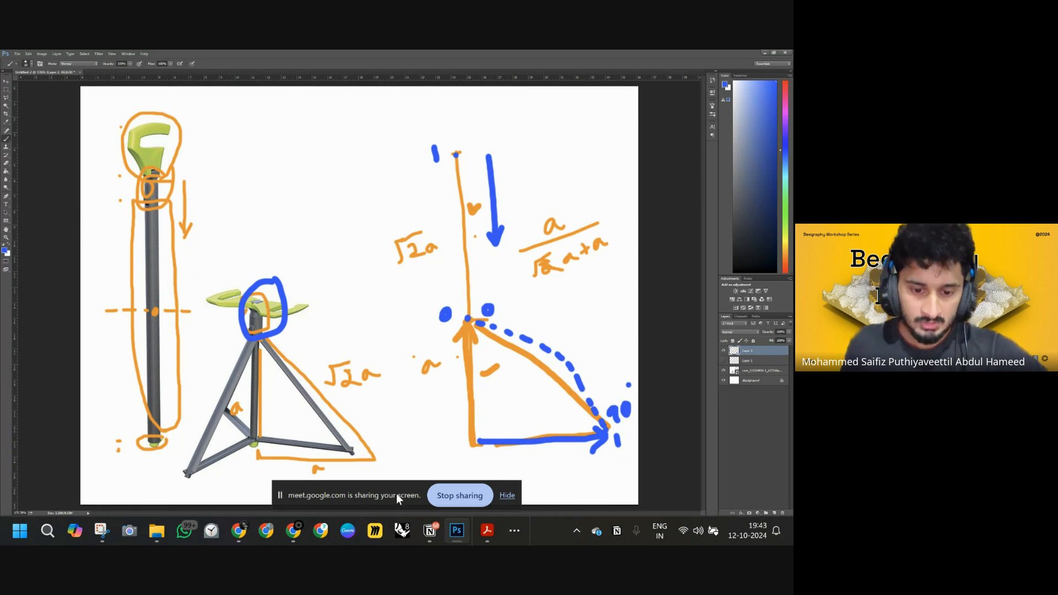
Back in Beegraphy, add a Rotate node and feed the lower Line node's curve into its geometry.
mouse_move(239, 531)
left_click(244, 483)
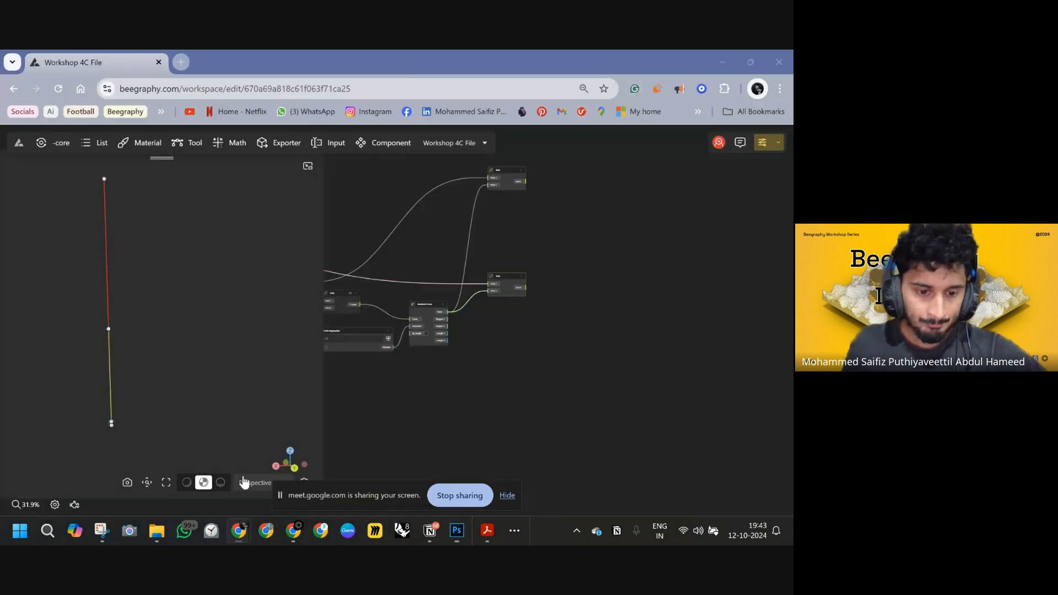
scroll(510, 314, "up", 5)
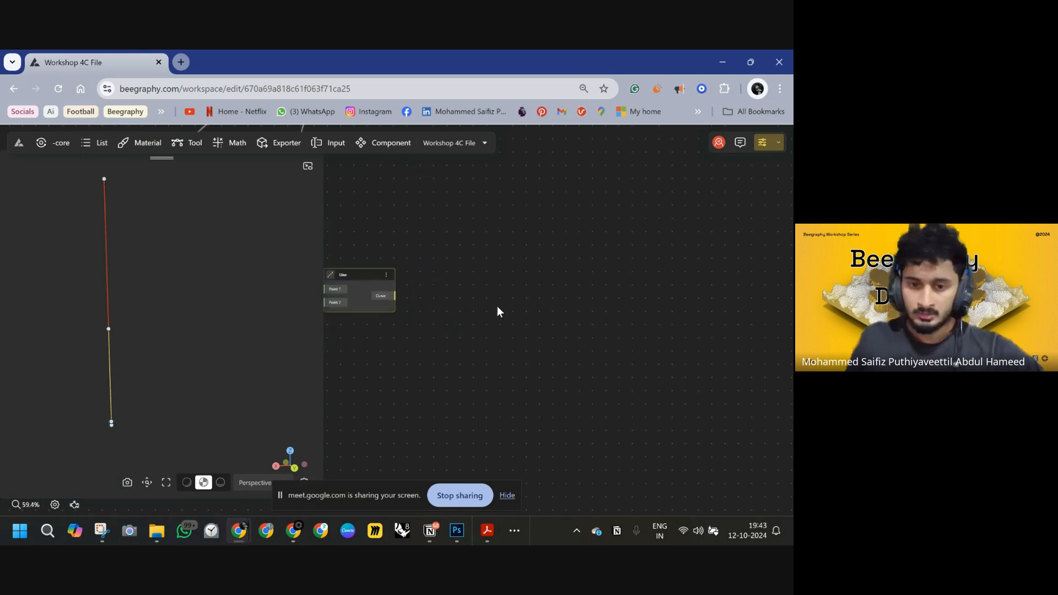
left_click_drag(497, 312, 577, 331)
double_click(597, 317)
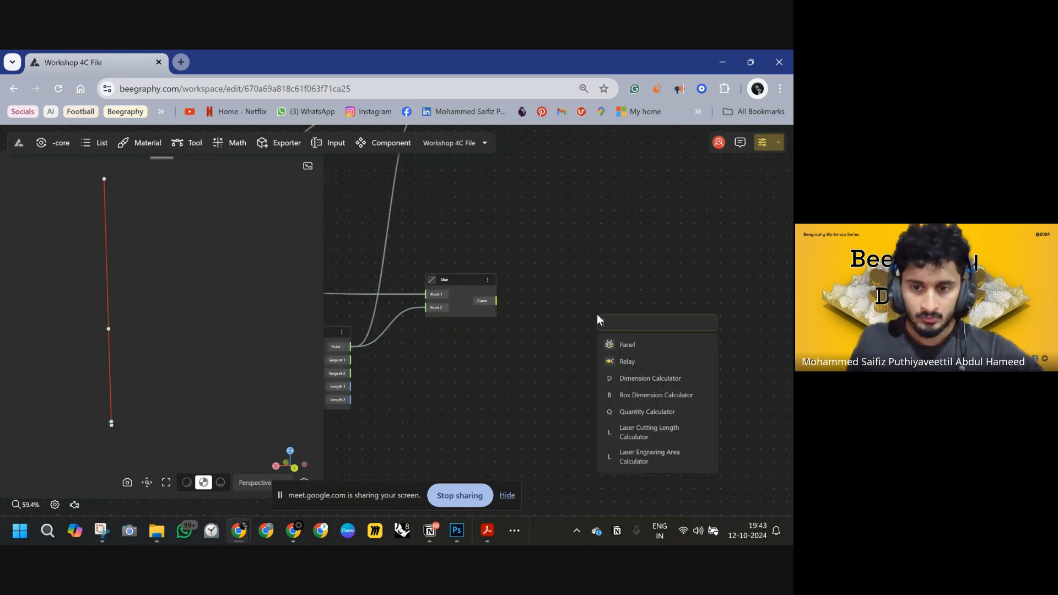
type("roTATE")
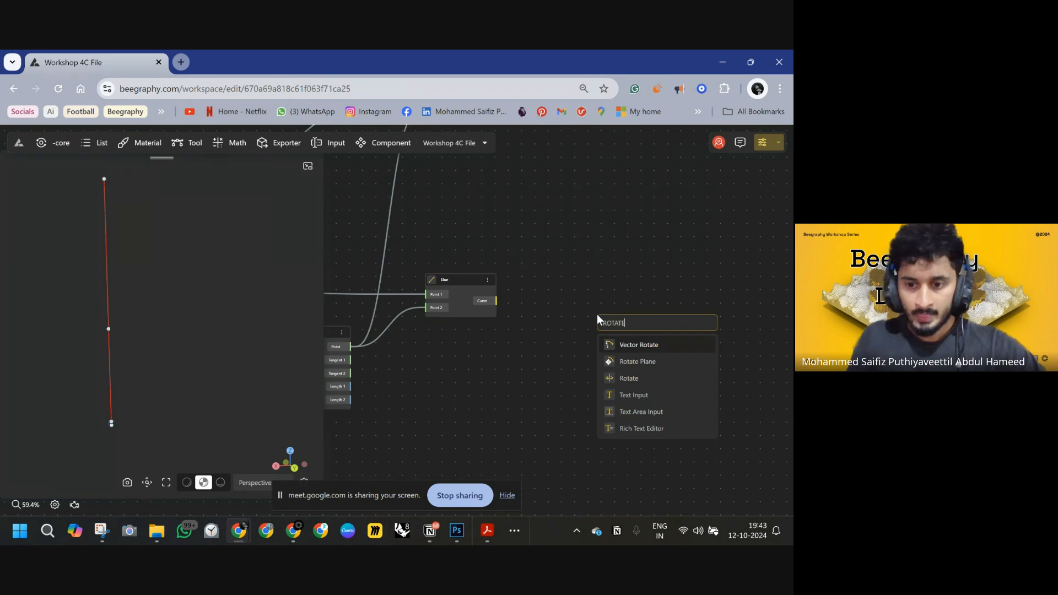
left_click(632, 378)
left_click_drag(627, 322, 496, 307)
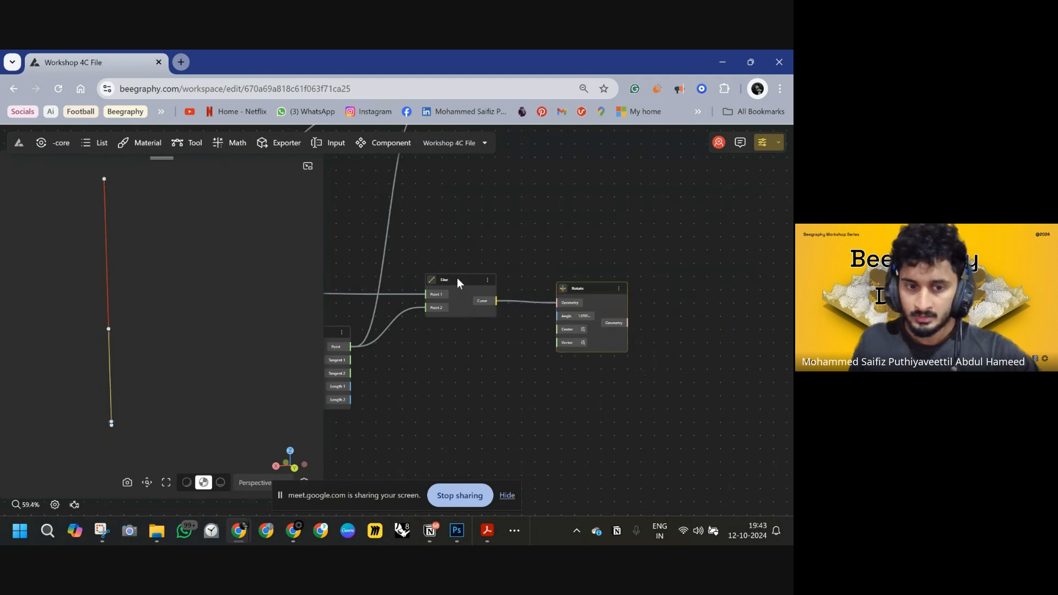
left_click_drag(586, 294, 600, 294)
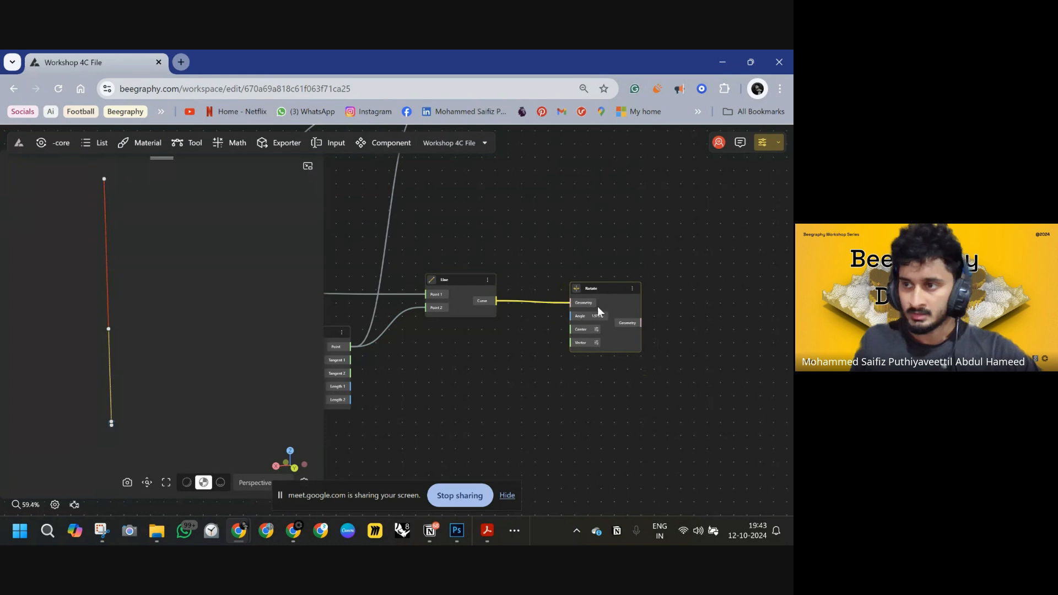
Connect the pivot point from Evaluate Curve to the Rotate node's center.
left_click_drag(524, 364, 689, 360)
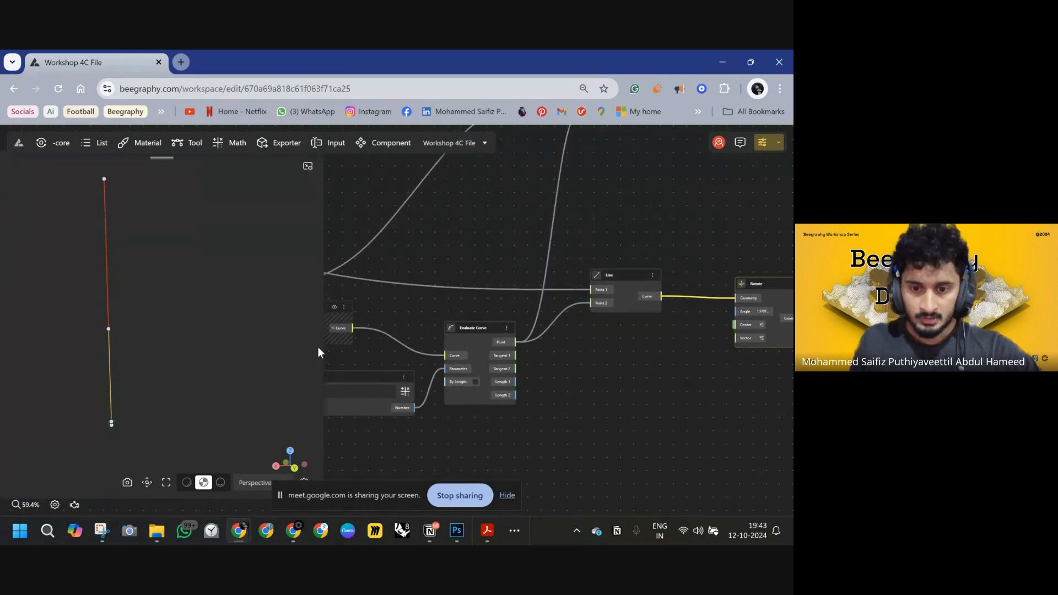
scroll(507, 386, "down", 8)
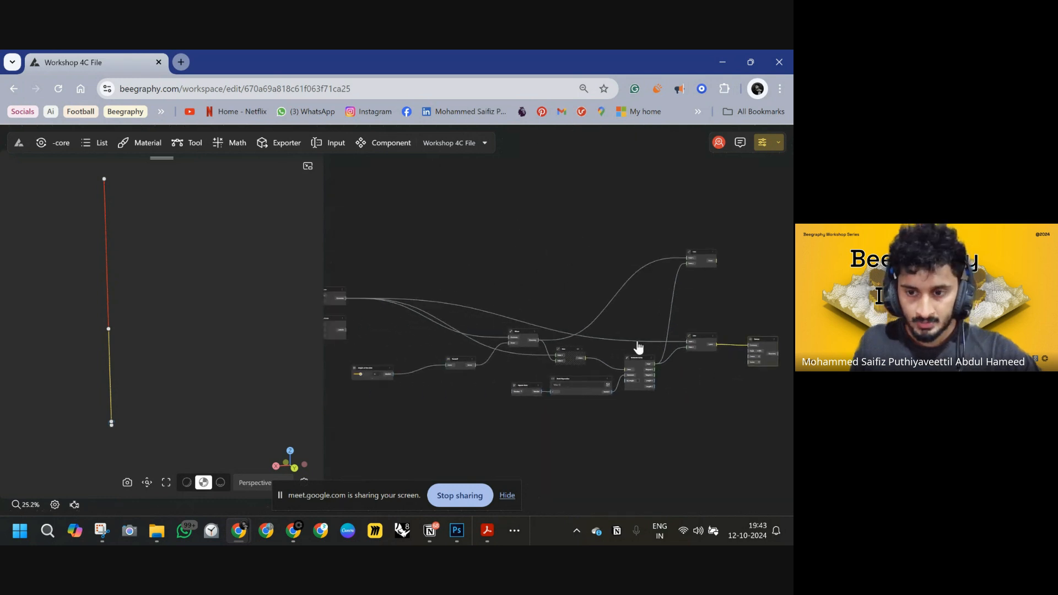
scroll(592, 330, "up", 5)
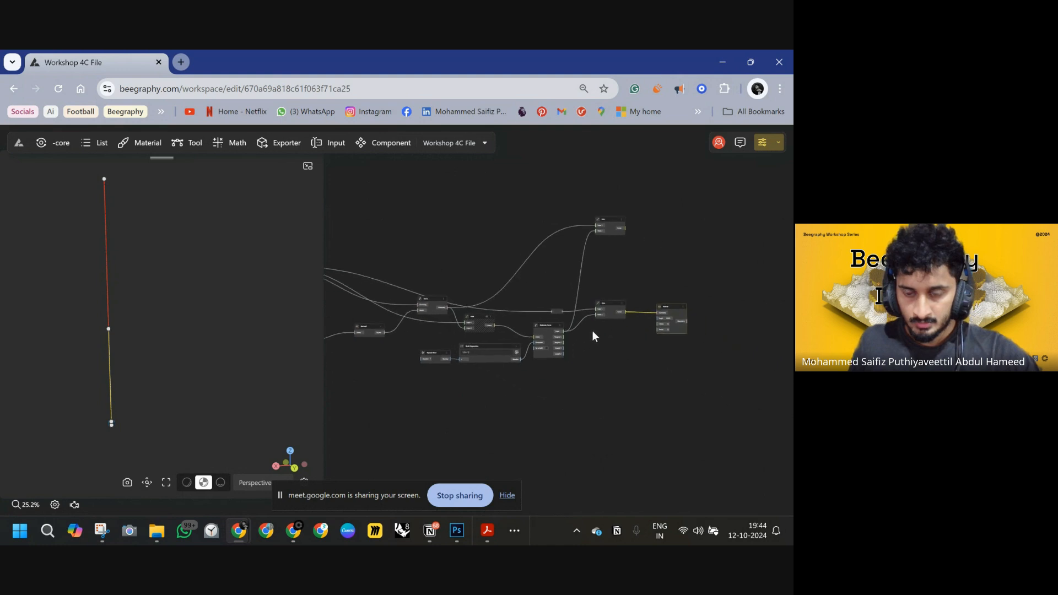
left_click_drag(532, 312, 714, 325)
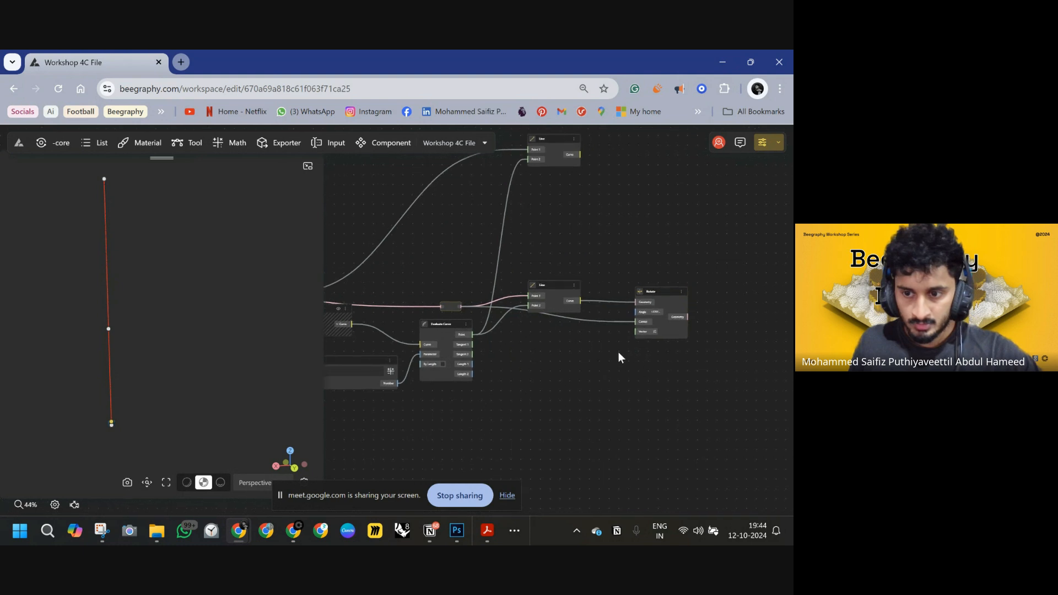
Add a VectorX node and connect its vector to the Rotate node's axis vector input.
scroll(618, 352, "up", 4)
double_click(533, 348)
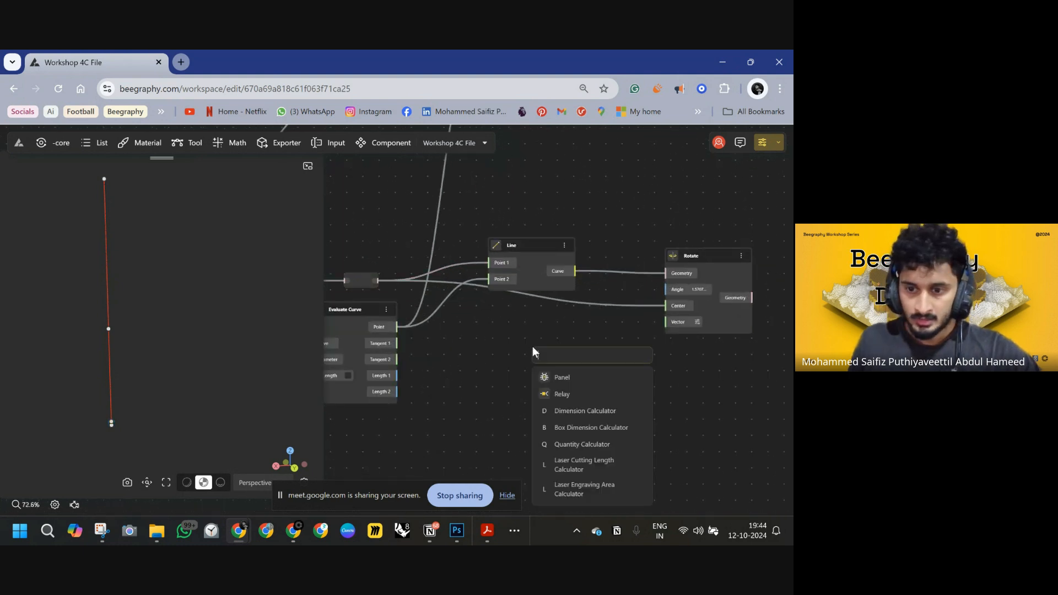
type("x")
left_click(557, 394)
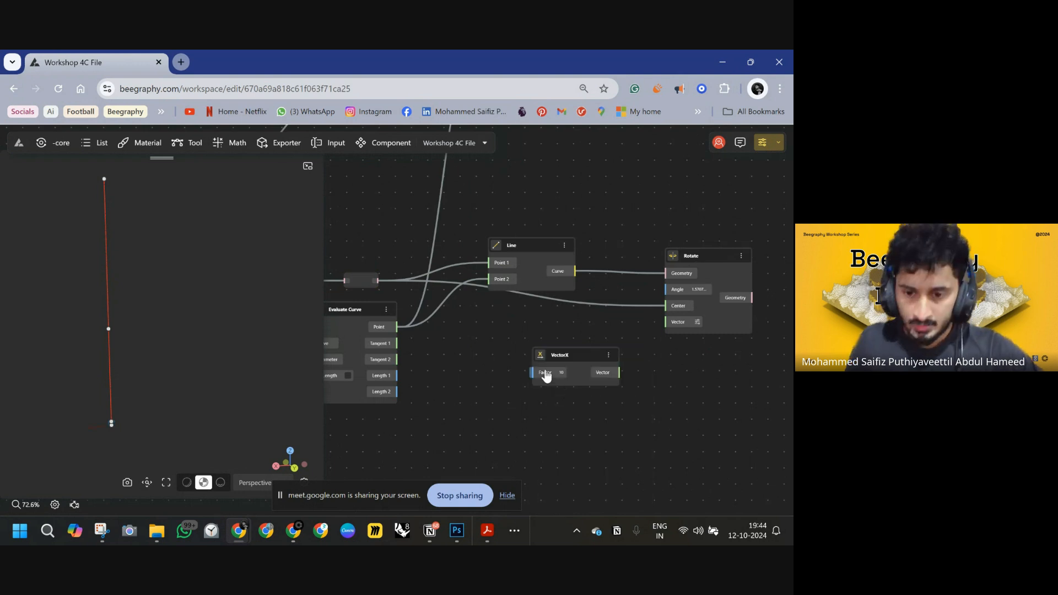
left_click_drag(561, 354, 542, 331)
left_click_drag(600, 349, 668, 328)
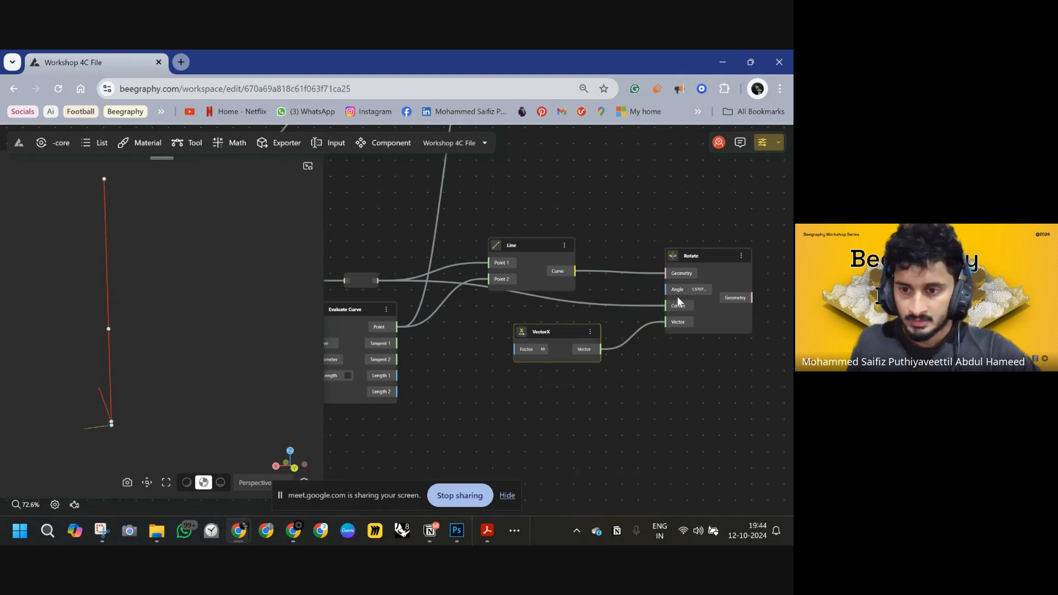
right_click_drag(612, 291, 645, 335)
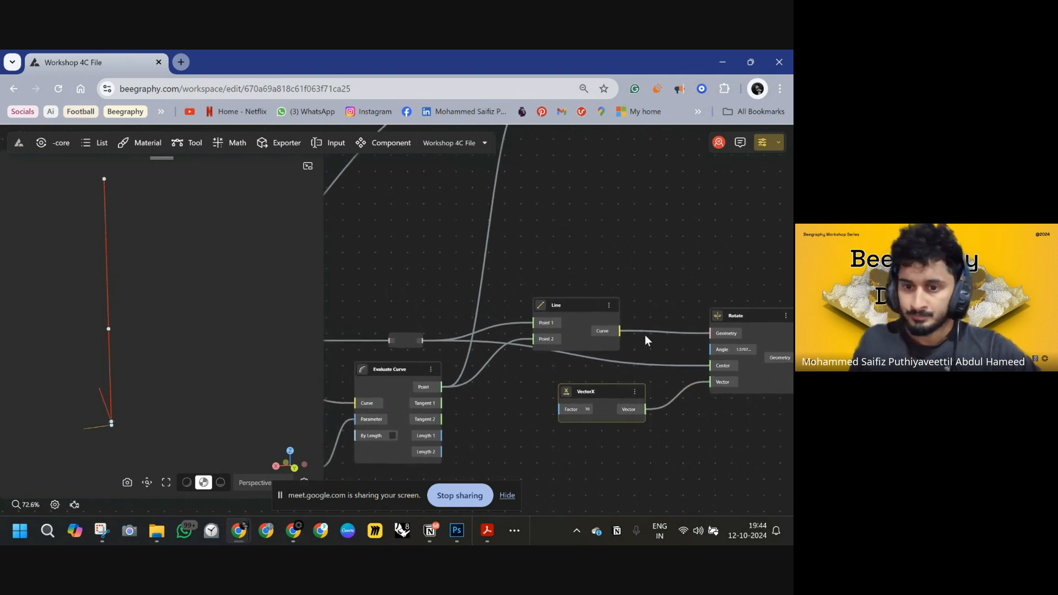
Add a DegToRad node and connect its radian output to the Rotate node's angle input.
double_click(571, 267)
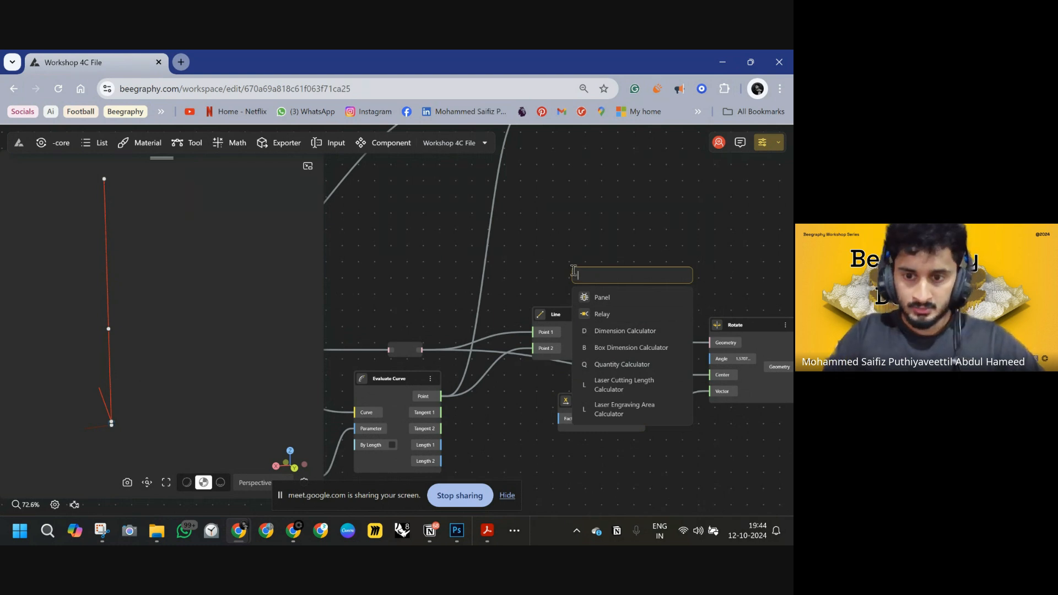
type("DE")
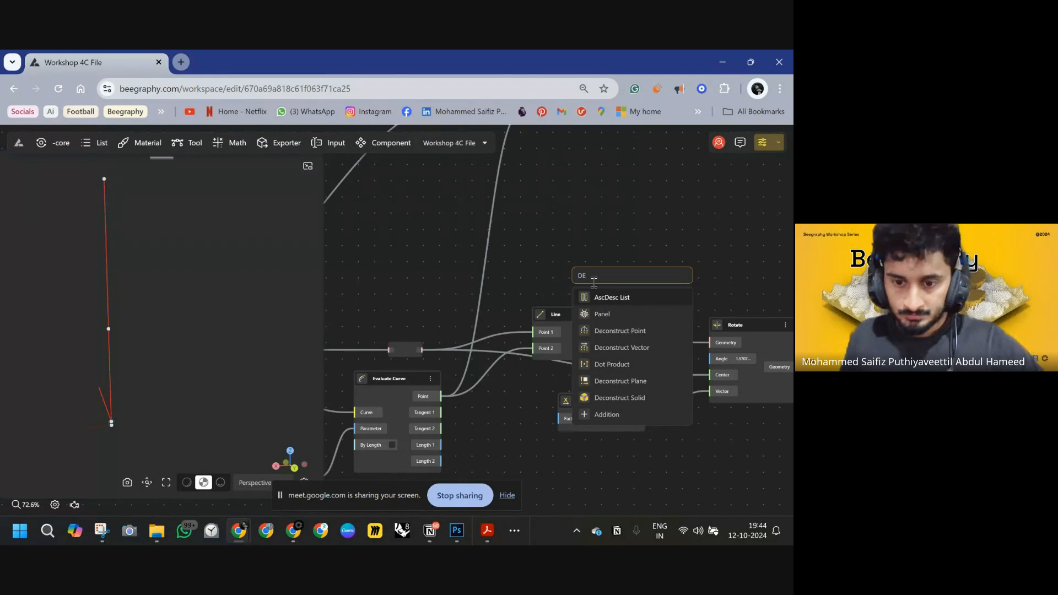
type("GR")
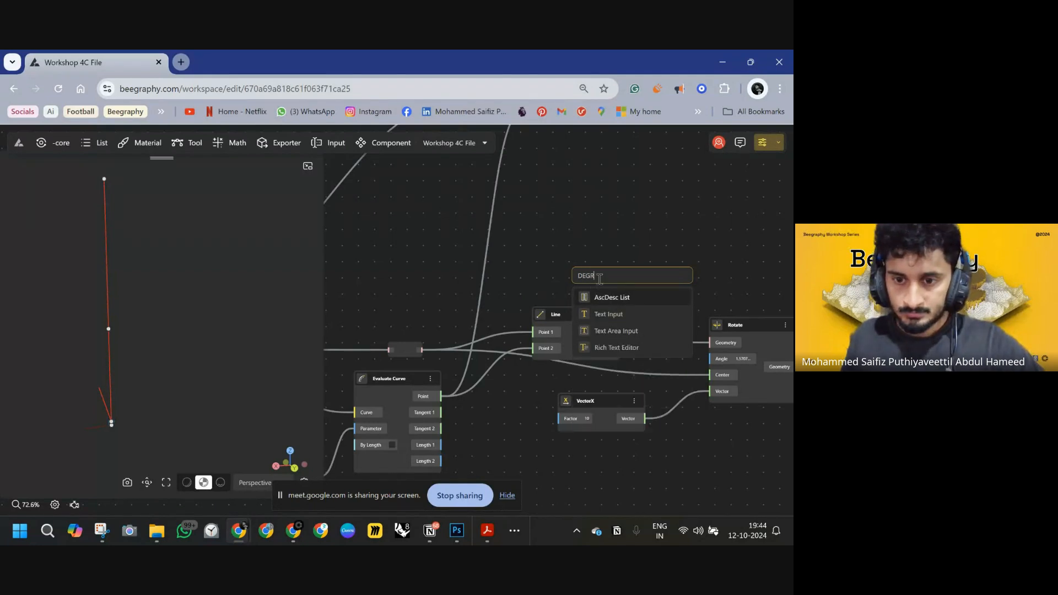
left_click_drag(596, 276, 580, 276)
type("De")
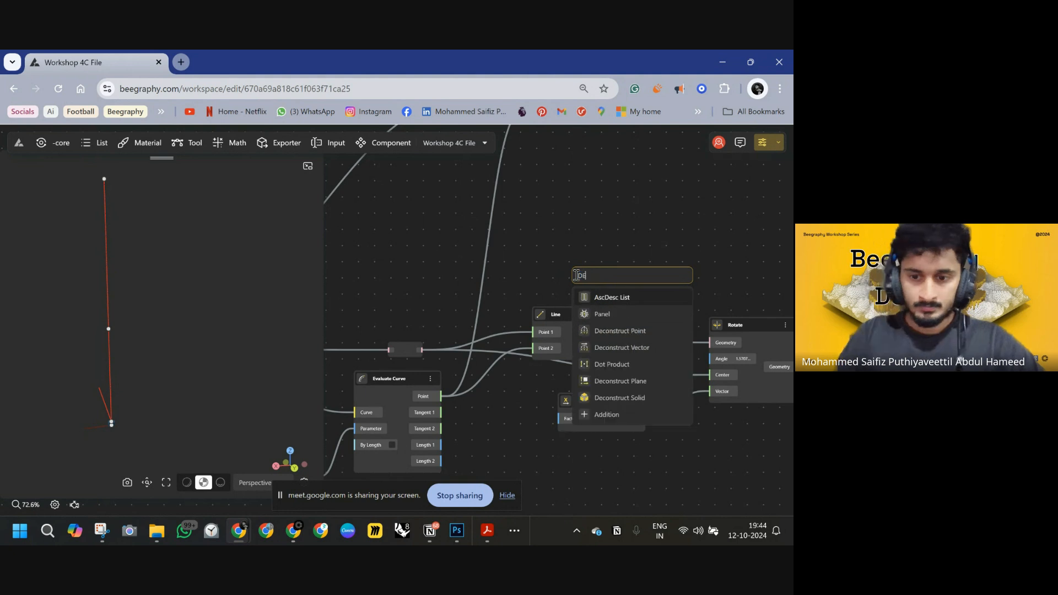
type("G")
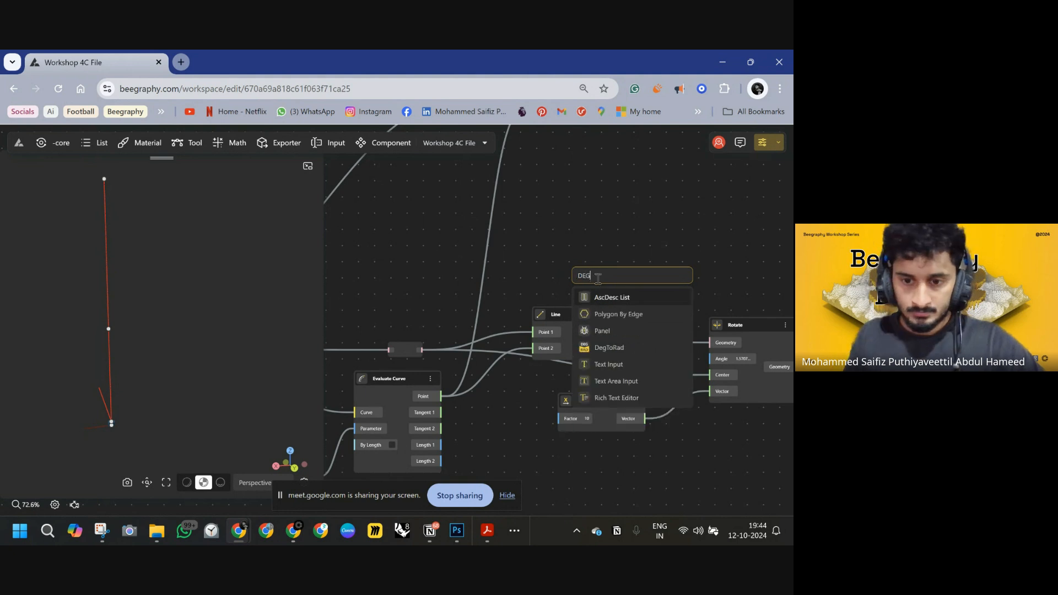
left_click(606, 347)
left_click_drag(607, 275, 711, 360)
right_click_drag(613, 240, 692, 257)
Add a Range Input from 0 to 90 and connect its number output to the DegToRad node's degree input.
double_click(425, 280)
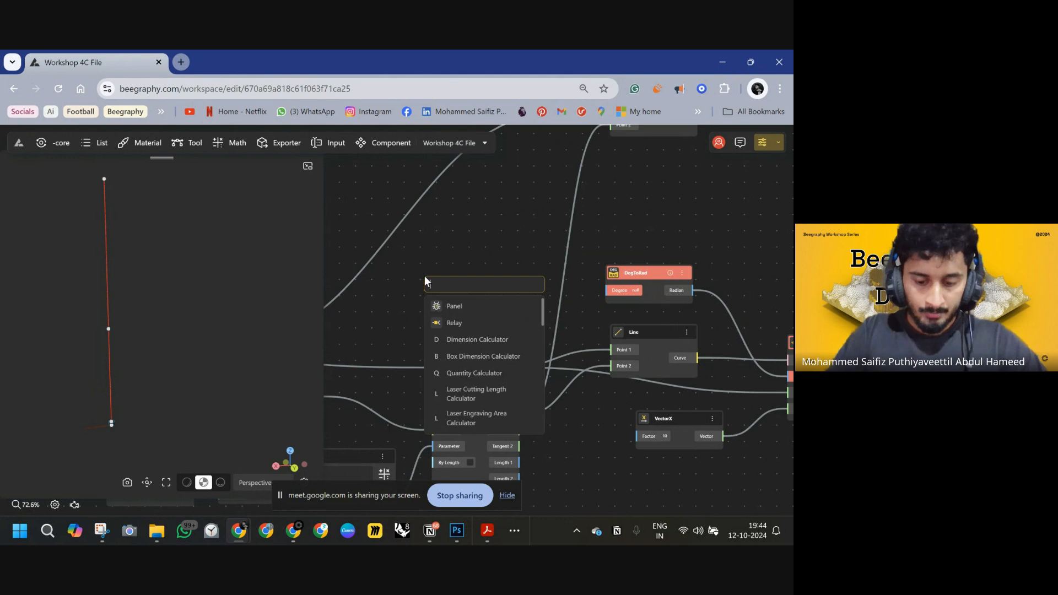
type("D<")
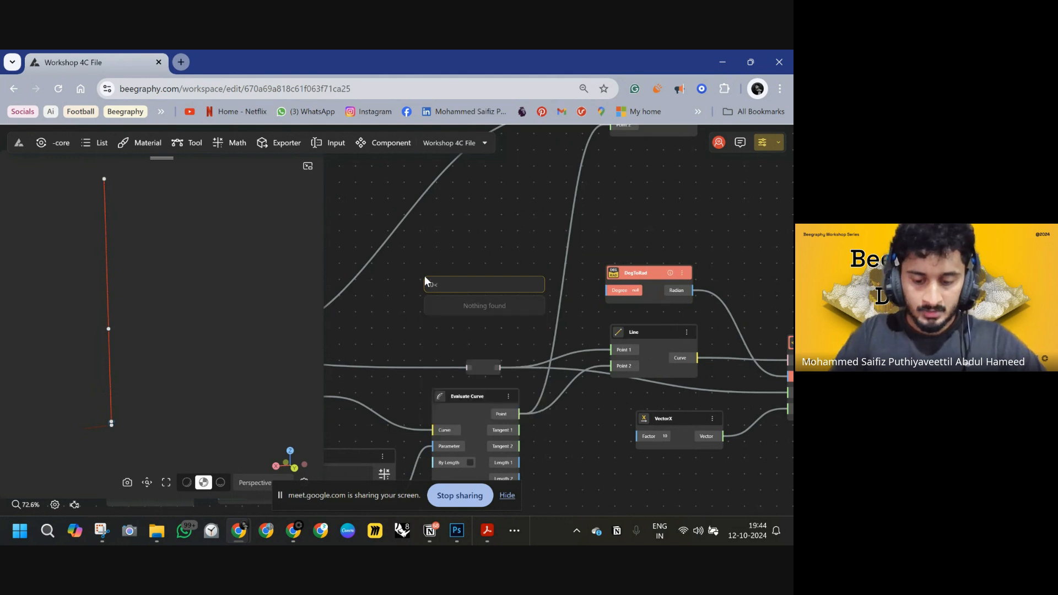
type("90")
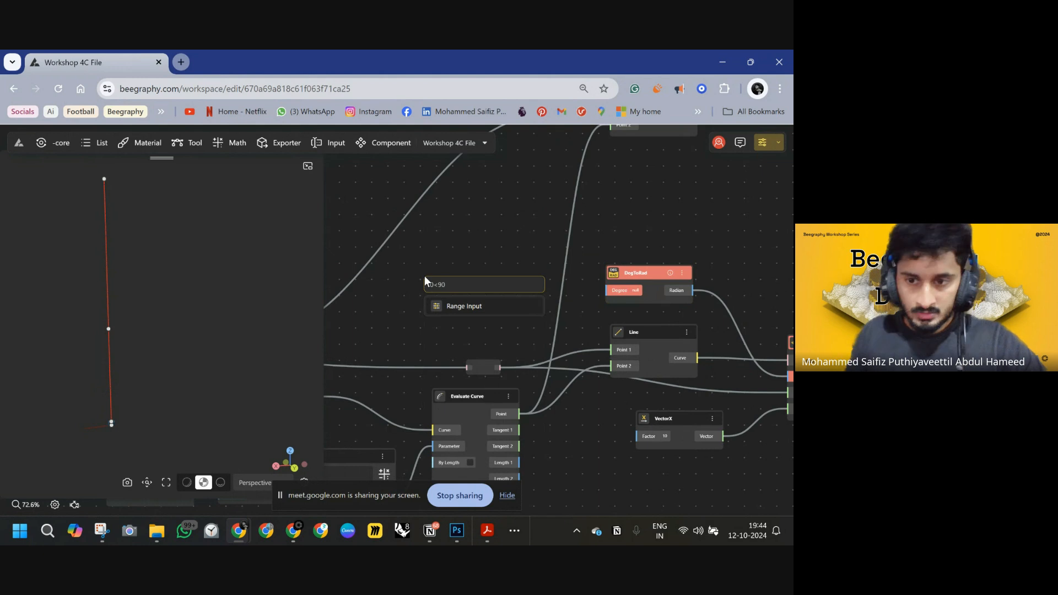
left_click(531, 305)
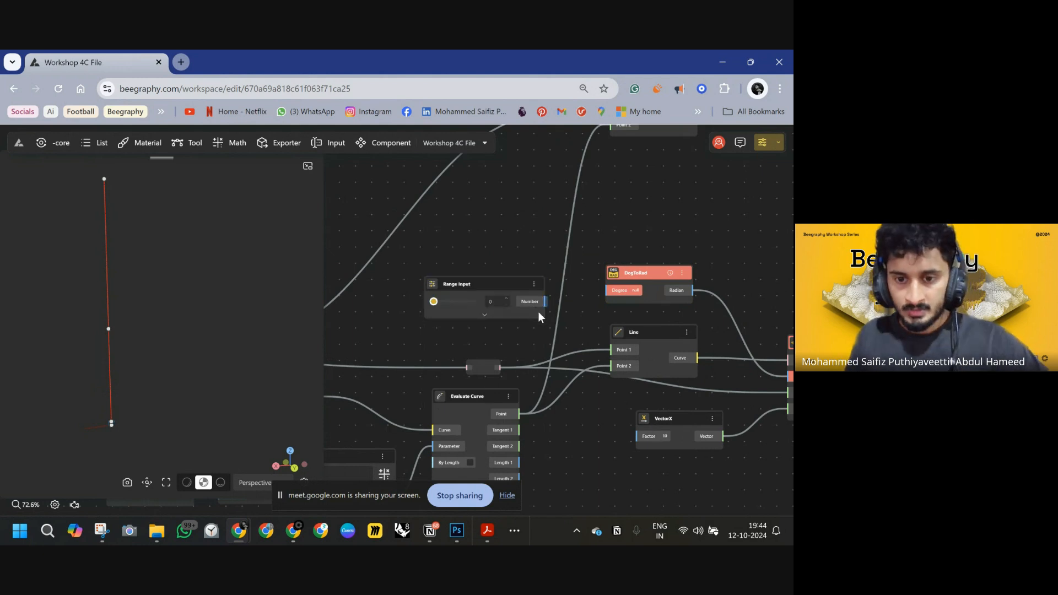
left_click_drag(546, 304, 615, 291)
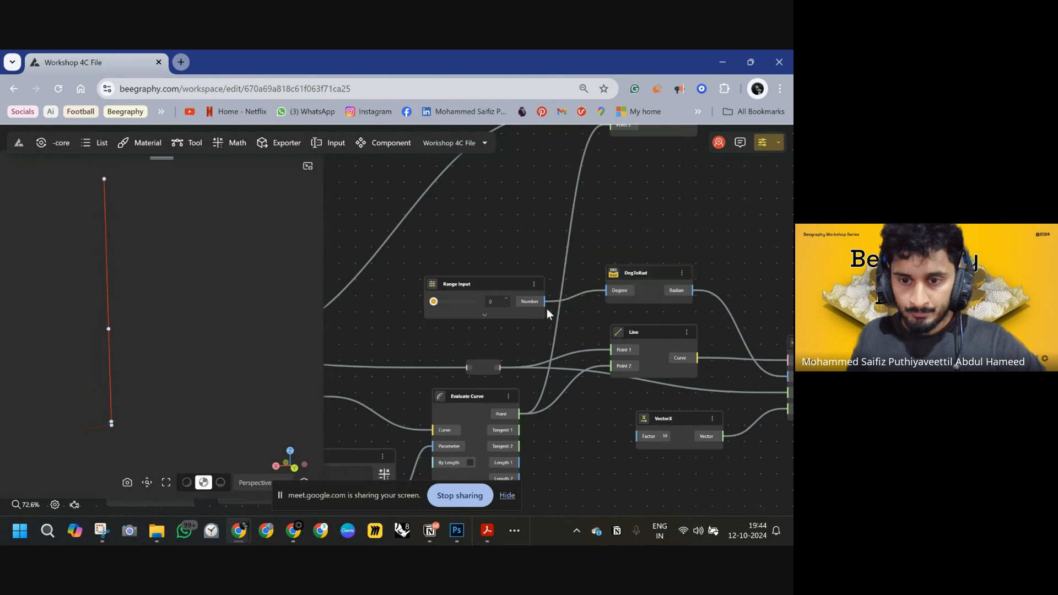
Rename the range input node to STICK TO SEAT SWITCH.
scroll(551, 316, "down", 3)
middle_click_drag(545, 316, 633, 317)
left_click_drag(589, 296, 361, 193)
middle_click_drag(465, 258, 628, 324)
left_click_drag(573, 277, 379, 188)
middle_click_drag(380, 188, 624, 308)
scroll(553, 300, "up", 7)
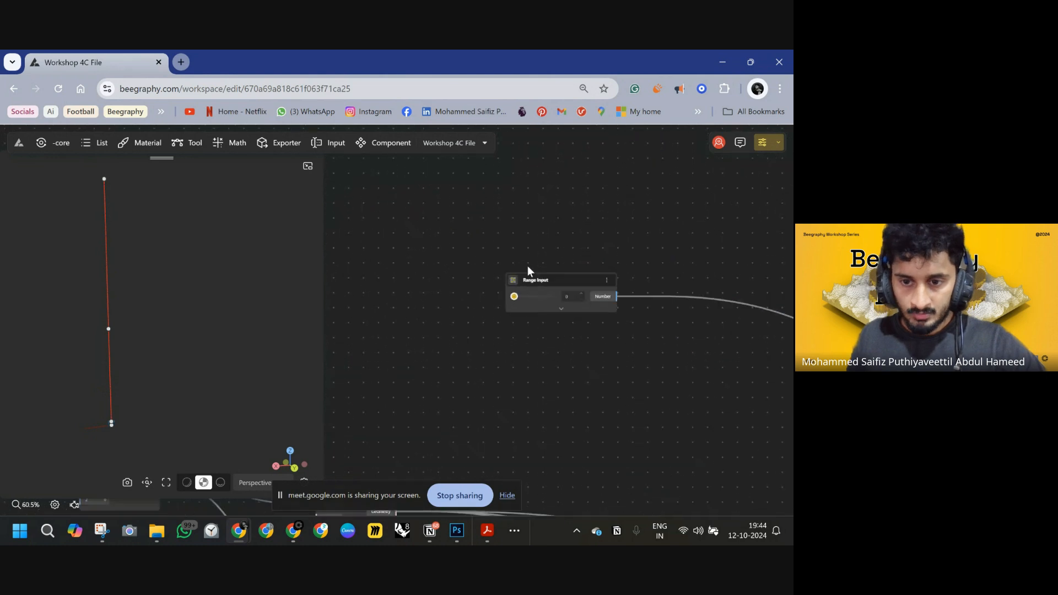
double_click(536, 284)
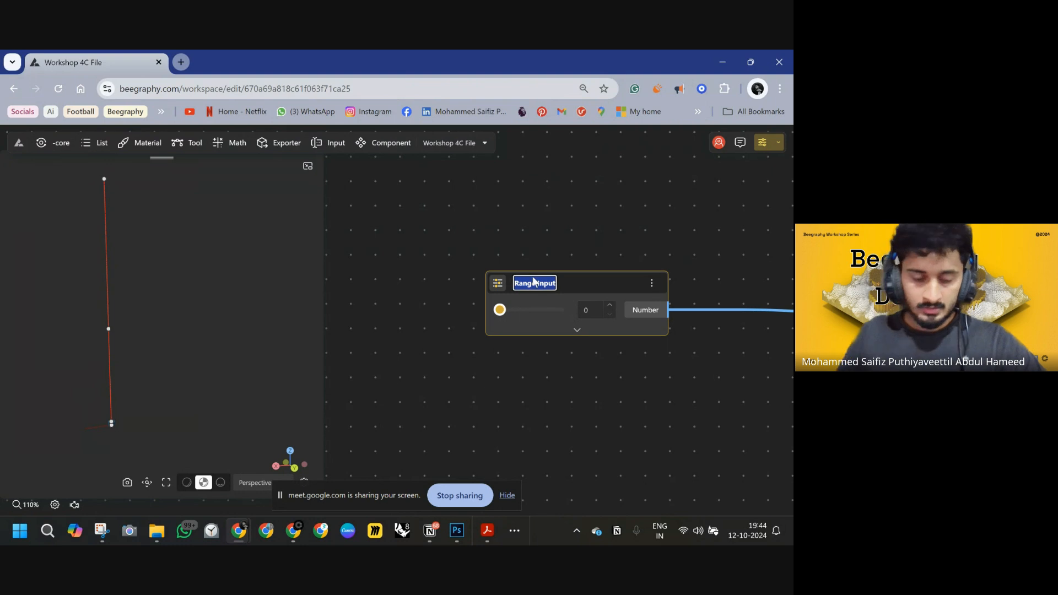
type("STICK")
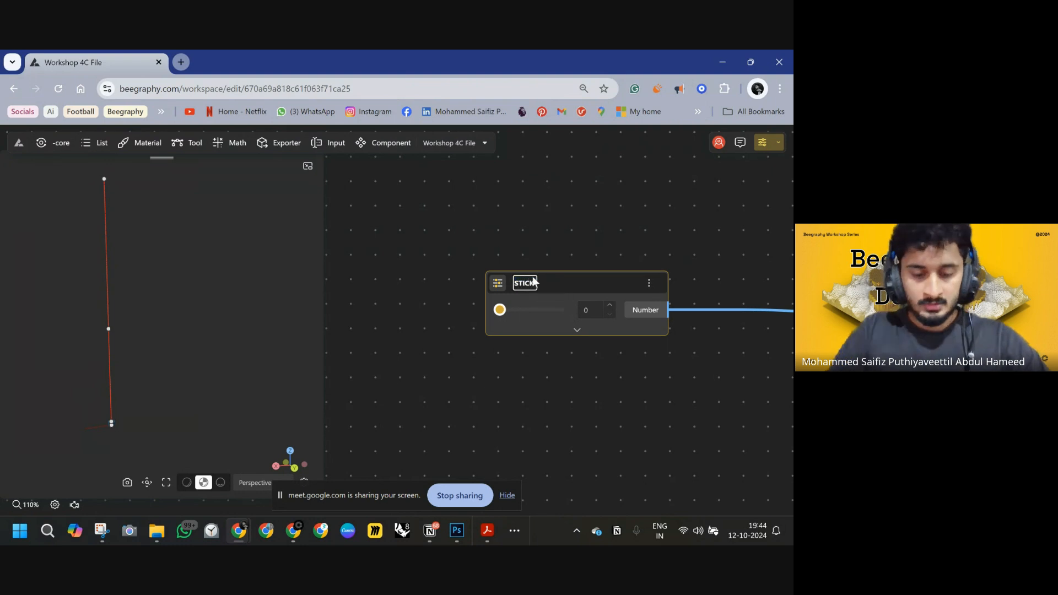
type("FO")
type("T SWITCH")
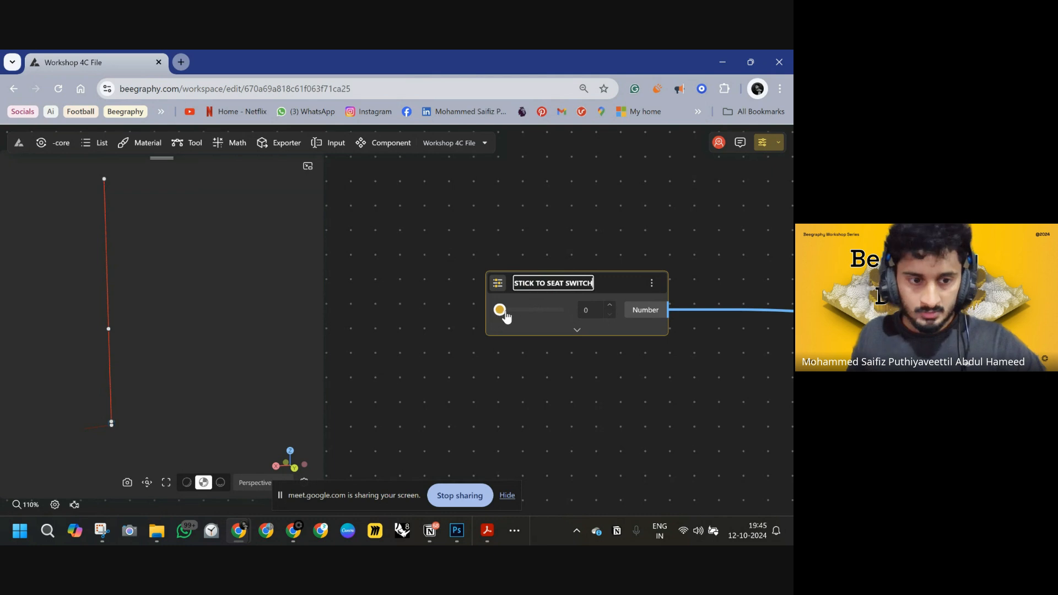
Slide the switch to 90 so the lower leg segment swings horizontal about the pivot.
left_click_drag(500, 310, 543, 312)
left_click_drag(200, 357, 299, 363)
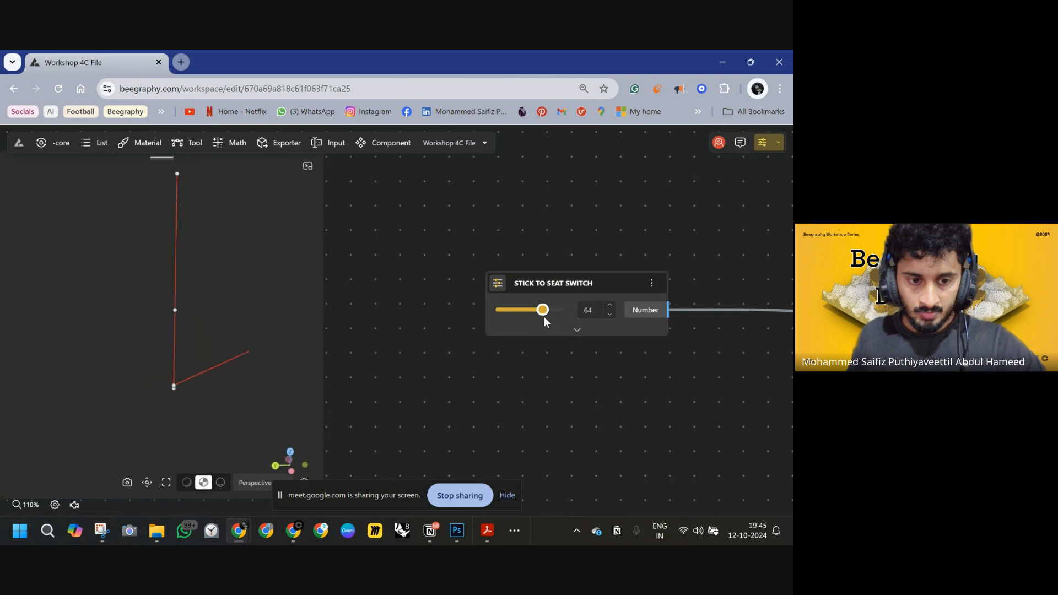
left_click_drag(544, 317, 568, 314)
mouse_move(217, 368)
left_mouse_down()
mouse_move(198, 356)
mouse_move(214, 357)
left_mouse_up()
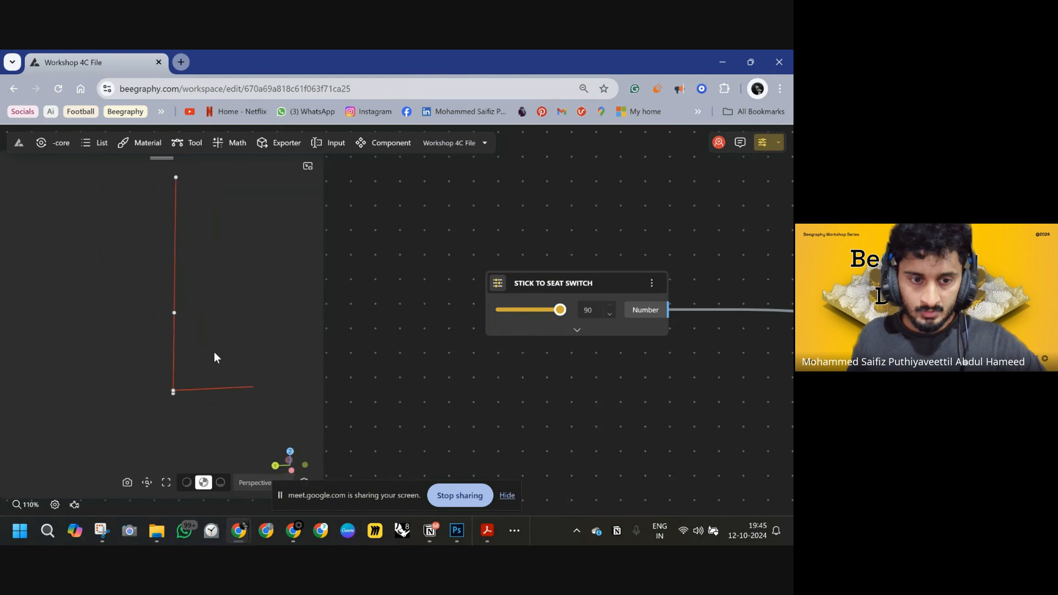
left_click(225, 389)
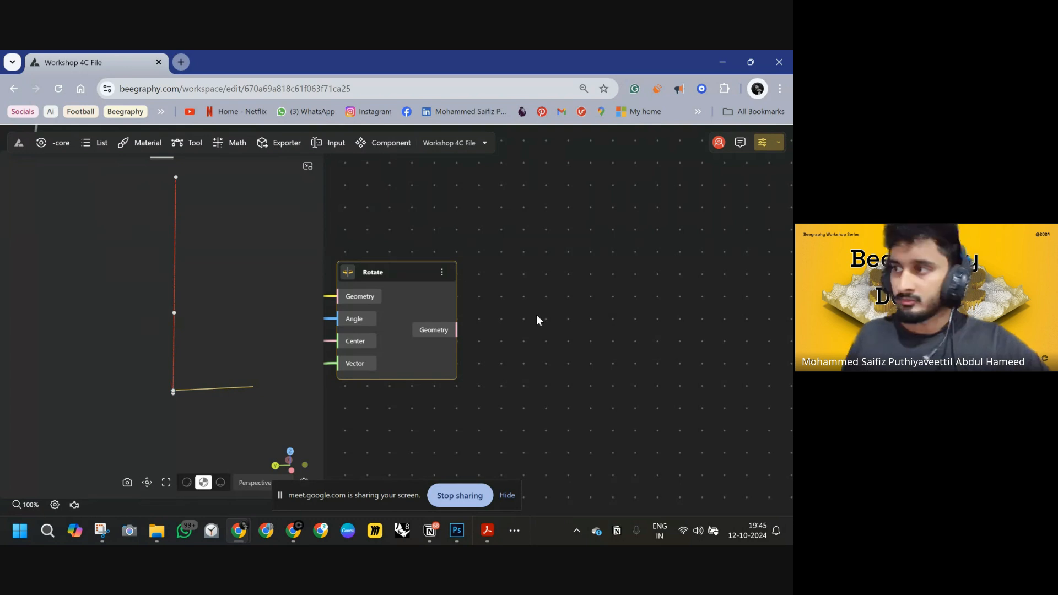
scroll(532, 283, "down", 10)
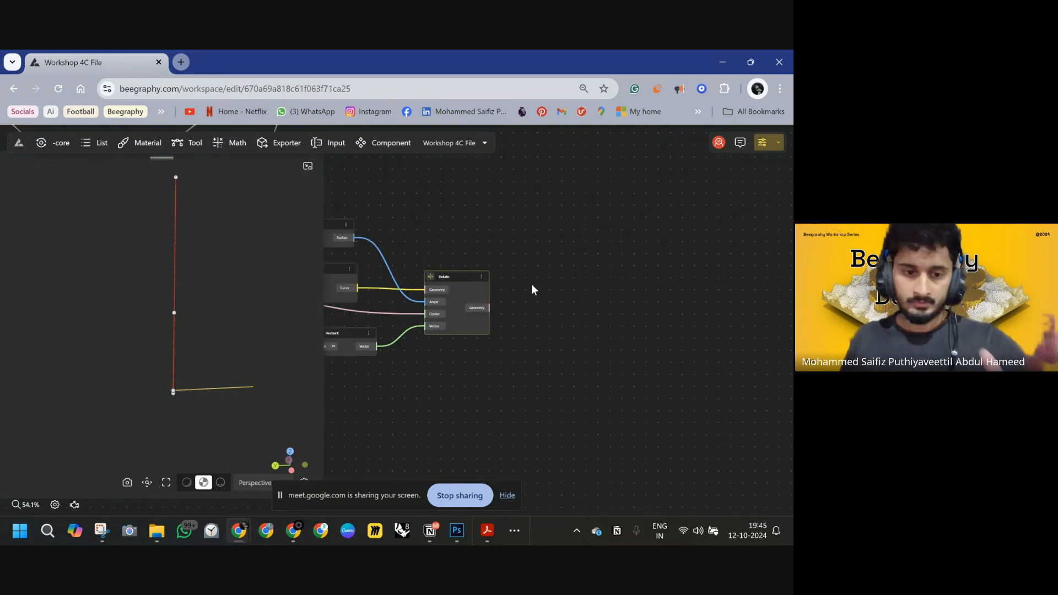
scroll(517, 229, "up", 7)
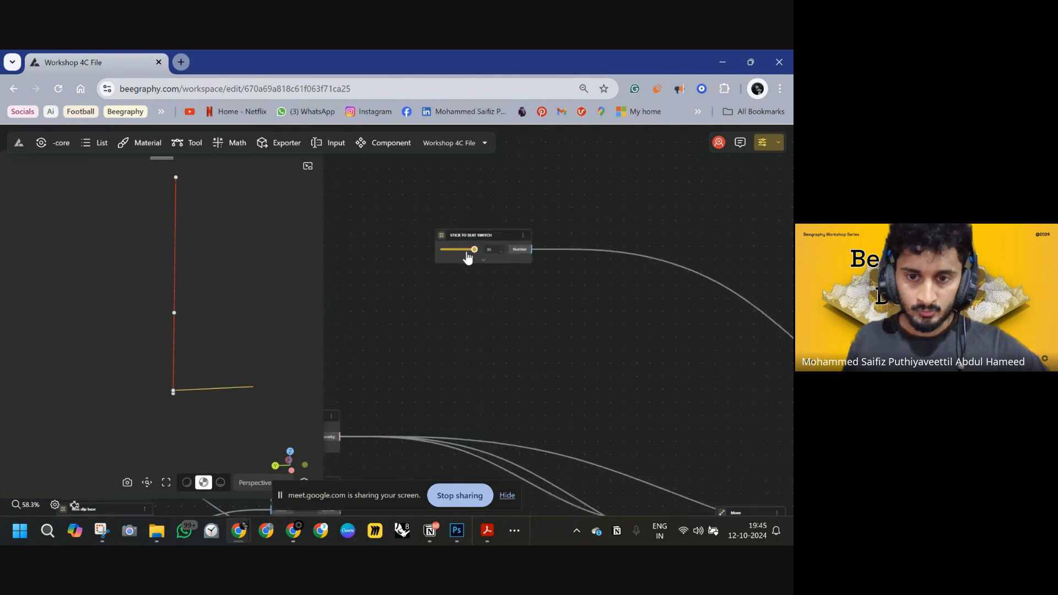
left_click_drag(473, 252, 437, 248)
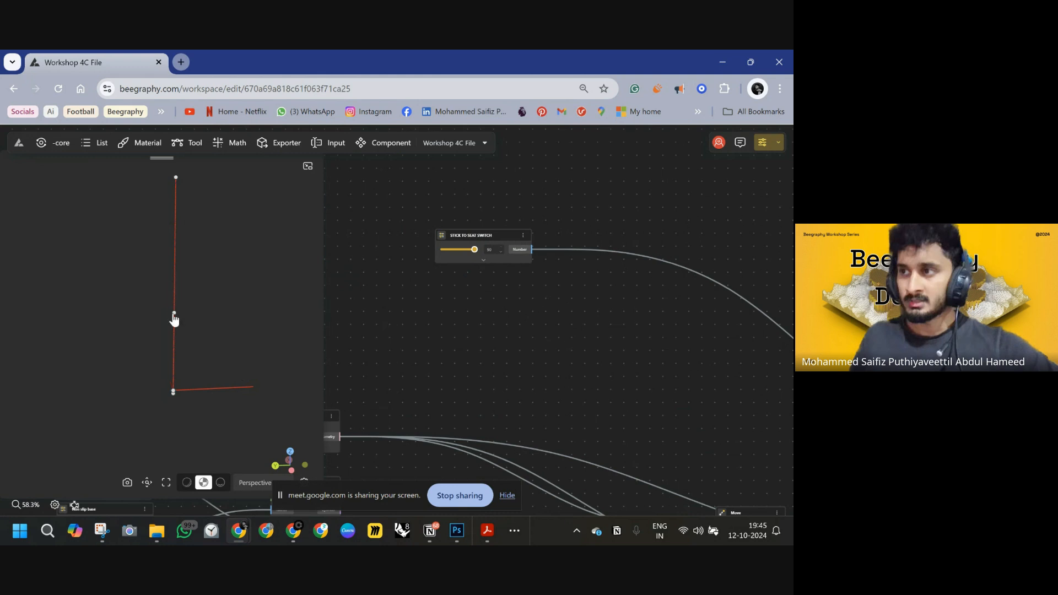
scroll(565, 323, "down", 3)
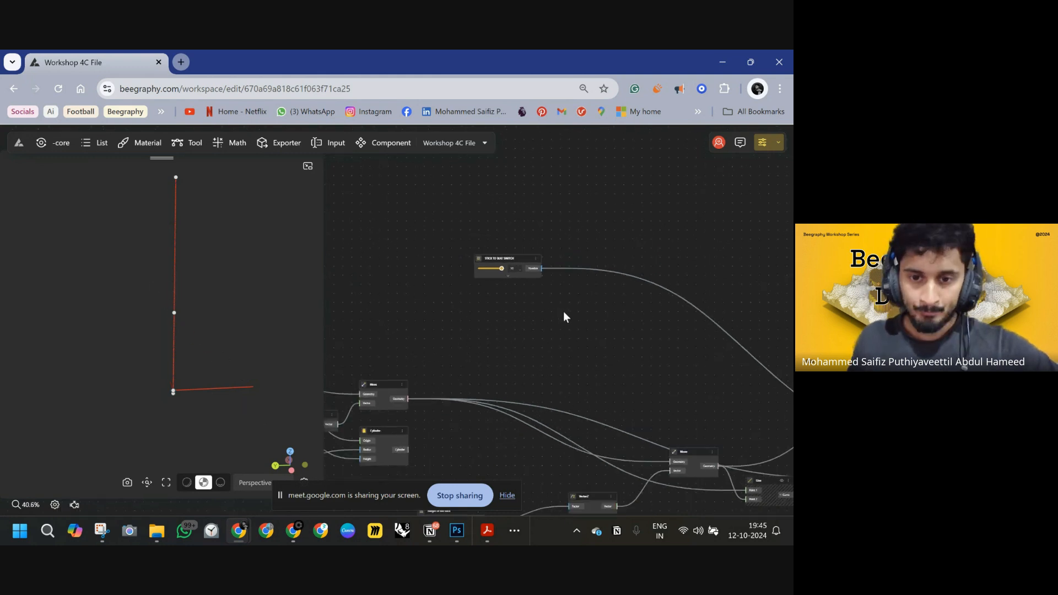
scroll(445, 246, "up", 5)
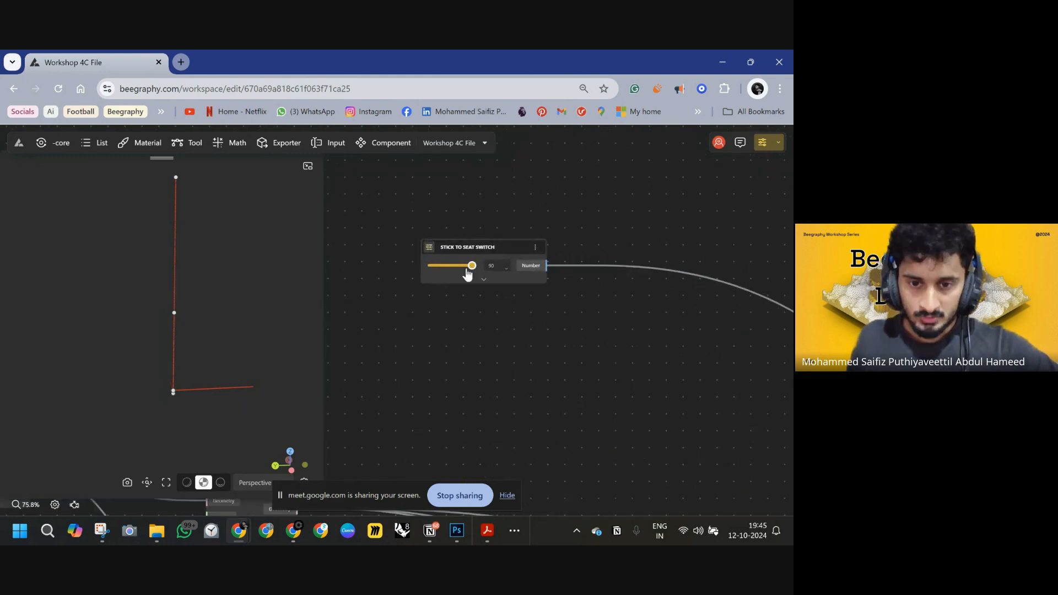
Switch to Photoshop and mark extra points along the stick in the sketch.
left_click(457, 531)
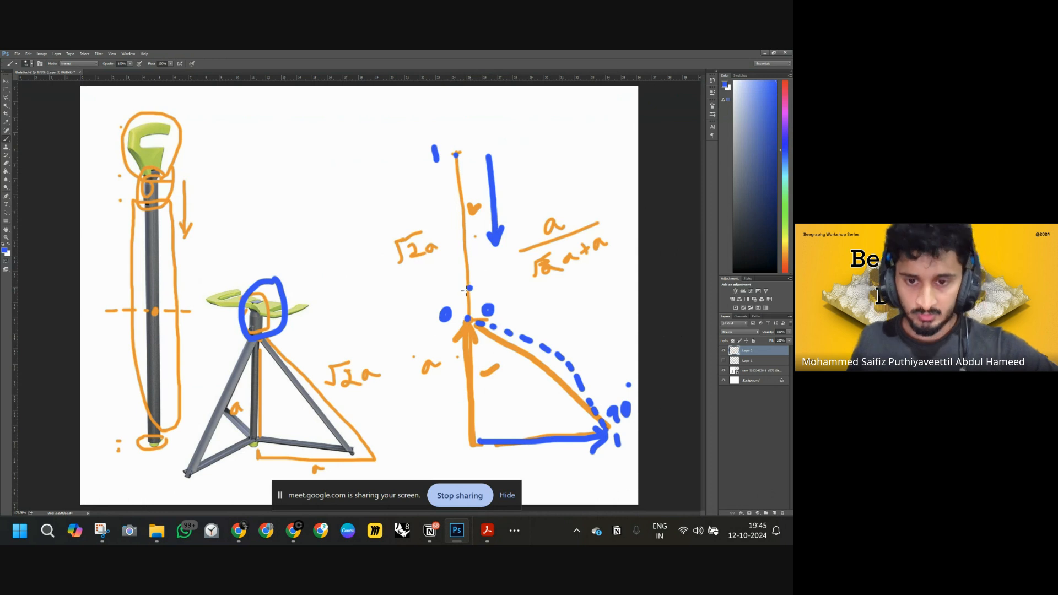
left_click_drag(463, 290, 469, 290)
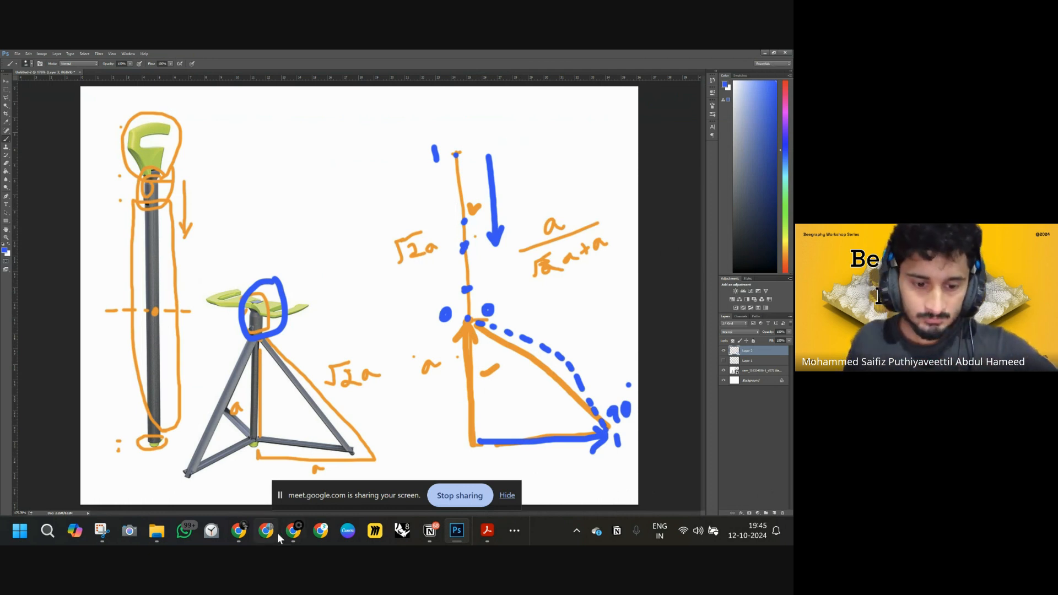
Back in Beegraphy, add an Evaluate Curve node and feed the upper Line node's curve into it.
left_click(293, 527)
mouse_move(259, 529)
left_click(273, 482)
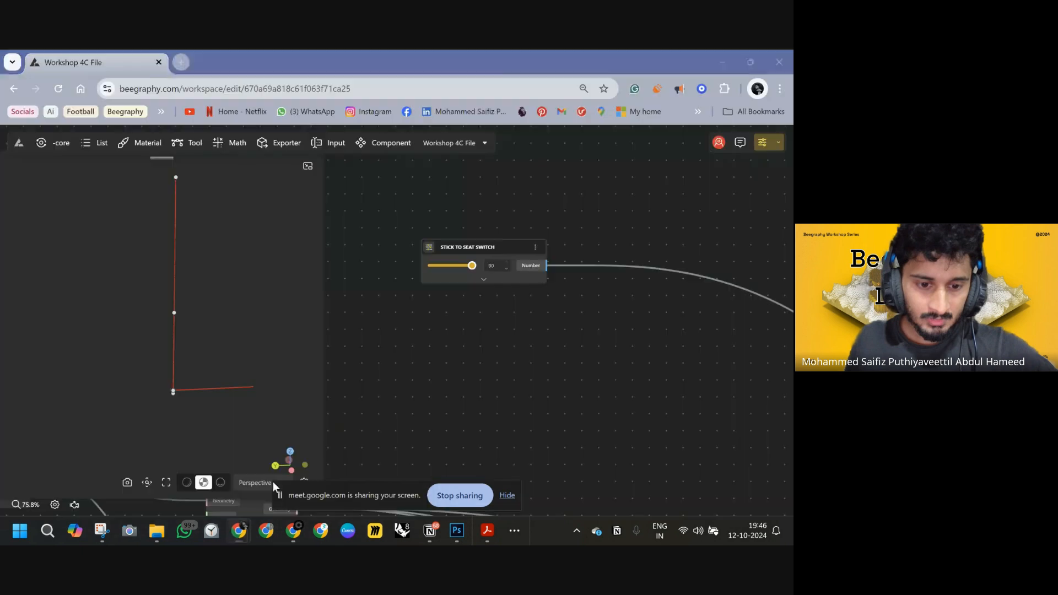
scroll(515, 316, "down", 5)
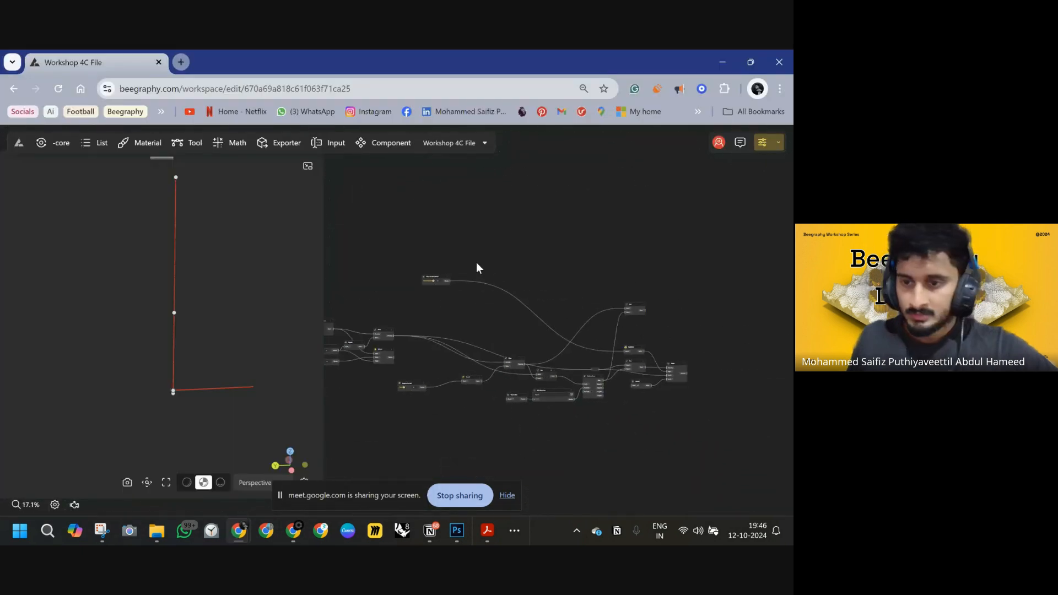
scroll(586, 342, "up", 2)
middle_click_drag(570, 352, 562, 212)
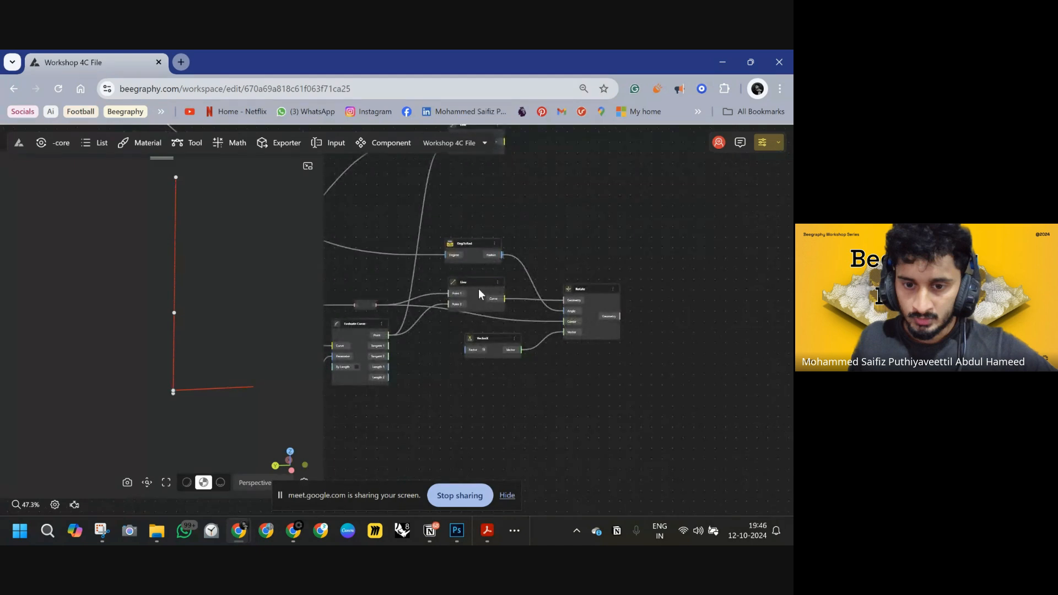
left_click_drag(479, 279, 497, 273)
middle_click_drag(522, 207, 519, 320)
left_click(471, 237)
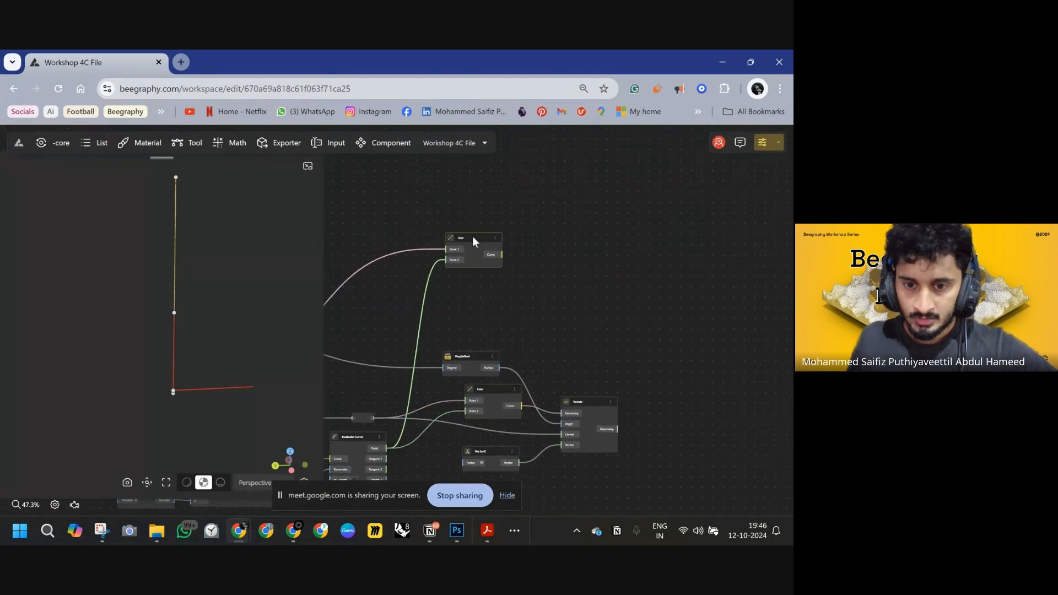
middle_click_drag(596, 261, 626, 280)
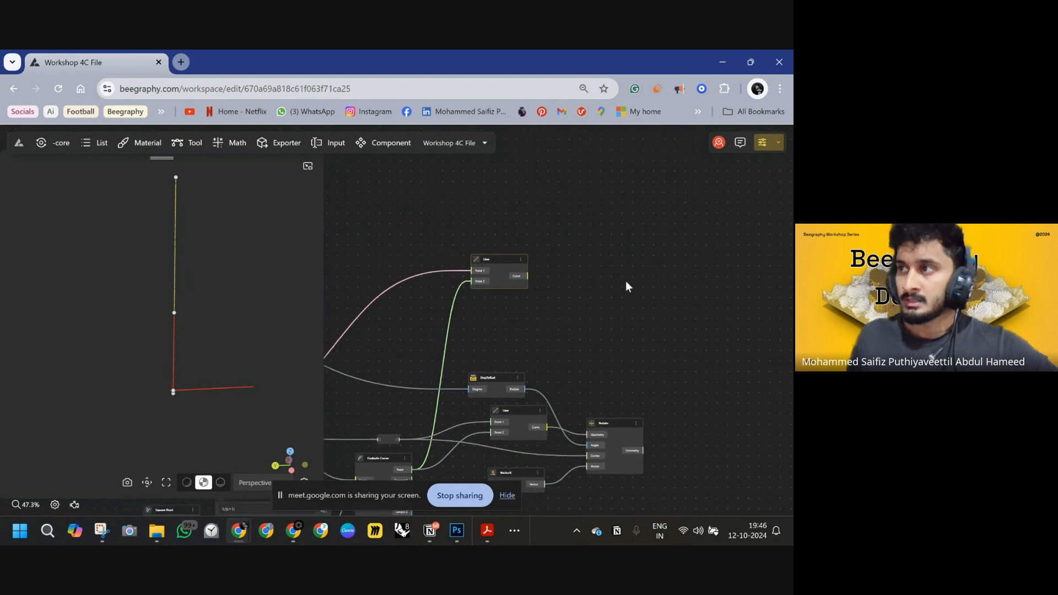
left_click_drag(502, 259, 500, 229)
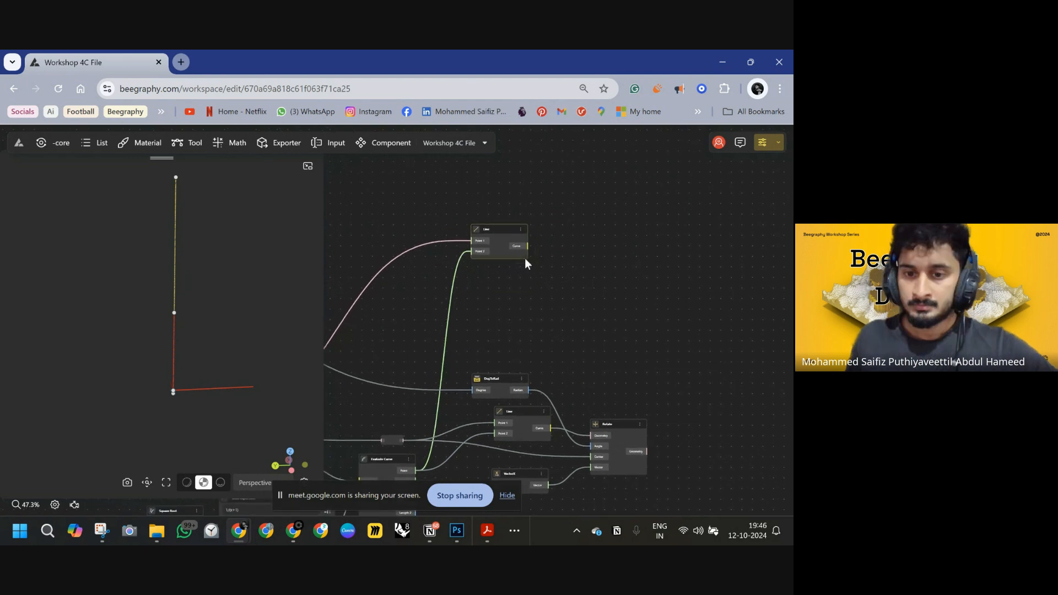
middle_click_drag(566, 289, 572, 315)
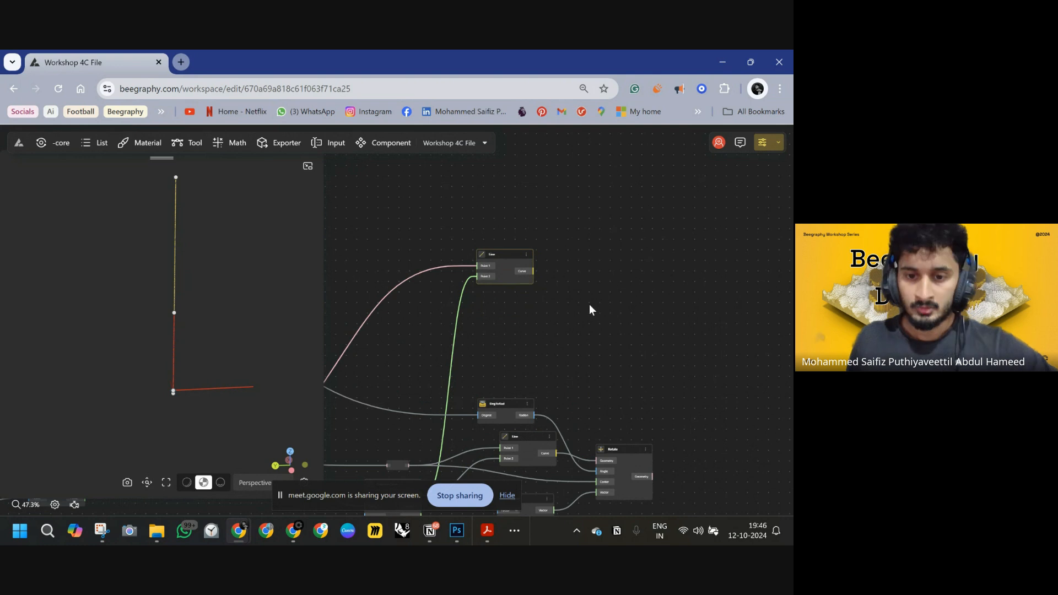
double_click(589, 308)
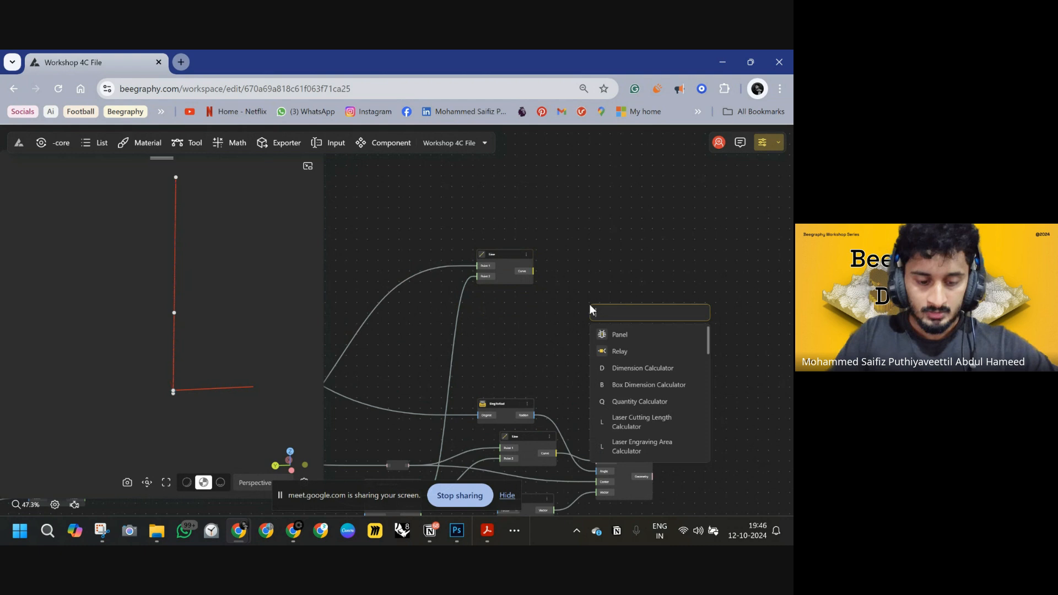
type("EVALU")
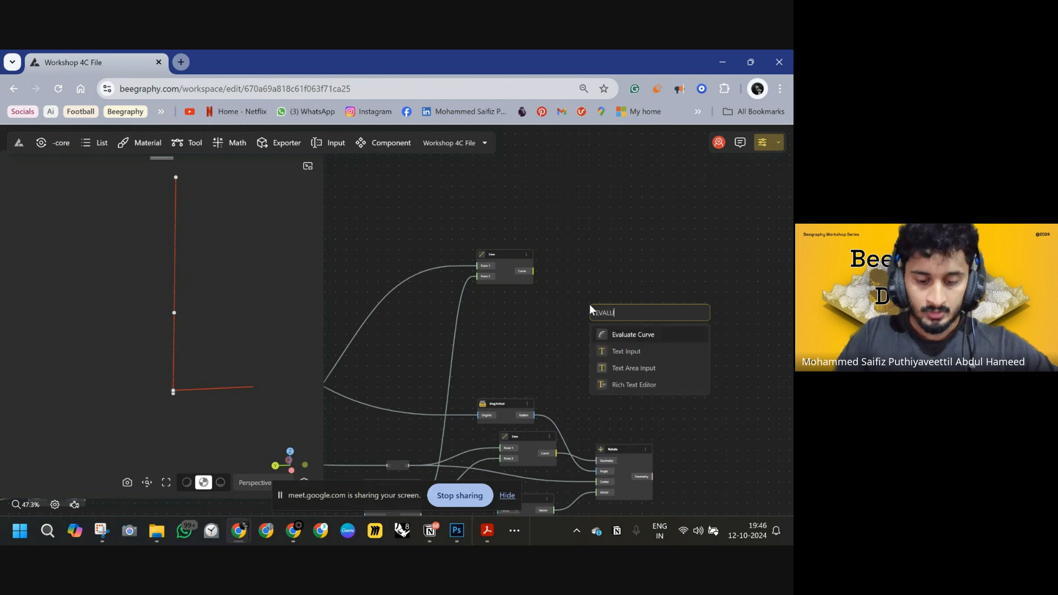
left_click(639, 335)
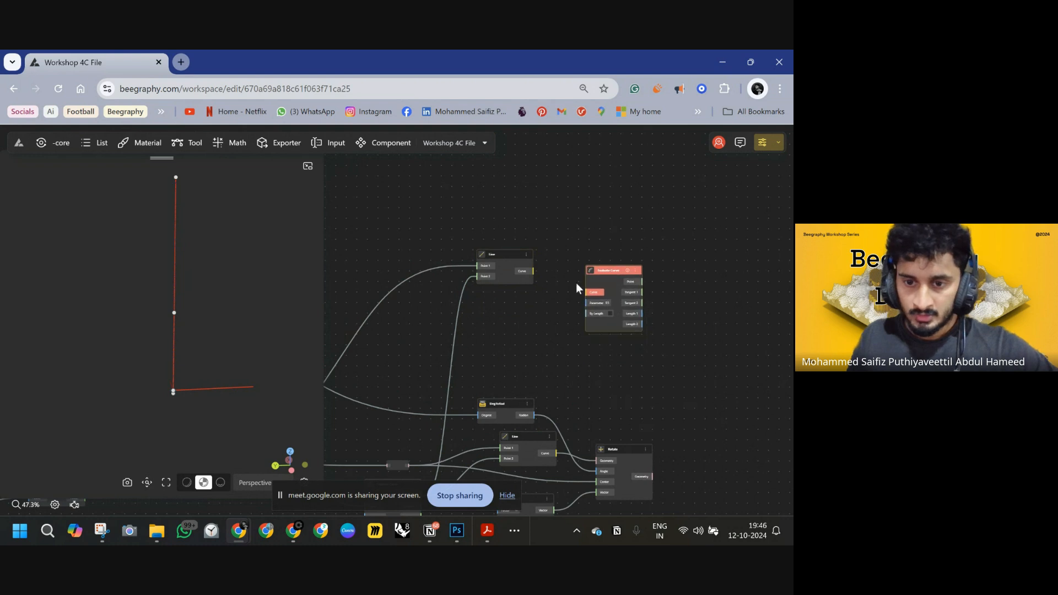
scroll(577, 283, "up", 5)
left_click_drag(599, 300, 508, 266)
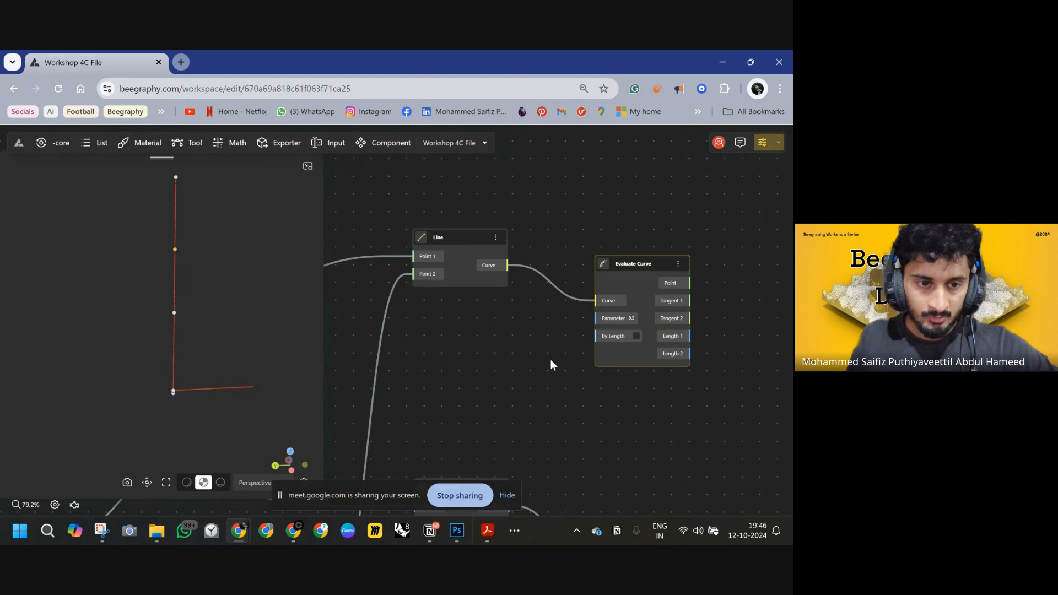
Add a Remap Numbers node and connect its output to the Evaluate Curve node's Parameter input.
left_click_drag(551, 360, 643, 346)
left_click_drag(581, 309, 618, 298)
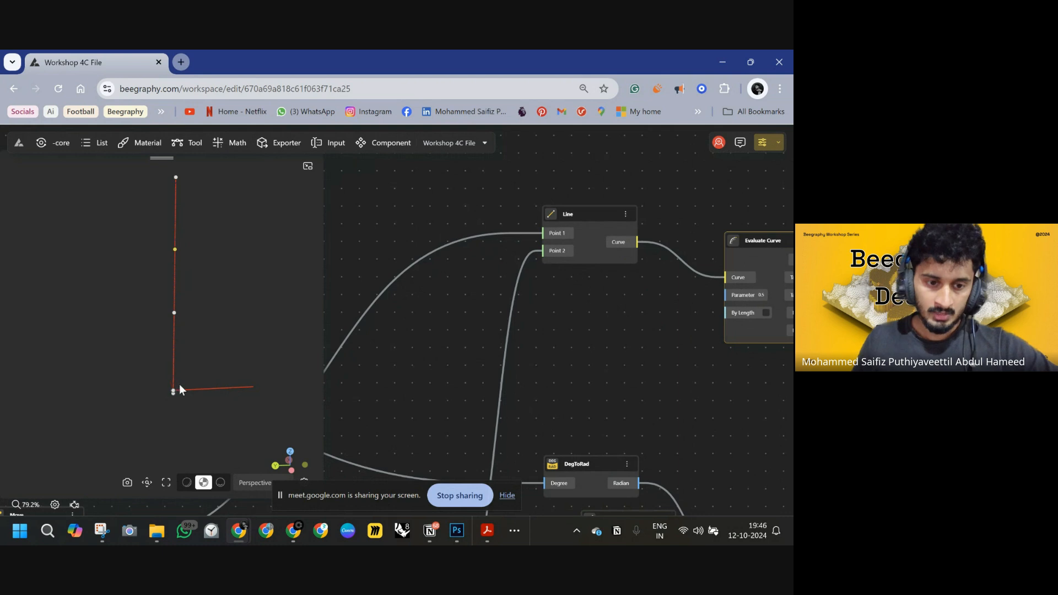
left_click(224, 388)
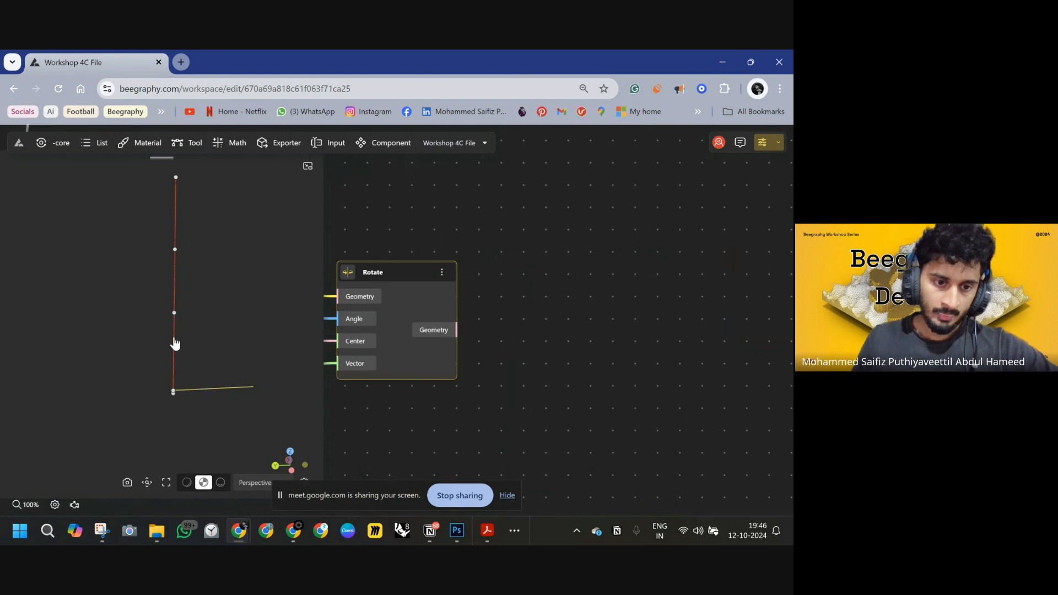
left_click(176, 179)
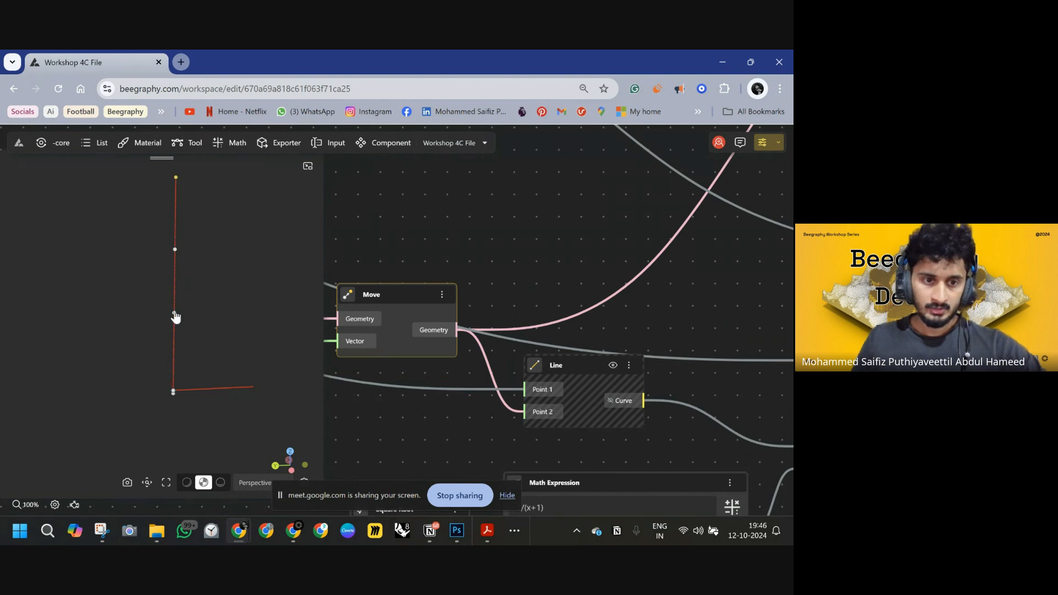
scroll(598, 275, "down", 10)
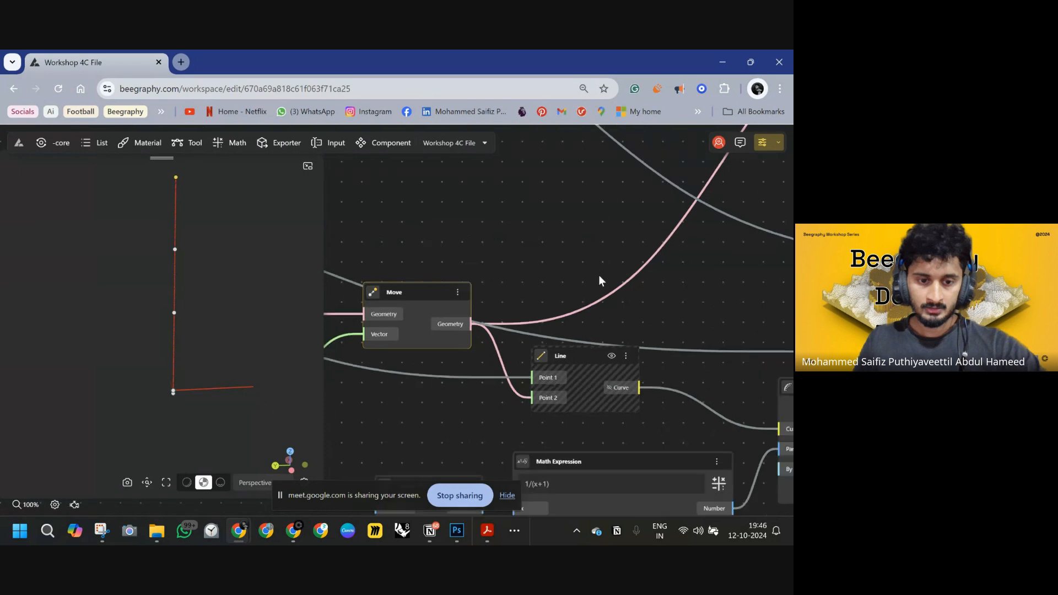
right_click_drag(600, 266, 498, 305)
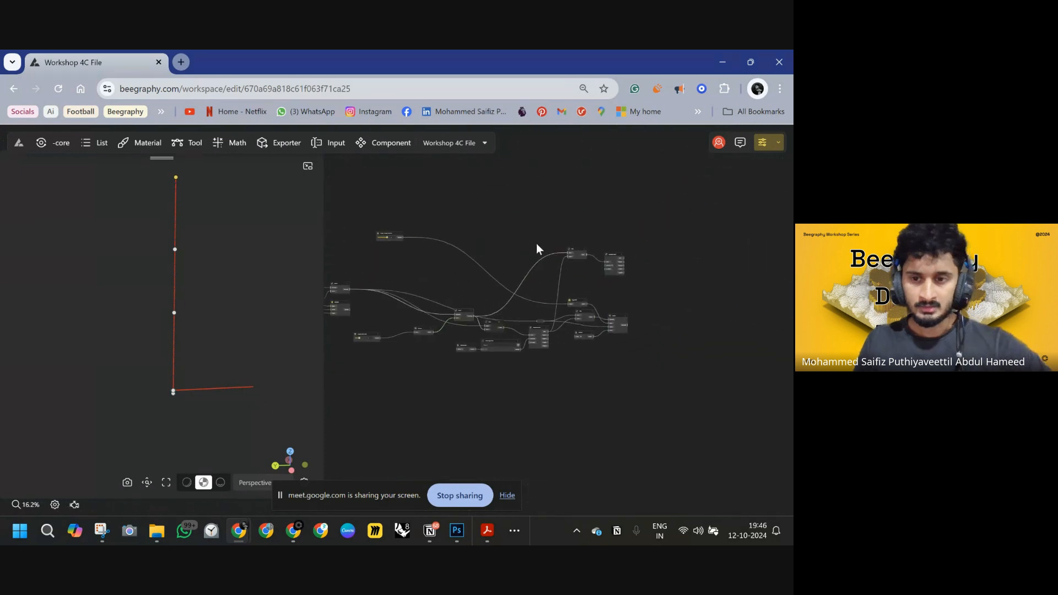
scroll(590, 260, "up", 7)
double_click(485, 271)
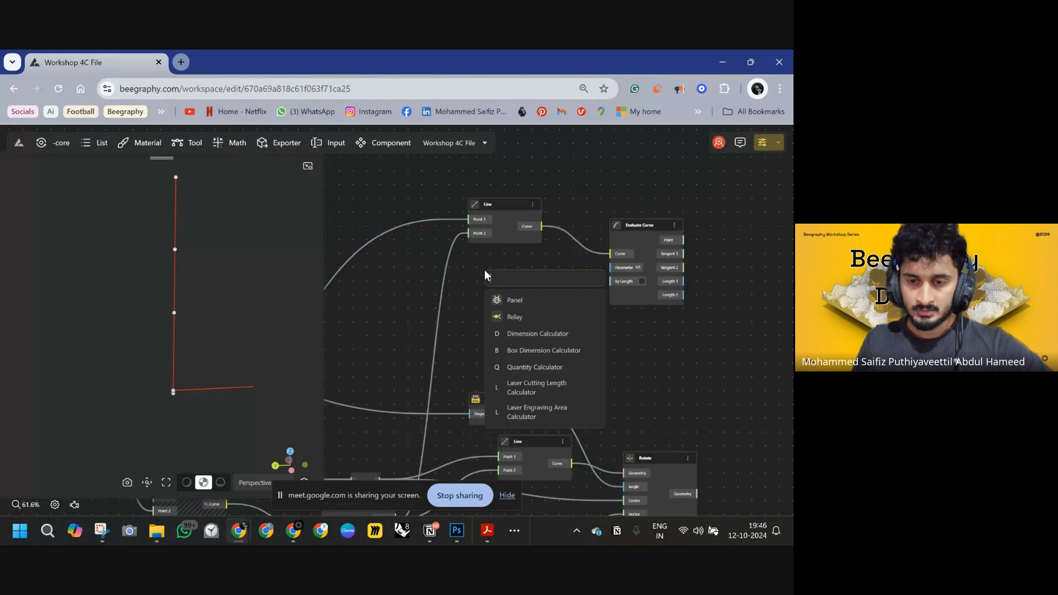
type("REMA")
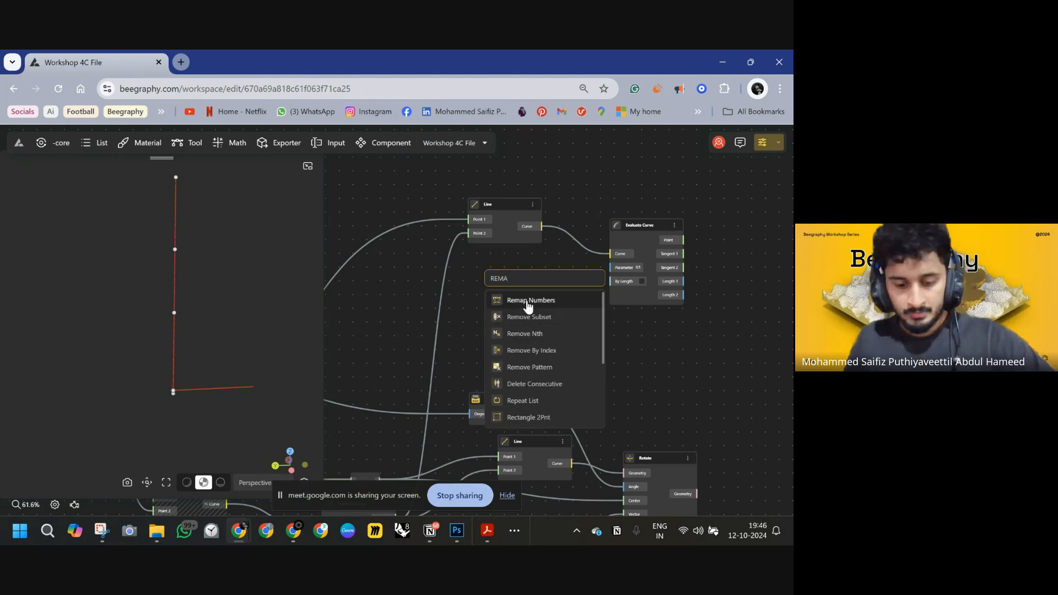
left_click(523, 302)
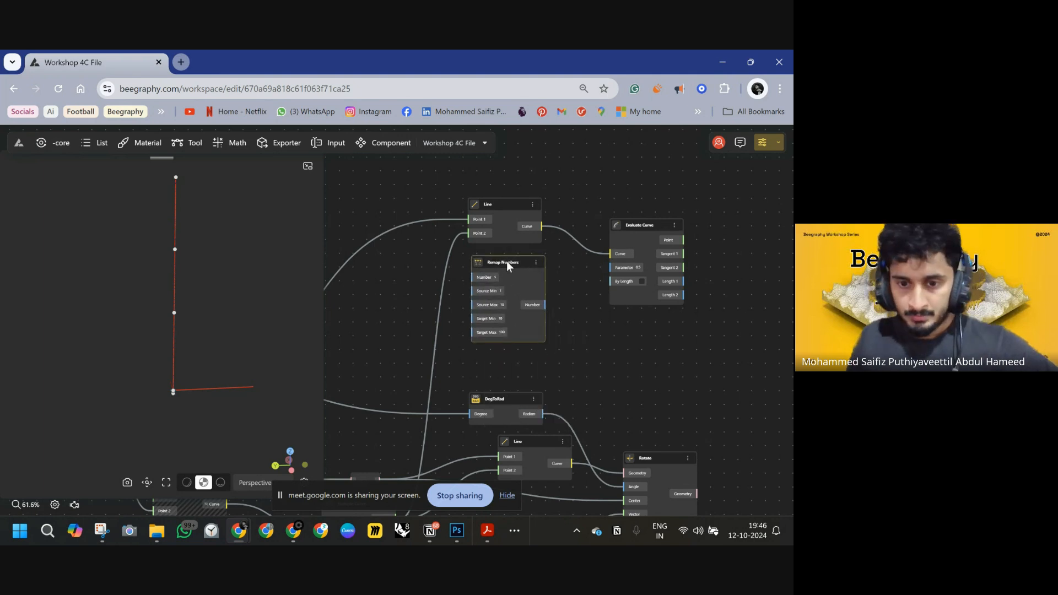
left_click_drag(507, 262, 505, 261)
left_click_drag(544, 305, 610, 267)
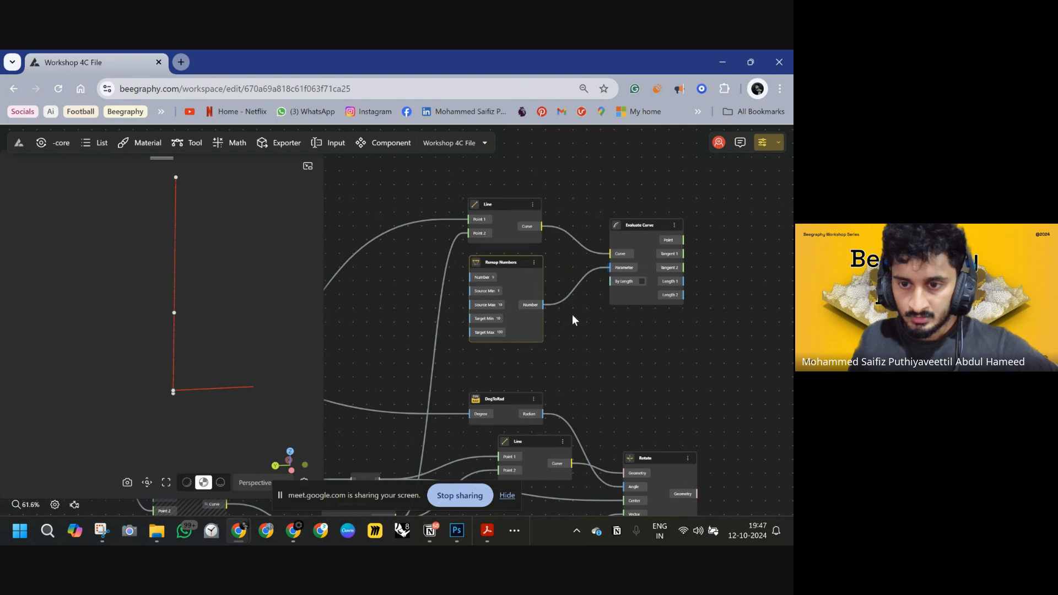
Set the Remap Numbers source range to 0–90 and the target range to 0–1.
left_click_drag(572, 317, 642, 331)
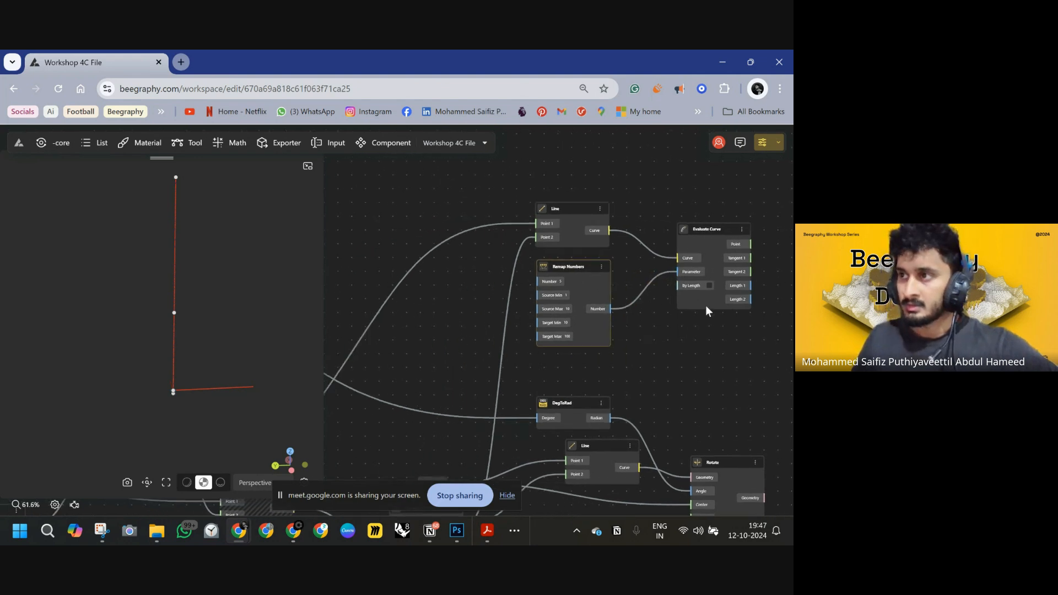
scroll(561, 298, "up", 5)
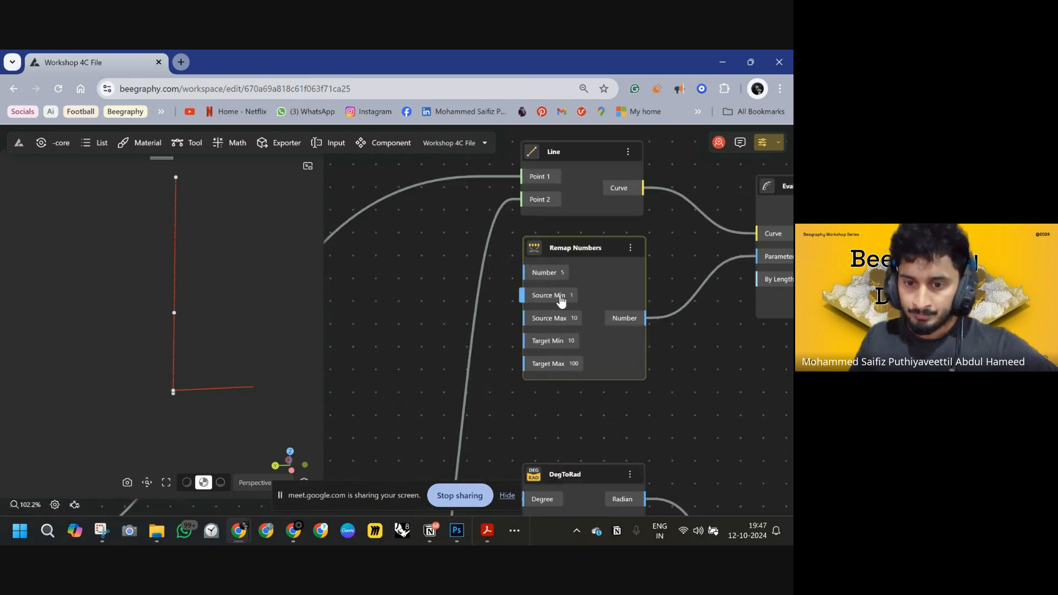
left_click(574, 296)
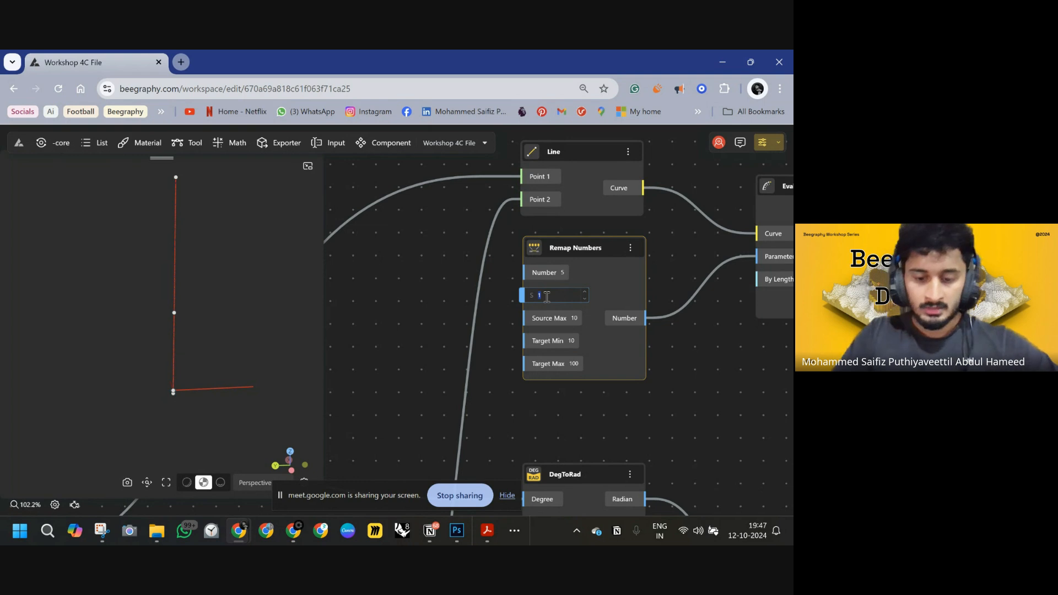
left_click(575, 322)
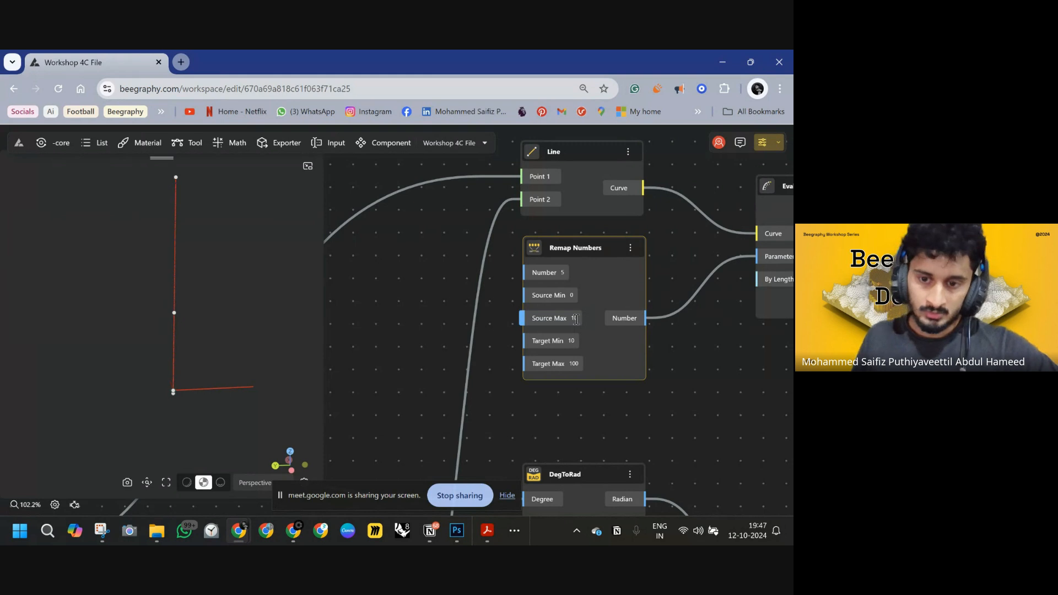
left_click(576, 320)
type("90")
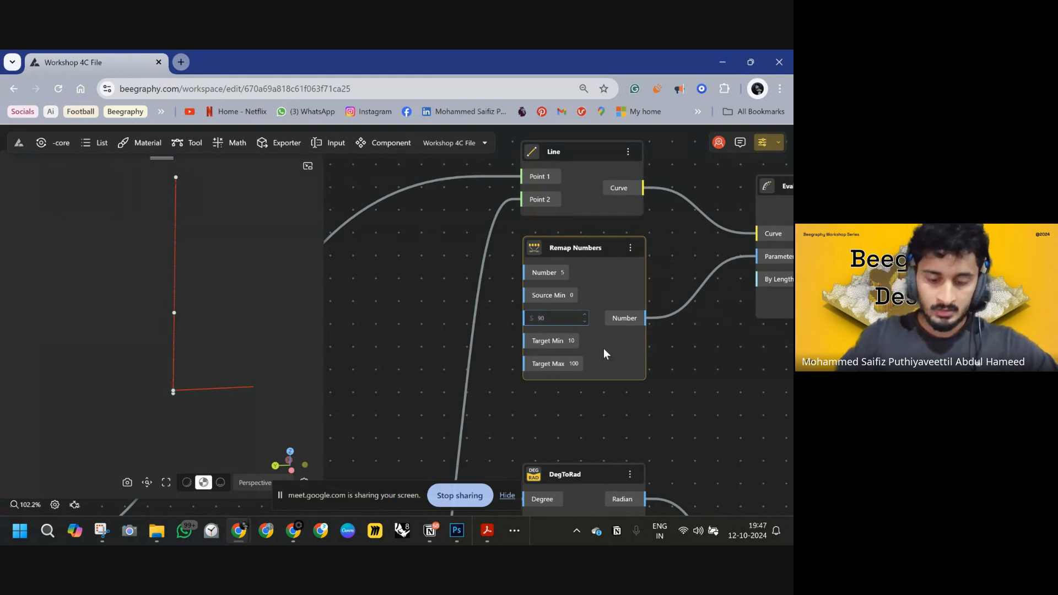
key("Return")
left_click(575, 342)
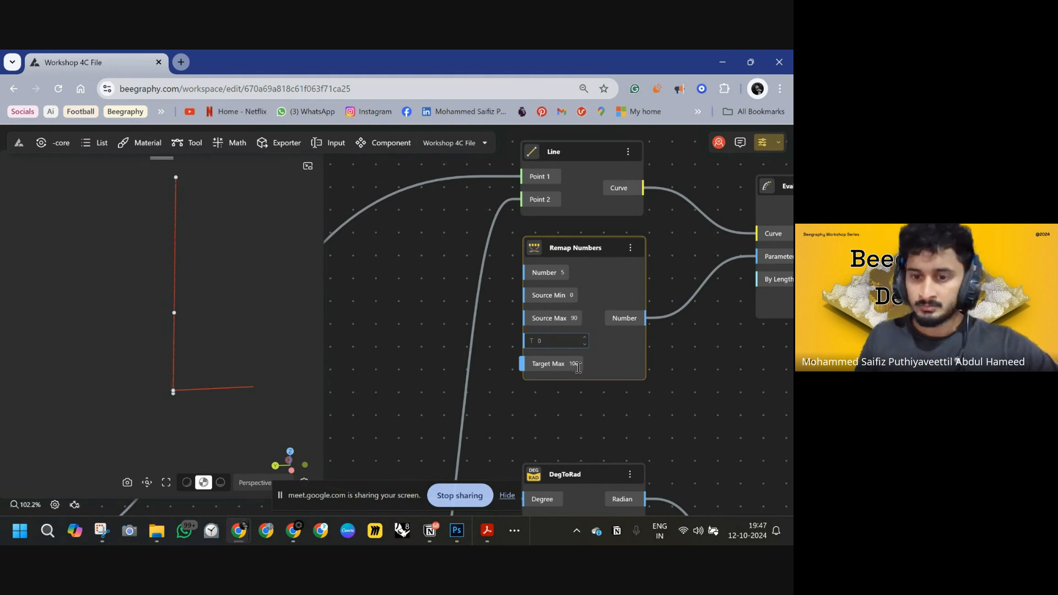
key("Return")
left_click(577, 363)
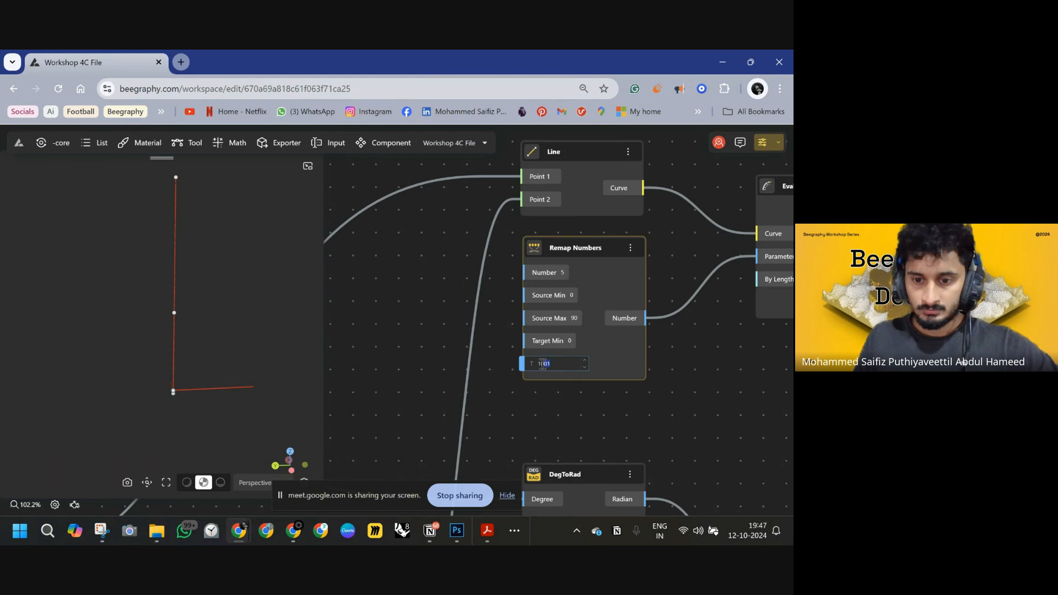
key("Return")
Connect the STICK TO SEAT SWITCH output to the Remap Numbers node's Number input.
scroll(595, 330, "down", 5)
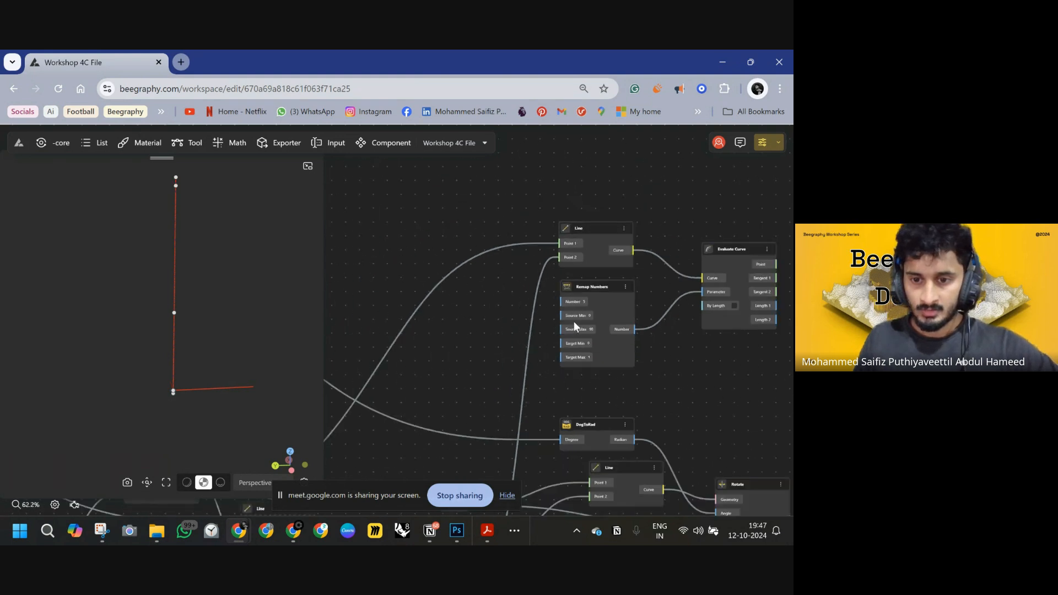
scroll(535, 312, "down", 2)
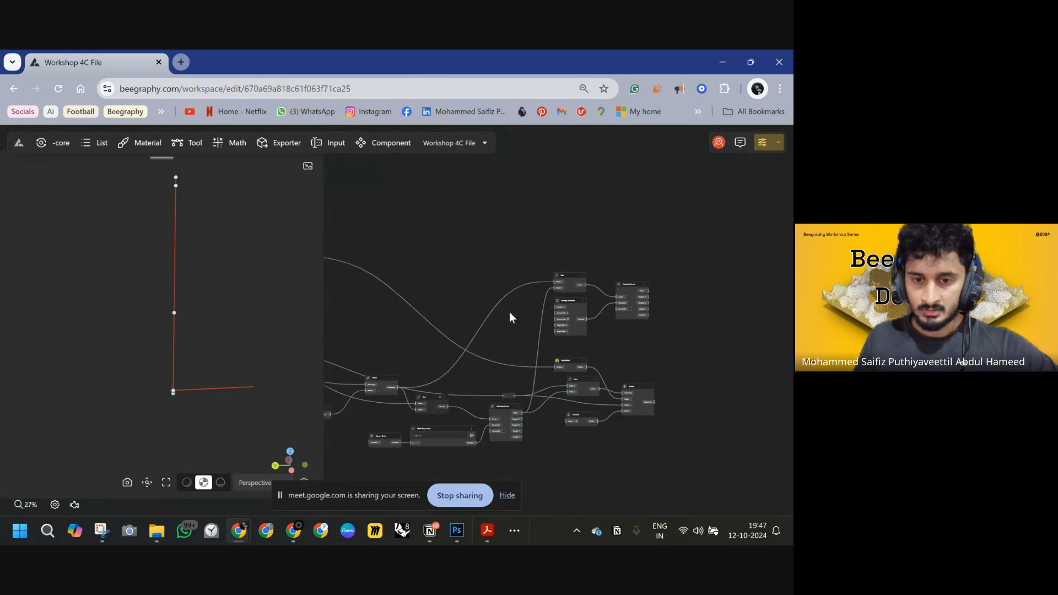
left_click_drag(510, 313, 621, 342)
left_click_drag(464, 312, 633, 365)
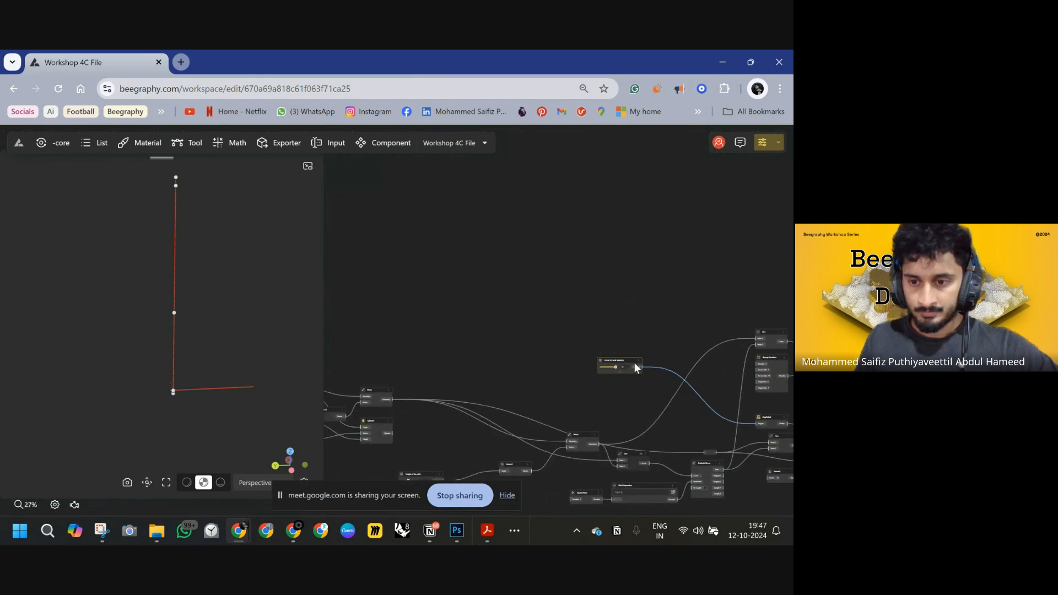
scroll(772, 379, "up", 4)
left_click_drag(727, 347, 442, 352)
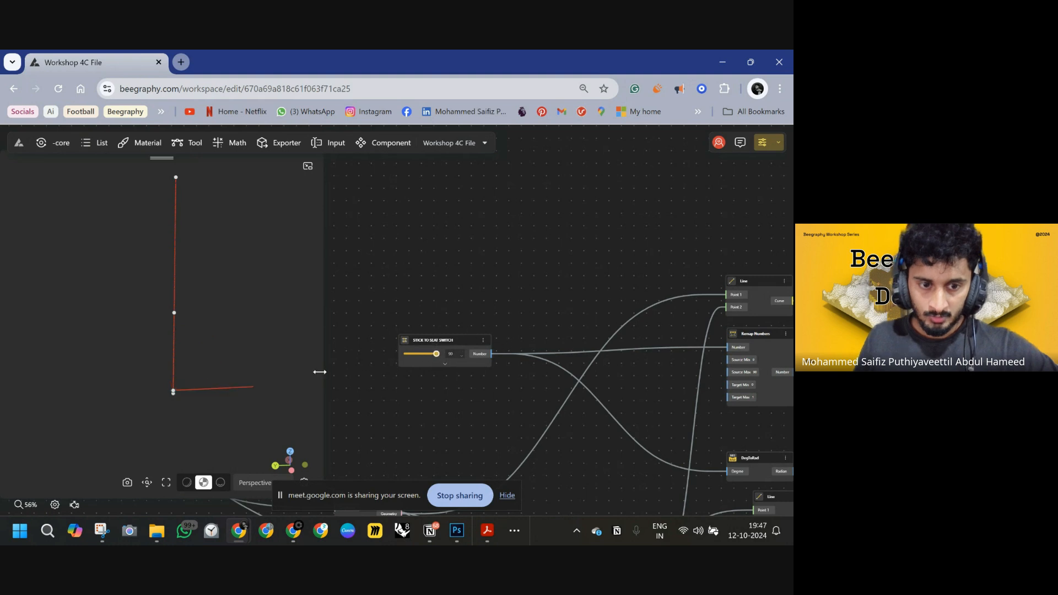
Add an End Points node and feed the Rotate node's rotated leg geometry into its Curve input.
left_click(249, 388)
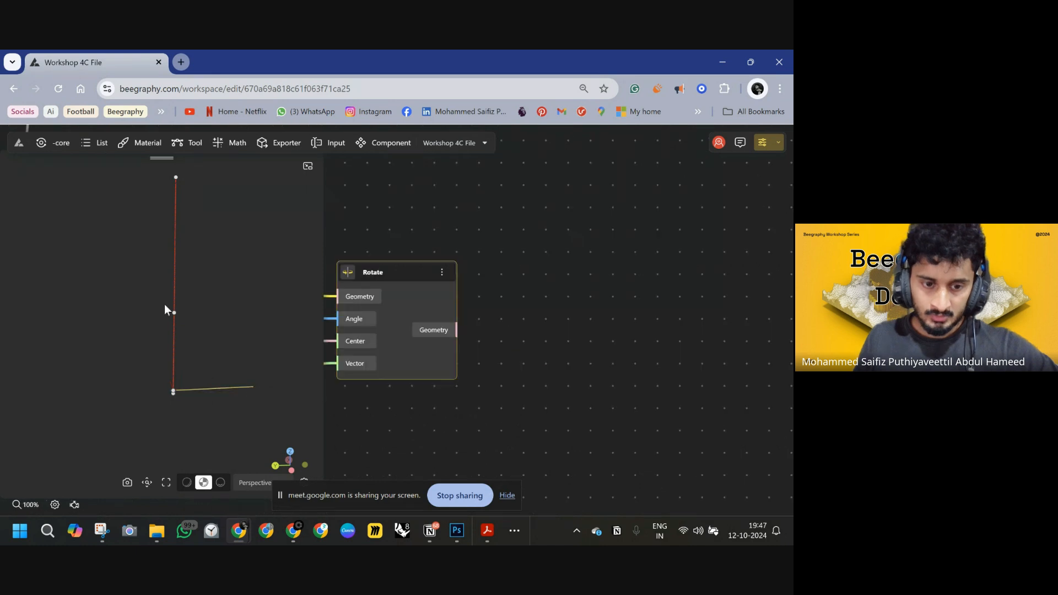
scroll(563, 289, "down", 5)
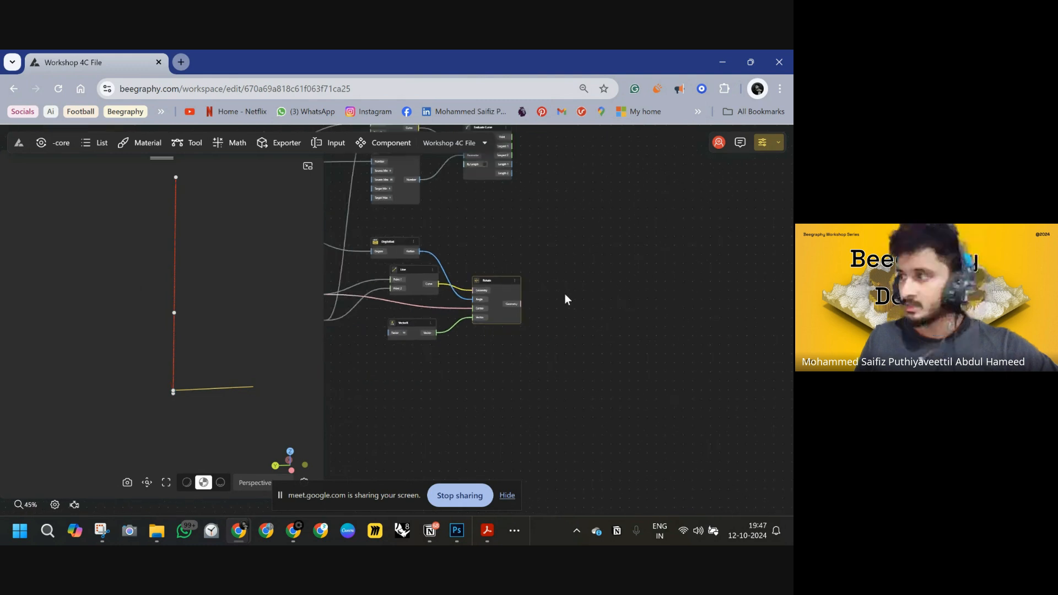
scroll(563, 299, "down", 4)
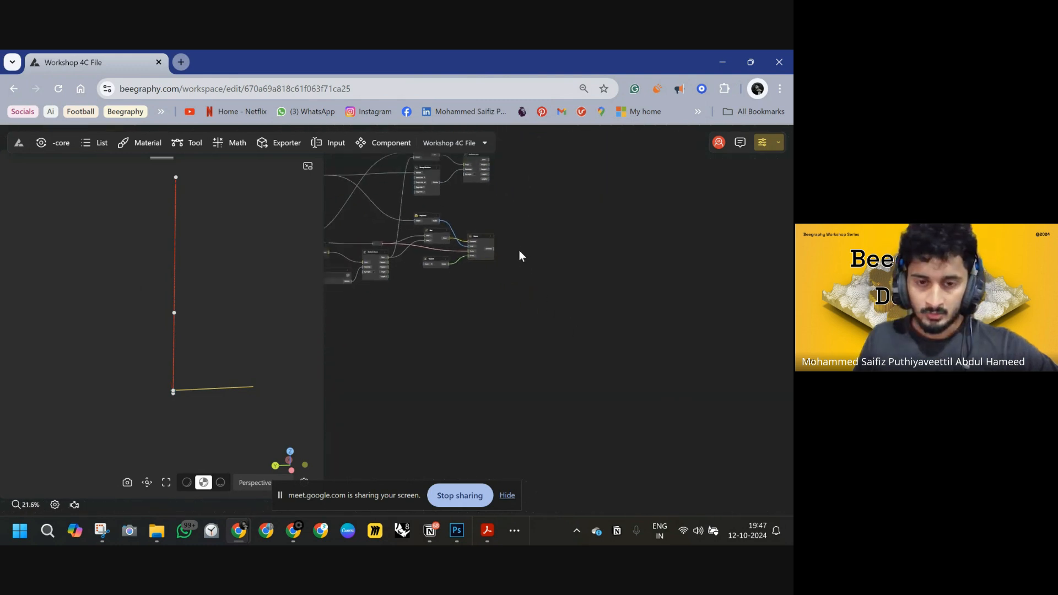
scroll(438, 280, "up", 3)
double_click(506, 287)
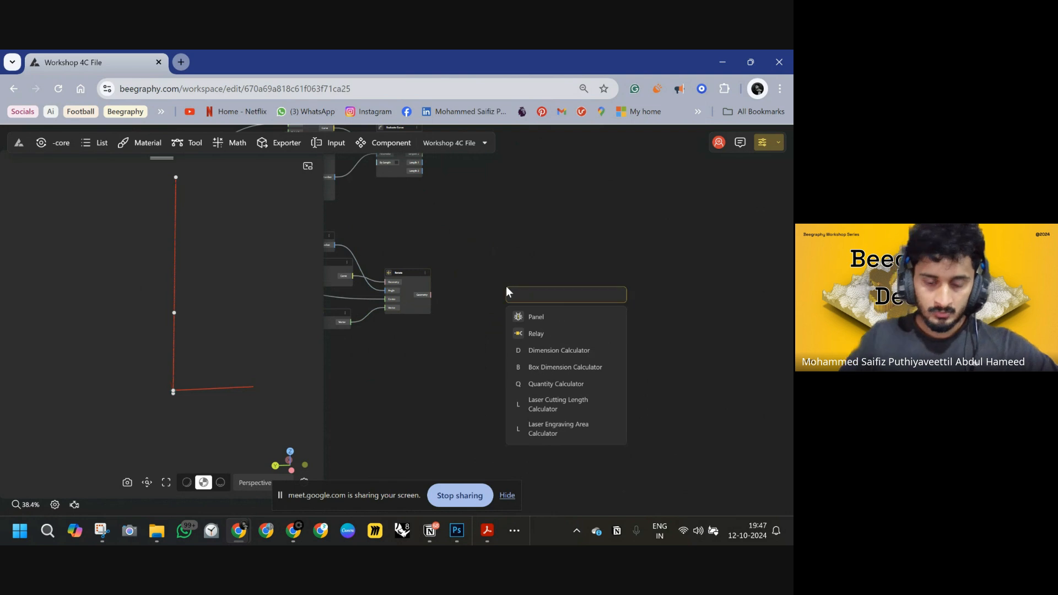
type("END")
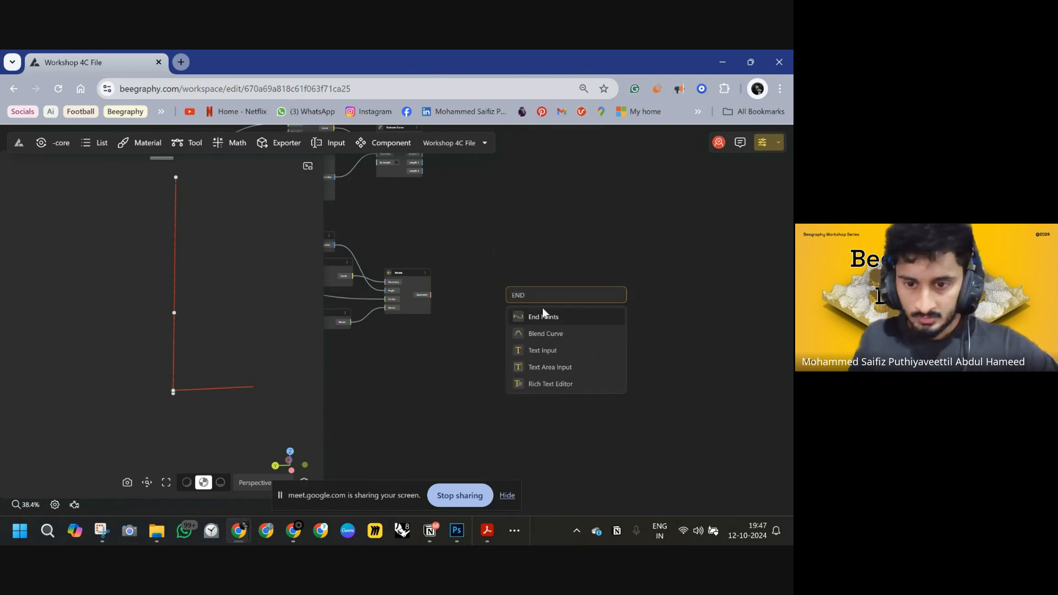
left_click(543, 317)
scroll(485, 298, "up", 3)
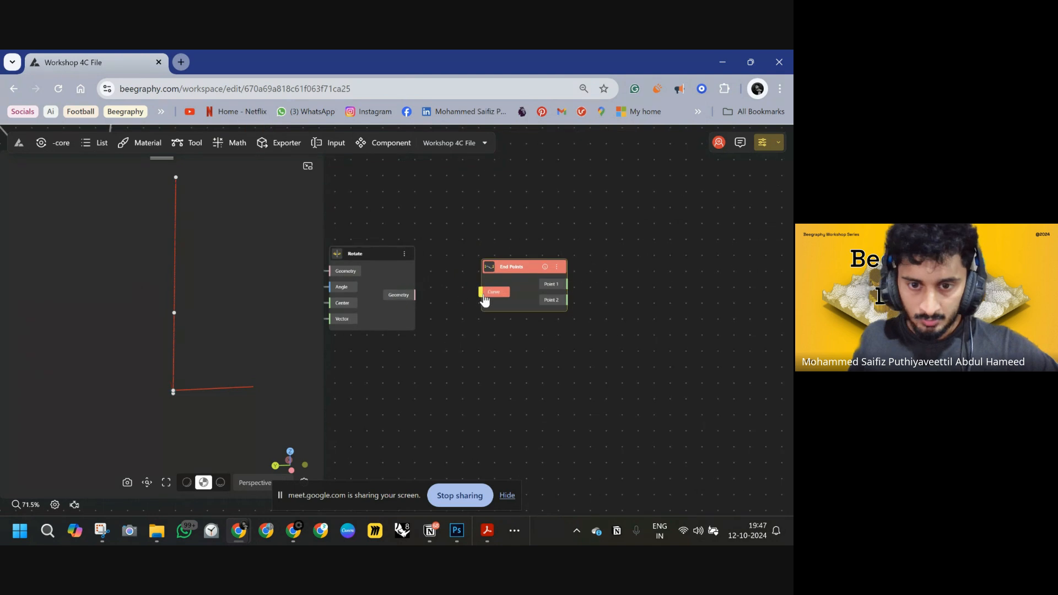
left_click_drag(483, 296, 417, 295)
middle_click_drag(519, 300, 427, 349)
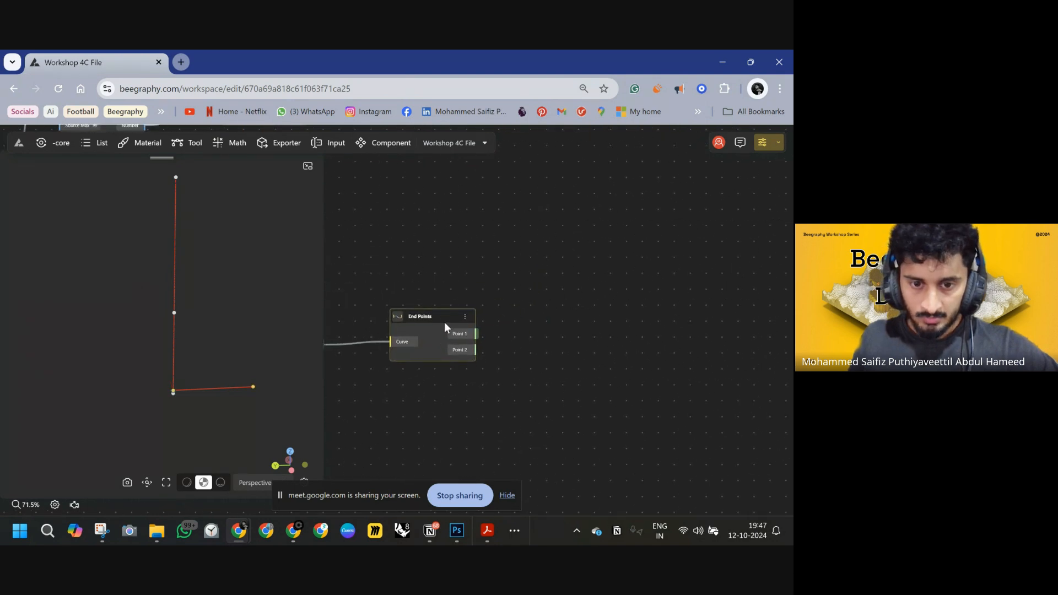
left_click_drag(444, 325, 435, 321)
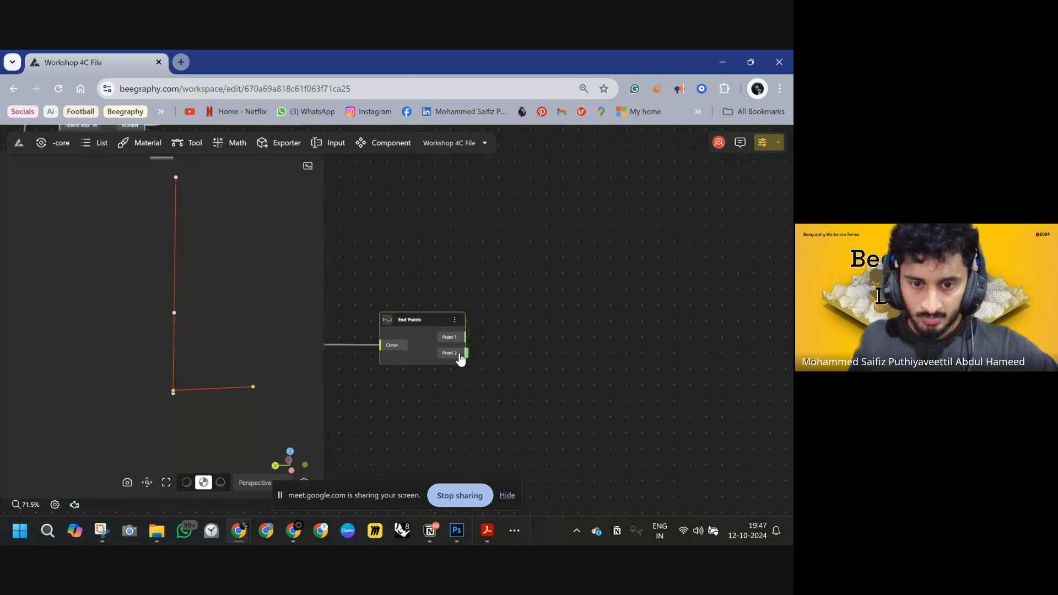
Add a Line node from the Evaluate Curve point to the rotated leg's second end point, forming a diagonal brace.
right_click(498, 341)
scroll(499, 338, "down", 5)
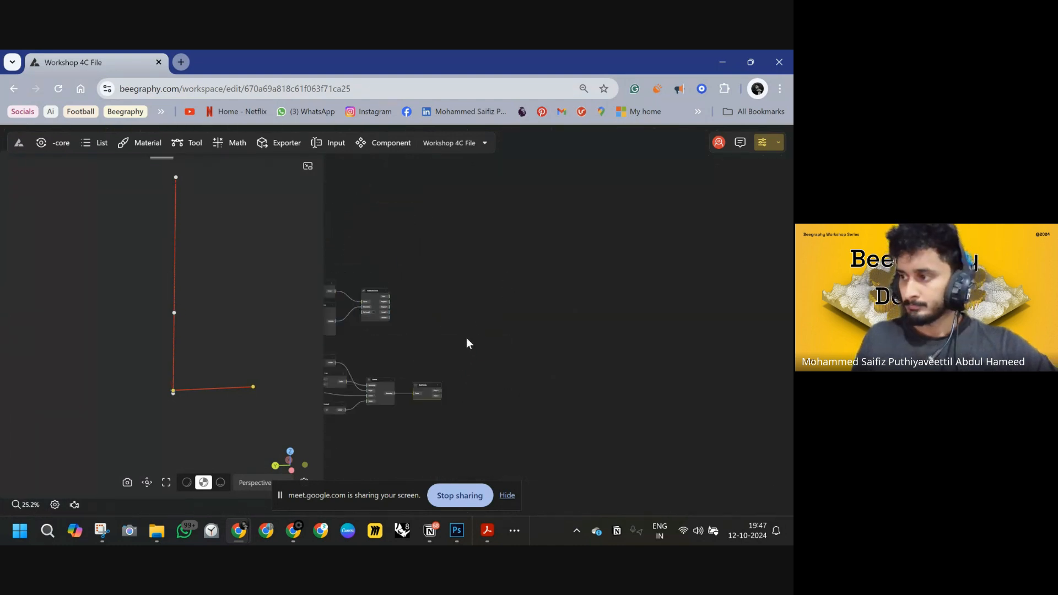
scroll(470, 349, "up", 2)
double_click(472, 352)
type("L")
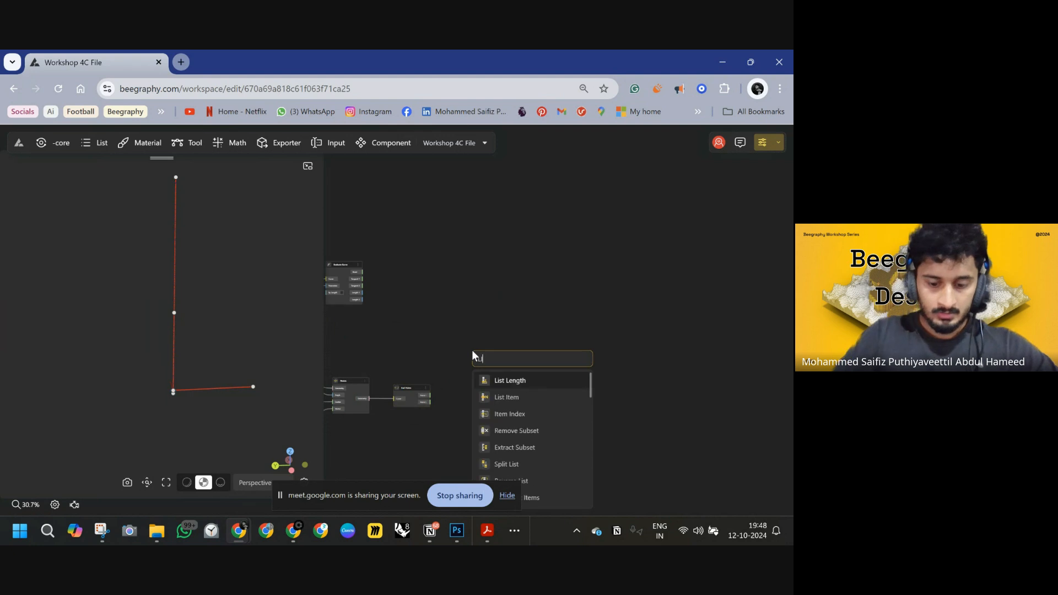
type("ine")
left_click(489, 379)
scroll(483, 364, "up", 3)
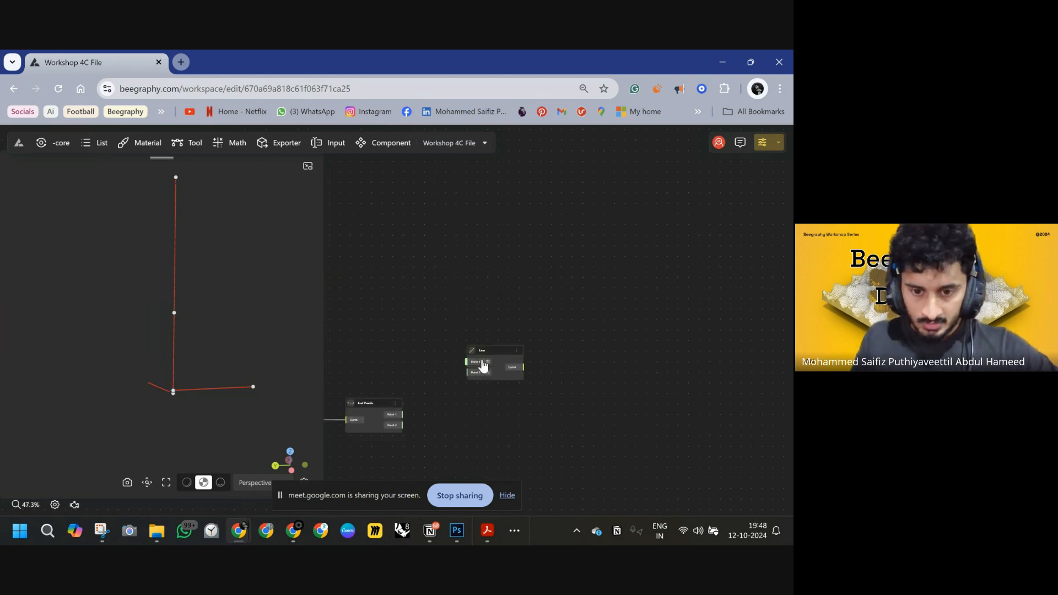
left_click_drag(444, 319, 445, 318)
right_click_drag(403, 354, 473, 333)
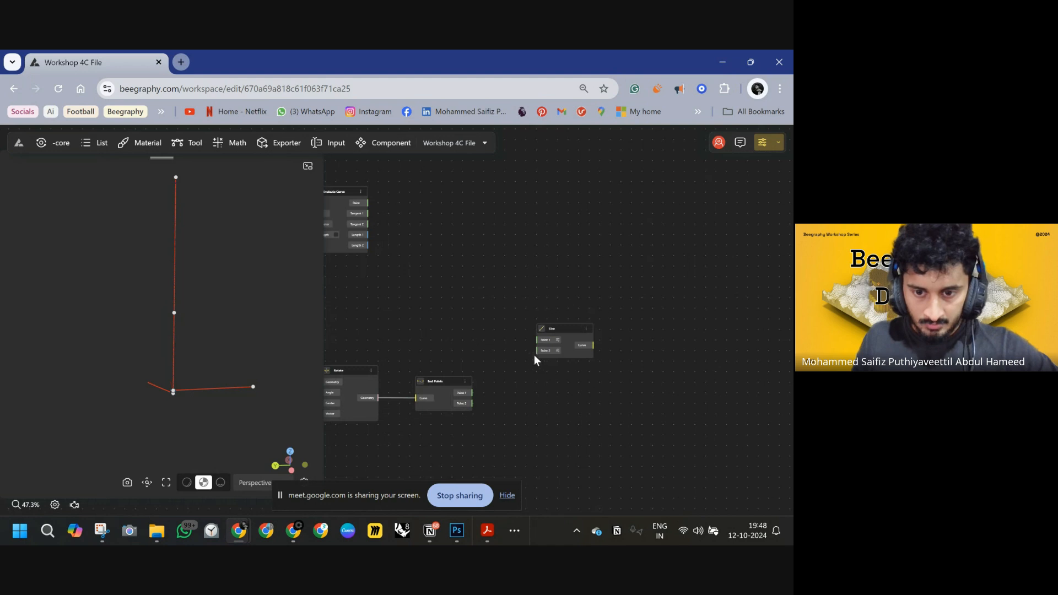
left_click_drag(536, 351, 472, 404)
left_click_drag(546, 329, 502, 268)
right_click_drag(389, 253, 422, 301)
left_click_drag(401, 255, 534, 334)
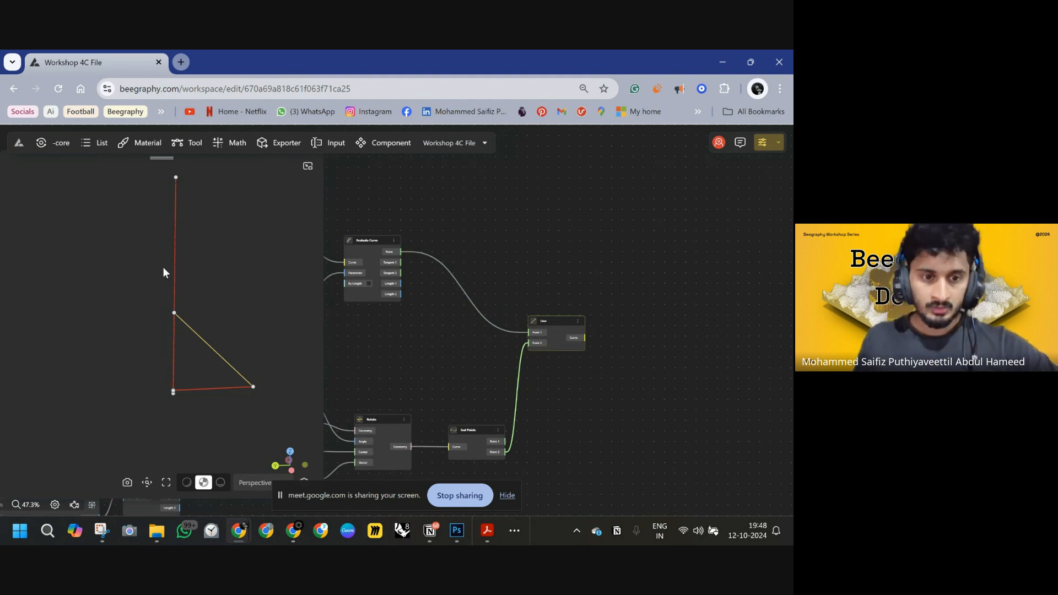
scroll(448, 349, "down", 3)
right_click_drag(368, 349, 607, 348)
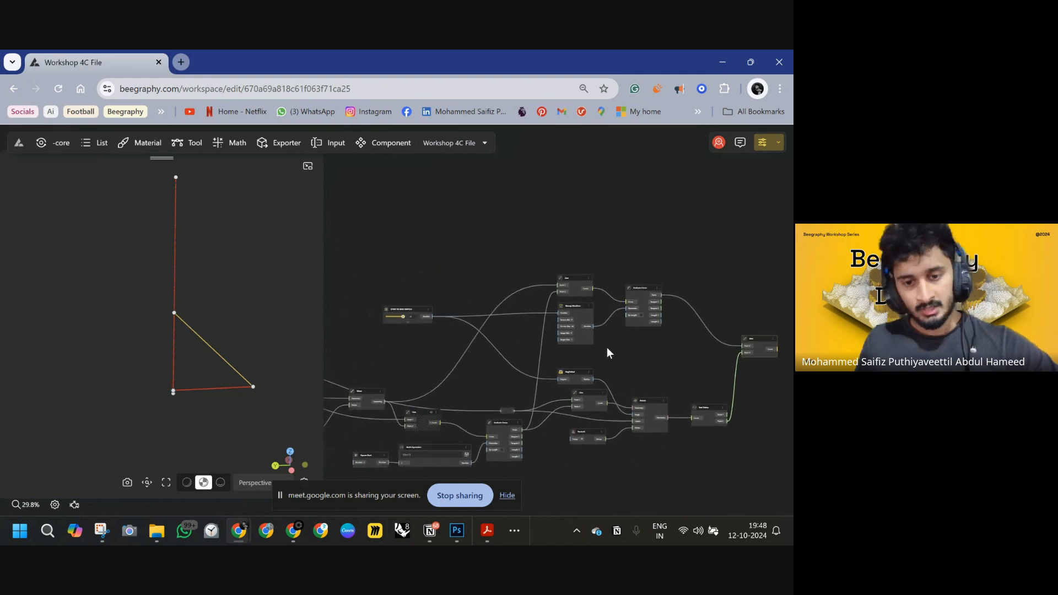
right_click_drag(445, 352, 508, 356)
scroll(468, 324, "up", 7)
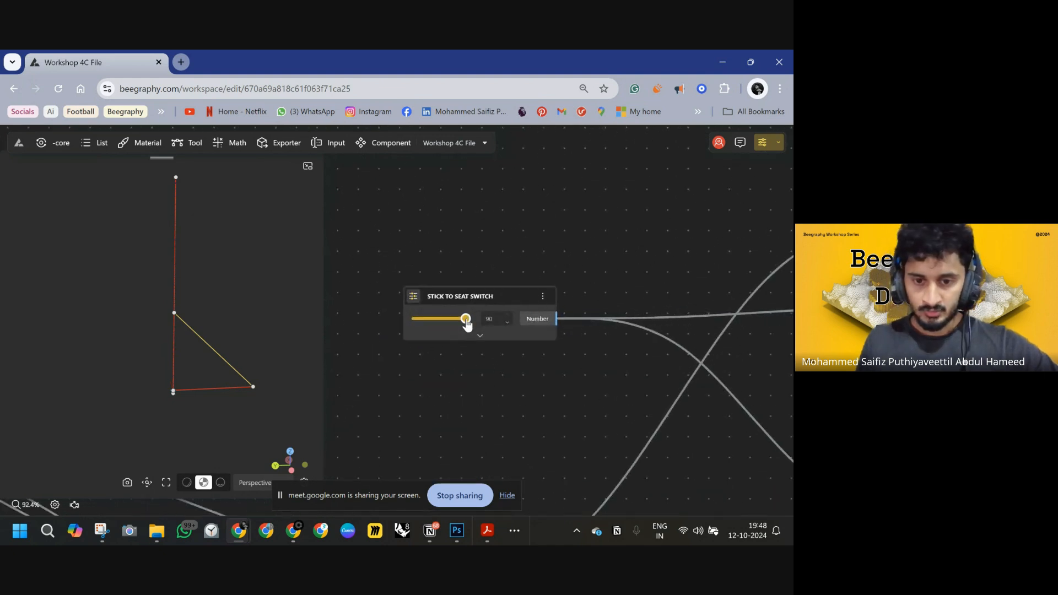
Slide the STICK TO SEAT SWITCH to 90 to fold the leg into the seat position.
mouse_move(449, 324)
left_mouse_down()
mouse_move(416, 324)
mouse_move(465, 324)
mouse_move(415, 323)
mouse_move(469, 324)
left_mouse_up()
scroll(604, 358, "down", 8)
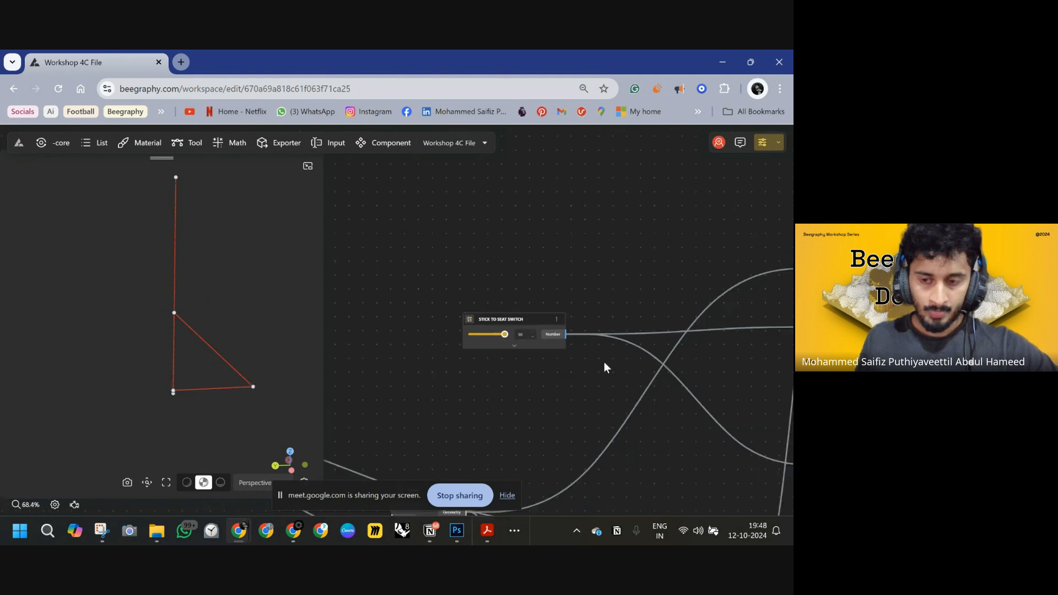
left_click_drag(558, 331, 379, 302)
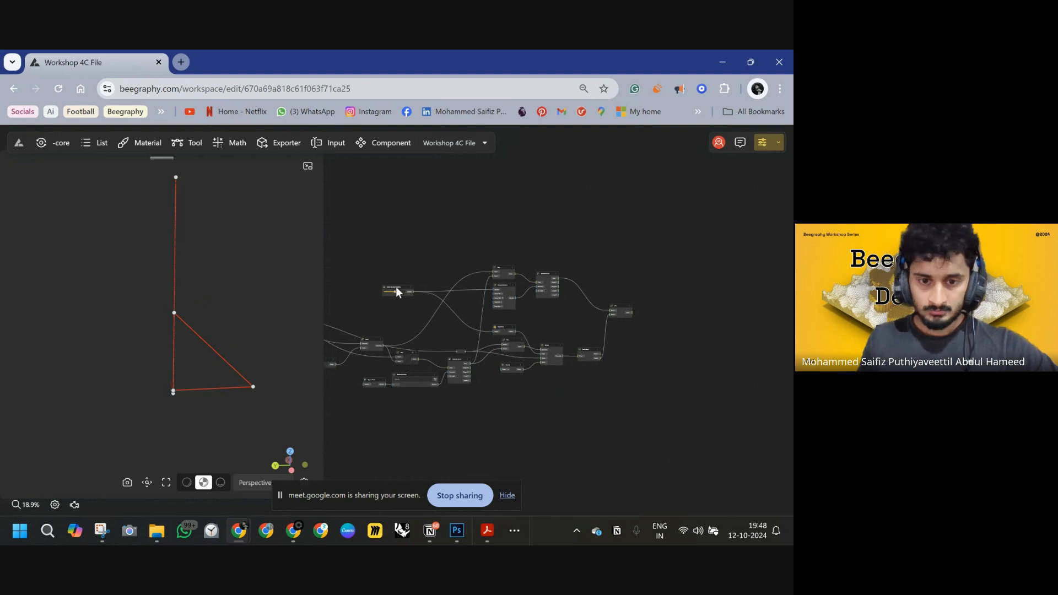
scroll(395, 286, "up", 2)
left_click(388, 285)
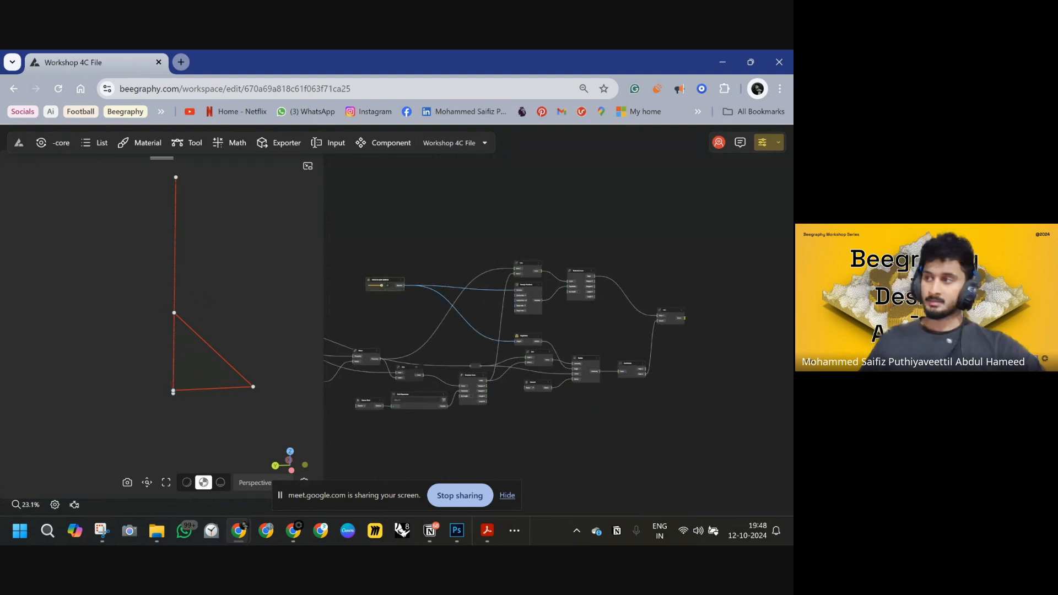
key("alt+Tab")
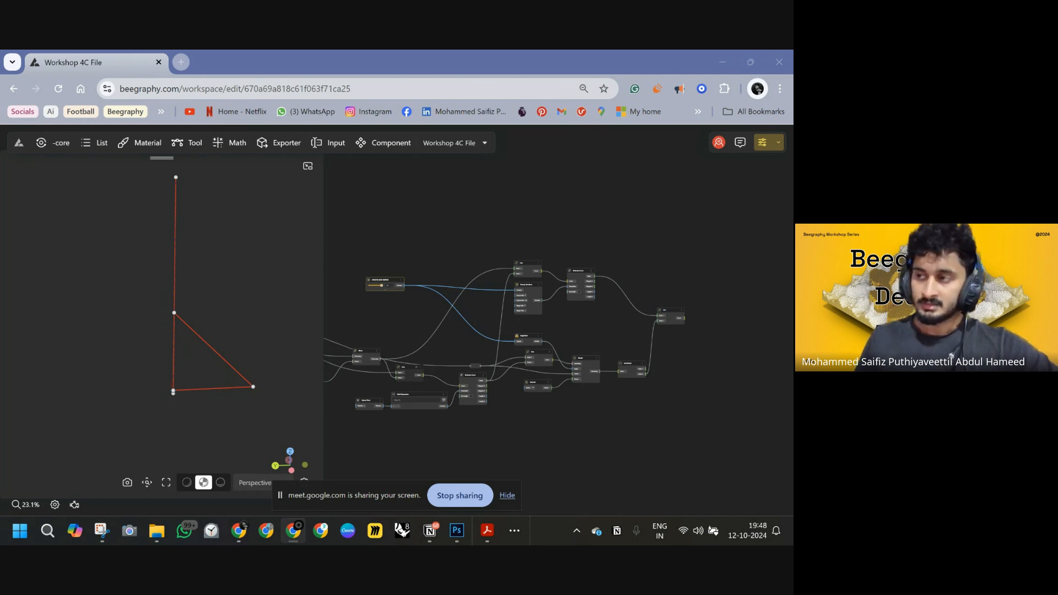
Switch to Photoshop to review the hand-drawn stool and brace geometry sketch.
left_click_drag(691, 390, 477, 372)
scroll(520, 331, "up", 4)
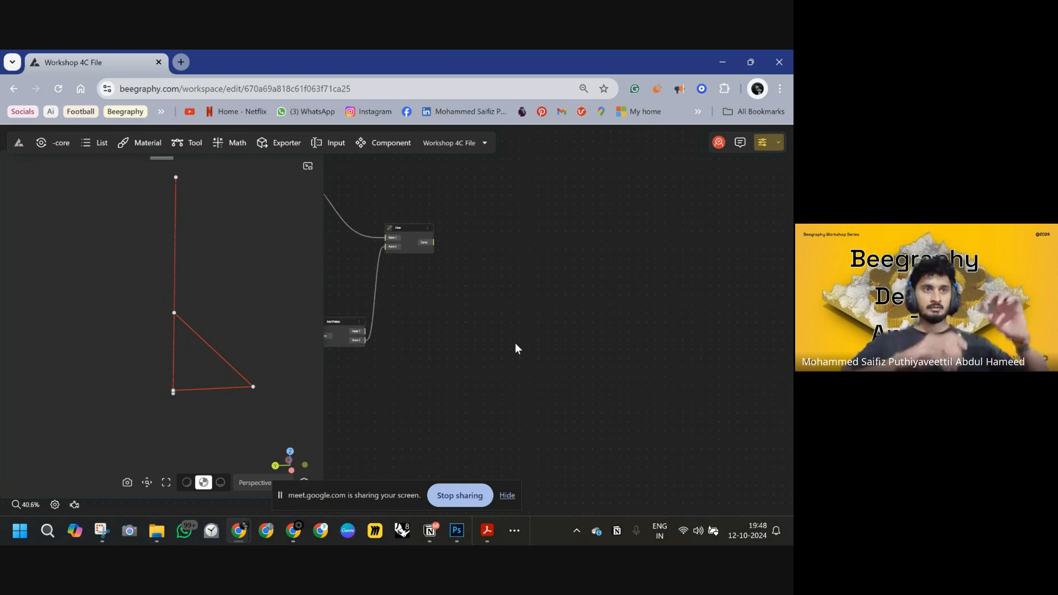
left_click(456, 531)
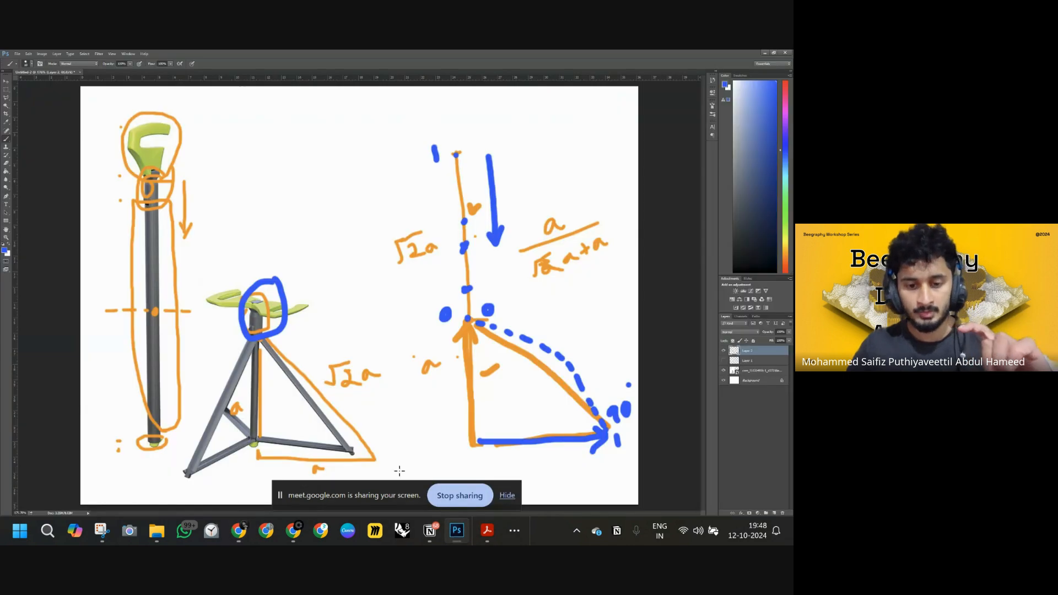
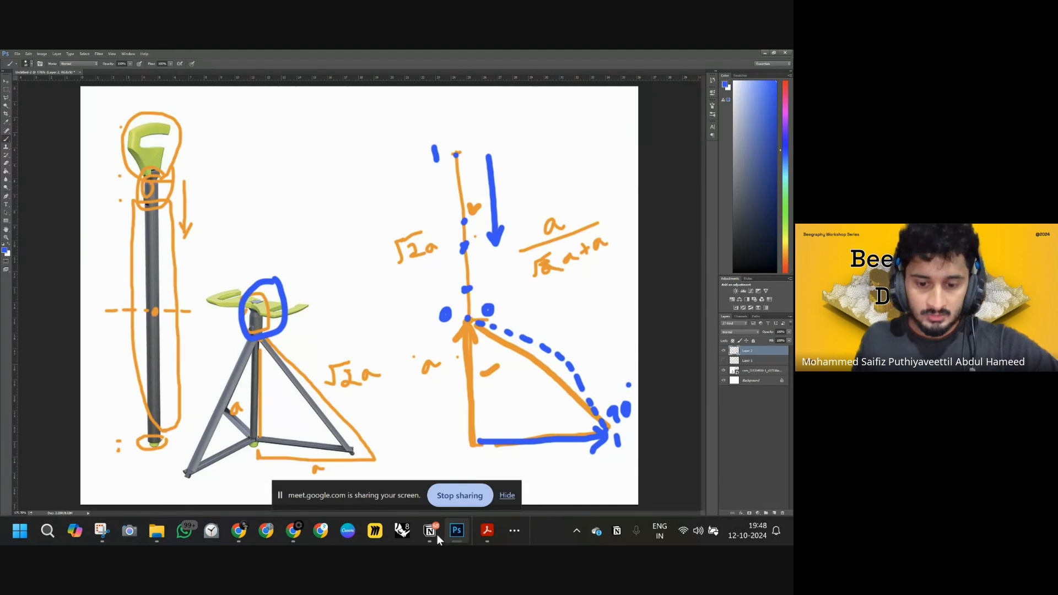
Switch back to the browser and inspect the leg, brace and End Points nodes in the graph.
mouse_move(243, 534)
left_click(237, 465)
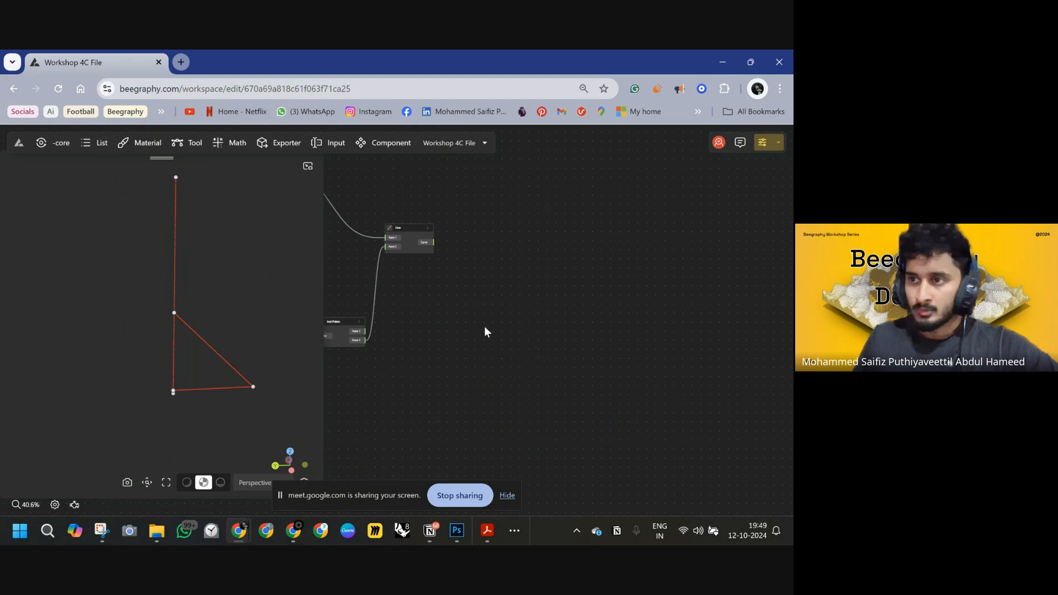
scroll(482, 313, "up", 3)
left_click_drag(483, 315, 621, 377)
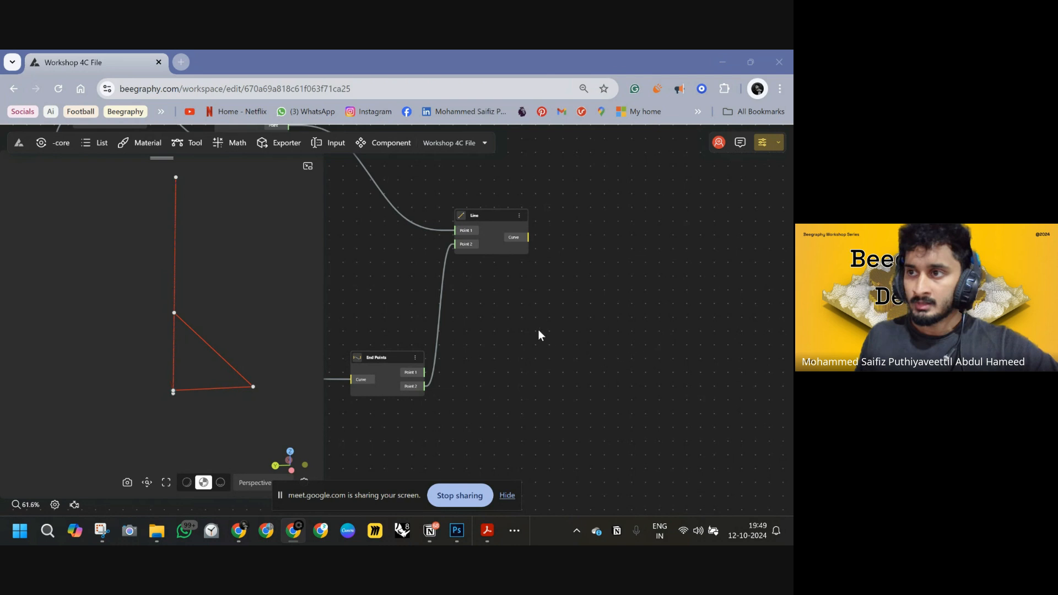
left_click(175, 342)
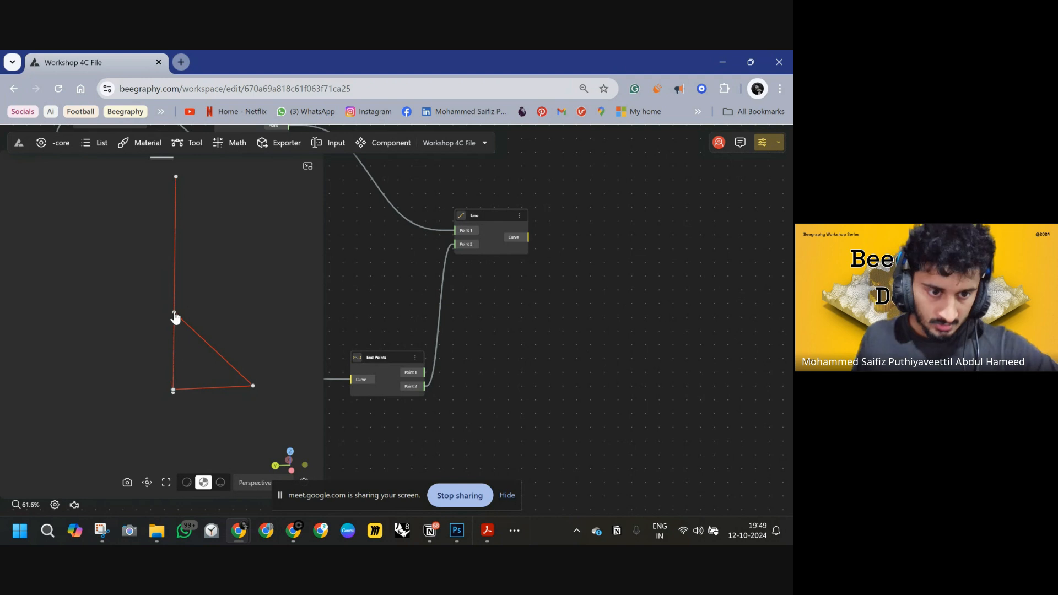
left_click(175, 314)
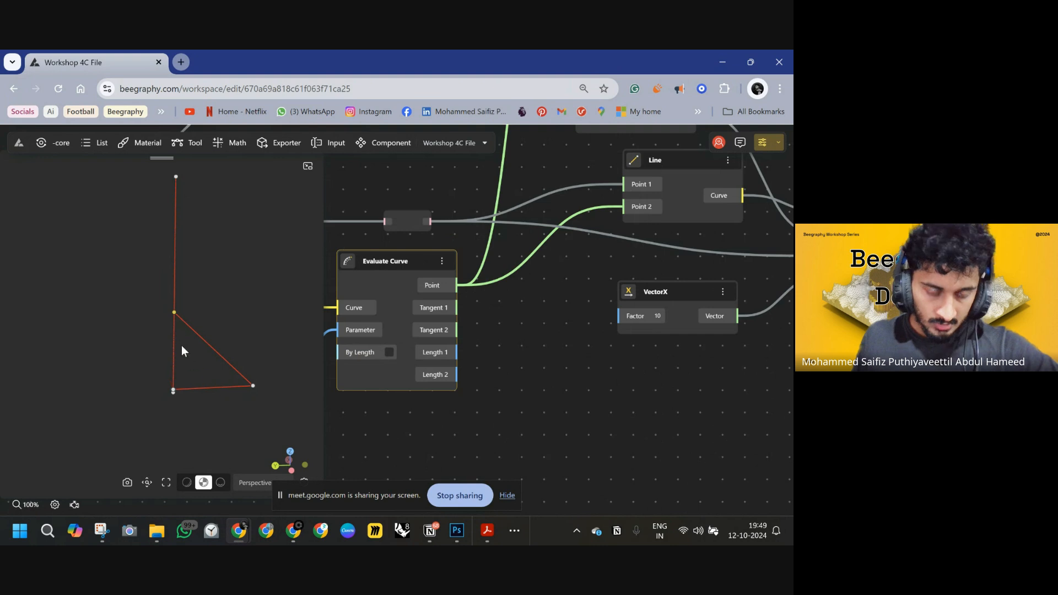
Switch to Photoshop to compare the stool sketch, then return to the node graph.
left_click(456, 531)
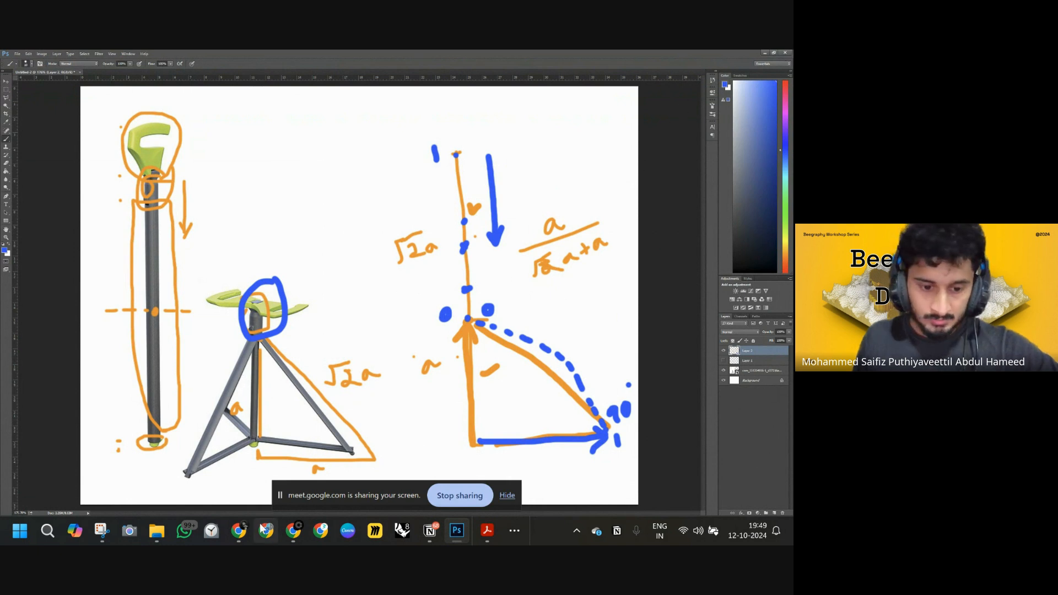
mouse_move(240, 529)
left_click(256, 484)
right_click_drag(681, 410, 574, 364)
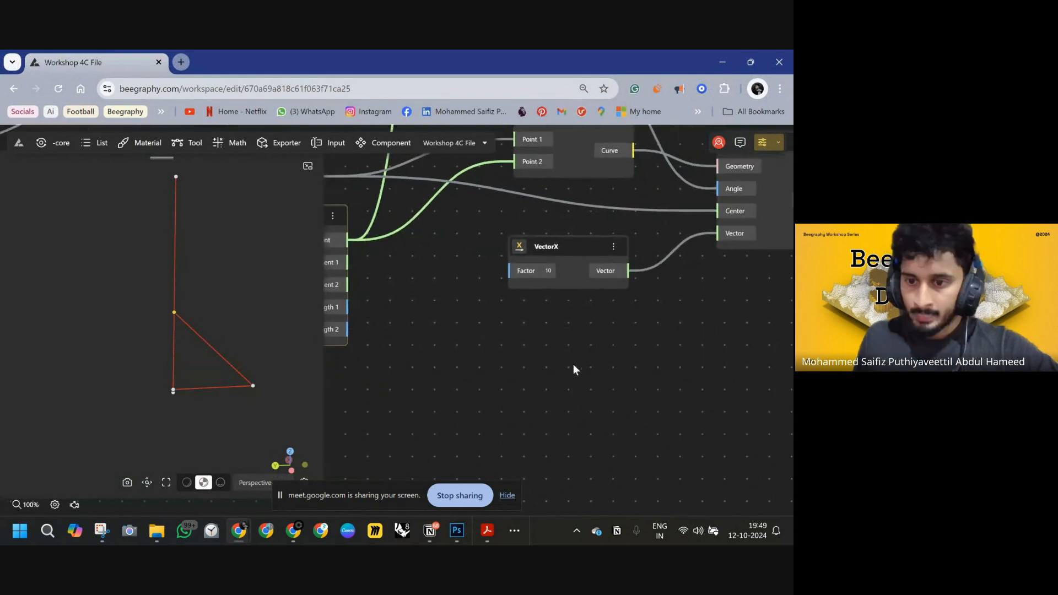
Add a new Line node to the graph beside the brace Line node.
scroll(578, 365, "down", 4)
right_click_drag(780, 330, 376, 407)
right_click_drag(646, 290, 544, 363)
double_click(471, 315)
type("LINE")
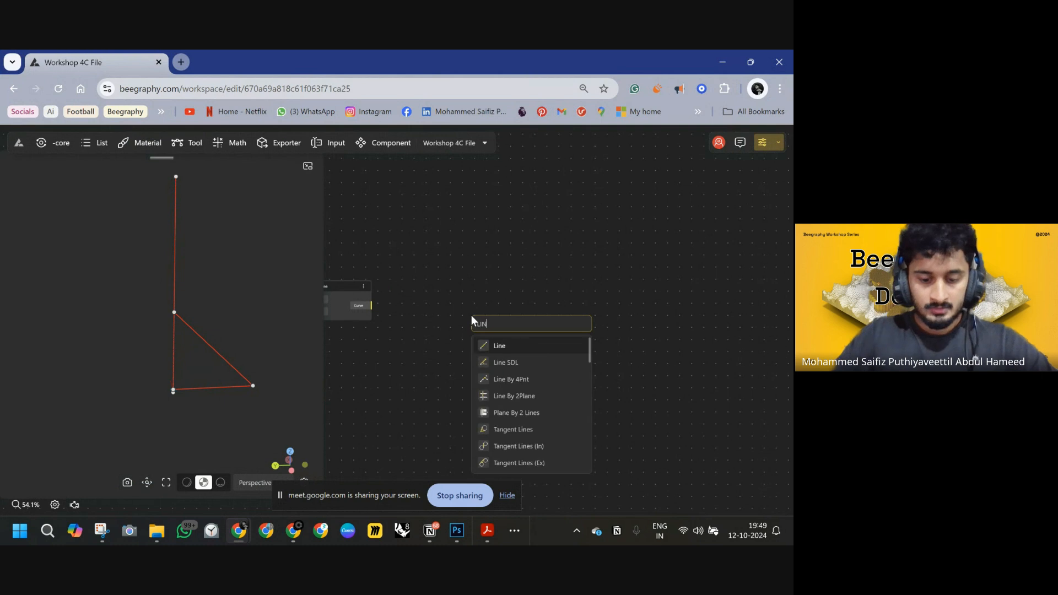
left_click(504, 346)
right_click_drag(494, 356, 621, 352)
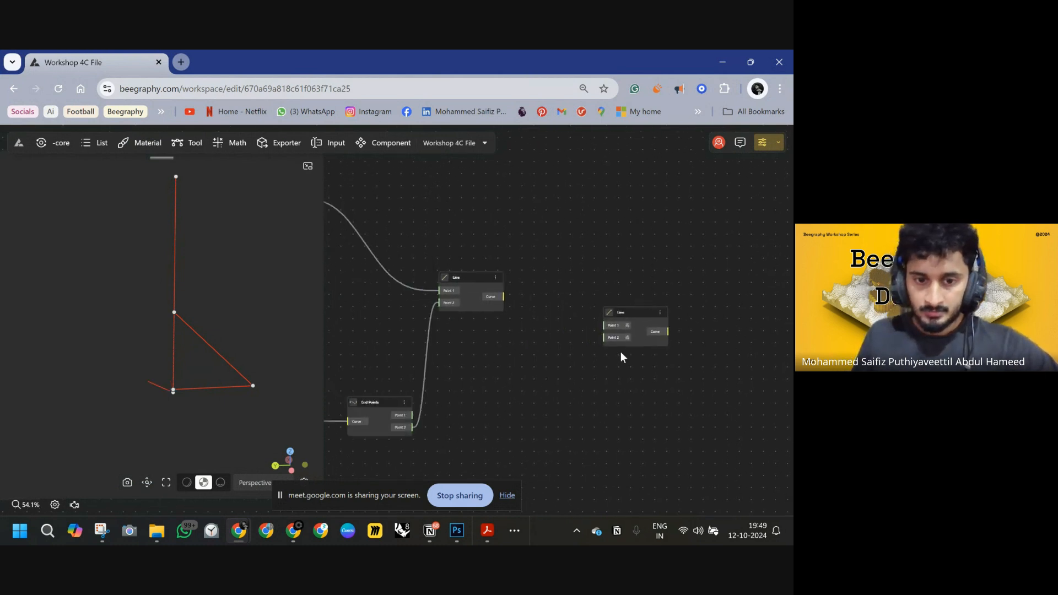
right_click_drag(557, 352, 607, 366)
right_click_drag(506, 329, 590, 316)
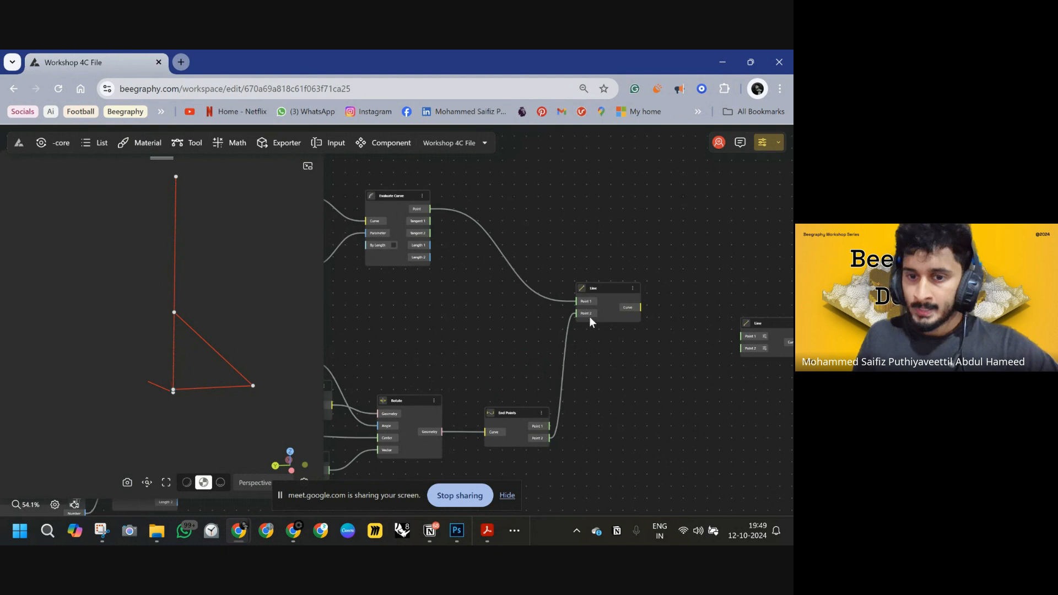
Connect the new Line node to the pivot point and the leg's bottom point, forming the lower leg segment.
left_click(409, 193)
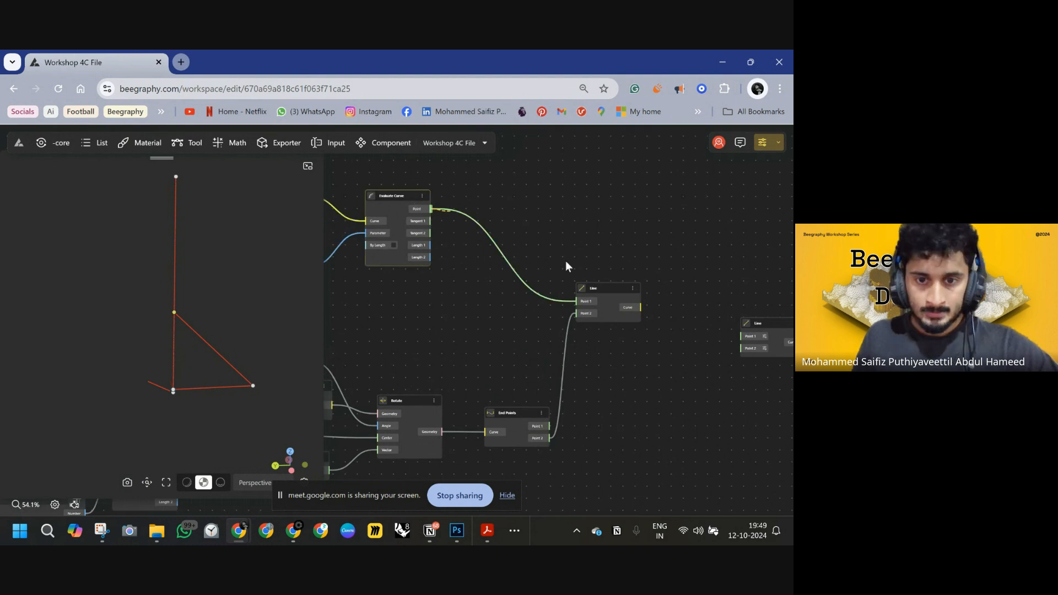
left_click_drag(566, 266, 752, 333)
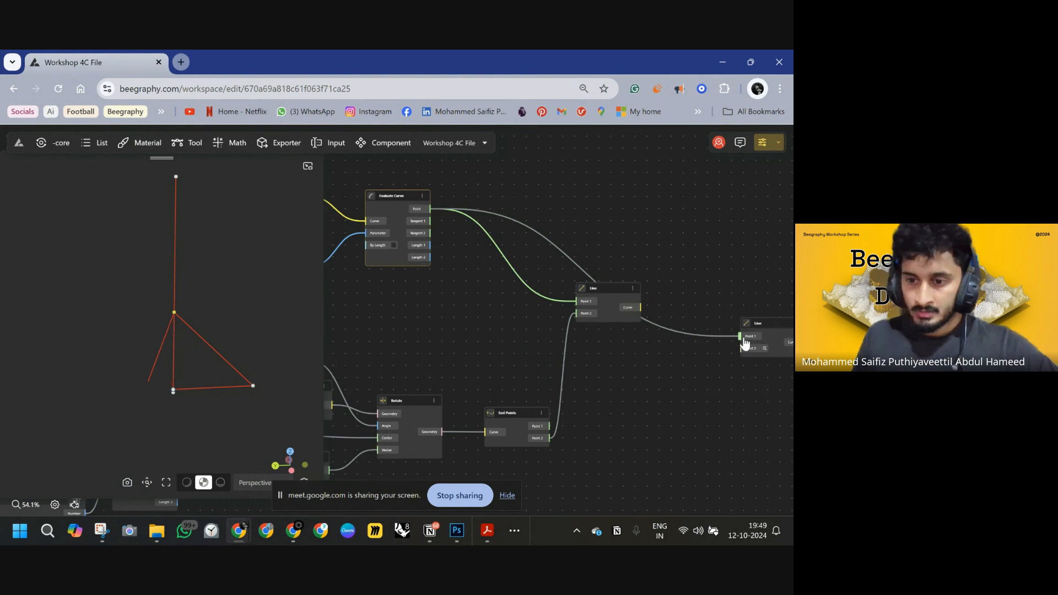
left_click_drag(745, 344, 747, 349)
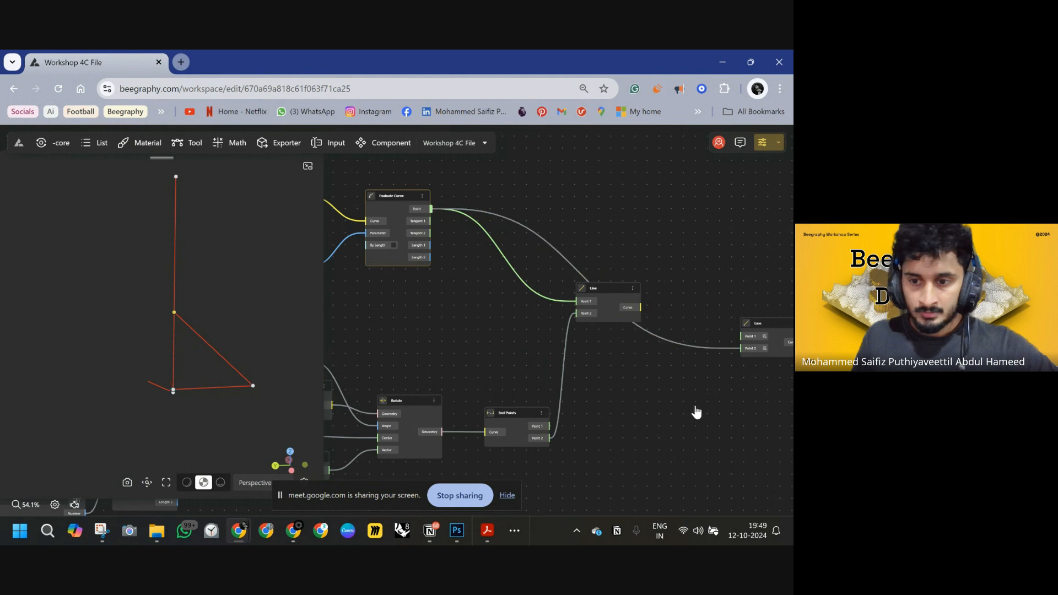
left_click_drag(696, 412, 634, 365)
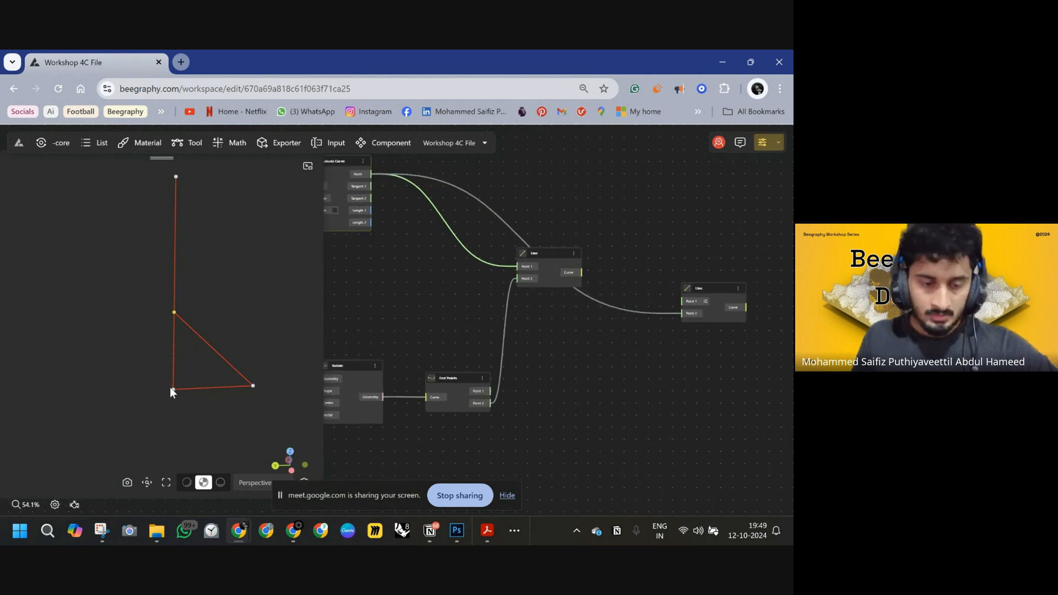
left_click(174, 394)
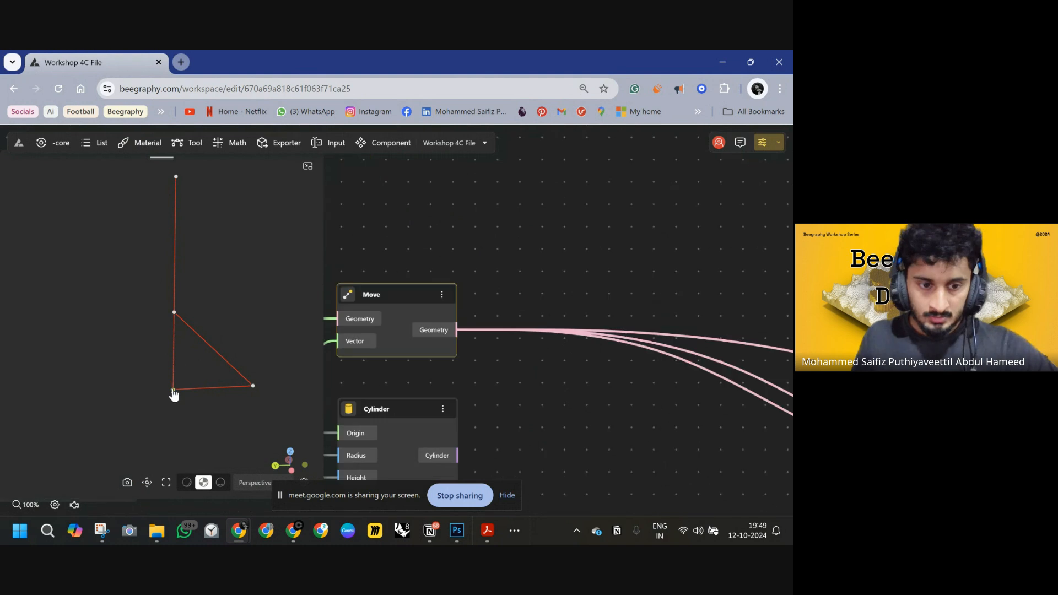
scroll(510, 381, "down", 10)
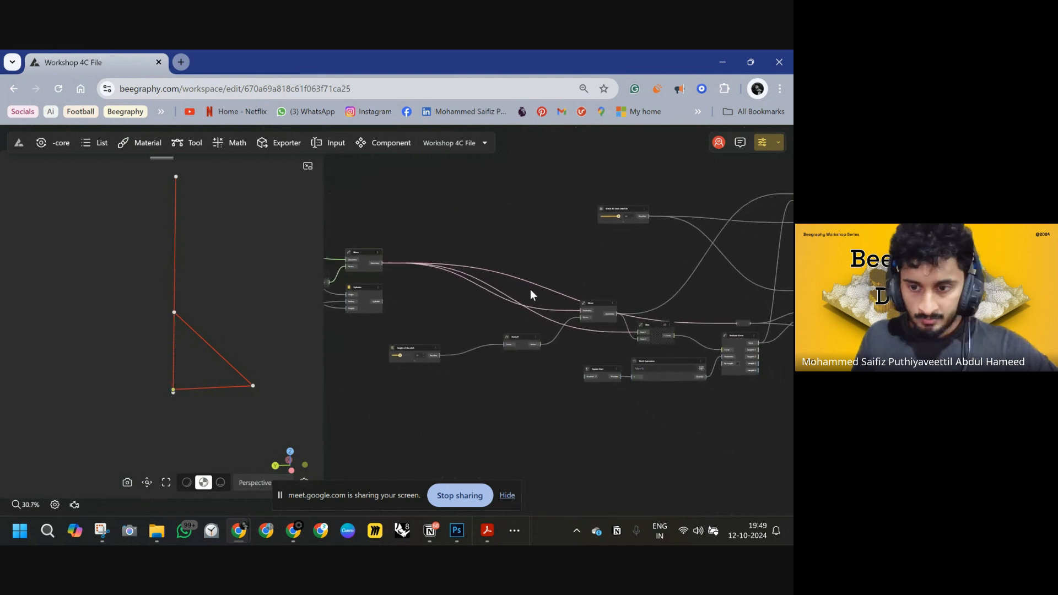
left_click_drag(478, 276, 462, 273)
left_click_drag(704, 324, 479, 293)
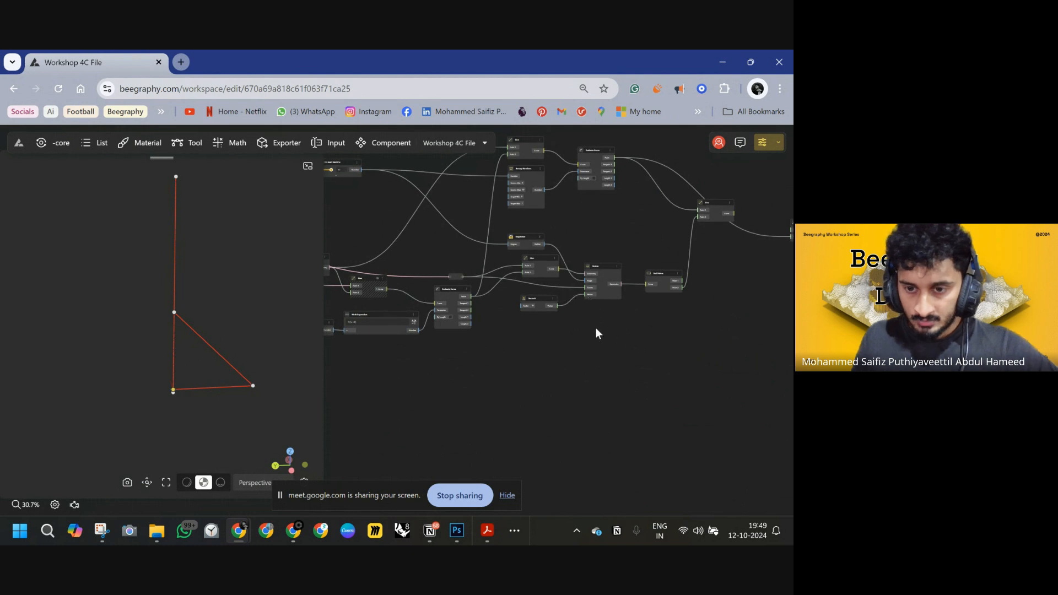
left_click_drag(464, 281, 645, 268)
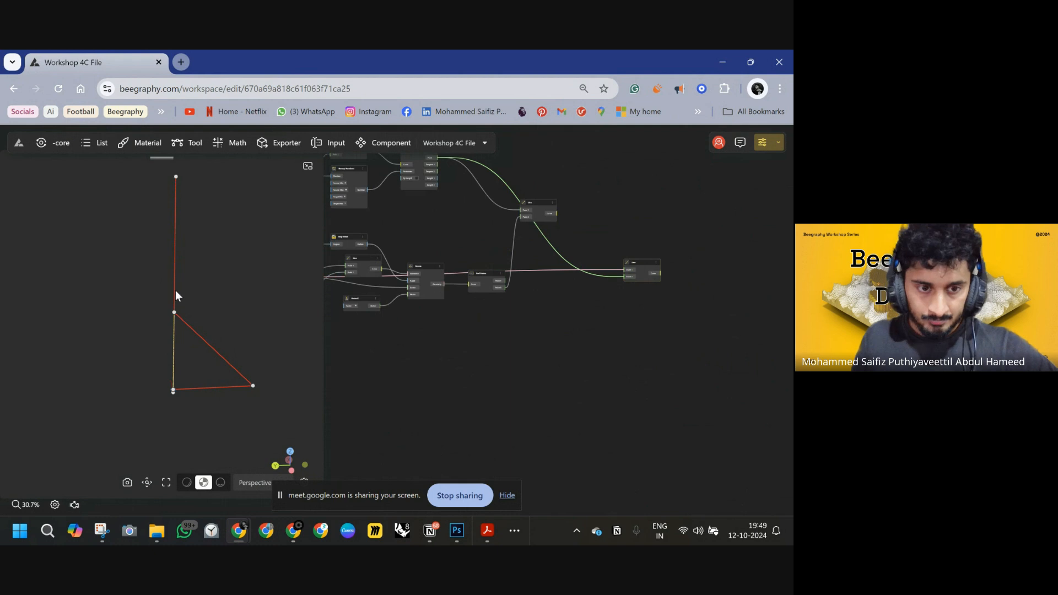
Trace the Remap Numbers input back to the STICK TO SEAT SWITCH and set it to 52.
scroll(432, 329, "left", 3)
scroll(488, 280, "up", 3)
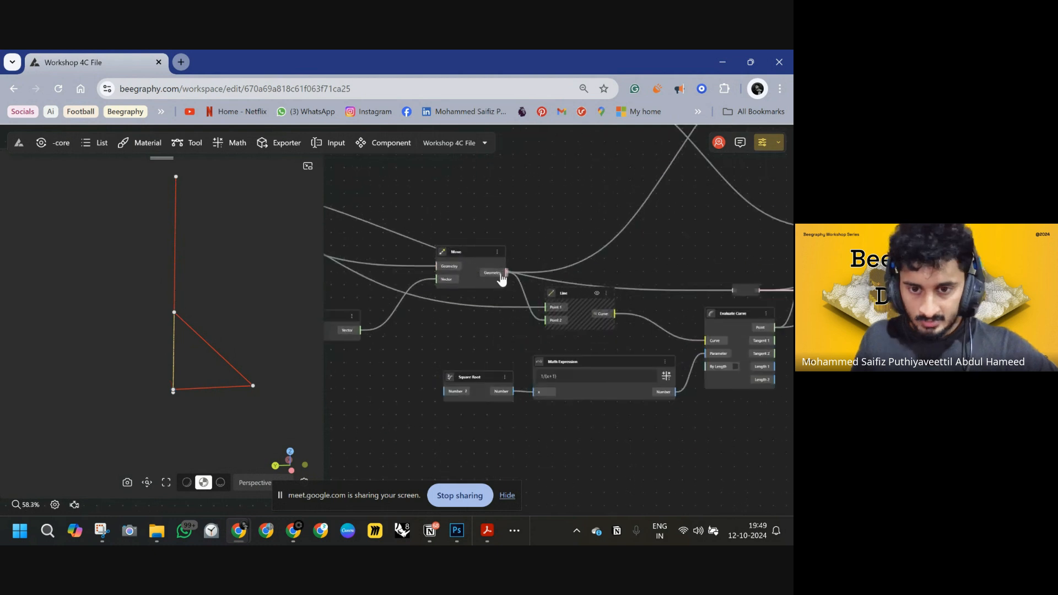
scroll(543, 339, "left", 2)
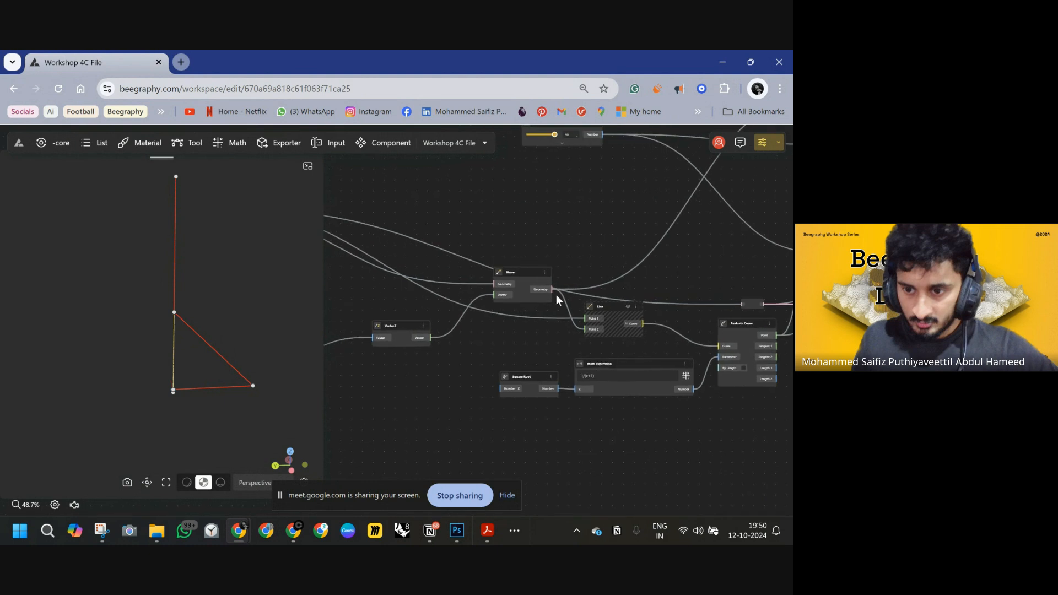
left_click(175, 293)
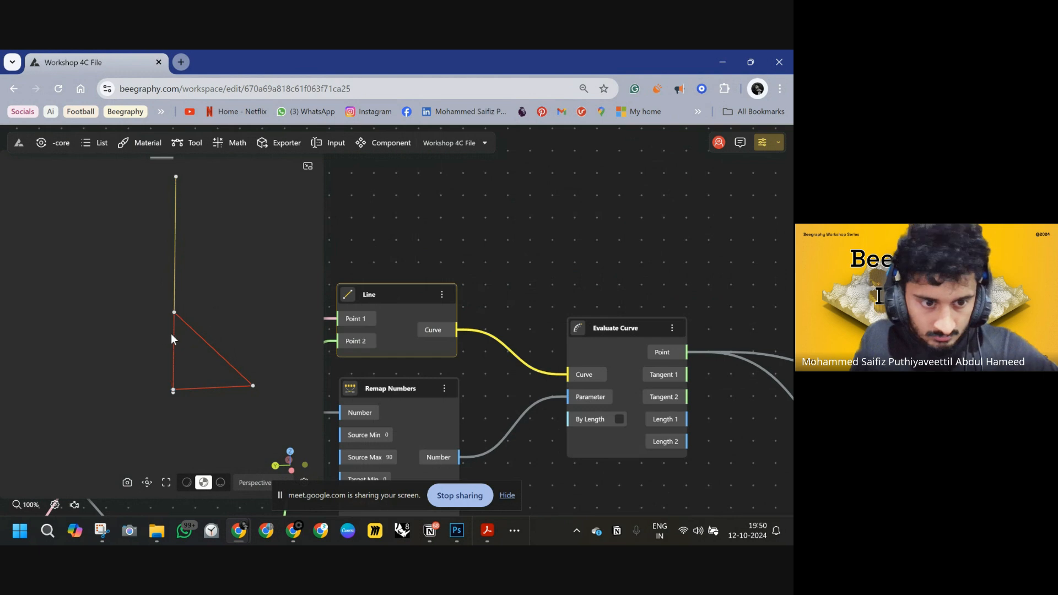
scroll(435, 323, "down", 4)
scroll(455, 319, "left", 10)
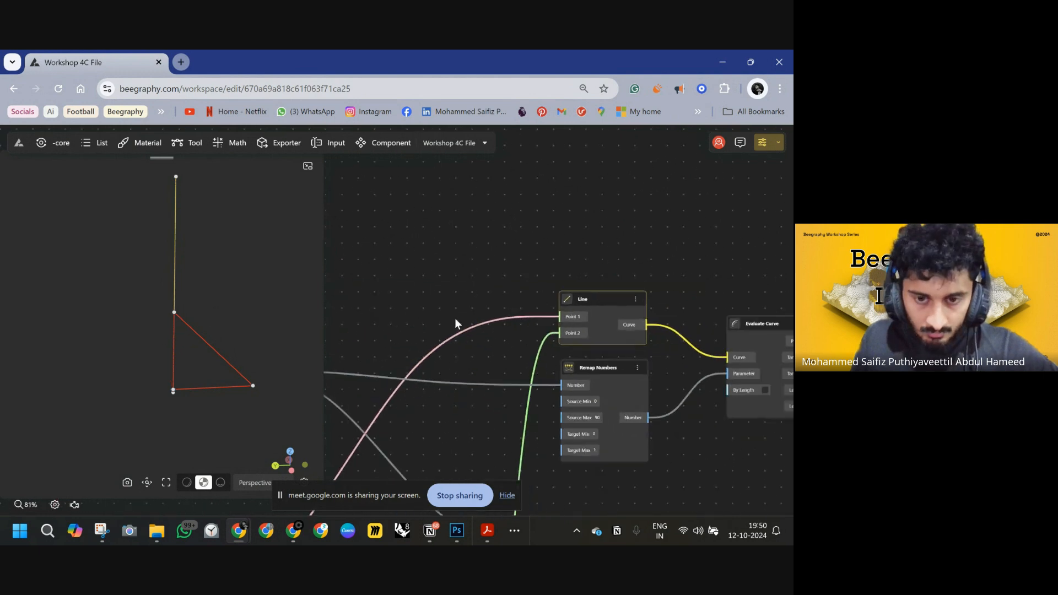
scroll(496, 331, "up", 2)
left_click(562, 361)
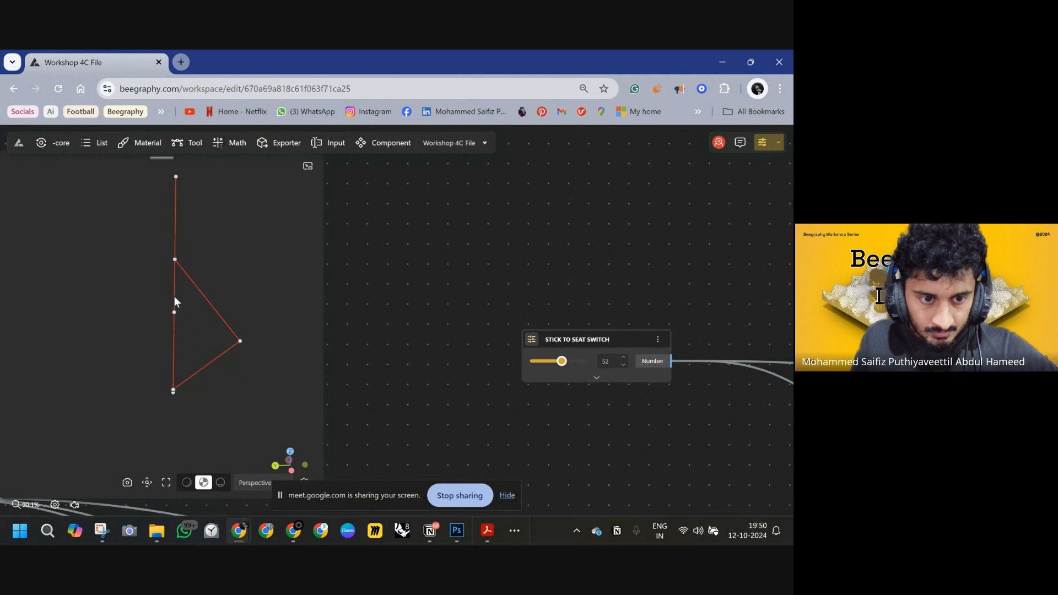
Add a Pipe node and feed the lower leg Line's curve into its Base Curve.
scroll(496, 381, "down", 8)
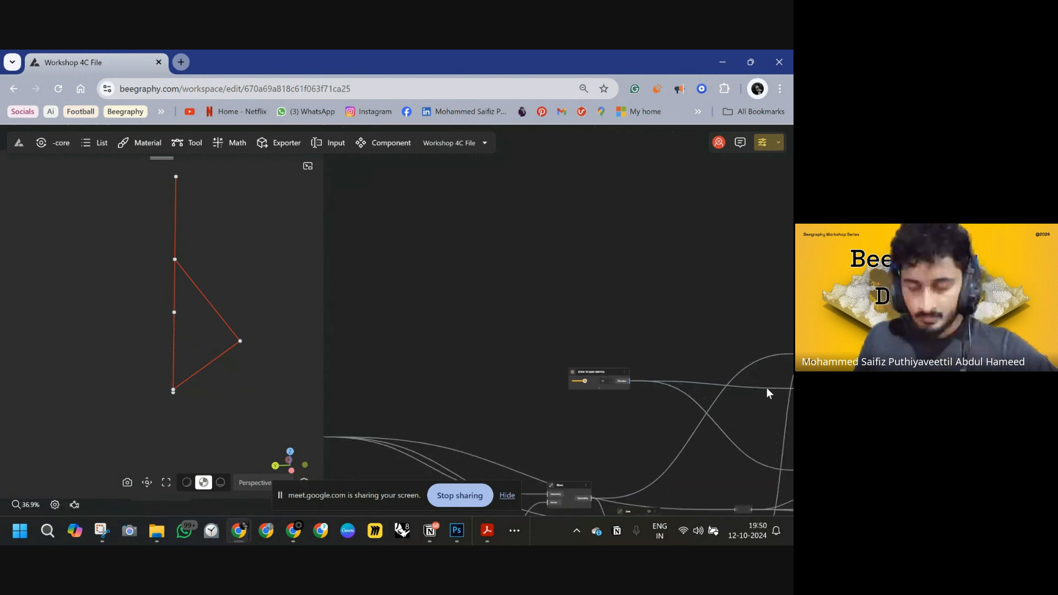
right_click_drag(766, 388, 361, 295)
right_click_drag(621, 322, 524, 287)
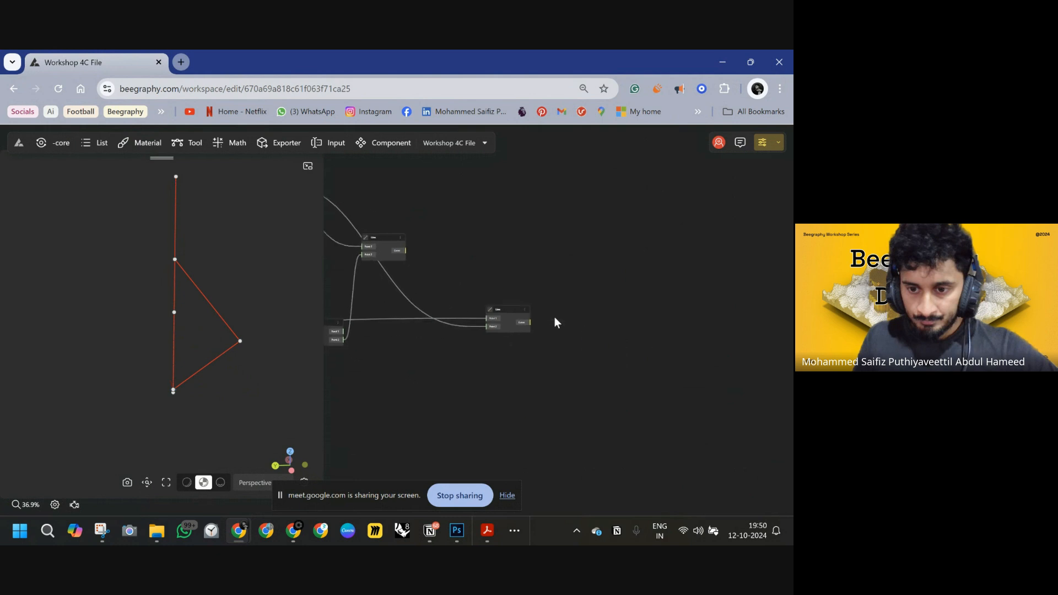
scroll(557, 323, "up", 3)
left_click(472, 302)
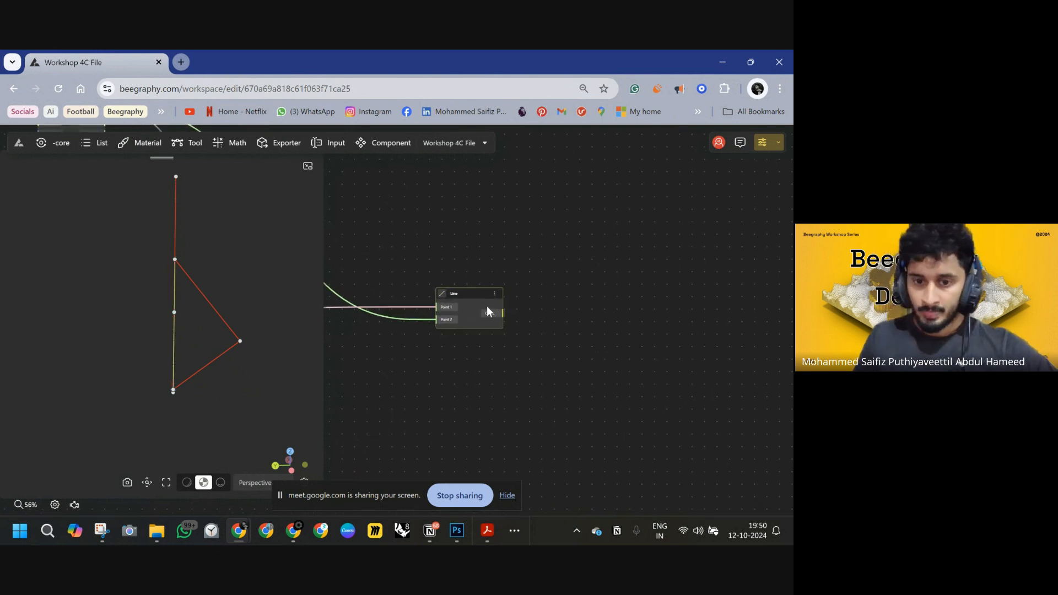
scroll(527, 322, "up", 6)
double_click(586, 316)
type("PI")
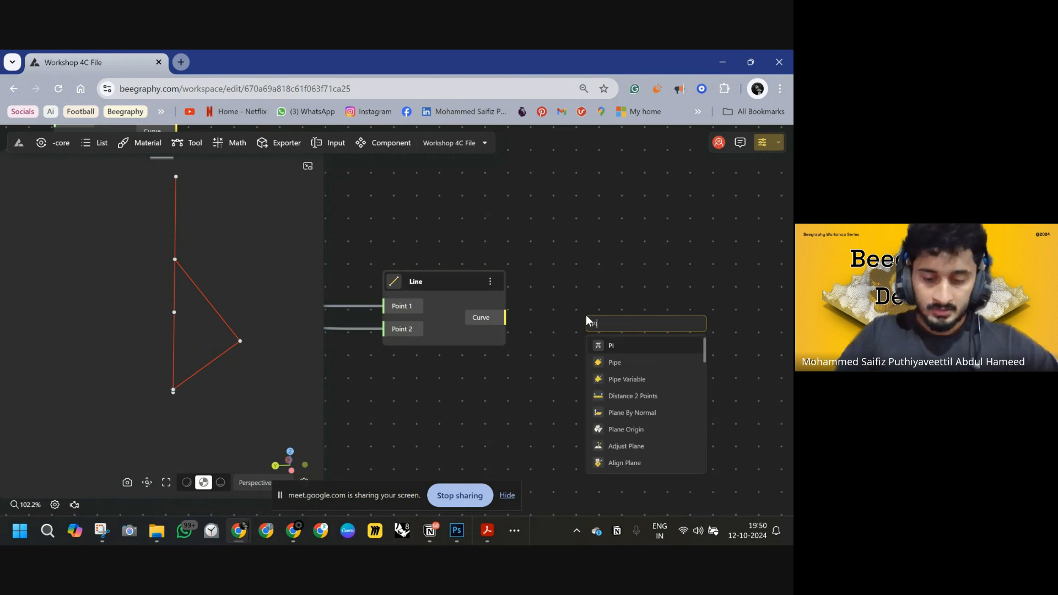
type("PE")
left_click(616, 346)
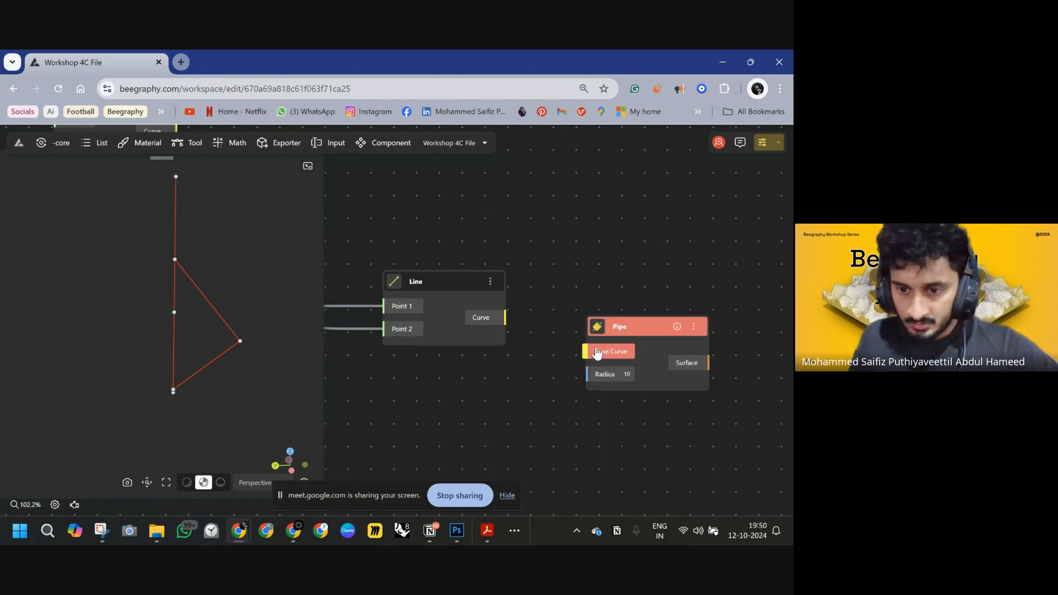
left_click_drag(588, 351, 507, 312)
left_click_drag(657, 323, 665, 306)
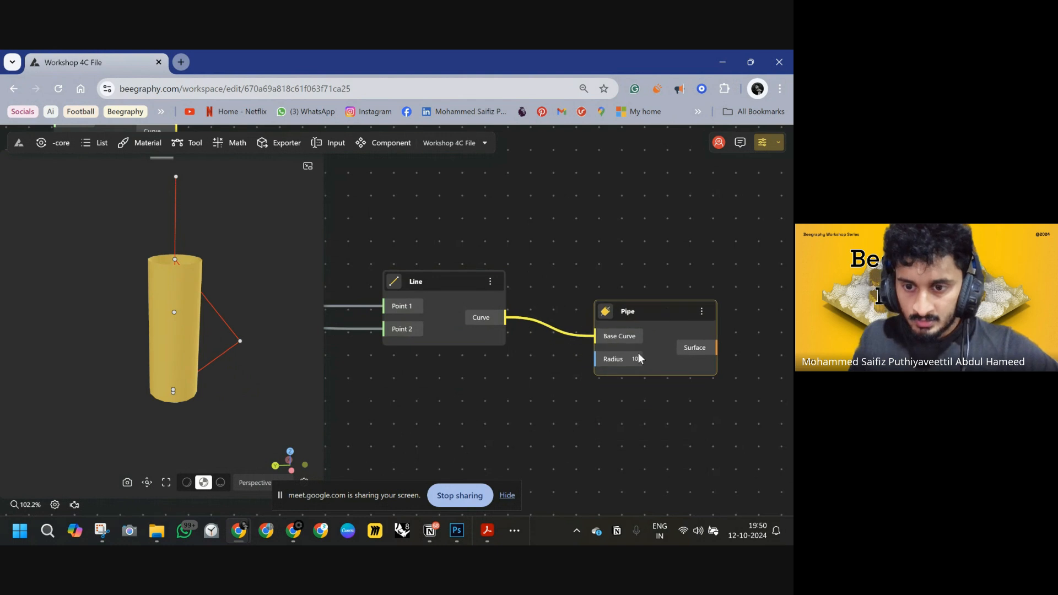
Add a Number Const of 1 and connect it to the Pipe's Radius.
double_click(418, 396)
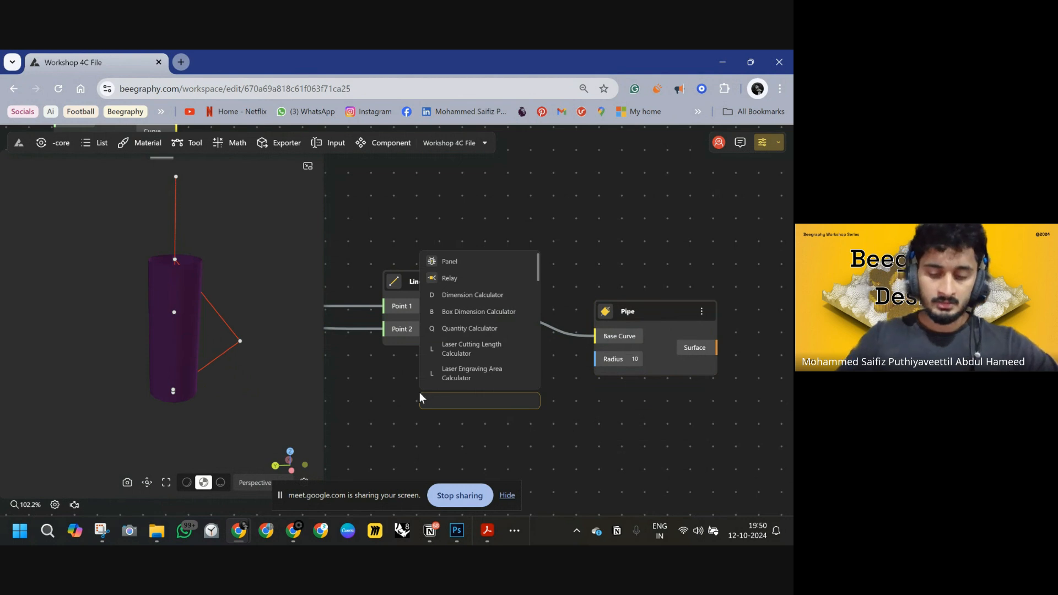
type("1")
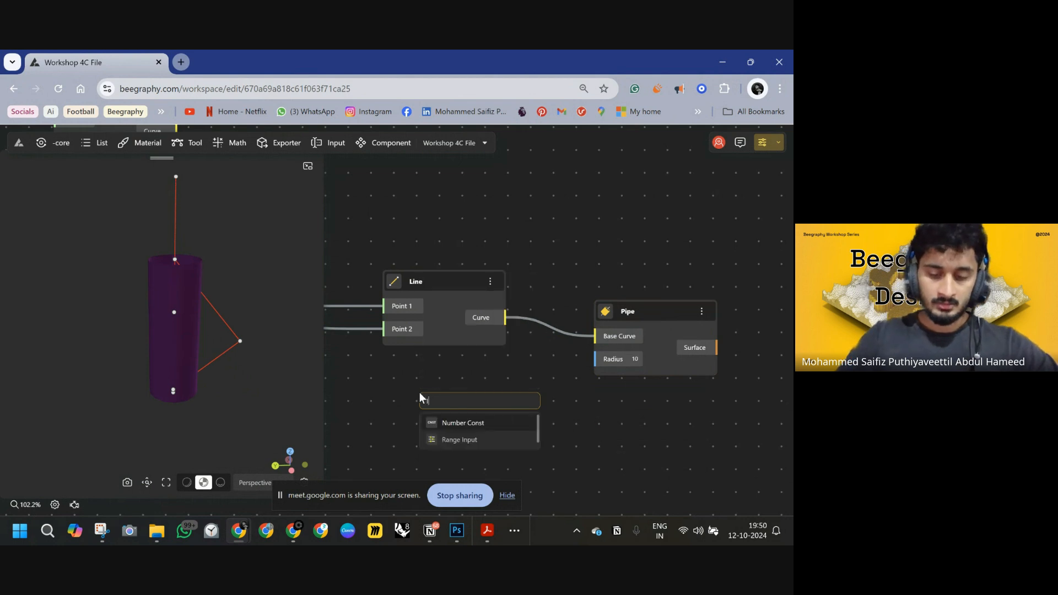
left_click(529, 423)
left_click_drag(492, 414, 450, 373)
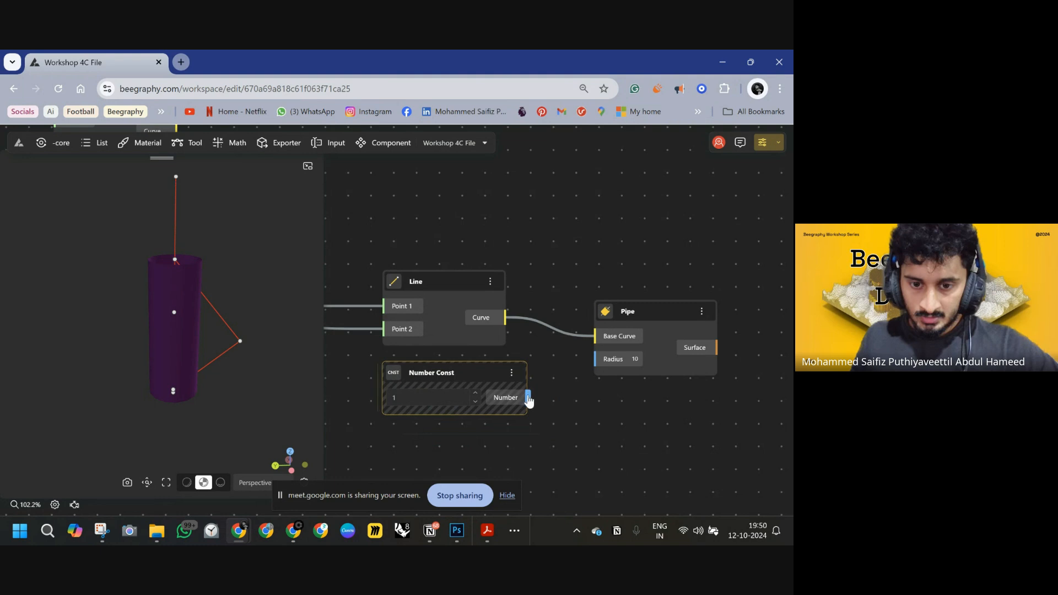
left_click_drag(528, 398, 598, 359)
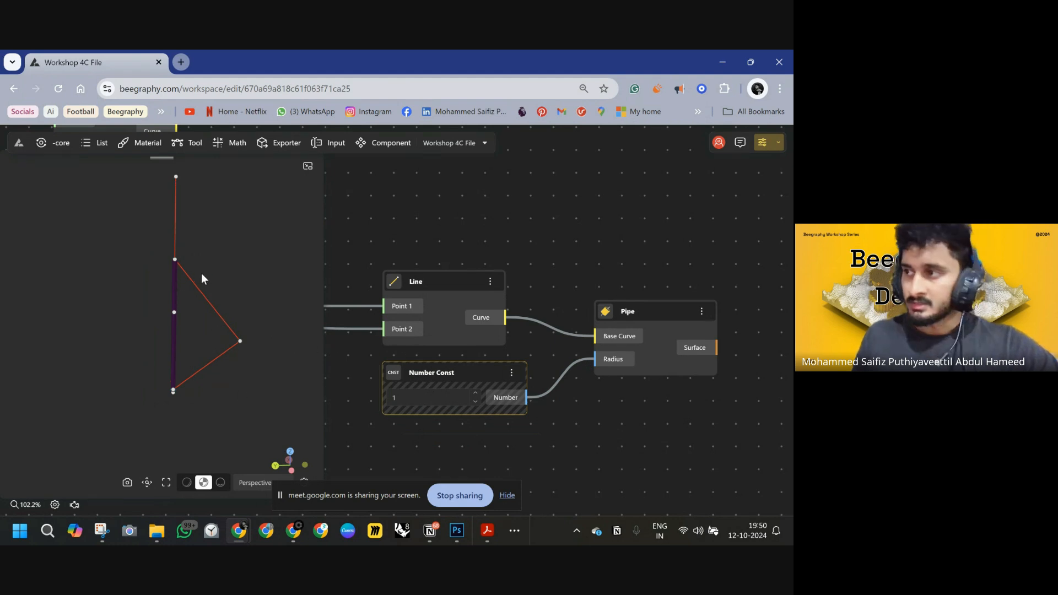
Select the Line, Pipe and Number Const nodes together and move them as a group.
scroll(614, 227, "down", 5)
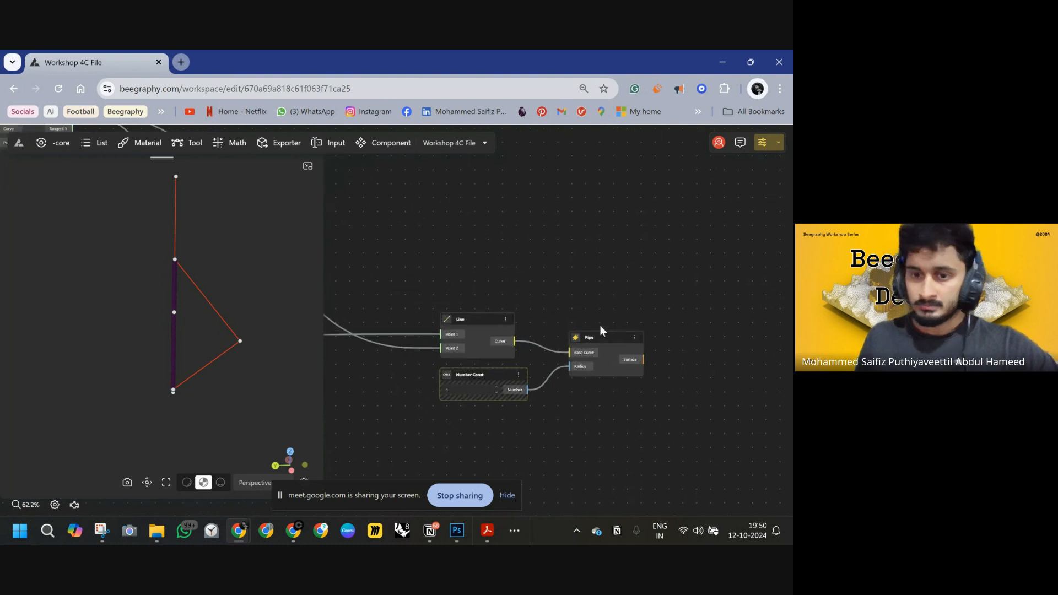
left_click_drag(658, 300, 408, 425)
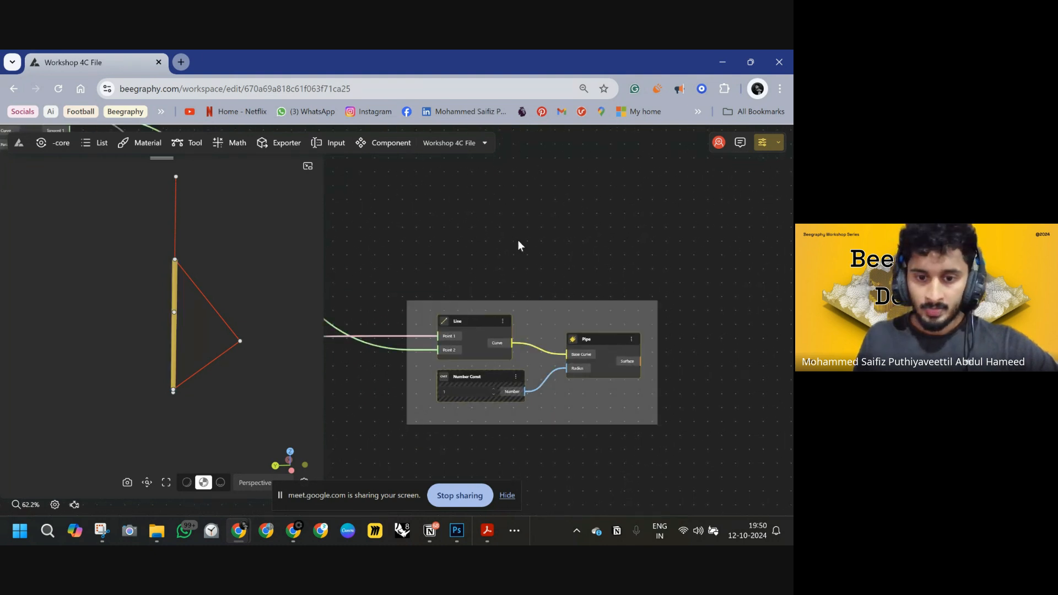
left_click_drag(486, 322, 531, 360)
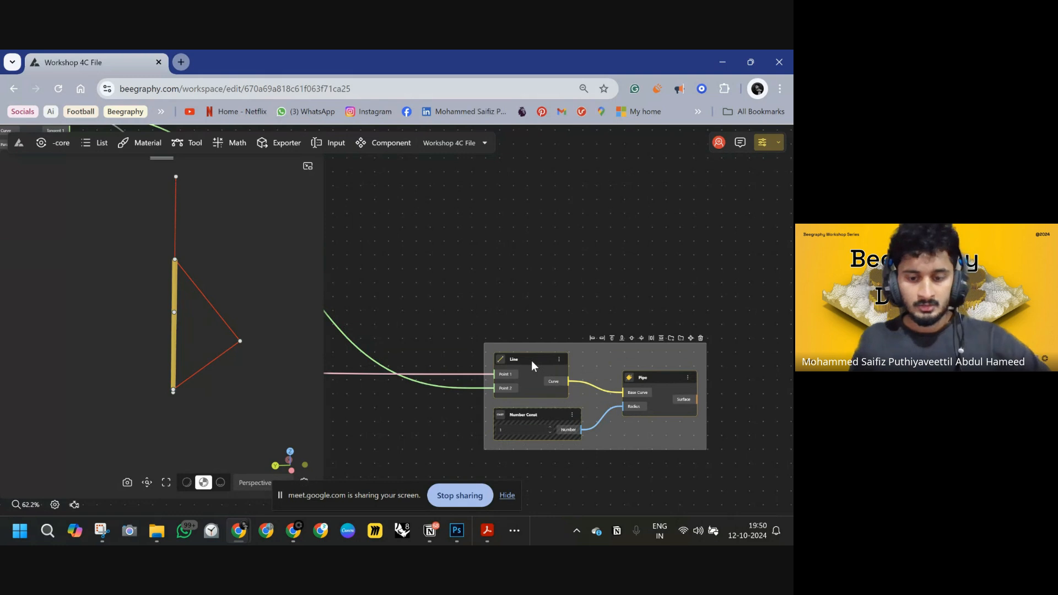
Group the Line, Pipe and Number Const nodes and name the group INNER SPINE.
key("ctrl+g")
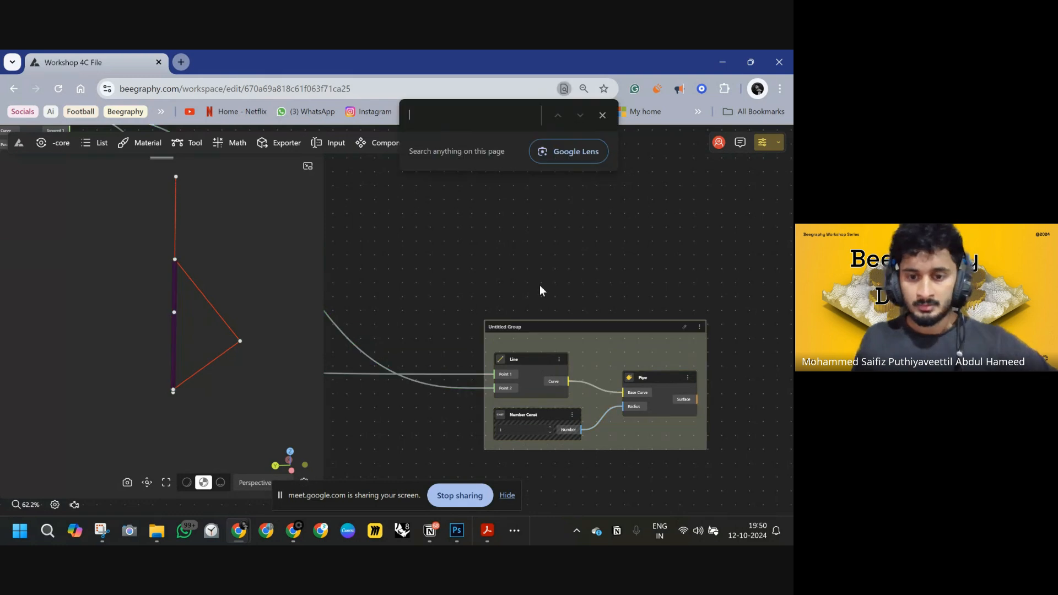
left_click(512, 330)
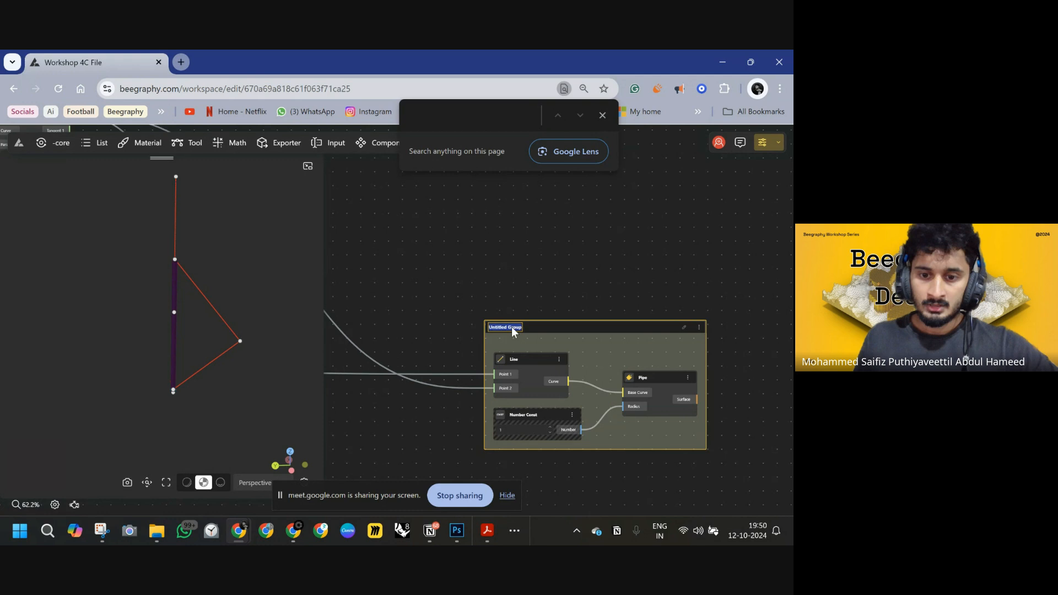
key("BackSpace")
type("INNER SPINE")
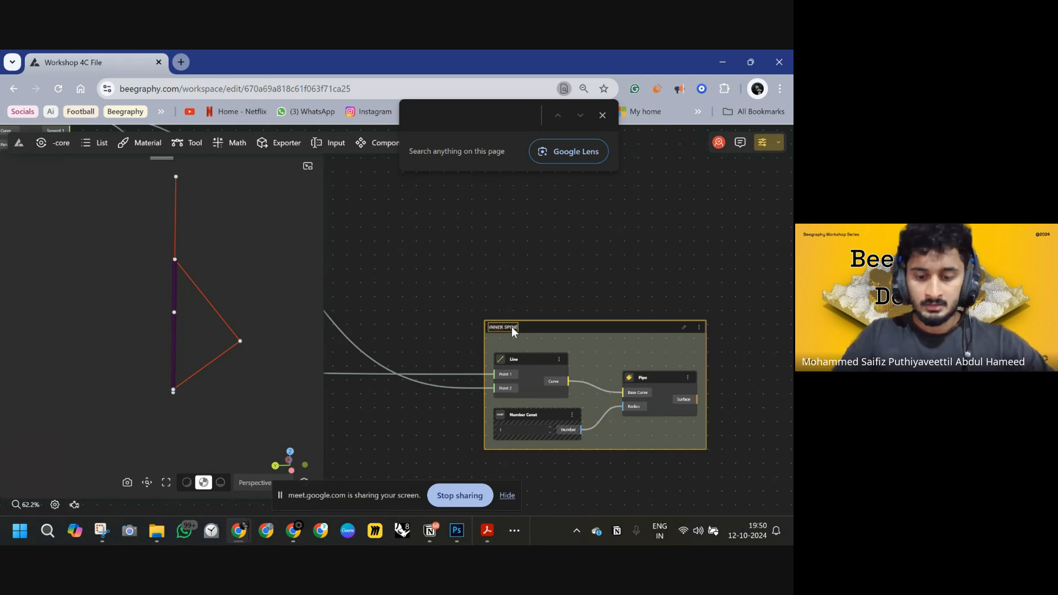
left_click(468, 332)
Inspect the node graph to locate the node that drives the stick's top point.
scroll(468, 332, "down", 5)
mouse_move(426, 365)
middle_mouse_down()
mouse_move(437, 375)
mouse_move(584, 332)
mouse_move(689, 336)
mouse_move(699, 325)
mouse_move(653, 318)
mouse_move(745, 294)
mouse_move(516, 316)
middle_mouse_up()
scroll(584, 332, "down", 3)
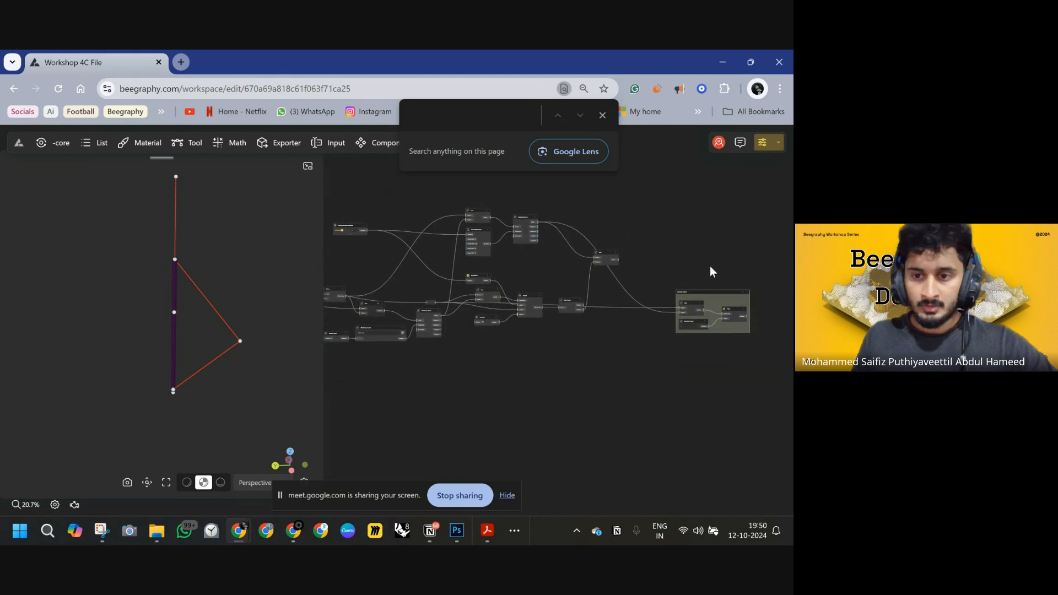
middle_click_drag(710, 265, 543, 300)
middle_click_drag(695, 230, 626, 306)
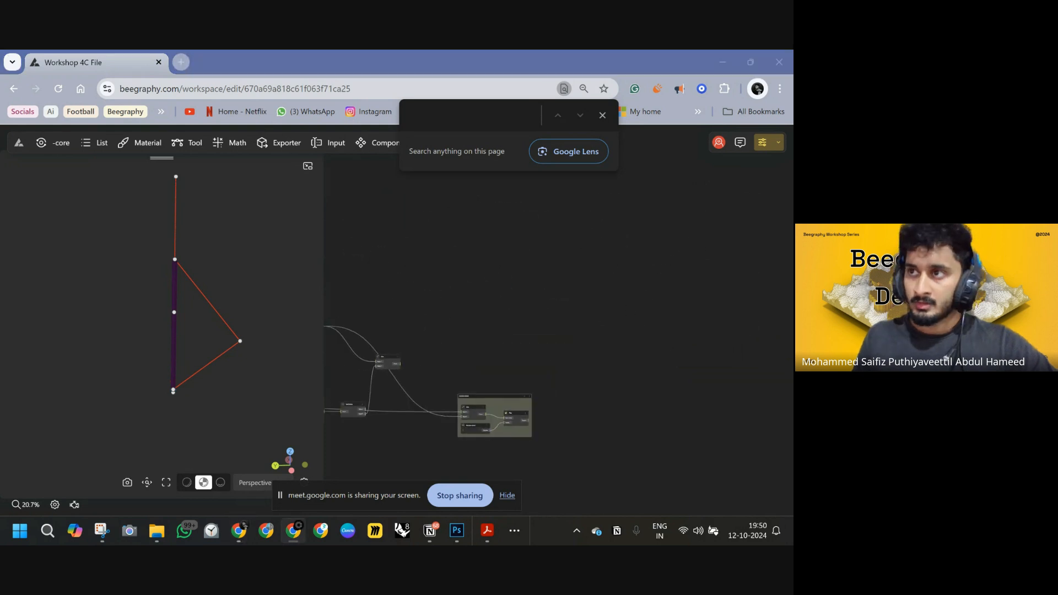
middle_click_drag(550, 349, 514, 322)
scroll(474, 314, "up", 3)
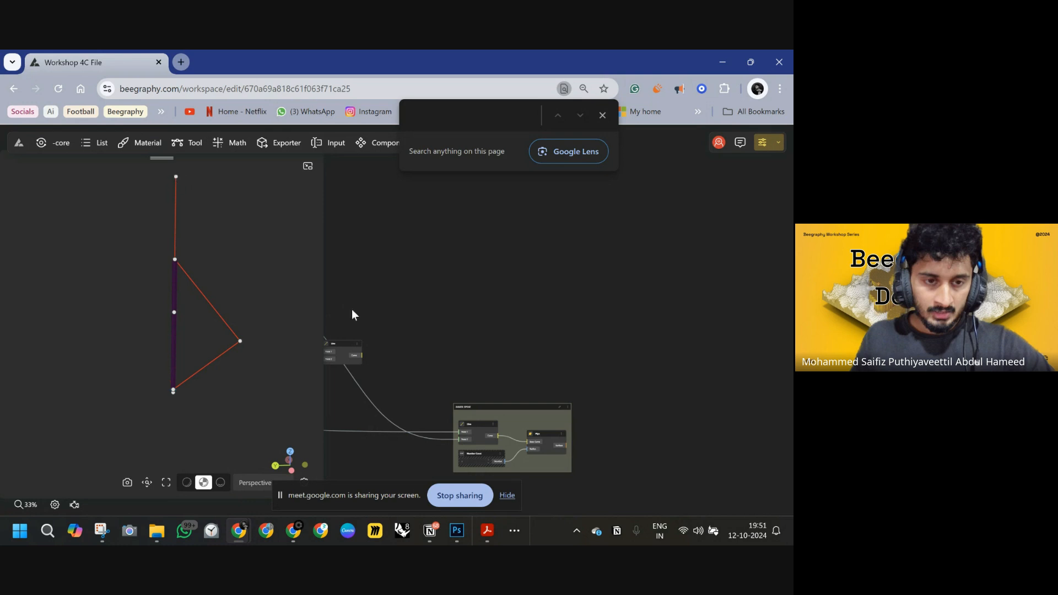
scroll(463, 358, "up", 3)
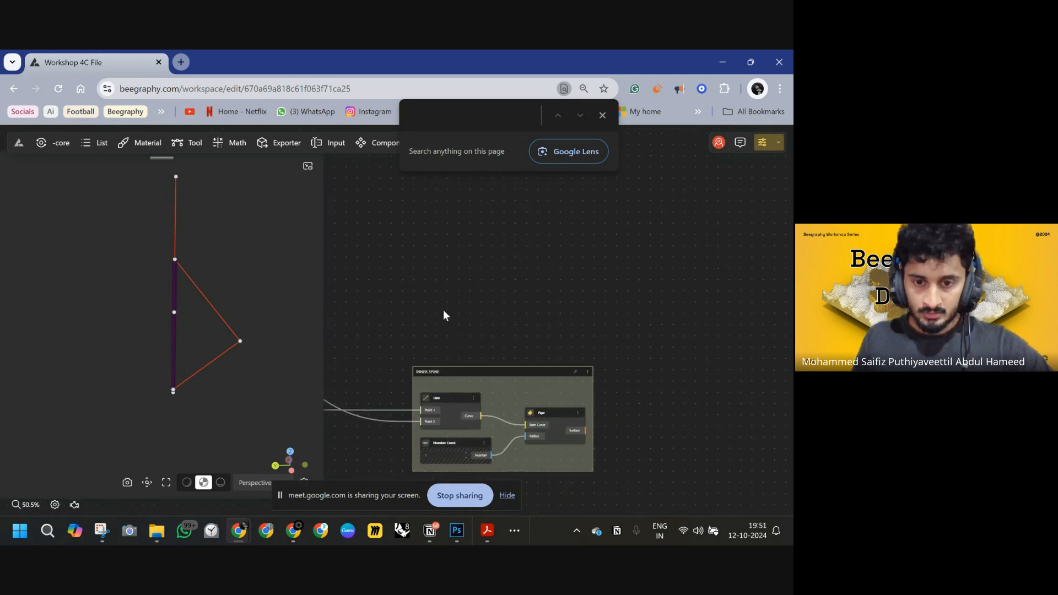
double_click(436, 284)
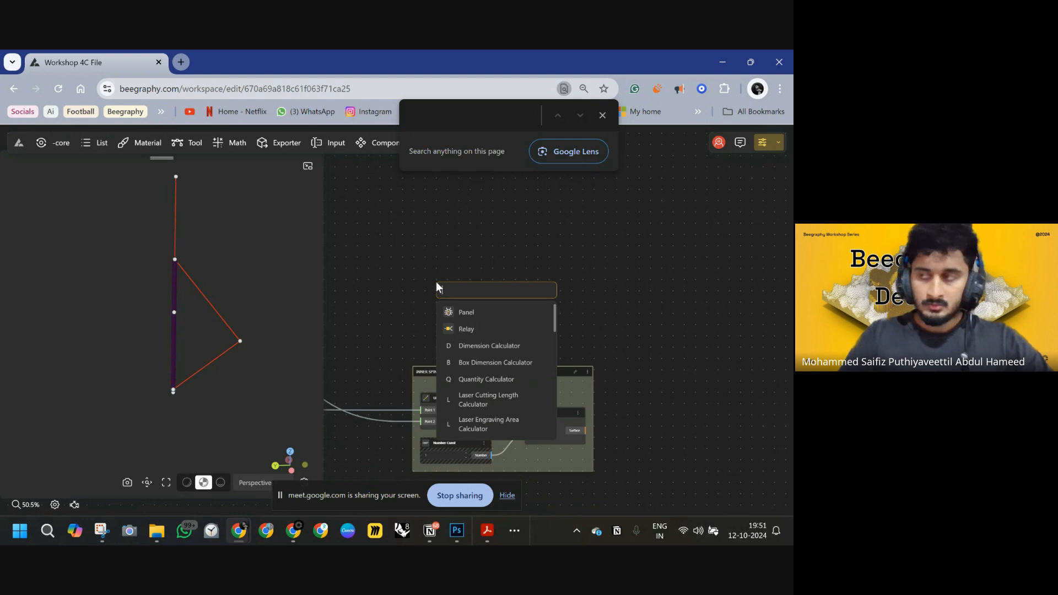
left_click(435, 265)
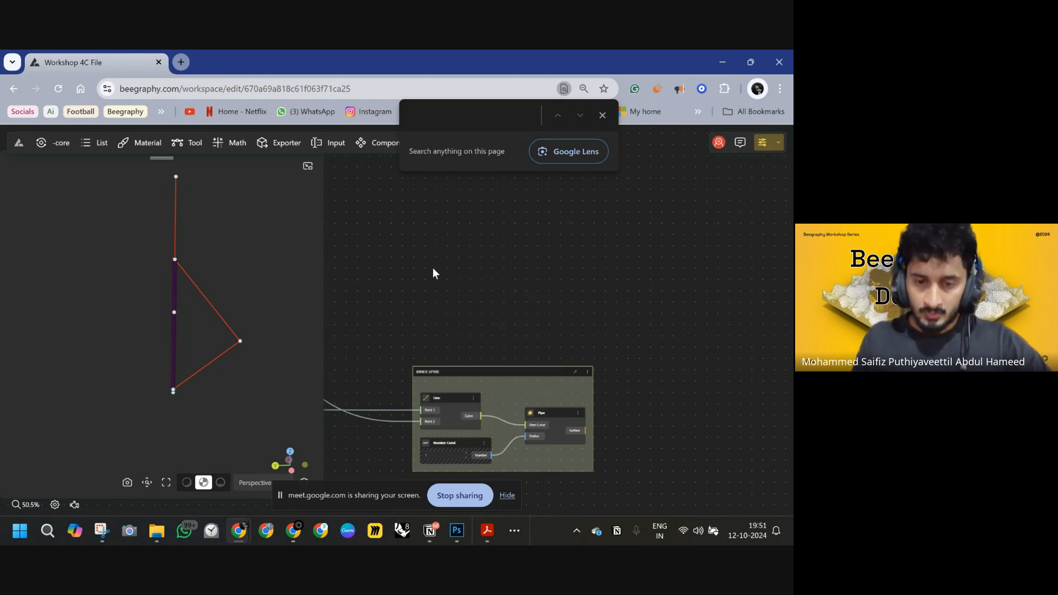
left_click(176, 178)
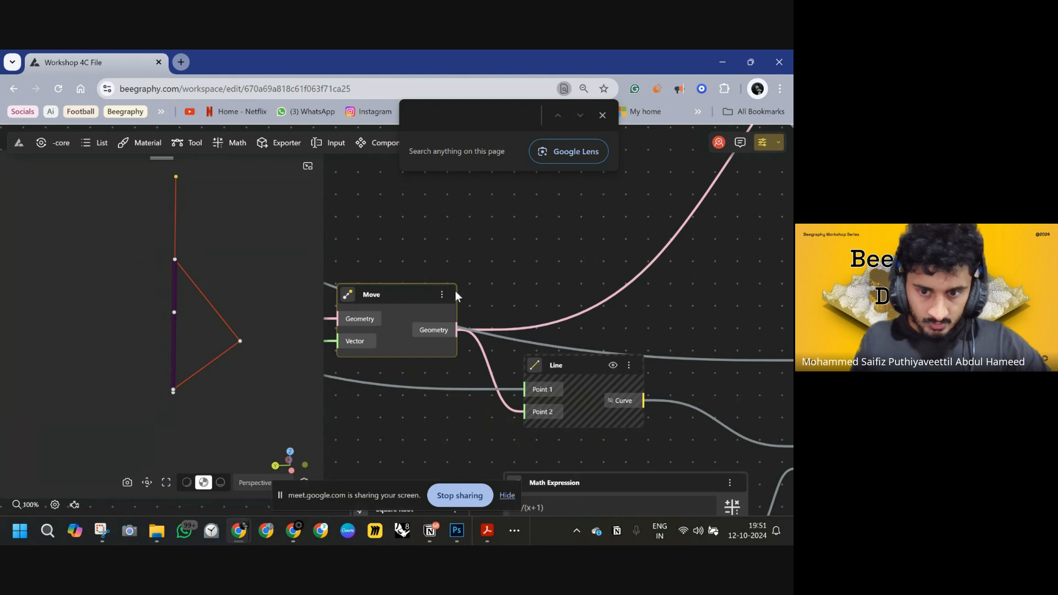
scroll(618, 319, "down", 8)
right_click_drag(703, 291, 301, 275)
right_click_drag(777, 311, 494, 294)
right_click_drag(417, 274, 520, 237)
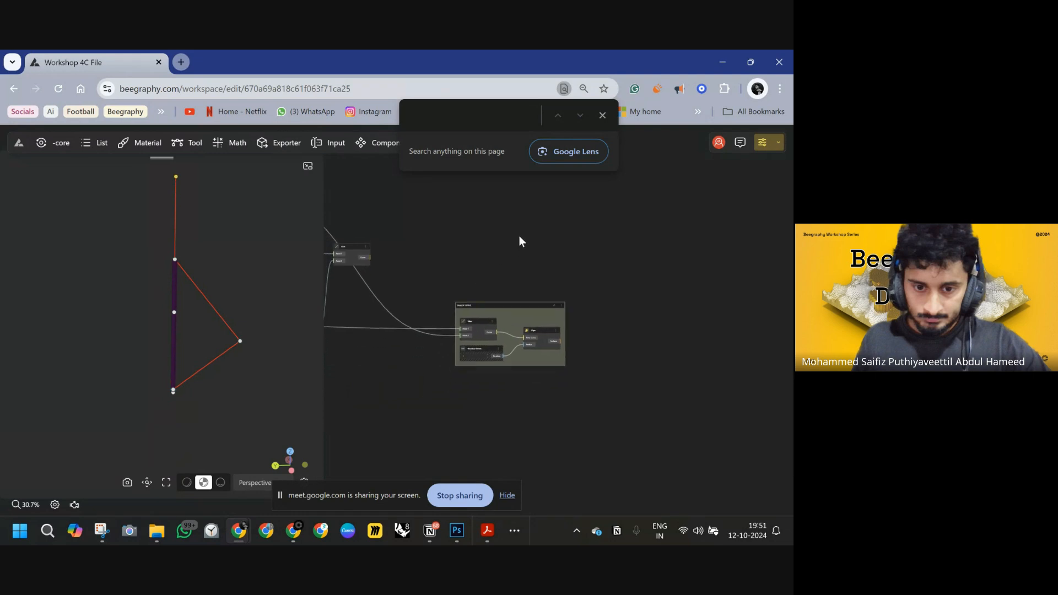
Add a Move node in empty space above the INNER SPINE group.
right_click_drag(453, 199, 497, 242)
double_click(497, 243)
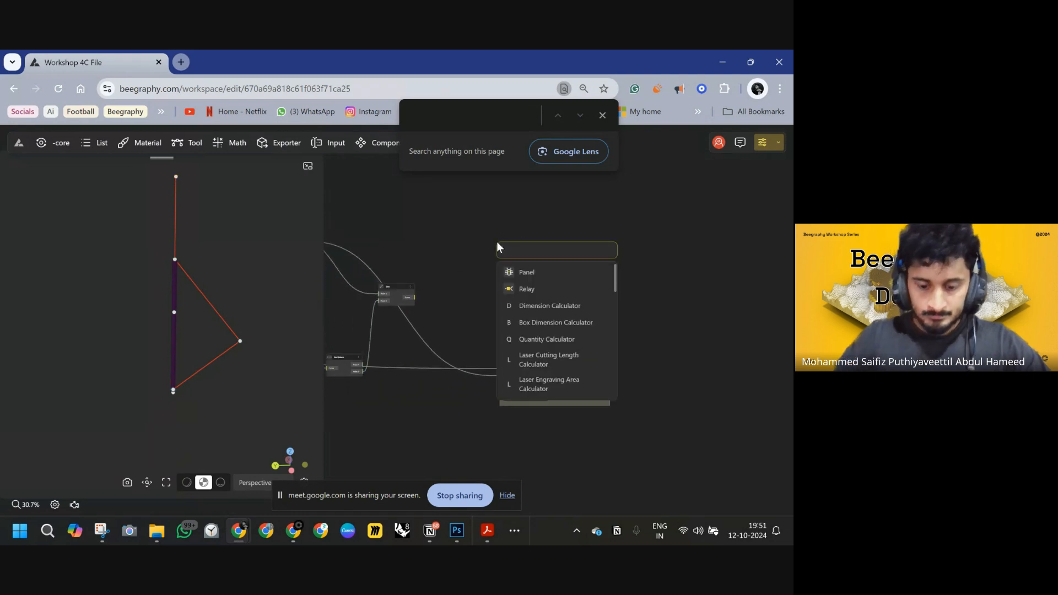
type("MOEVE")
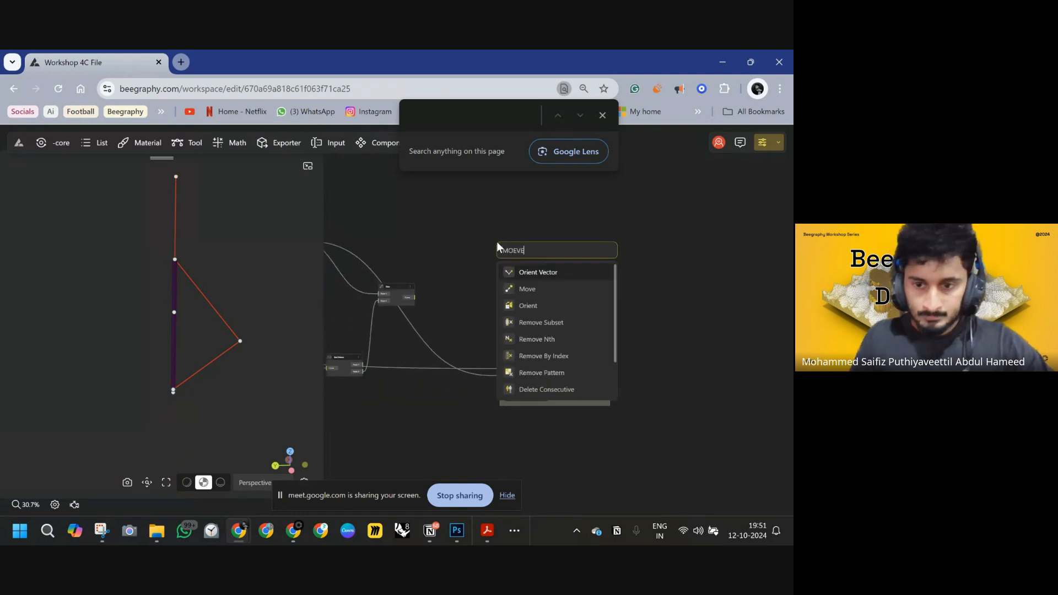
left_click(529, 290)
scroll(517, 242, "up", 5)
left_click_drag(512, 244, 605, 237)
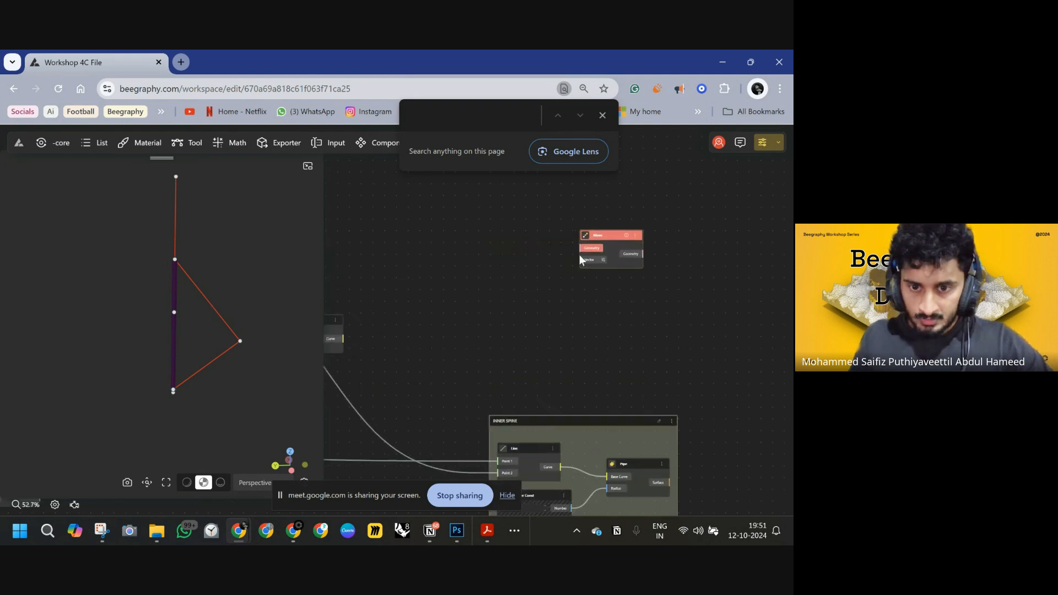
Add a VectorZ node and connect its vector to the Move node's Vector input.
double_click(515, 293)
type("Z")
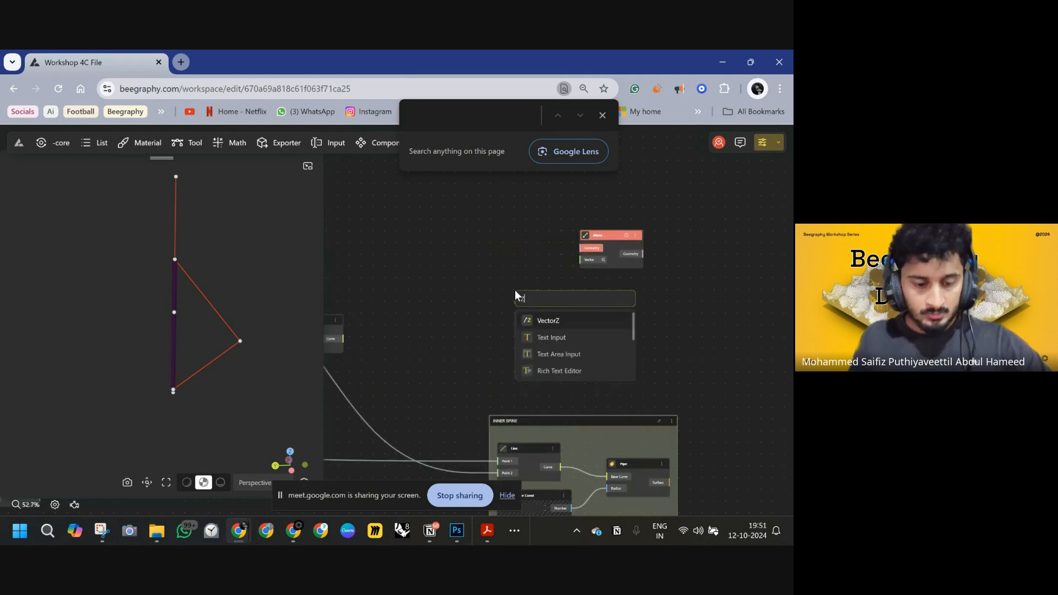
left_click(546, 320)
left_click_drag(552, 300, 583, 260)
left_click_drag(513, 274, 534, 275)
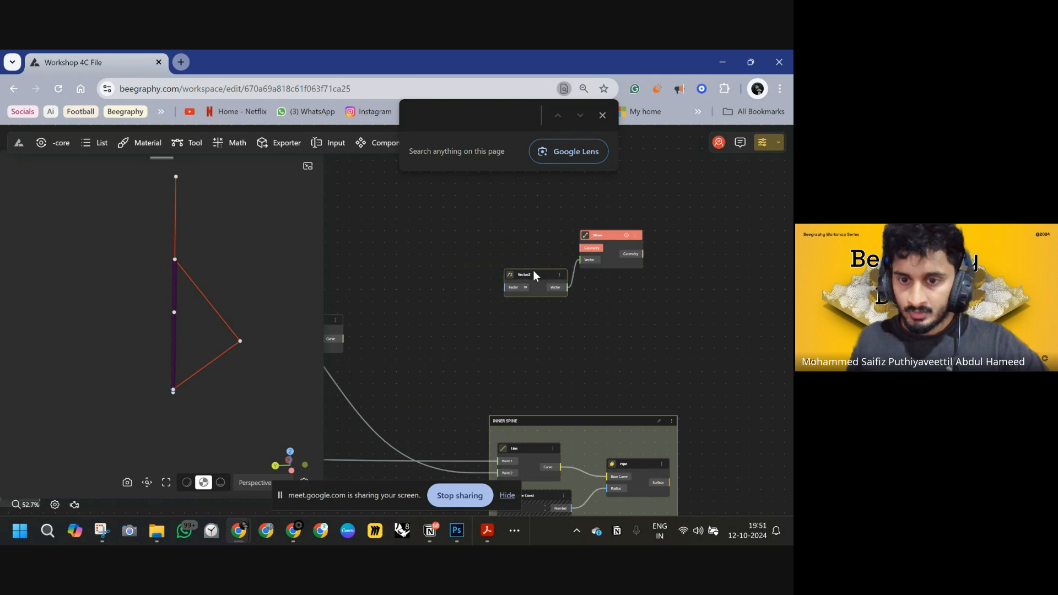
Create a Range Input slider from the range 2<10 and connect it to the VectorZ factor.
left_click_drag(405, 303, 497, 308)
left_click_drag(713, 219, 681, 269)
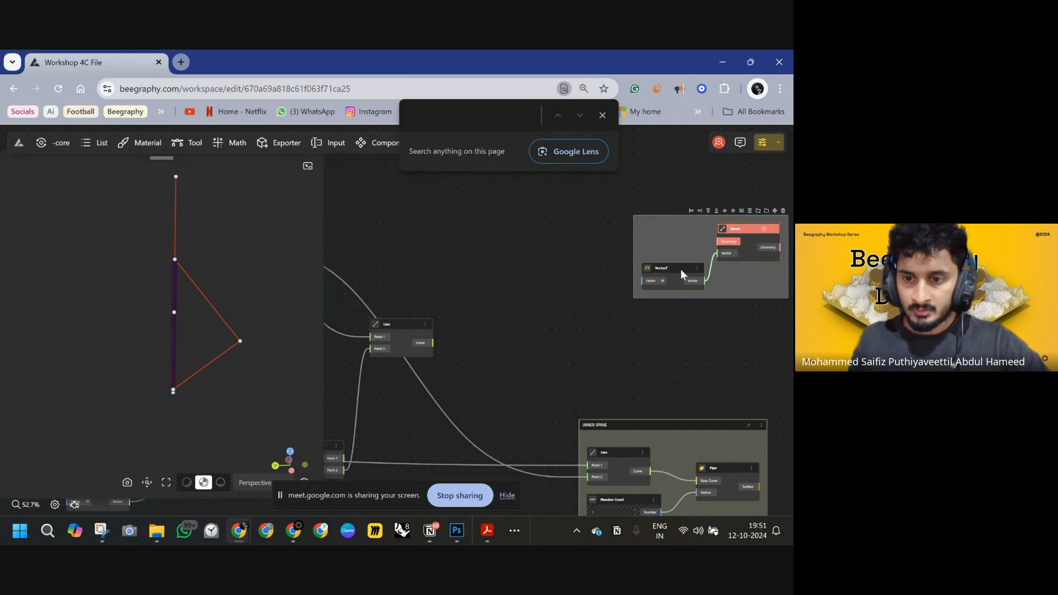
left_click(566, 294)
double_click(566, 293)
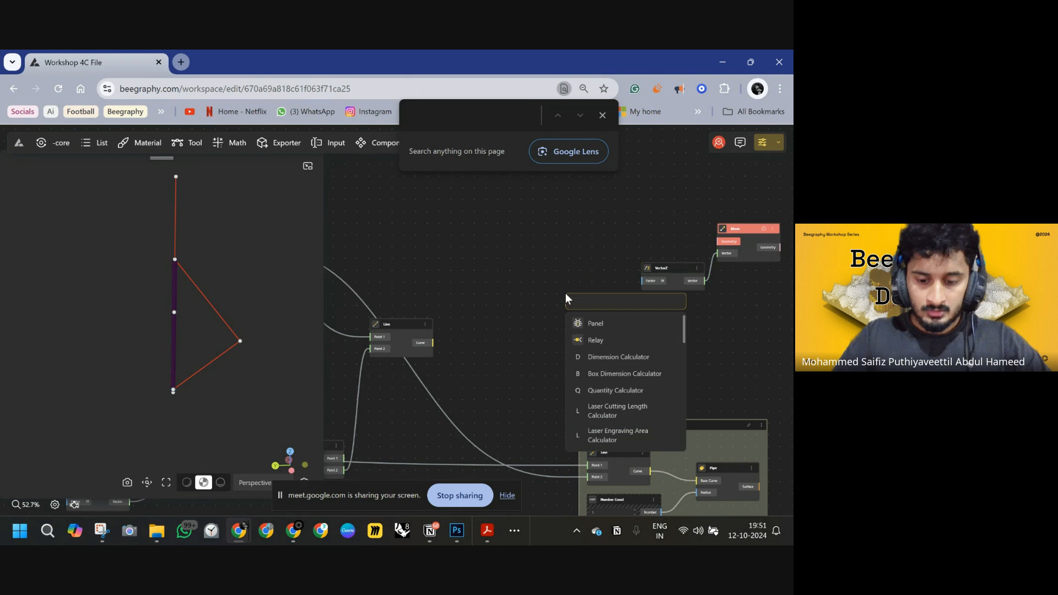
type("1")
key("BackSpace")
type("0")
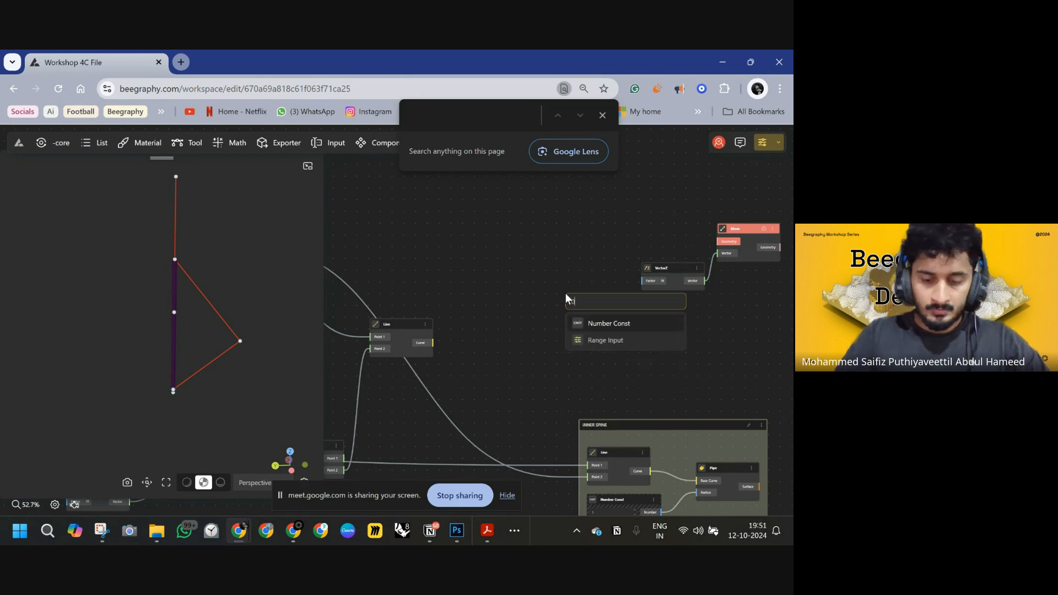
type(".5")
key("BackSpace")
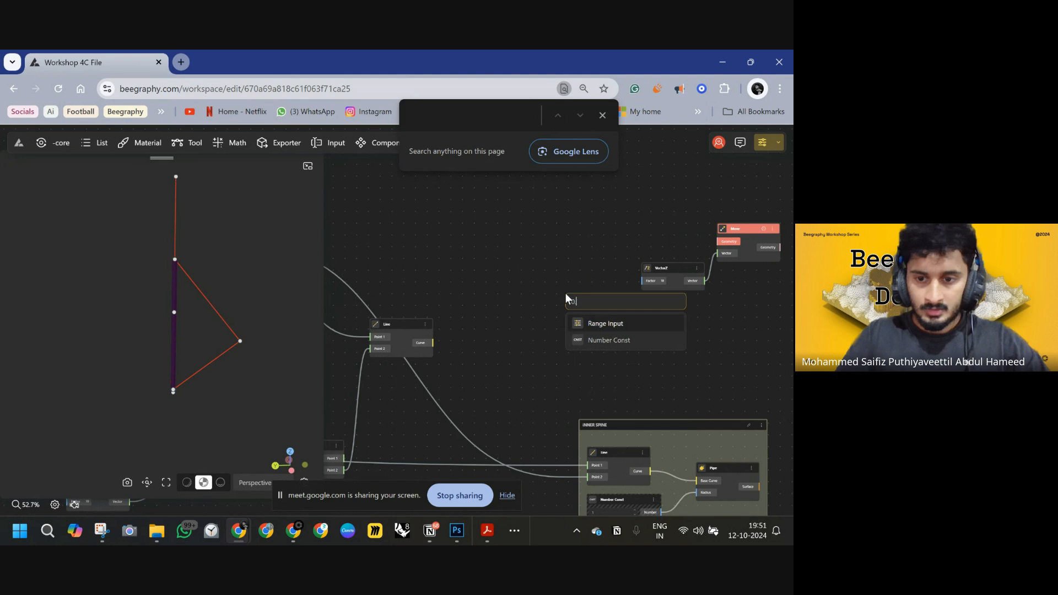
key("BackSpace")
key("BackSpace")
type("2")
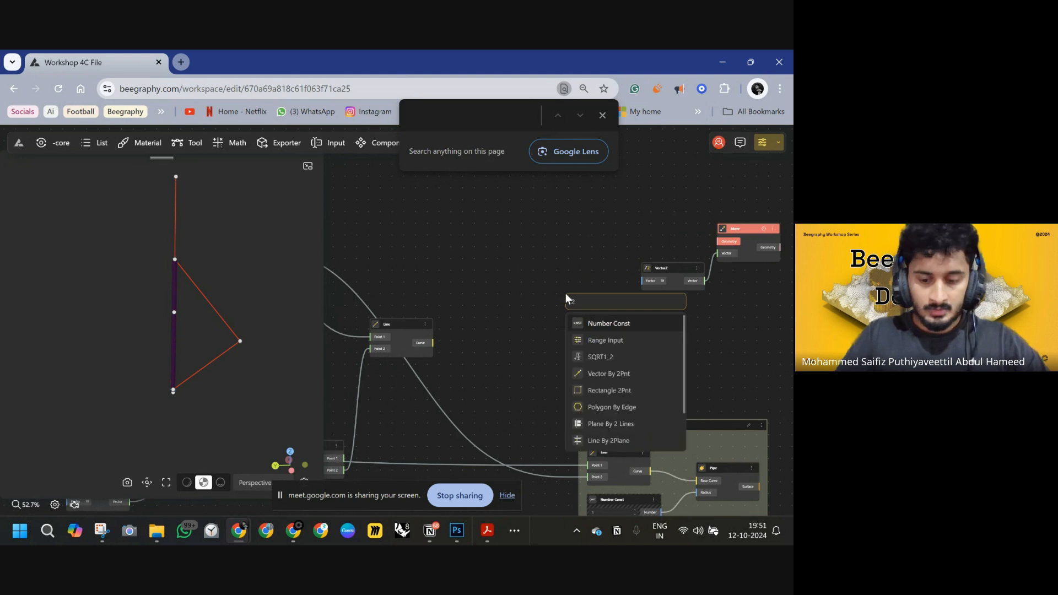
type("<")
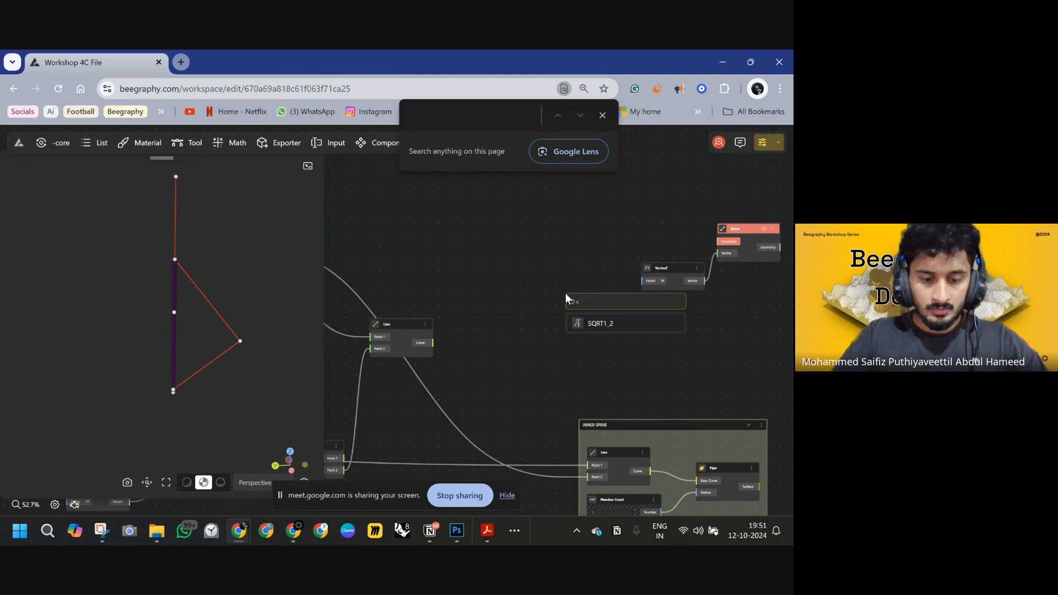
type("10")
key("Return")
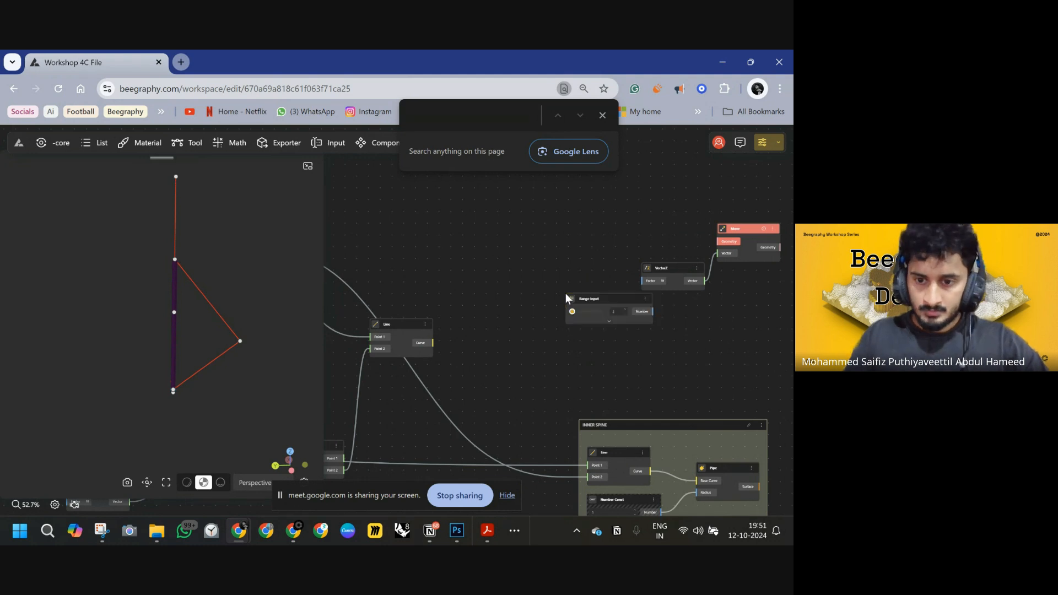
left_click_drag(601, 299, 641, 281)
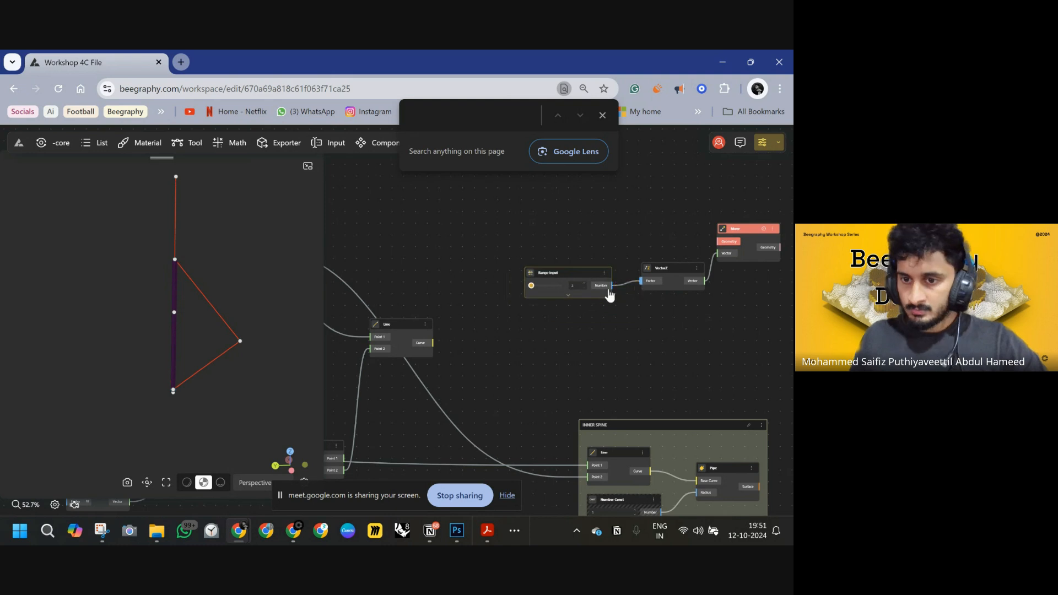
Rename the Range Input slider as HANDLE BASE HEIGHT.
double_click(547, 274)
type("H")
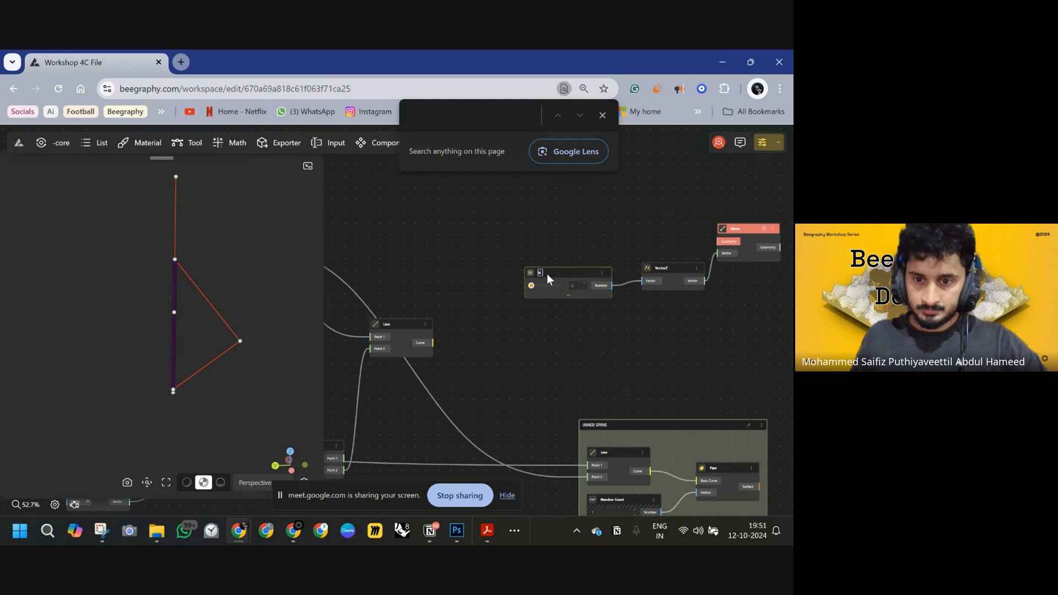
type("ANDLE")
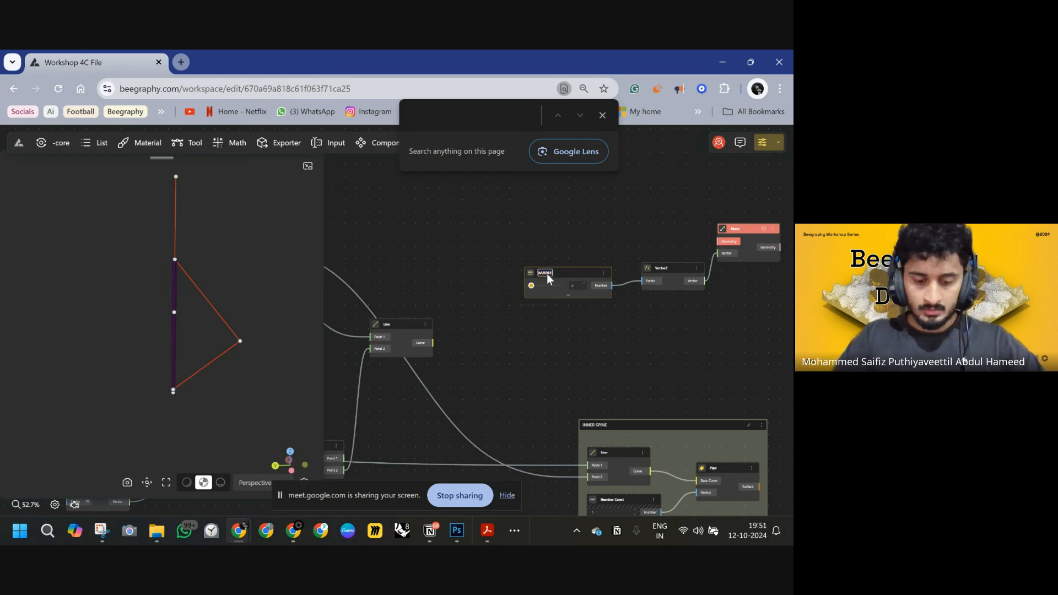
type(" BA")
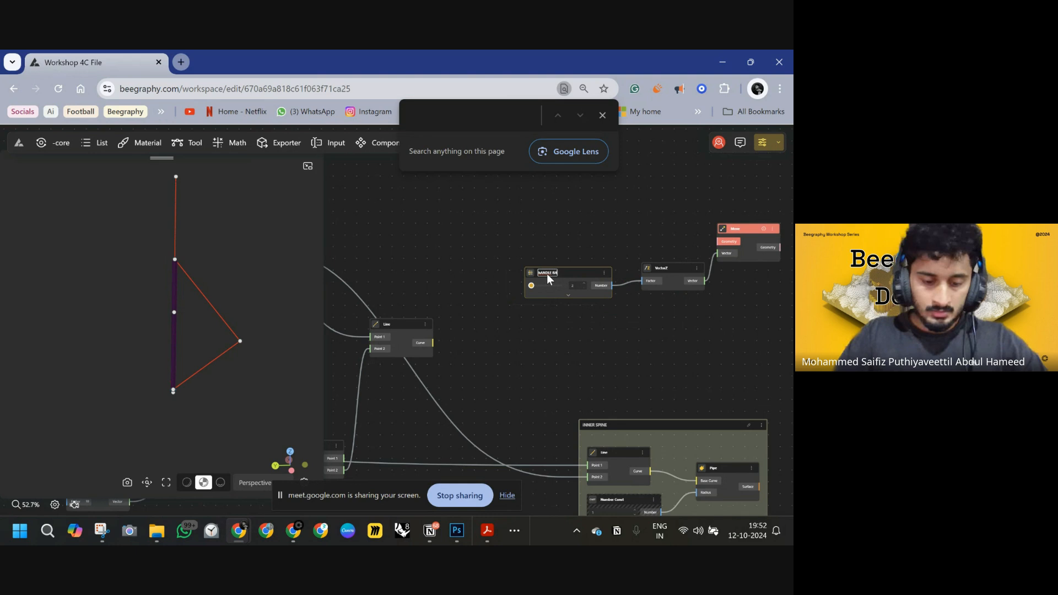
type("SE HEIGHT")
key("Return")
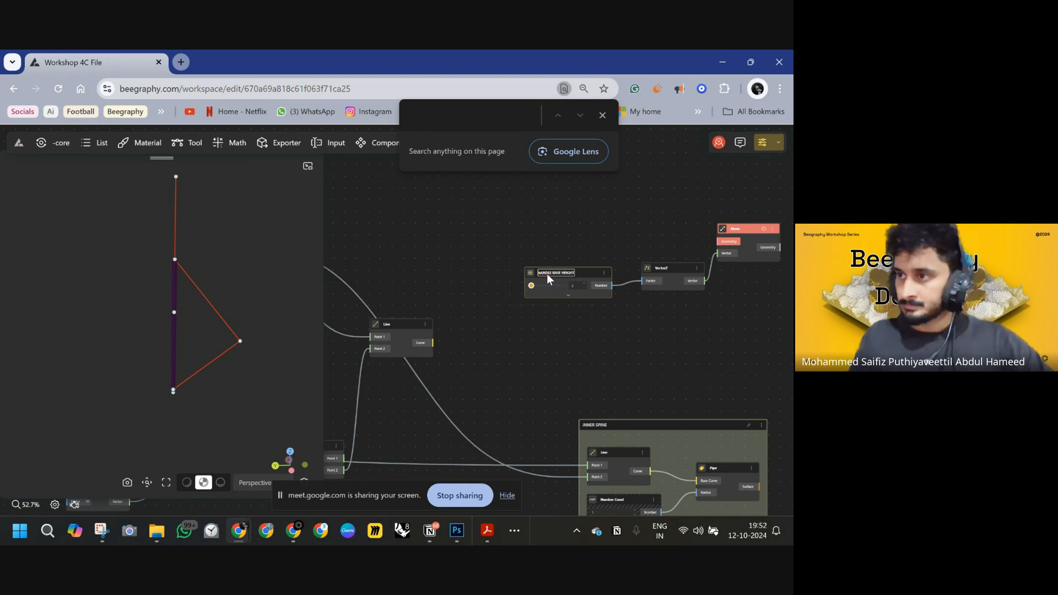
Feed the Evaluate Curve's Point output into the Move node's Geometry input.
middle_click_drag(641, 322, 526, 280)
middle_click_drag(591, 266, 559, 311)
left_click(594, 231)
left_click_drag(593, 230, 614, 207)
scroll(571, 263, "down", 2)
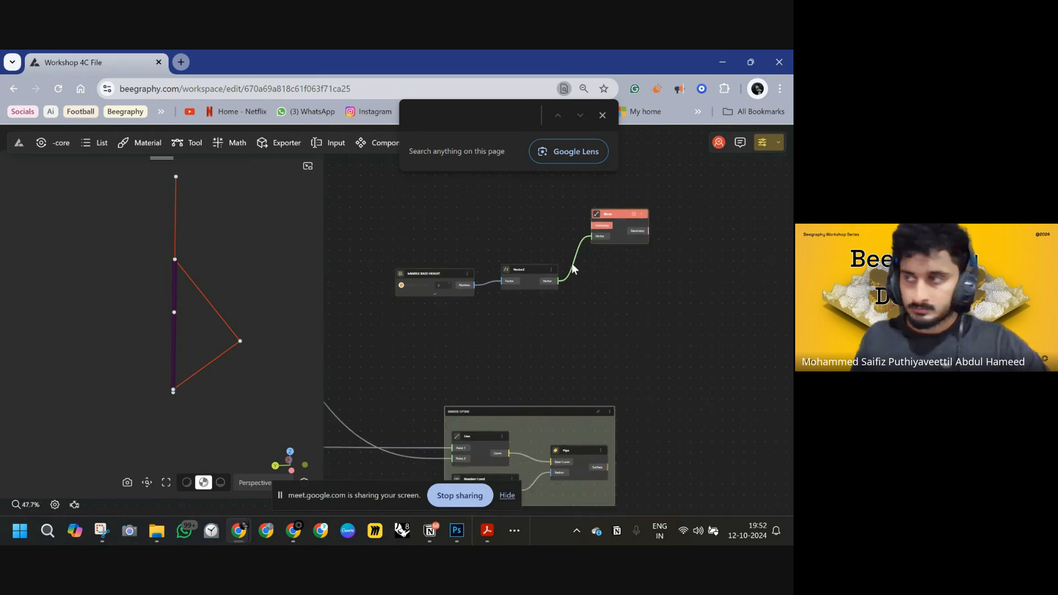
middle_click_drag(529, 291, 667, 355)
scroll(516, 328, "down", 2)
middle_click_drag(545, 333, 556, 269)
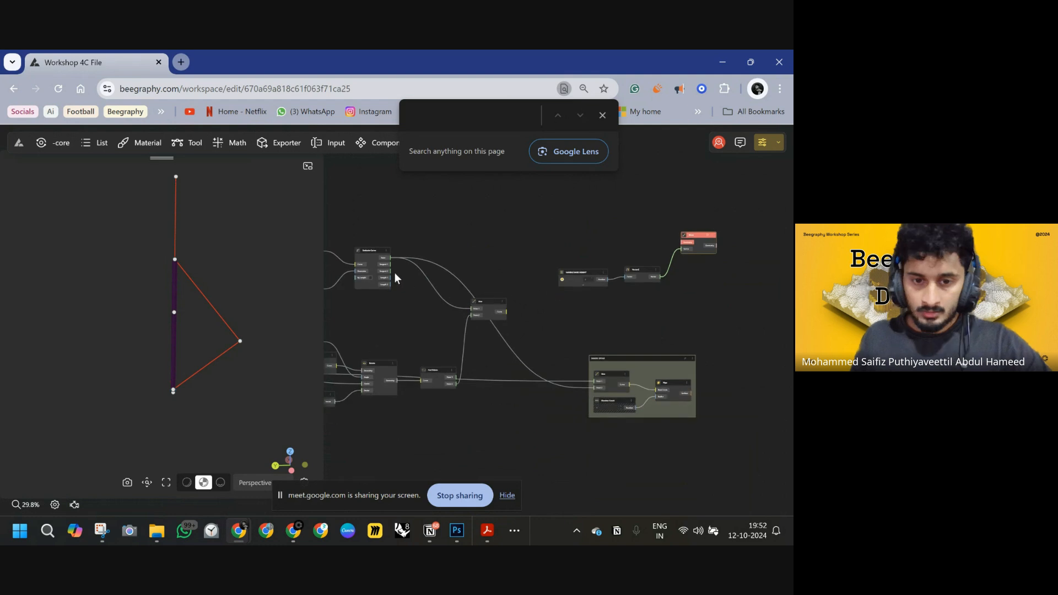
left_click(370, 249)
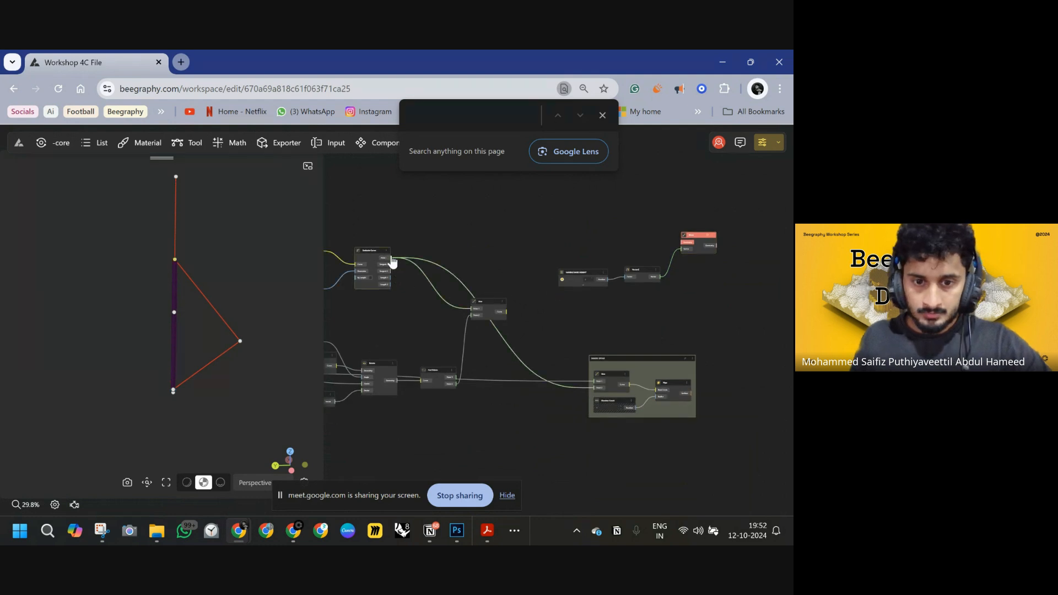
left_click_drag(390, 257, 699, 245)
middle_click_drag(695, 287, 589, 284)
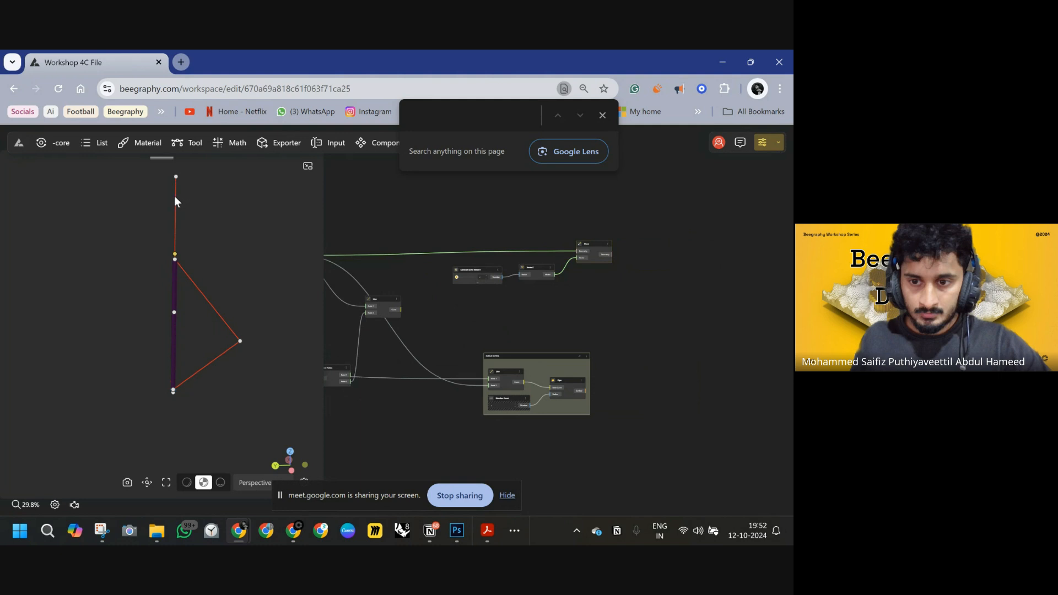
Turn off the preview of the Line node forming the stick's upper segment.
left_click(176, 196)
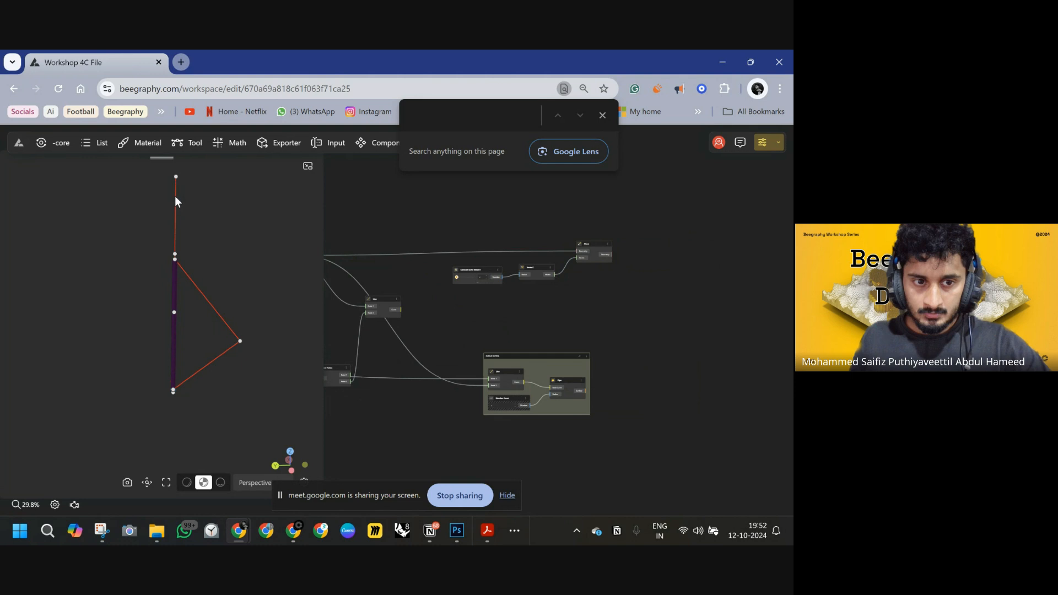
left_click(176, 202)
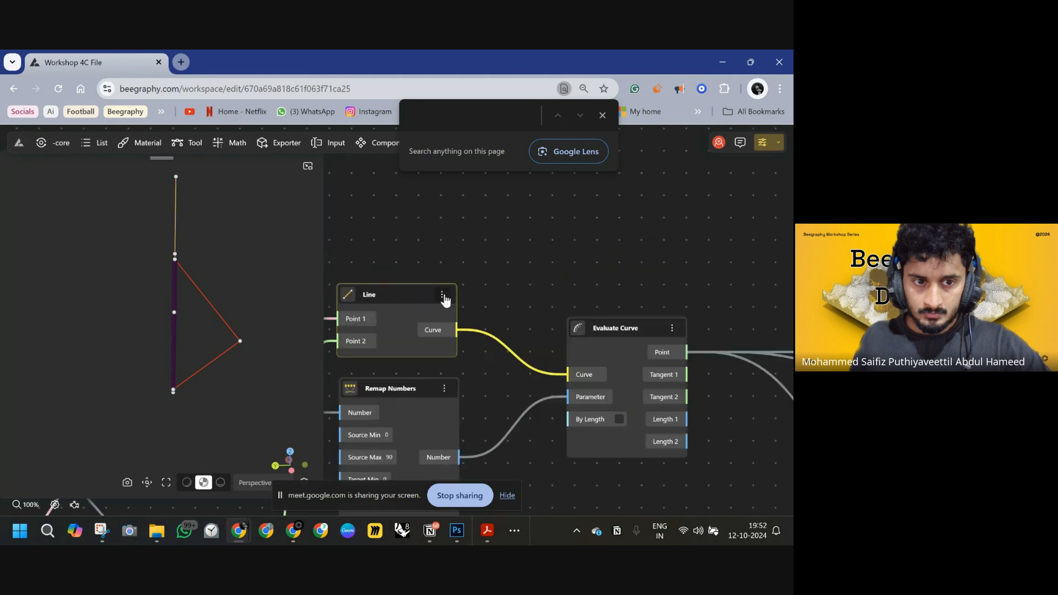
left_click(443, 296)
left_click(458, 318)
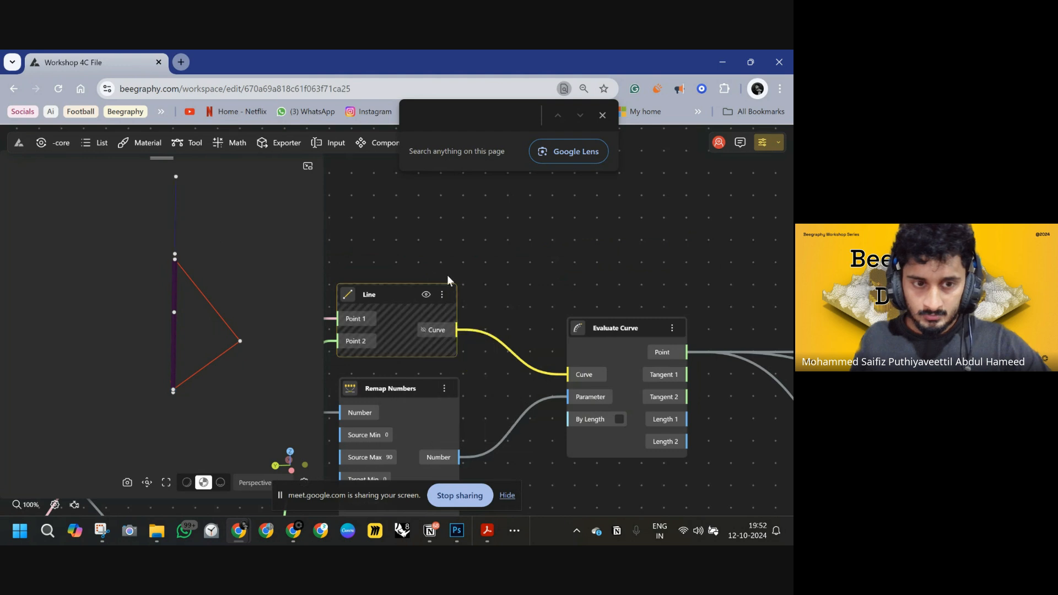
Inspect the top of the stick in the viewport and the Move node area of the graph.
left_click(173, 216)
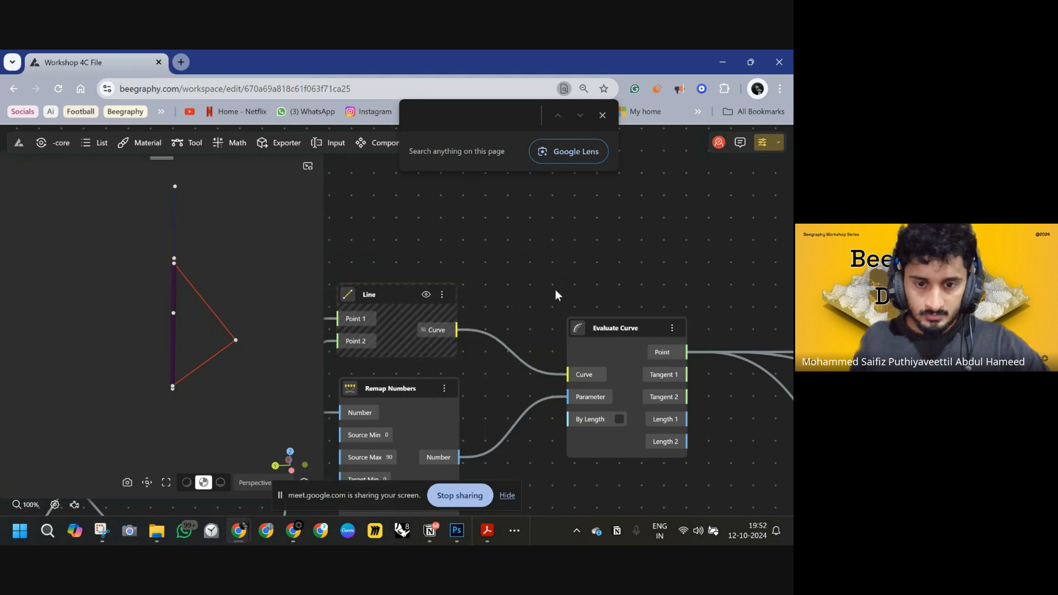
scroll(557, 291, "down", 6)
left_click_drag(676, 291, 337, 238)
scroll(525, 322, "up", 2)
scroll(526, 322, "up", 2)
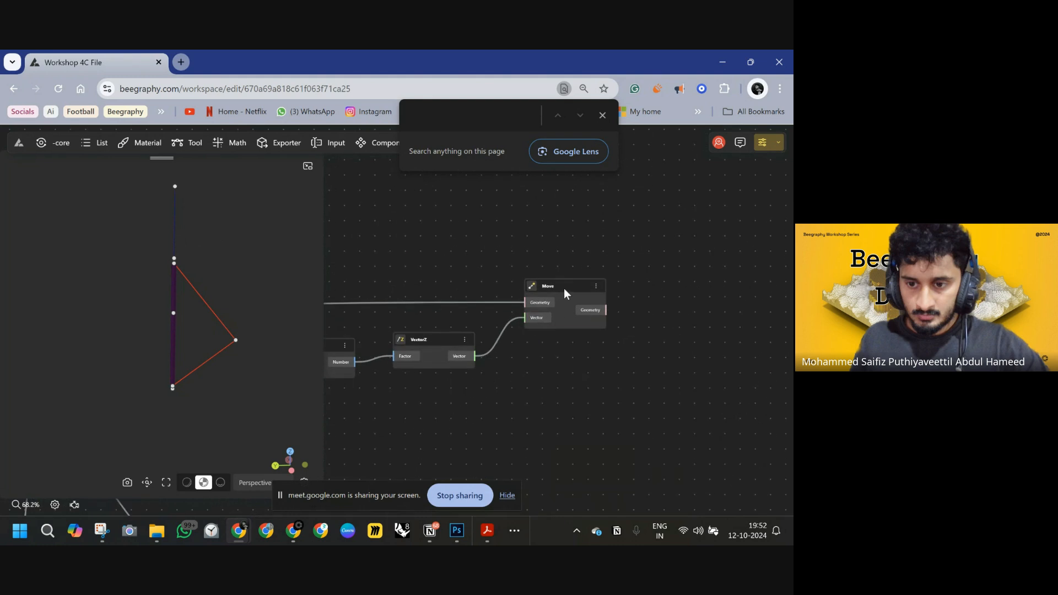
left_click(564, 289)
left_click_drag(520, 324, 629, 273)
scroll(187, 223, "up", 5)
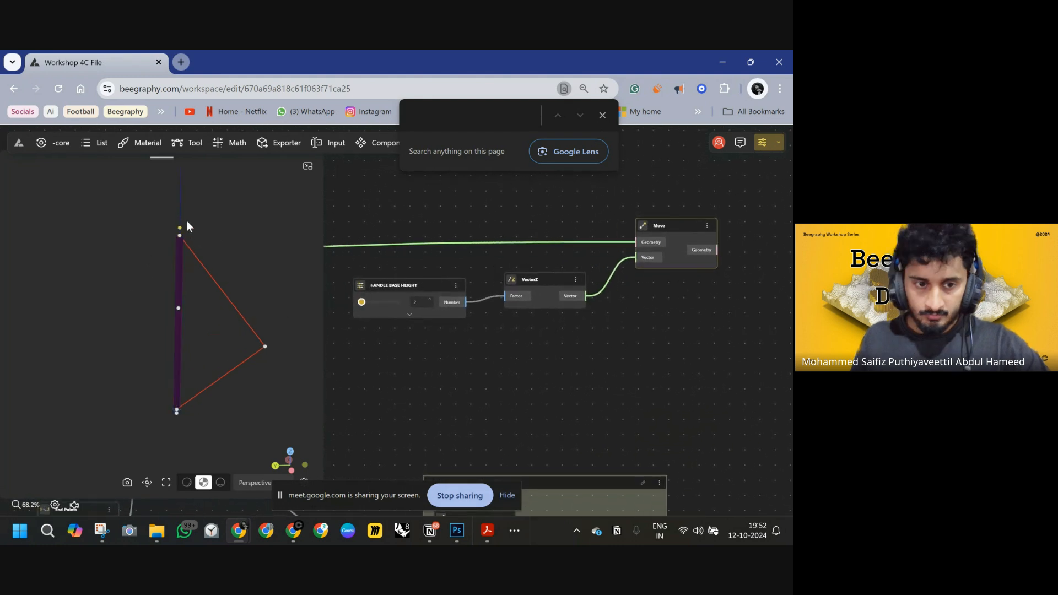
scroll(177, 280, "up", 3)
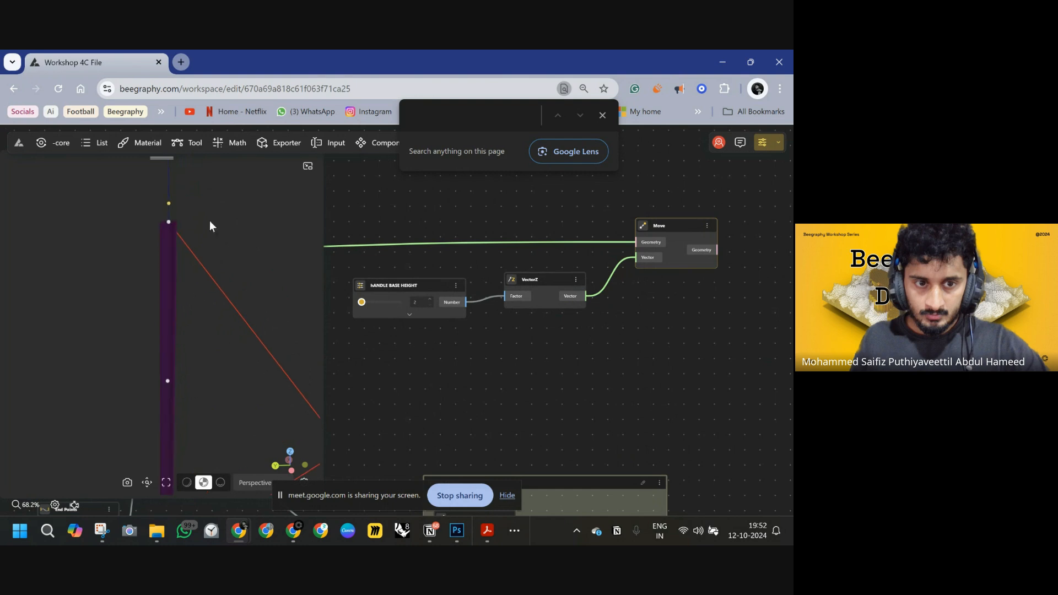
right_click_drag(210, 221, 190, 251)
left_click_drag(595, 380, 659, 382)
left_click(726, 349)
double_click(725, 356)
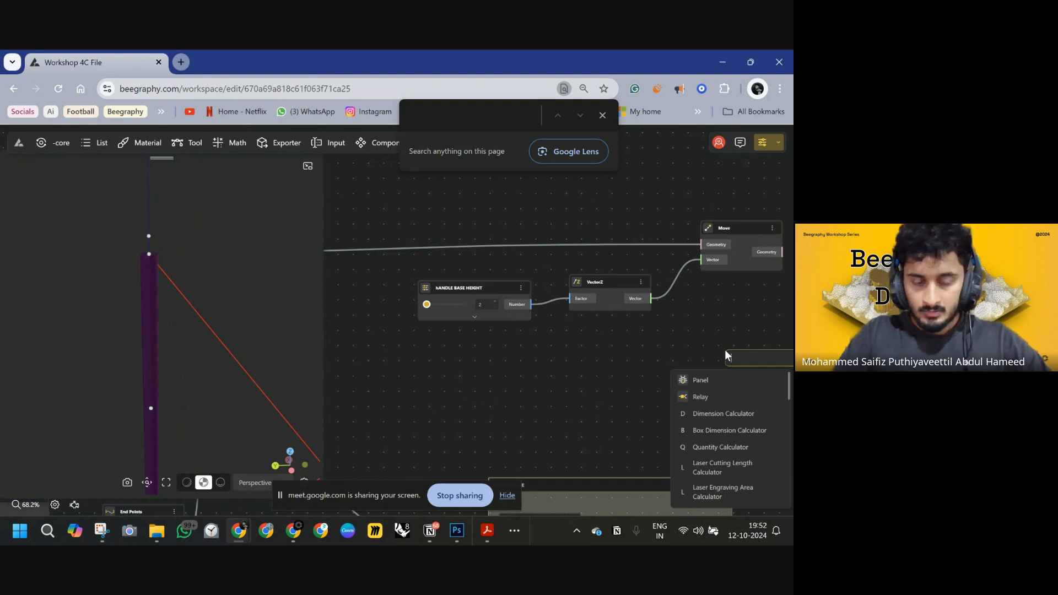
type("c")
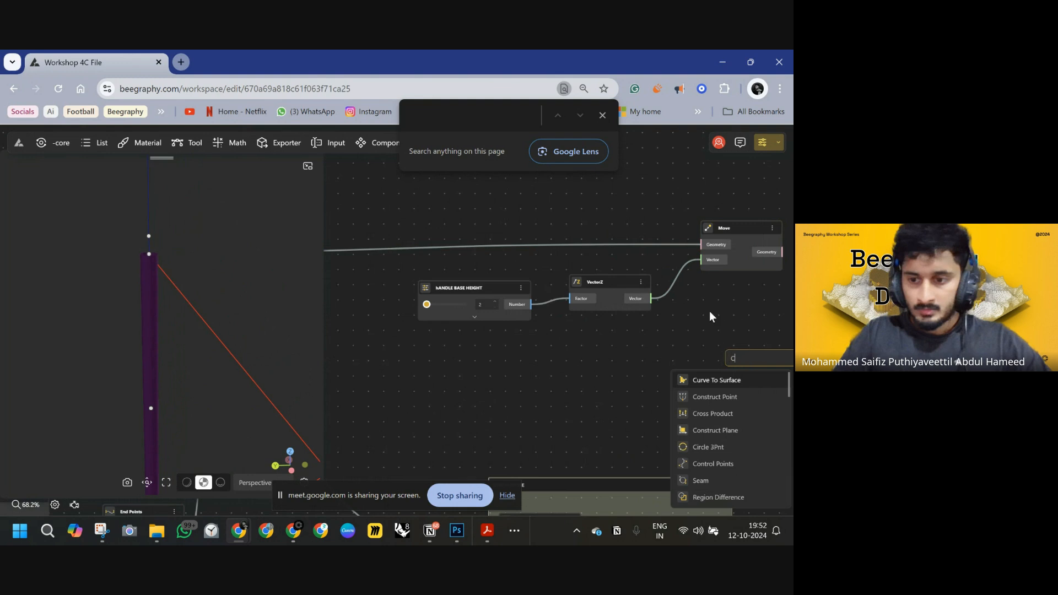
key("Escape")
Add a Cylinder node and place it below the Move node.
double_click(730, 334)
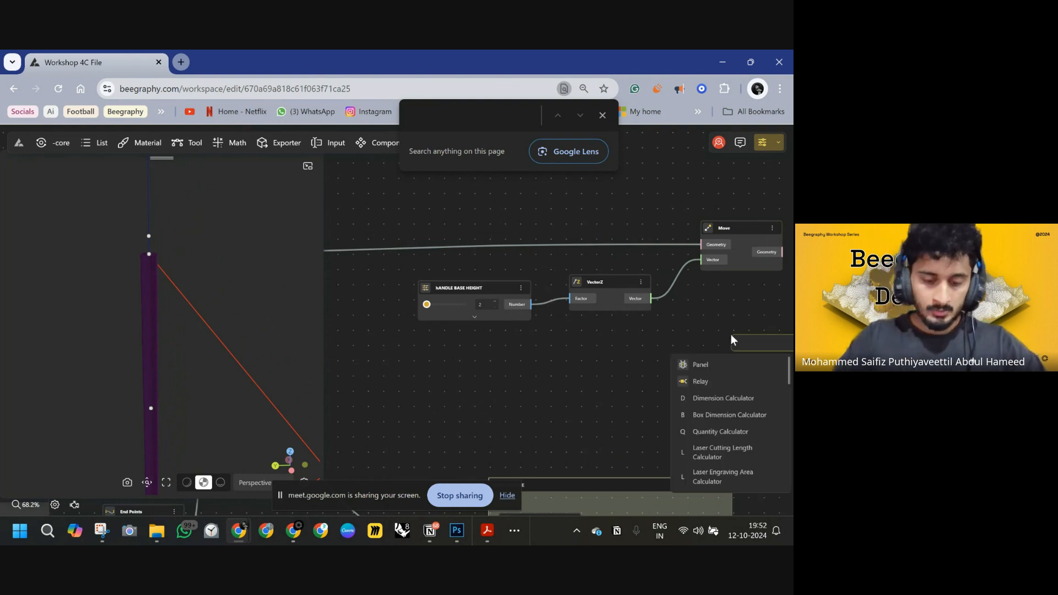
type("cyl")
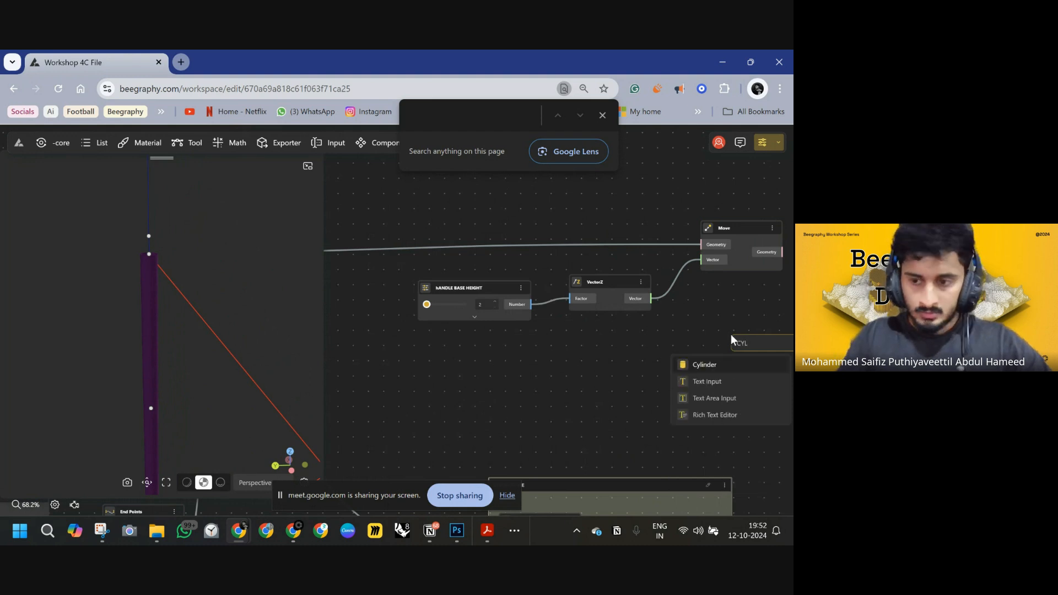
left_click(745, 366)
left_click_drag(736, 353, 700, 313)
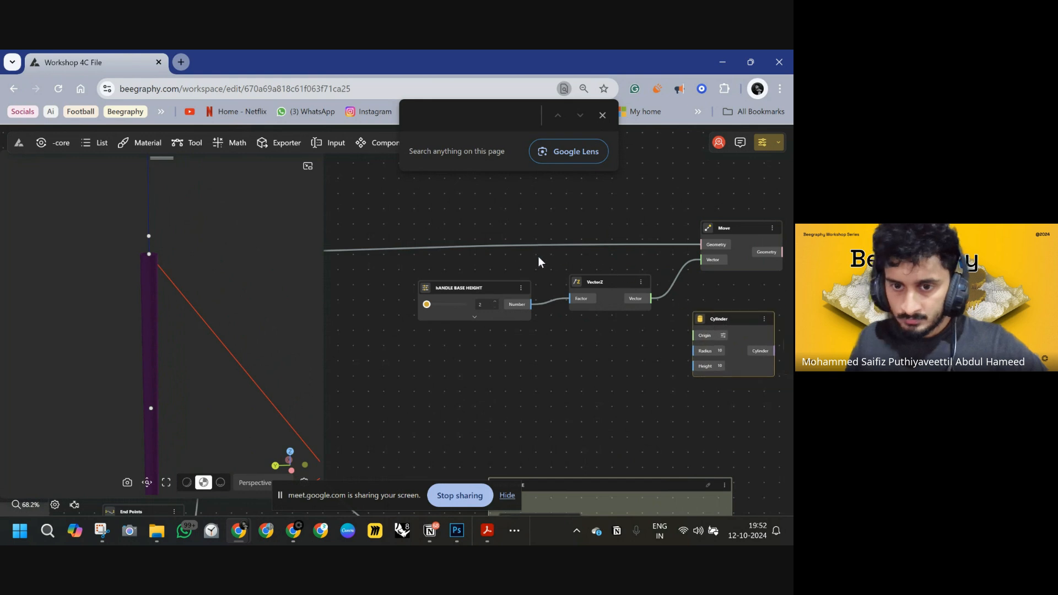
Connect the evaluated point to the Cylinder's Origin and HANDLE BASE HEIGHT to its Height.
scroll(541, 317, "down", 3)
left_click_drag(564, 339, 604, 357)
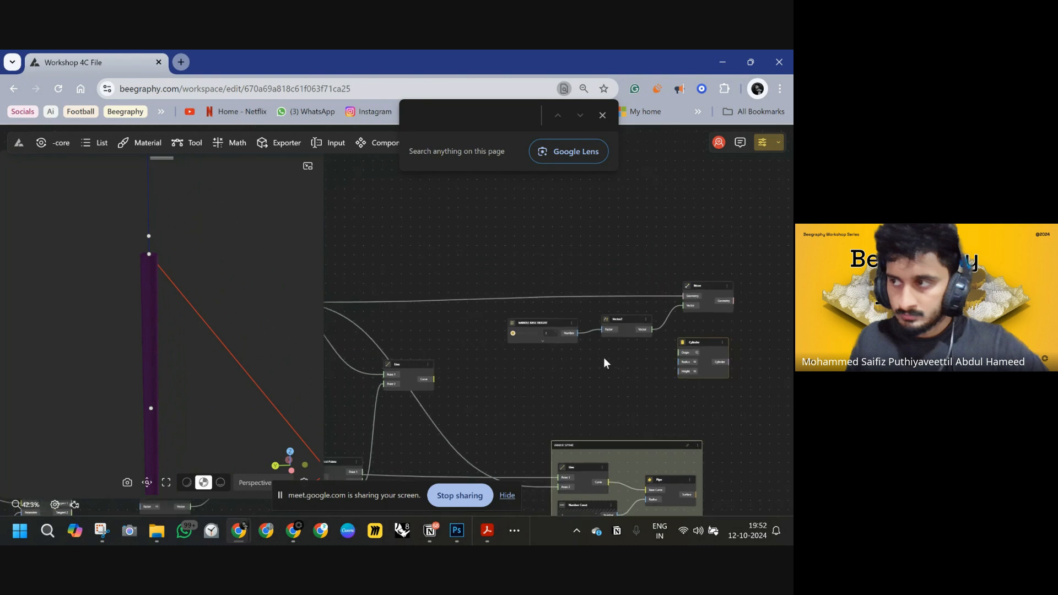
scroll(489, 329, "down", 3)
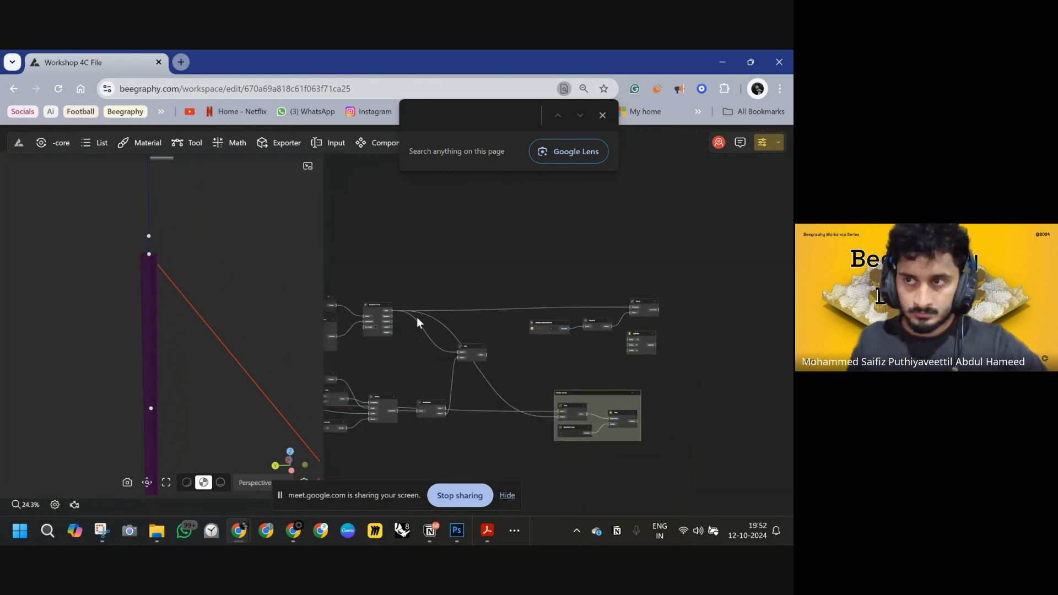
left_click_drag(394, 316, 508, 341)
scroll(623, 349, "up", 4)
left_click(664, 371)
scroll(529, 342, "down", 1)
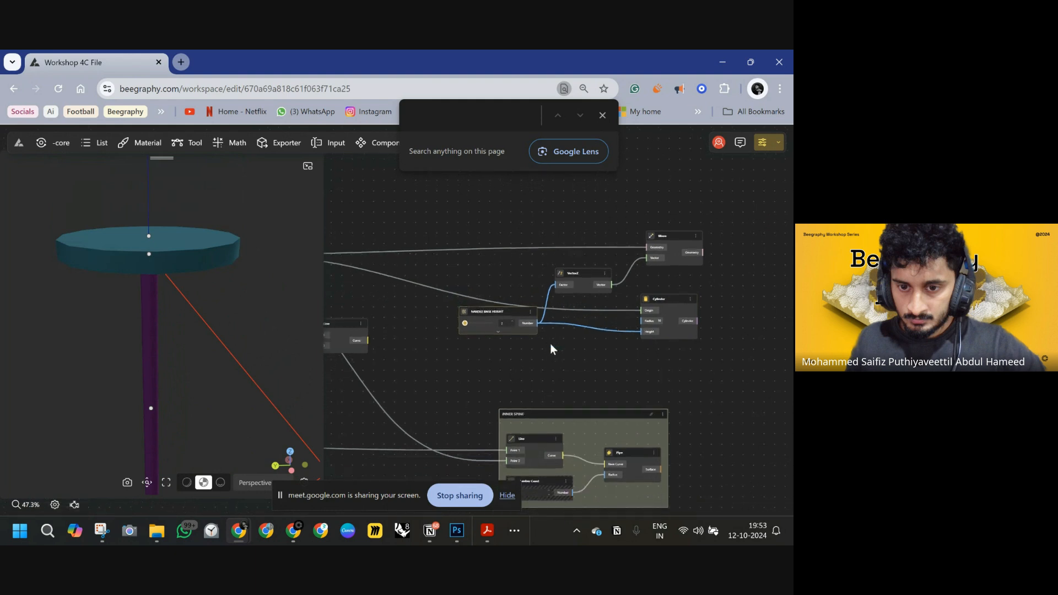
scroll(527, 359, "up", 5)
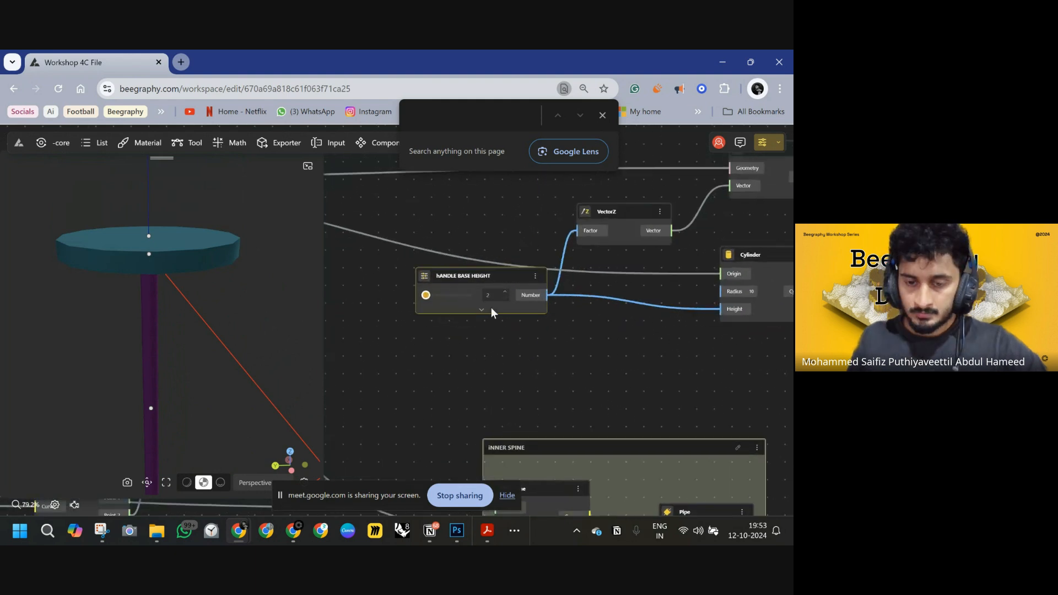
Create a Range Input slider from the range 1.0<2.0 below the HANDLE BASE HEIGHT slider.
double_click(465, 337)
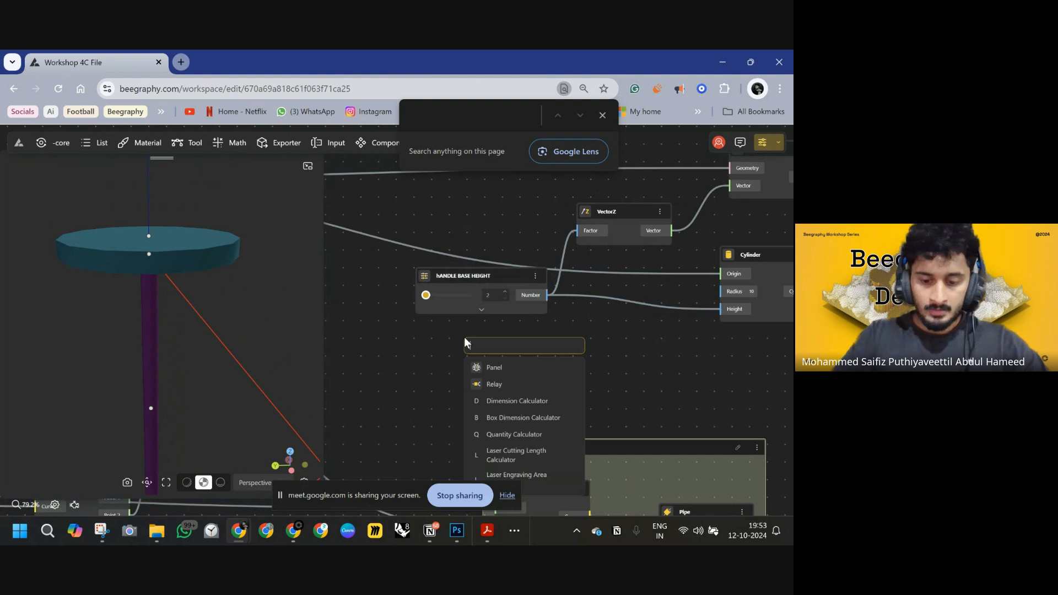
type("0")
key("BackSpace")
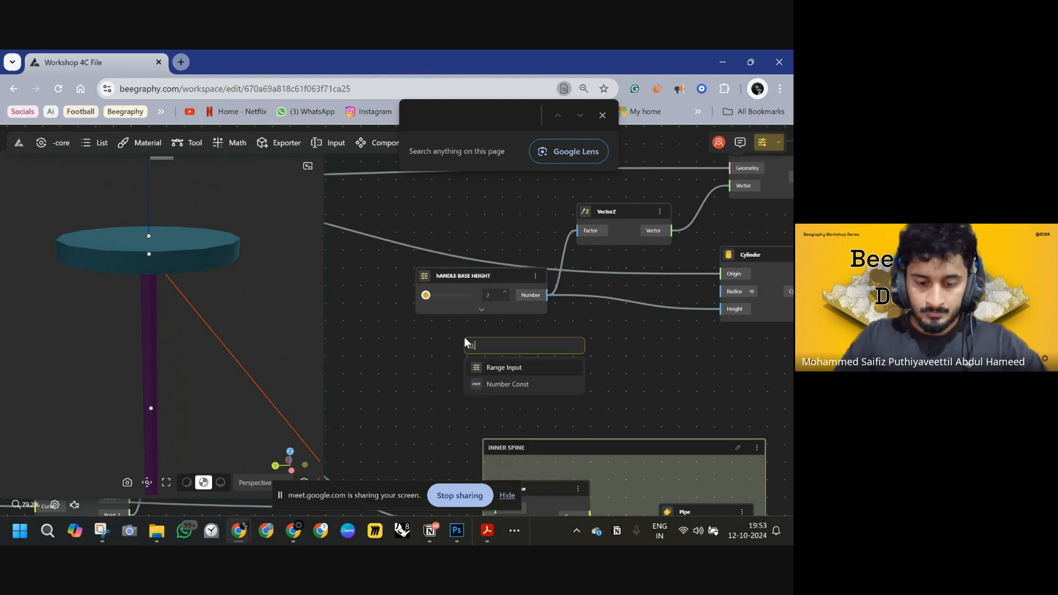
type("1.0")
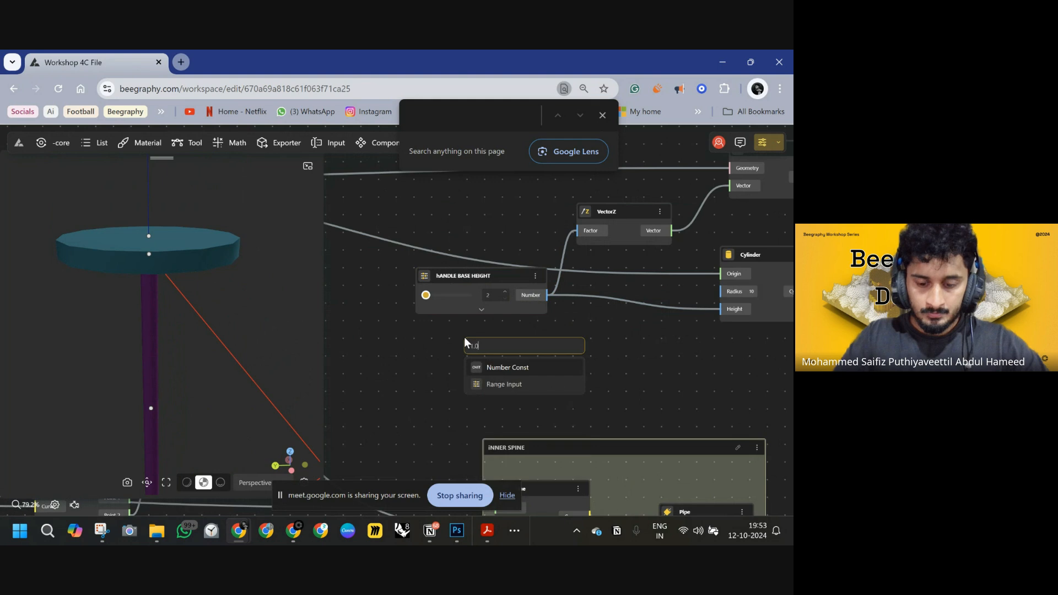
type("<2.0")
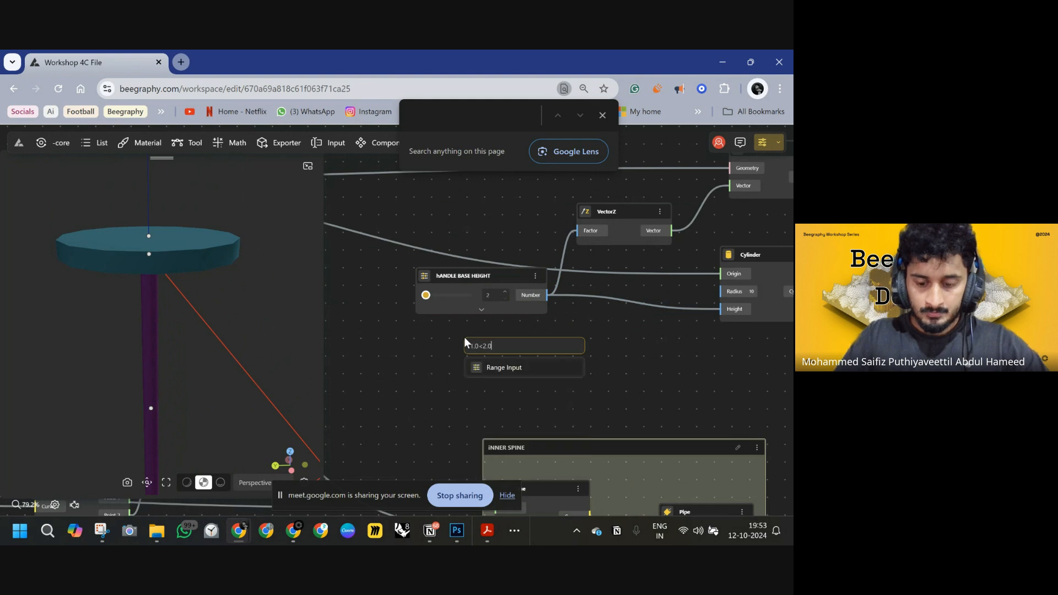
key("Return")
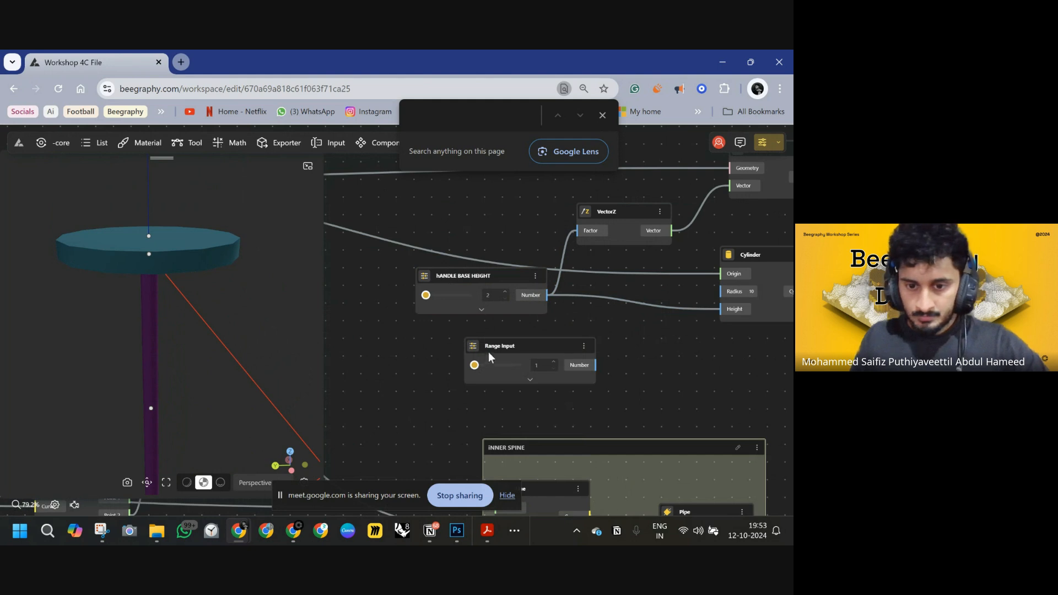
Rename the new Range Input slider as HANDLE BASE RADIUS.
left_click_drag(488, 351, 462, 331)
double_click(462, 331)
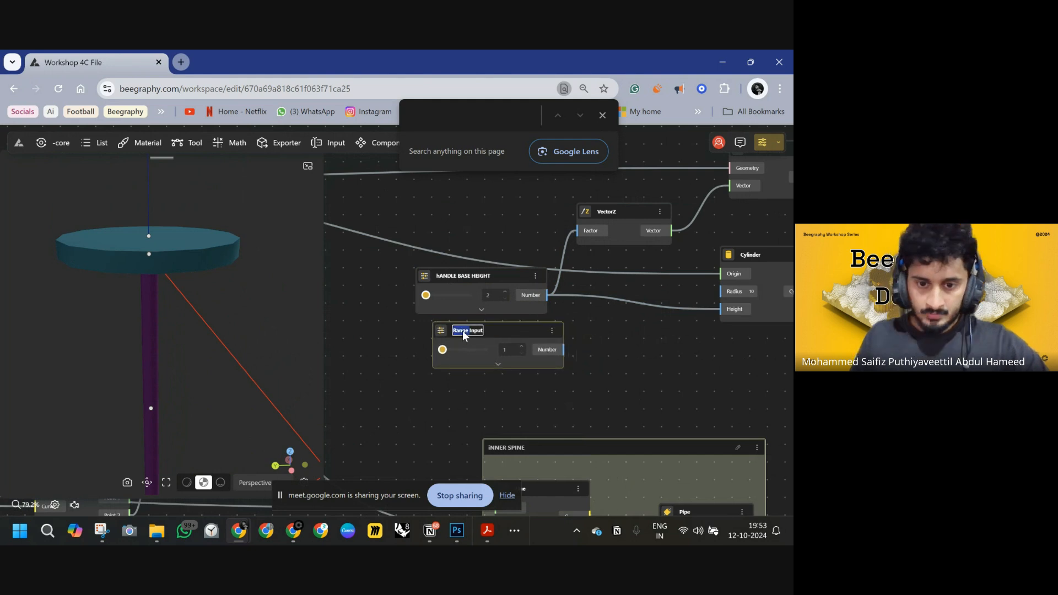
type("HAND")
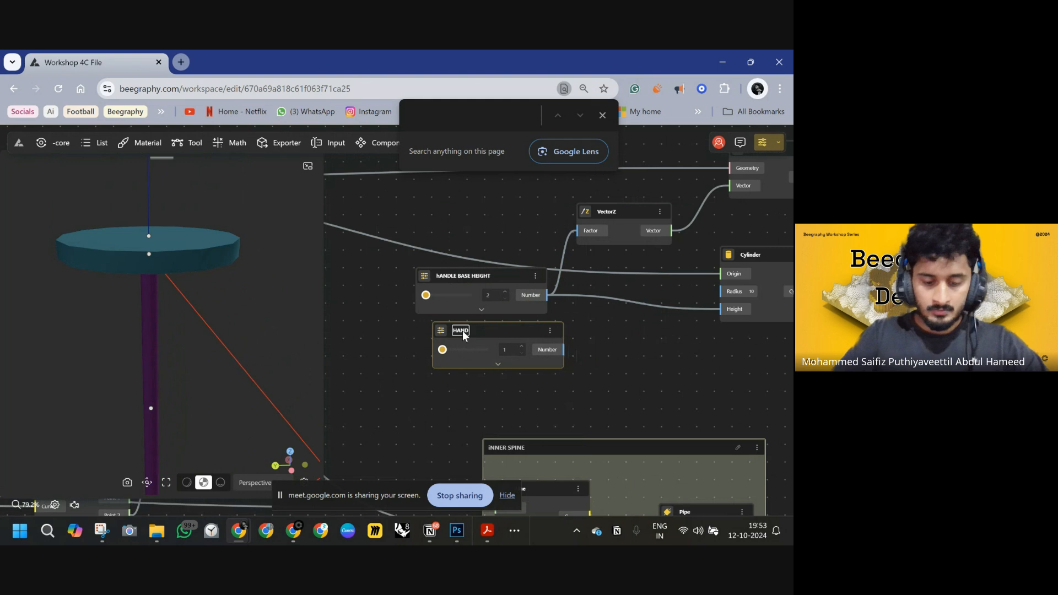
type("LE B")
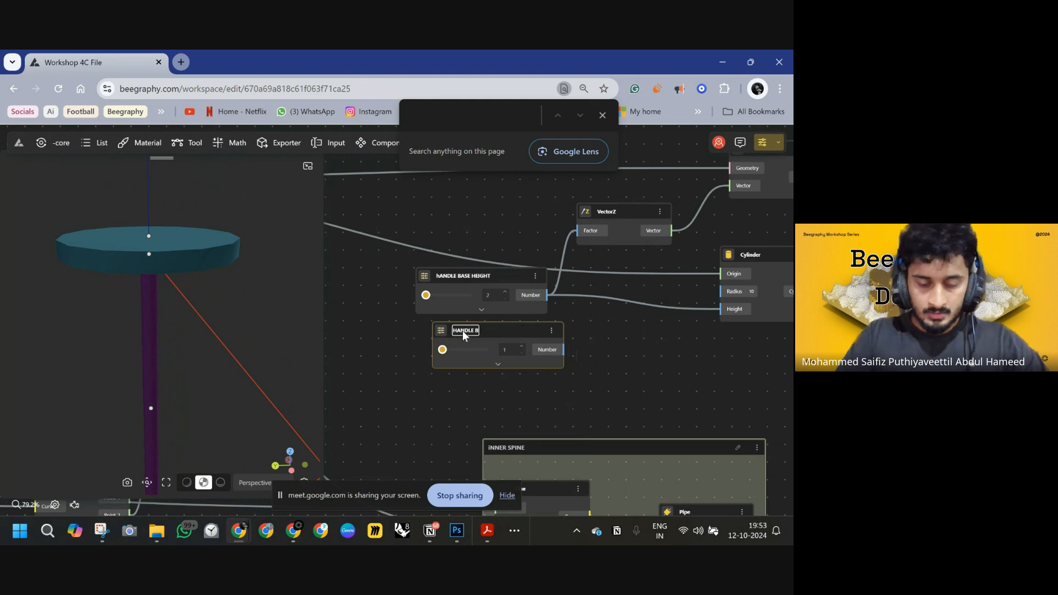
type("ASE RADIUS")
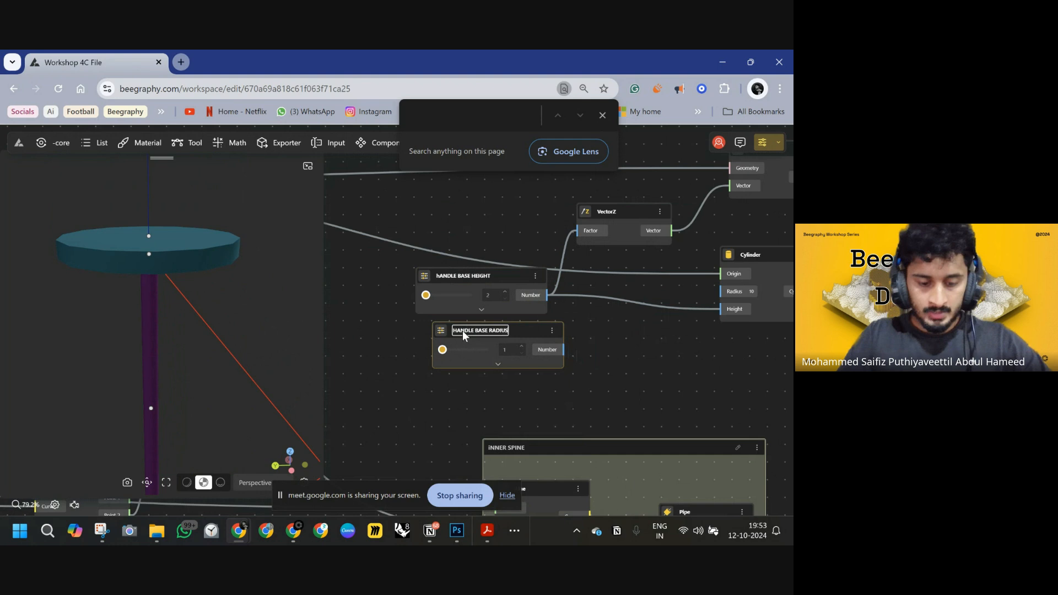
key("Return")
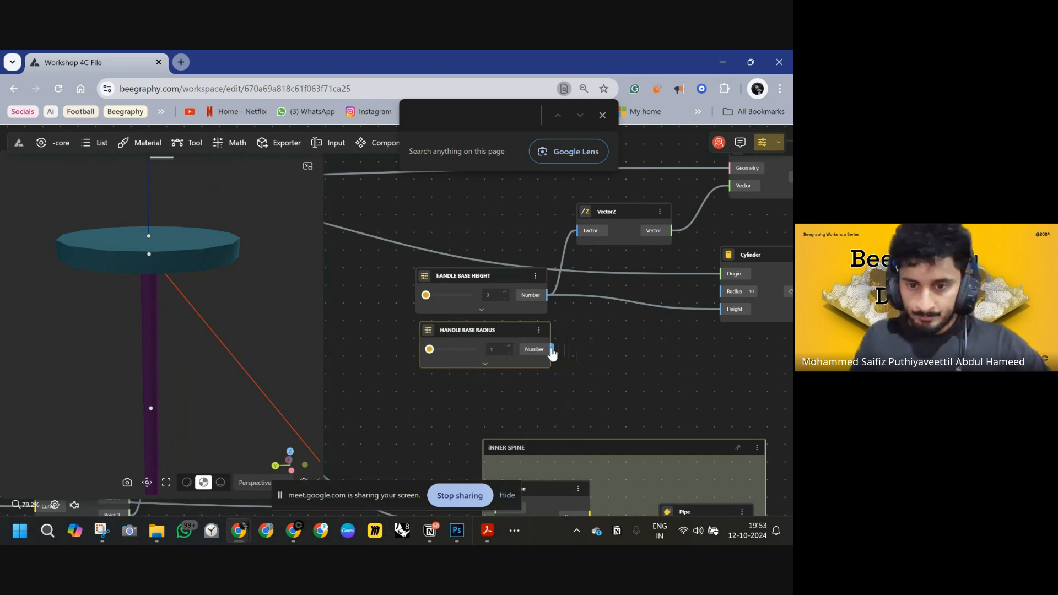
Connect the HANDLE BASE RADIUS output to the Cylinder's Radius input.
left_click_drag(552, 350, 722, 292)
scroll(413, 344, "down", 5)
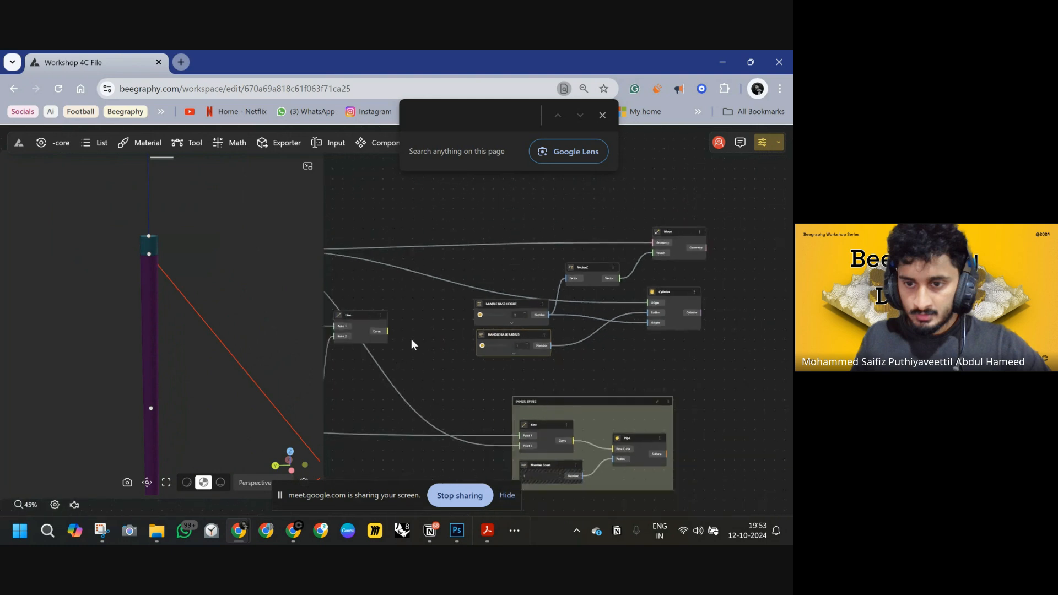
scroll(411, 339, "up", 7)
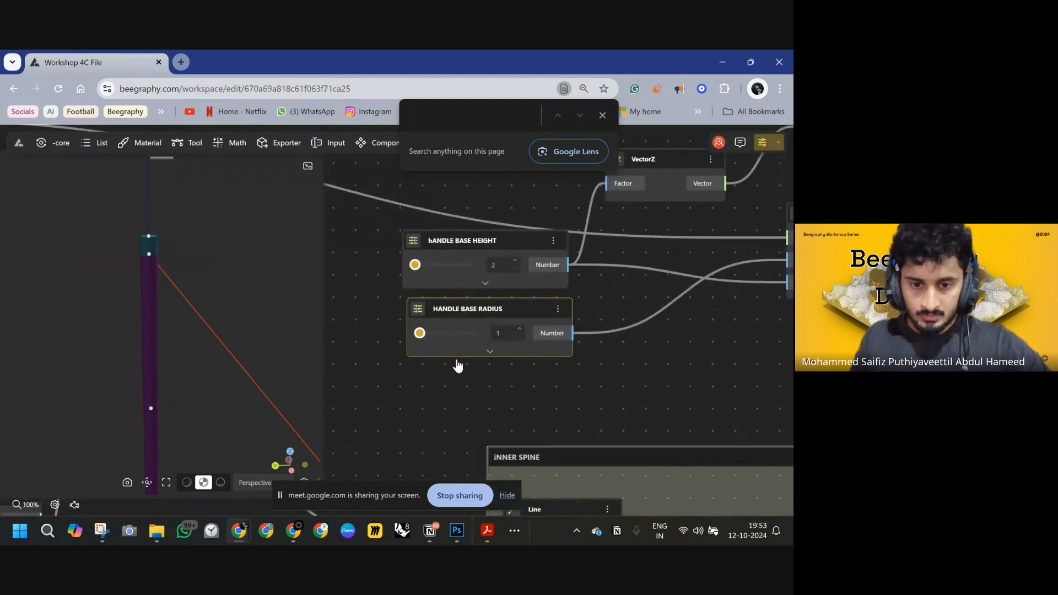
Edit the HANDLE BASE RADIUS step value and set its slider to 1.4.
left_click(496, 353)
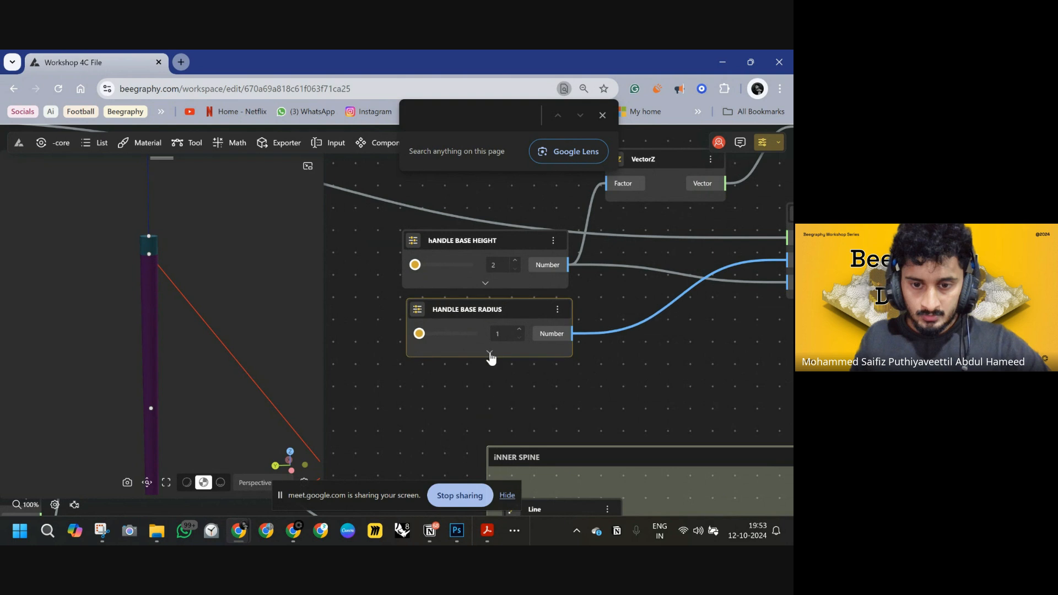
left_click(489, 354)
left_click(463, 405)
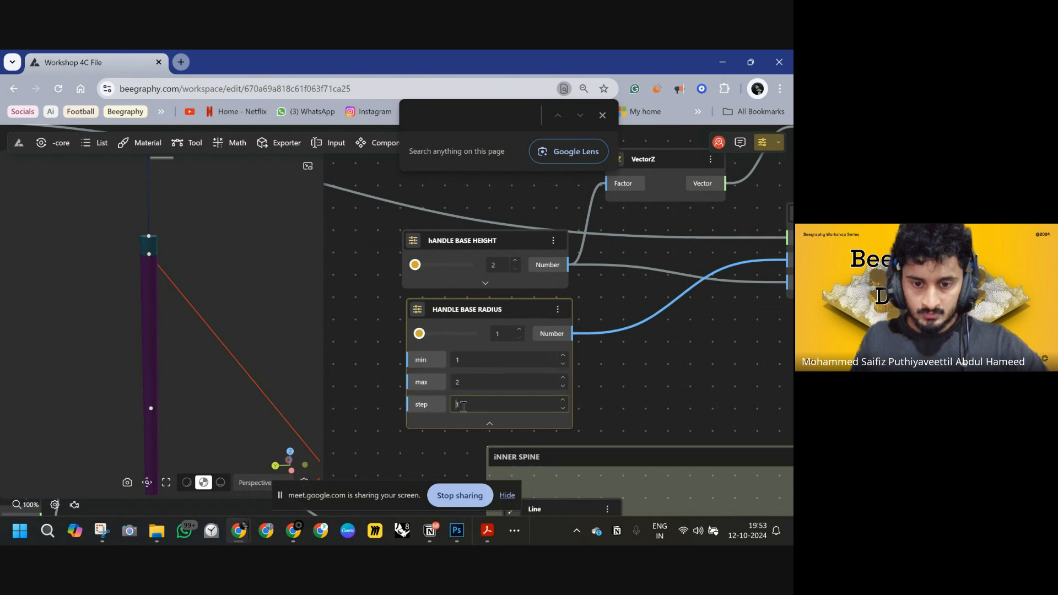
type("0.0")
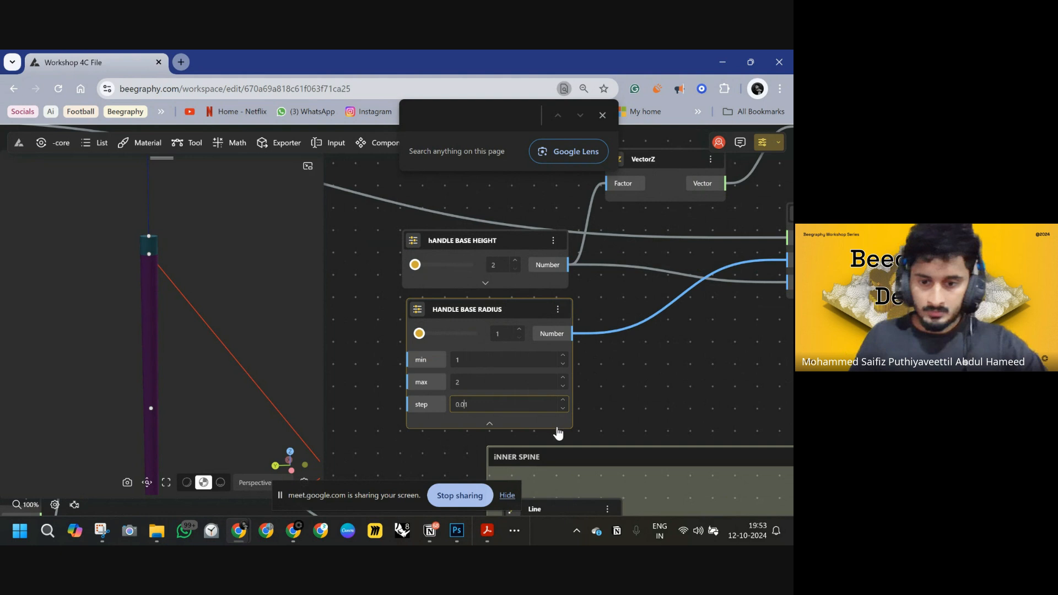
mouse_move(423, 338)
left_mouse_down()
mouse_move(451, 340)
mouse_move(440, 338)
left_mouse_up()
left_click(490, 423)
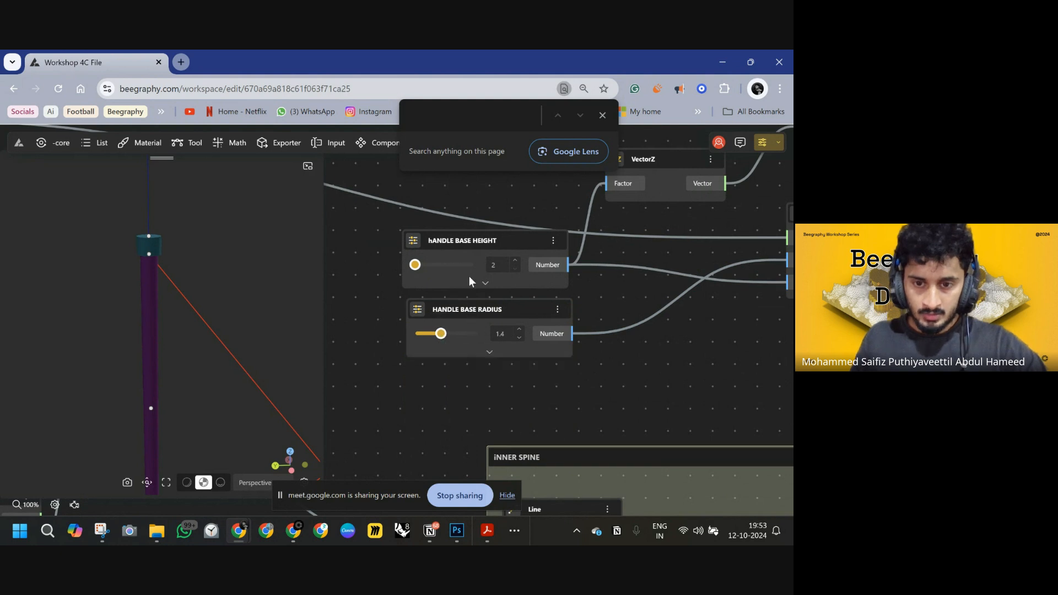
Set the HANDLE BASE HEIGHT slider's step to 0.1 and slide its value to 5.1.
left_click(485, 284)
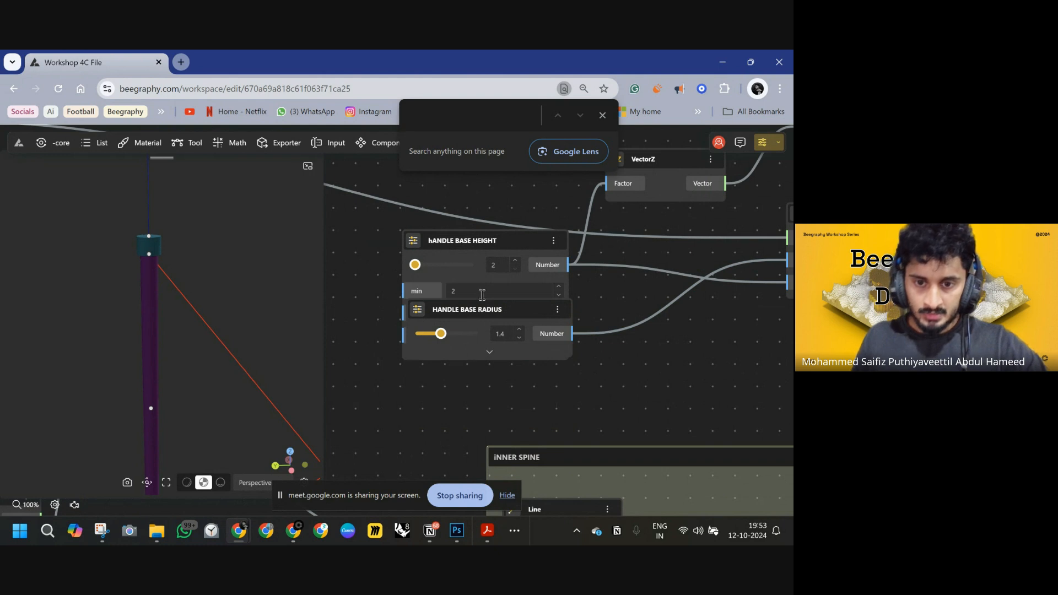
left_click(467, 336)
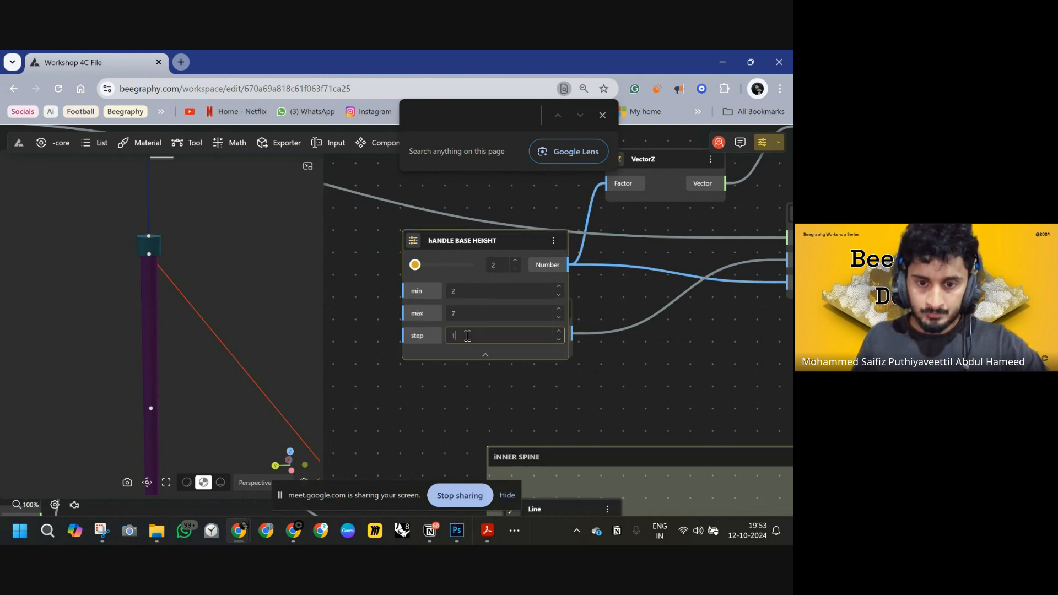
key("BackSpace")
type("0.1")
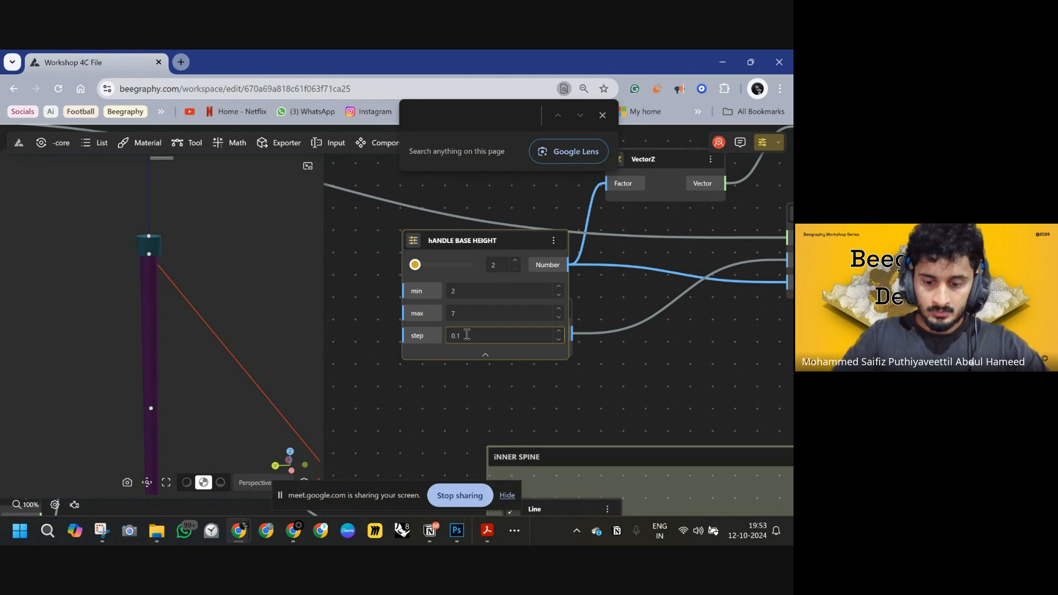
left_click(449, 265)
left_click(485, 354)
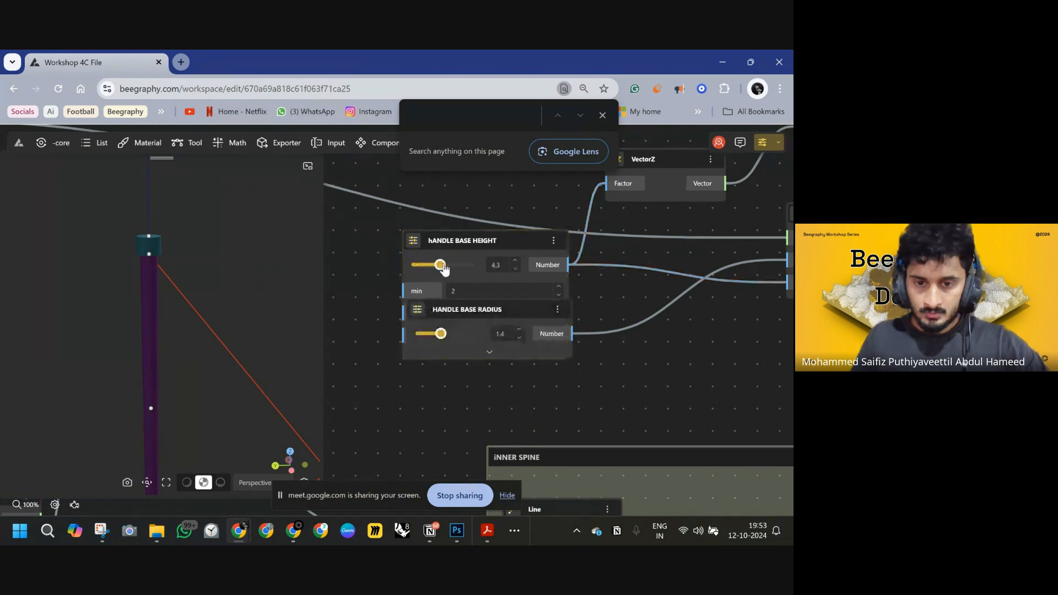
left_click(489, 353)
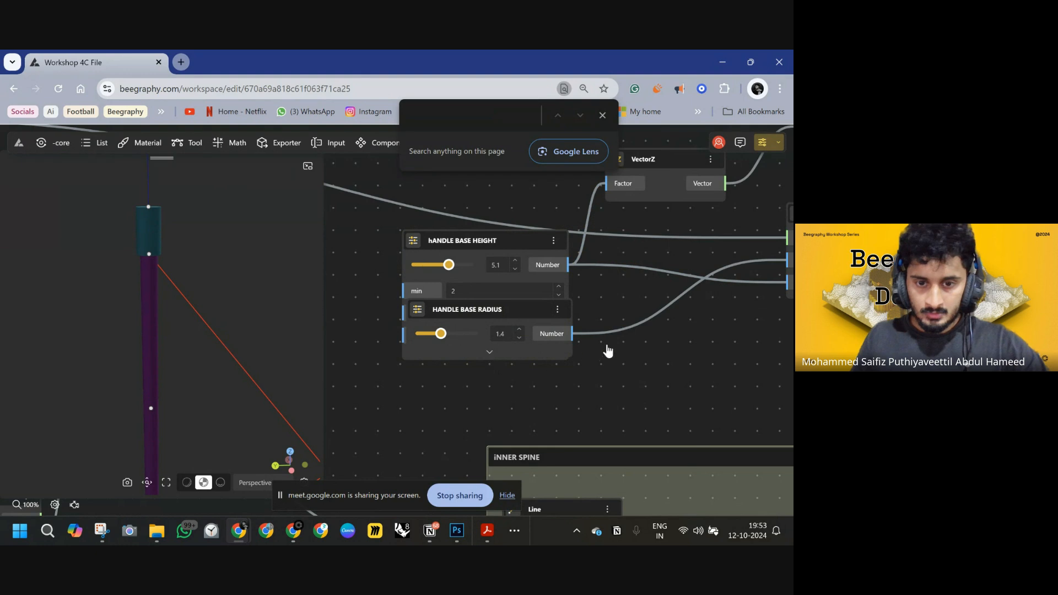
scroll(606, 348, "down", 5)
left_click(538, 393)
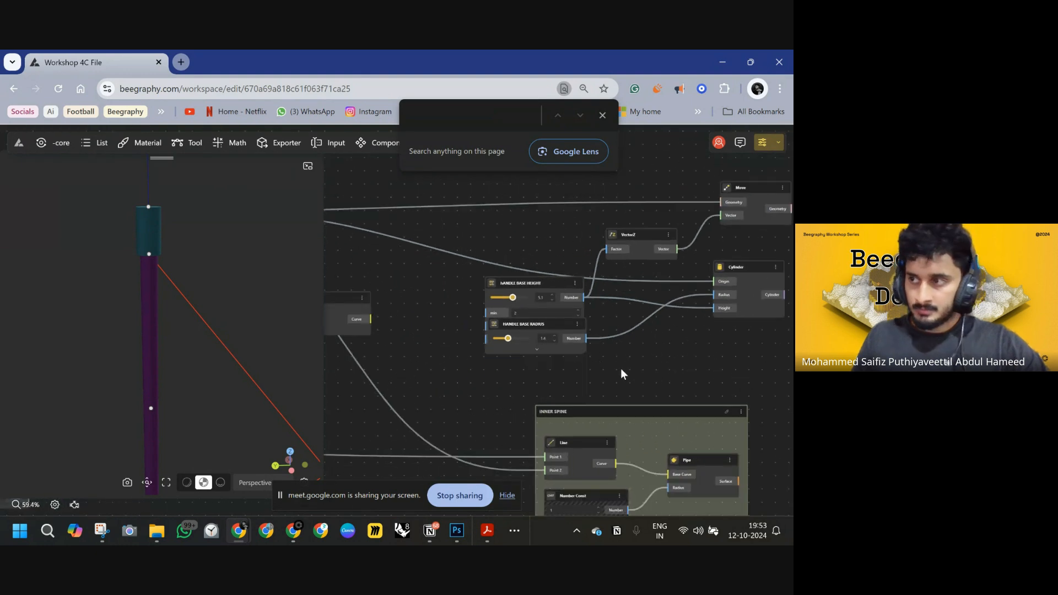
Select the handle base nodes and group them into a named group.
scroll(628, 361, "down", 5)
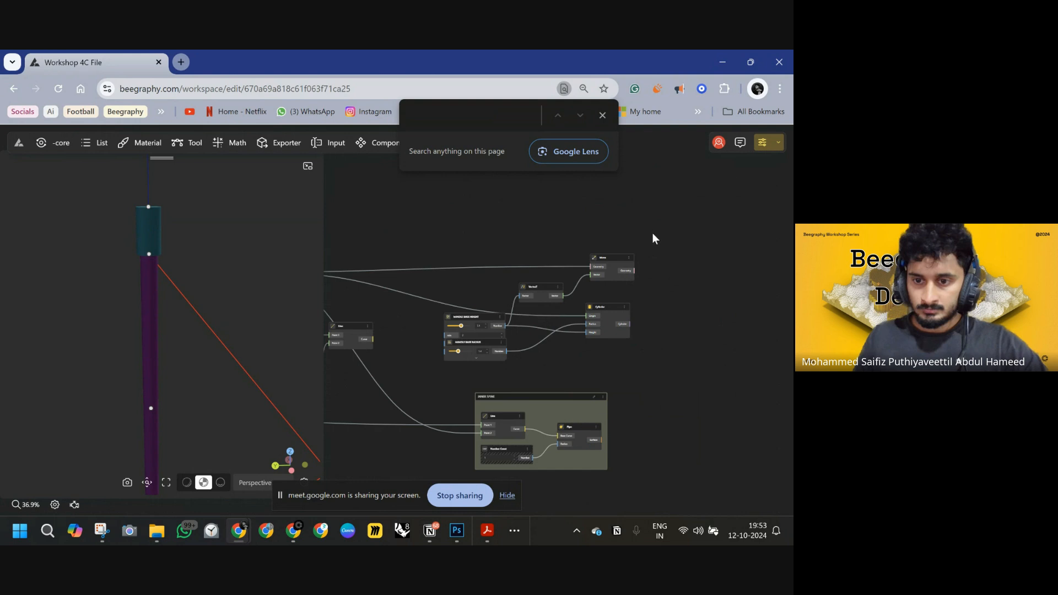
left_click_drag(654, 234, 436, 369)
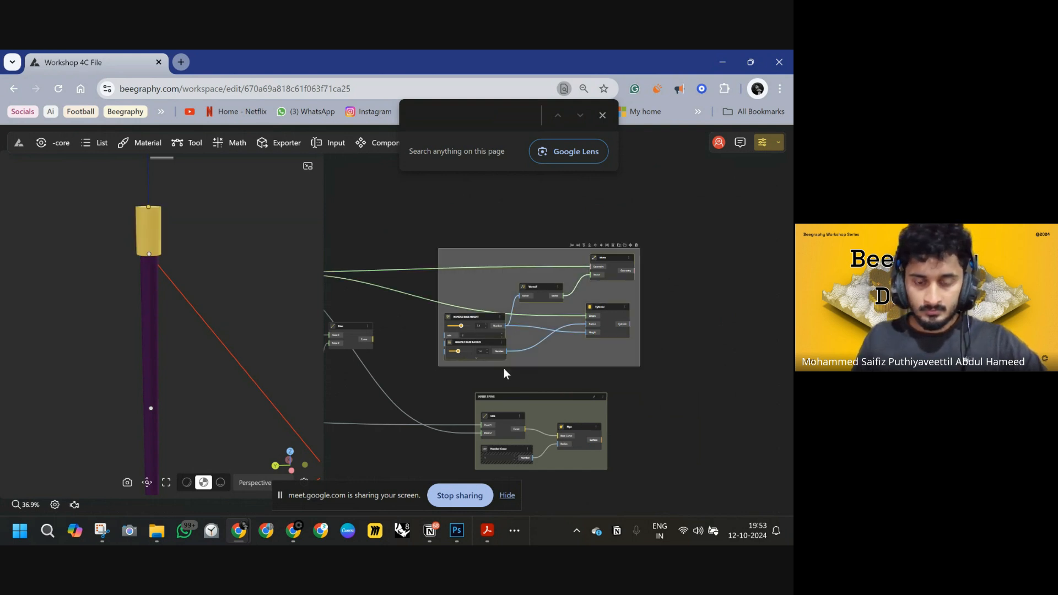
key("ctrl+g")
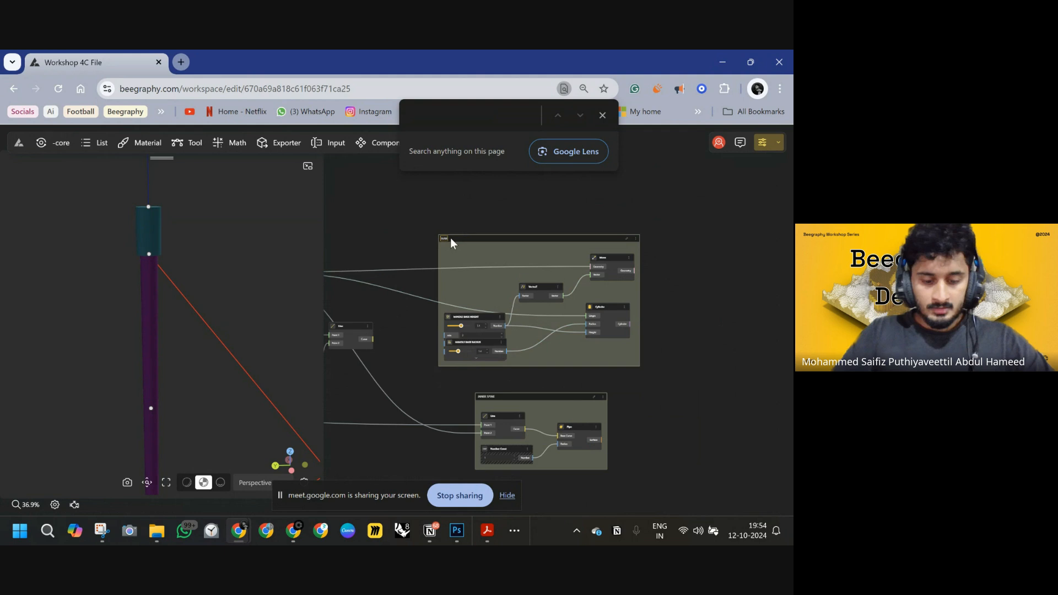
type("DLE BASE")
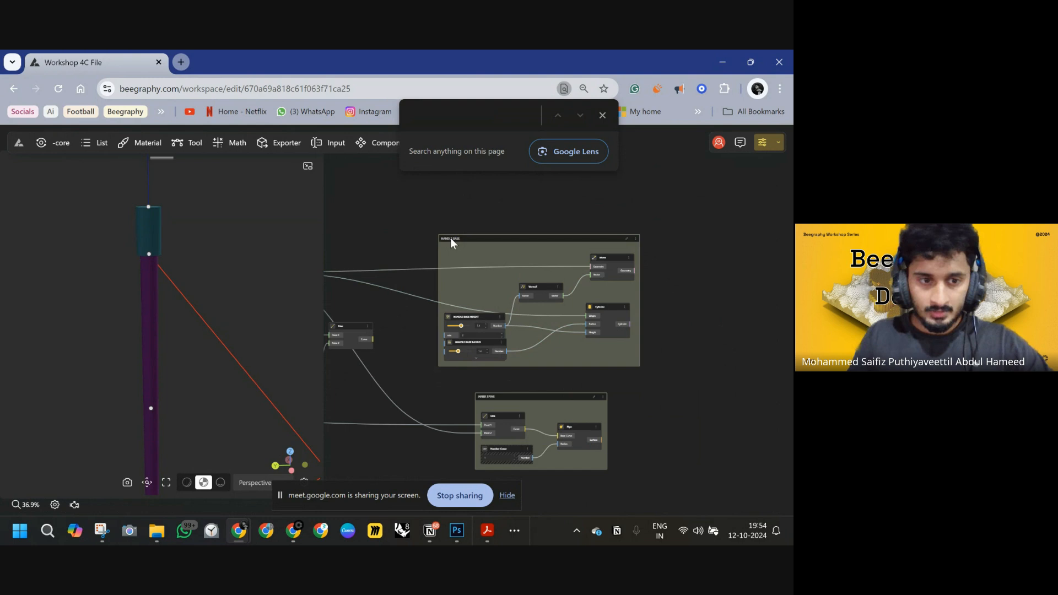
Set the STICK TO SEAT SWITCH slider to 72.
scroll(257, 286, "down", 12)
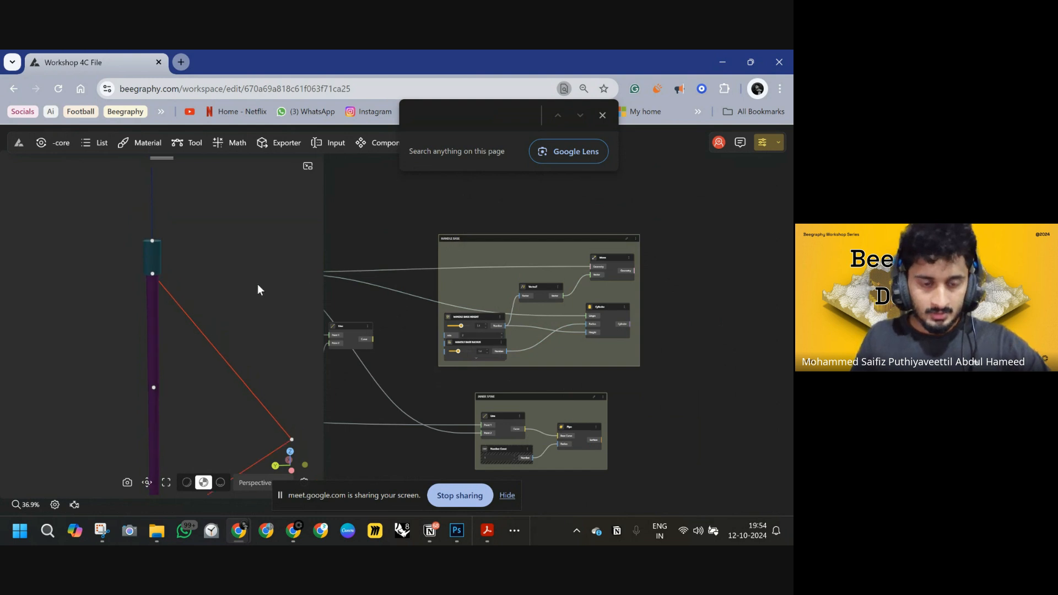
right_click_drag(252, 323, 211, 336)
scroll(137, 305, "up", 5)
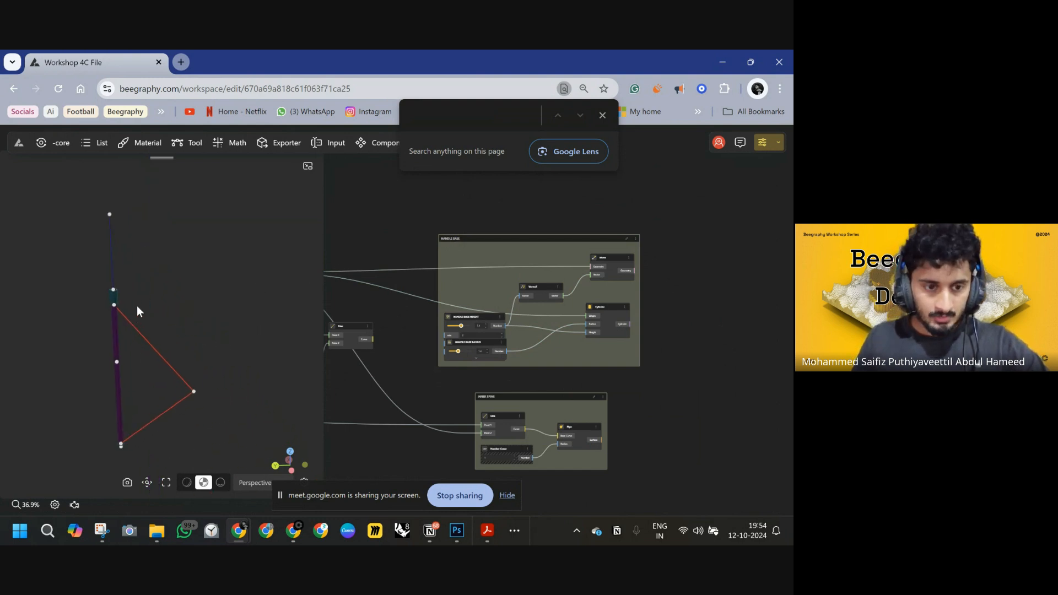
scroll(451, 303, "down", 4)
right_click_drag(343, 327, 510, 290)
right_click_drag(352, 292, 644, 297)
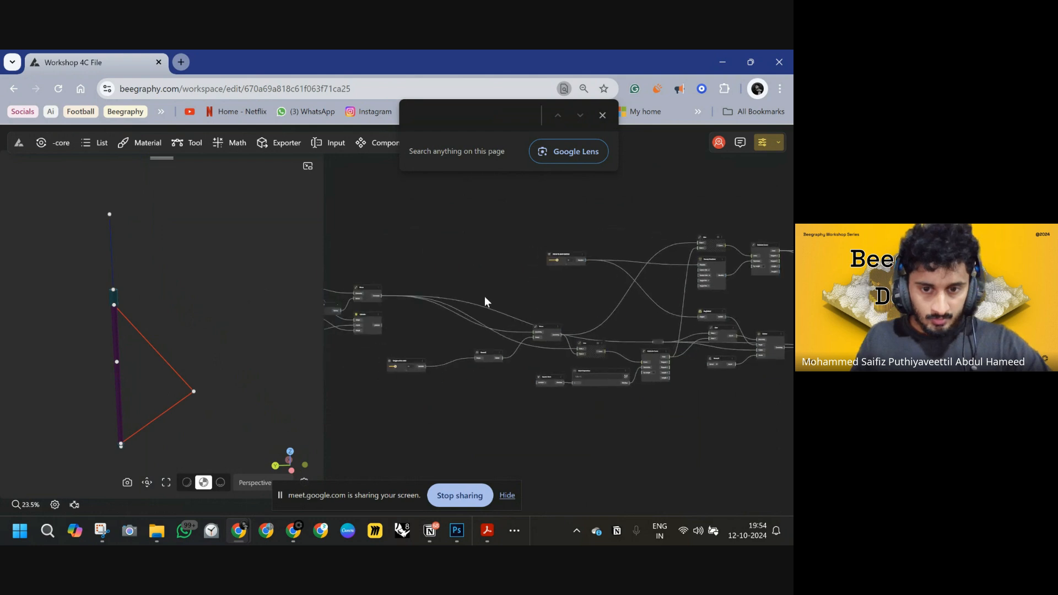
scroll(617, 226, "up", 6)
scroll(481, 298, "up", 6)
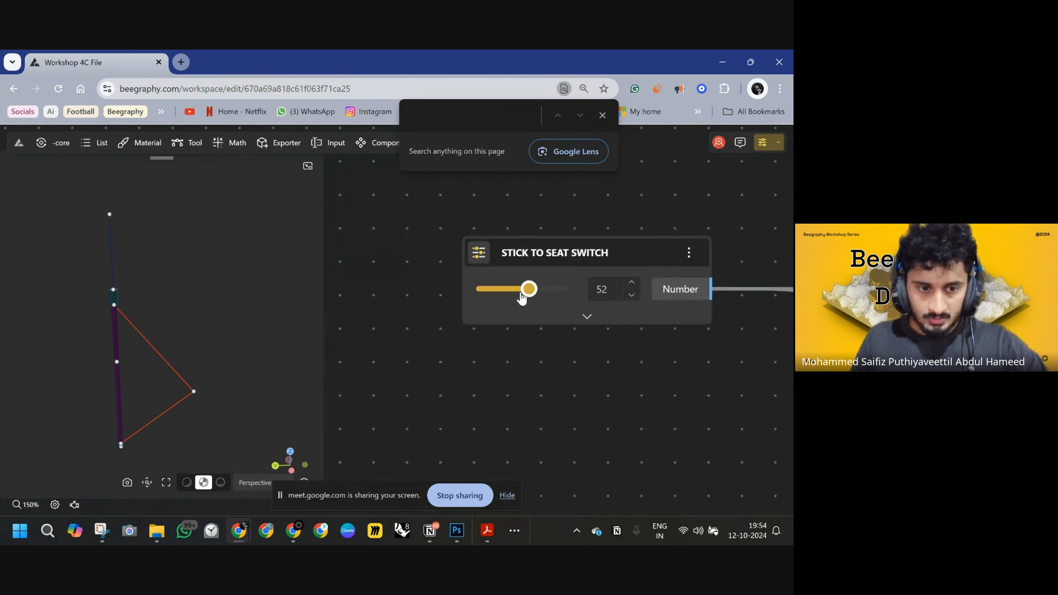
left_click_drag(522, 297, 549, 299)
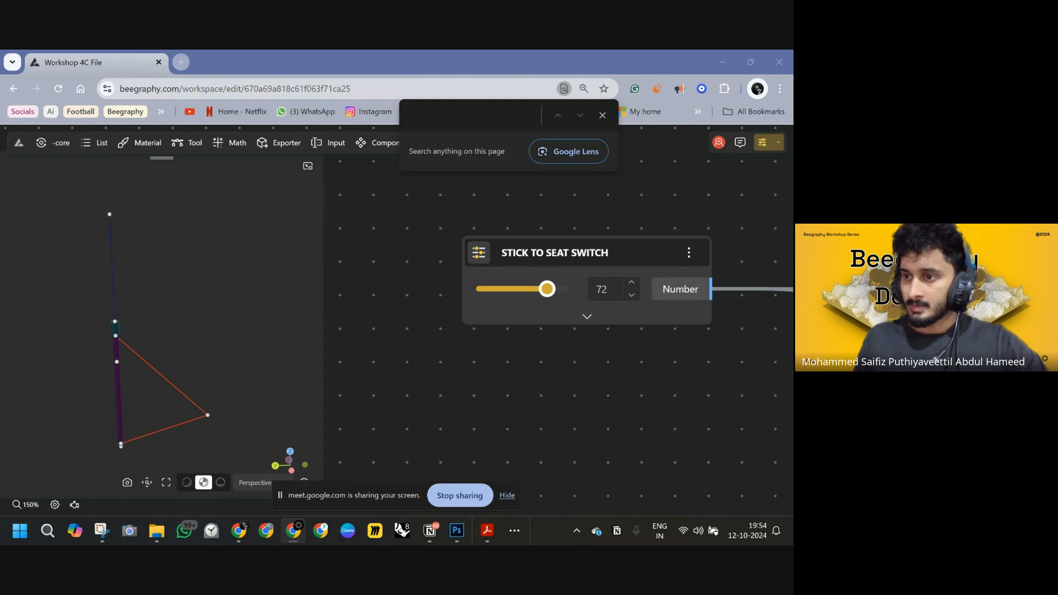
Inspect the grouped node graph and the folded stool model in the 3D viewport.
scroll(538, 355, "down", 10)
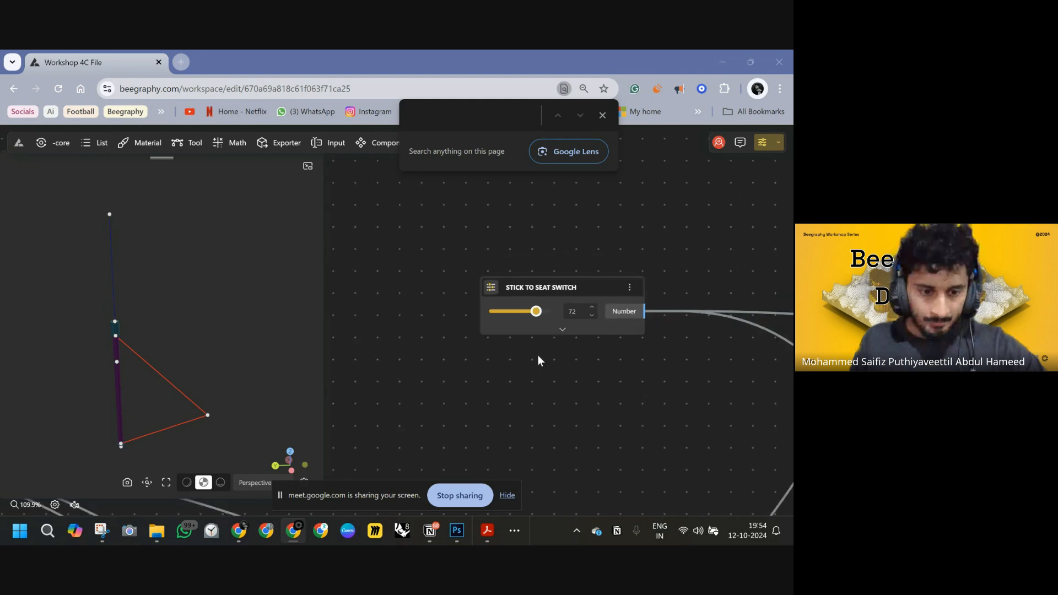
left_click_drag(633, 352, 494, 262)
scroll(443, 286, "down", 5)
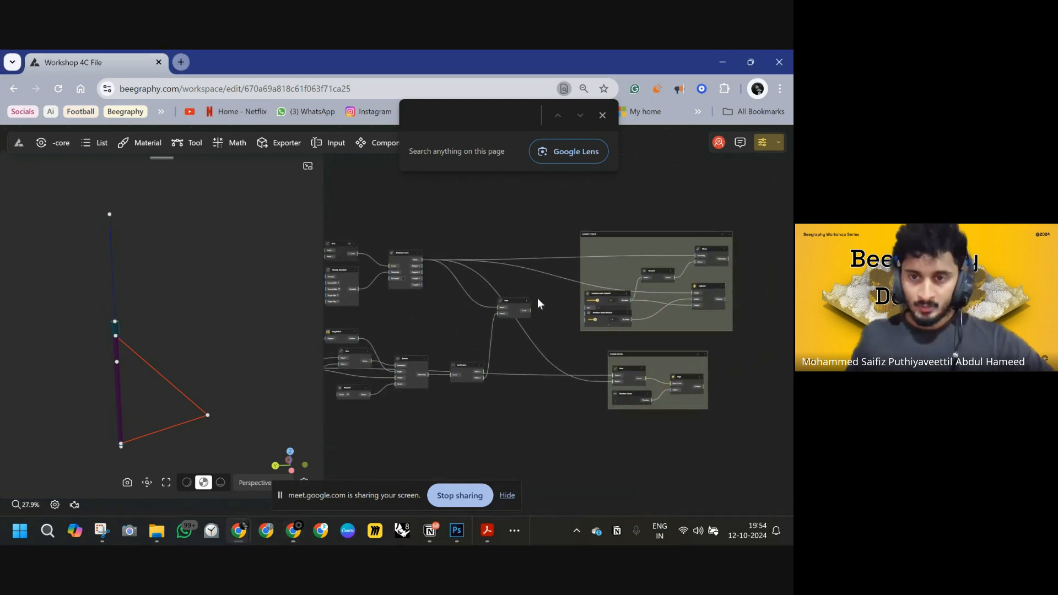
left_click(602, 115)
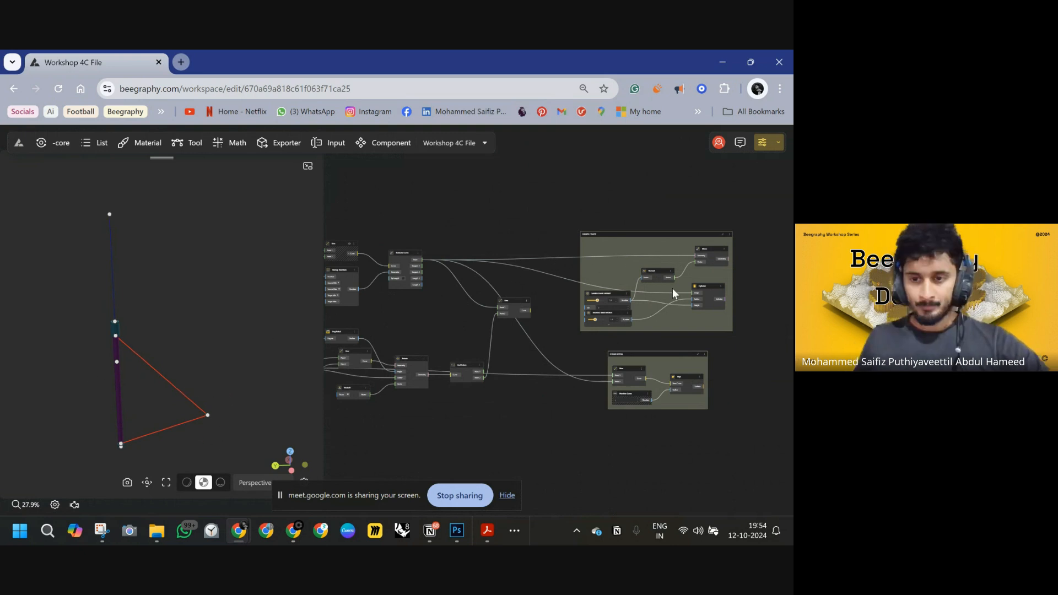
right_click_drag(672, 289, 607, 302)
right_click_drag(534, 274, 605, 275)
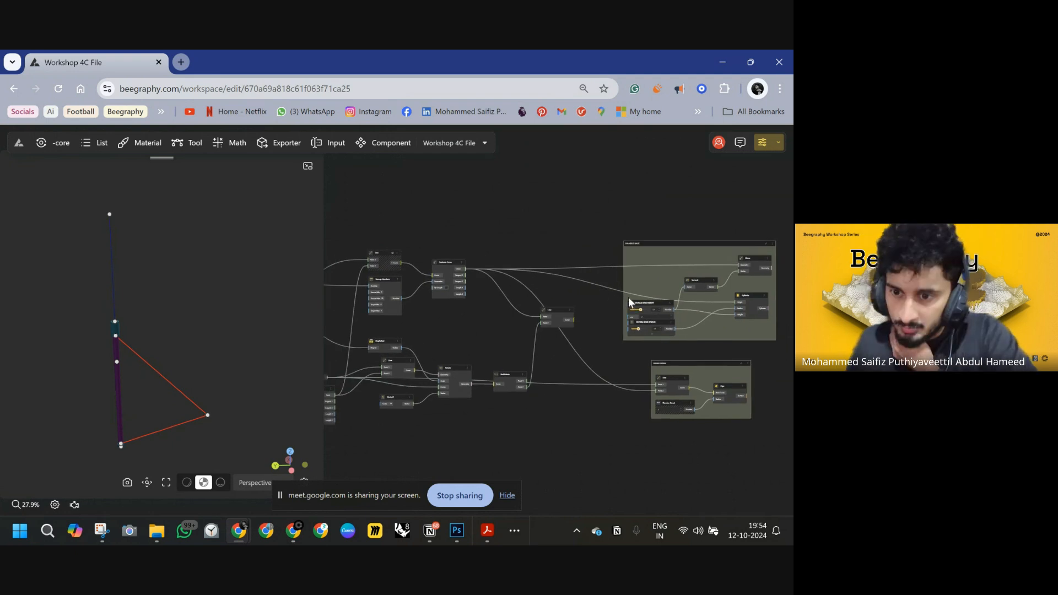
right_click_drag(625, 295, 538, 267)
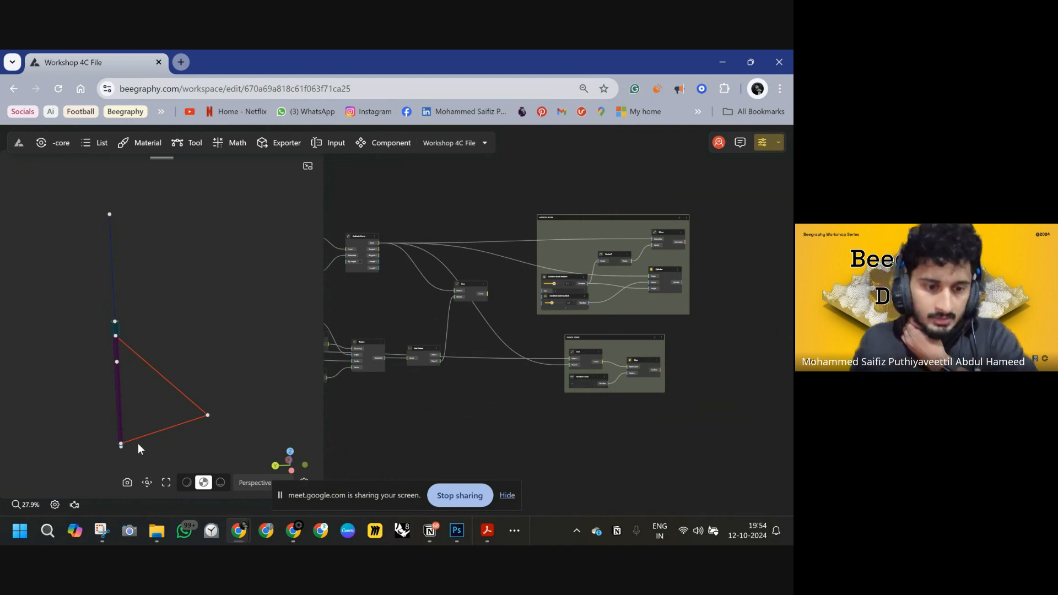
scroll(143, 434, "up", 6)
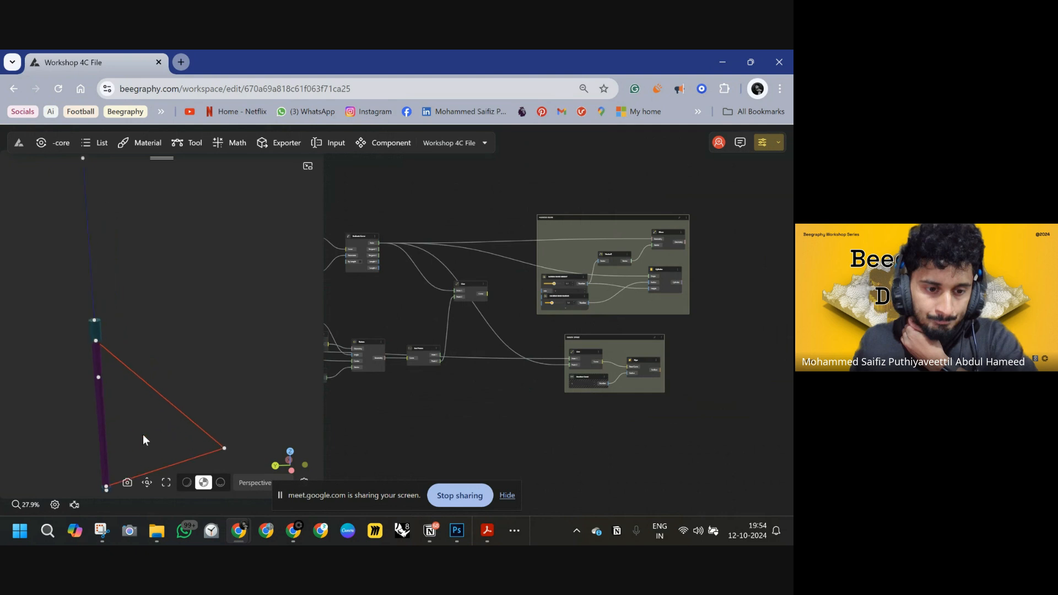
right_click_drag(150, 433, 149, 219)
scroll(84, 408, "up", 8)
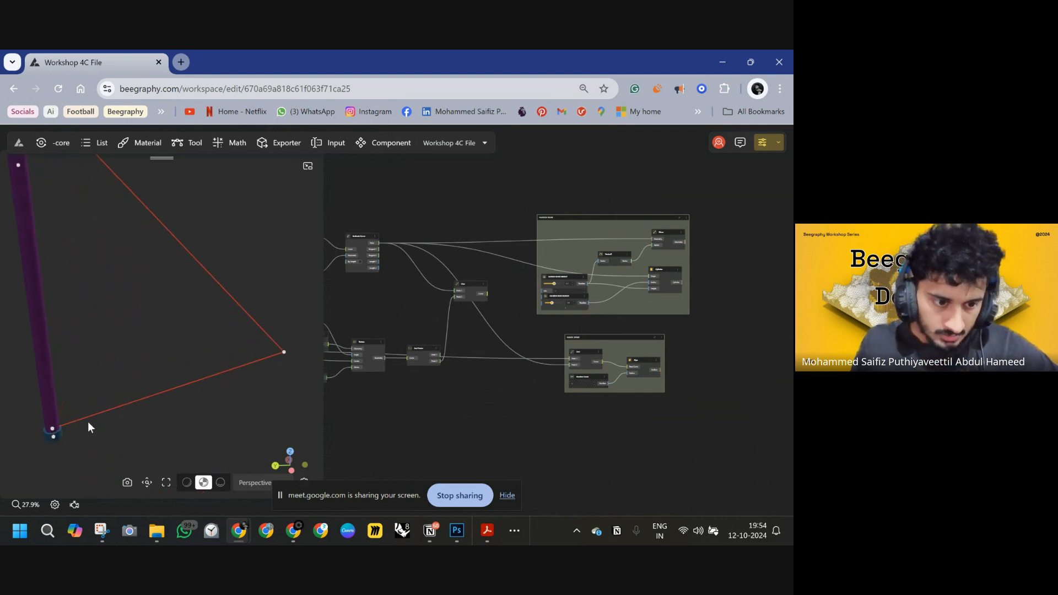
right_click_drag(87, 422, 167, 345)
right_click_drag(120, 404, 159, 370)
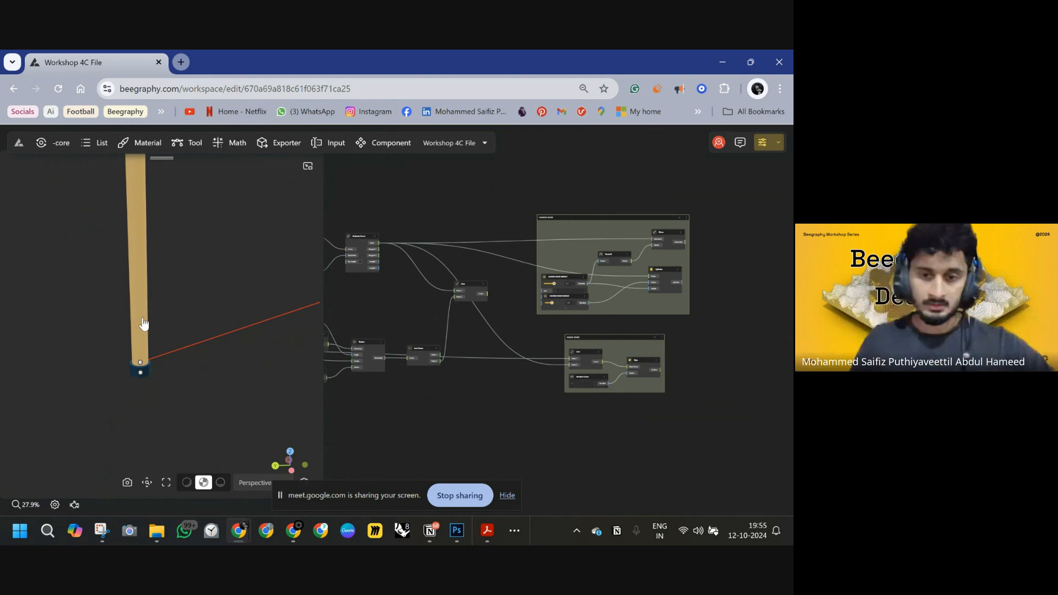
Switch to Photoshop and sketch an orange circle beside the stool's seat on the reference drawing.
left_click(453, 532)
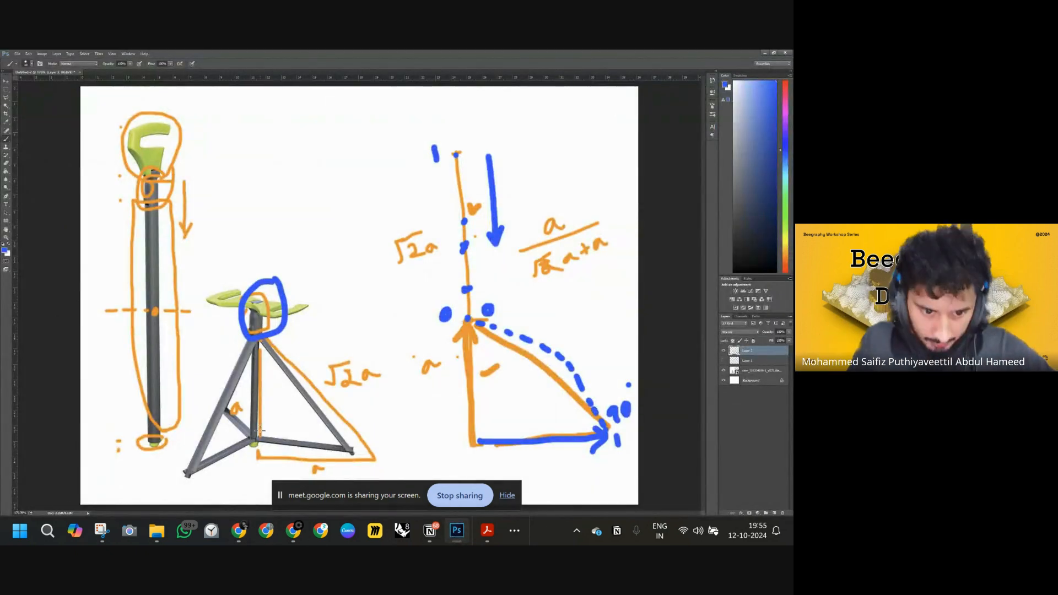
scroll(254, 445, "up", 5, "alt")
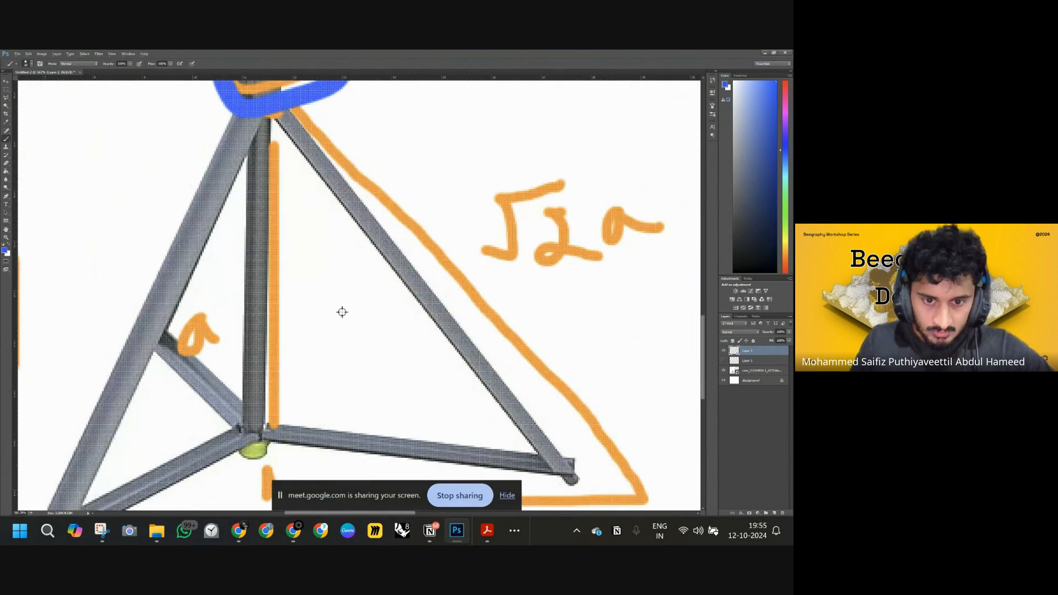
scroll(340, 309, "down", 2, "alt")
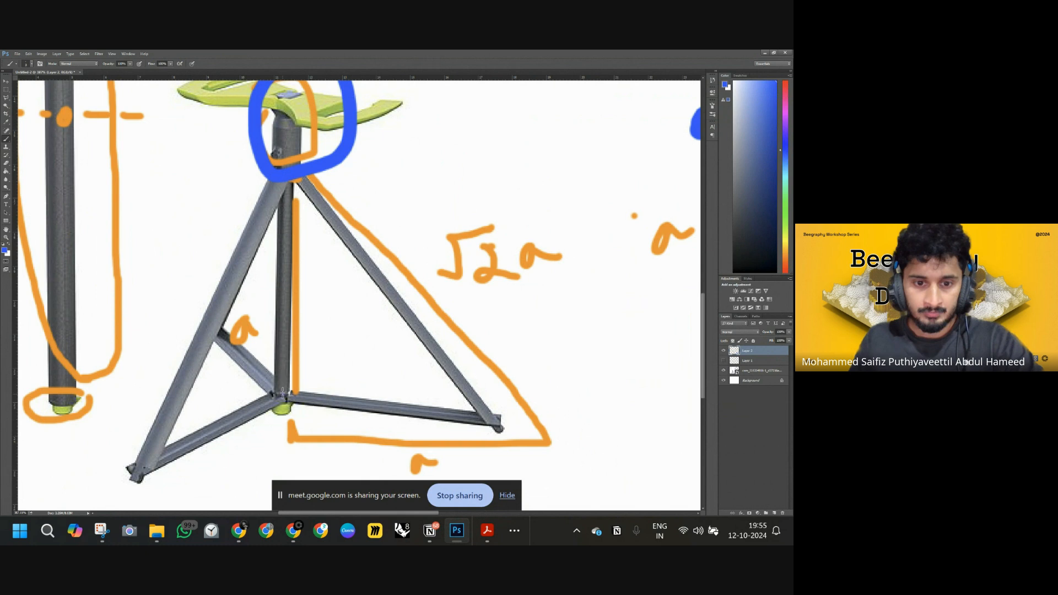
left_click_drag(283, 393, 283, 385)
left_click(33, 270, "alt")
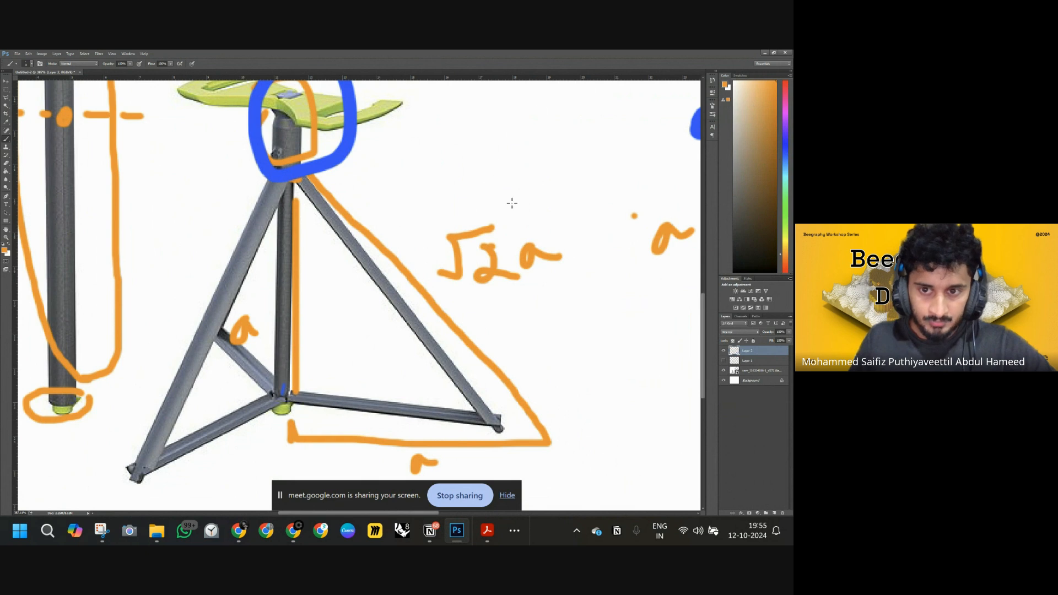
mouse_move(472, 122)
left_mouse_down()
mouse_move(458, 134)
mouse_move(505, 161)
left_mouse_up()
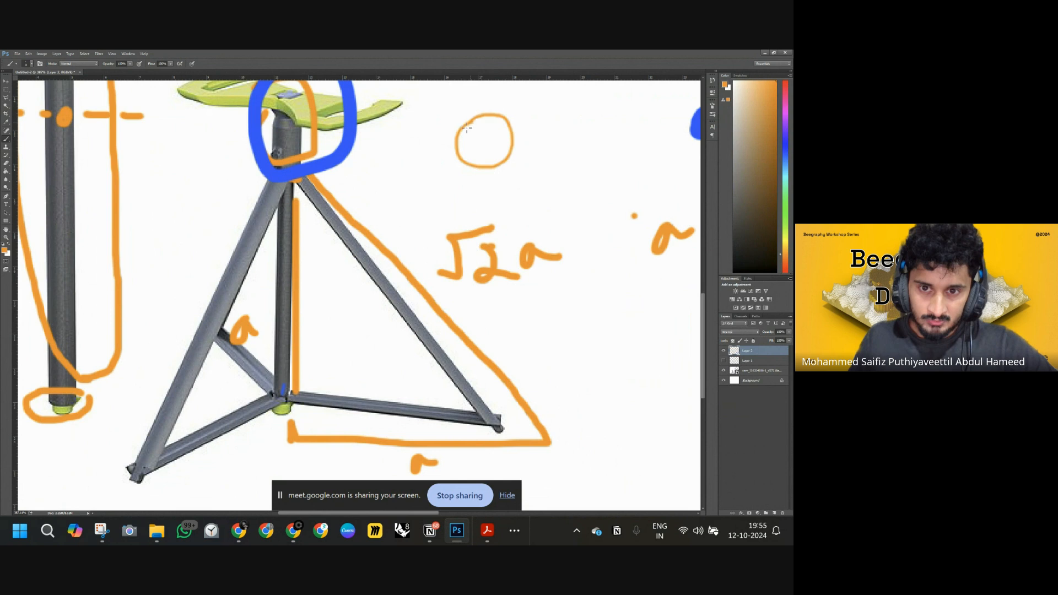
scroll(508, 160, "down", 6, "alt")
scroll(577, 110, "up", 8, "alt")
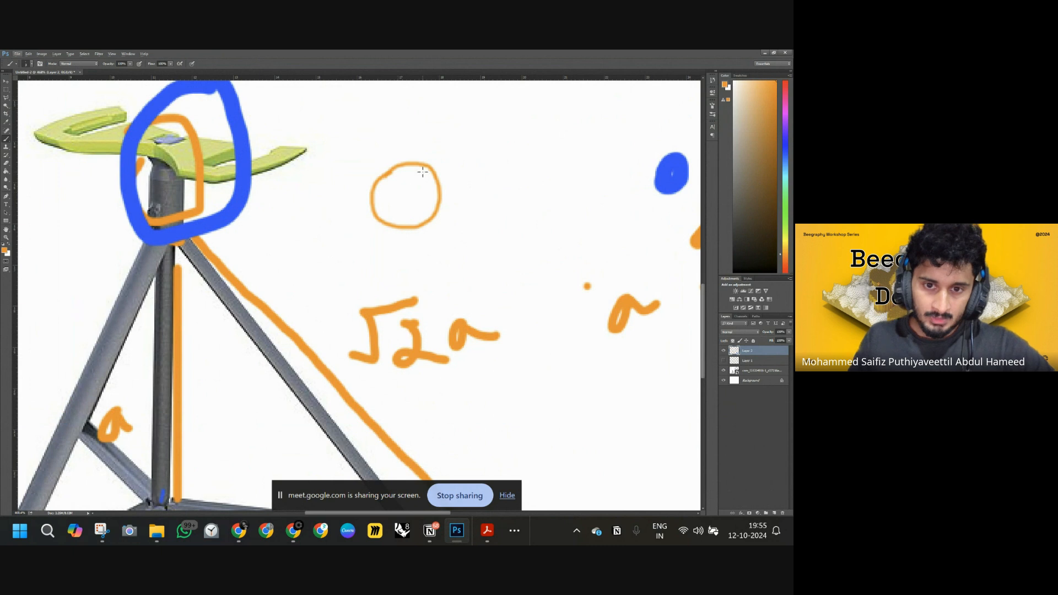
left_click_drag(408, 164, 553, 164, "shift")
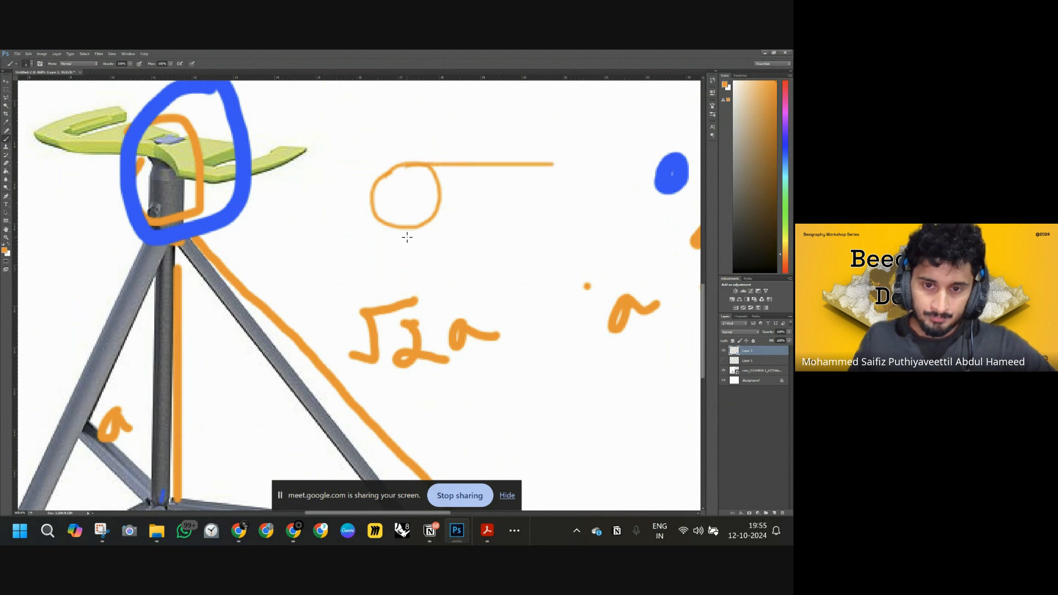
left_click_drag(435, 227, 540, 228, "shift")
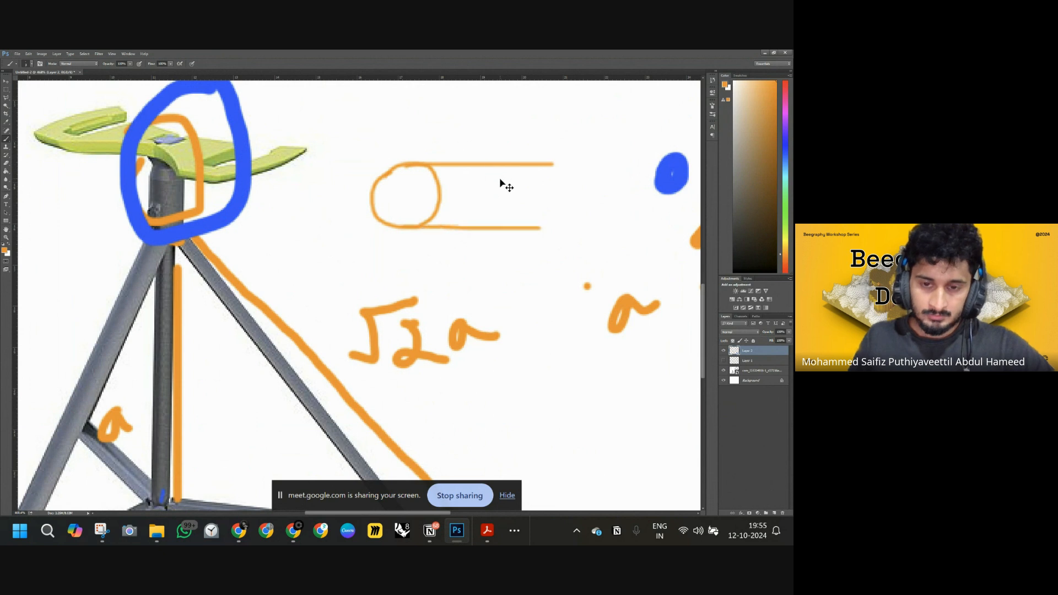
key("ctrl+alt+z")
key("ctrl+alt+z")
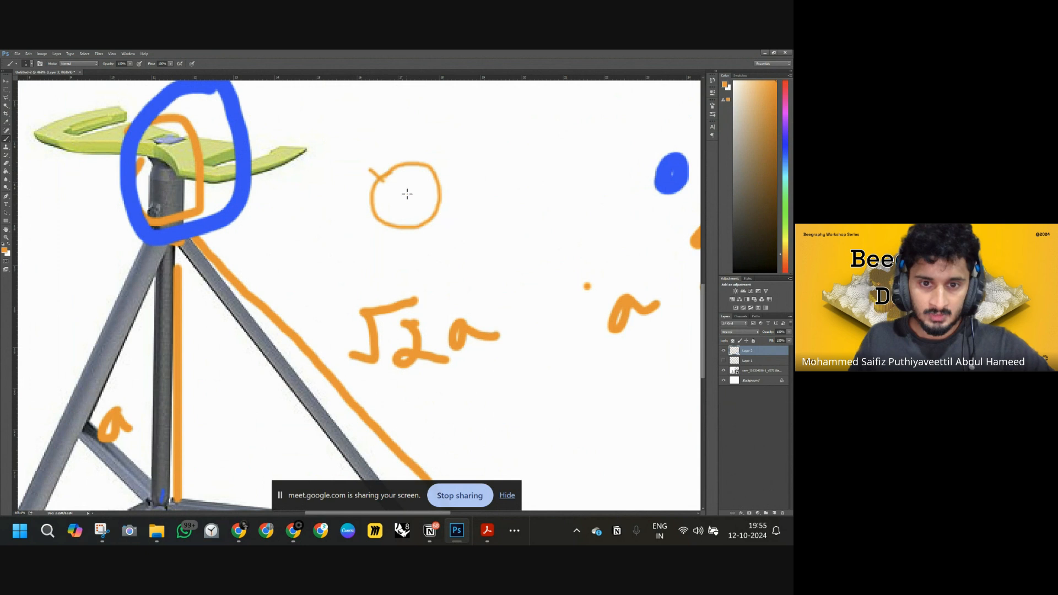
Sketch crosshairs and an inner circle in the circle, plus a curved arm linking it to the seat.
mouse_move(384, 183)
left_mouse_down()
mouse_move(451, 176)
mouse_move(400, 246)
left_mouse_up()
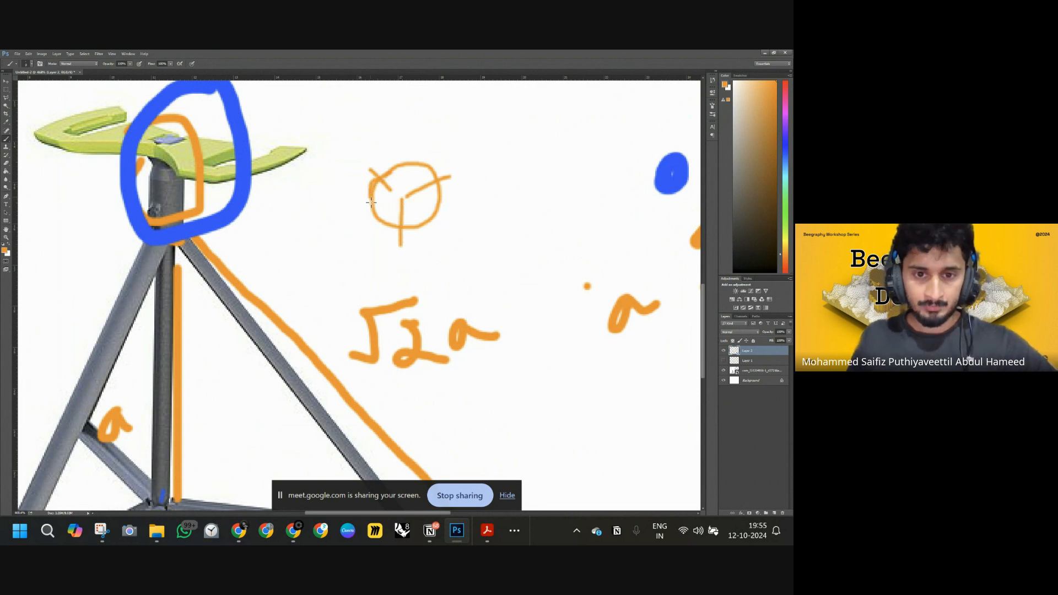
left_click_drag(428, 212, 431, 207)
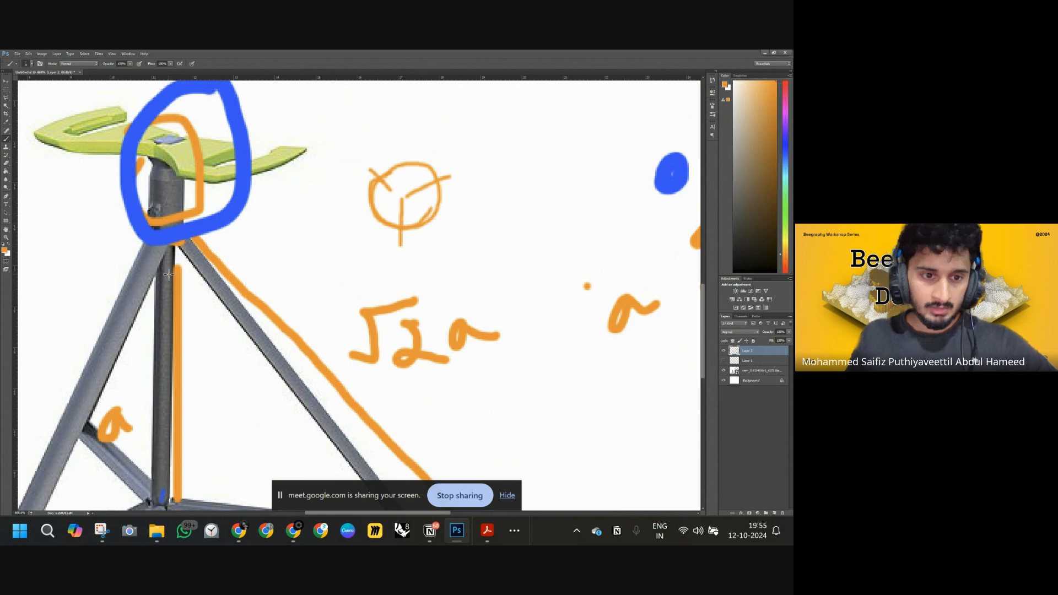
mouse_move(173, 268)
left_mouse_down()
mouse_move(398, 185)
mouse_move(384, 190)
left_mouse_up()
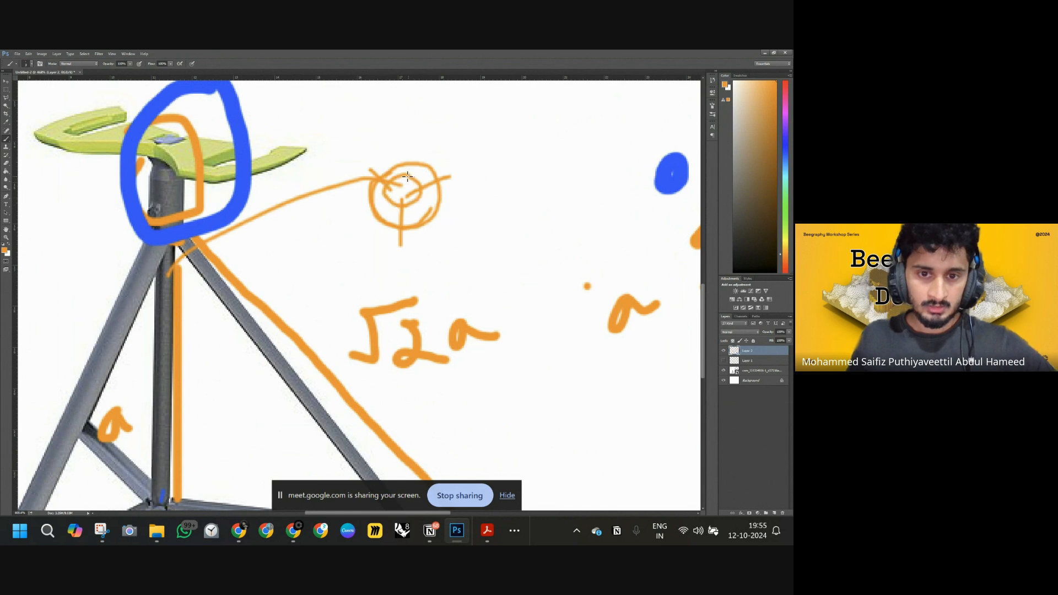
left_click_drag(424, 197, 397, 208)
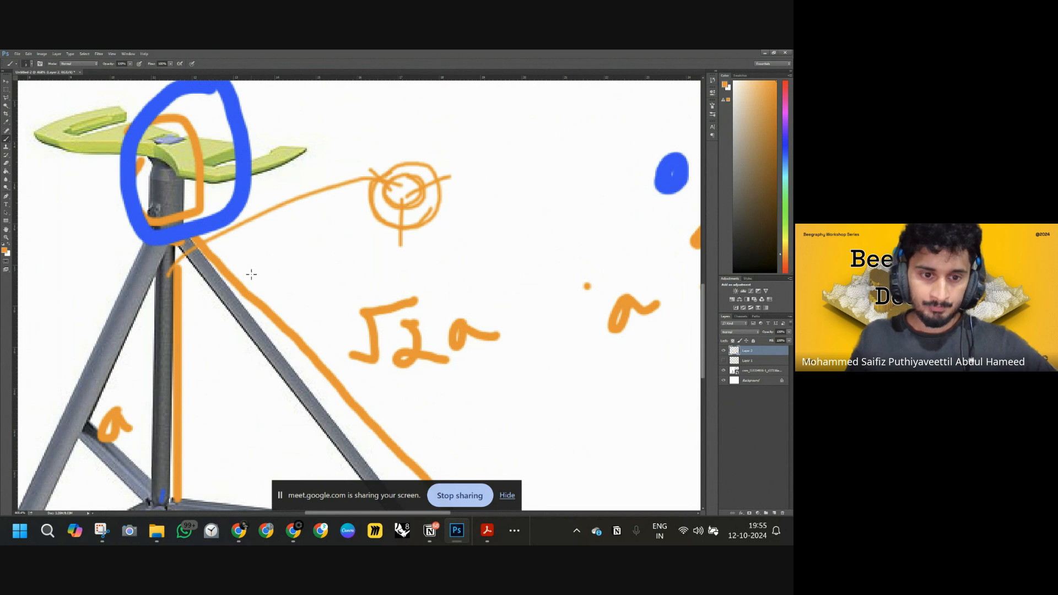
Add a second arm line and radiating handle prongs around the sketched circle.
scroll(252, 281, "down", 2)
scroll(256, 290, "down", 5, "alt")
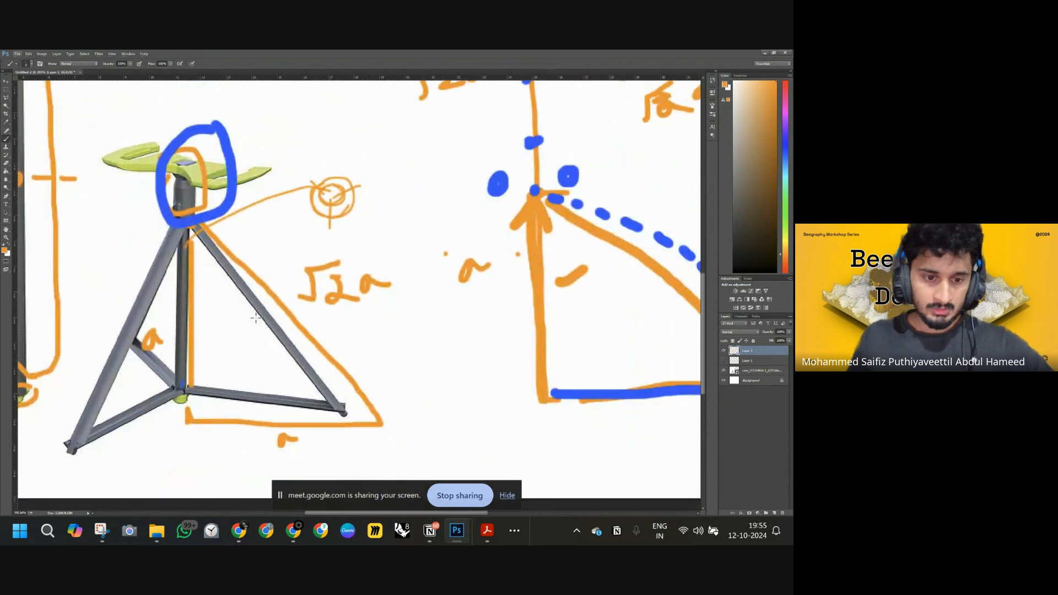
scroll(137, 320, "down", 2, "alt")
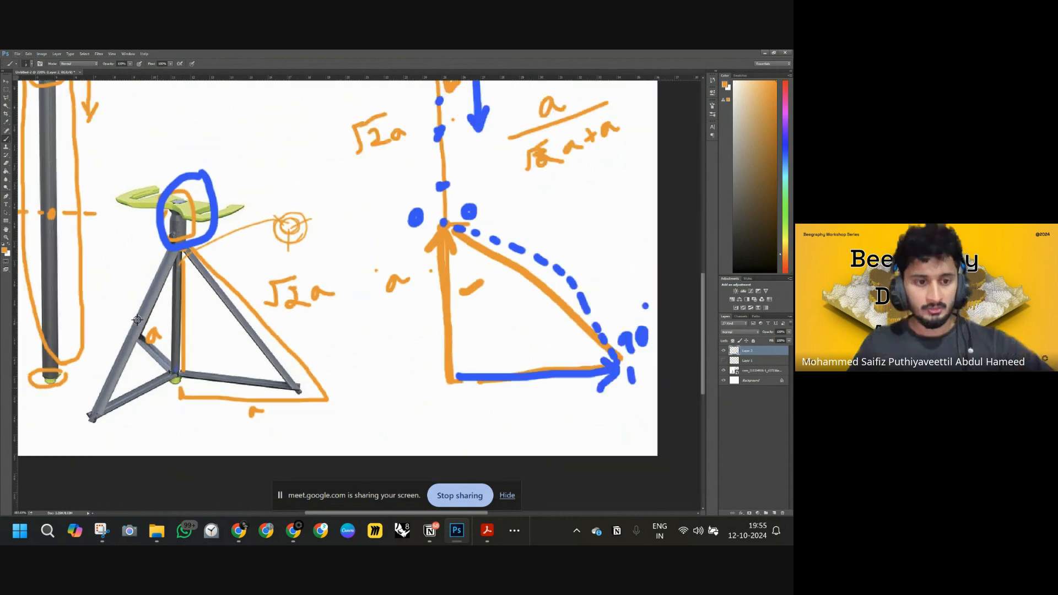
scroll(56, 241, "down", 1, "alt")
scroll(59, 238, "up", 4, "alt")
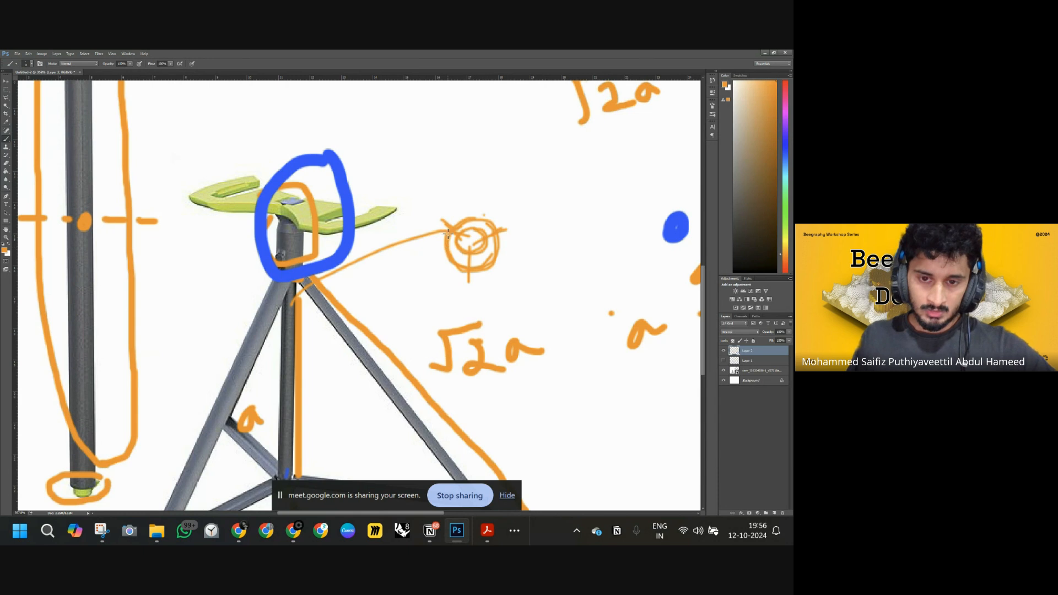
mouse_move(448, 233)
left_mouse_down()
mouse_move(321, 298)
mouse_move(464, 265)
left_mouse_up()
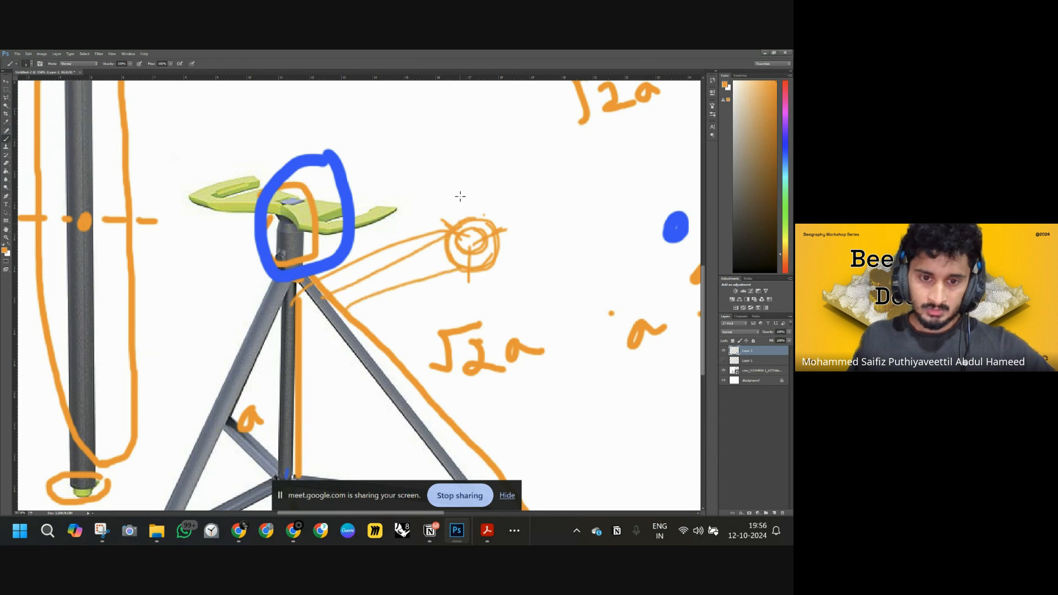
mouse_move(460, 218)
left_mouse_down()
mouse_move(489, 102)
mouse_move(489, 252)
mouse_move(561, 319)
mouse_move(490, 241)
left_mouse_up()
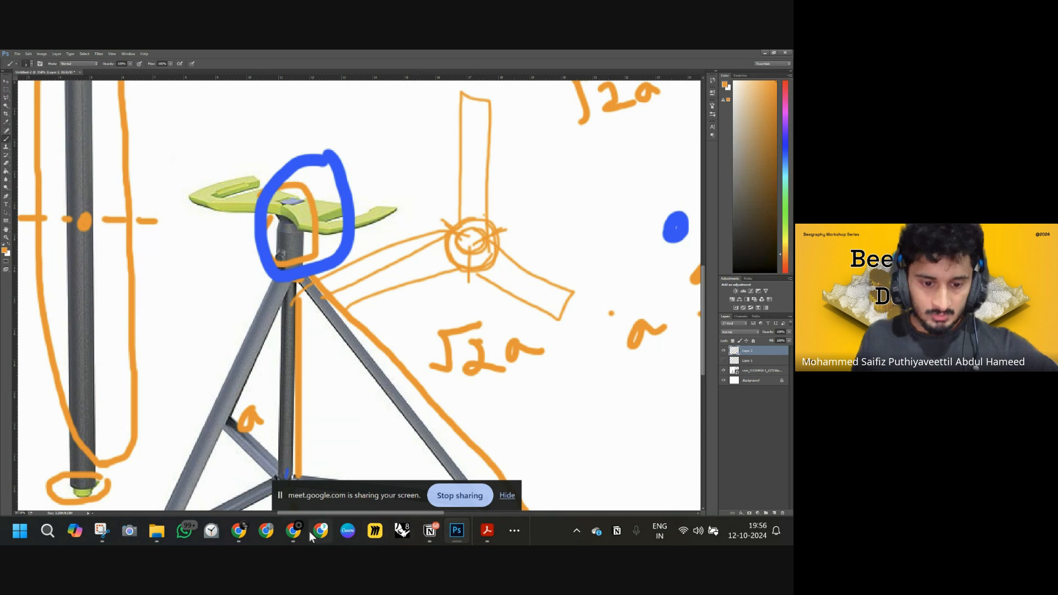
Switch back to Beegraphy and inspect the stool's arm lines in the 3D viewport alongside the node graph.
mouse_move(292, 533)
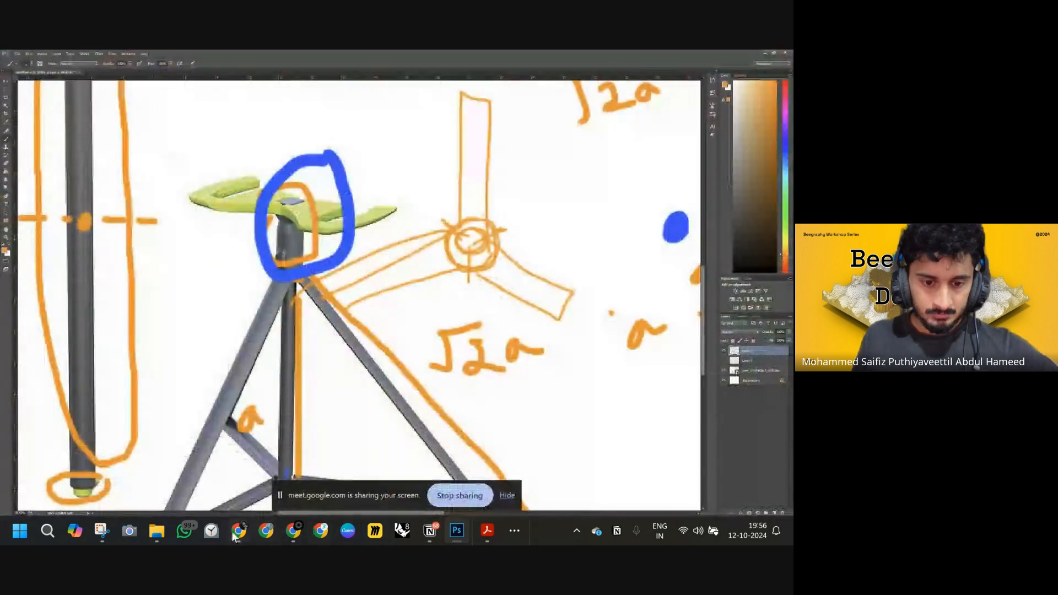
mouse_move(234, 534)
left_click(259, 471)
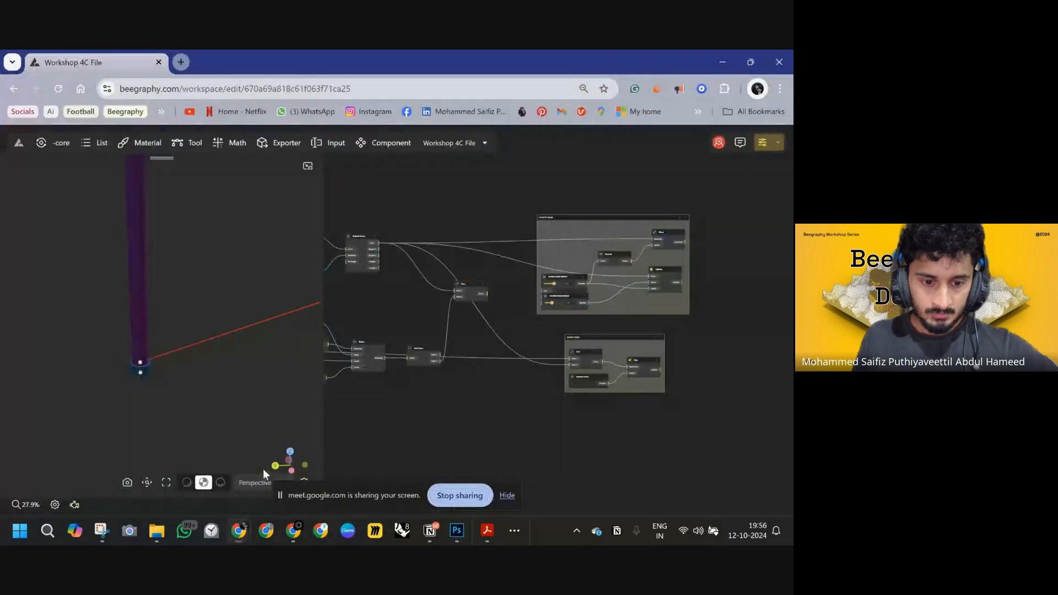
left_click_drag(468, 360, 598, 371)
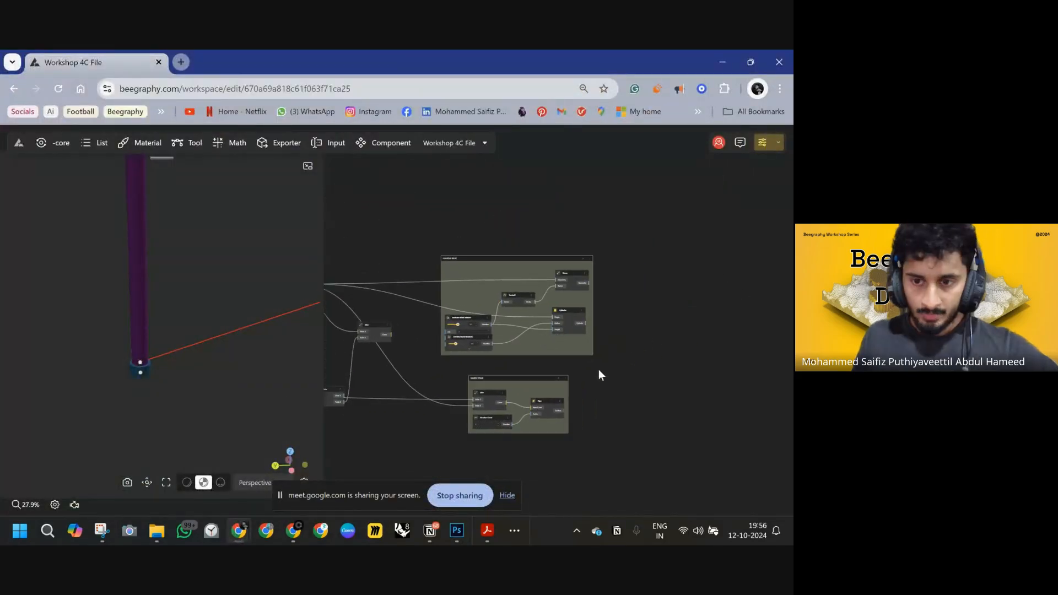
left_click_drag(409, 236, 537, 311)
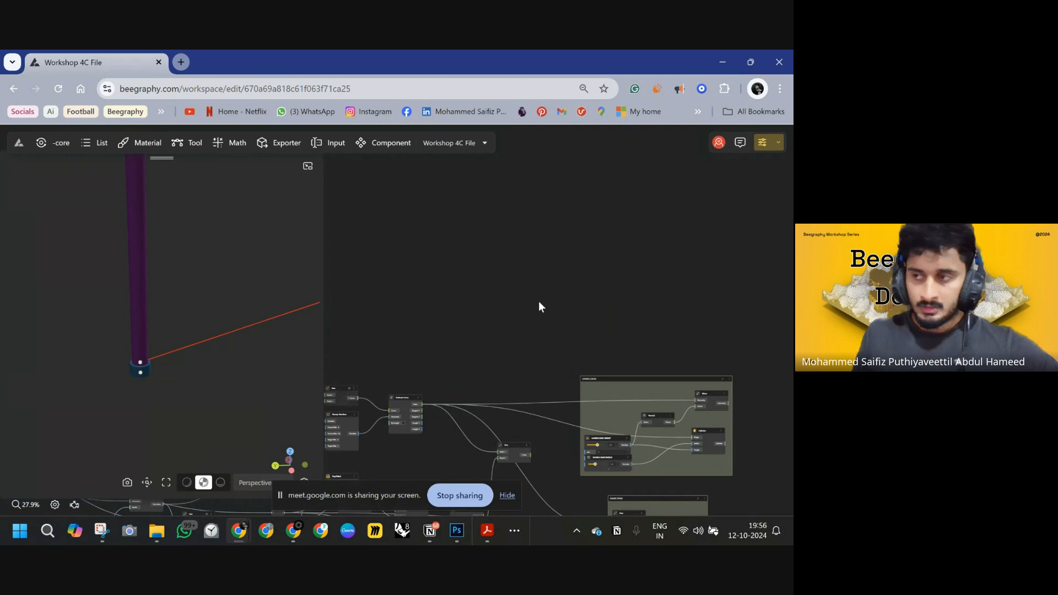
scroll(280, 323, "down", 1)
scroll(277, 330, "down", 4)
right_click_drag(279, 330, 240, 361)
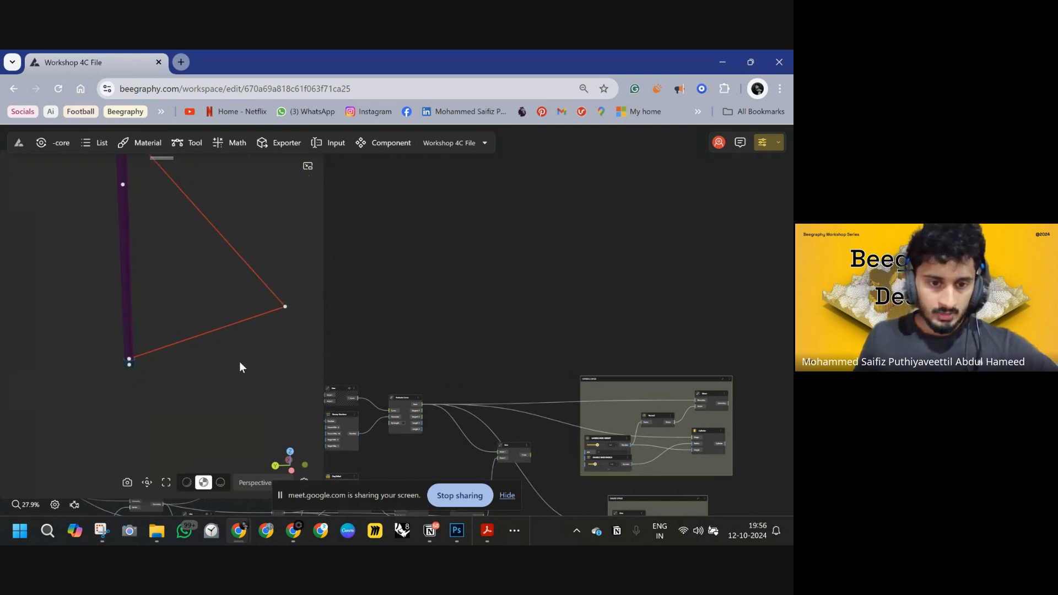
left_click(219, 351)
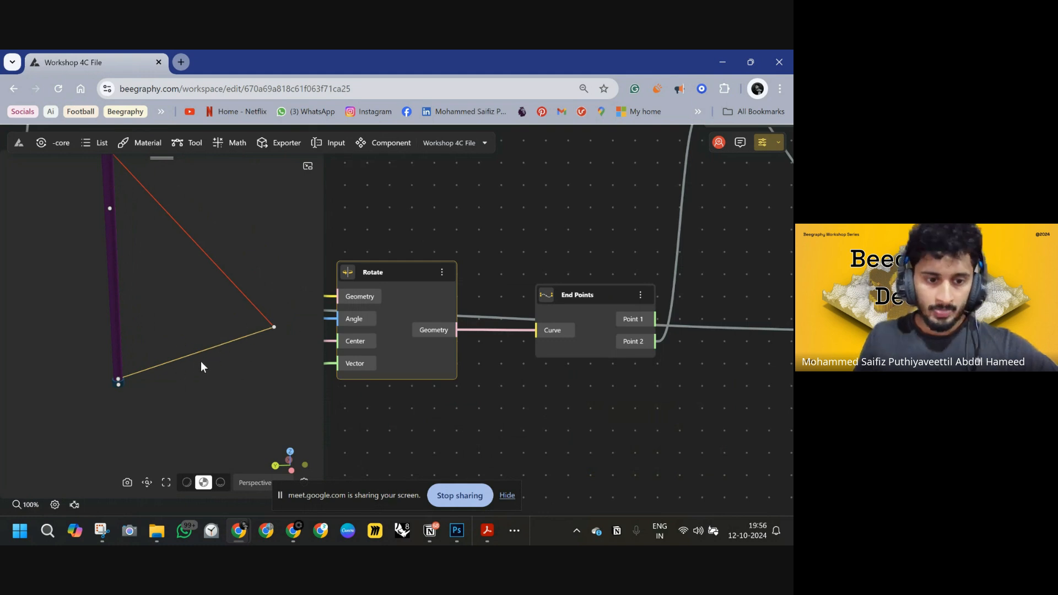
right_click_drag(231, 383, 198, 404)
left_click_drag(216, 361, 168, 375)
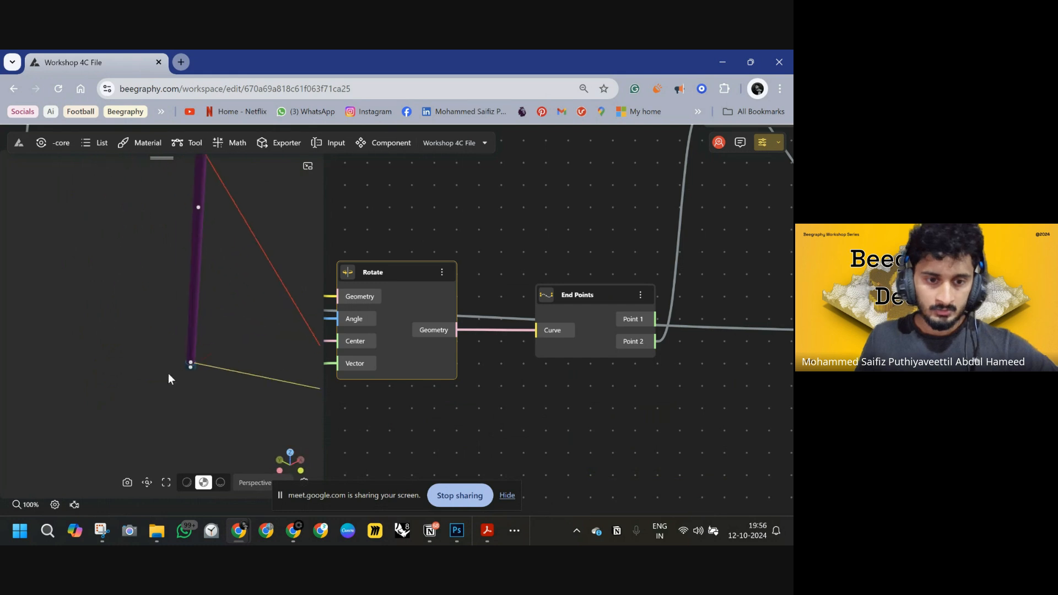
left_click_drag(250, 326, 218, 273)
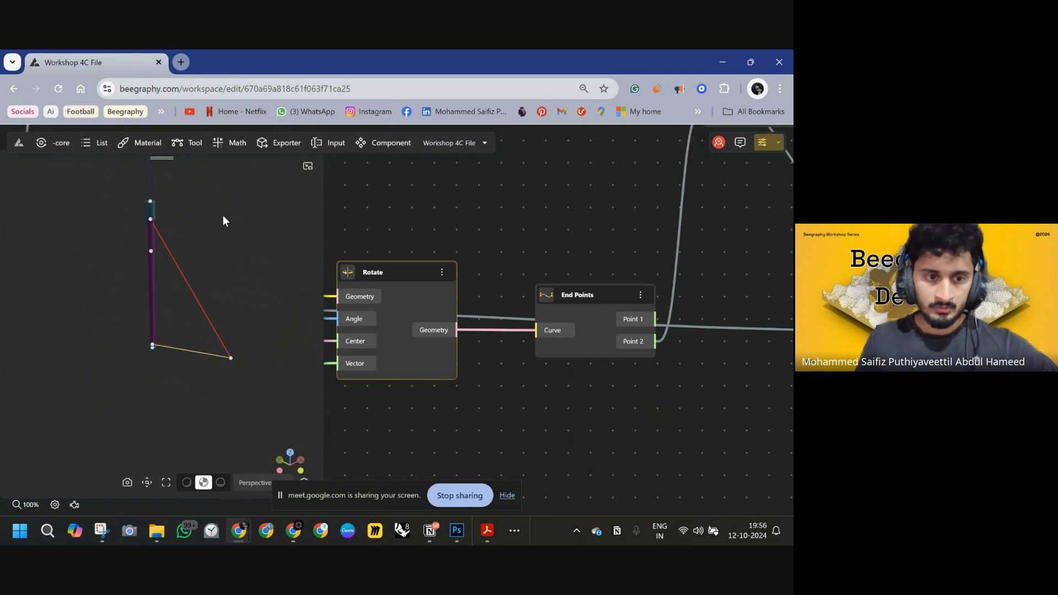
scroll(590, 258, "down", 3)
right_click_drag(611, 258, 359, 452)
scroll(607, 286, "down", 5)
right_click_drag(577, 298, 557, 344)
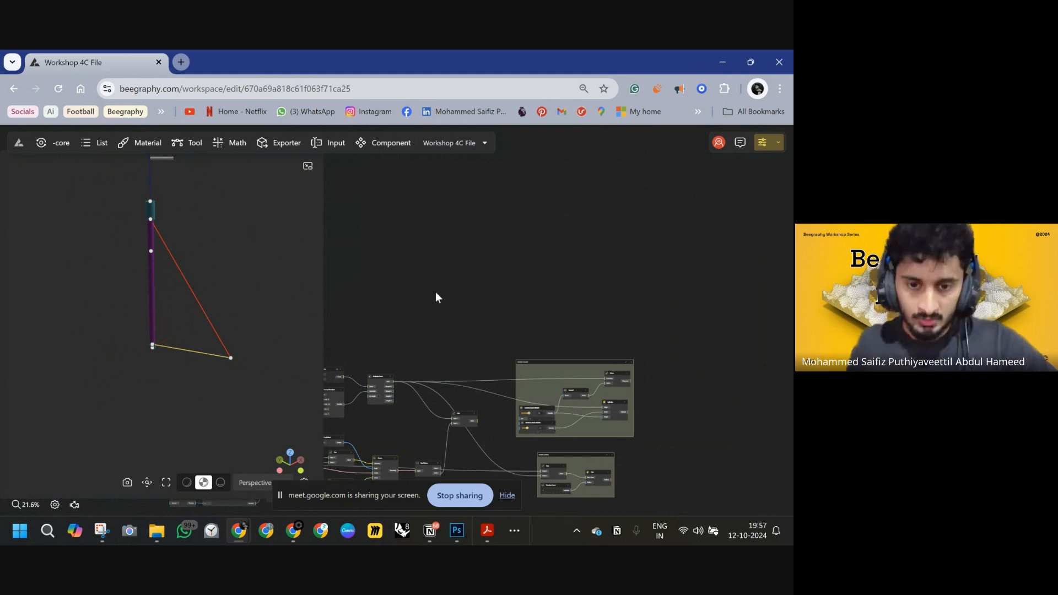
scroll(444, 314, "up", 5)
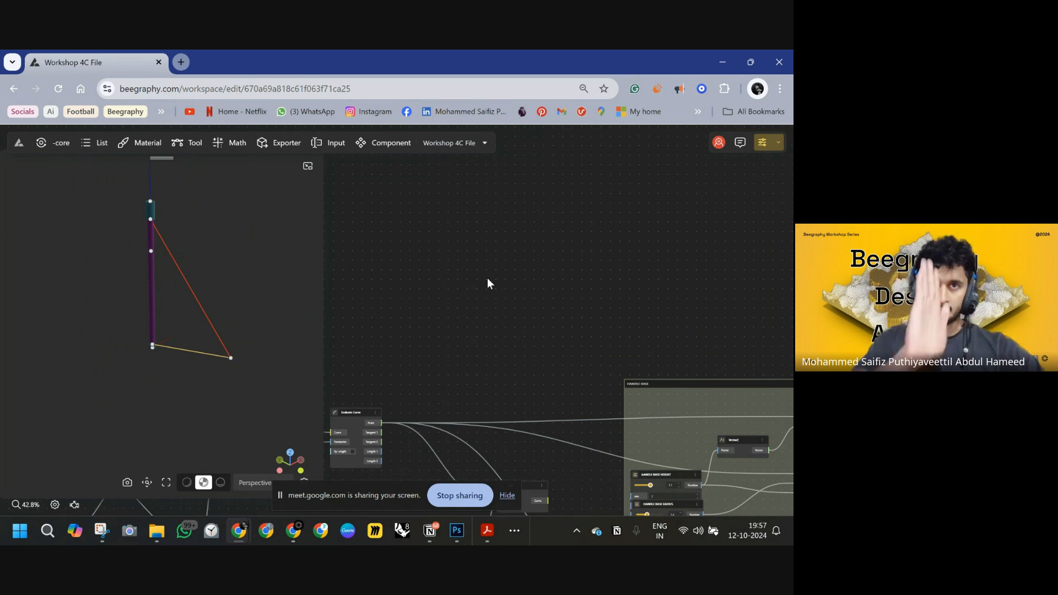
Add a Perp Planes node and connect the arm line's curve to its Curve input.
left_click(523, 270)
double_click(524, 273)
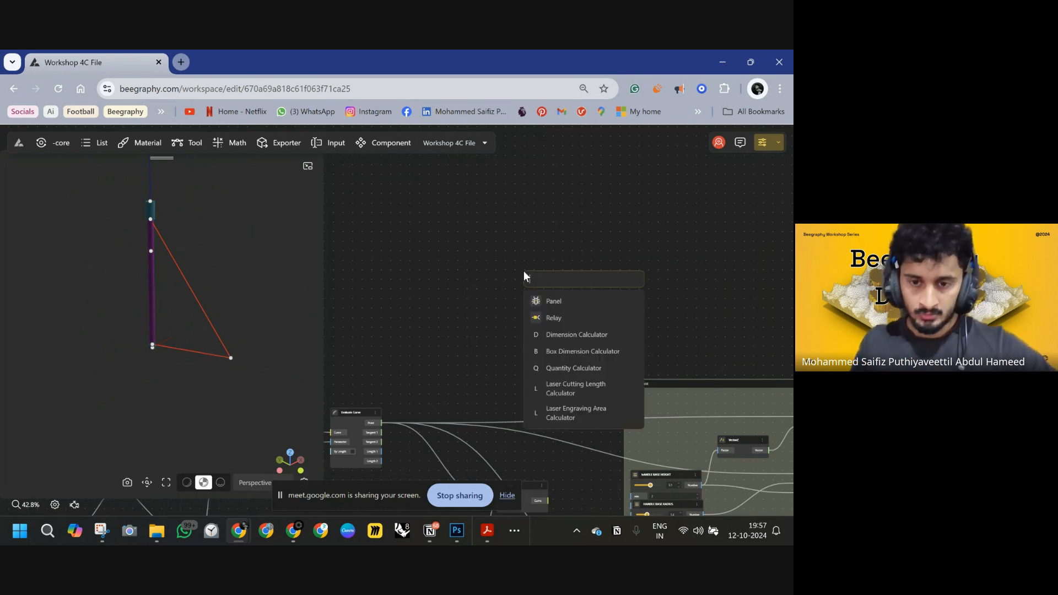
type("PER")
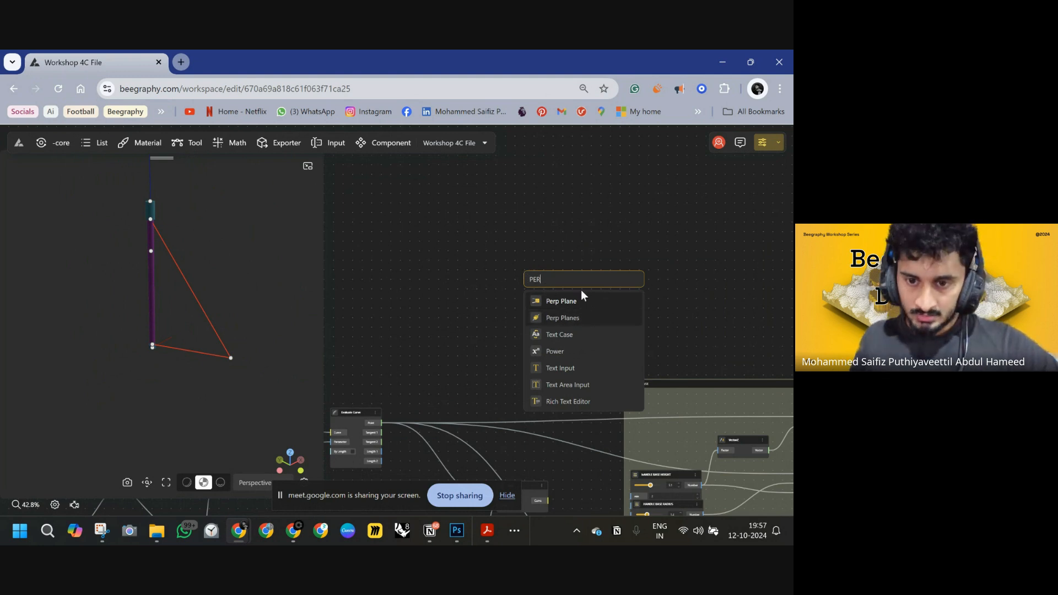
key("Return")
left_click_drag(549, 278, 646, 263)
scroll(564, 295, "down", 5)
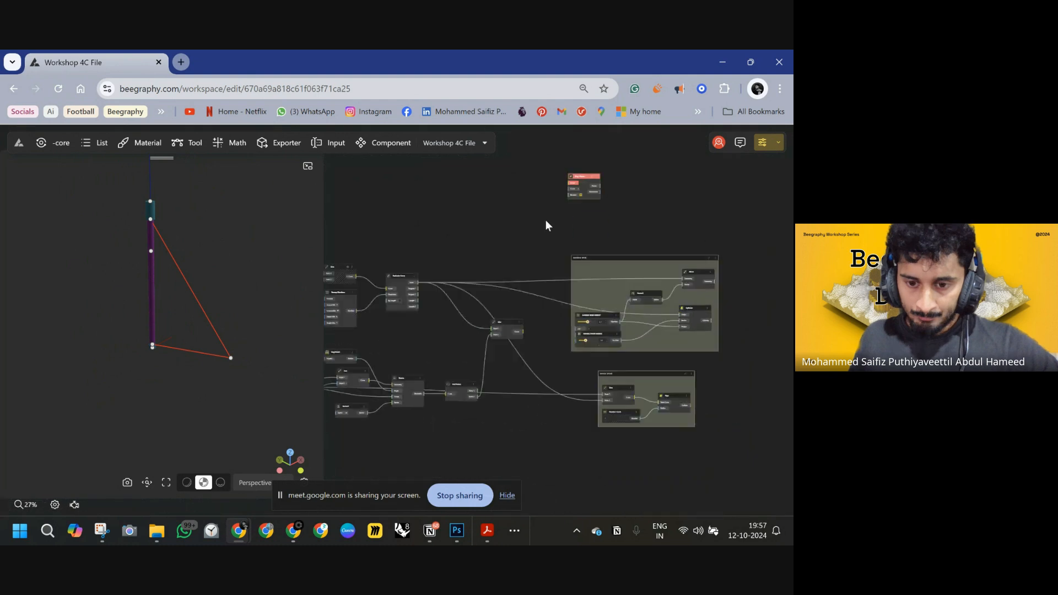
left_click(173, 349)
scroll(474, 335, "down", 4)
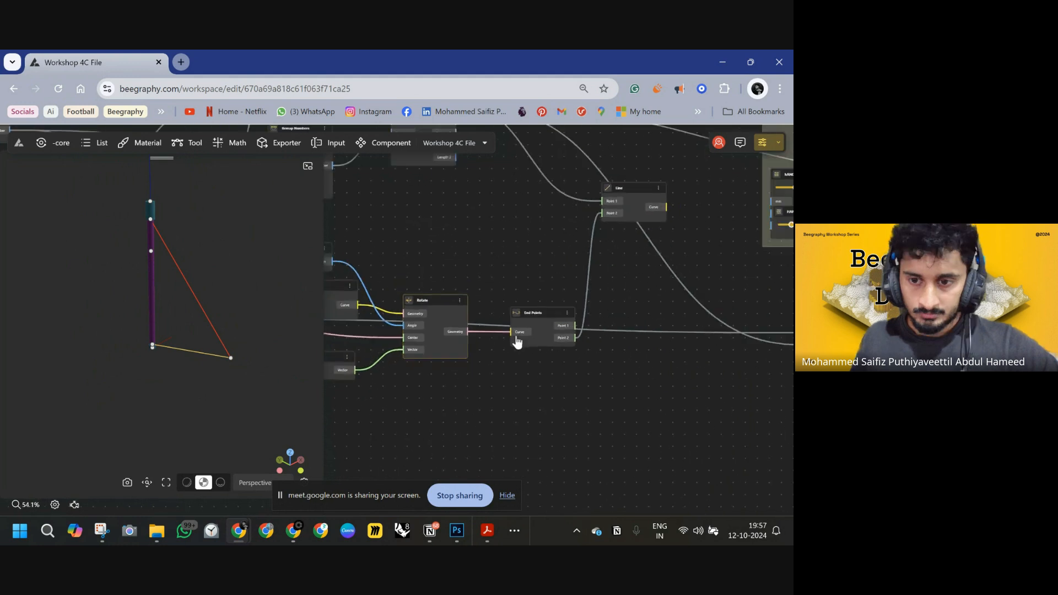
left_click_drag(408, 416, 610, 252)
scroll(577, 229, "down", 3)
scroll(602, 229, "down", 5)
scroll(634, 248, "up", 4)
scroll(628, 254, "up", 3)
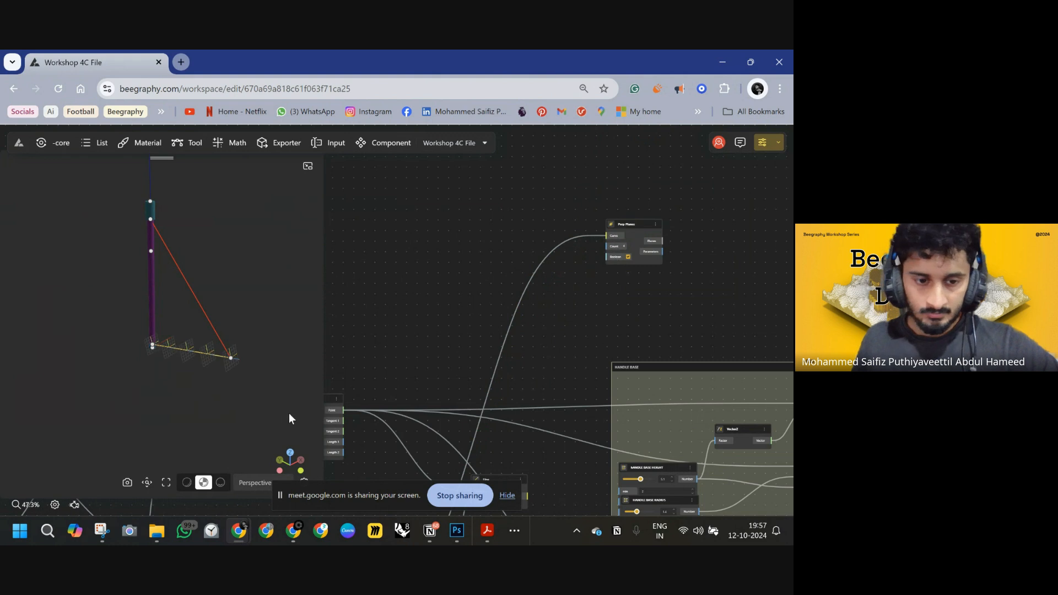
Set the Perp Planes node's Count to 2.
left_click_drag(233, 375, 145, 369)
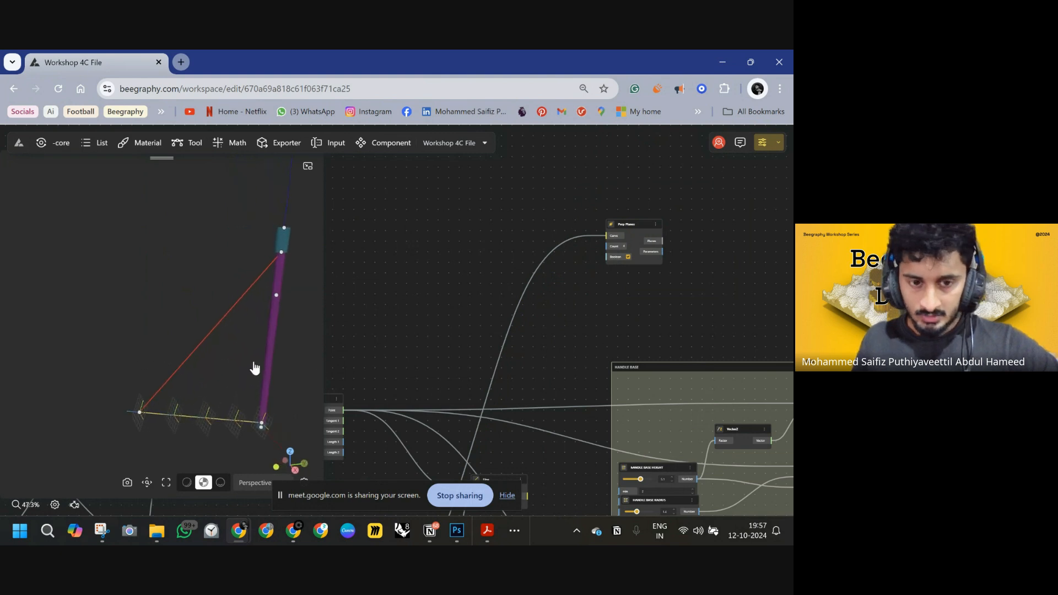
scroll(208, 405, "down", 5)
right_click_drag(206, 405, 231, 412)
left_click_drag(207, 407, 307, 434)
scroll(213, 273, "up", 4)
scroll(193, 253, "up", 2)
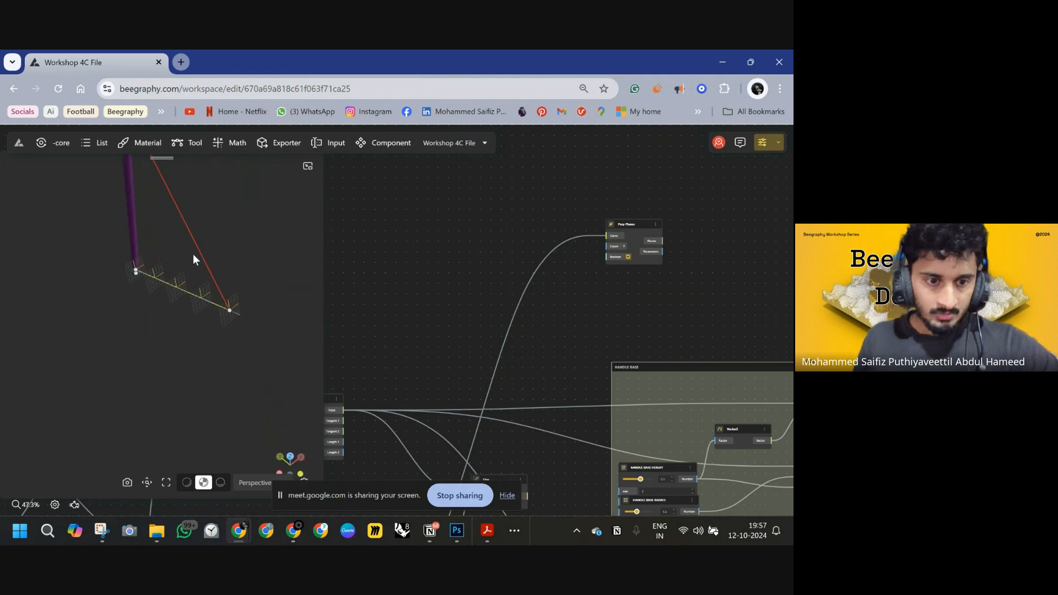
scroll(606, 253, "up", 5)
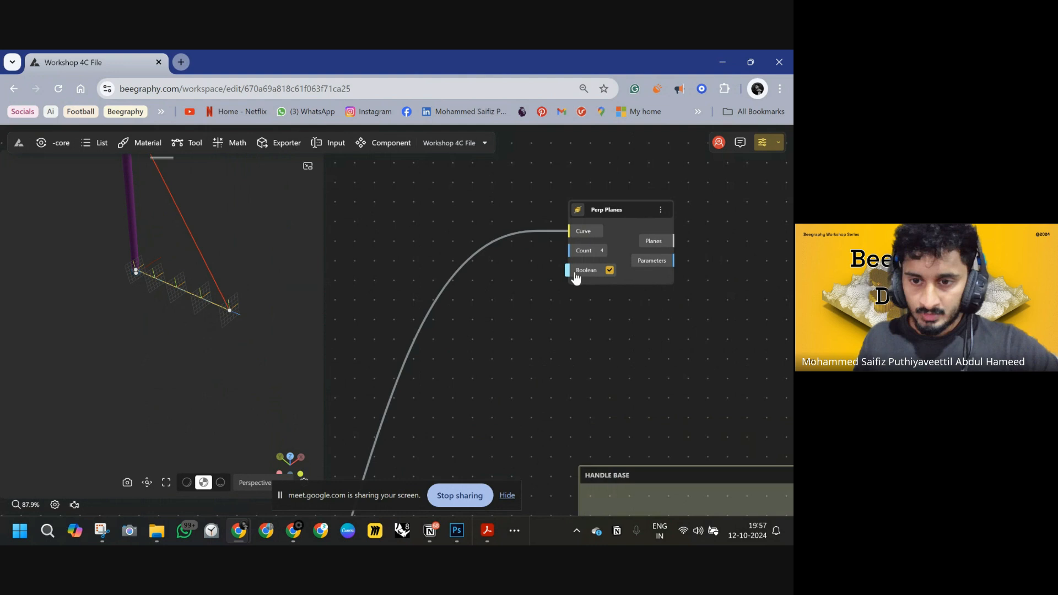
left_click(605, 256)
type("2")
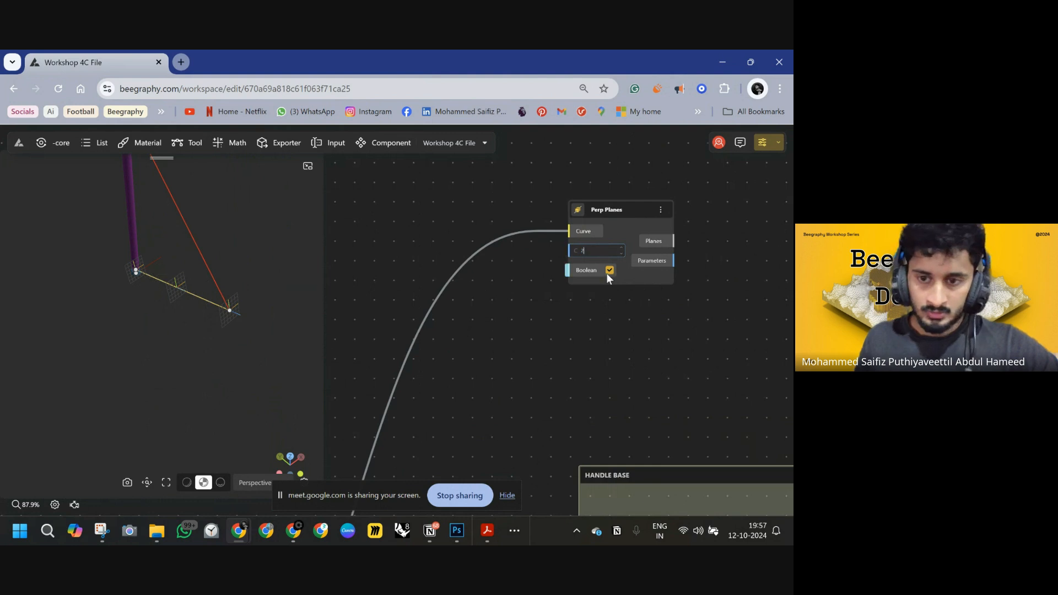
Add a Circle node and connect the perpendicular planes to its Origin input.
left_click_drag(630, 312, 520, 334)
double_click(611, 287)
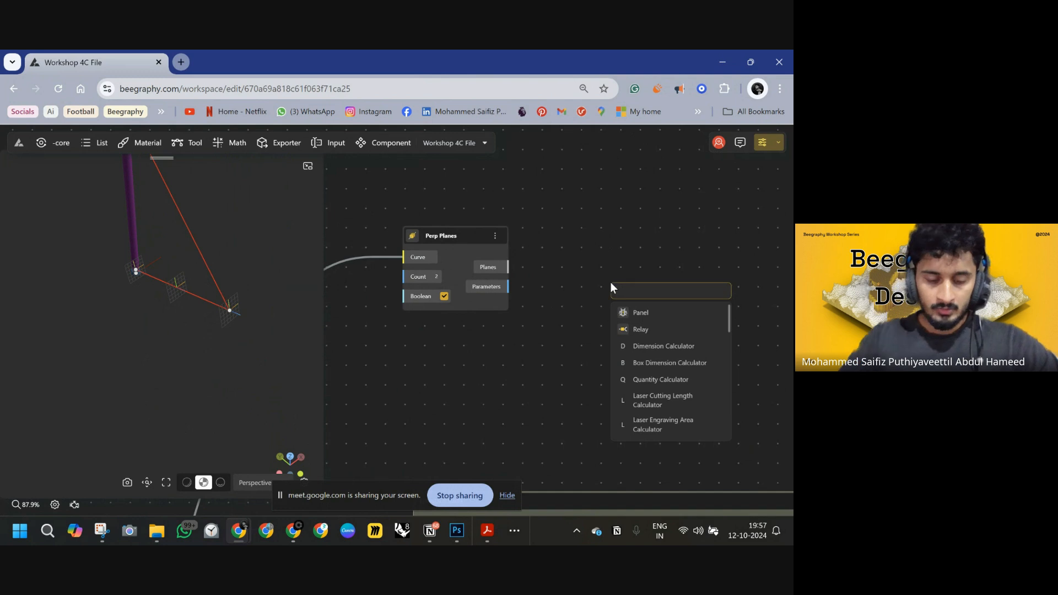
type("CI")
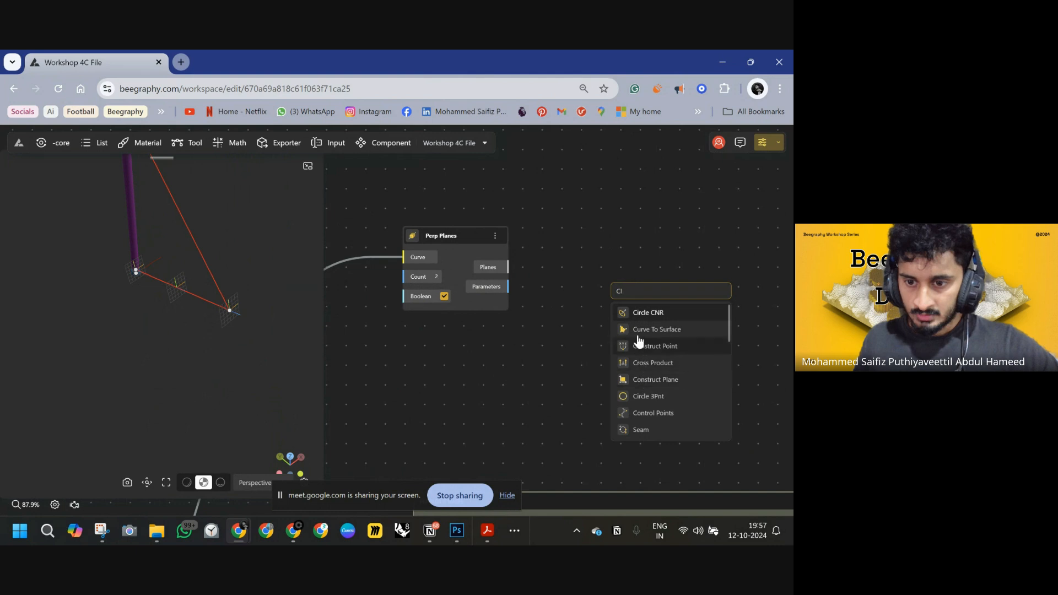
type("RCLE")
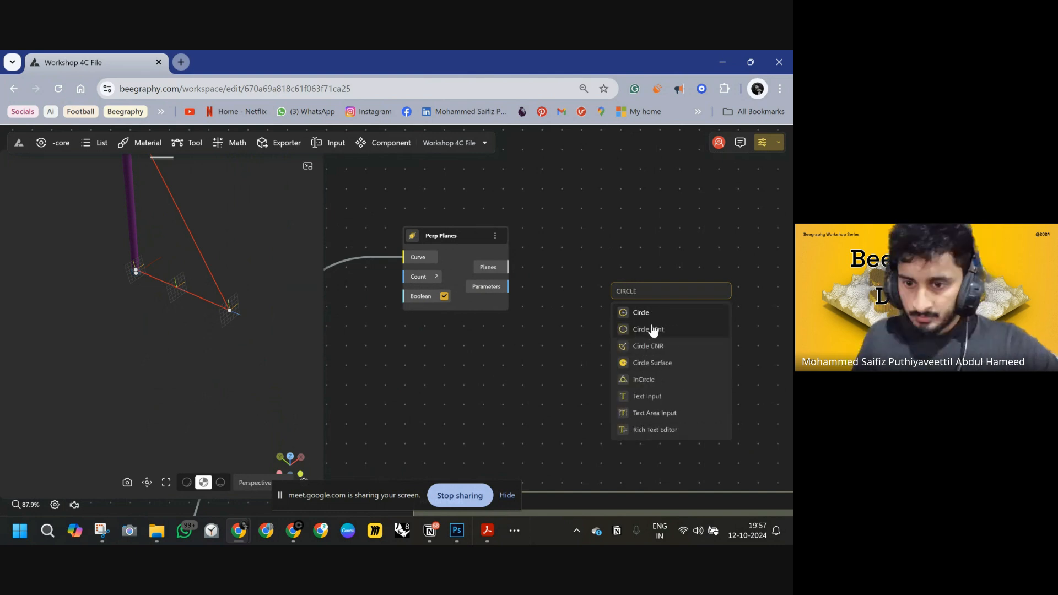
left_click(639, 319)
left_click_drag(612, 313, 509, 267)
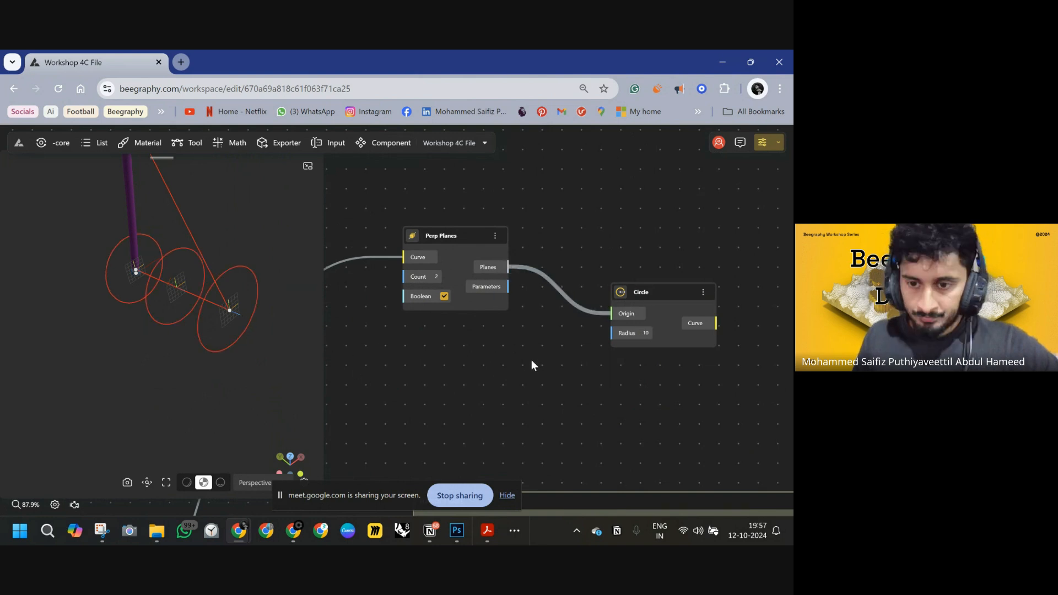
Add a Number Const of 1.6 and connect it to the circle's Radius input.
double_click(421, 351)
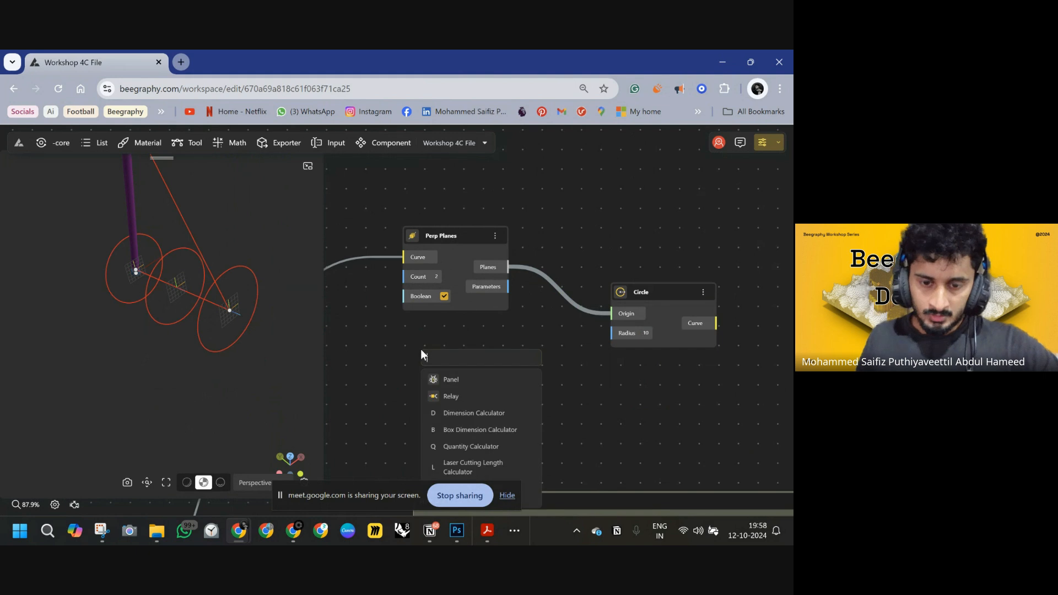
type("1.6")
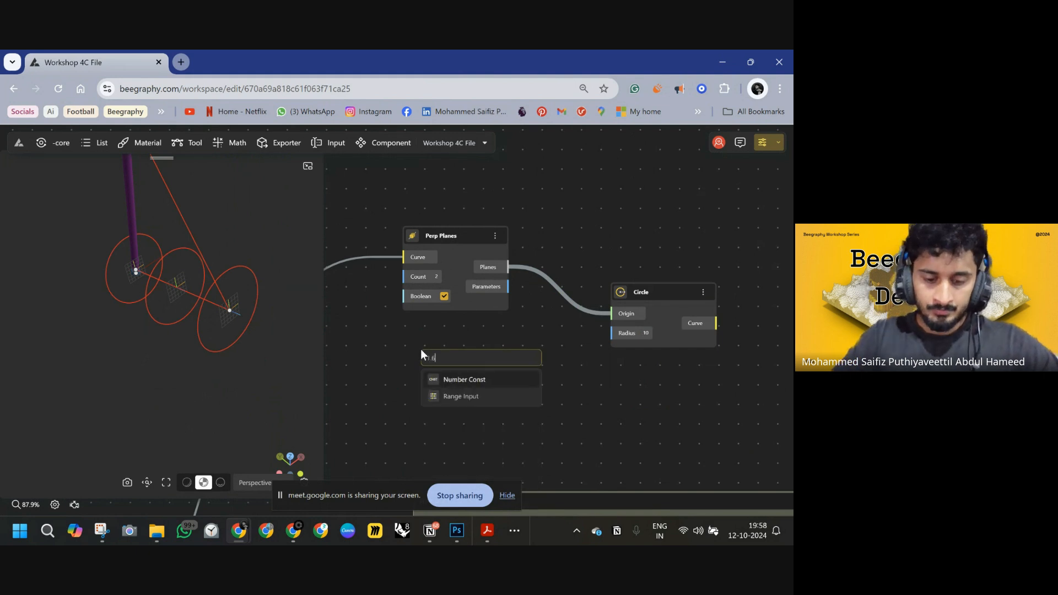
left_click(465, 380)
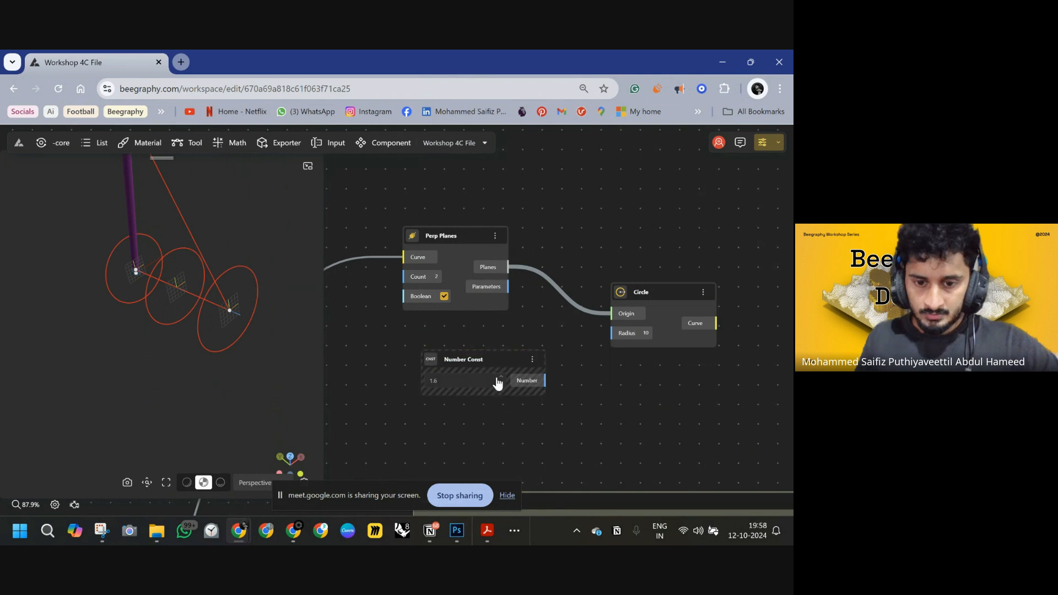
left_click_drag(484, 358, 460, 338)
left_click_drag(521, 359, 610, 333)
left_click_drag(689, 296, 647, 249)
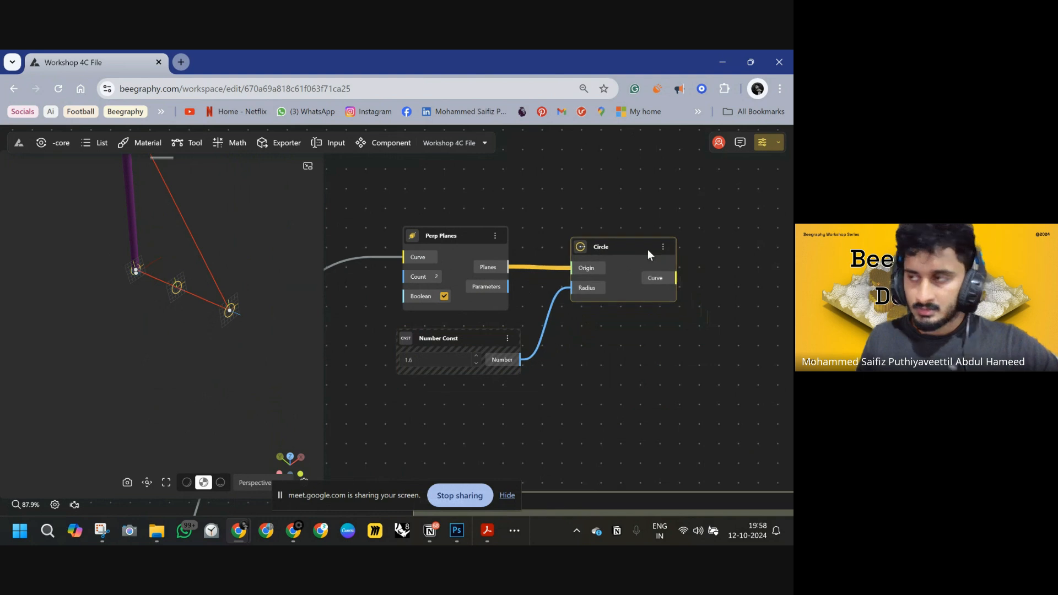
right_click_drag(658, 310, 523, 306)
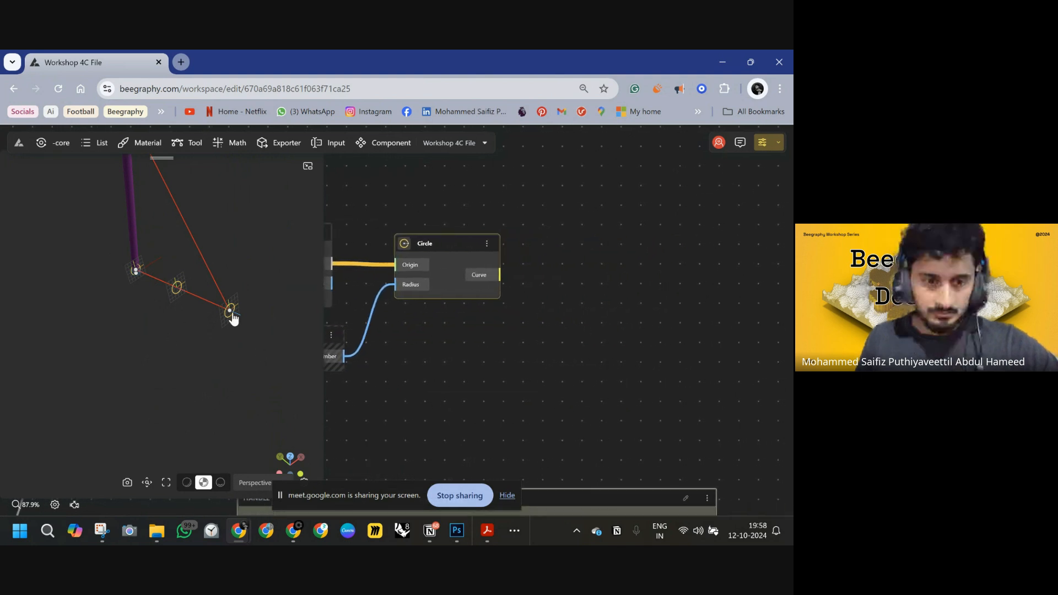
left_click_drag(230, 311, 75, 284)
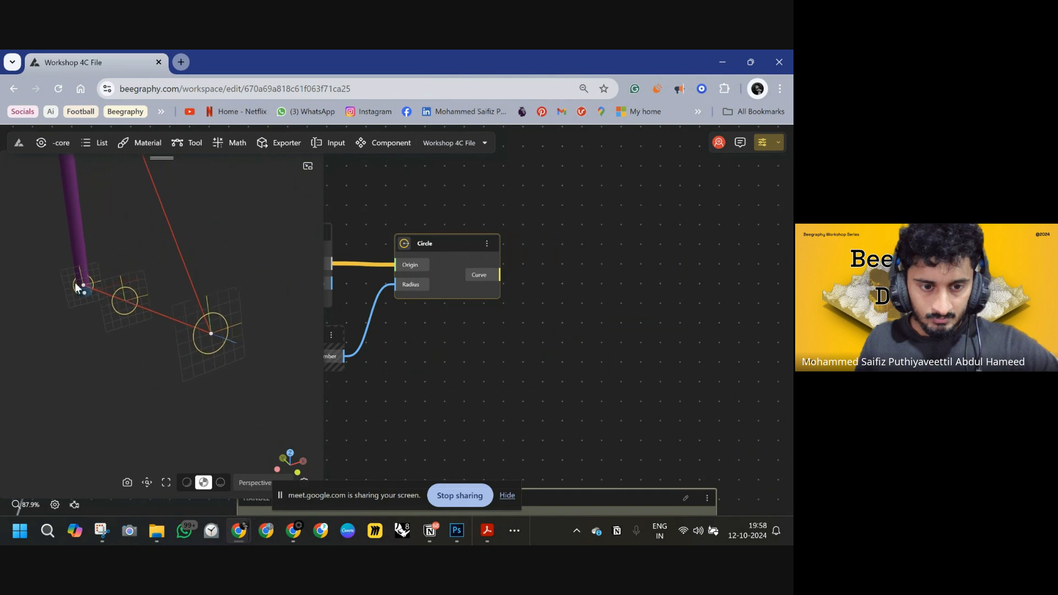
right_click_drag(565, 323, 495, 323)
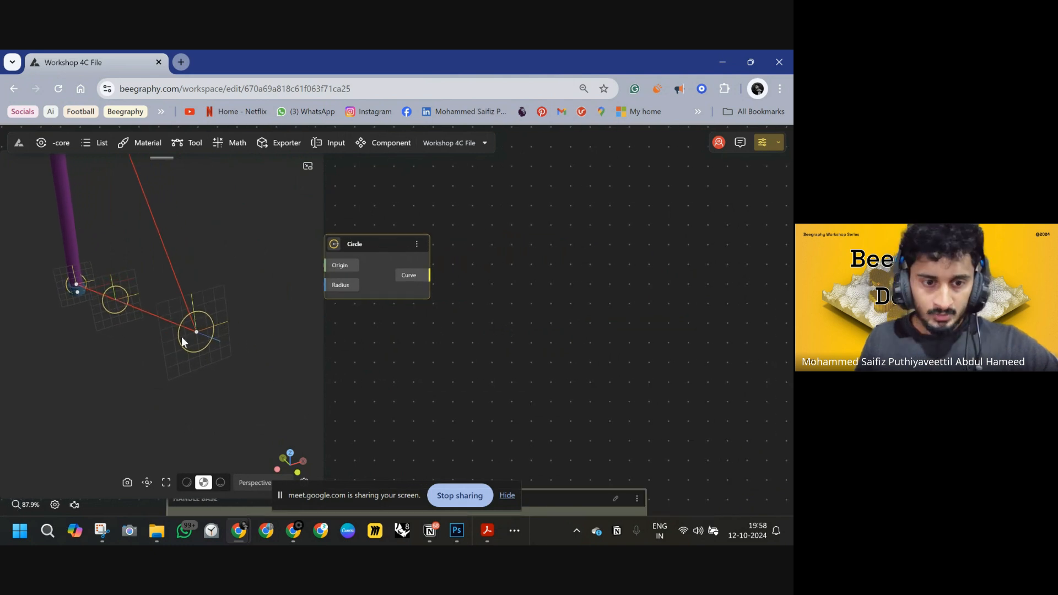
Add a Divide By Count node to the graph.
scroll(558, 290, "right", 2)
double_click(554, 278)
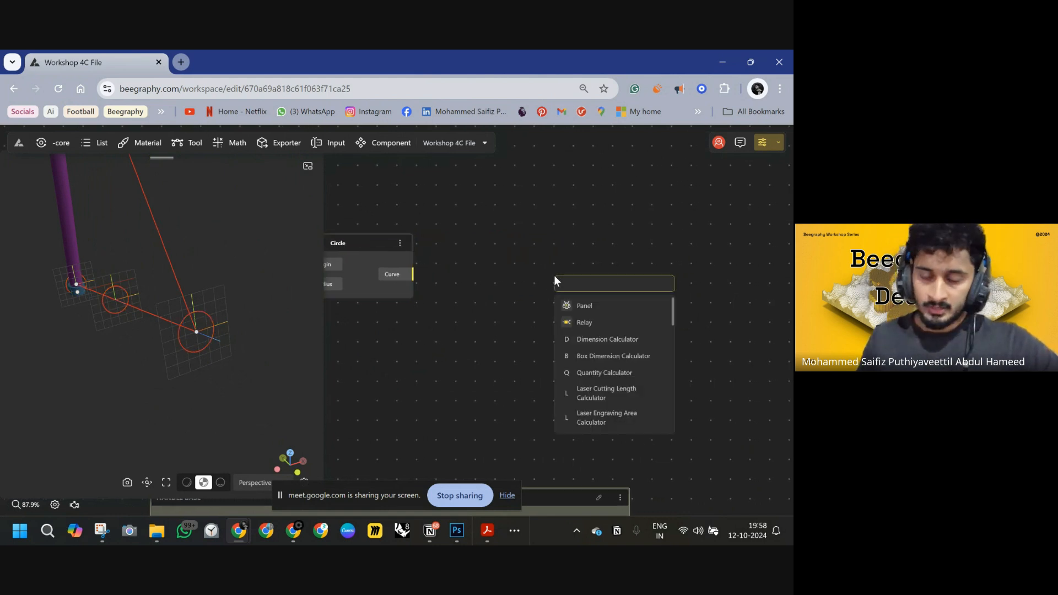
type("DIV")
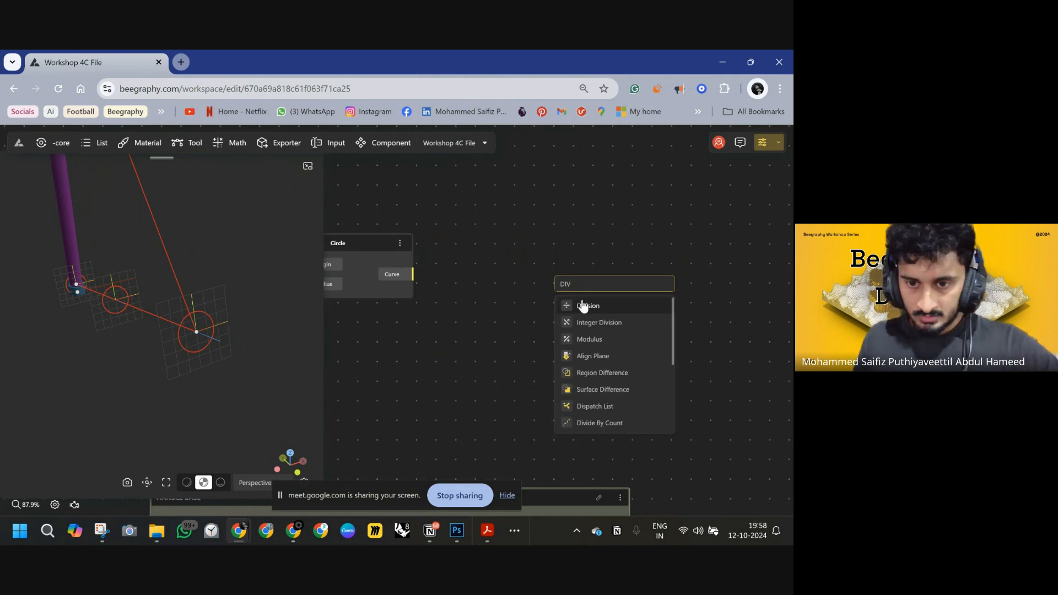
type("IDE")
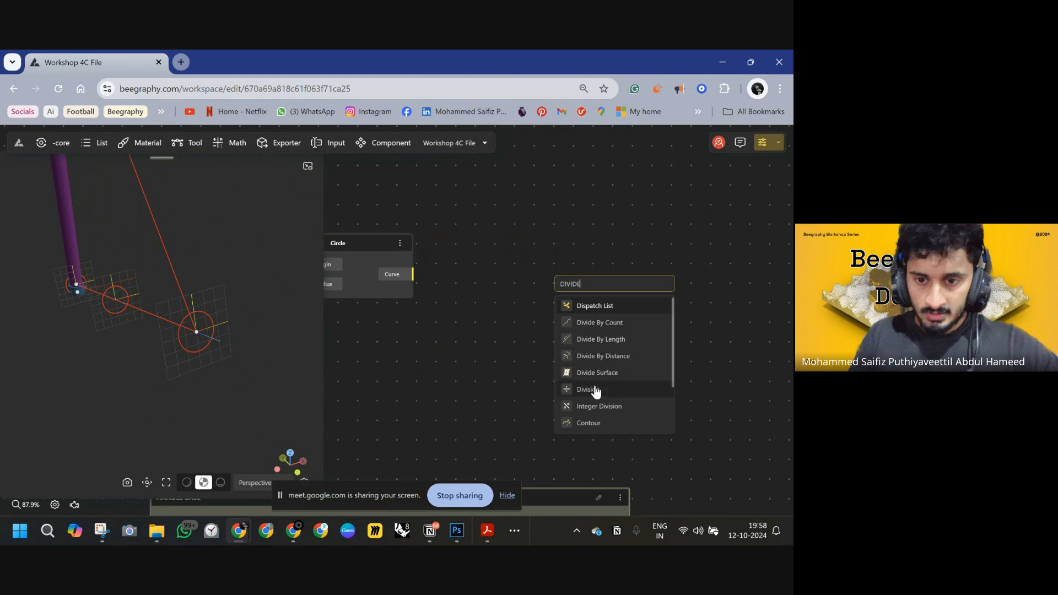
left_click(599, 324)
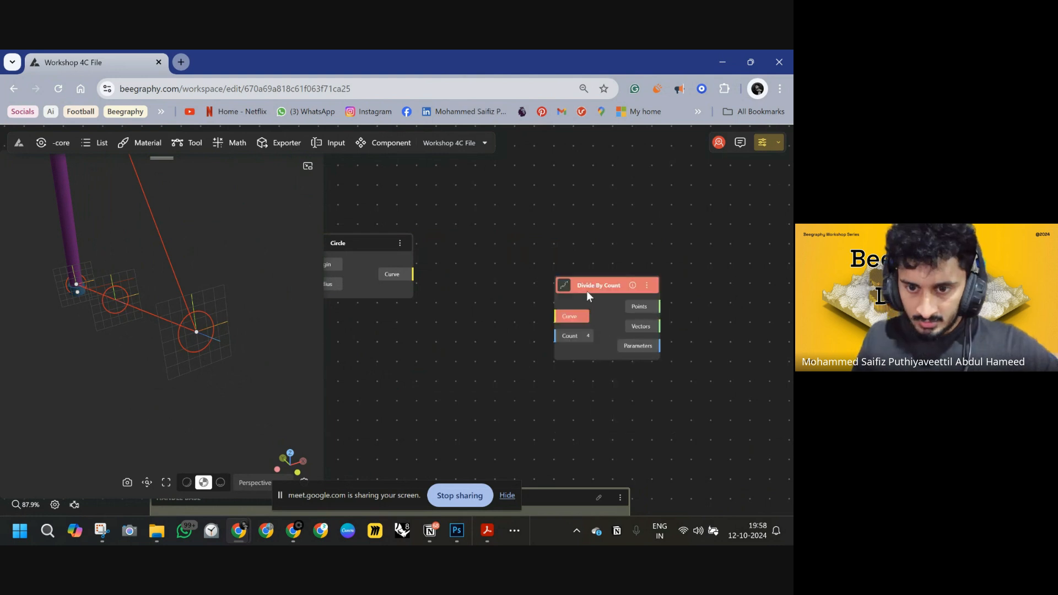
left_click_drag(586, 290, 511, 293)
Set the Divide By Count node's Count to 3 and connect the circle's curve to its Curve input.
left_click(513, 339)
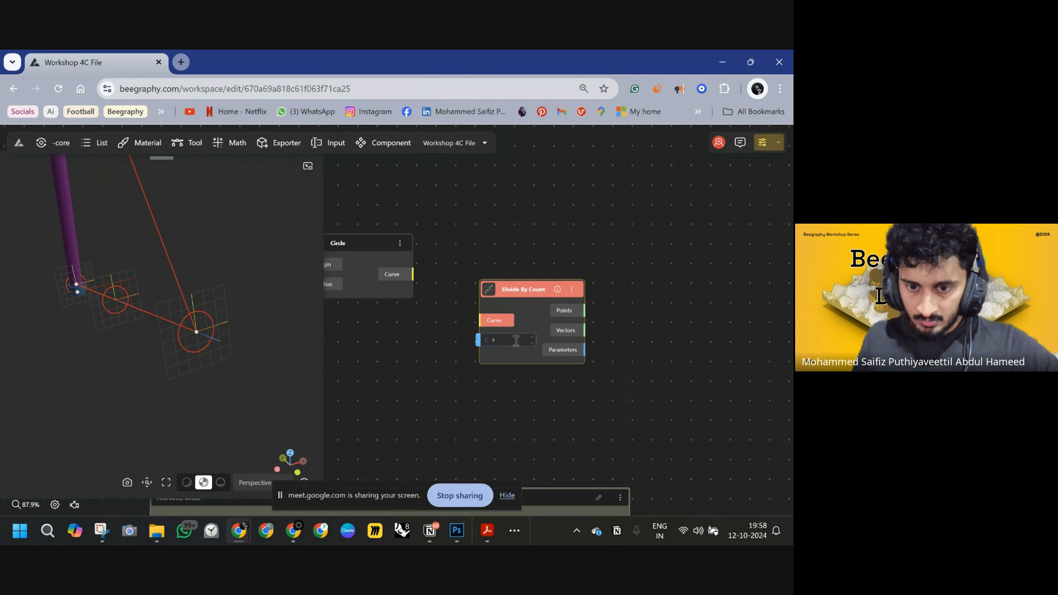
left_click_drag(517, 340, 480, 341)
type("3")
key("Return")
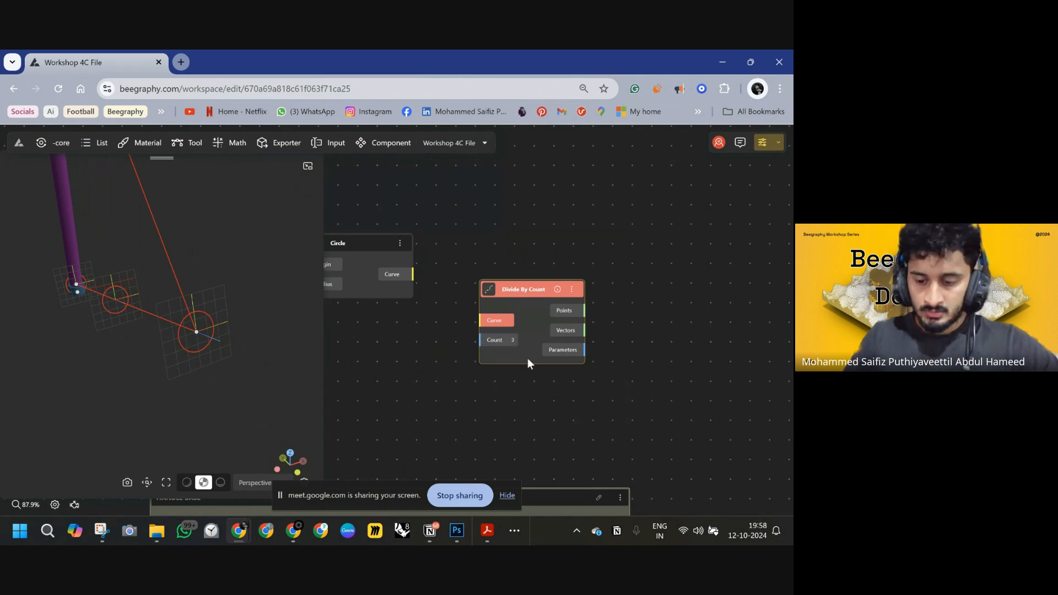
left_click_drag(482, 321, 414, 276)
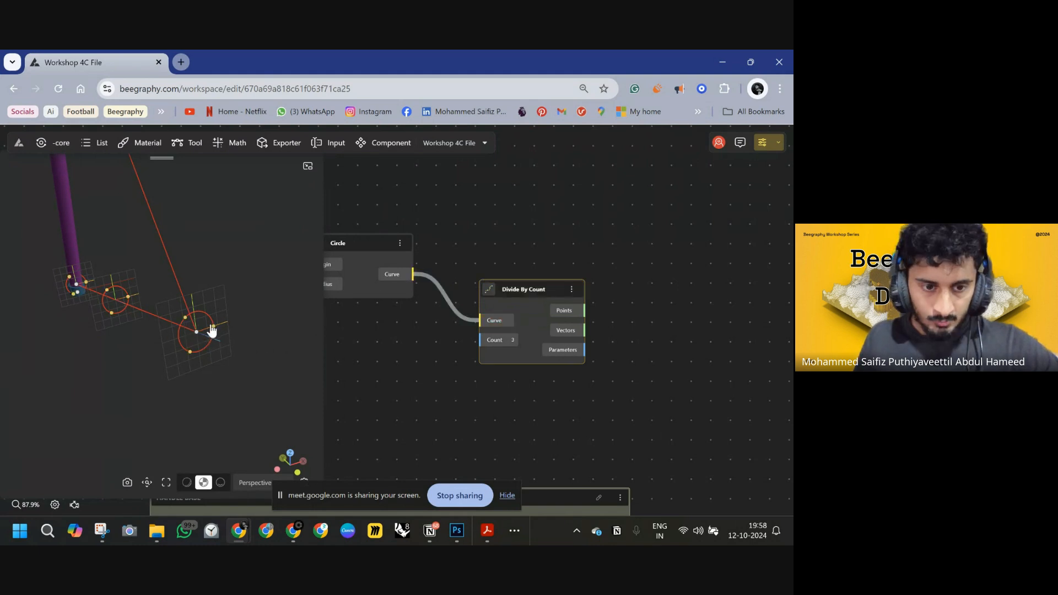
Add a Shatter node and connect the circle curve and the division points to its Curve and Points inputs.
right_click_drag(590, 362, 533, 408)
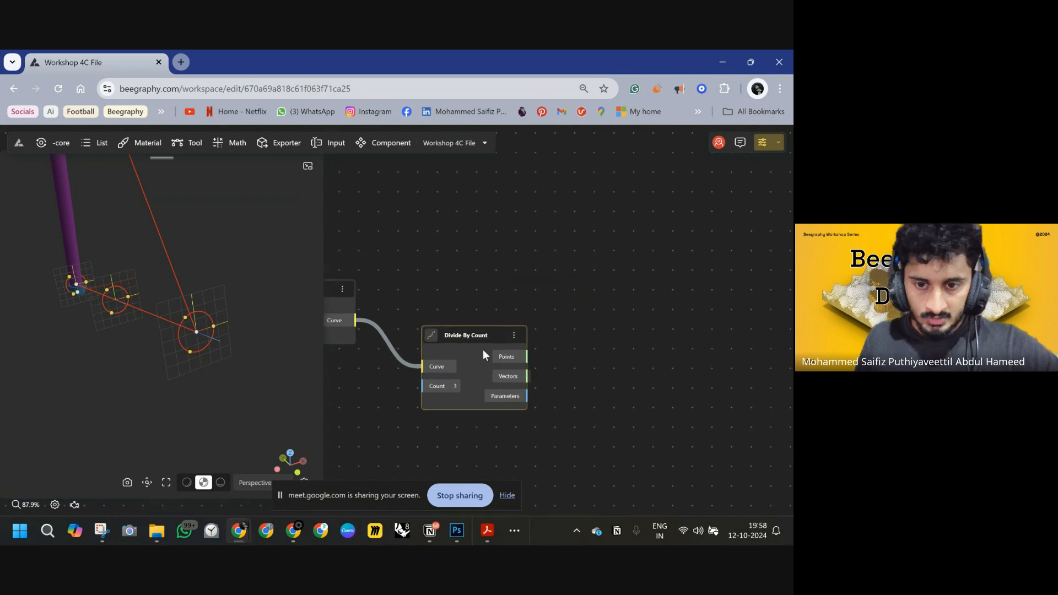
left_click_drag(476, 334, 458, 354)
double_click(566, 301)
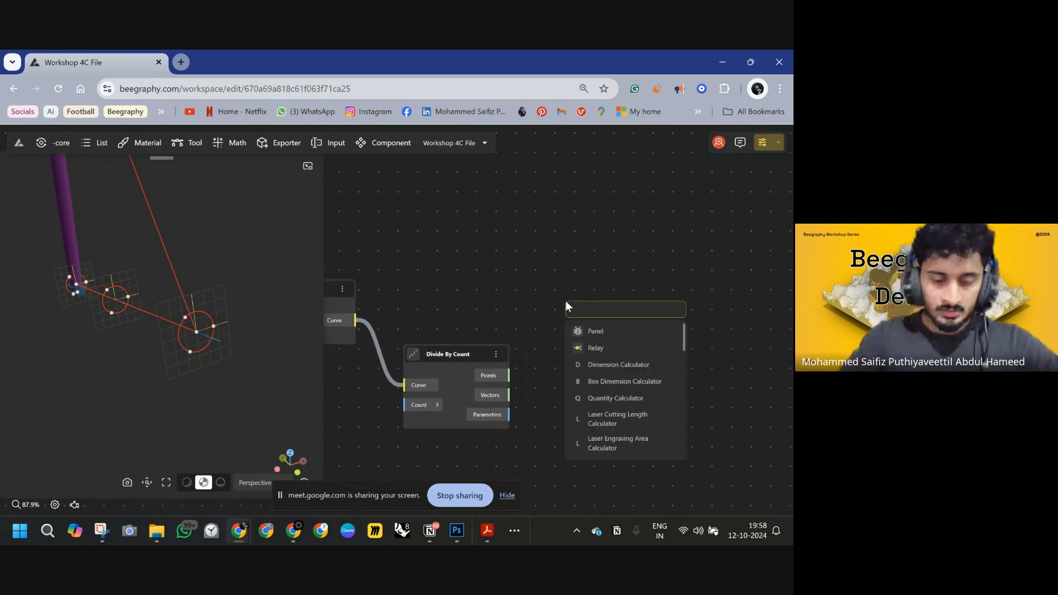
type("shat")
left_click(596, 329)
left_click_drag(598, 328, 594, 298)
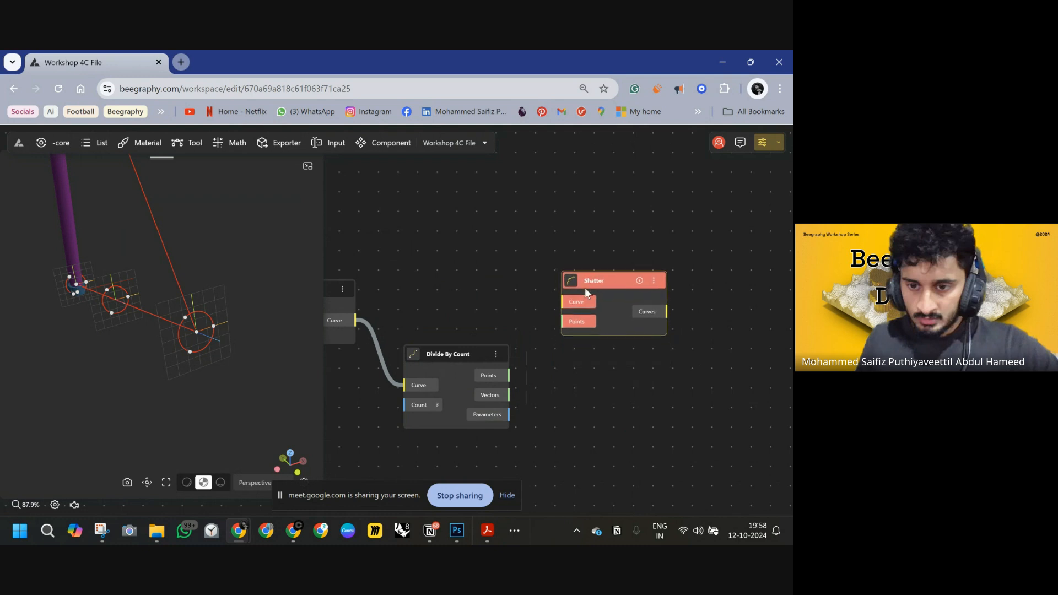
left_click_drag(362, 323, 357, 323)
left_click_drag(566, 324, 506, 377)
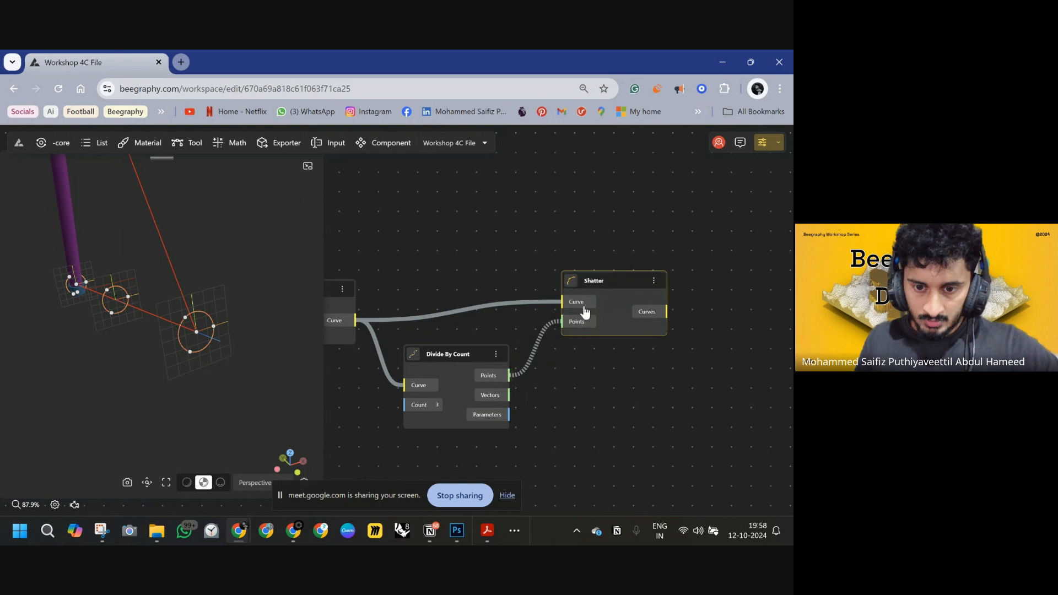
Add a List Item node taking the shattered curves as its list, with Index 1.
left_click_drag(597, 288, 604, 300)
middle_click_drag(668, 331, 513, 331)
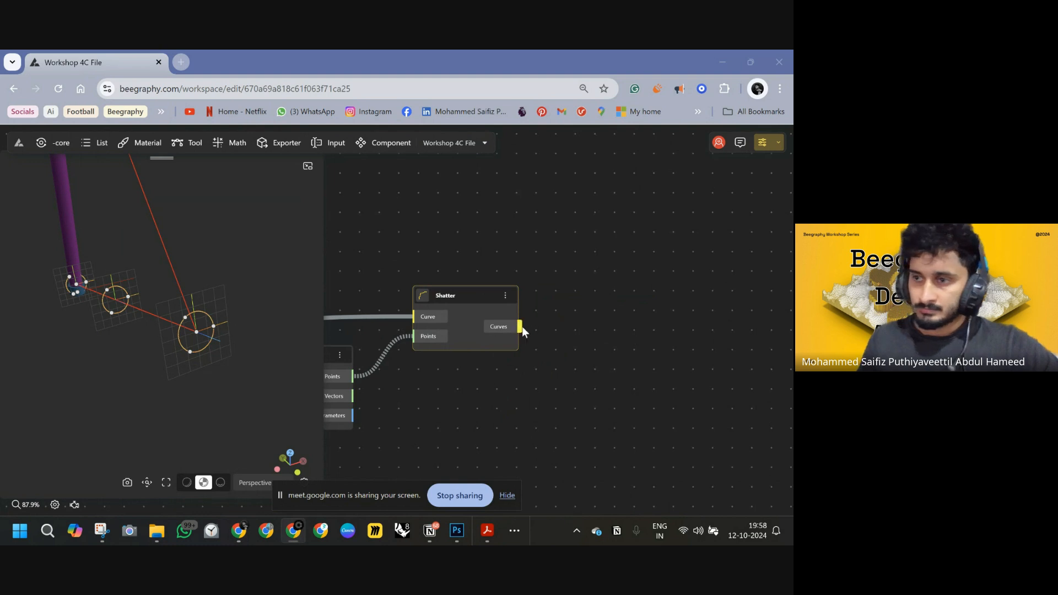
left_click_drag(478, 300, 474, 304)
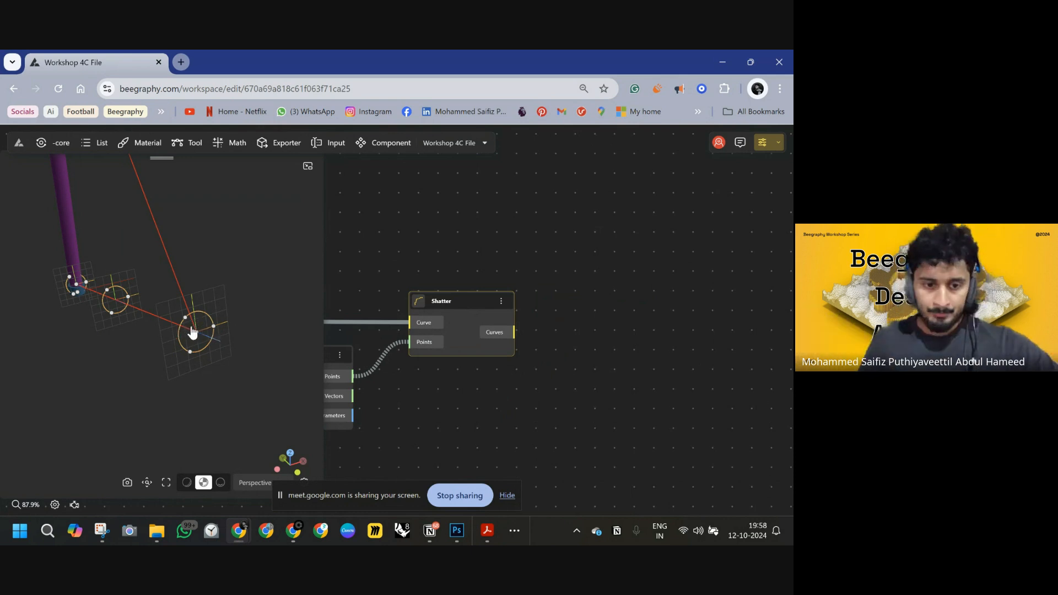
double_click(562, 354)
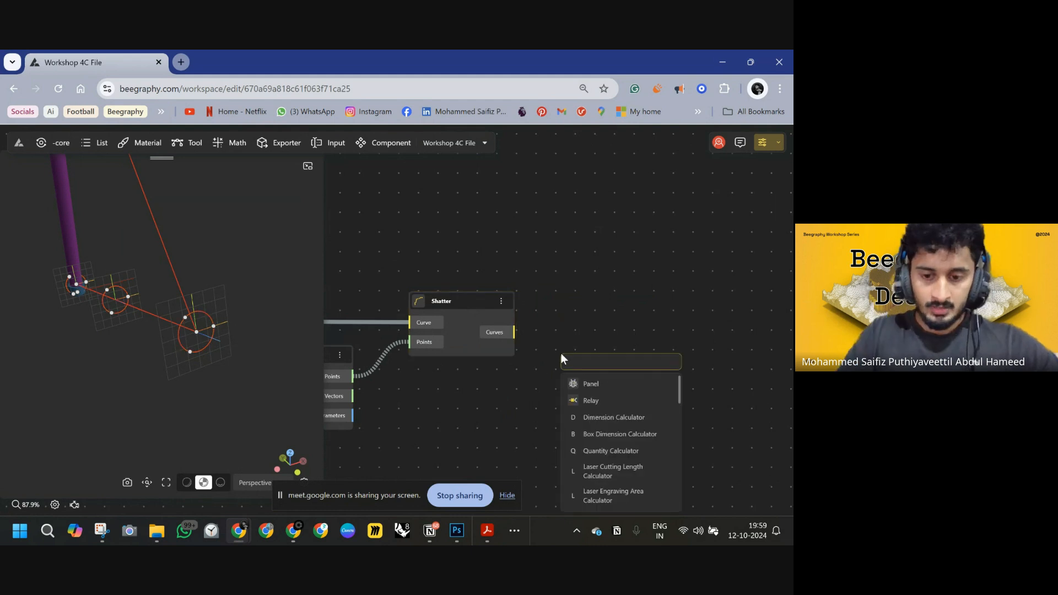
type("LIST")
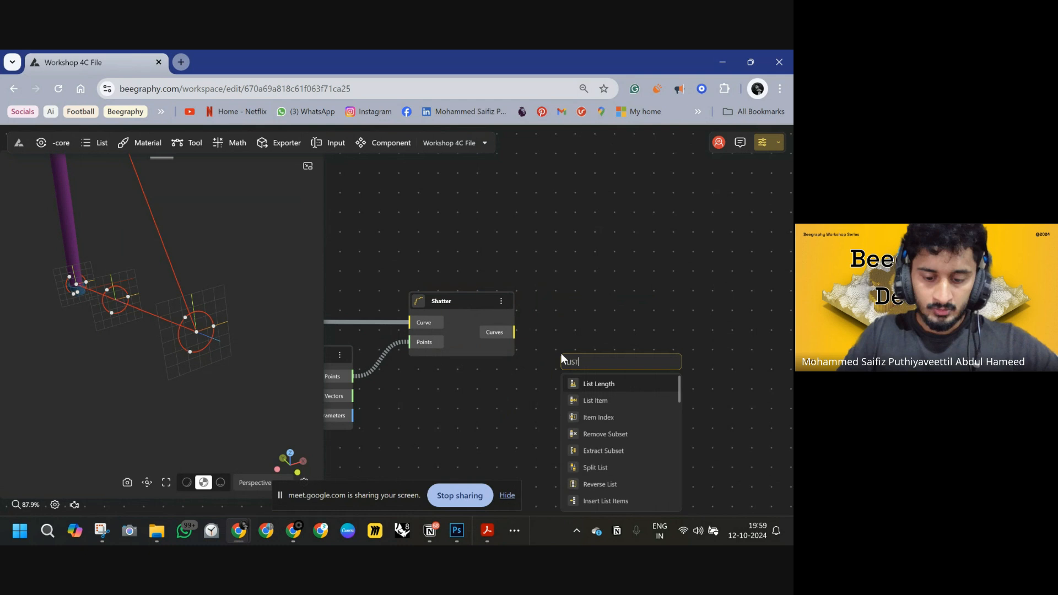
left_click(598, 401)
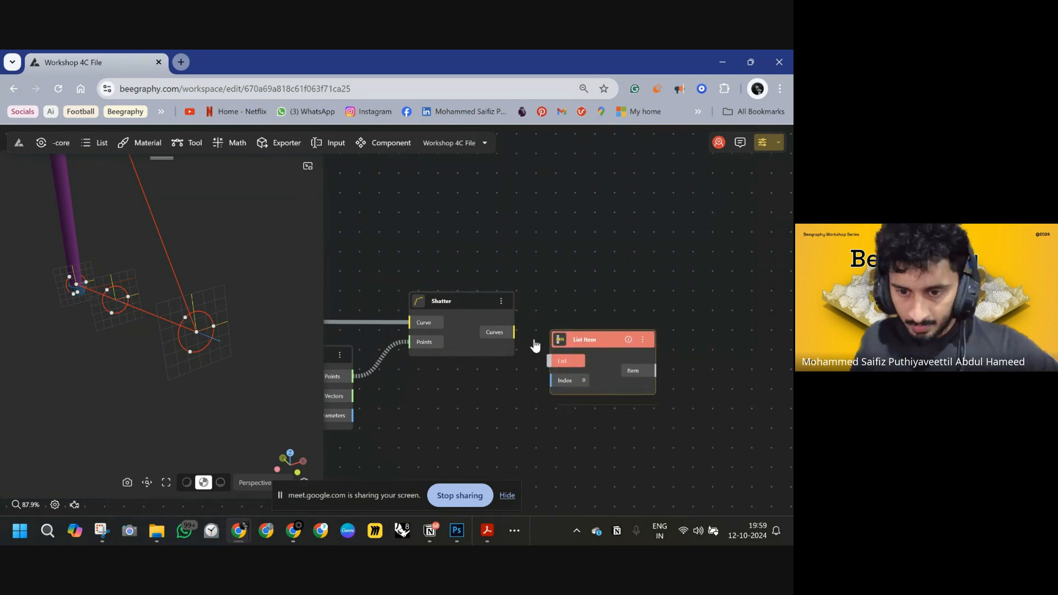
left_click_drag(515, 332, 594, 318)
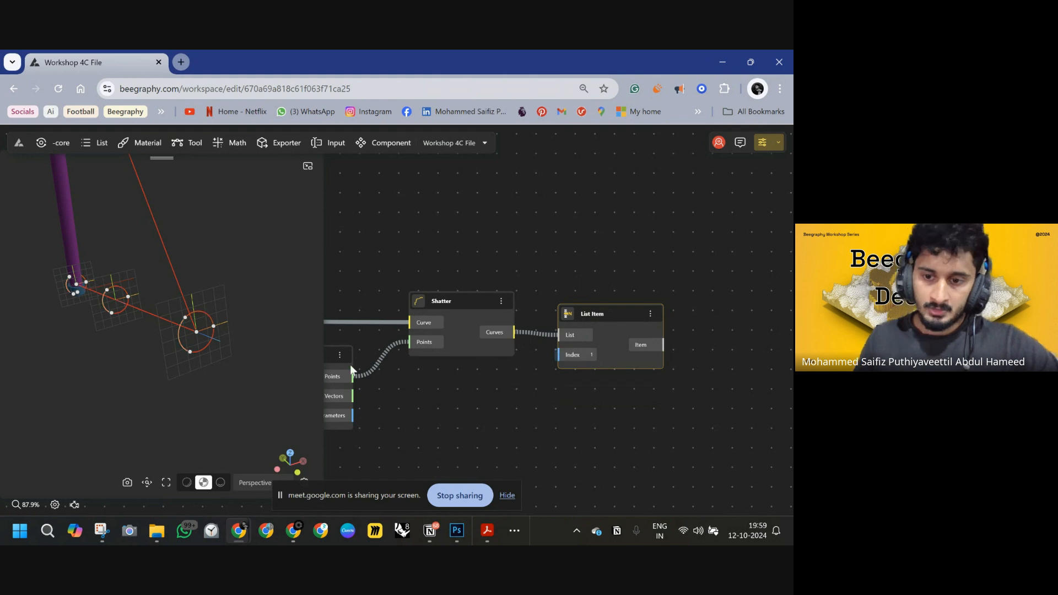
Add a Flatten Tree node and connect the List Item's item output to its Tree input.
left_click_drag(195, 340, 164, 348)
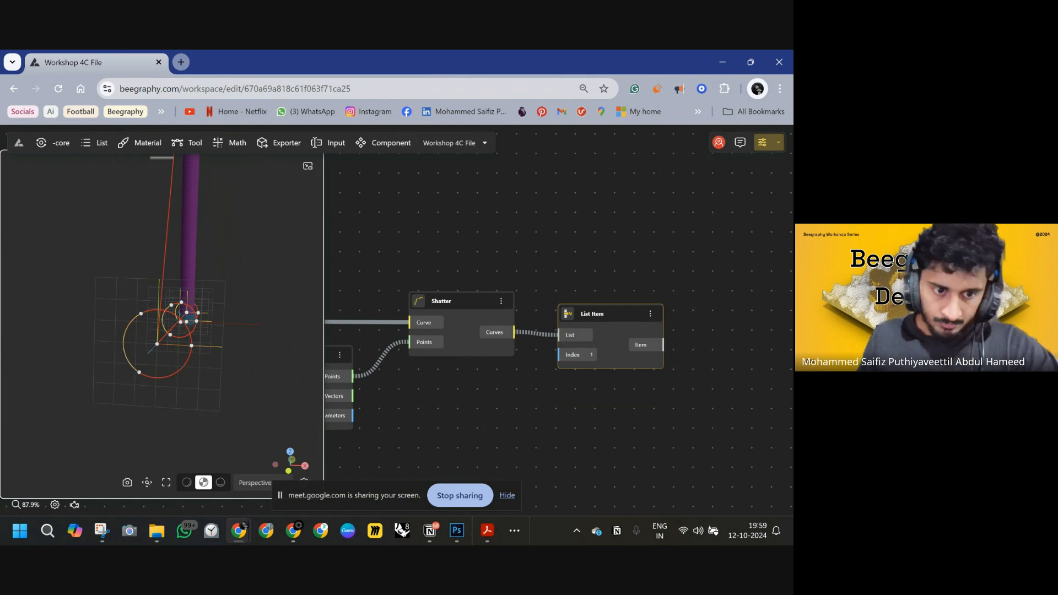
right_click_drag(528, 359, 399, 362)
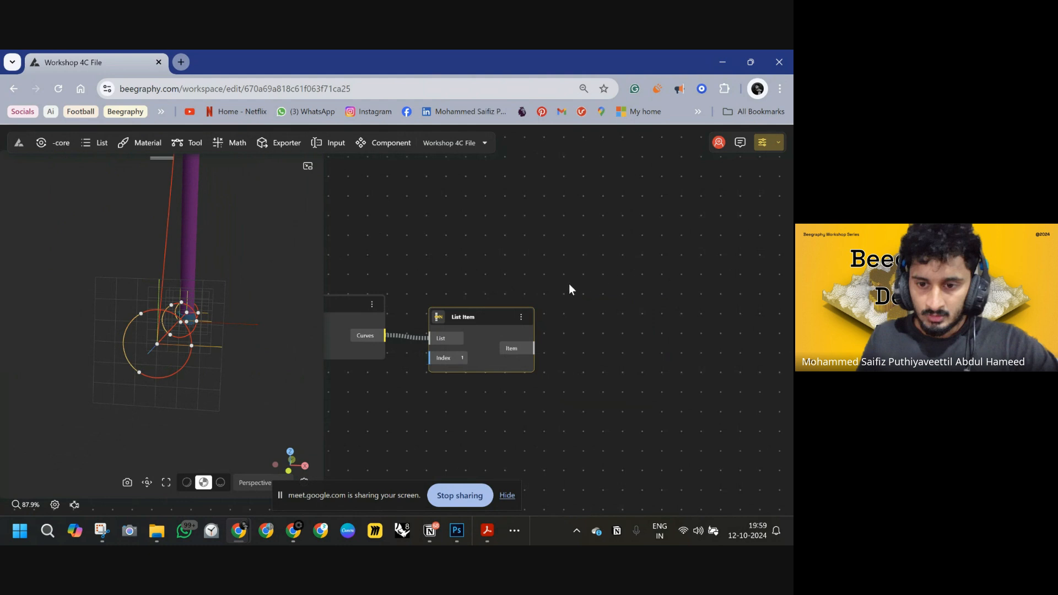
right_click_drag(539, 336, 499, 343)
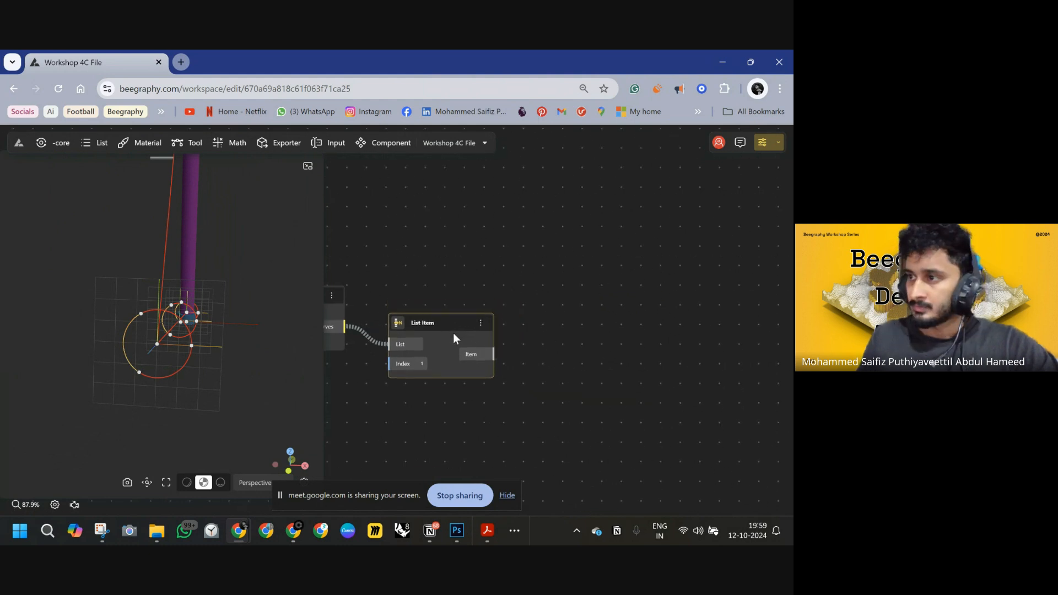
left_click_drag(454, 336, 471, 360)
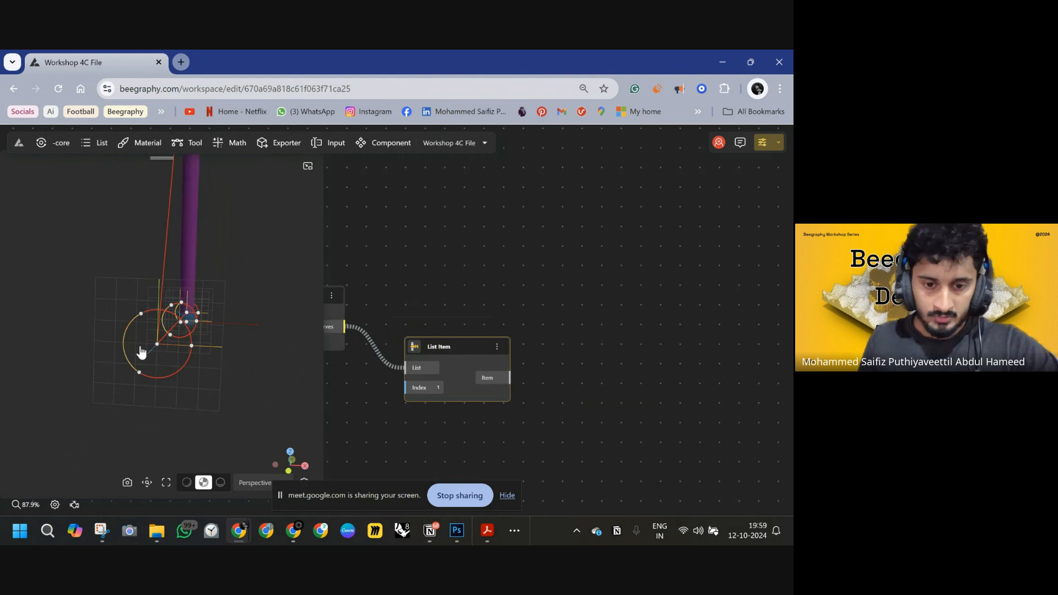
double_click(561, 323)
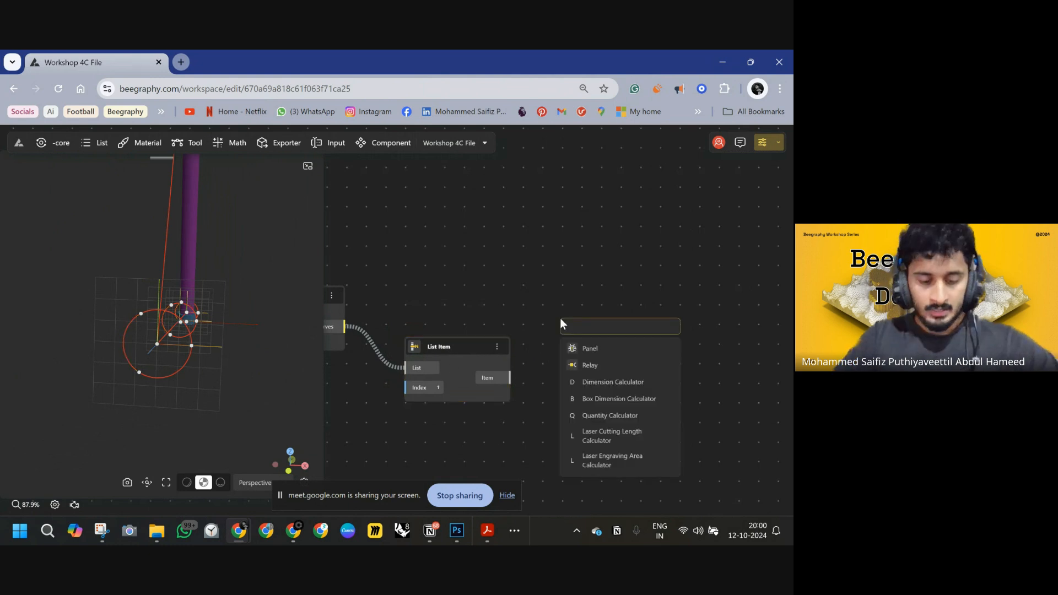
type("FLA")
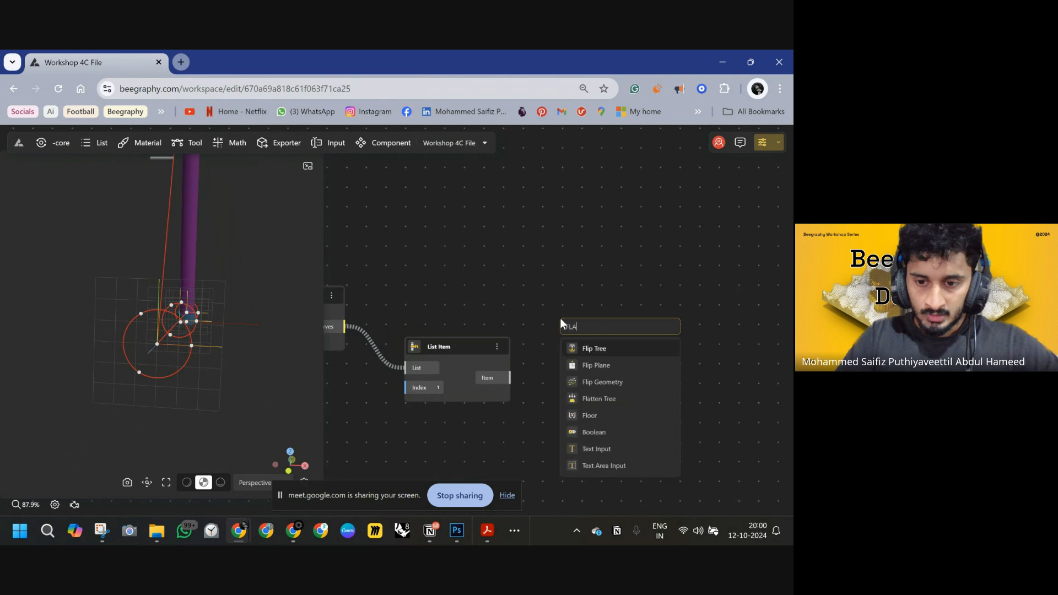
left_click(604, 396)
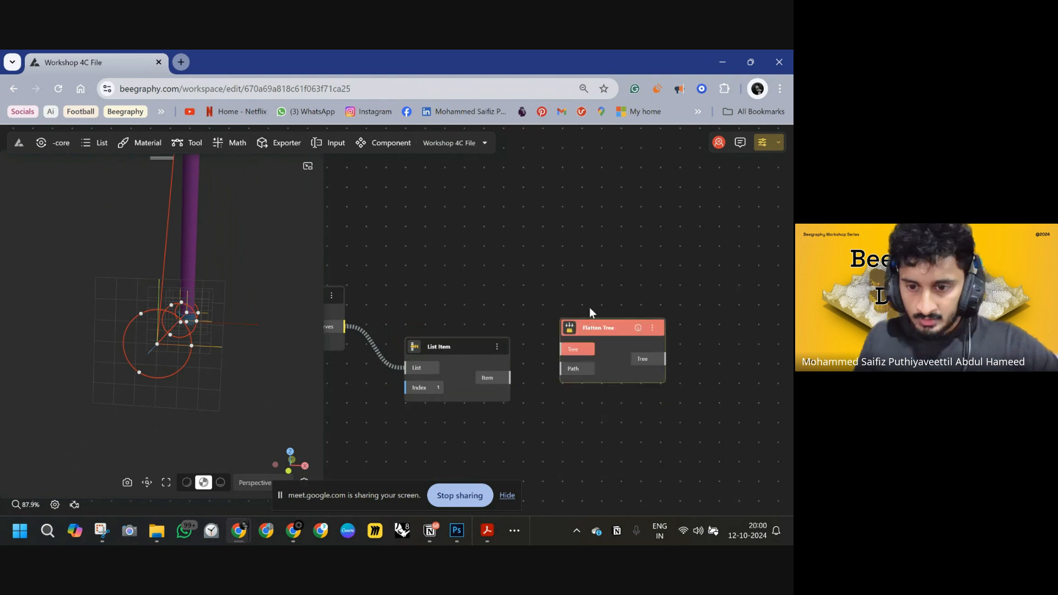
left_click_drag(404, 327, 345, 327)
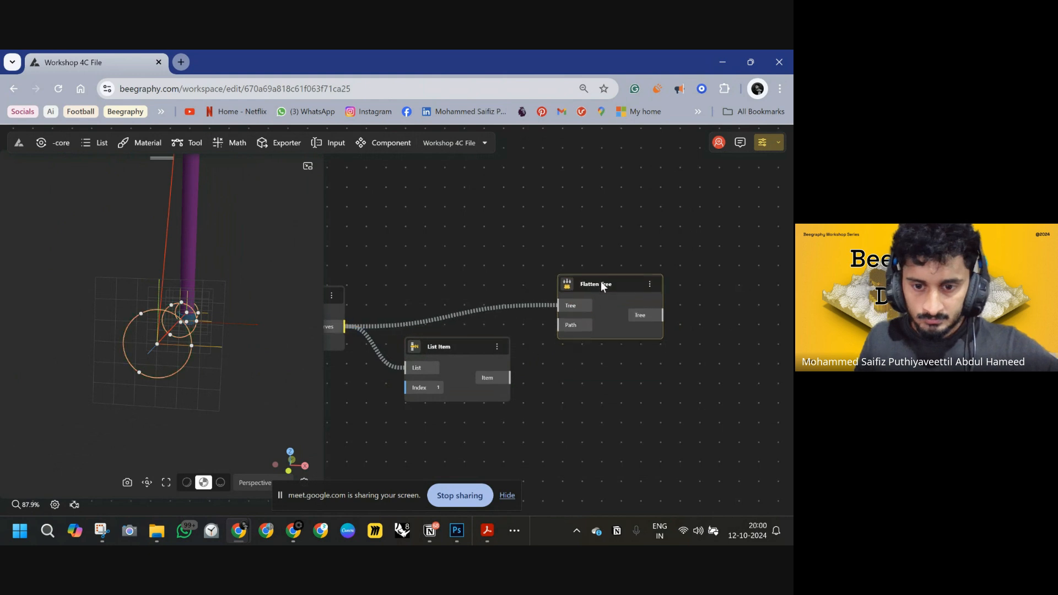
left_click_drag(555, 310, 563, 308)
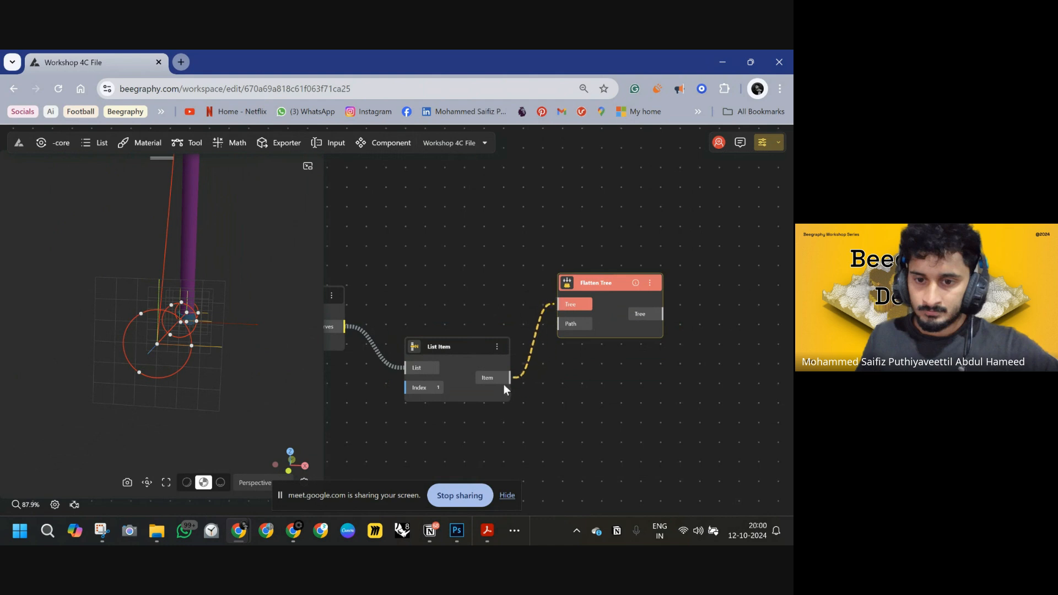
left_click_drag(503, 385, 505, 383)
left_click_drag(592, 292, 578, 357)
right_click_drag(713, 263, 574, 278)
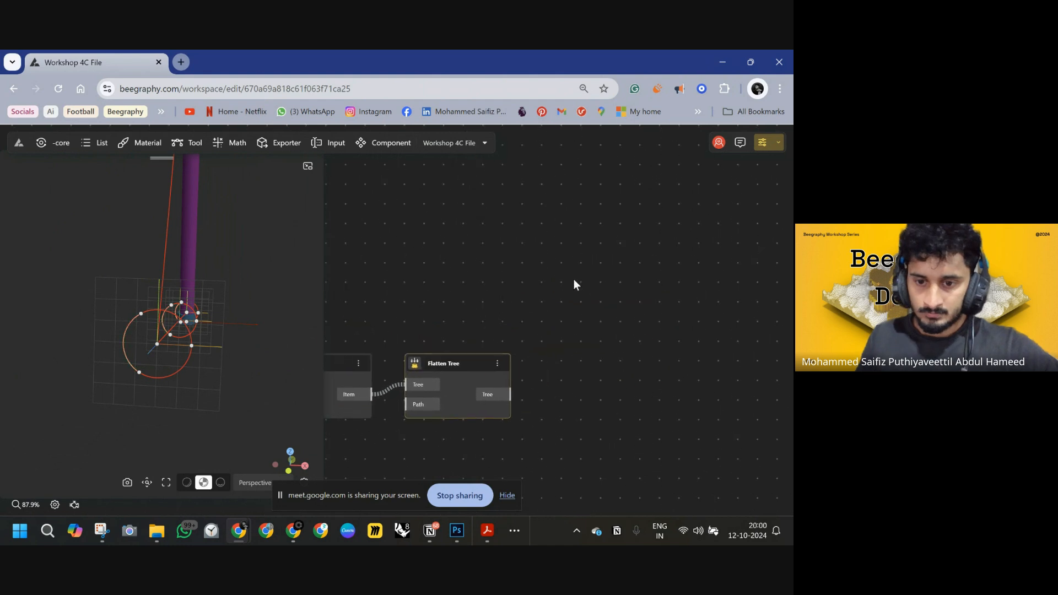
Add a Loft Surface node and connect the flattened tree to its Curve 1 input.
double_click(574, 281)
type("LOFT")
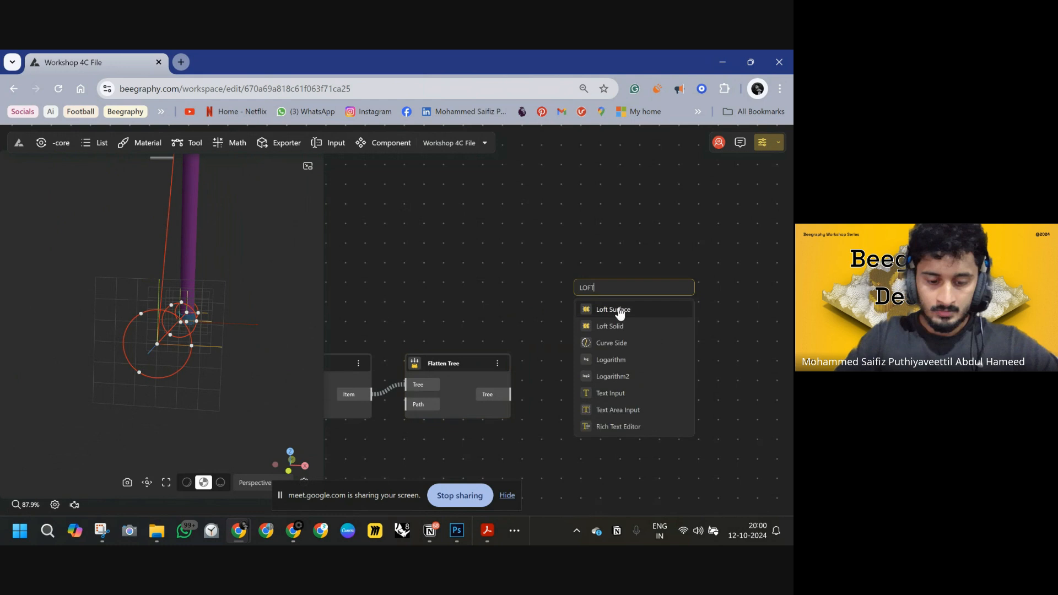
left_click(619, 311)
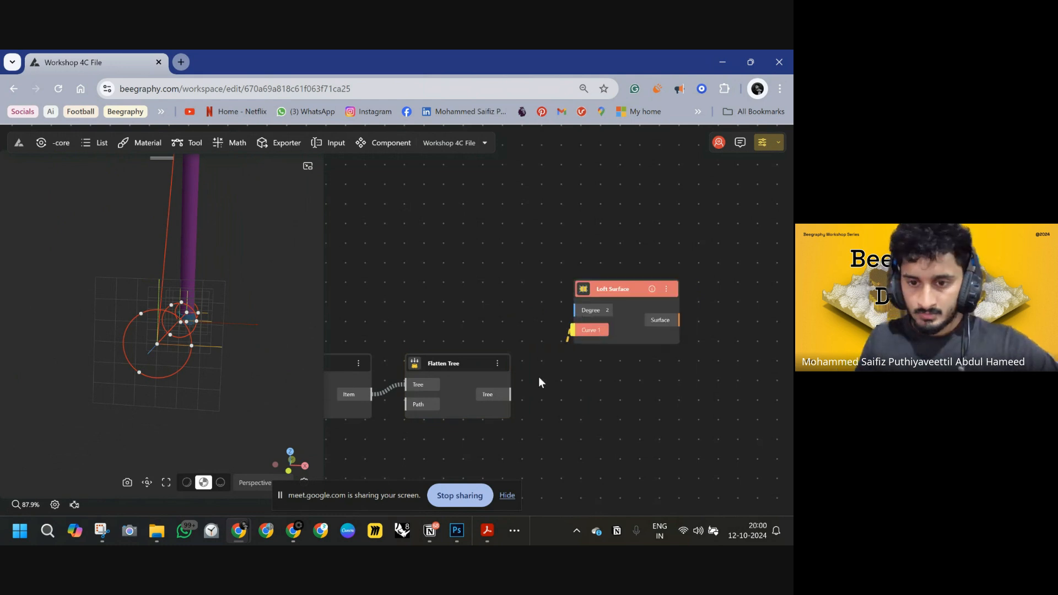
left_click_drag(538, 380, 510, 394)
left_click_drag(286, 353, 237, 360)
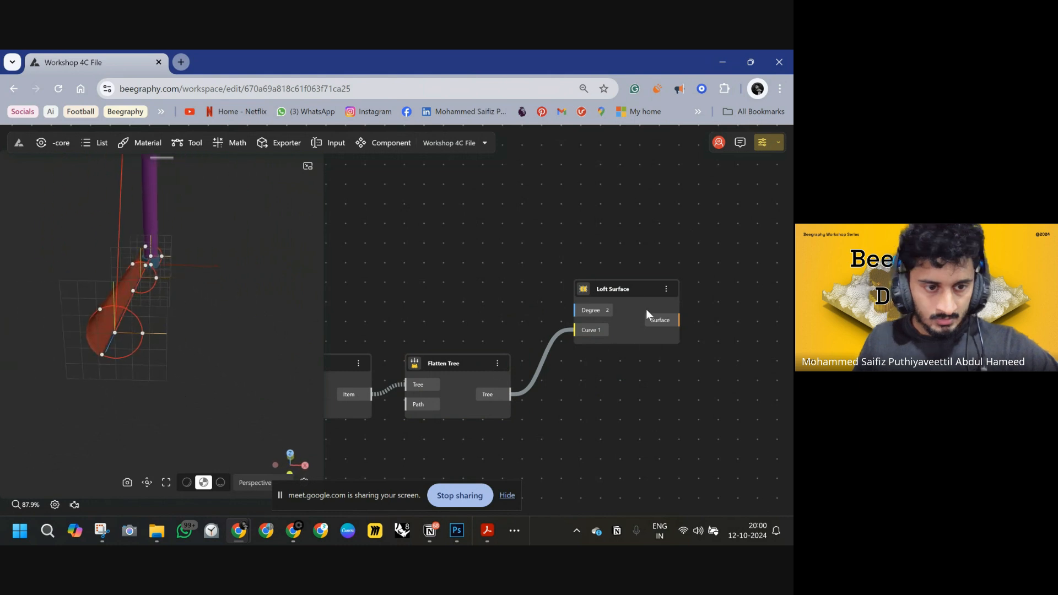
left_click_drag(624, 293, 594, 364)
right_click_drag(683, 340, 404, 305)
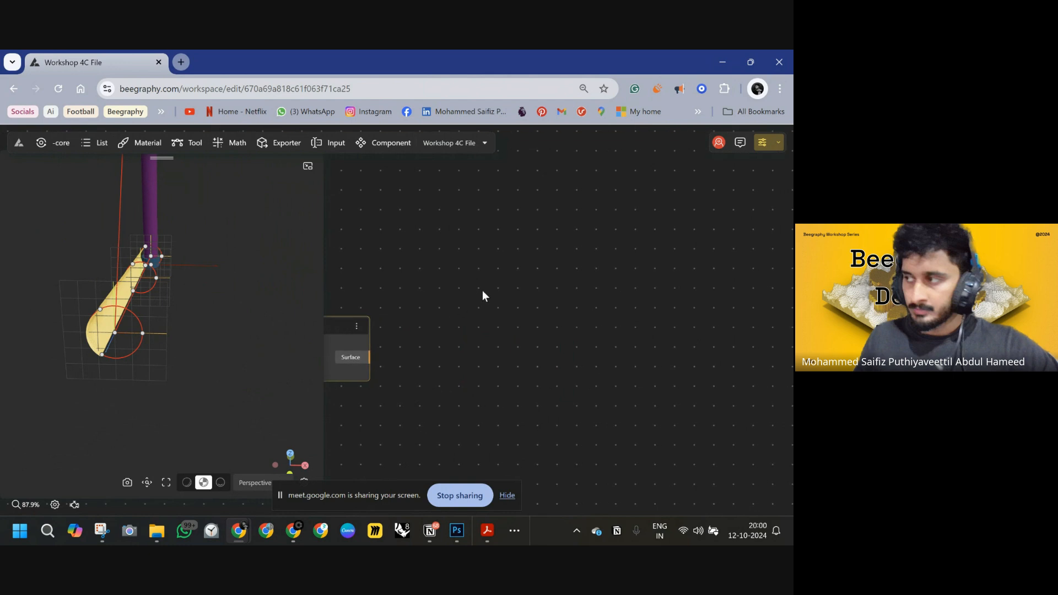
Add a Rotate node and connect the Loft Surface's Surface output to its Geometry input.
right_click_drag(483, 296, 626, 314)
double_click(574, 304)
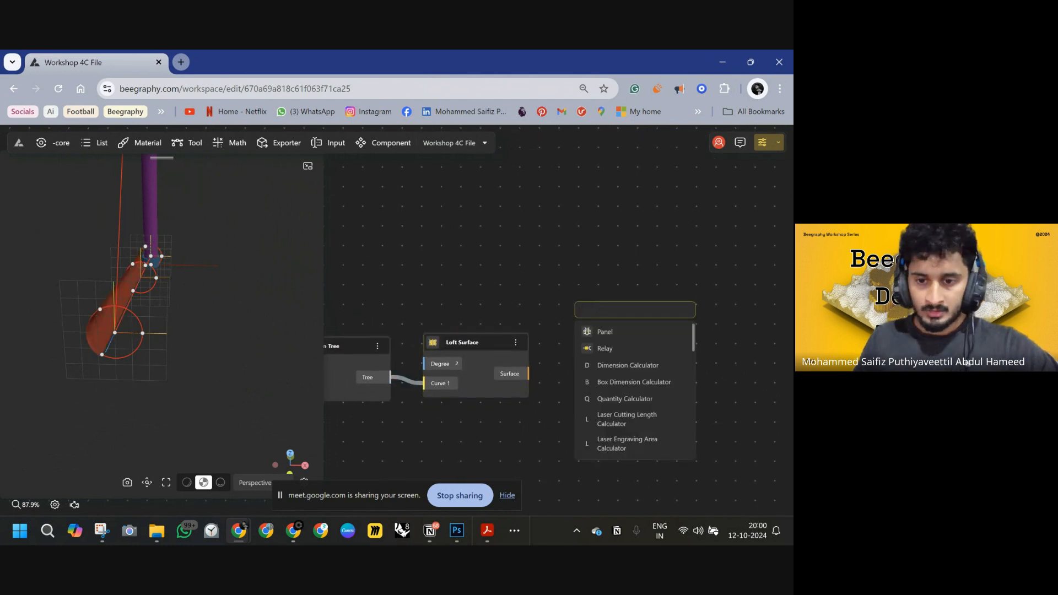
left_click(610, 310)
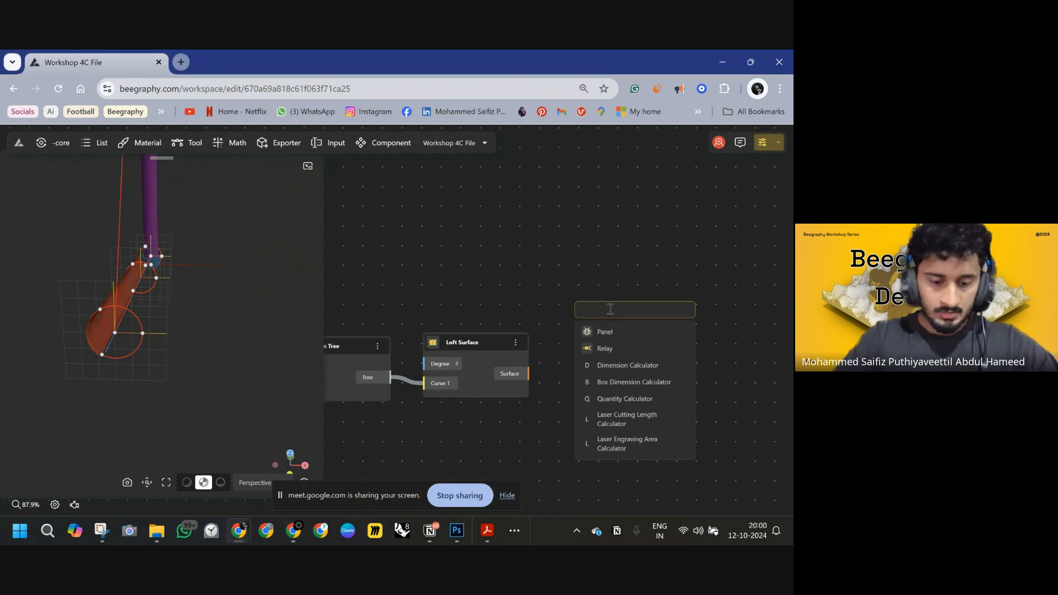
type("RA")
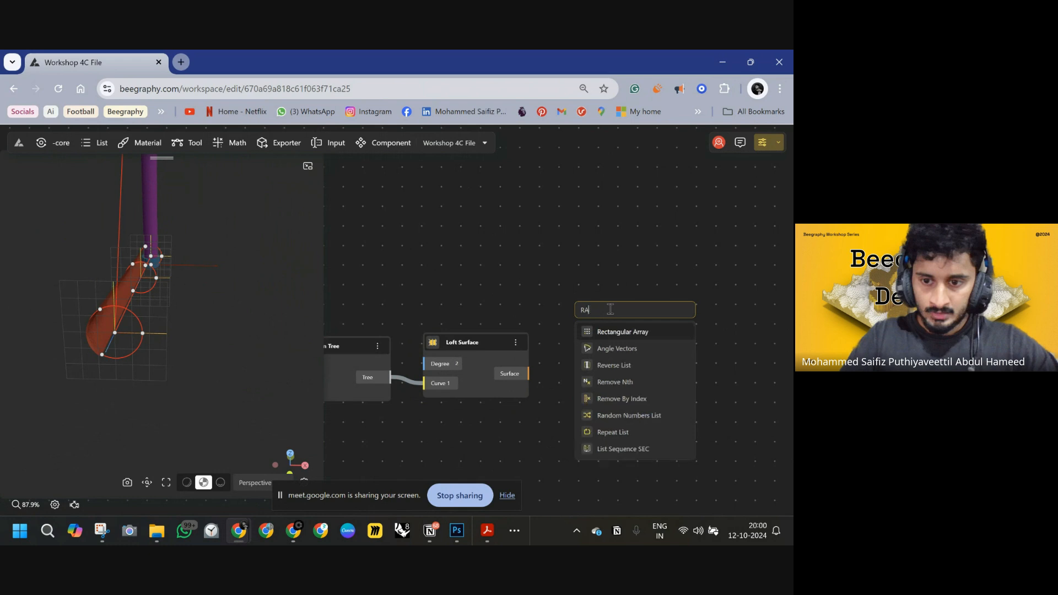
key("BackSpace")
type("OTA")
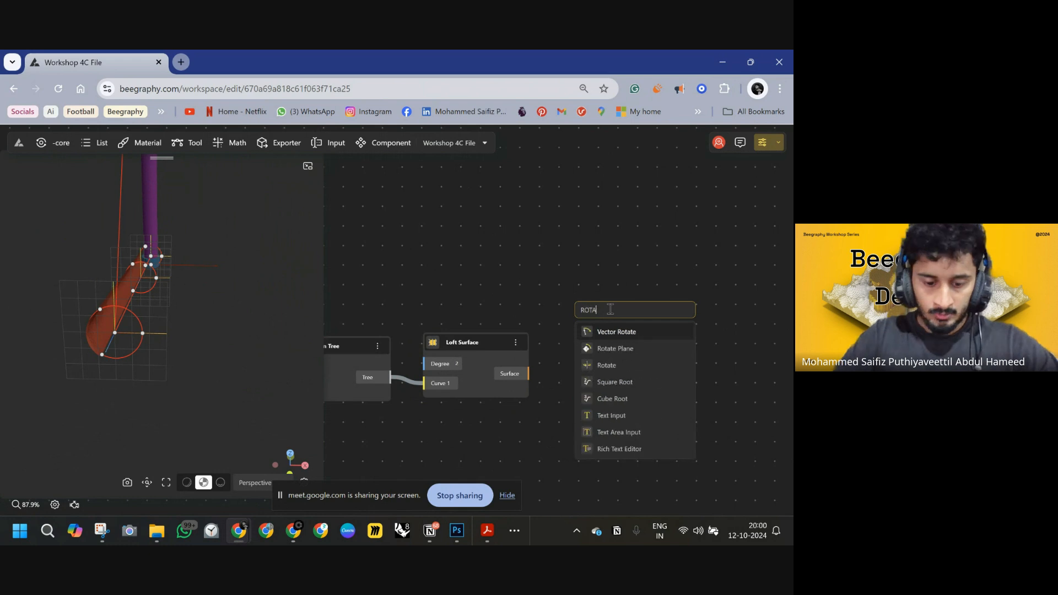
type("T")
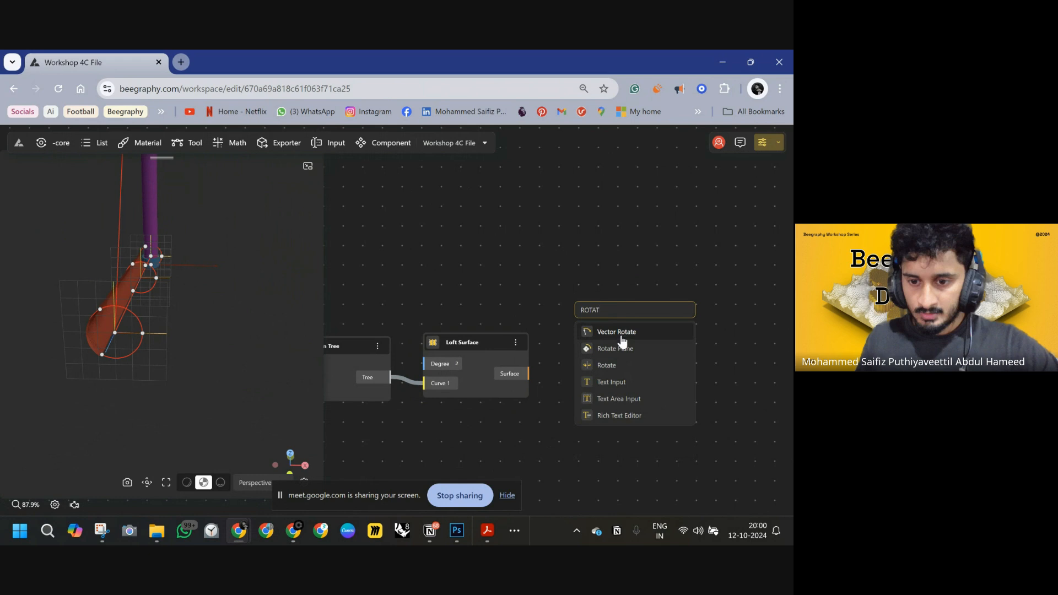
left_click(612, 365)
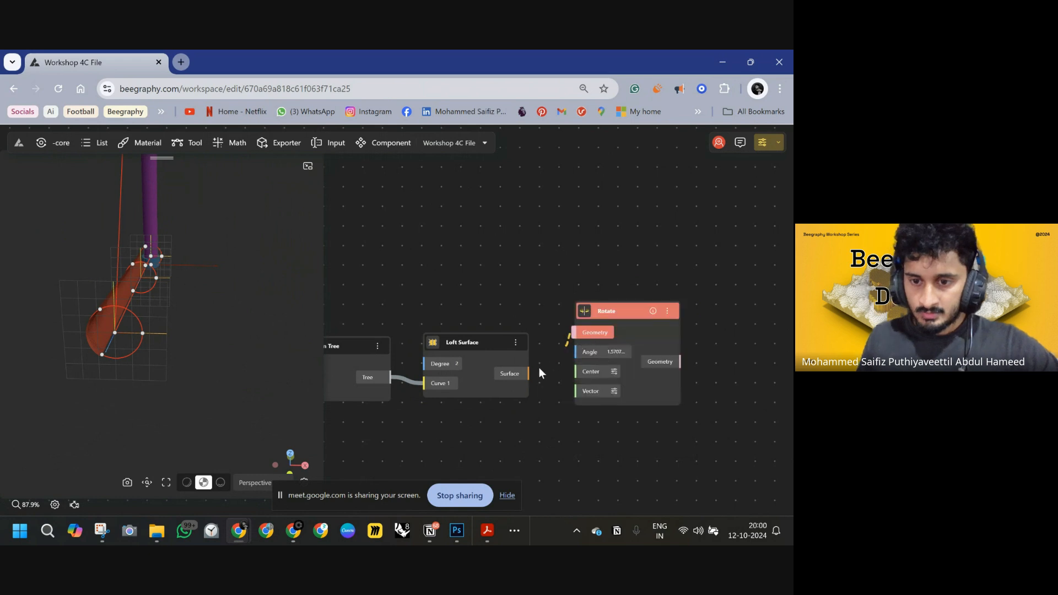
left_click_drag(539, 368, 530, 377)
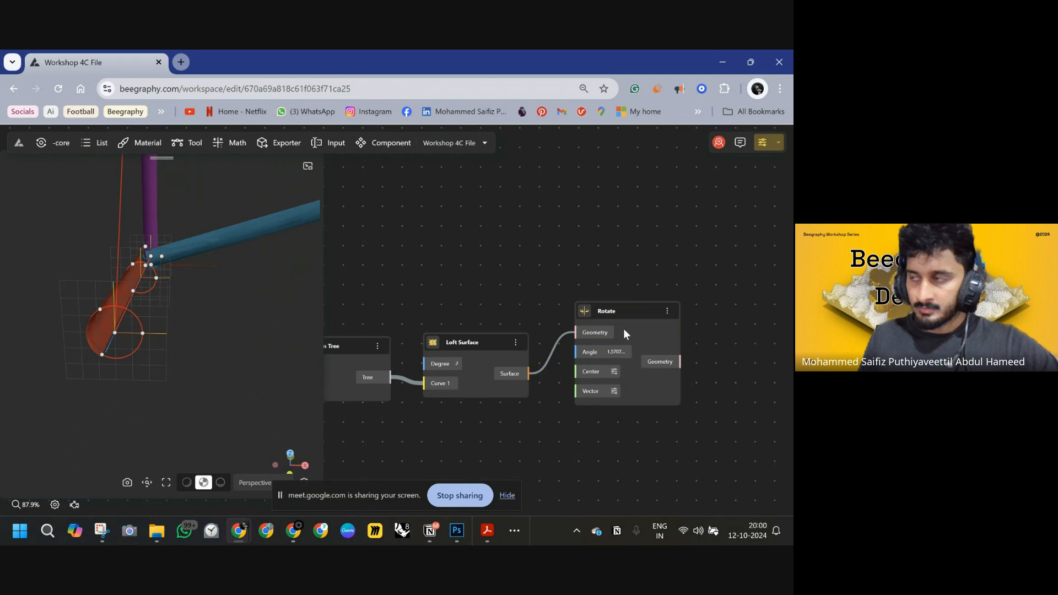
left_click_drag(620, 309, 651, 260)
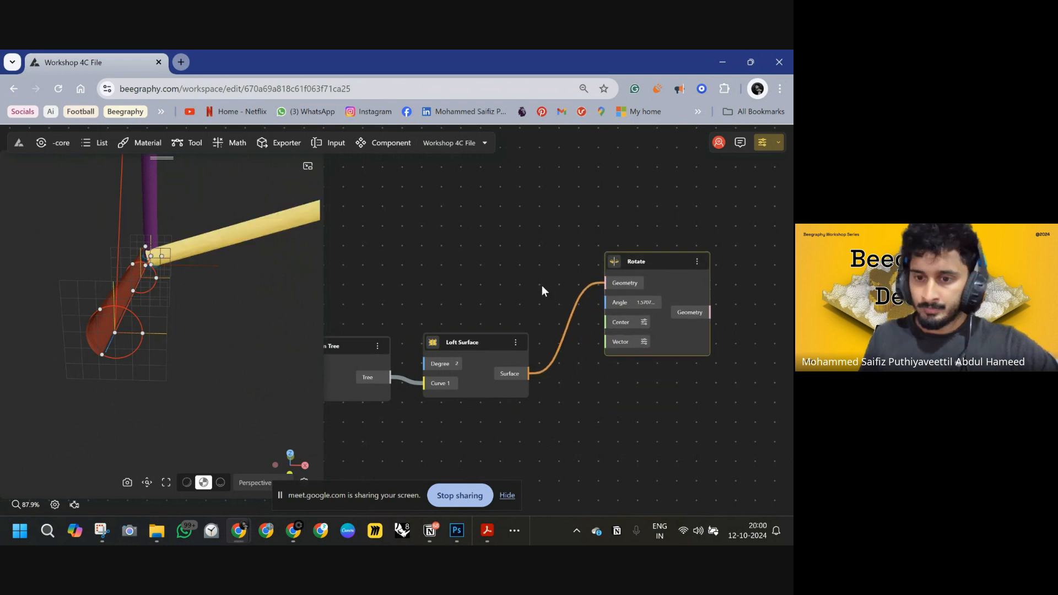
Connect a point from the arm's construction nodes to the Rotate node's Center input, rearranging nodes to keep the graph tidy.
scroll(541, 286, "down", 5)
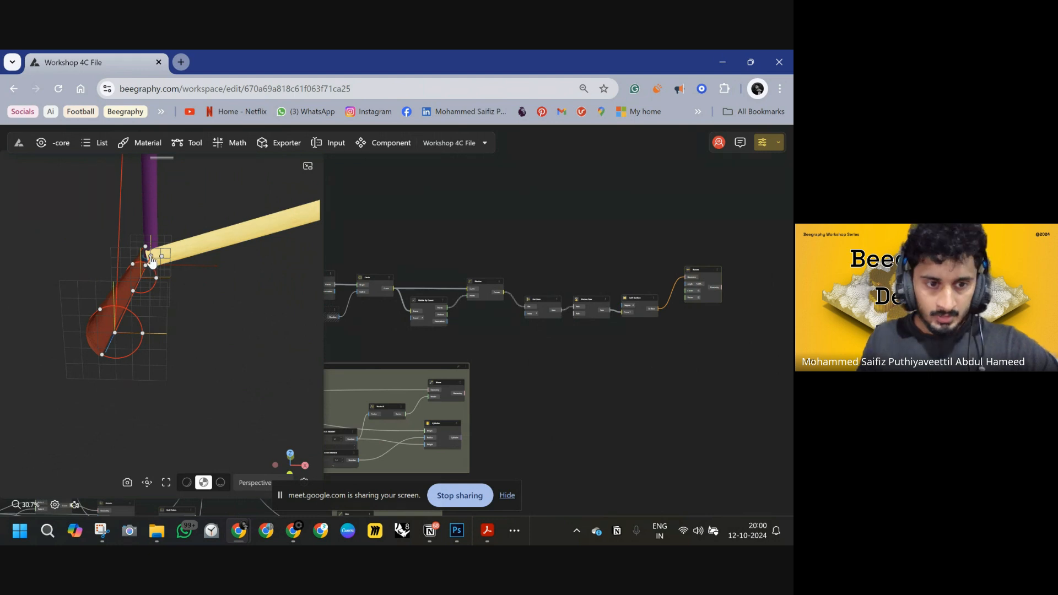
right_click_drag(600, 341, 699, 318)
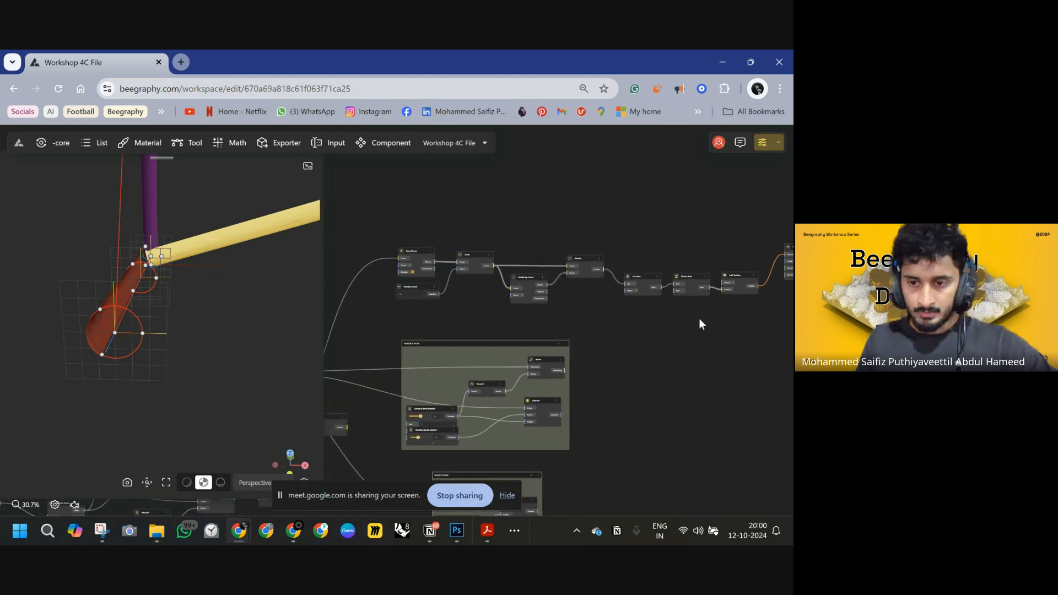
right_click_drag(555, 360, 695, 284)
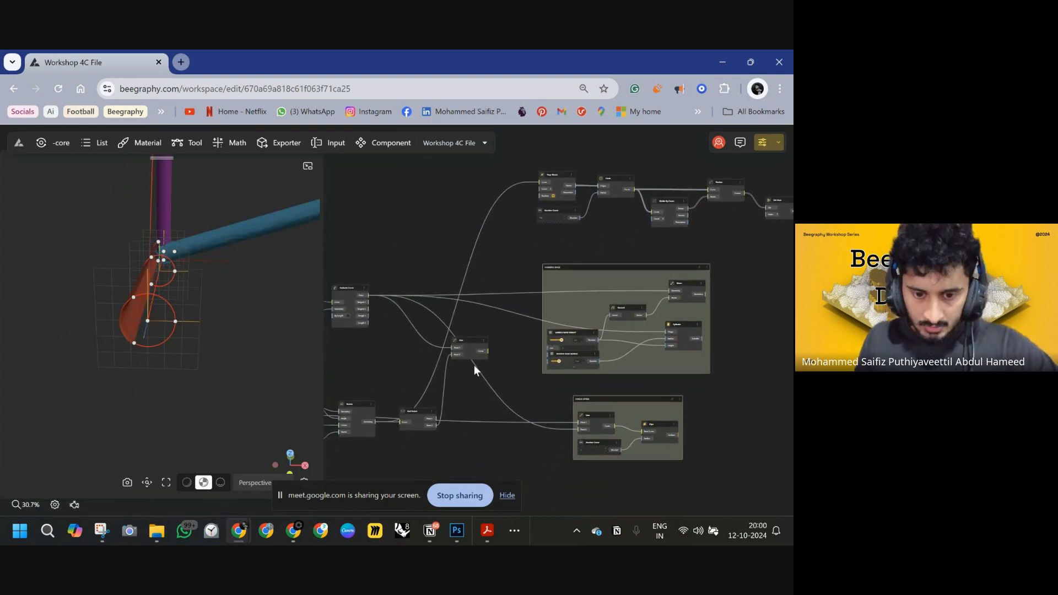
left_click_drag(470, 341, 494, 326)
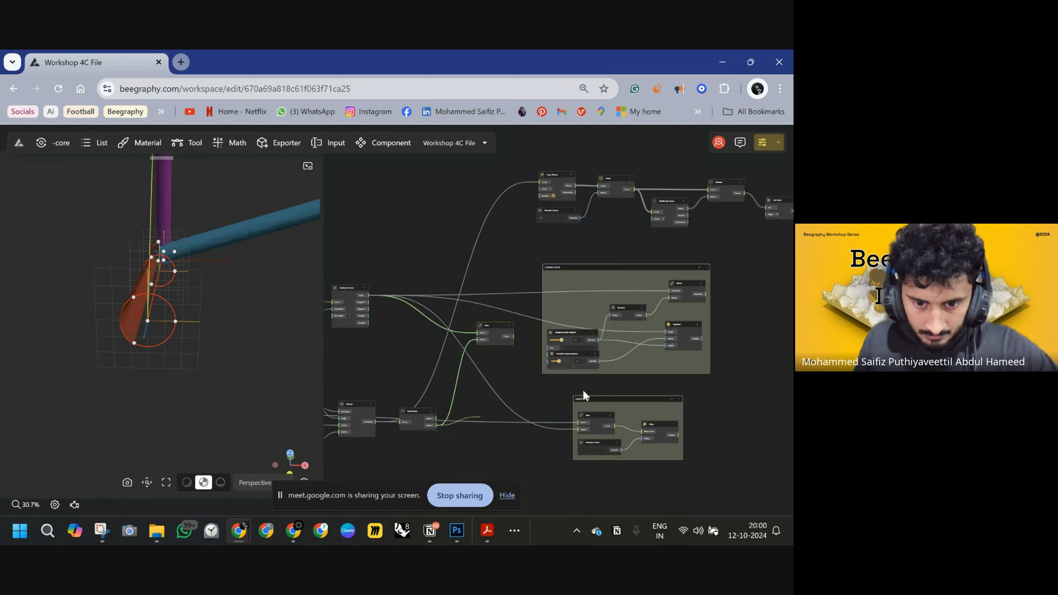
left_click_drag(585, 396, 611, 196)
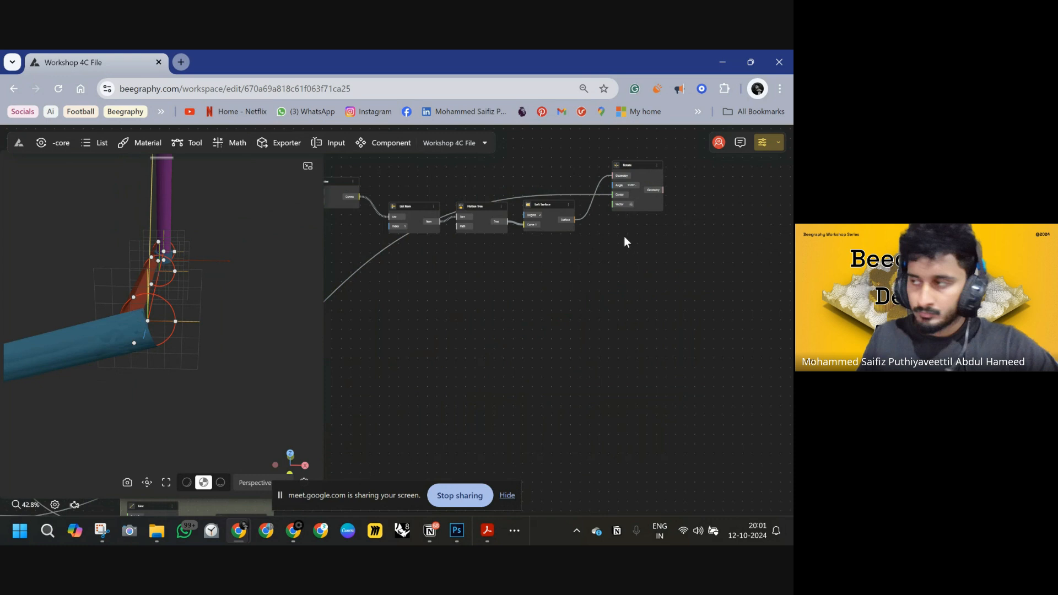
right_click_drag(609, 263, 694, 268)
scroll(572, 307, "down", 1)
scroll(573, 292, "down", 3)
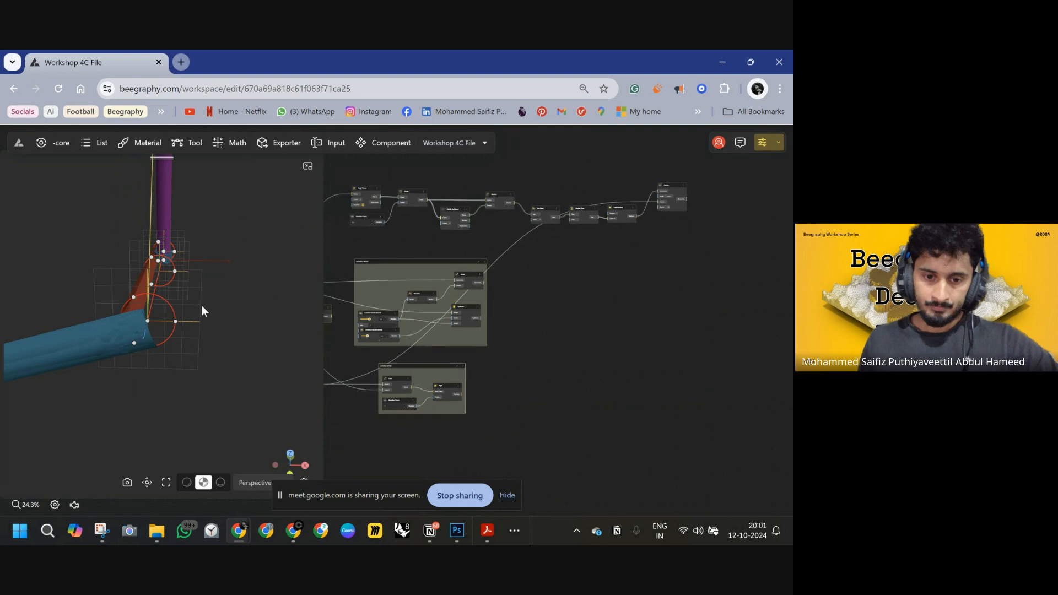
left_click_drag(673, 186, 665, 226)
right_click_drag(524, 329, 645, 303)
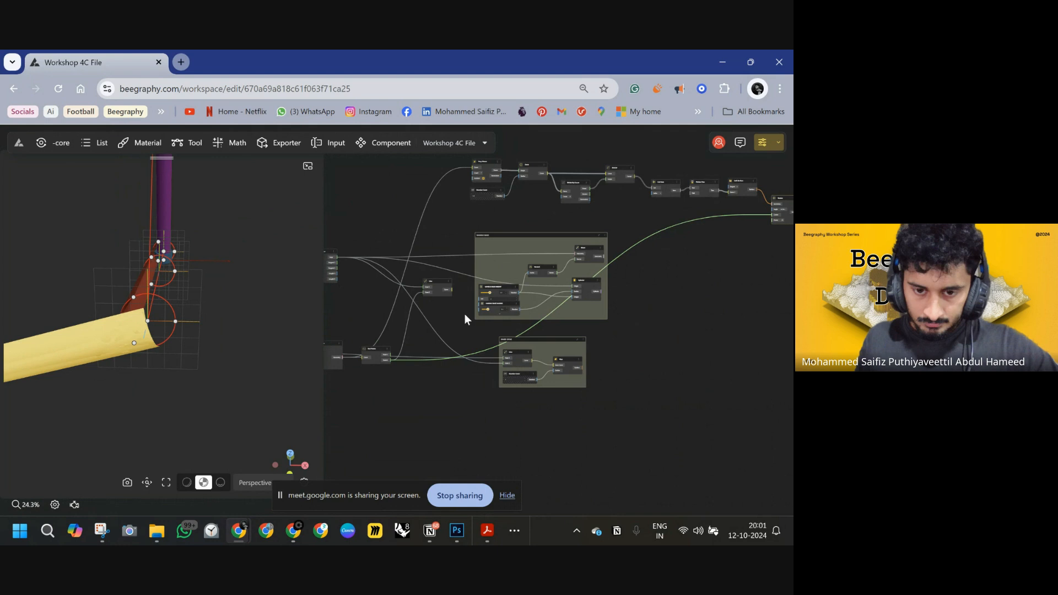
left_click(438, 283)
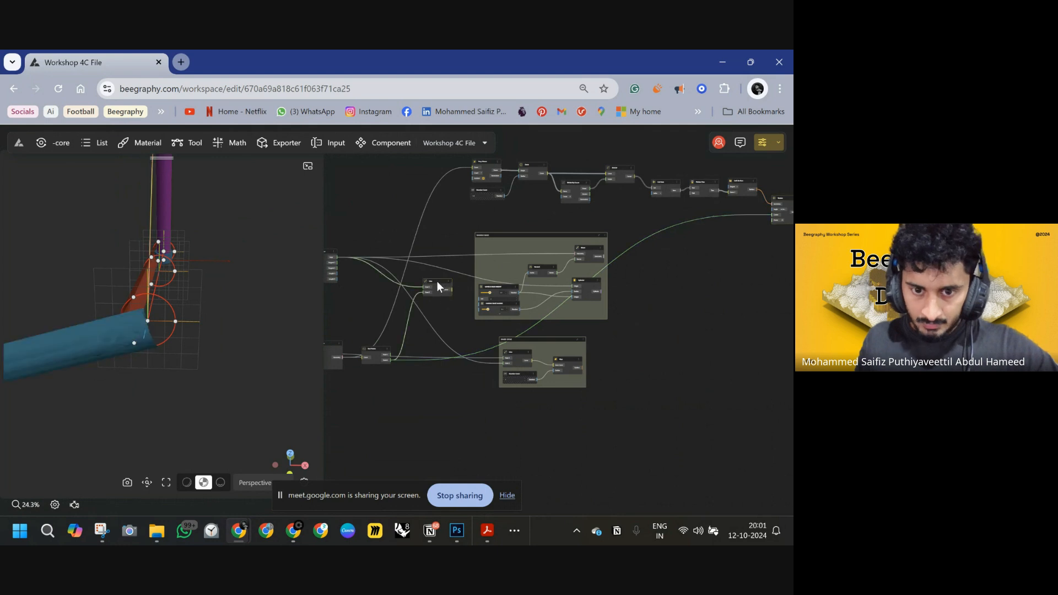
left_click_drag(375, 348, 412, 332)
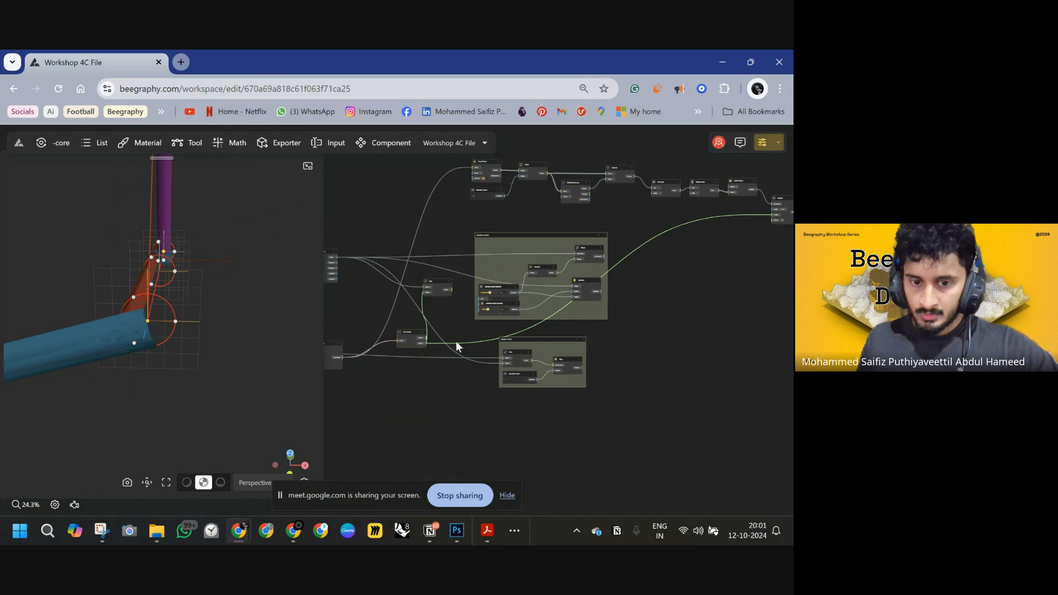
Add a Vector By 2Pnt node, connect two arm points to Point 1 and Point 2, and feed its Vector into Rotate's Vector input.
double_click(692, 289)
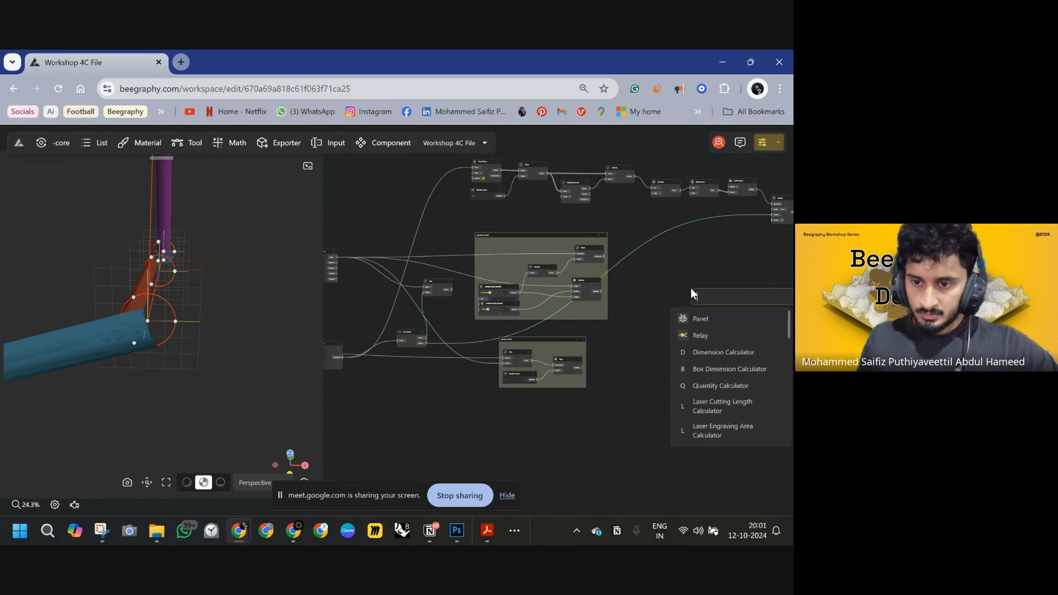
type("VEC")
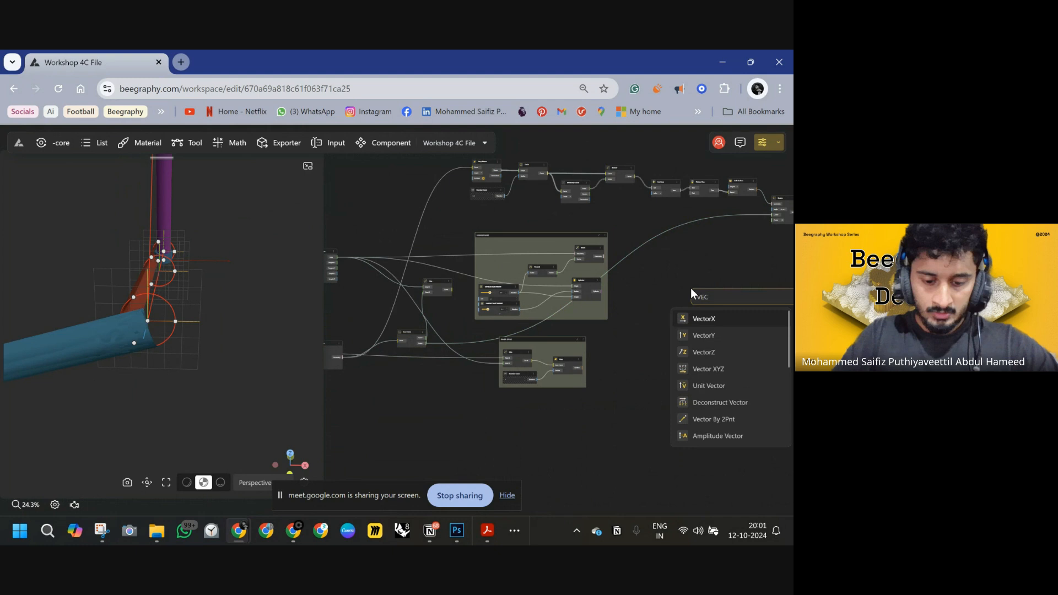
left_click(716, 368)
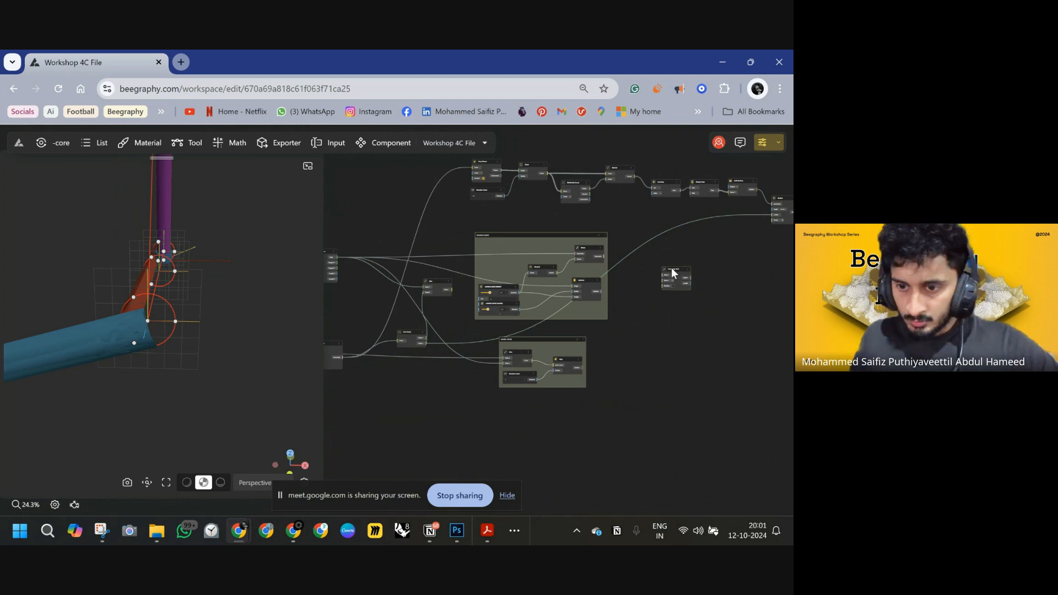
left_click_drag(671, 270, 652, 268)
scroll(435, 343, "up", 3)
scroll(504, 325, "down", 2)
left_click_drag(544, 324, 466, 335)
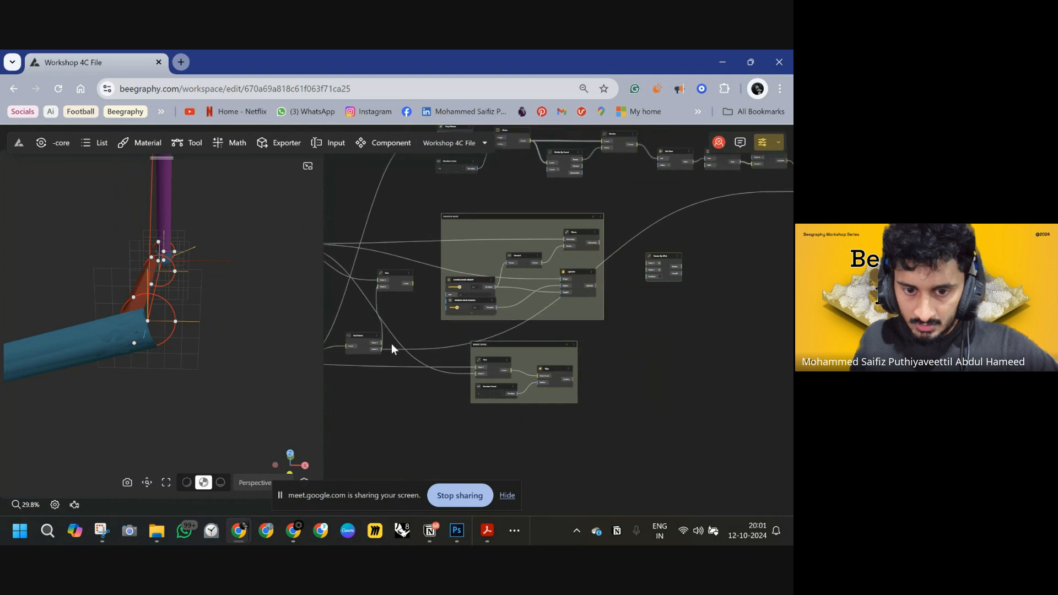
left_click_drag(380, 343, 648, 274)
left_click_drag(414, 338, 382, 356)
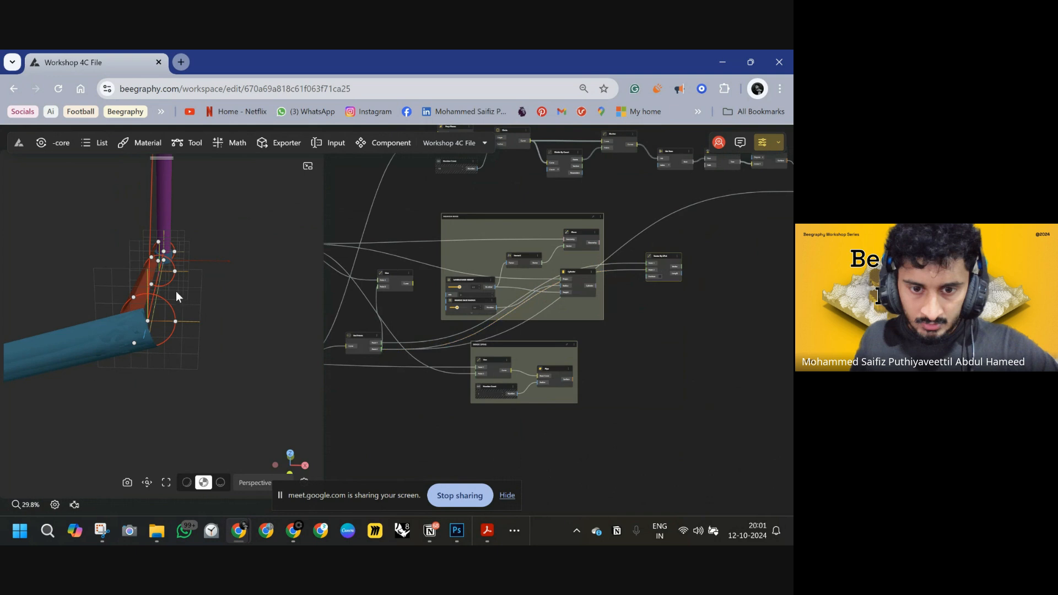
right_click_drag(696, 250, 455, 312)
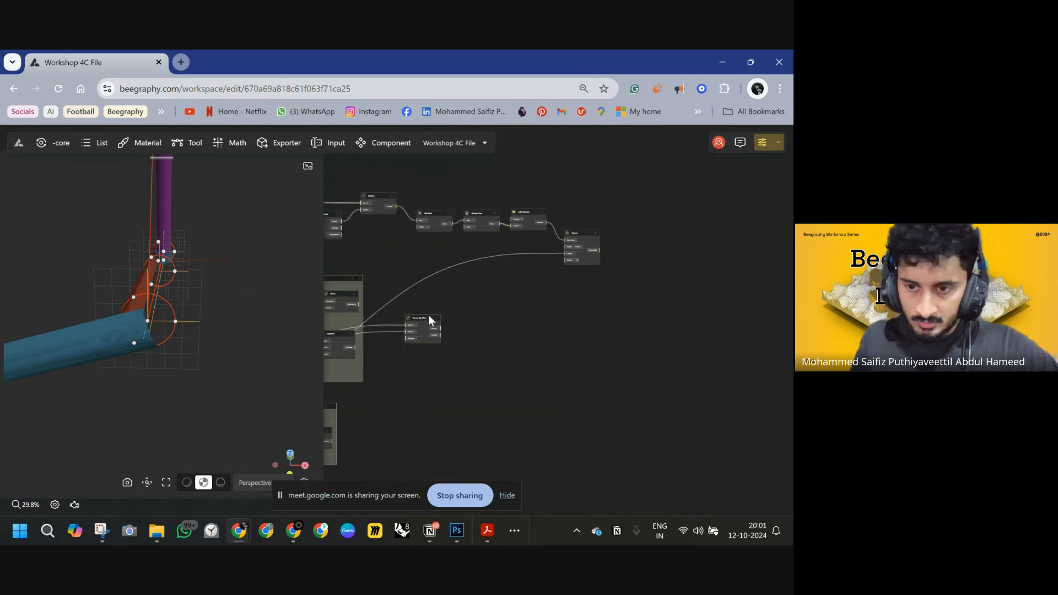
left_click_drag(428, 315, 493, 245)
scroll(513, 258, "up", 3)
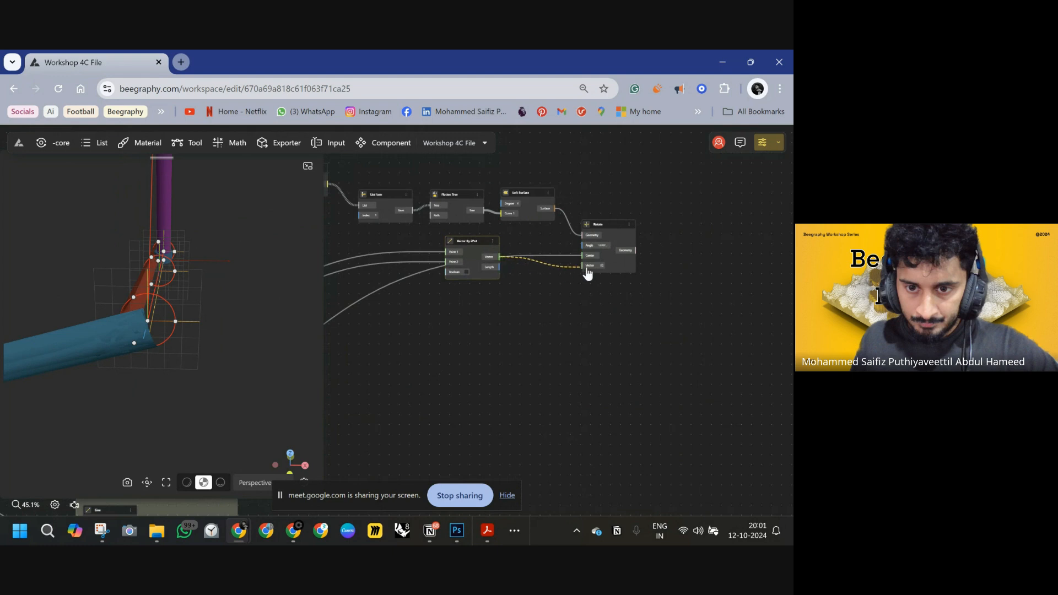
left_click_drag(587, 272, 586, 272)
Hide the Loft Surface node's preview in the viewport.
left_click_drag(216, 319, 202, 313)
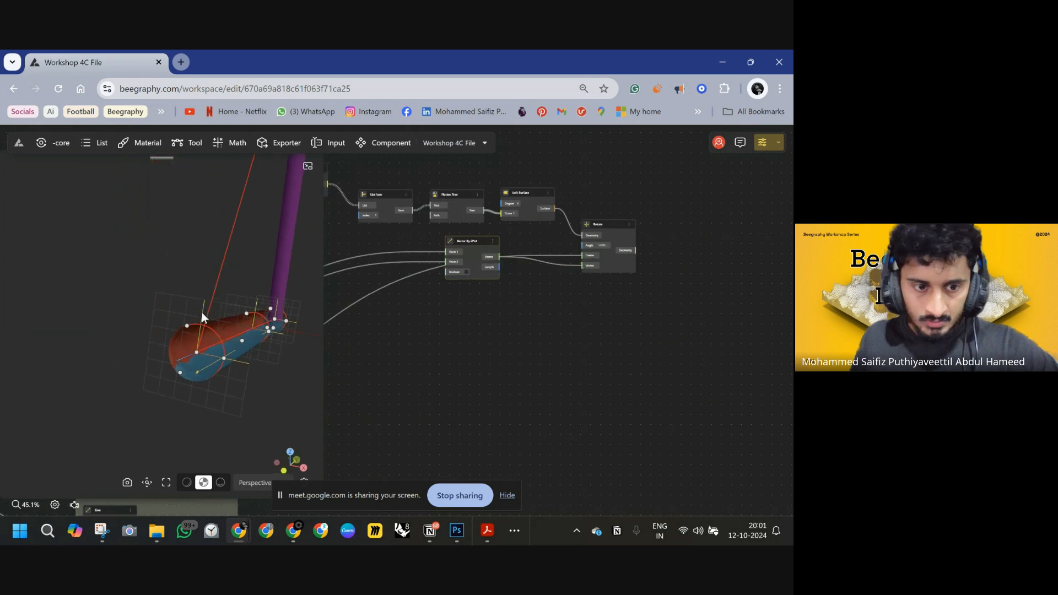
double_click(229, 335)
left_click(440, 298)
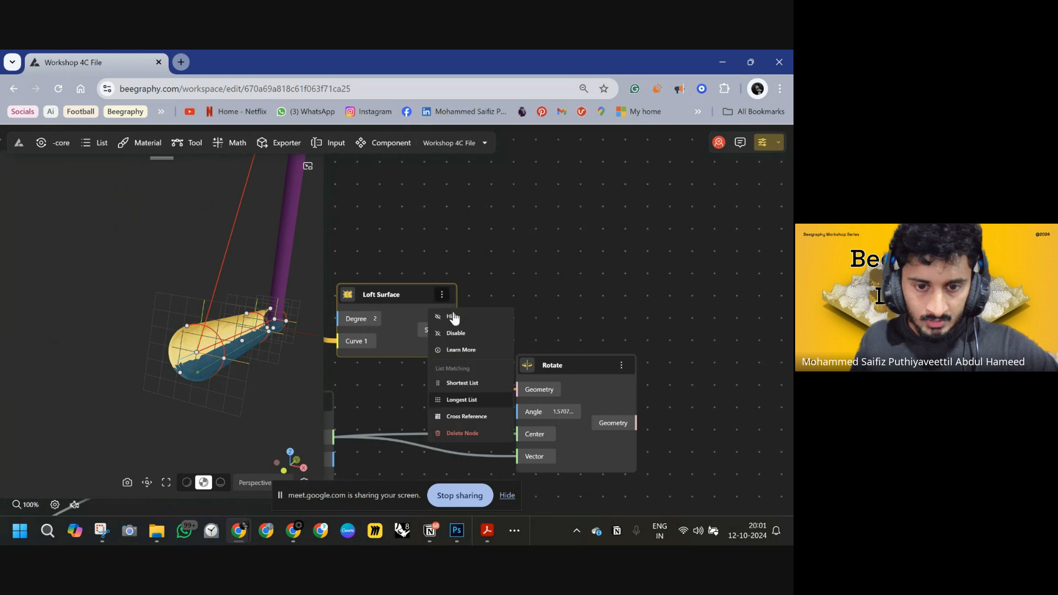
left_click(453, 315)
Add a second Rotate node and connect the first Rotate's Geometry output to its Geometry input.
right_click_drag(179, 378, 213, 375)
left_click_drag(215, 379, 229, 316)
scroll(585, 318, "down", 5)
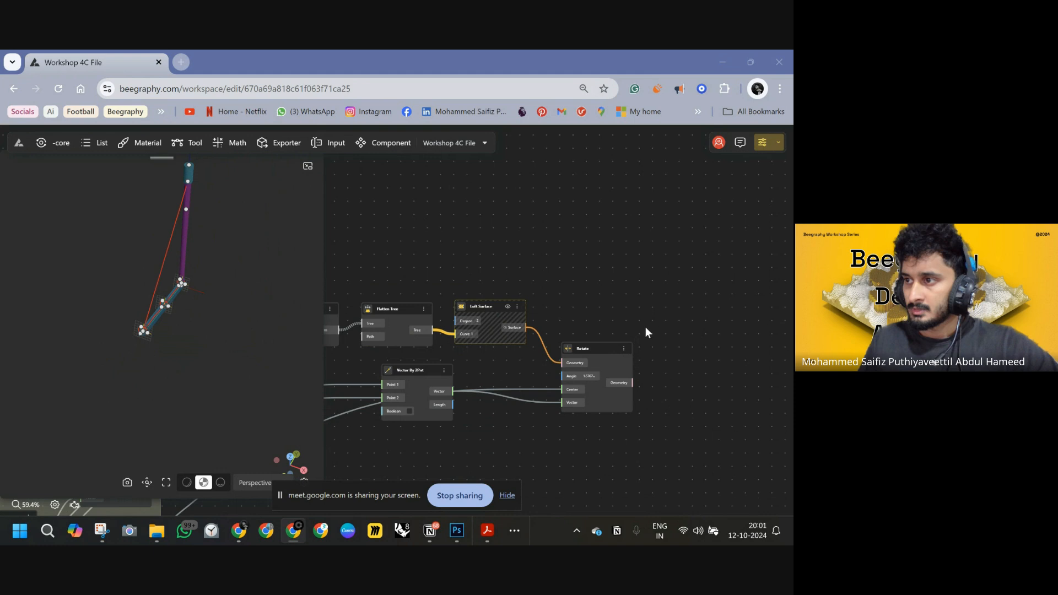
scroll(612, 315, "down", 2)
right_click_drag(614, 313, 584, 297)
scroll(551, 289, "up", 2)
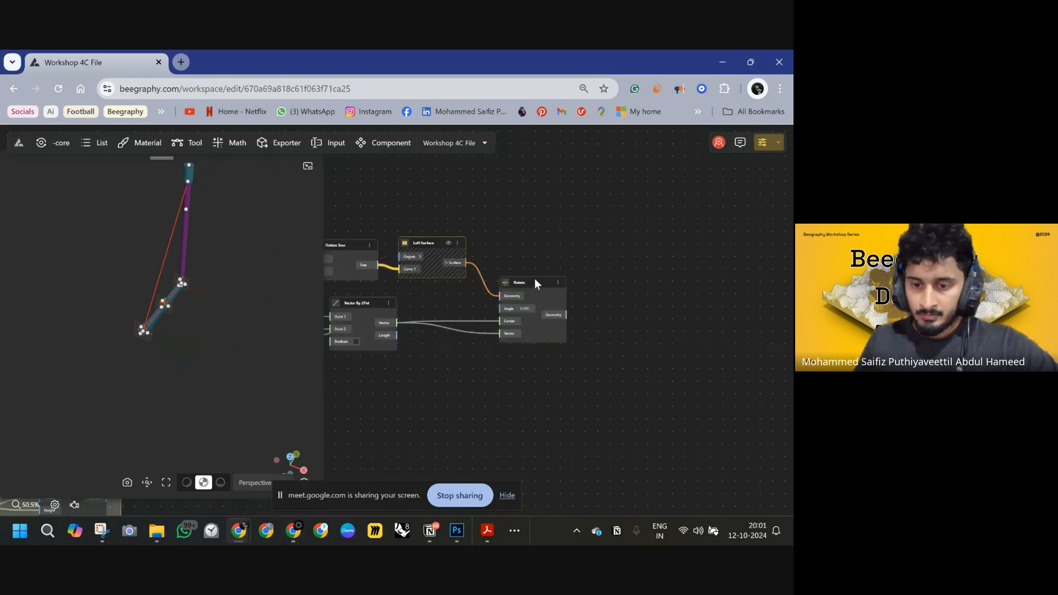
left_click_drag(538, 284, 532, 288)
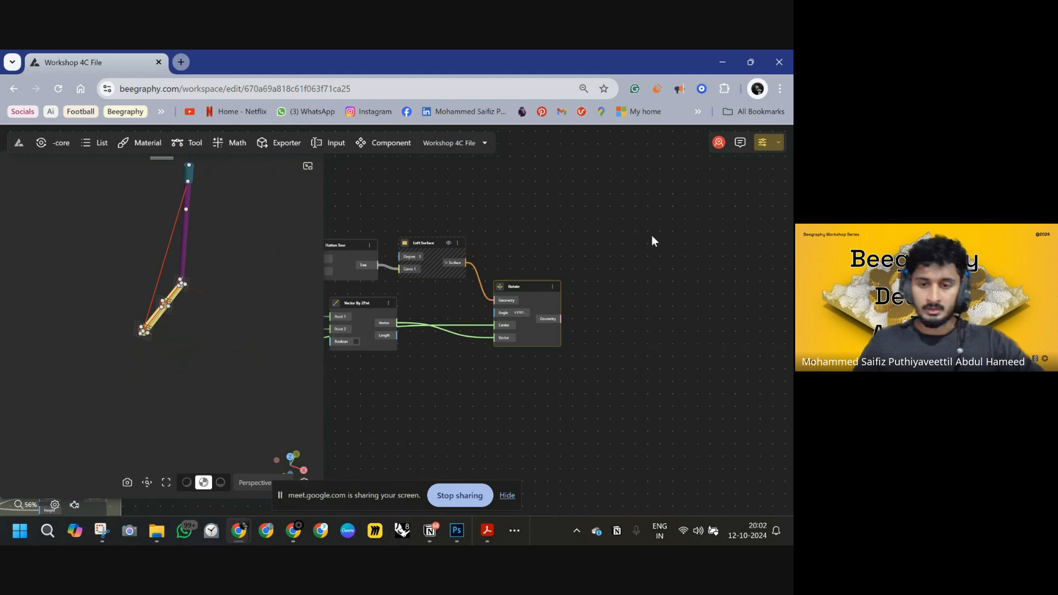
double_click(646, 258)
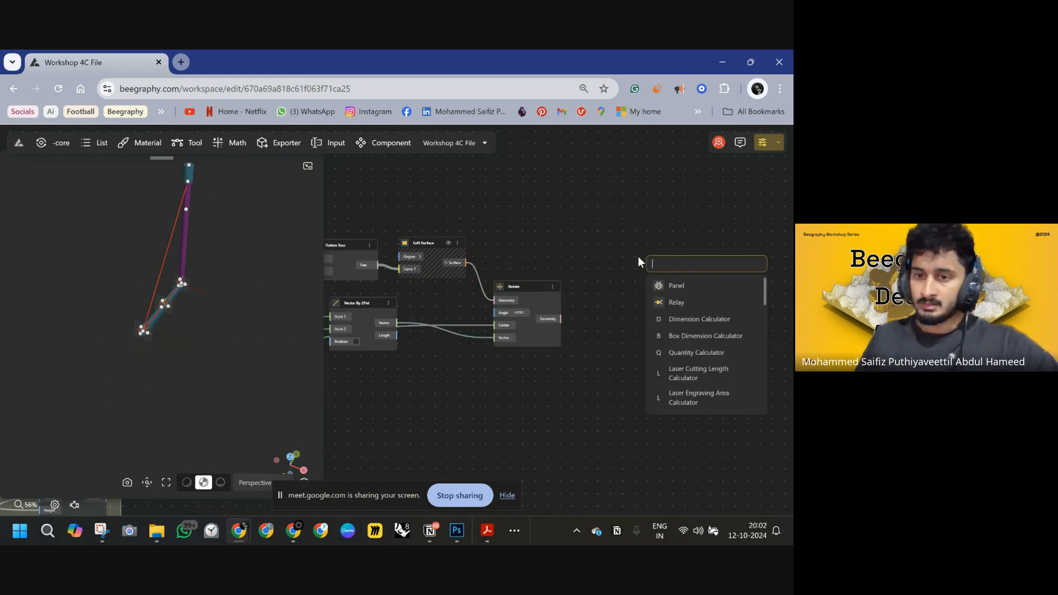
type("r")
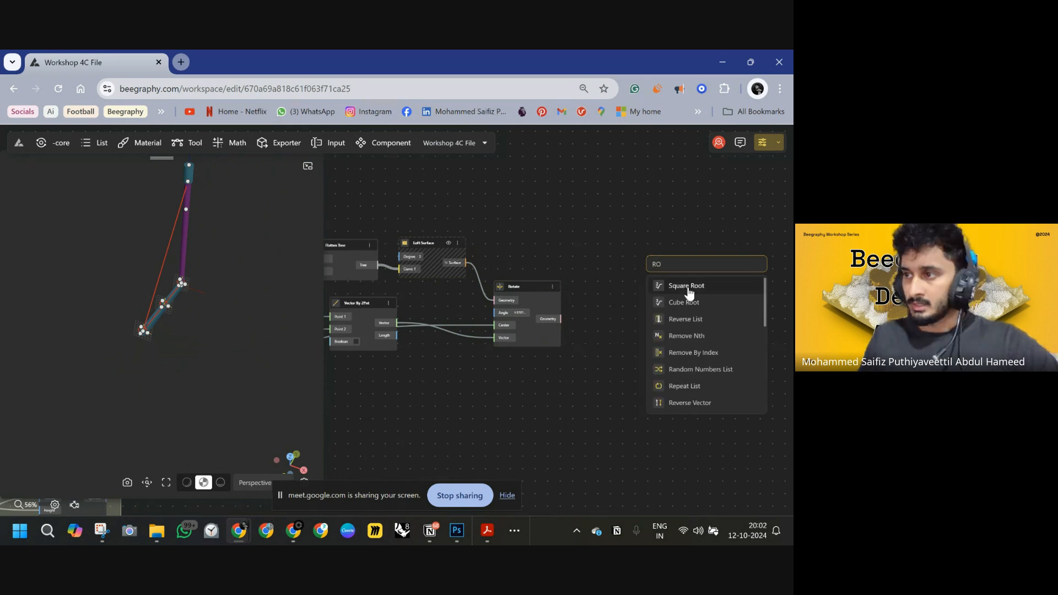
type("OTAT")
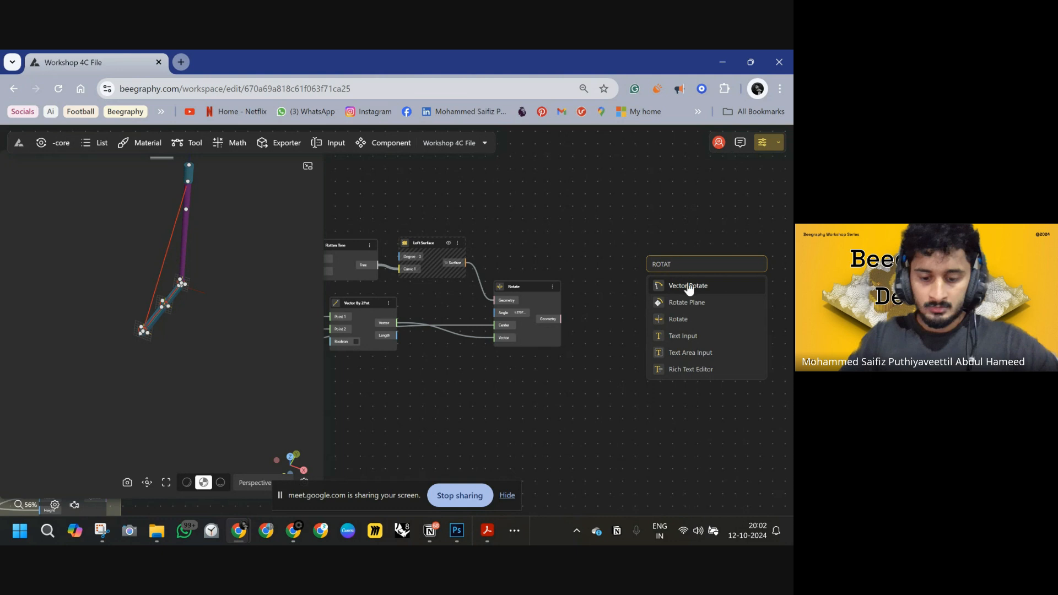
left_click(693, 325)
left_click_drag(681, 278, 560, 318)
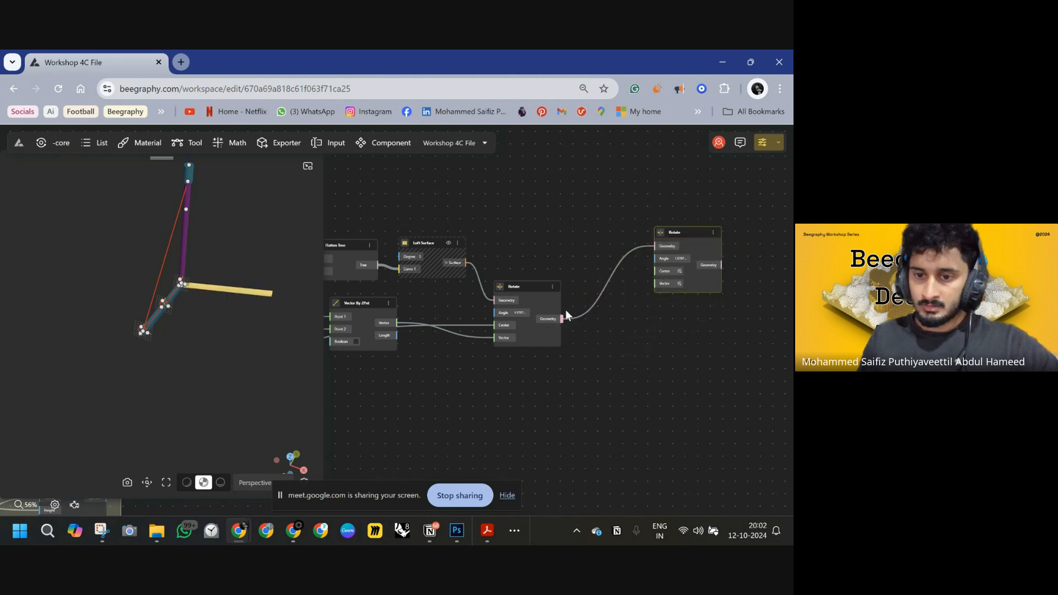
mouse_move(238, 331)
left_mouse_down()
mouse_move(181, 332)
mouse_move(247, 312)
left_mouse_up()
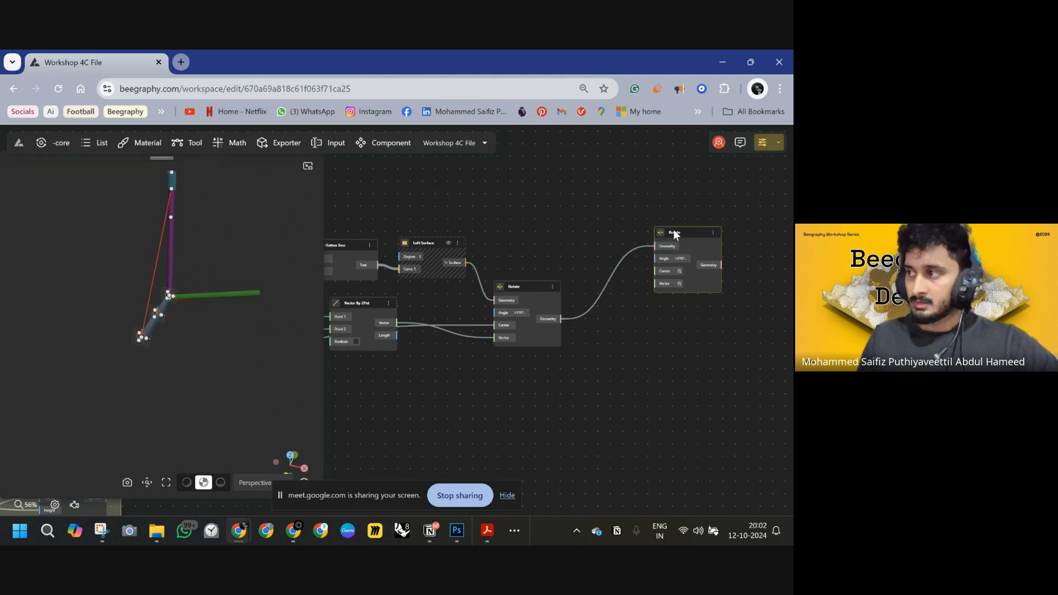
left_click_drag(674, 232, 705, 211)
left_click_drag(696, 286, 608, 280)
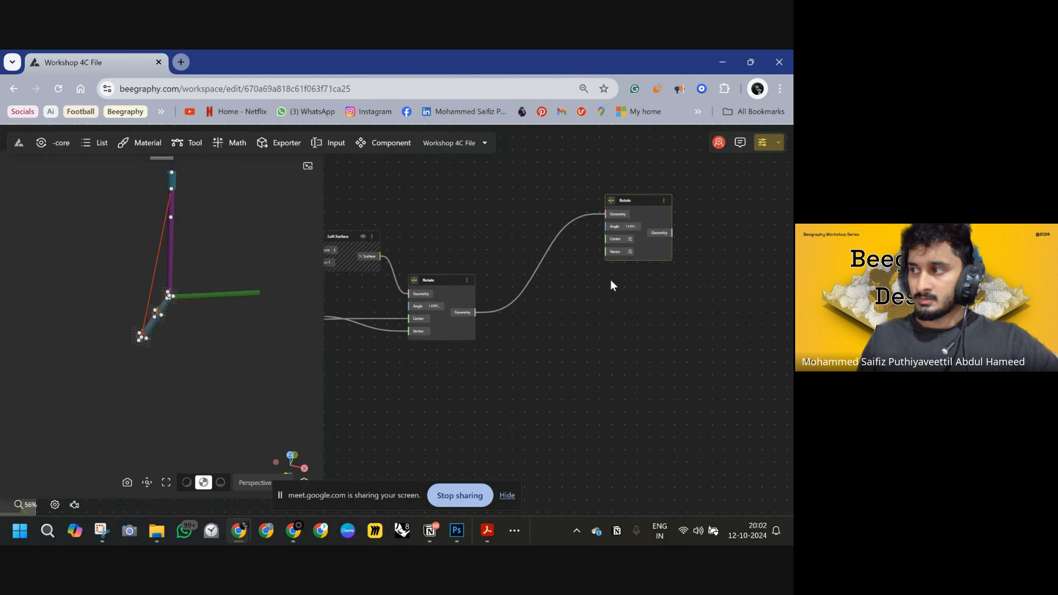
double_click(597, 316)
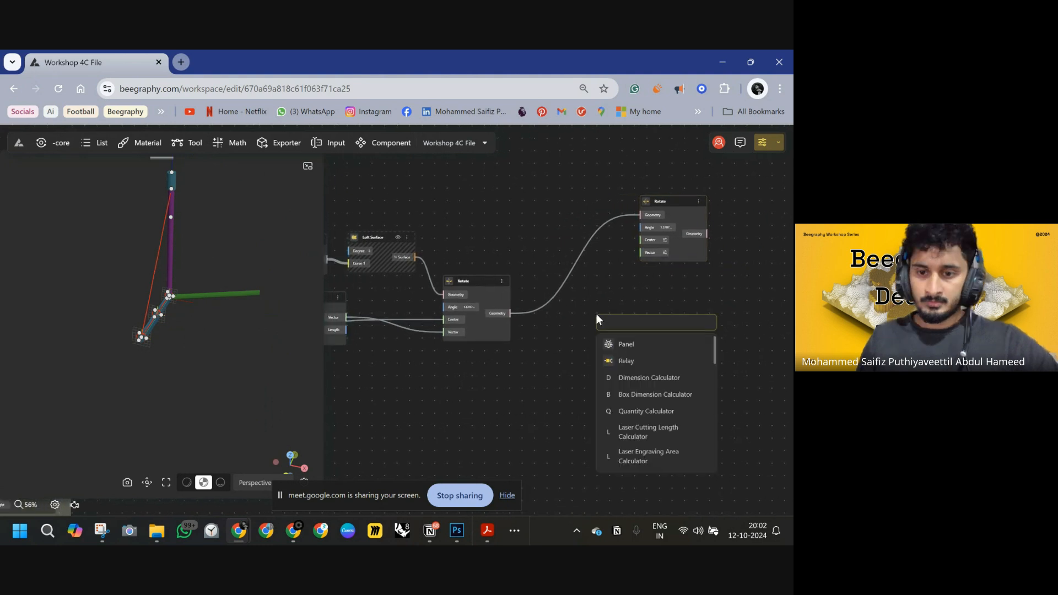
type("dec")
left_click(582, 330)
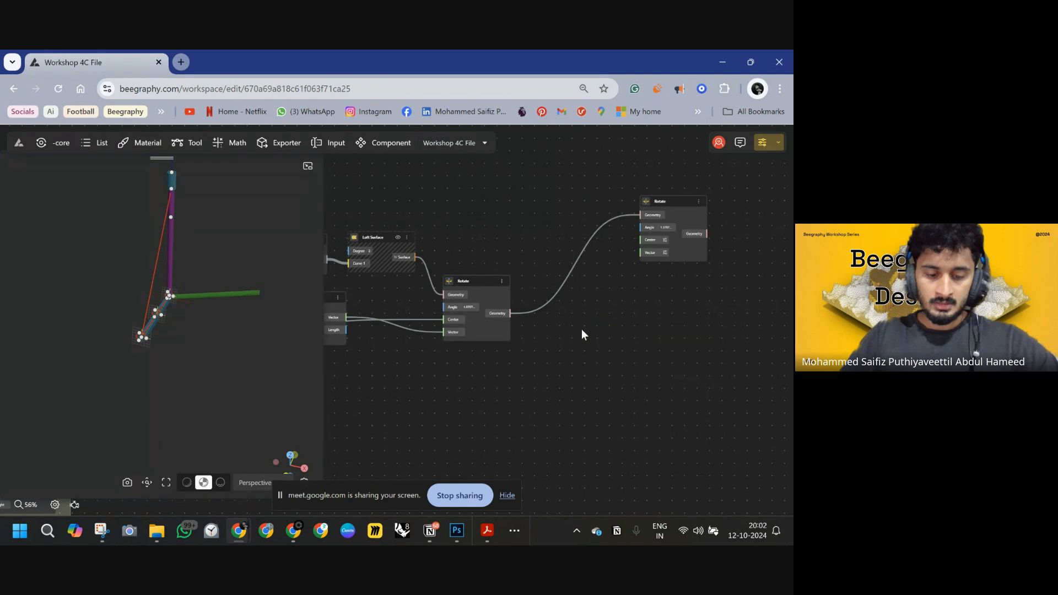
Add a Number Const node set to 120 beside the second Rotate node.
double_click(582, 331)
type("121")
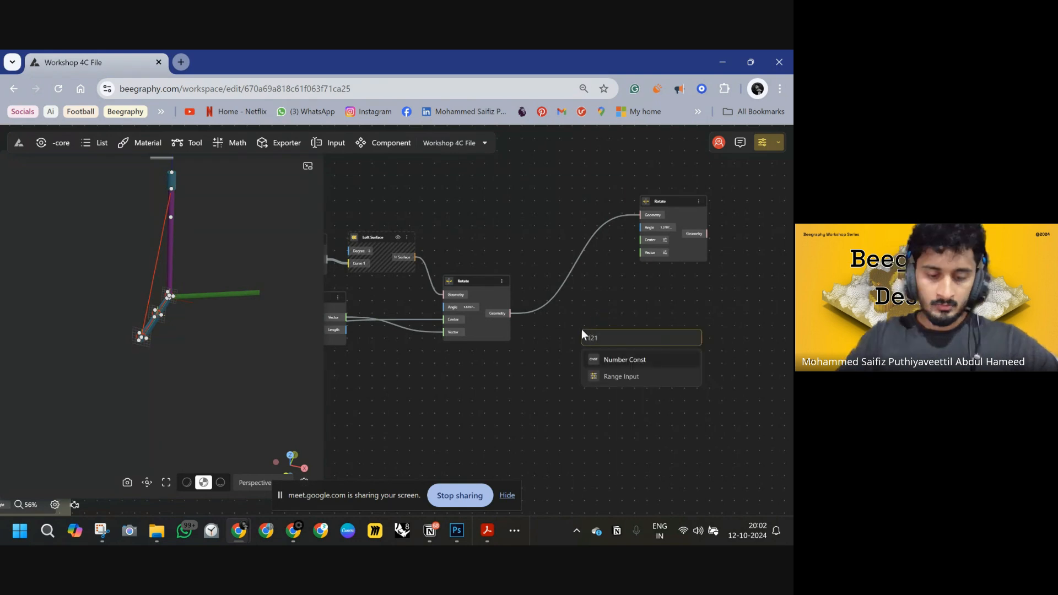
key("BackSpace")
type("0")
left_click(622, 359)
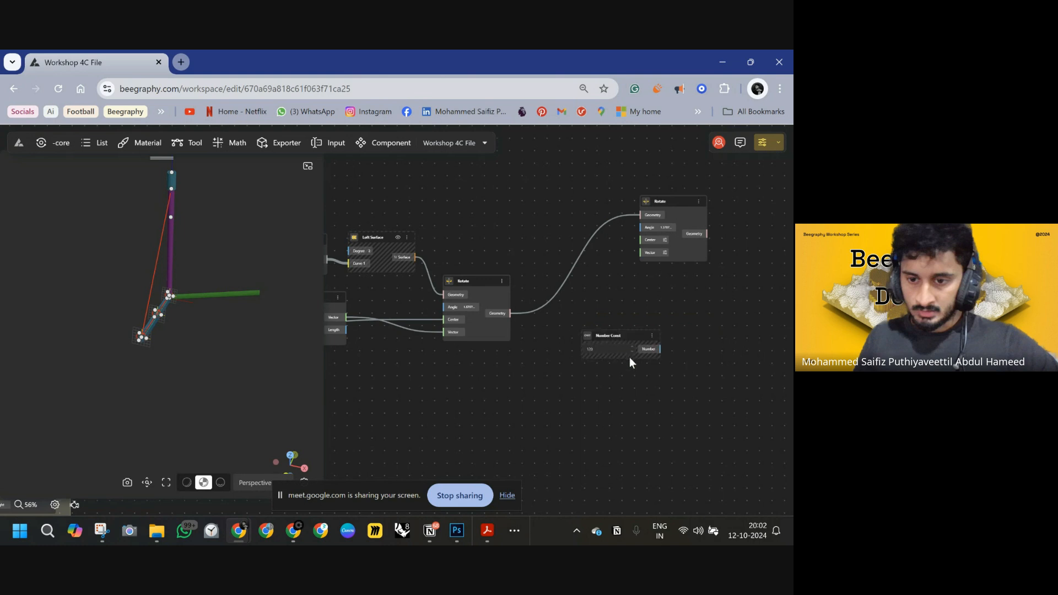
left_click_drag(629, 357, 601, 328)
Add a DegToRad node, feed the 120 number into its Degree input and its Radian output into the second Rotate's Angle.
double_click(566, 362)
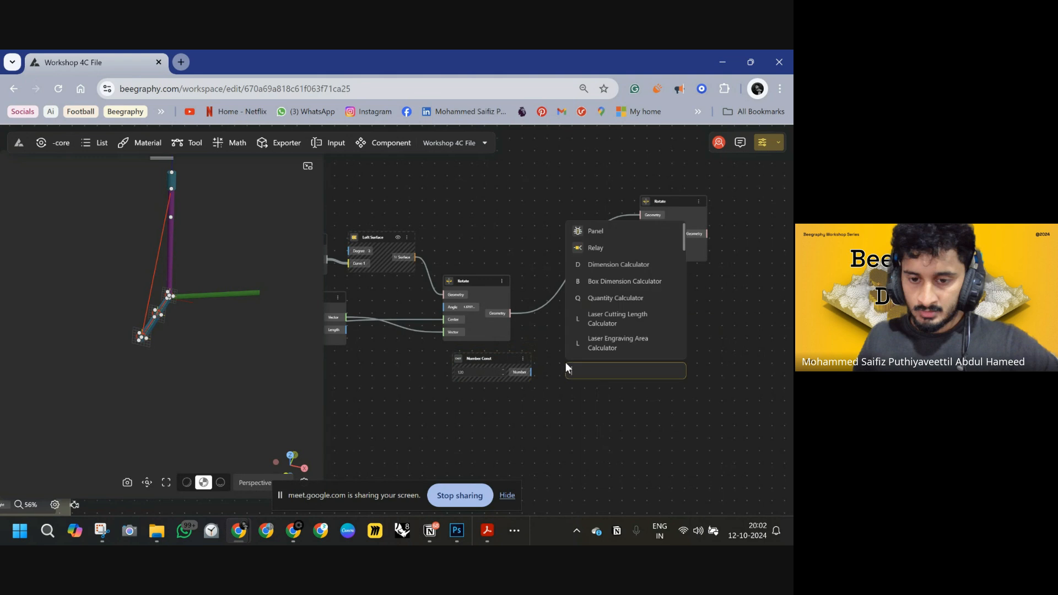
type("DEG")
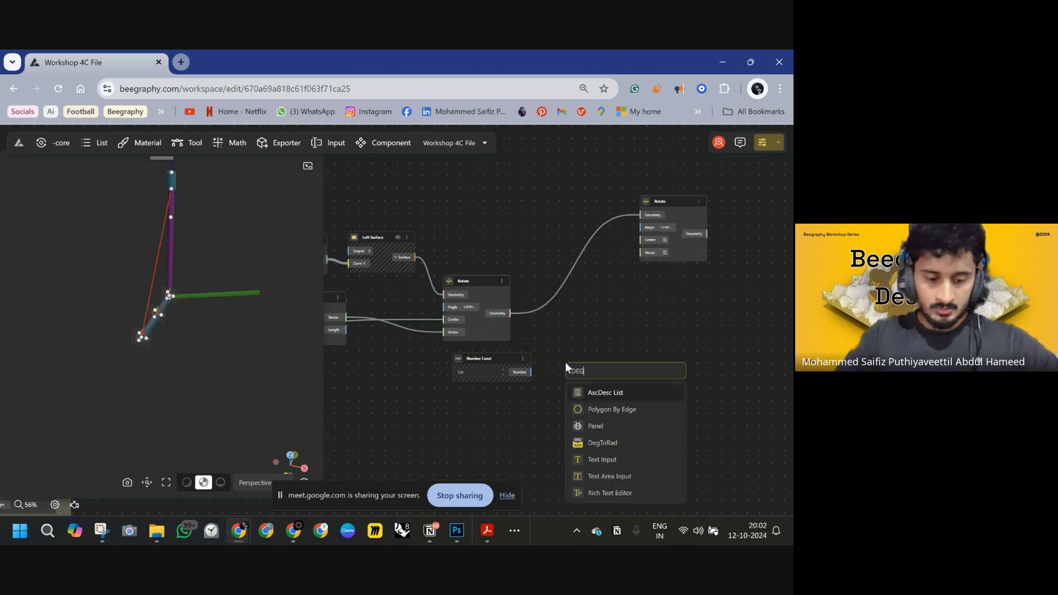
left_click(602, 444)
left_click_drag(564, 381, 531, 373)
left_click_drag(600, 370, 642, 226)
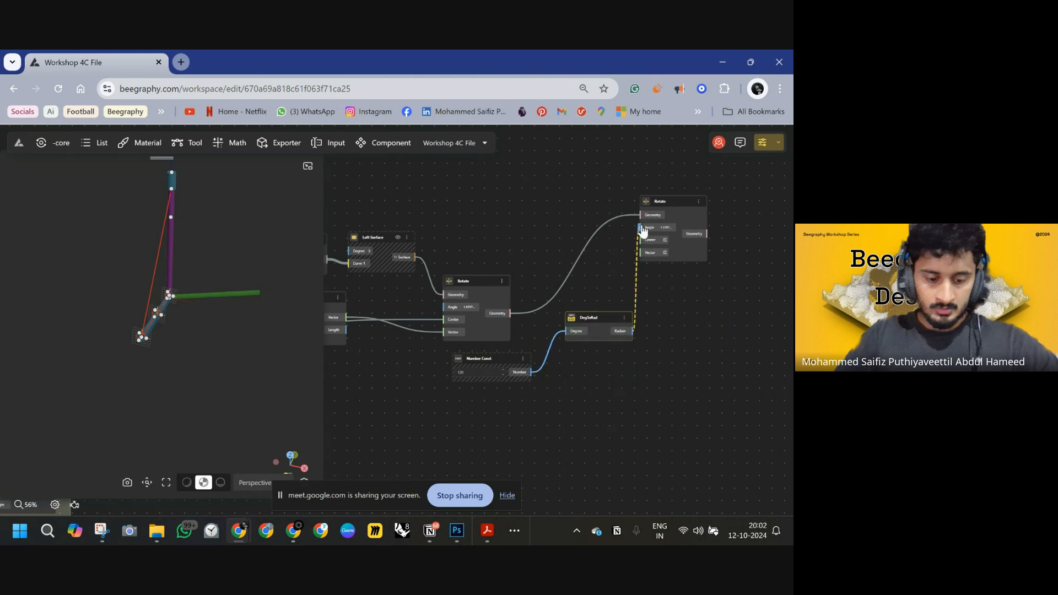
Duplicate the Number Const node, set the copy to 240, and connect it to DegToRad's Degree input as well.
left_click(486, 358)
key("ctrl+c")
key("ctrl+v")
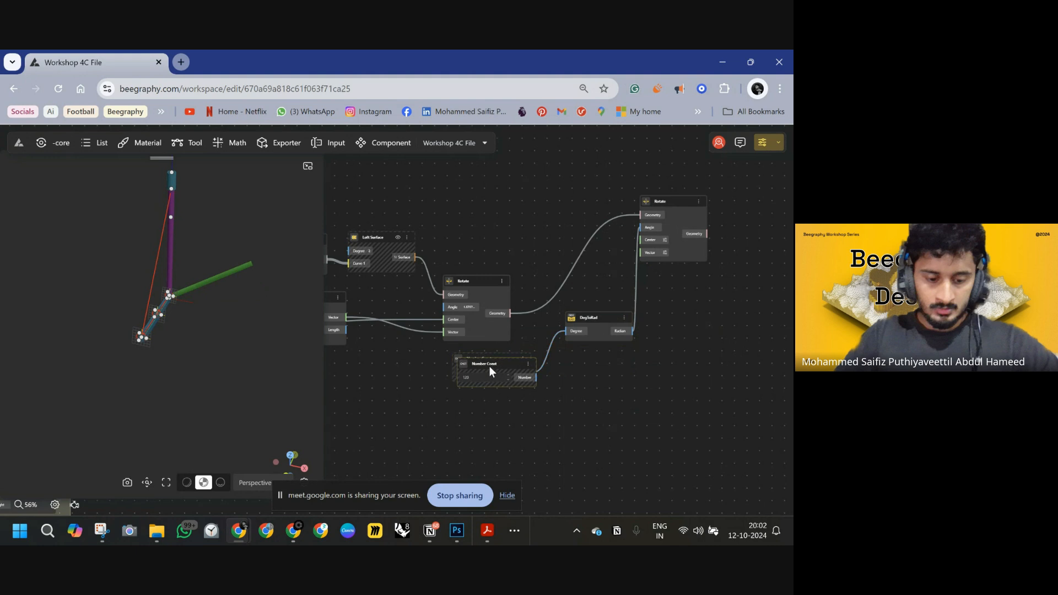
left_click_drag(495, 367, 493, 390)
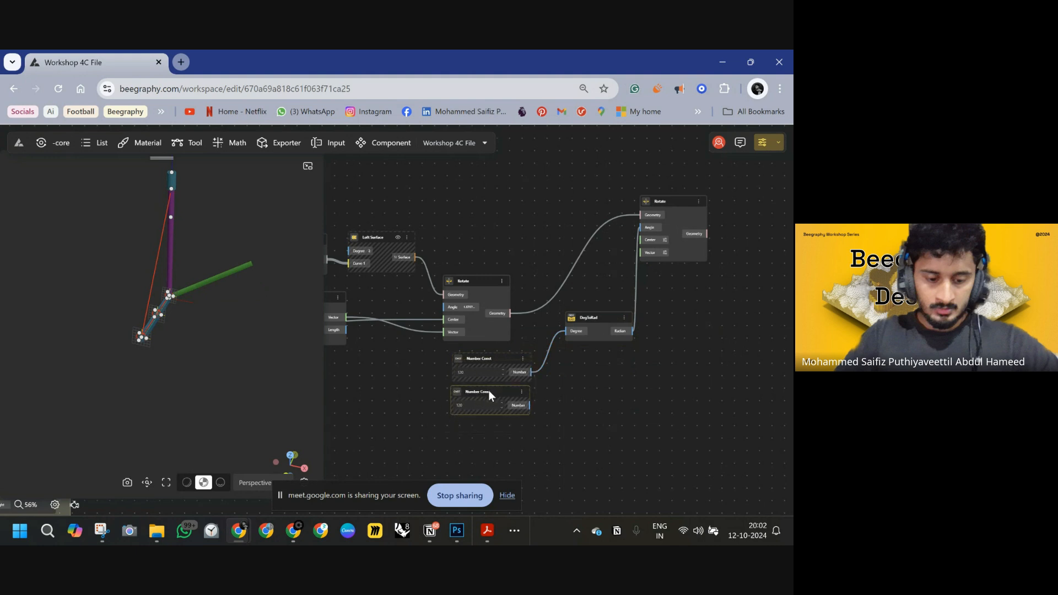
double_click(465, 405)
left_click(564, 439)
left_click_drag(530, 406, 565, 332)
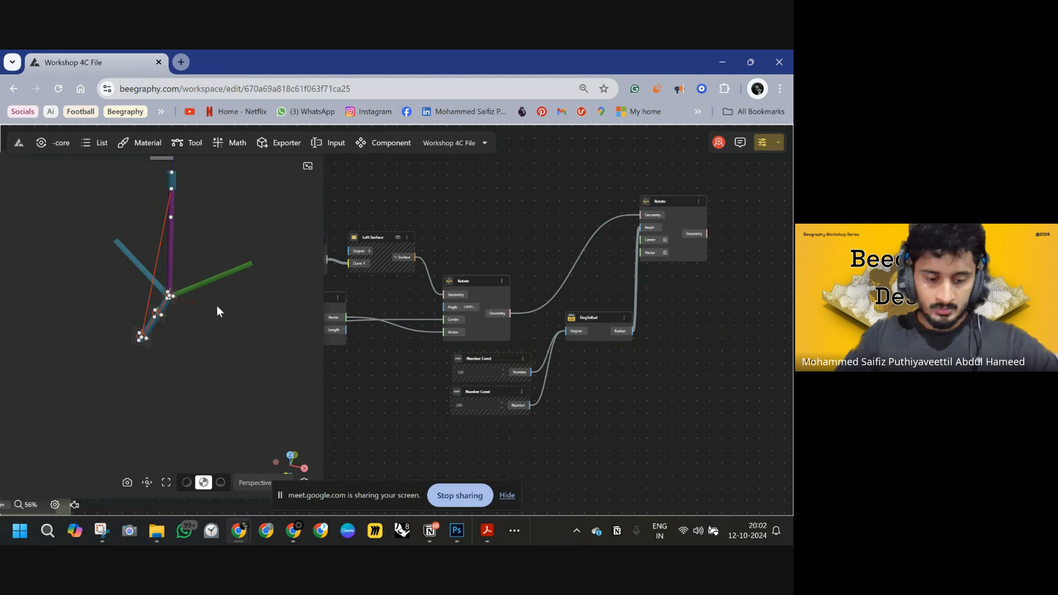
Inspect the rotated handle copies around the stool in the viewport and survey the node graph.
left_click_drag(217, 311, 254, 325)
double_click(253, 325)
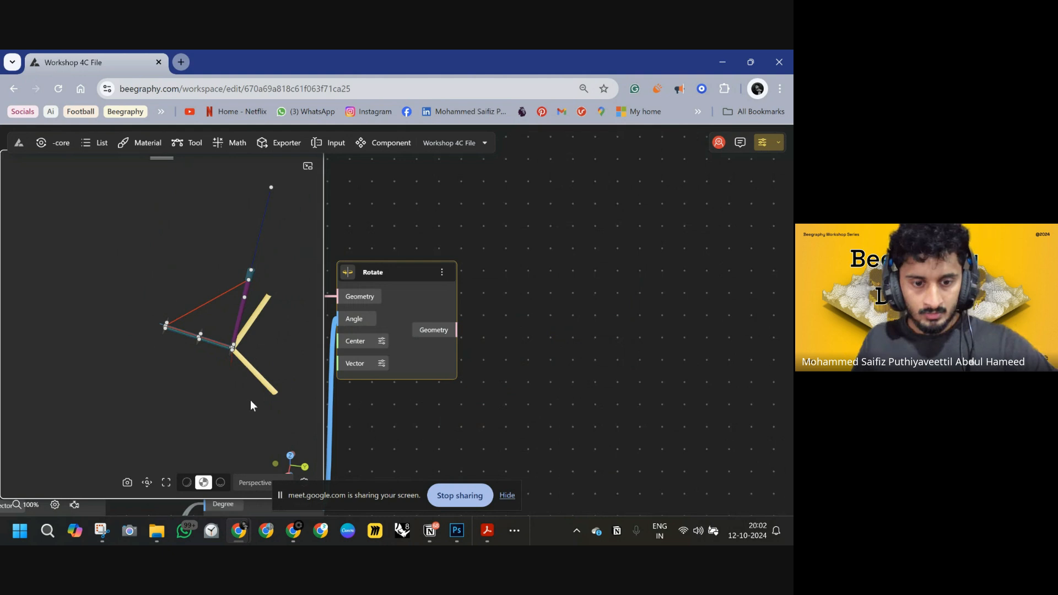
left_click(146, 482)
left_click_drag(187, 351, 233, 333)
scroll(468, 336, "down", 6)
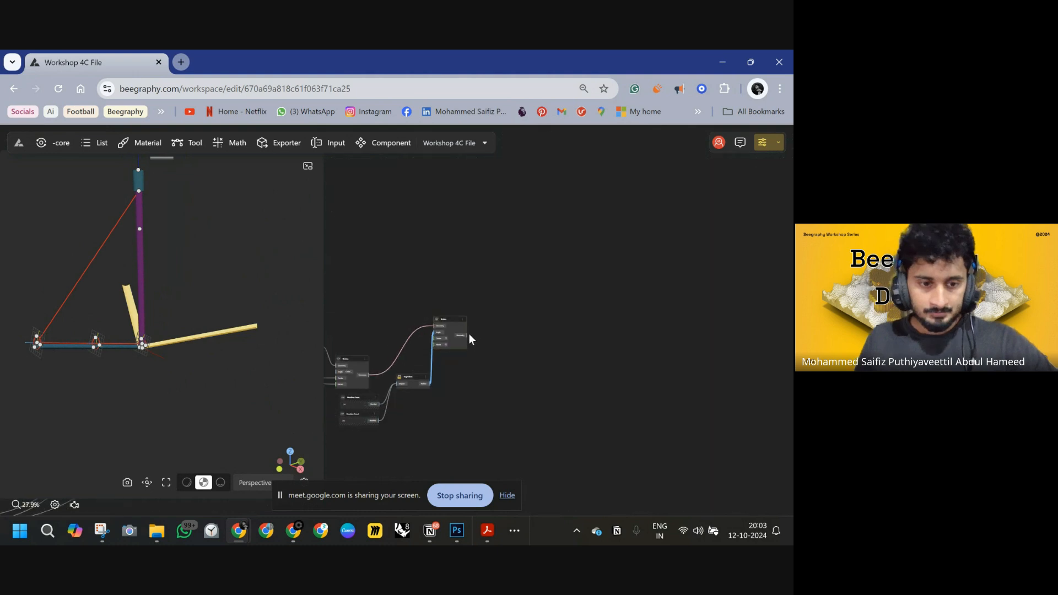
scroll(468, 334, "down", 3)
left_click_drag(472, 348, 583, 329)
scroll(553, 325, "up", 4)
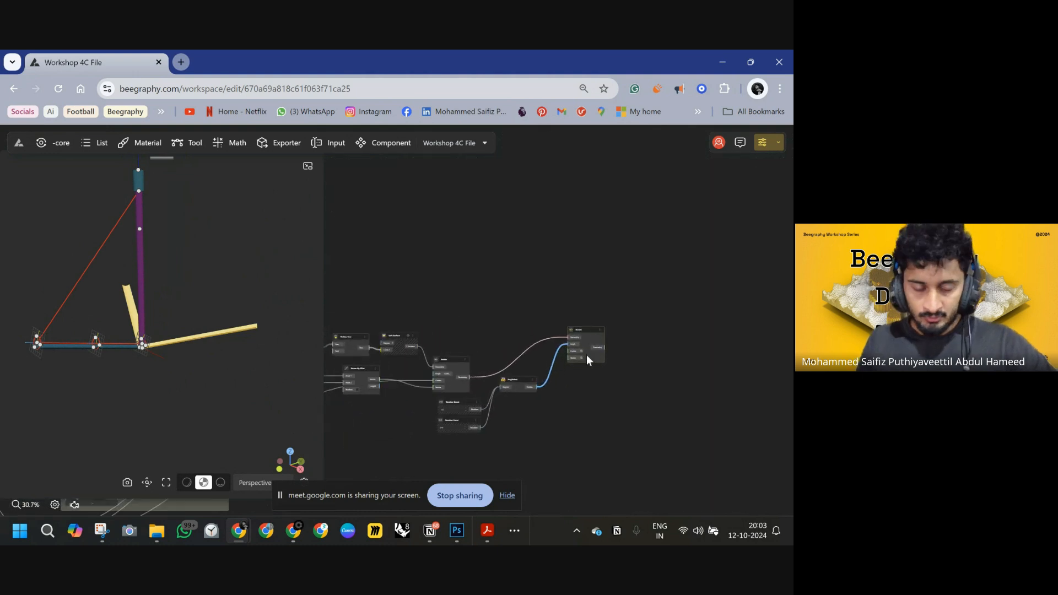
scroll(551, 369, "down", 5)
Select the handle-building nodes and group them together on the canvas.
left_click_drag(715, 248, 527, 346)
left_click_drag(518, 248, 389, 296, "shift")
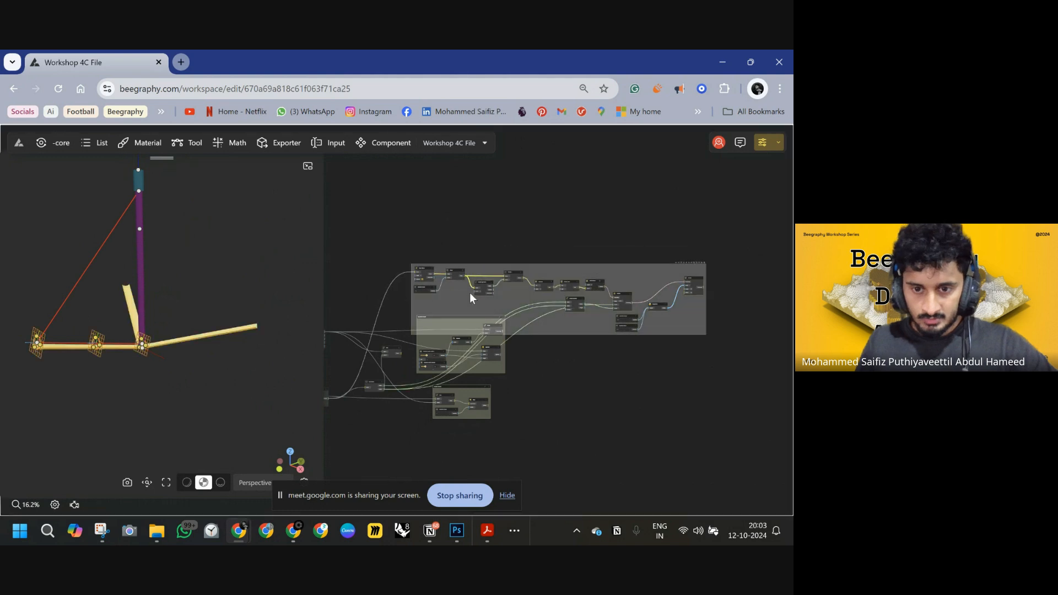
left_click_drag(542, 292, 549, 251)
left_click(674, 302)
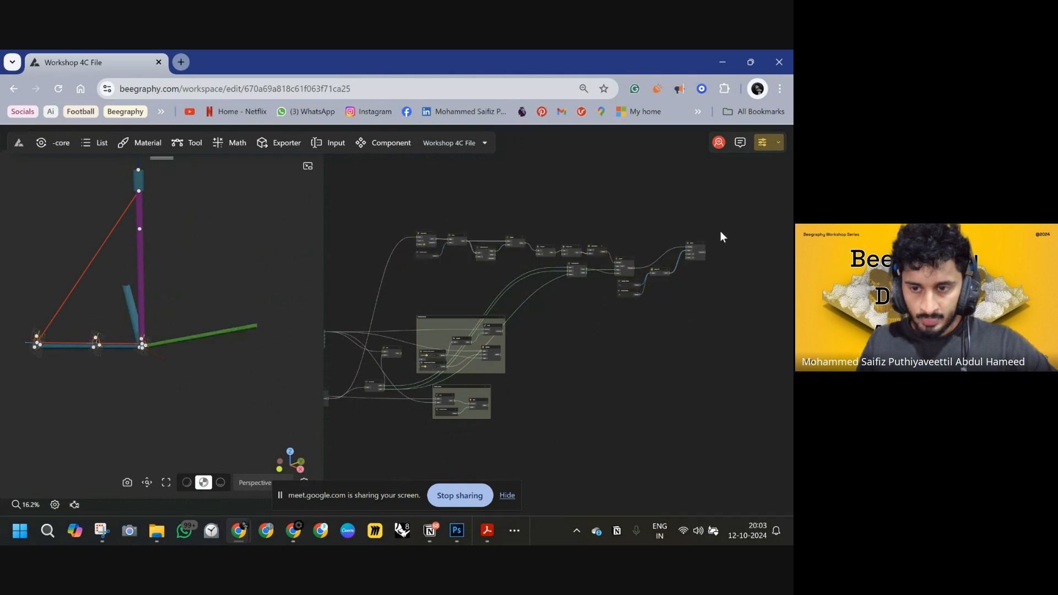
left_click_drag(727, 216, 419, 298)
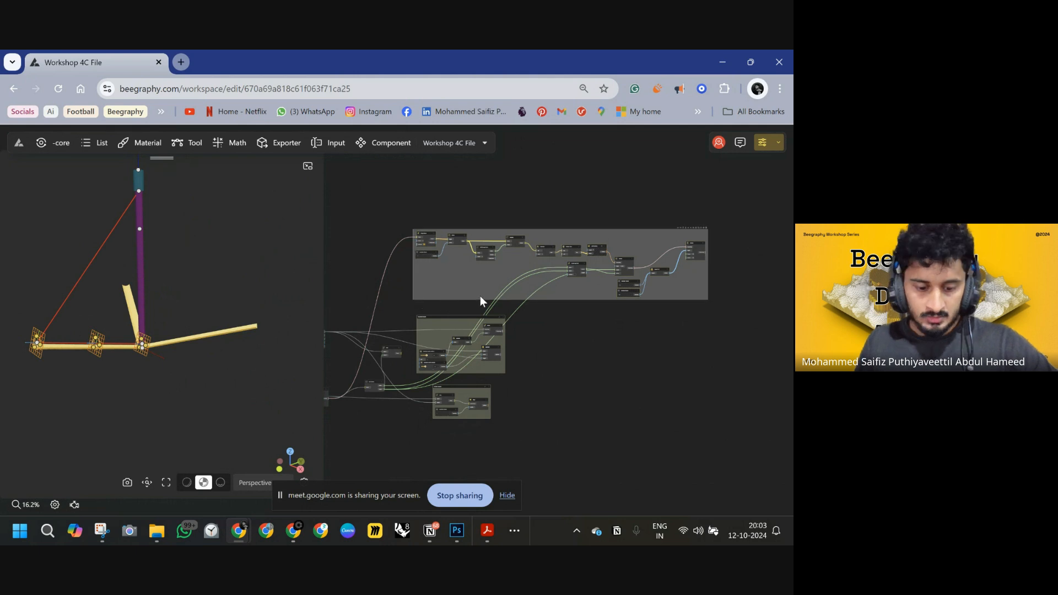
key("ctrl+g")
left_click_drag(436, 214, 457, 240)
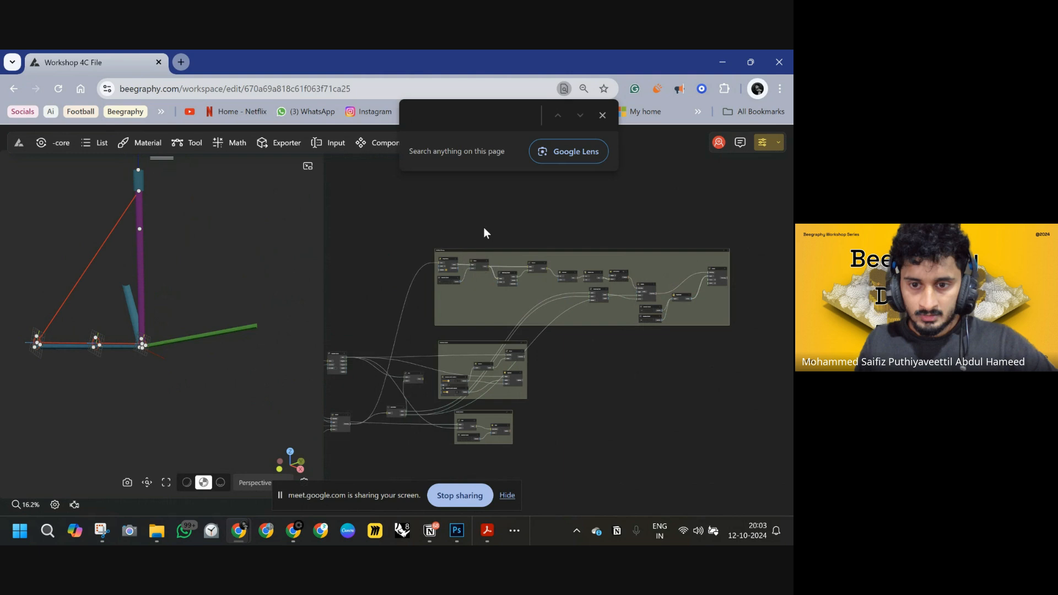
left_click(602, 114)
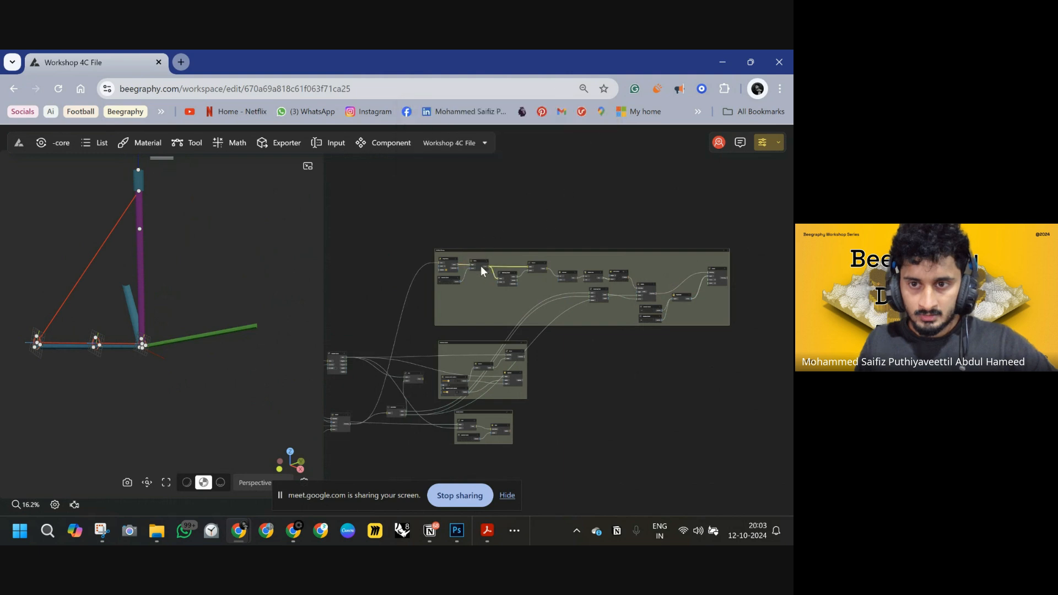
left_click_drag(764, 240, 410, 331)
left_click_drag(479, 267, 478, 183)
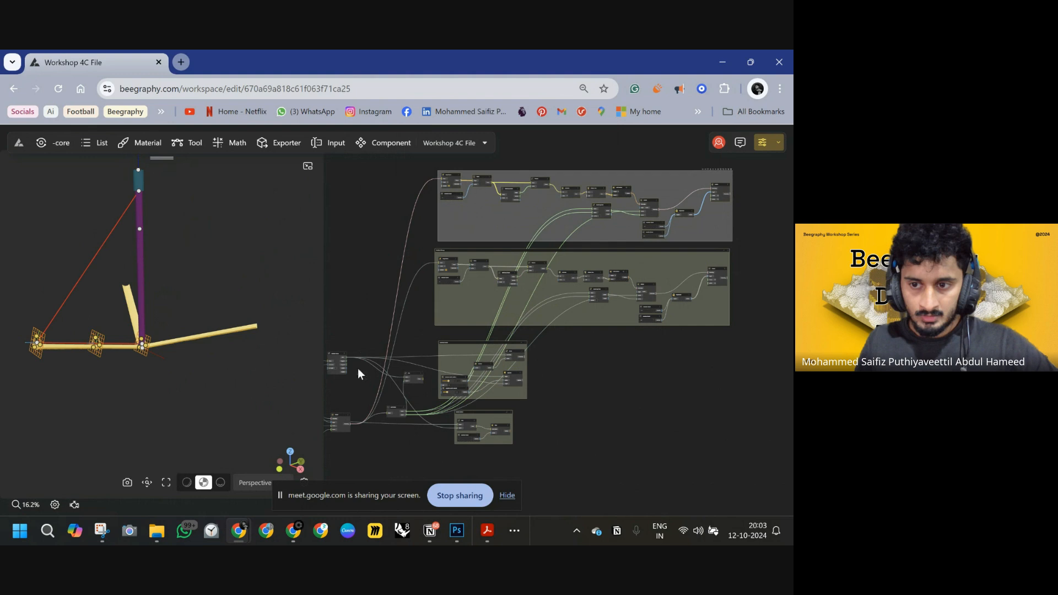
Examine the node graph's existing groups and the arm's line construction nodes.
left_click_drag(562, 428, 651, 422)
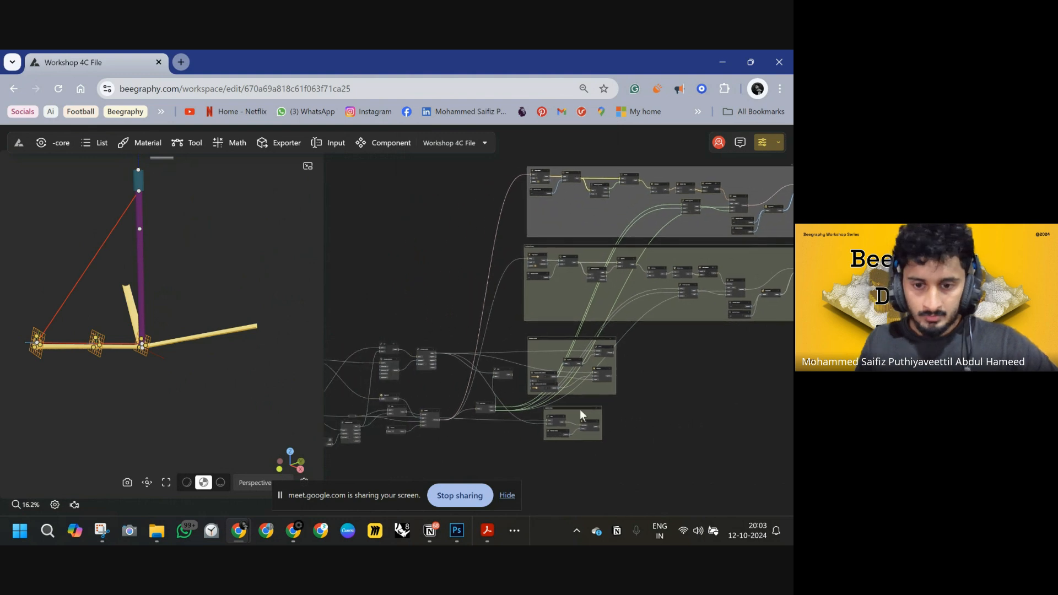
scroll(449, 420, "up", 5)
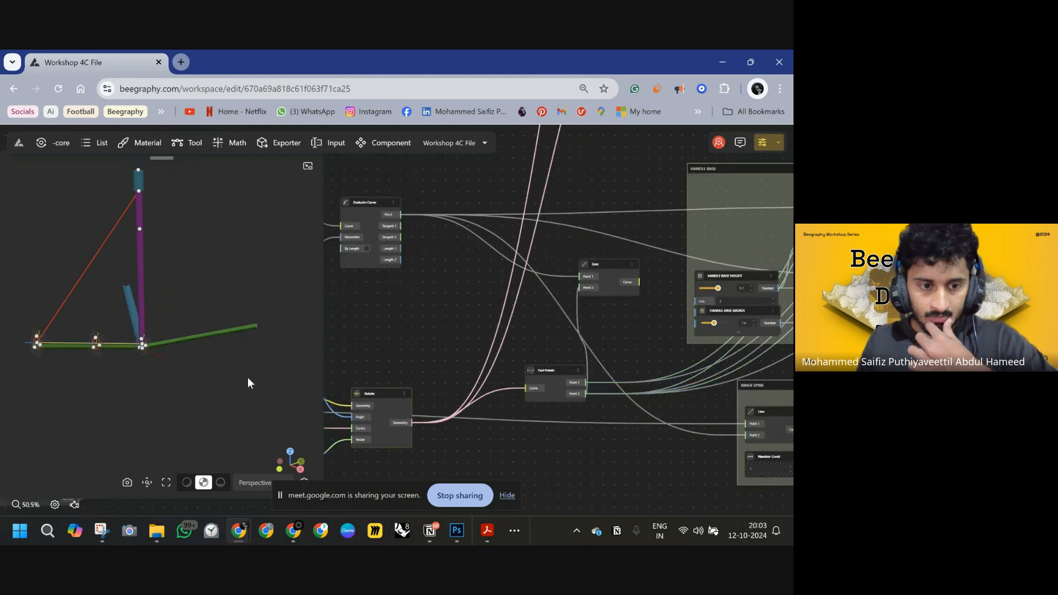
left_click_drag(444, 391, 466, 414)
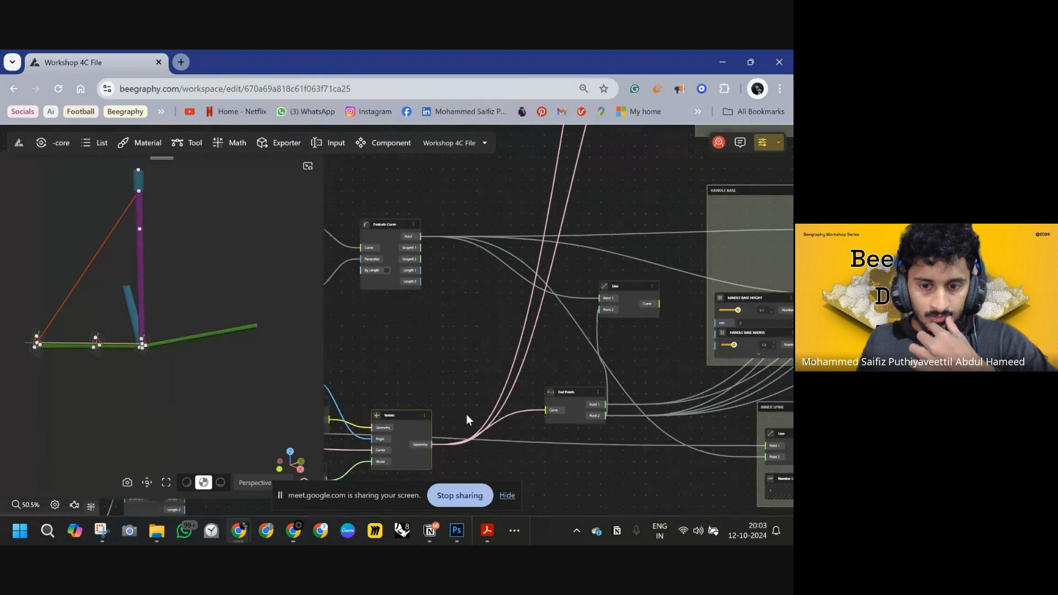
left_click_drag(452, 336, 445, 367)
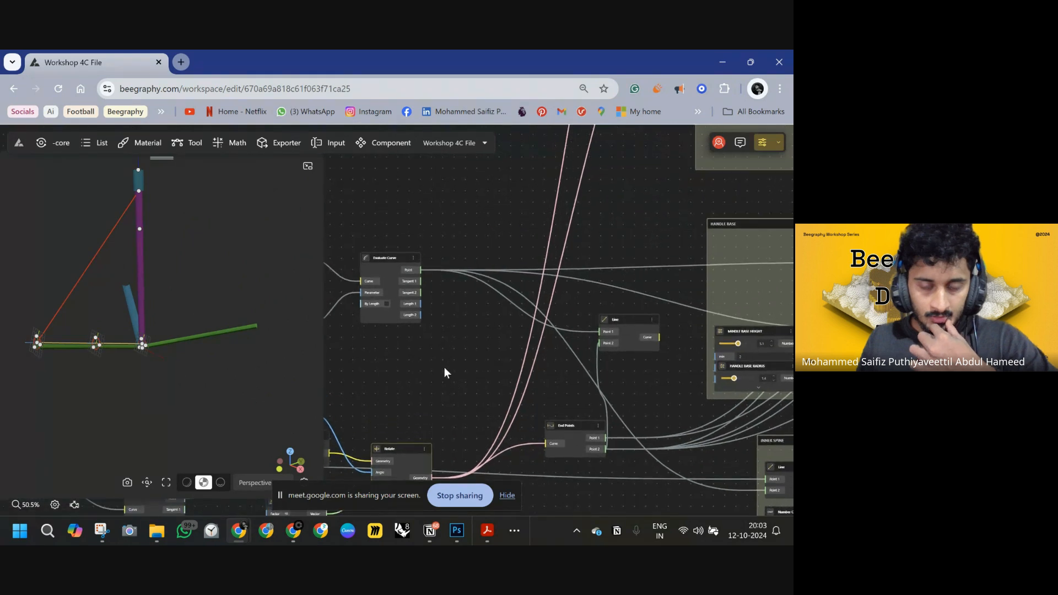
left_click(621, 318)
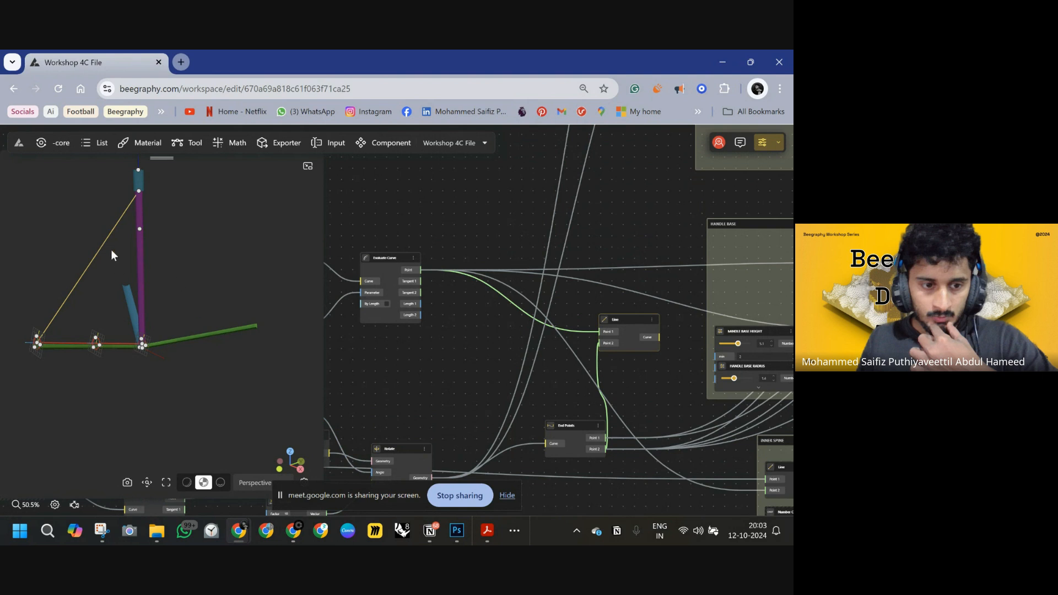
left_click_drag(350, 324, 148, 471)
scroll(391, 342, "down", 5)
left_click_drag(438, 319, 468, 349)
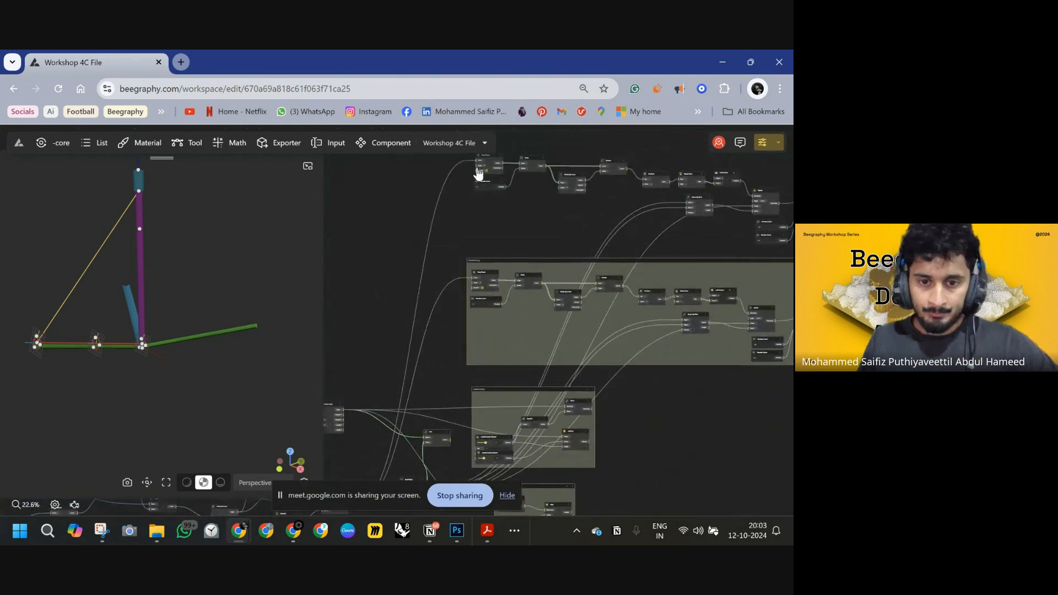
Rearrange the node groups on the canvas to keep the graph tidy.
left_click(478, 167)
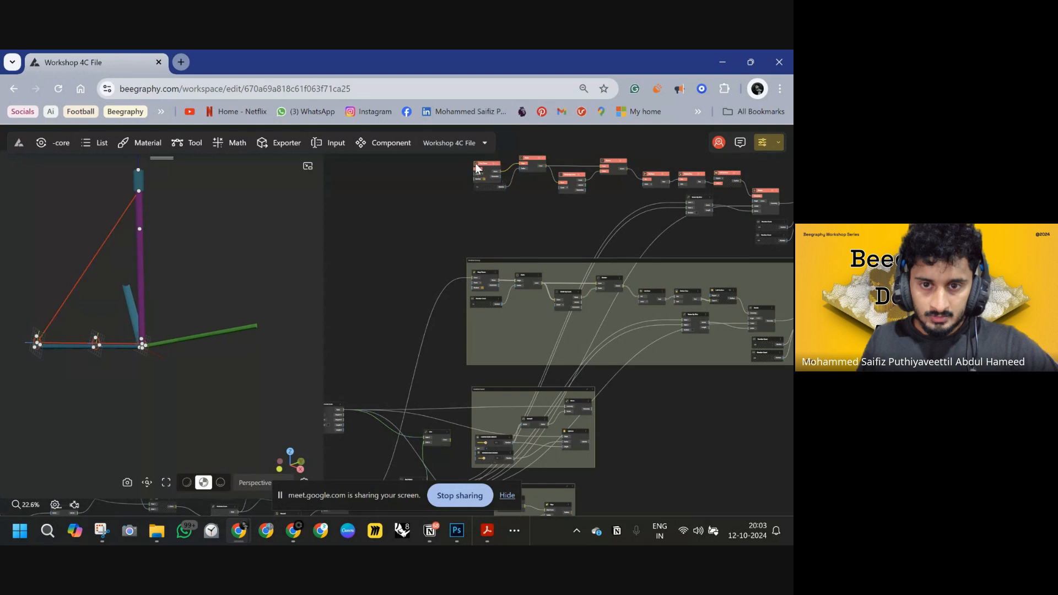
left_click_drag(477, 166, 449, 443)
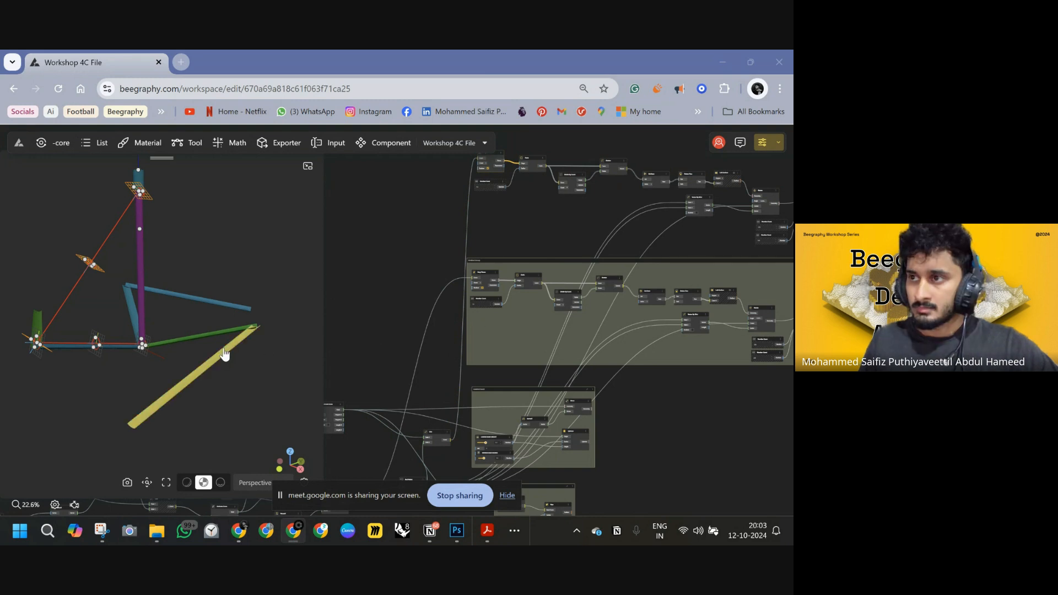
left_click_drag(254, 274, 289, 283)
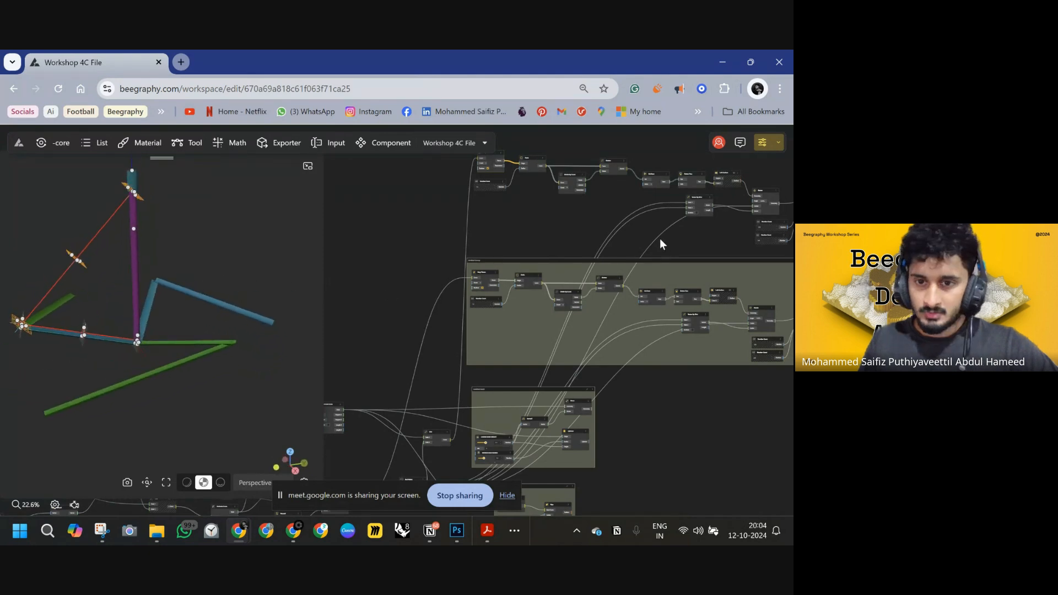
left_click_drag(659, 238, 584, 286)
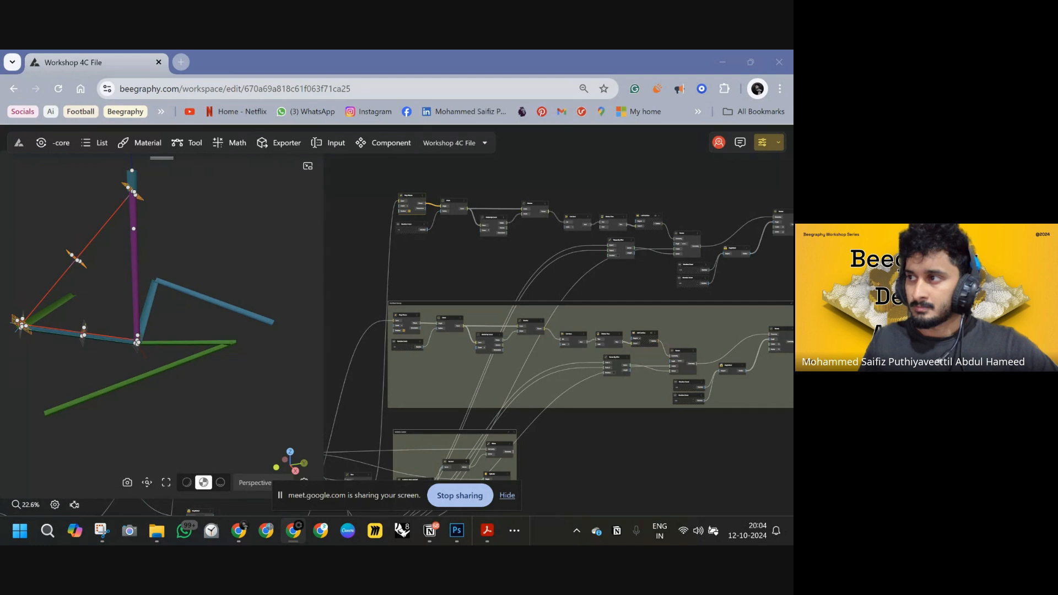
right_click_drag(495, 207, 532, 146)
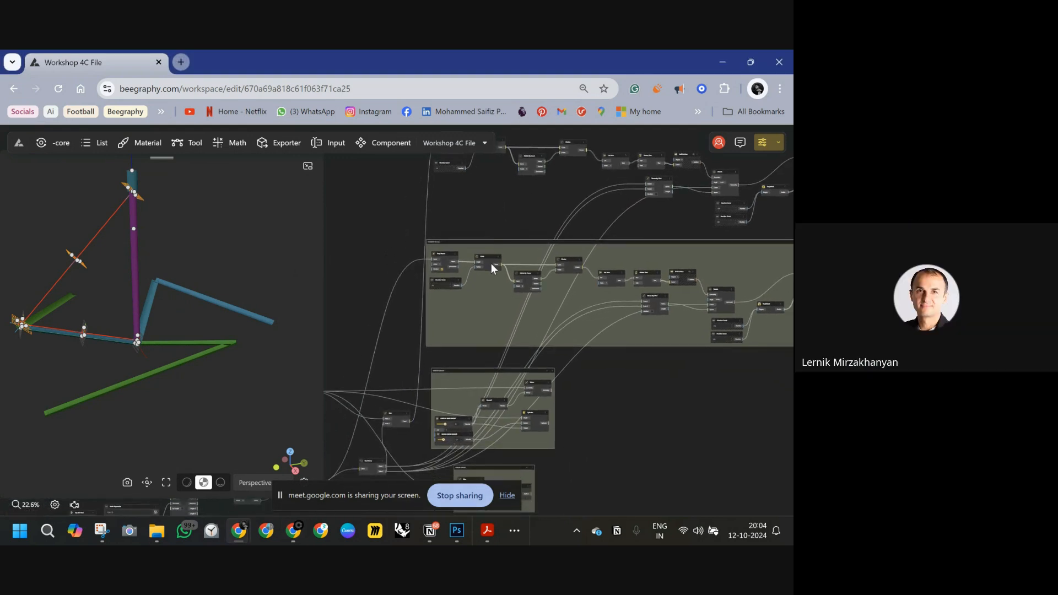
right_click_drag(548, 246, 496, 230)
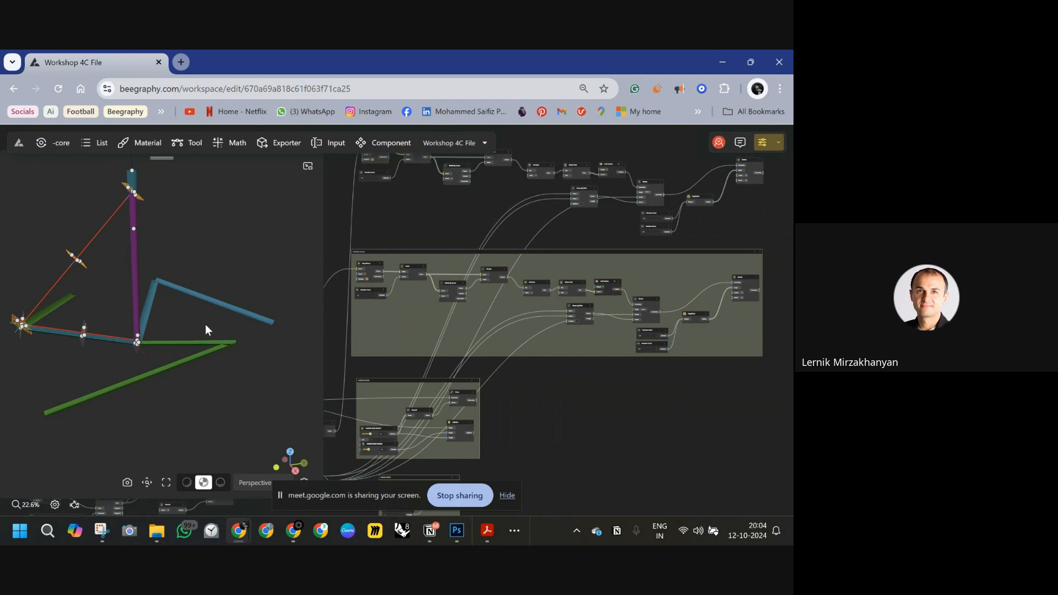
right_click_drag(485, 360, 530, 310)
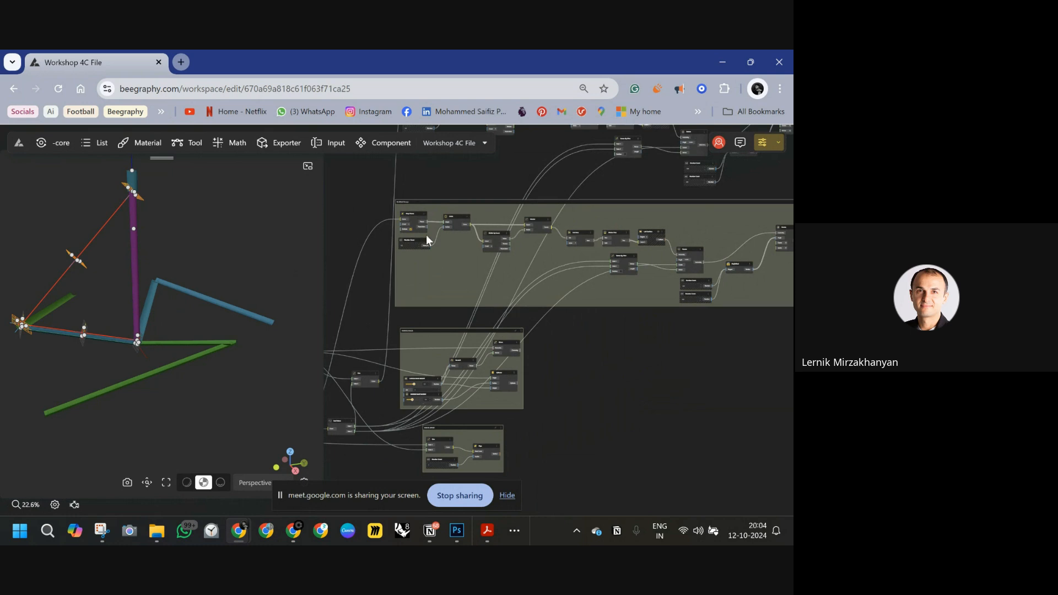
right_click_drag(425, 234, 475, 301)
scroll(526, 293, "down", 3)
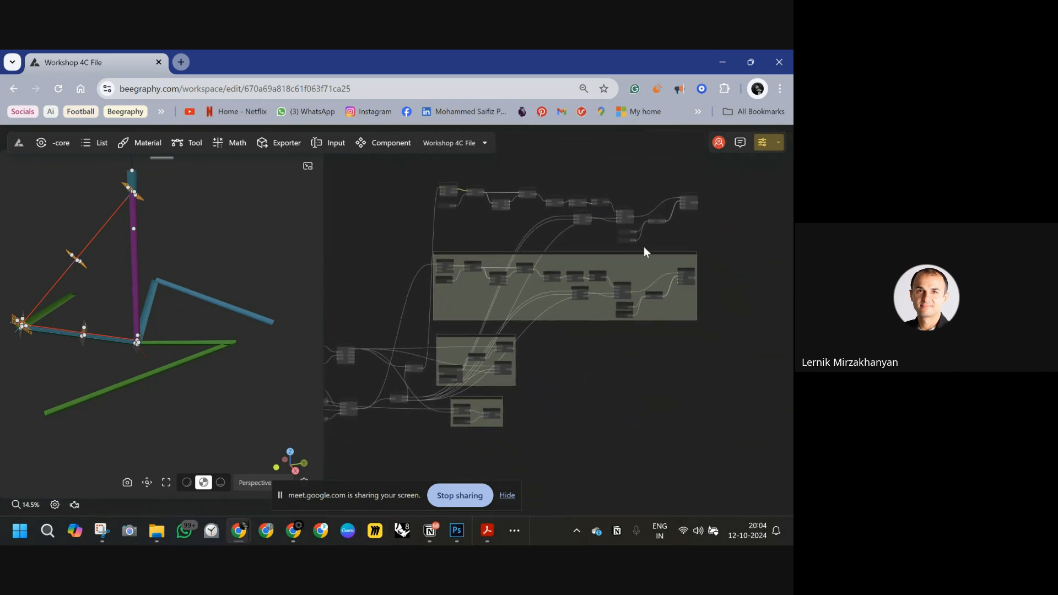
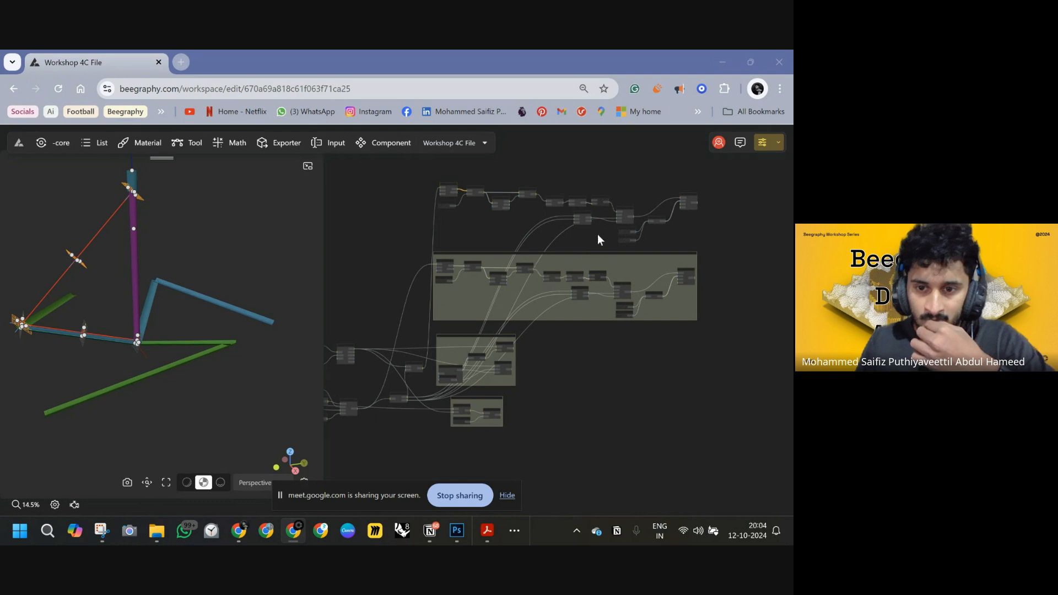
Delete the Vector By 2Pnt node from the upper node group.
scroll(596, 226, "up", 5)
scroll(568, 211, "up", 2)
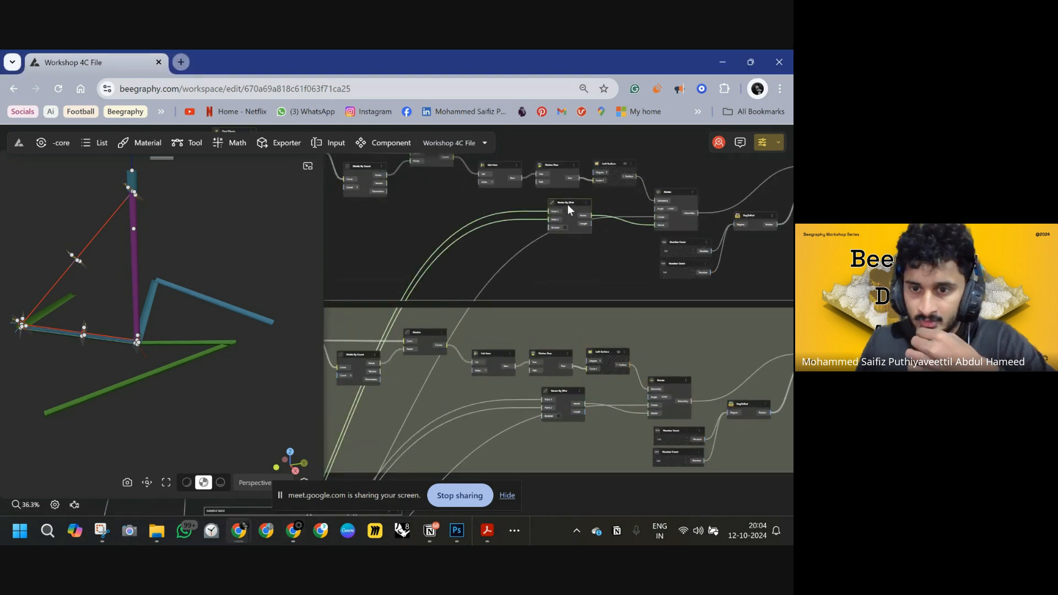
key("Delete")
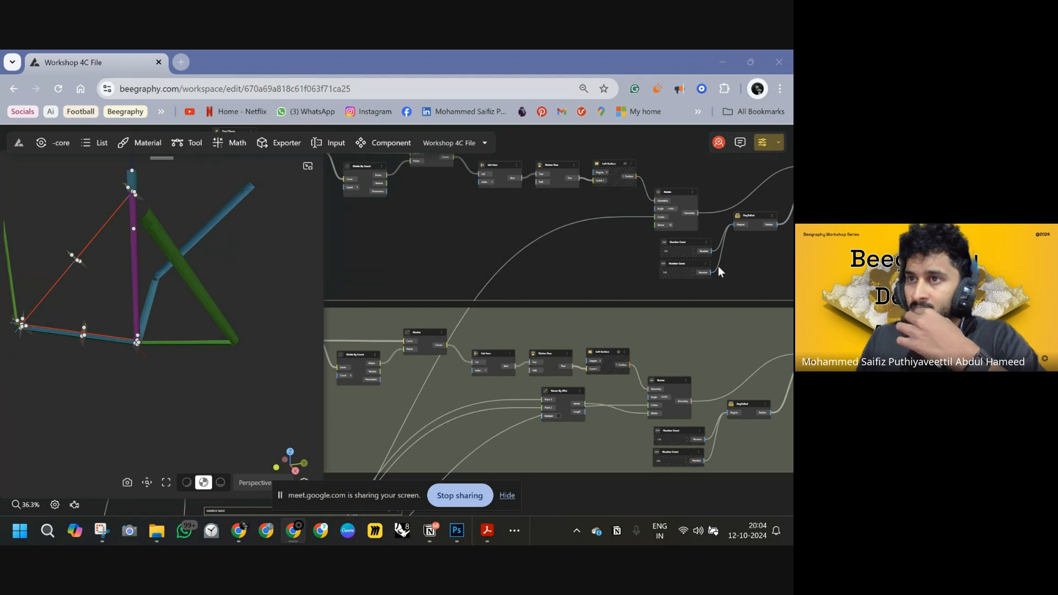
Add an End Points component above the lower group and connect the curve to its input.
left_click_drag(451, 228, 553, 260)
left_click_drag(473, 266, 553, 266)
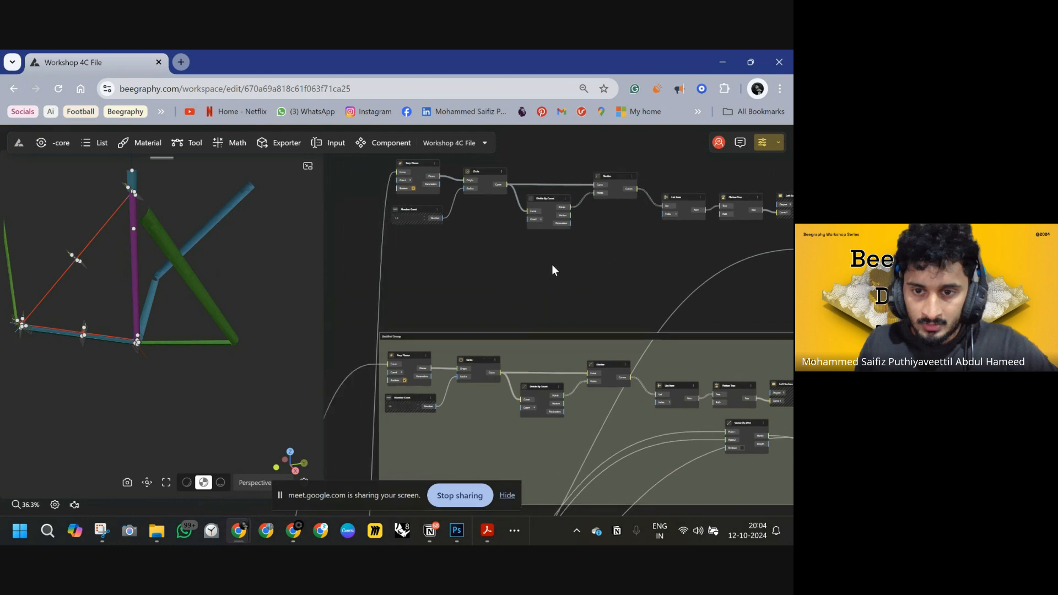
double_click(516, 276)
type("END")
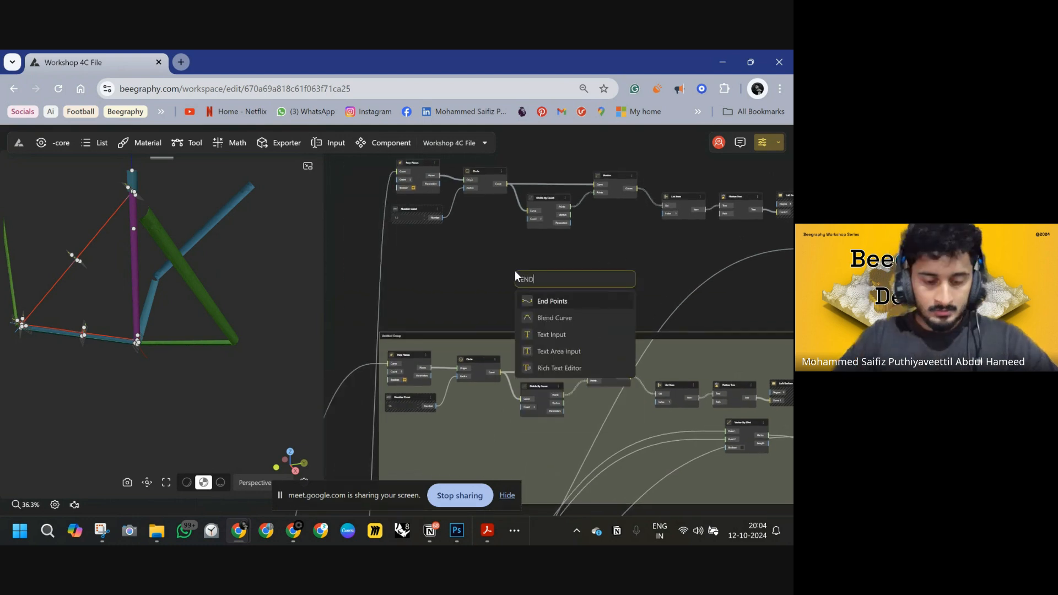
left_click(561, 303)
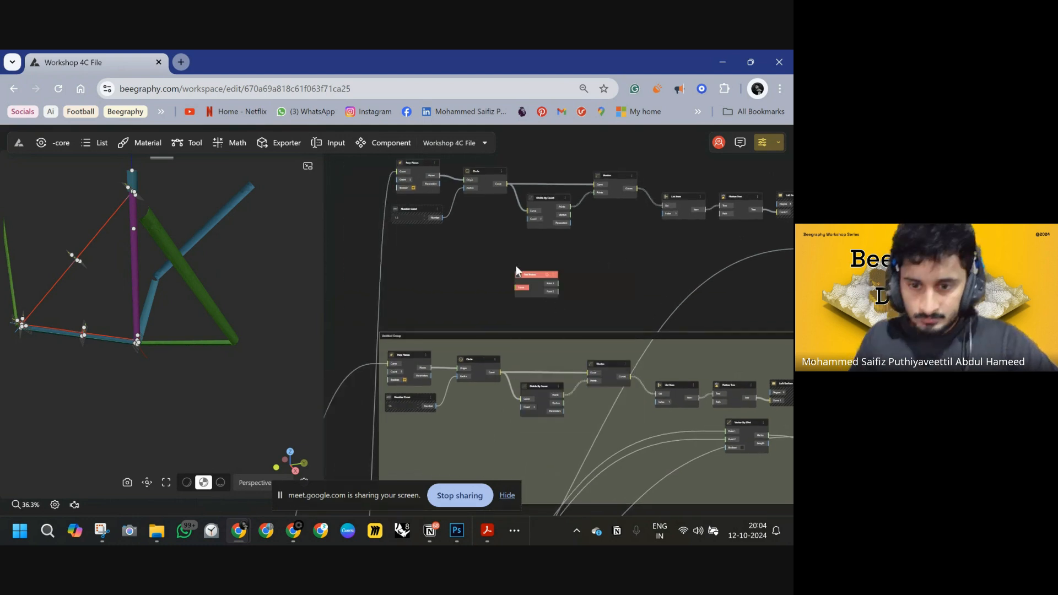
double_click(383, 272)
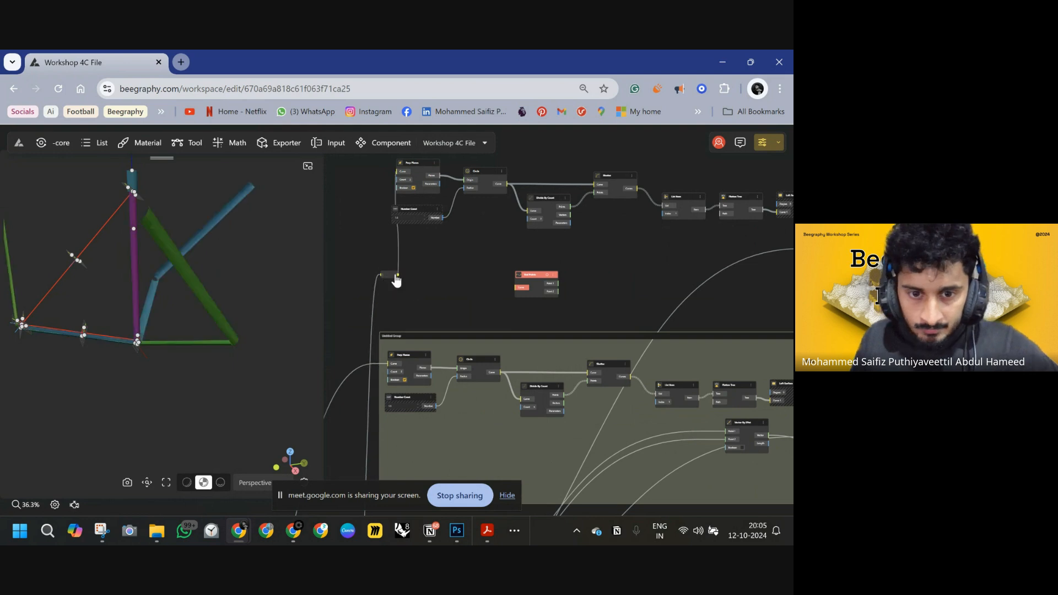
left_click_drag(498, 285, 518, 288)
right_click_drag(538, 260, 457, 246)
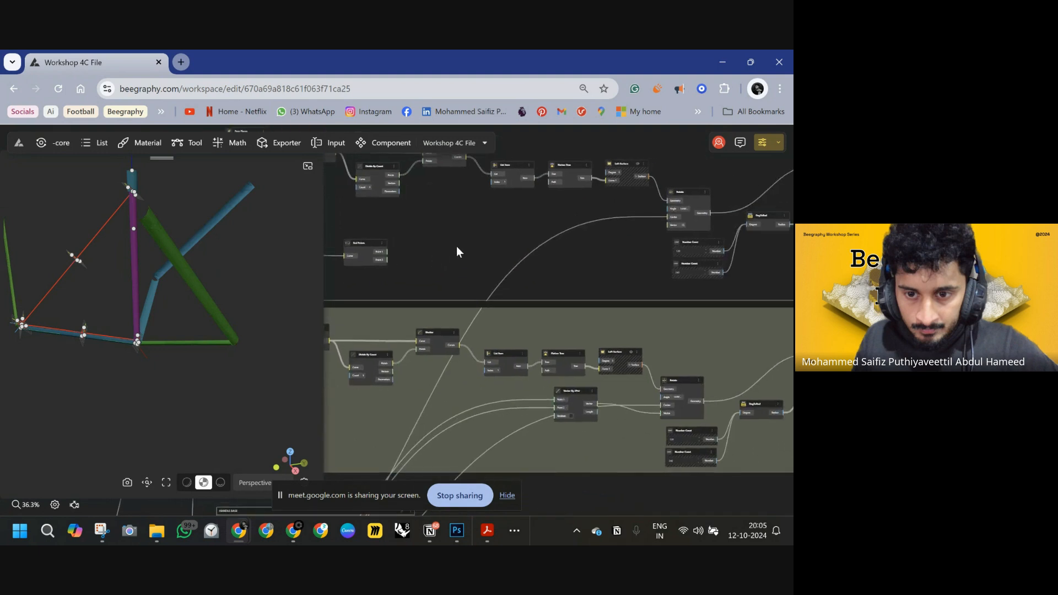
Add a Vector By 2Pnt component beside the End Points node.
double_click(457, 246)
type("EN")
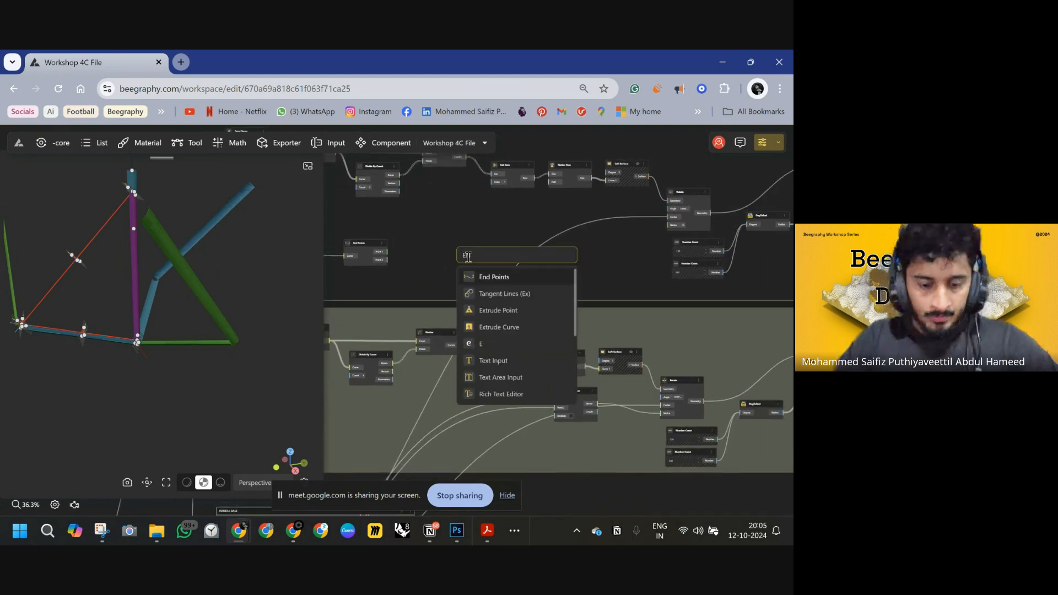
key("BackSpace")
key("BackSpace")
type("VECTO")
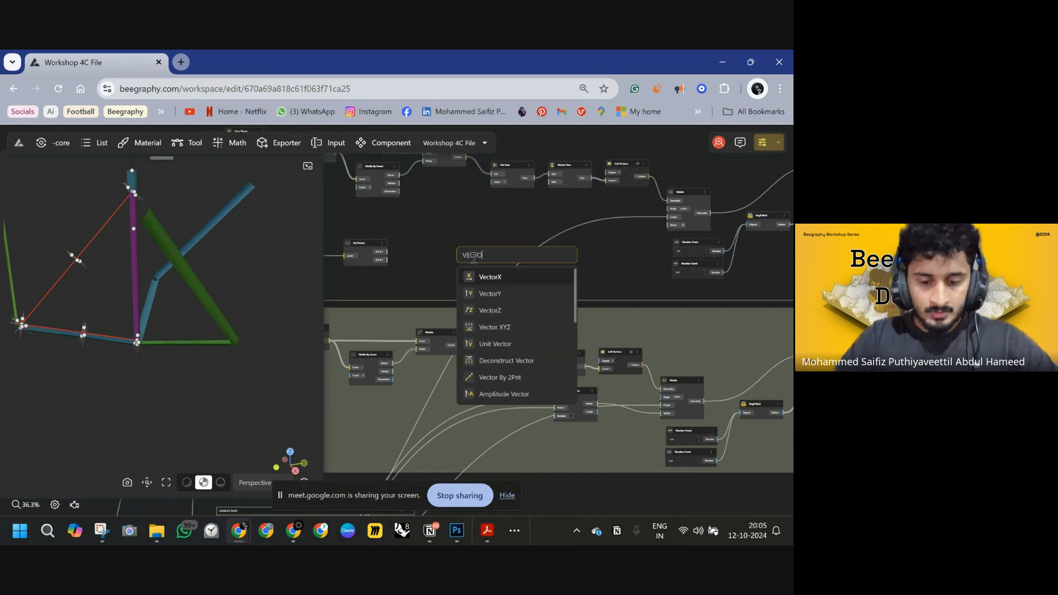
left_click(501, 377)
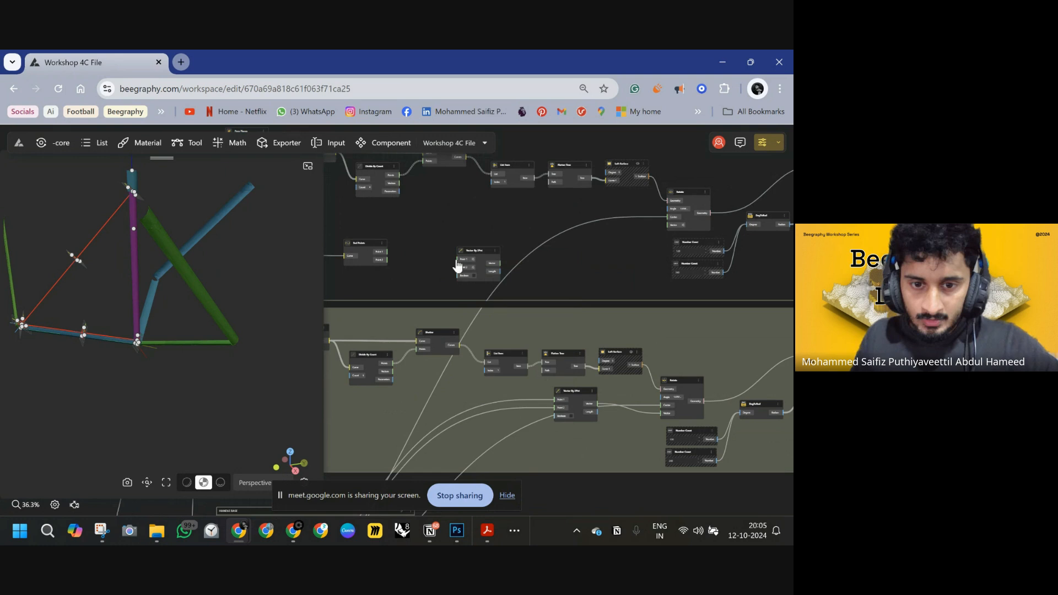
Wire the End Points outputs into Vector By 2Pnt and its vector into the Rotate node's vector input.
left_click_drag(457, 260, 388, 256)
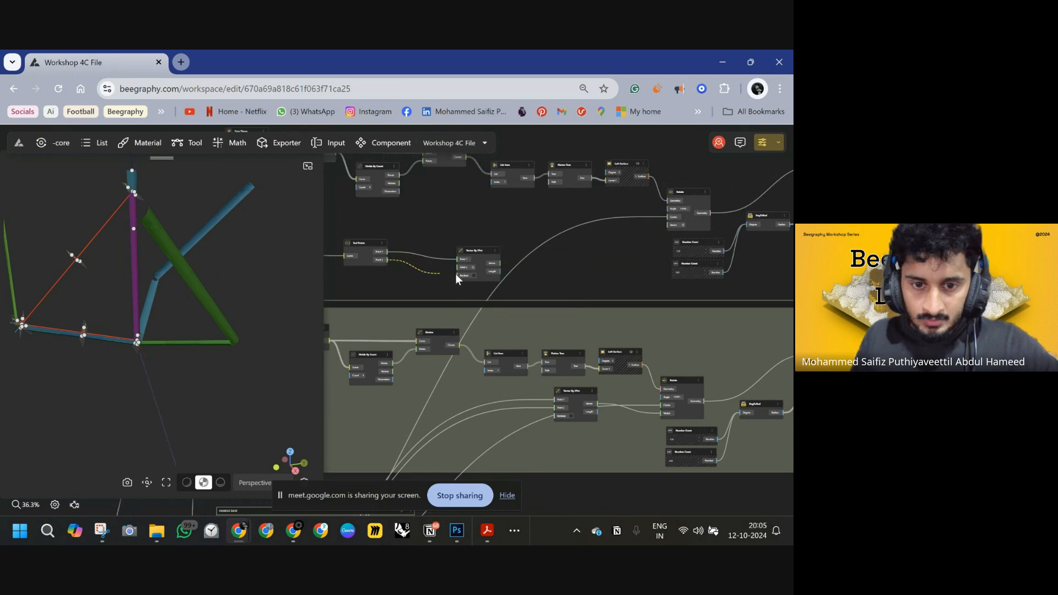
left_click_drag(500, 263, 668, 230)
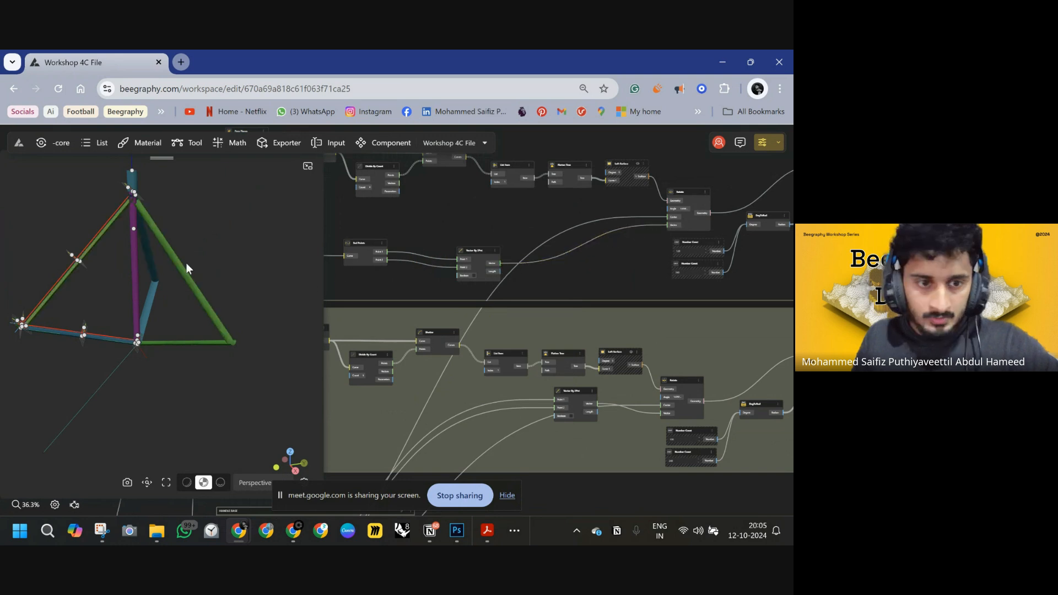
left_click_drag(127, 229, 145, 243)
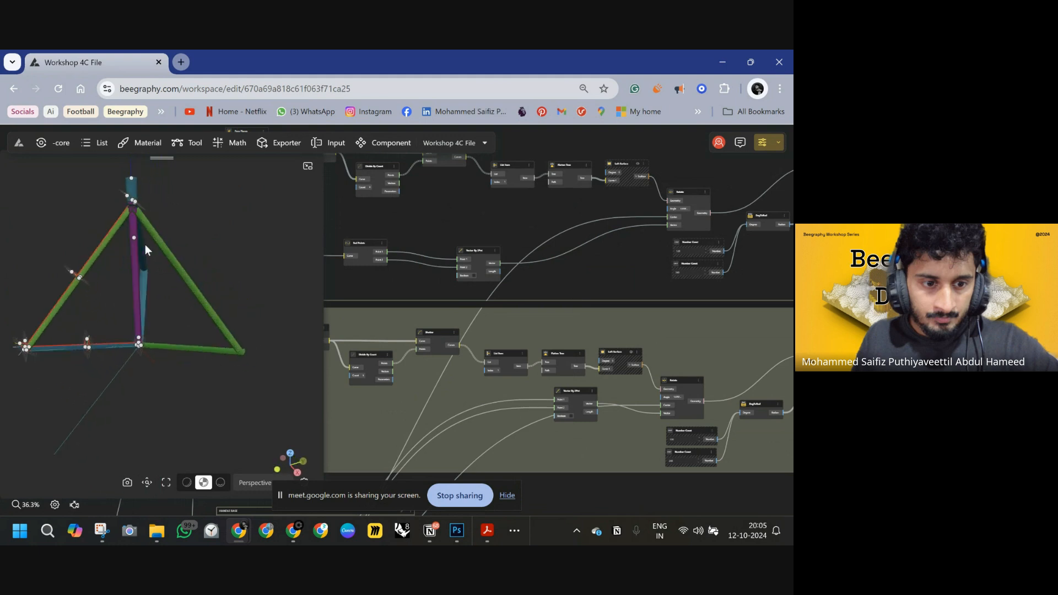
Rewire the End Points outputs into the Point 1 and Point 2 inputs of Vector By 2Pnt.
right_click_drag(720, 237, 632, 256)
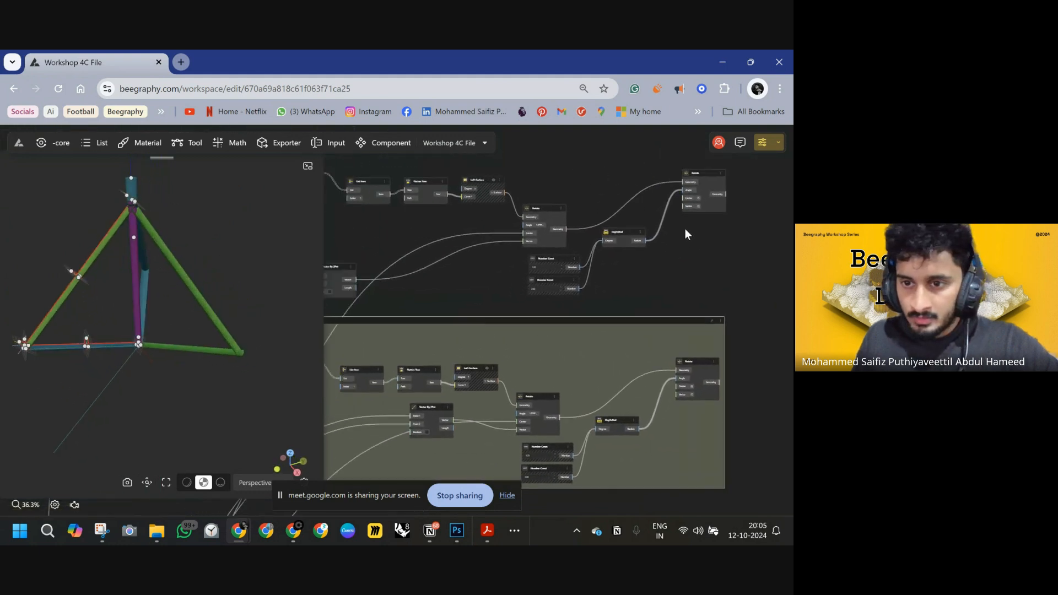
right_click_drag(684, 228, 775, 207)
scroll(522, 231, "up", 5)
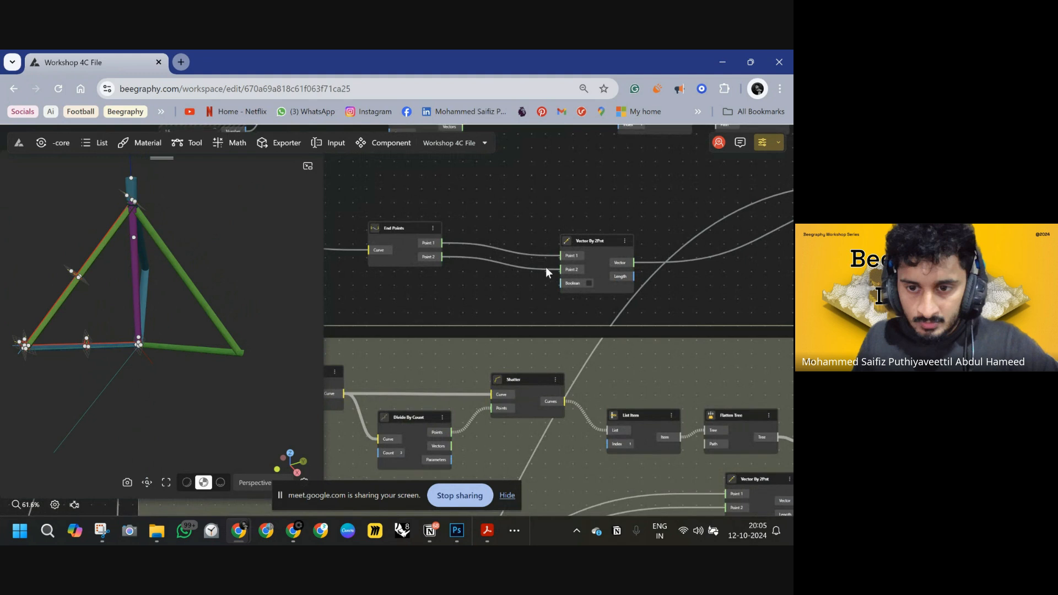
left_click(561, 269)
left_click(560, 256)
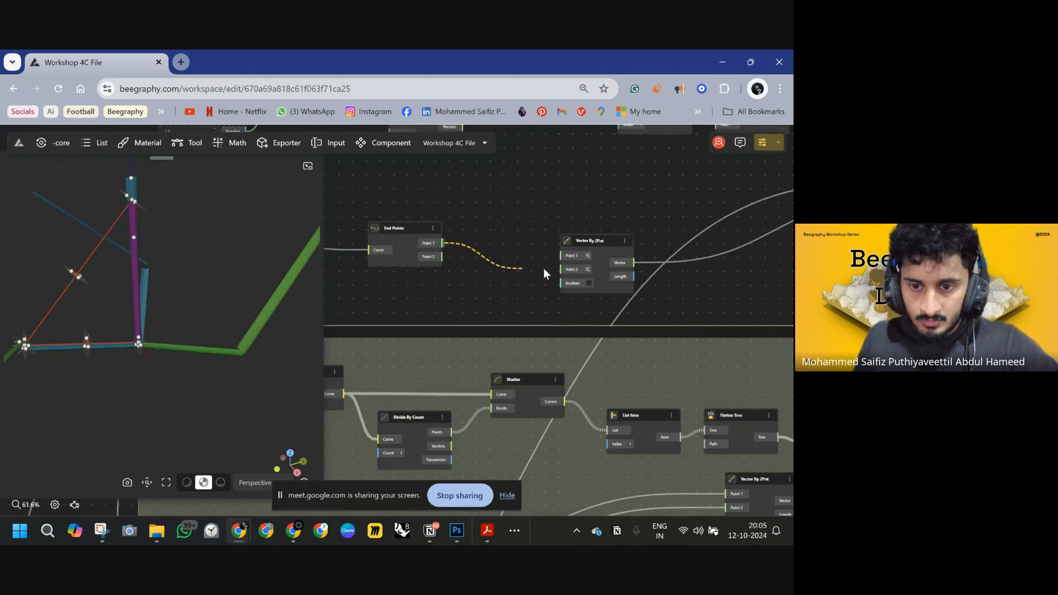
mouse_move(545, 269)
left_mouse_down()
mouse_move(561, 271)
mouse_move(561, 260)
left_mouse_up()
left_click_drag(230, 312, 292, 285)
scroll(191, 270, "down", 6)
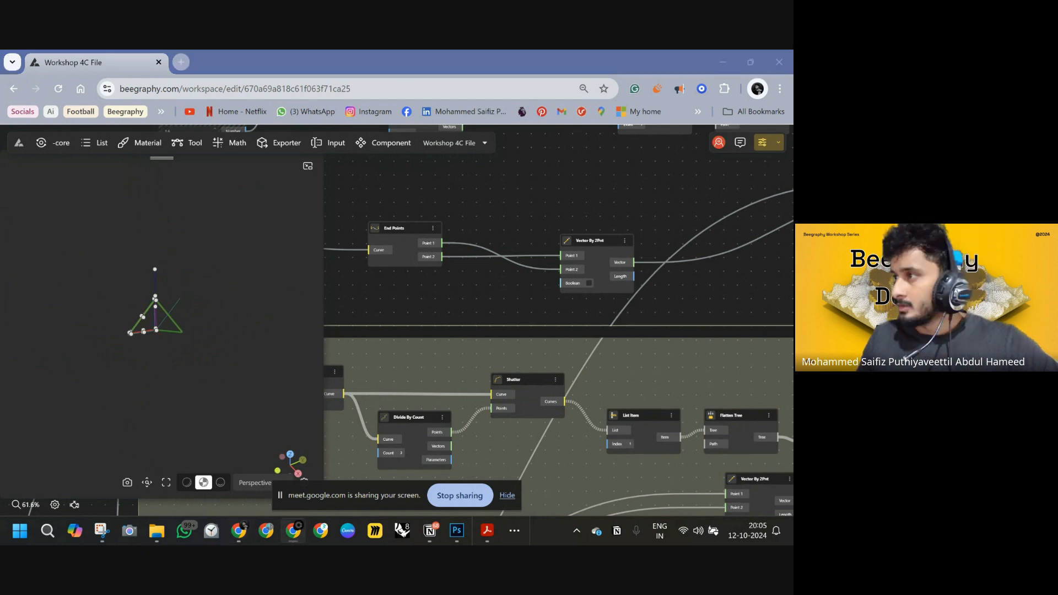
Add a Side Thickness component to the right of the Rotate nodes.
left_click(567, 229)
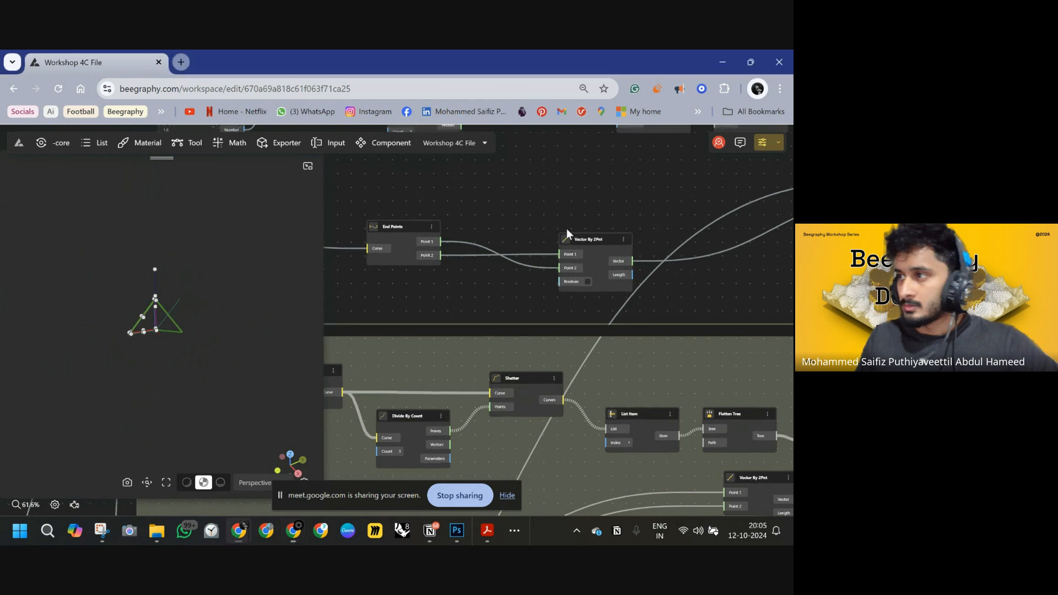
scroll(600, 246, "down", 8)
left_click_drag(658, 250, 584, 273)
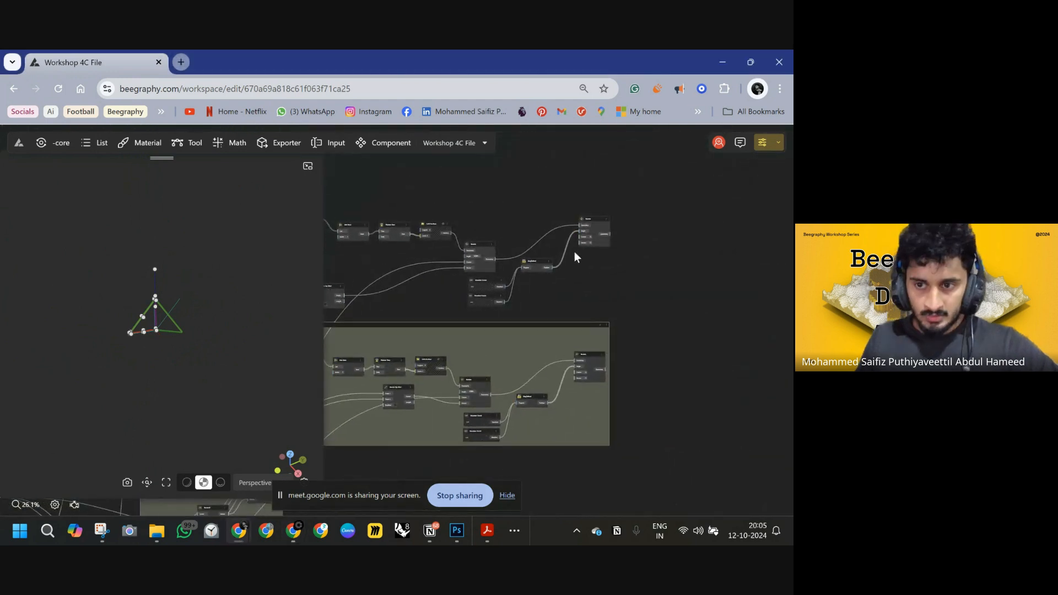
scroll(588, 265, "down", 3)
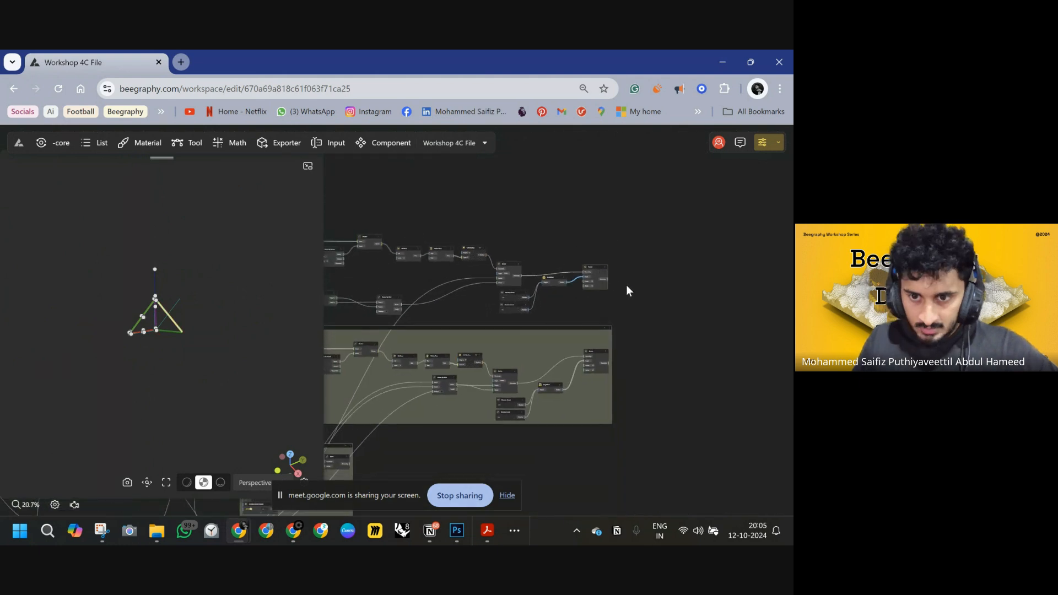
scroll(574, 285, "up", 6)
double_click(574, 285)
type("SIDE")
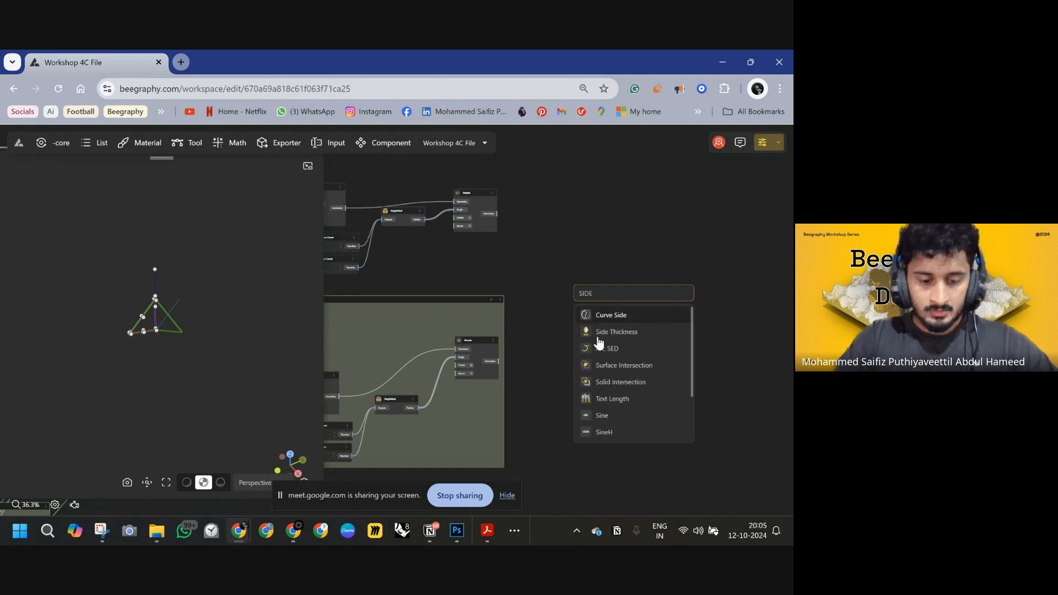
left_click(599, 333)
Connect both Rotate geometry outputs to the Side Thickness surface input.
scroll(560, 310, "up", 5)
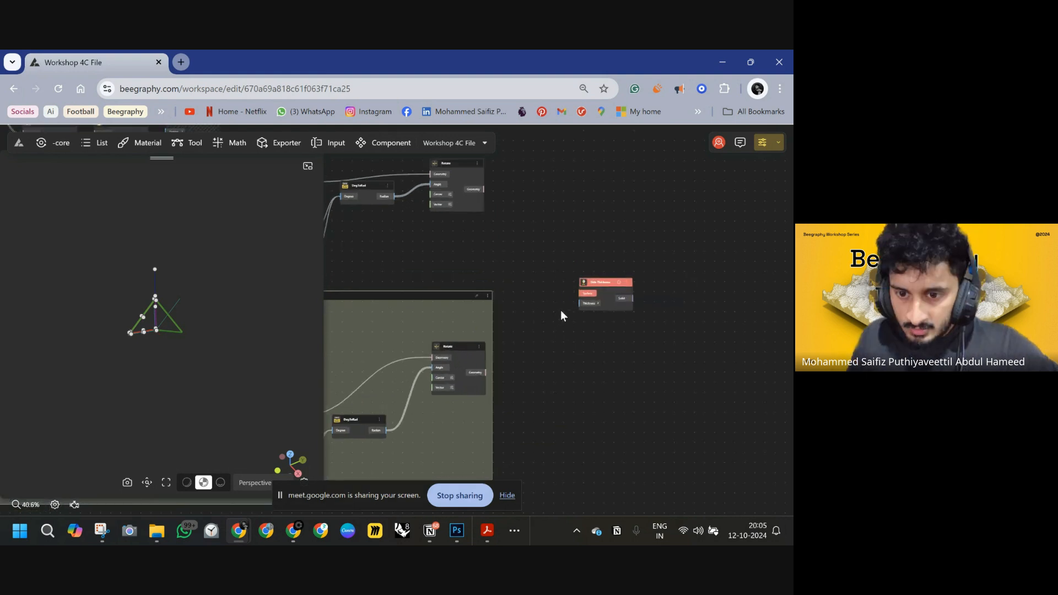
scroll(574, 277, "down", 4)
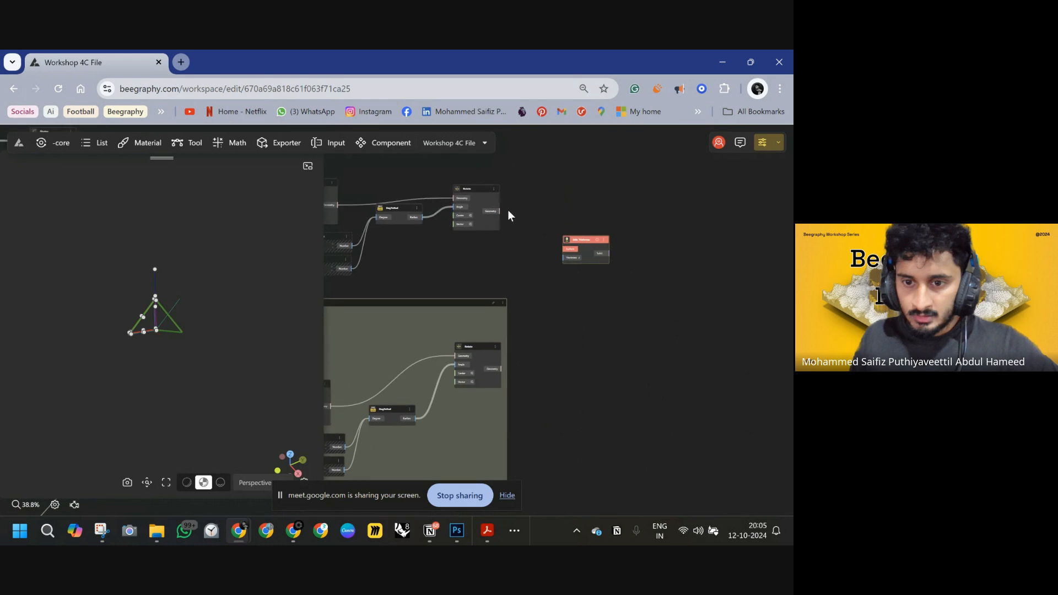
left_click_drag(566, 253, 501, 369)
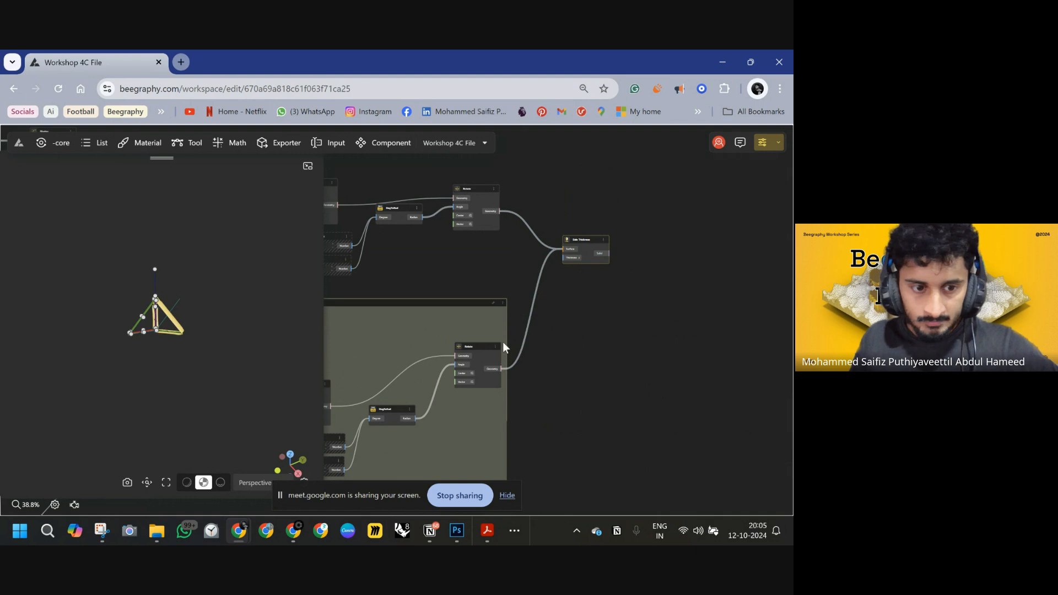
Set the Side Thickness thickness to 0.1.
scroll(567, 260, "up", 6)
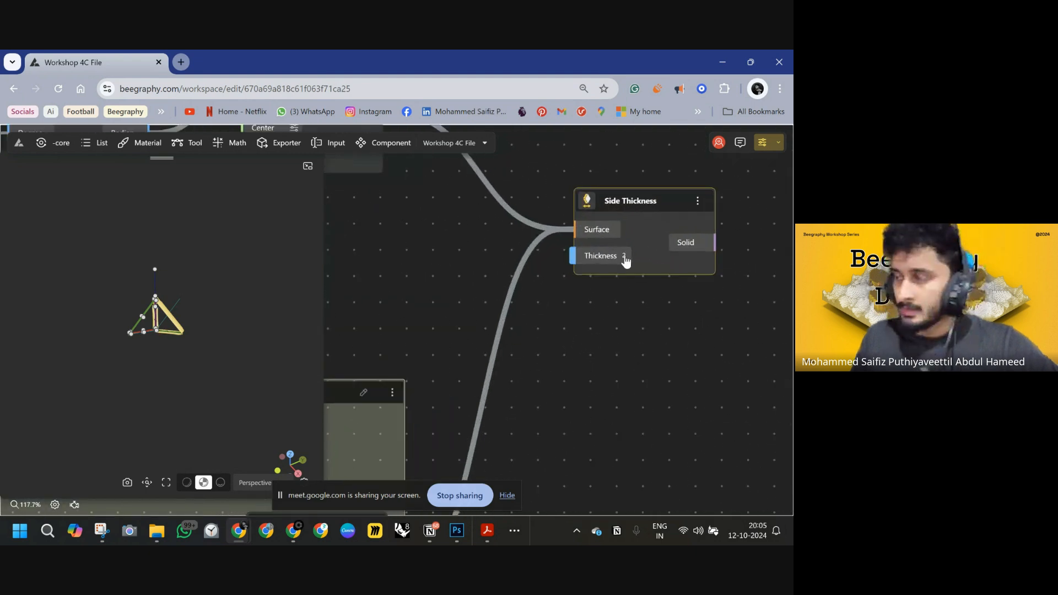
left_click(630, 255)
type("2")
key("BackSpace")
type("0.1")
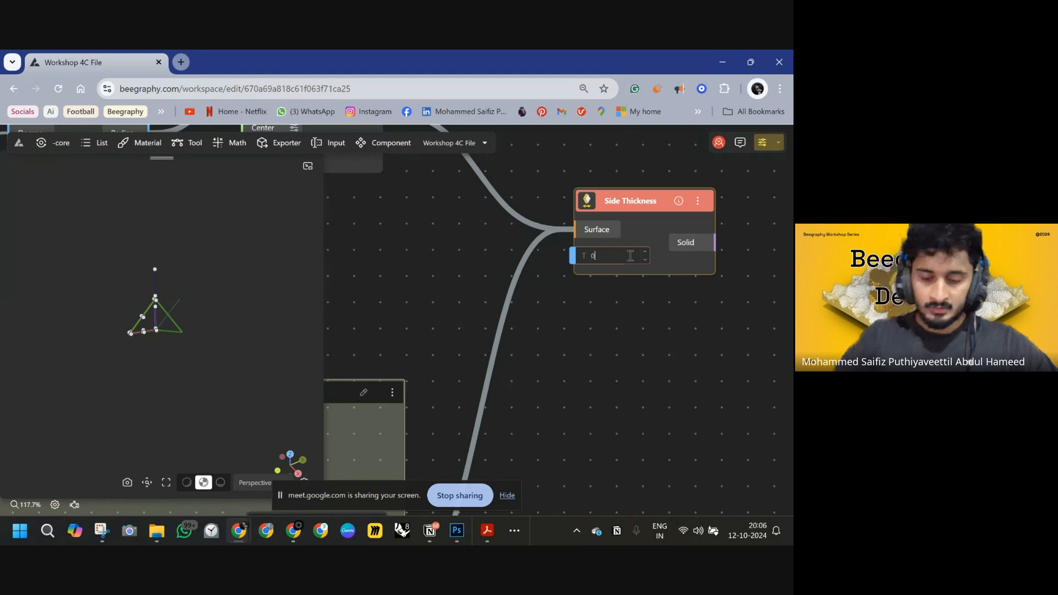
left_click(616, 303)
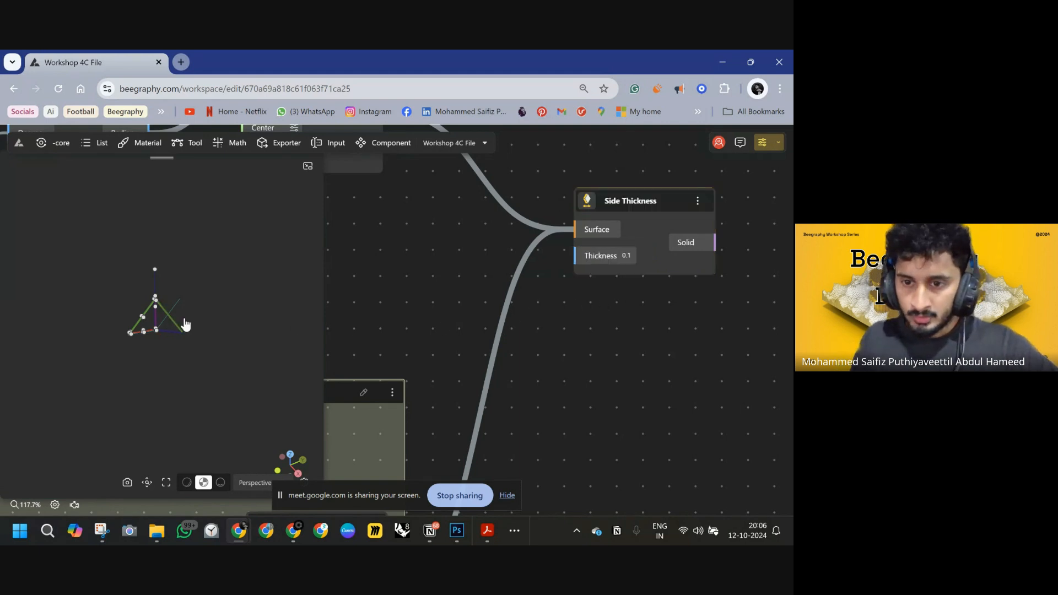
scroll(169, 316, "up", 5)
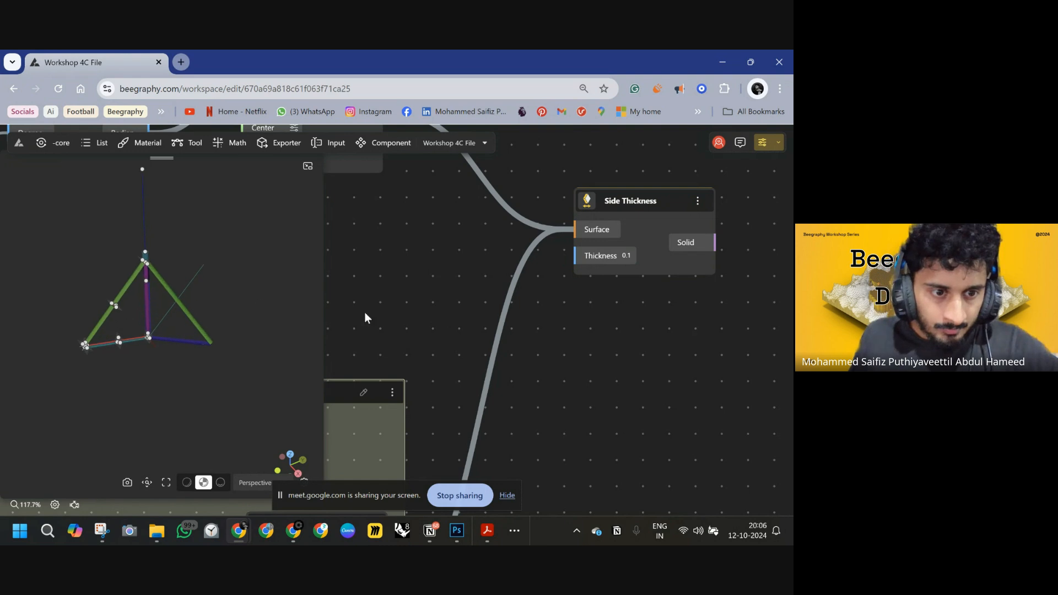
left_click(662, 198)
scroll(663, 204, "down", 10)
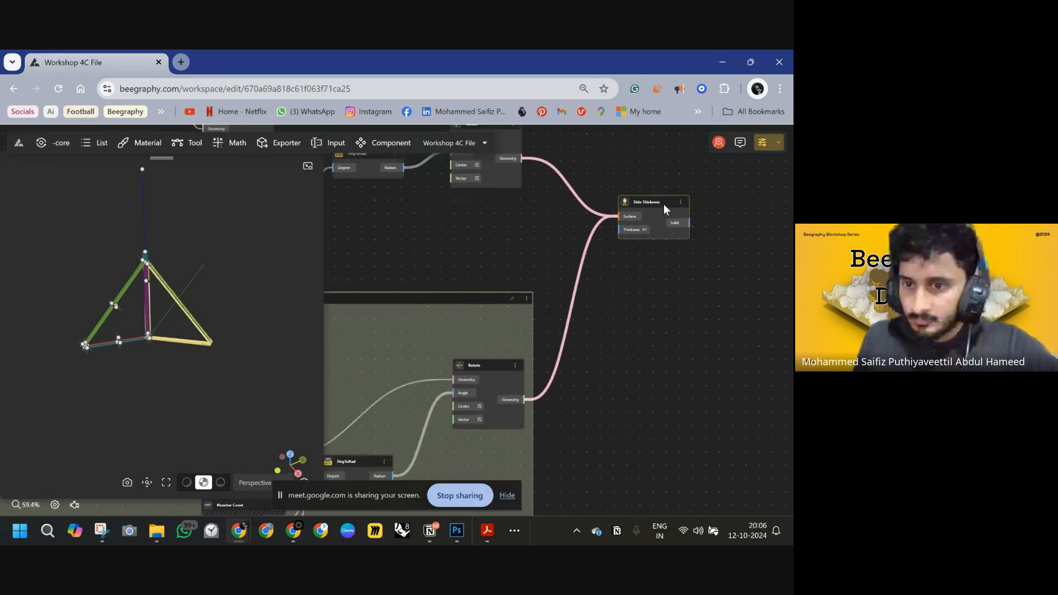
scroll(664, 206, "down", 1)
left_click_drag(639, 166, 420, 226)
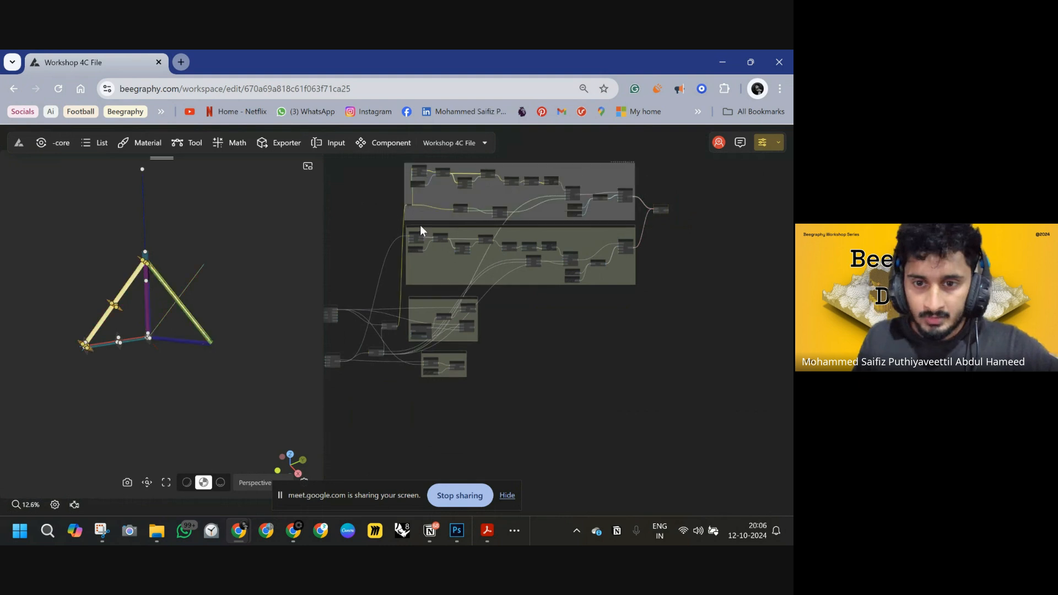
key("ctrl+f")
left_click(602, 116)
right_click_drag(689, 198, 751, 199)
Drag the STICK TO SEAT SWITCH slider down to 0.
scroll(591, 298, "up", 5)
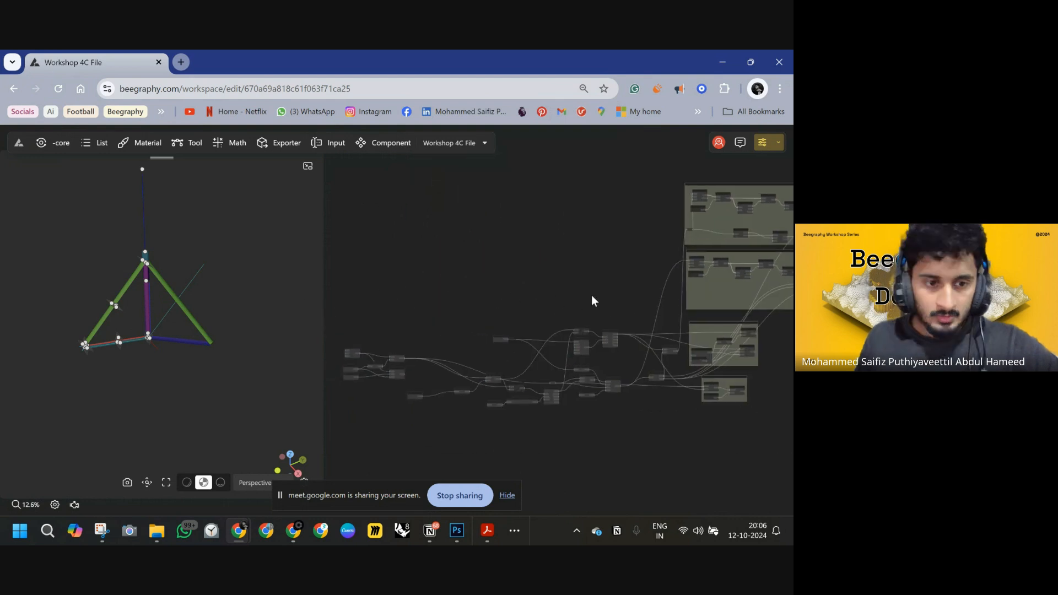
scroll(574, 317, "up", 5)
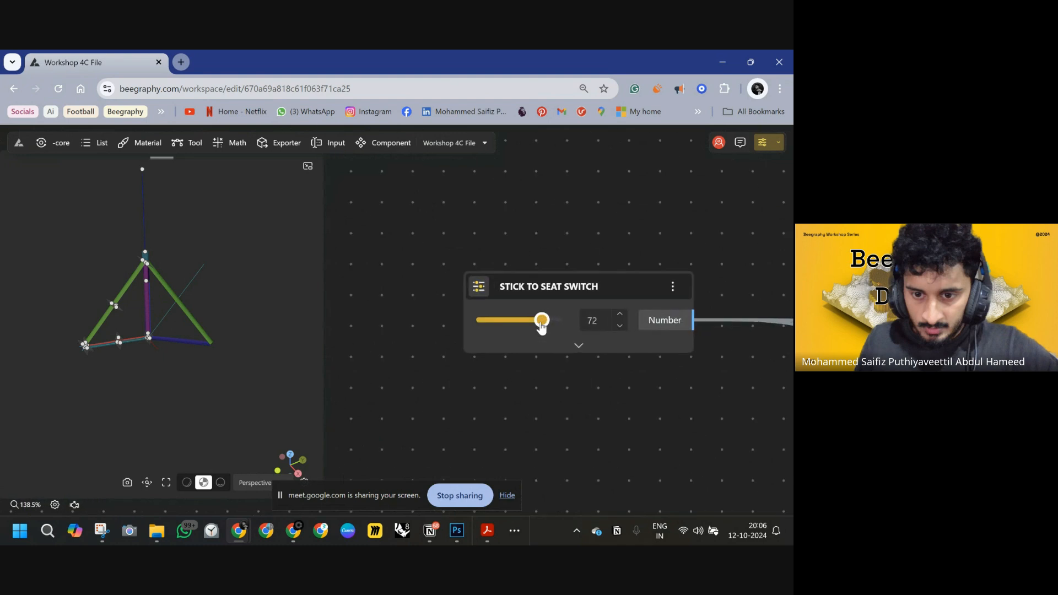
left_click_drag(533, 326, 186, 331)
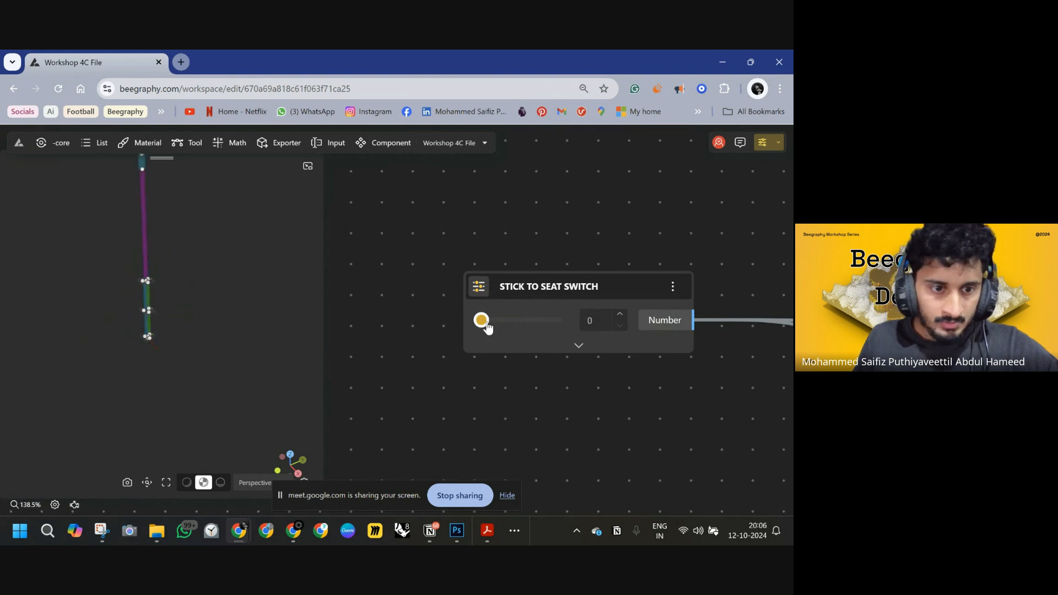
Expand the STICK TO SEAT SWITCH slider settings and set its minimum to 0.01.
left_click(578, 345)
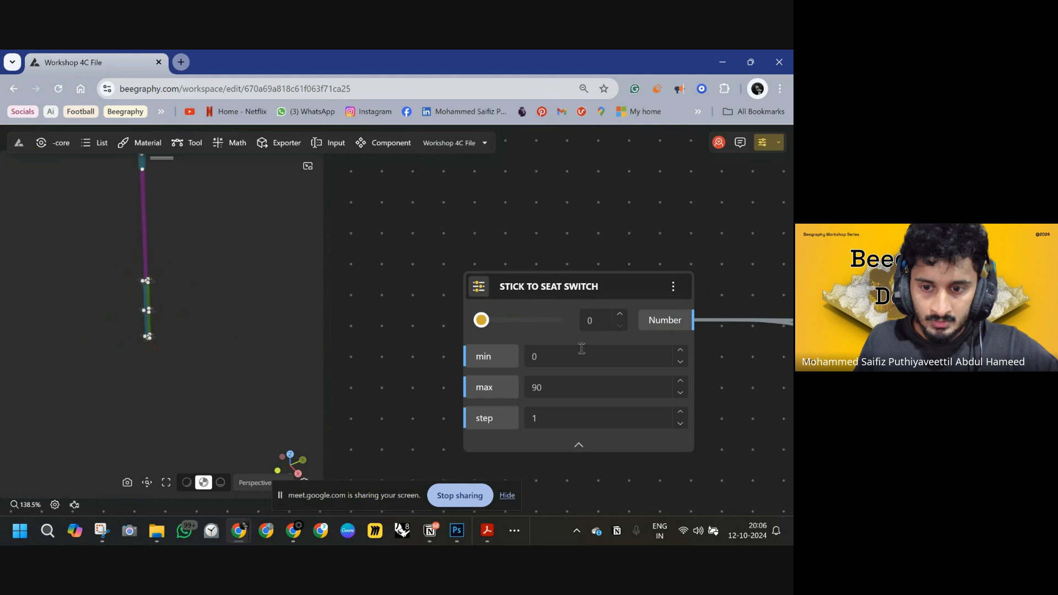
left_click(541, 358)
type(".01")
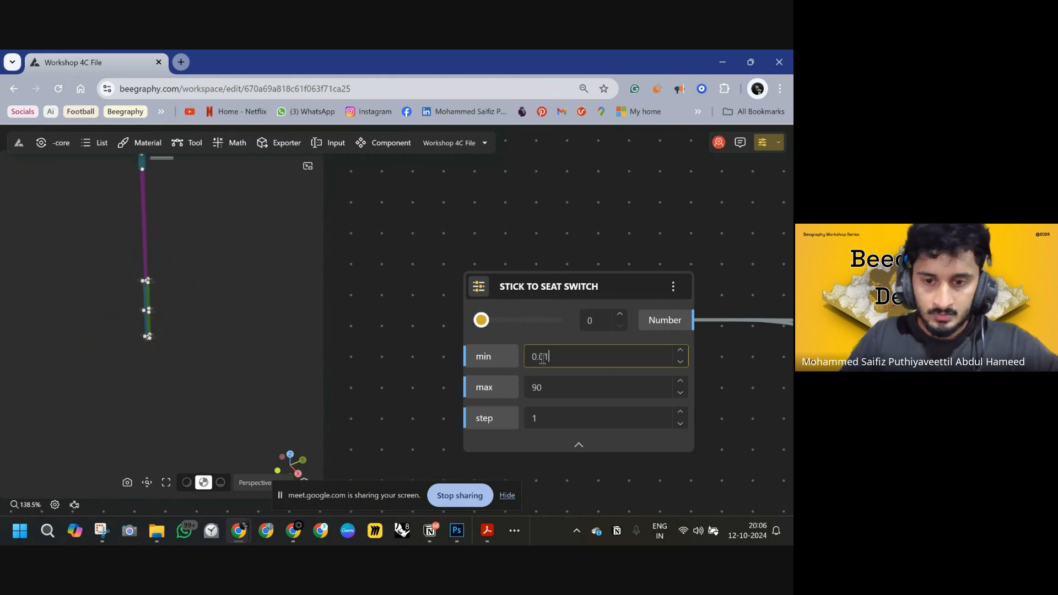
Set the STICK TO SEAT SWITCH slider maximum to 89.9.
left_click(542, 390)
key("BackSpace")
key("BackSpace")
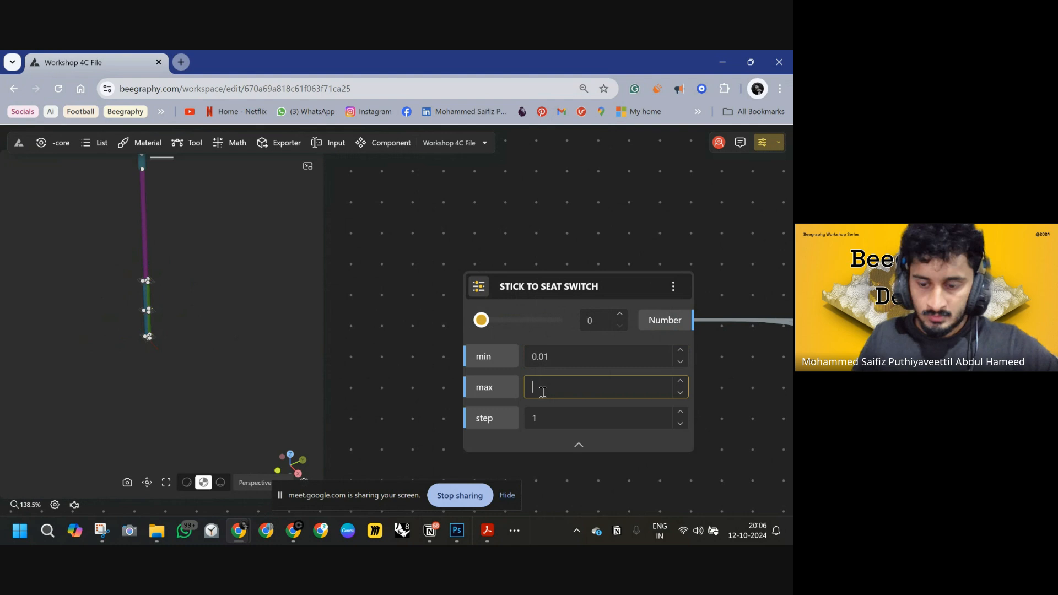
type("89.9")
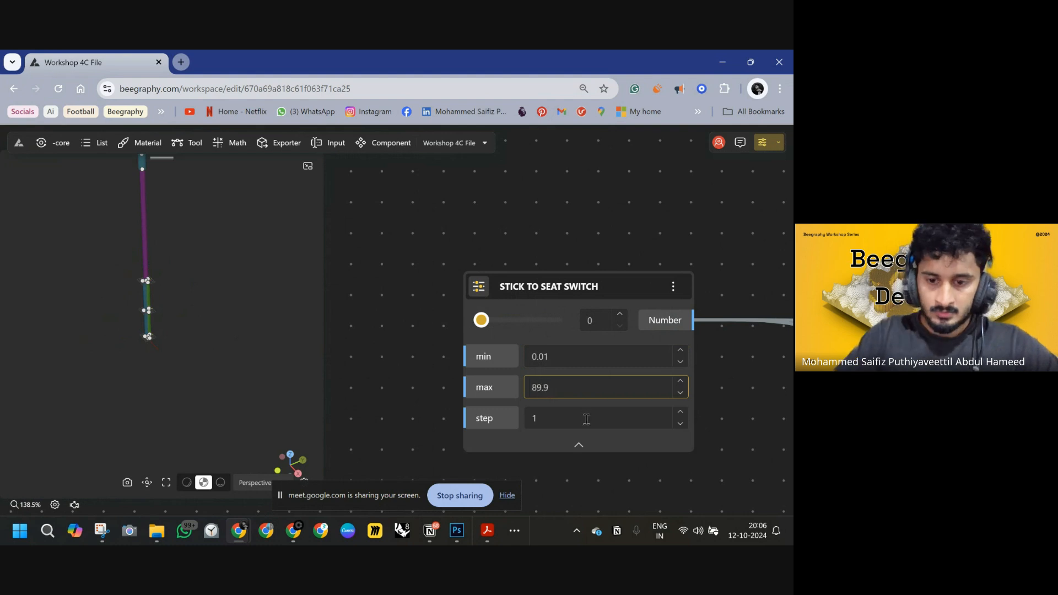
Set the slider step to 0.01, test it by sliding to about 64.76, and collapse the slider settings.
left_click(535, 419)
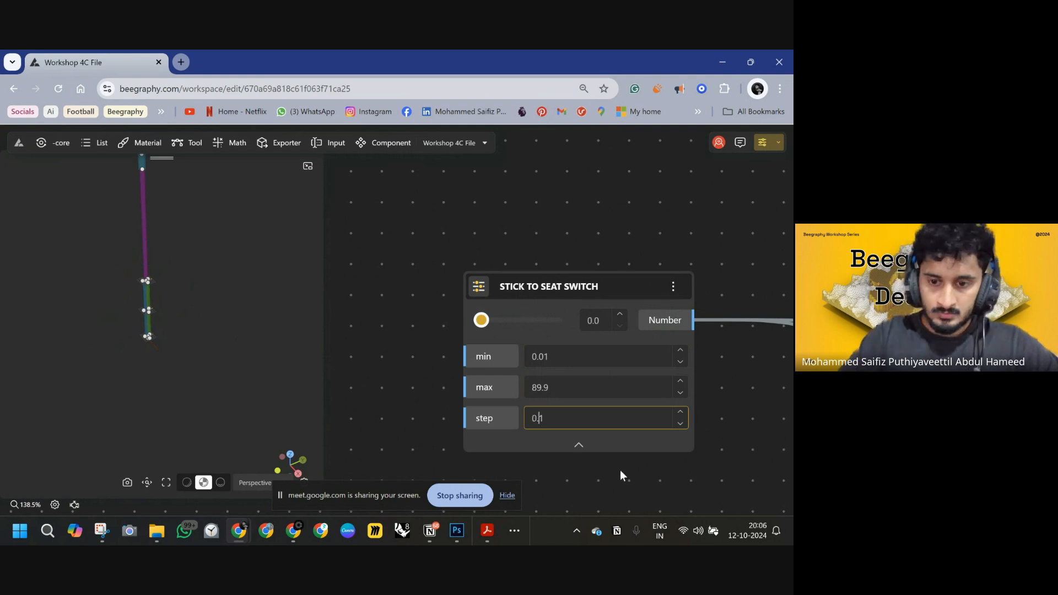
left_click(513, 321)
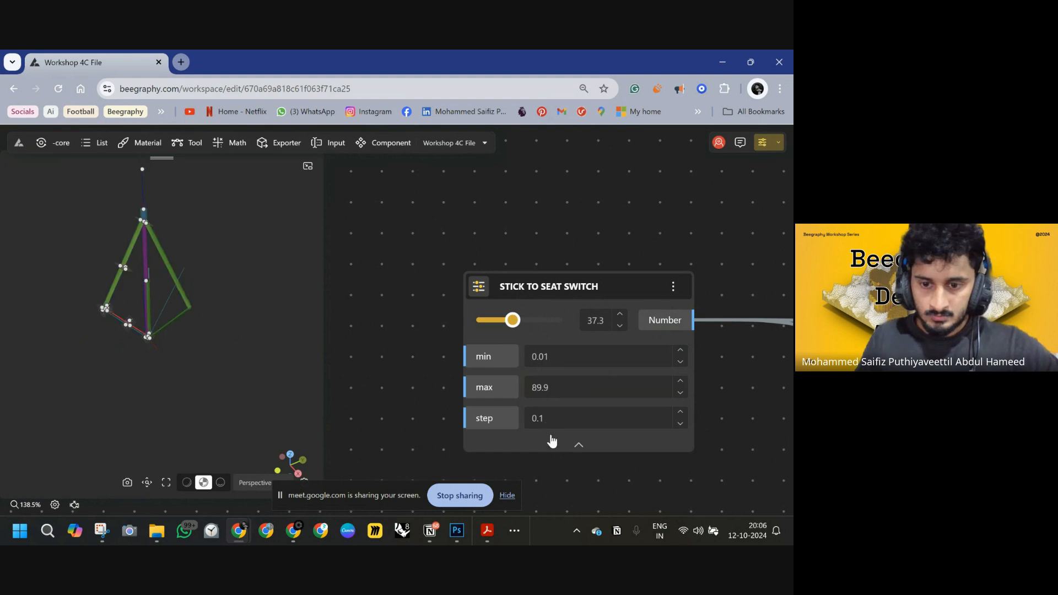
left_click(542, 419)
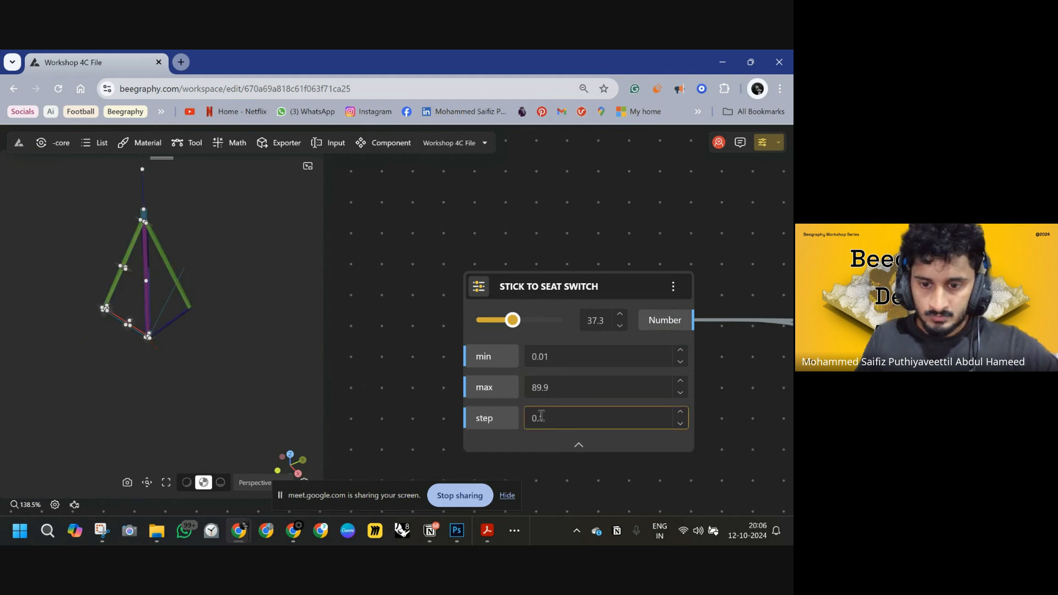
left_click_drag(517, 316, 536, 320)
left_click(579, 445)
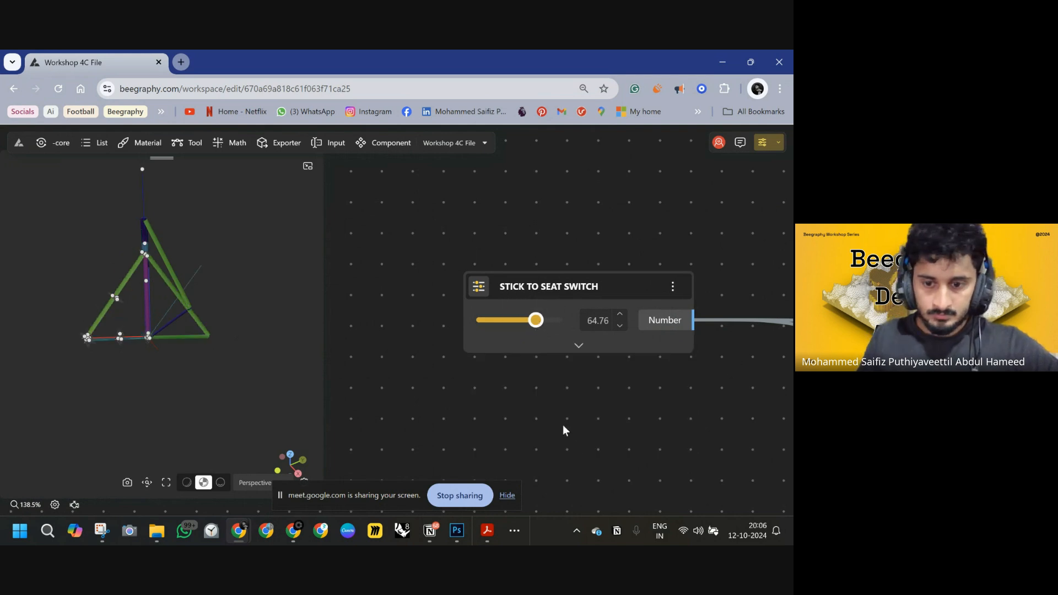
Slide the STICK TO SEAT SWITCH back down to 0.01.
left_click(517, 323)
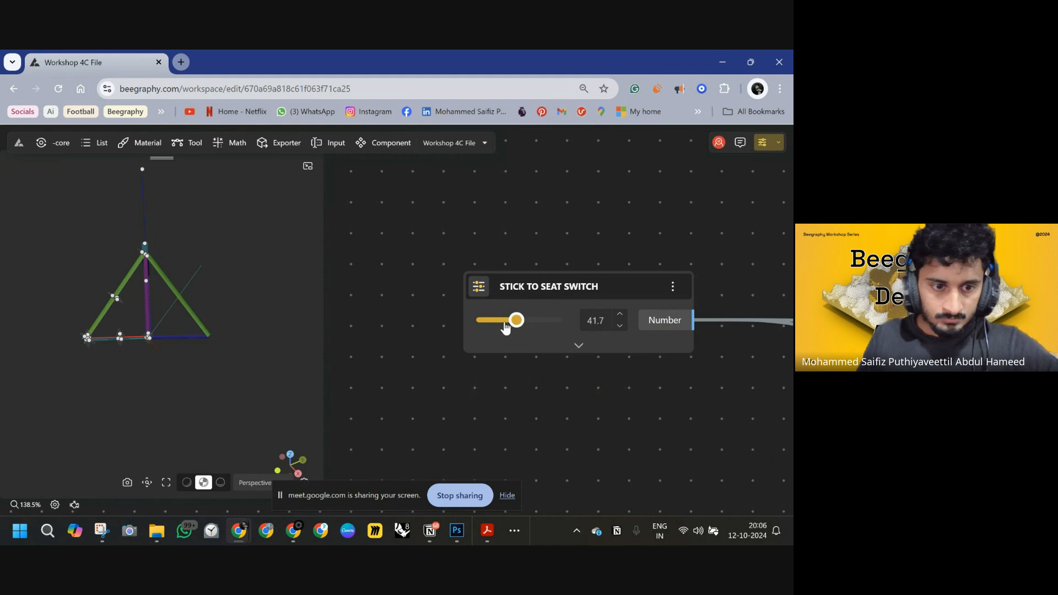
left_click_drag(505, 327, 456, 321)
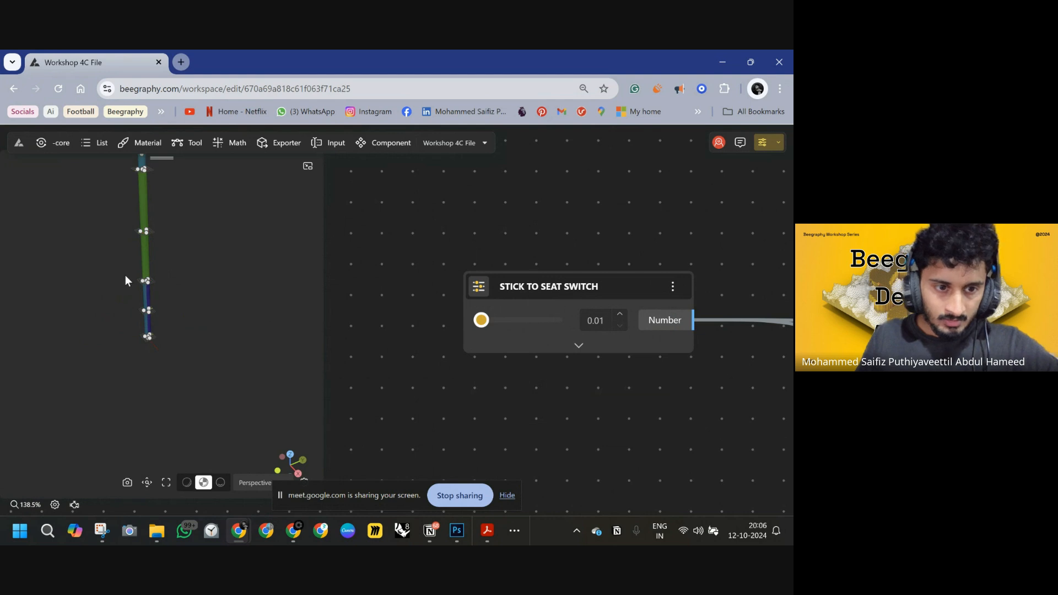
Orbit and zoom the 3D preview to inspect the folded cane geometry.
left_click_drag(124, 275, 202, 303)
scroll(170, 270, "down", 10)
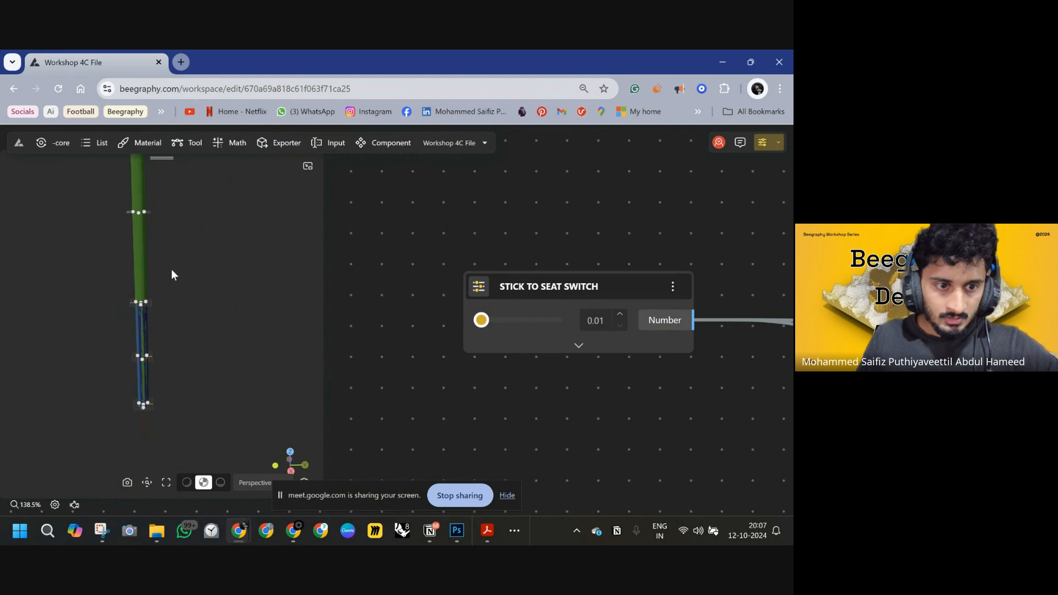
scroll(146, 329, "up", 4)
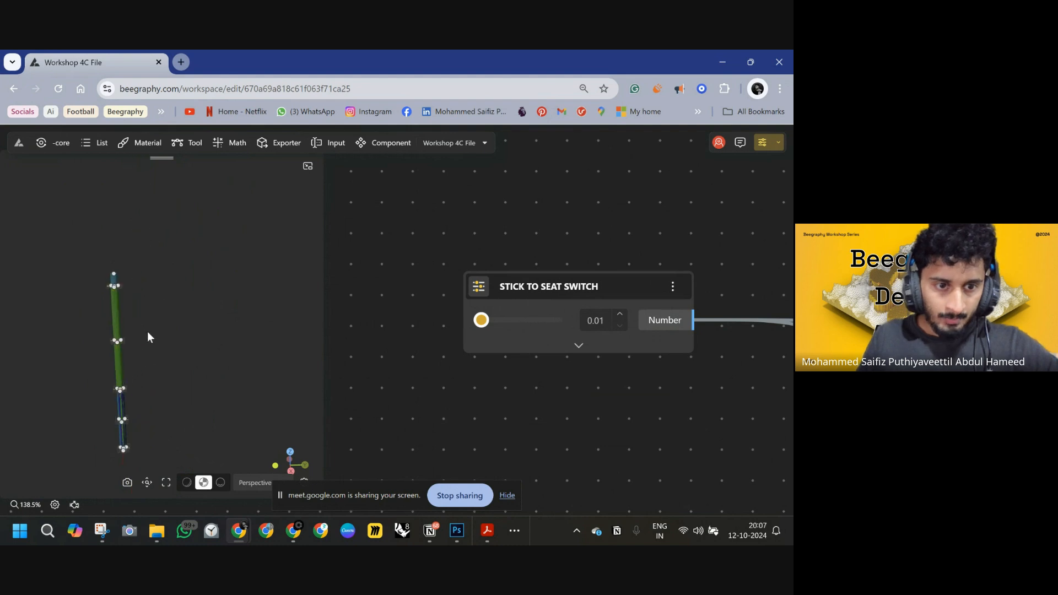
right_click_drag(147, 332, 166, 299)
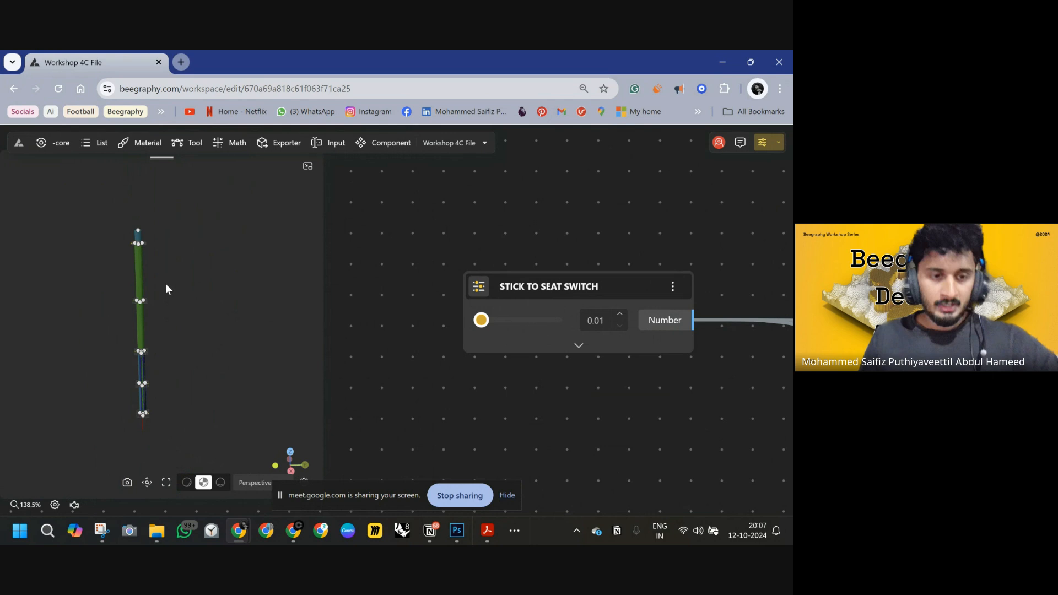
scroll(534, 247, "down", 8)
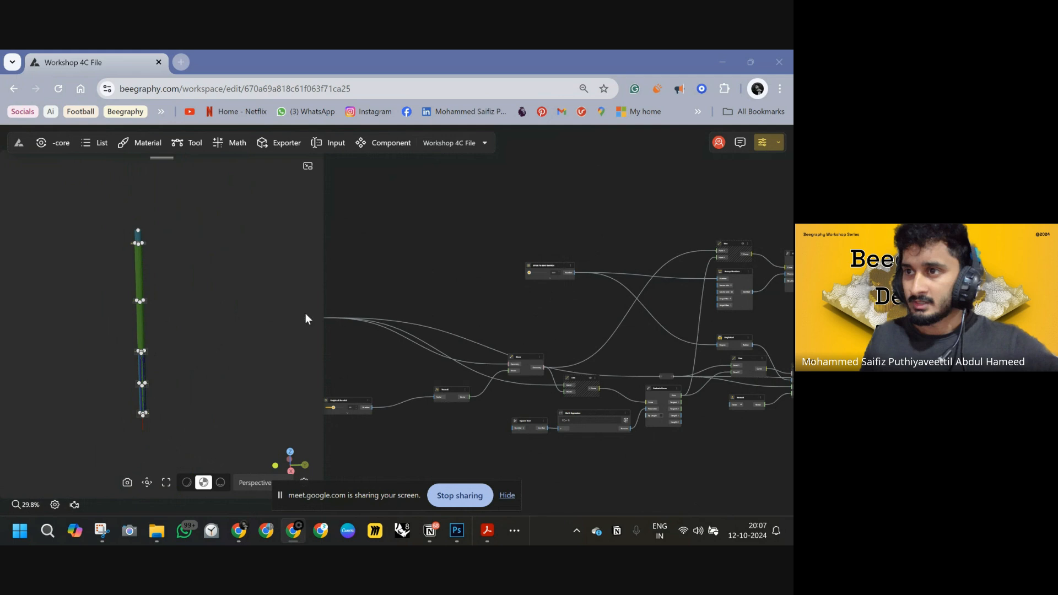
Move the STICK TO SEAT SWITCH slider up to about 81.97.
left_click(709, 295)
scroll(439, 265, "up", 5)
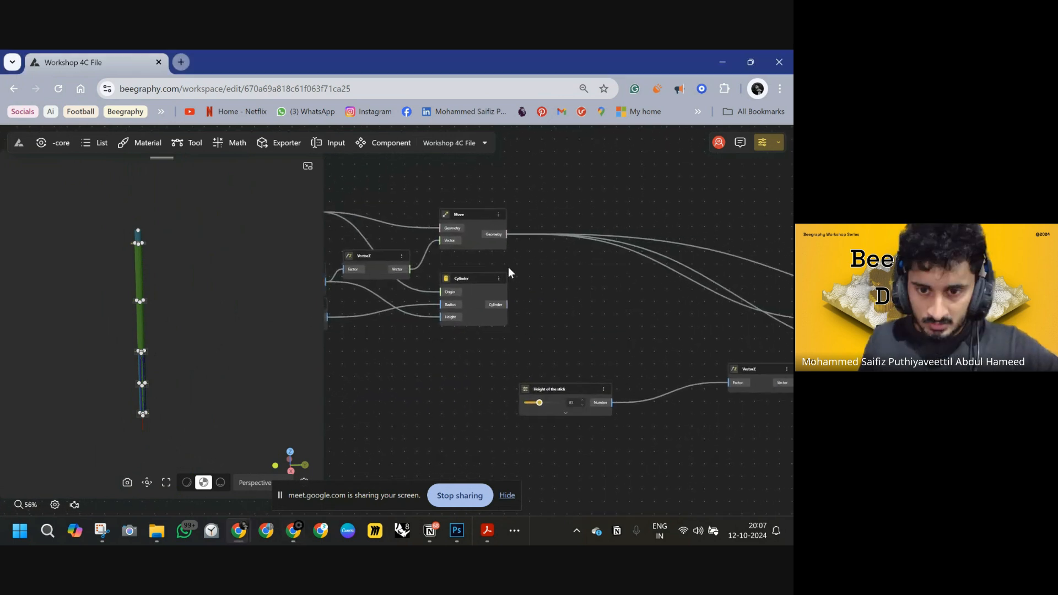
left_click_drag(785, 277, 617, 263)
left_click_drag(723, 260, 559, 344)
scroll(618, 194, "up", 1)
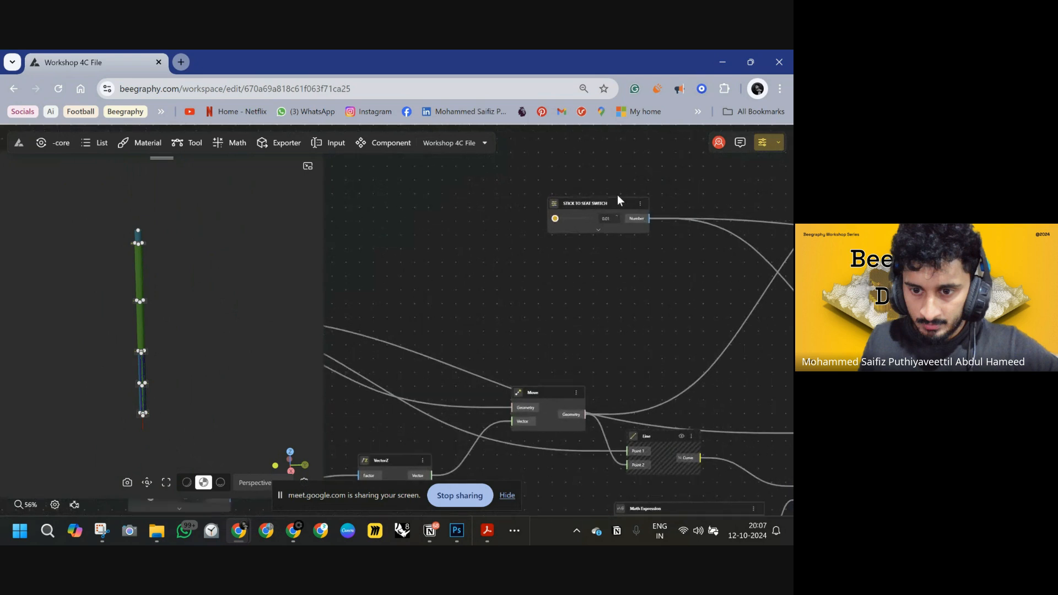
scroll(617, 194, "up", 8)
left_click_drag(477, 254, 524, 253)
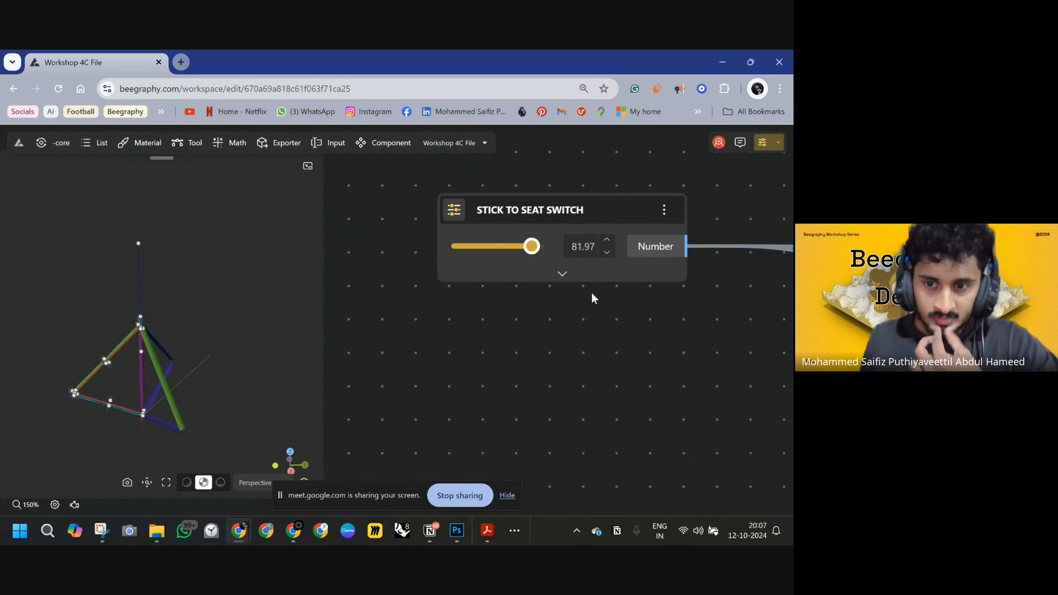
Switch to the workshop slides PDF and review the pages on the Tri Cane design steps.
scroll(609, 301, "down", 10)
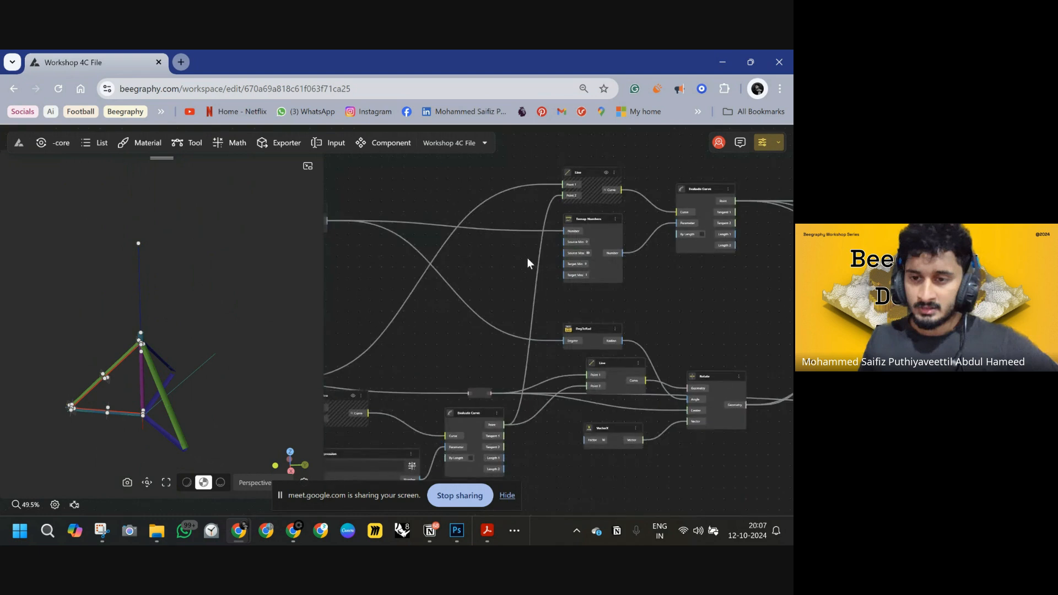
scroll(576, 266, "down", 5)
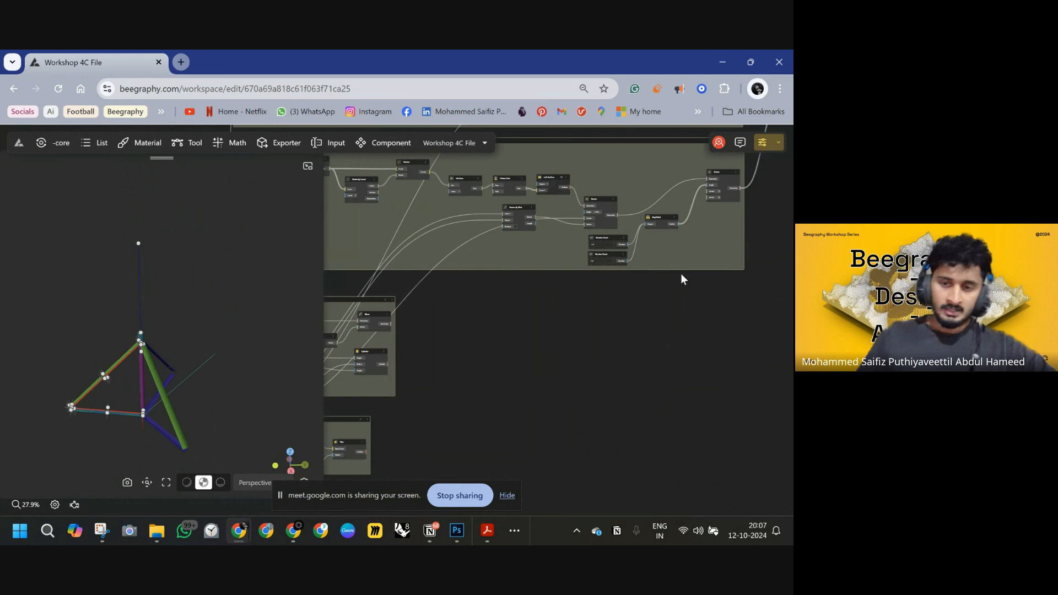
mouse_move(431, 541)
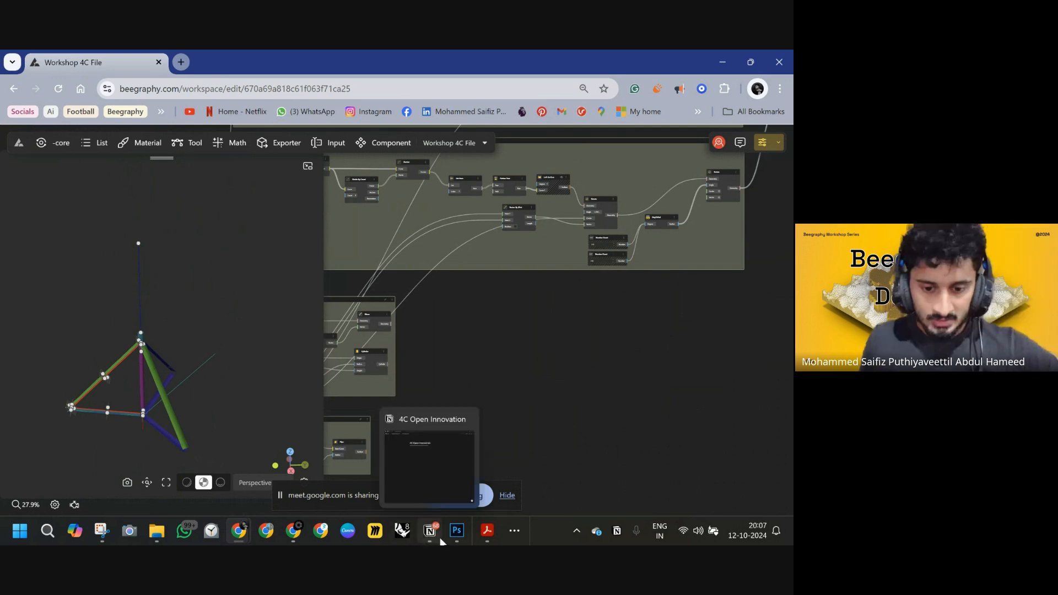
left_click(487, 530)
scroll(488, 382, "down", 2)
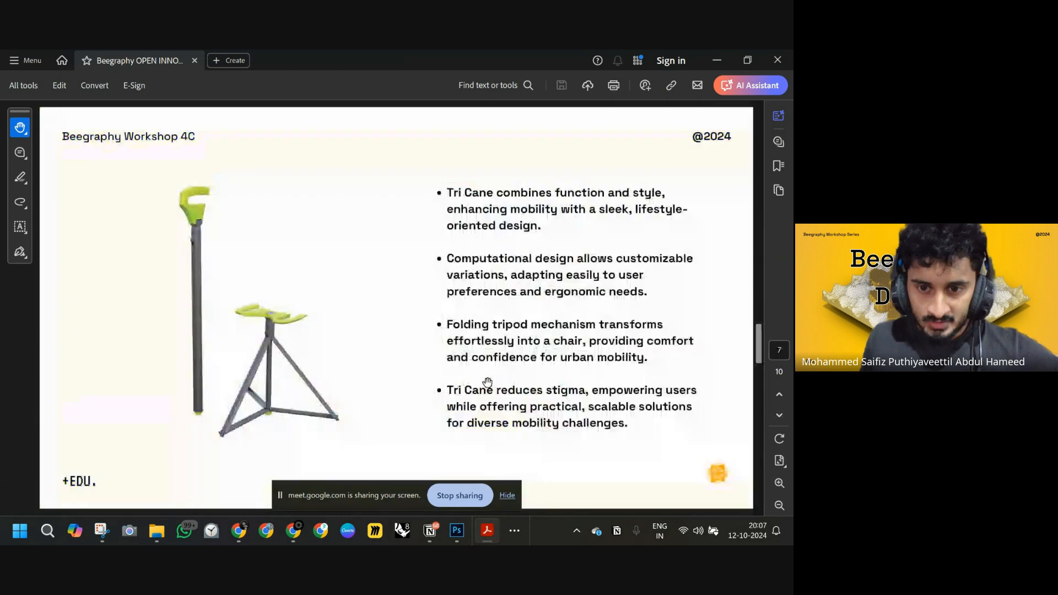
scroll(487, 382, "down", 1)
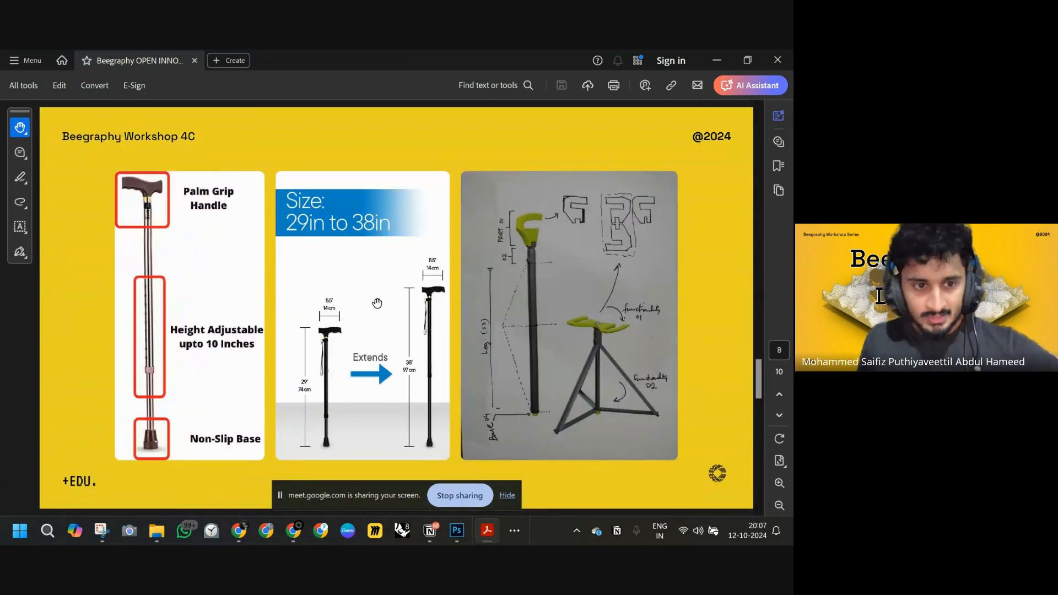
scroll(377, 303, "down", 1)
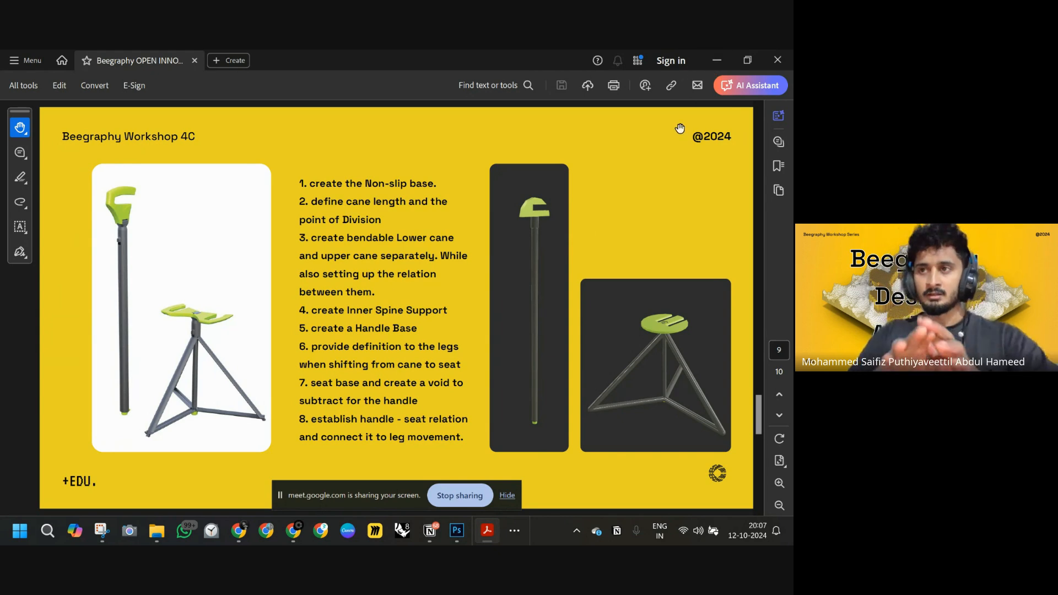
left_click(718, 62)
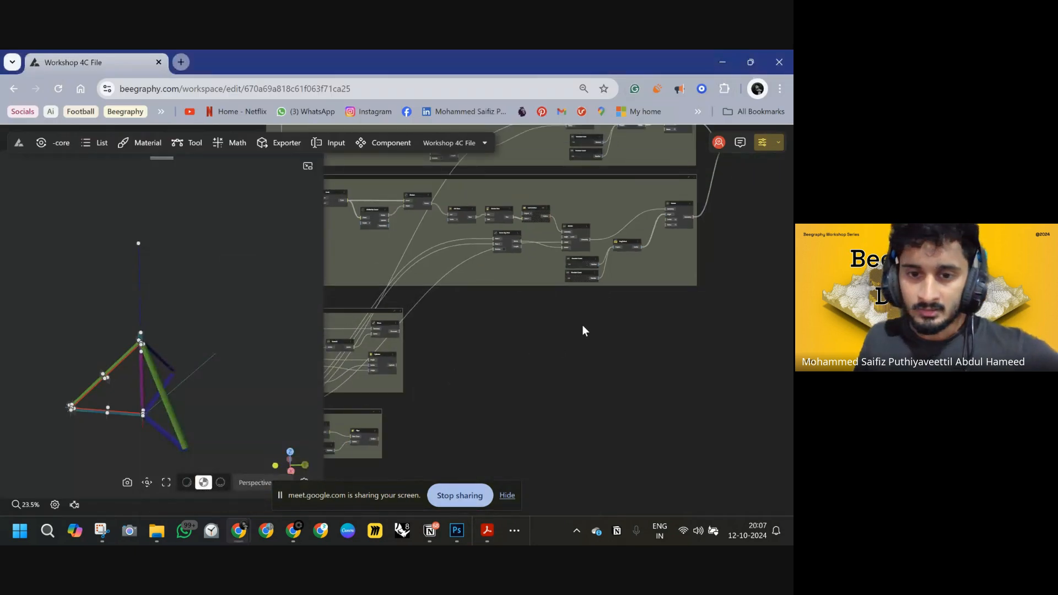
Navigate the node graph groups and 3D preview to review the cane model.
left_click_drag(582, 325, 630, 278)
key("alt+Tab")
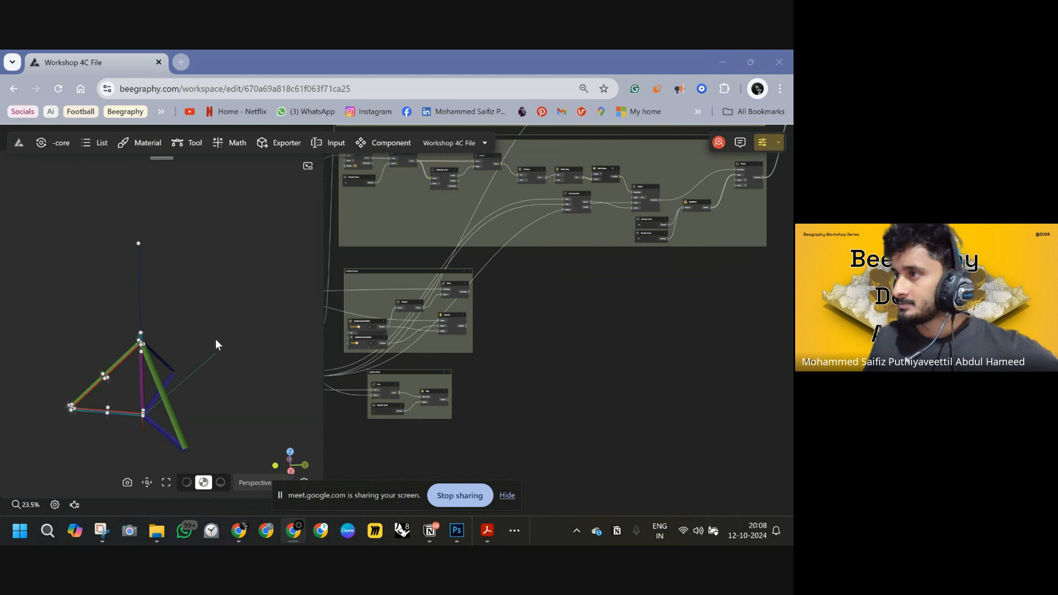
scroll(583, 313, "down", 5)
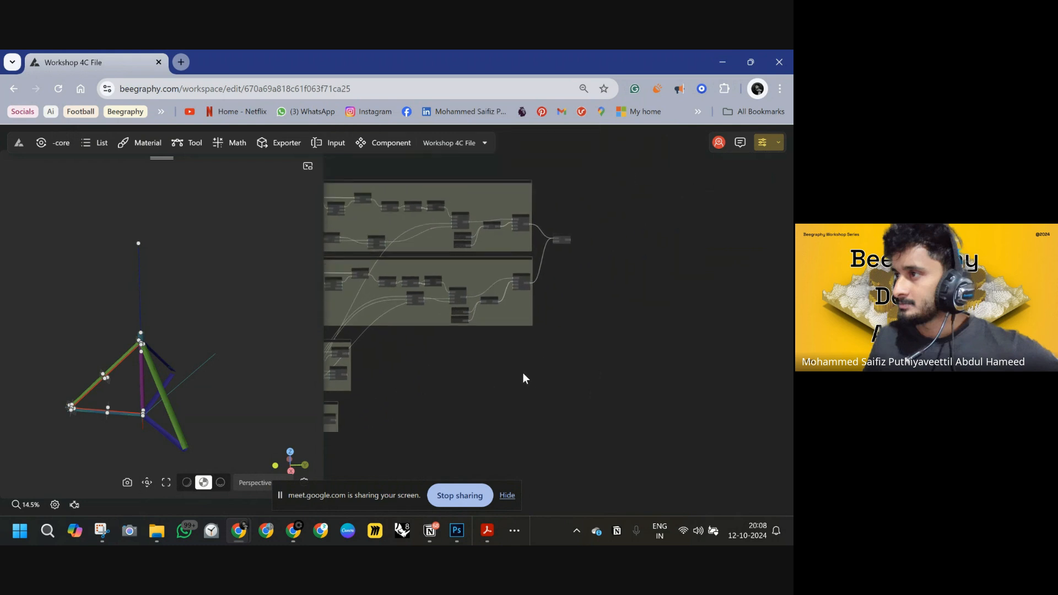
right_click_drag(472, 407, 497, 337)
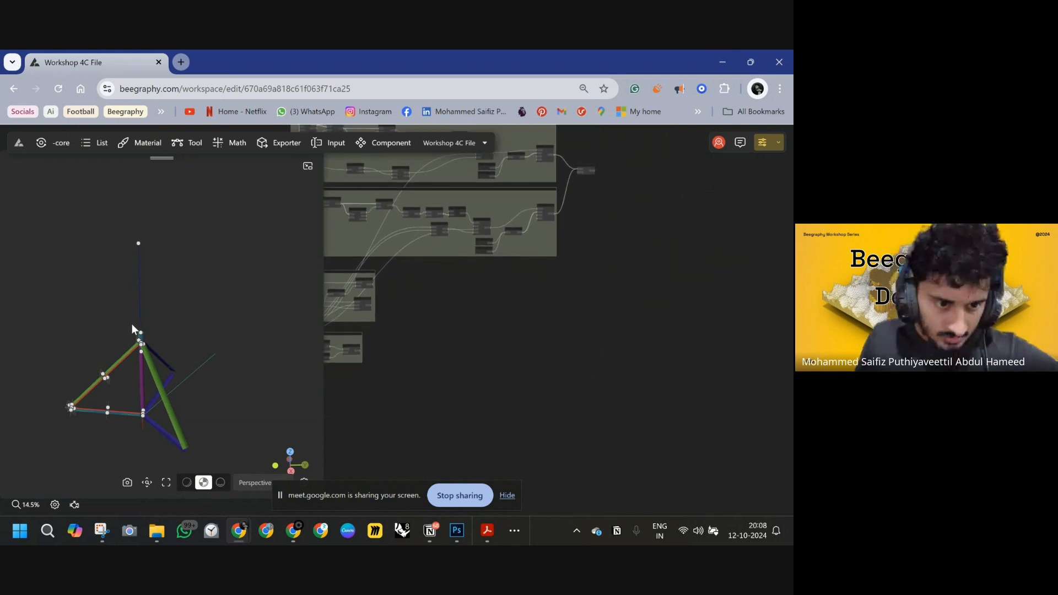
scroll(133, 323, "up", 8)
left_click(71, 362)
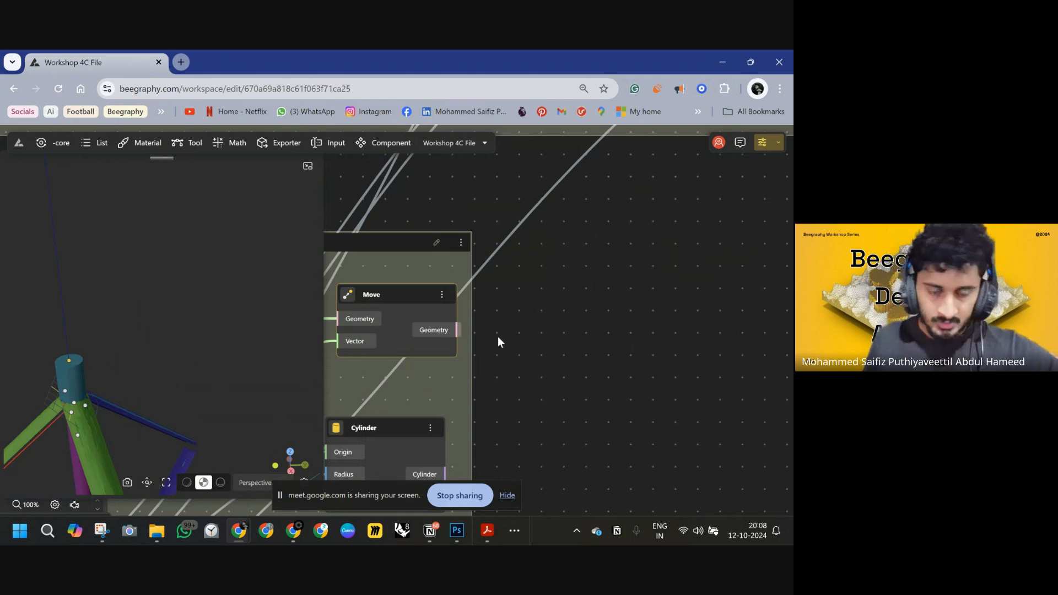
scroll(498, 336, "down", 5)
right_click_drag(571, 335, 515, 326)
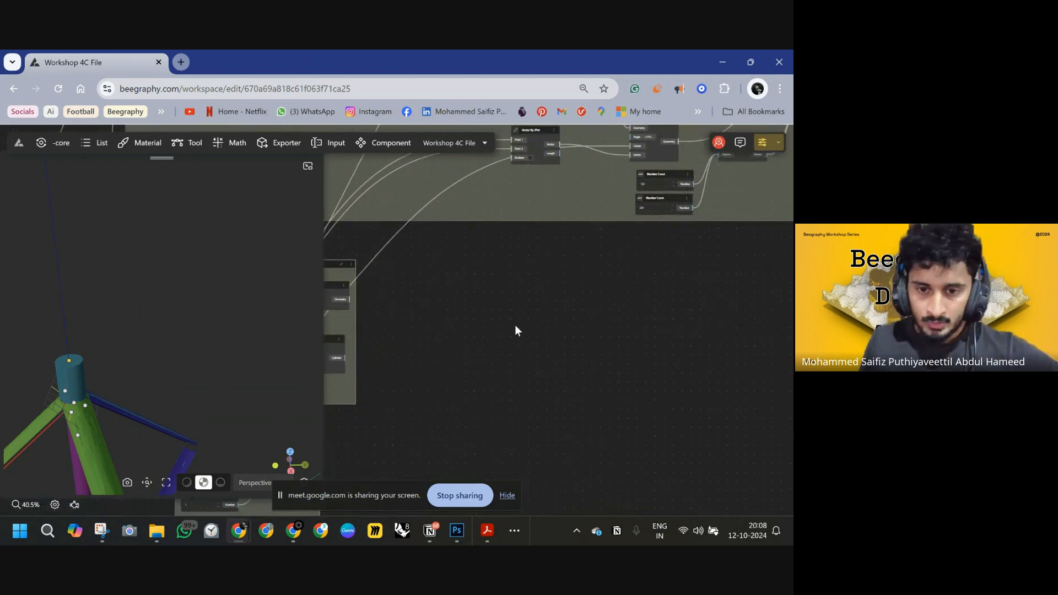
Switch to Photoshop and sketch two handle concepts: a circle with a rectangular grip on a stem, and a C shape.
left_click(456, 531)
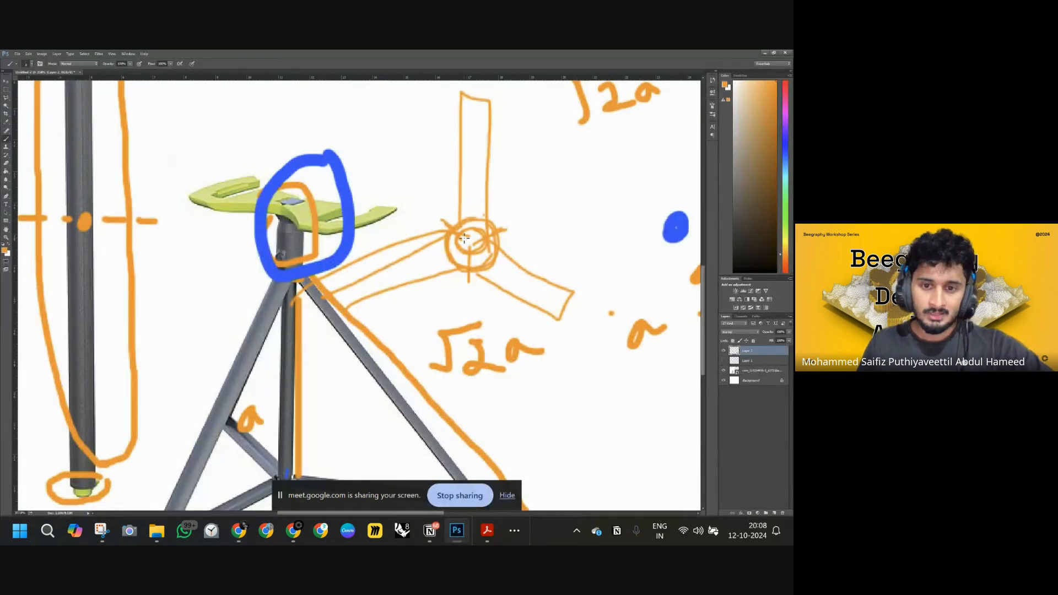
scroll(313, 201, "down", 2)
scroll(403, 195, "down", 1, "ctrl")
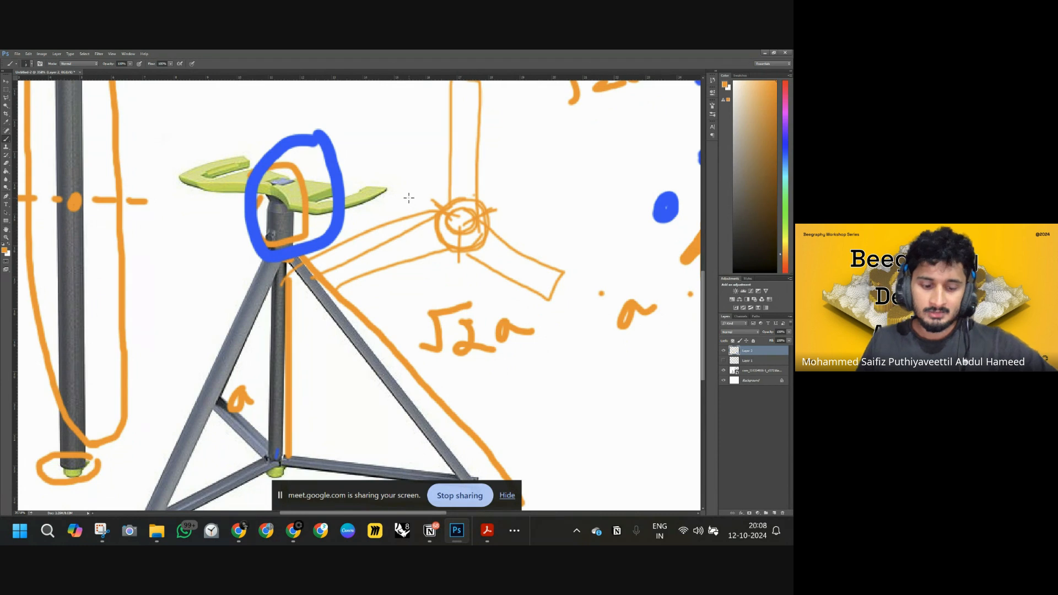
scroll(406, 198, "down", 3, "alt")
scroll(309, 193, "up", 5)
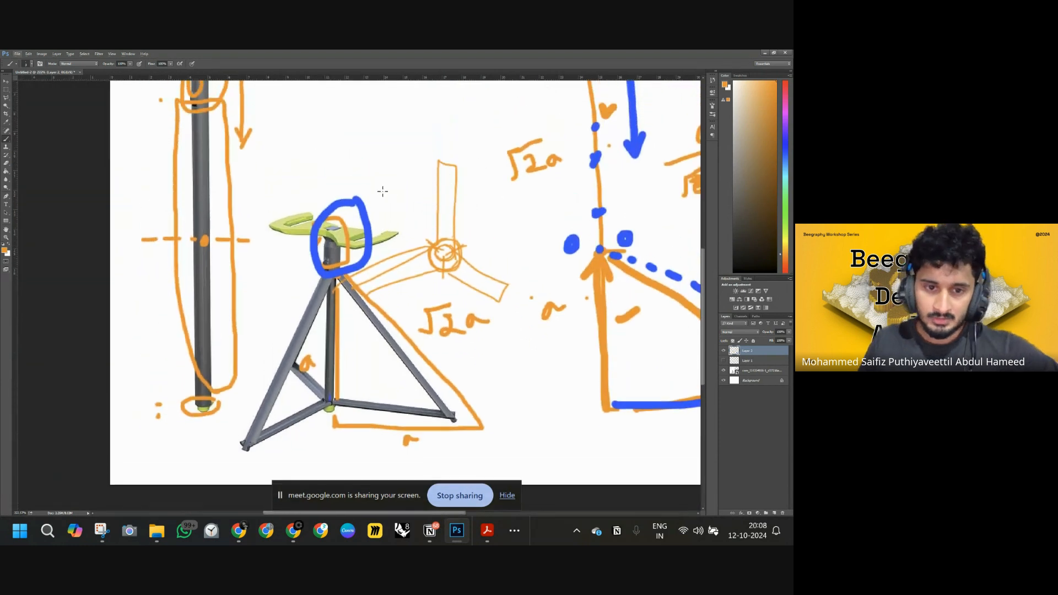
scroll(315, 208, "up", 3)
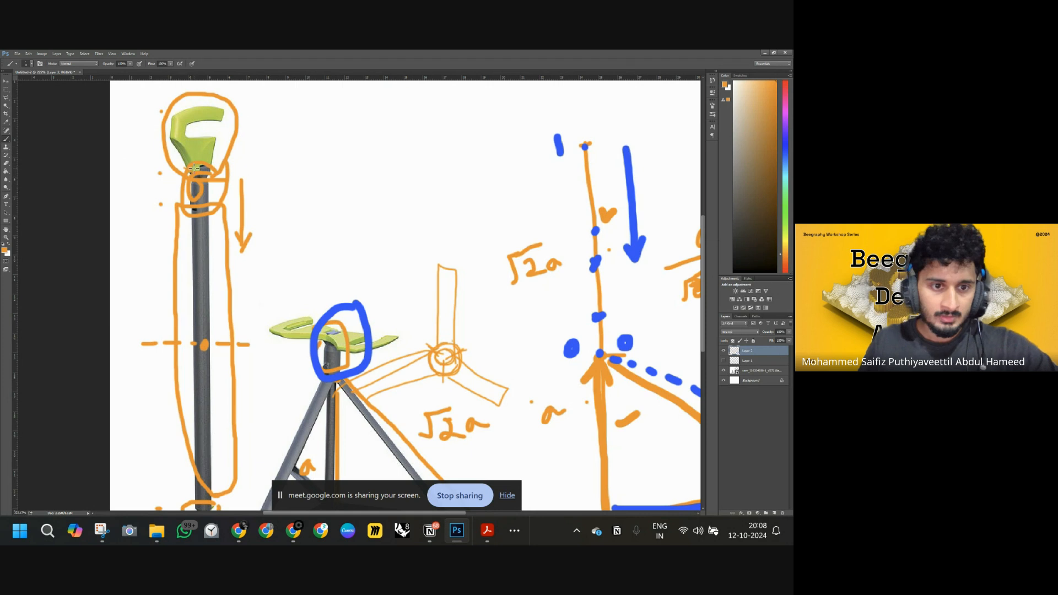
mouse_move(182, 165)
left_mouse_down()
mouse_move(156, 148)
mouse_move(160, 118)
mouse_move(236, 100)
mouse_move(231, 165)
left_mouse_up()
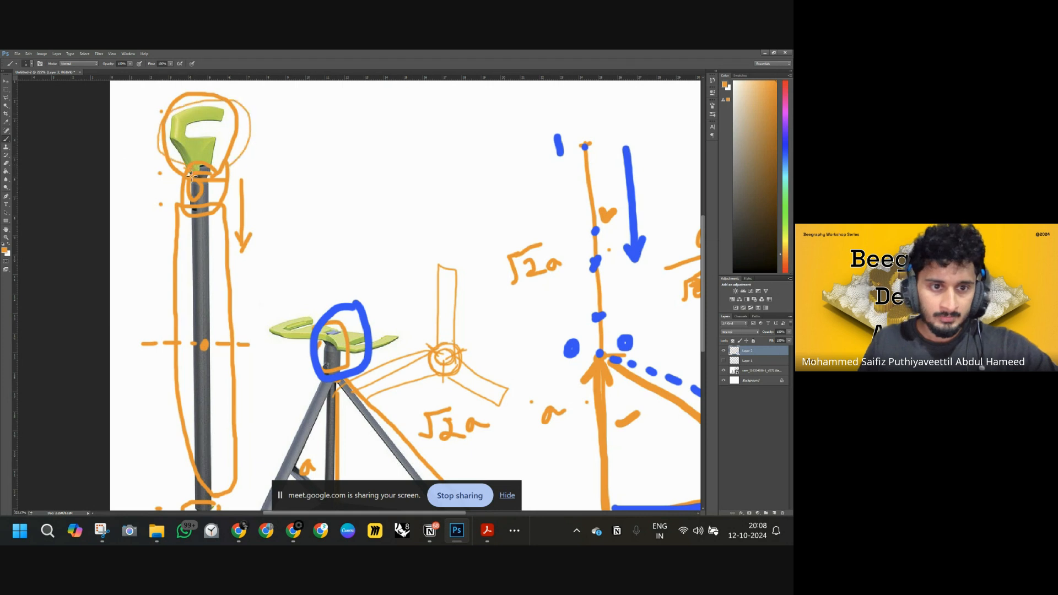
mouse_move(318, 102)
left_mouse_down()
mouse_move(284, 151)
mouse_move(329, 166)
mouse_move(342, 113)
mouse_move(320, 101)
mouse_move(310, 141)
mouse_move(358, 139)
mouse_move(361, 115)
left_mouse_up()
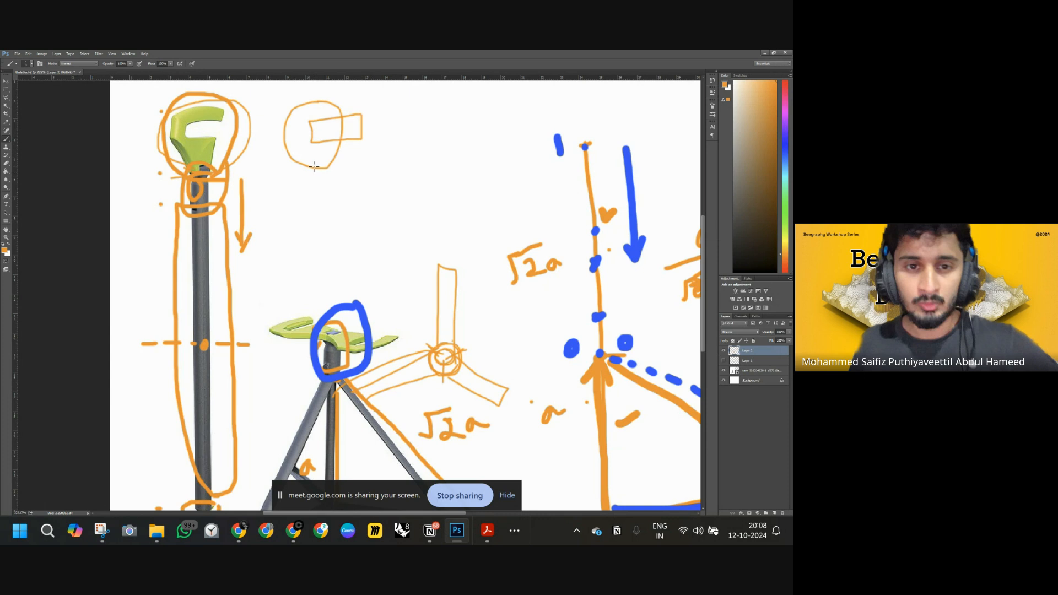
left_click_drag(311, 163, 311, 221)
left_click_drag(311, 162, 323, 220)
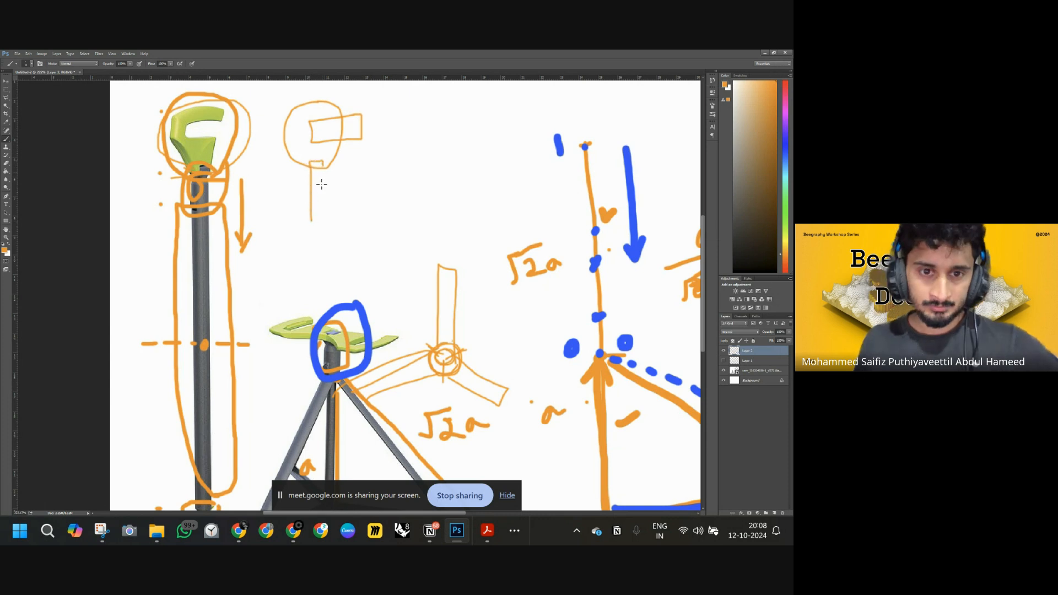
mouse_move(455, 112)
left_mouse_down()
mouse_move(417, 97)
mouse_move(401, 157)
mouse_move(449, 161)
mouse_move(451, 137)
mouse_move(424, 139)
mouse_move(423, 119)
mouse_move(456, 117)
left_mouse_up()
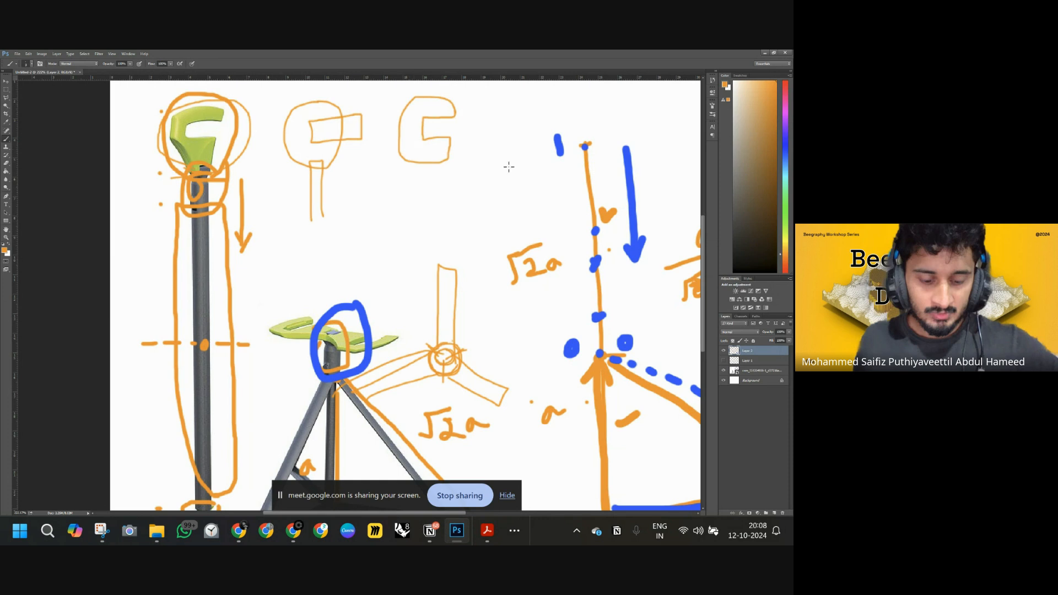
Return to the Beegraphy workspace and add a Circle node to the canvas.
mouse_move(280, 530)
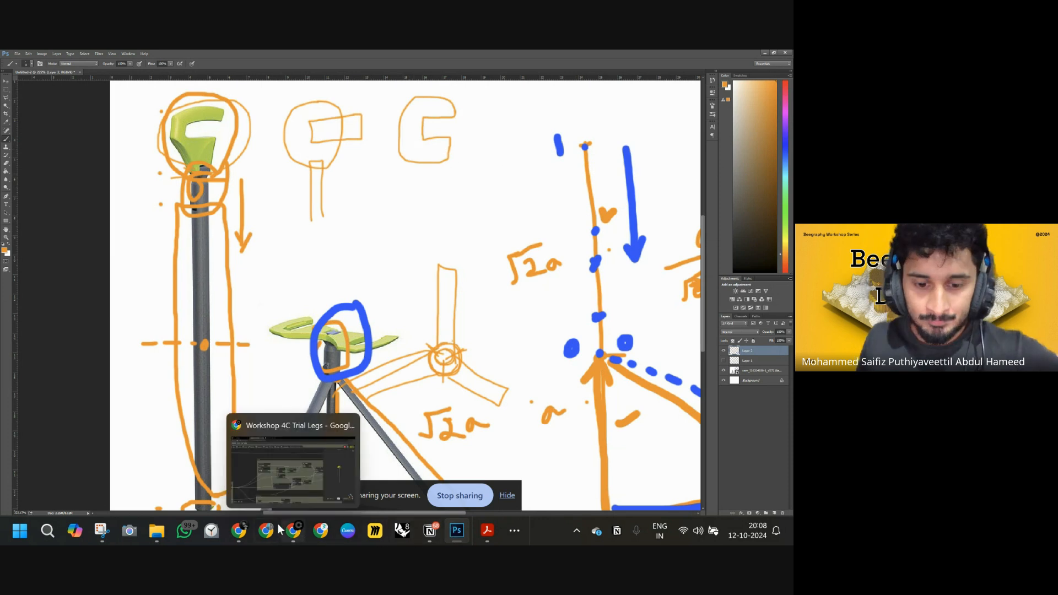
left_click(275, 461)
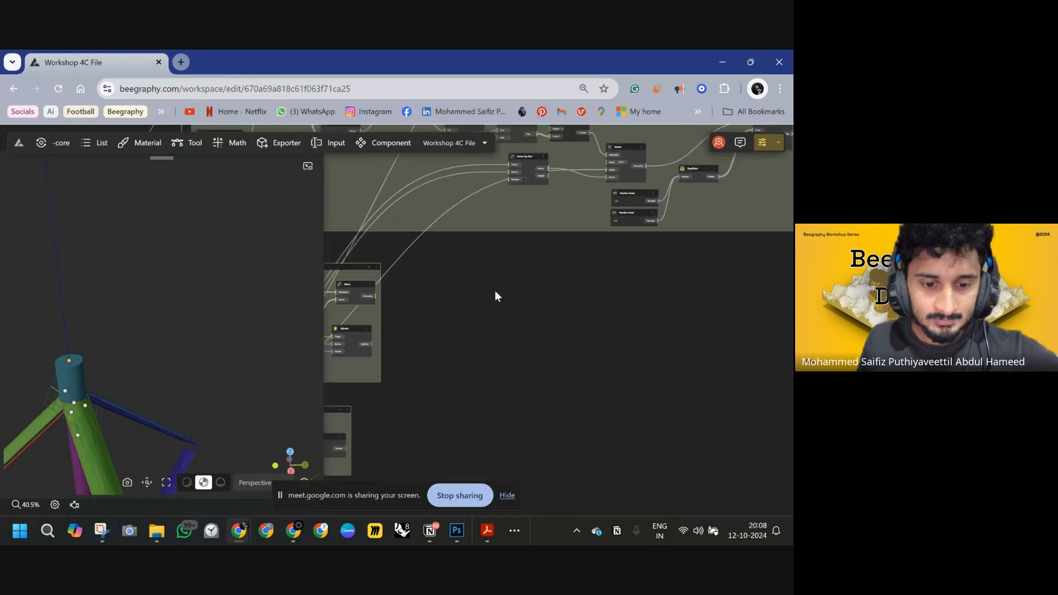
scroll(547, 274, "up", 2)
double_click(540, 279)
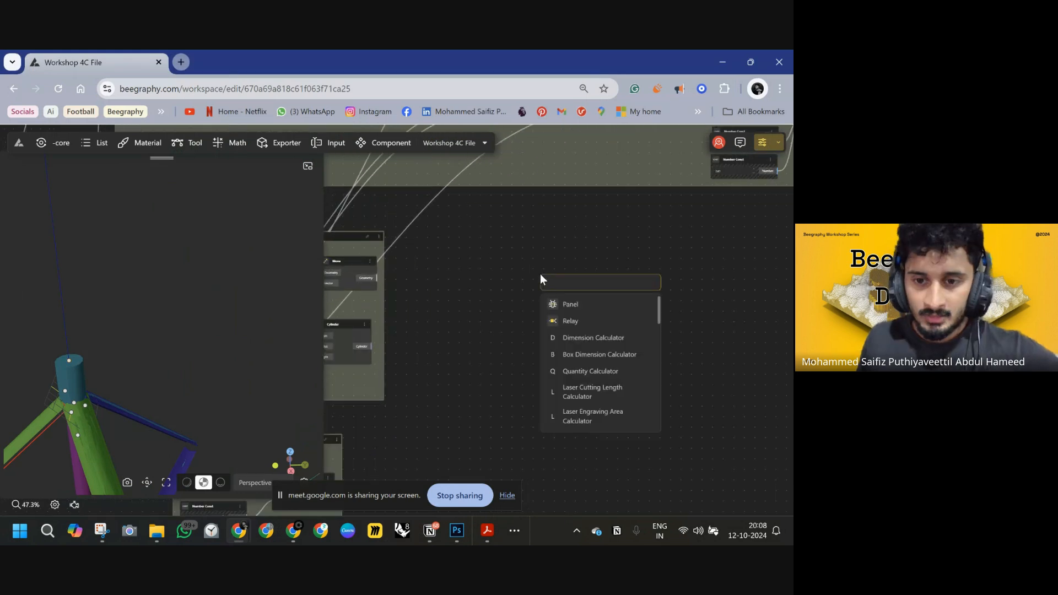
type("circle")
left_click(576, 304)
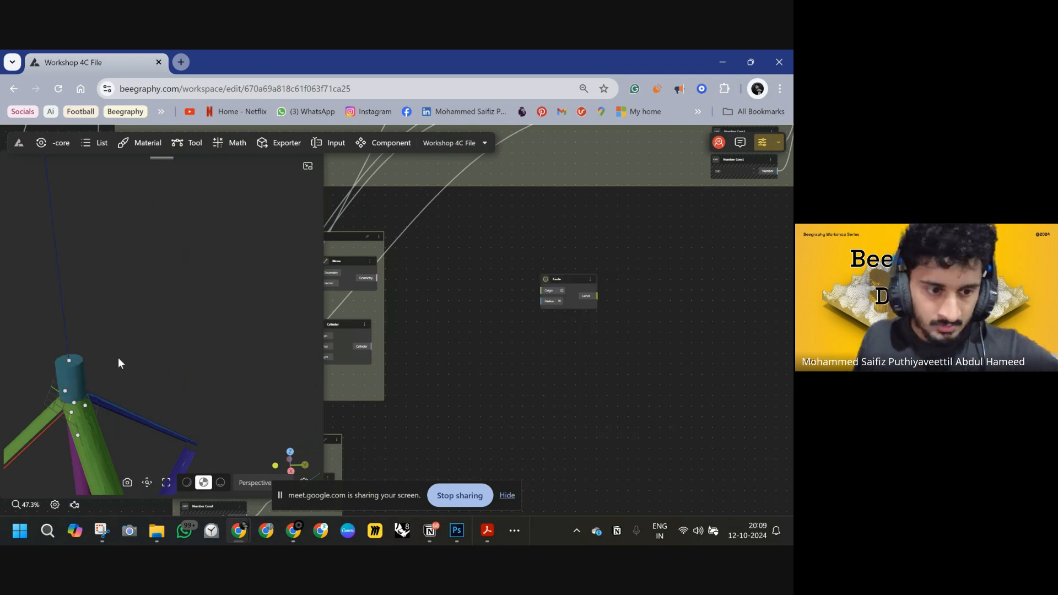
Connect the Move node's geometry output to the Circle node's Origin input.
double_click(69, 361)
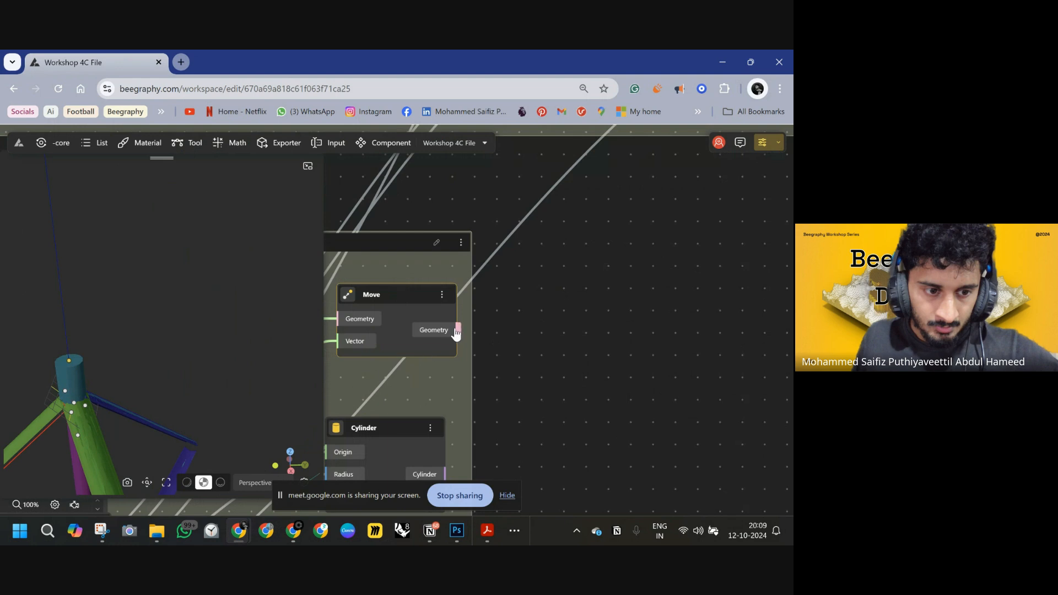
scroll(494, 332, "down", 5)
left_click_drag(470, 331, 659, 310)
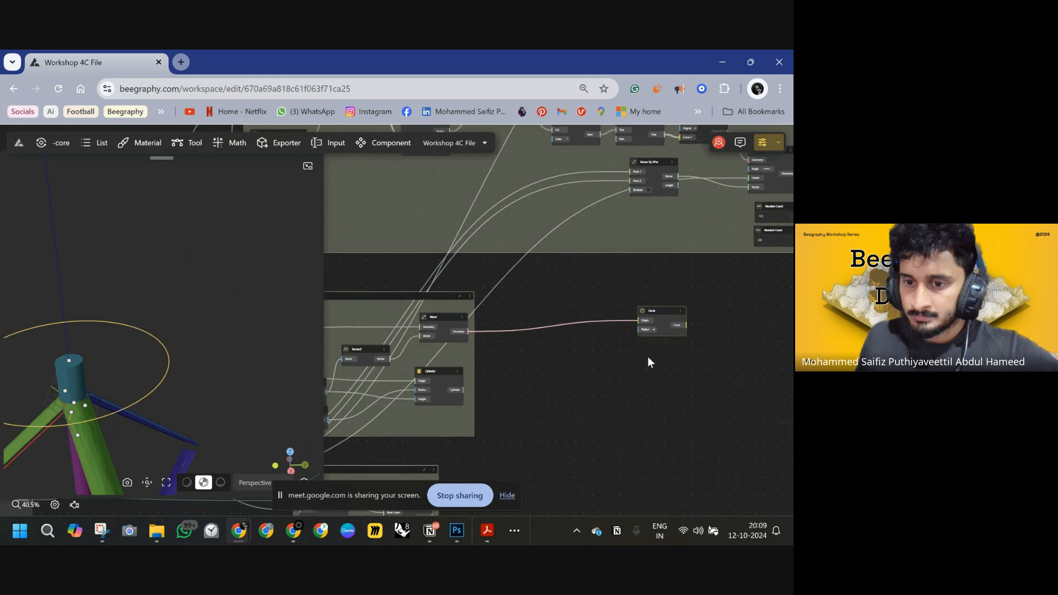
right_click_drag(681, 356, 519, 352)
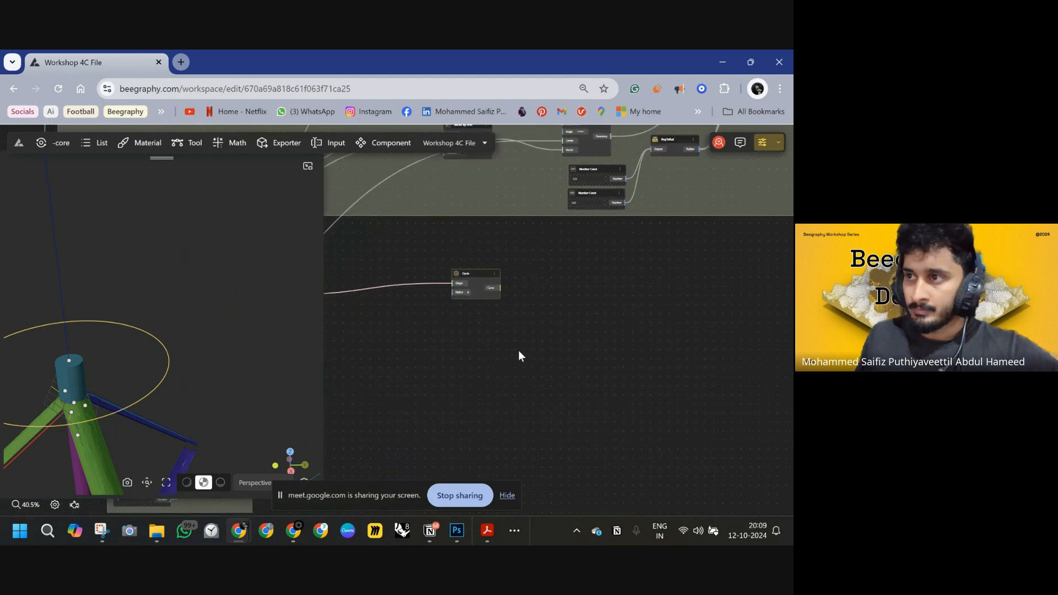
double_click(537, 326)
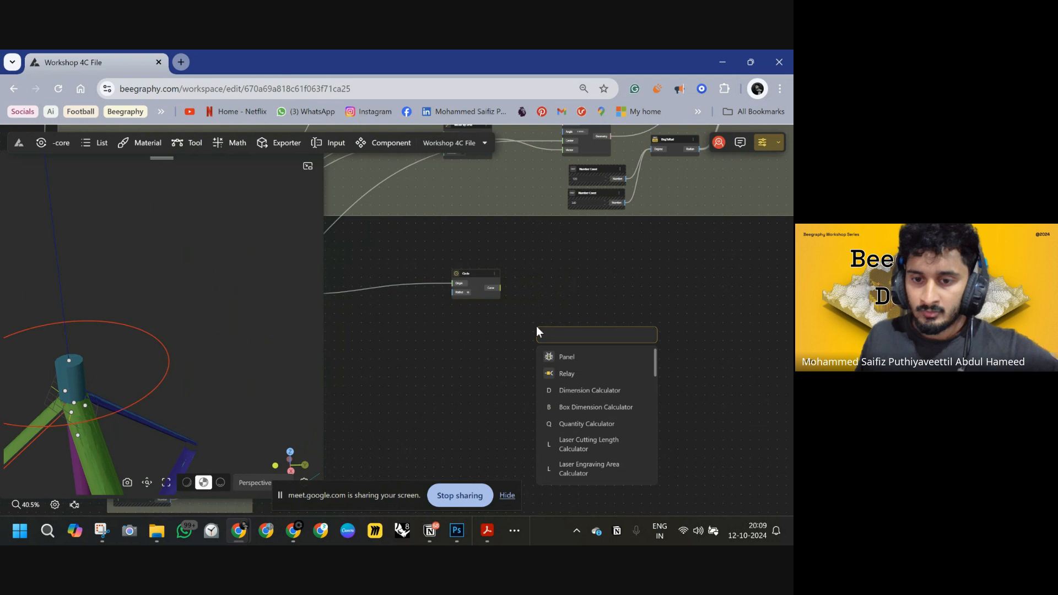
type("RADIU")
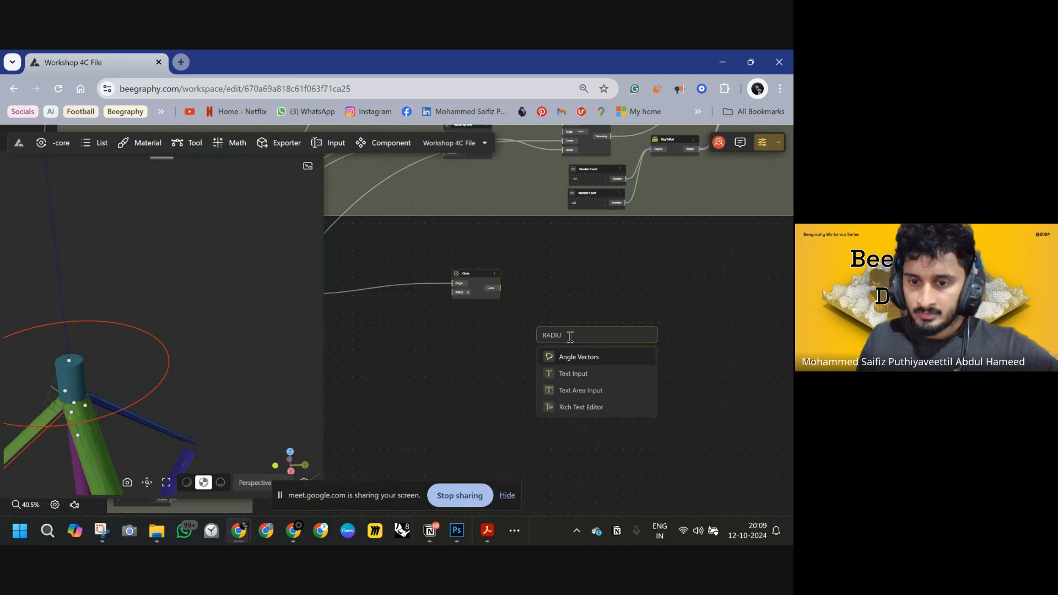
left_click(506, 319)
left_click_drag(506, 319, 578, 329)
left_click_drag(559, 283, 613, 292)
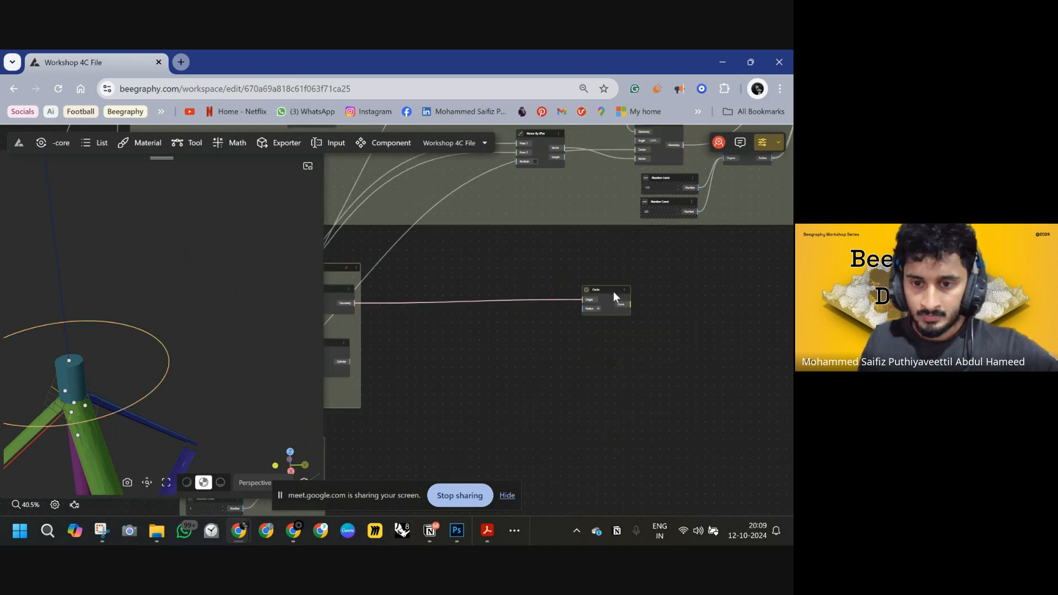
Add a 10<50 Range Input and wire its number into the Circle's Radius.
double_click(522, 318)
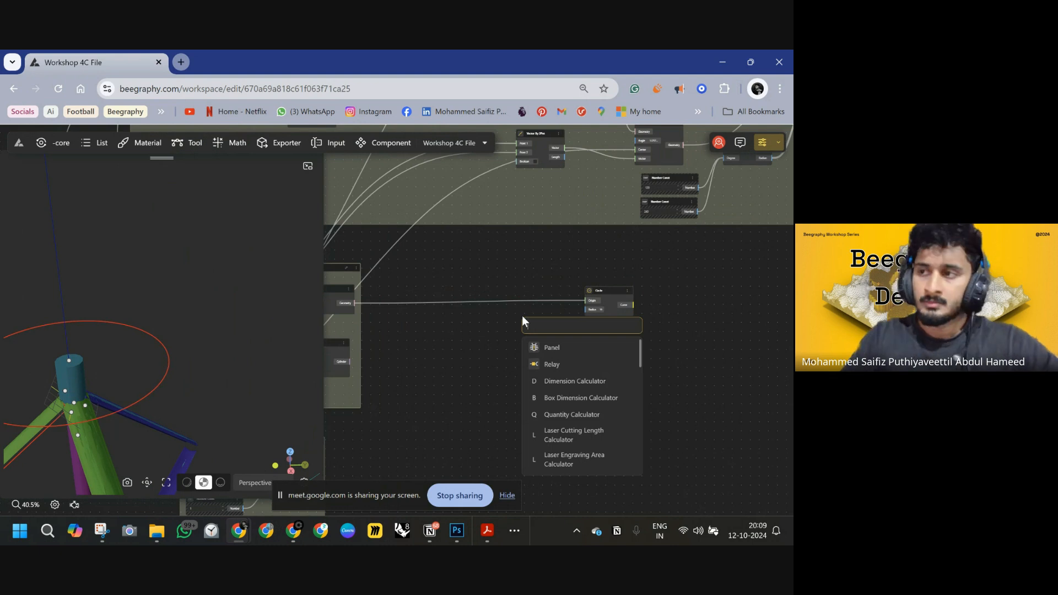
type("1")
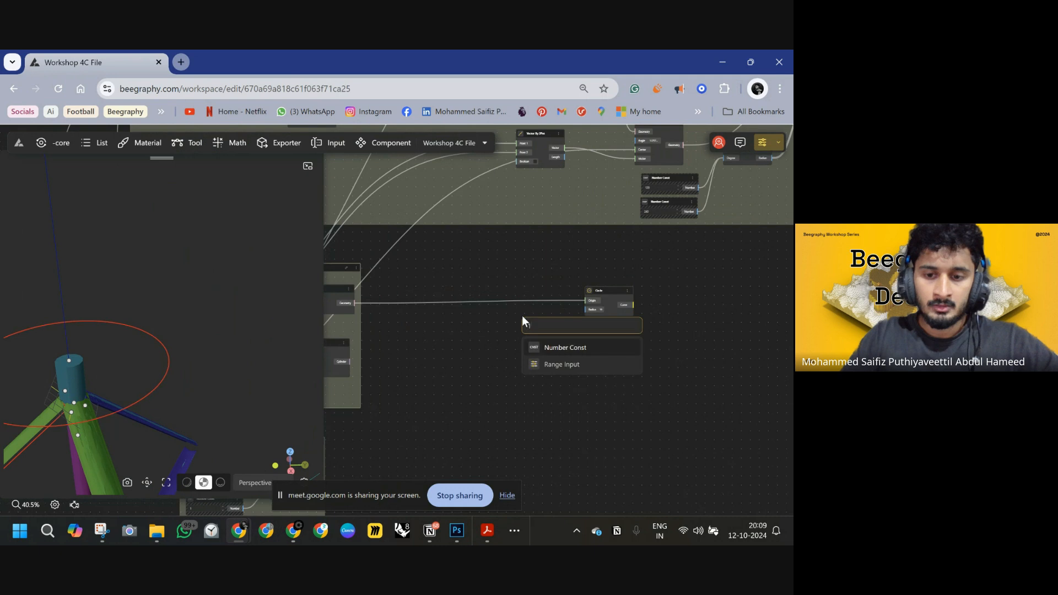
type("0<")
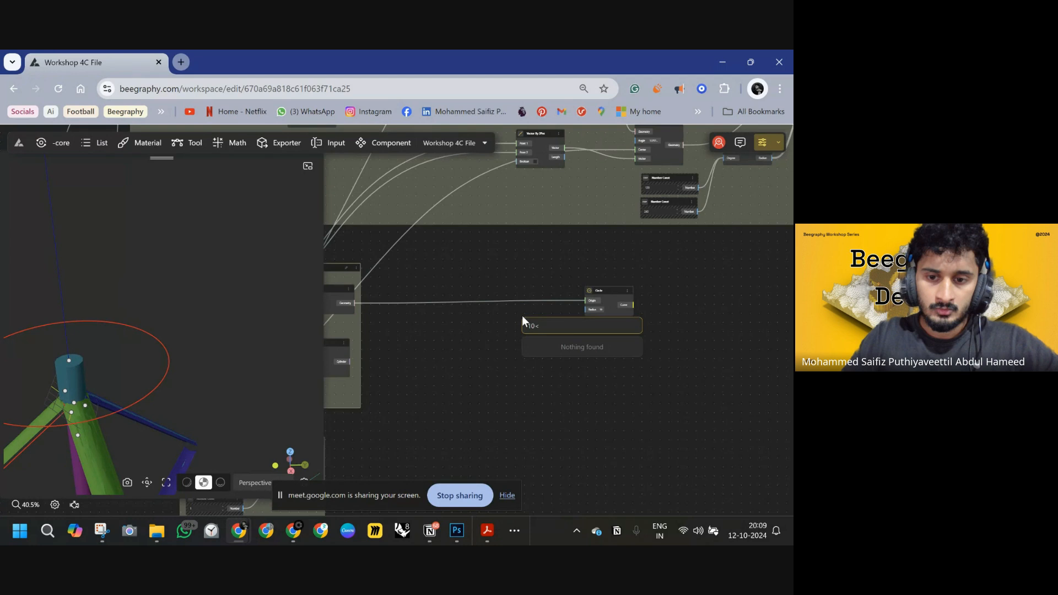
type("50")
key("Return")
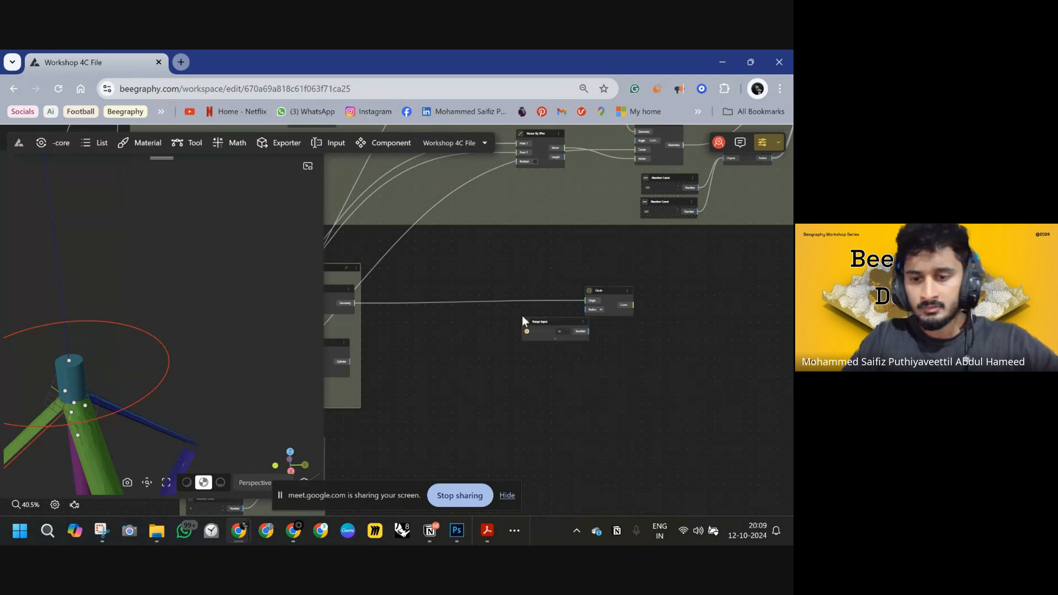
left_click_drag(534, 325, 586, 310)
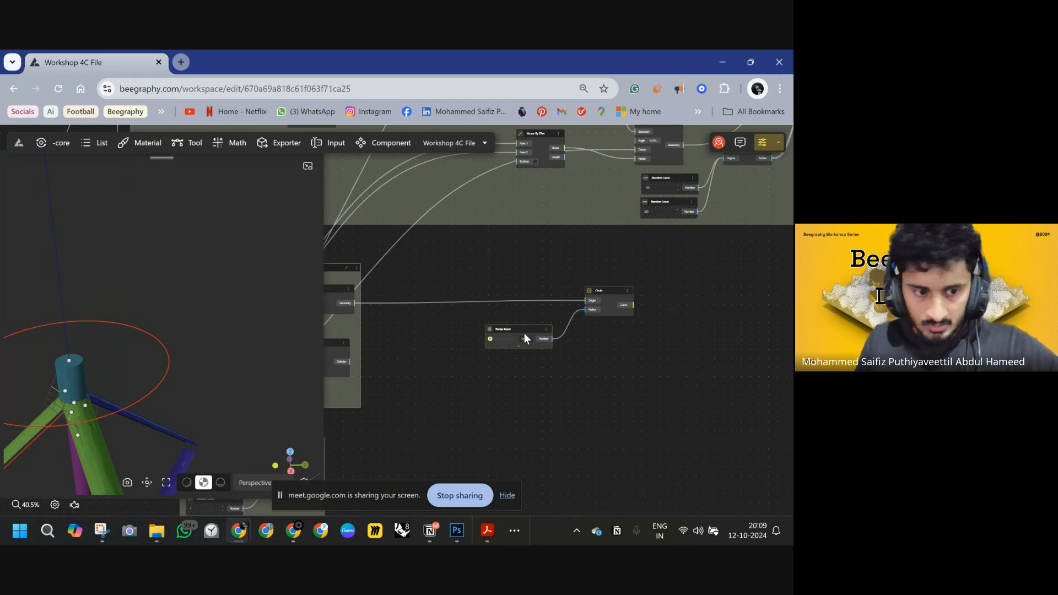
left_click_drag(524, 334, 521, 327)
Inspect the new circle on top of the cane in the 3D preview.
scroll(135, 336, "down", 5)
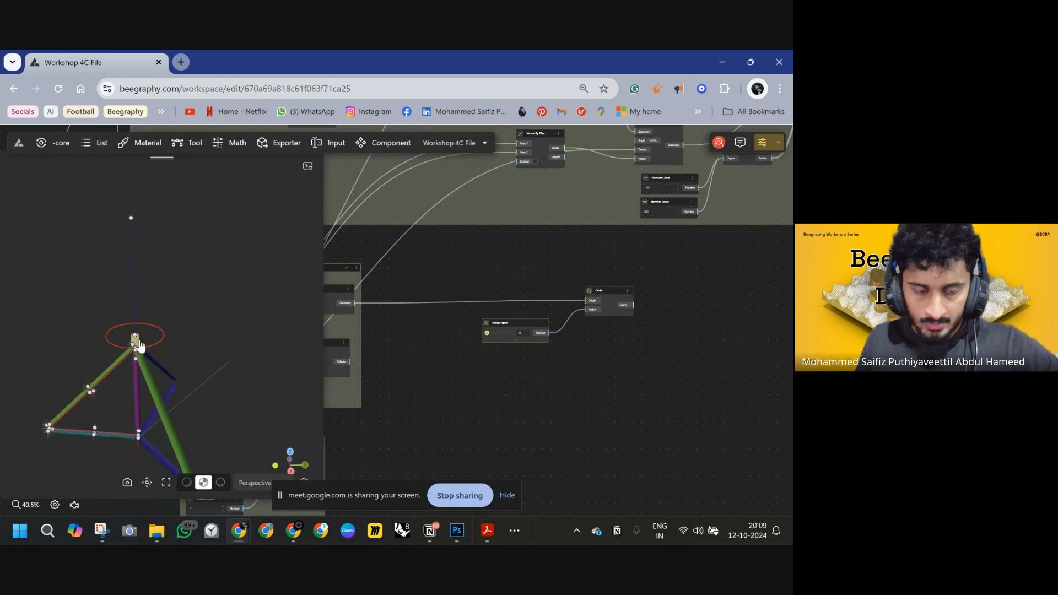
scroll(139, 341, "down", 3)
left_click_drag(154, 339, 177, 350)
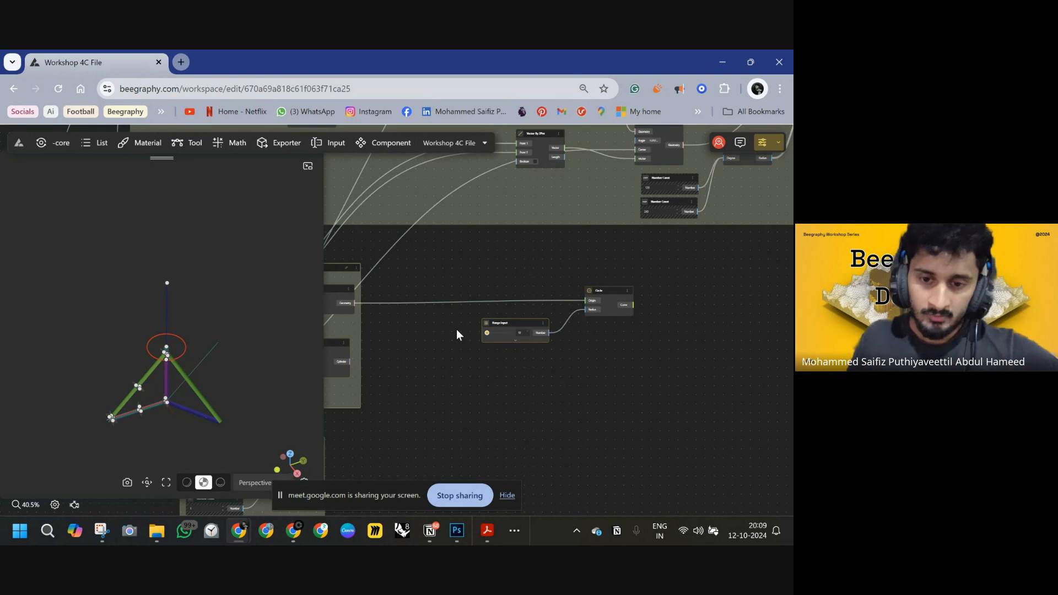
scroll(550, 339, "up", 5)
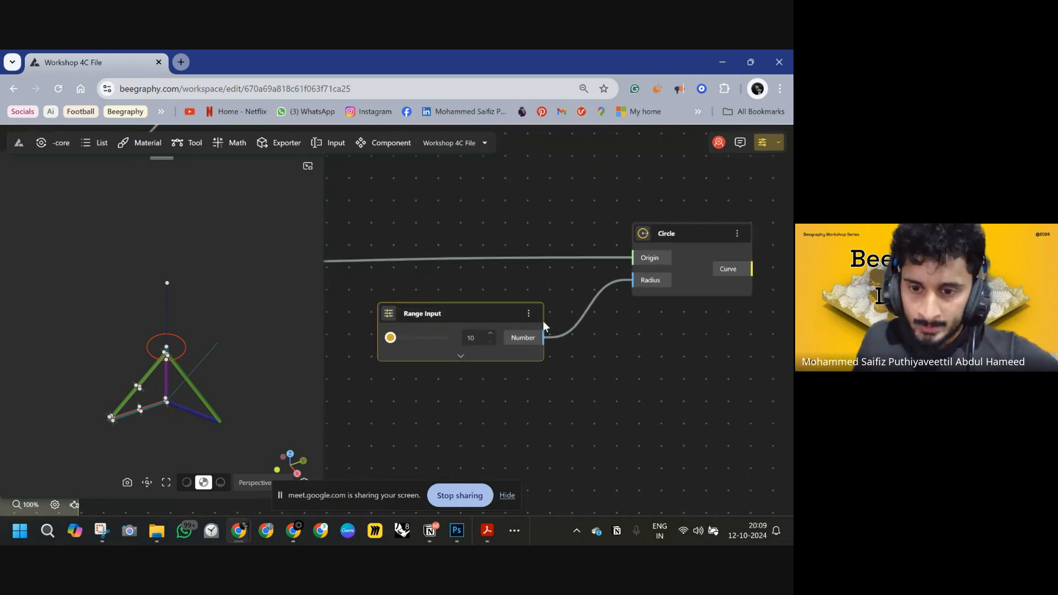
left_click_drag(507, 306, 518, 297)
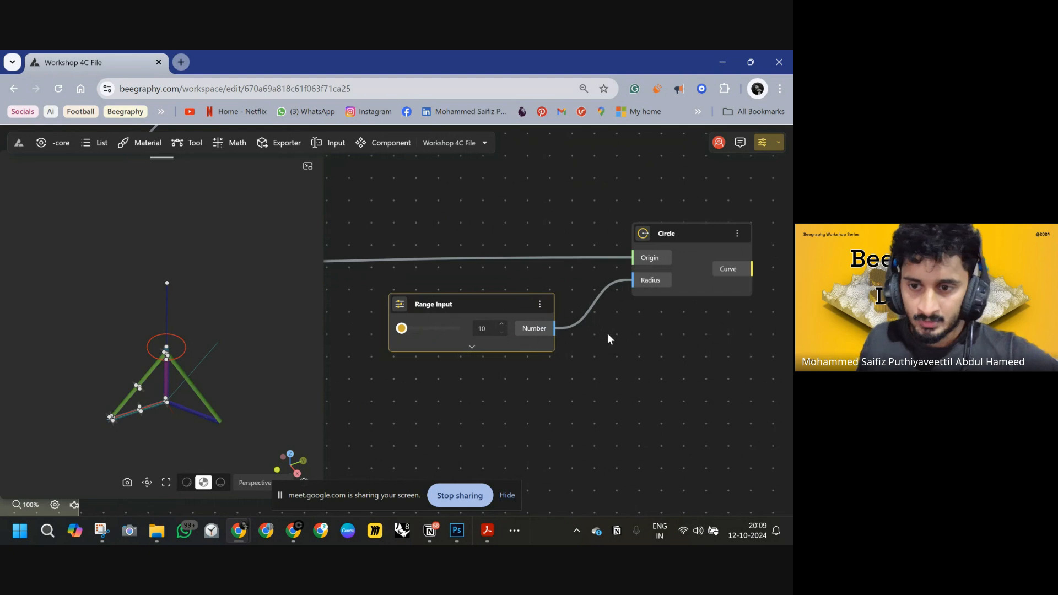
left_click_drag(607, 333, 617, 358)
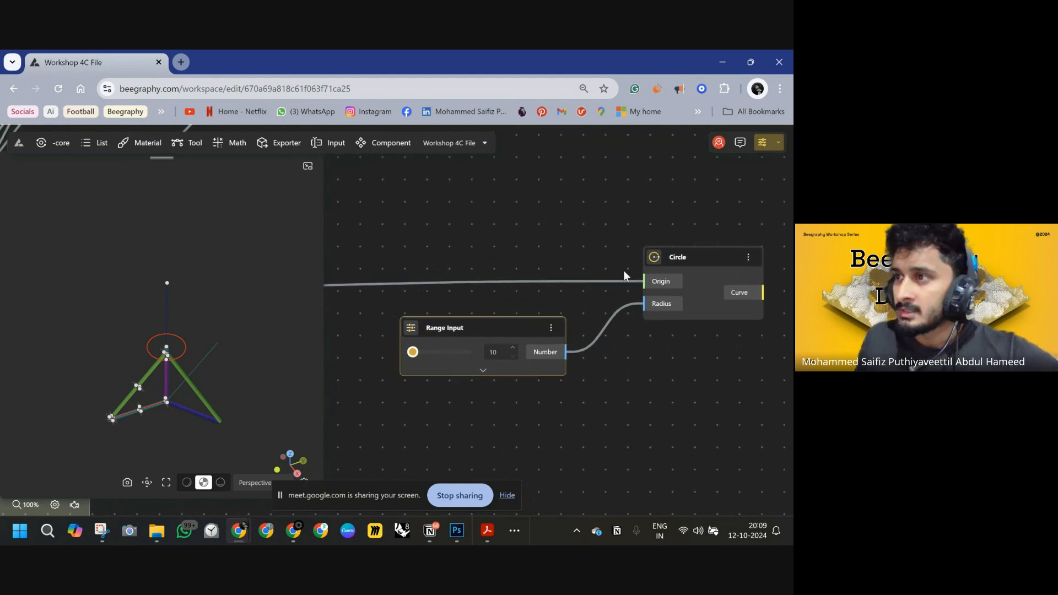
left_click_drag(542, 219, 304, 187)
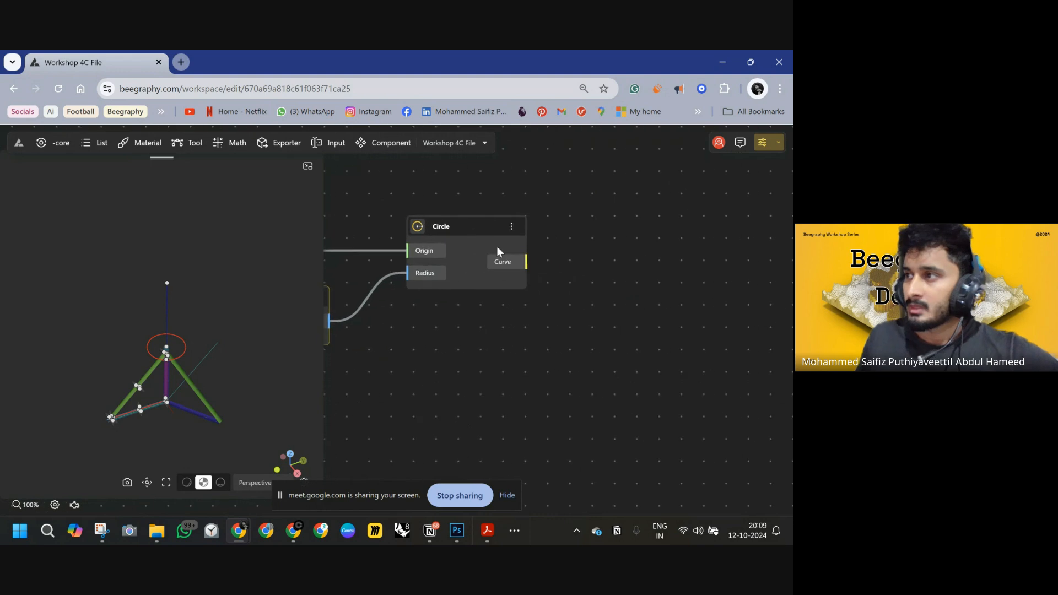
Add a Curve To Surface node fed by the Circle's curve output.
double_click(617, 267)
type("cu")
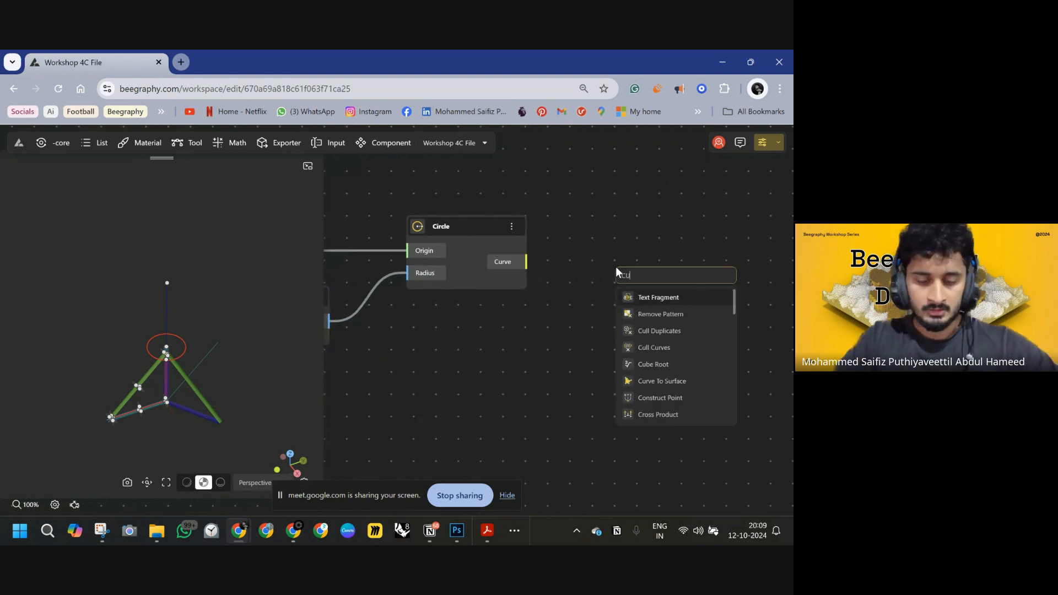
left_click(661, 381)
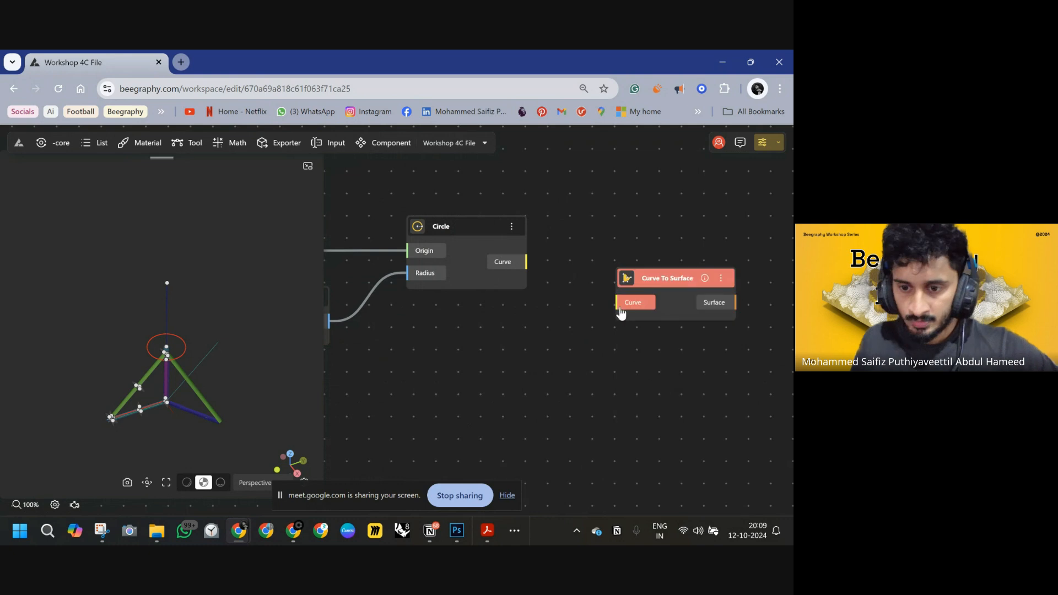
left_click_drag(620, 313, 527, 262)
left_click_drag(652, 293, 650, 233)
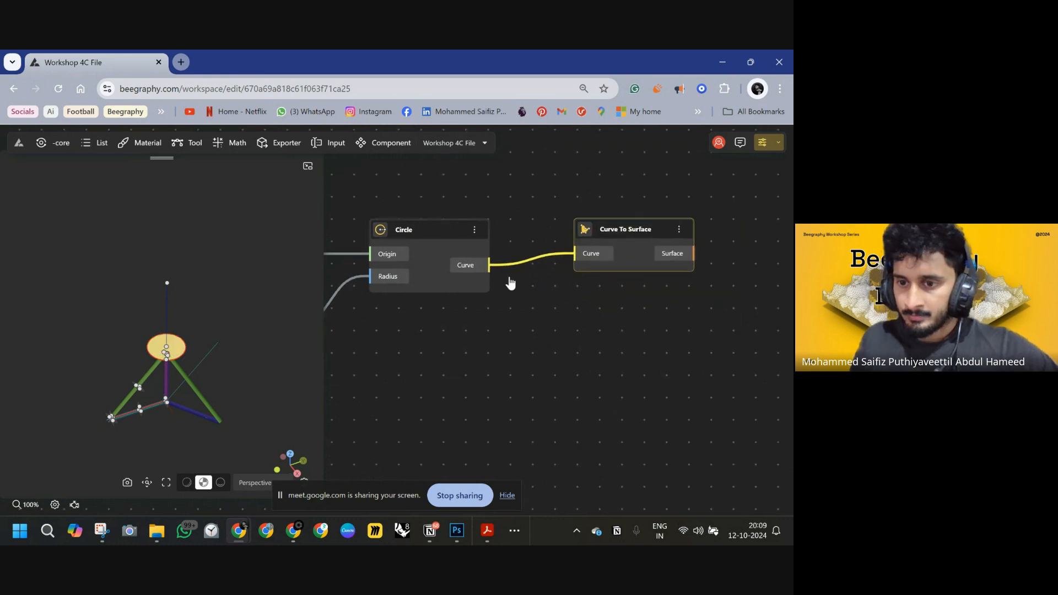
Add a Side Thickness node and connect the Curve To Surface output to its Surface input.
right_click_drag(511, 282, 383, 323)
scroll(578, 267, "down", 4)
double_click(591, 217)
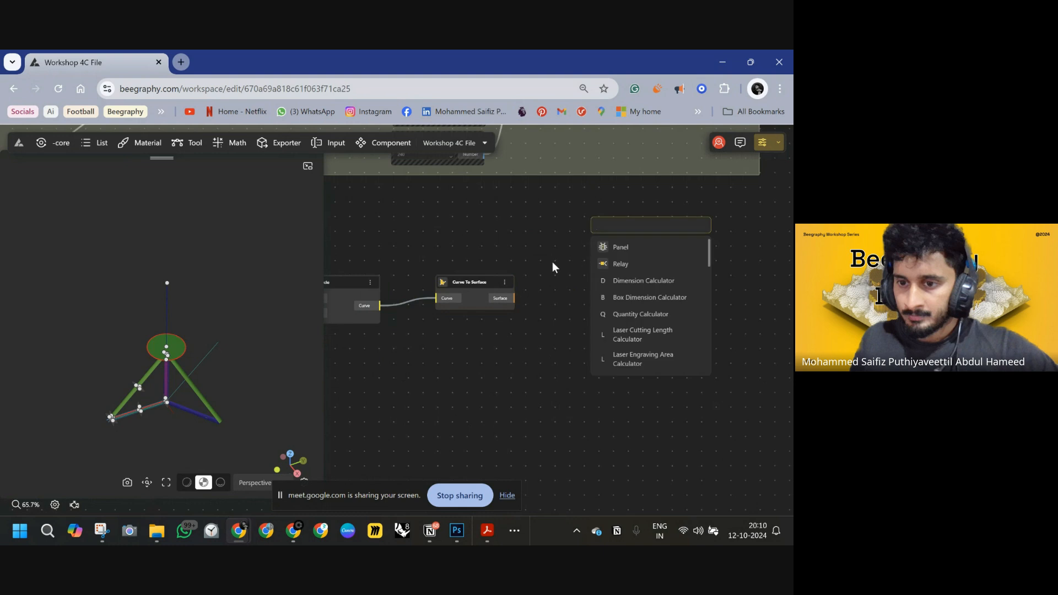
type("SIDE")
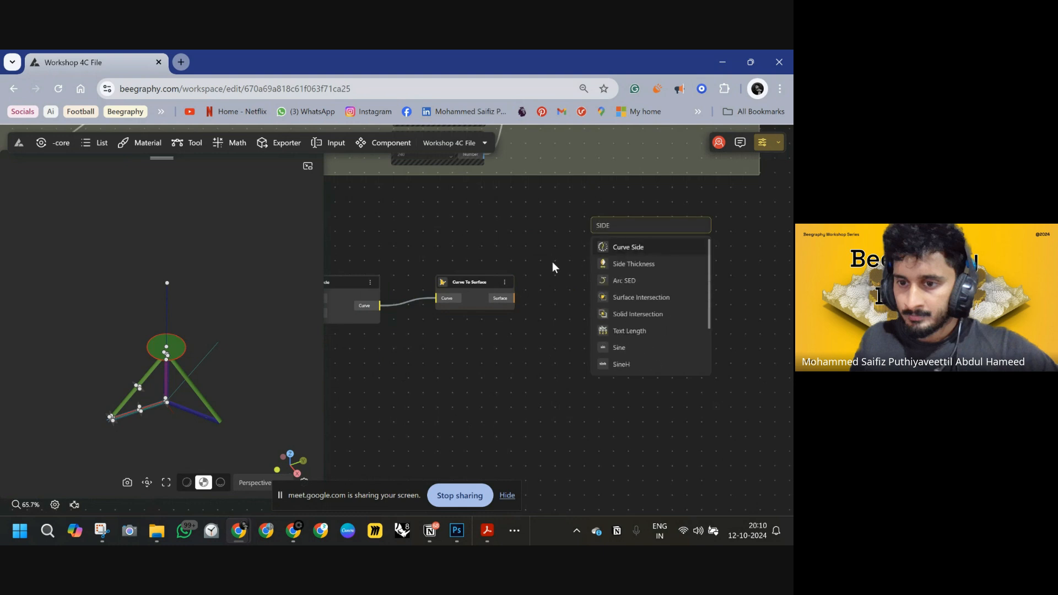
left_click(617, 265)
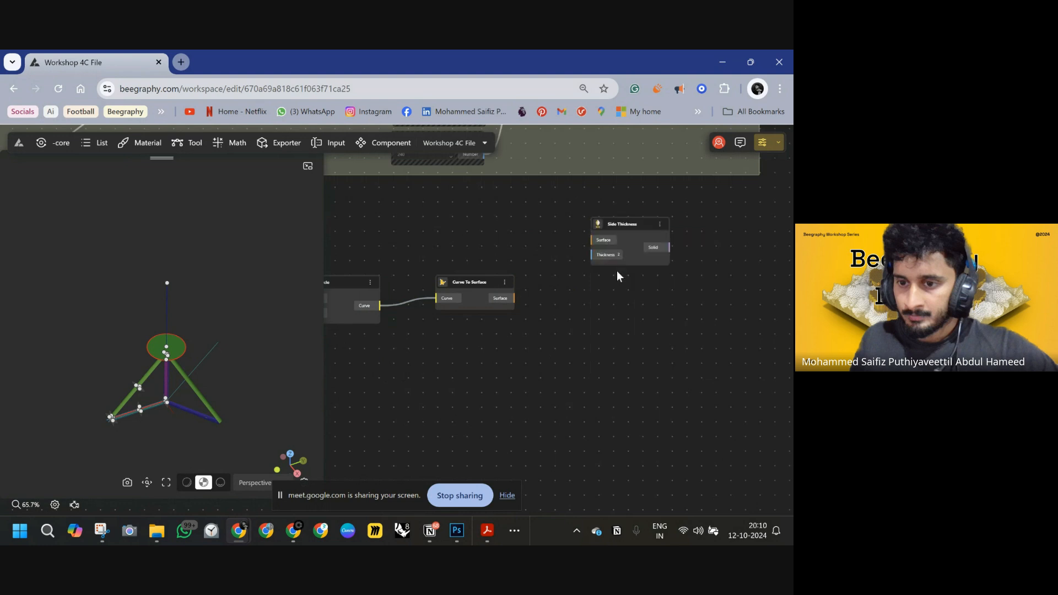
left_click_drag(634, 226, 573, 240)
left_click_drag(528, 269, 602, 302)
scroll(474, 265, "left", 5)
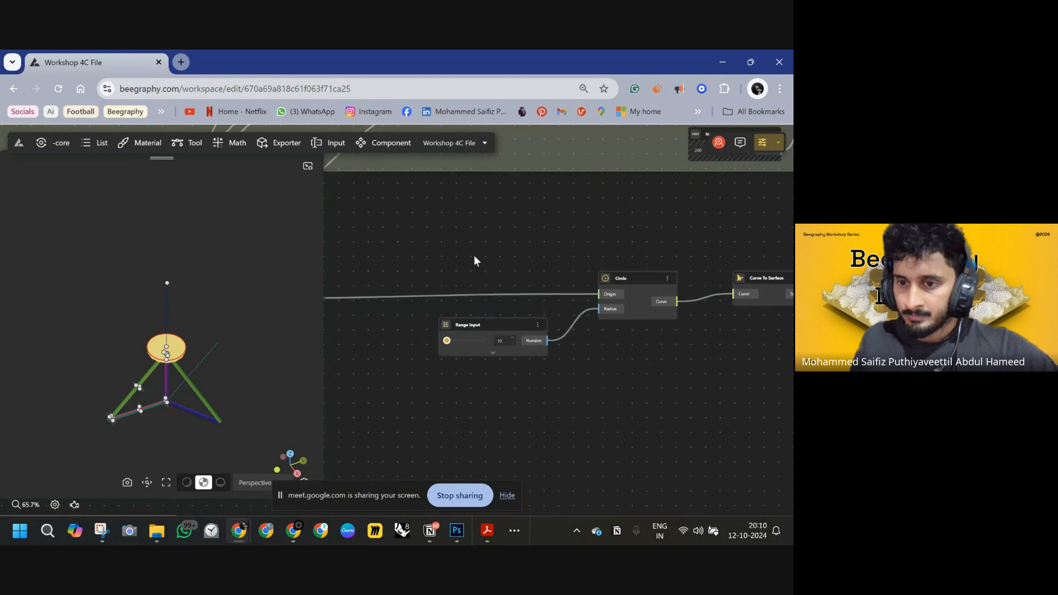
Add a 0.5<2 range input titled HANDLE THICKNESS and wire it into the Side Thickness node's Thickness.
scroll(518, 248, "right", 2)
double_click(445, 254)
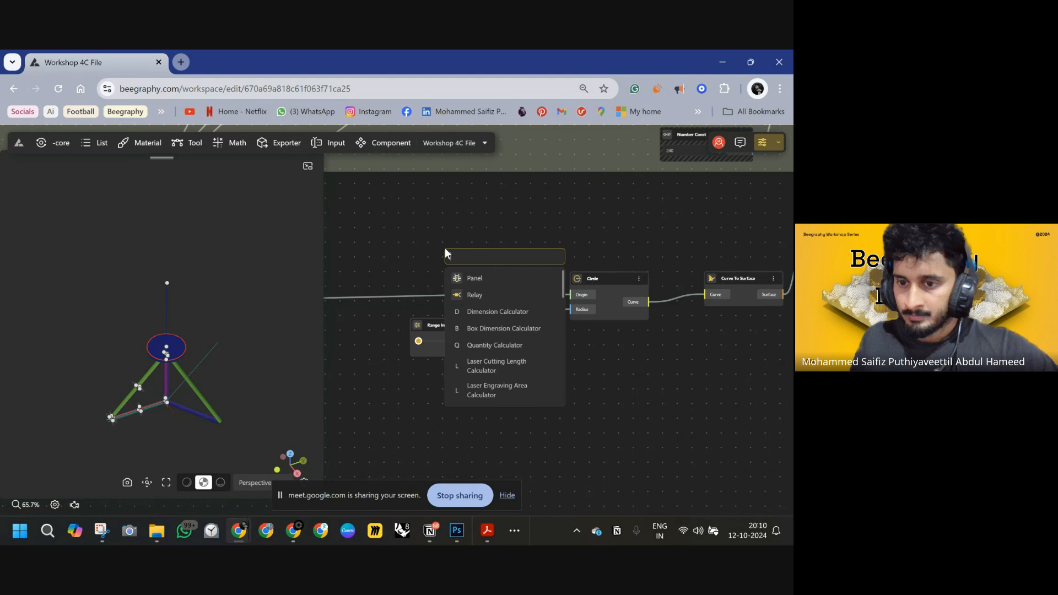
type("0.")
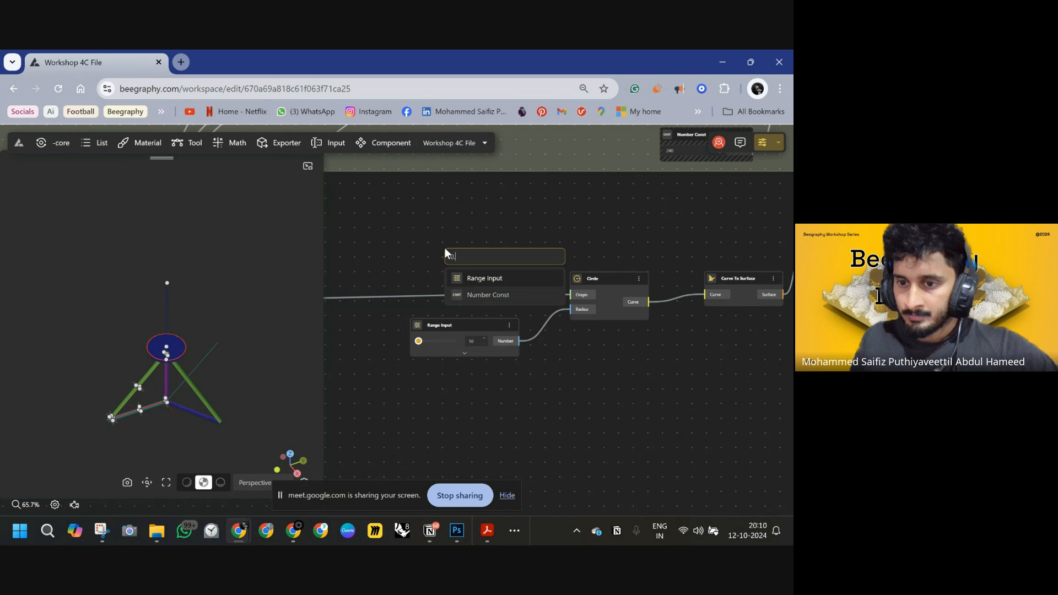
type("5 <")
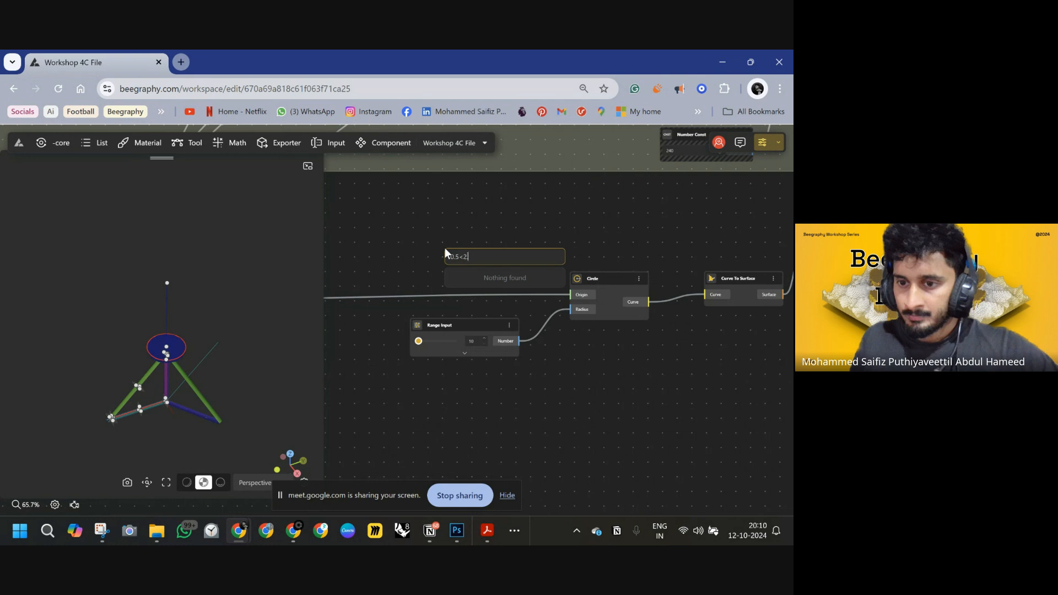
key("Return")
left_click_drag(497, 251, 456, 239)
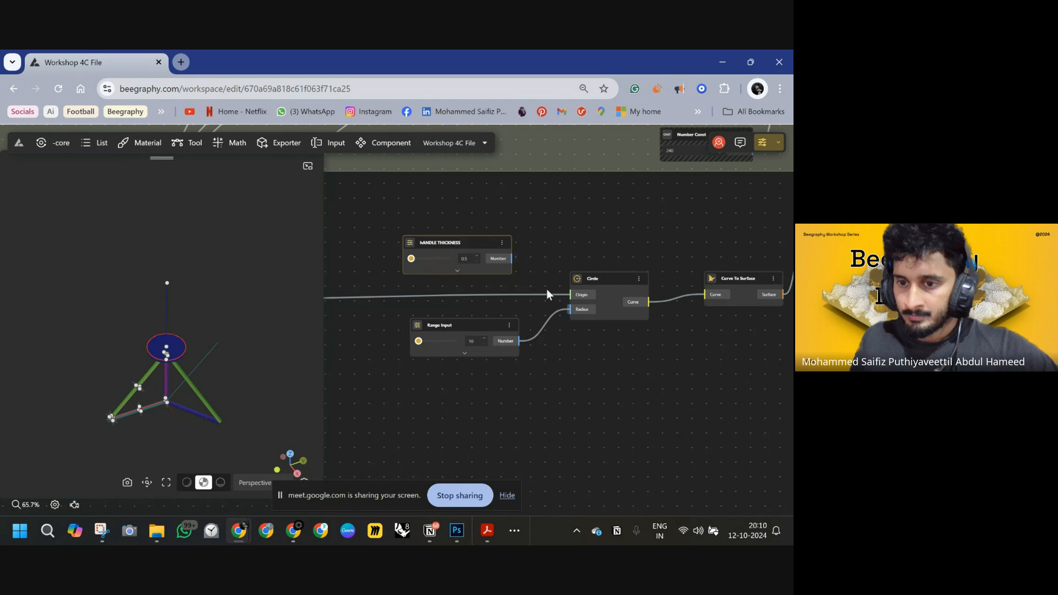
left_click_drag(619, 270, 484, 267)
left_click_drag(680, 274, 398, 256)
middle_click_drag(506, 290, 662, 248)
Rename the radius range input to HANDLE RADIUS.
left_click(477, 281)
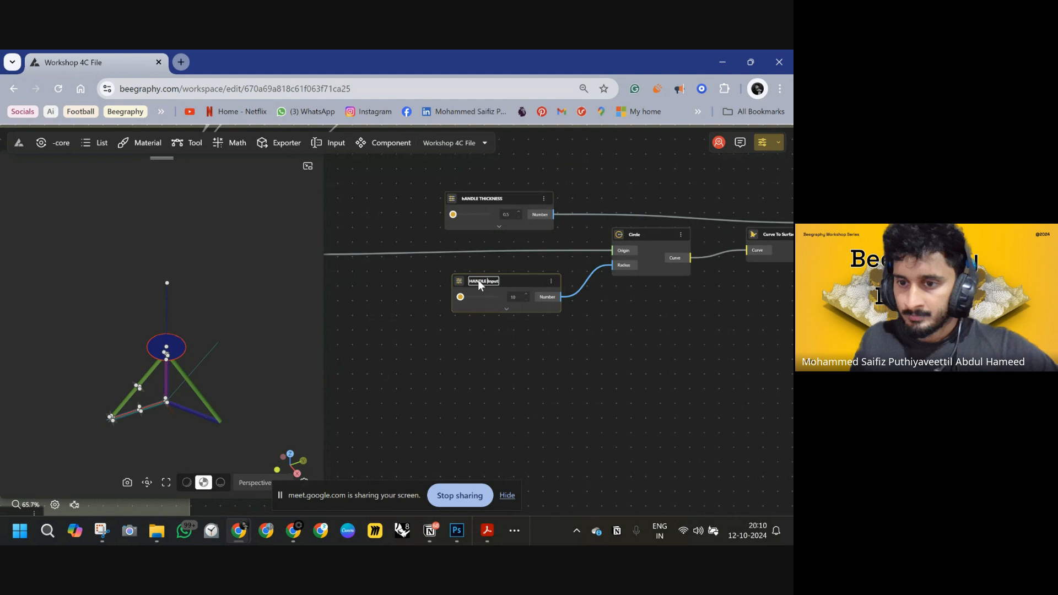
type("HANDLE RADIUS")
left_click(545, 348)
middle_click_drag(597, 343, 471, 331)
scroll(500, 347, "down", 3)
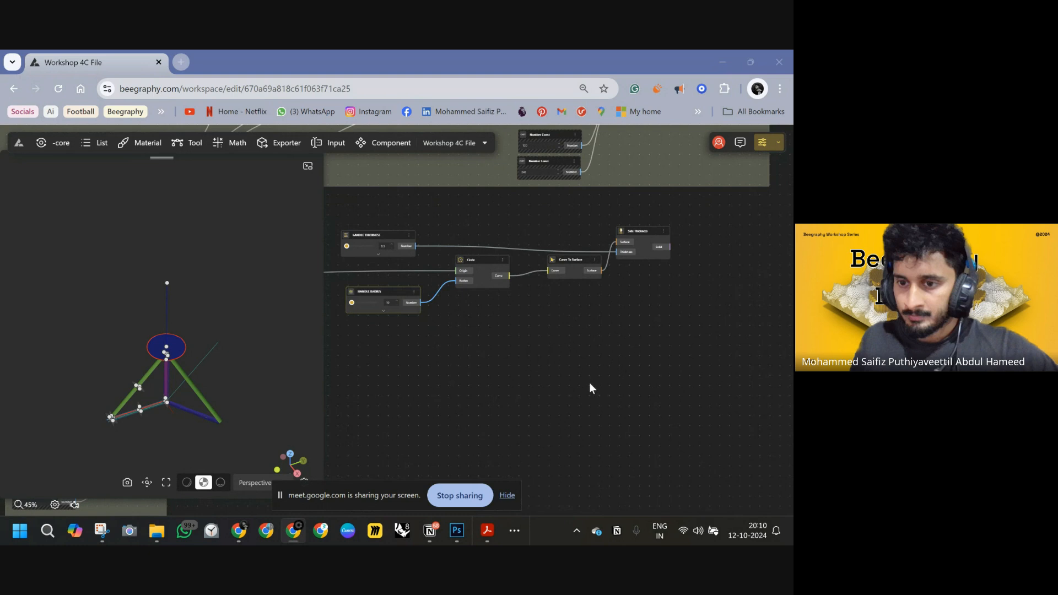
scroll(187, 347, "up", 5)
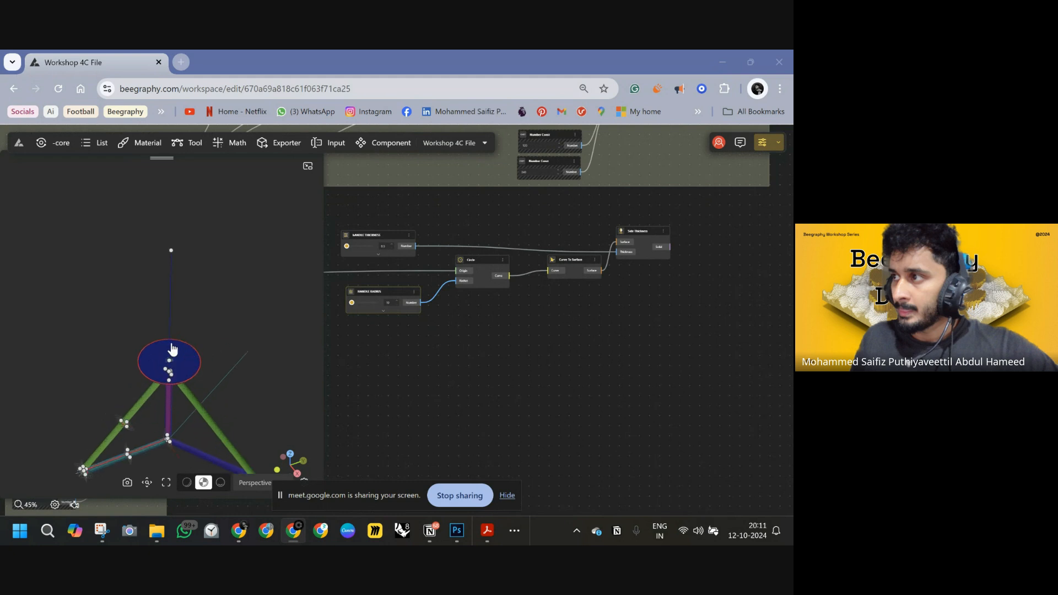
Add a PlaneXZ node and wire the cane's top point from the Move node into its Origin.
left_click_drag(226, 440, 227, 416)
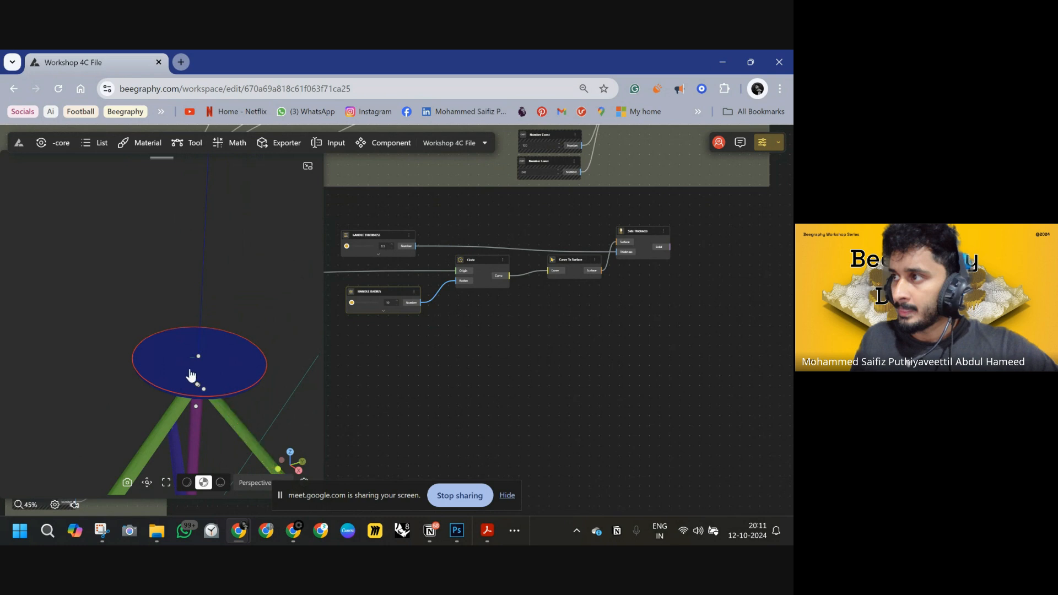
mouse_move(292, 531)
left_click_drag(693, 274, 650, 277)
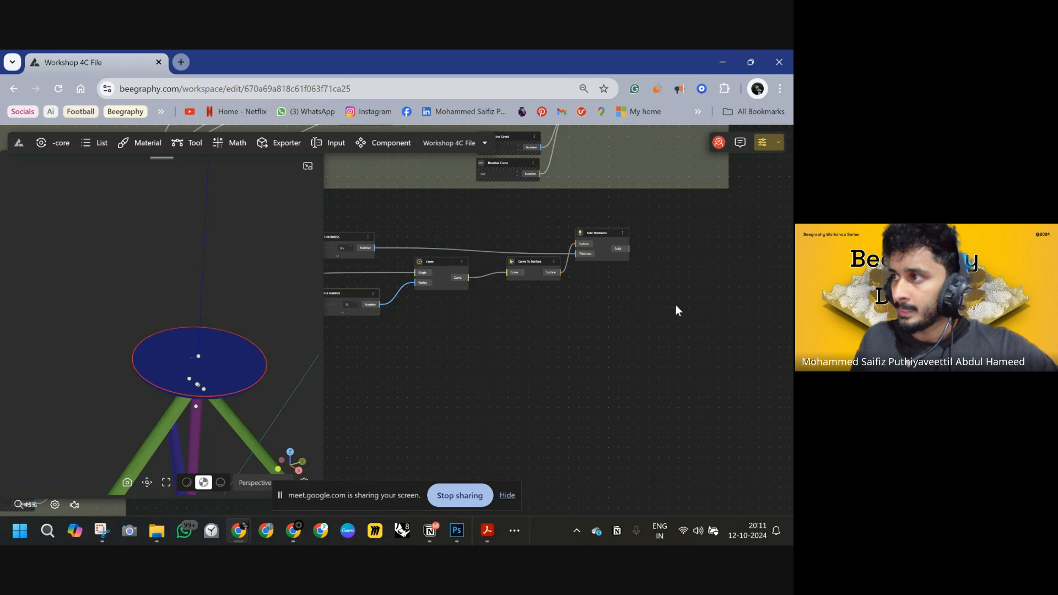
left_click_drag(608, 246, 614, 243)
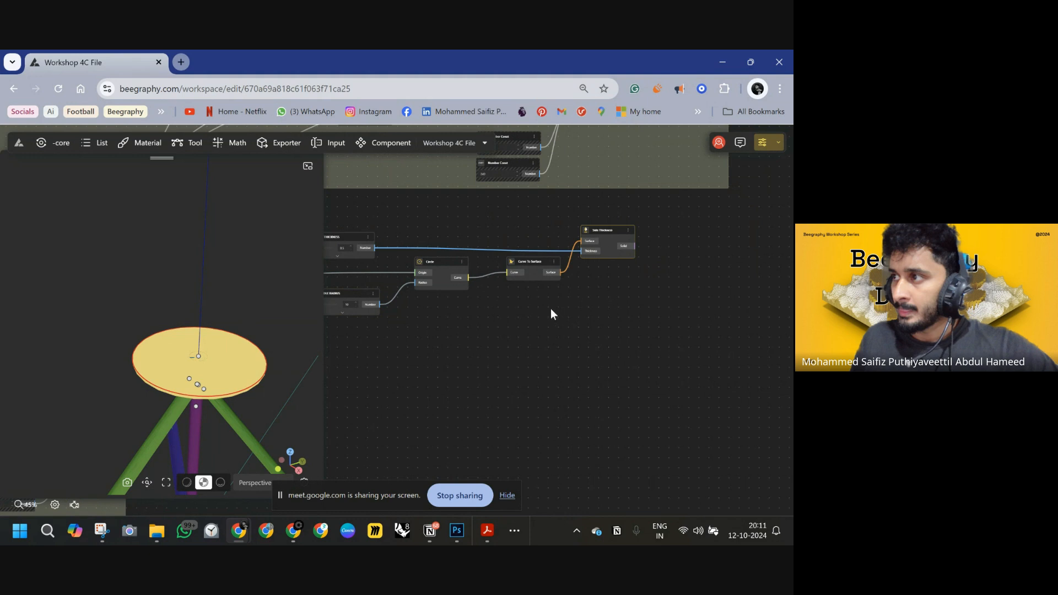
right_click_drag(551, 309, 597, 310)
double_click(434, 342)
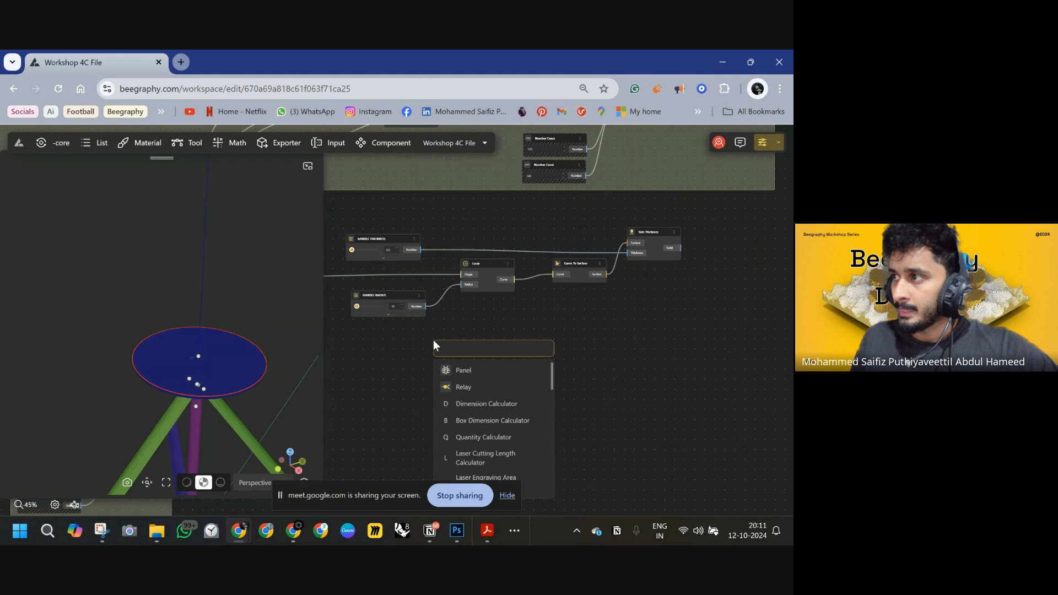
type("x")
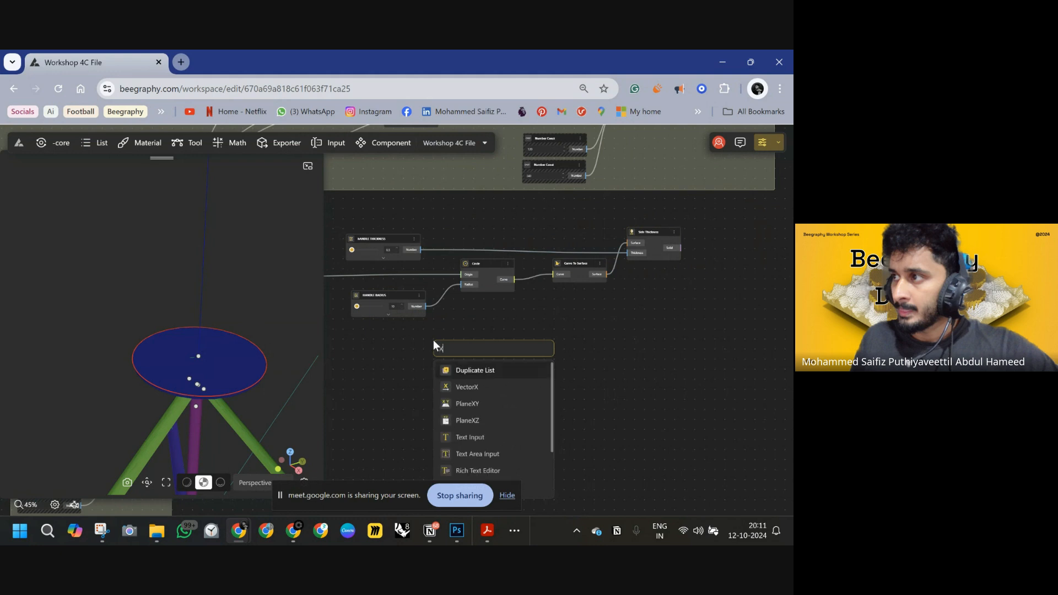
type("z")
left_click(474, 372)
left_click_drag(473, 337, 475, 334)
left_click_drag(465, 367, 690, 356)
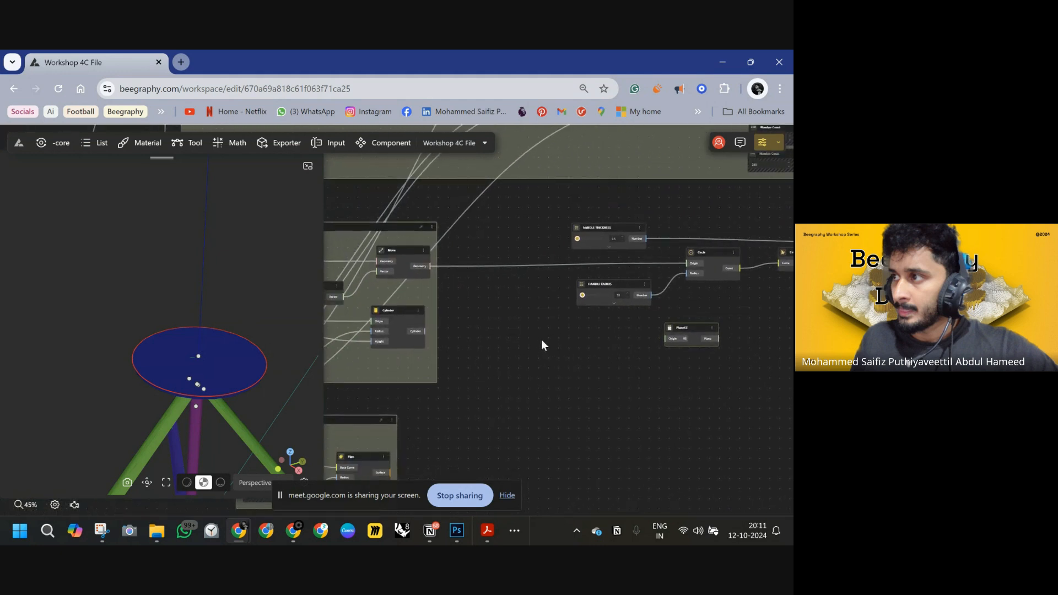
left_click_drag(429, 266, 665, 342)
left_click_drag(702, 374, 472, 370)
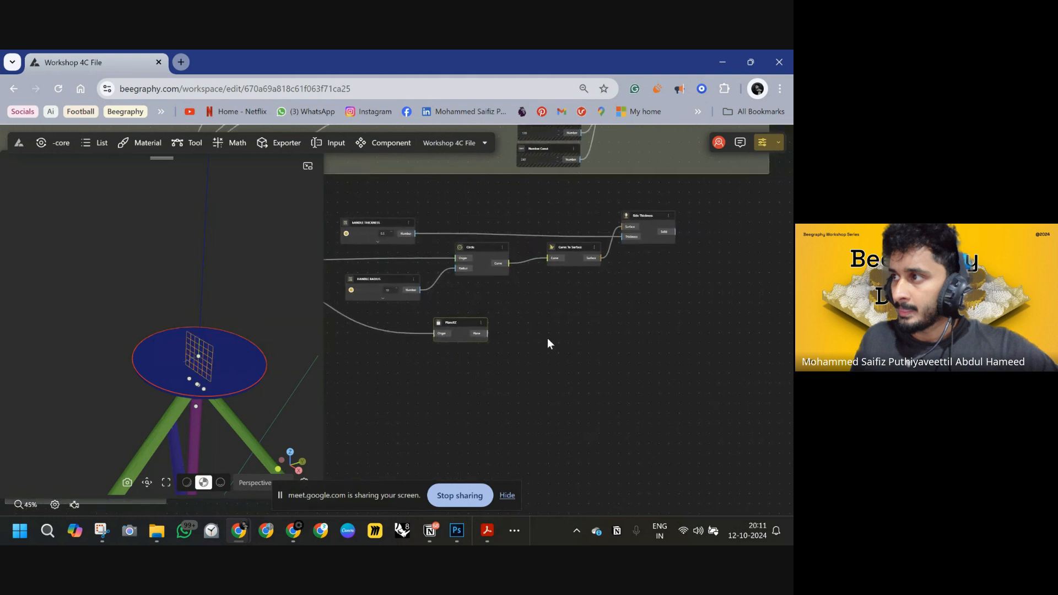
Add a Circle CNR node and connect the PlaneXZ plane output to its Origin.
double_click(564, 328)
type("CIRV")
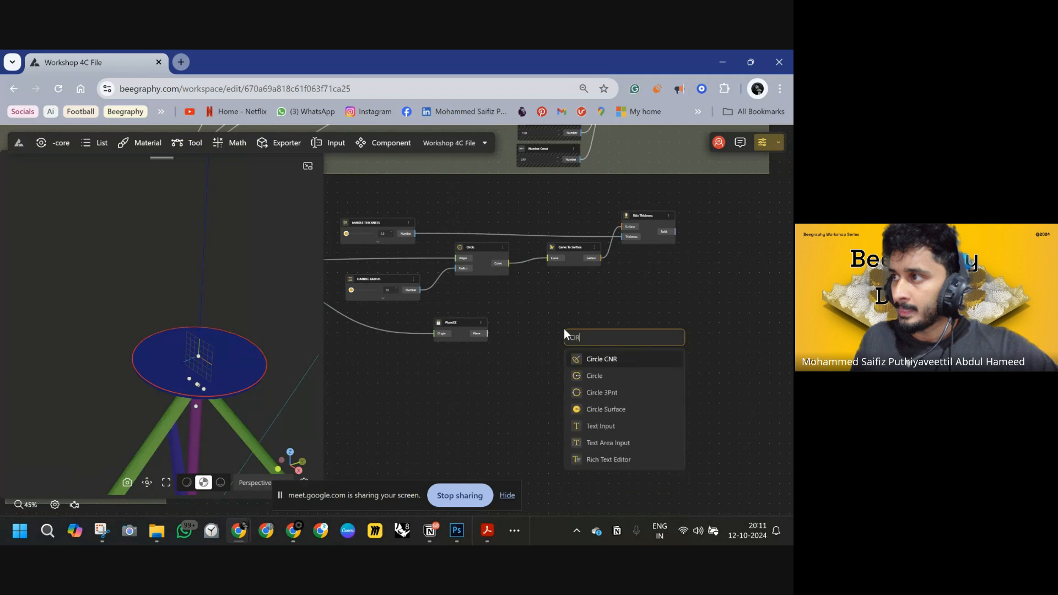
left_click(596, 359)
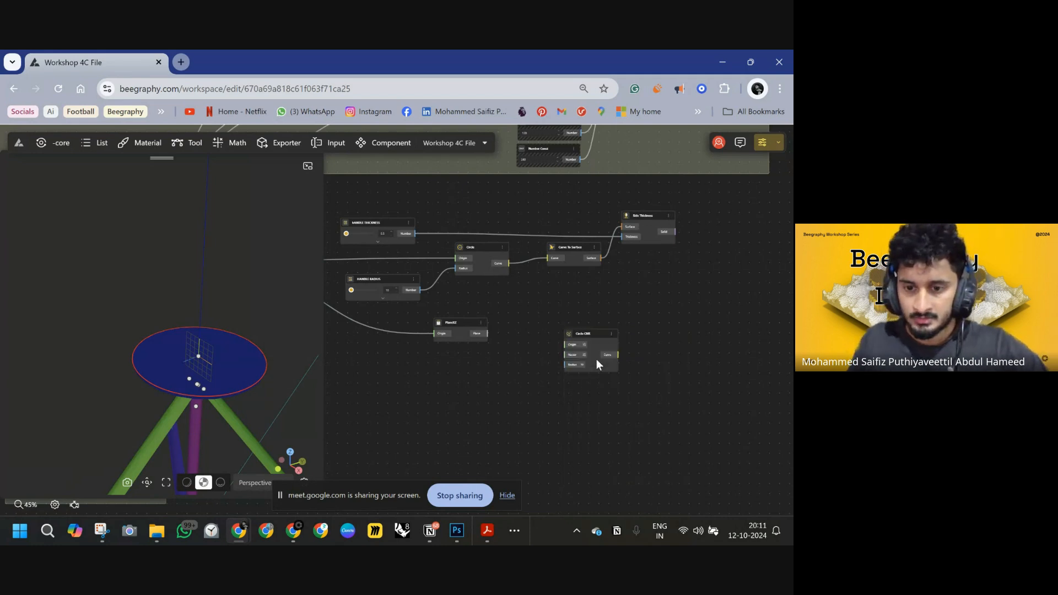
left_click_drag(587, 341, 567, 299)
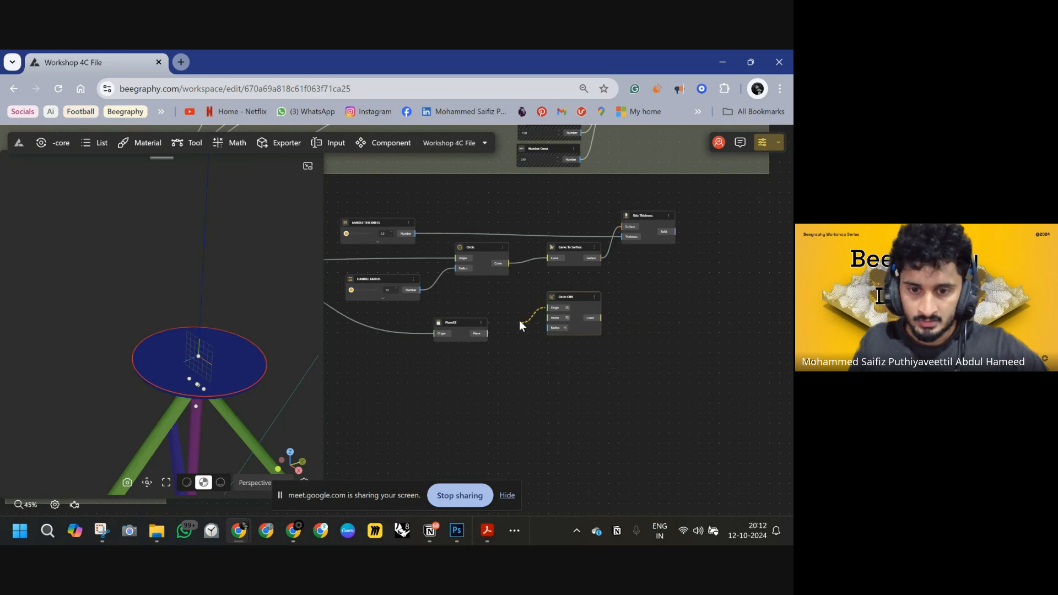
left_click_drag(509, 325, 487, 333)
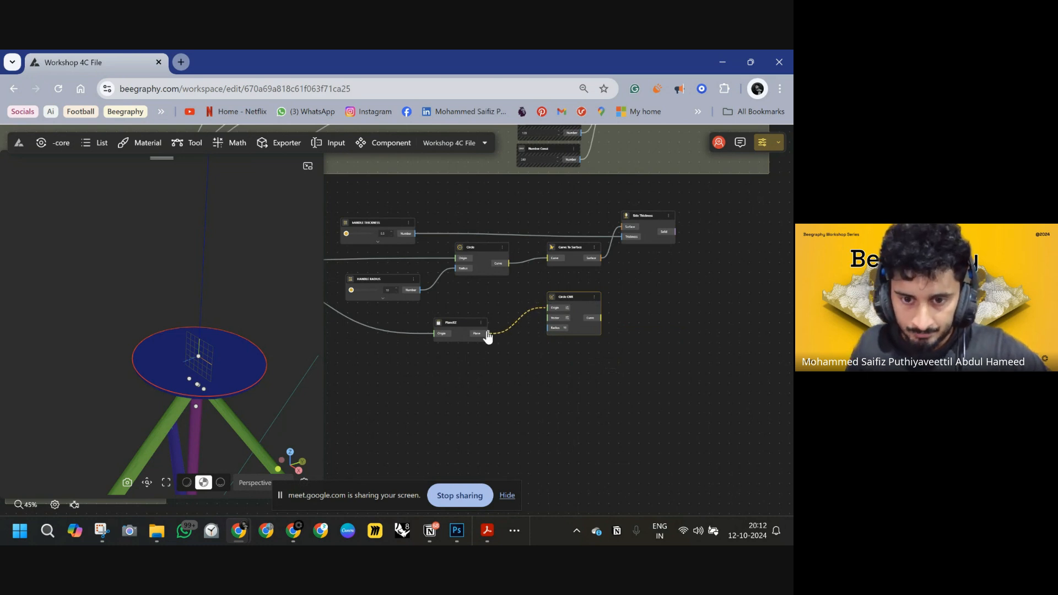
left_click_drag(610, 342, 634, 348)
left_click_drag(603, 308, 638, 301)
double_click(539, 382)
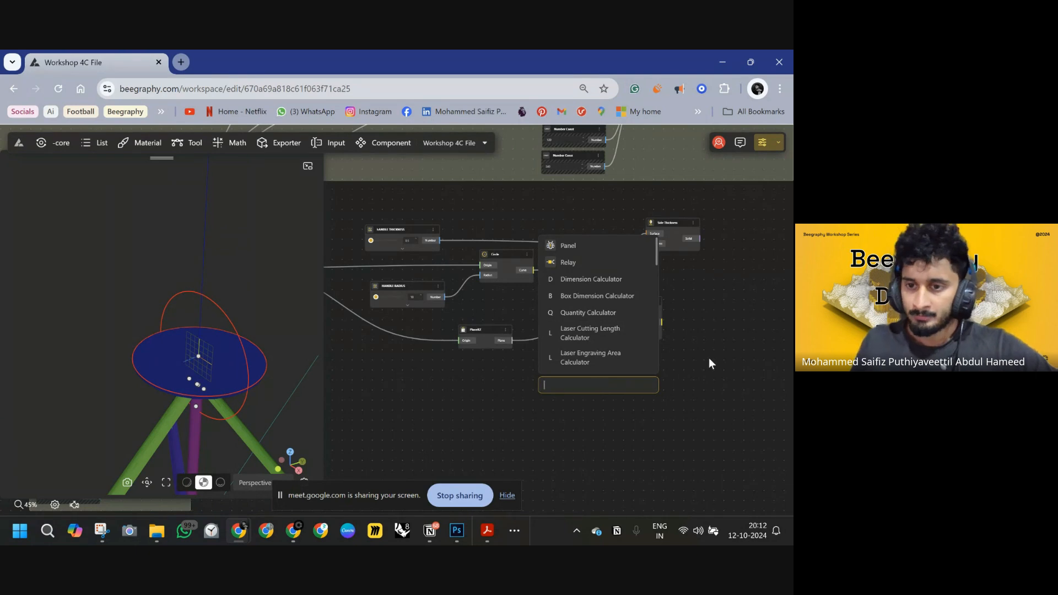
key("Escape")
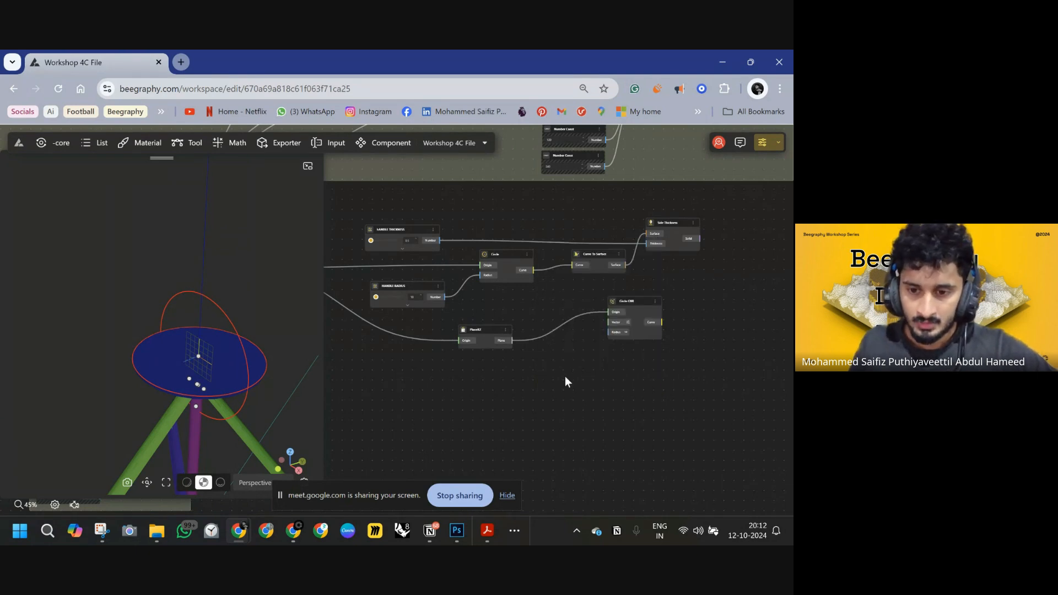
Add a Math Expression node with the expression X+1.
double_click(565, 376)
type("MATH")
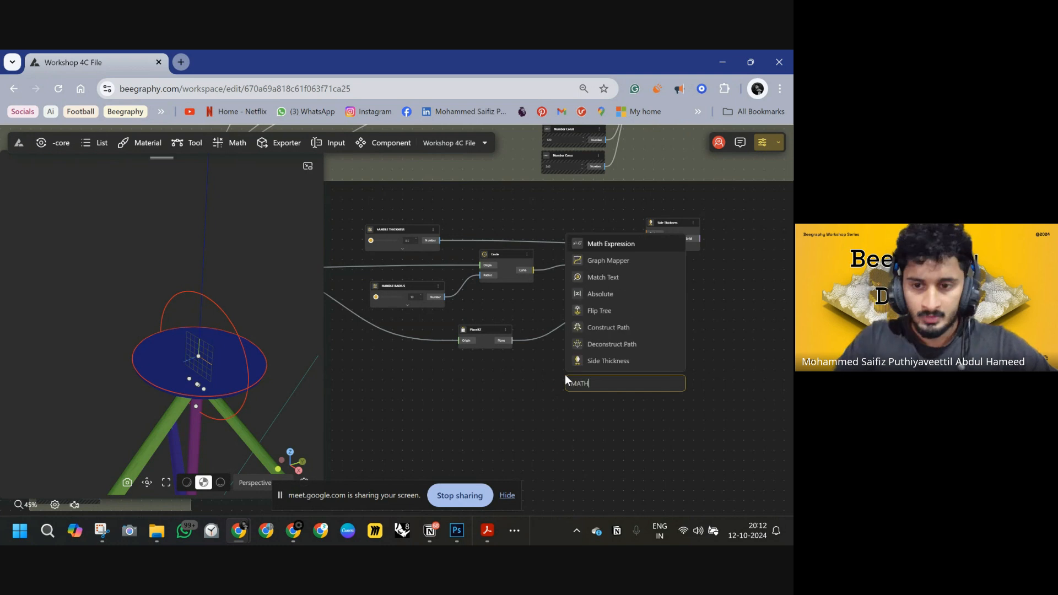
left_click(620, 244)
scroll(552, 400, "up", 5)
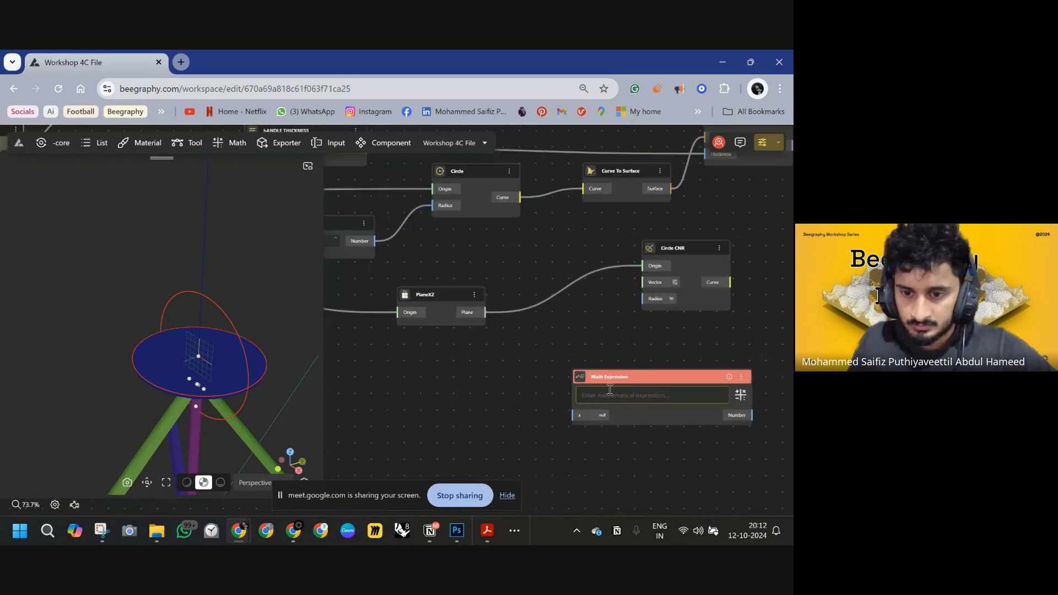
type("x+1")
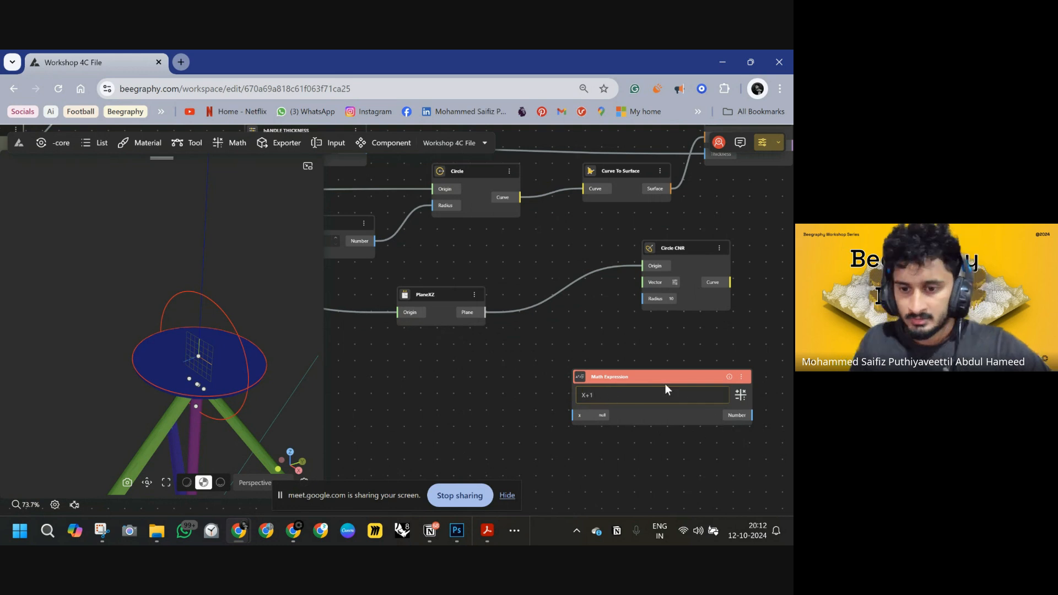
left_click_drag(664, 380, 570, 334)
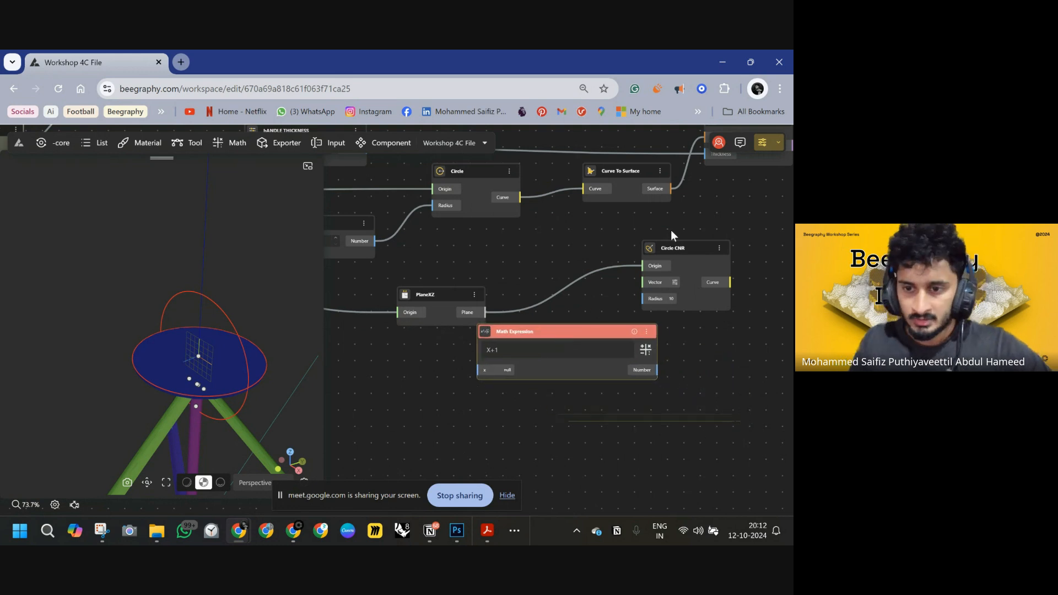
left_click_drag(724, 248, 791, 285)
left_click_drag(590, 330, 609, 246)
middle_click_drag(629, 334, 597, 386)
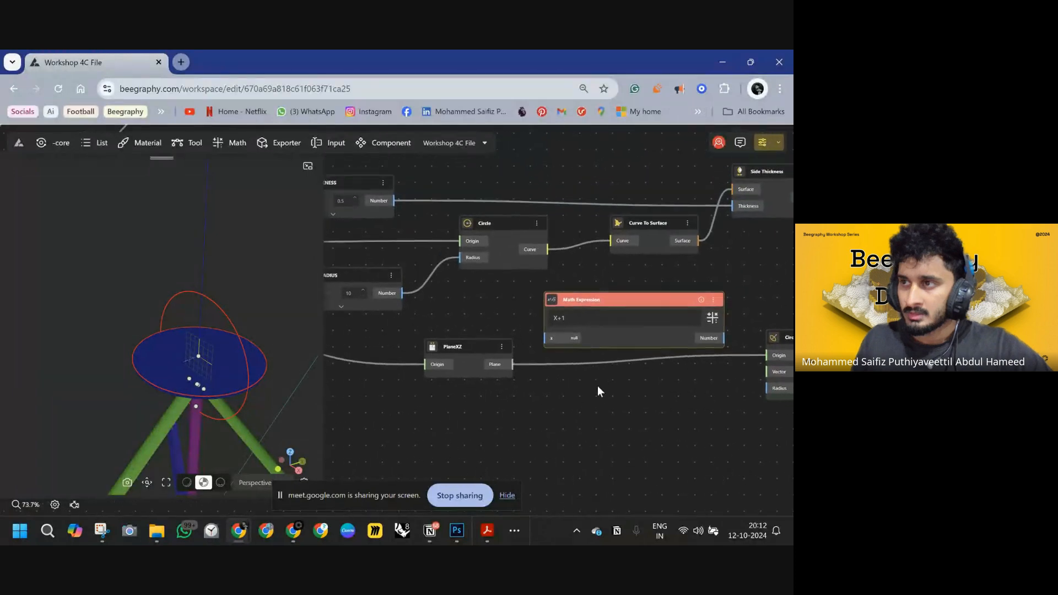
Wire HANDLE RADIUS into the Math Expression's x input and its Number output into the Circle CNR Radius.
scroll(448, 336, "left", 2)
left_click_drag(442, 306, 584, 351)
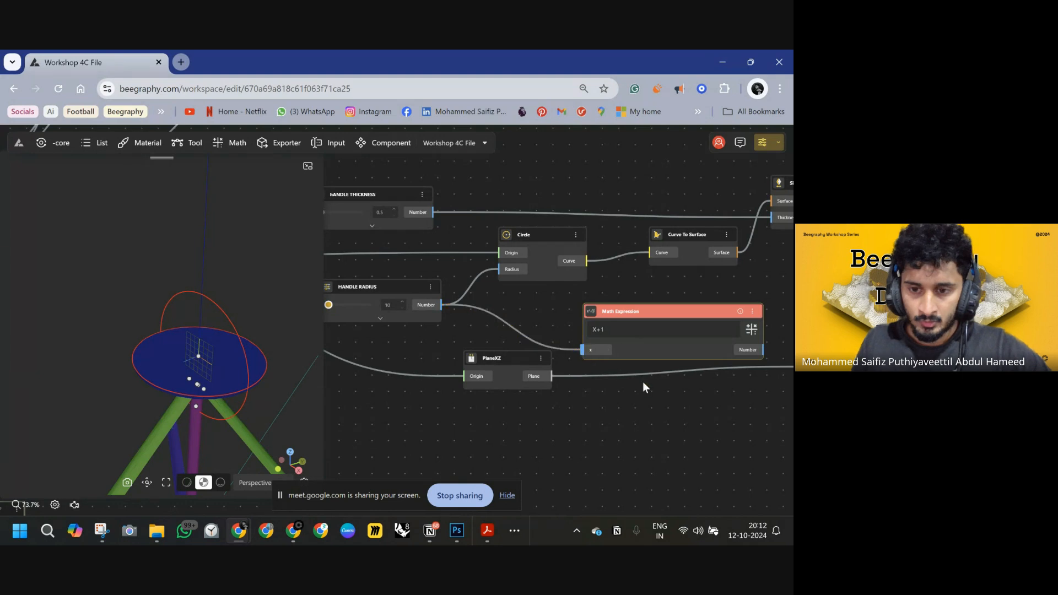
middle_click_drag(643, 382, 527, 363)
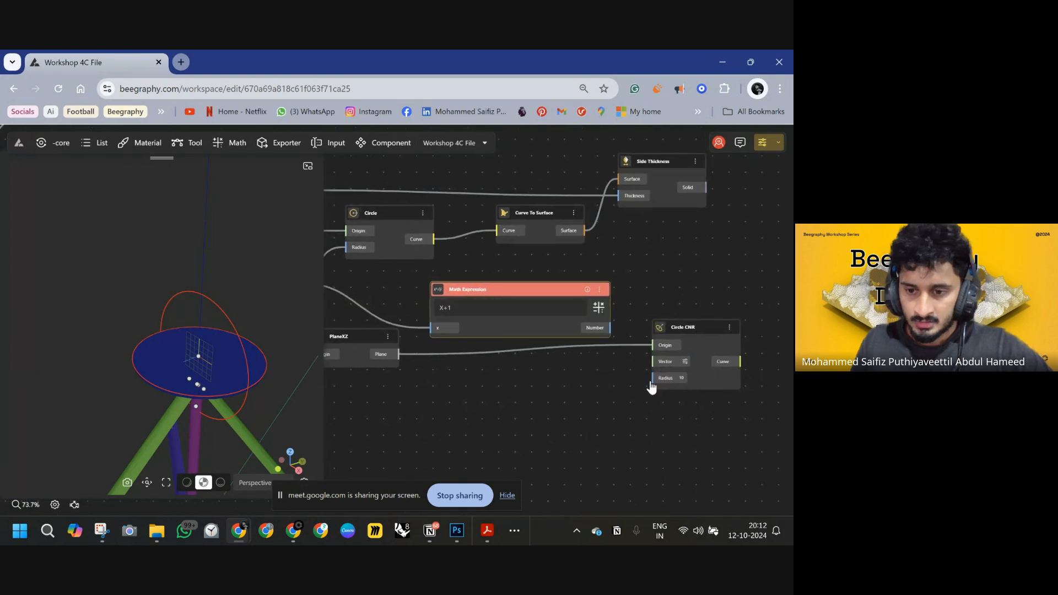
left_click_drag(651, 378, 610, 328)
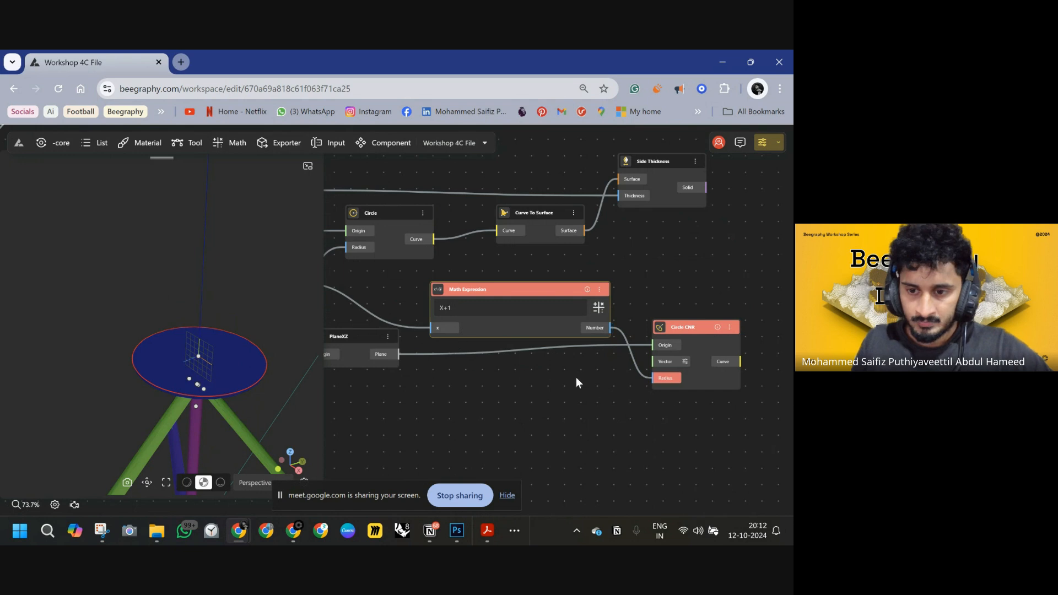
Change the expression to lowercase x+1.
left_click(450, 310)
key("BackSpace")
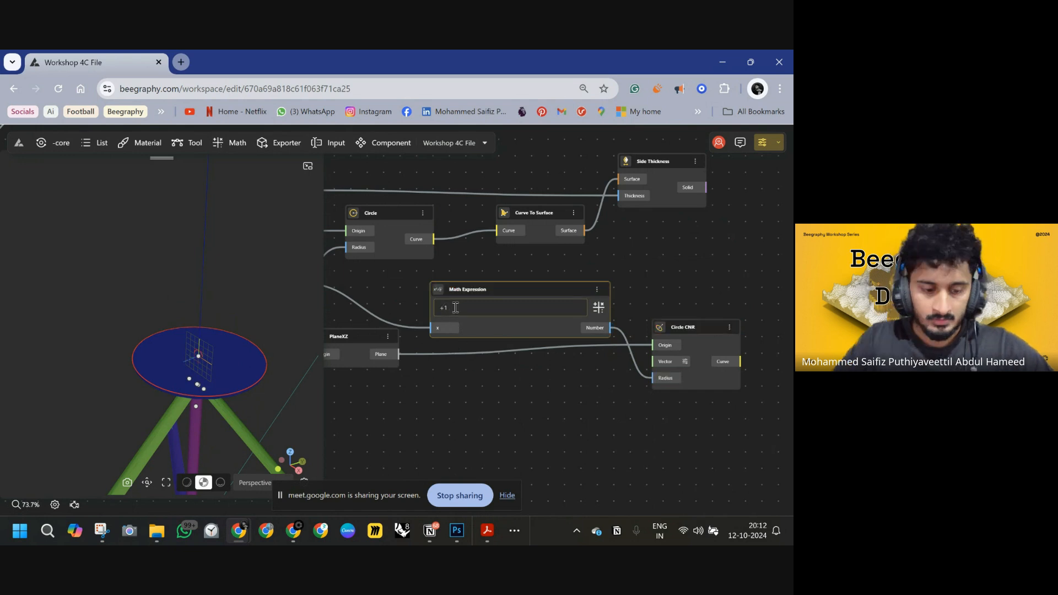
type("x")
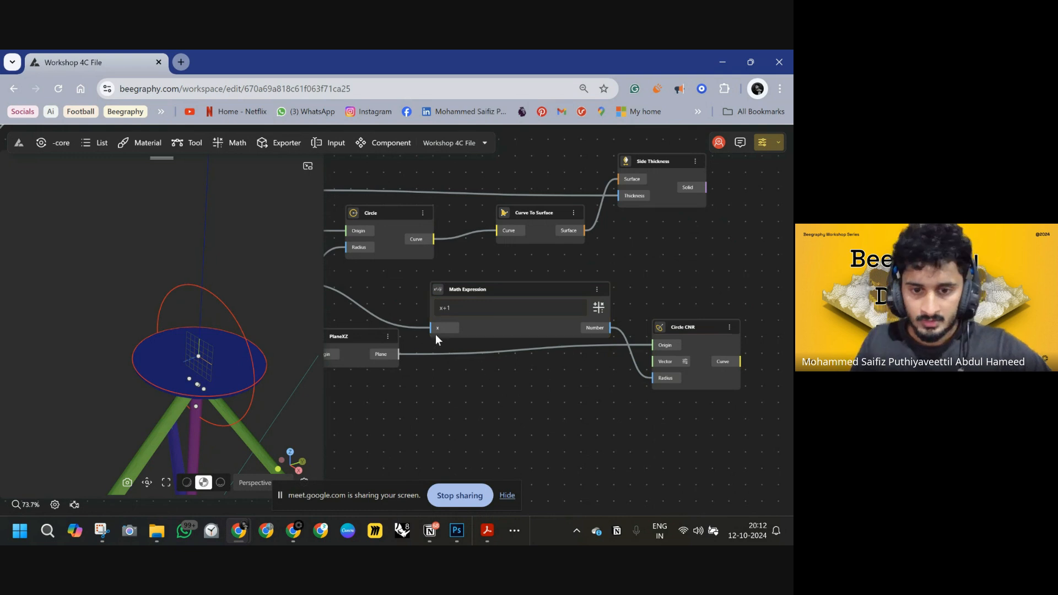
Add a Curve To Surface node fed by the Circle CNR curve output.
left_click_drag(602, 411, 475, 395)
left_click_drag(565, 309, 565, 319)
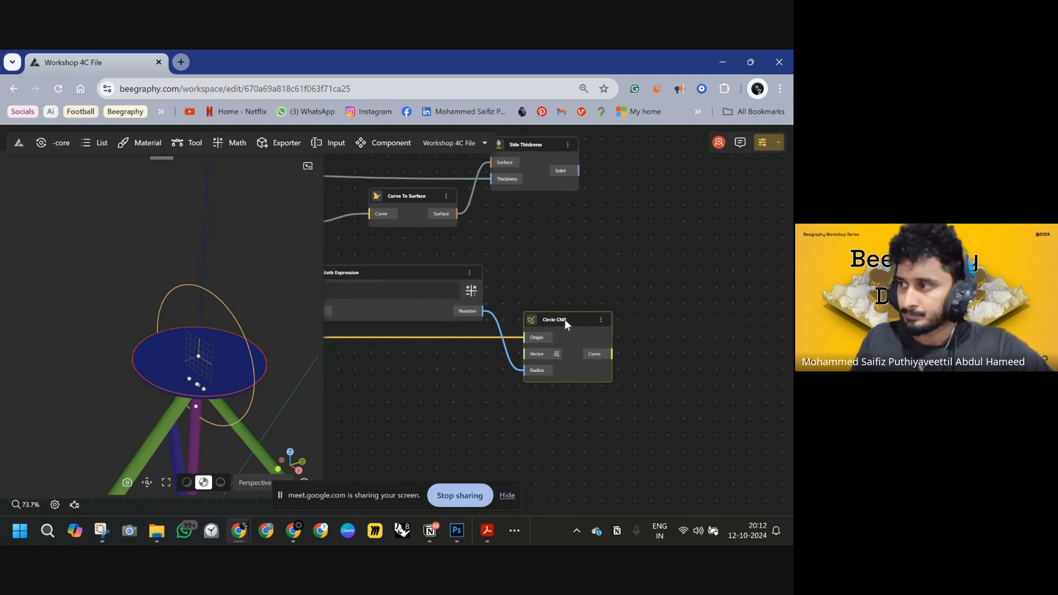
left_click_drag(669, 339, 567, 338)
double_click(581, 337)
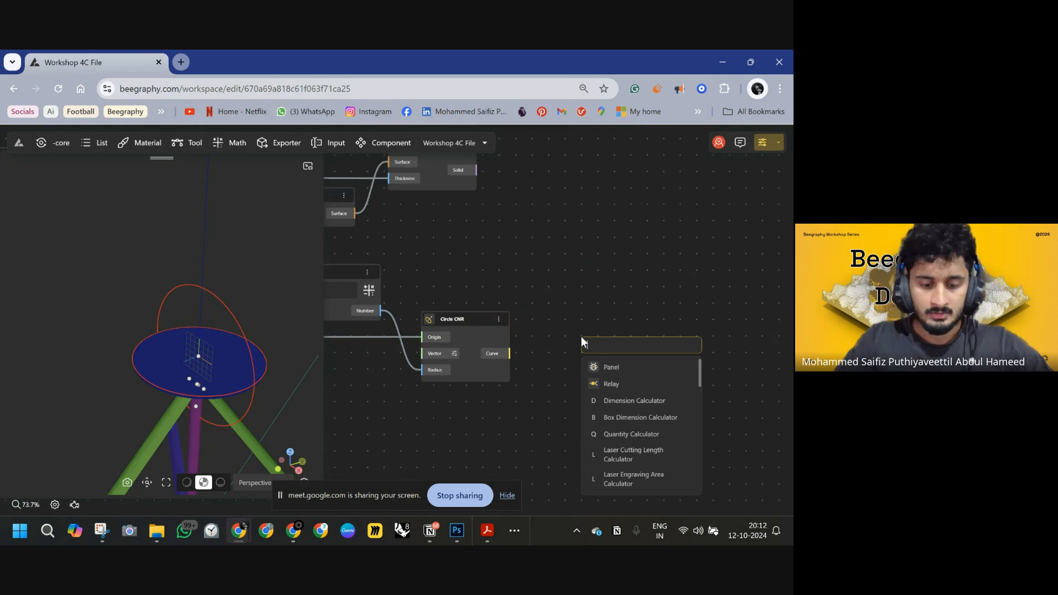
type("curv")
left_click(624, 369)
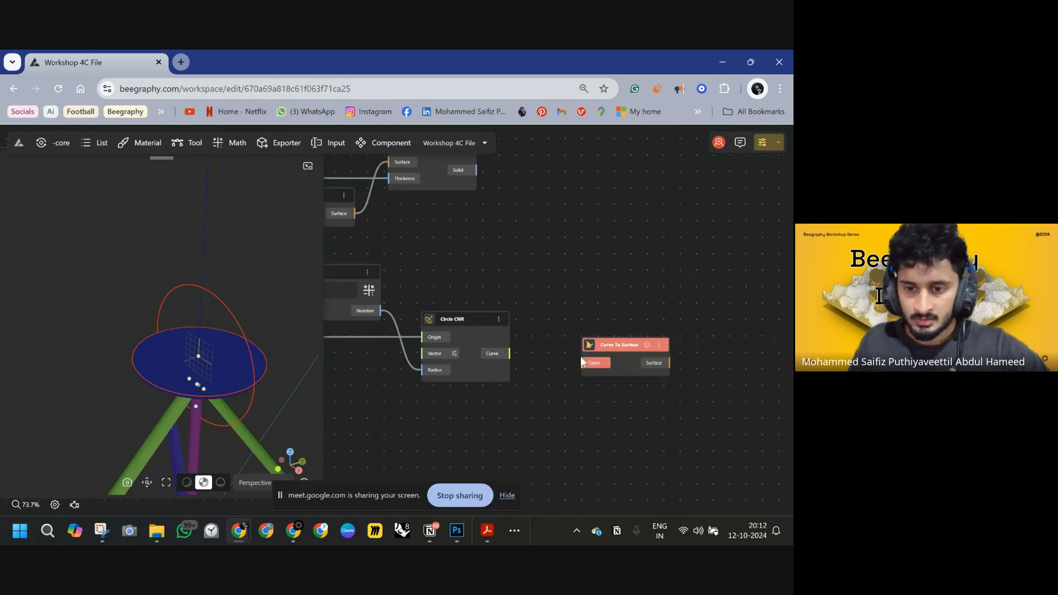
left_click_drag(582, 363, 510, 354)
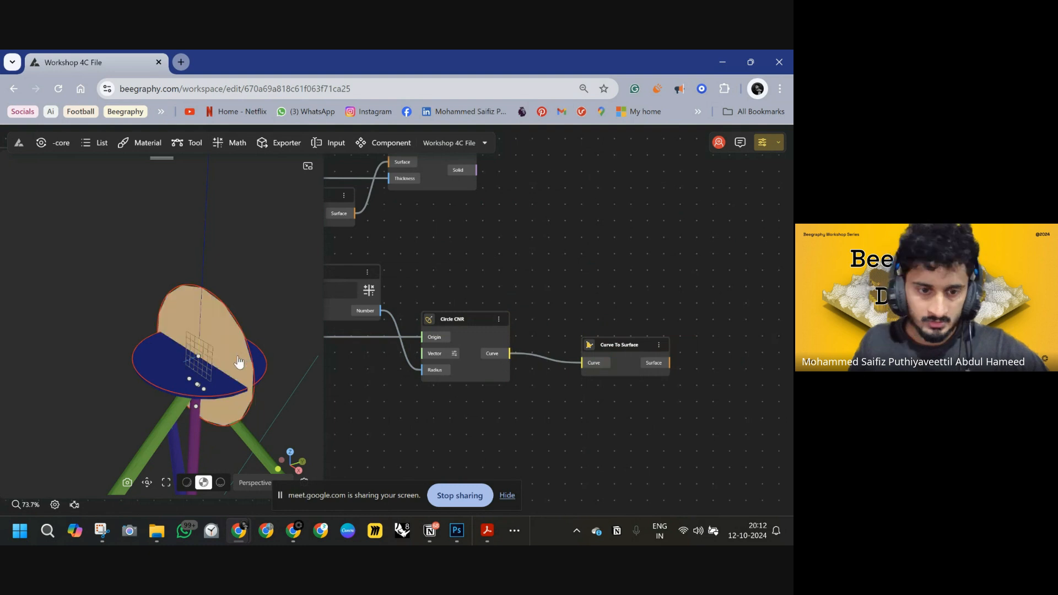
left_click_drag(238, 363, 251, 325)
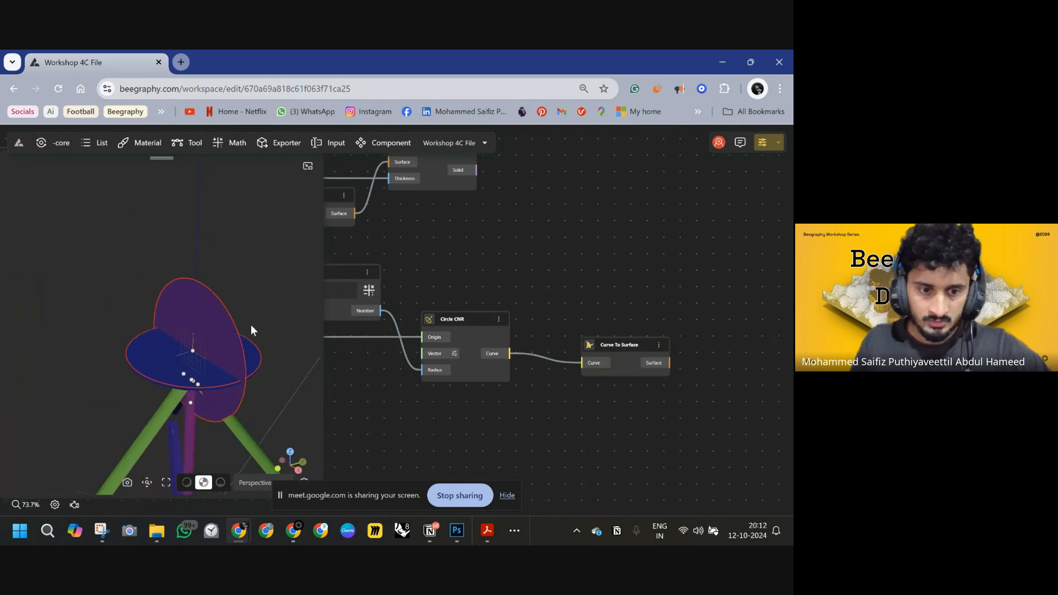
Add a Split Solid node taking the Side Thickness solid as Solid and the new circular surface as Geometry.
left_click_drag(621, 343, 598, 334)
left_click_drag(637, 302, 507, 323)
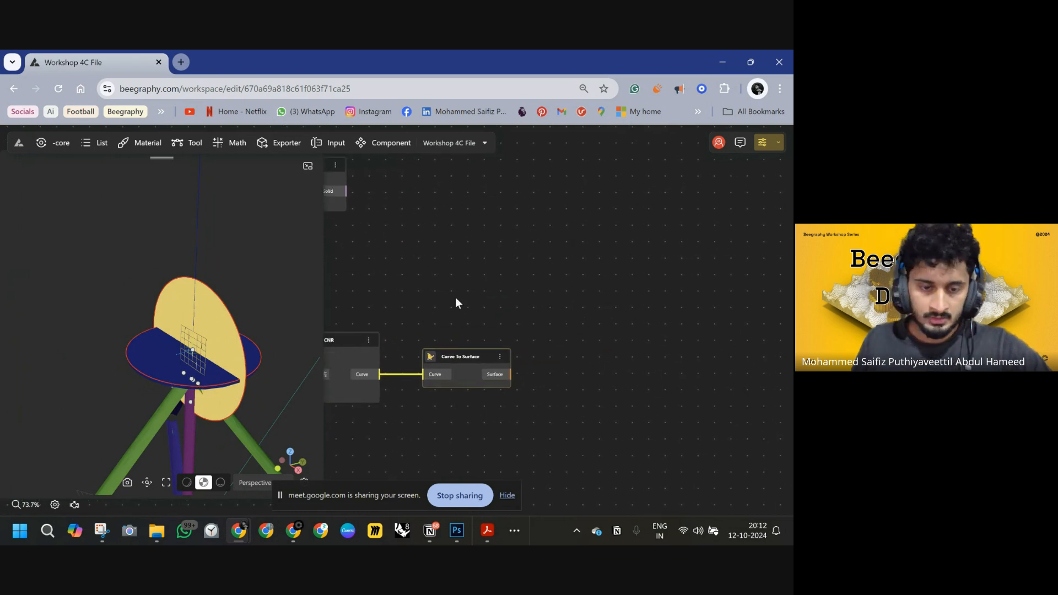
double_click(541, 245)
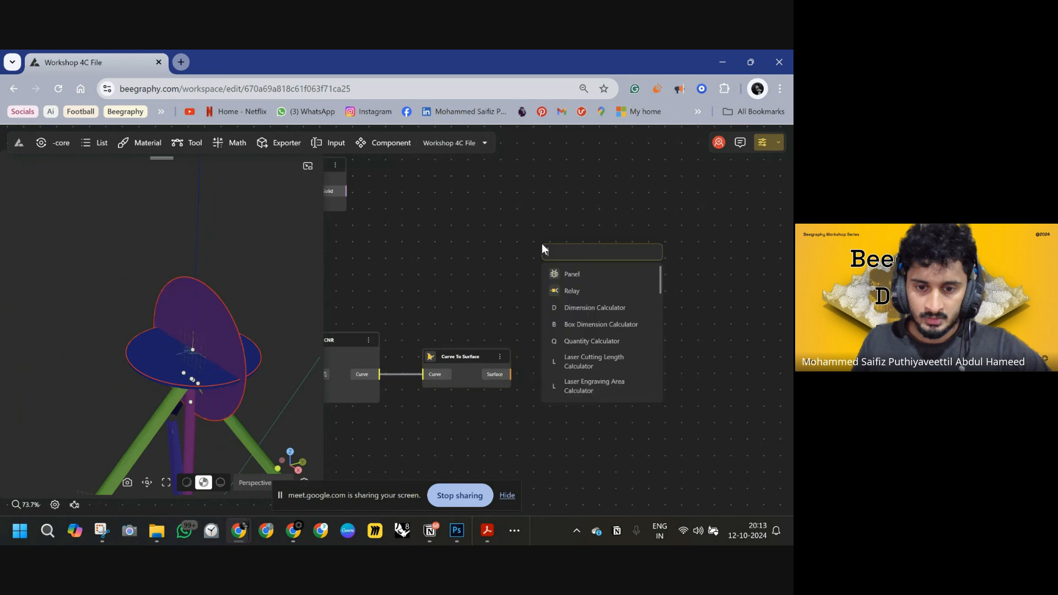
type("spli")
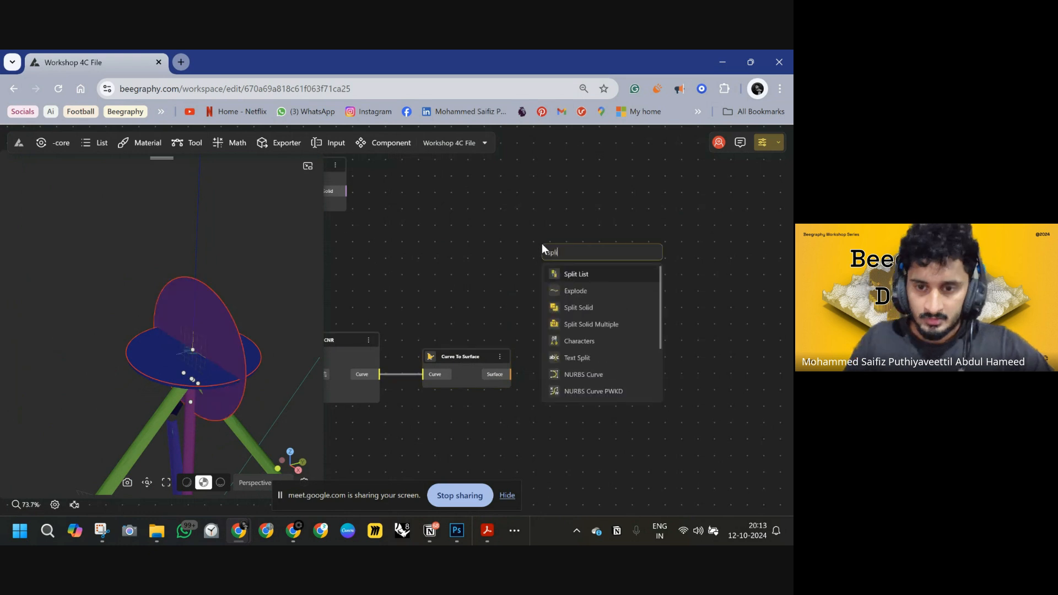
left_click(585, 308)
scroll(518, 282, "left", 5)
left_click_drag(466, 231, 662, 310)
left_click_drag(643, 381, 630, 414)
scroll(645, 397, "right", 5)
left_click_drag(539, 286, 598, 284)
scroll(599, 283, "left", 5)
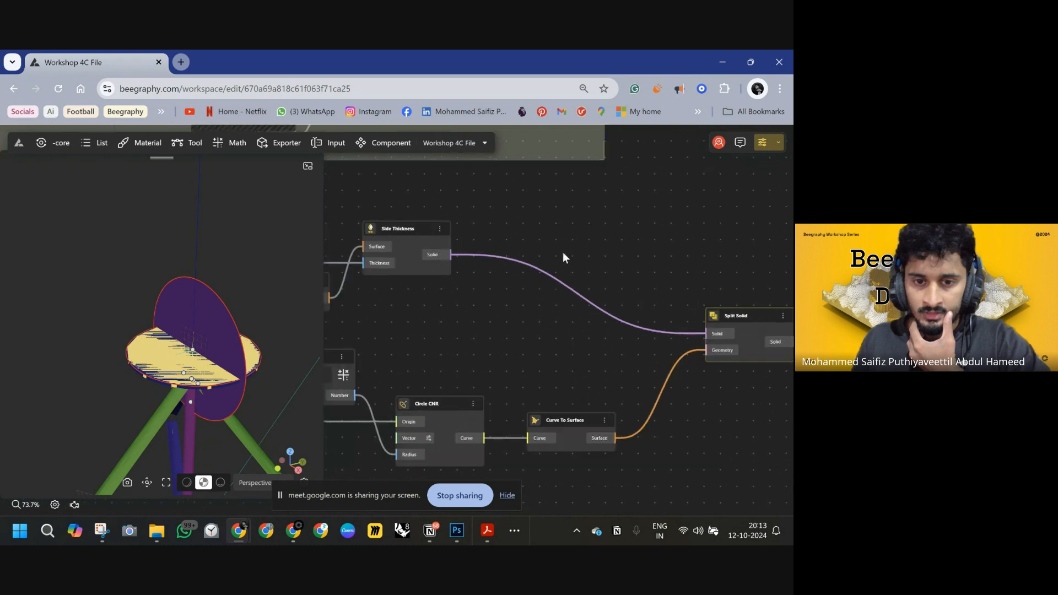
Hide the previews of the Side Thickness node and the Circle CNR's Curve To Surface node.
left_click(441, 228)
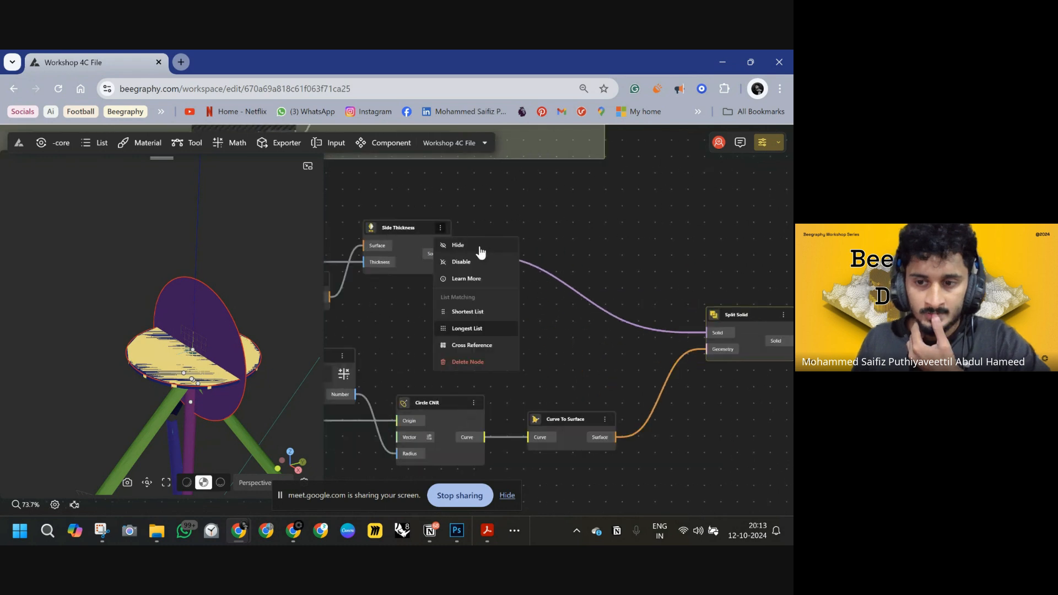
left_click(480, 248)
left_click_drag(582, 255, 423, 228)
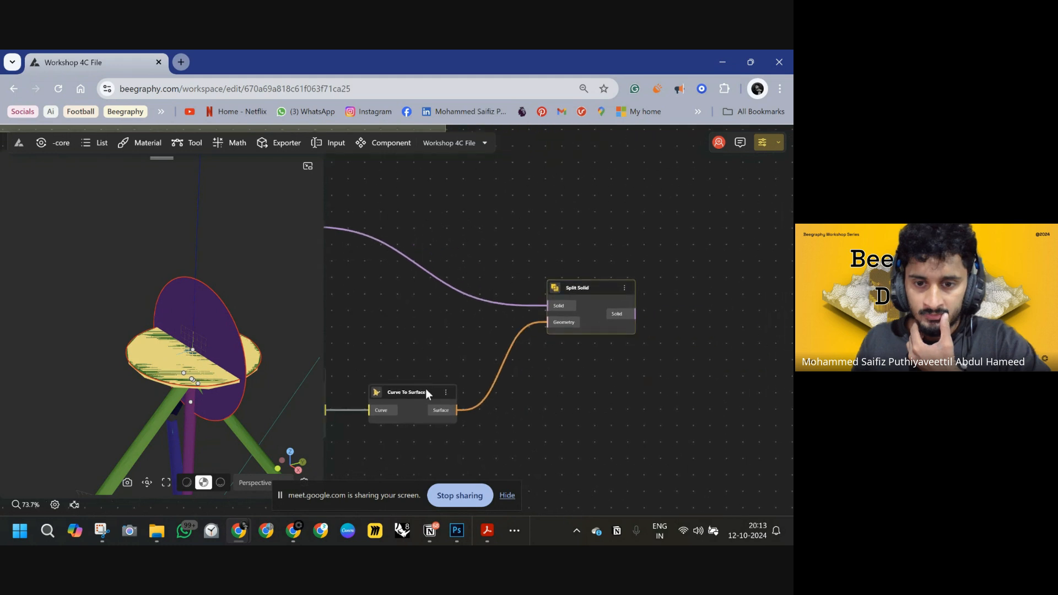
left_click(447, 394)
left_click(463, 413)
Add a List Item node taking the Split Solid's Solid output as its List.
left_click_drag(513, 379, 362, 364)
double_click(533, 280)
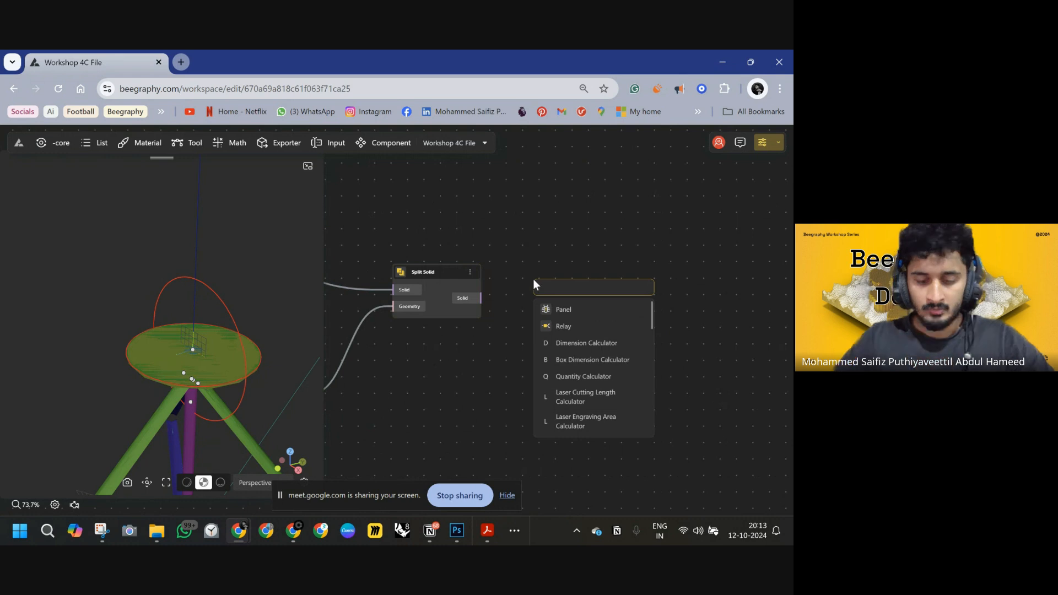
type("listy")
left_click(568, 327)
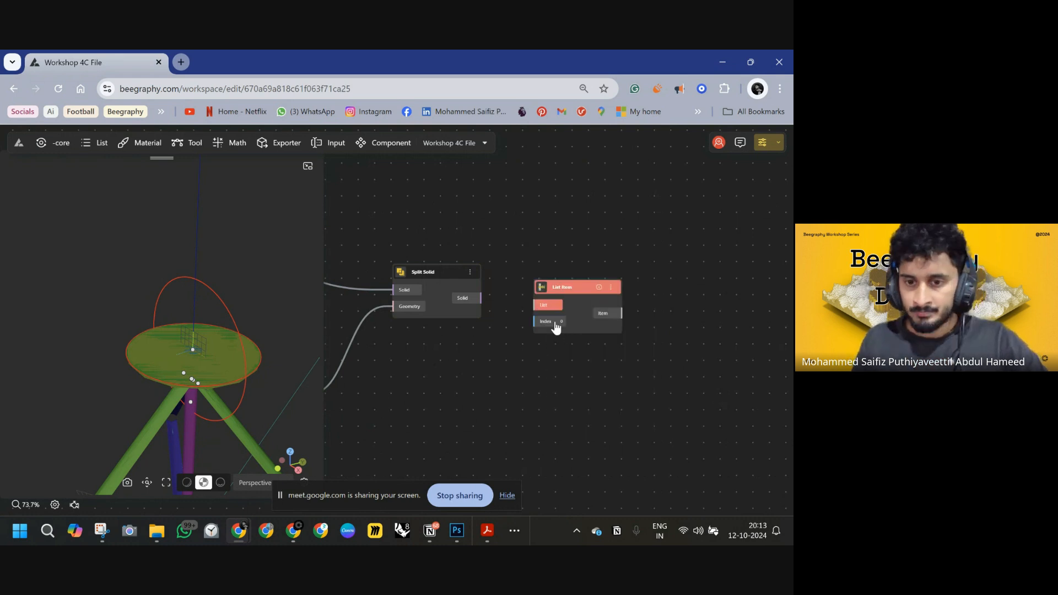
left_click_drag(558, 292, 499, 301)
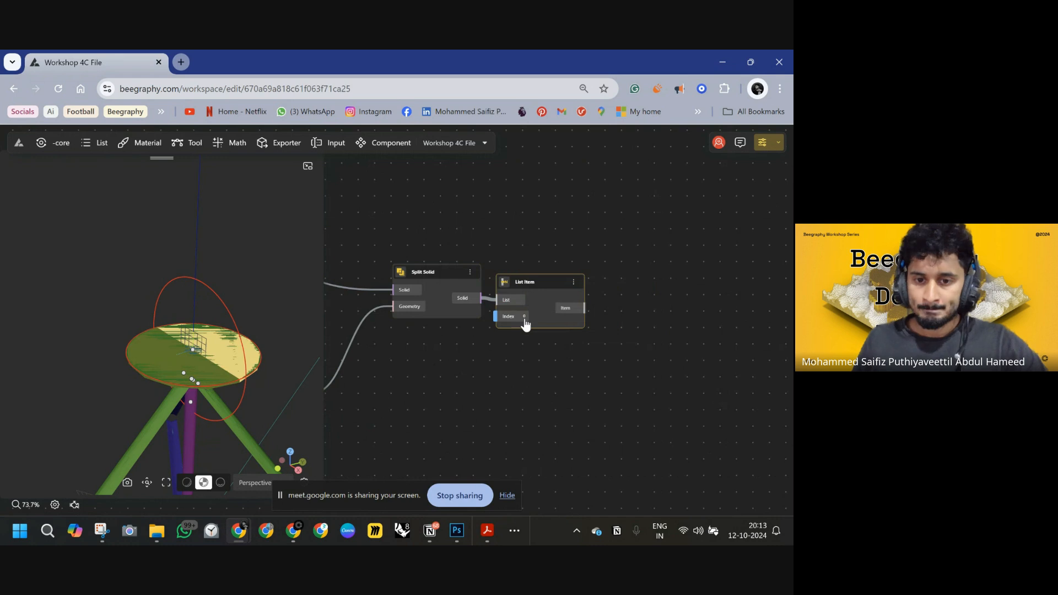
left_click_drag(441, 313, 577, 275)
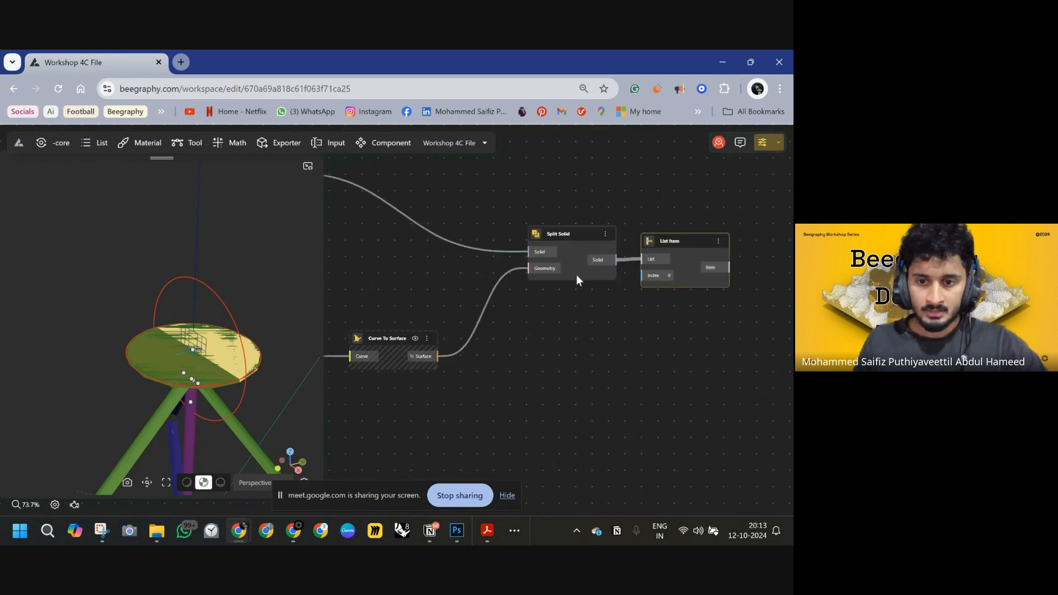
Hide the preview of the Curve To Surface node that follows the Circle CNR node.
left_click(606, 235)
left_click(618, 254)
left_click_drag(507, 336, 579, 320)
scroll(466, 330, "down", 4)
right_click_drag(442, 339, 523, 326)
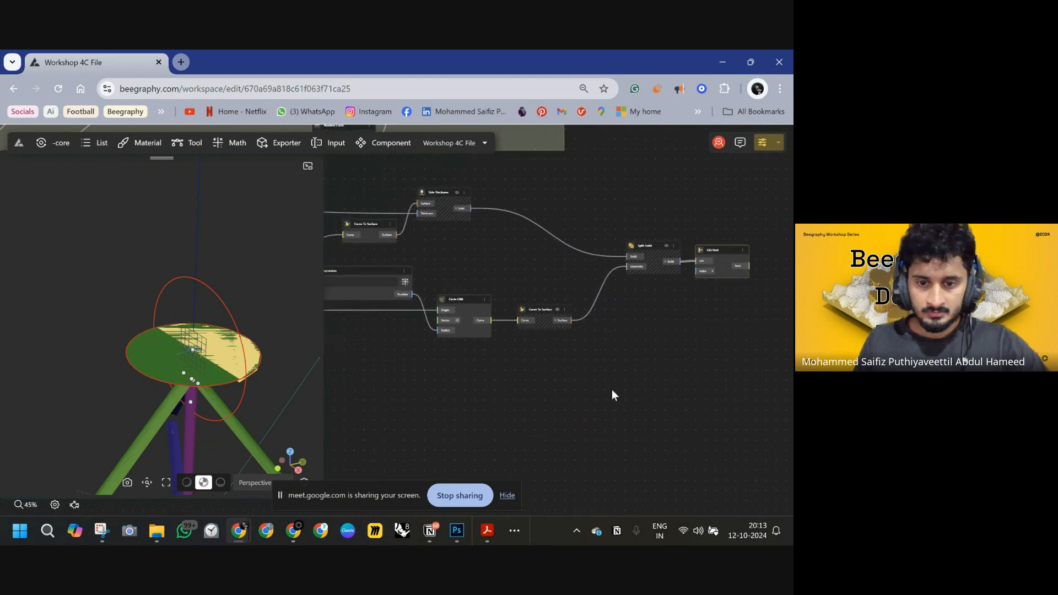
left_click_drag(613, 390, 359, 259)
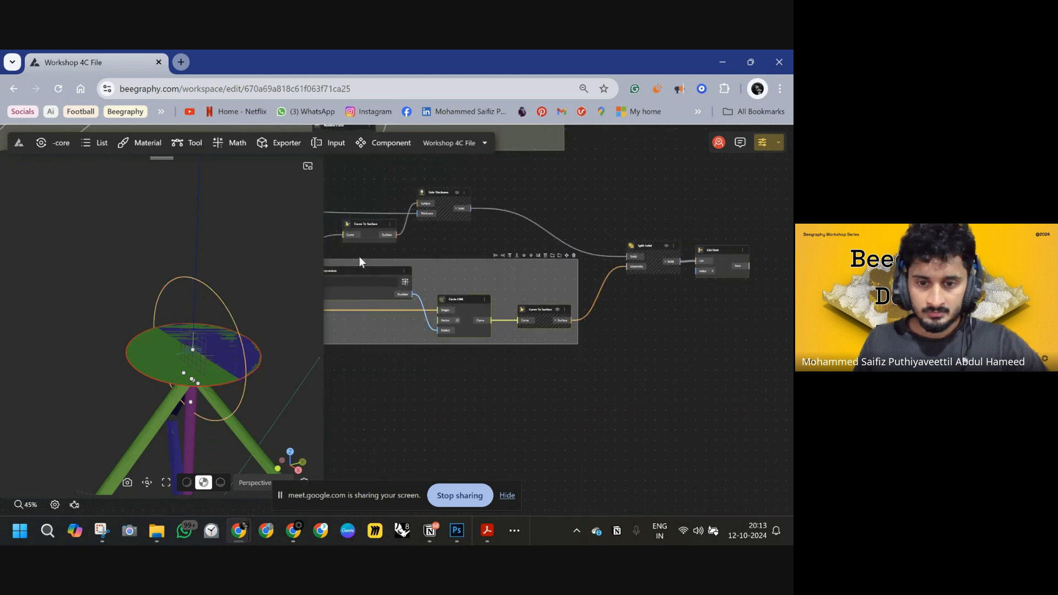
left_click(558, 311)
right_click(562, 315)
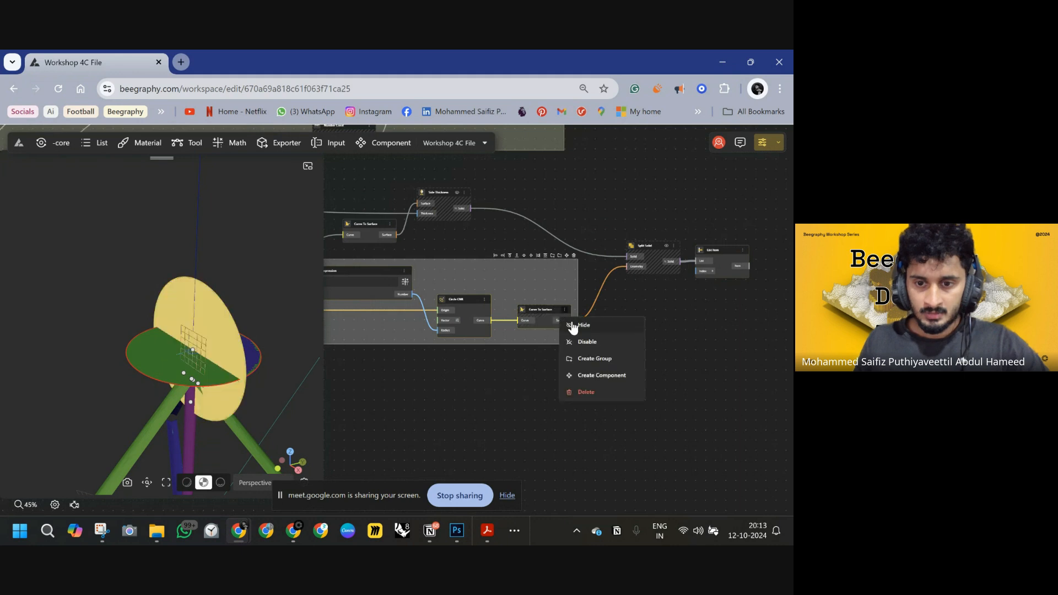
left_click(573, 326)
Hide the preview of the Curve To Surface node feeding the Side Thickness node.
right_click_drag(686, 321, 406, 334)
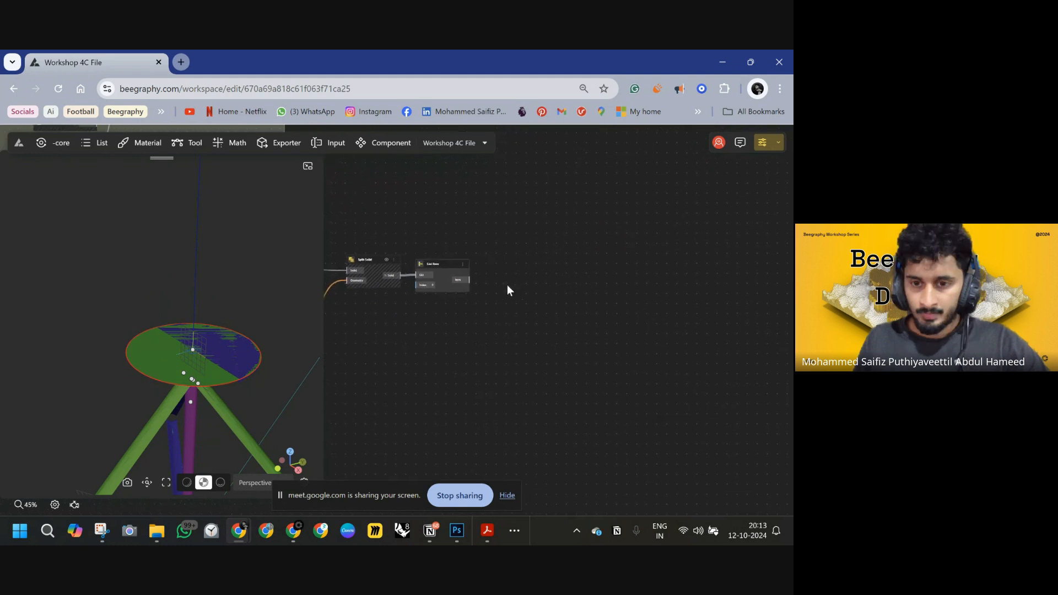
right_click_drag(507, 285, 503, 285)
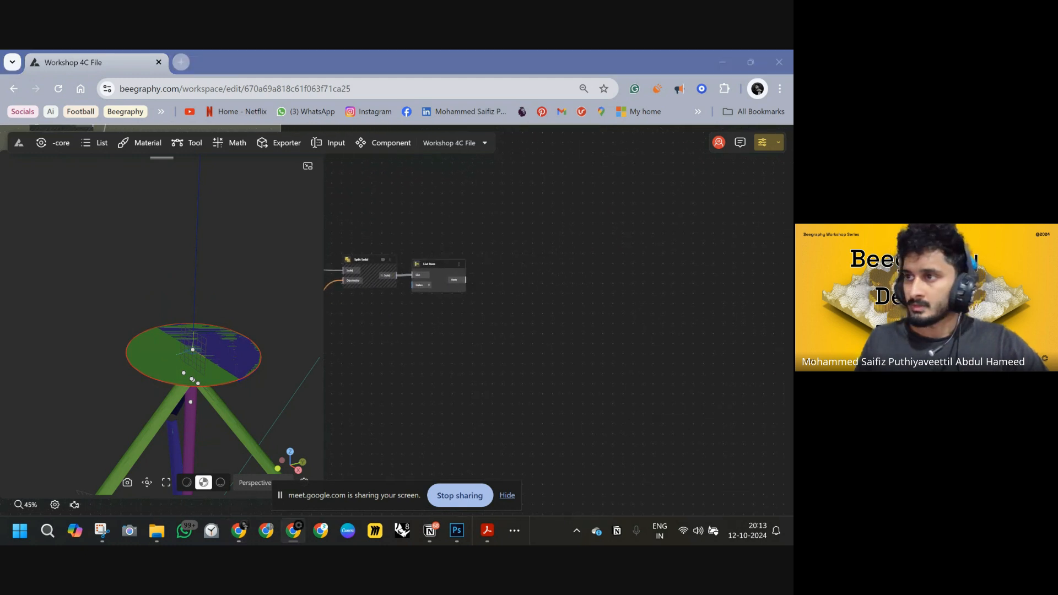
scroll(422, 286, "up", 5)
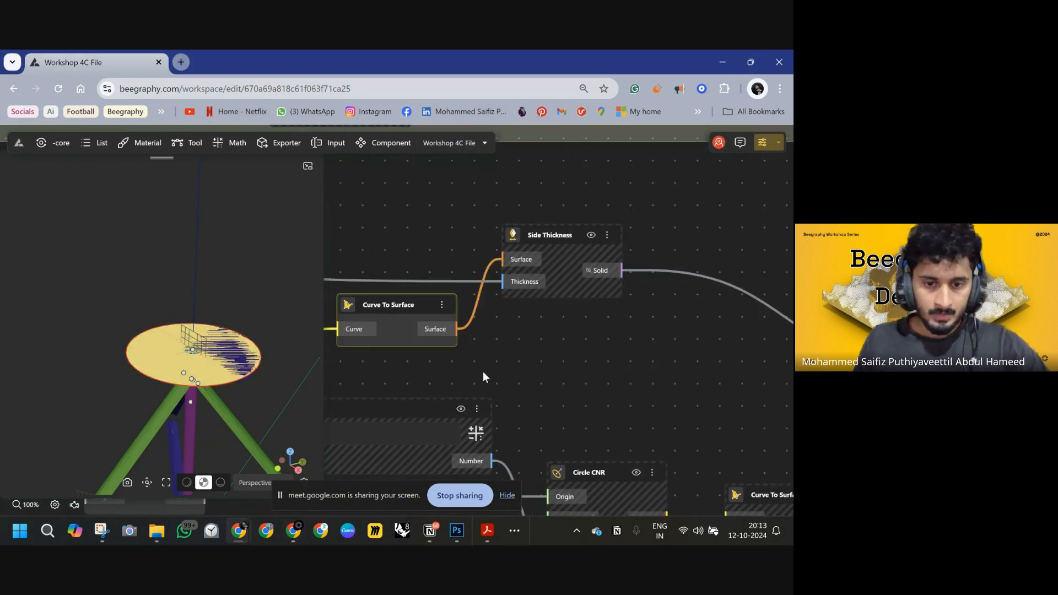
left_click(442, 306)
left_click(458, 331)
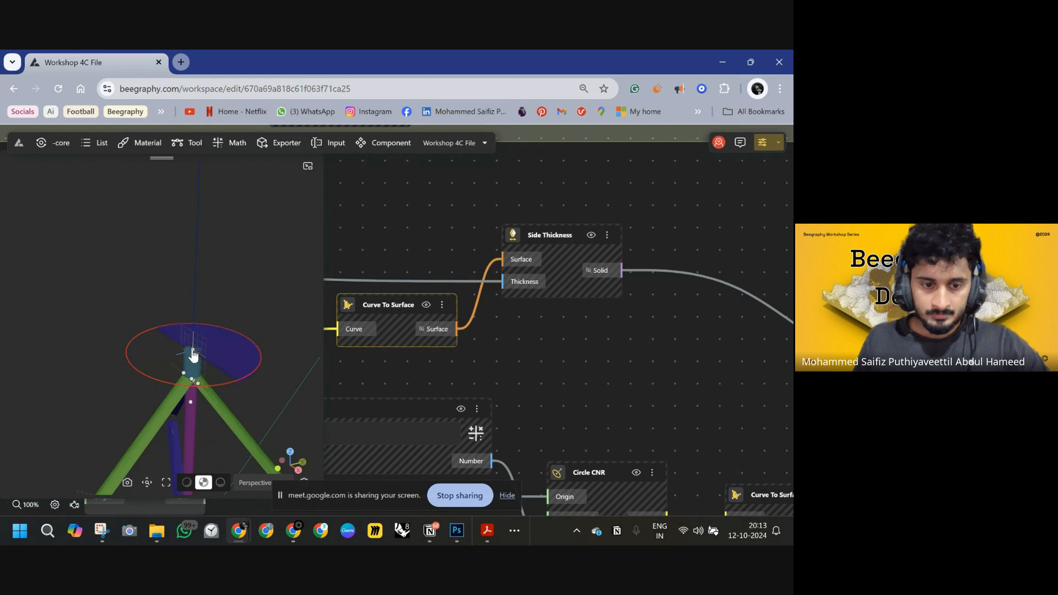
Inspect the split seat and the tripod legs from several angles in the 3D viewport.
left_click_drag(193, 355, 210, 319)
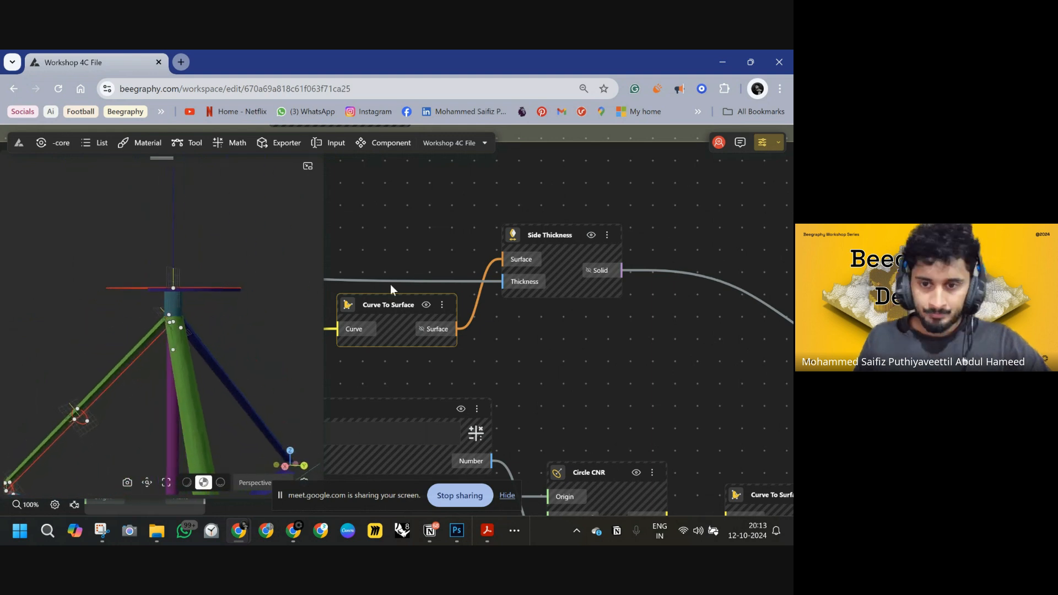
left_click_drag(229, 274, 117, 409)
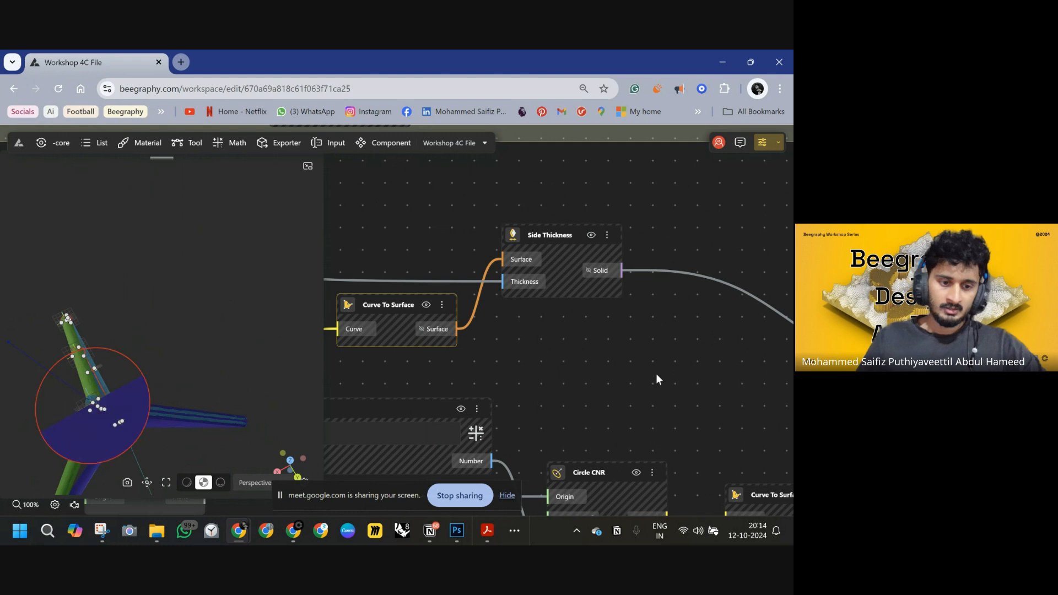
scroll(606, 309, "down", 10)
middle_click_drag(622, 298, 510, 288)
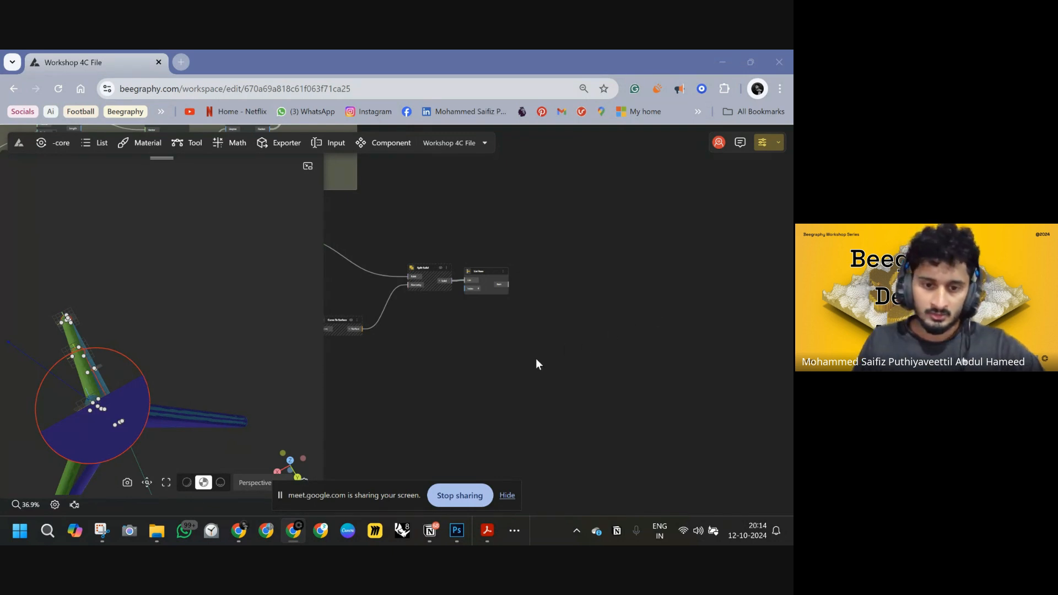
right_click_drag(100, 468, 235, 428)
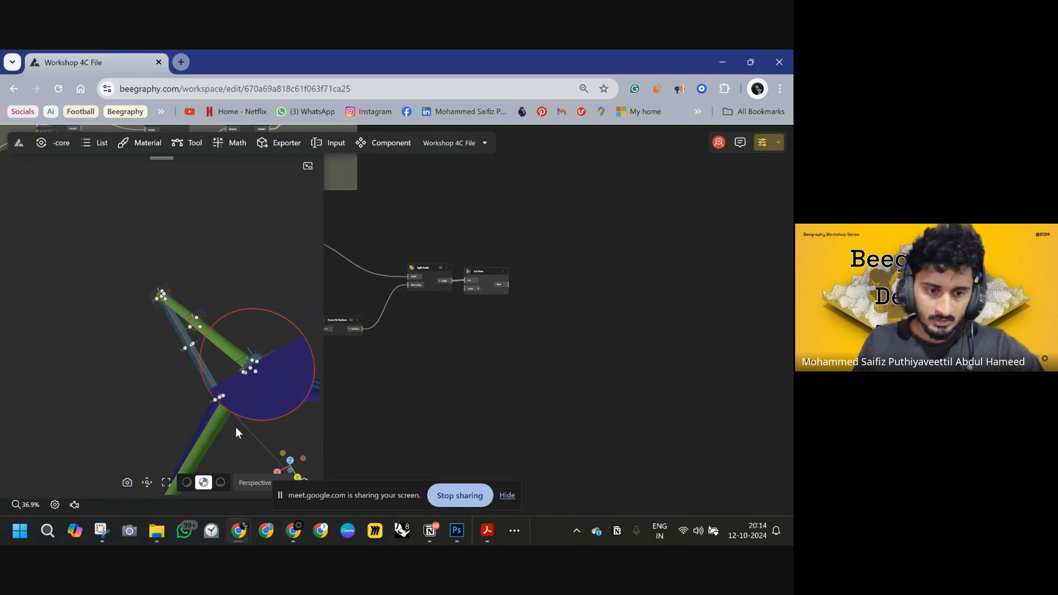
left_click_drag(236, 428, 293, 386)
scroll(204, 207, "up", 5)
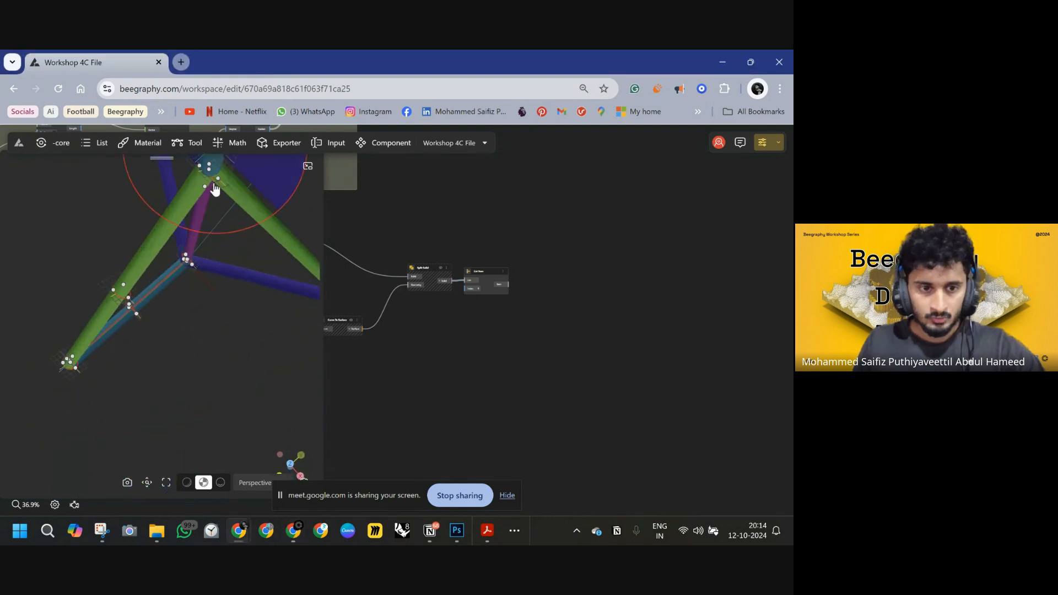
left_click_drag(214, 189, 174, 295)
scroll(175, 286, "up", 5)
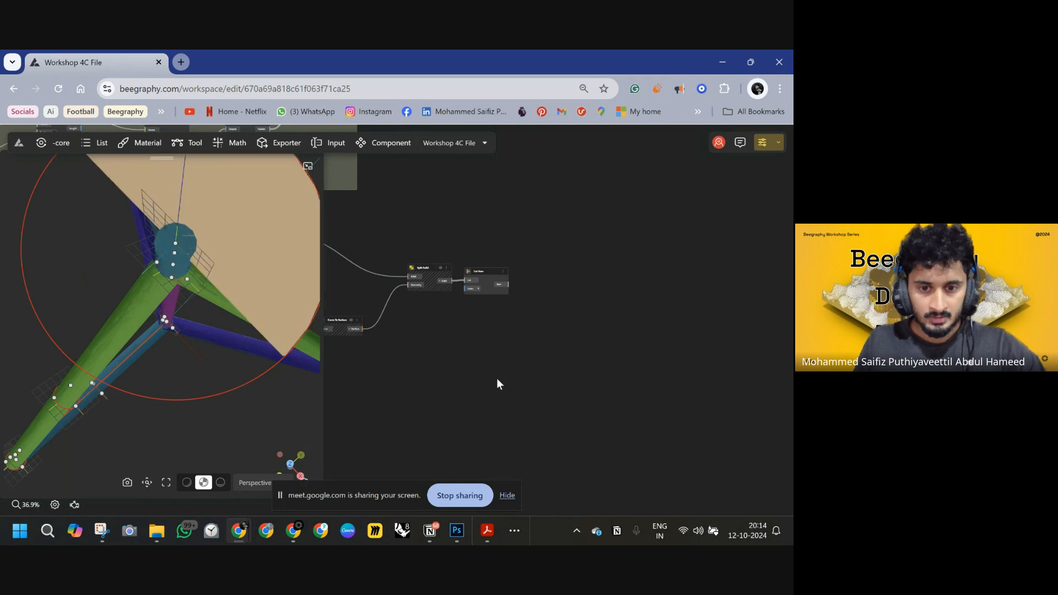
scroll(497, 384, "down", 5)
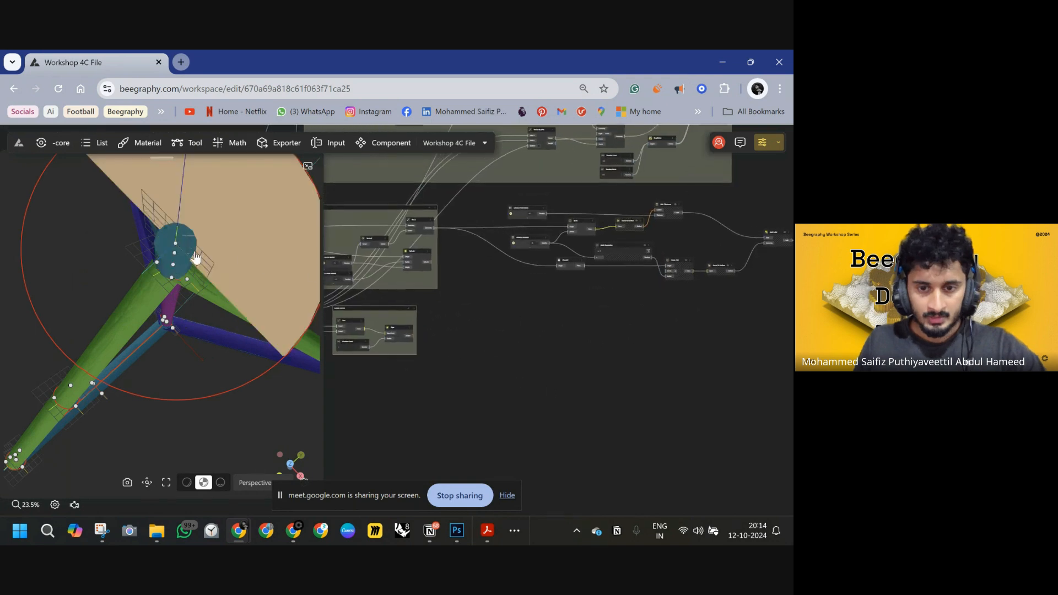
Add a Line SDL node with its Point fed by the Move node's Geometry output.
left_click(175, 243)
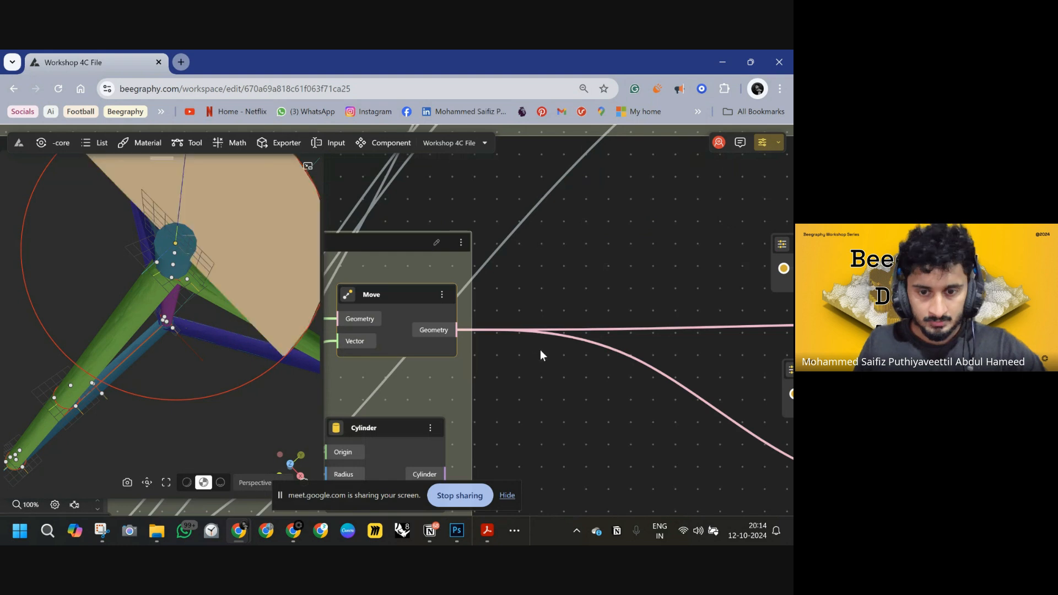
scroll(540, 355, "down", 6)
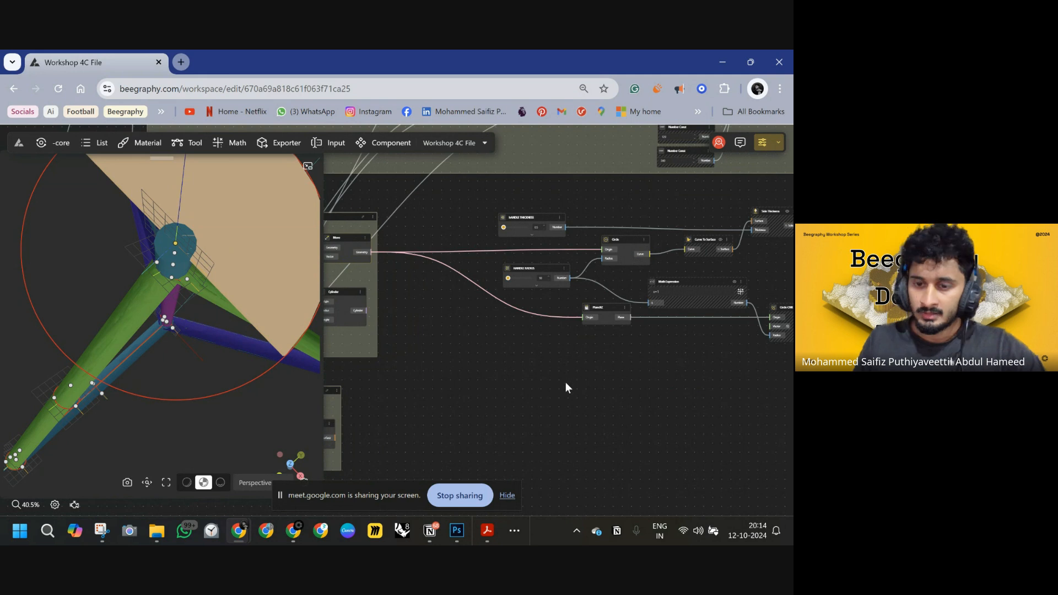
double_click(566, 383)
type("line")
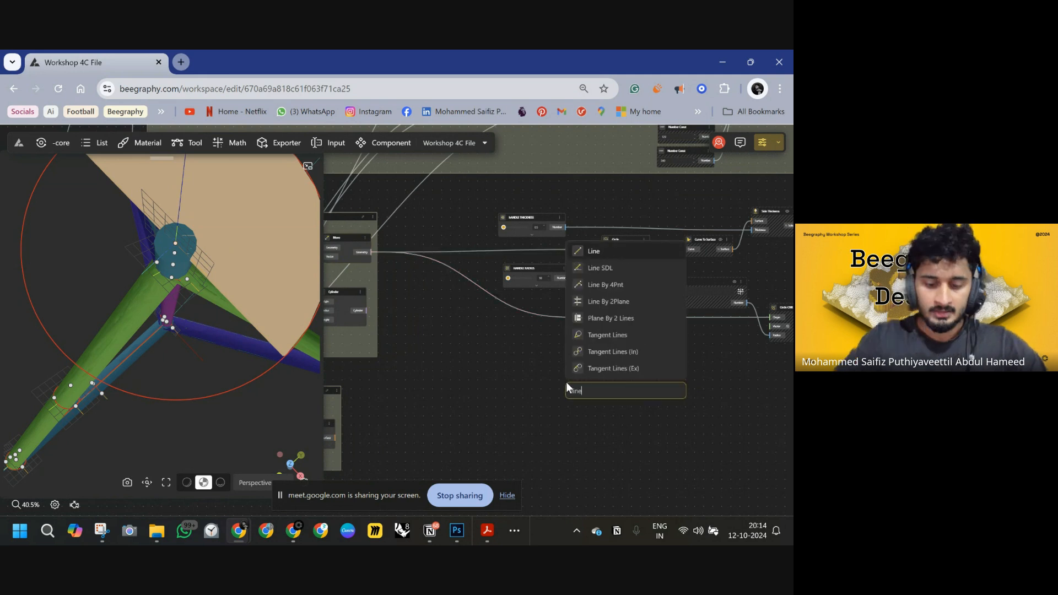
key("Down")
key("Return")
scroll(615, 409, "up", 2)
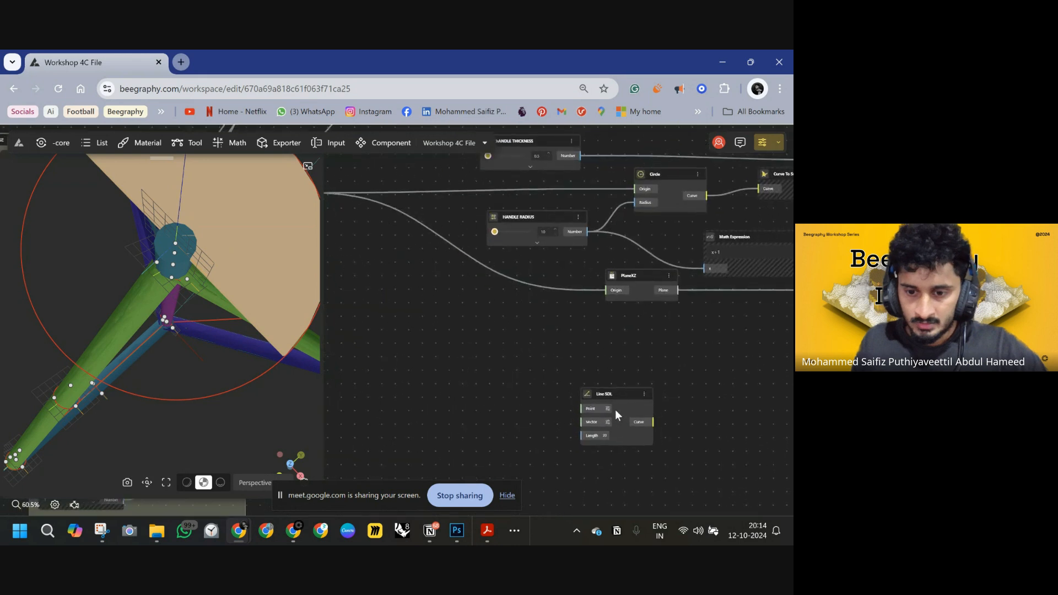
left_click_drag(614, 422, 369, 234)
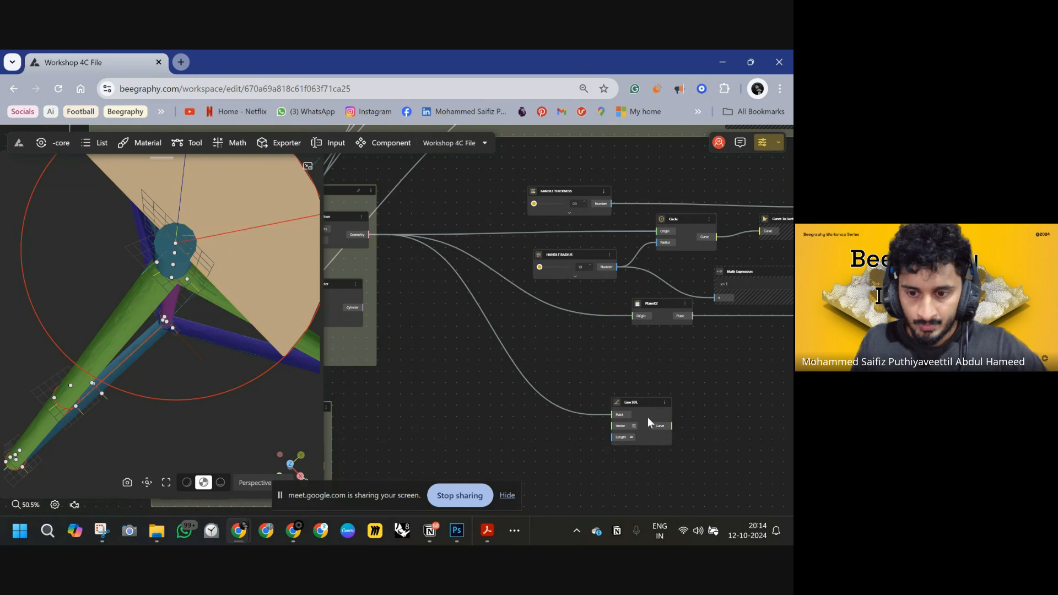
left_click_drag(642, 402, 722, 371)
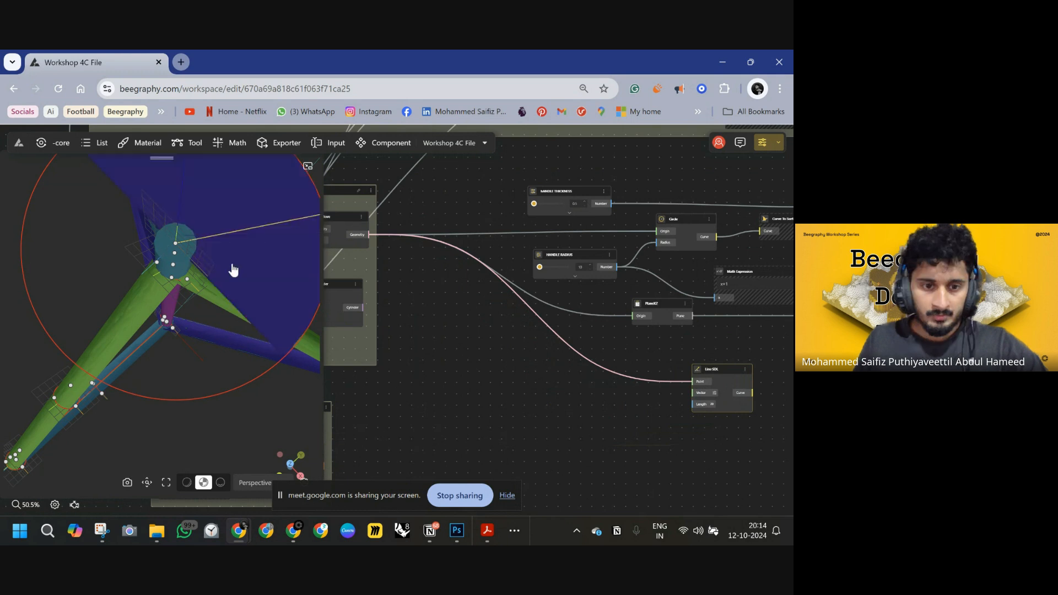
Switch to Photoshop and sketch a D-shaped handle profile beside the reference drawing.
left_click(457, 530)
scroll(431, 284, "down", 3, "alt")
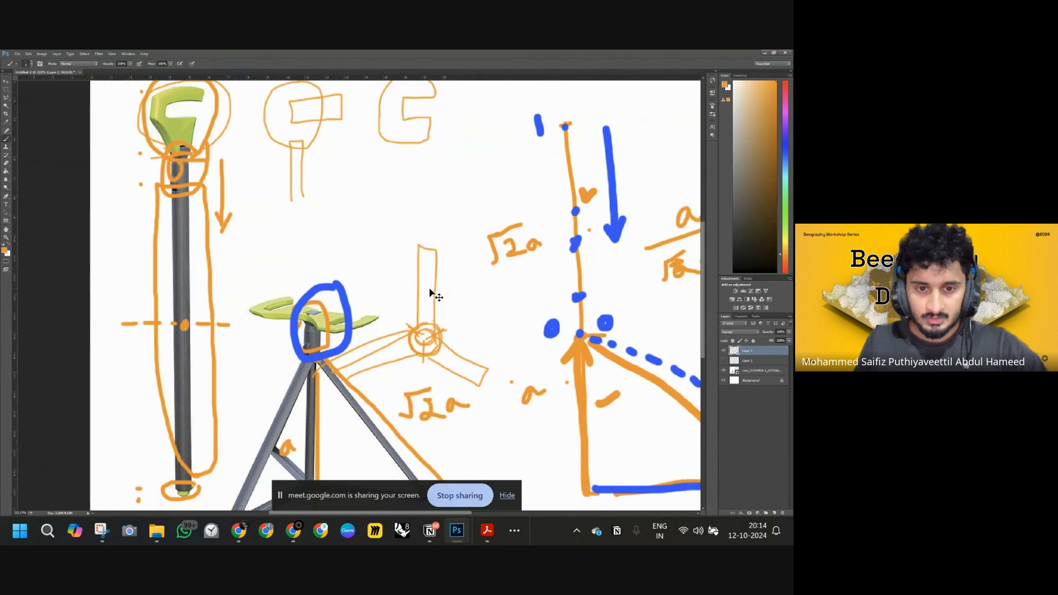
scroll(417, 242, "down", 5, "alt")
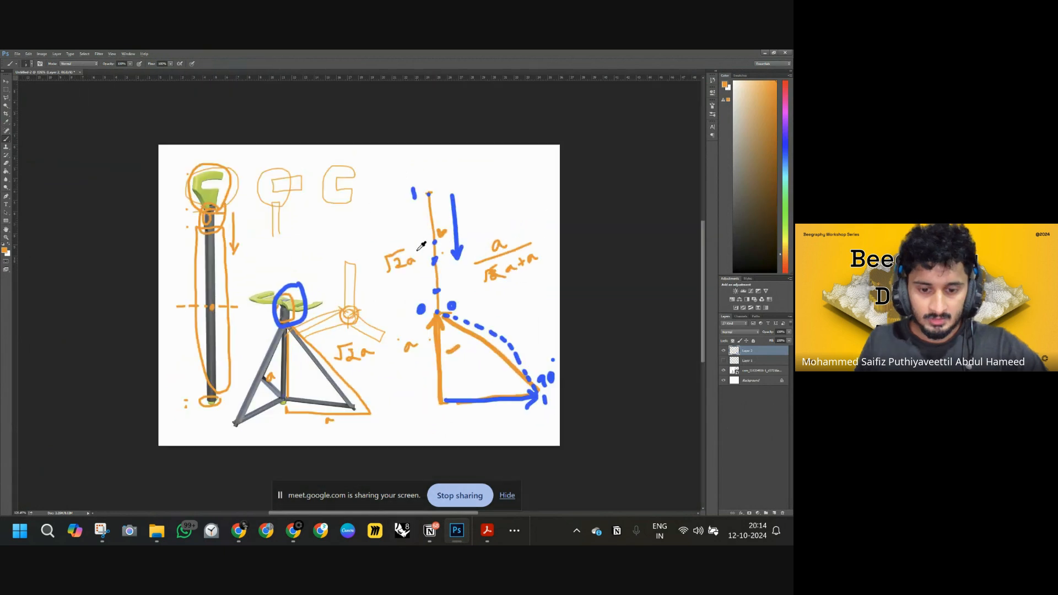
scroll(499, 195, "up", 2, "alt")
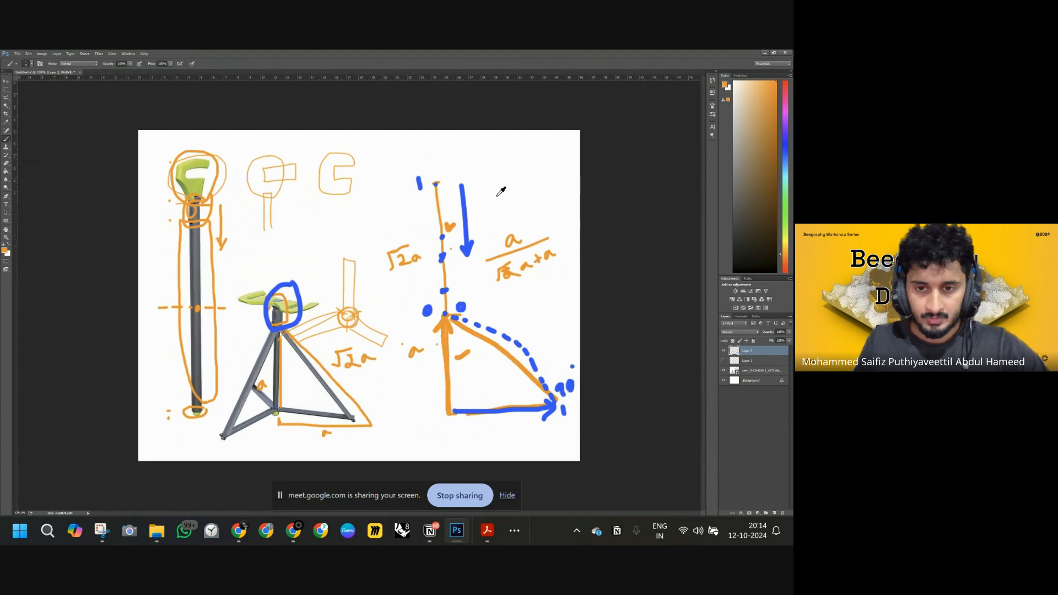
left_click_drag(511, 129, 513, 190)
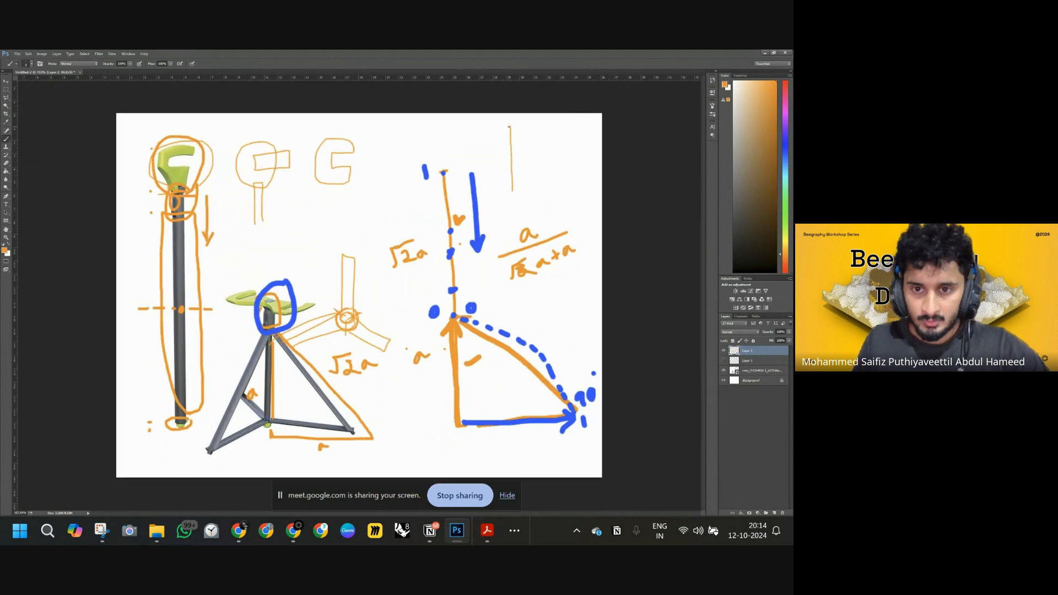
mouse_move(509, 127)
left_mouse_down()
mouse_move(532, 127)
mouse_move(549, 190)
mouse_move(514, 204)
mouse_move(507, 131)
left_mouse_up()
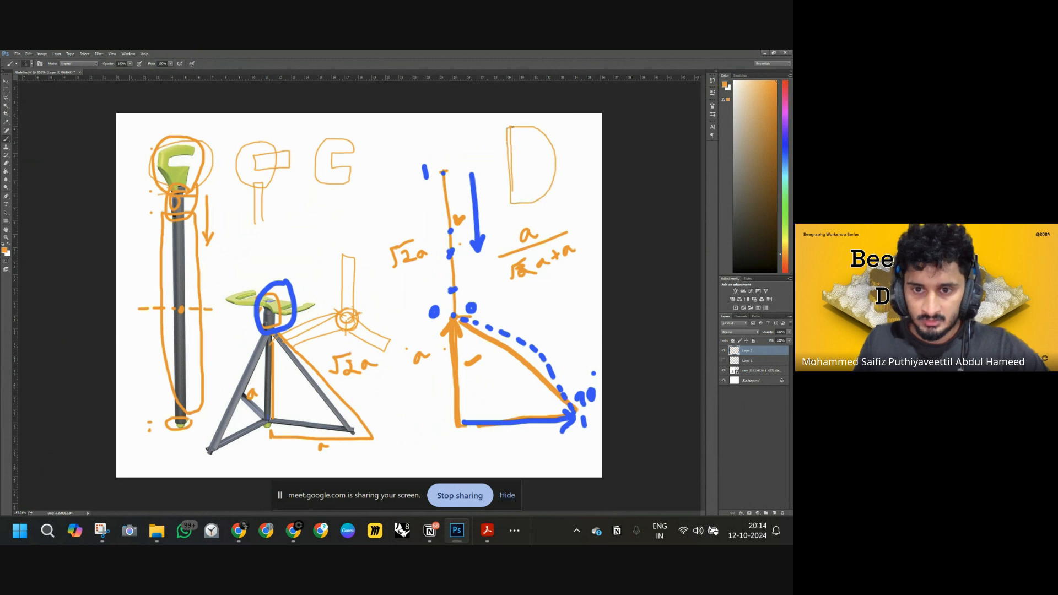
mouse_move(522, 215)
left_mouse_down()
mouse_move(521, 161)
mouse_move(530, 158)
mouse_move(533, 201)
left_mouse_up()
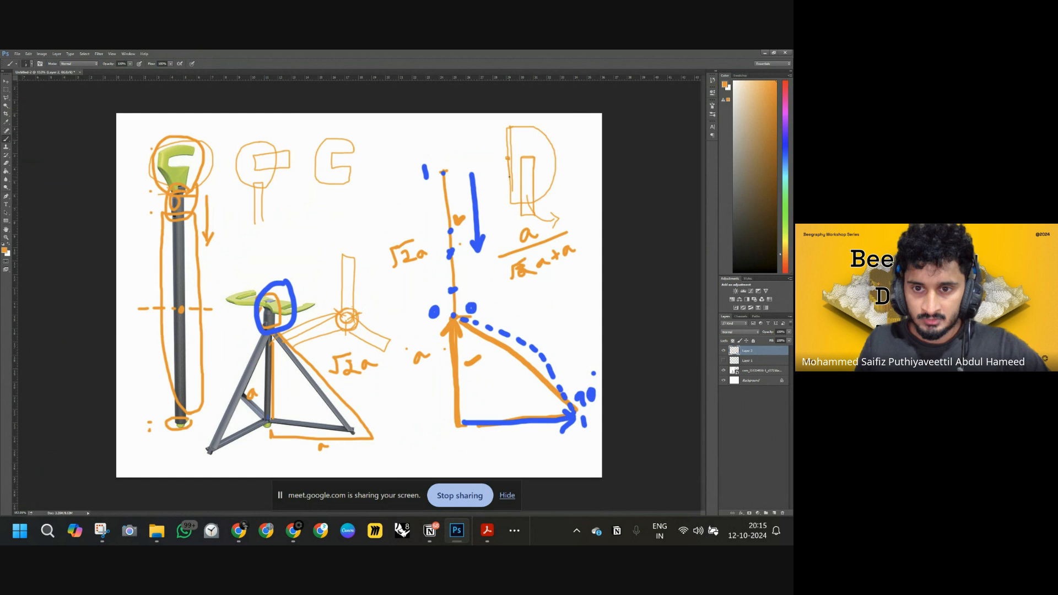
left_click_drag(507, 167, 510, 199)
mouse_move(510, 159)
left_mouse_down()
mouse_move(527, 159)
mouse_move(529, 211)
left_mouse_up()
Return to the browser and add a VectorX node feeding the Line SDL's Vector input.
mouse_move(294, 531)
left_click(215, 472)
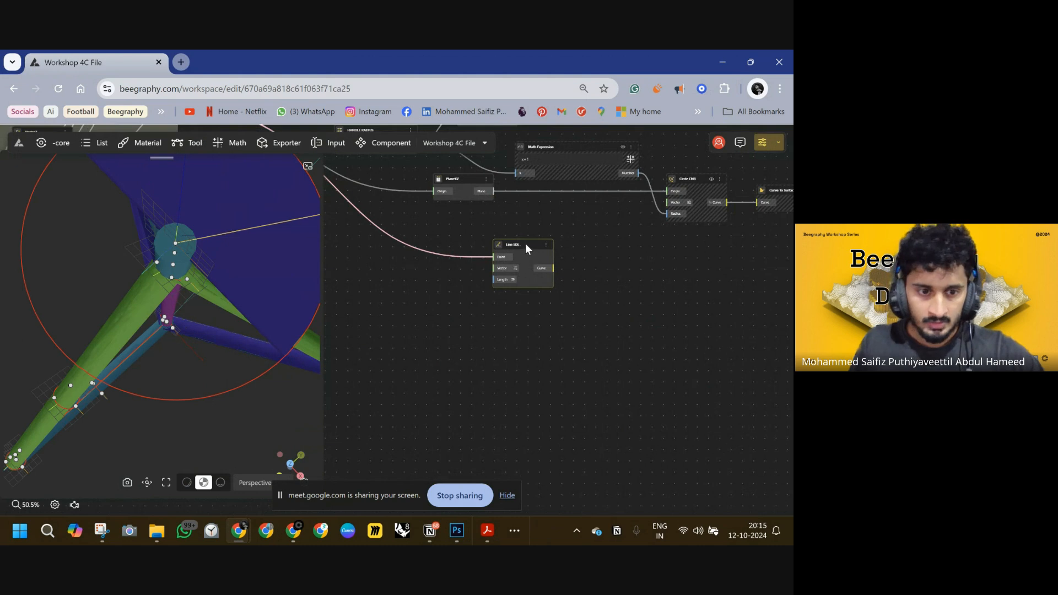
left_click_drag(525, 243, 530, 241)
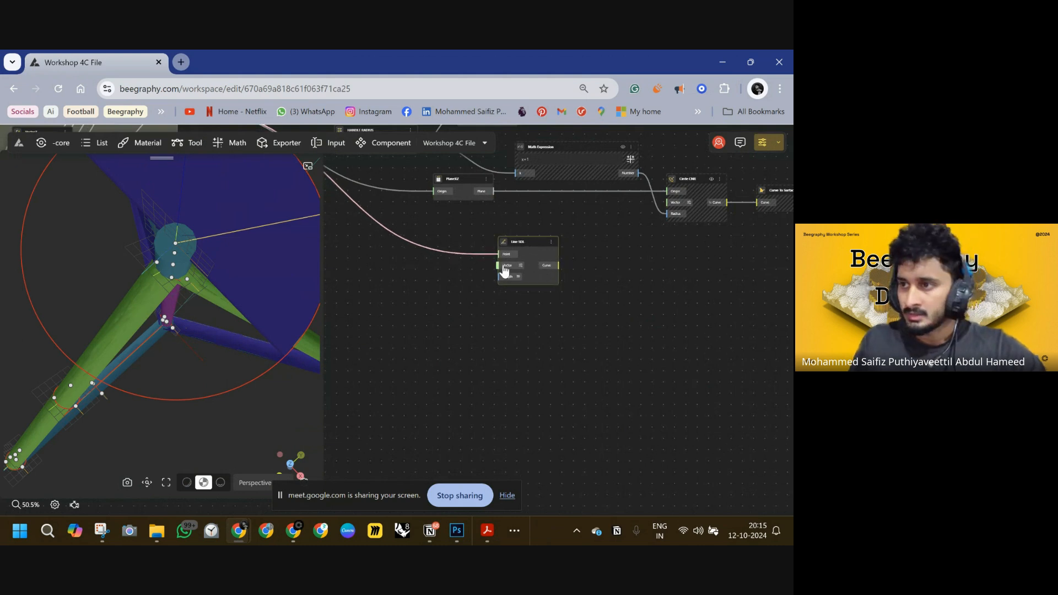
right_click_drag(450, 283, 507, 283)
double_click(459, 281)
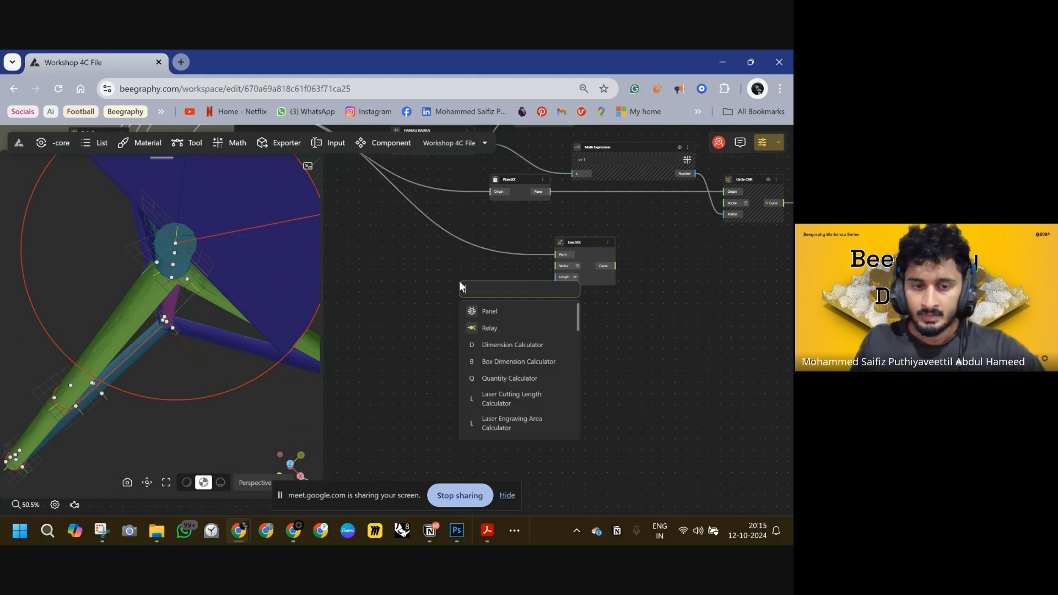
type("x")
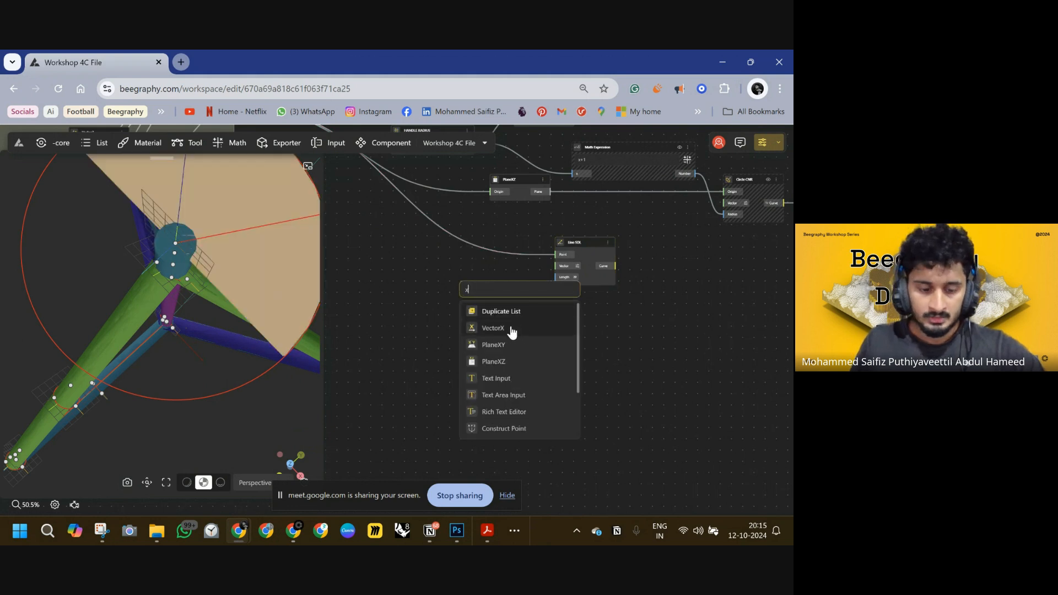
left_click(495, 331)
left_click_drag(494, 302, 558, 266)
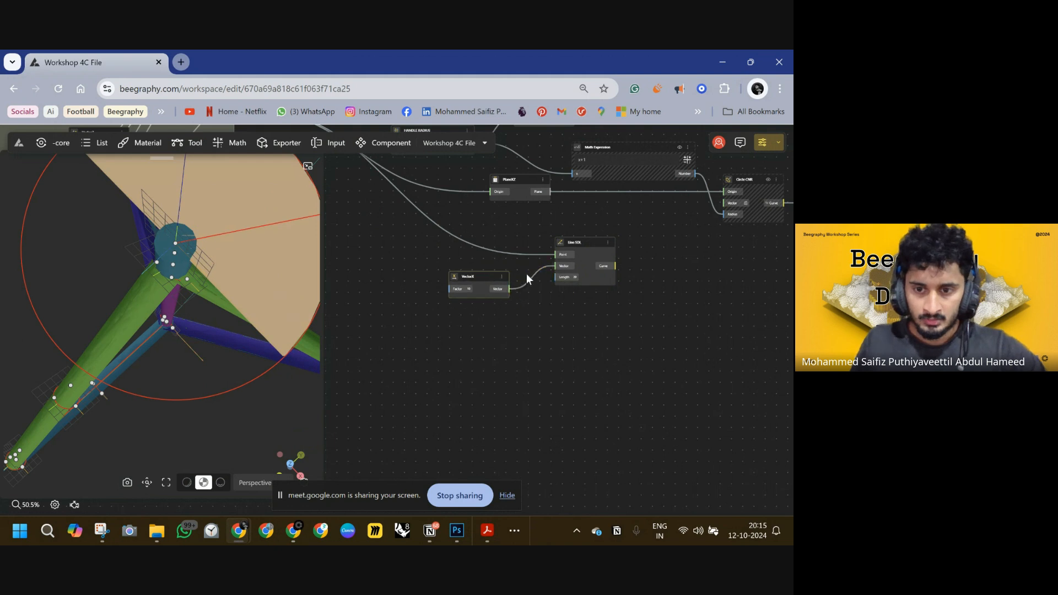
Add a Move node and feed the Line SDL node's Curve output into its Geometry input.
left_click_drag(470, 277, 455, 261)
left_click_drag(305, 343, 219, 265)
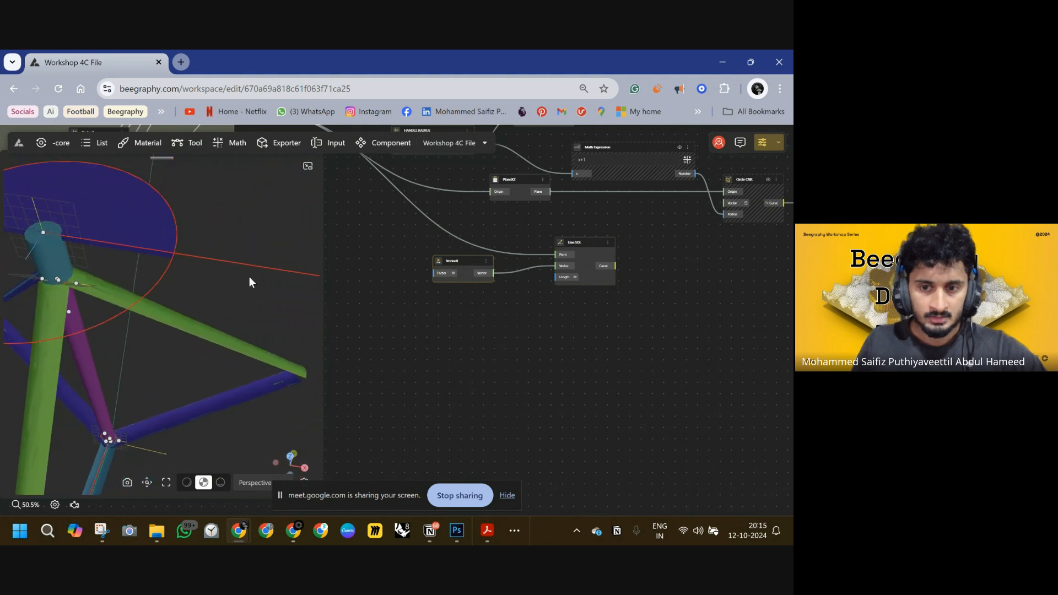
left_click_drag(151, 287, 210, 284)
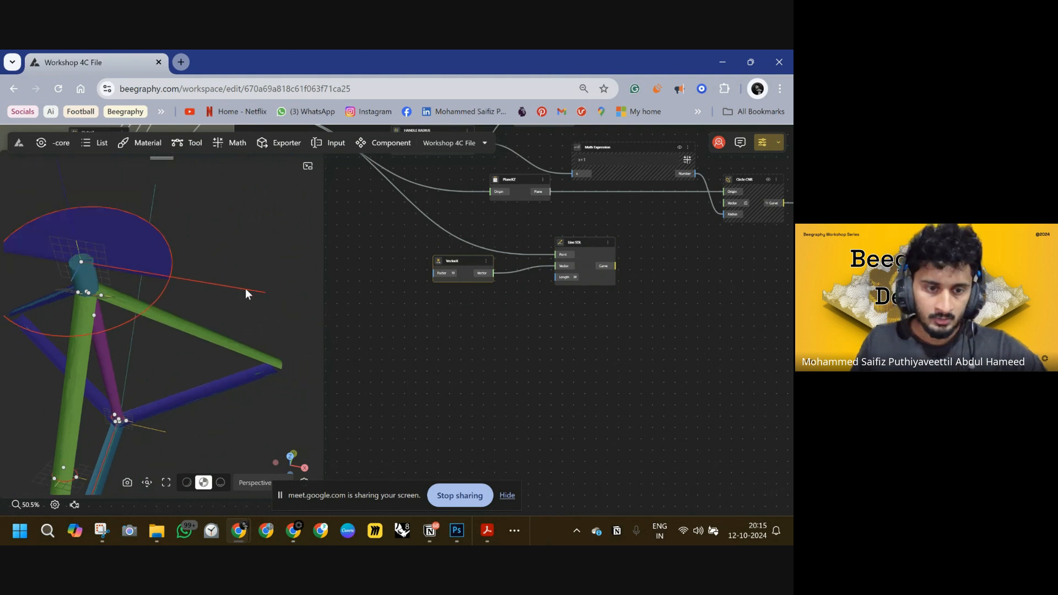
left_click_drag(553, 294, 467, 310)
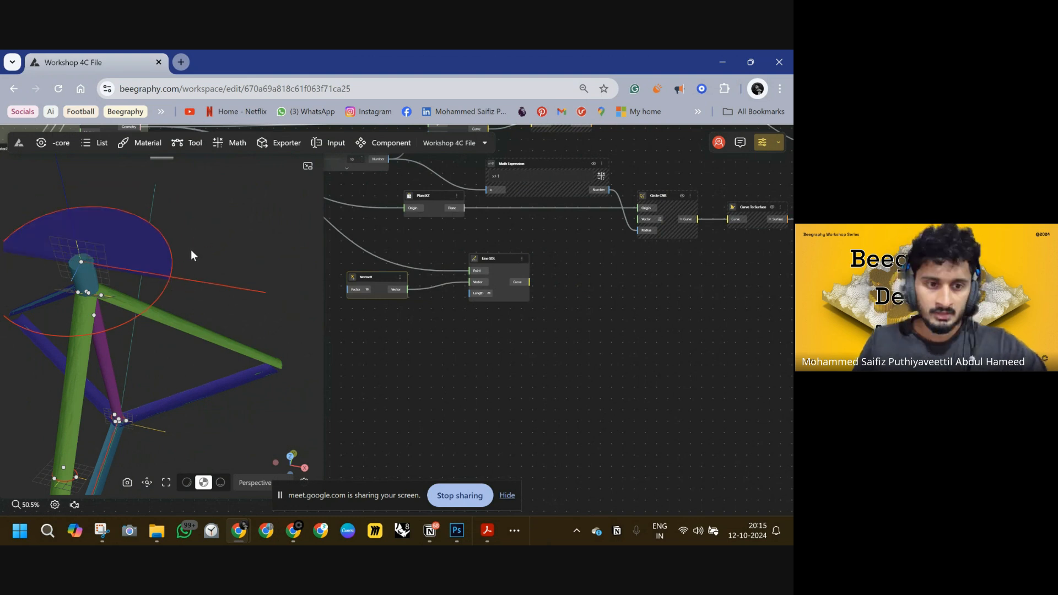
left_click_drag(607, 312, 573, 301)
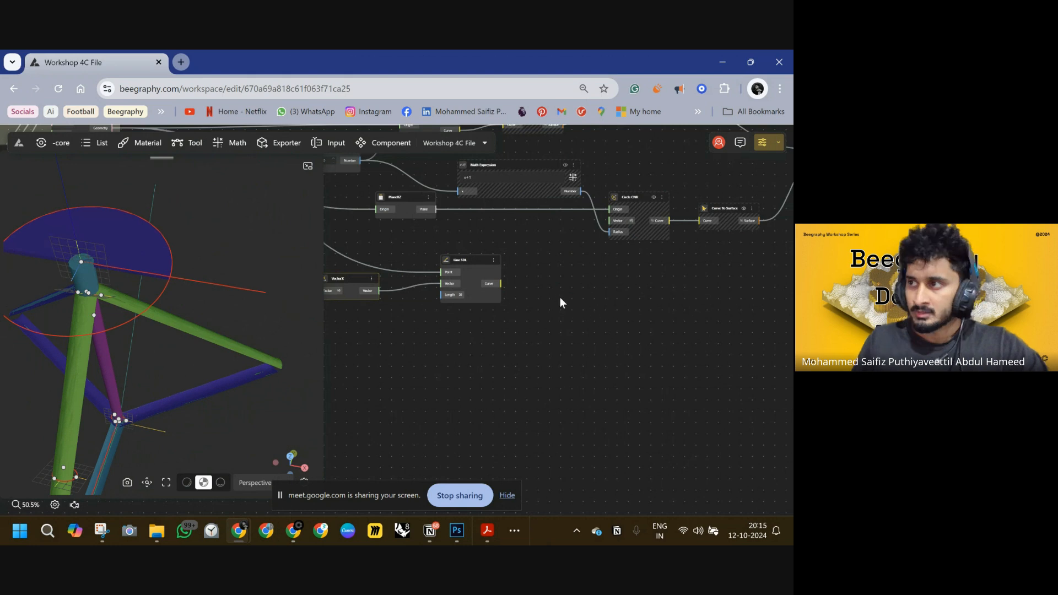
double_click(558, 298)
type("move")
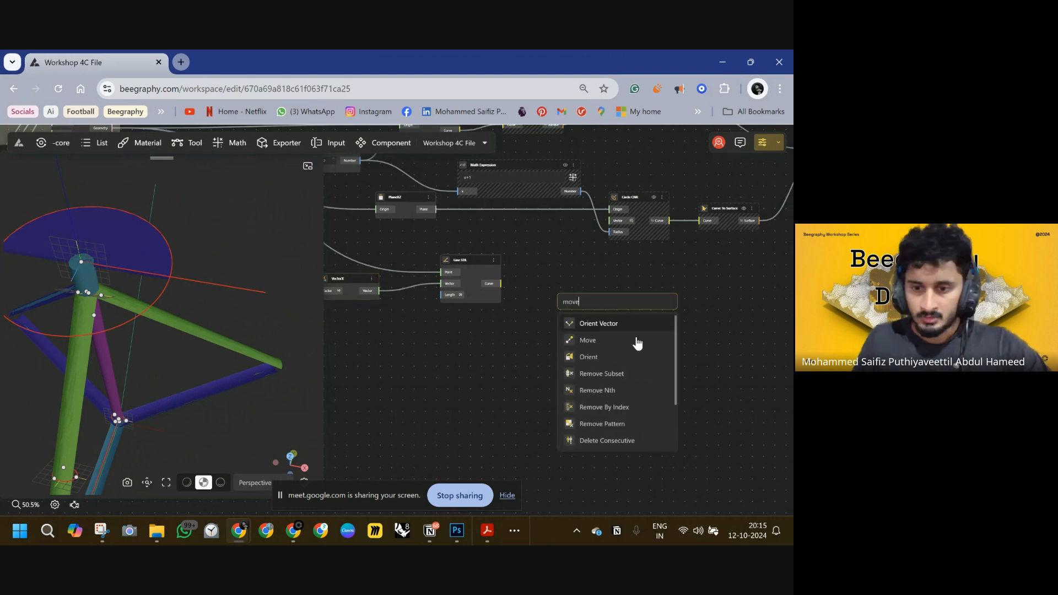
left_click(631, 347)
left_click_drag(560, 312, 504, 283)
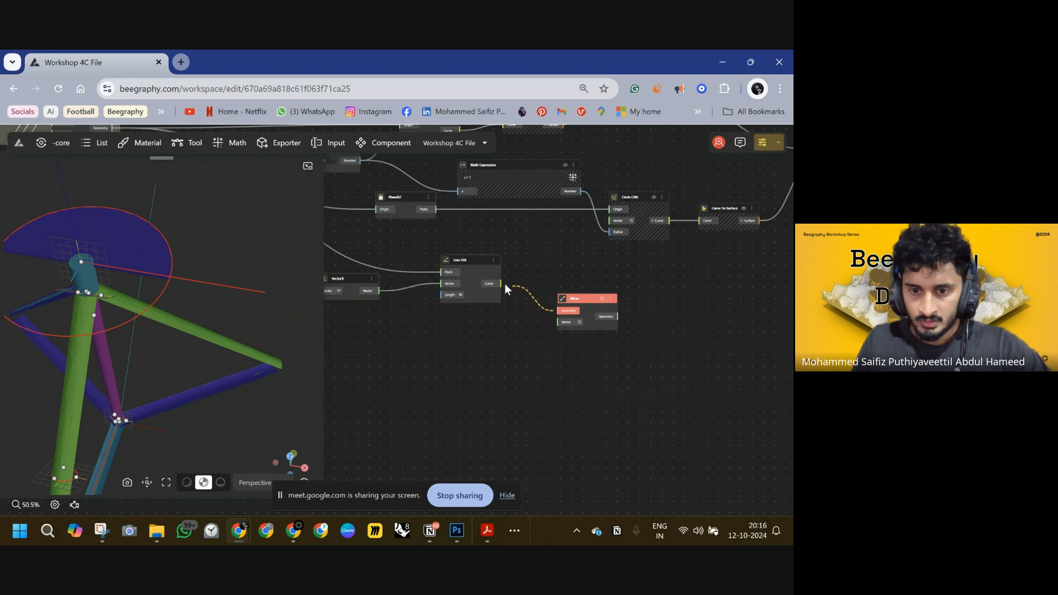
left_click_drag(569, 300, 580, 292)
Add a VectorY node and connect its Vector output to the Move node's Vector input.
double_click(478, 333)
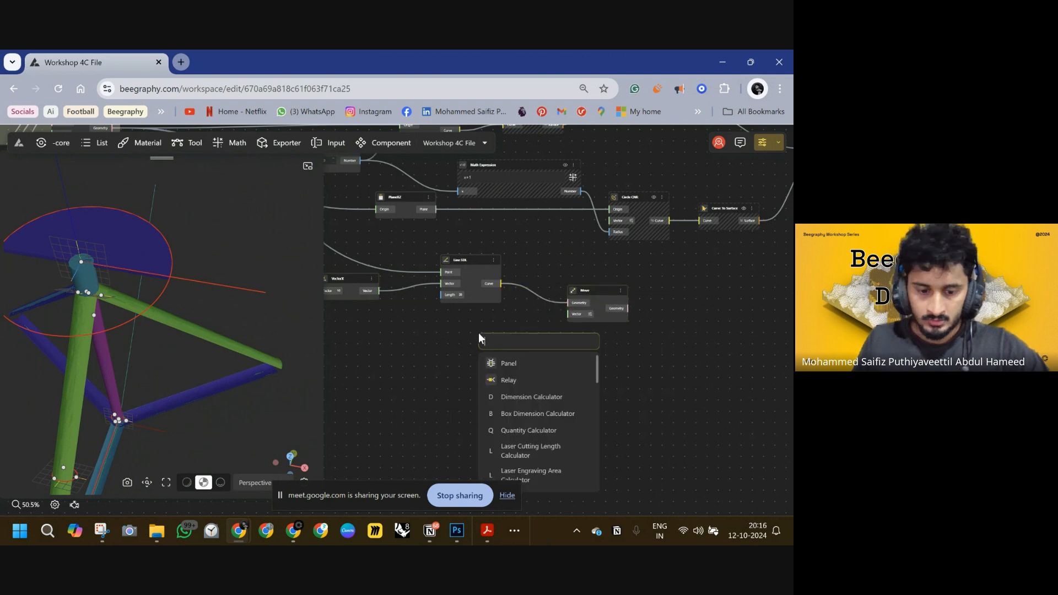
type("y")
left_click(542, 368)
left_click_drag(523, 337, 569, 314)
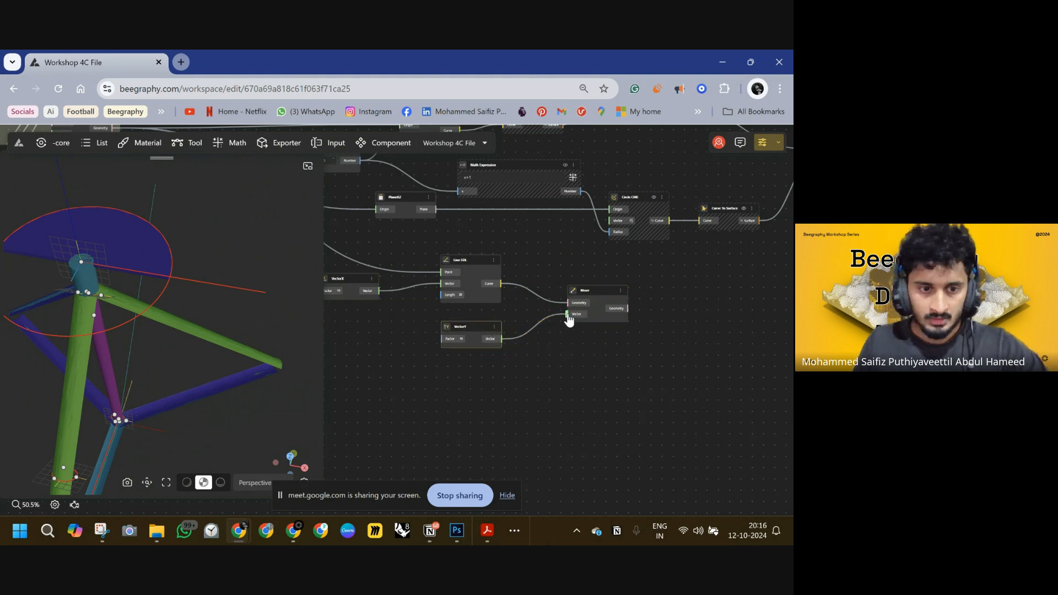
left_click_drag(530, 376, 643, 380)
left_click_drag(579, 329, 593, 334)
left_click(475, 354)
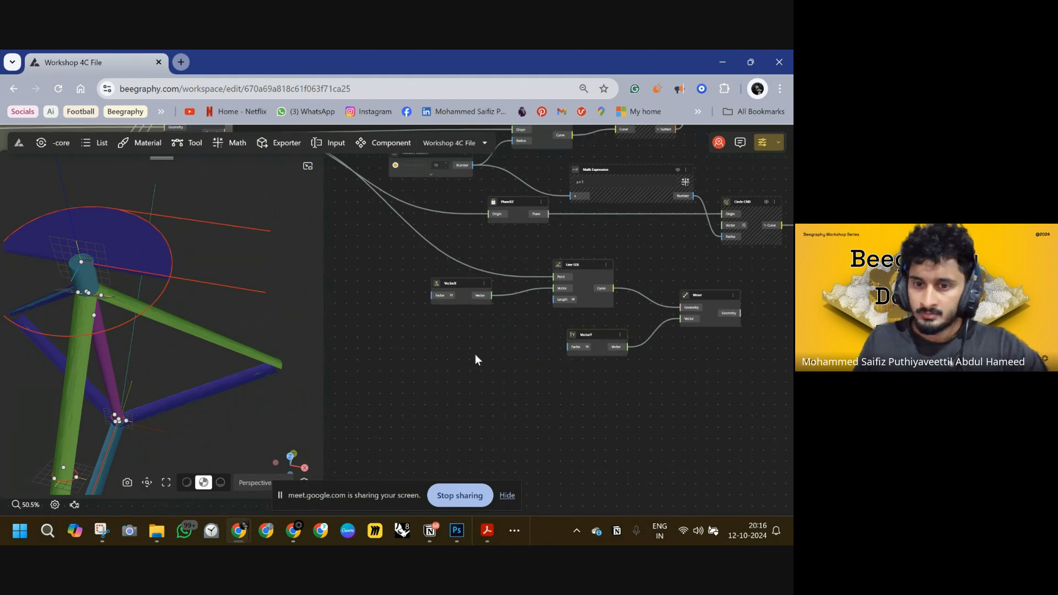
double_click(468, 355)
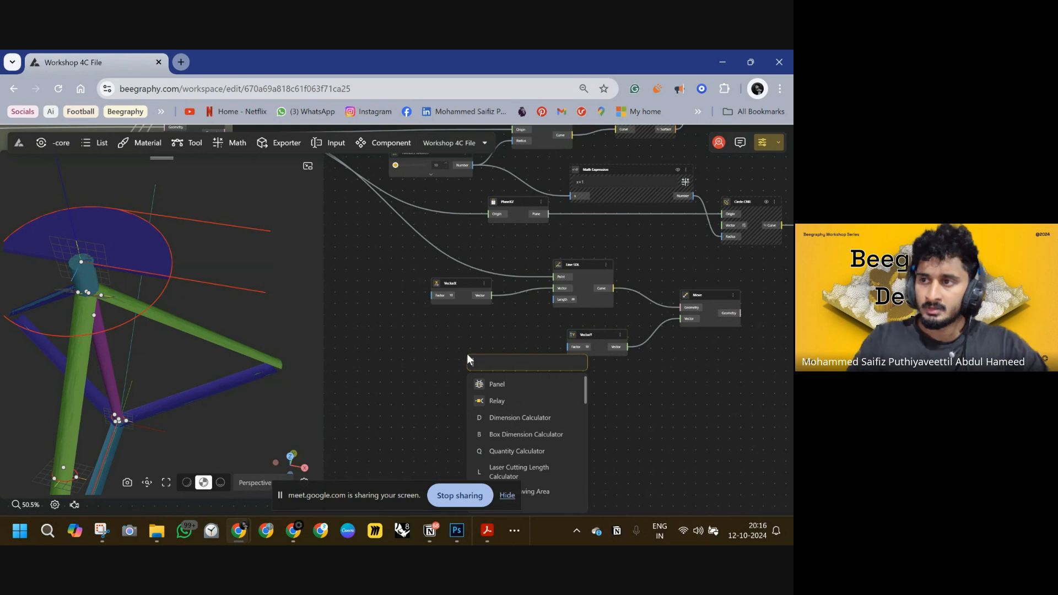
type("3.")
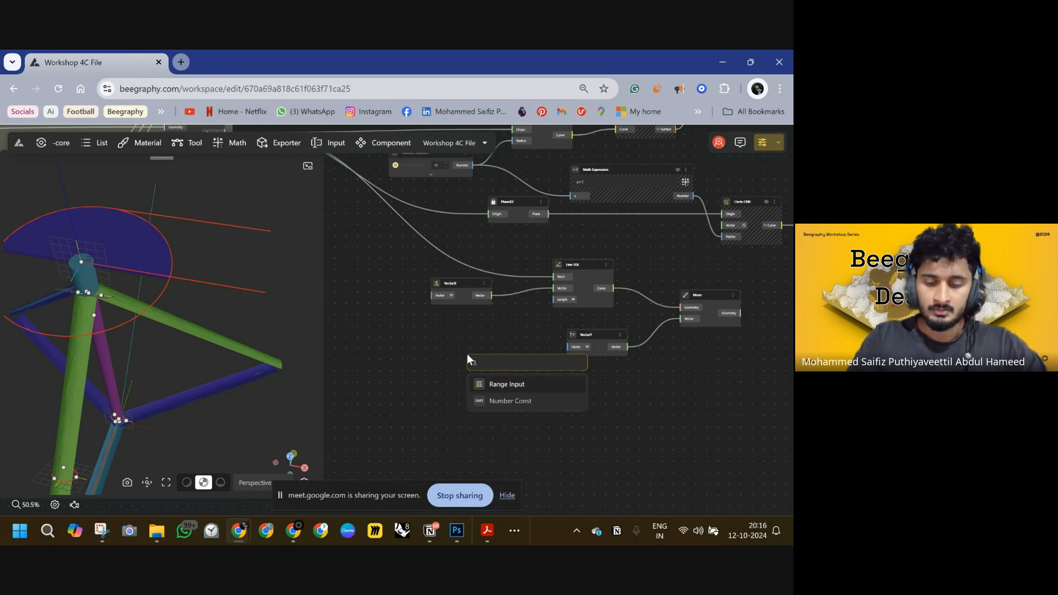
type("5")
key("Return")
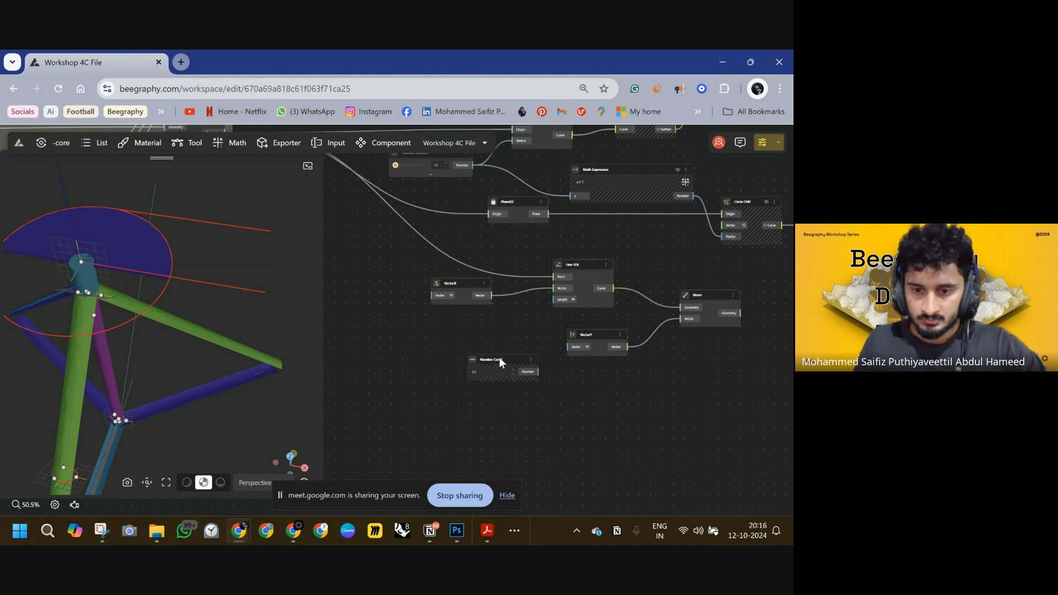
mouse_move(499, 357)
left_mouse_down()
mouse_move(487, 342)
mouse_move(484, 352)
left_mouse_up()
key("Delete")
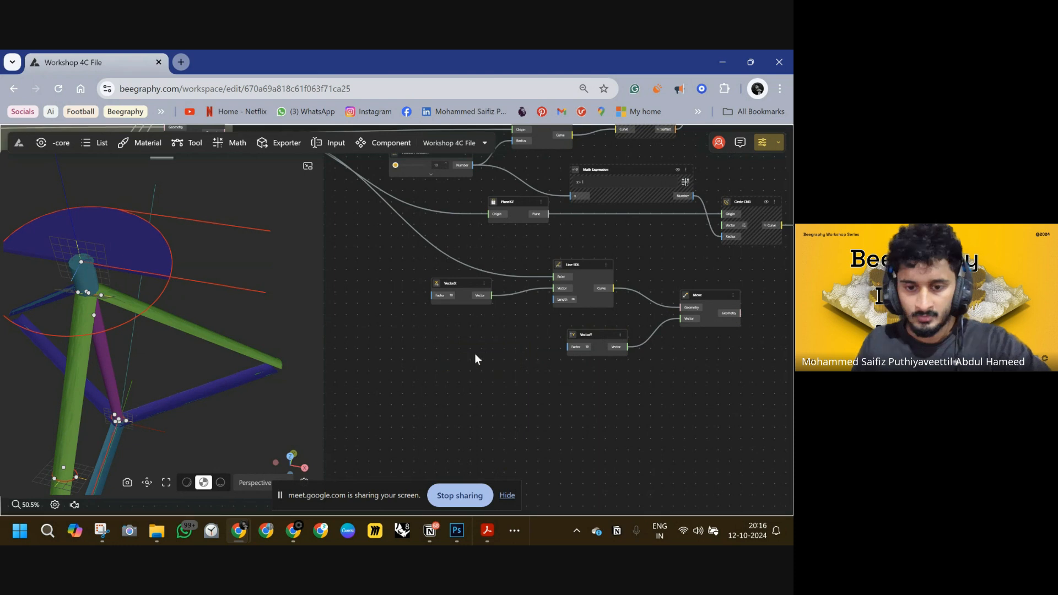
Add a Range Input of 2.5, wire it into VectorY's Factor, and slide it to about 4.
double_click(475, 353)
type("2")
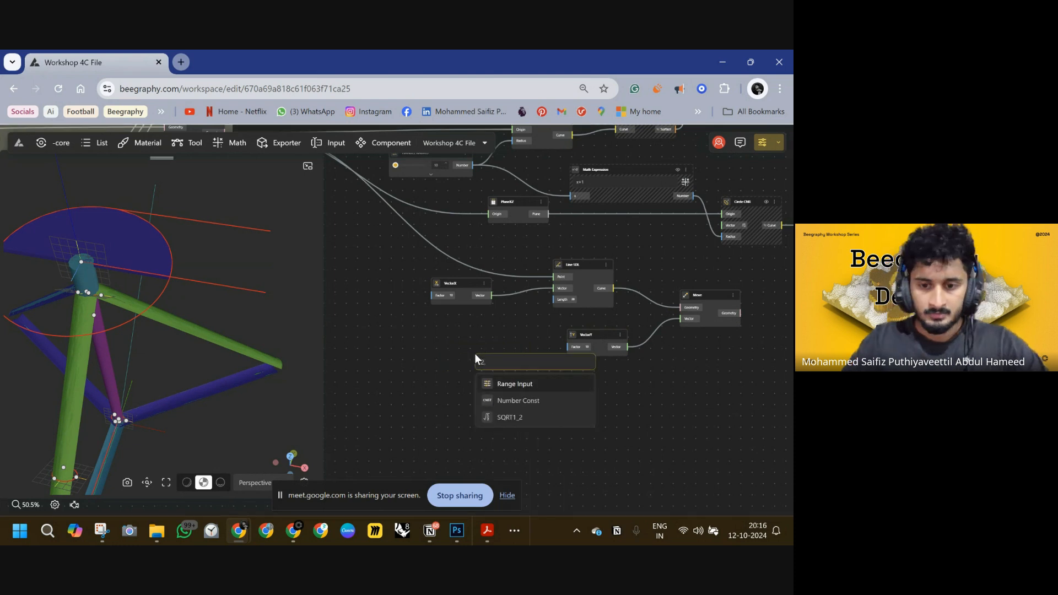
type(".5<4.0")
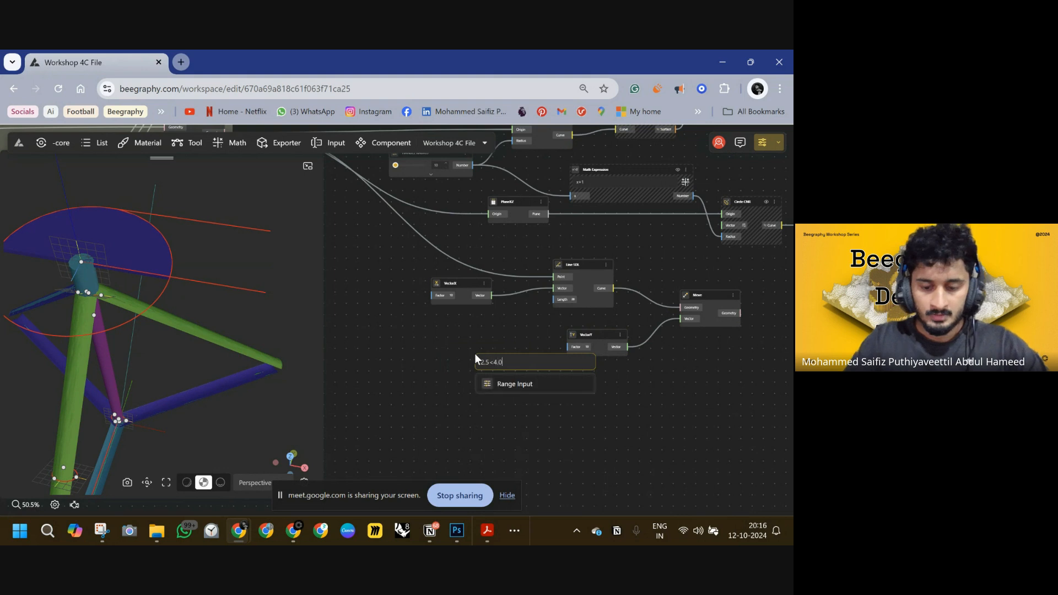
key("Return")
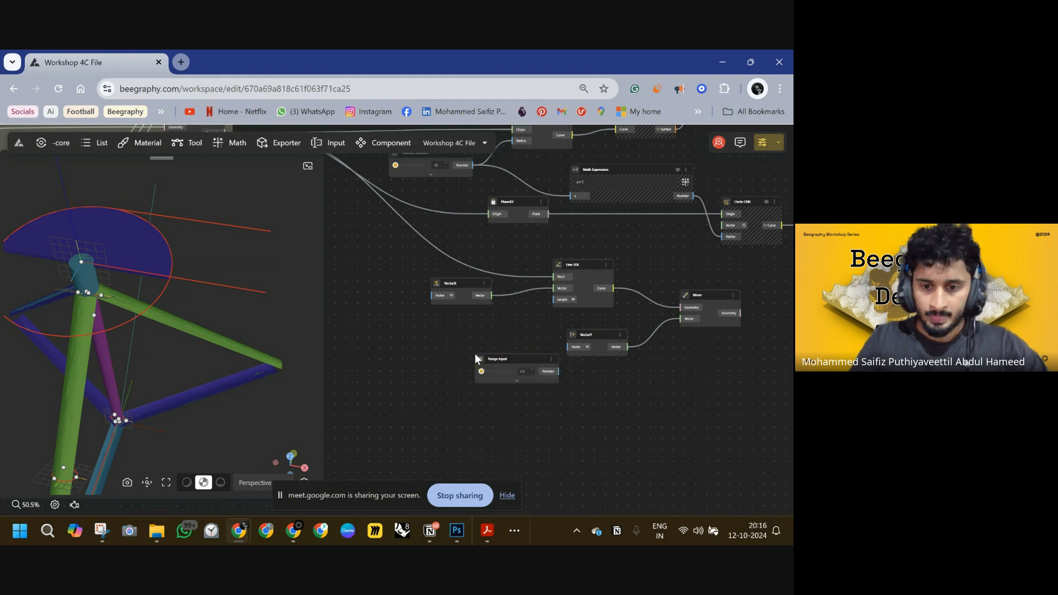
left_click_drag(511, 363, 573, 352)
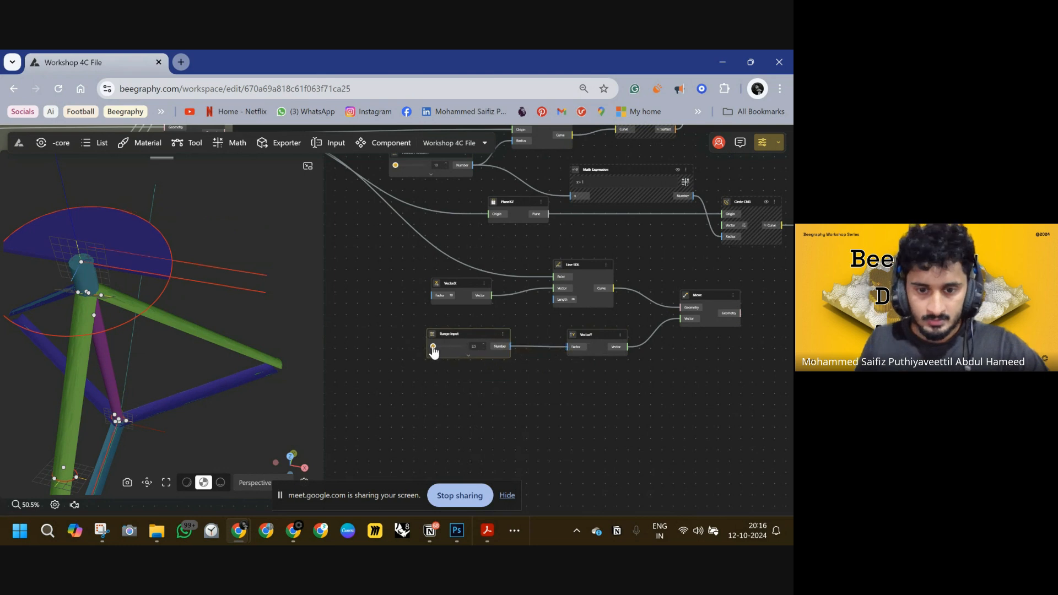
left_click_drag(433, 346, 461, 352)
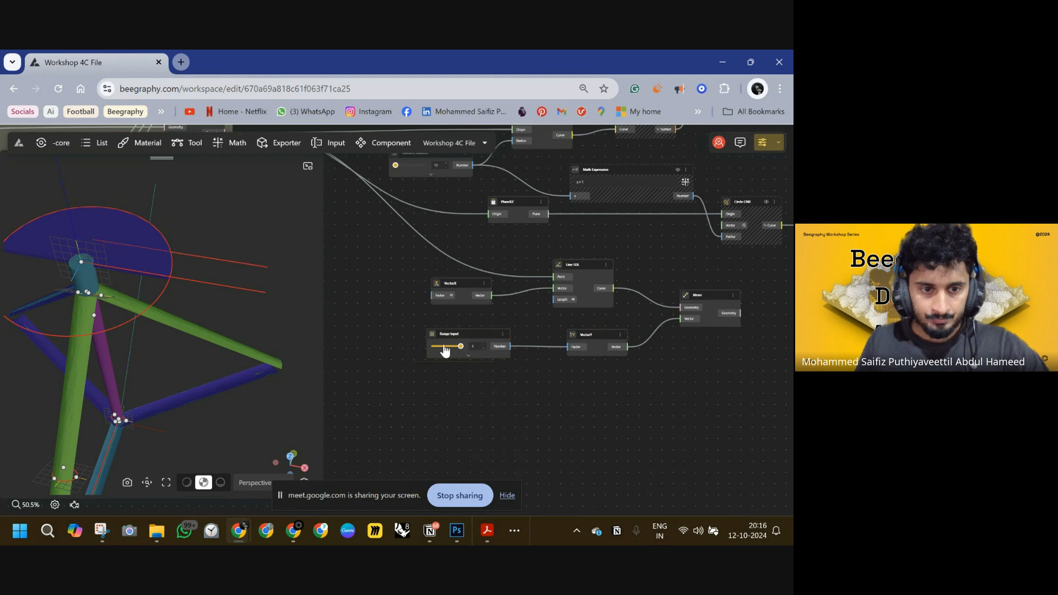
Add a Pipe node and feed the Move node's Geometry output into its Base Curve input.
left_click_drag(699, 371, 552, 383)
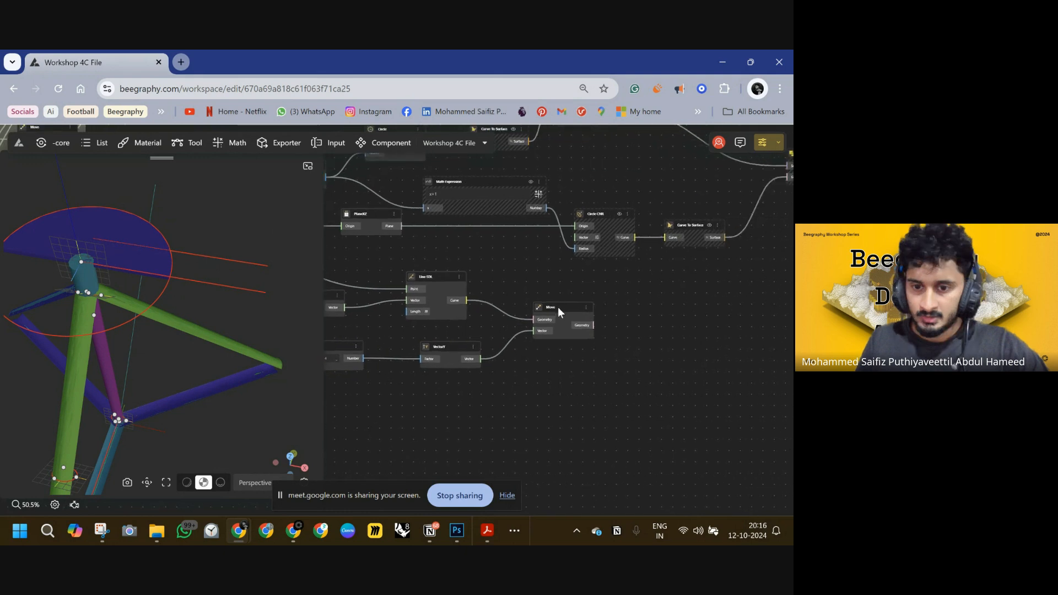
left_click(263, 269)
left_click_drag(691, 357, 555, 343)
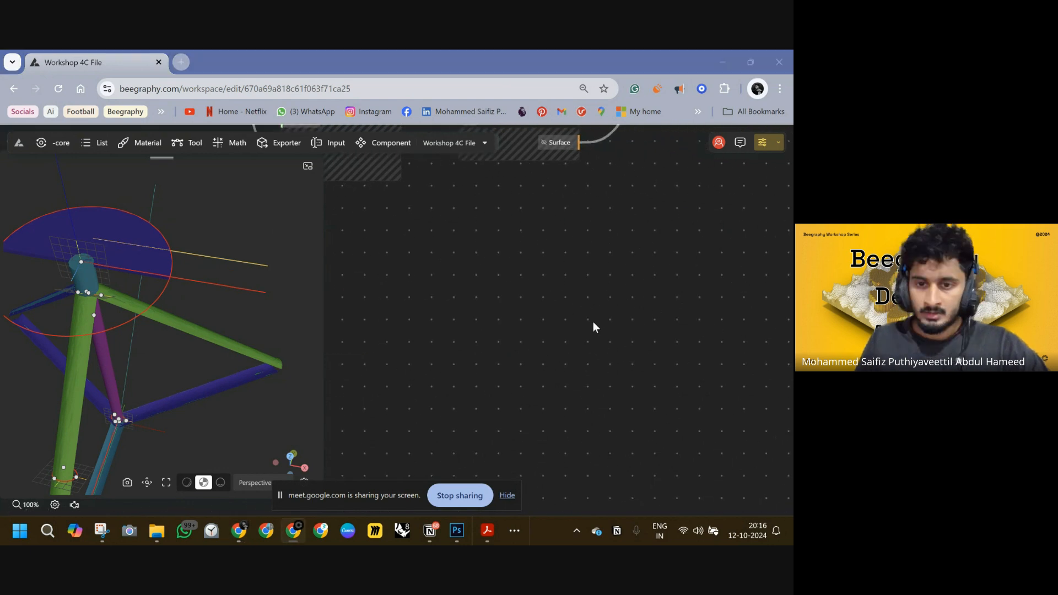
scroll(559, 318, "down", 3)
left_click_drag(450, 327, 584, 296)
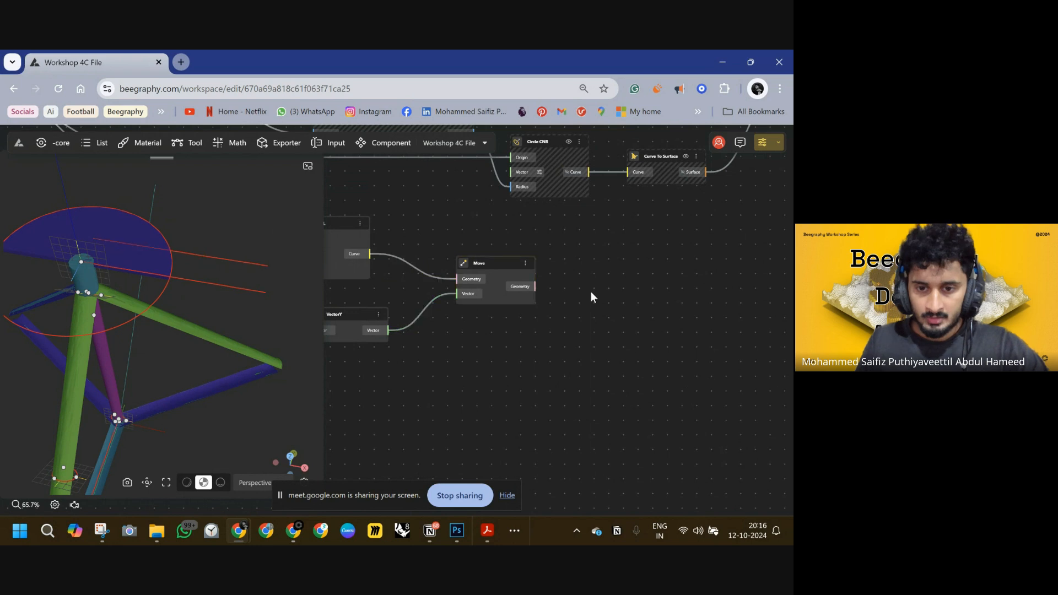
double_click(590, 293)
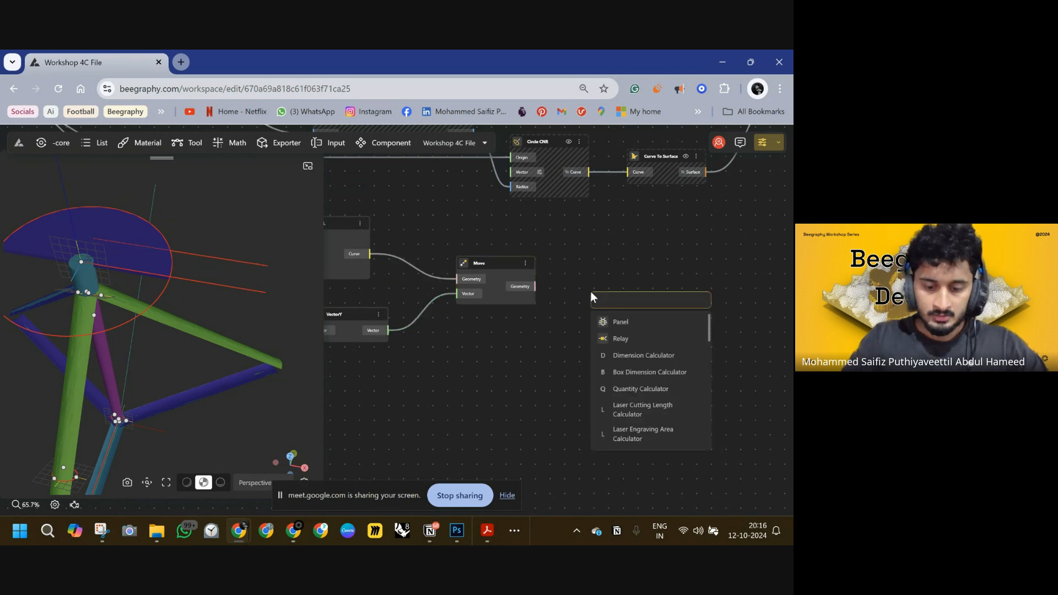
type("pipe")
left_click(626, 322)
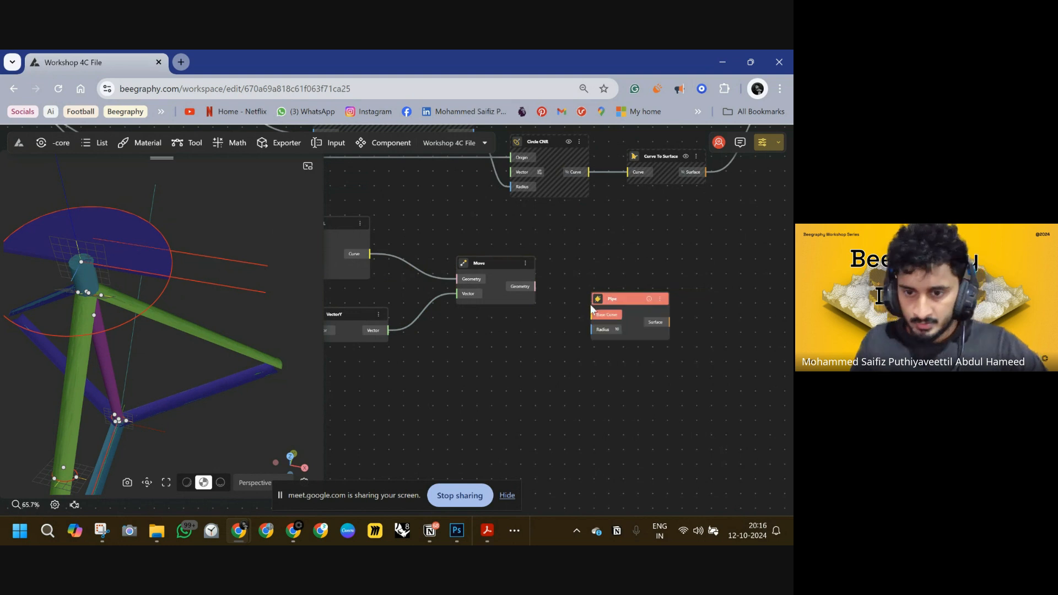
left_click_drag(592, 320, 536, 286)
right_click_drag(565, 340, 612, 318)
key("alt+Tab")
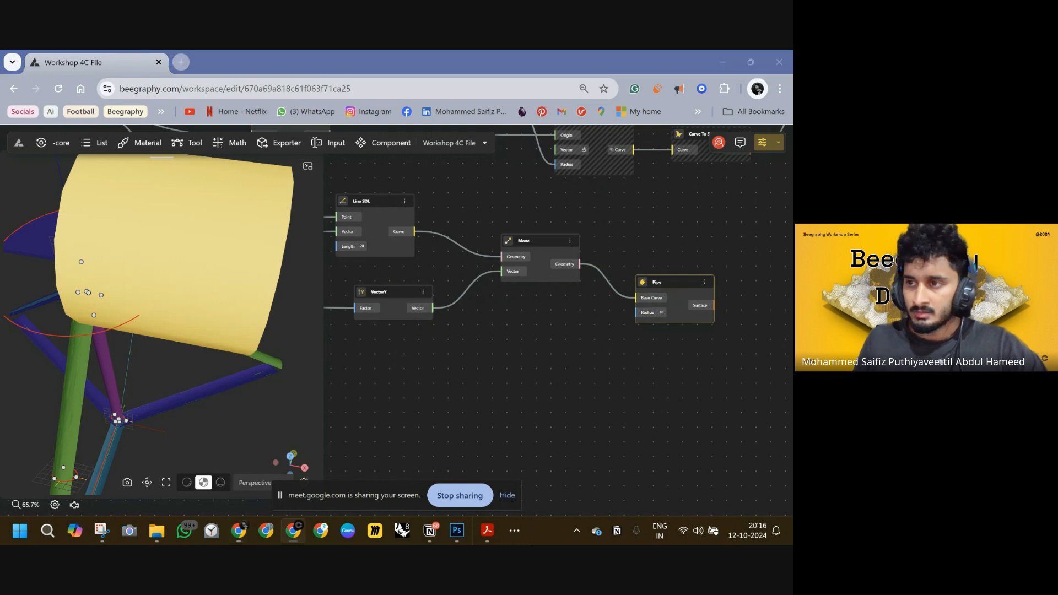
Add a second Range Input with value 1.5 and upper limit 3 below the graph.
right_click_drag(567, 348, 664, 312)
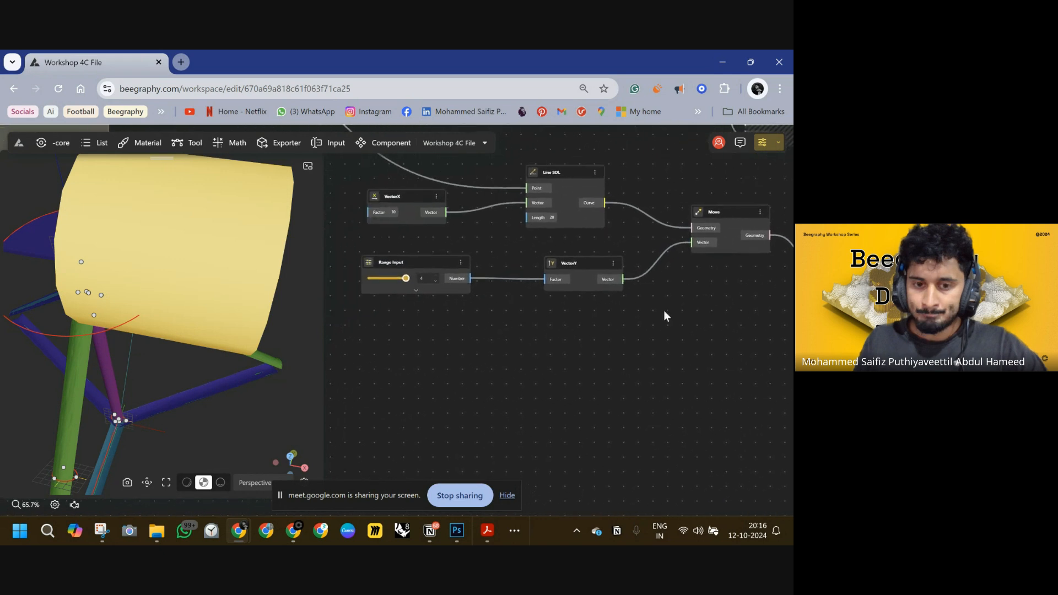
double_click(440, 332)
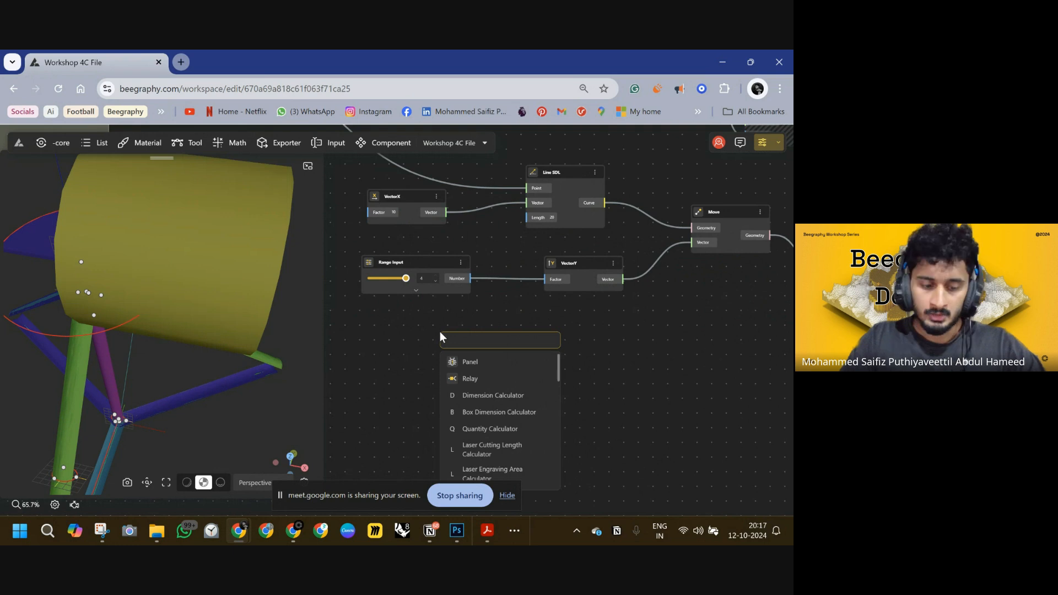
type("1.5<")
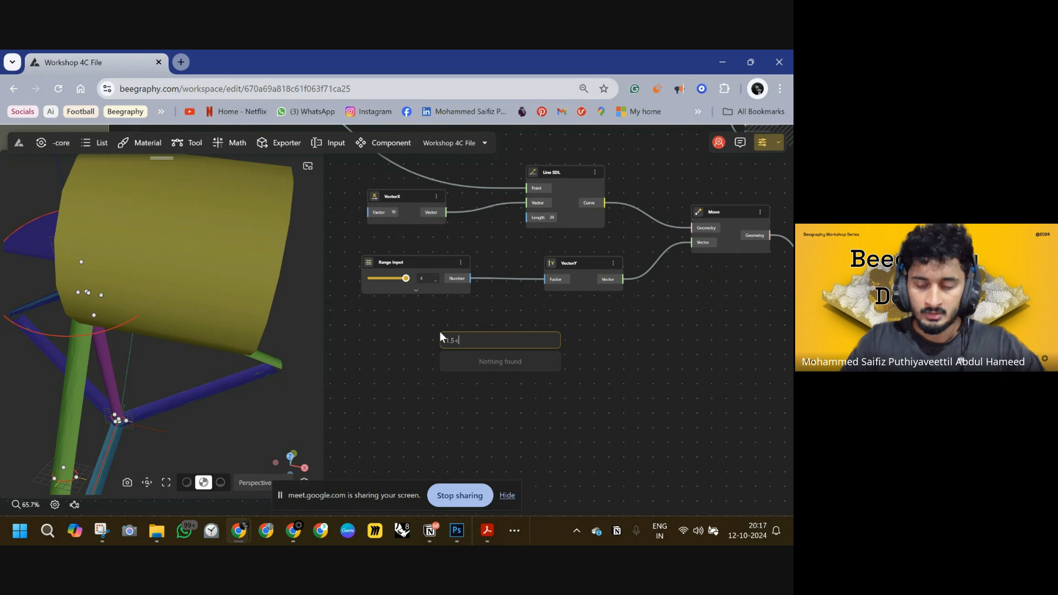
type("3")
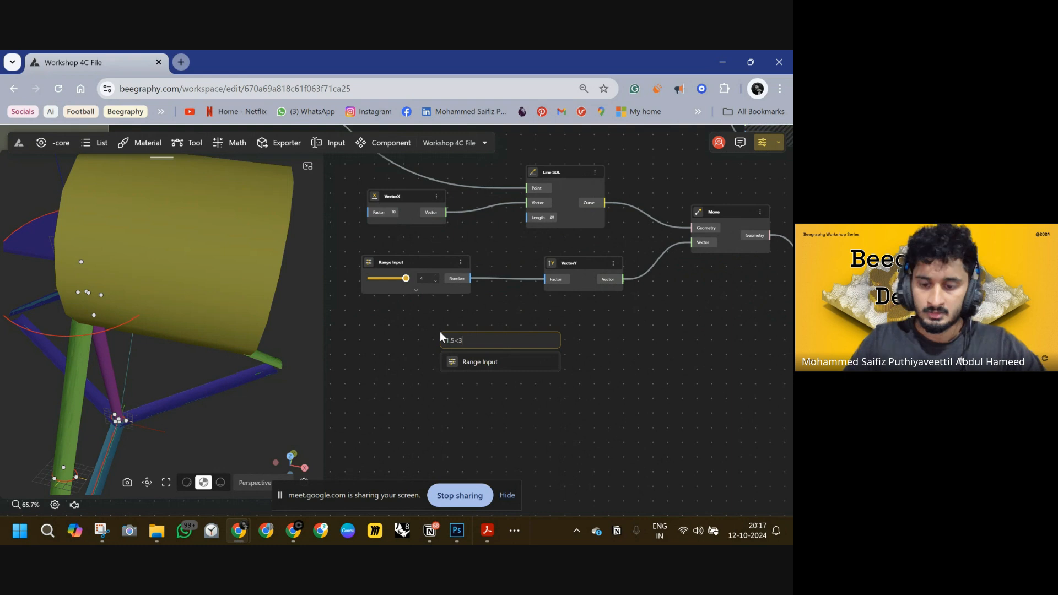
key("Return")
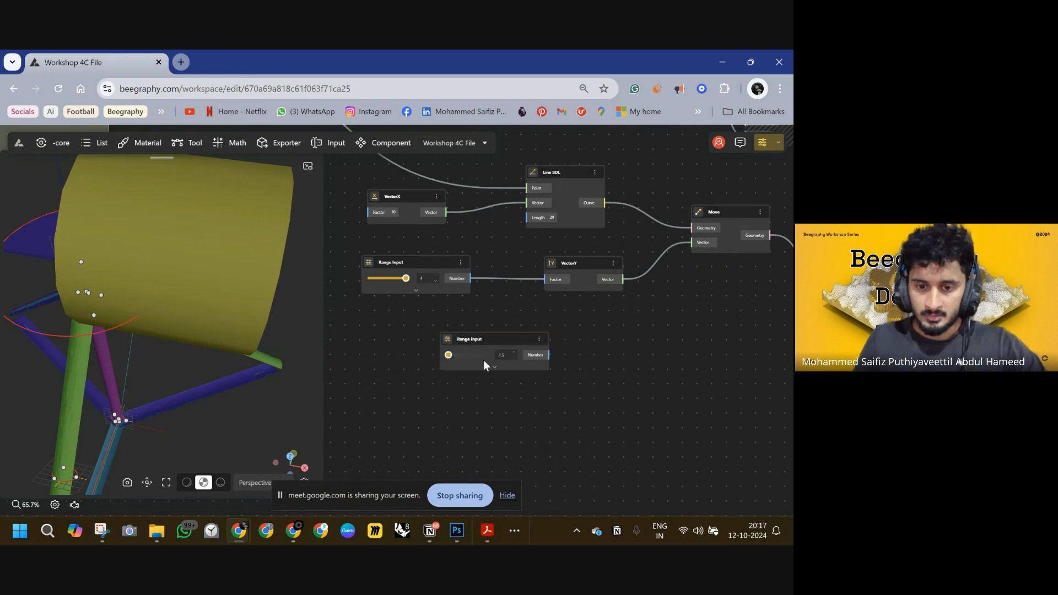
Rename the new Range Input as void size.
double_click(469, 339)
type("w")
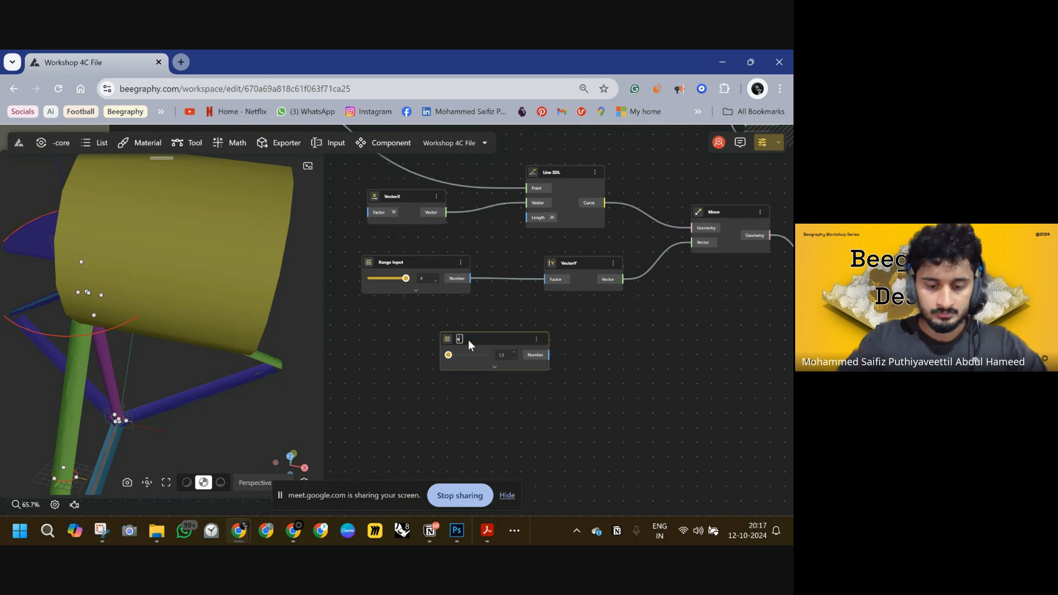
type("oid rize")
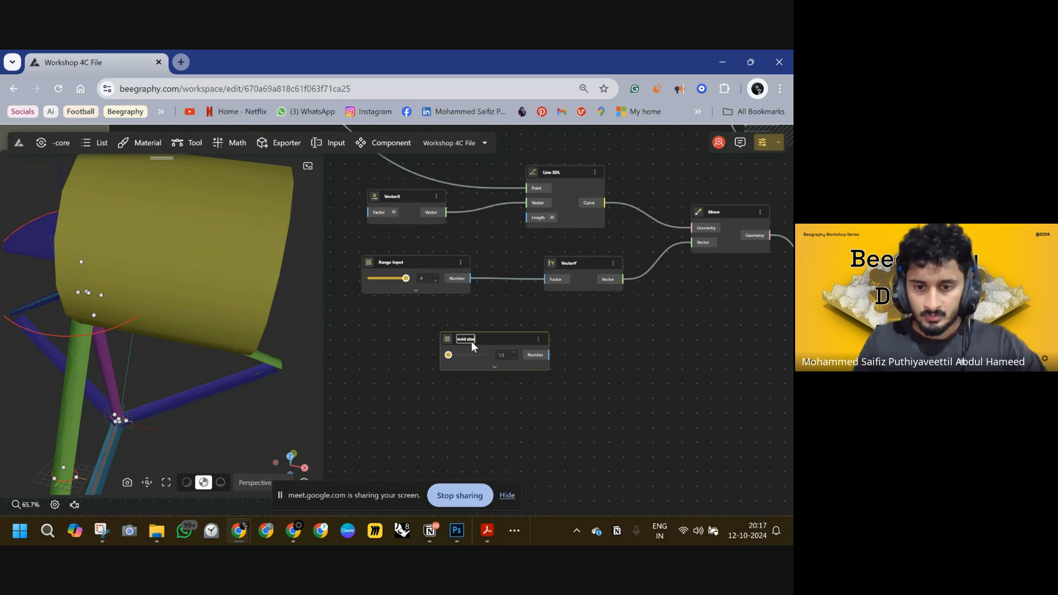
left_click(491, 388)
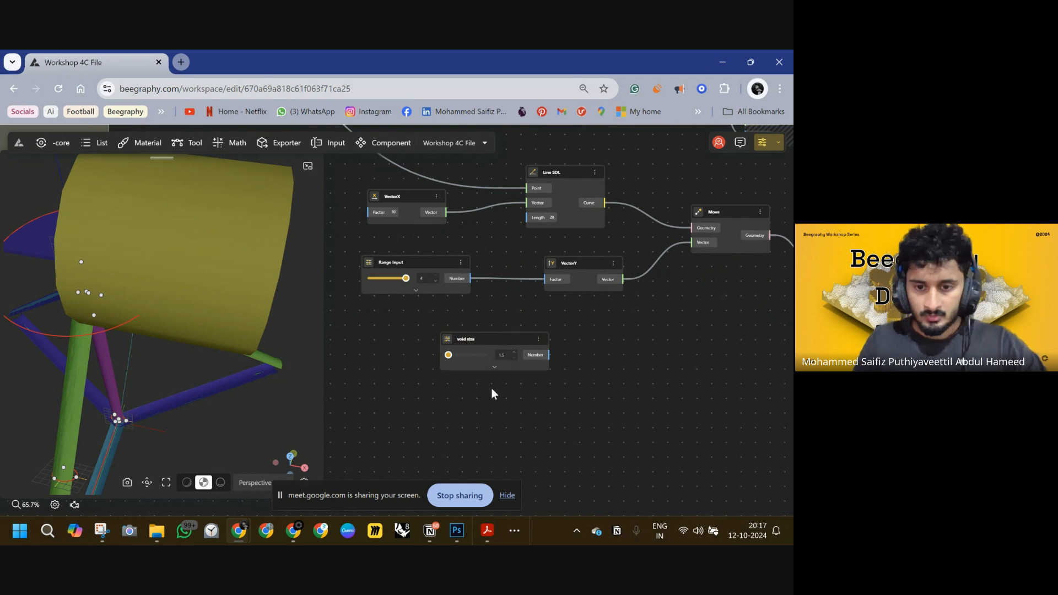
Rename the first Range Input as void move.
double_click(392, 263)
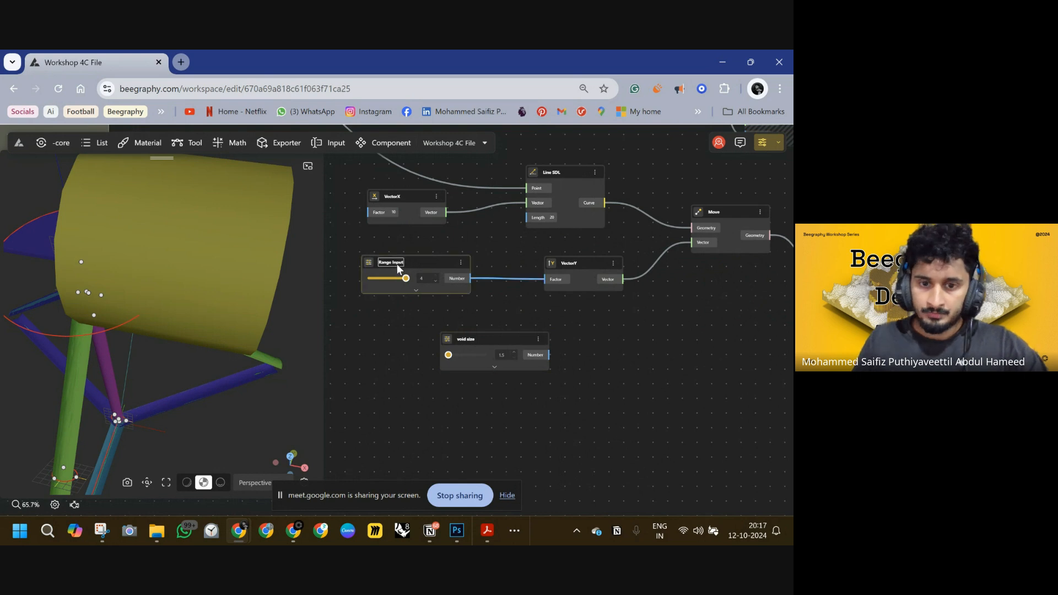
key("ctrl+a")
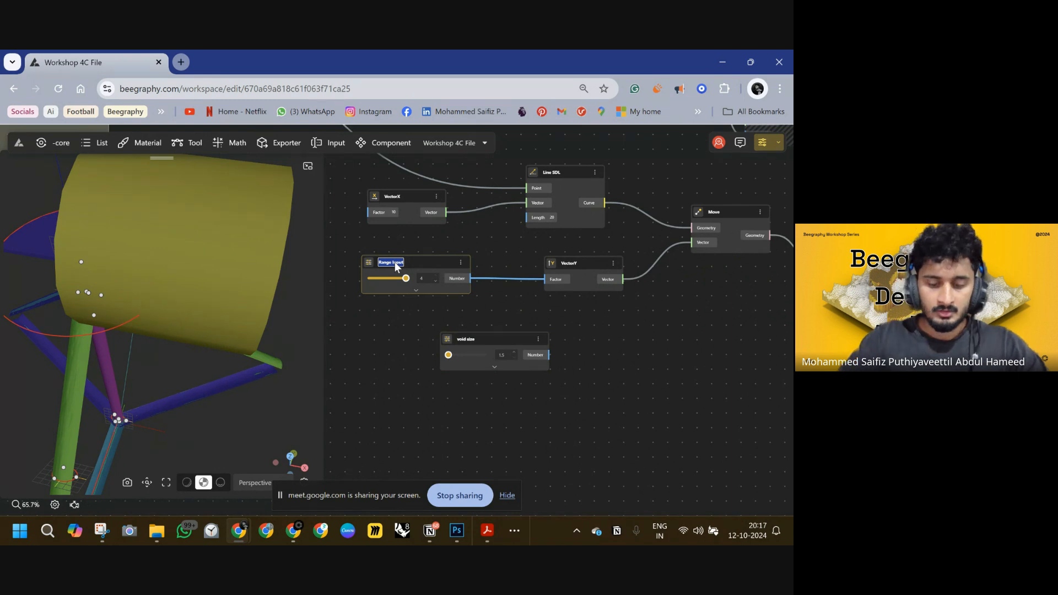
type("id move")
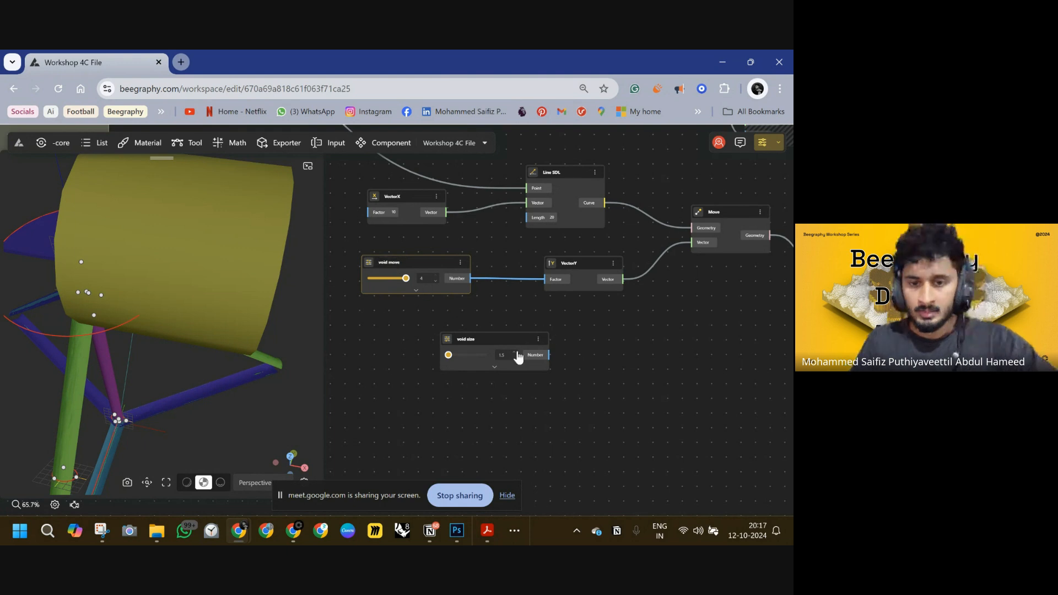
Wire the void size input into the Pipe node's Radius and nudge its slider slightly.
left_click_drag(498, 337, 418, 315)
scroll(444, 365, "down", 3)
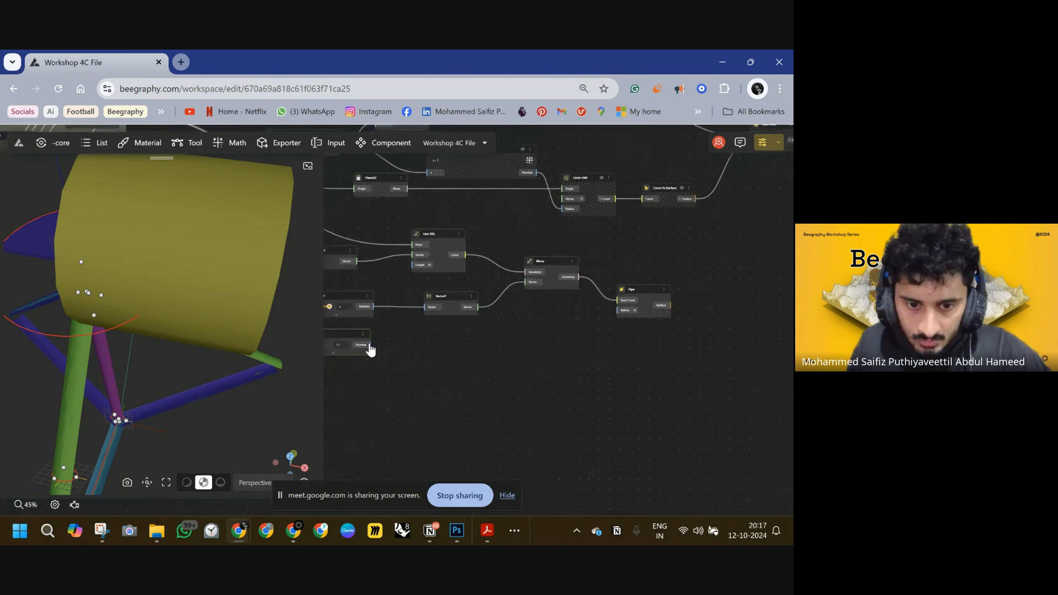
left_click_drag(371, 344, 620, 310)
scroll(511, 386, "left", 4)
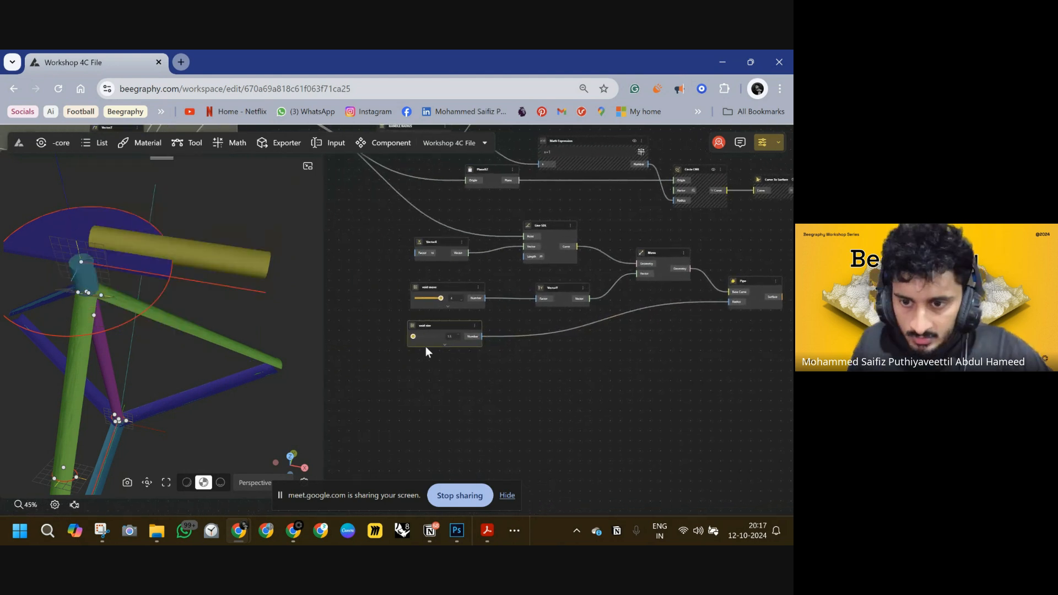
left_click_drag(413, 336, 416, 337)
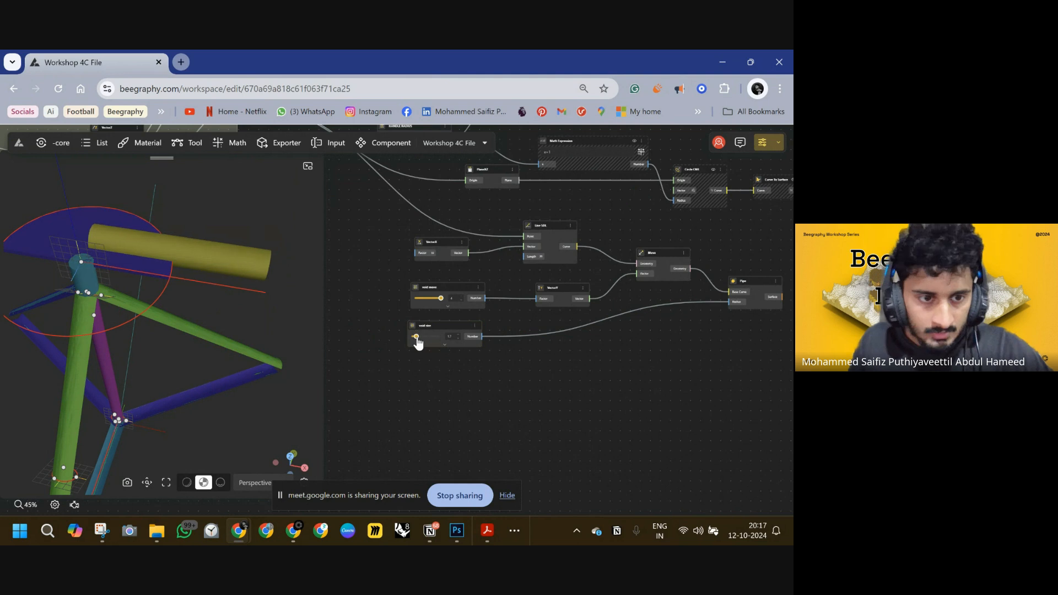
left_click_drag(296, 283, 263, 273)
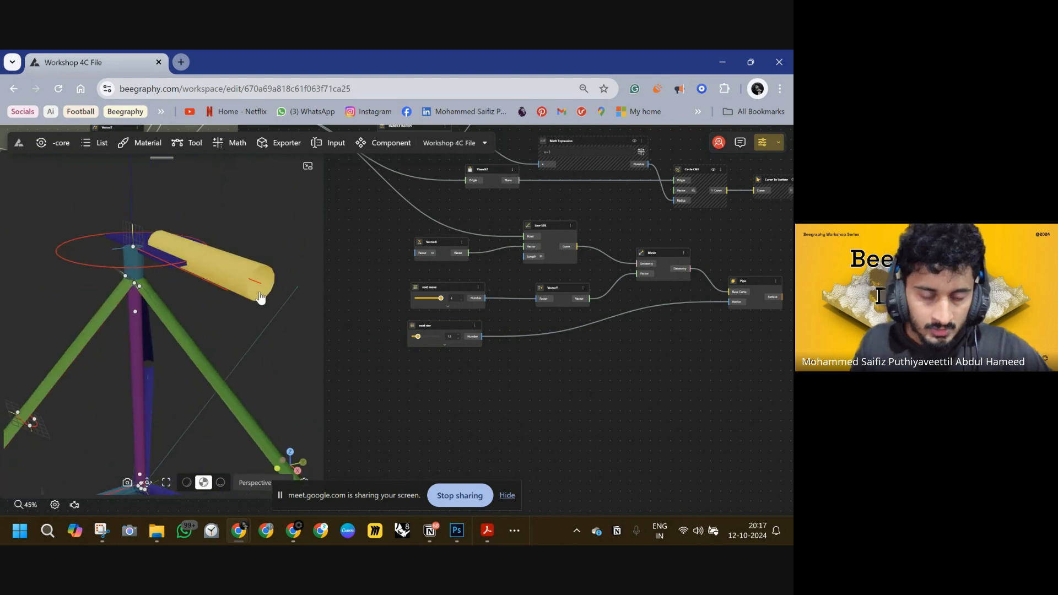
Add a Cap node and connect the Pipe's surface output to it.
scroll(606, 358, "right", 5)
double_click(572, 302)
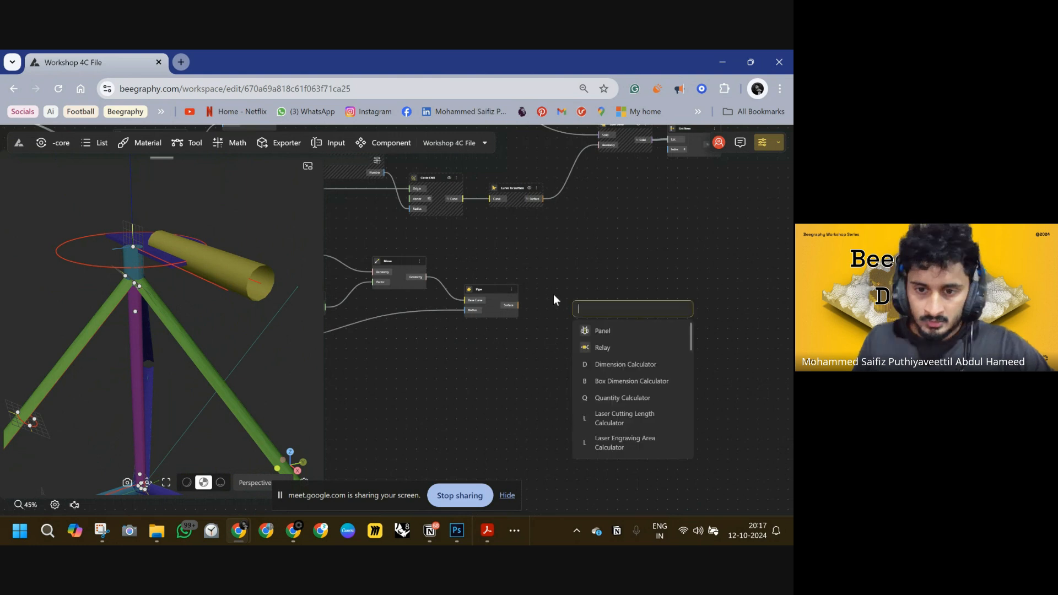
type("cap")
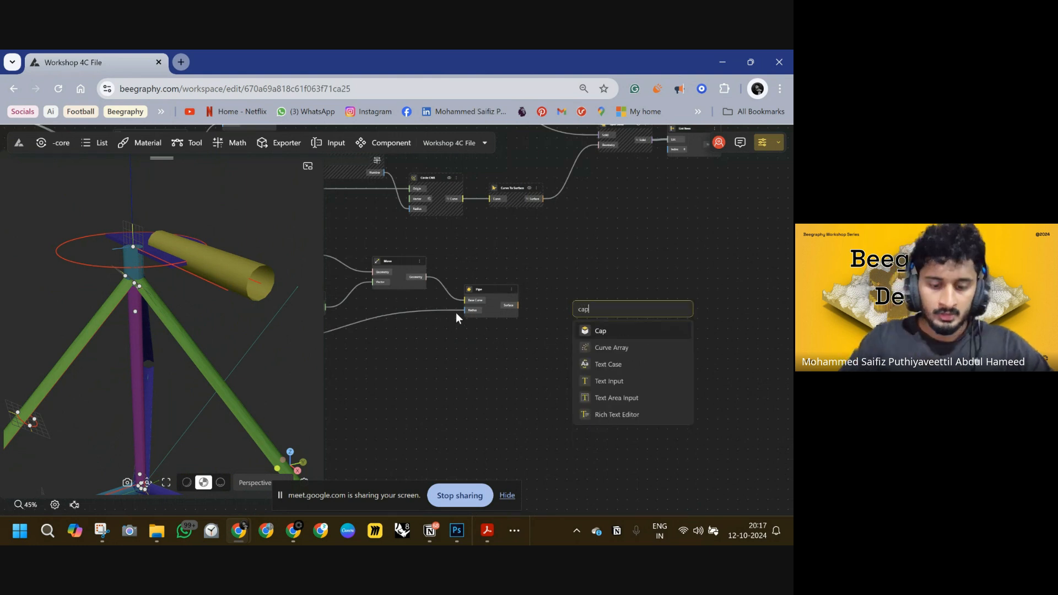
left_click(597, 331)
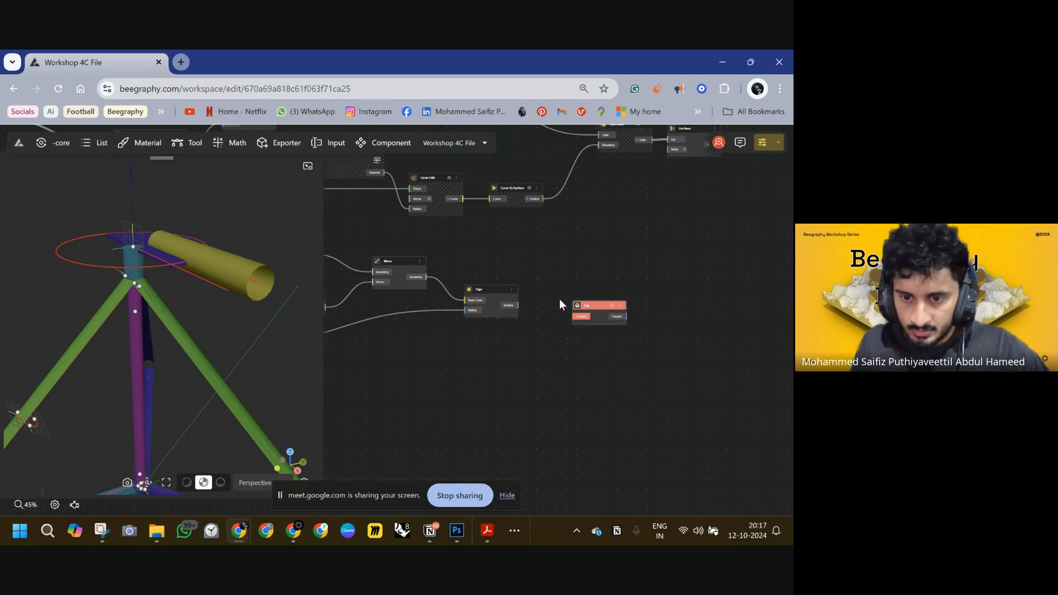
left_click_drag(583, 302, 558, 302)
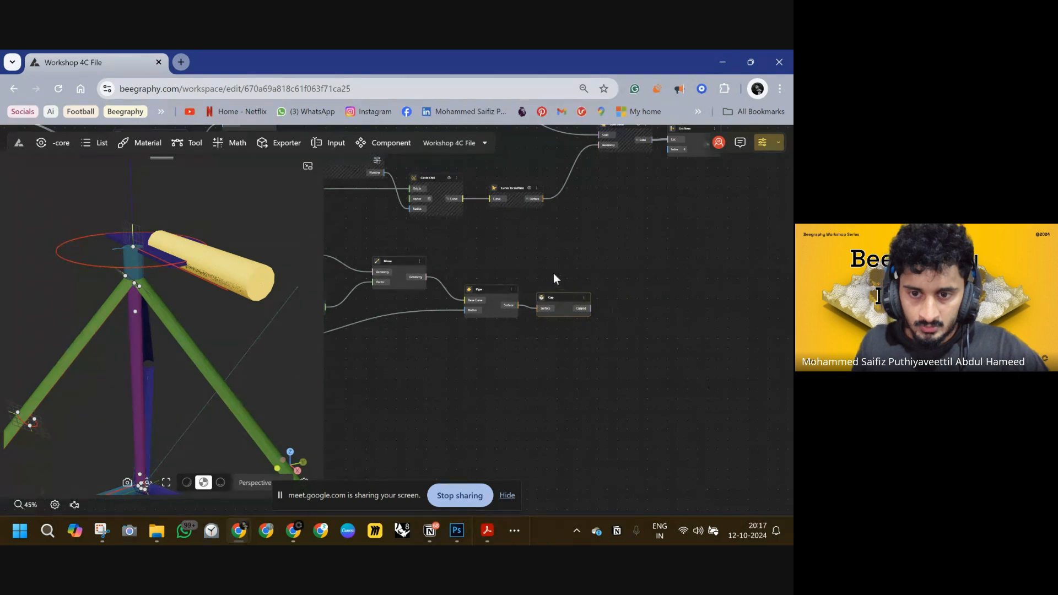
Select the Move and Pipe nodes and hide their previews so only the capped pipe shows.
left_click_drag(519, 255, 385, 336)
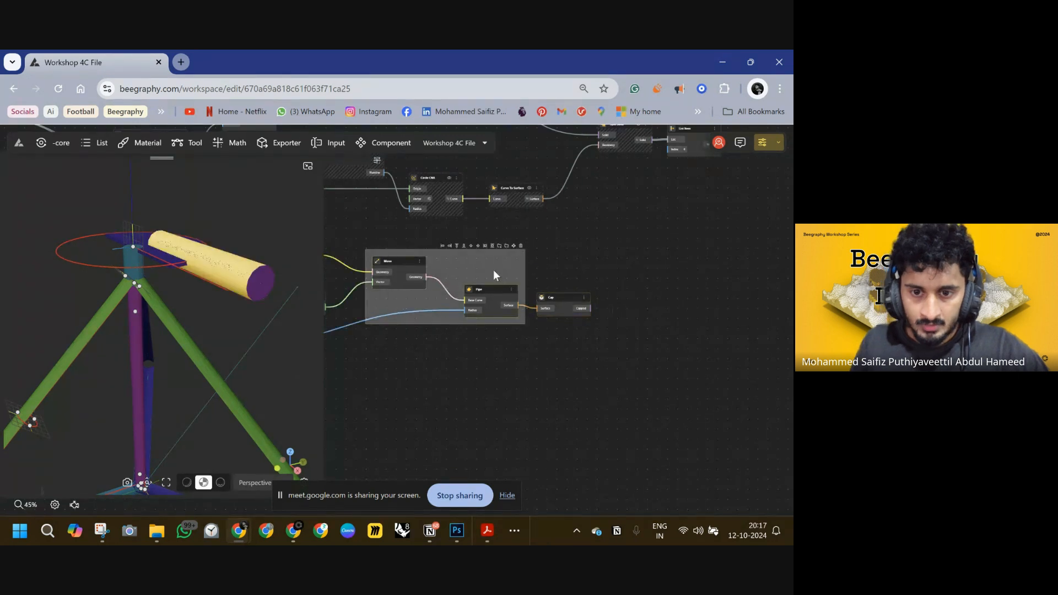
right_click(510, 293)
left_click(523, 307)
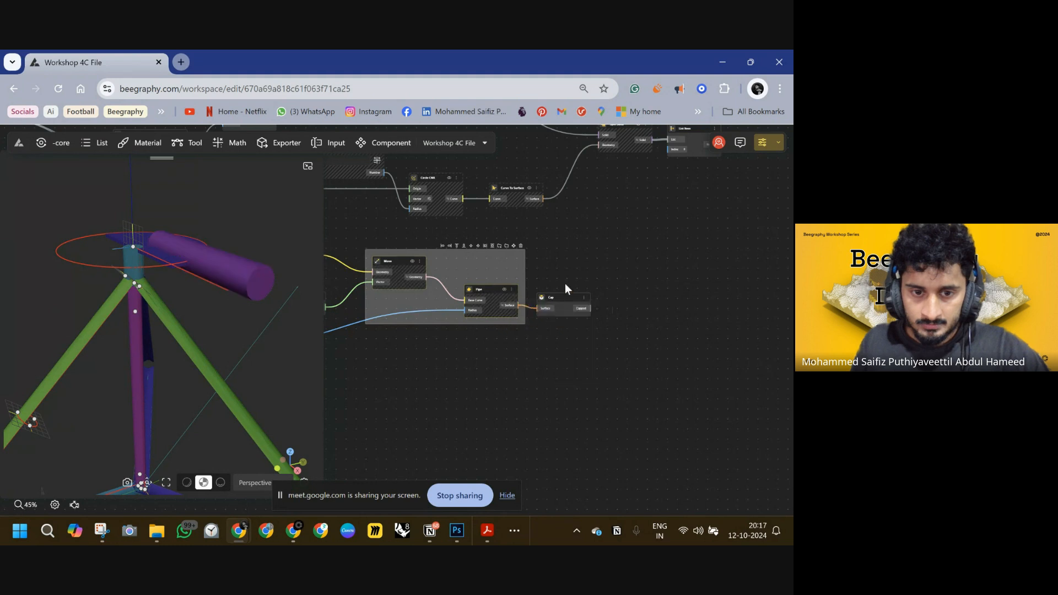
left_click(565, 284)
right_click_drag(606, 299, 501, 314)
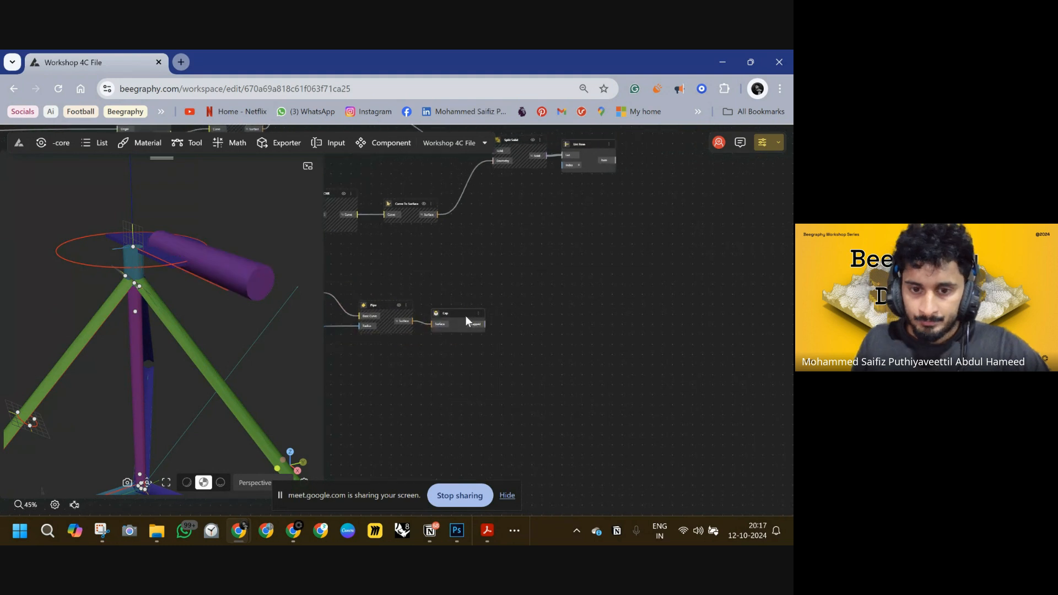
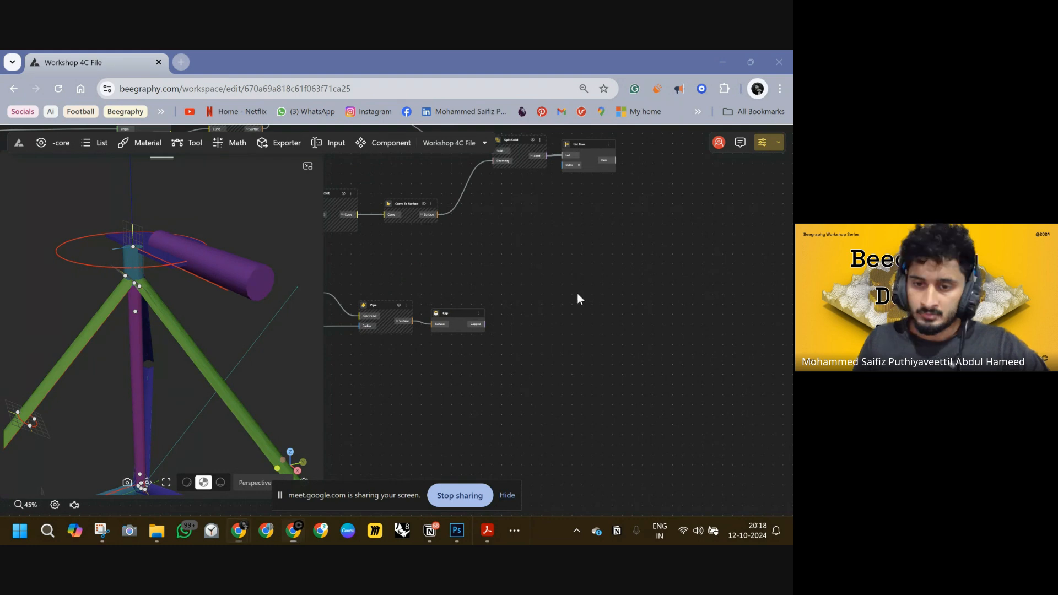
Add a Solid Difference node that subtracts the capped pipe from the List Item solid, and hide the Cap preview.
right_click_drag(641, 285, 589, 350)
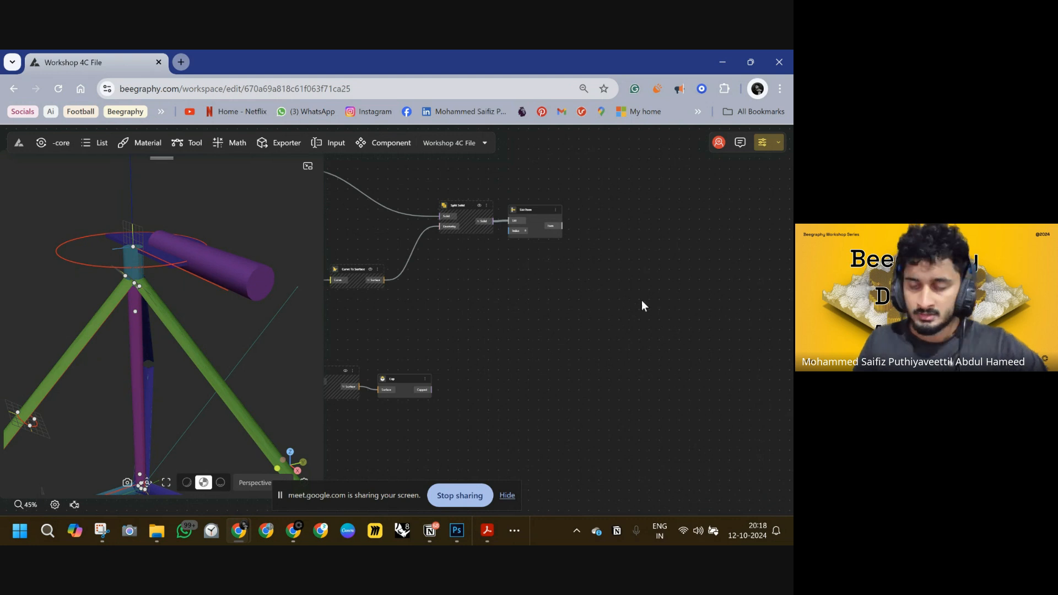
double_click(670, 305)
type("solid")
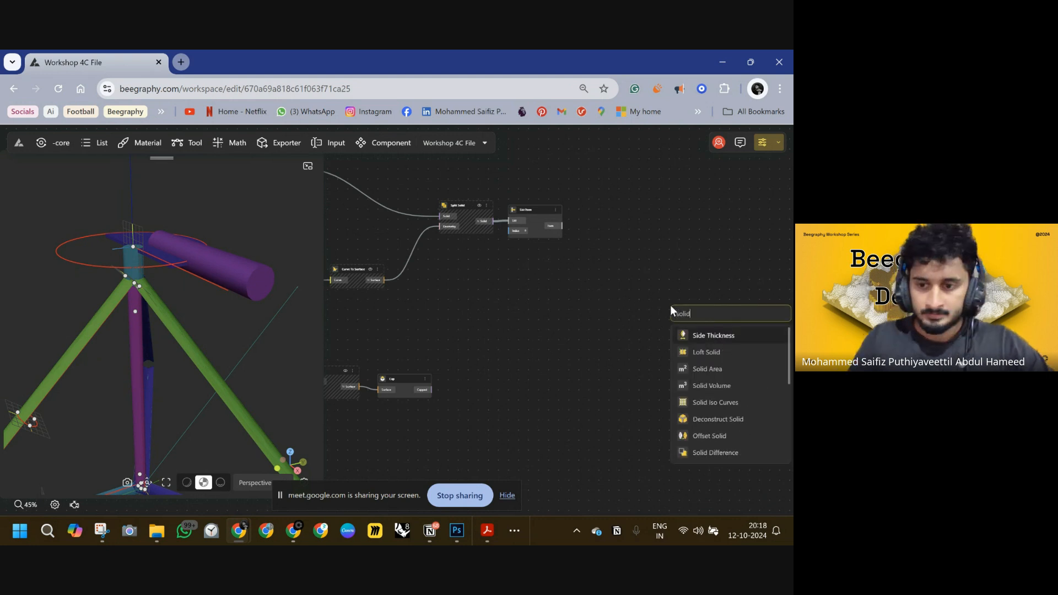
left_click(716, 453)
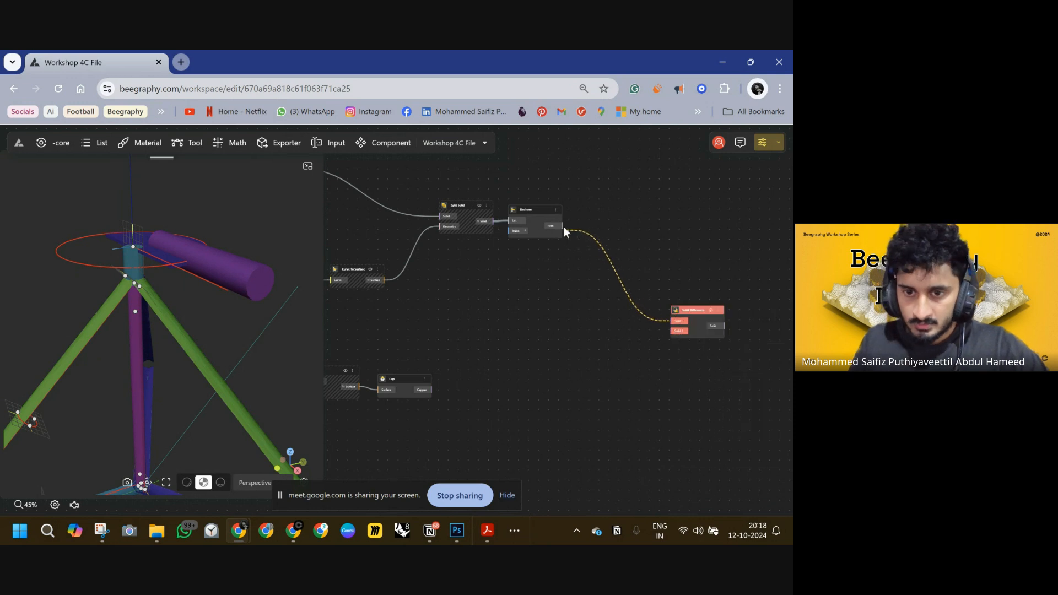
left_click_drag(563, 225, 432, 389)
left_click(425, 380)
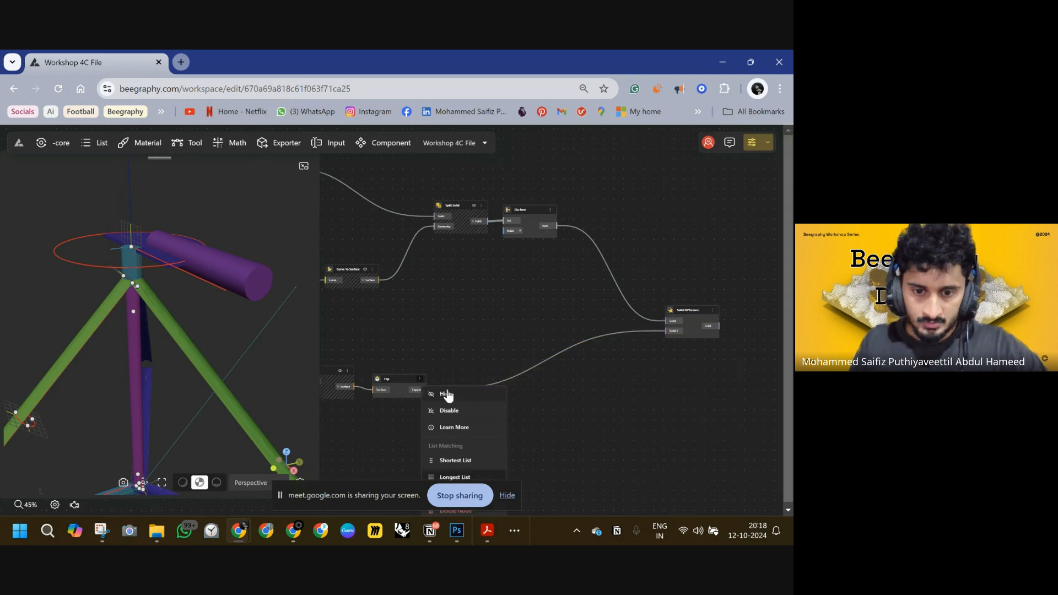
left_click(445, 395)
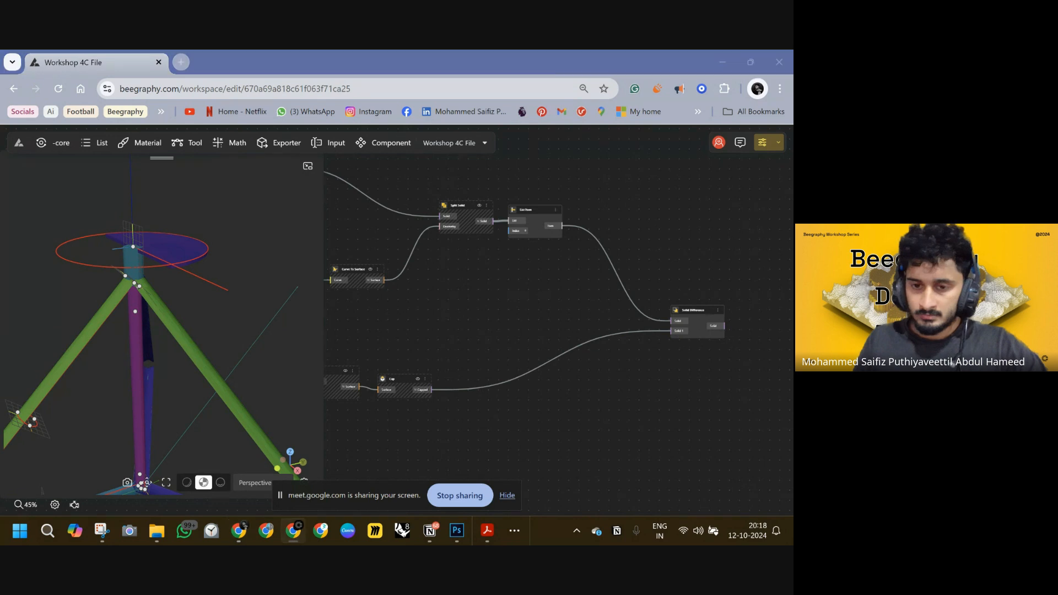
Toggle the List Item node's preview off.
left_click_drag(705, 313, 656, 254)
scroll(657, 254, "up", 5)
left_click_drag(516, 263, 558, 274)
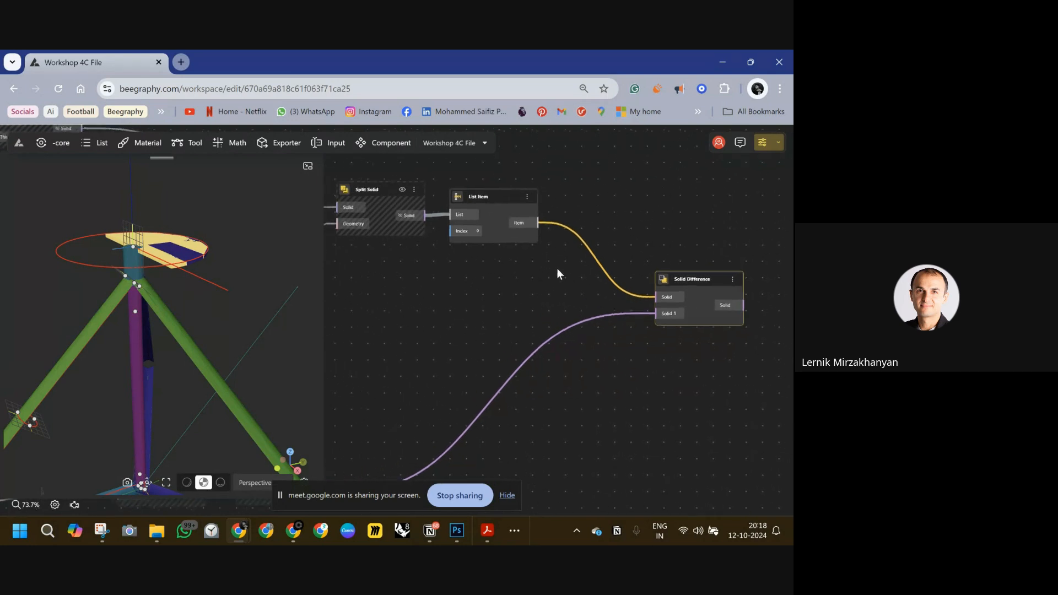
left_click(532, 196)
left_click(537, 239)
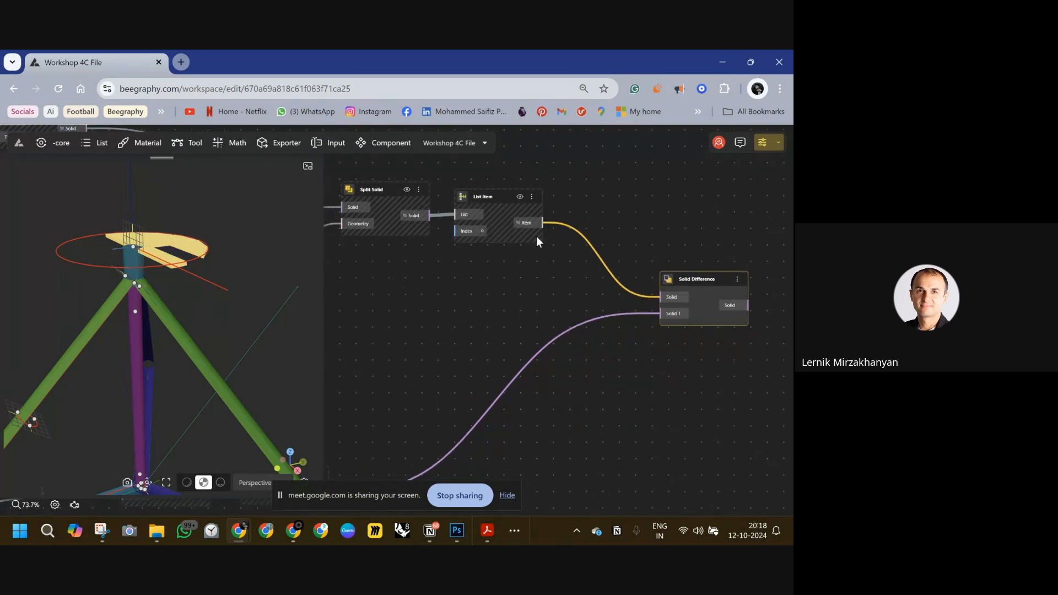
left_click(437, 255)
Set the HANDLE THICKNESS slider to 0.9.
left_click_drag(283, 262, 262, 302)
scroll(415, 329, "down", 1)
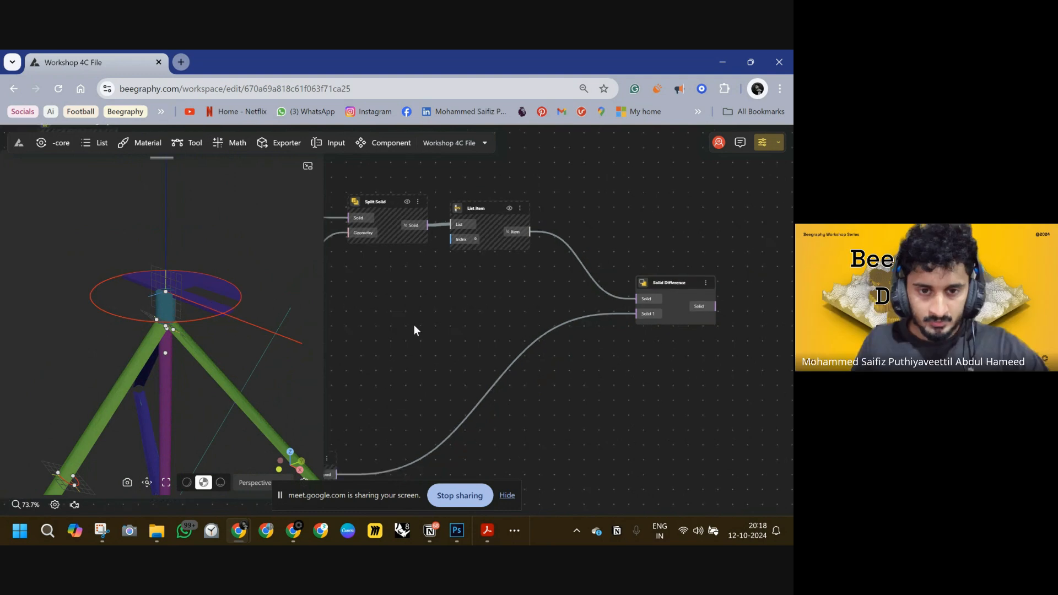
scroll(414, 330, "down", 5)
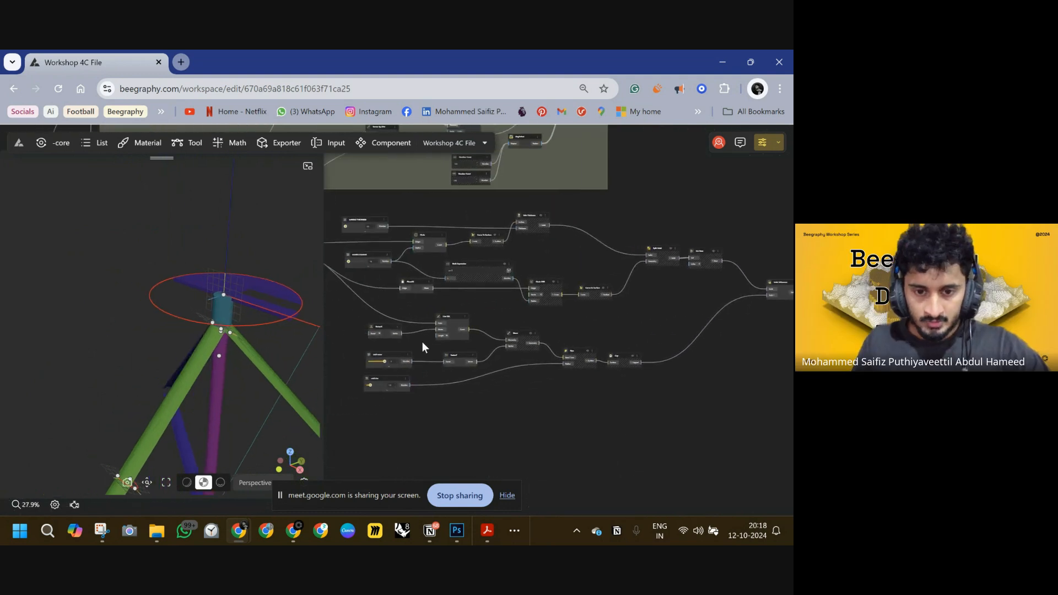
scroll(423, 346, "up", 6)
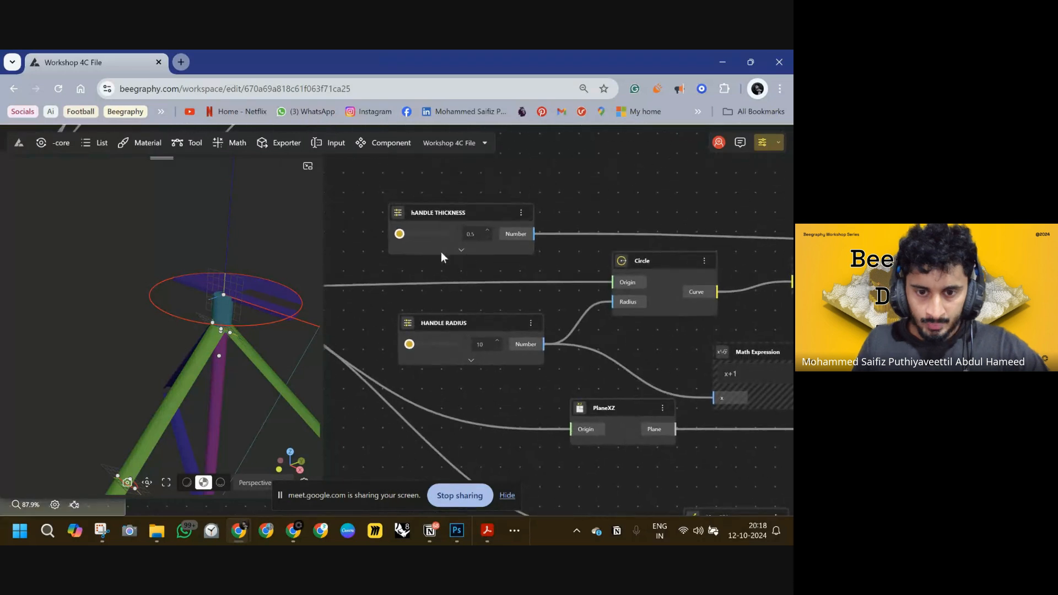
left_click_drag(400, 234, 413, 236)
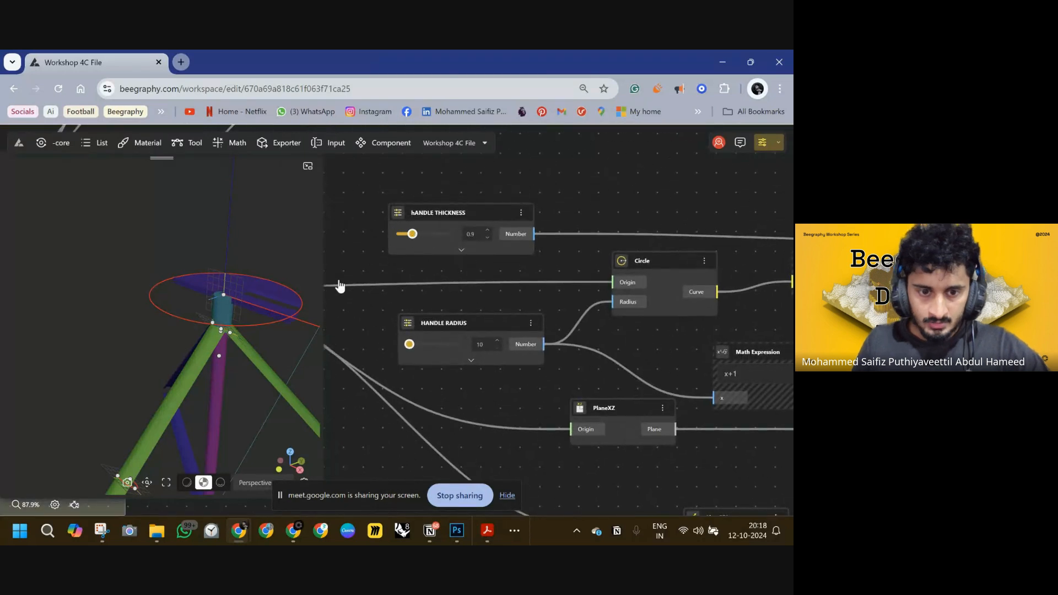
left_click_drag(265, 296, 236, 260)
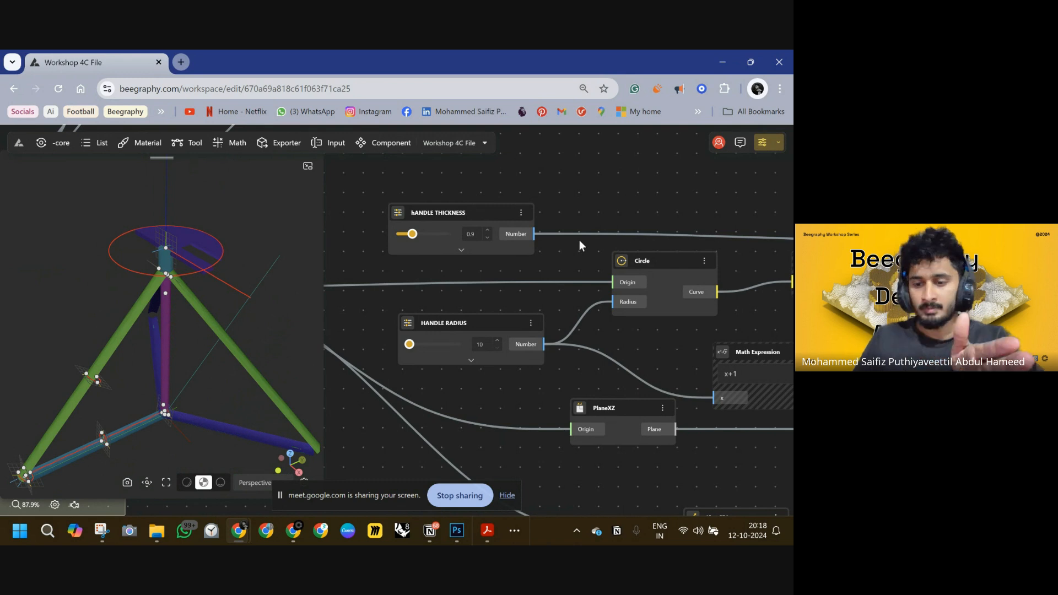
Orbit the model and pan across the node graph to inspect the whole cane and its inputs.
scroll(580, 240, "down", 10)
right_click_drag(590, 273, 512, 257)
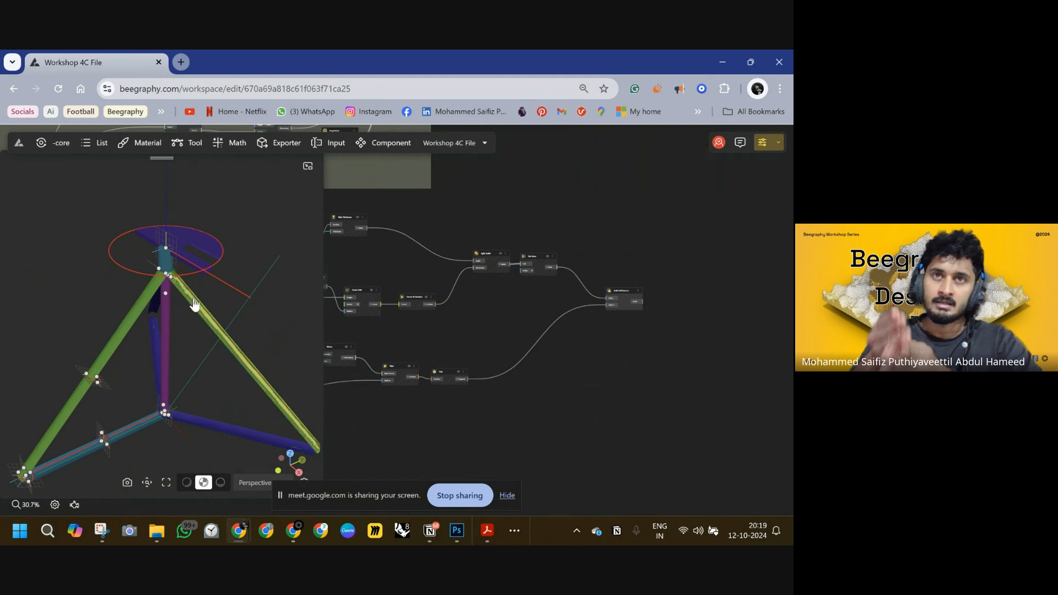
right_click_drag(252, 375, 230, 274)
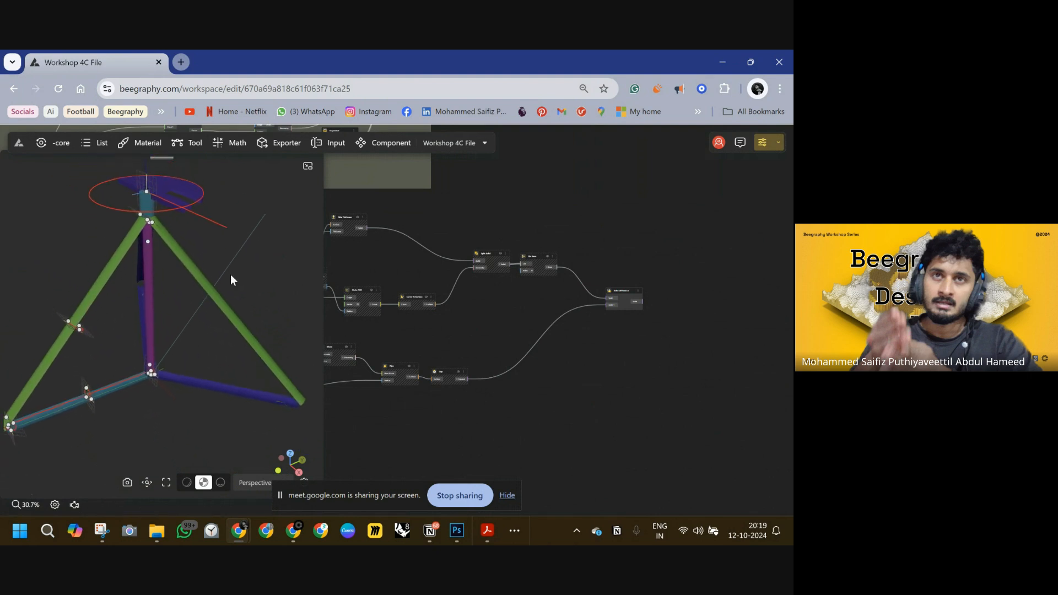
left_click_drag(234, 401, 189, 344)
scroll(383, 350, "down", 6)
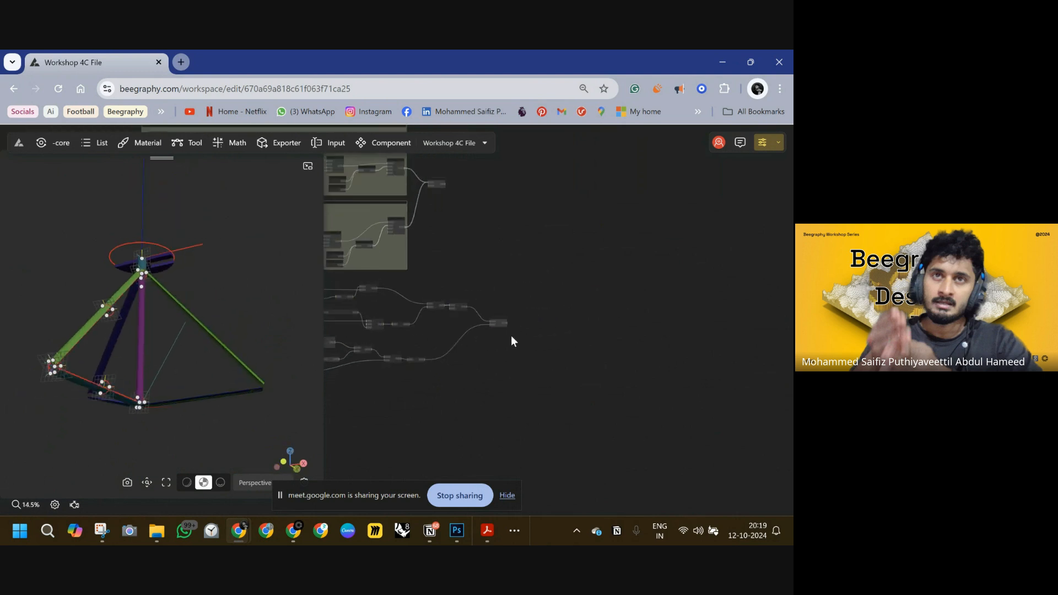
scroll(461, 349, "up", 13)
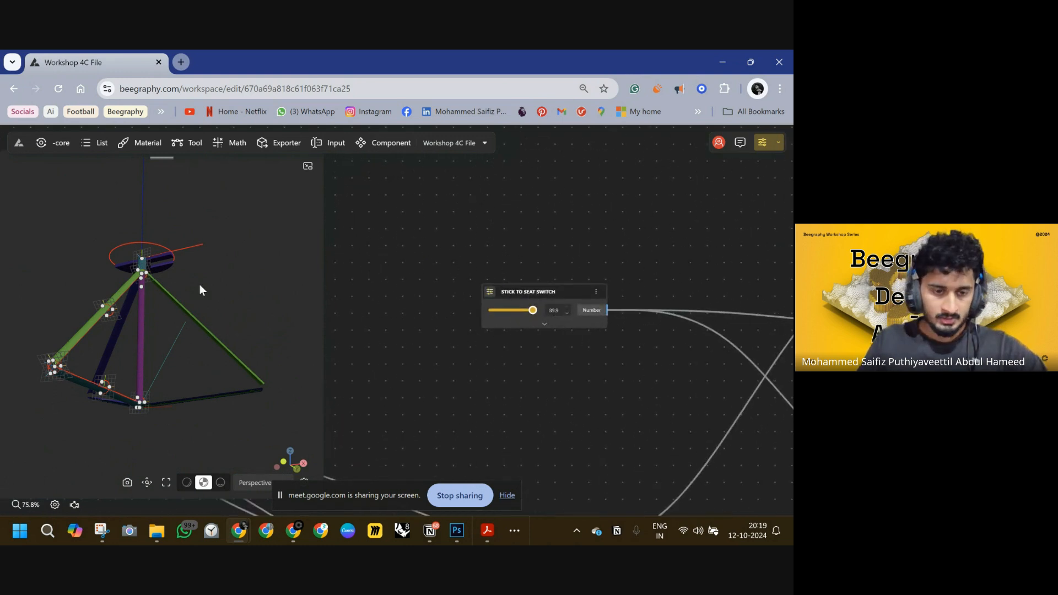
left_click_drag(199, 285, 127, 246)
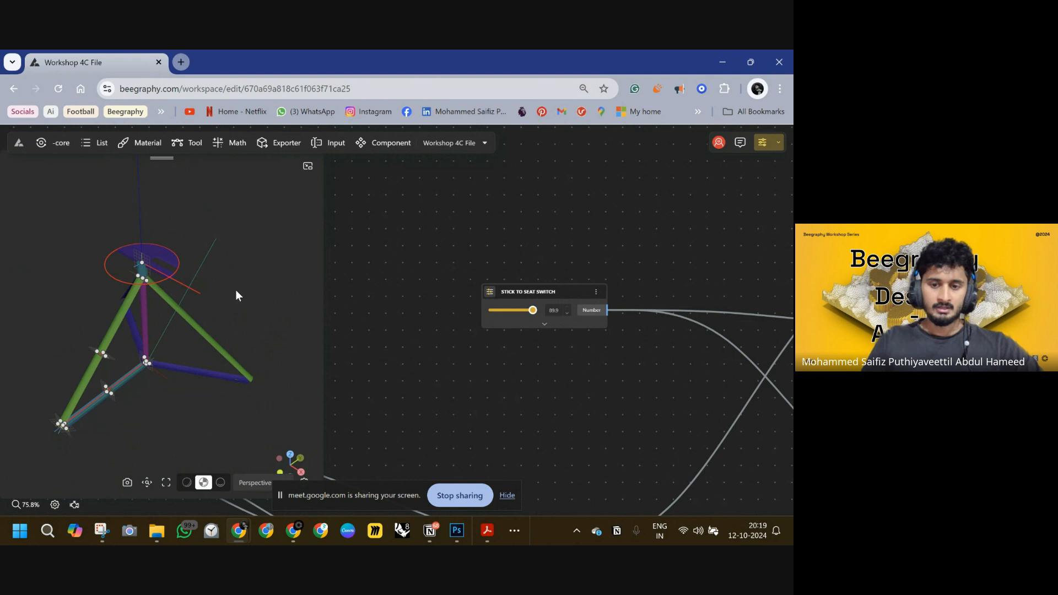
scroll(606, 335, "down", 3)
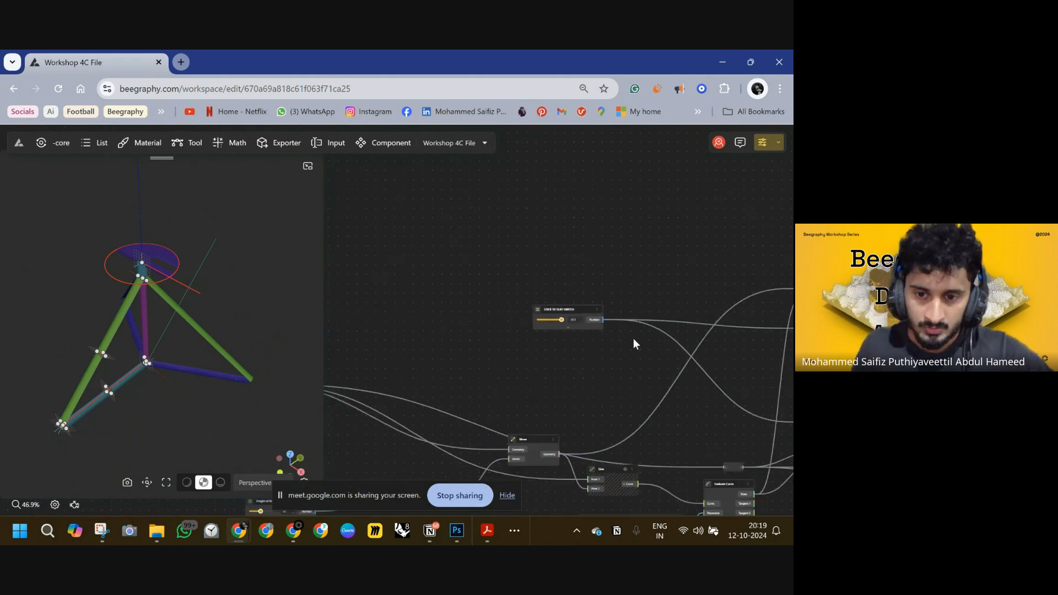
scroll(633, 339, "down", 3)
right_click_drag(633, 338, 446, 303)
right_click_drag(780, 329, 529, 304)
right_click_drag(686, 300, 433, 295)
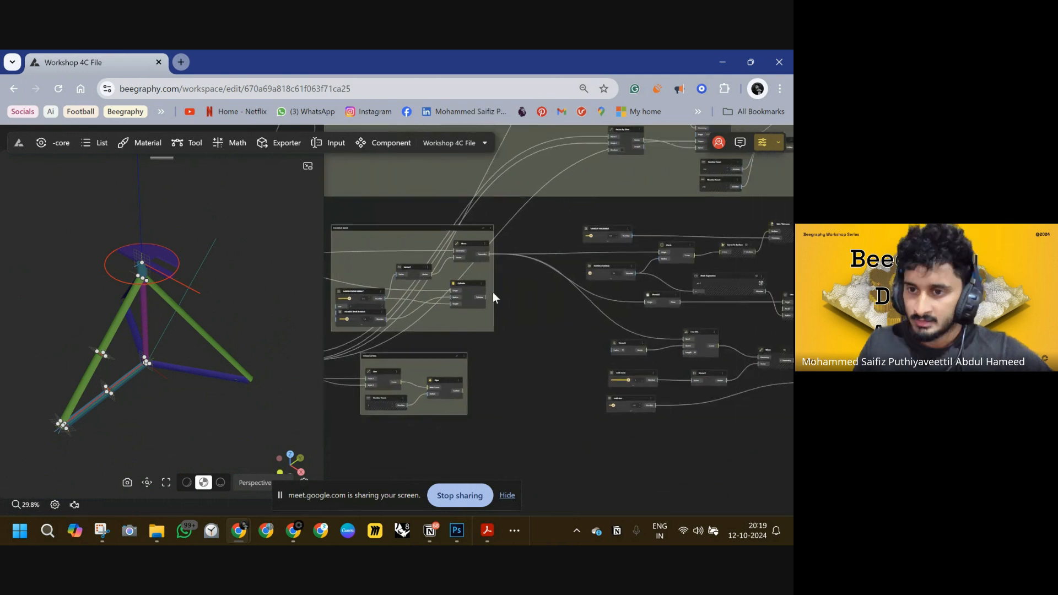
right_click_drag(700, 284, 496, 298)
right_click_drag(775, 288, 516, 302)
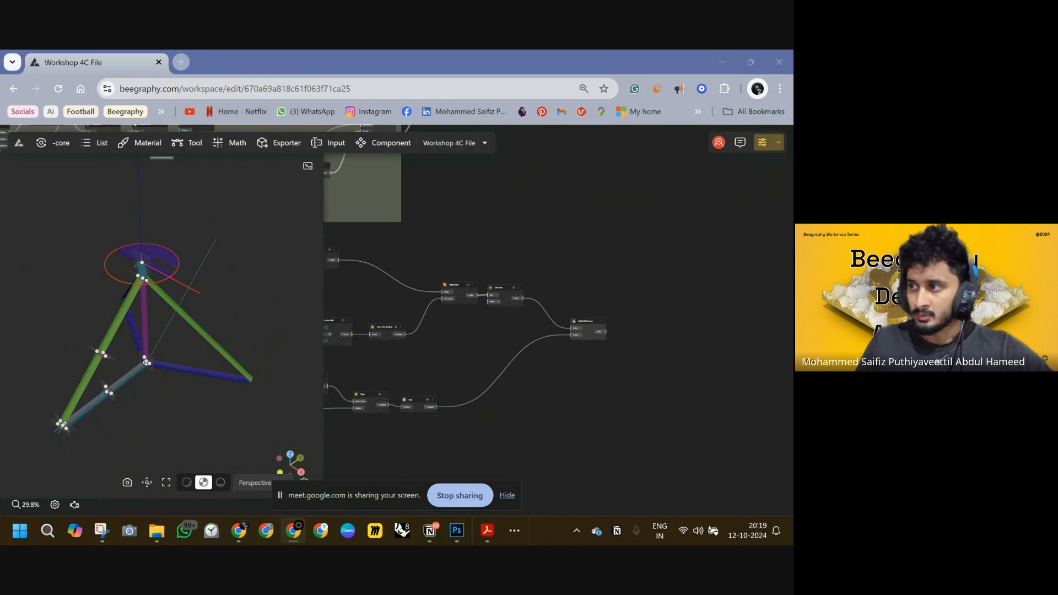
right_click_drag(662, 327, 475, 326)
scroll(575, 325, "up", 3)
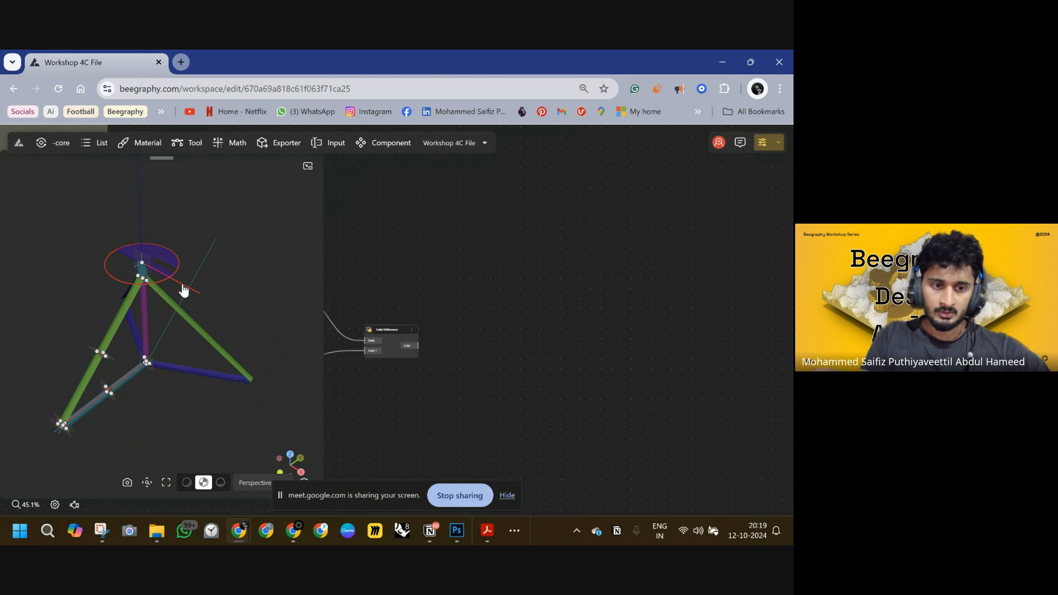
left_click_drag(452, 347, 531, 365)
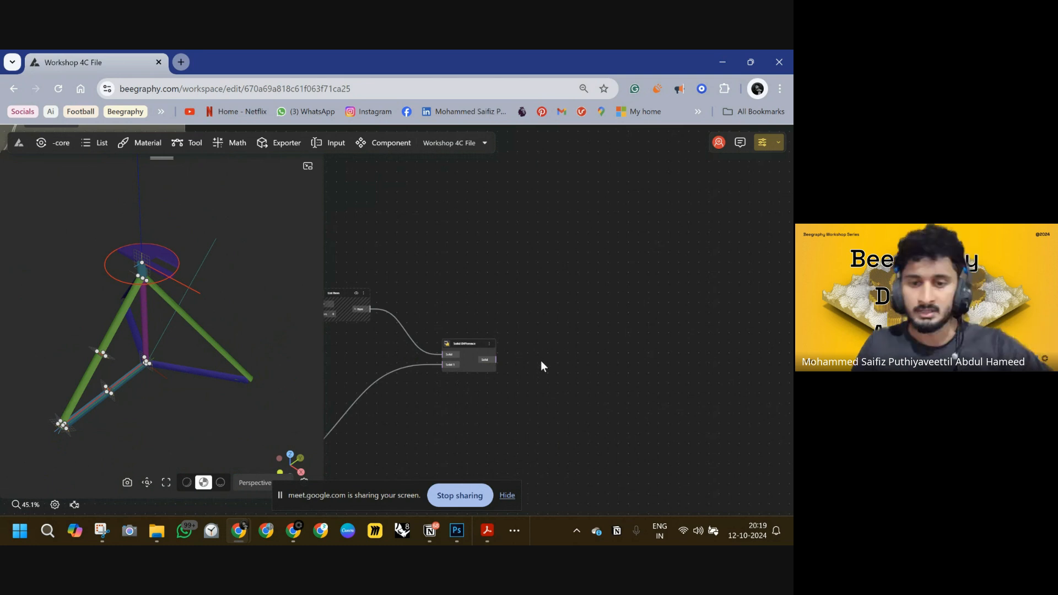
scroll(527, 318, "up", 5)
double_click(541, 328)
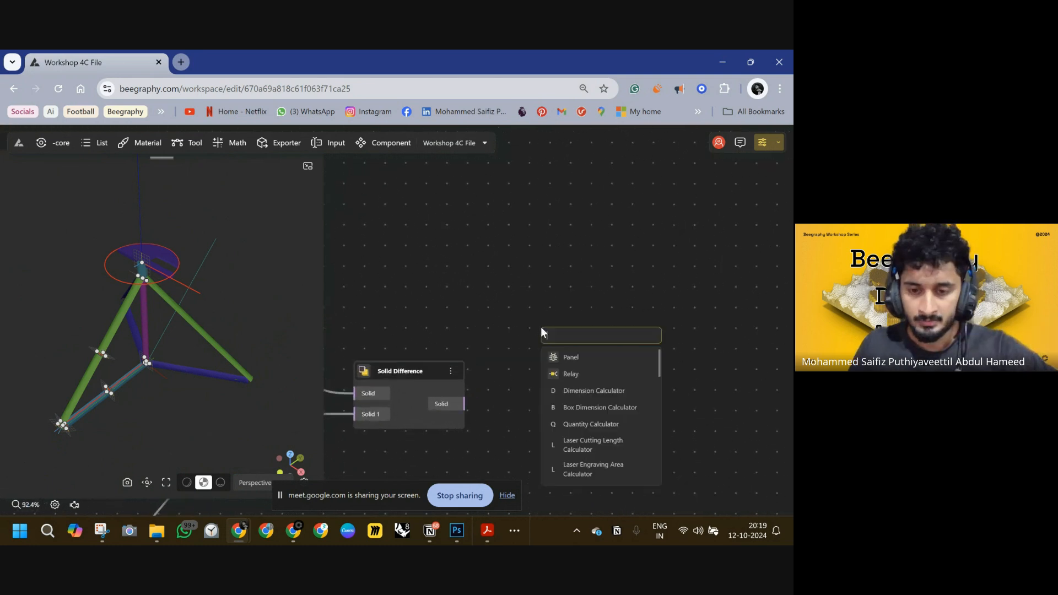
type("rotat")
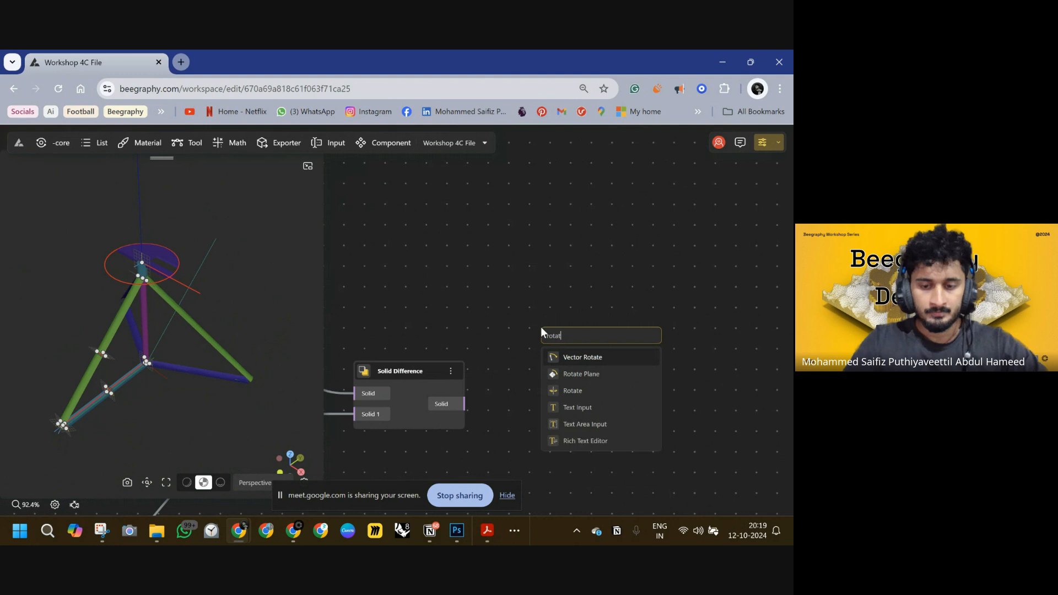
left_click(586, 361)
left_click_drag(624, 330, 741, 262)
scroll(518, 377, "down", 3)
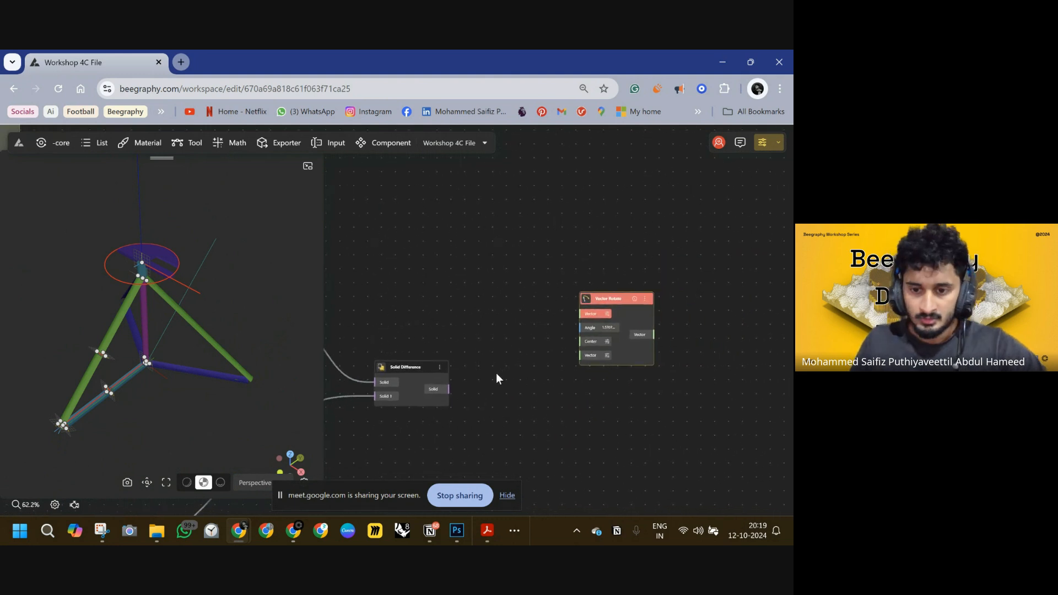
right_click_drag(568, 320, 668, 317)
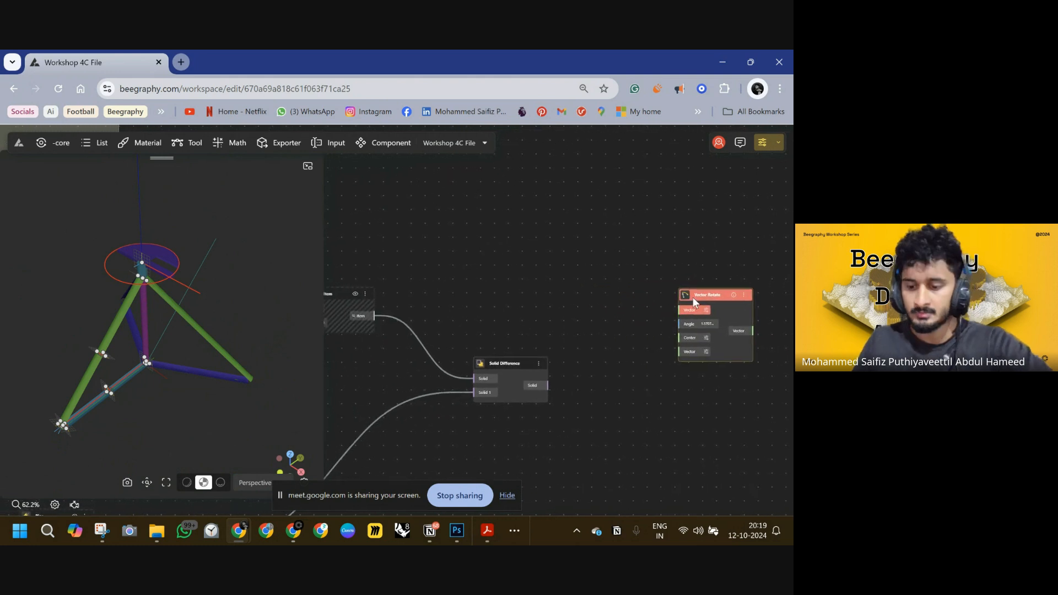
key("Delete")
Add a Rotate node and feed the Solid Difference result into its Geometry input.
double_click(663, 303)
type("rotat")
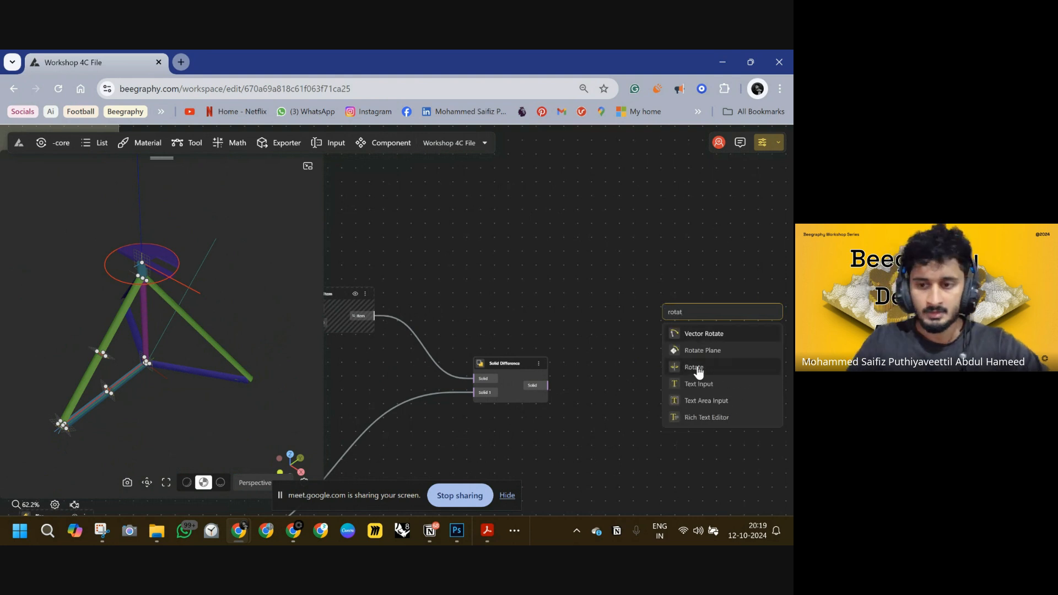
left_click(696, 369)
mouse_move(689, 311)
left_mouse_down()
mouse_move(640, 304)
mouse_move(548, 386)
left_mouse_up()
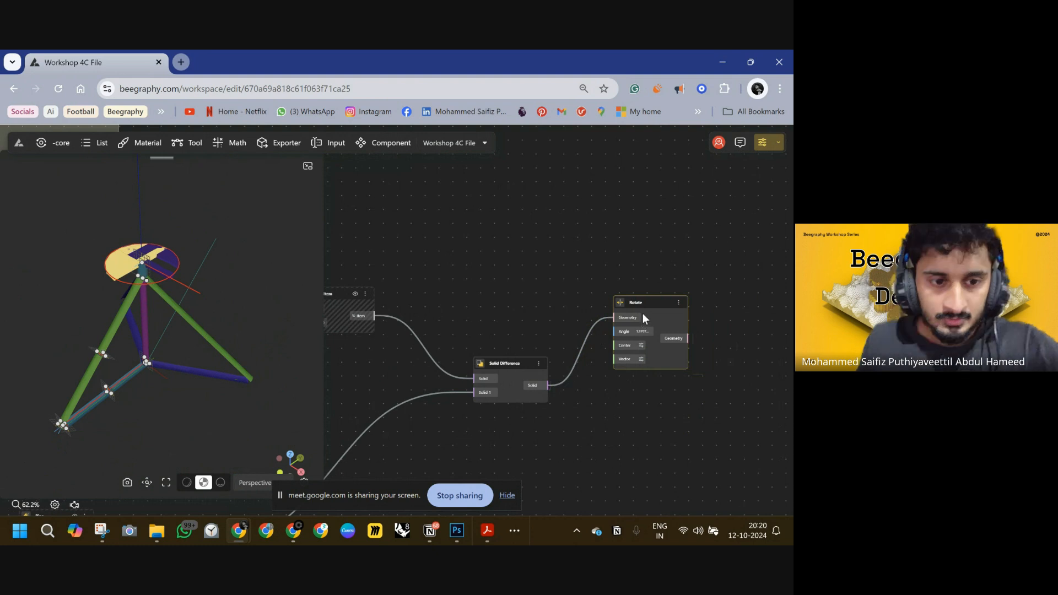
left_click_drag(647, 304, 670, 307)
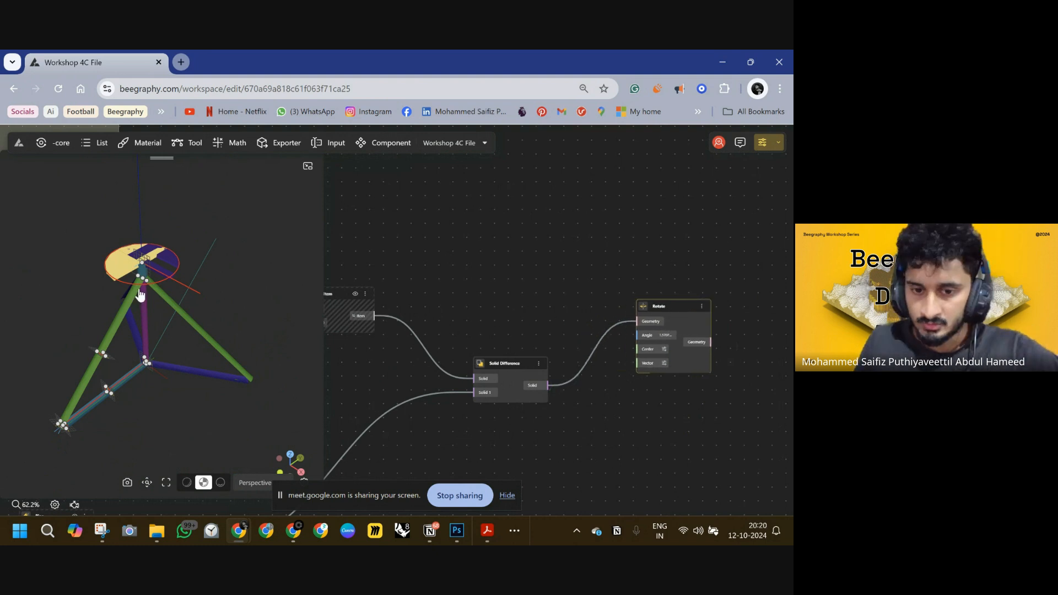
Inspect the rotated seat in the viewport and the new Rotate node in the graph.
left_click(180, 285)
scroll(423, 340, "down", 10)
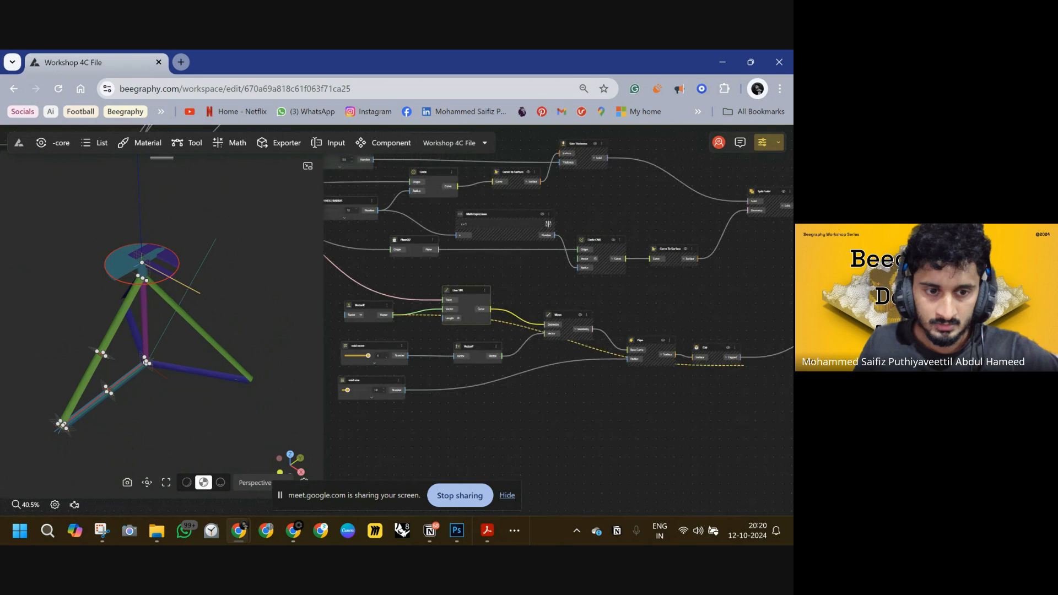
left_click_drag(745, 365, 653, 247)
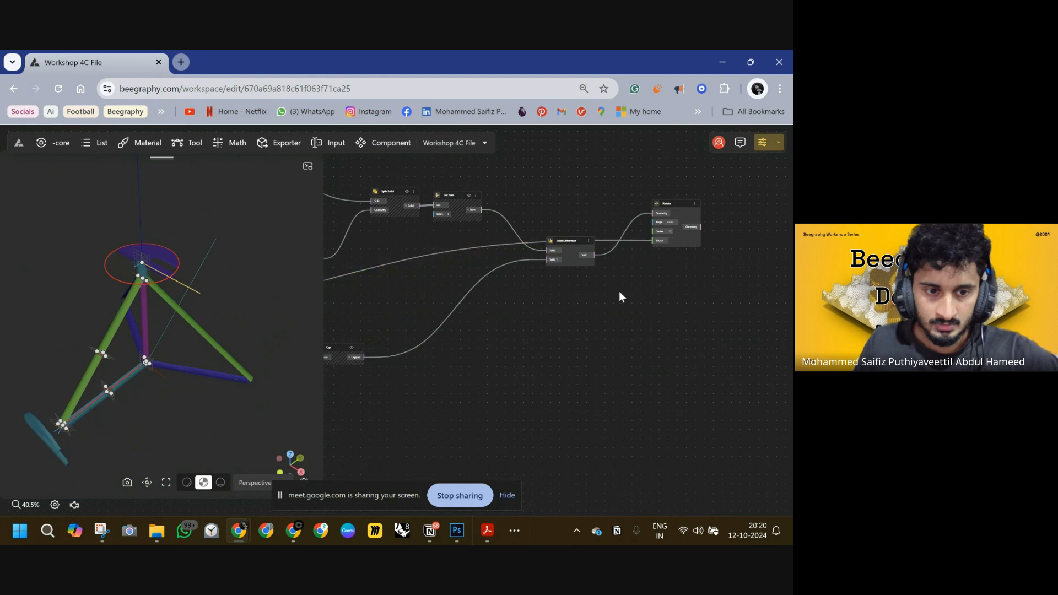
left_click_drag(619, 291, 681, 292)
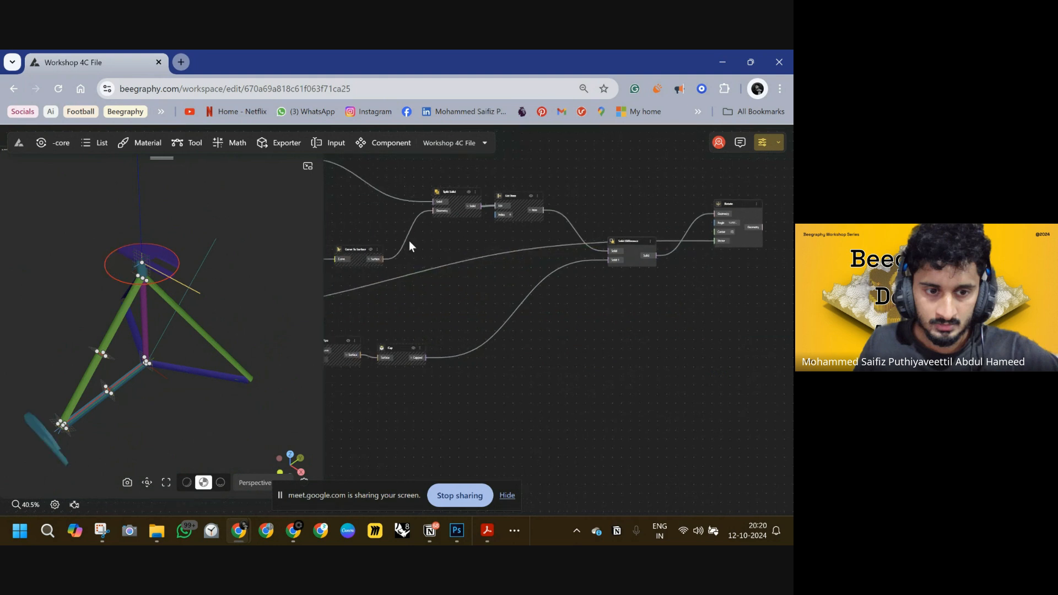
left_click(142, 267)
scroll(370, 310, "down", 10)
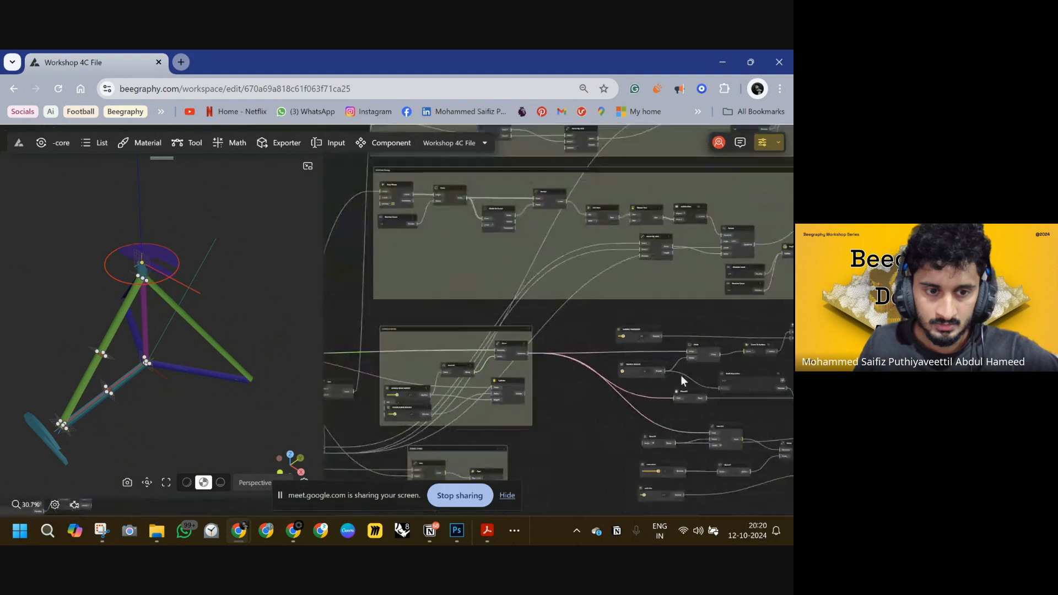
scroll(472, 288, "down", 3)
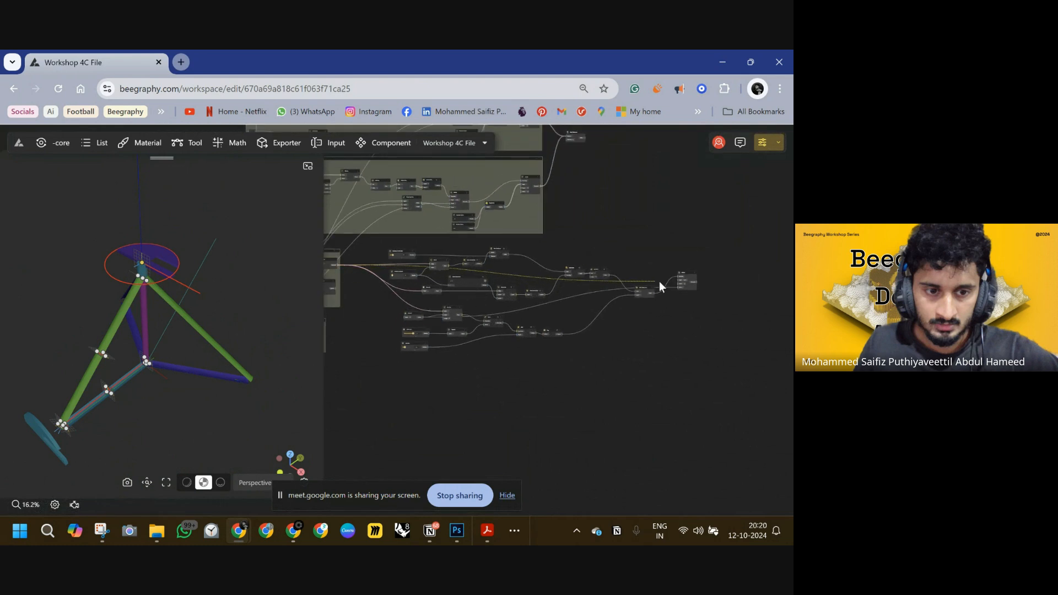
left_click_drag(659, 282, 676, 288)
scroll(701, 272, "up", 8)
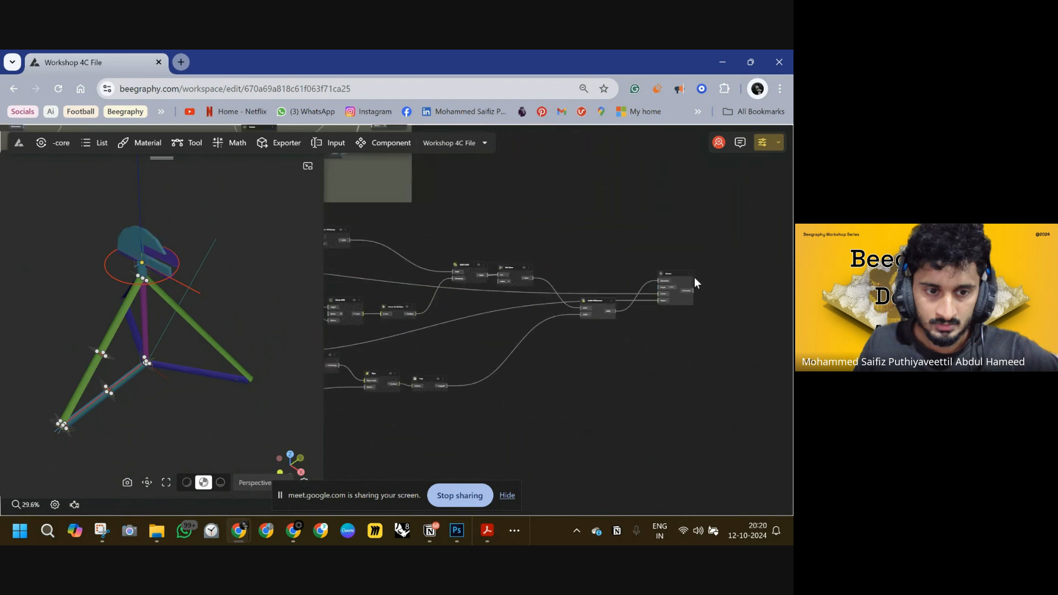
scroll(611, 305, "down", 3)
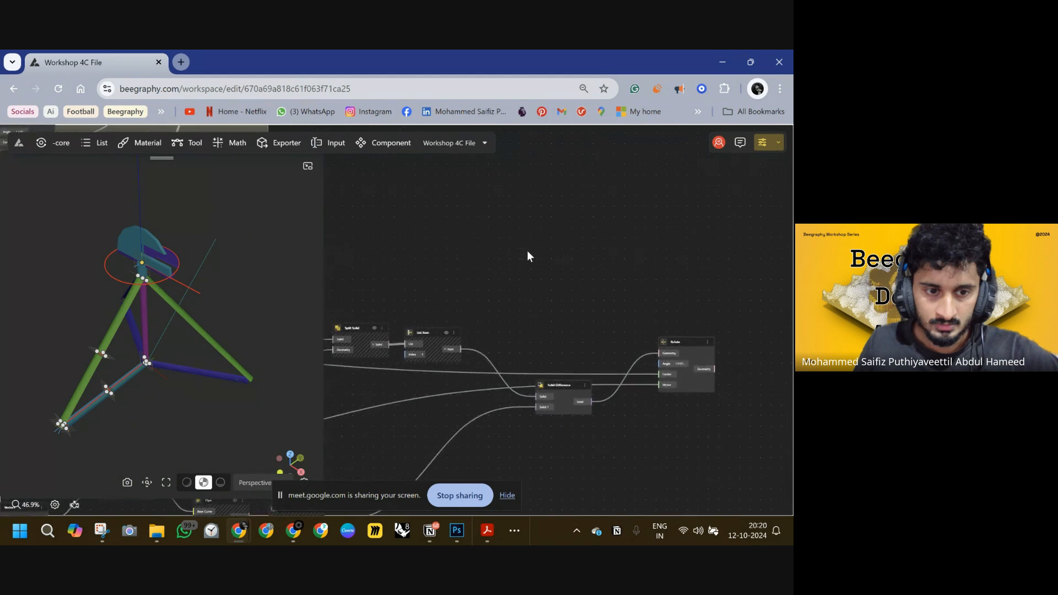
double_click(542, 271)
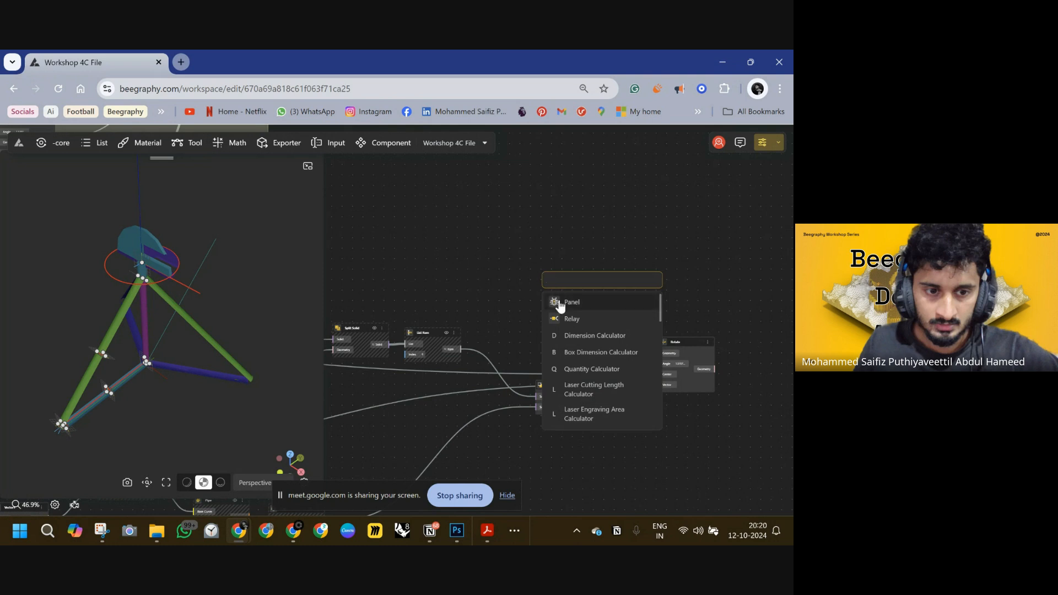
left_click(596, 306)
Zoom and pan across the node graph to locate the STICK TO SEAT SWITCH slider and the Rotate node.
scroll(583, 309, "down", 3)
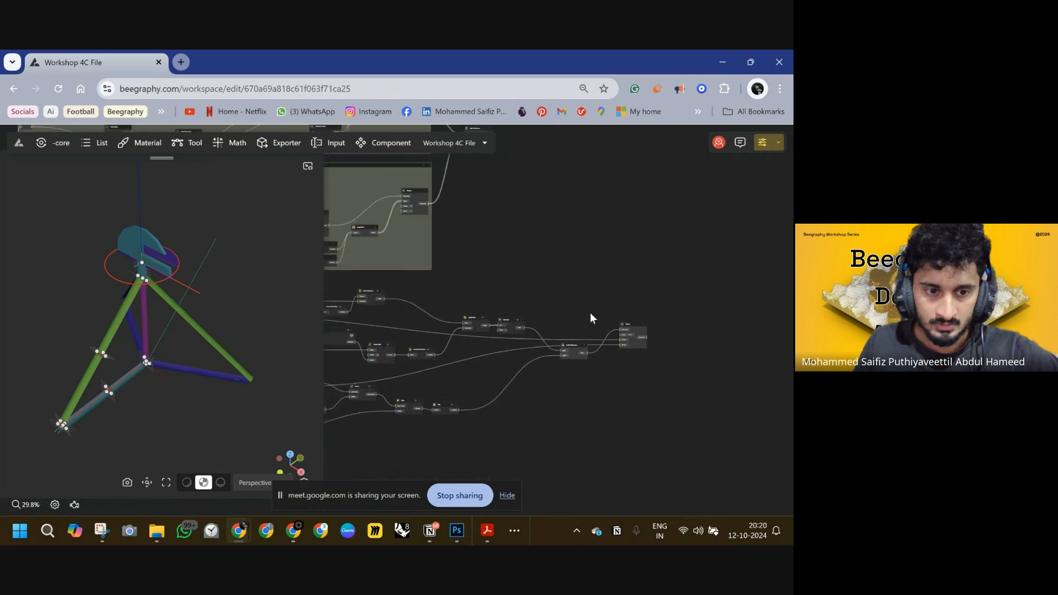
scroll(478, 313, "down", 3)
left_click_drag(479, 311, 663, 296)
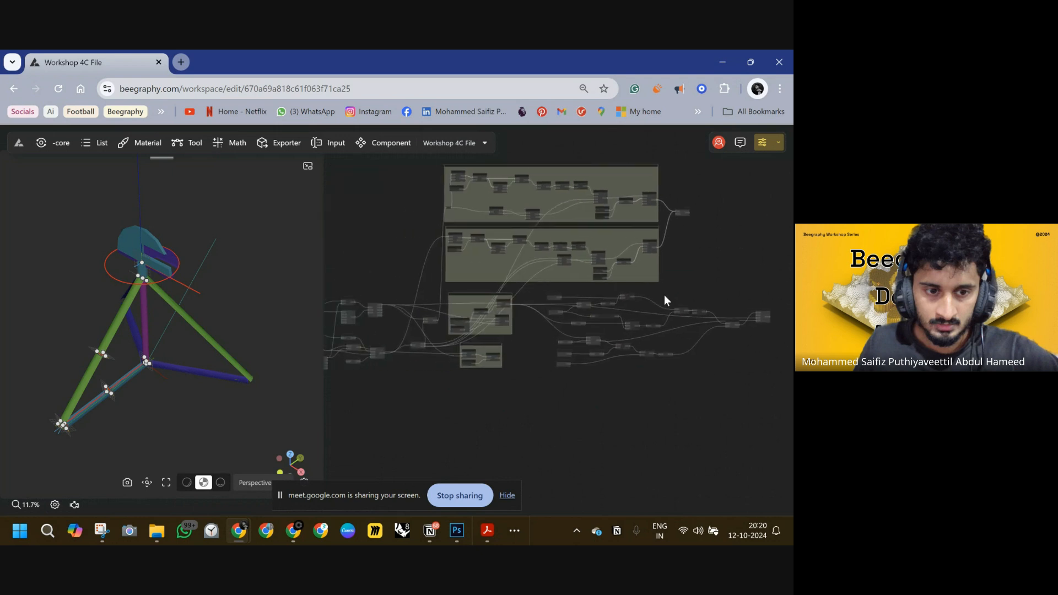
left_click_drag(443, 286, 633, 288)
scroll(488, 301, "down", 1)
scroll(475, 306, "up", 4)
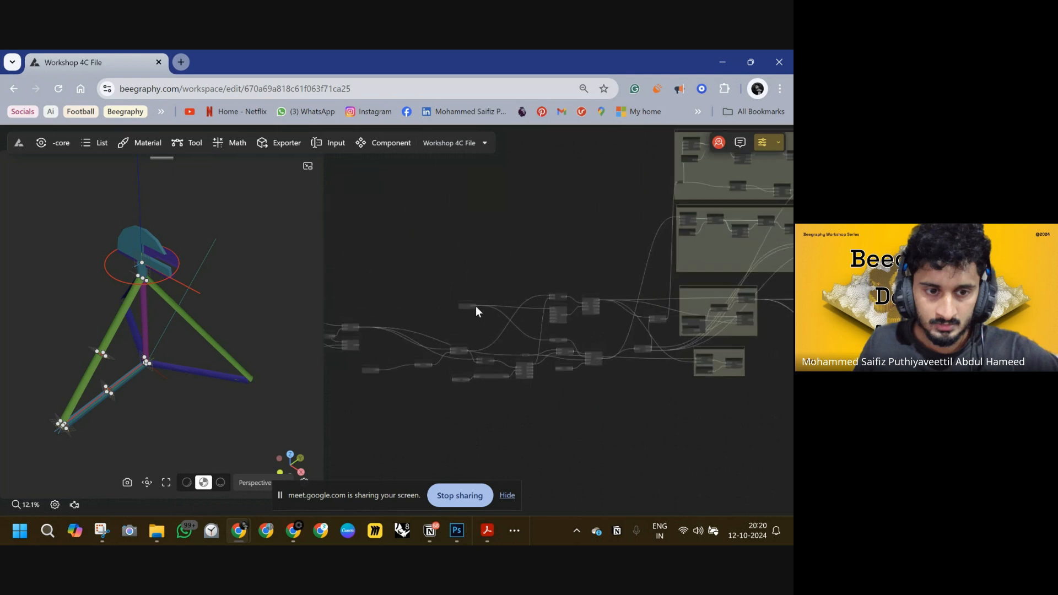
left_click_drag(715, 258, 475, 280)
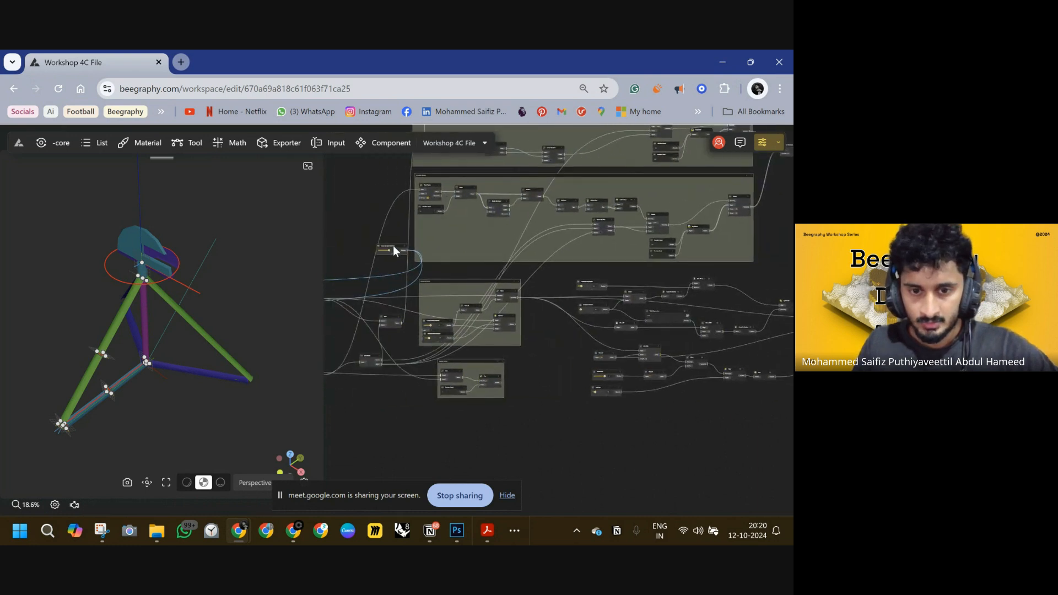
left_click_drag(754, 295, 424, 288)
scroll(469, 283, "up", 5)
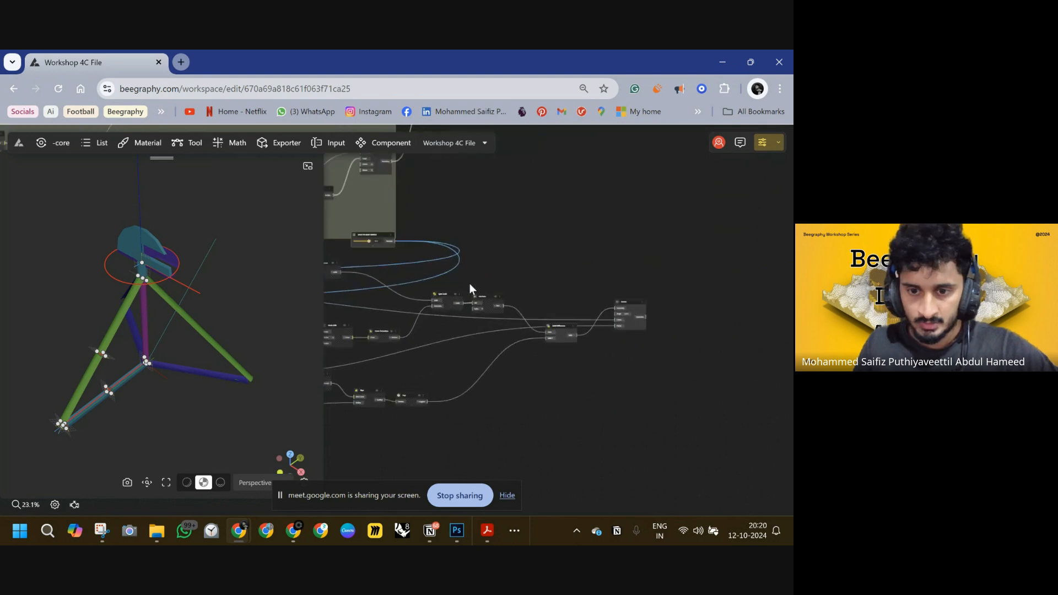
left_click_drag(366, 229, 596, 277)
scroll(573, 281, "up", 7)
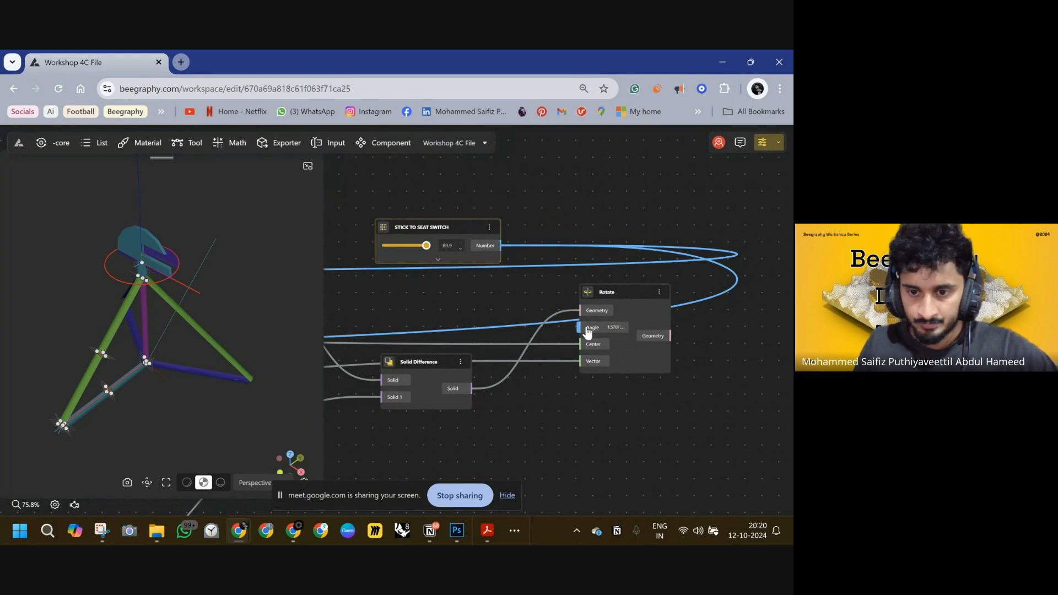
left_click_drag(477, 235, 382, 223)
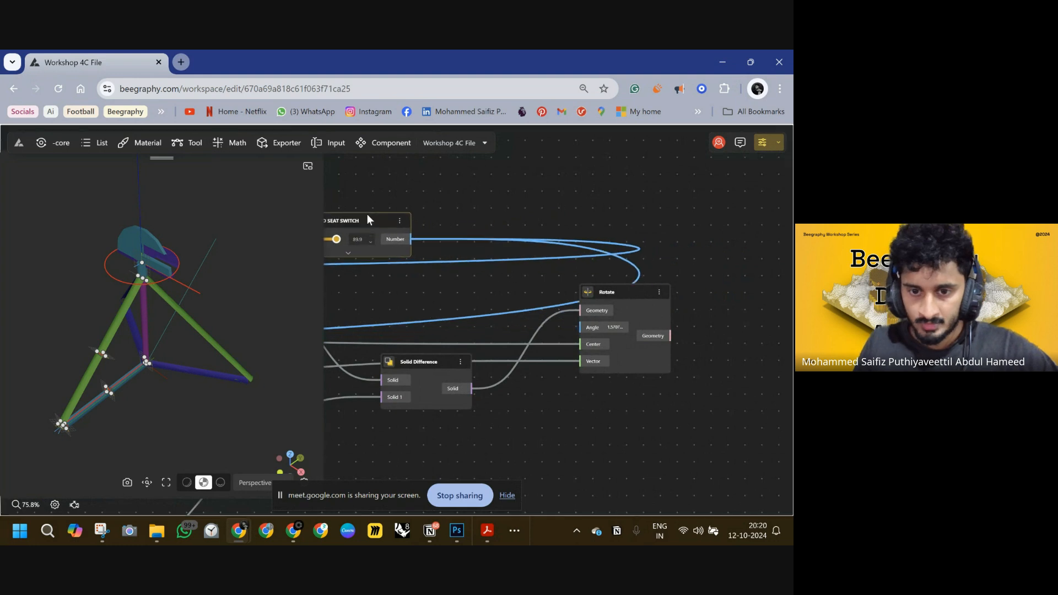
Add a DegToRad node, feeding the STICK TO SEAT SWITCH number into Degree and Radian into the Rotate Angle.
double_click(491, 203)
type("deg")
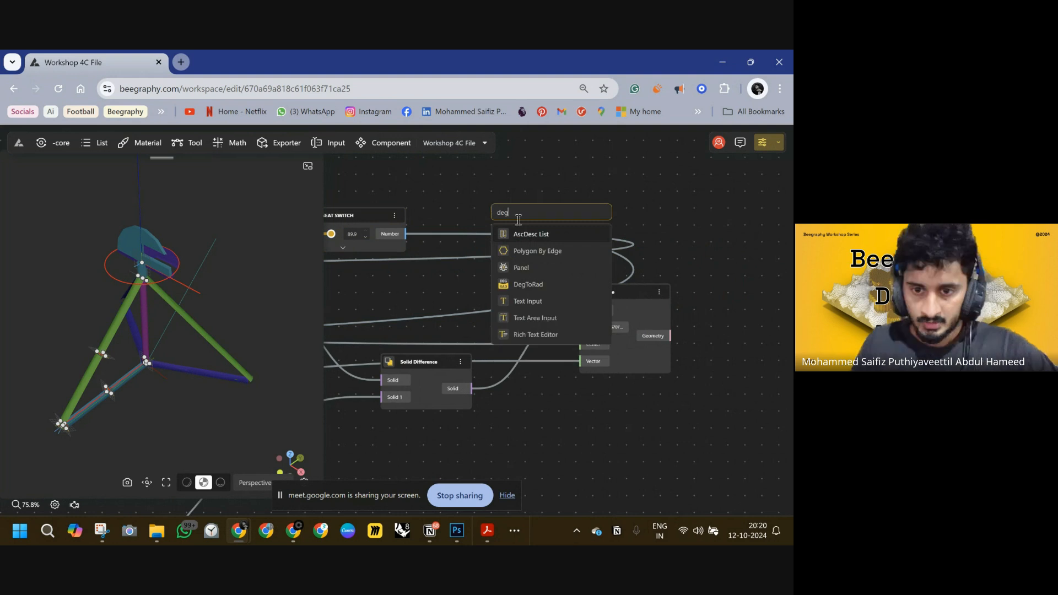
left_click(533, 284)
left_click_drag(510, 212, 408, 233)
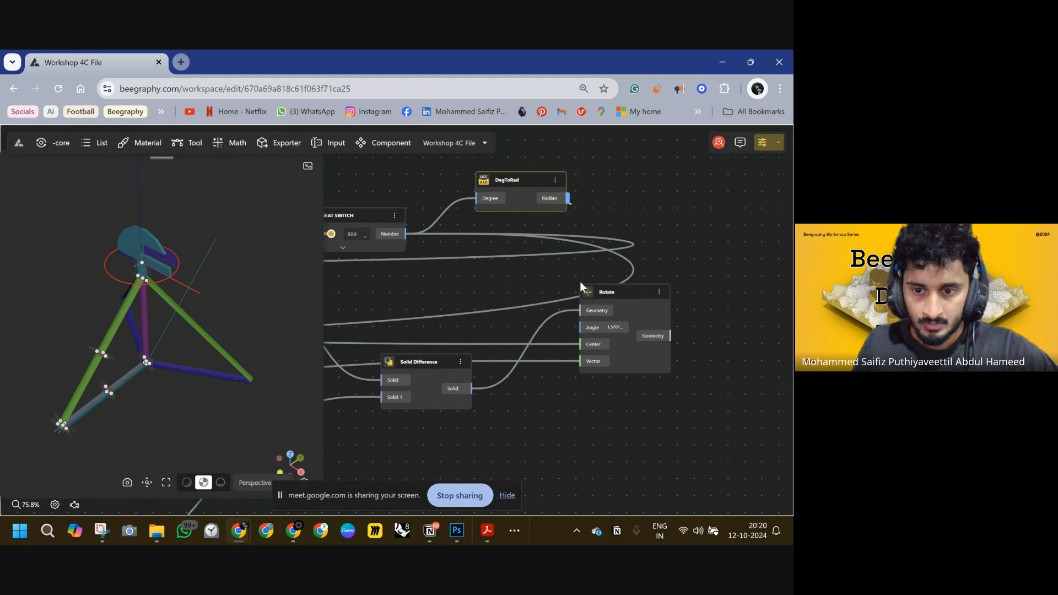
left_click_drag(586, 329, 585, 330)
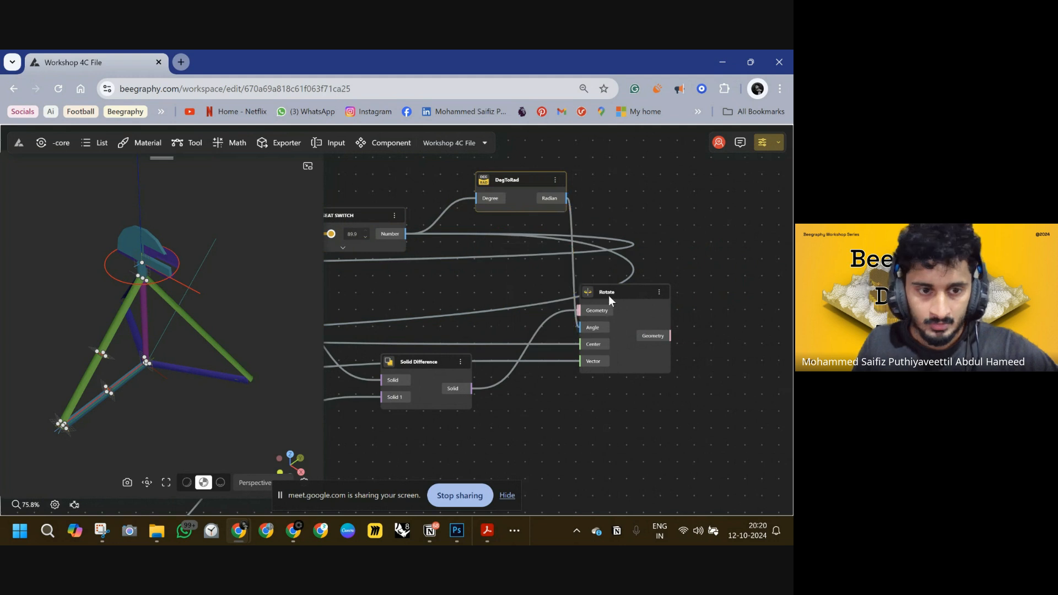
left_click_drag(519, 182, 484, 186)
right_click_drag(567, 220, 696, 219)
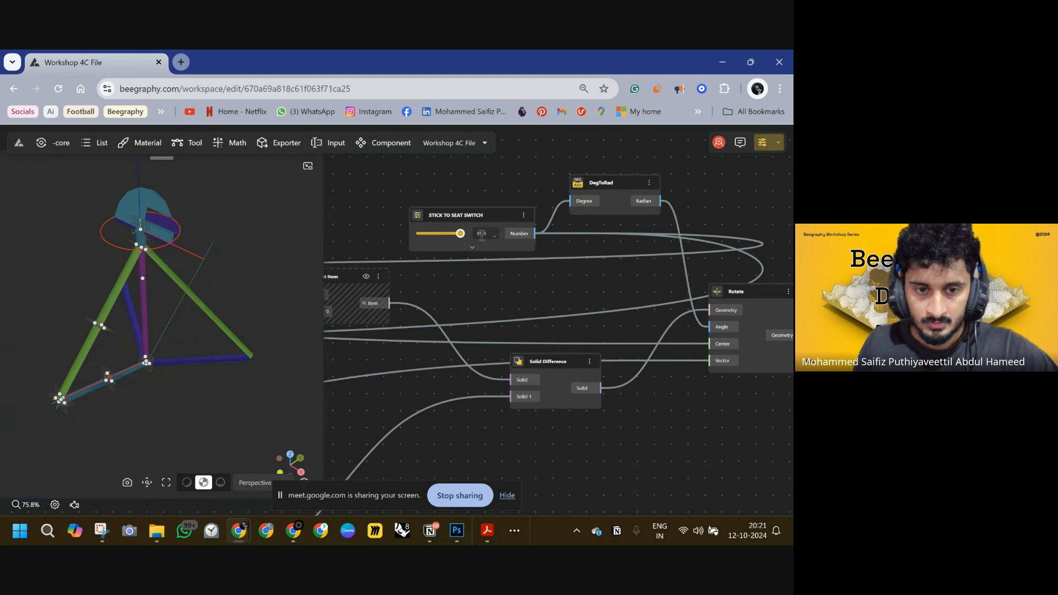
right_click_drag(734, 197, 600, 220)
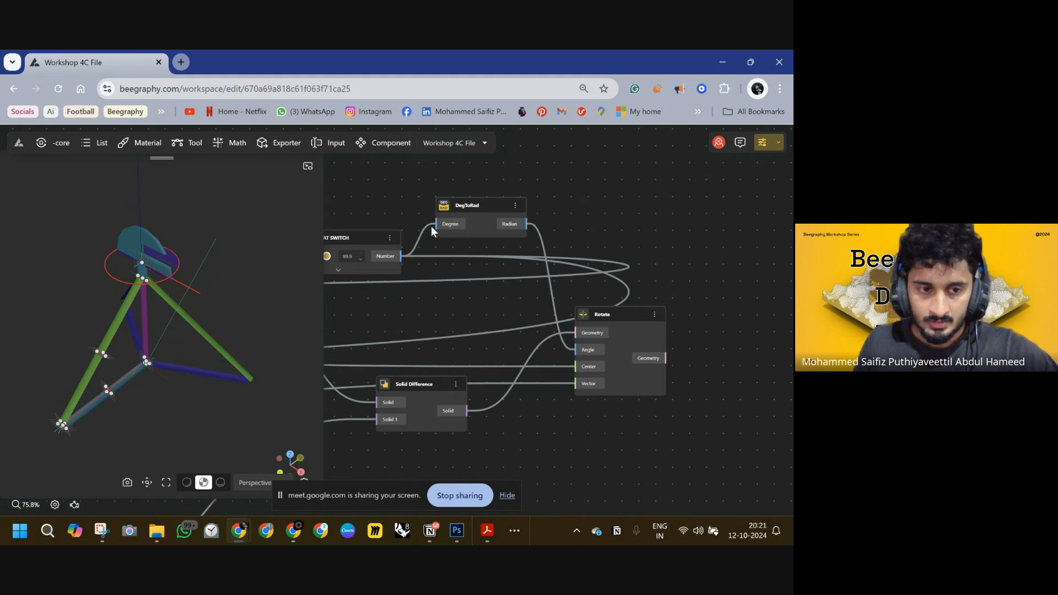
left_click_drag(388, 241, 332, 163)
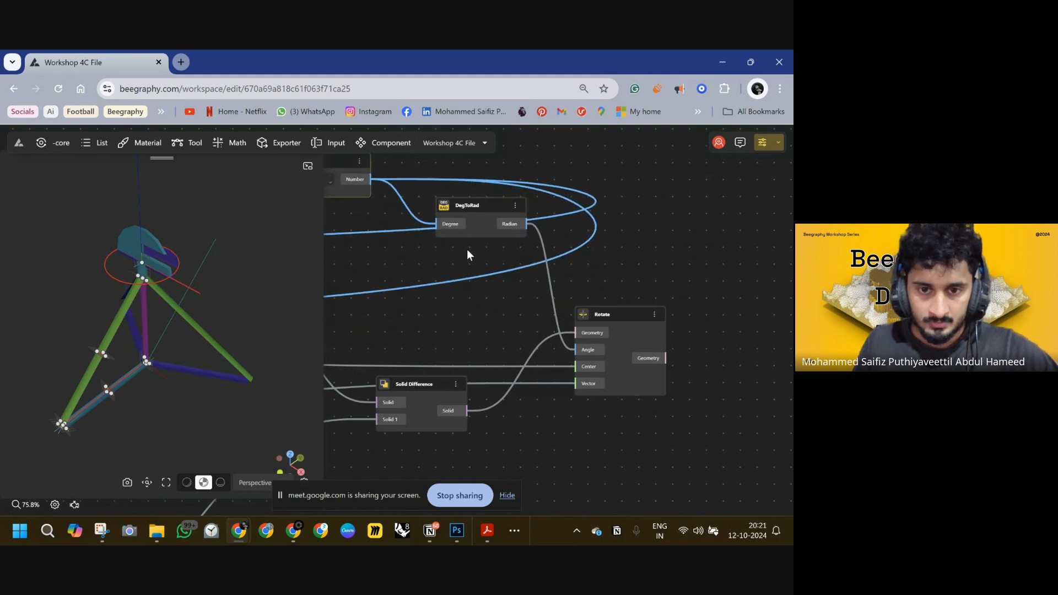
Insert an Opposite node between the DegToRad Radian output and the Rotate Angle input.
right_click_drag(467, 249, 445, 253)
double_click(540, 164)
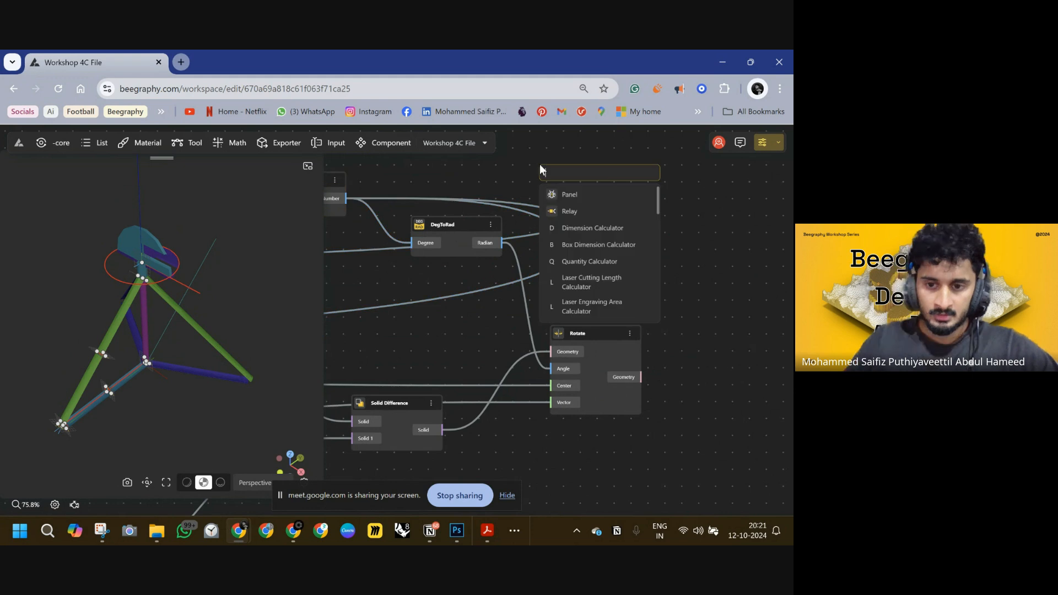
type("op")
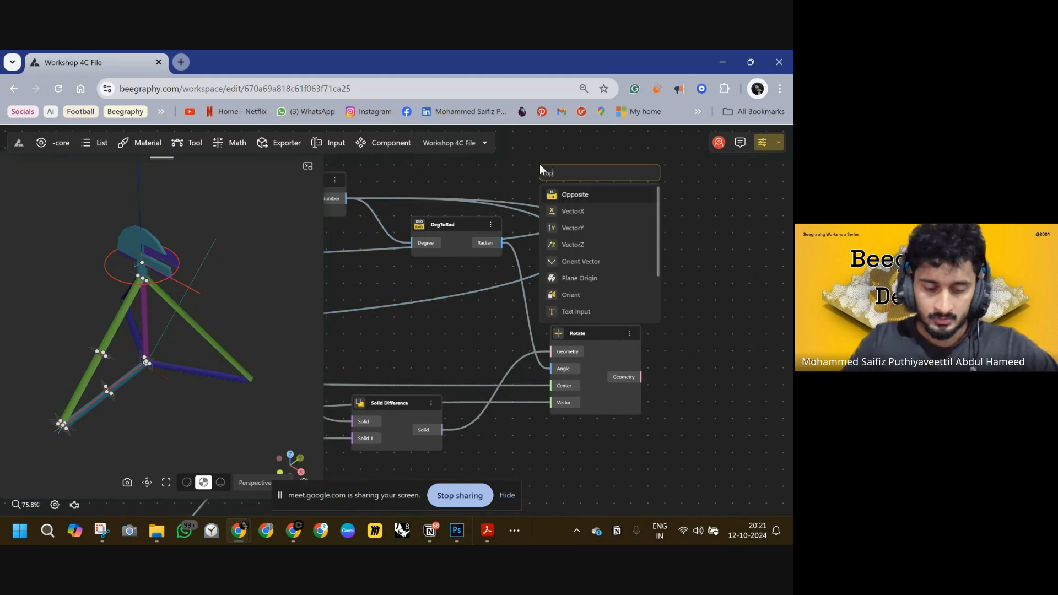
left_click(557, 194)
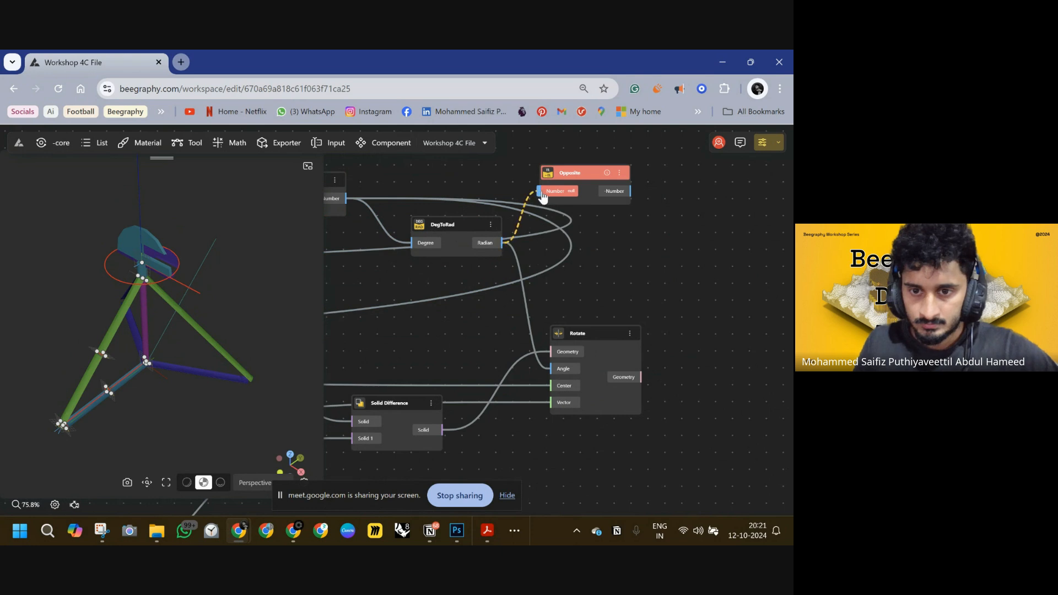
left_click_drag(543, 197, 541, 192)
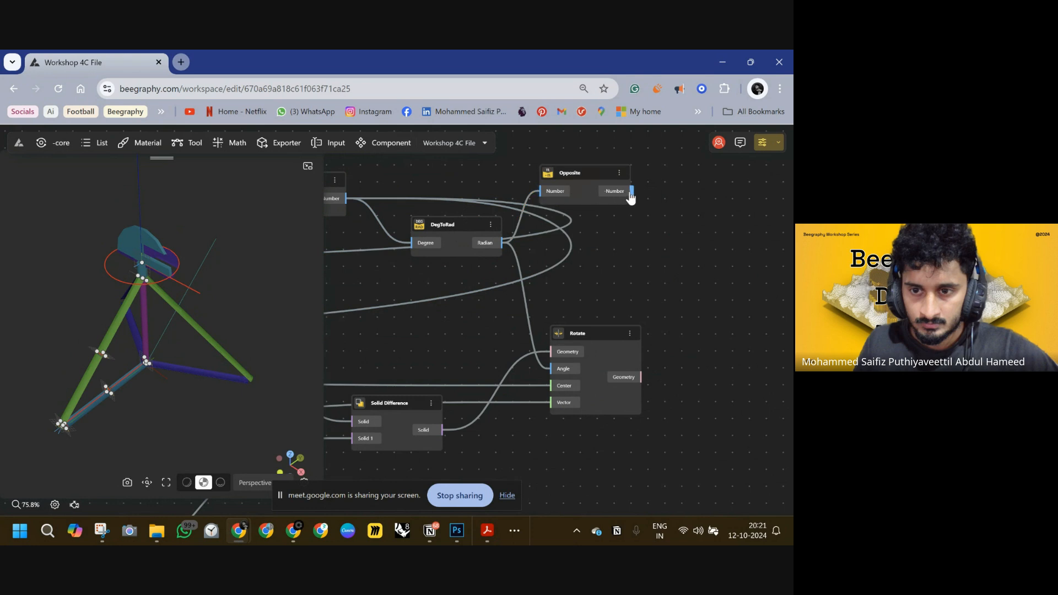
left_click_drag(562, 350, 551, 368)
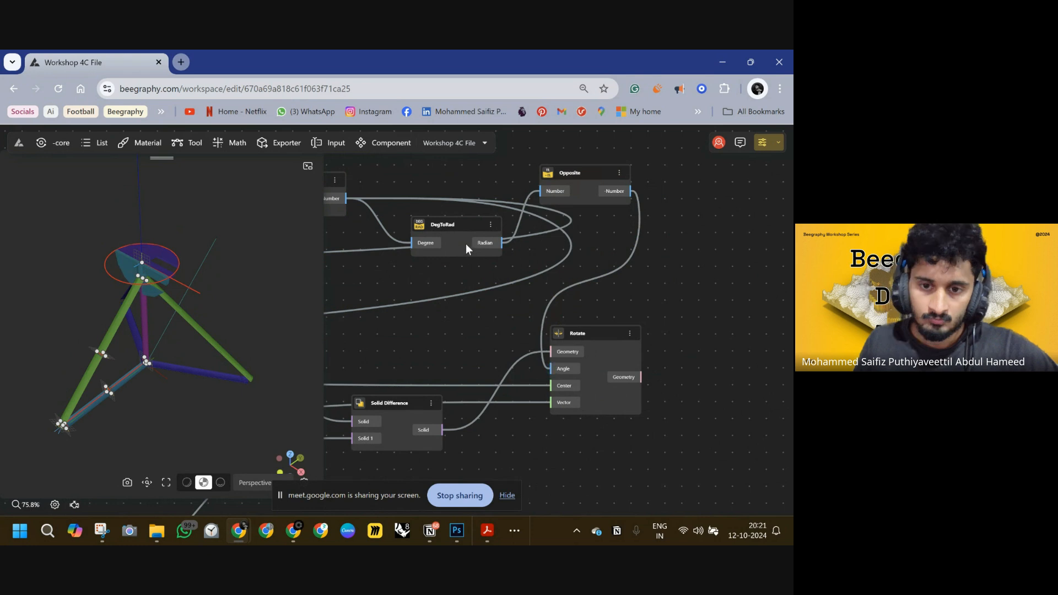
middle_click_drag(442, 232, 541, 236)
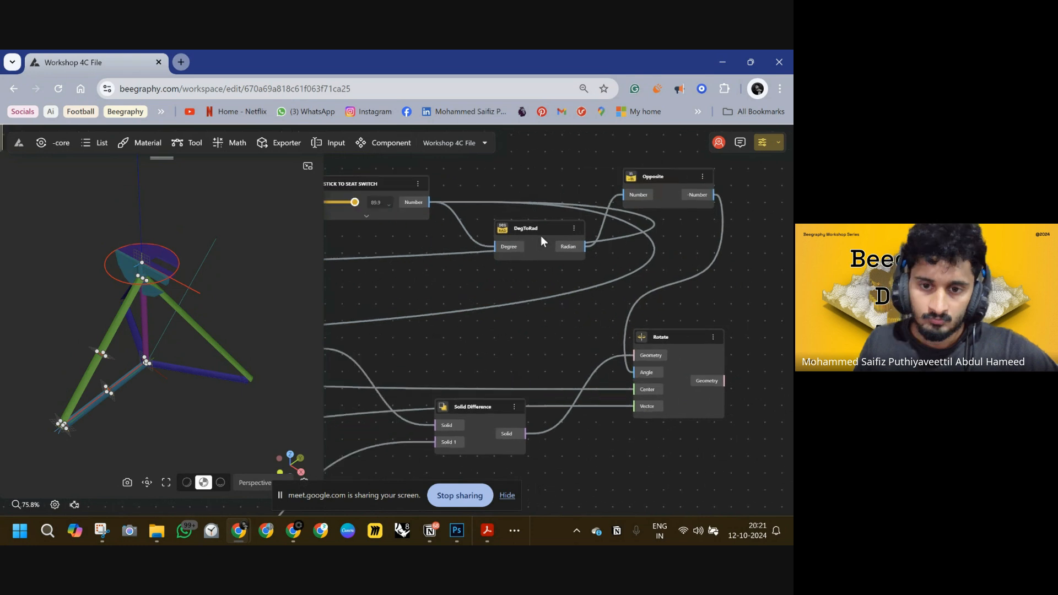
left_click(688, 196)
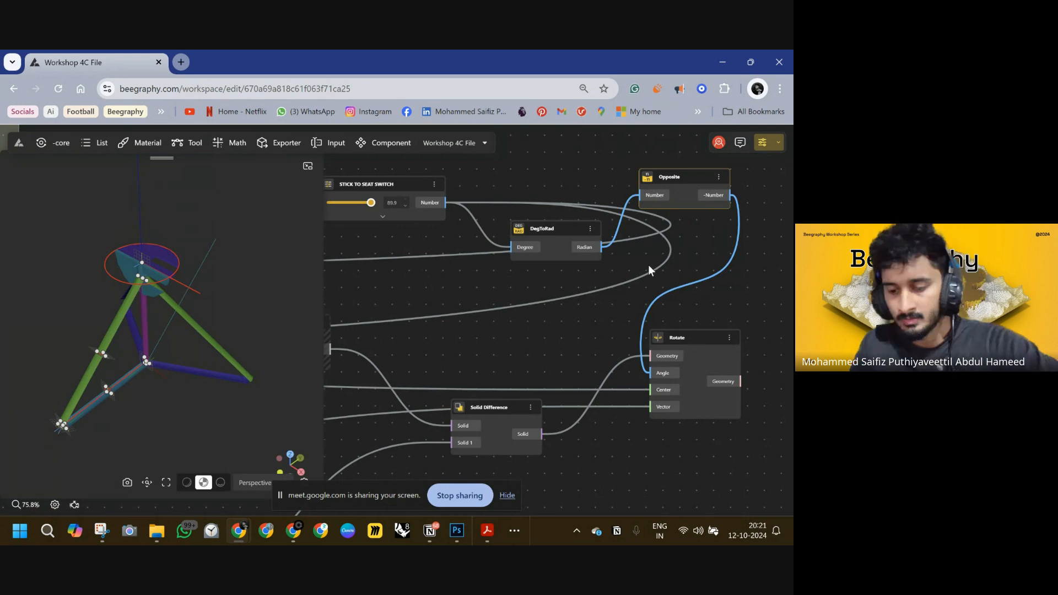
Delete the Opposite and DegToRad nodes from the graph.
scroll(540, 275, "down", 5)
left_click_drag(514, 214, 414, 188)
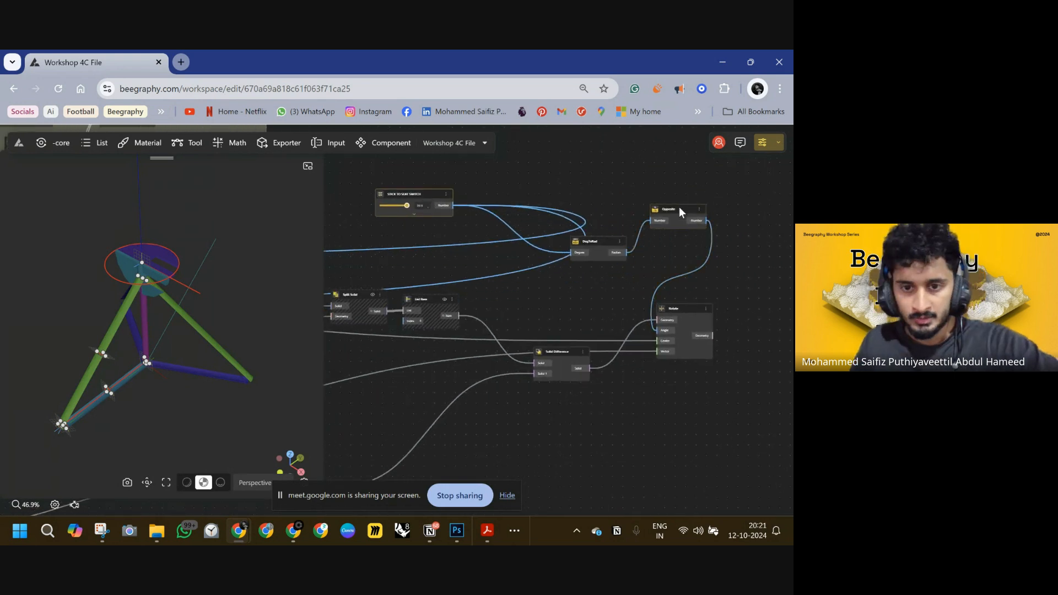
left_click(679, 209)
key("Delete")
left_click(600, 243)
key("Delete")
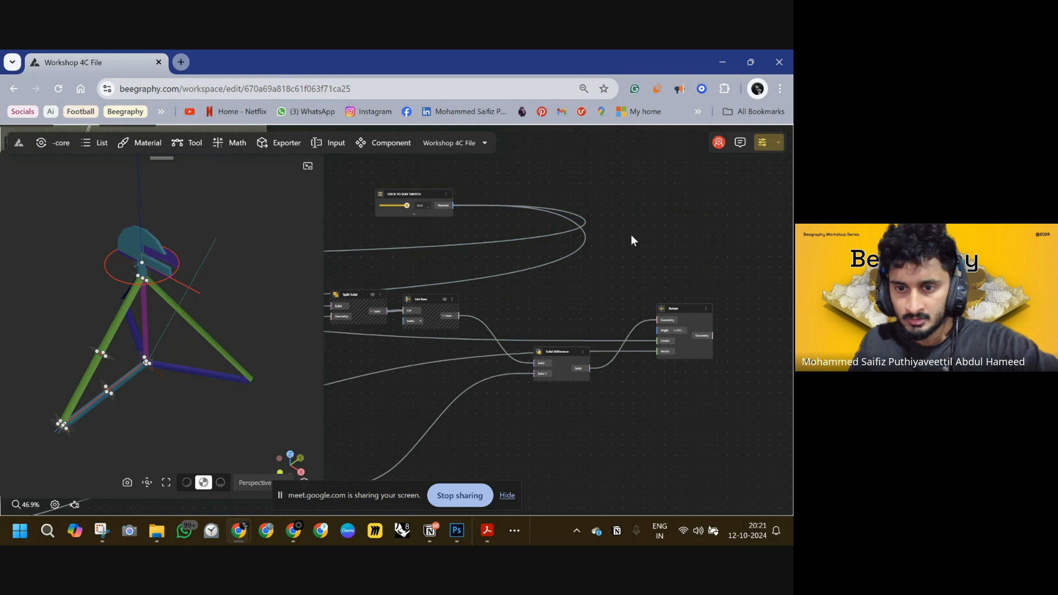
Add a Remap Numbers node and place it above the STICK TO SEAT SWITCH slider.
double_click(603, 249)
type("rem")
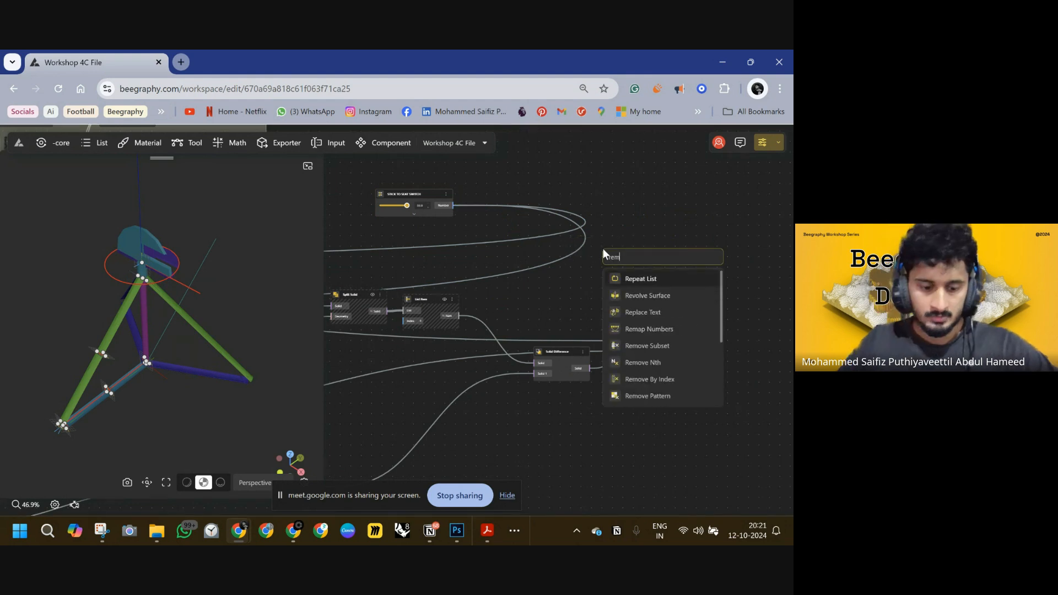
left_click(650, 329)
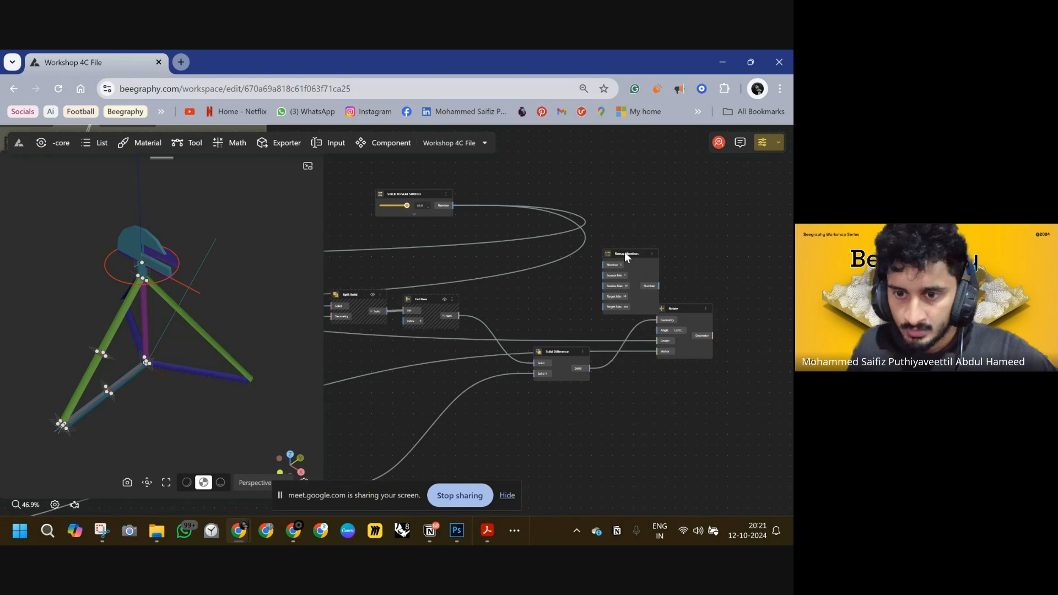
left_click_drag(624, 253, 591, 145)
scroll(576, 160, "up", 4)
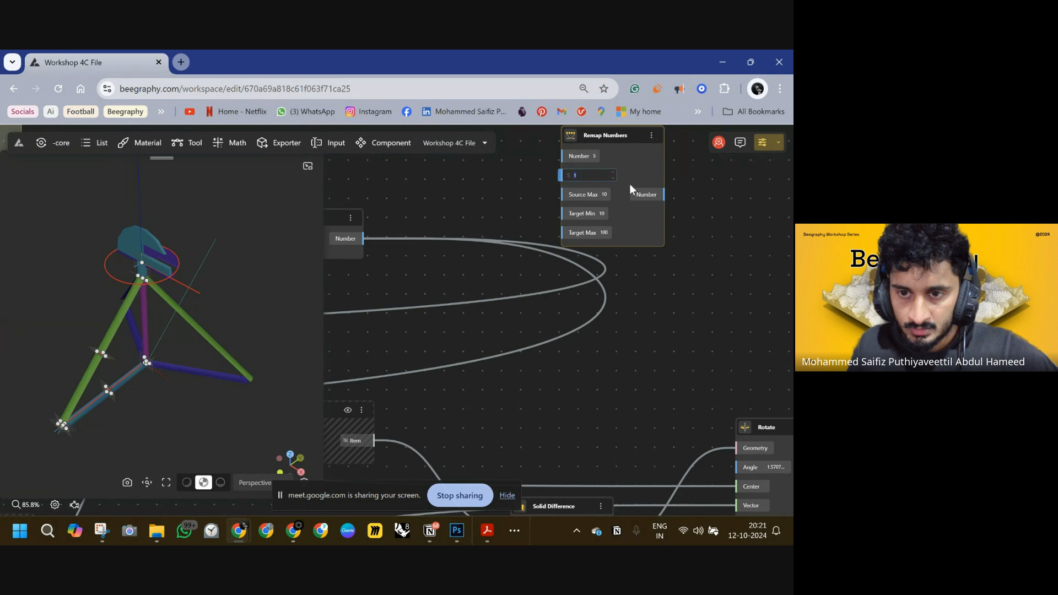
Set the Remap Numbers ranges to Source Min 0, Source Max 90, Target Min 90 and Target Max 0.
left_click(603, 195)
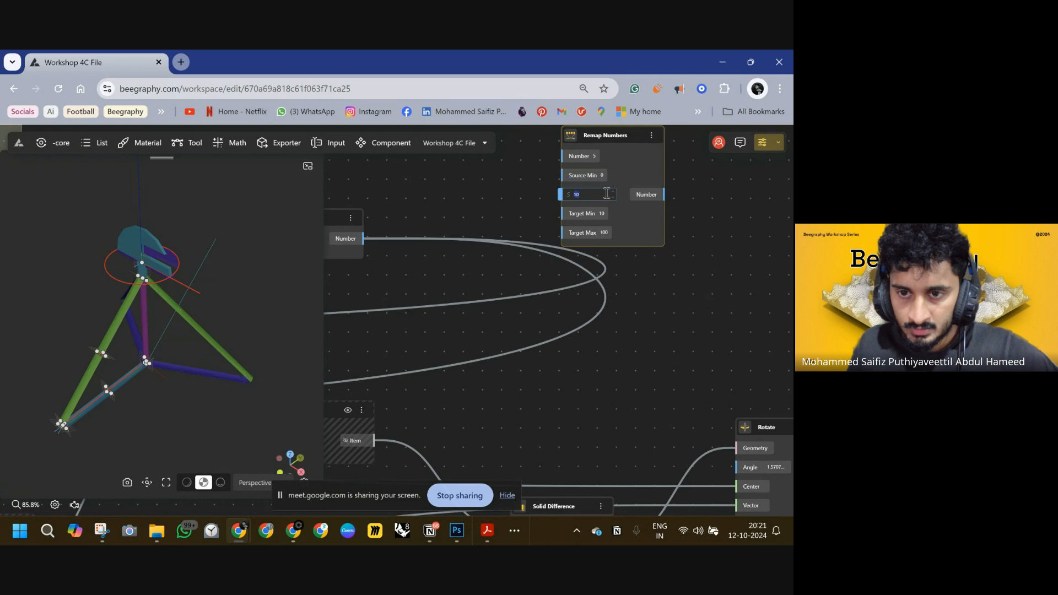
left_click(711, 244)
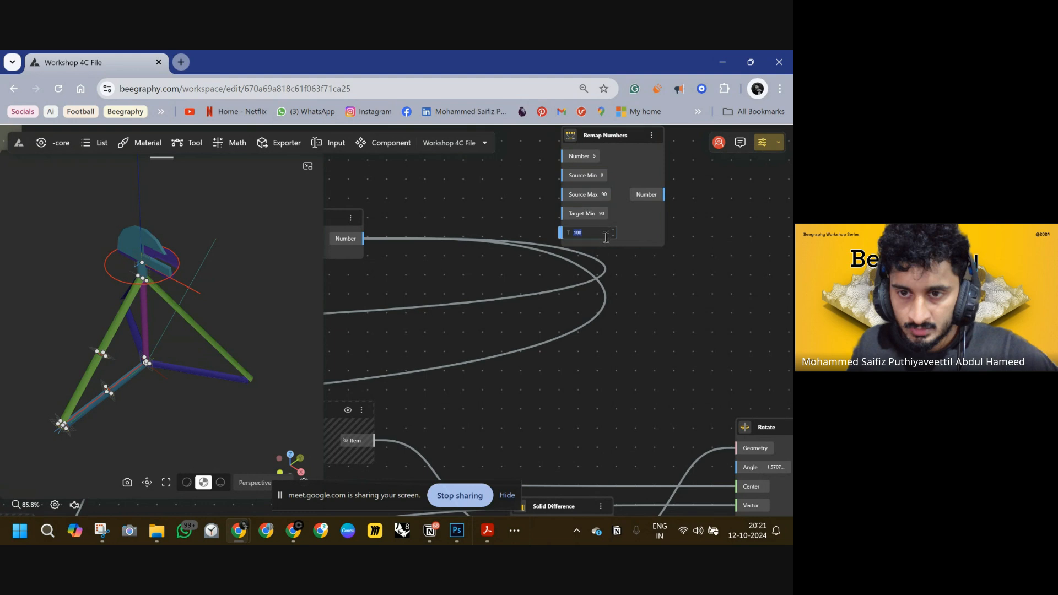
left_click(679, 246)
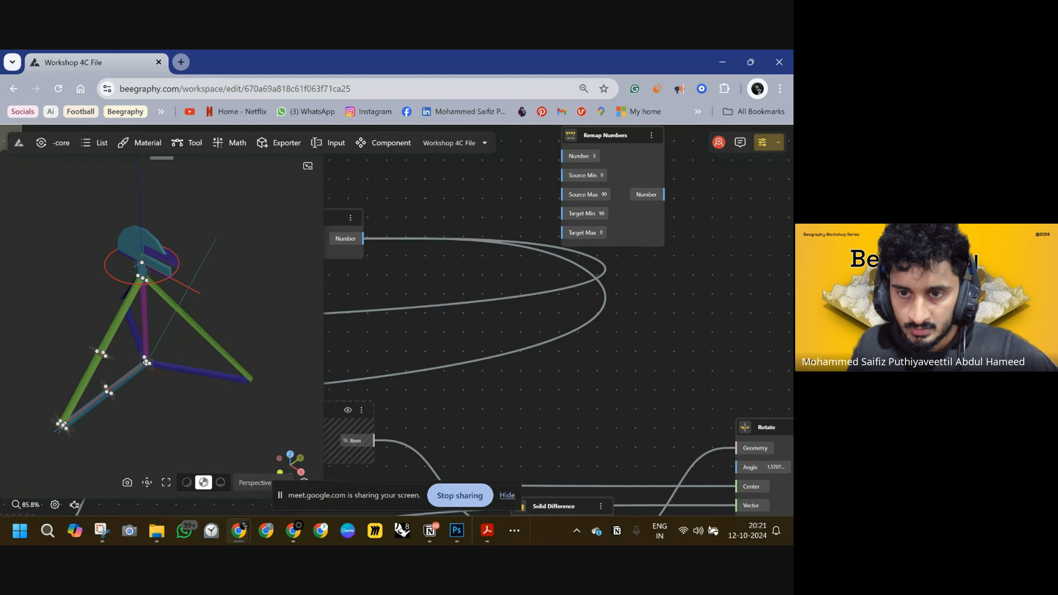
key("alt+Tab")
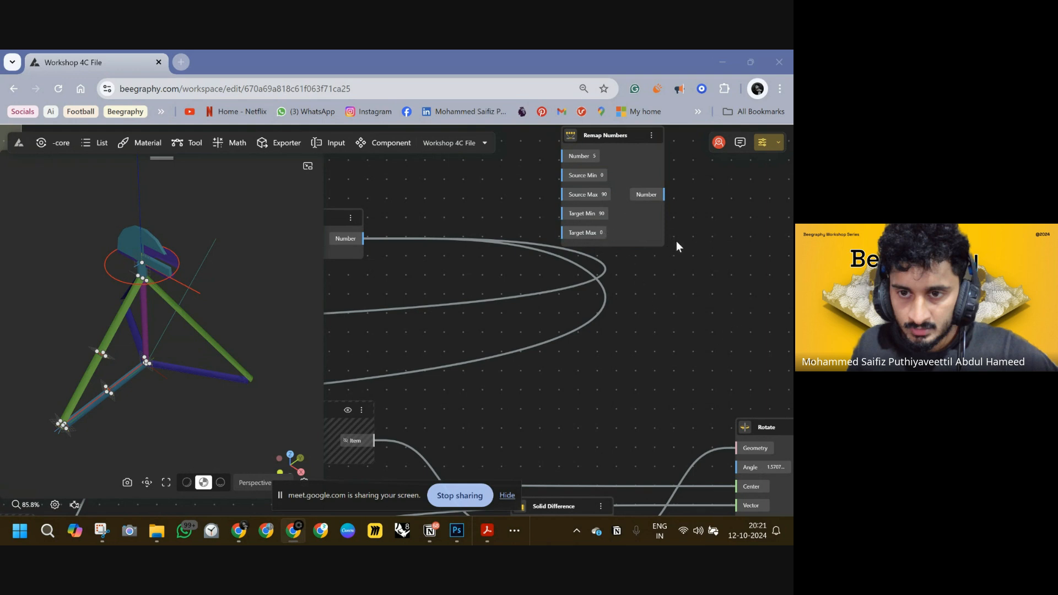
Connect the STICK TO SEAT SWITCH number into Remap Numbers and its output into the Rotate Angle input.
scroll(586, 243, "down", 3)
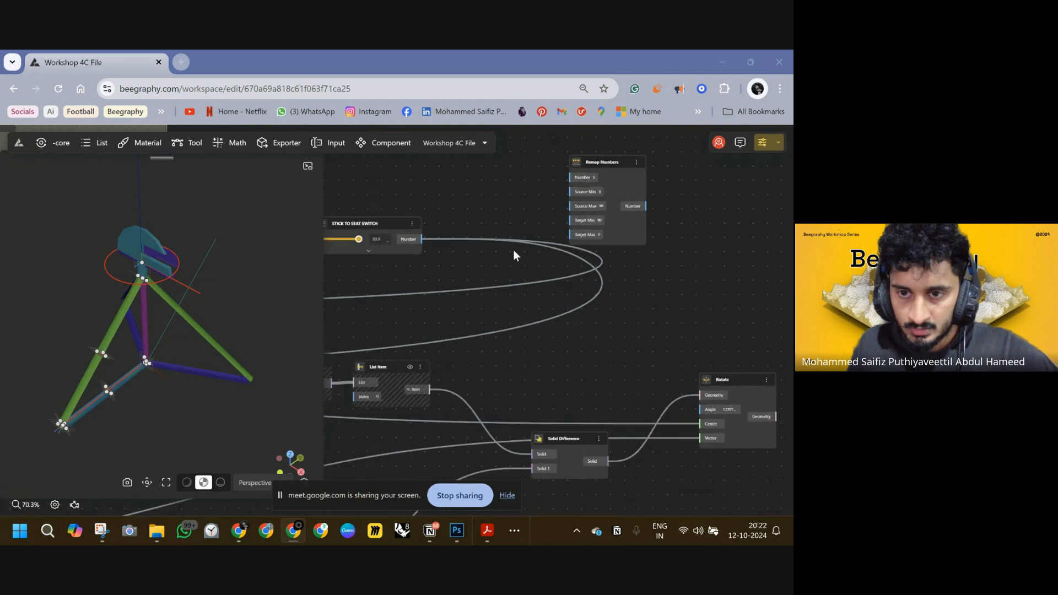
left_click_drag(437, 240, 491, 226)
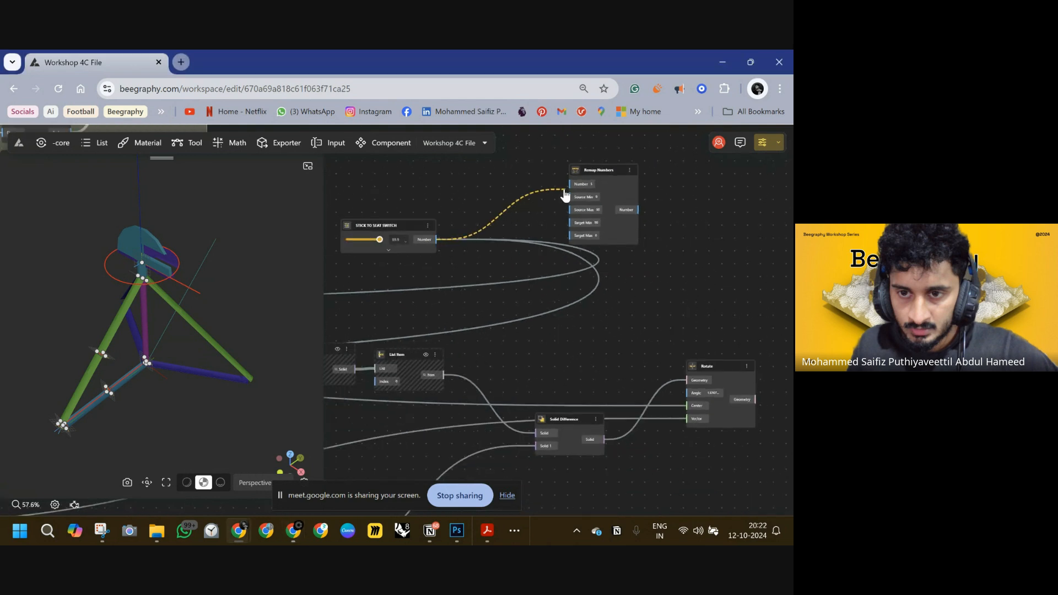
left_click_drag(638, 209, 687, 393)
scroll(656, 292, "up", 3)
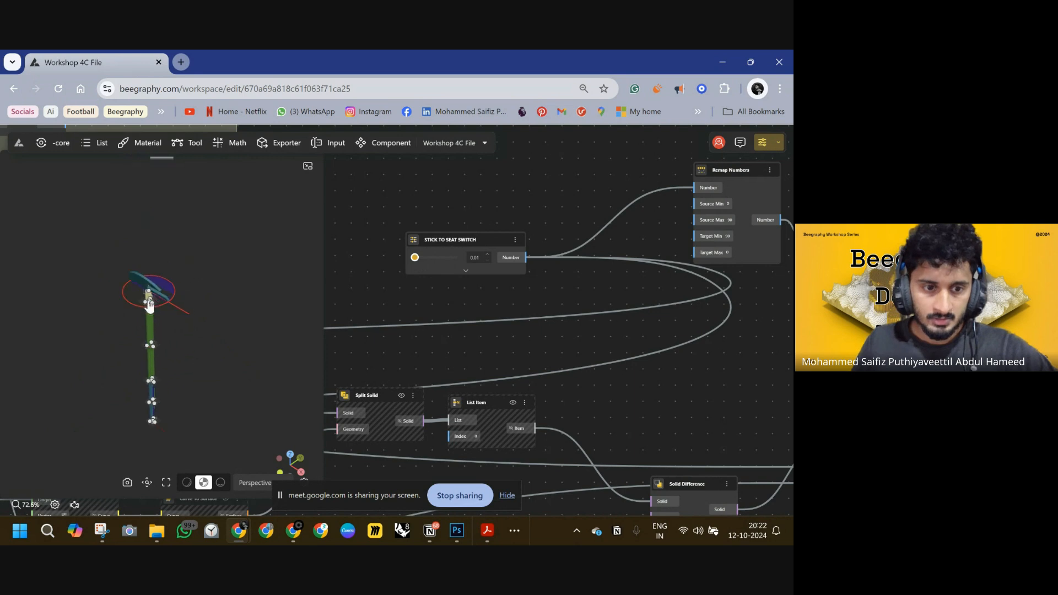
left_click_drag(683, 282, 585, 288)
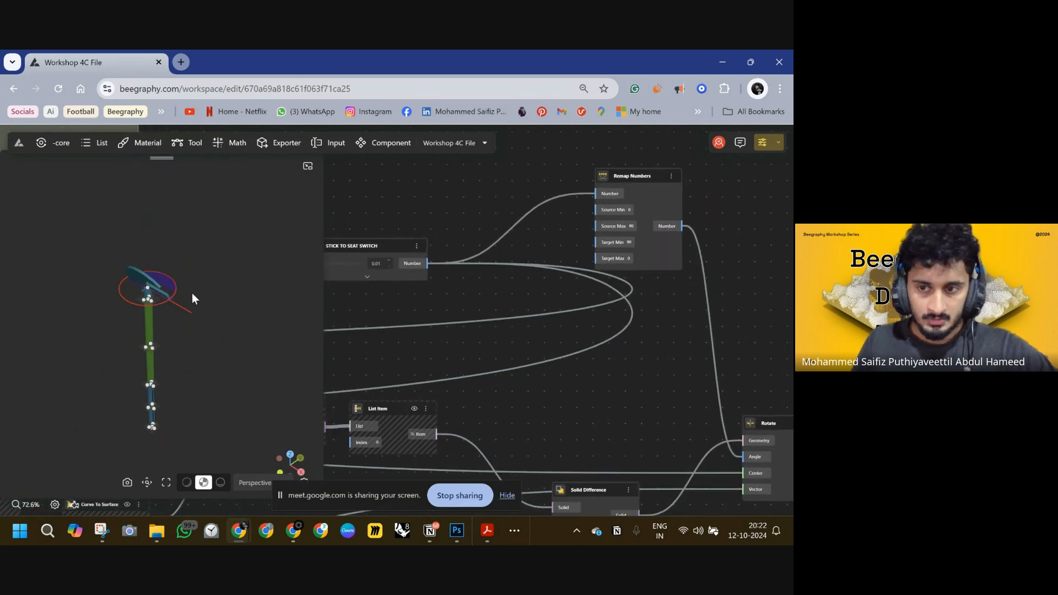
Reposition the STICK TO SEAT SWITCH node and sweep its slider up and back to its minimum to test the seat rotation.
left_click_drag(192, 292, 151, 265)
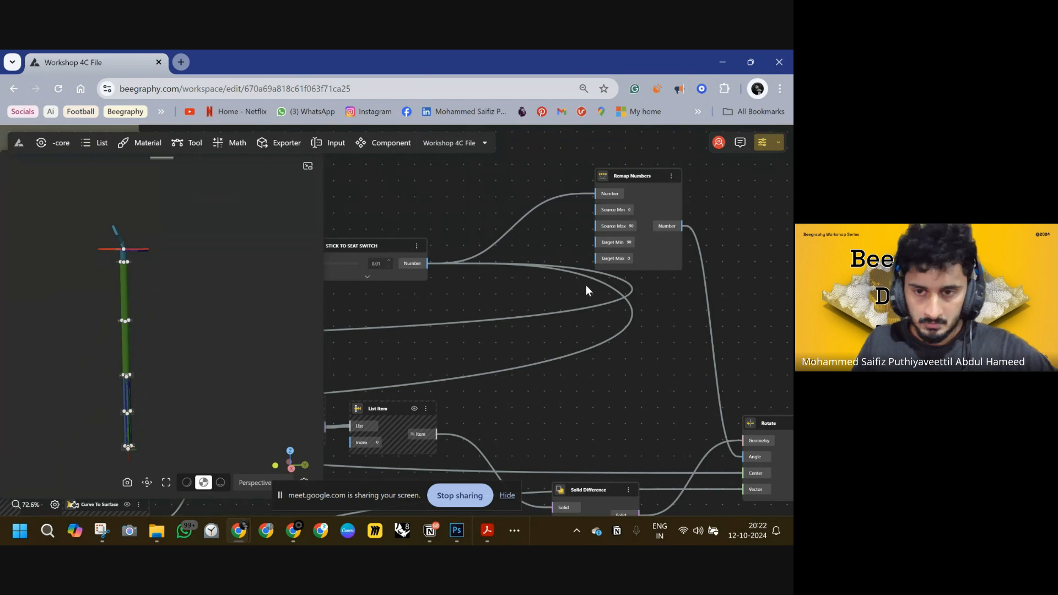
scroll(653, 255, "down", 5)
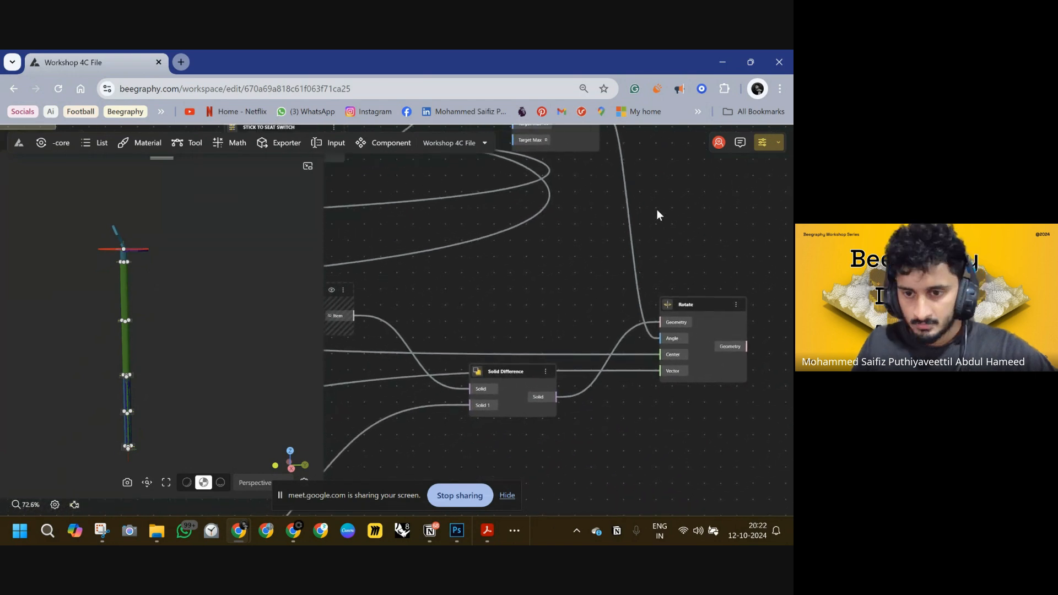
scroll(681, 211, "up", 5)
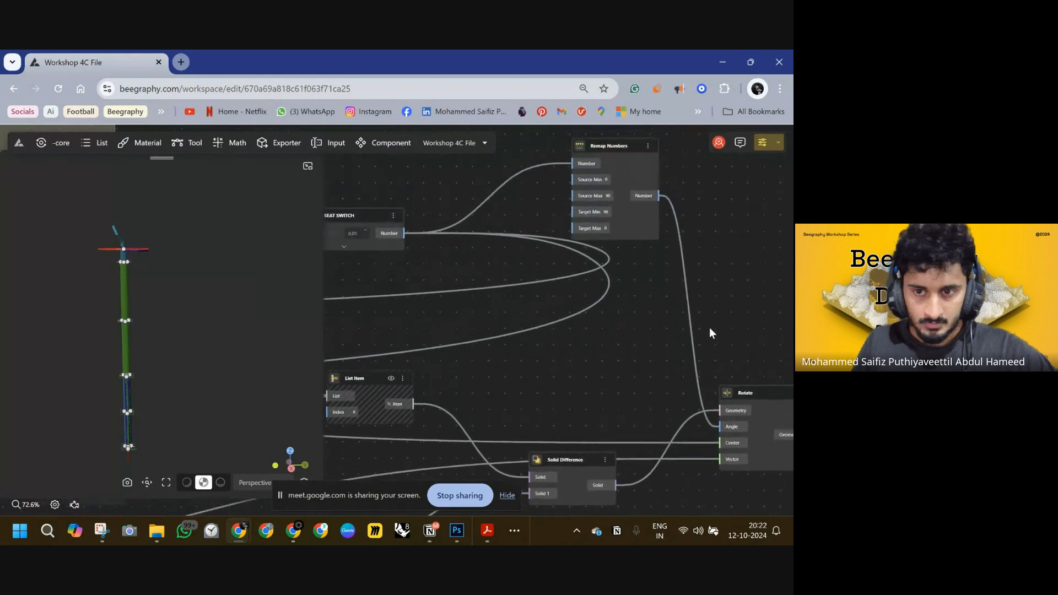
scroll(700, 370, "up", 2)
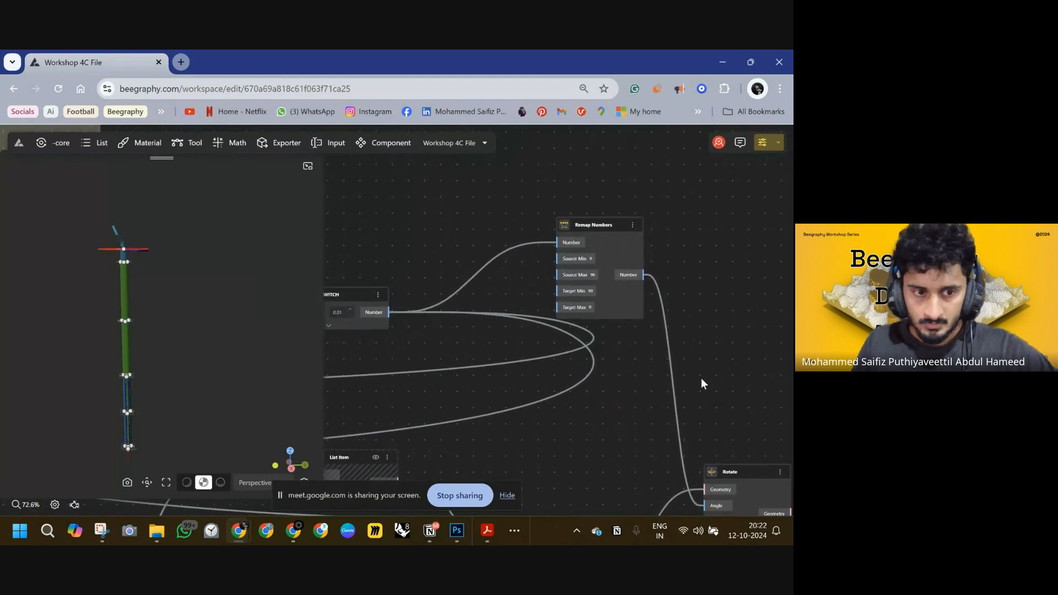
right_click_drag(403, 301, 478, 296)
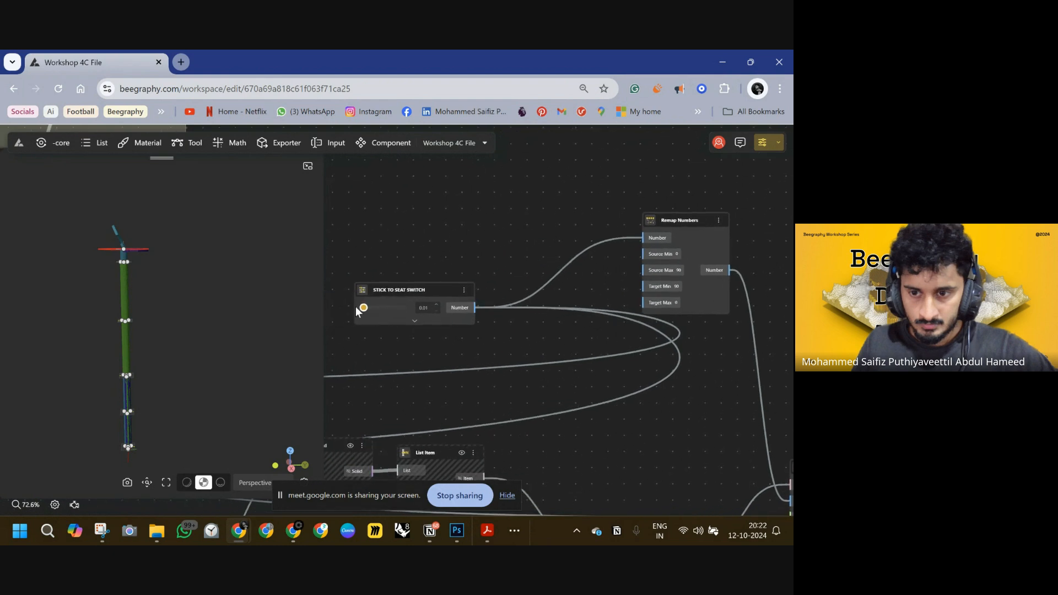
left_click_drag(363, 308, 396, 311)
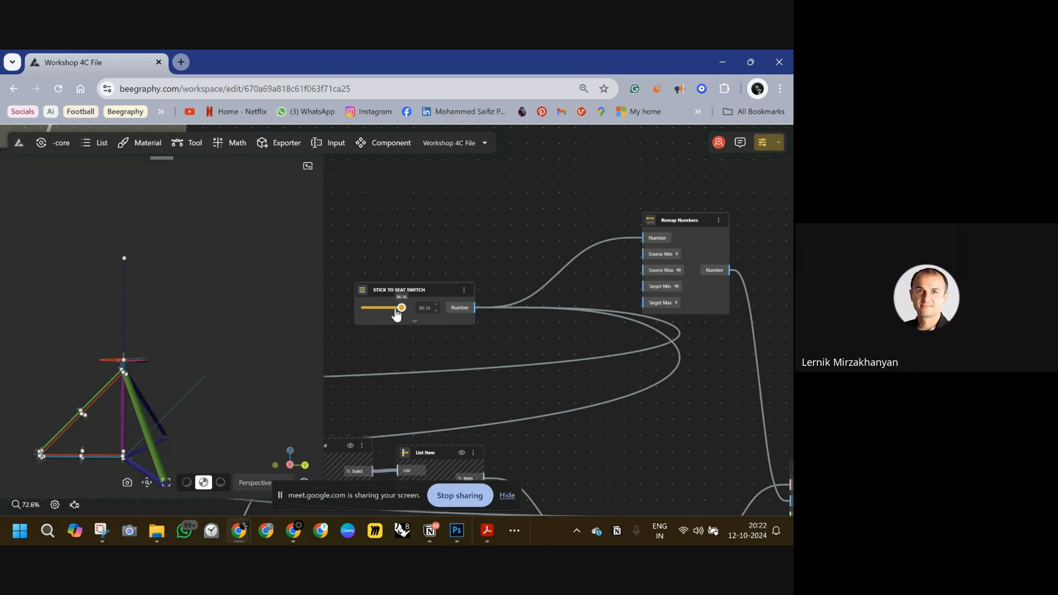
left_click_drag(389, 313, 373, 311)
left_click_drag(144, 307, 177, 350)
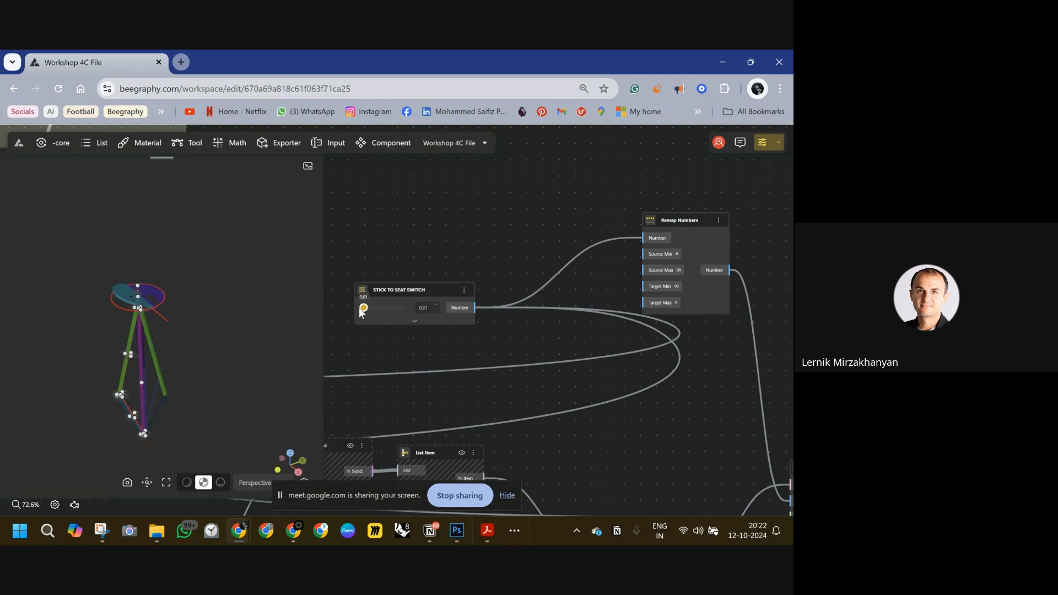
Insert a DegToRad node between the Remap Numbers output and the Rotate node's Angle input.
scroll(496, 314, "down", 4)
left_click_drag(489, 320, 491, 252)
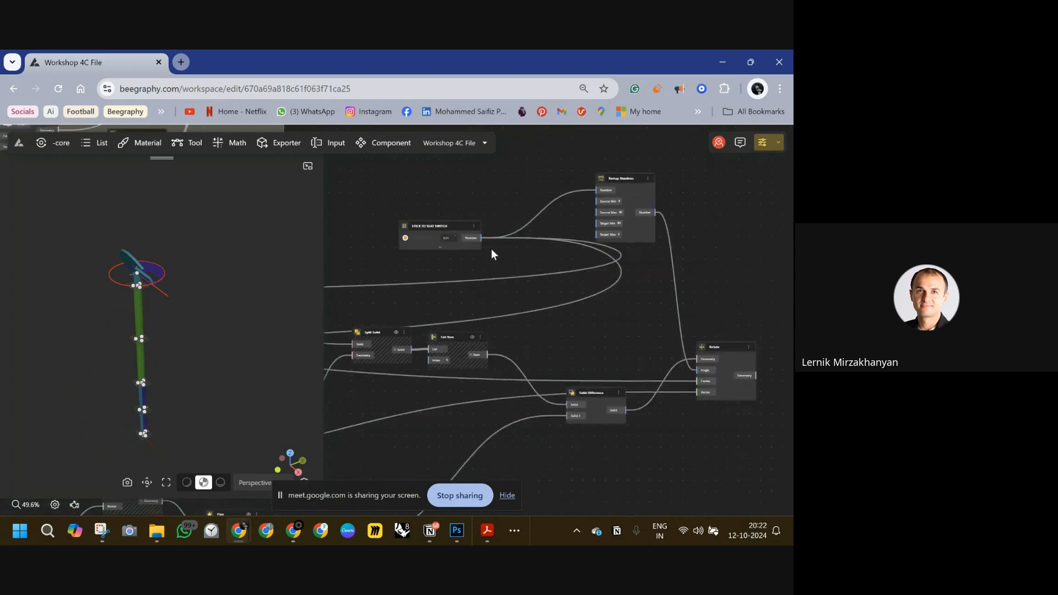
left_click_drag(739, 263, 616, 259)
double_click(575, 252)
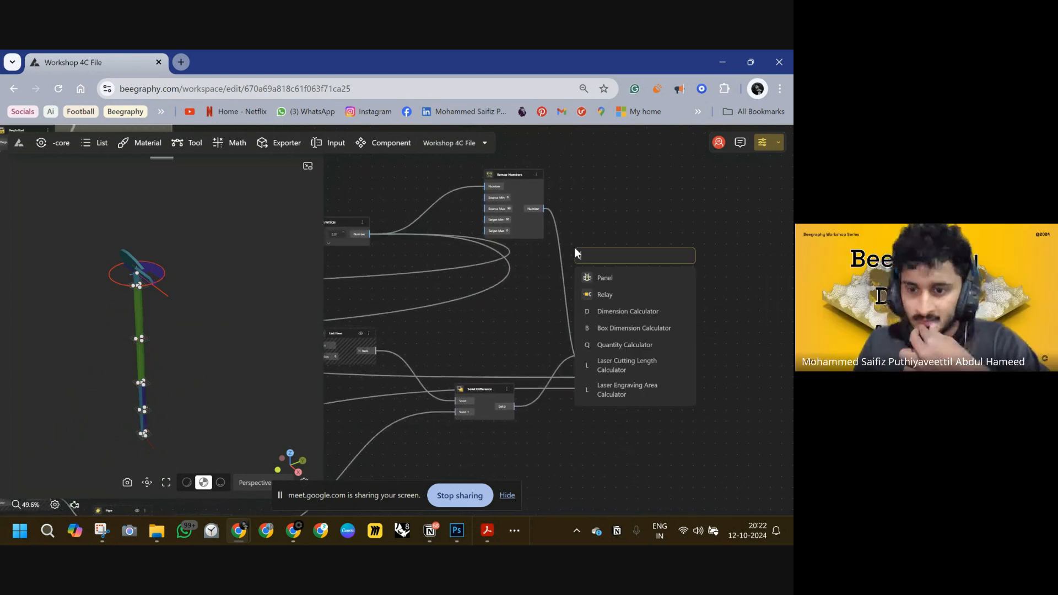
type("rad")
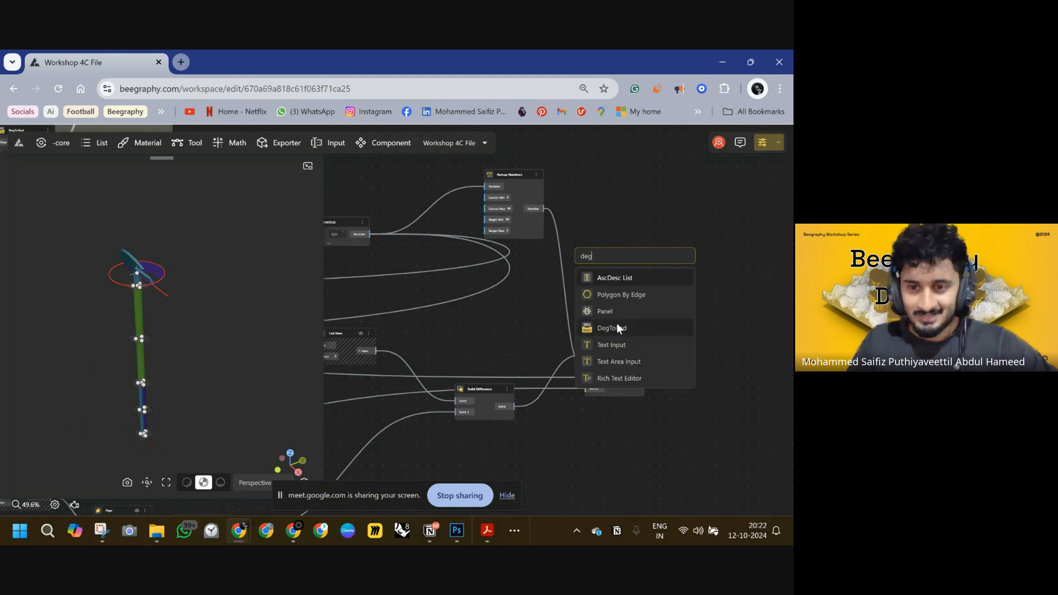
left_click(616, 323)
left_click_drag(574, 266, 544, 210)
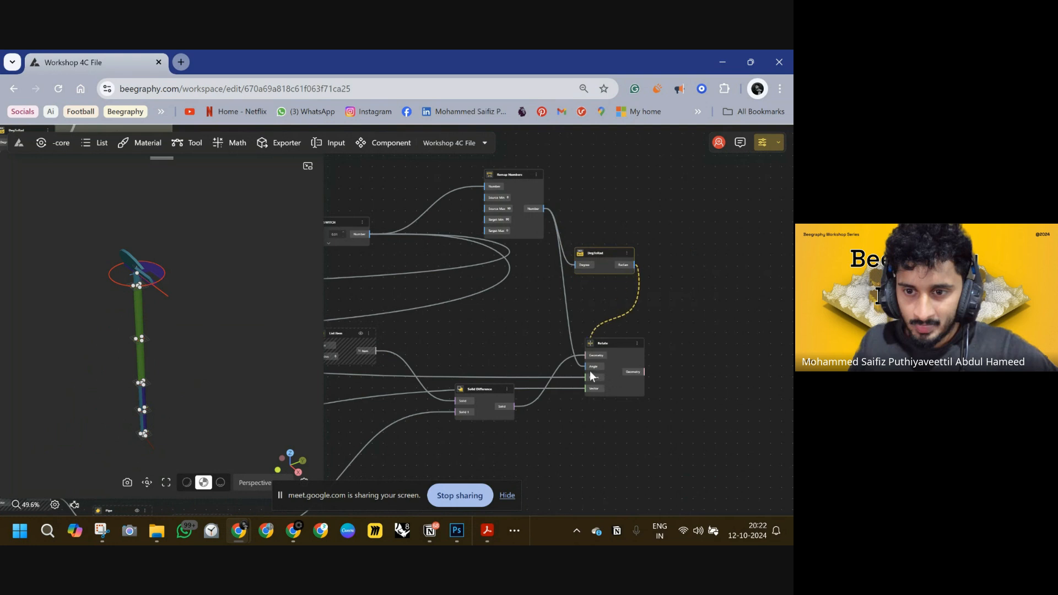
left_click_drag(590, 372, 588, 367)
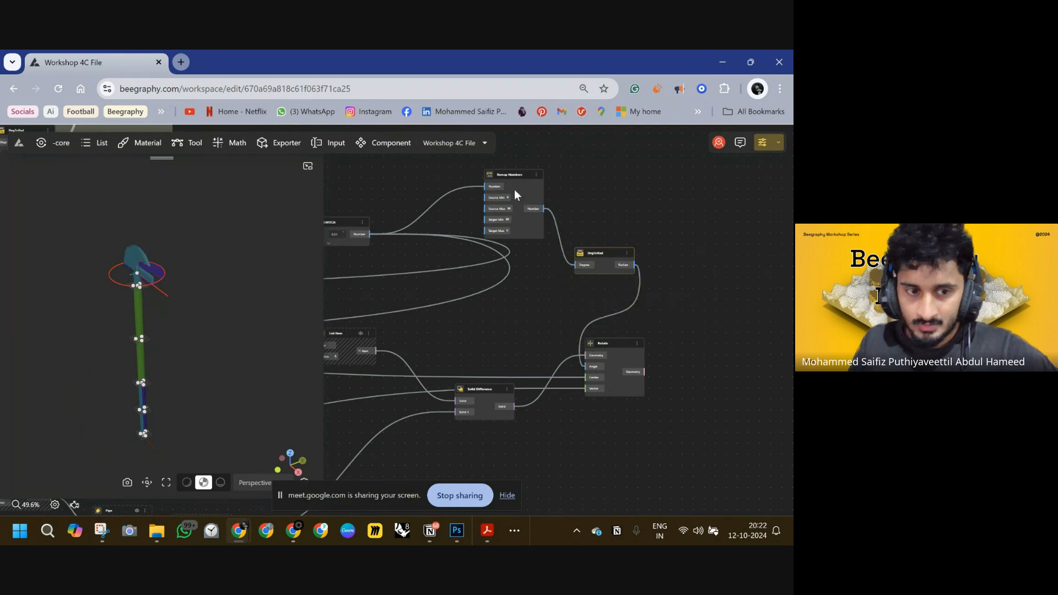
Move the Remap Numbers and DegToRad nodes into line and slide the STICK TO SEAT SWITCH to about 89.75.
left_click_drag(488, 172, 414, 165)
left_click_drag(597, 253, 527, 208)
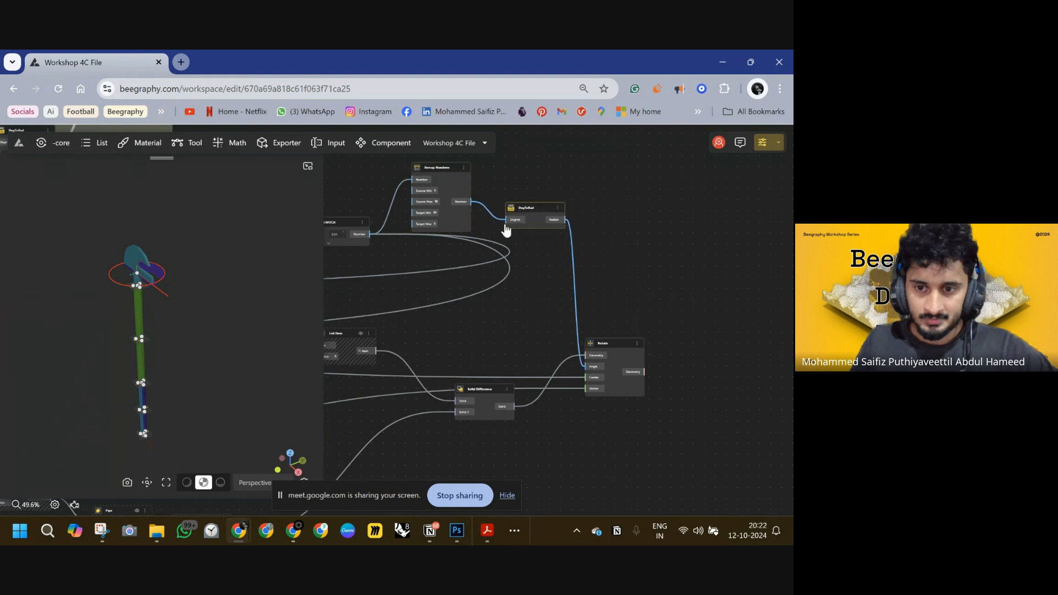
right_click_drag(327, 240, 438, 246)
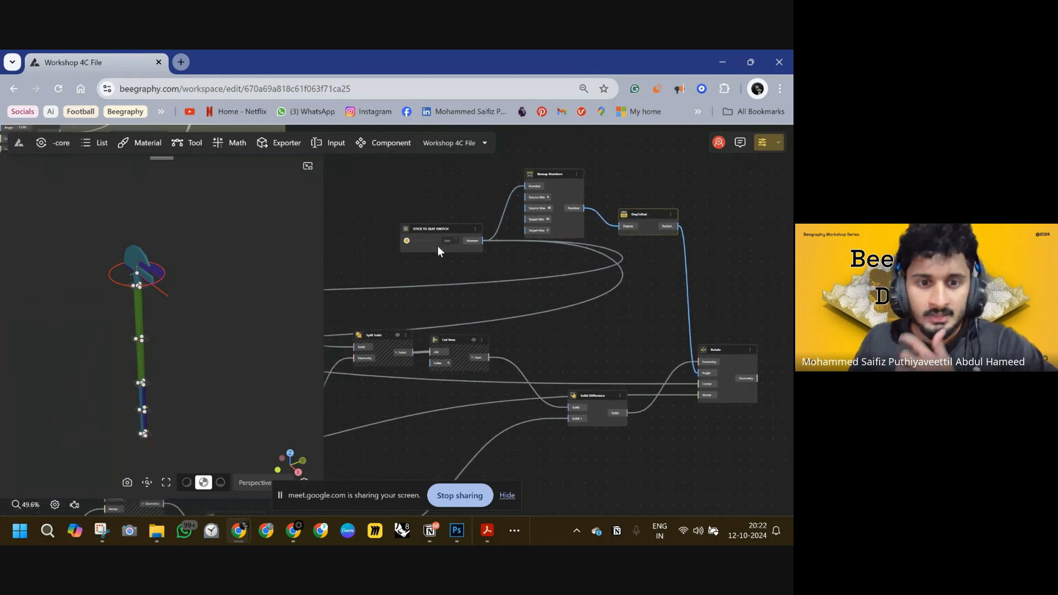
left_click_drag(408, 242, 434, 242)
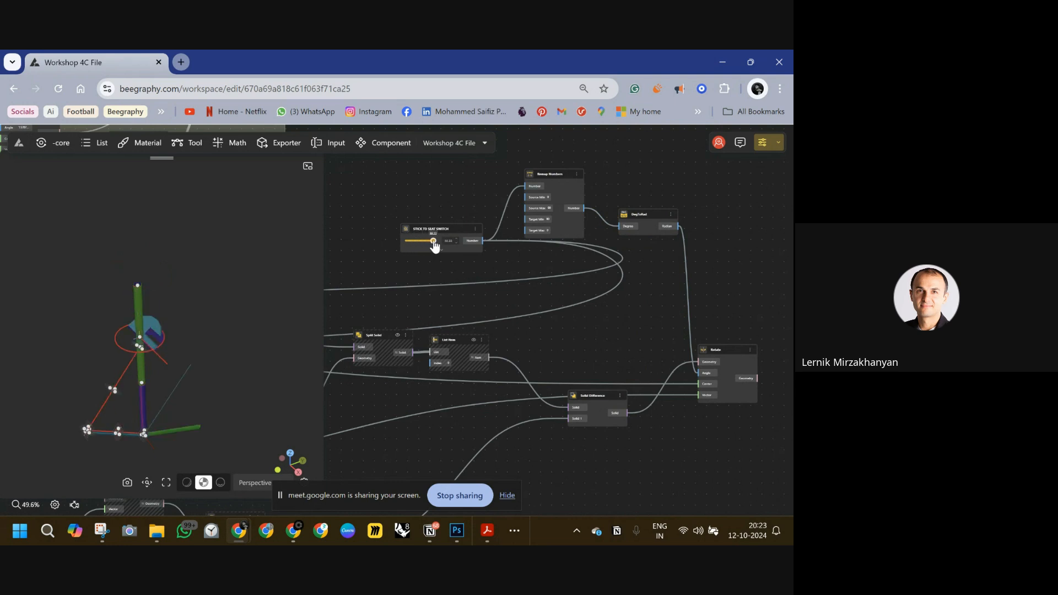
Reposition the STICK TO SEAT SWITCH, Remap Numbers and DegToRad nodes within the graph layout.
right_click_drag(445, 394, 694, 362)
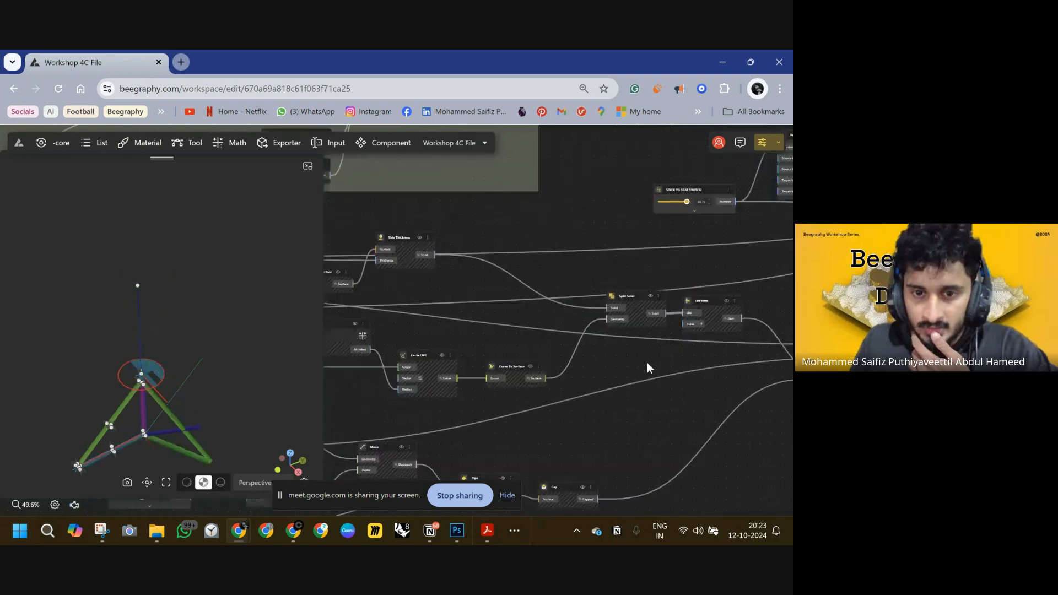
scroll(537, 275, "down", 3)
right_click_drag(588, 274, 482, 291)
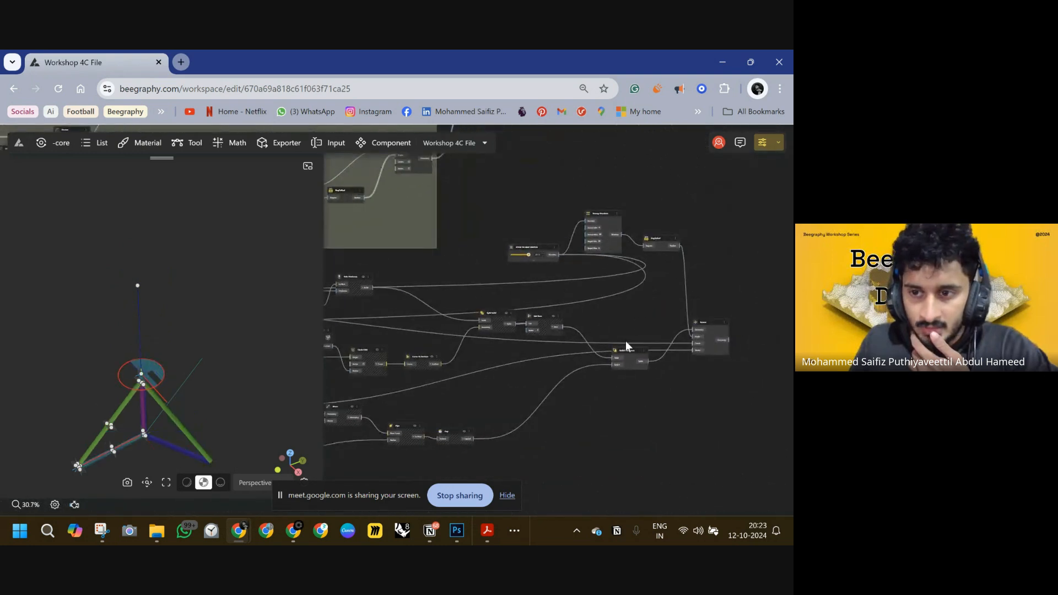
right_click_drag(615, 325, 636, 314)
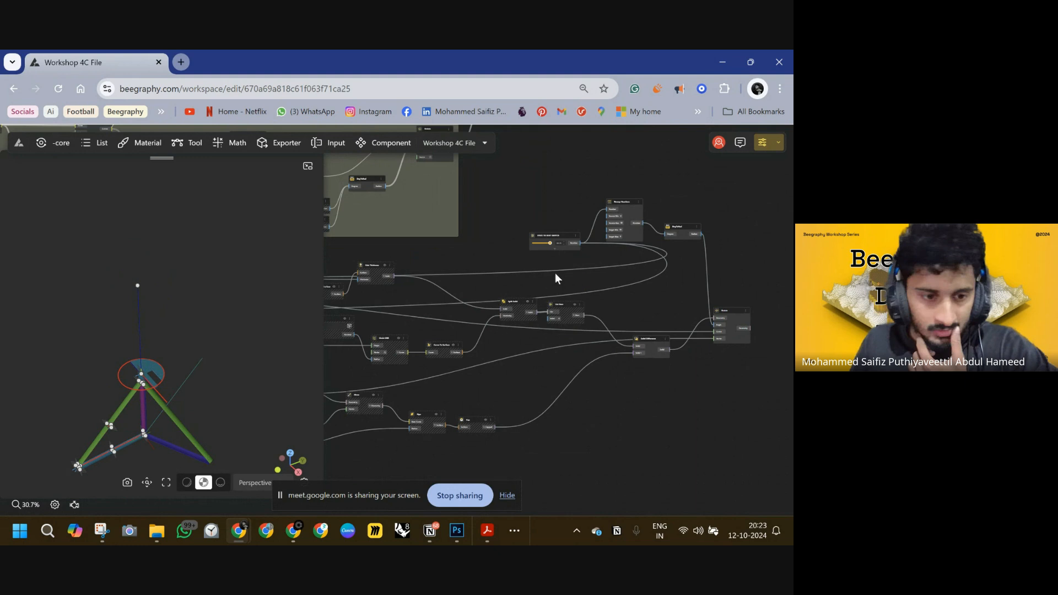
left_click_drag(543, 235, 465, 247)
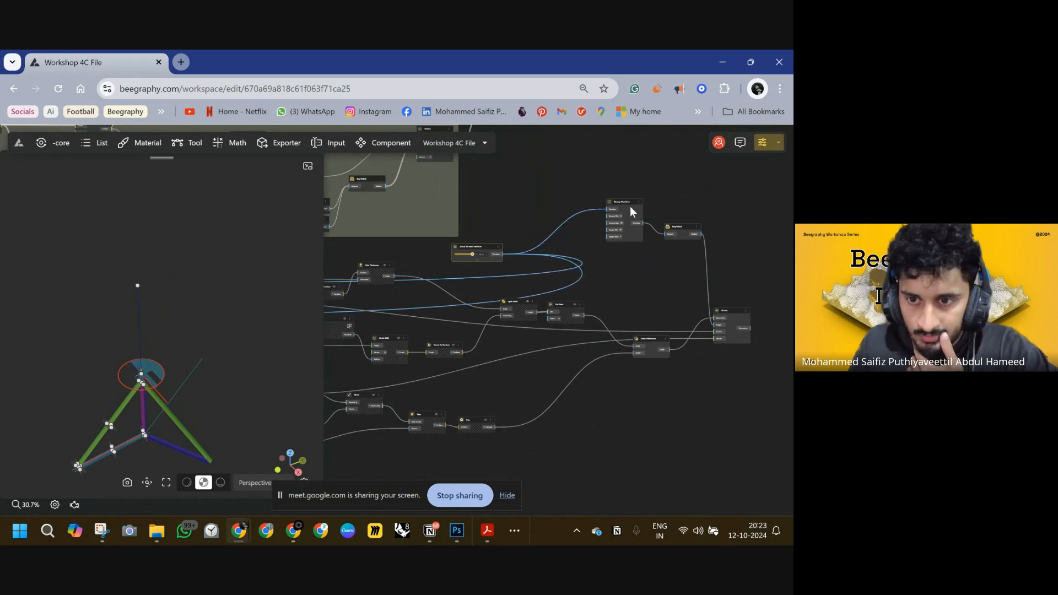
left_click_drag(618, 223, 609, 259)
left_click_drag(673, 229, 668, 281)
right_click_drag(521, 336, 622, 336)
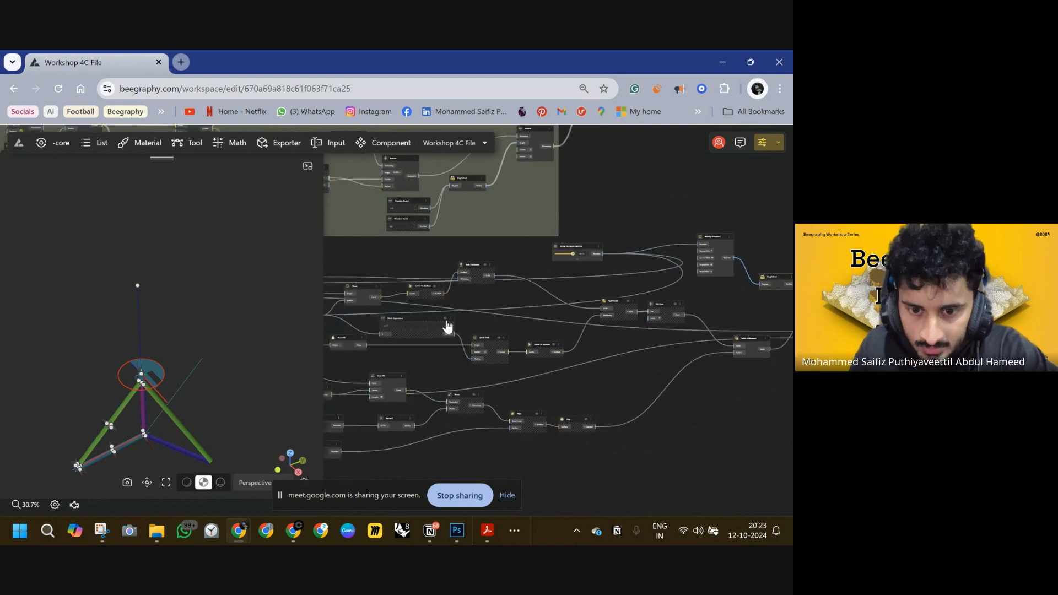
right_click_drag(408, 325, 456, 325)
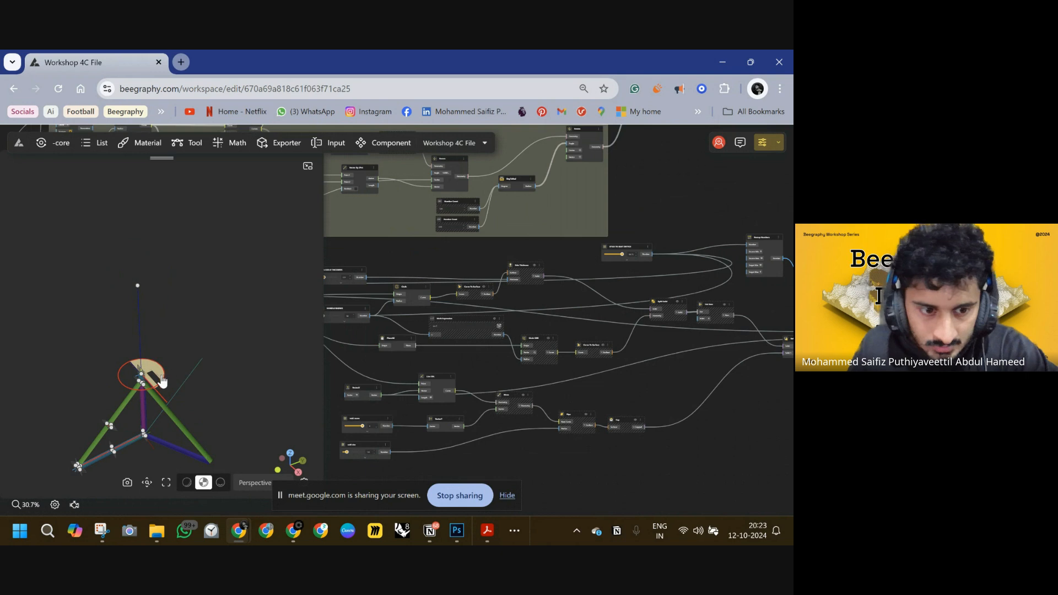
Inspect the rotated seat in the 3D viewport alongside the DegToRad and Rotate node wiring.
scroll(643, 271, "up", 6)
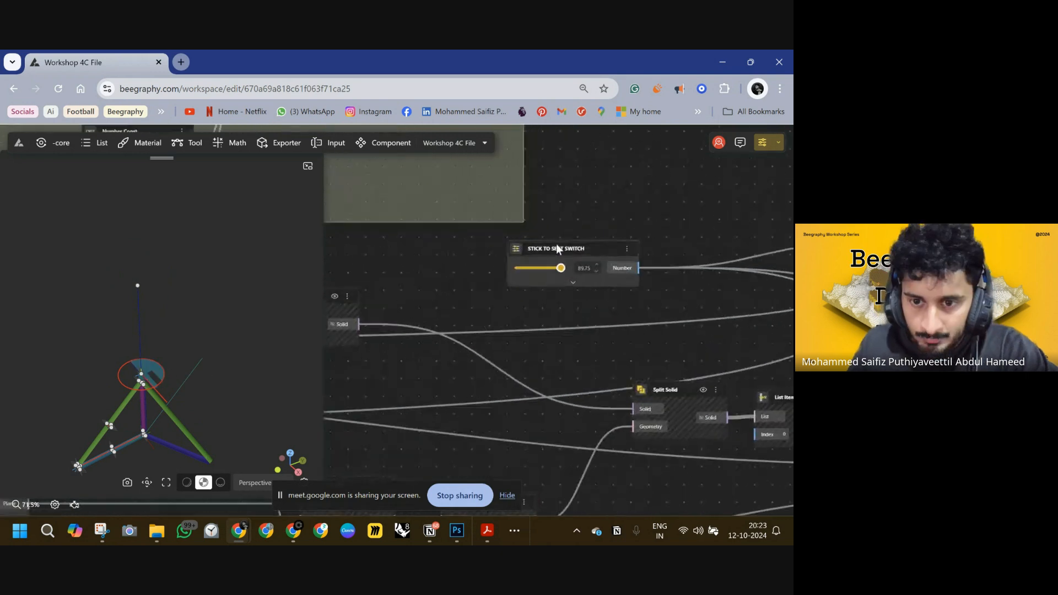
left_click_drag(137, 299, 259, 267)
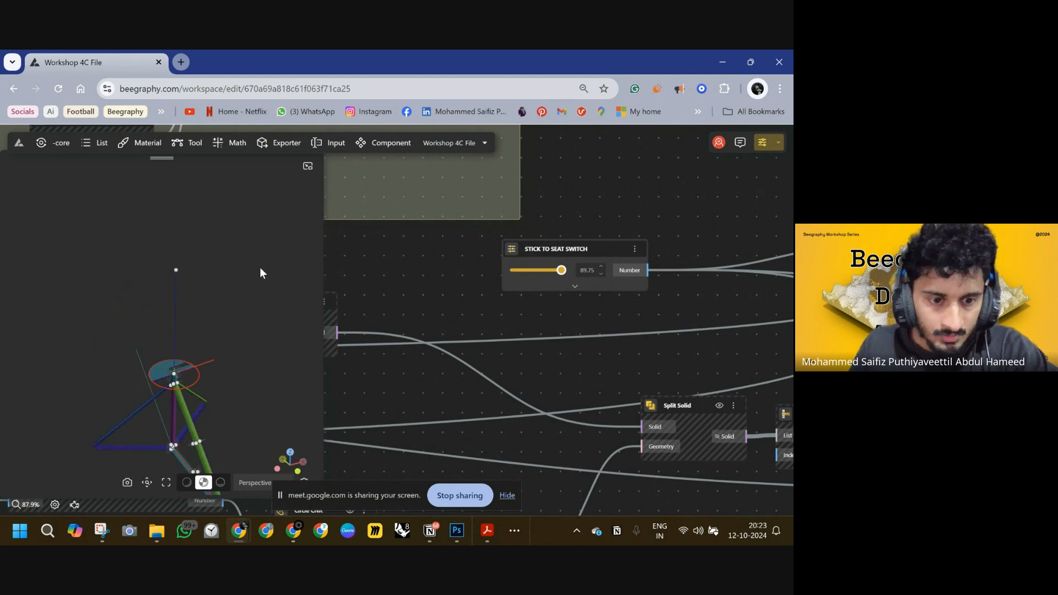
scroll(637, 306, "down", 4)
scroll(618, 280, "down", 8)
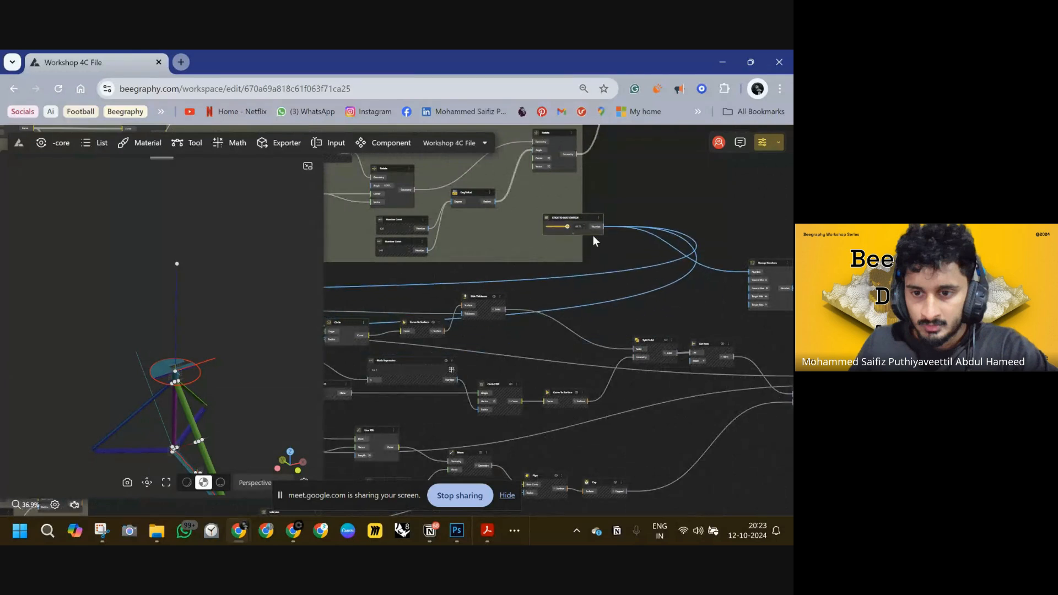
scroll(568, 259, "up", 10)
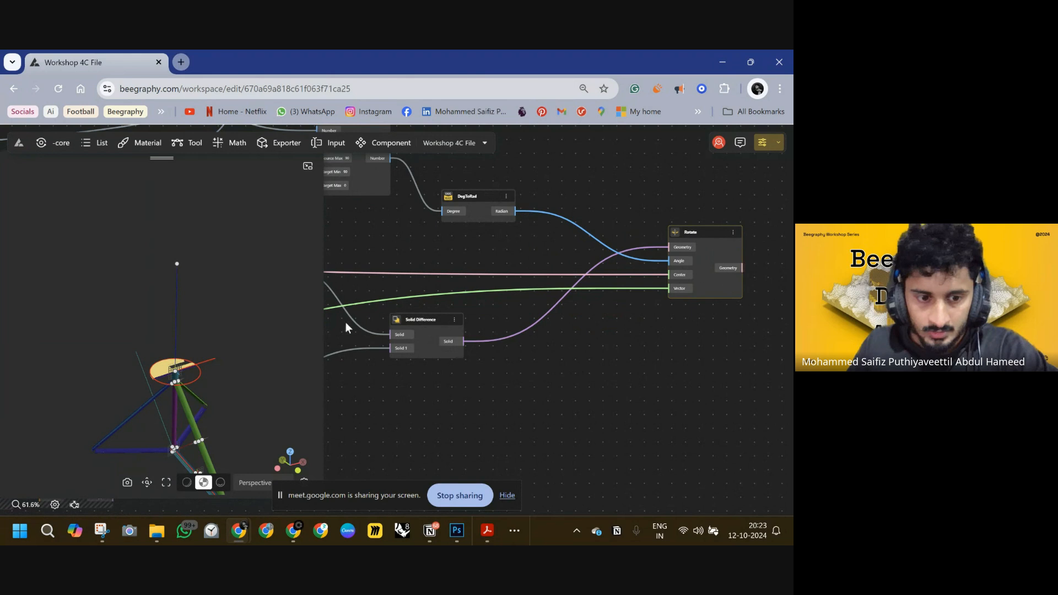
left_click(194, 379)
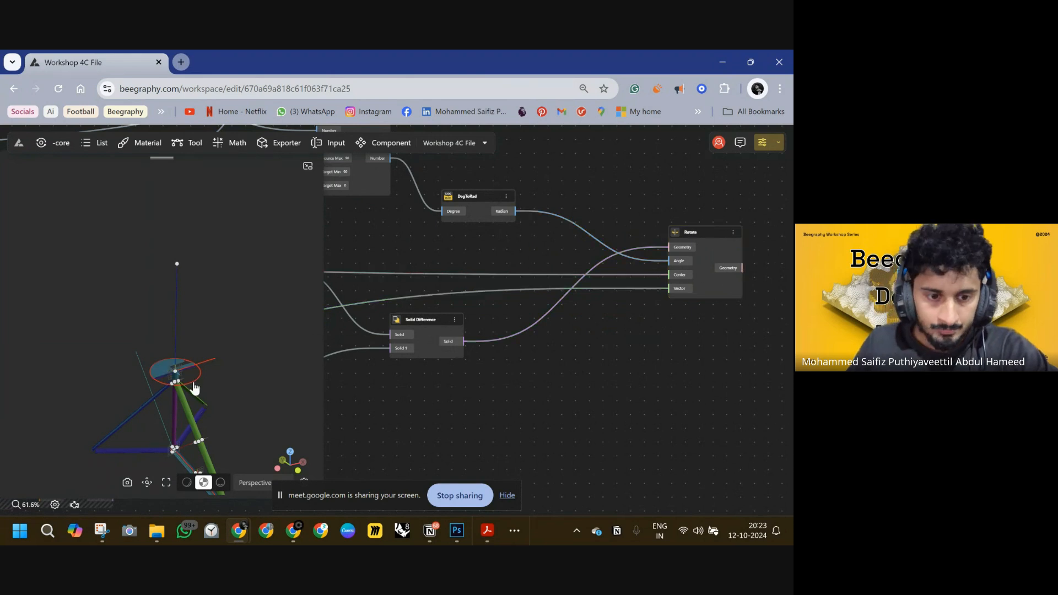
scroll(422, 325, "down", 1)
Hide the previews of the Circle and Line SDL nodes.
left_click(432, 313)
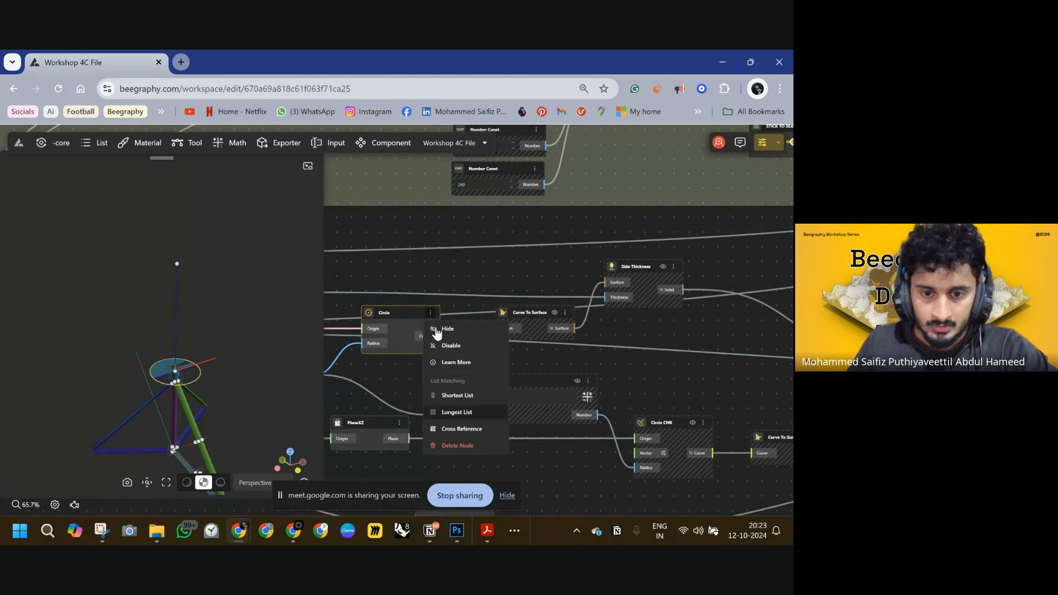
left_click(436, 330)
scroll(456, 330, "down", 4)
left_click(212, 365)
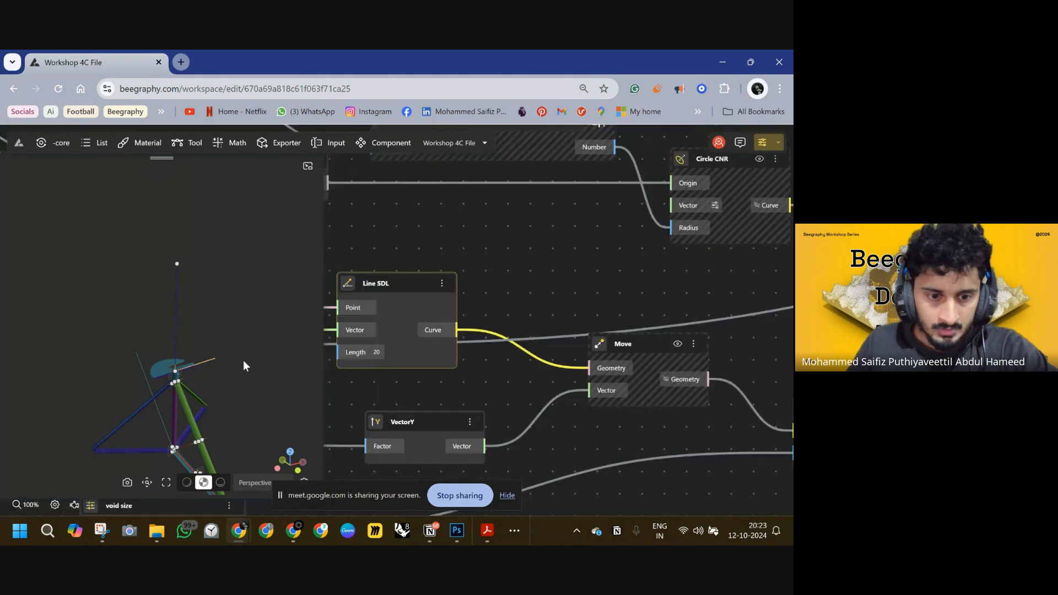
left_click(442, 285)
left_click(449, 310)
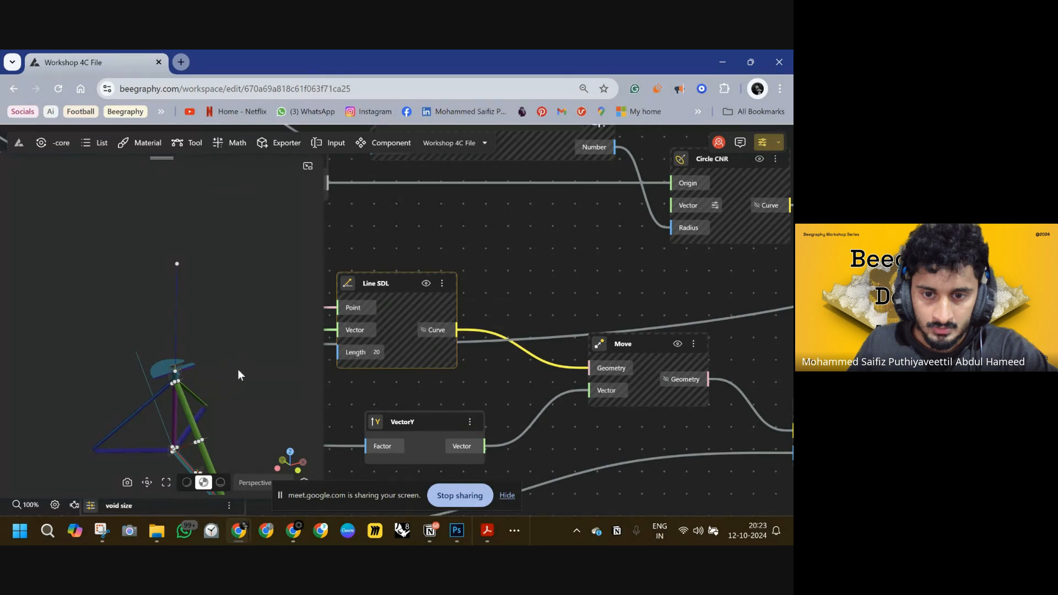
Reposition the node groups within the graph layout.
scroll(560, 292, "down", 10)
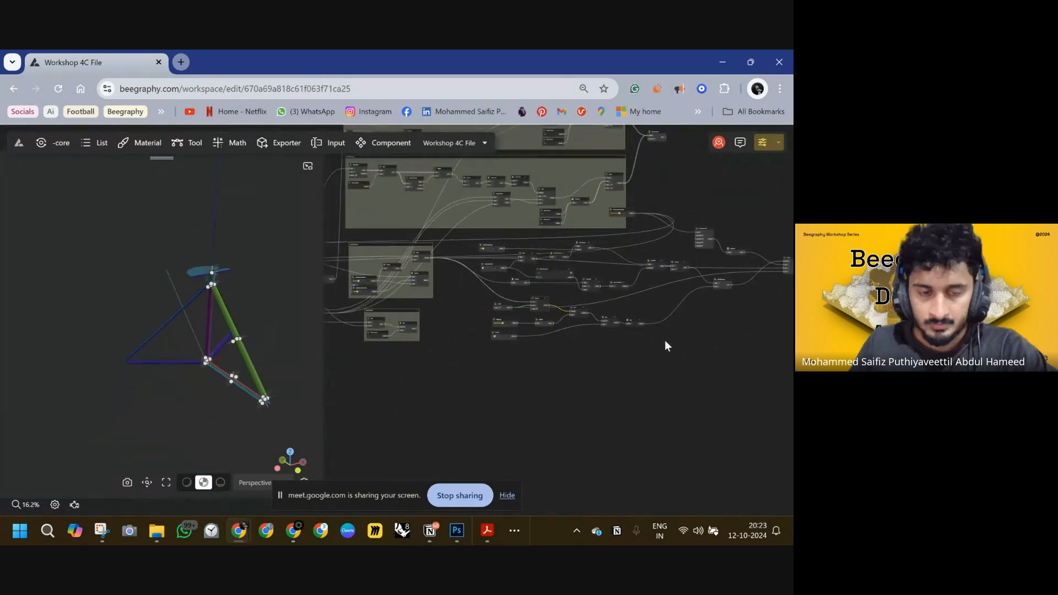
right_click_drag(664, 340, 604, 303)
right_click_drag(579, 251, 689, 250)
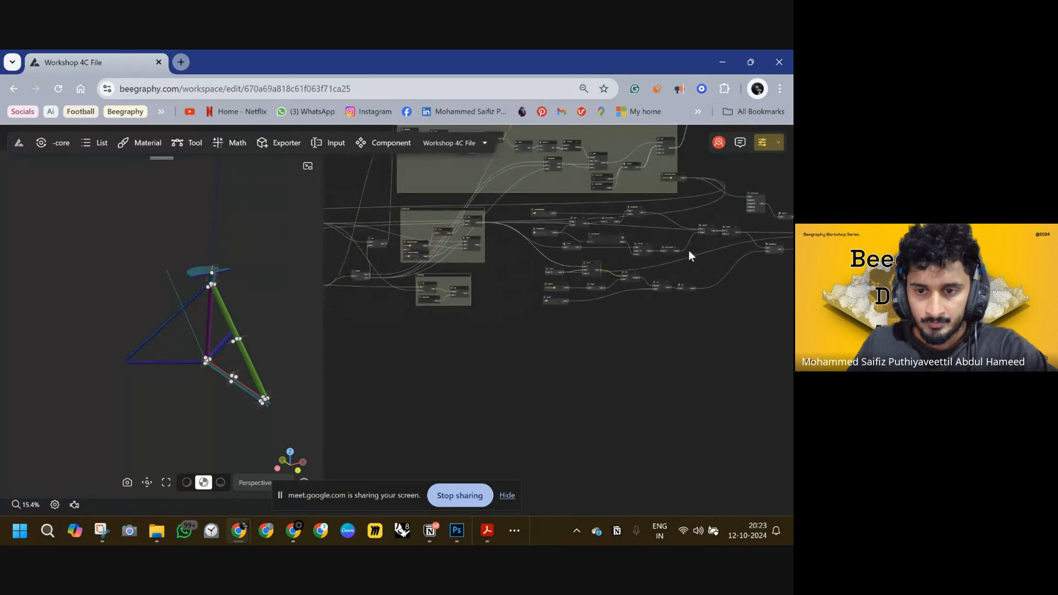
left_click_drag(464, 274, 522, 320)
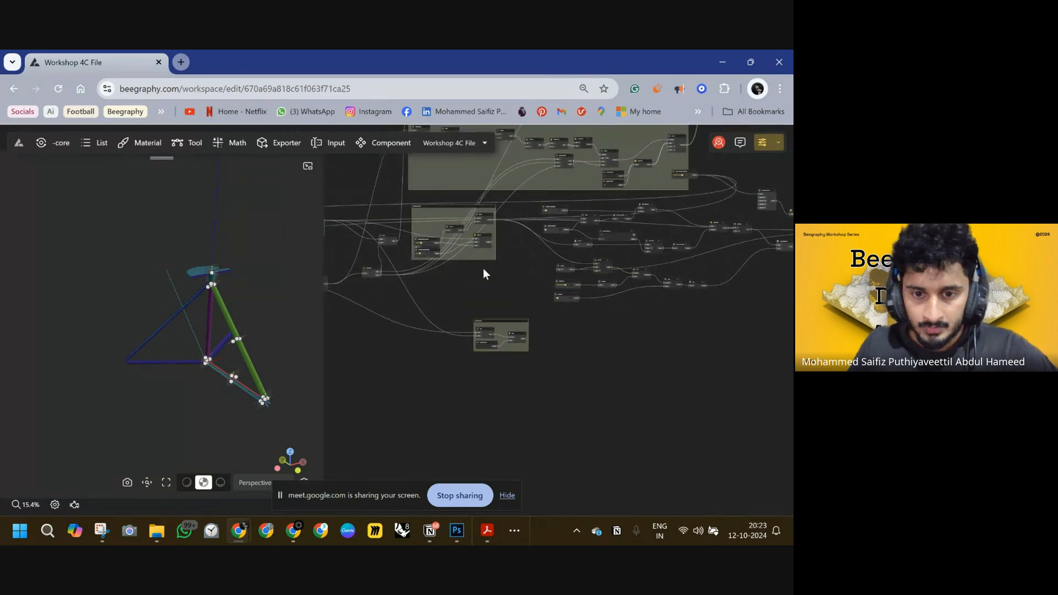
left_click_drag(488, 259, 496, 280)
right_click_drag(658, 237, 582, 243)
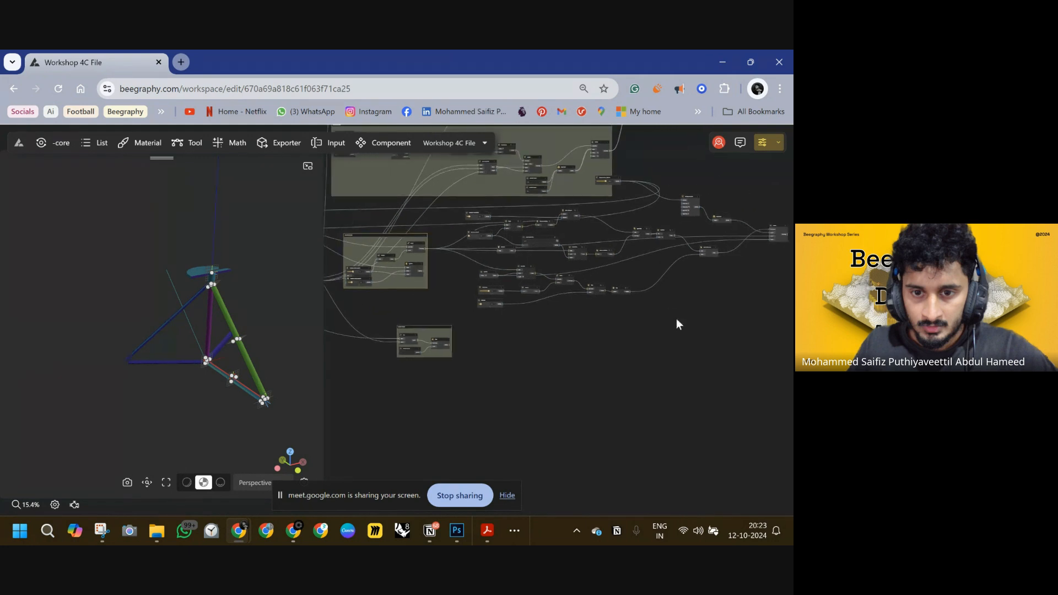
Gather the cluster of seat-rotation nodes into a single group frame.
left_click_drag(676, 327, 463, 205)
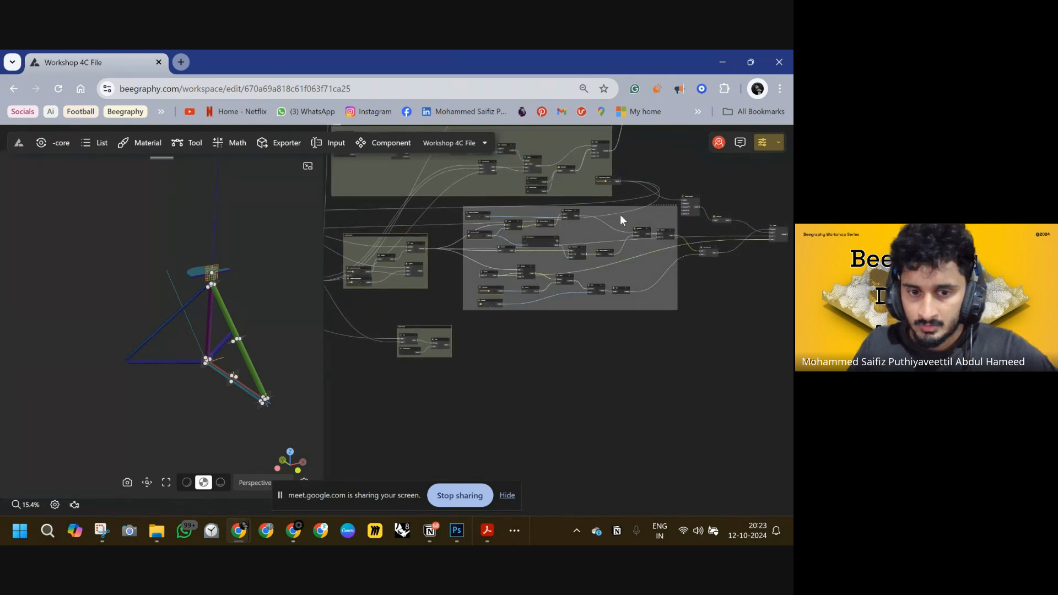
scroll(677, 230, "up", 1)
scroll(672, 229, "up", 5)
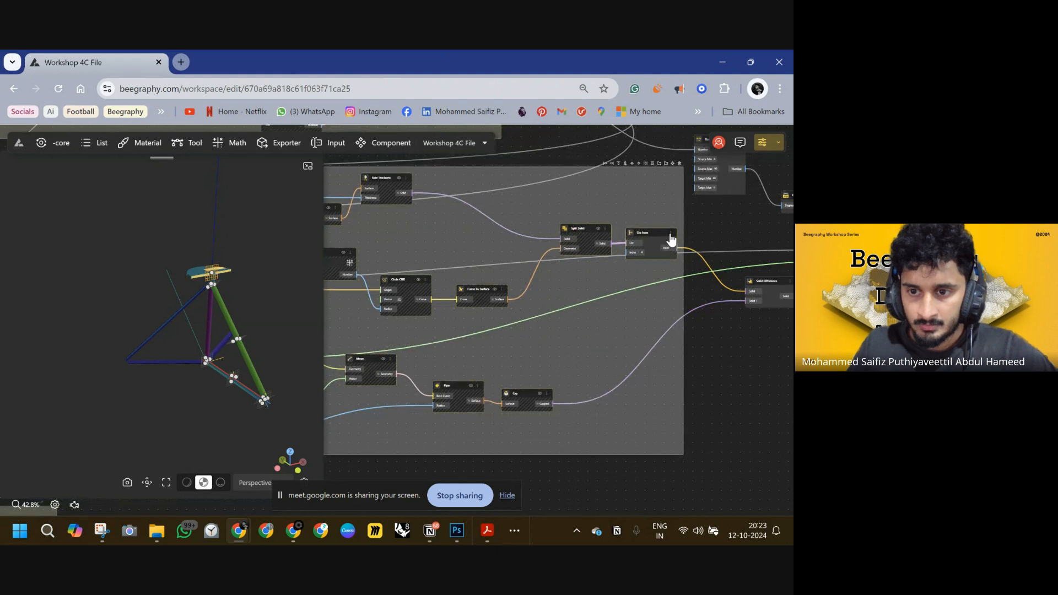
right_click(666, 243)
left_click(683, 250)
Move the new node group below the other groups in the graph.
scroll(683, 225, "down", 5)
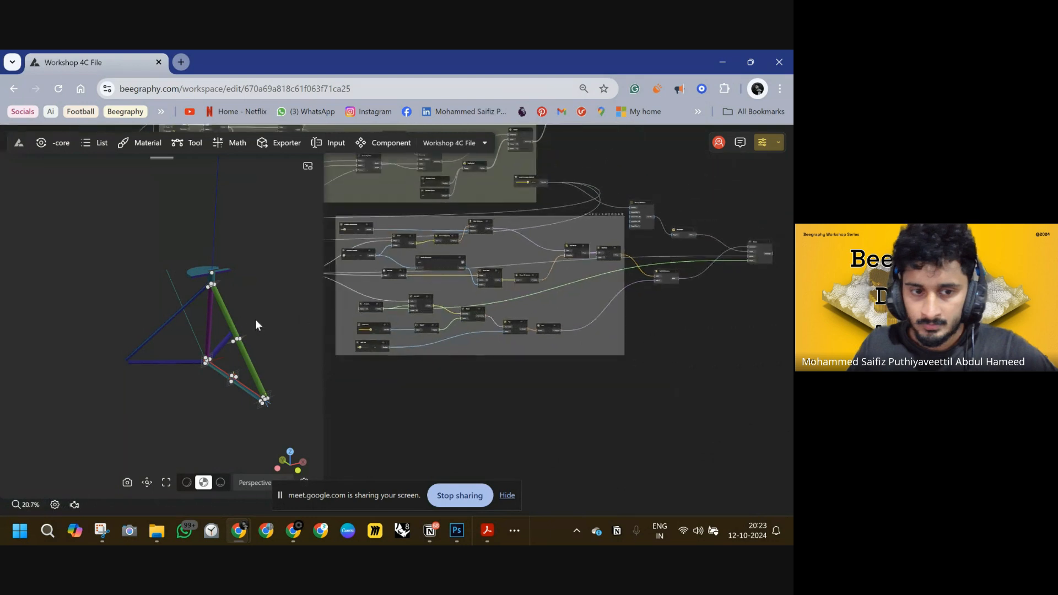
scroll(465, 280, "down", 3)
middle_click_drag(343, 296, 481, 358)
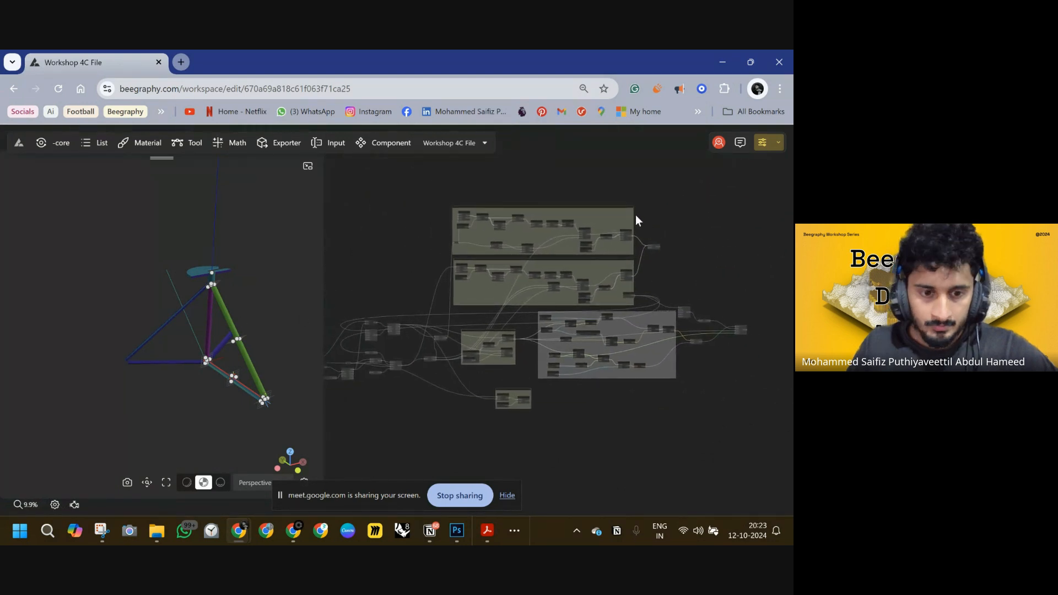
scroll(636, 215, "up", 3)
scroll(637, 220, "down", 1)
left_click_drag(640, 190, 361, 363)
Hide the preview of the Rotate node fed by the DegToRad node.
scroll(635, 237, "up", 8)
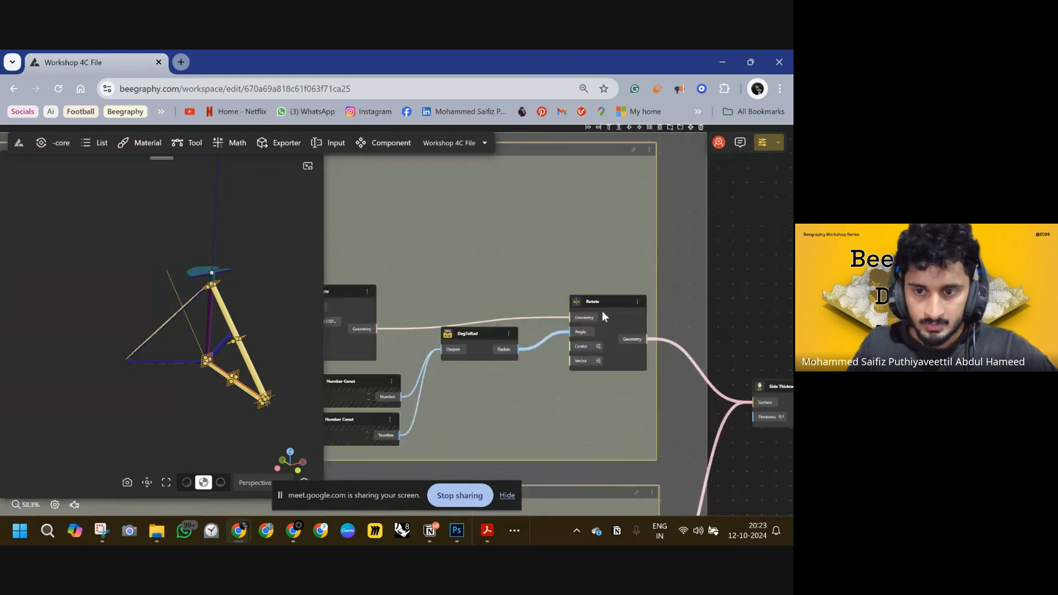
left_click(640, 307)
left_click(668, 331)
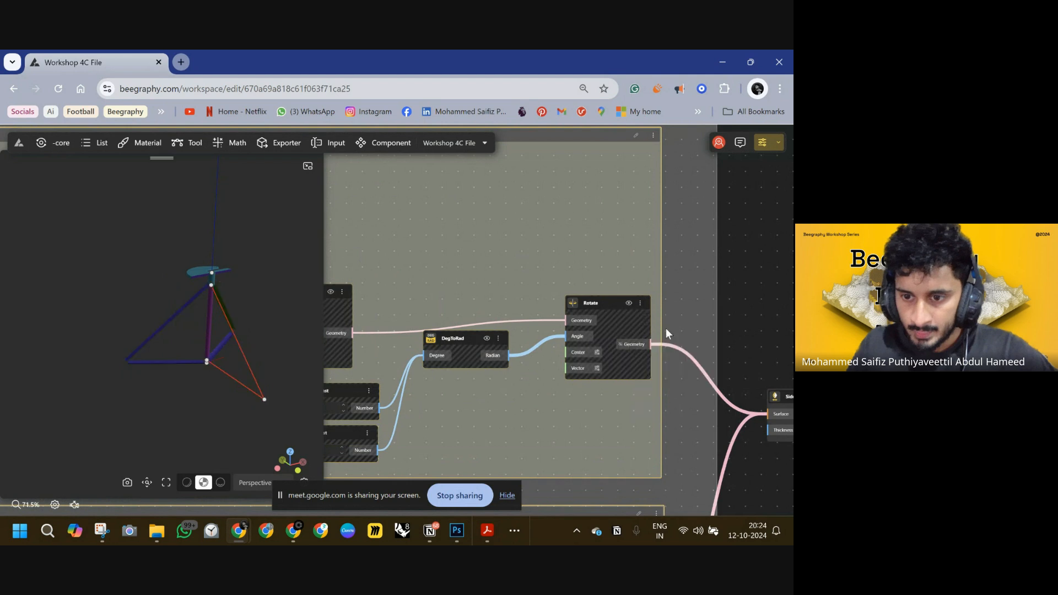
Inspect the two Rotate groups feeding the Solid Thickness node alongside the 3D viewport.
scroll(687, 303, "down", 3)
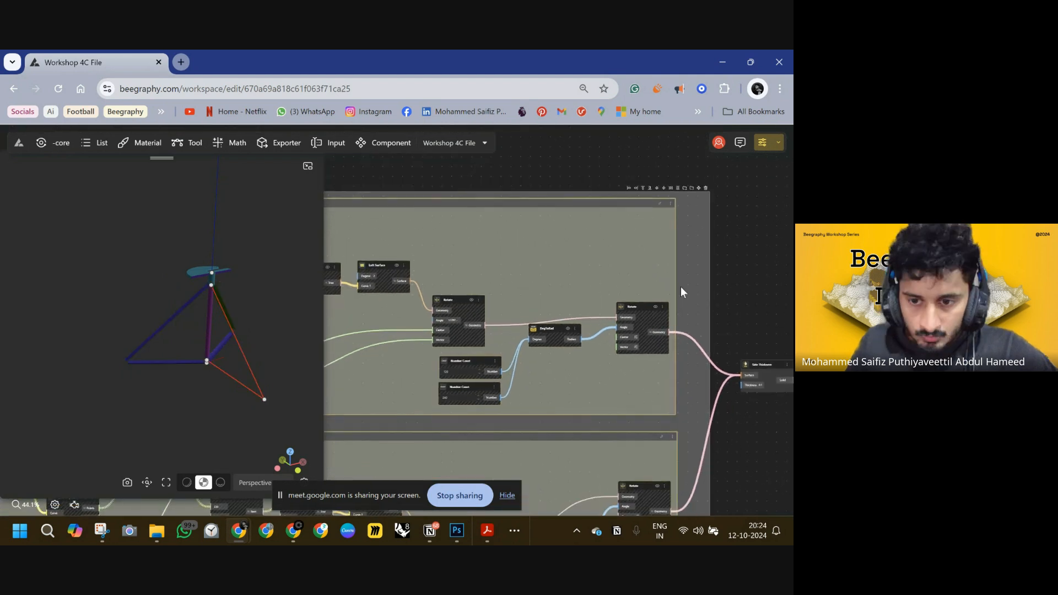
middle_click_drag(681, 287, 451, 187)
left_click_drag(537, 270, 607, 266)
mouse_move(262, 335)
left_mouse_down()
mouse_move(257, 346)
mouse_move(257, 335)
left_mouse_up()
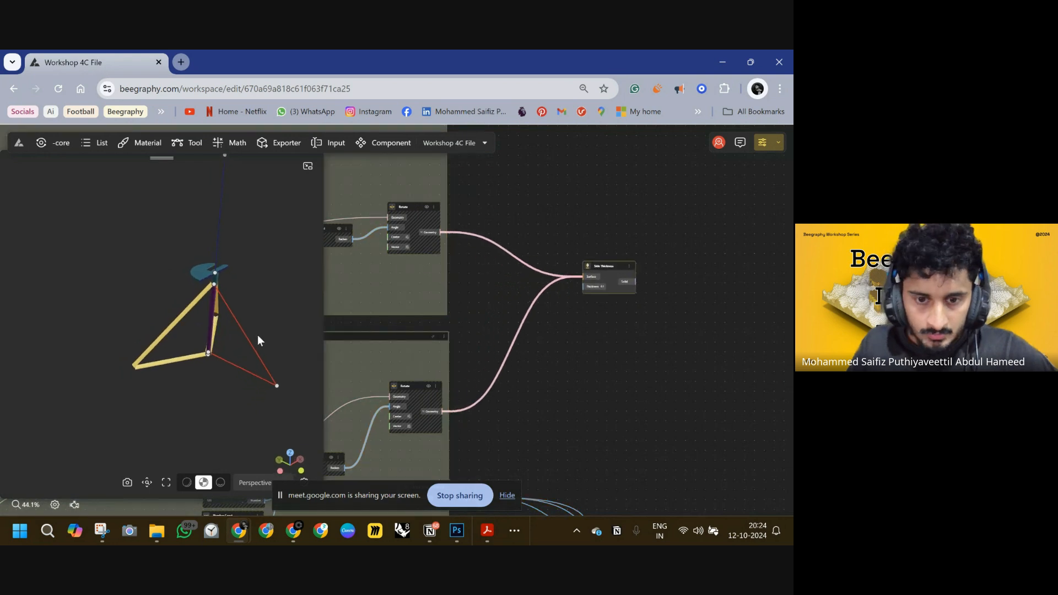
scroll(507, 292, "down", 3)
middle_click_drag(636, 258, 698, 288)
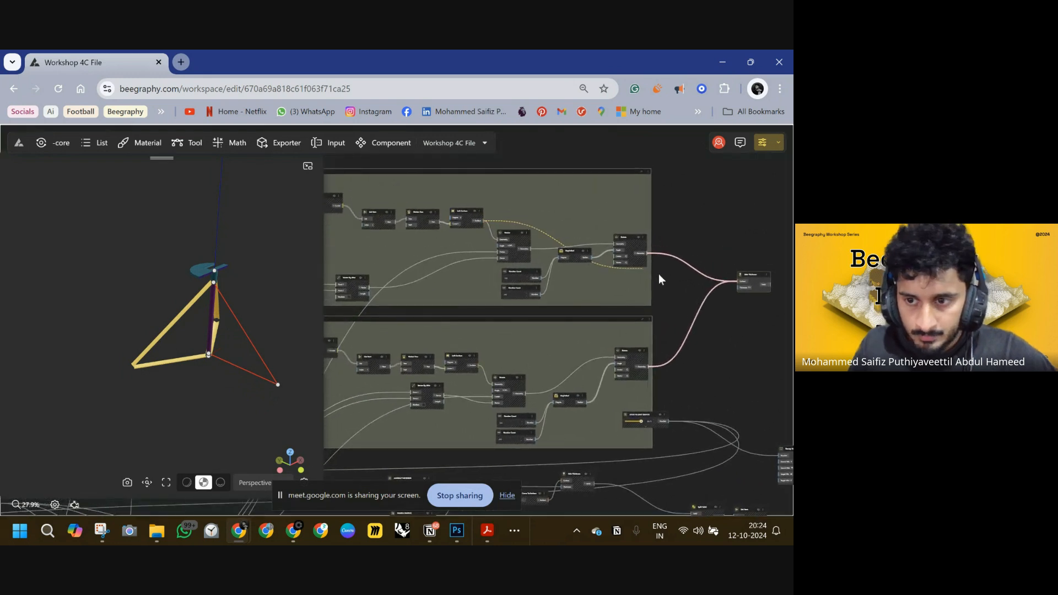
left_click_drag(731, 283, 659, 248)
left_click_drag(554, 155, 554, 153)
Wire the lower group's rotated geometry into the Solid Thickness node's input.
left_click(531, 249)
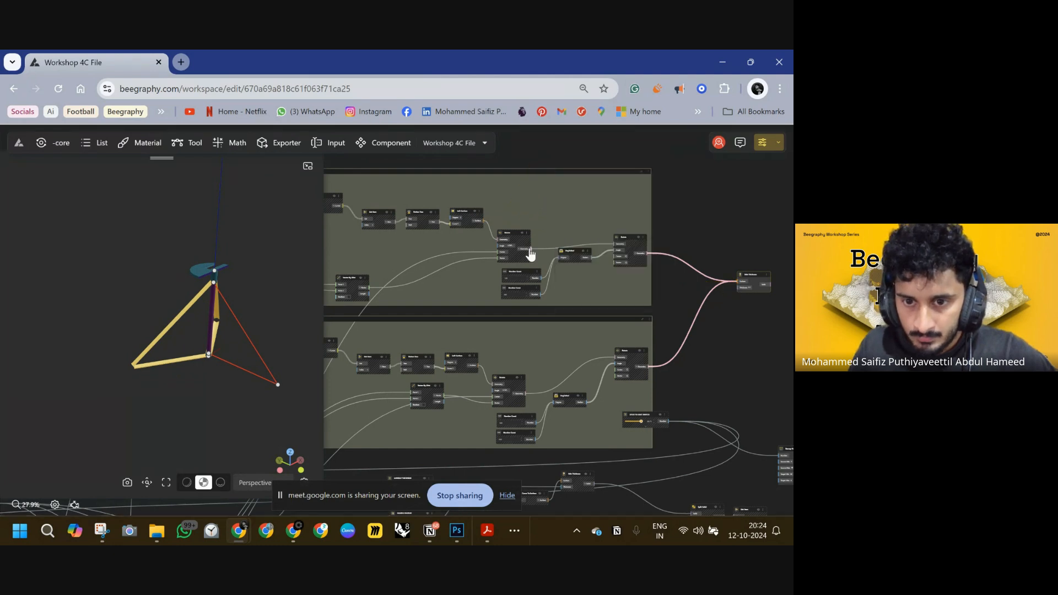
left_click_drag(531, 249, 705, 292)
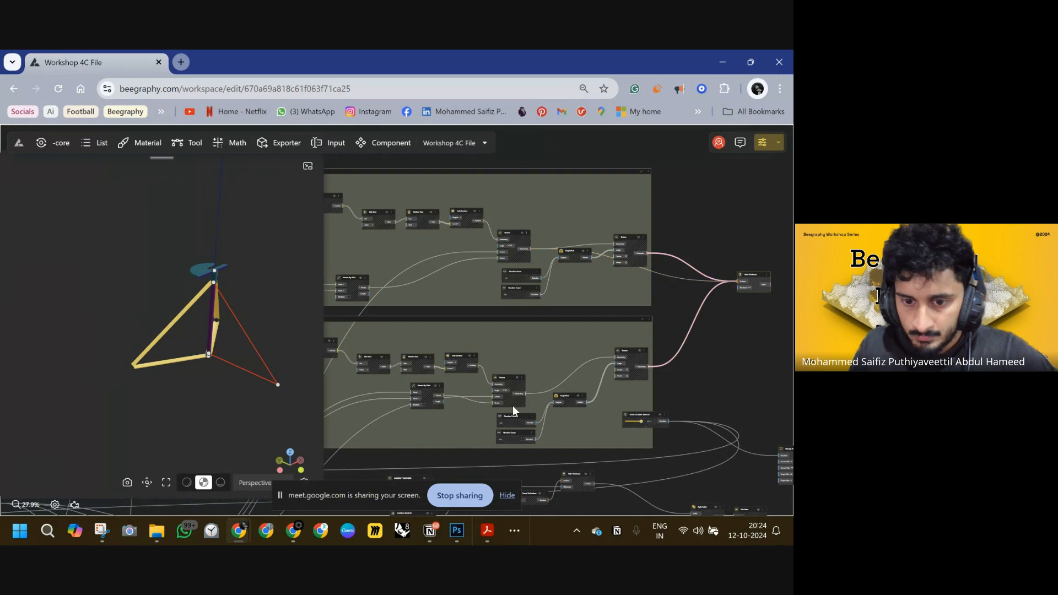
left_click_drag(702, 317, 740, 289)
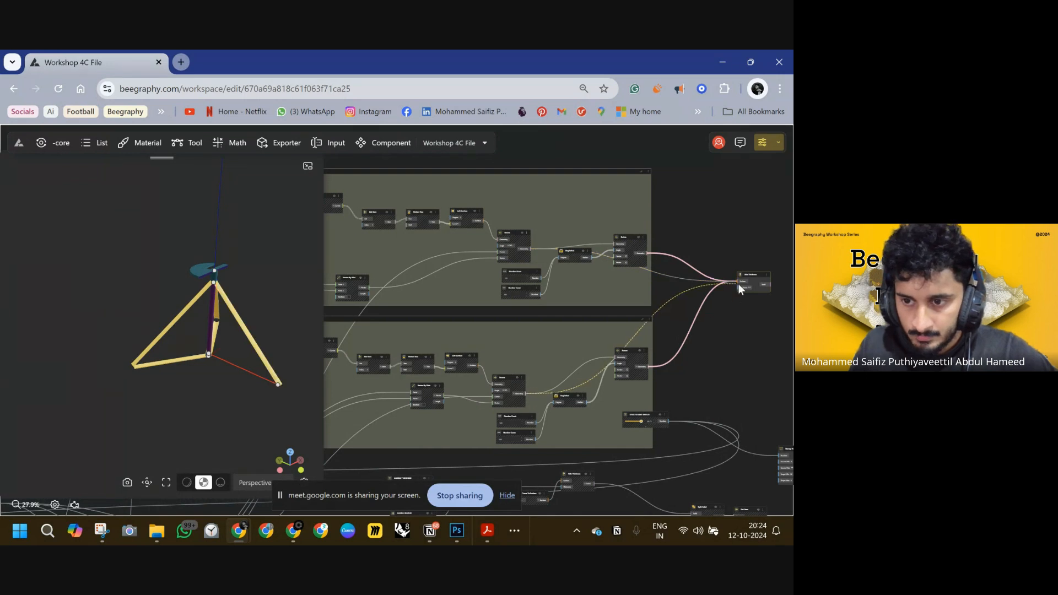
Locate the Move node from the vertical line in the viewport and hide it.
scroll(711, 220, "down", 5)
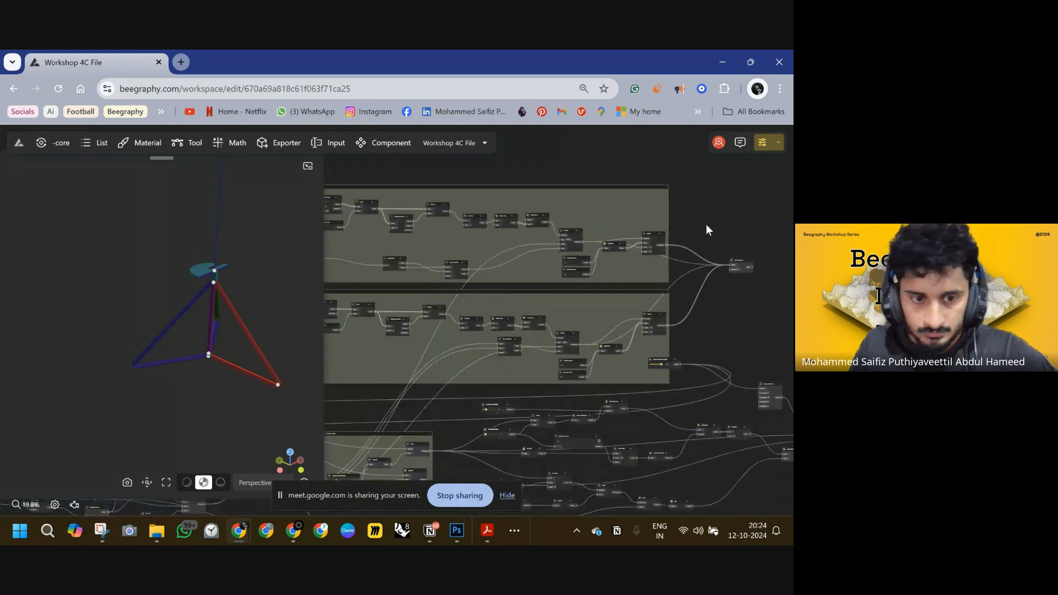
left_click_drag(166, 352, 238, 368)
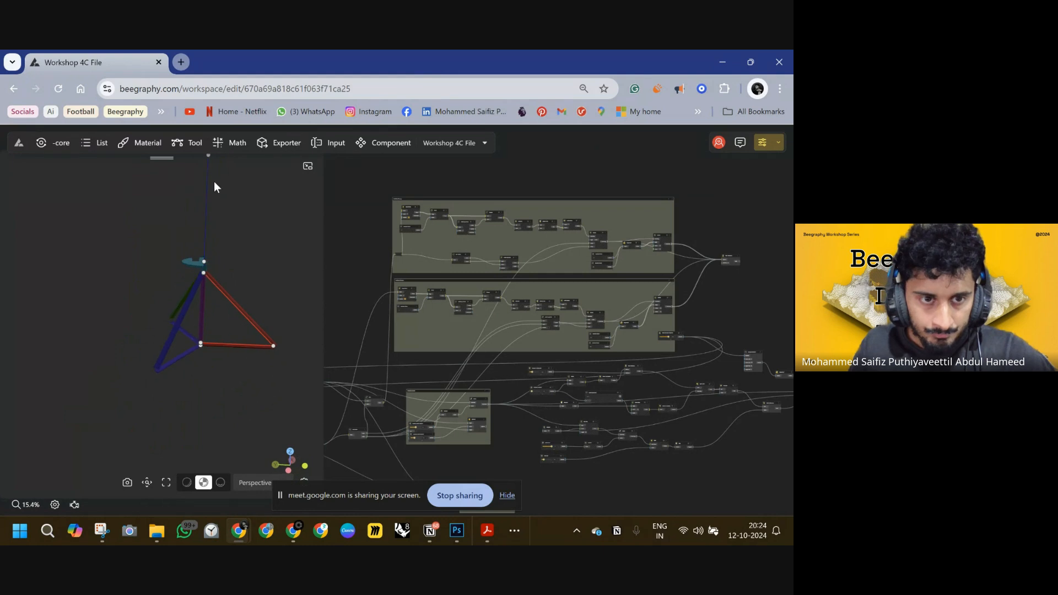
double_click(208, 158)
left_click(442, 296)
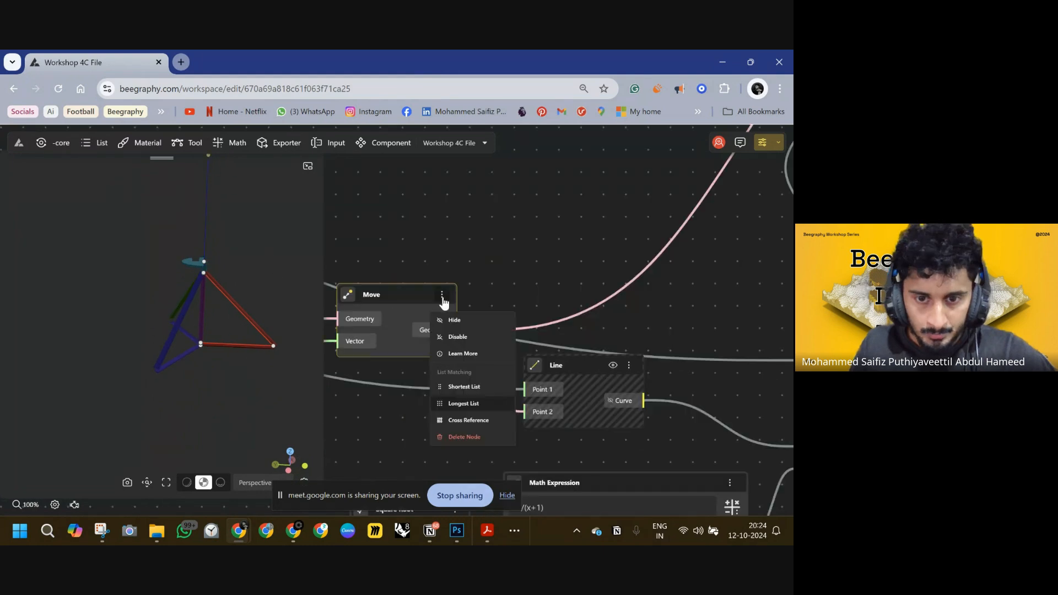
left_click(462, 320)
Survey the node graph around the Rotate groups and the Solid Thickness node.
scroll(491, 292, "down", 10)
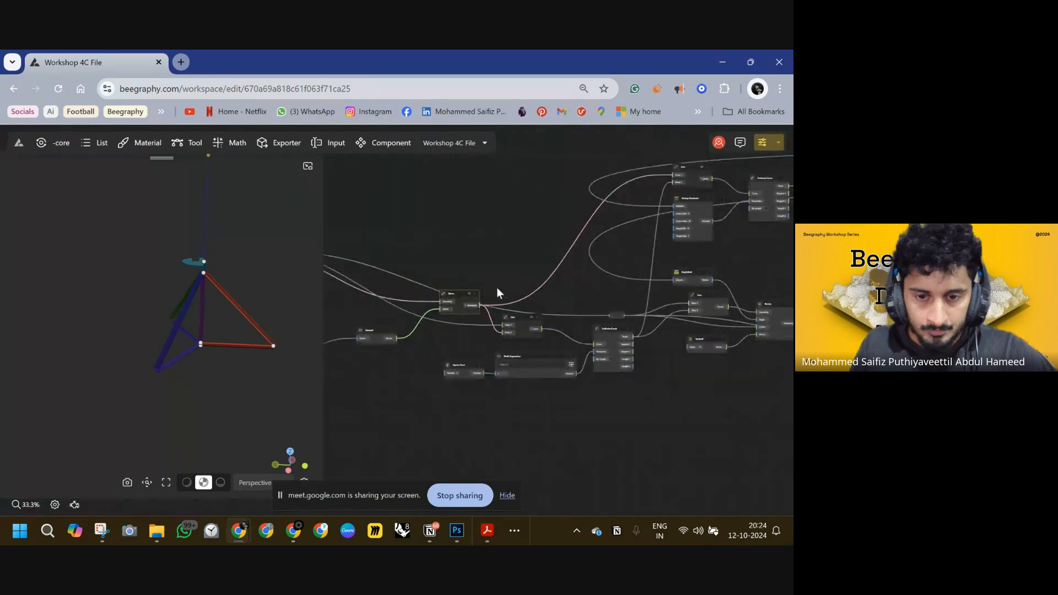
scroll(522, 288, "down", 5)
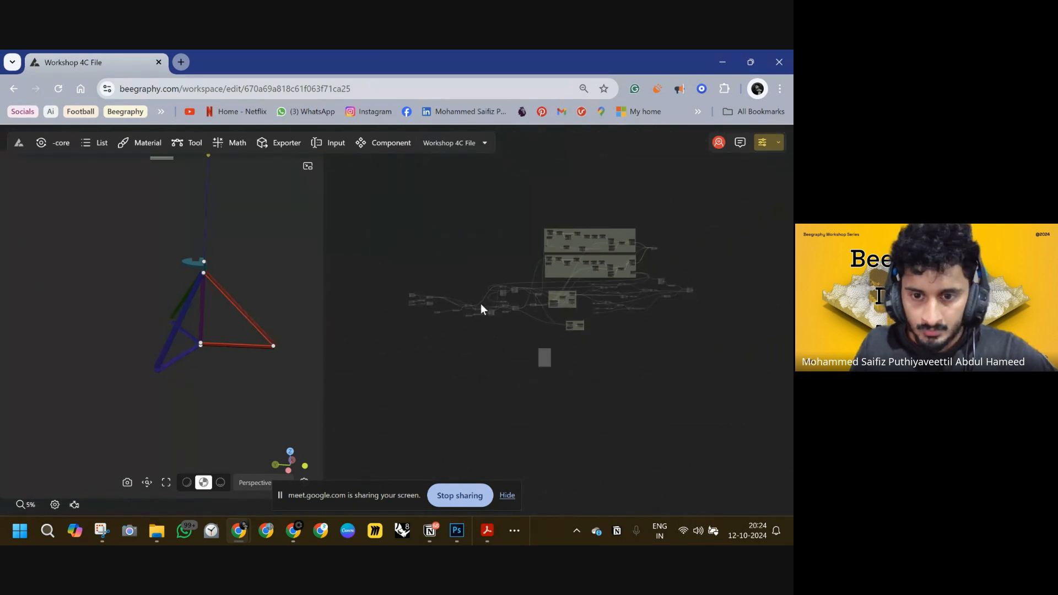
scroll(524, 281, "up", 5)
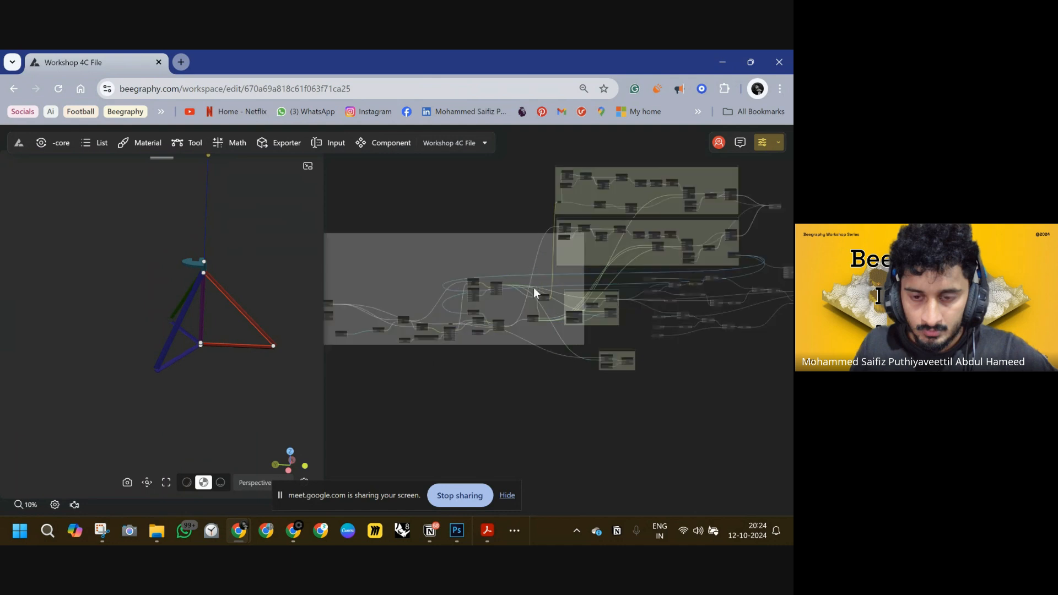
scroll(463, 296, "up", 2)
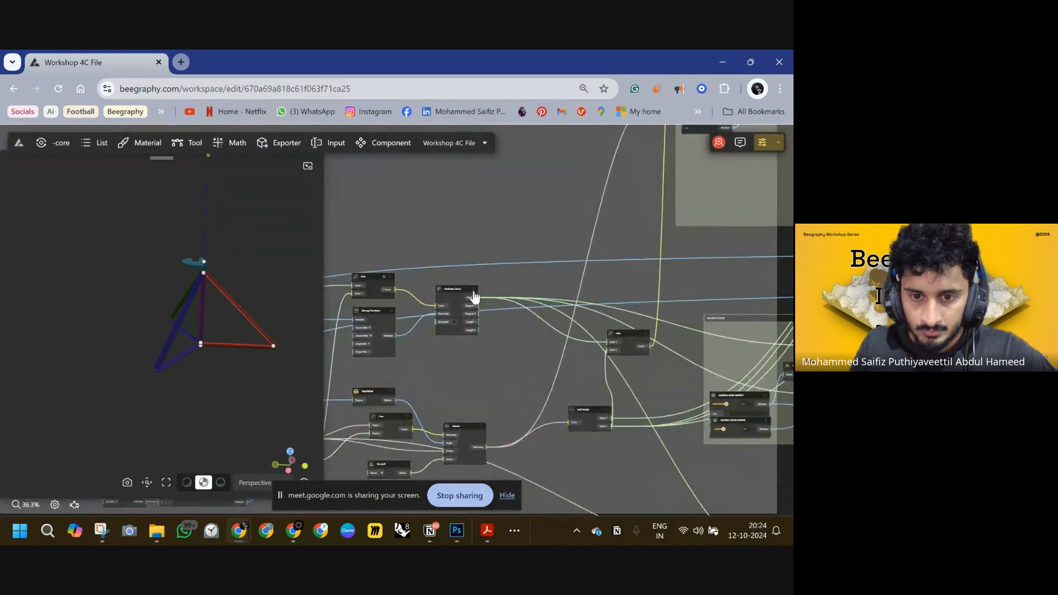
right_click(471, 288)
left_click(458, 274)
scroll(491, 250, "down", 4)
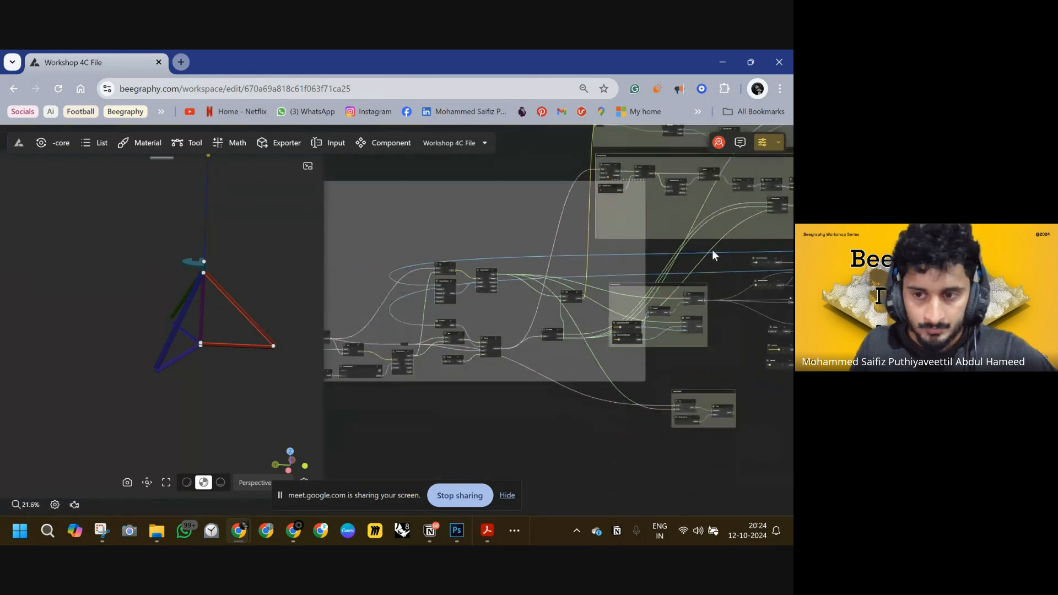
left_click_drag(601, 253, 348, 283)
left_click_drag(455, 289, 634, 363)
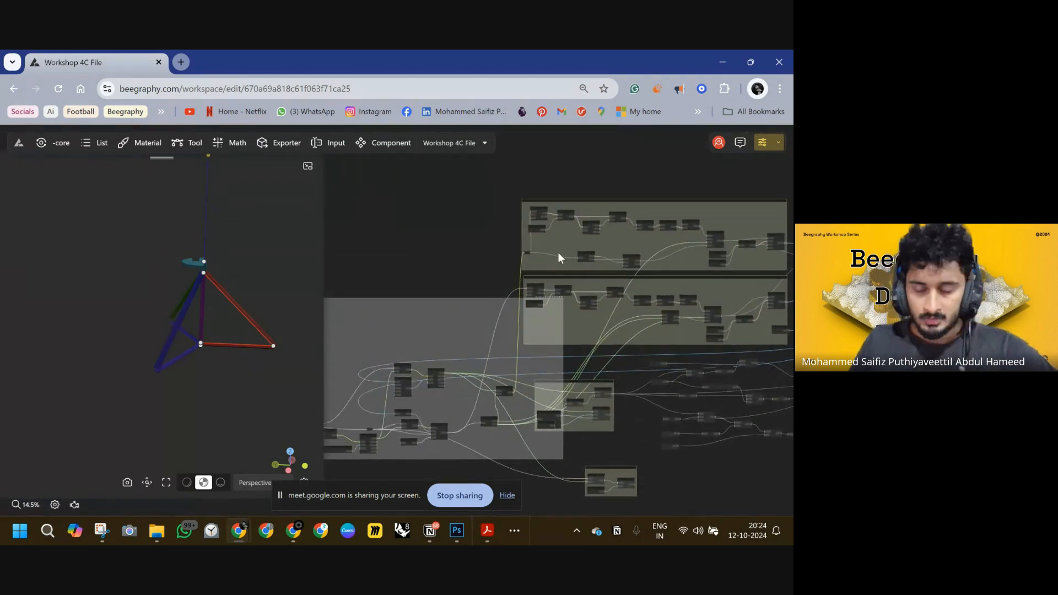
left_click_drag(585, 309, 318, 332)
scroll(561, 289, "up", 2)
scroll(561, 289, "up", 2)
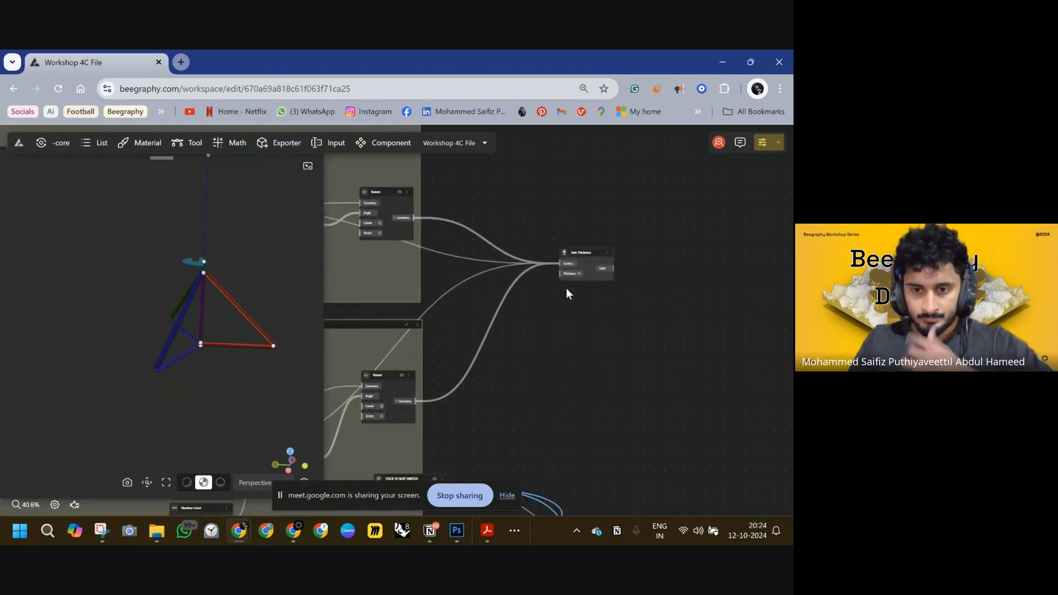
scroll(522, 302, "up", 1)
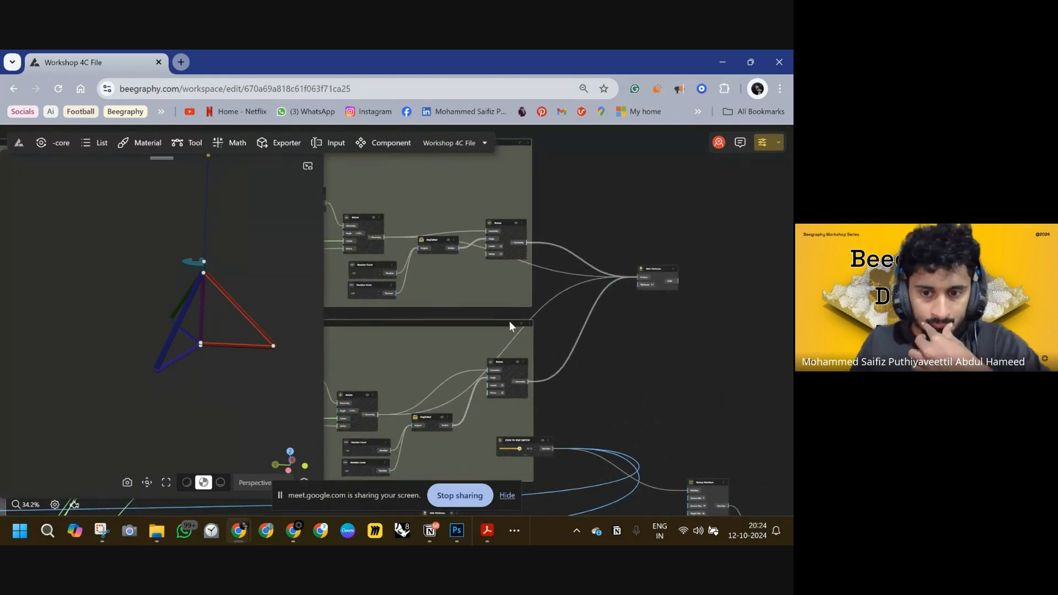
Slide the STICK TO SEAT SWITCH to about 37 and orbit the viewport to check the seat.
scroll(606, 355, "down", 2)
left_click_drag(606, 355, 580, 309)
scroll(514, 312, "up", 2)
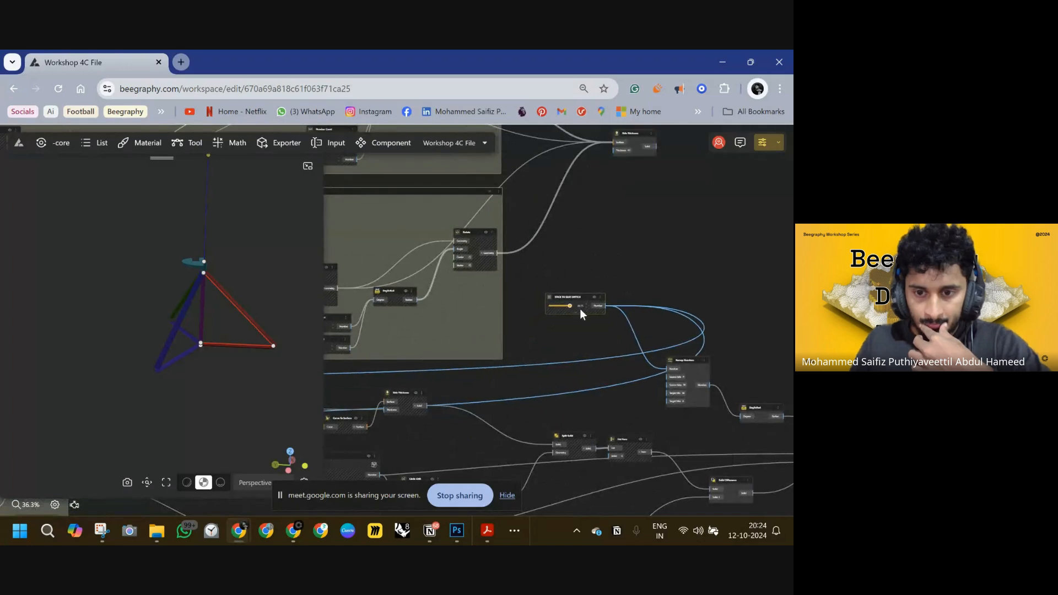
scroll(580, 308, "up", 4)
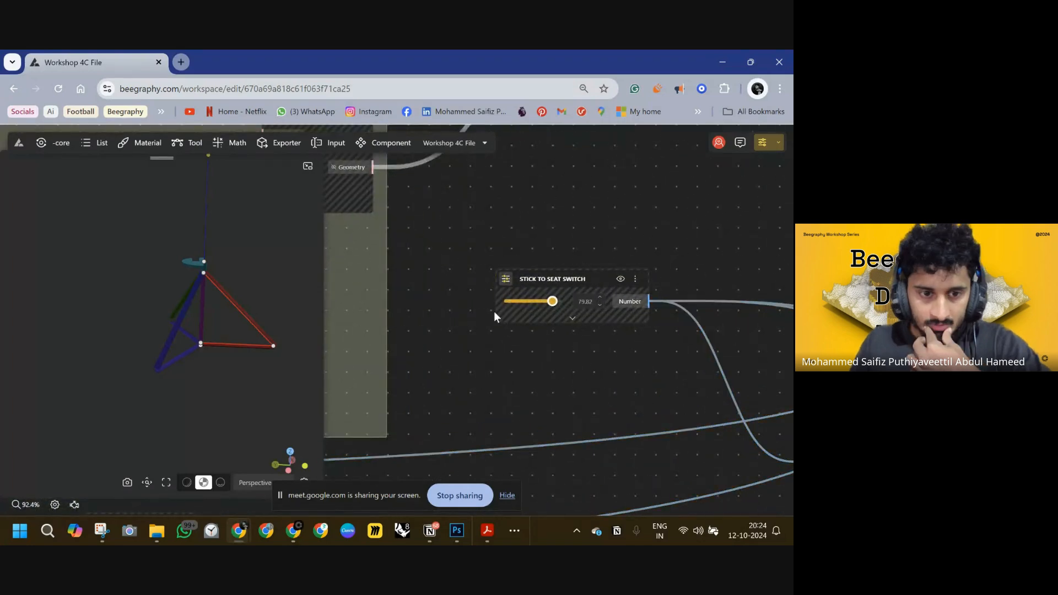
left_click_drag(230, 322, 211, 339)
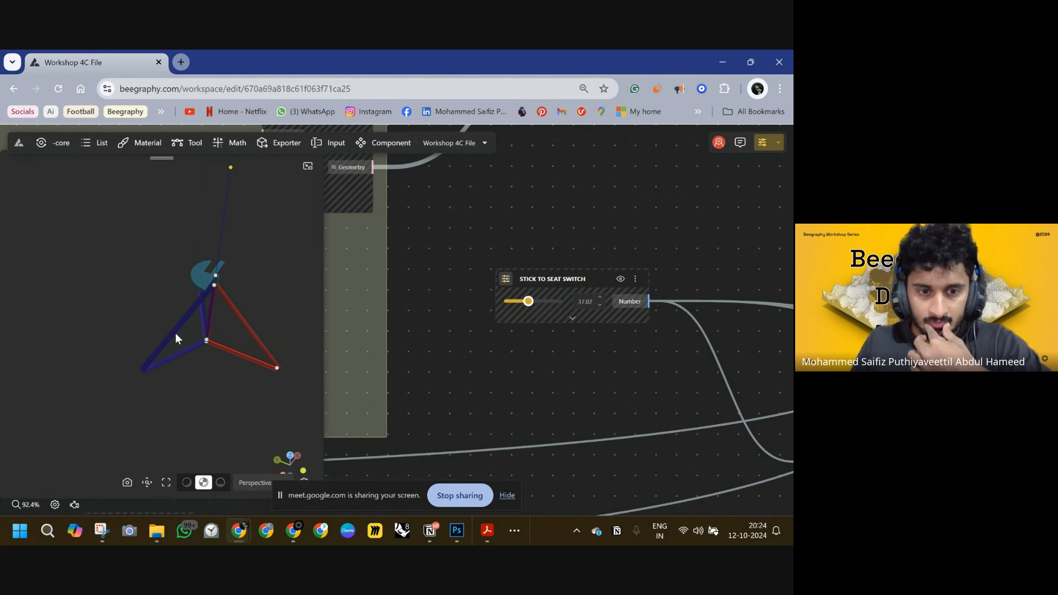
left_click_drag(176, 334, 276, 325)
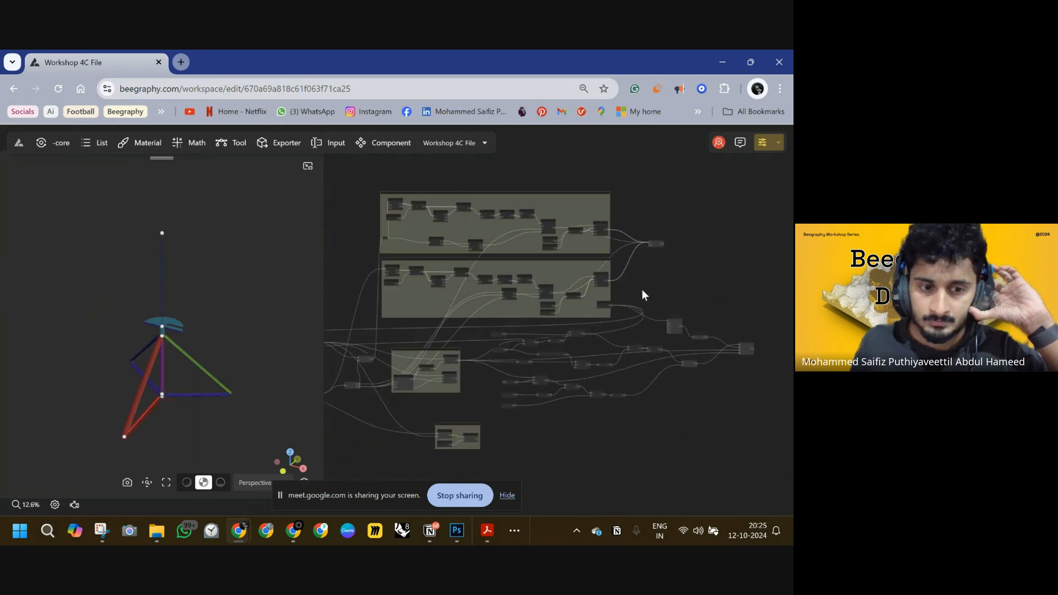
Slide the STICK TO SEAT SWITCH down to 0.01 and select the seat geometry in the viewport.
scroll(628, 306, "up", 10)
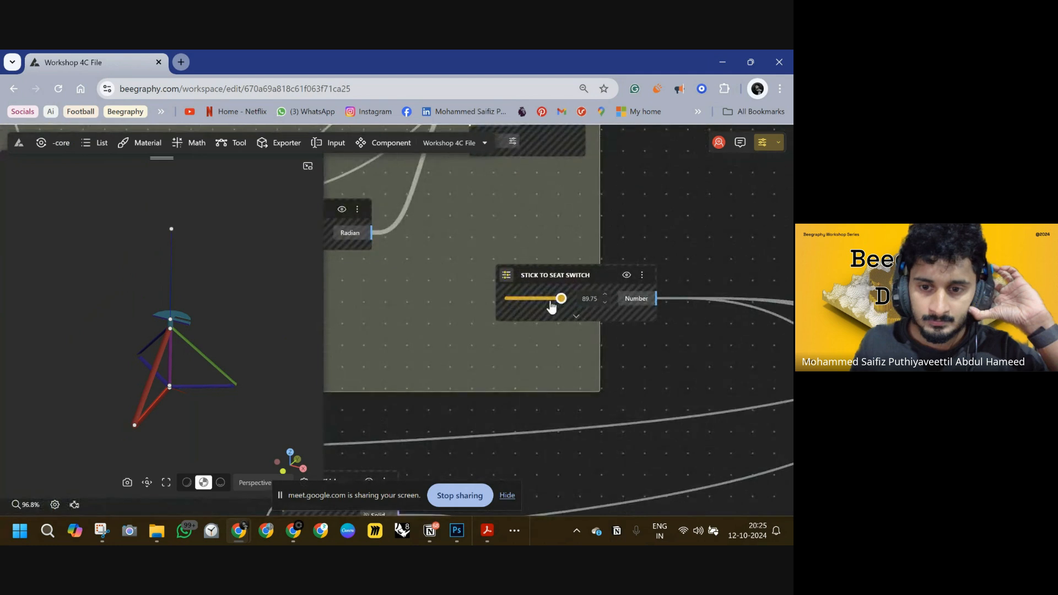
left_click_drag(551, 306, 487, 301)
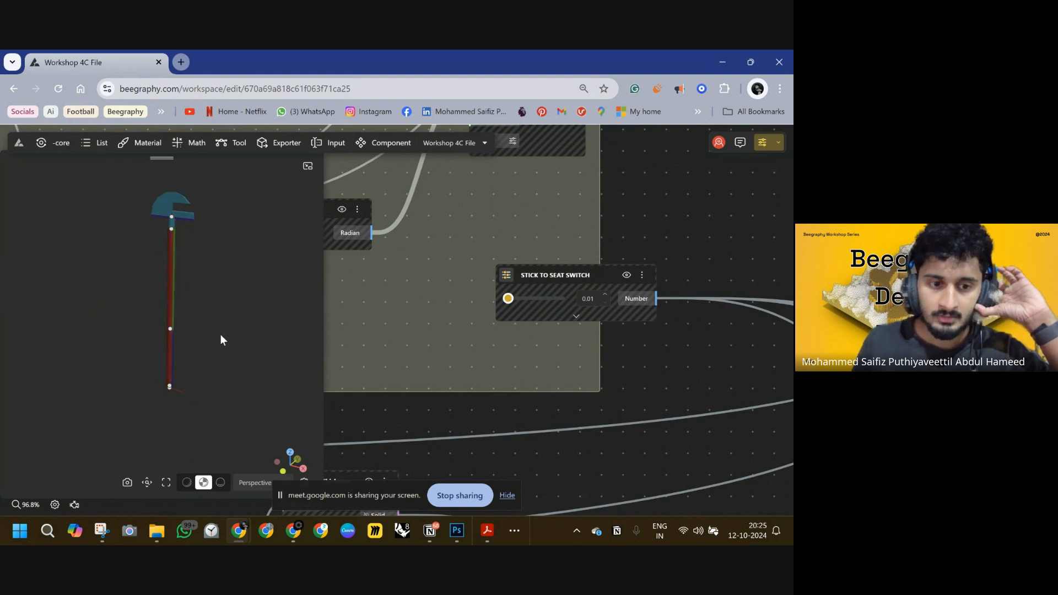
left_click_drag(213, 333, 163, 331)
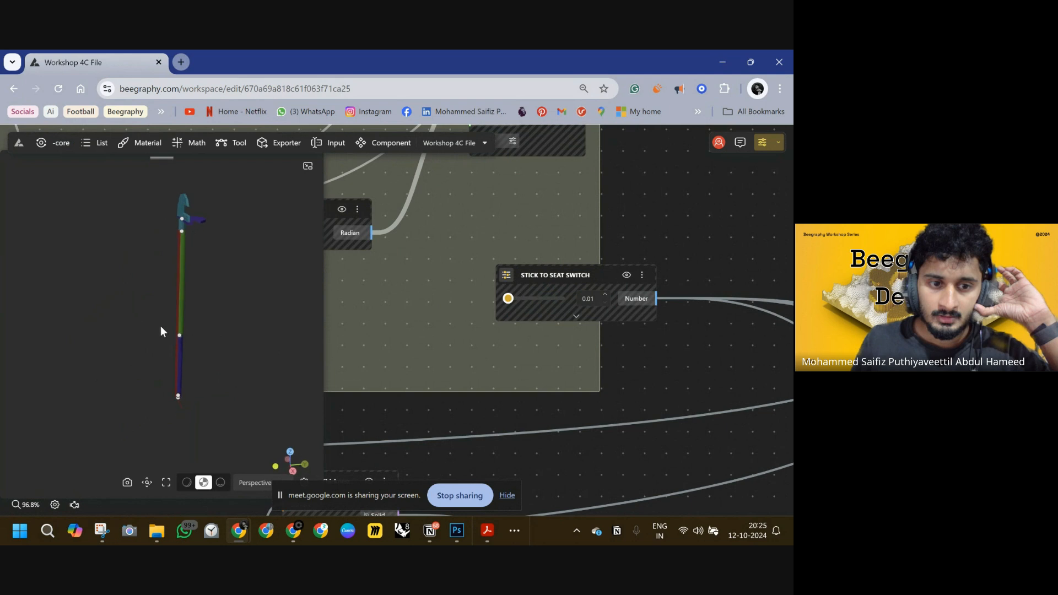
left_click(199, 225)
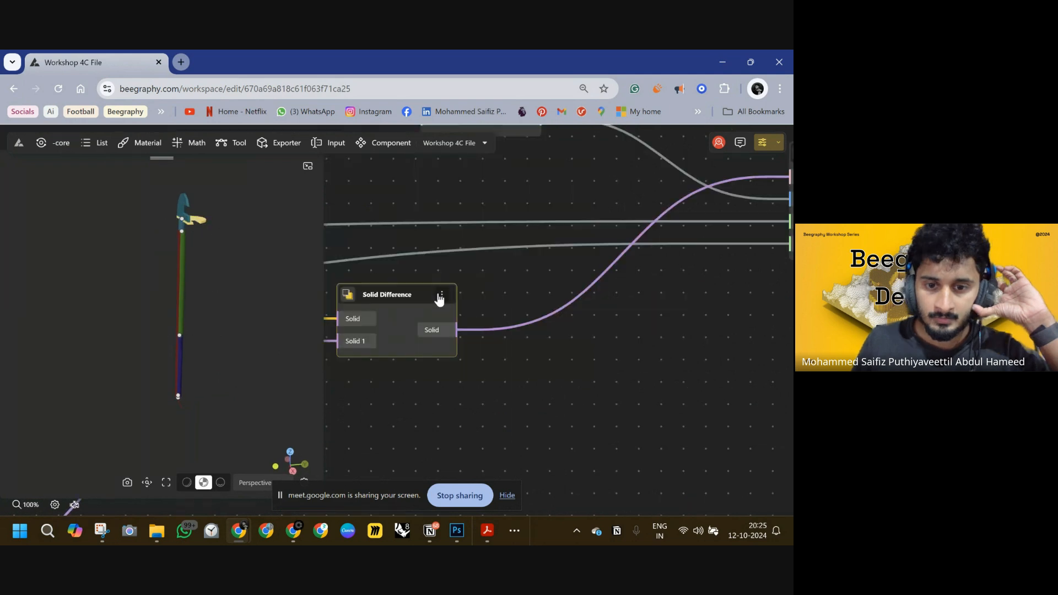
Toggle the Solid Difference node's preview to inspect the seat cut-out in the viewport.
left_click(441, 294)
left_click(479, 324)
mouse_move(222, 290)
left_mouse_down()
mouse_move(279, 290)
mouse_move(208, 302)
mouse_move(187, 333)
mouse_move(126, 254)
mouse_move(144, 286)
mouse_move(198, 323)
mouse_move(286, 325)
mouse_move(277, 325)
left_mouse_up()
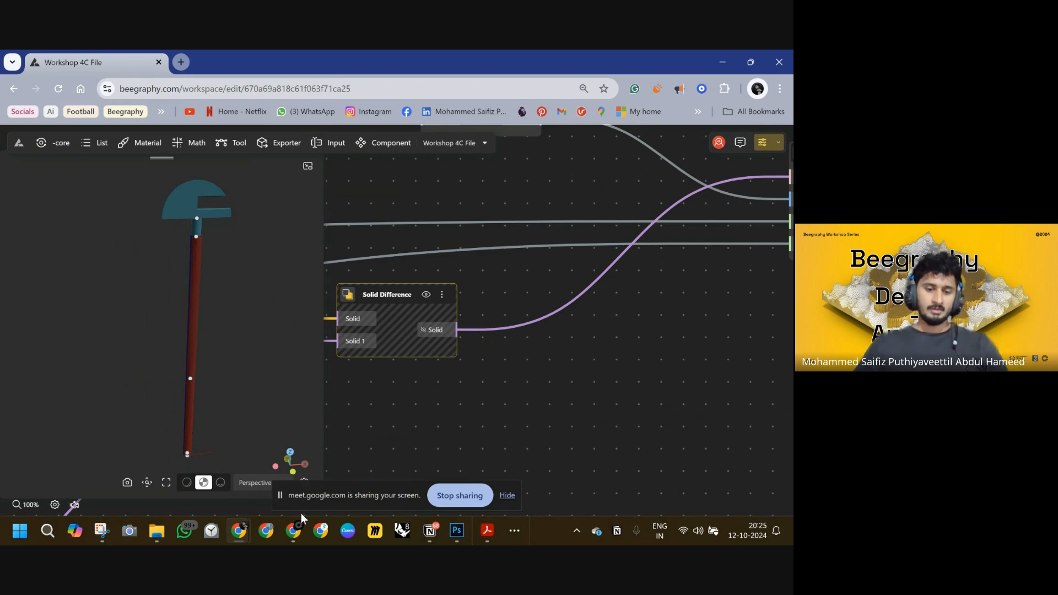
left_click_drag(242, 287, 264, 289)
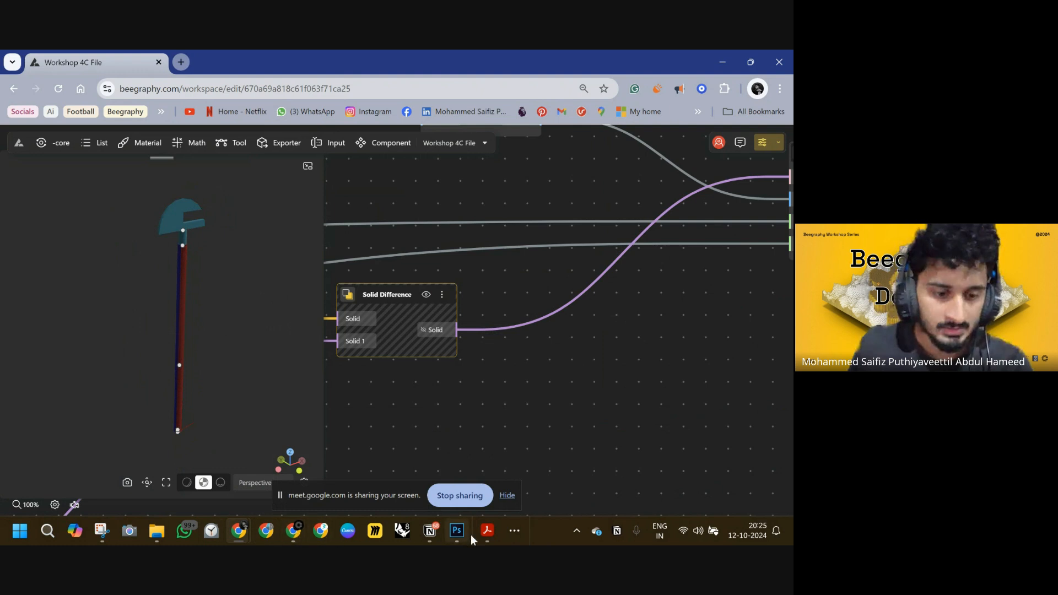
Check the workshop reference slide, and slide the STICK TO SEAT SWITCH up to about 89.9.
left_click(488, 530)
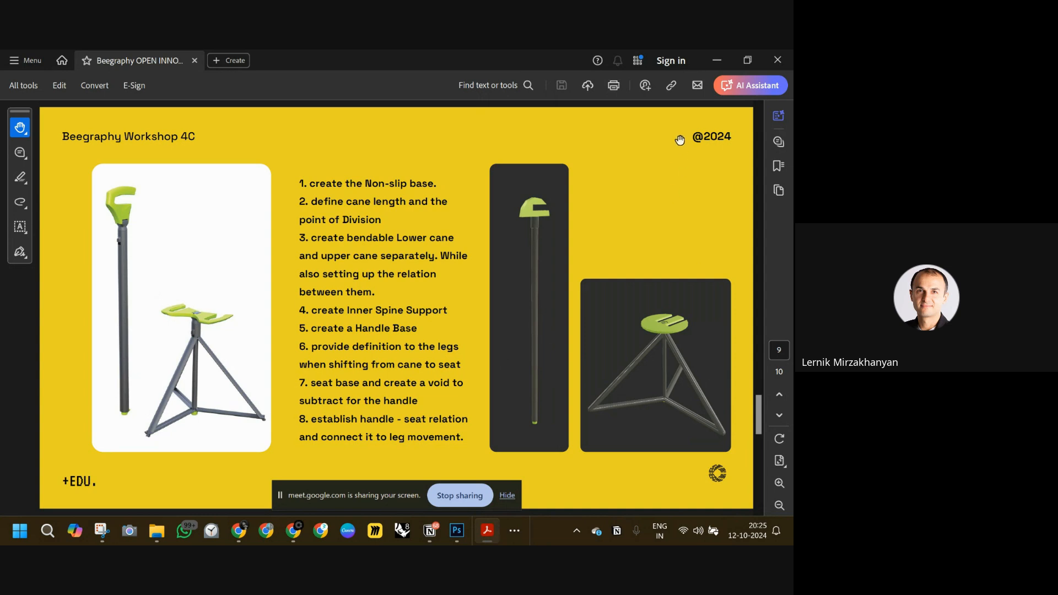
left_click(715, 62)
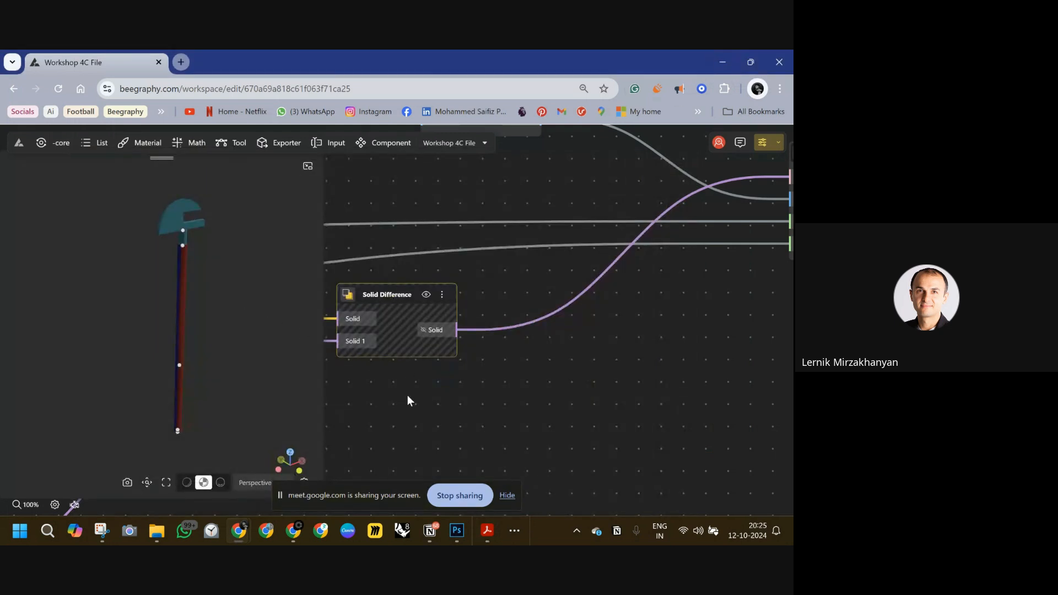
left_click_drag(412, 378, 459, 326)
scroll(460, 325, "down", 3)
left_click_drag(779, 248, 504, 290)
key("alt+Tab")
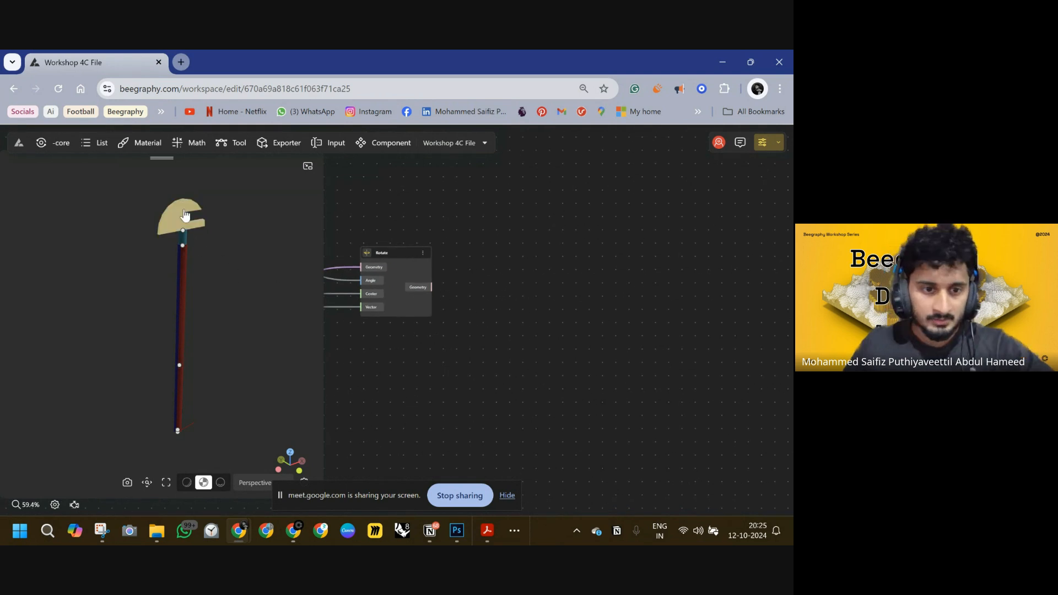
scroll(420, 324, "down", 3)
left_click_drag(420, 323, 563, 295)
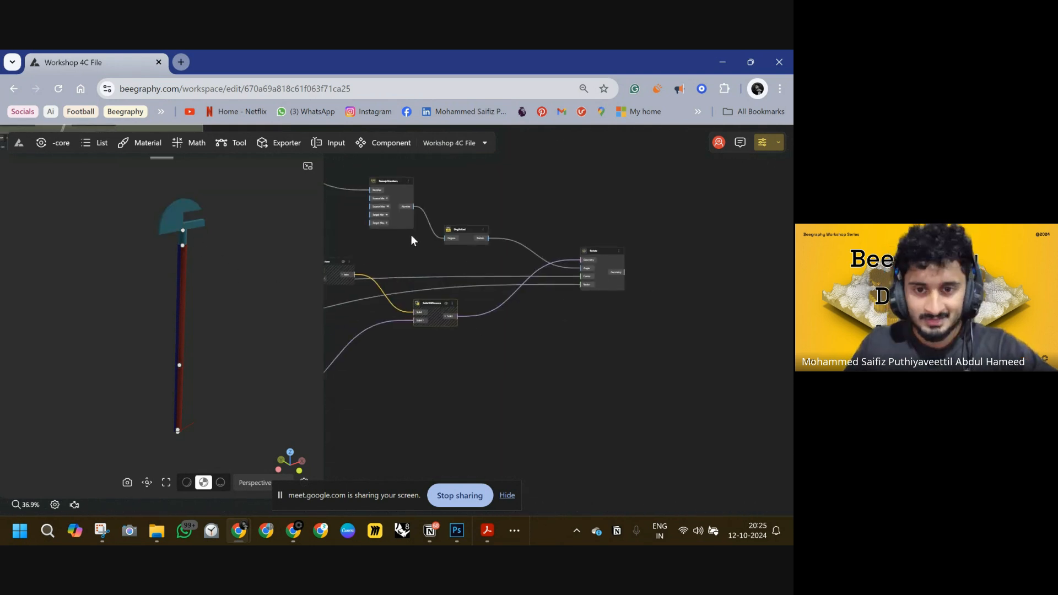
scroll(604, 326, "up", 4)
scroll(496, 249, "up", 2)
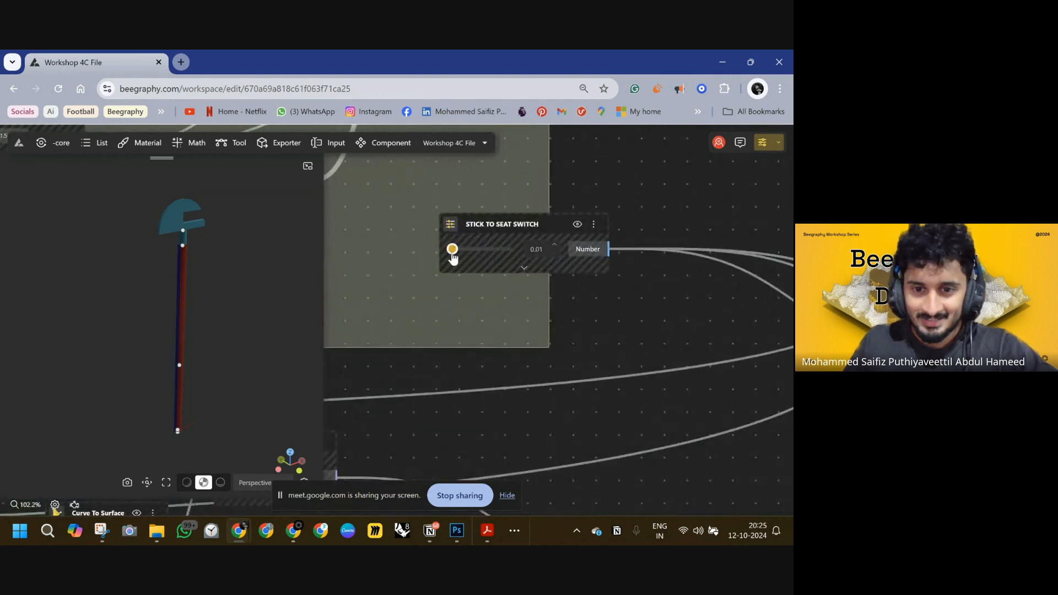
left_click_drag(451, 249, 508, 249)
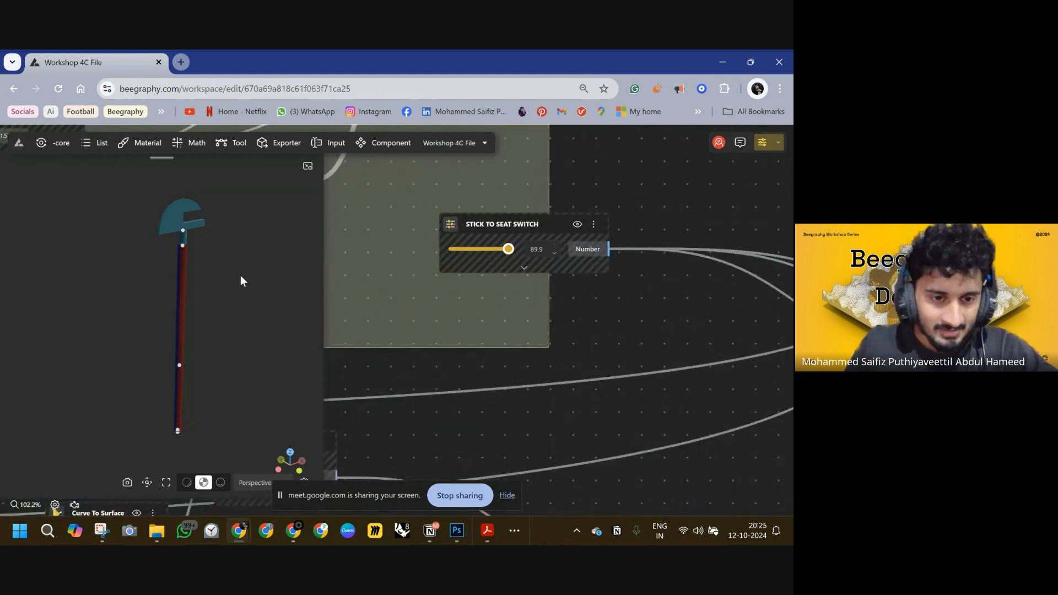
Add a Mirror node beside the Rotate node and connect the Rotate Geometry output to its Geometry input.
scroll(524, 309, "down", 1)
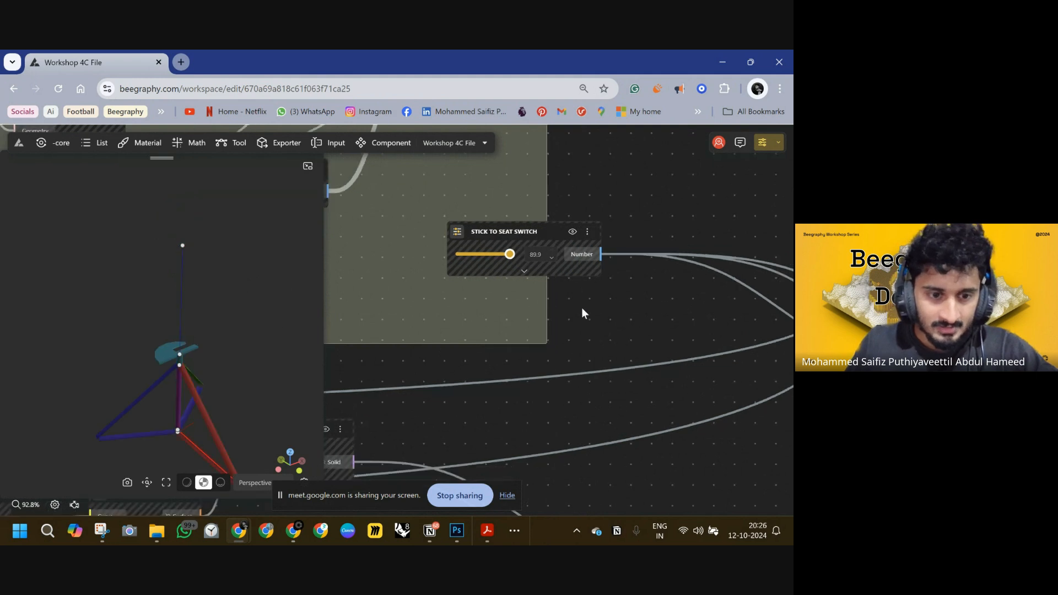
scroll(585, 314, "down", 4)
right_click_drag(771, 297, 496, 222)
scroll(706, 230, "down", 4)
scroll(575, 251, "up", 4)
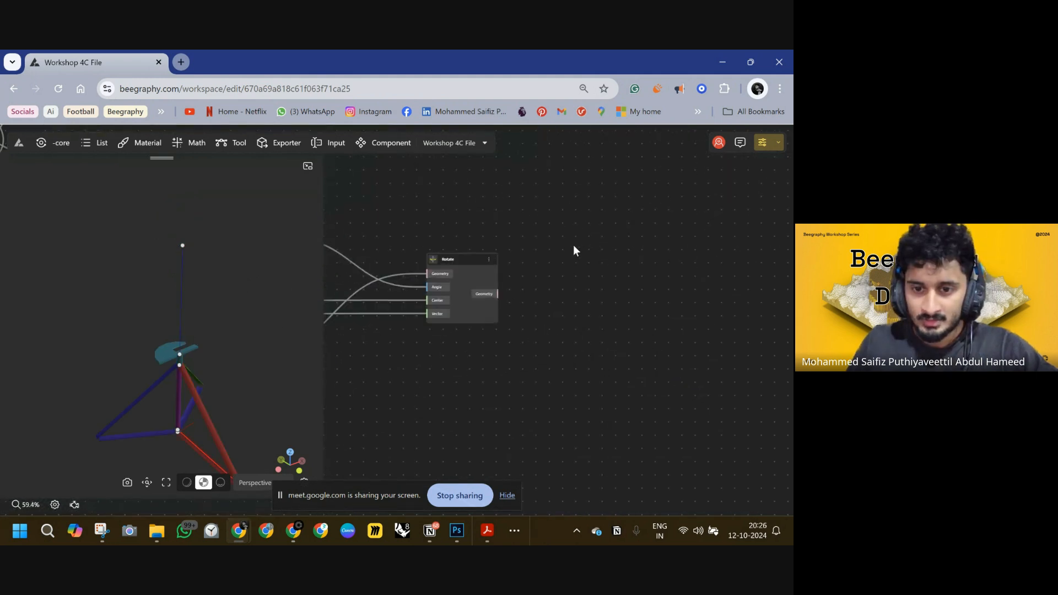
double_click(574, 251)
type("mirror")
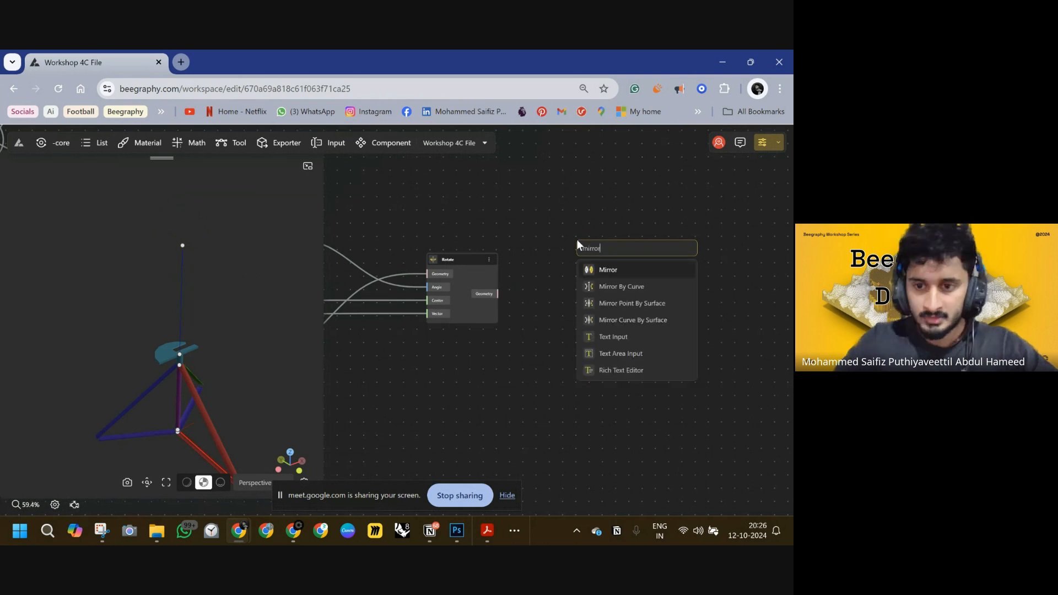
left_click(608, 270)
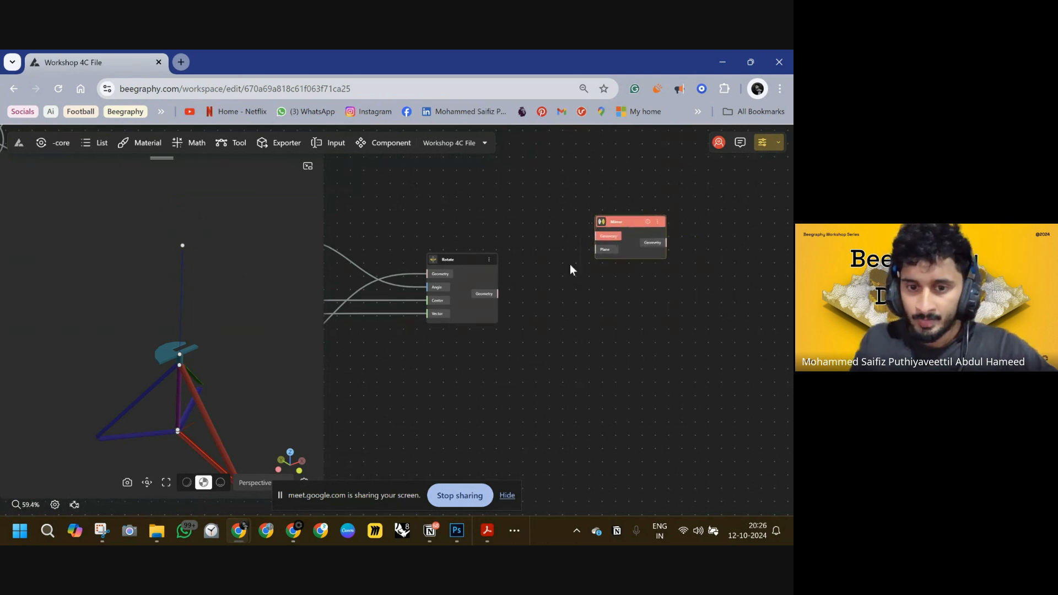
left_click_drag(497, 294, 591, 239)
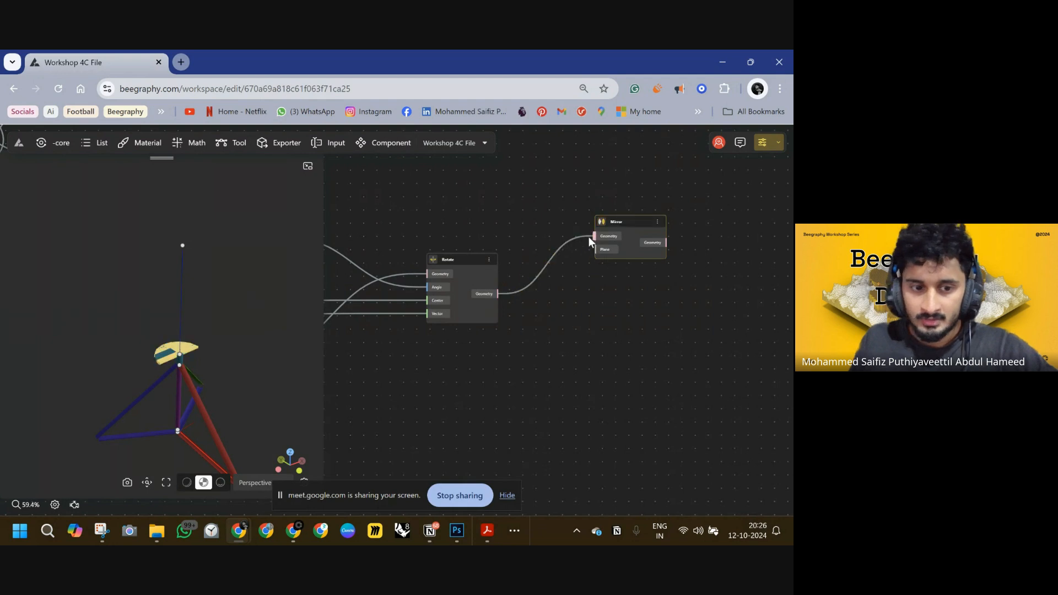
right_click_drag(589, 273, 650, 282)
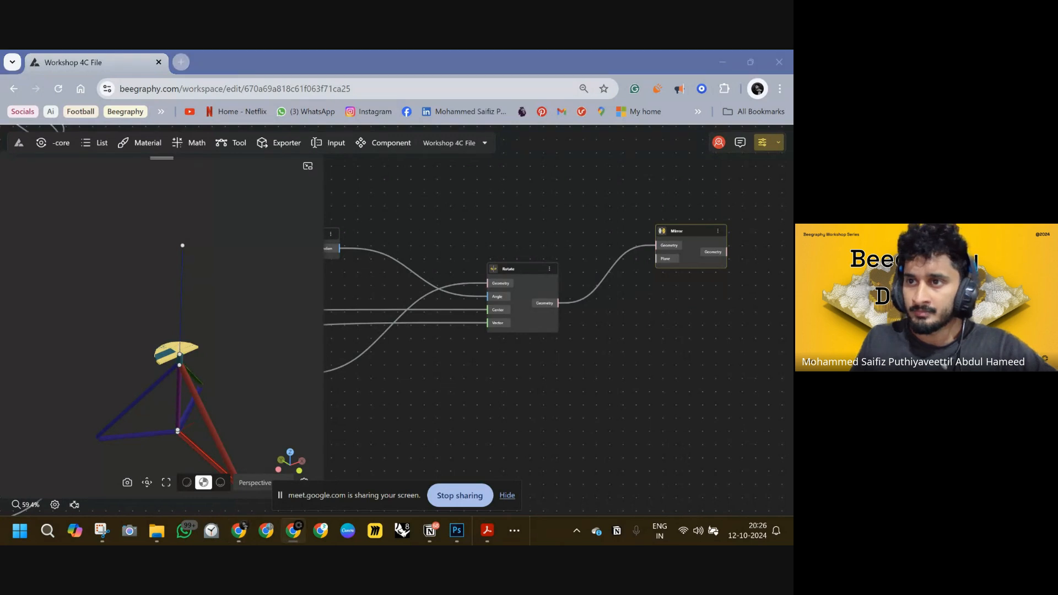
Connect a plane output from the graph to the Mirror node's Plane input.
double_click(560, 211)
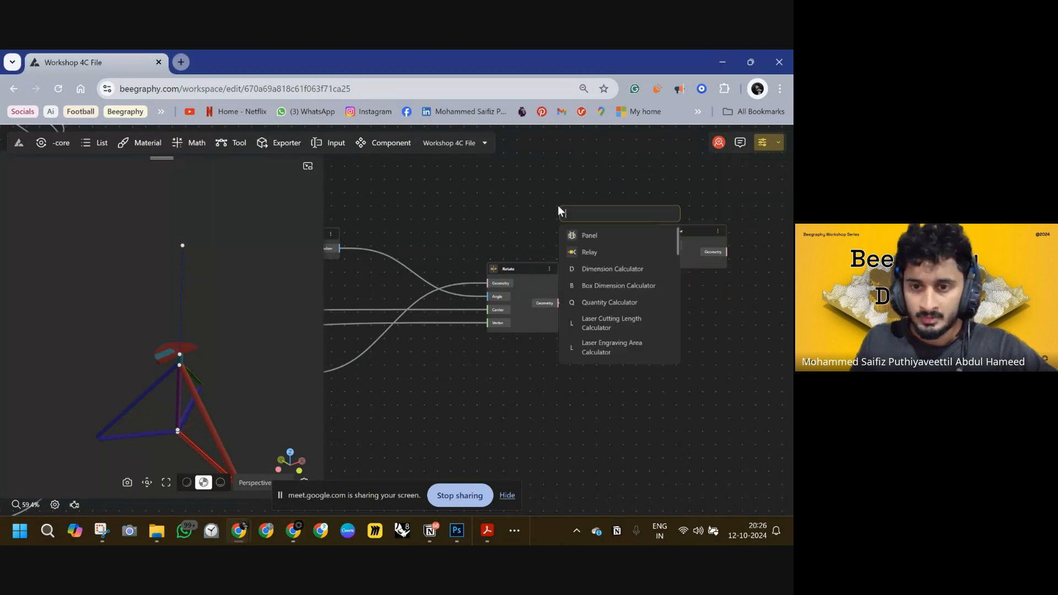
scroll(558, 215, "down", 1)
right_click_drag(476, 252, 692, 224)
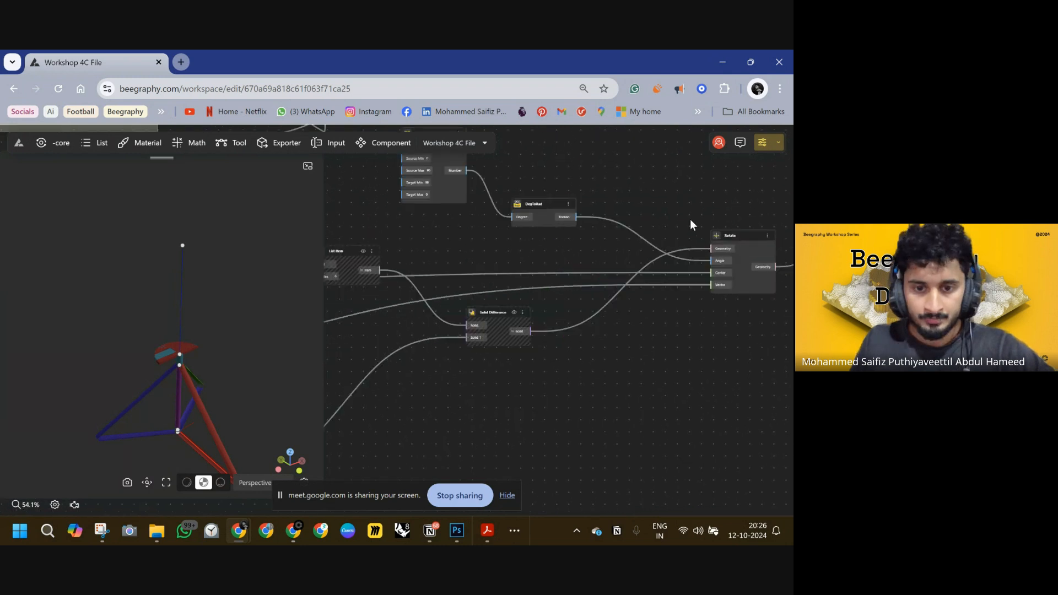
right_click_drag(423, 305, 622, 271)
right_click_drag(353, 292, 618, 272)
right_click_drag(514, 278, 629, 270)
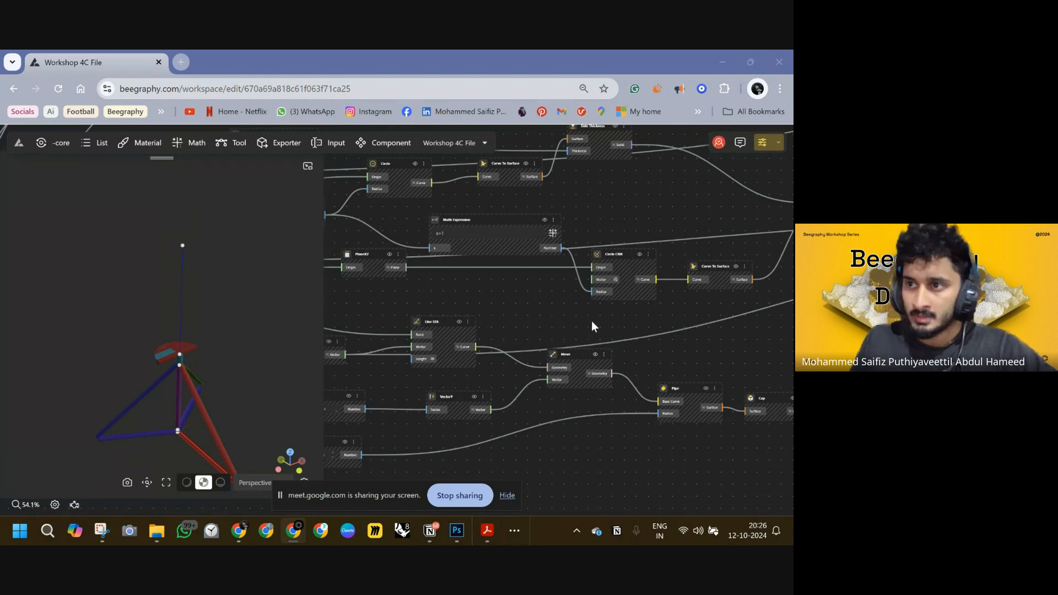
right_click_drag(434, 309, 712, 246)
right_click_drag(487, 324, 483, 337)
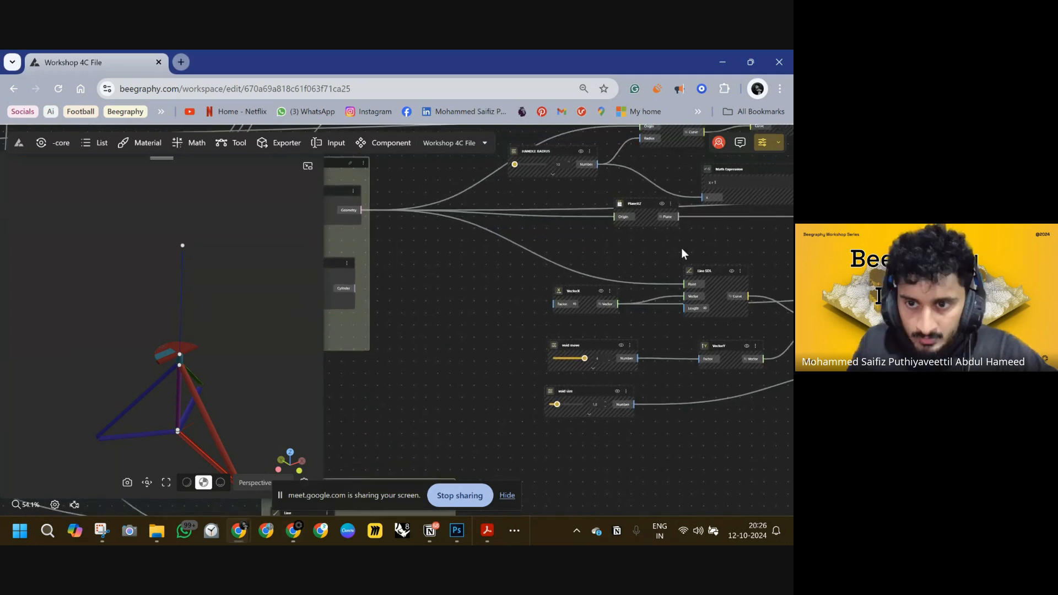
scroll(682, 253, "down", 2)
right_click_drag(683, 252, 244, 297)
scroll(496, 265, "down", 3)
left_click_drag(785, 214, 700, 228)
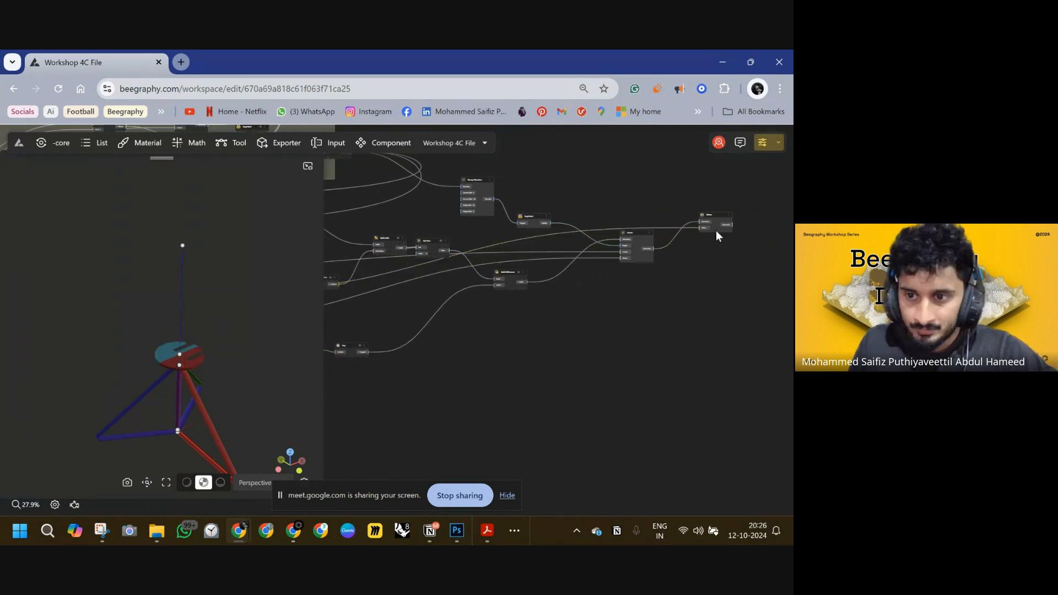
Inspect the mirrored seat on the tripod legs in the viewport.
scroll(671, 230, "up", 2)
scroll(669, 229, "up", 3)
left_click_drag(675, 248, 536, 250)
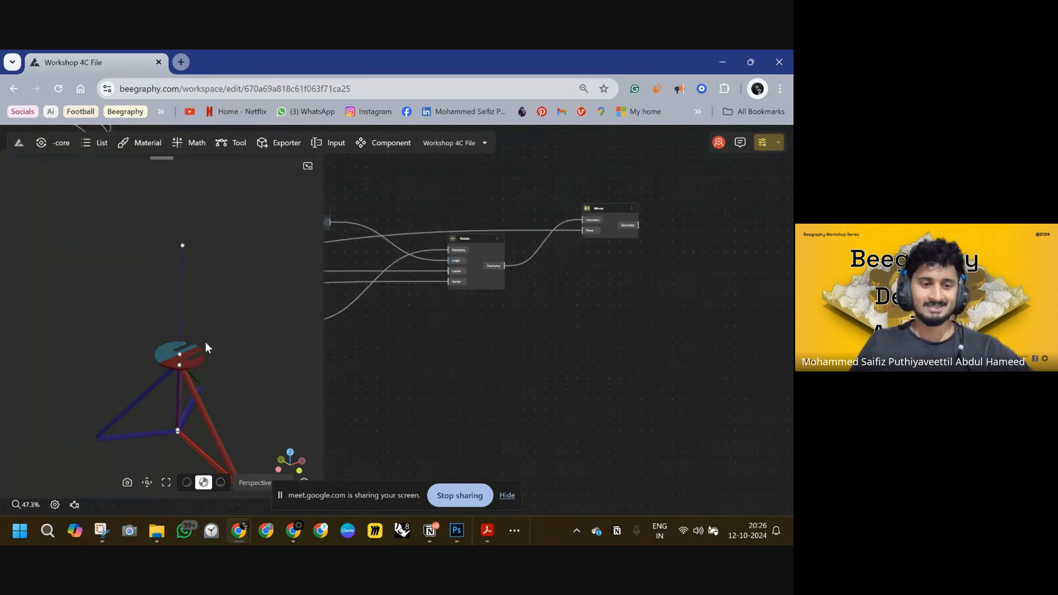
right_click_drag(210, 346, 180, 286)
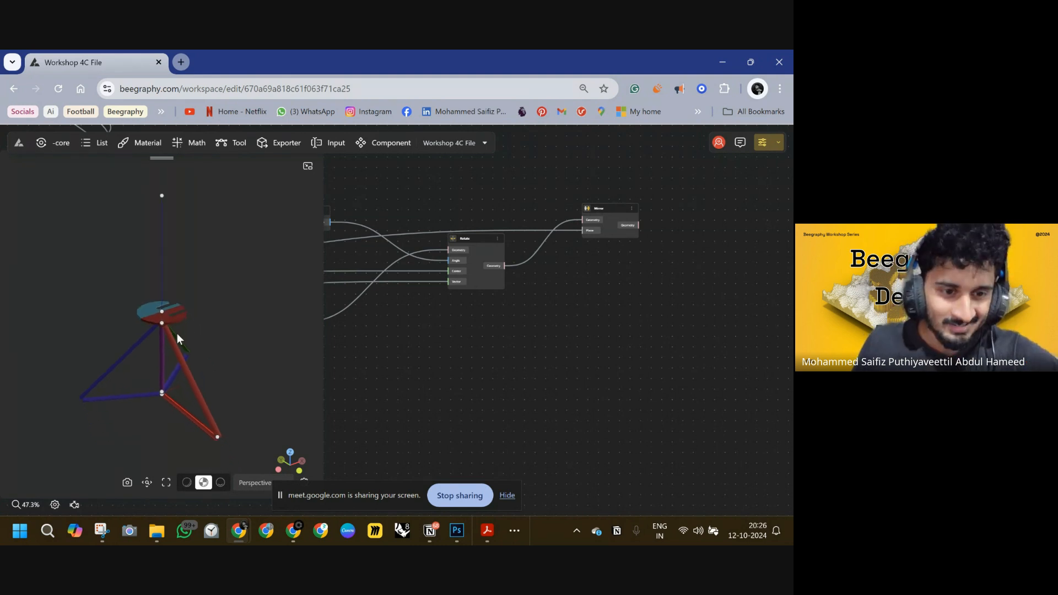
left_click_drag(177, 338, 141, 374)
scroll(432, 311, "down", 6)
left_click_drag(373, 343, 545, 297)
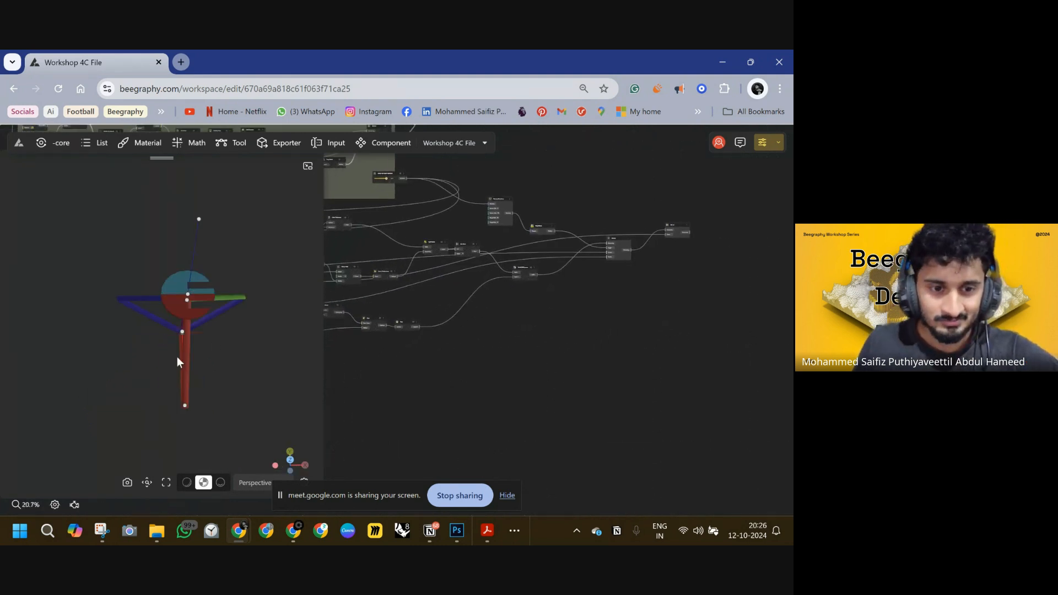
left_click_drag(177, 356, 217, 324)
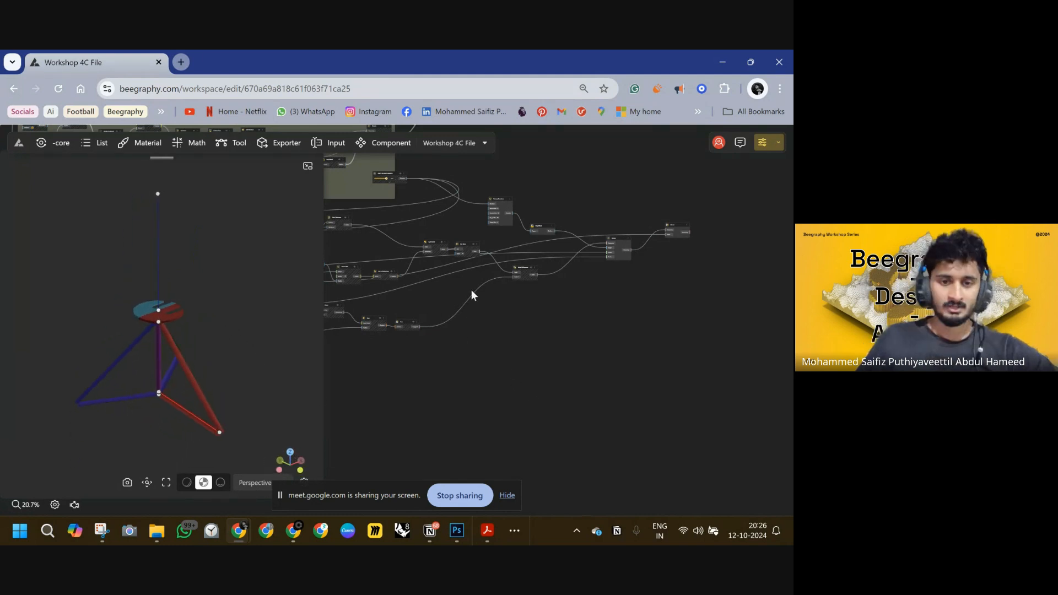
left_click_drag(646, 245, 693, 251)
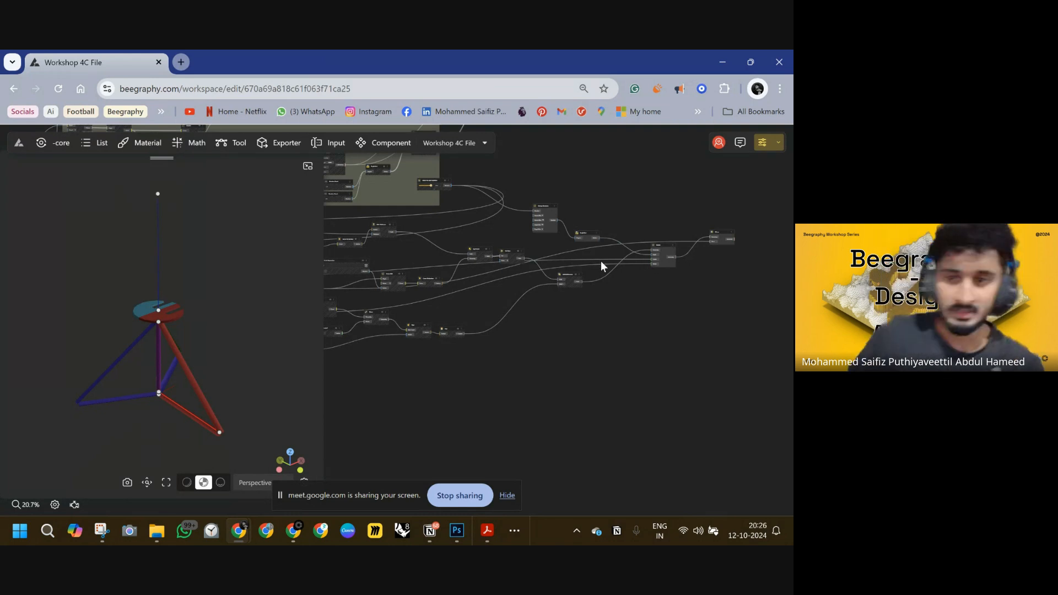
Pan across the node graph to review the grouped node sections.
left_click_drag(438, 184, 404, 206)
middle_click_drag(403, 206, 606, 214)
left_click_drag(605, 218, 438, 231)
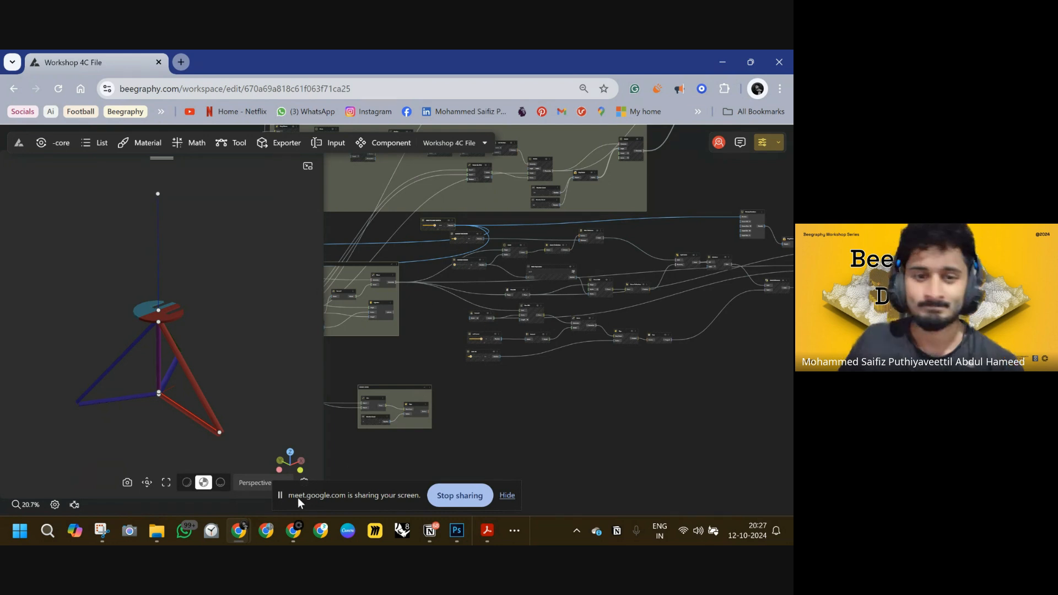
Switch to the workshop slides and scroll to the node-graph overview slide.
left_click(293, 535)
mouse_move(238, 531)
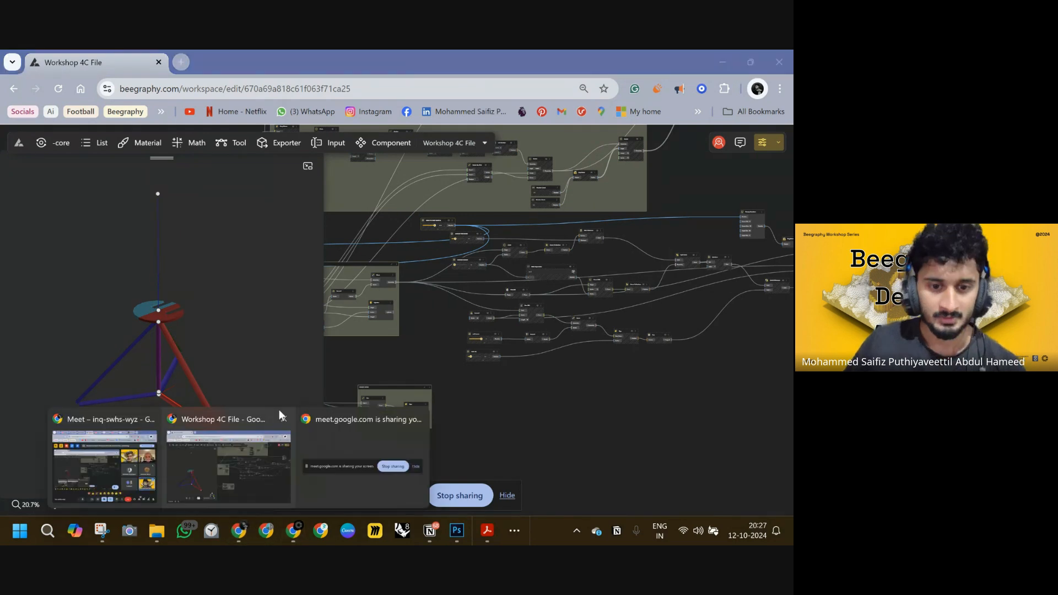
left_click(486, 532)
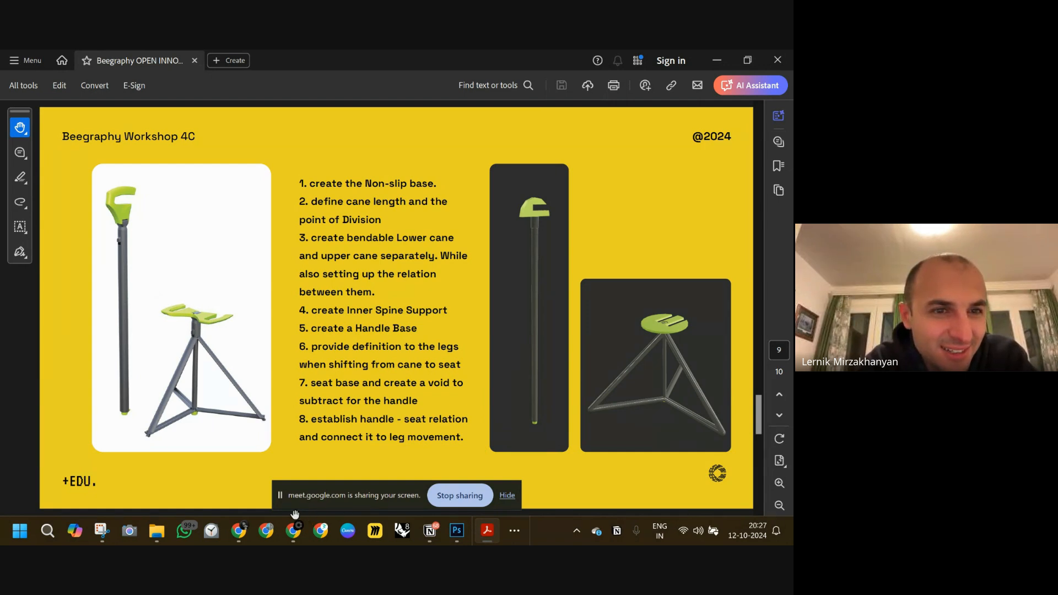
mouse_move(243, 532)
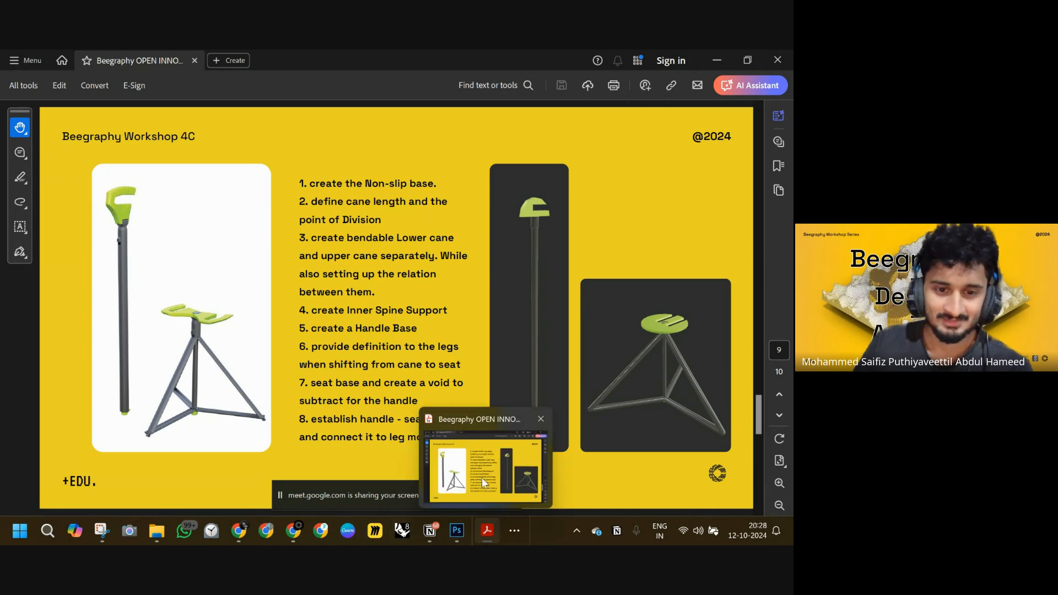
scroll(530, 239, "down", 1)
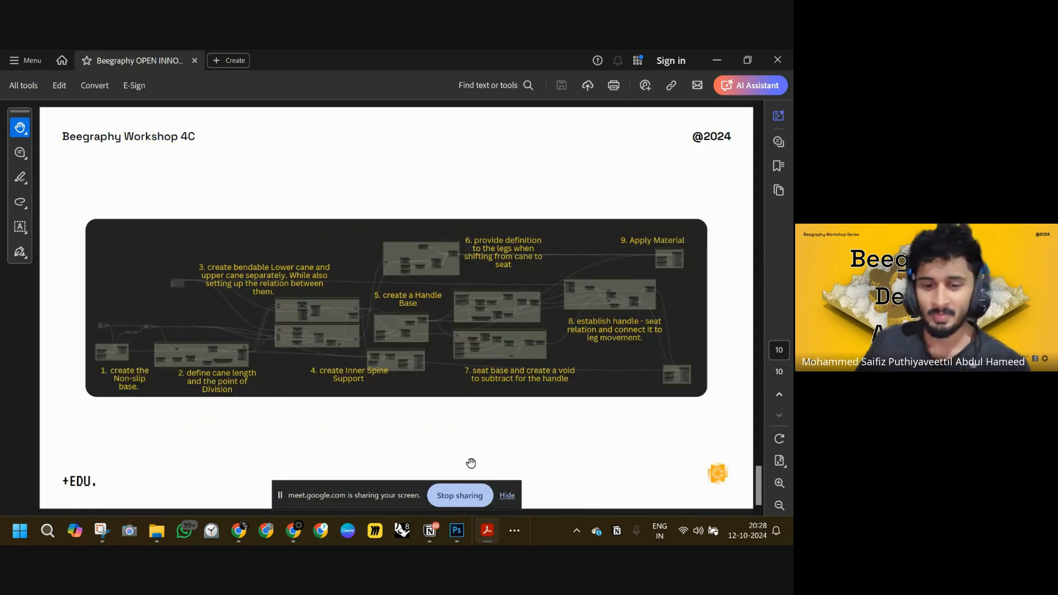